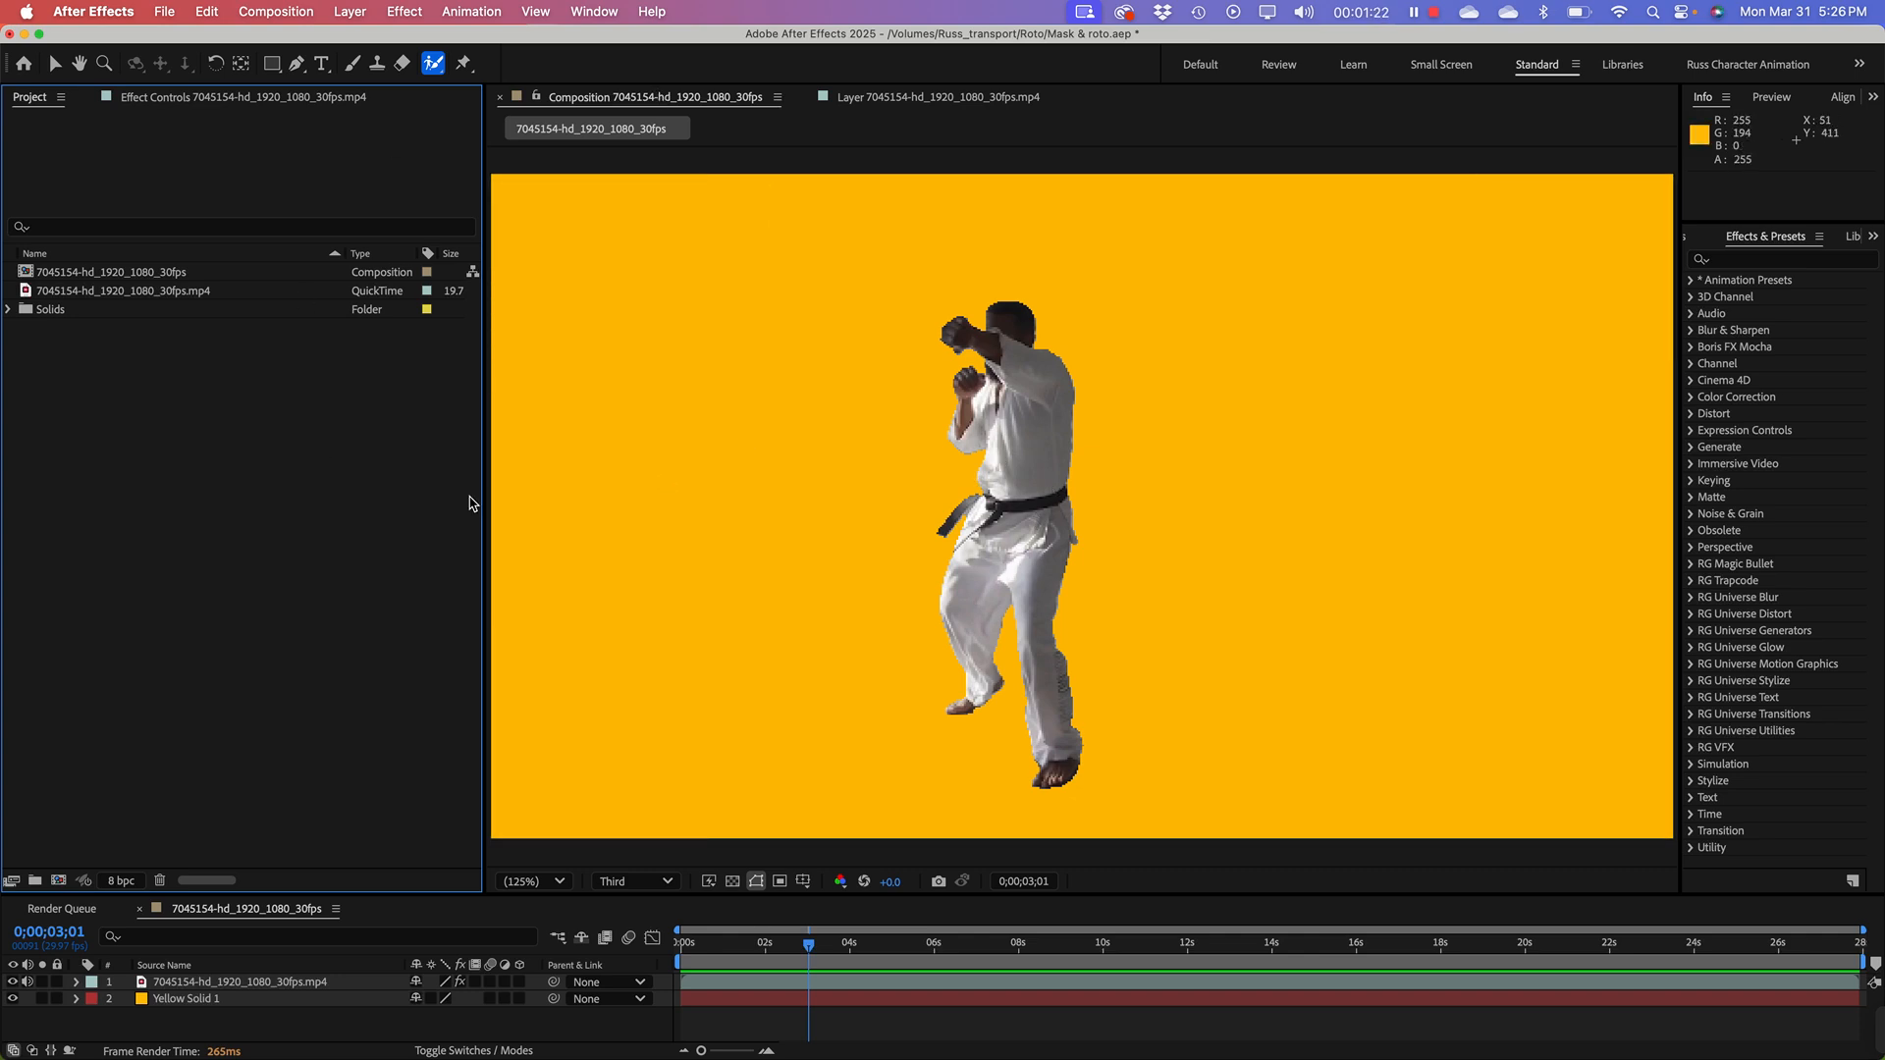
Step: Switch to Chrome and load pexels.com in place of the Pixabay karate page
key(super+Tab)
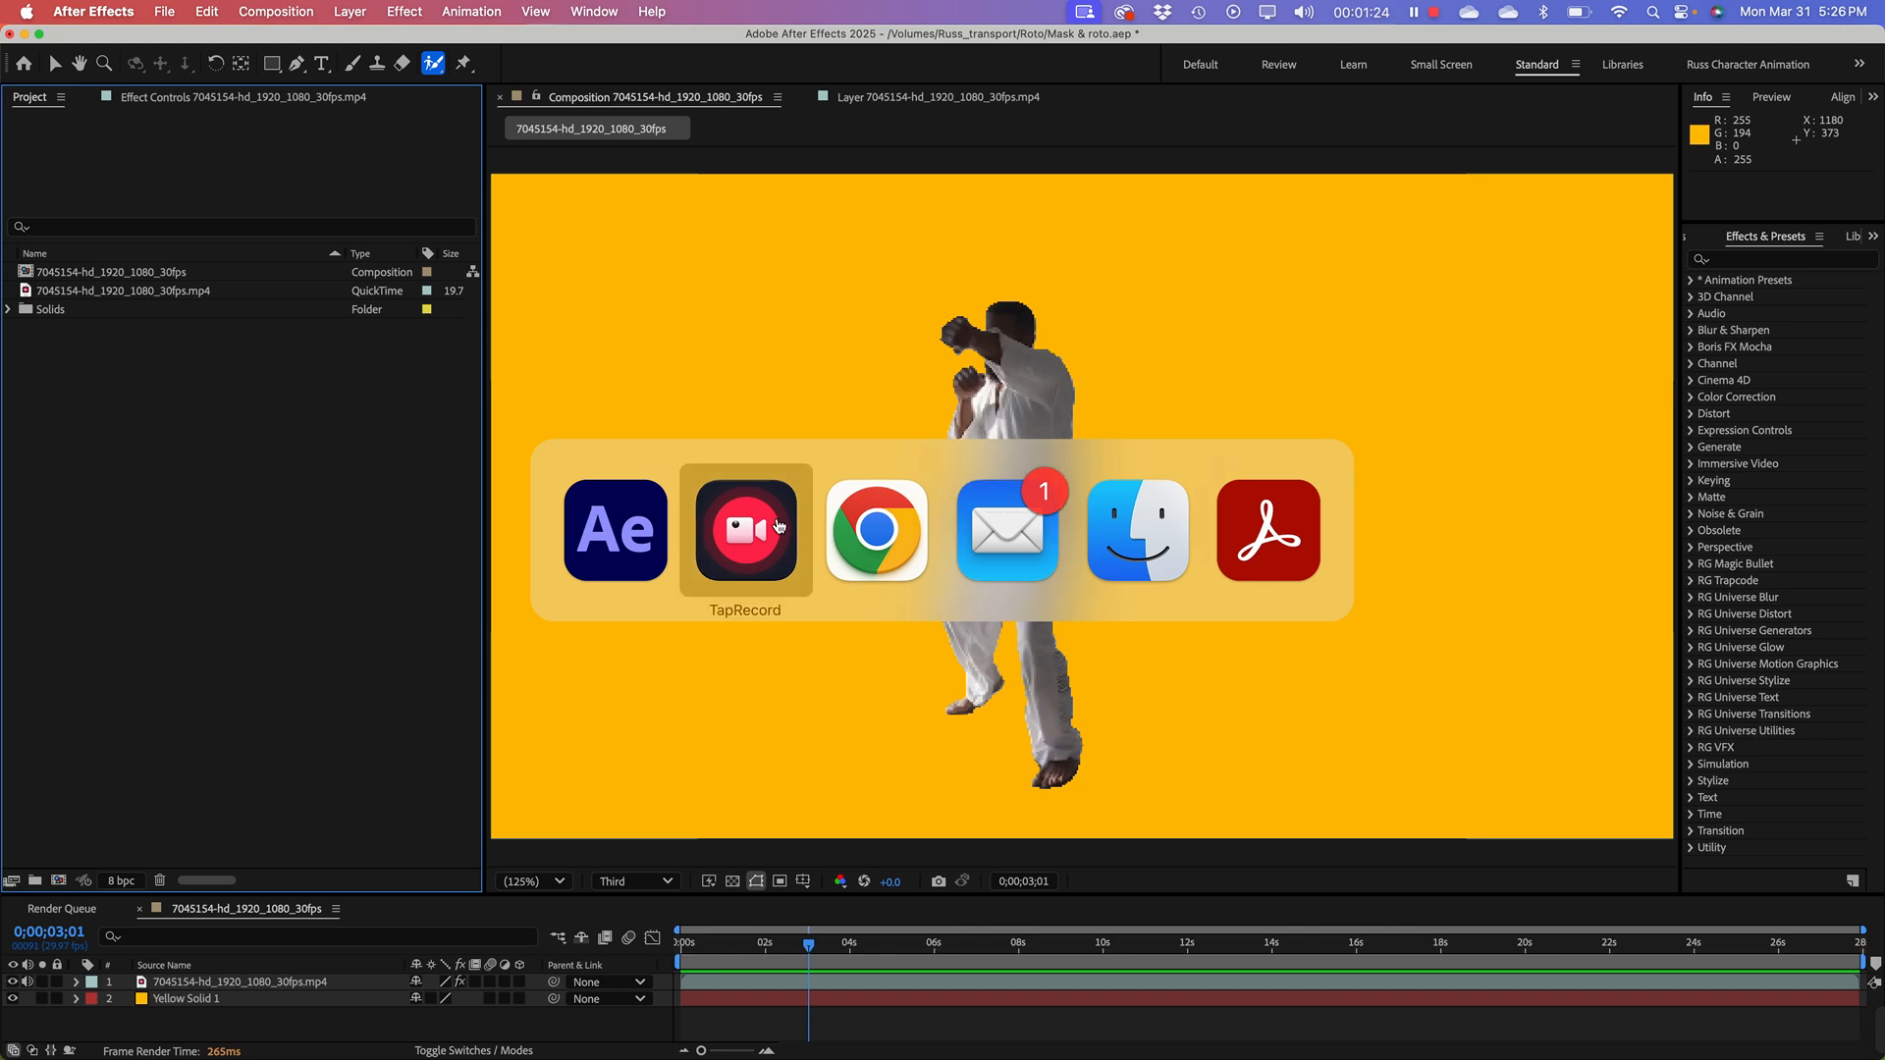
click(871, 538)
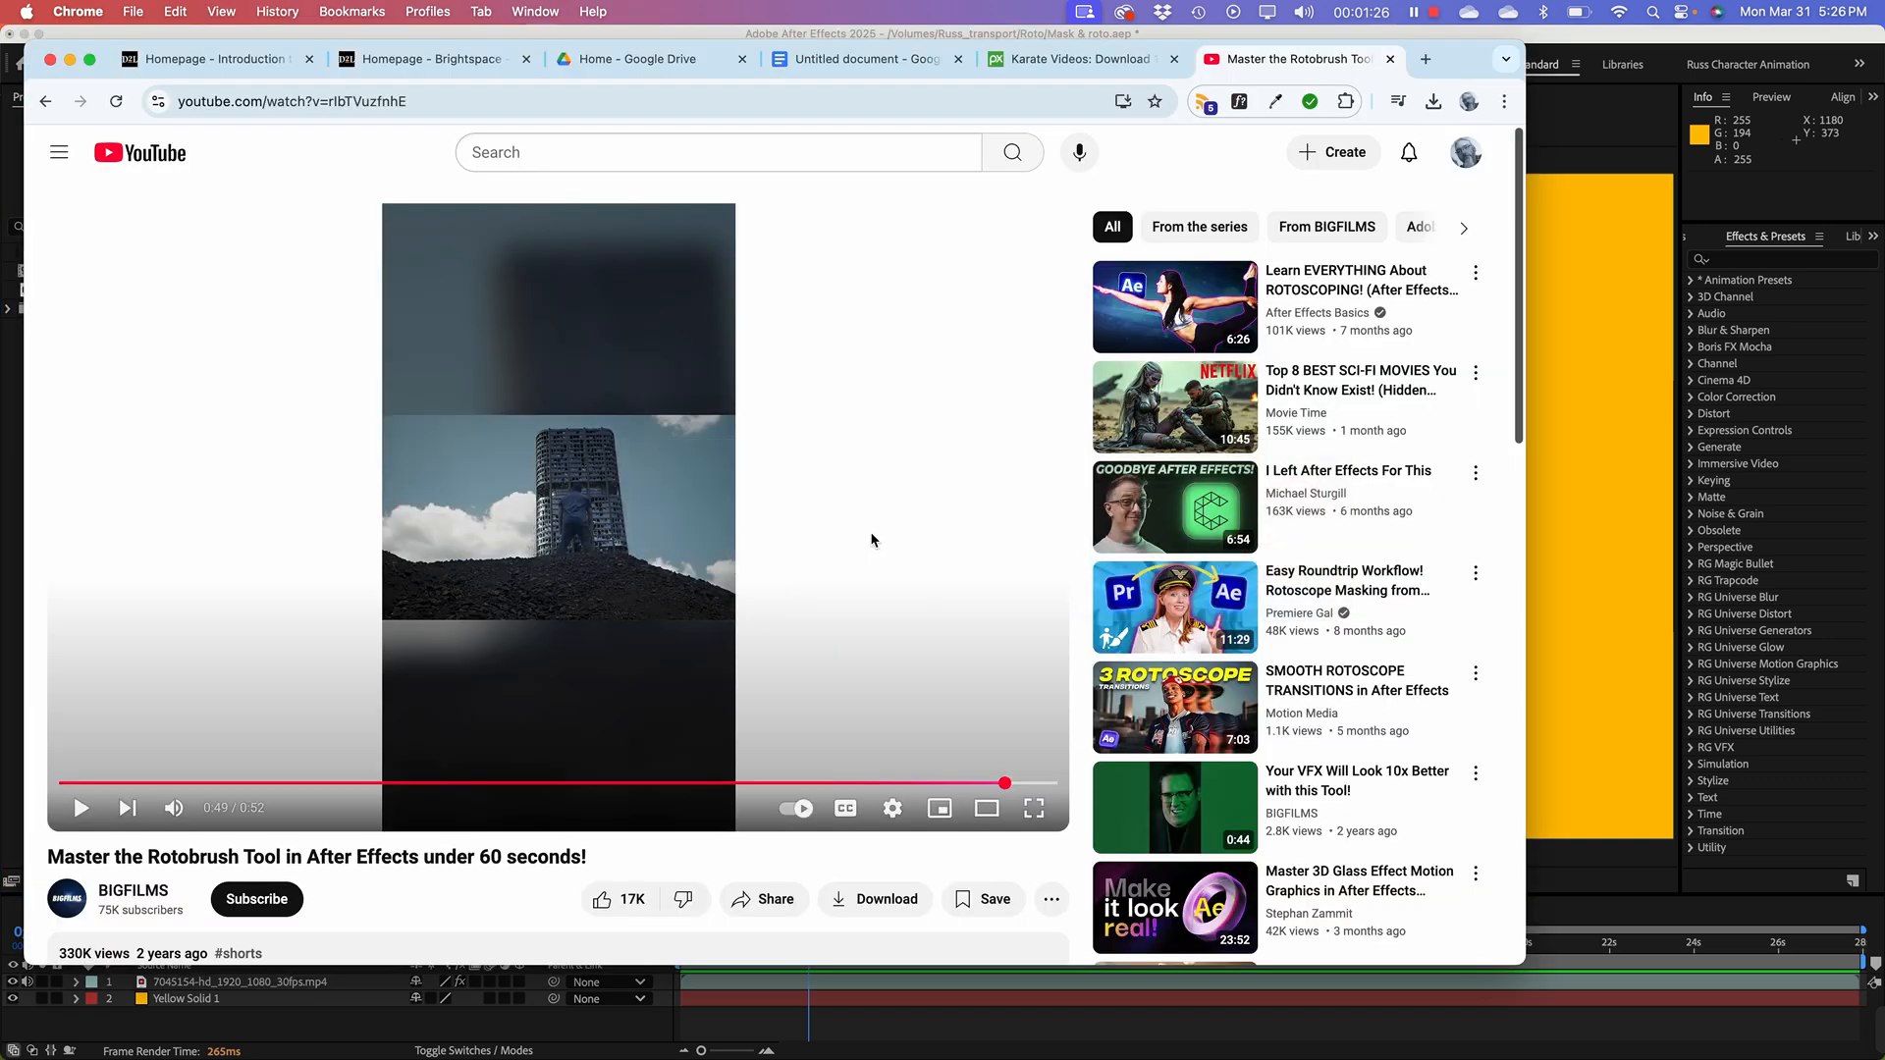
click(1048, 67)
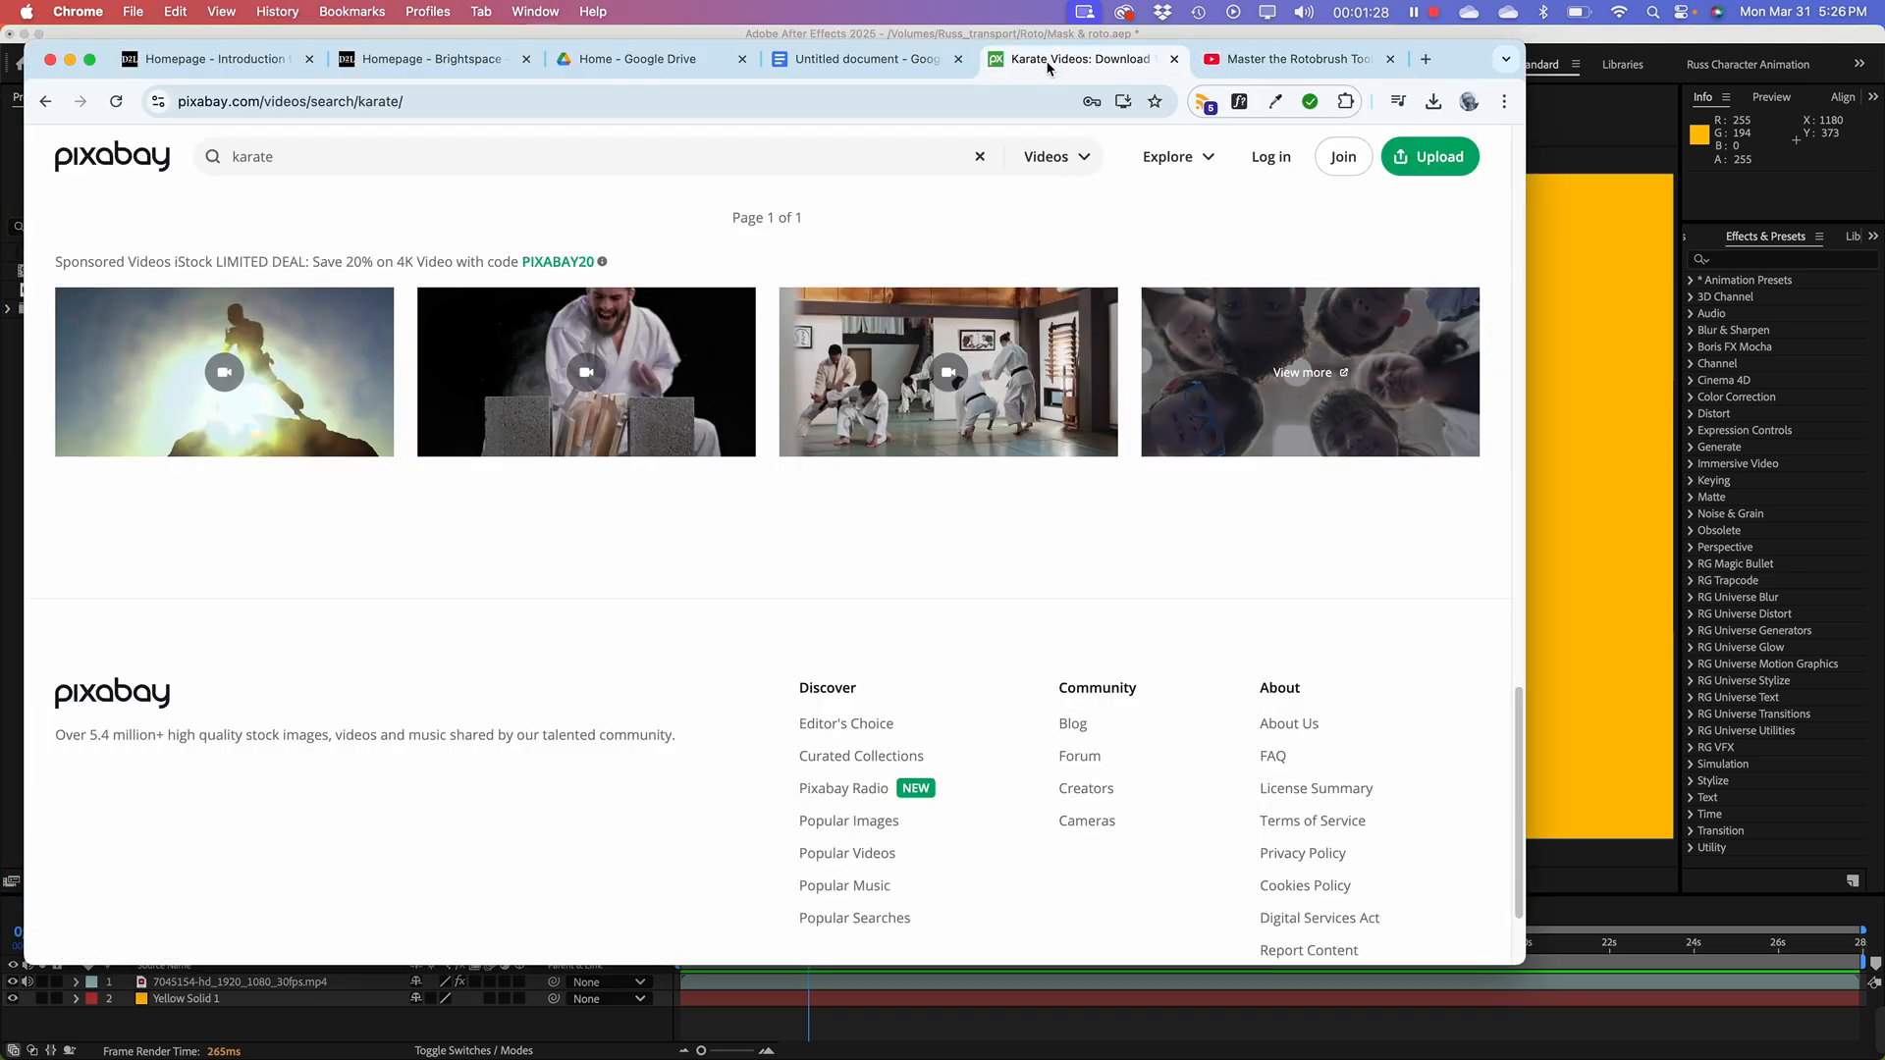
scroll(409, 220, up, 1)
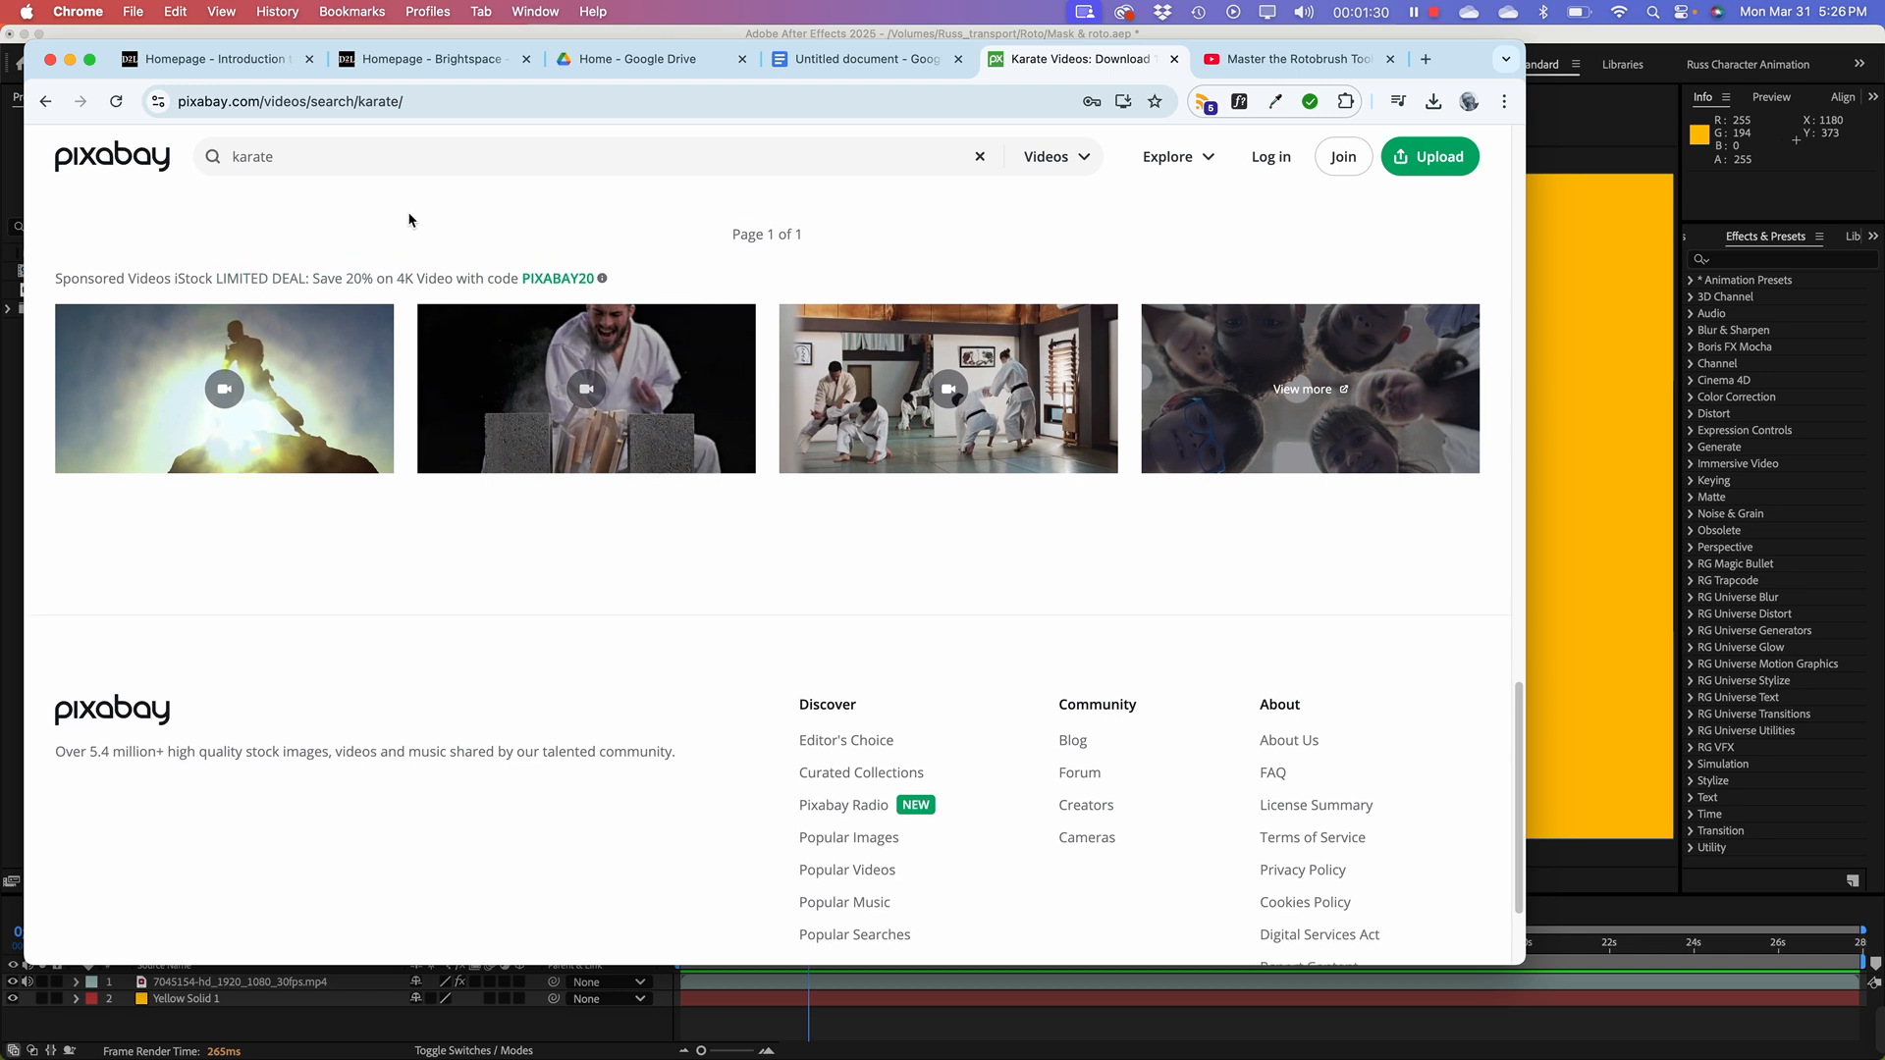
click(829, 103)
text(pex)
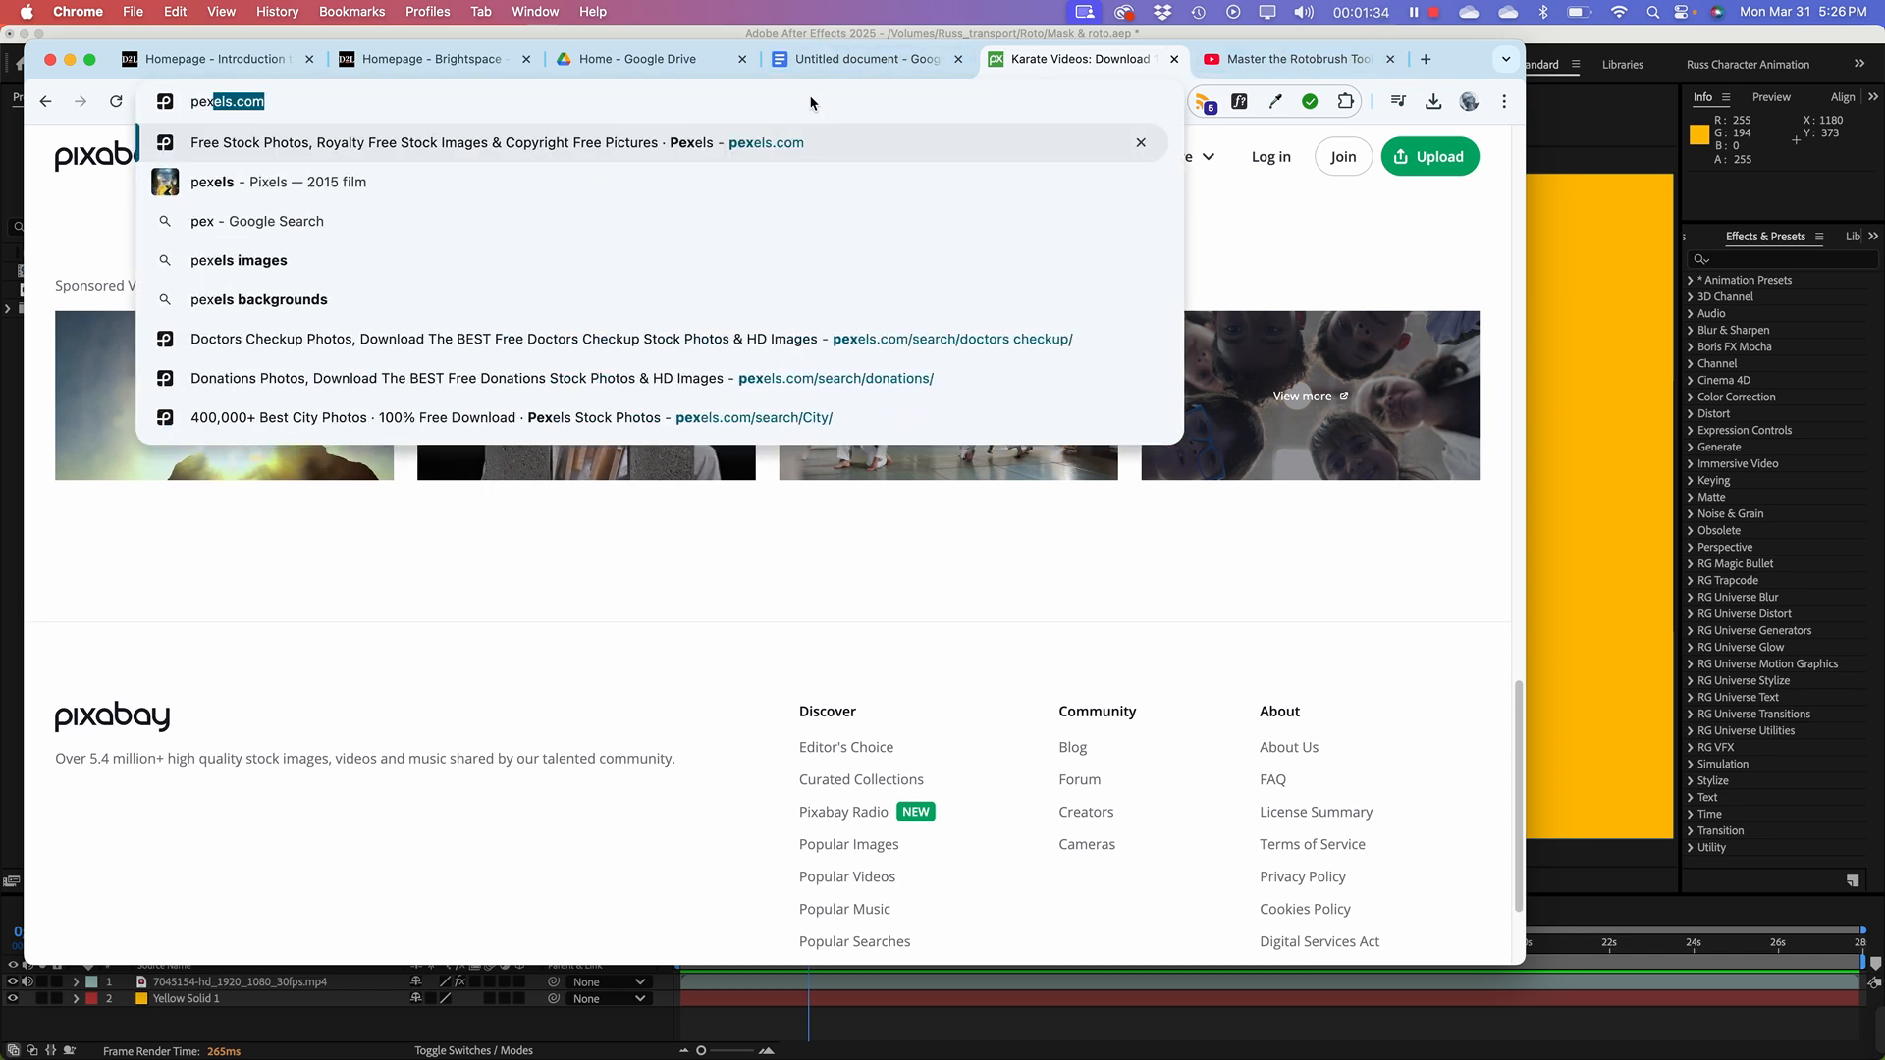
text(els.com)
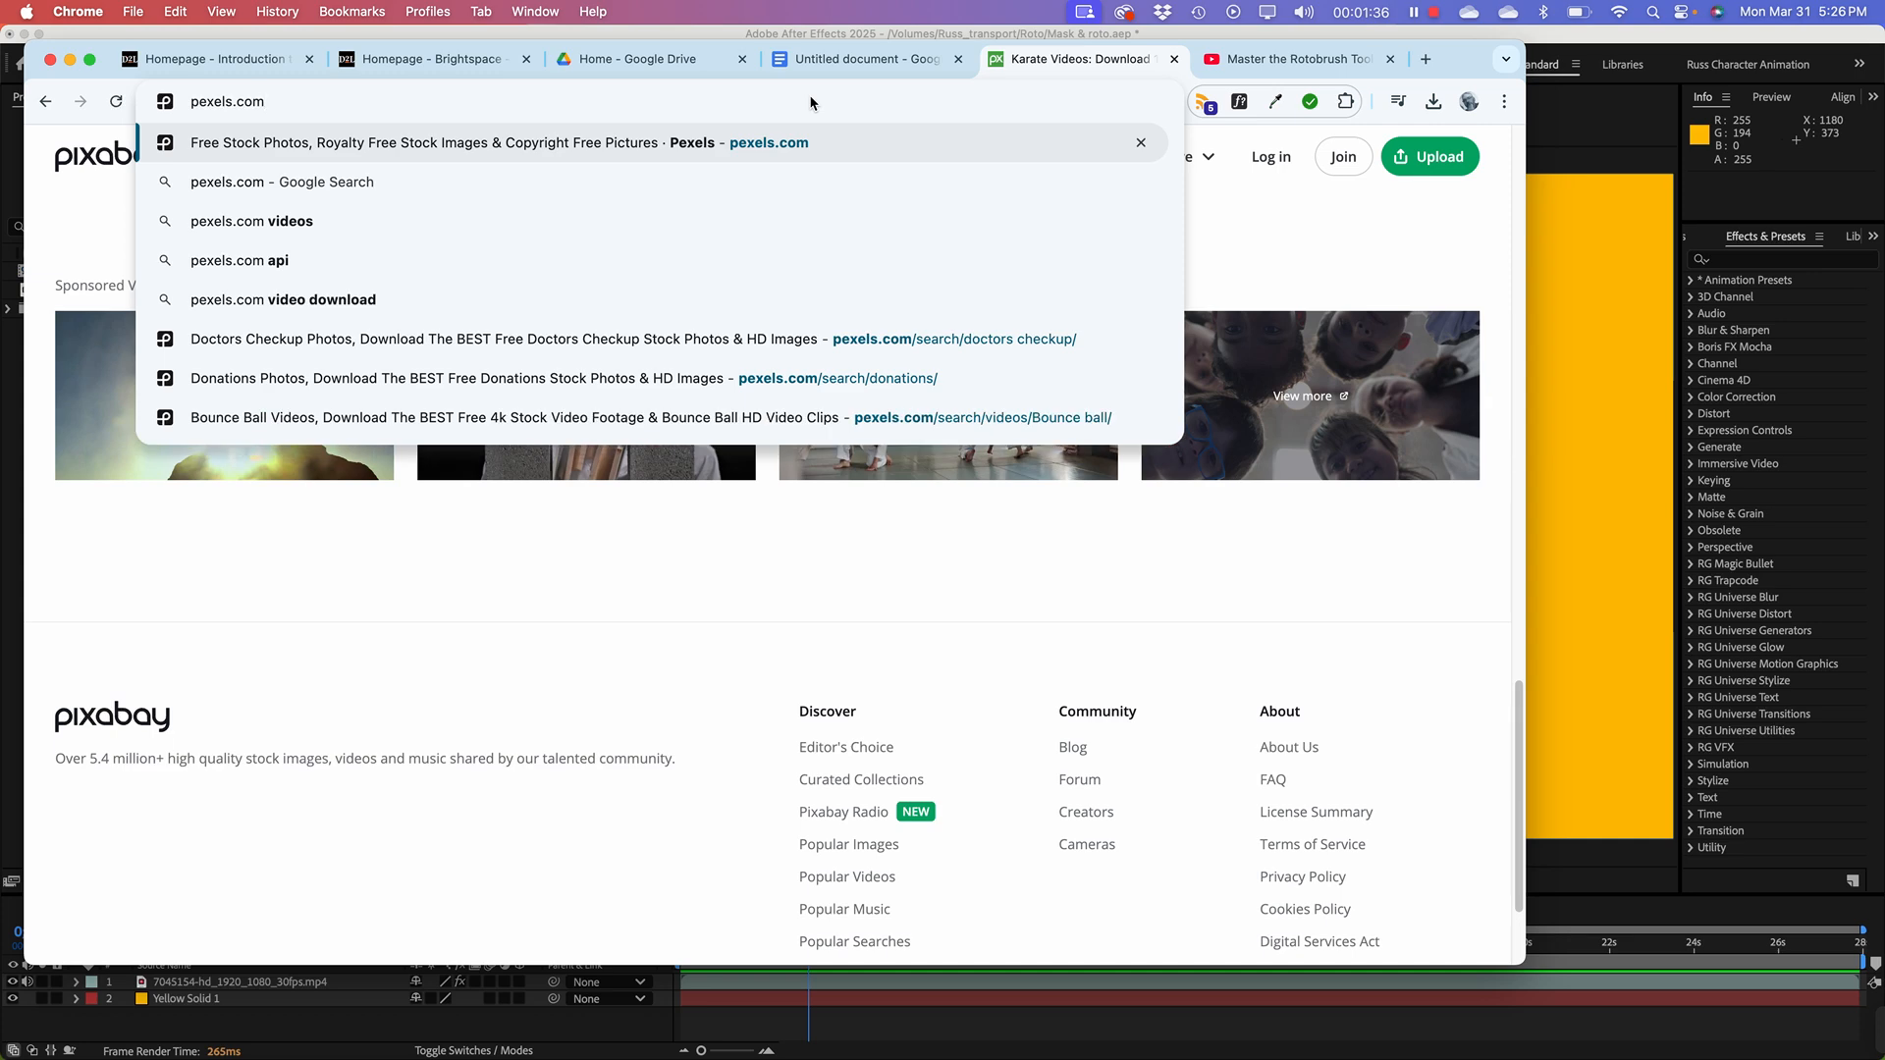
key(Return)
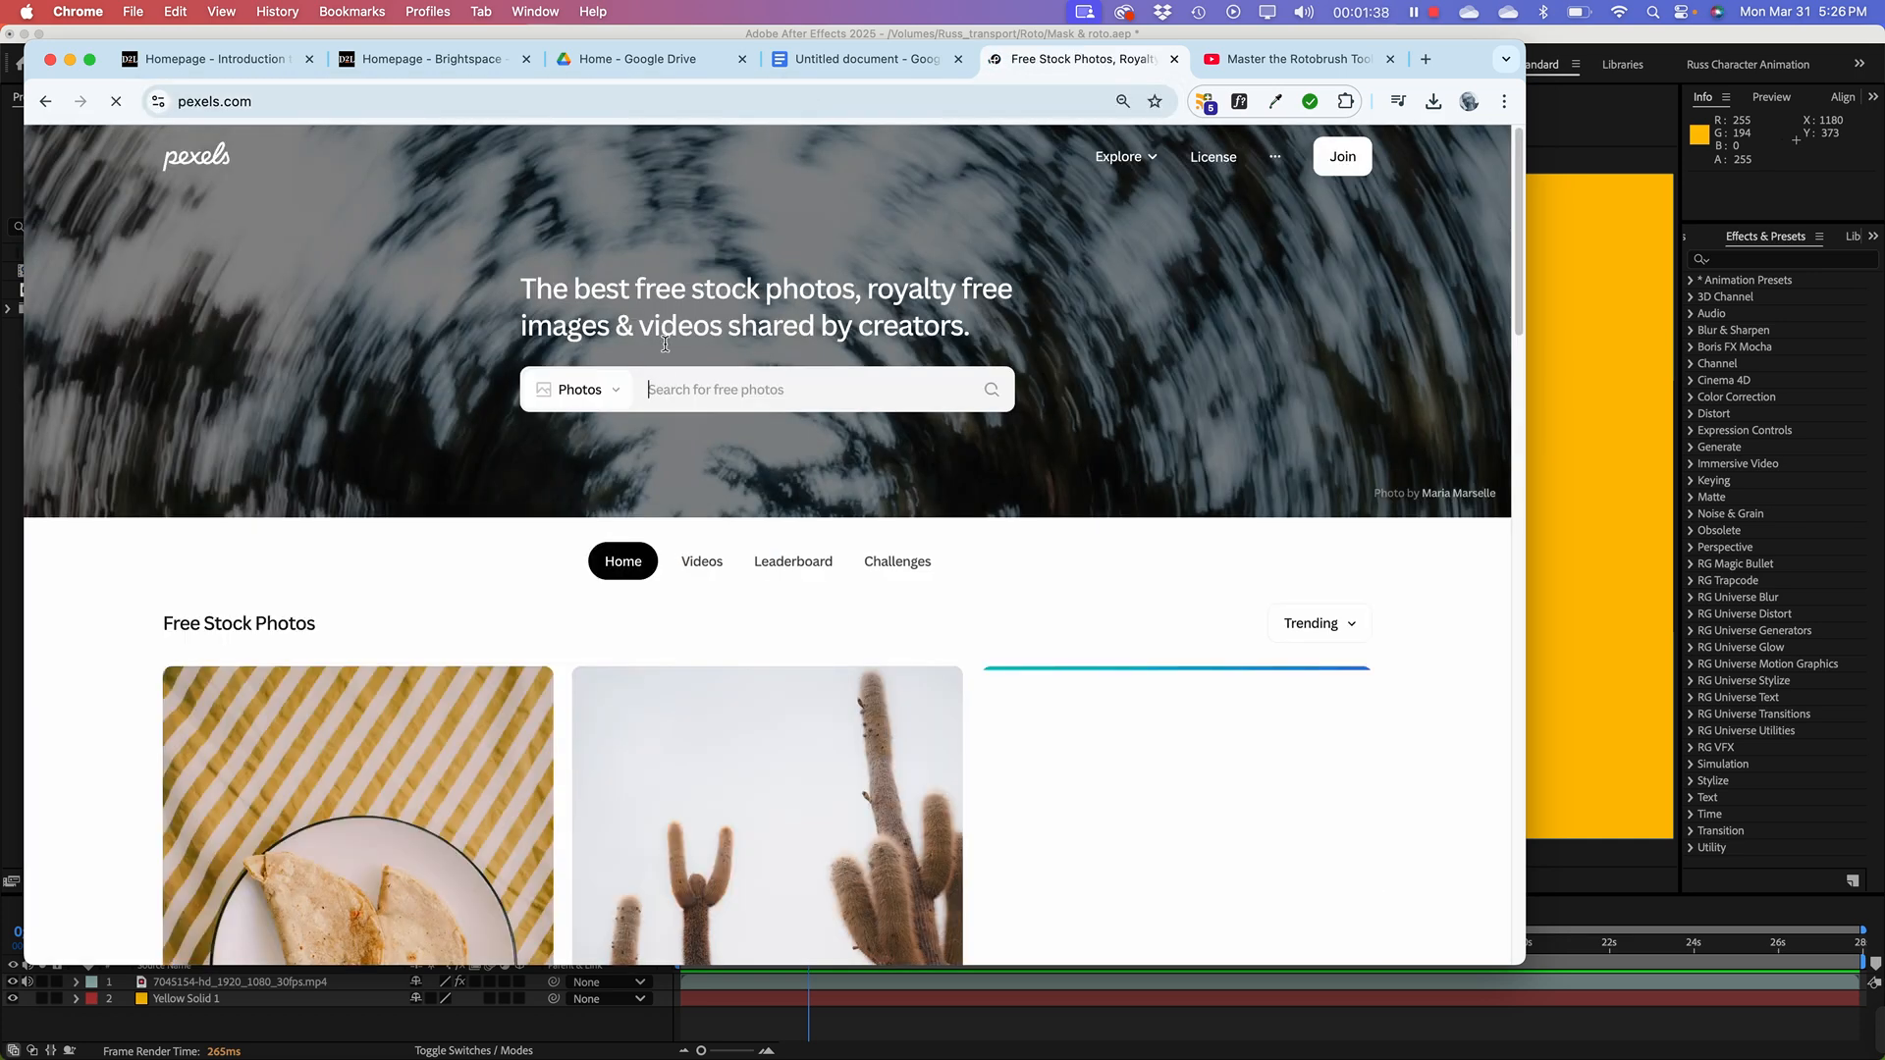
Step: Set the Pexels search to videos and search for Karate
click(607, 390)
click(587, 475)
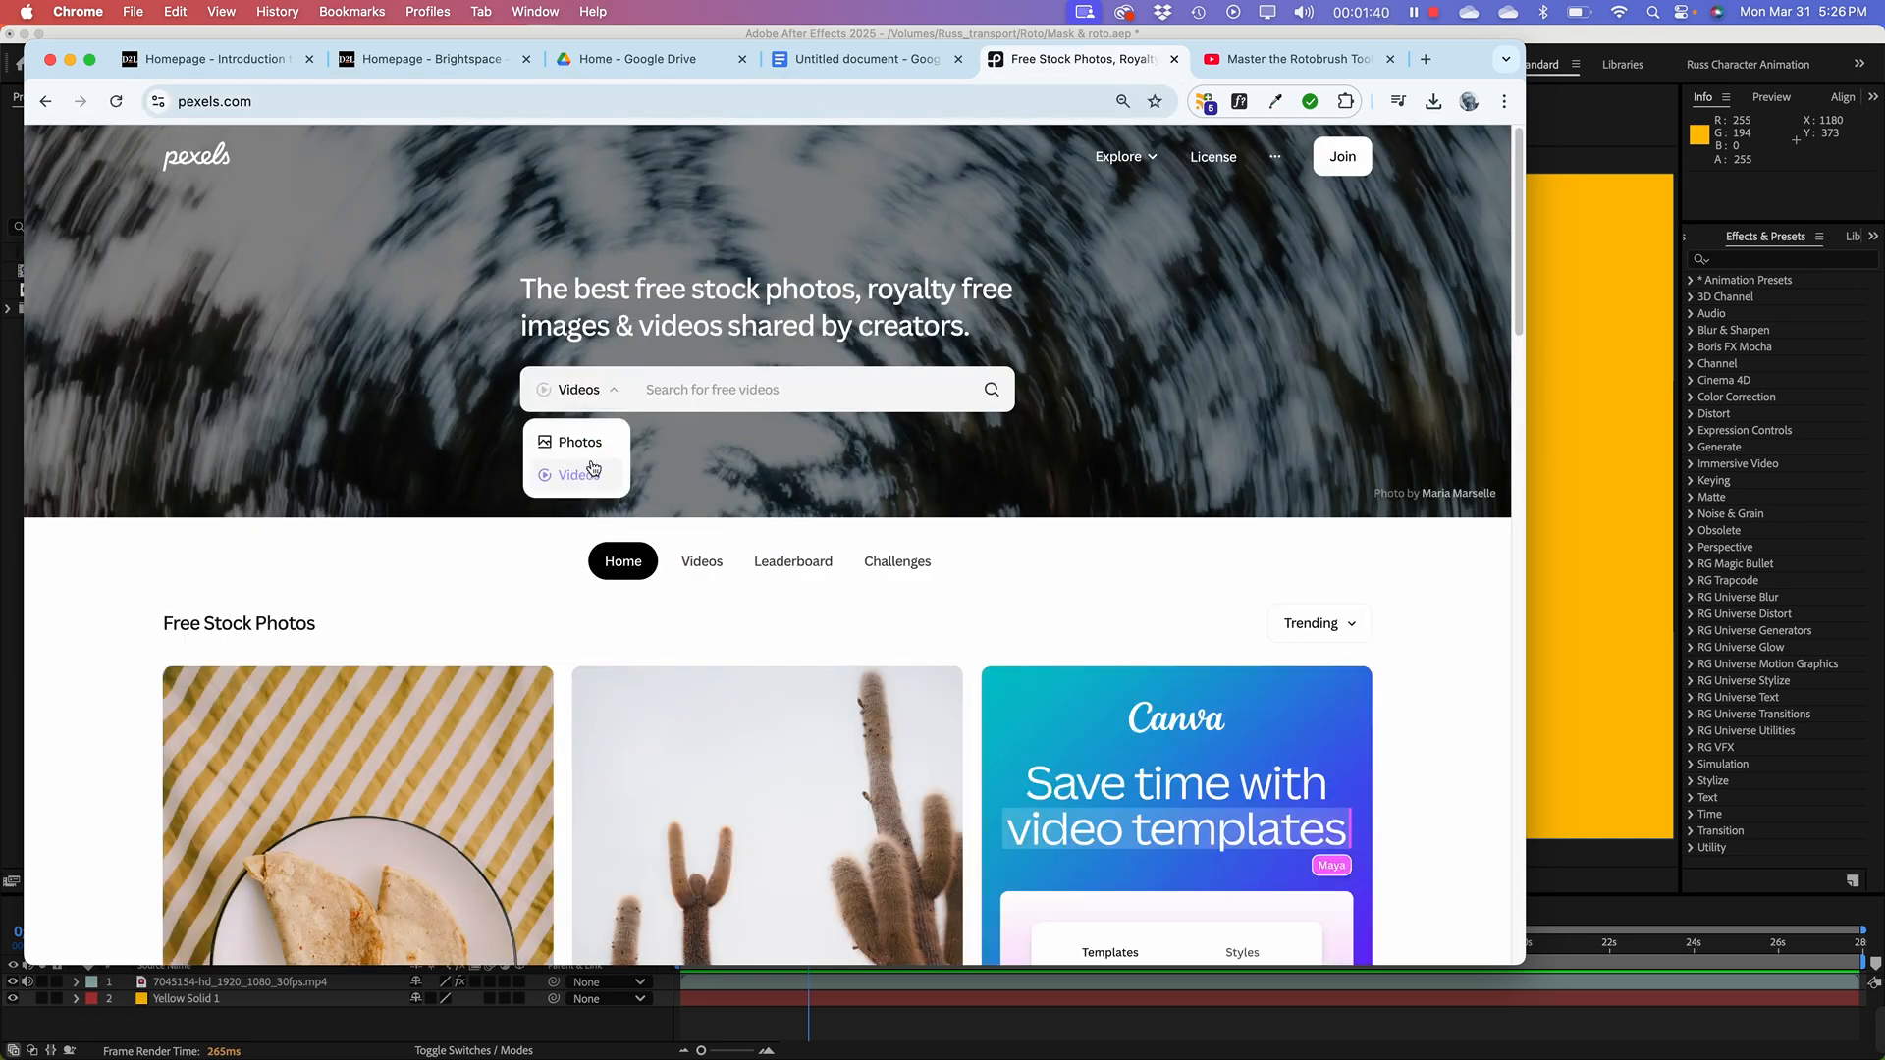
click(691, 390)
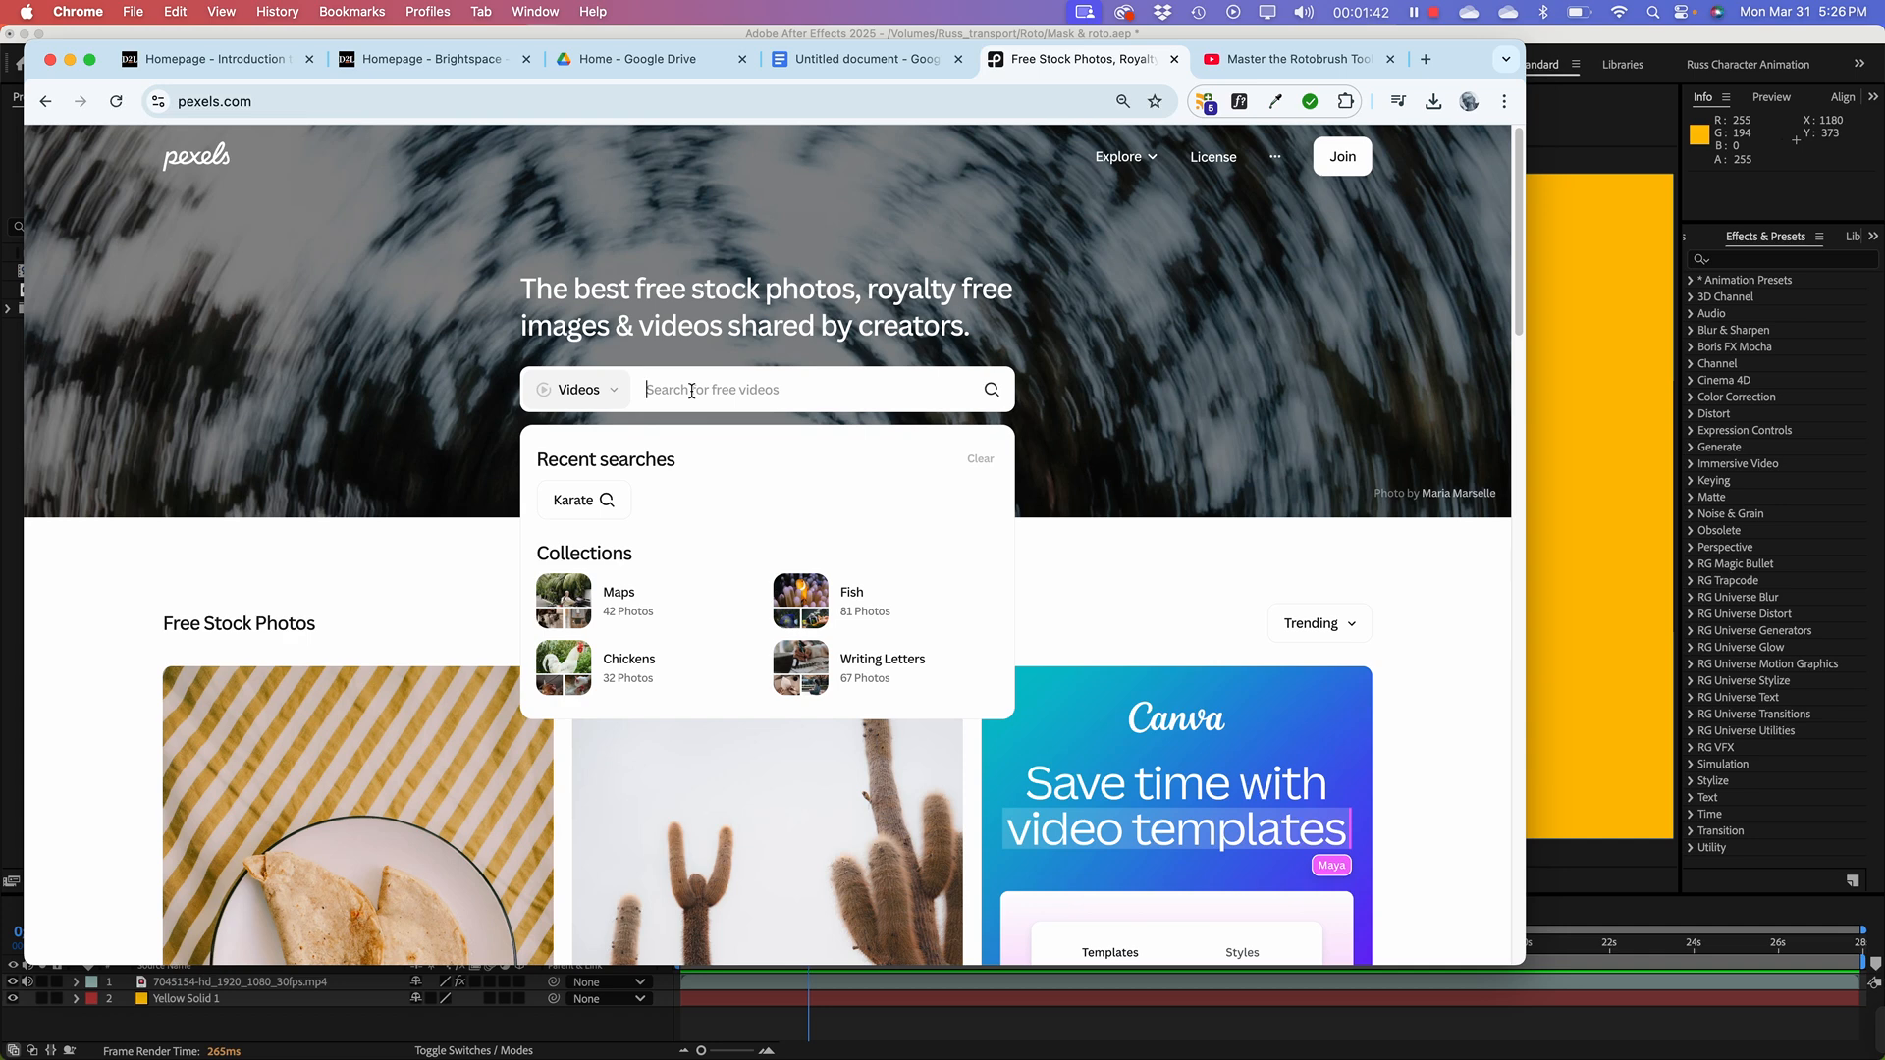
text(Karate)
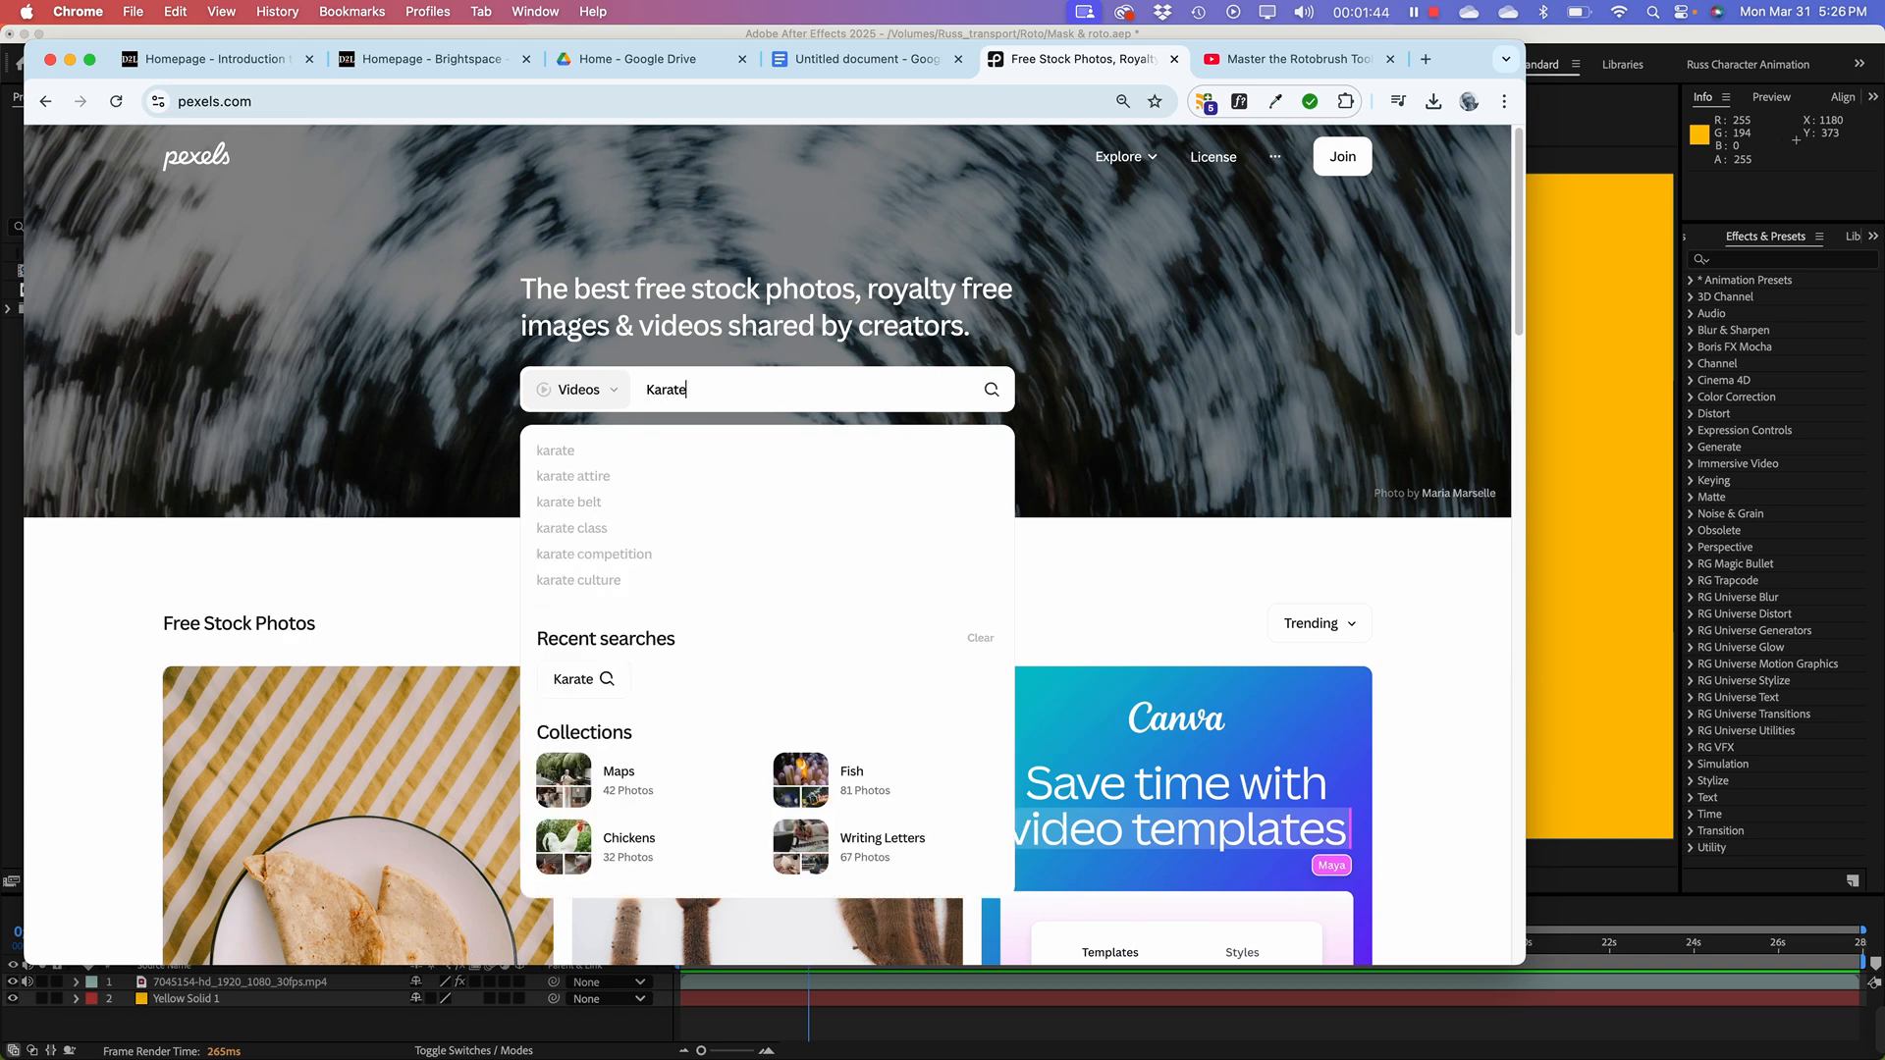
key(Return)
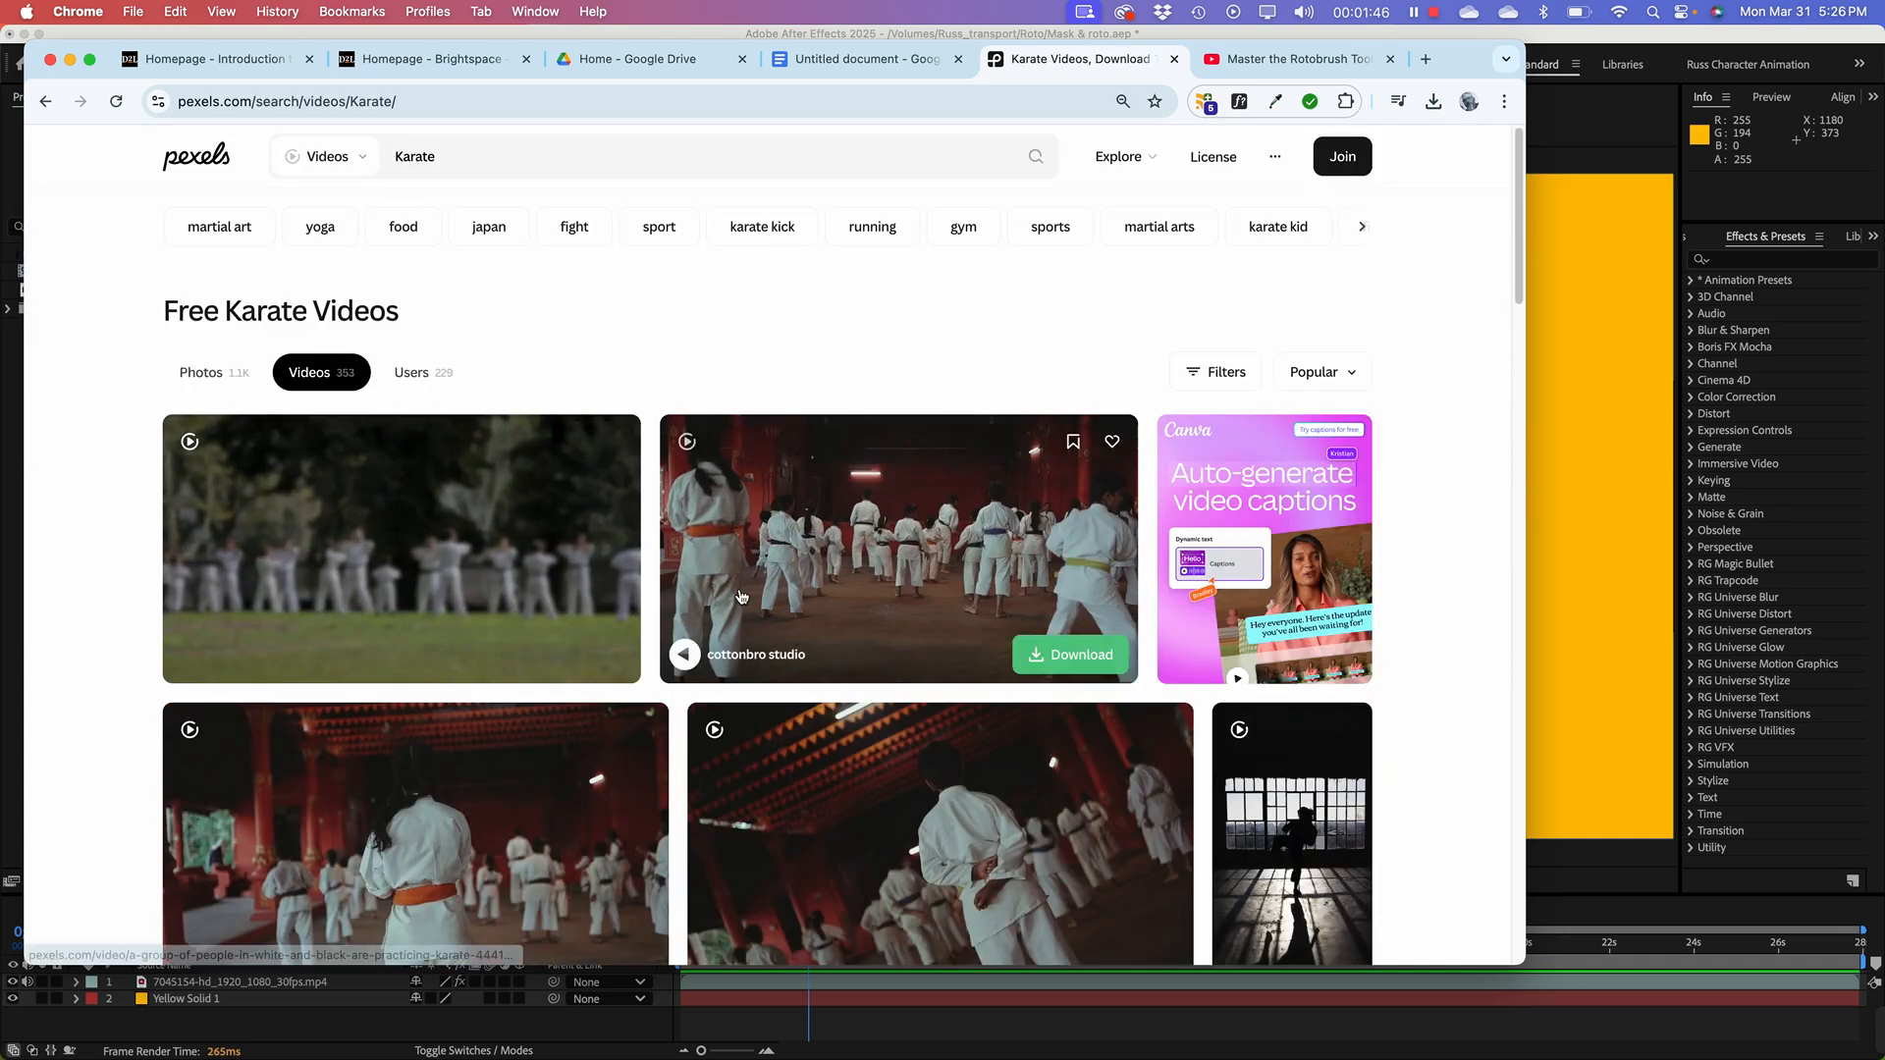
Step: Widen the browser window and examine the karate video results, including the clip of a man in white practicing martial arts beside large windows
scroll(757, 616, down, 4)
scroll(757, 617, down, 7)
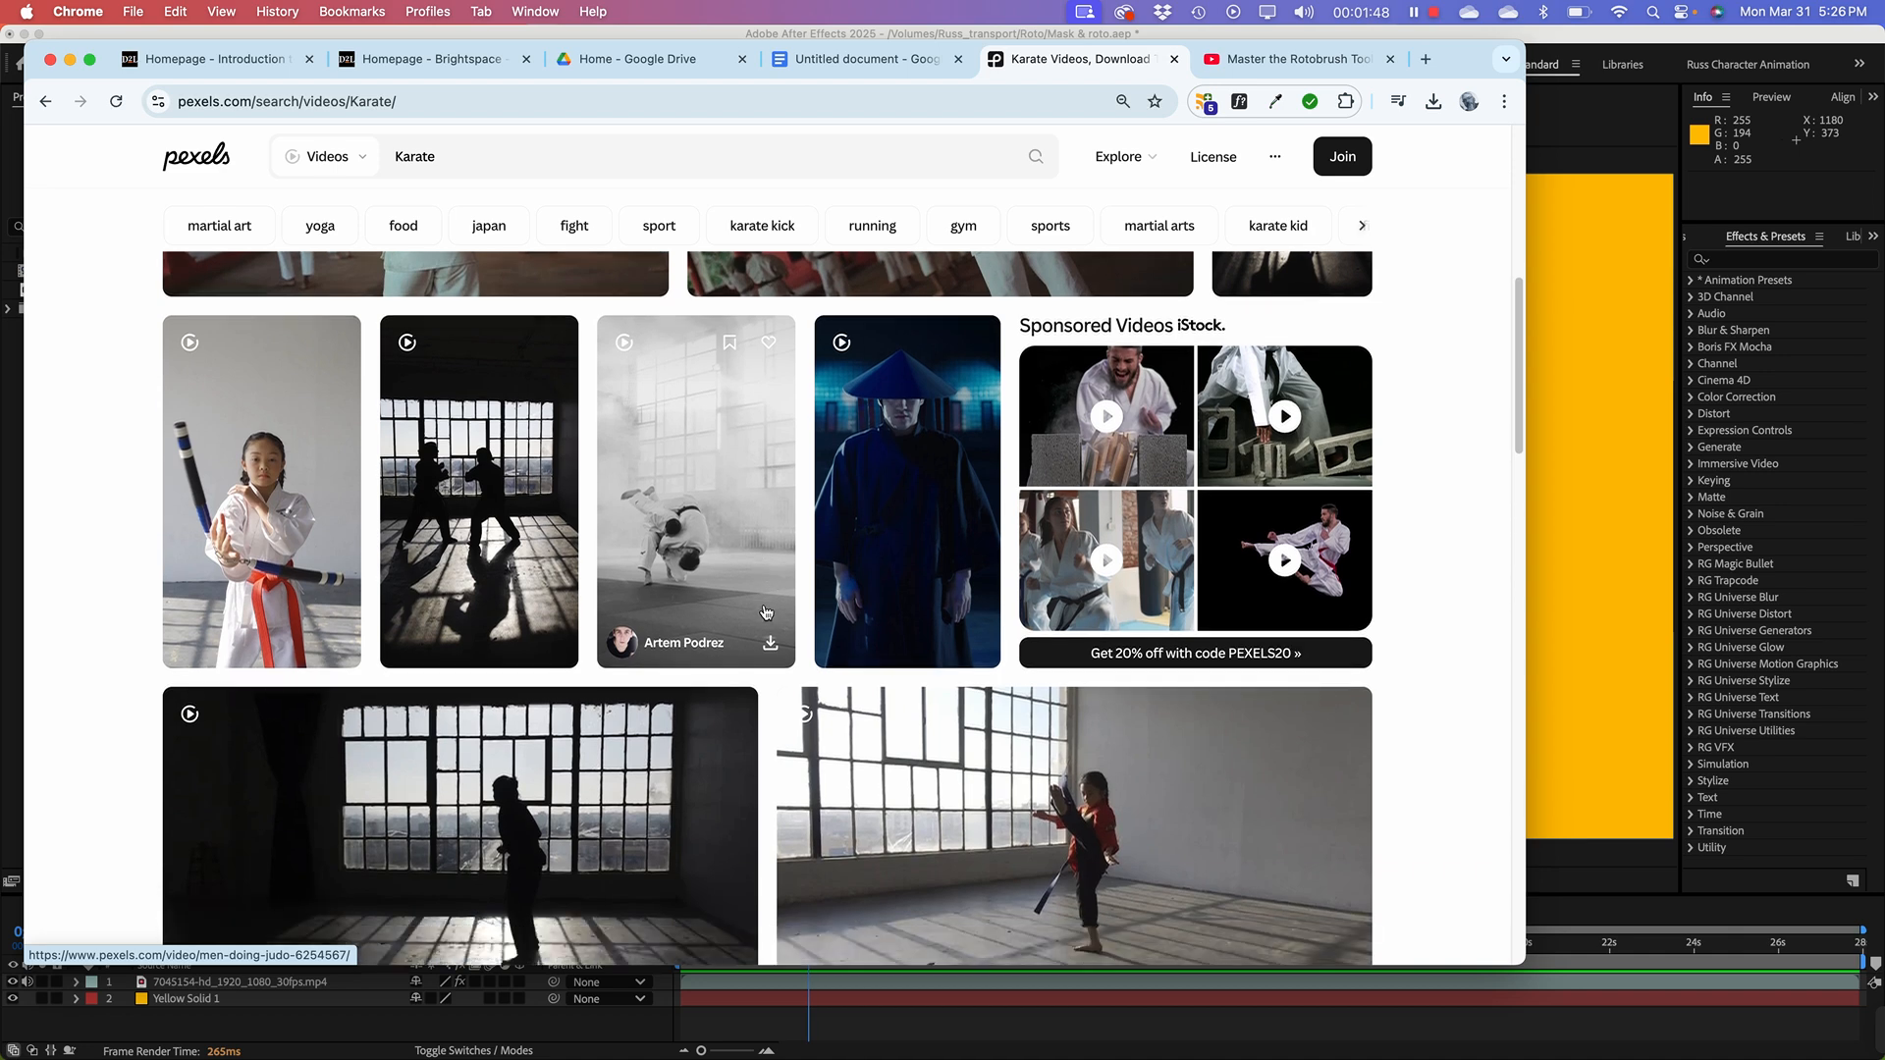
scroll(746, 609, down, 2)
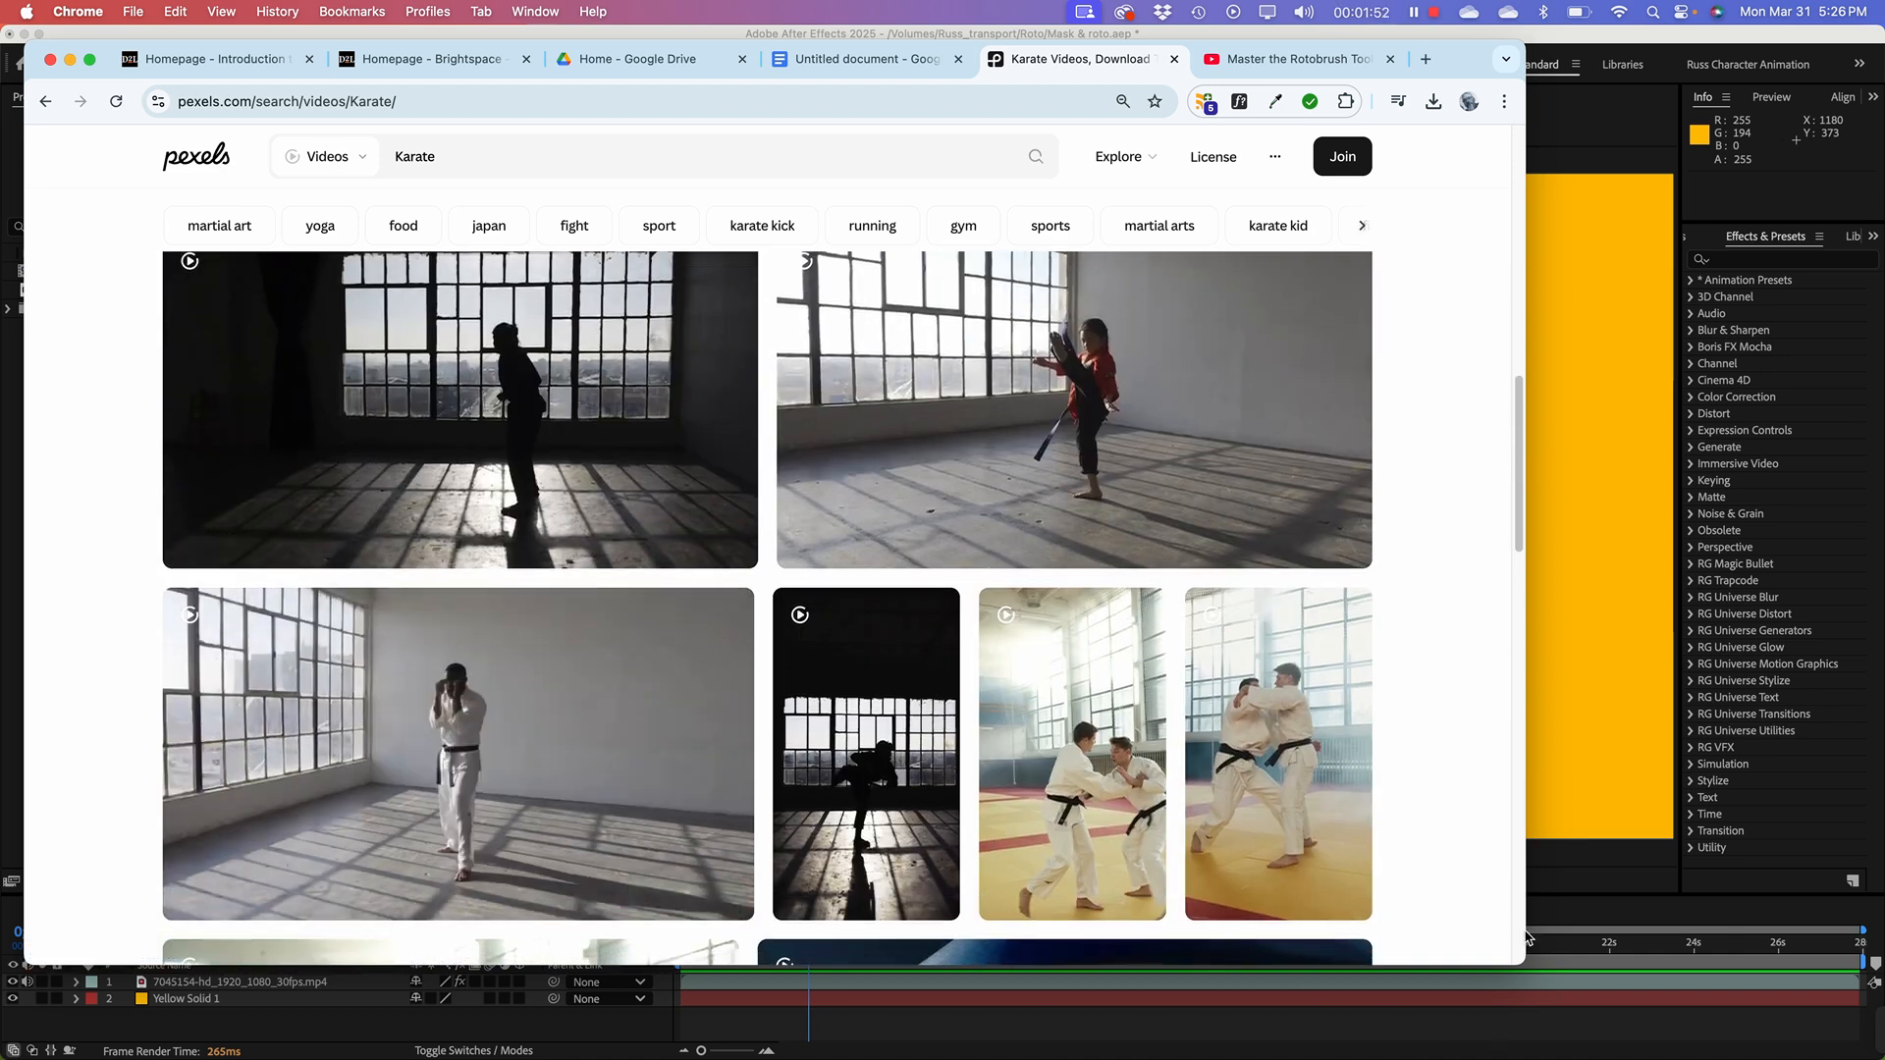
drag(1528, 939, 1858, 940)
scroll(652, 687, down, 4)
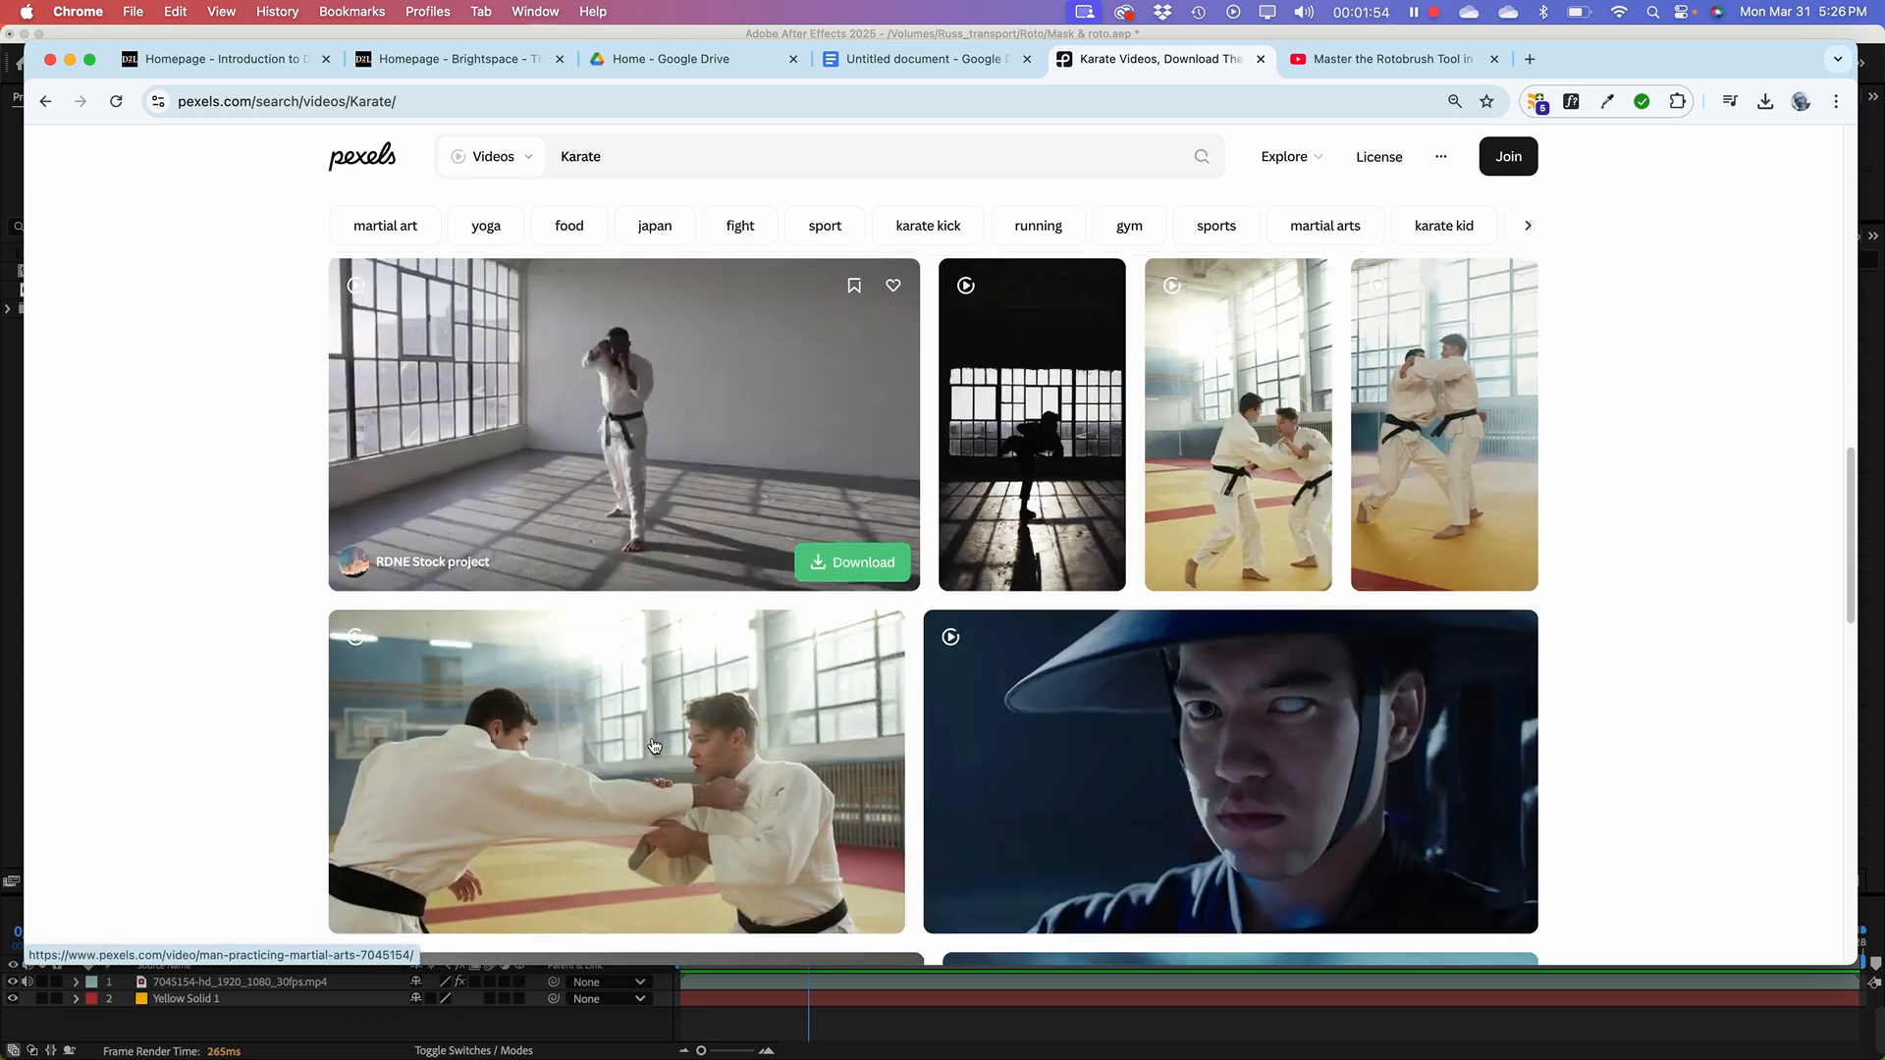
scroll(652, 726, up, 2)
scroll(652, 746, up, 1)
scroll(651, 746, up, 2)
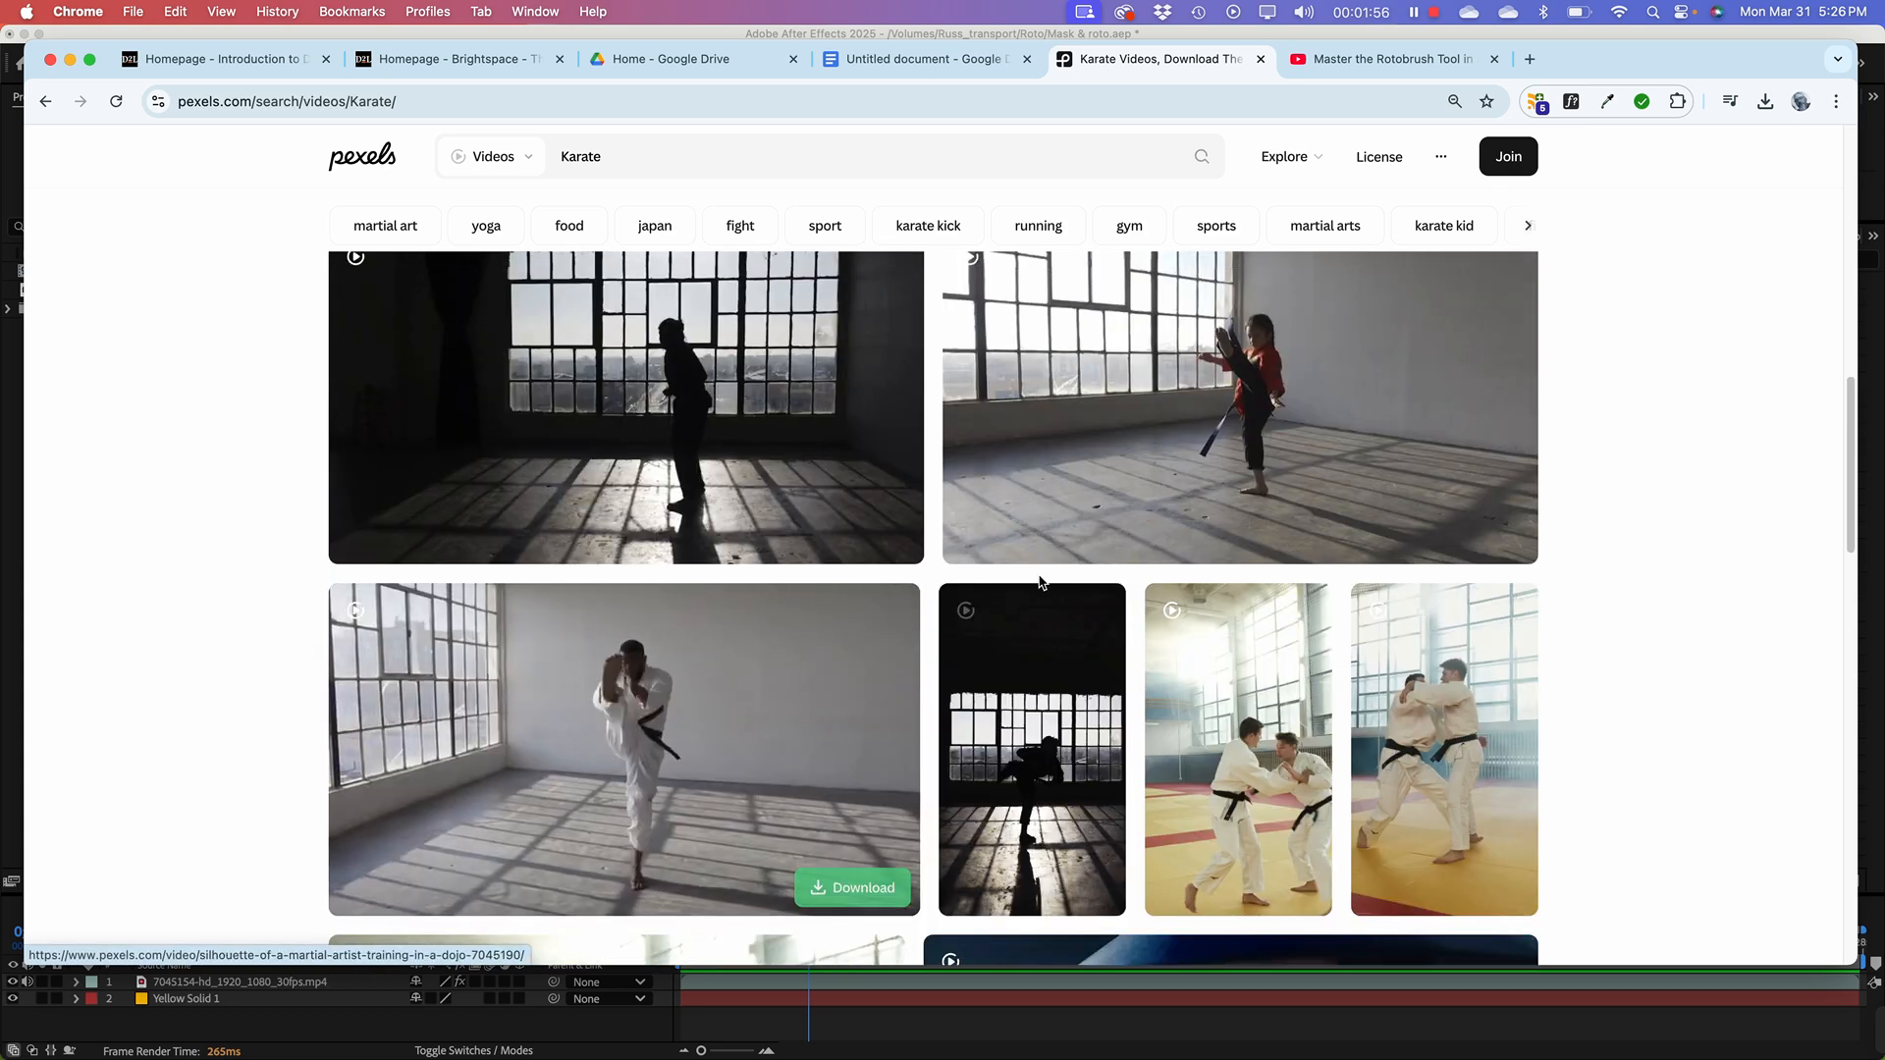
scroll(695, 785, down, 1)
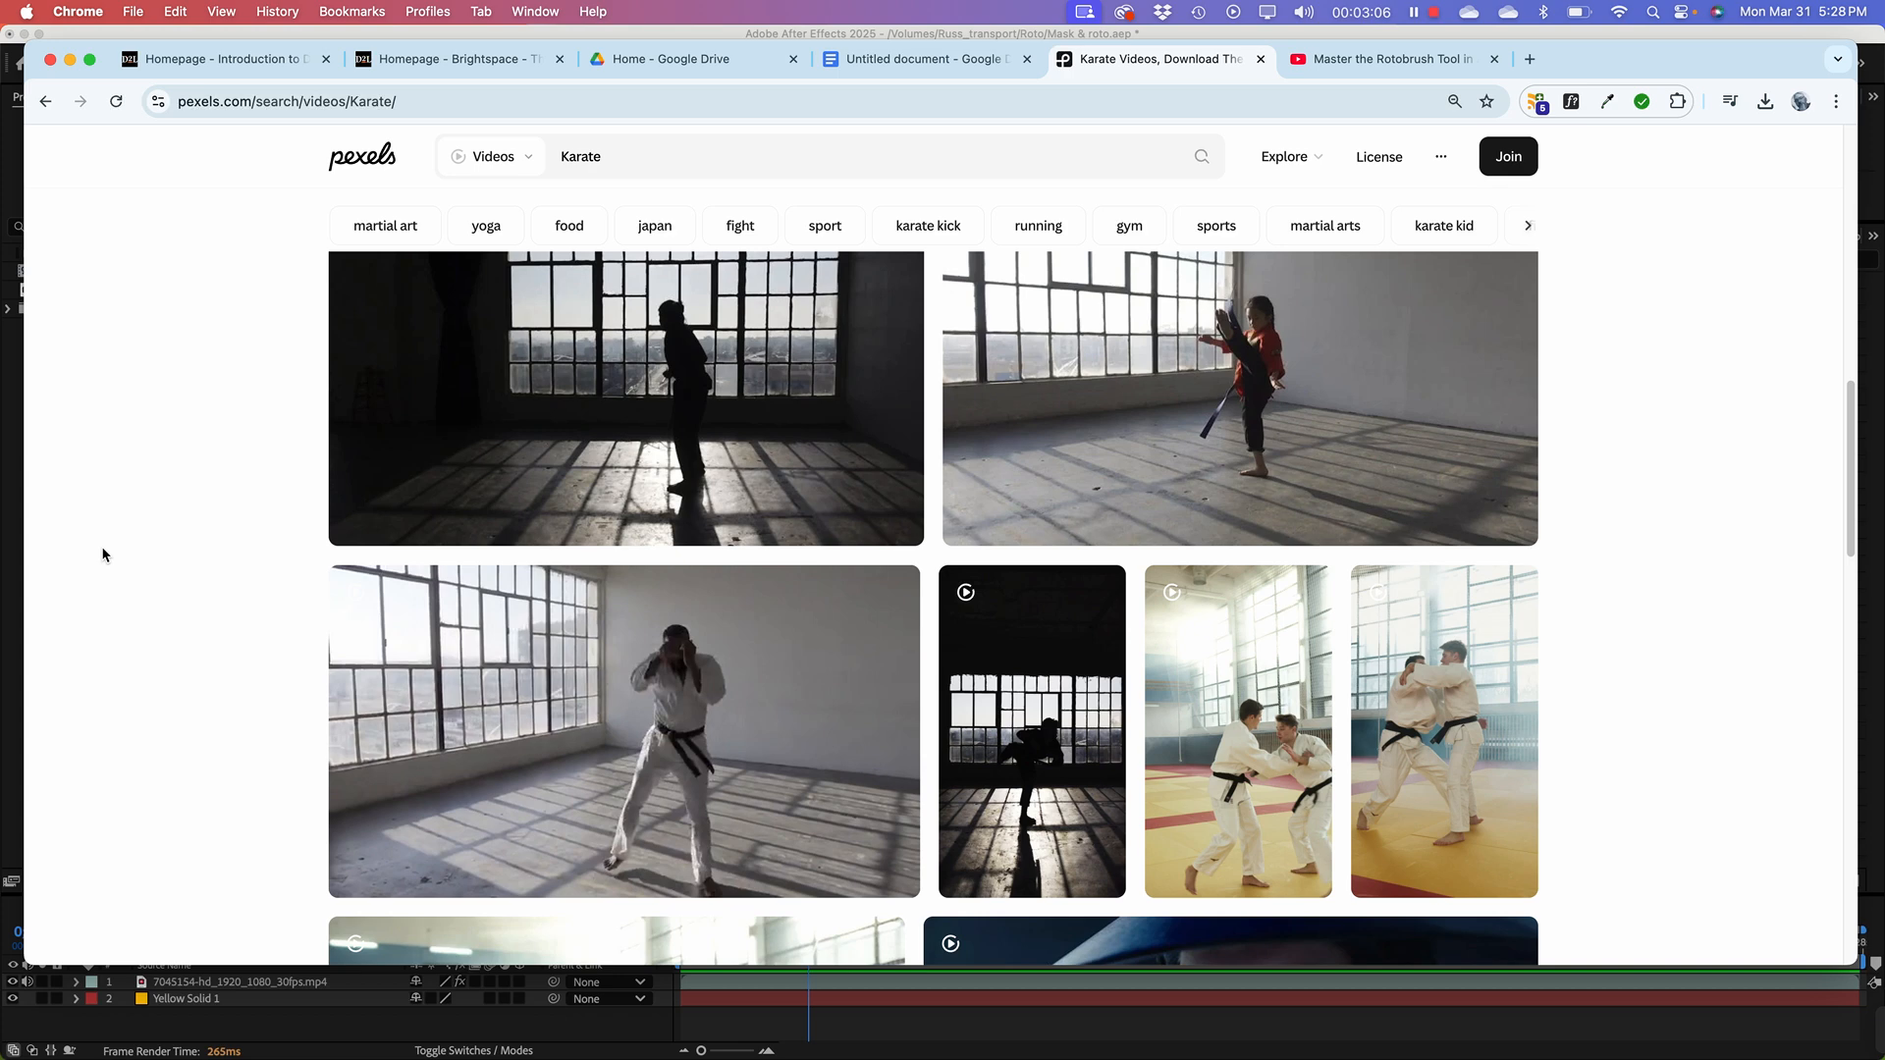
scroll(391, 622, down, 2)
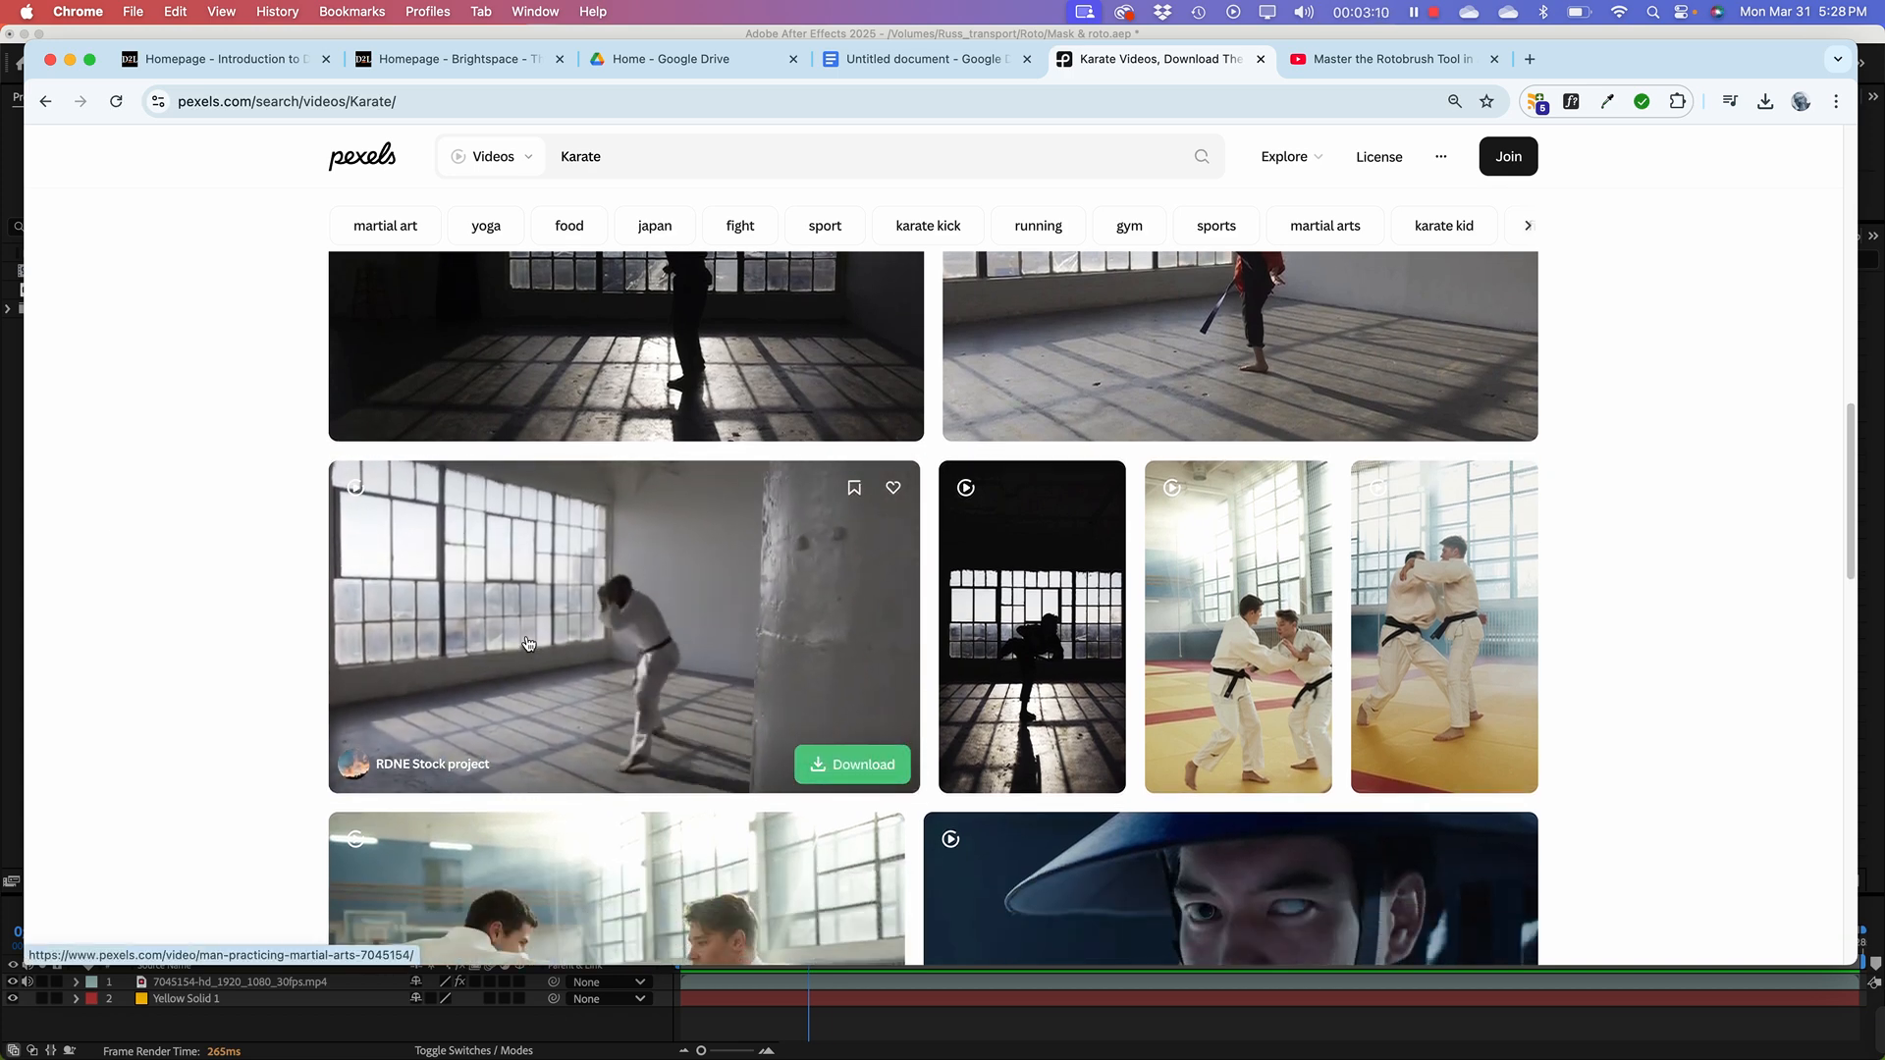
scroll(528, 643, down, 4)
scroll(628, 731, up, 2)
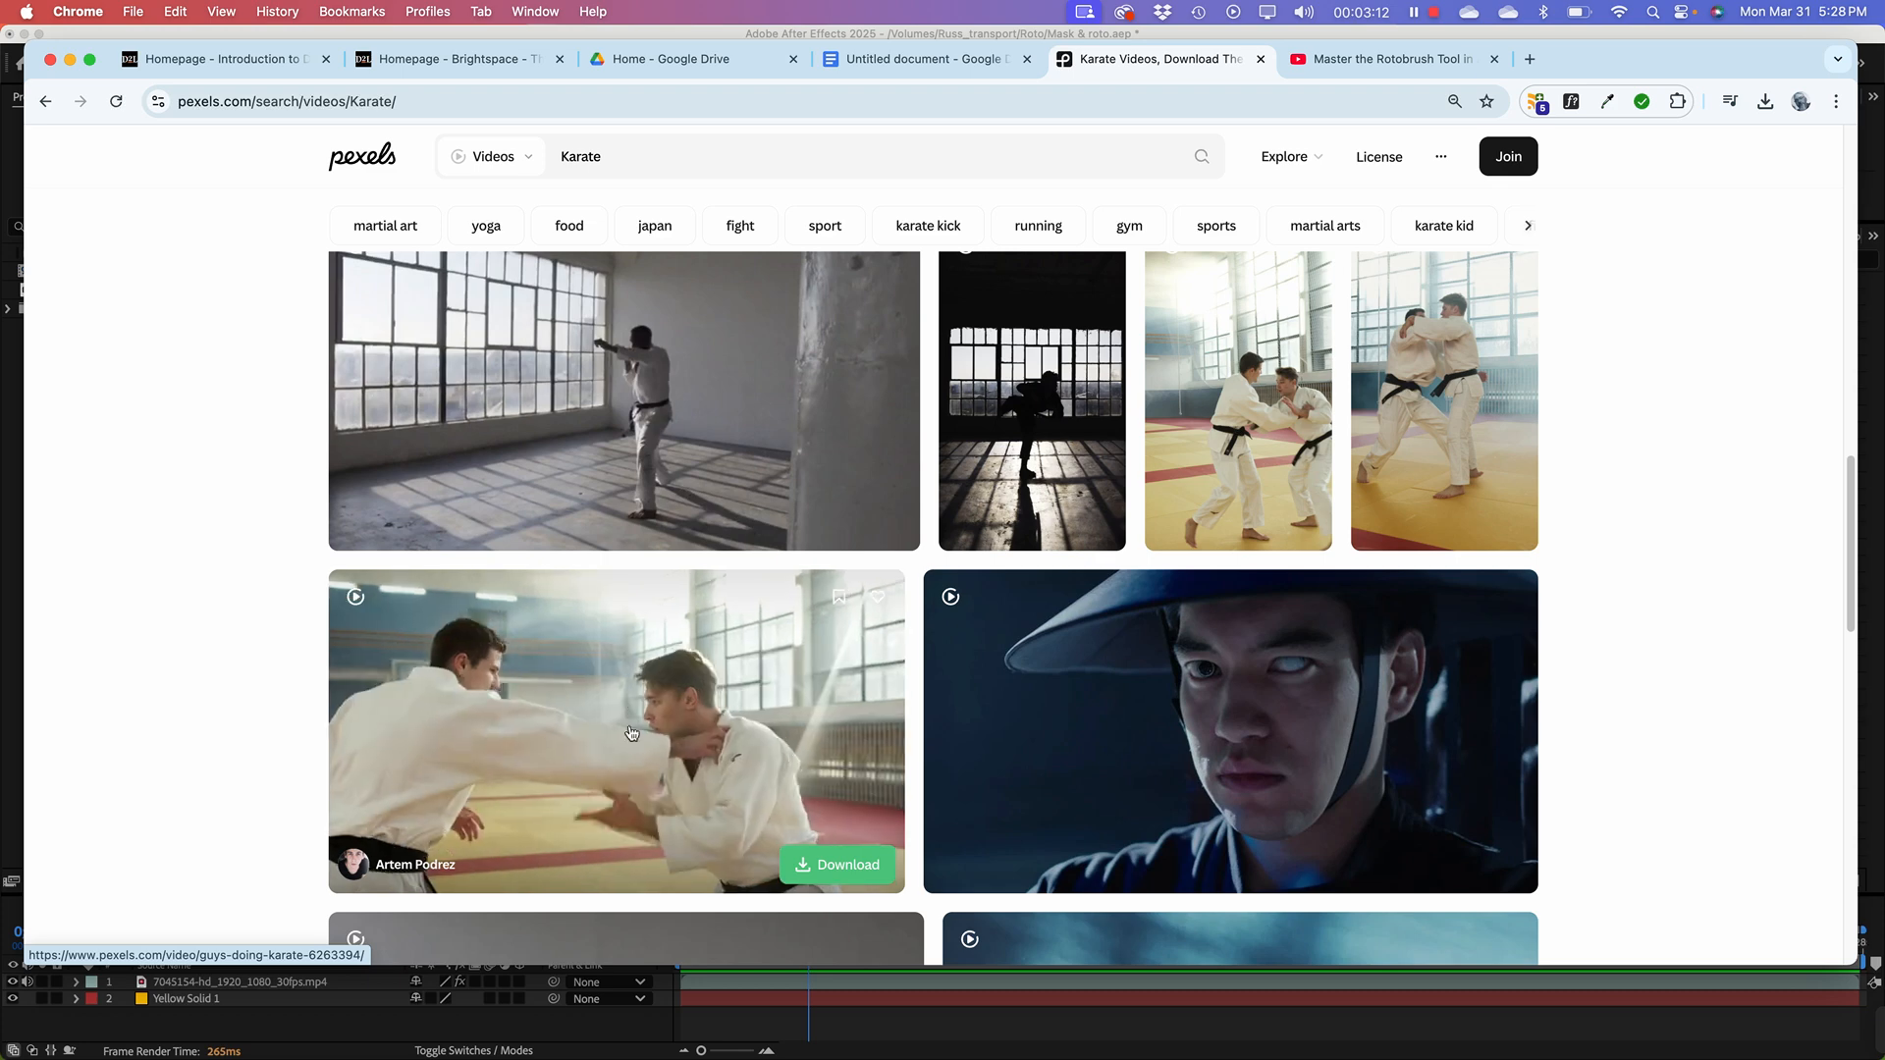
scroll(631, 733, up, 3)
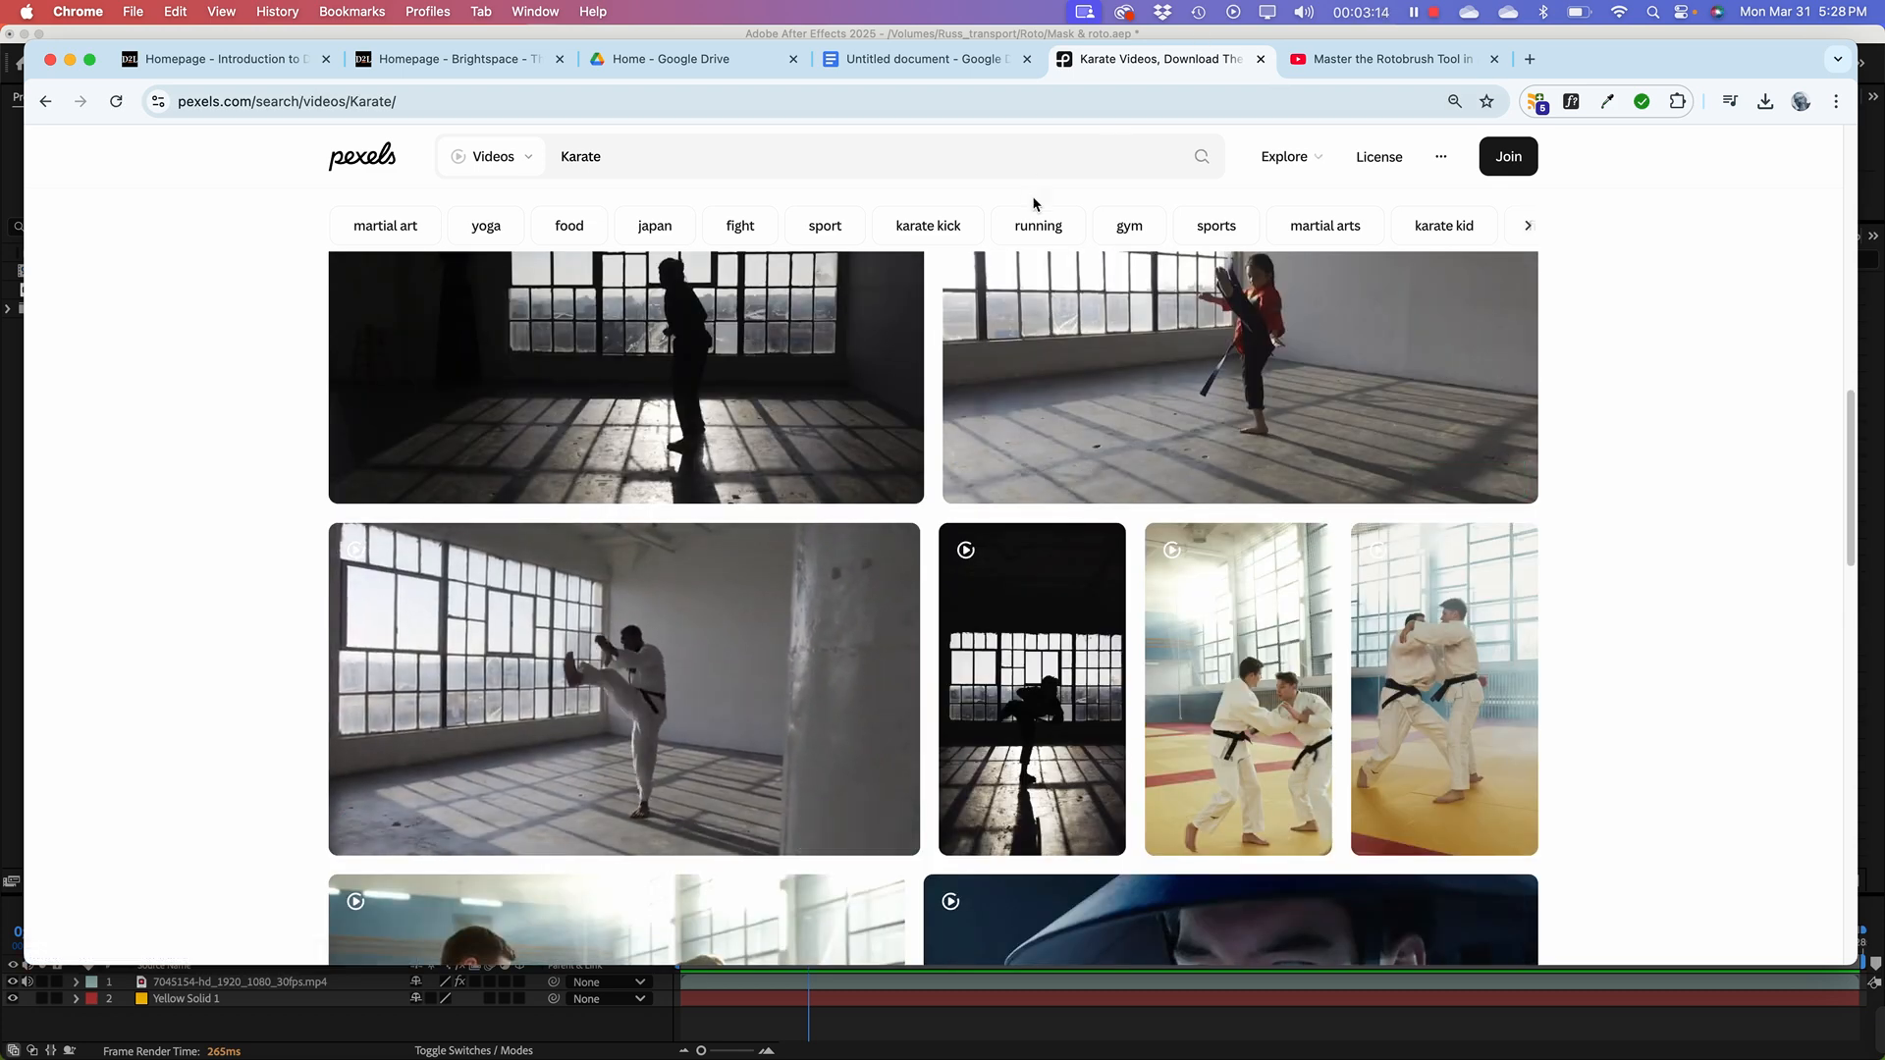
key(super+Tab)
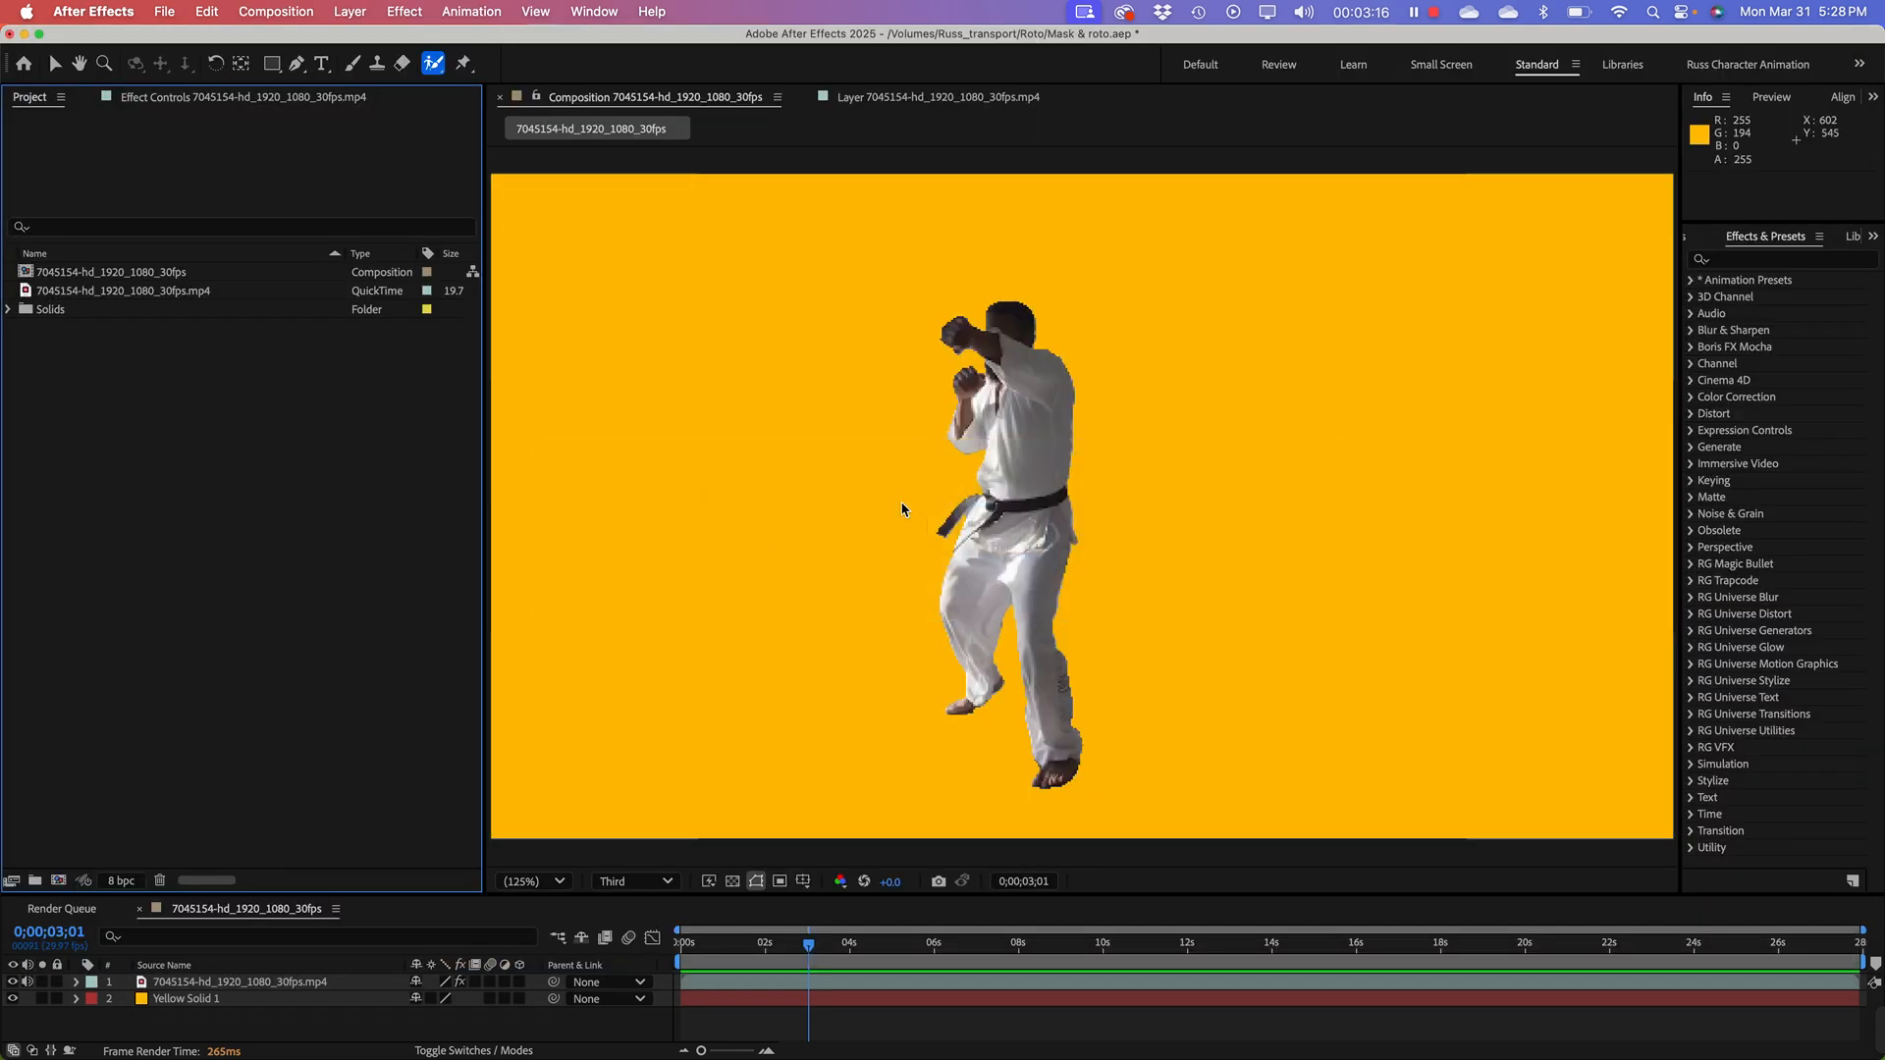
key(super+n)
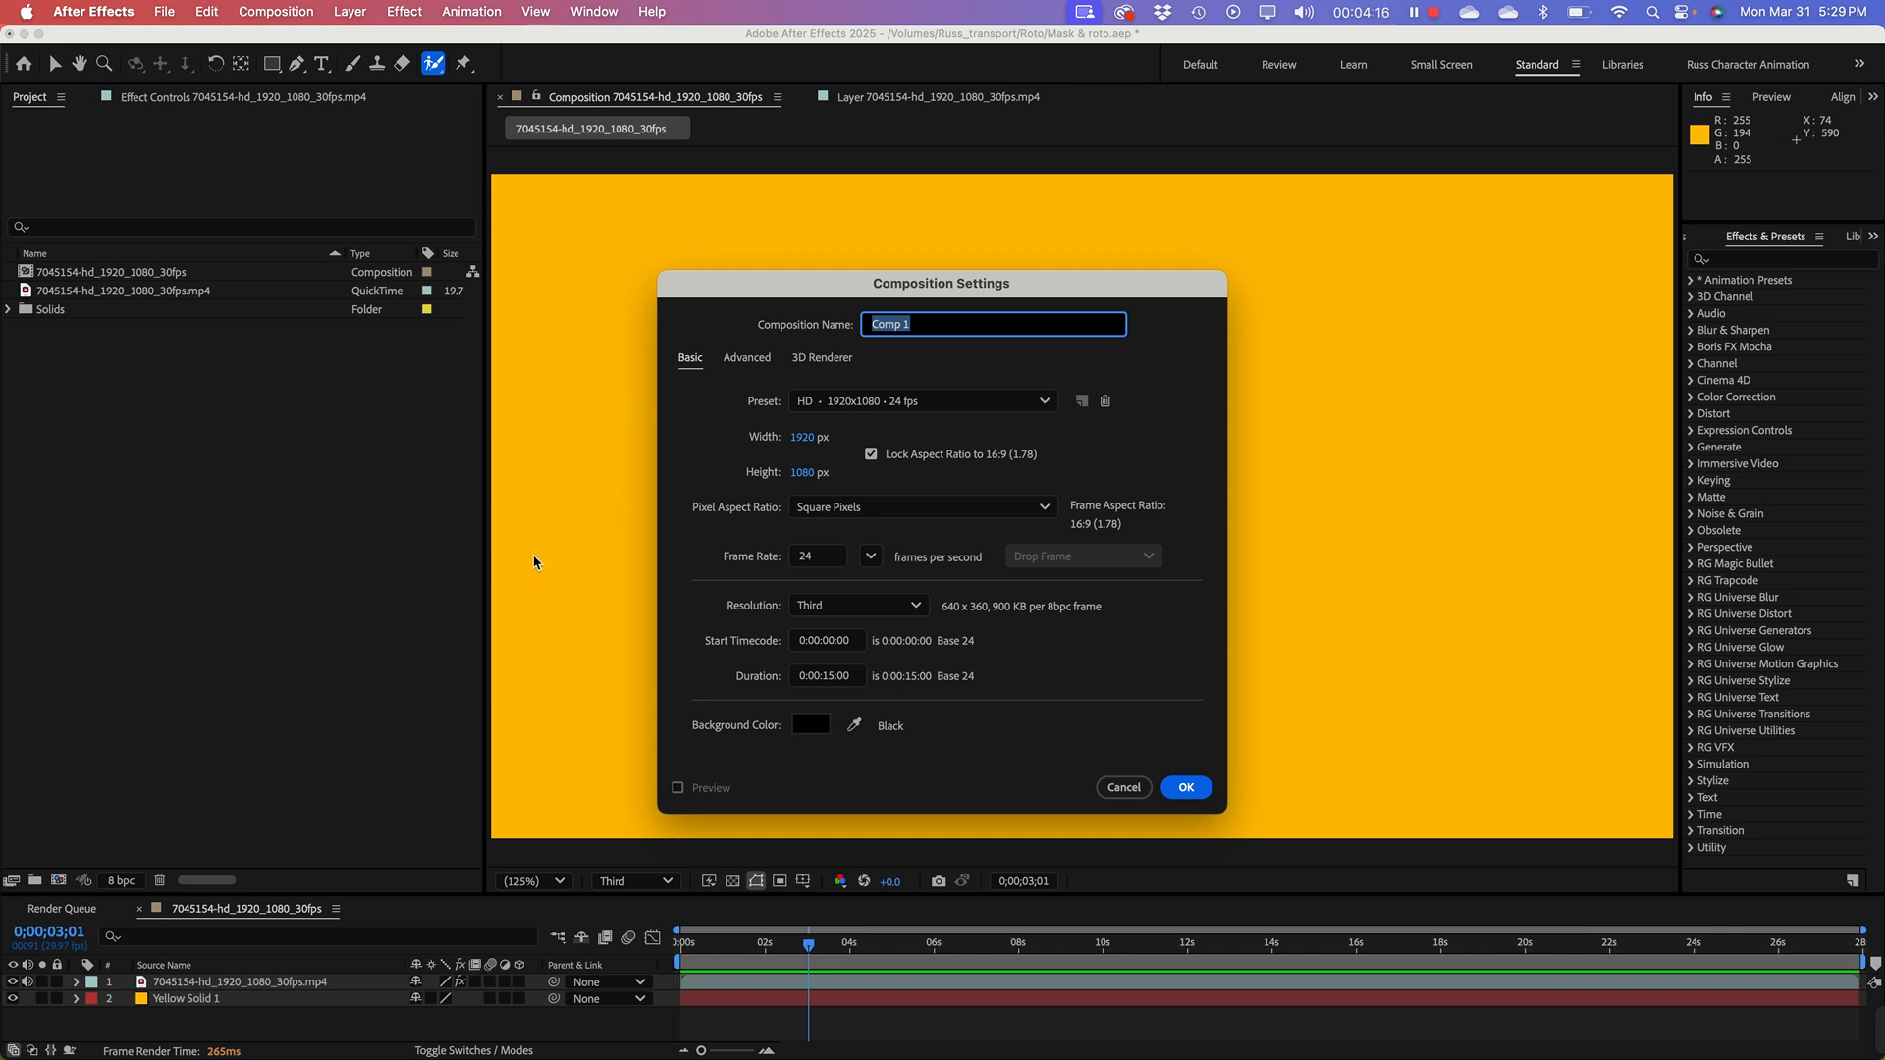
key(super+Tab)
key(super+Tab)
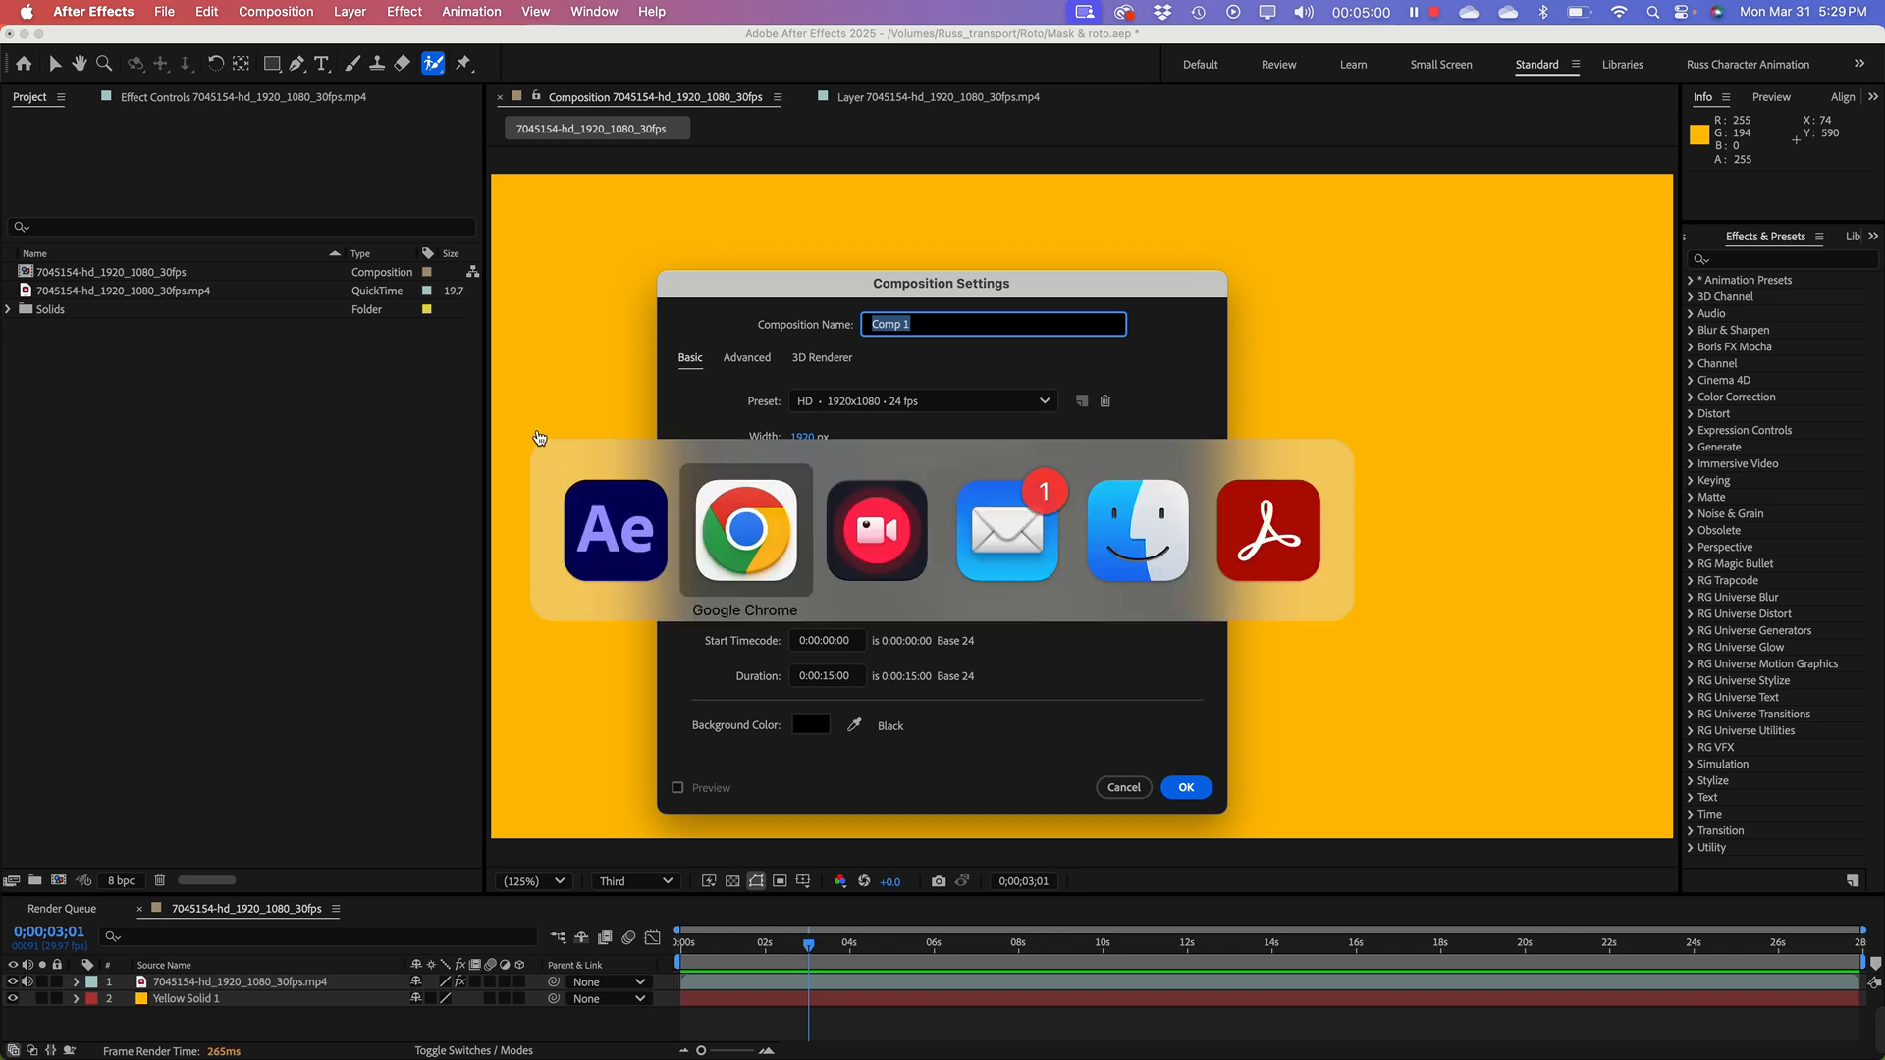
click(779, 544)
mouse_move(644, 771)
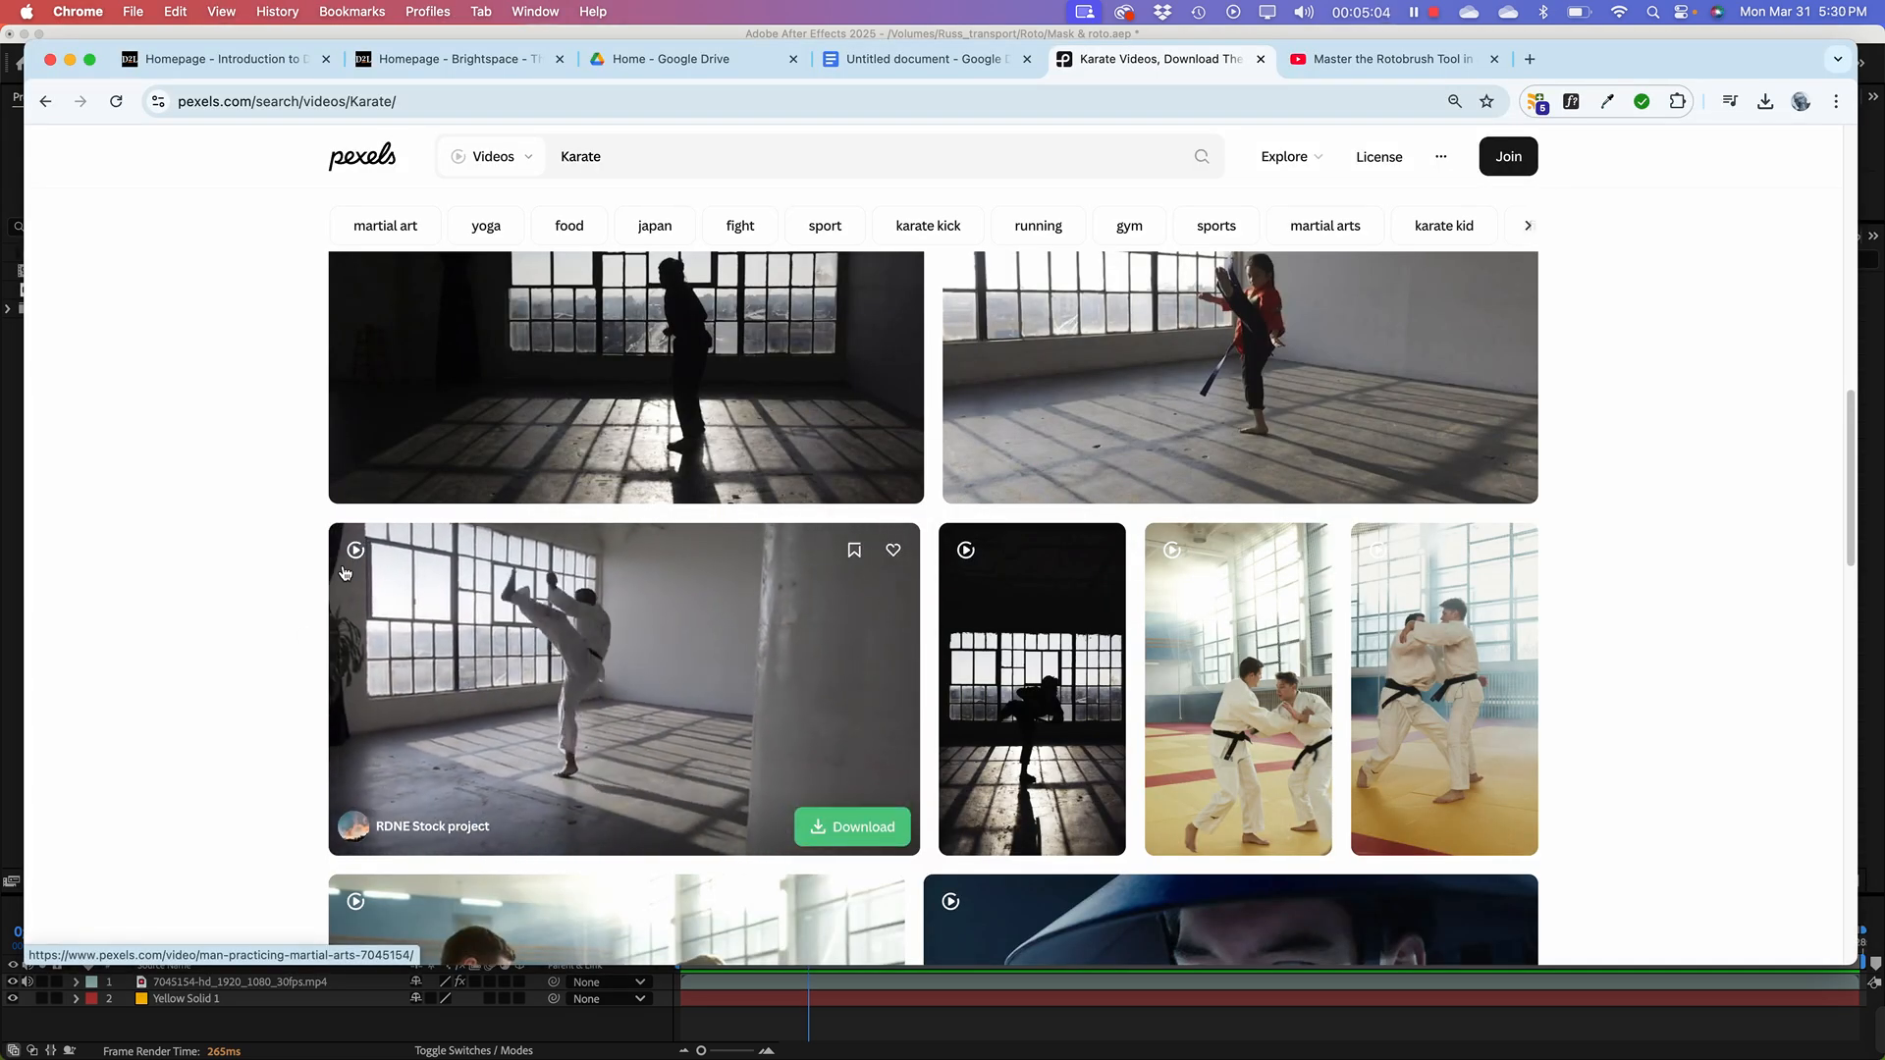
scroll(638, 677, down, 1)
mouse_move(430, 663)
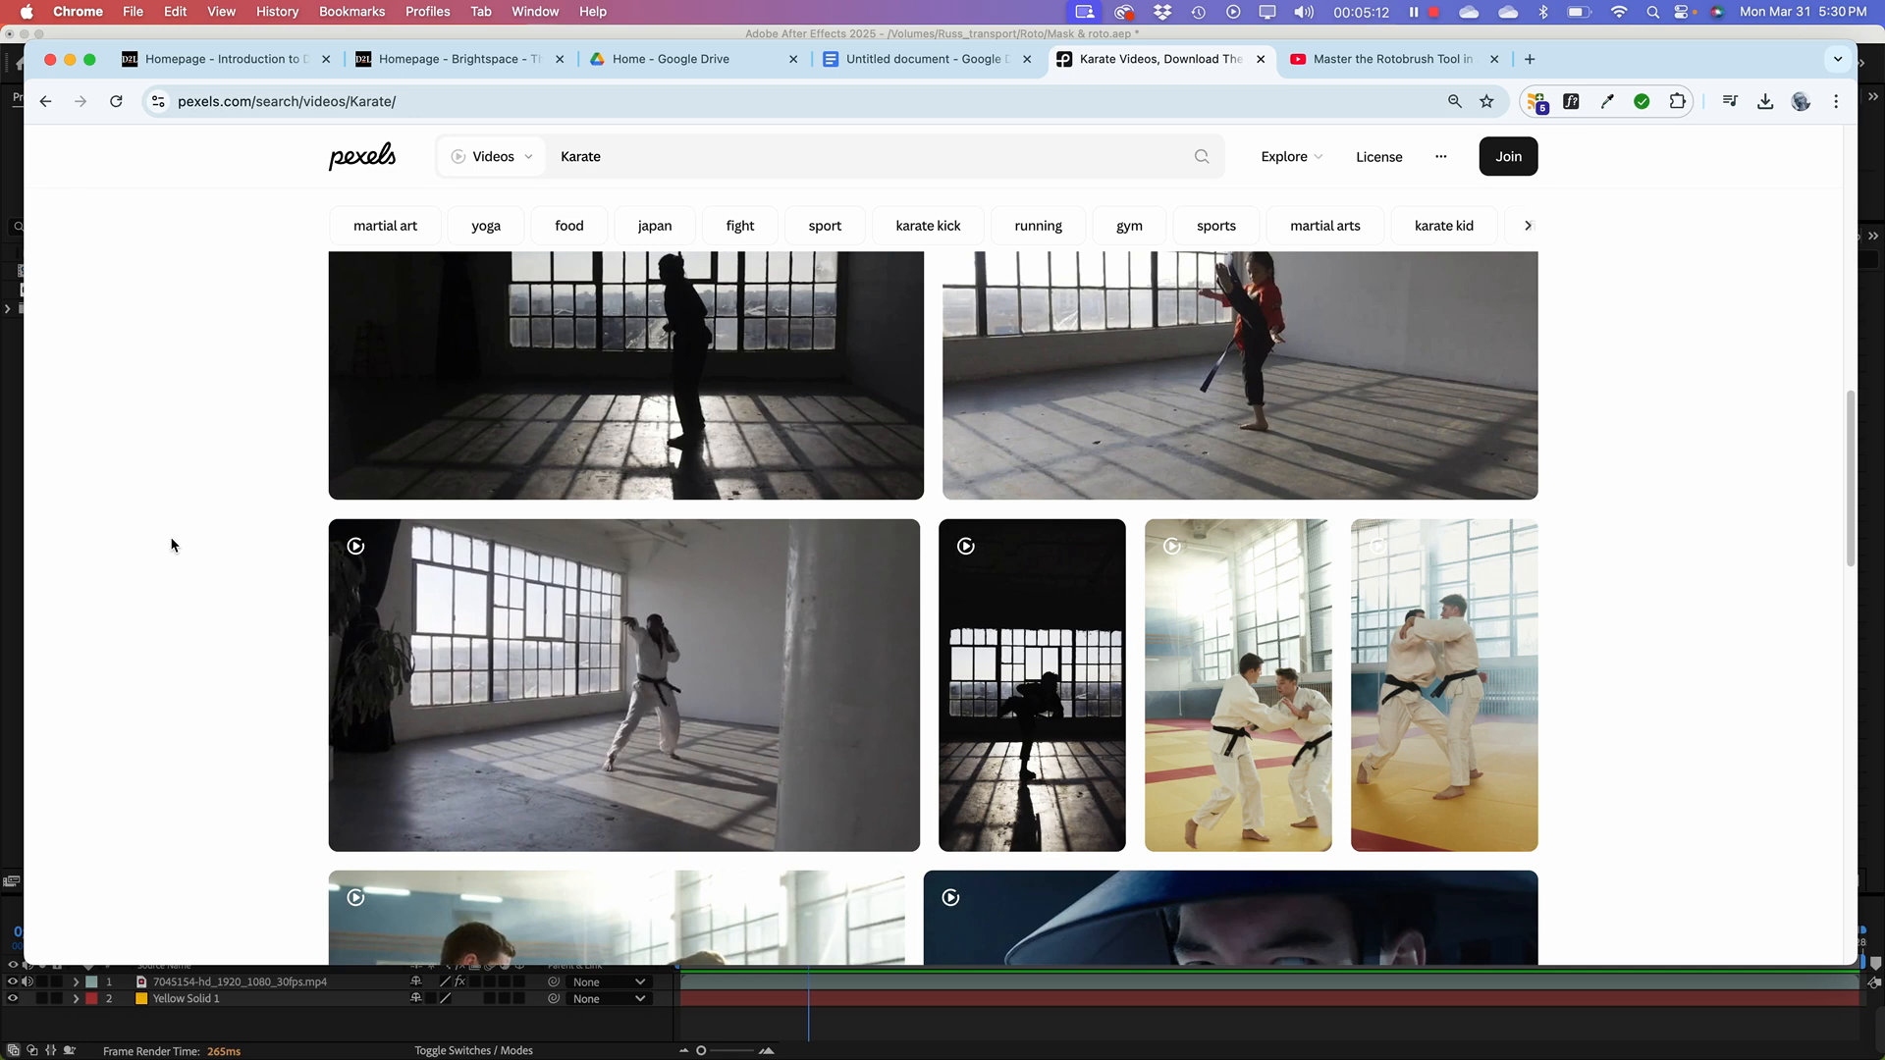
Step: Return to After Effects and cancel the open composition settings
key(super+Tab)
click(785, 548)
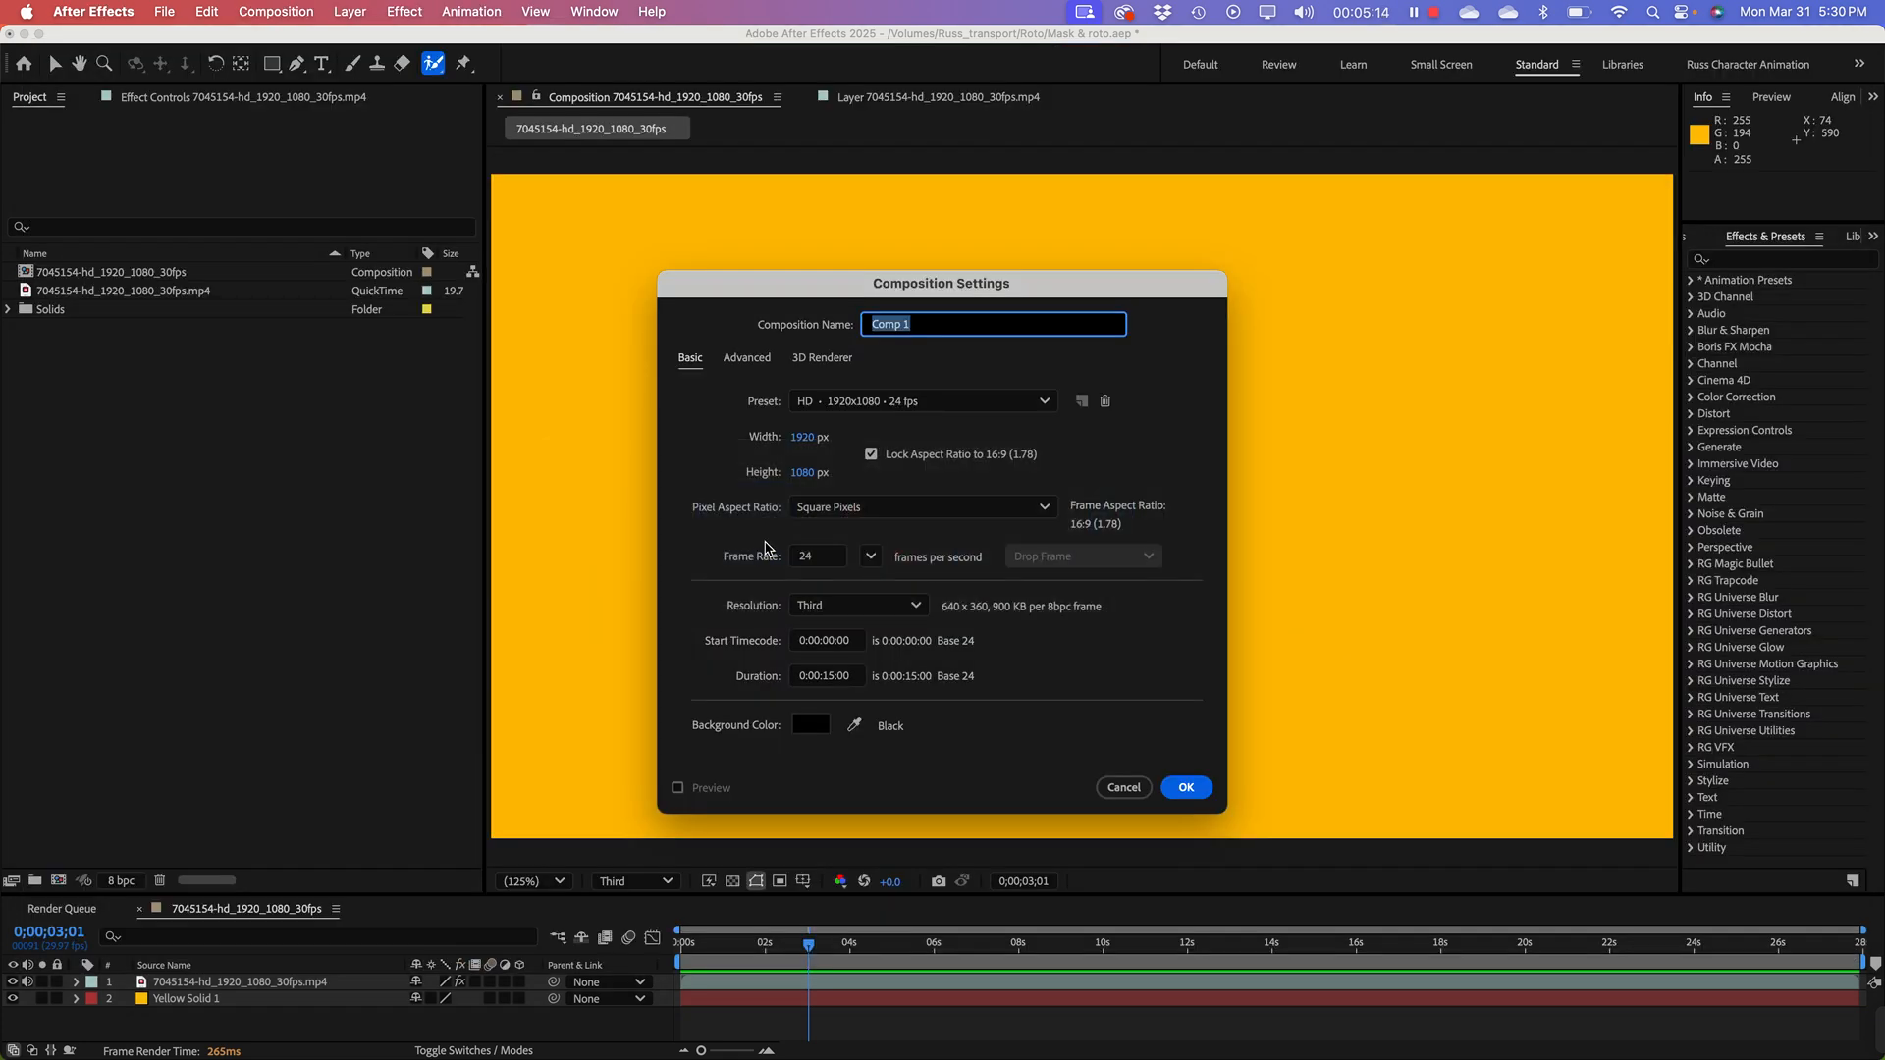
click(1124, 787)
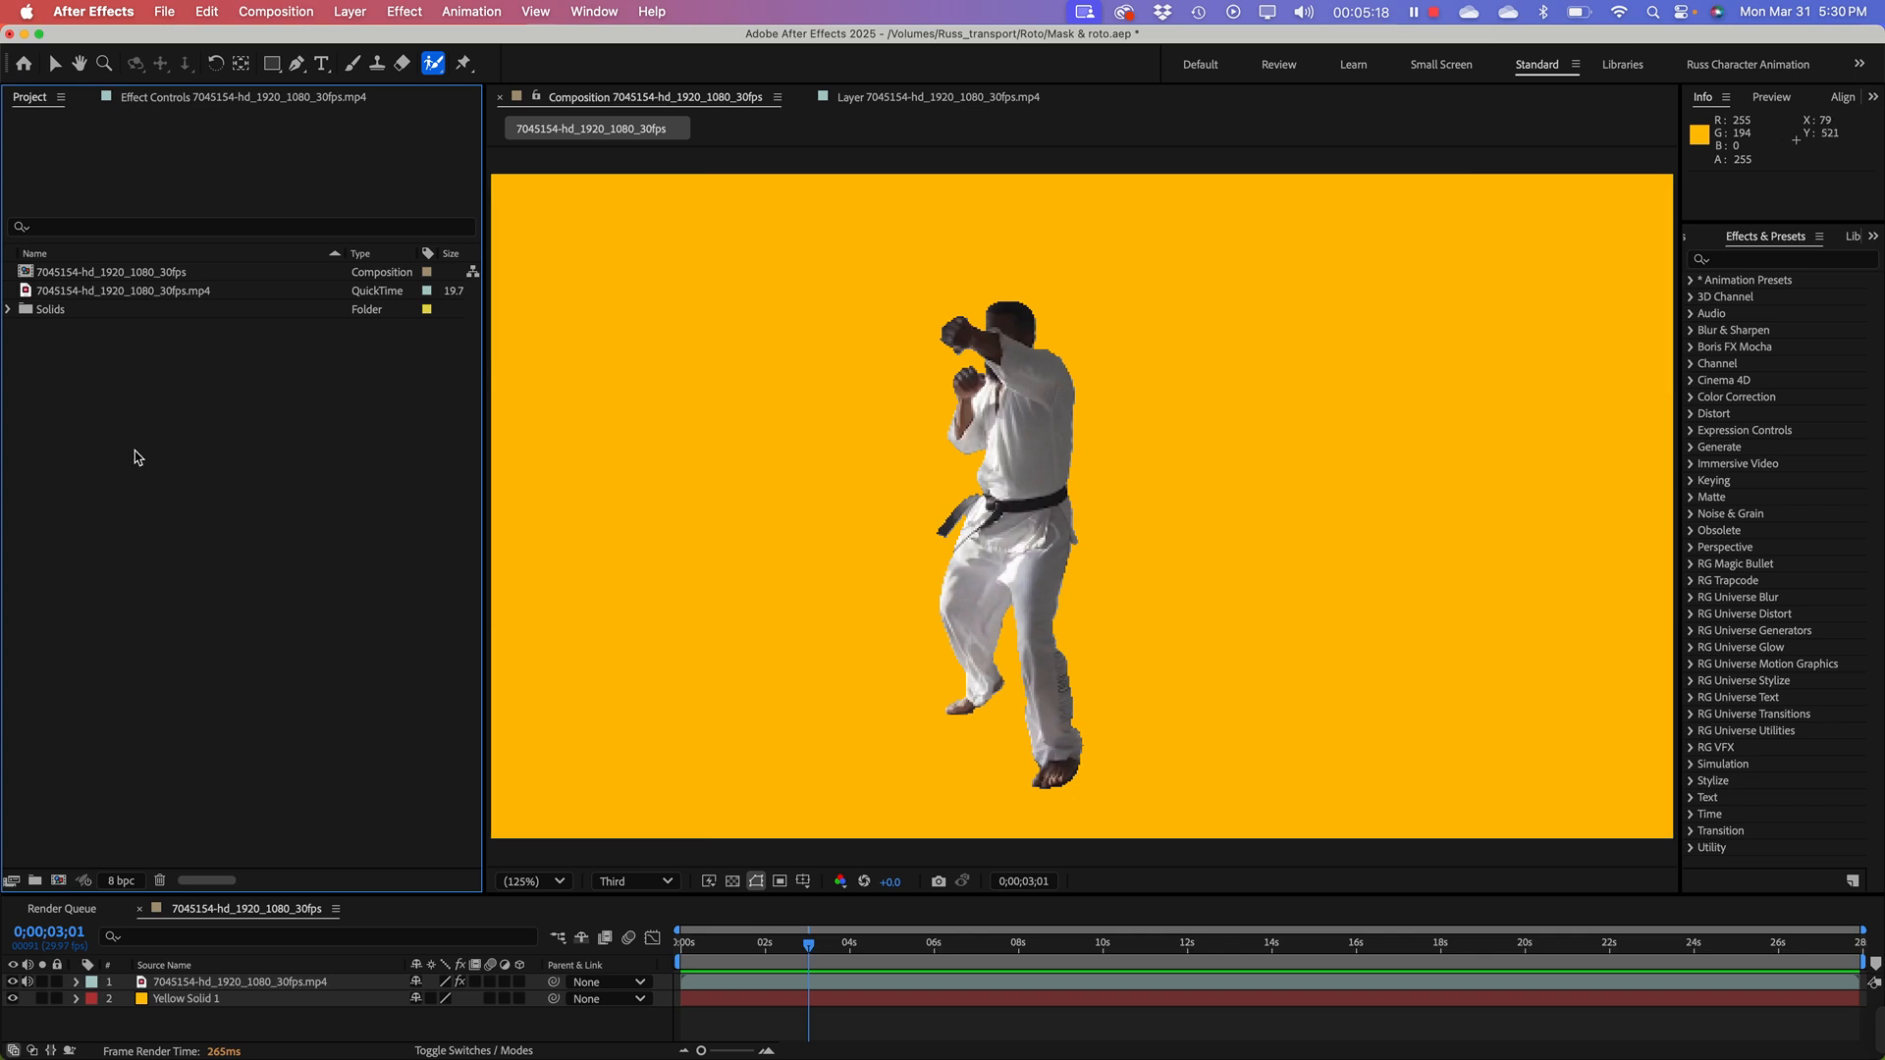
Step: Create a new composition named Masking1 and make the timeline area taller
right_click(85, 417)
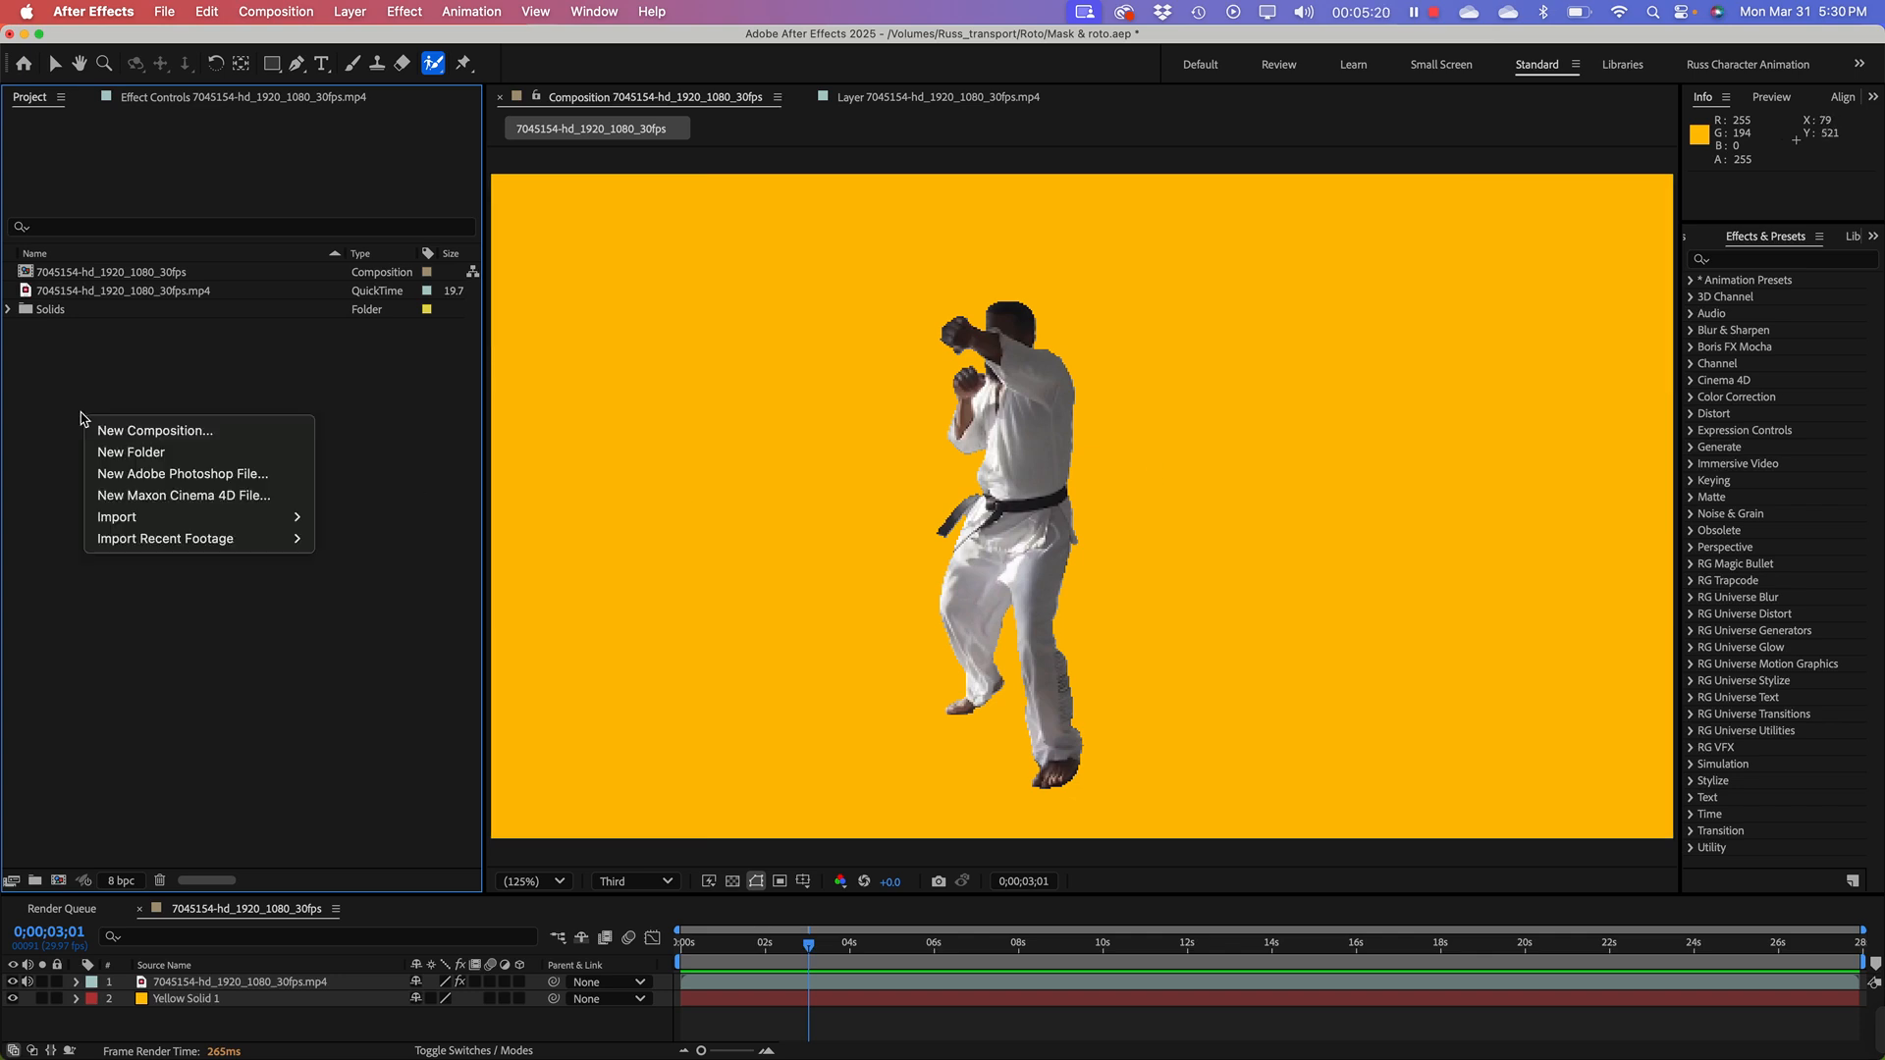
click(163, 433)
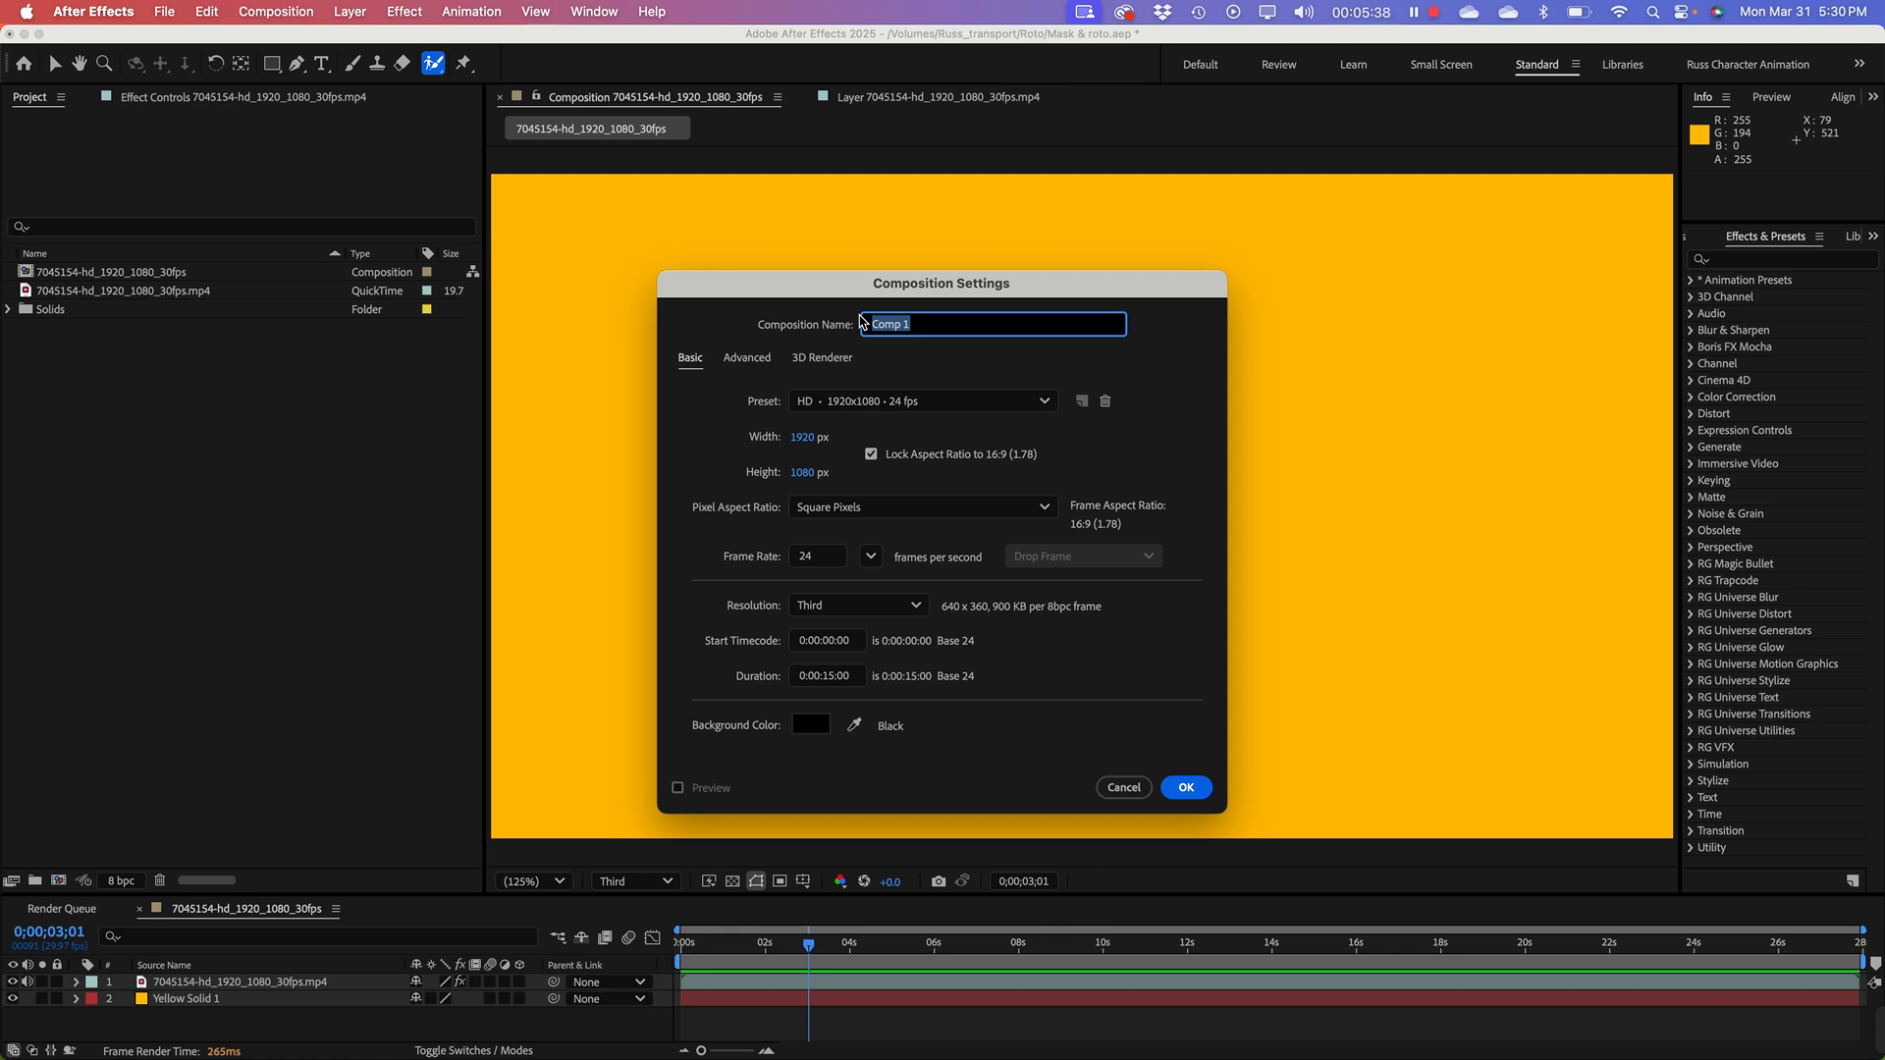
text(Masking1)
click(1188, 789)
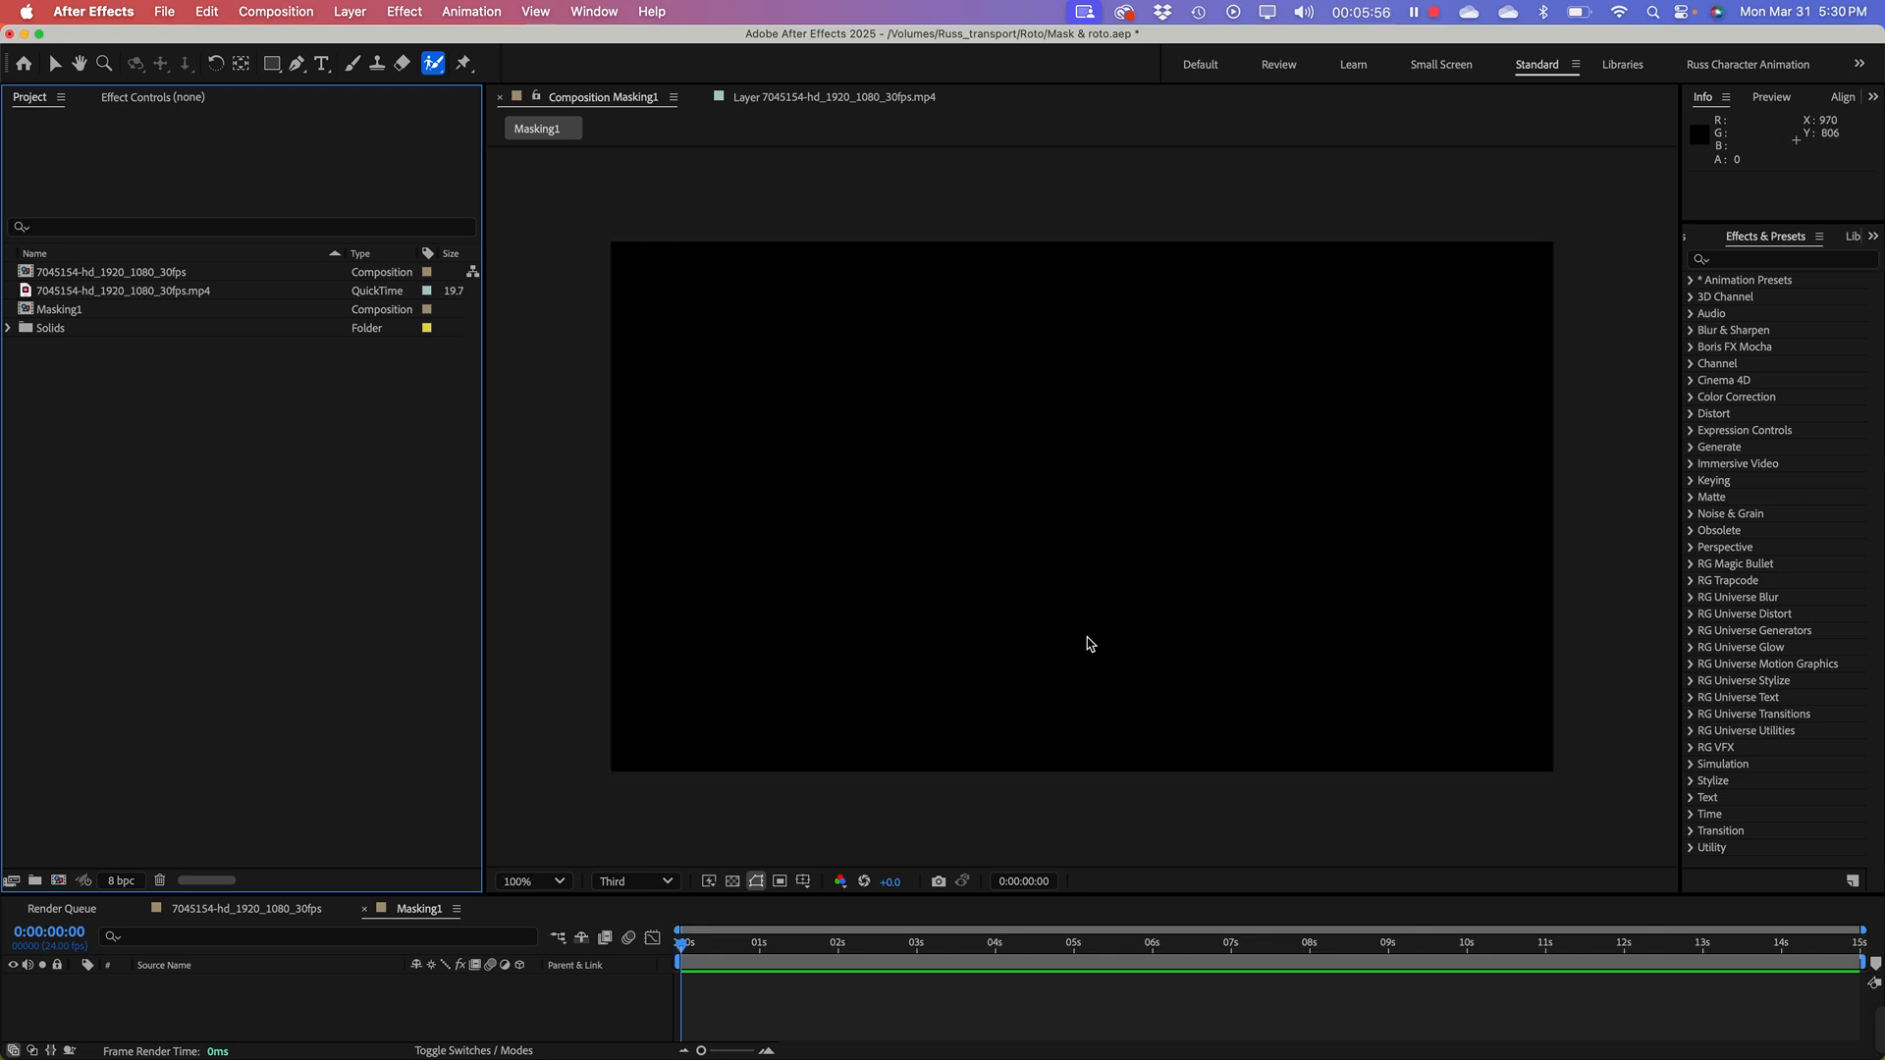
key(comma)
drag(726, 892, 727, 785)
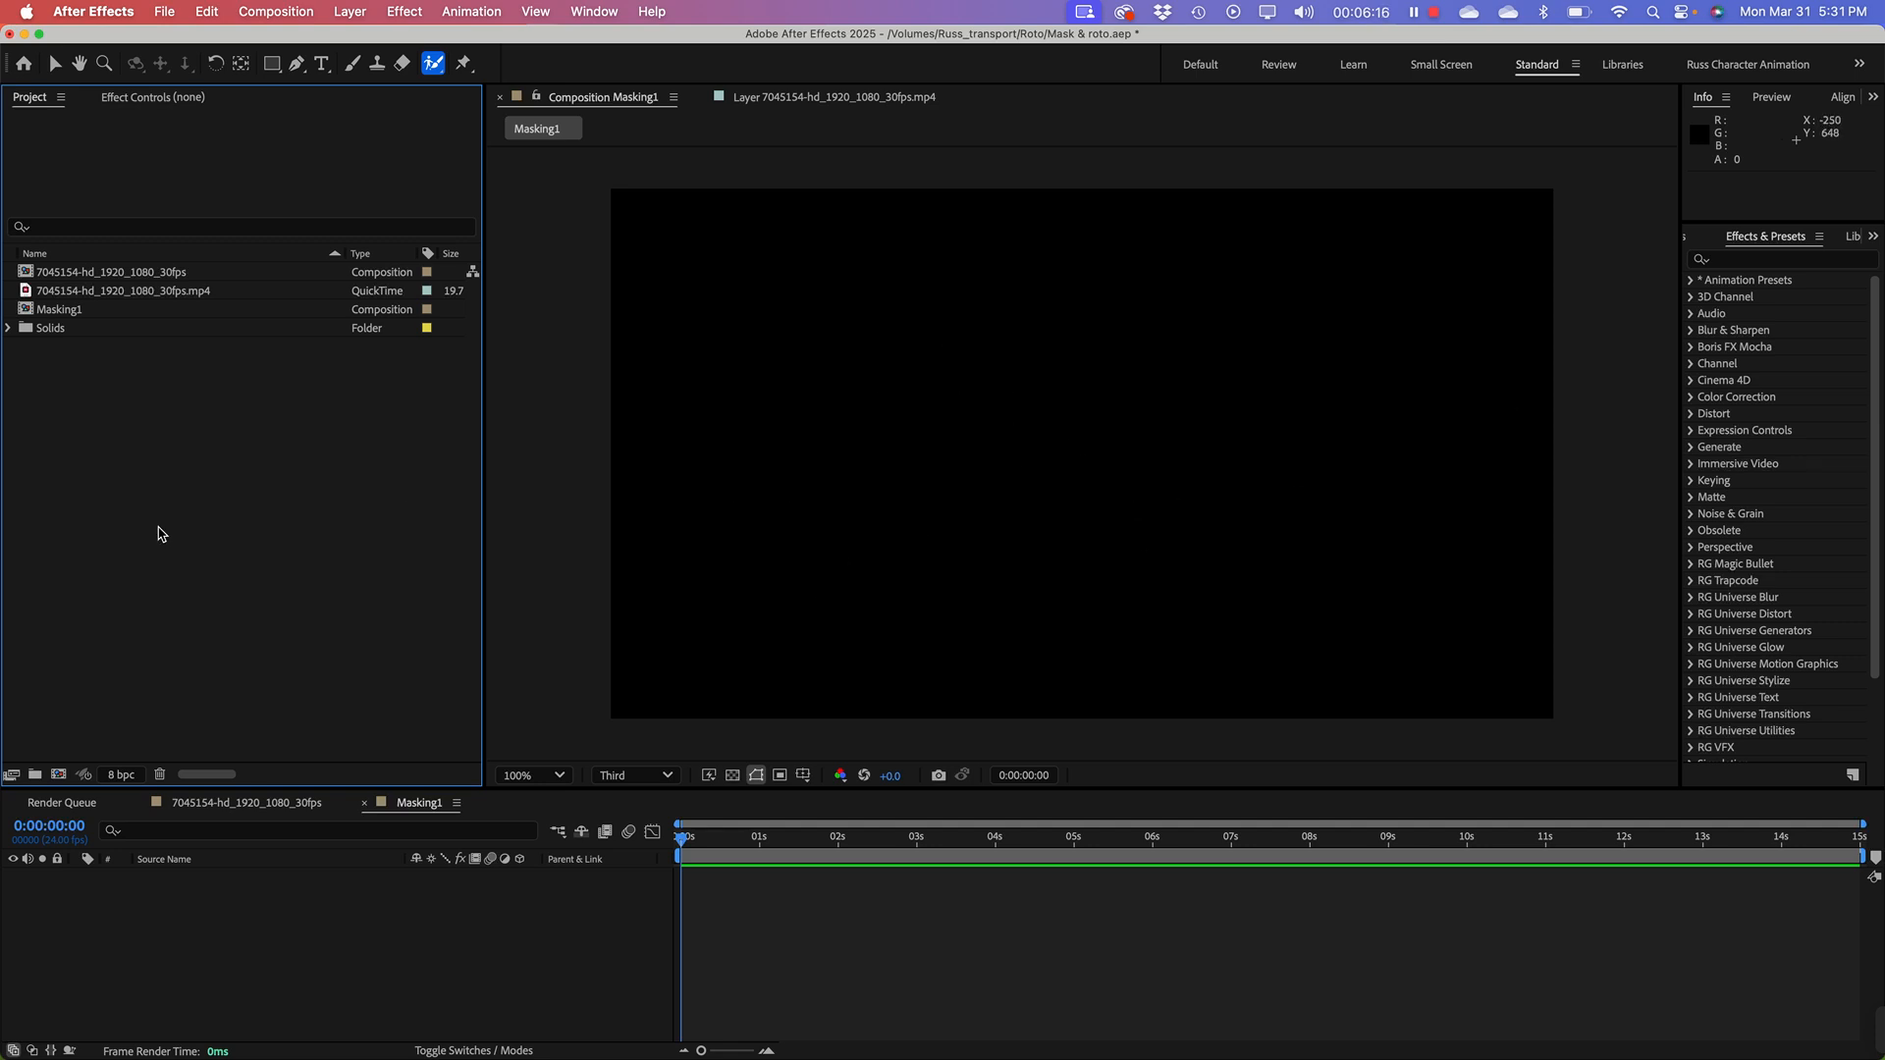
Step: Add a text layer reading MASKING to the Masking1 composition and set its font size to 321 px
click(162, 841)
click(321, 63)
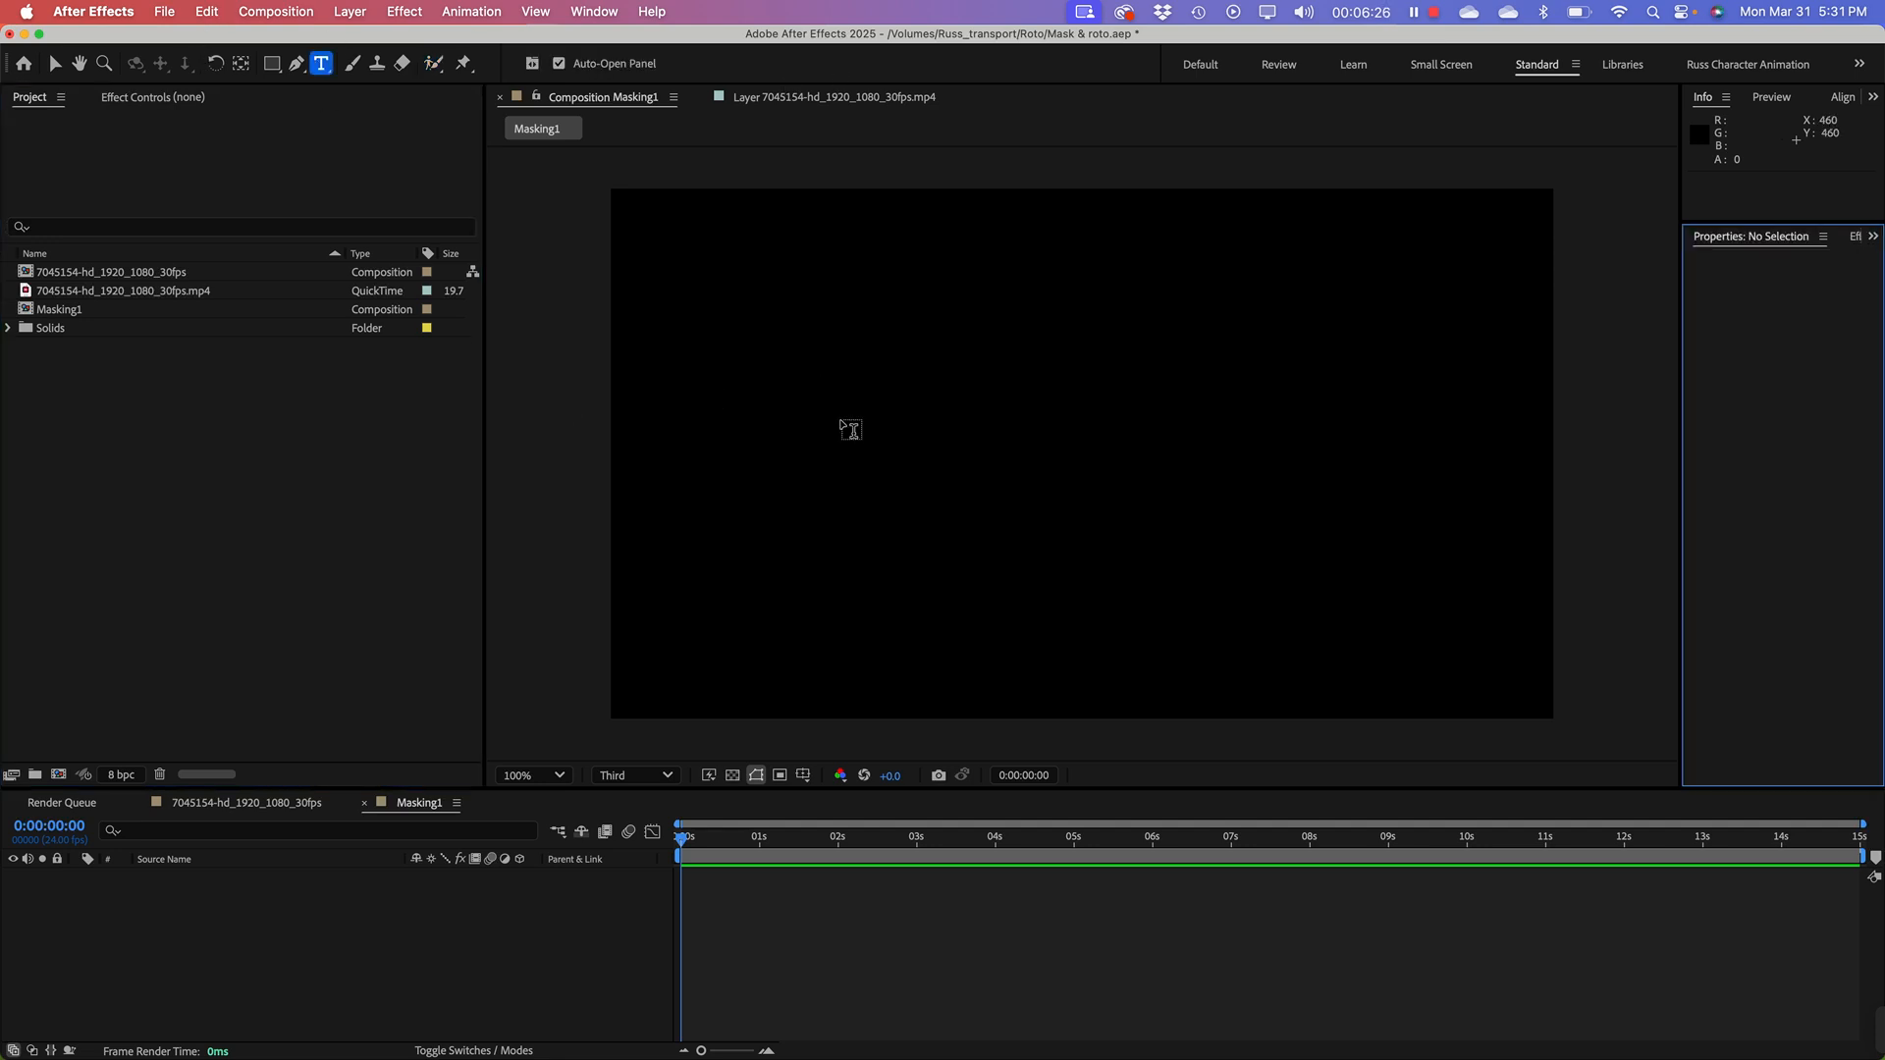
click(1017, 452)
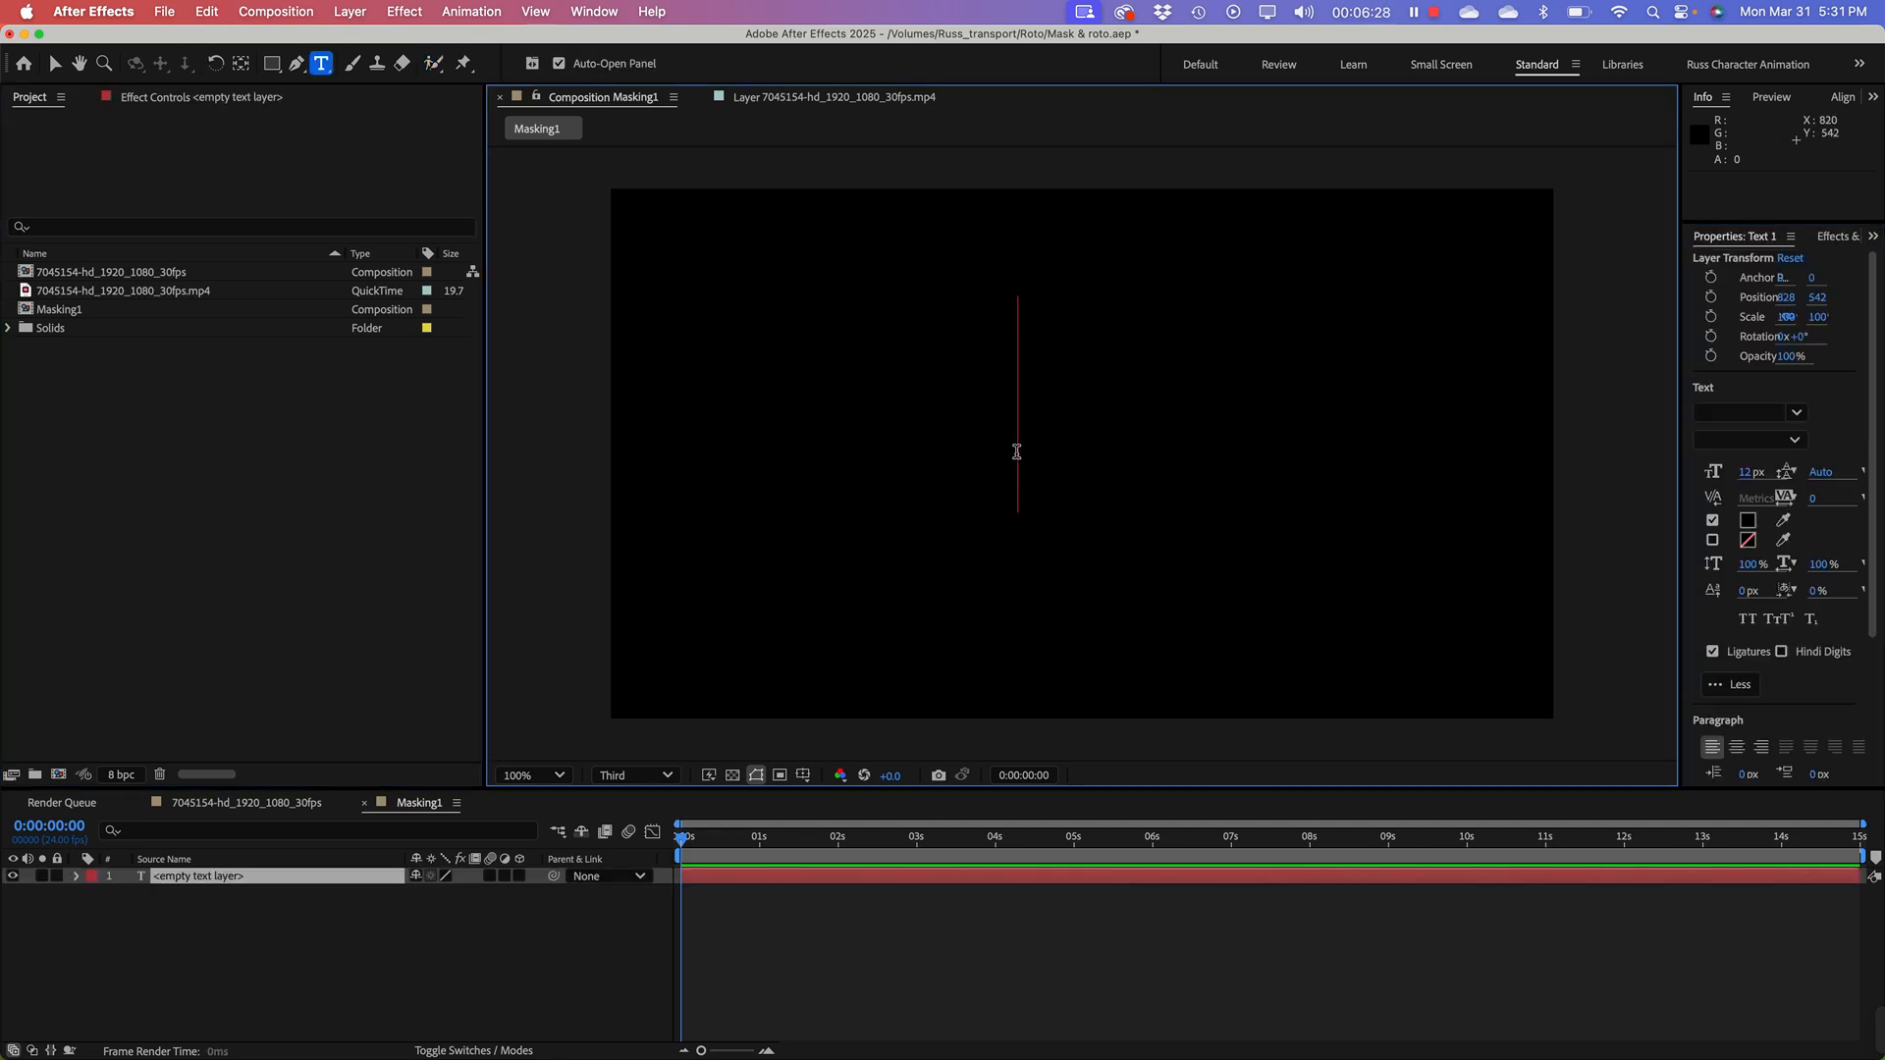
text(MASKING)
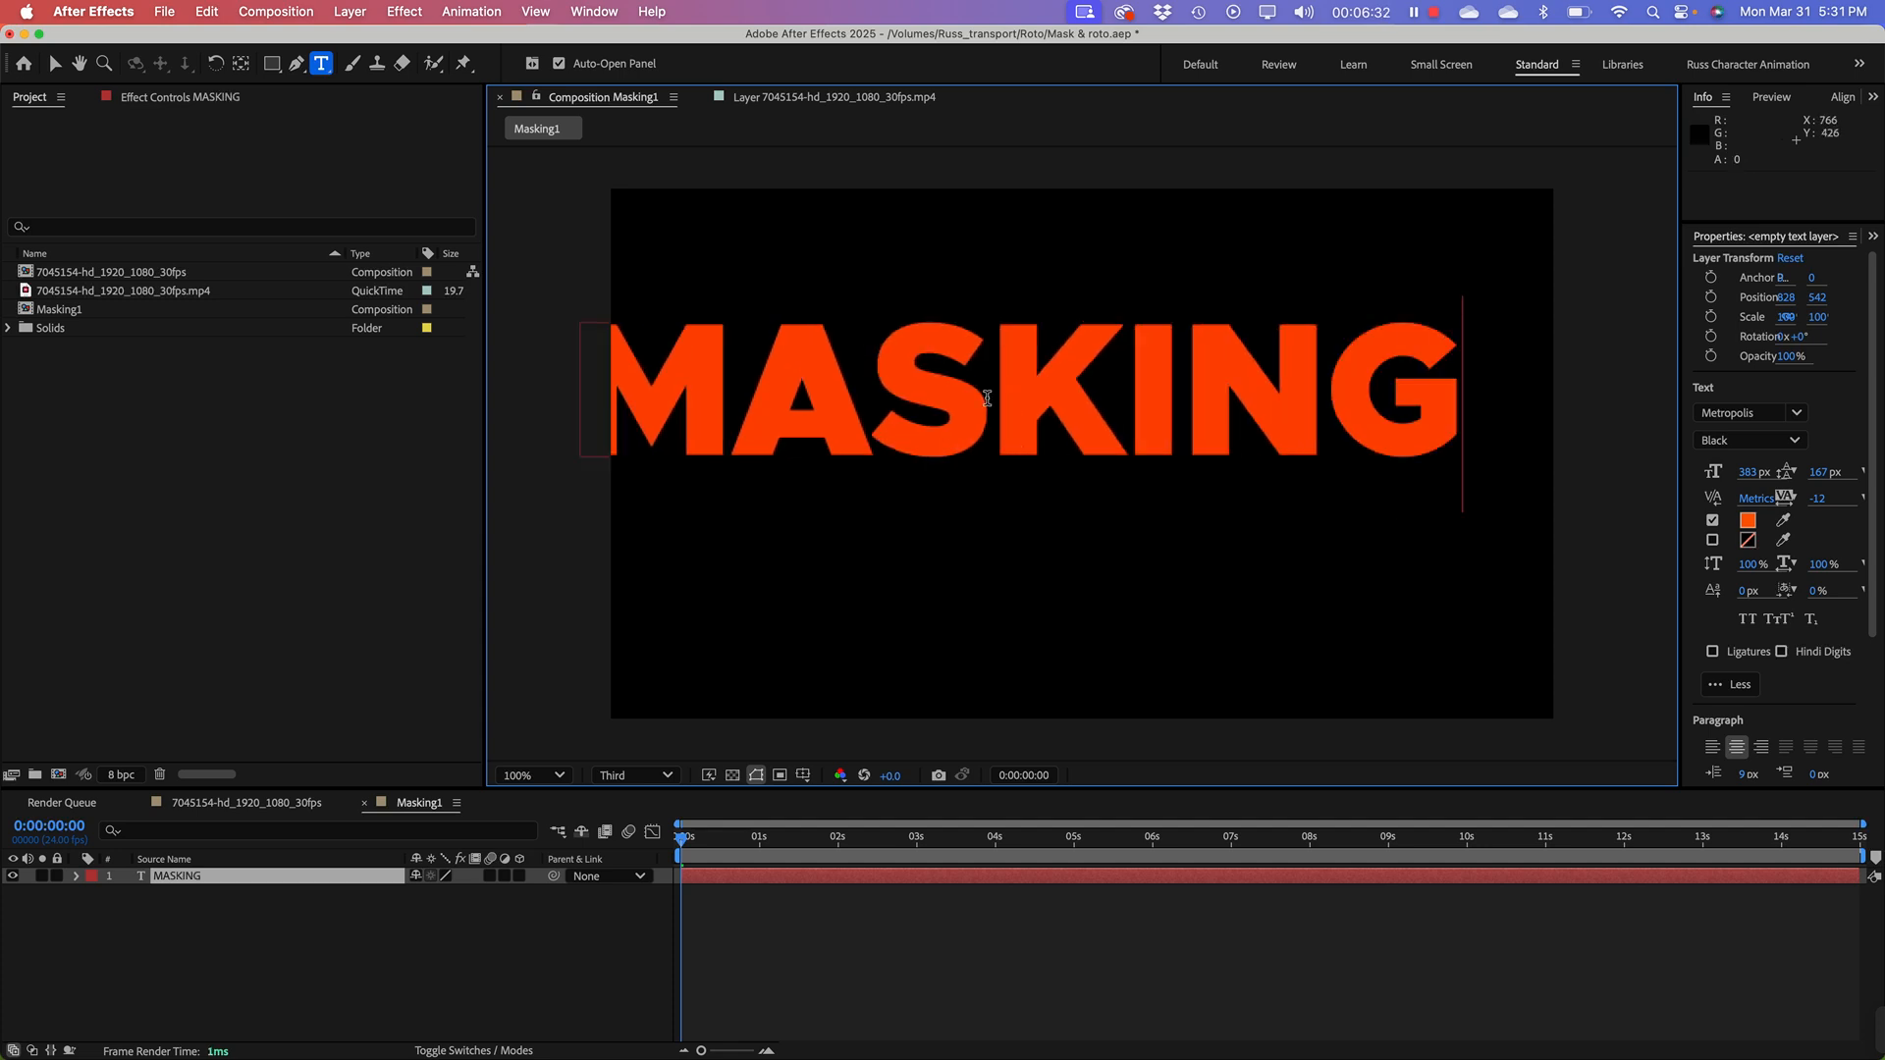
key(super+a)
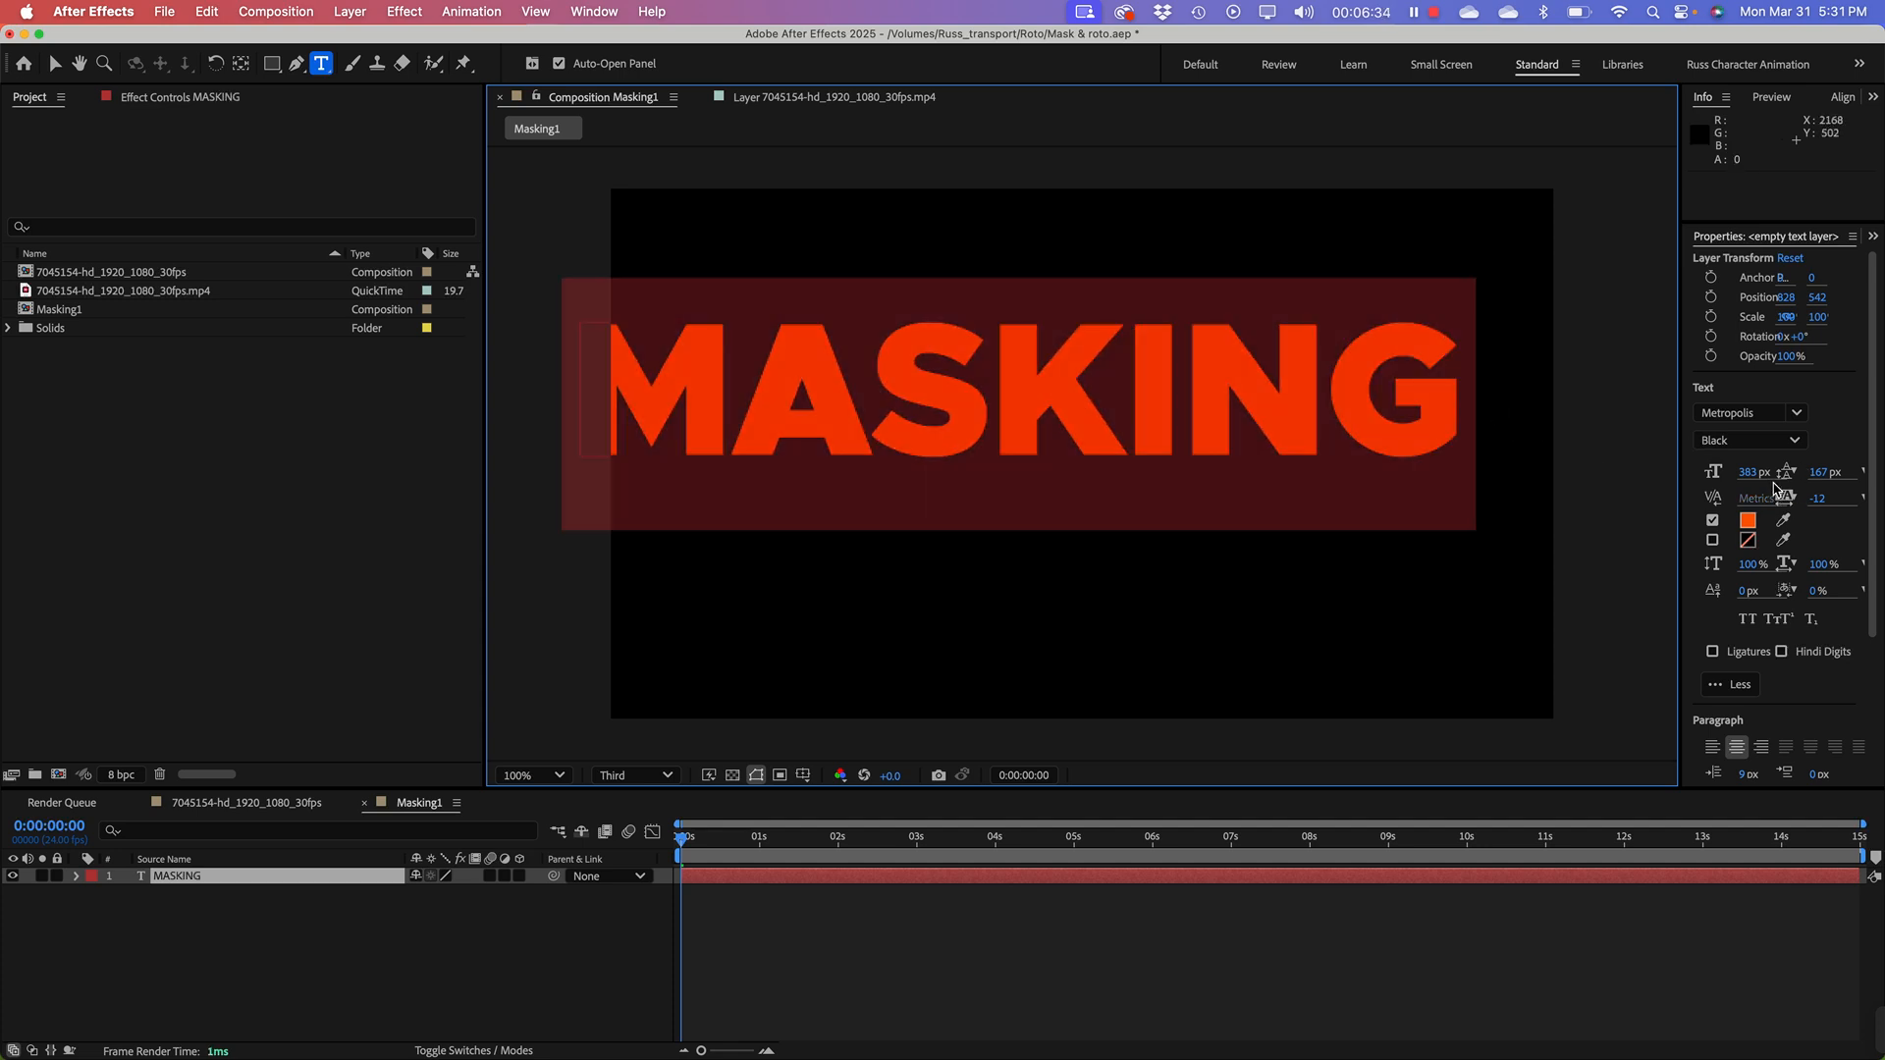
drag(1754, 480, 1685, 475)
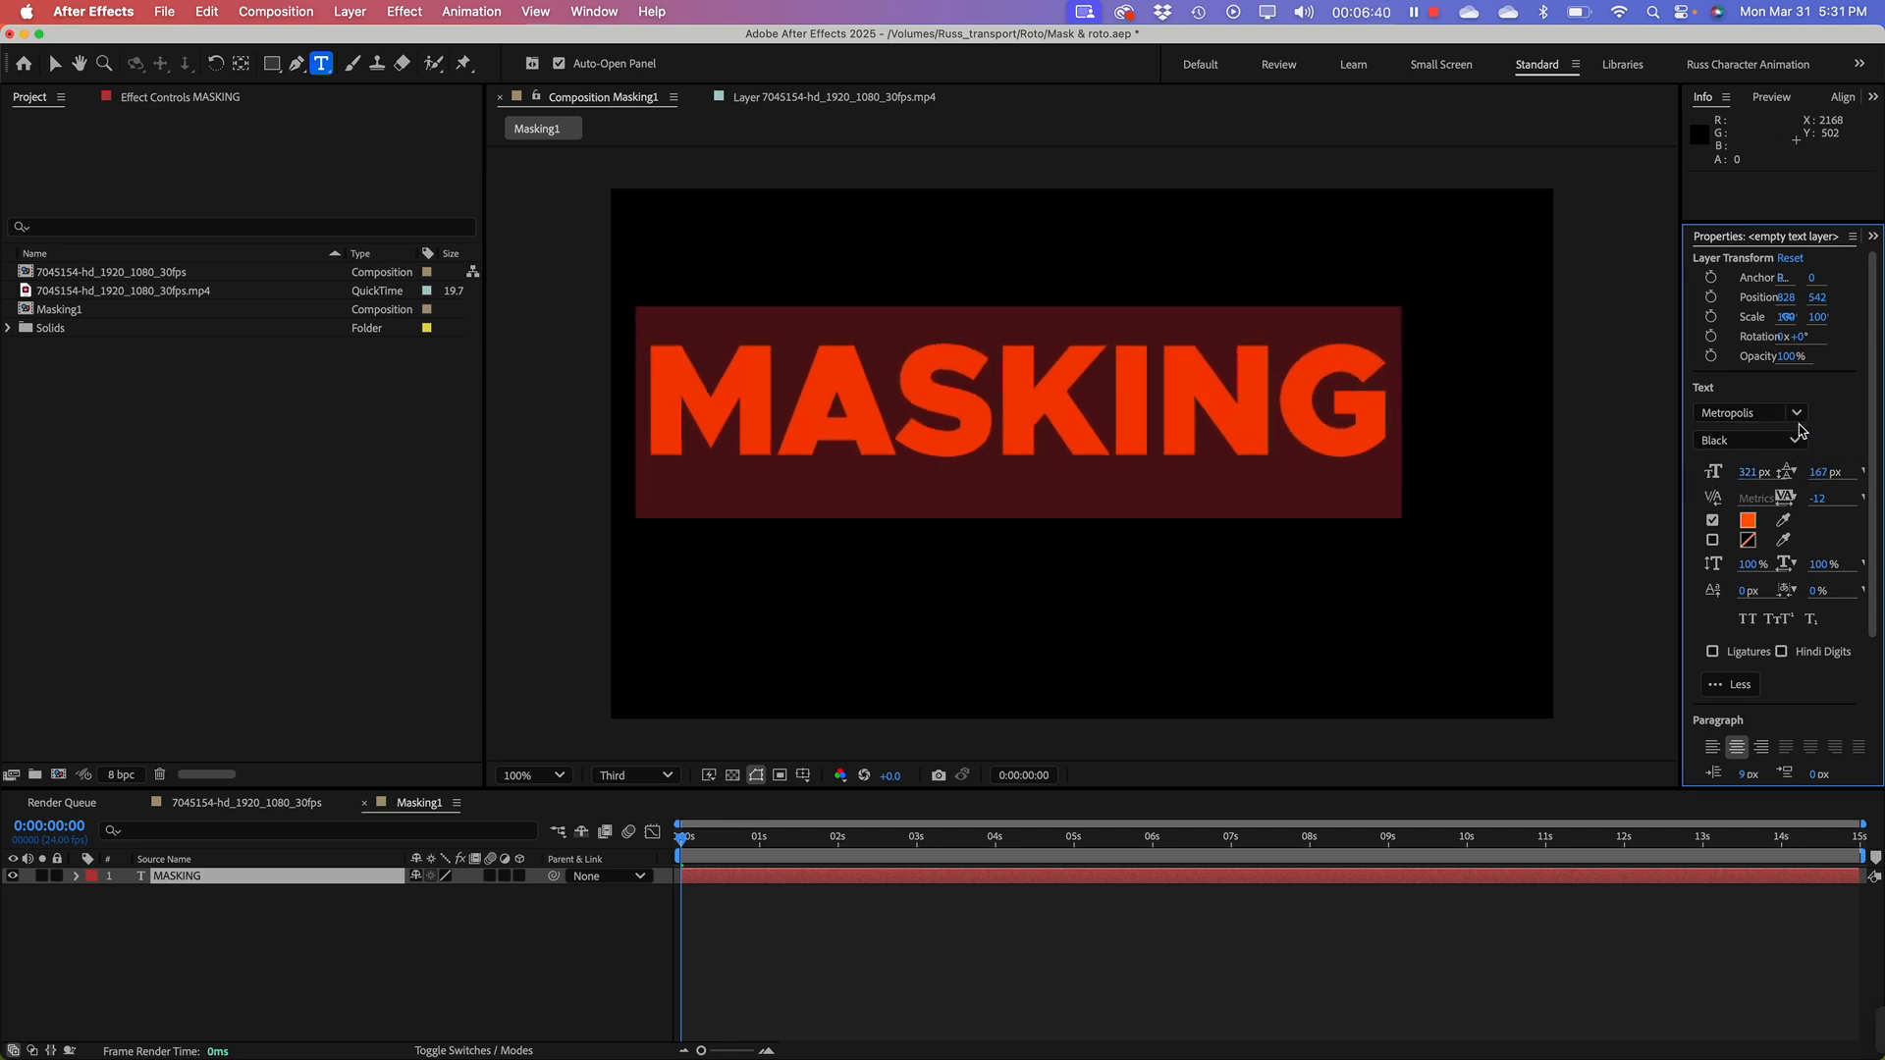
Step: Change the font of the MASKING text to Impact
click(1797, 415)
scroll(1606, 589, down, 4)
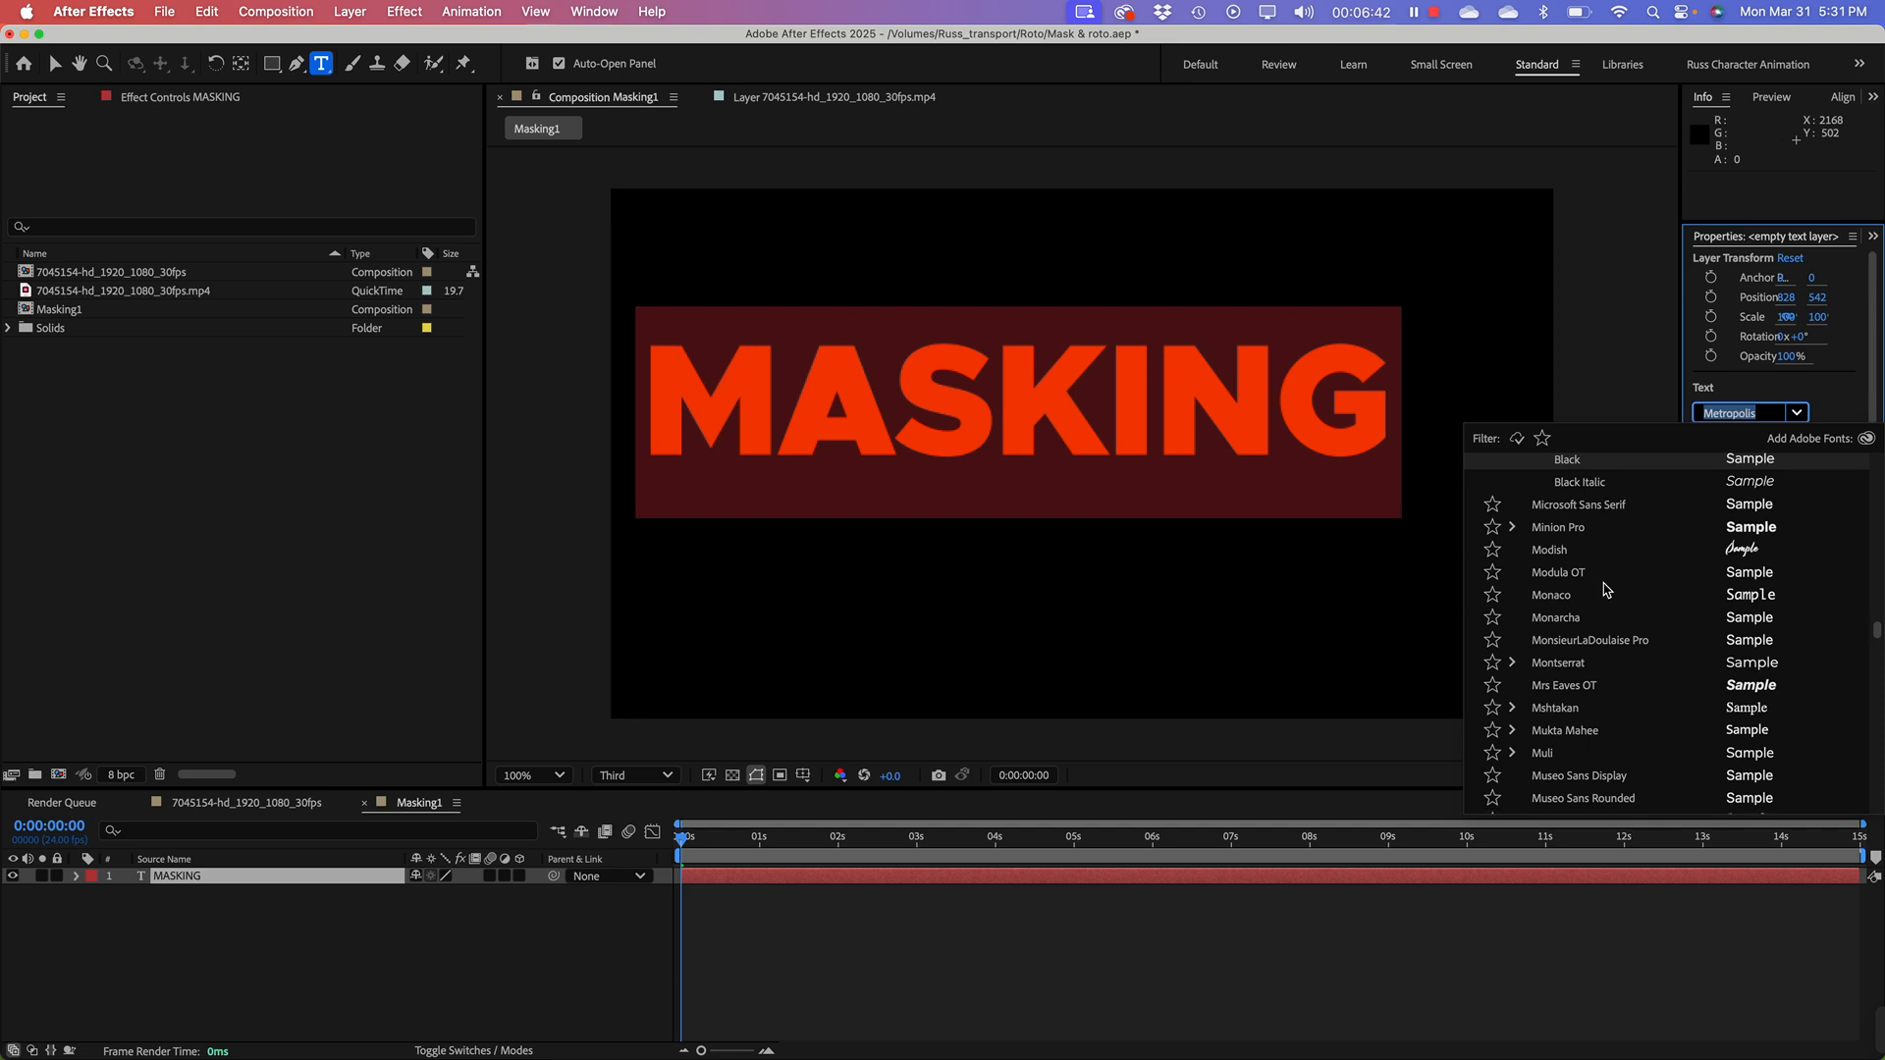
scroll(1605, 591, down, 20)
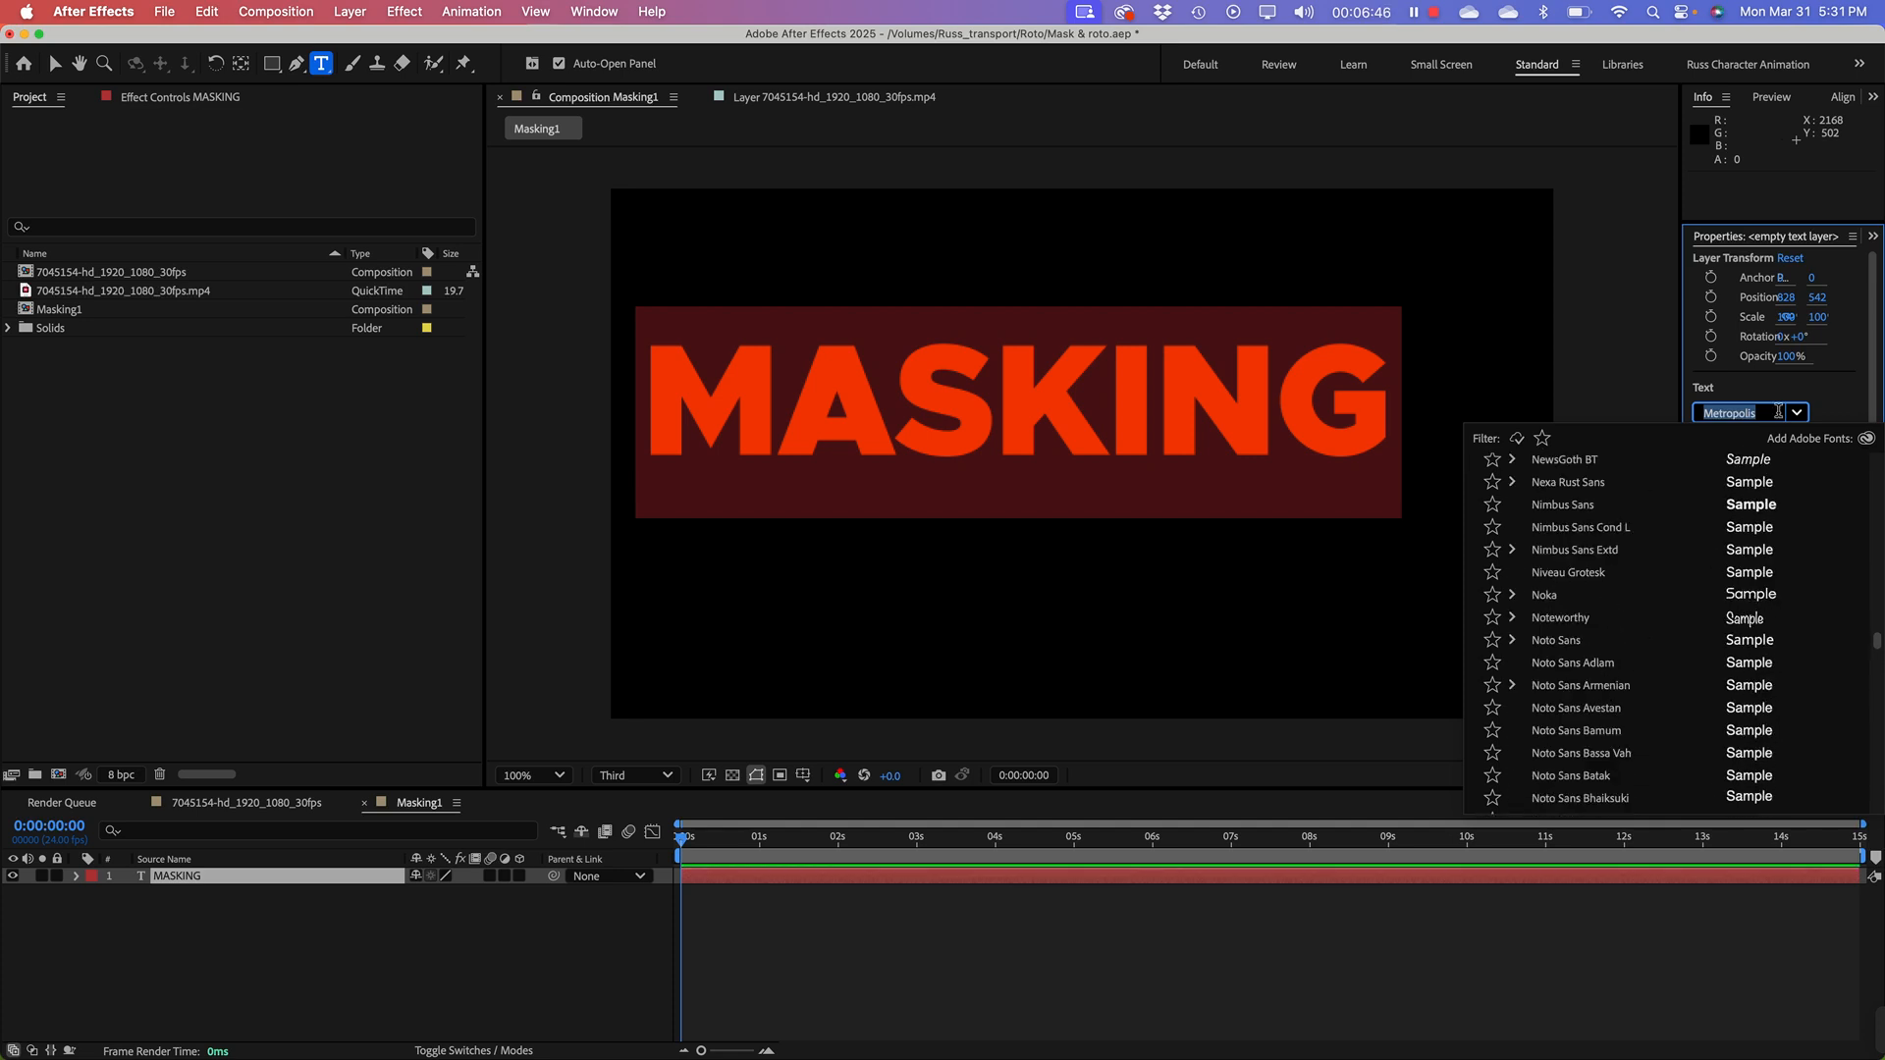
text(im)
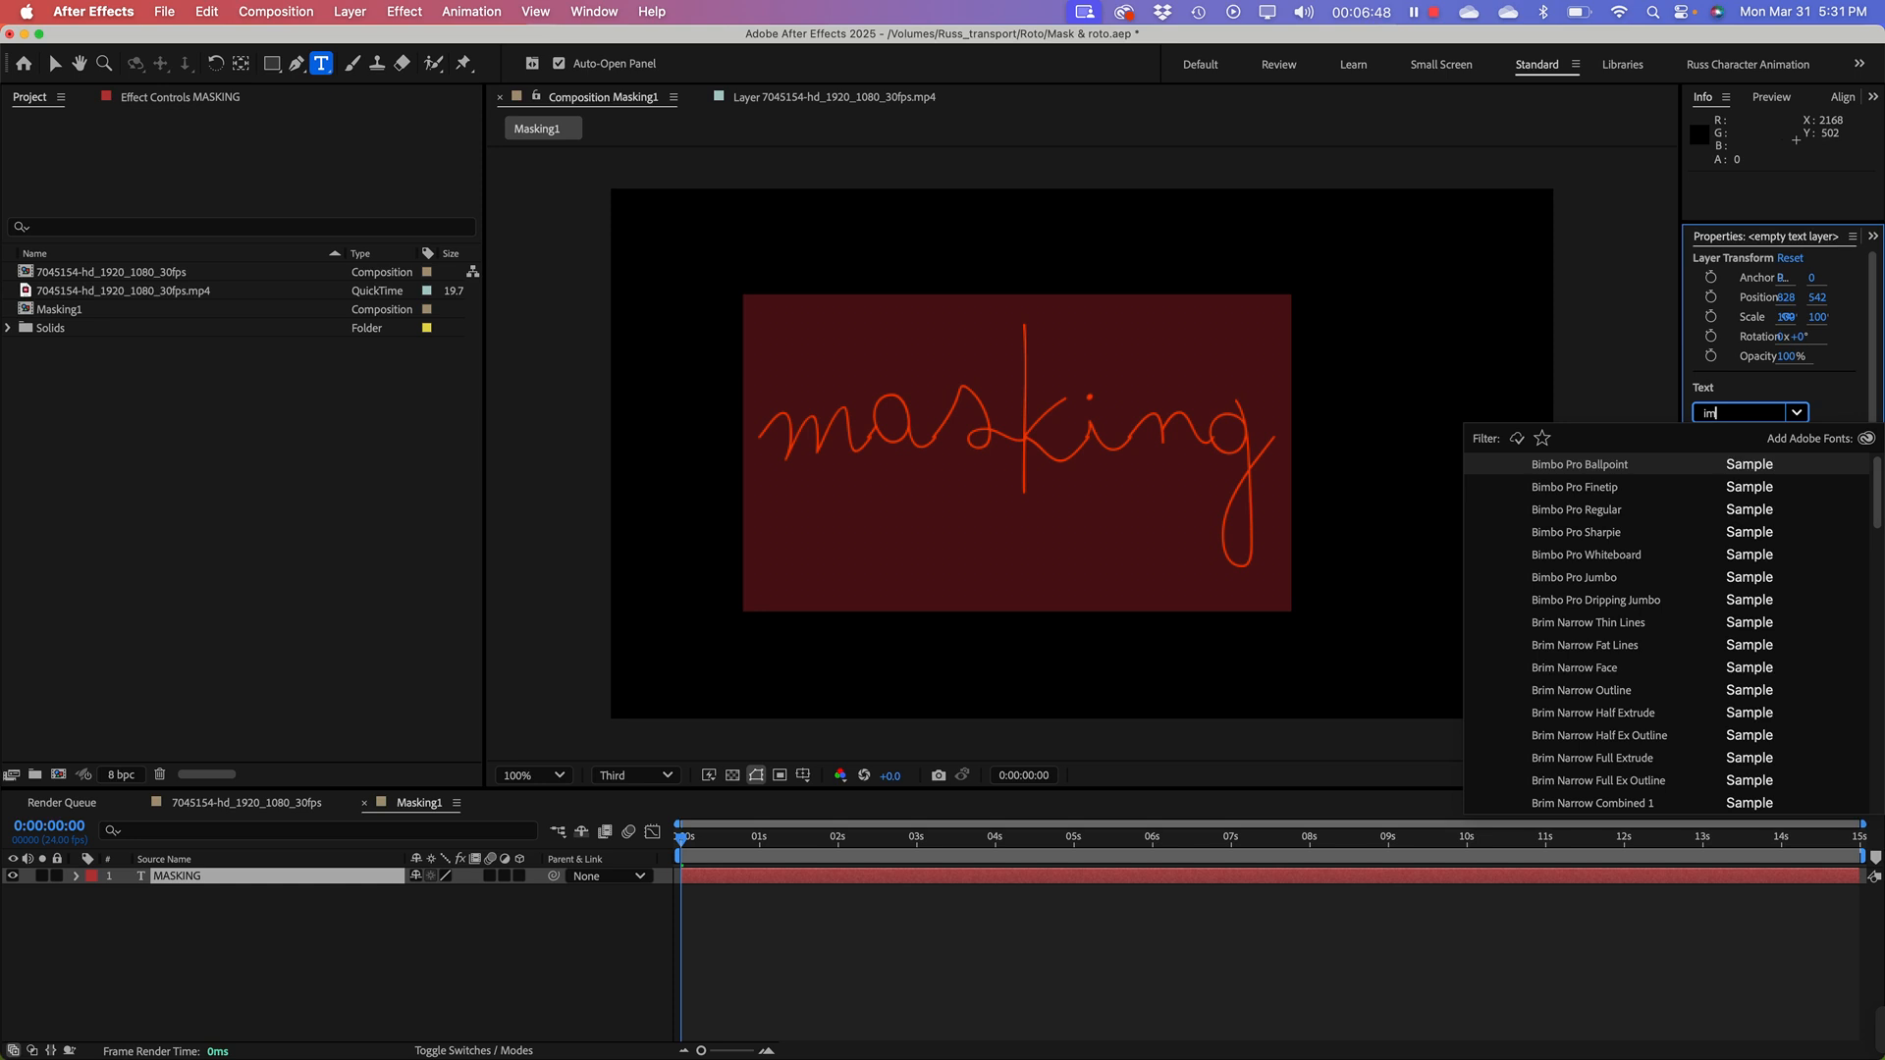
text(pact)
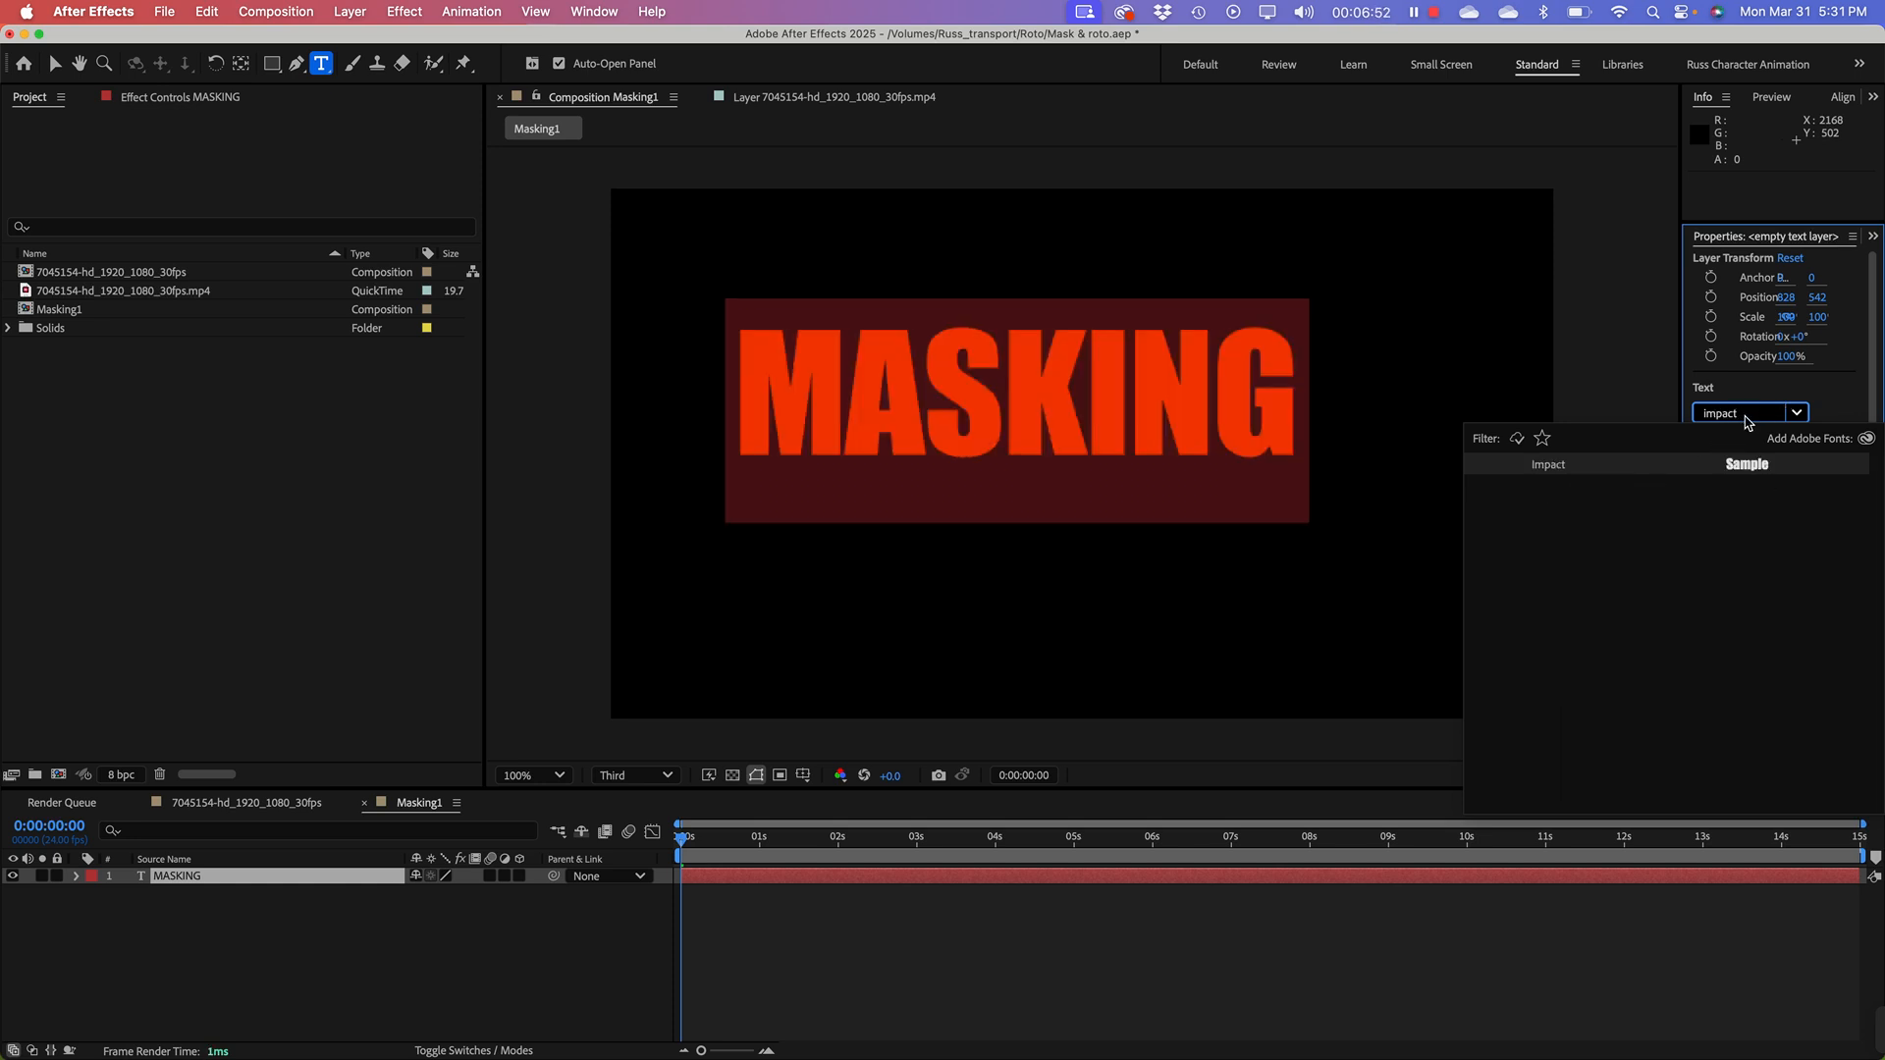
key(Return)
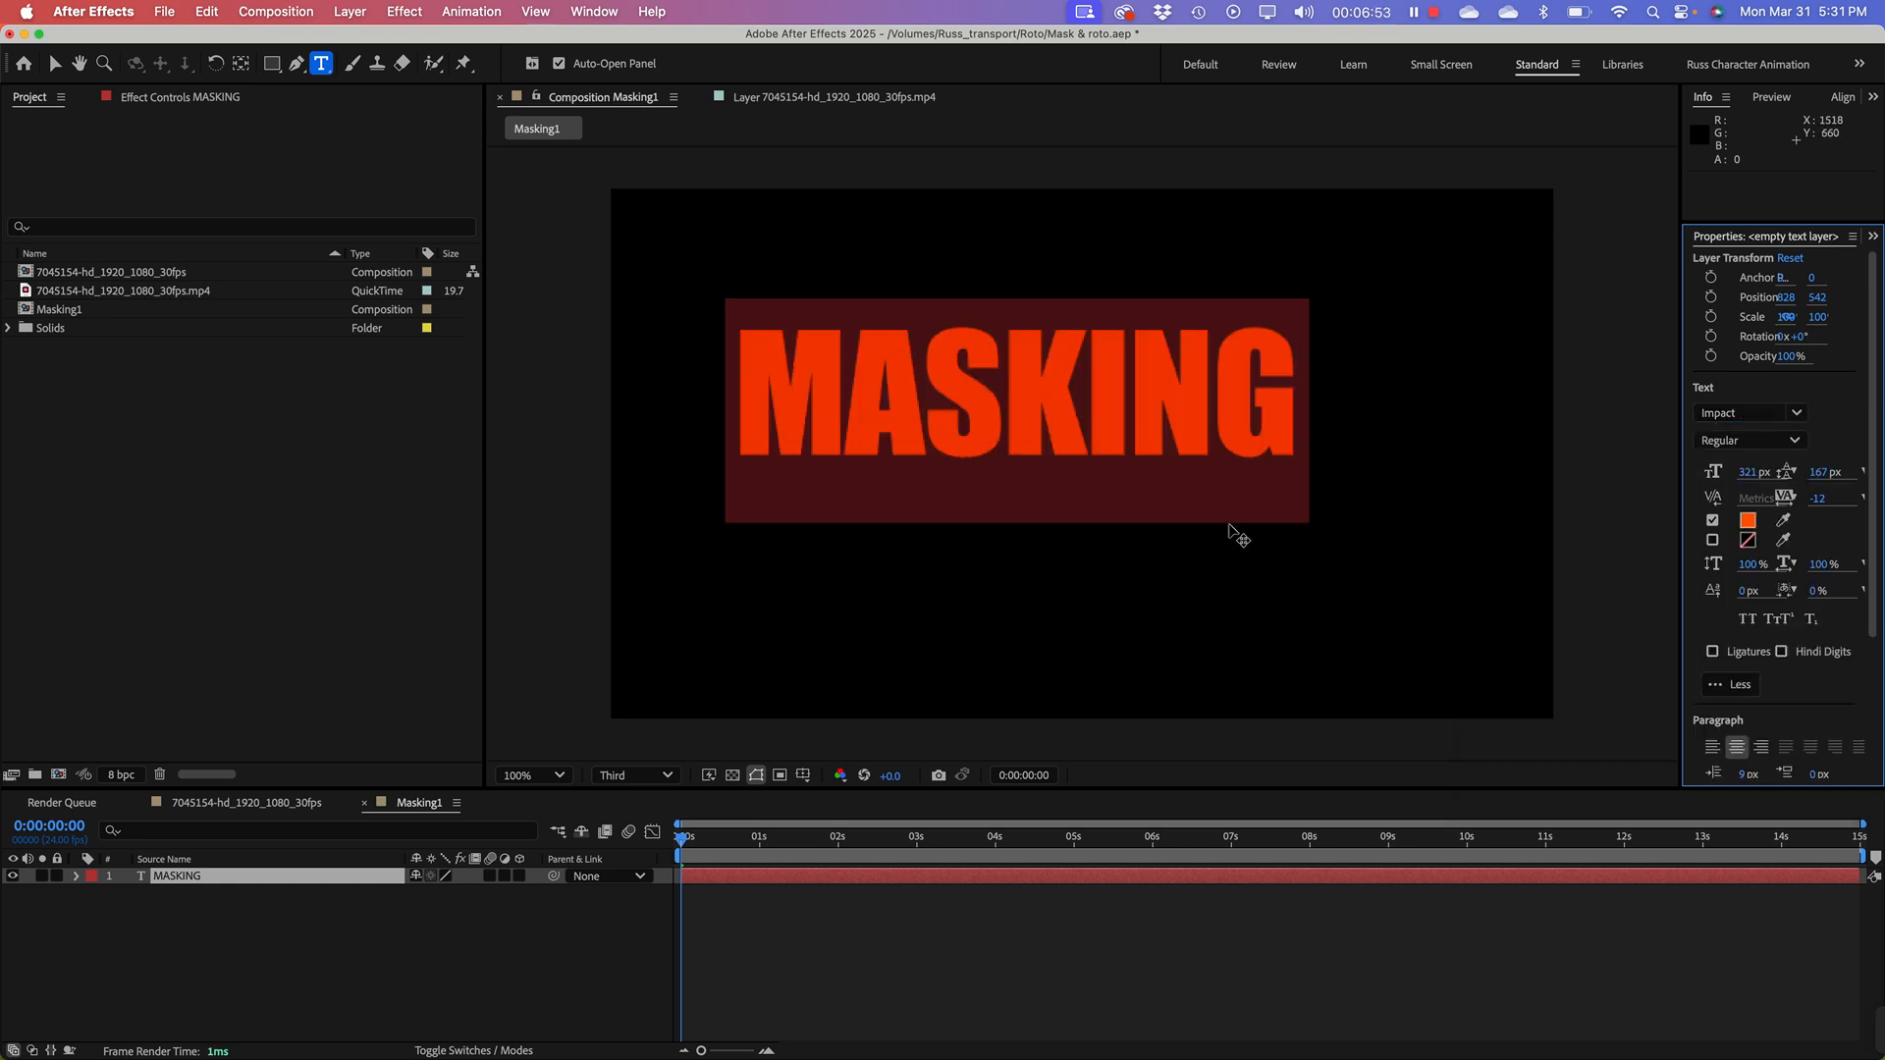
Step: Move the MASKING text down and to the right within the composition, to about position 986, 650
click(56, 64)
drag(1079, 394, 1202, 498)
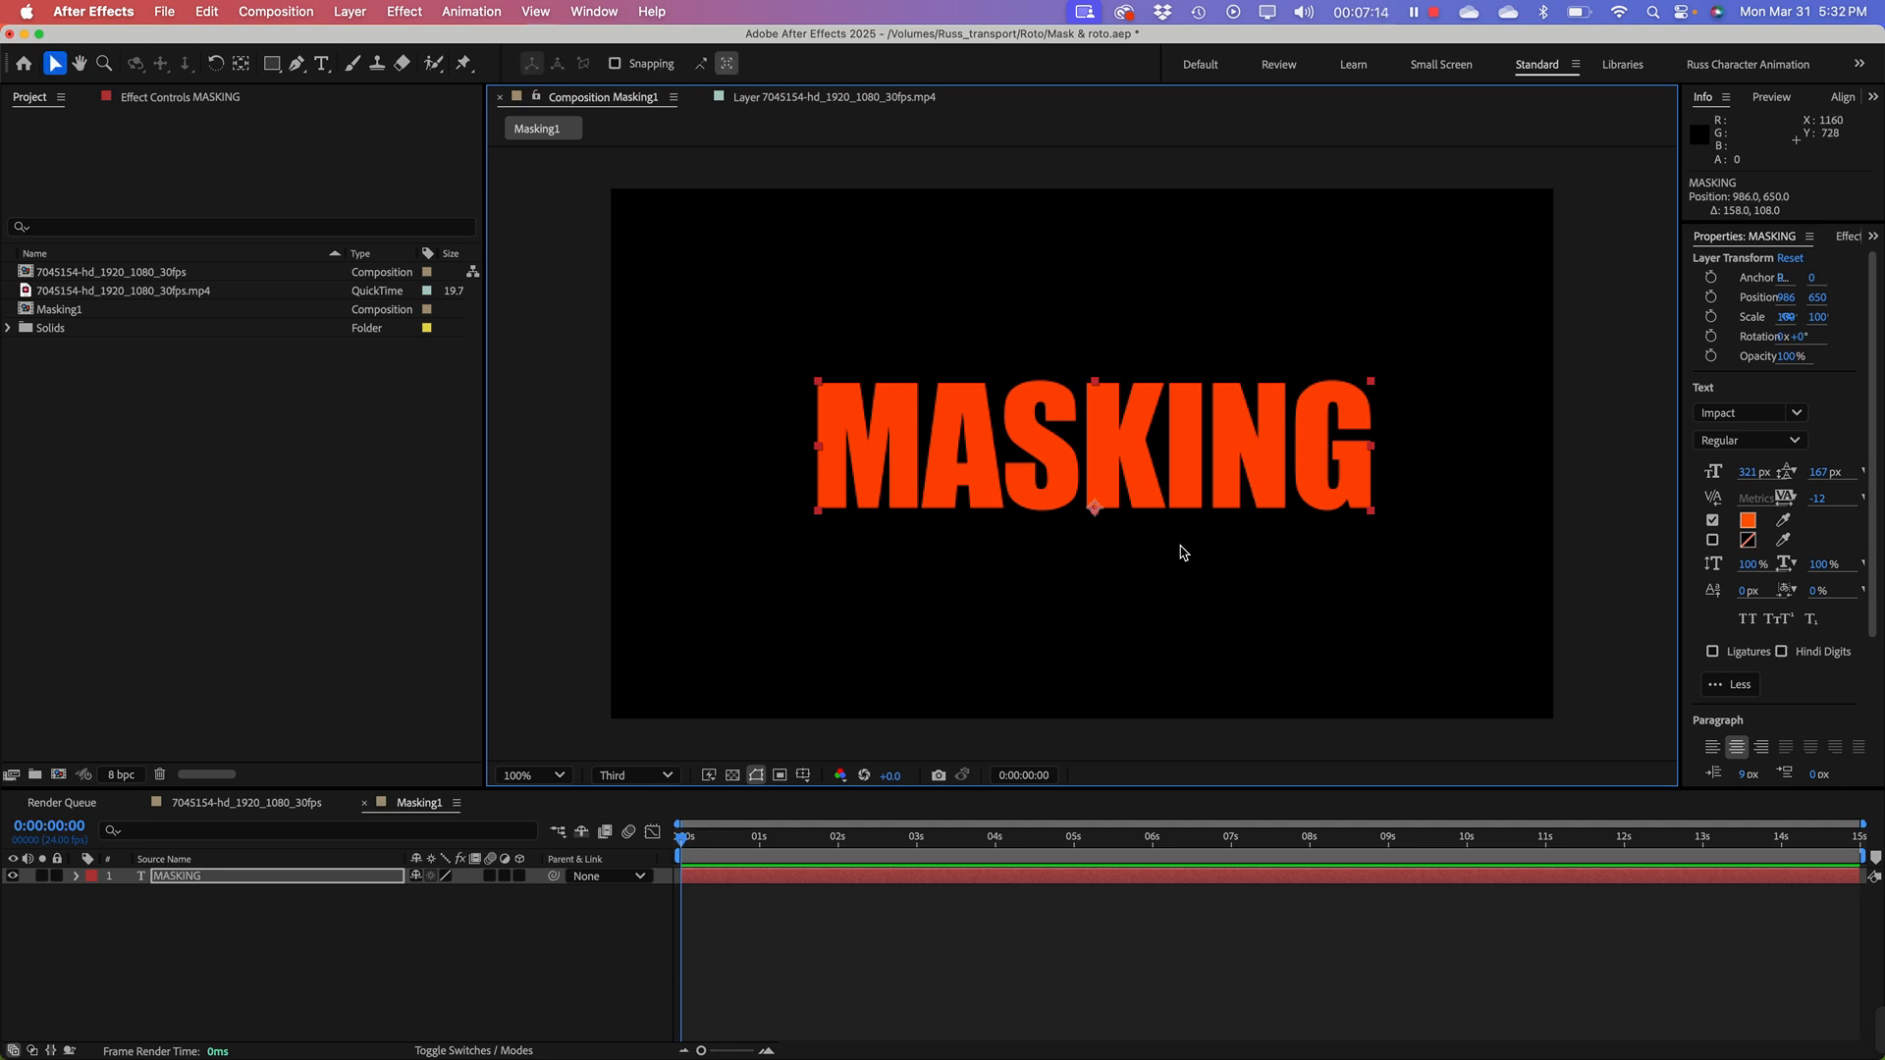
drag(1163, 575, 1170, 509)
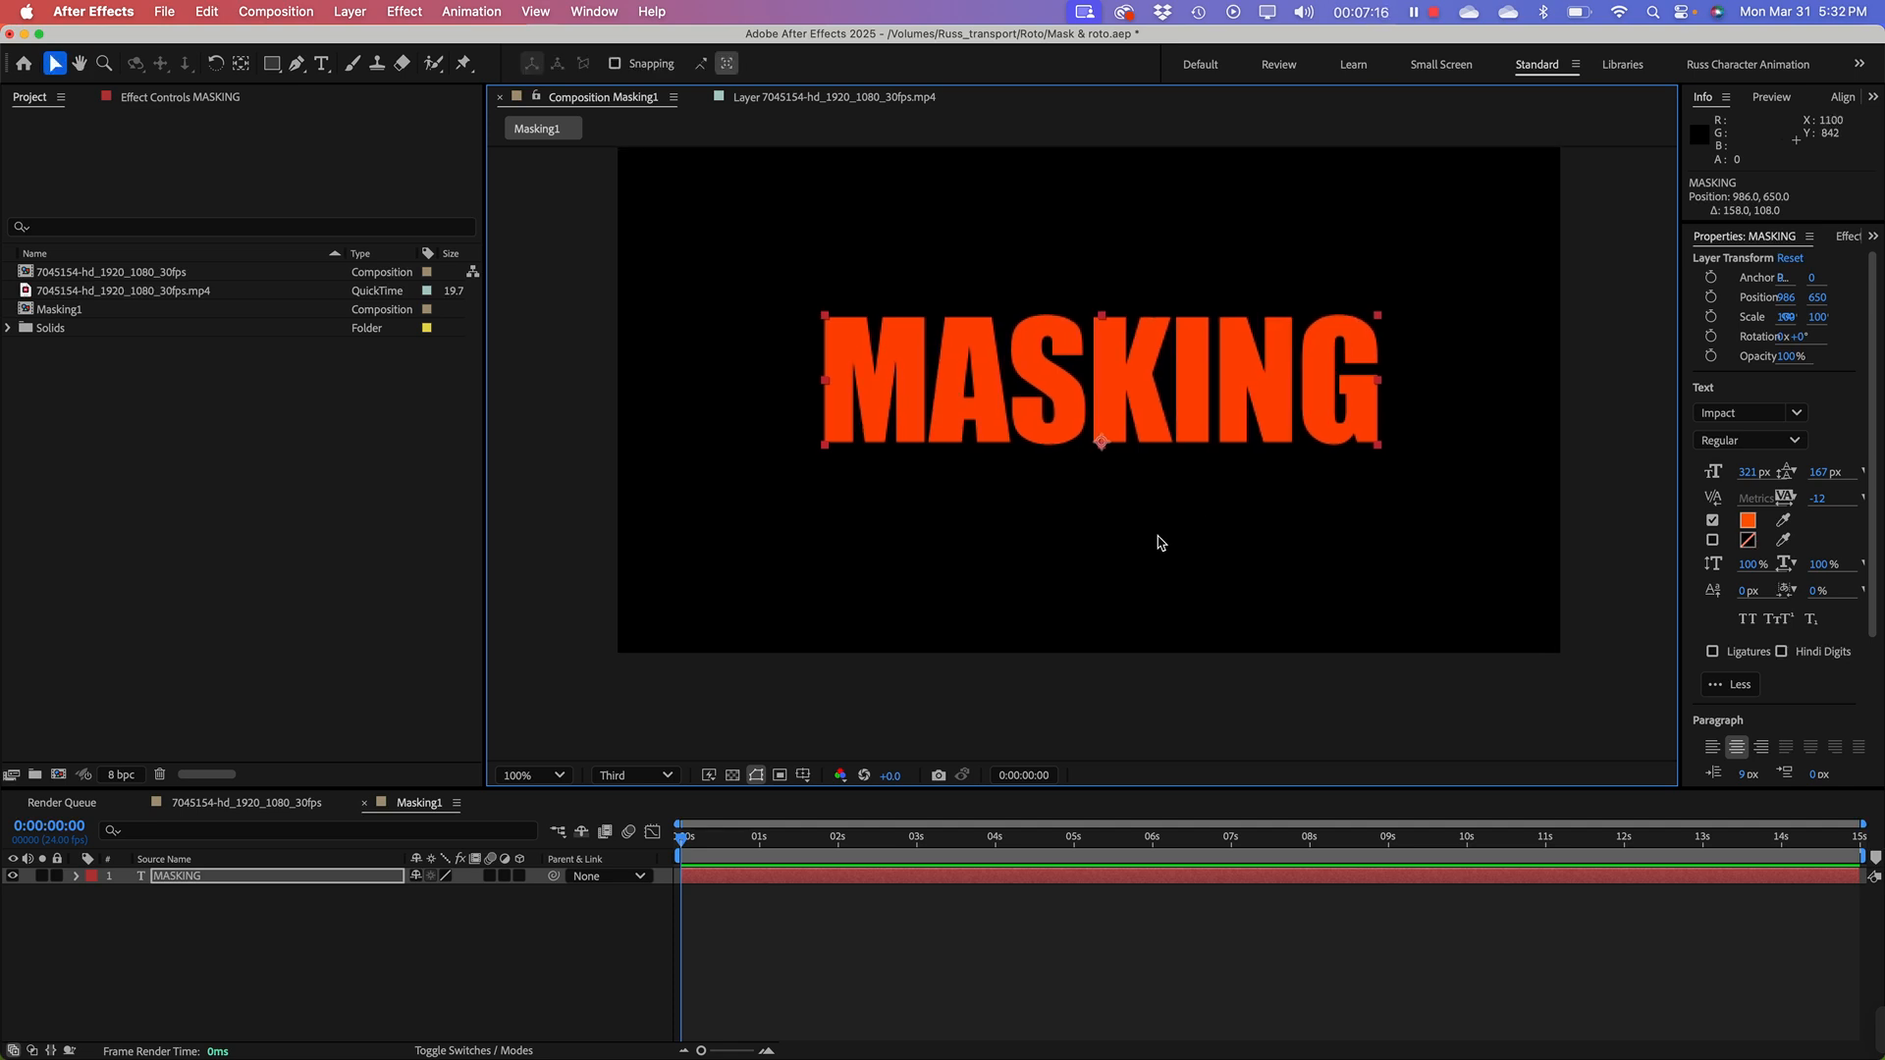
Step: Draw a rectangular mask about 1241 by 245 px across the MASKING text layer with the Rectangle tool
click(209, 881)
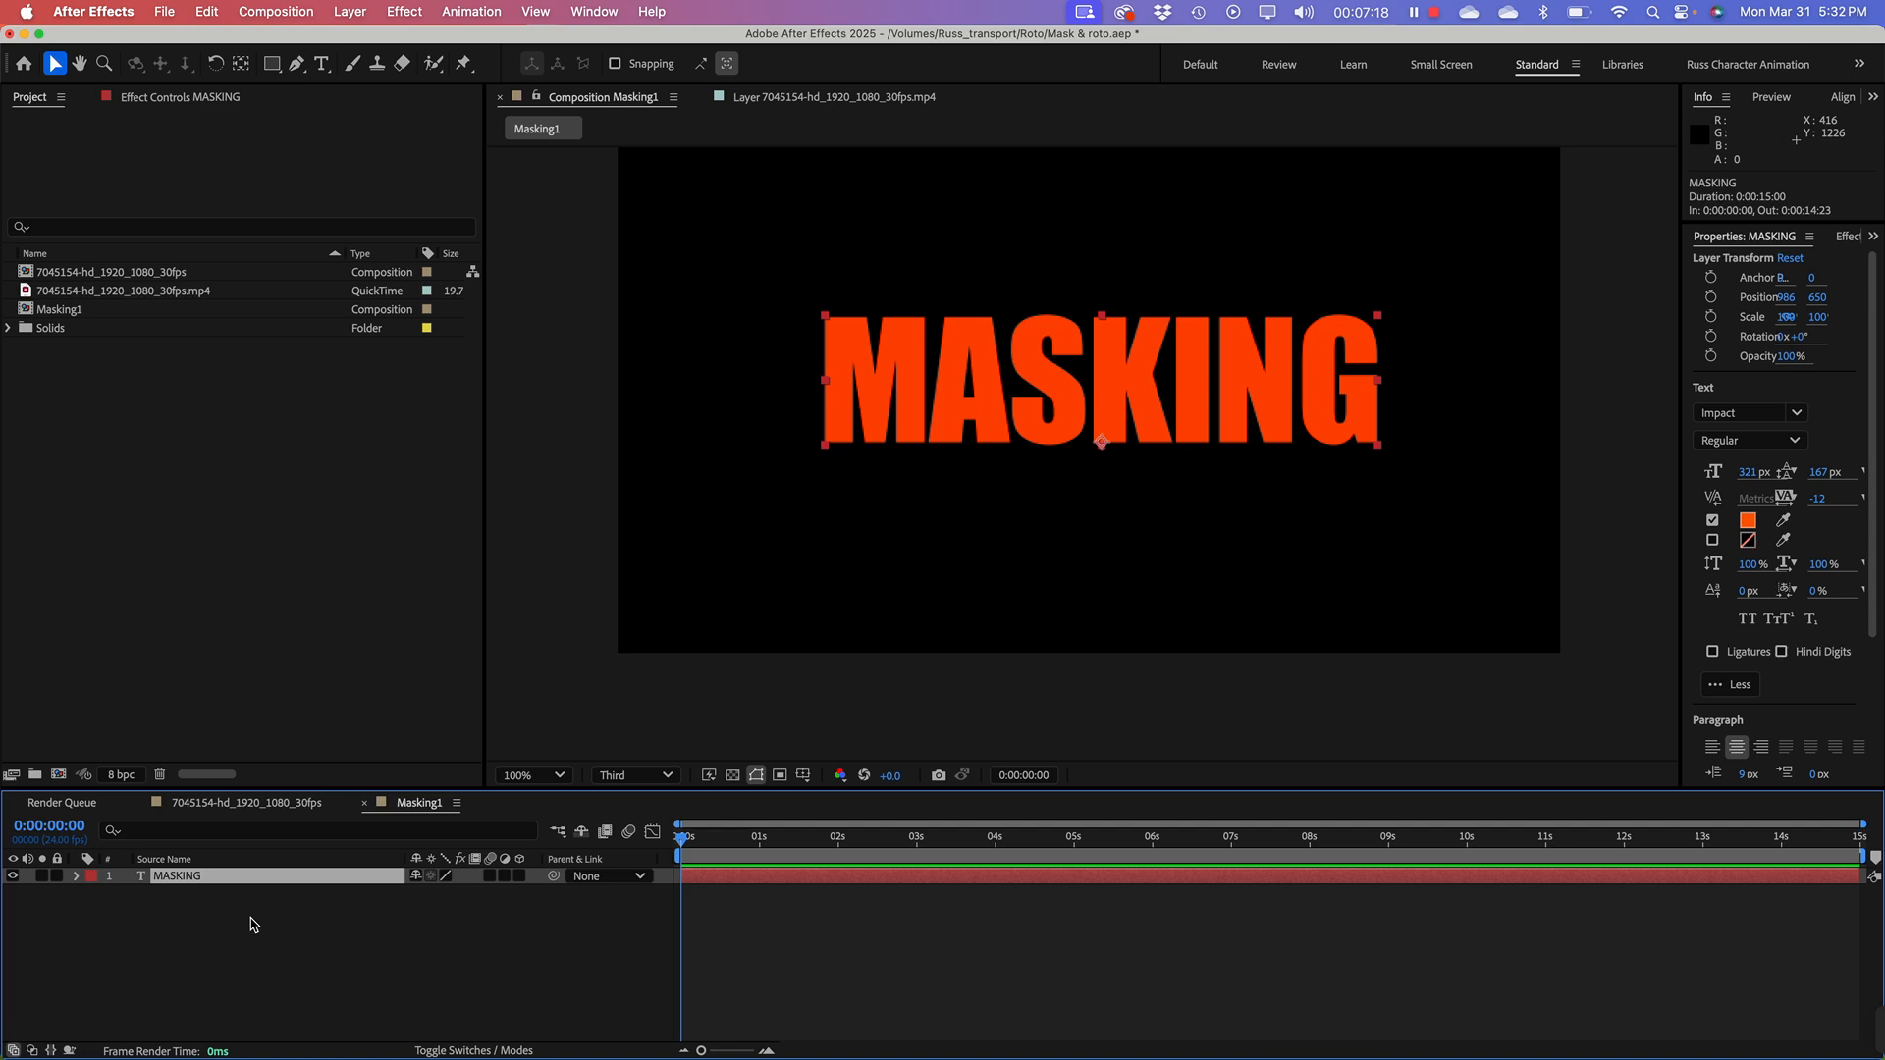
click(290, 68)
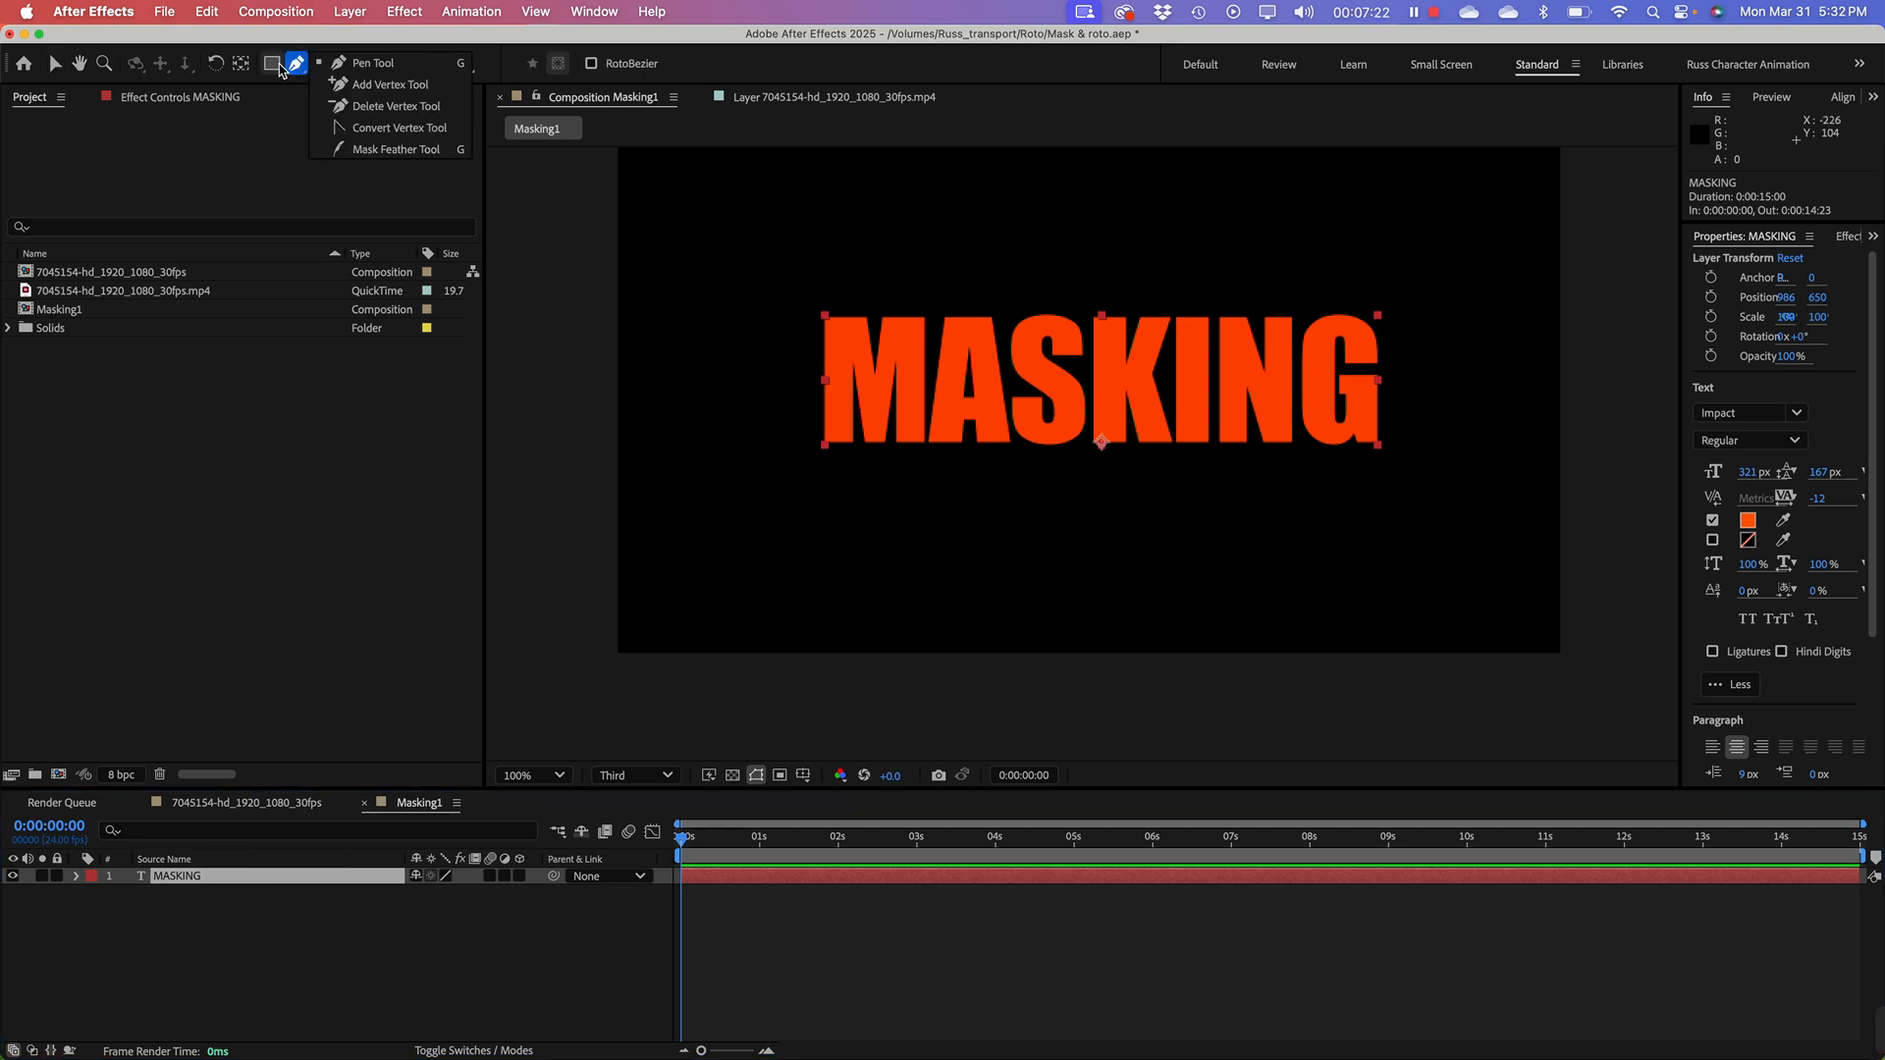
click(273, 67)
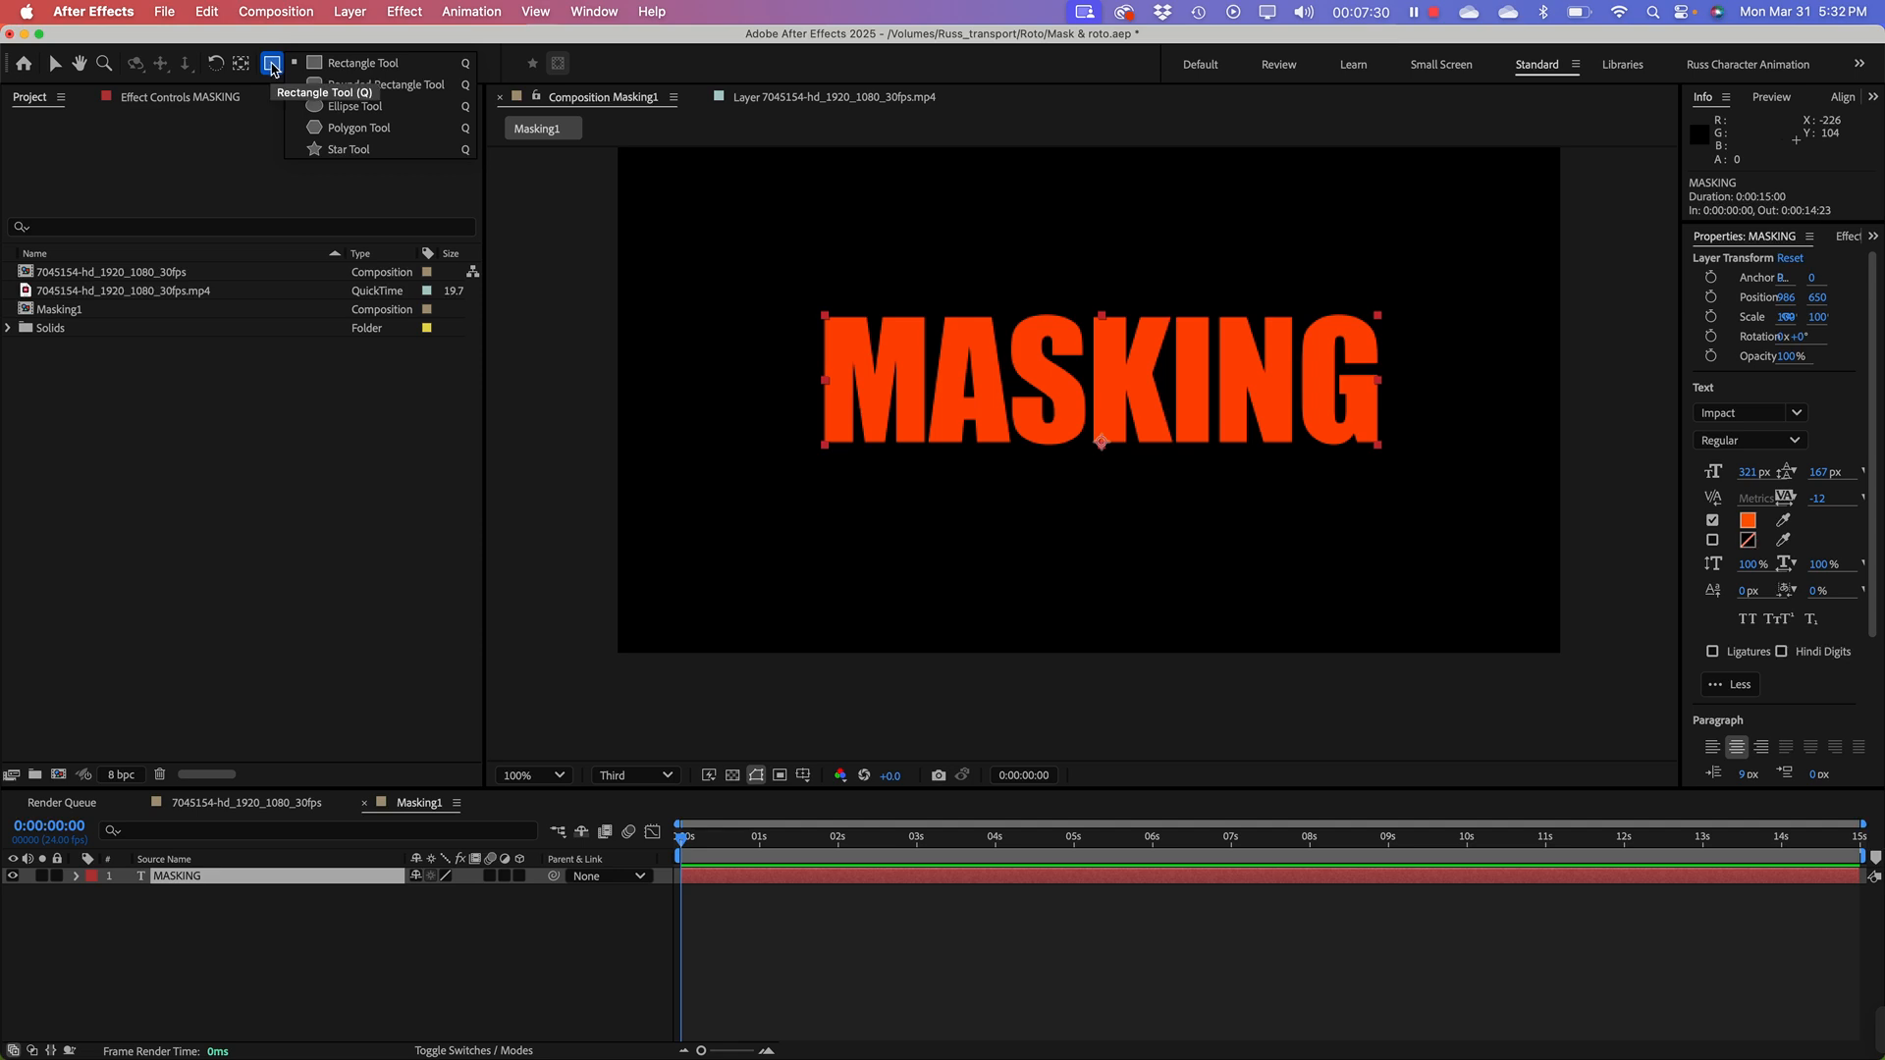
click(276, 67)
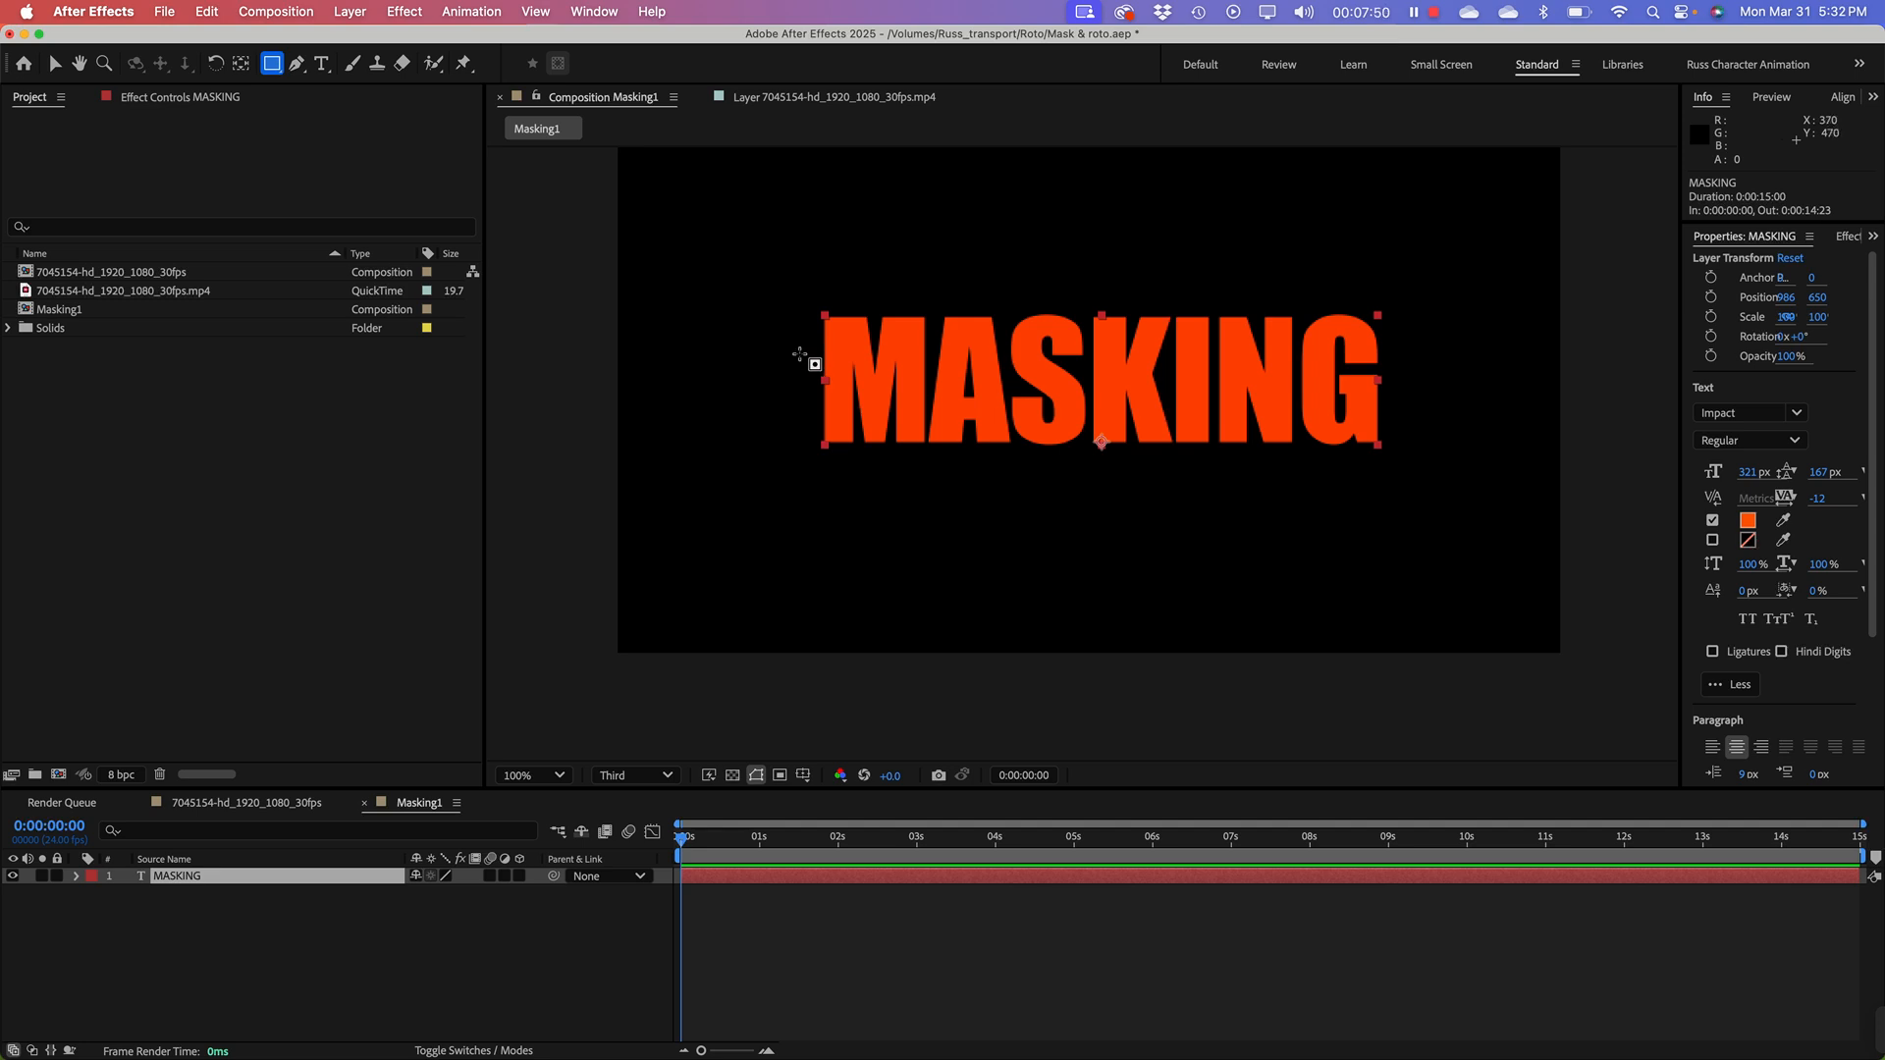
drag(798, 352, 1406, 472)
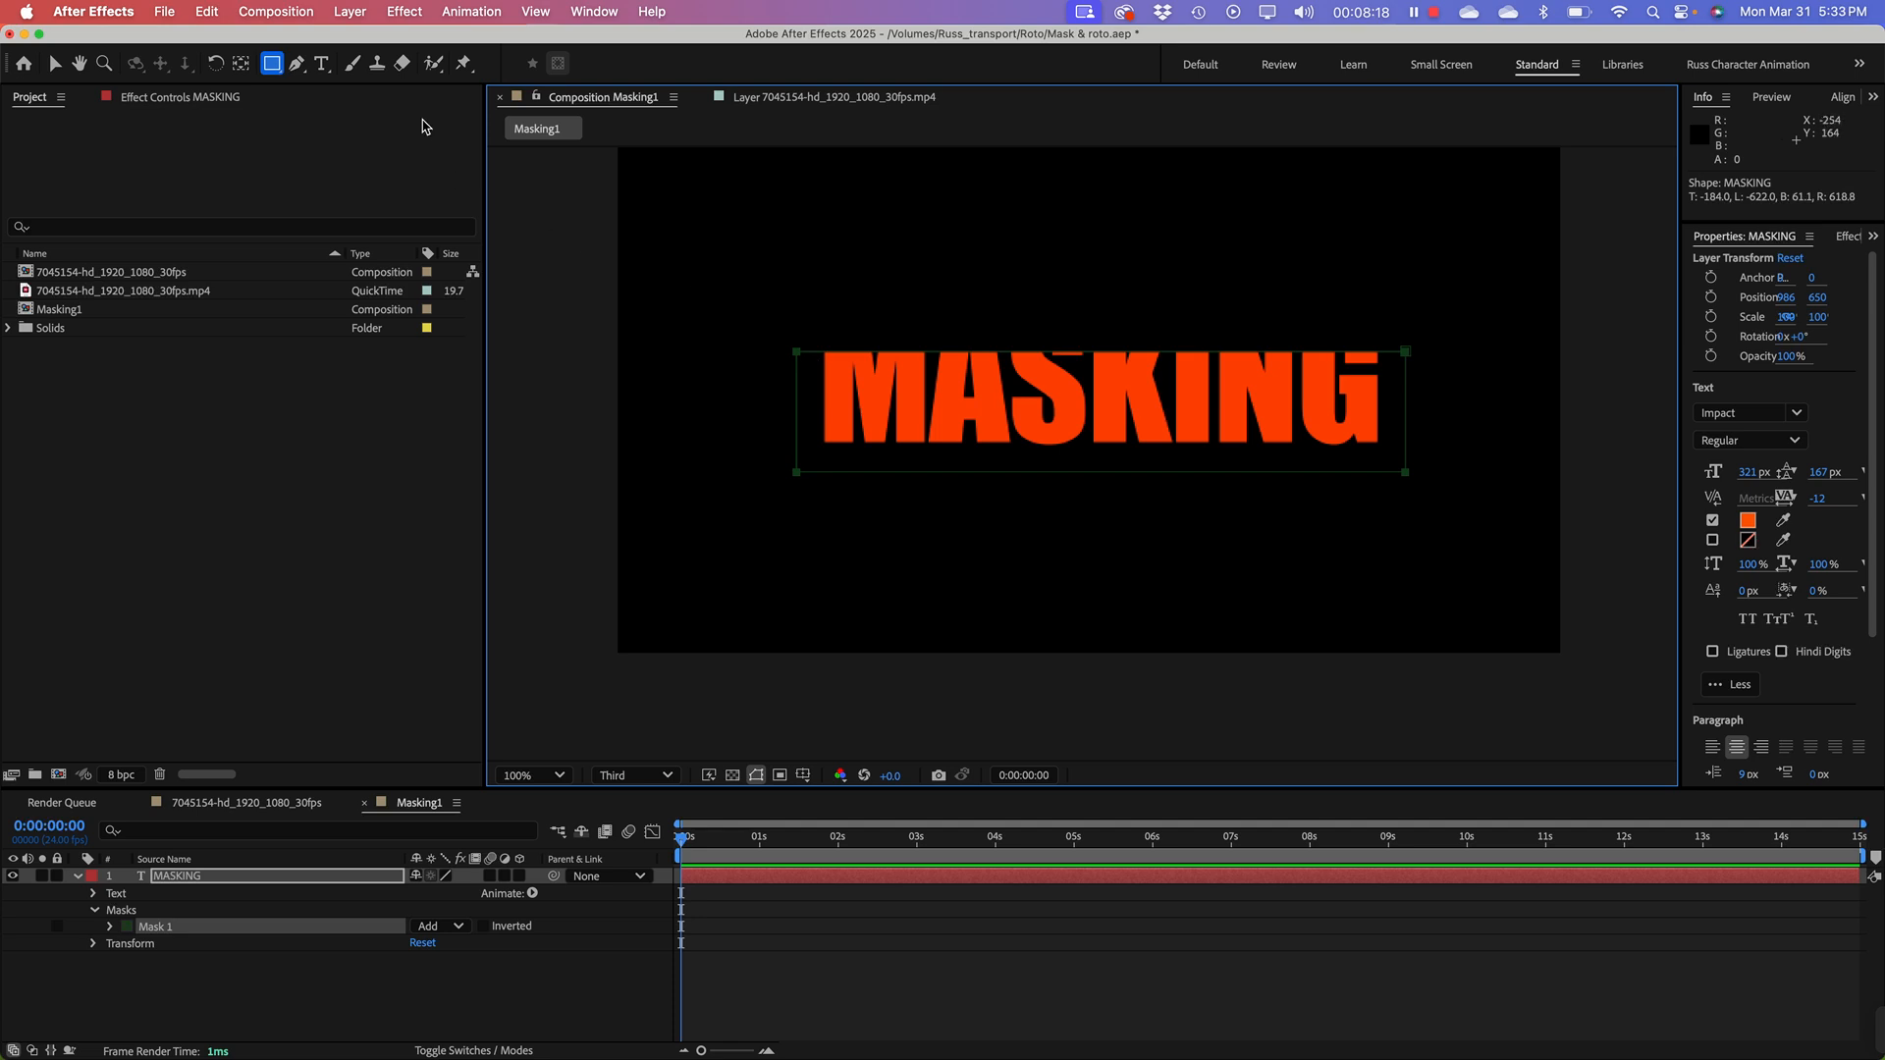
Step: Shift the mask up and extend its upper edge to about 118% height and its lower edge to about 105%, enclosing the whole MASKING text
click(51, 65)
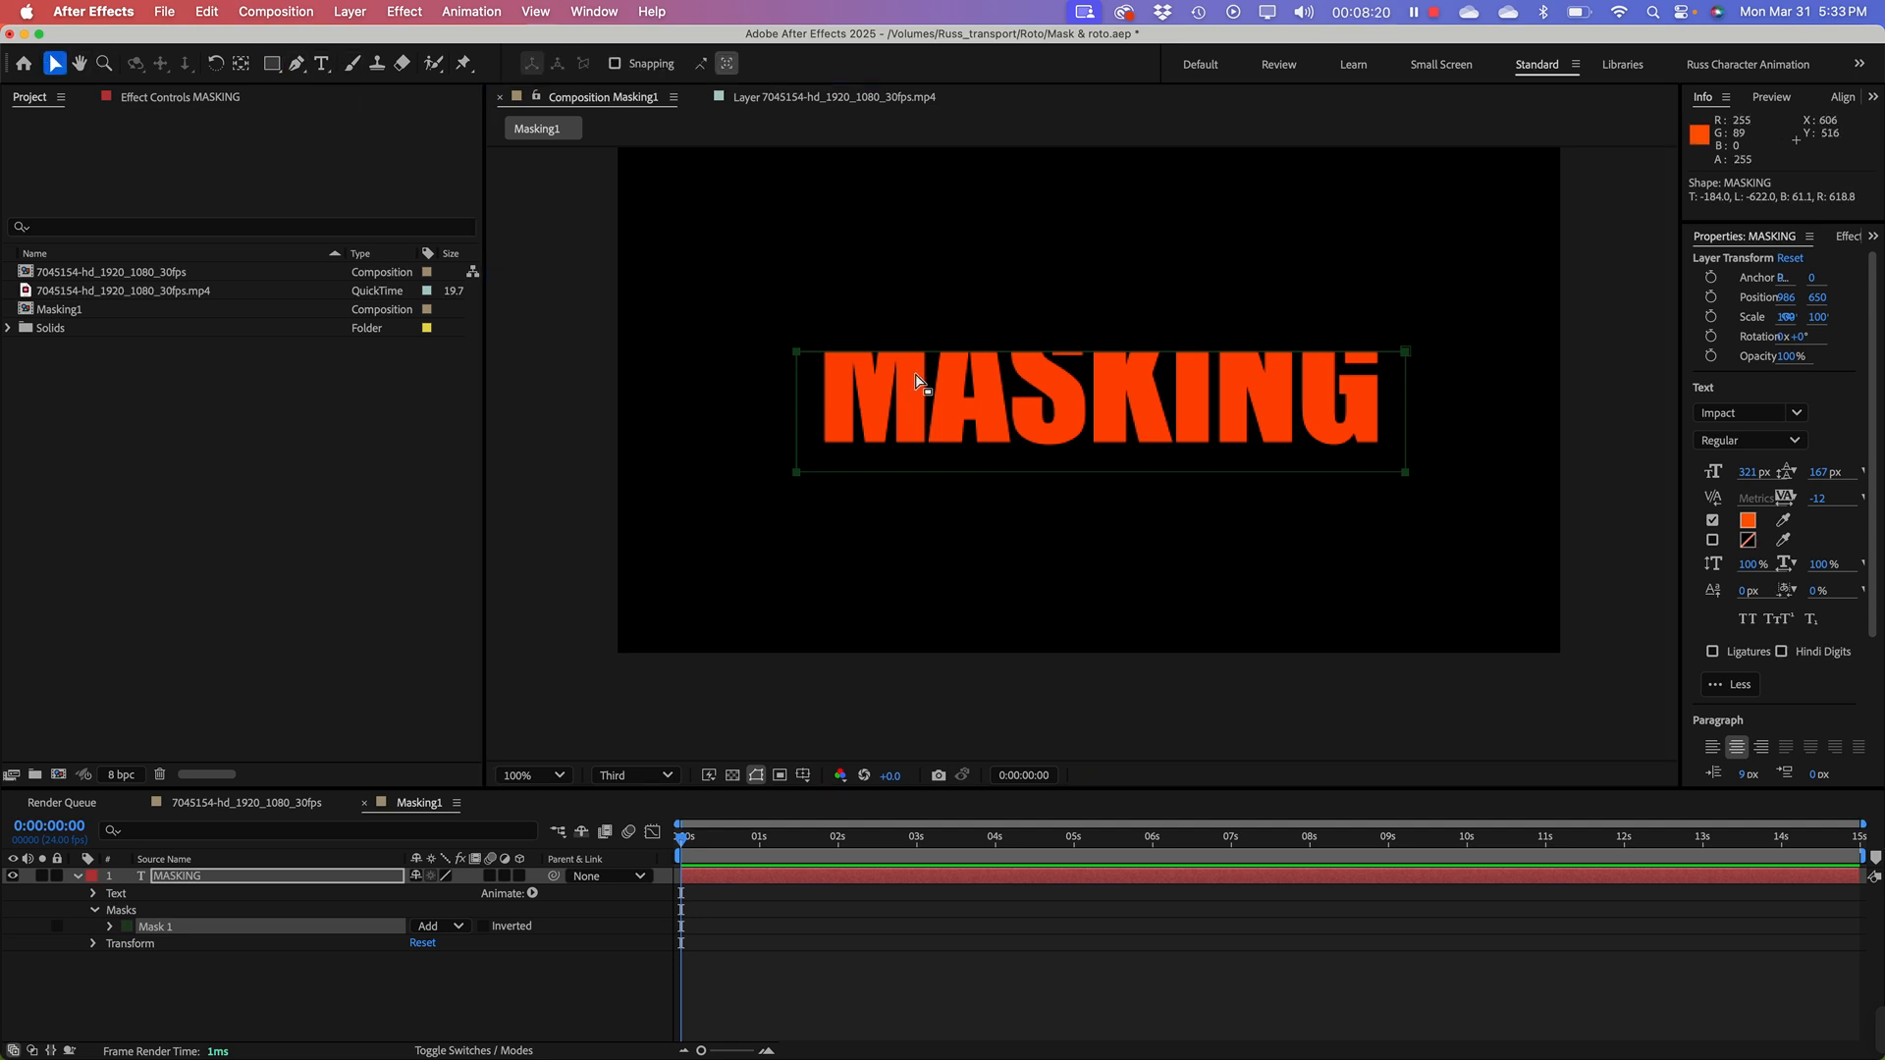
click(801, 361)
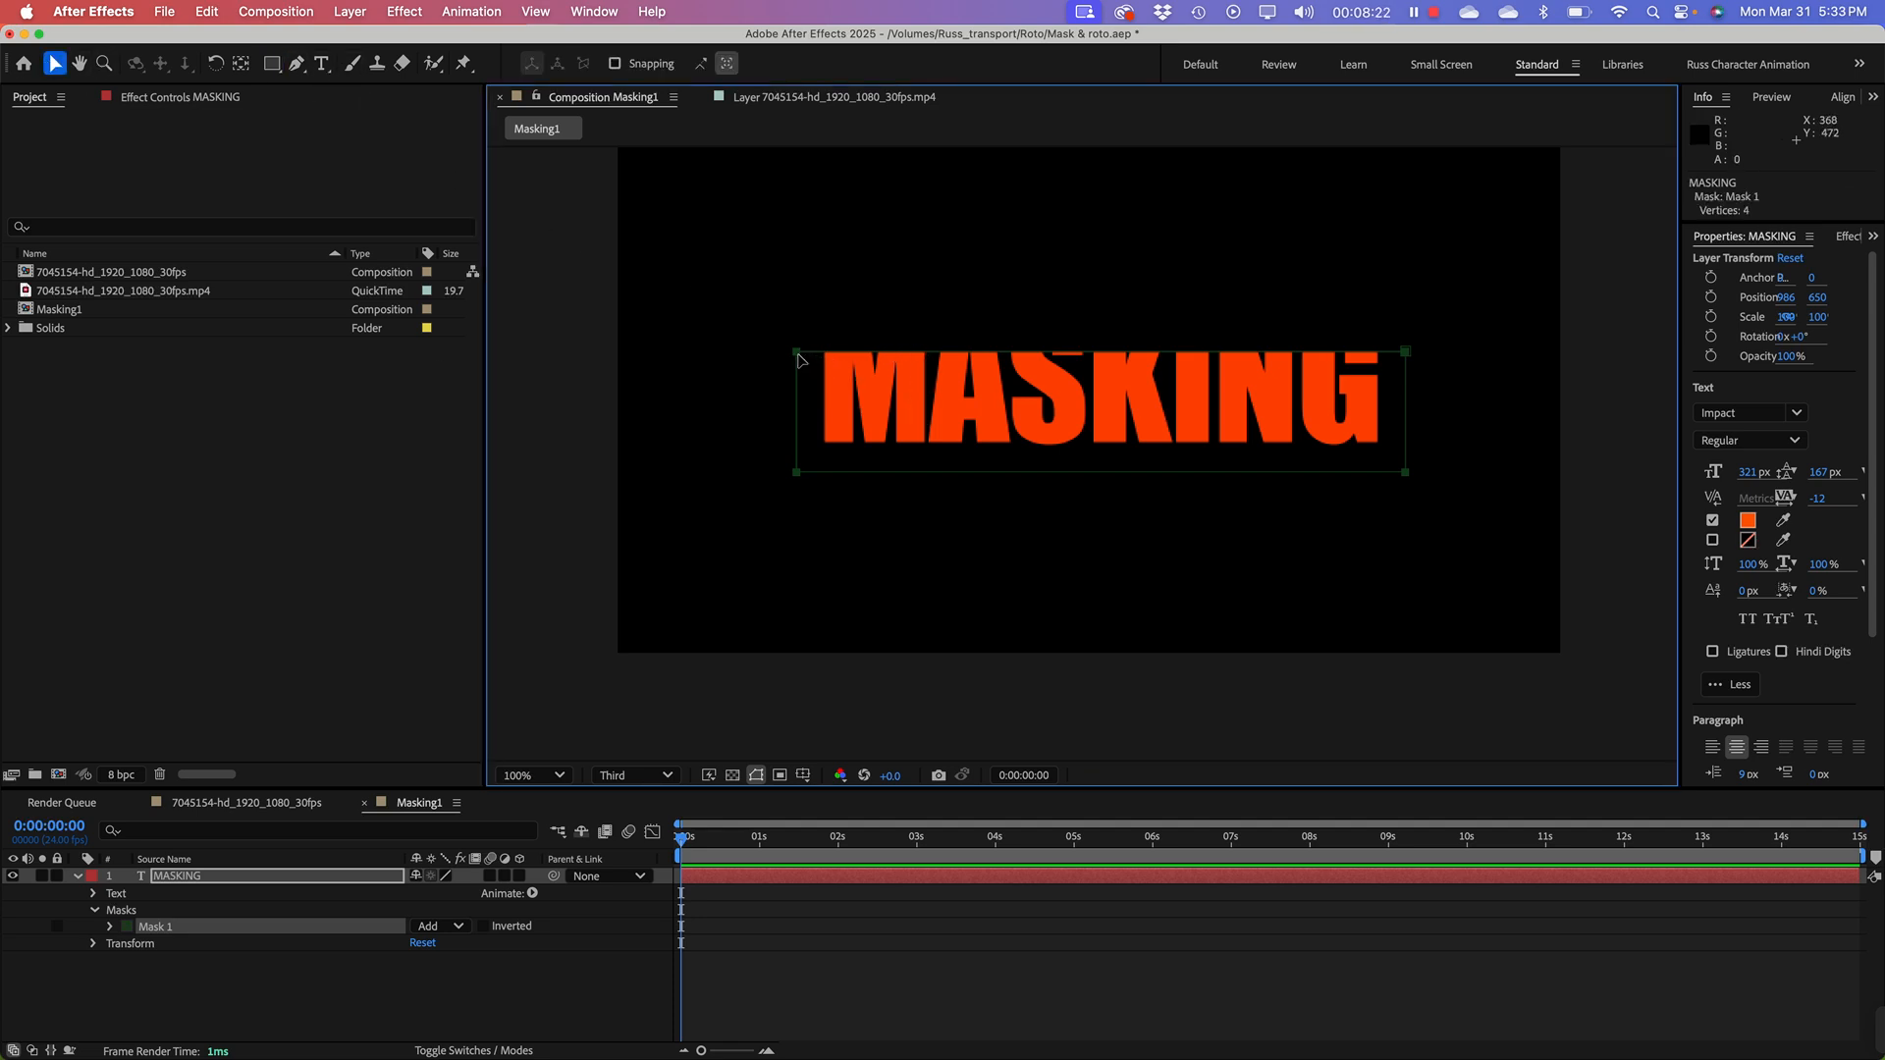
drag(801, 360, 801, 338)
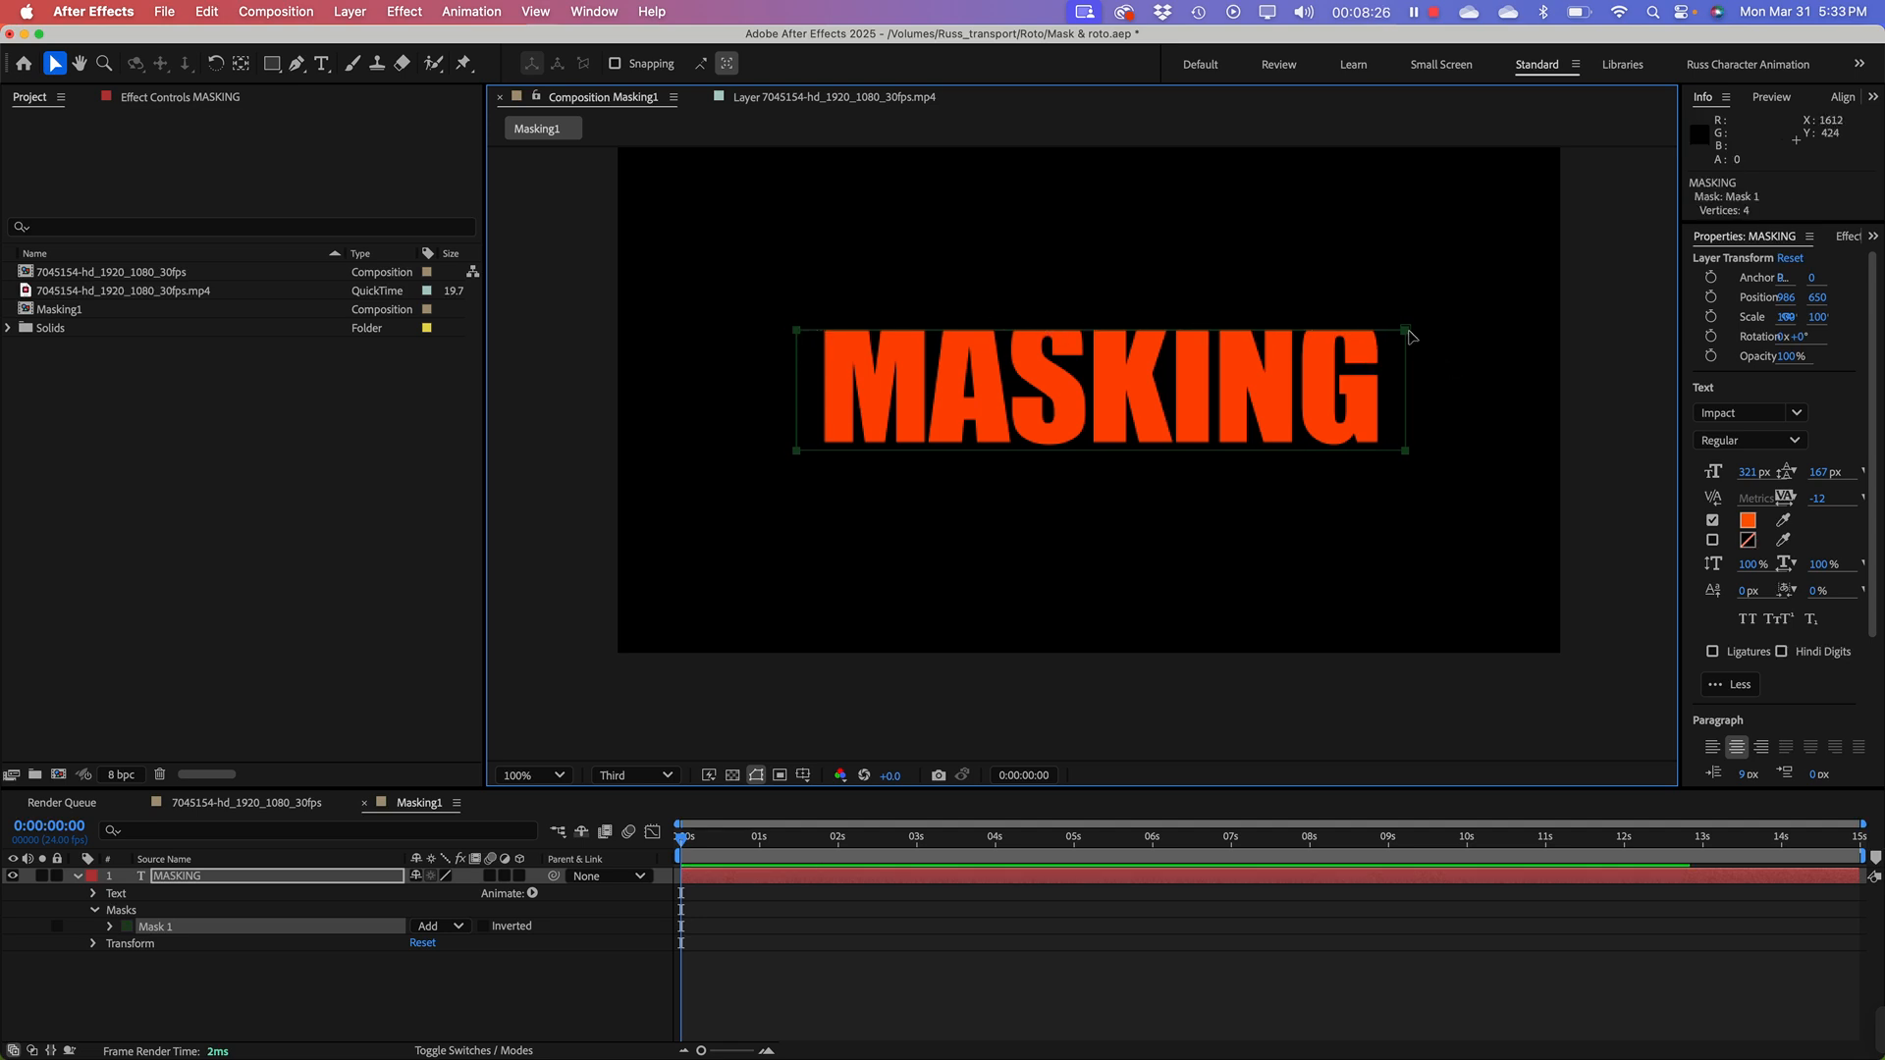
double_click(1405, 331)
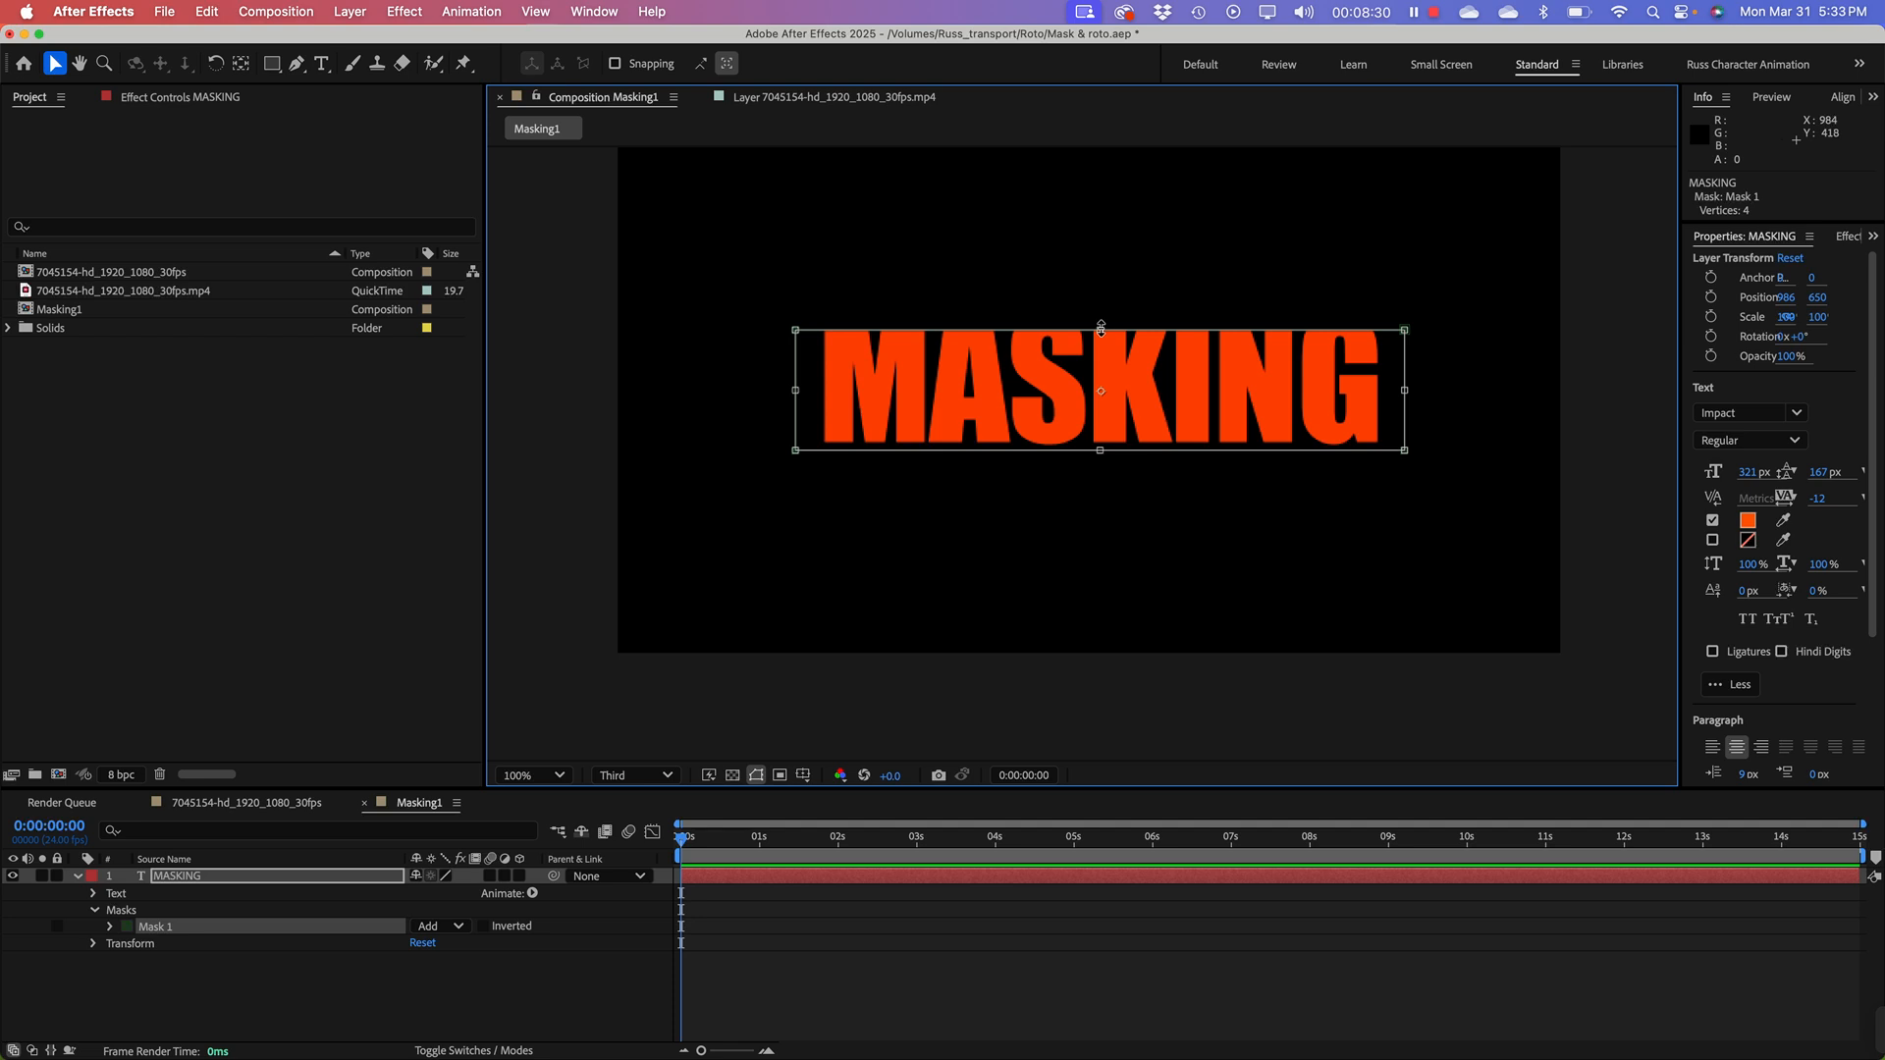
drag(1101, 328, 1100, 305)
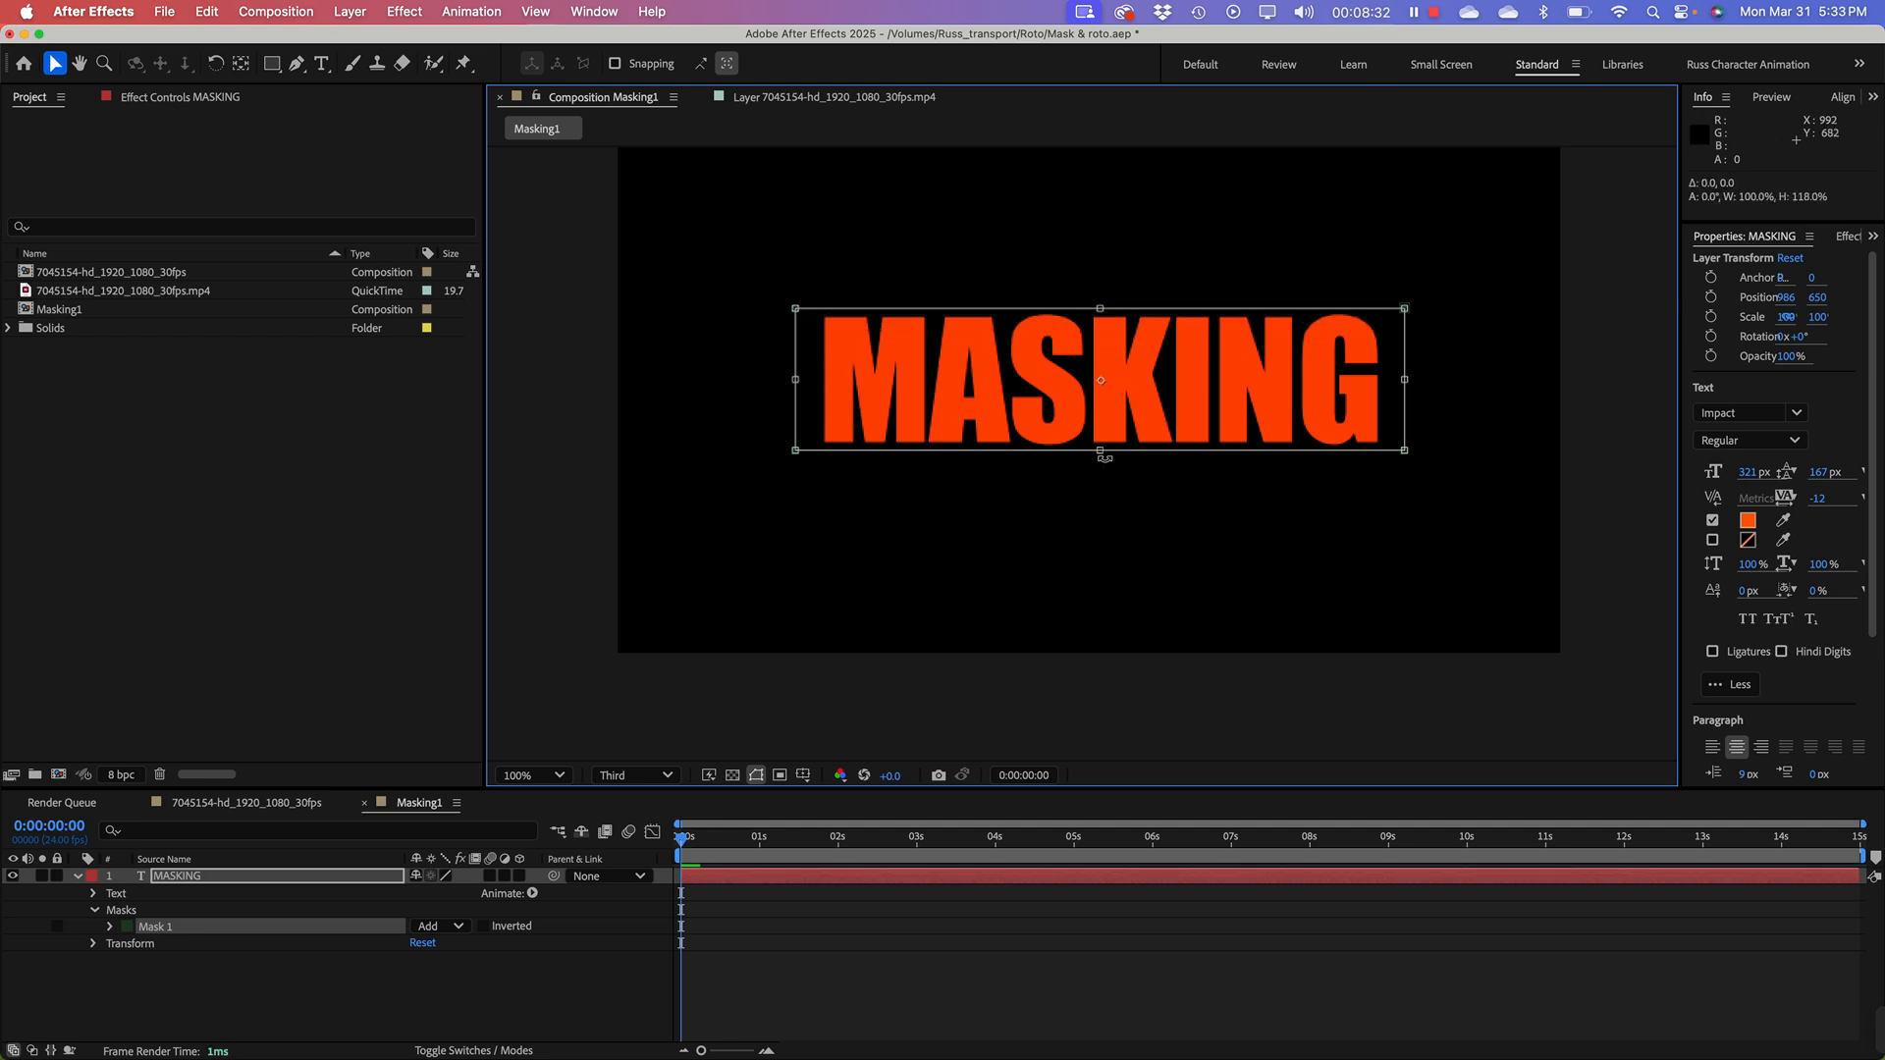
drag(1100, 452, 1100, 458)
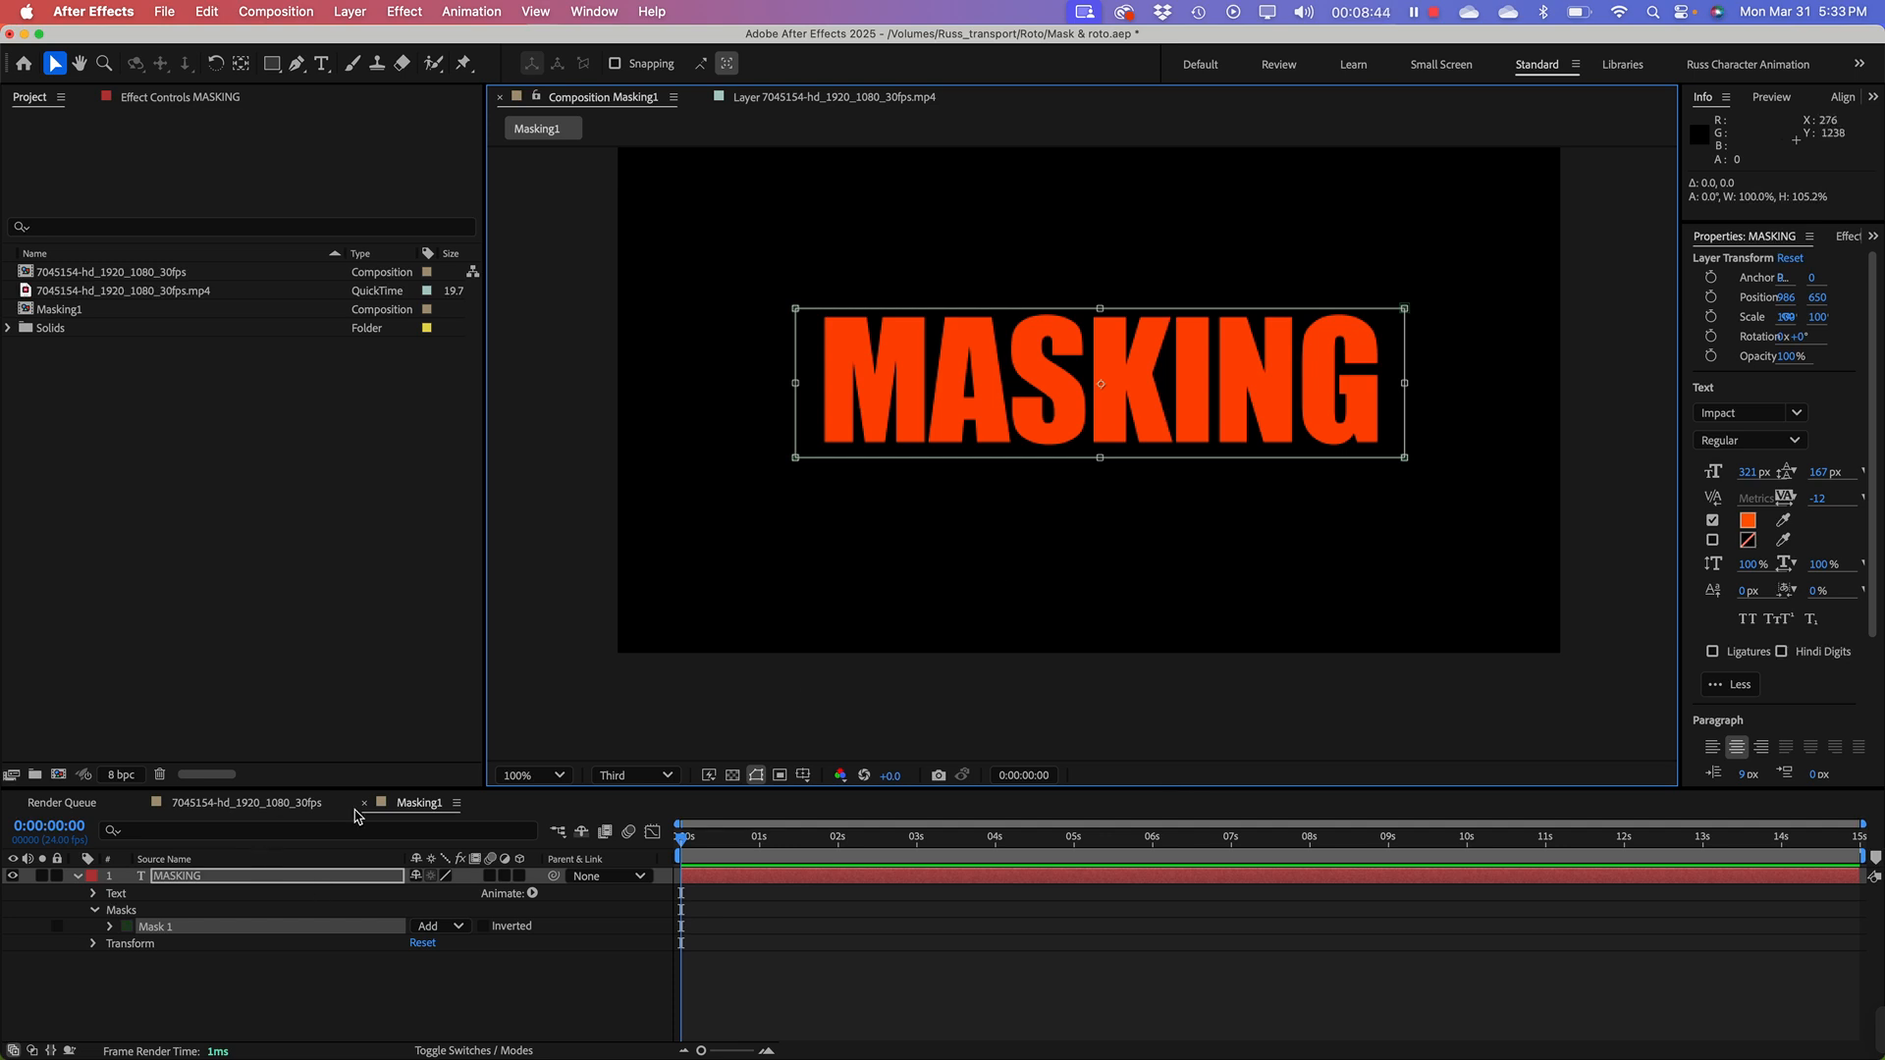
Step: Make the timeline area taller and expand the properties of Mask 1 on the MASKING layer
drag(554, 788, 554, 659)
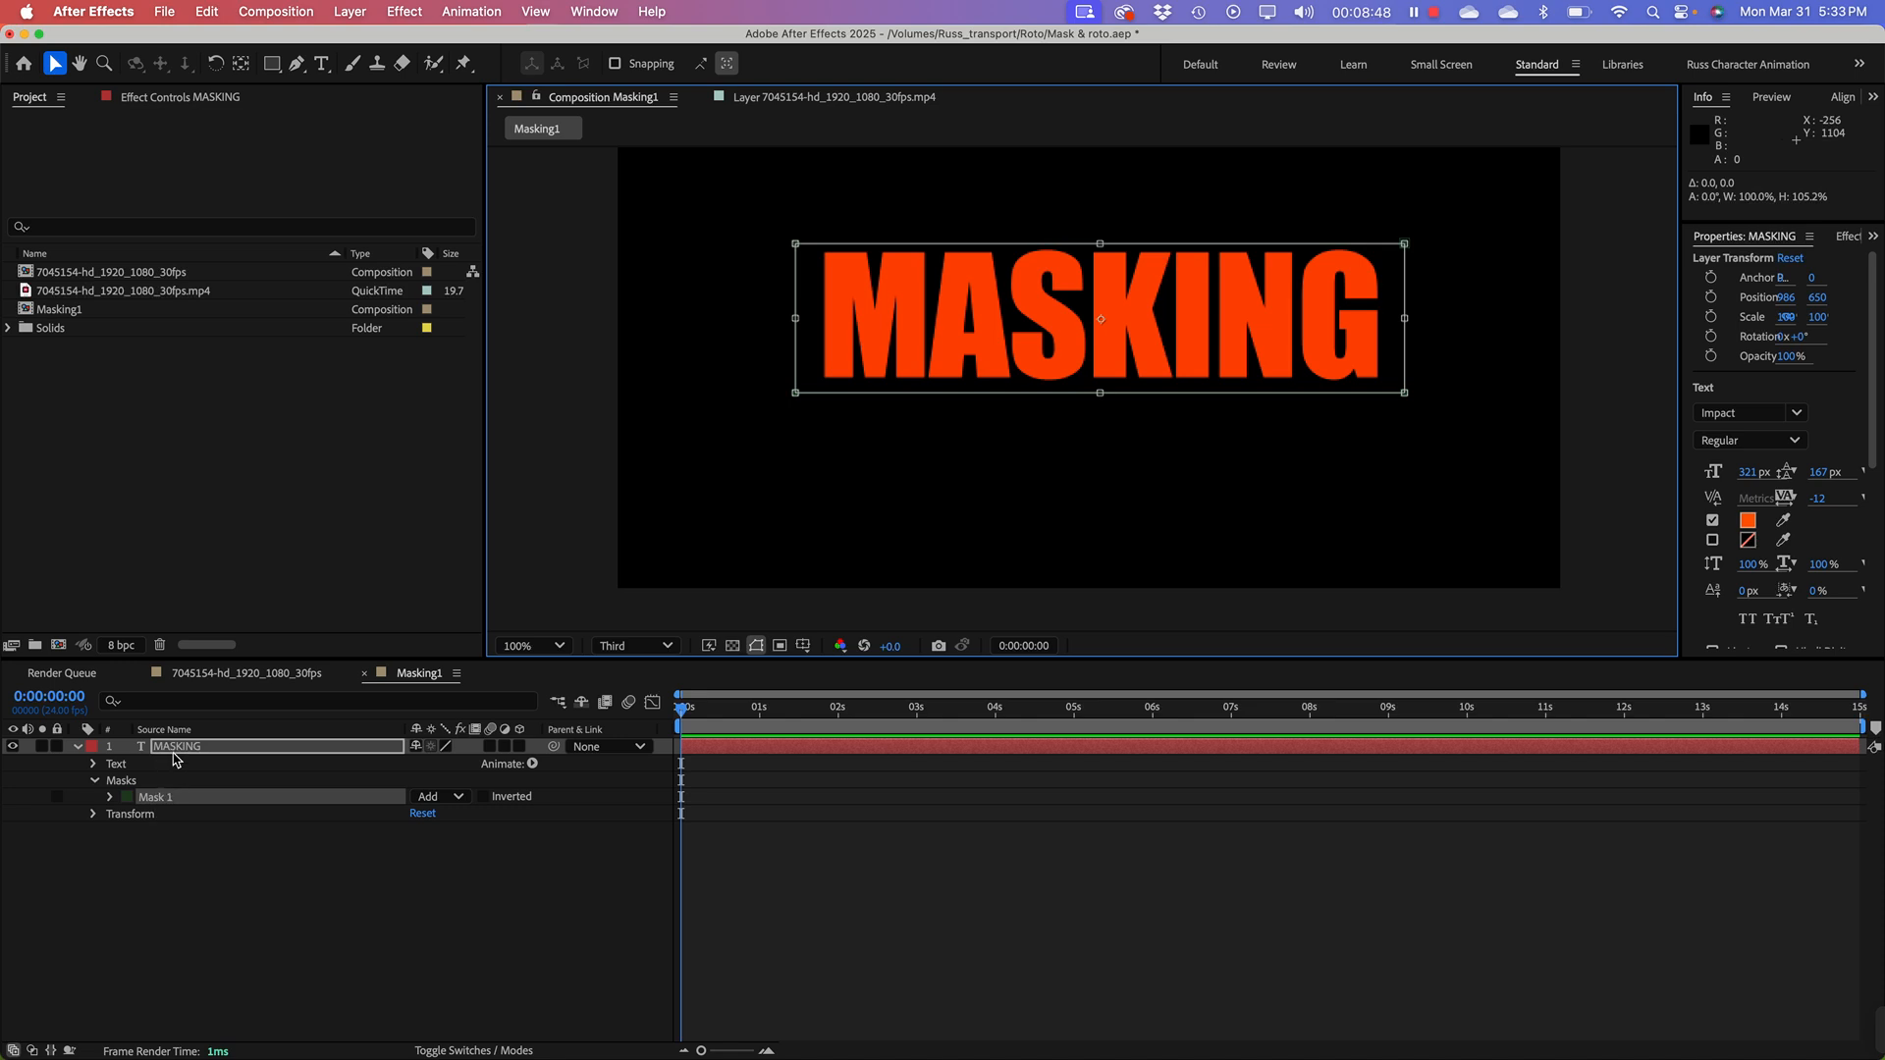
click(169, 873)
click(94, 782)
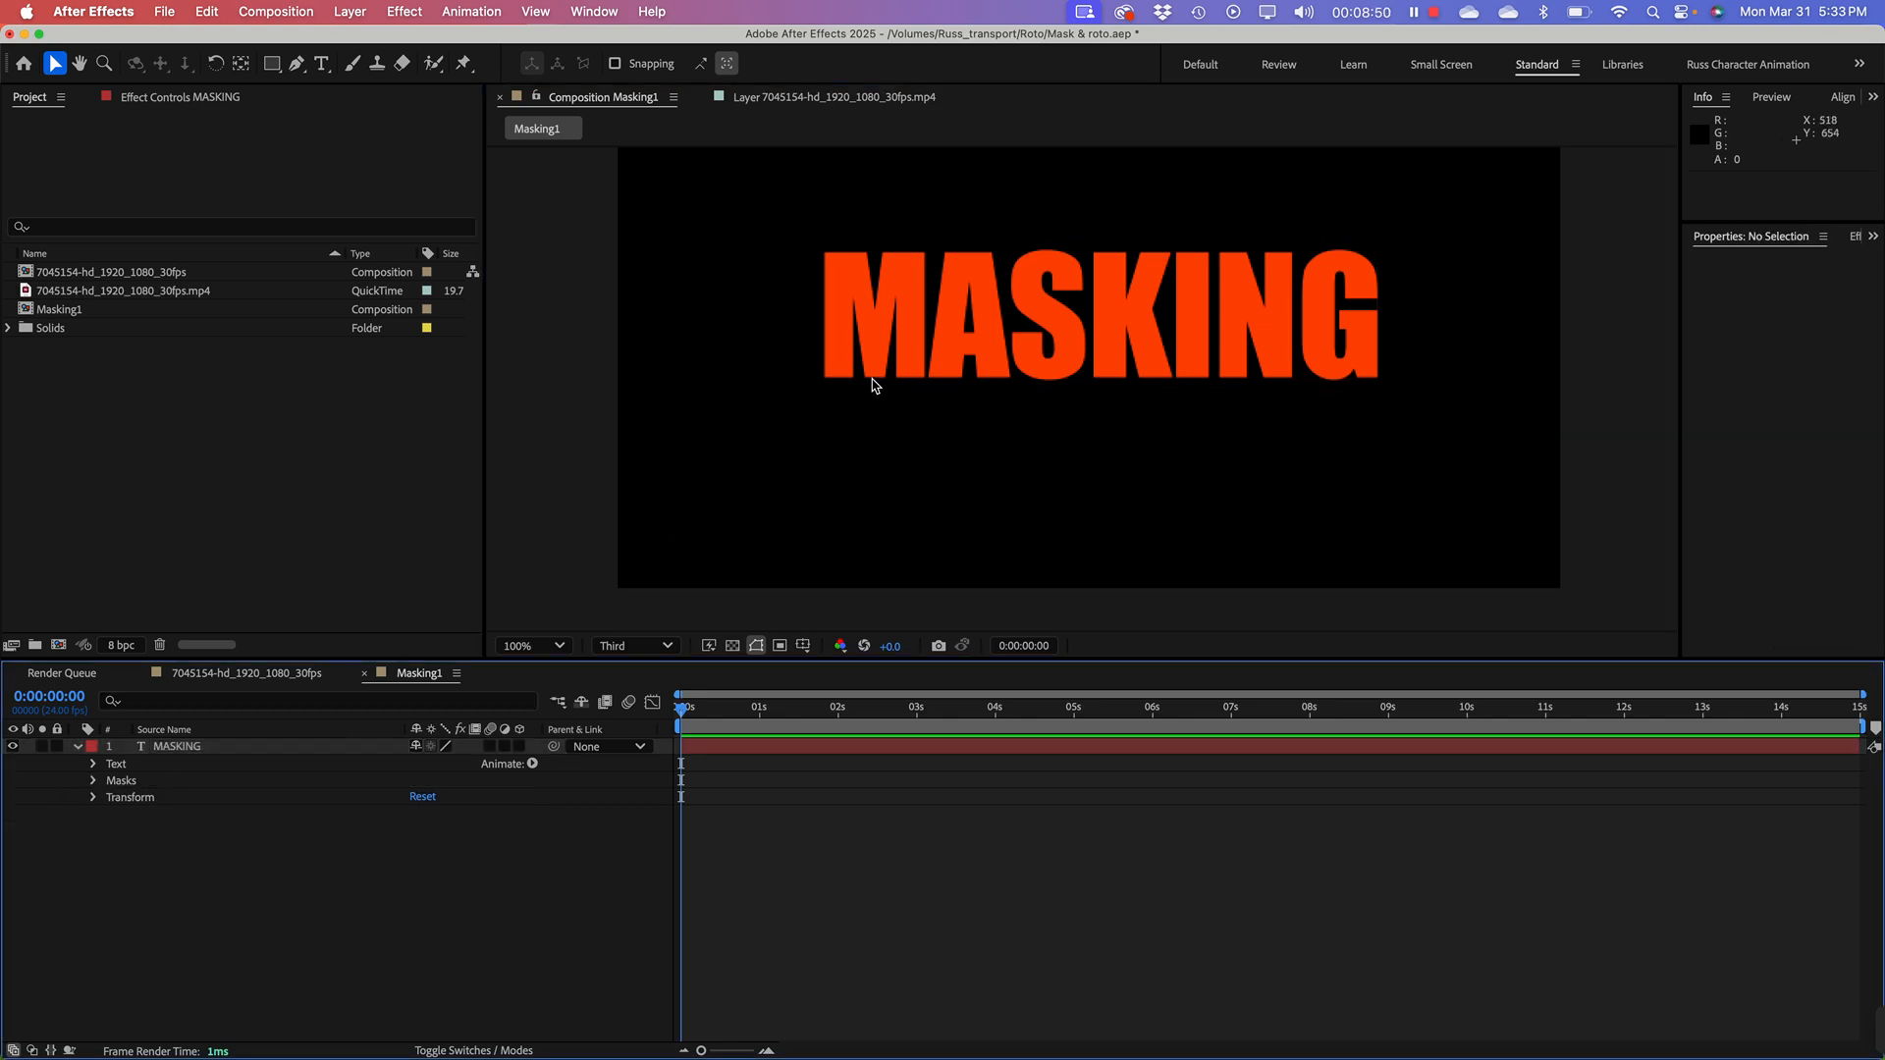
click(973, 358)
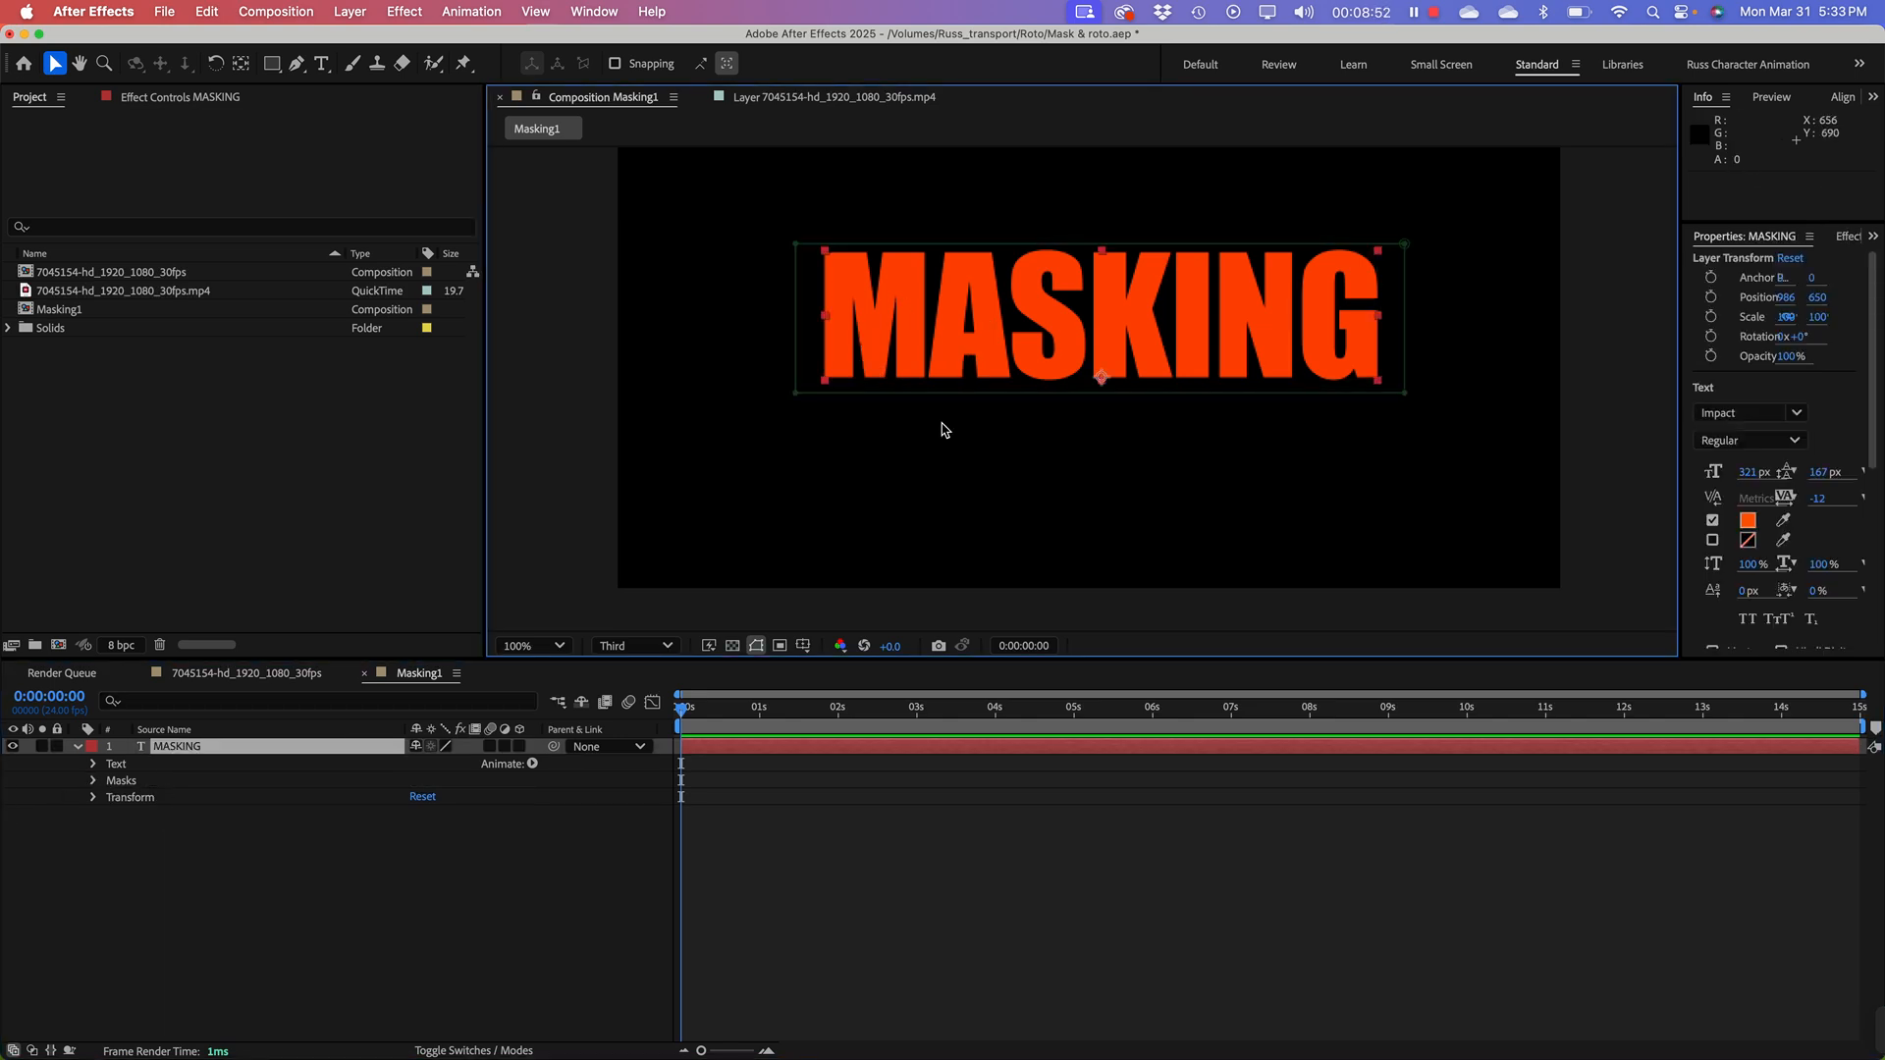
click(107, 781)
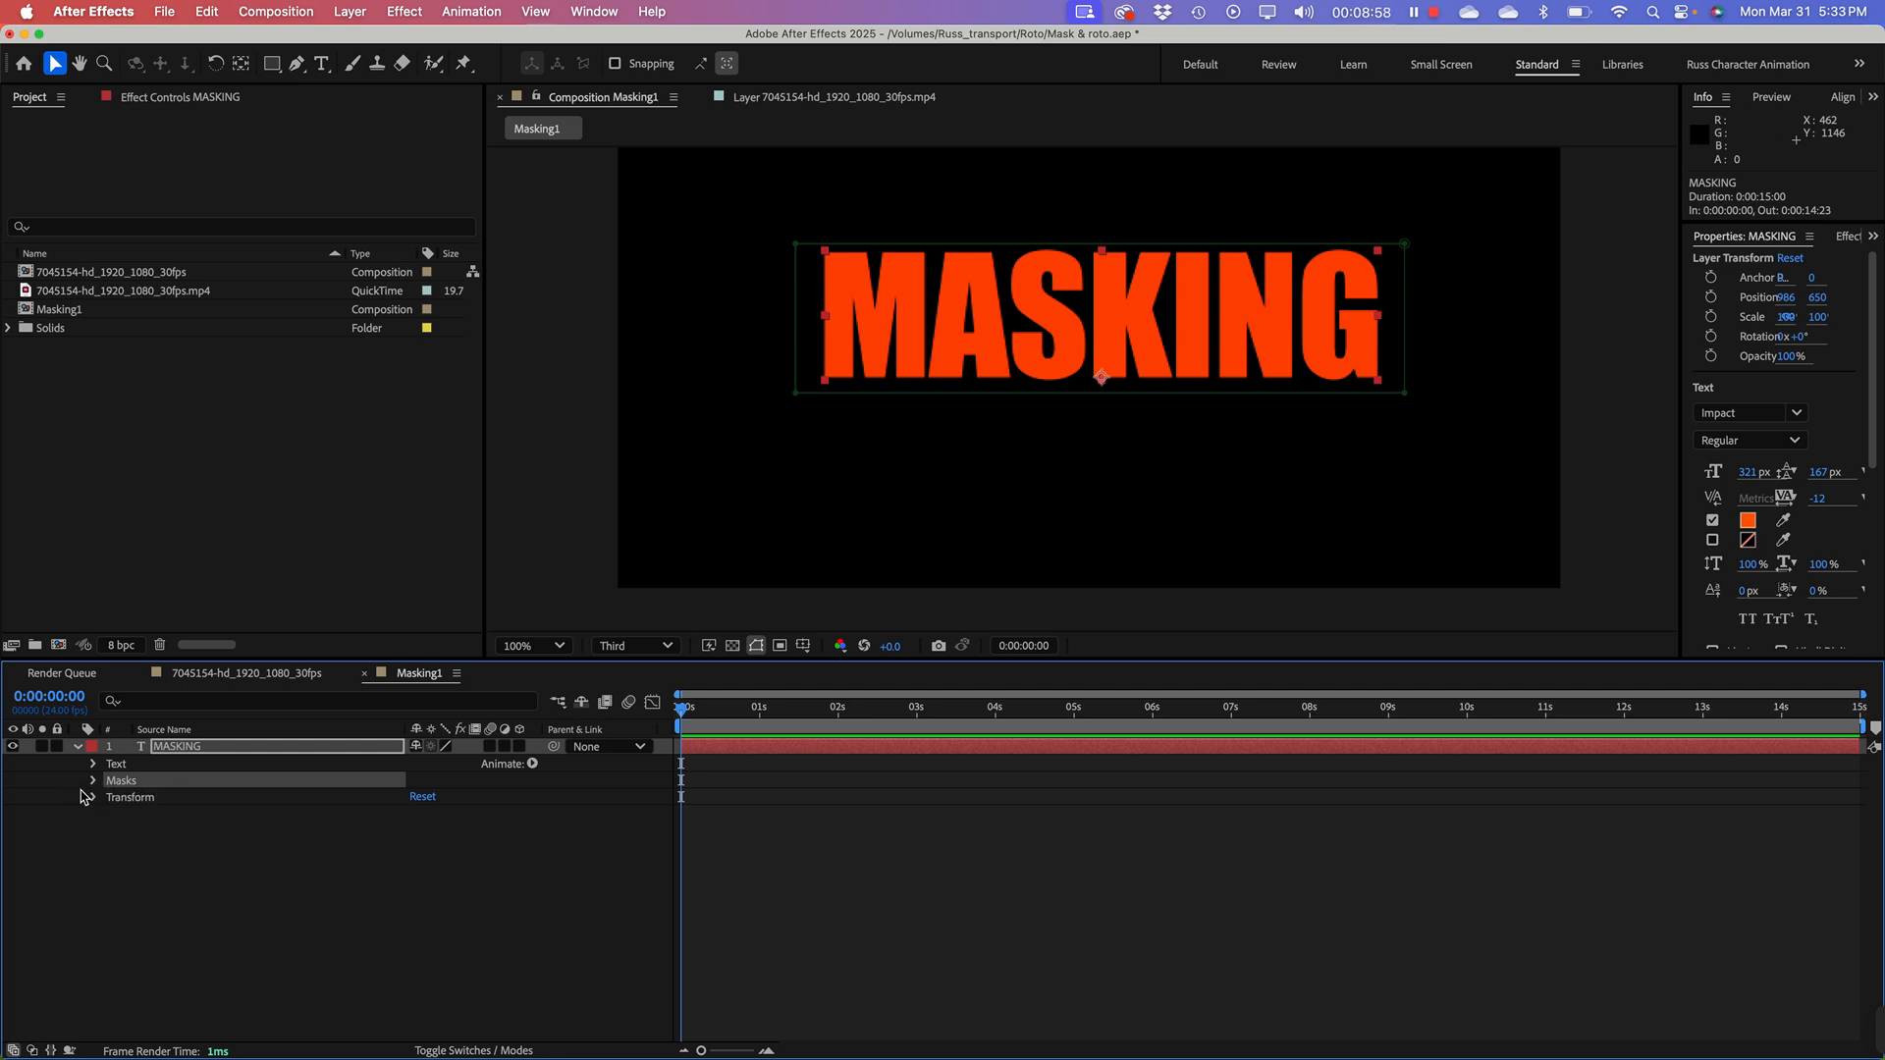
click(94, 782)
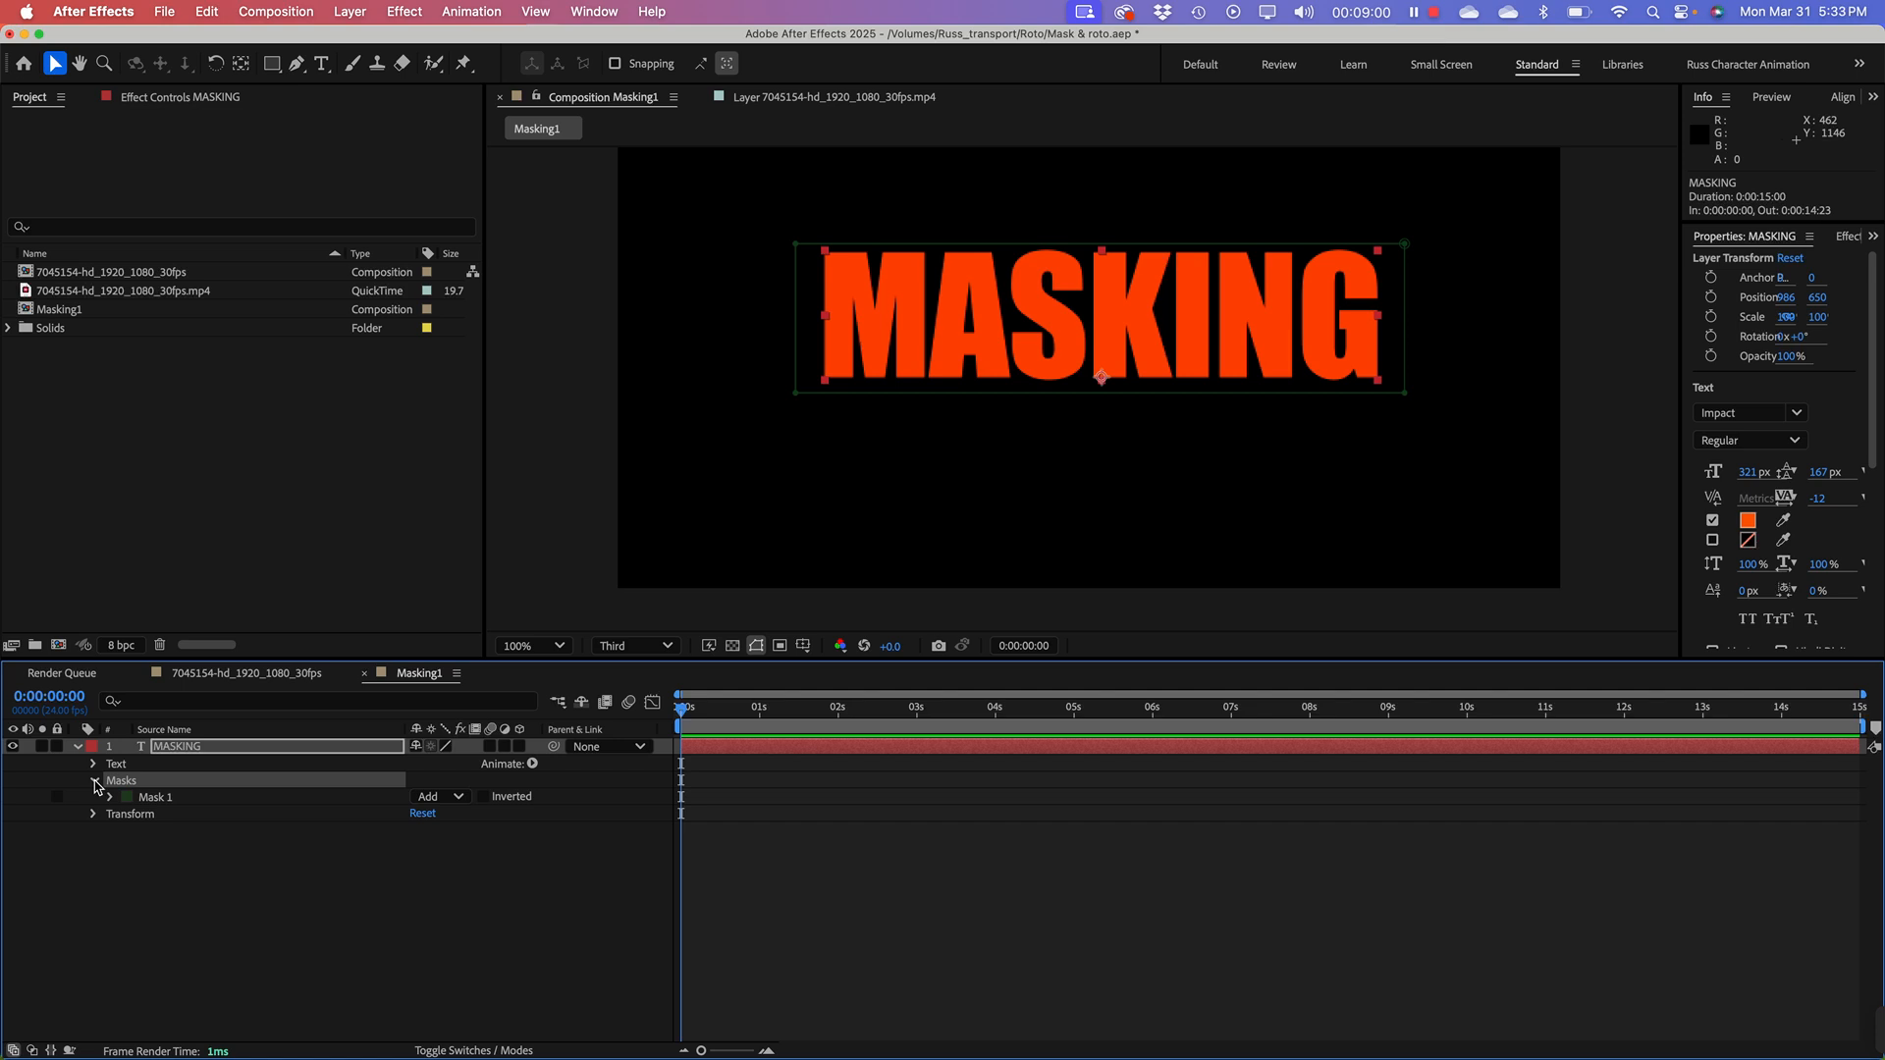
click(175, 798)
click(110, 797)
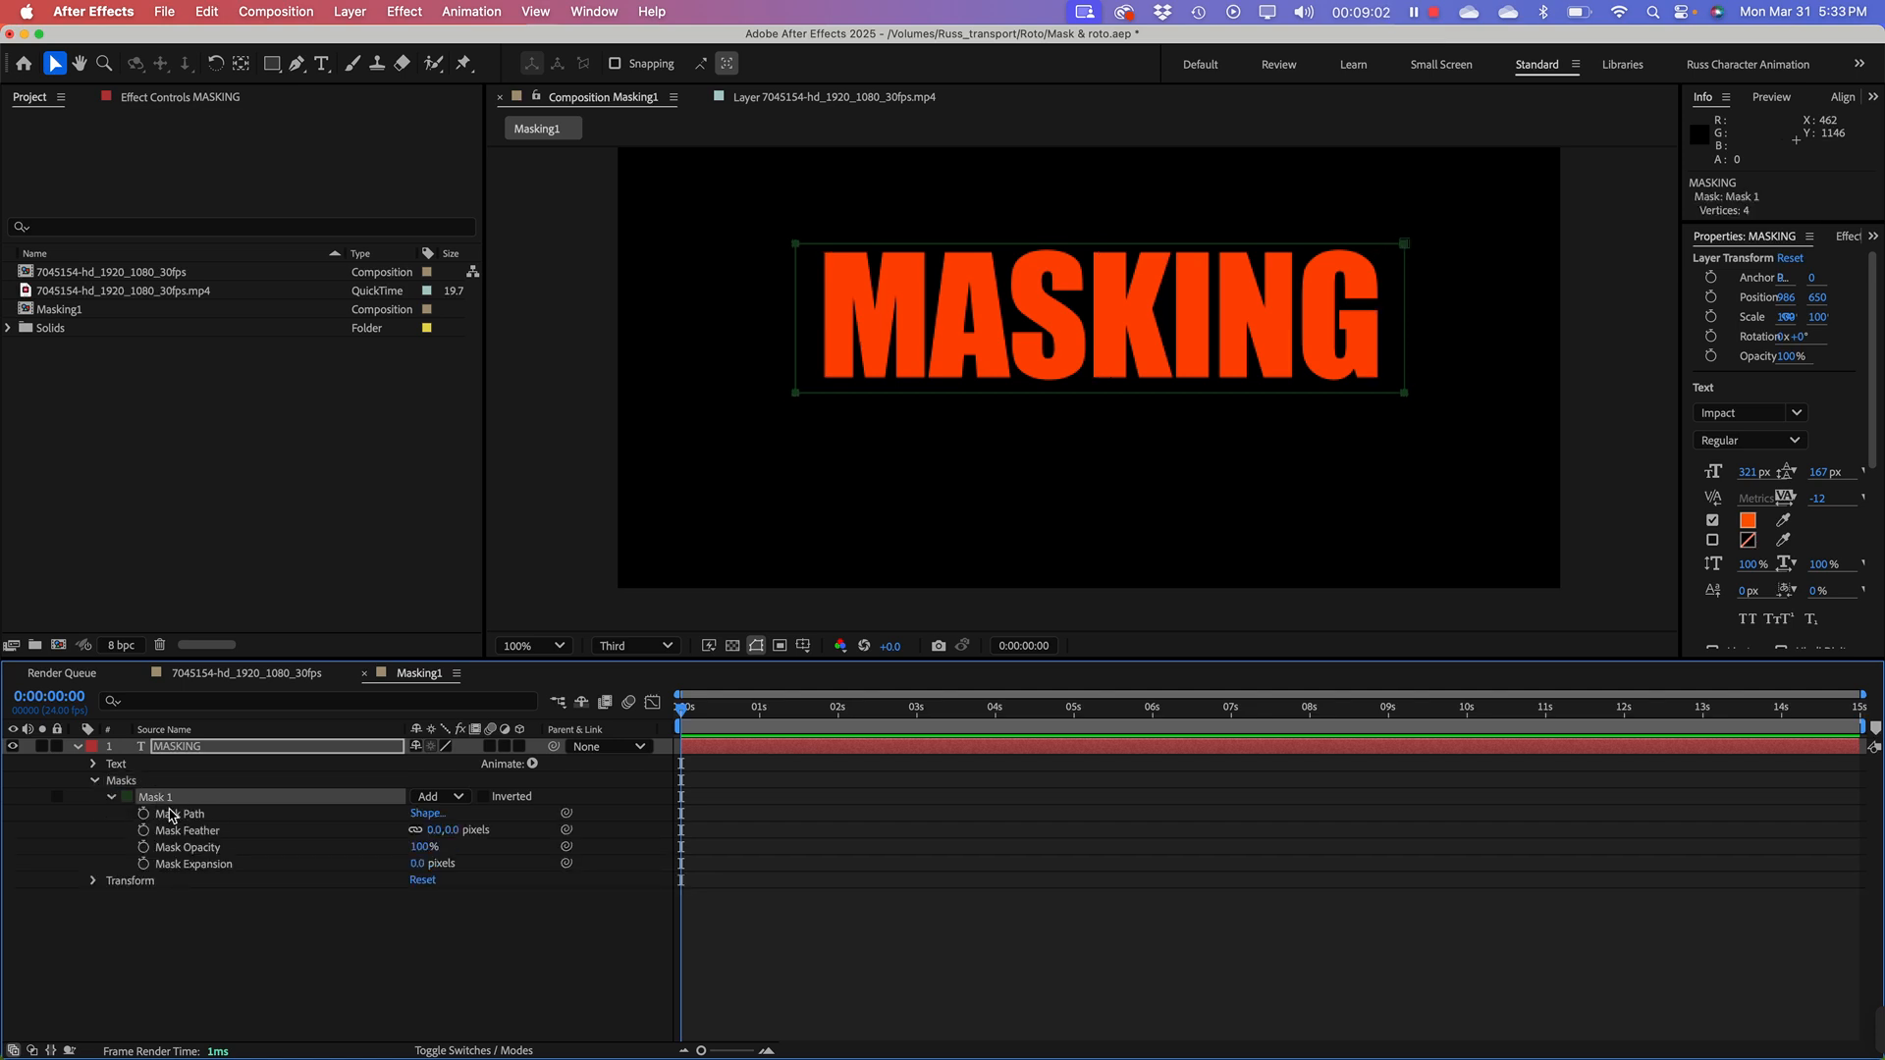
Step: Examine Mask 1's Mask Path, Mask Feather, Mask Opacity and Mask Expansion properties one by one
click(179, 816)
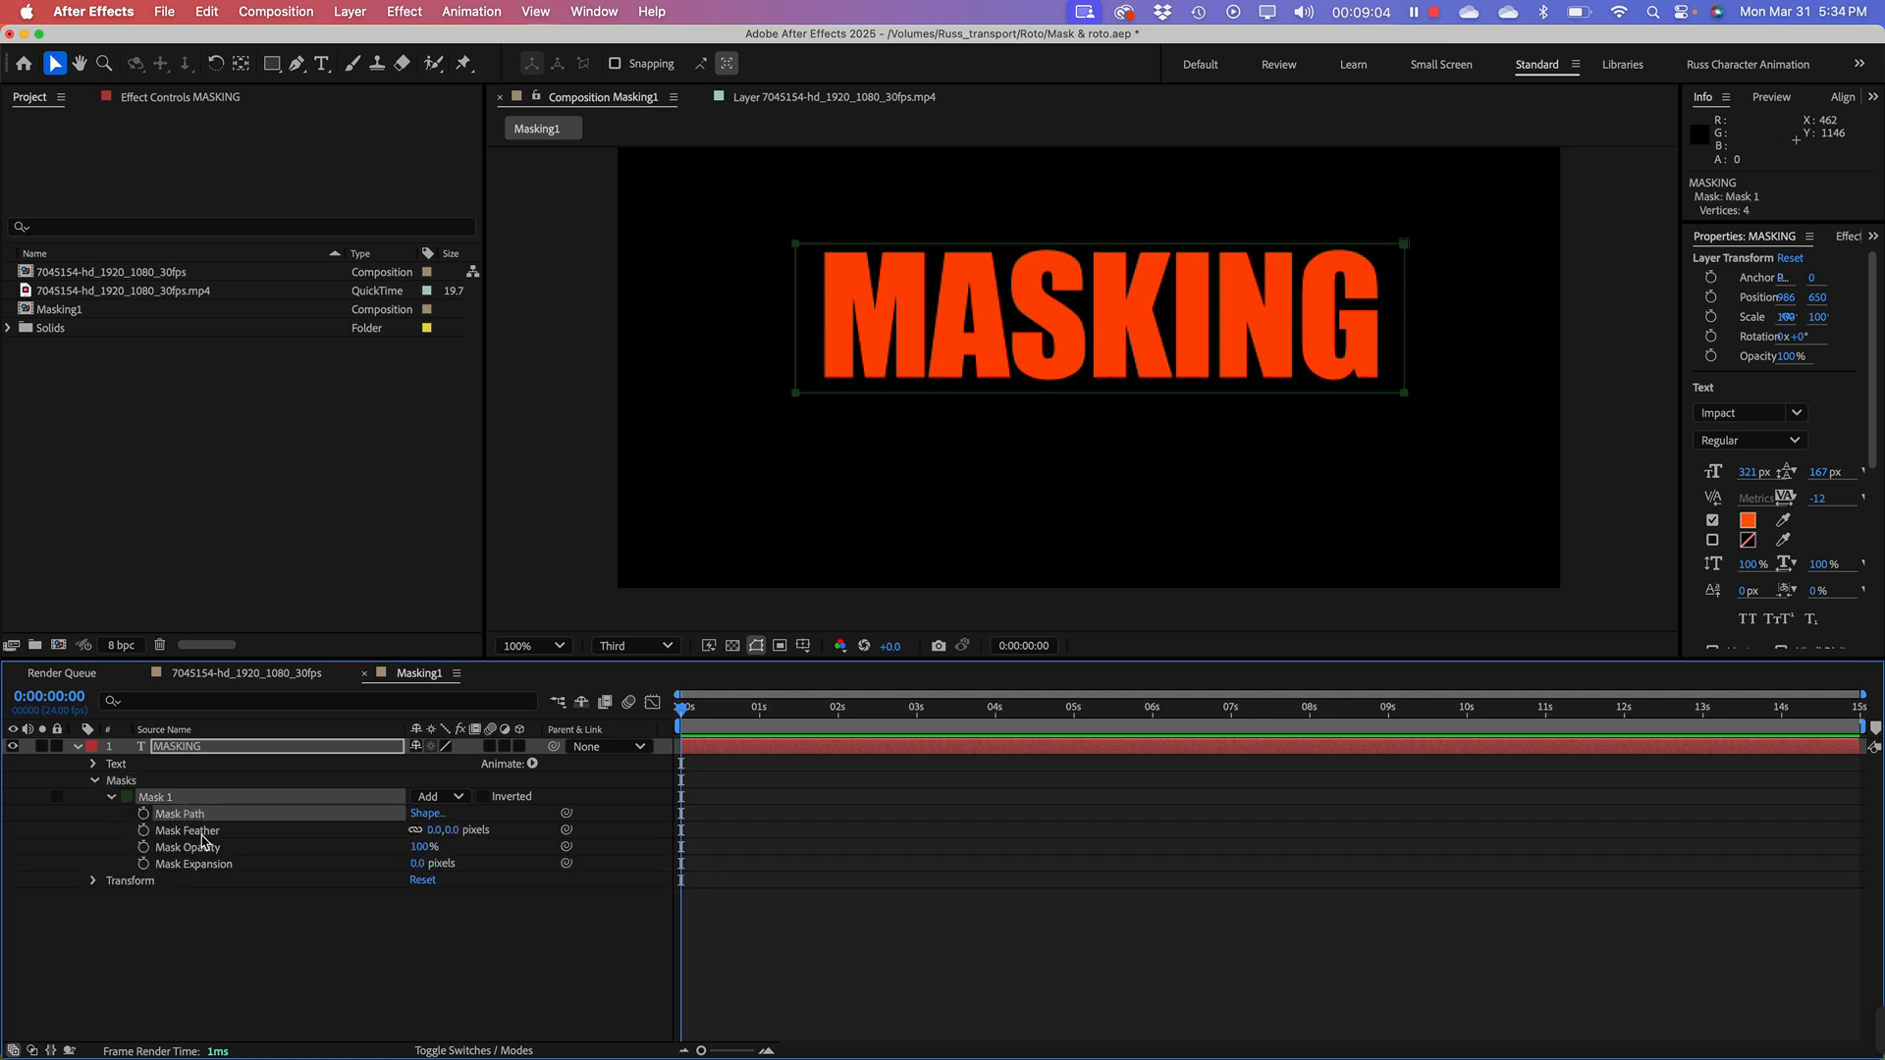
click(188, 830)
click(186, 847)
click(188, 864)
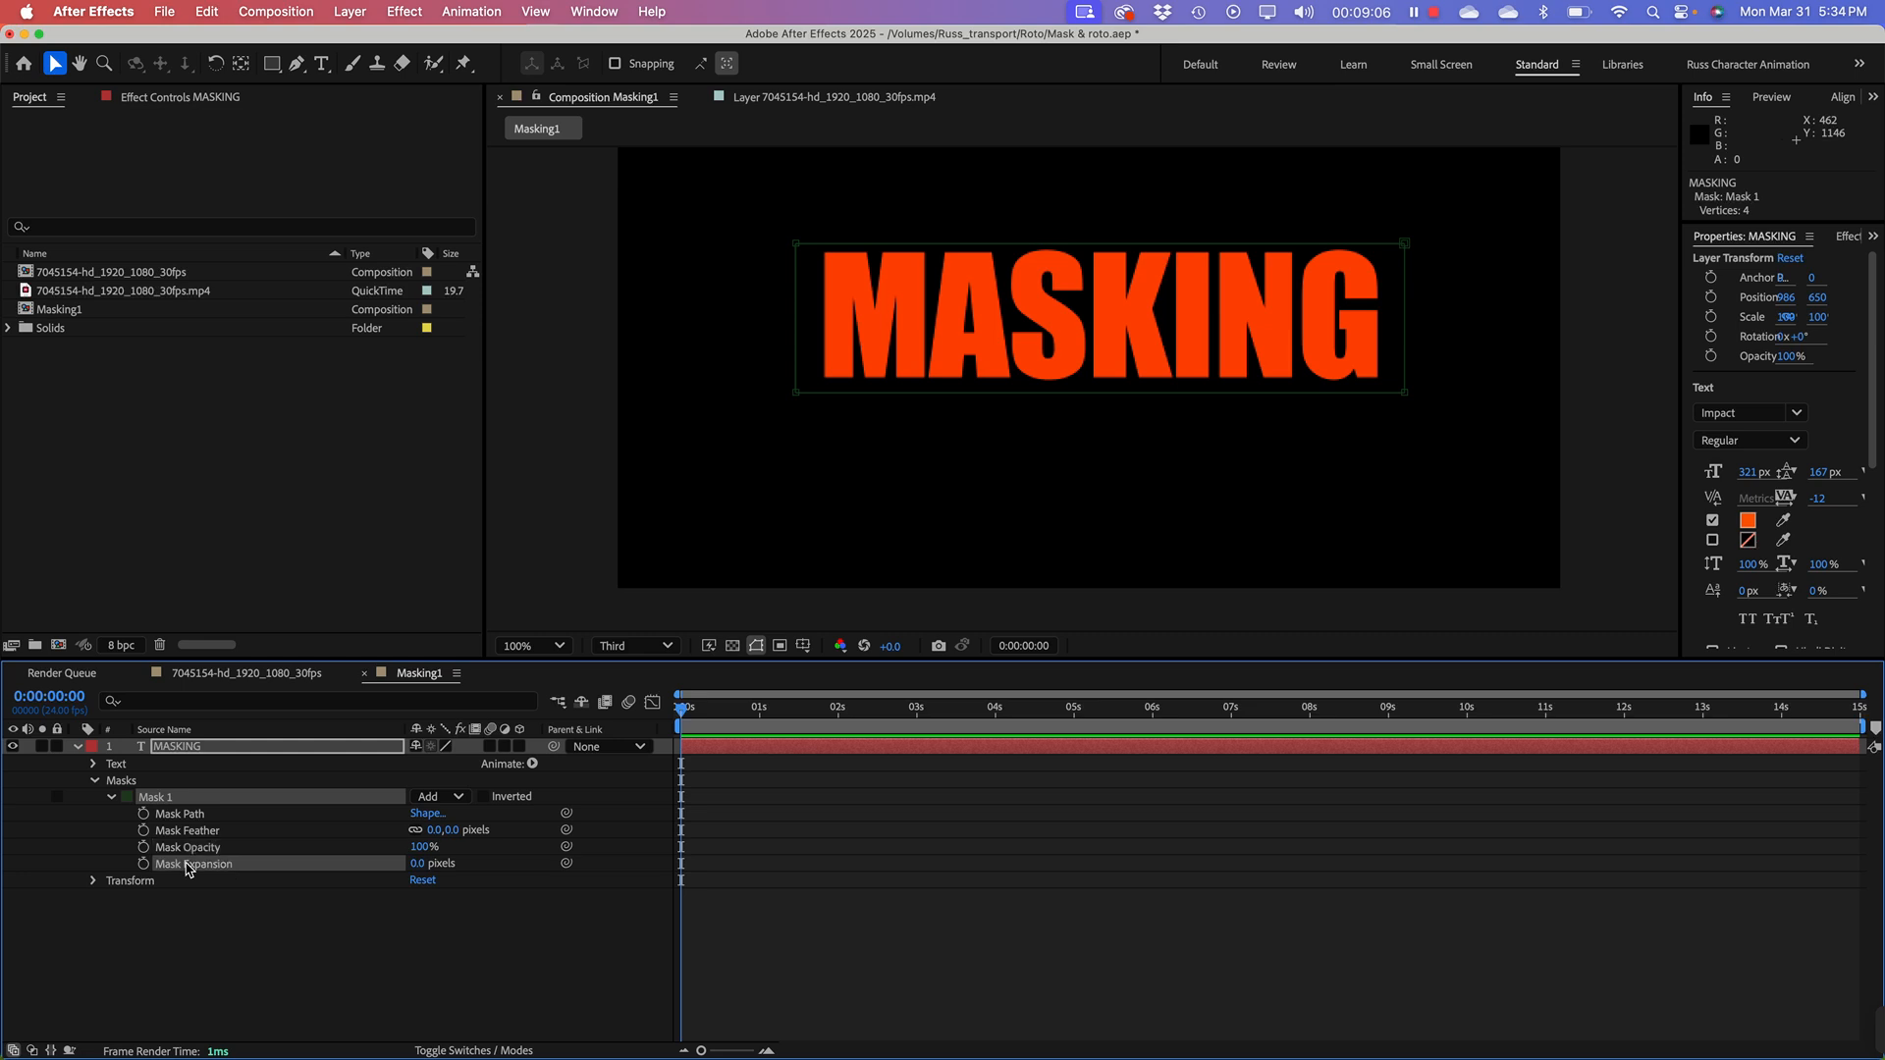
Step: Animate Mask 1's path with keyframes at 0:00:00:00 and 0:00:02:00, moving the mask about 302 px straight down off the text
click(191, 816)
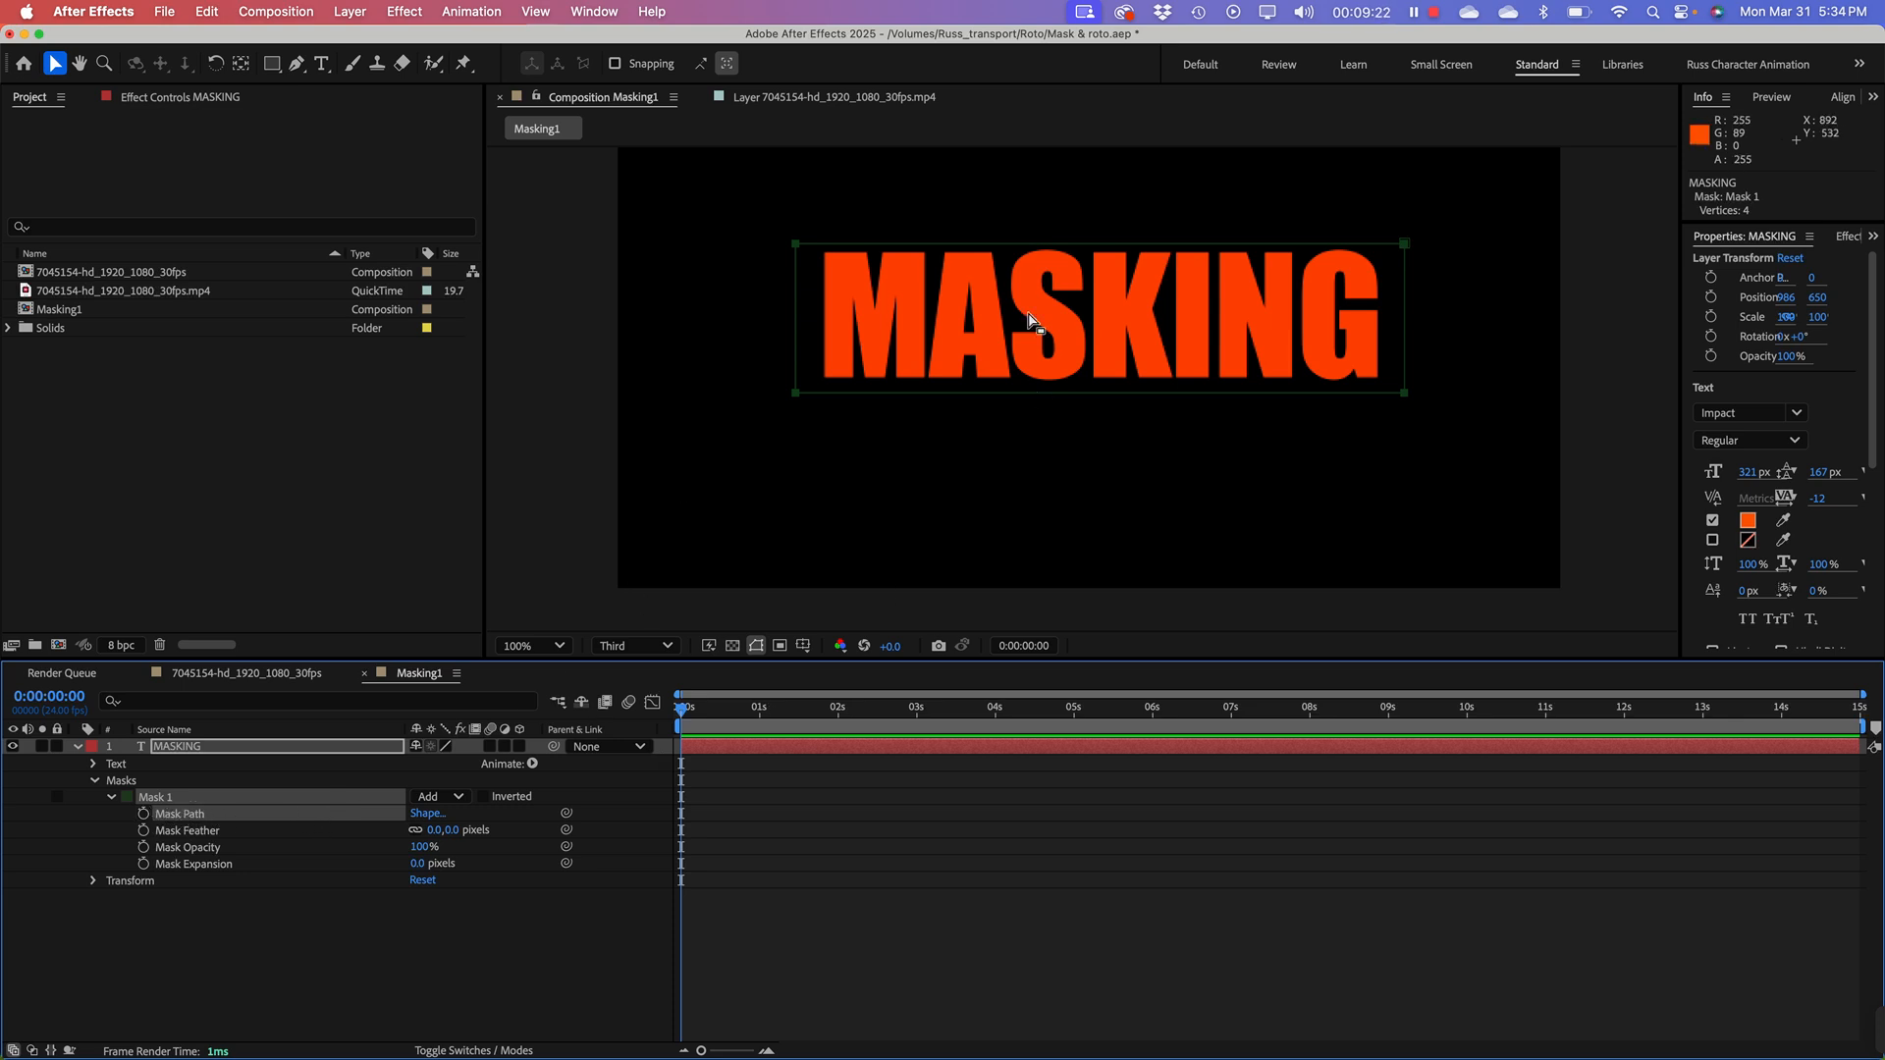
click(143, 814)
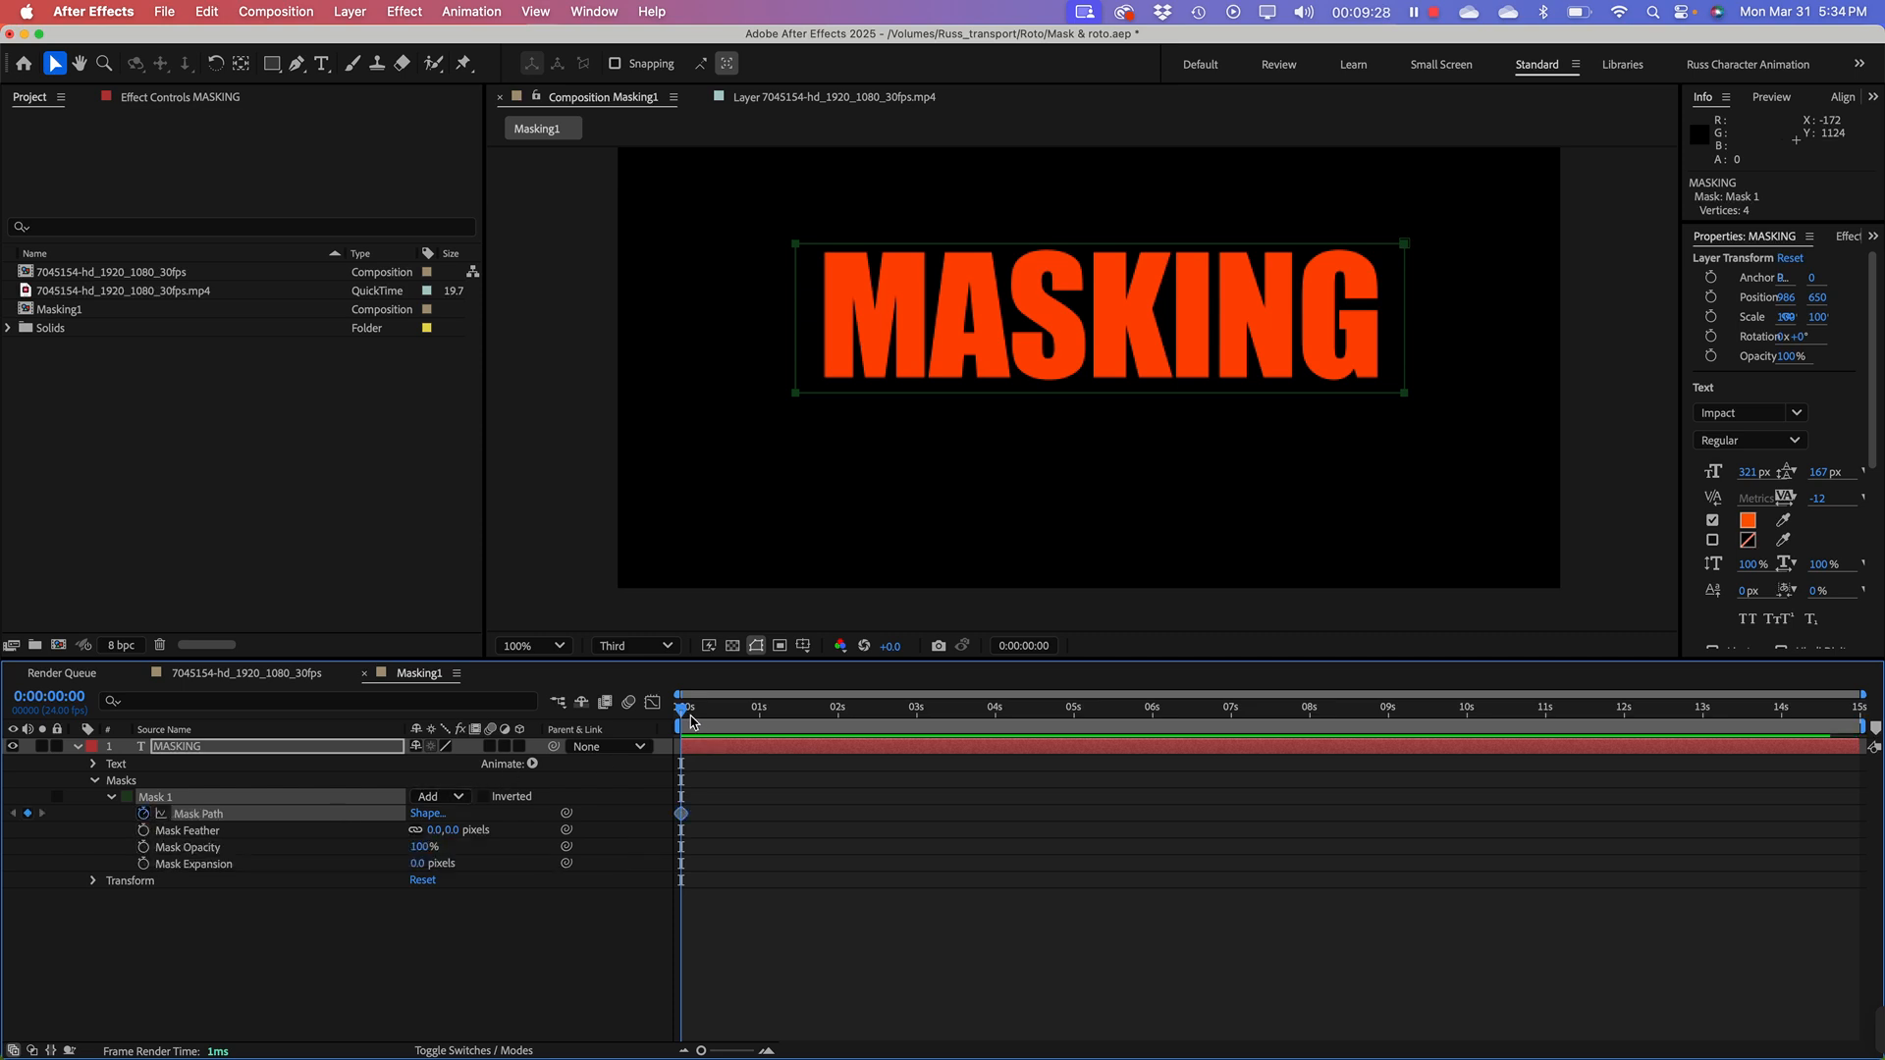
drag(684, 715, 842, 767)
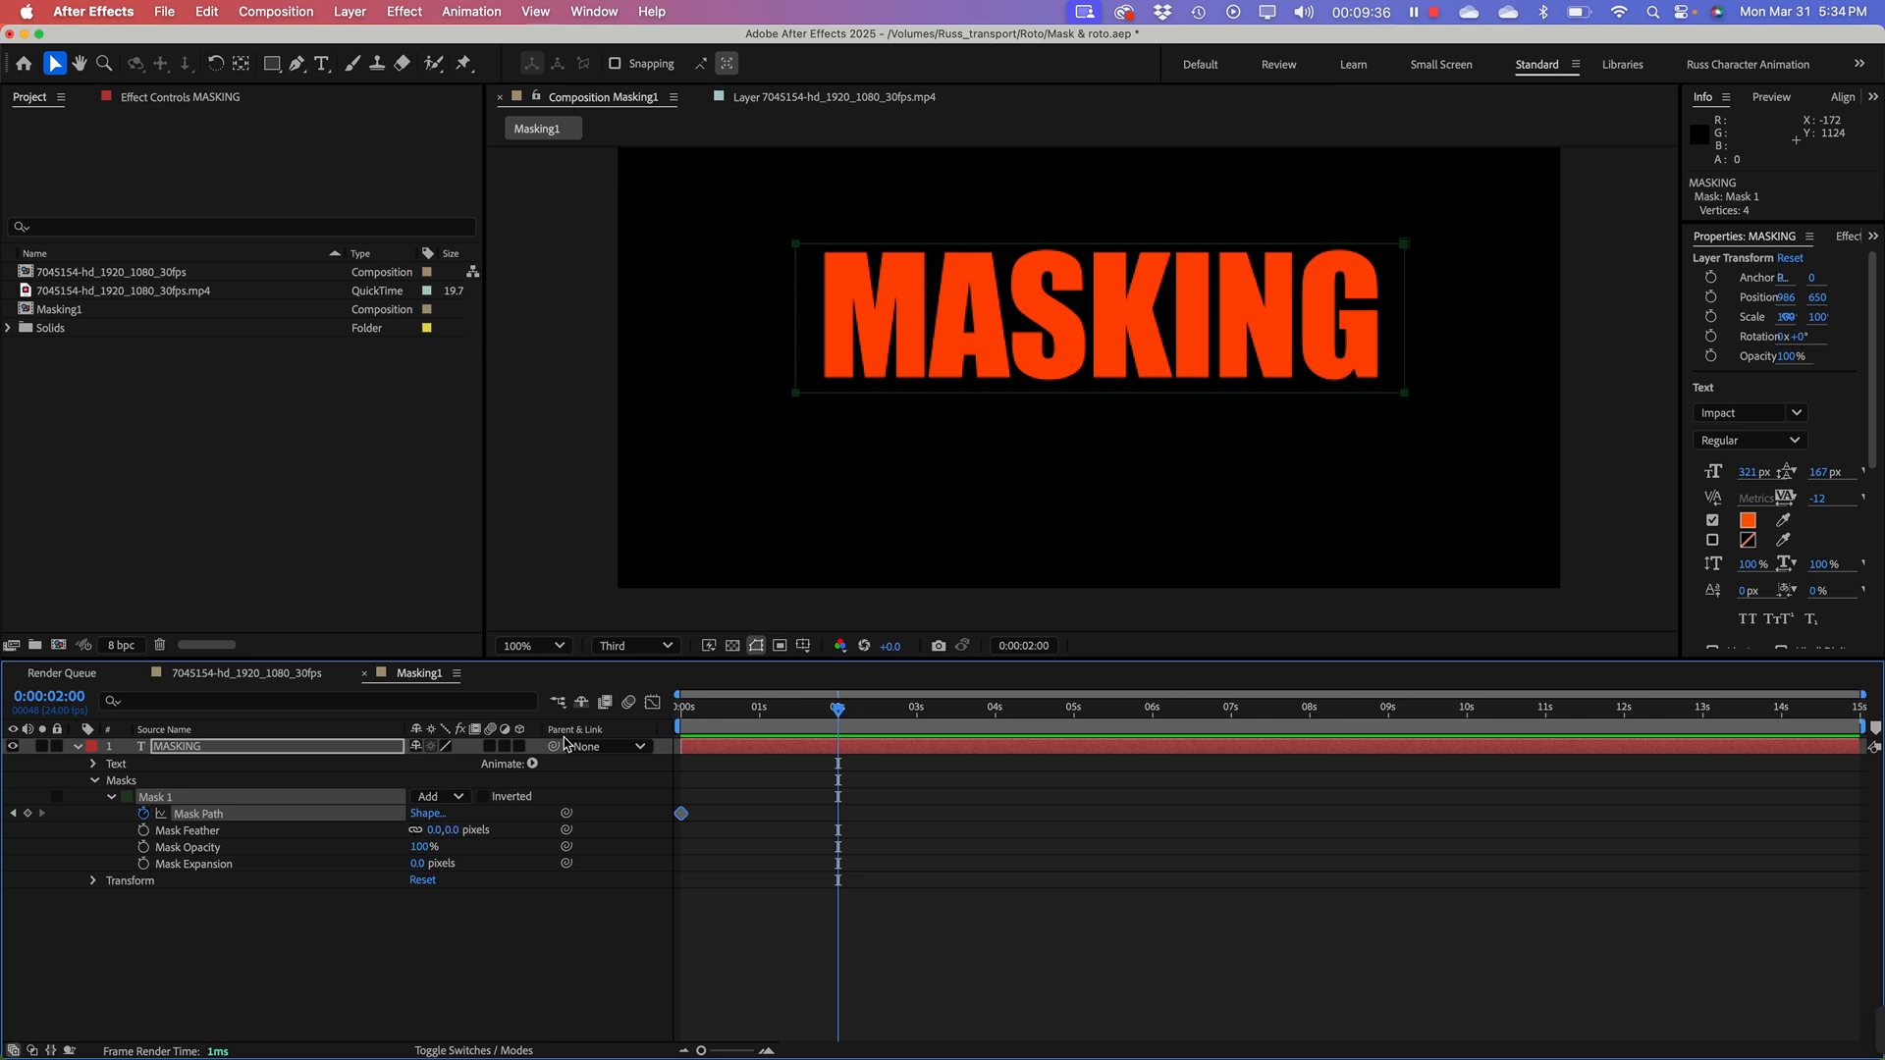
click(841, 249)
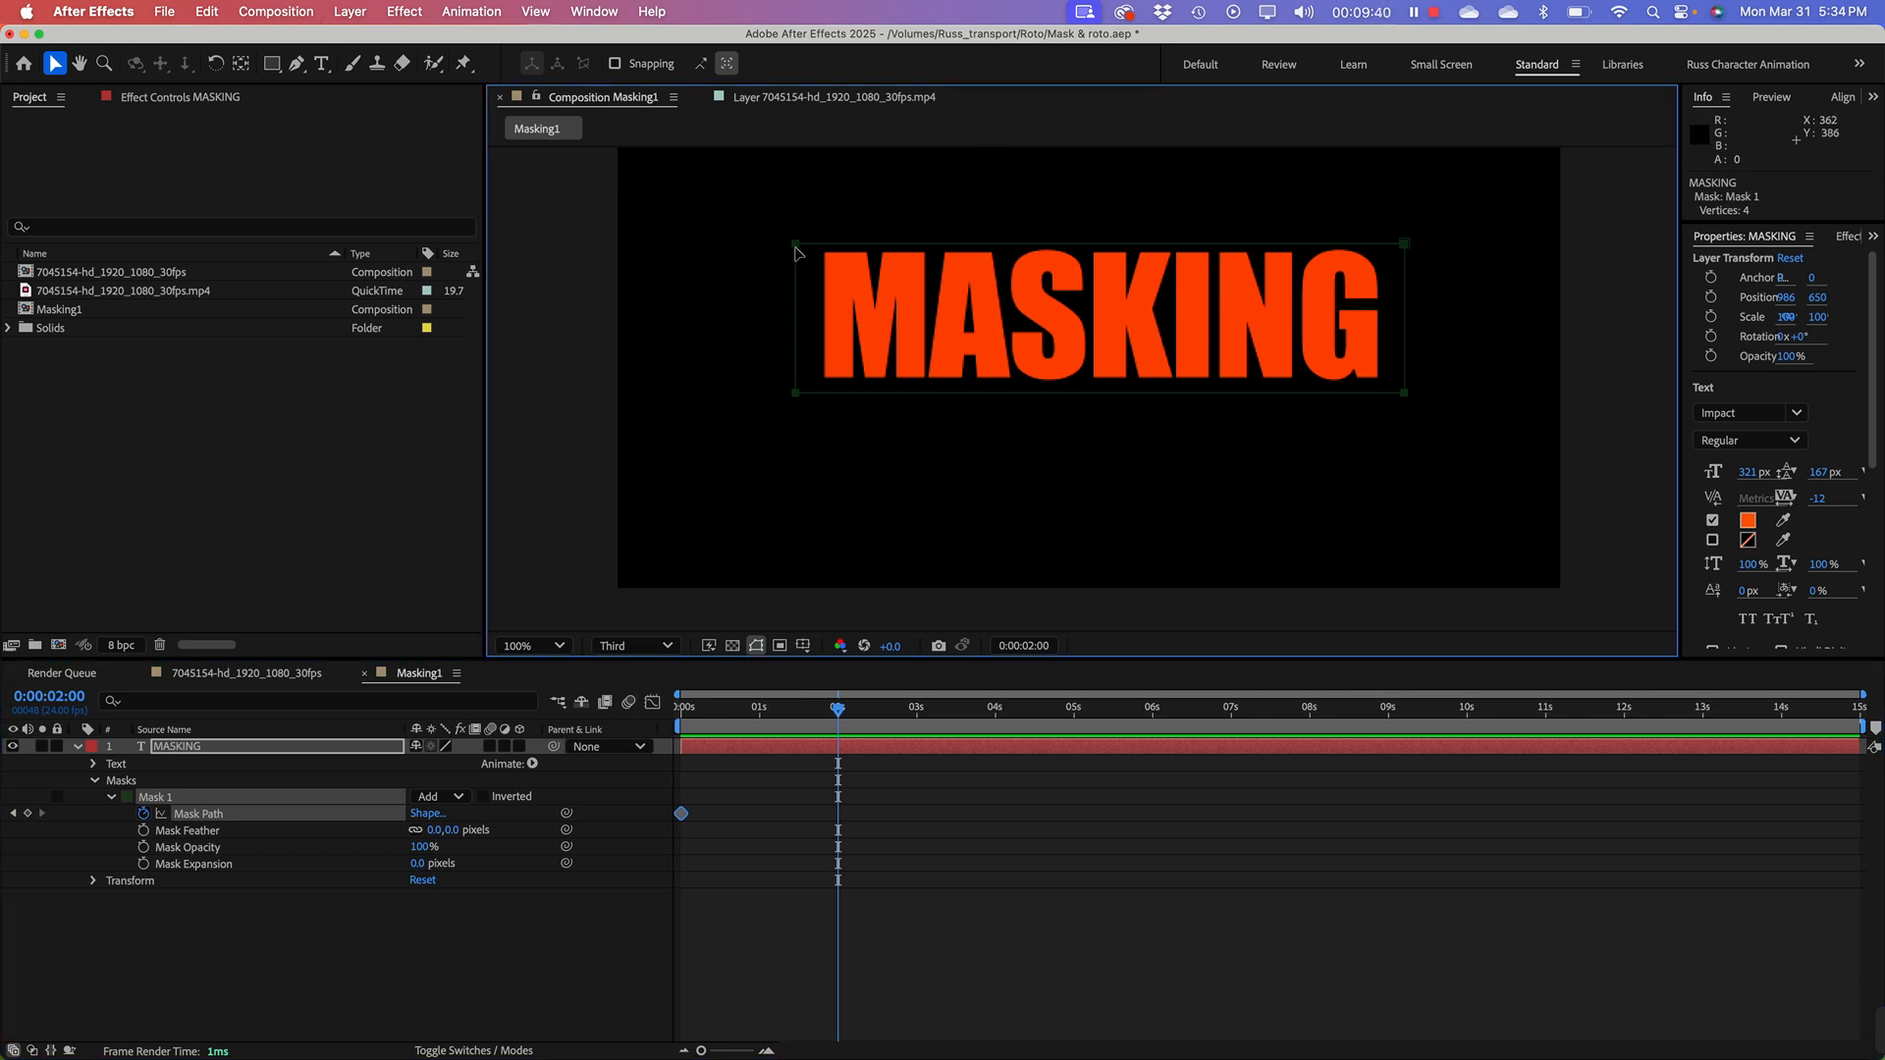
double_click(796, 247)
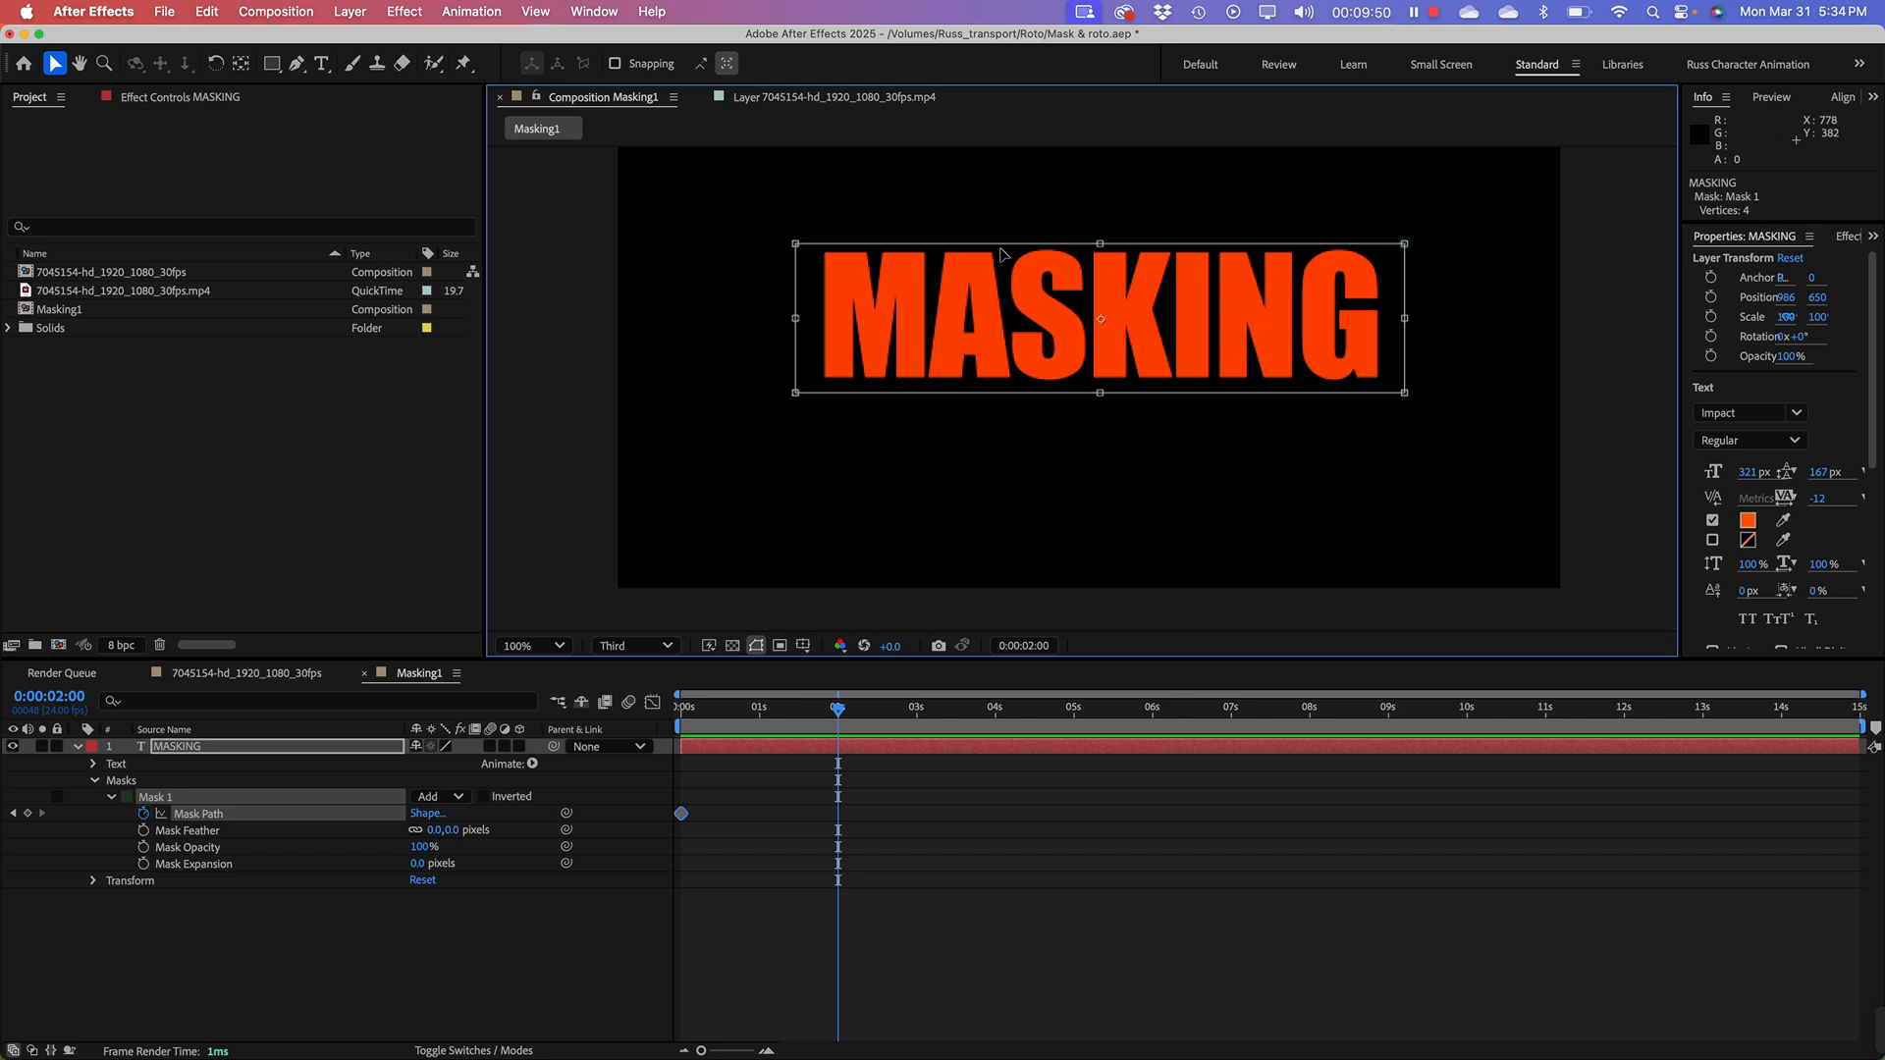
drag(1000, 254, 1029, 400)
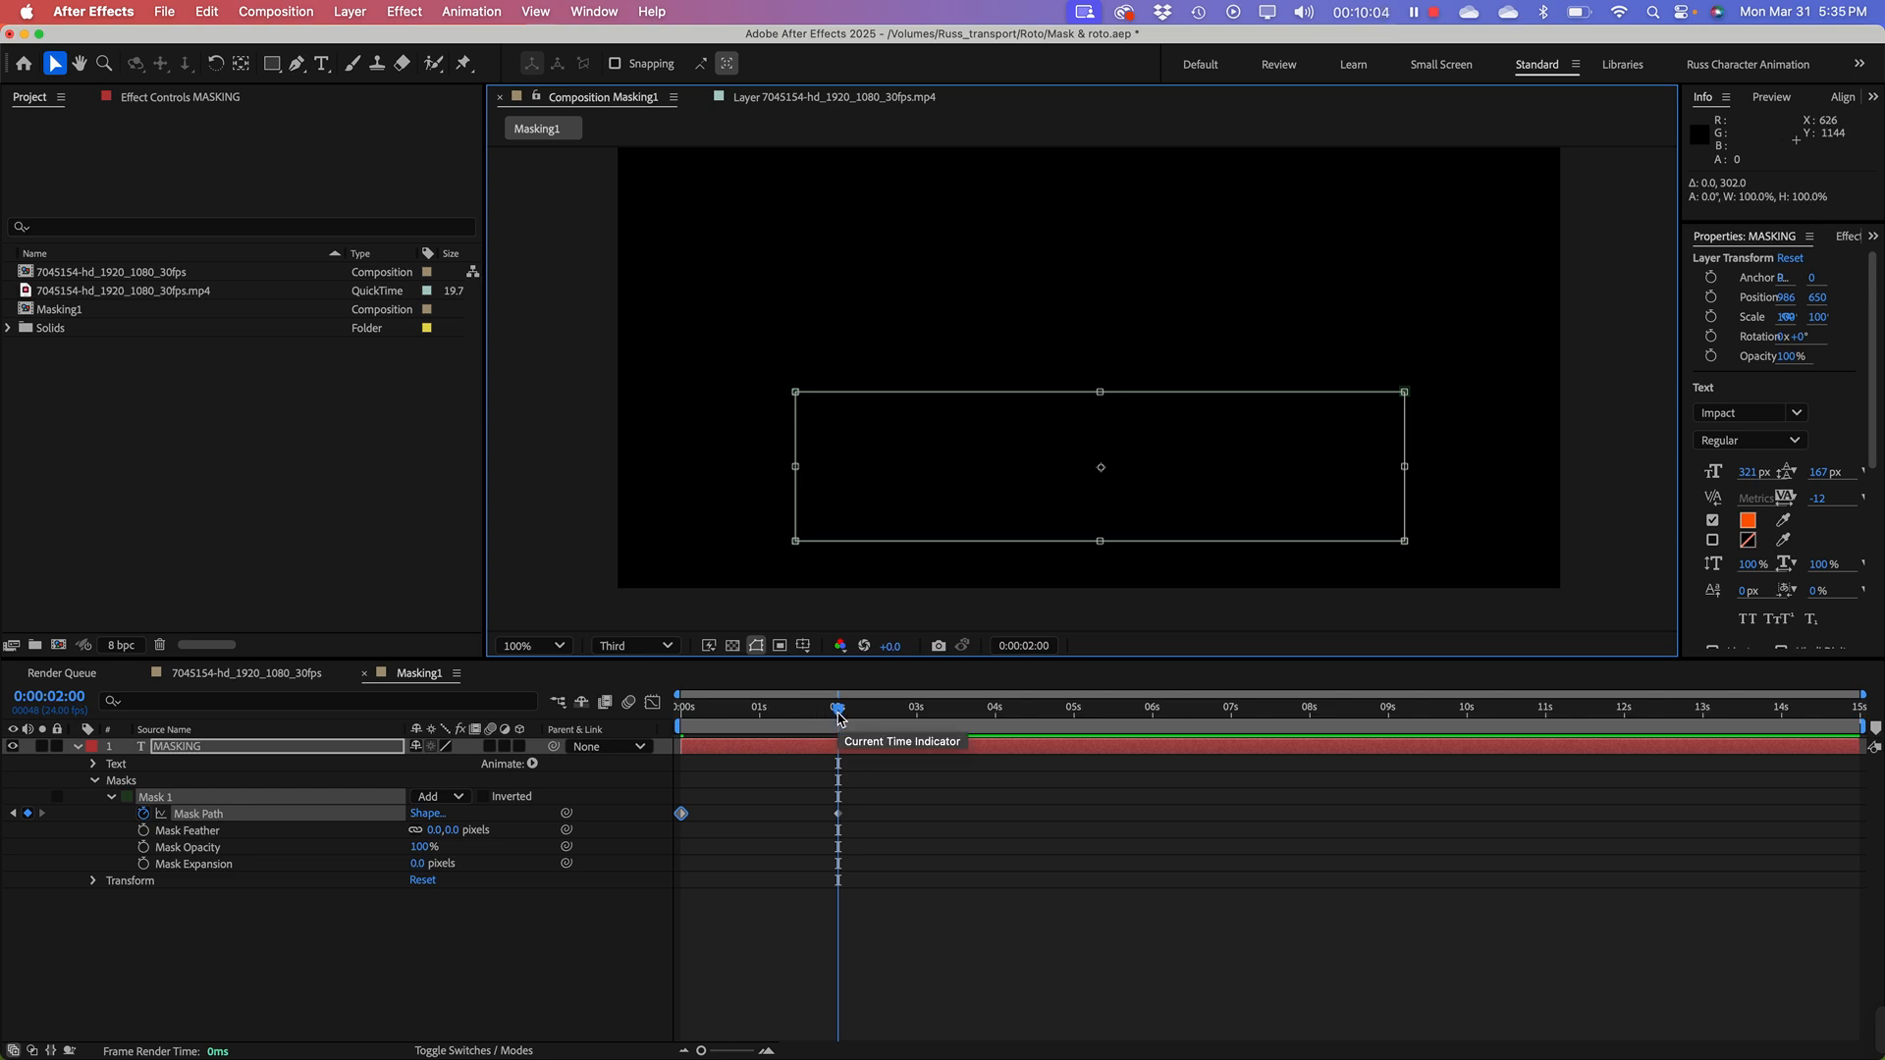
Step: Preview the mask path animation from the start of the composition and stop just past two seconds
drag(837, 717, 602, 713)
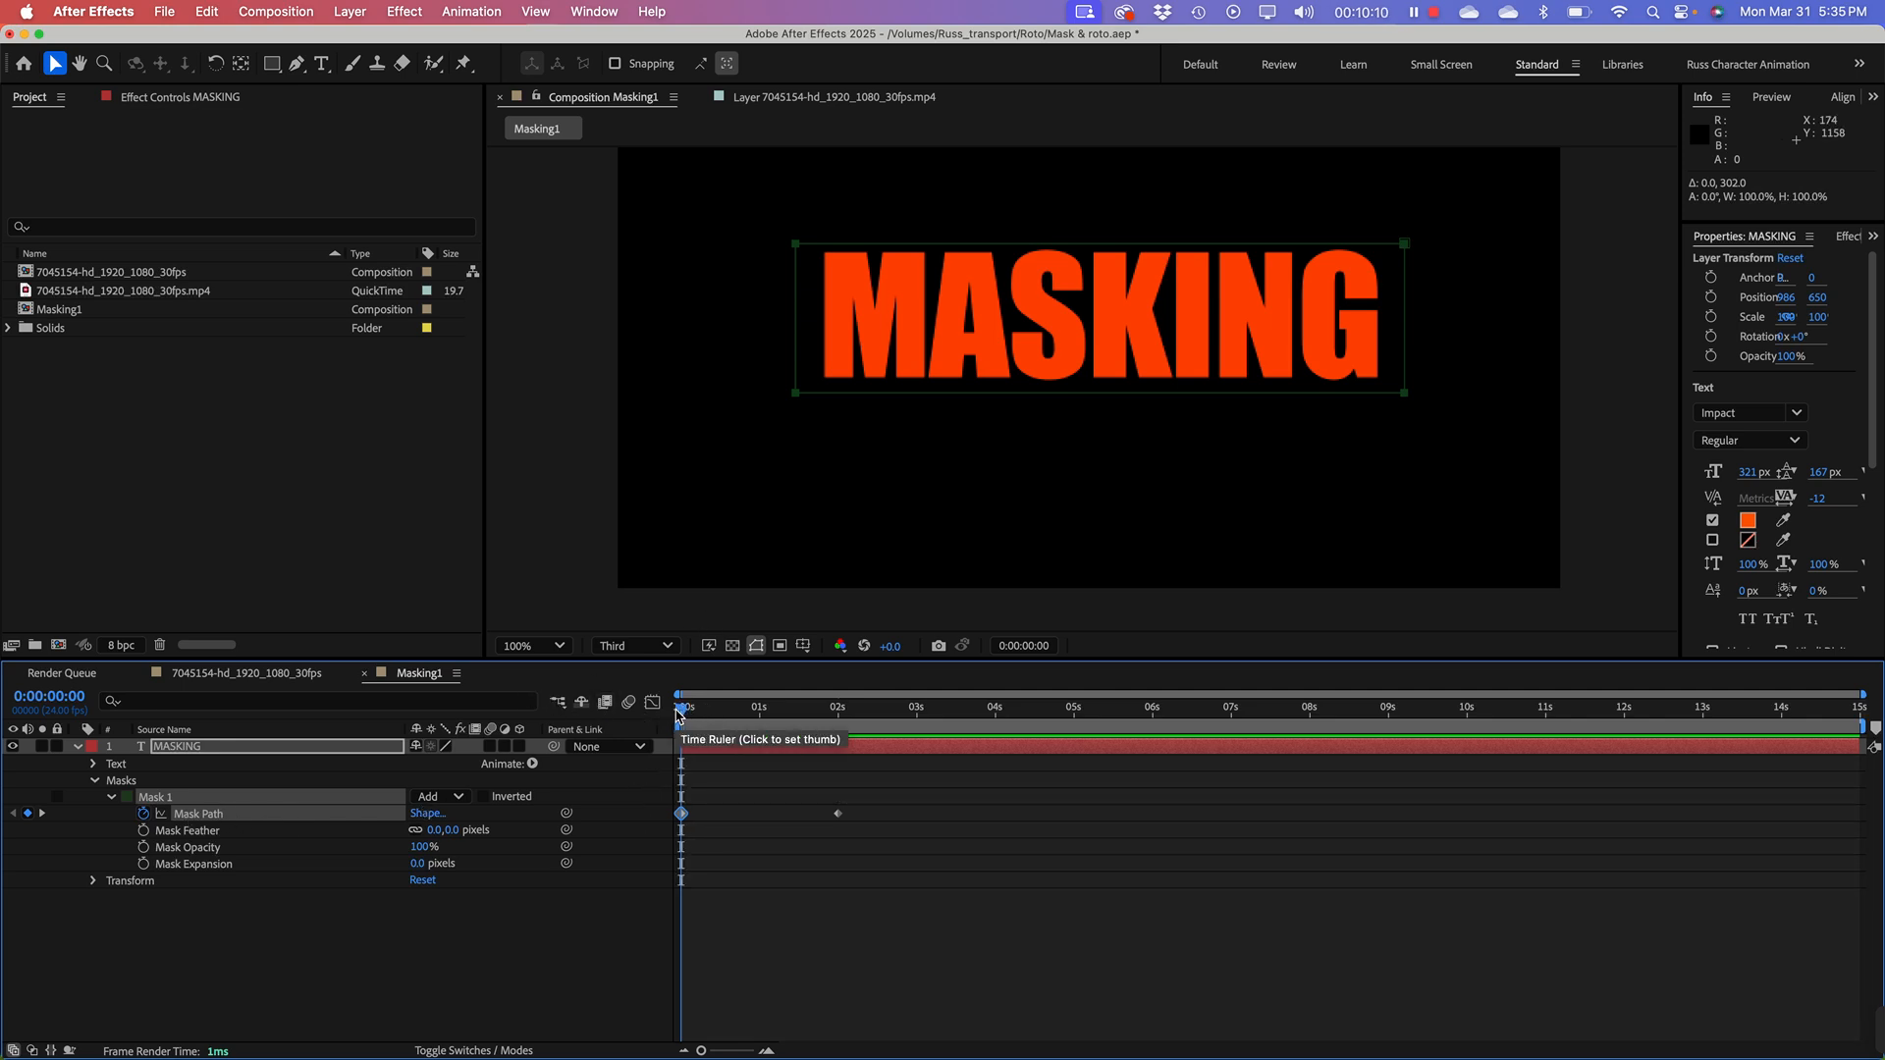
key(space)
key(space)
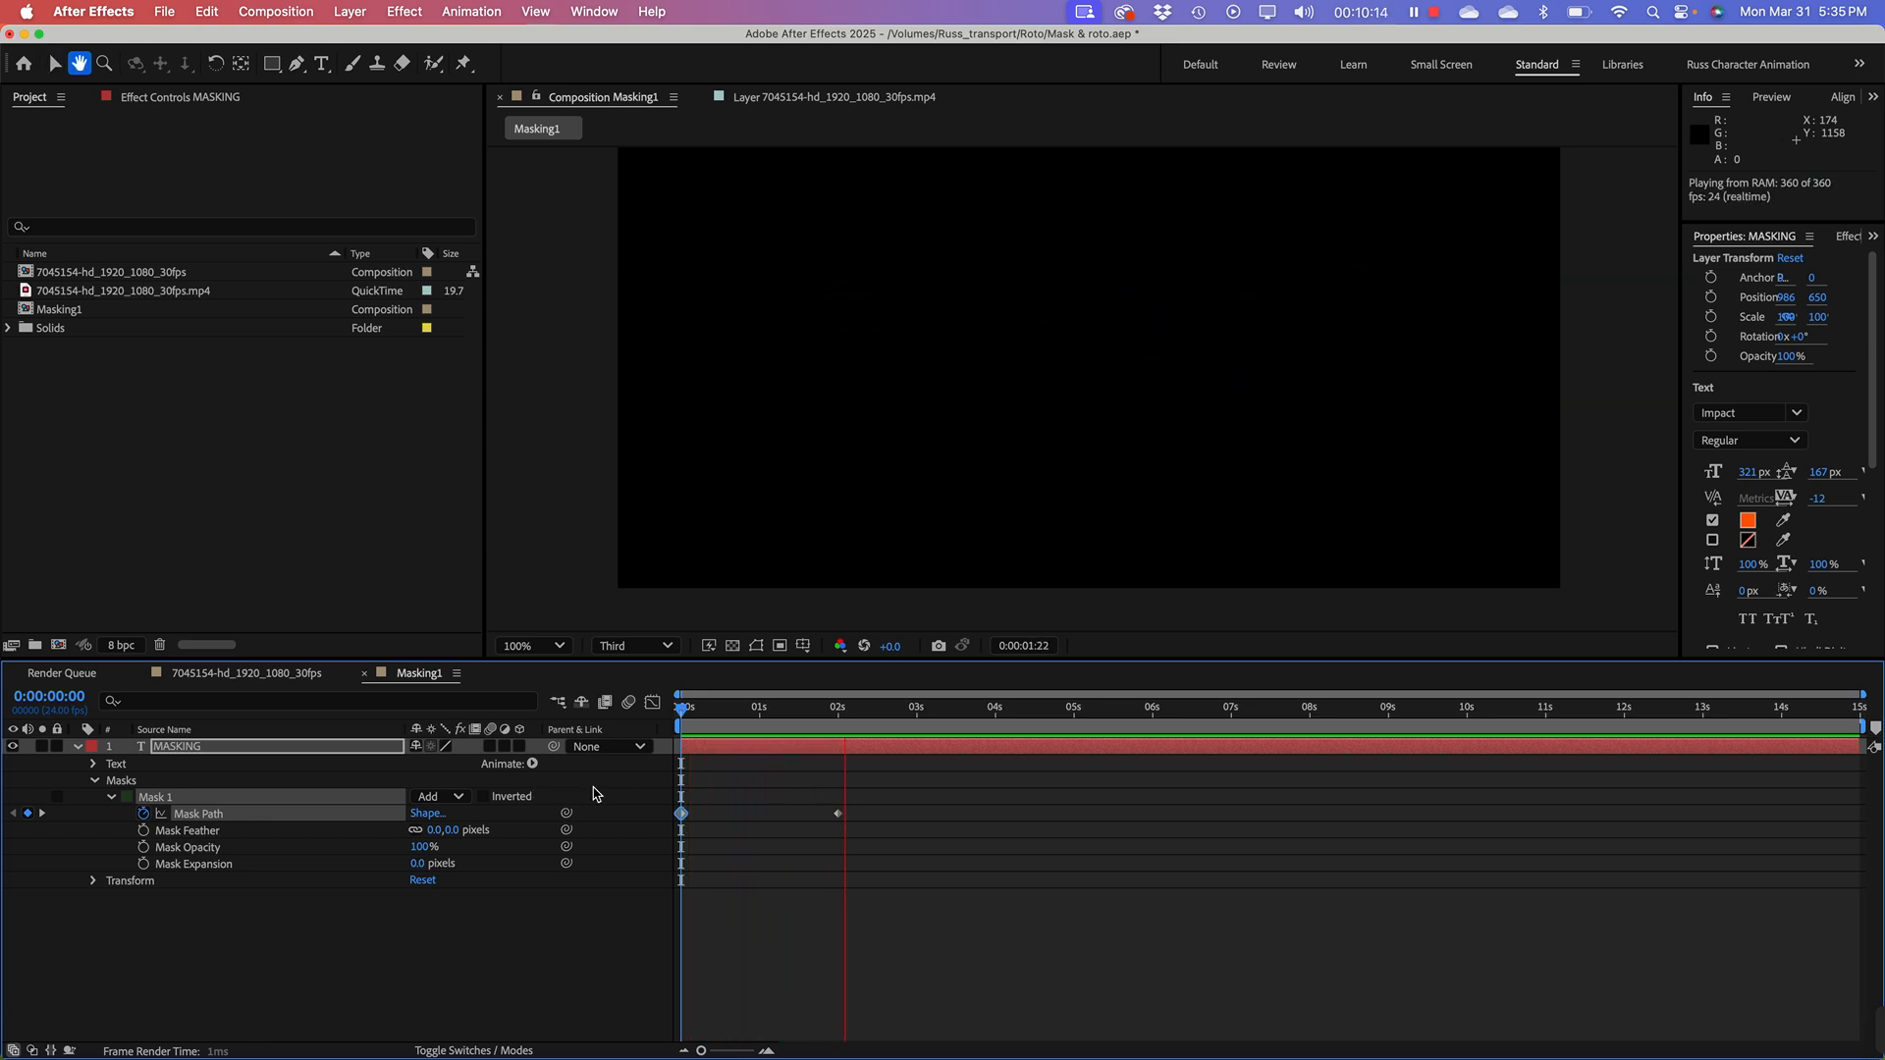
key(space)
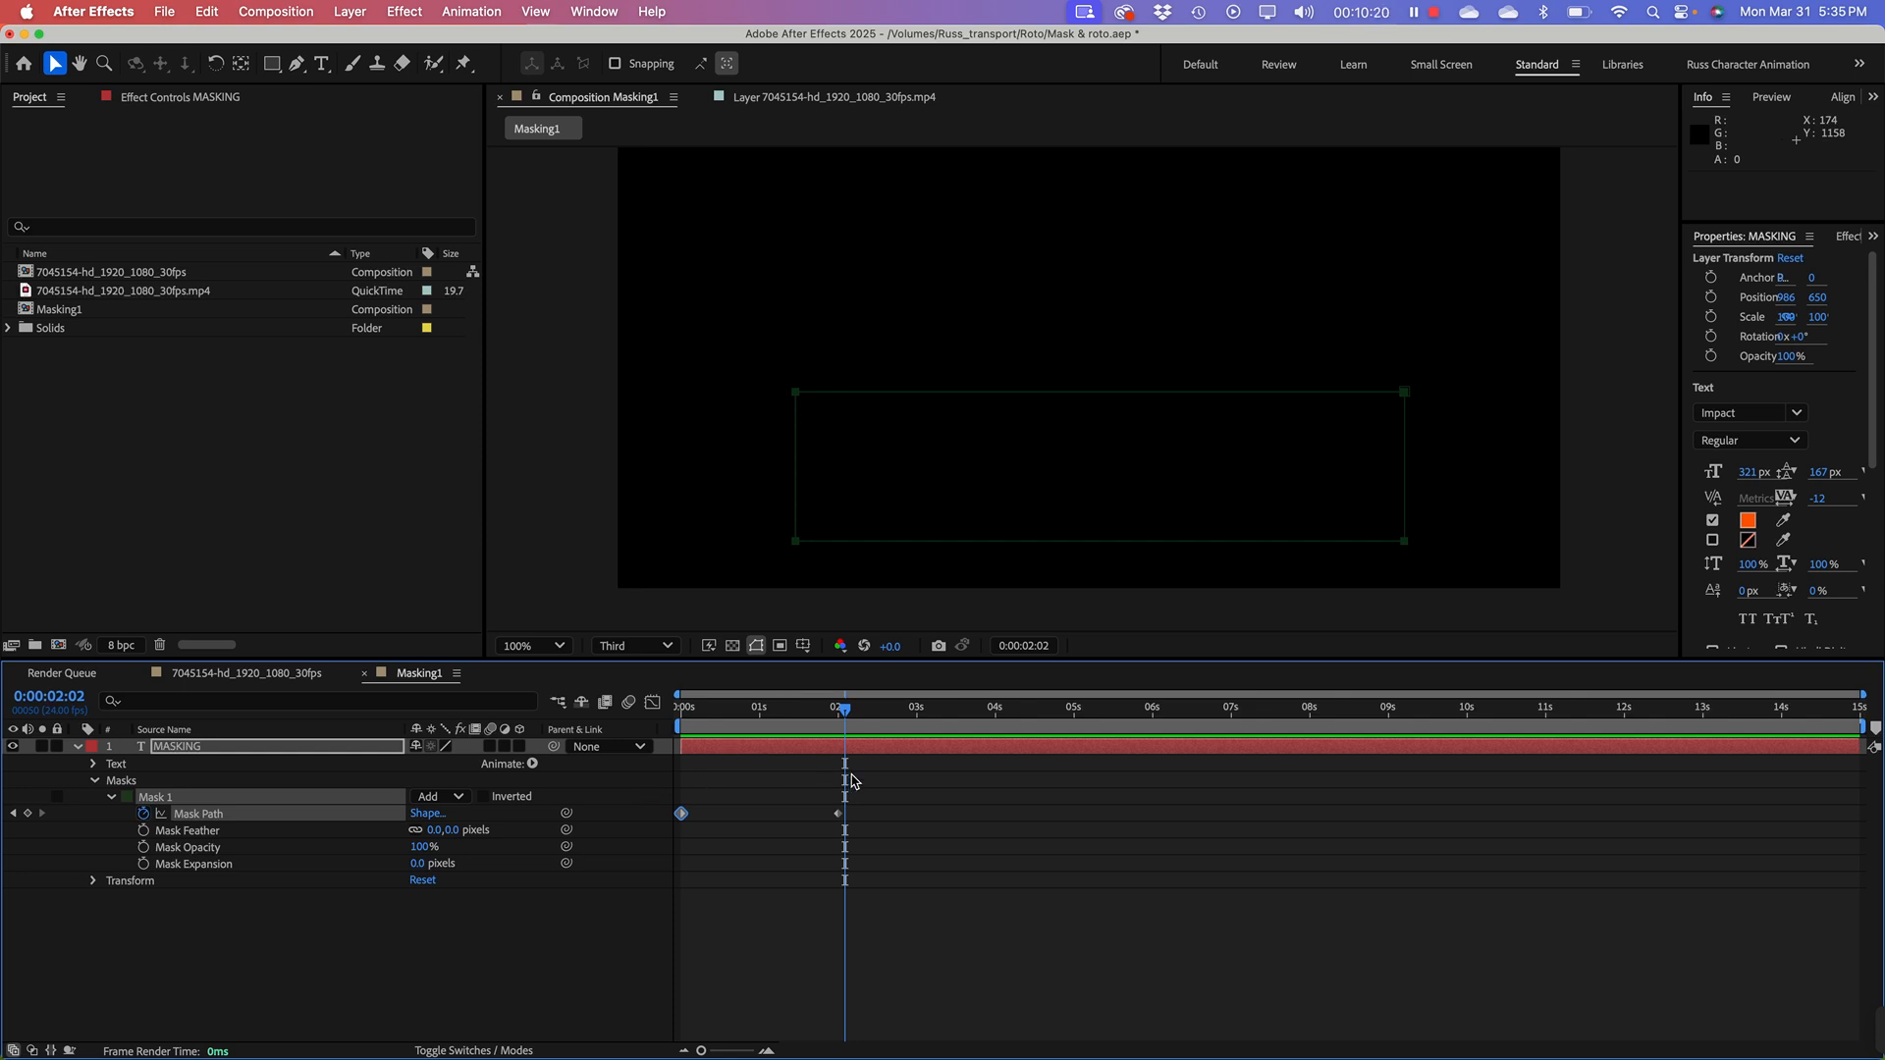
Step: Reverse the Mask Path animation by placing the off-text keyframe at 0:00:00:11 and the on-text keyframe at 0:00:02:02
drag(837, 812, 674, 821)
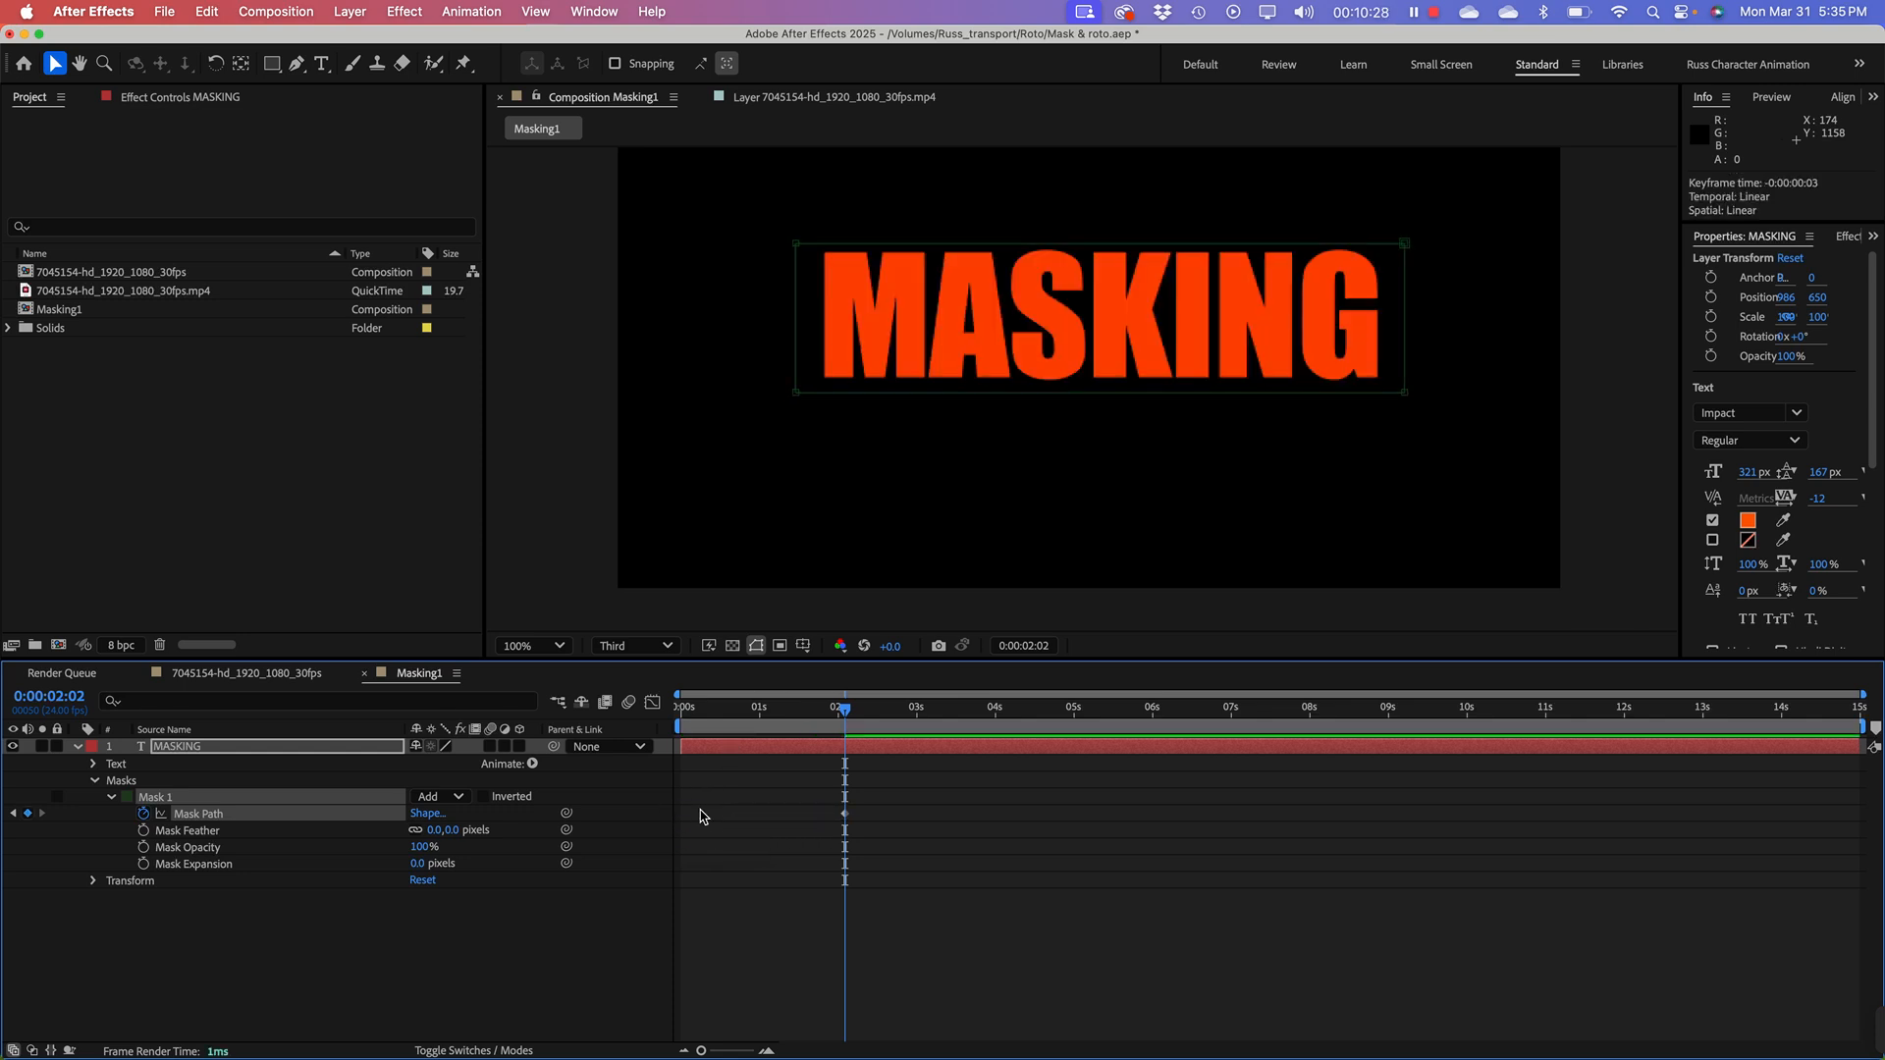
key(super+z)
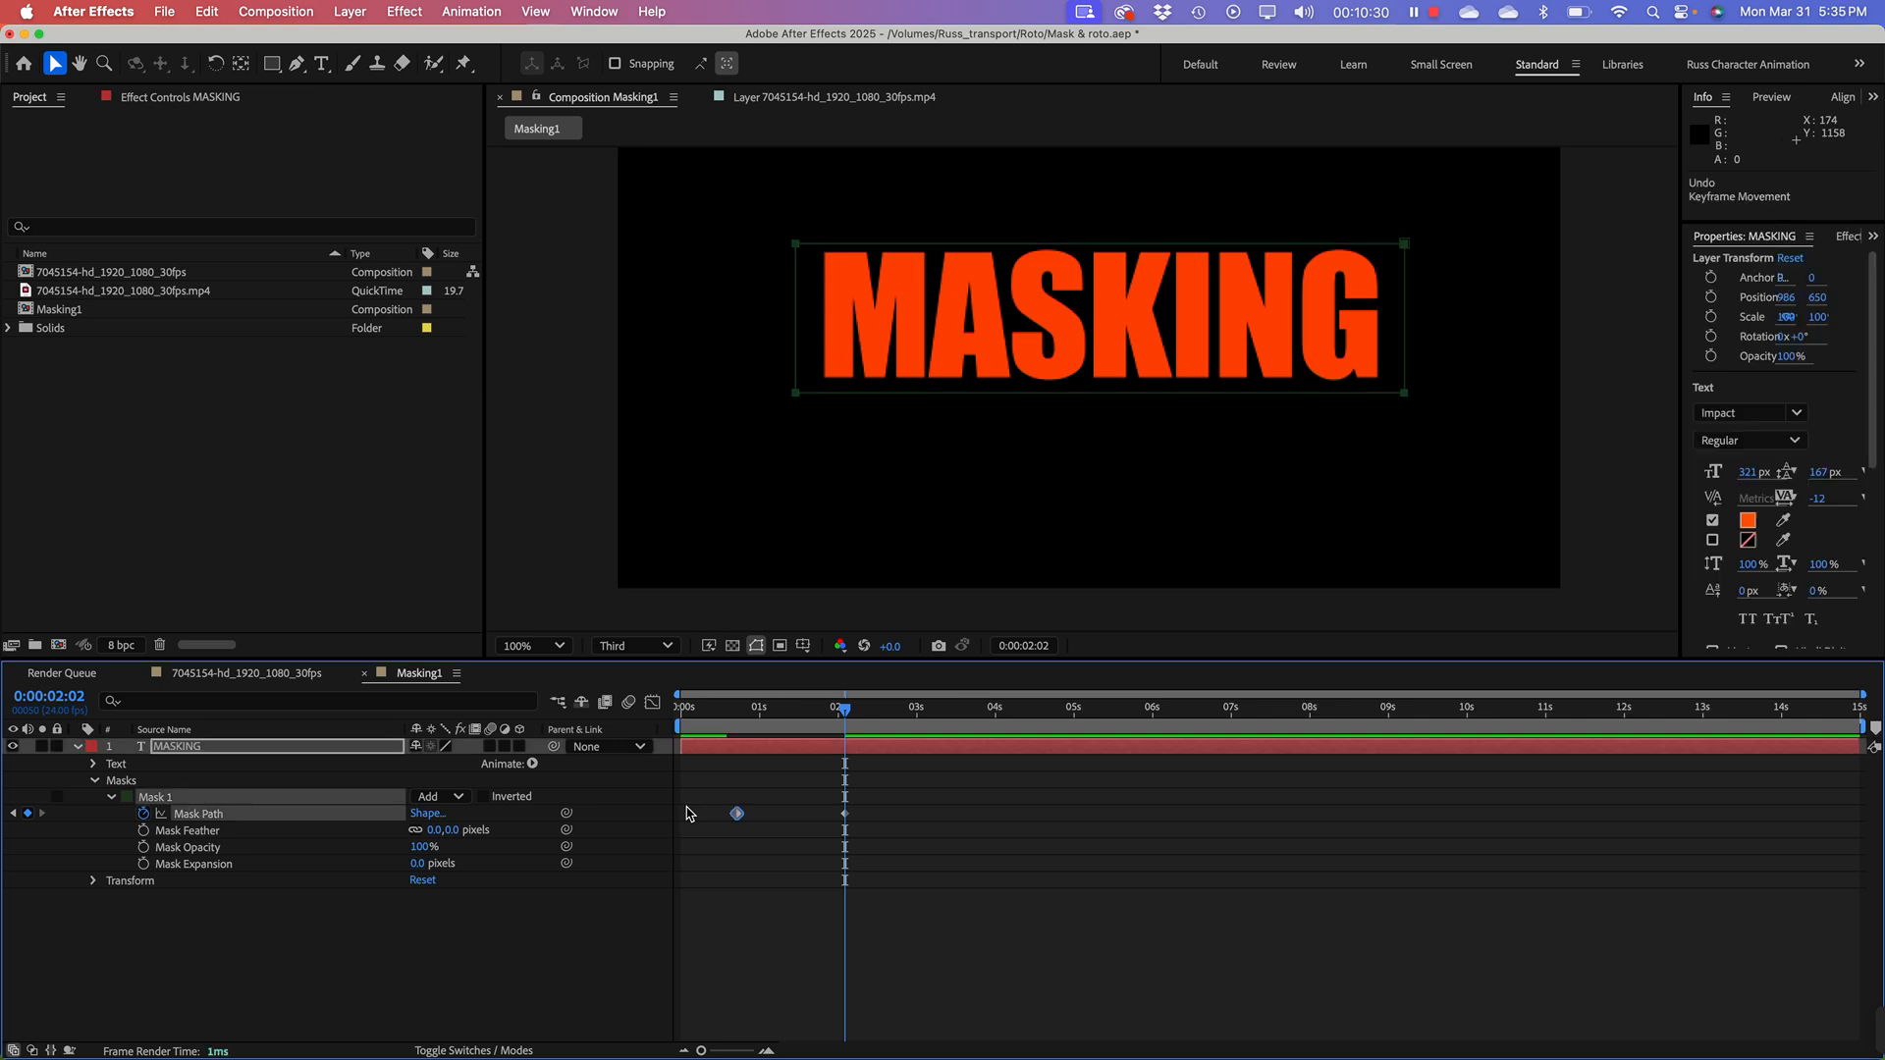
mouse_move(745, 821)
mouse_down()
mouse_move(696, 820)
mouse_move(718, 821)
mouse_up()
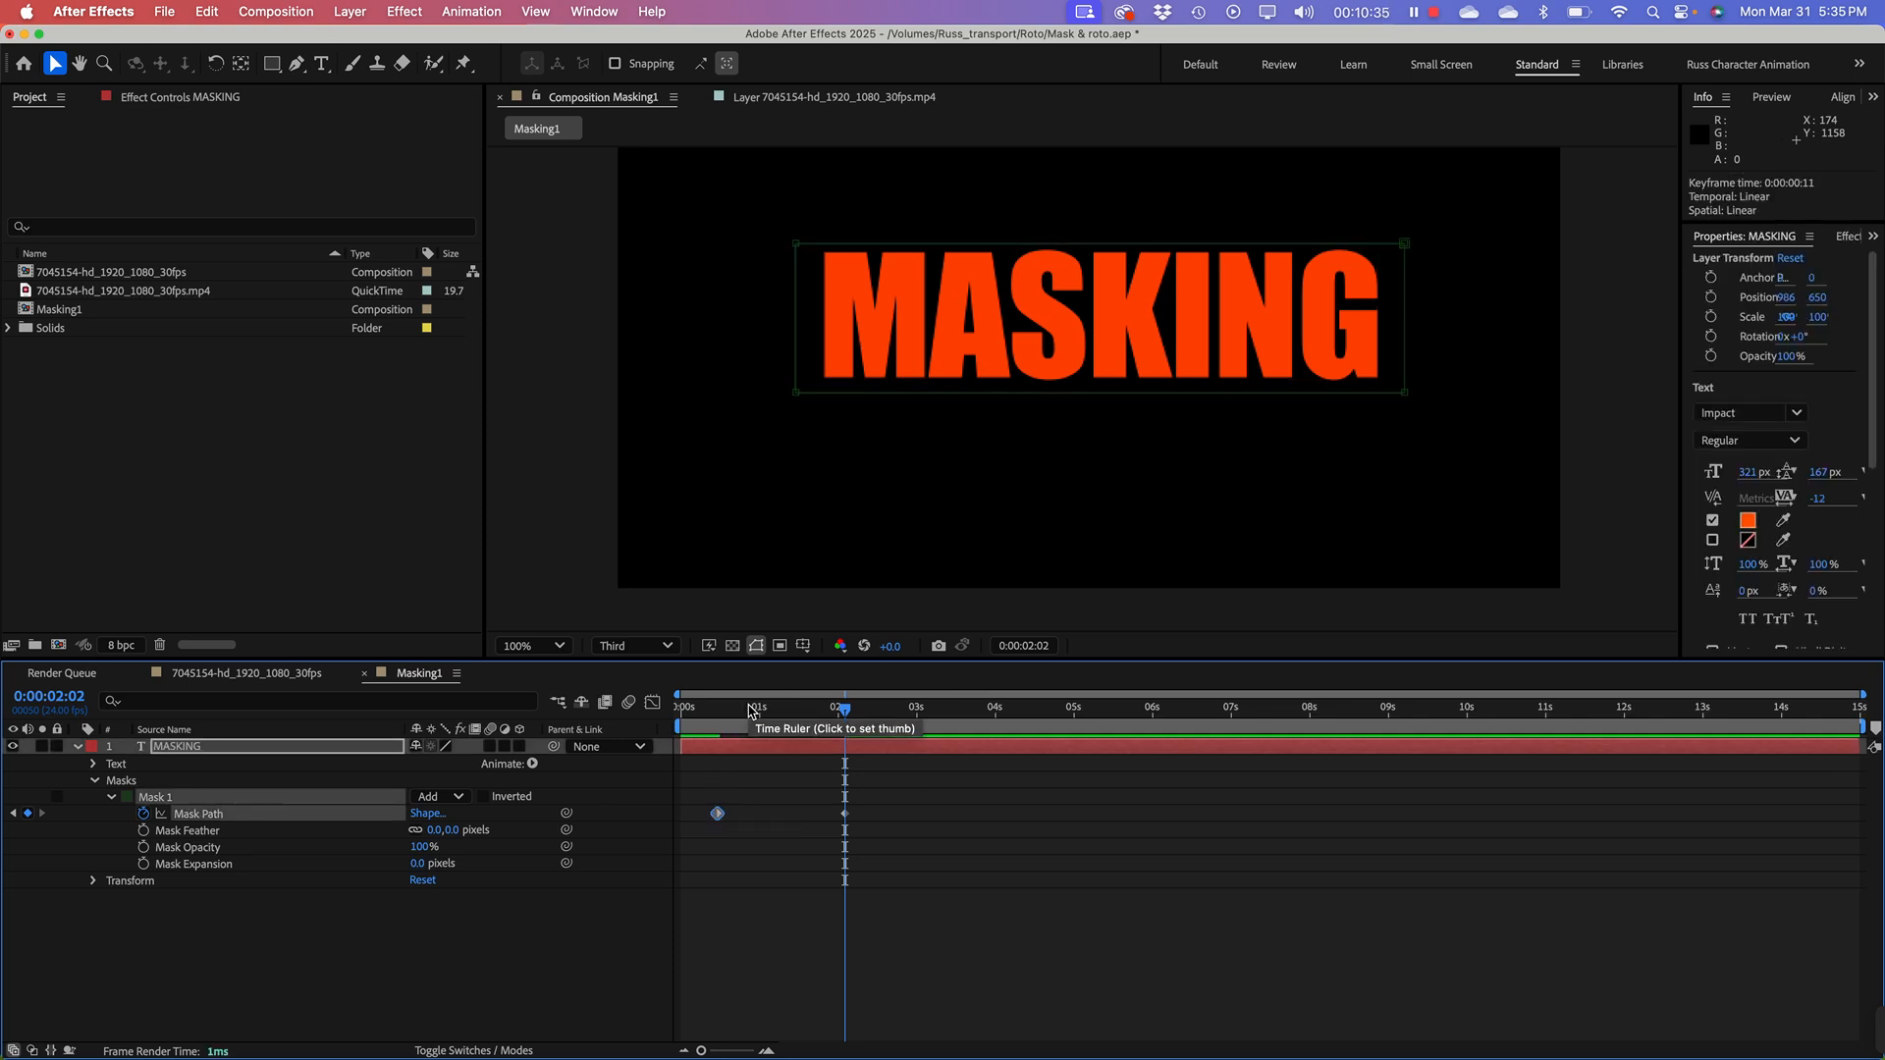
Step: Preview the reversed mask reveal from the start of the composition and stop after the title is fully shown
key(Home)
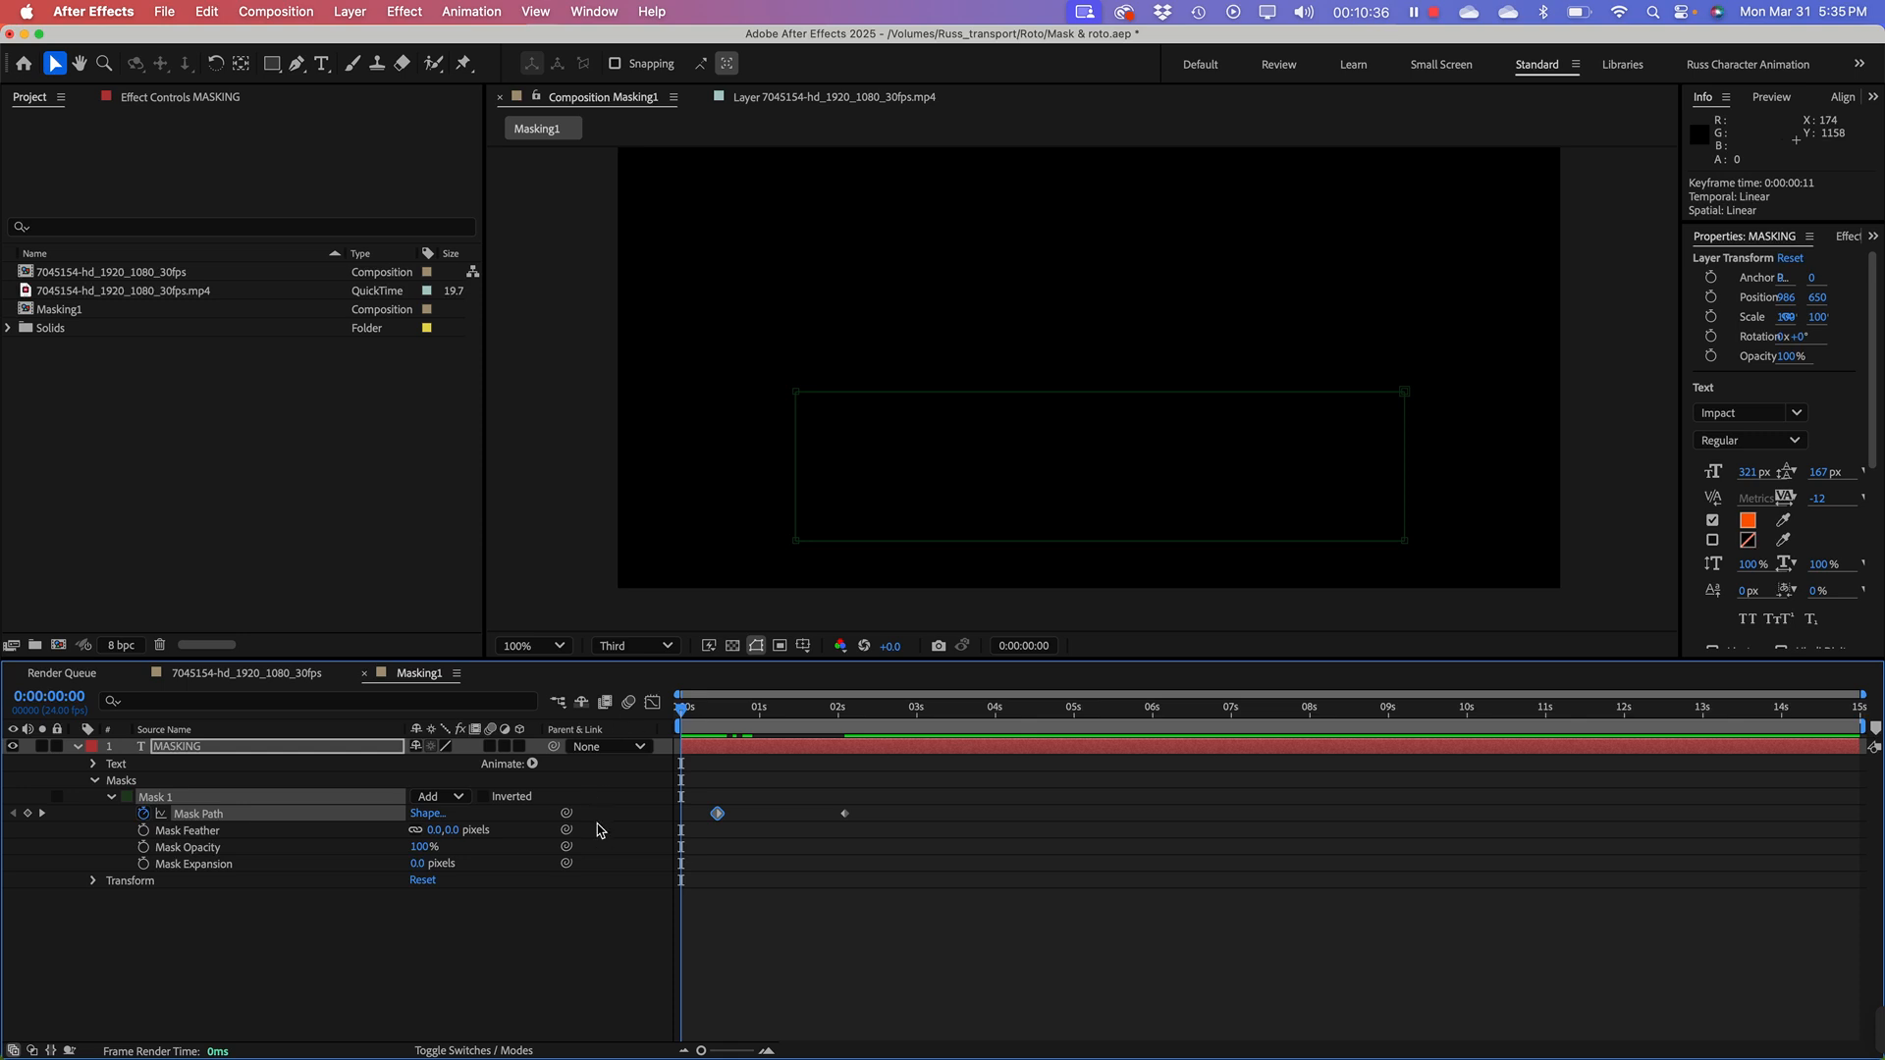
key(space)
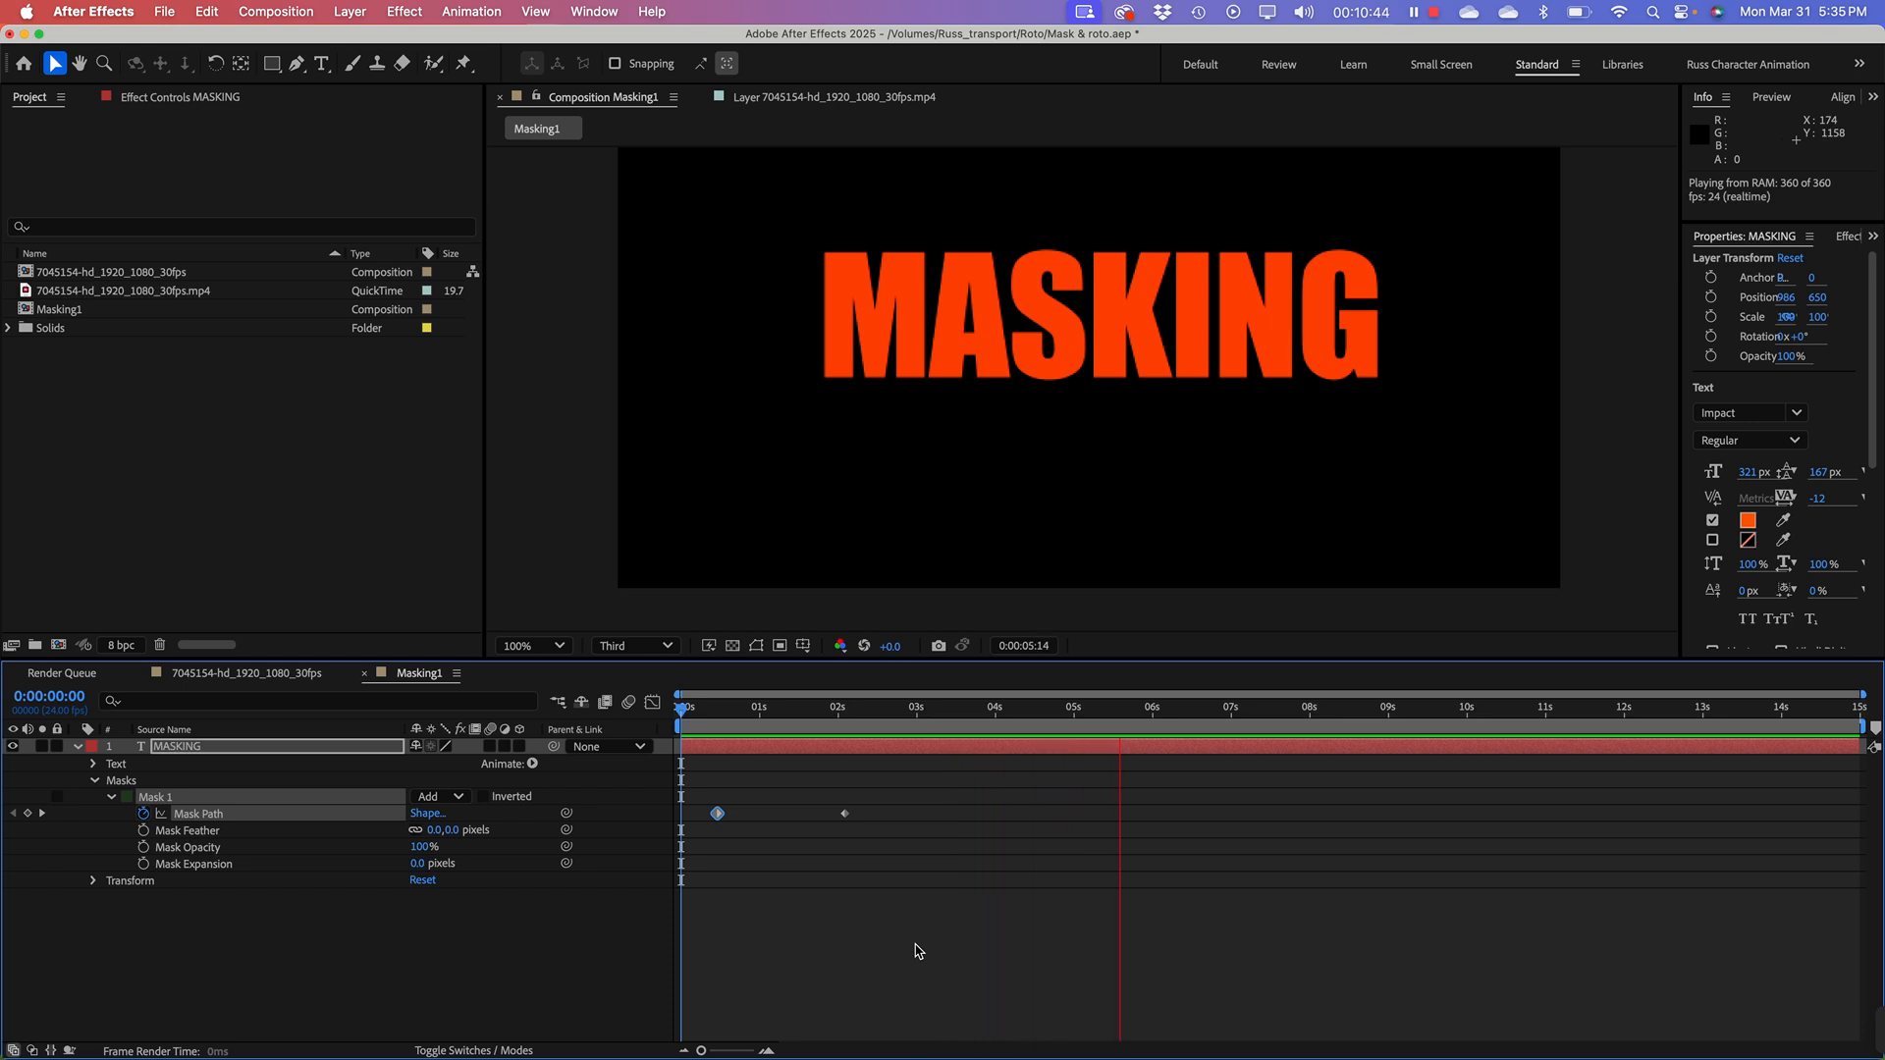
key(space)
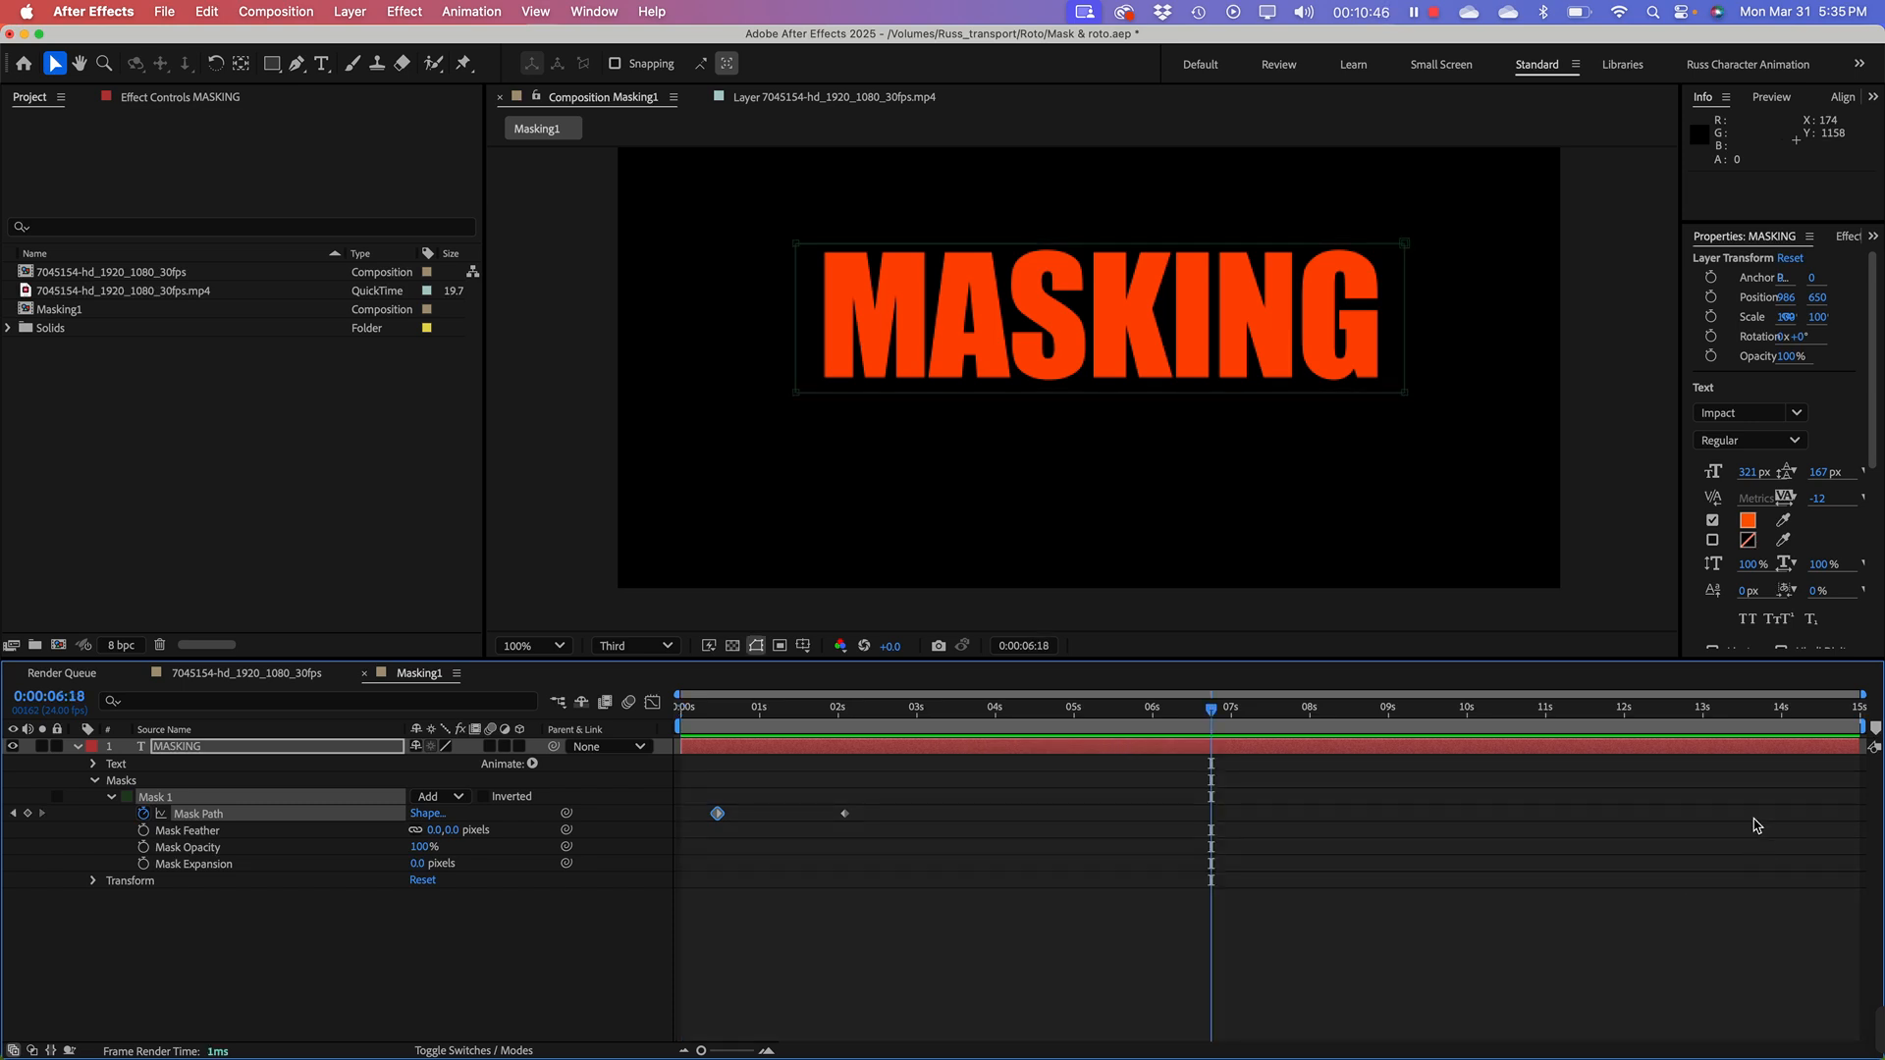
Step: Shorten the work area to end at 0:00:02:22 and play the mask reveal within it from the start
drag(1858, 725, 681, 754)
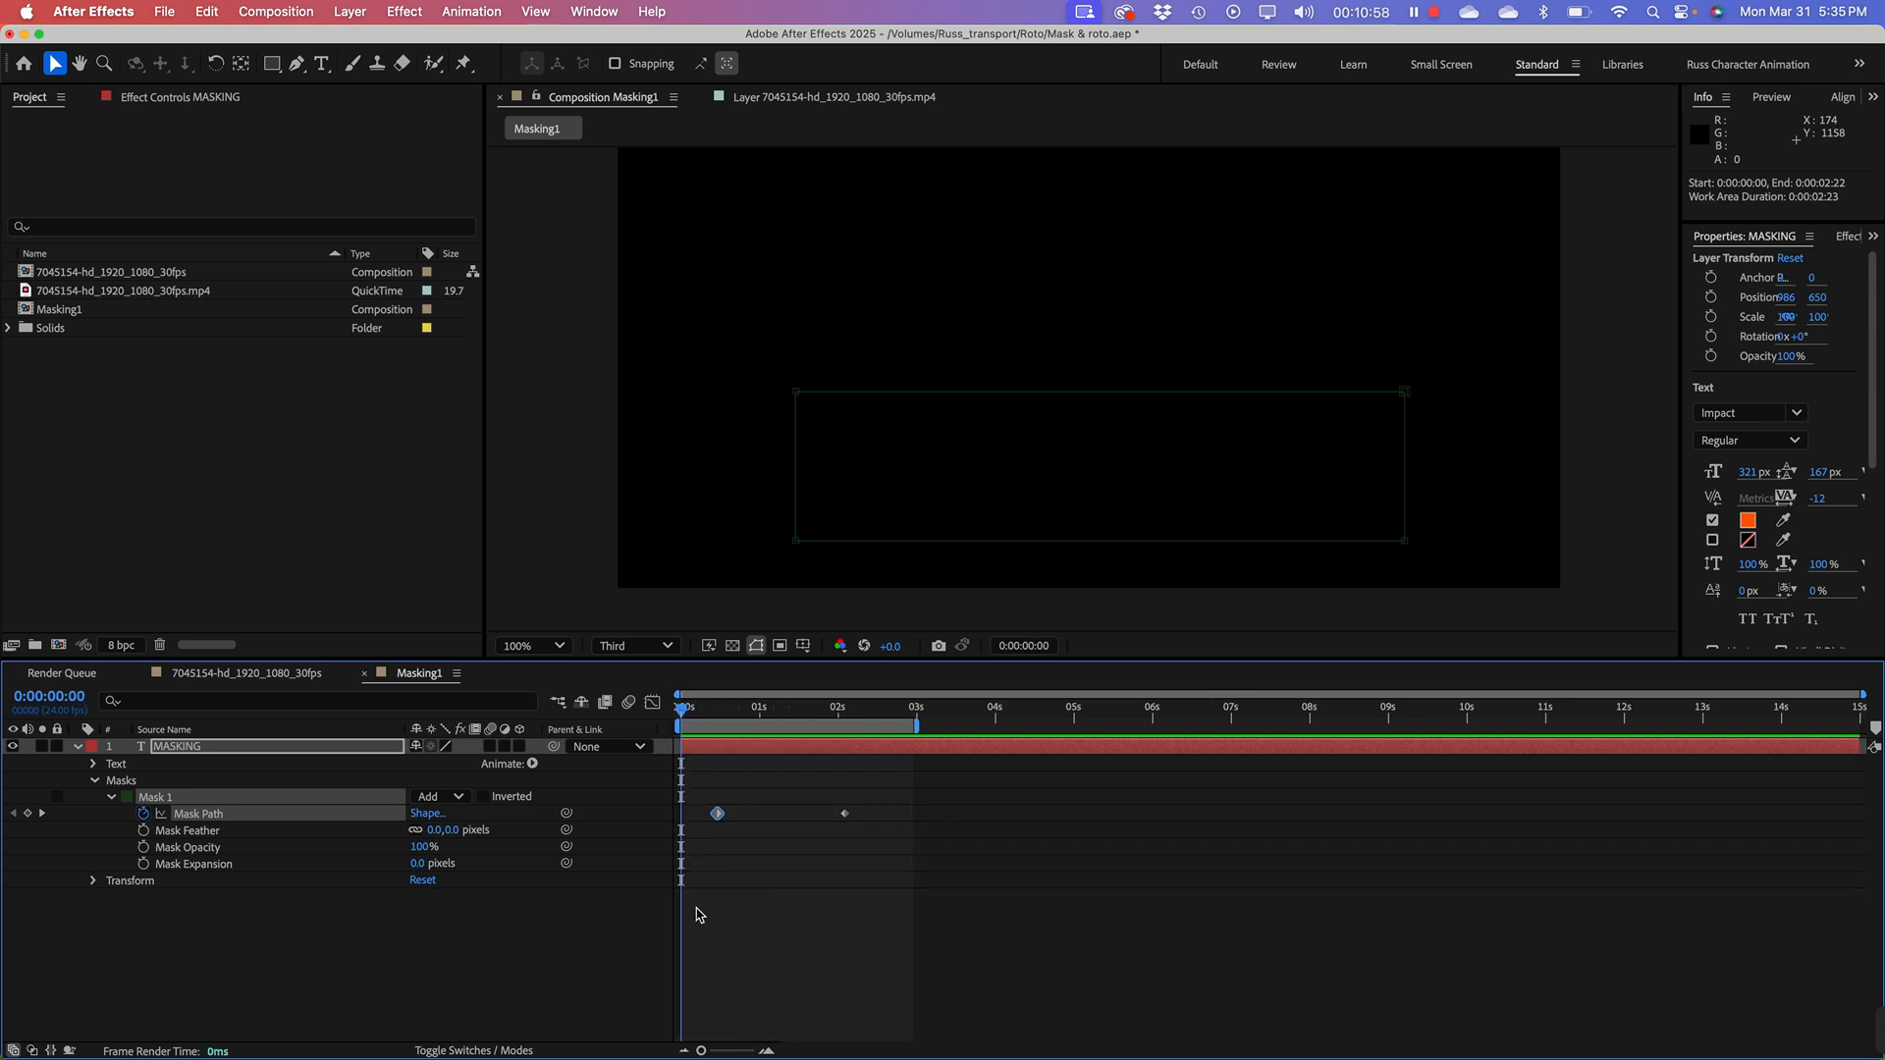
click(748, 925)
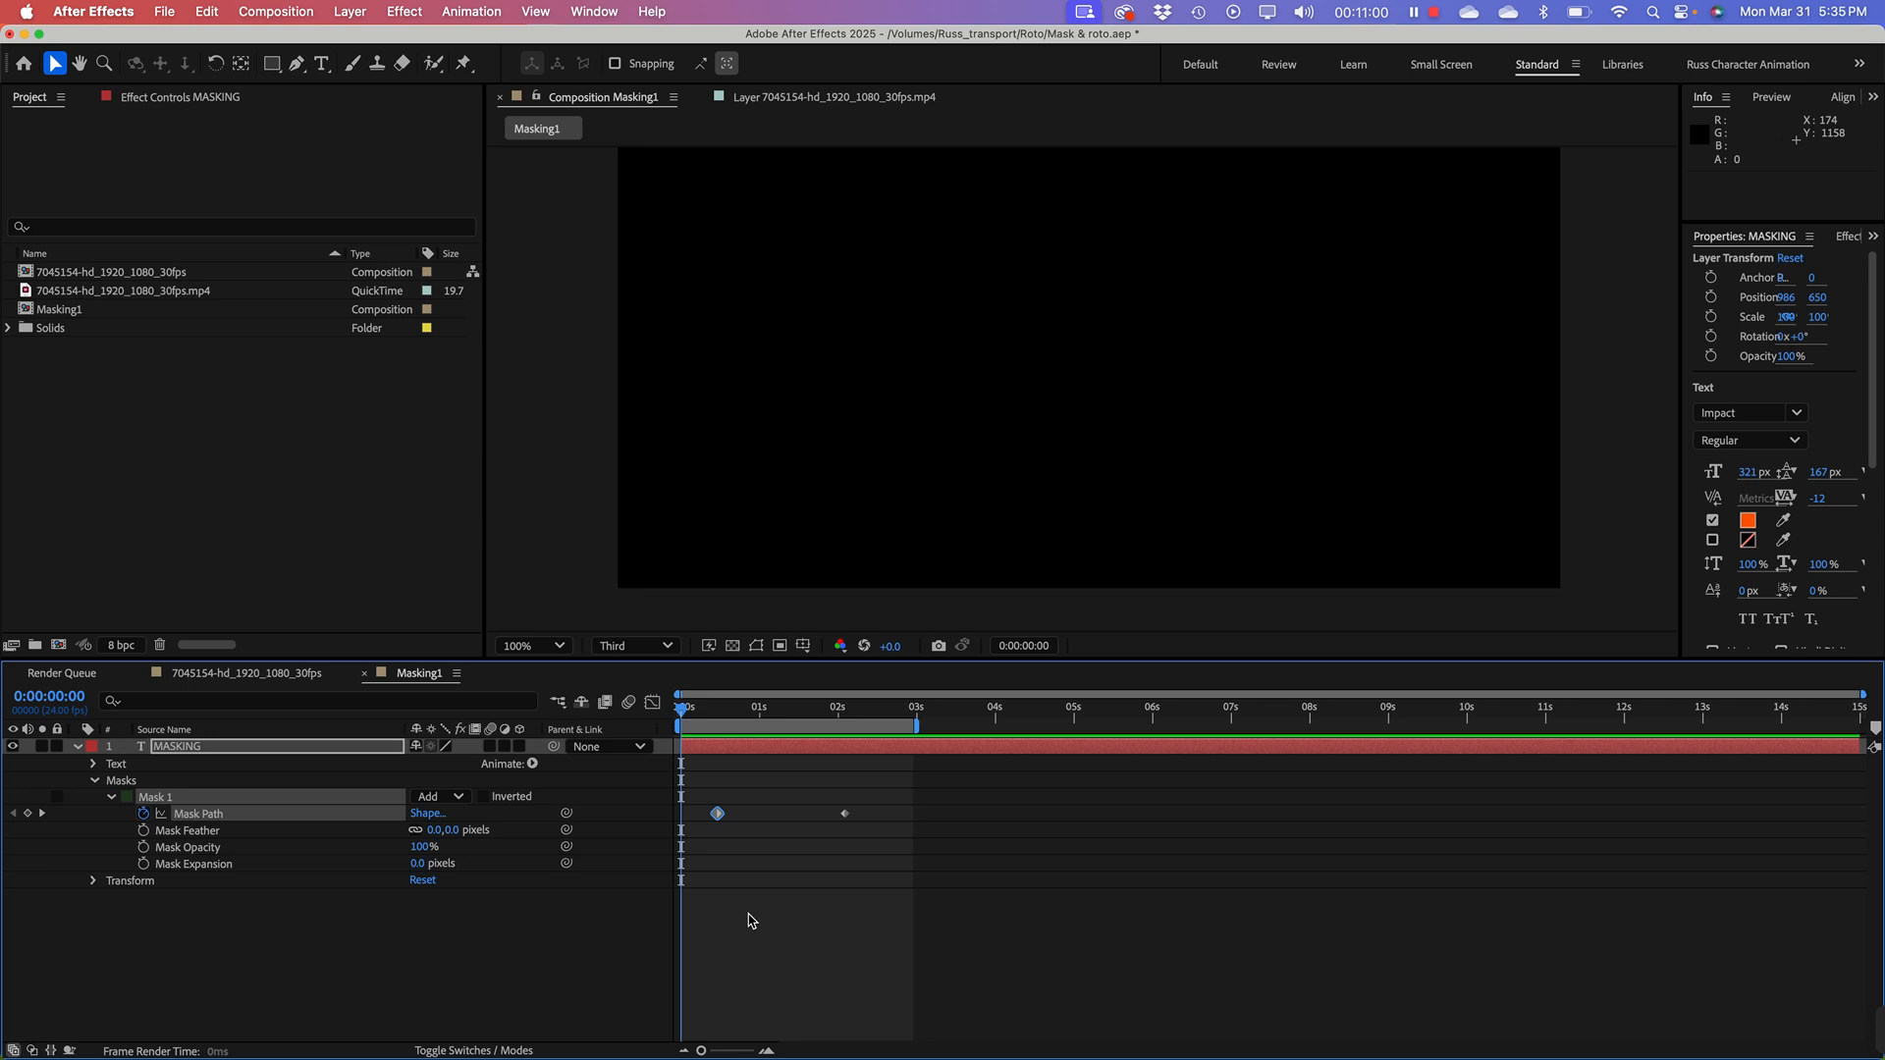
key(space)
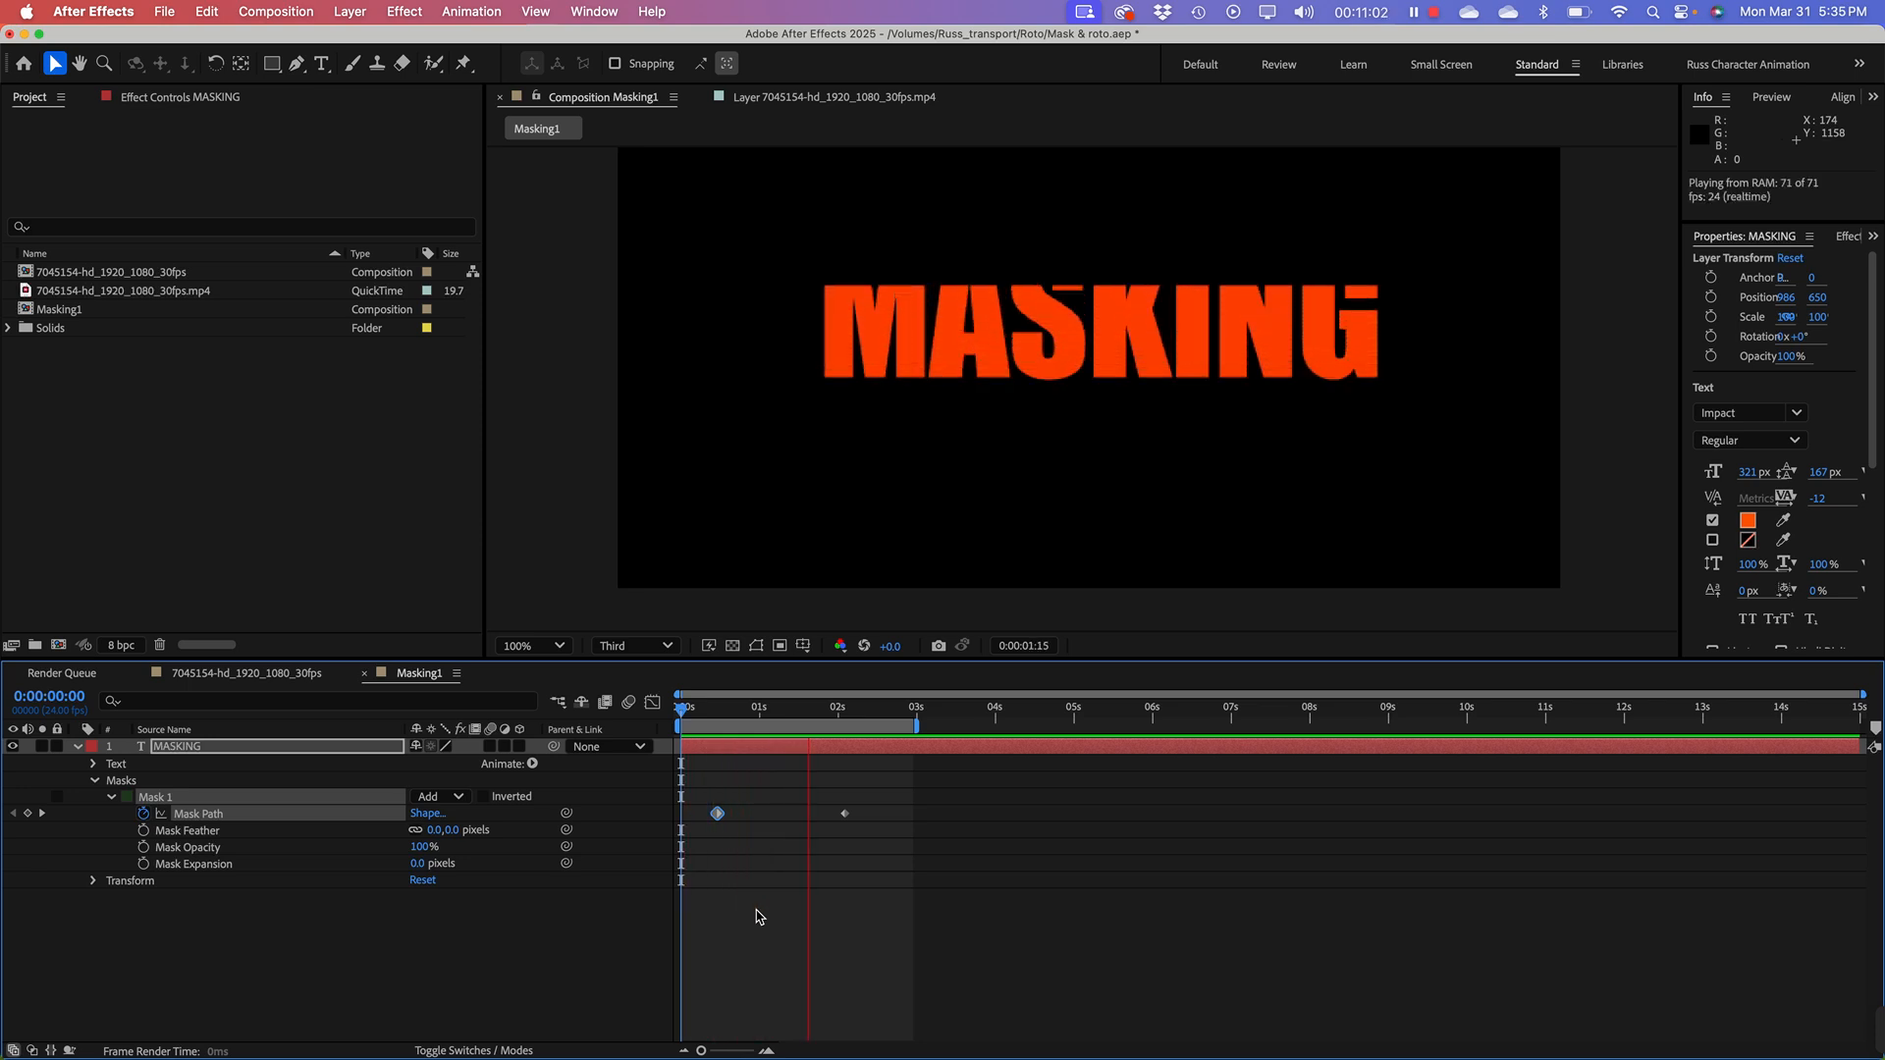
key(space)
Step: Scrub between the two Mask Path keyframes, checking the mask's position at 0:00:00:12 and at 0:00:02:02
drag(825, 708, 717, 716)
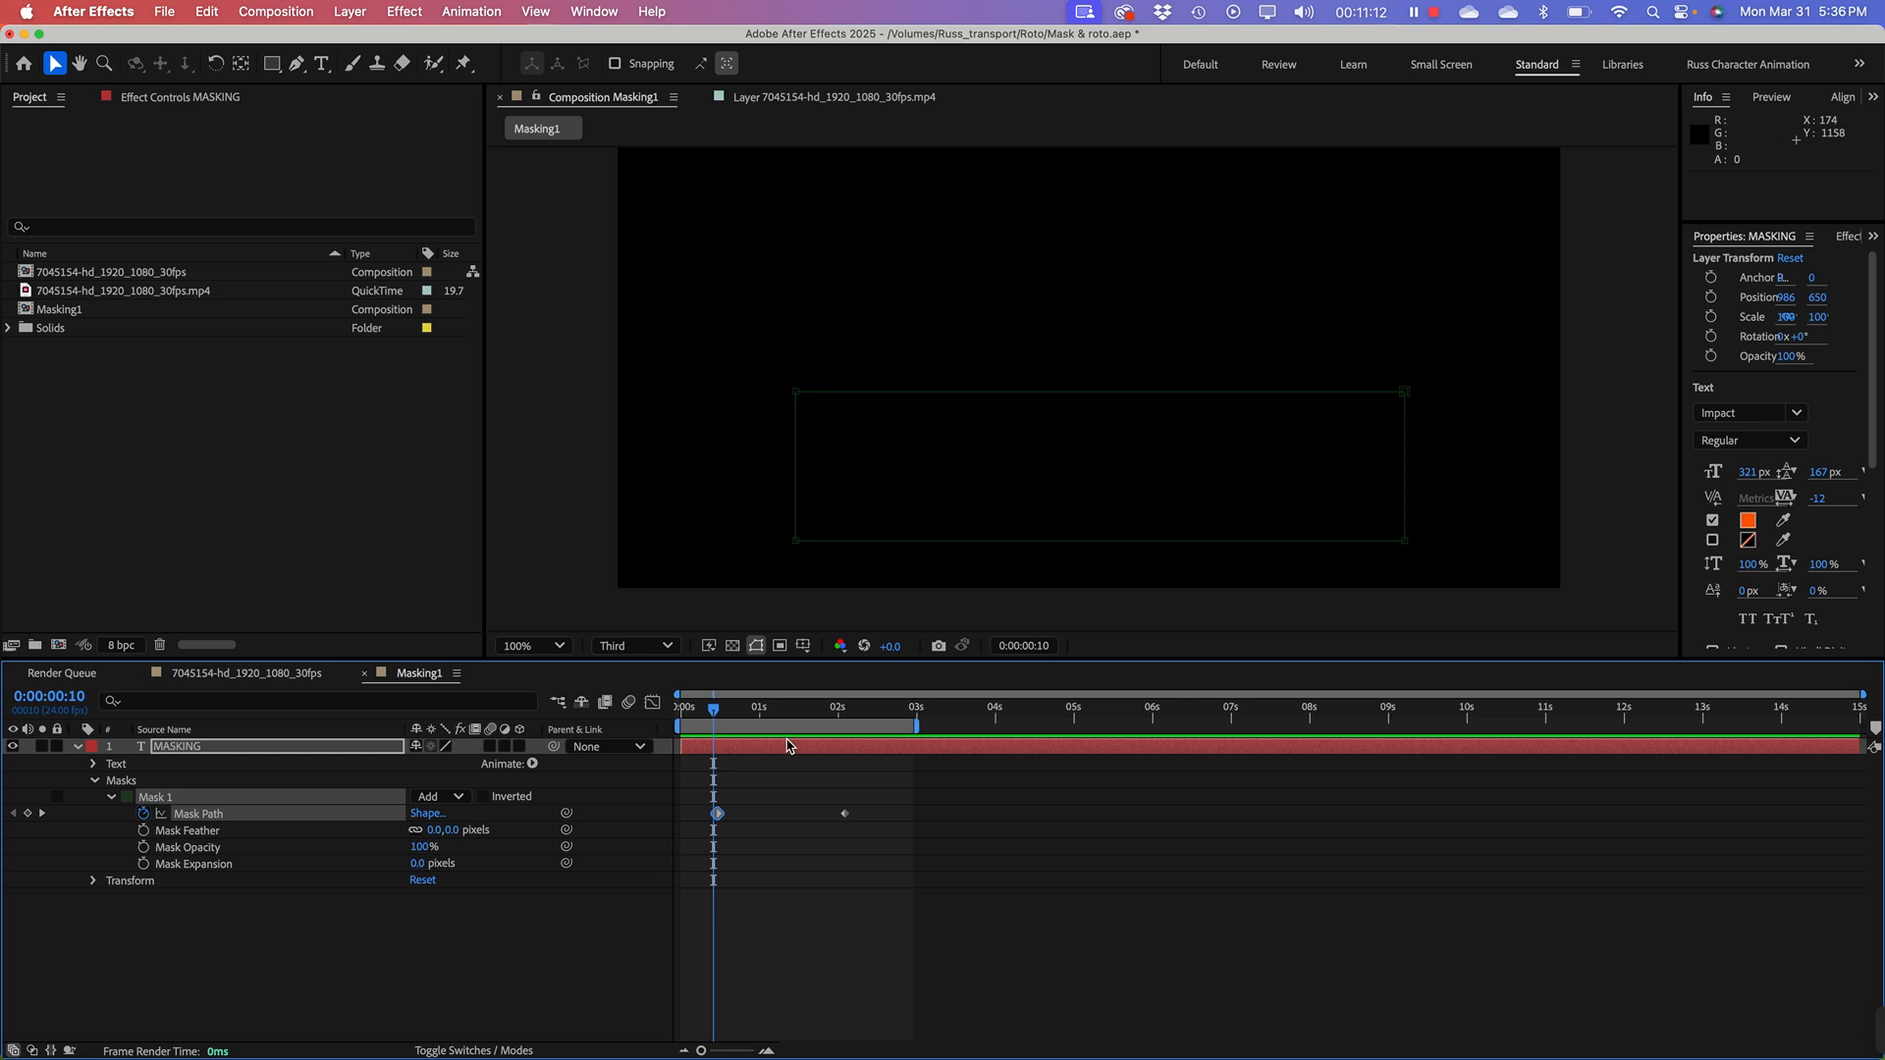
drag(713, 717, 721, 718)
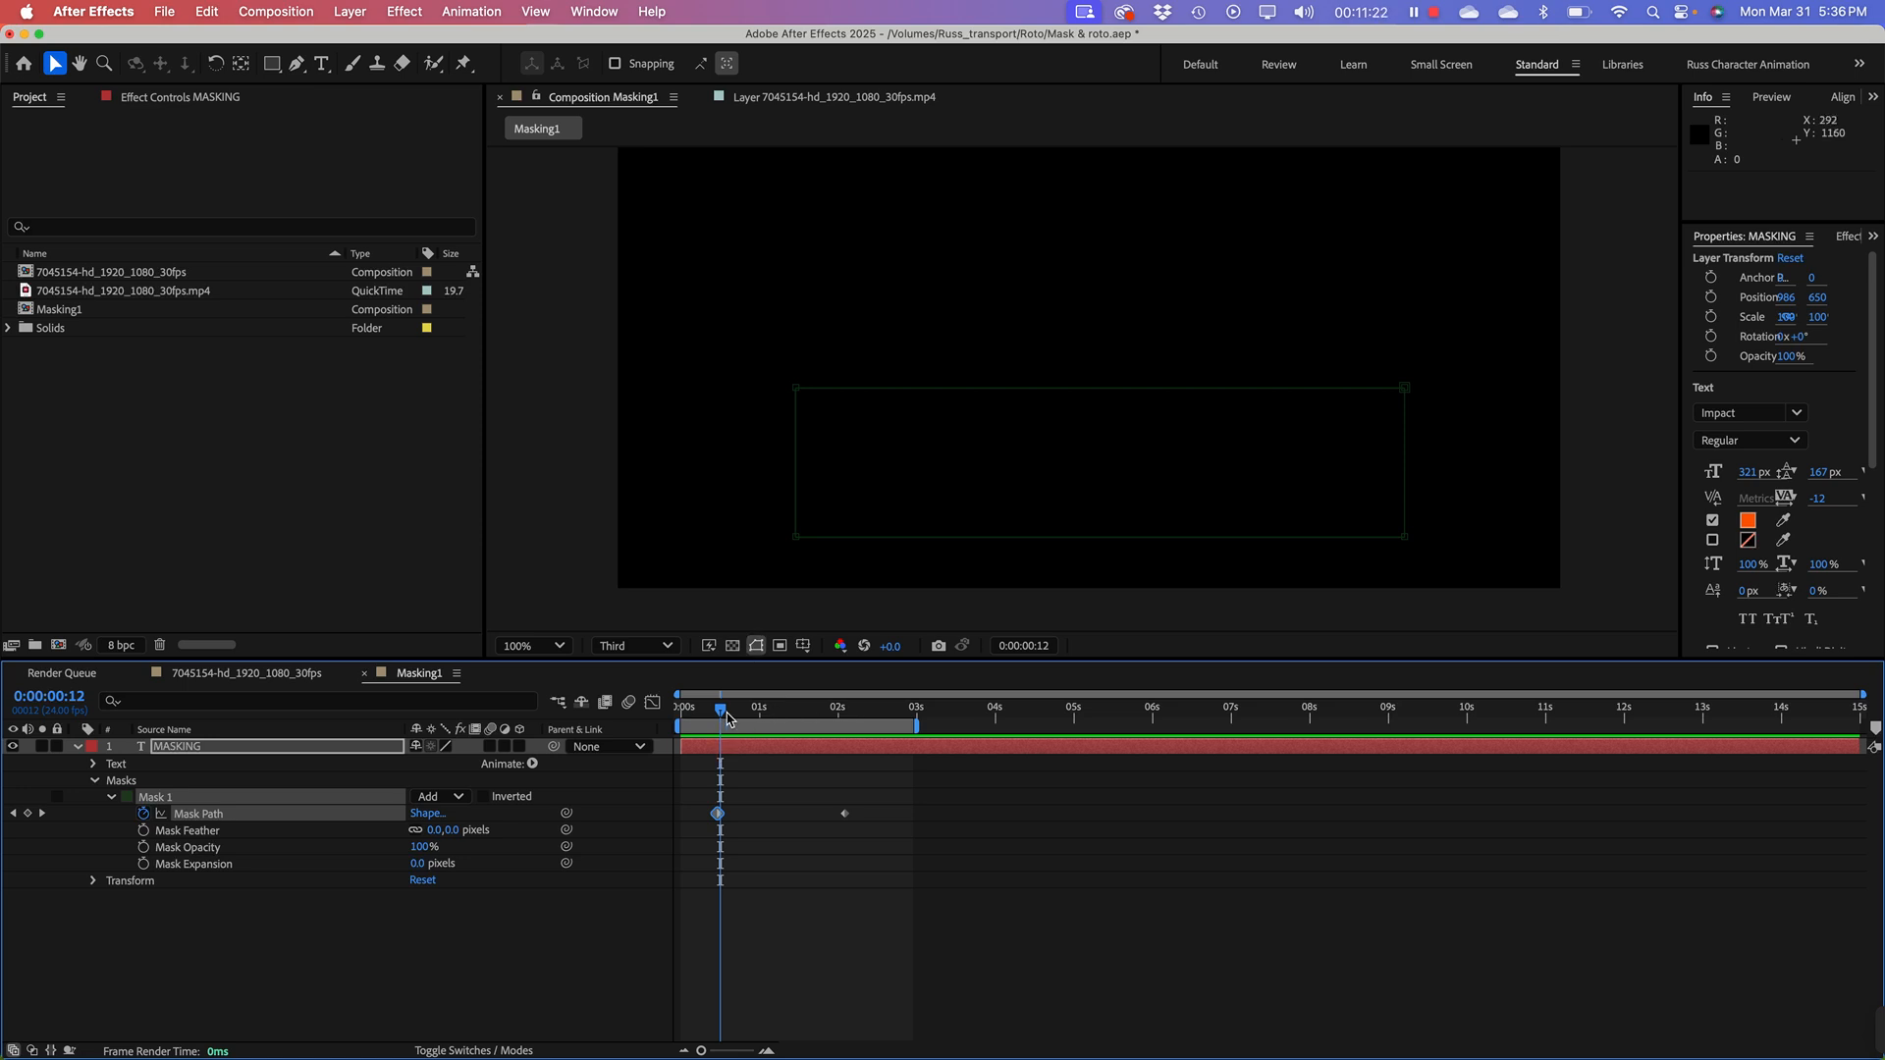
mouse_move(727, 719)
mouse_down()
mouse_move(859, 720)
mouse_move(652, 724)
mouse_move(864, 724)
mouse_move(721, 738)
mouse_up()
drag(780, 706, 844, 708)
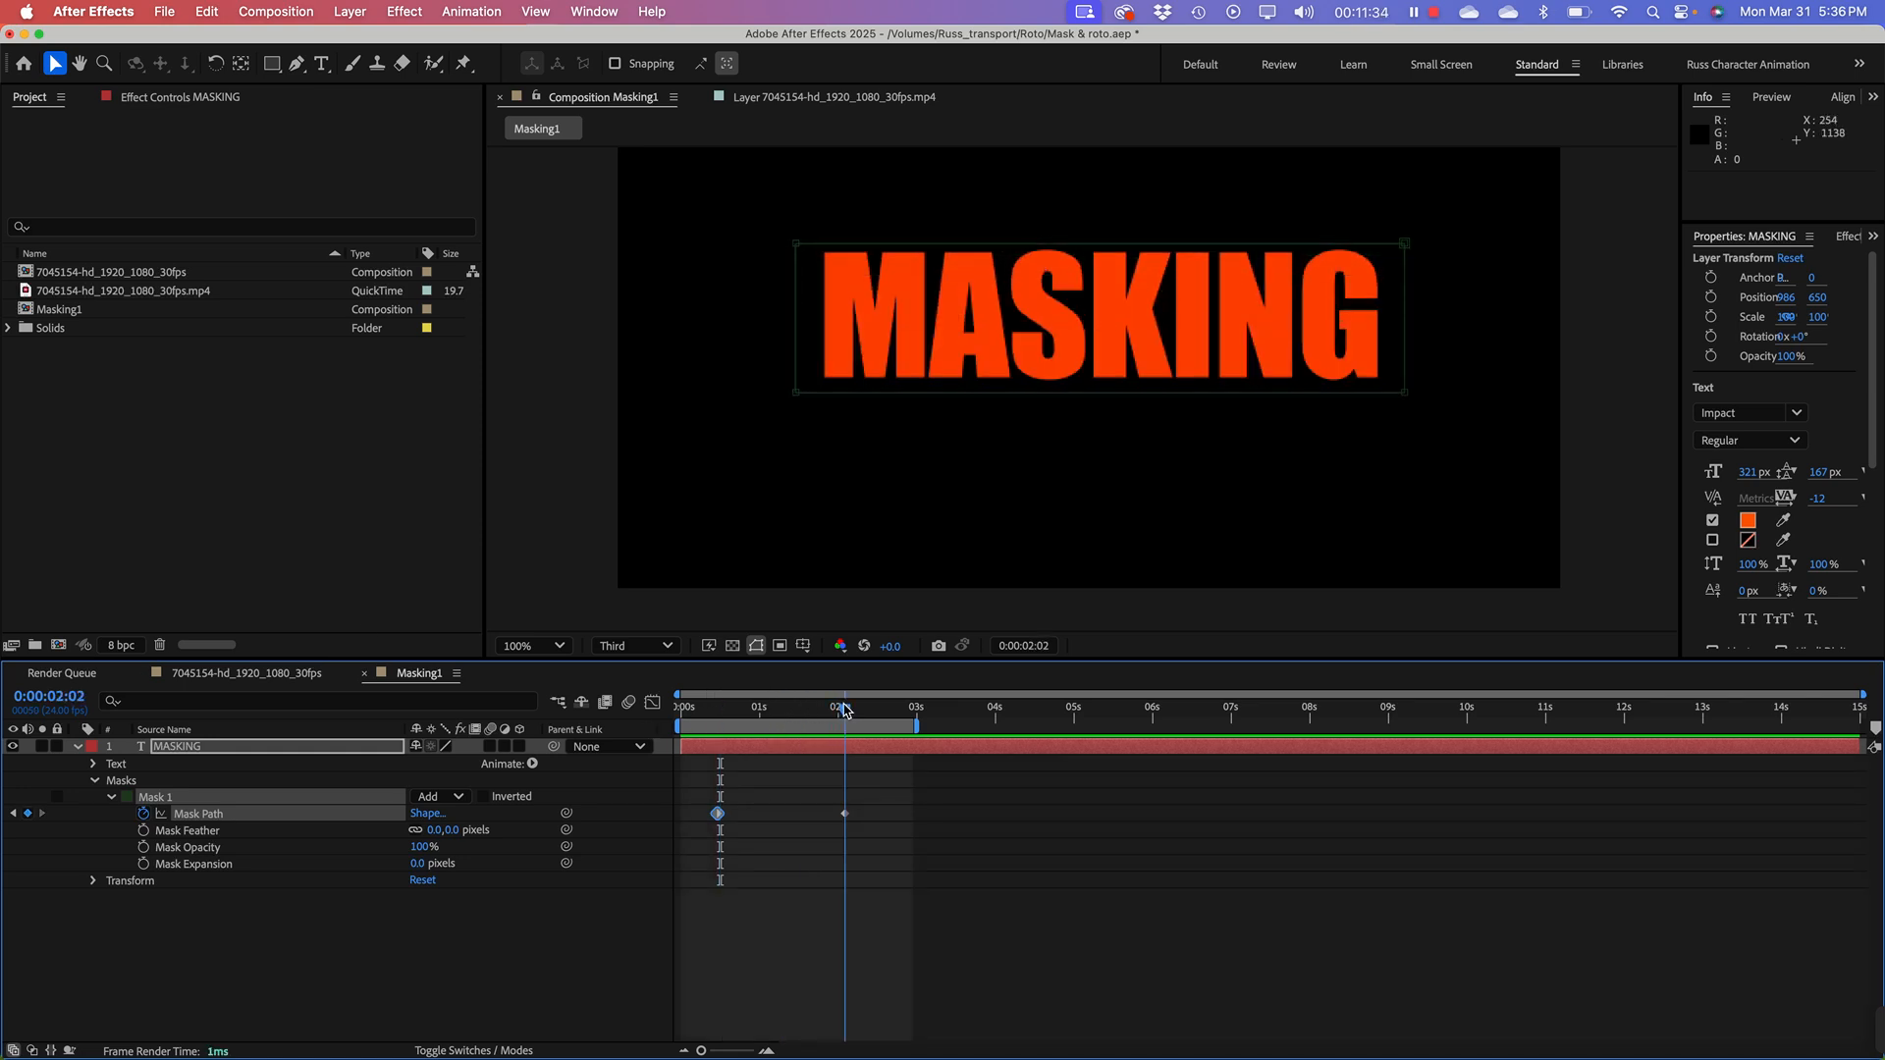
Step: Extend the work area's end to 0:00:04:17 and move the current time to 0:00:03:00
click(919, 727)
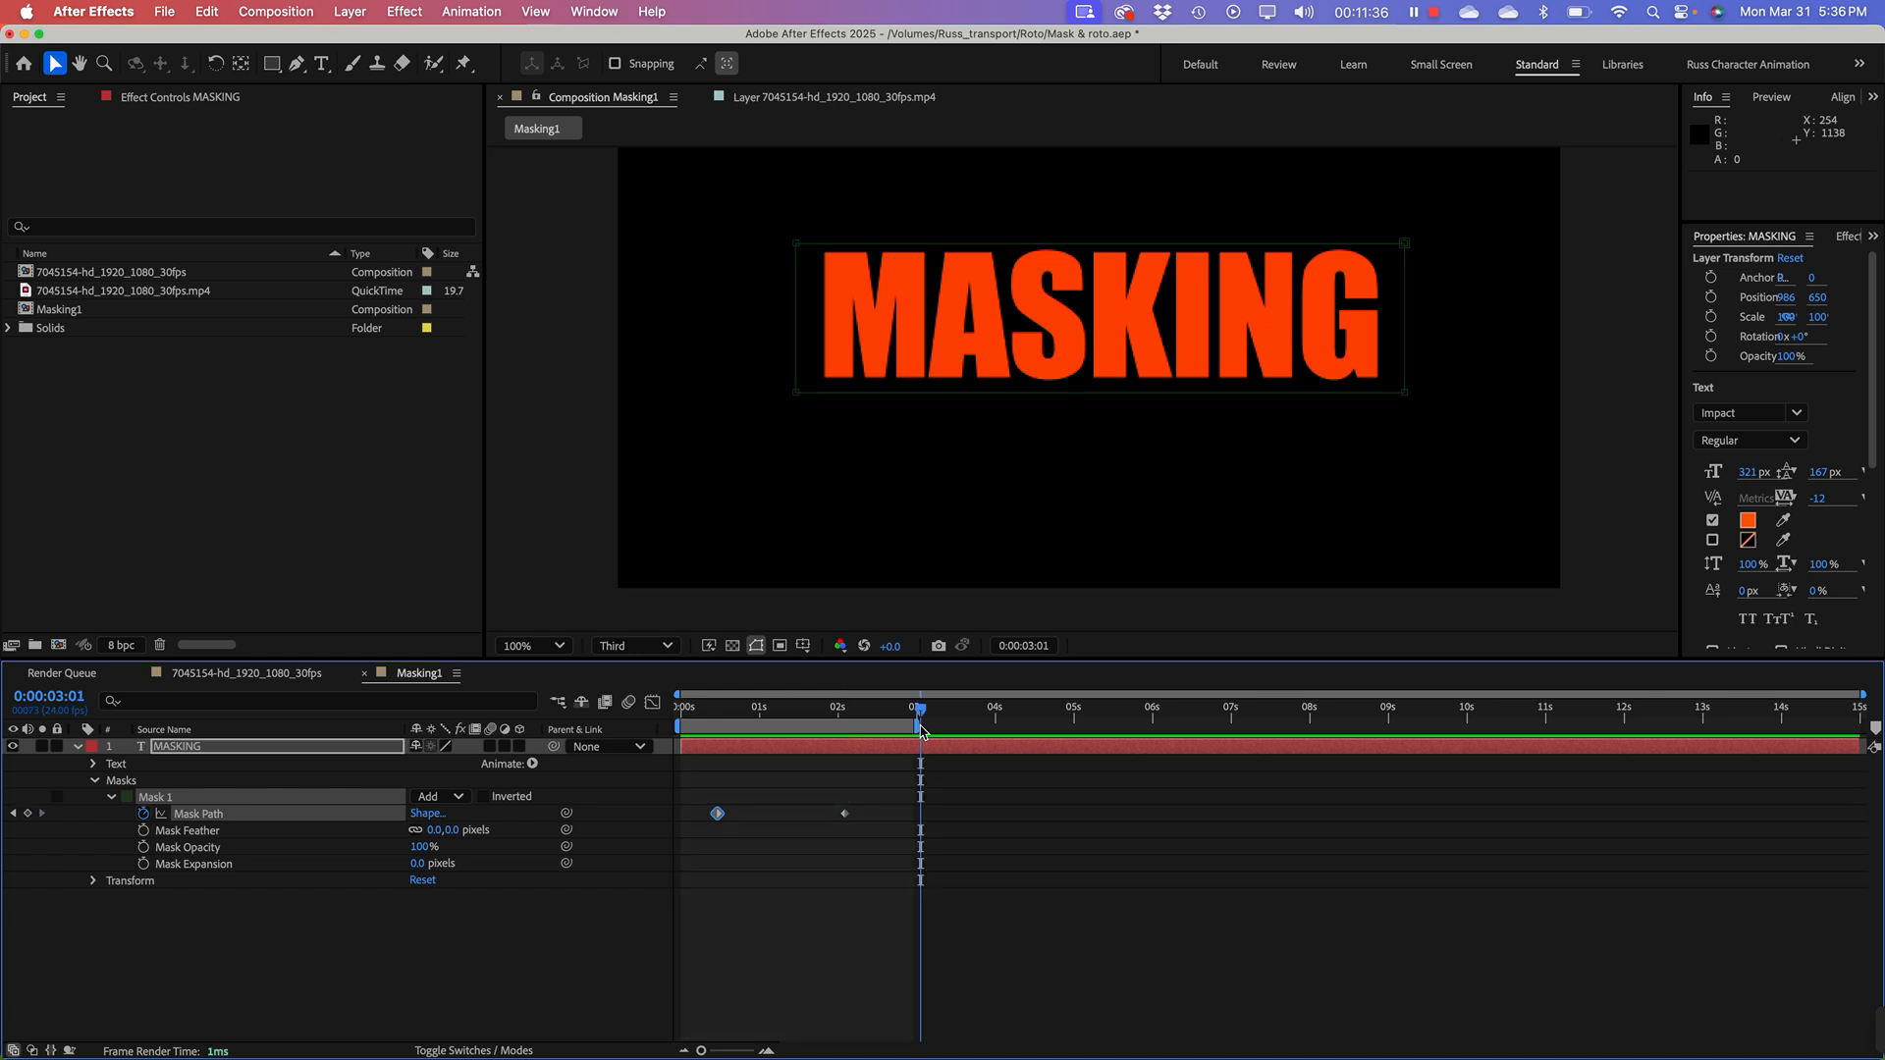
drag(910, 726, 1056, 726)
click(844, 711)
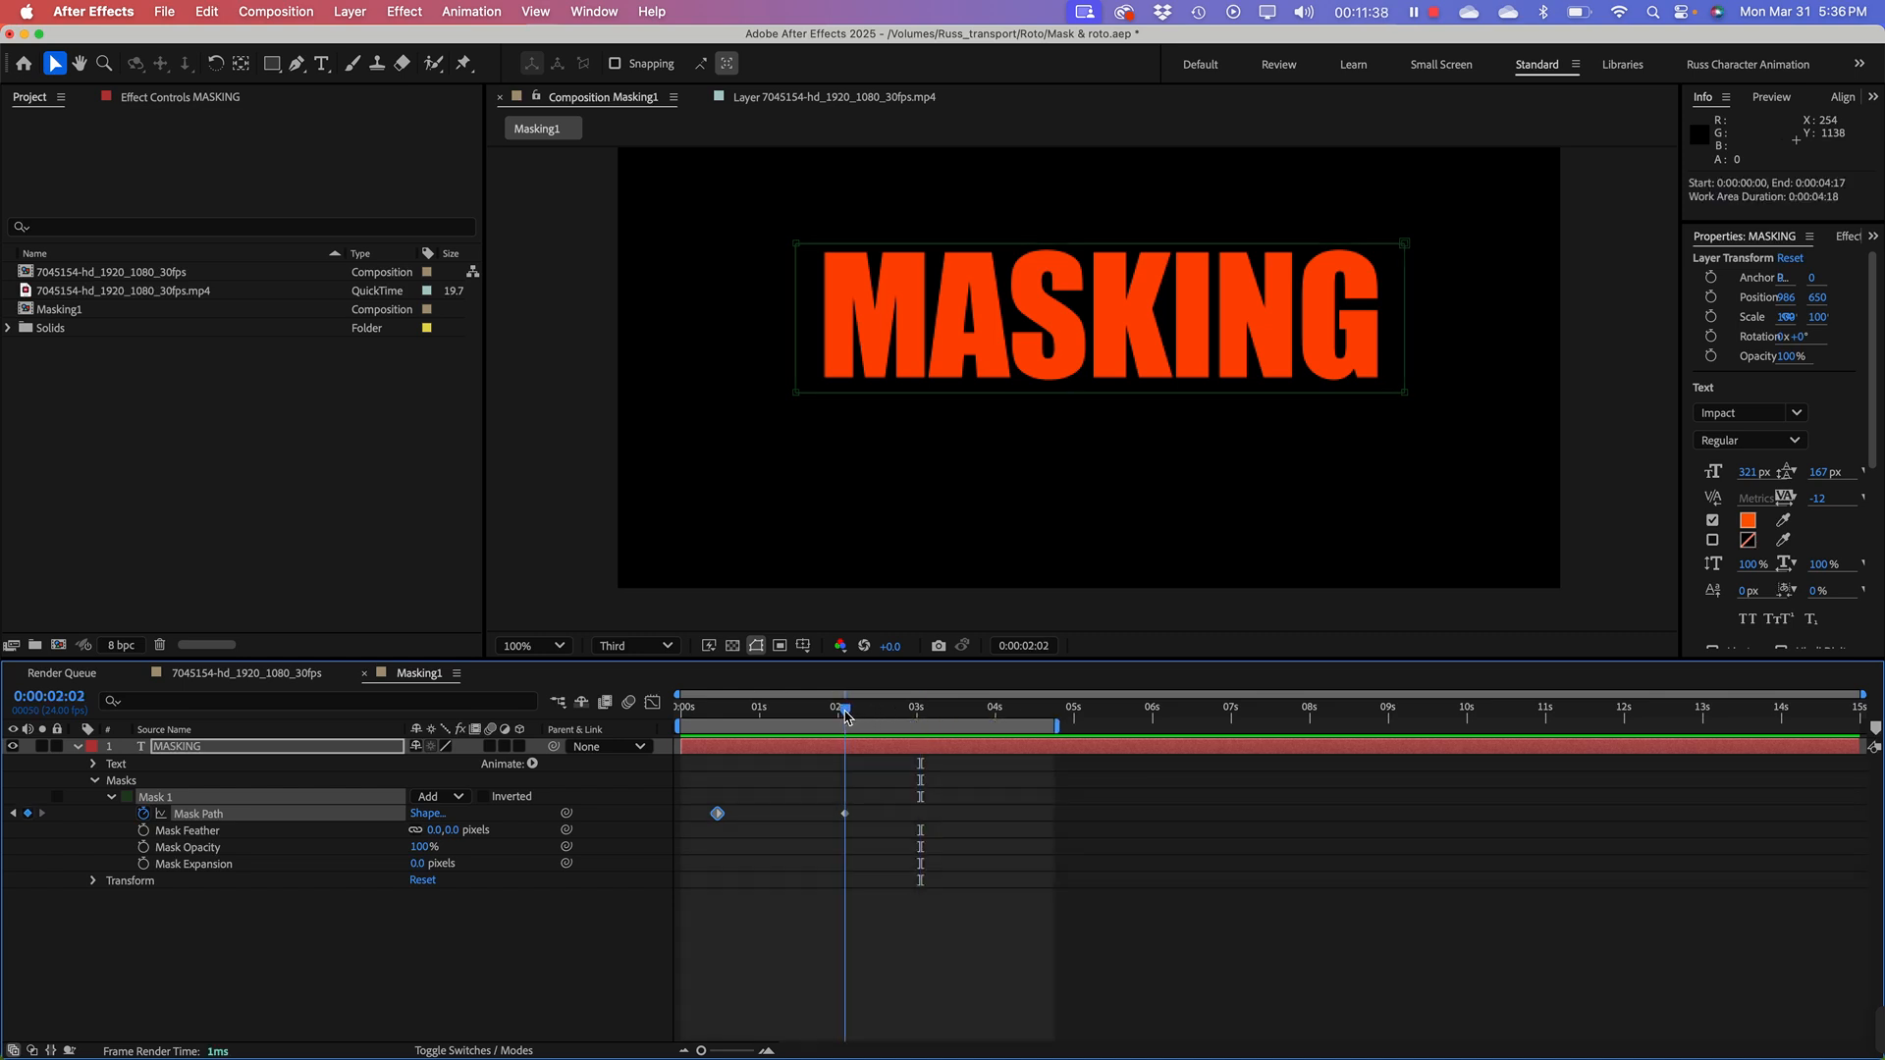
drag(844, 714, 916, 725)
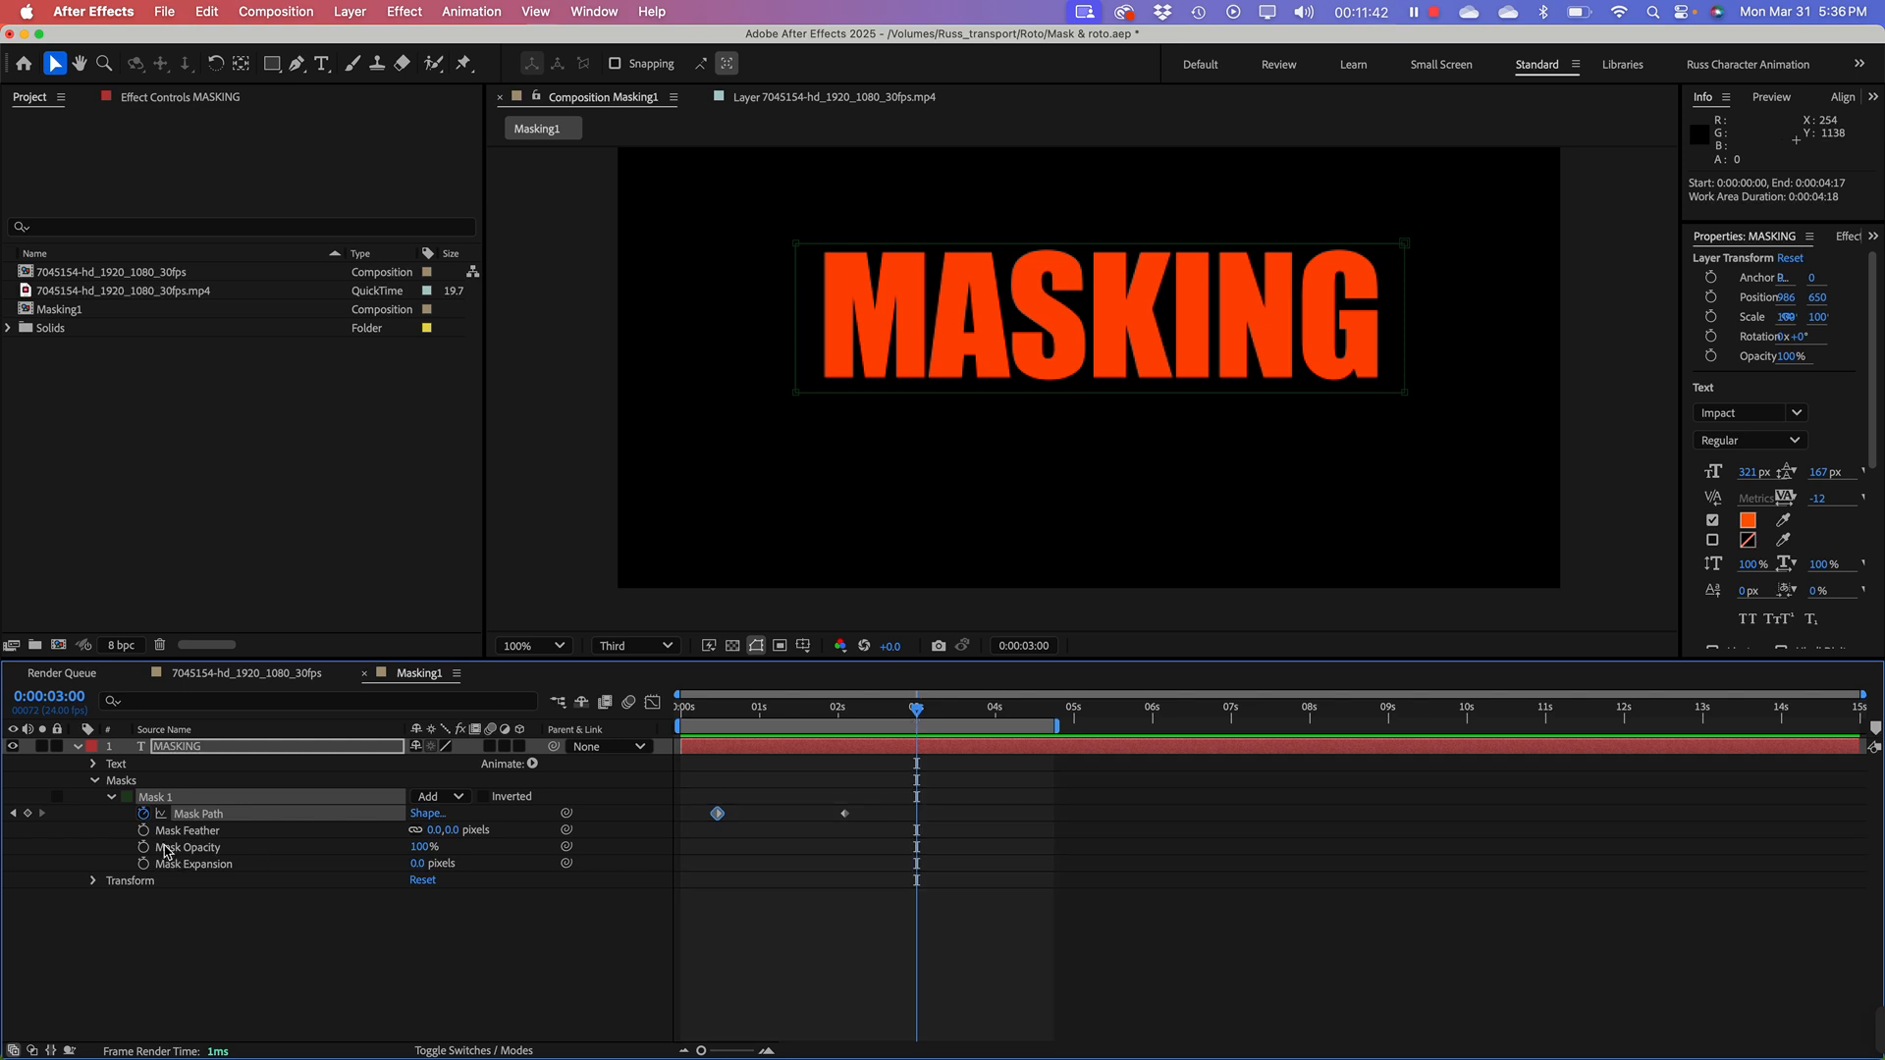
Step: Keyframe Mask 1's path at 0:00:03:00 by squeezing the mask from both sides into a thin vertical sliver at the title's middle
click(202, 815)
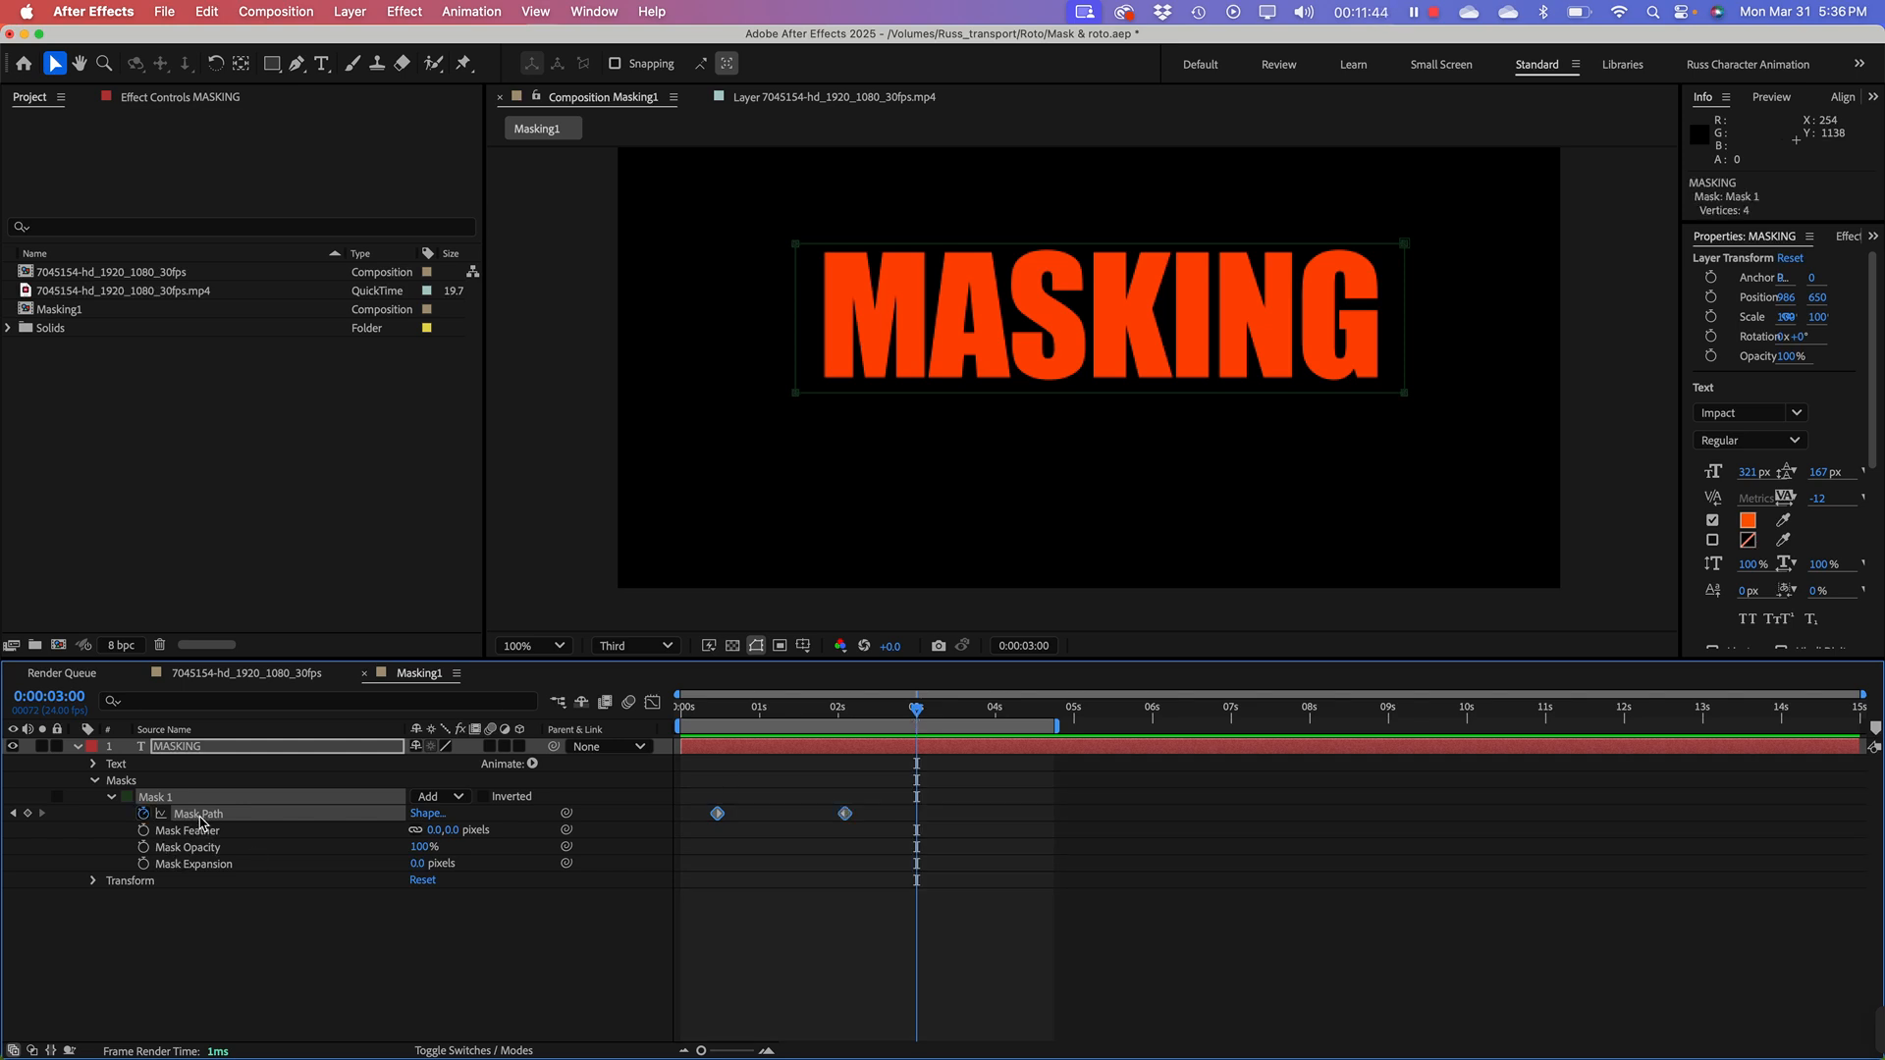
click(796, 395)
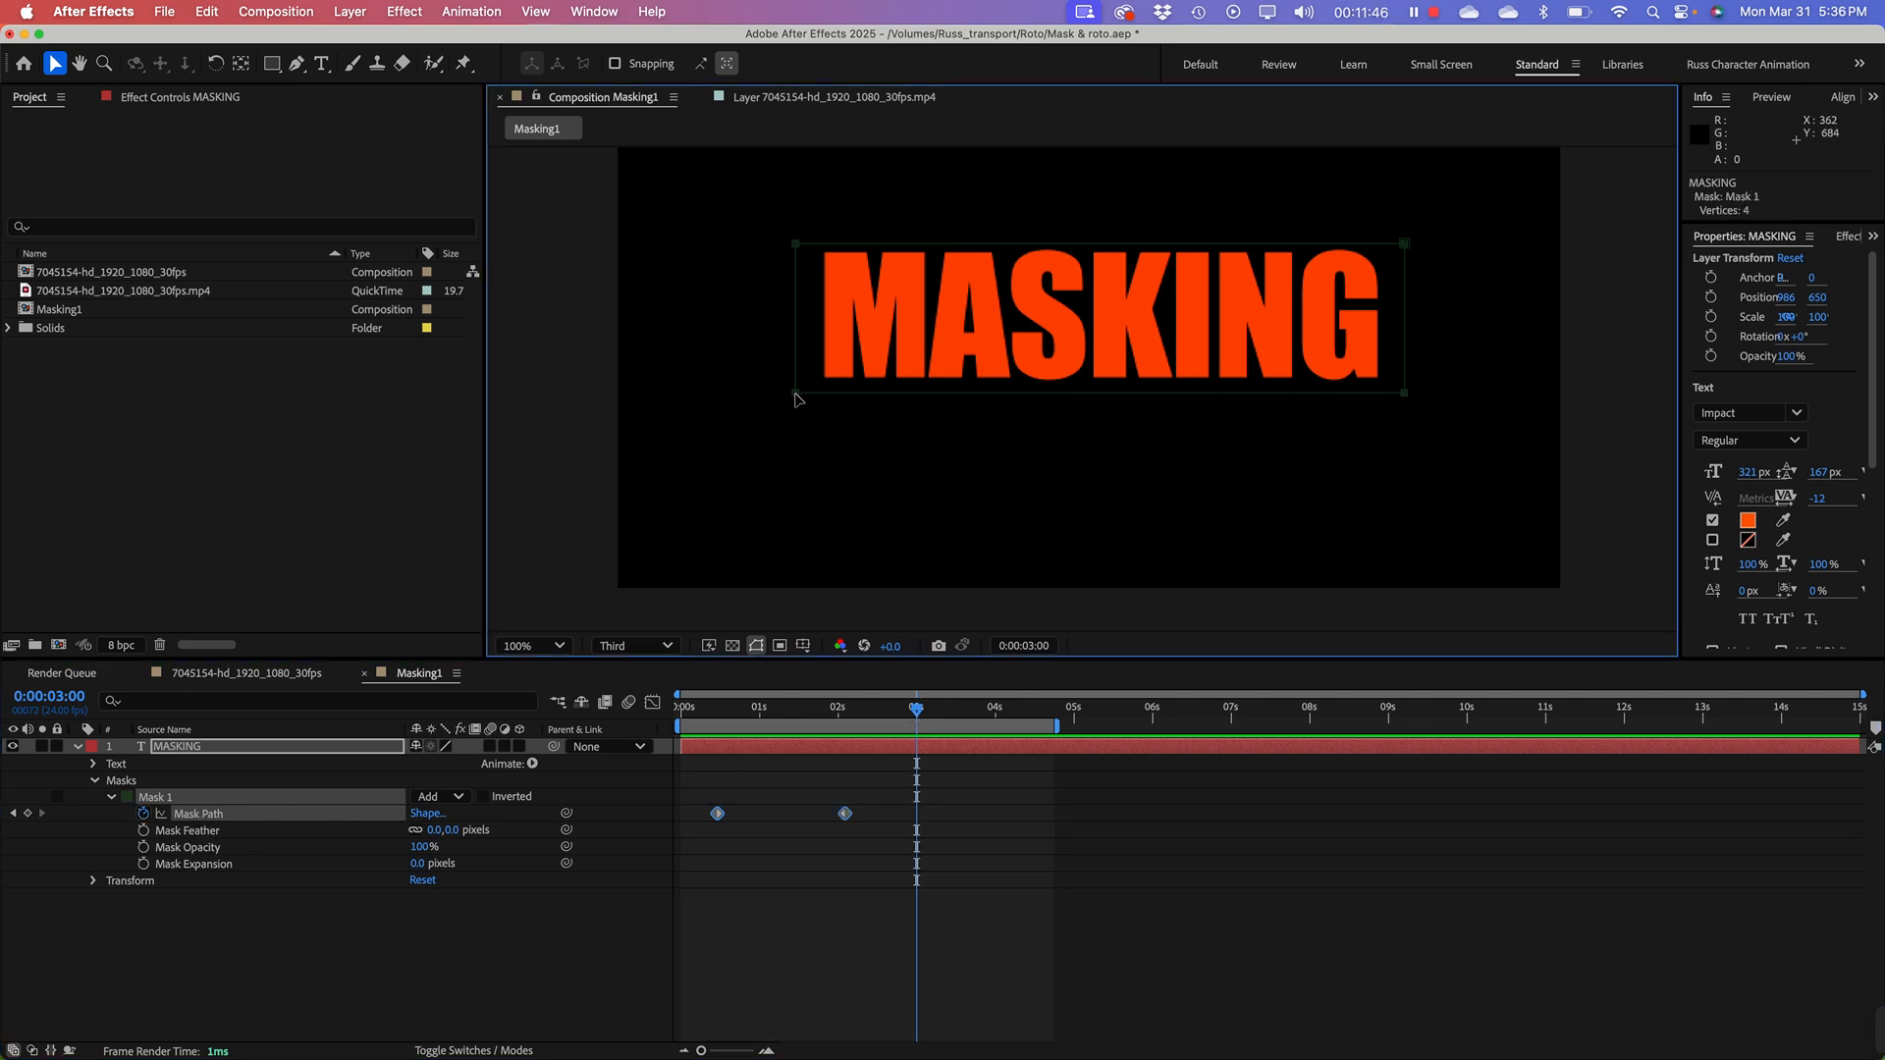
double_click(796, 398)
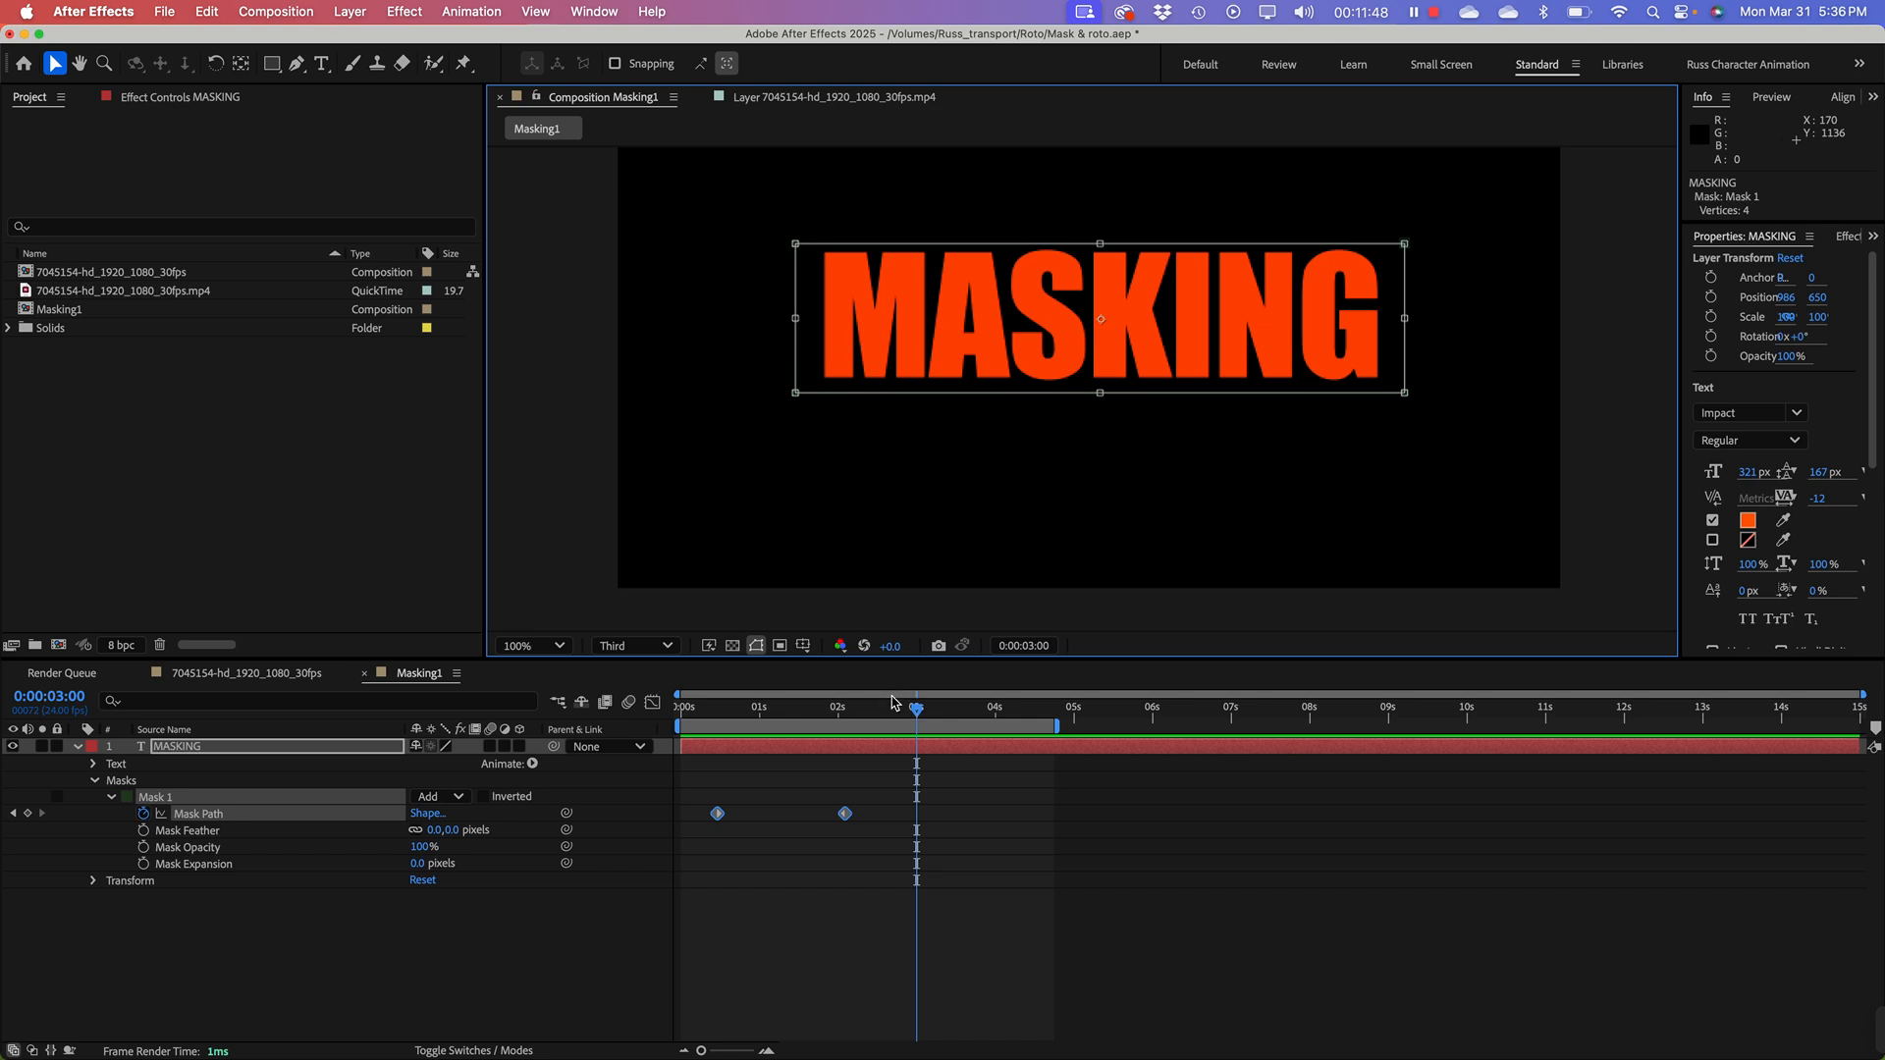
mouse_move(893, 702)
mouse_down()
mouse_move(848, 715)
mouse_move(917, 714)
mouse_up()
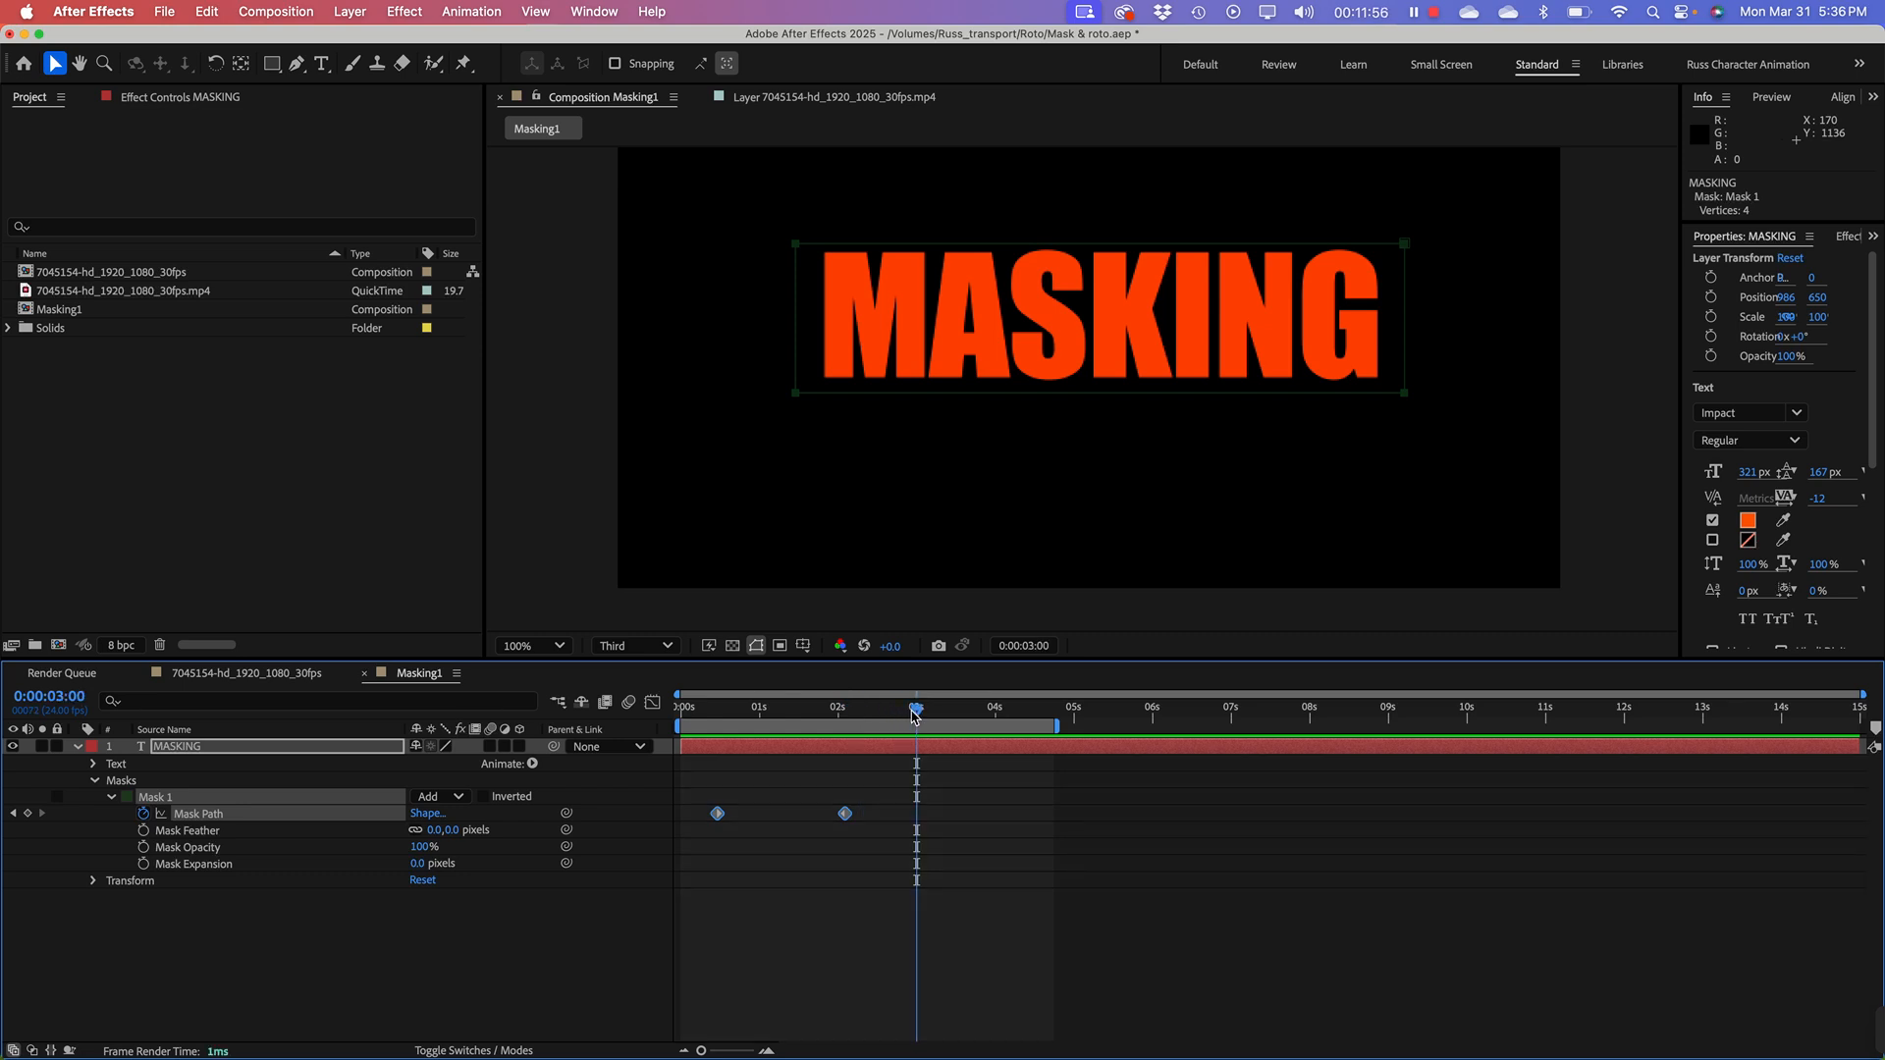
click(837, 396)
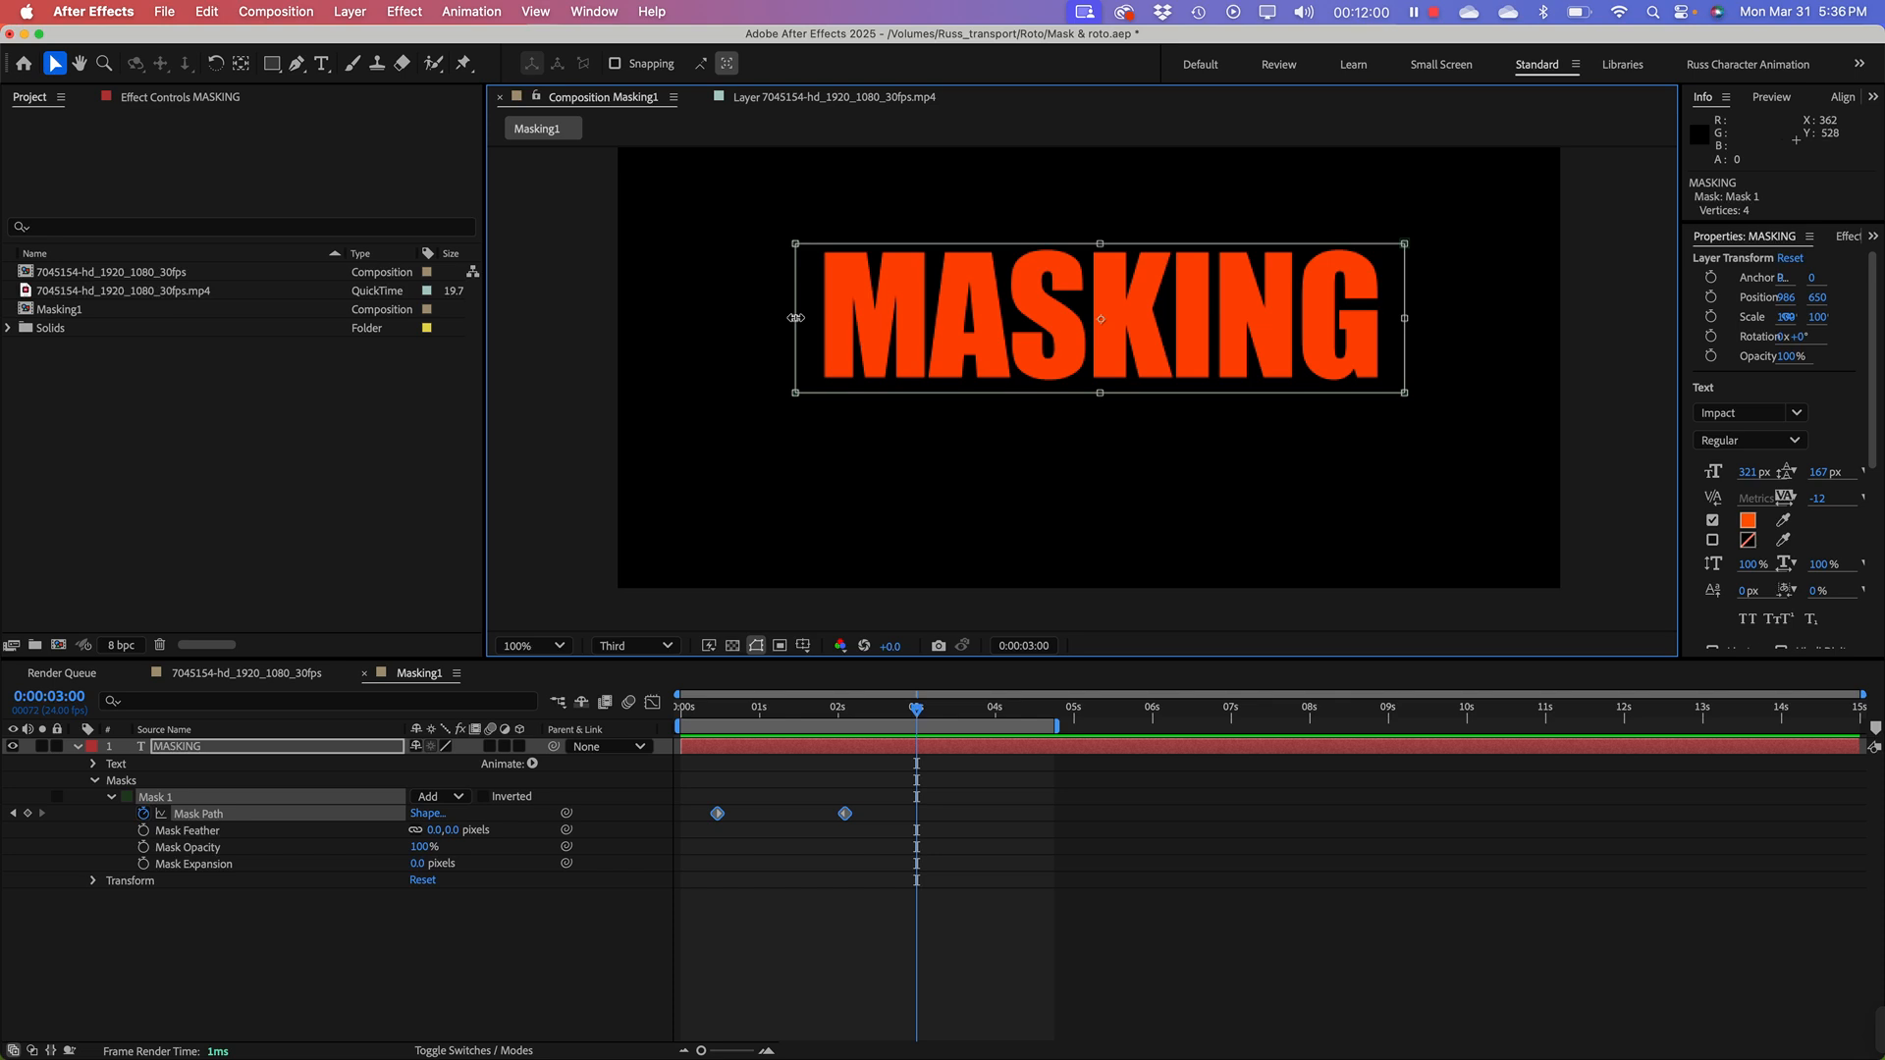
drag(795, 318, 1081, 320)
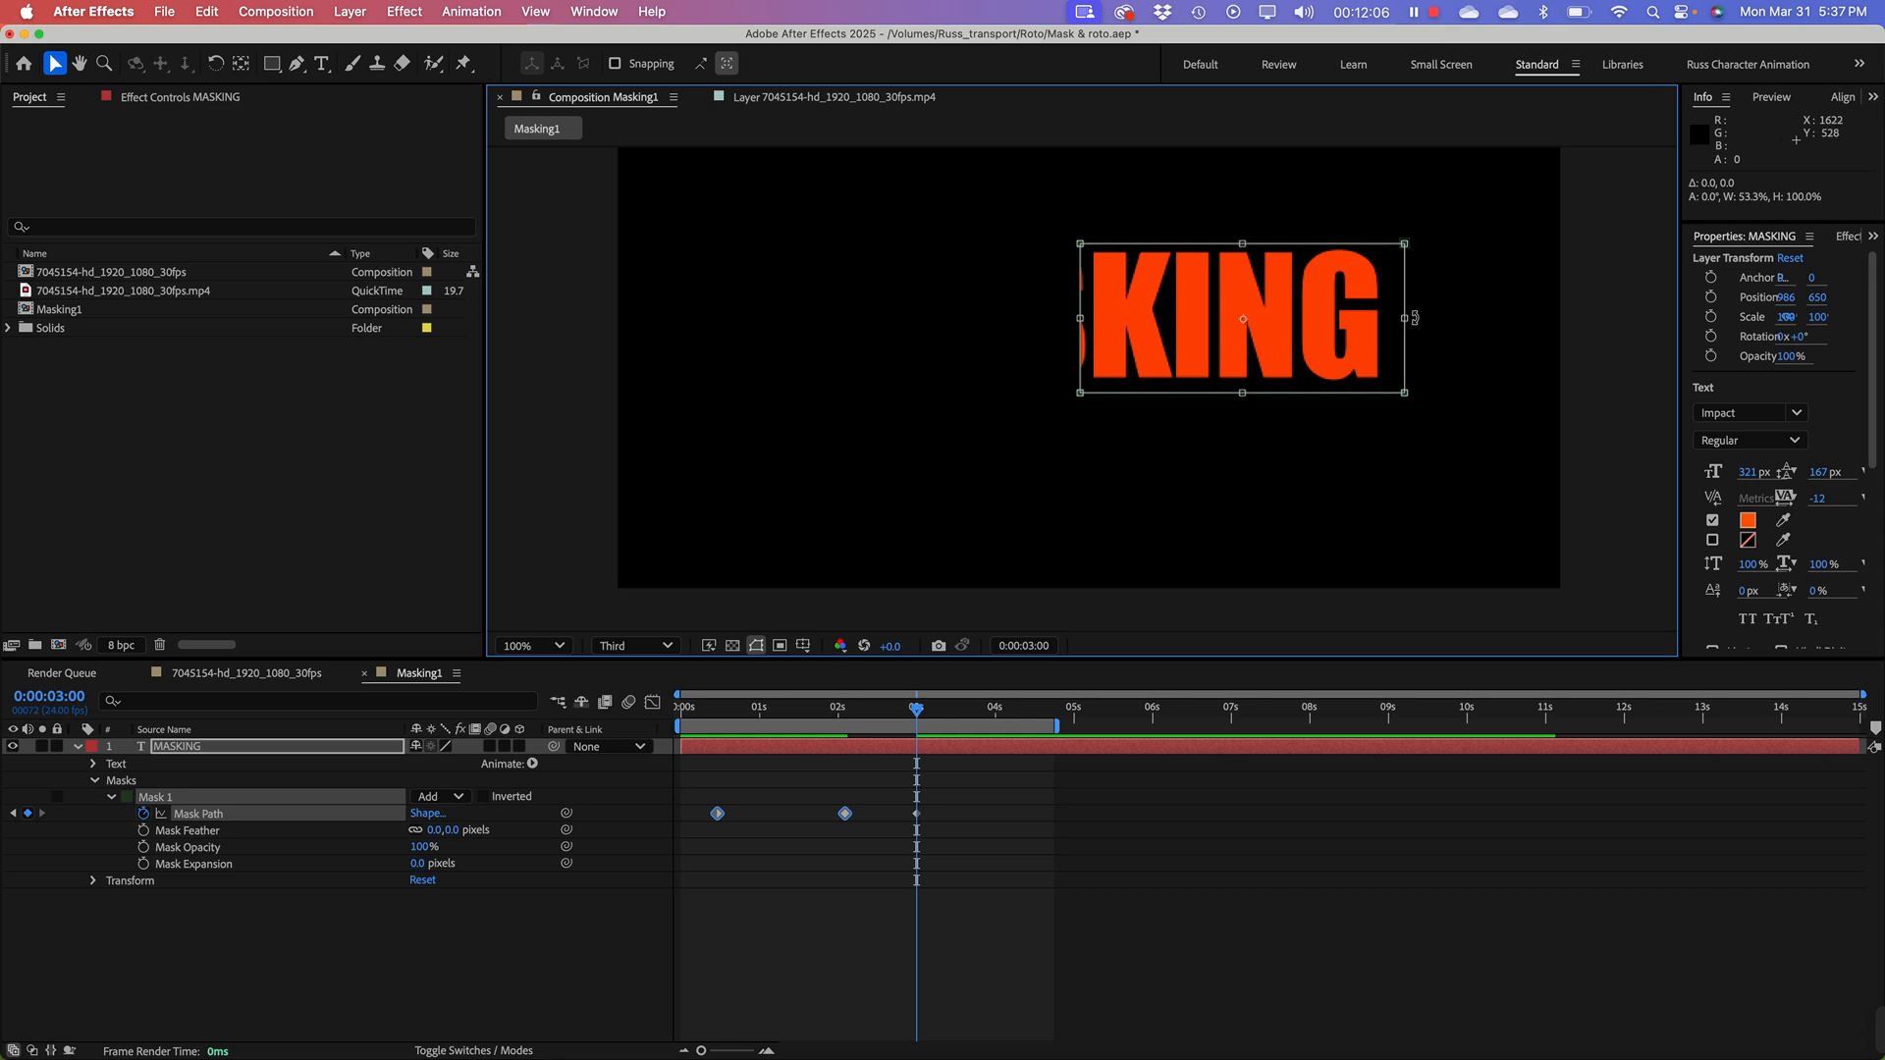
drag(1405, 318, 1086, 320)
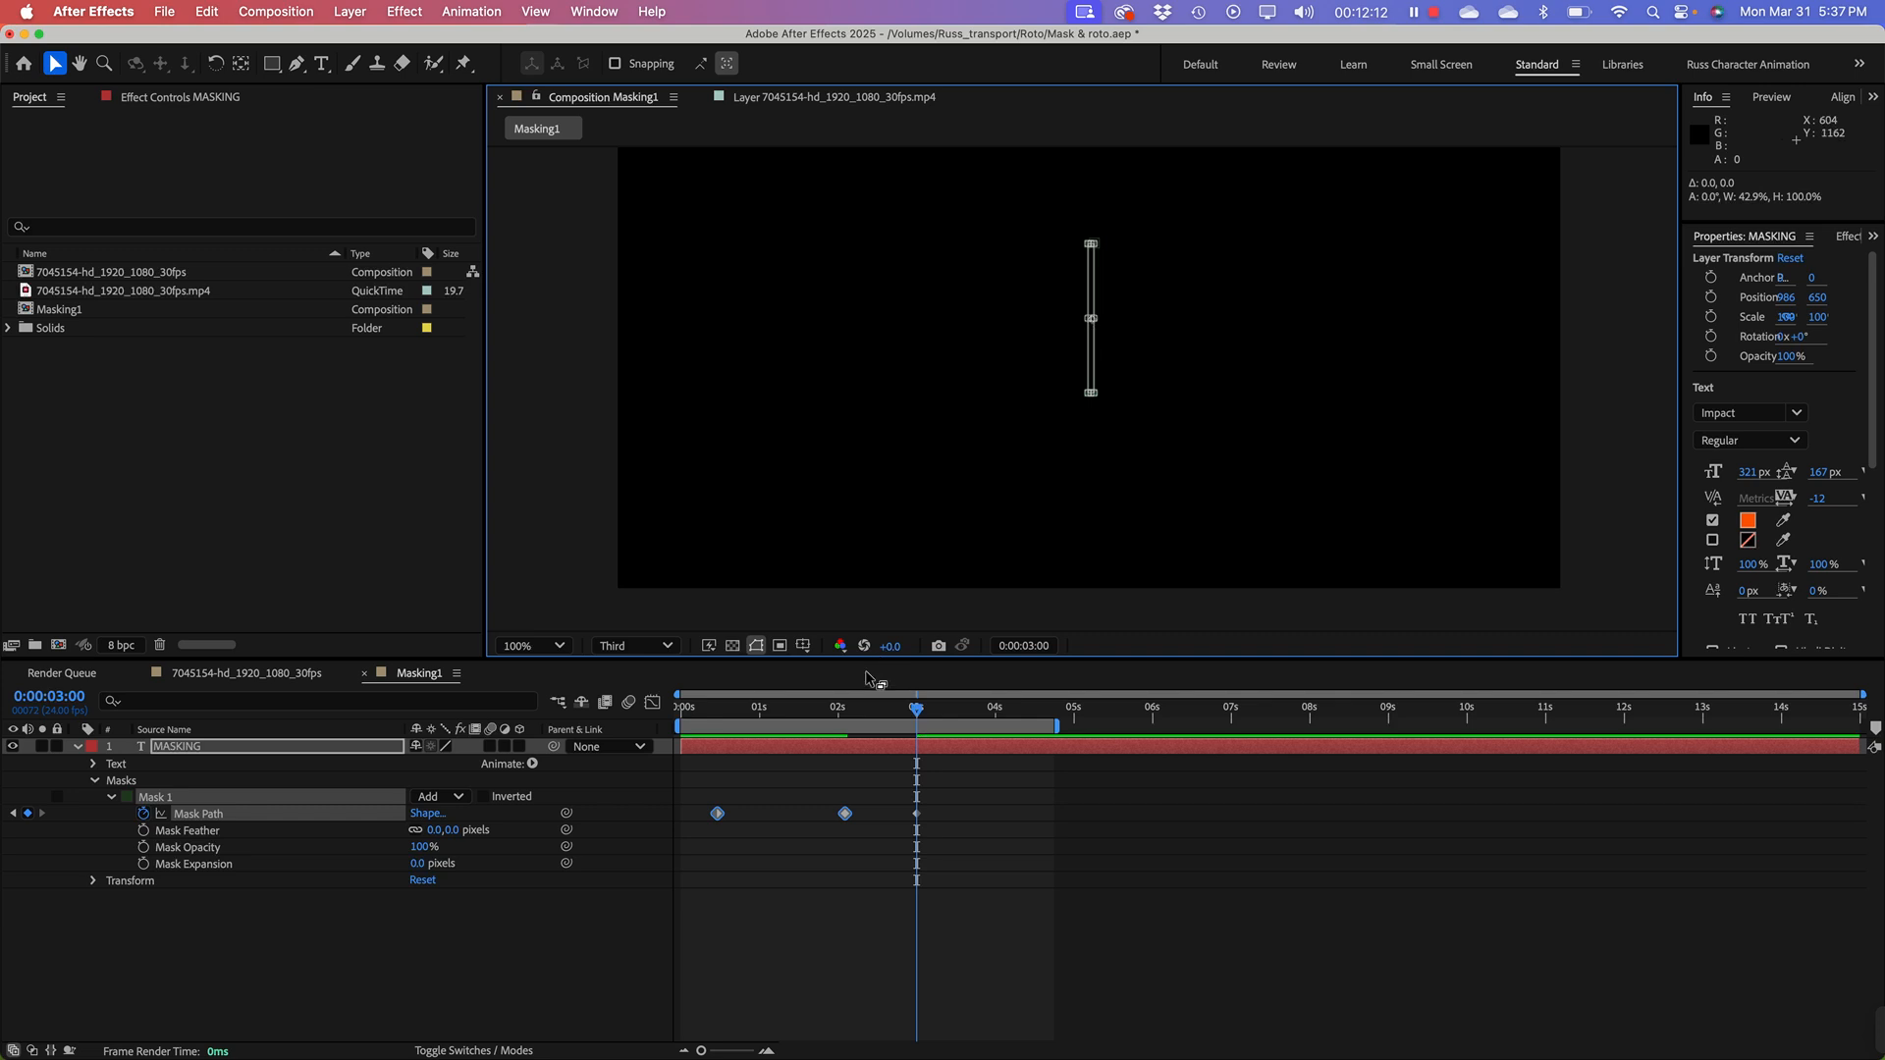
Step: Preview the complete three-keyframe mask animation from the start of the composition and stop just past three seconds
drag(846, 709, 604, 724)
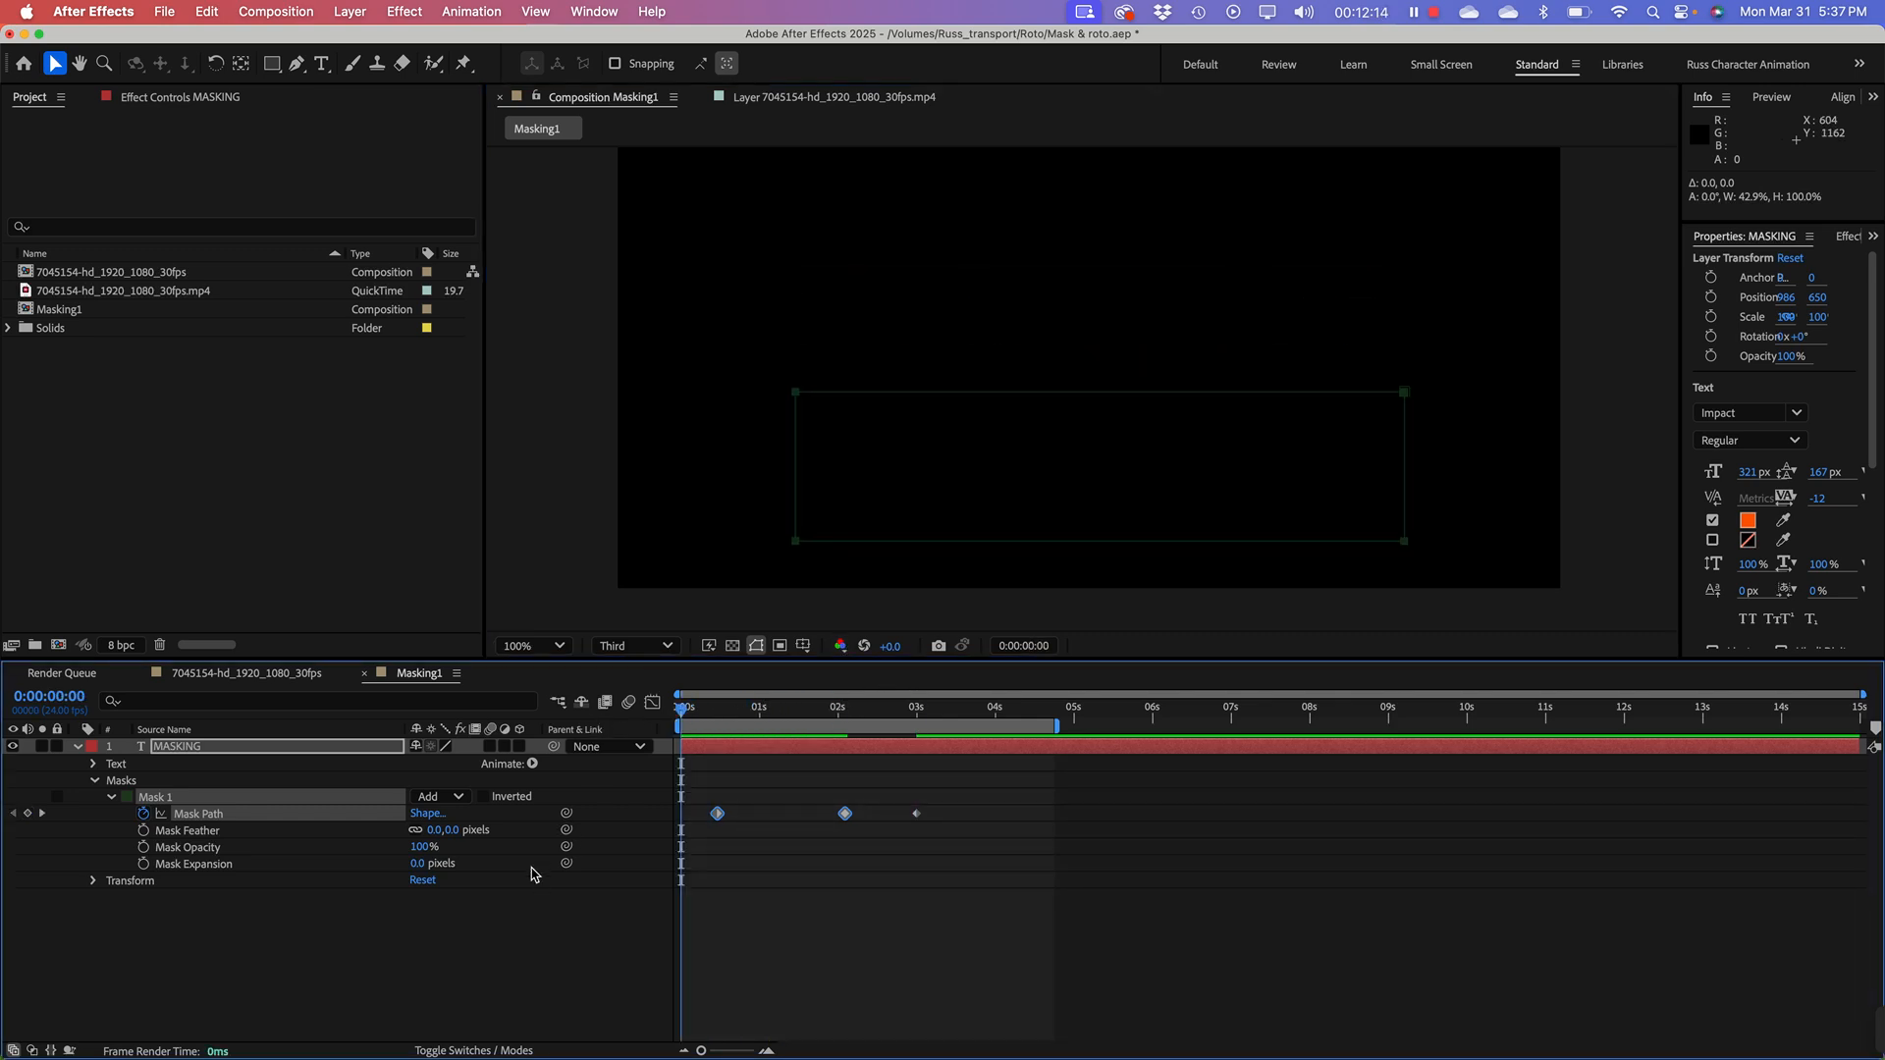
key(h)
key(space)
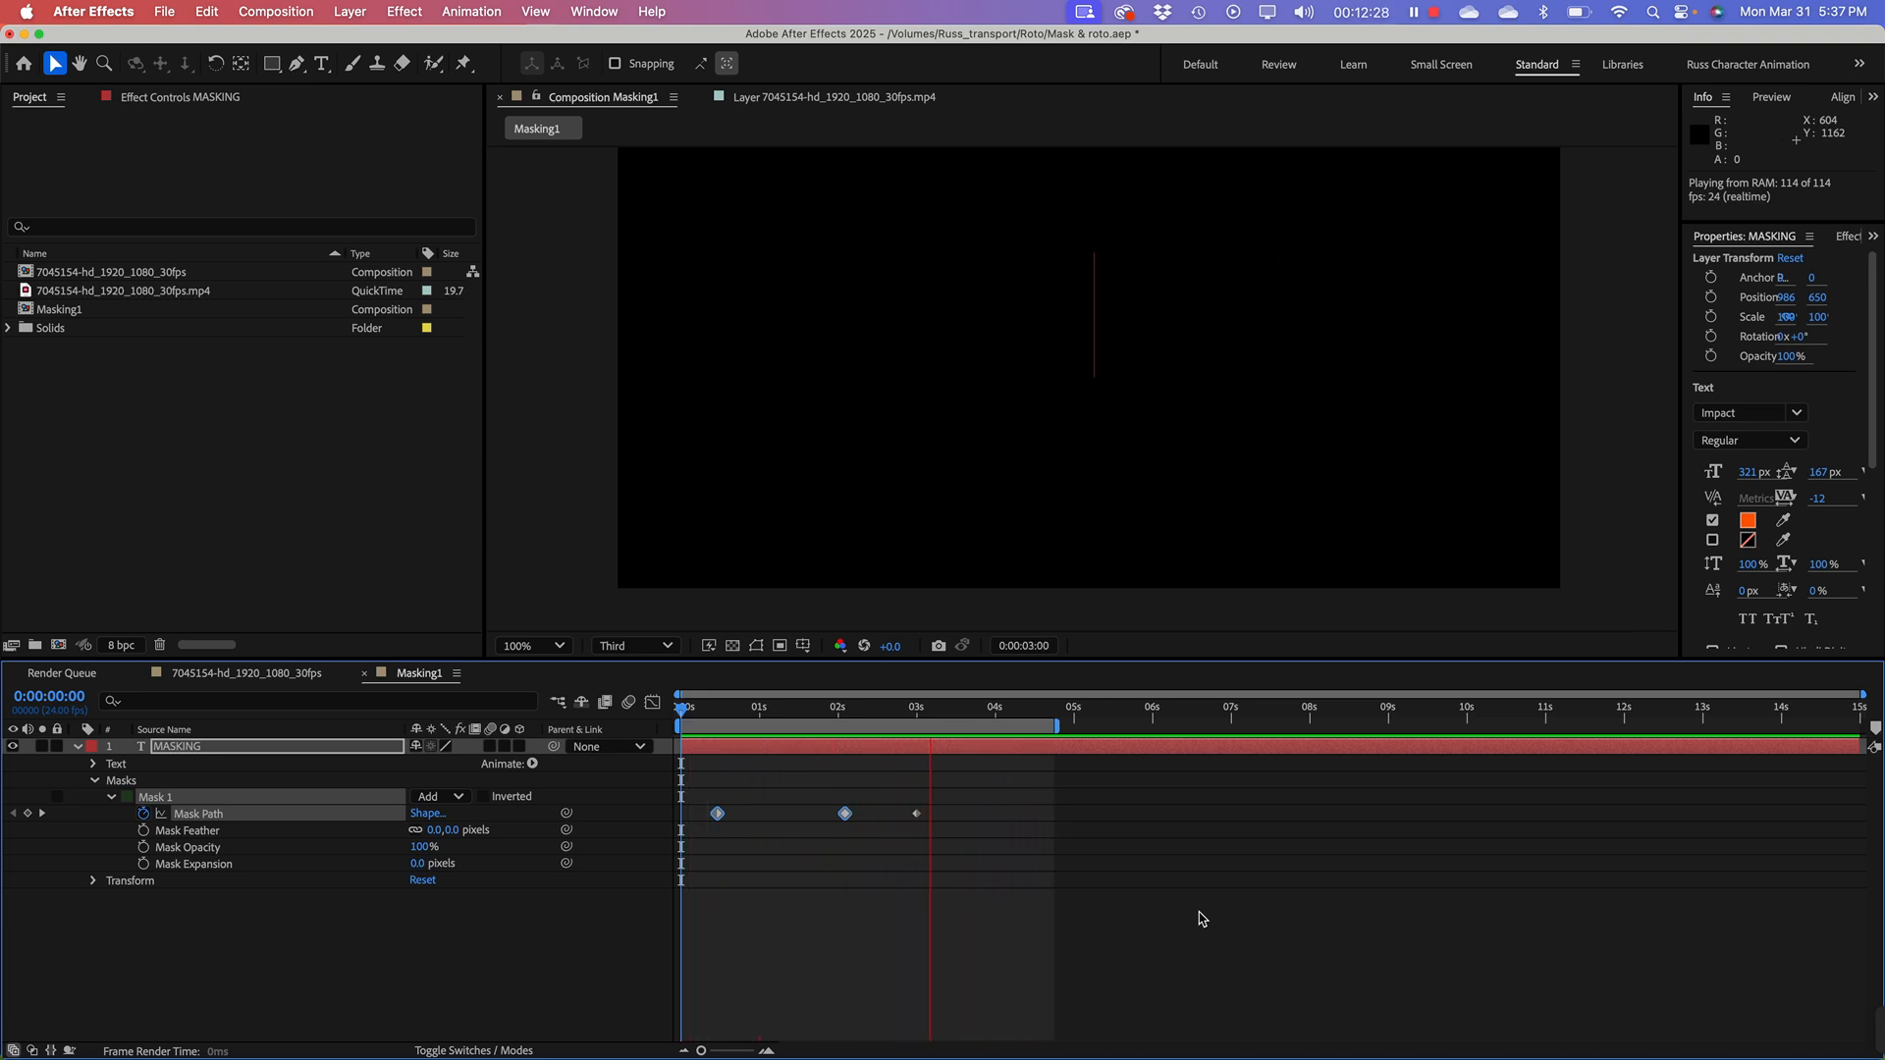
key(space)
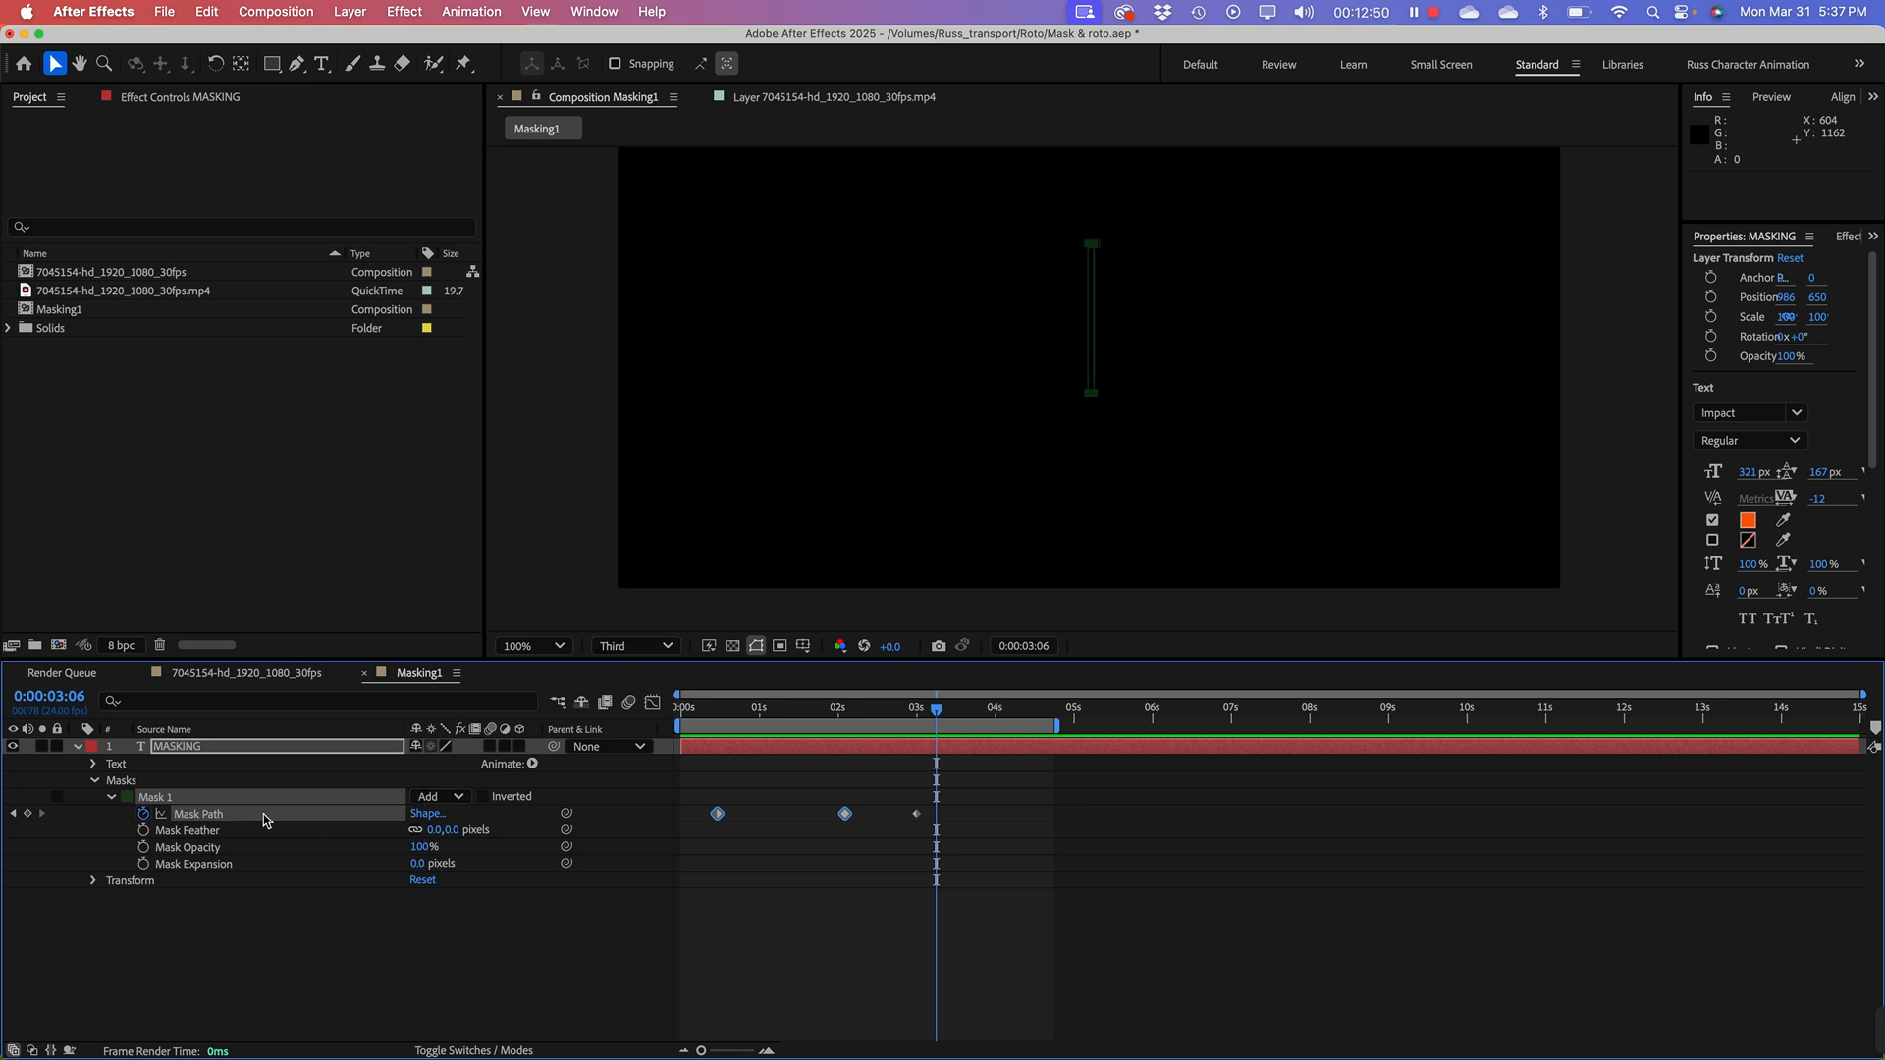
Step: Collapse Mask 1 and the Masks group, and deselect the MASKING layer
click(111, 797)
click(95, 781)
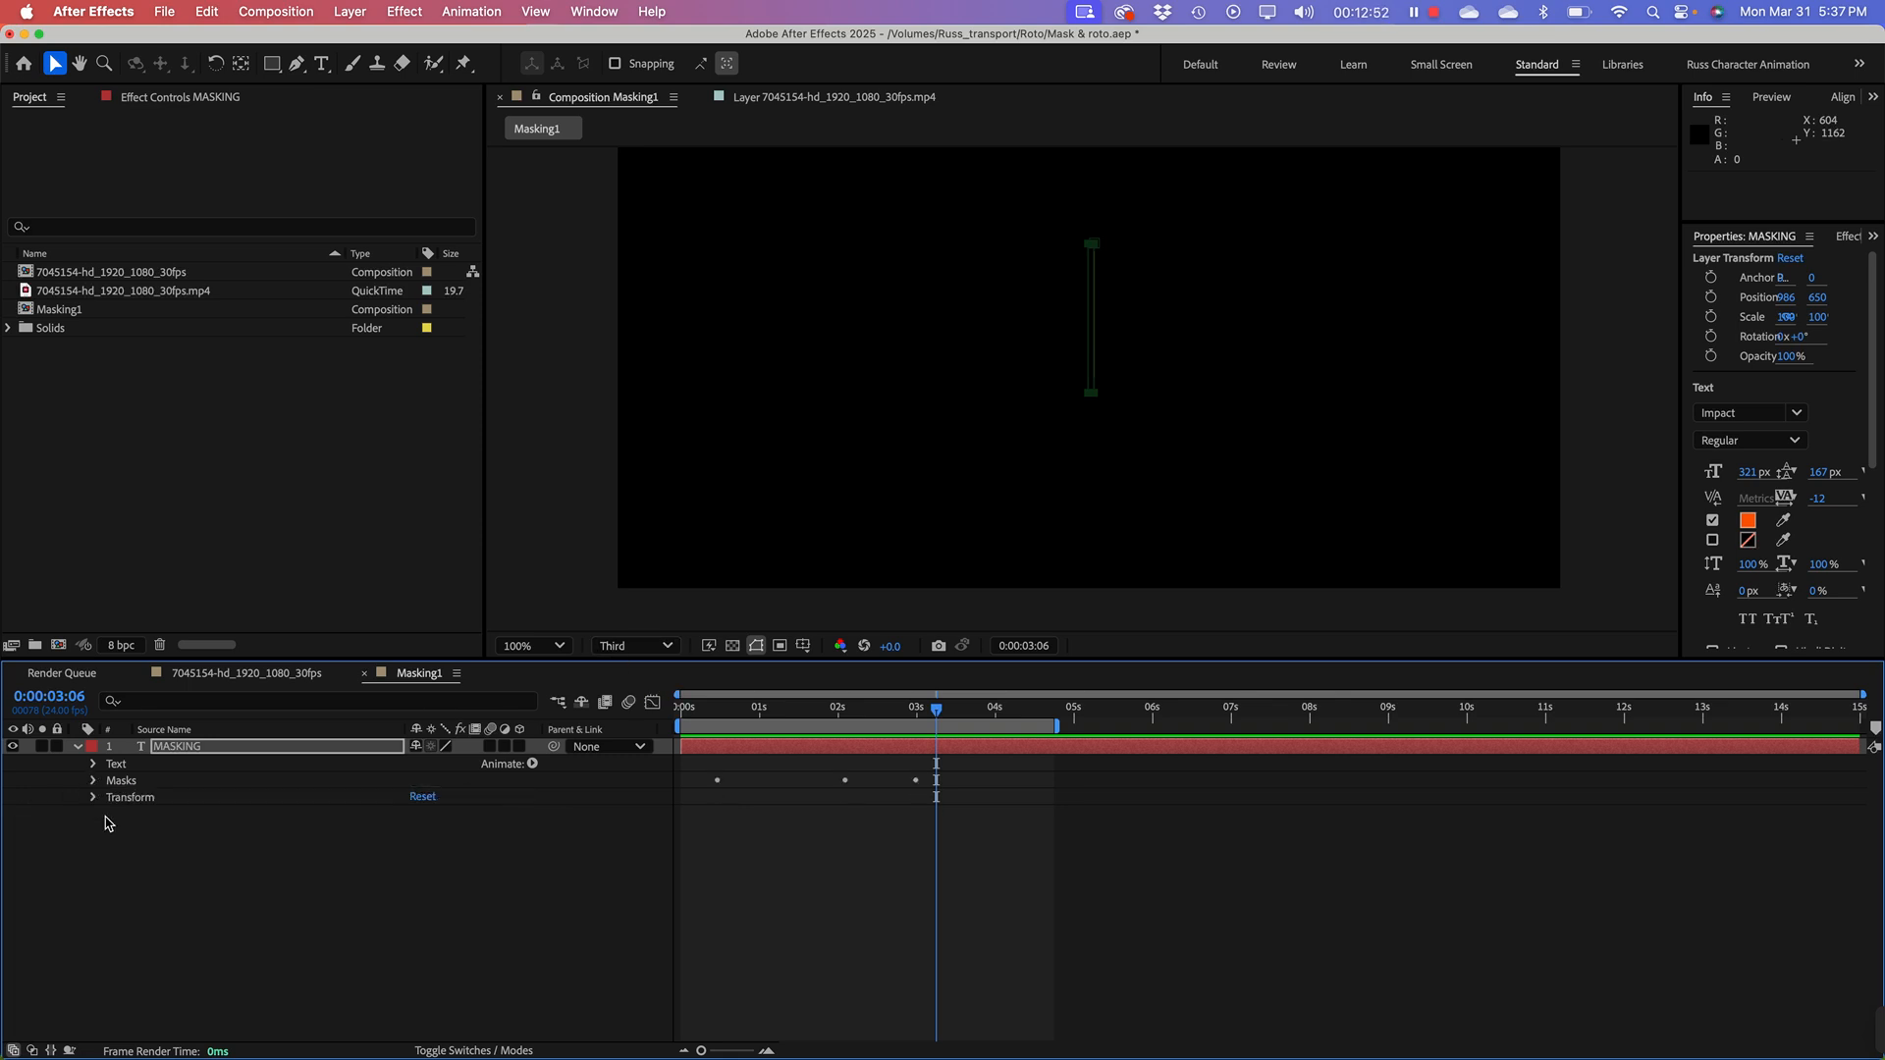
click(110, 825)
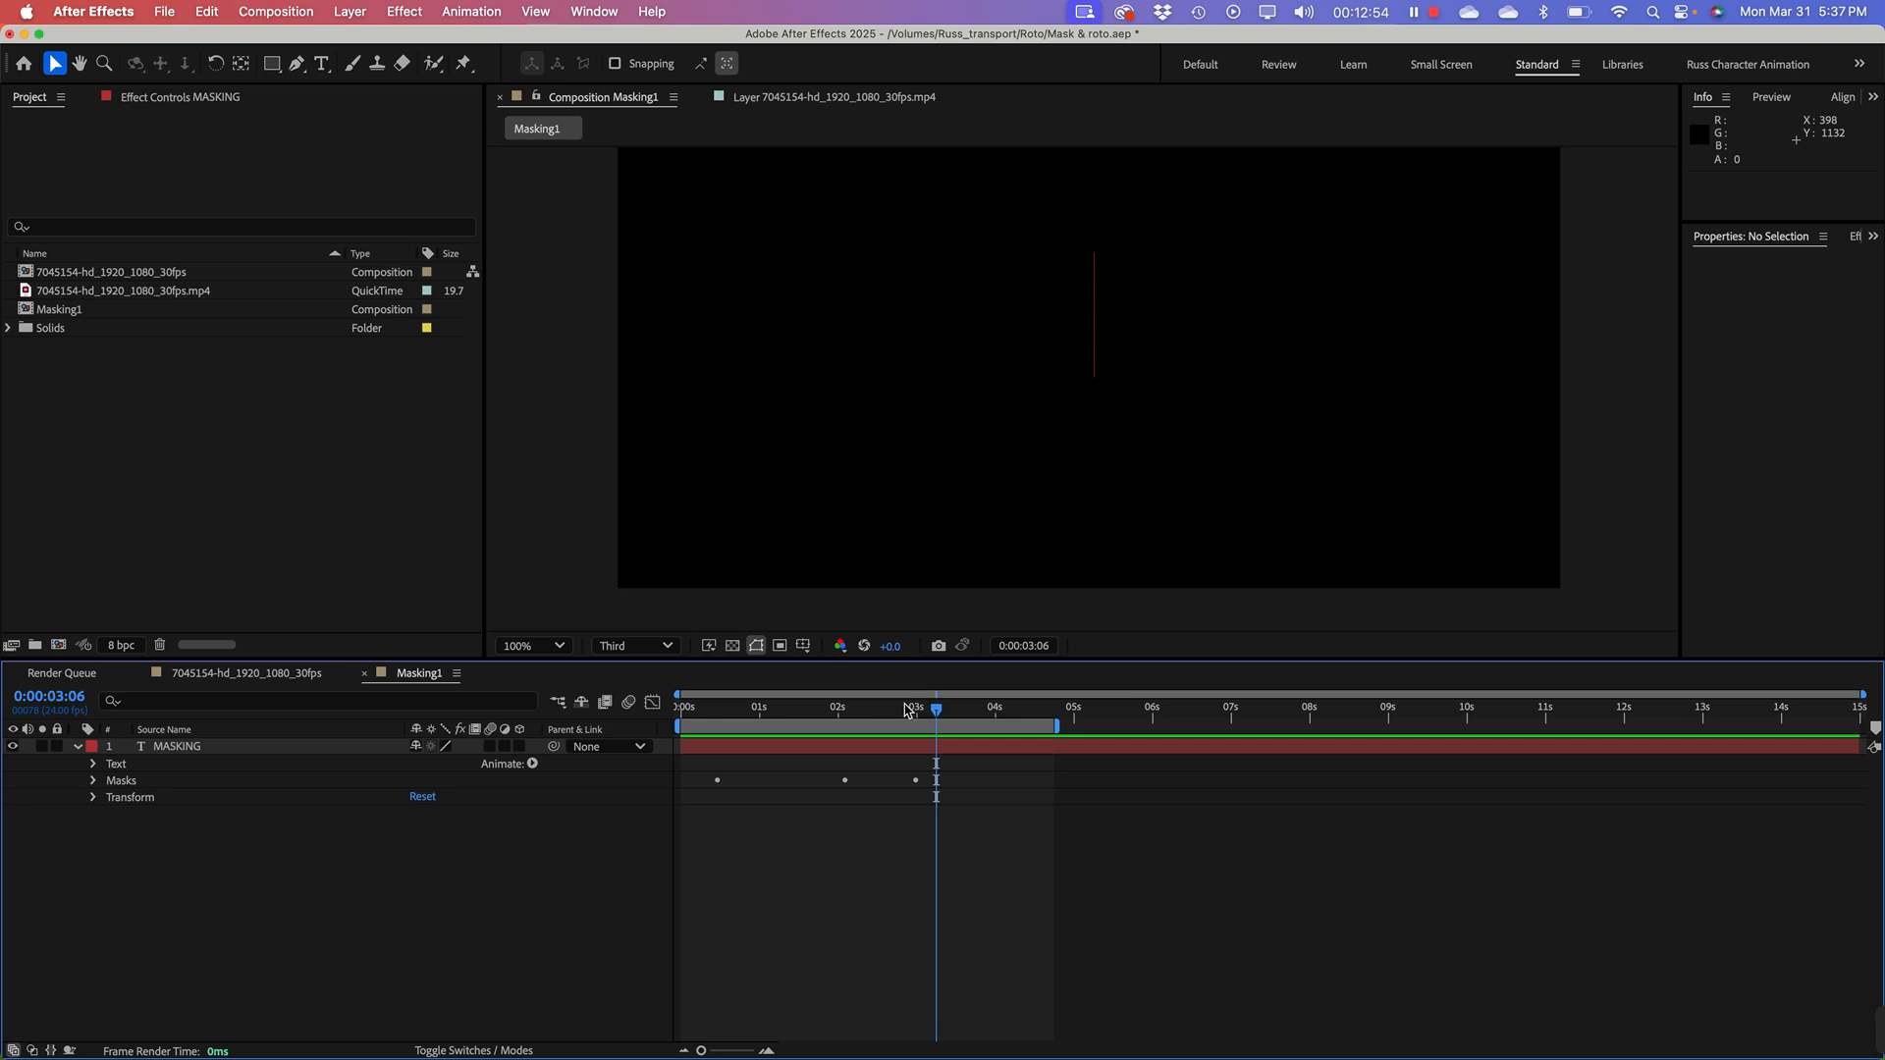
Step: Delete all masks from the MASKING layer with the current time at 0:00:02:02
drag(908, 708, 680, 709)
drag(827, 709, 845, 708)
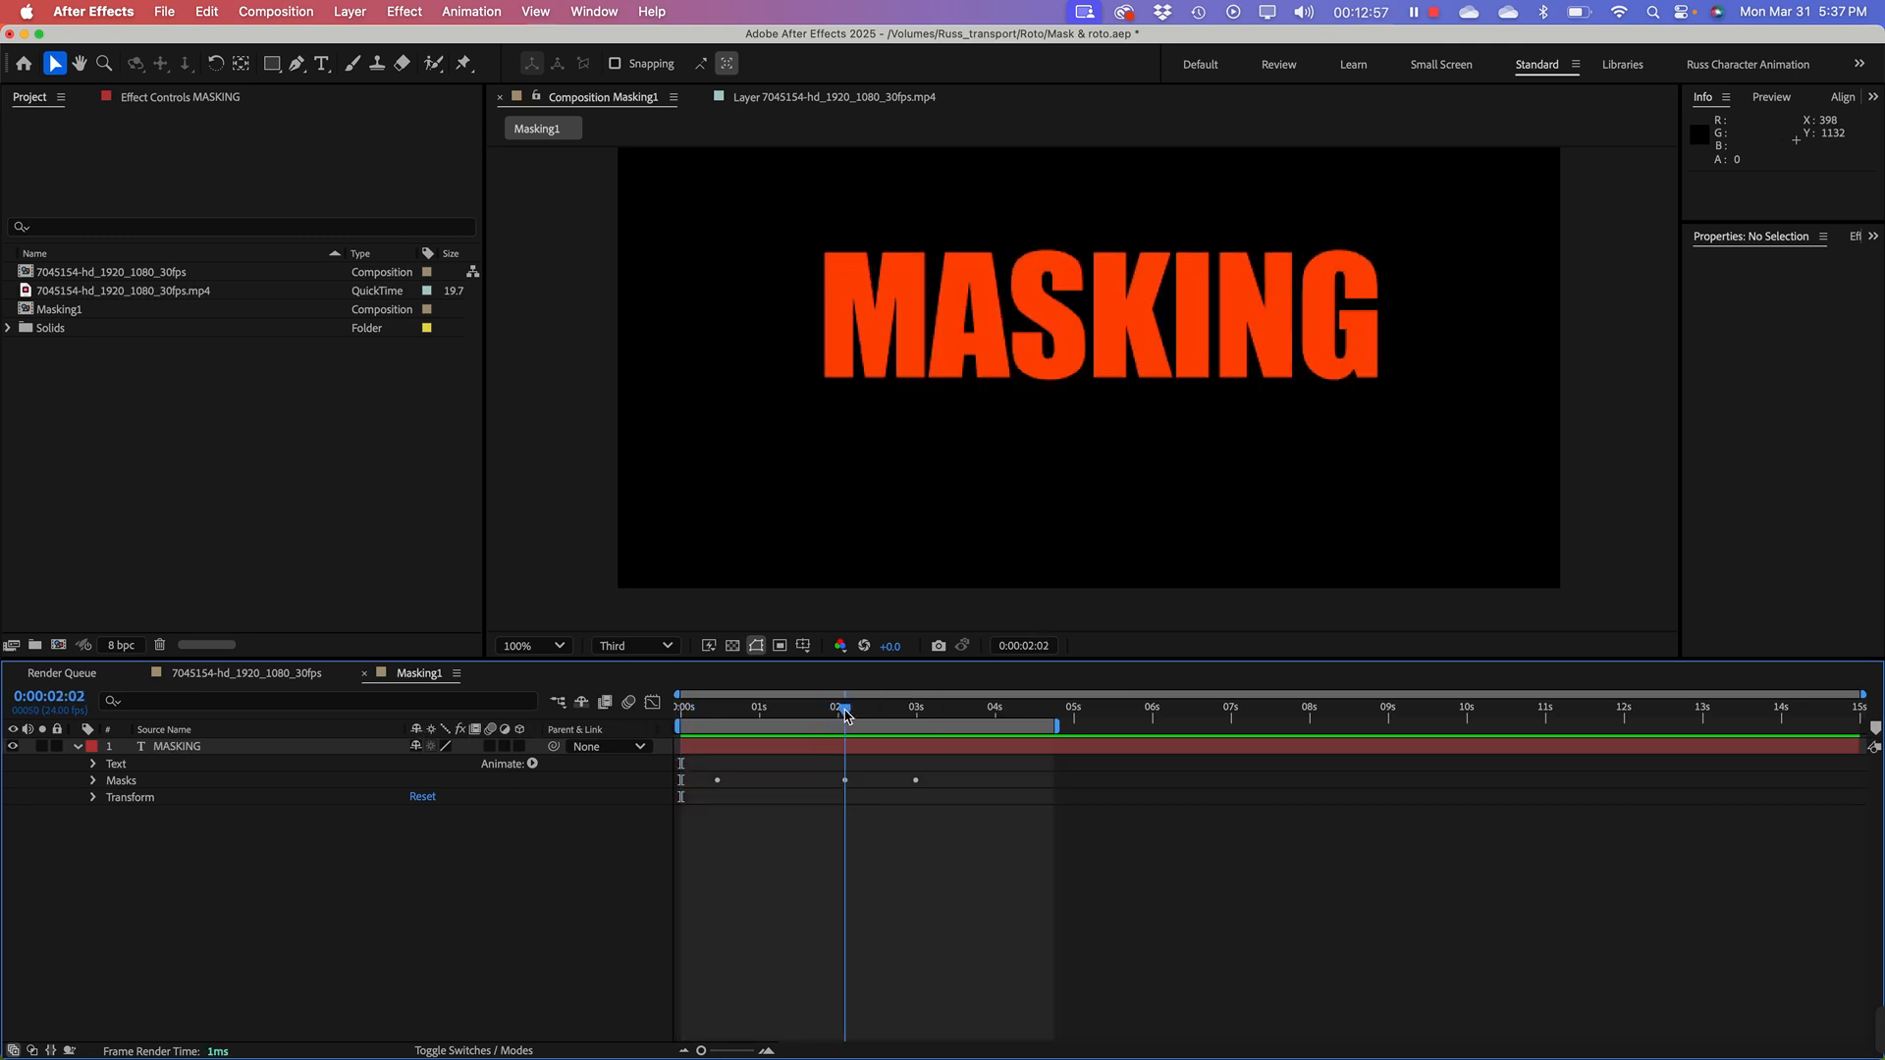
click(166, 749)
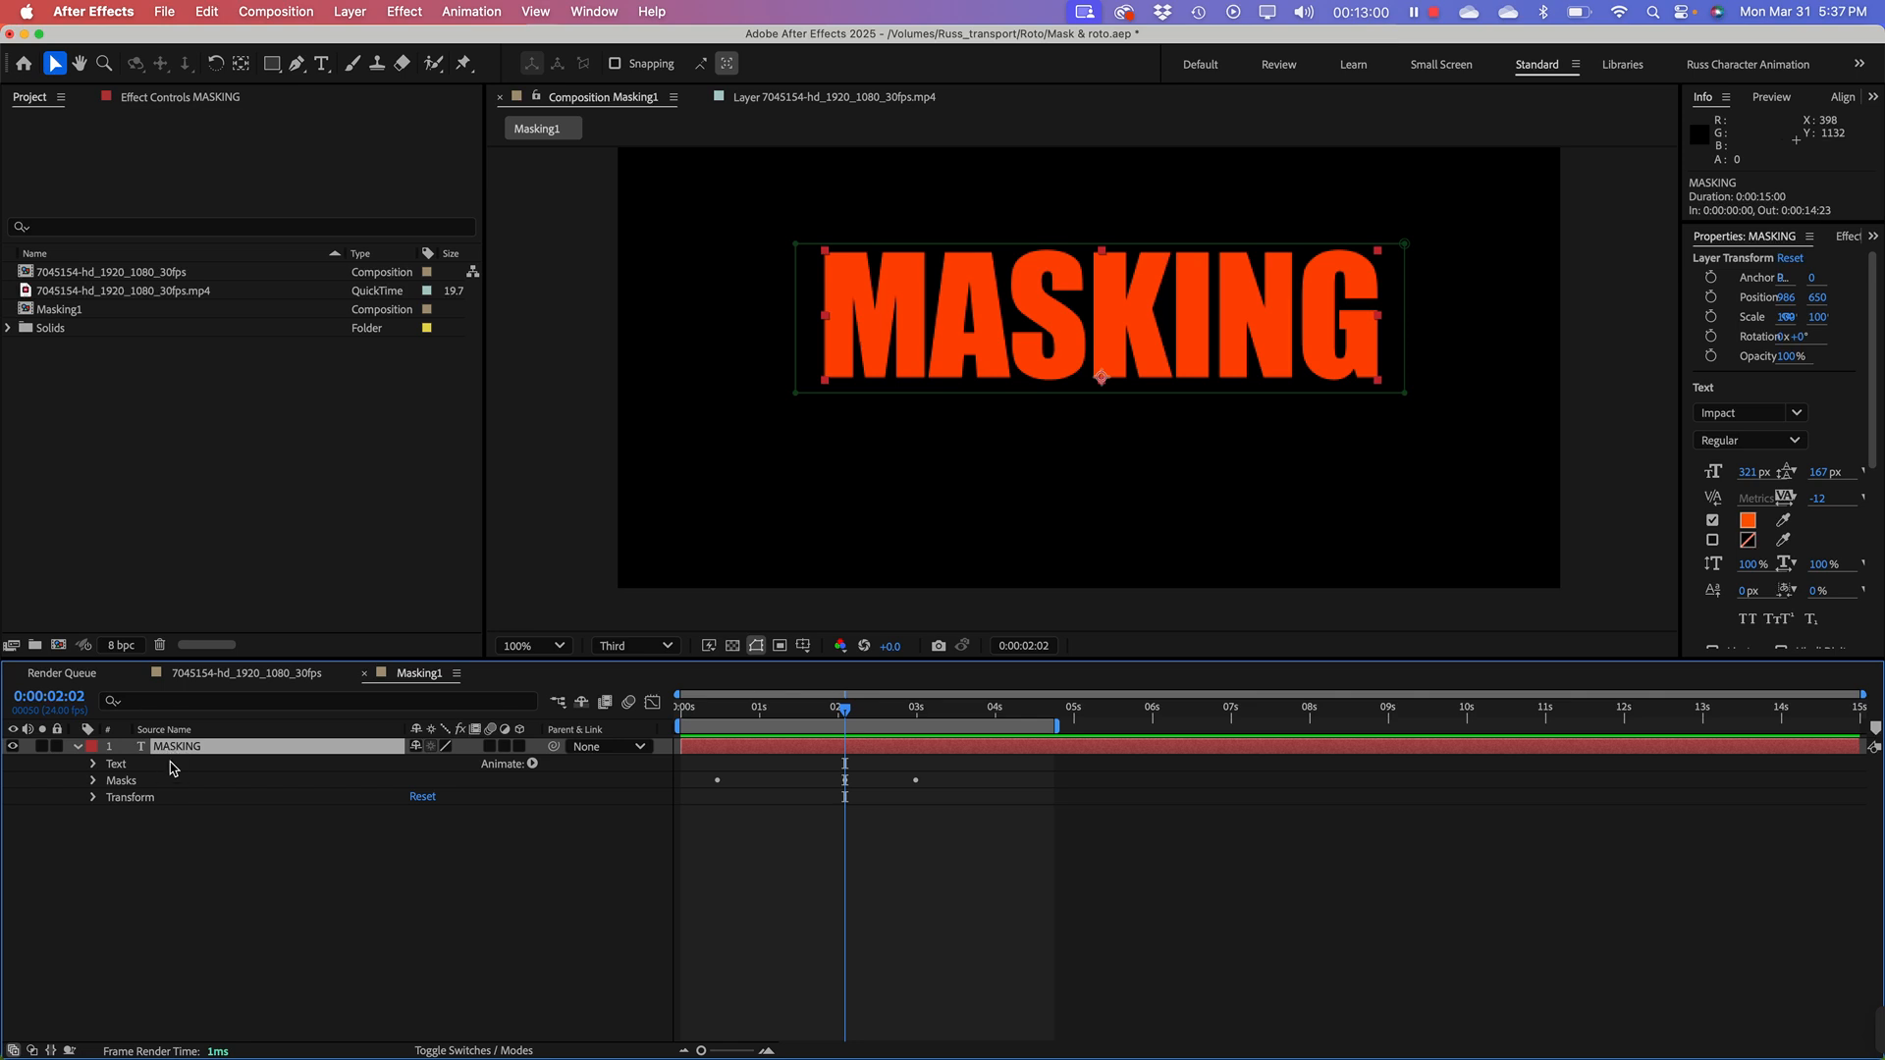
click(124, 782)
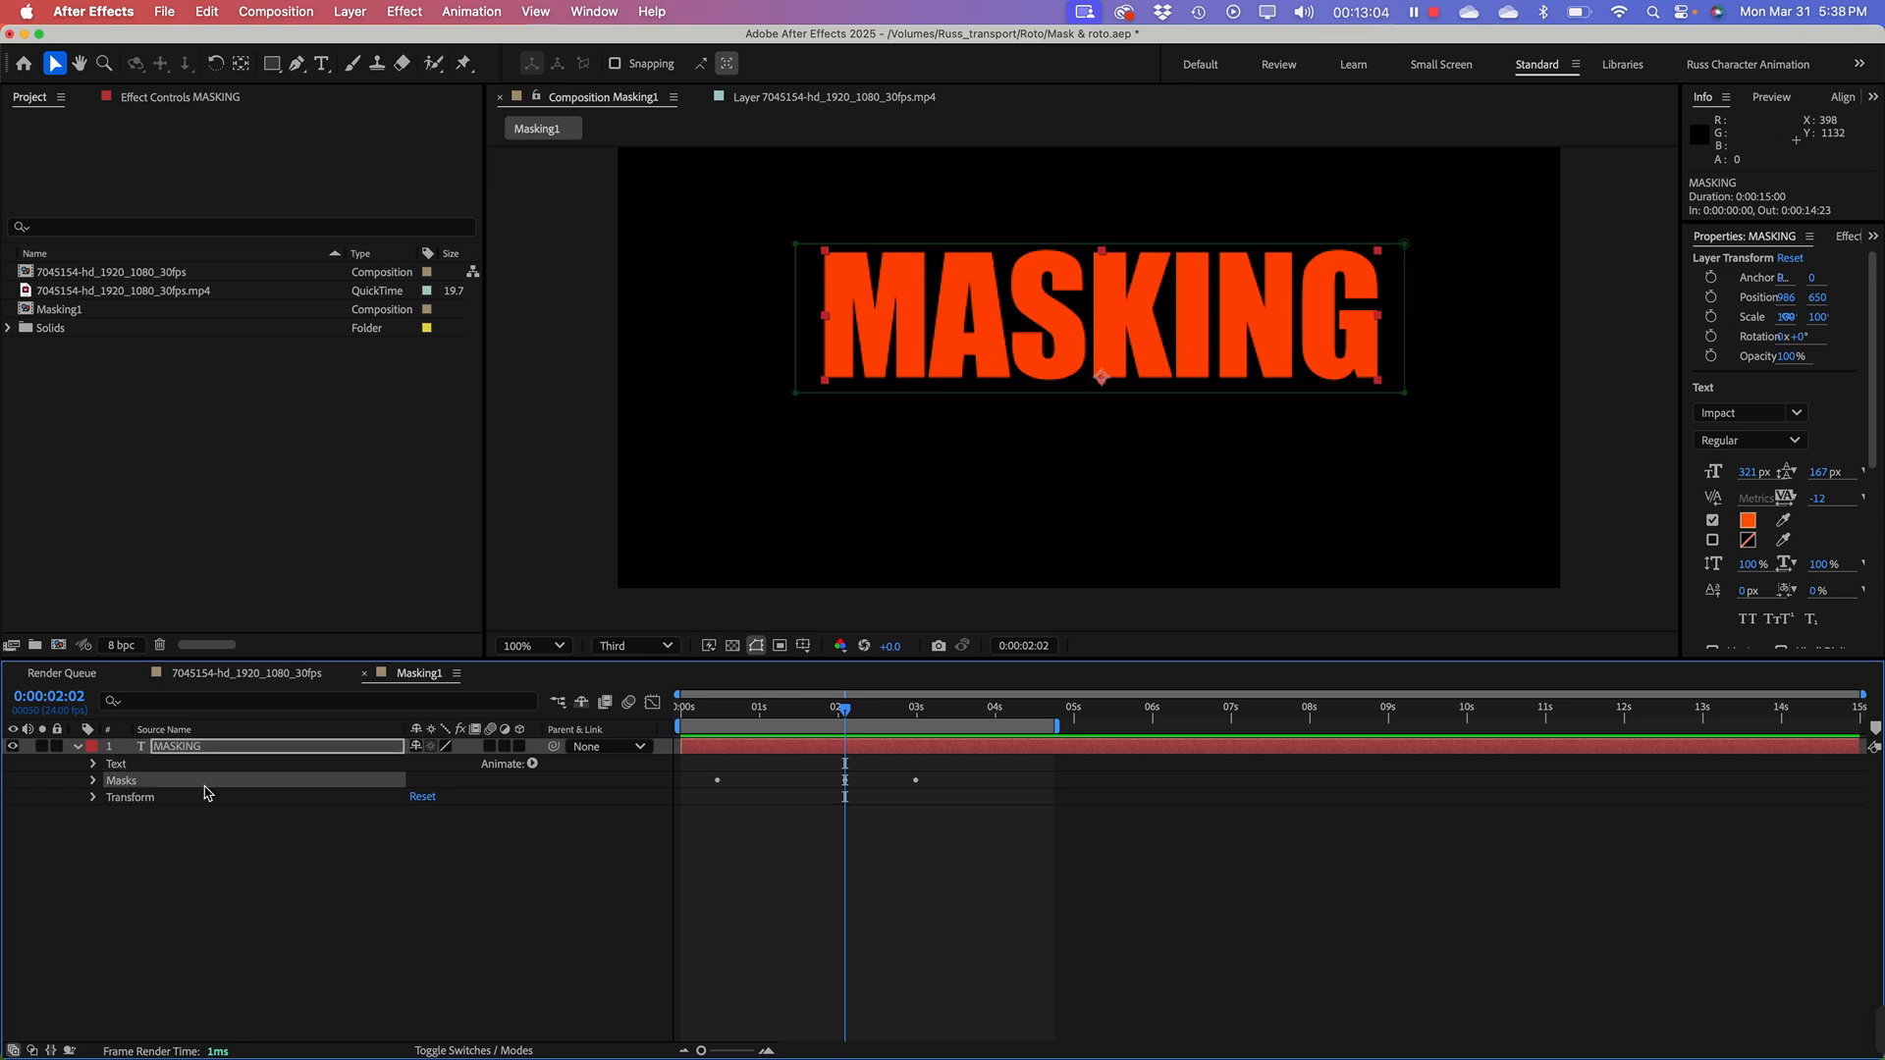
key(Delete)
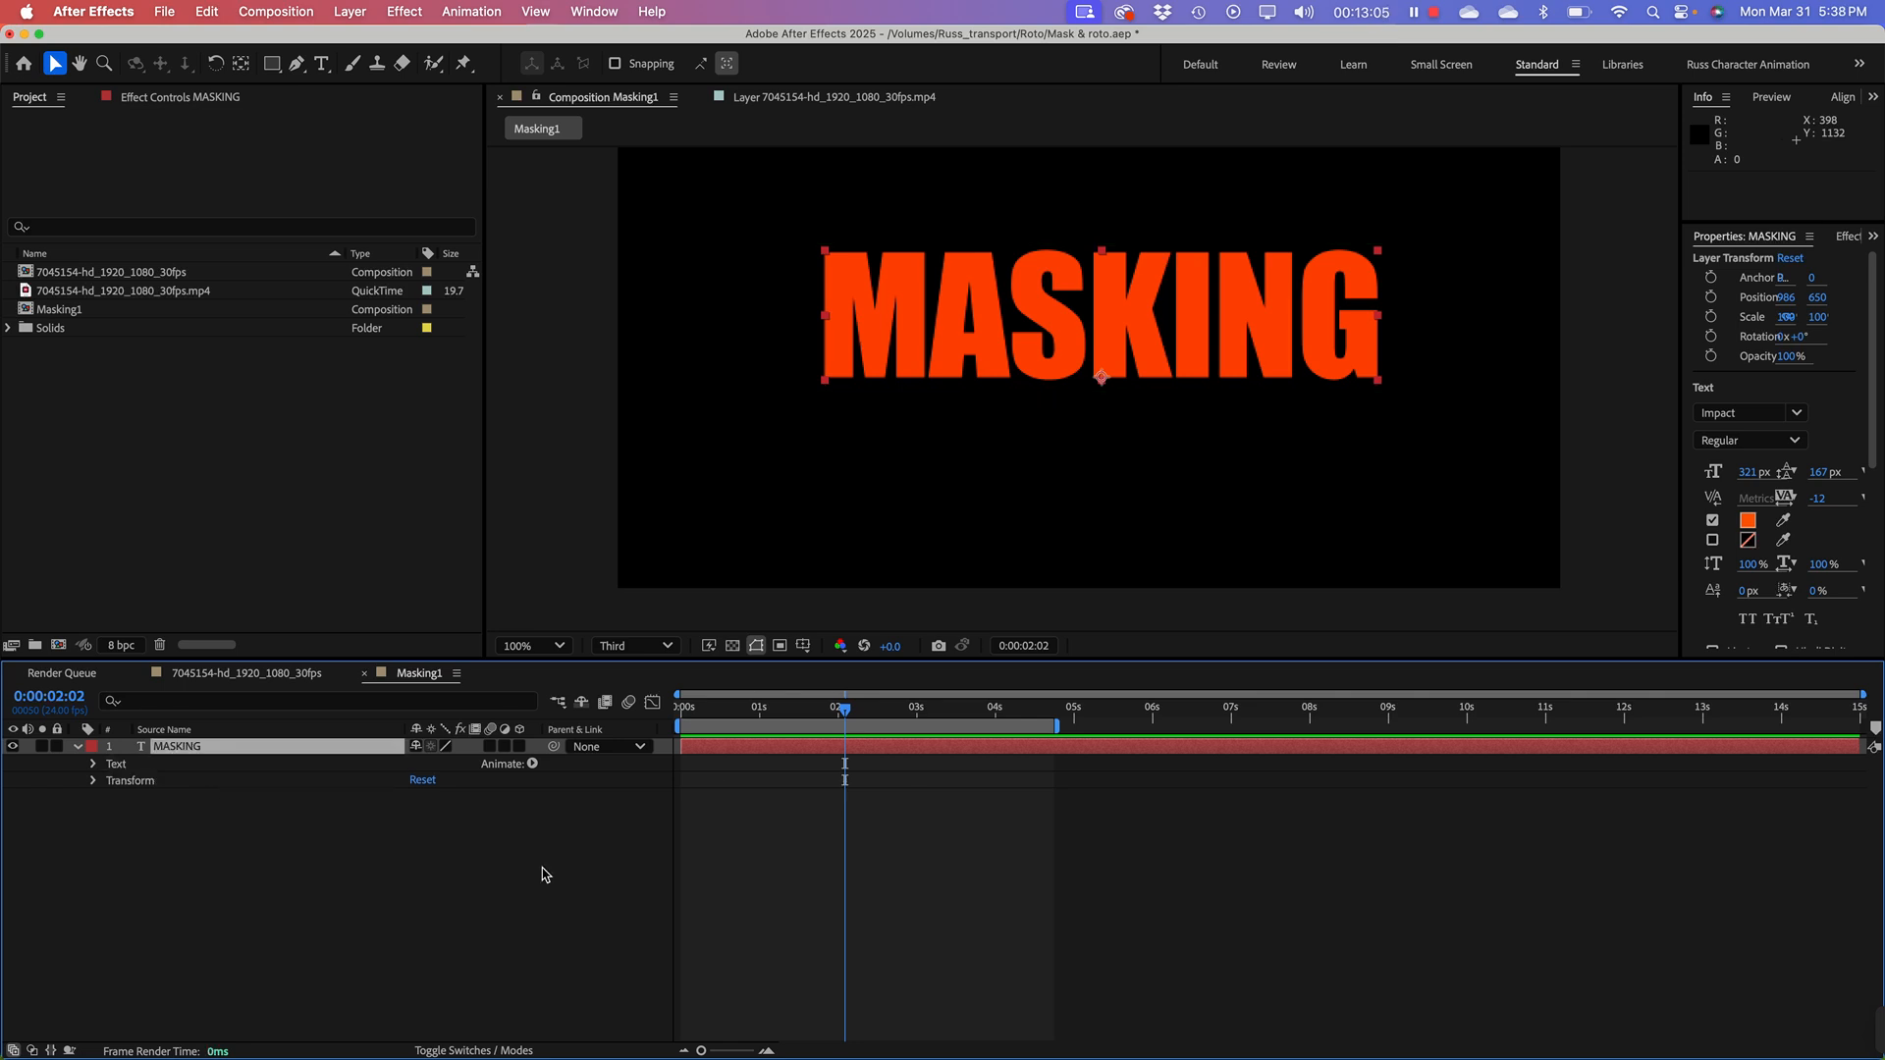
Step: Return to 0:00:00:00 with no layer selected and activate the Pen tool
click(190, 877)
drag(854, 720, 684, 741)
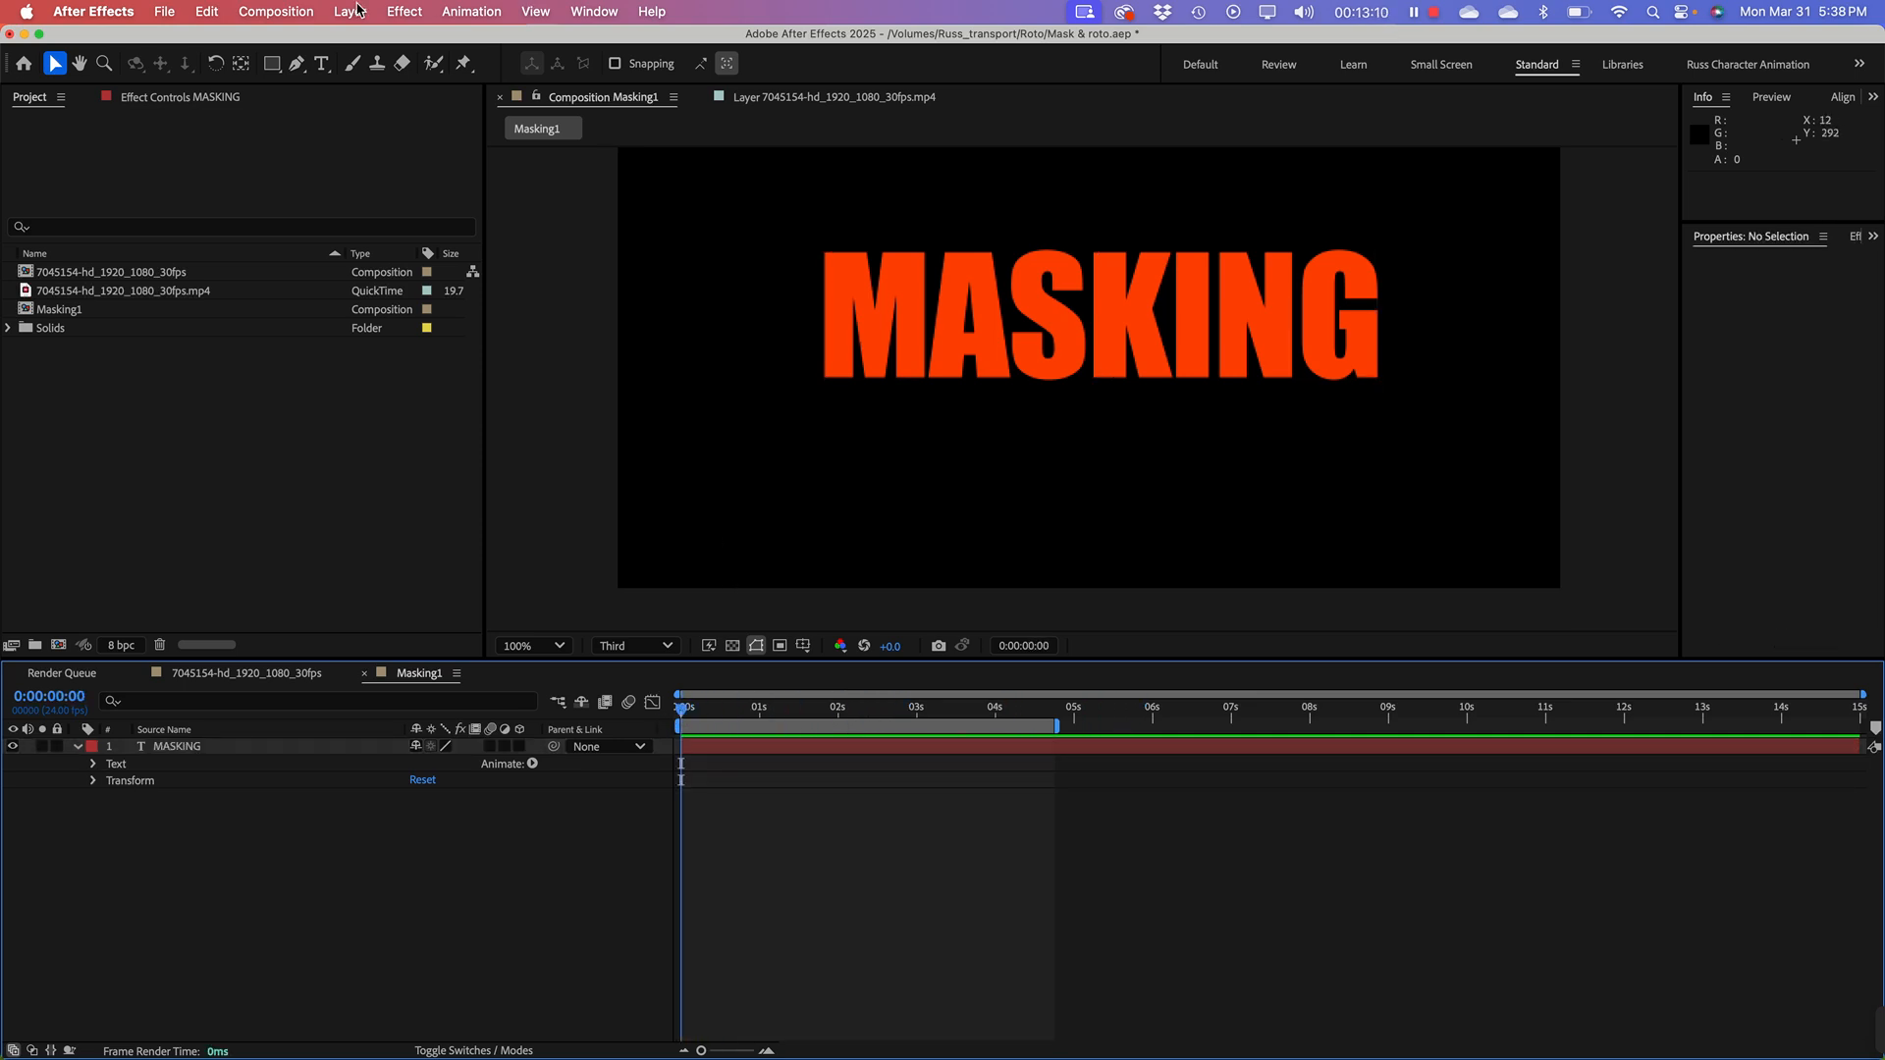
click(297, 65)
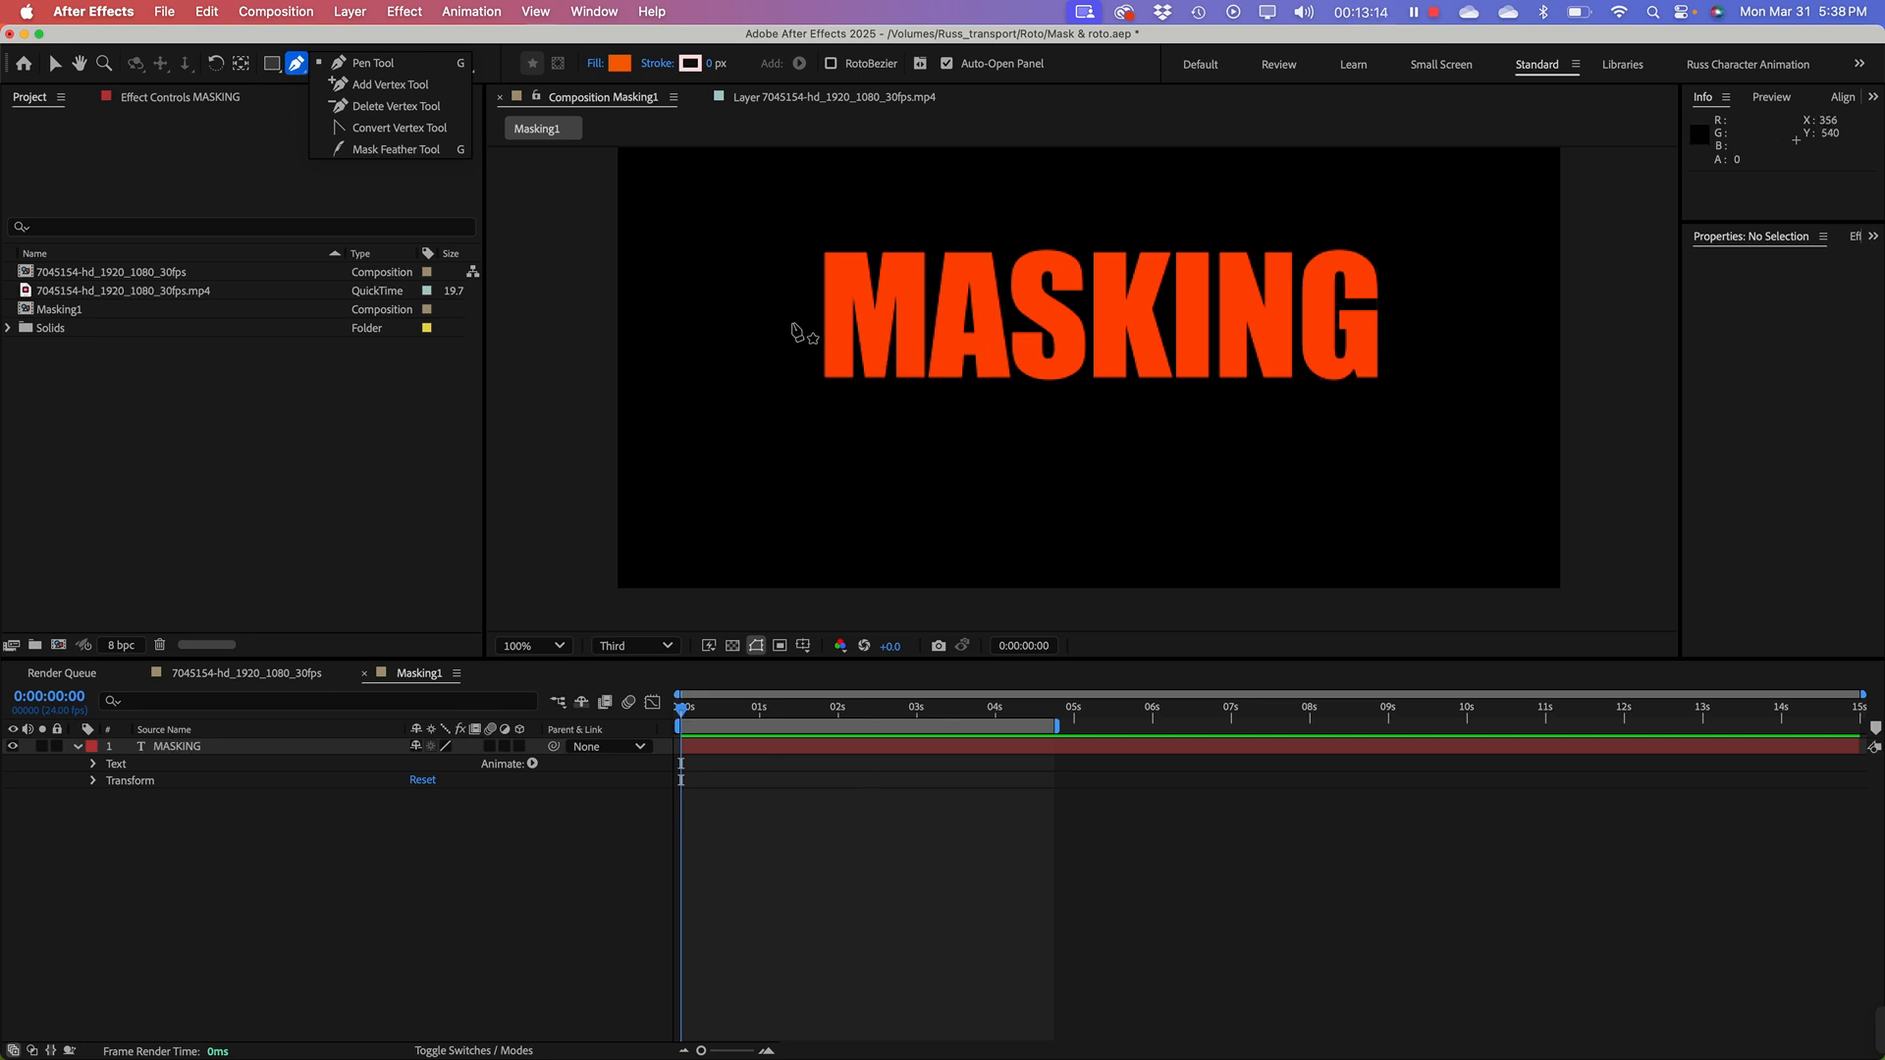
mouse_move(790, 317)
mouse_down()
mouse_move(831, 342)
mouse_move(979, 342)
mouse_move(1132, 307)
mouse_move(1133, 329)
mouse_up()
key(super+z)
key(super+z)
key(super+z)
key(super+z)
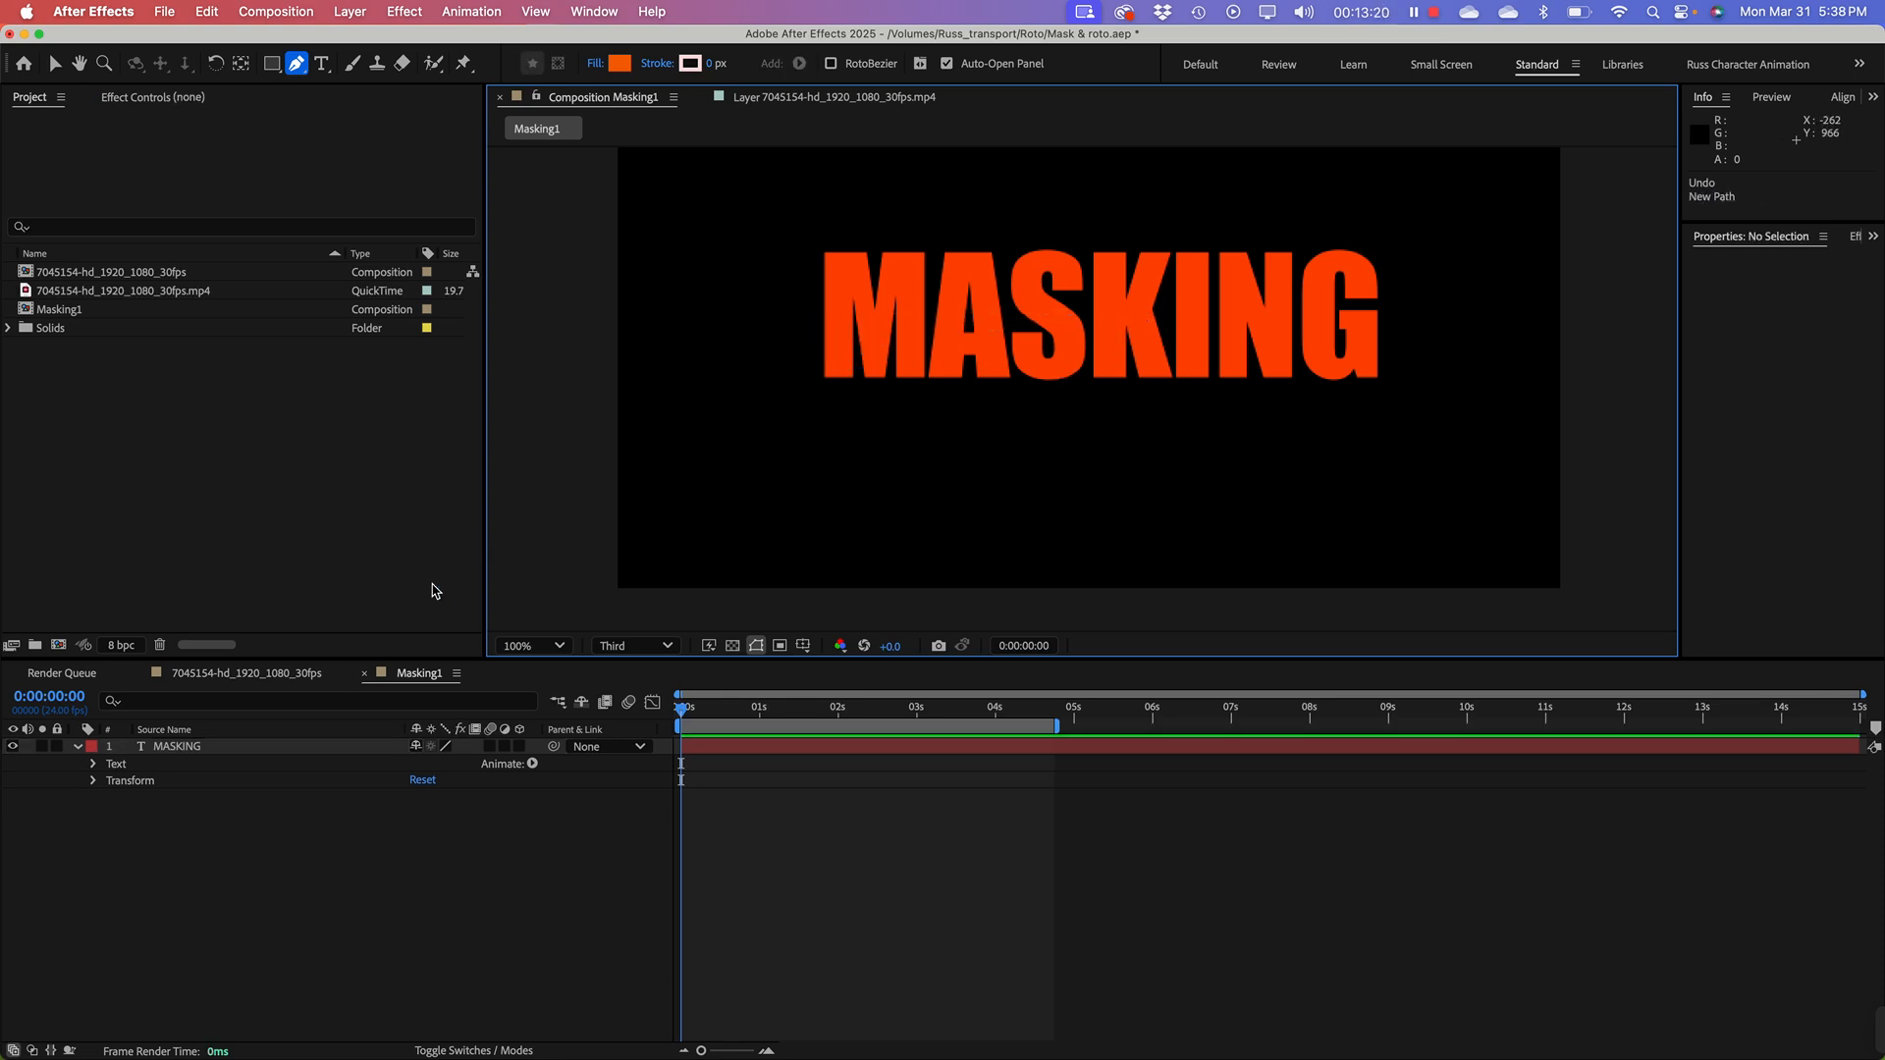
Step: Draw a closed six-point Pen mask on the MASKING layer, with a wavy upper edge across the letters and straight edges below them
click(177, 747)
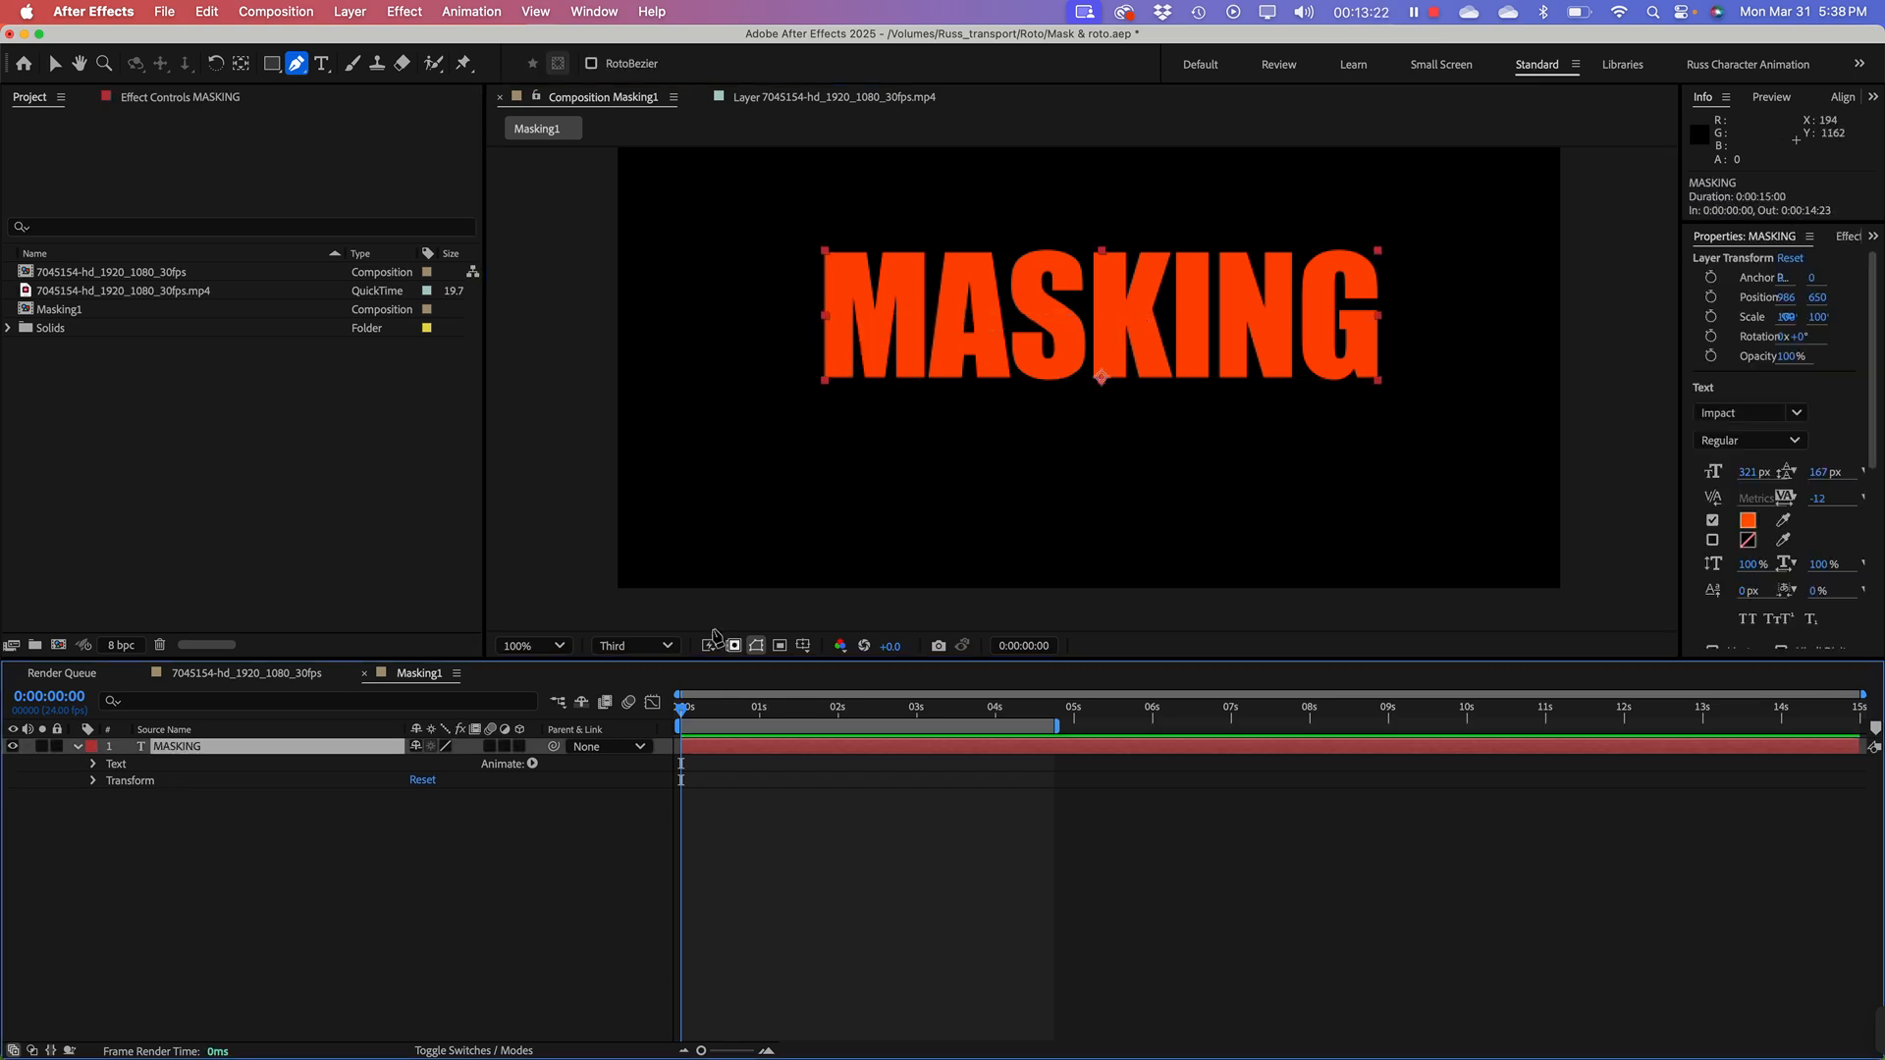
drag(800, 291, 852, 324)
drag(1047, 338, 1153, 294)
drag(1324, 310, 1389, 341)
click(1405, 354)
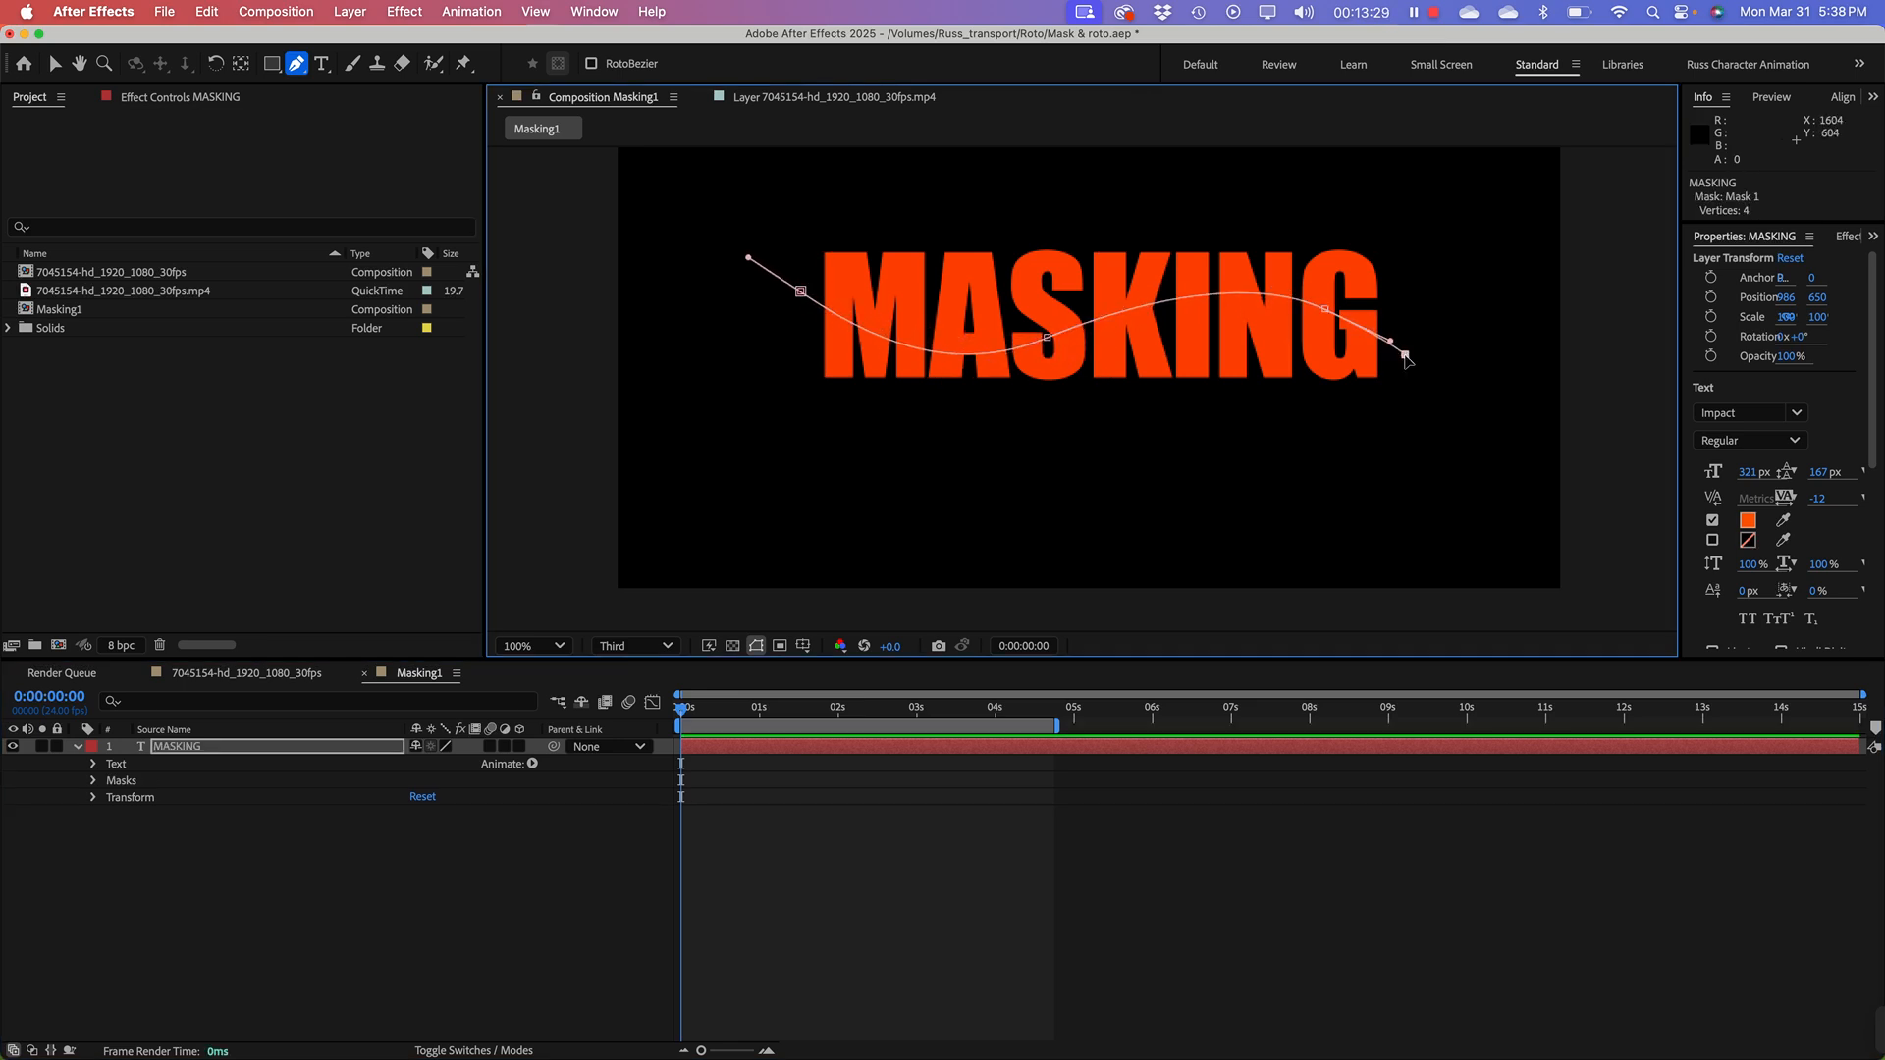
click(1405, 419)
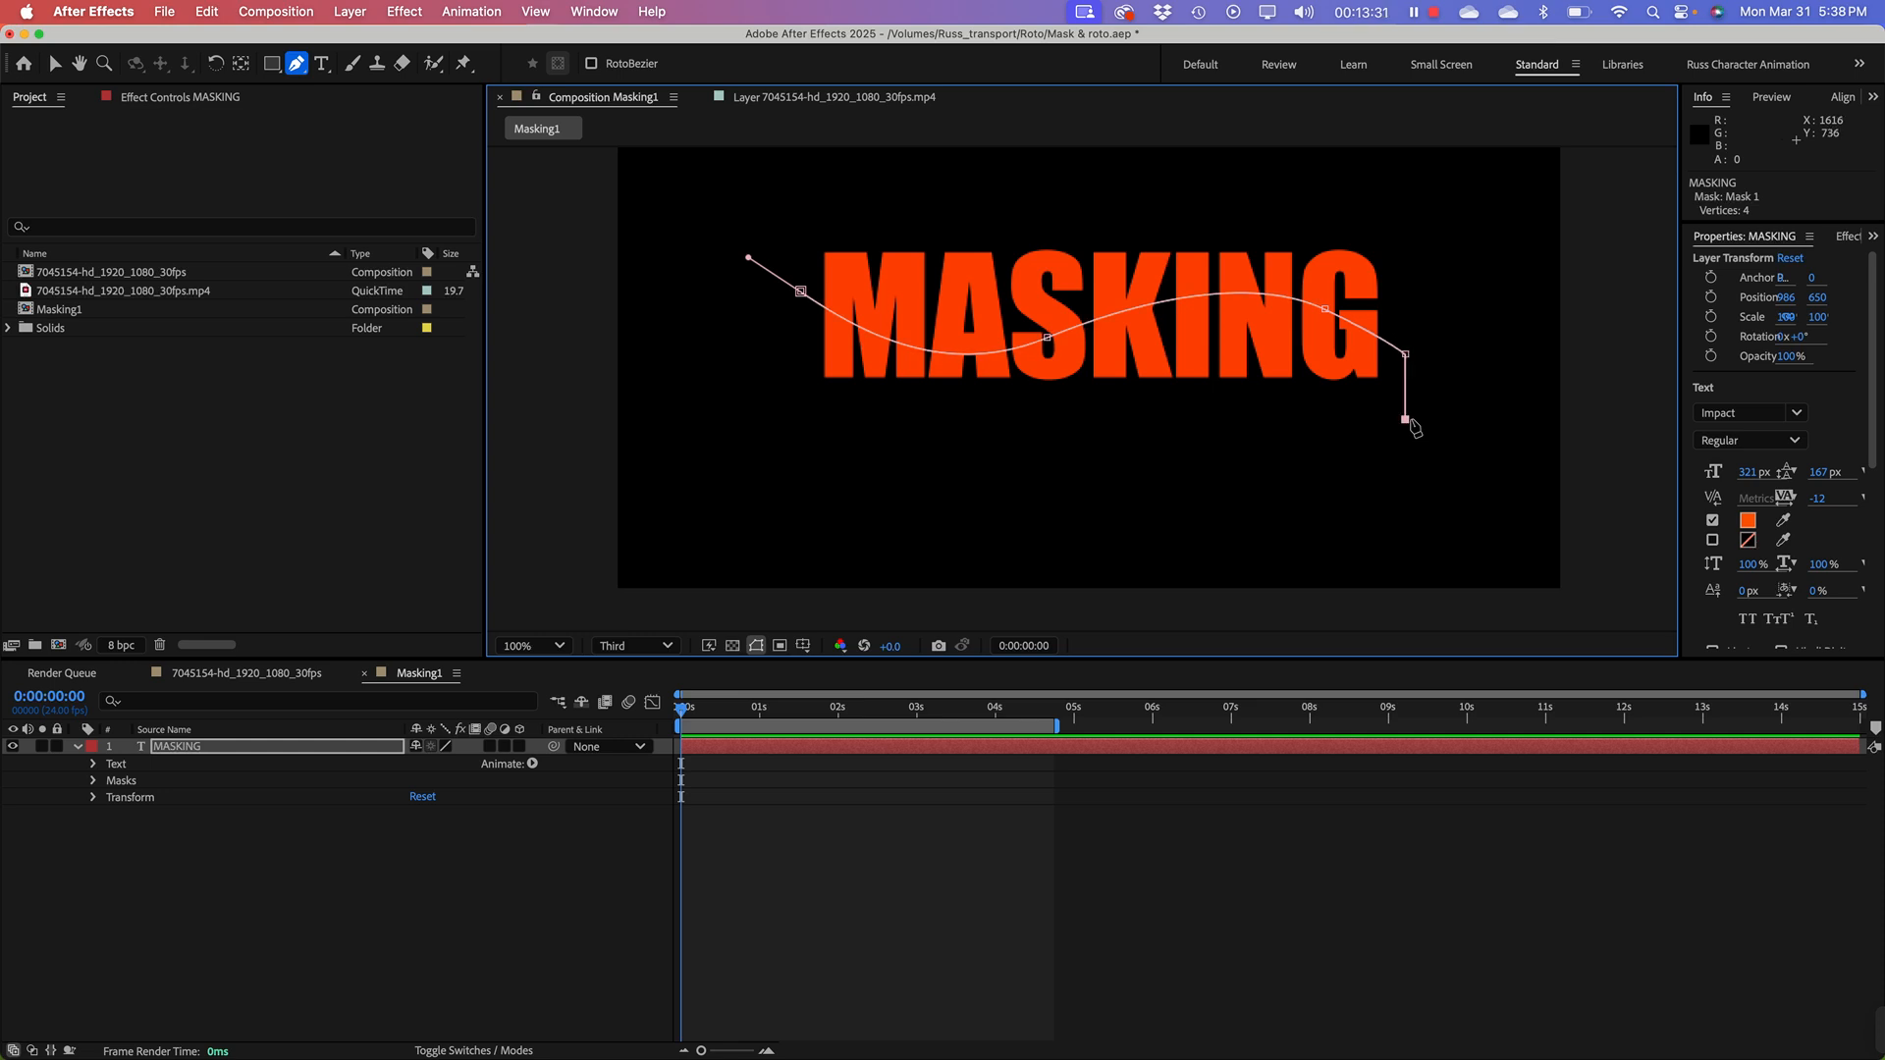
click(805, 419)
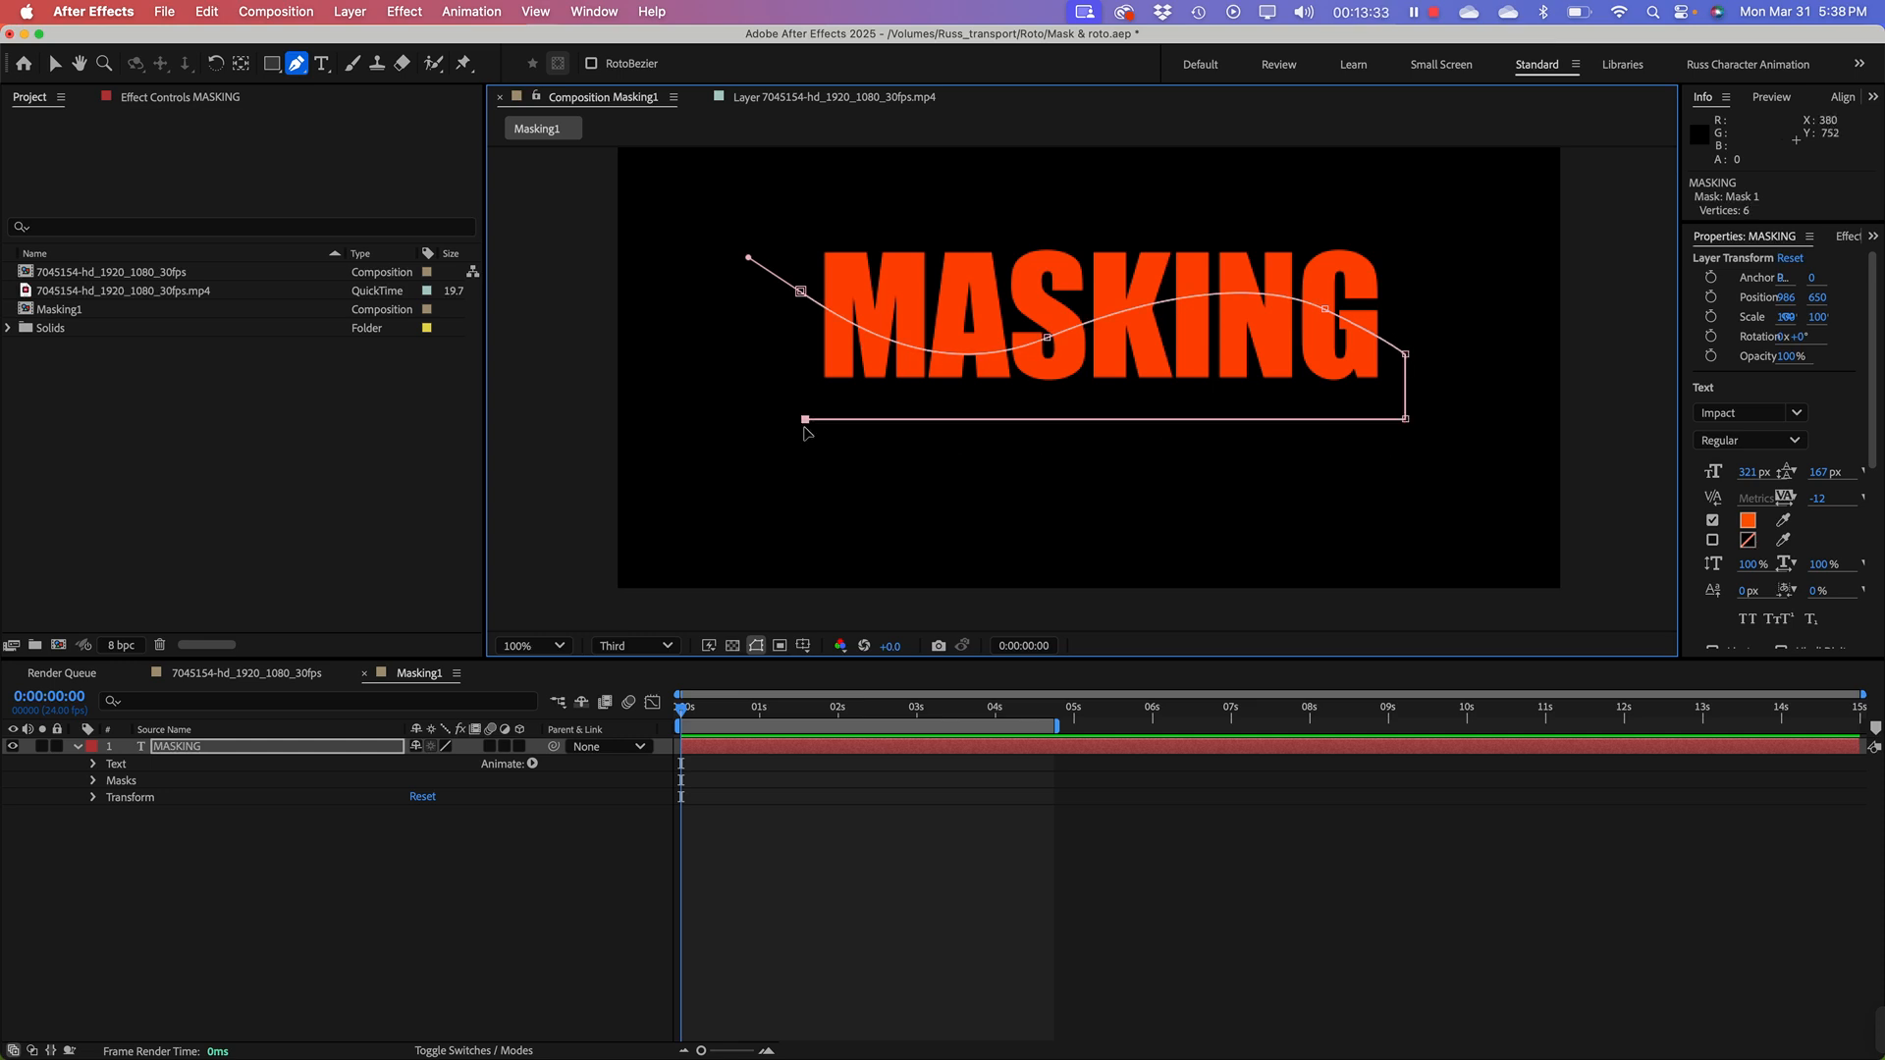
click(801, 295)
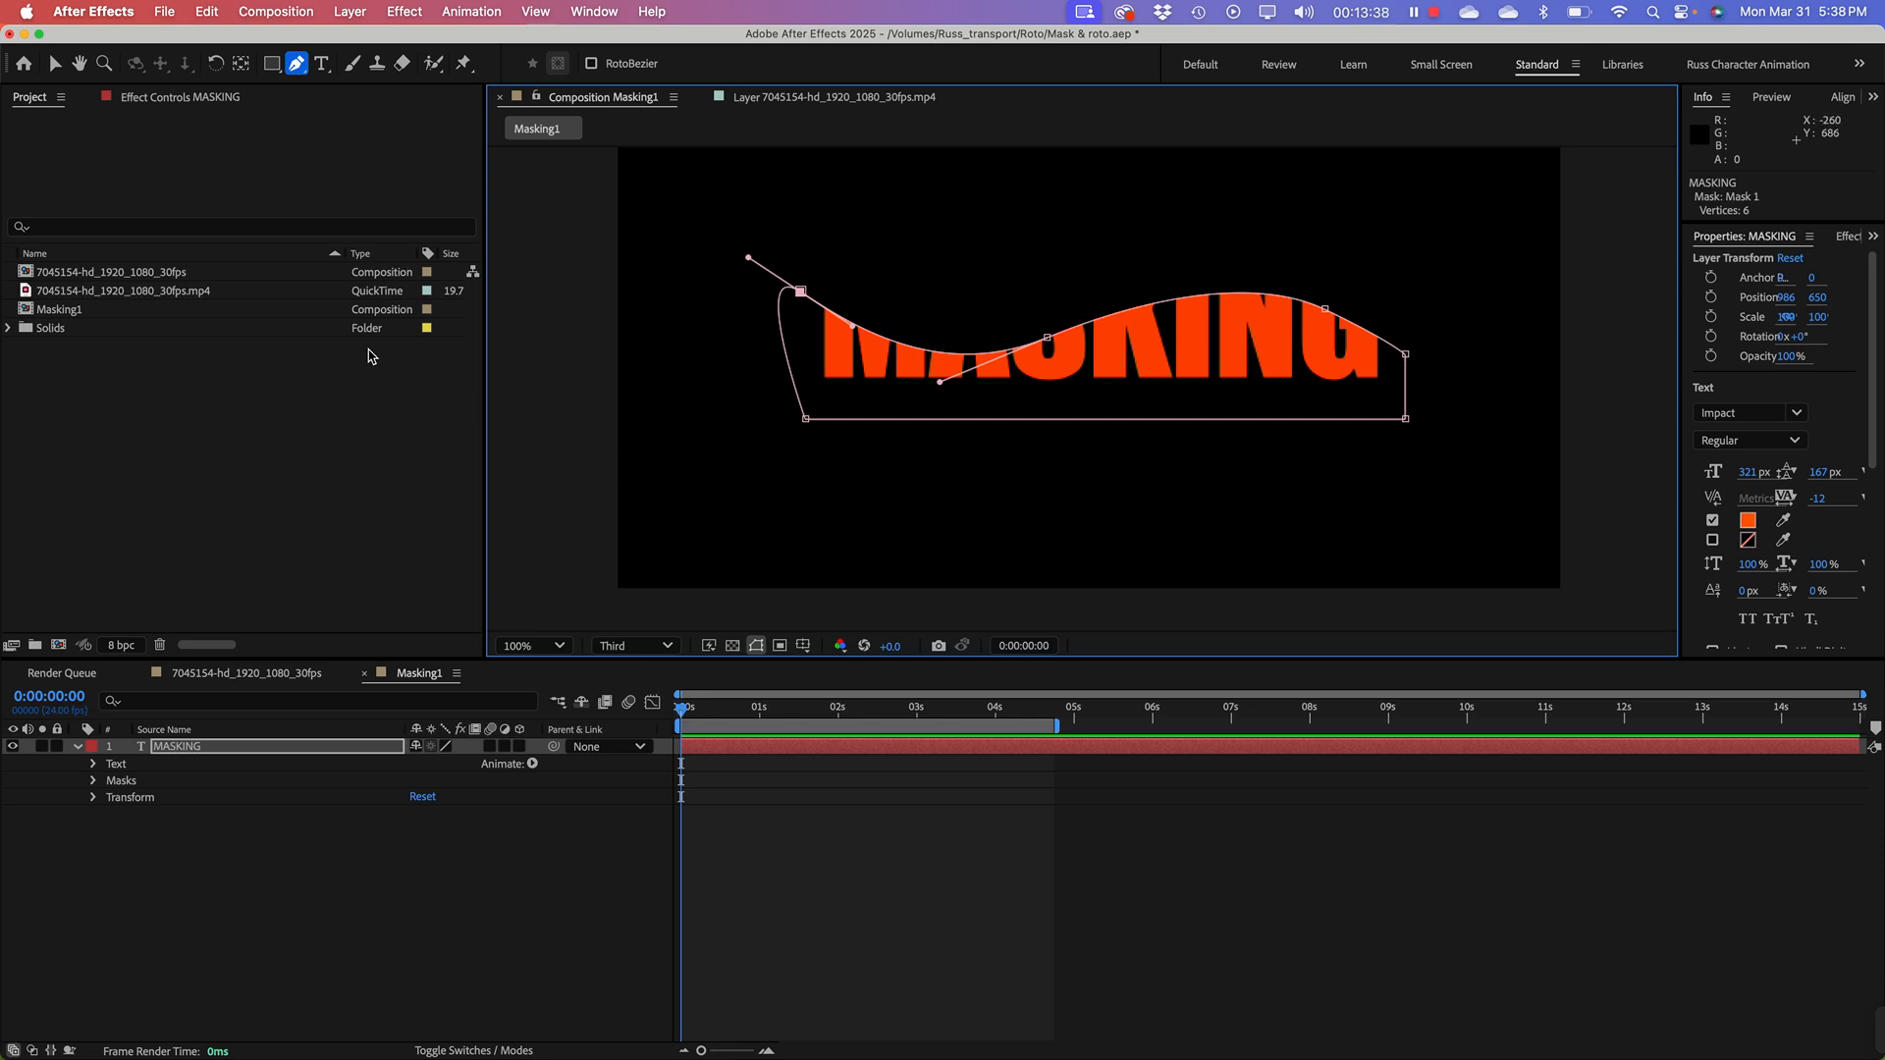
Step: Switch to the Selection tool, reveal the new mask's properties under the MASKING layer, and select Mask 1
click(54, 65)
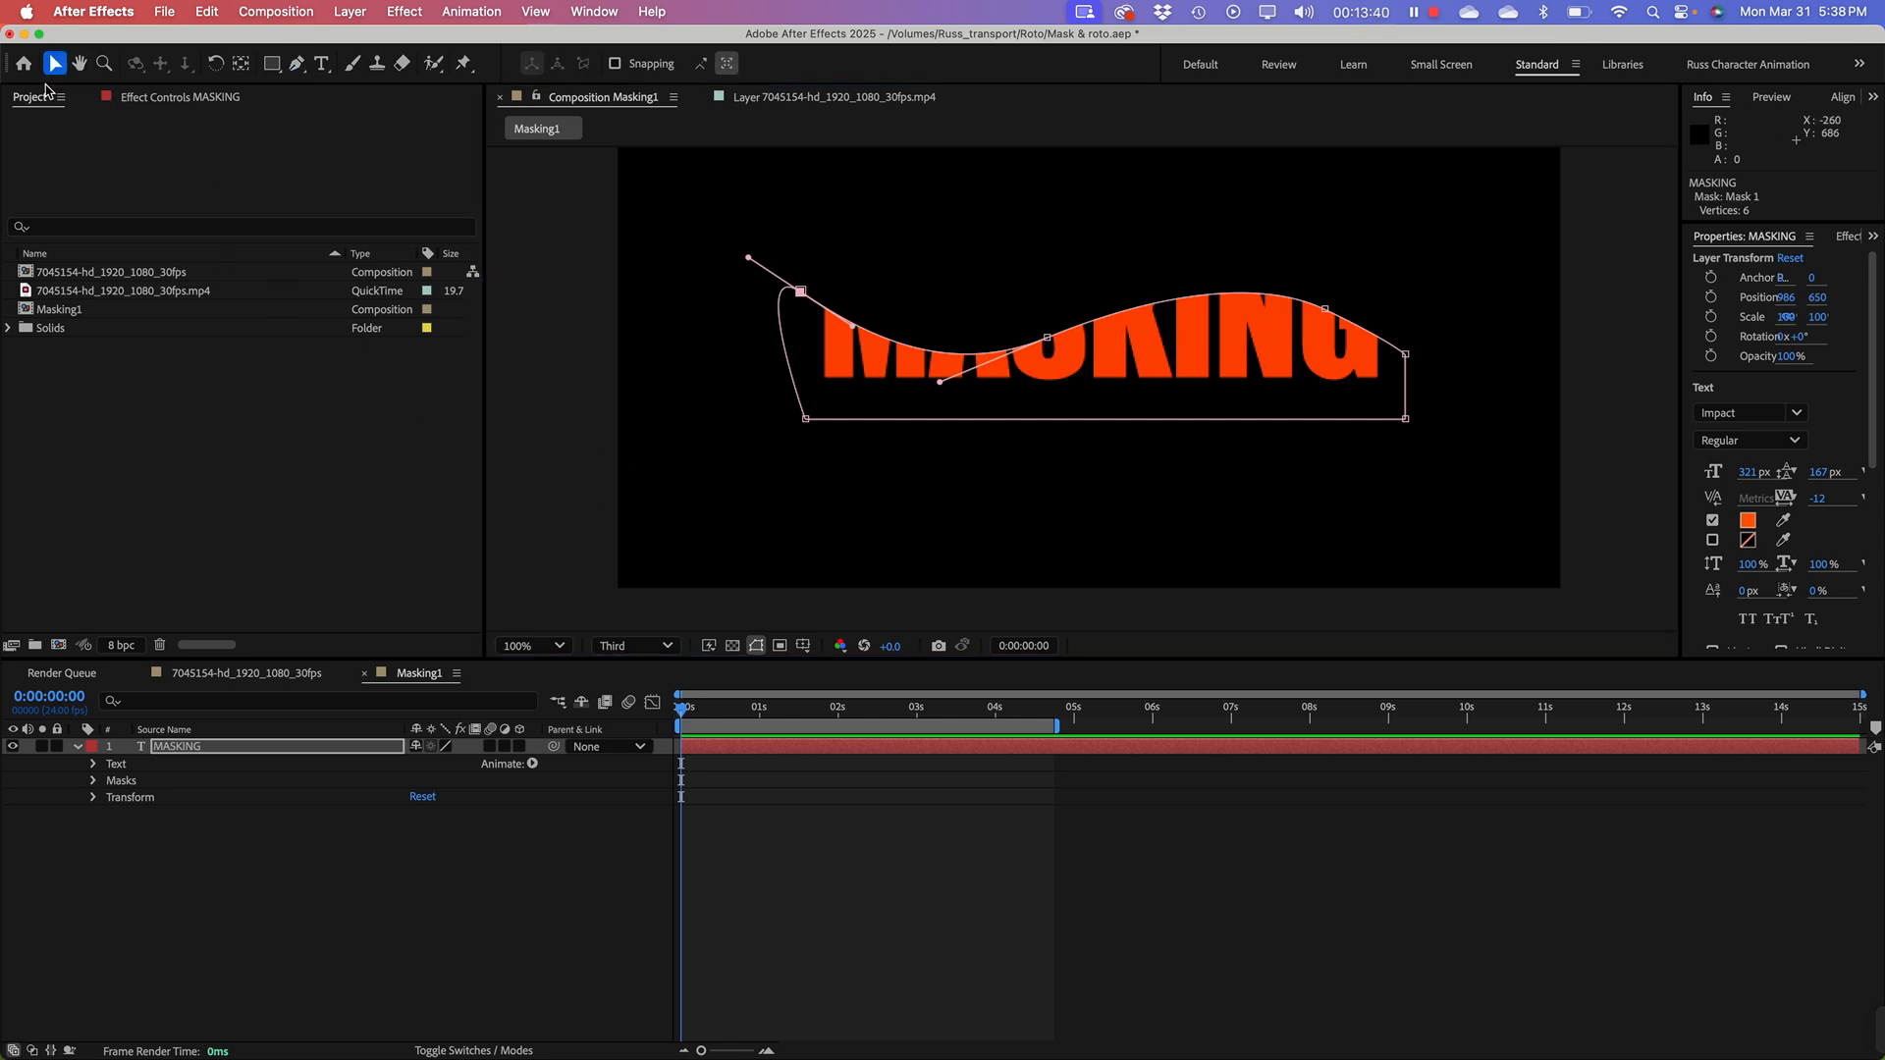
click(807, 526)
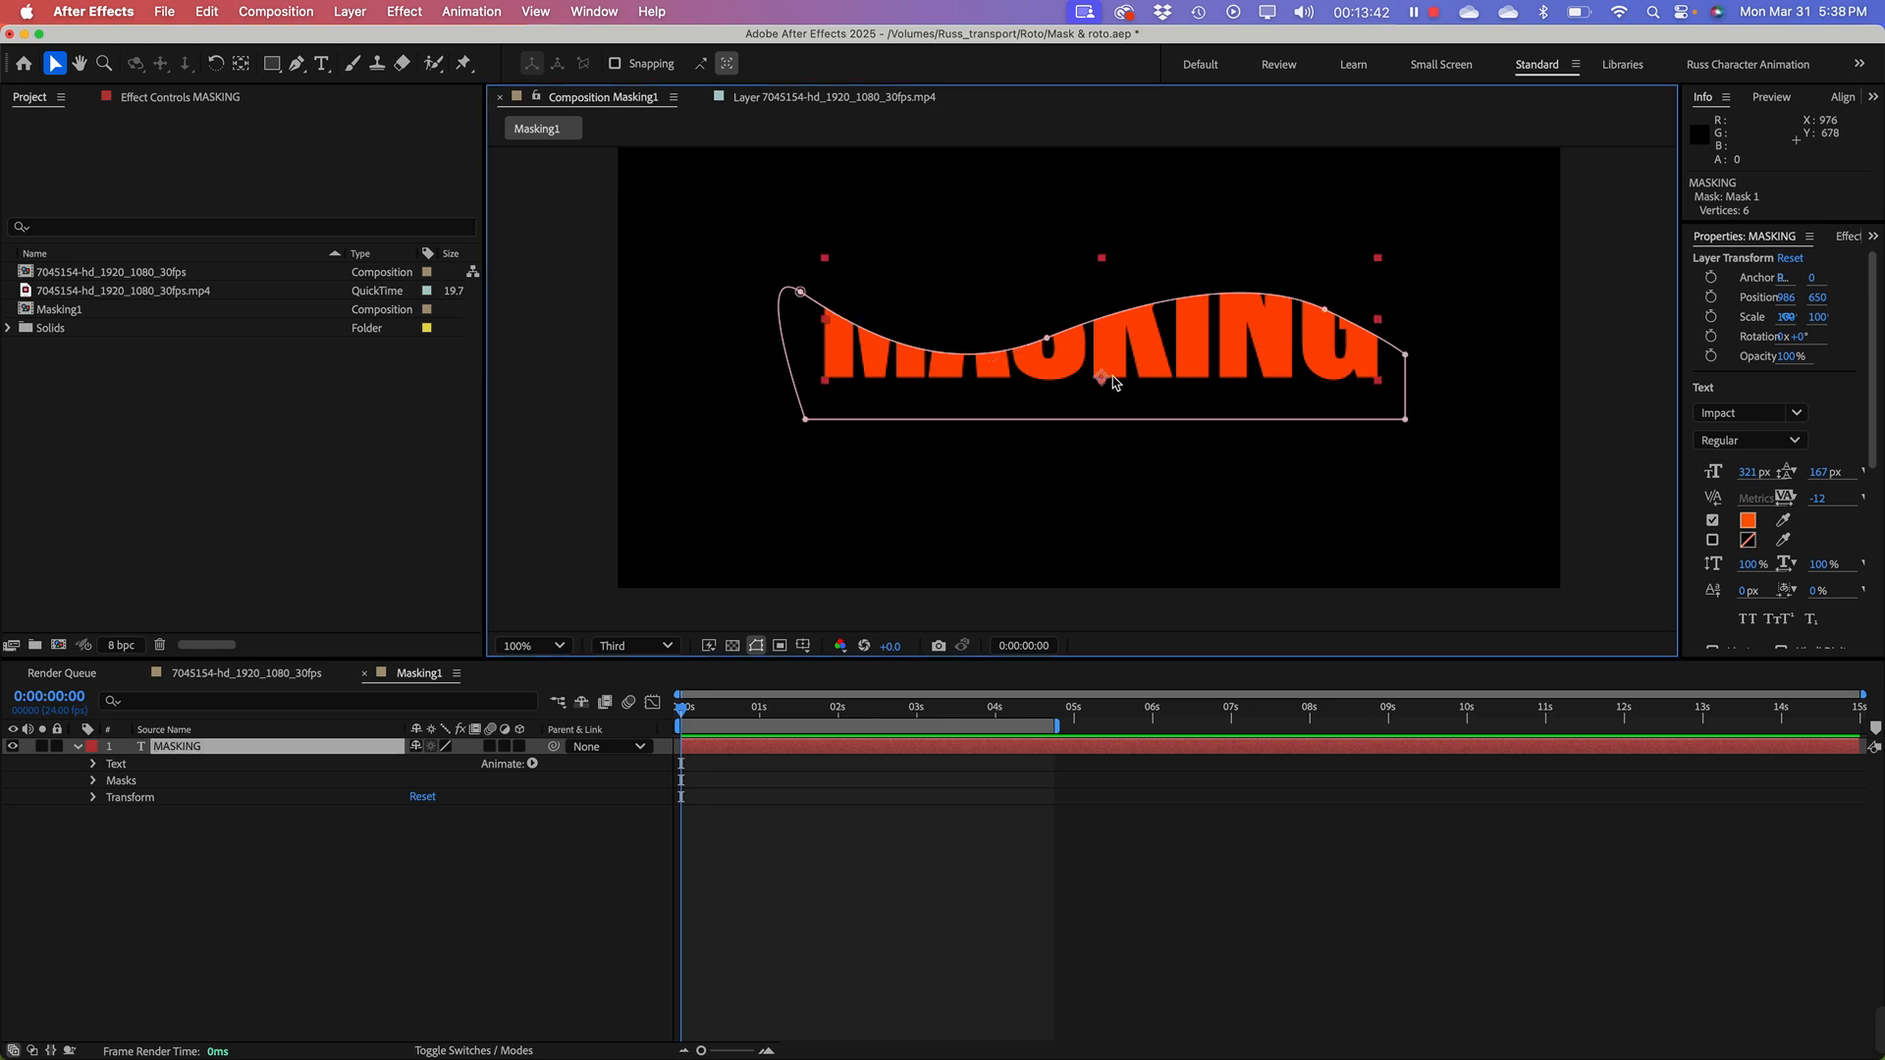
click(92, 782)
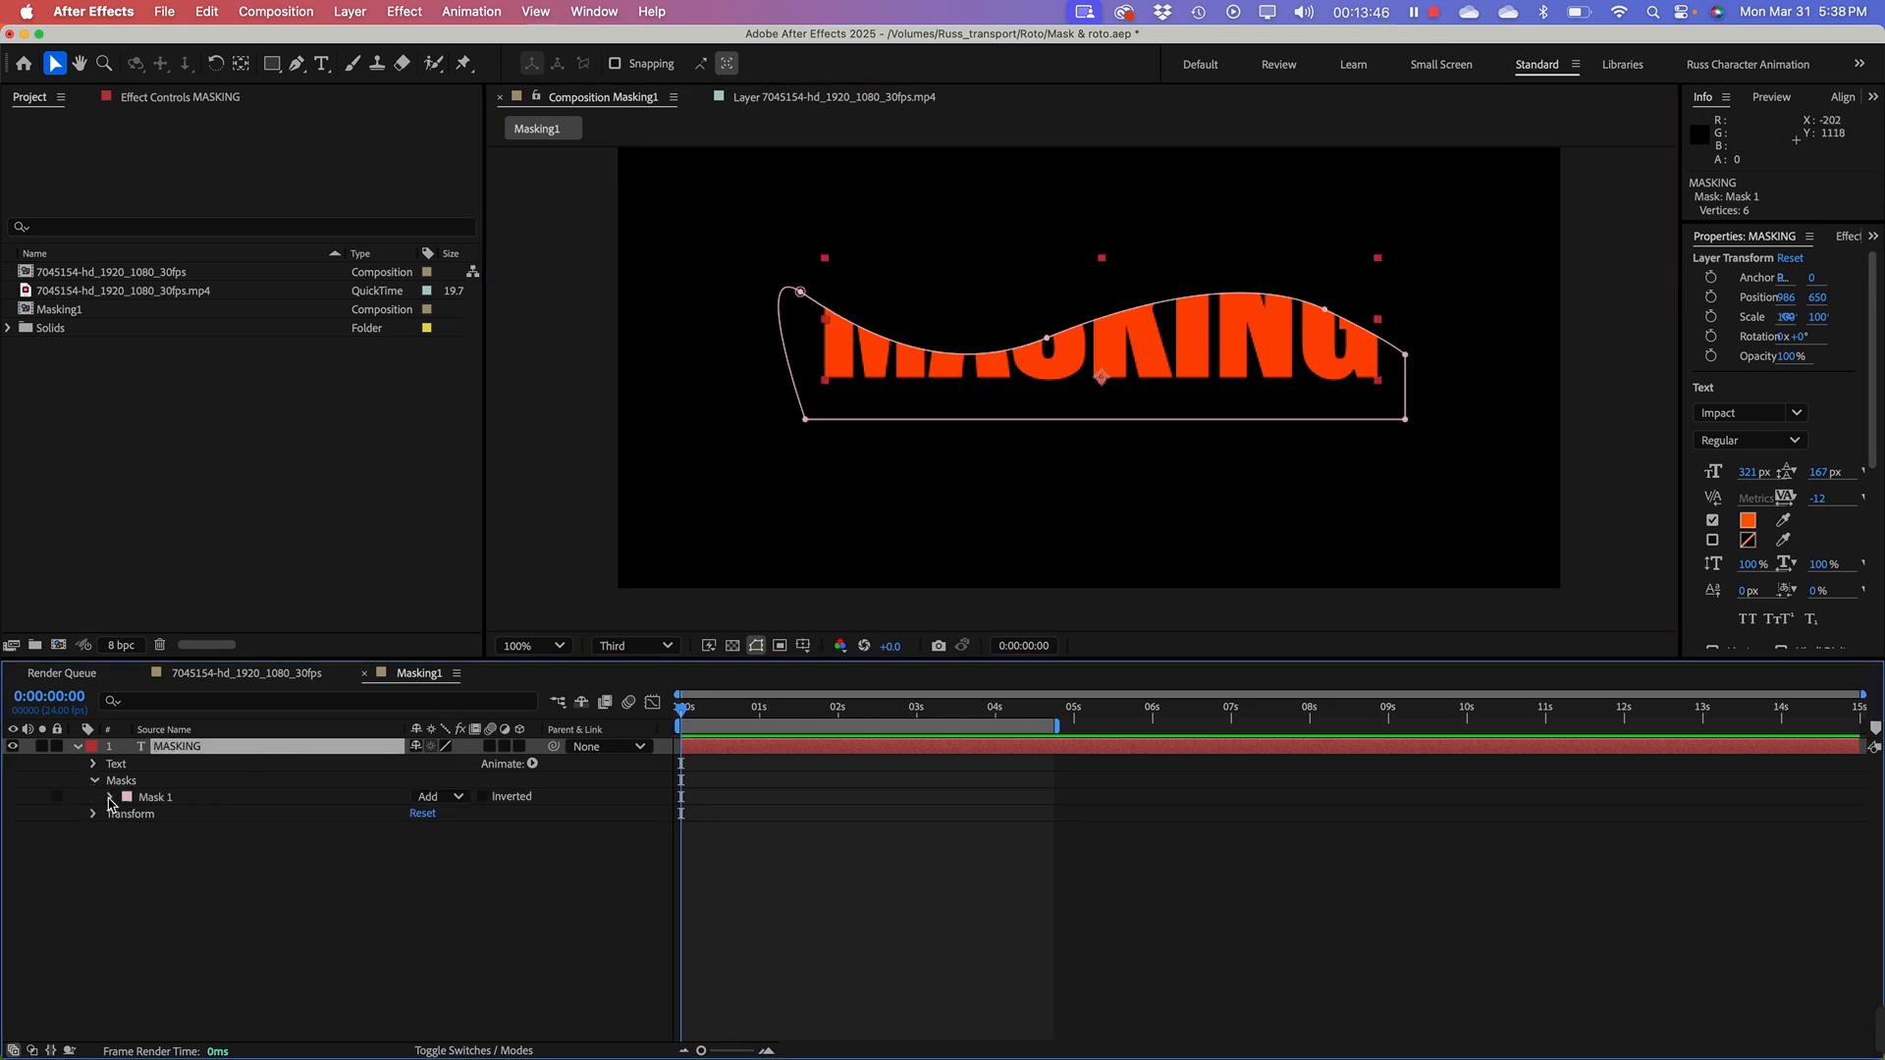
click(110, 797)
click(147, 797)
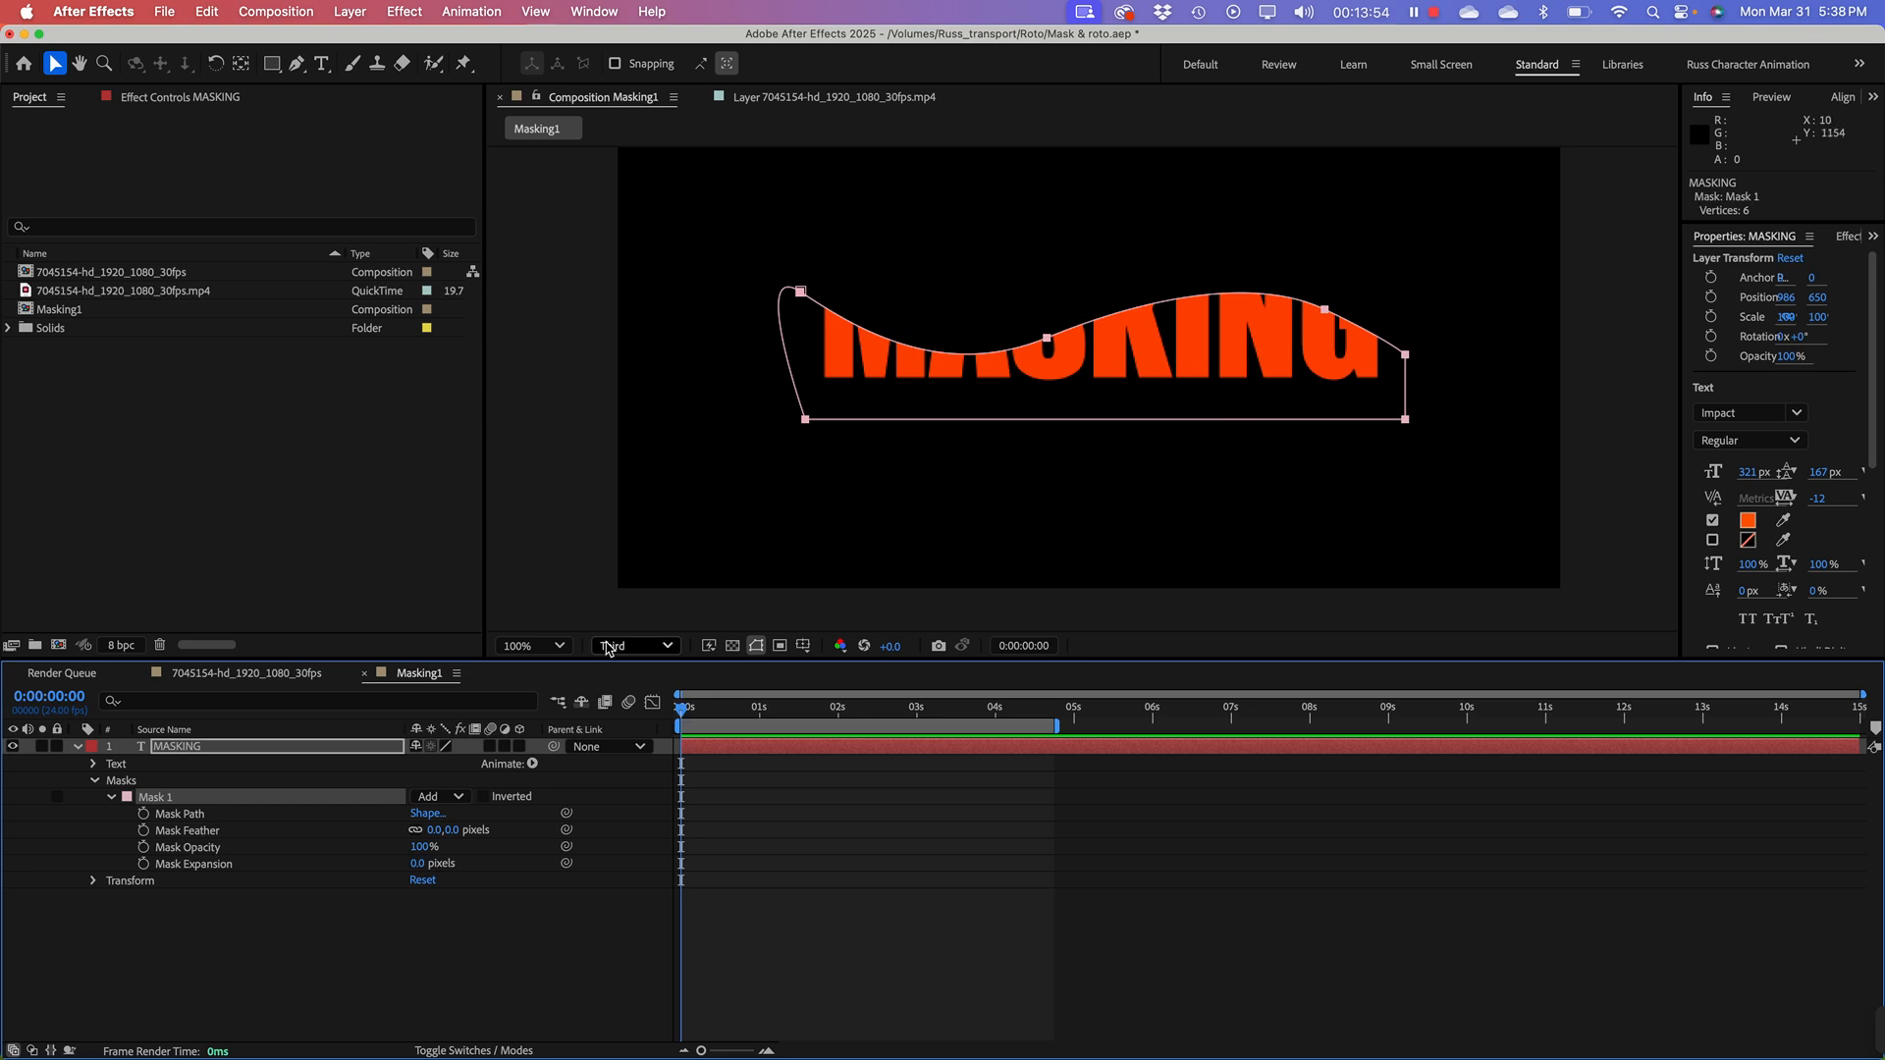
Step: Try the Subtract and Intersect modes on Mask 1, and return it to Add
click(458, 798)
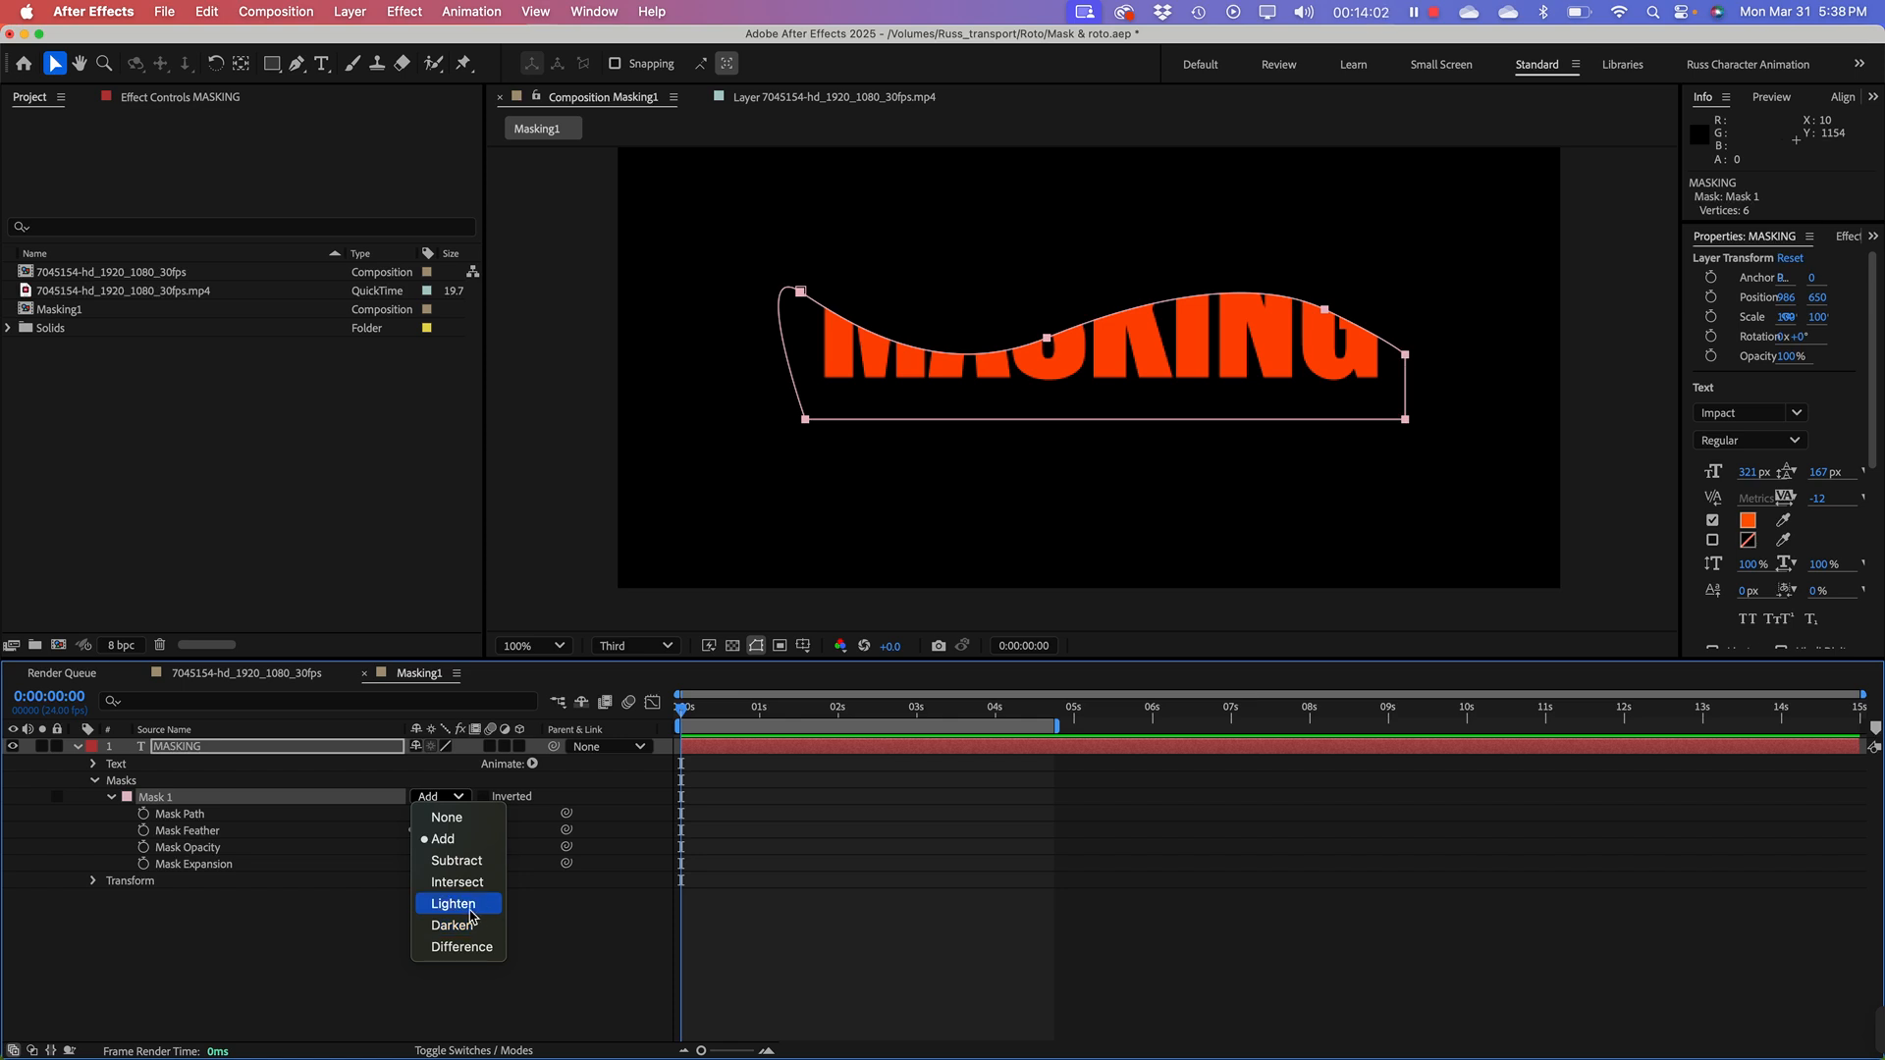
click(456, 862)
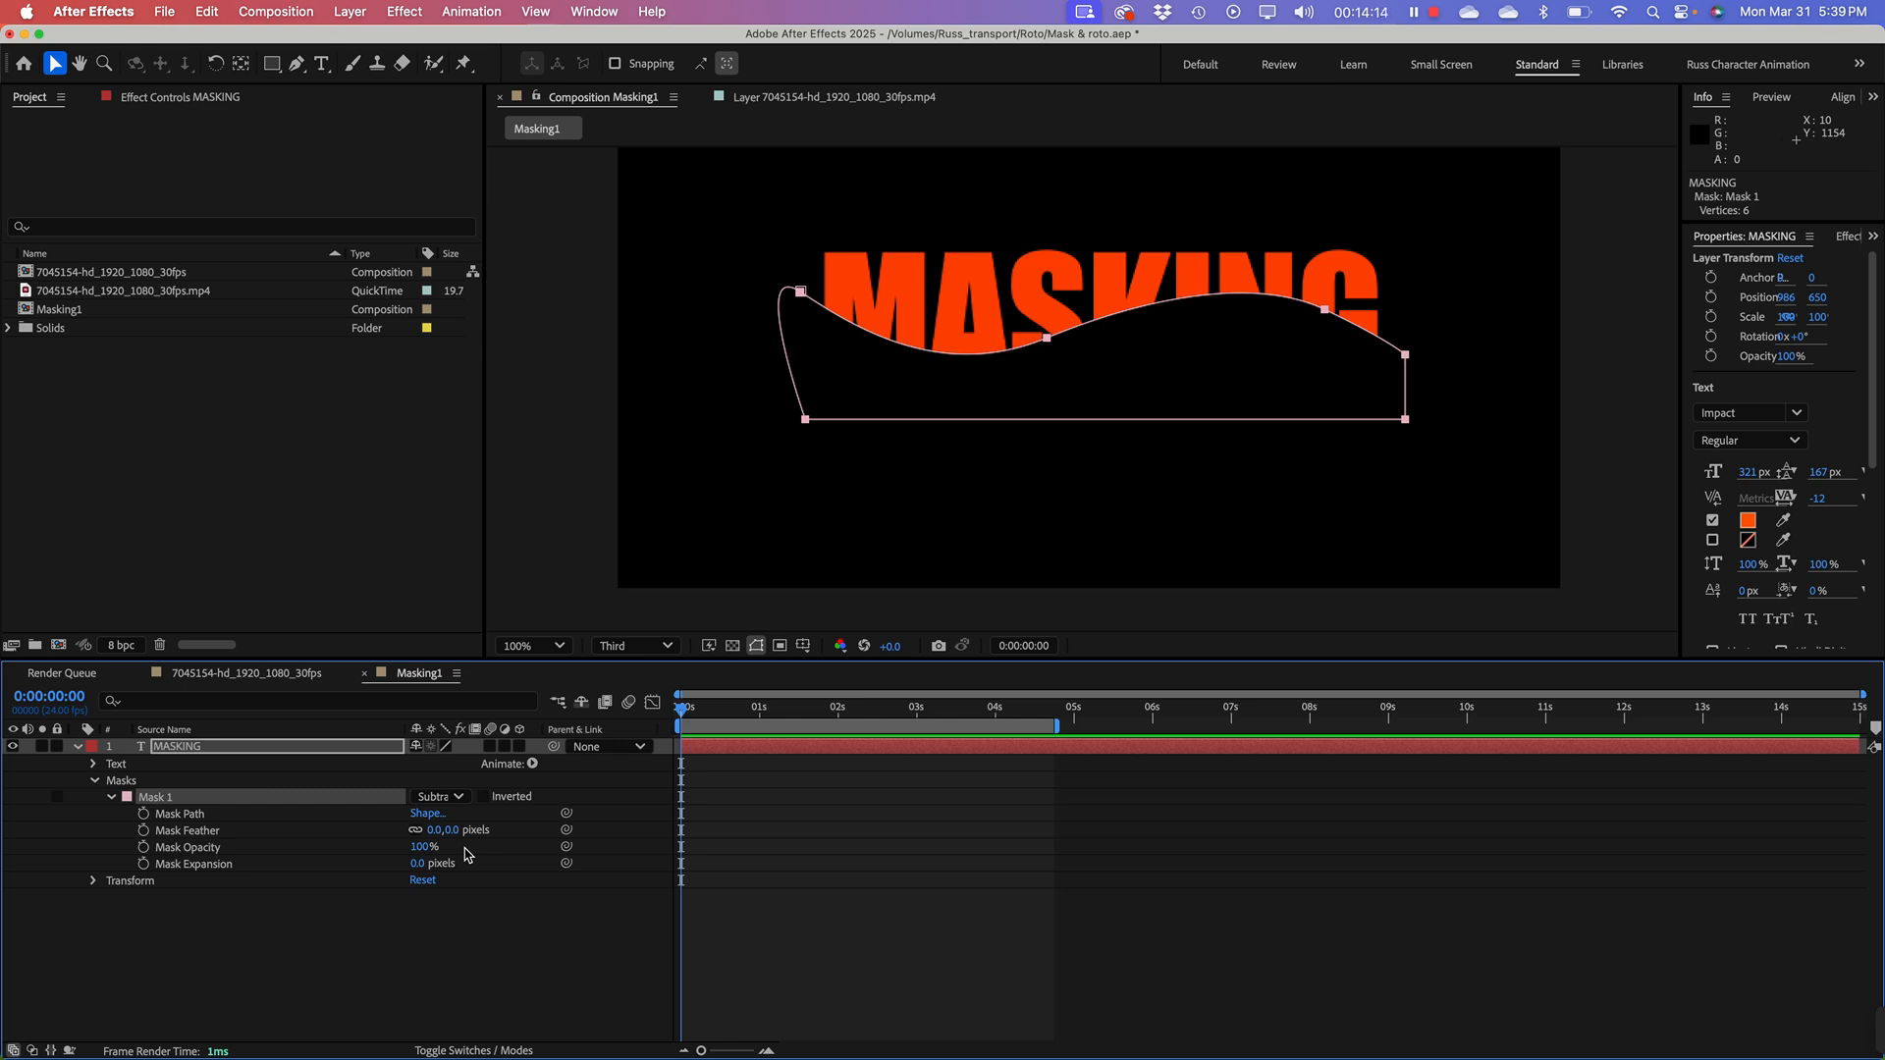
click(437, 803)
click(446, 830)
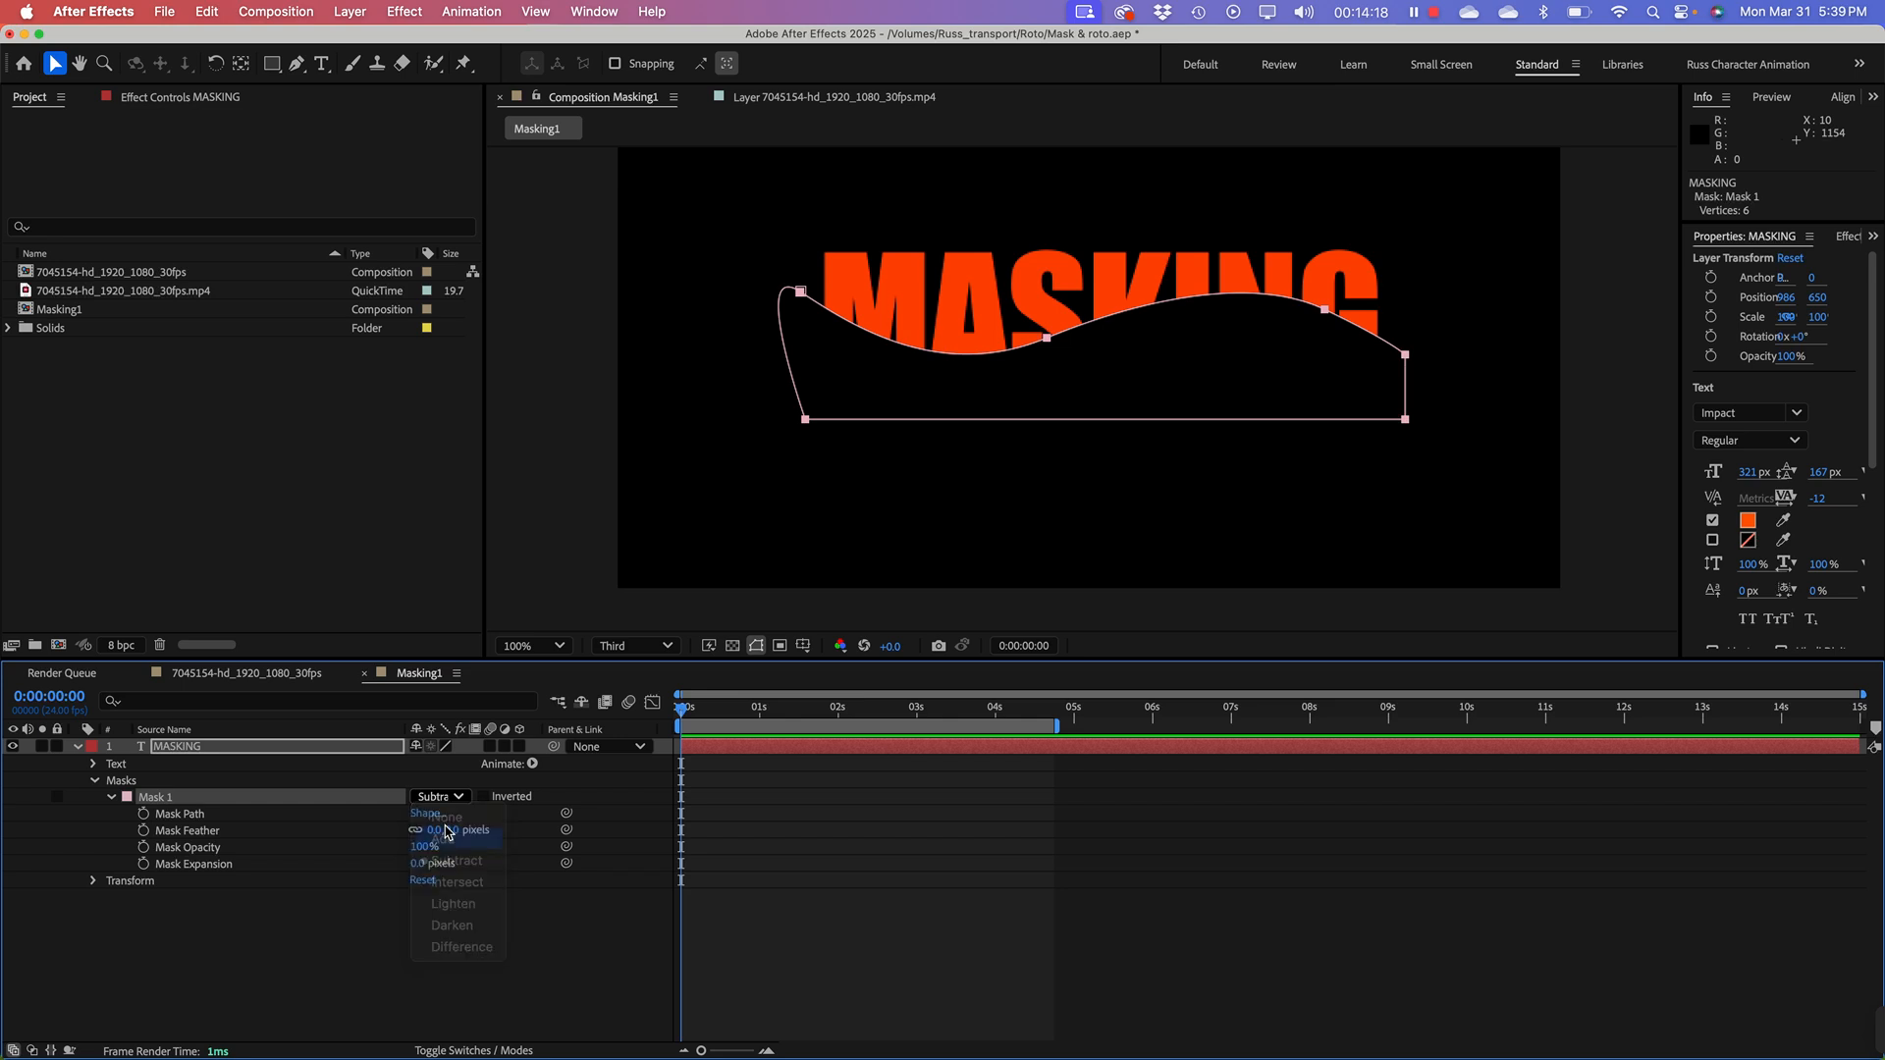
click(442, 803)
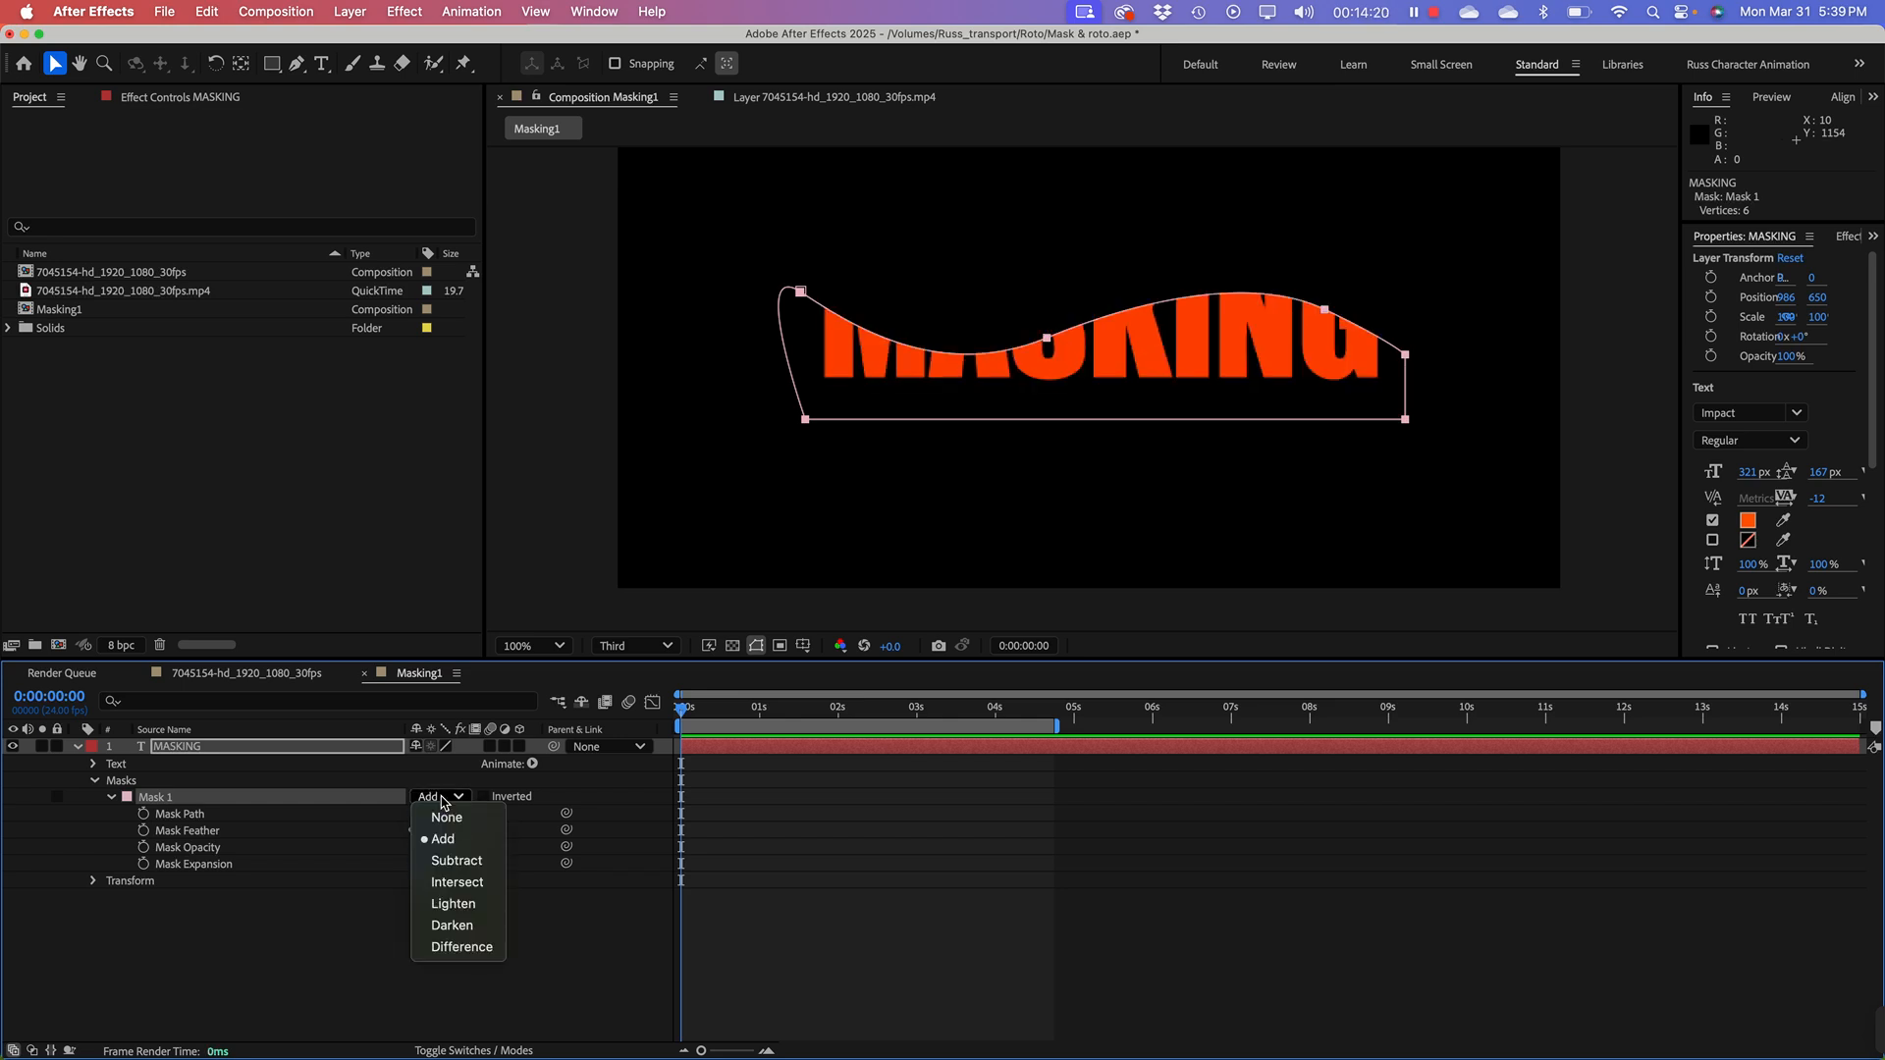
click(467, 884)
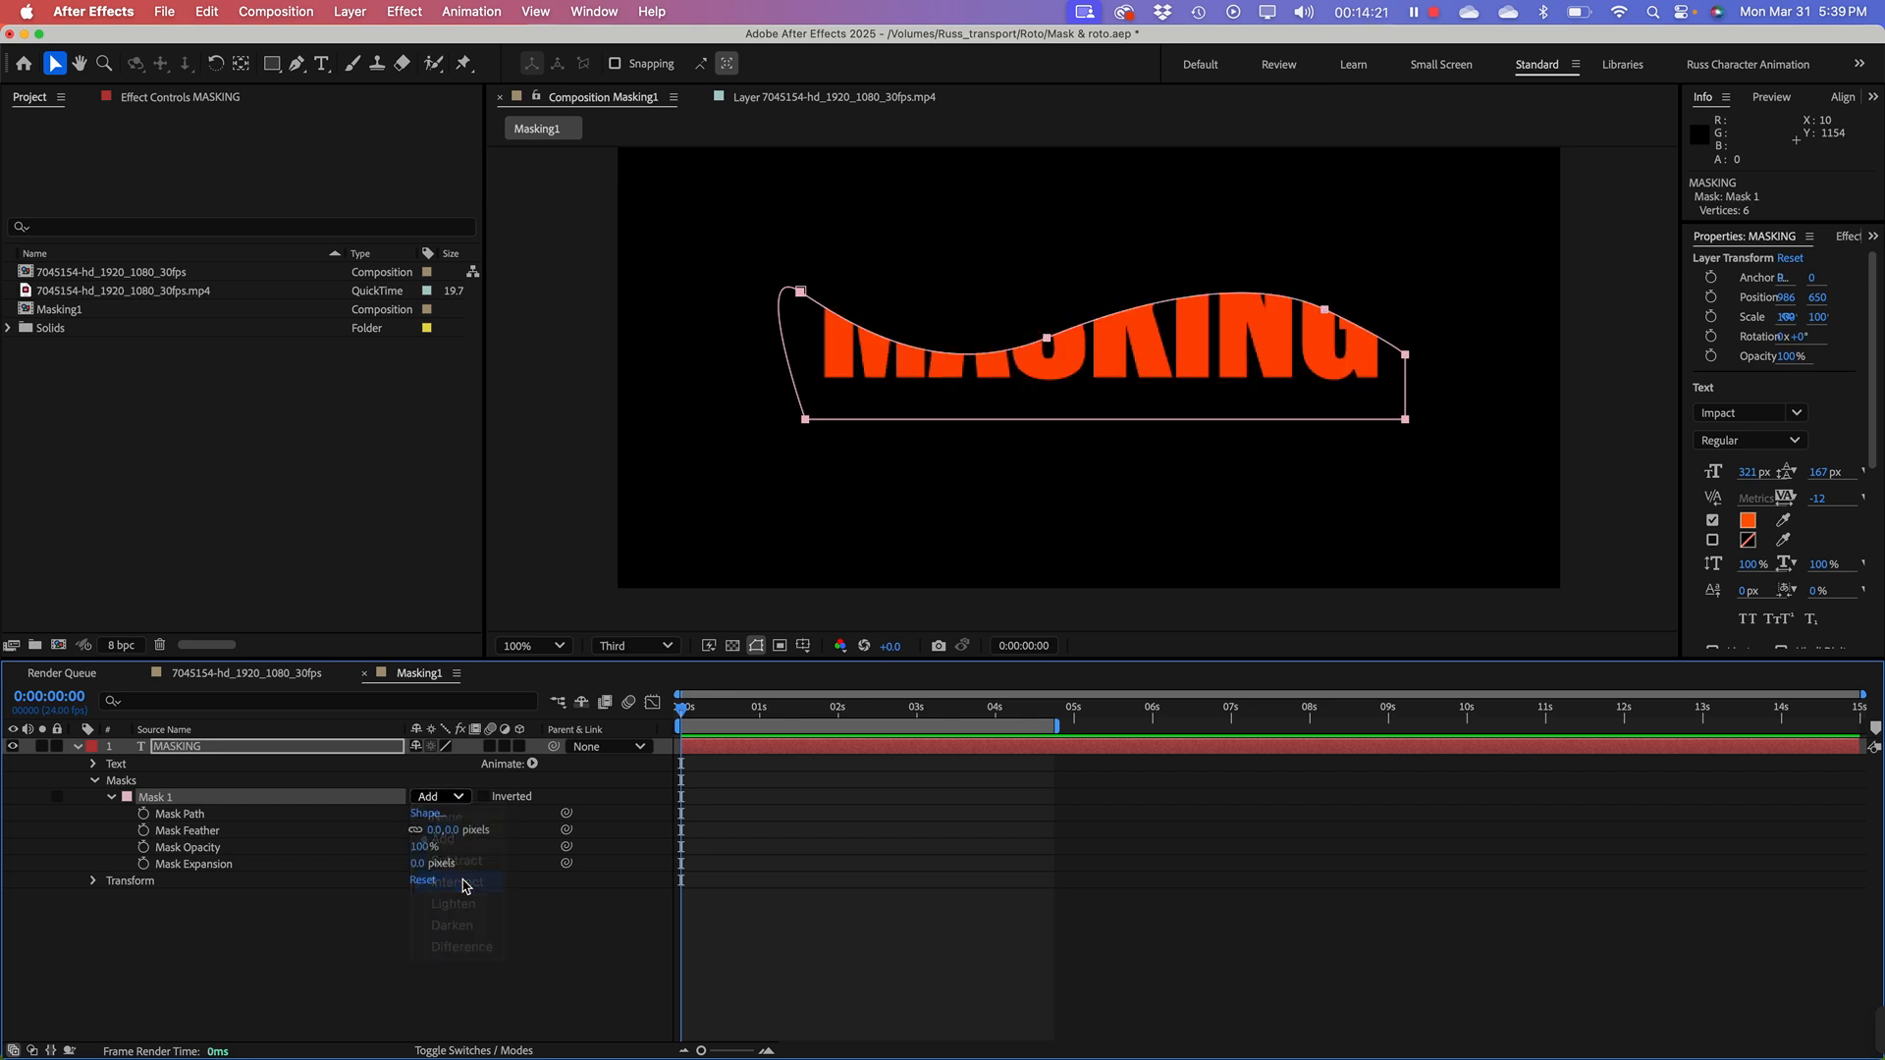
click(456, 798)
click(453, 837)
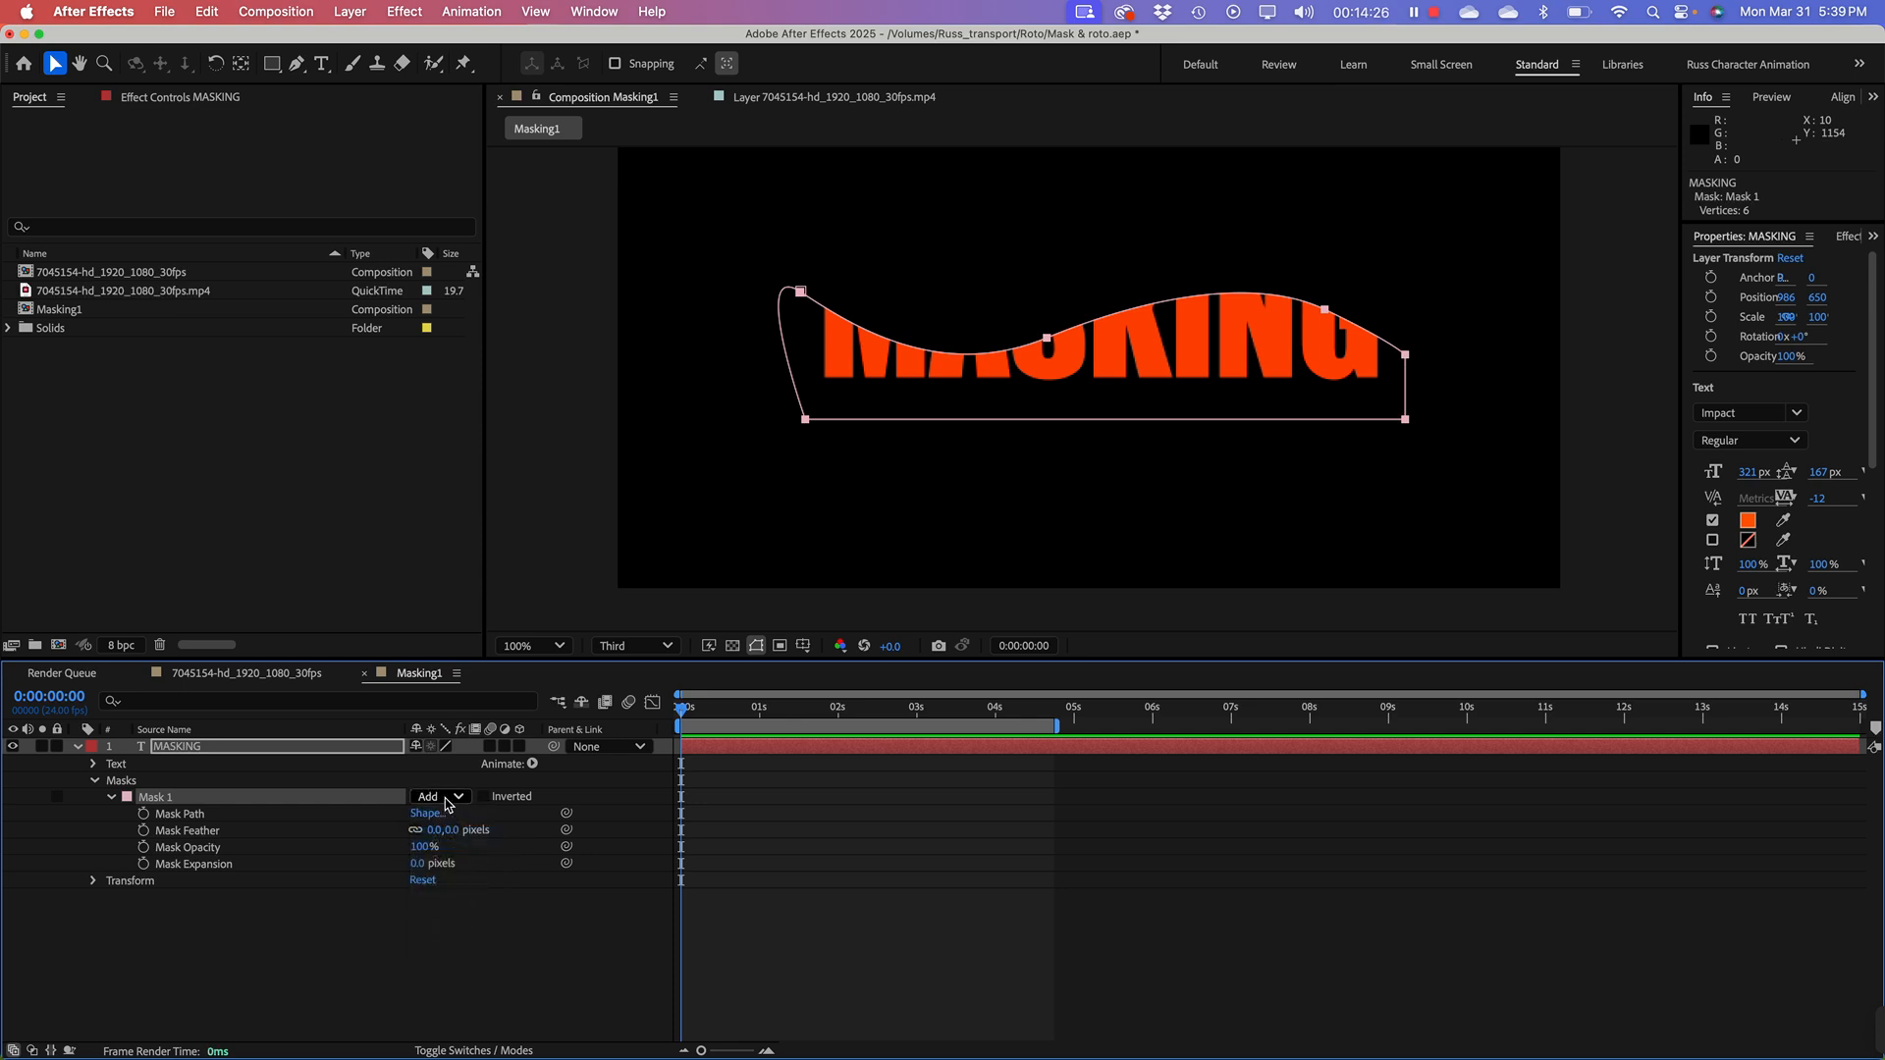
Step: Set Mask 1's mode to Subtract and deselect the layer, keeping the current time at 0:00:00:00
click(447, 801)
click(457, 860)
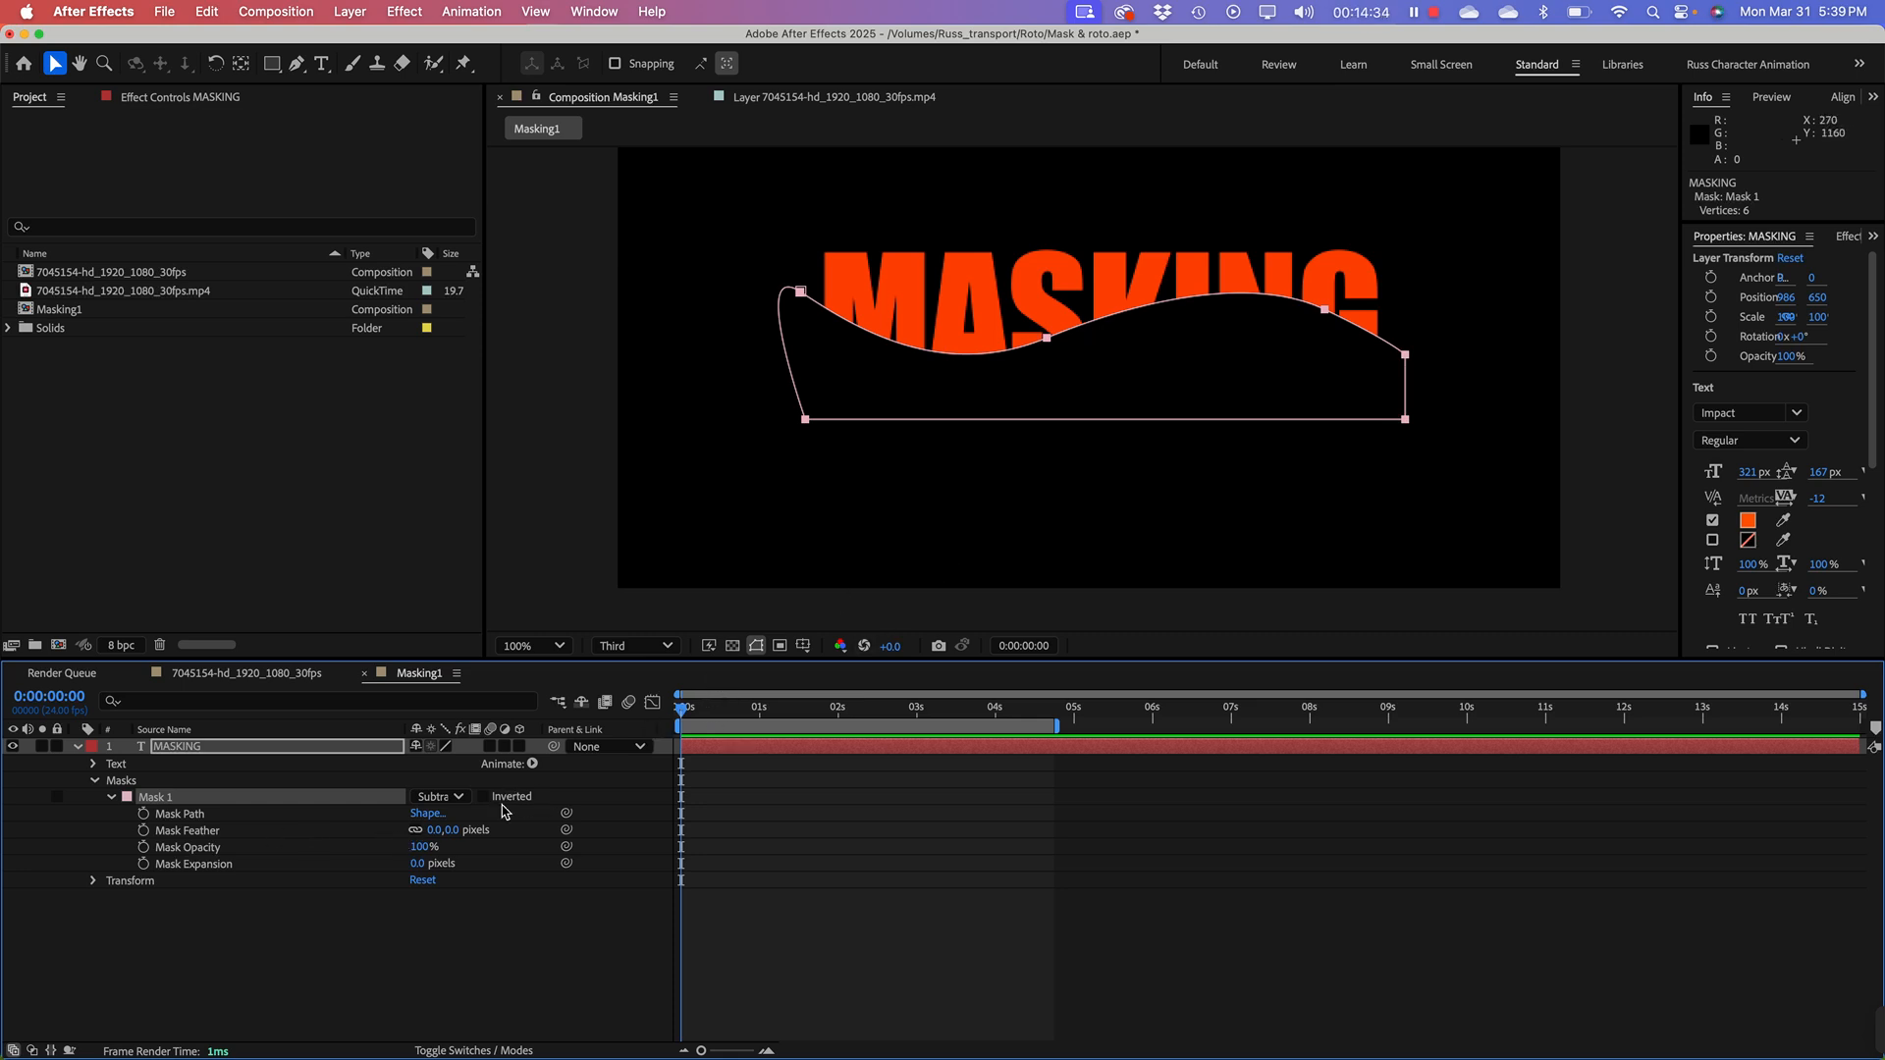
click(227, 925)
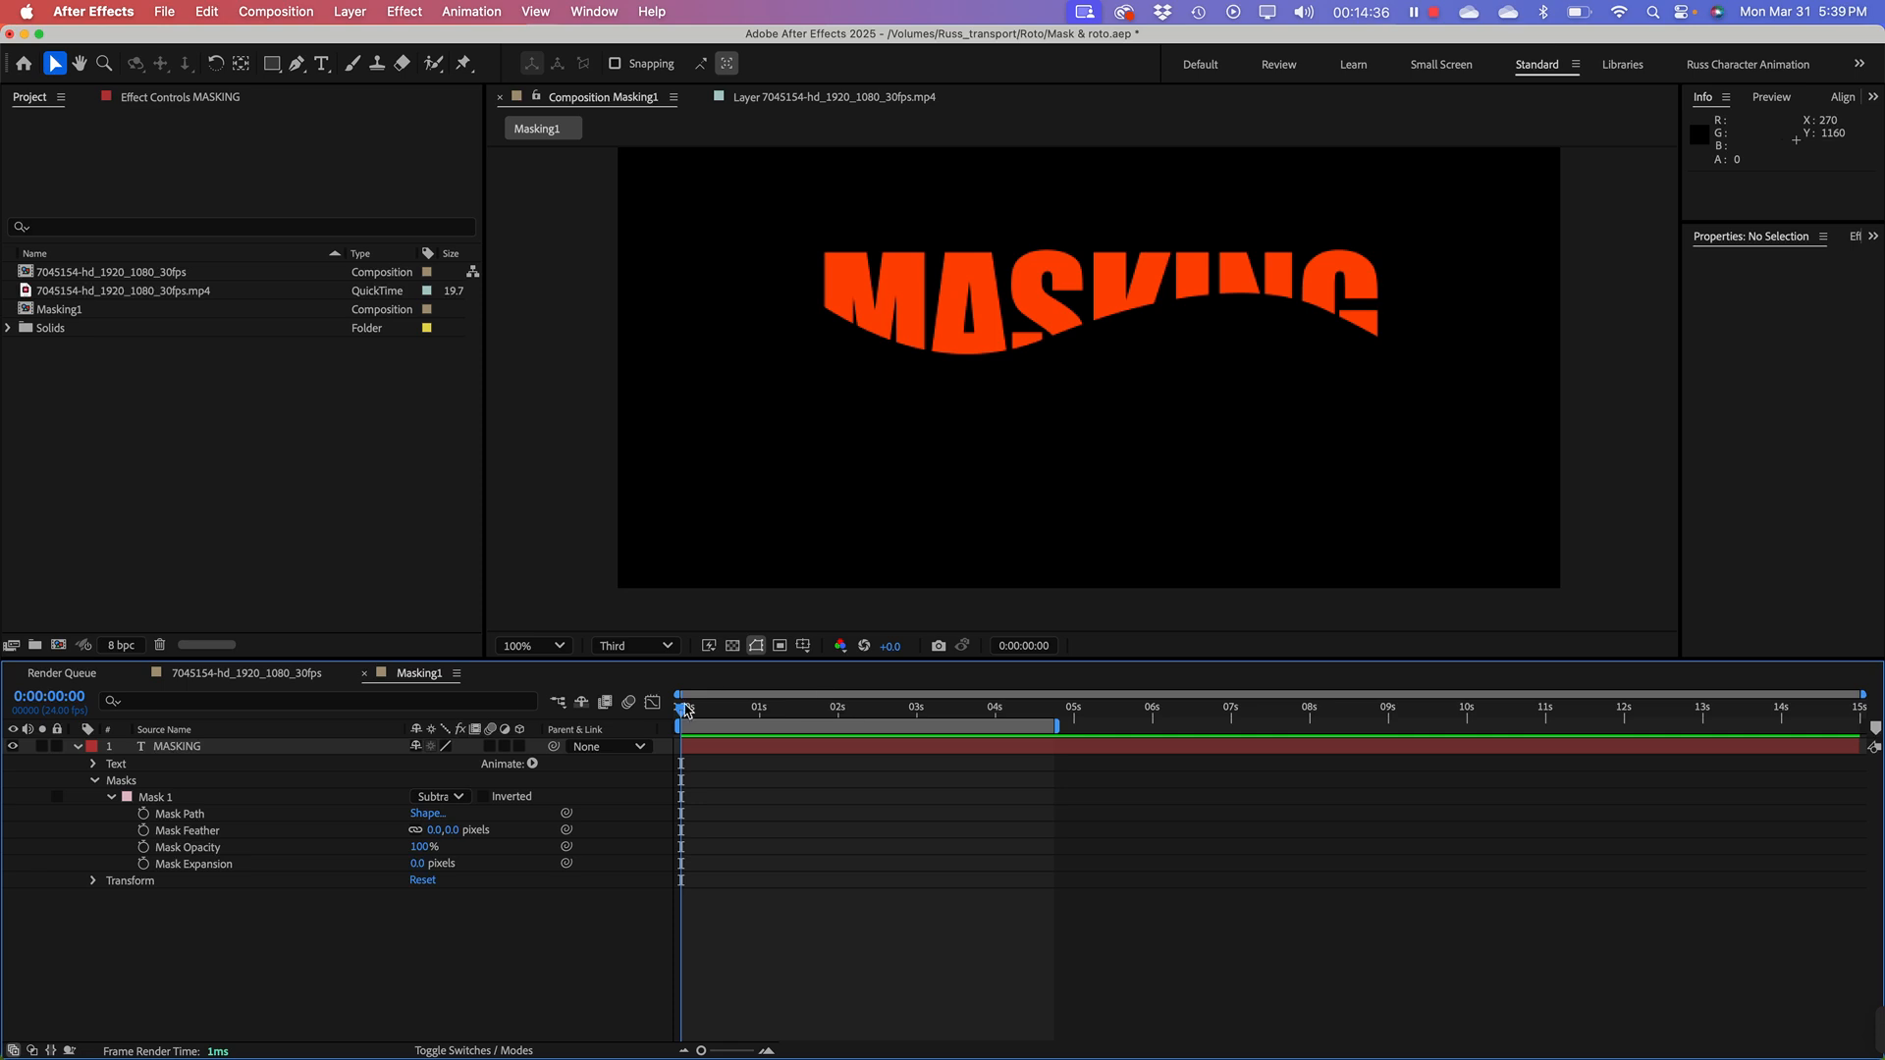
mouse_move(685, 714)
mouse_down()
mouse_move(892, 714)
mouse_move(687, 729)
mouse_up()
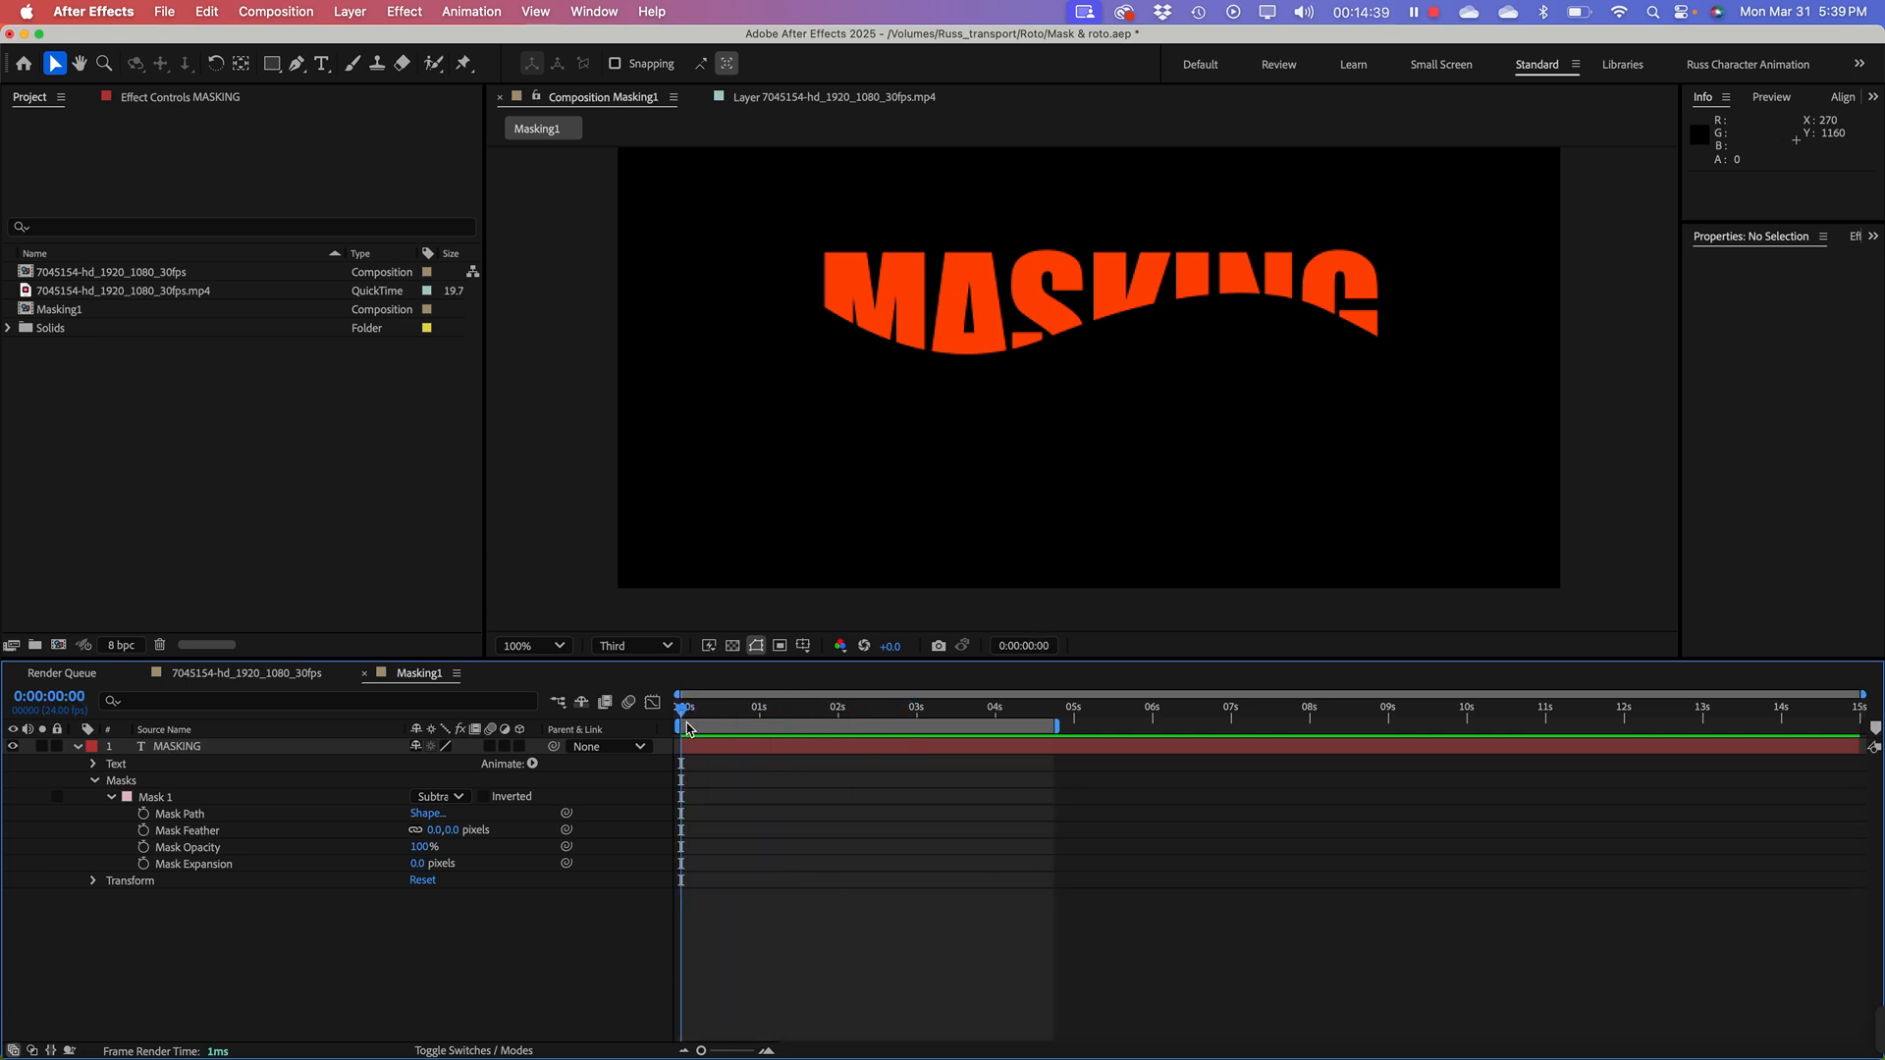
Step: Add a Mask Path keyframe for Mask 1 at 0:00:02:00, and move the current time to 0:00:01:00
click(181, 814)
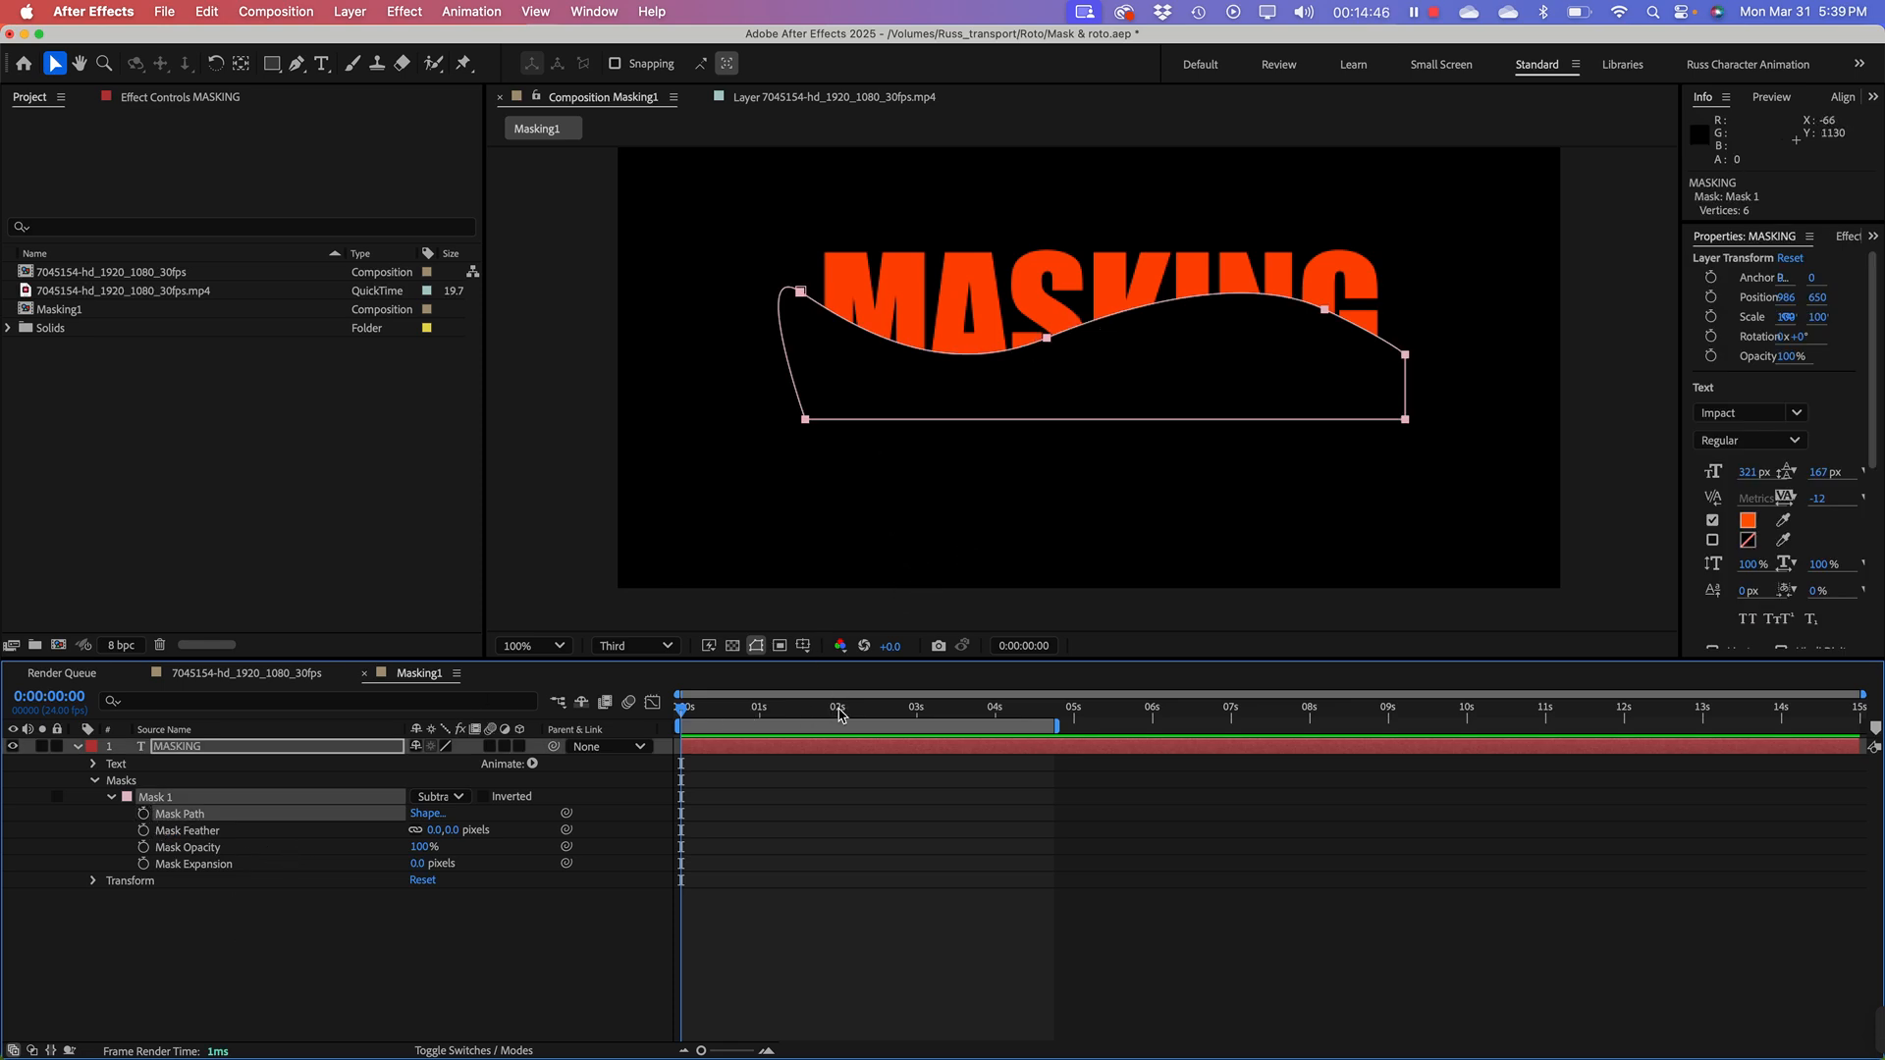
mouse_move(837, 712)
mouse_down()
mouse_move(751, 726)
mouse_move(837, 731)
mouse_up()
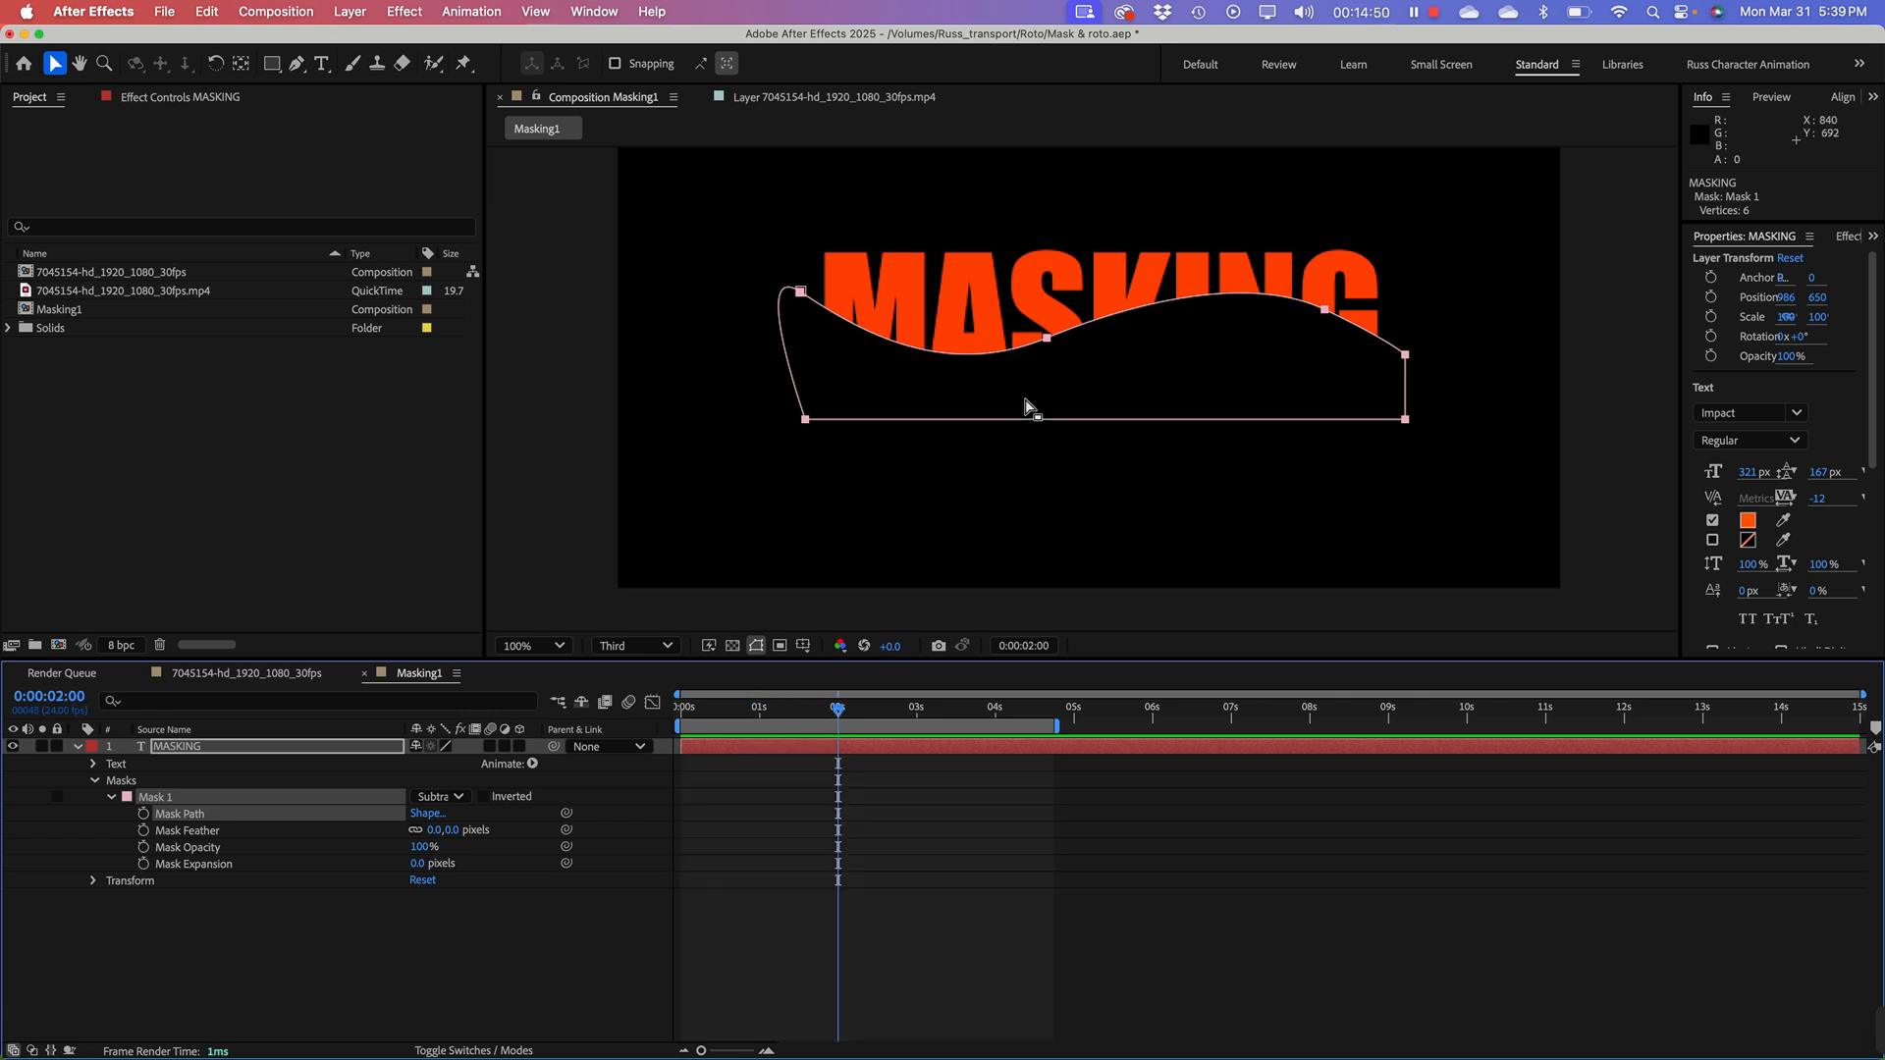
click(145, 814)
drag(837, 711, 758, 728)
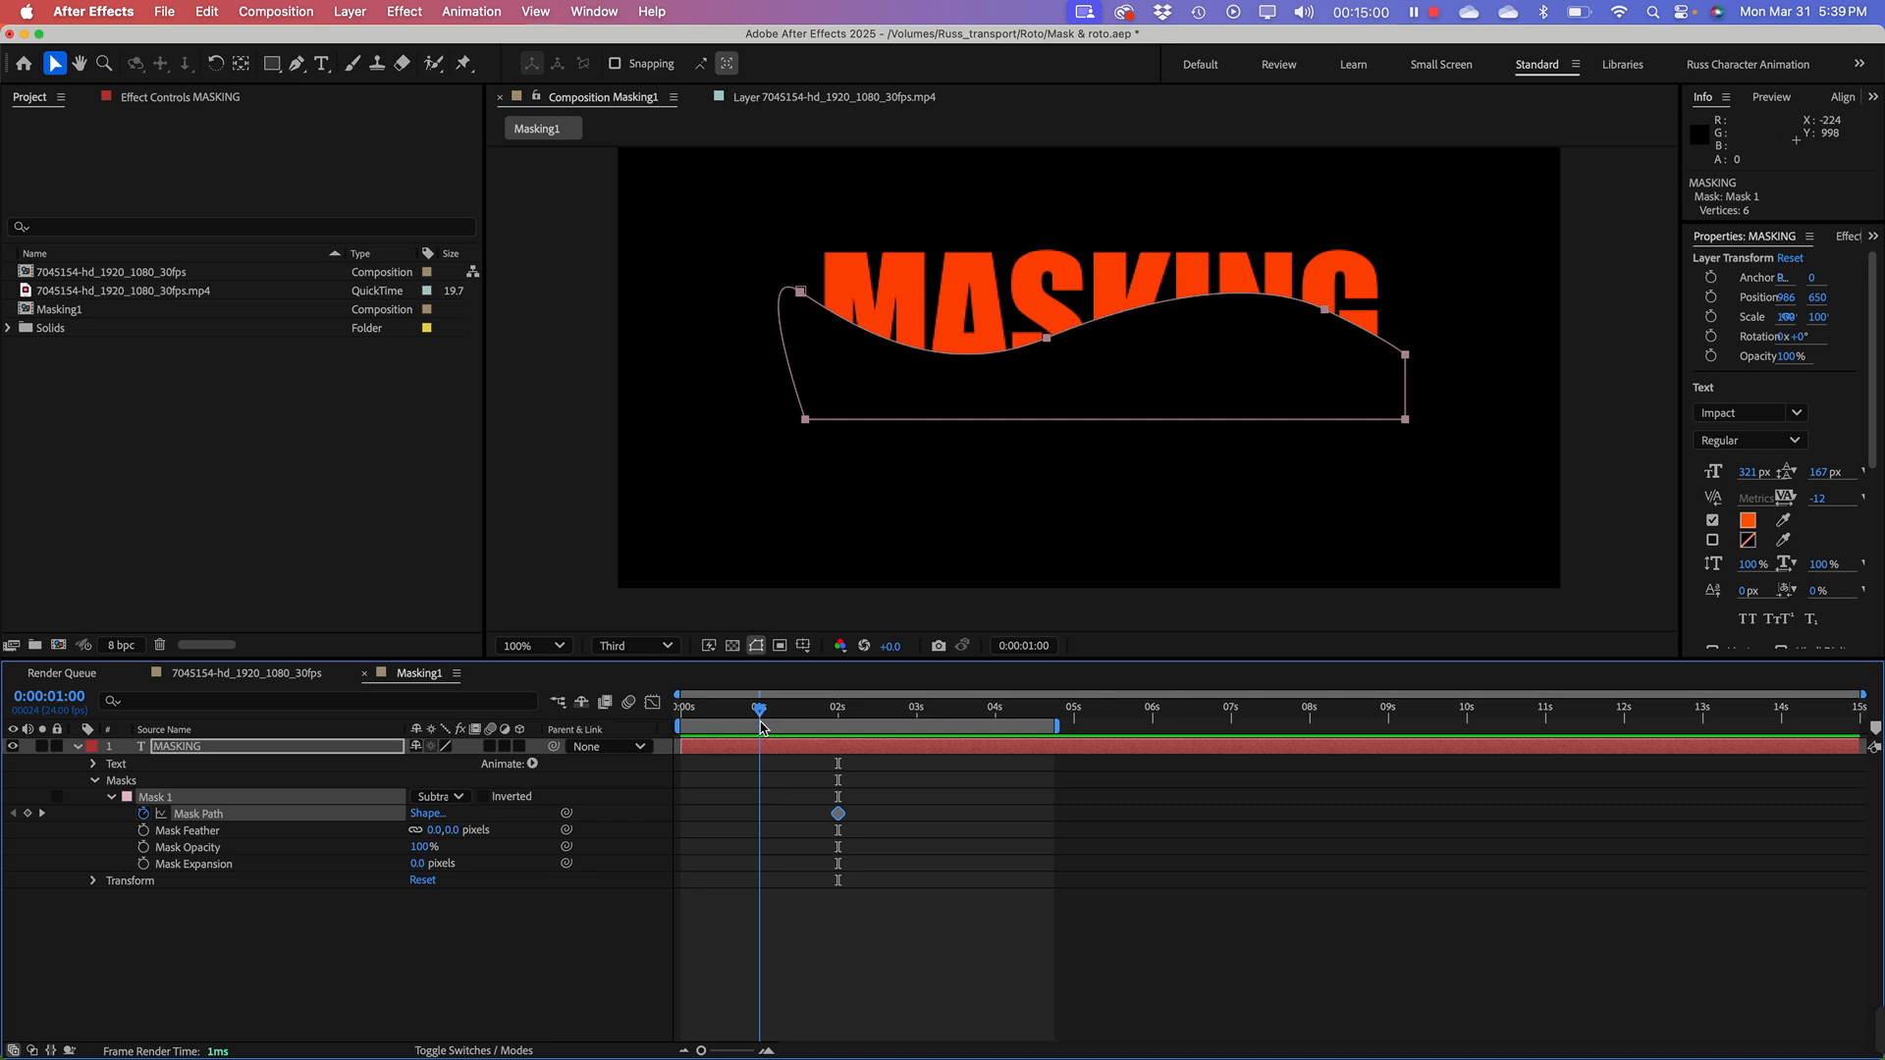
Step: Try to rotate the whole mask slightly by free transform at 0:00:01:00, undo it, and reselect Mask Path
double_click(802, 297)
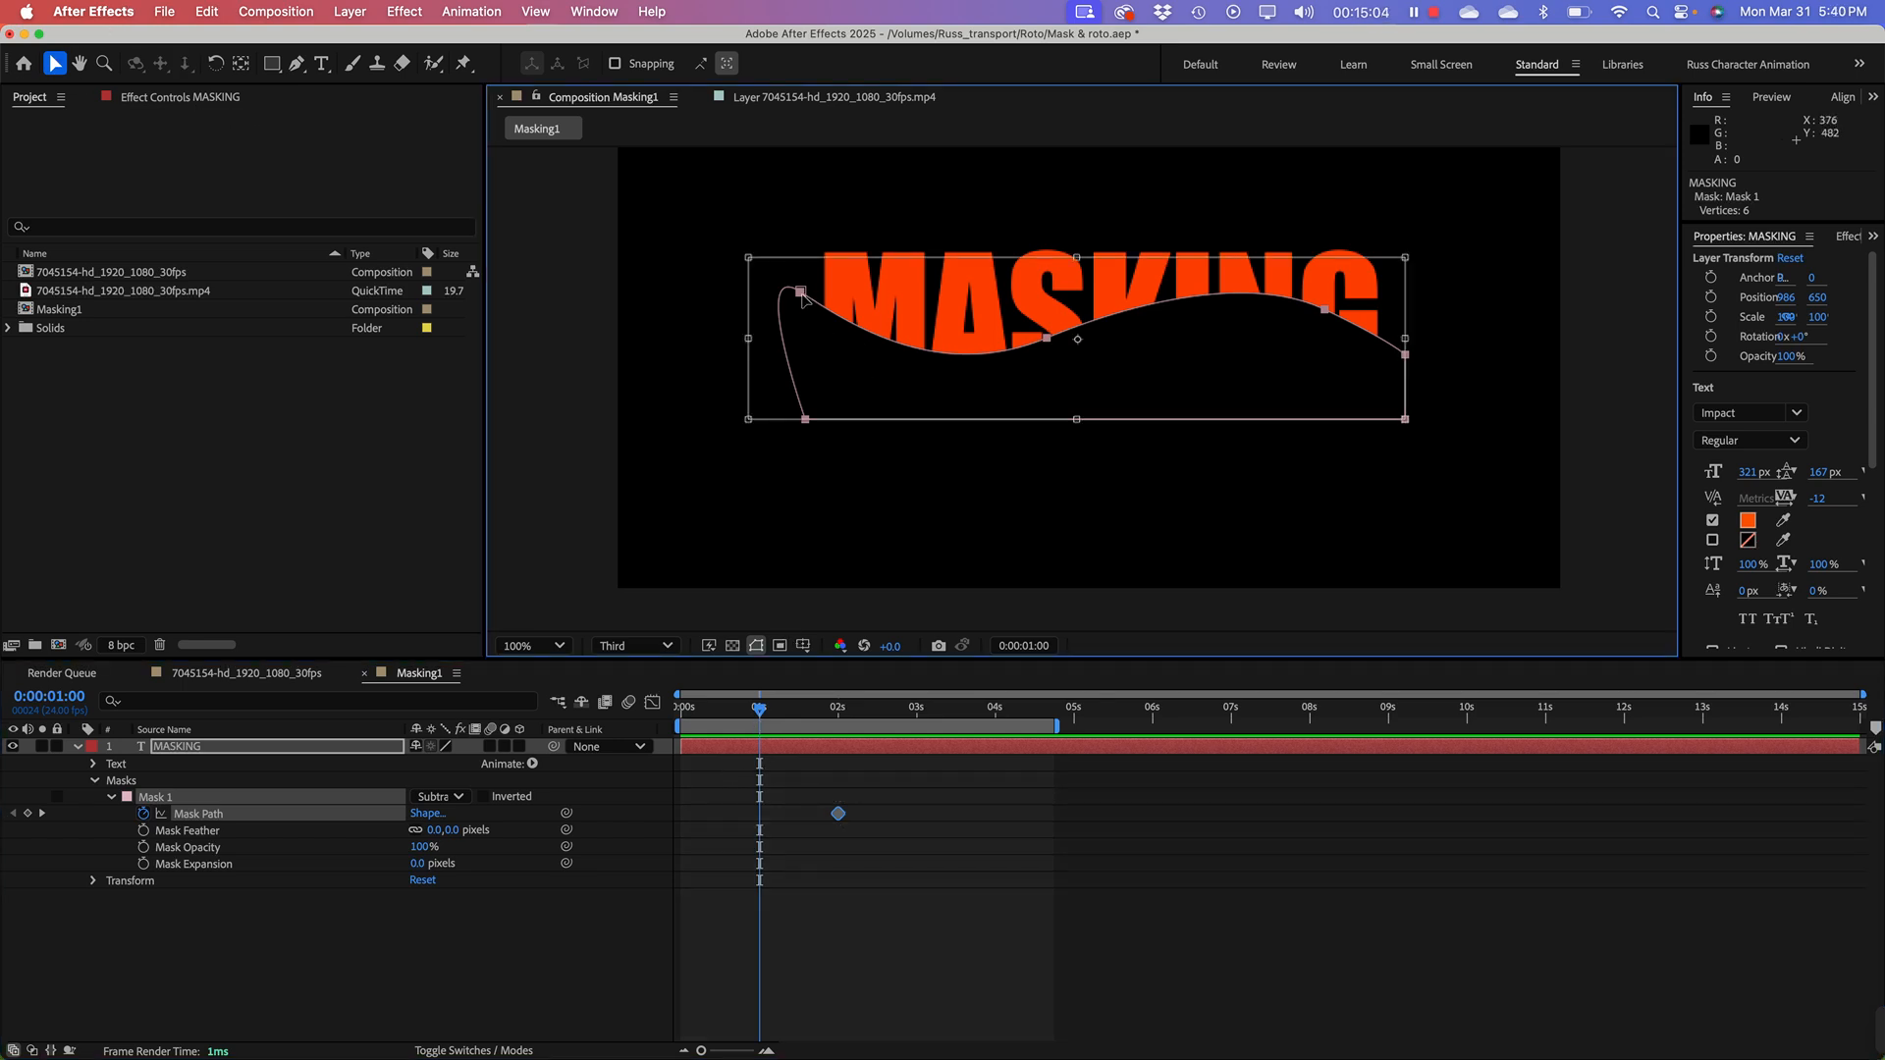
drag(786, 496, 782, 488)
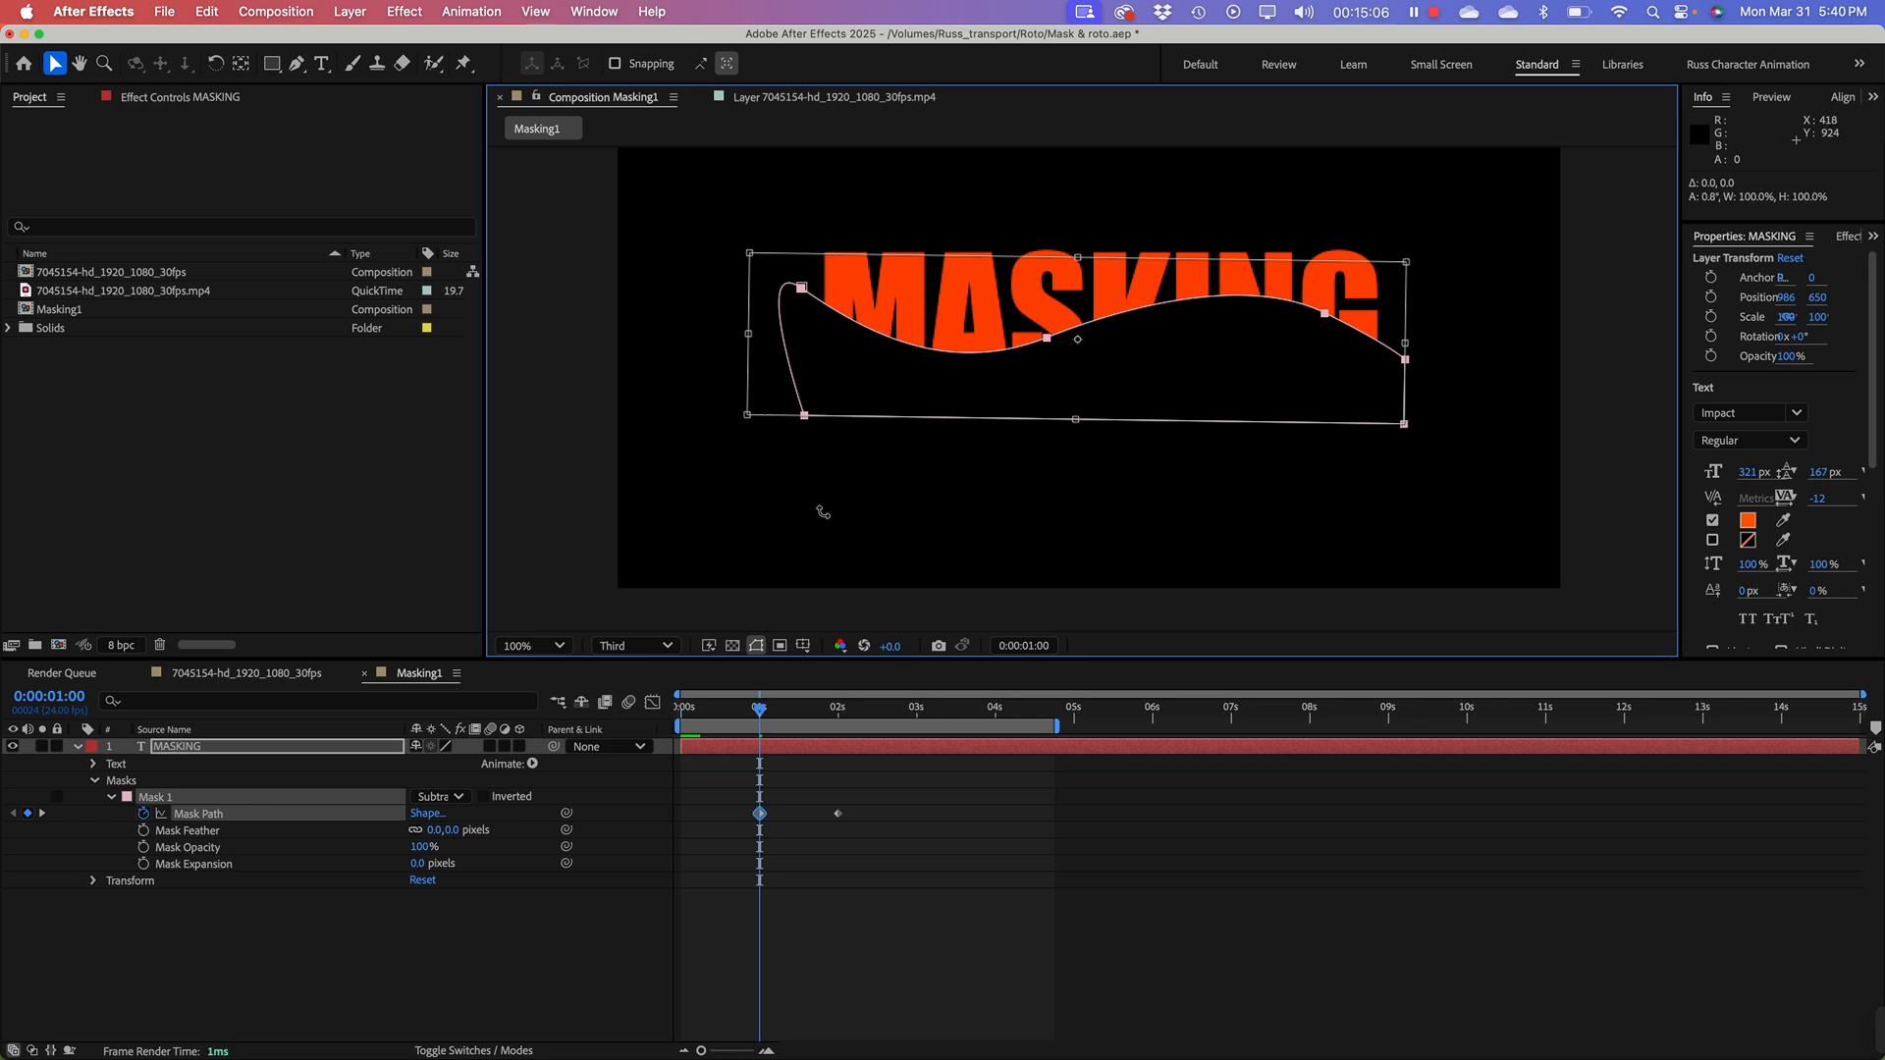
key(super+z)
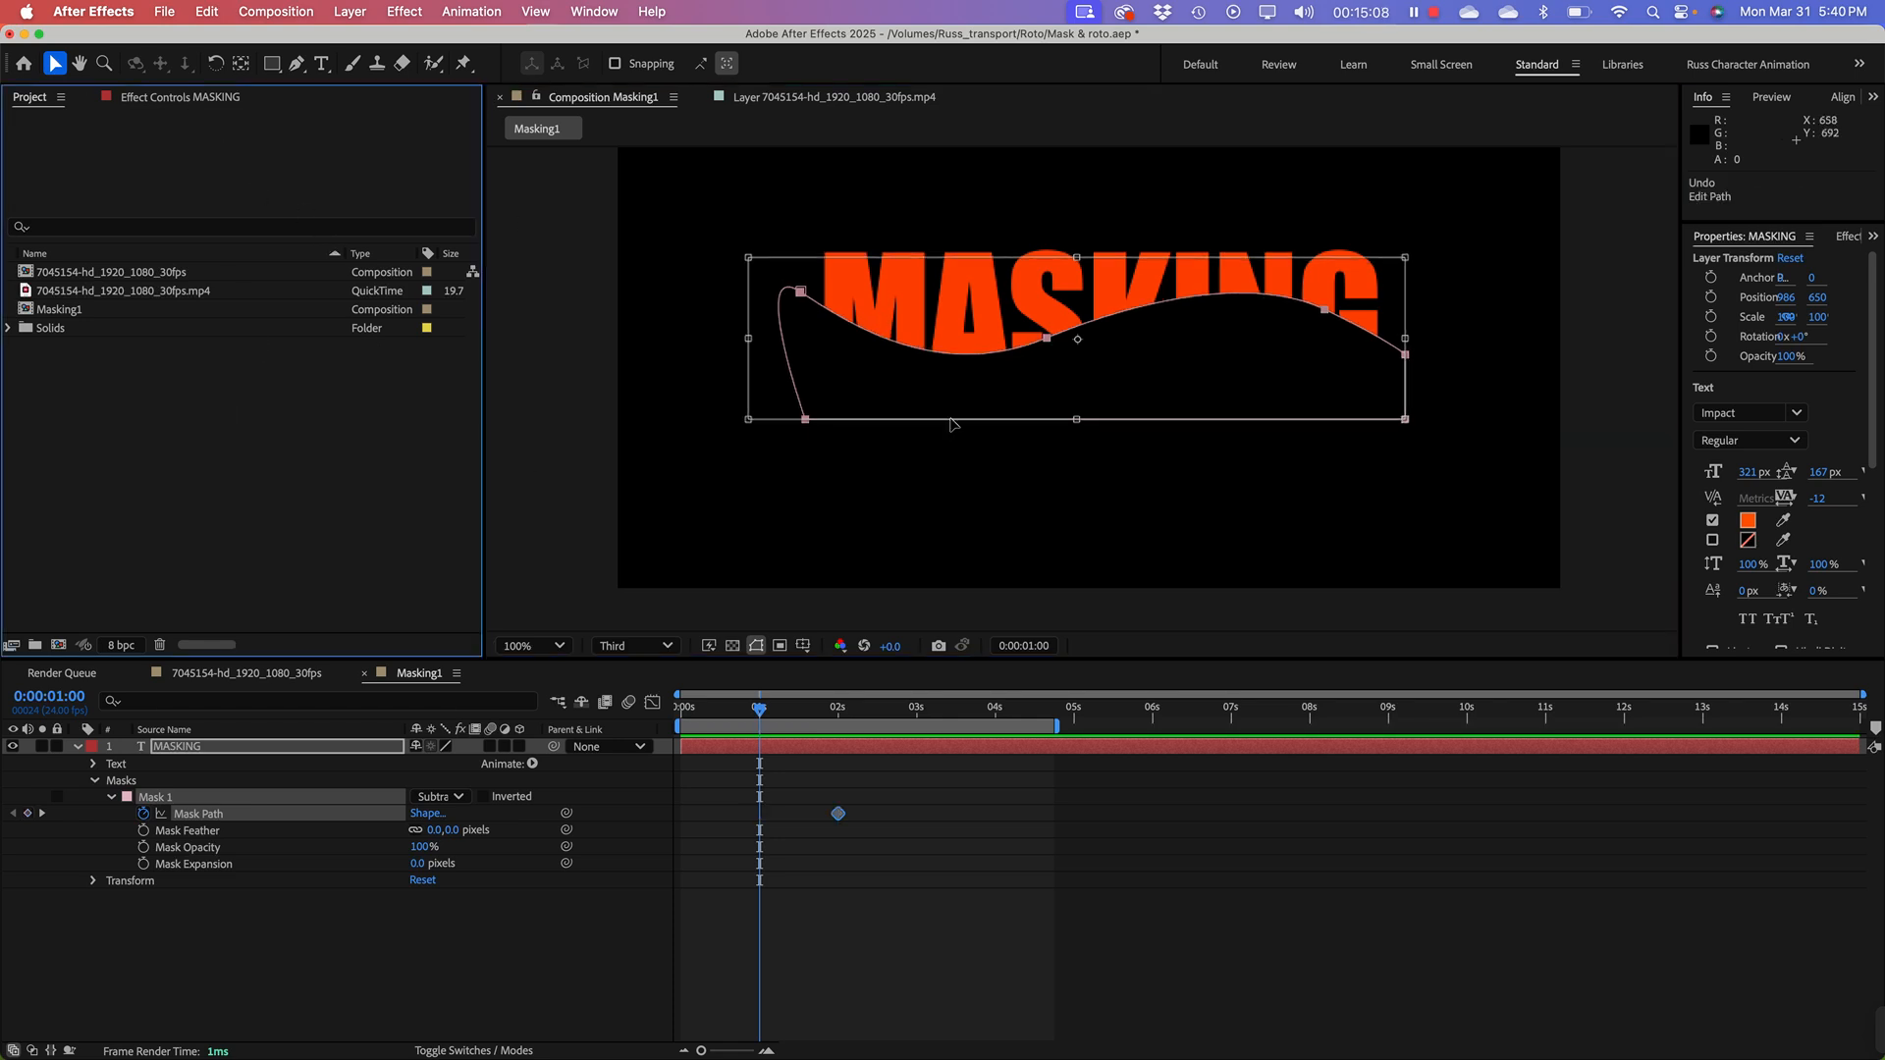
click(220, 913)
click(201, 815)
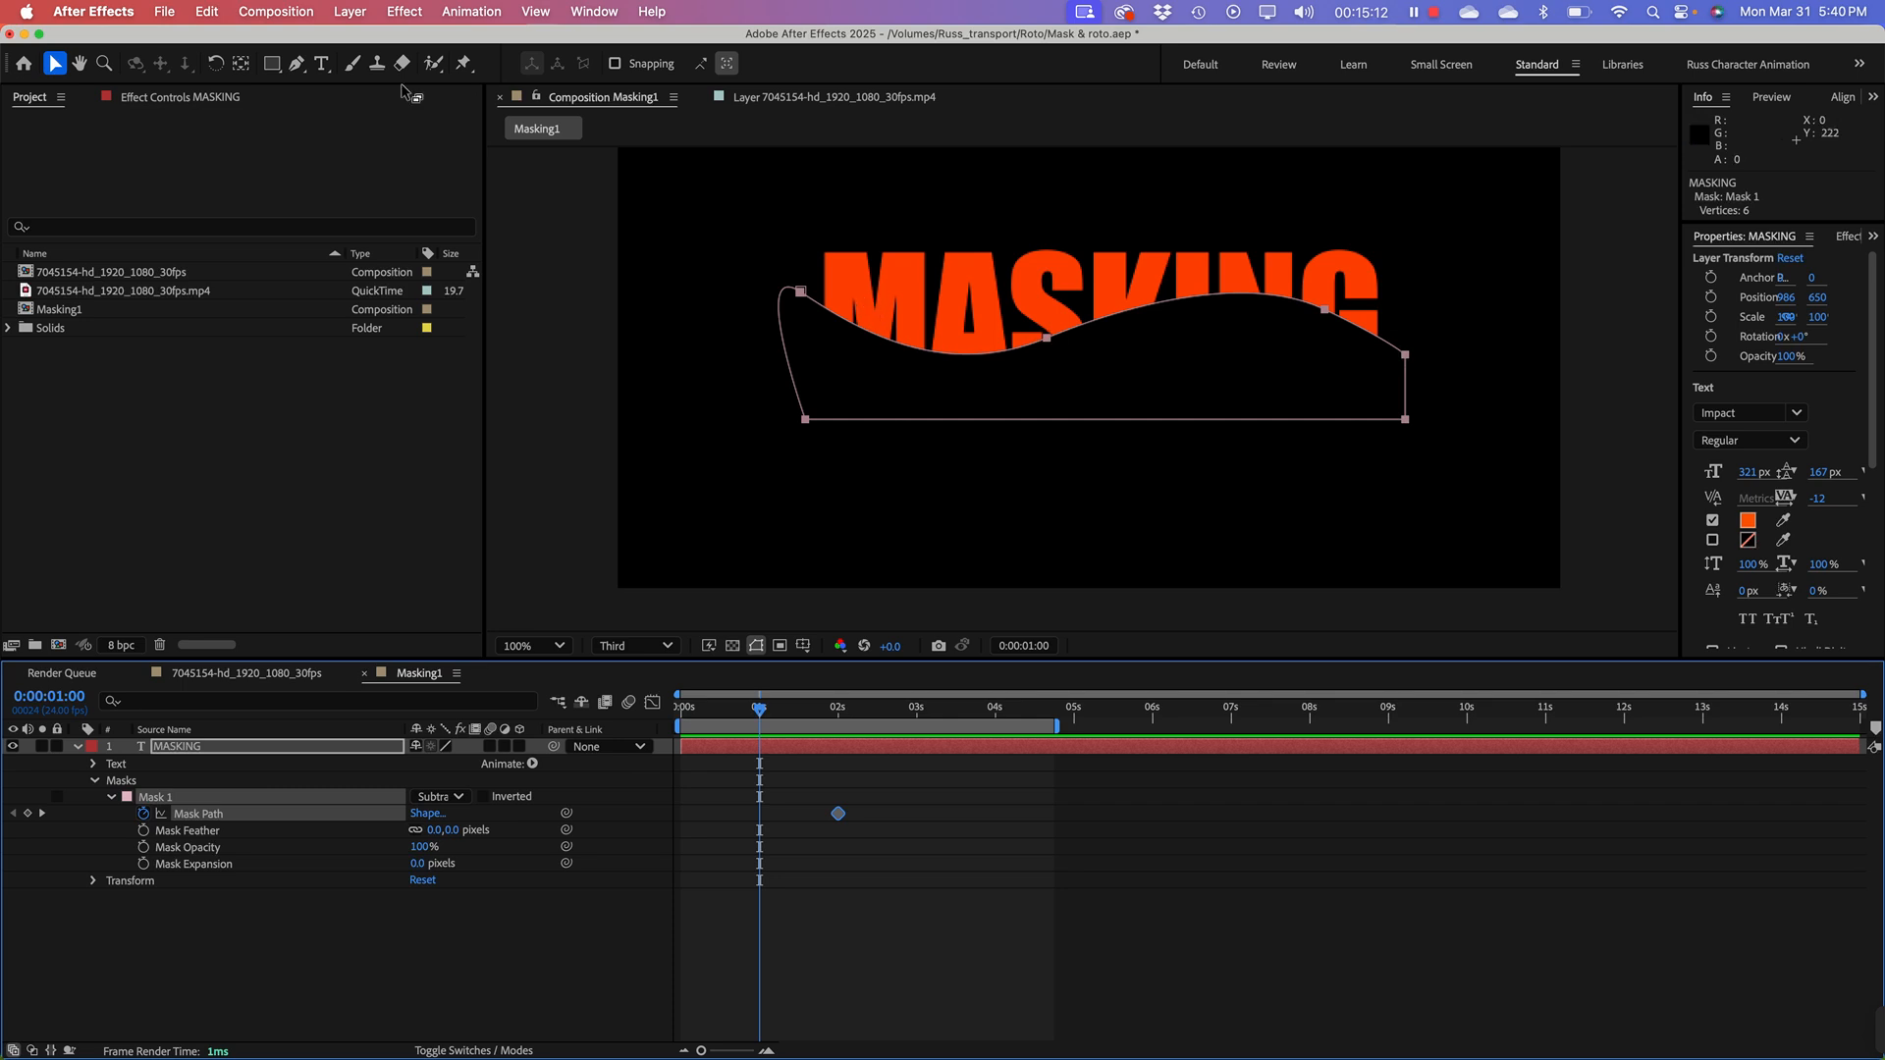
Step: Try to move the middle vertex of the mask's wavy edge, and undo the path change
right_click(1048, 341)
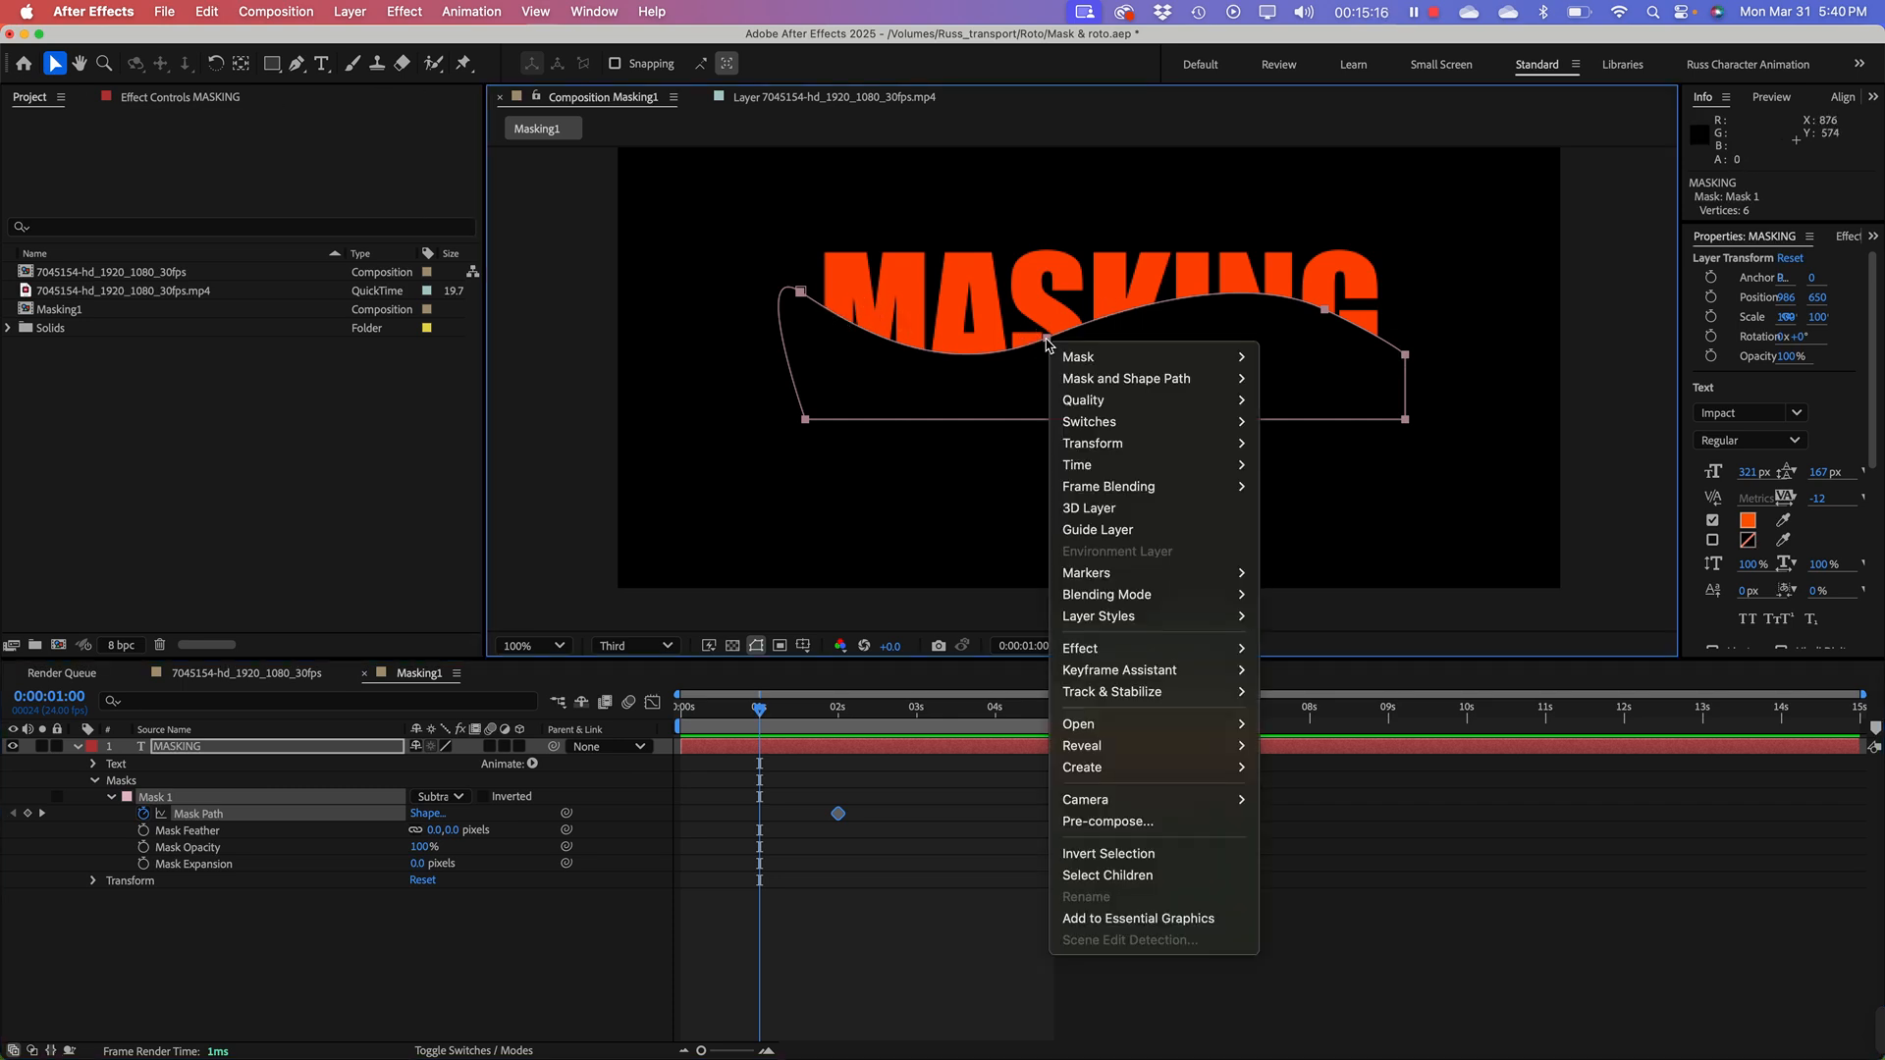
double_click(1048, 343)
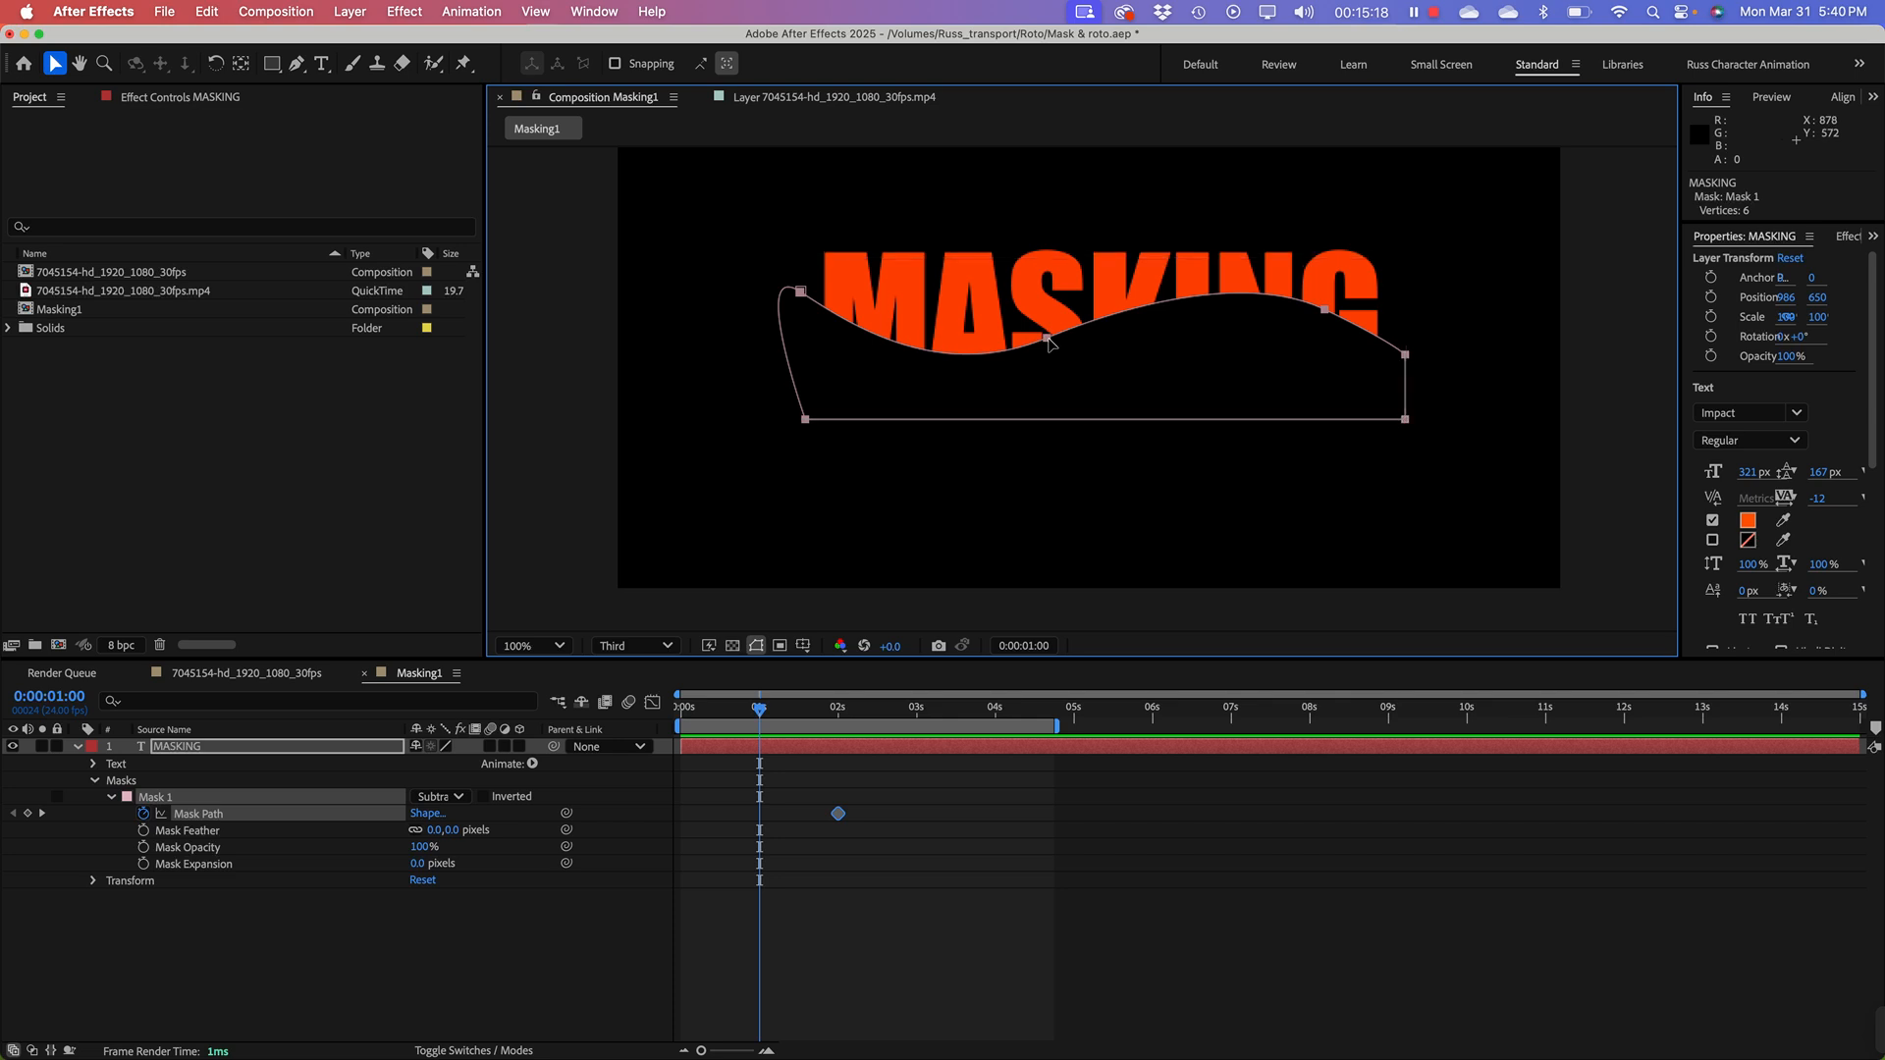
key(Return)
key(super+z)
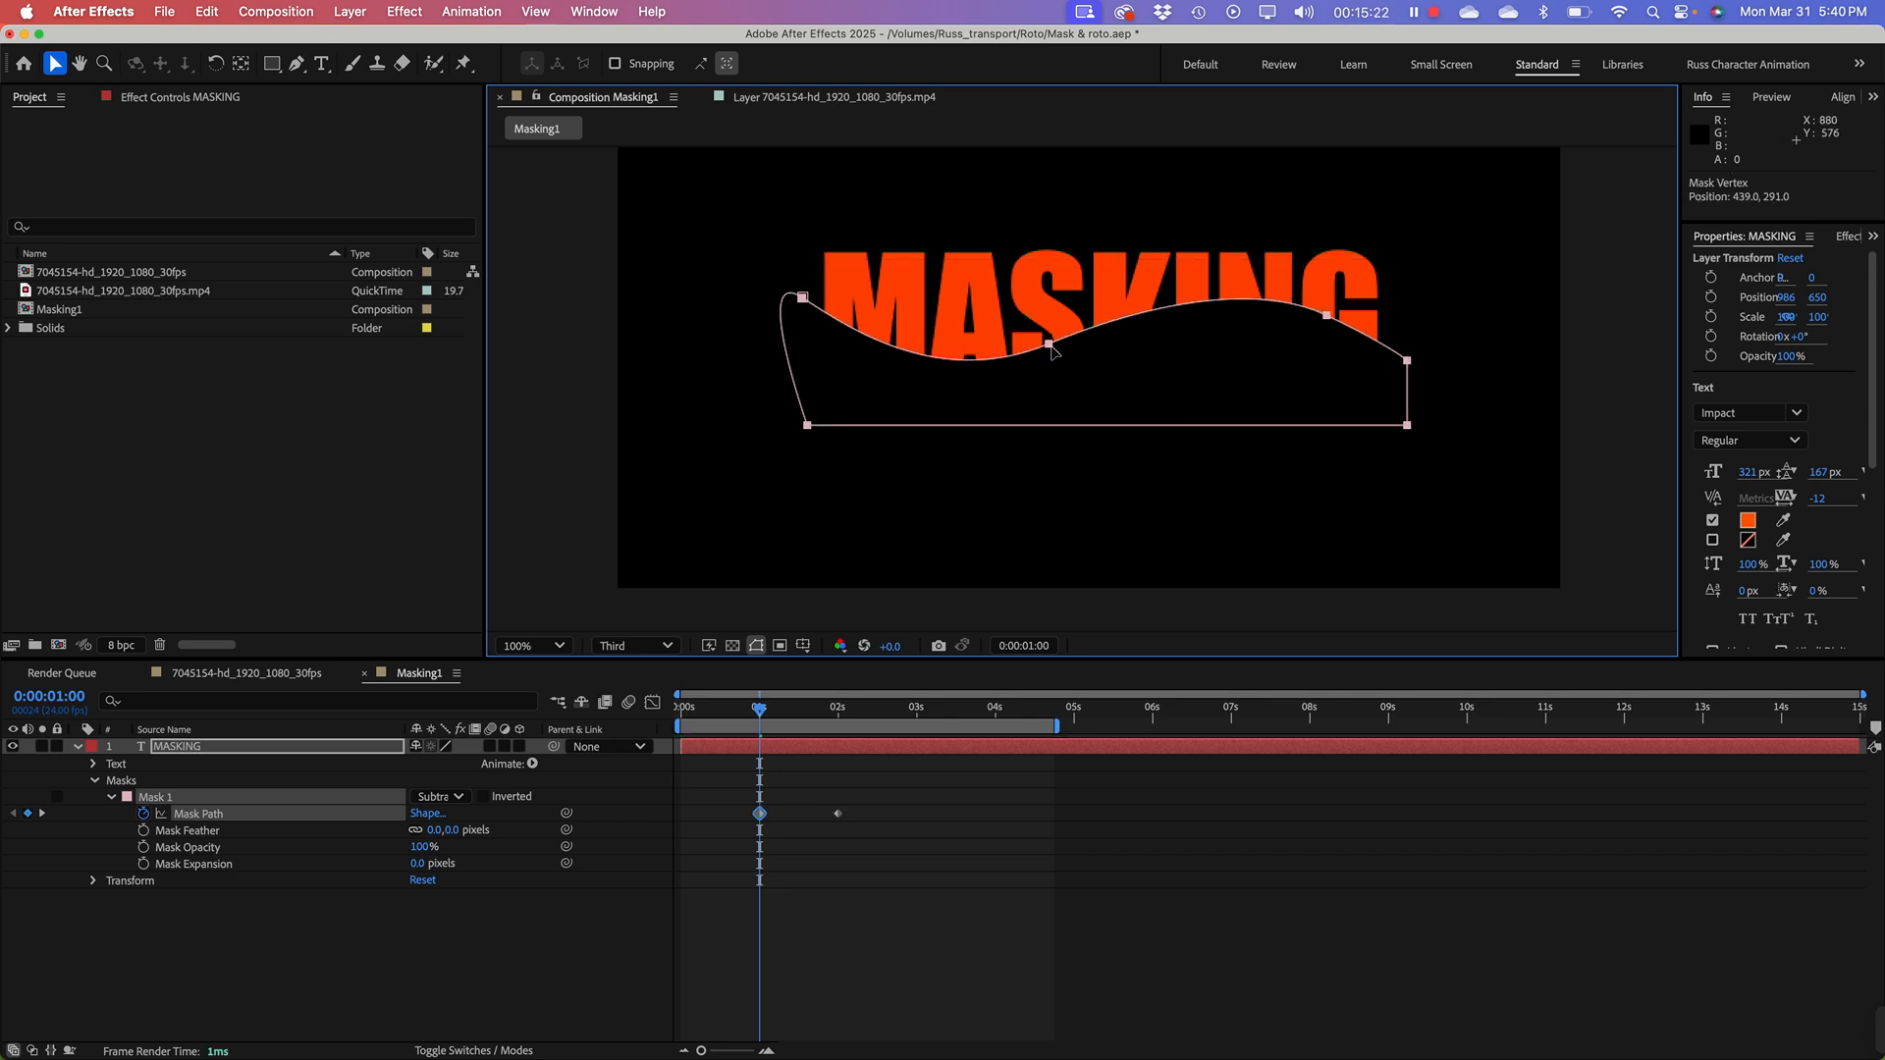
Step: Nudge the whole mask slightly at 0:00:01:00 by free transform, and reselect its Mask Path property
double_click(1405, 356)
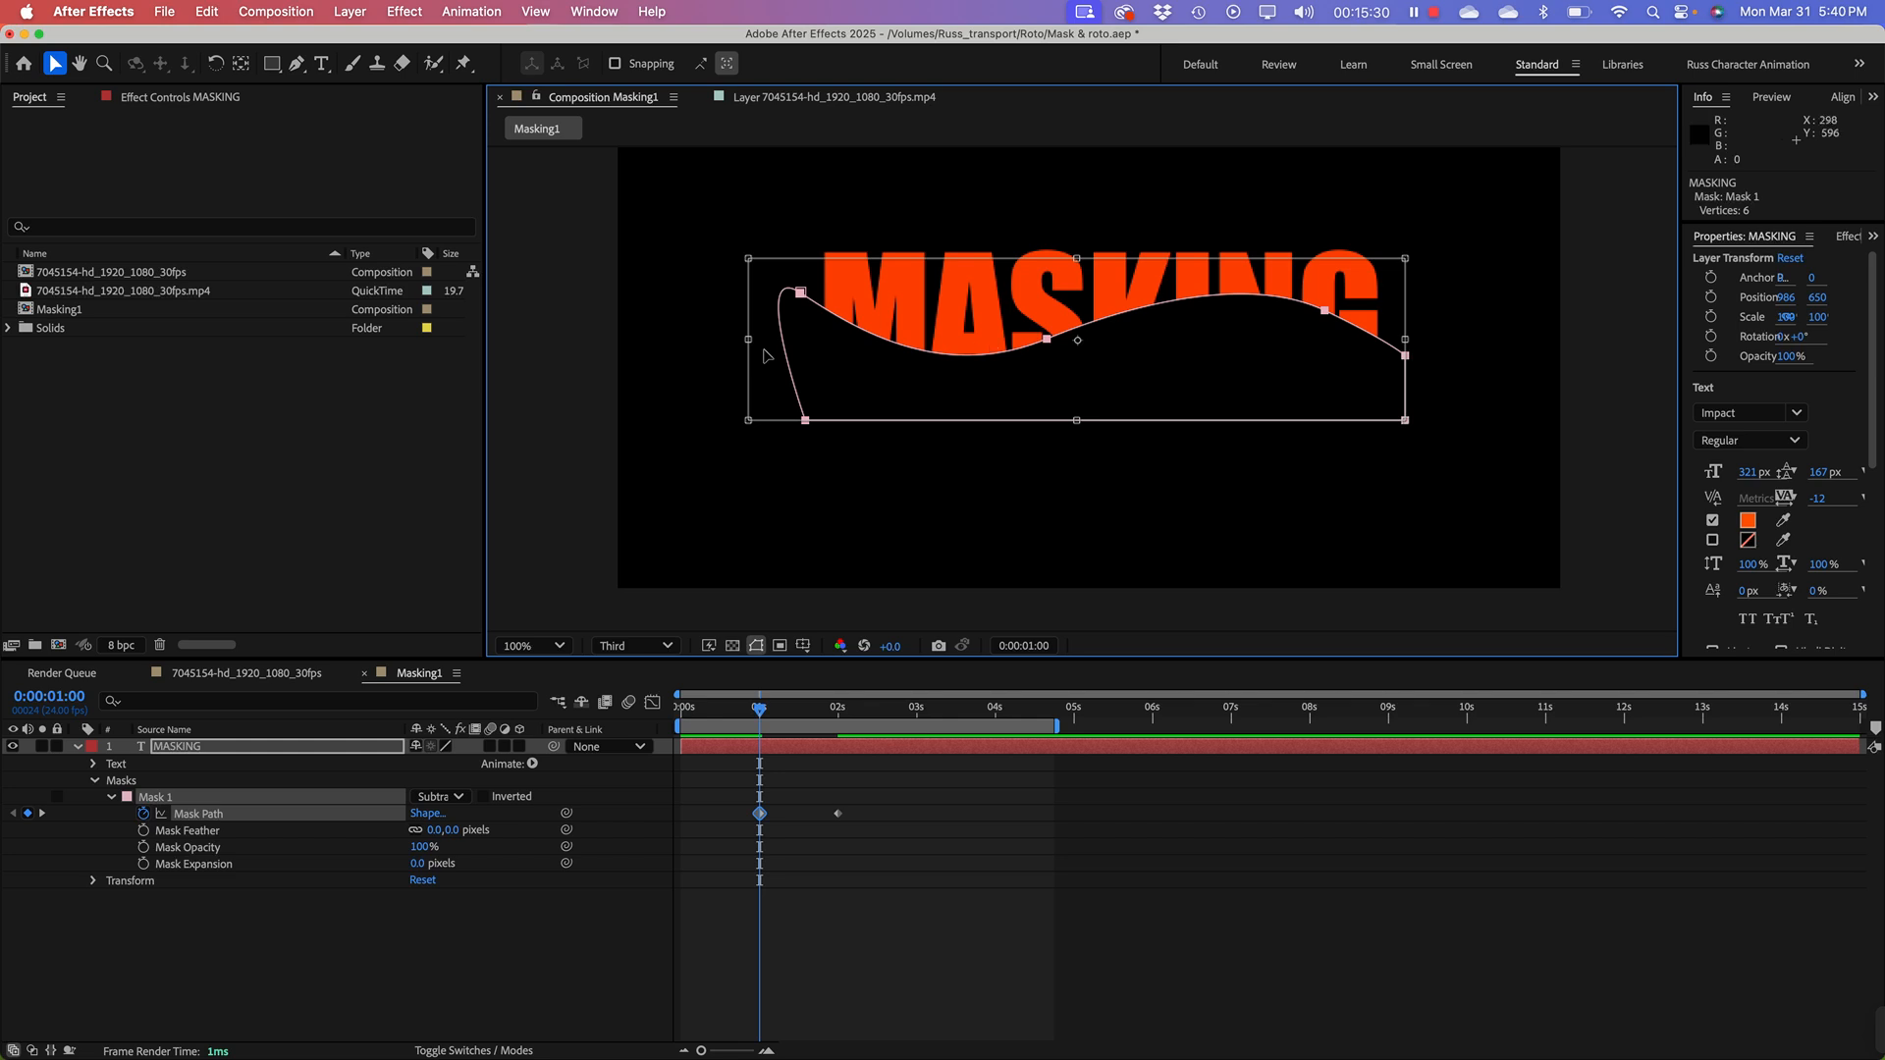
click(218, 812)
click(246, 950)
click(224, 817)
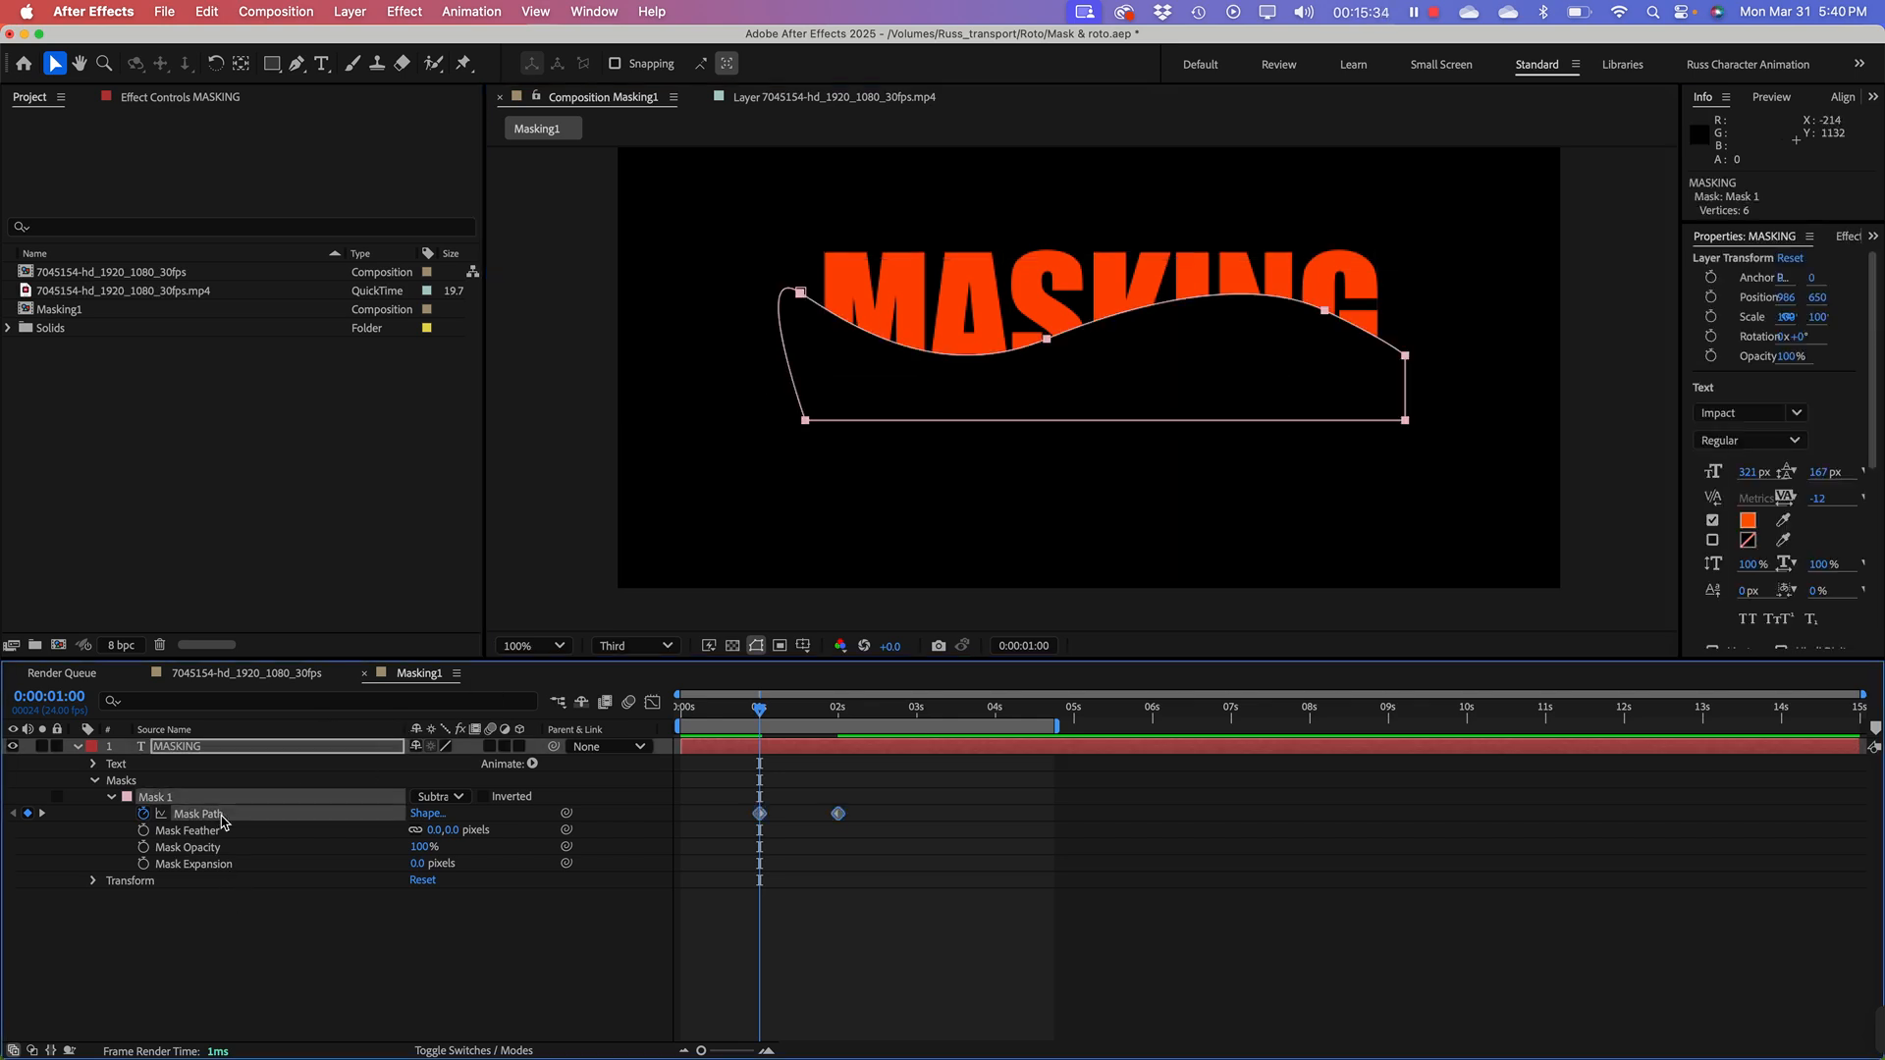
Step: At 0:00:01:00, isolate the wavy edge's middle vertex, lower it just below the letter S, and flatten its curve handles
click(1048, 339)
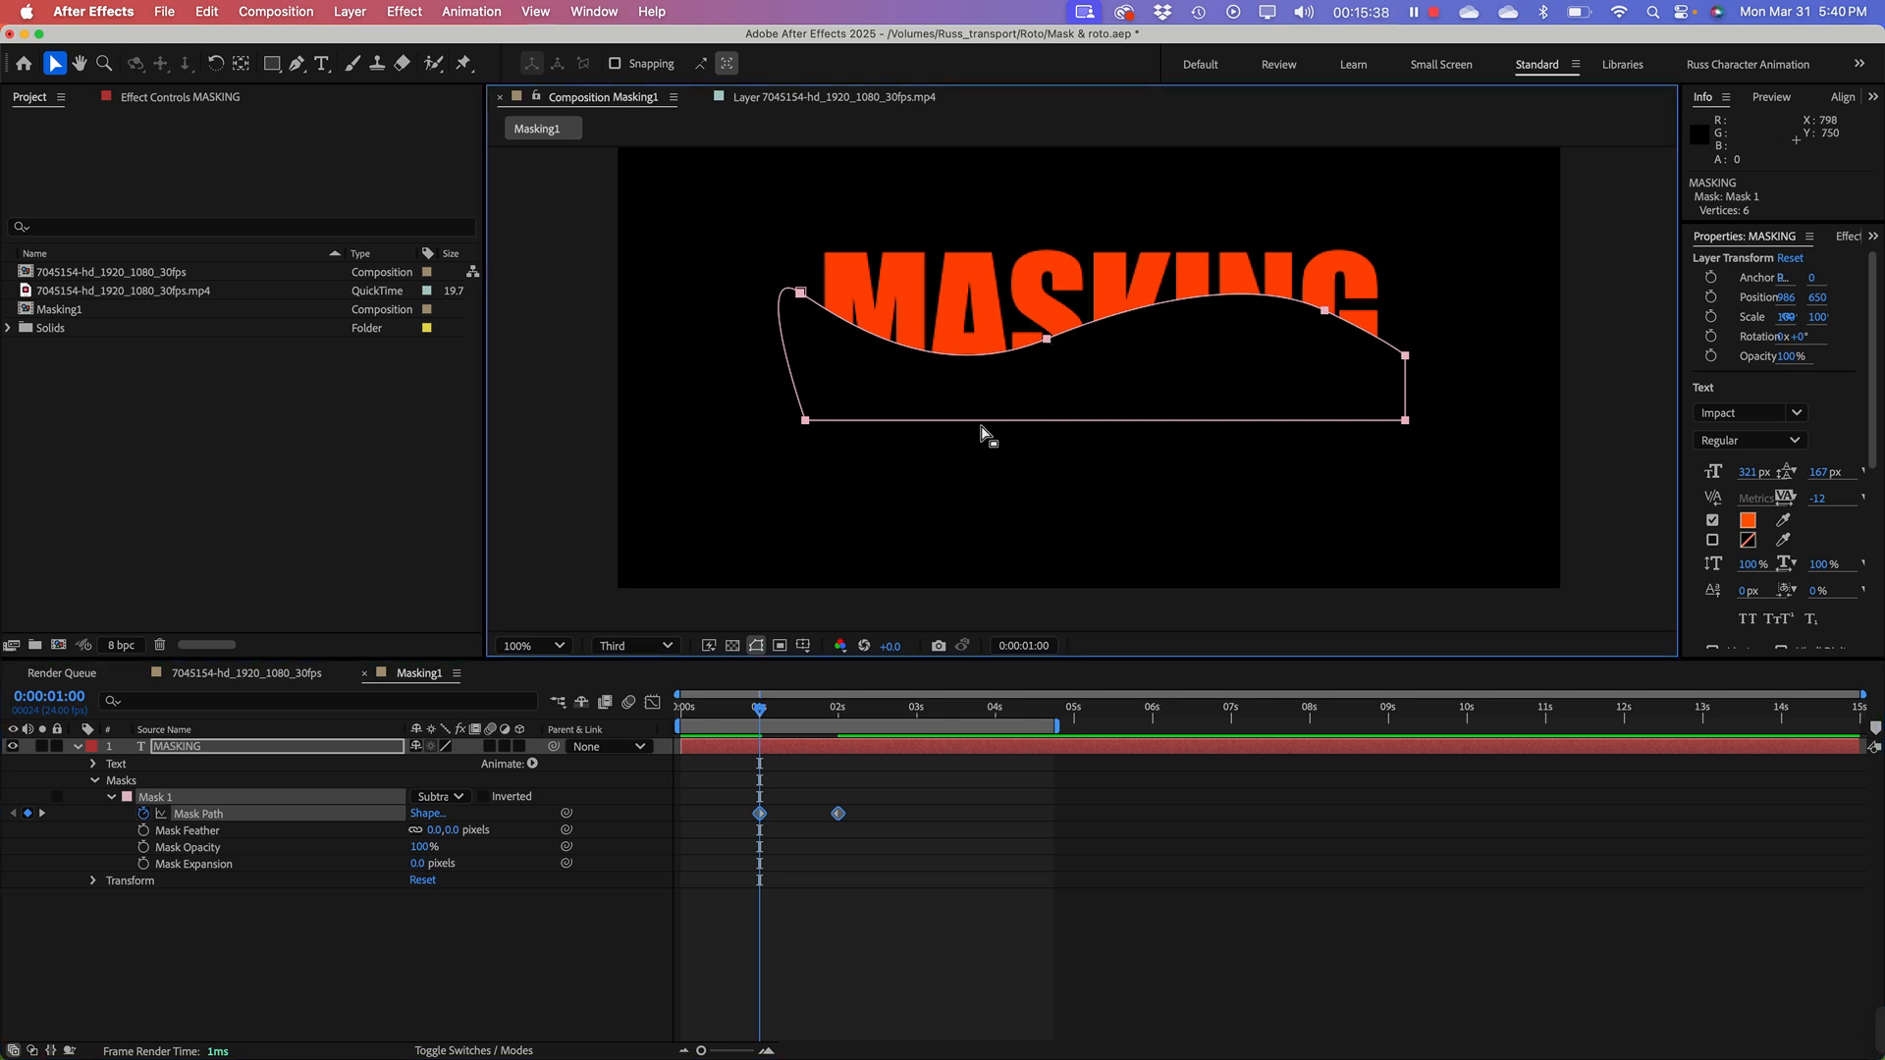
drag(878, 466, 757, 405)
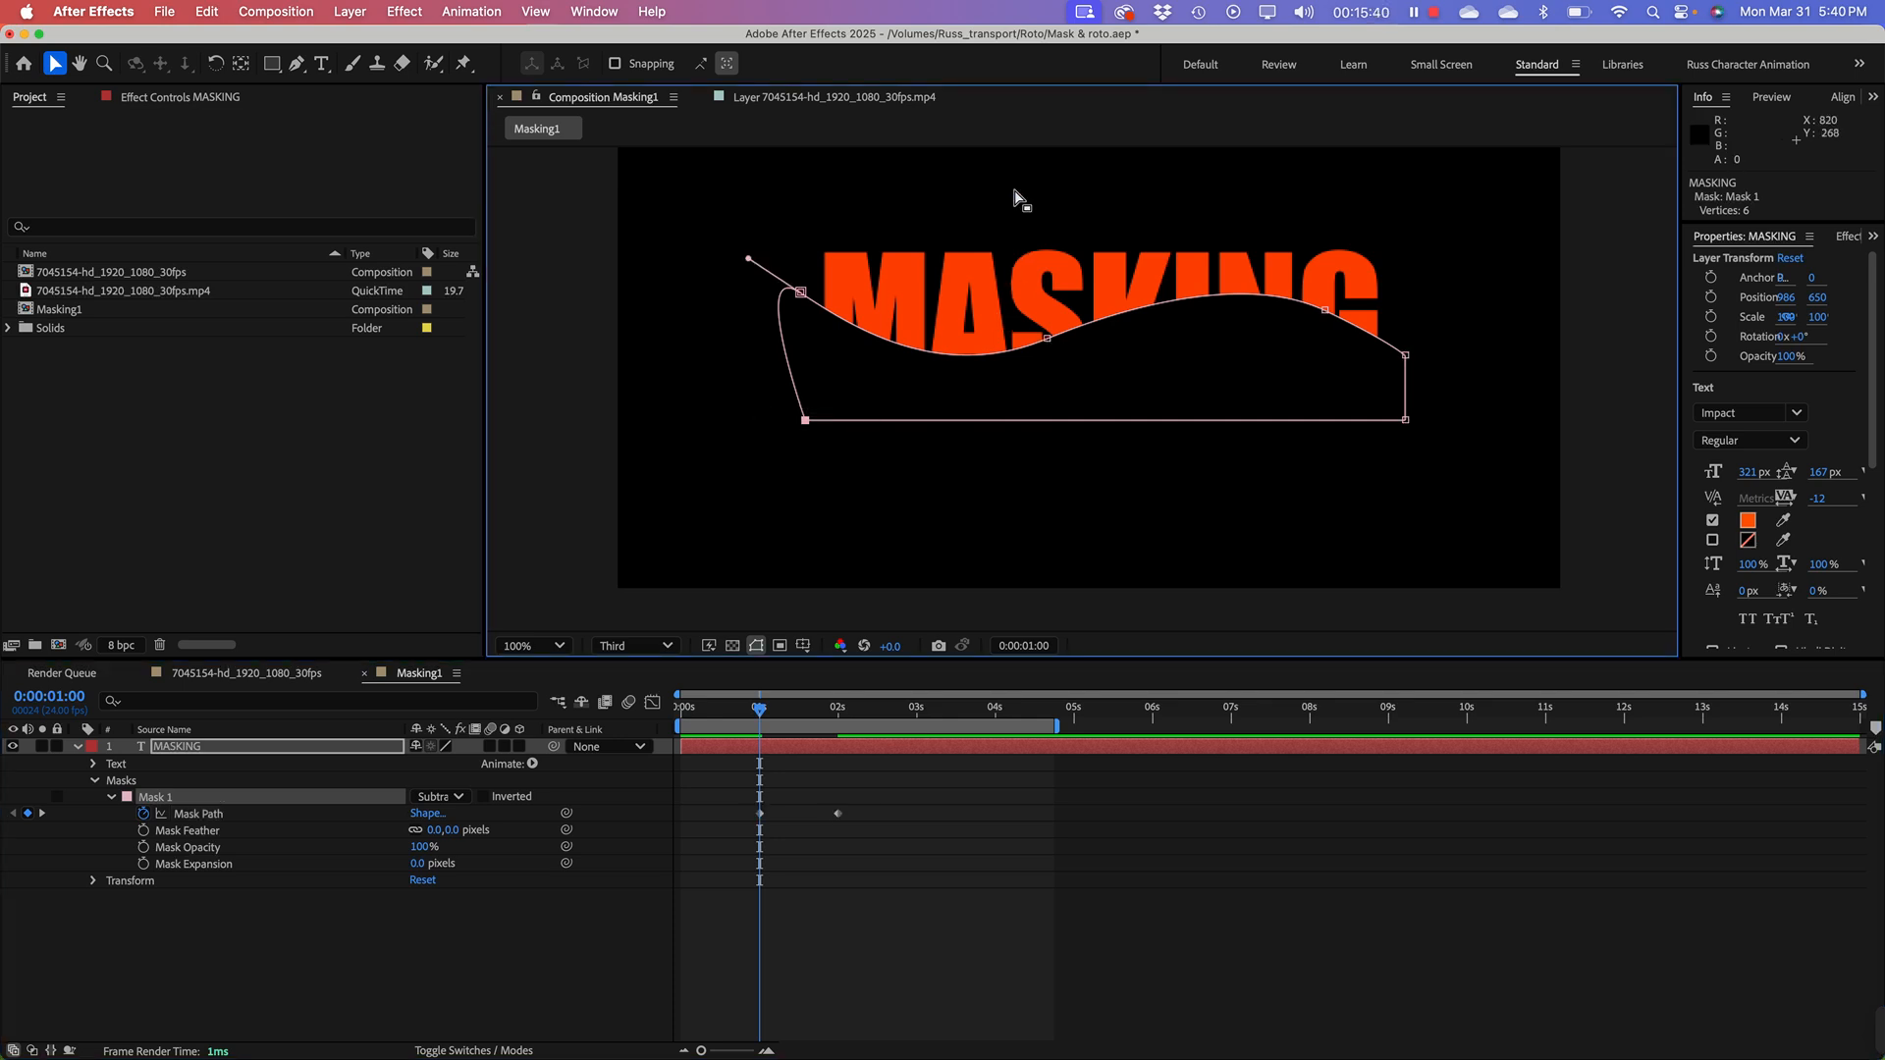
drag(999, 189, 1054, 383)
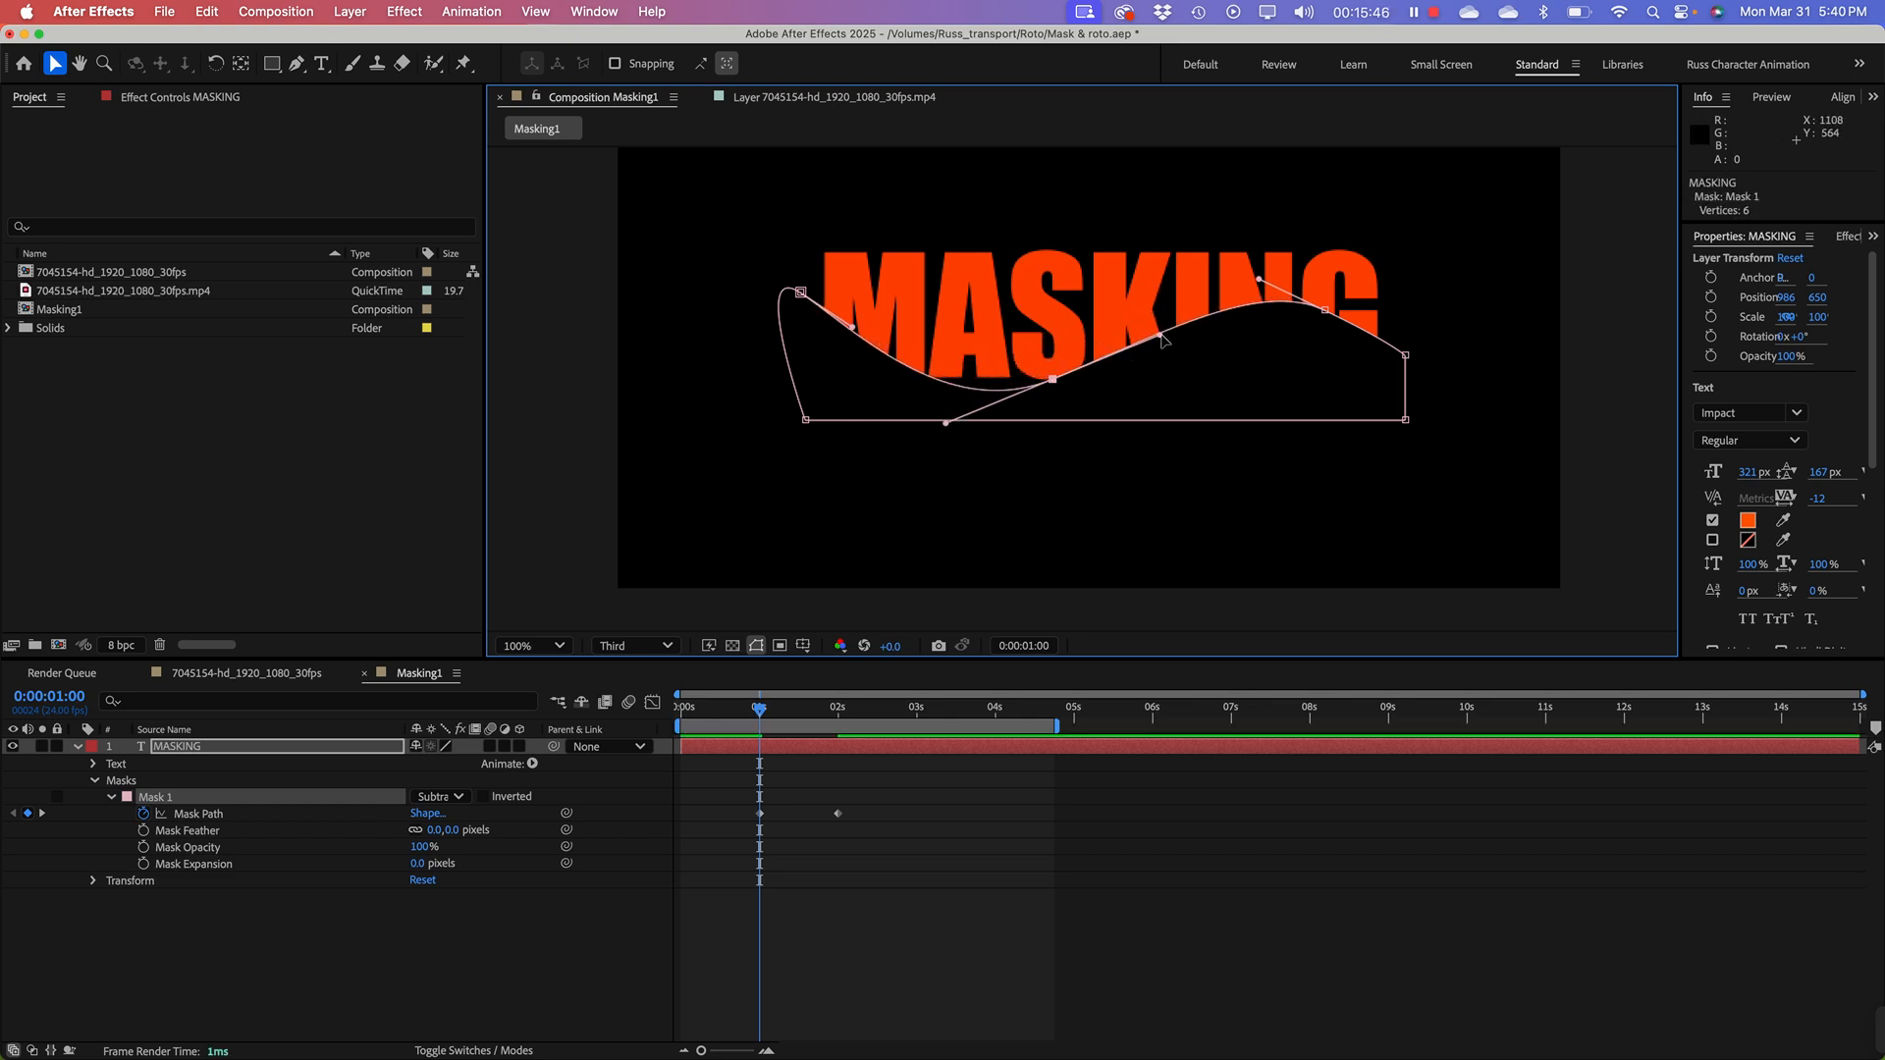
drag(1161, 337, 1171, 372)
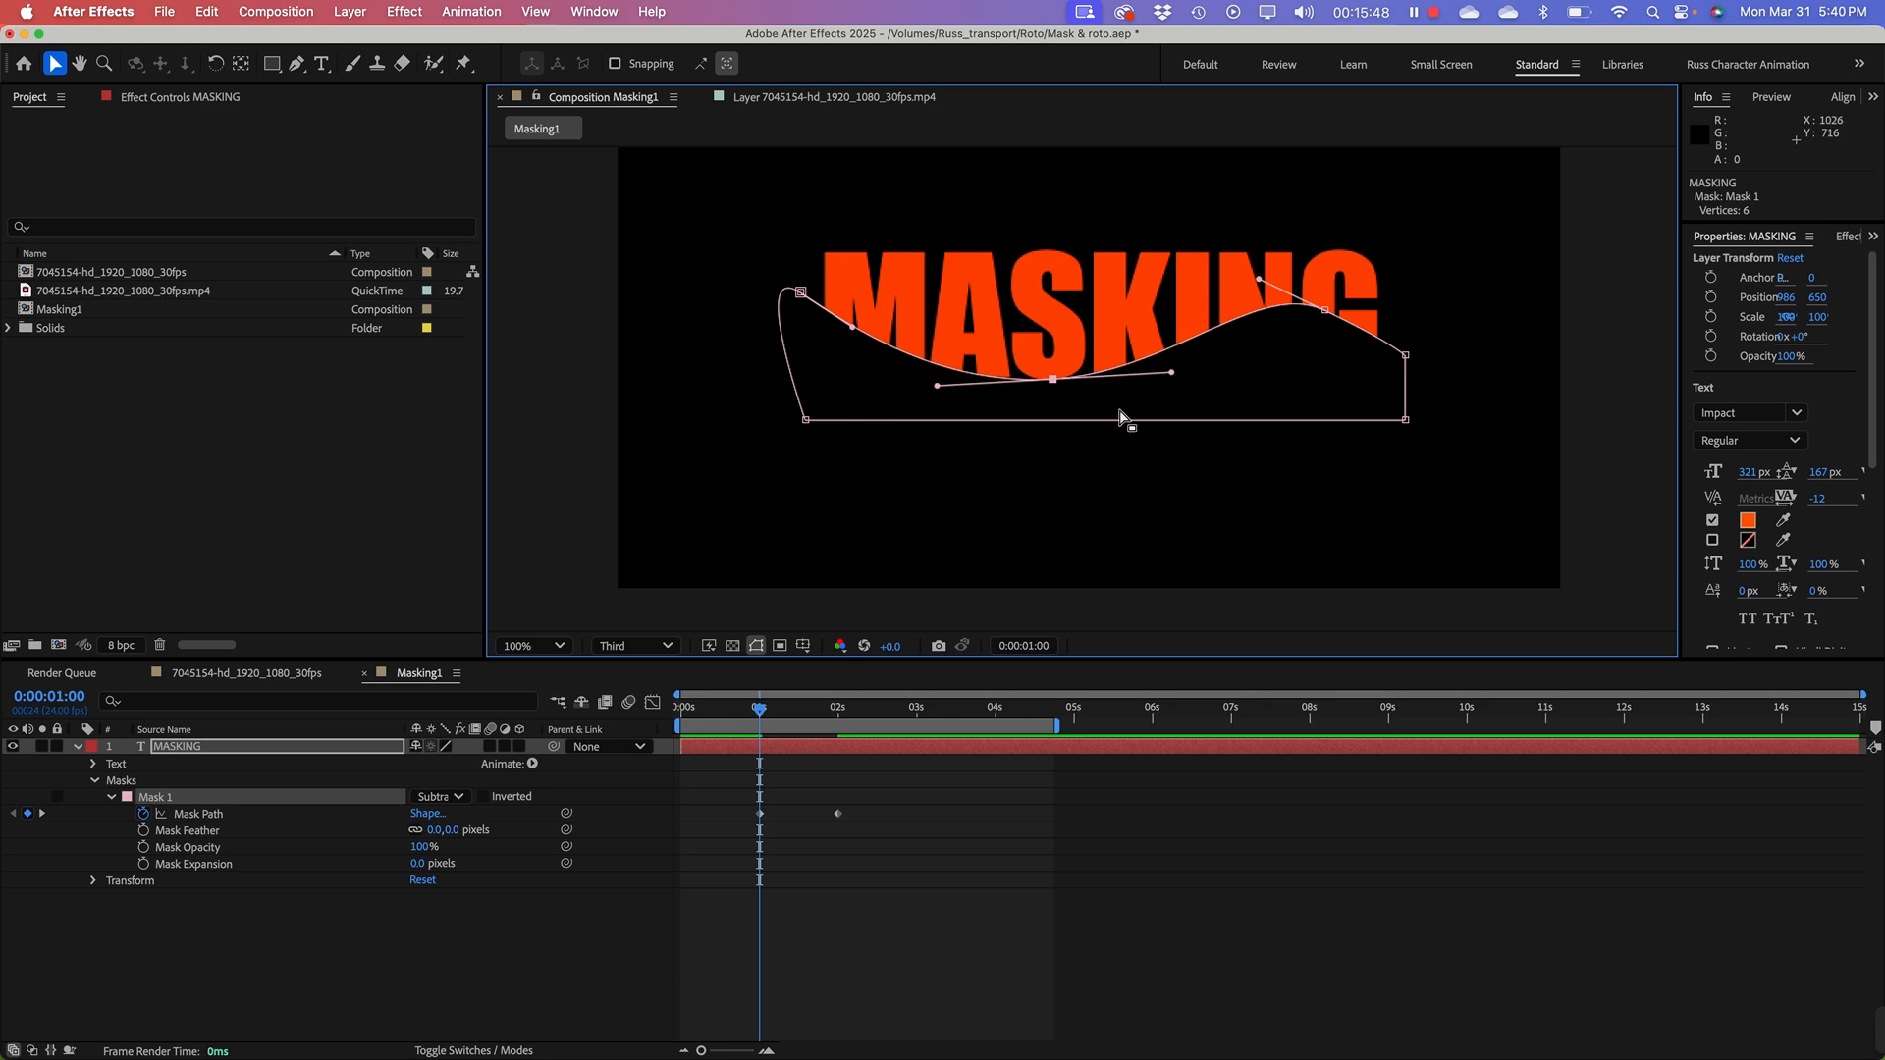
drag(1052, 379, 1054, 389)
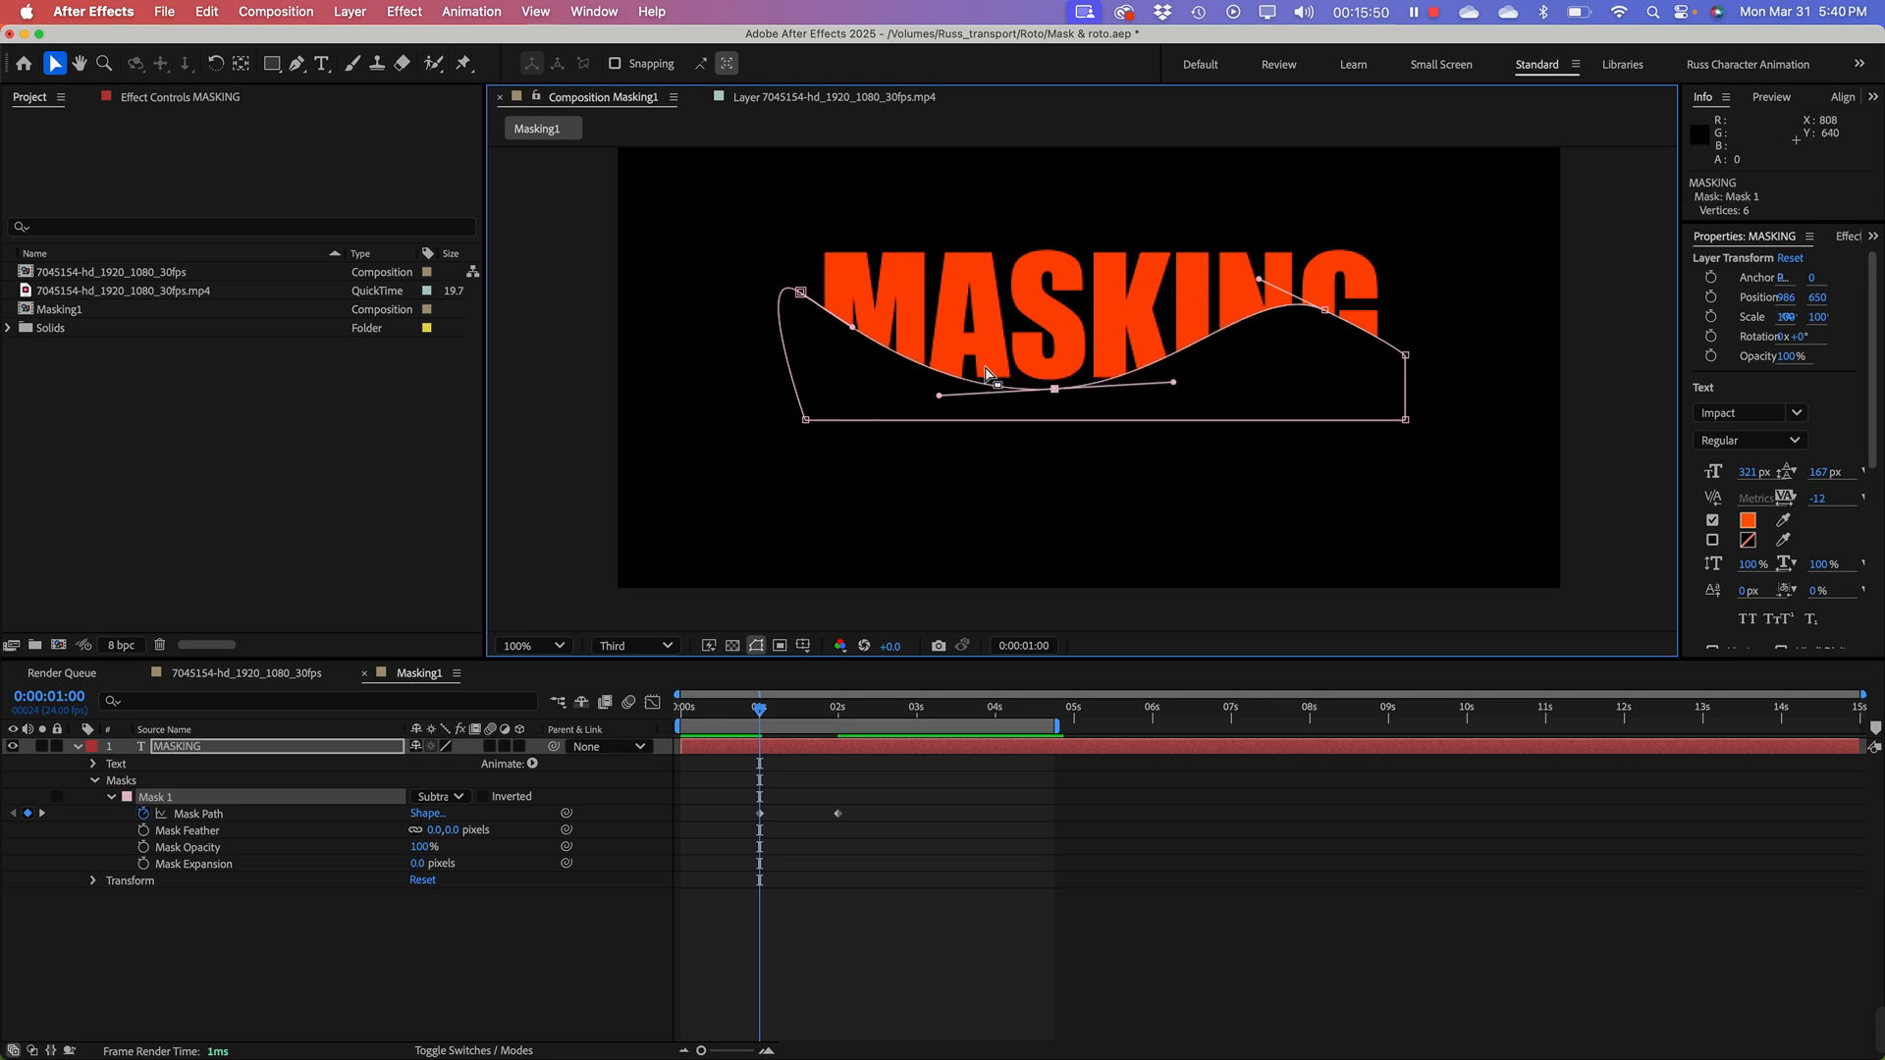
Step: At 0:00:01:00, lower the remaining vertices of the mask's wavy edge so the edge runs beneath the MASKING text
click(802, 294)
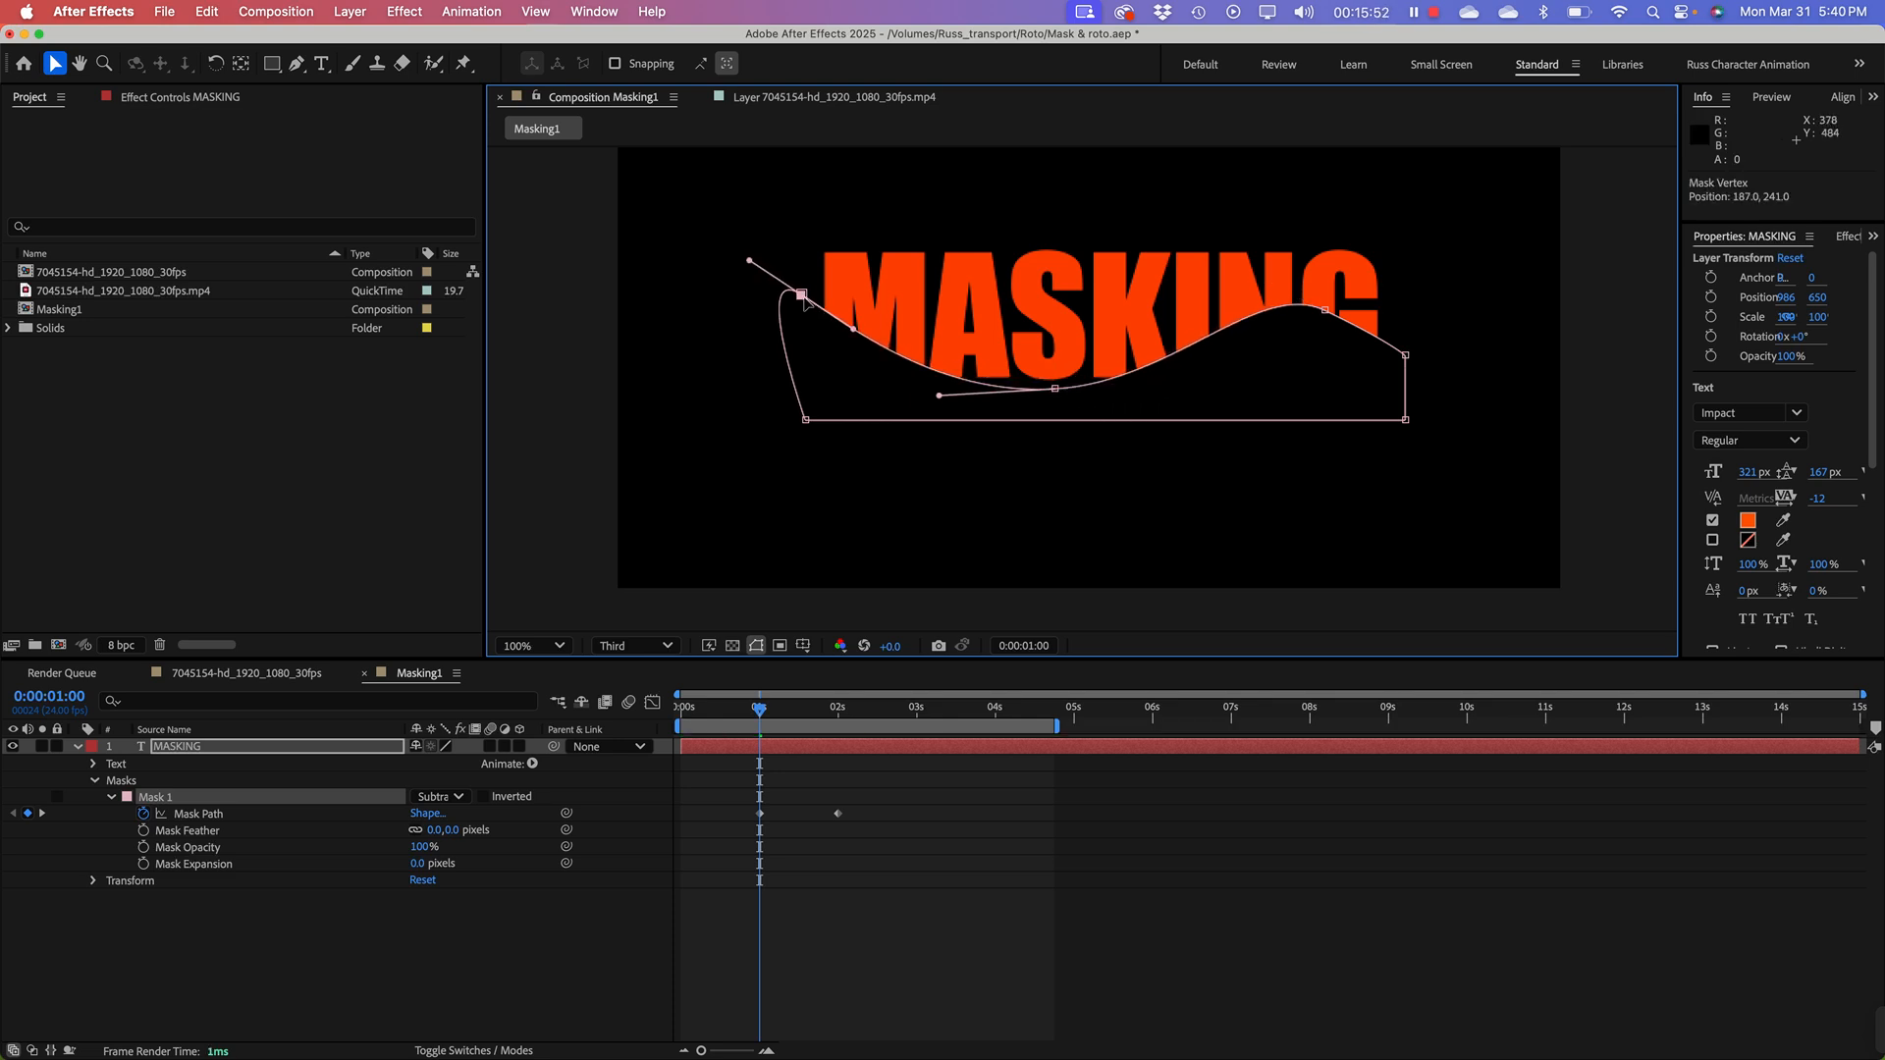
drag(804, 300, 814, 383)
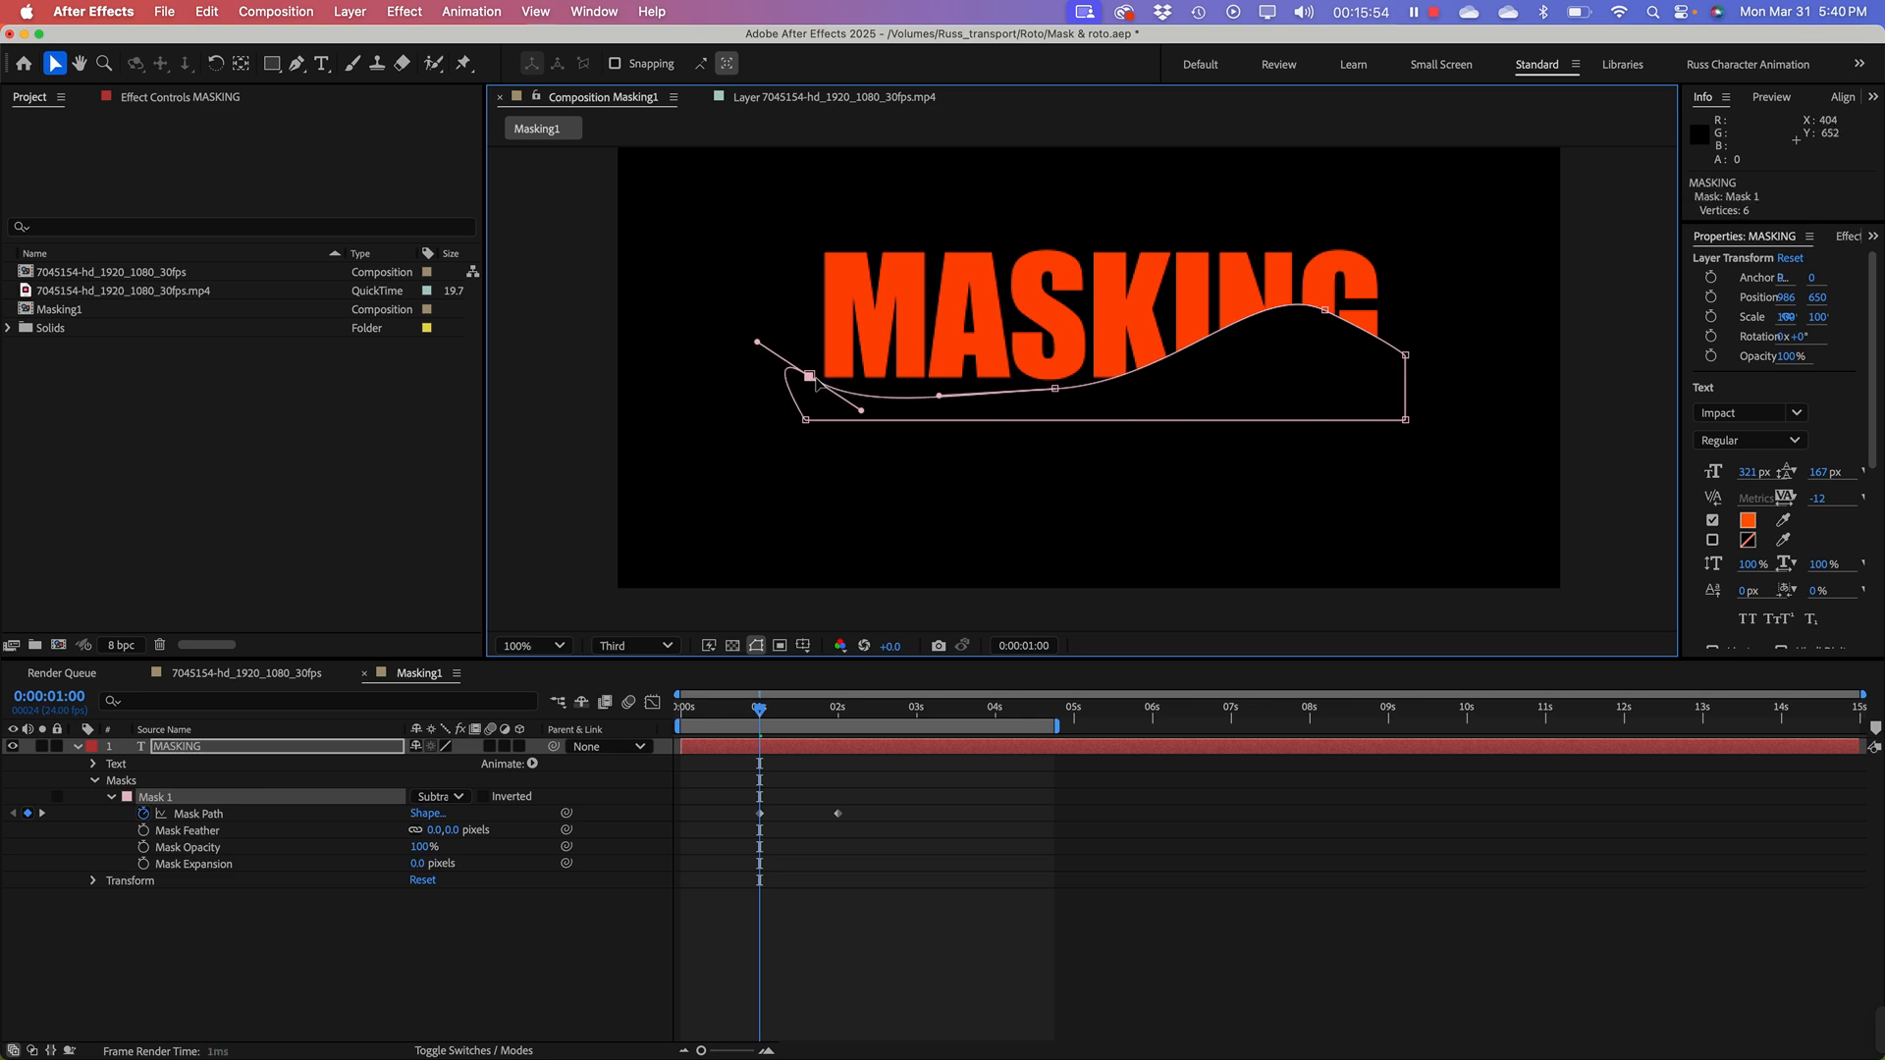
click(1324, 314)
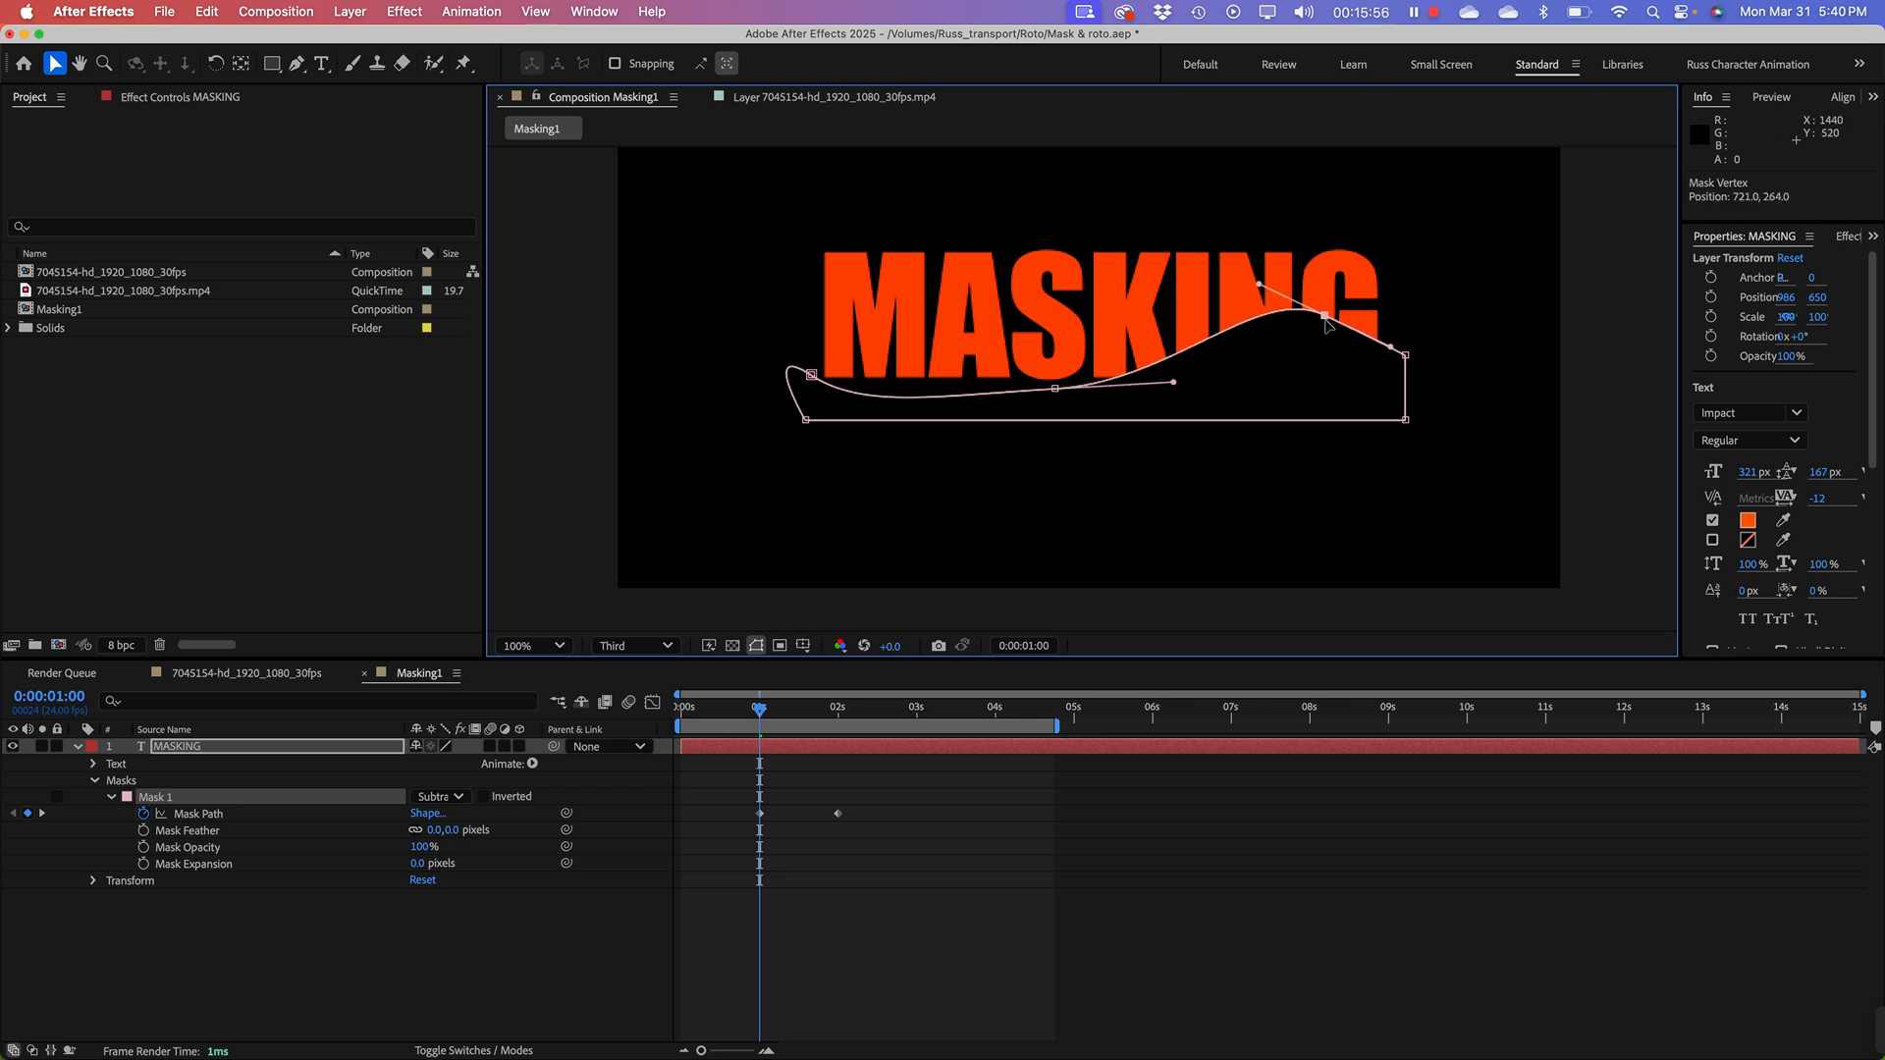
drag(1324, 316, 1246, 379)
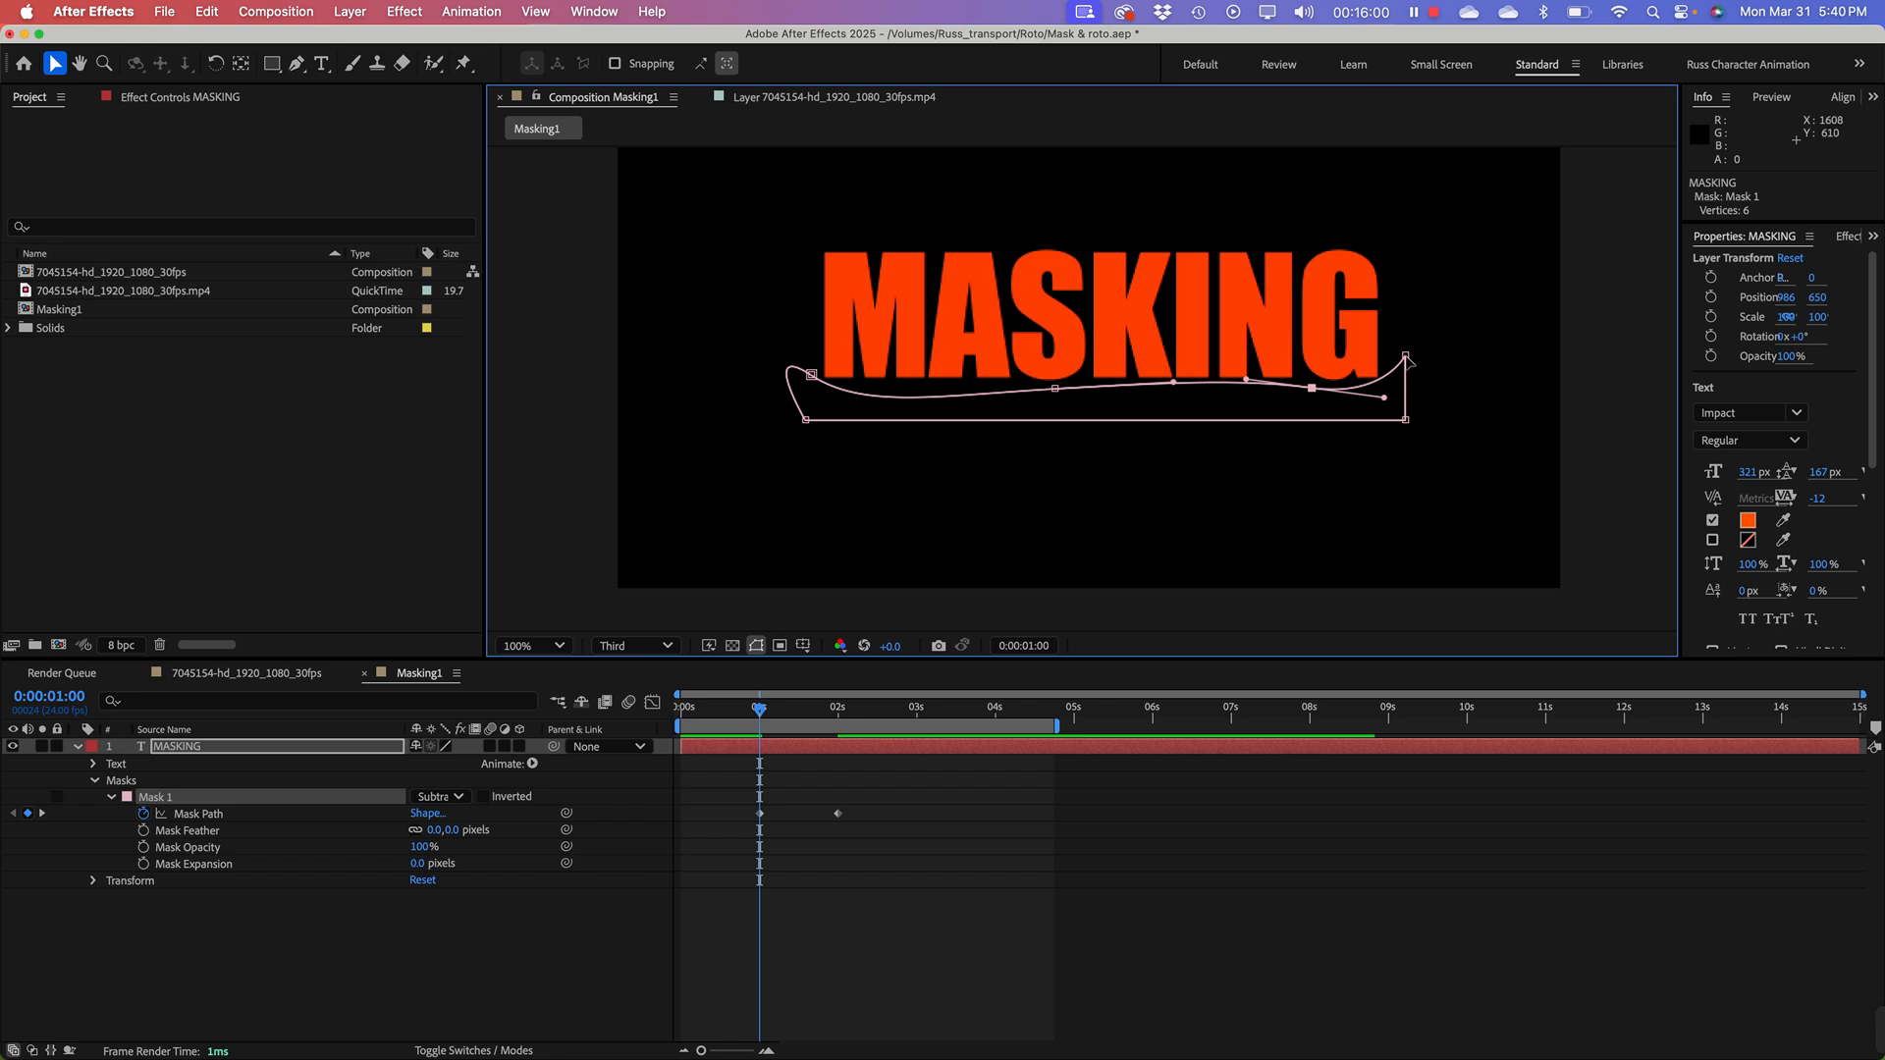
drag(1405, 356, 1406, 366)
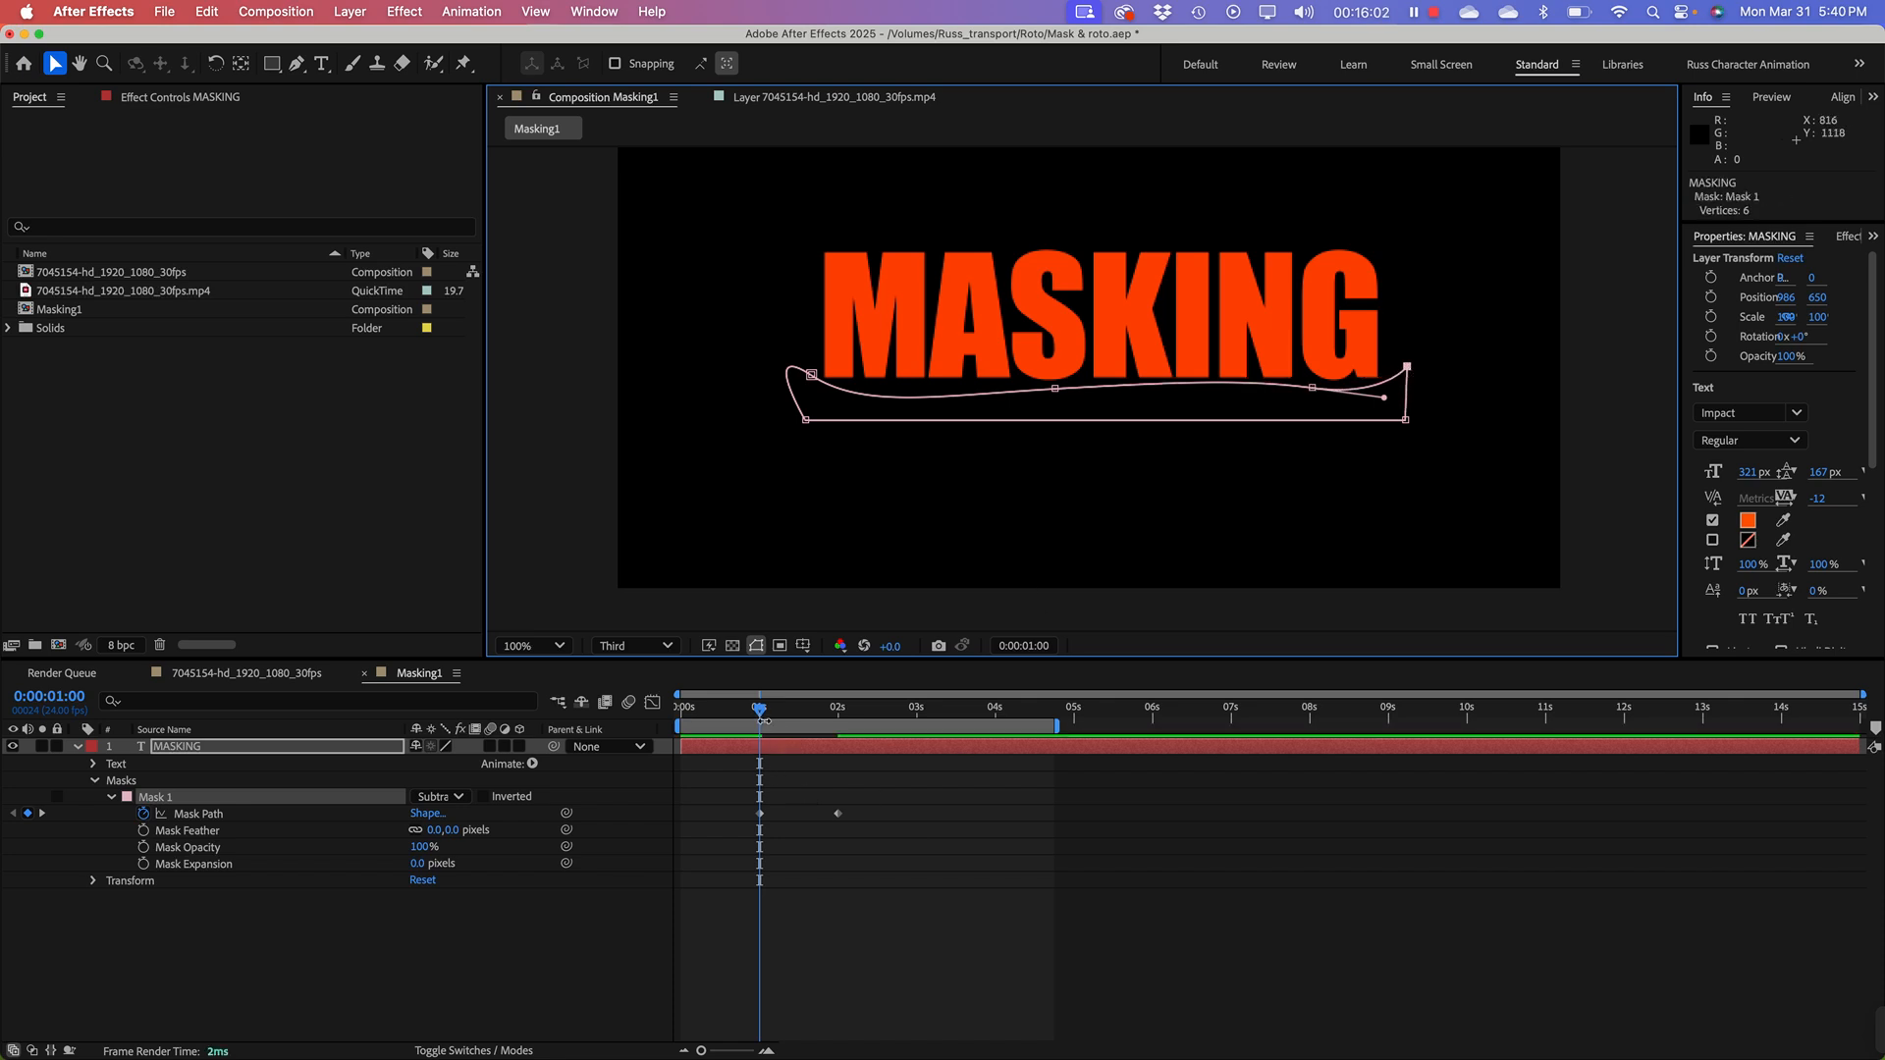
Step: At 0:00:02:20, raise the mask's upper-left and middle vertices and reshape their curve handles so the mask covers the letters MAS
drag(759, 708, 904, 707)
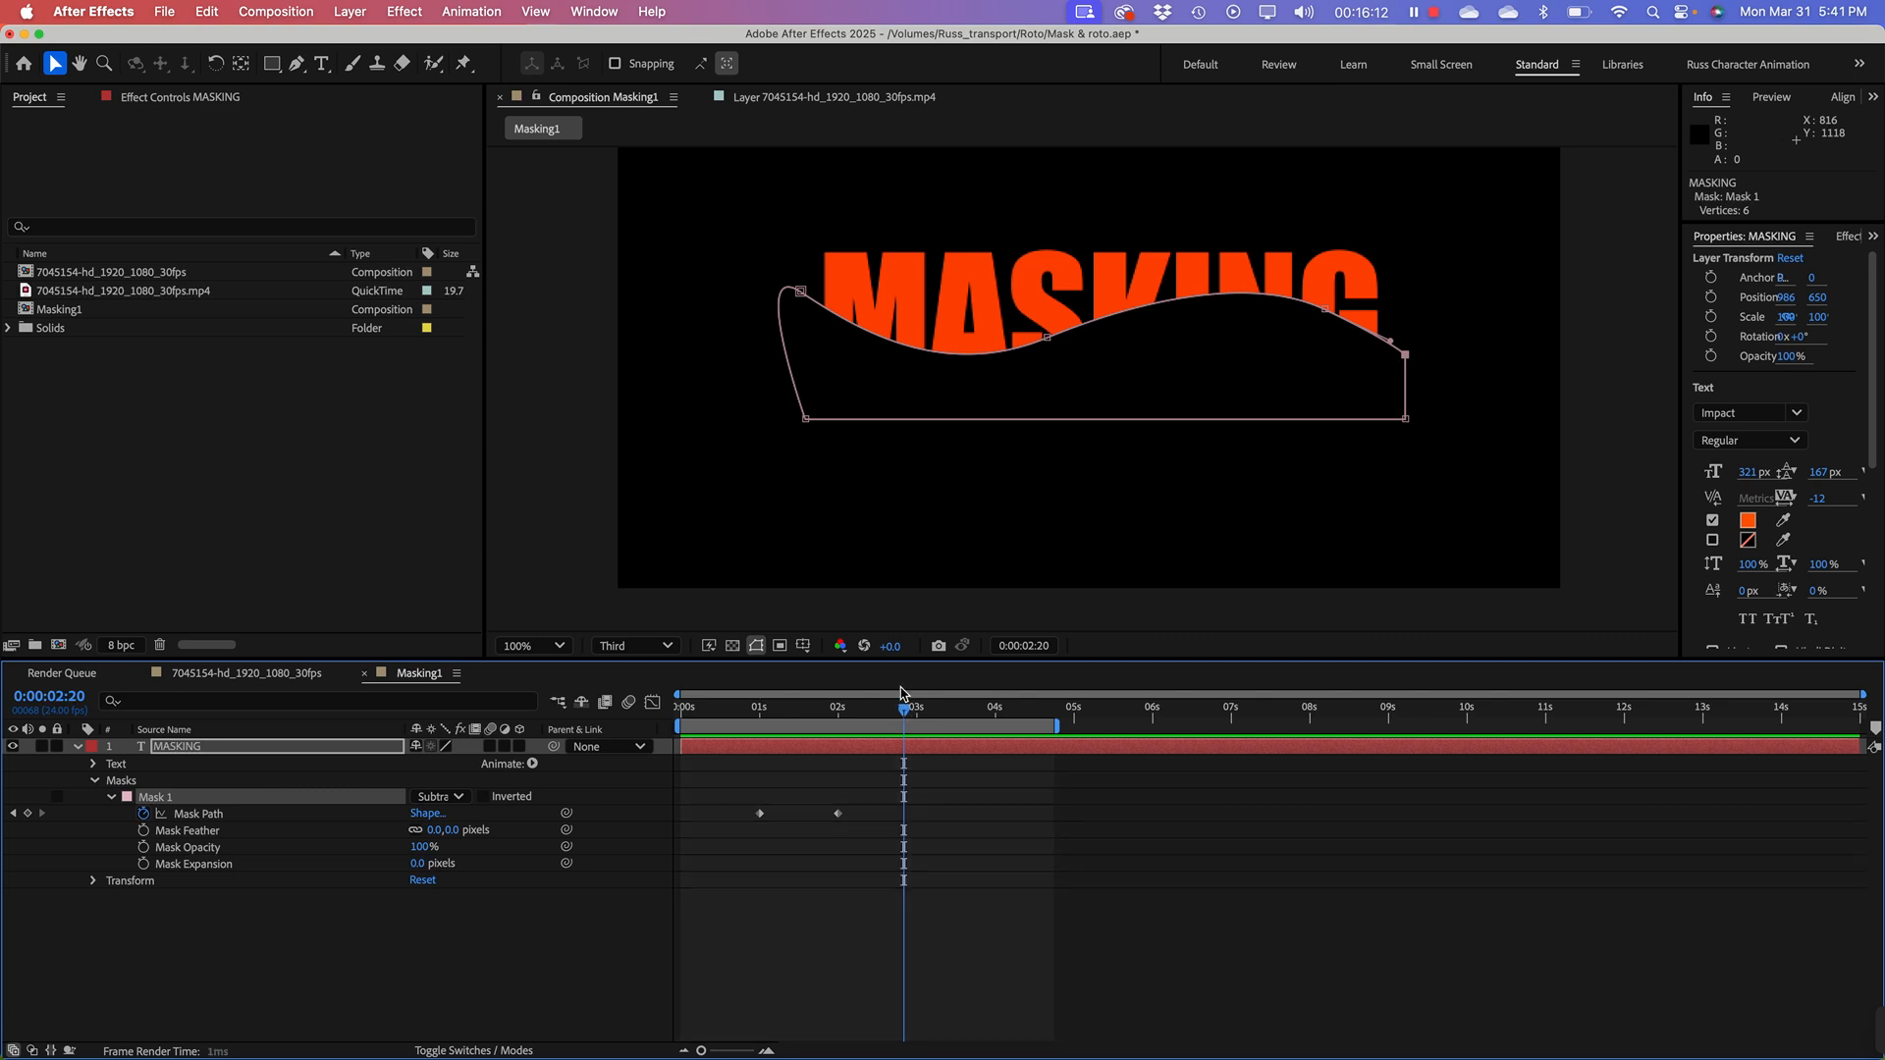
drag(1026, 216, 1086, 371)
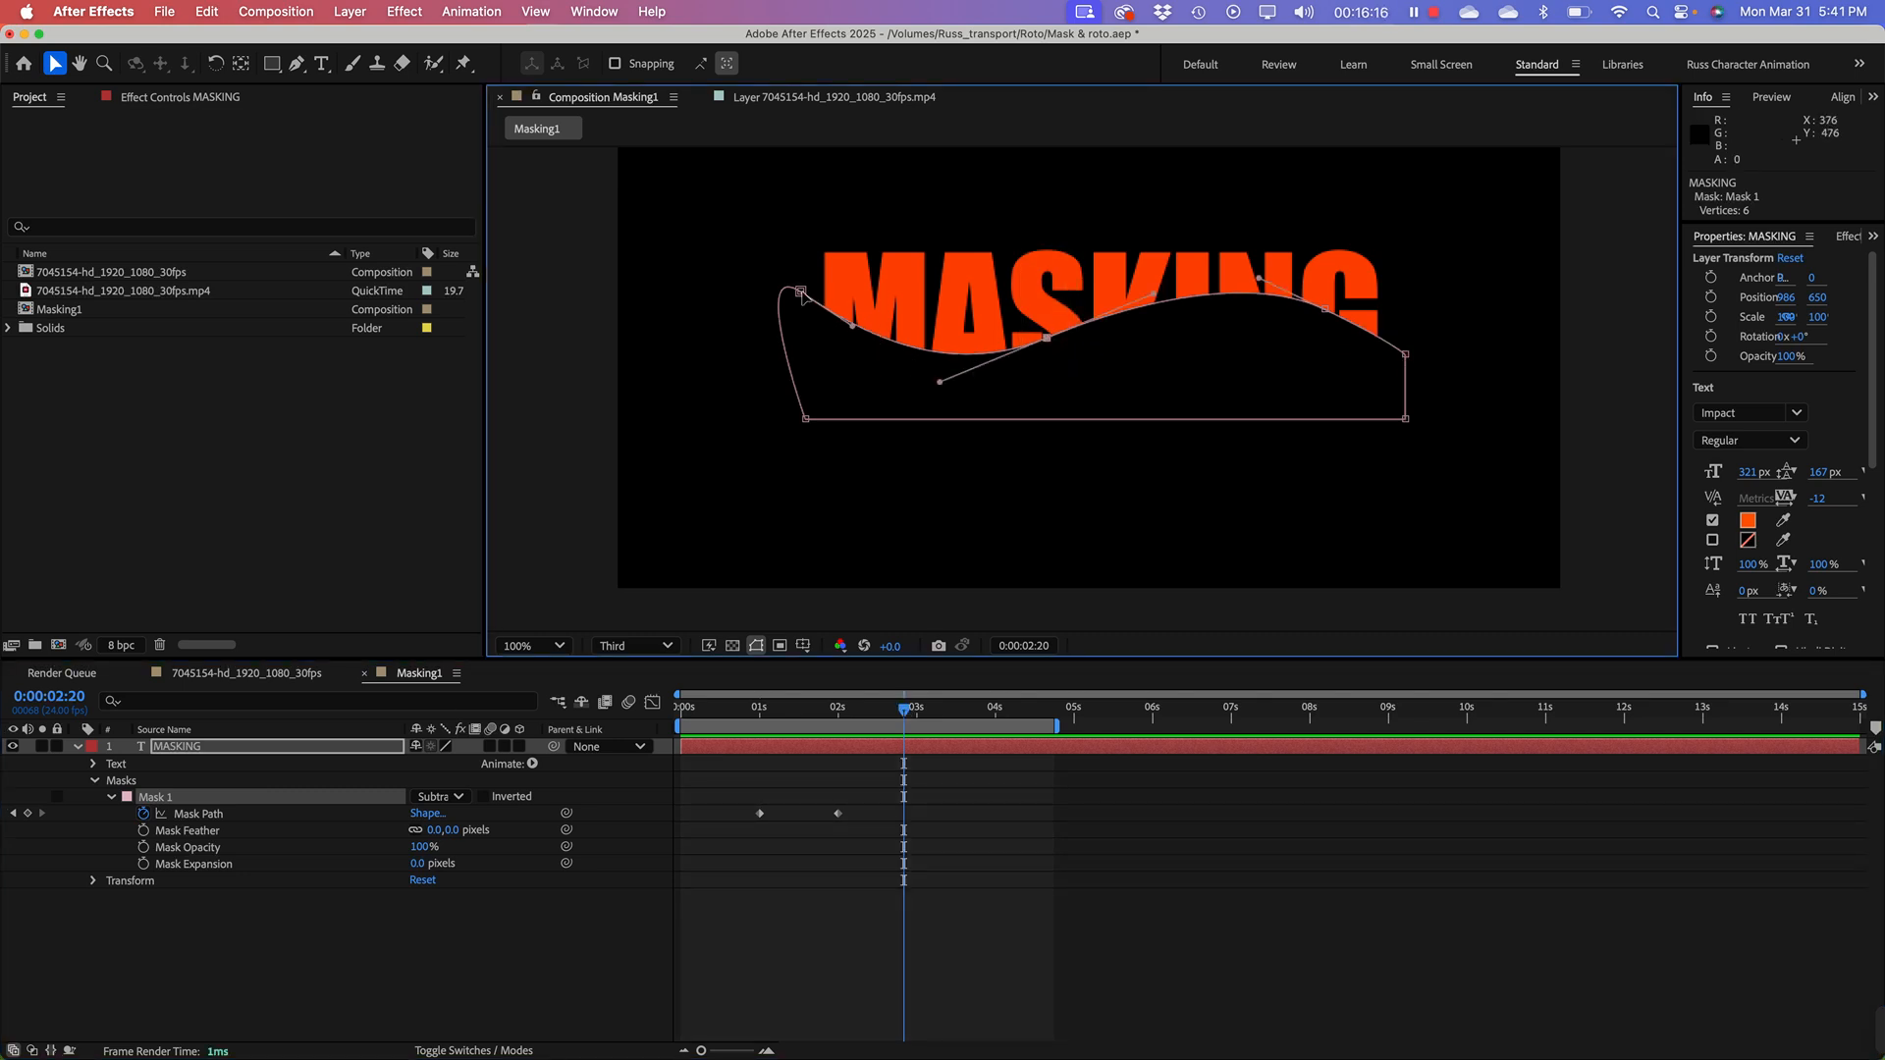
drag(801, 292, 893, 193)
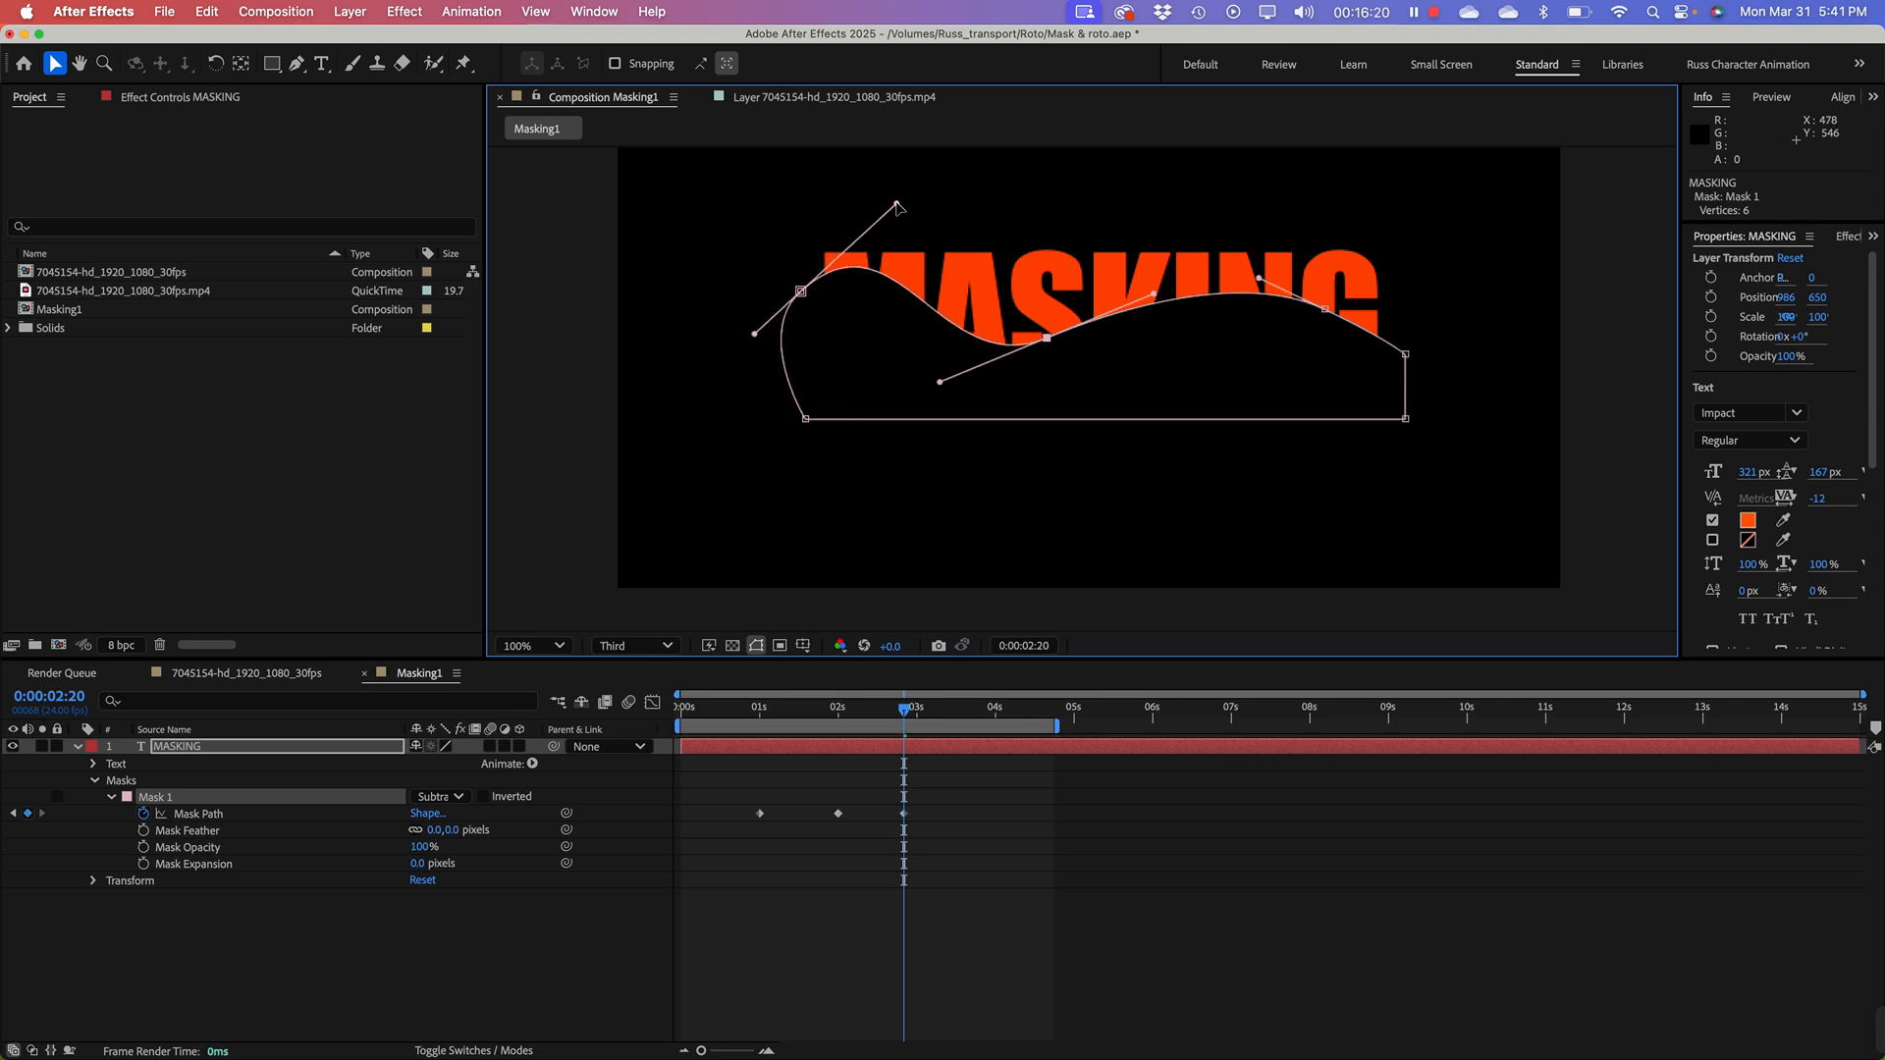
drag(801, 292, 798, 260)
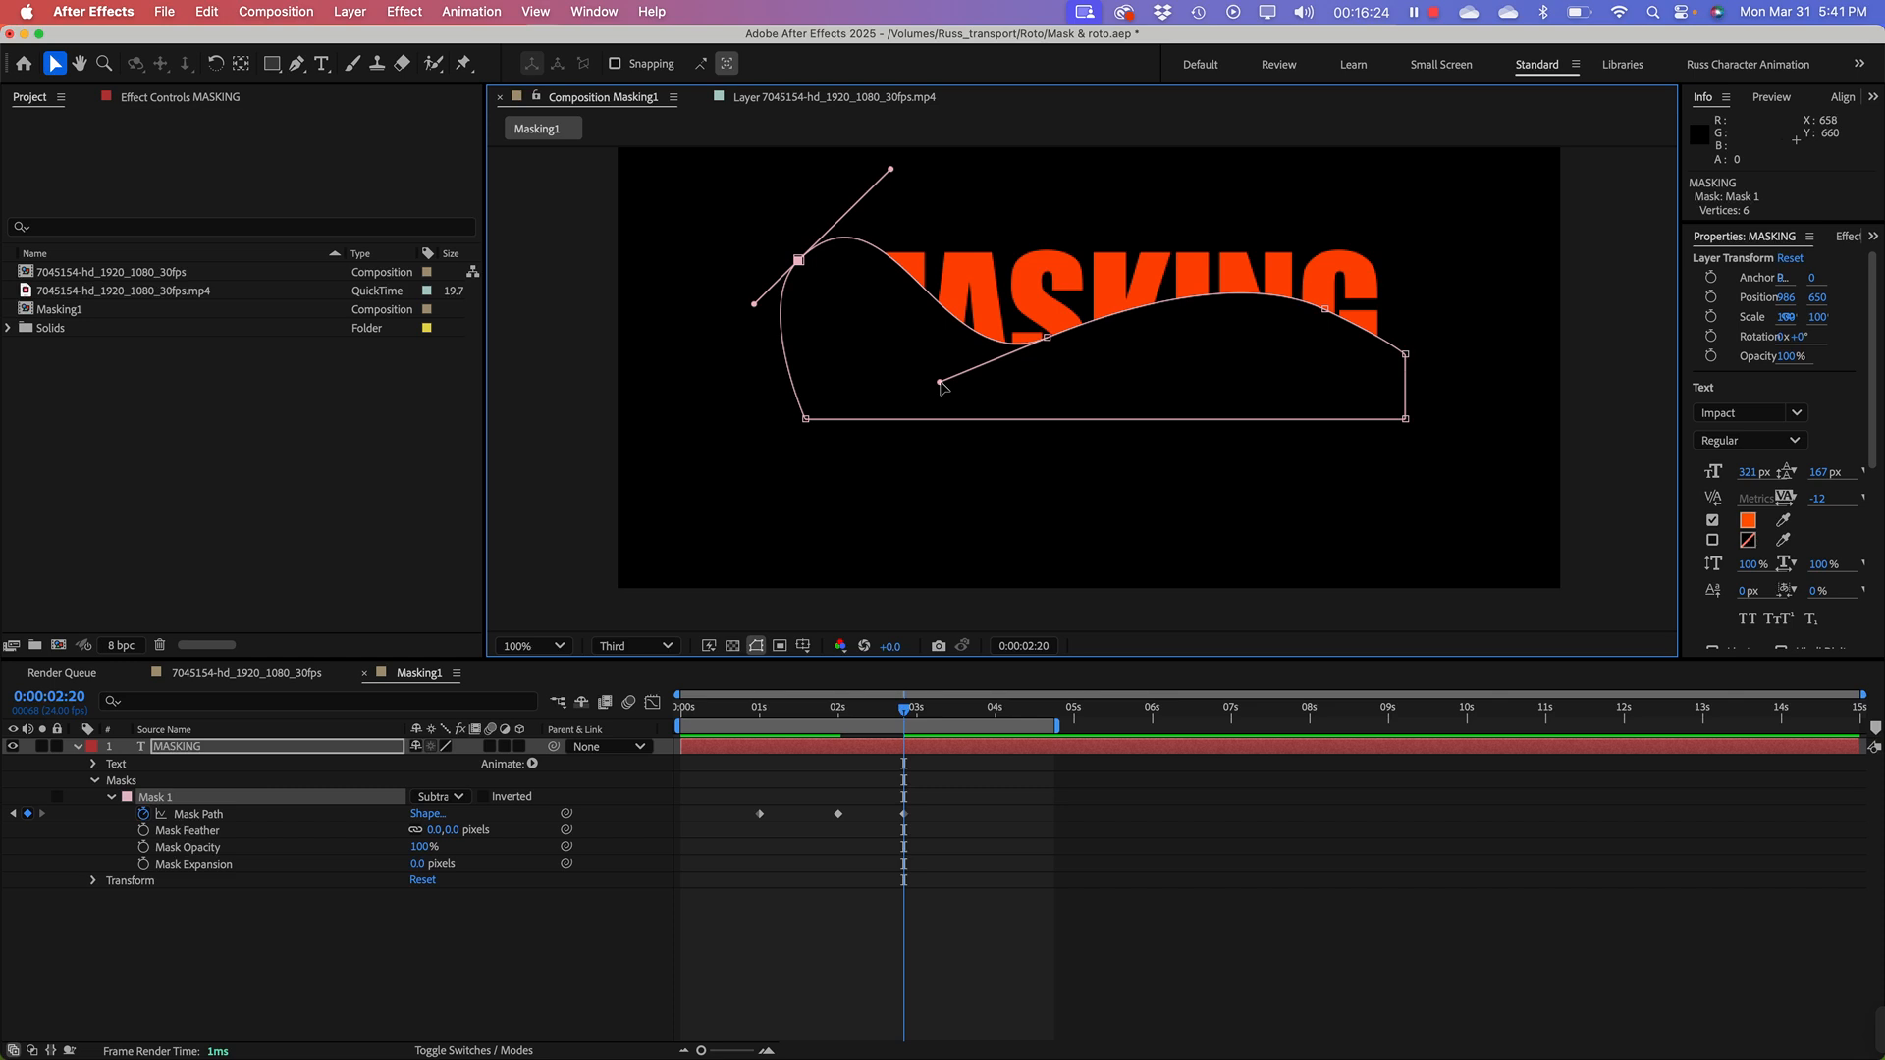
drag(940, 386, 1016, 231)
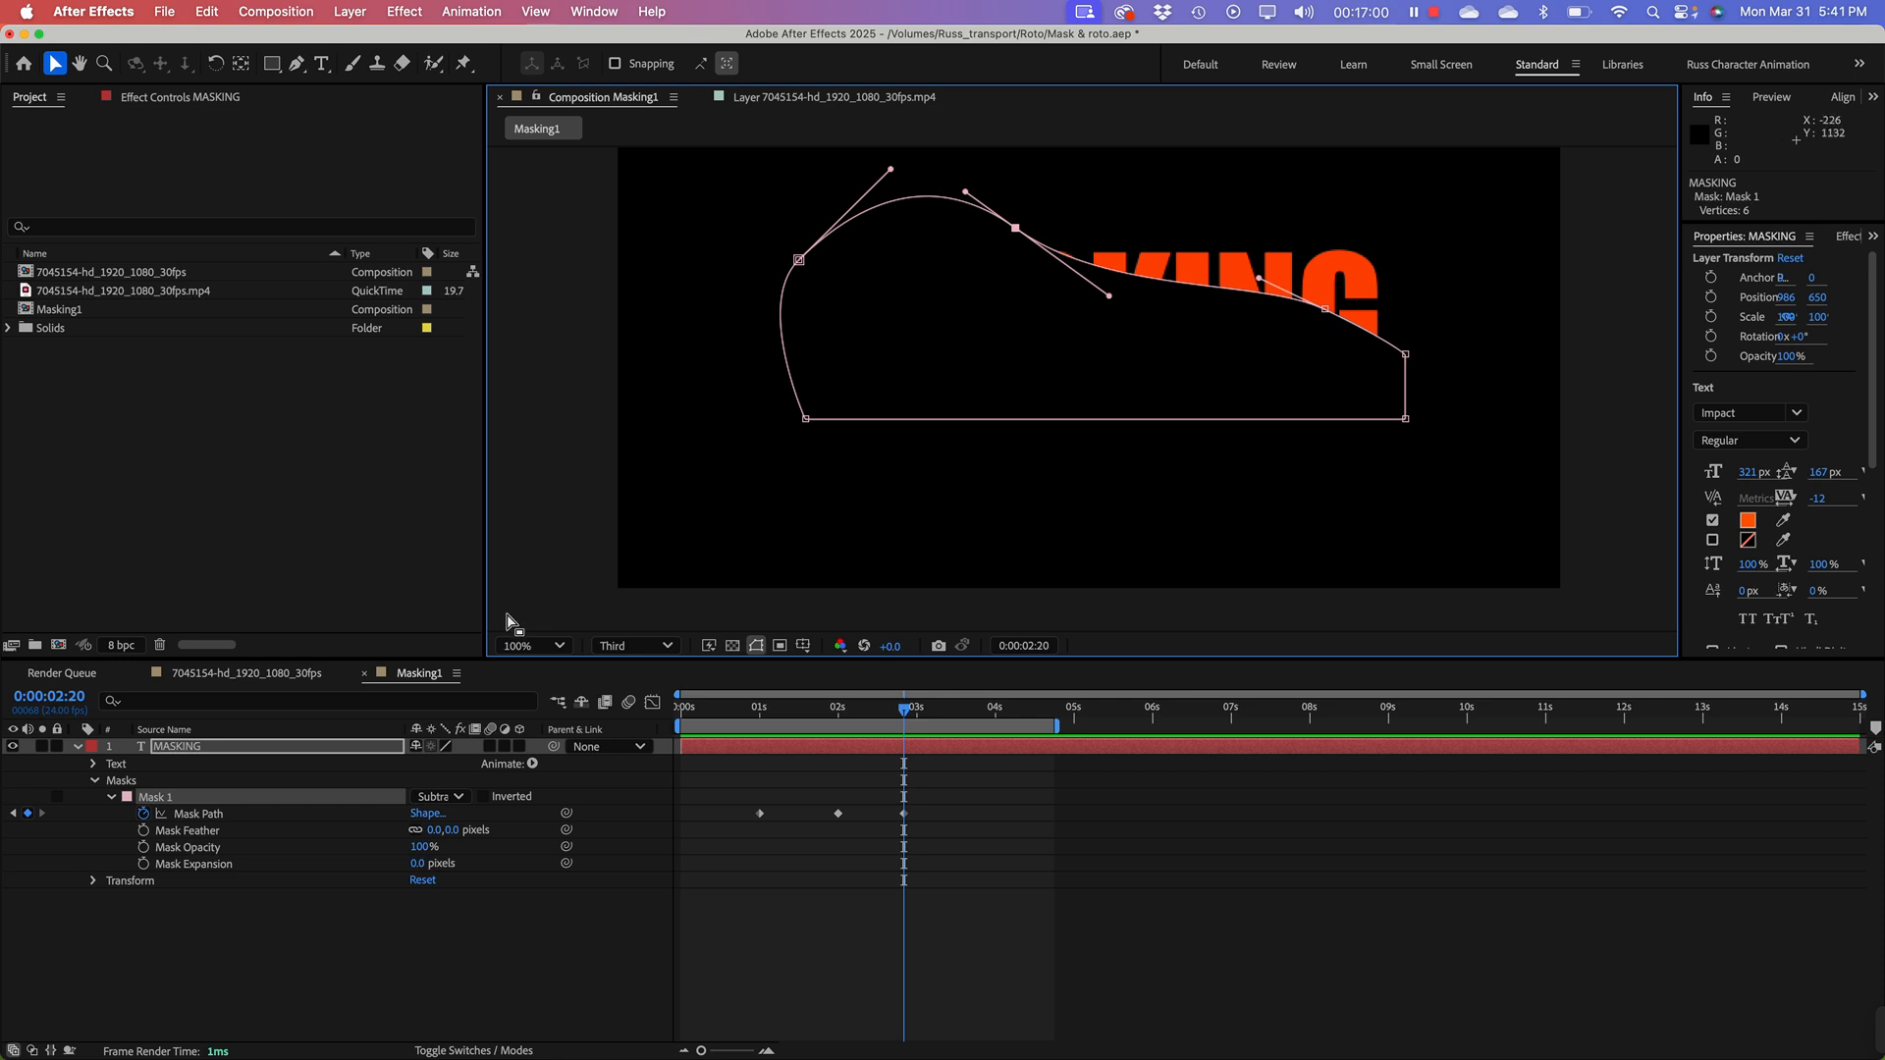
click(560, 648)
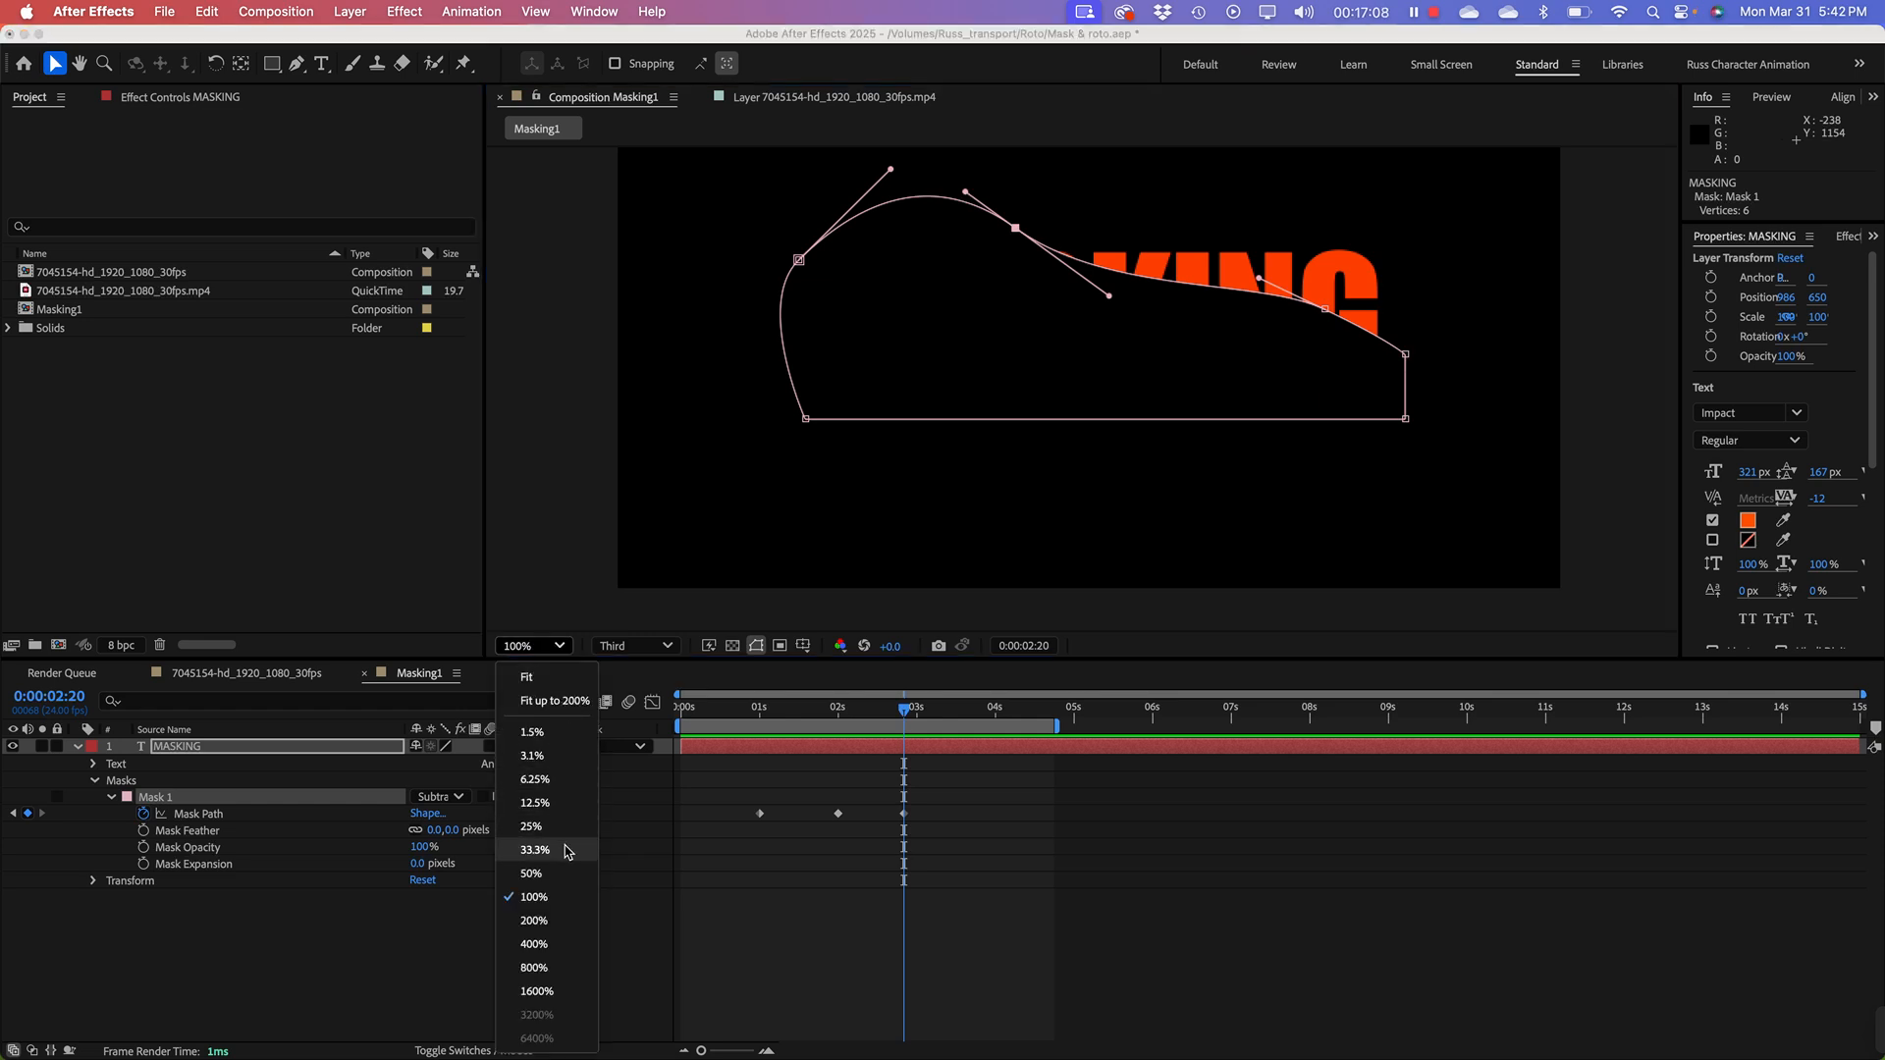
click(567, 874)
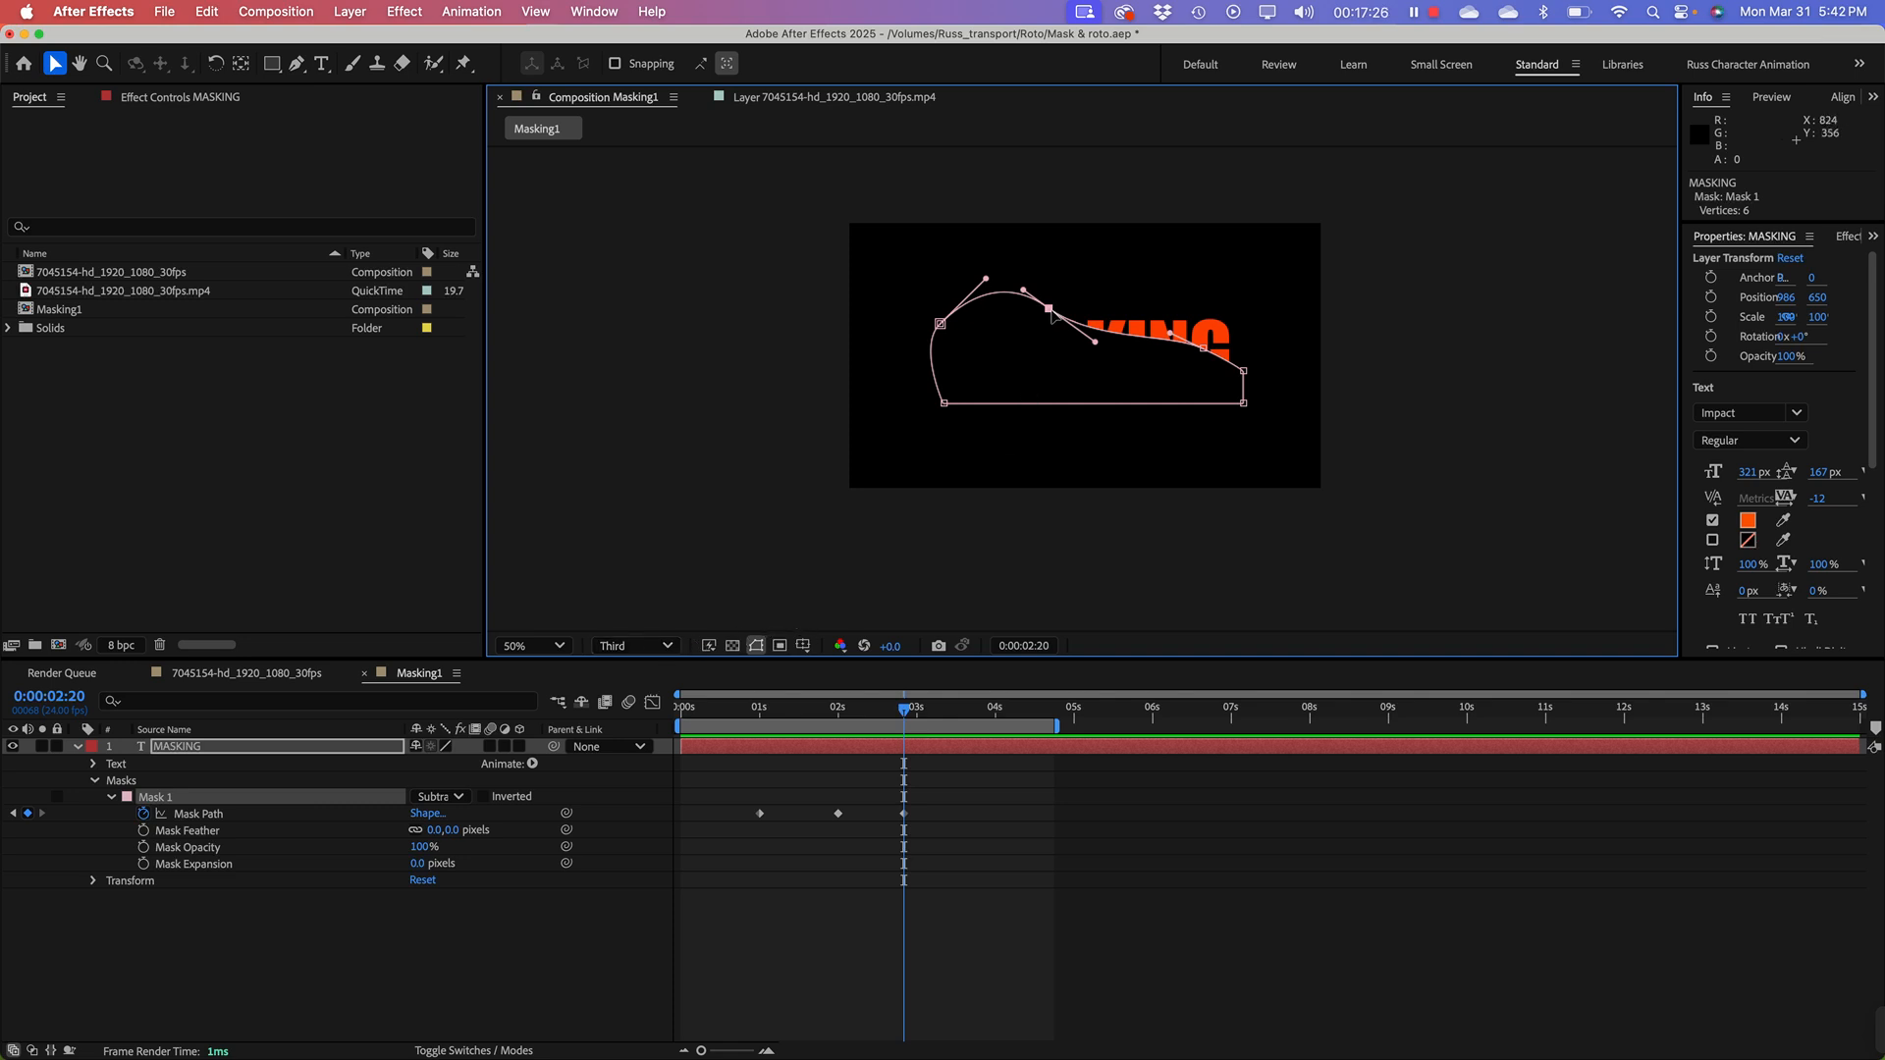
mouse_move(1050, 312)
mouse_down()
mouse_move(1048, 341)
mouse_move(1052, 306)
mouse_up()
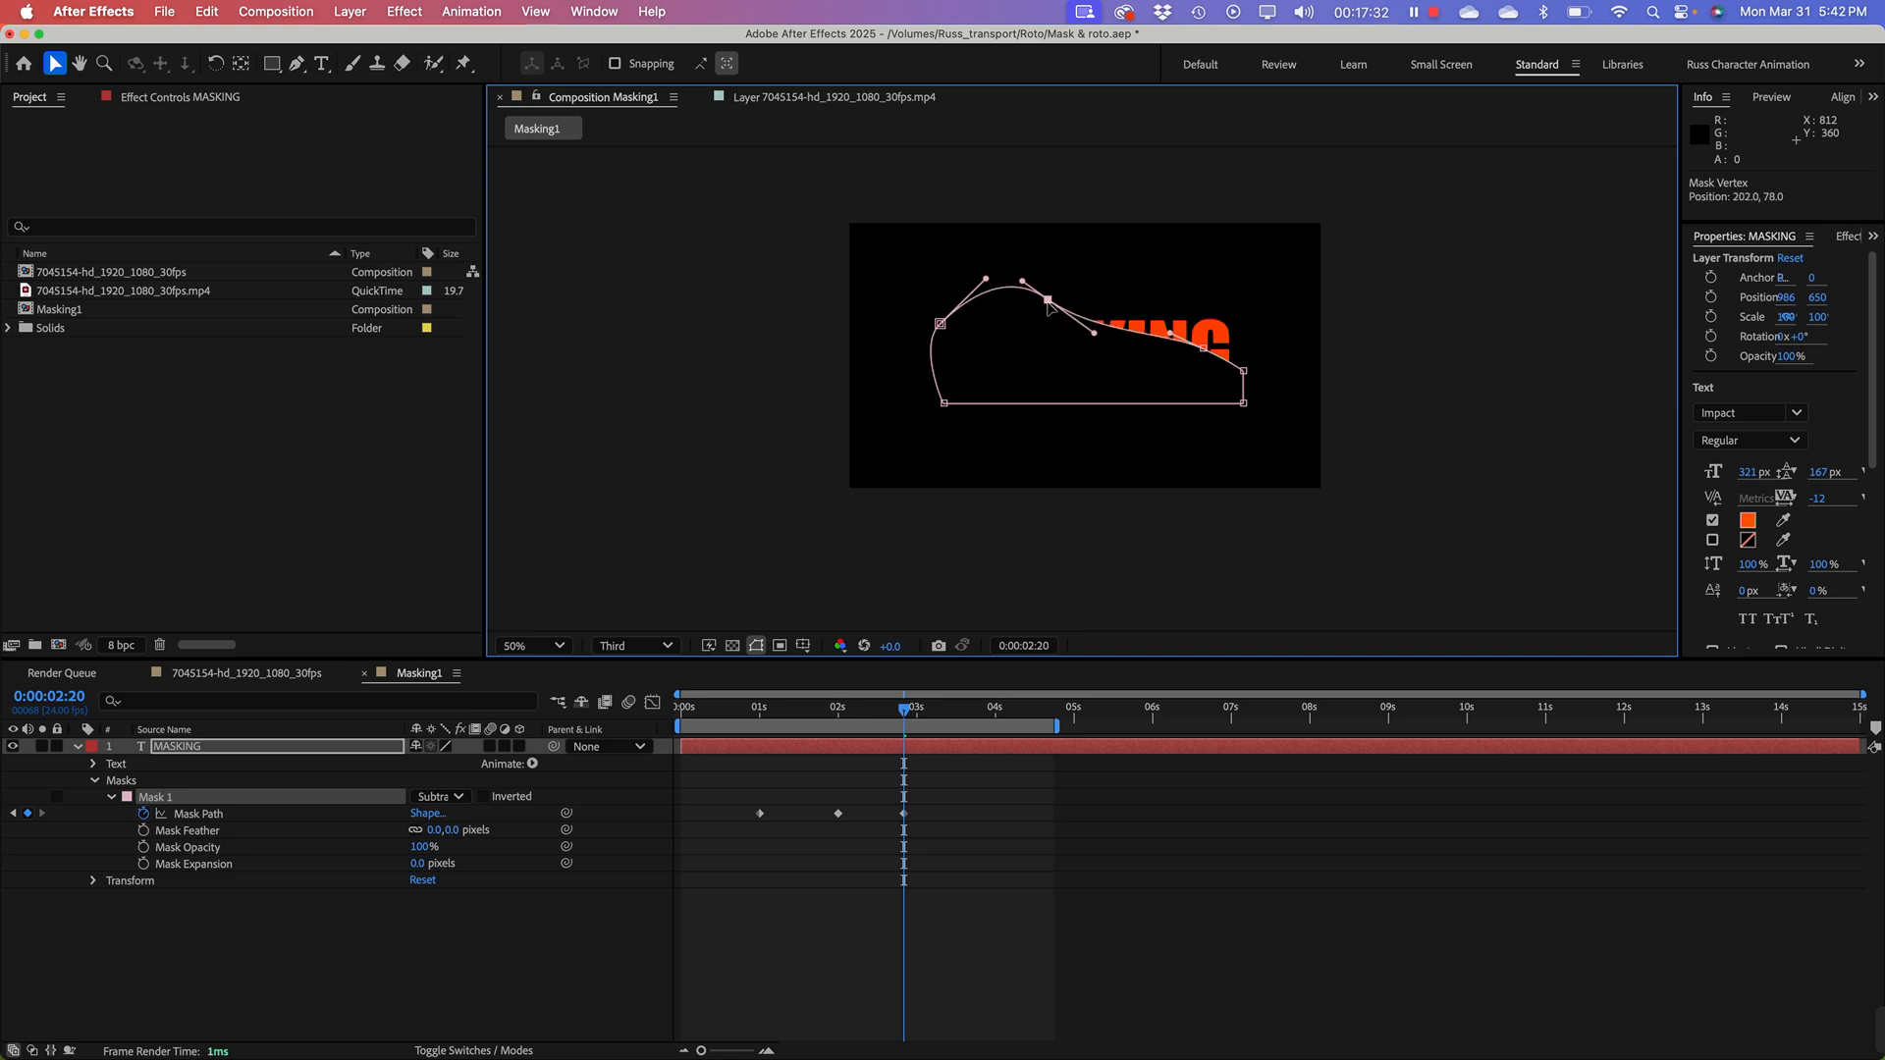
Step: Bring up the Clear Disk Cache confirmation for purging all caches, and cancel it
click(201, 12)
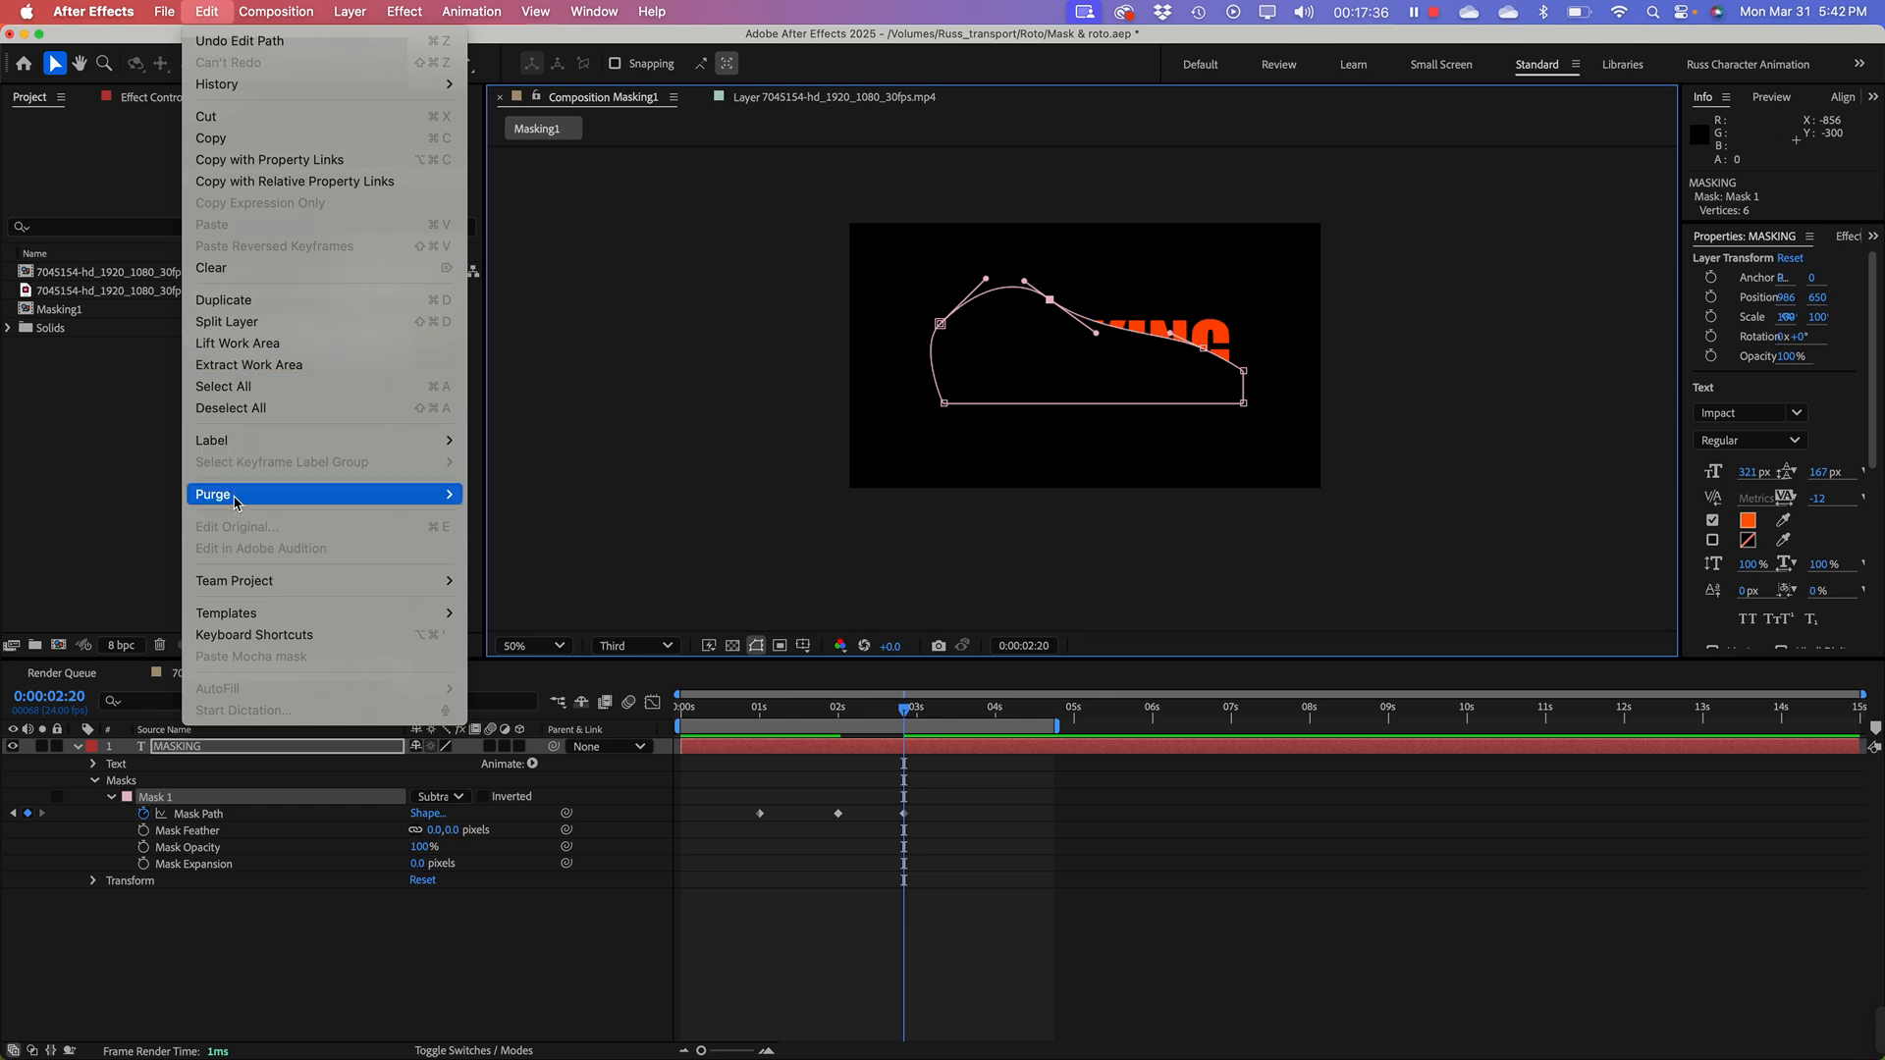
mouse_move(236, 502)
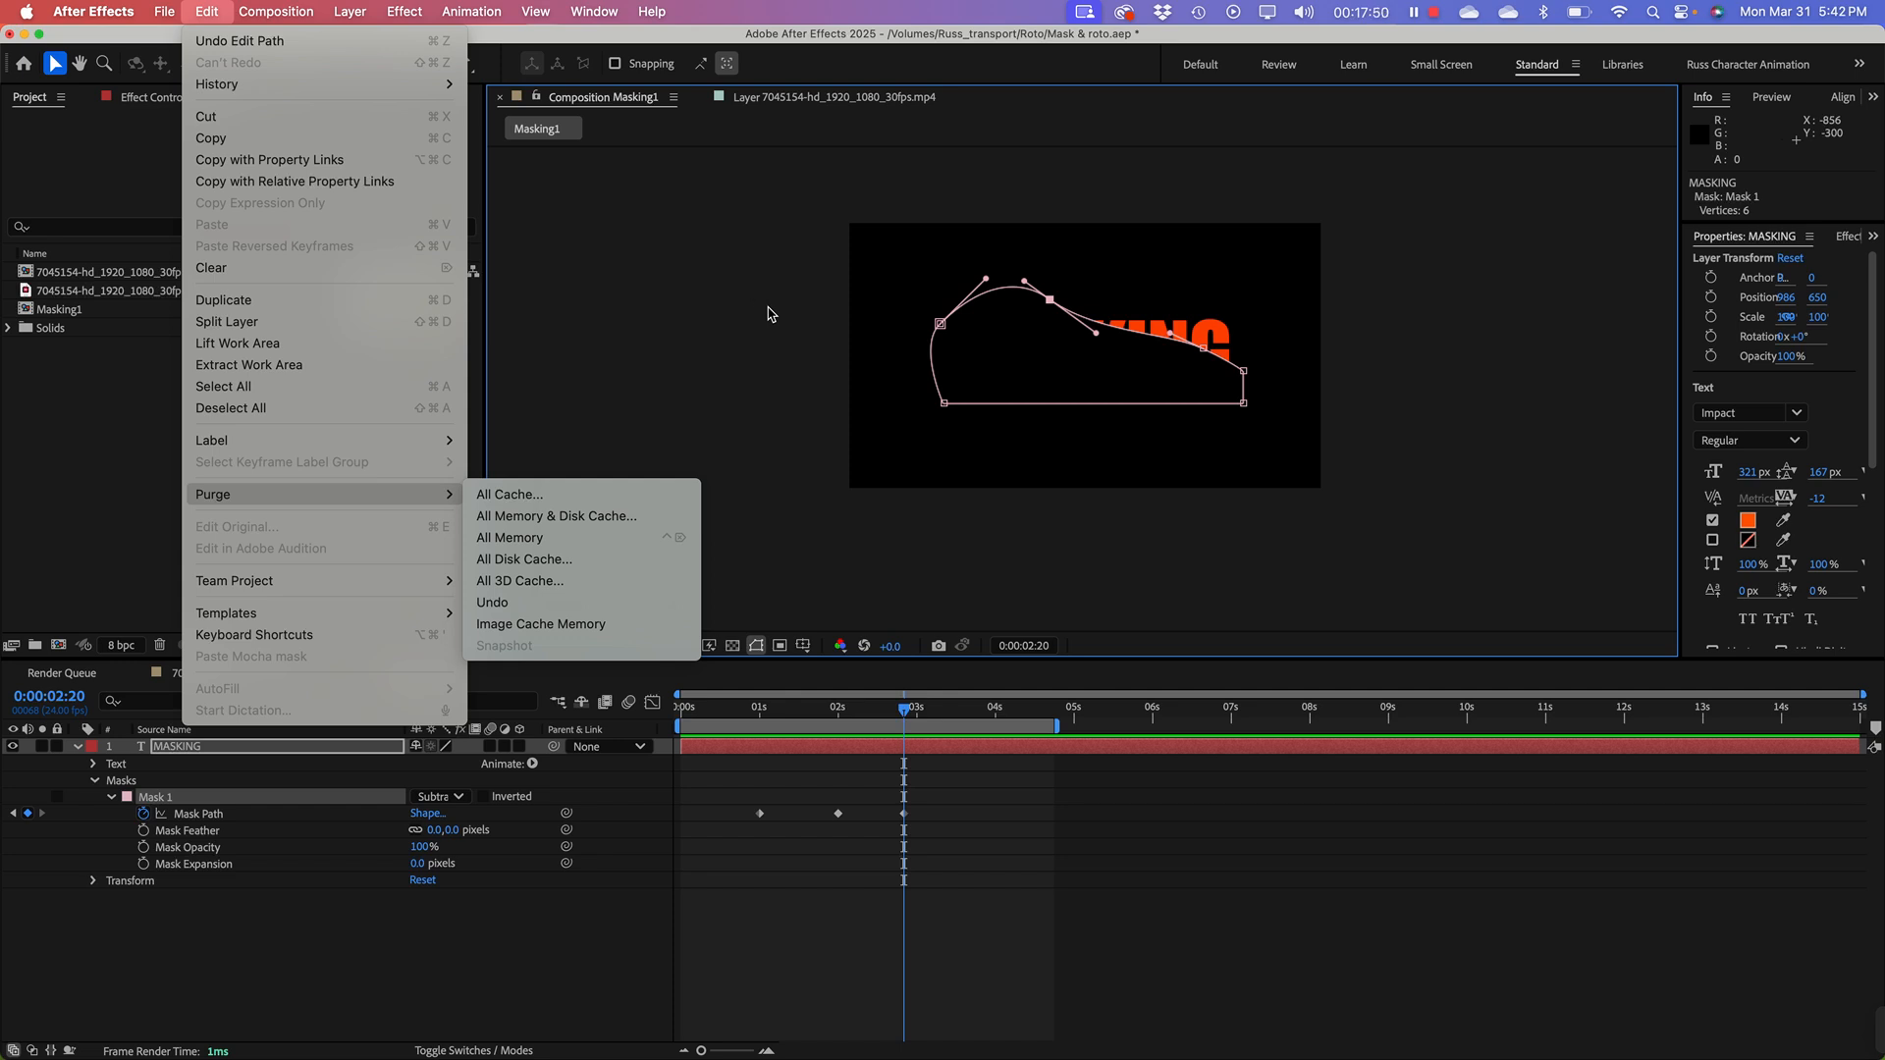
click(570, 498)
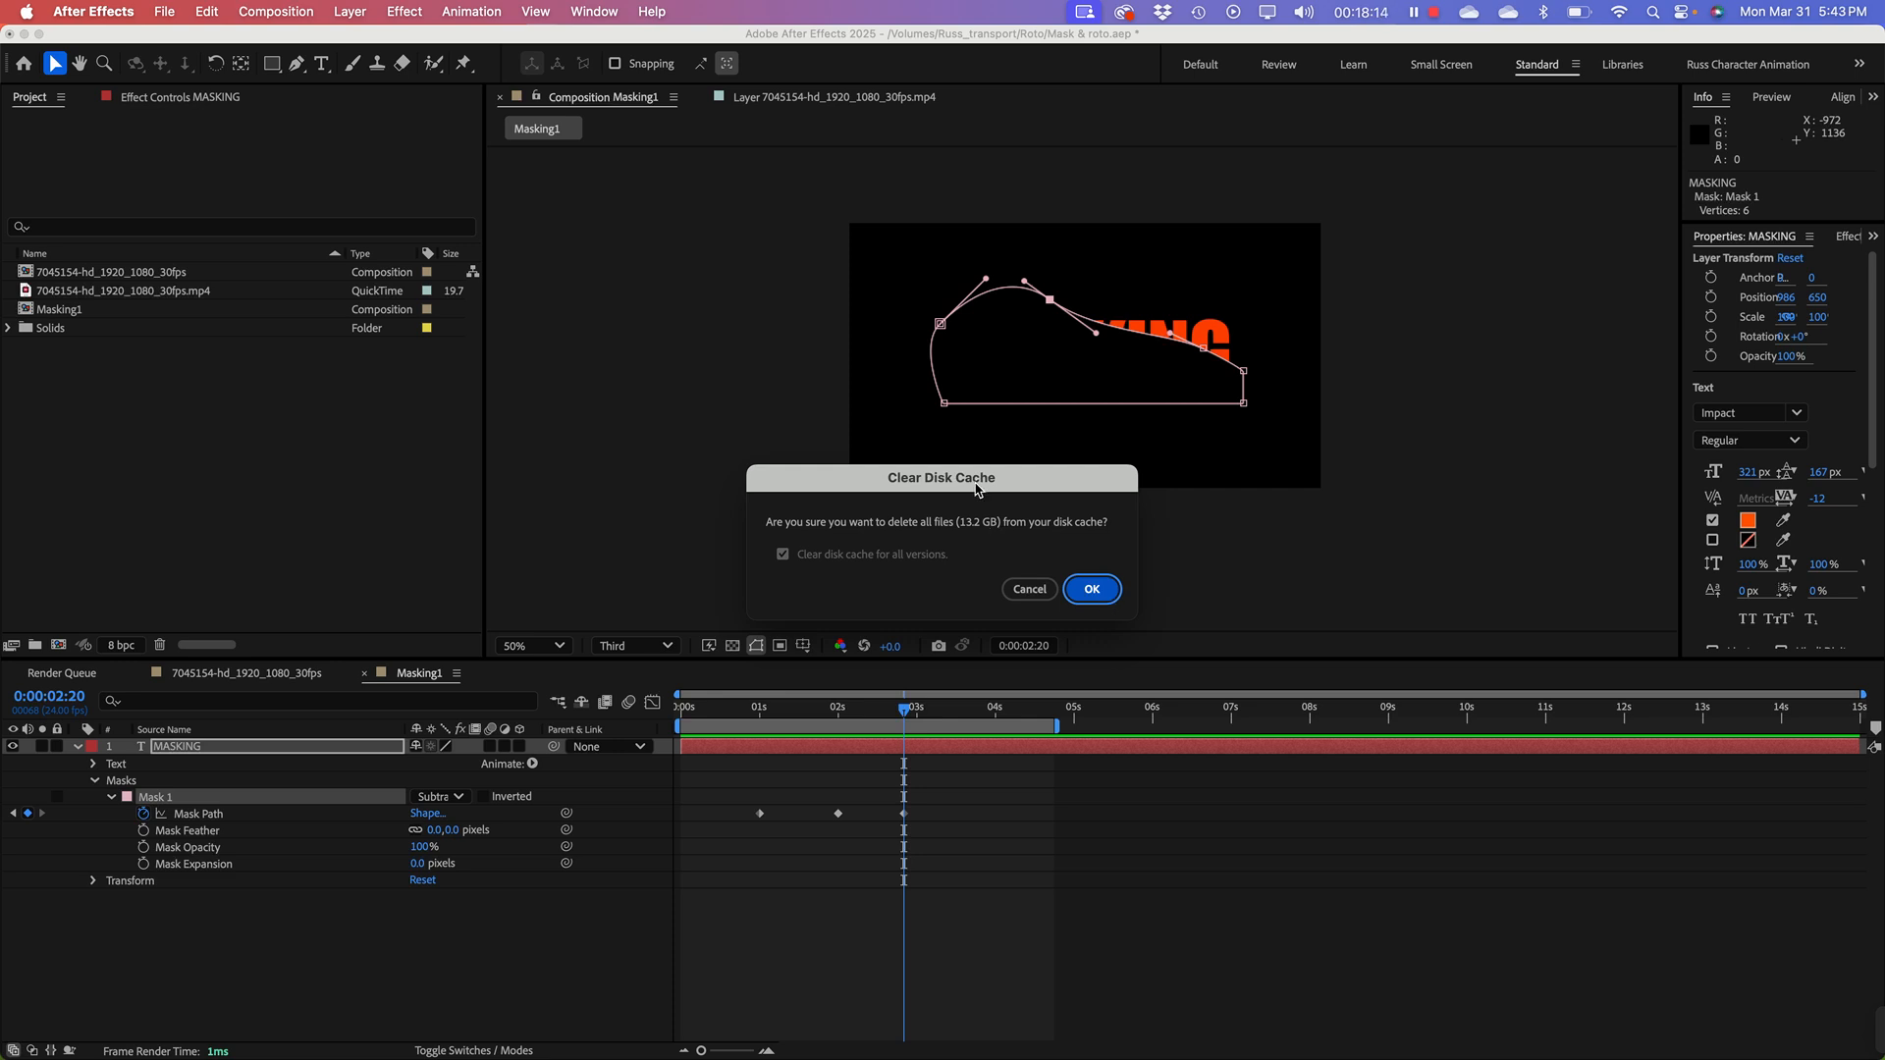
drag(976, 488, 787, 458)
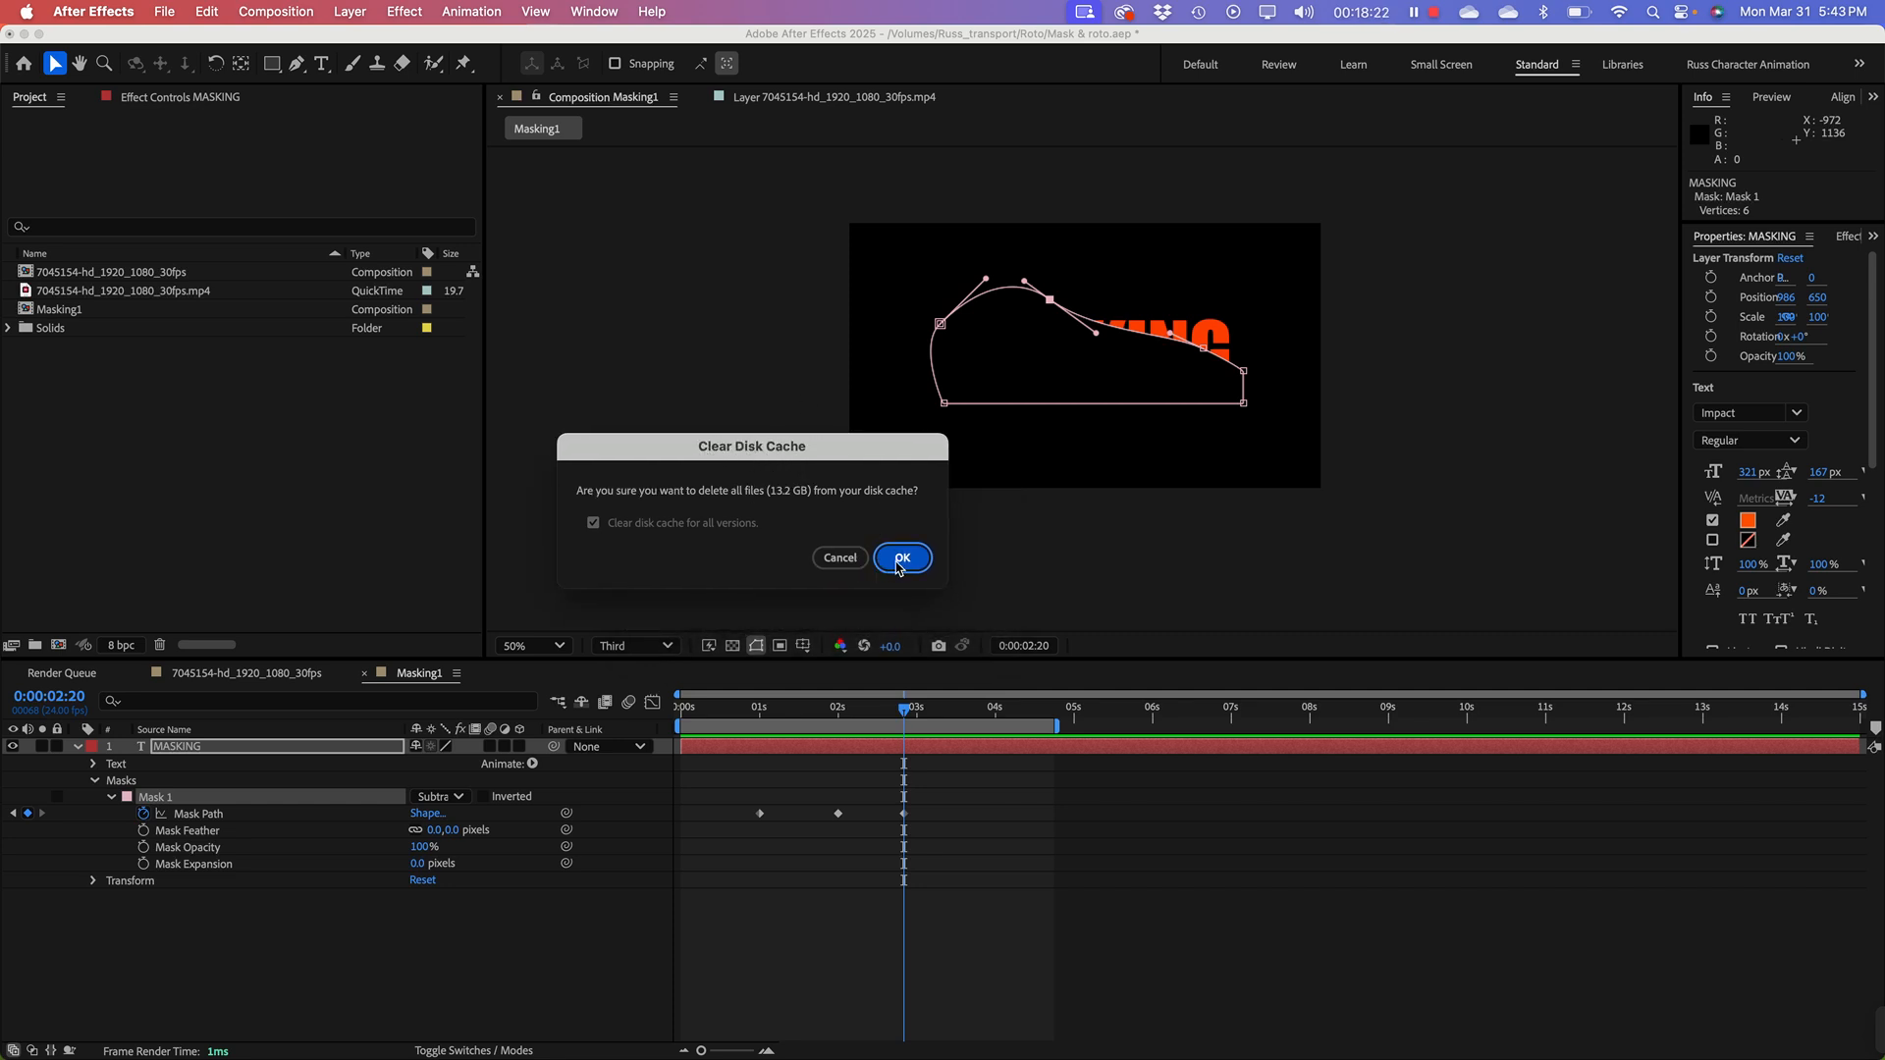
click(840, 558)
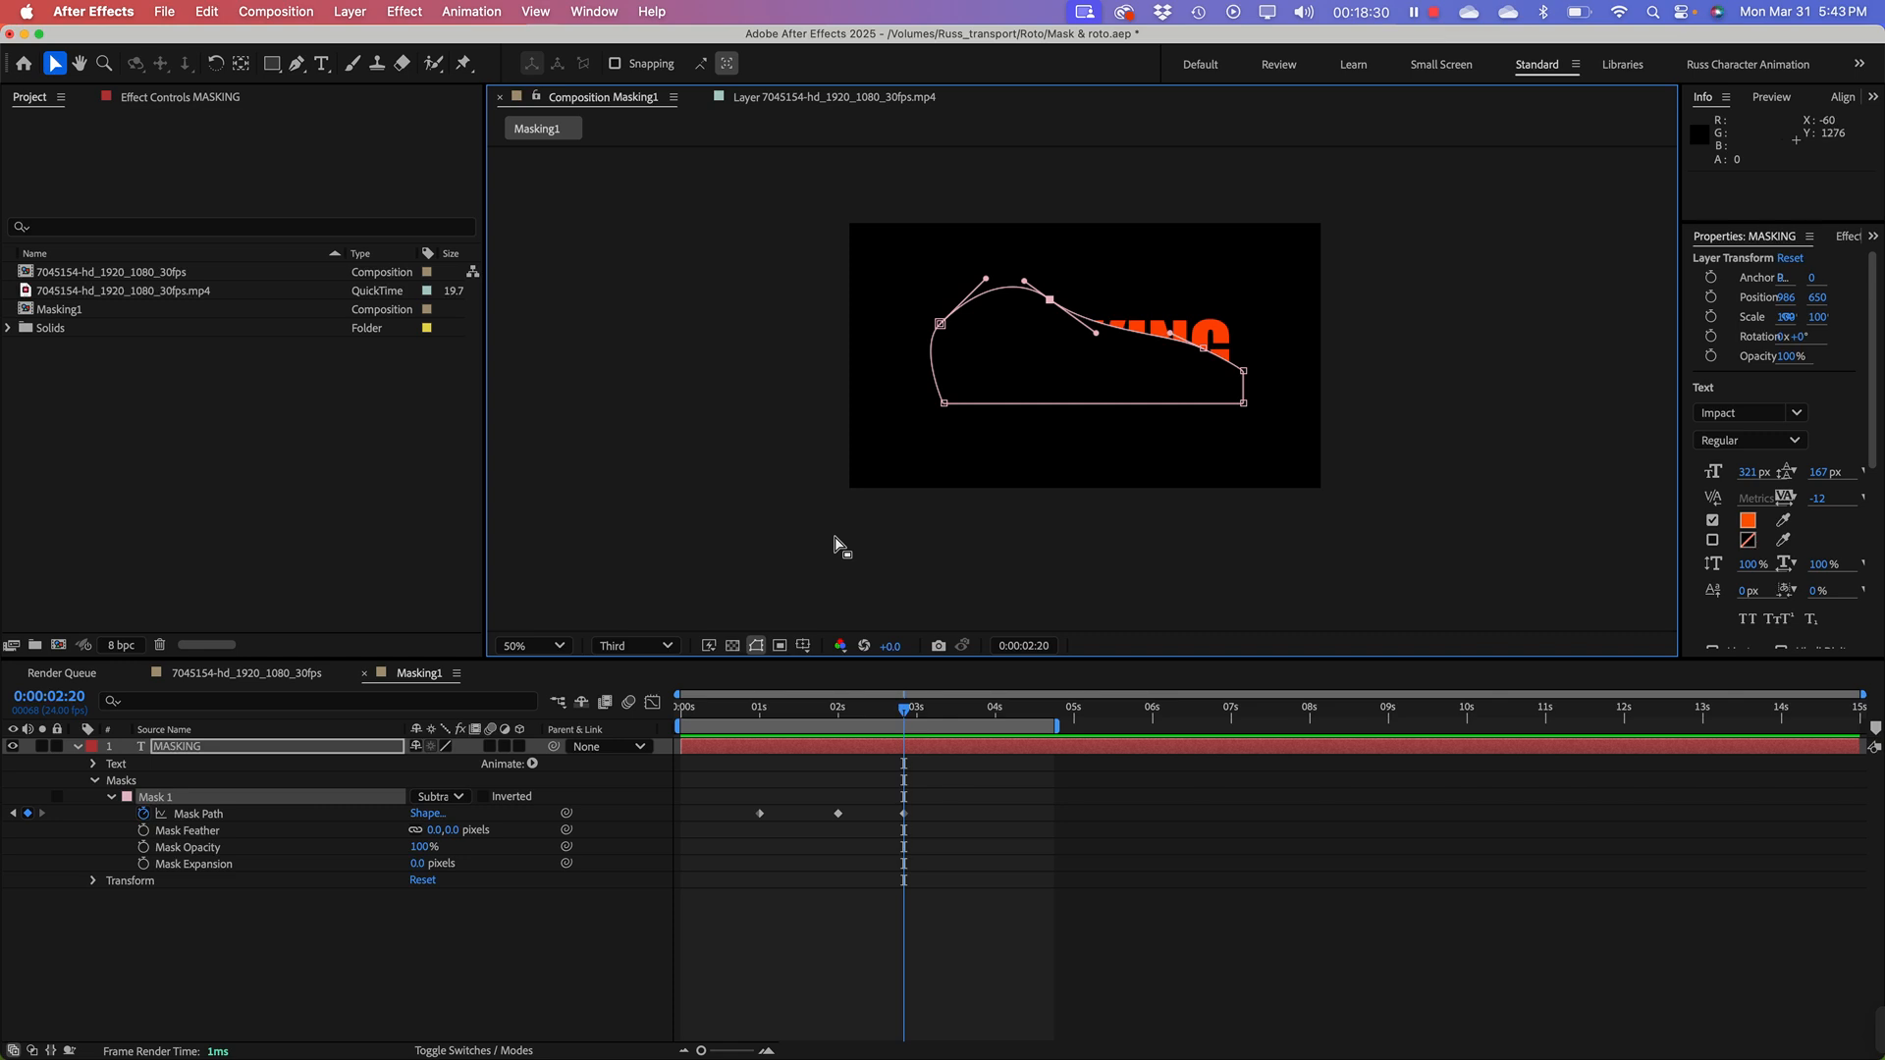
Step: At 0:00:02:20, fine-tune the middle vertex and raise the two upper-right mask vertices so the mask covers the rest of the title
click(1050, 302)
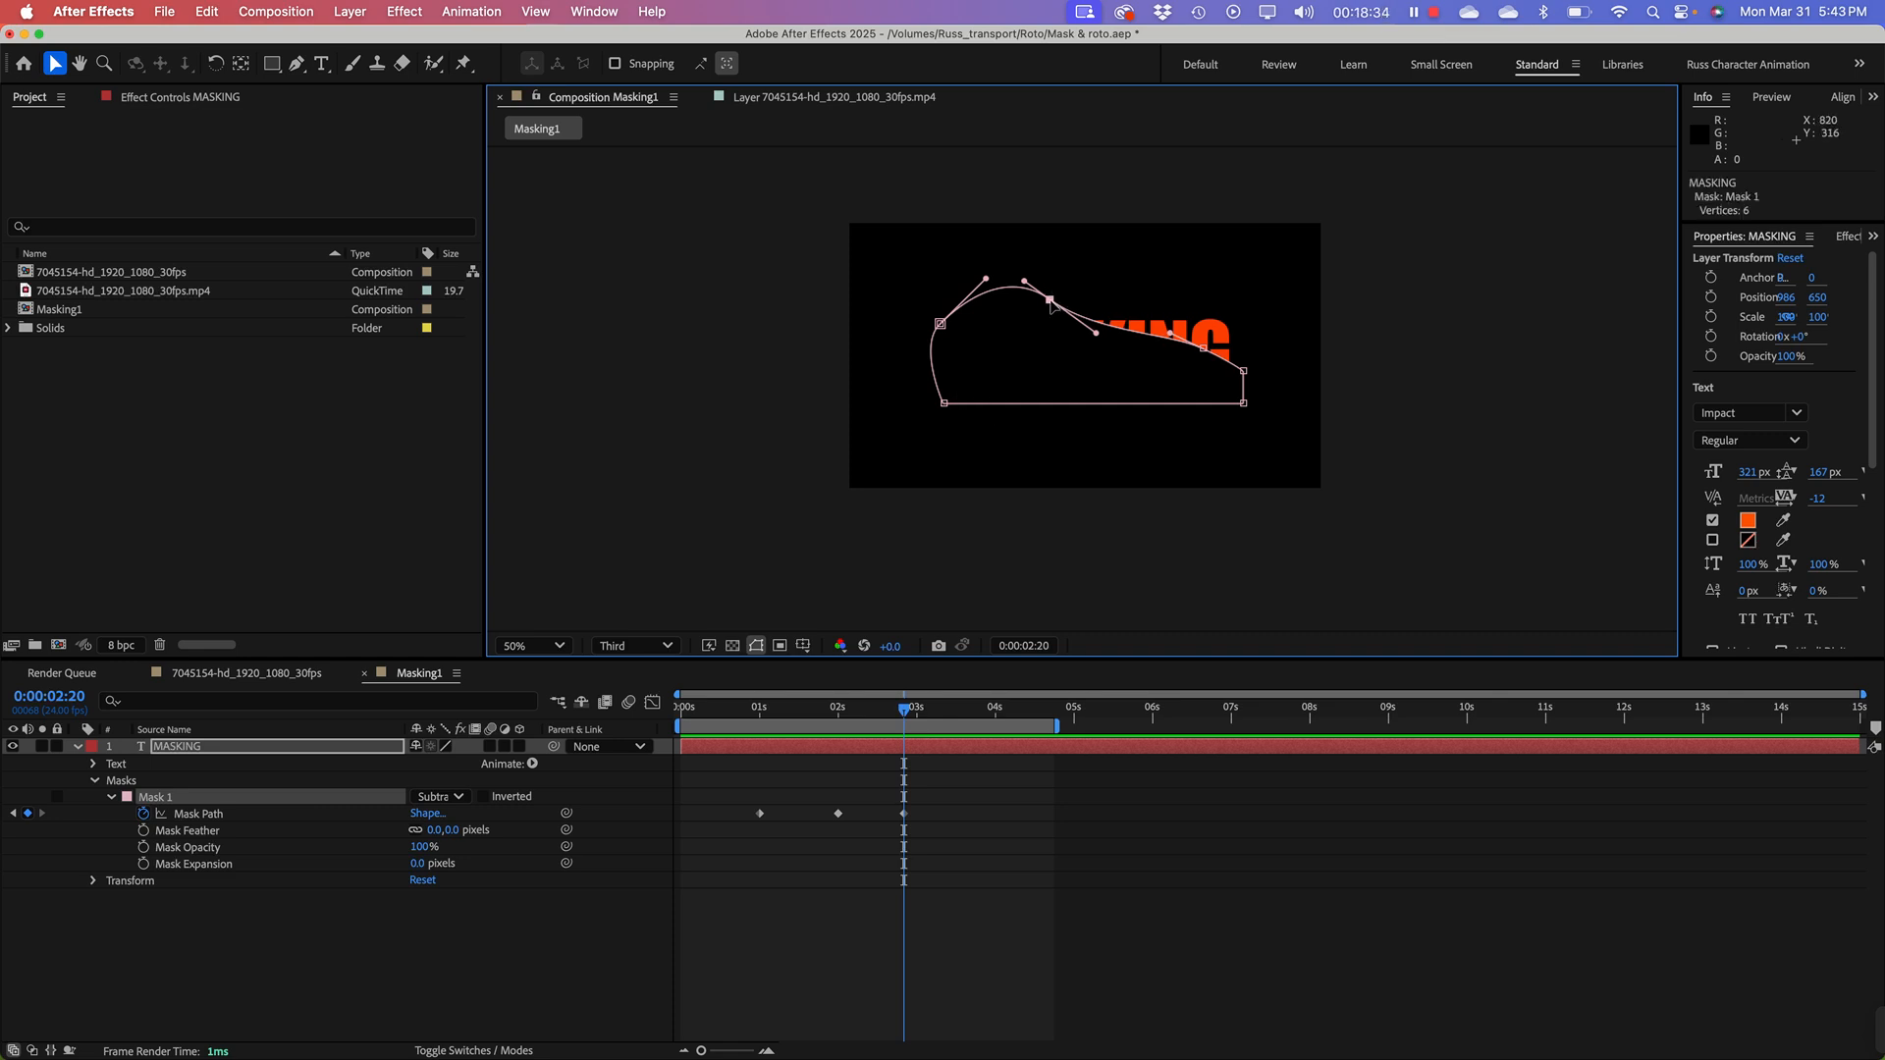
drag(1050, 305, 1052, 305)
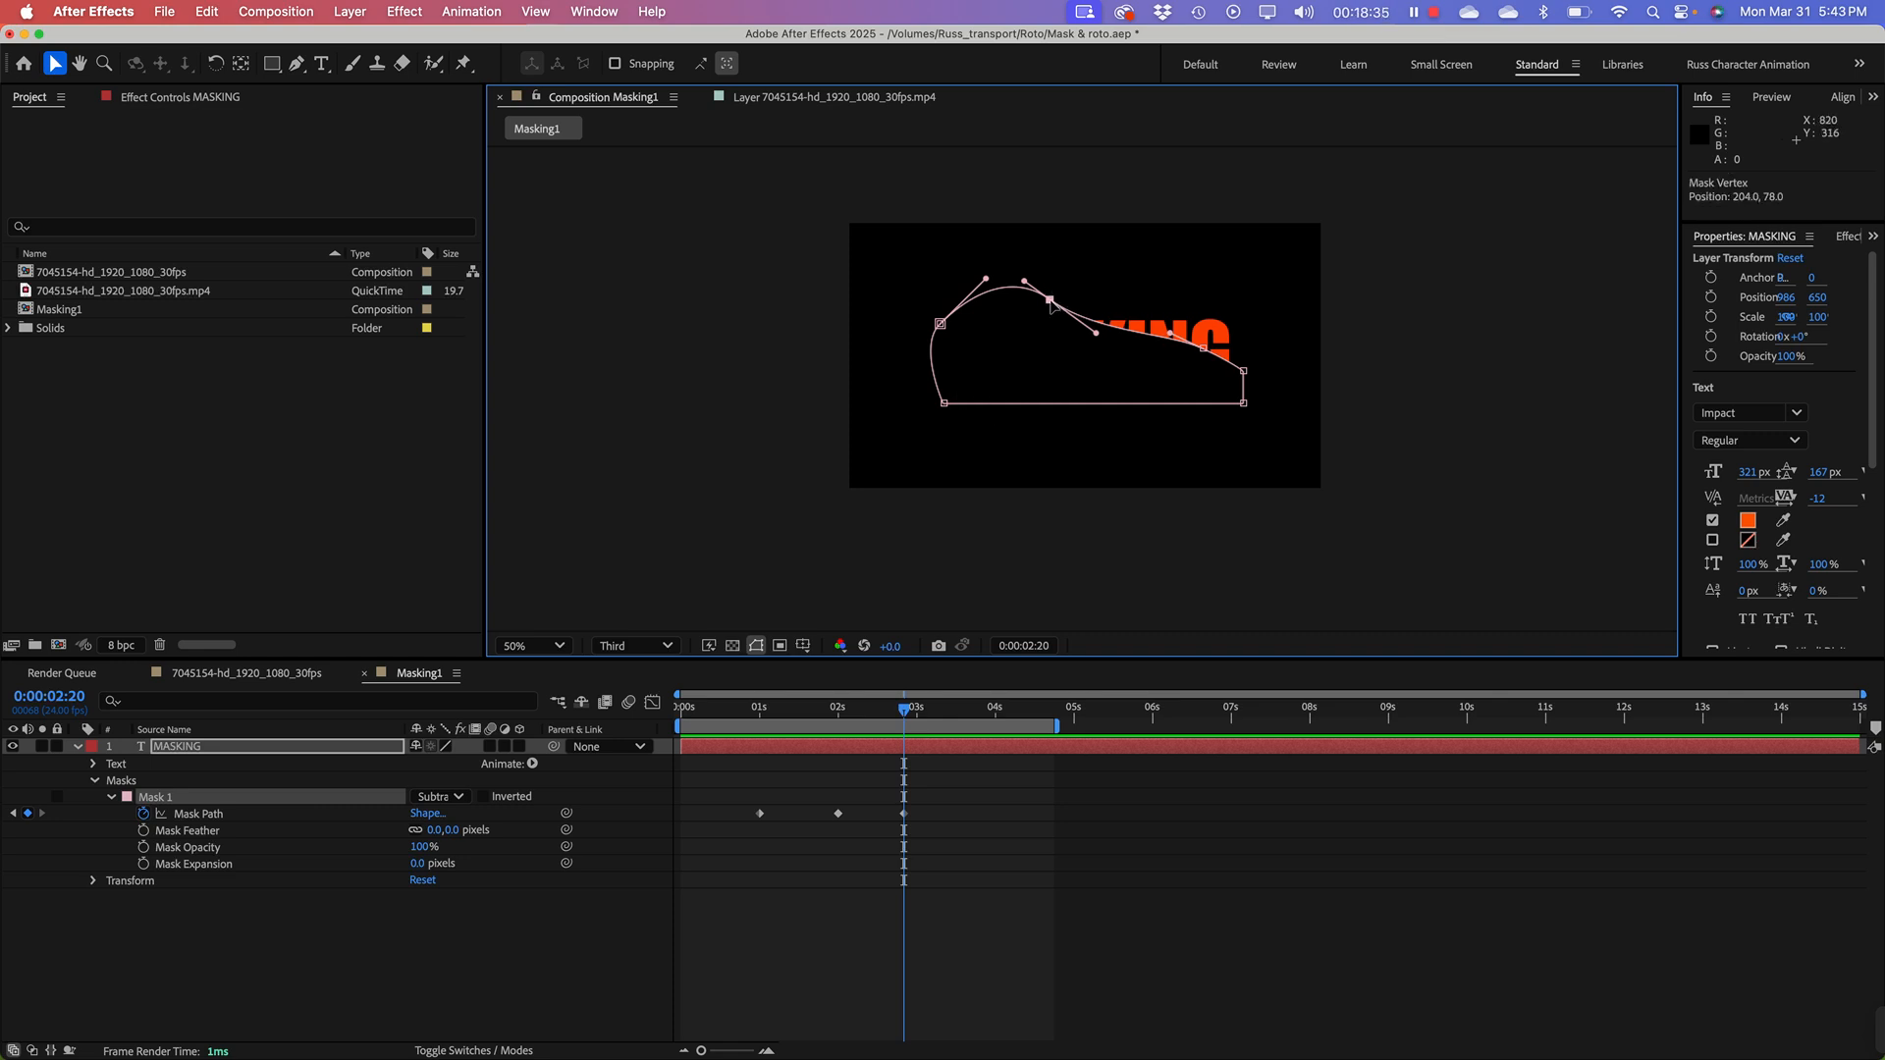
click(1243, 371)
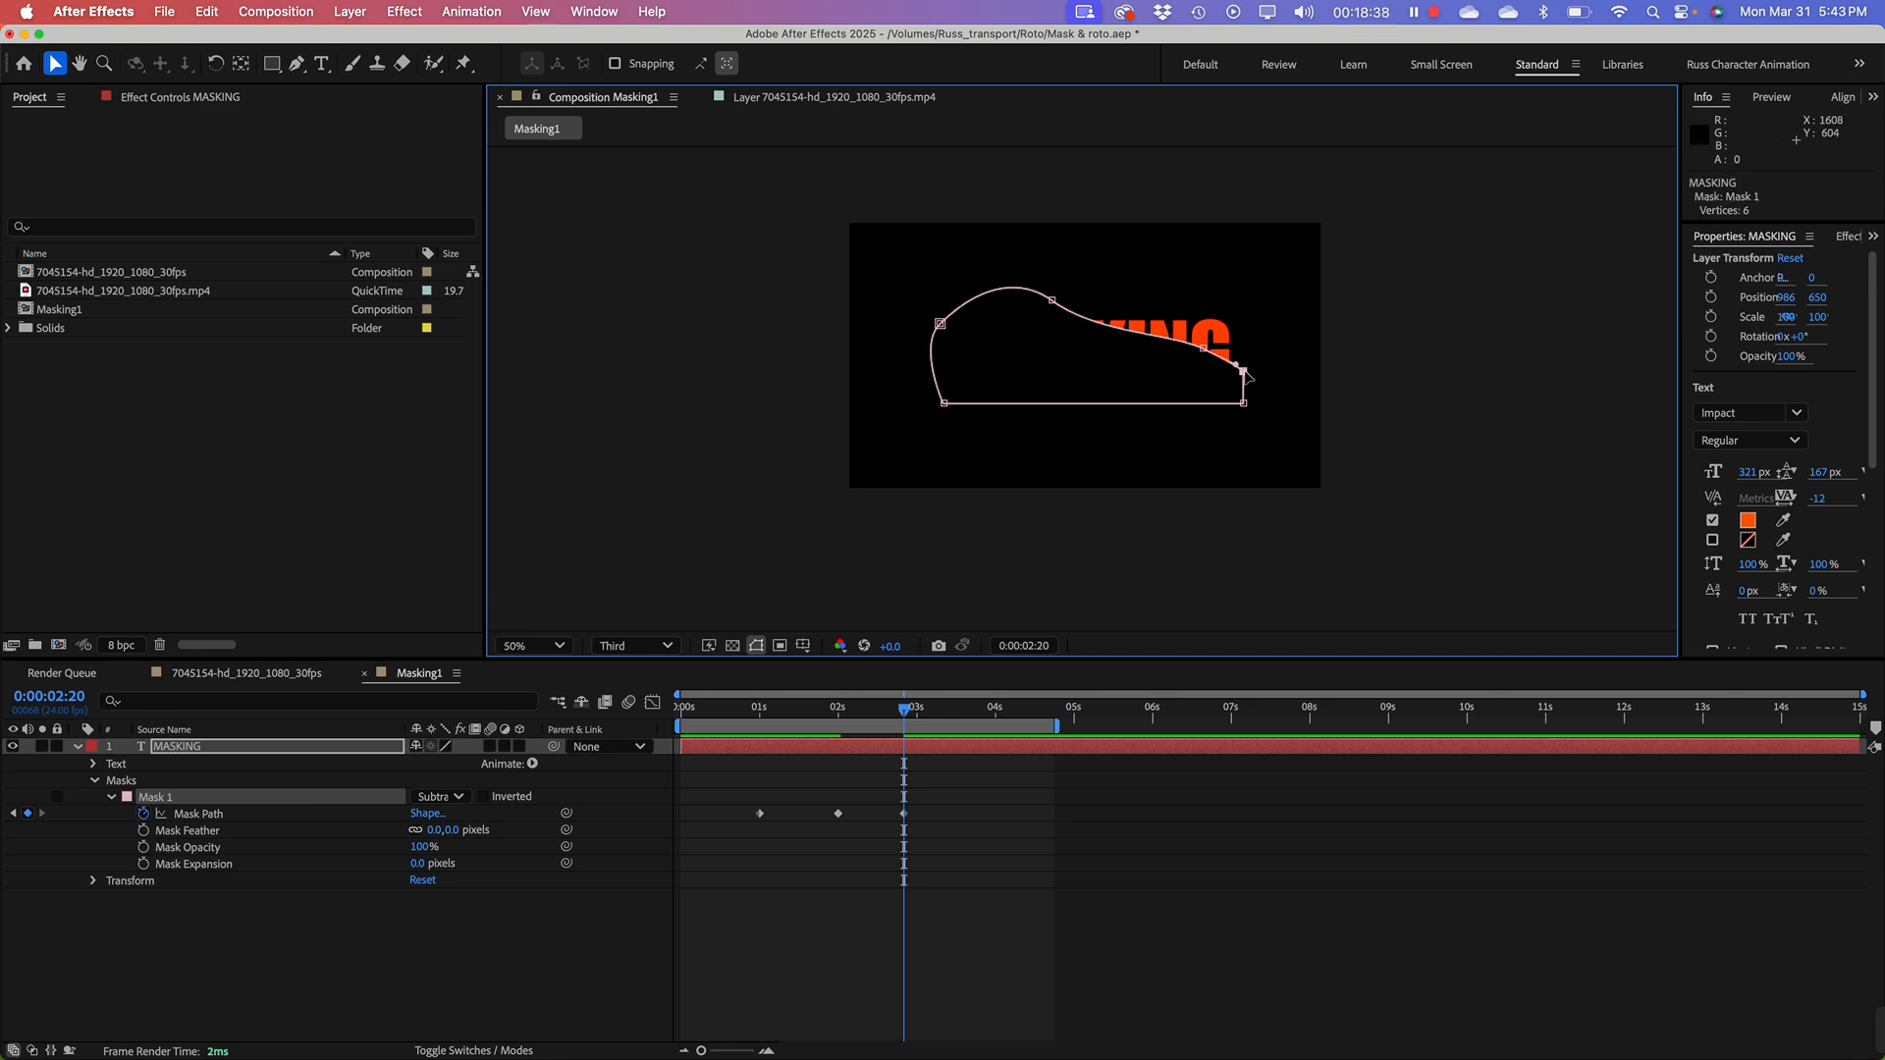
drag(1244, 371, 1198, 278)
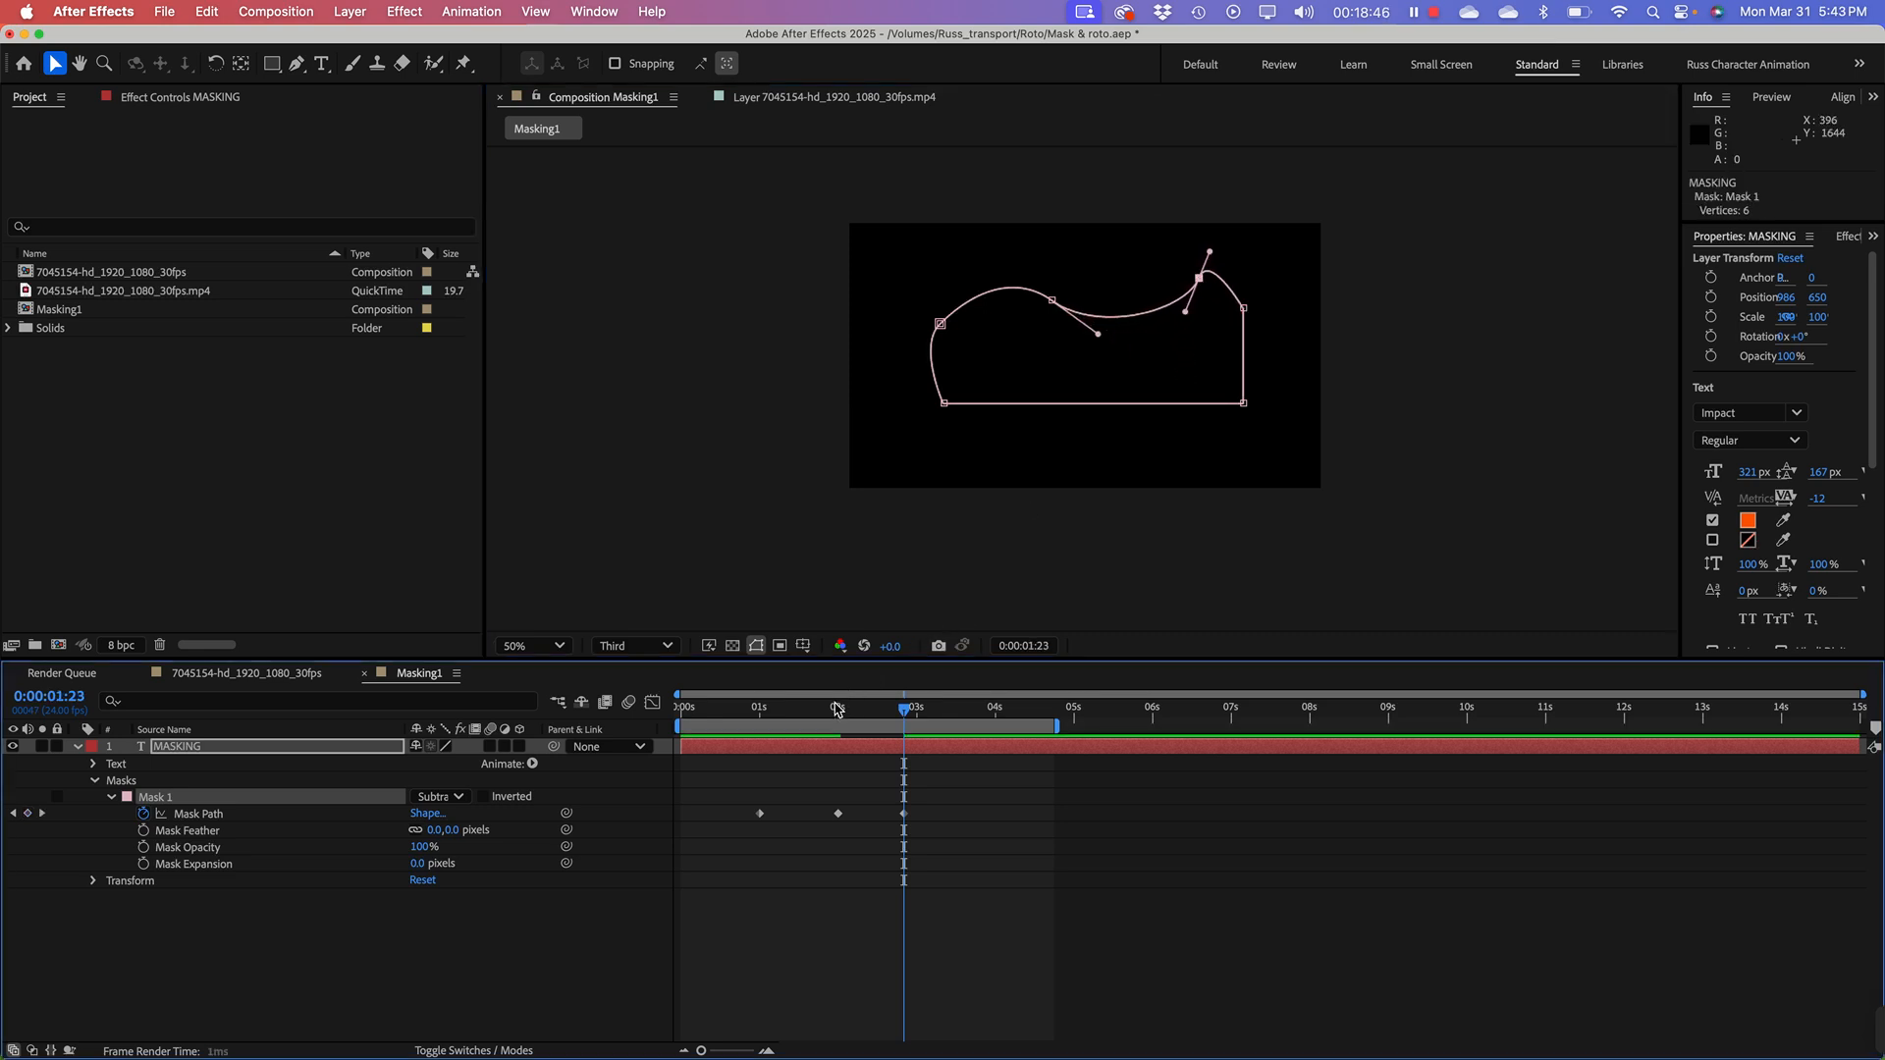
Step: Preview the mask path animation from the start of the composition, and scrub back through it to 0:00:00:20
drag(846, 702, 616, 719)
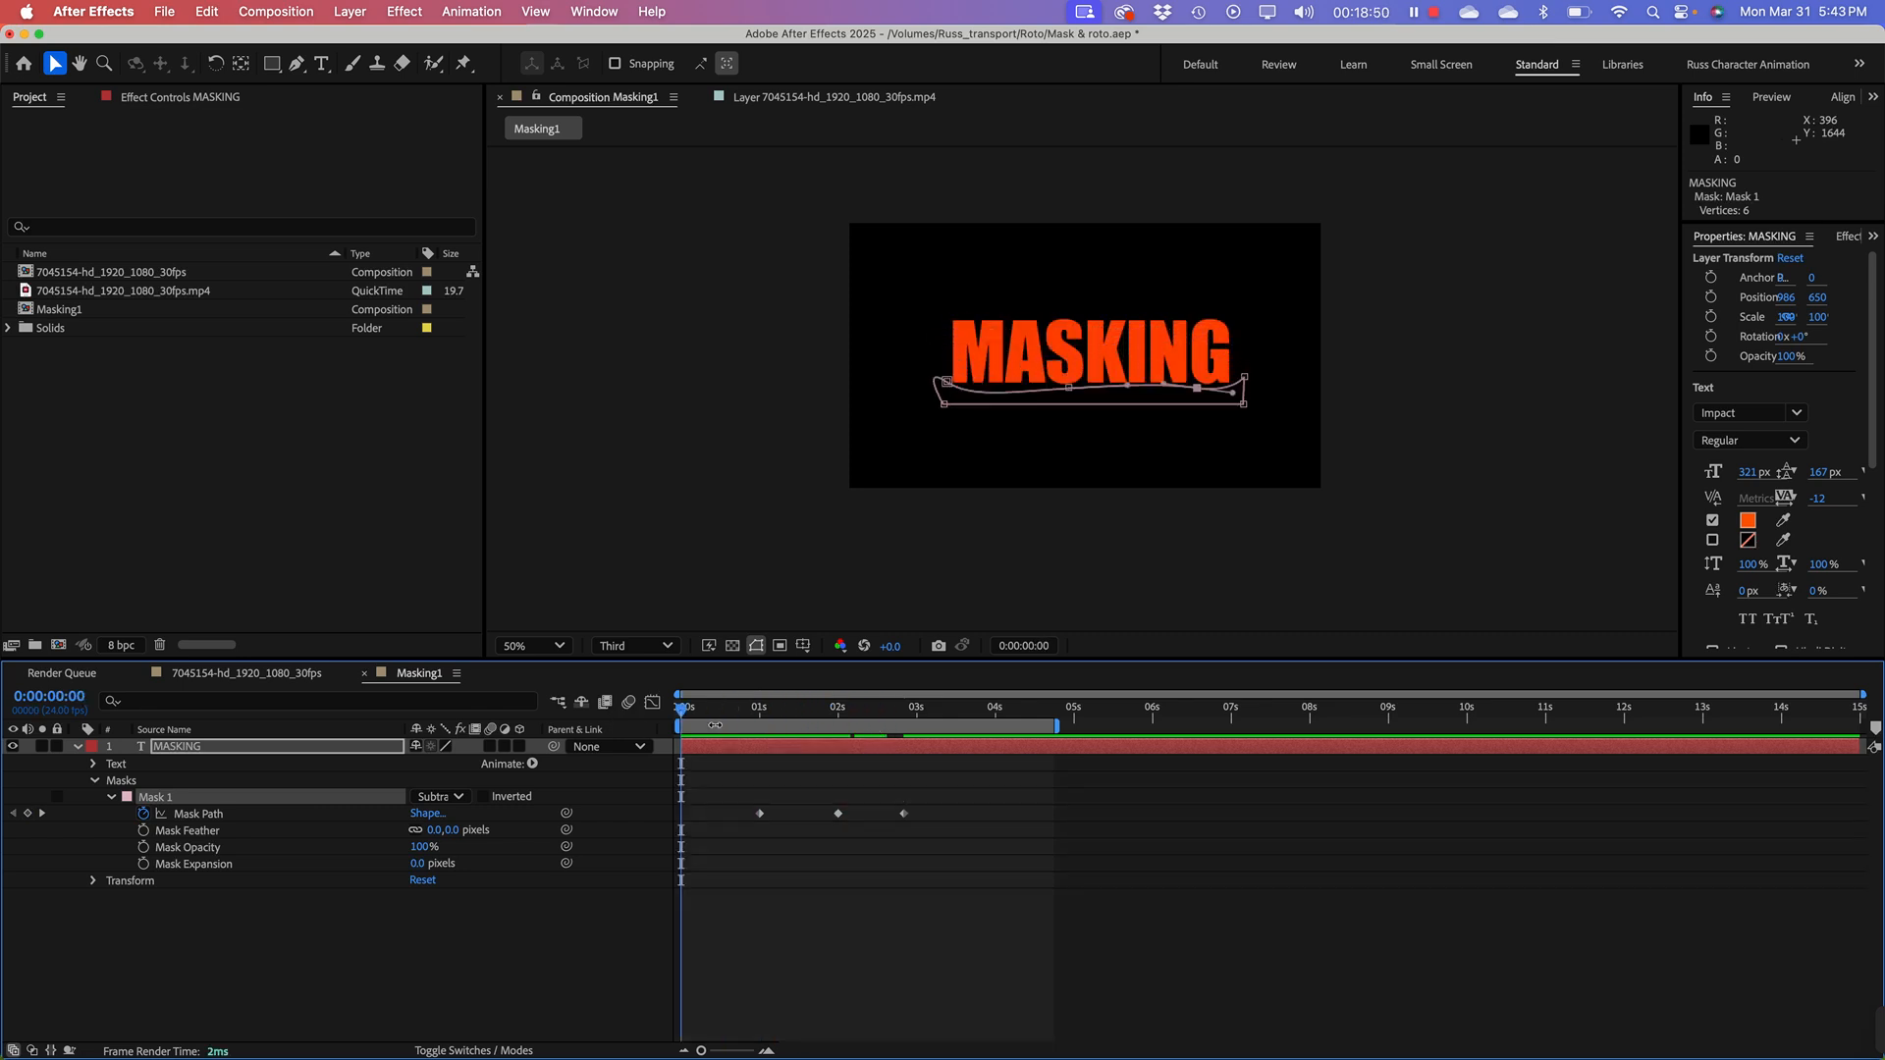
key(space)
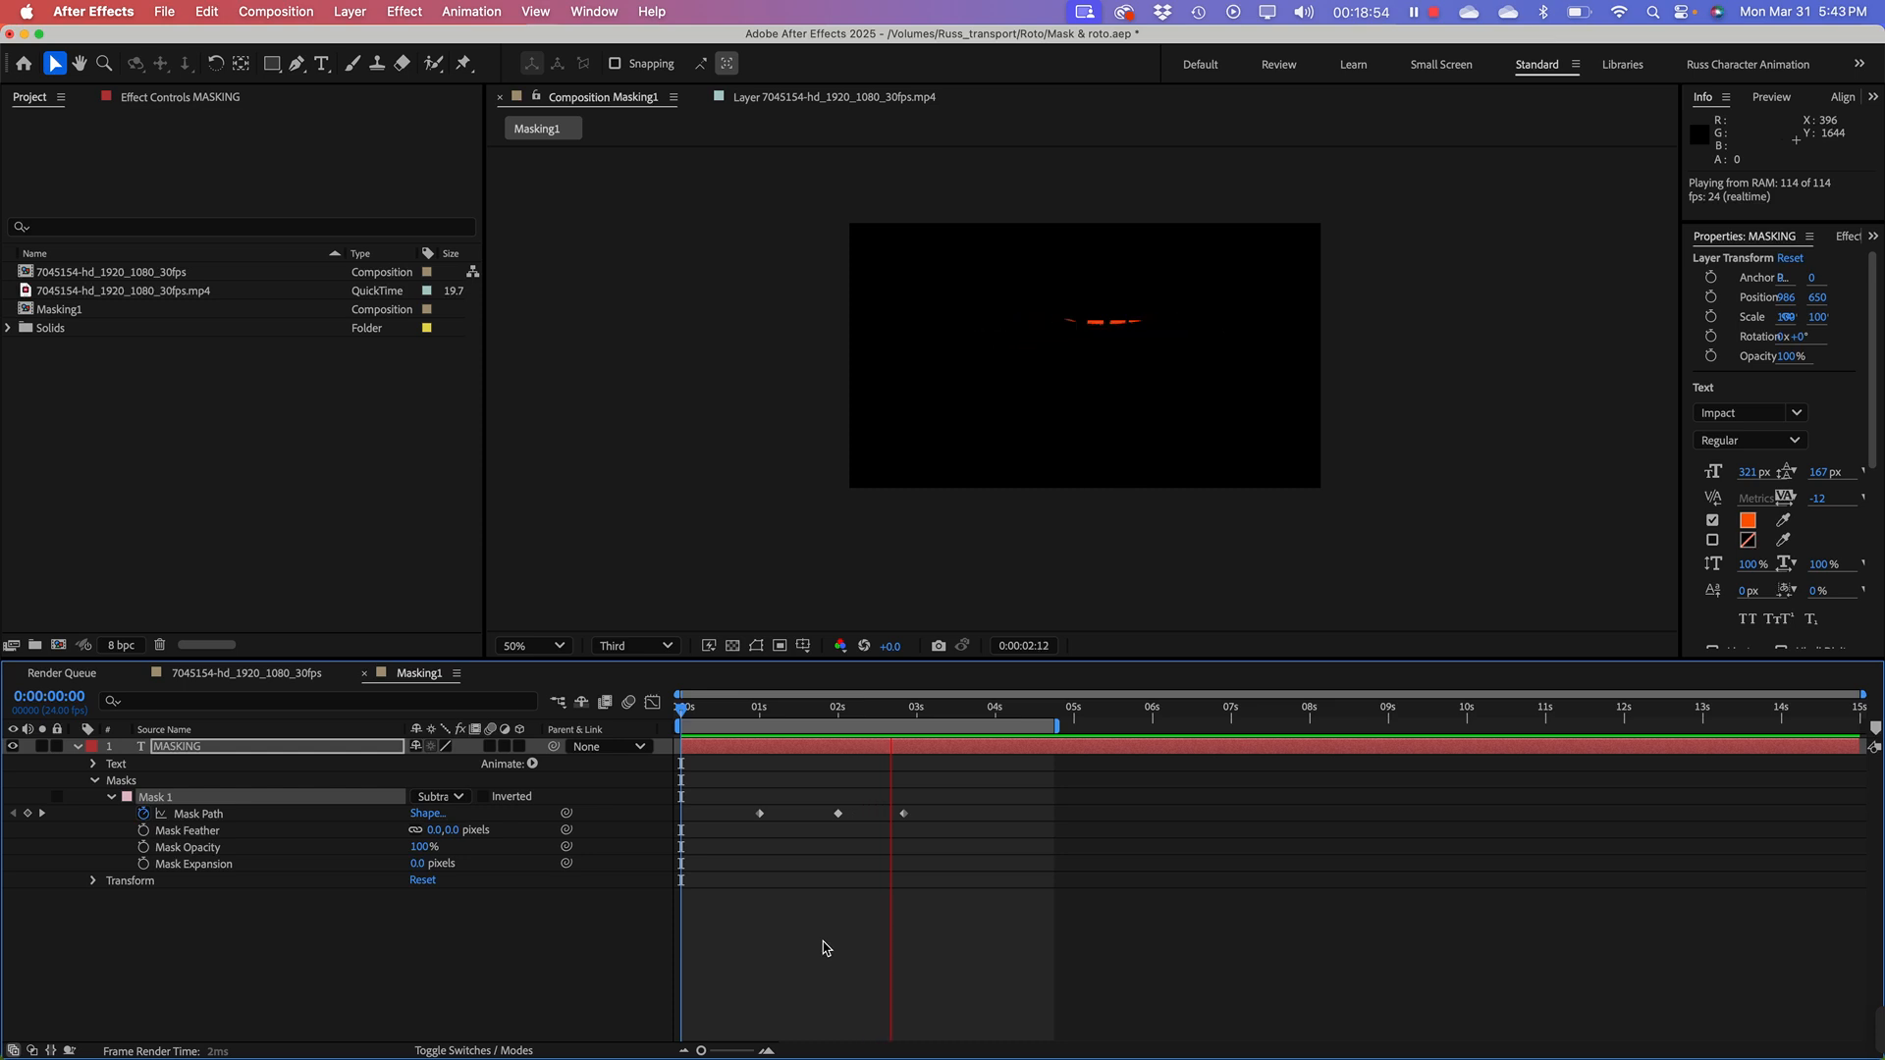
key(space)
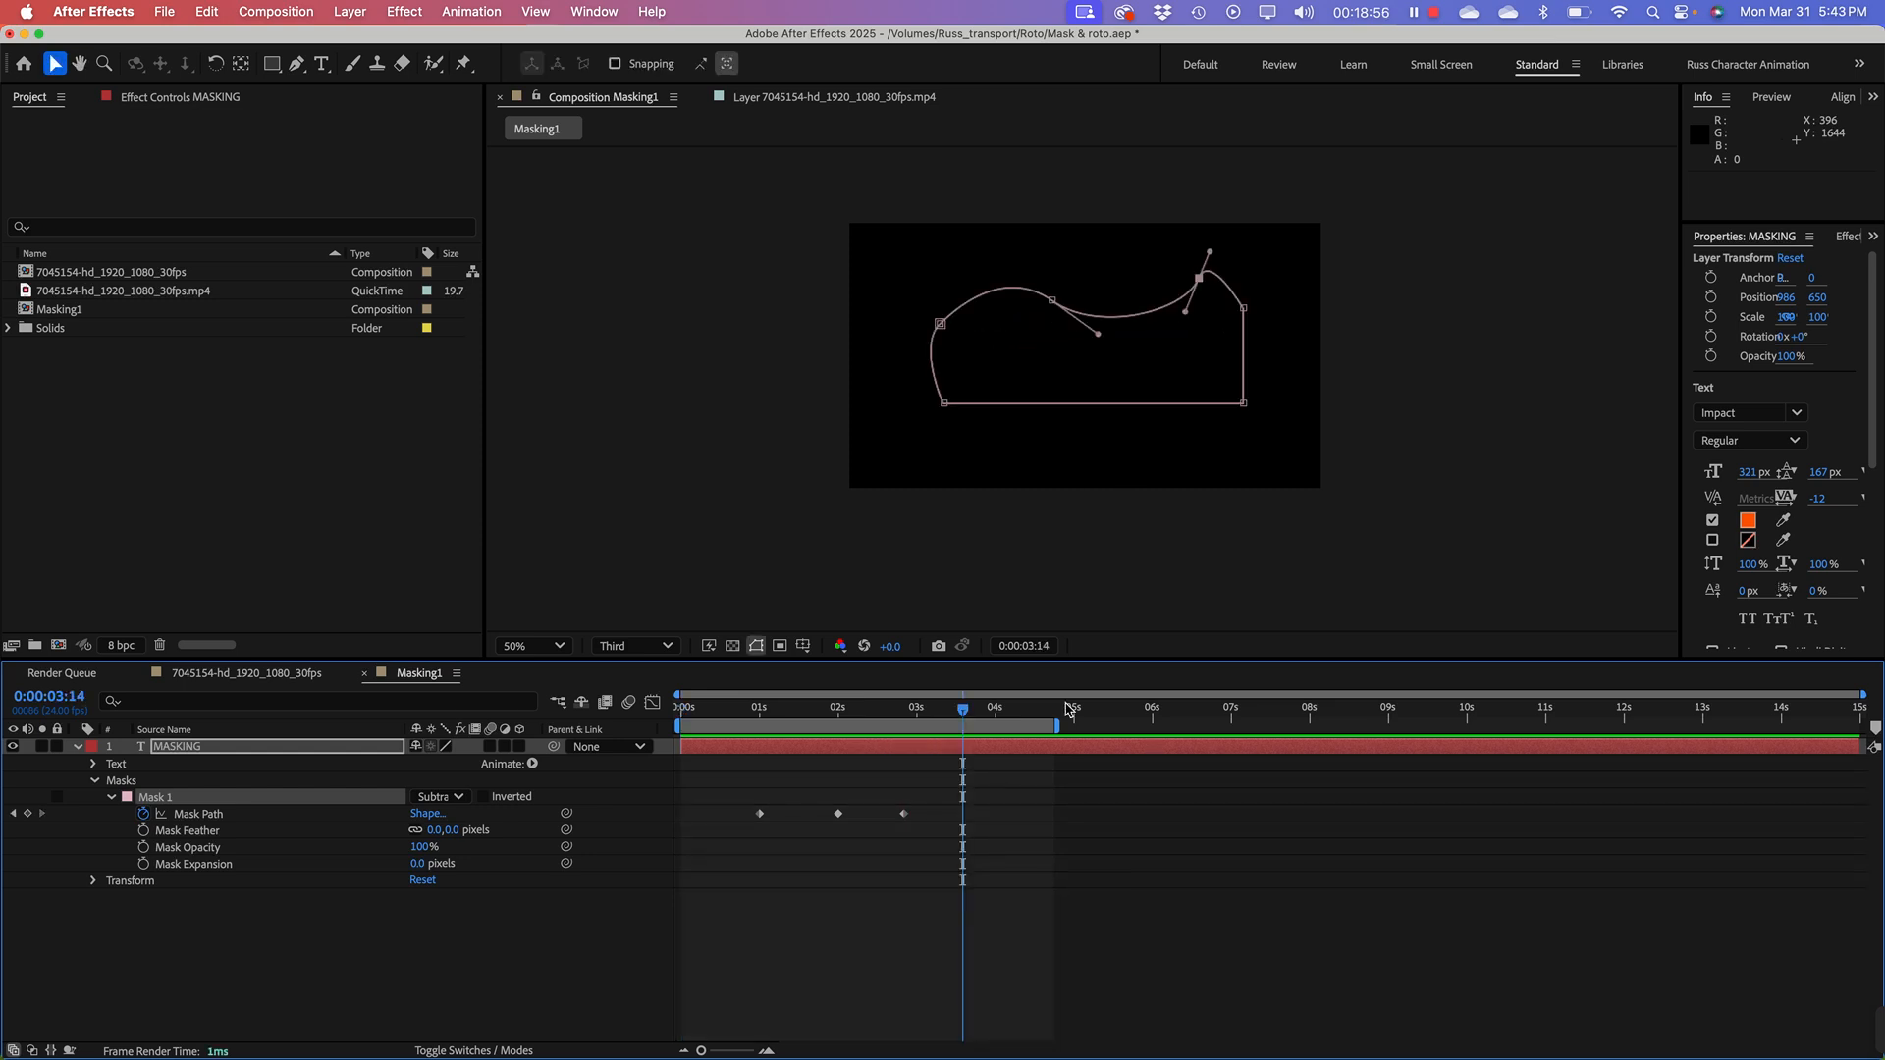
mouse_move(963, 708)
mouse_down()
mouse_move(775, 731)
mouse_move(842, 732)
mouse_move(766, 743)
mouse_move(842, 745)
mouse_move(751, 759)
mouse_move(722, 727)
mouse_move(945, 732)
mouse_up()
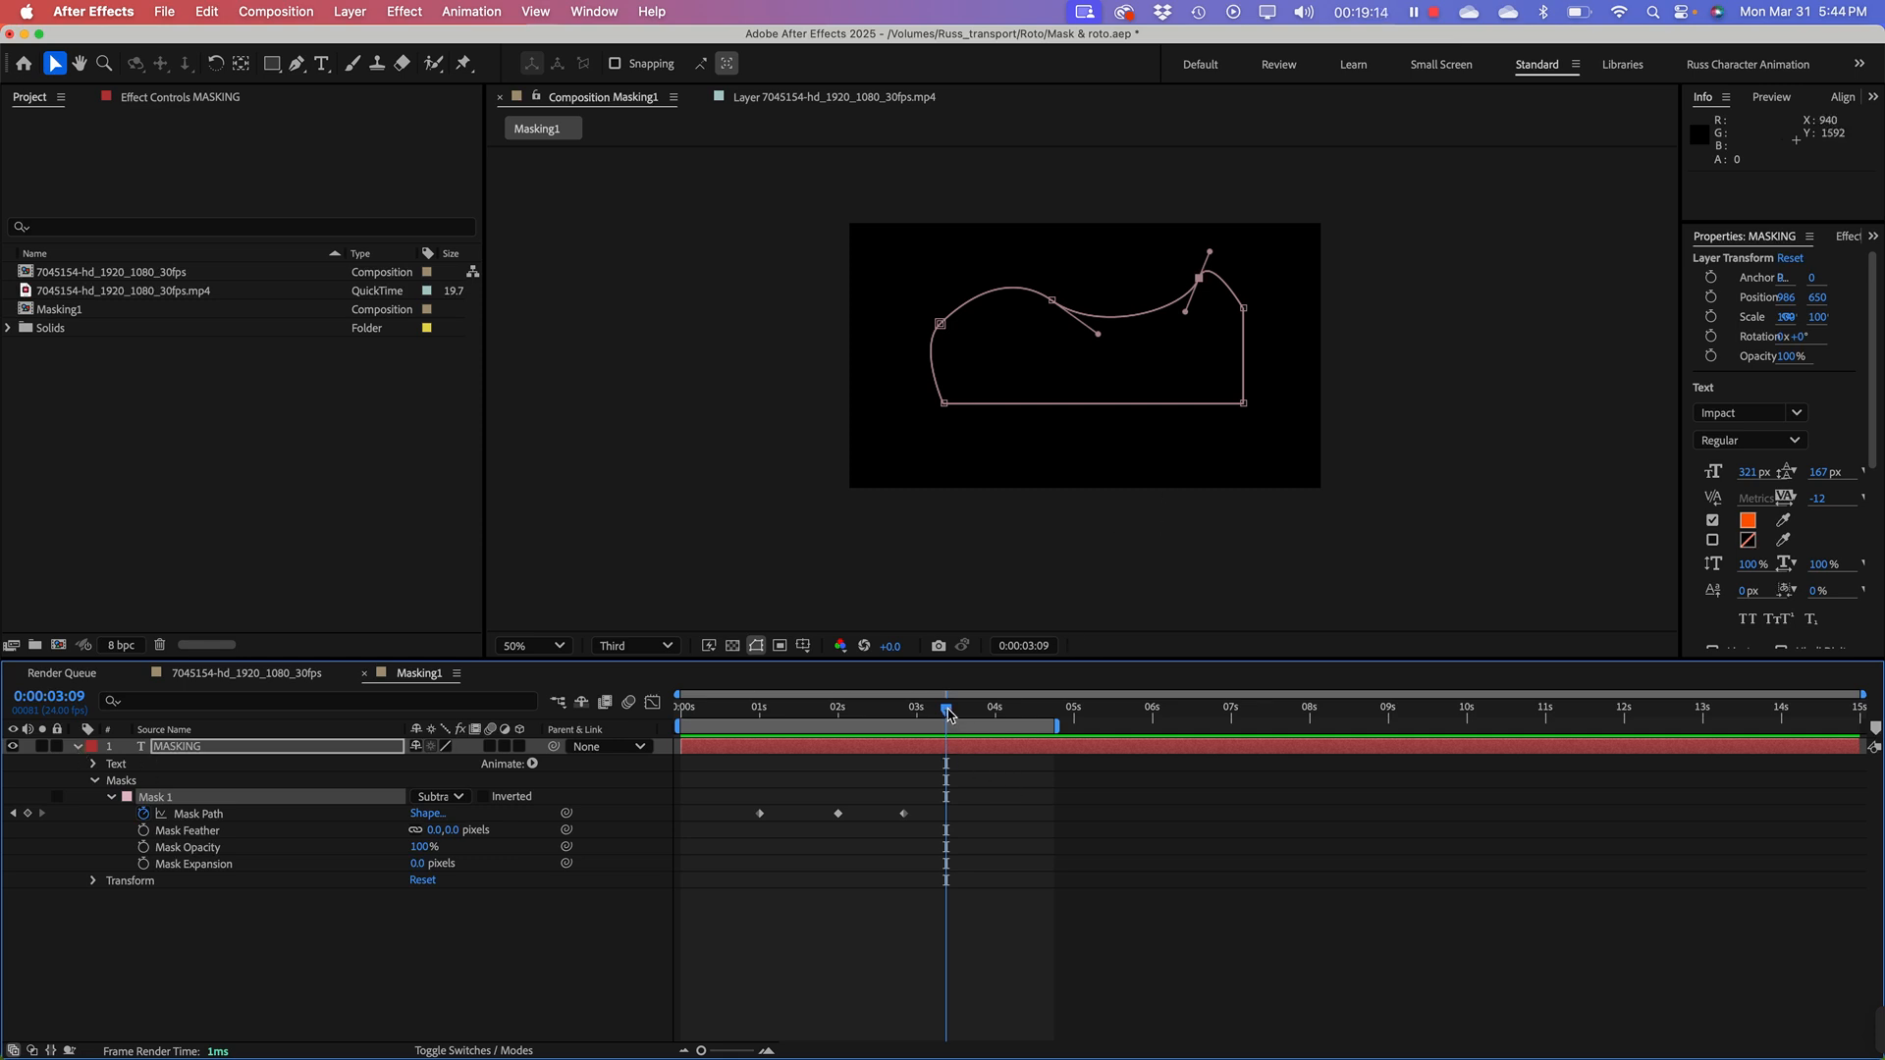
drag(948, 714, 749, 800)
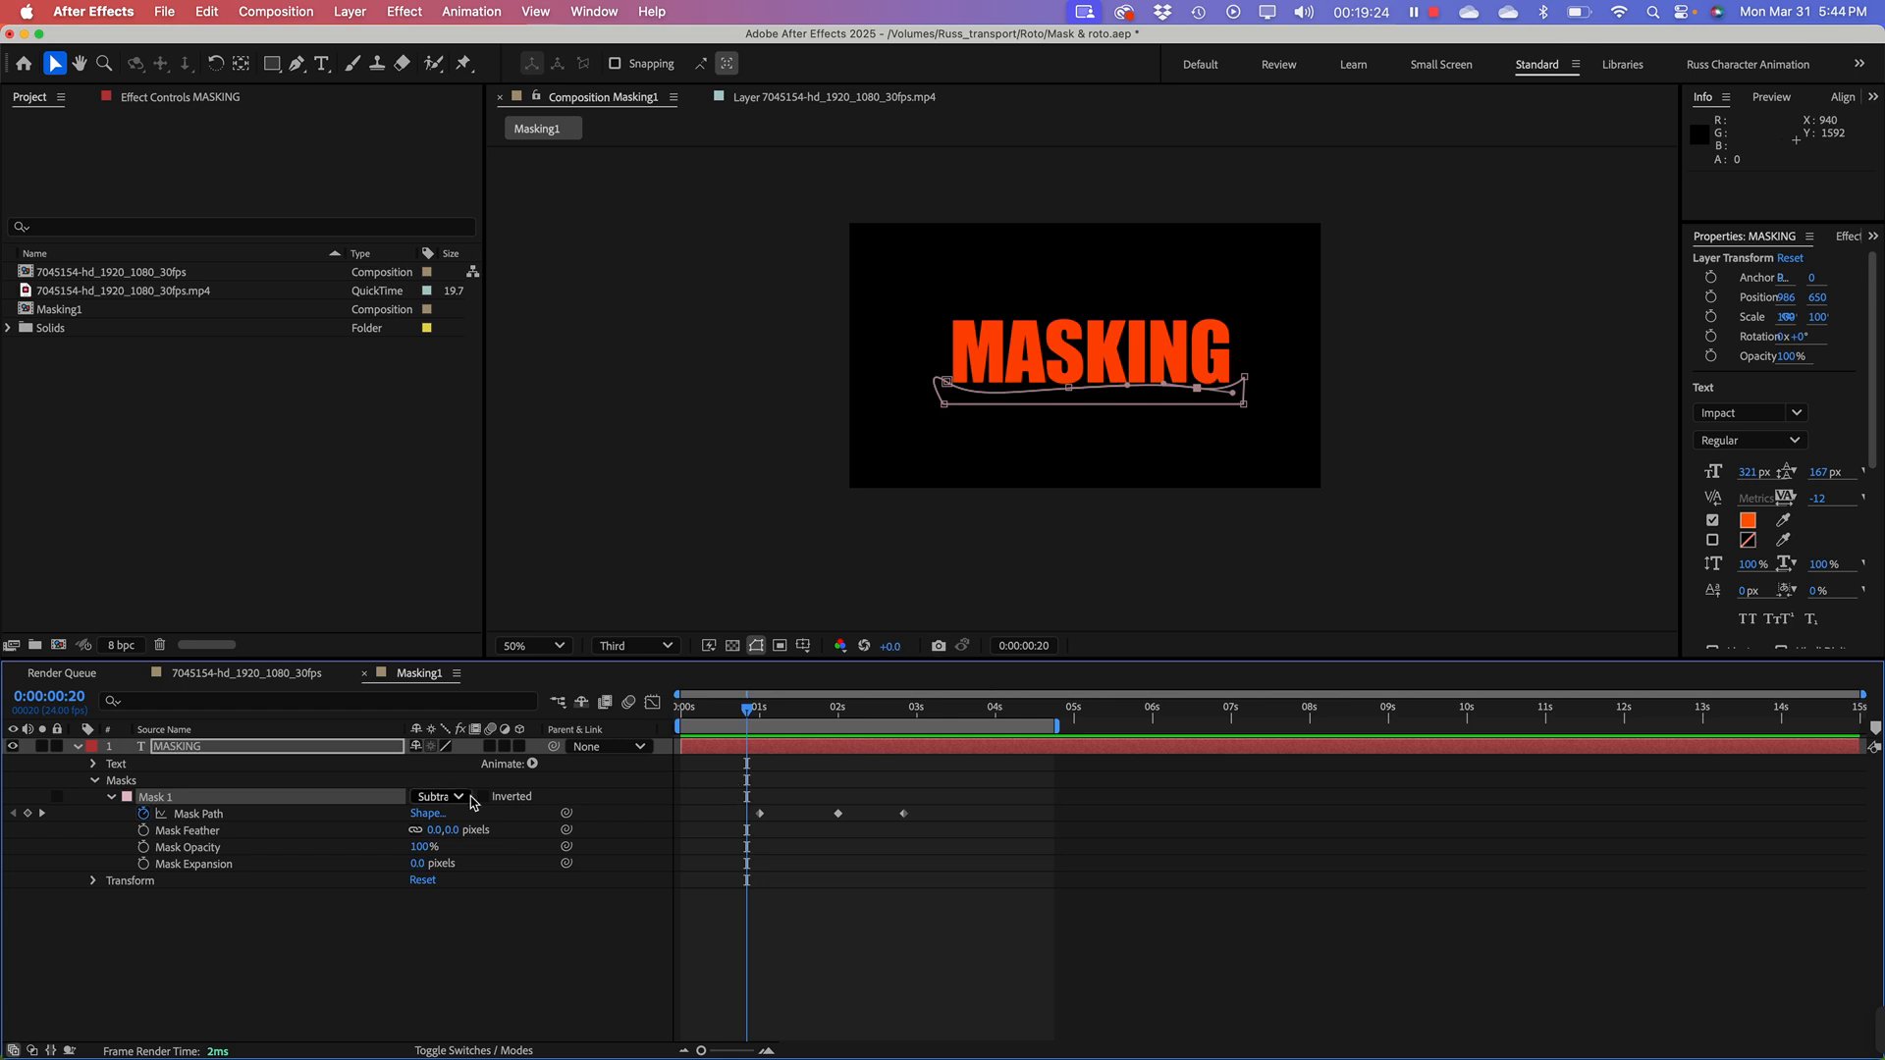
Step: Collapse the MASKING text layer and duplicate it with its animated mask
click(209, 942)
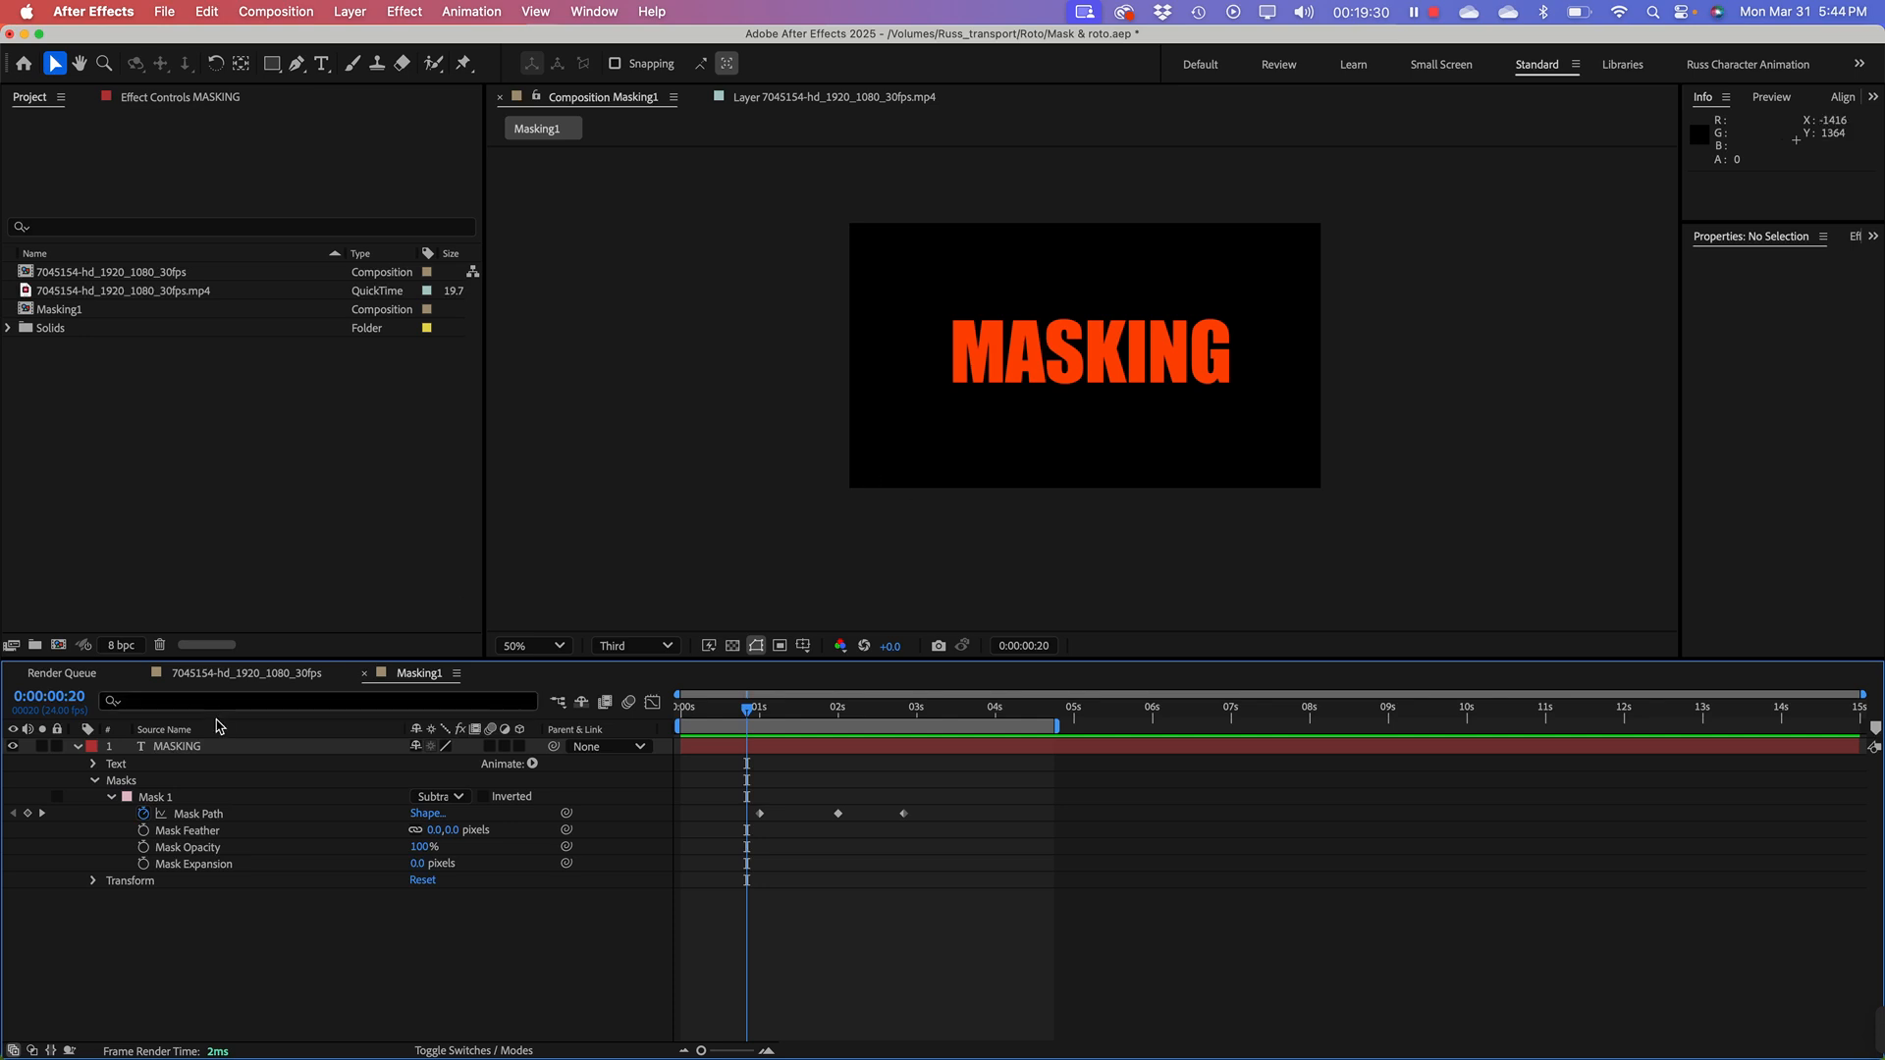
click(163, 748)
click(77, 747)
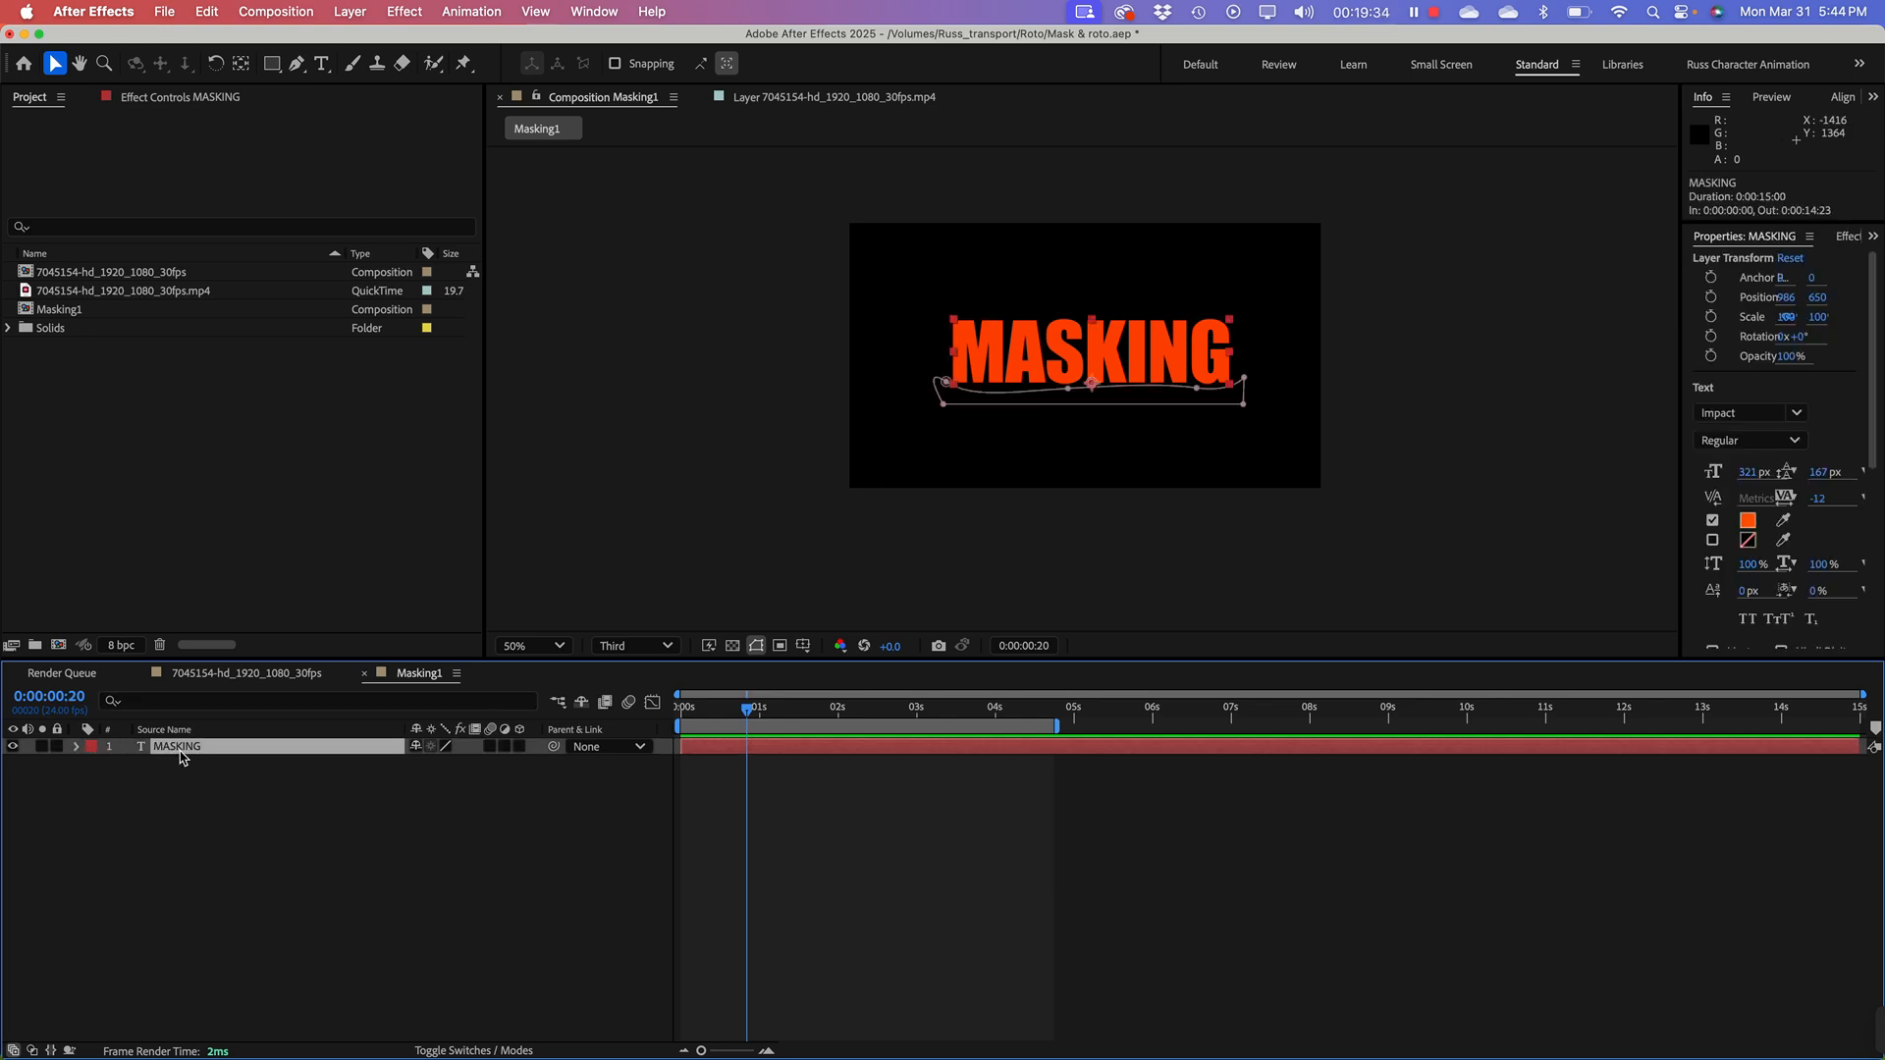
key(cmd+d)
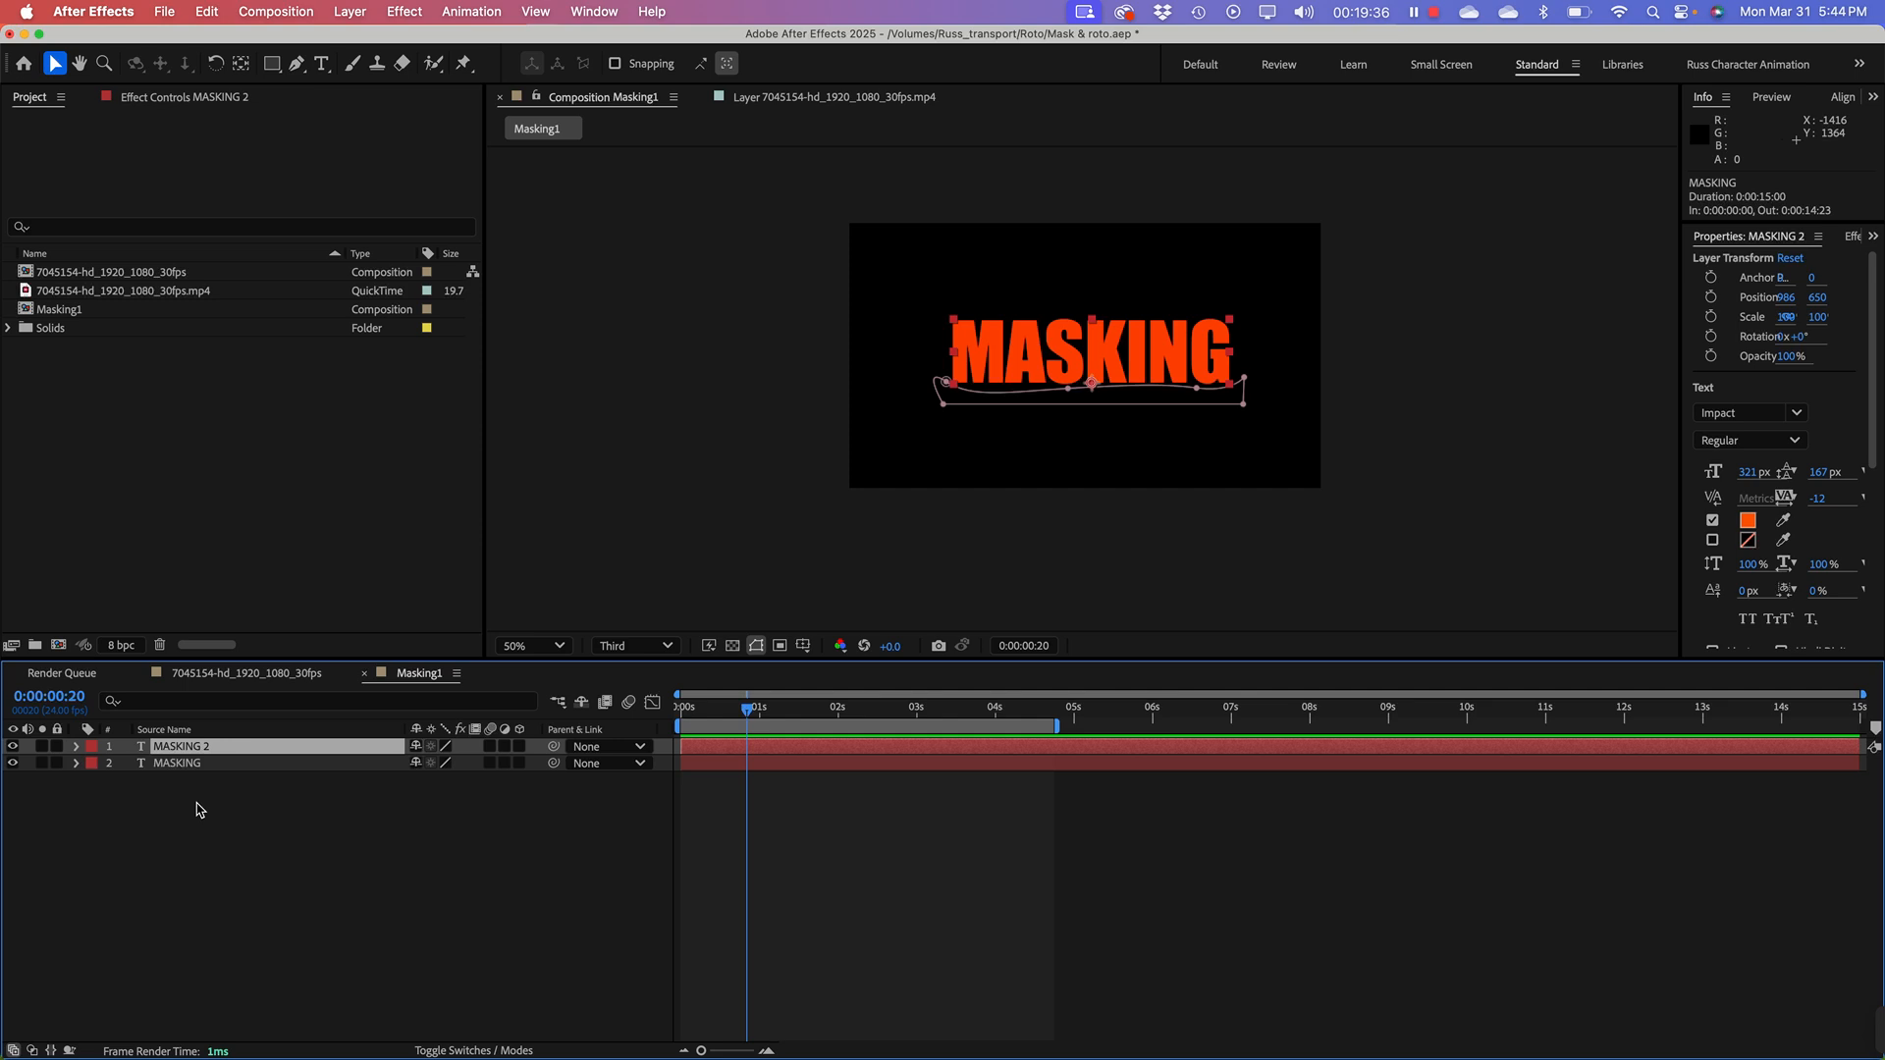
Step: Expand the MASKING 2 layer's masks and set its Mask 1 mode to Add
click(78, 748)
click(93, 781)
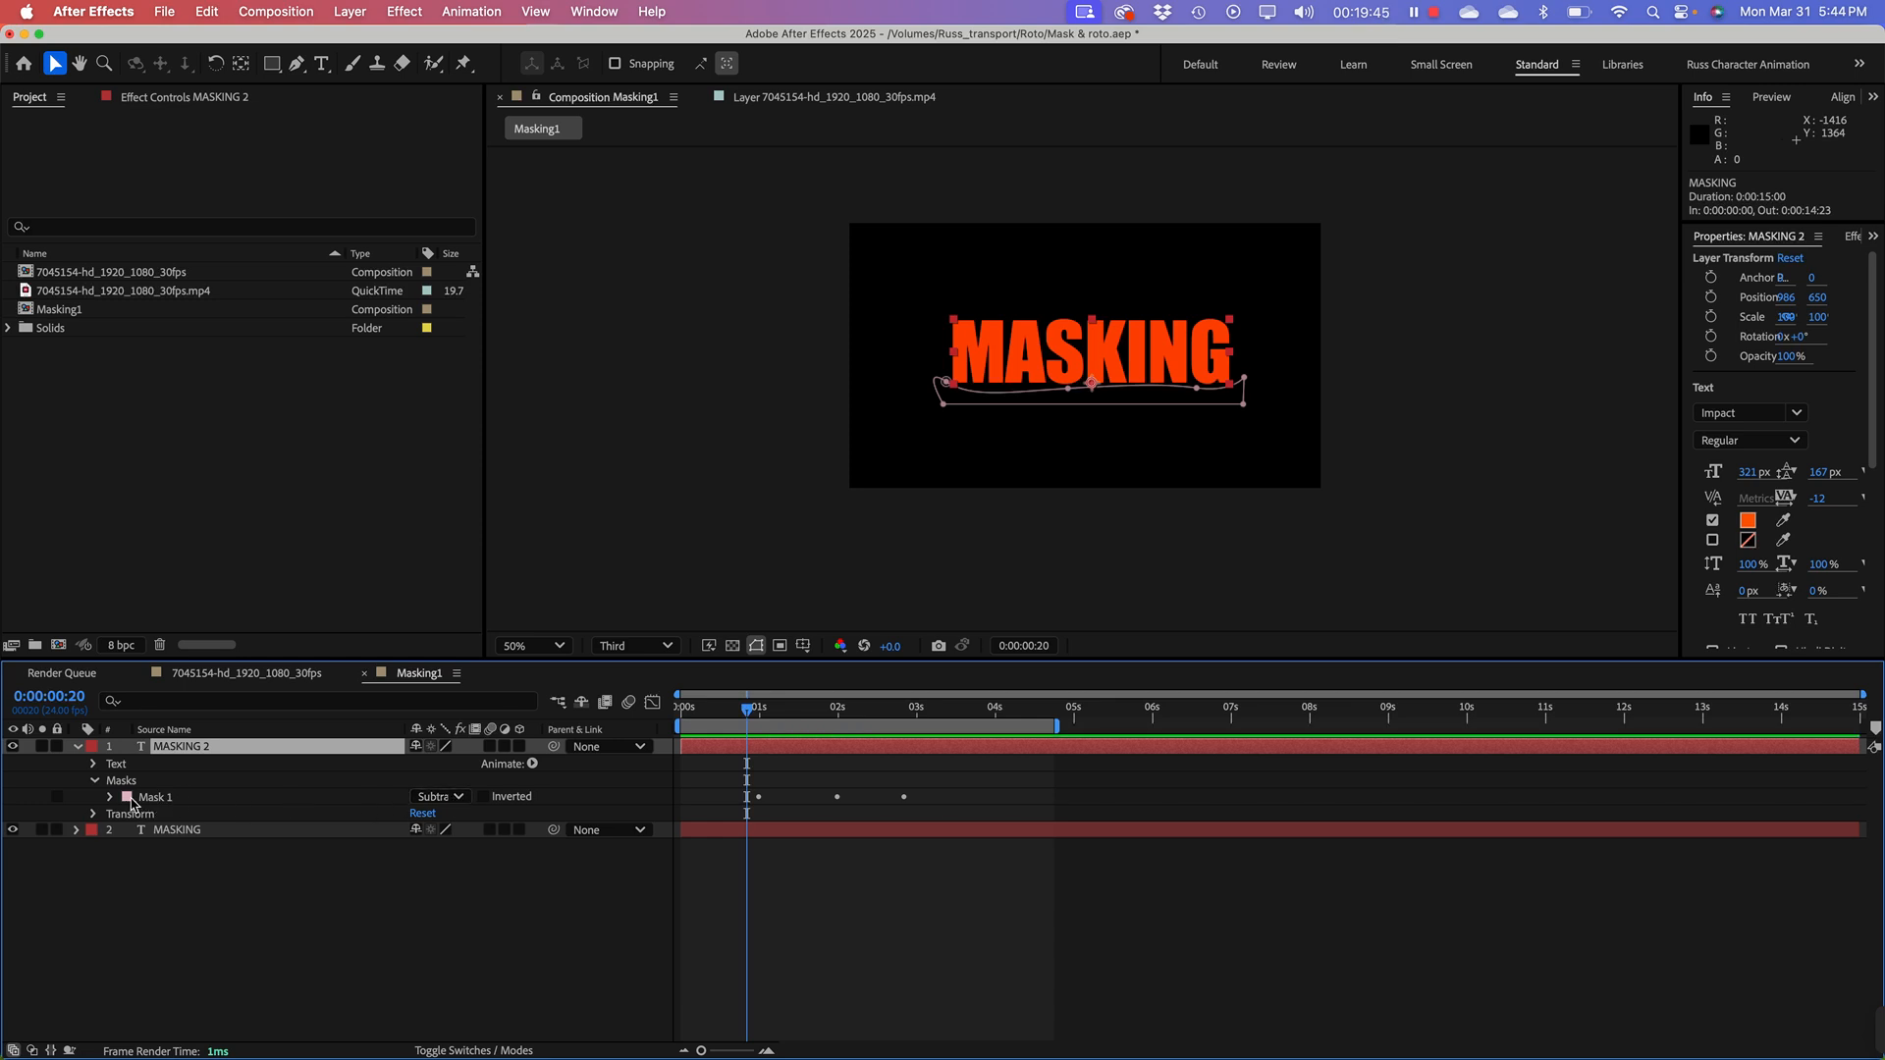
click(443, 797)
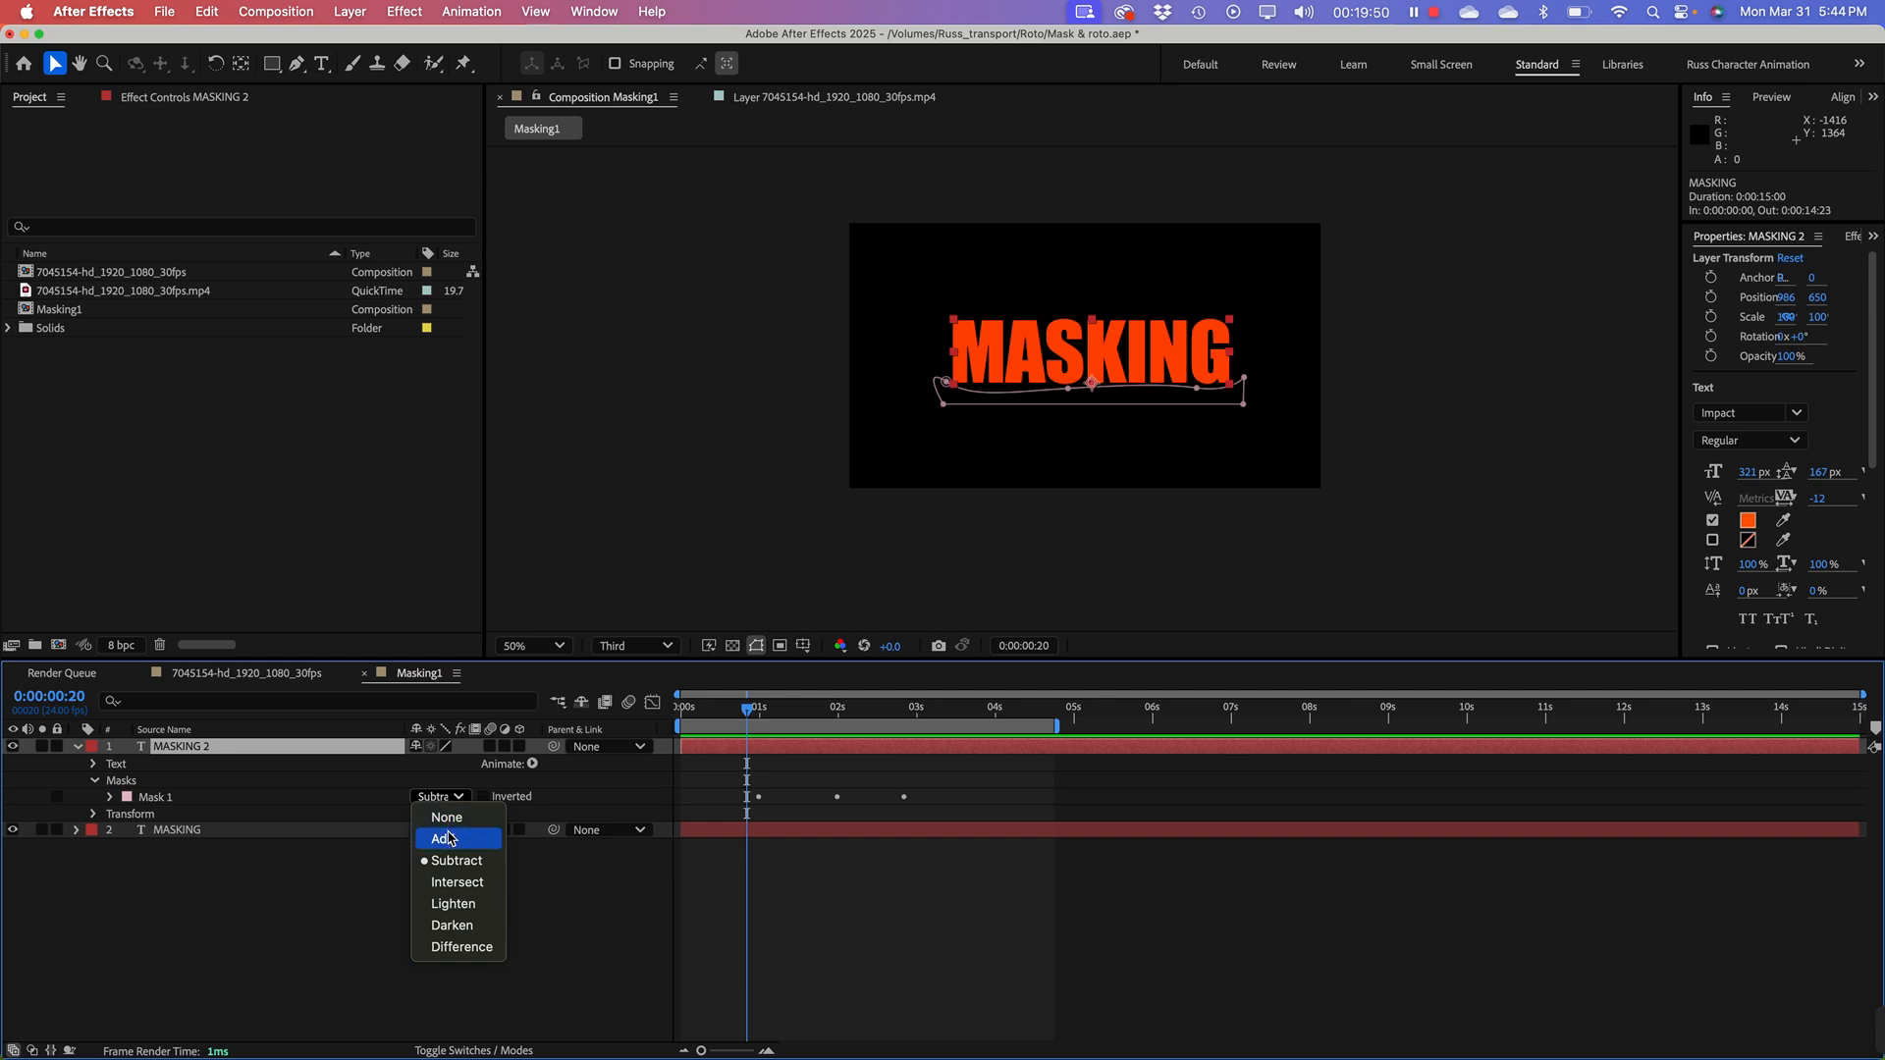
click(447, 837)
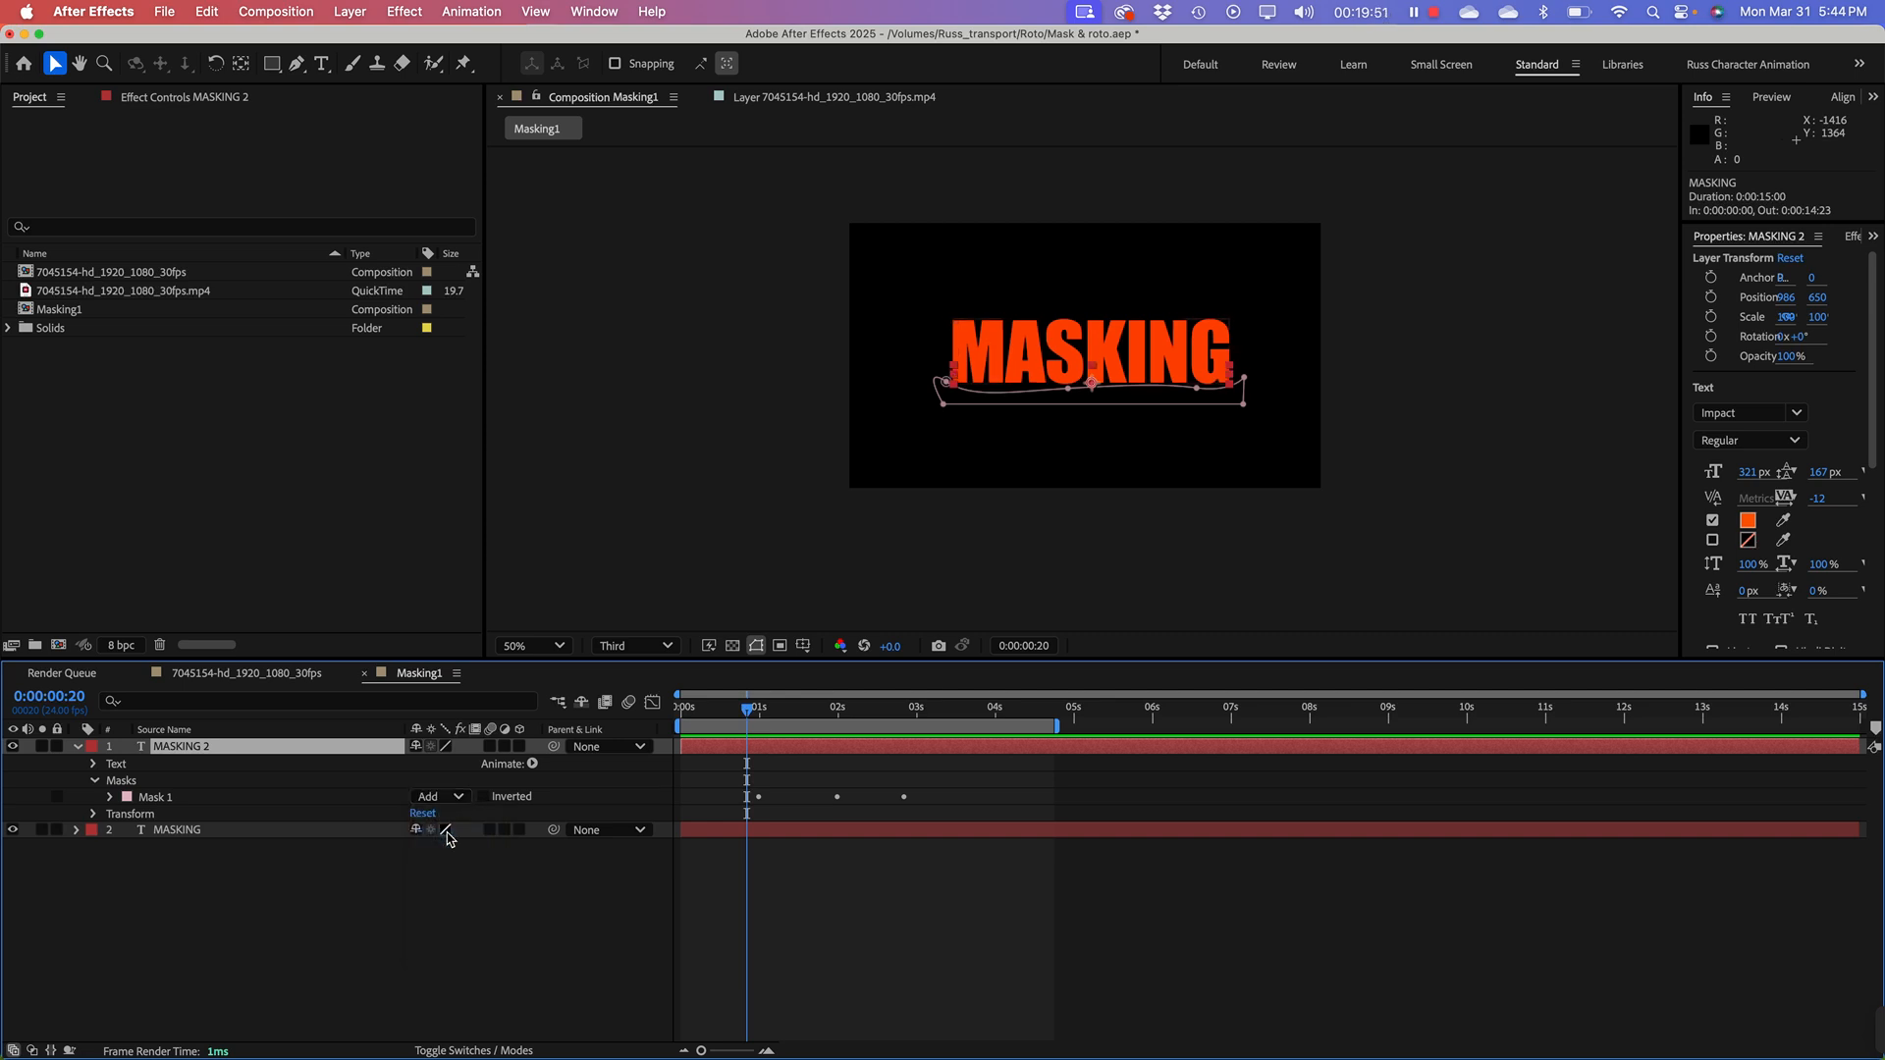
Step: Return to the start of the composition and set the MASKING 2 text's fill to blue, 009DFF
click(316, 991)
drag(740, 724, 599, 742)
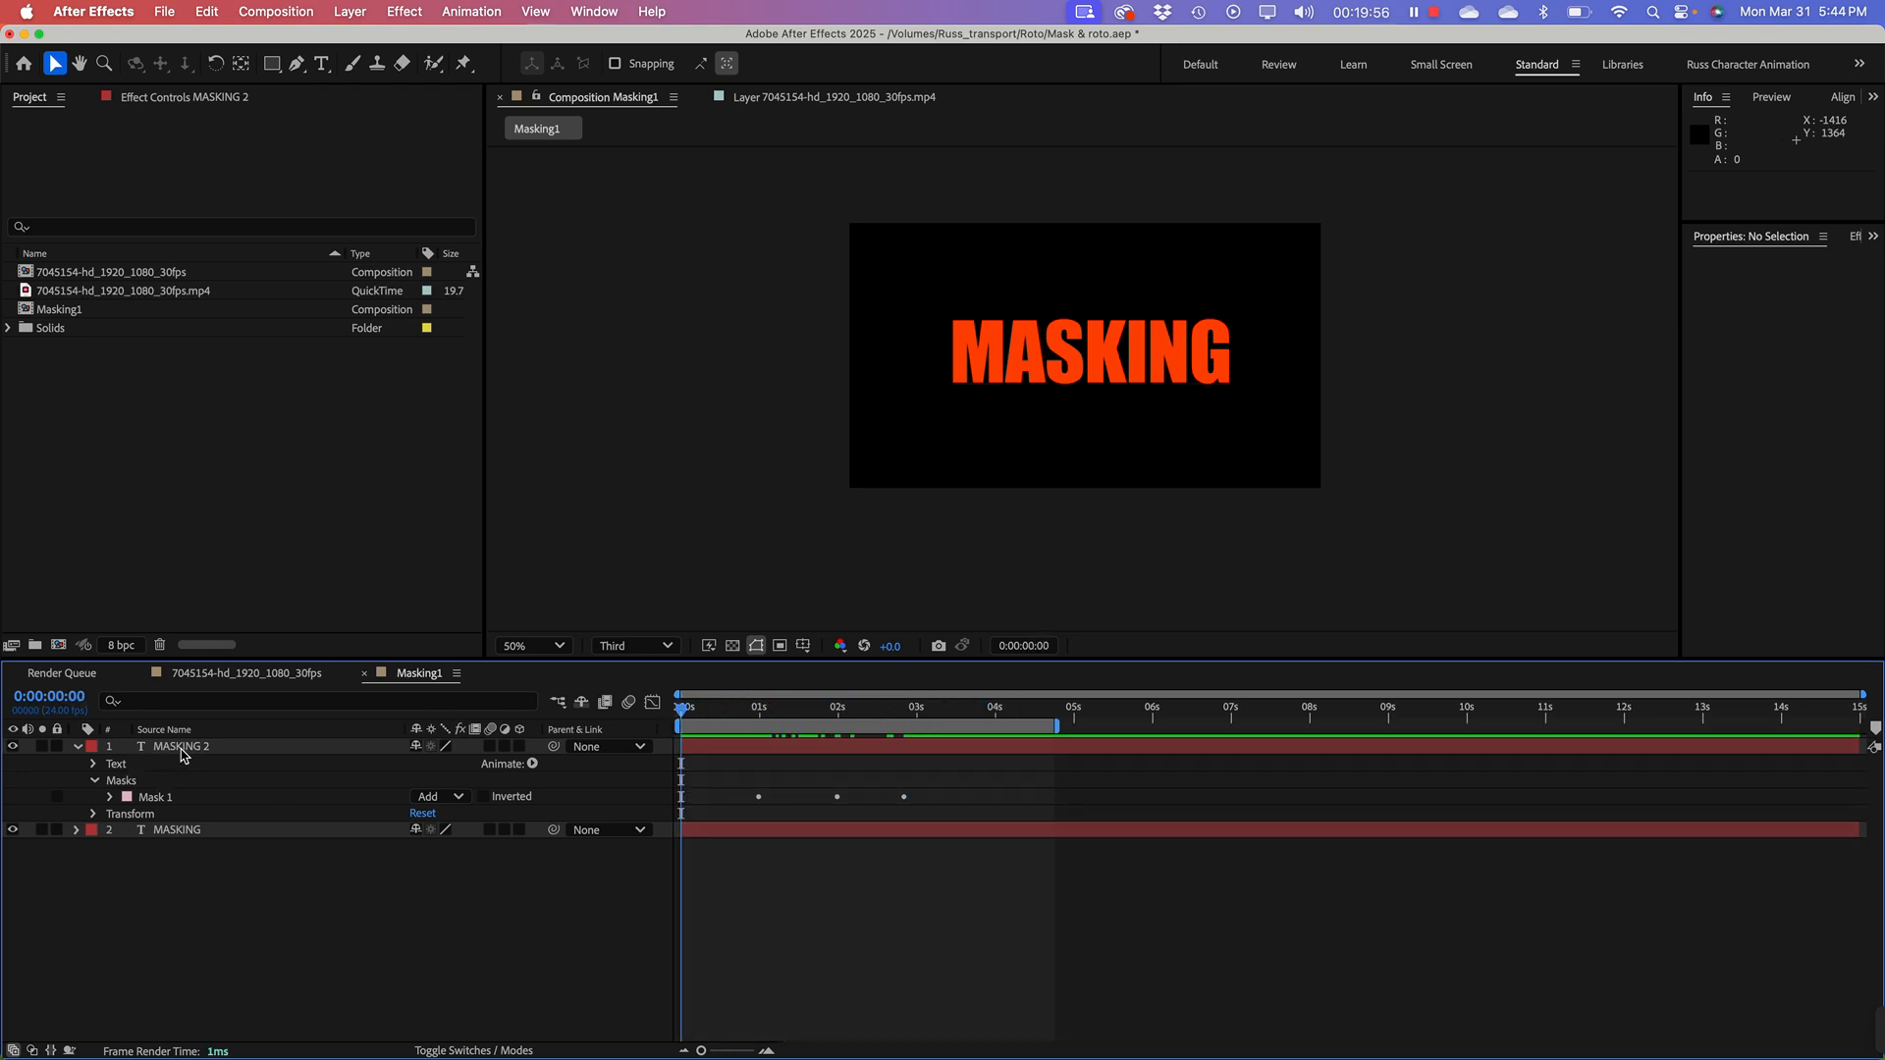
click(93, 765)
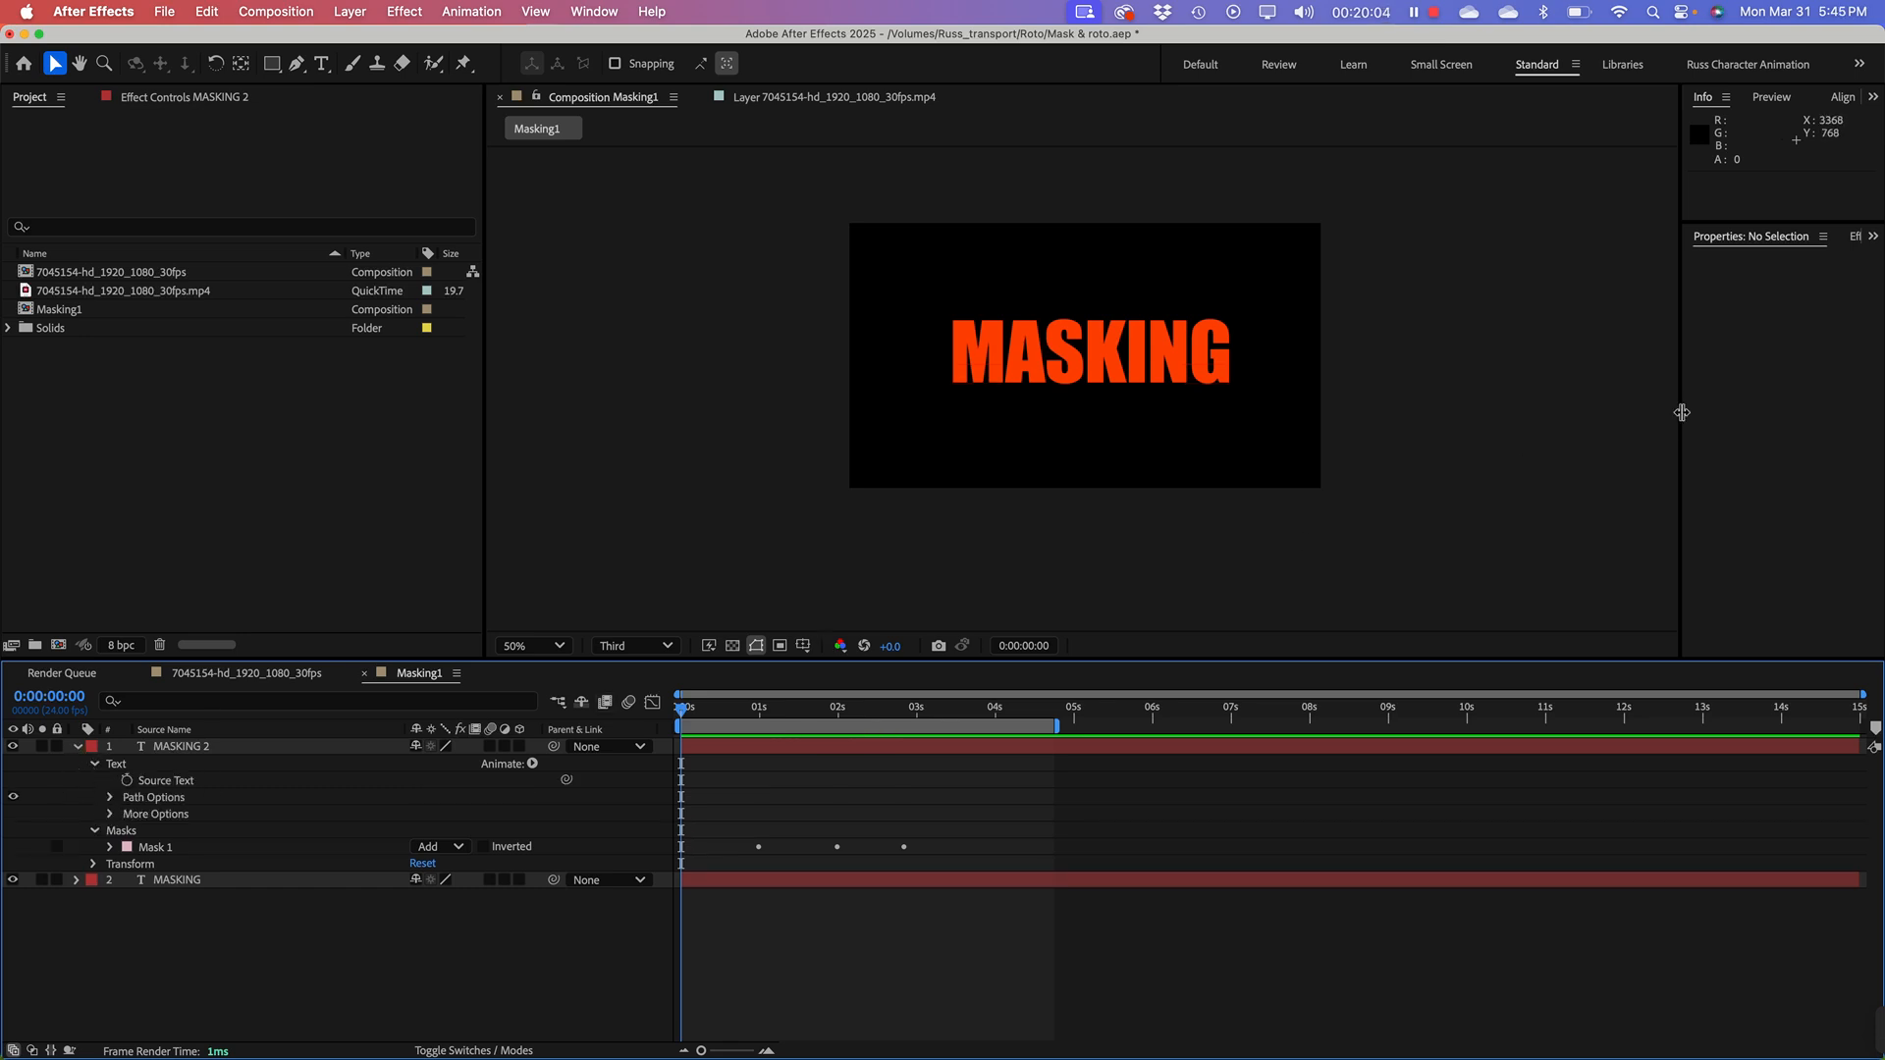
drag(1680, 413, 1431, 418)
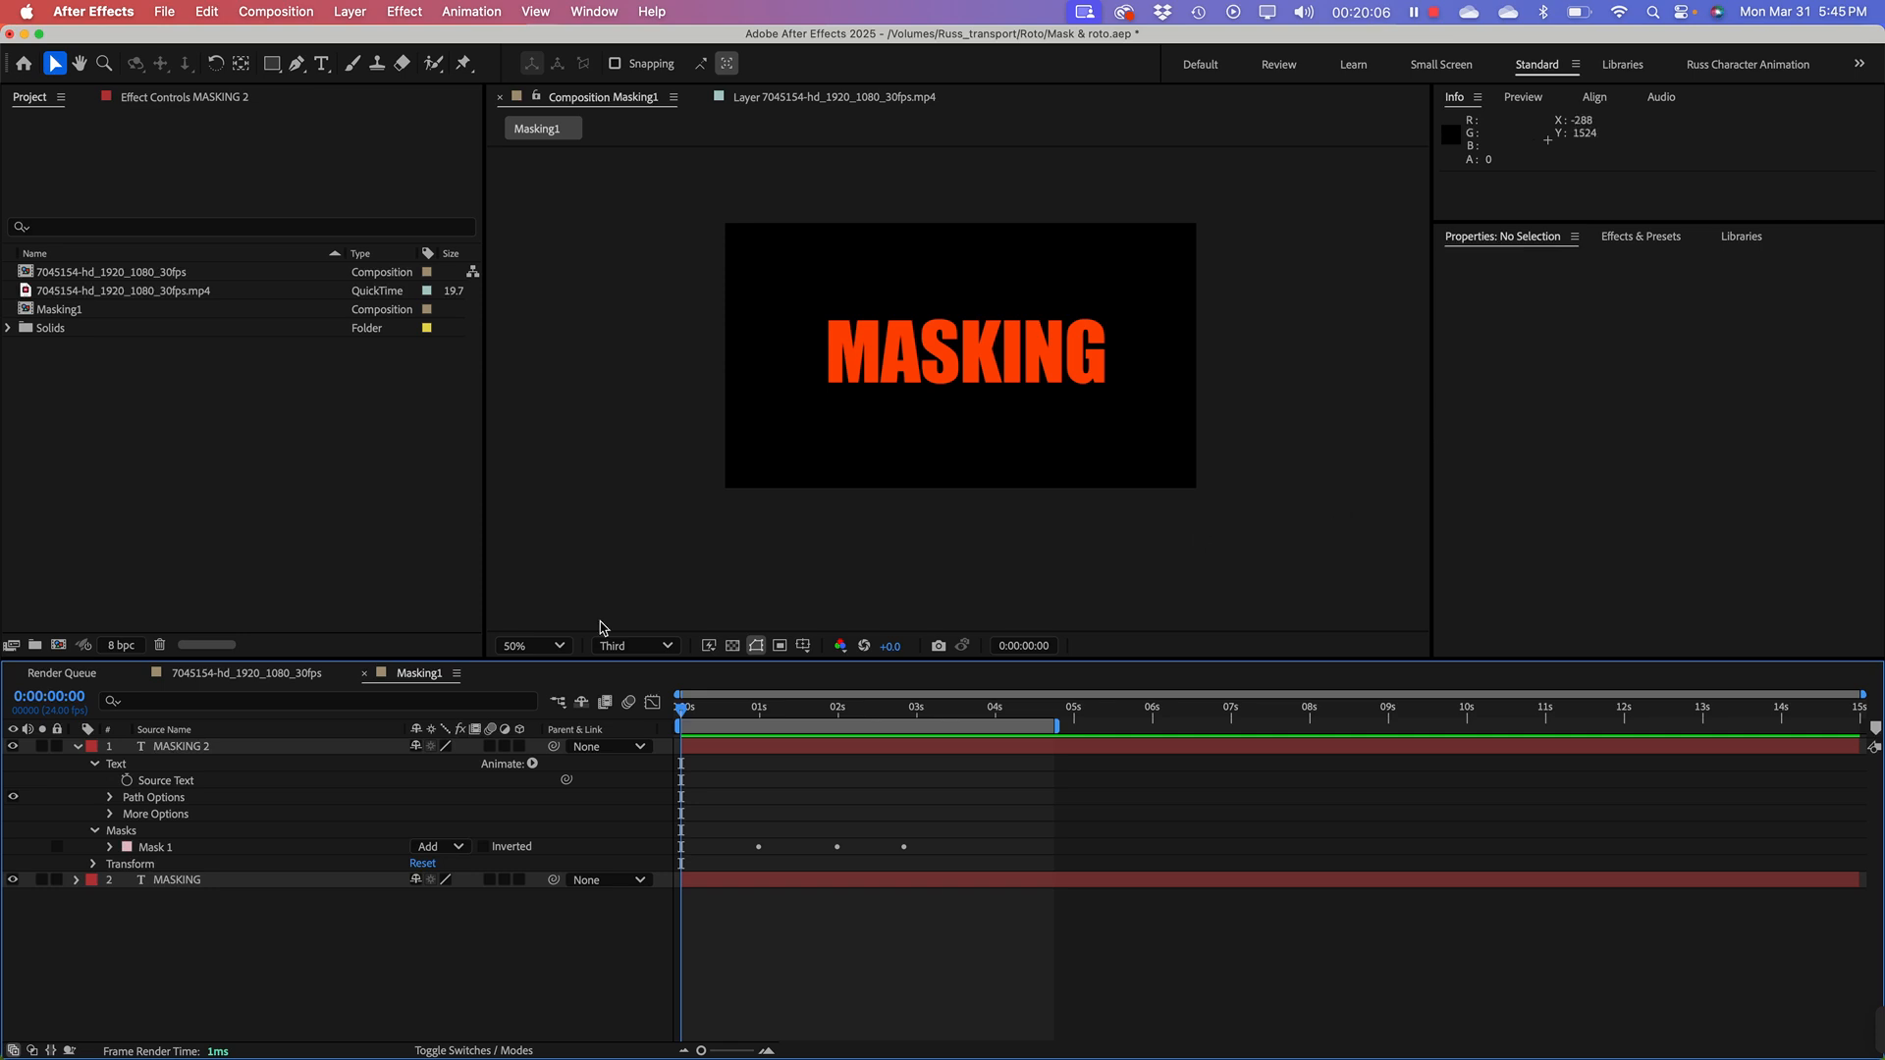
click(172, 747)
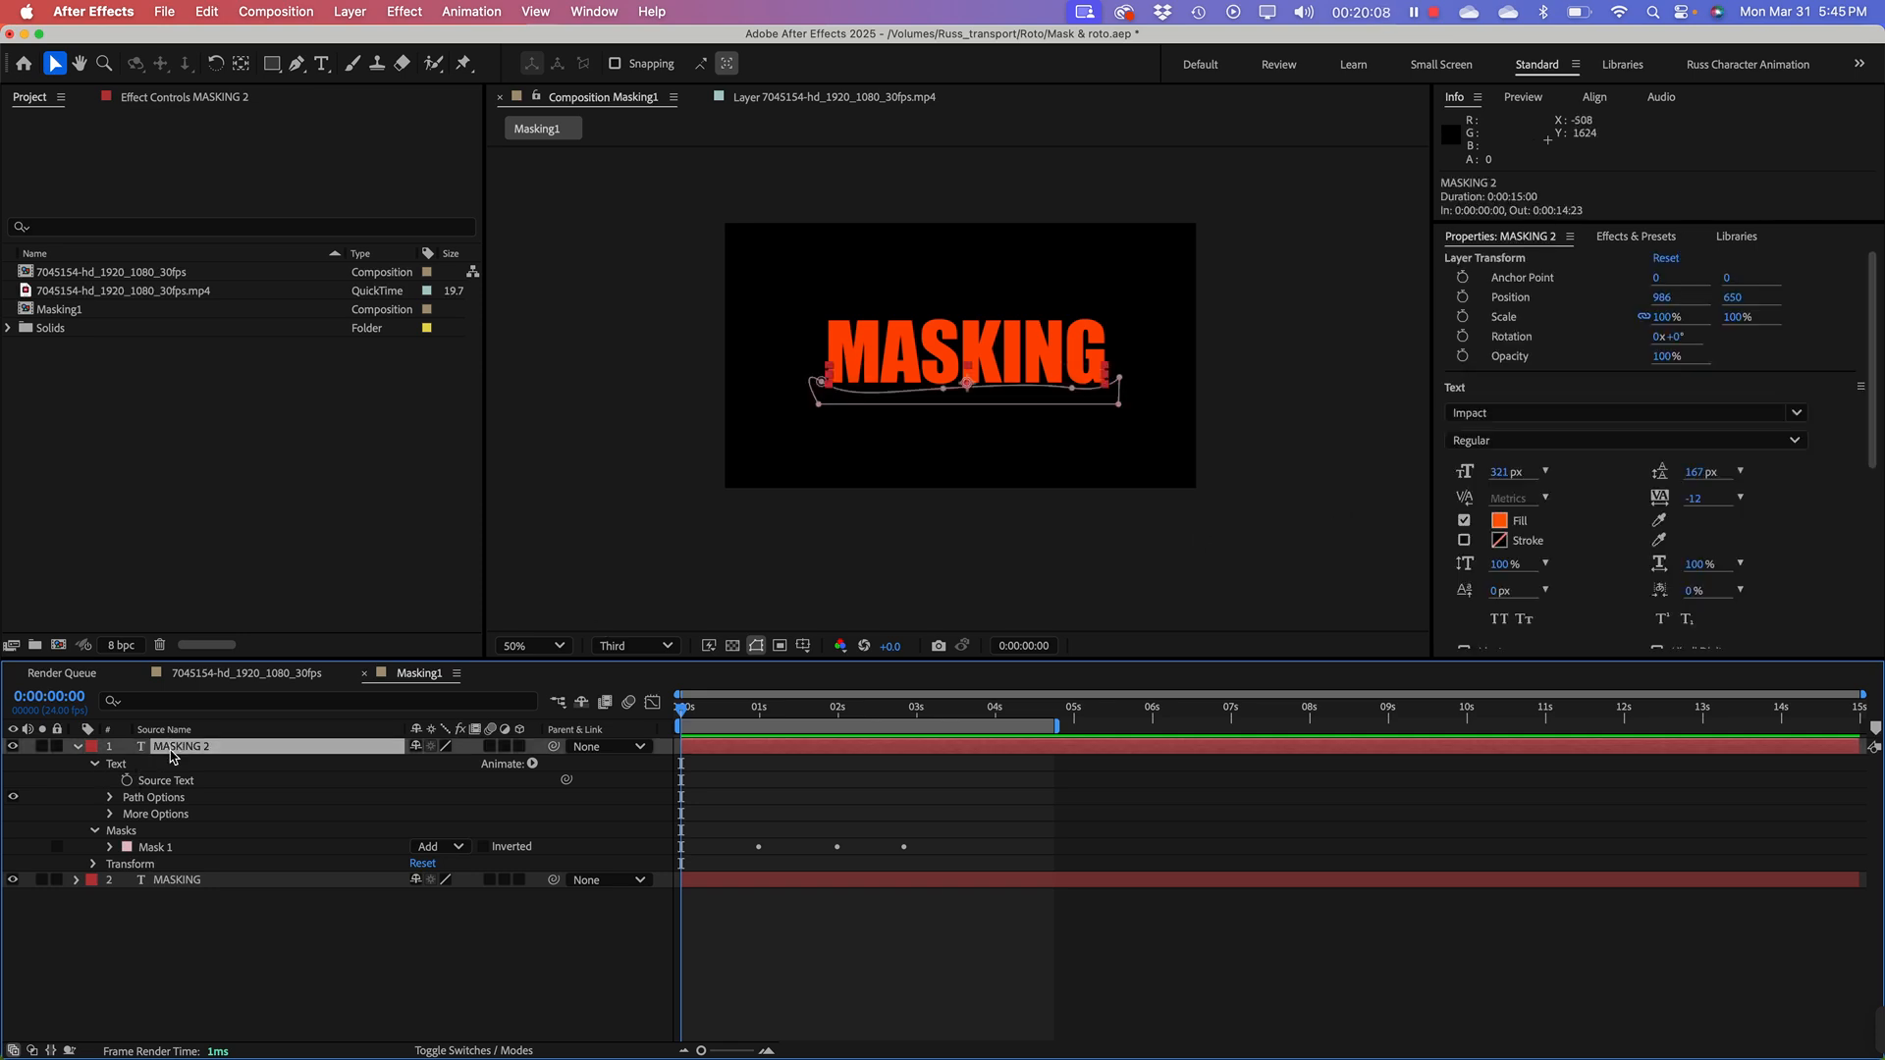
click(1499, 523)
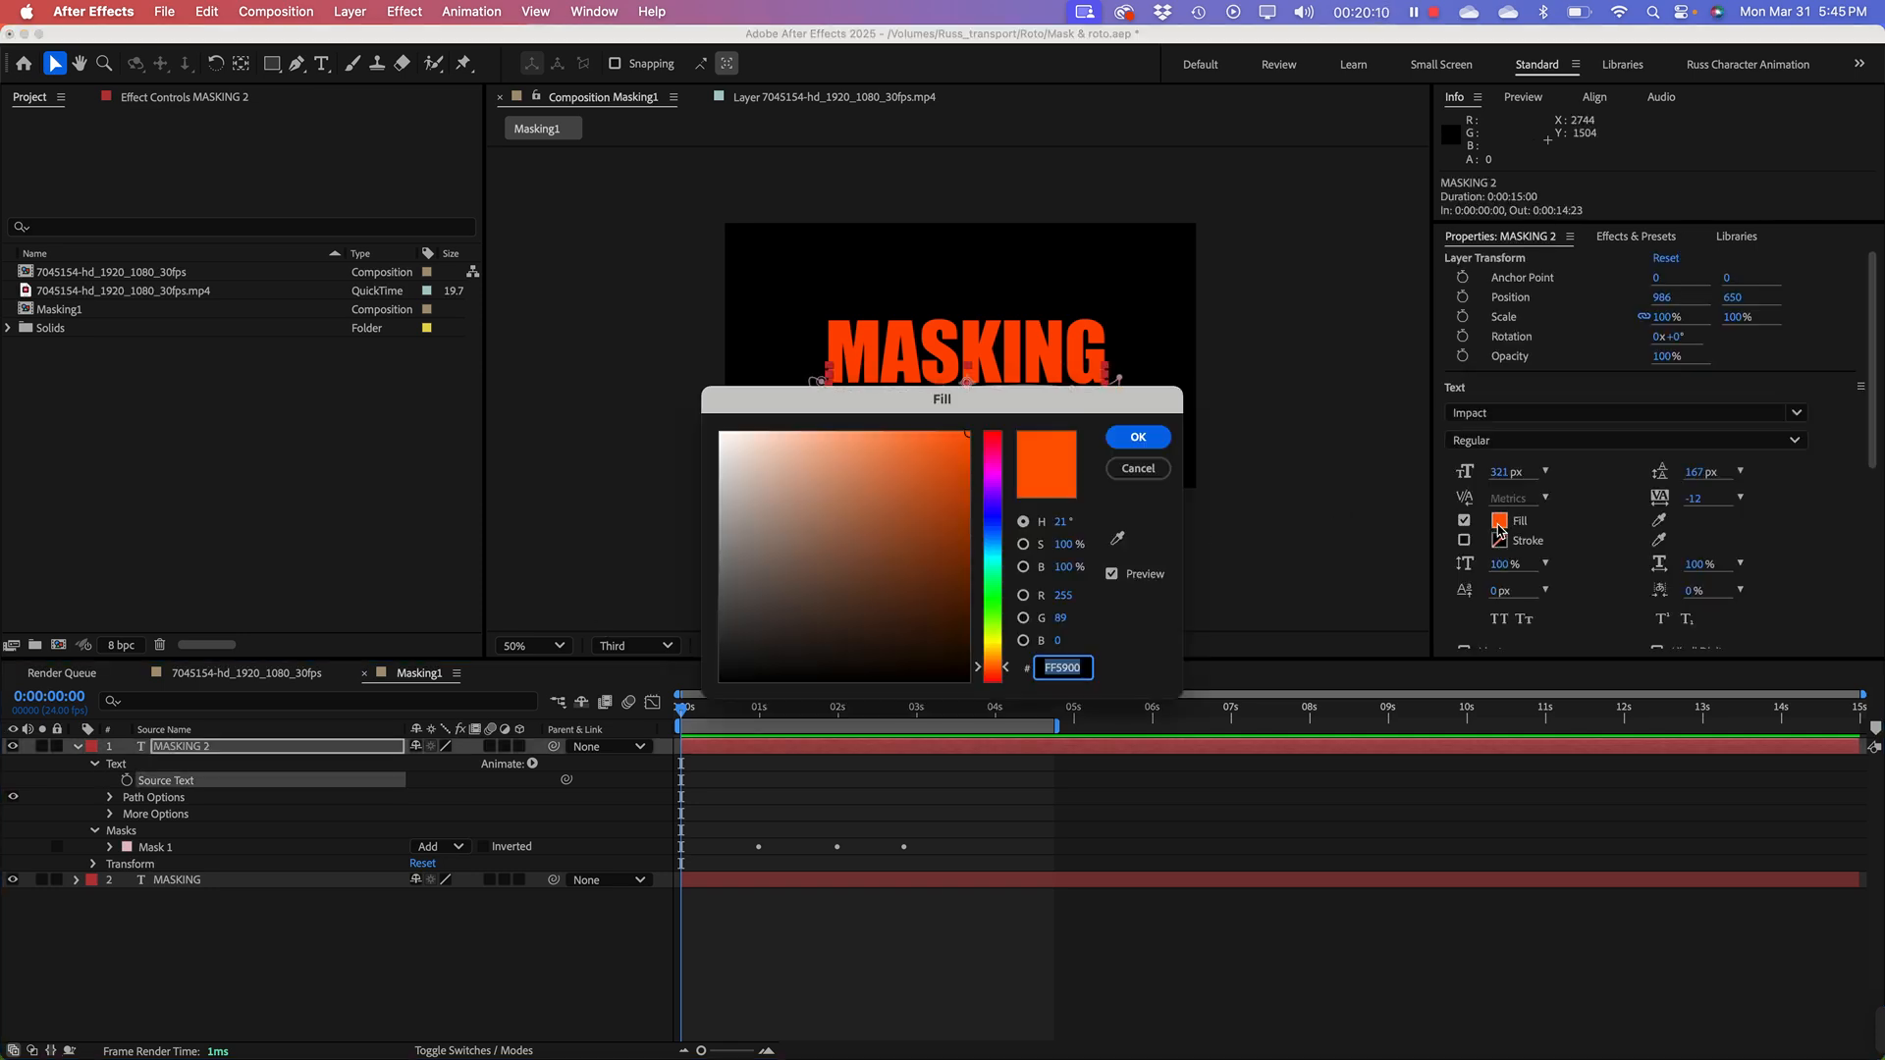
drag(977, 650, 1001, 540)
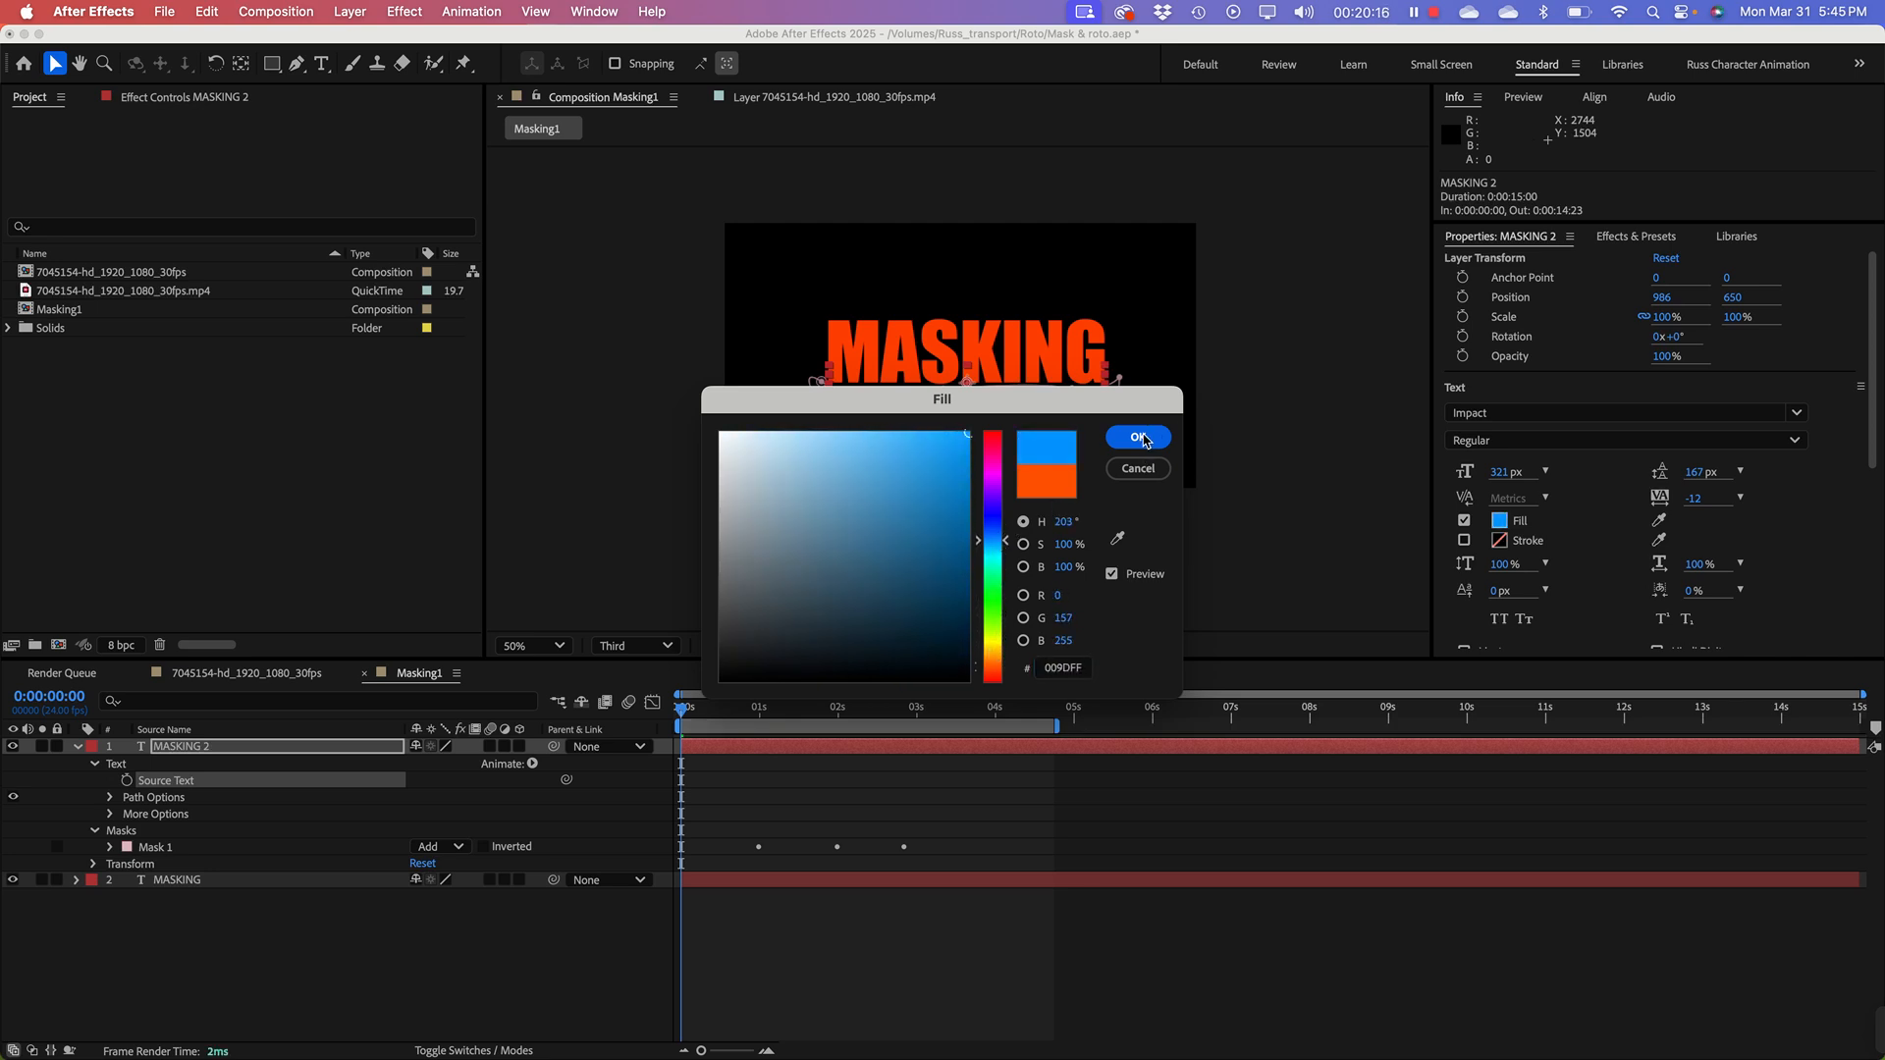
click(1145, 439)
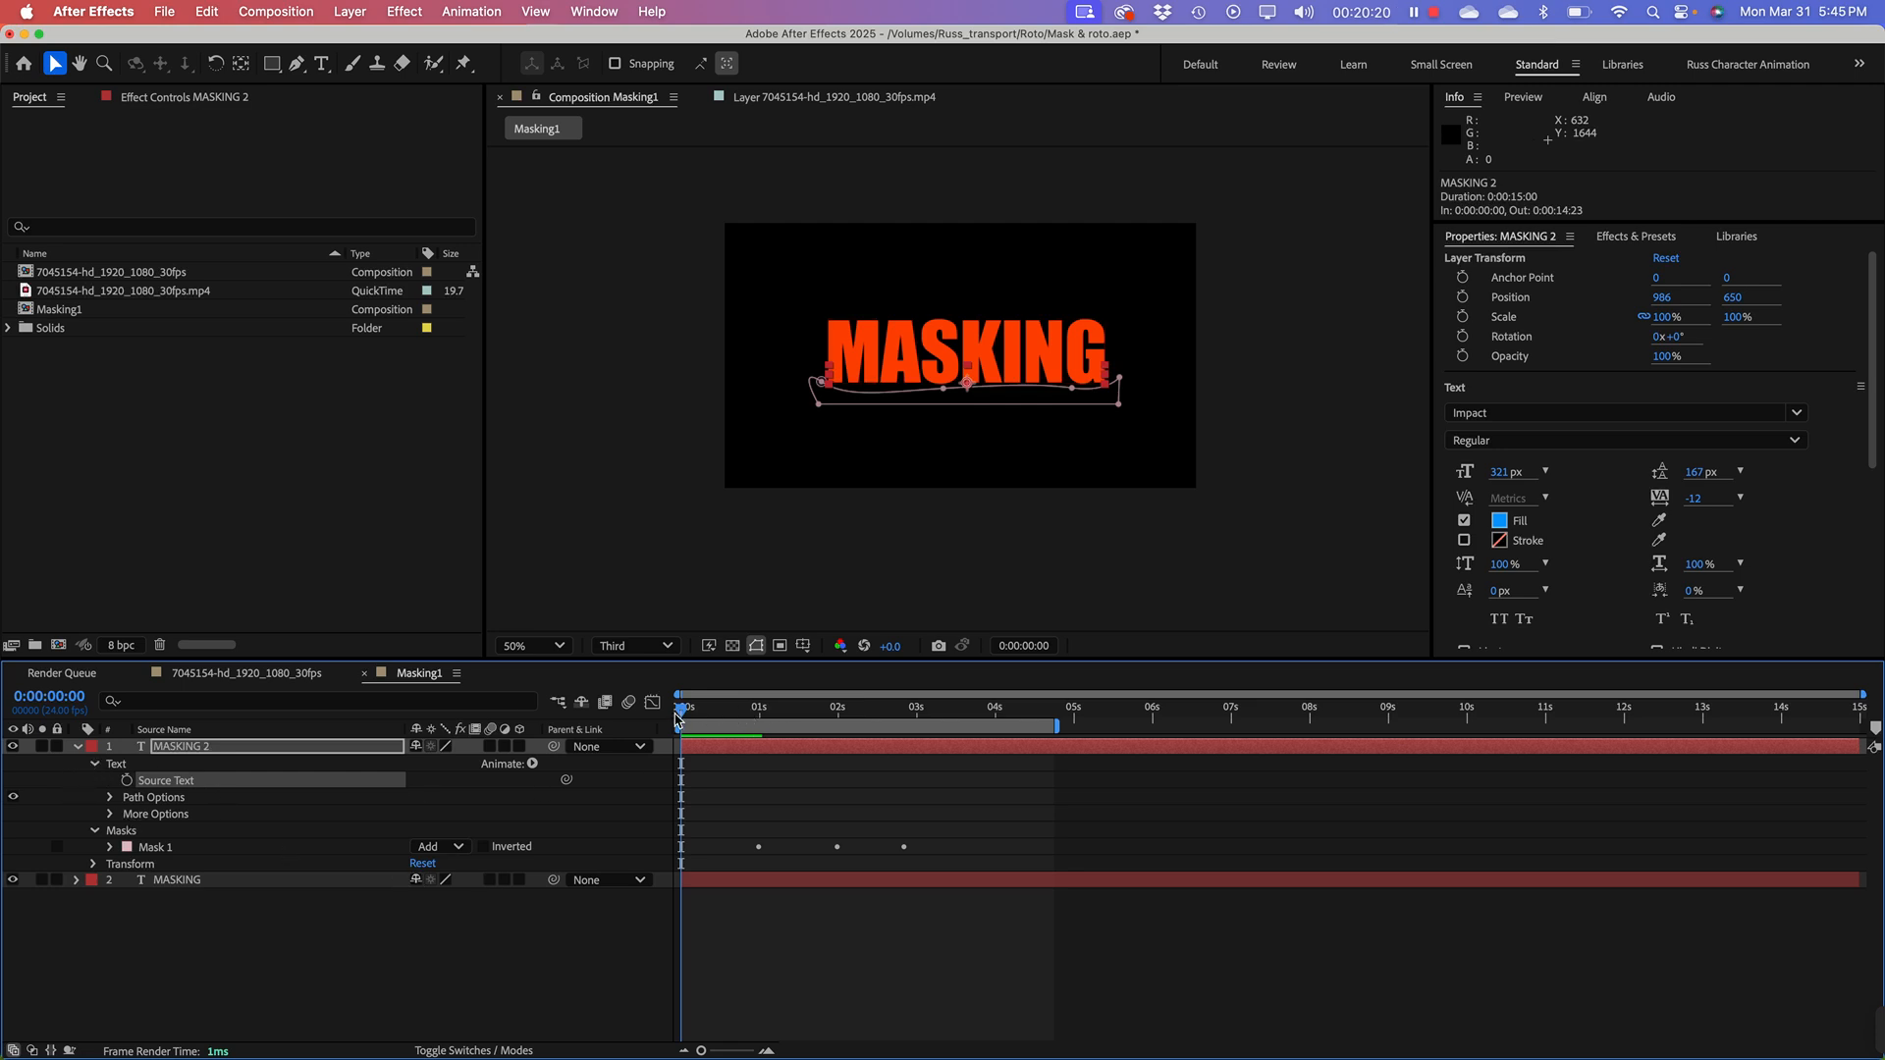
Step: Preview the blue-over-orange mask wipe from the start of the composition and scrub back to 0:00:00:05
drag(681, 719, 640, 710)
key(space)
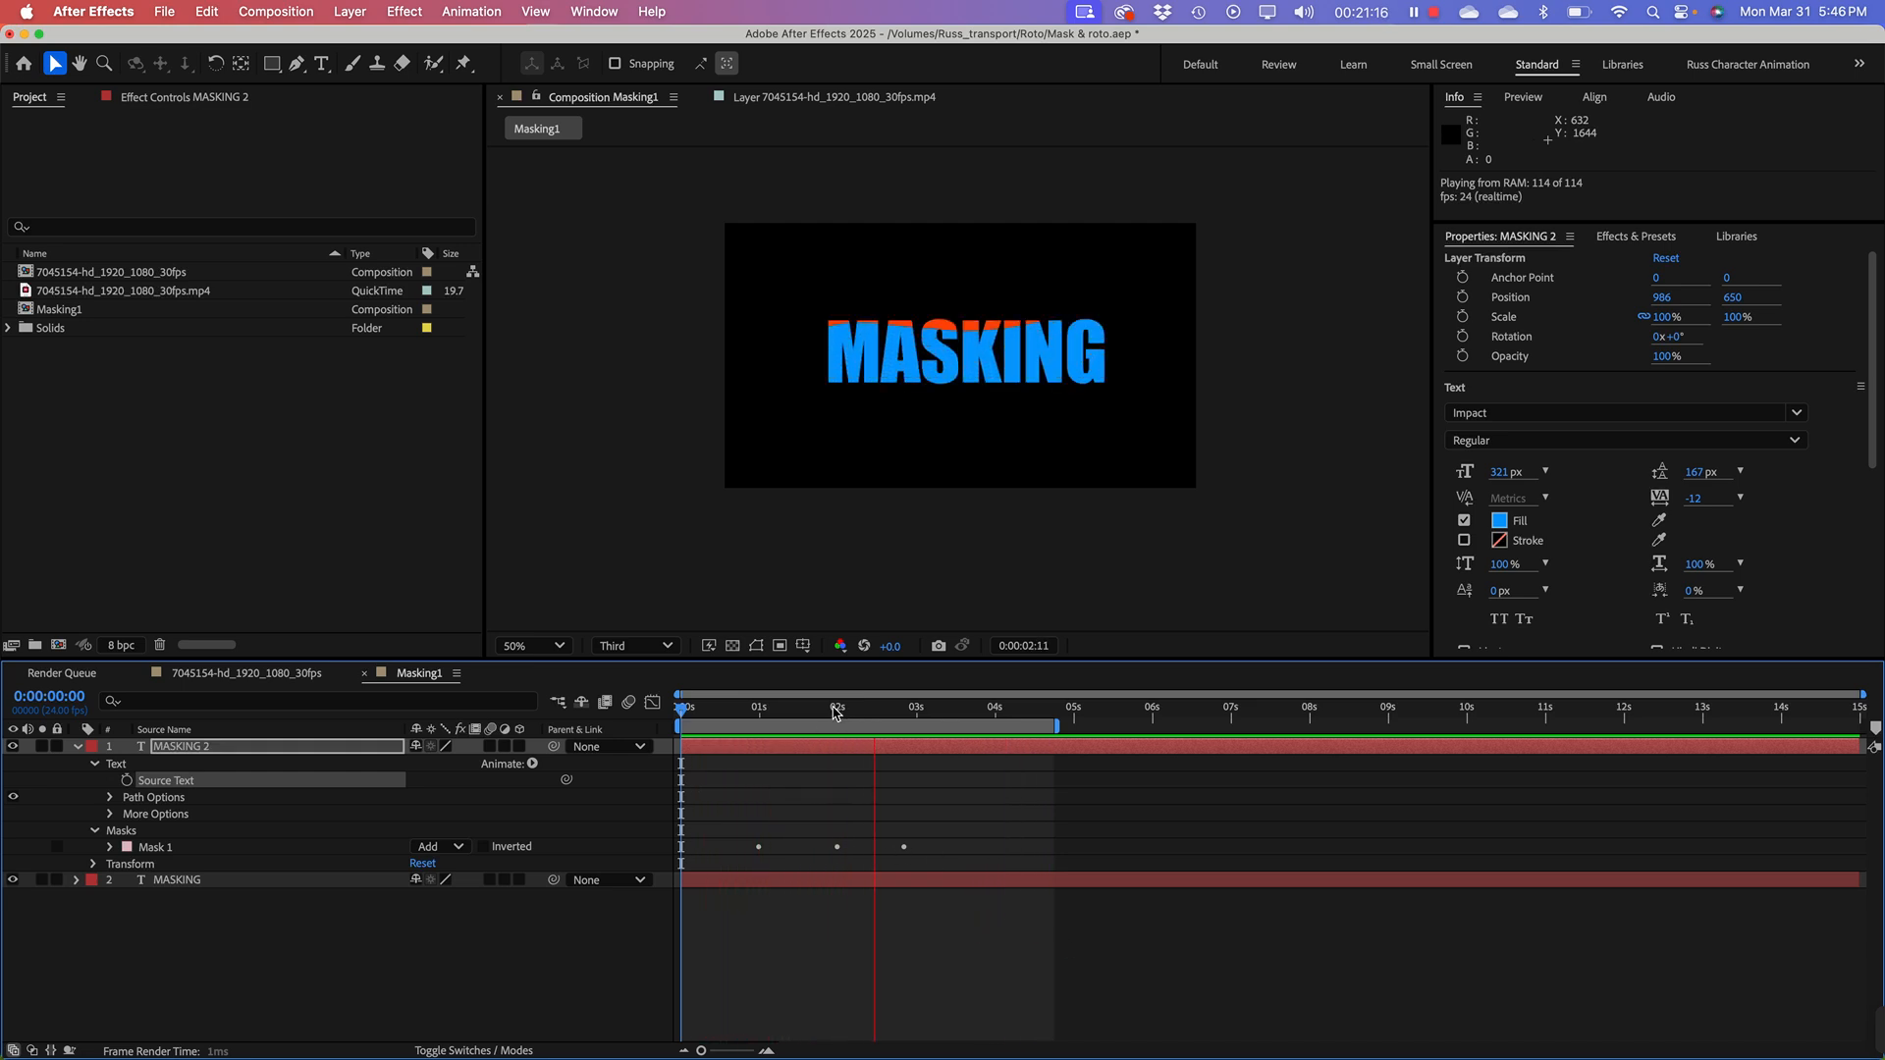
drag(835, 712, 752, 713)
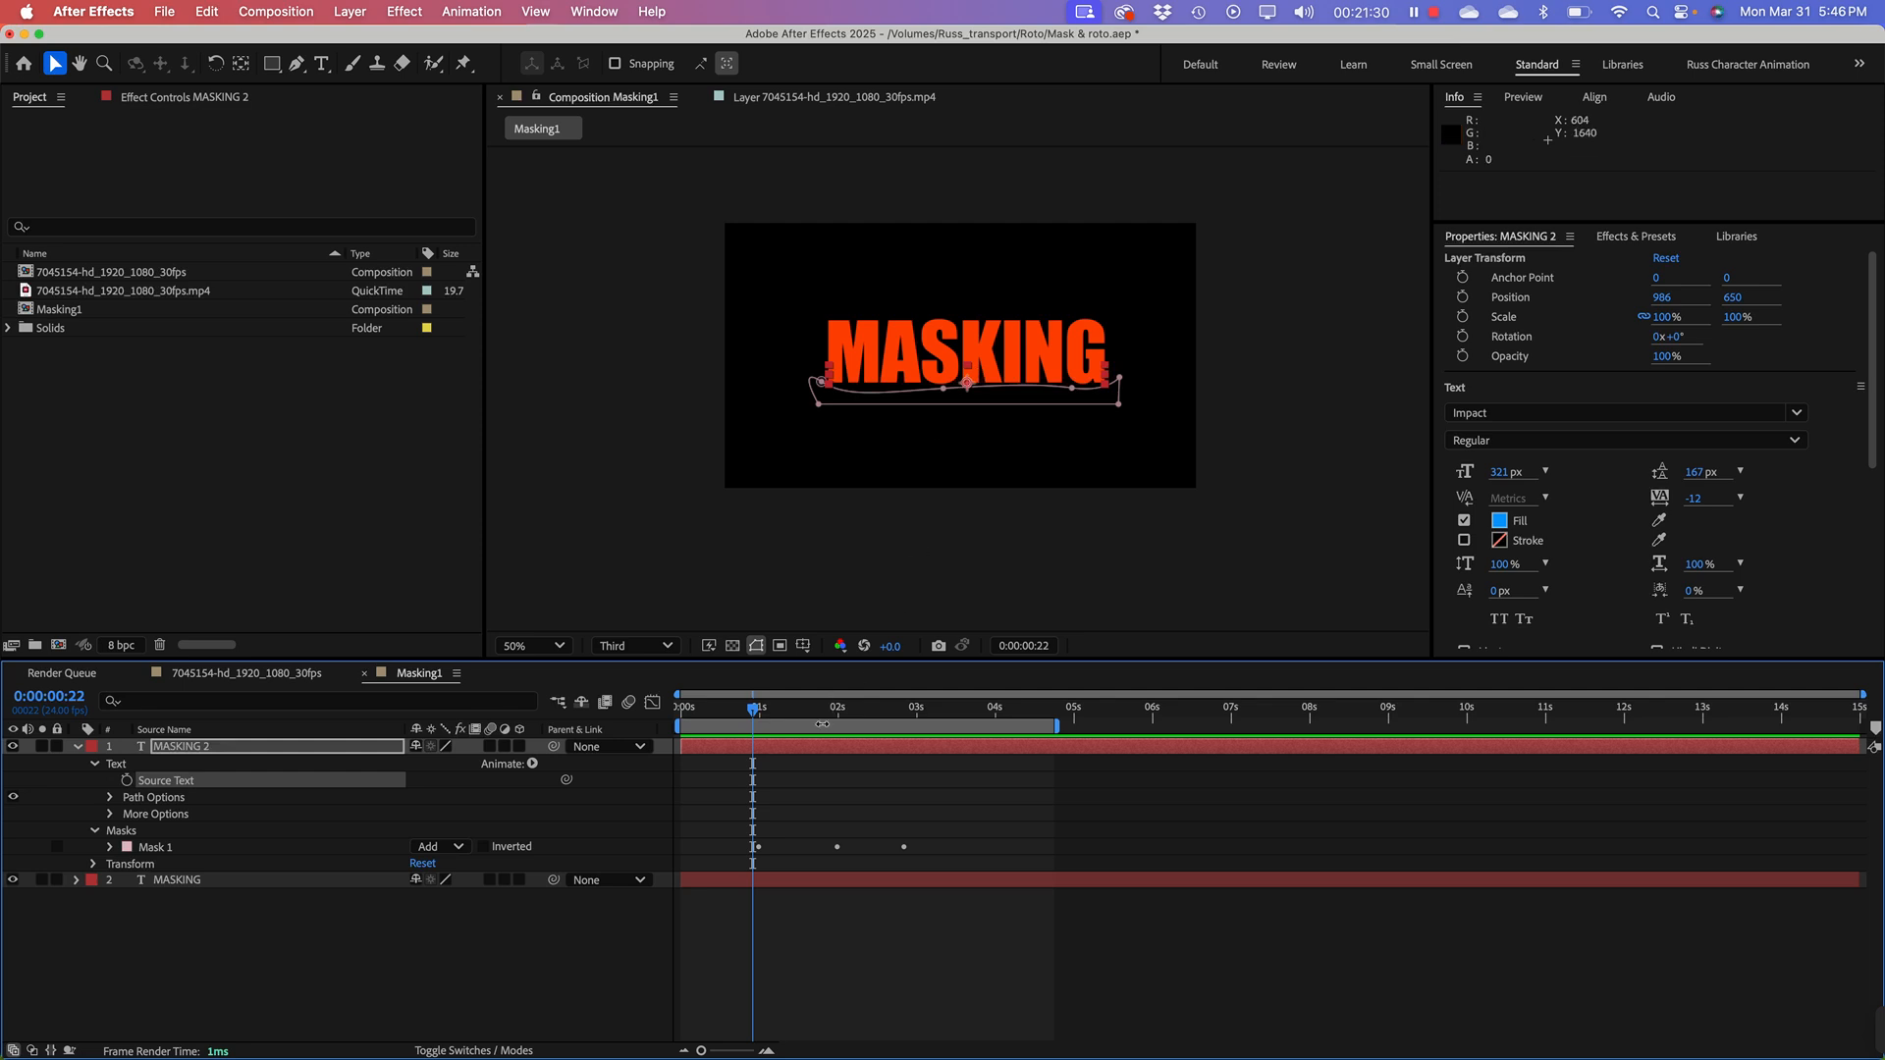
click(209, 967)
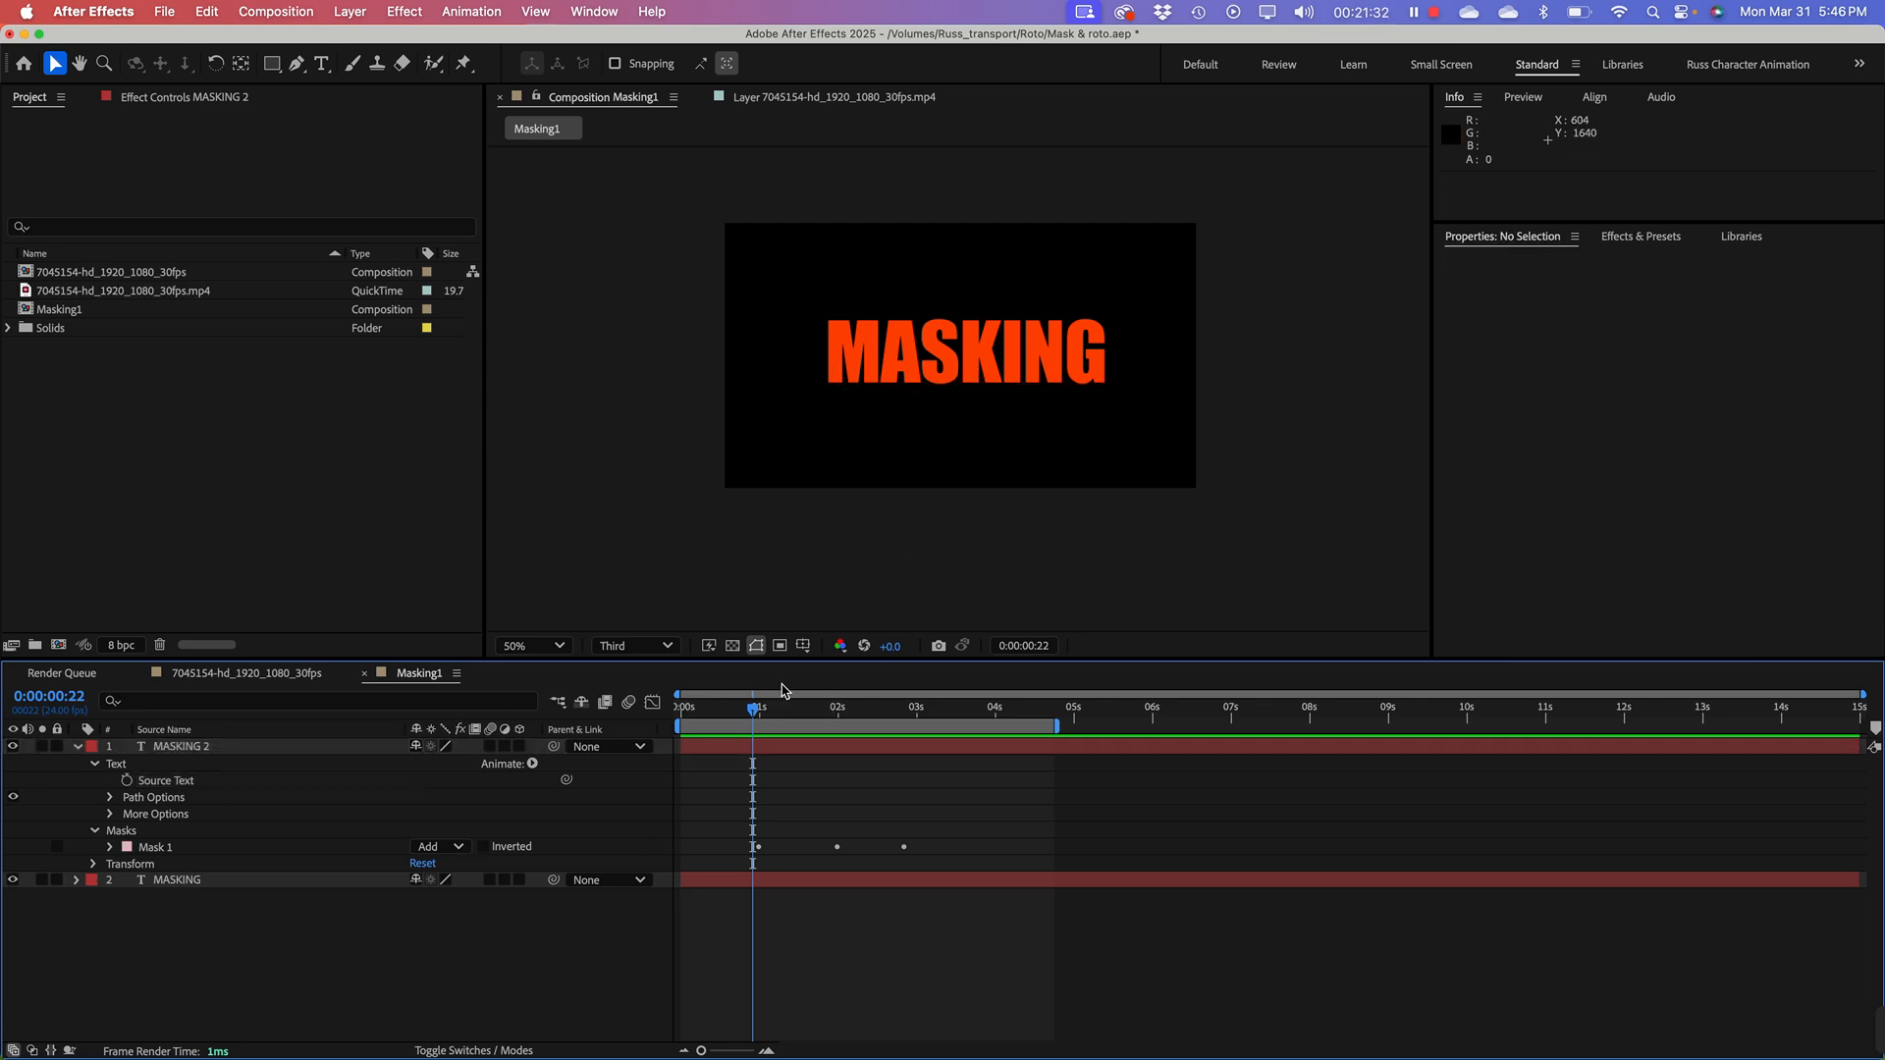
drag(752, 714, 697, 752)
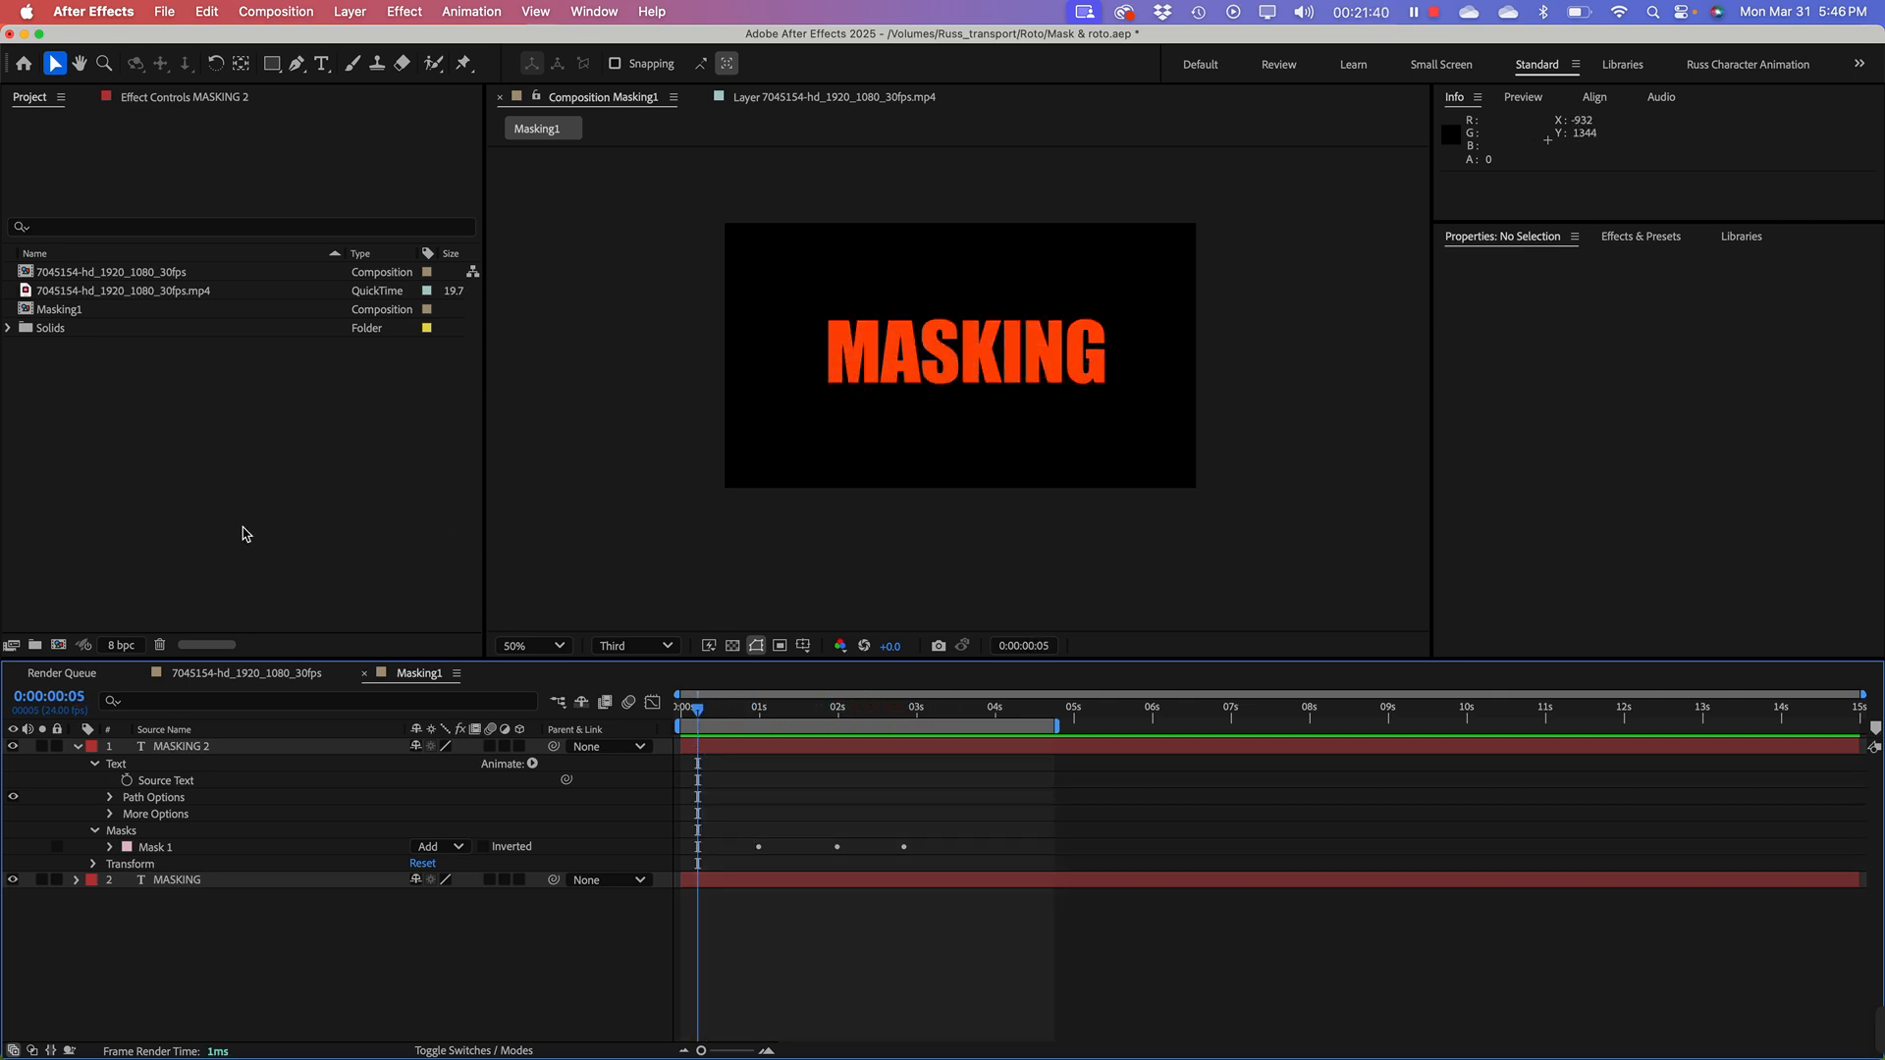
Step: Create a new 1920x1080, 24 fps composition with a duration of 0:00:15:00 and a black background
click(201, 512)
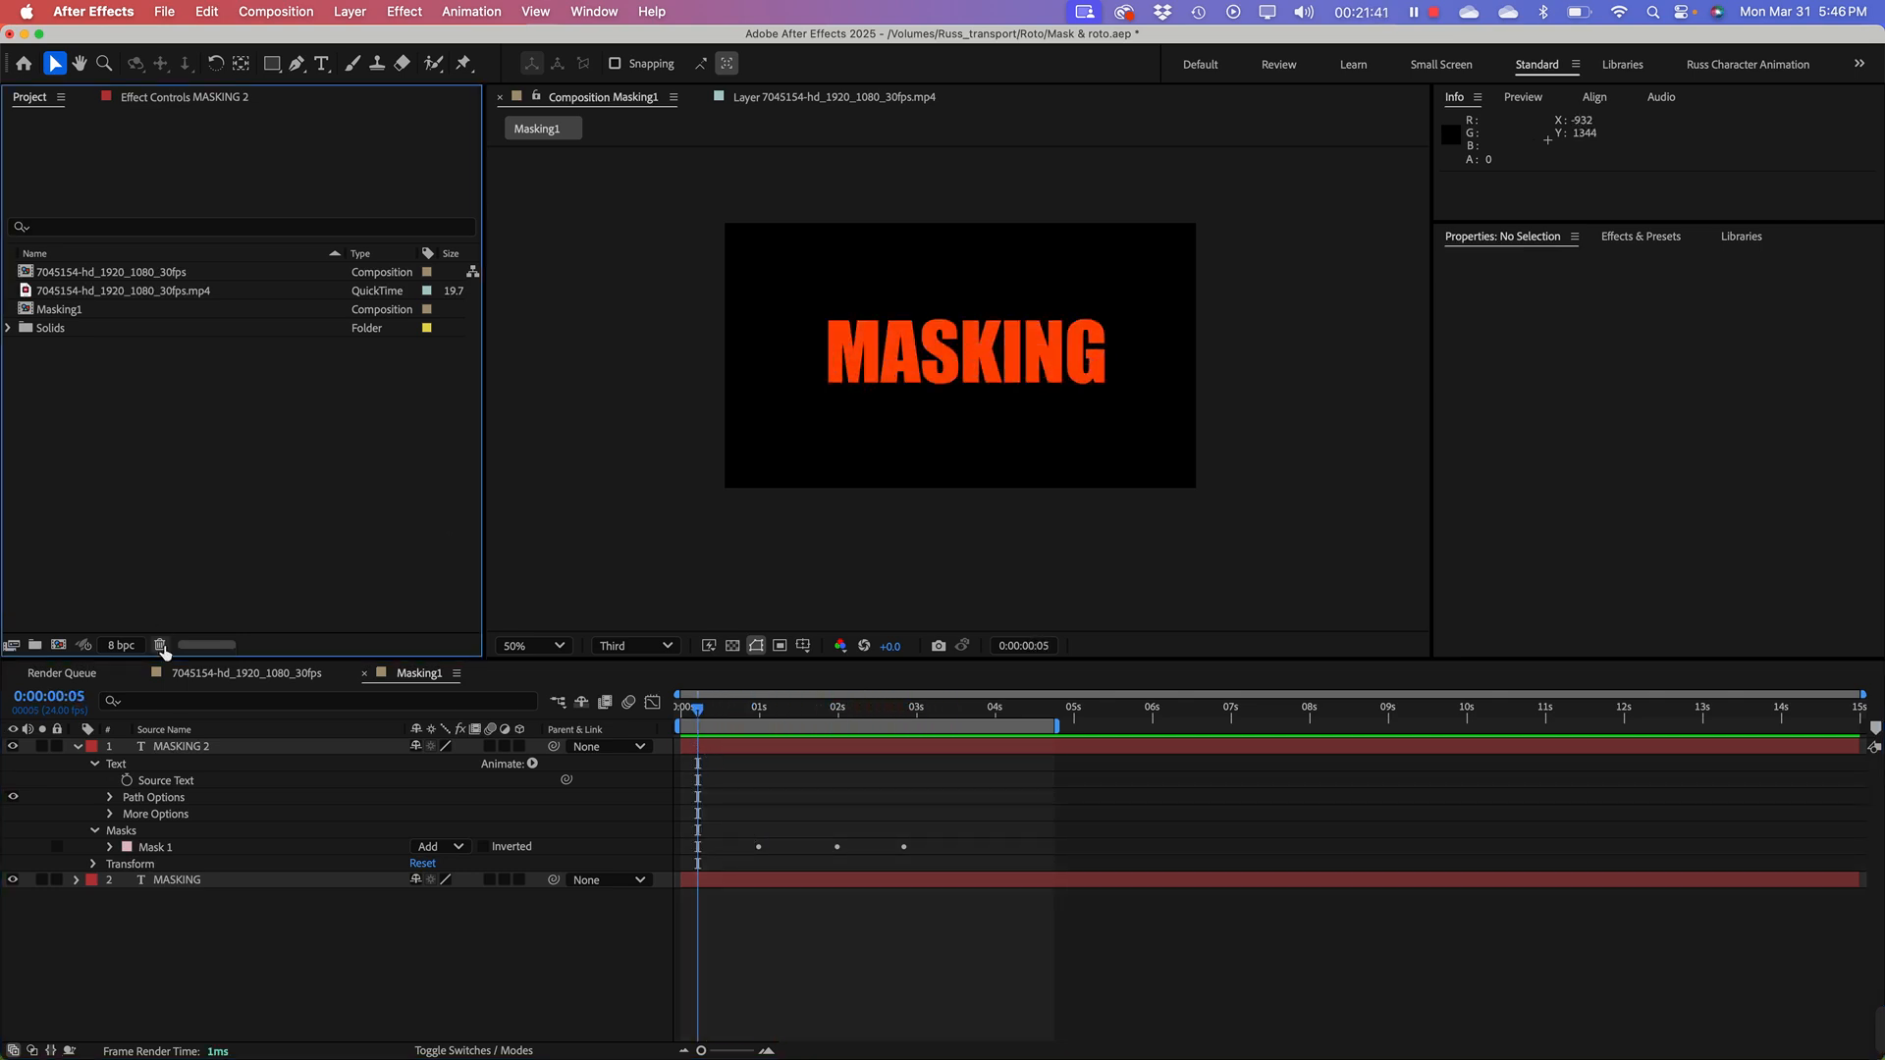
click(58, 648)
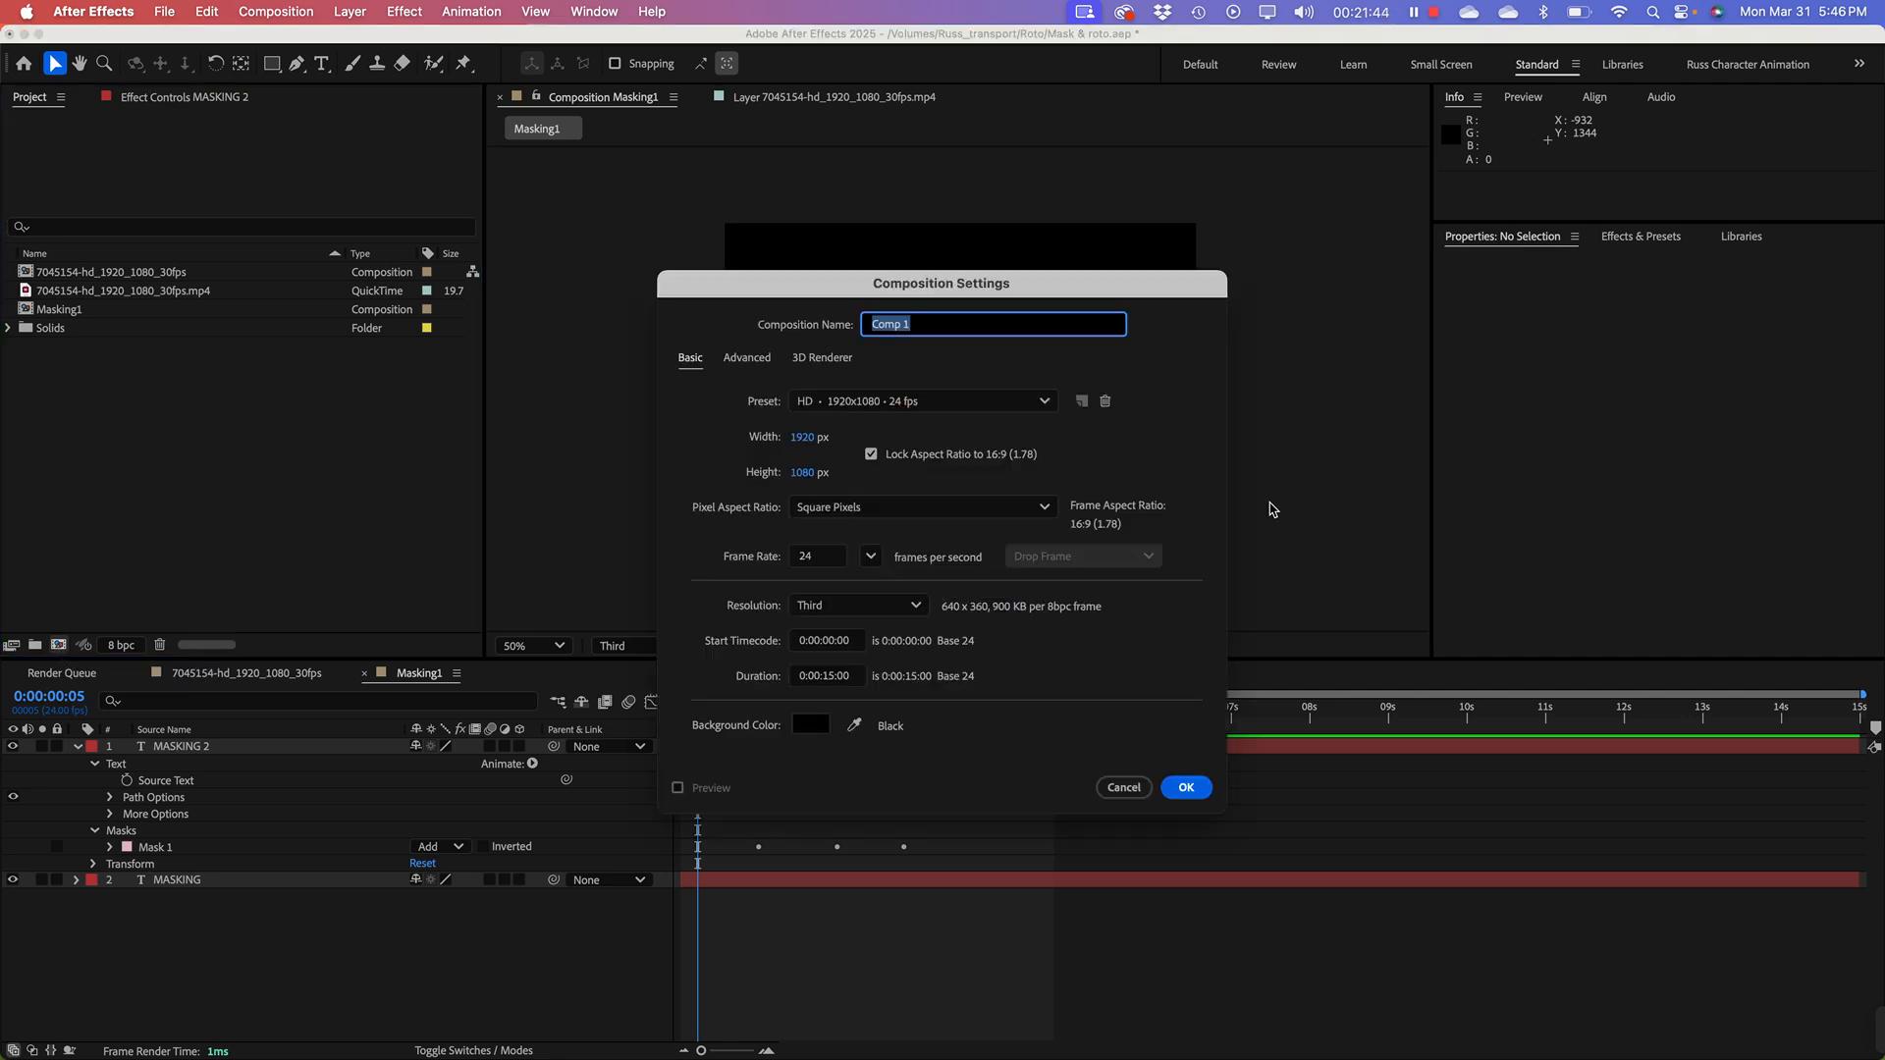
click(1186, 787)
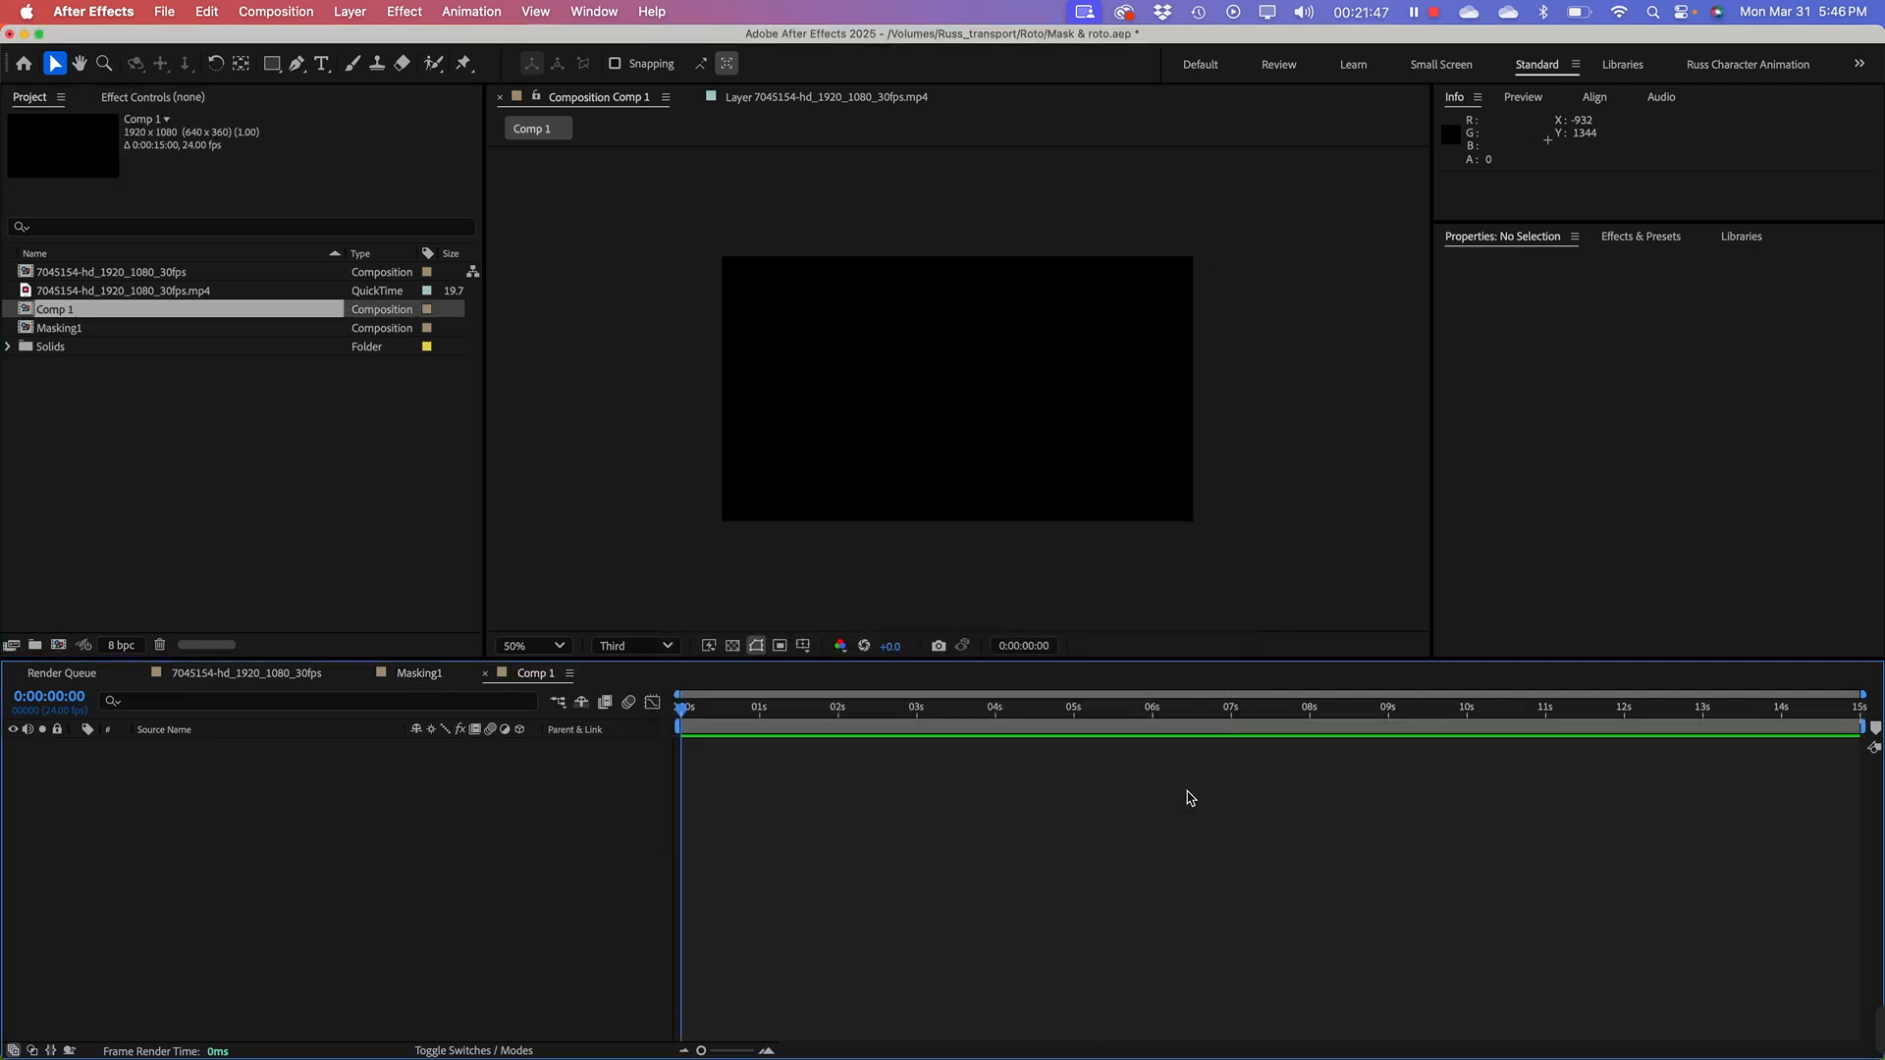
Step: Rename the new composition as Masking 2
click(197, 417)
click(57, 311)
double_click(59, 310)
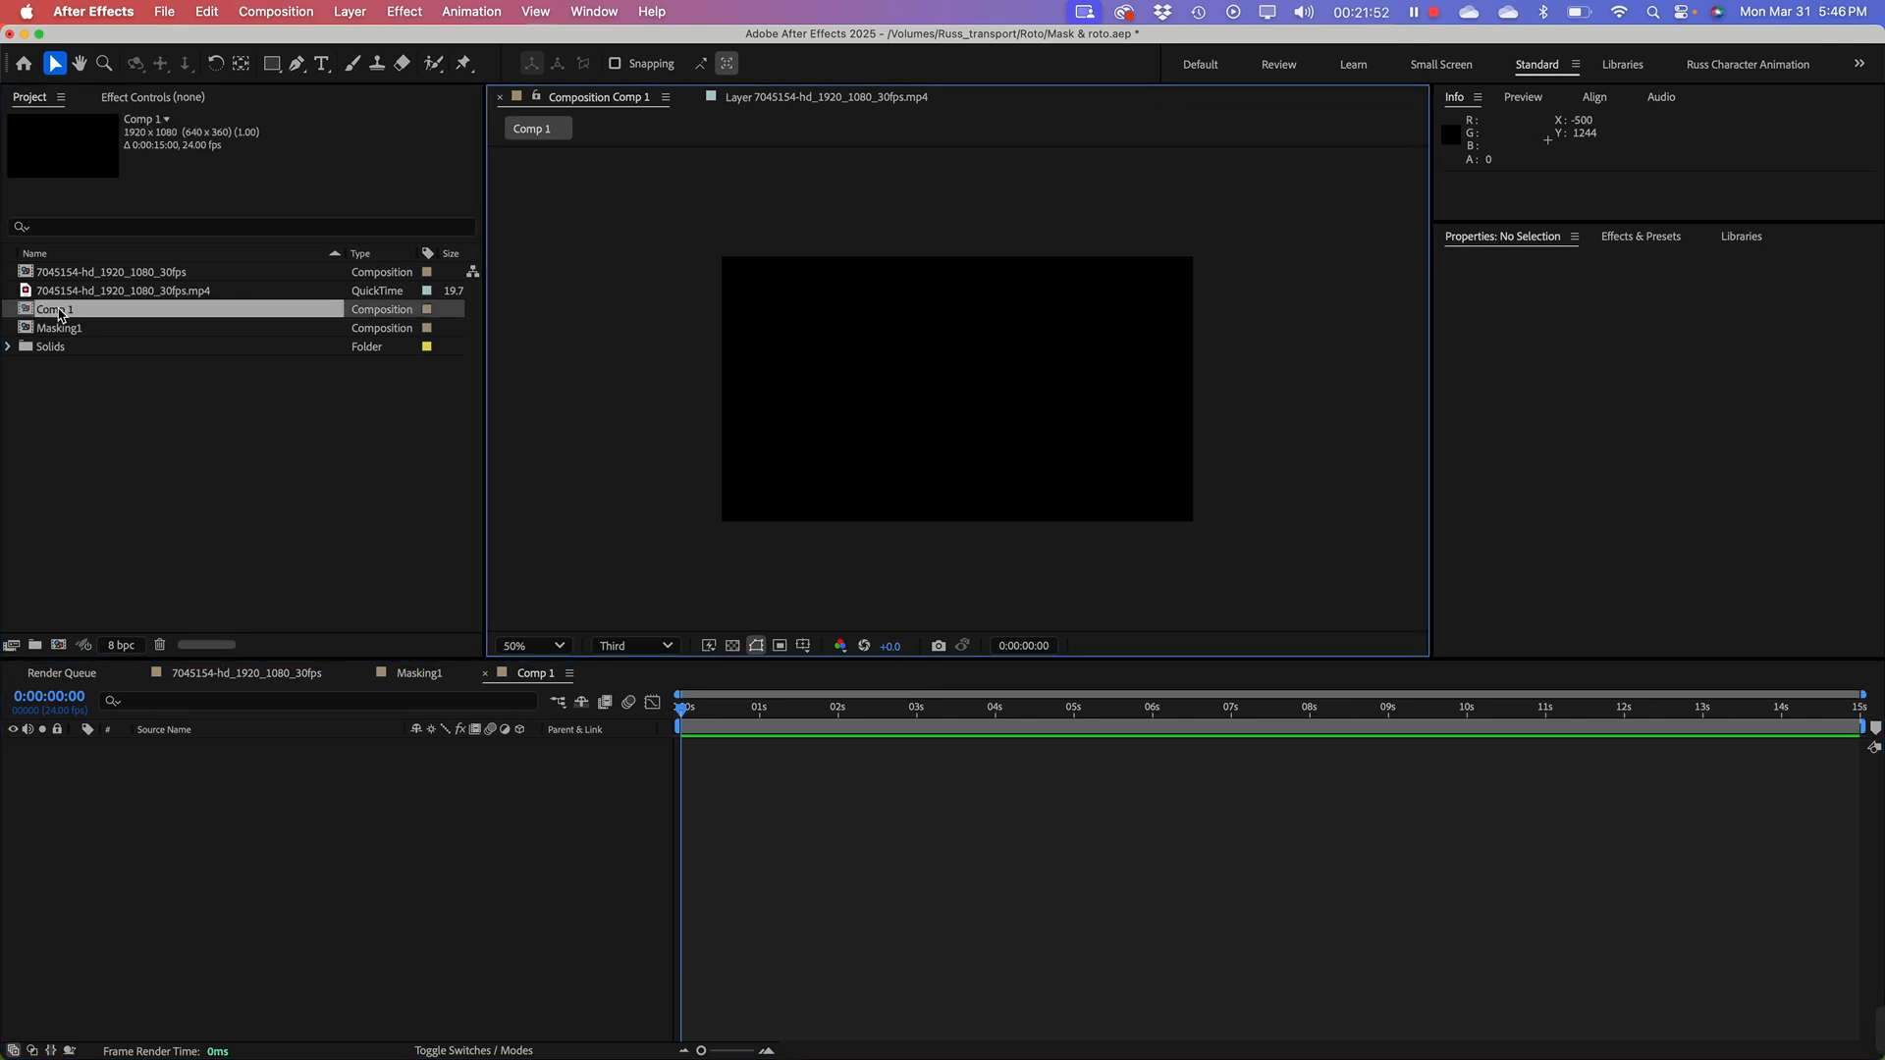
click(58, 312)
key(Return)
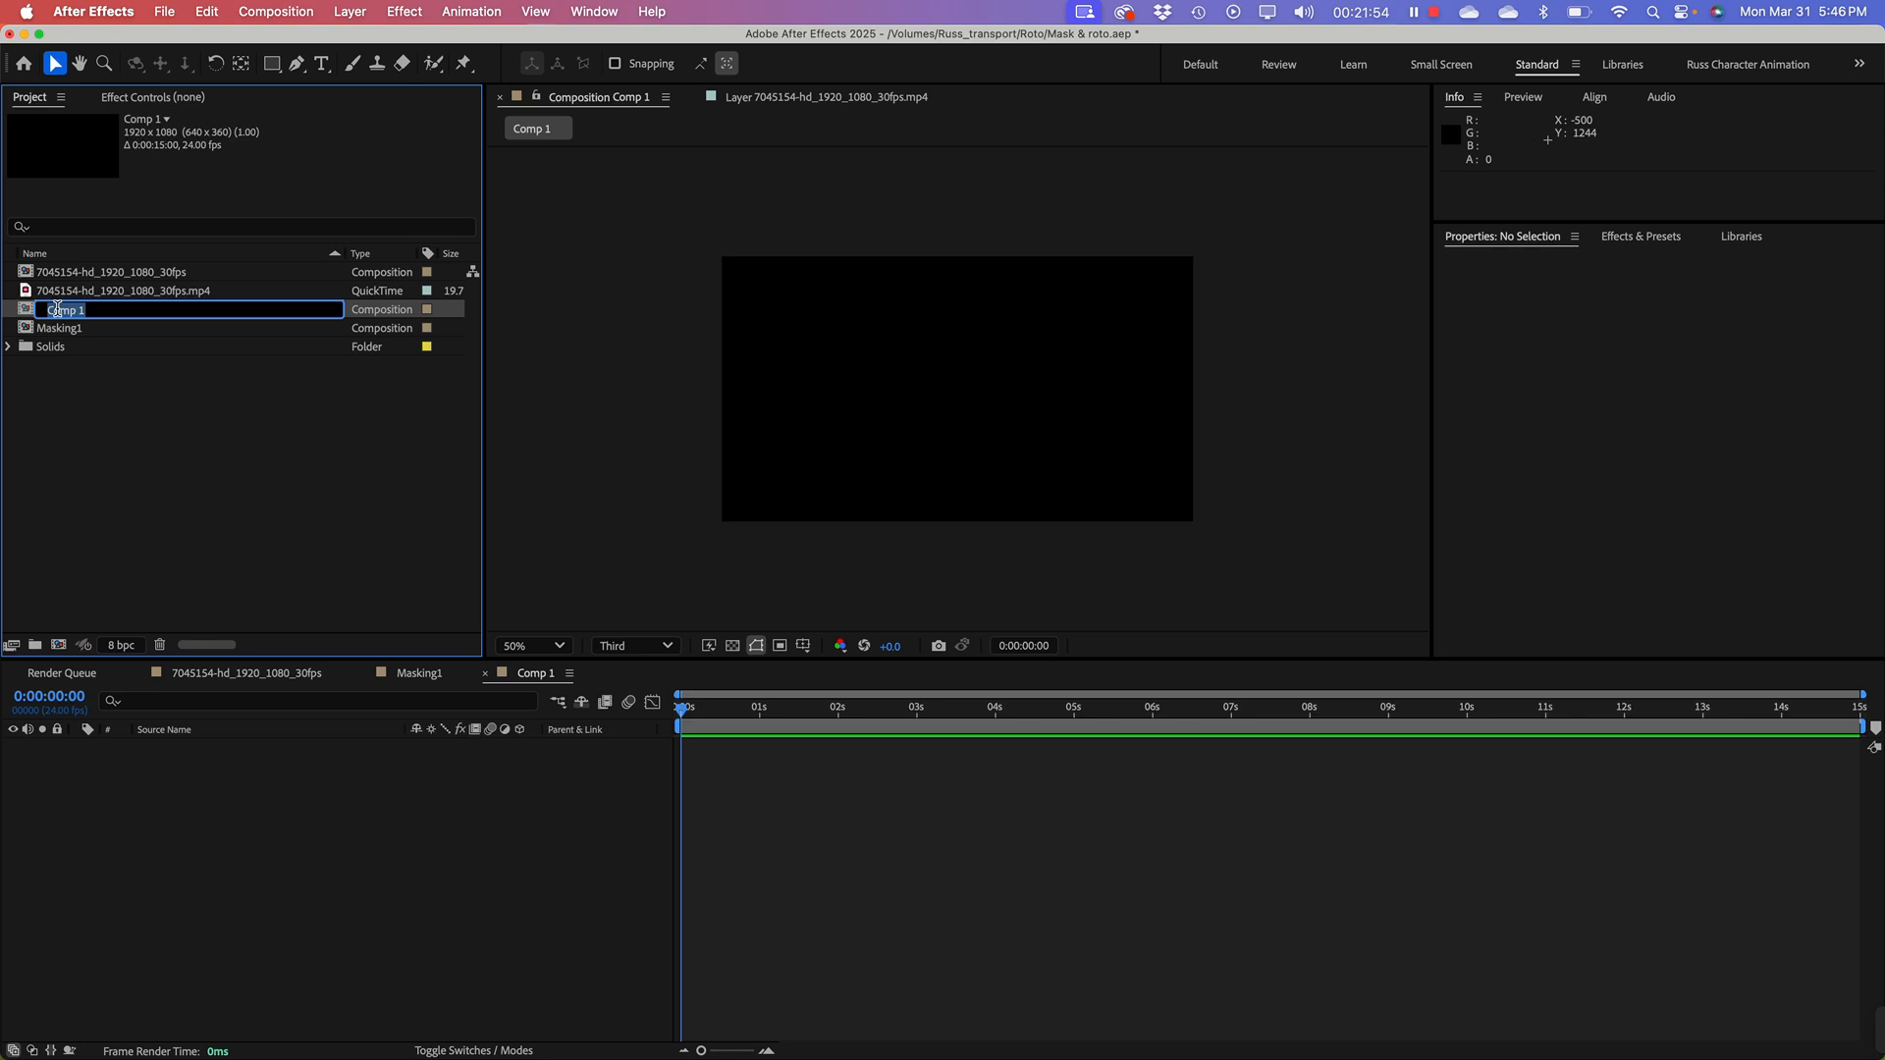
text(Masking 2)
key(Return)
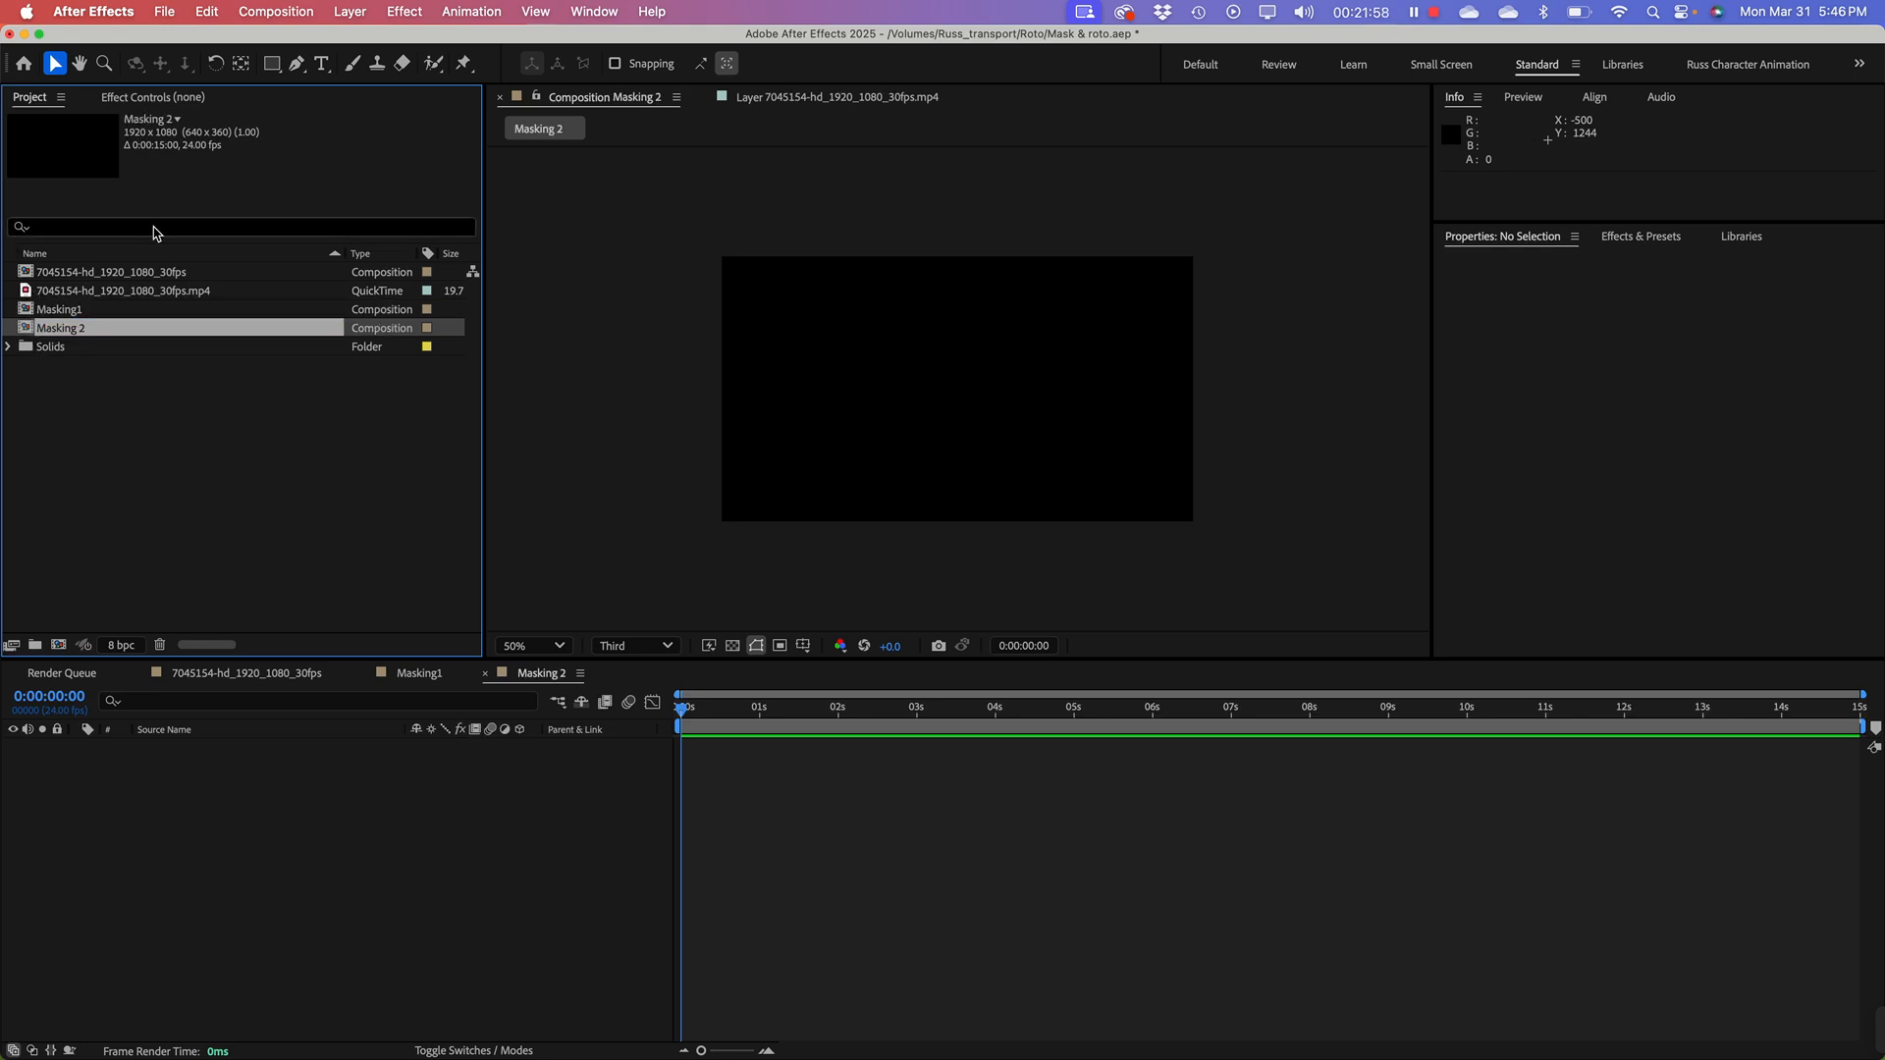
Step: Add a MASKING text layer to the Masking 2 composition with the Type tool
key(super+t)
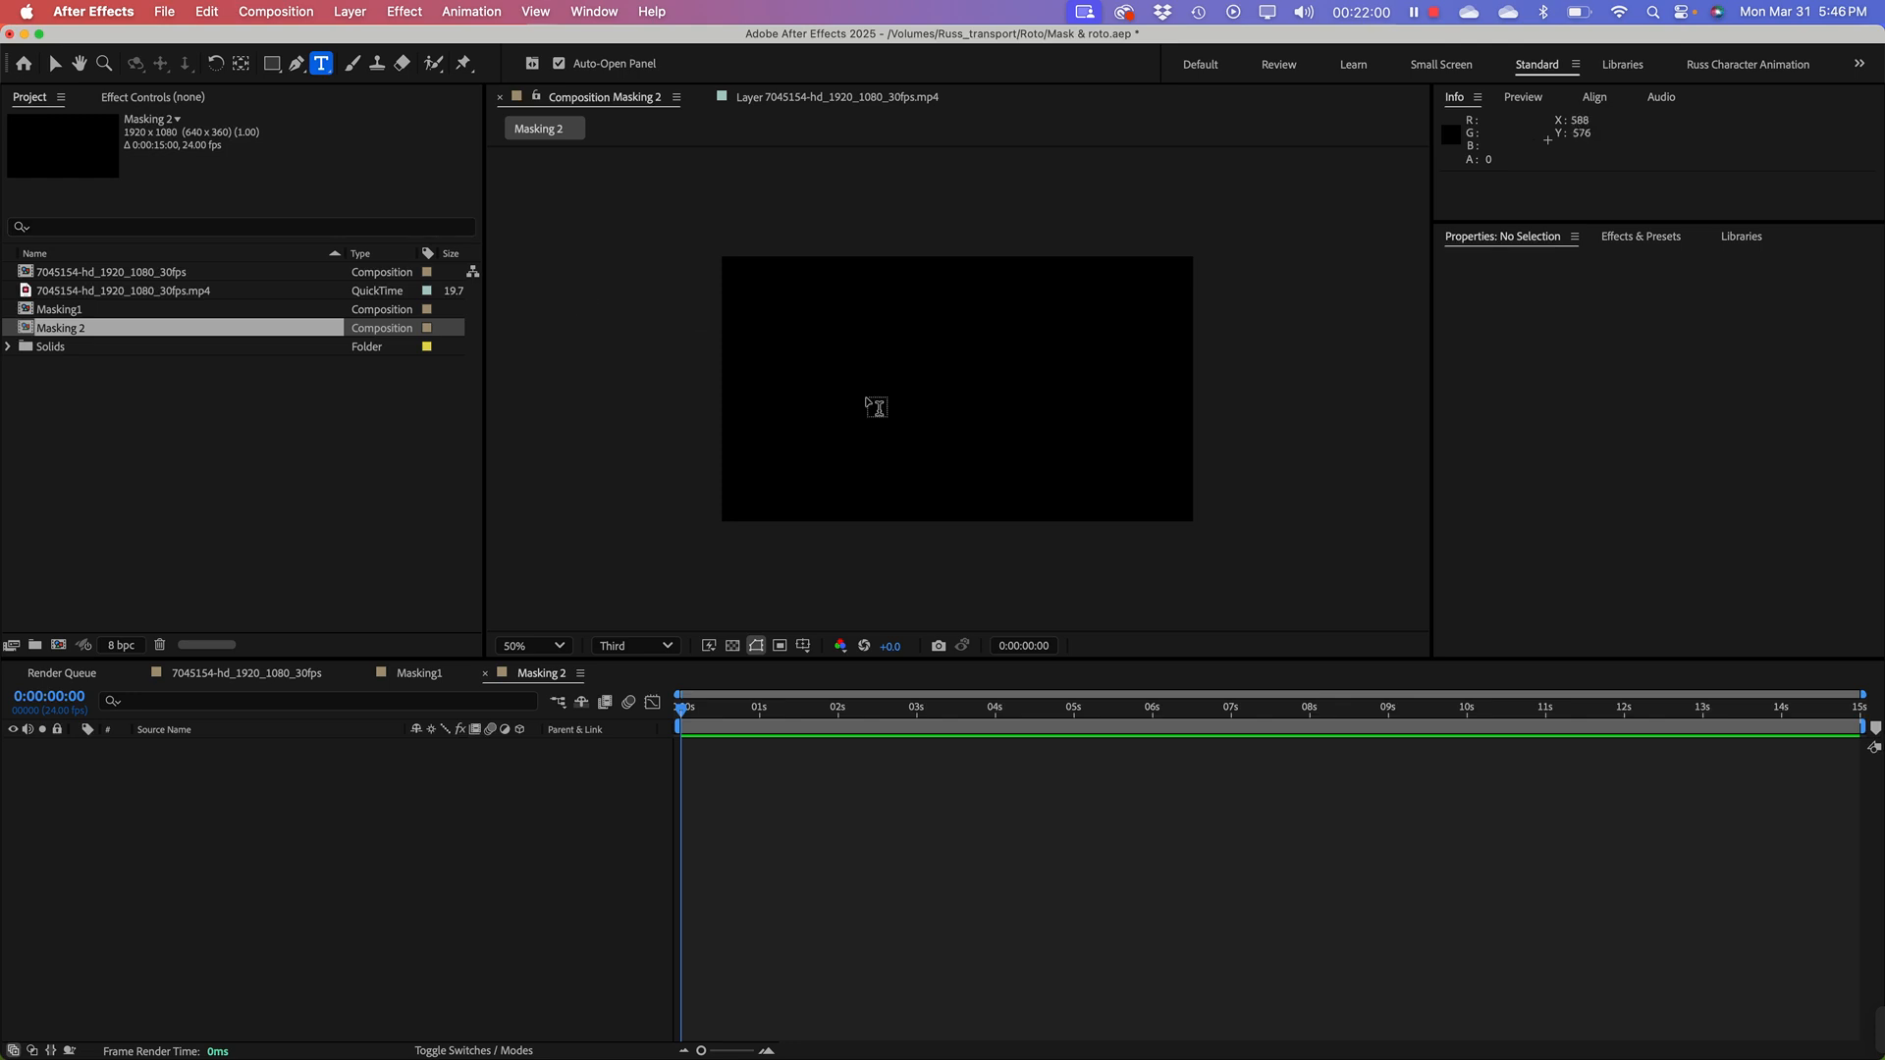
click(852, 392)
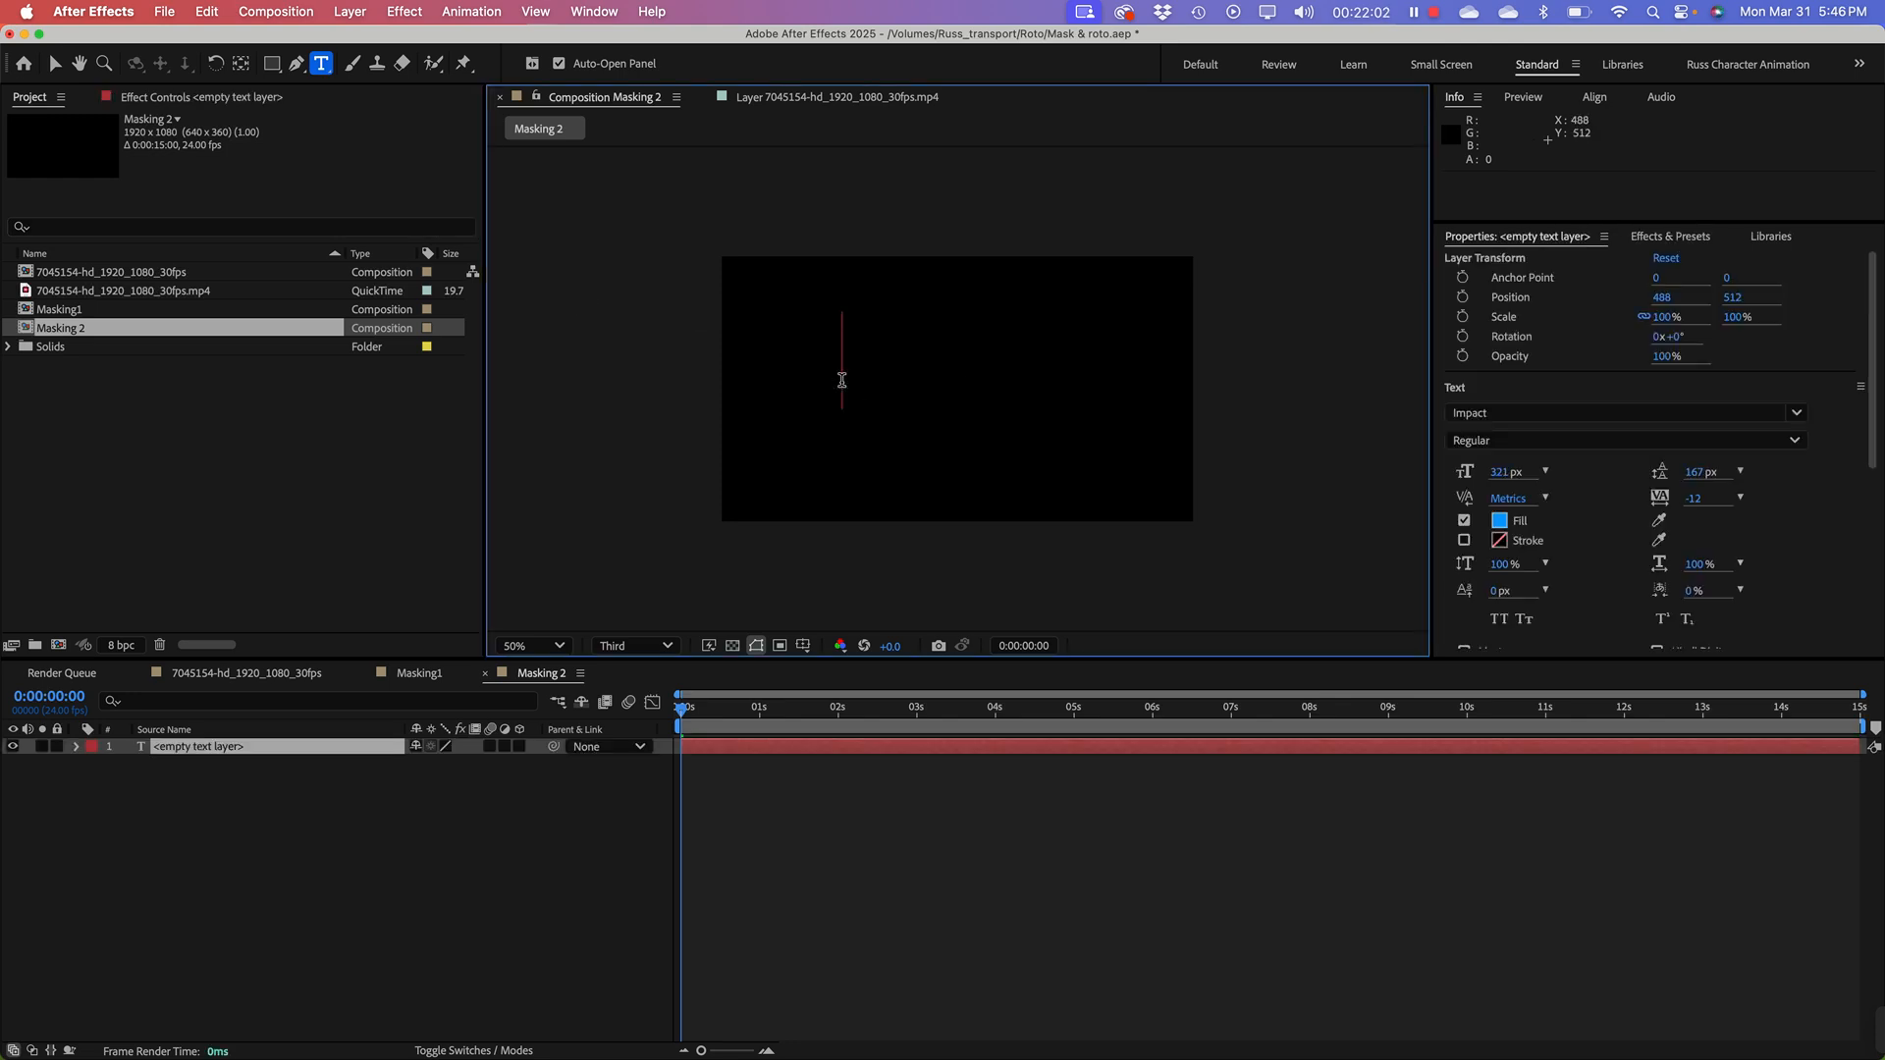
text(MAS)
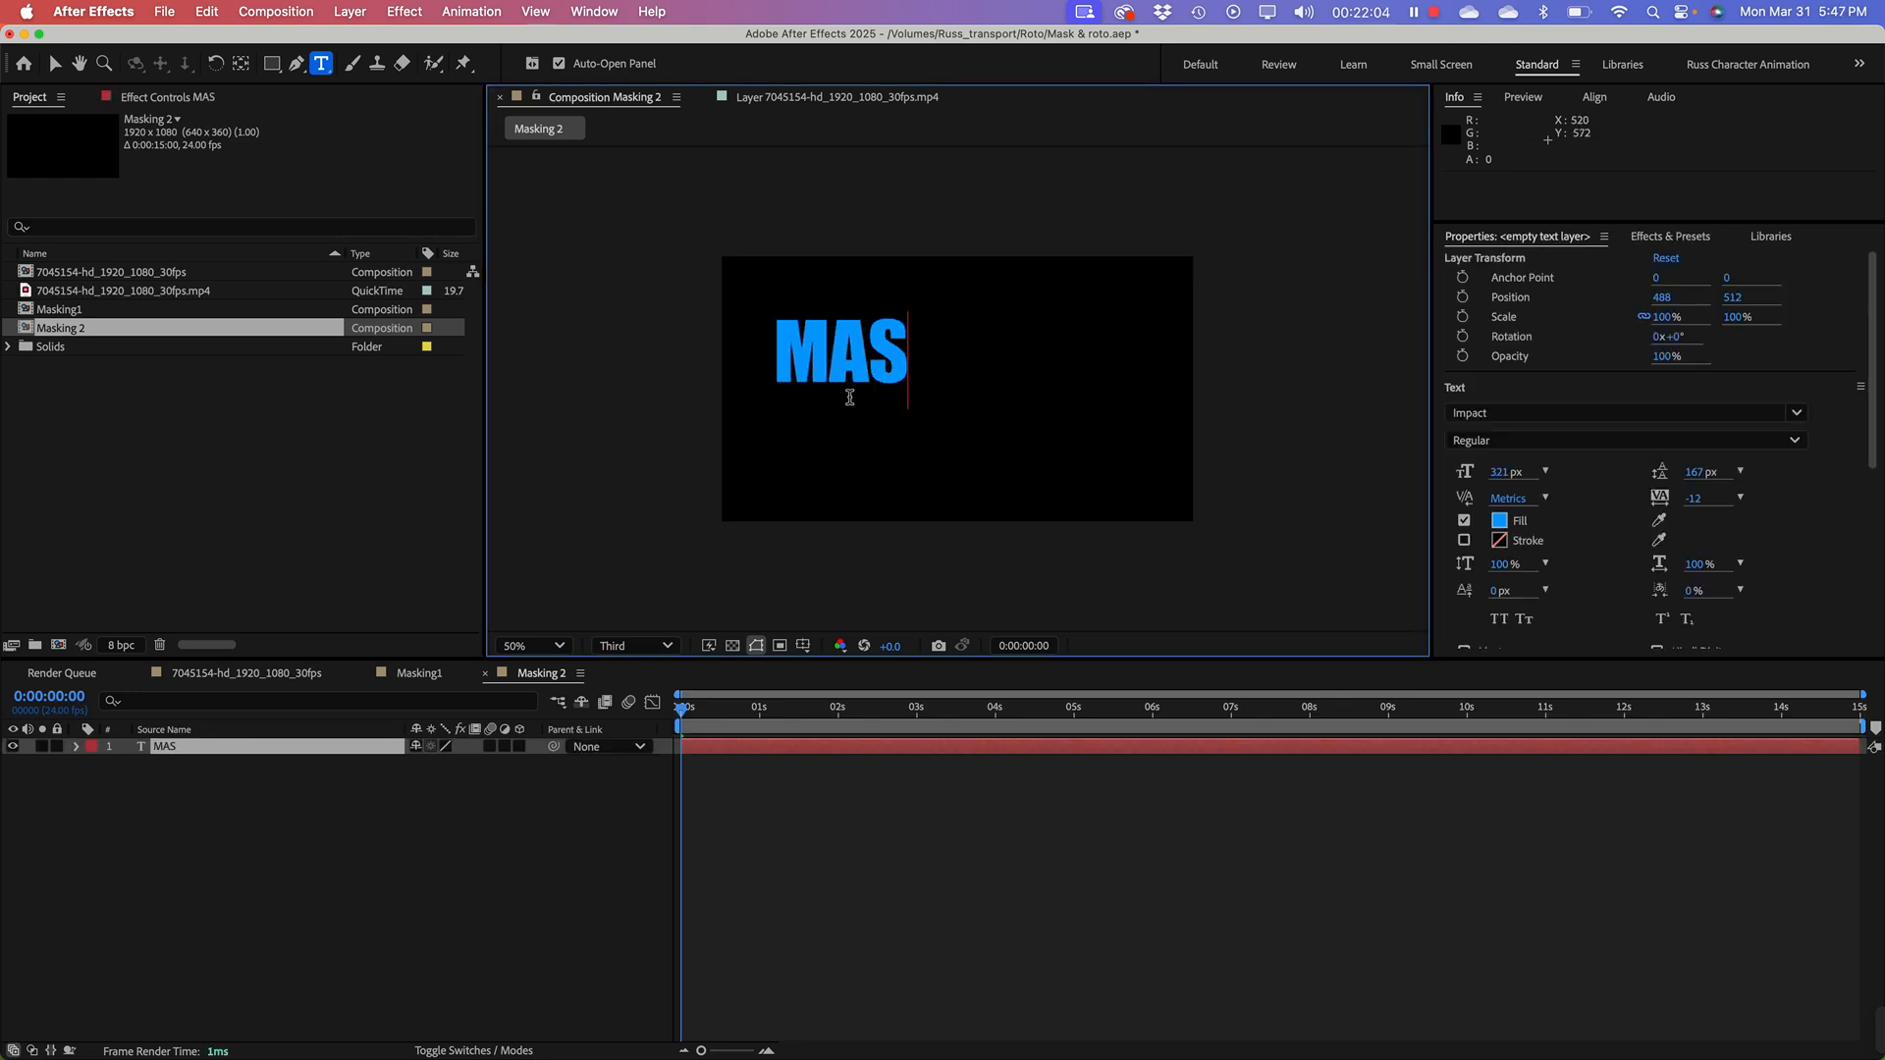
text(KING)
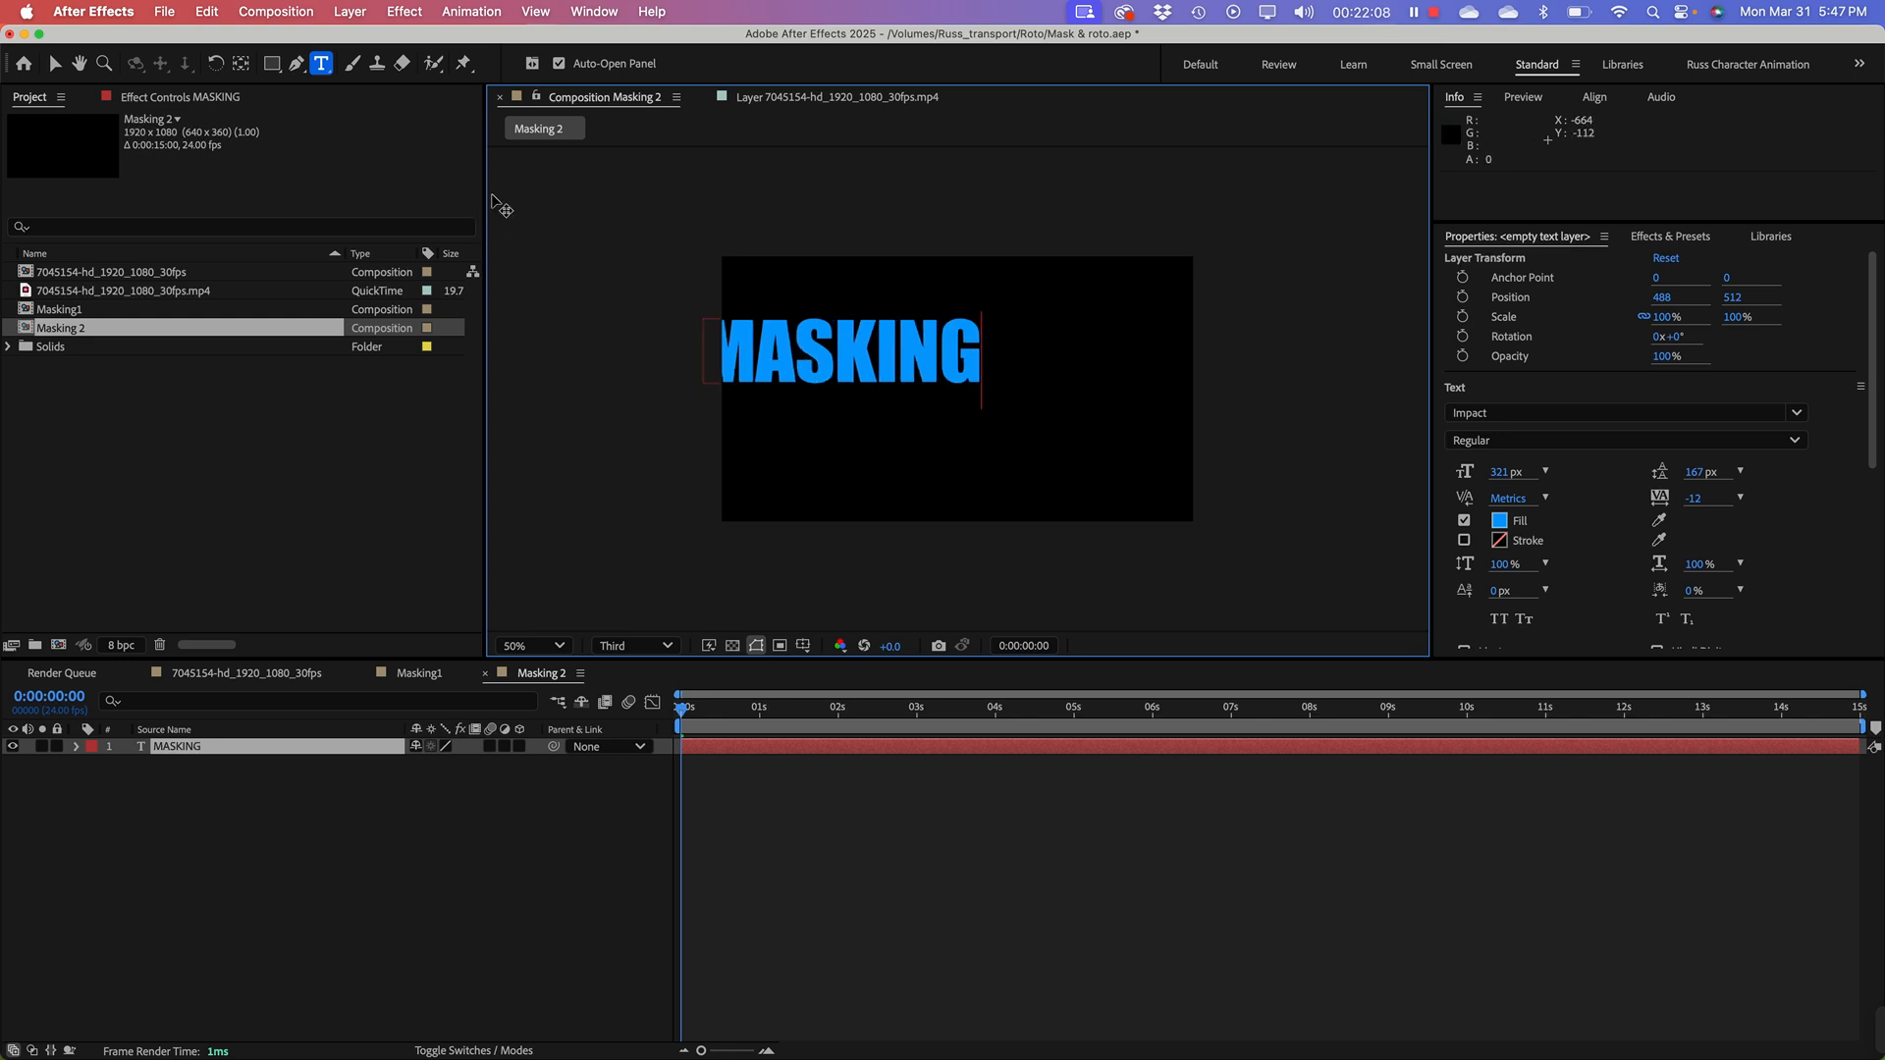
Step: Move the MASKING text to the middle of the frame, to a position of about 964, 664, and deselect it
click(52, 65)
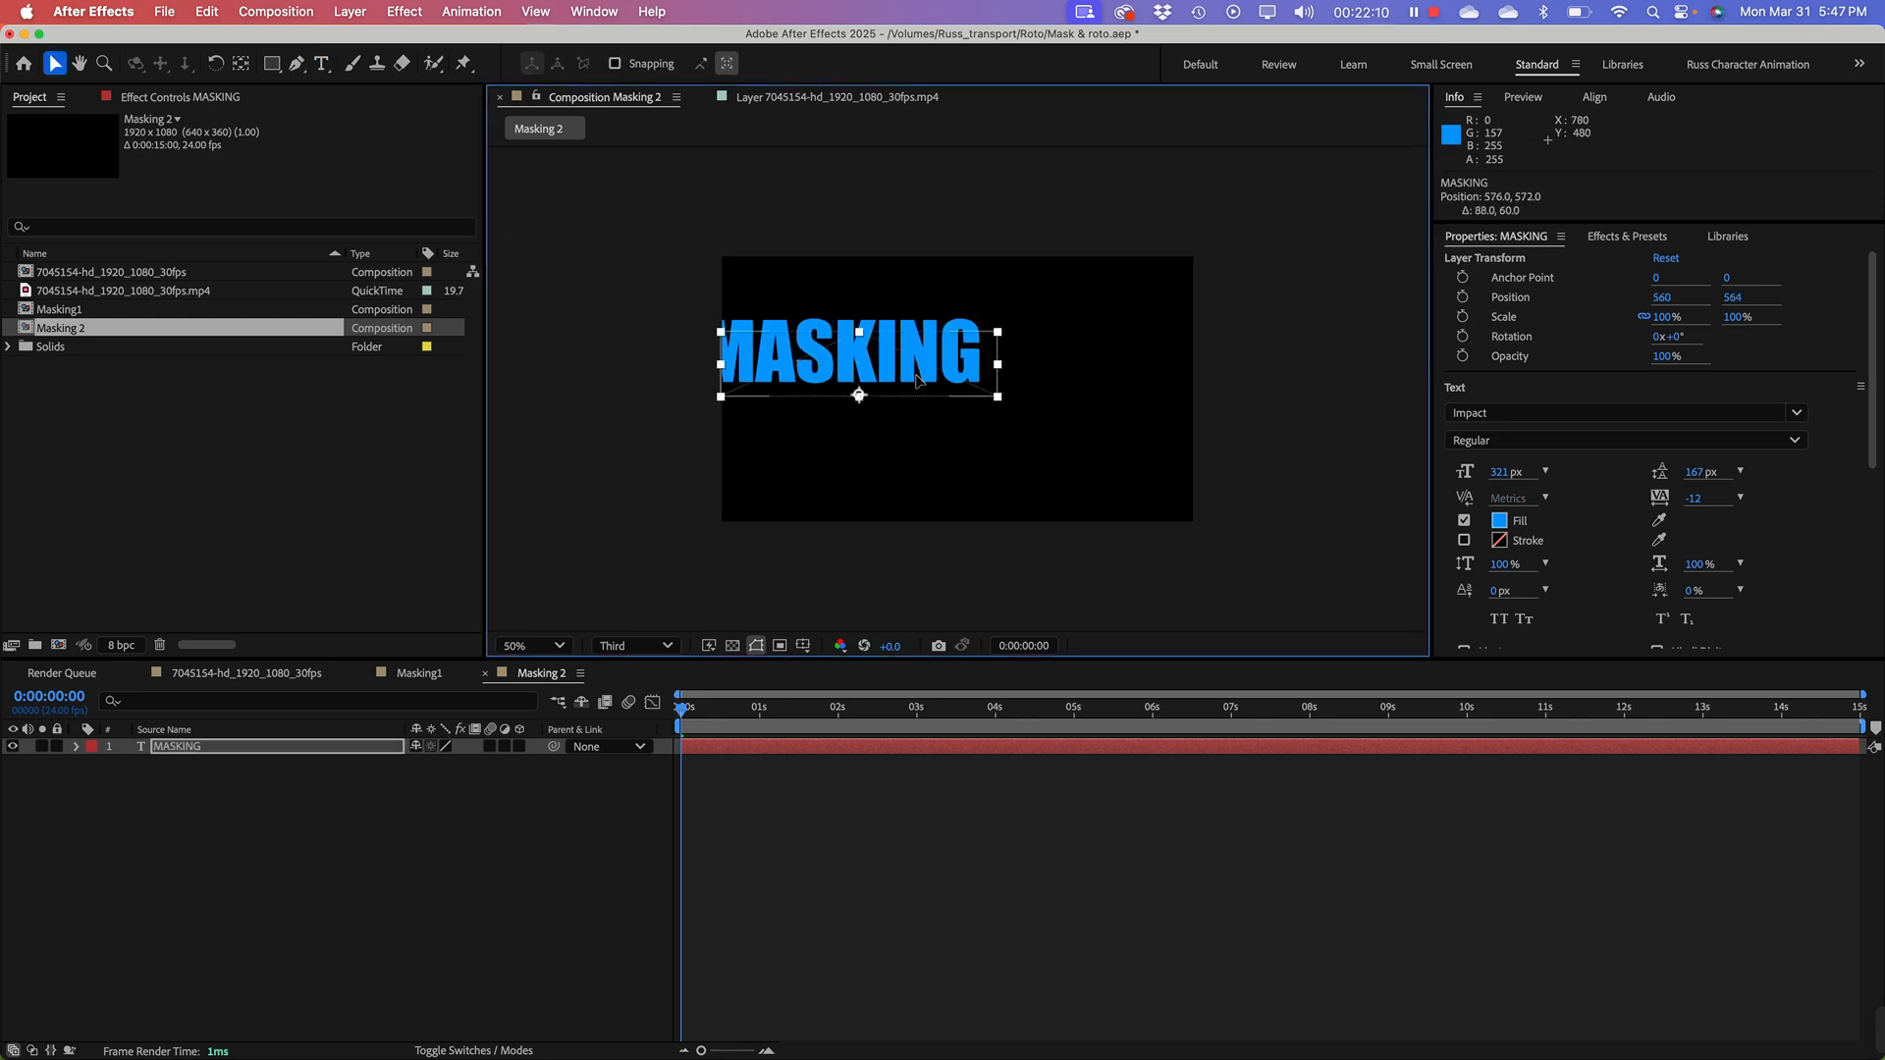
drag(766, 324, 1013, 396)
key(Caps_Lock)
key(Caps_Lock)
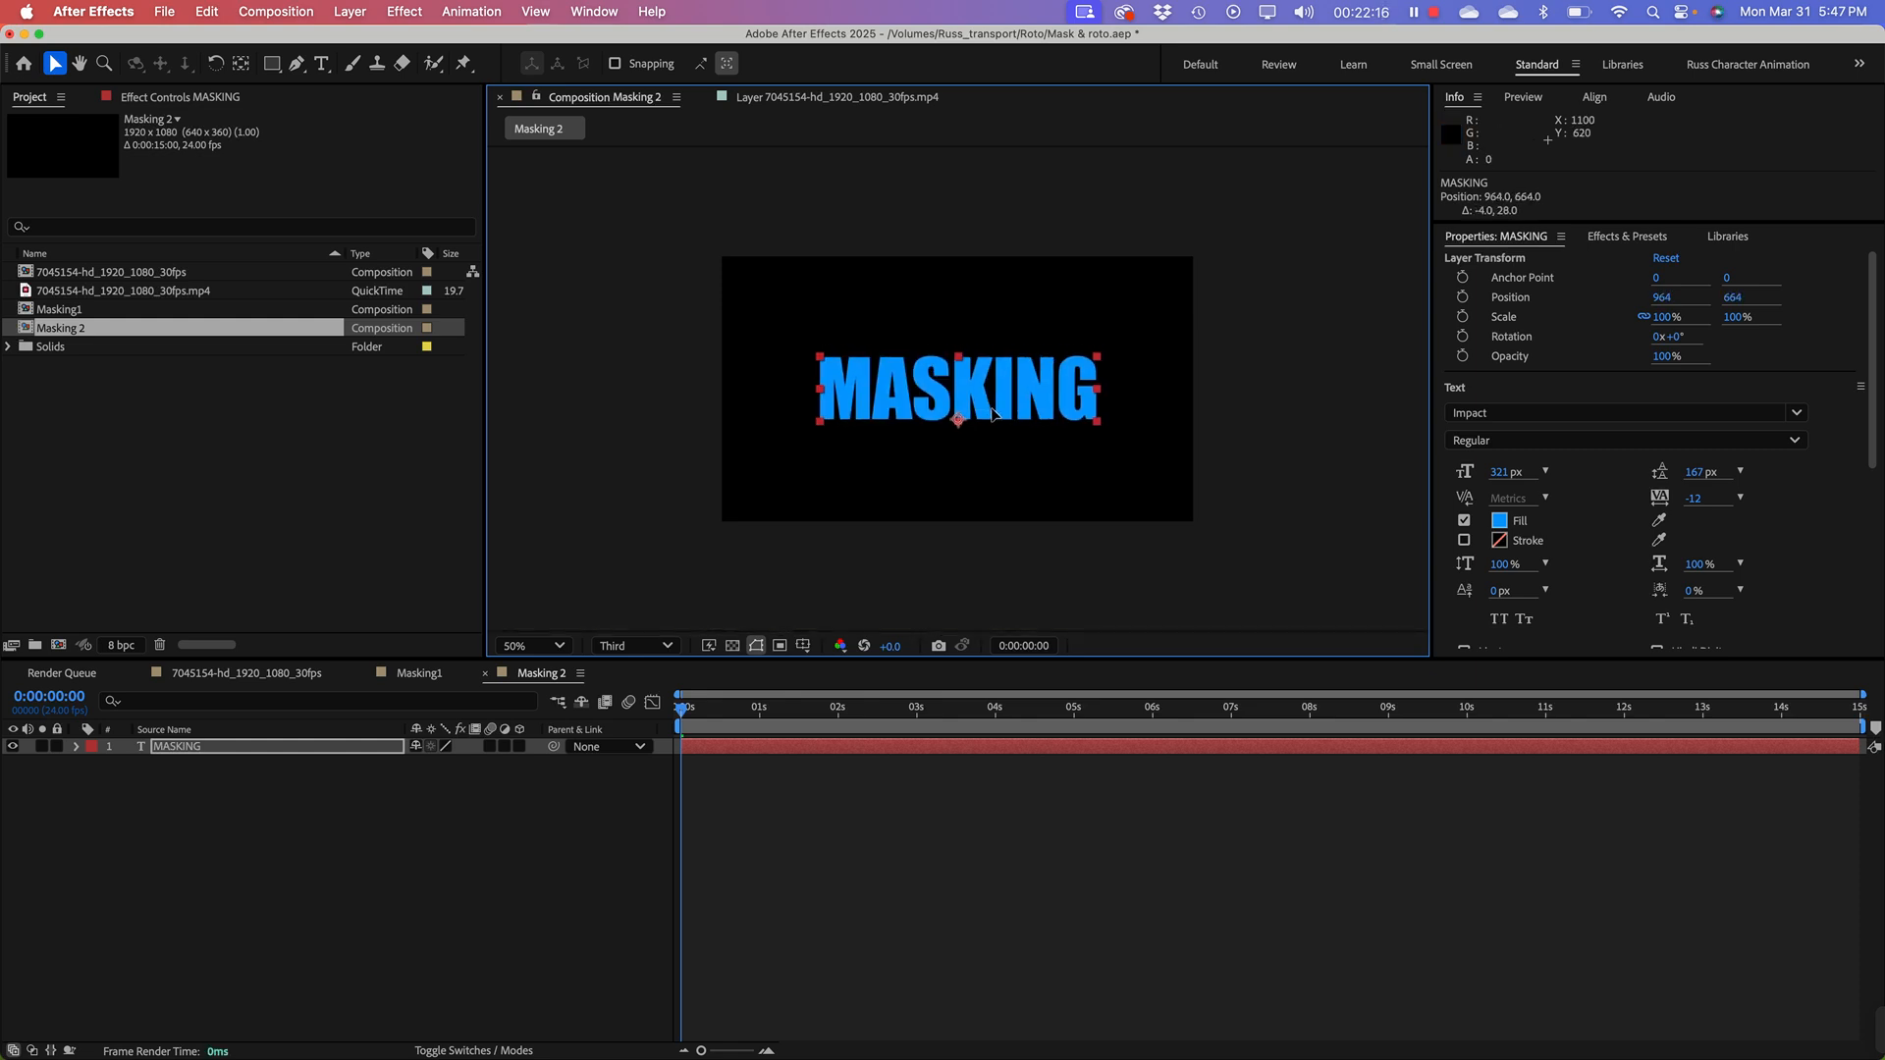
click(344, 875)
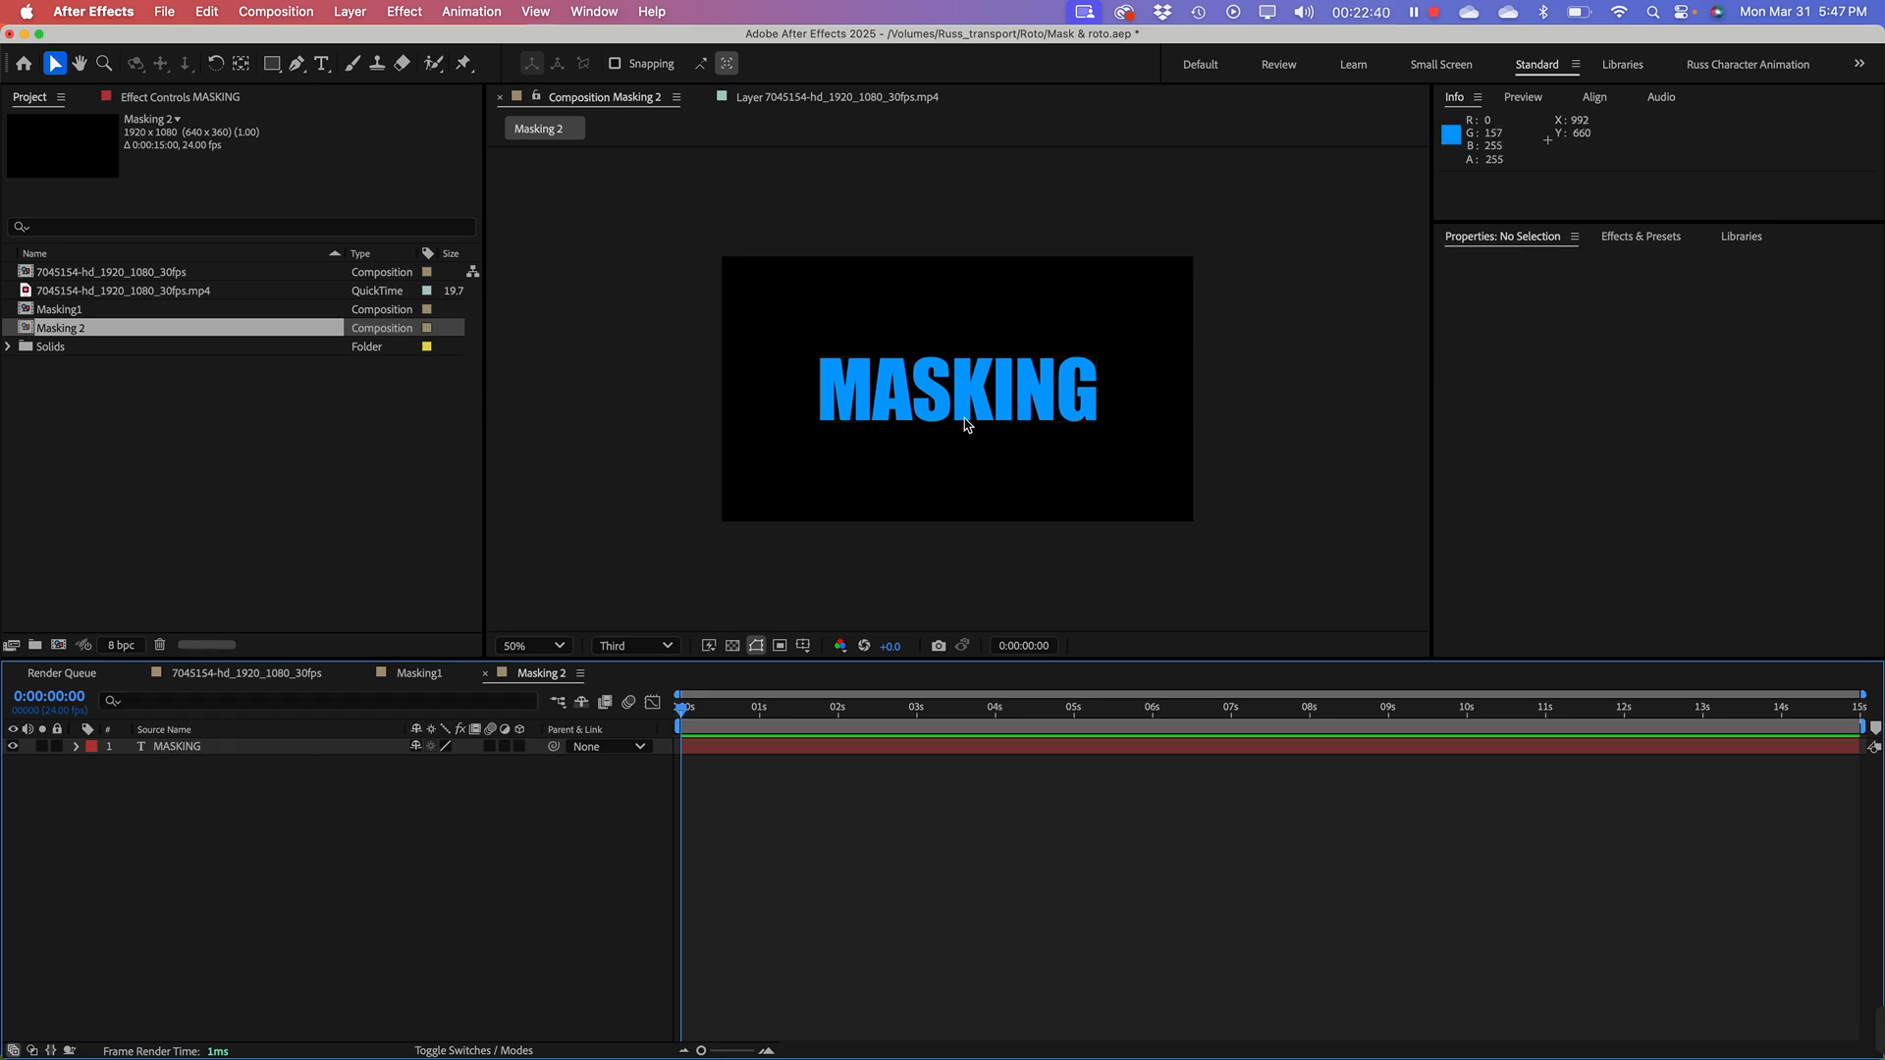
Step: With no layer selected, draw a rectangle shape layer about 1224 by 343 px that covers the whole MASKING text
click(180, 755)
click(193, 791)
click(272, 65)
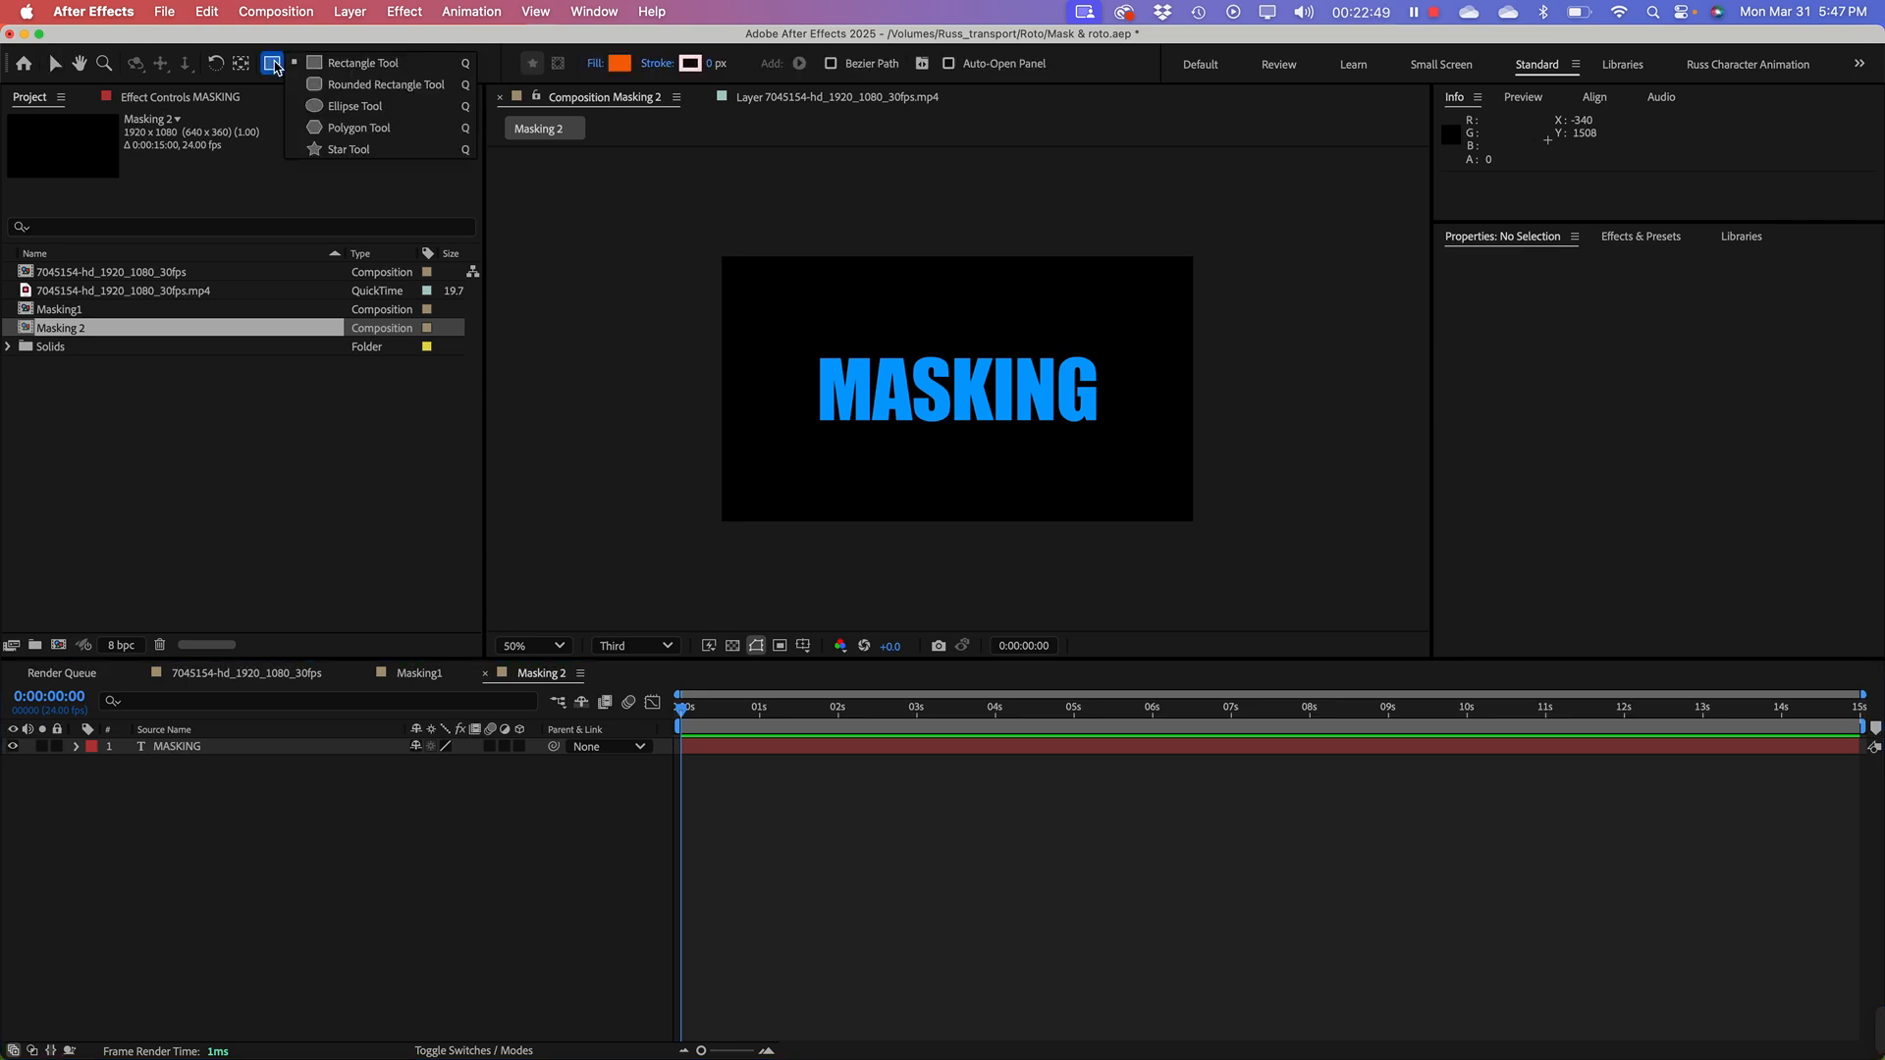
click(340, 65)
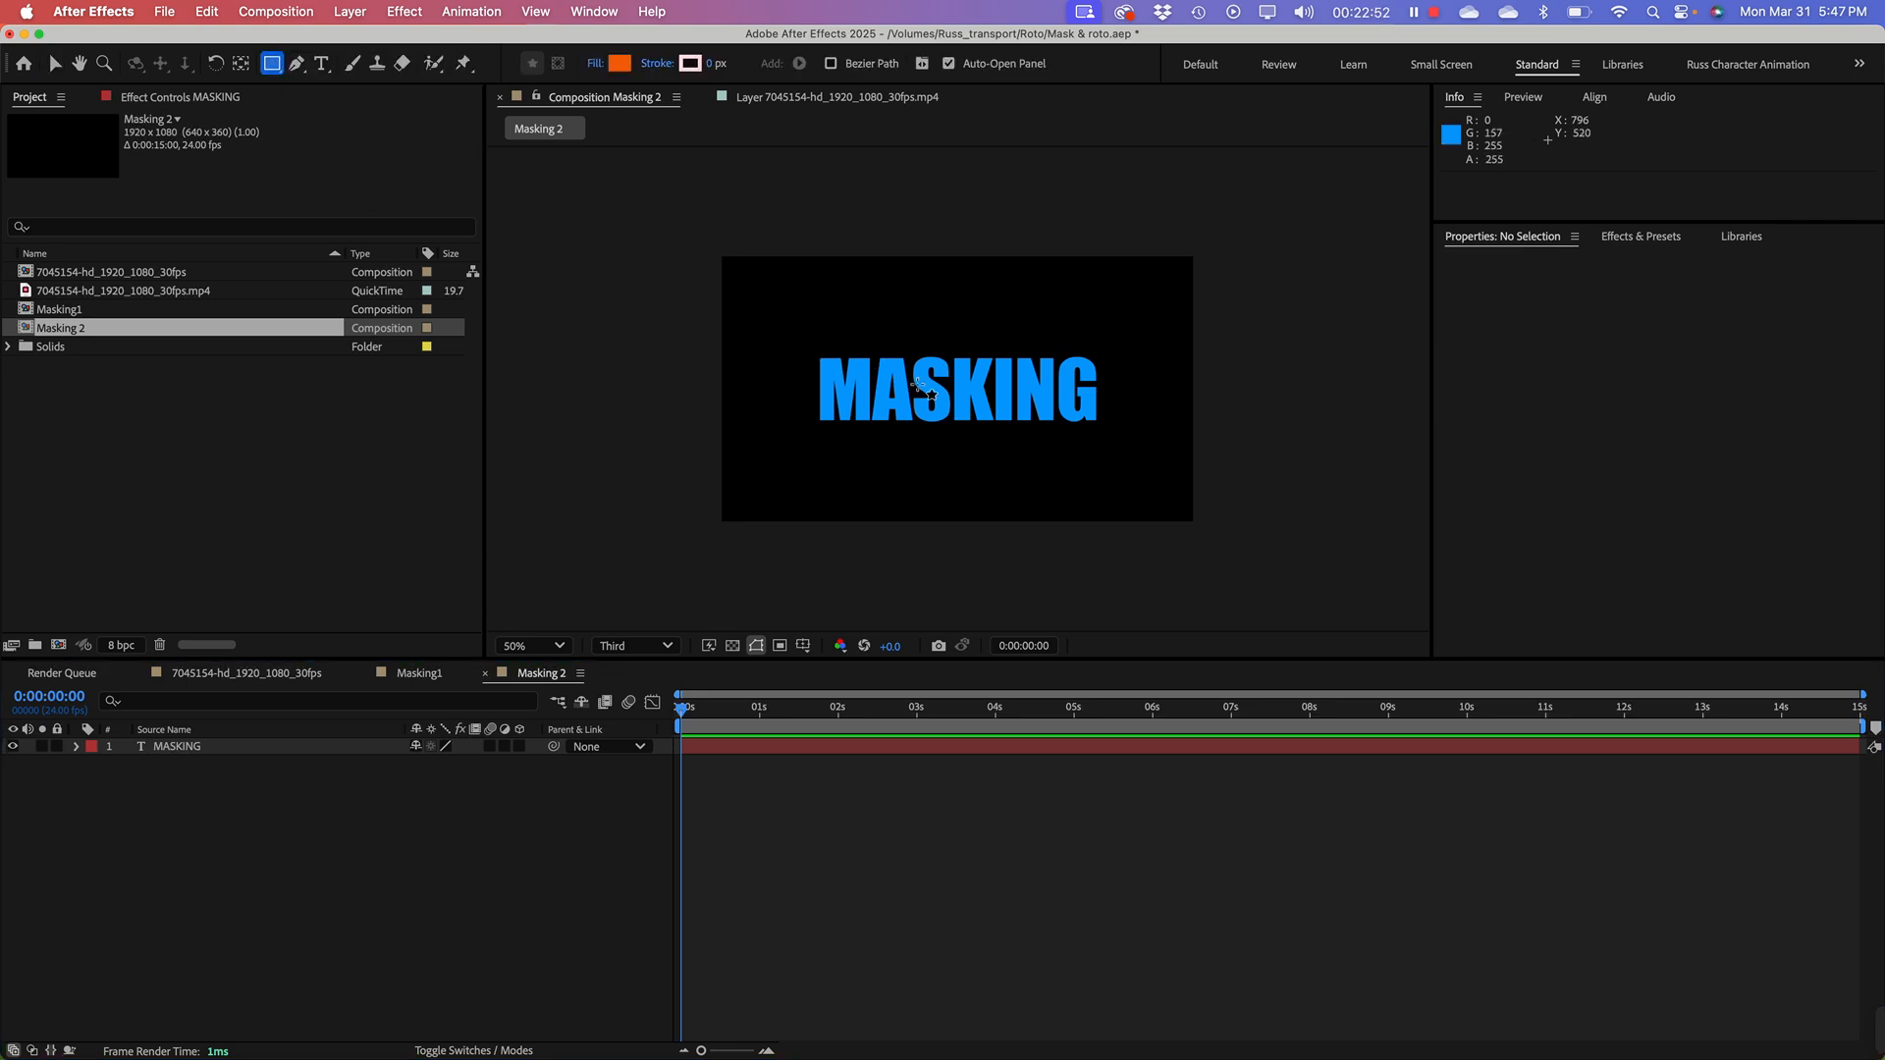
click(807, 347)
key(super+z)
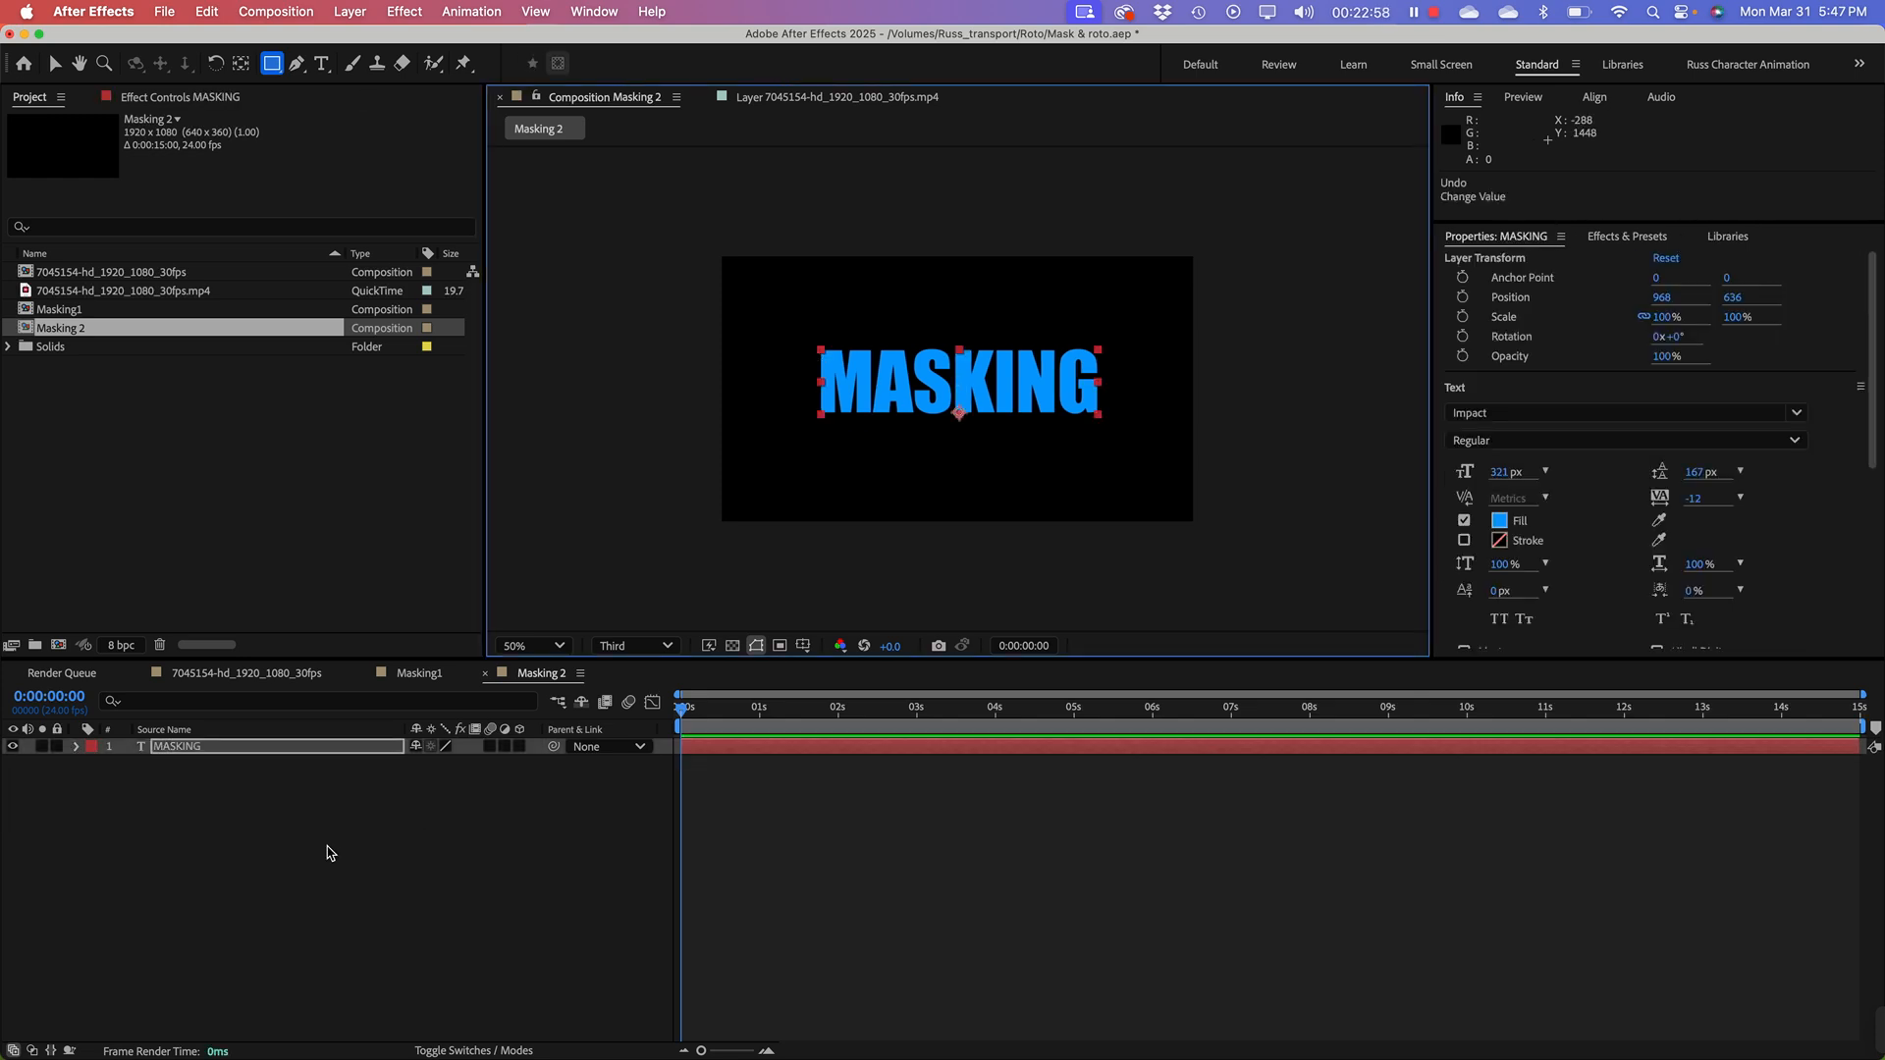
click(232, 850)
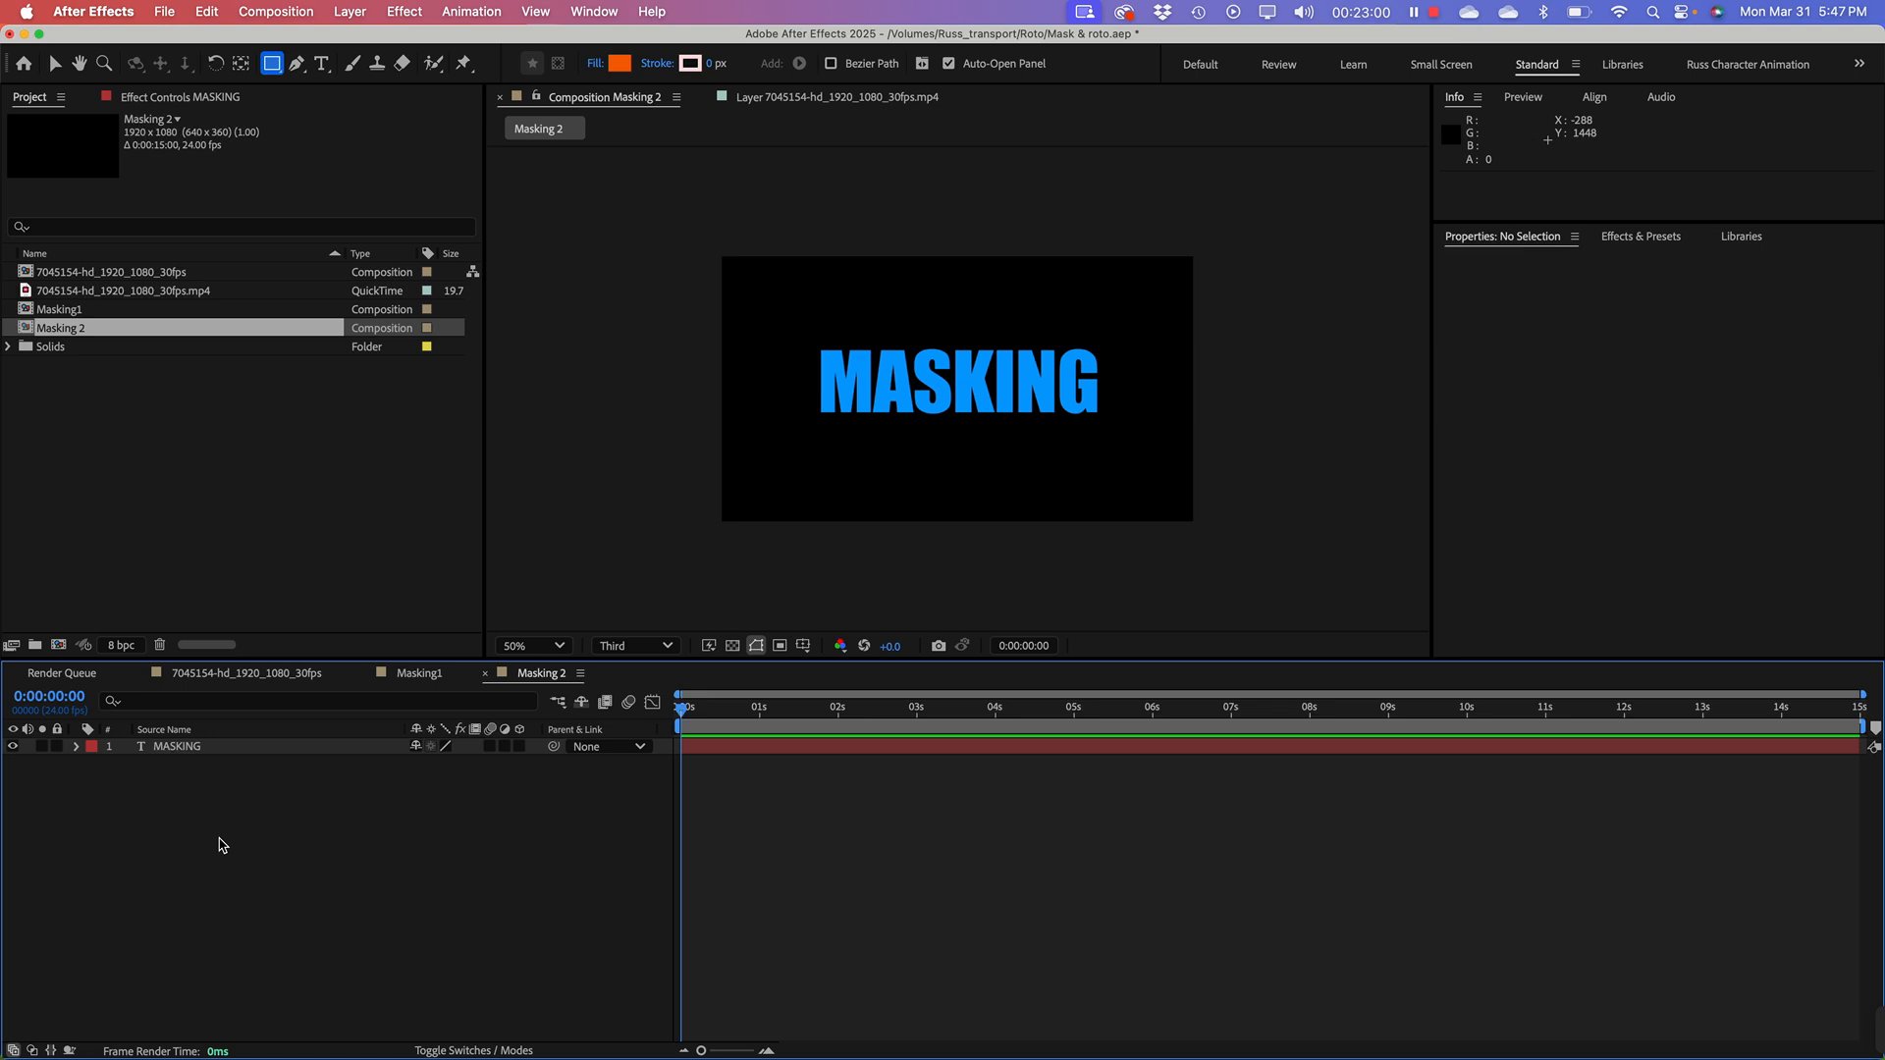
mouse_move(808, 340)
mouse_down()
mouse_move(844, 371)
mouse_move(1113, 427)
mouse_up()
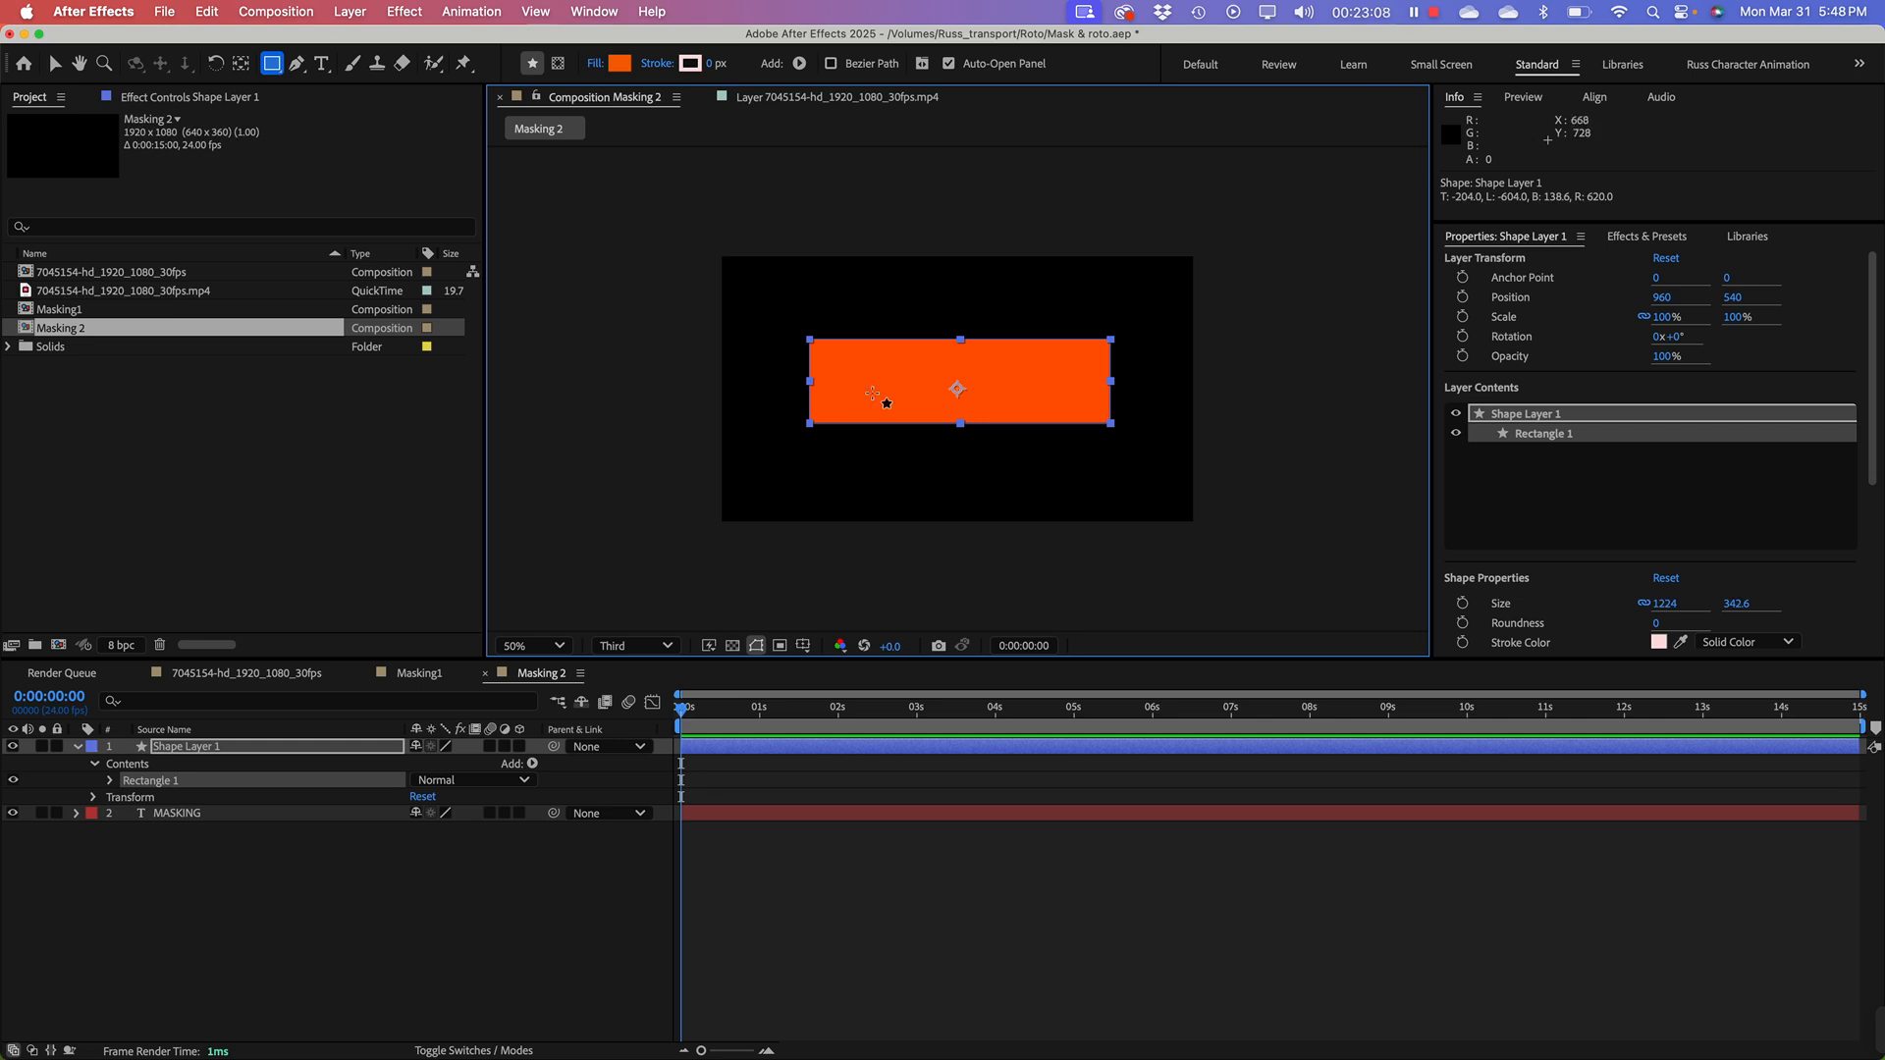
Step: Set the rectangle's fill colour to black, 000000
click(620, 65)
drag(799, 597, 721, 679)
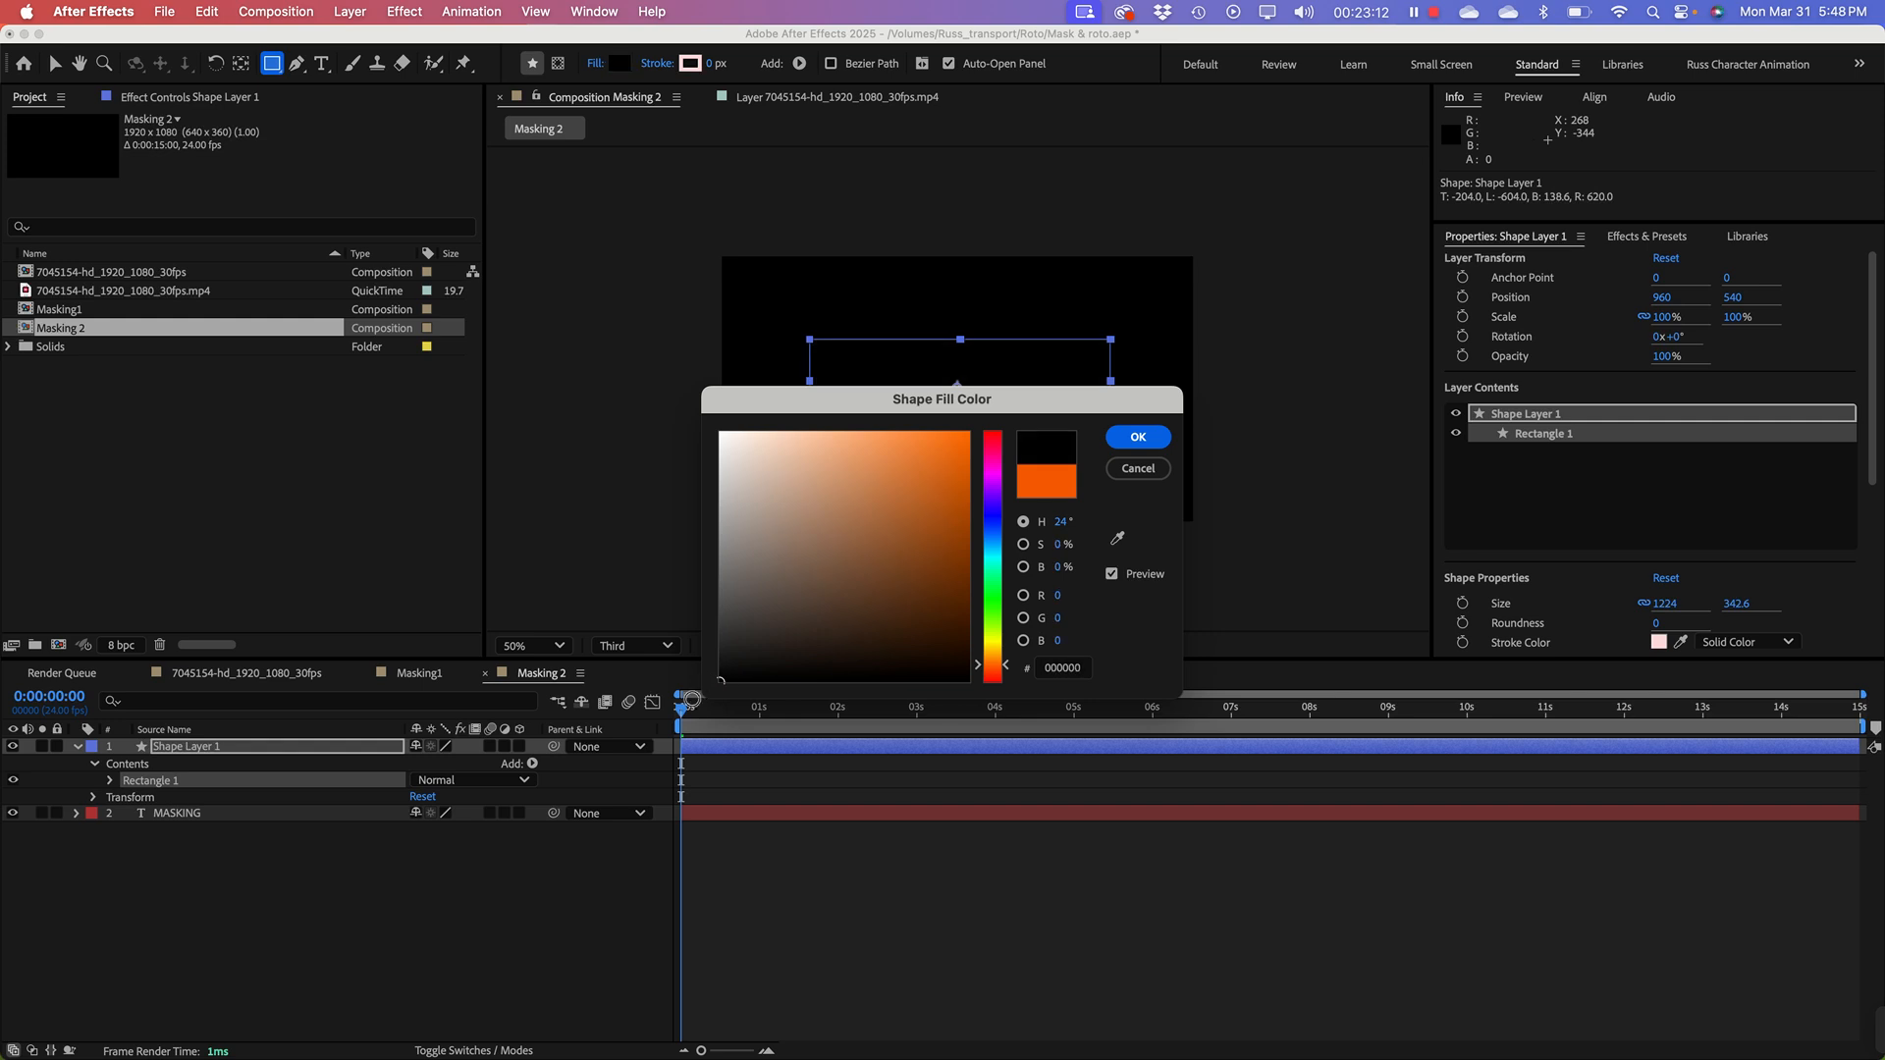
click(1138, 437)
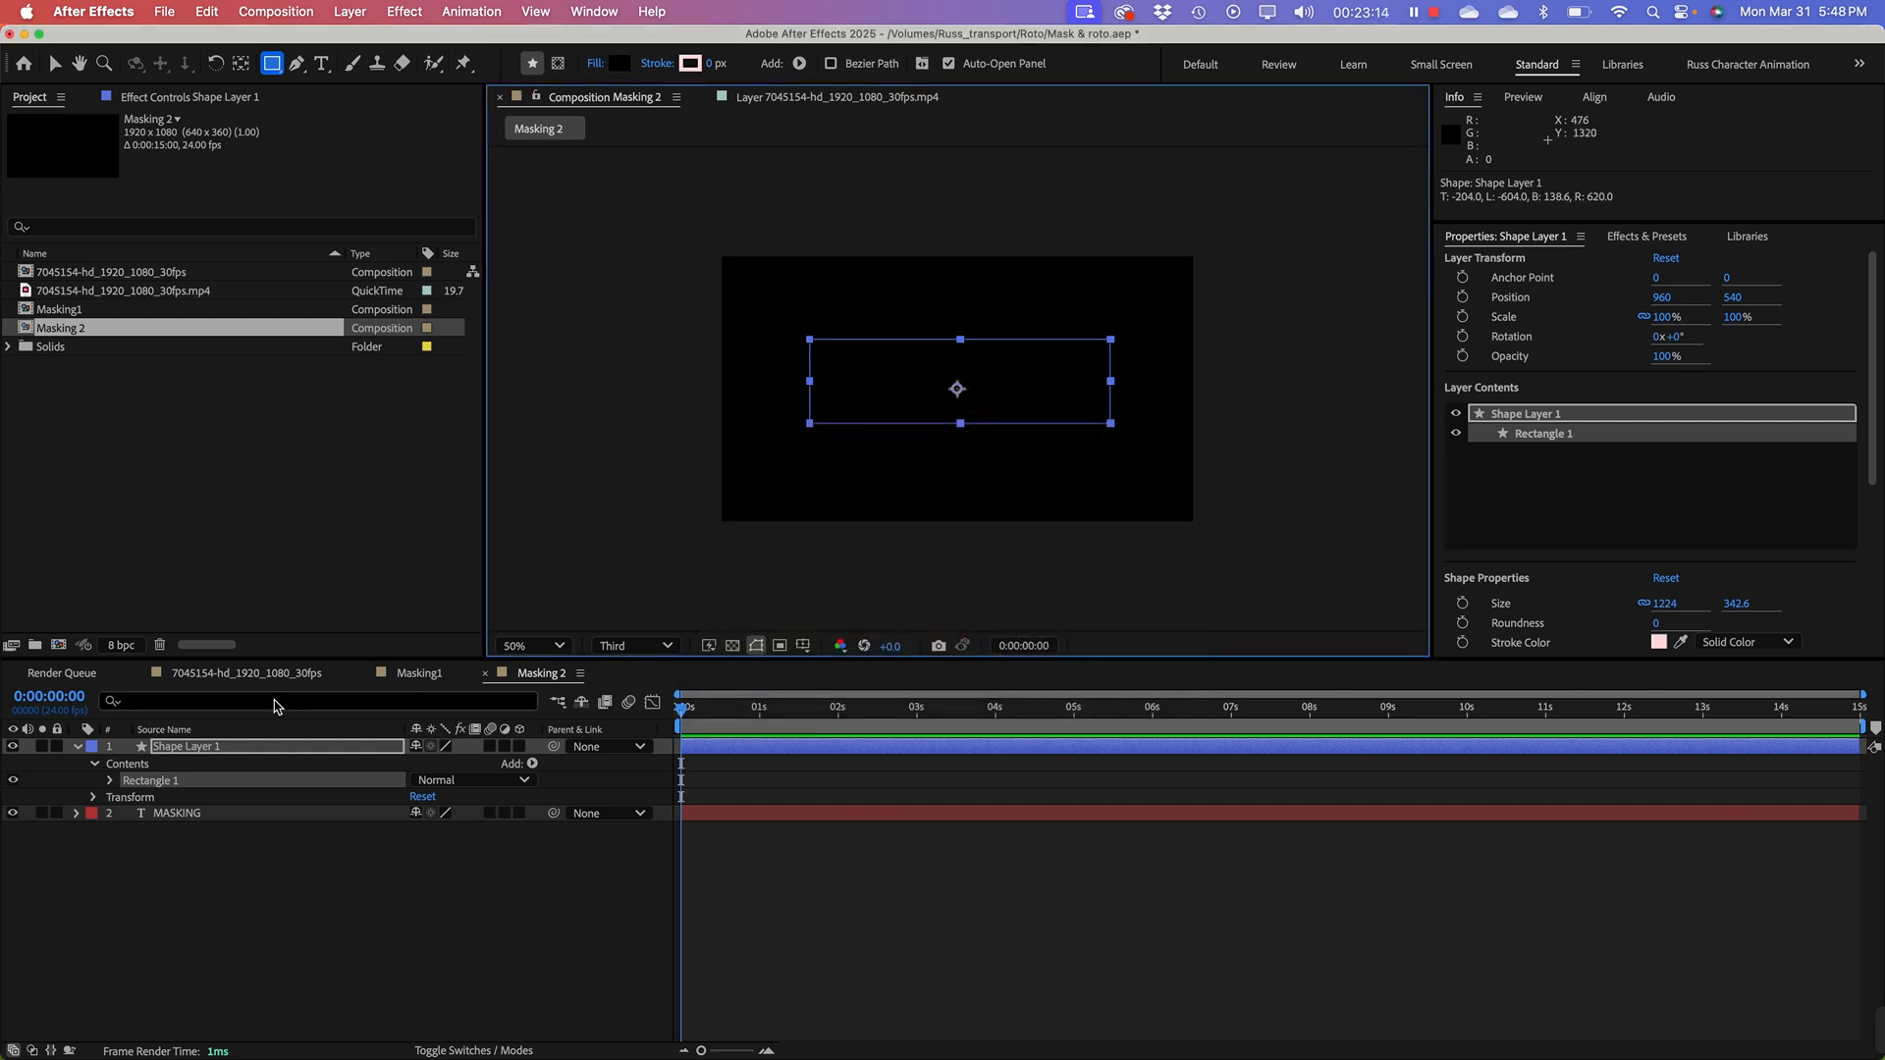
Step: Rename the rectangle's shape layer as Mask
click(215, 749)
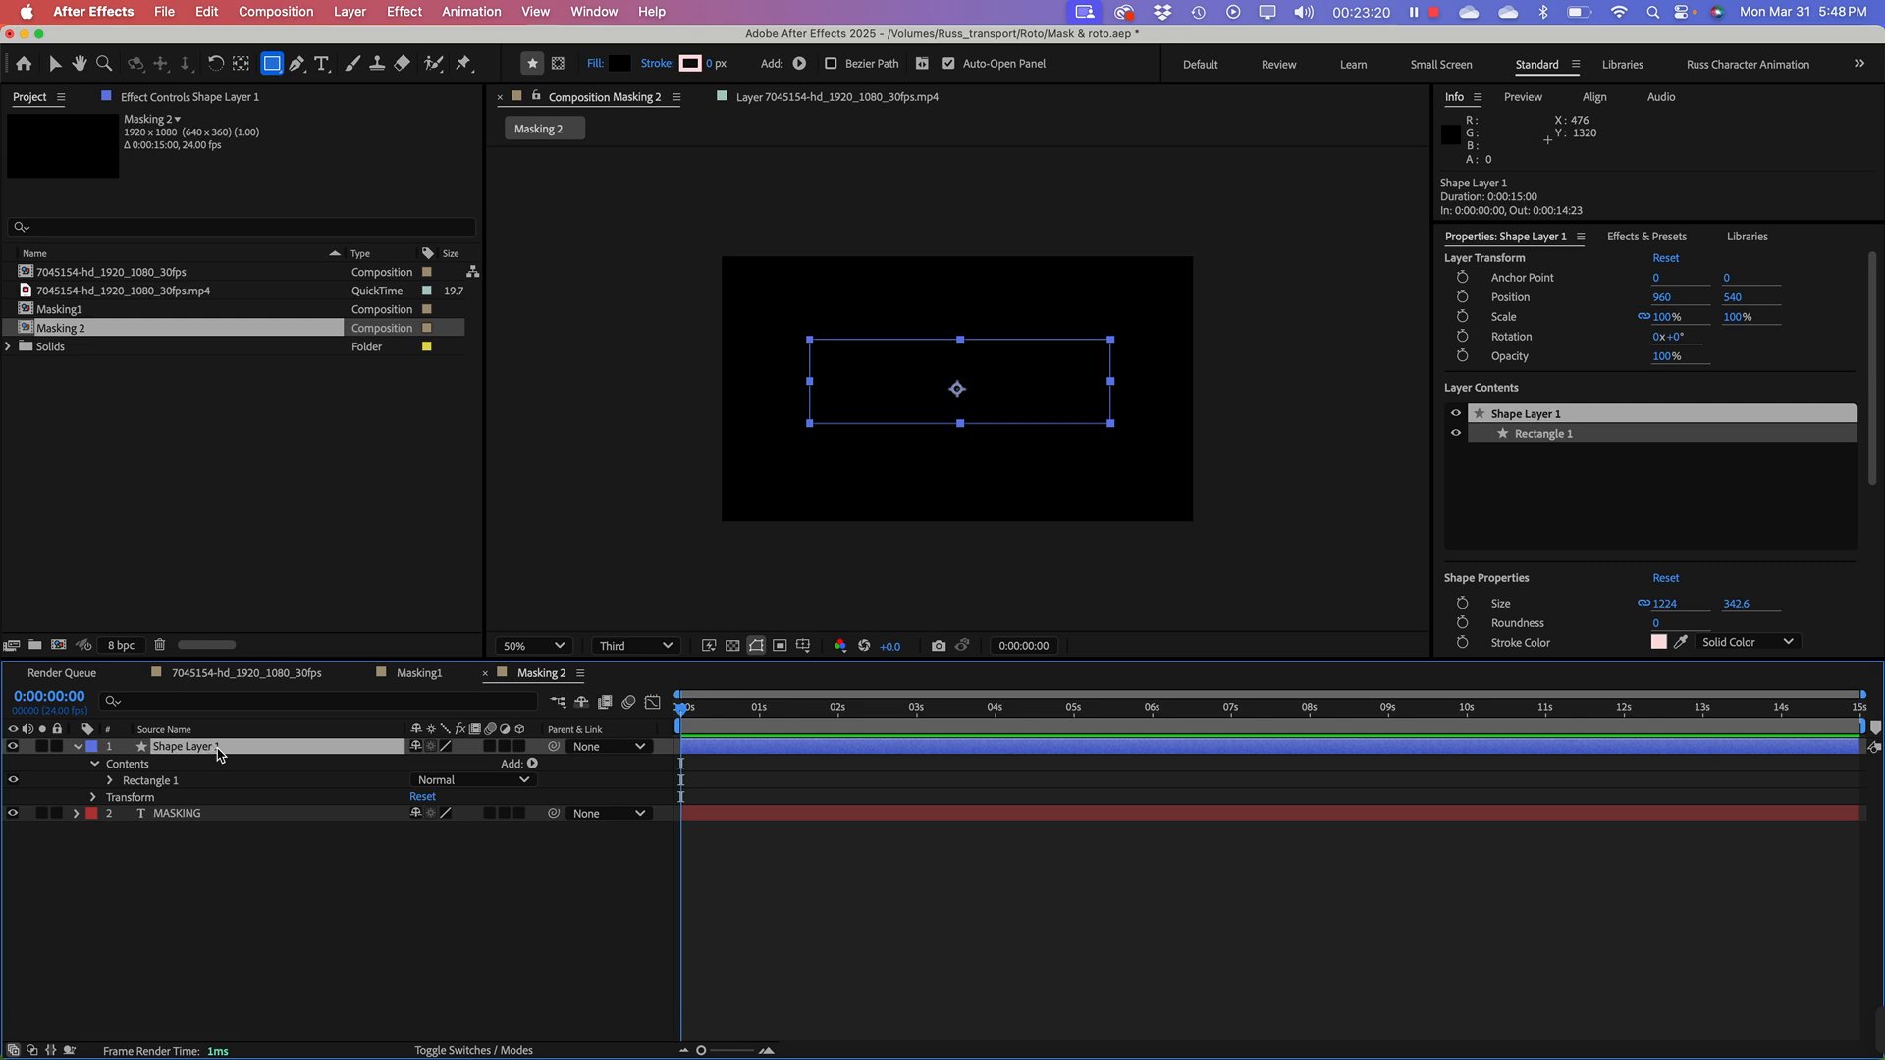
double_click(199, 751)
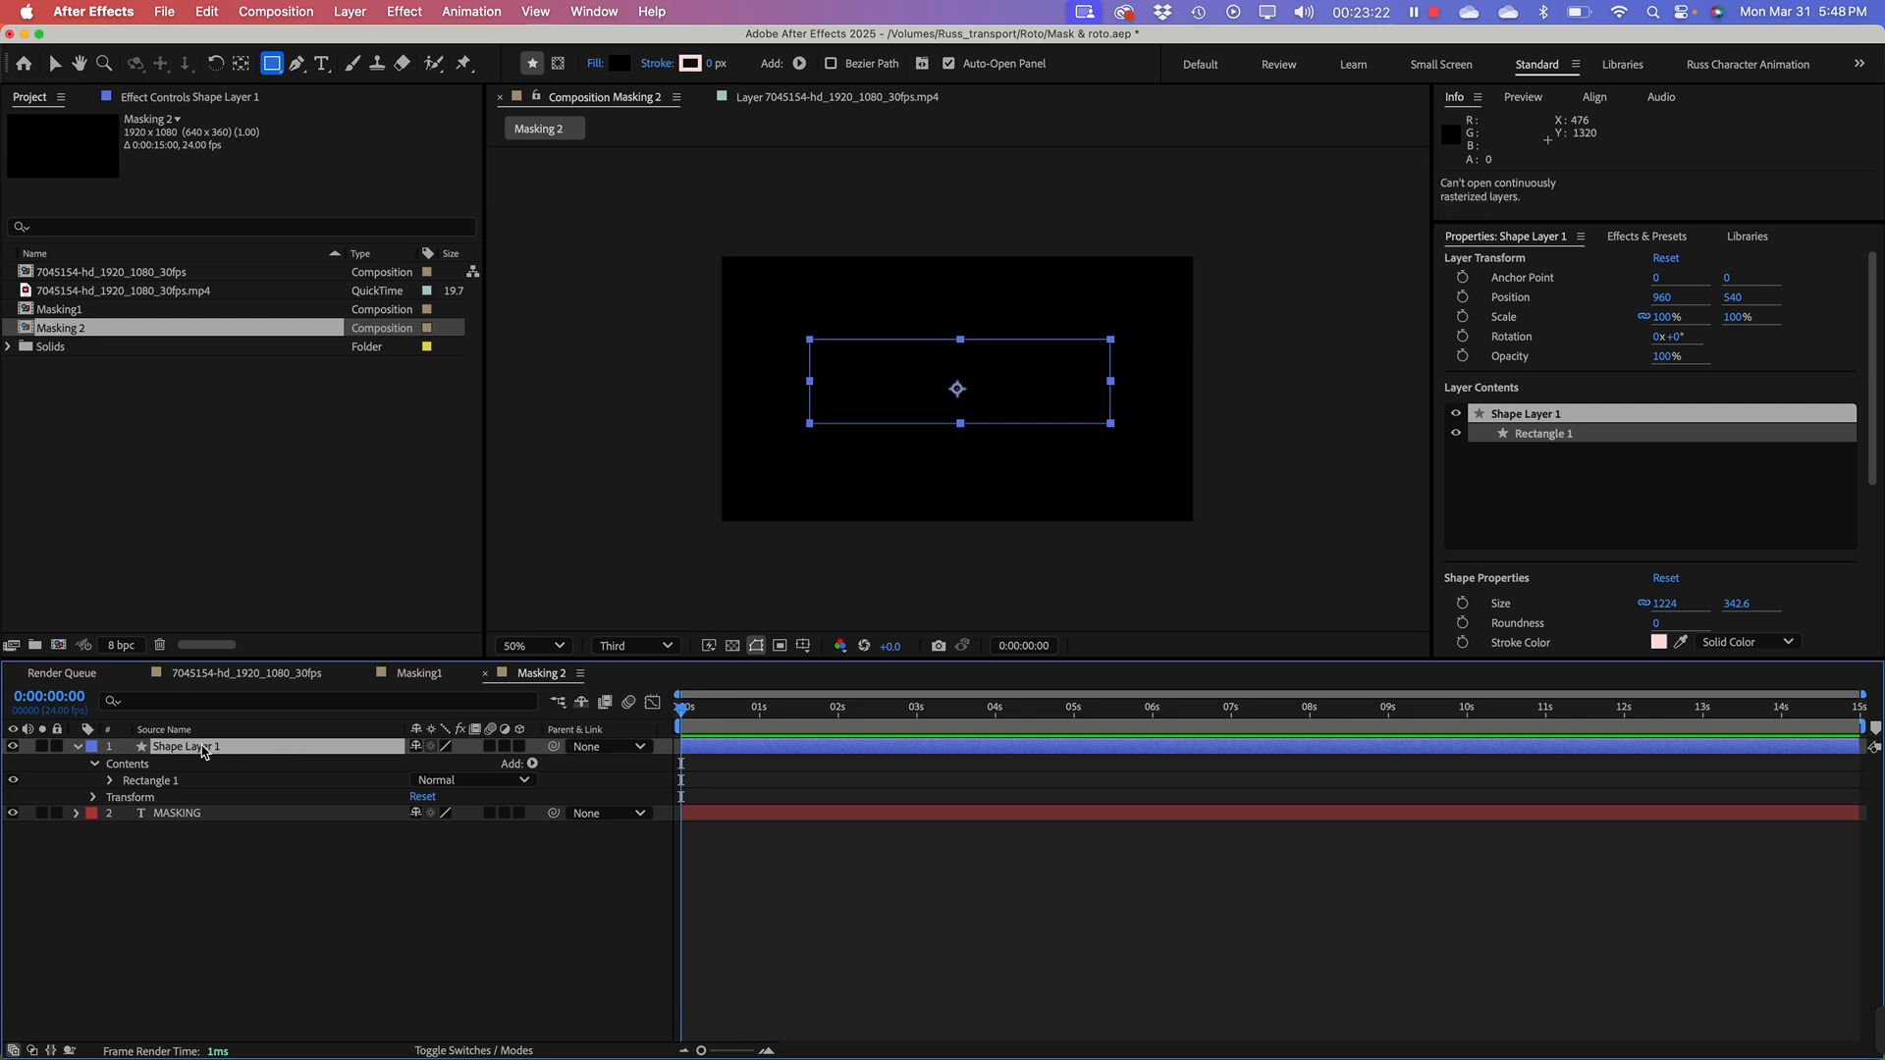
key(Return)
text(Mask)
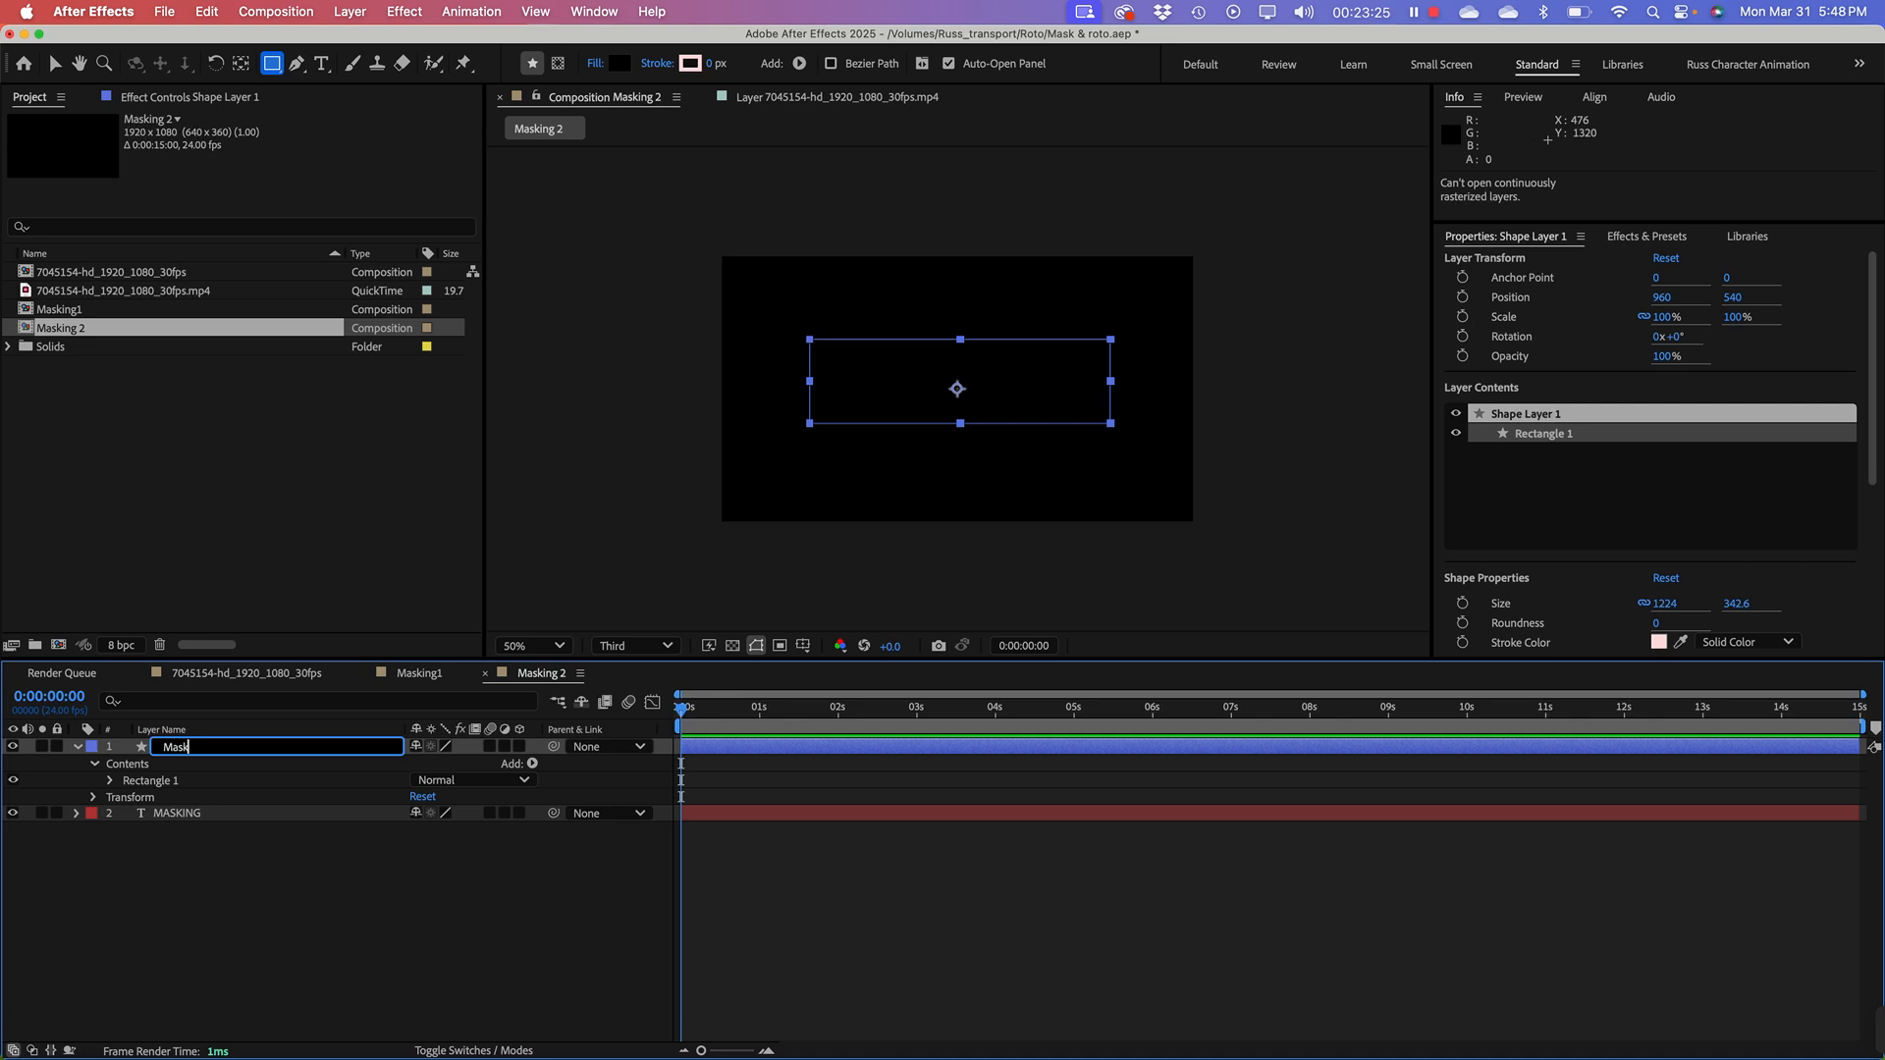
key(Return)
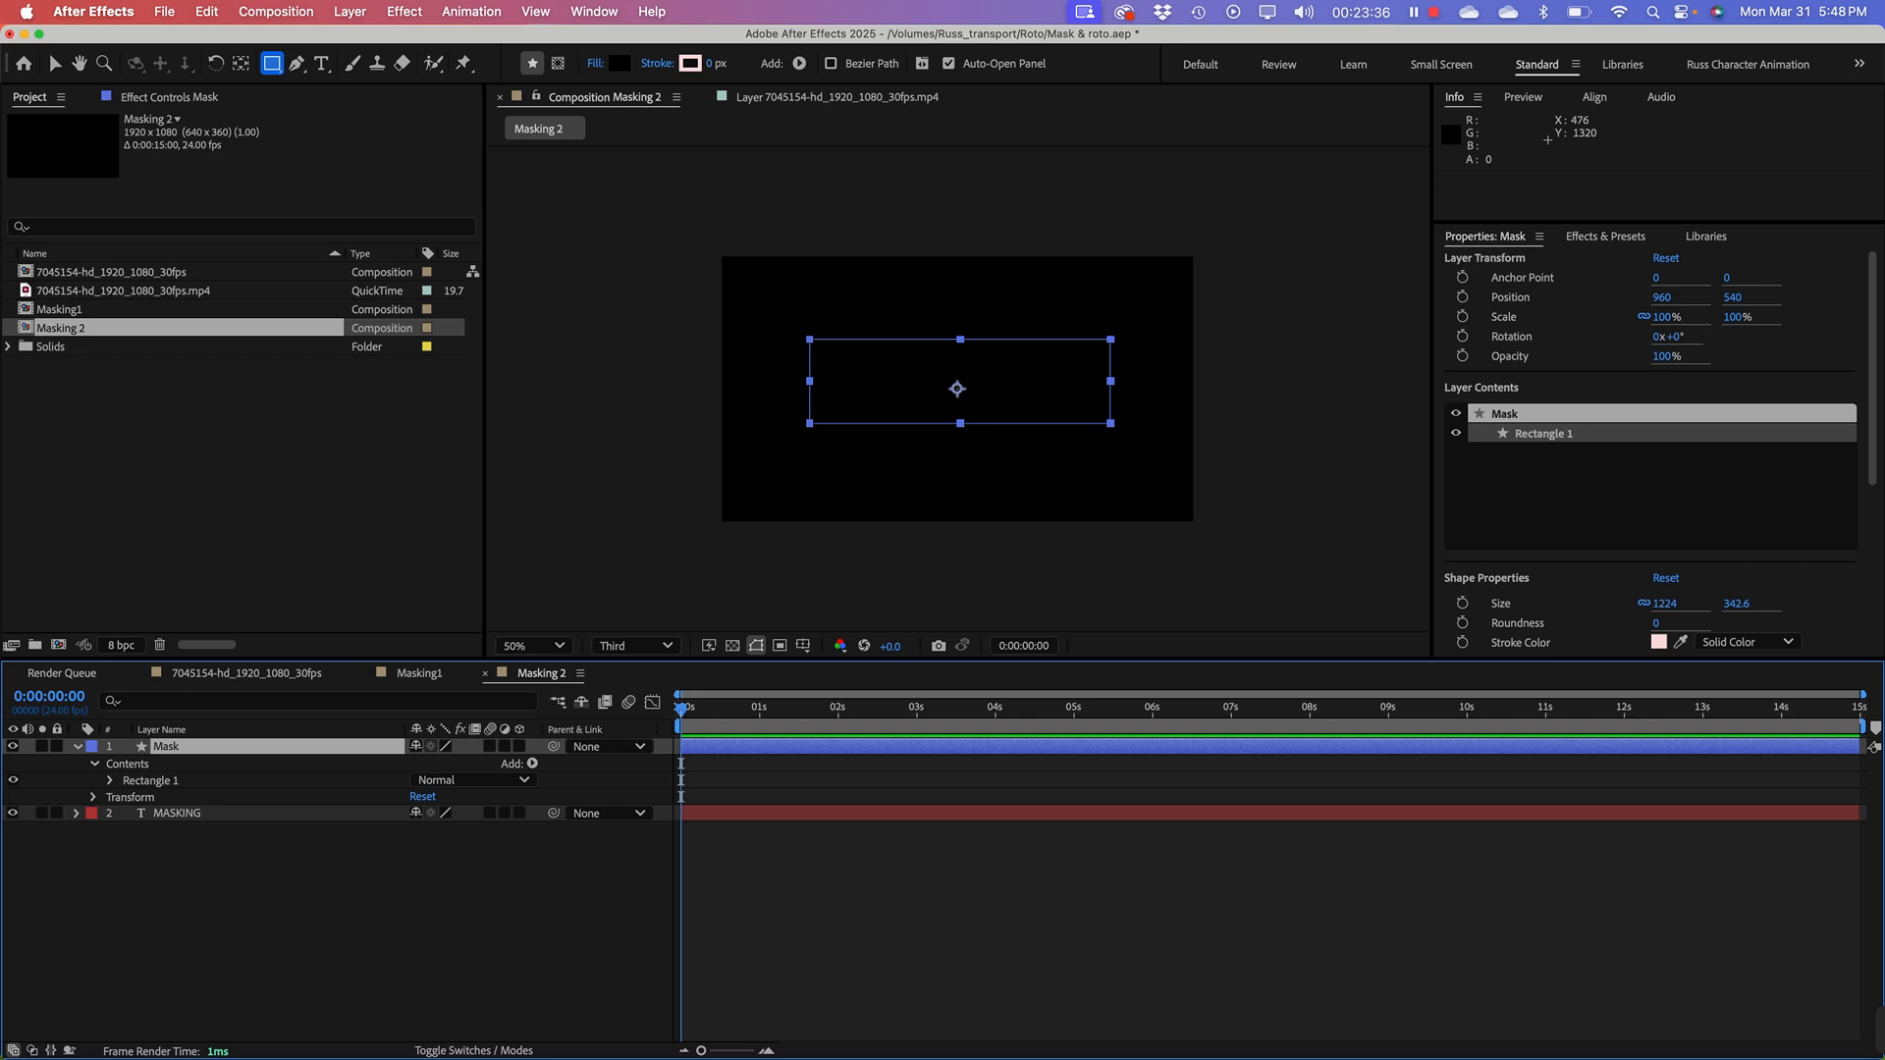
Step: Create a 1920 by 1080 px yellow solid named Yellow Solid 2 and place it beneath the MASKING text layer
click(181, 886)
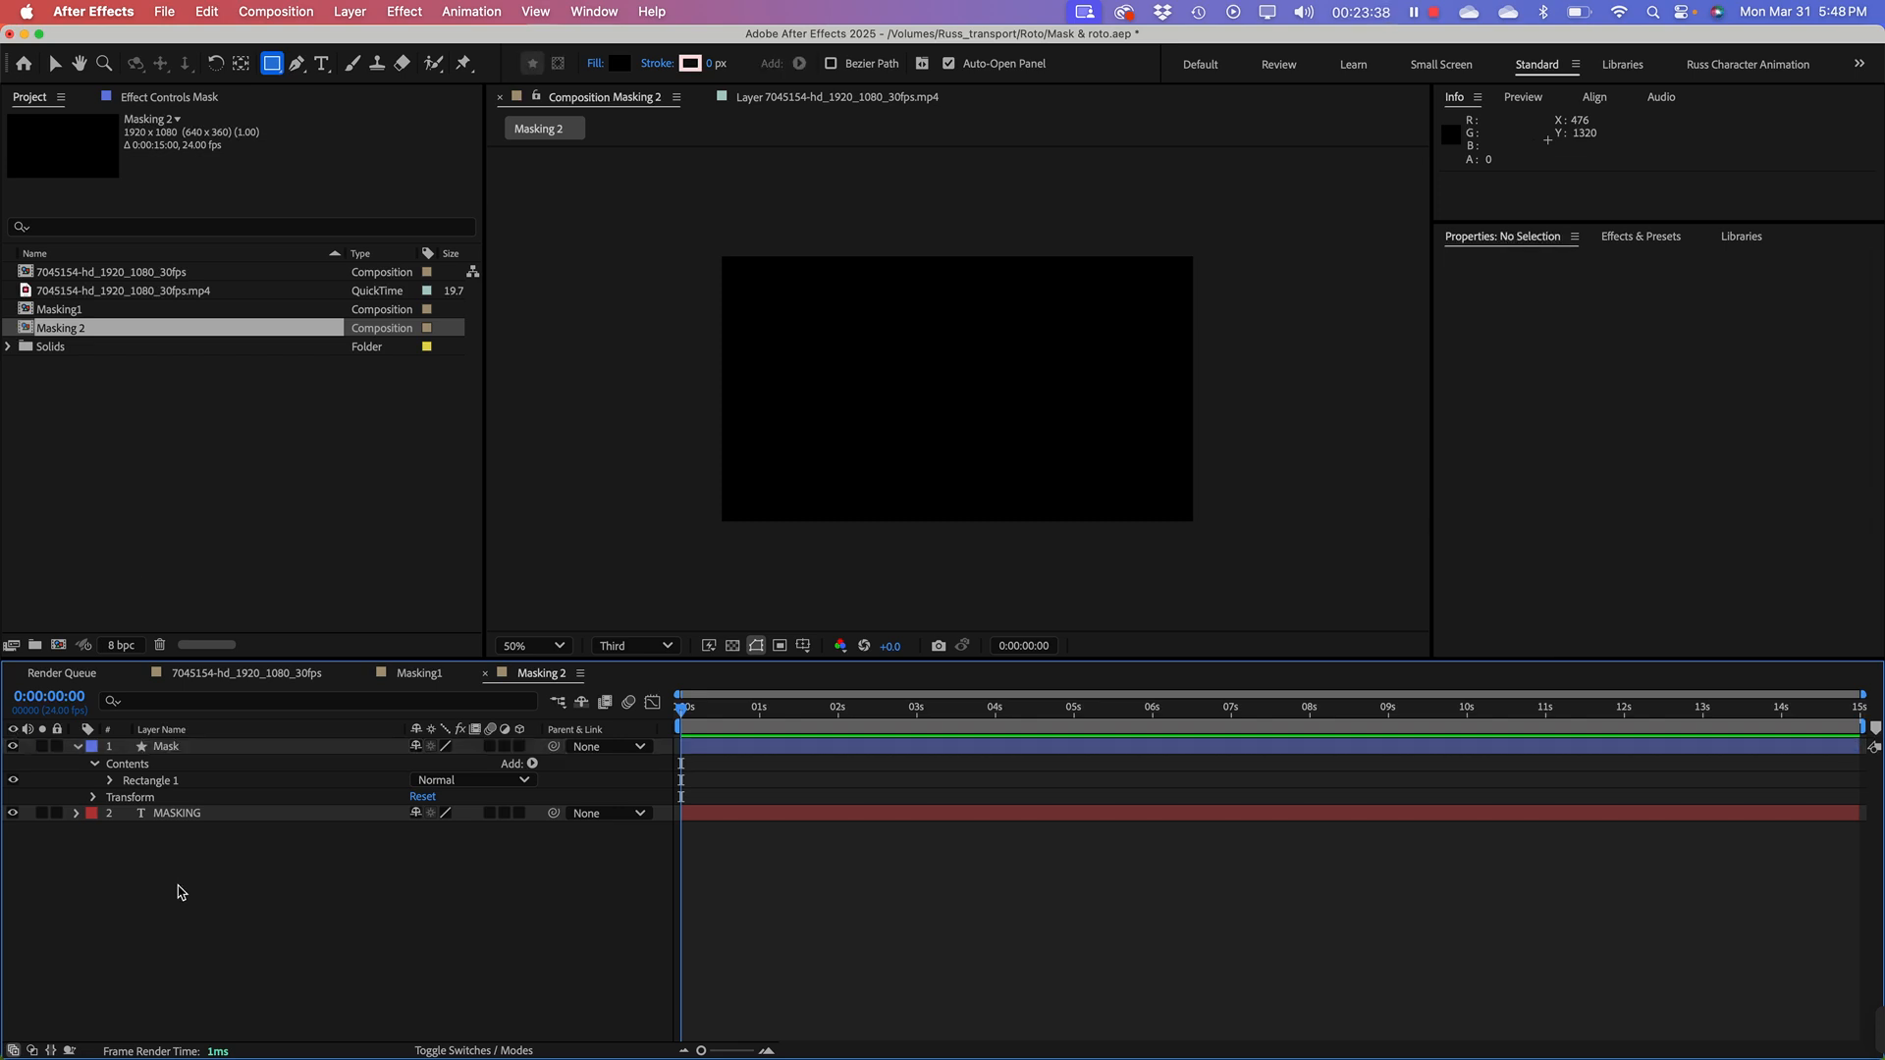
right_click(181, 885)
mouse_move(329, 802)
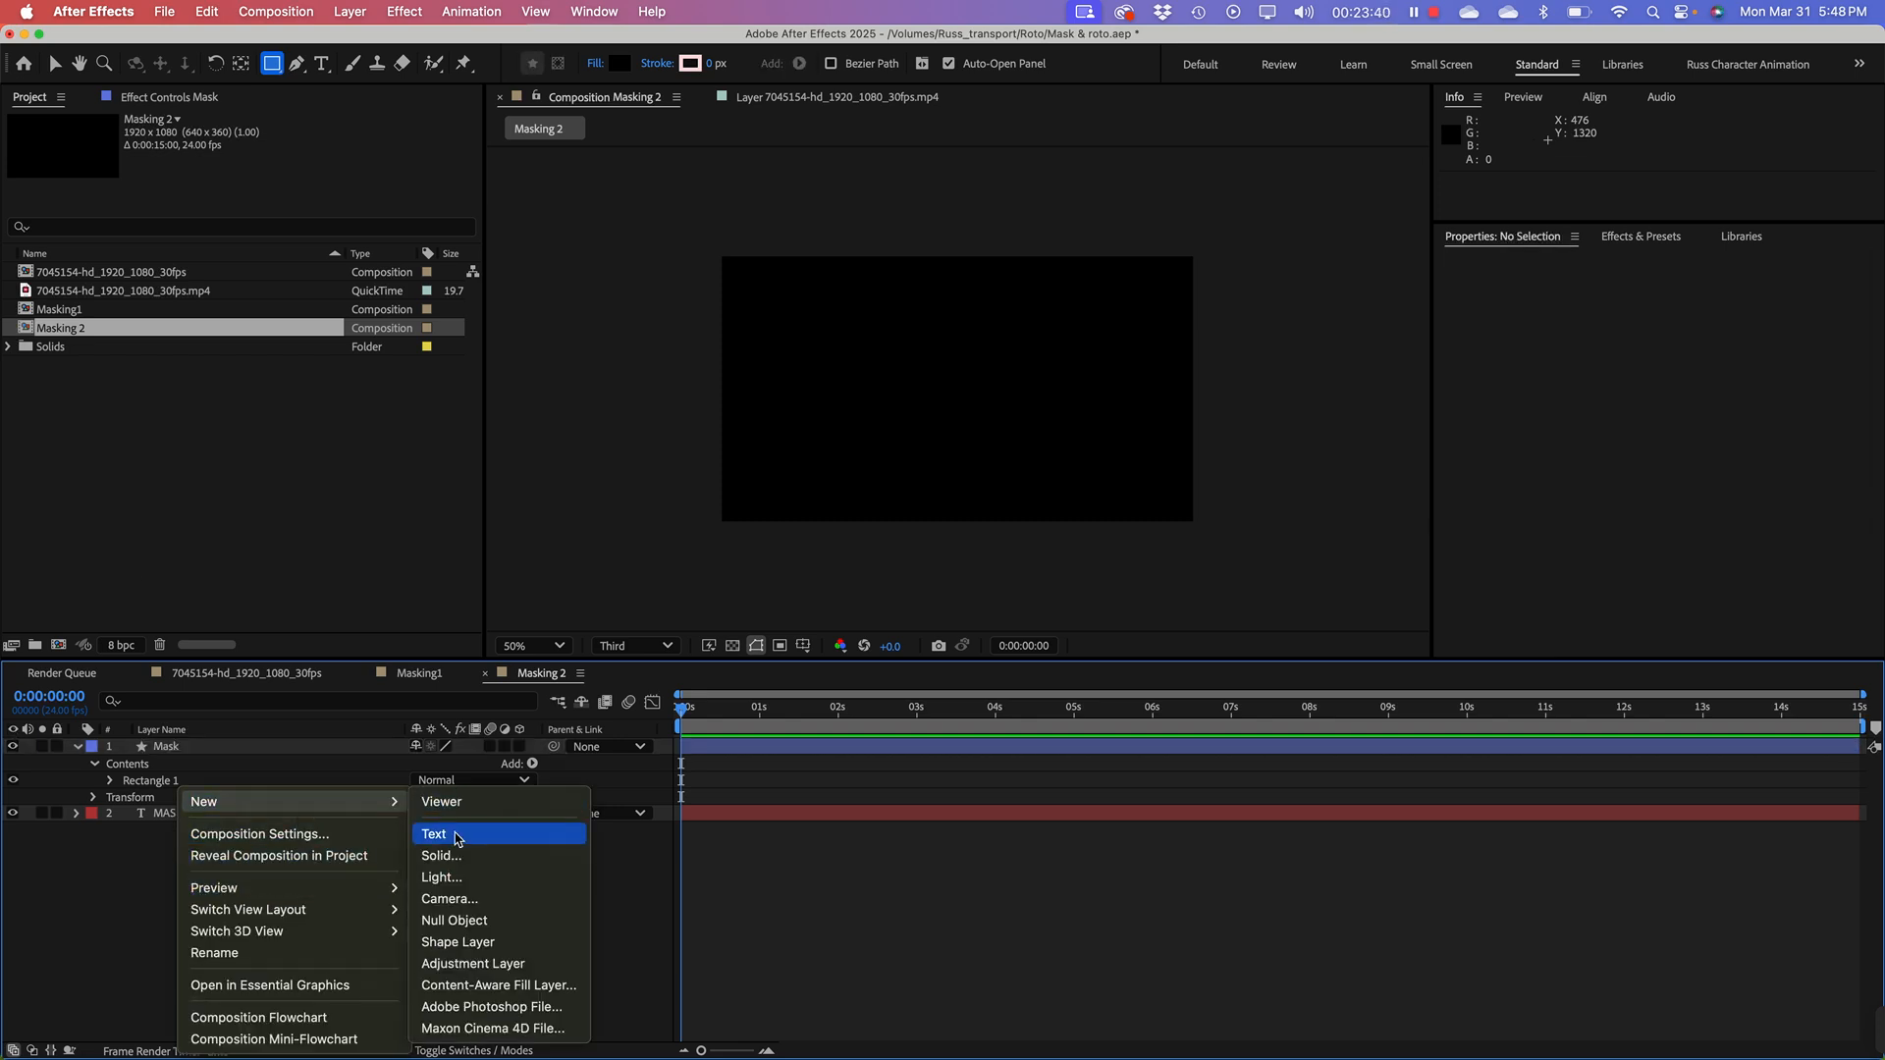
click(454, 865)
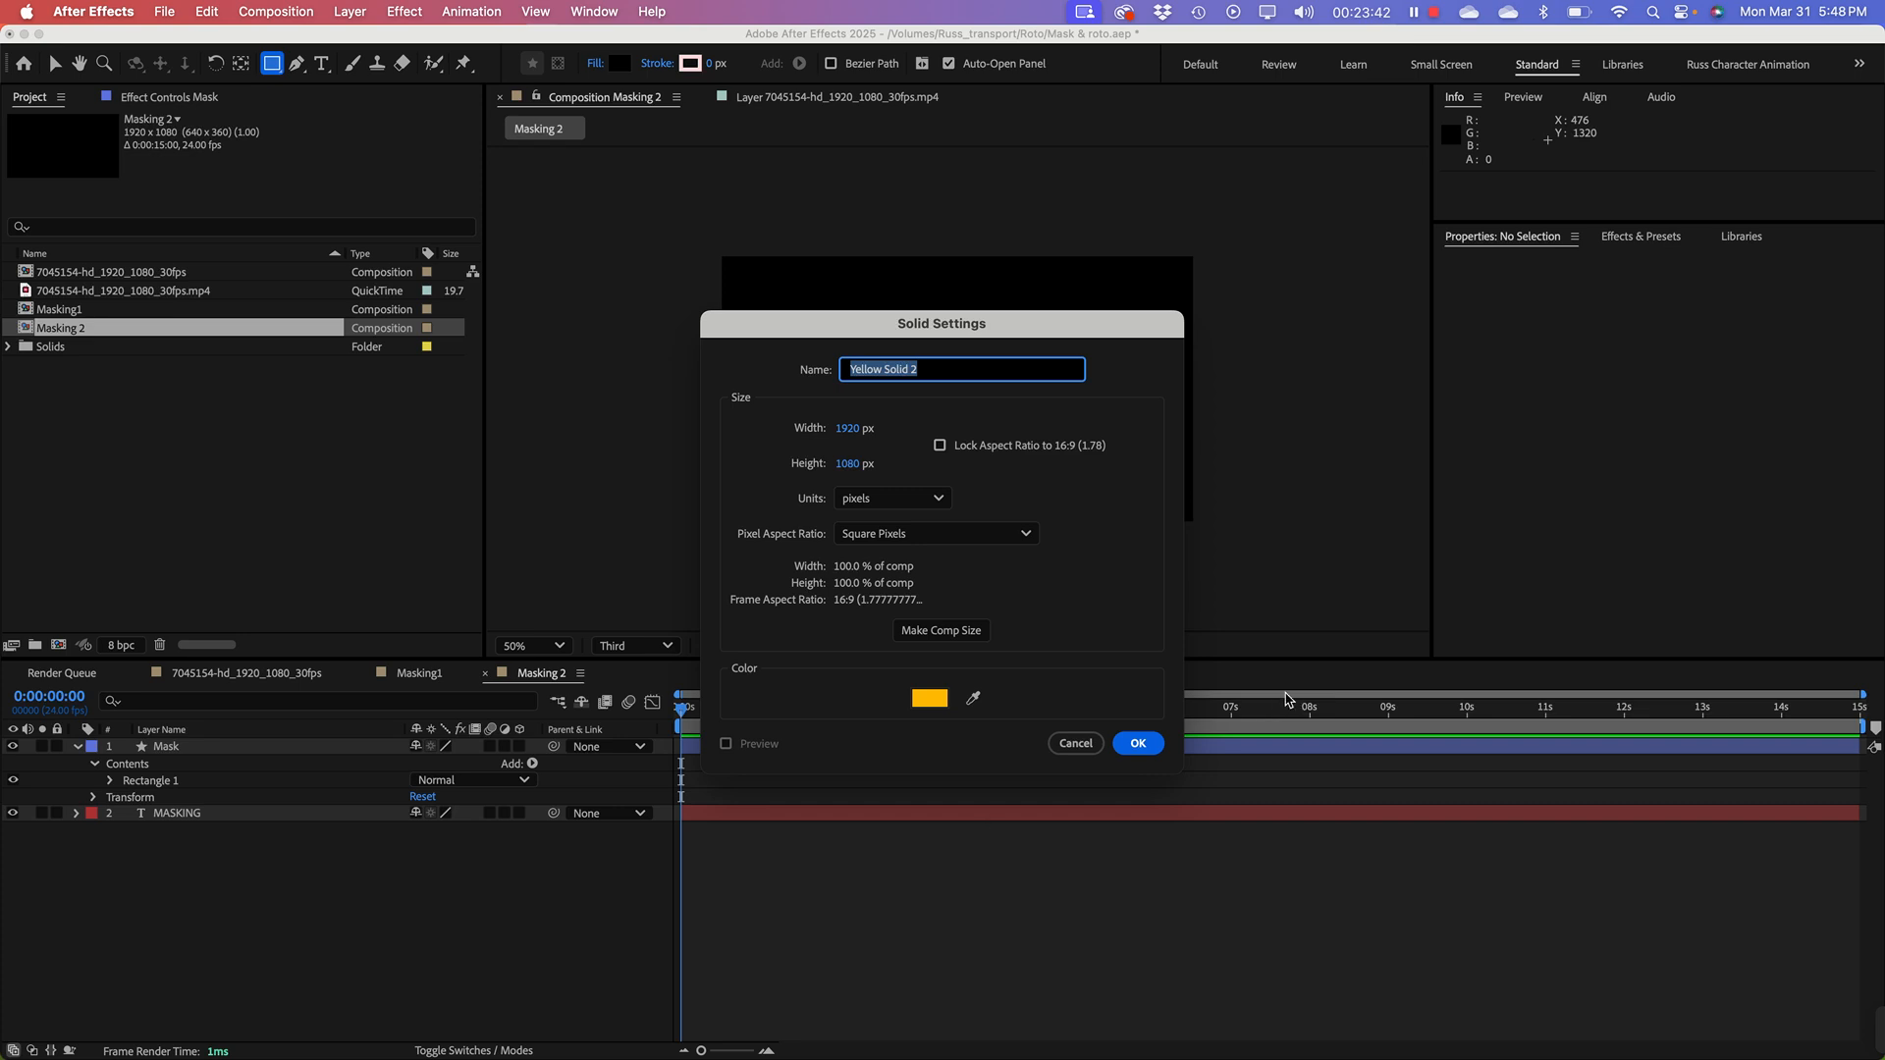
click(1138, 743)
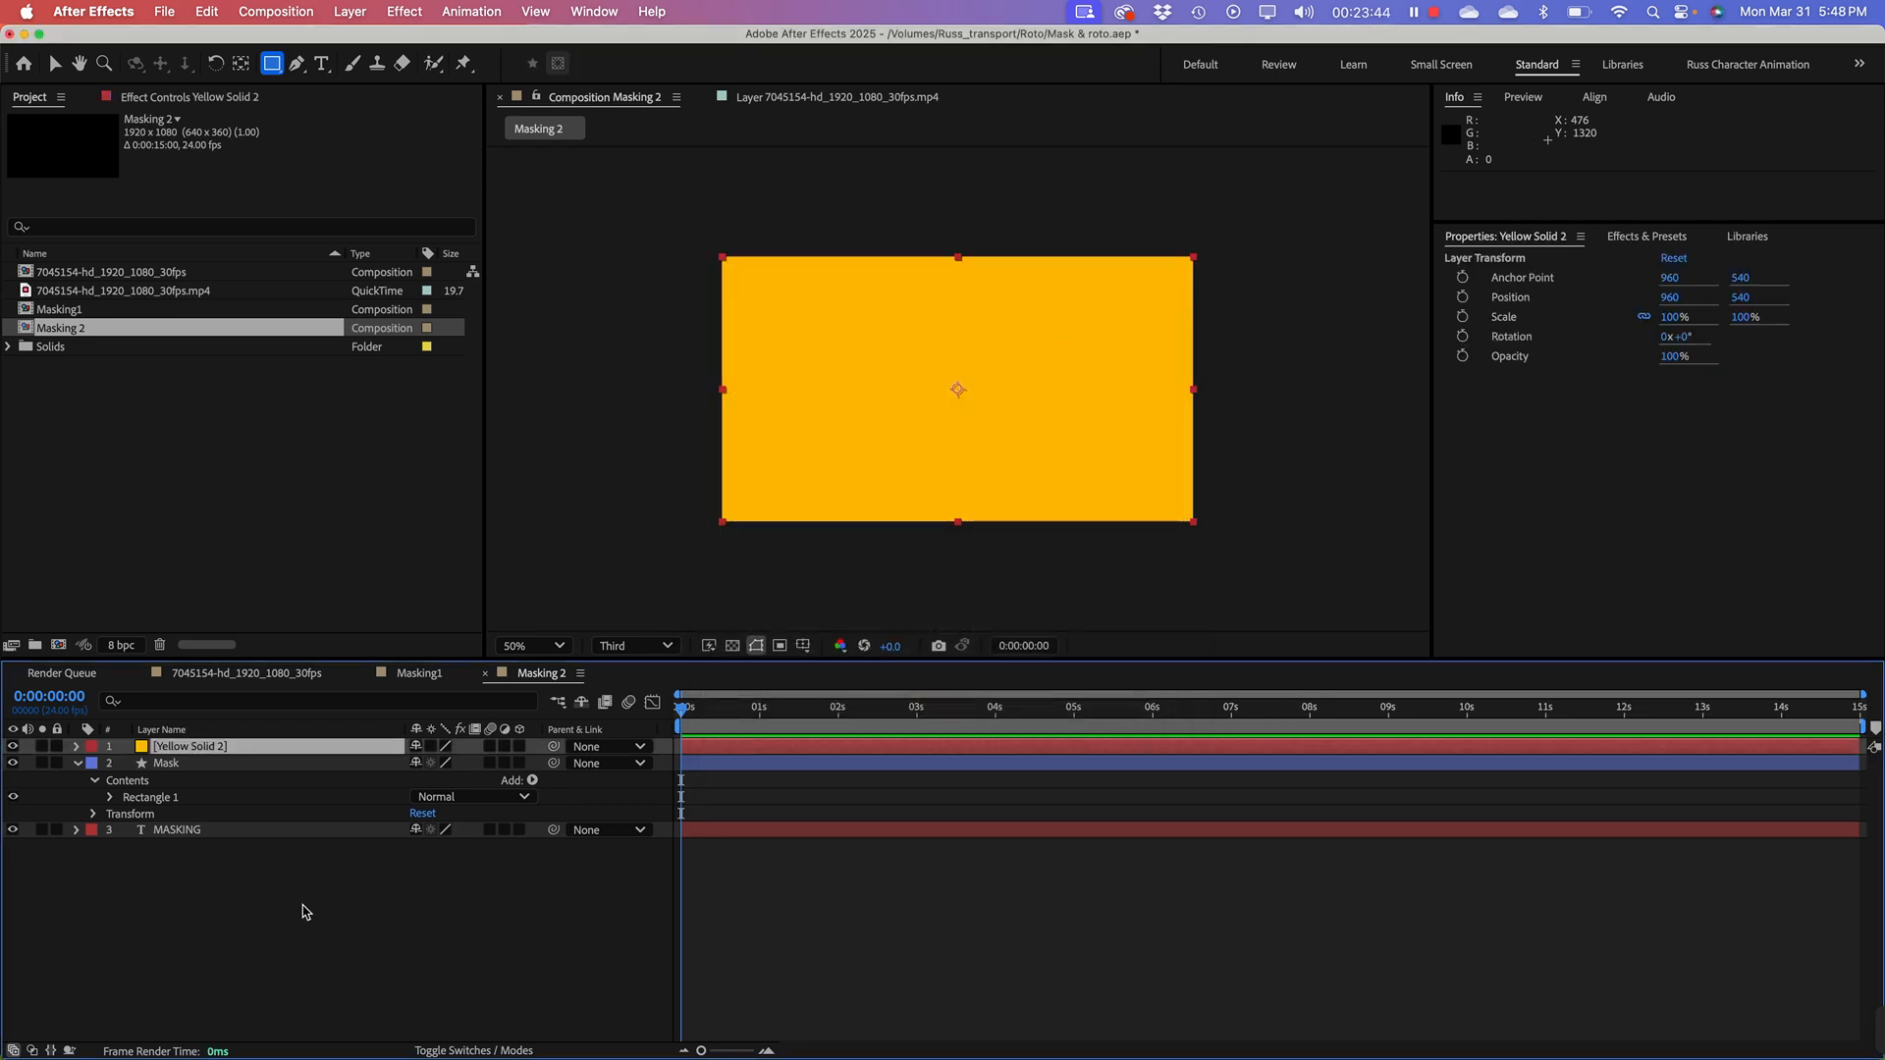
drag(172, 753, 179, 859)
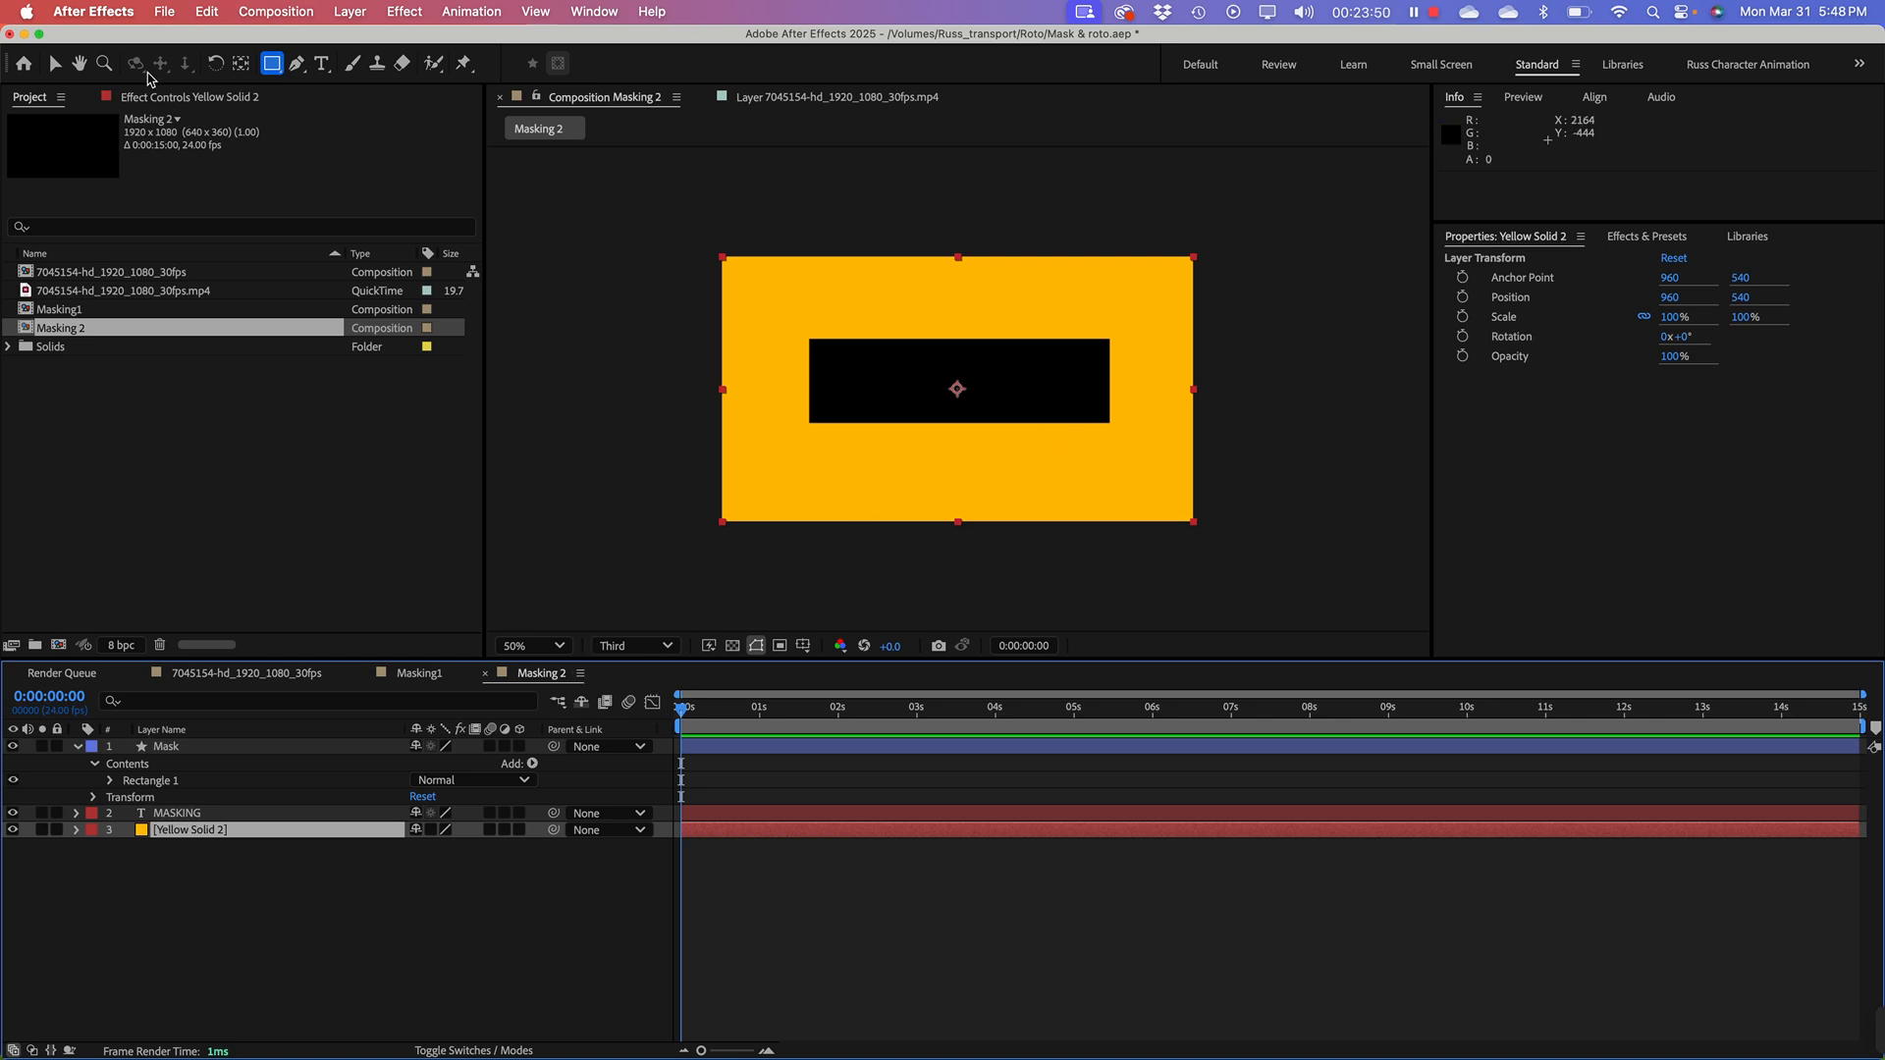
Step: Activate the Selection tool and lock the Yellow Solid 2 background layer
click(56, 67)
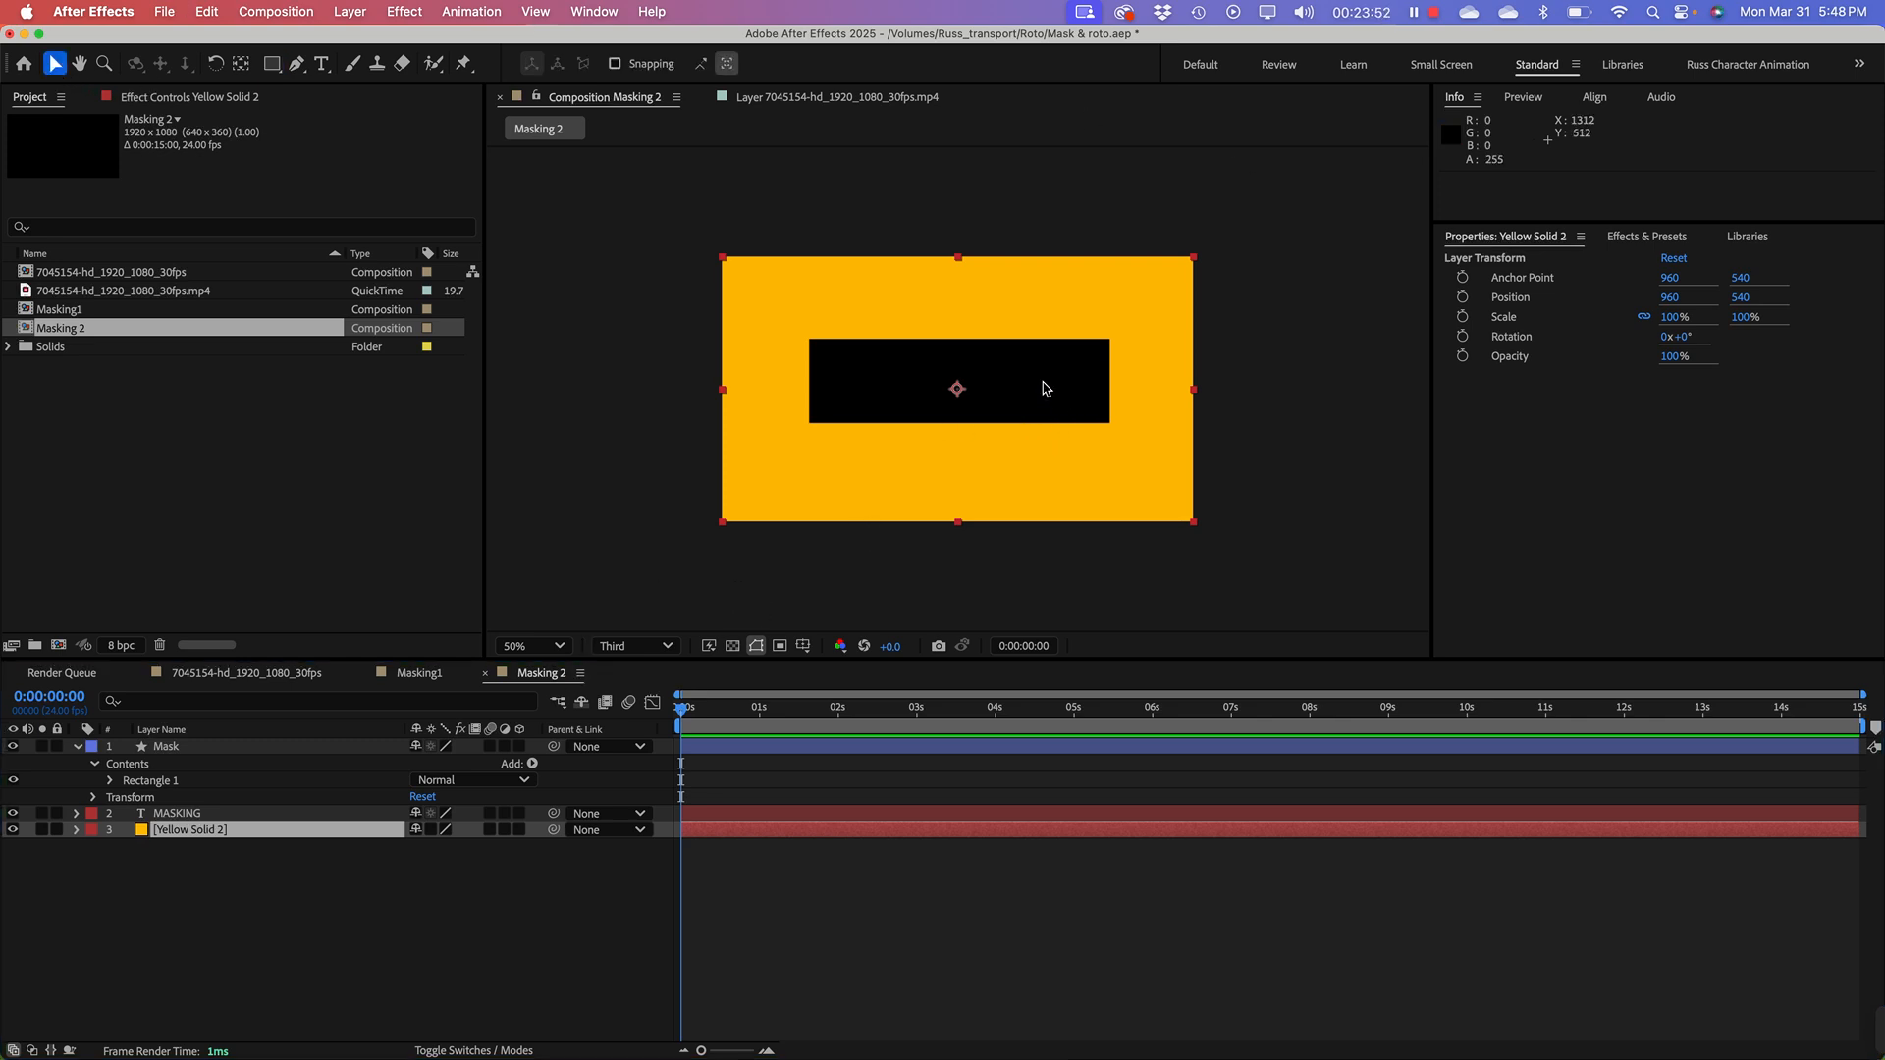
drag(1045, 389, 1044, 446)
key(super+z)
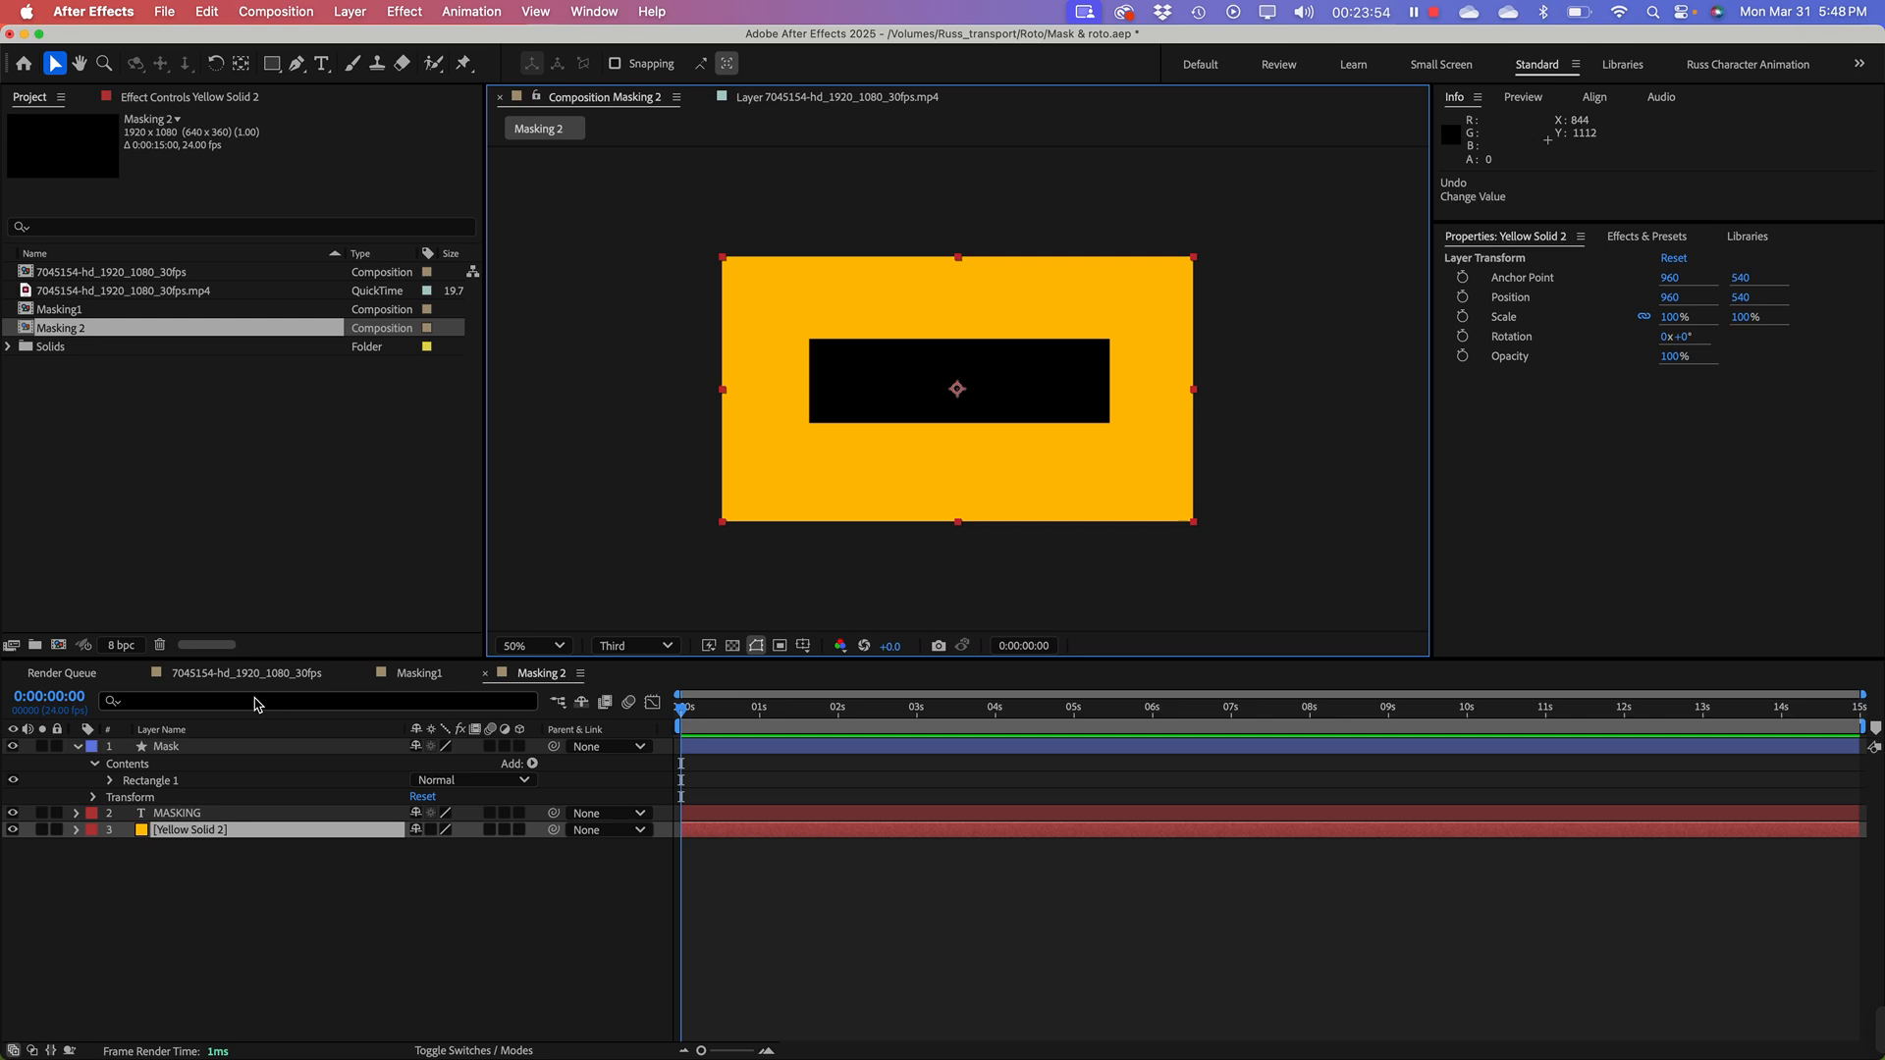
click(57, 829)
Step: Move the Mask rectangle to about 960, 560 and place its layer below the MASKING text layer
click(181, 750)
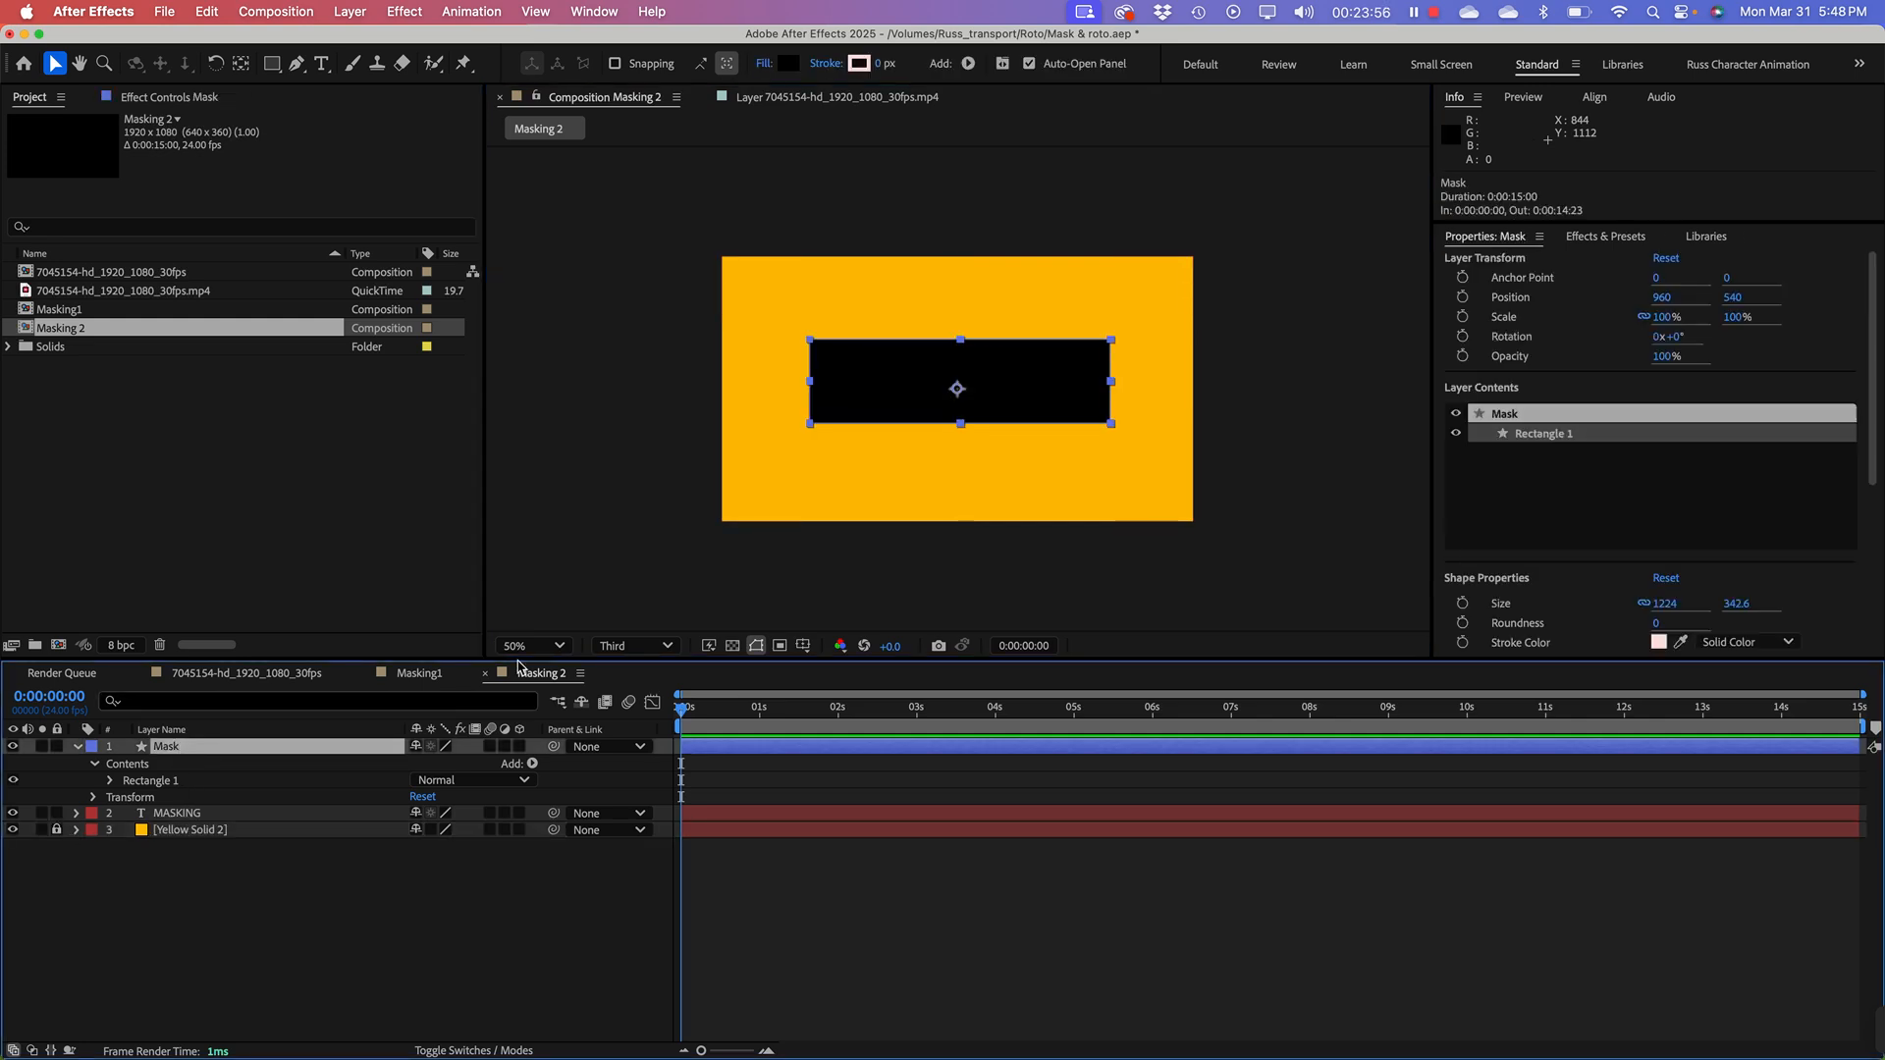
mouse_move(1041, 381)
mouse_down()
mouse_move(1052, 461)
mouse_move(1022, 438)
mouse_move(1042, 465)
mouse_move(1038, 391)
mouse_up()
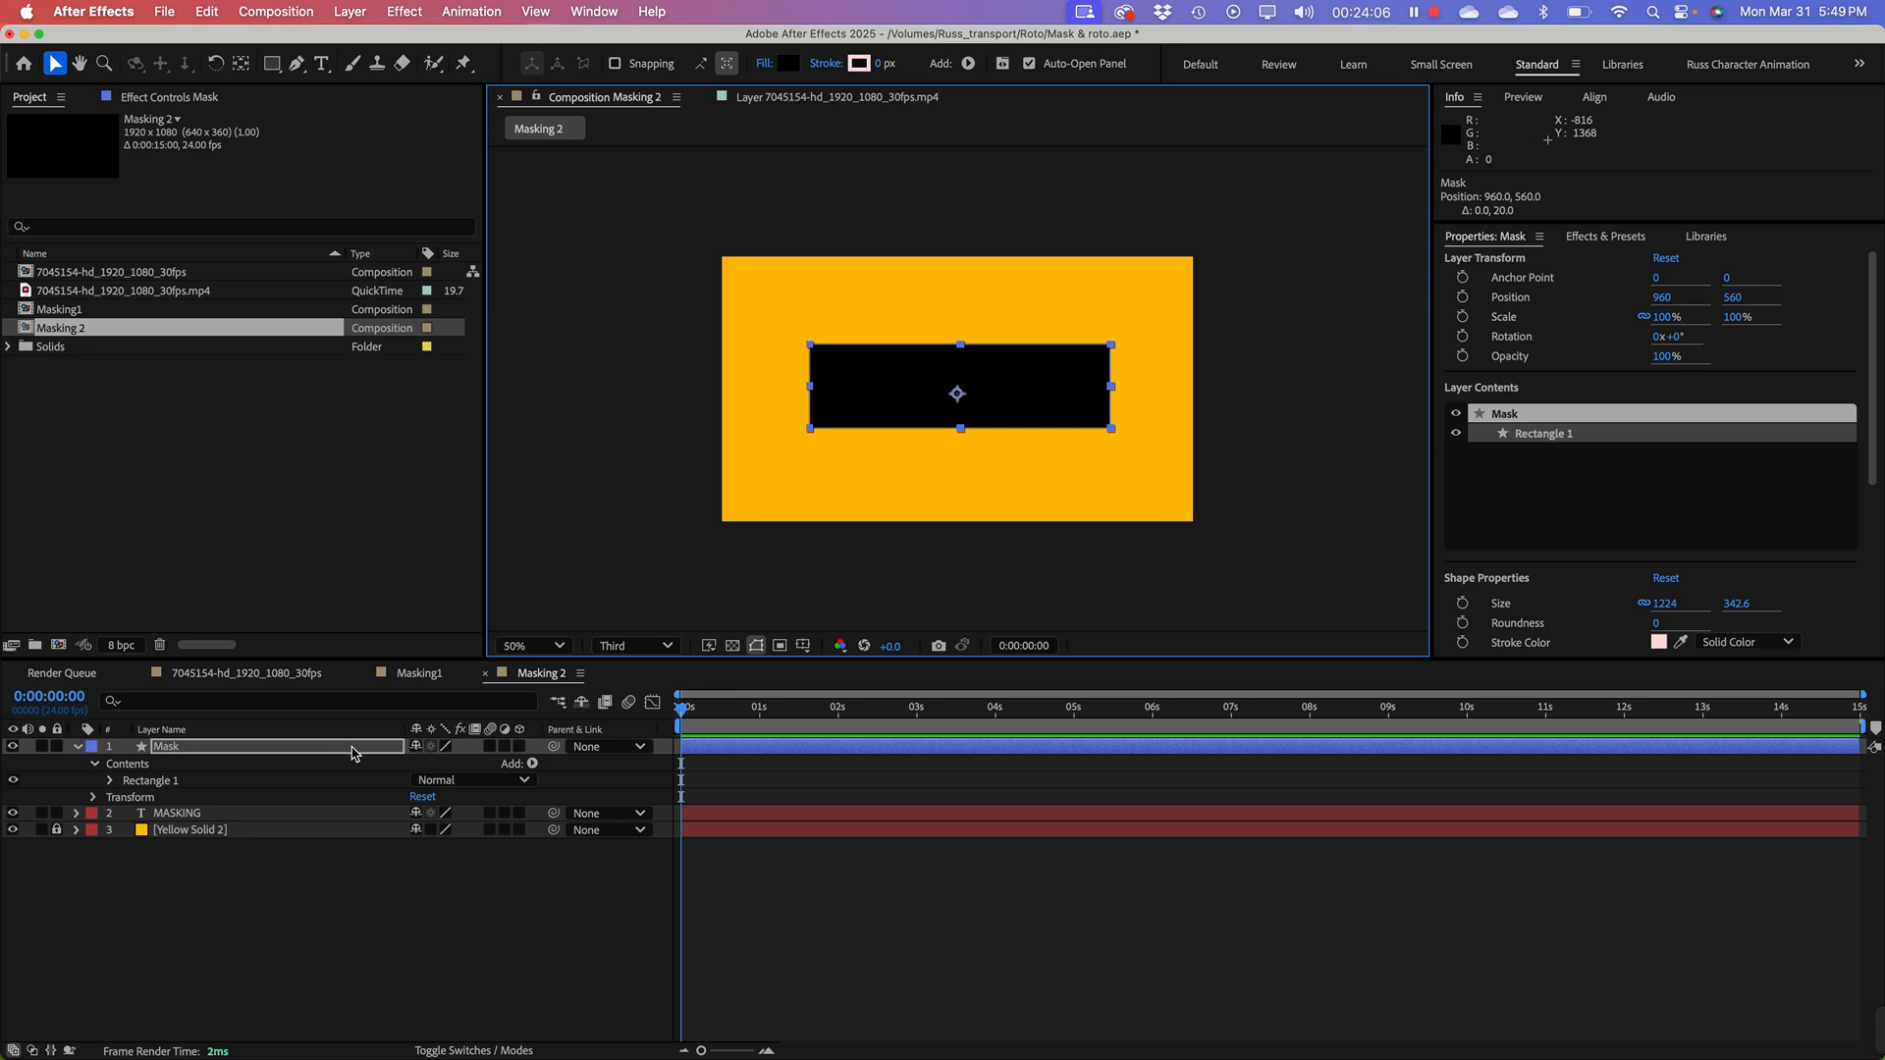
drag(327, 749, 203, 819)
click(231, 892)
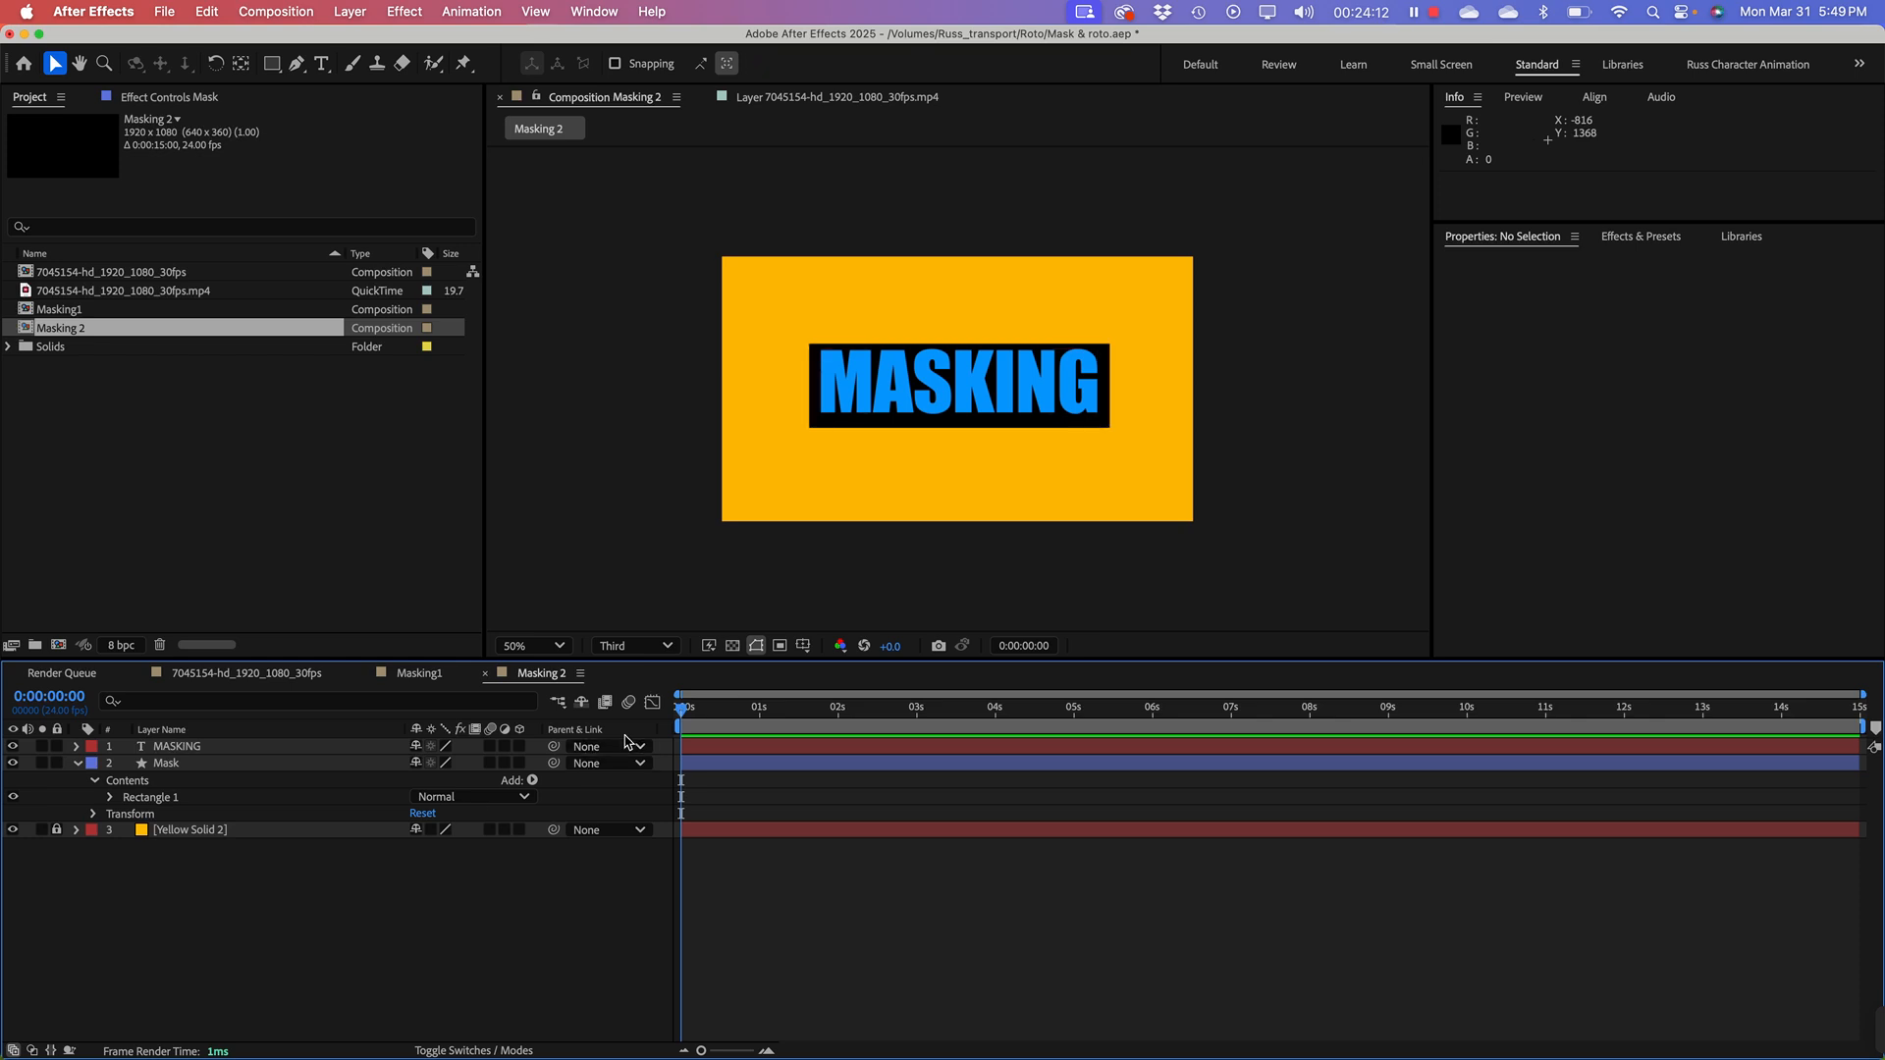
Step: Reposition the Mask rectangle behind the text to about 968, 536 and deselect it
click(895, 426)
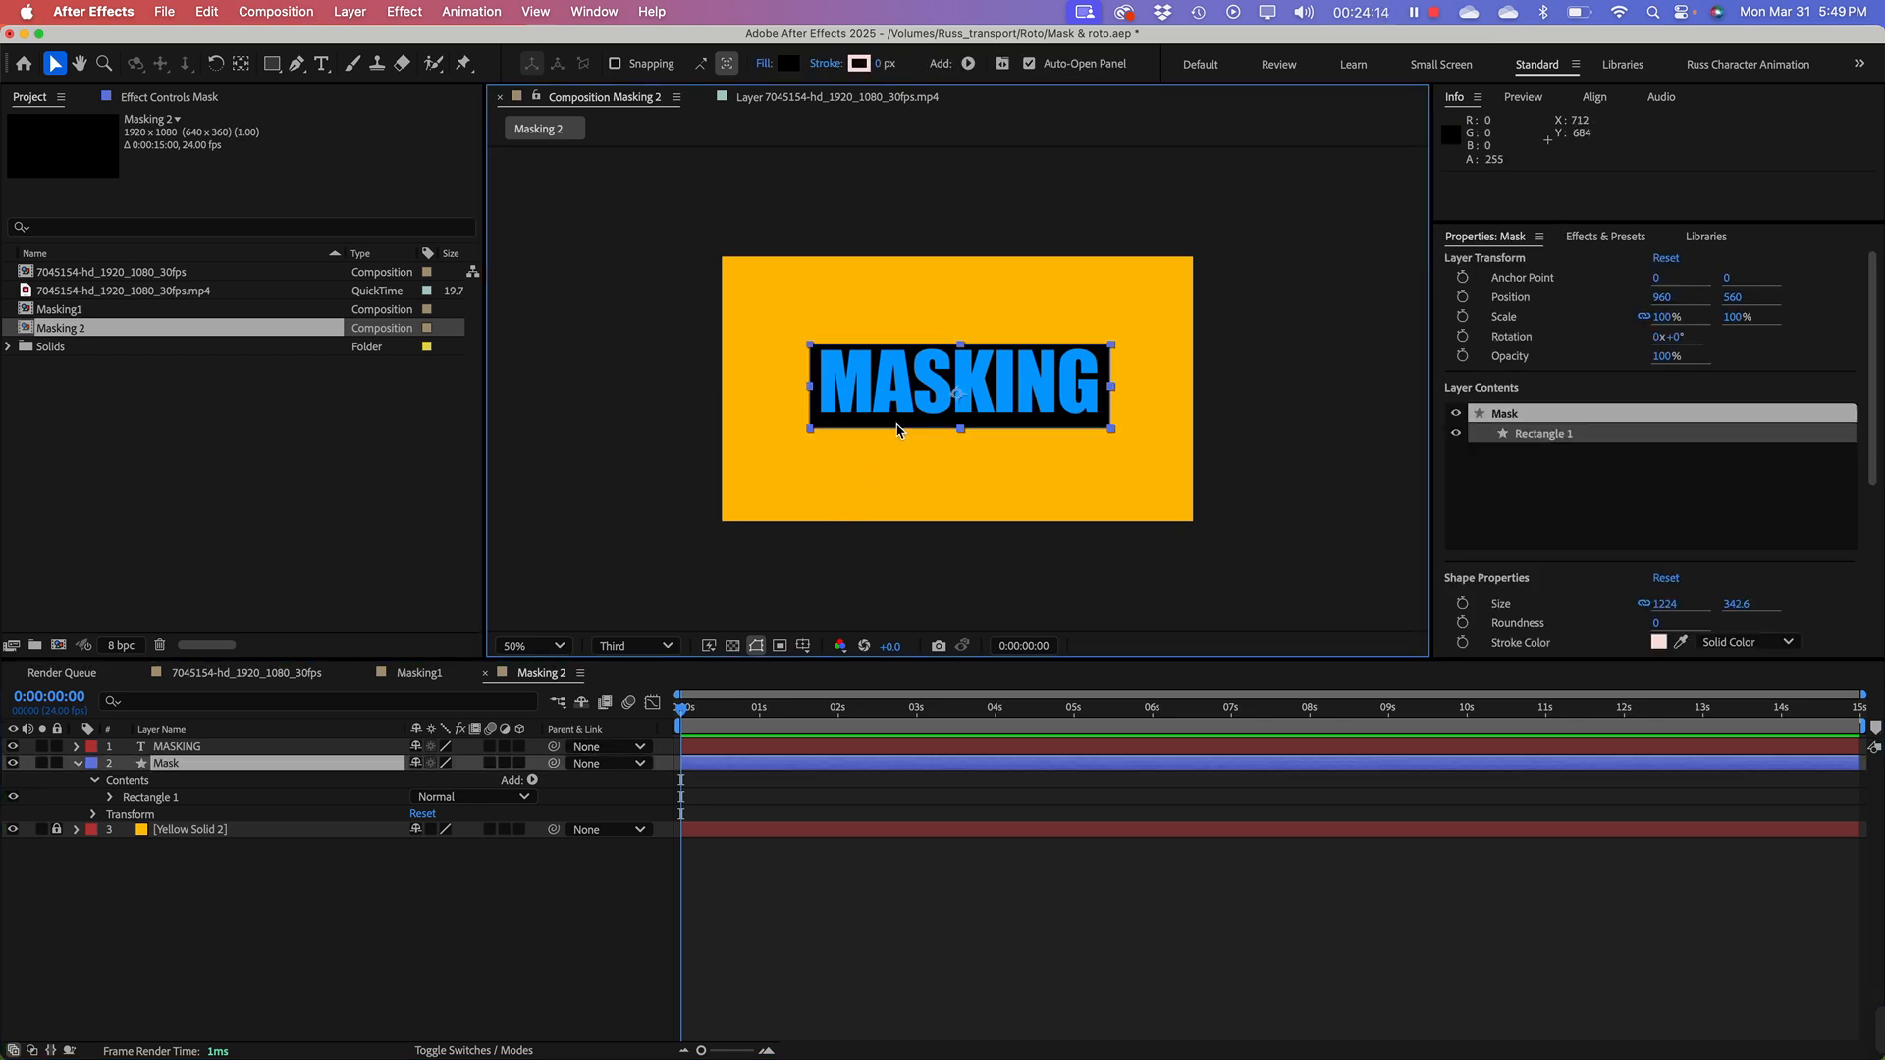
drag(897, 428, 899, 424)
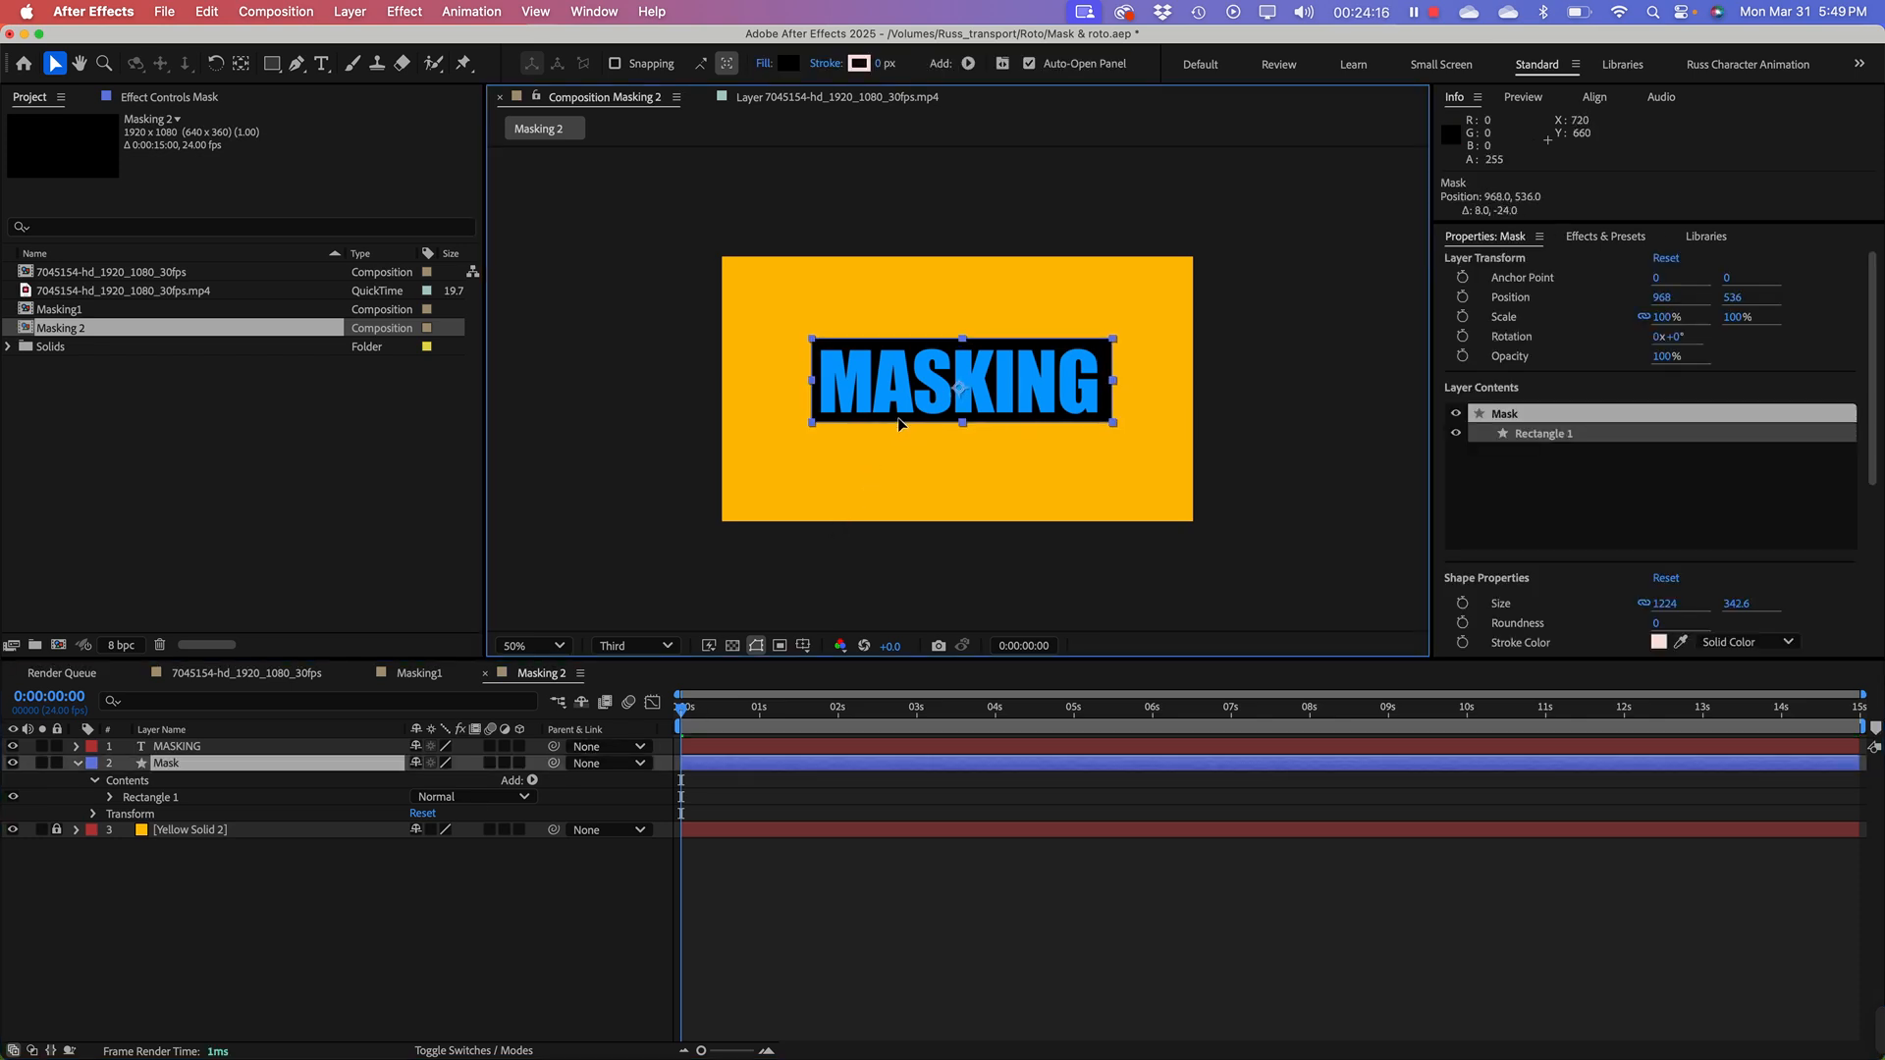
click(253, 891)
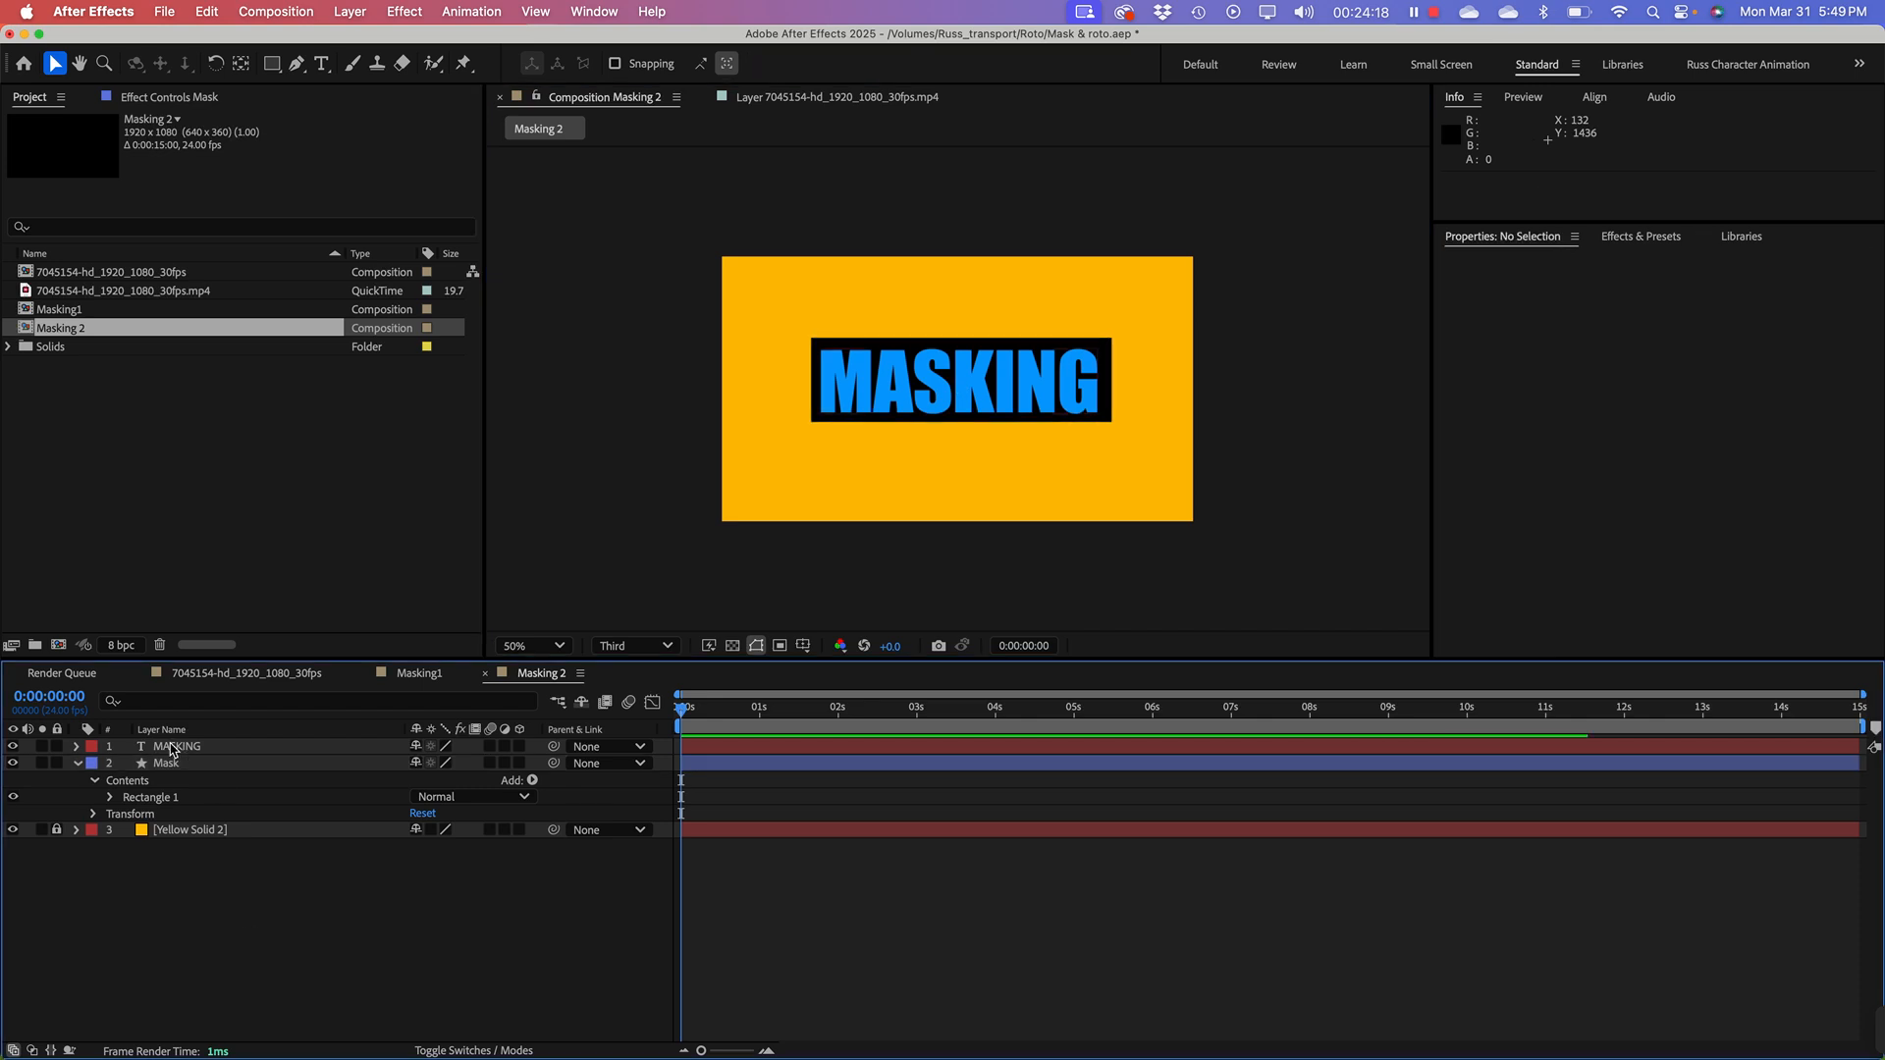
Step: Show the track matte options and set the Mask layer as the track matte of the MASKING text layer
click(170, 748)
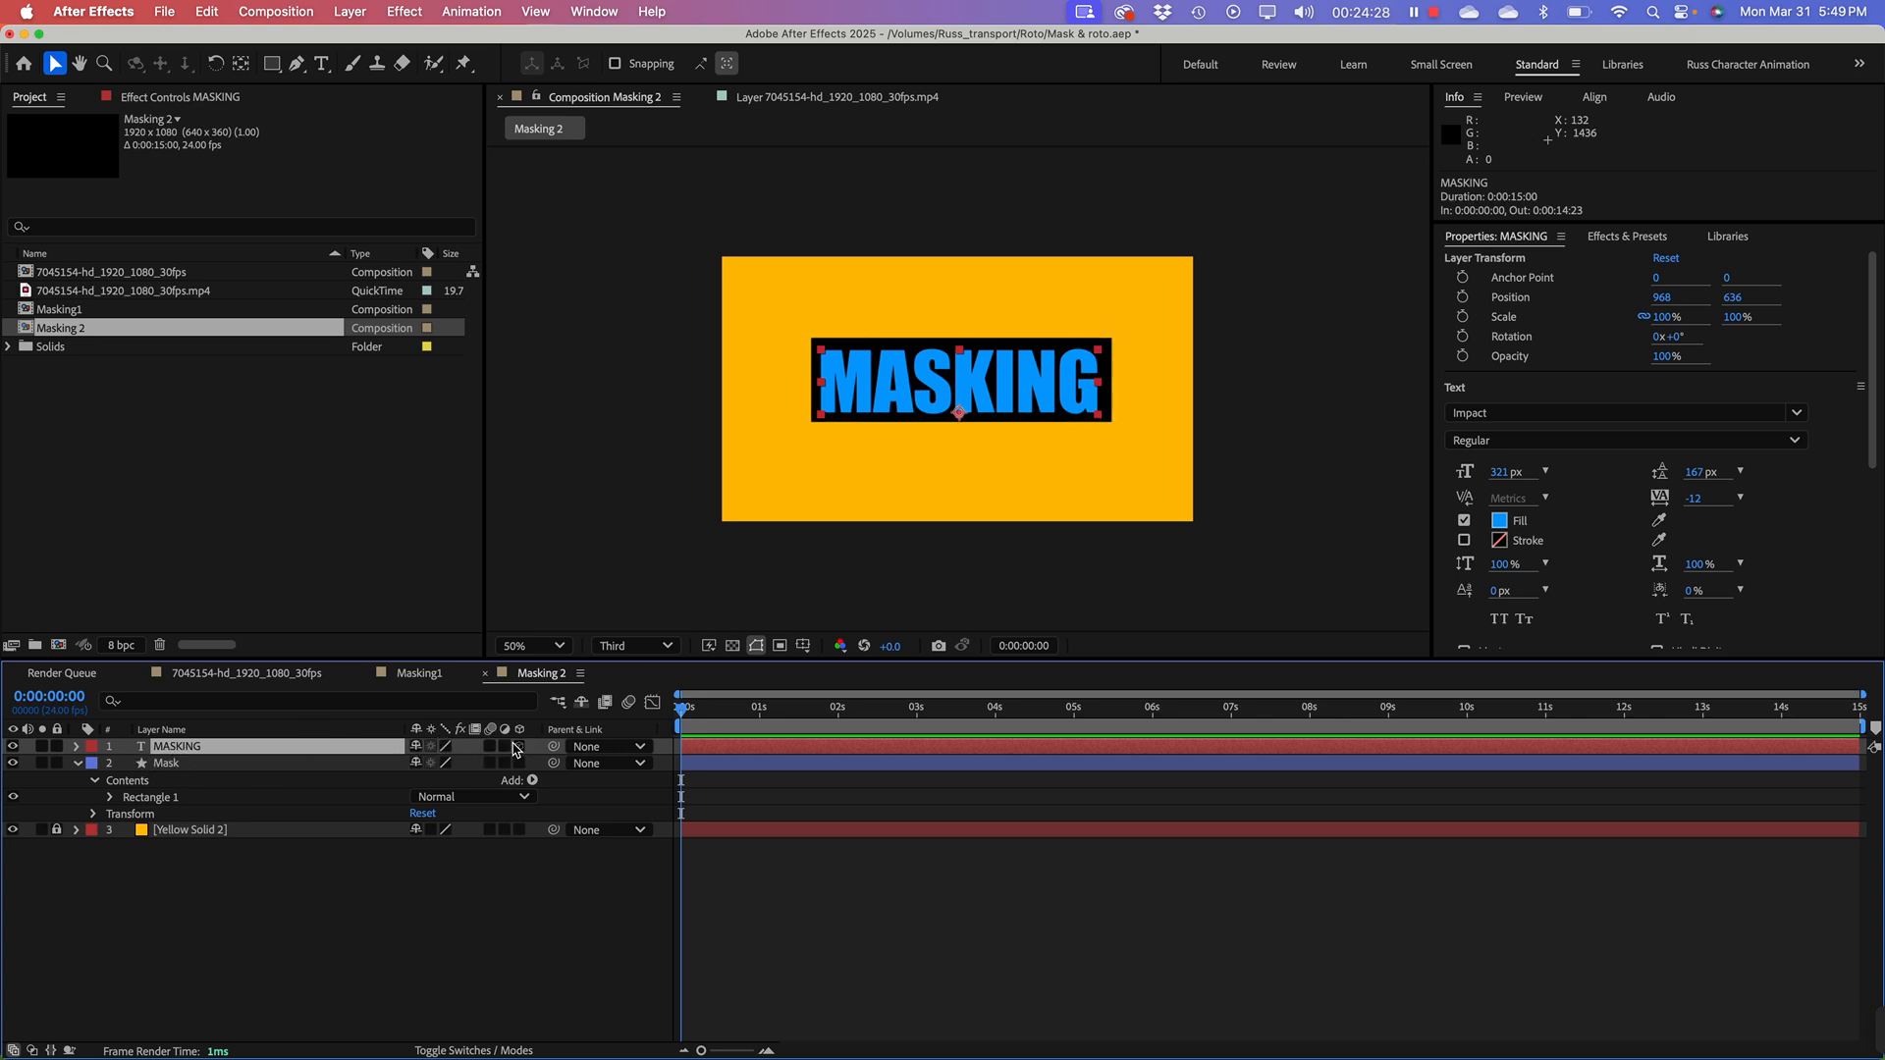
click(472, 1052)
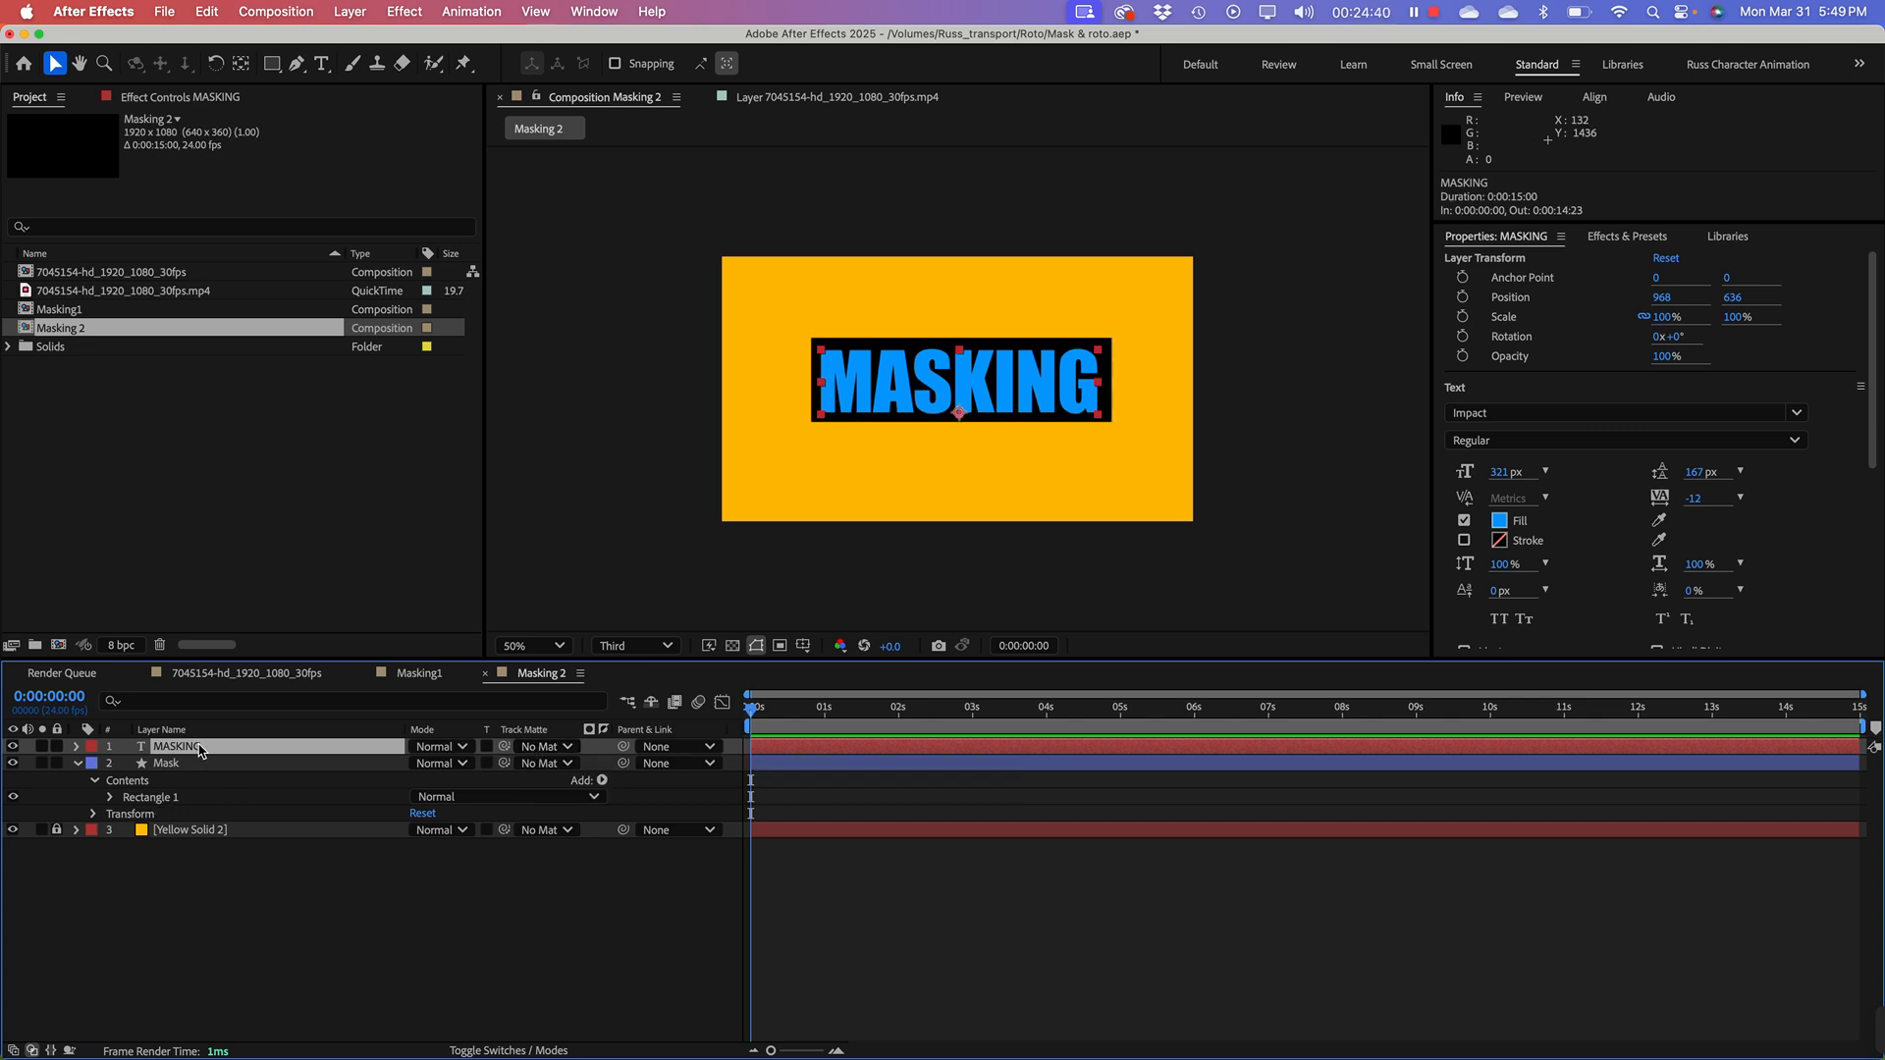
click(545, 751)
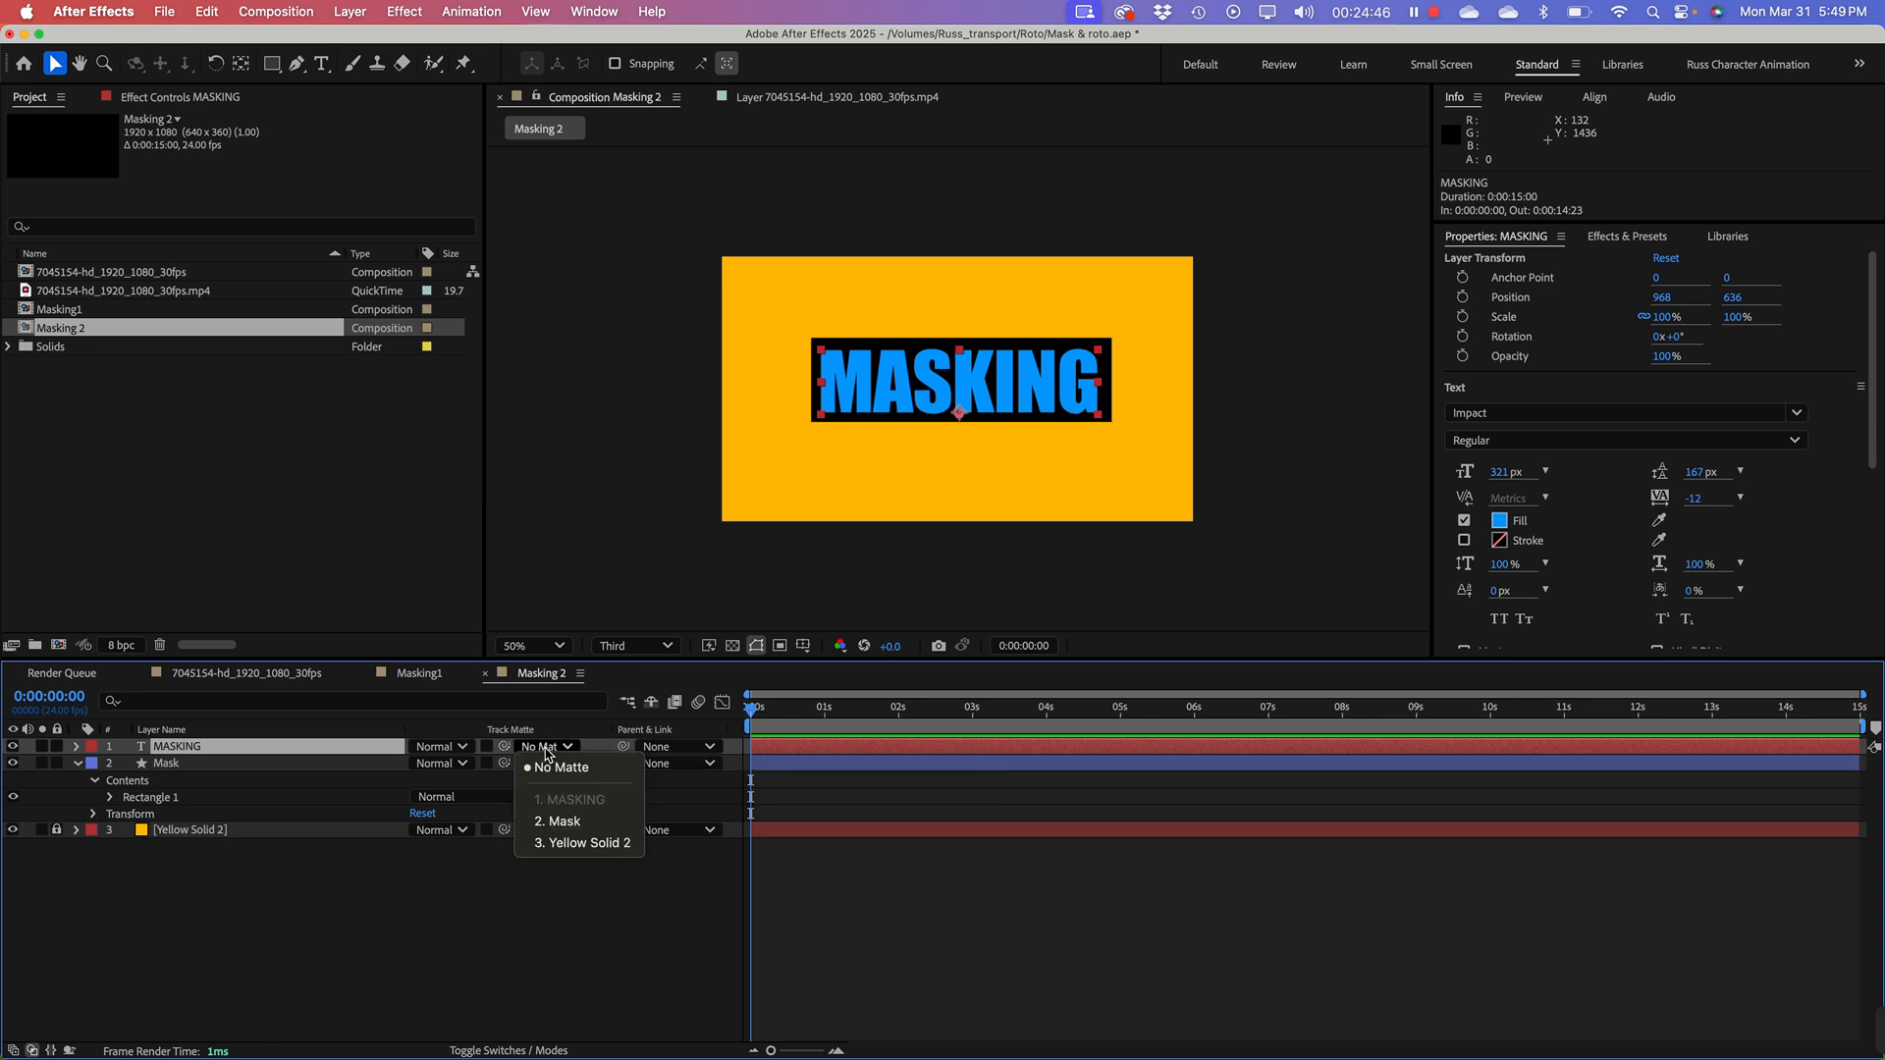
click(570, 828)
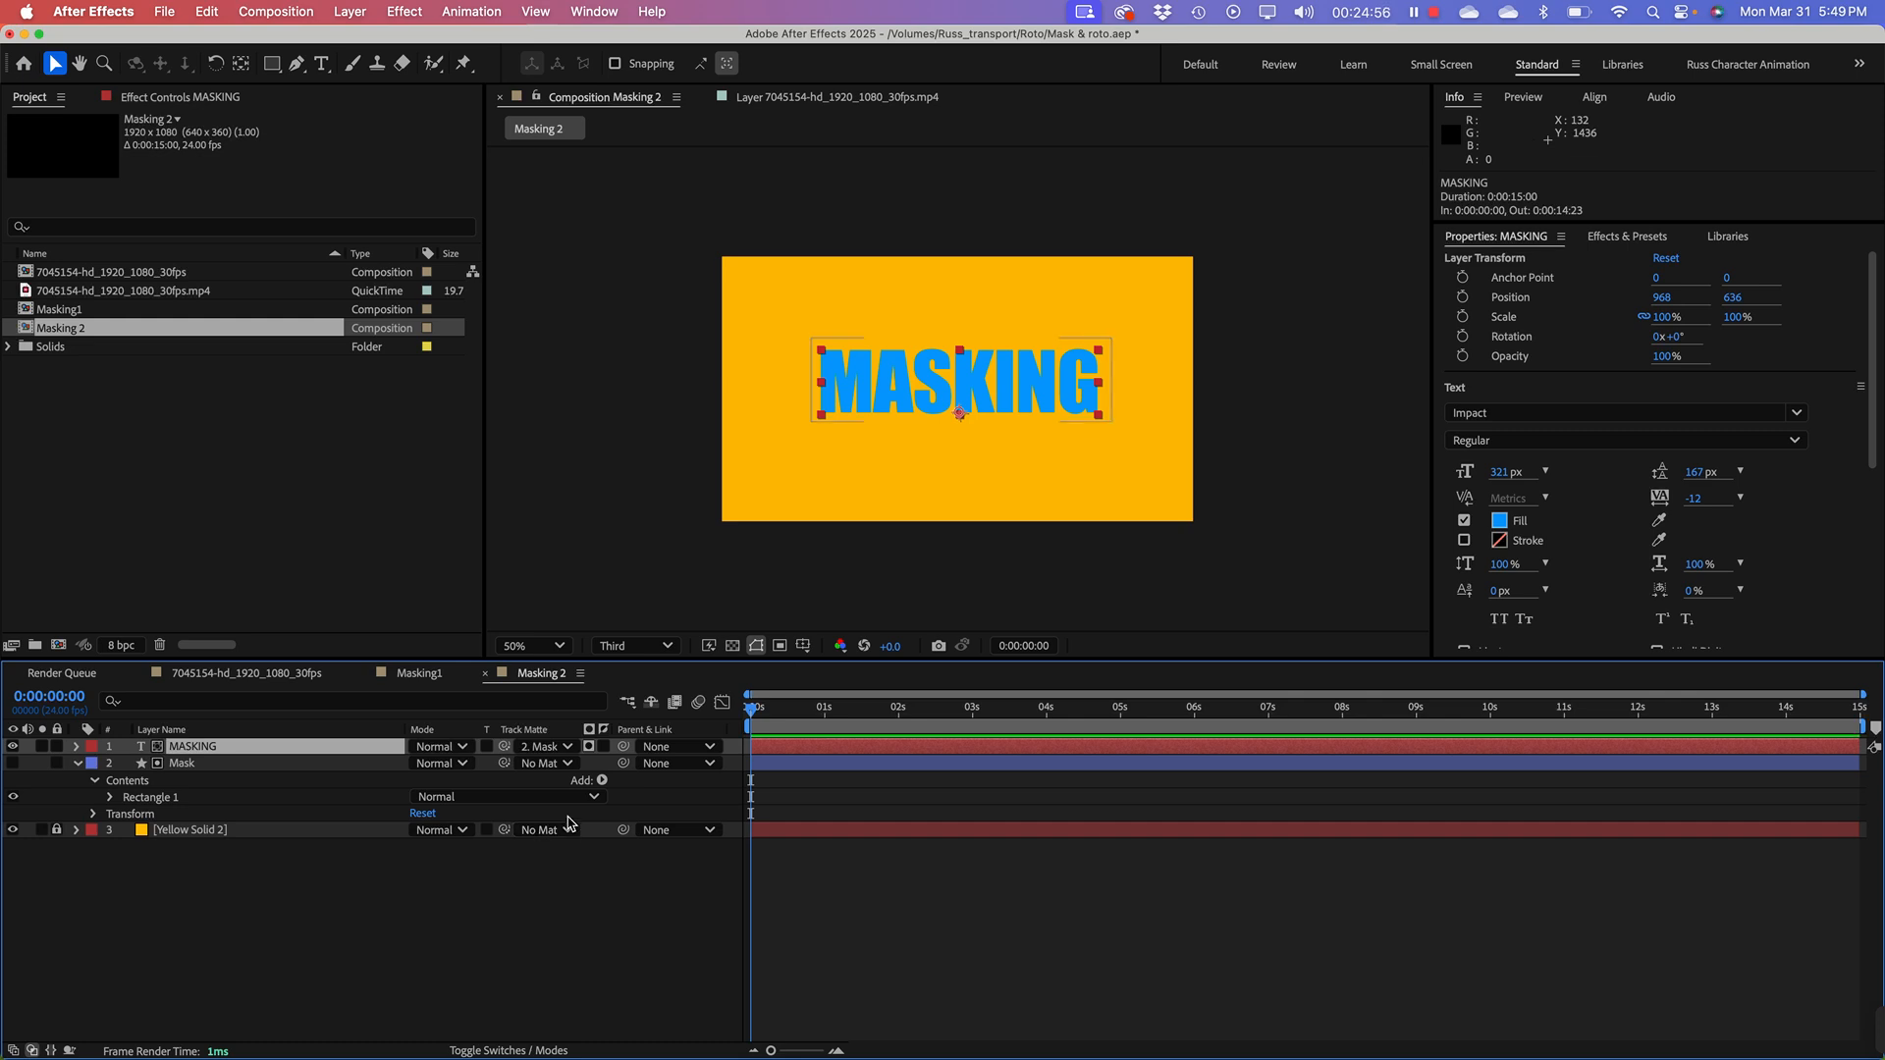
Step: Compare the MASKING layer's matte modes by switching between Luma Matte and Alpha Matte, ending on Alpha Matte
click(590, 748)
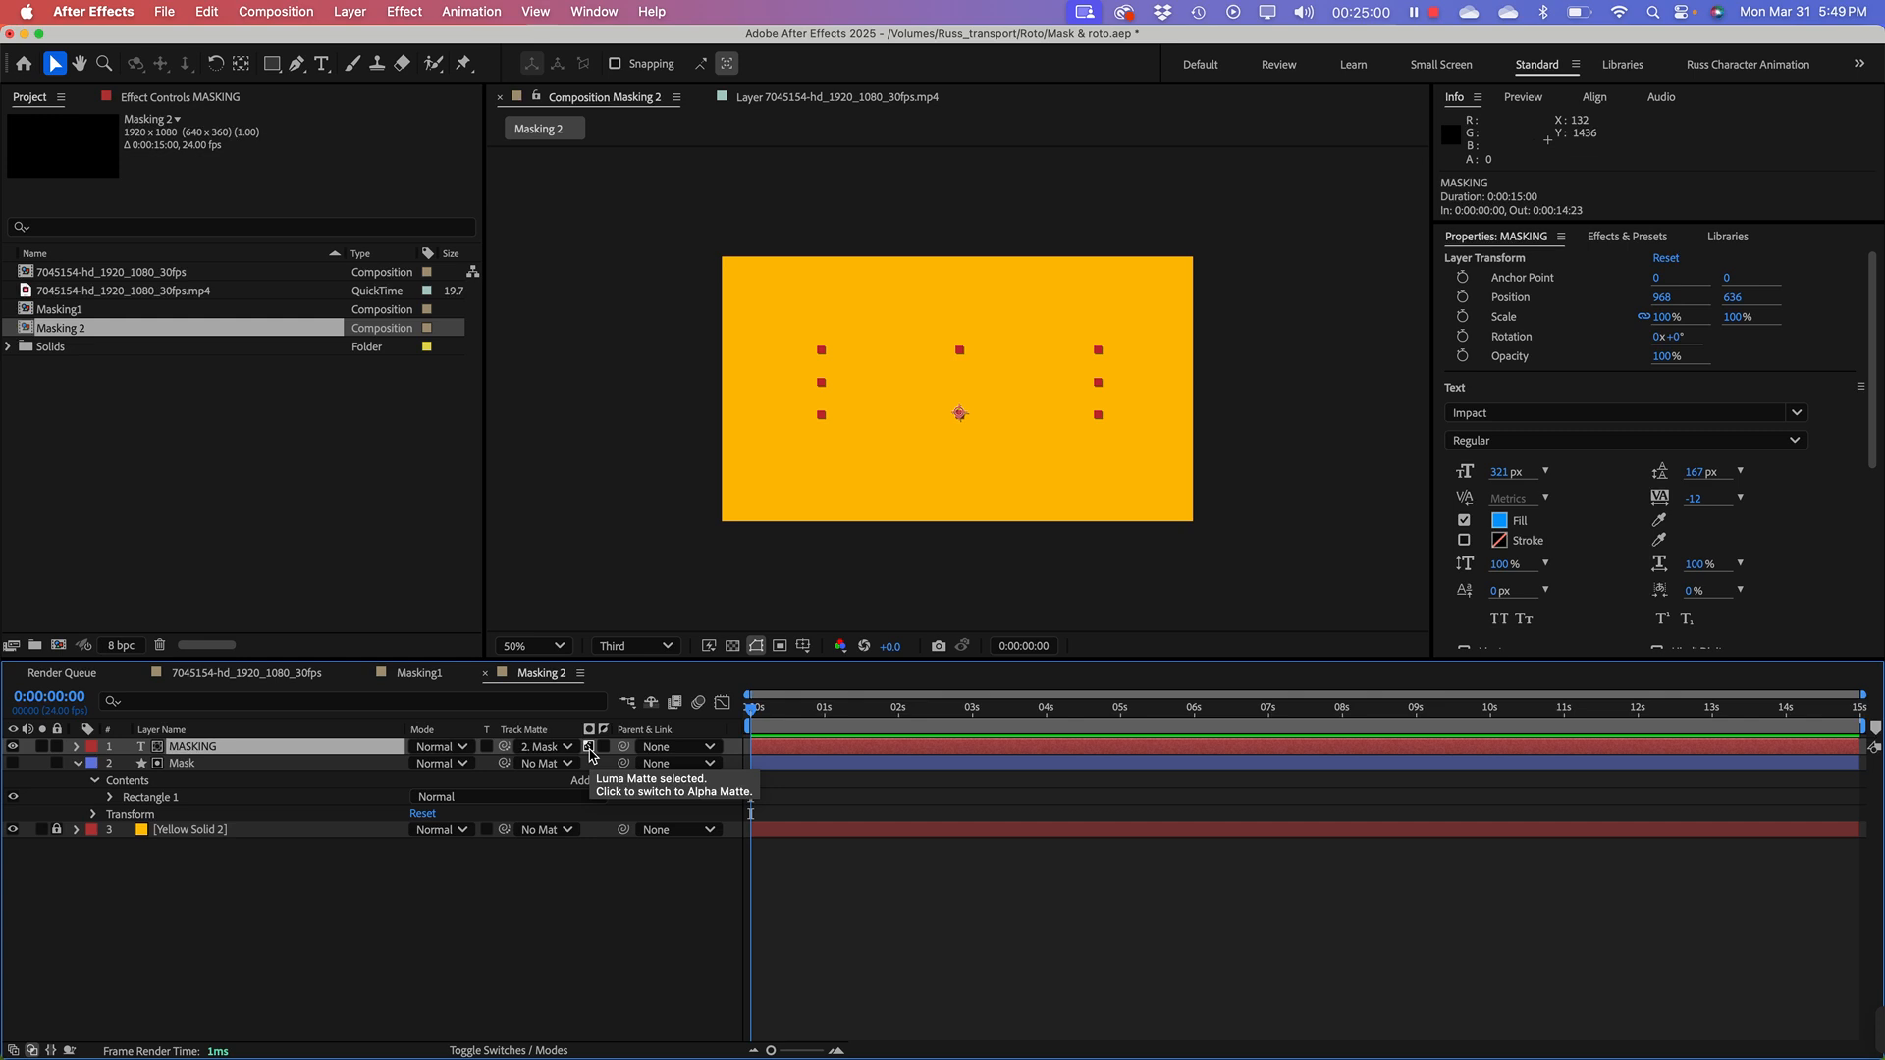
click(589, 748)
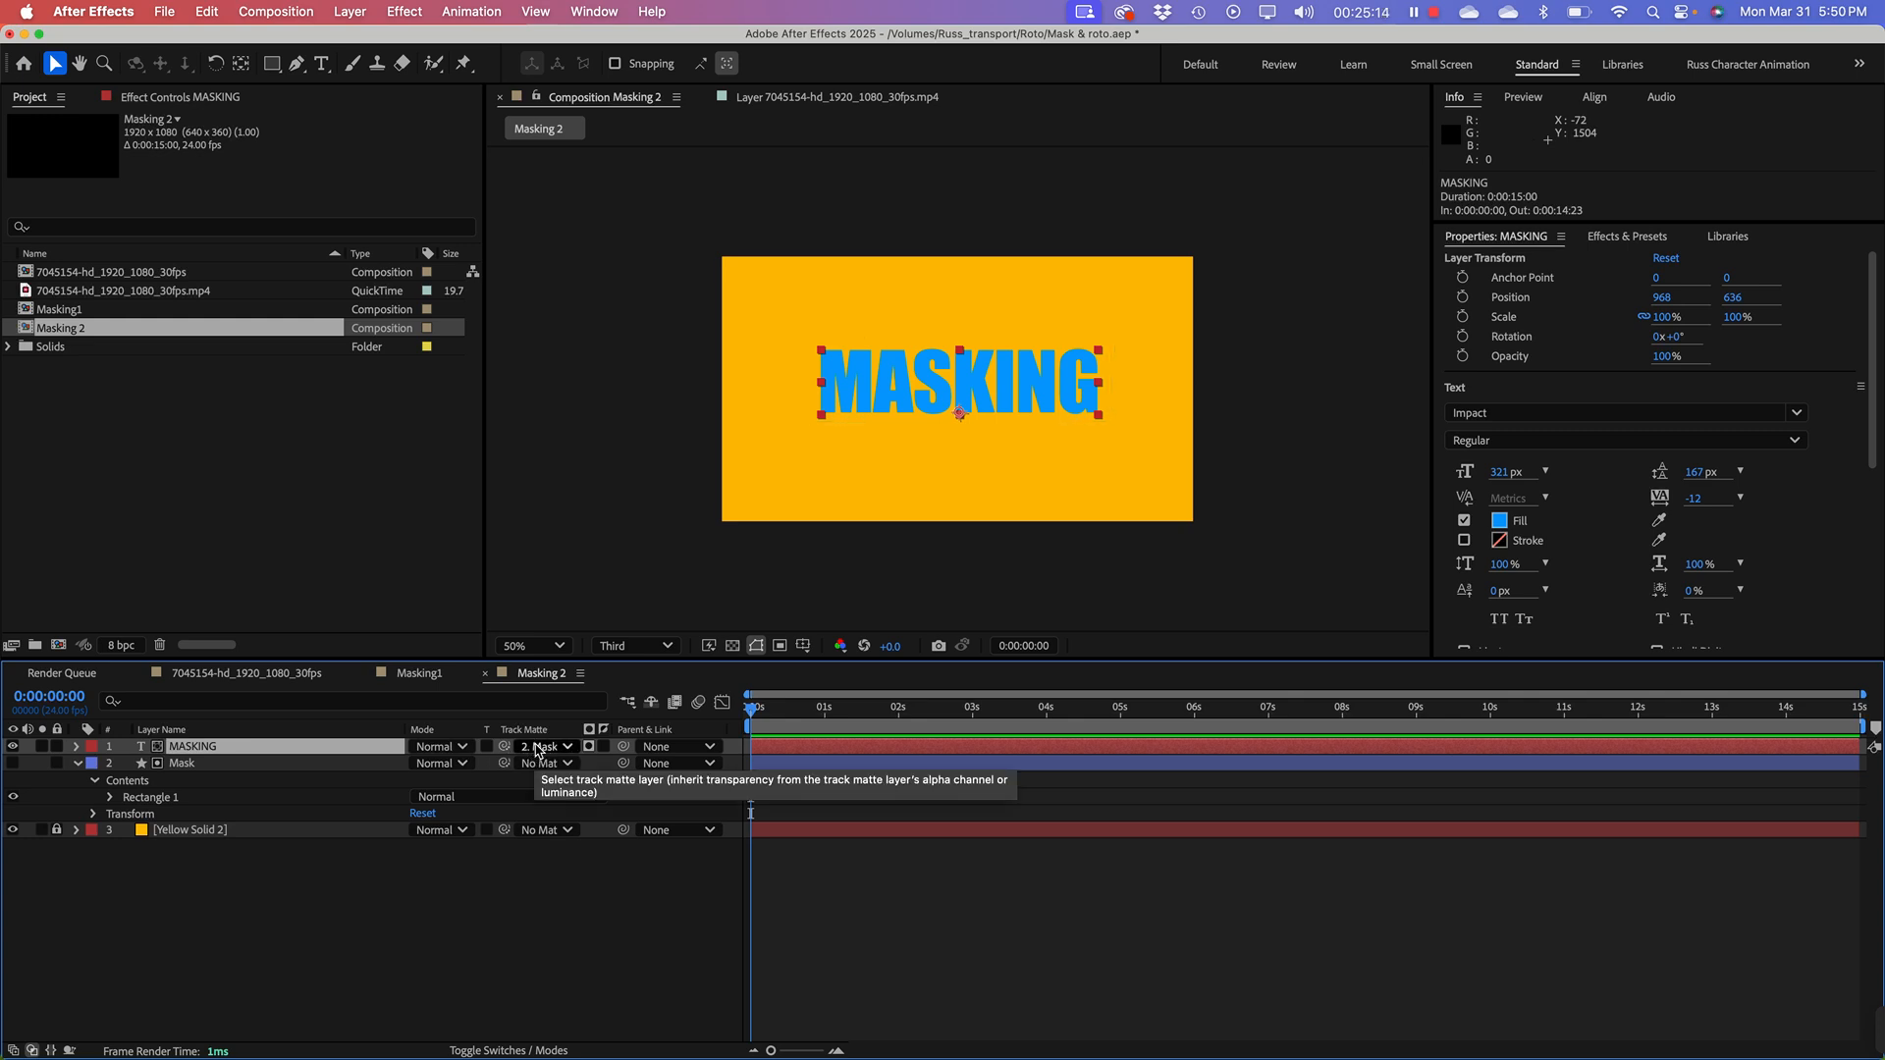
click(589, 747)
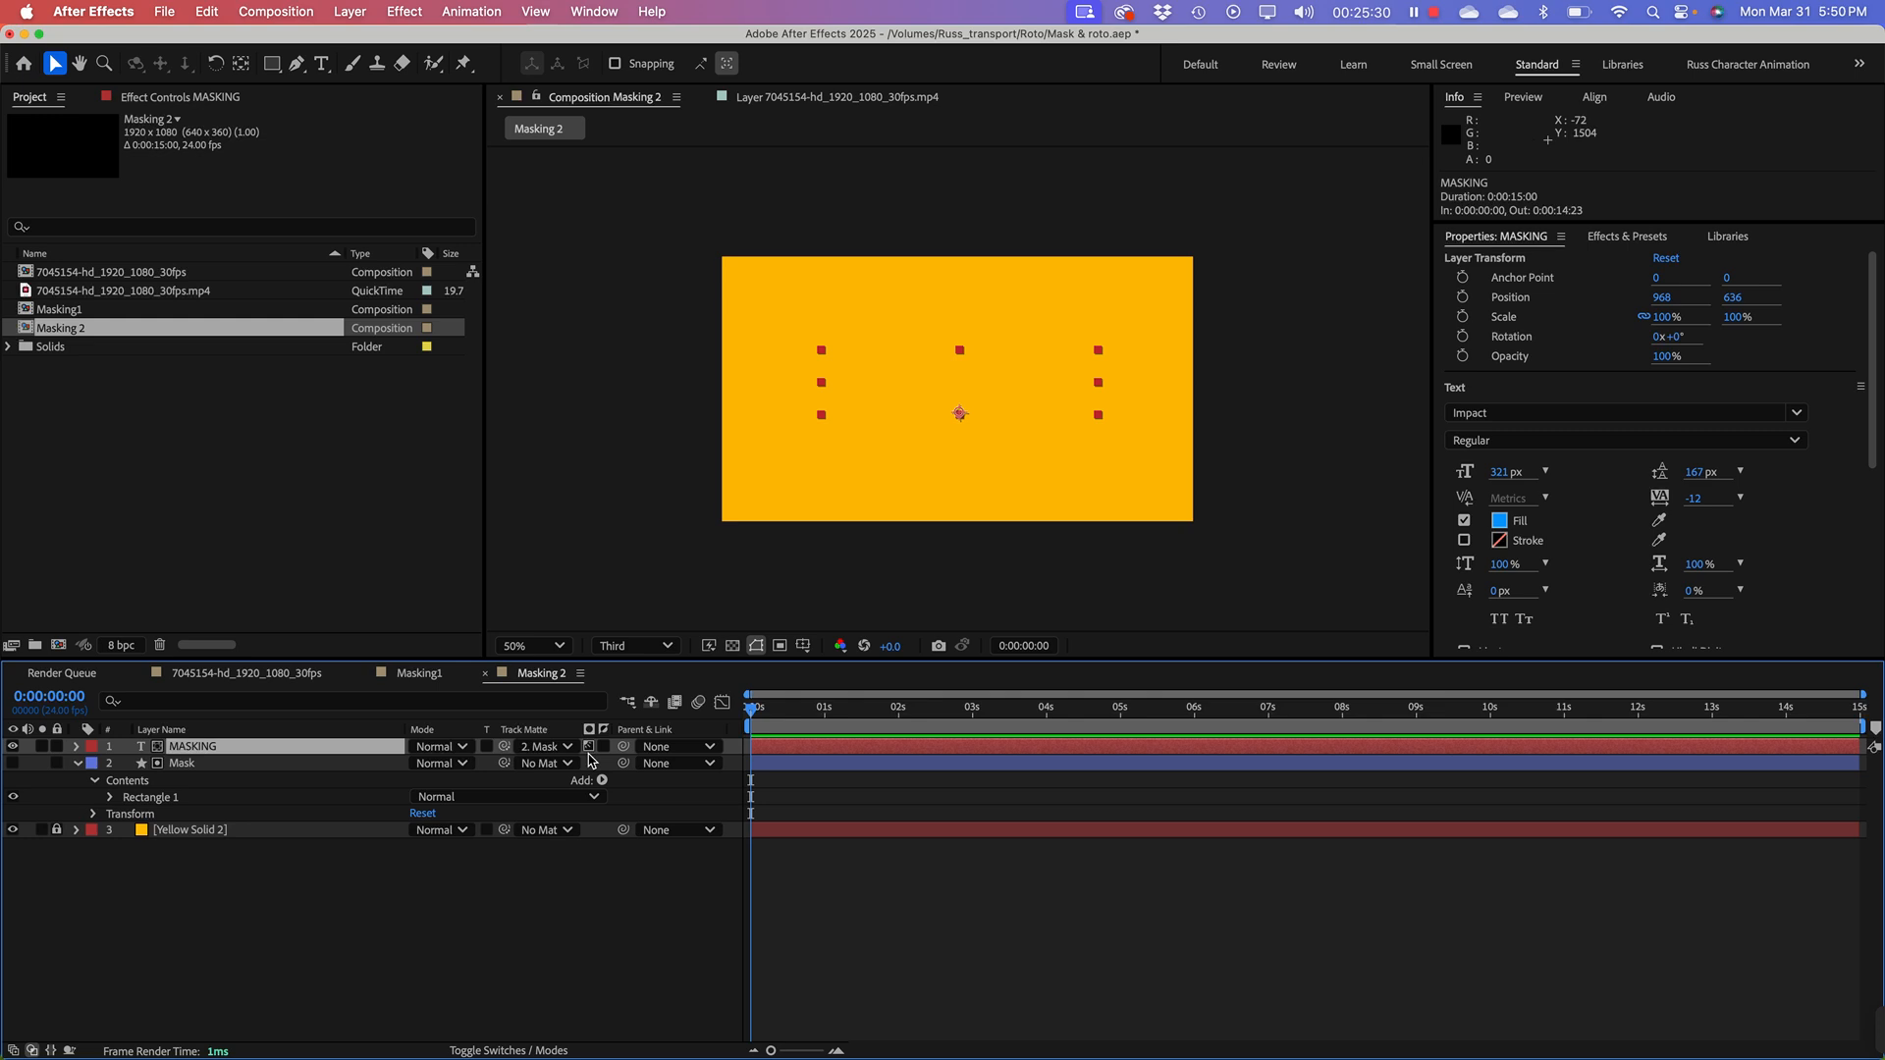
click(589, 748)
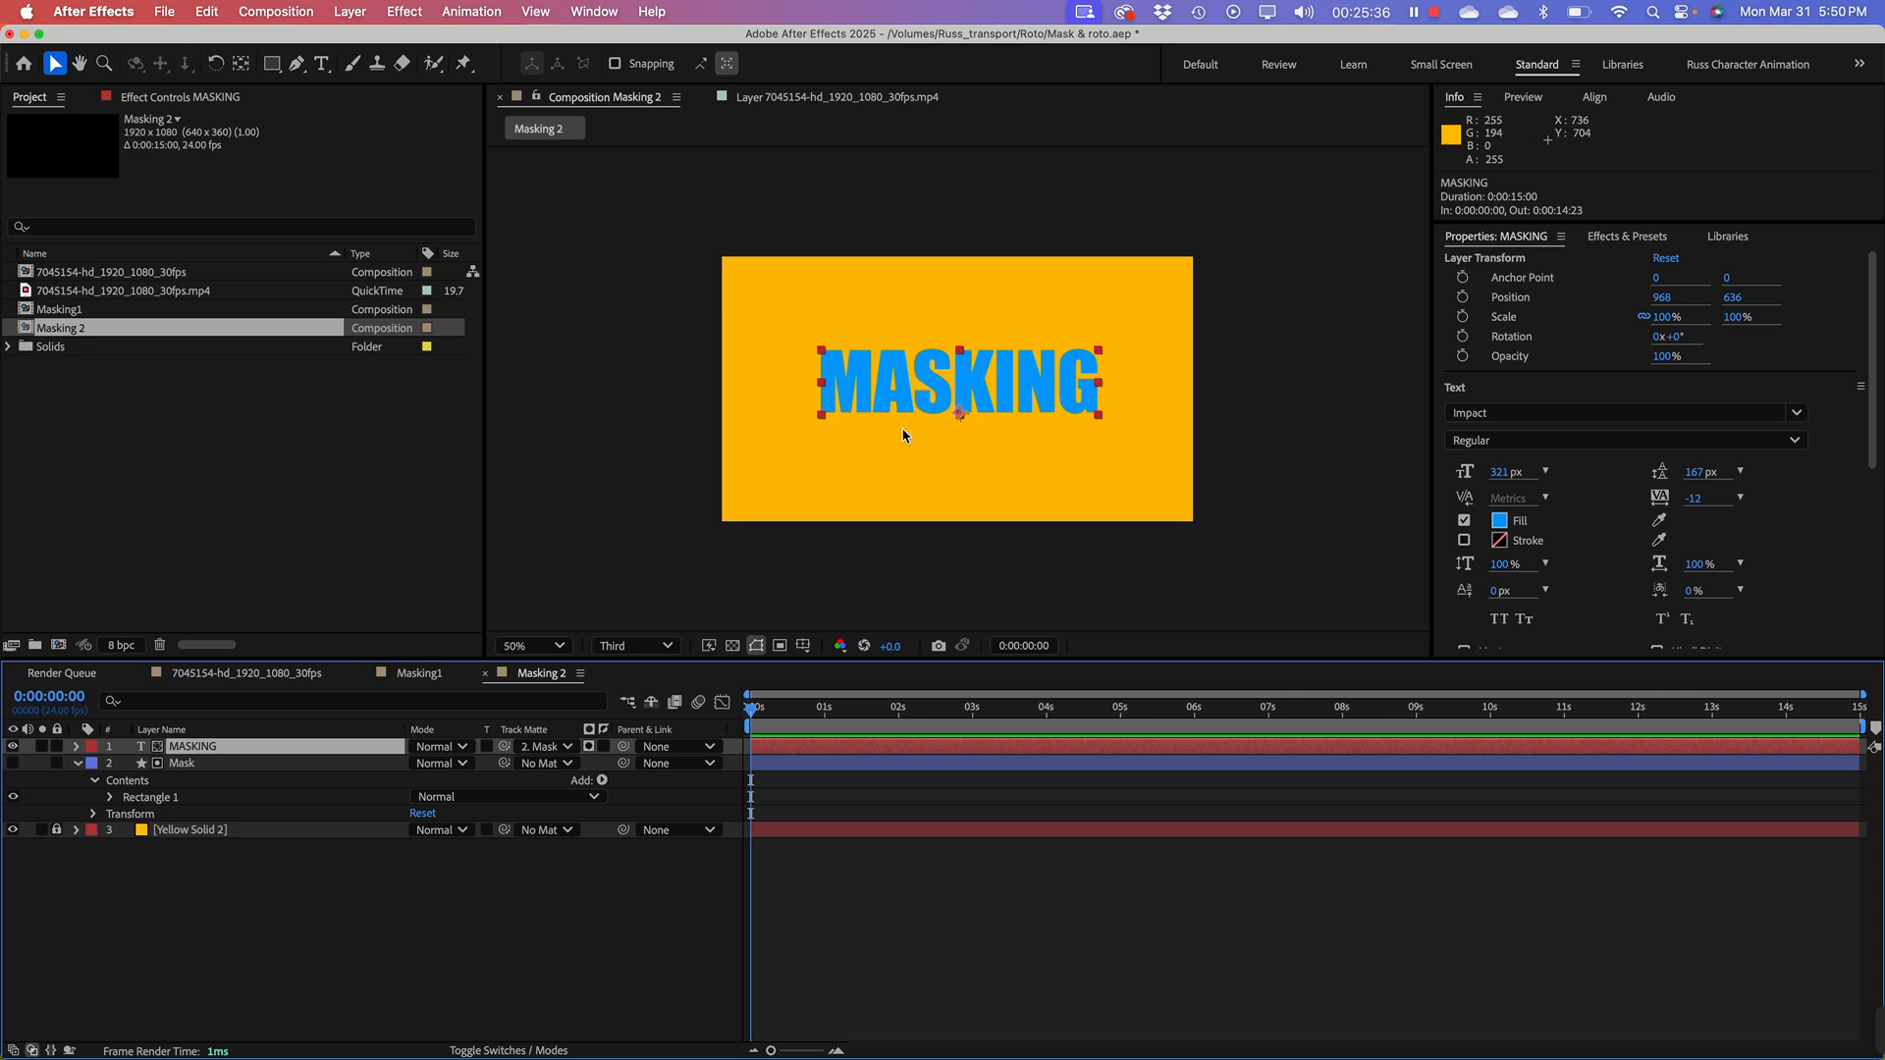
Step: Try moving the MASKING text downward within its matte, undo the move and deselect the layer
click(273, 861)
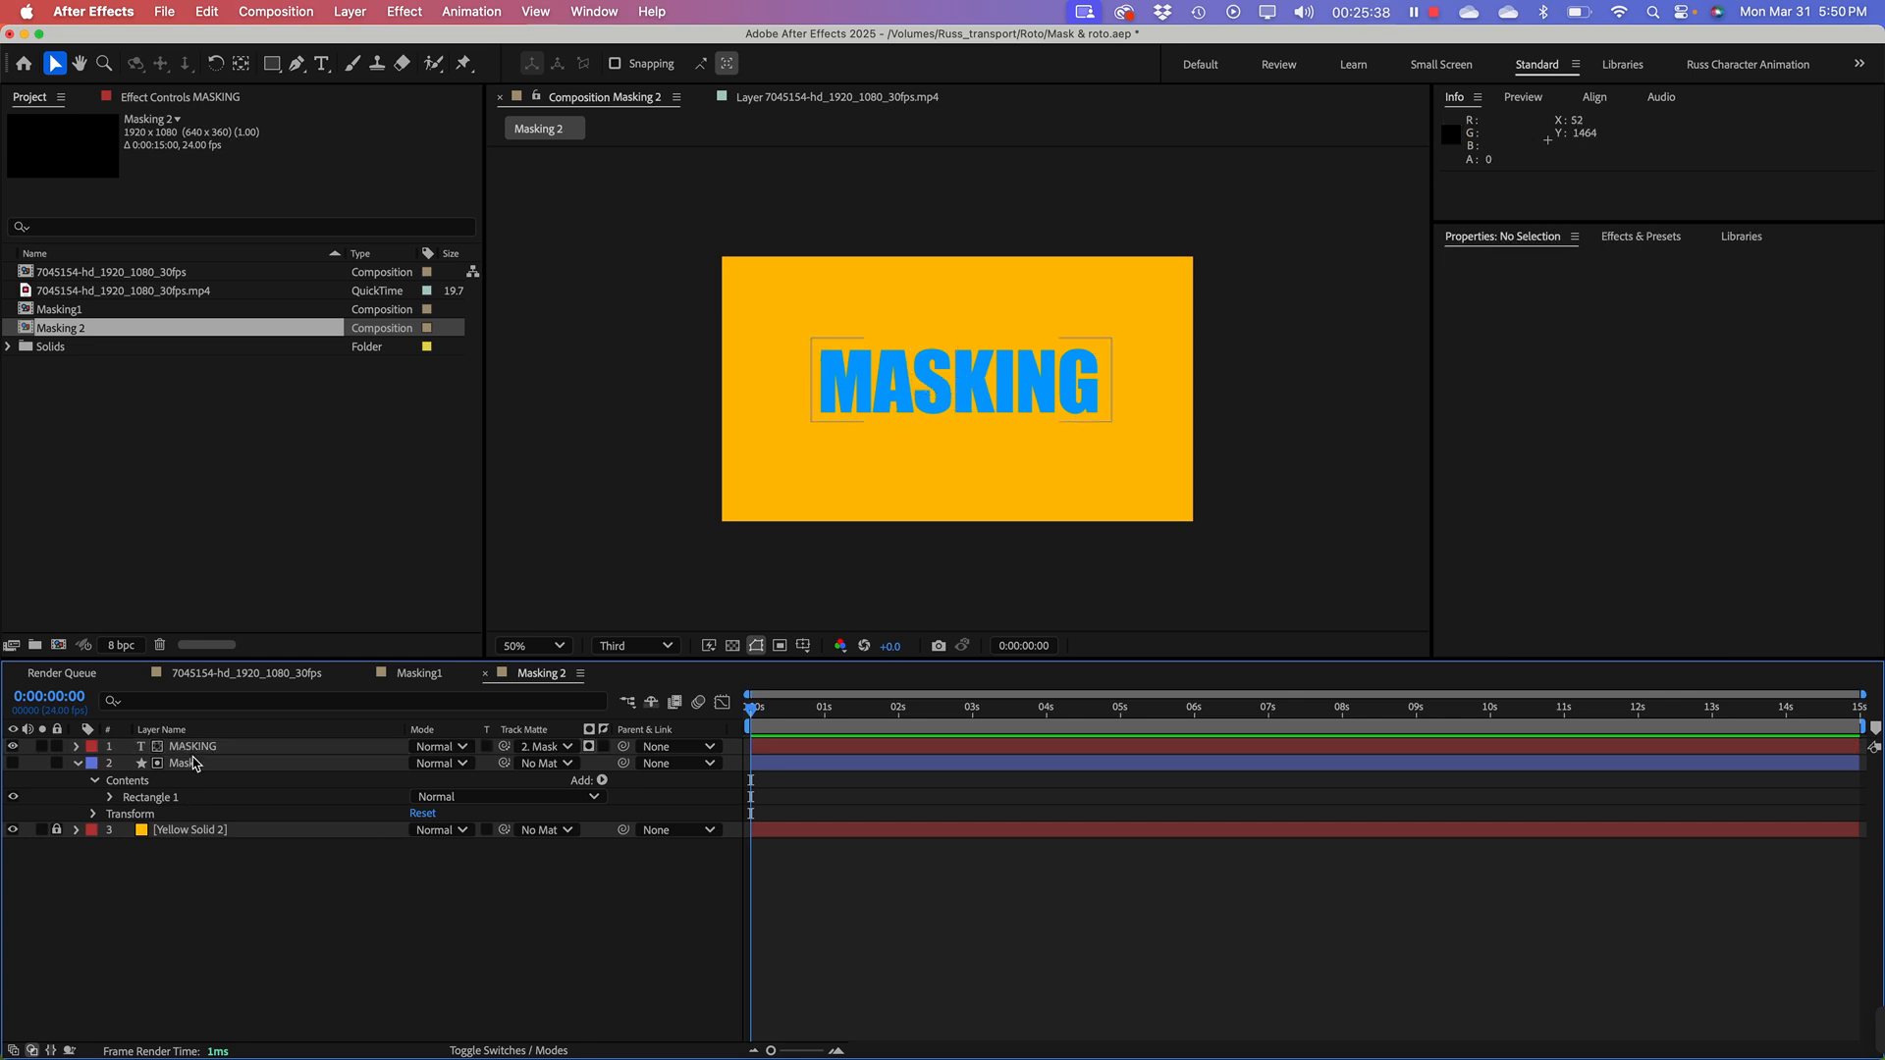
click(202, 747)
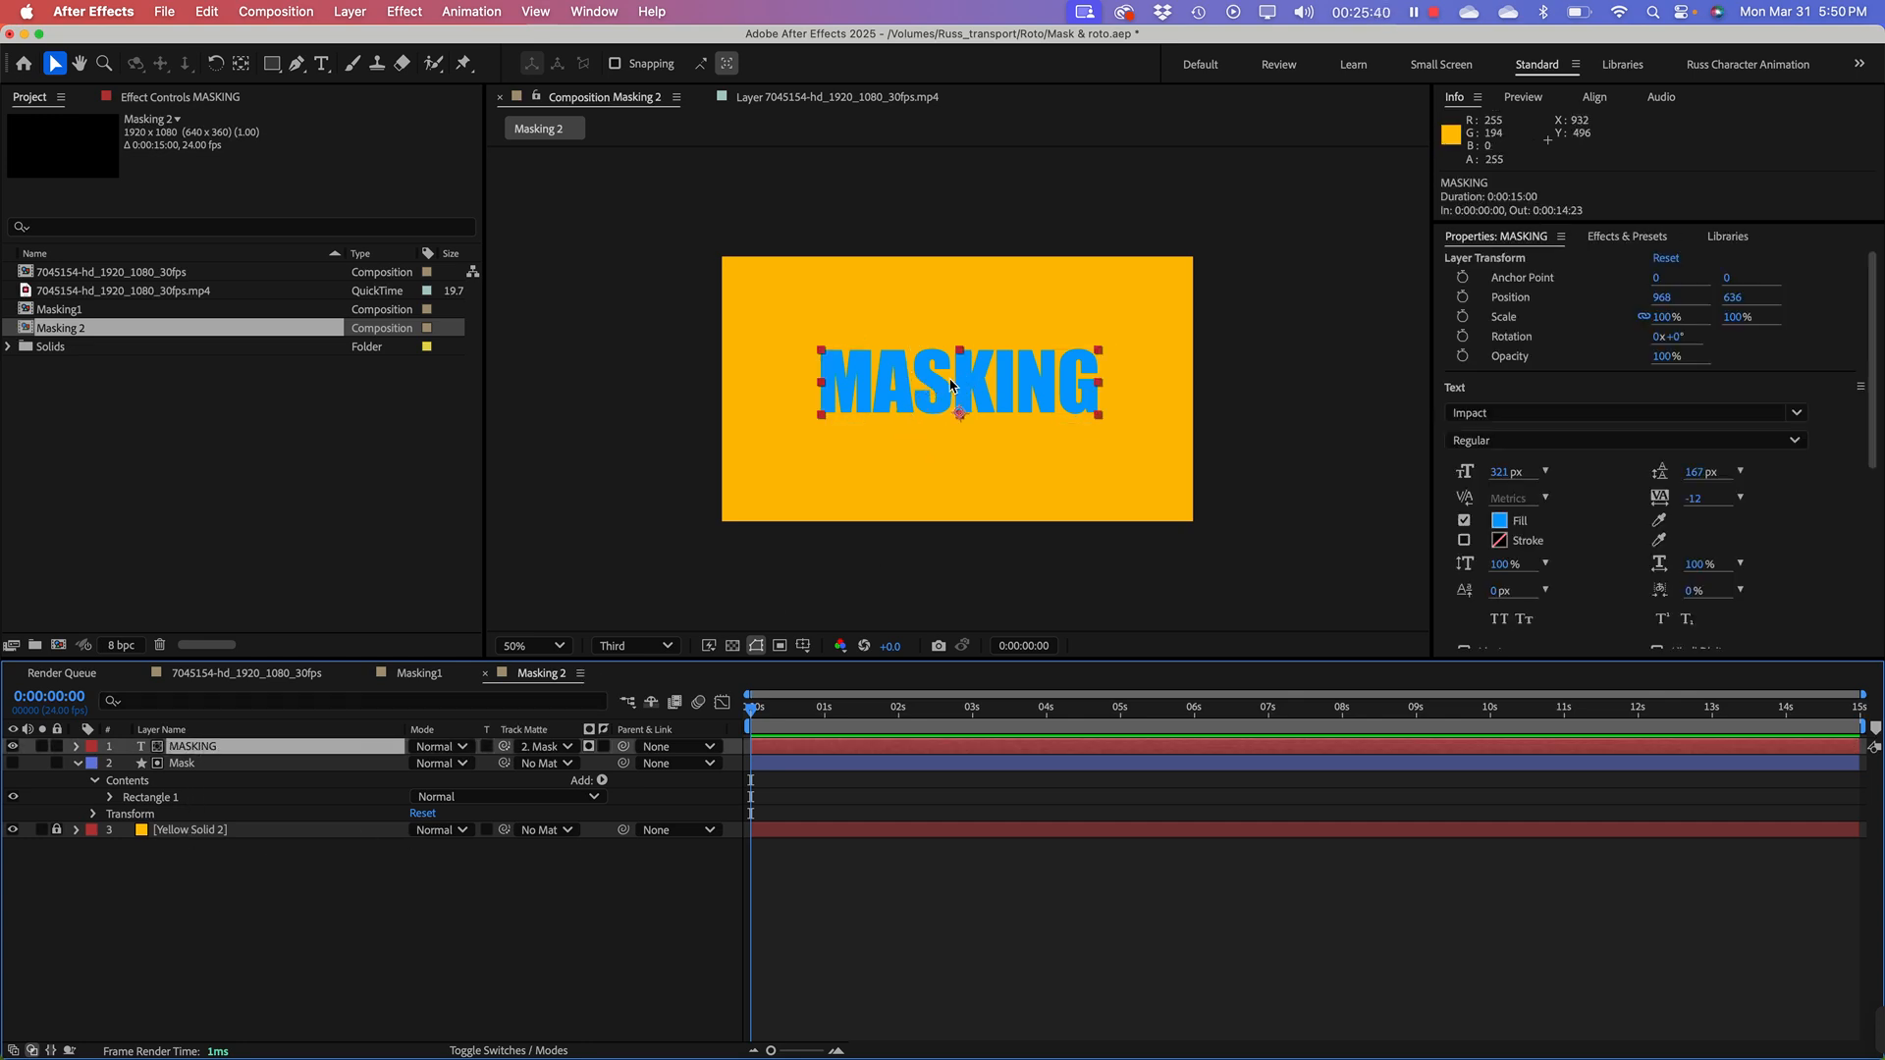
click(938, 387)
drag(938, 381, 945, 415)
key(super+z)
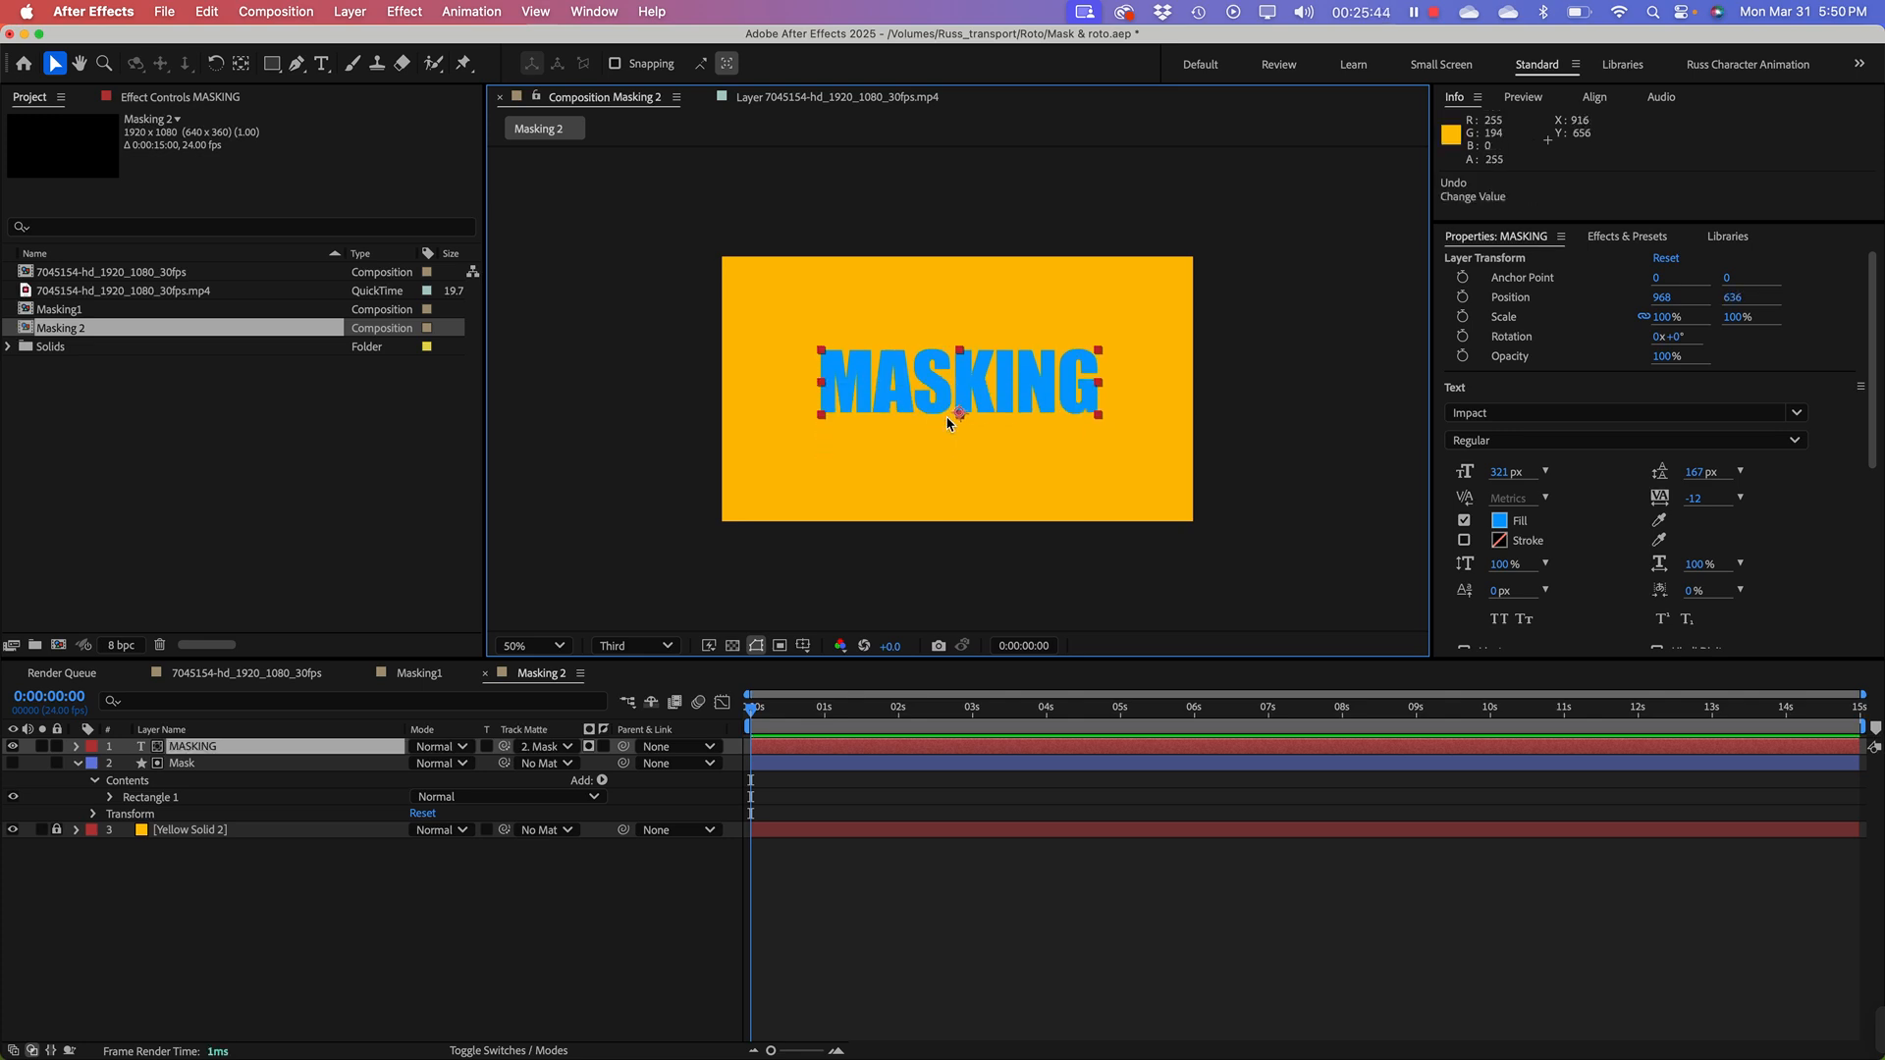
click(334, 920)
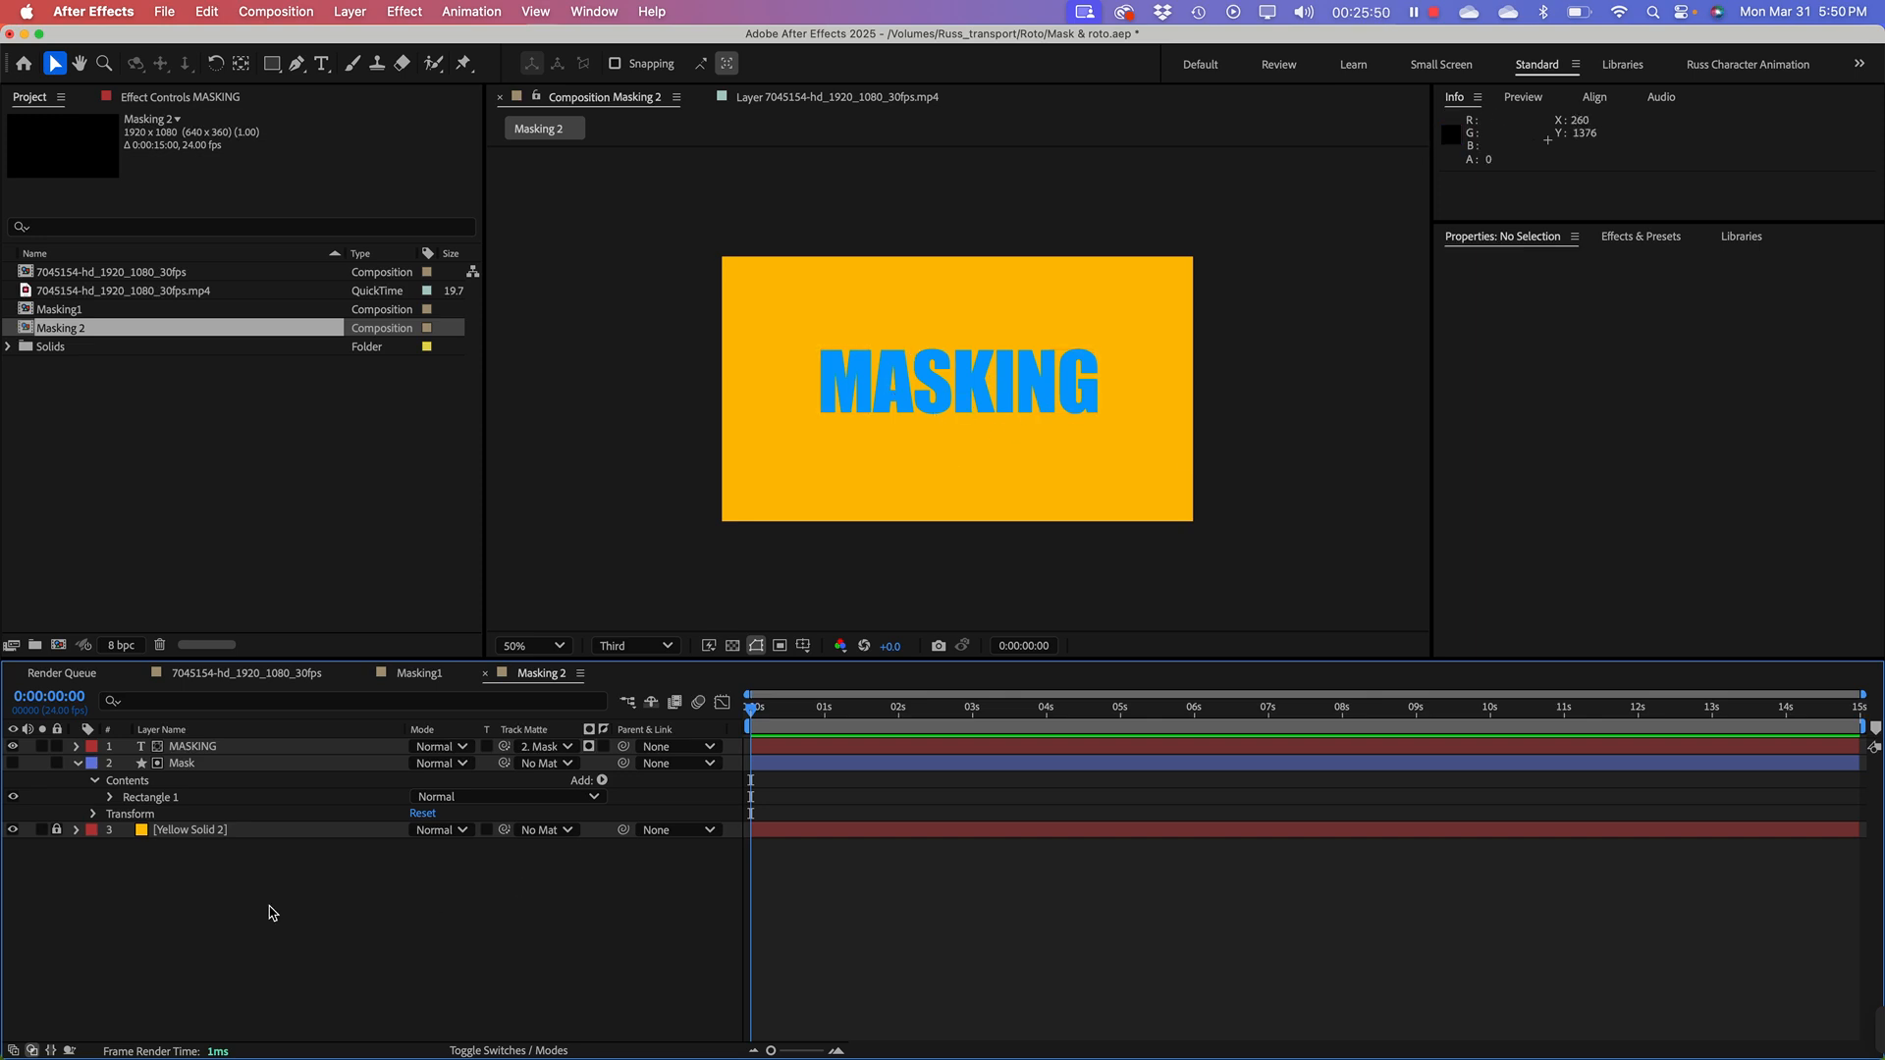
Step: Move the MASKING text down out of its matte to 968, 972 and back up to about 956, 660
click(193, 748)
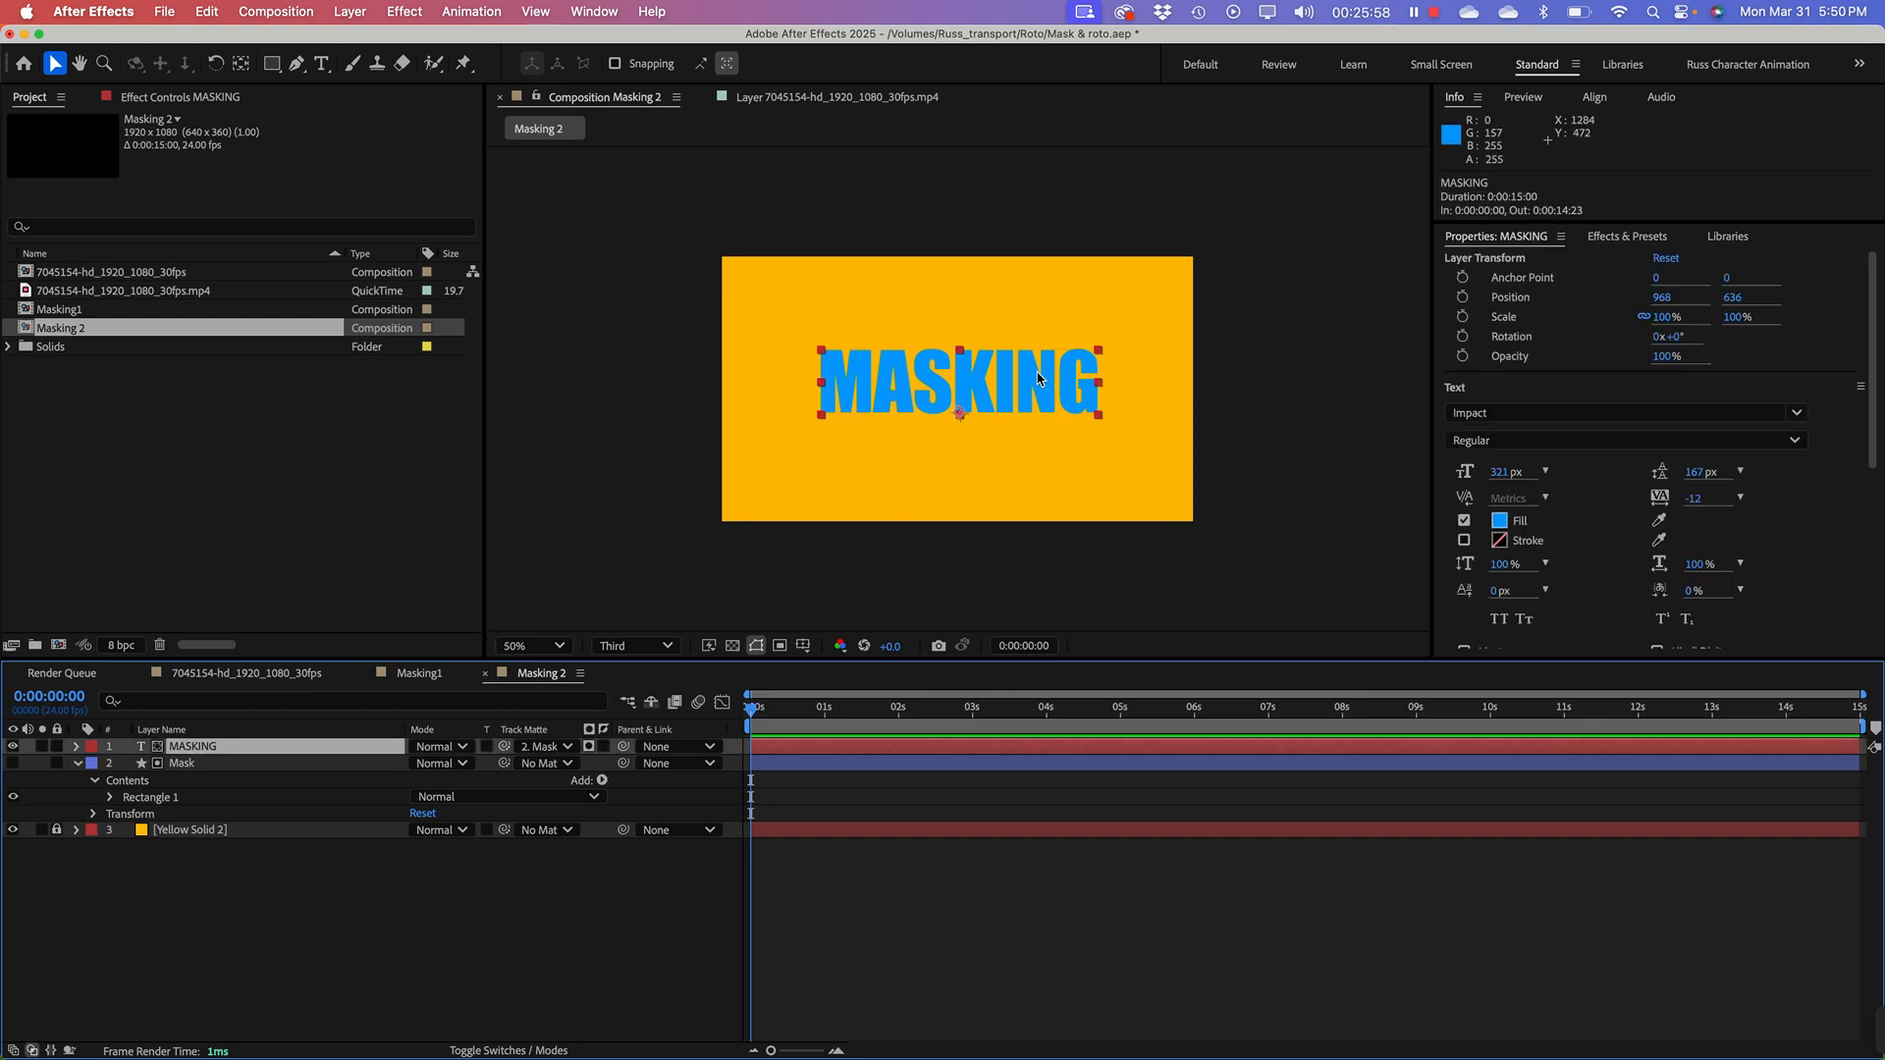
drag(1036, 377, 1053, 454)
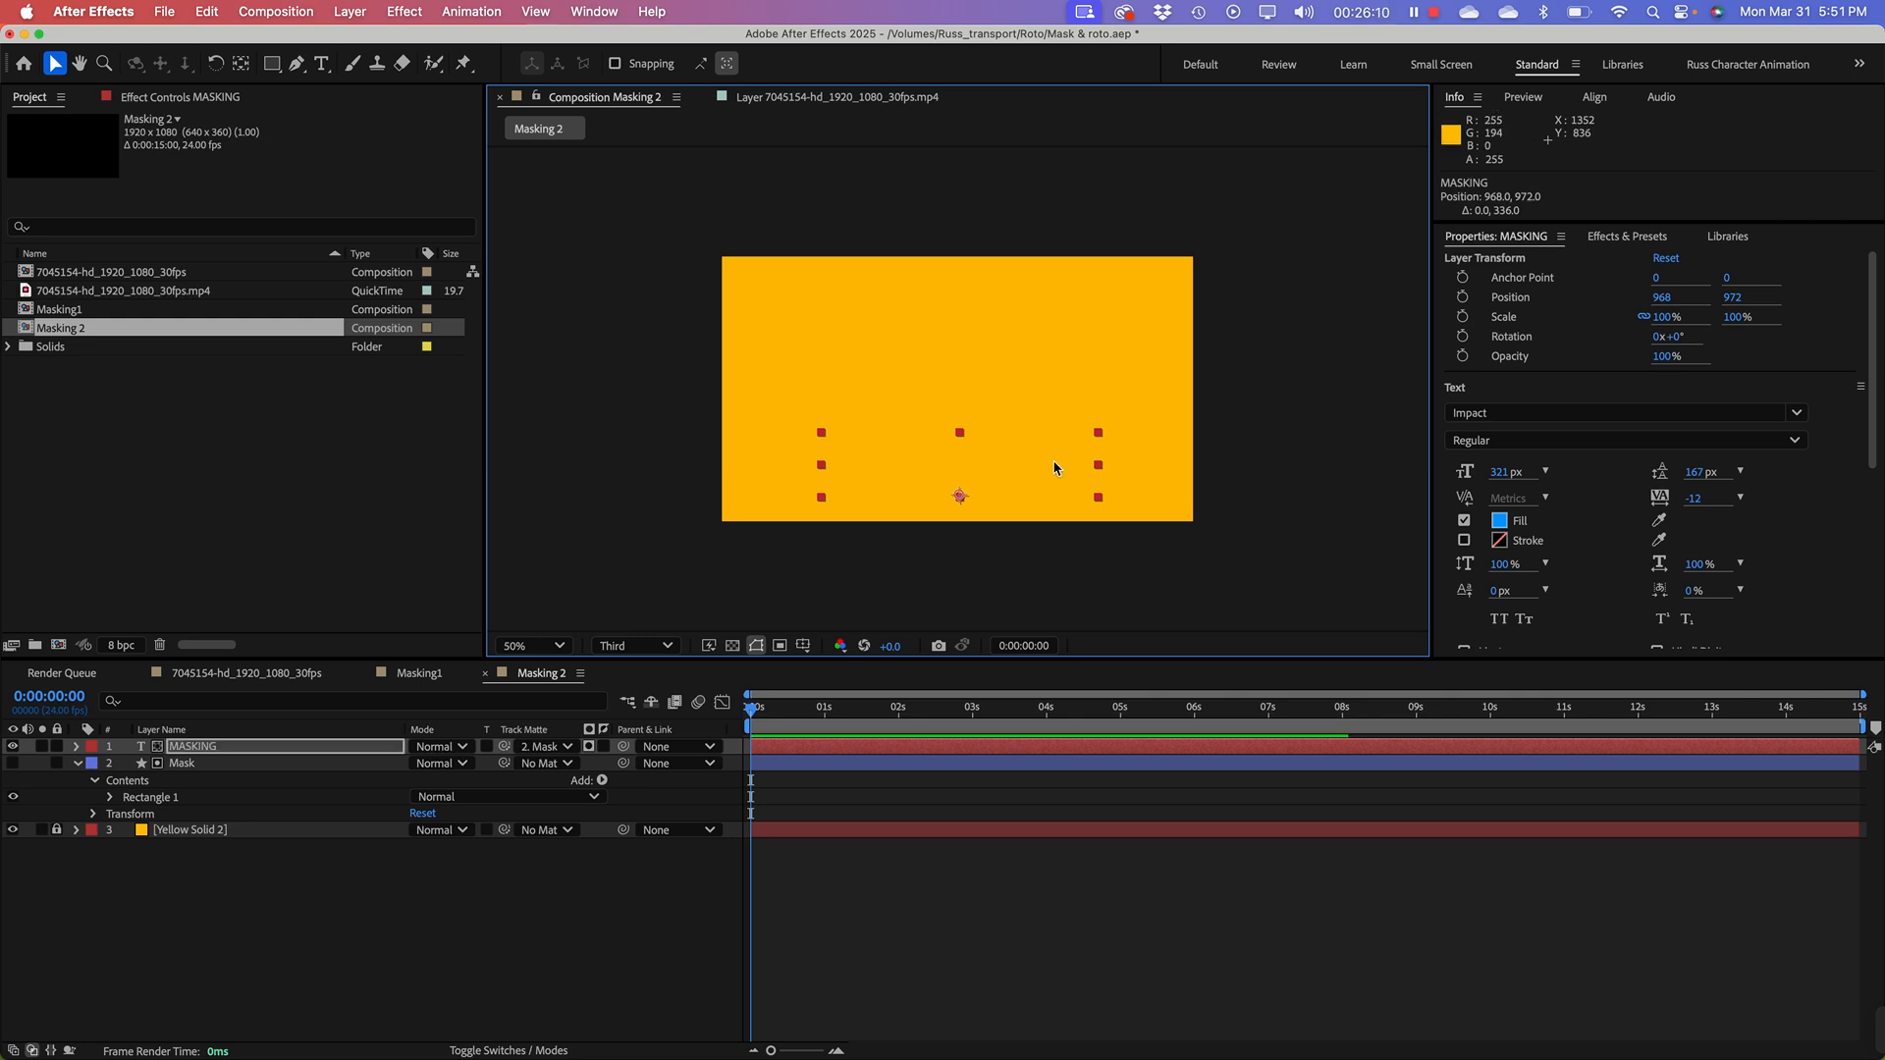
drag(1050, 462, 1040, 384)
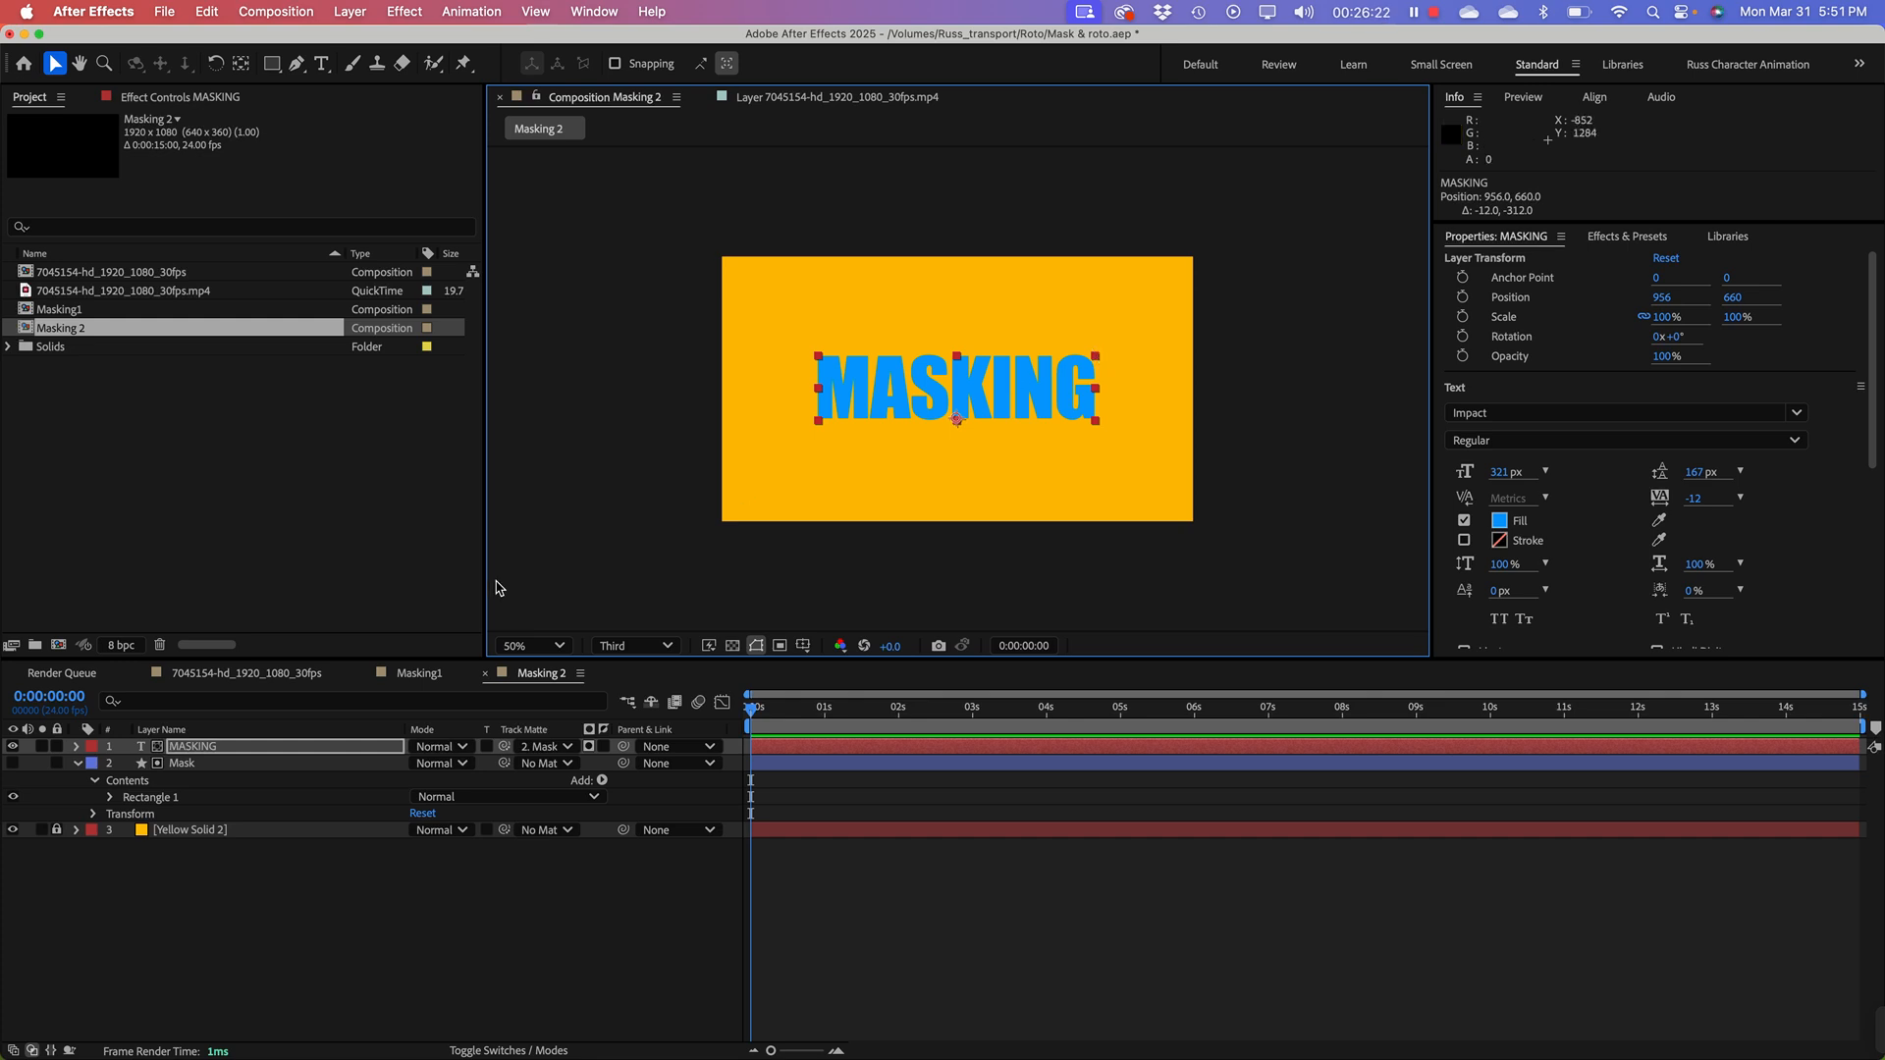
Step: Shift the Mask rectangle sideways to about 928, 536 around the text and deselect it
click(181, 764)
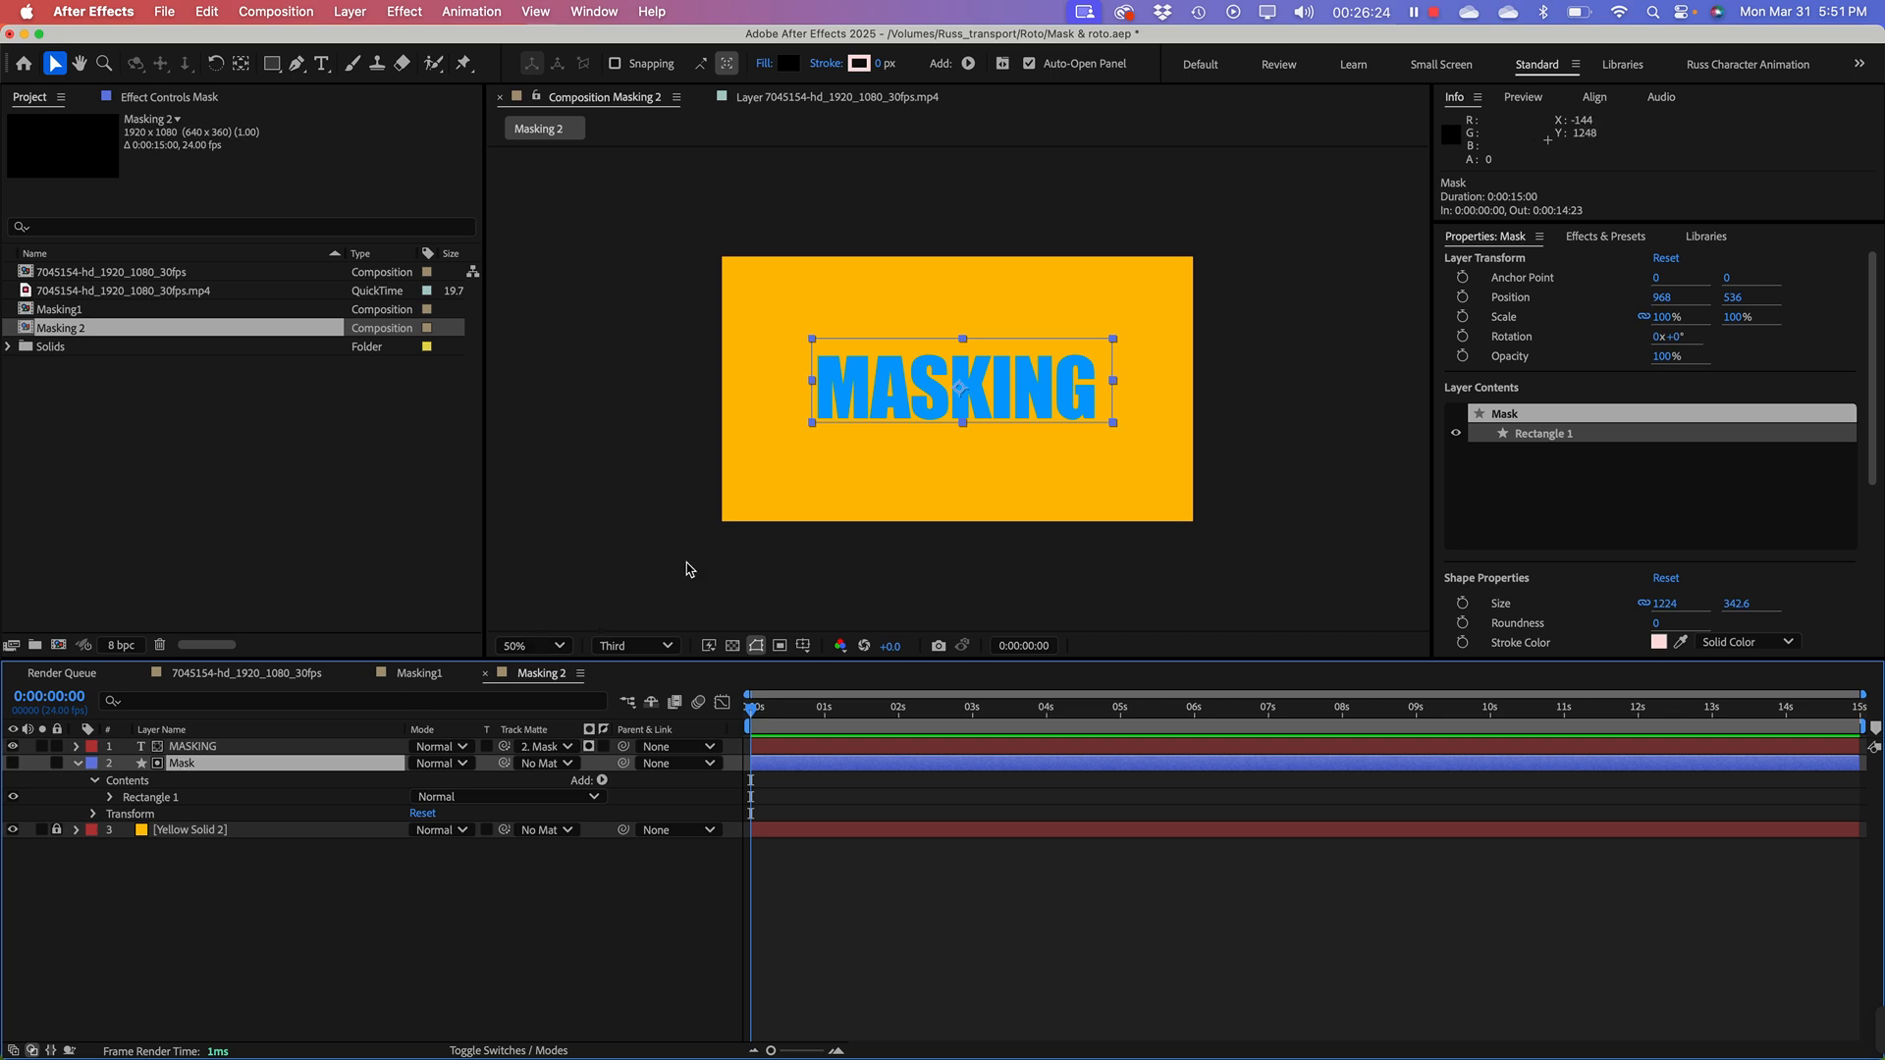
mouse_move(1011, 351)
mouse_down()
mouse_move(1018, 431)
mouse_move(1000, 357)
mouse_up()
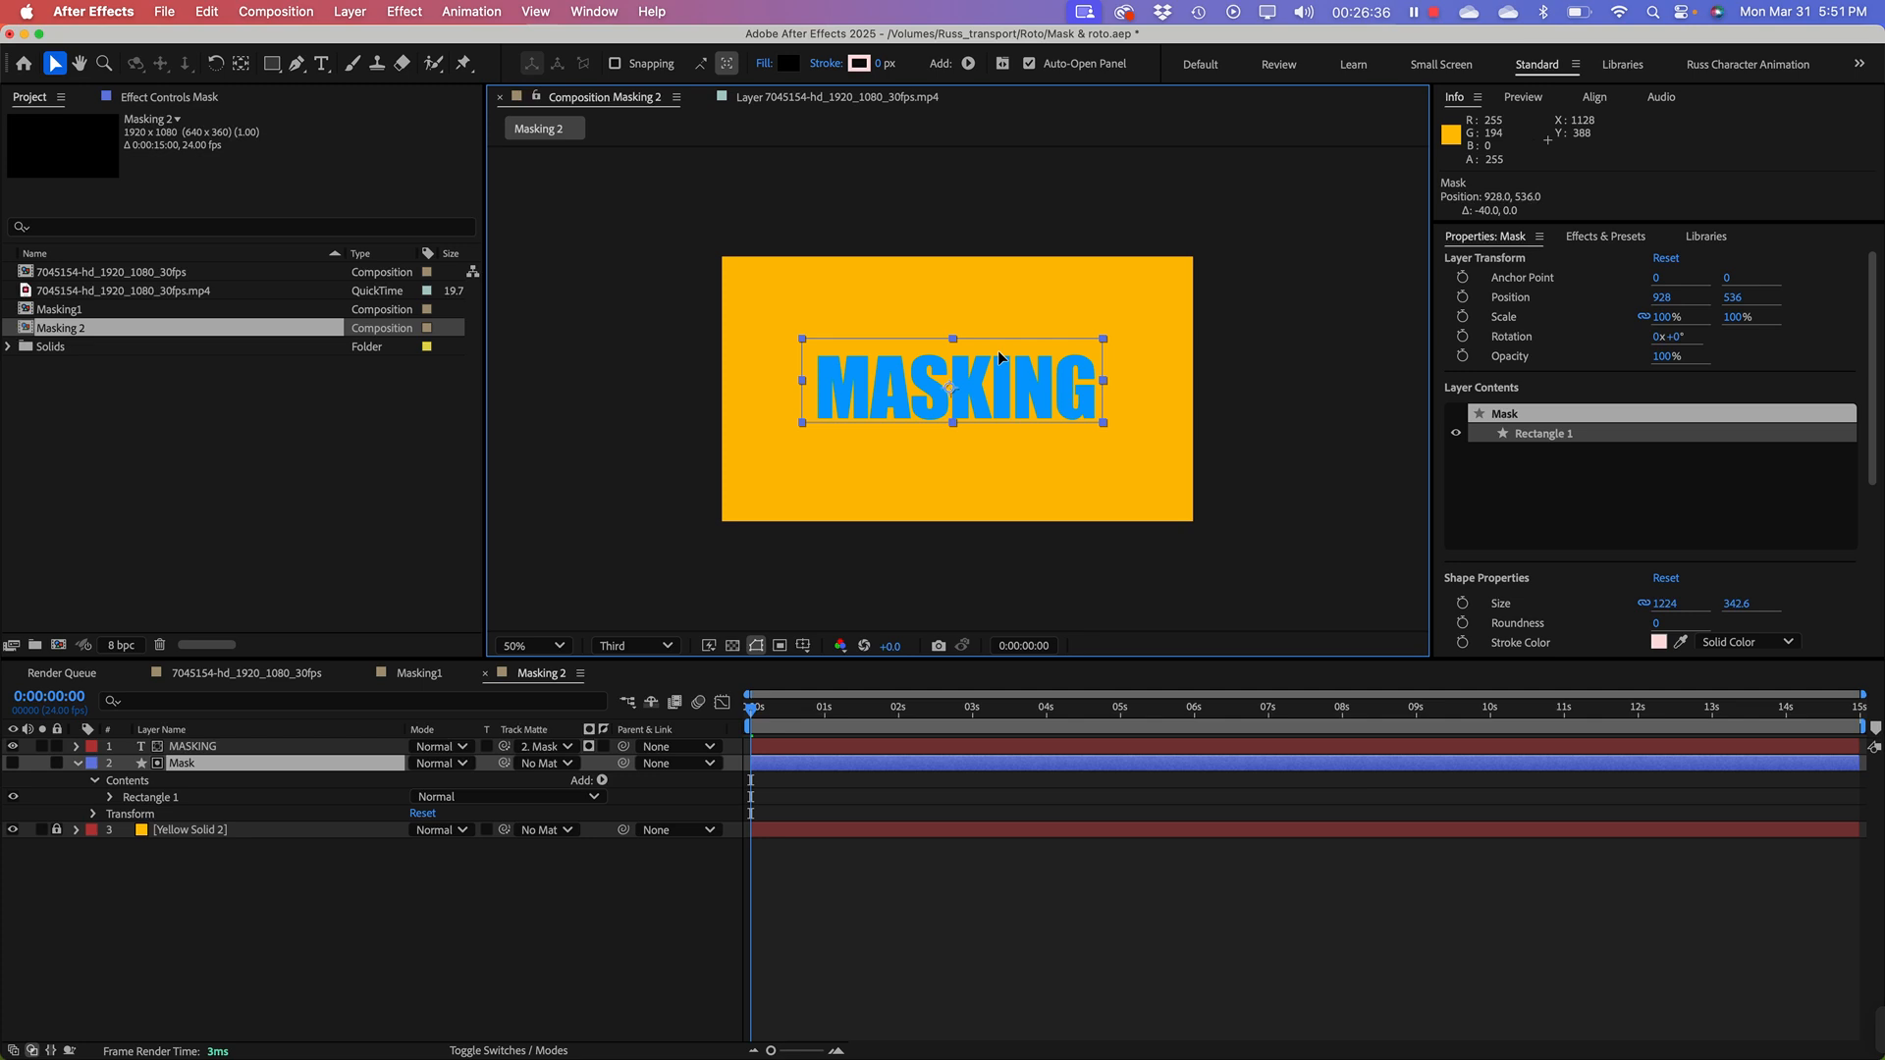
click(888, 344)
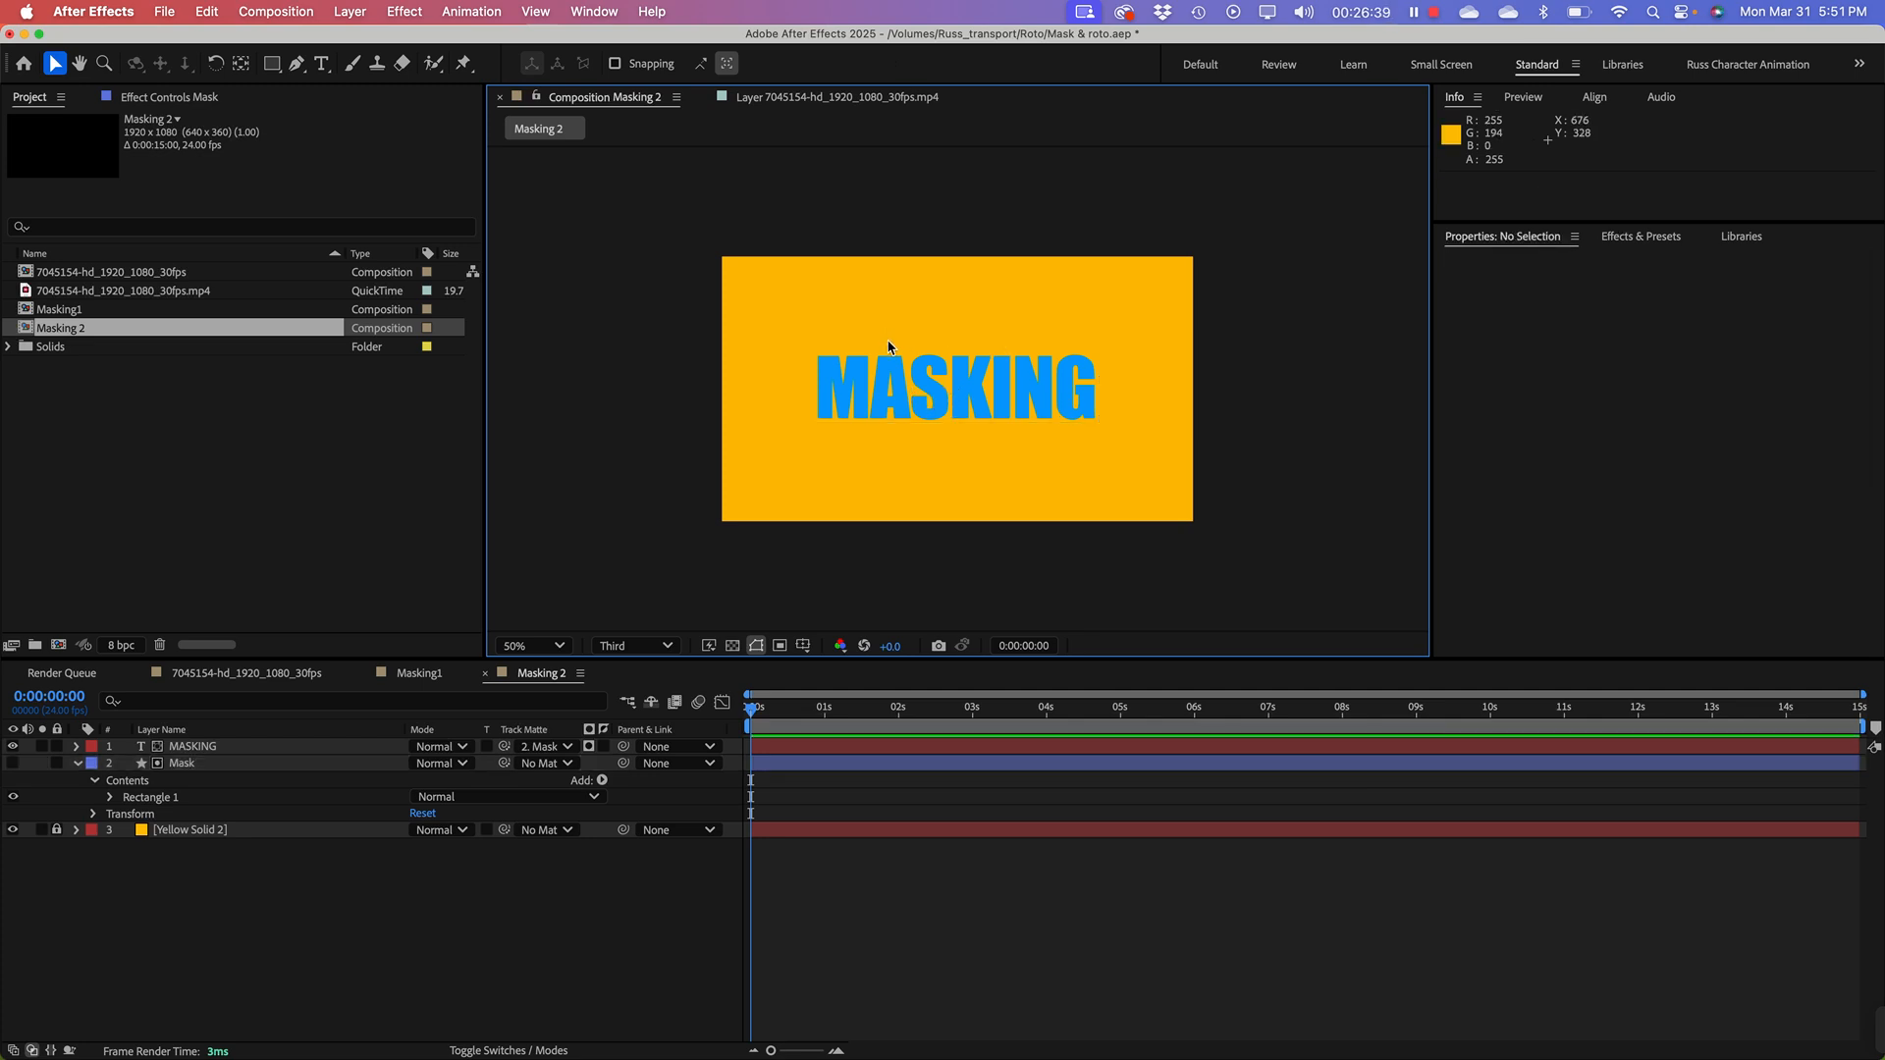
Step: Lower the Mask rectangle to about 928, 564 so that it surrounds the MASKING text
click(198, 748)
click(205, 767)
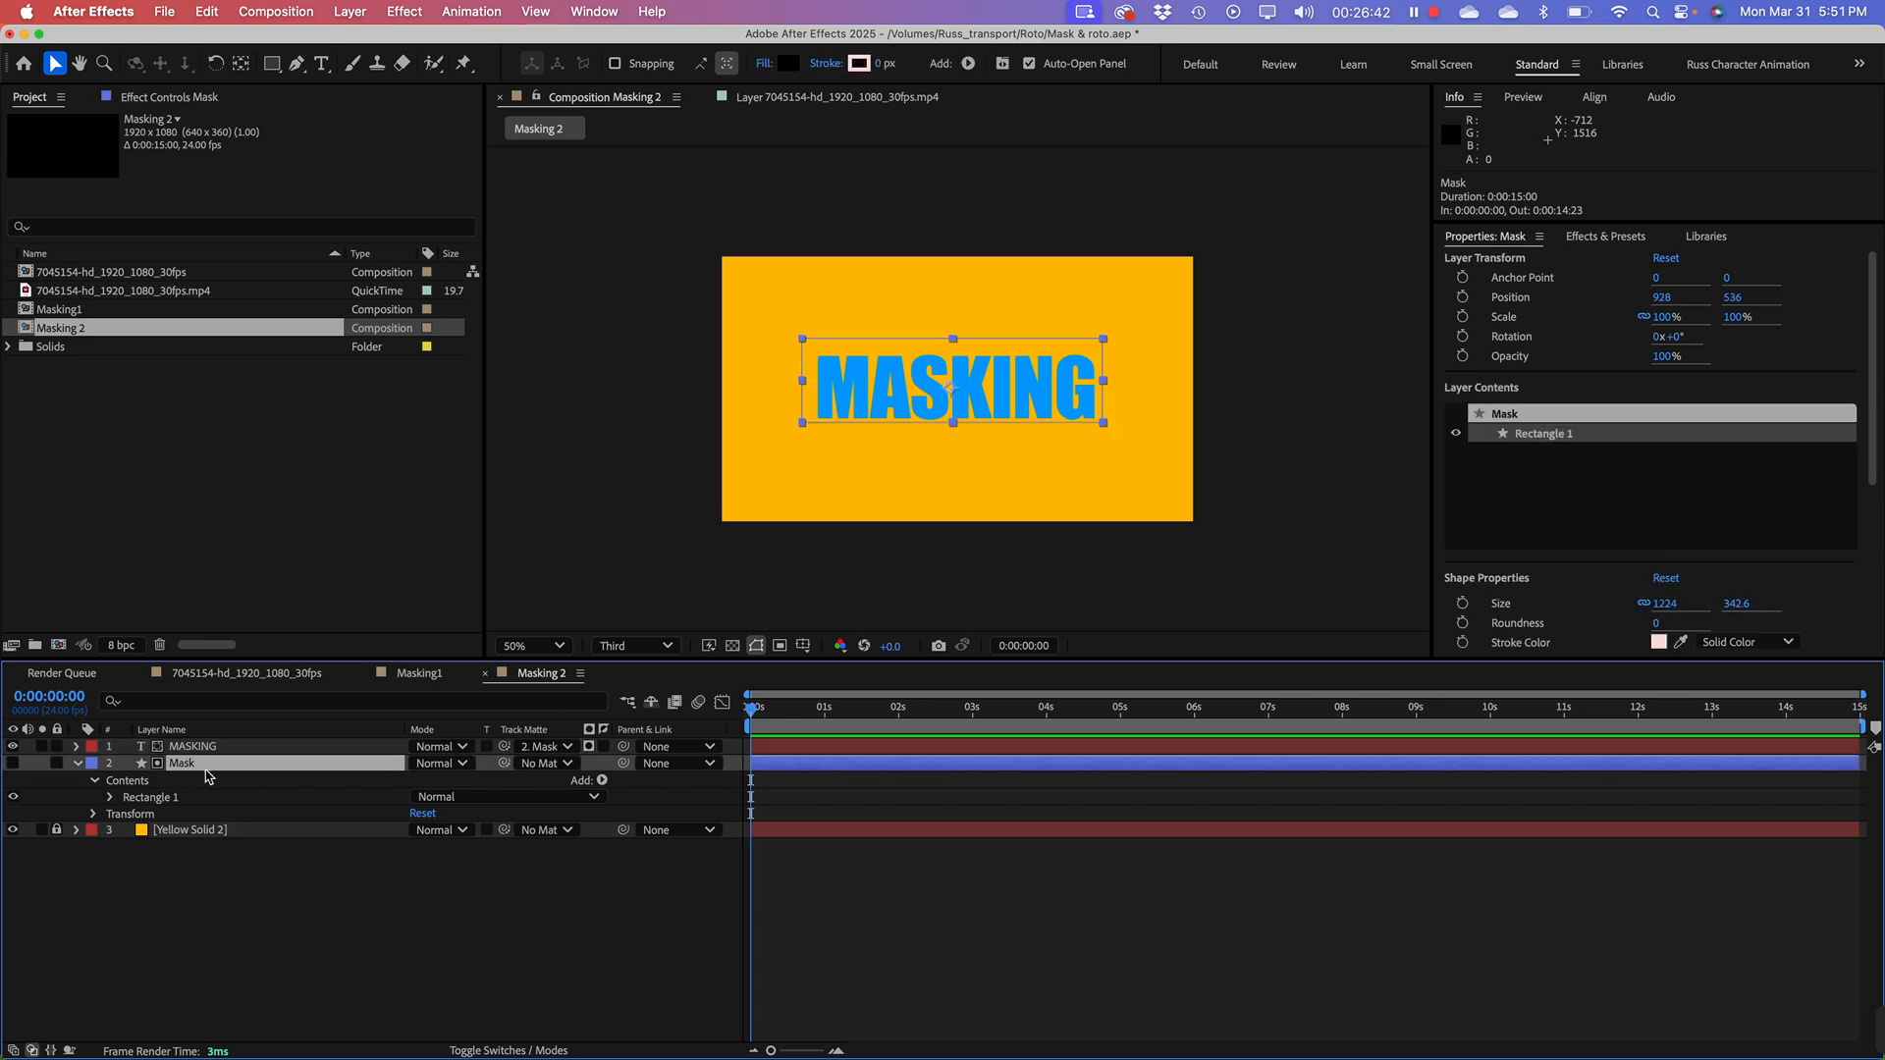
click(1021, 428)
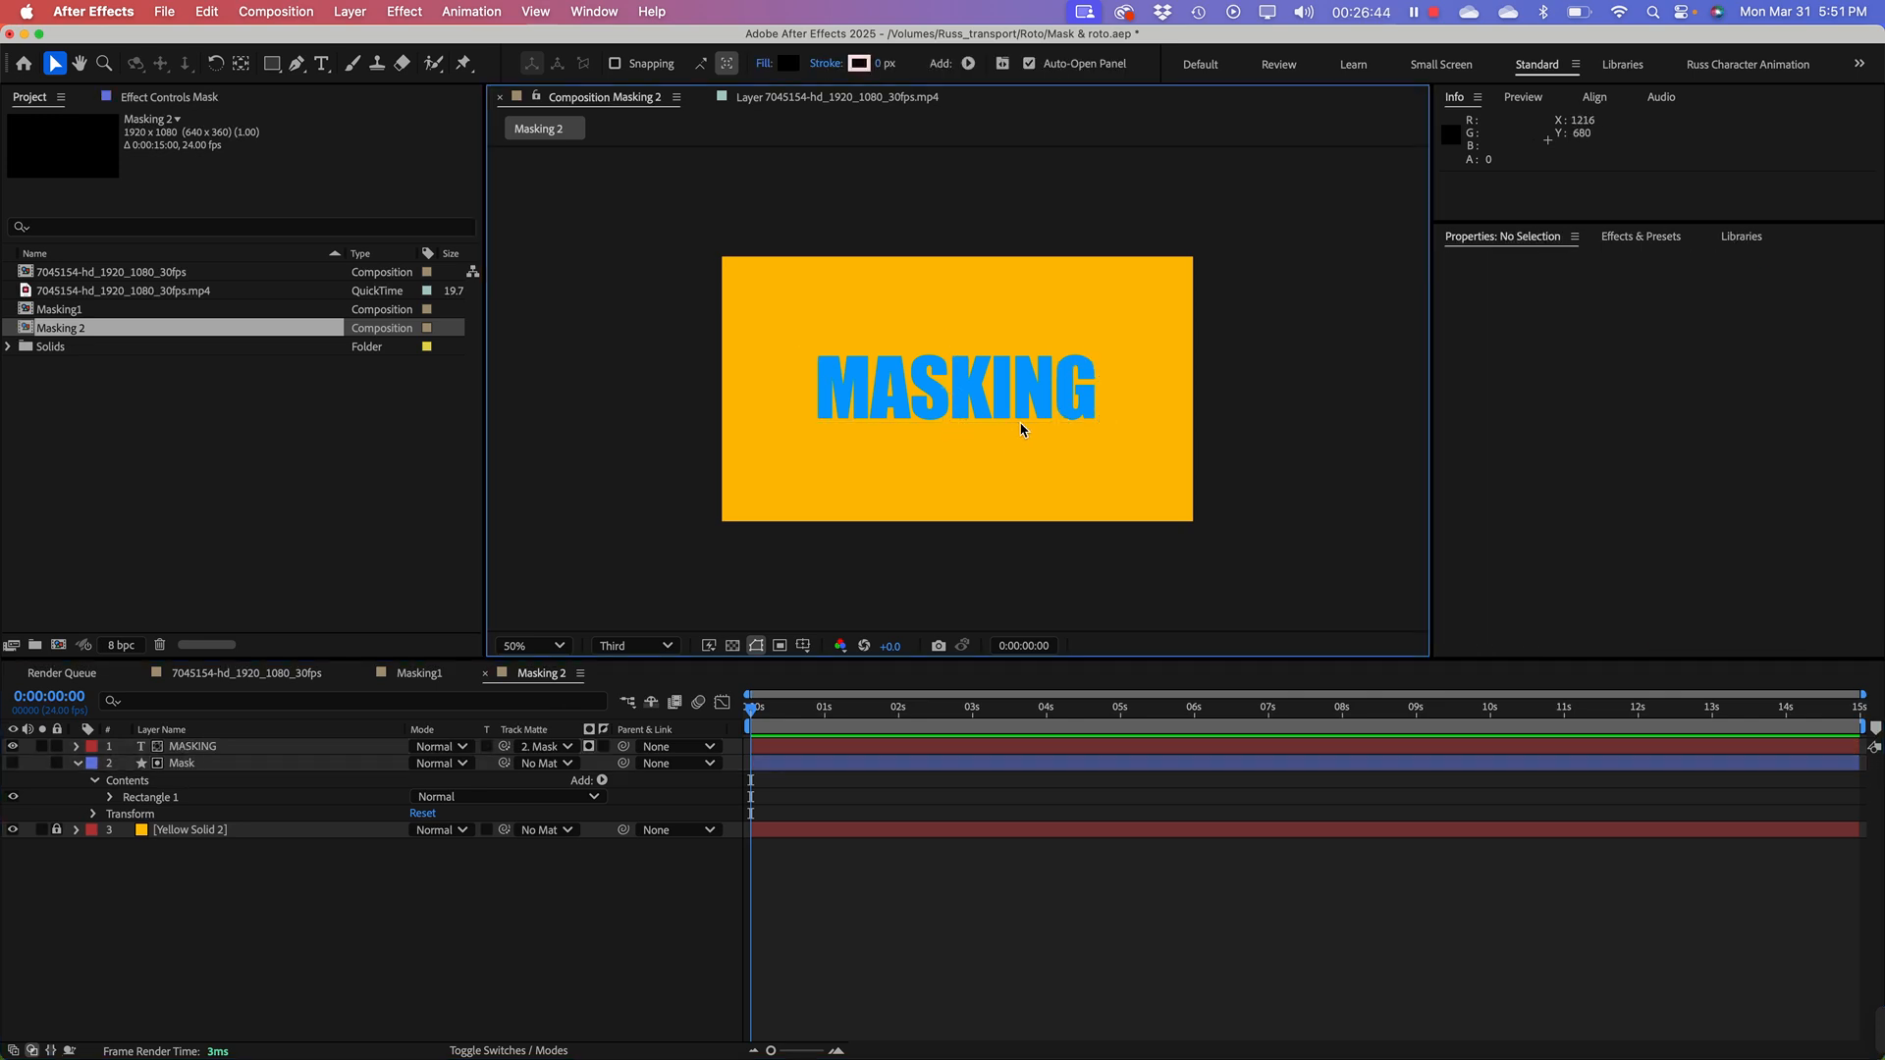
click(207, 767)
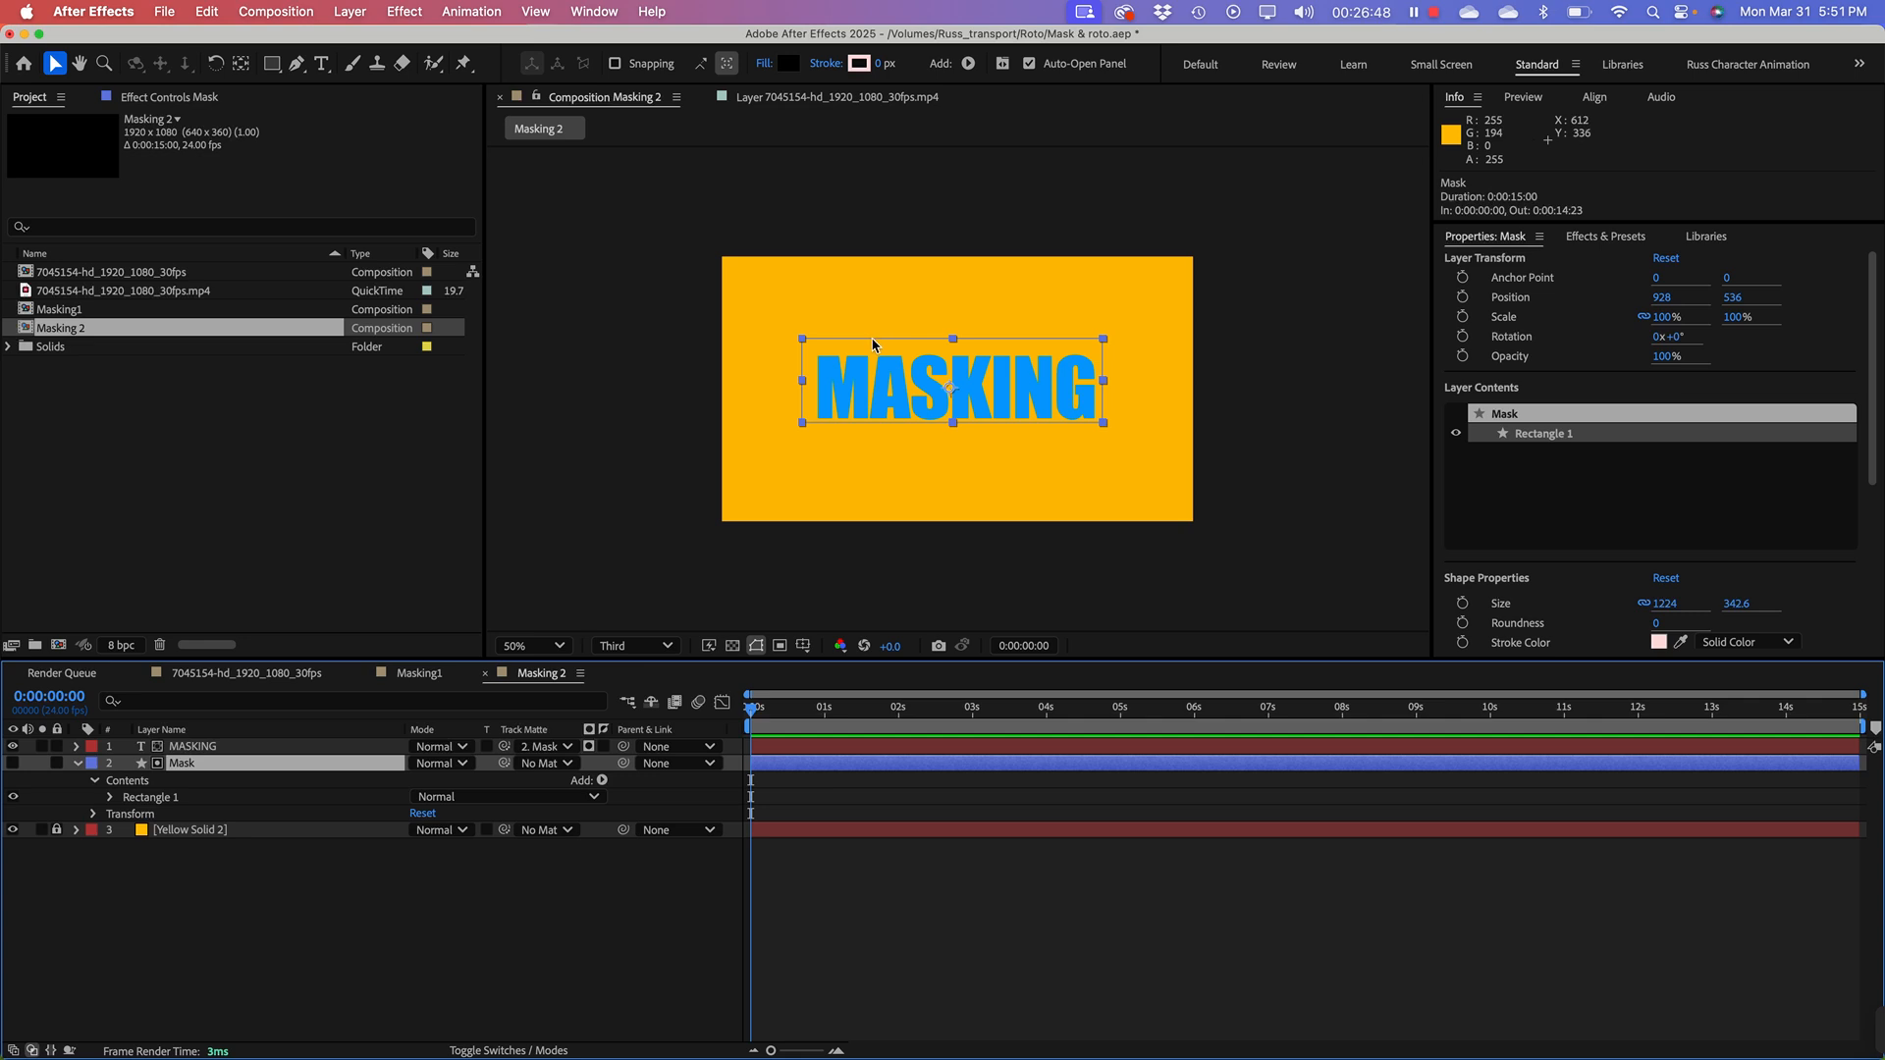
drag(872, 345, 872, 351)
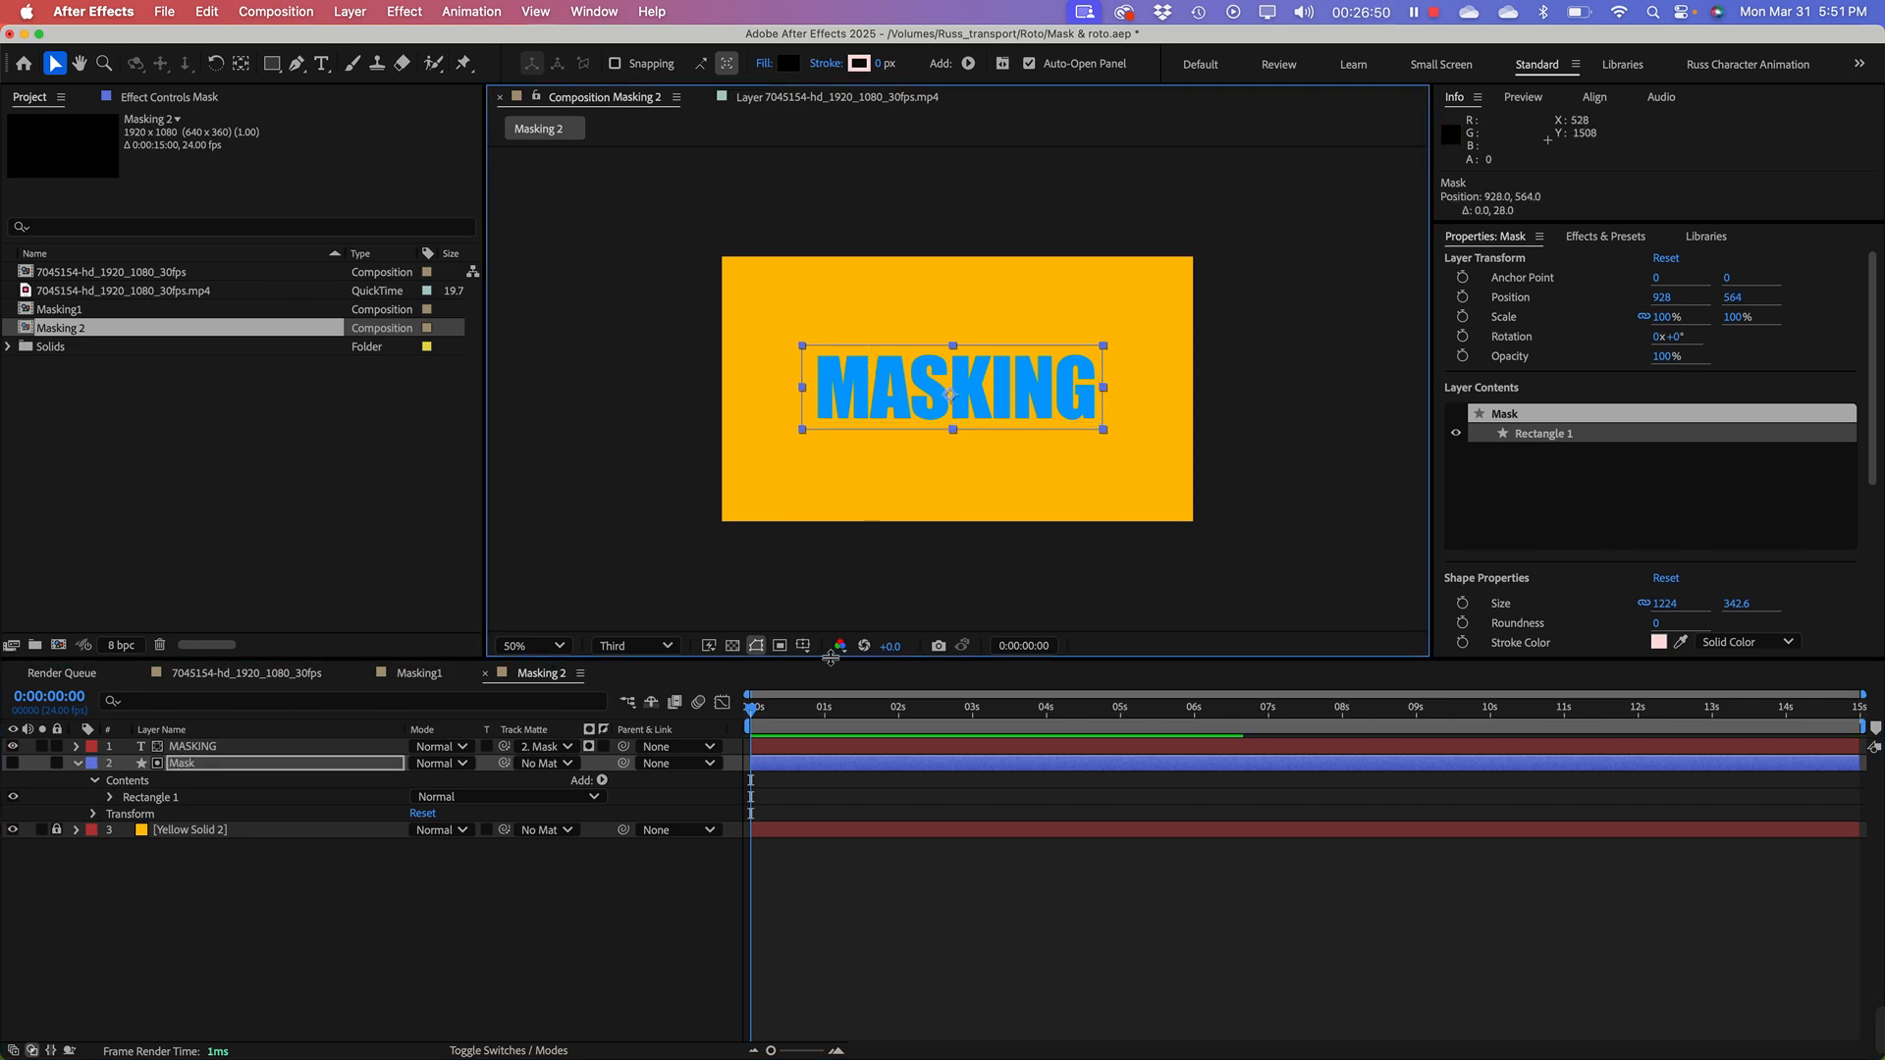
Step: Raise the Mask rectangle to 928, 532 so that its lower edge meets the base of the MASKING text, and deselect it
click(391, 925)
click(192, 745)
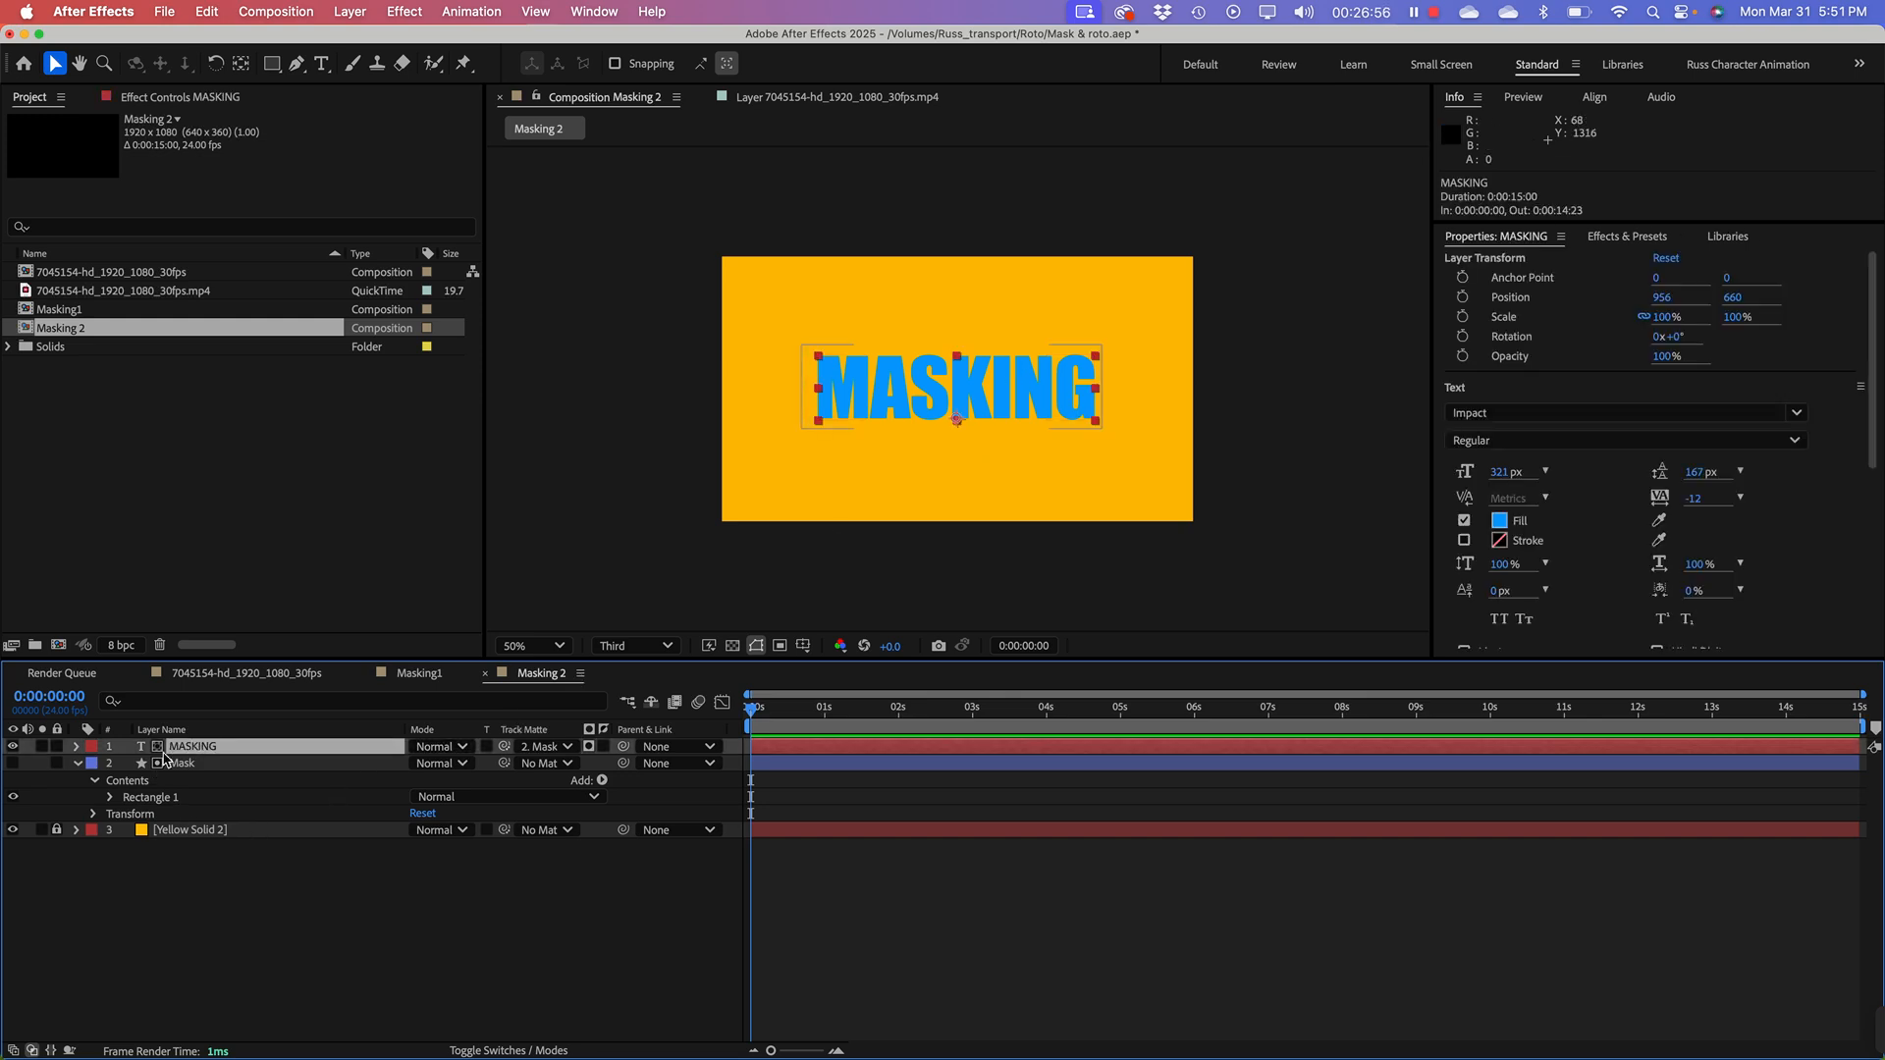
click(183, 764)
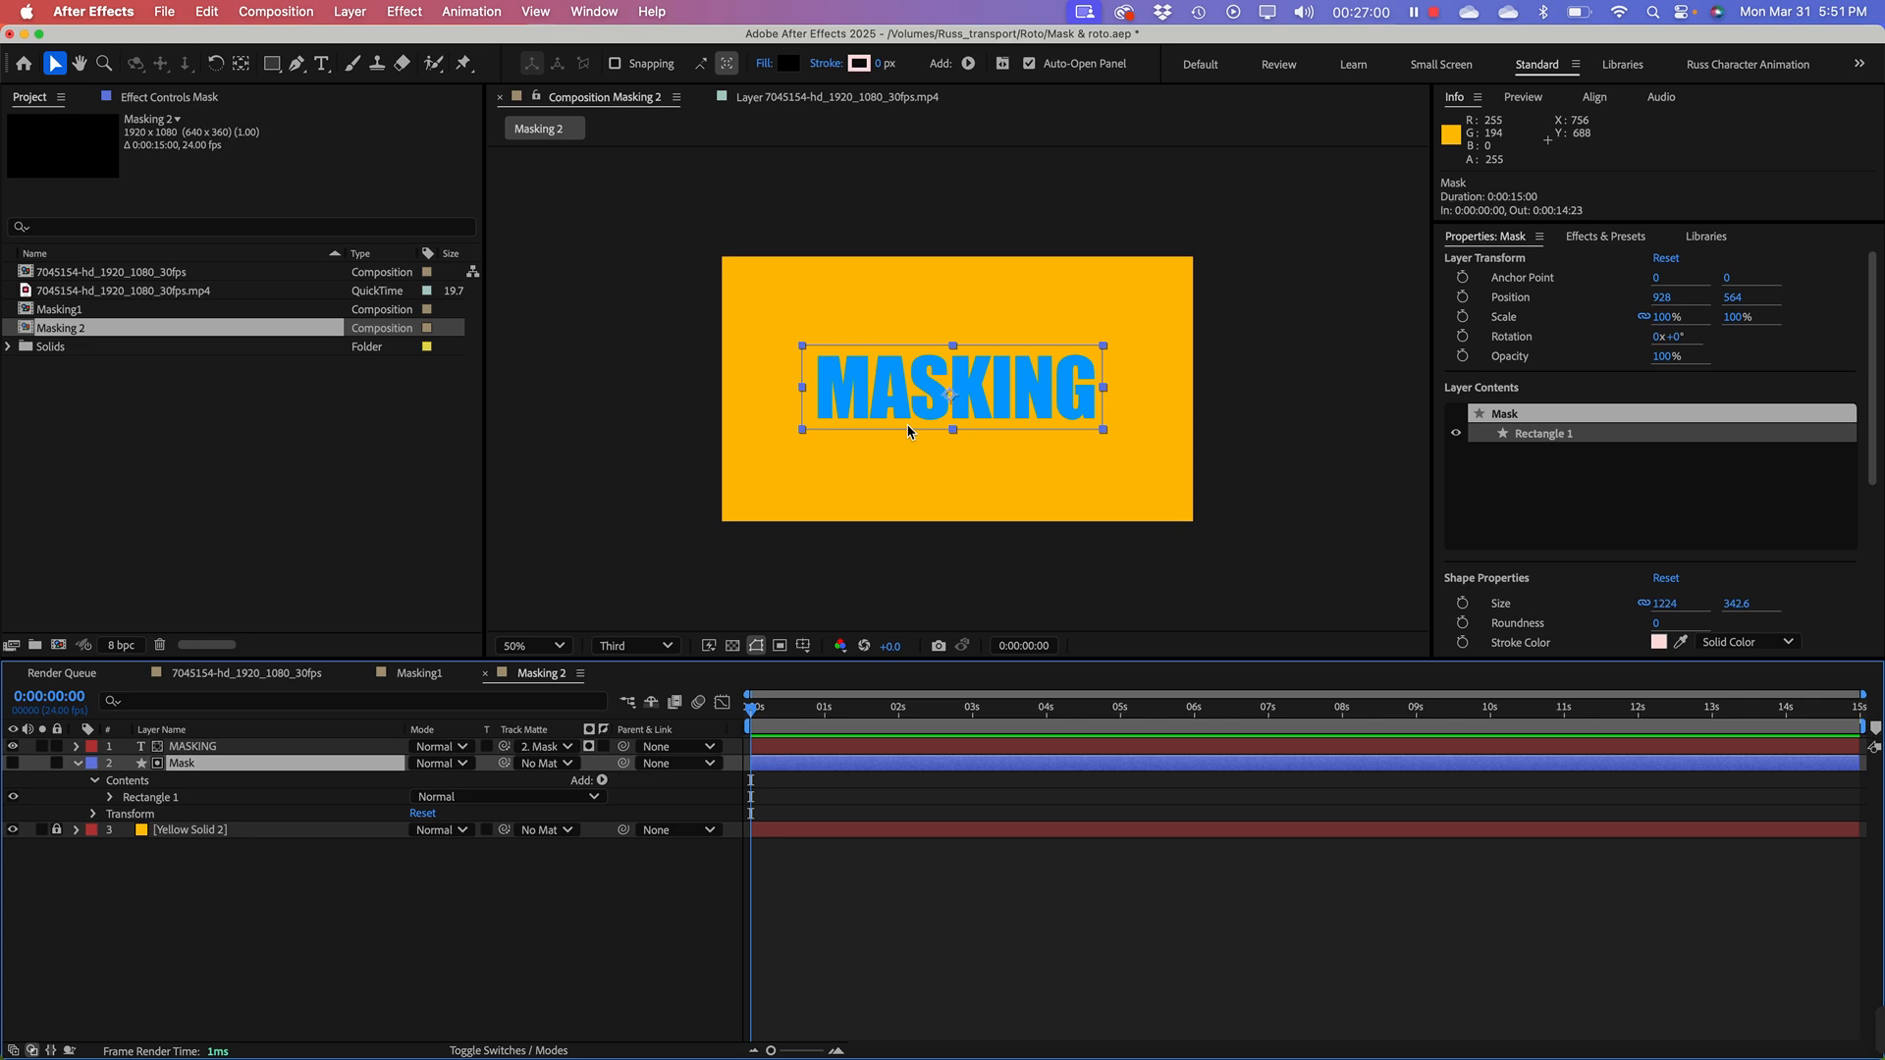
drag(907, 426, 907, 420)
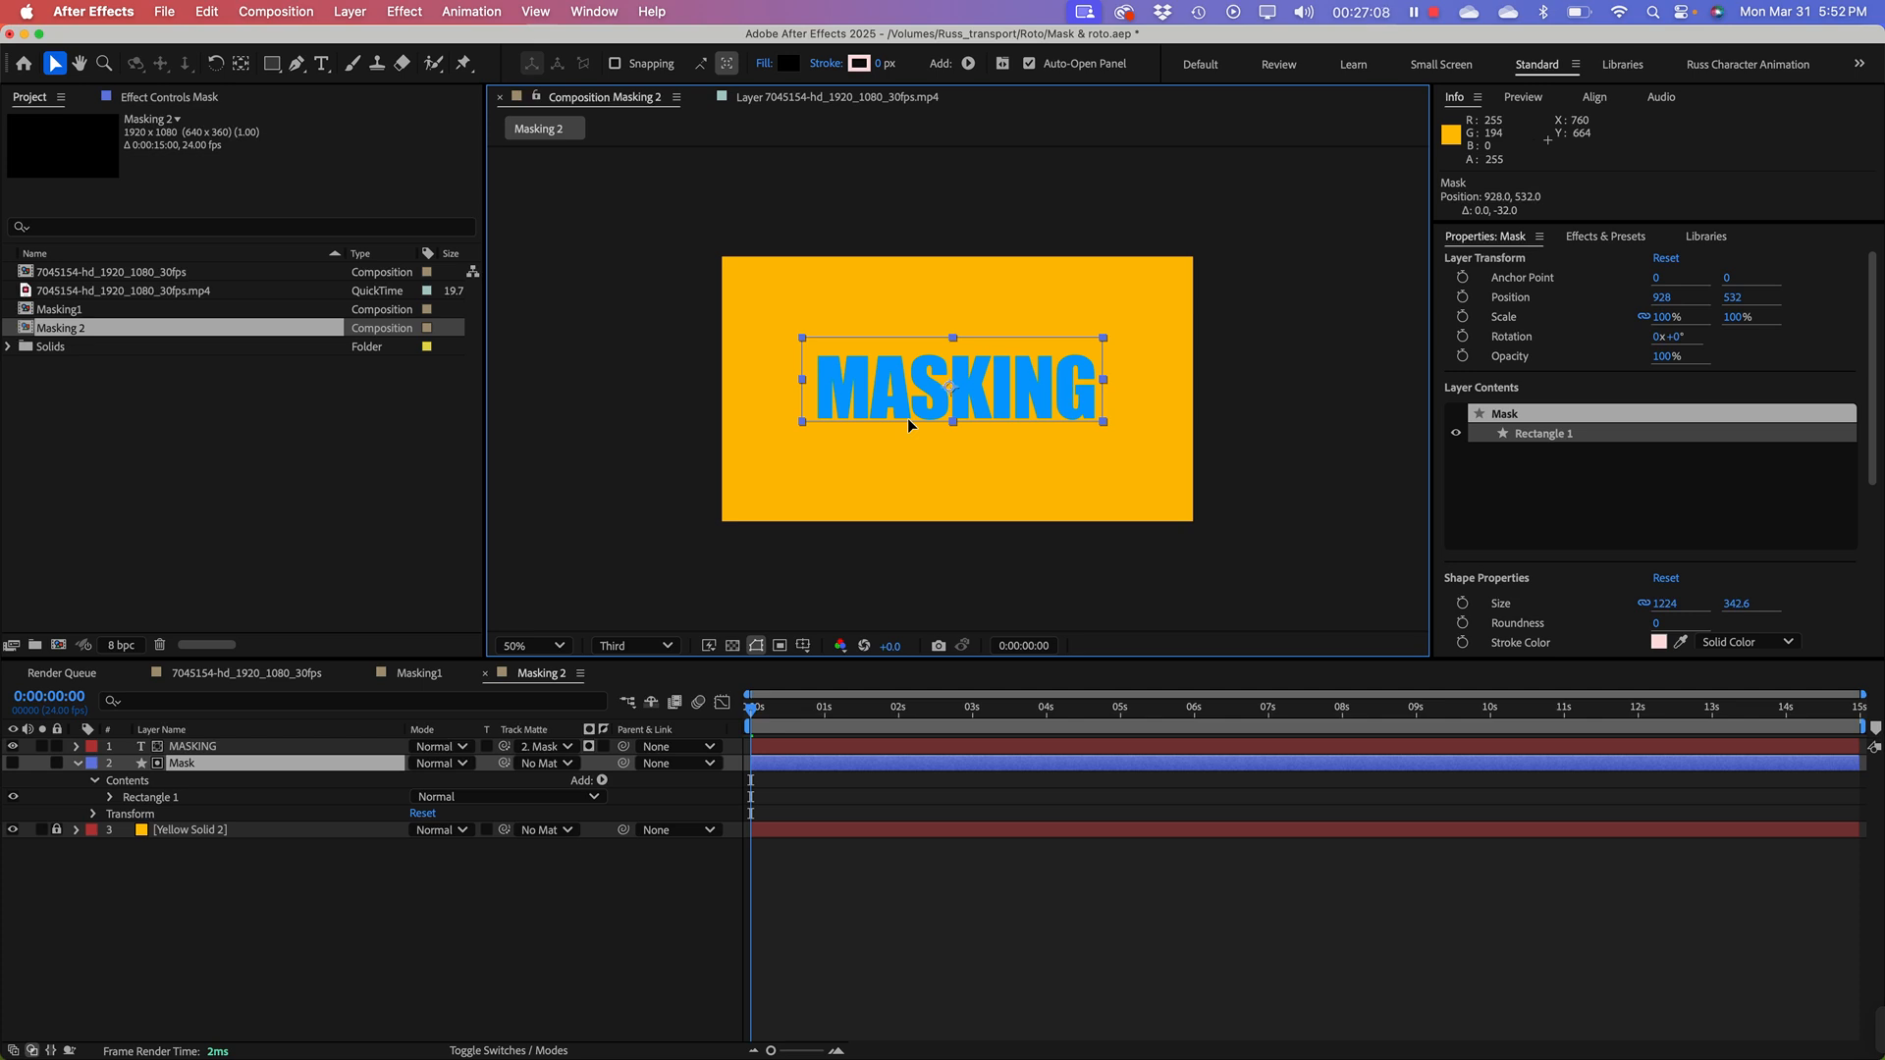
key(Return)
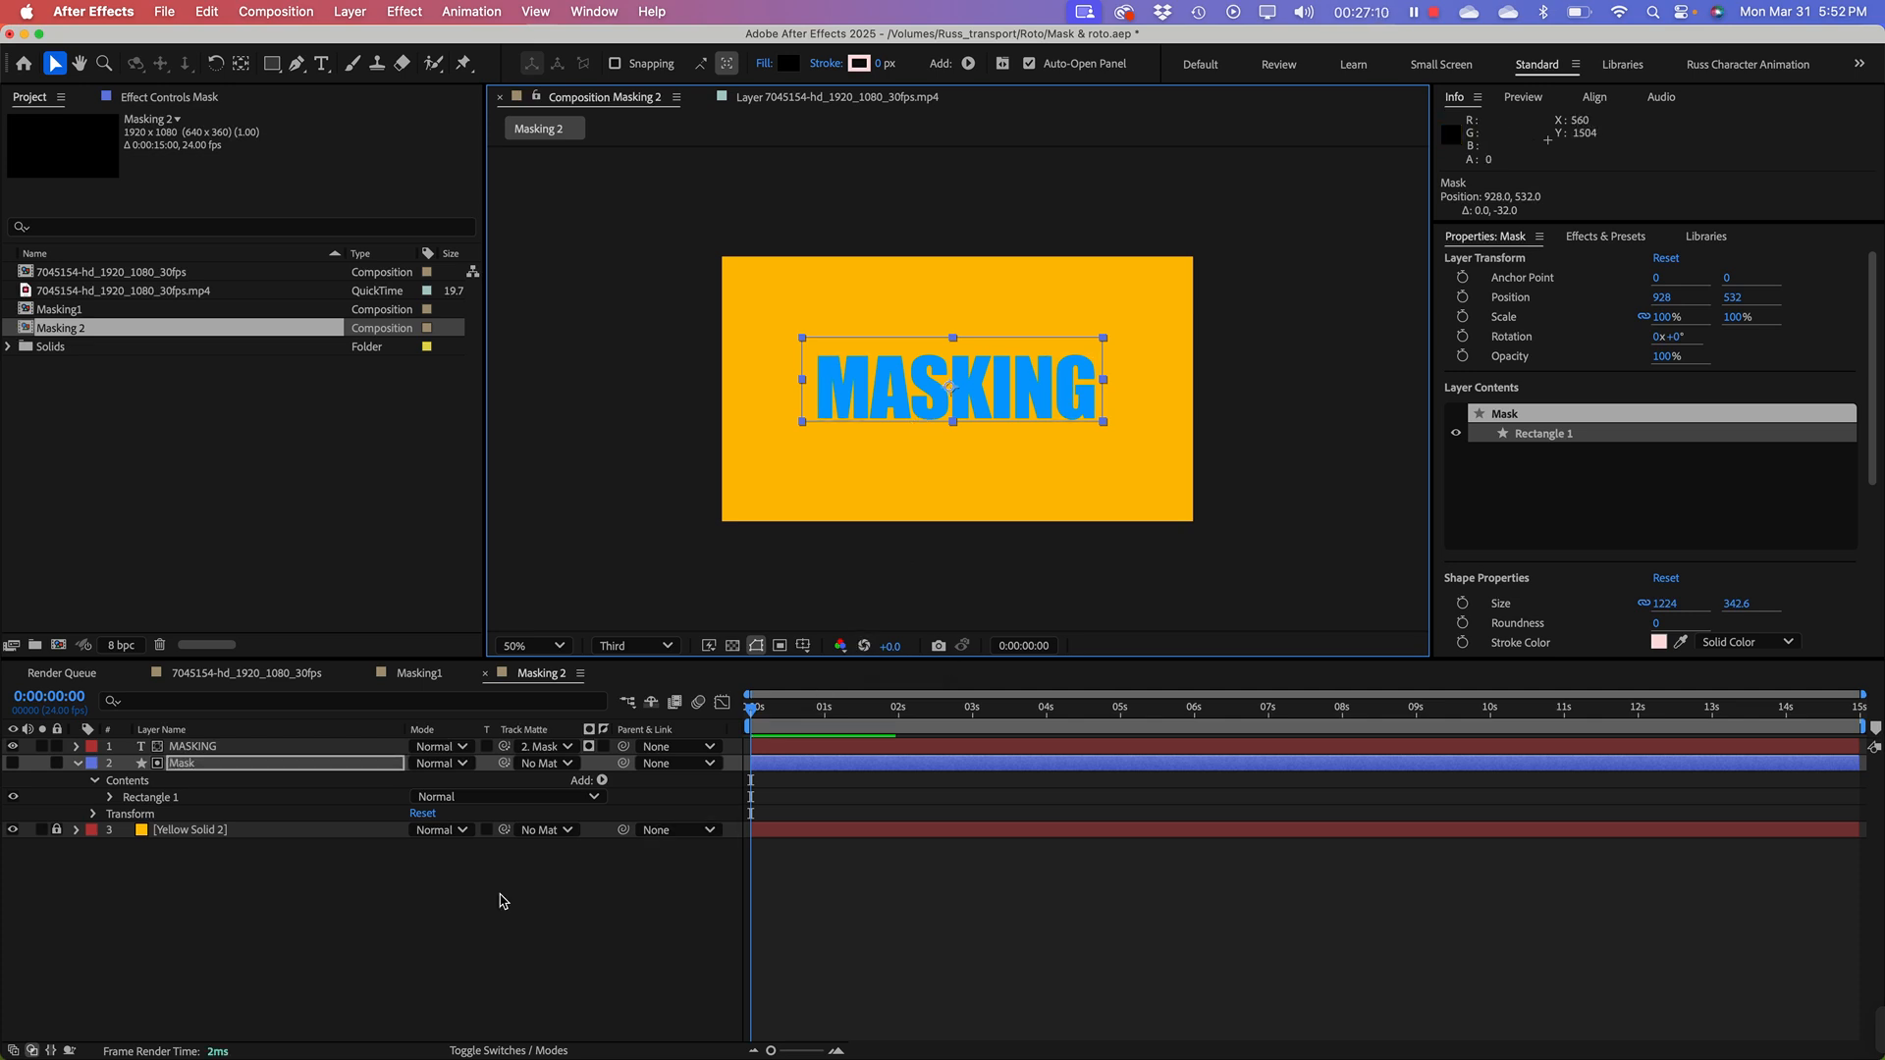
click(293, 850)
Step: Keyframe the MASKING text's Position at 956, 660 at 0:00:01:23 and at 956, 948 at the start of the timeline
click(204, 750)
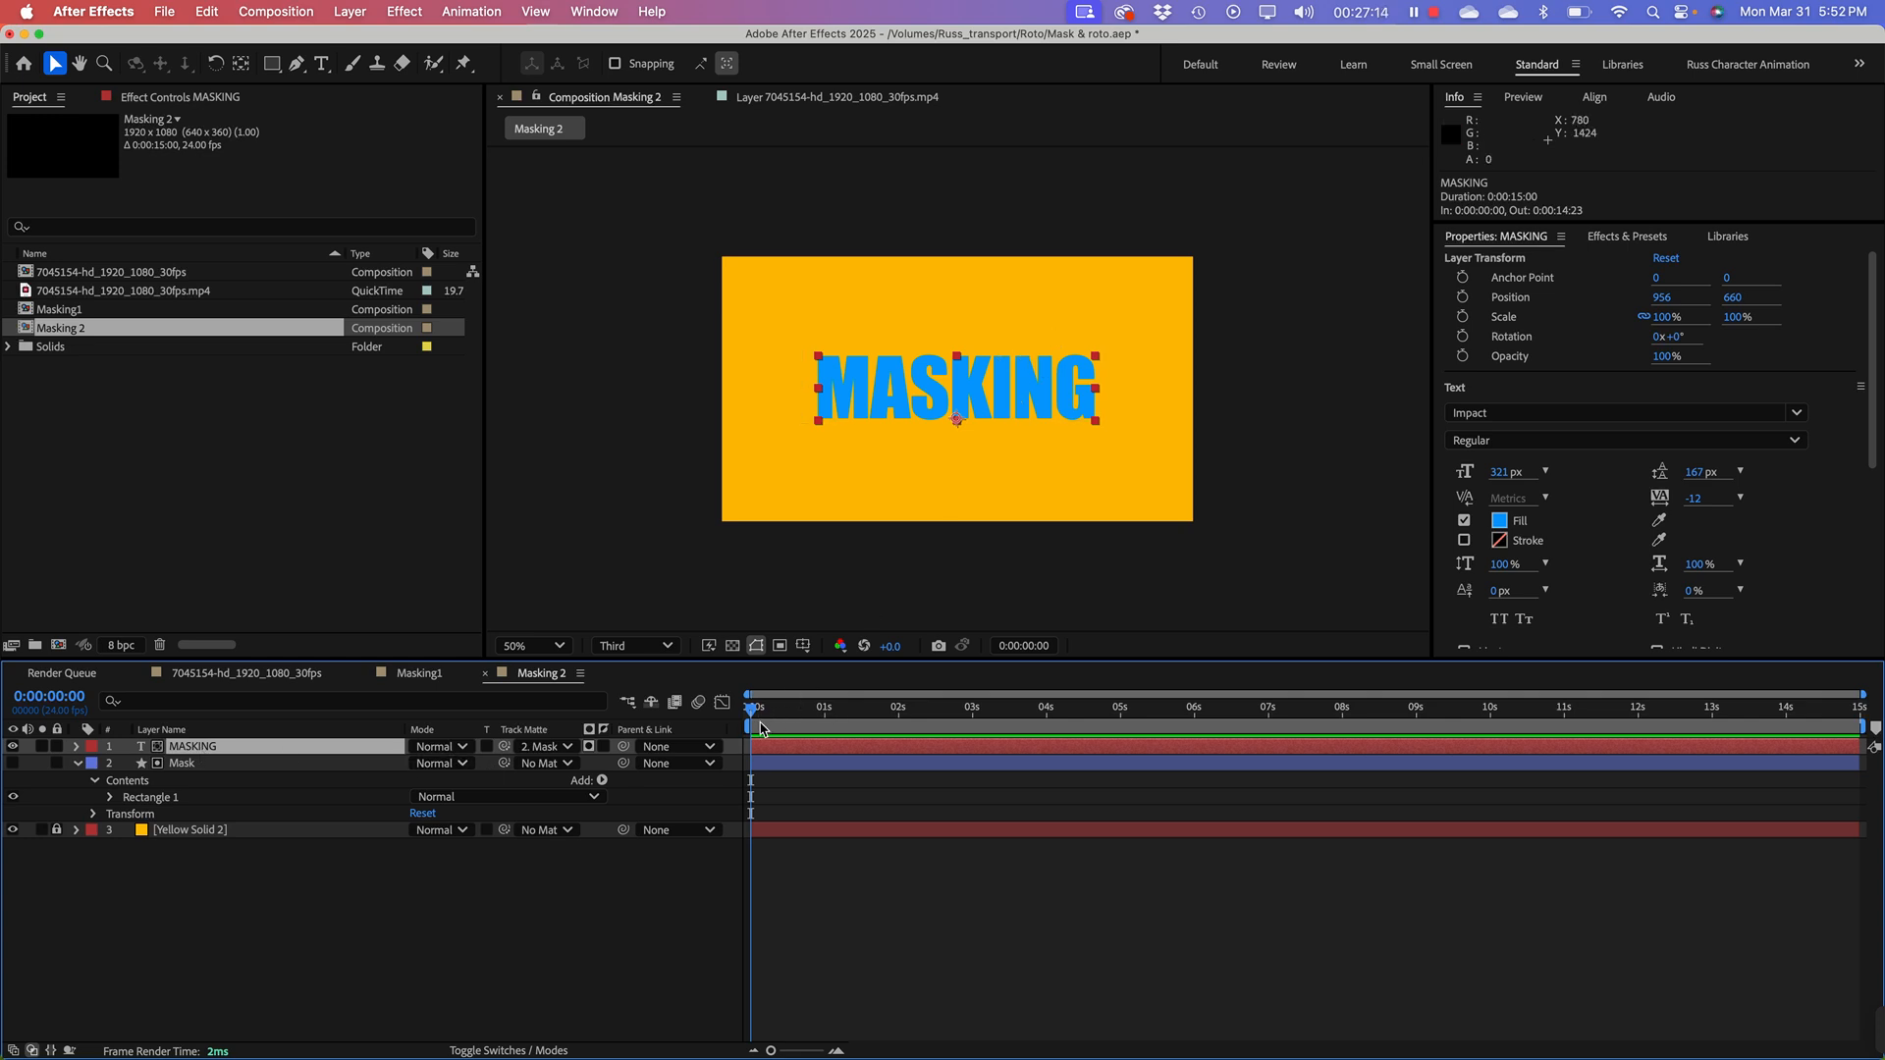
drag(760, 728, 895, 739)
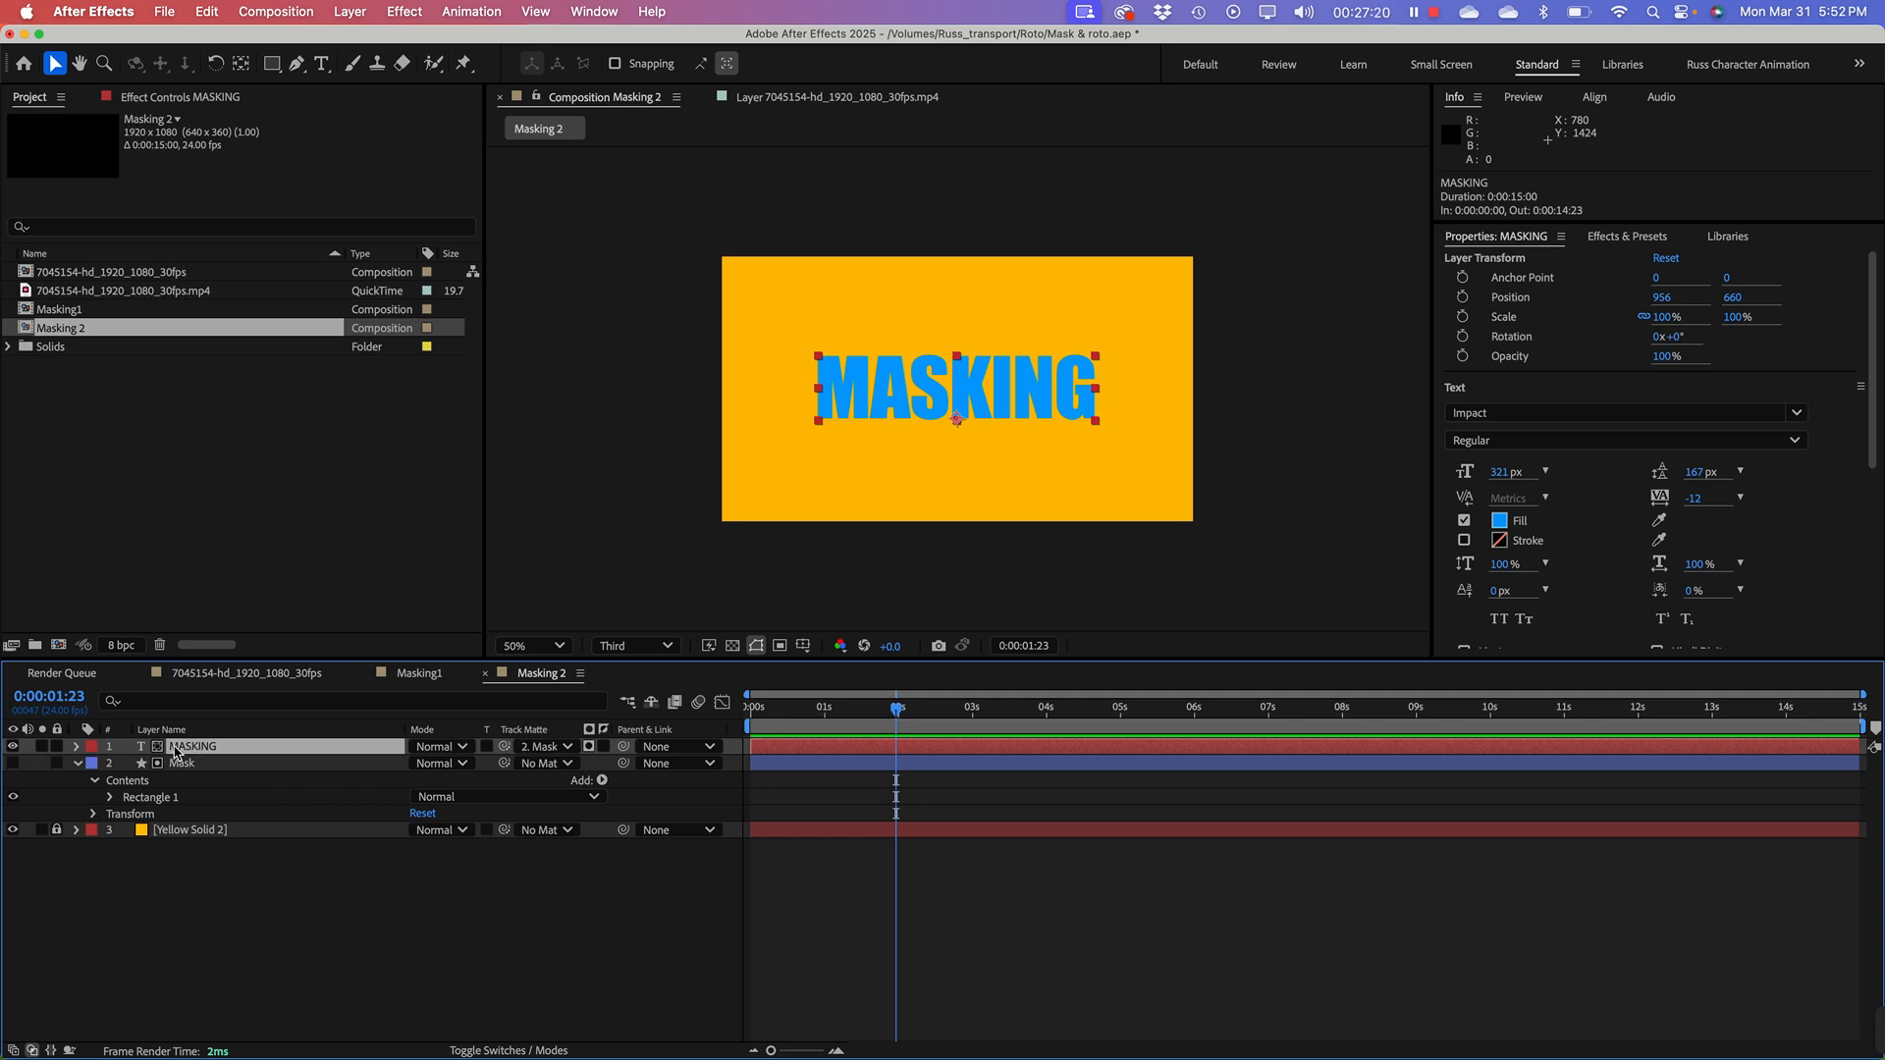
key(p)
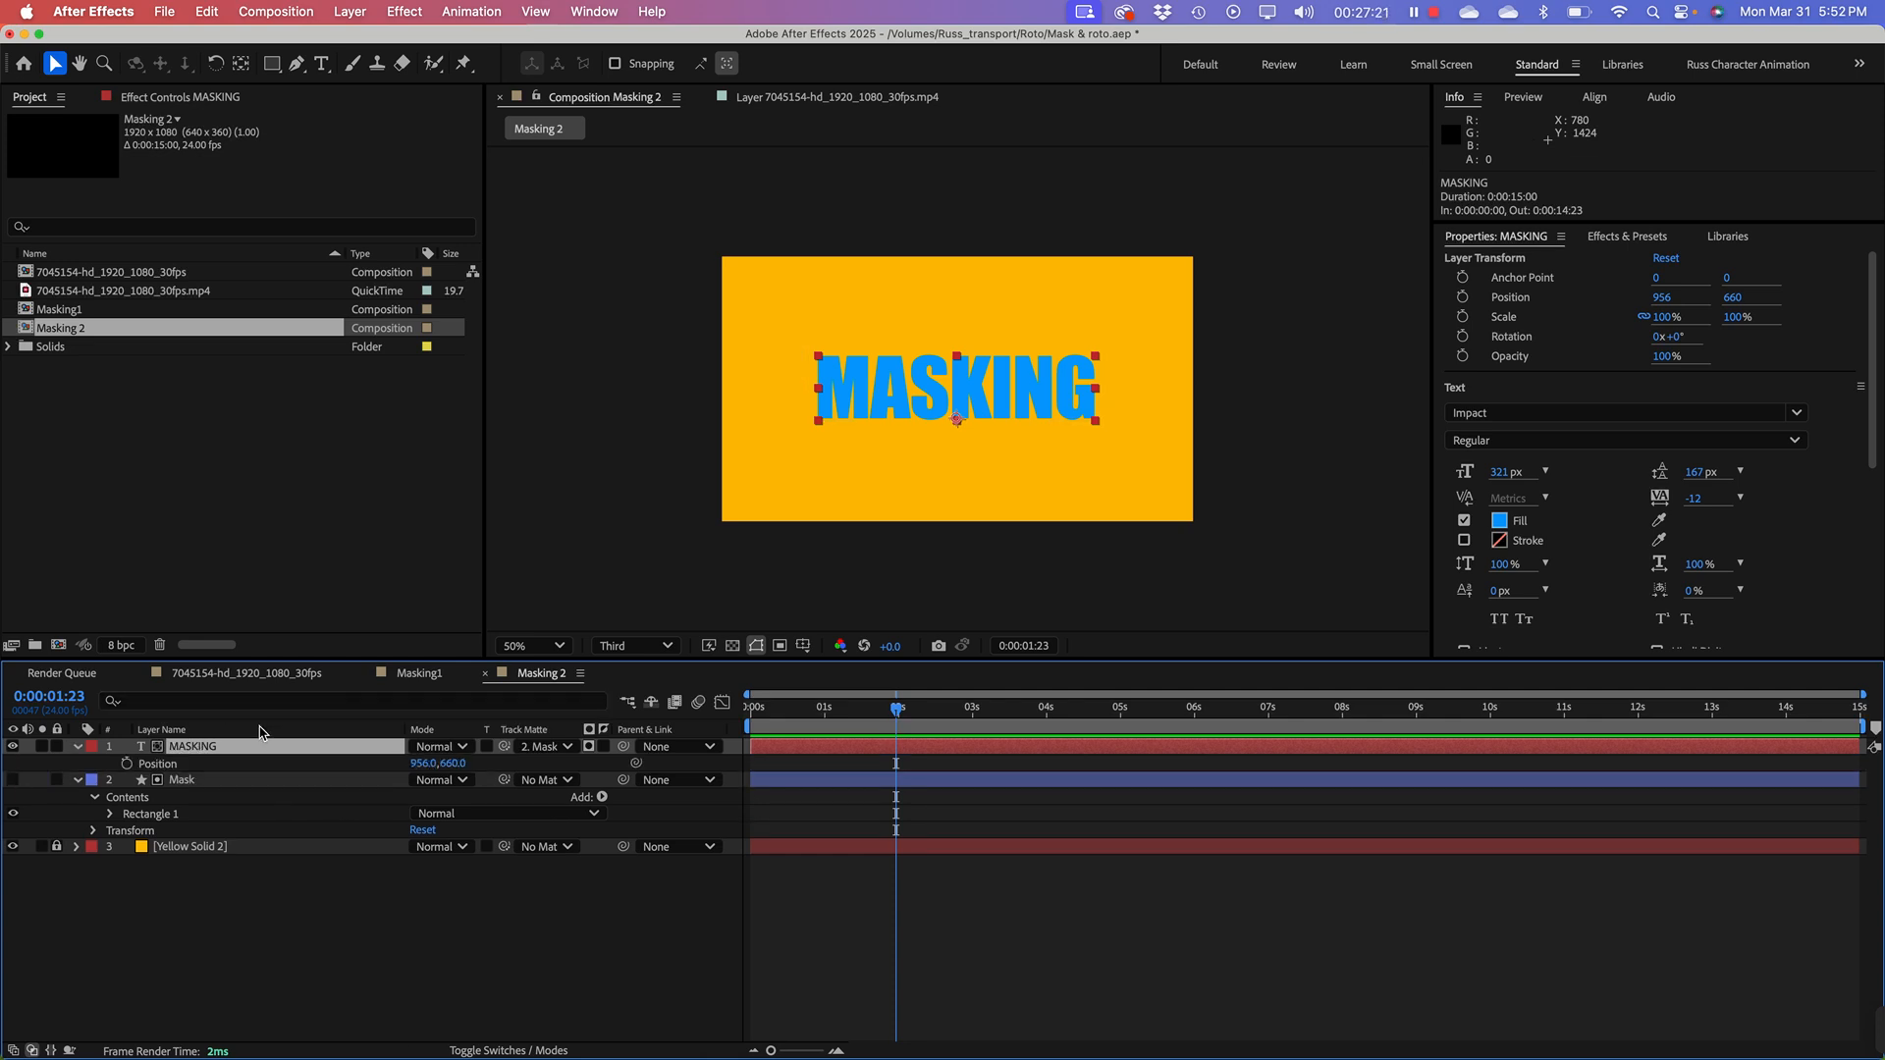
click(127, 763)
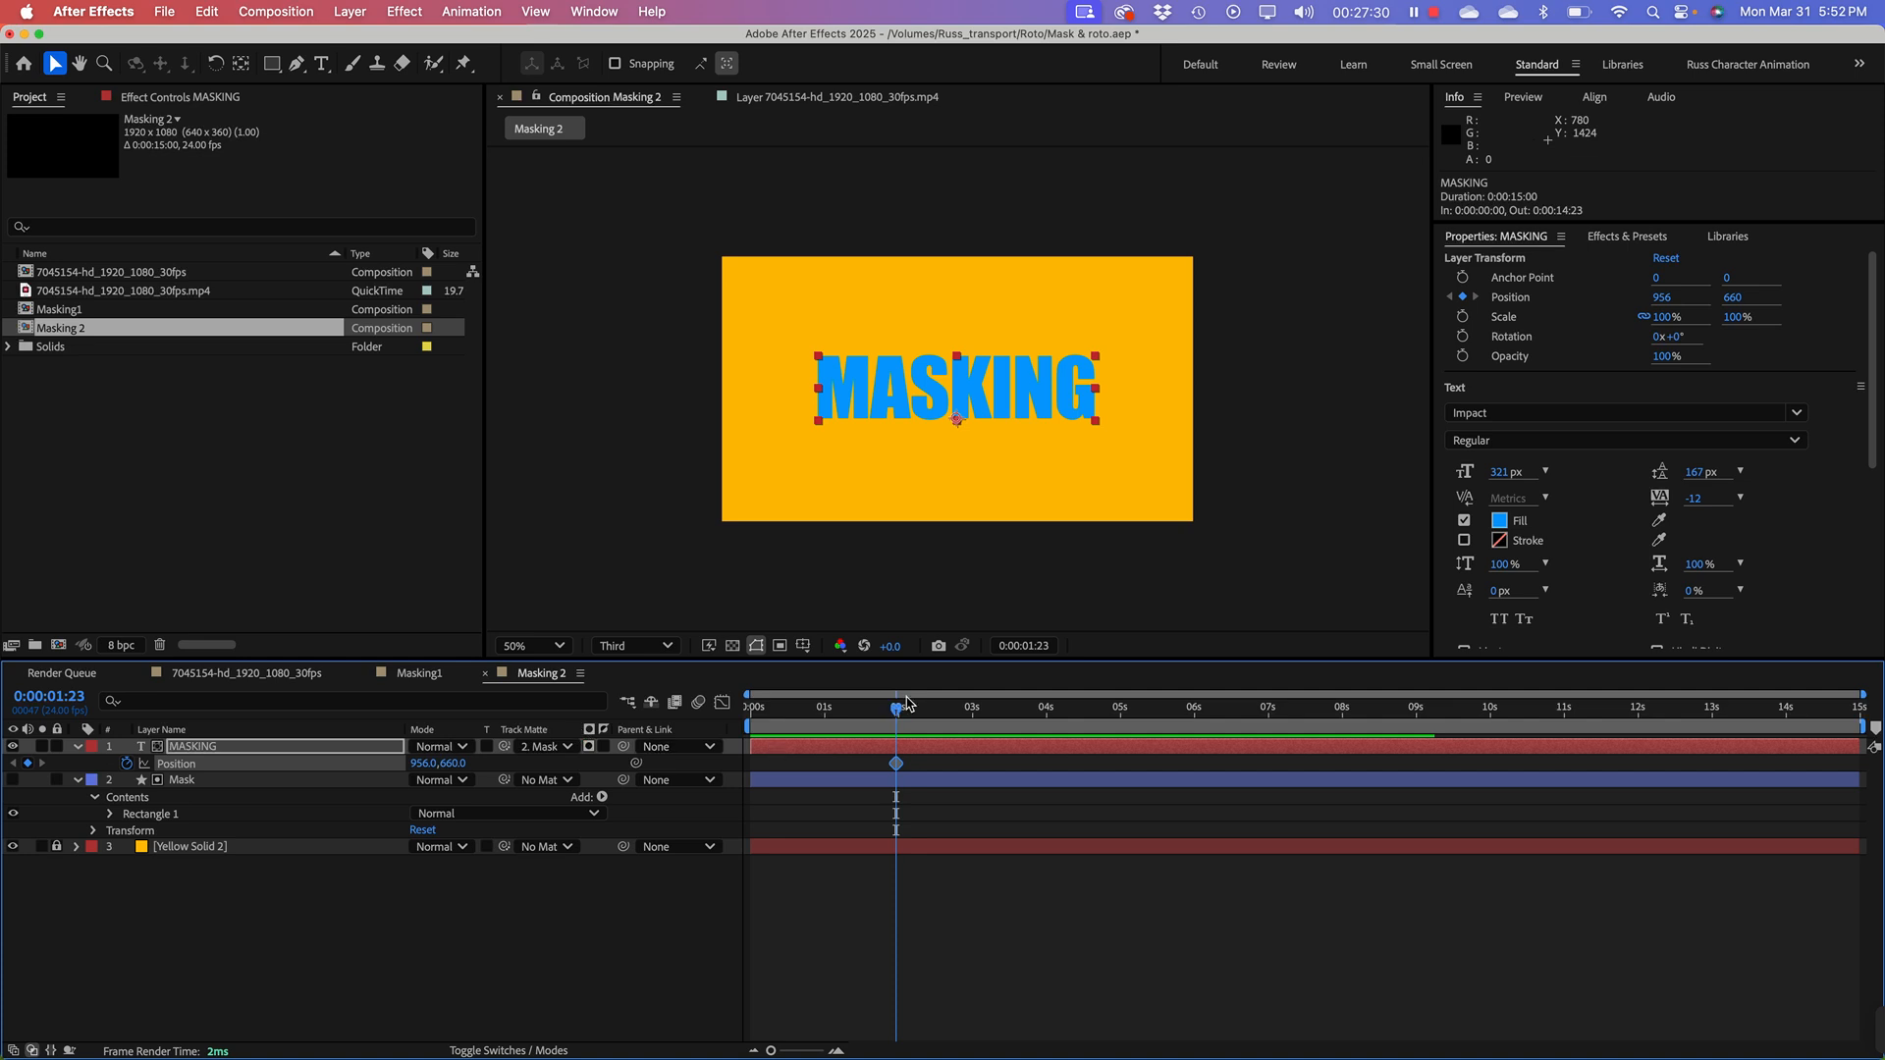
drag(898, 709, 751, 732)
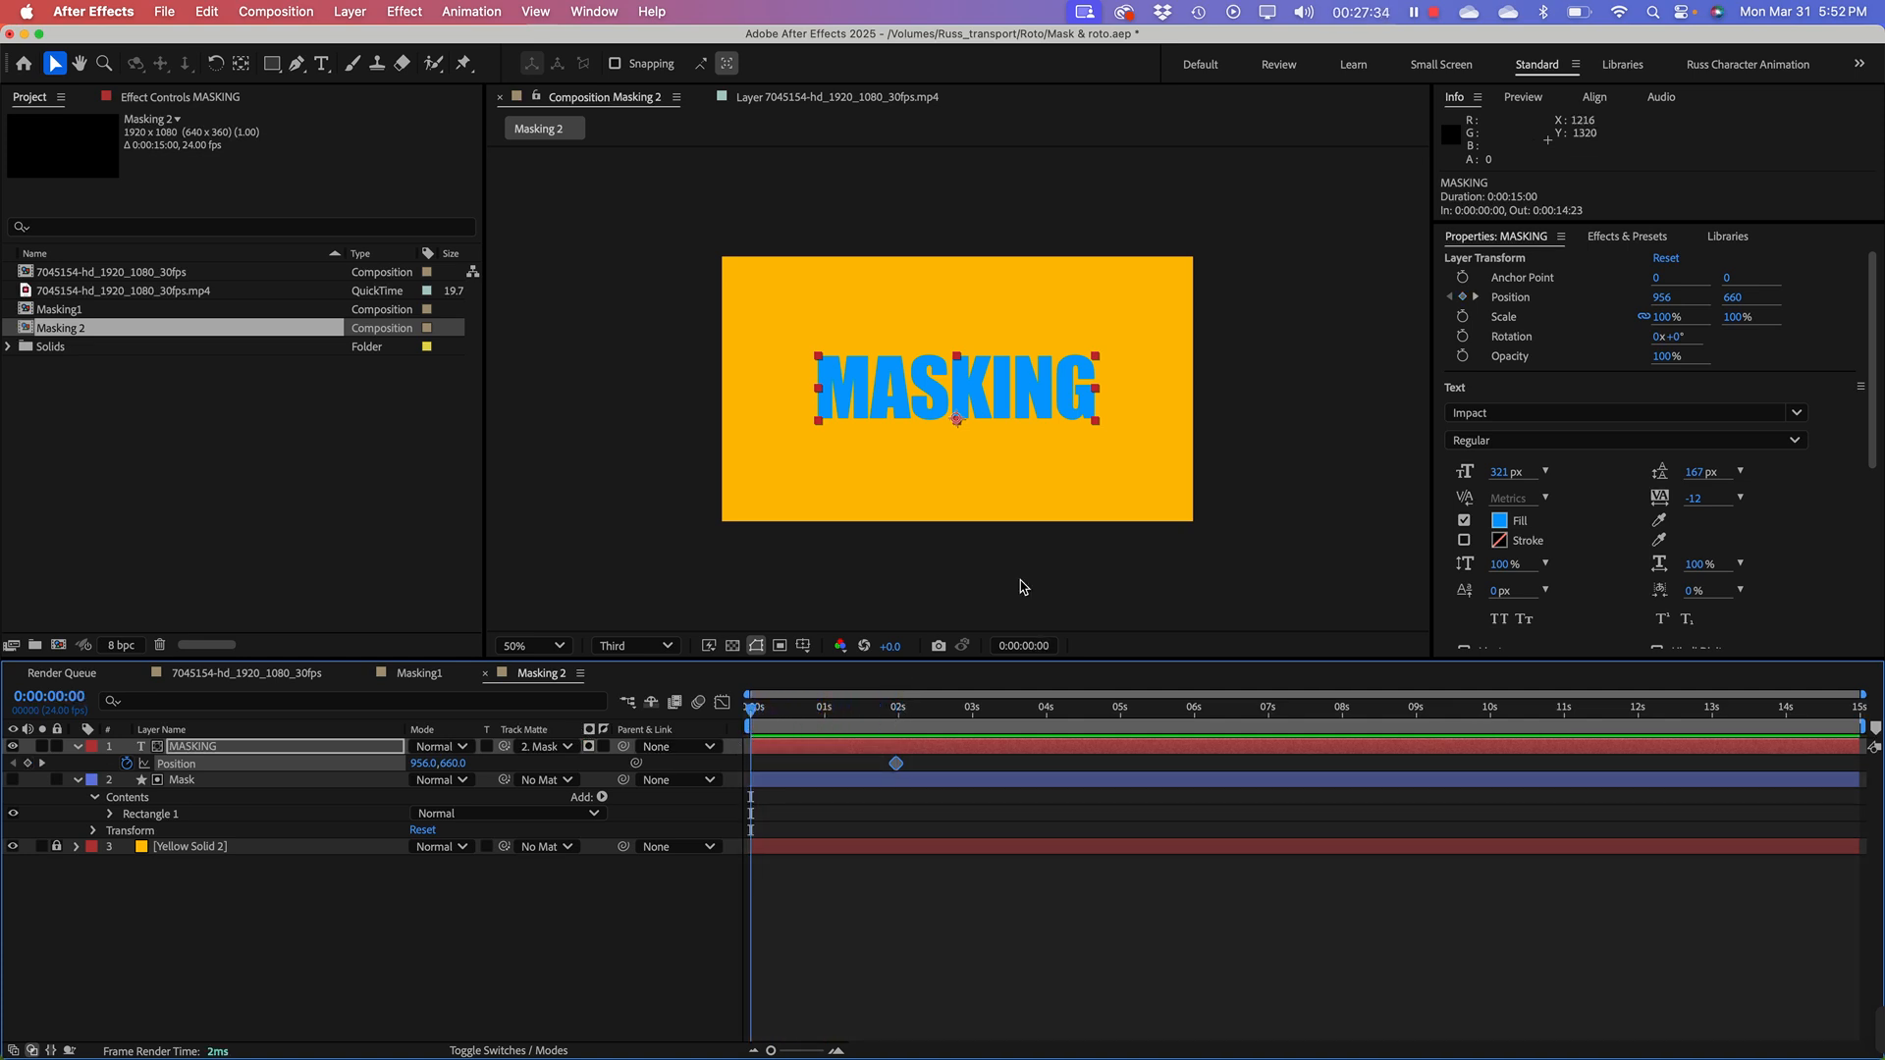
drag(1028, 385, 1038, 458)
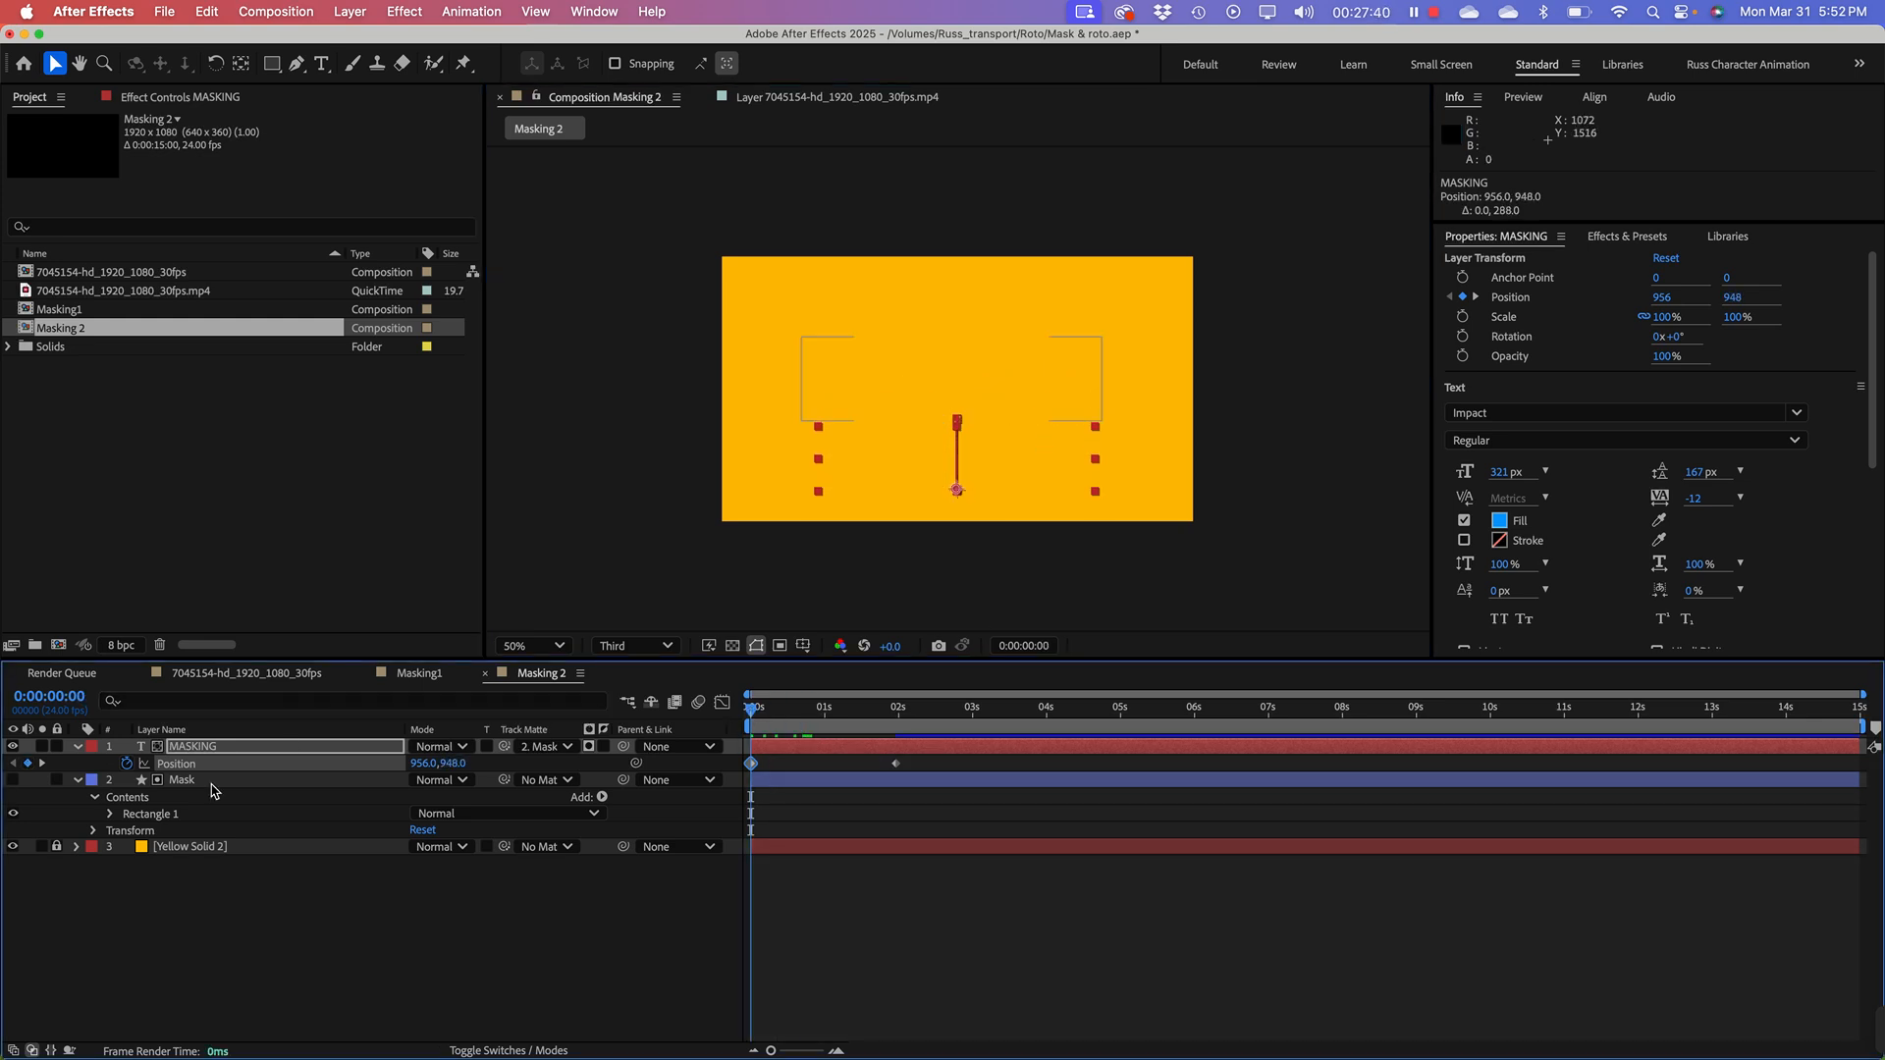
Step: Preview and scrub the text reveal several times, checking how the MASKING text rises into its matte
key(space)
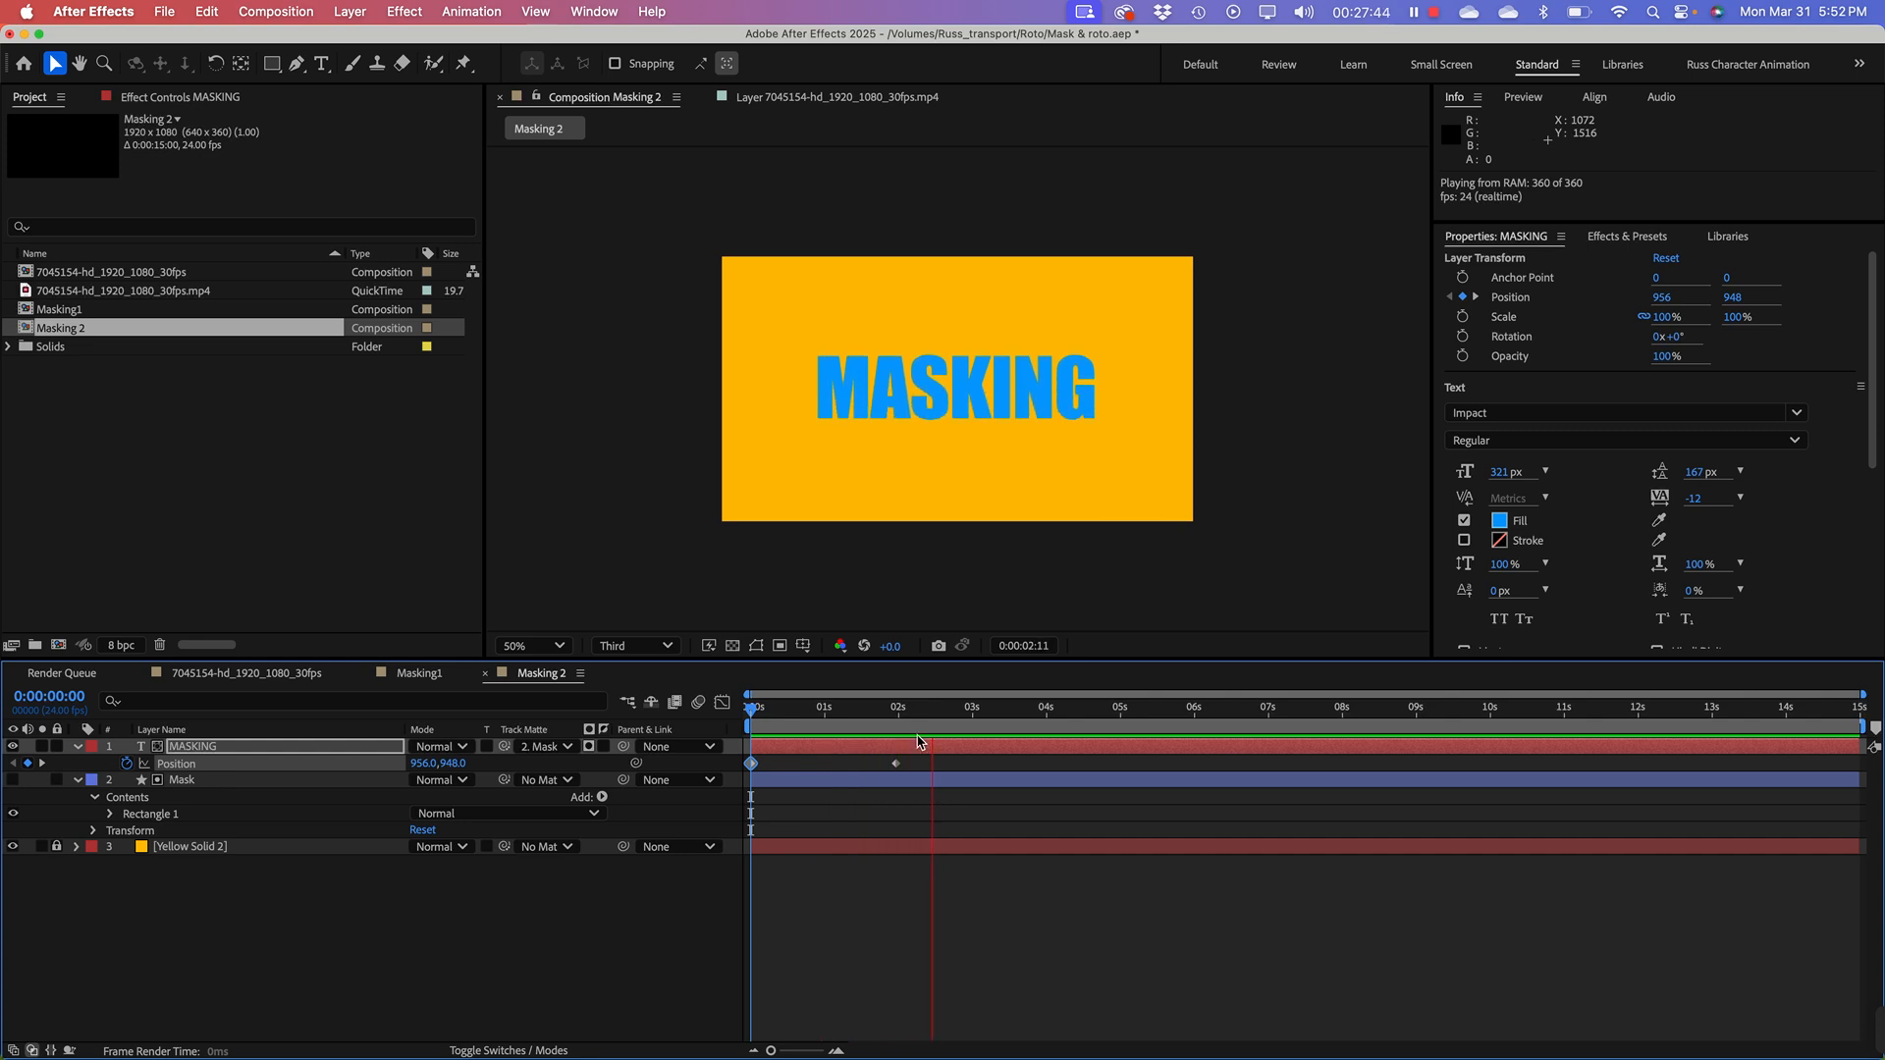
key(space)
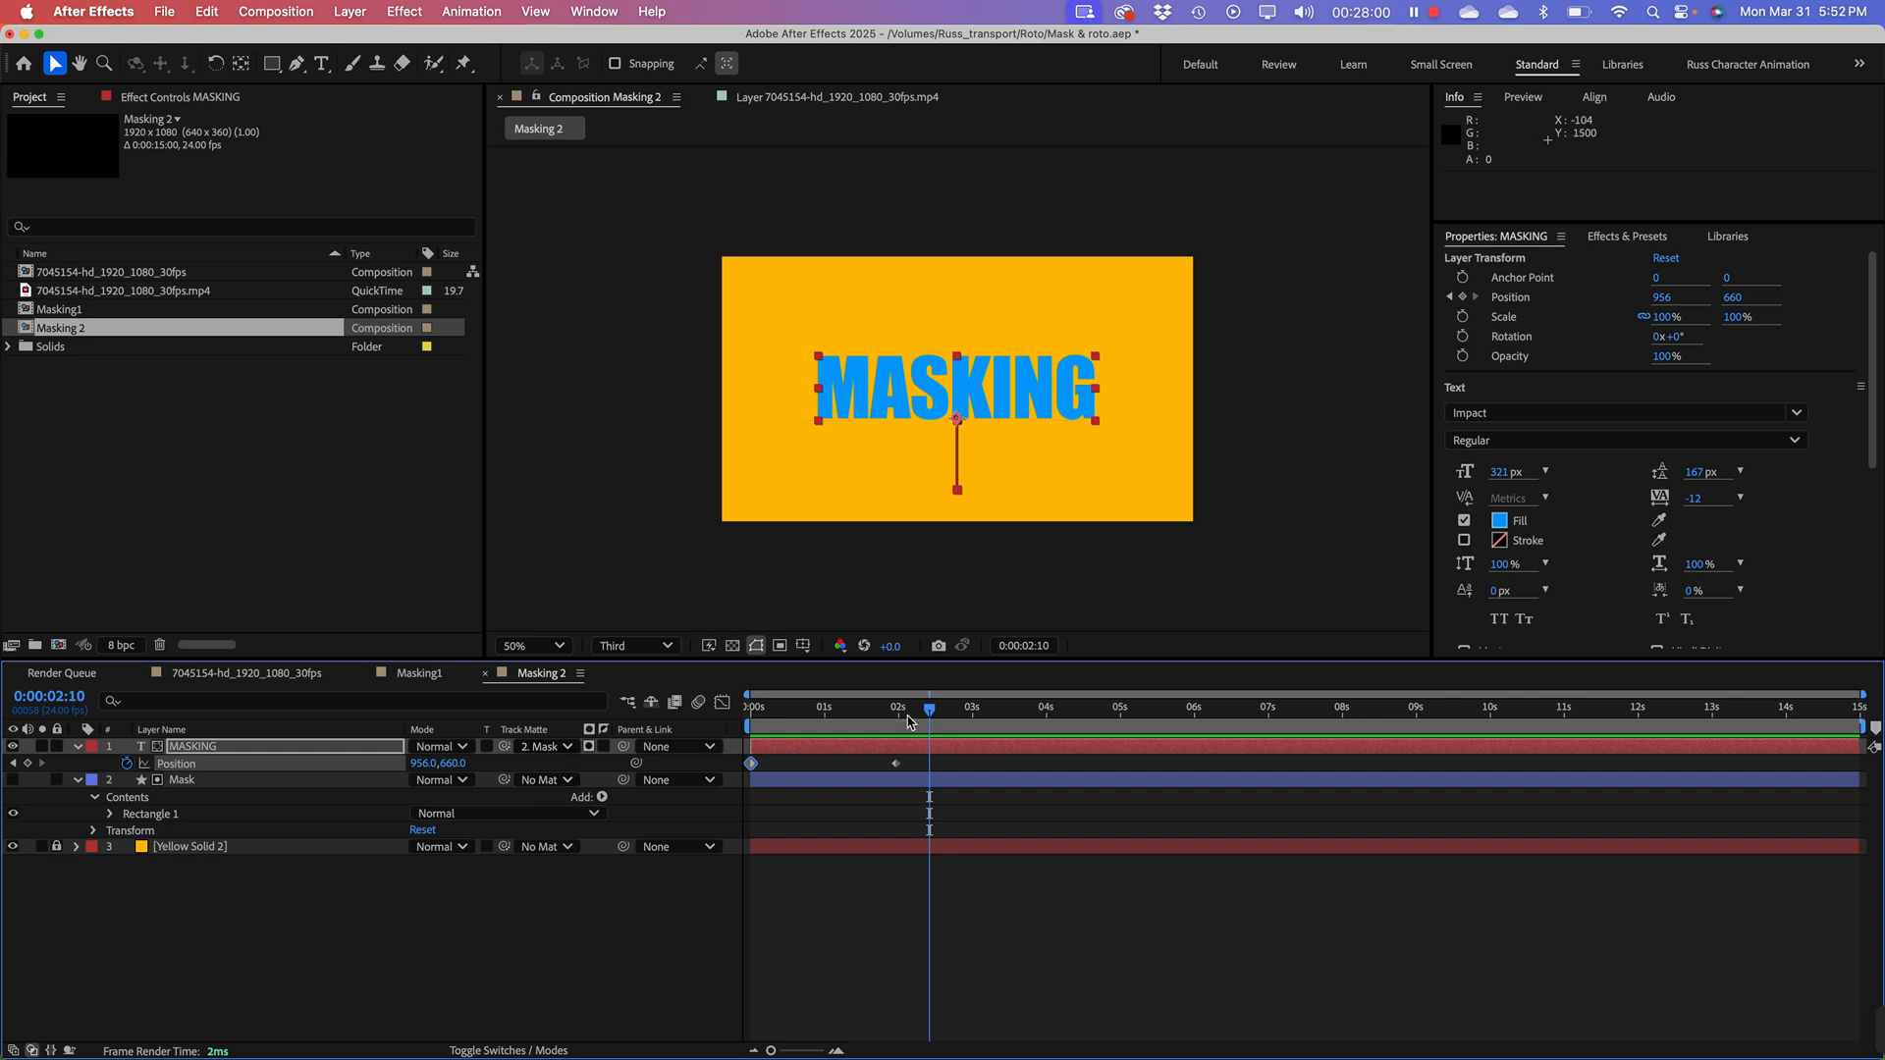
click(820, 706)
click(750, 707)
key(space)
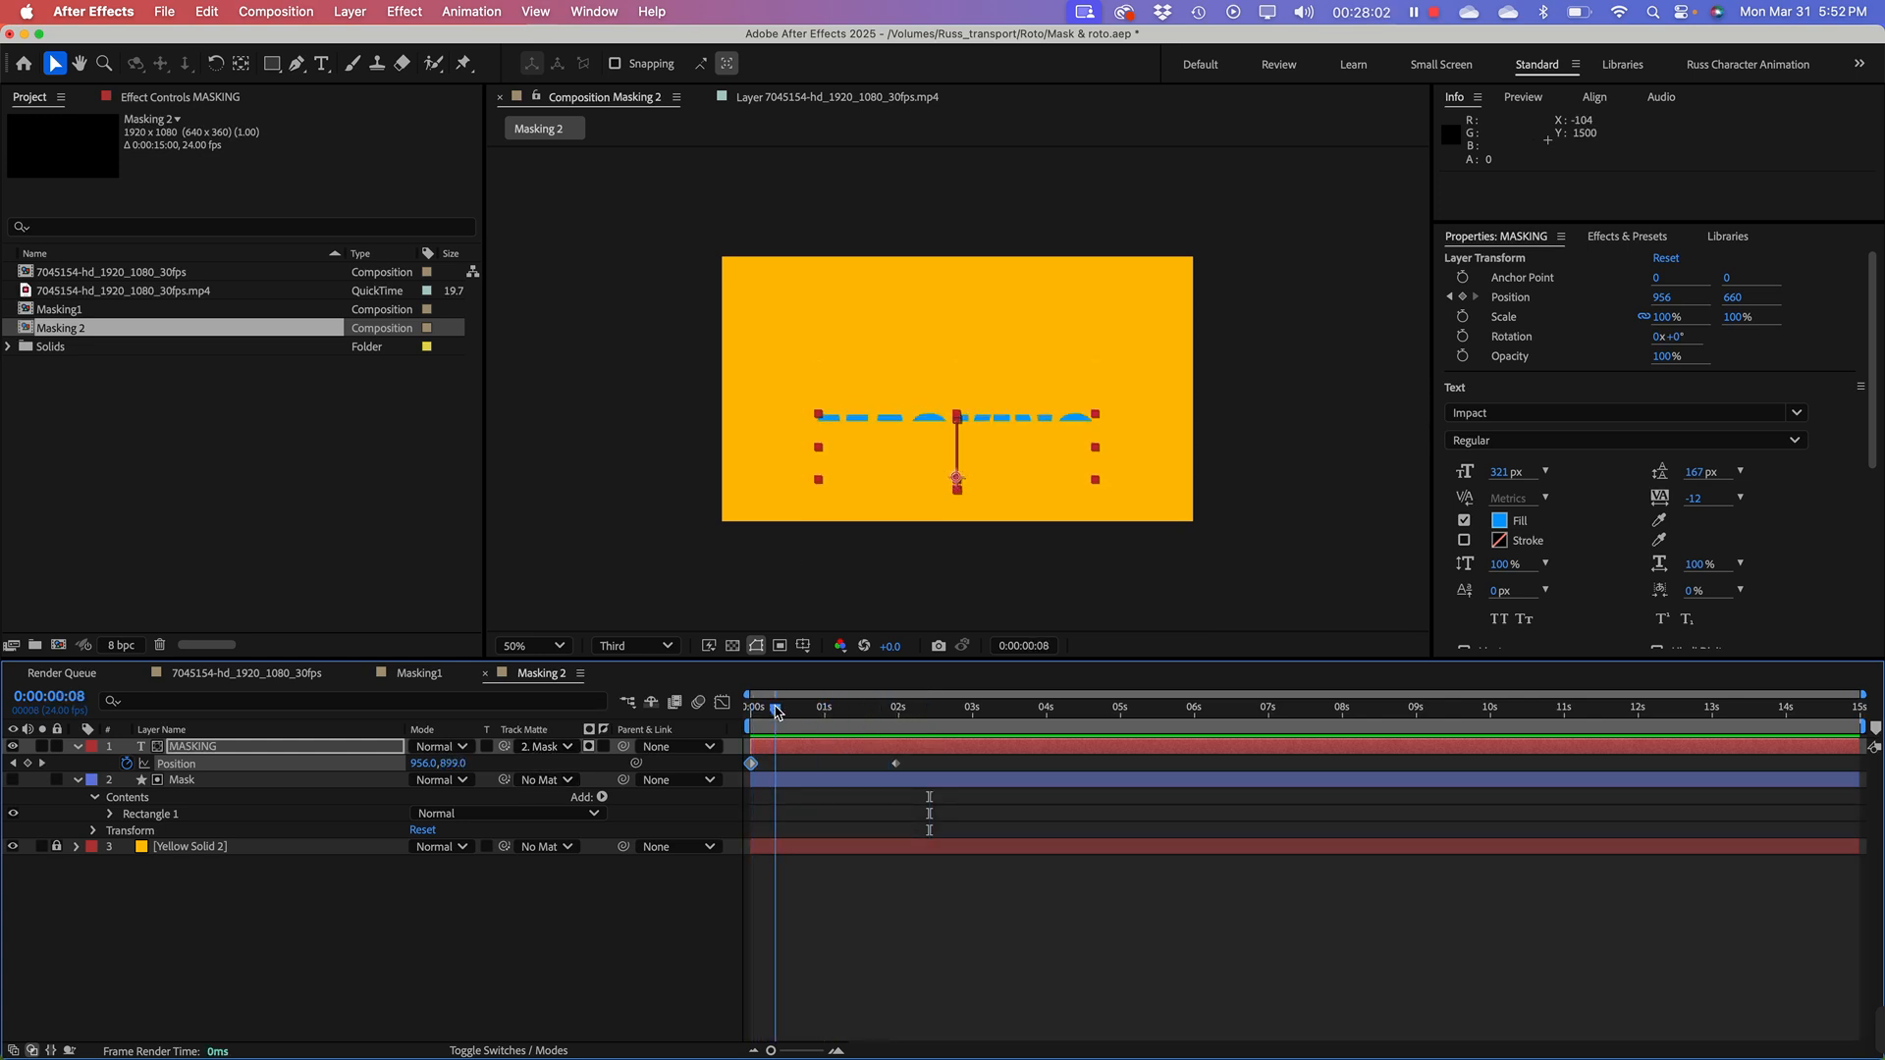
key(space)
drag(750, 710, 909, 714)
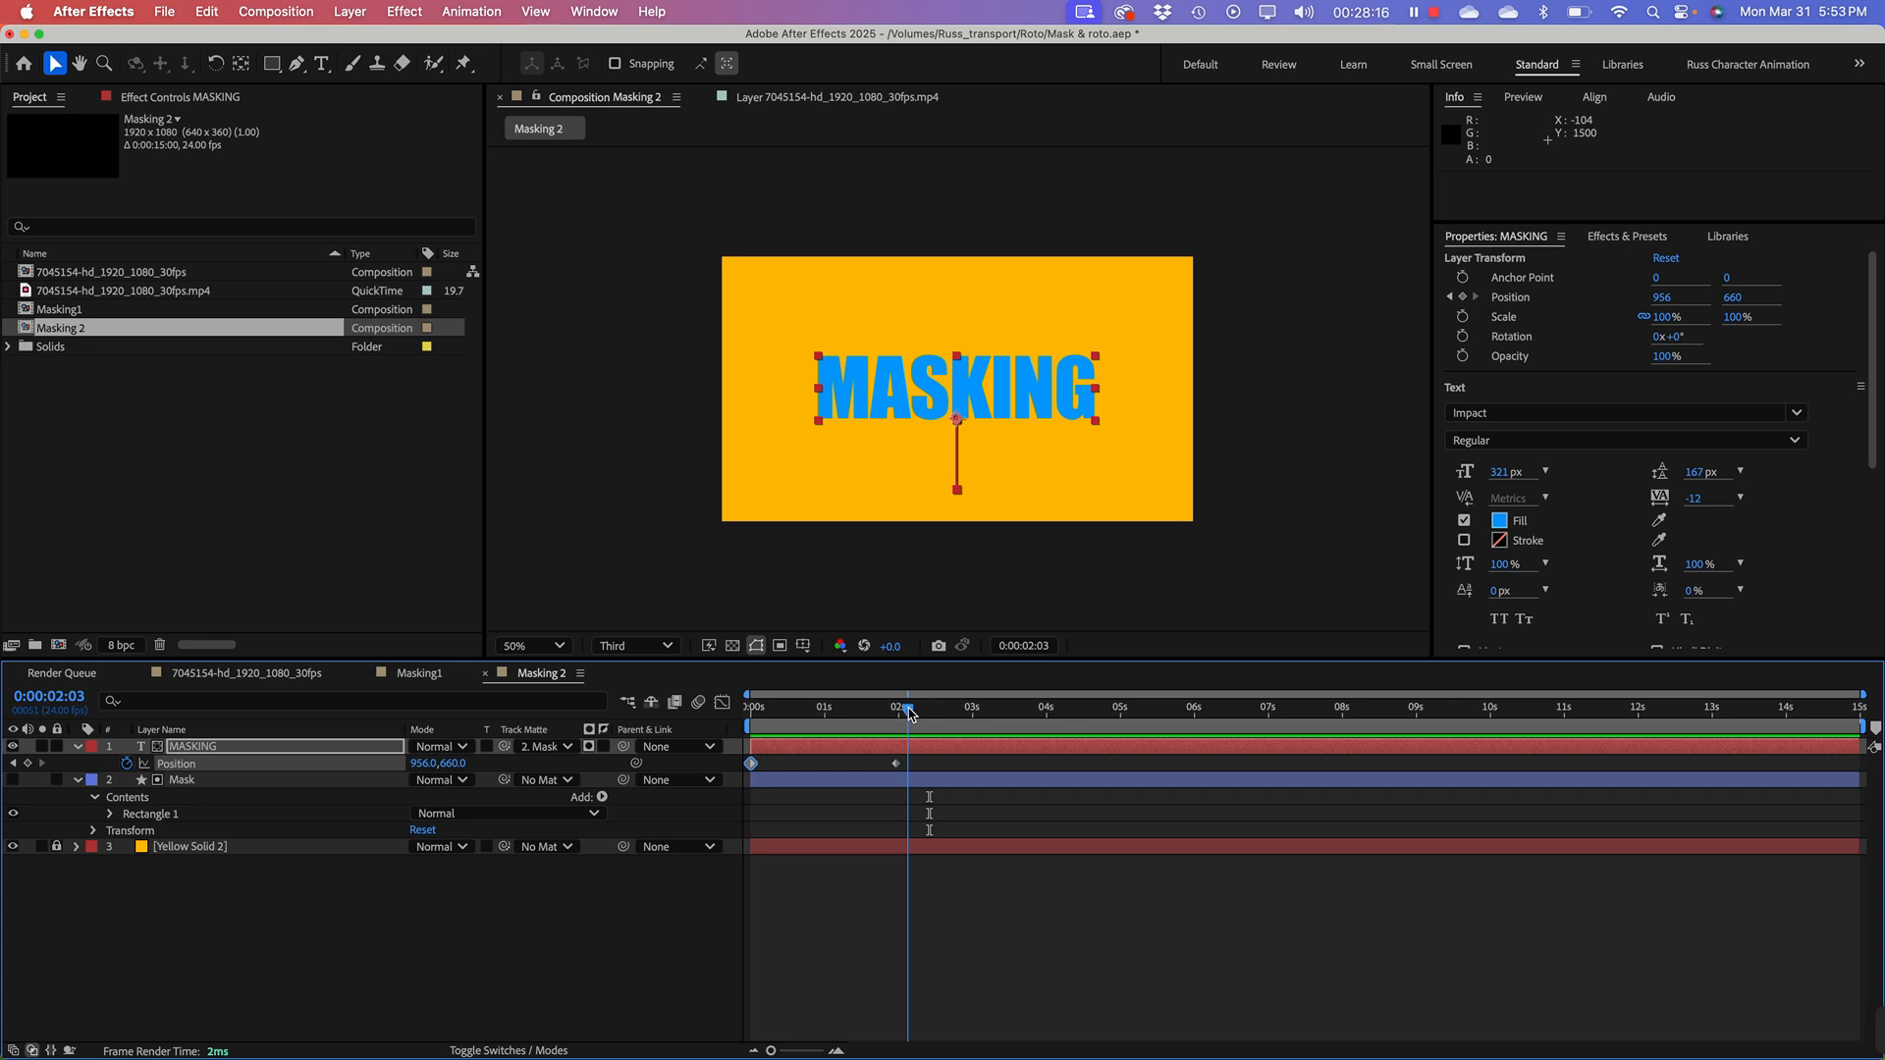
drag(908, 712, 973, 713)
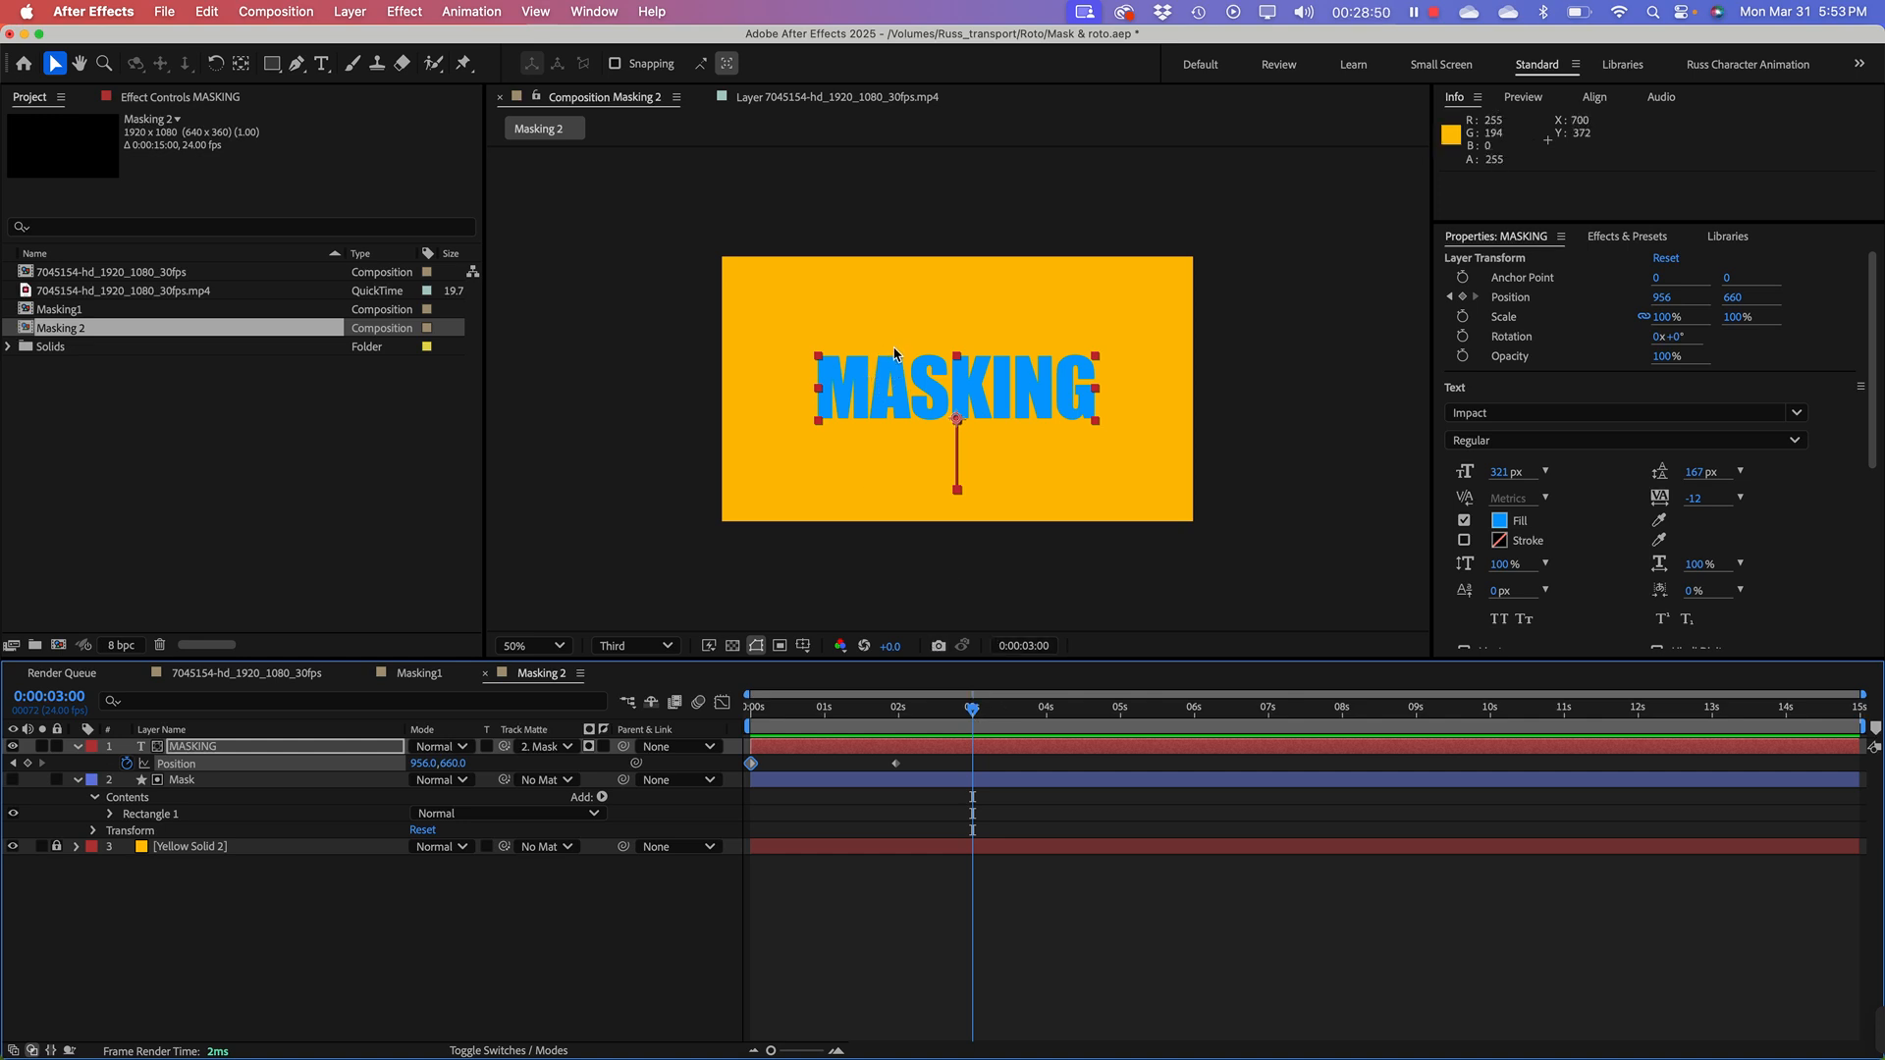
click(886, 409)
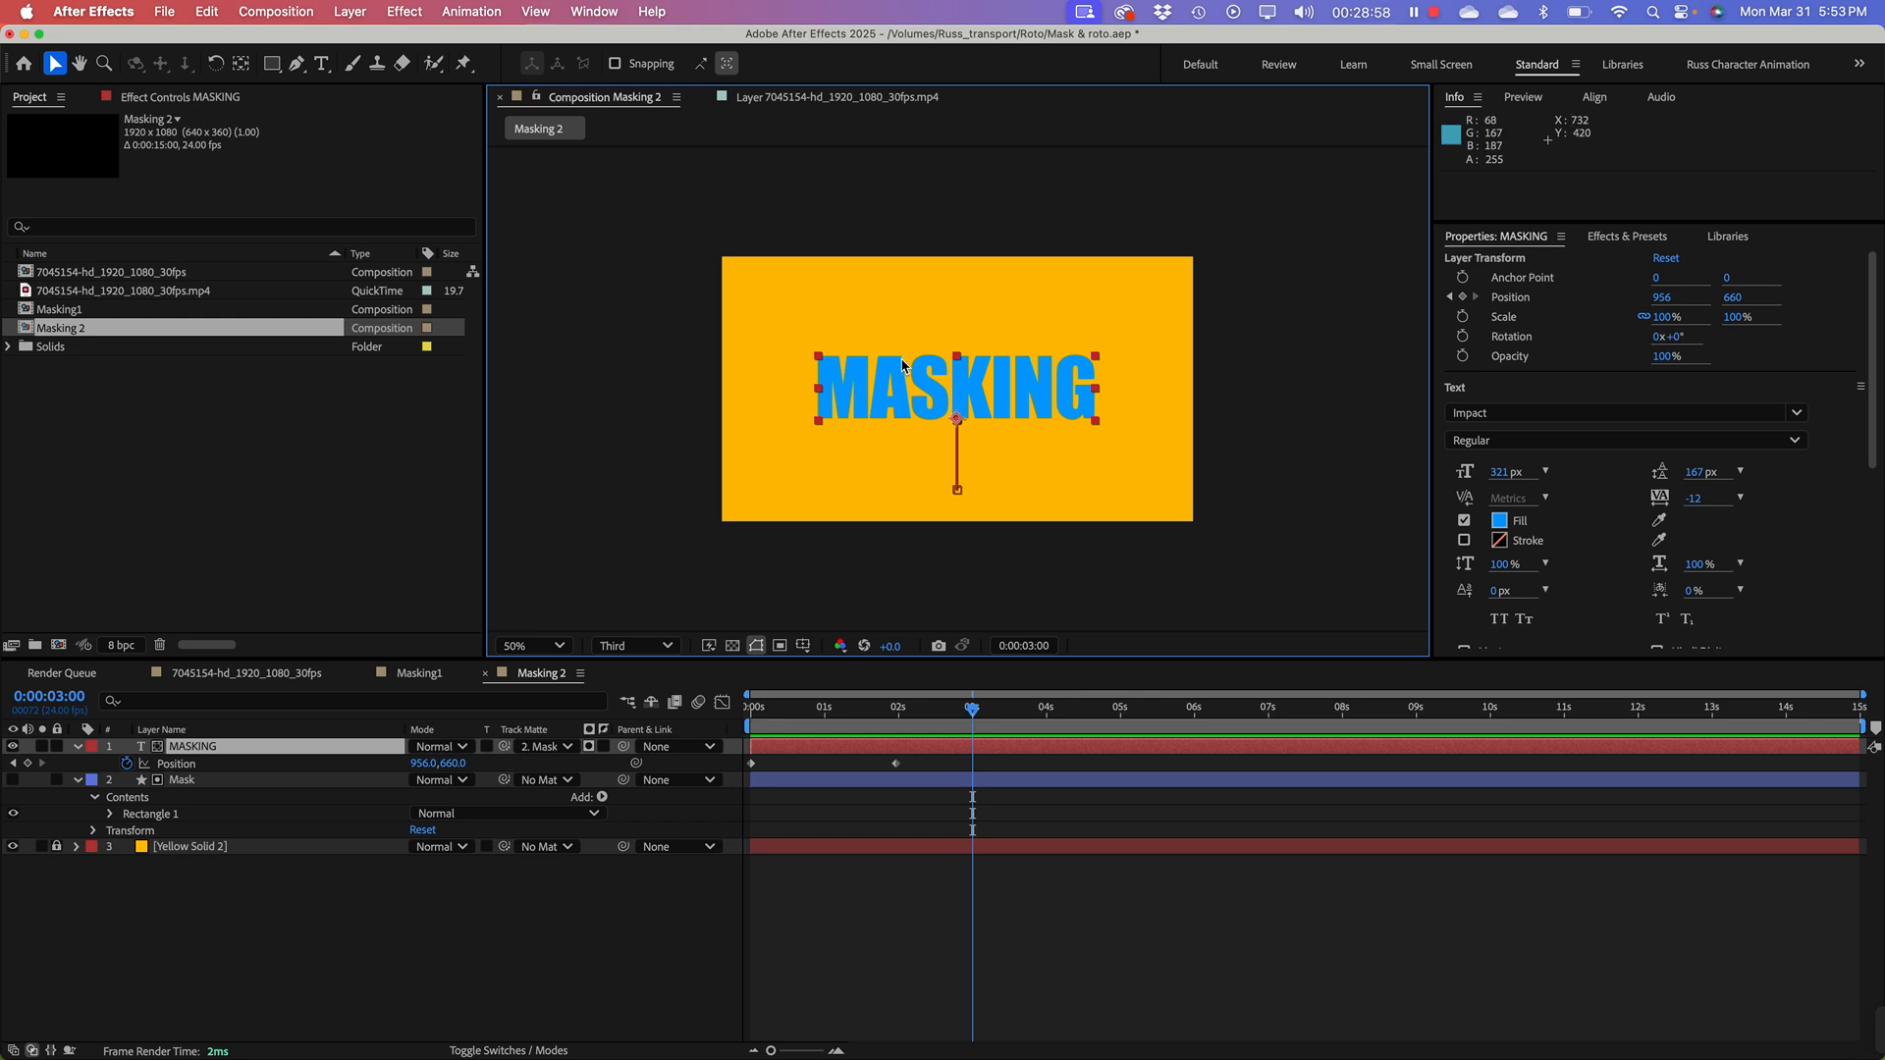
drag(950, 714, 766, 718)
key(h)
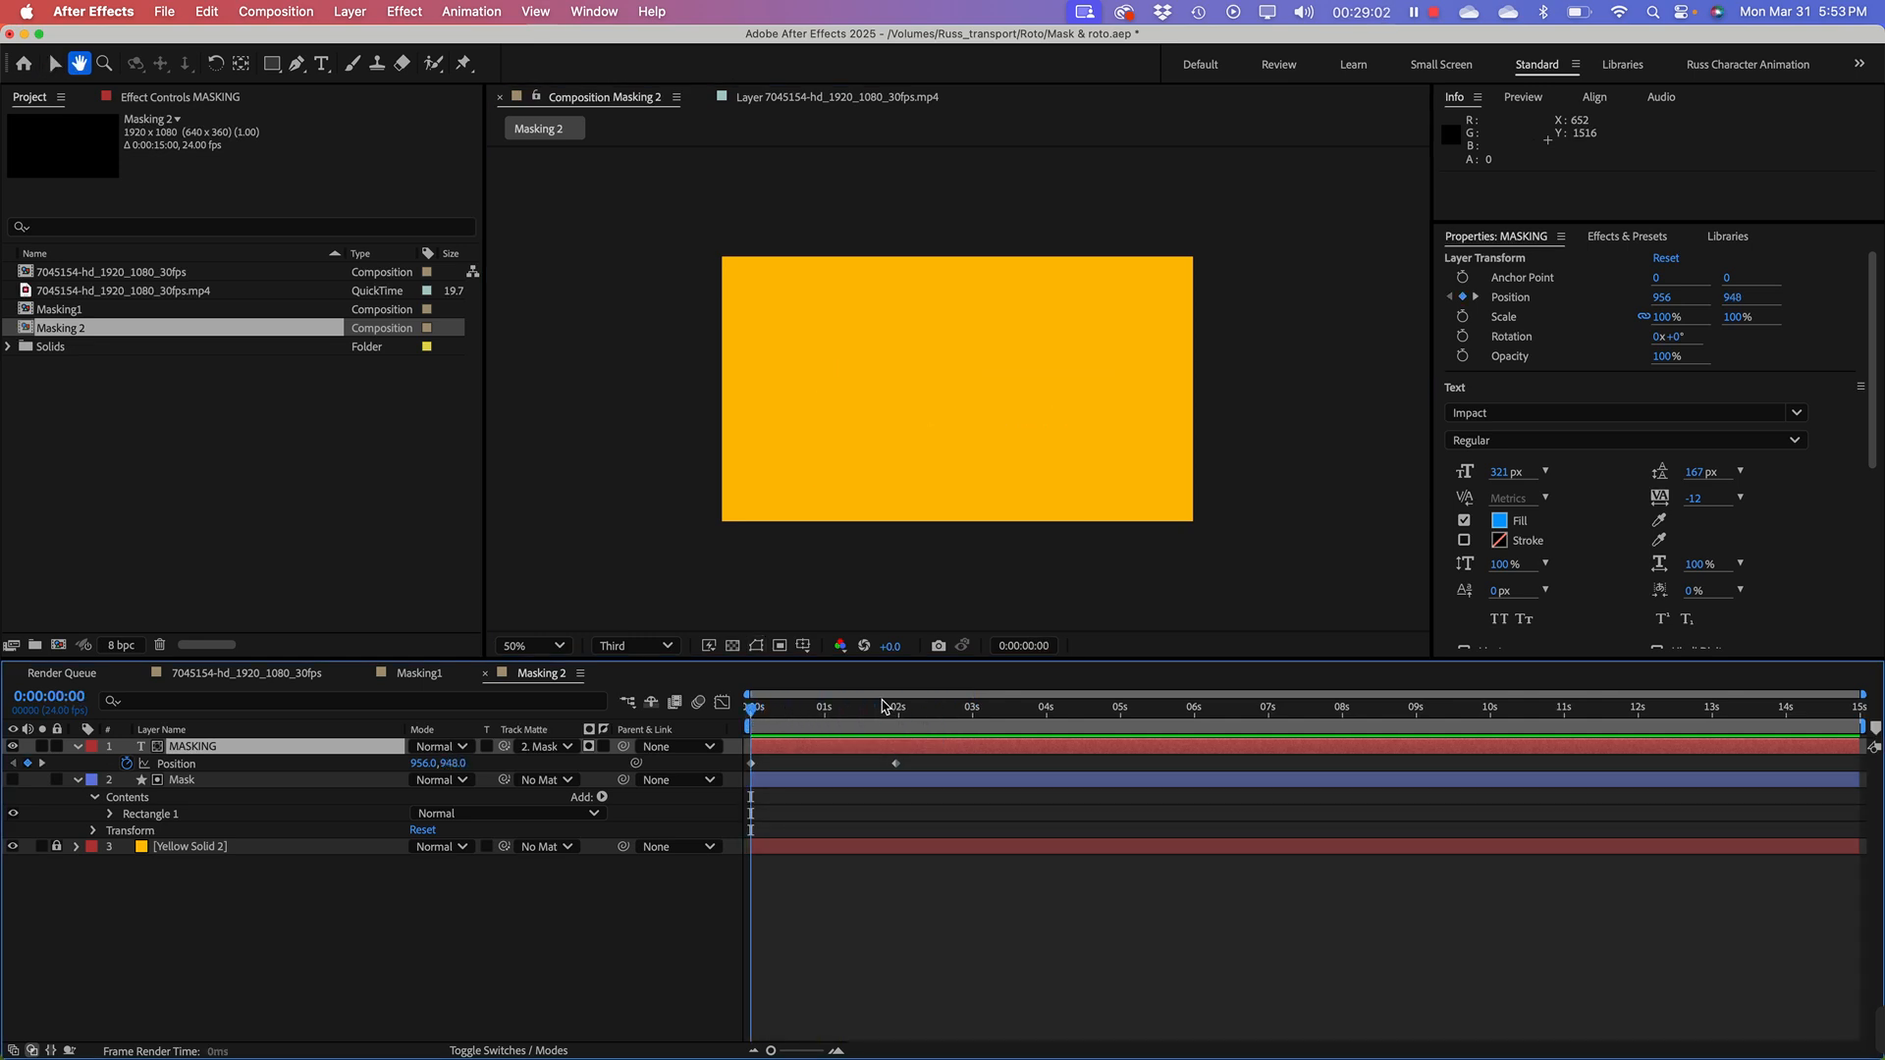
key(space)
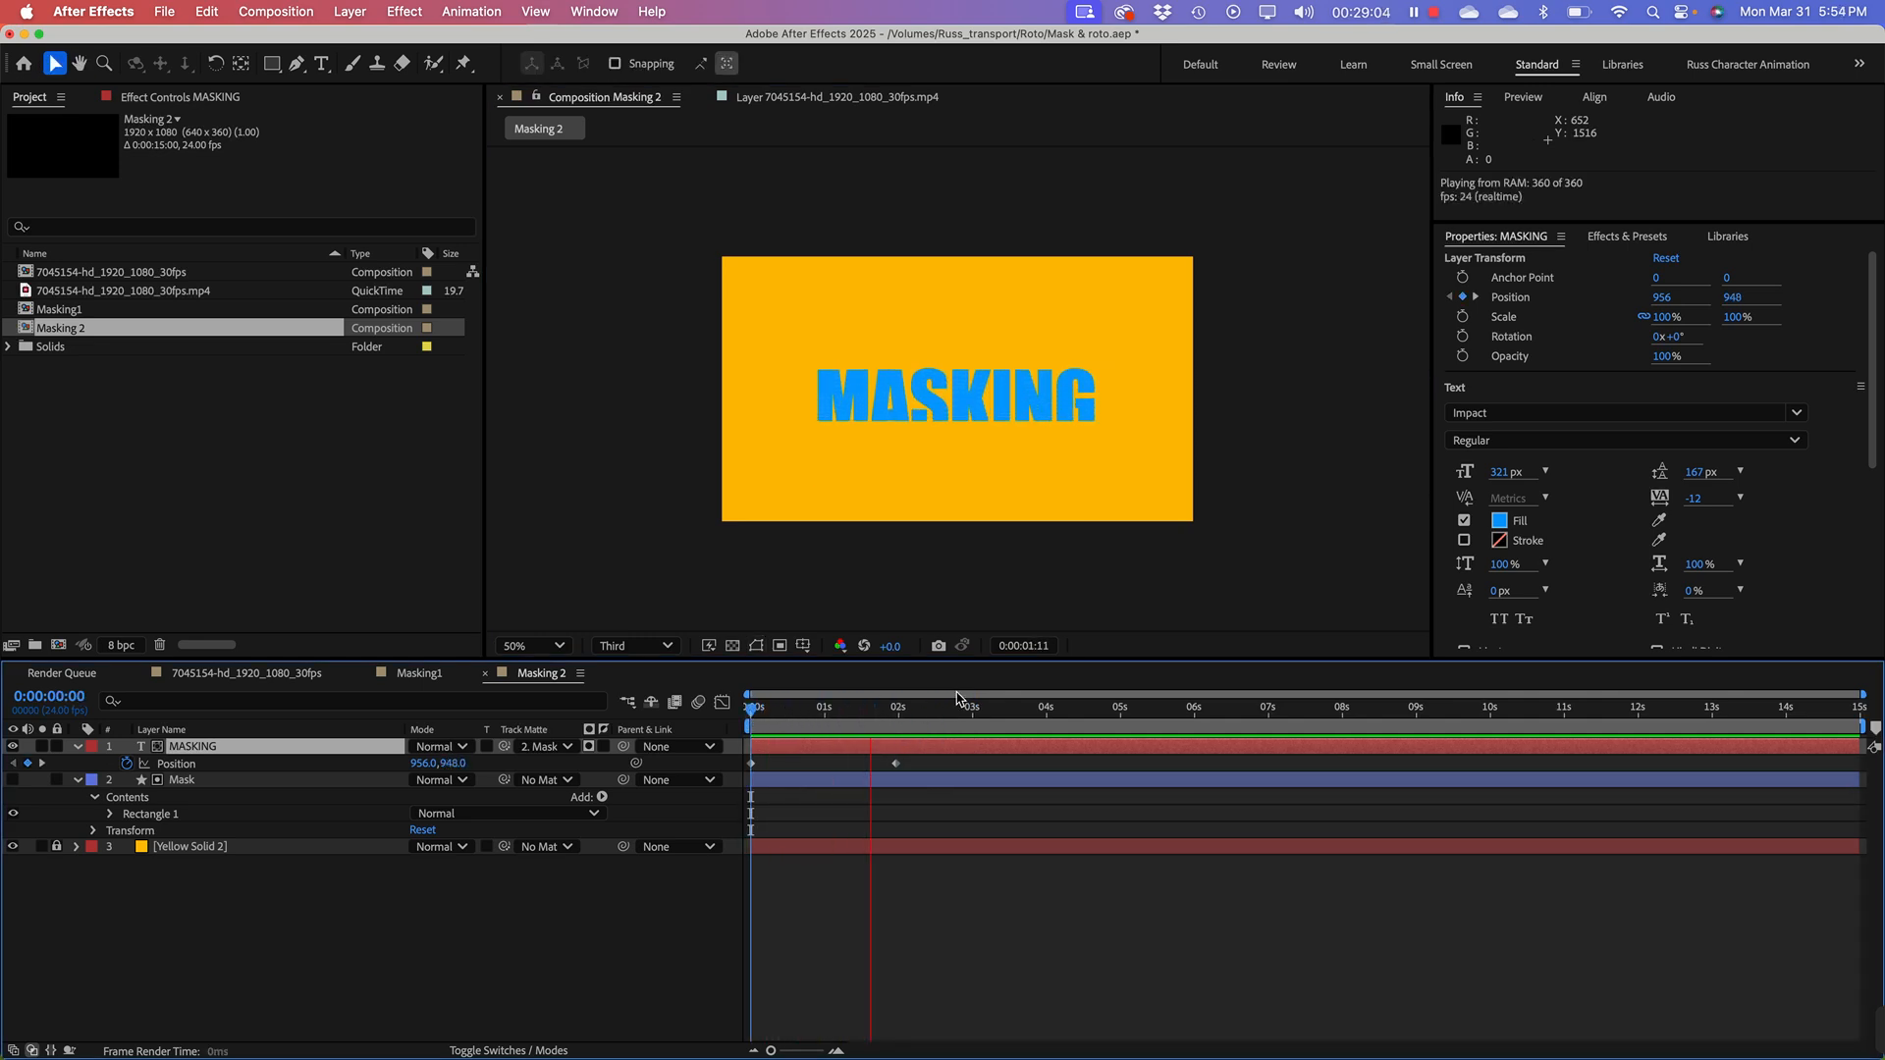
Step: Shift the MASKING text's ending Position keyframe to 0:00:01:00 and play back the faster reveal
drag(895, 763, 719, 722)
click(800, 711)
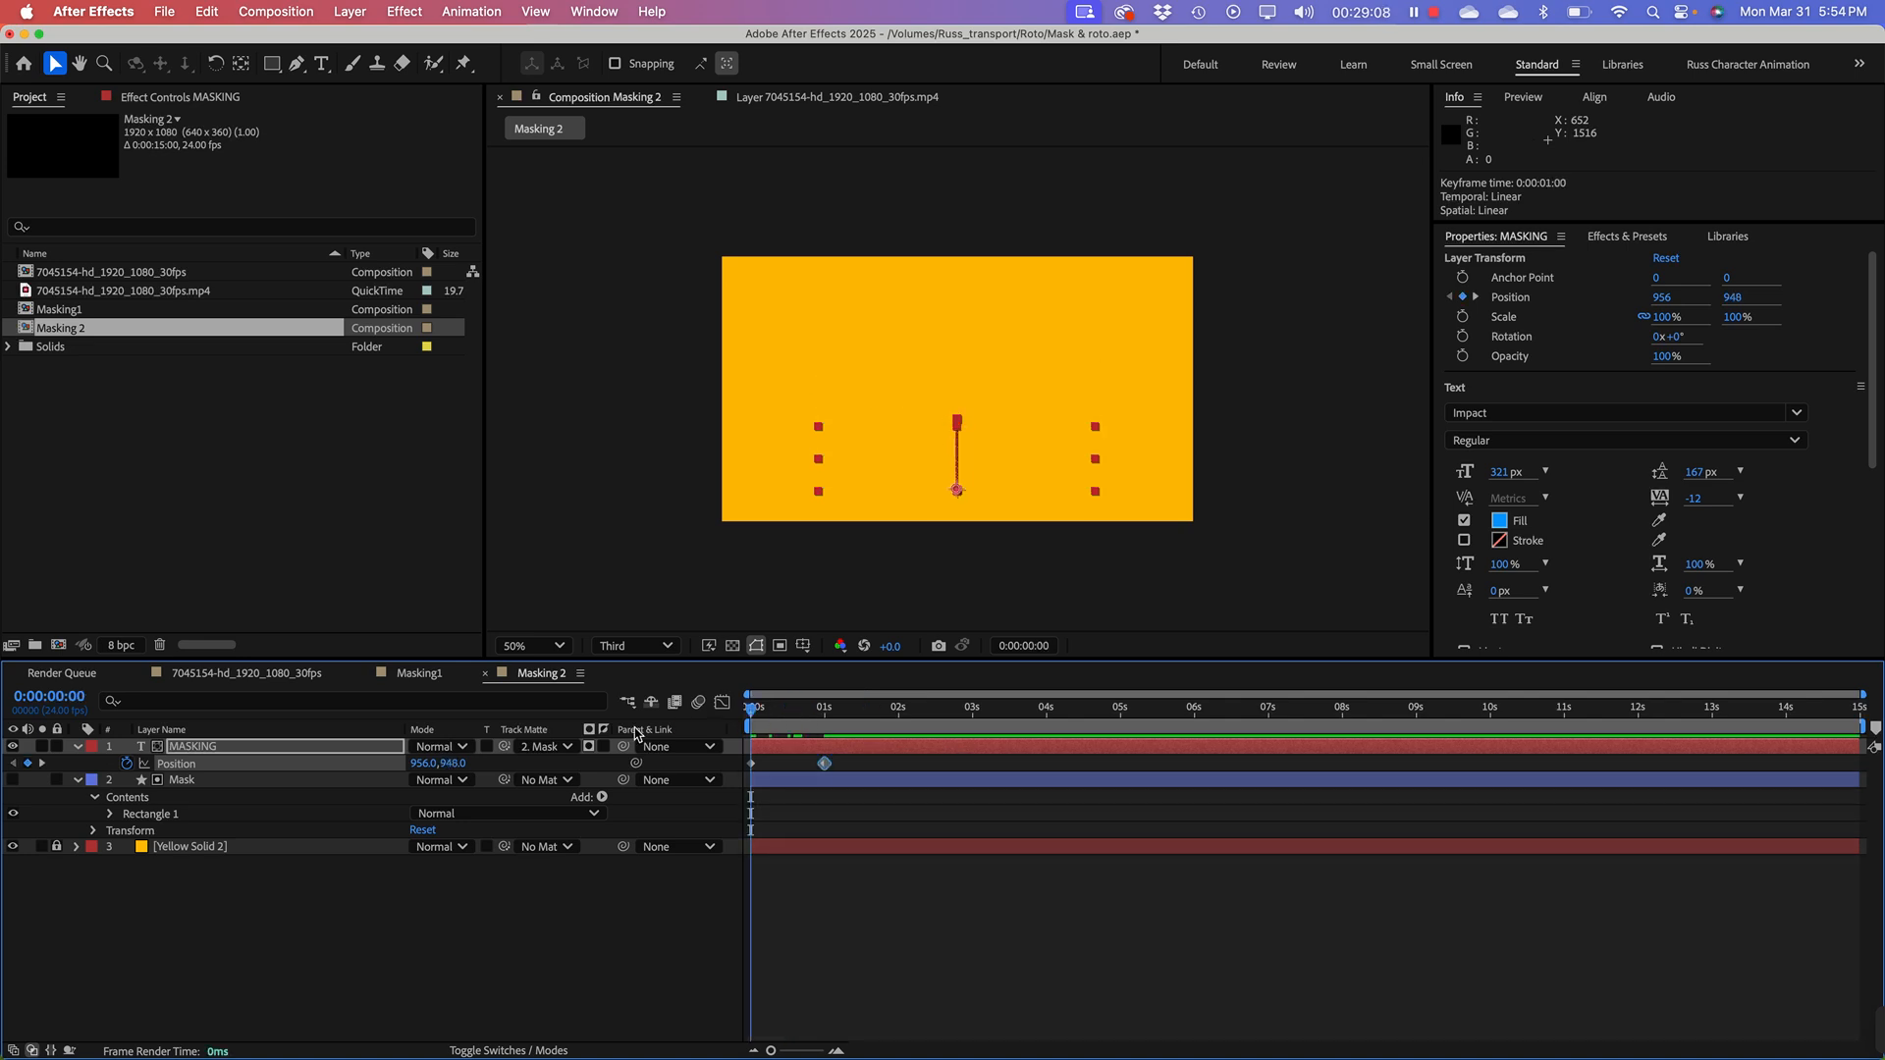
key(space)
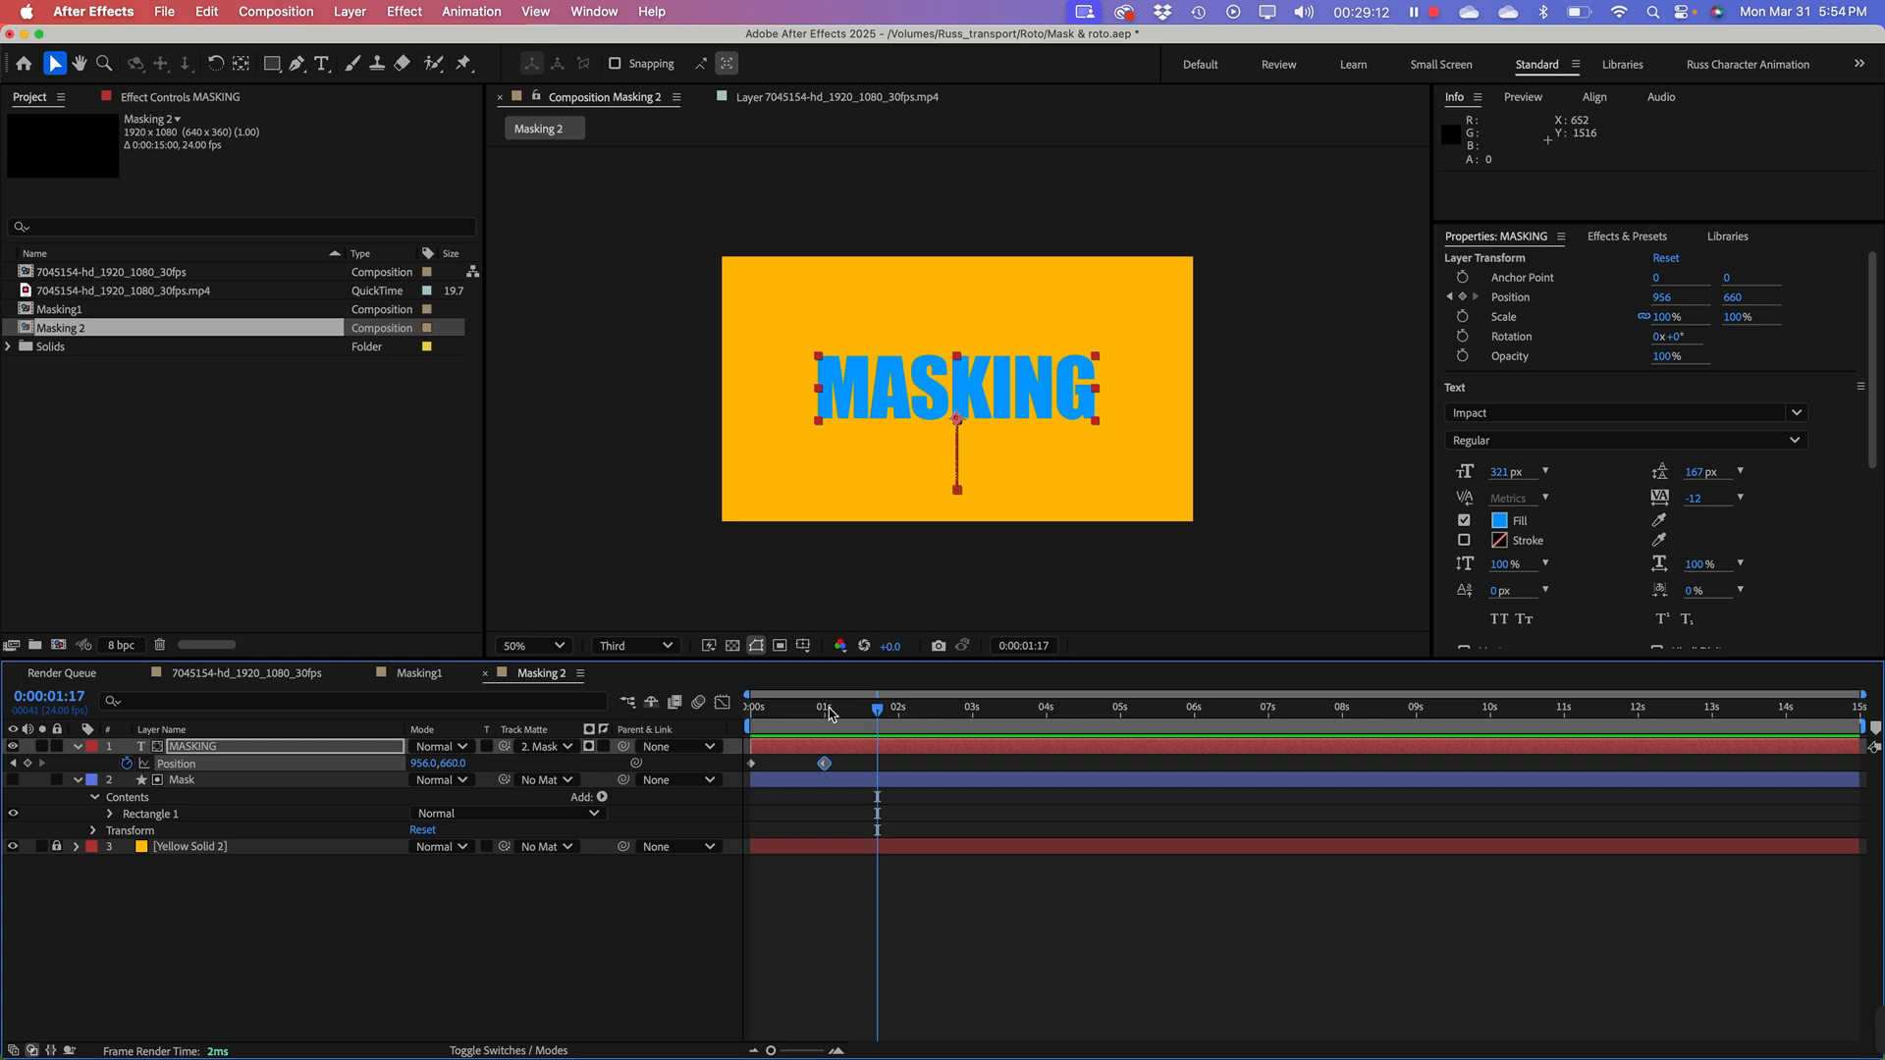
Step: Examine the half-revealed text against the Mask rectangle's lower edge at 100% around 0:00:00:12, and replay the reveal from the start
drag(822, 711, 787, 719)
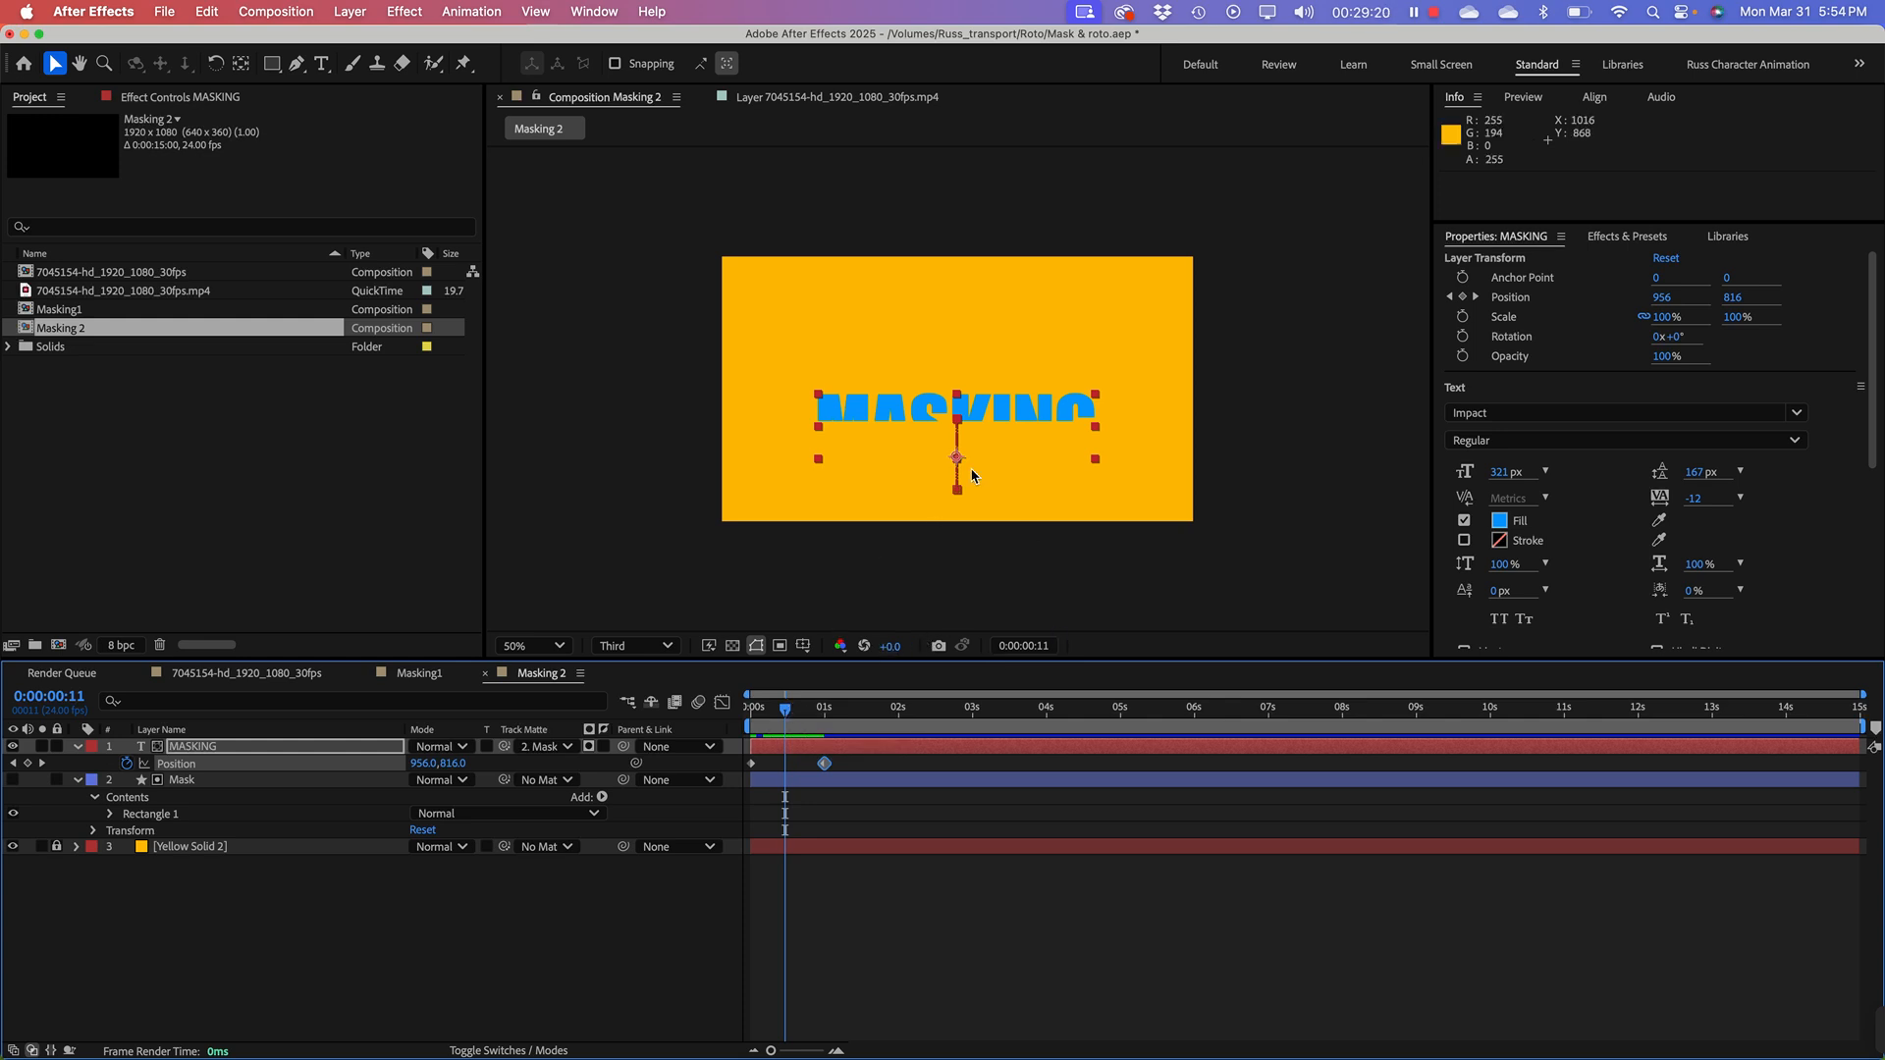
key(/)
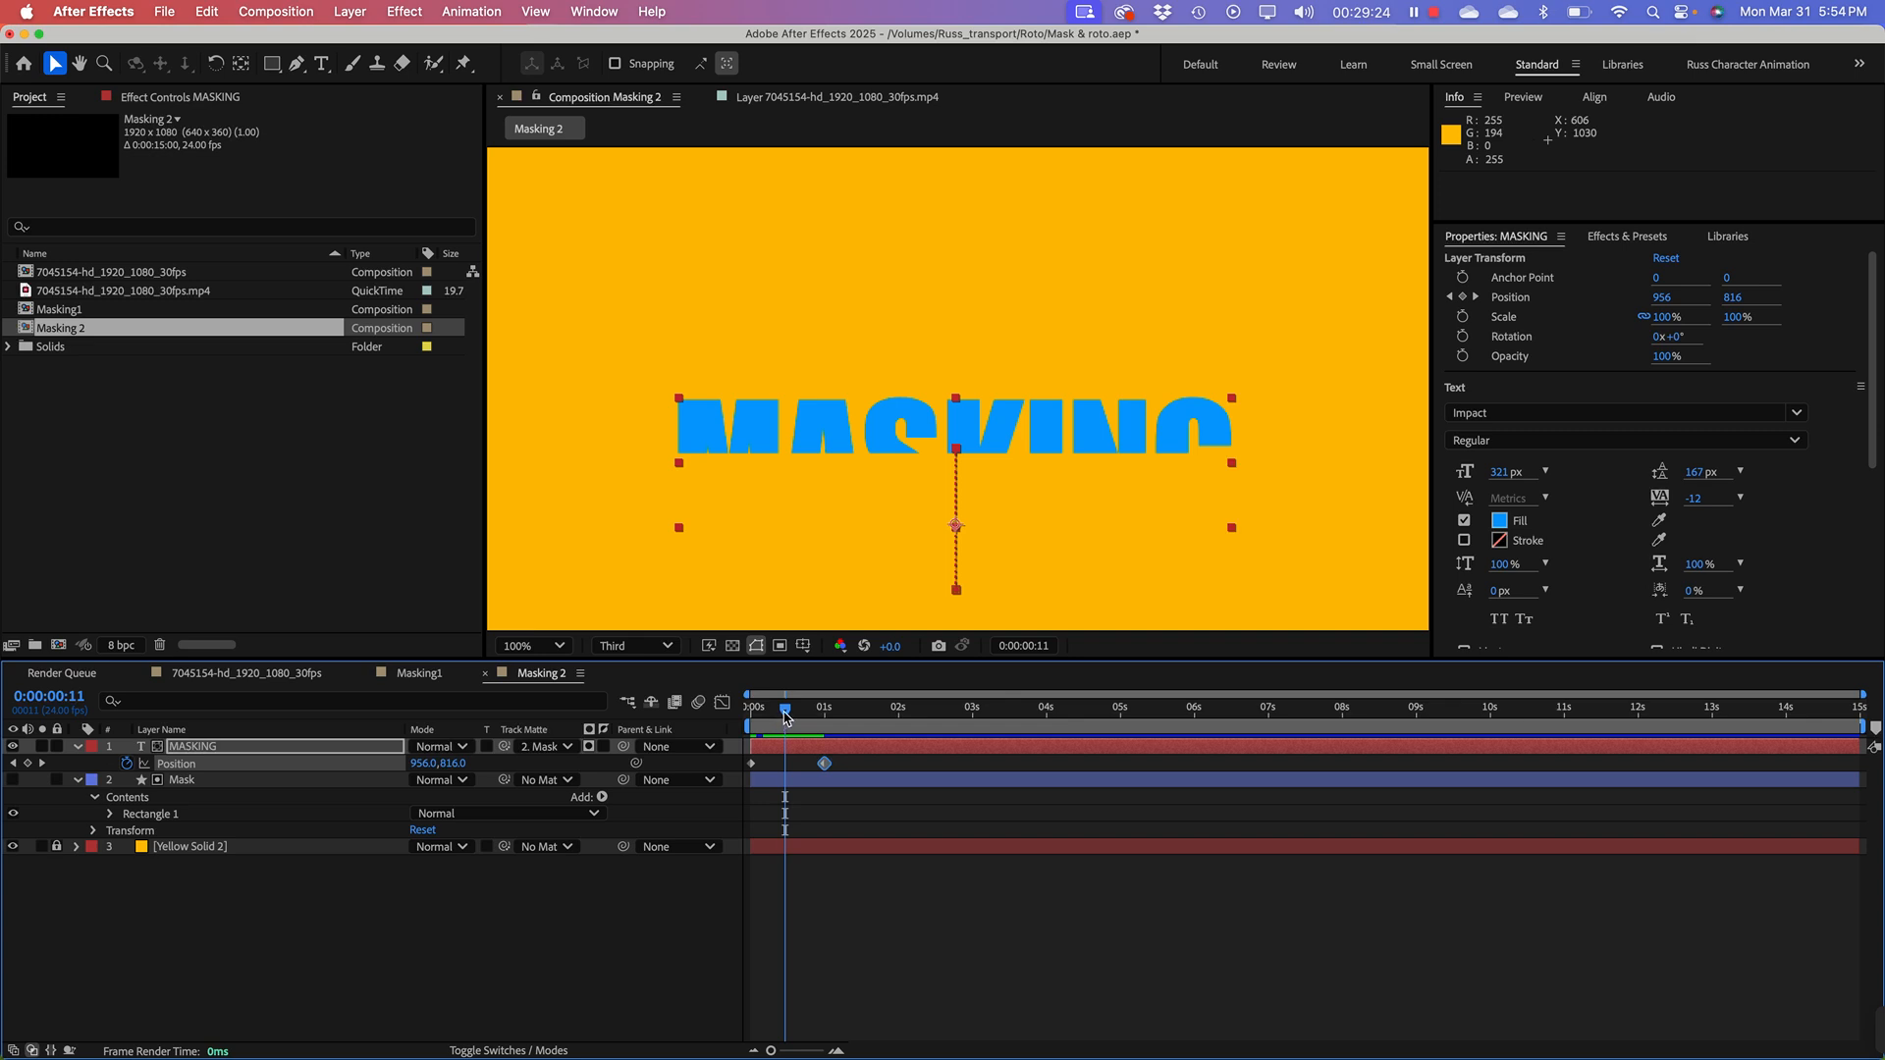
drag(786, 718, 788, 718)
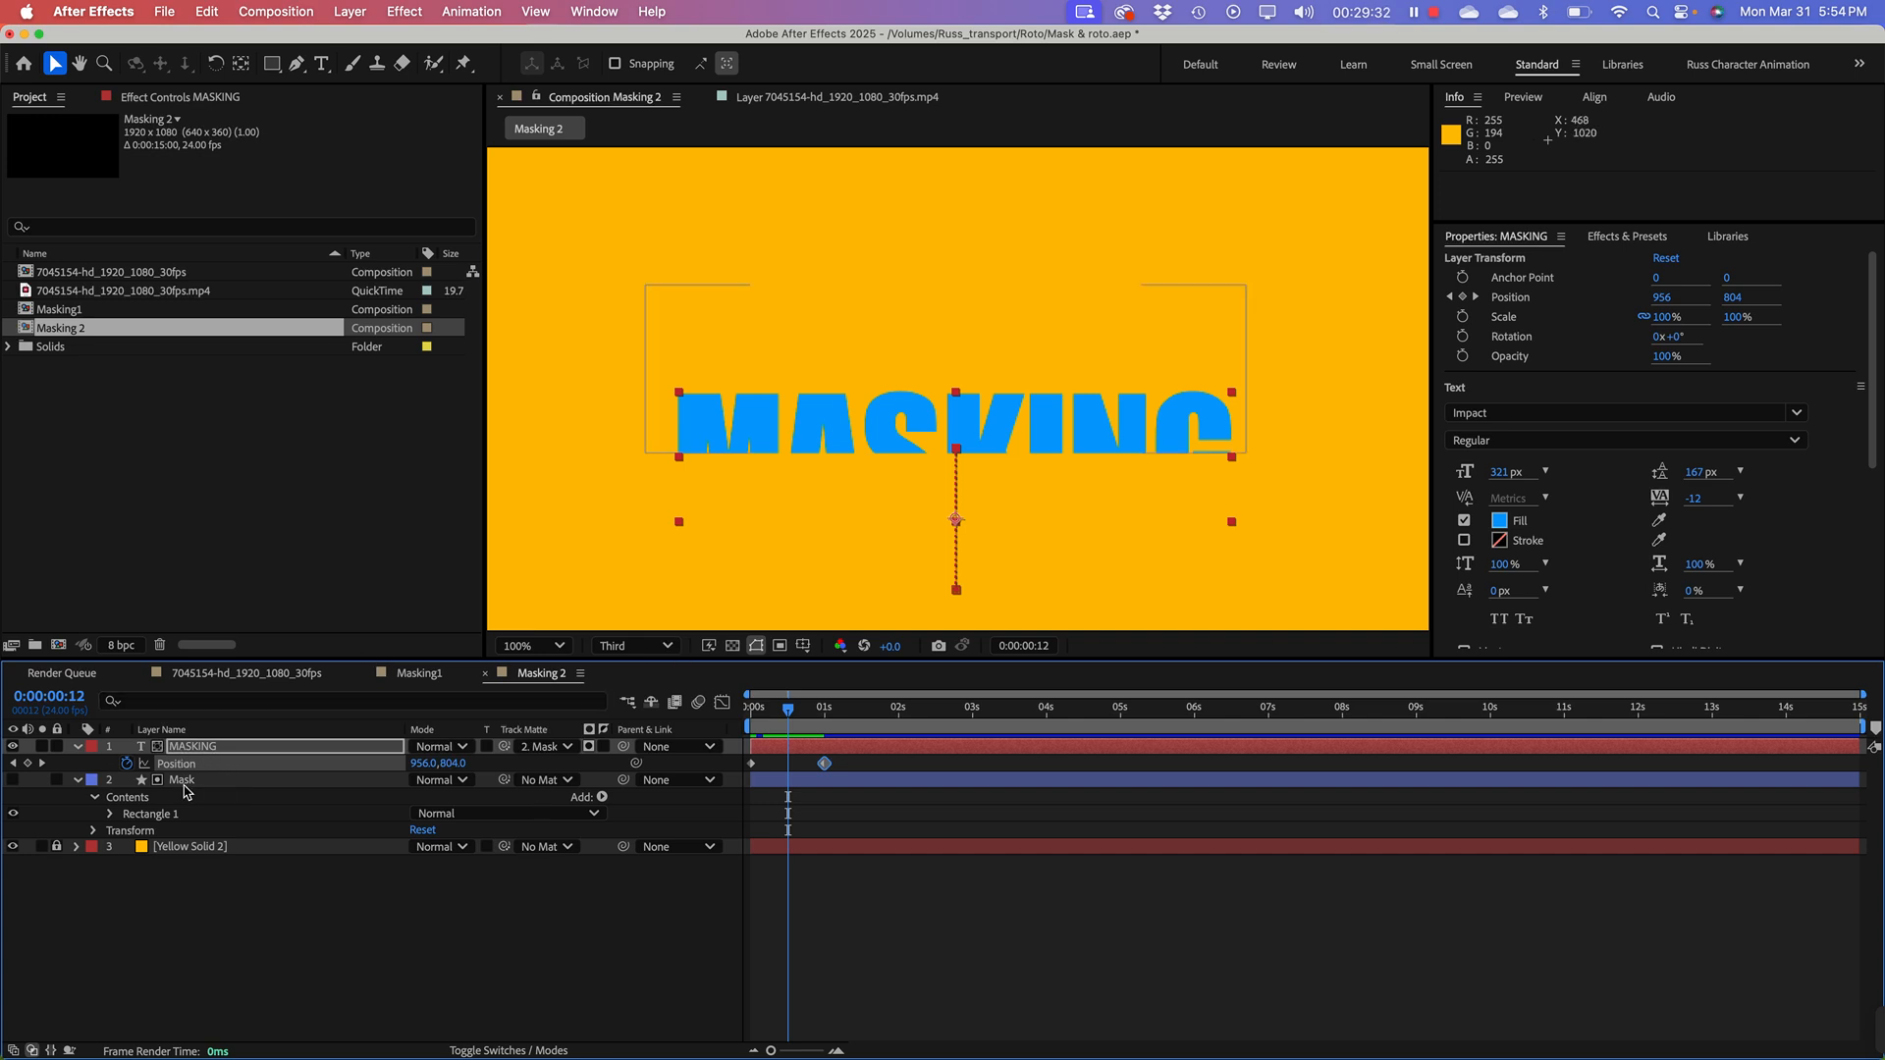
click(181, 921)
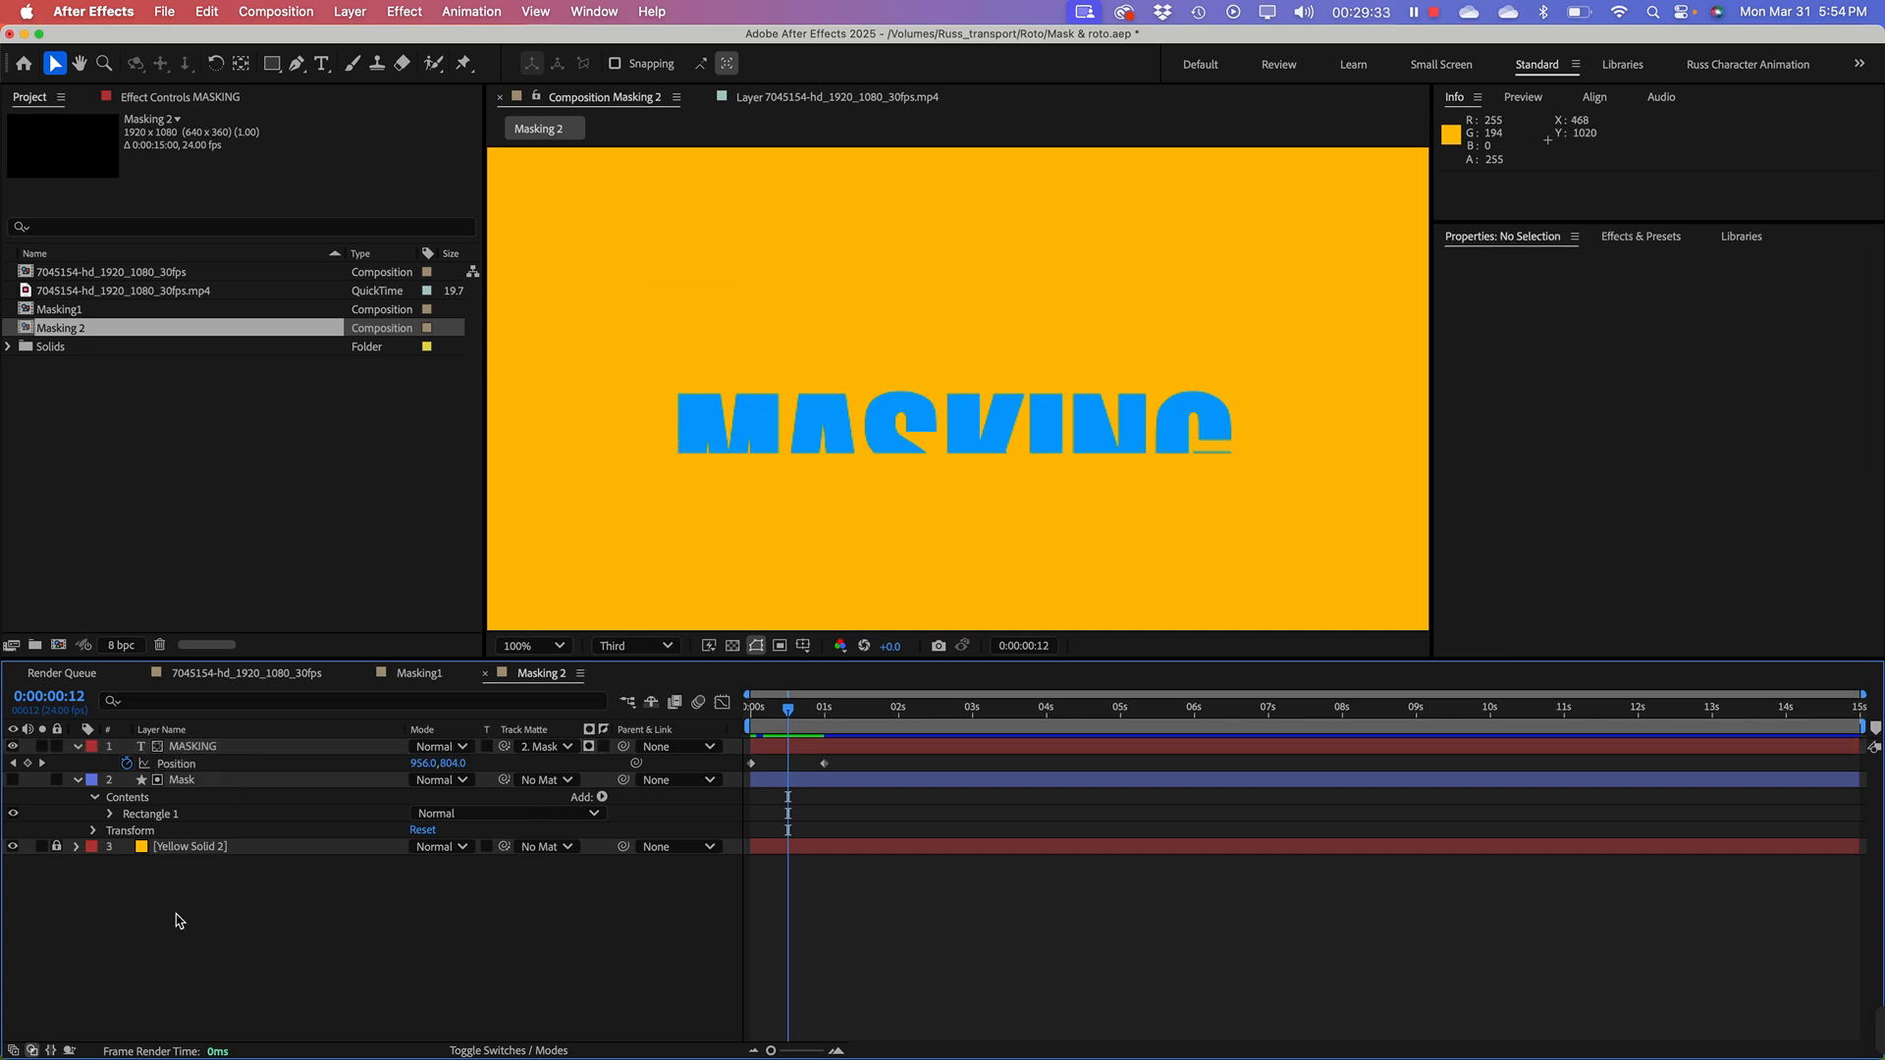
click(190, 781)
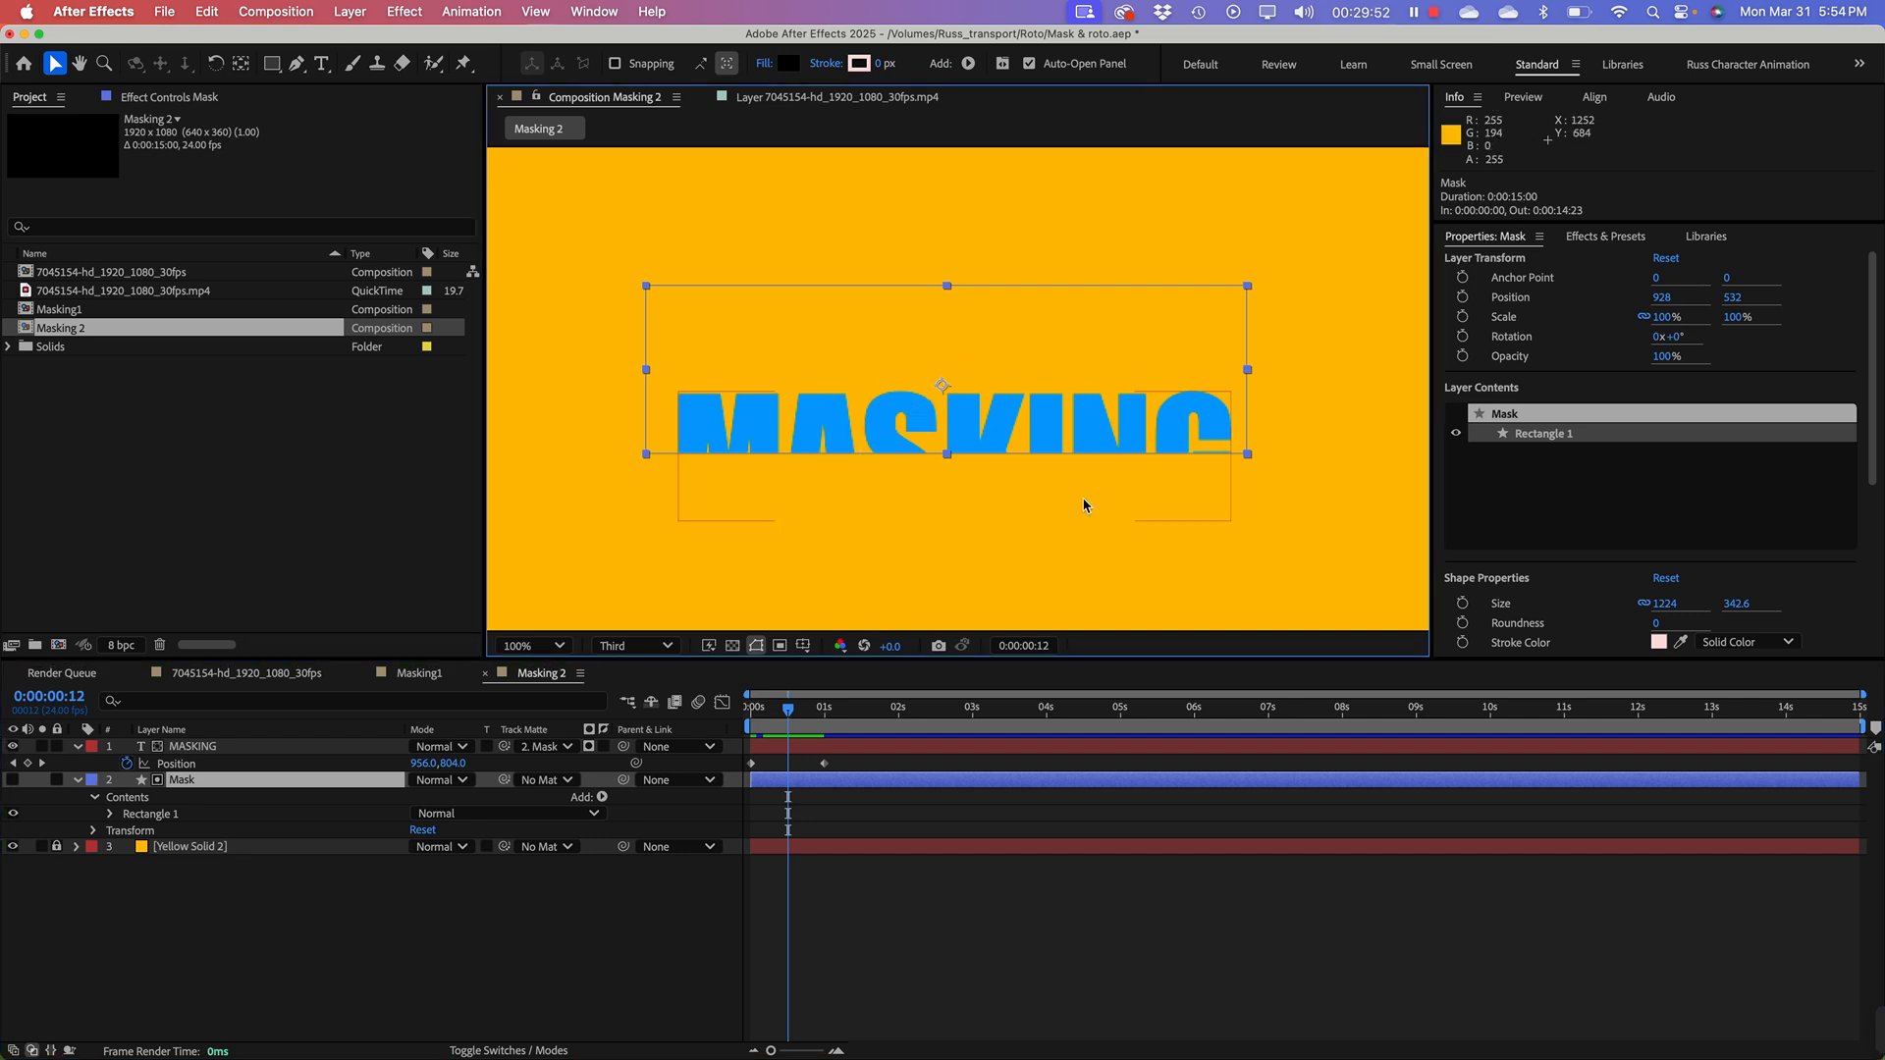
drag(789, 710, 747, 714)
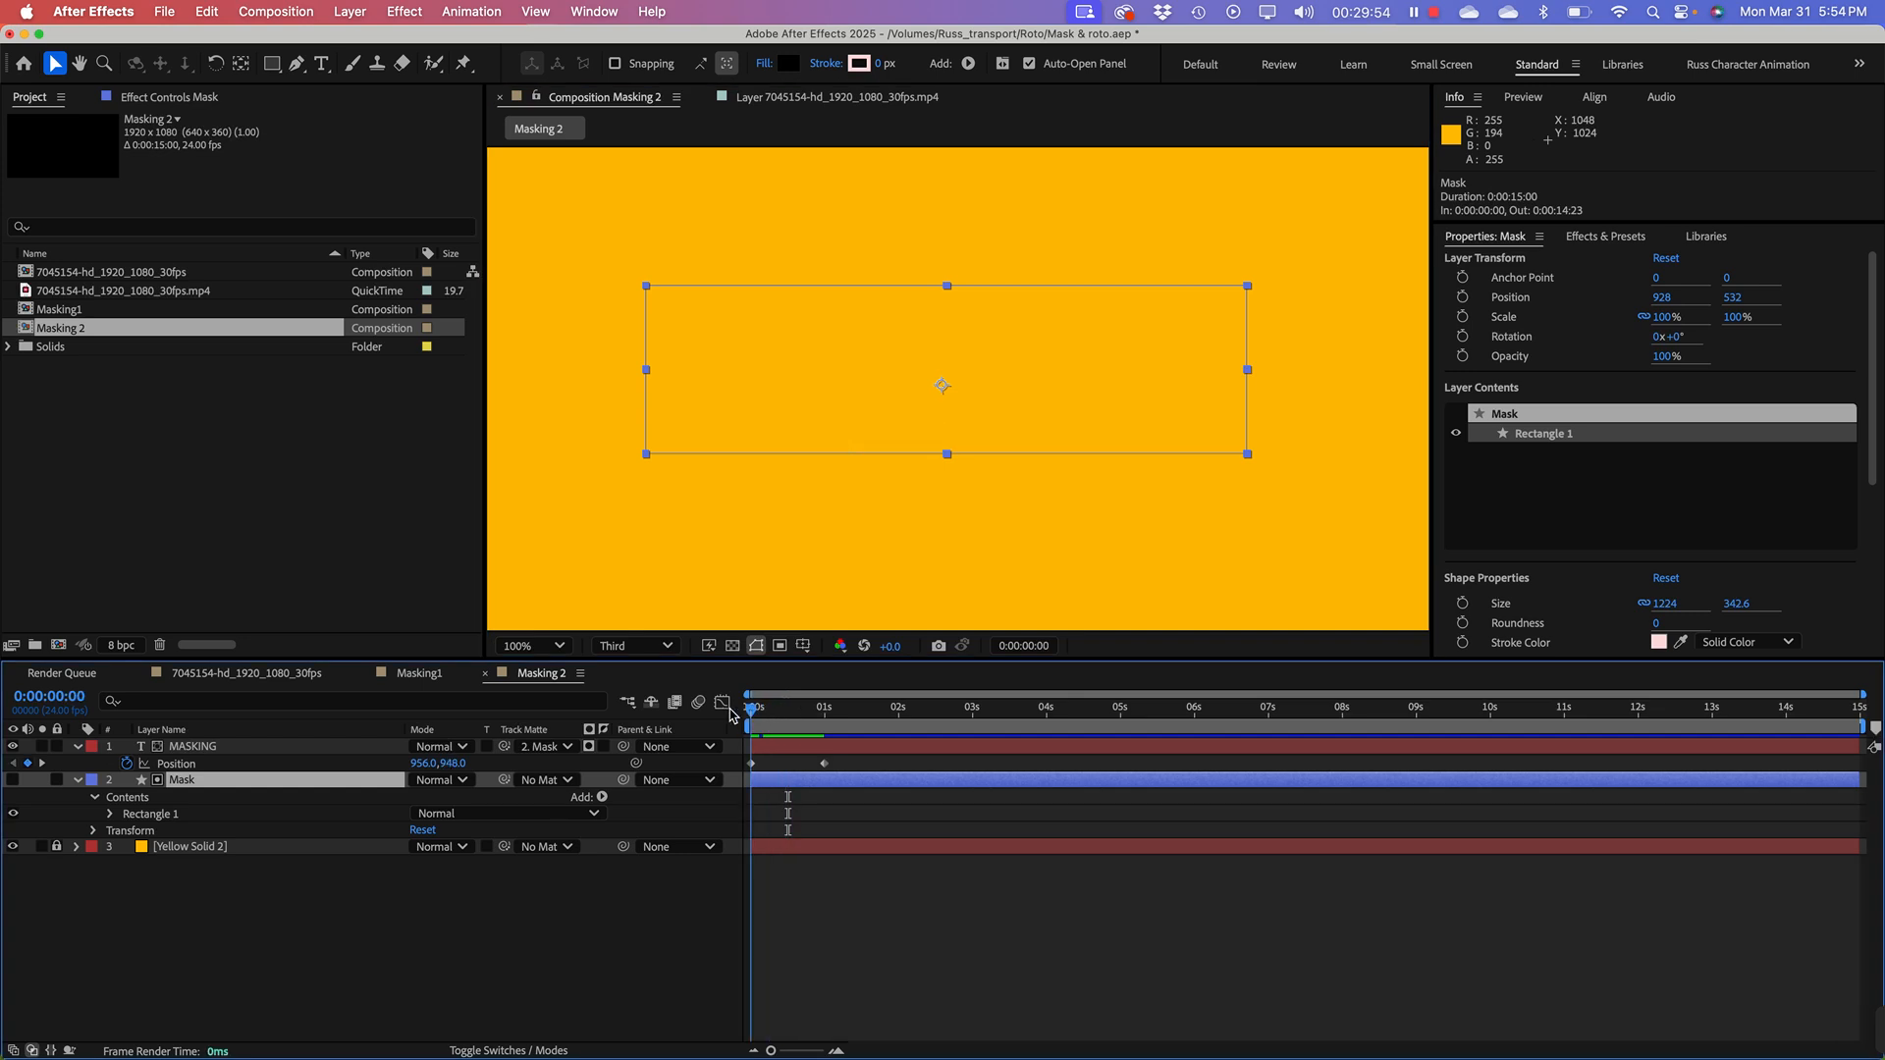
key(space)
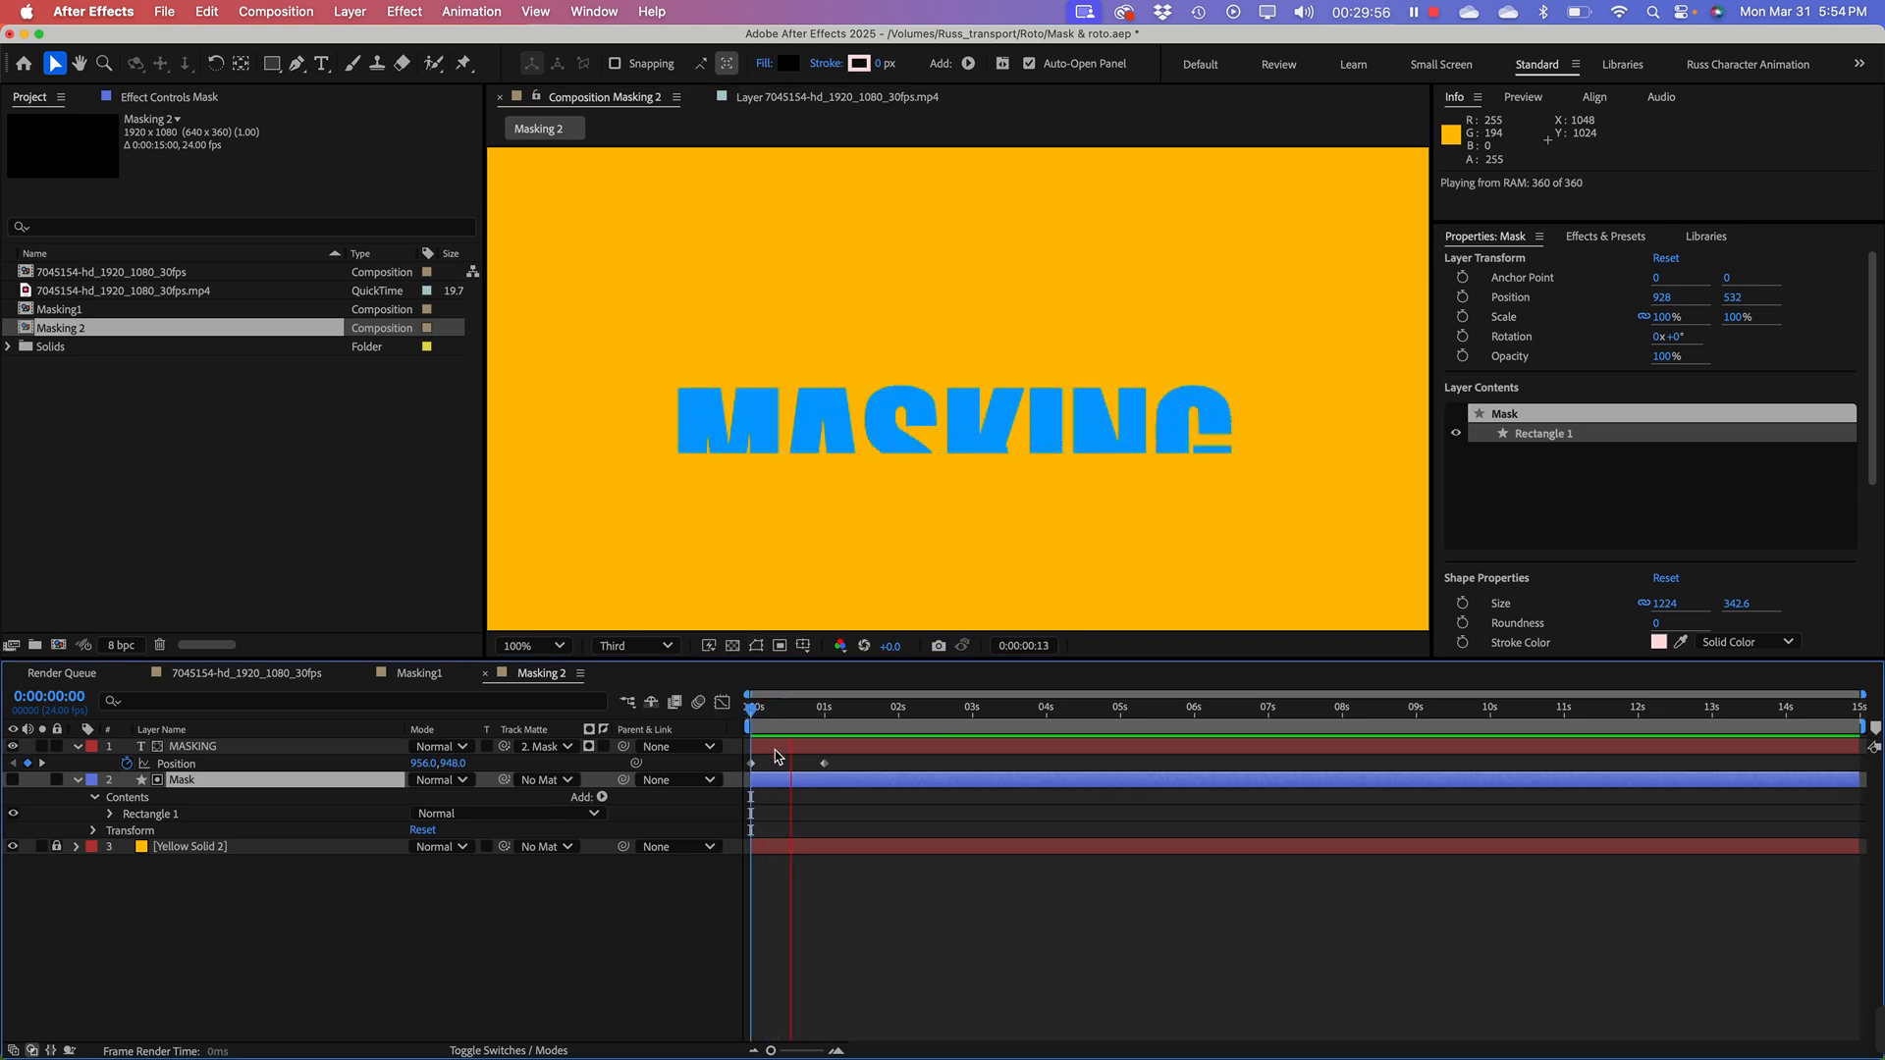
key(space)
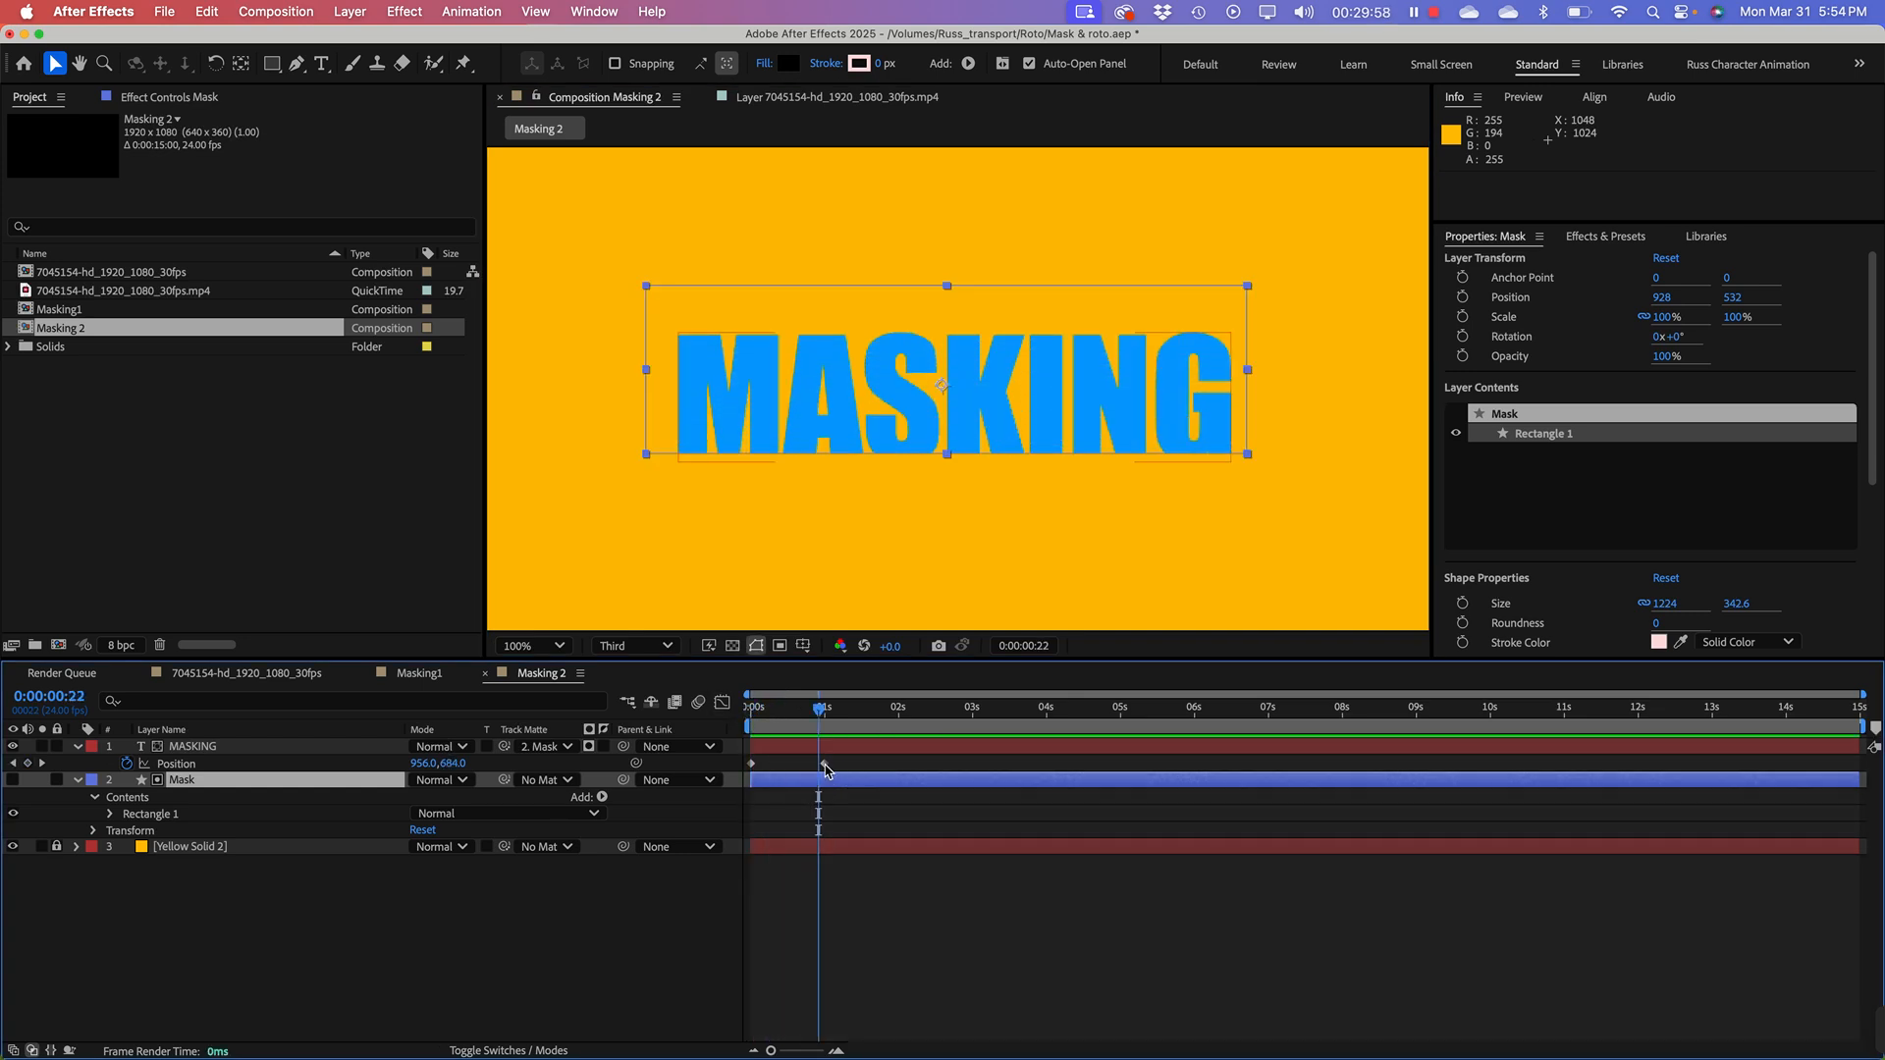
Step: Apply Easy Ease to the MASKING text's Position keyframe at 0:00:01:00
click(824, 764)
right_click(824, 765)
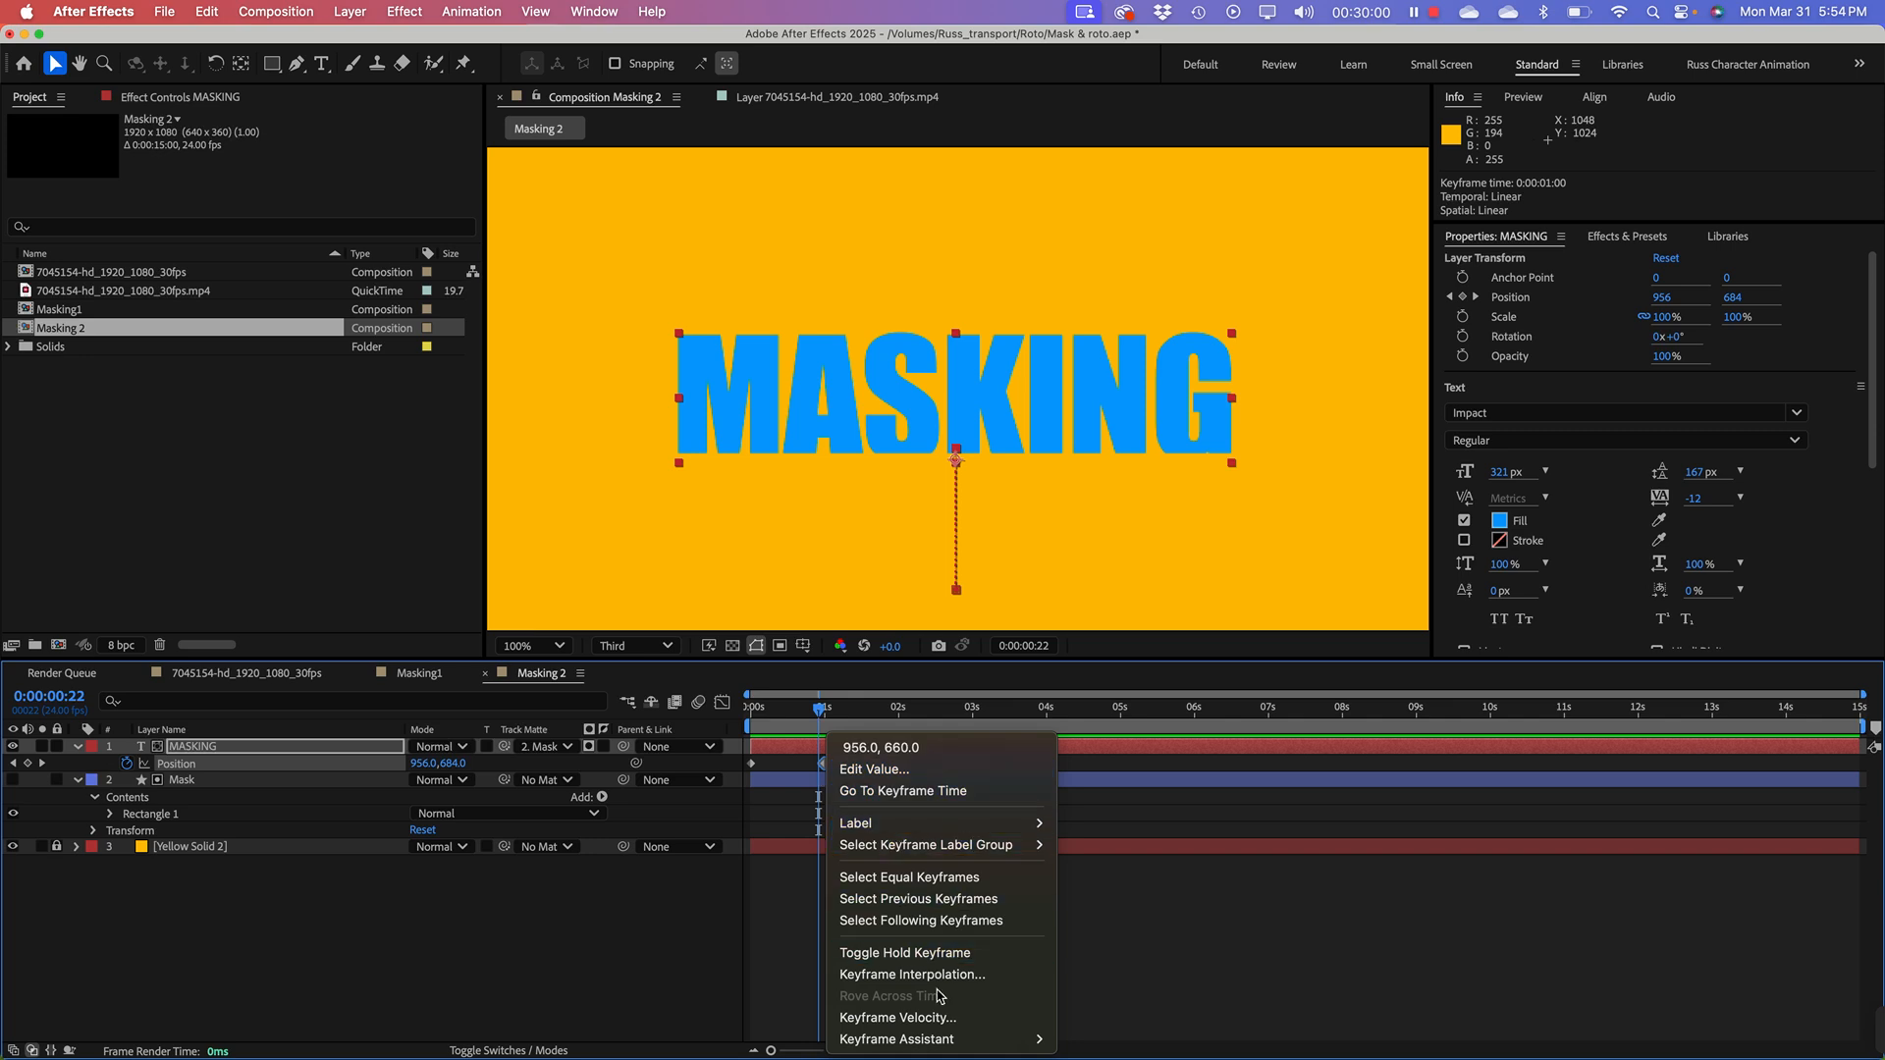
mouse_move(942, 1039)
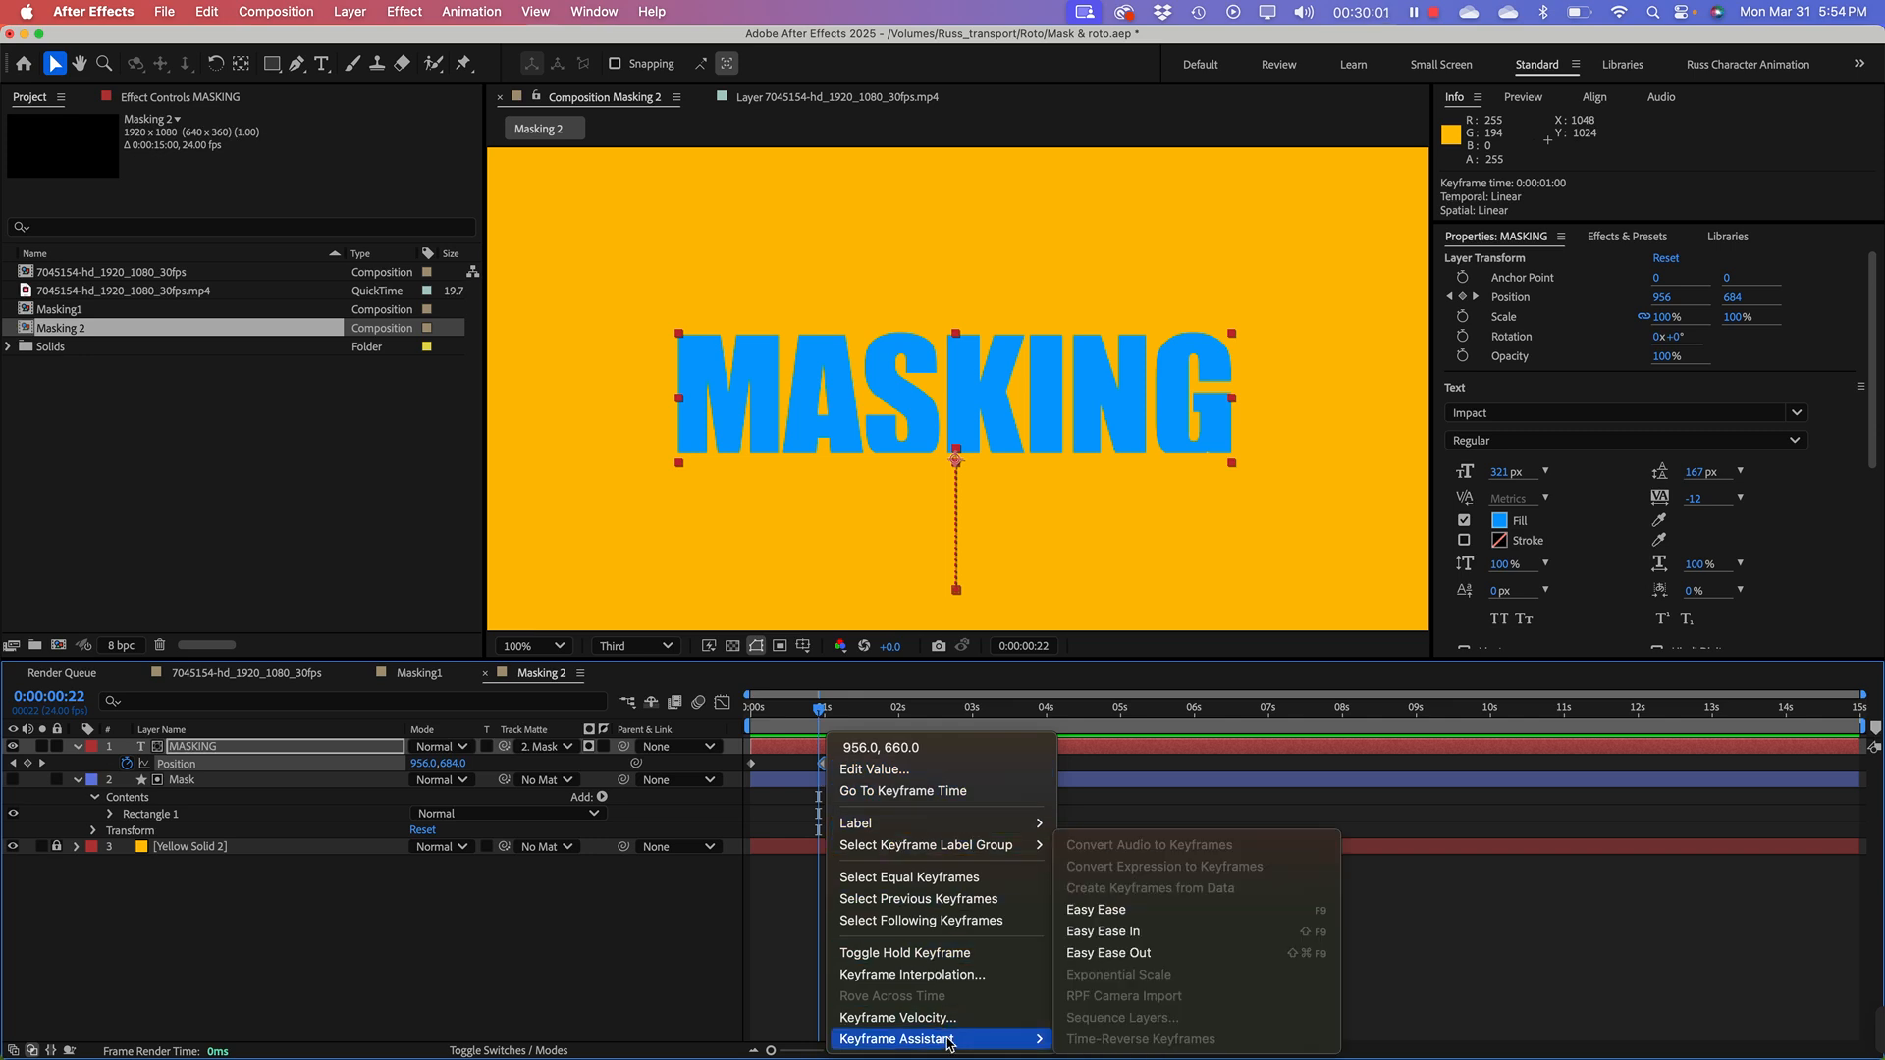
click(1127, 920)
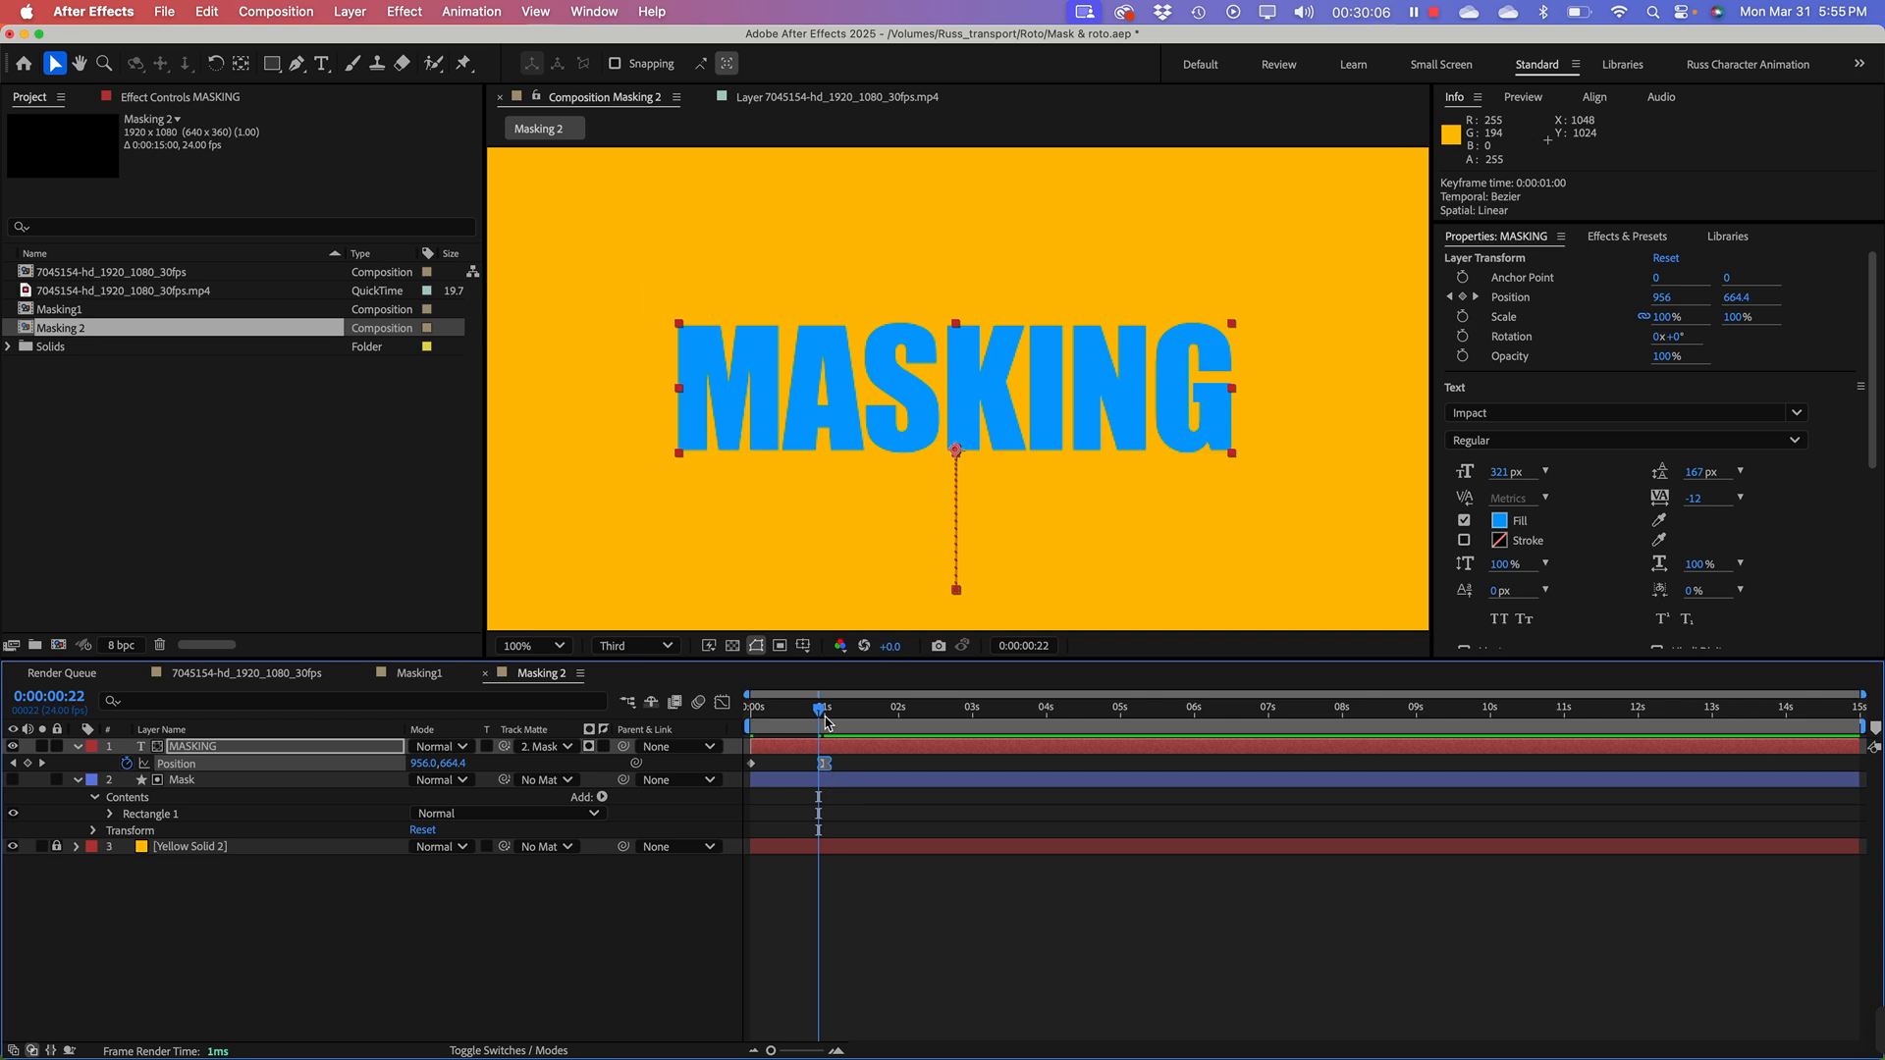
Step: In the Graph Editor, extend the ending keyframe's incoming speed handle back to about half a second for a fast start and slow finish
click(724, 703)
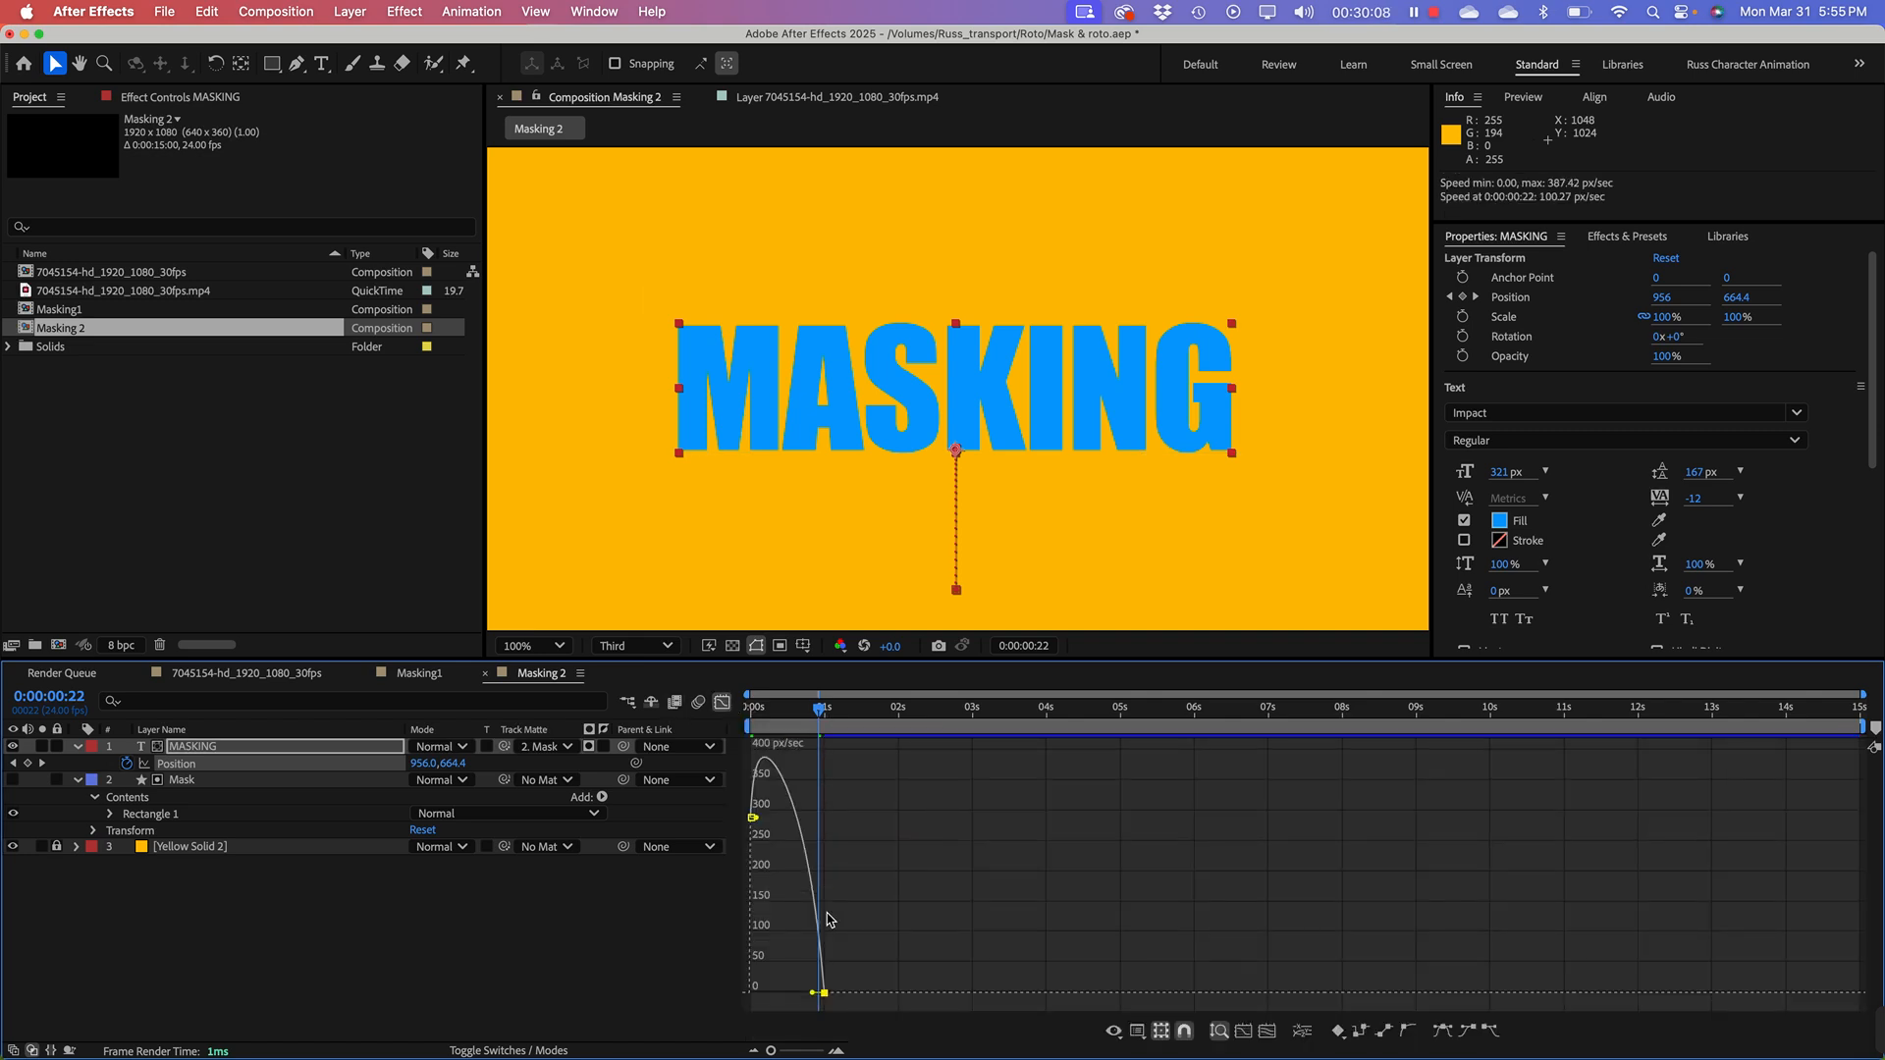
drag(814, 994, 795, 998)
drag(790, 993, 789, 993)
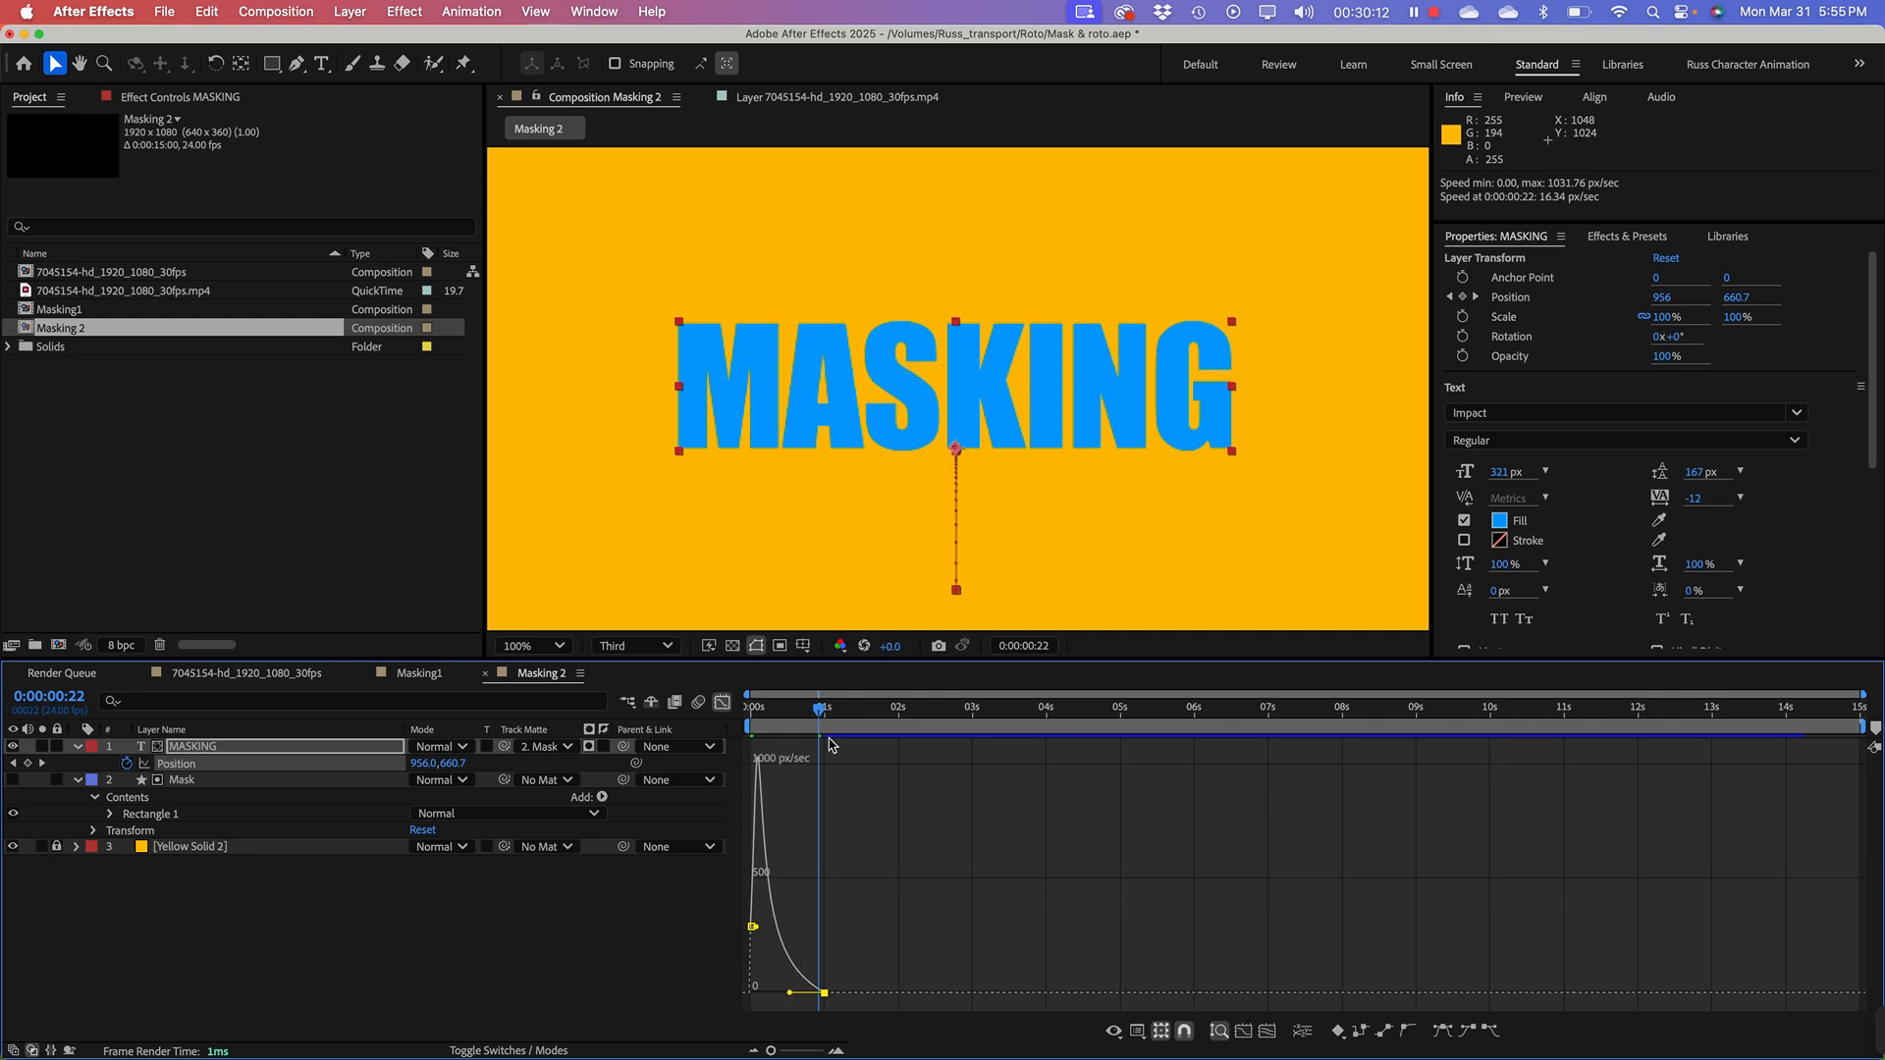
Step: Play the eased reveal from the start and shorten the work area to end at 0:00:01:22
drag(795, 706, 506, 708)
key(space)
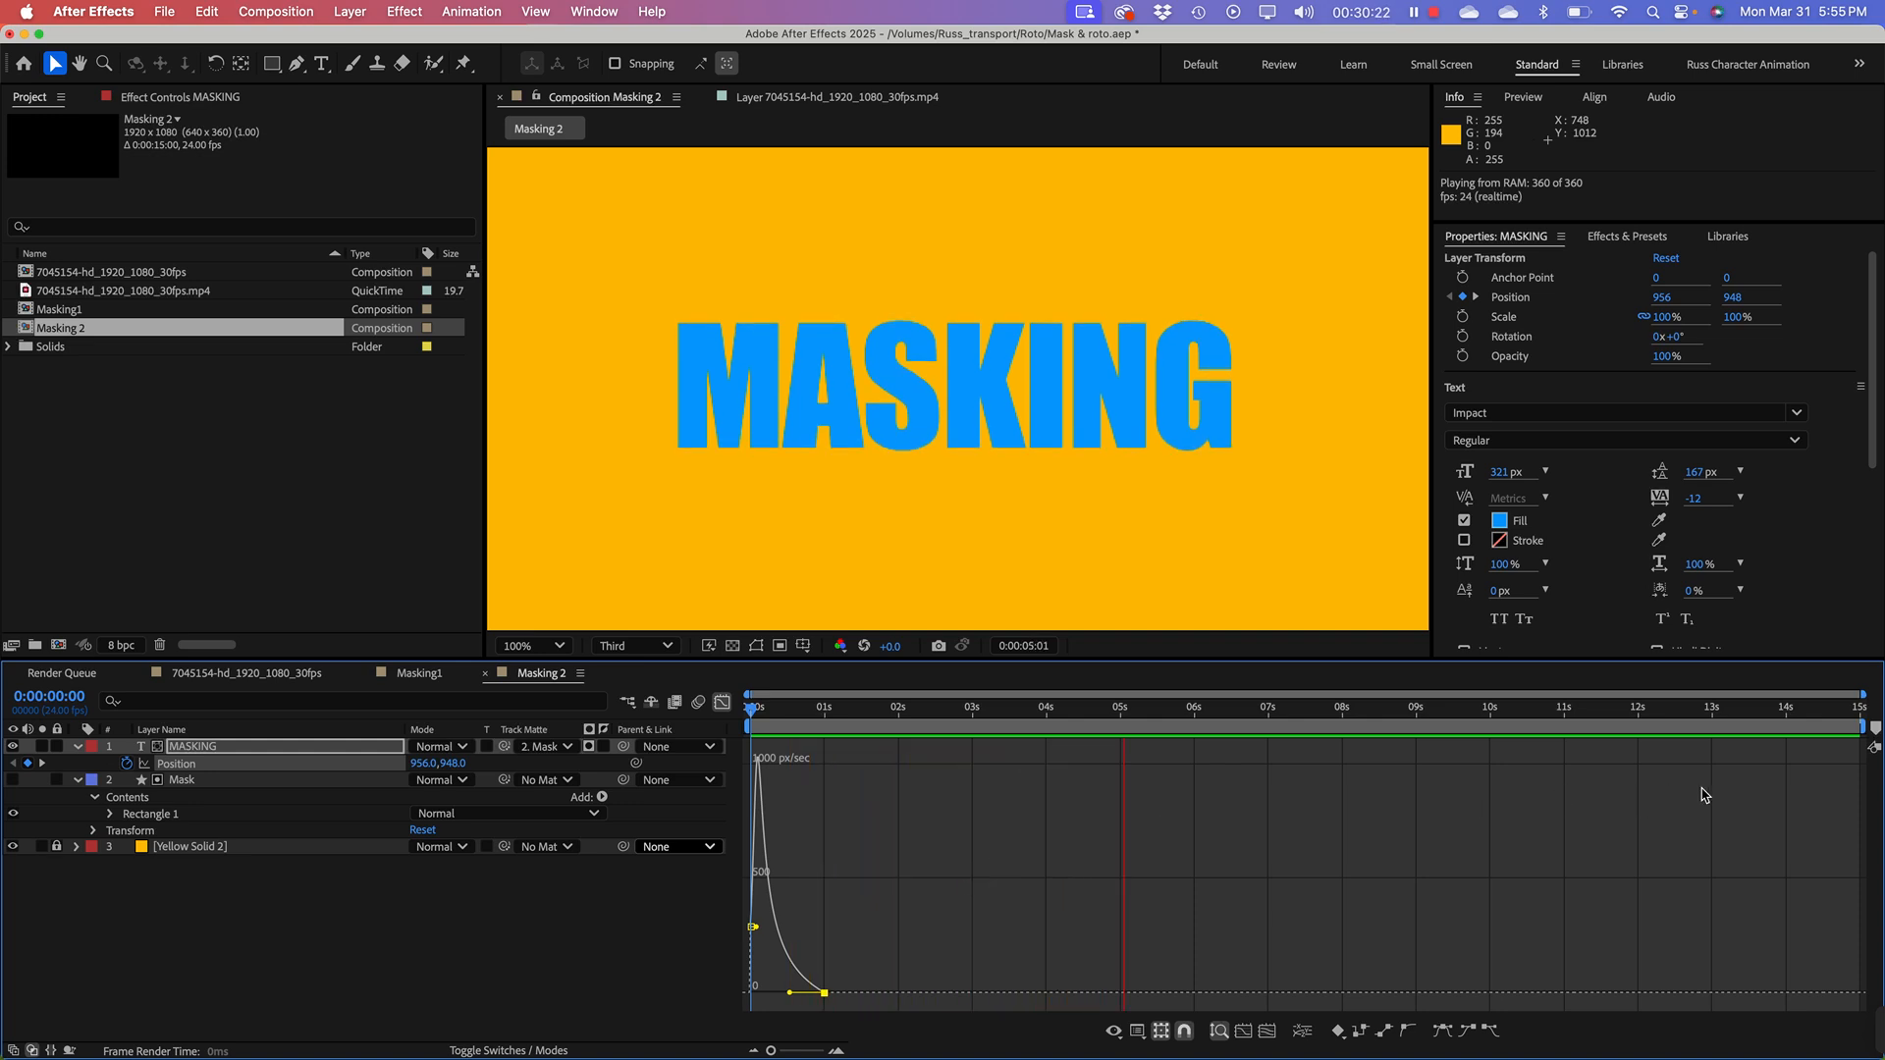
drag(1862, 726, 898, 732)
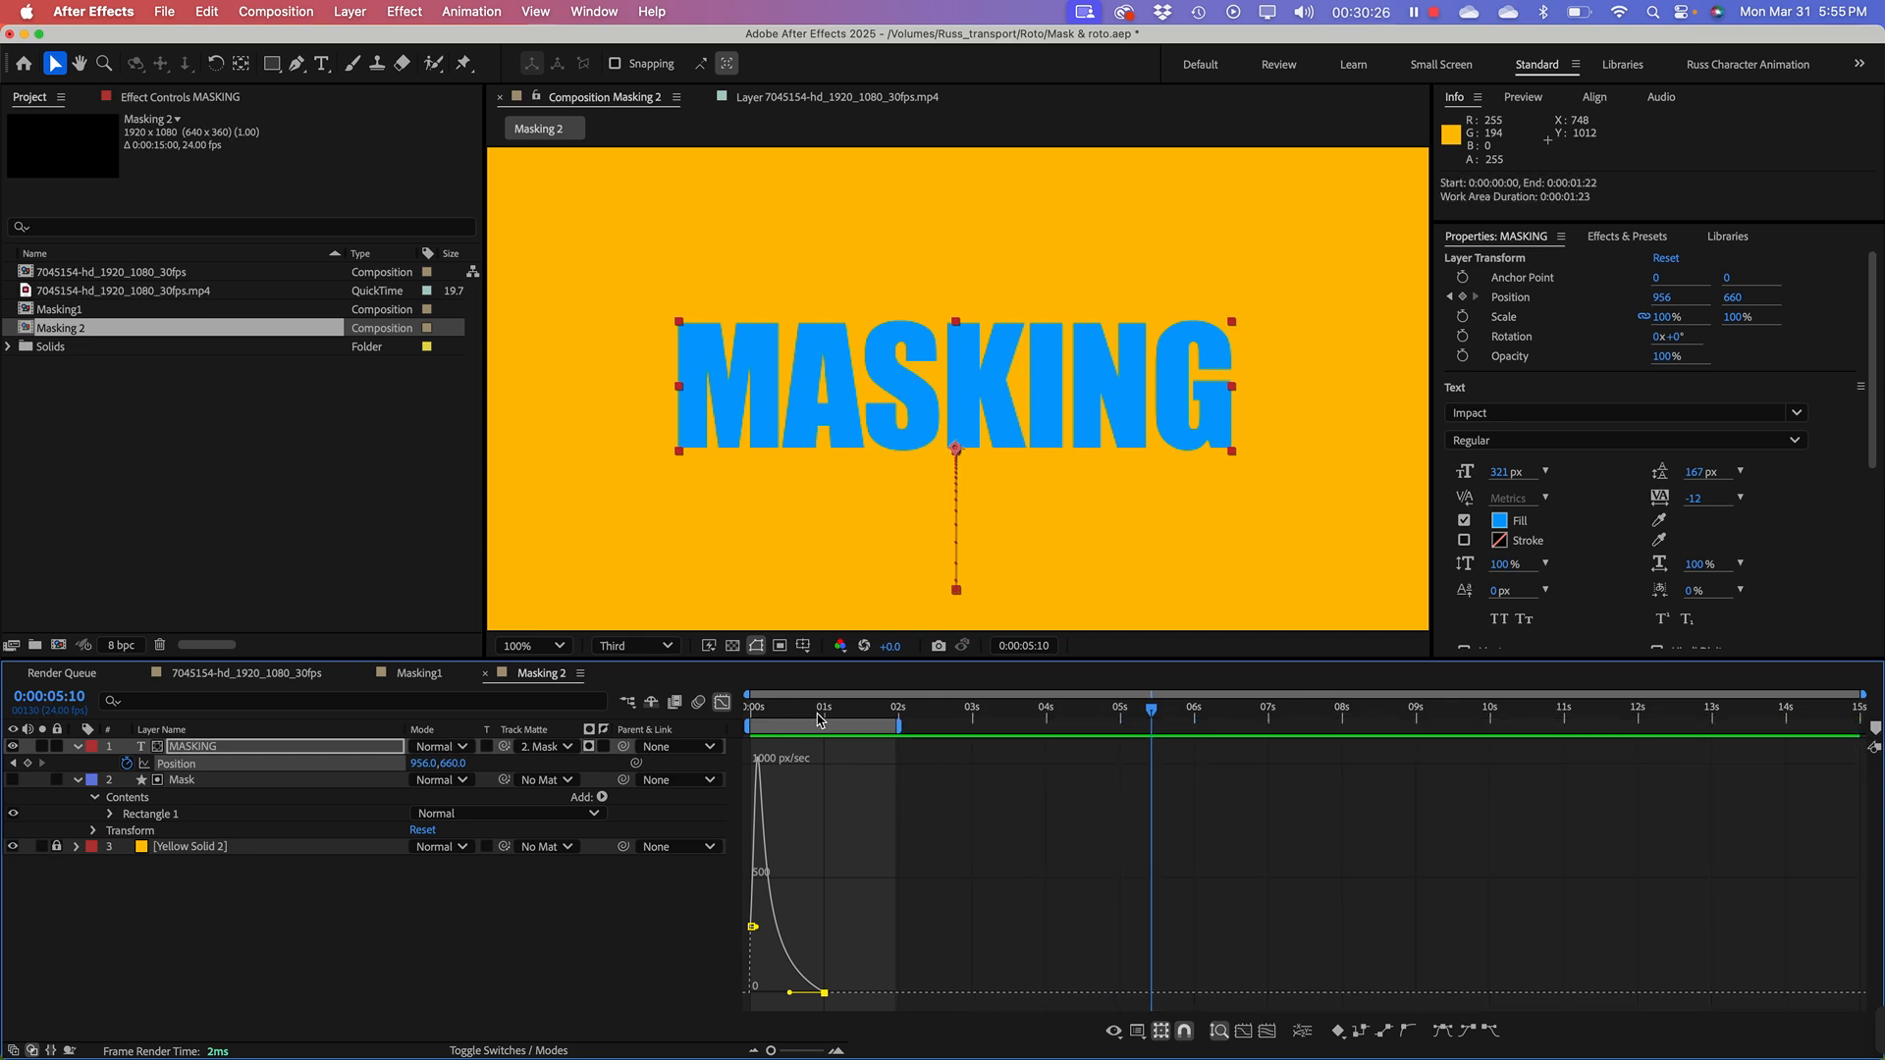
Step: Play the eased reveal from the start and leave the Graph Editor to watch it against the layer keyframes
key(space)
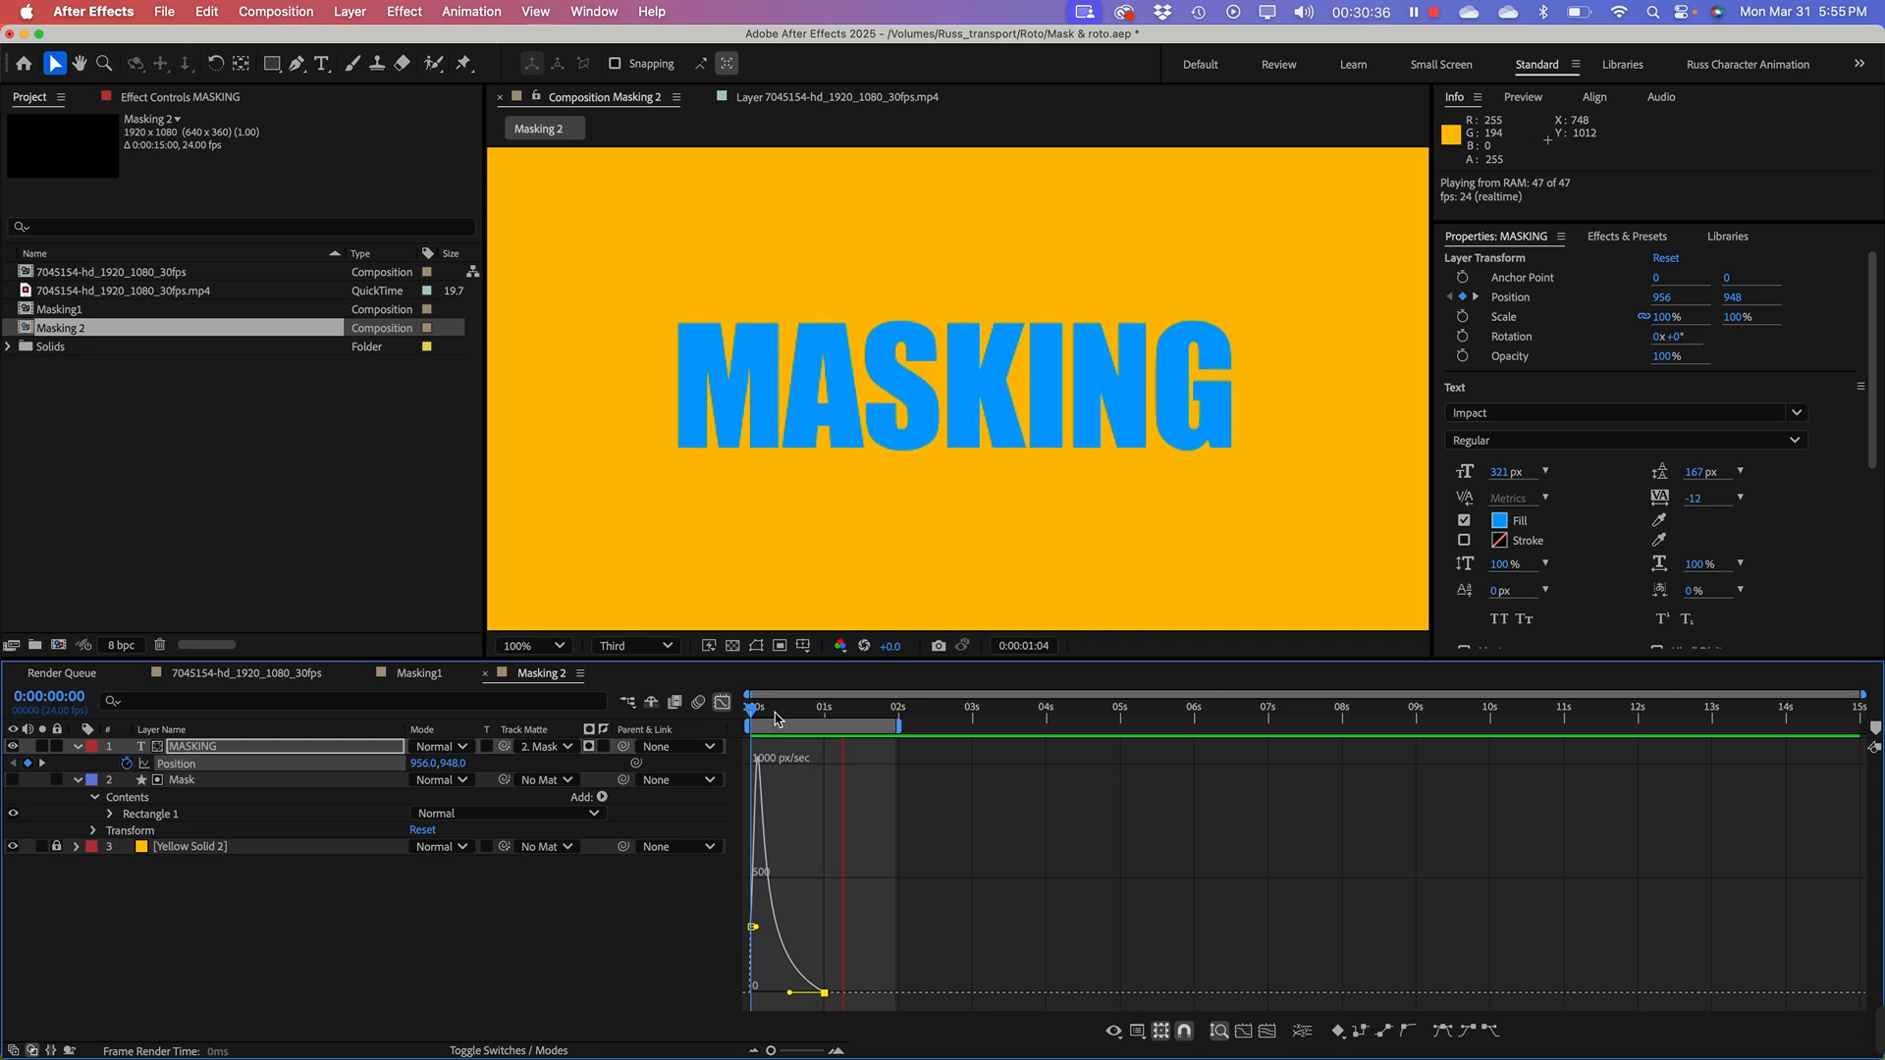
click(722, 702)
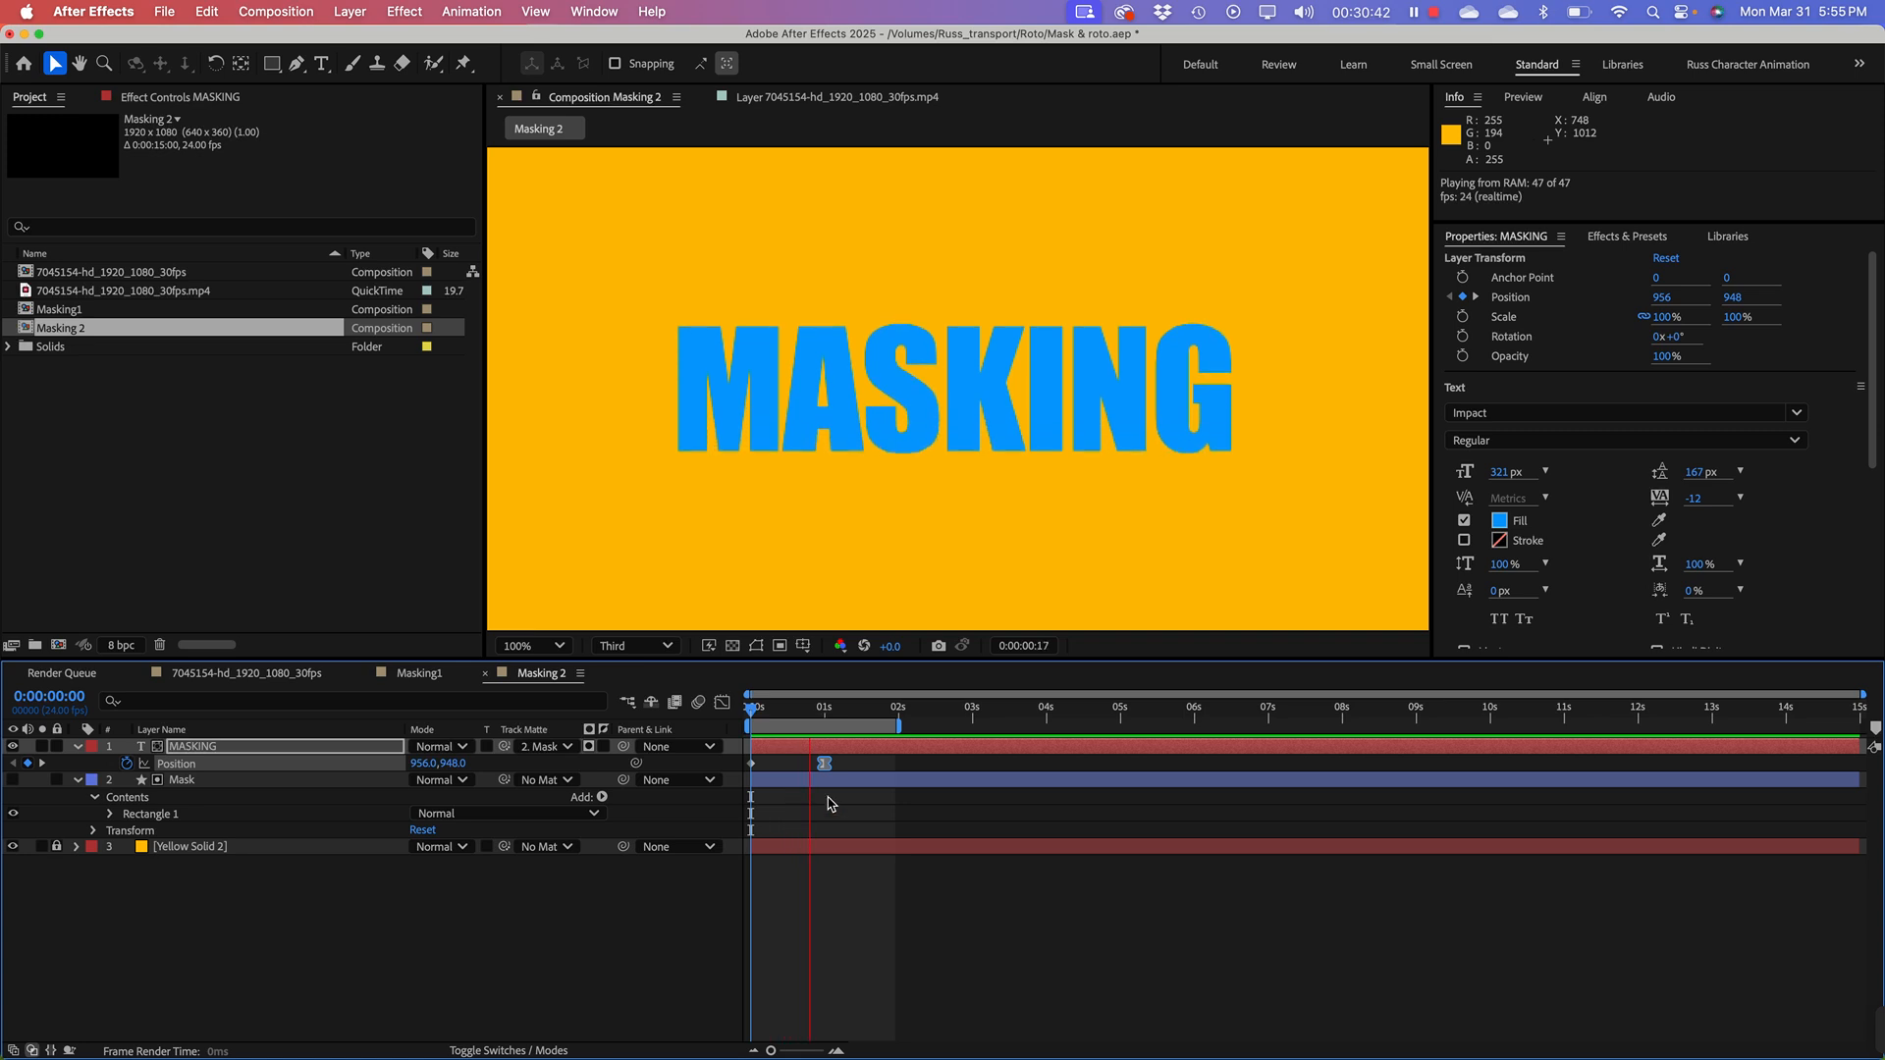
key(space)
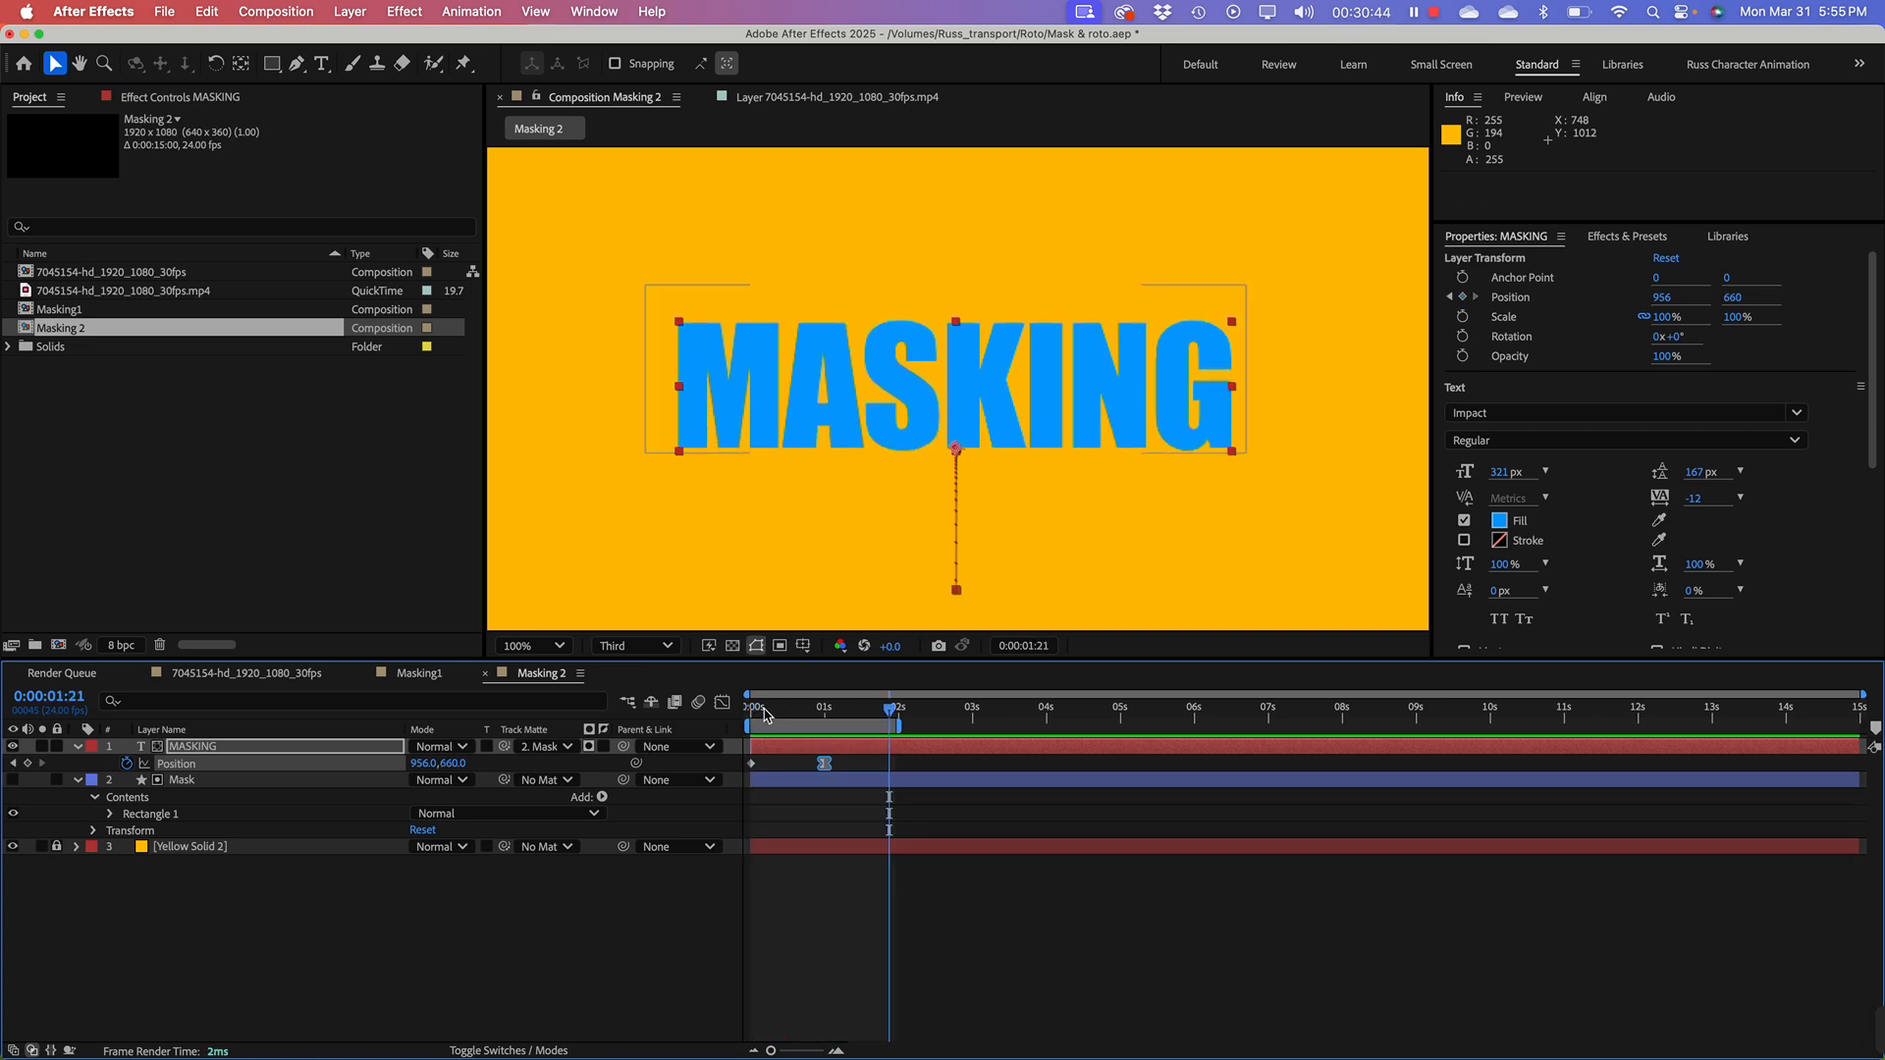
Step: Keyframe the MASKING text layer's Opacity from 0% at 0:00:00:00 to 100% at 0:00:01:00
click(751, 710)
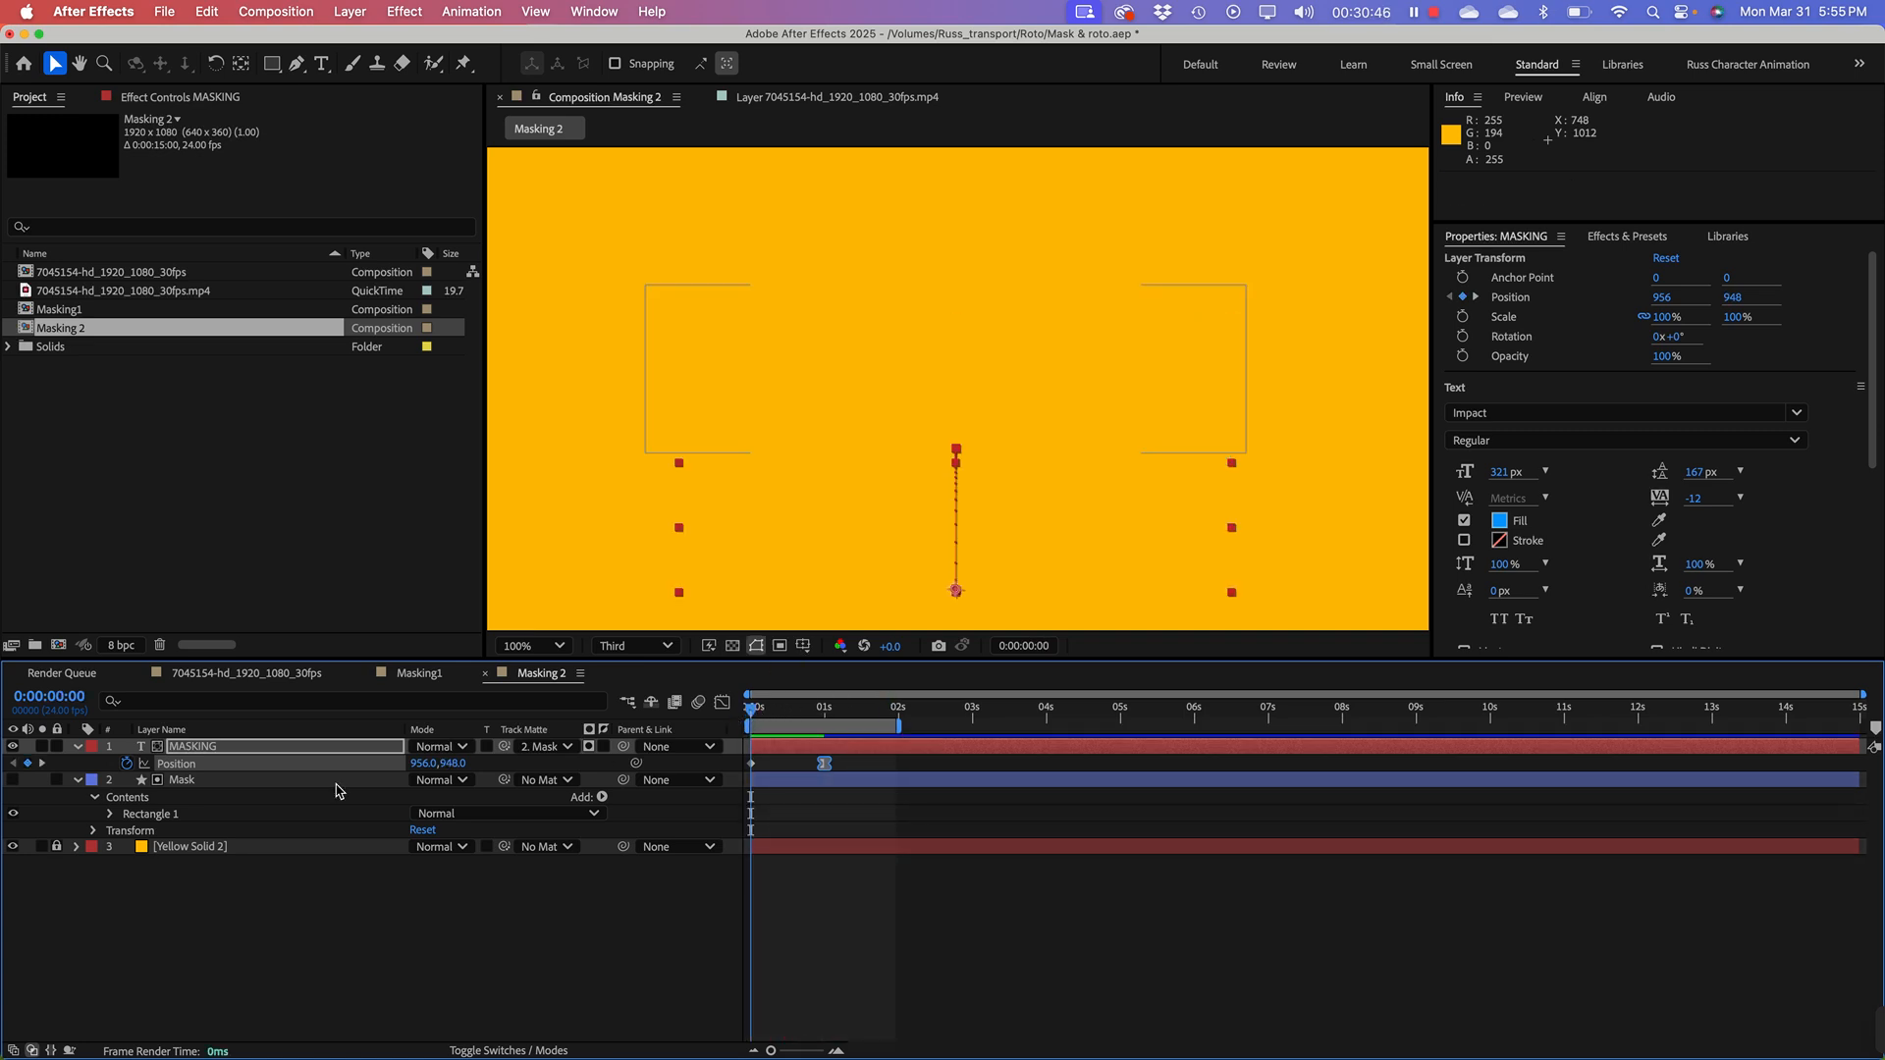
click(189, 748)
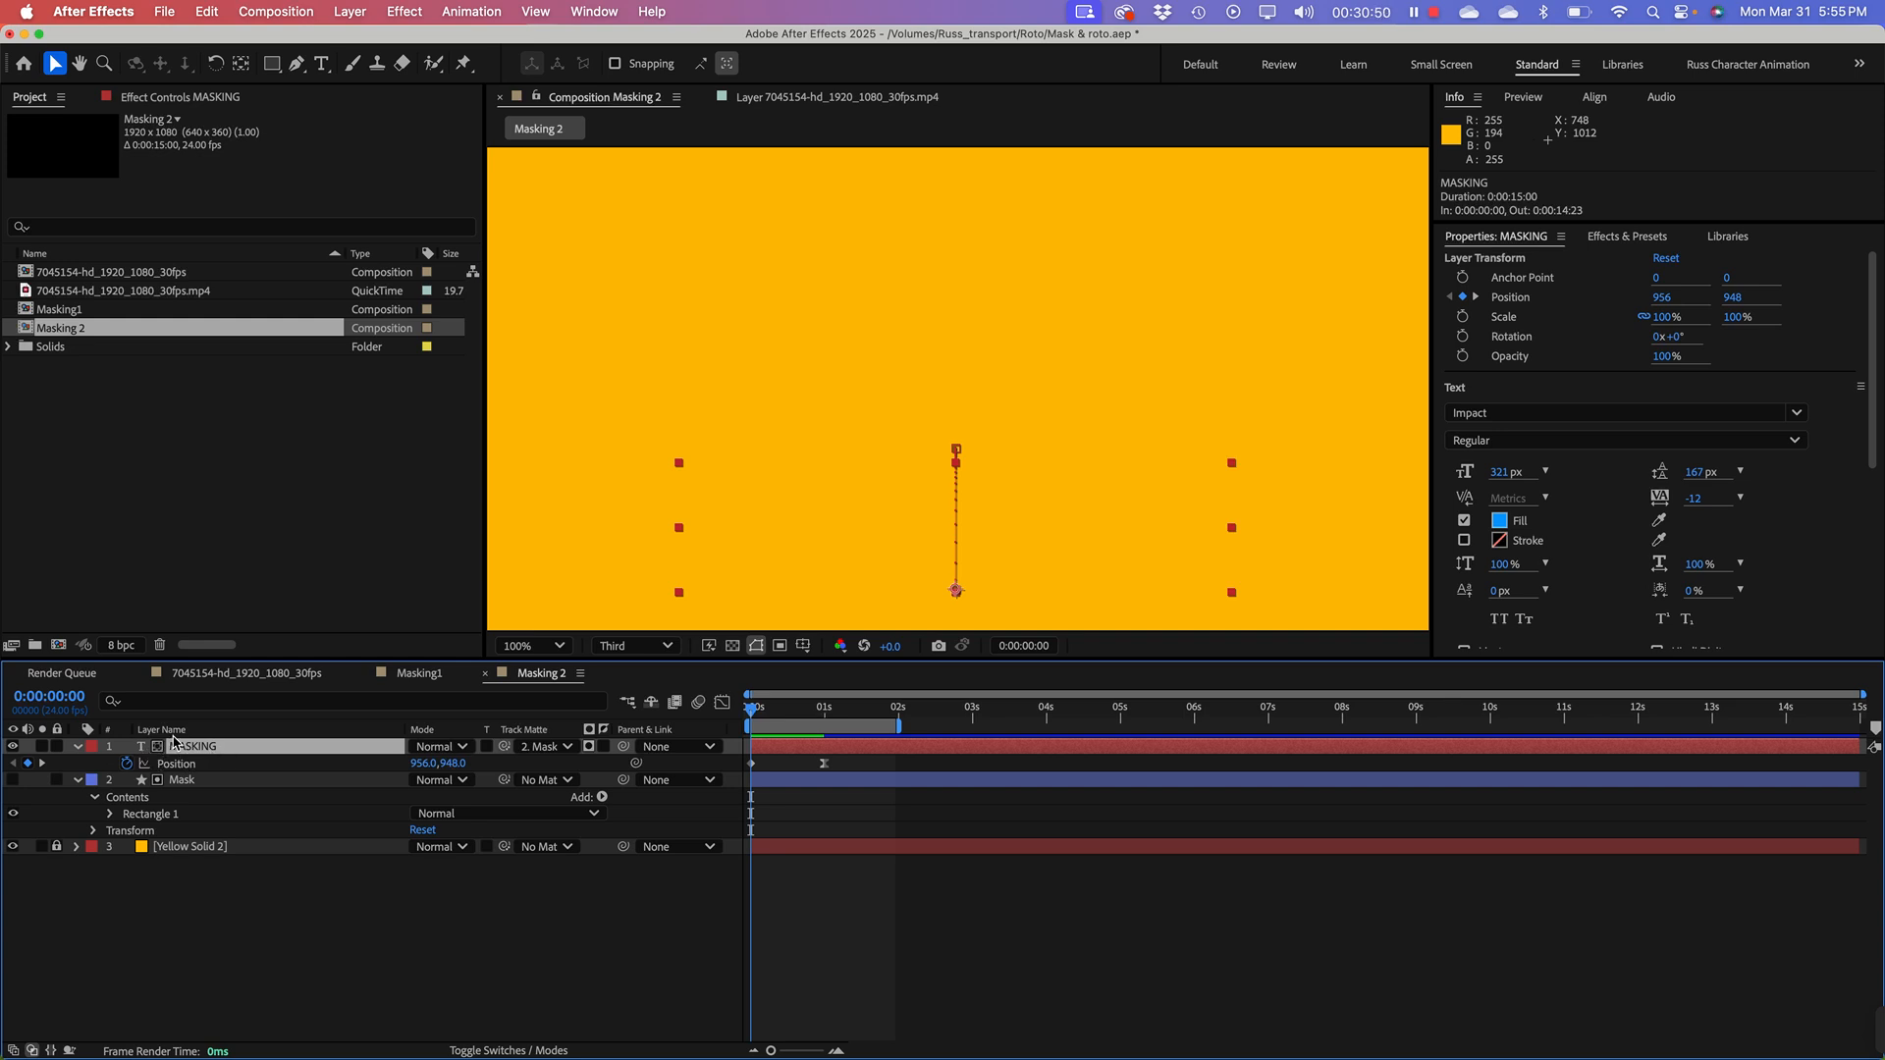
key(t)
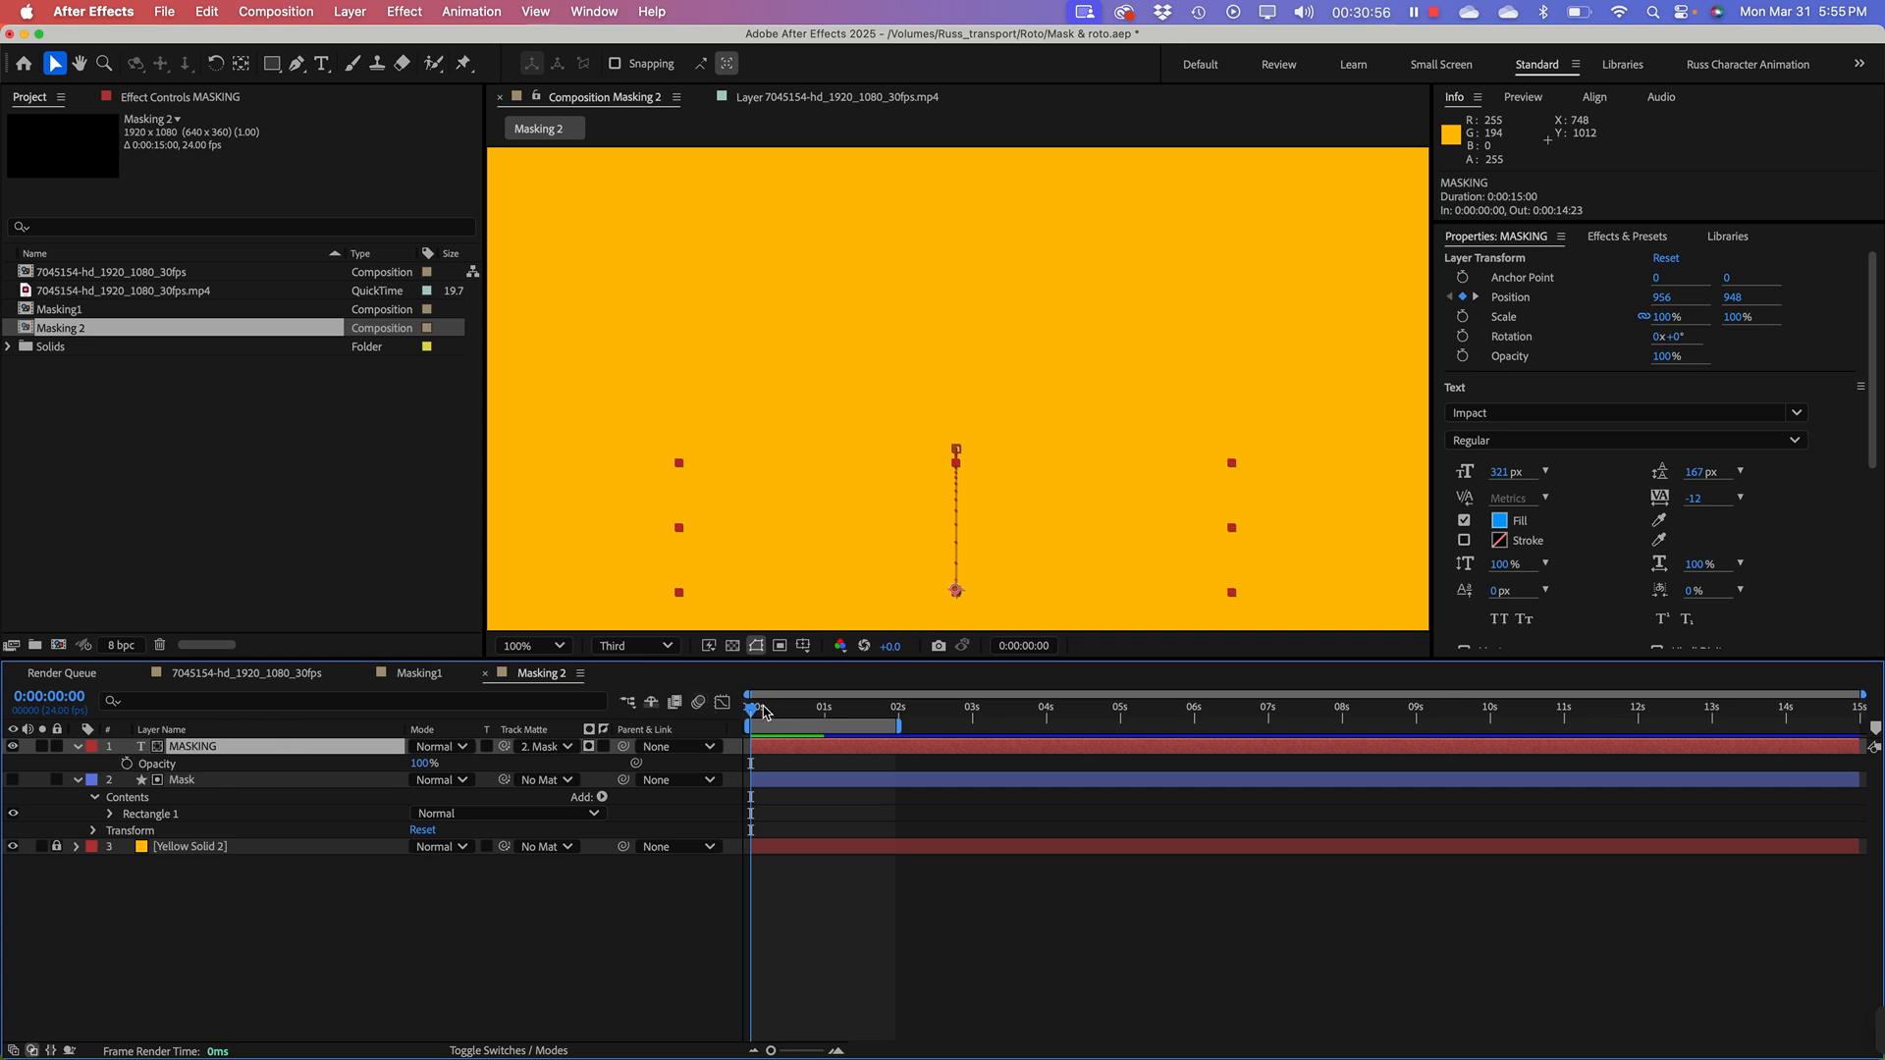
click(125, 764)
drag(422, 764, 283, 767)
drag(750, 713, 828, 727)
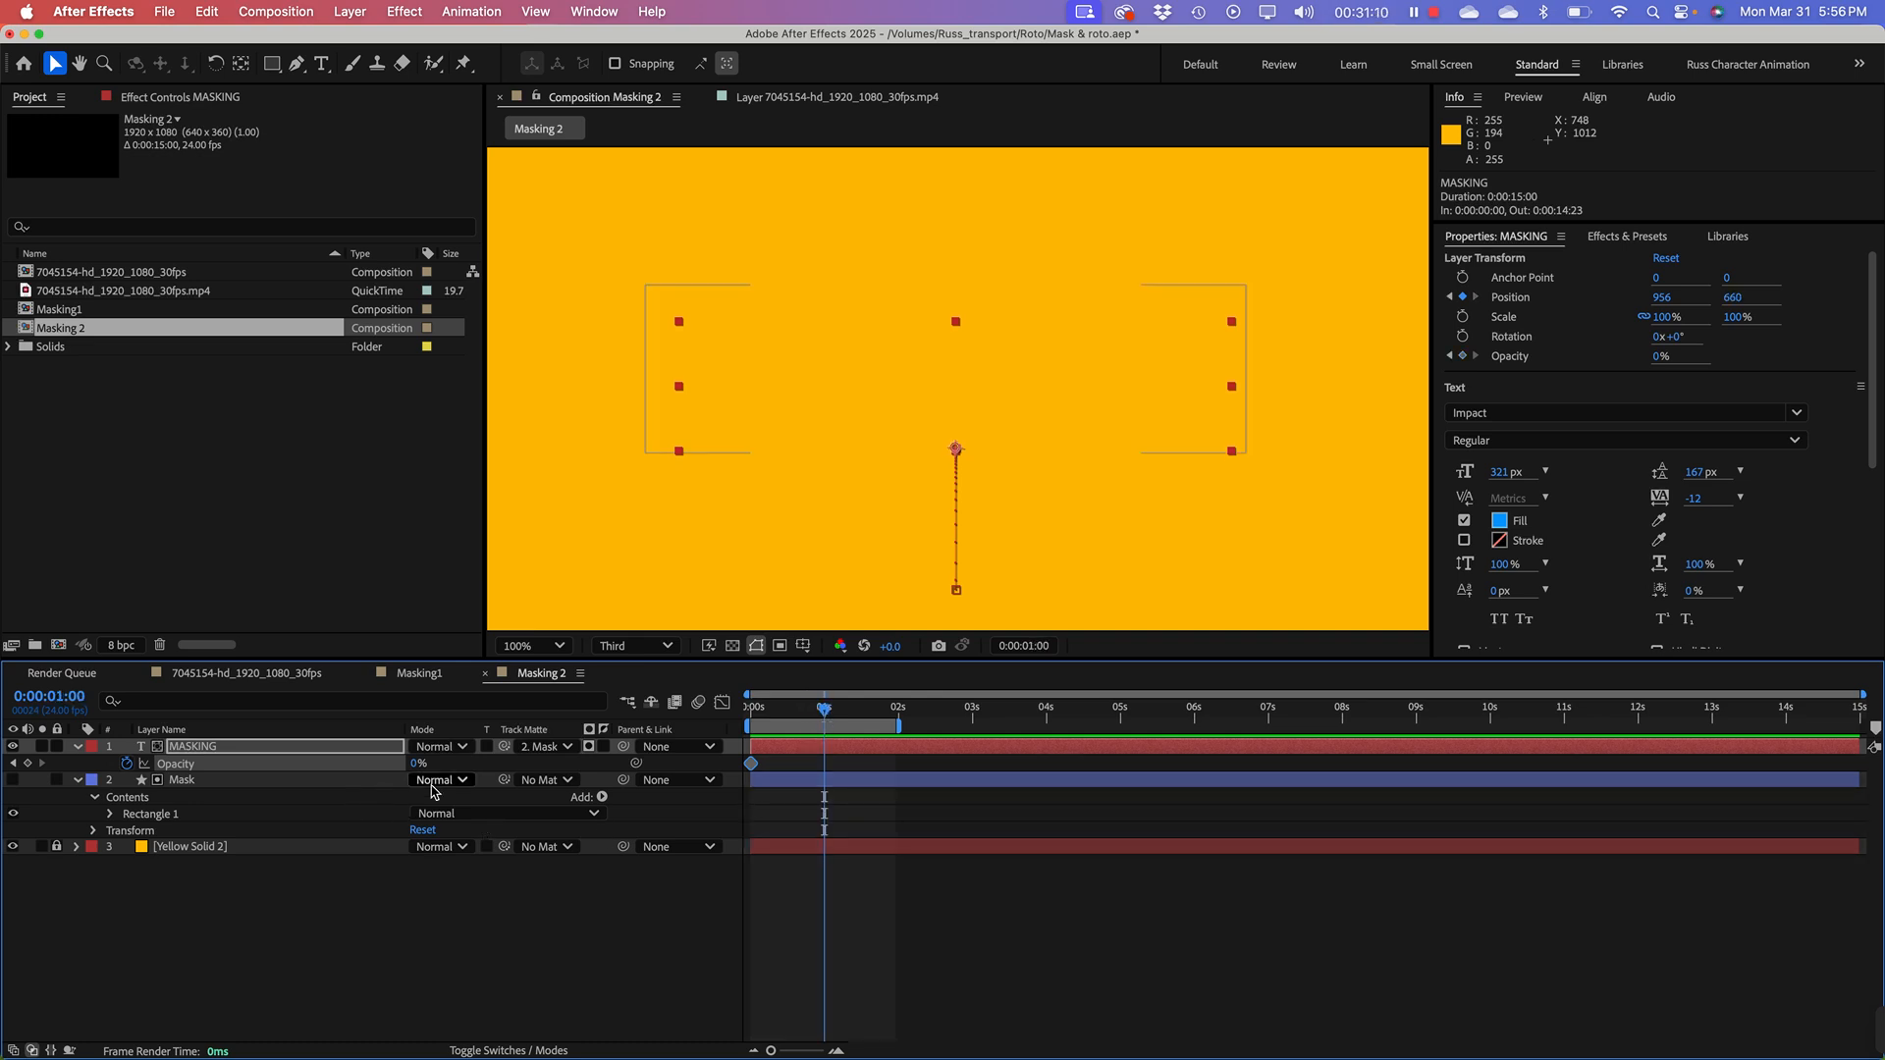
drag(413, 762, 589, 764)
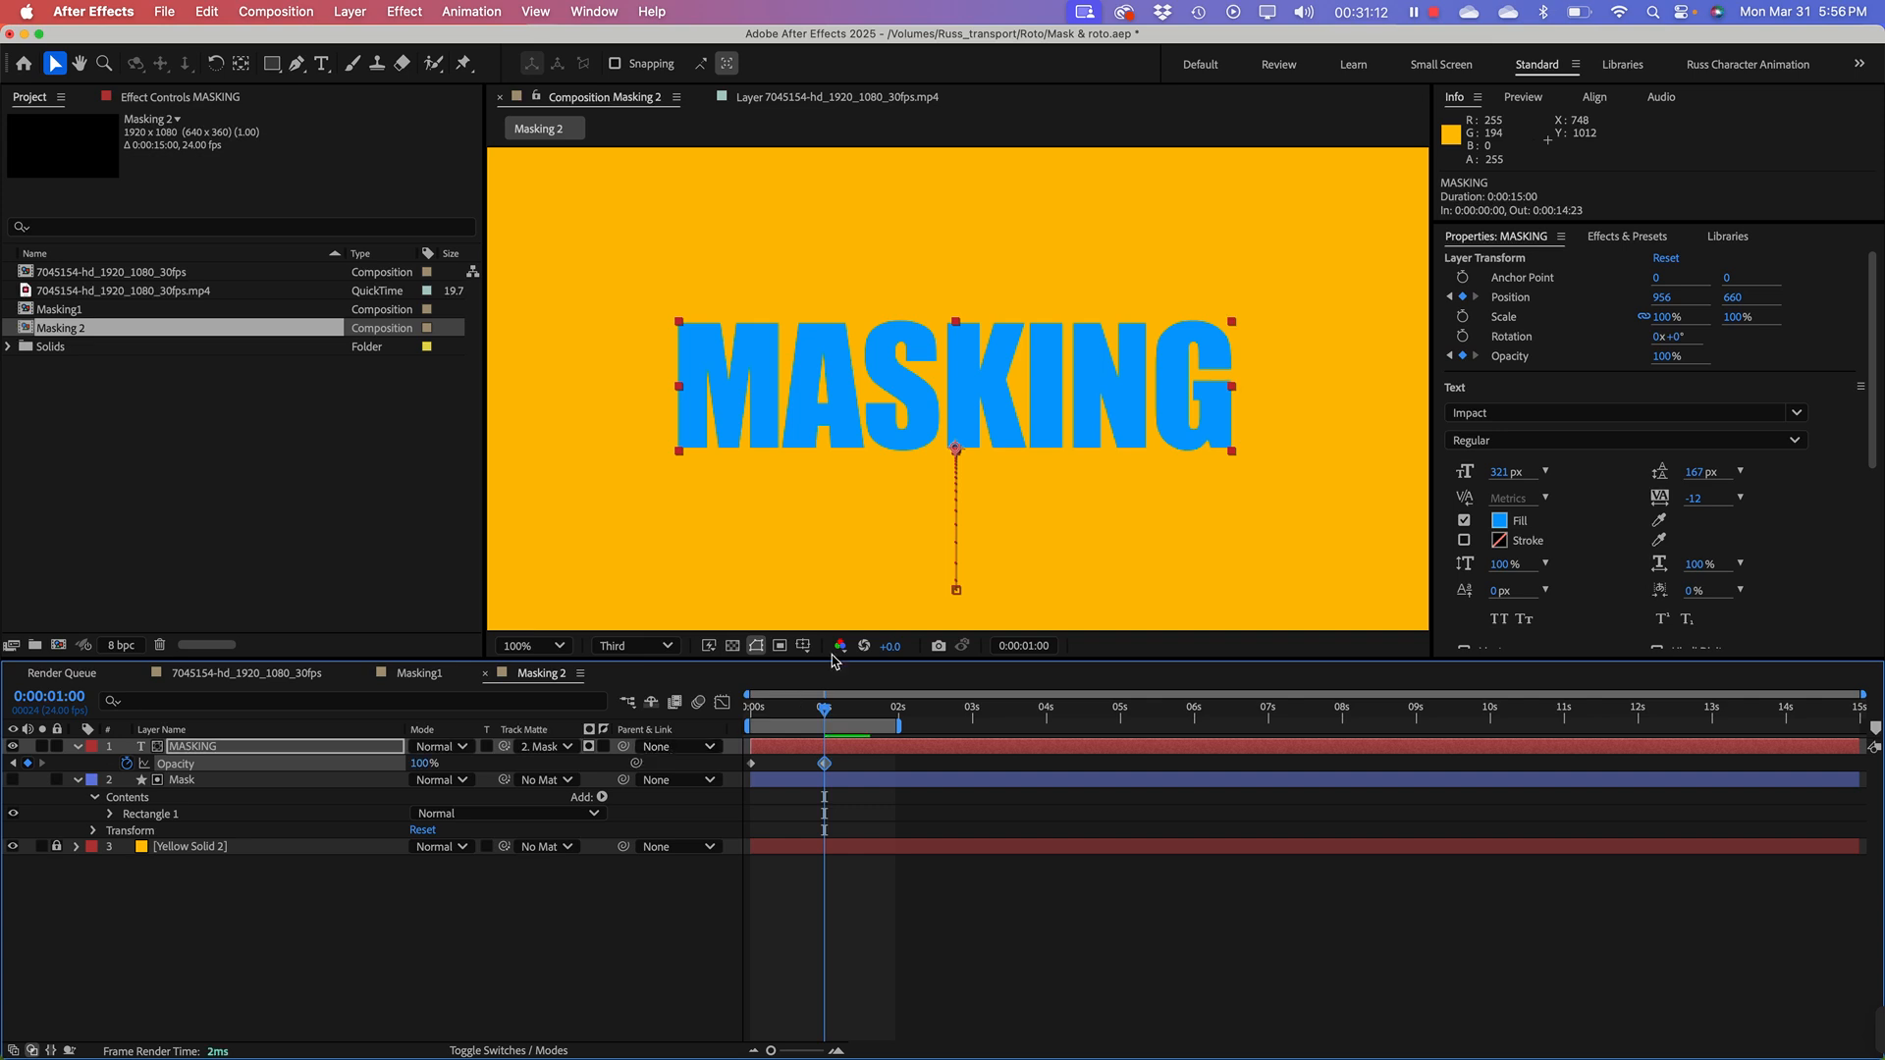
Step: Play the combined slide and opacity fade of the MASKING text from the start
drag(827, 707, 750, 712)
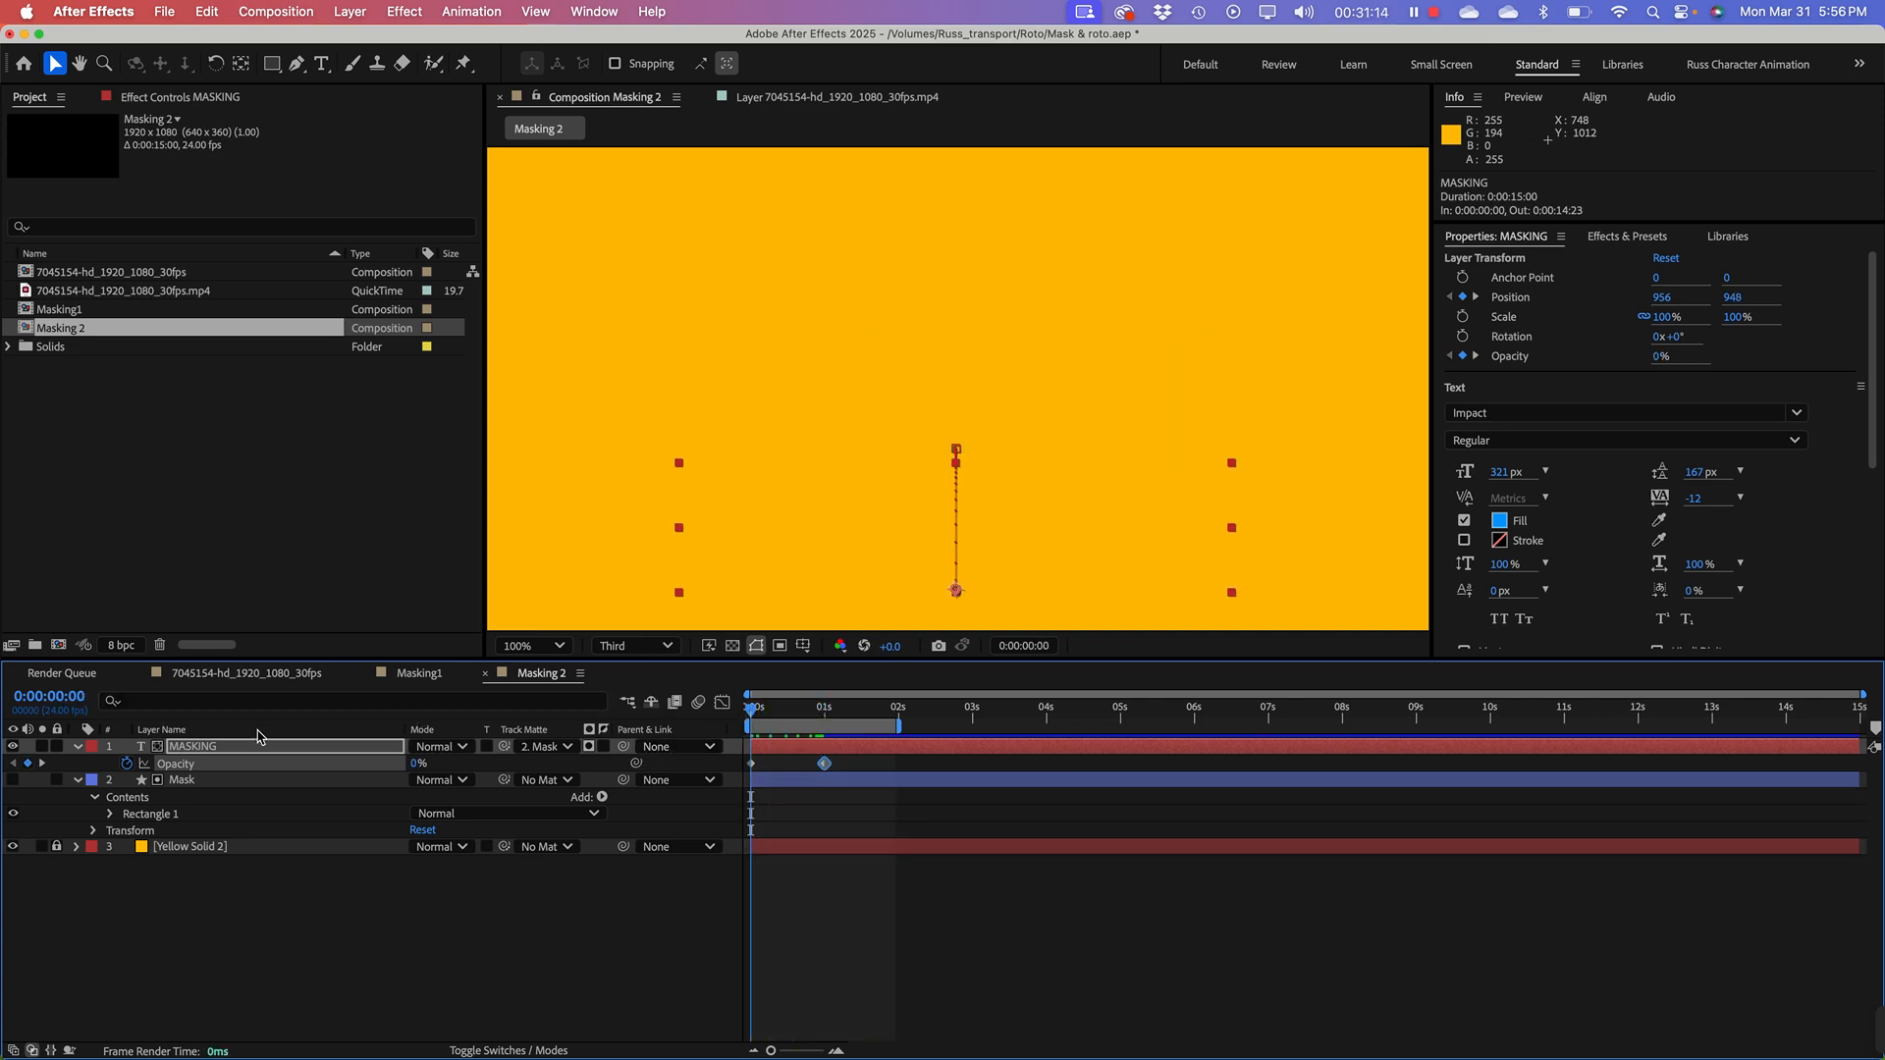
key(space)
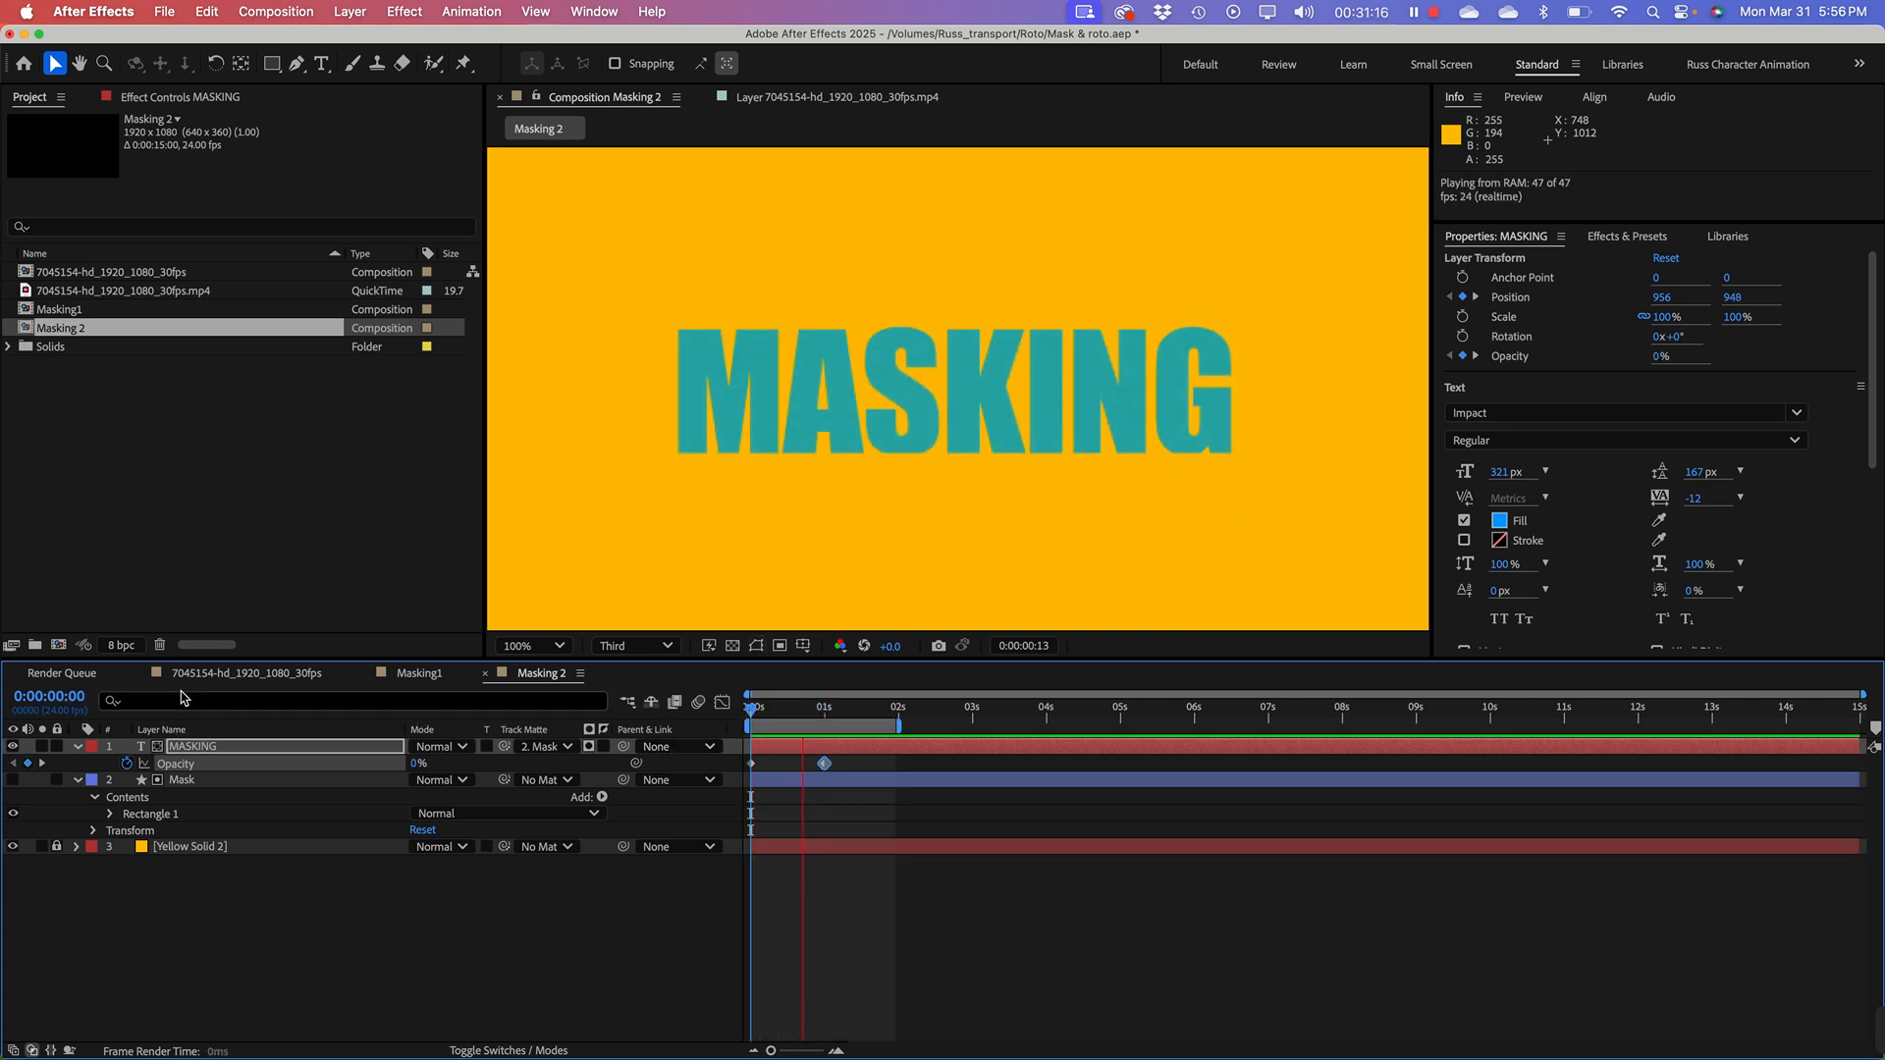
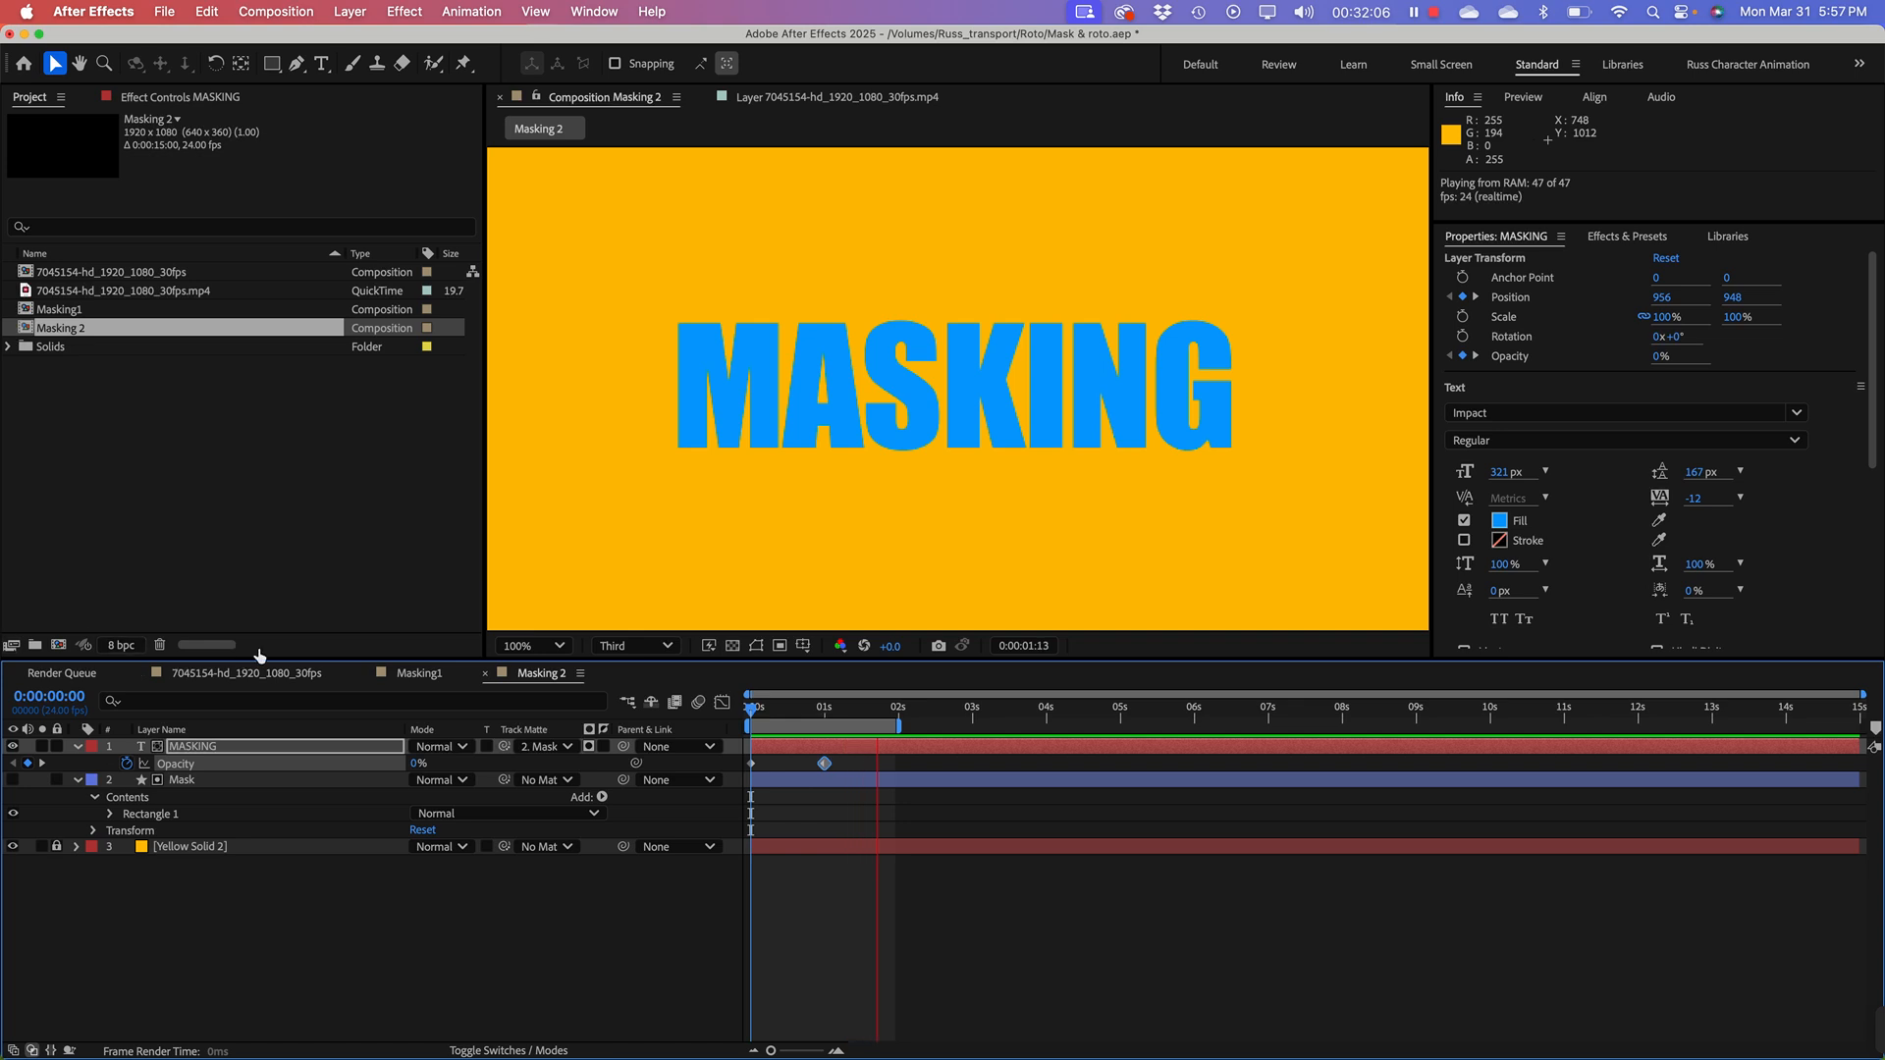
key(space)
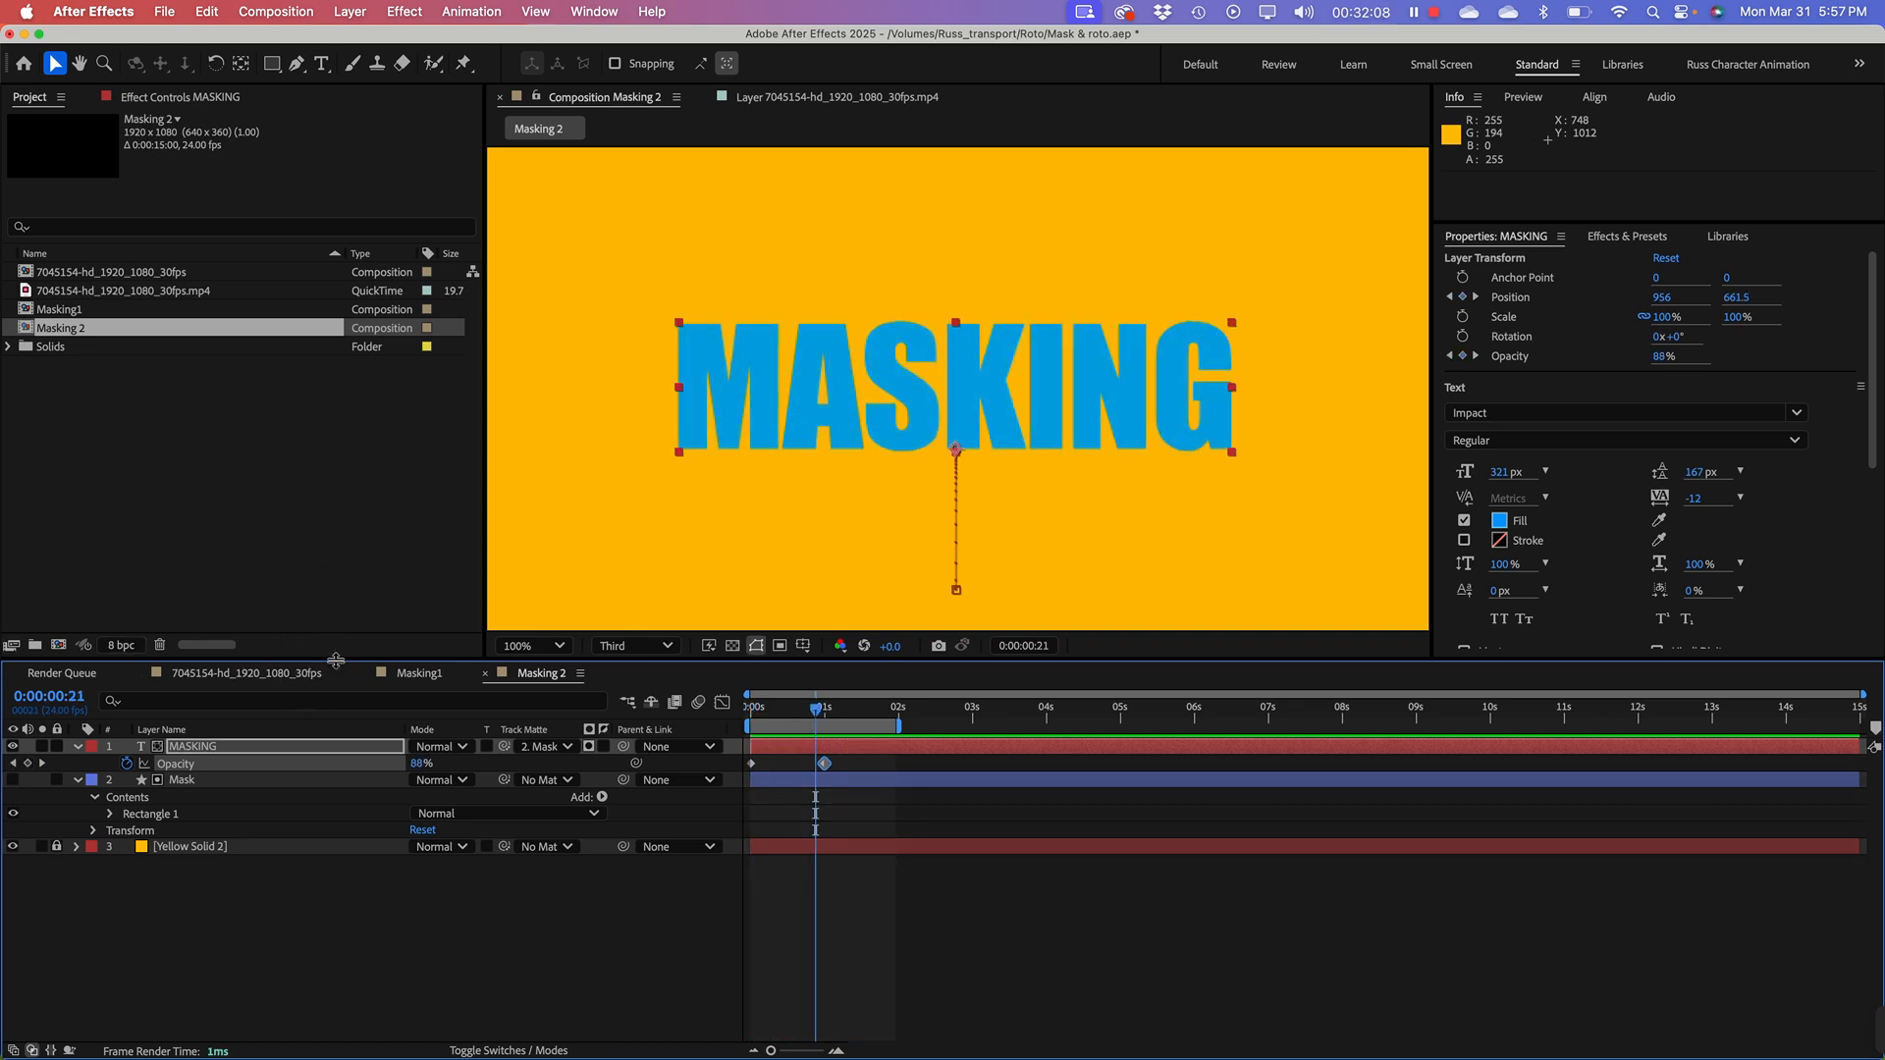
Step: Look over the 7045154-hd_1920_1080_30fps and Masking1 compositions, then return to the start of Masking 2
click(334, 674)
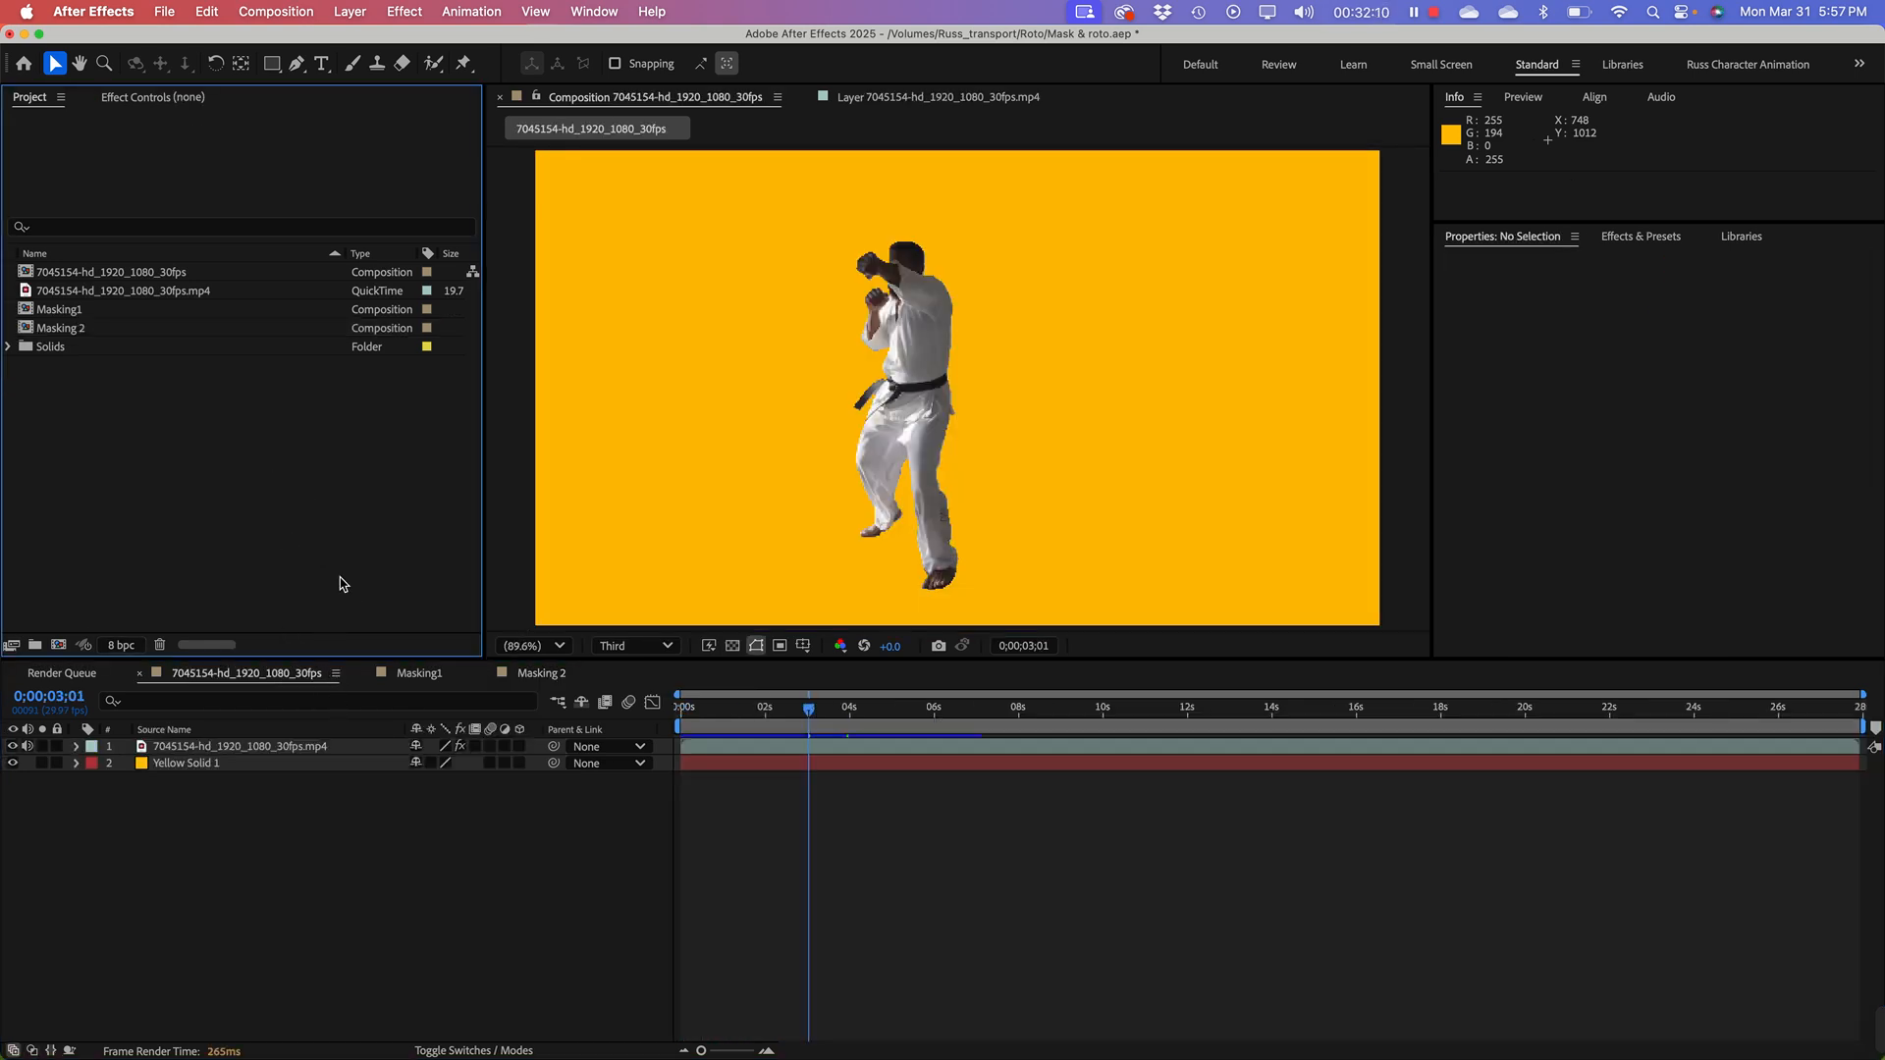
click(429, 673)
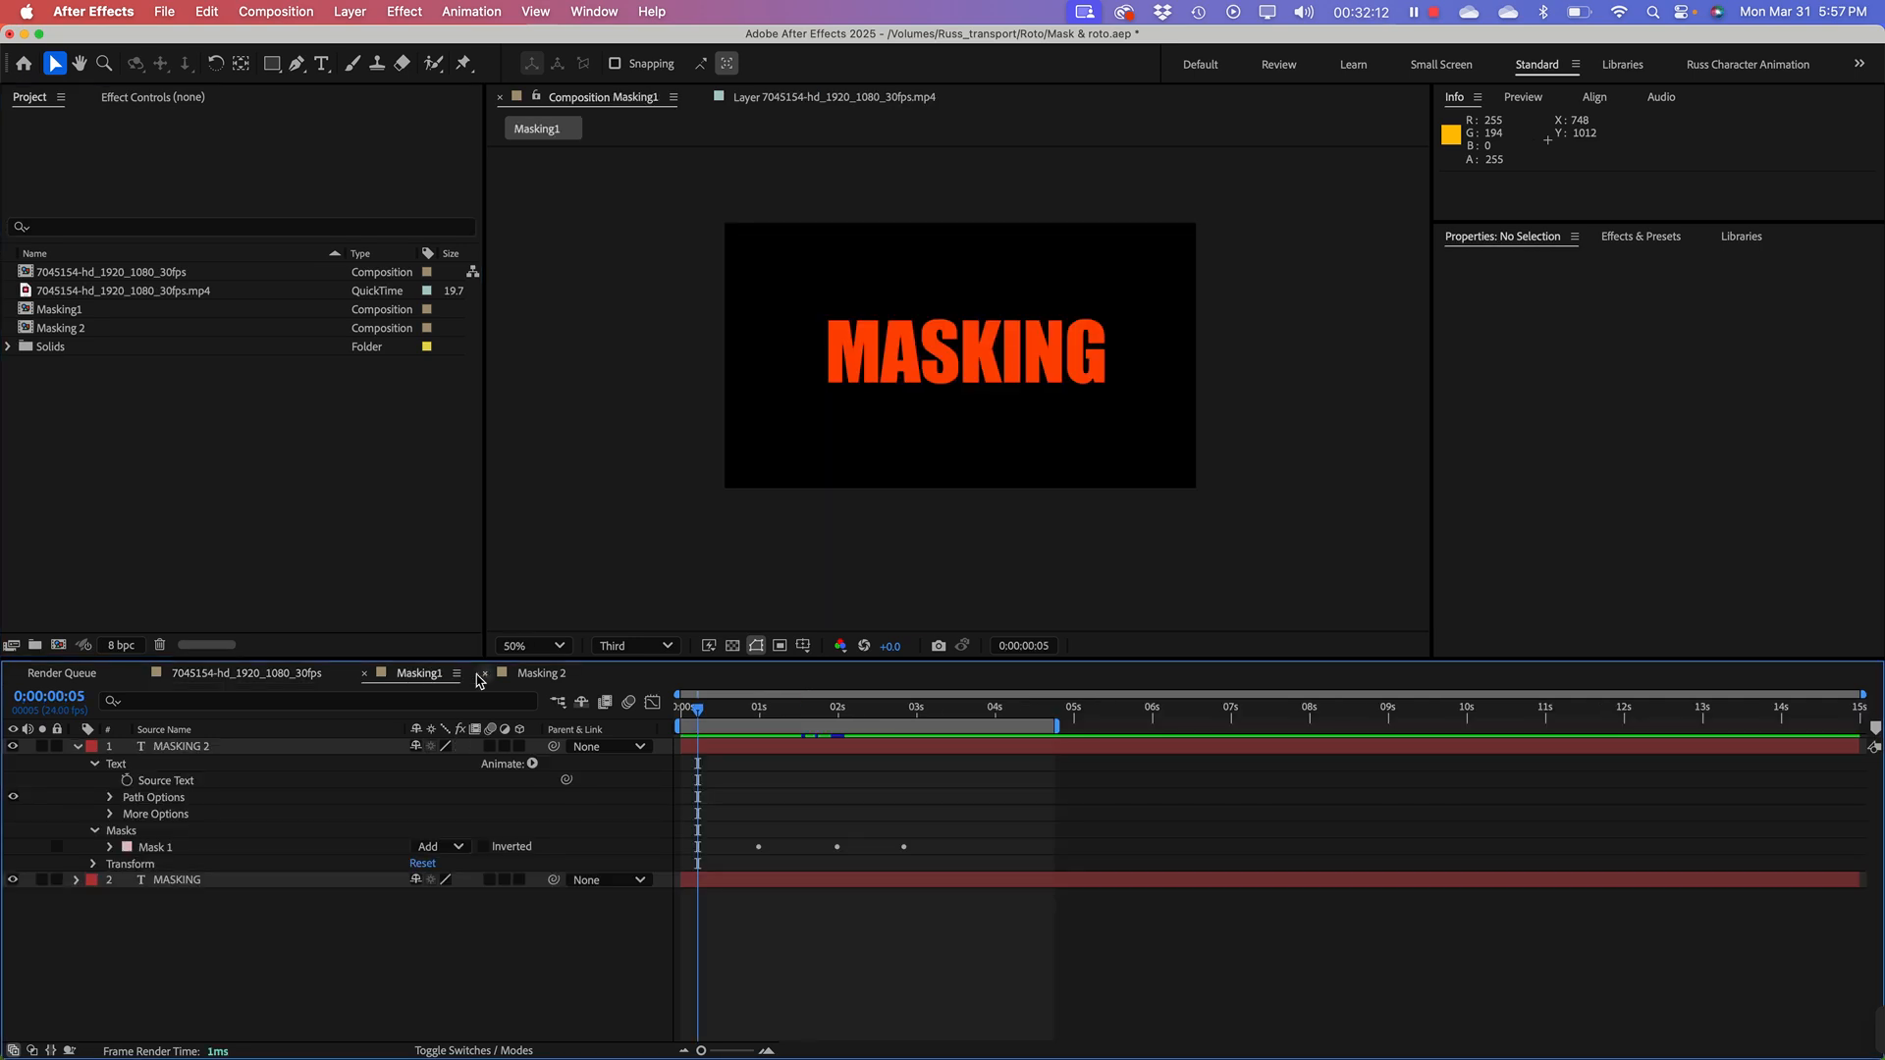
click(540, 674)
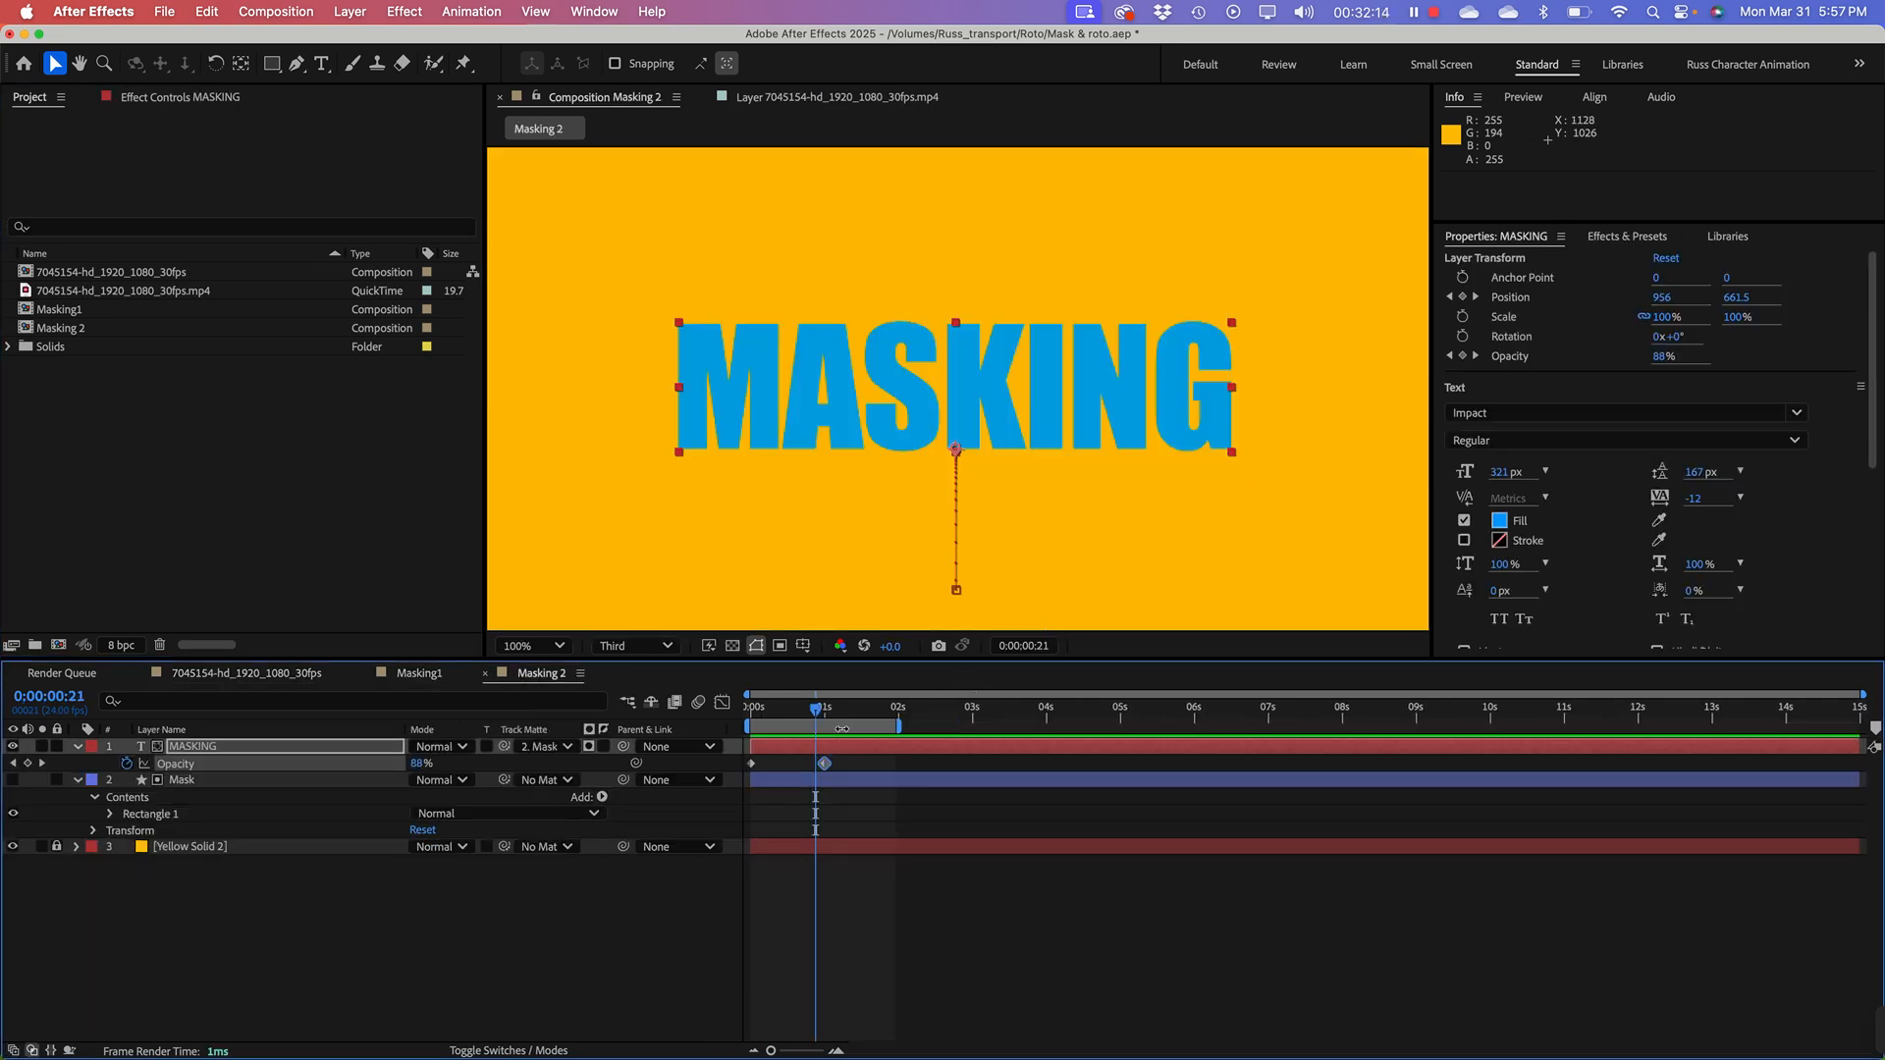
drag(823, 717, 746, 714)
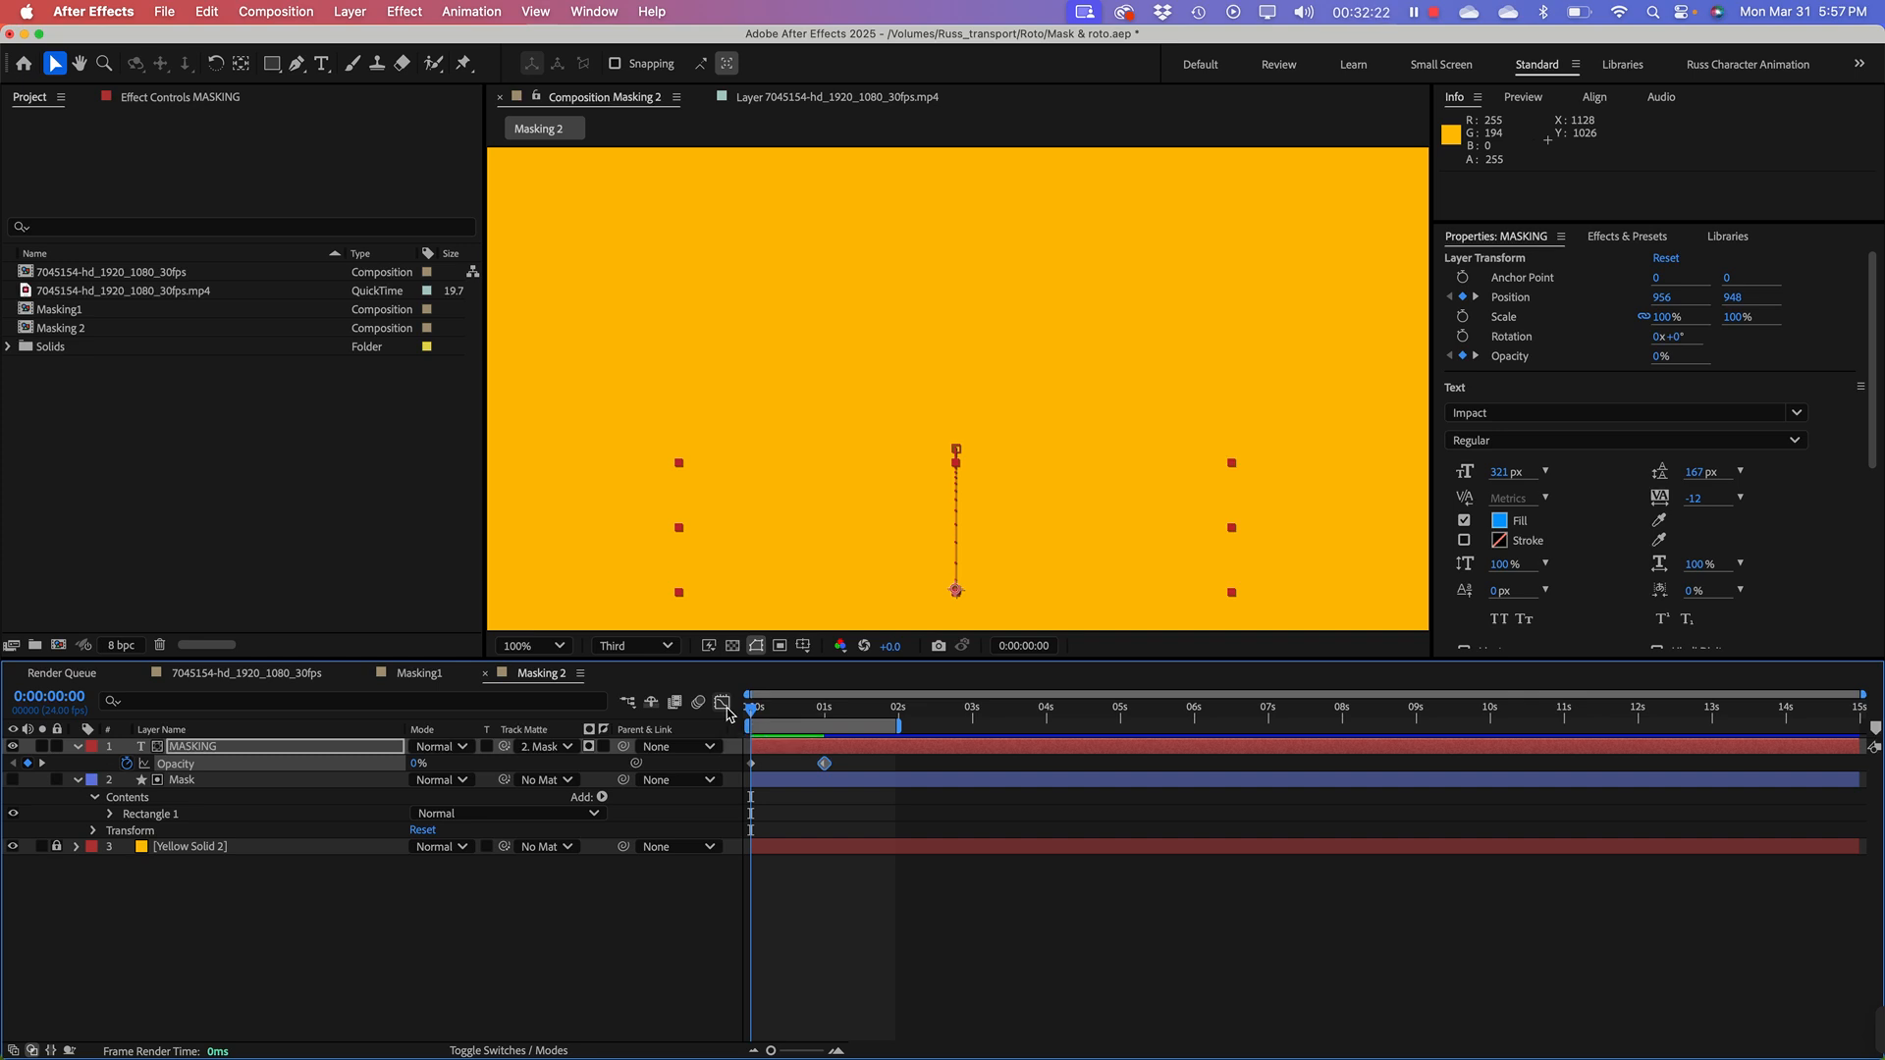
click(298, 534)
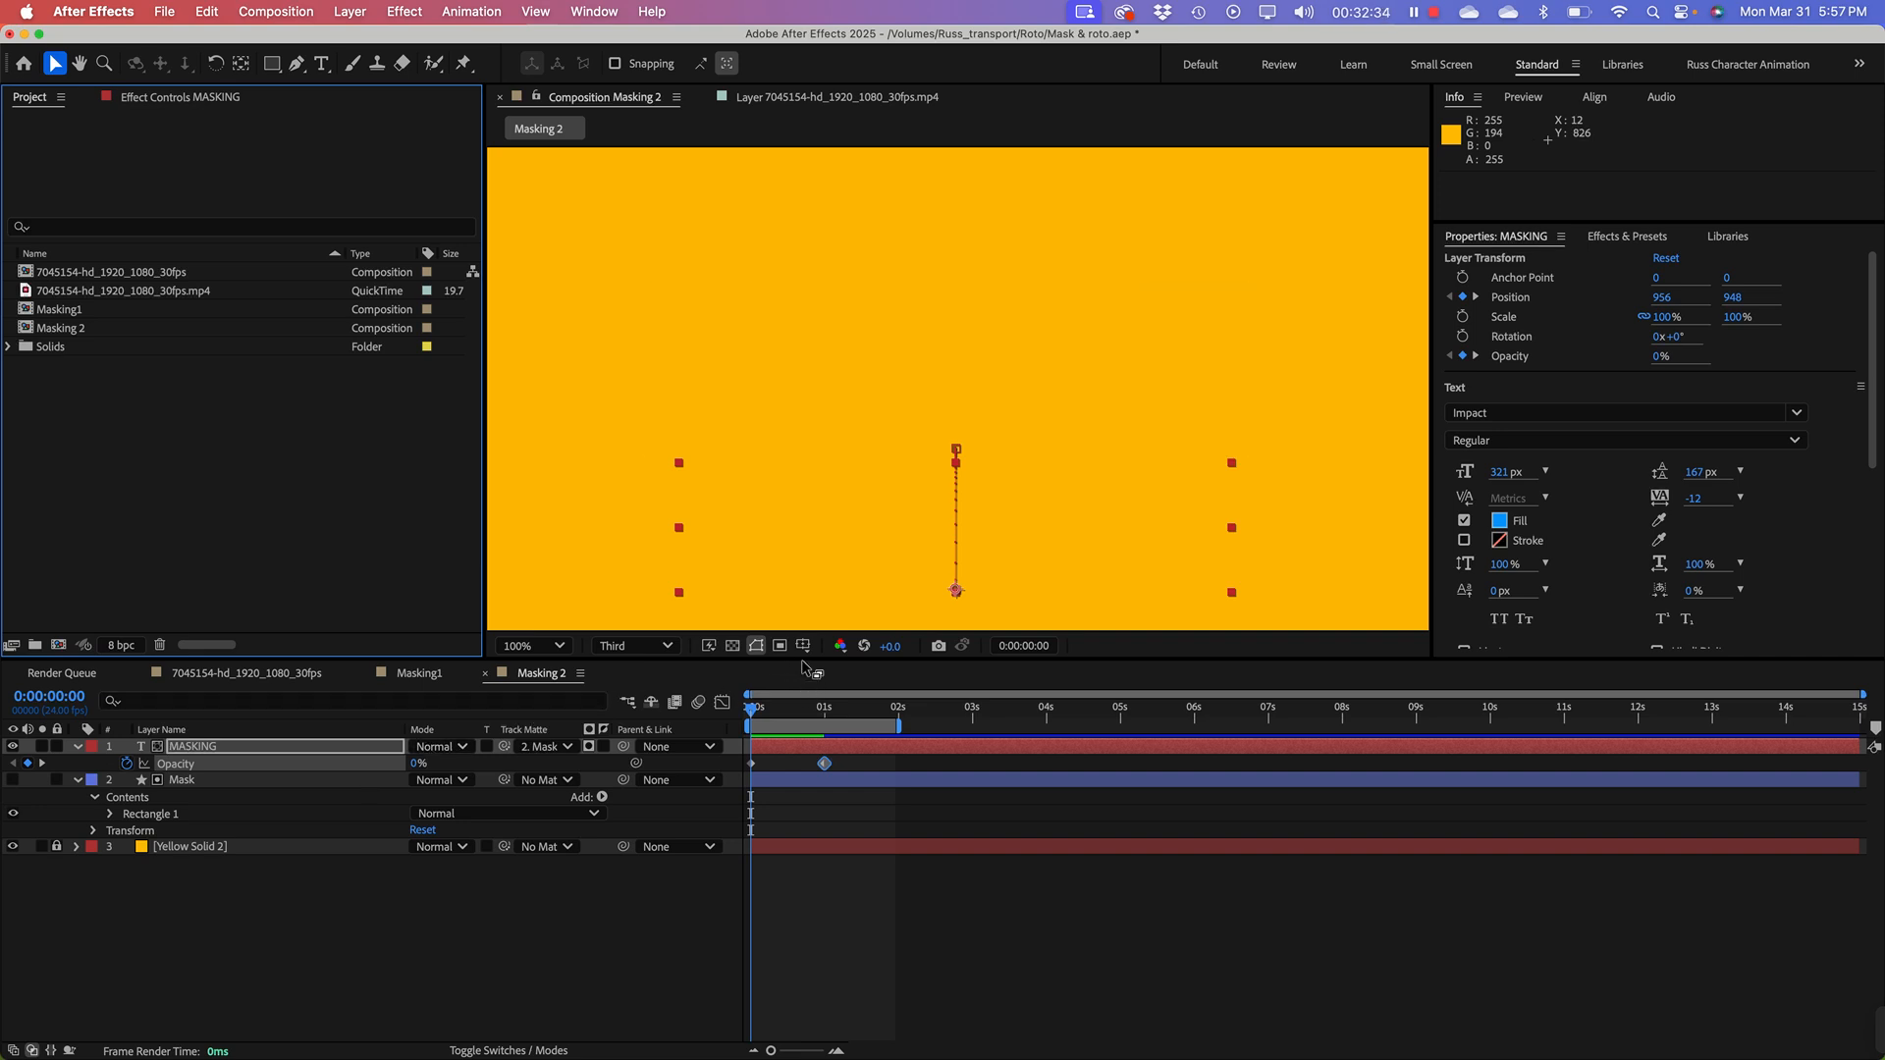
Step: Create a new 1920x1080, 24 fps composition lasting 15 seconds, keeping the default name and black background
drag(797, 658, 796, 684)
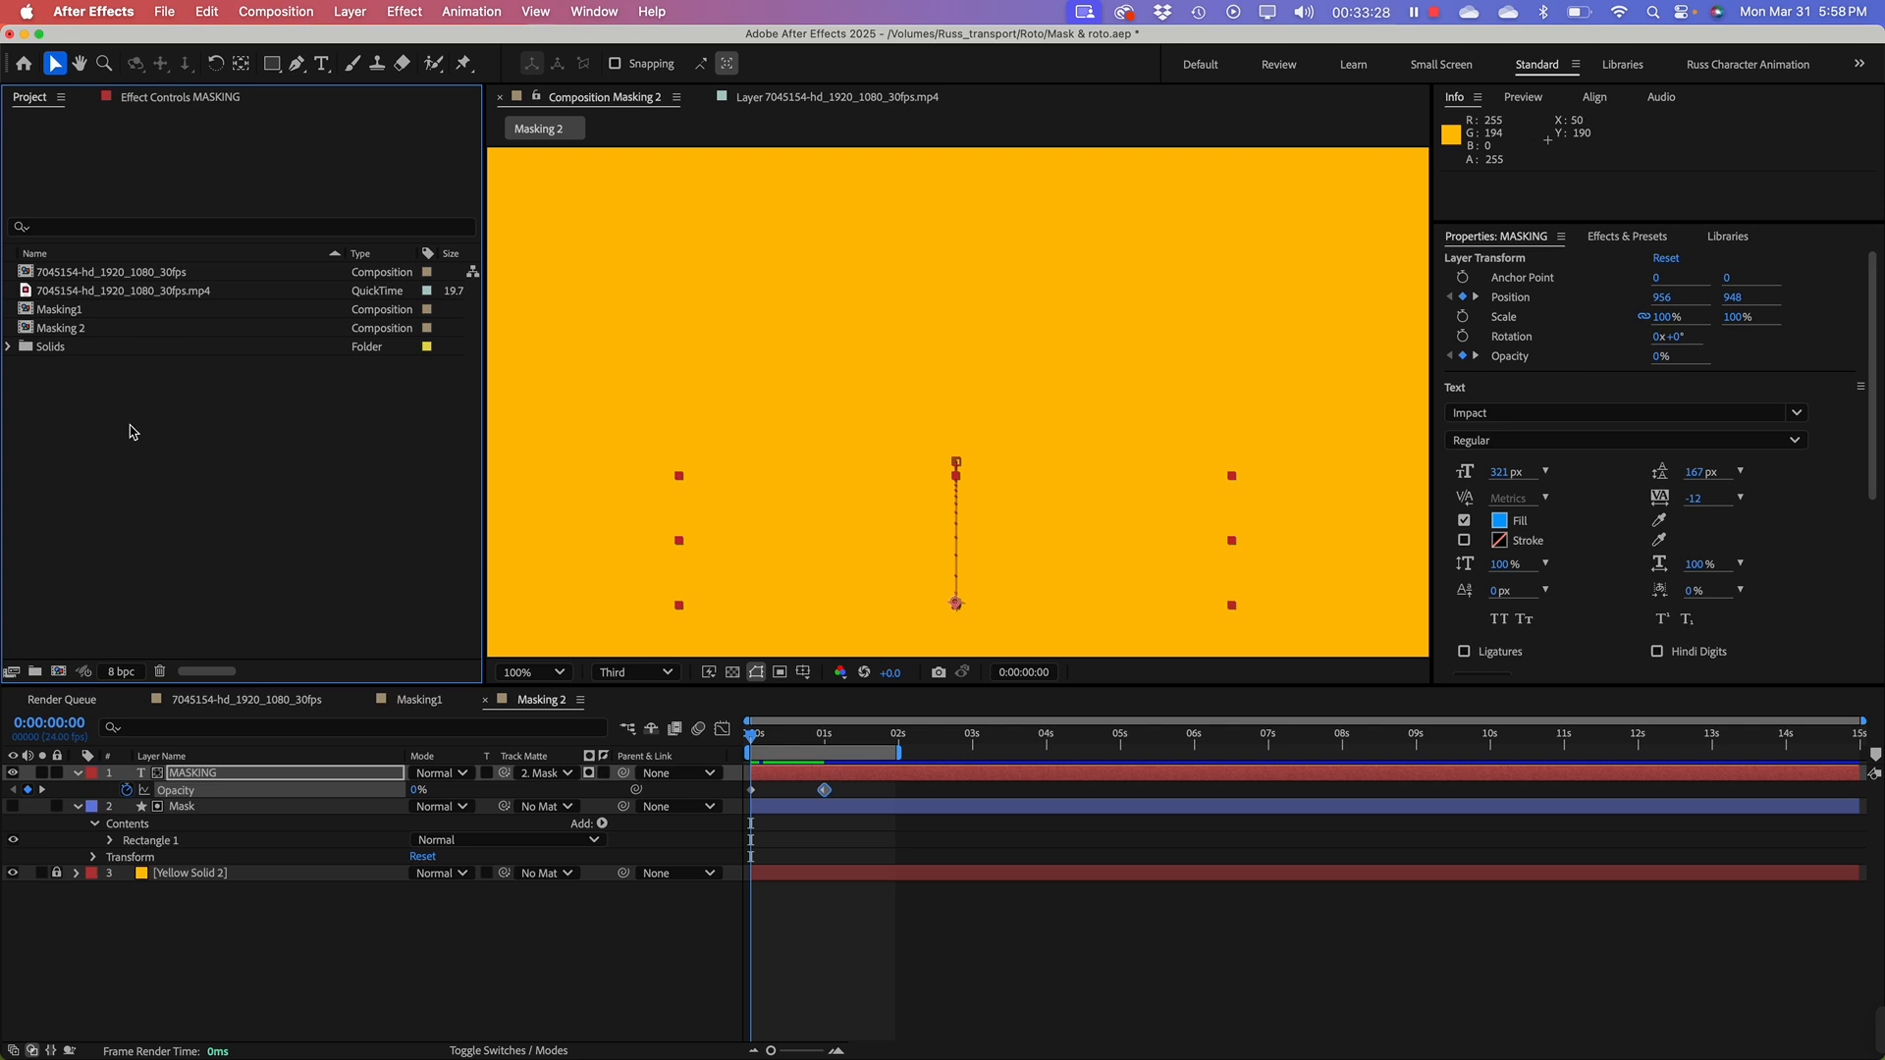
right_click(125, 483)
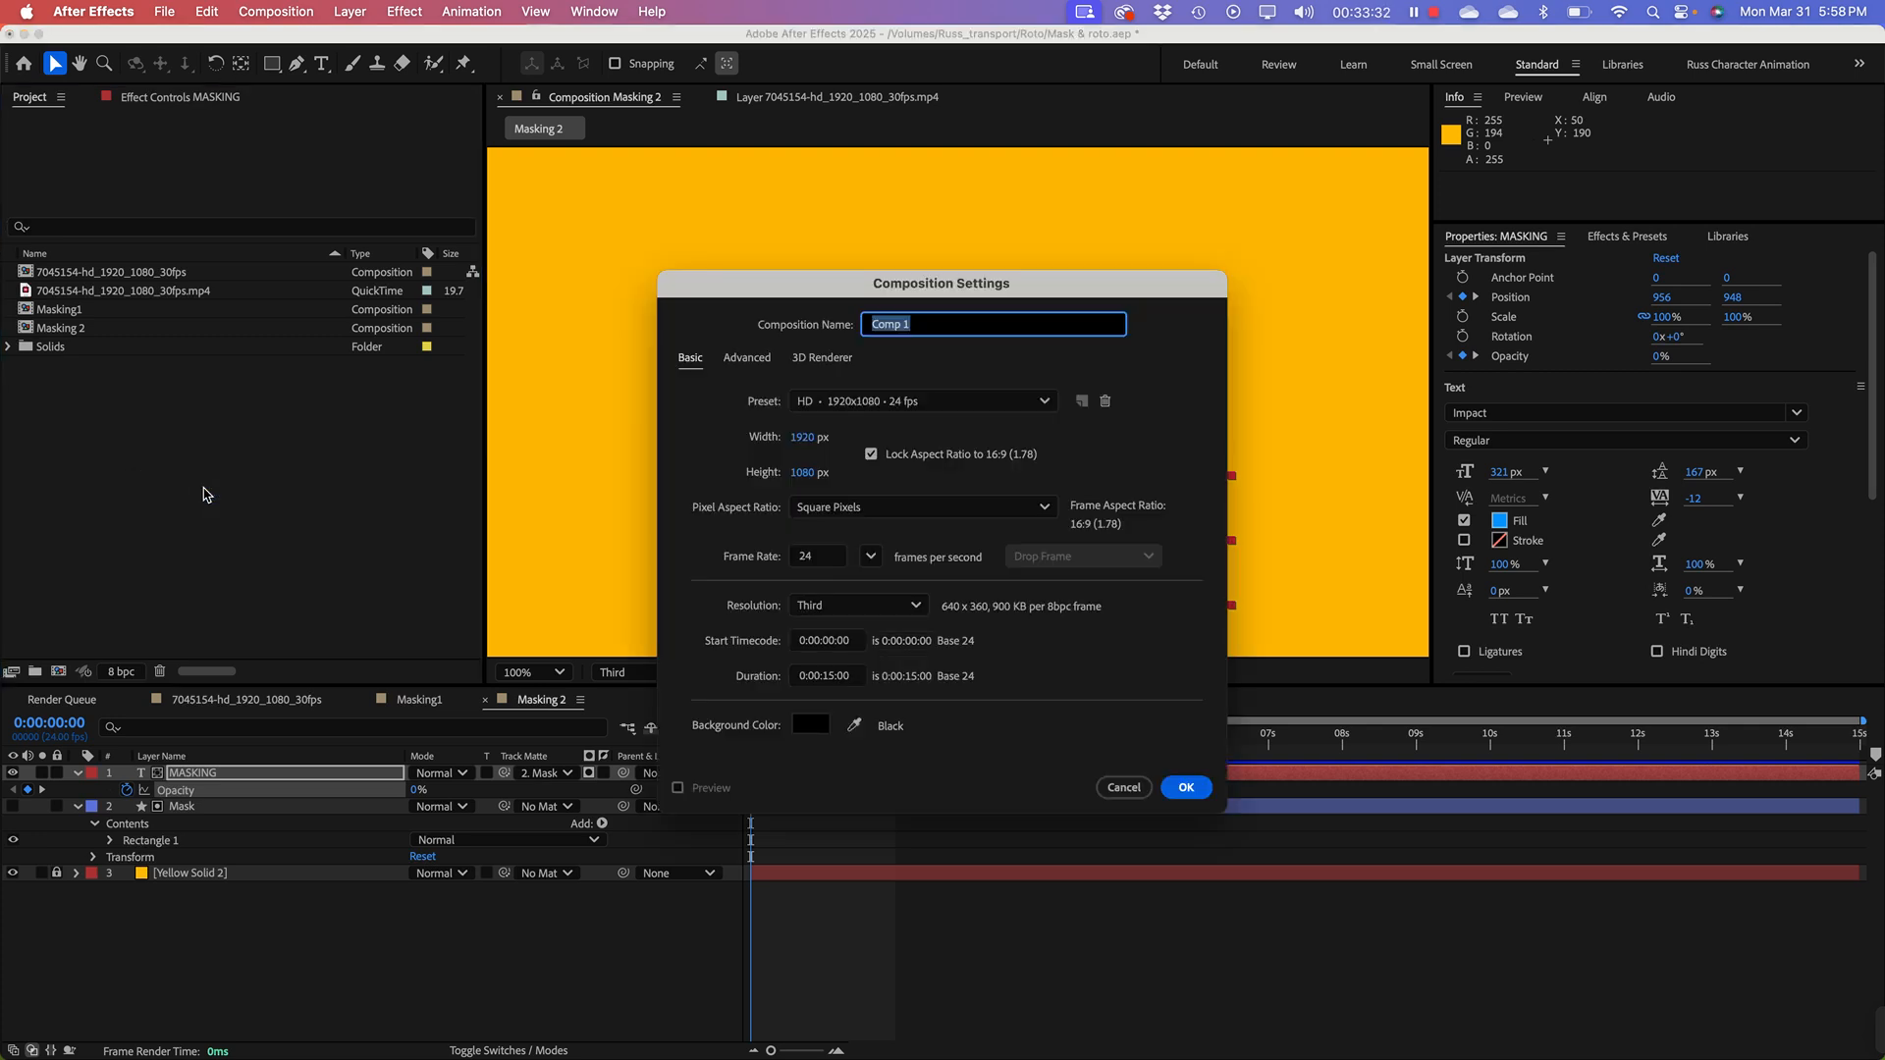
click(1186, 790)
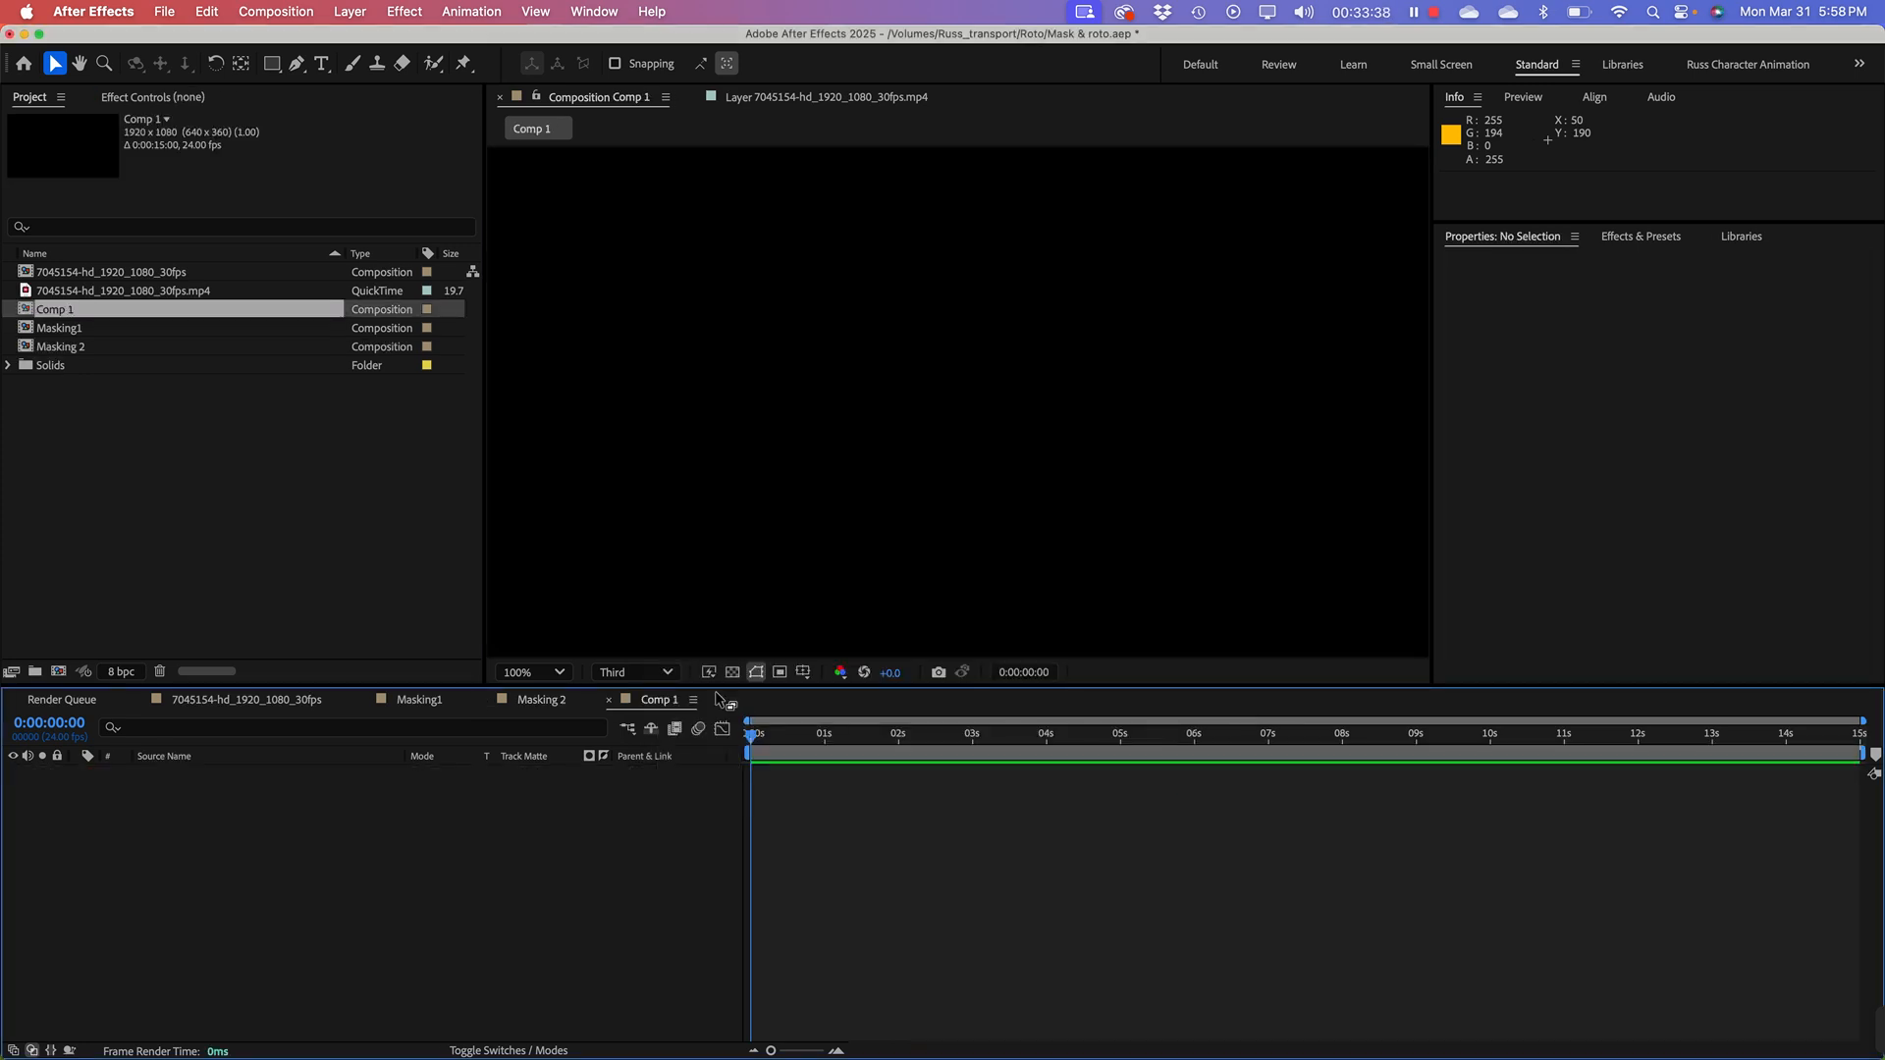
click(111, 457)
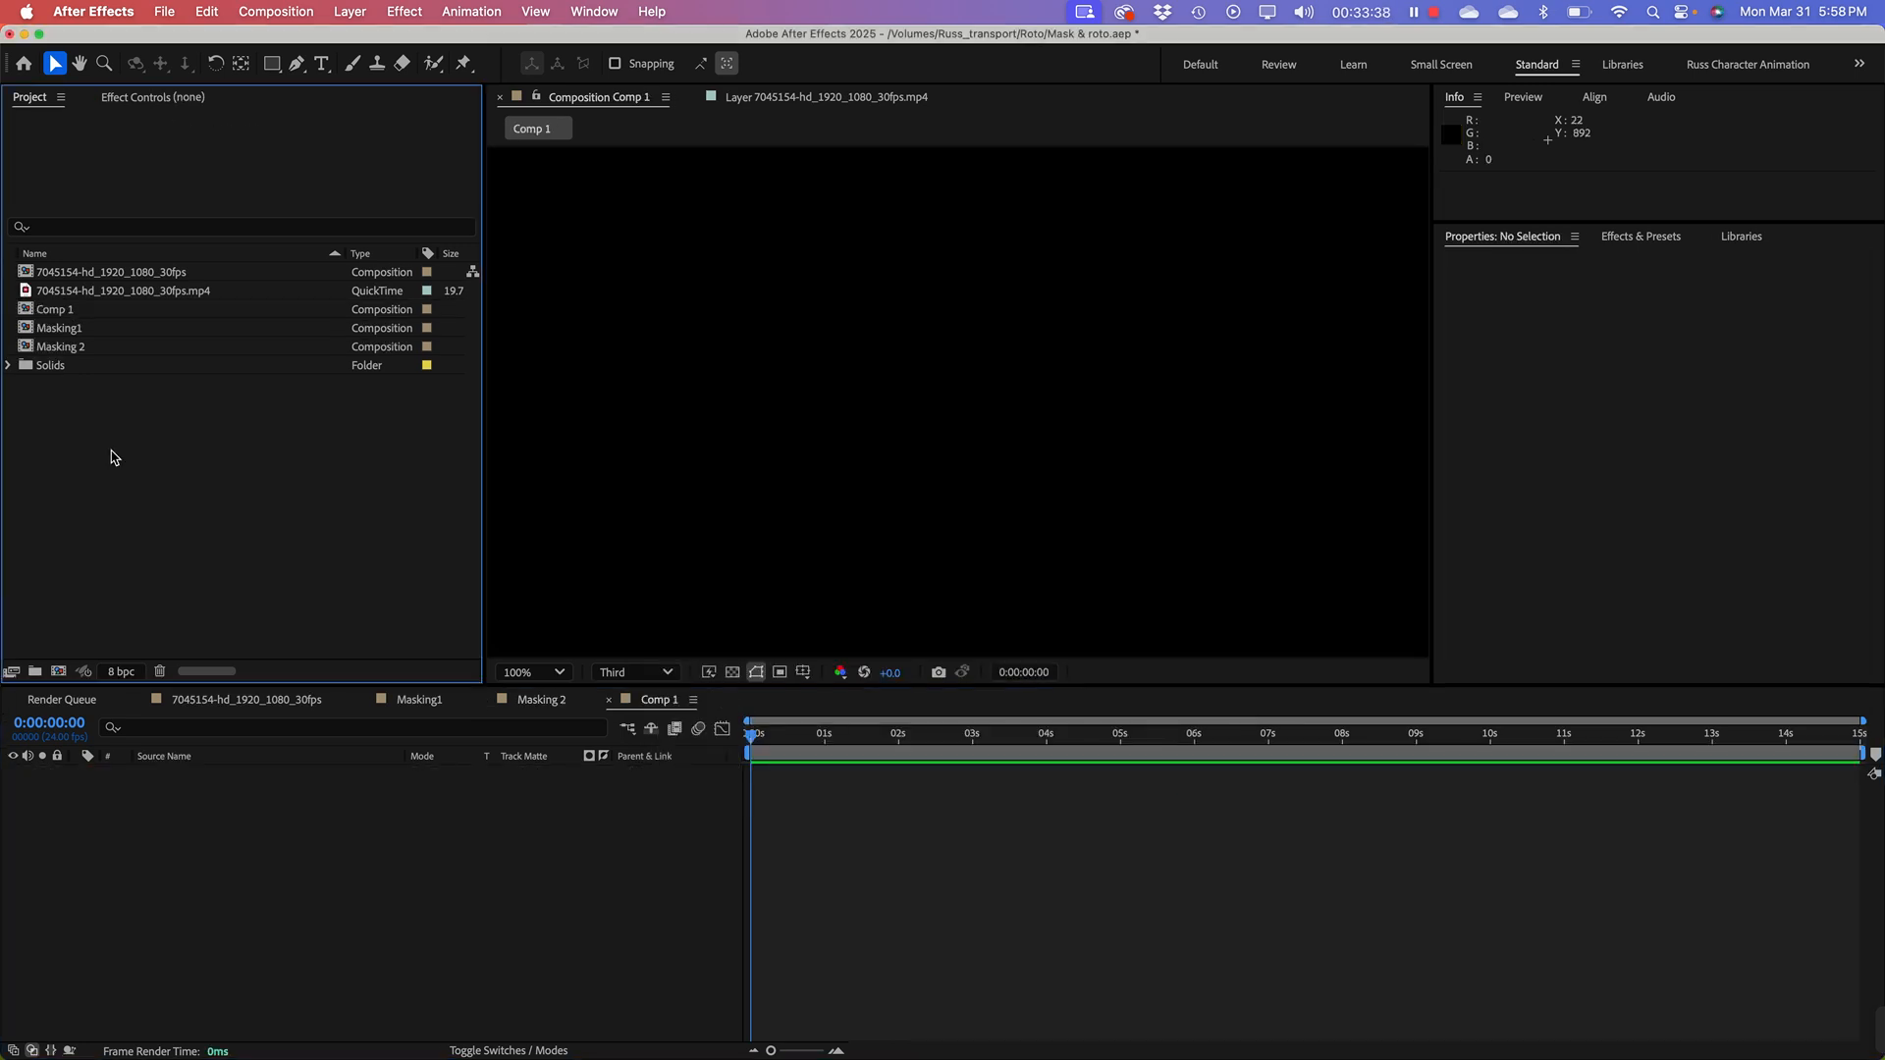
Step: Add the 7045154-hd_1920_1080_30fps.mp4 footage to Comp 1 as a layer and enlarge the viewer area to show the whole frame
click(69, 292)
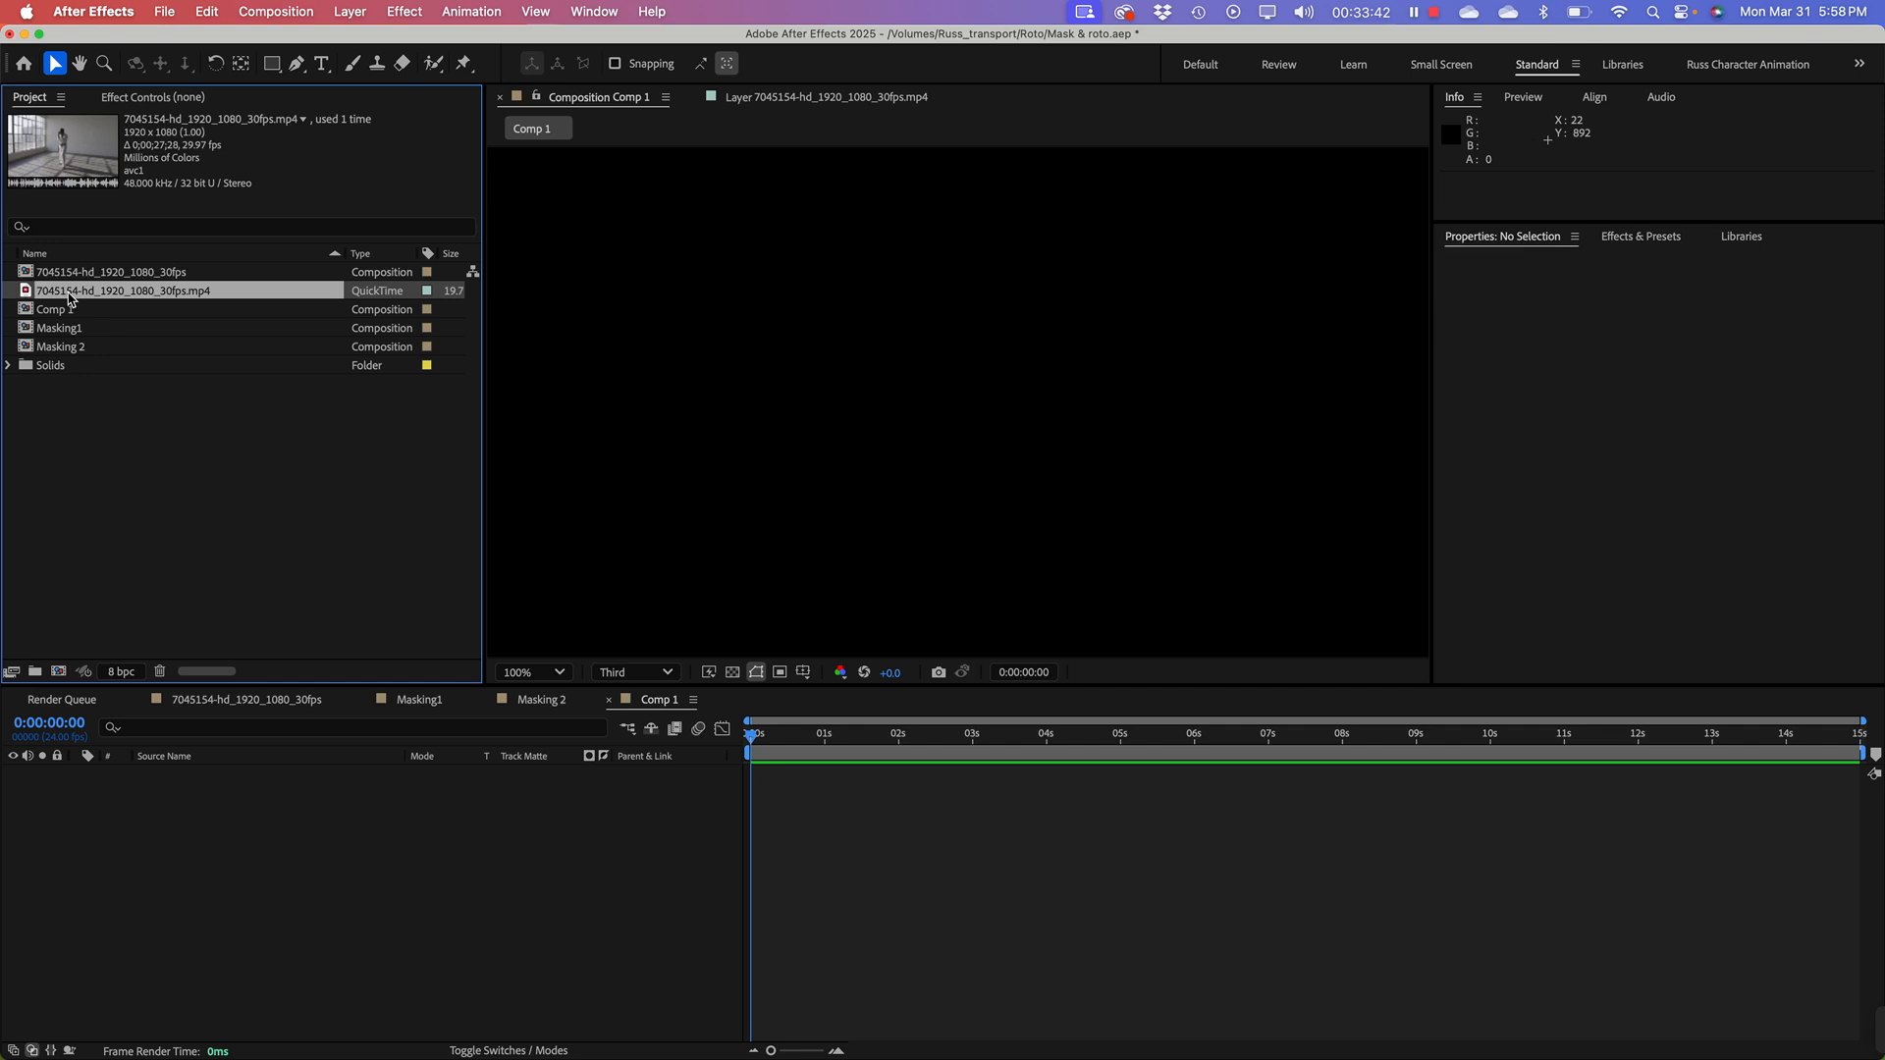
drag(68, 297, 224, 840)
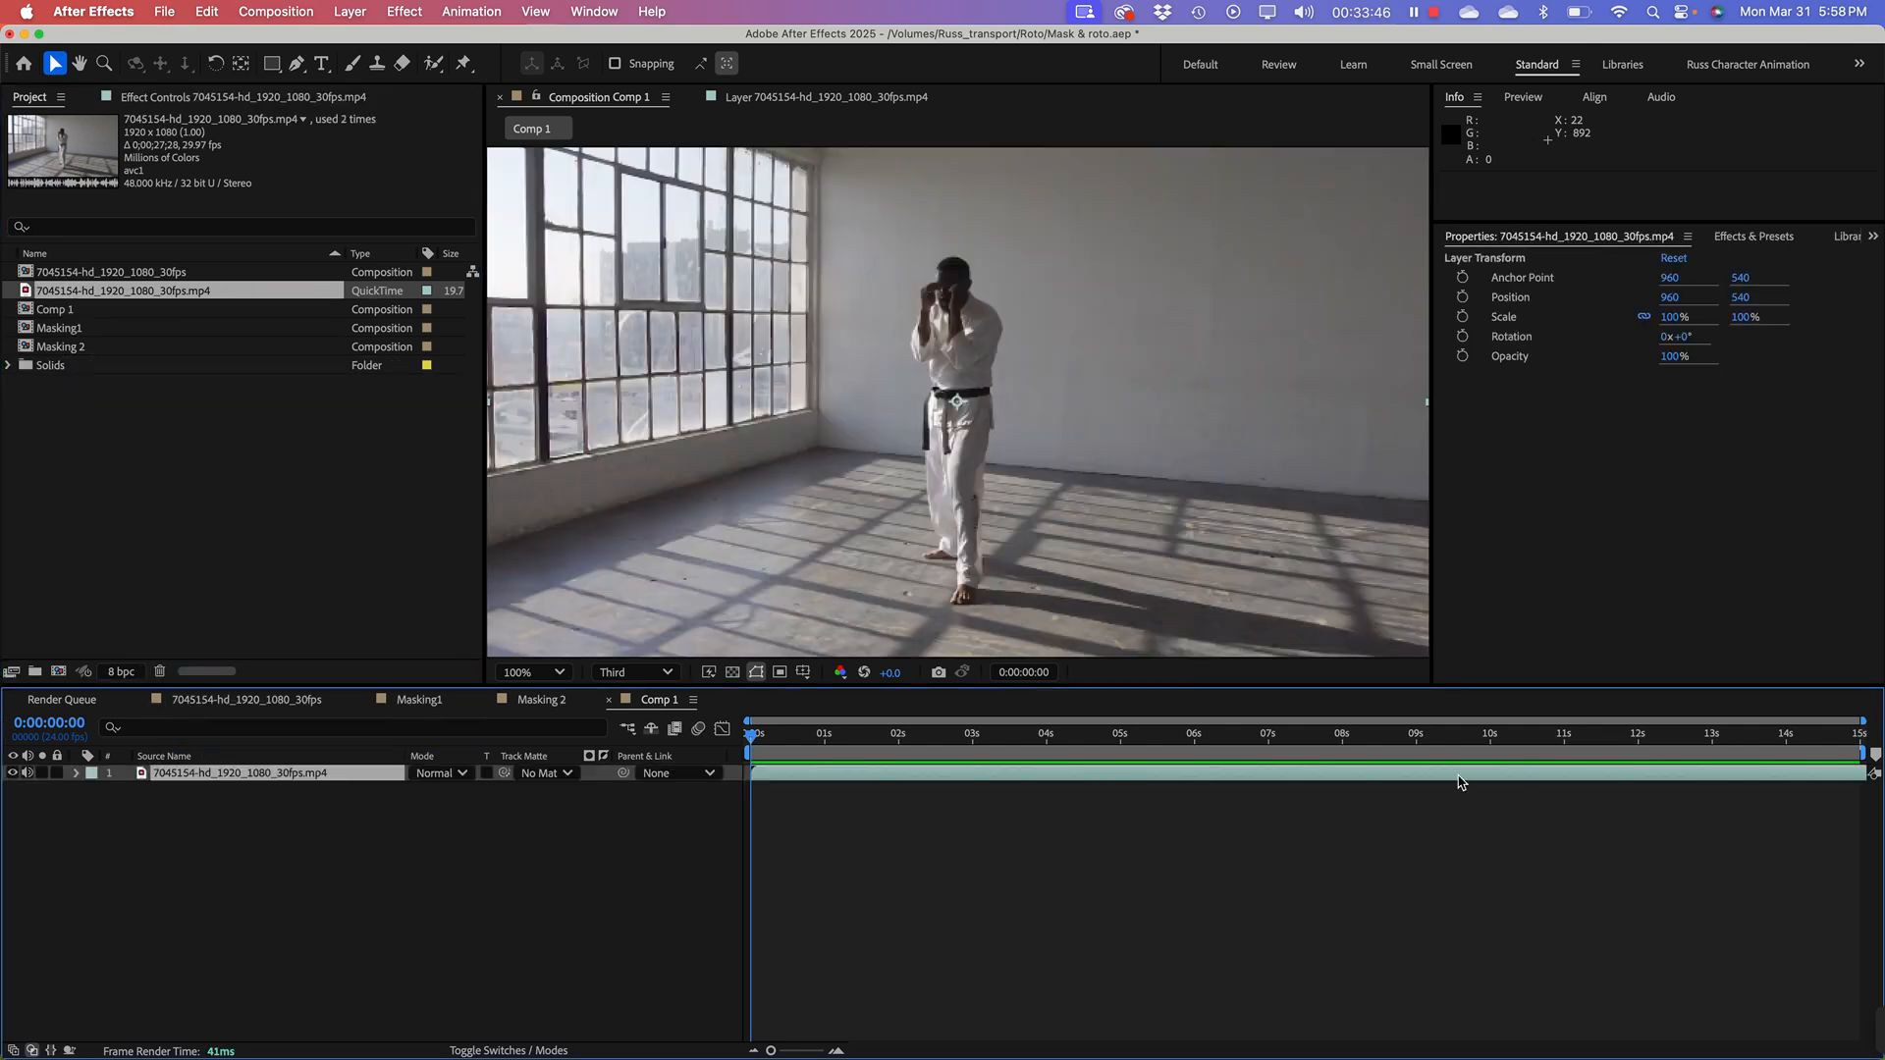
drag(1488, 693, 1487, 793)
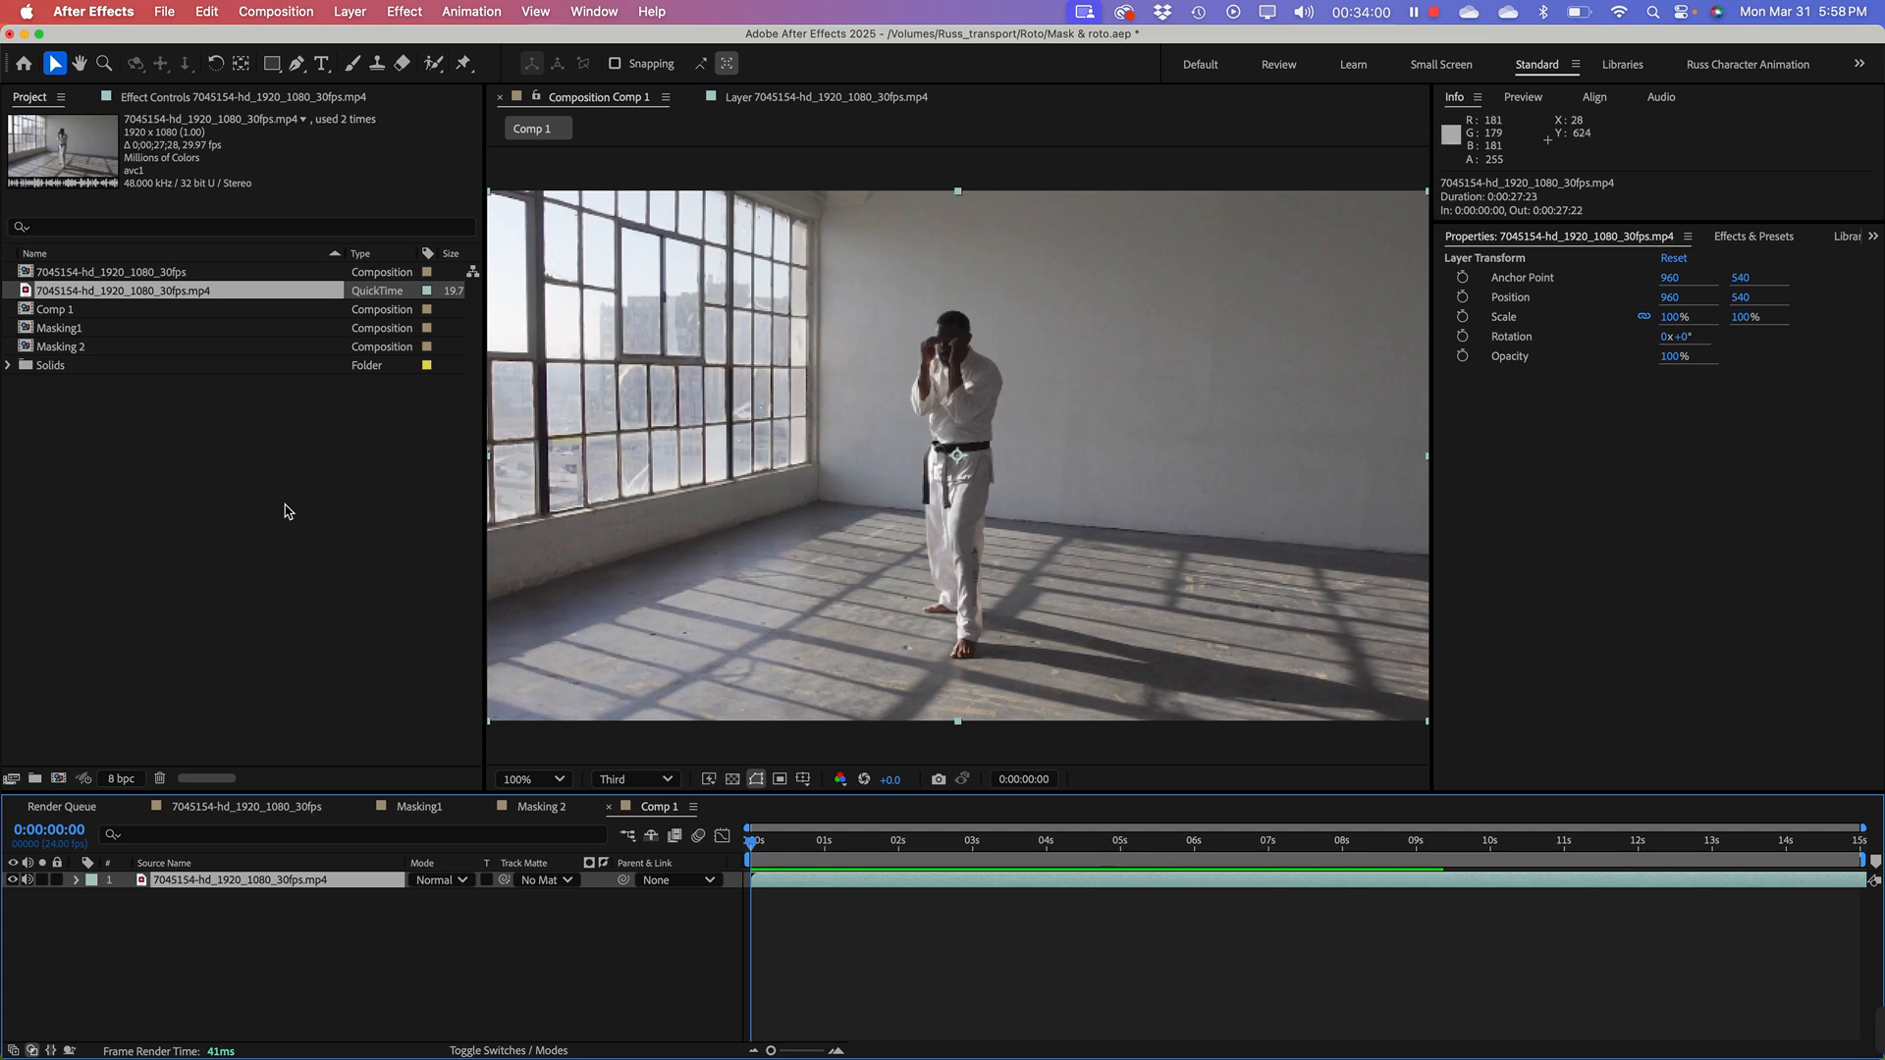
click(319, 548)
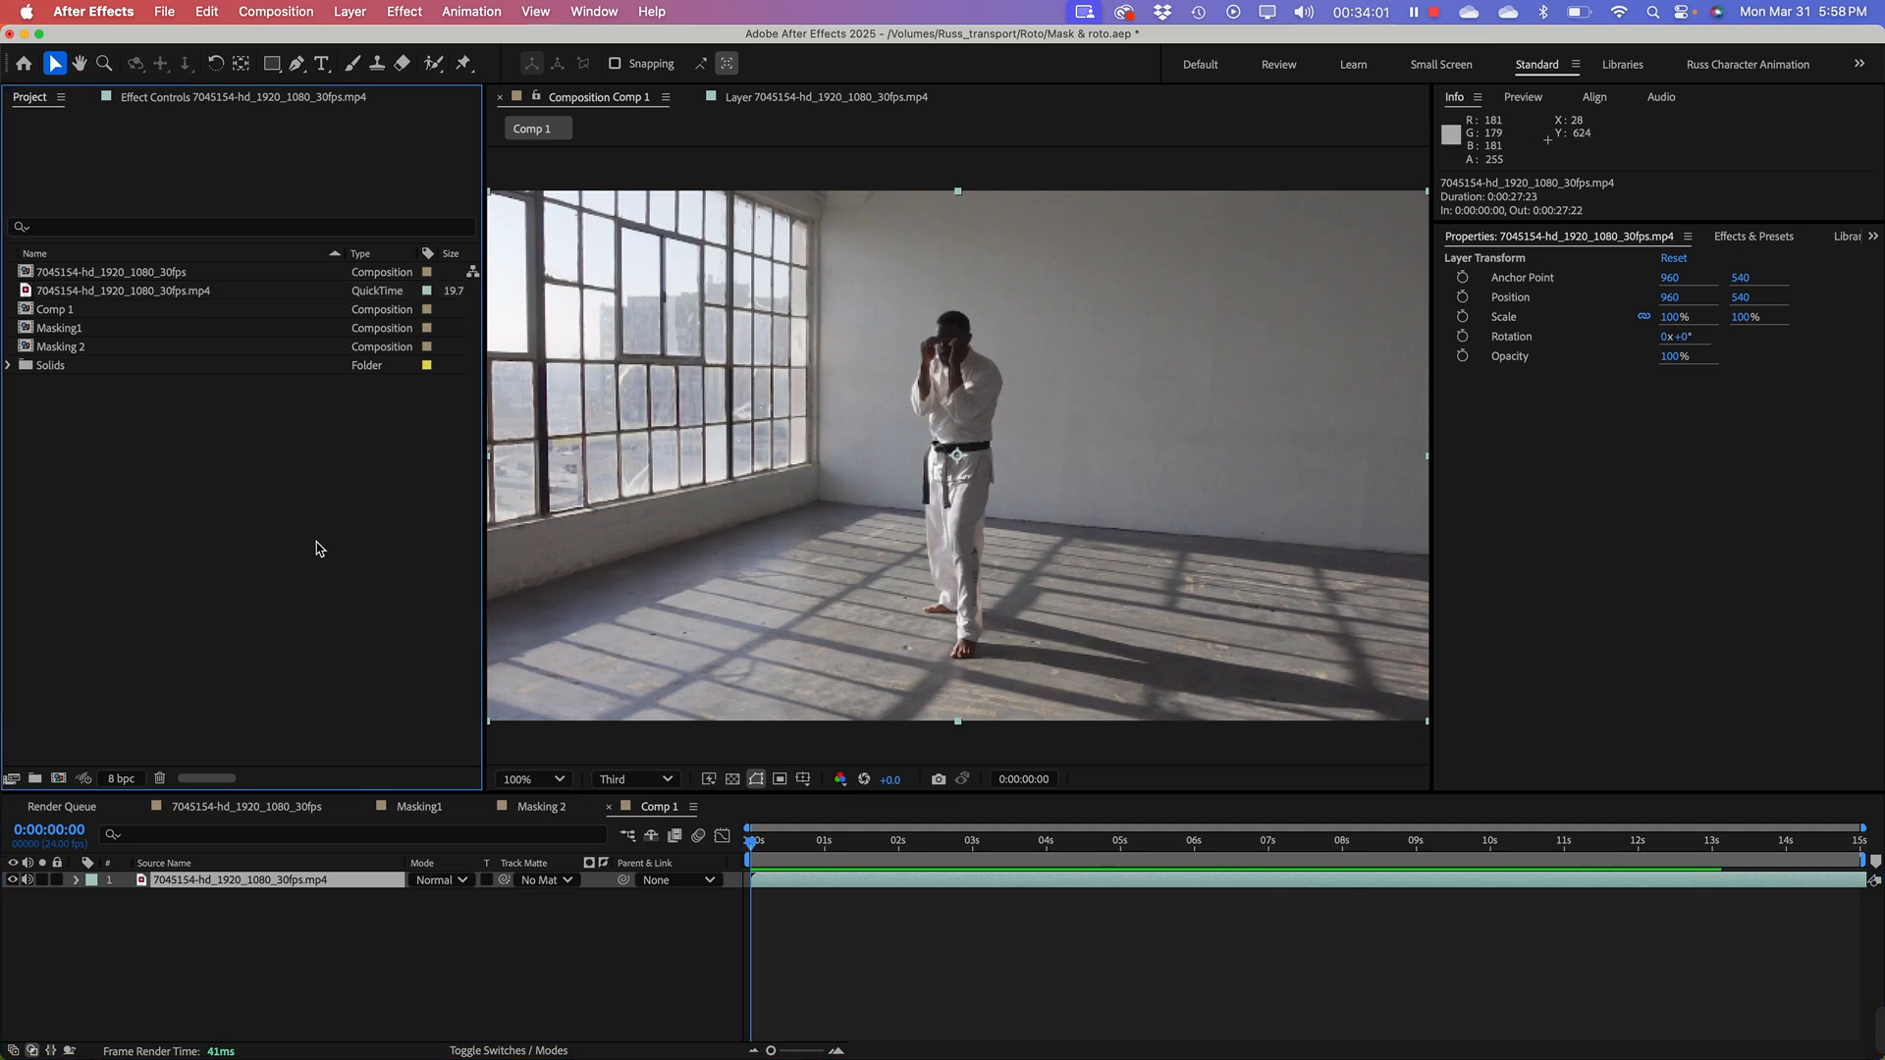
Step: Draw a circular mask about 773 px across around the standing man on the footage layer with the Ellipse tool
click(273, 65)
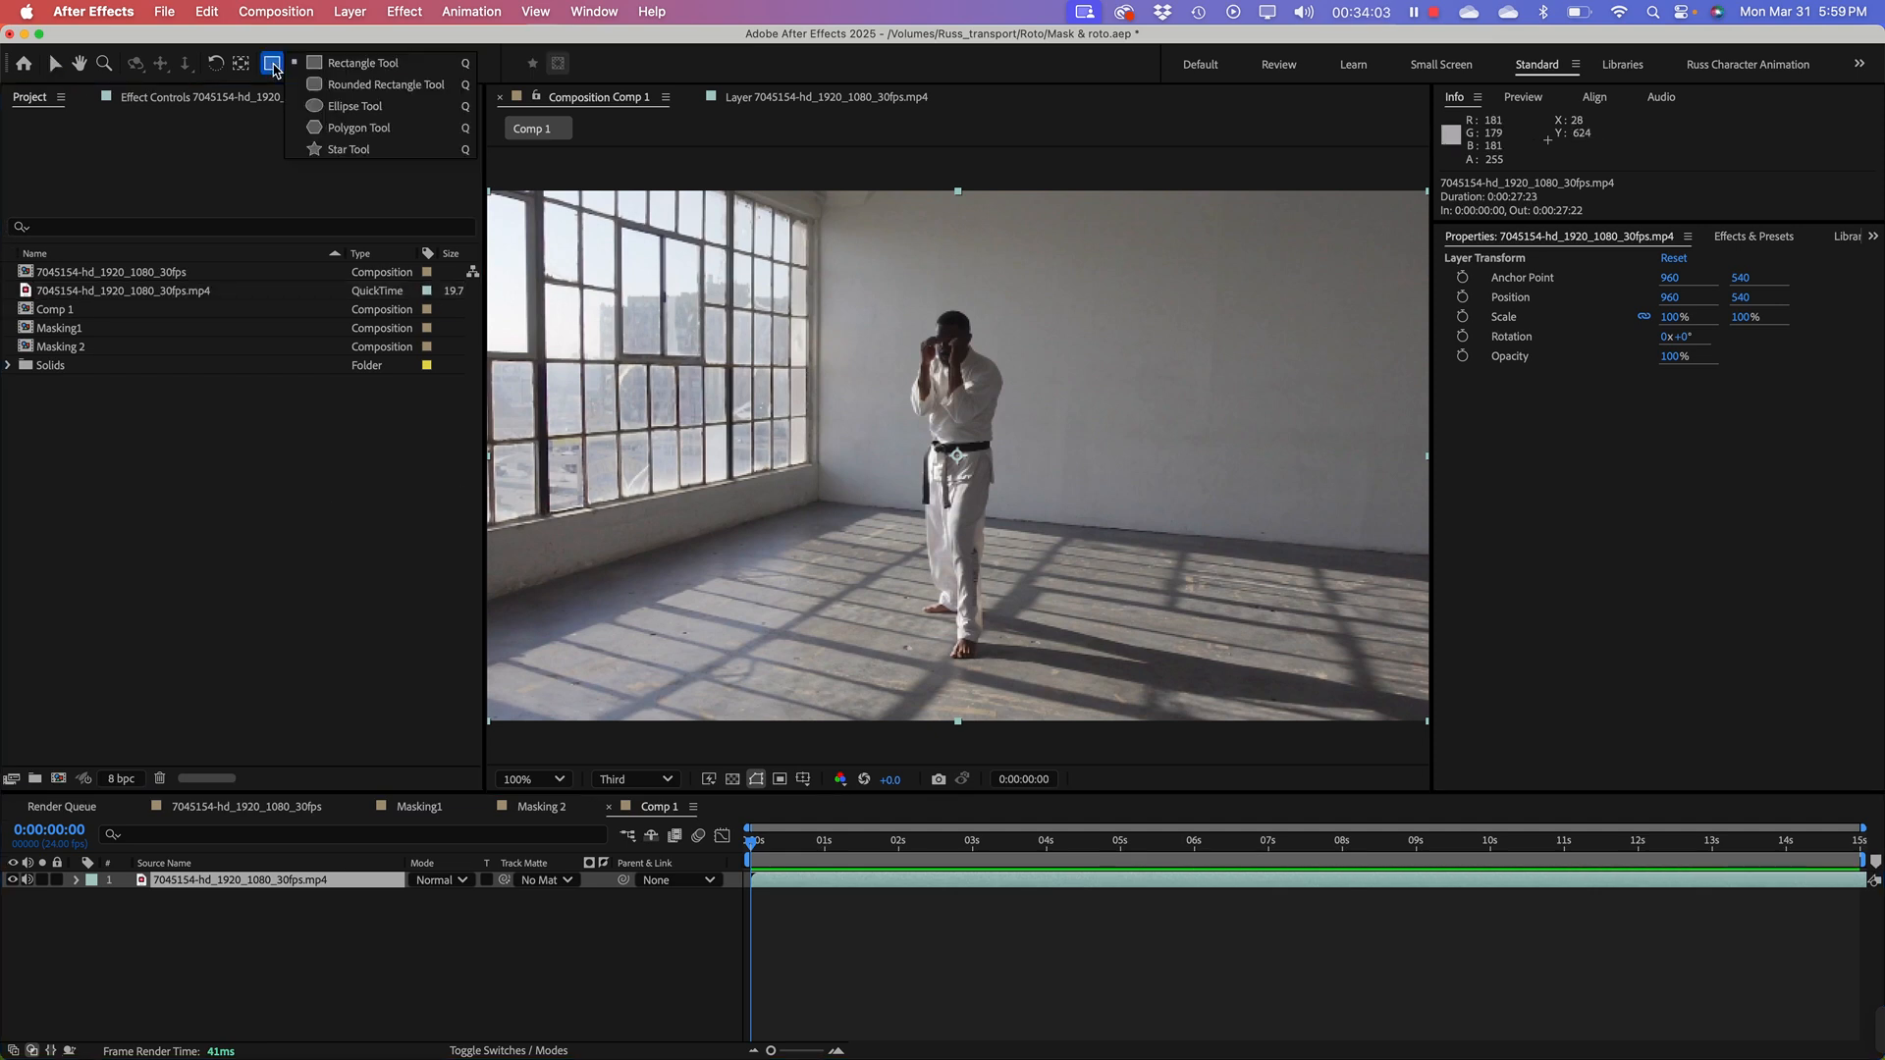
click(348, 110)
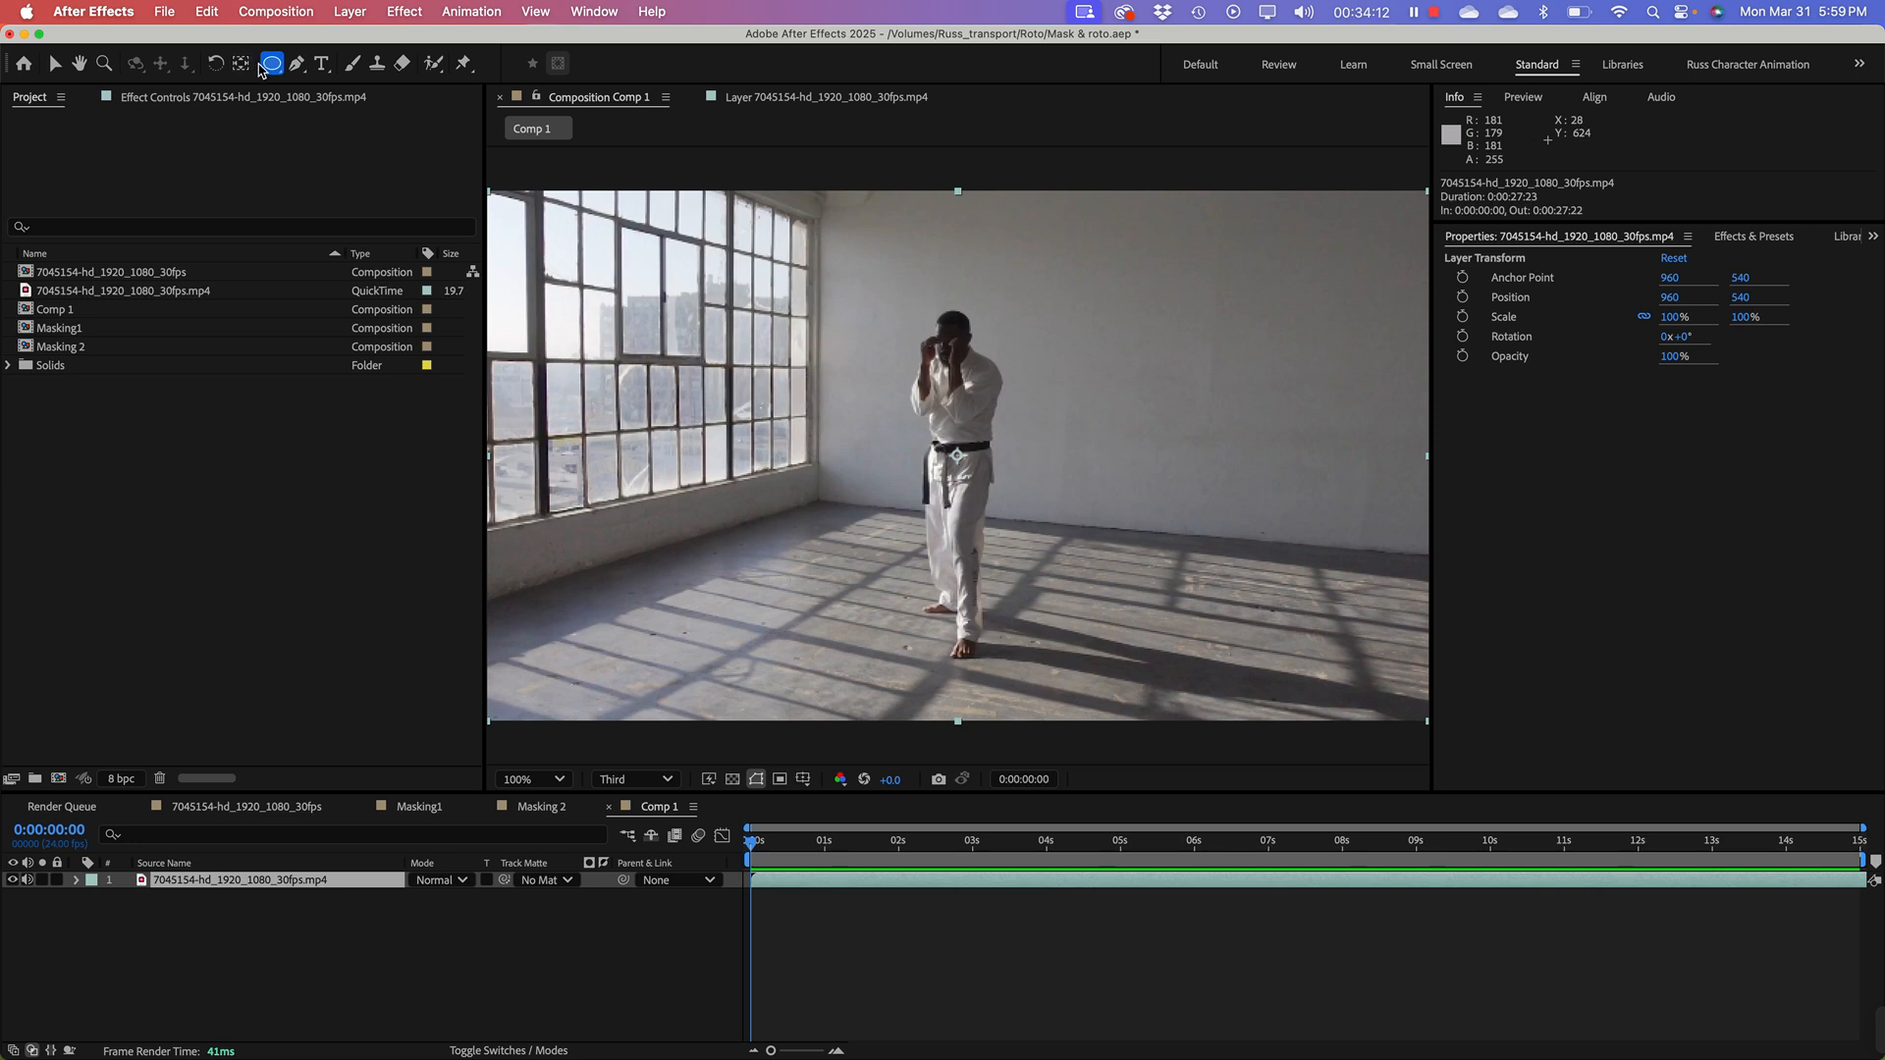
click(180, 890)
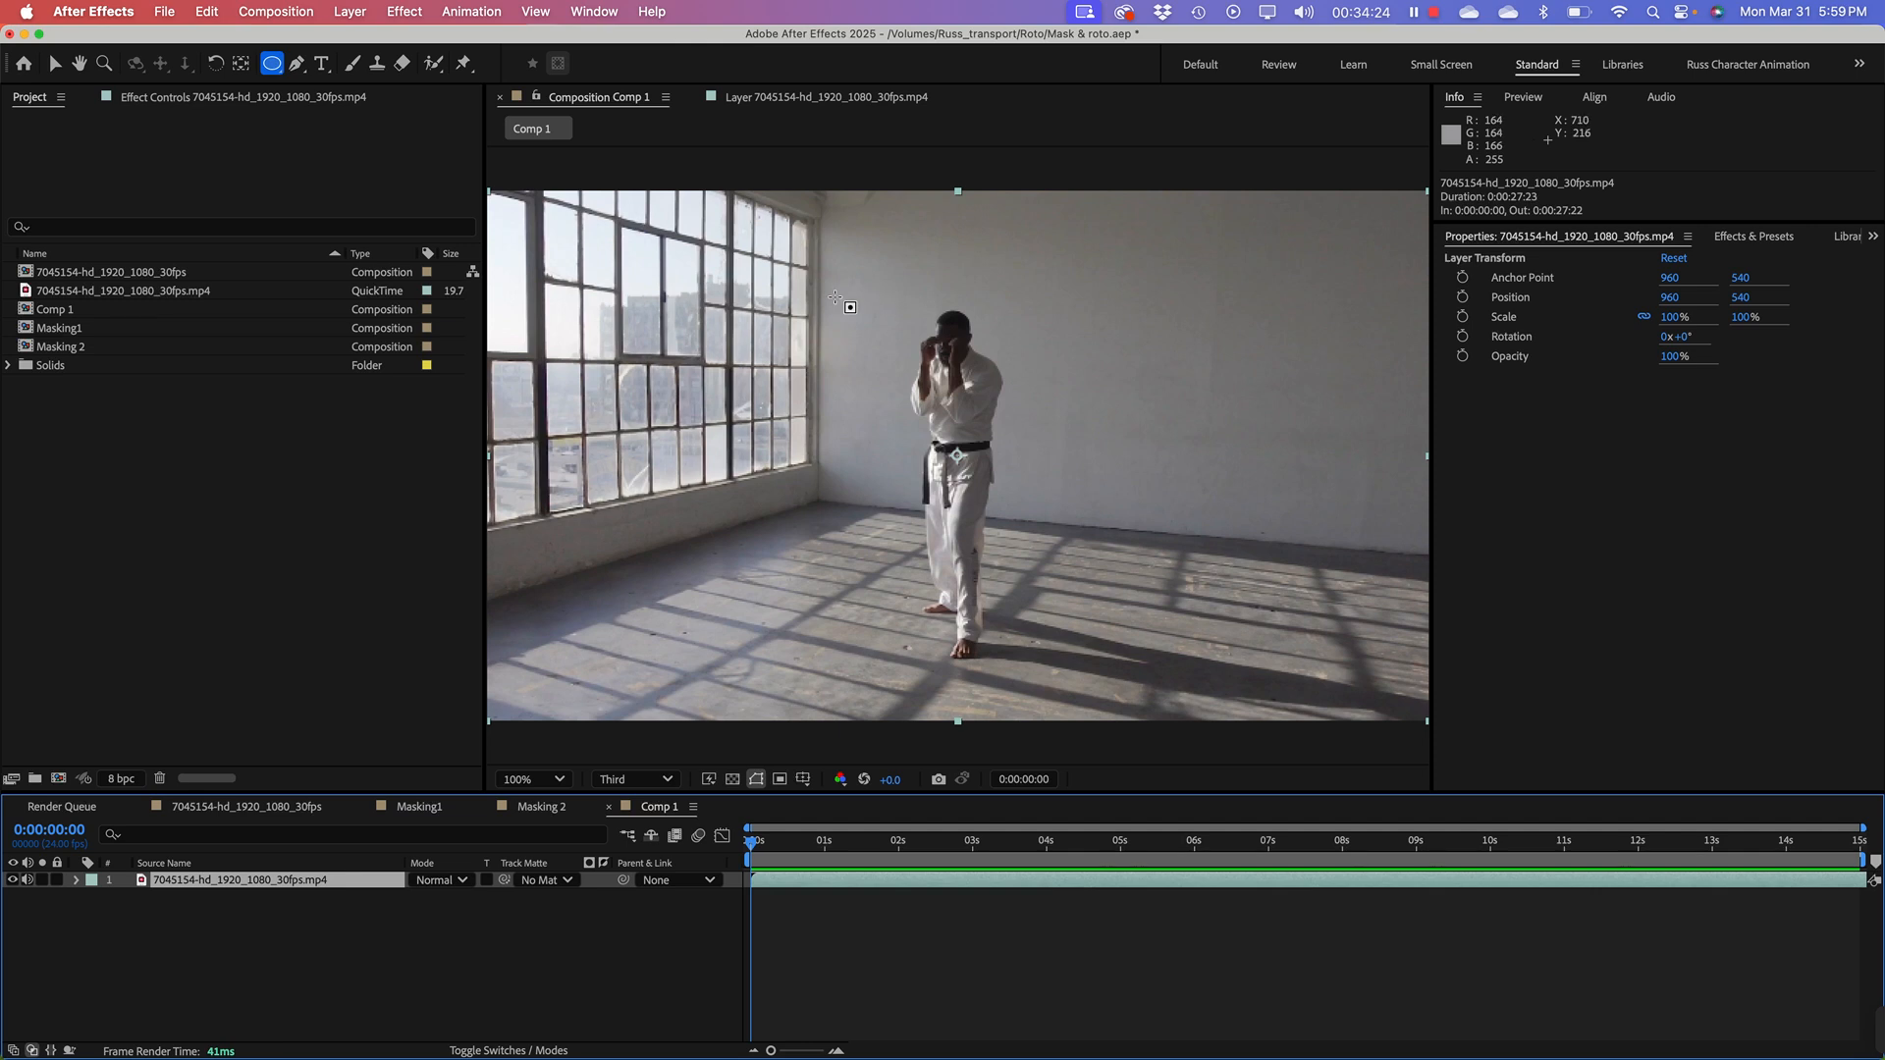
drag(829, 294, 1208, 658)
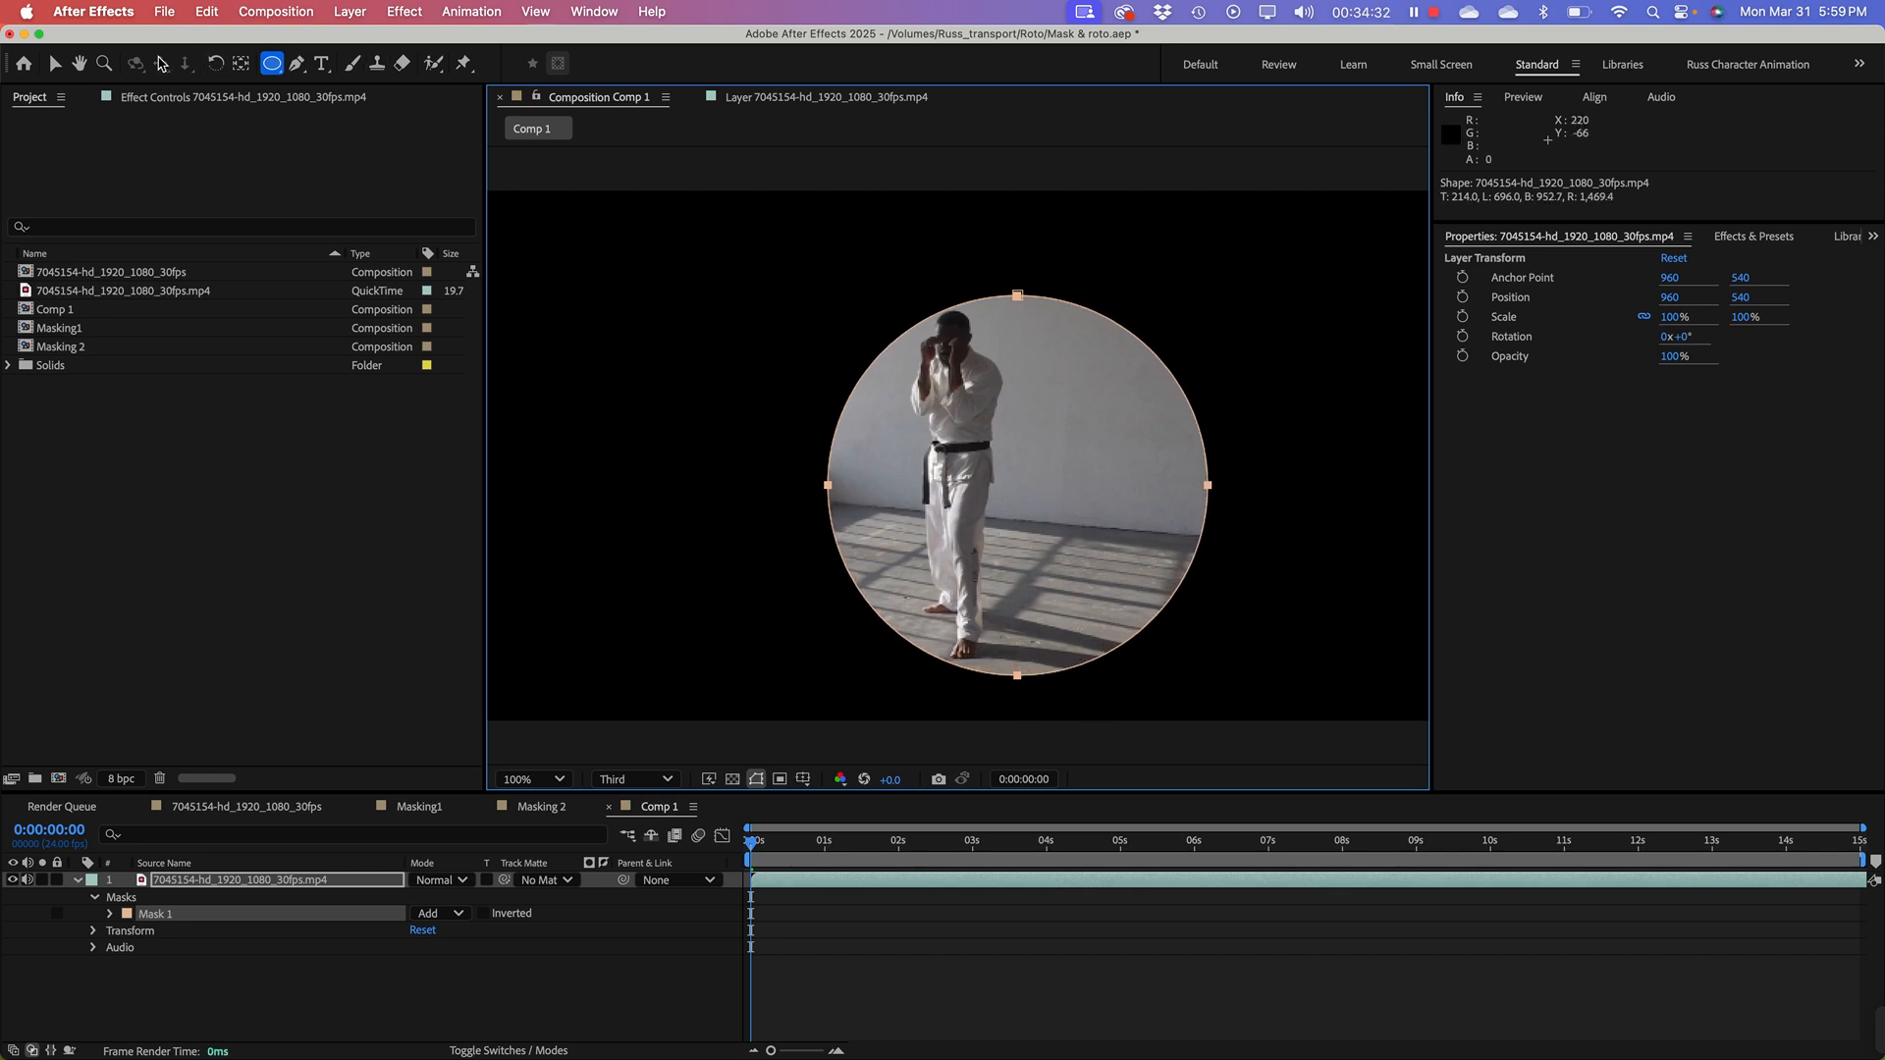
Step: Shift the circular mask left to centre it on the man and check its framing at 0:00:02:05
click(53, 65)
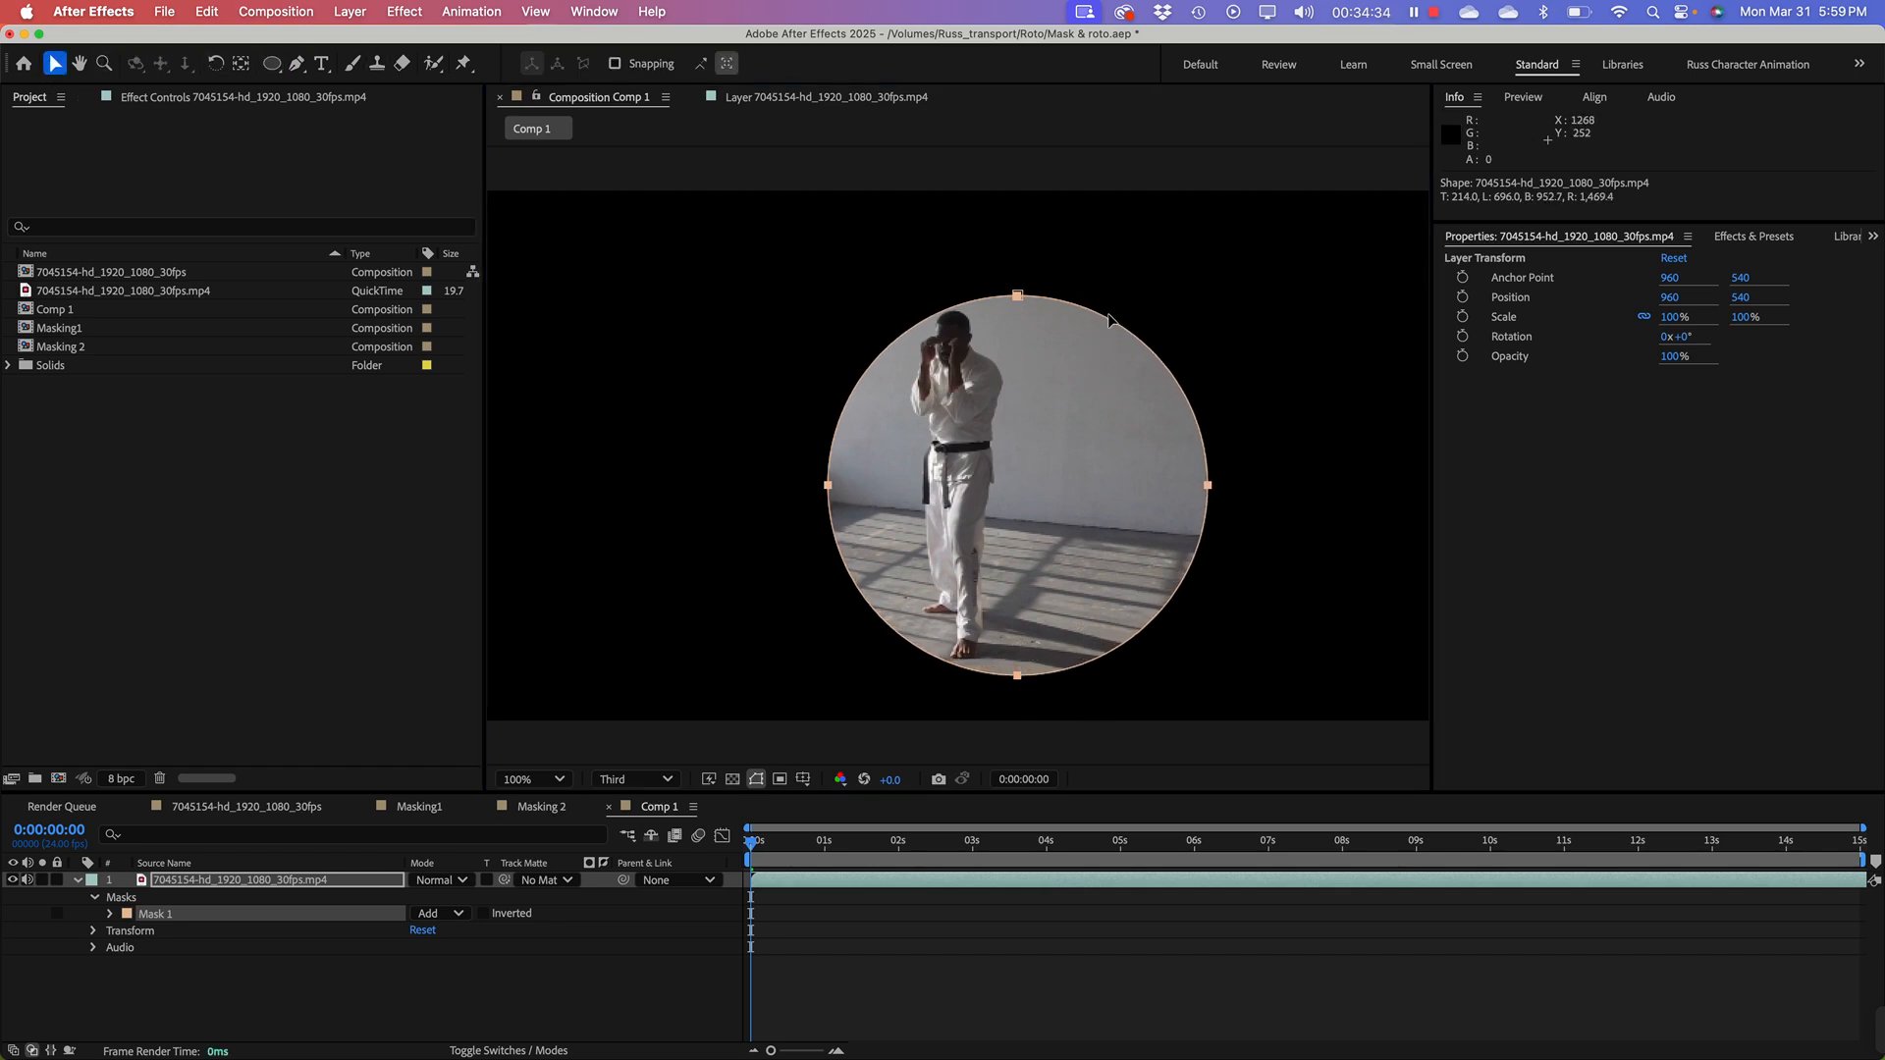
drag(1109, 317, 1046, 317)
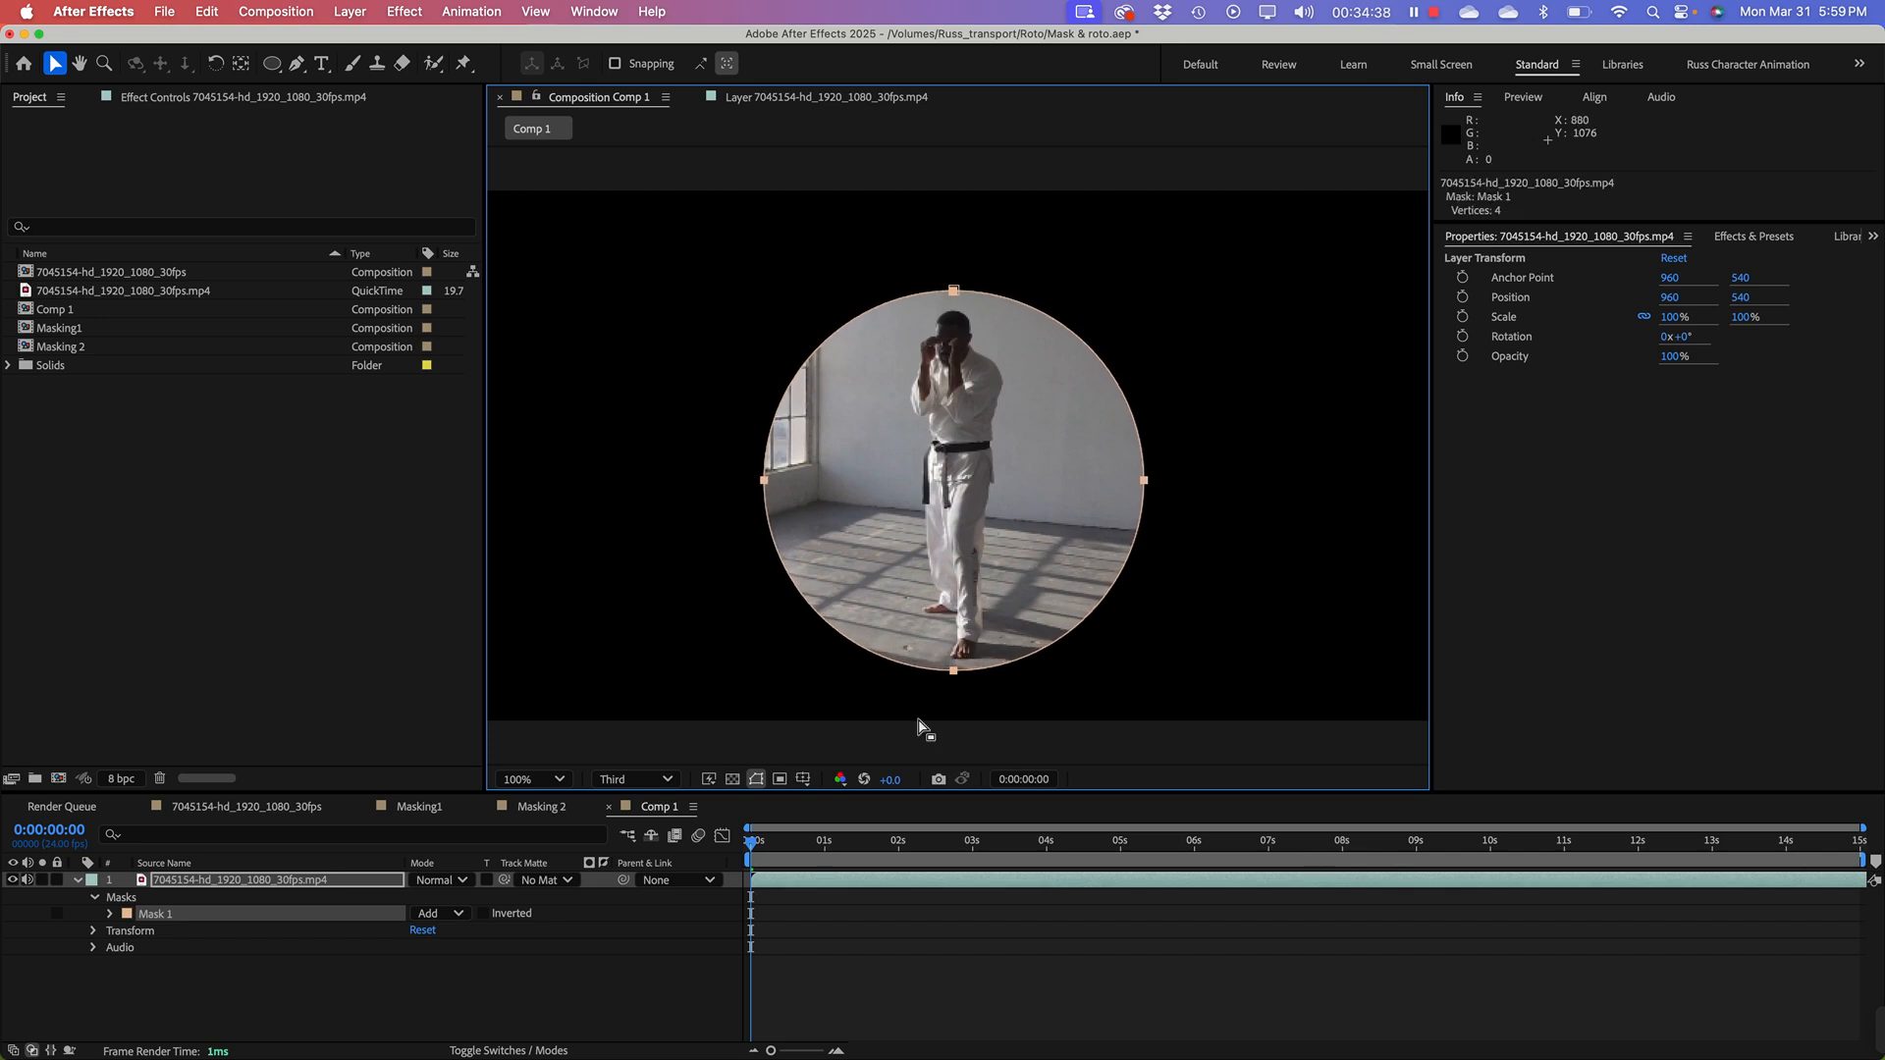
click(452, 971)
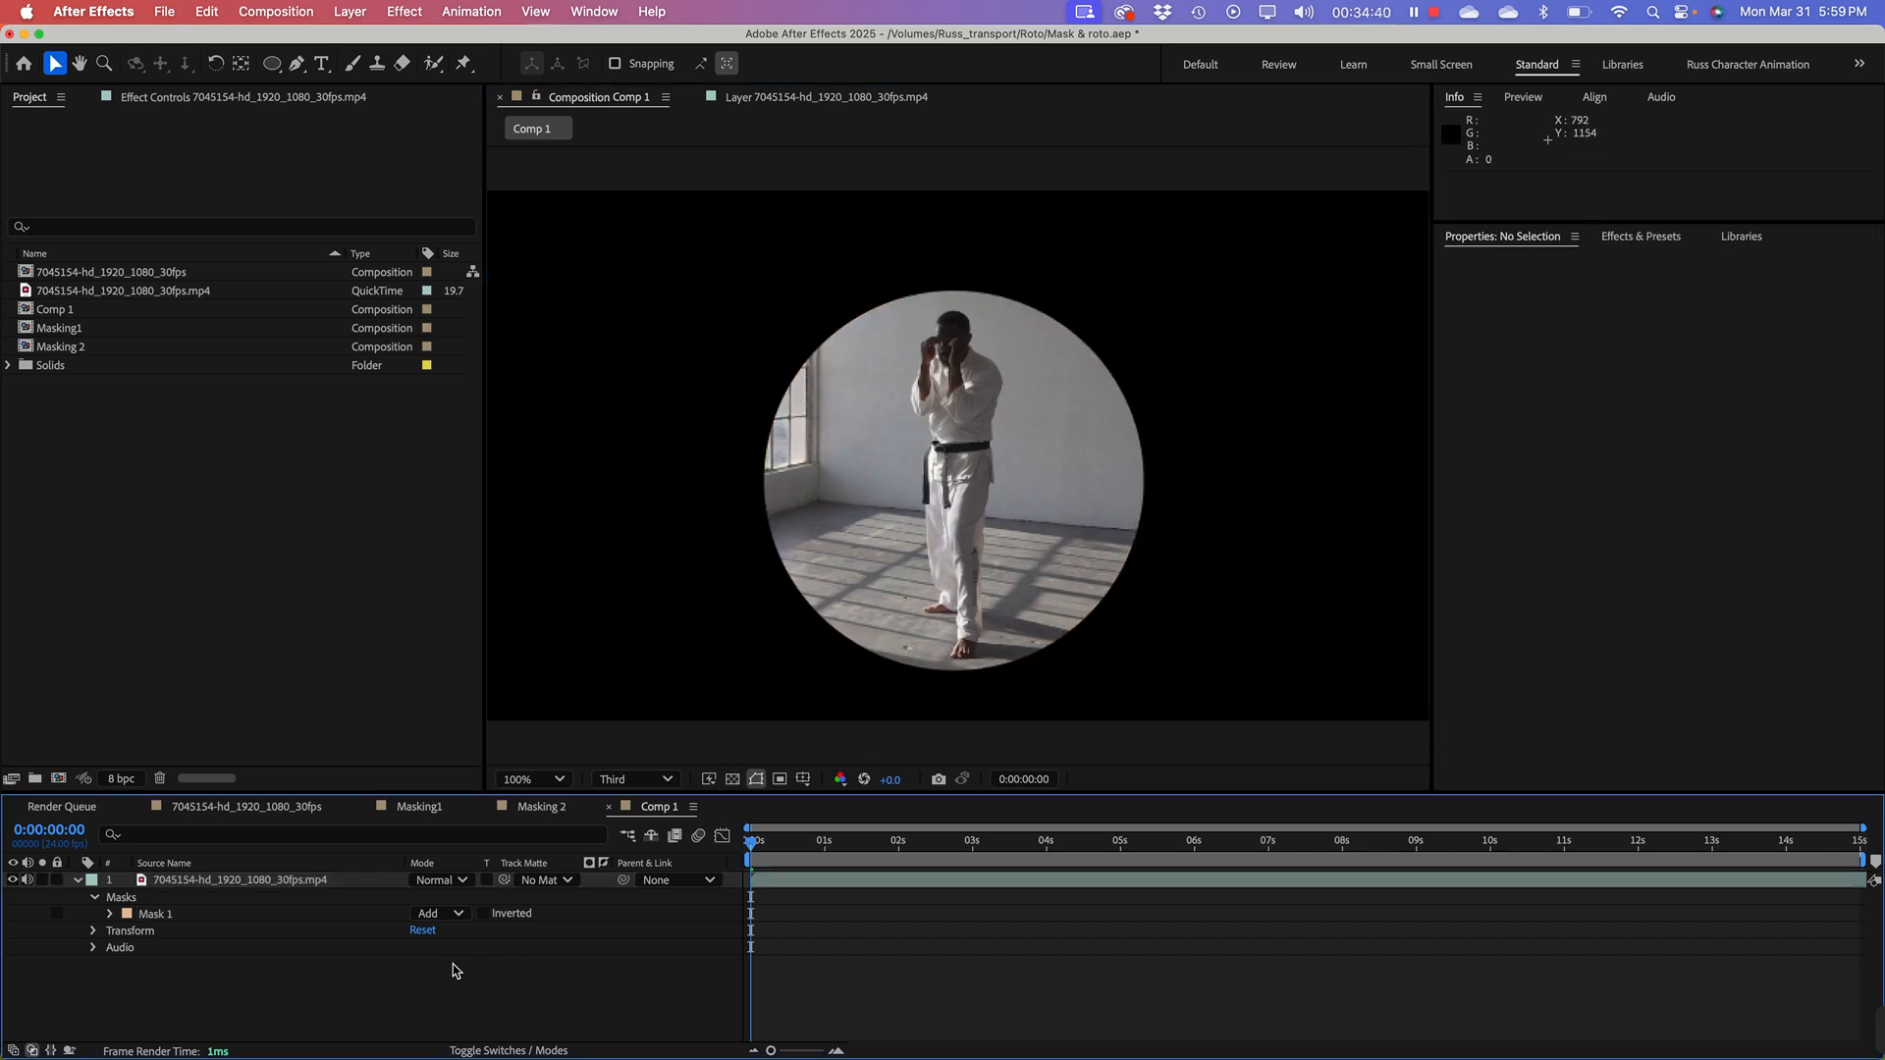
click(164, 916)
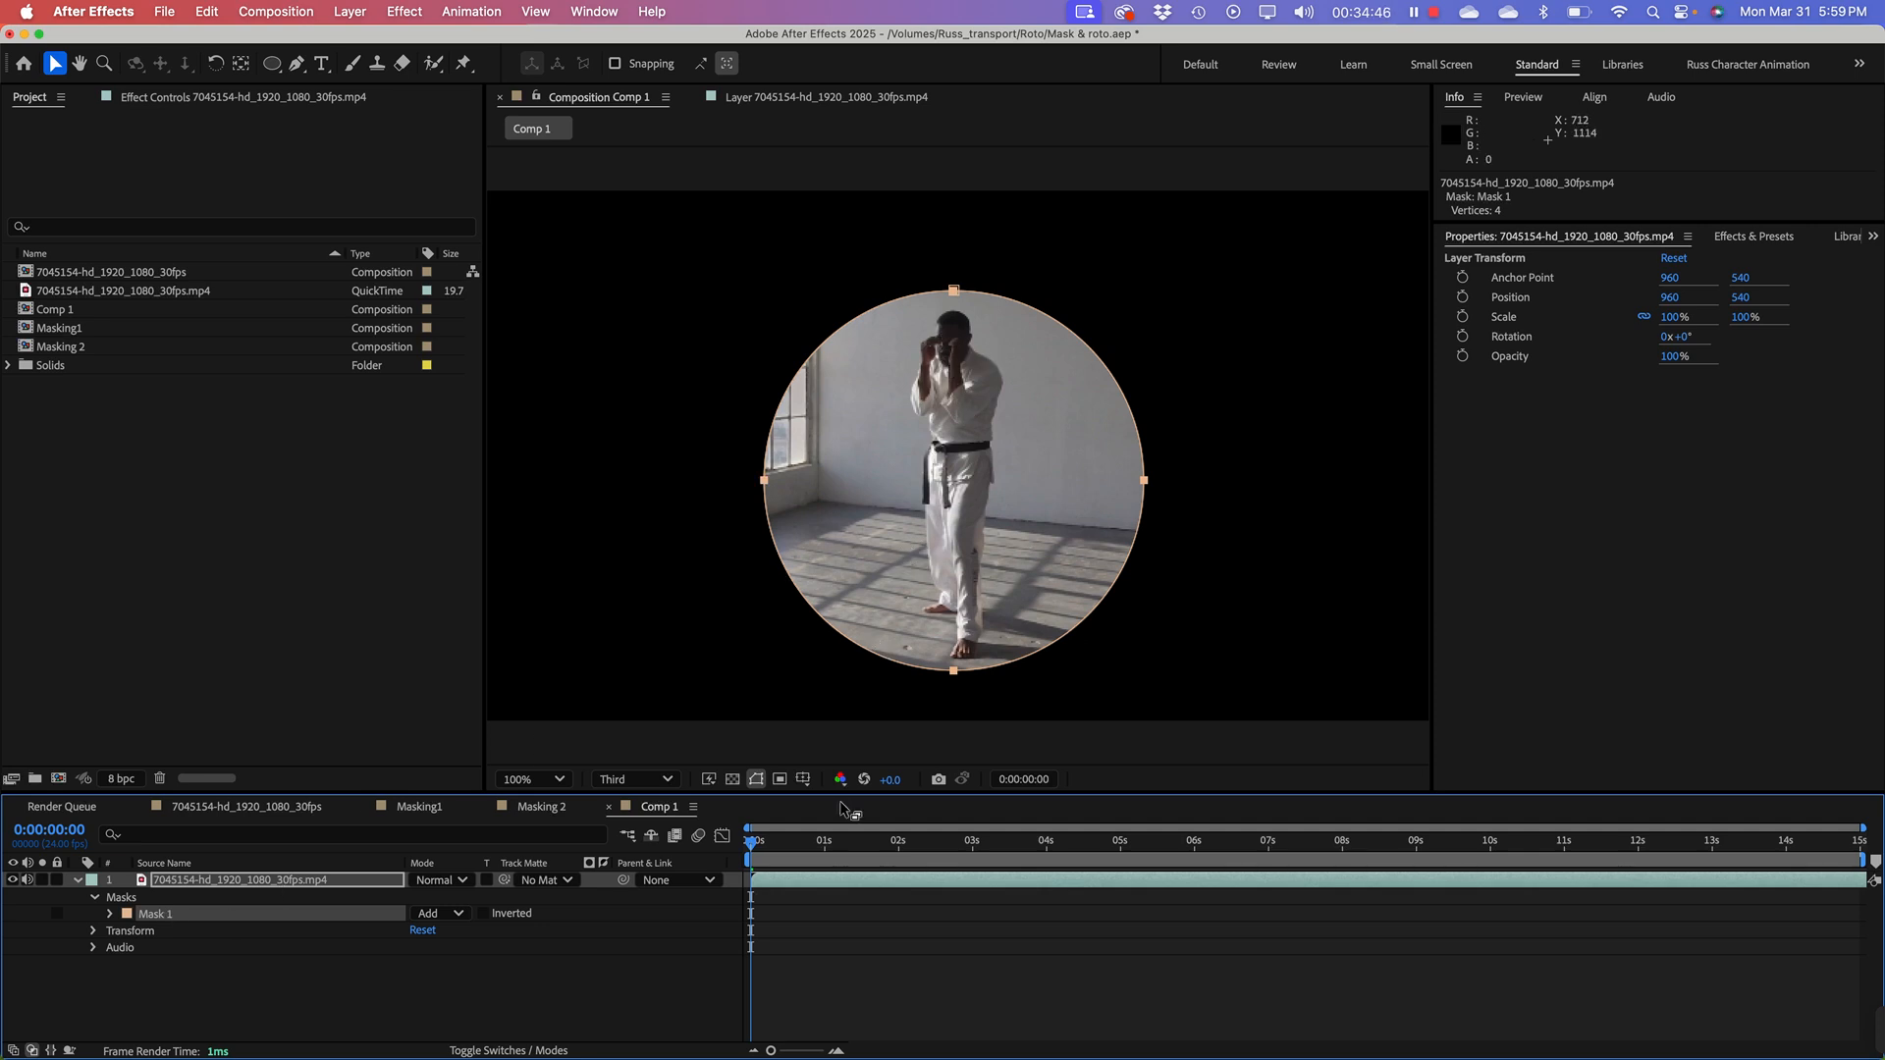
drag(754, 850, 914, 850)
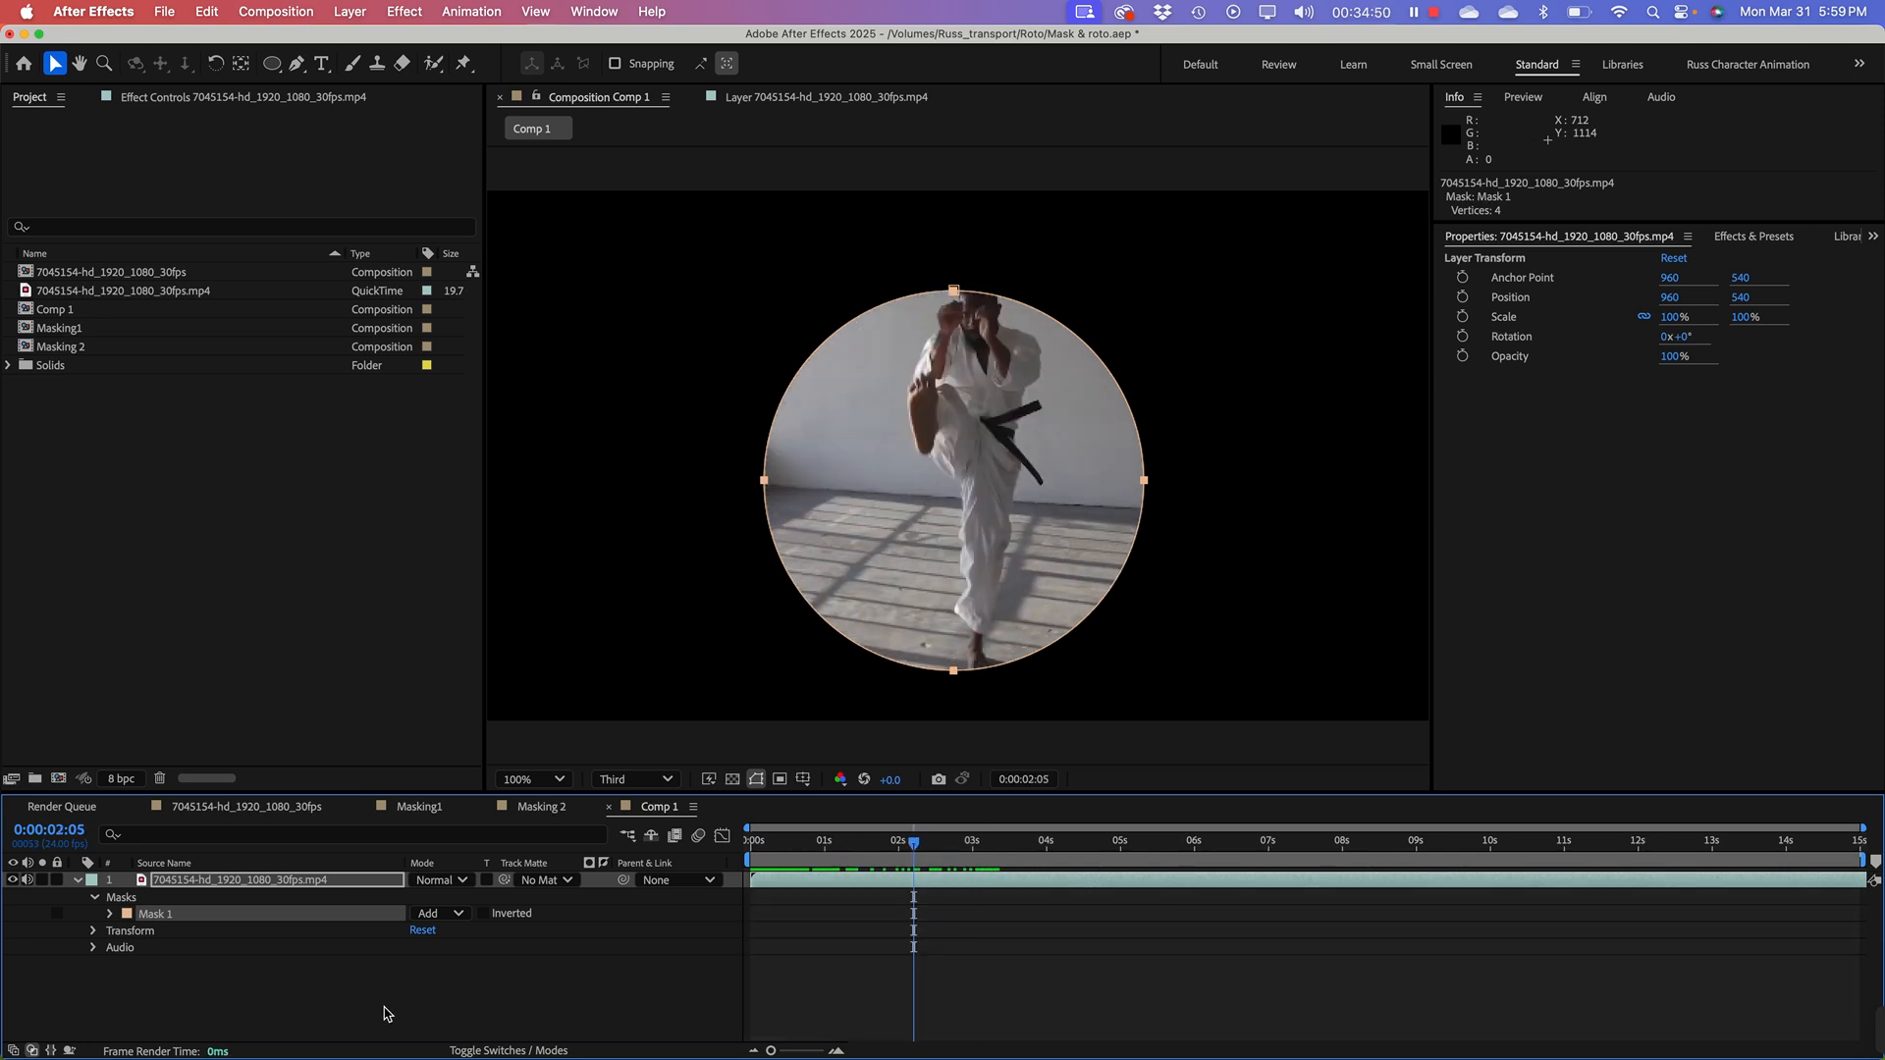
Step: Create a 1920x1080 yellow solid in Comp 1 and place it beneath the masked footage layer as its background
click(300, 982)
right_click(300, 982)
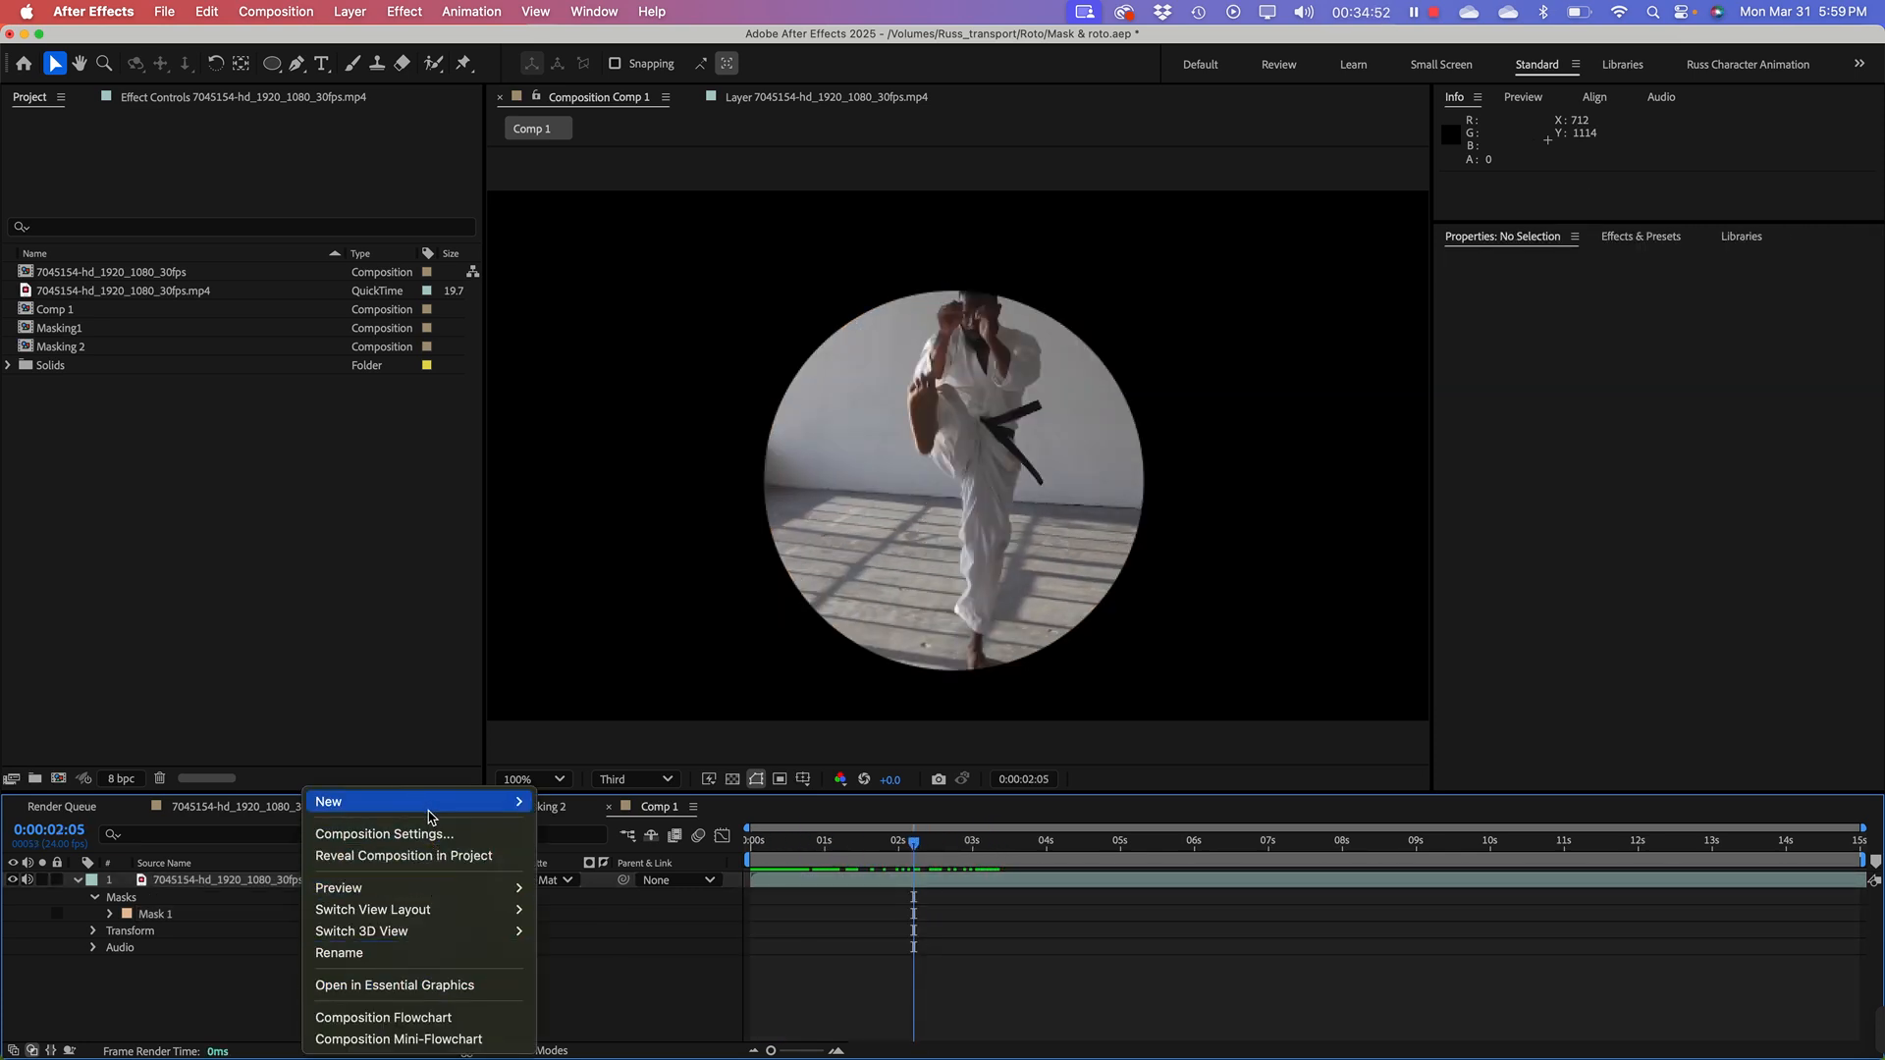
mouse_move(430, 803)
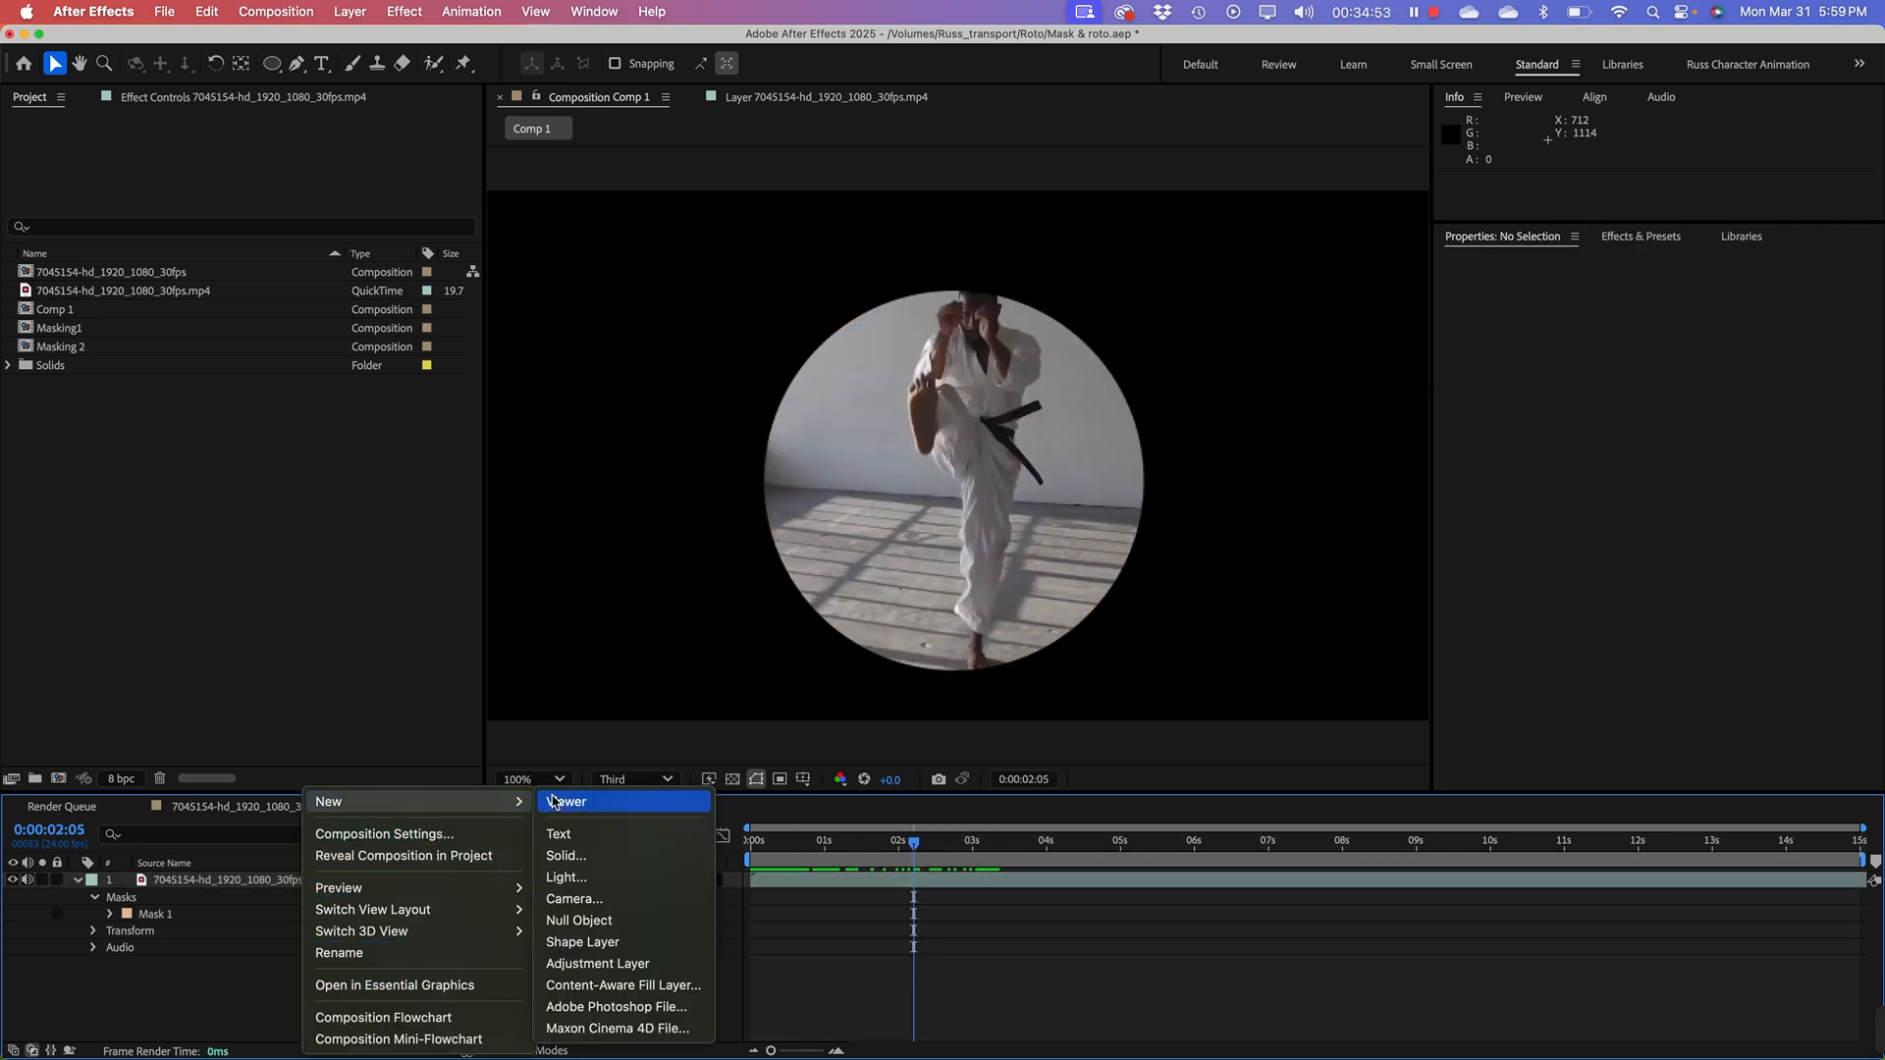
click(577, 855)
click(1138, 742)
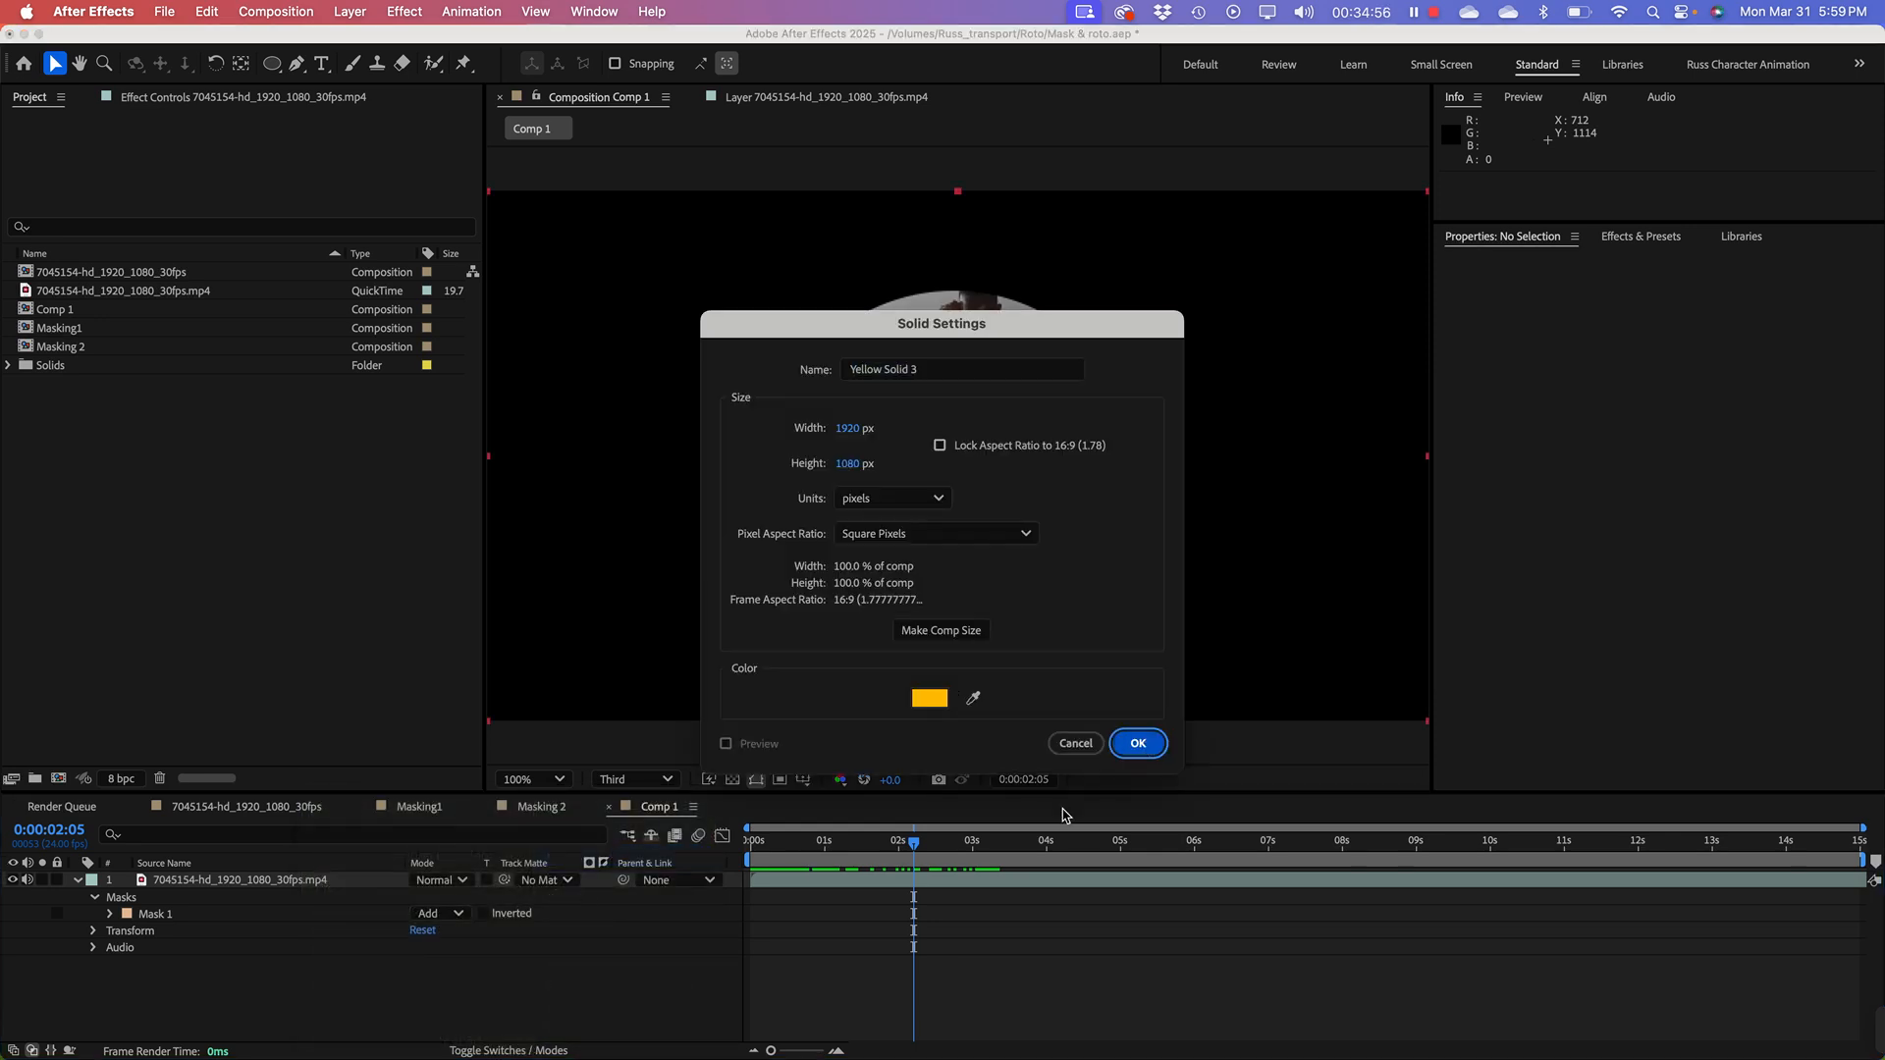
drag(249, 883, 253, 981)
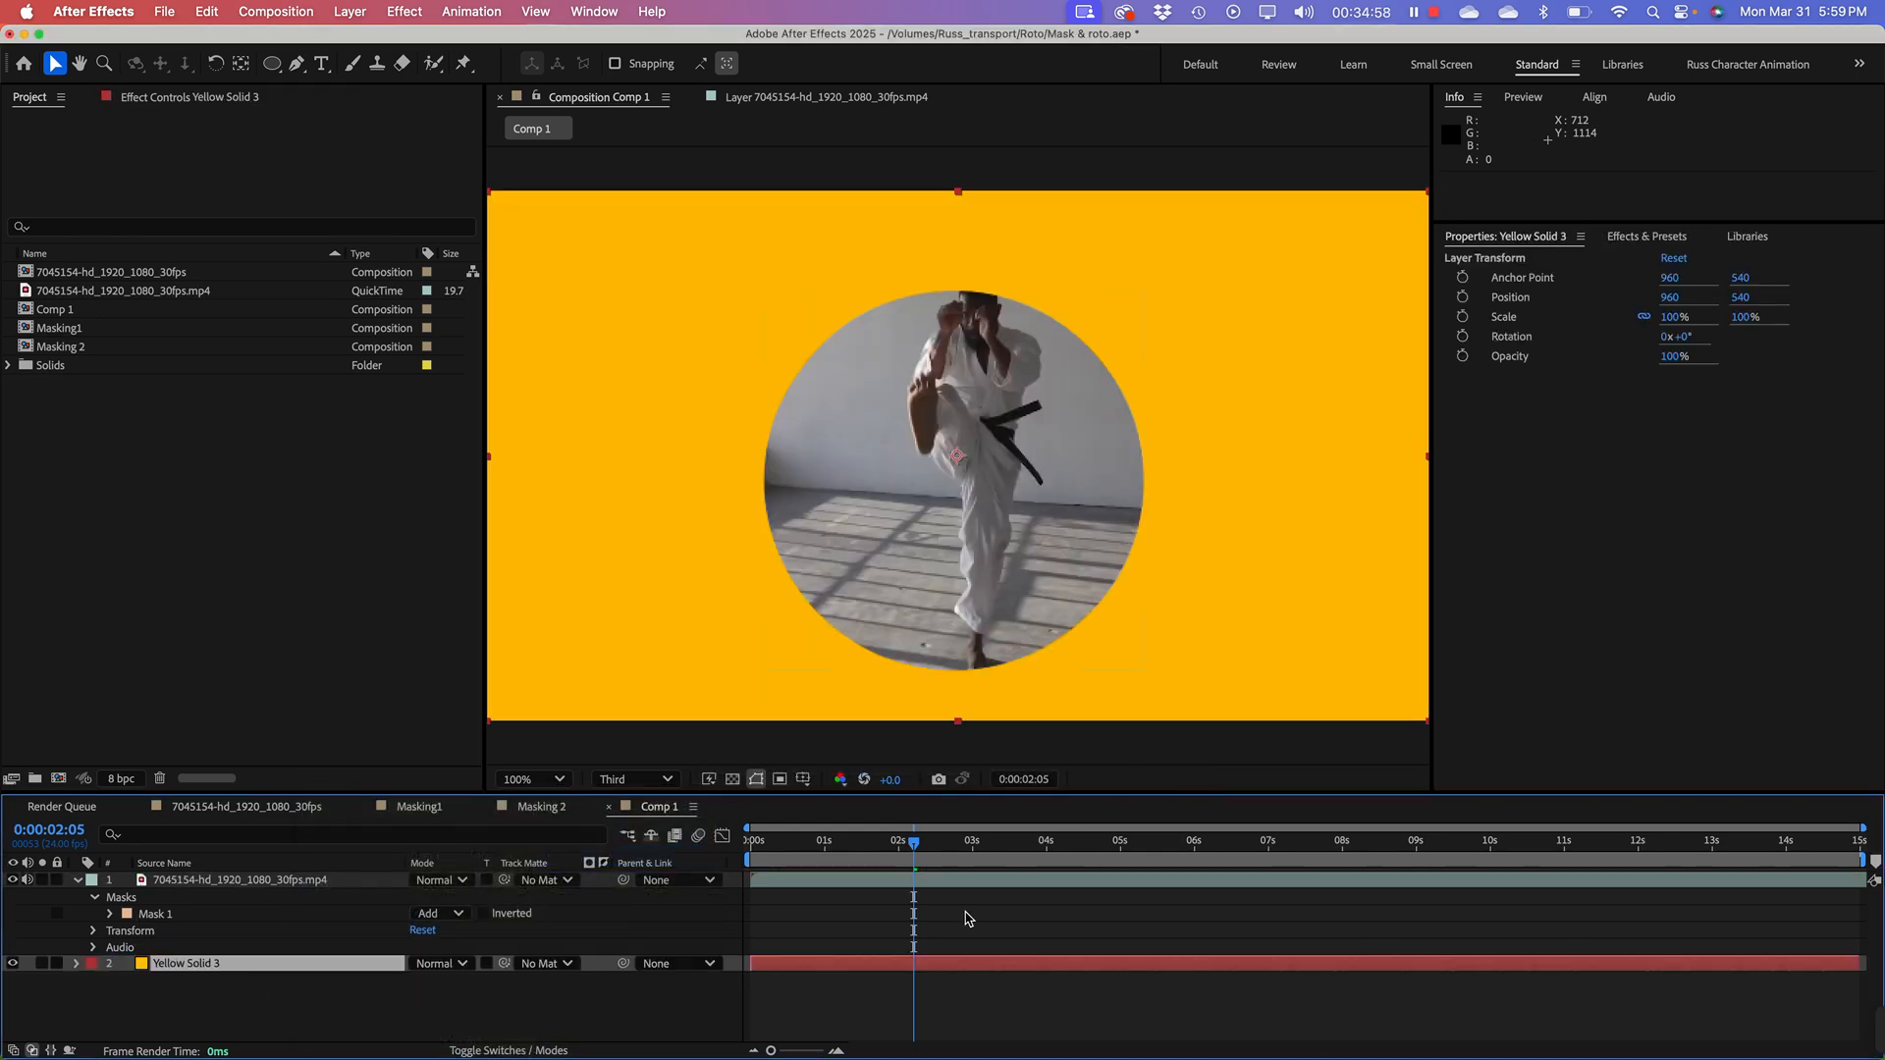
mouse_move(908, 842)
mouse_down()
mouse_move(782, 860)
mouse_move(919, 865)
mouse_up()
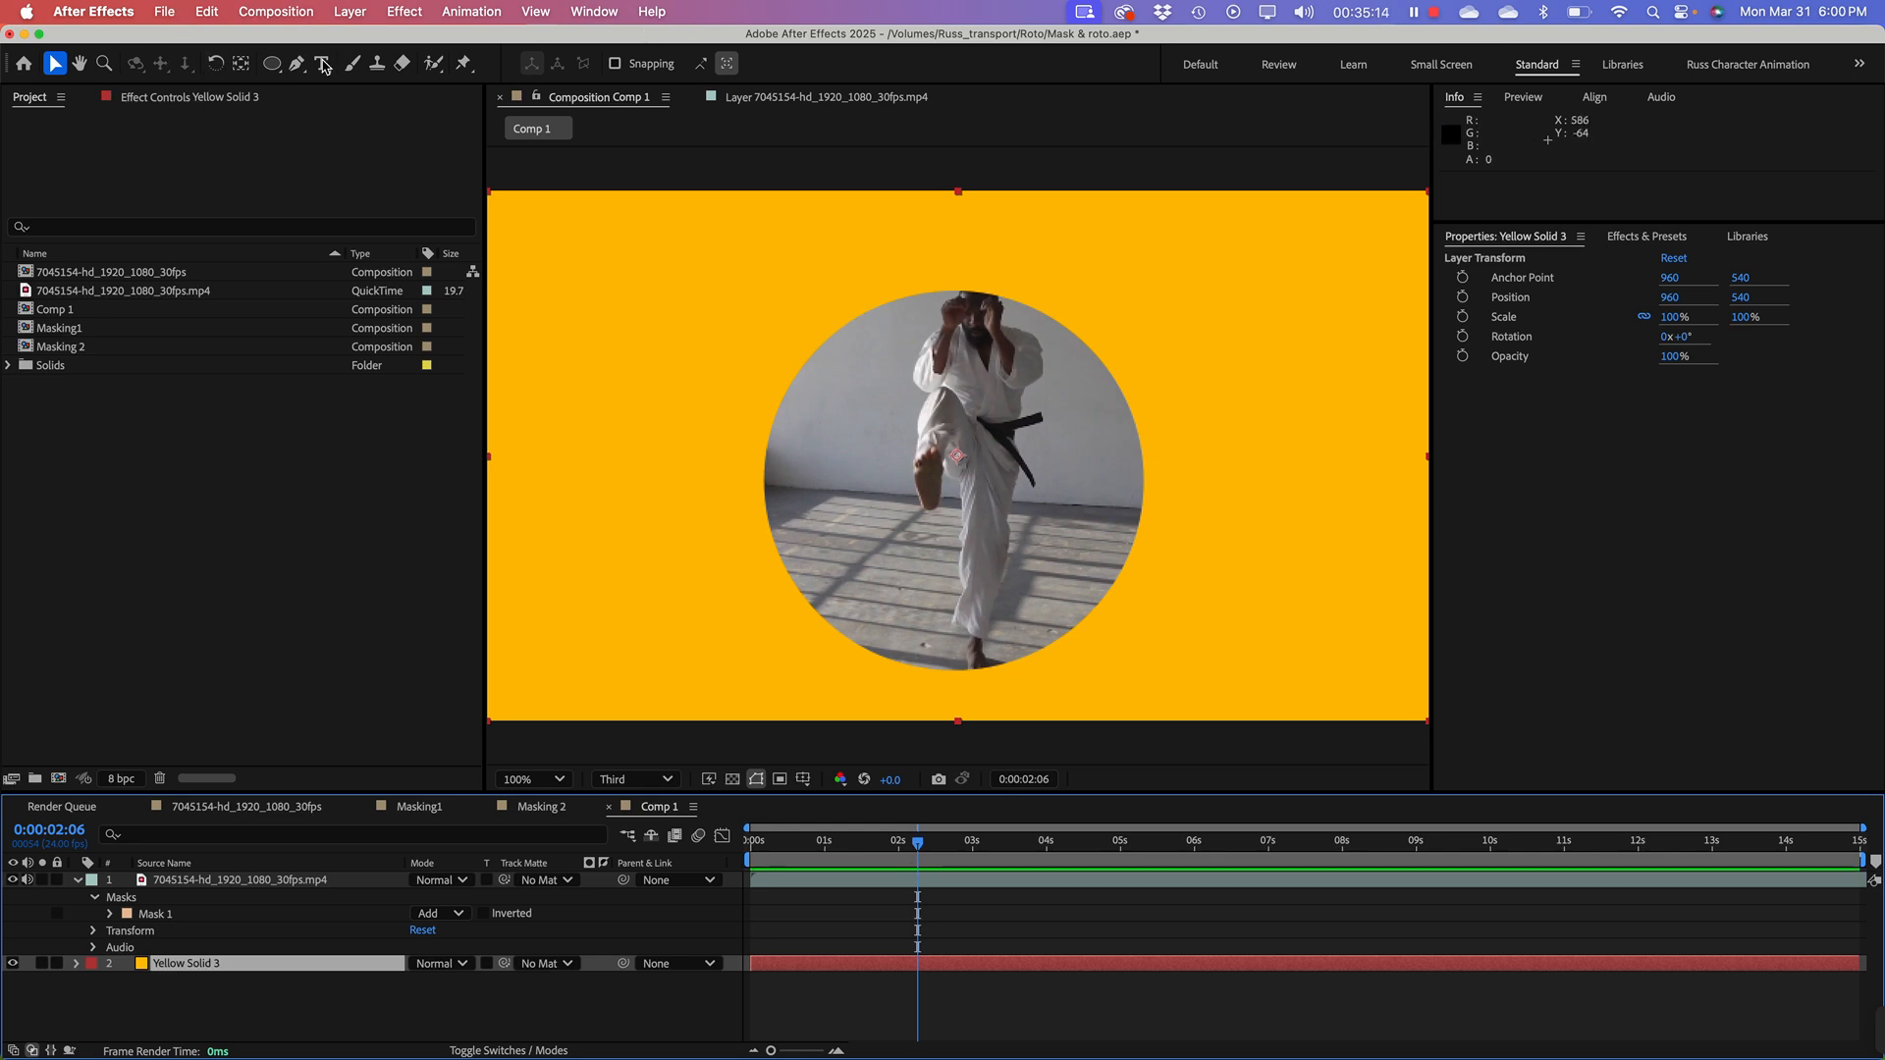
Step: Set the current time to 0:00:01:13, enlarge the timeline area and expand the properties of Mask 1 on the footage layer
click(272, 63)
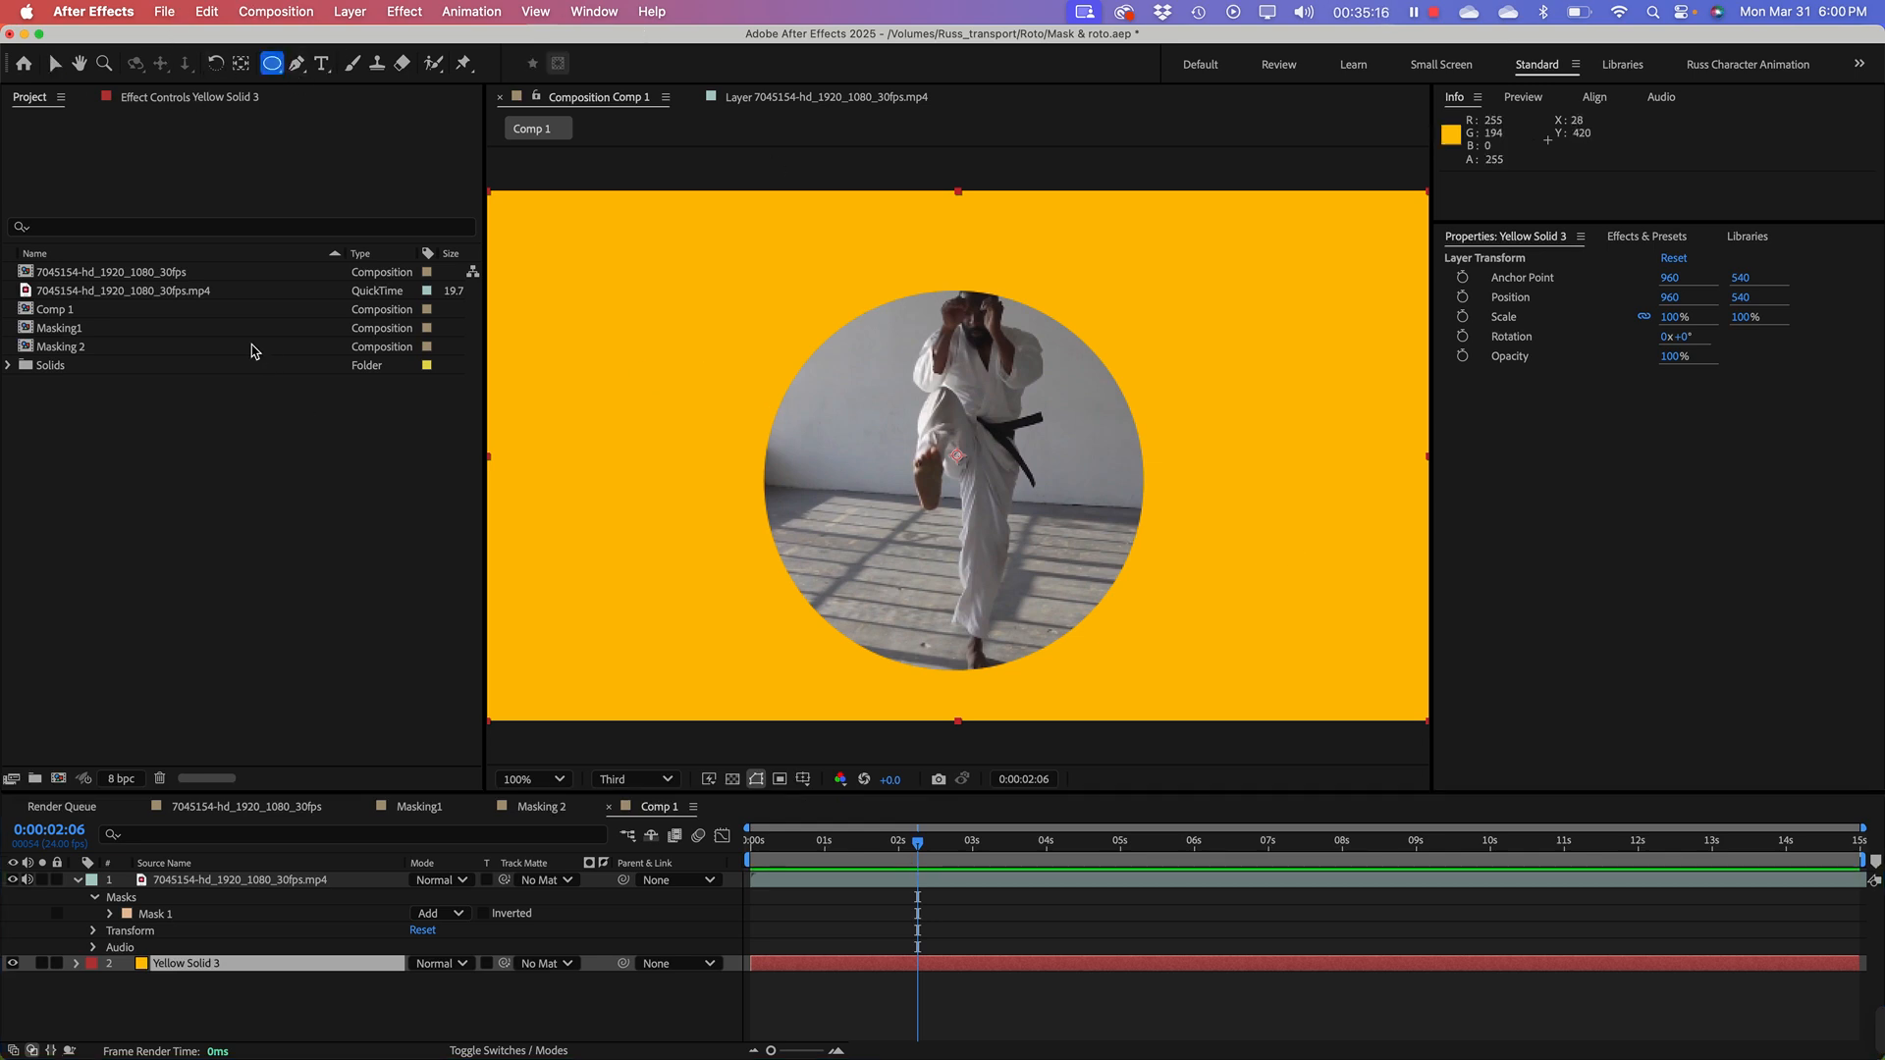
click(263, 528)
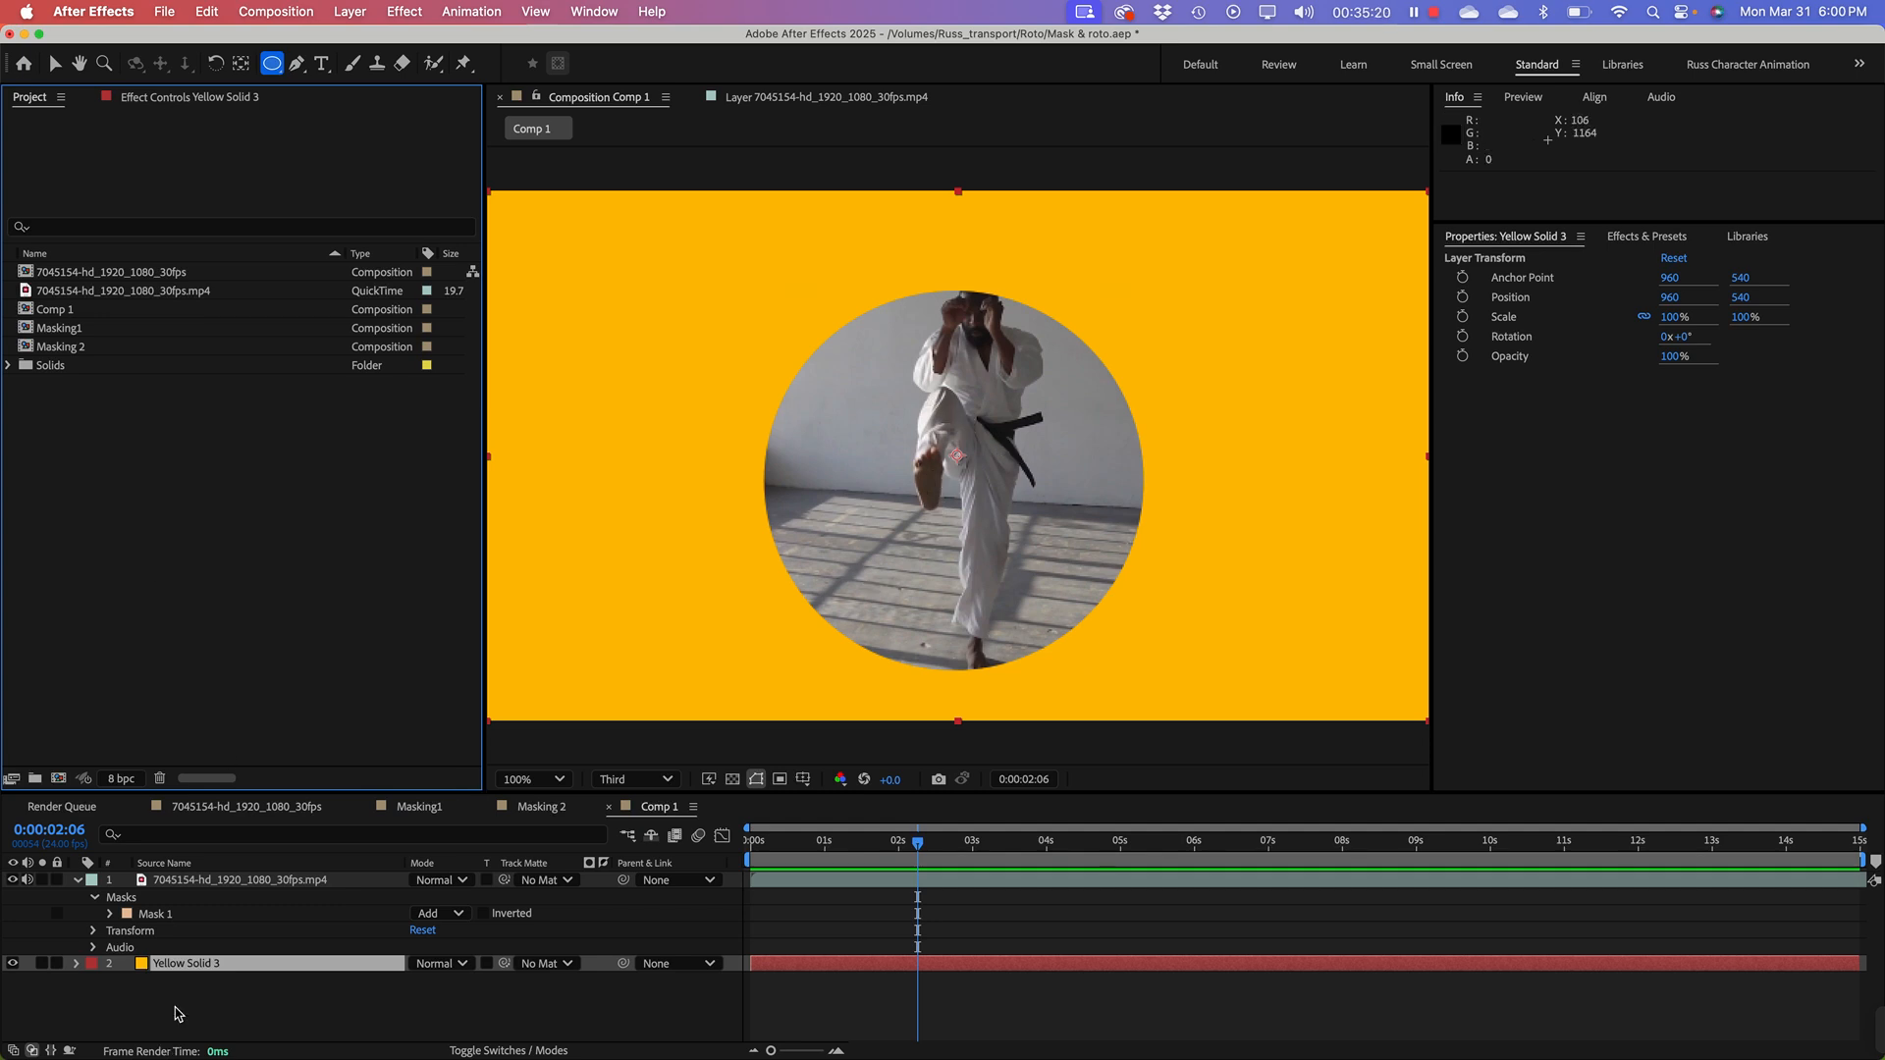
click(121, 898)
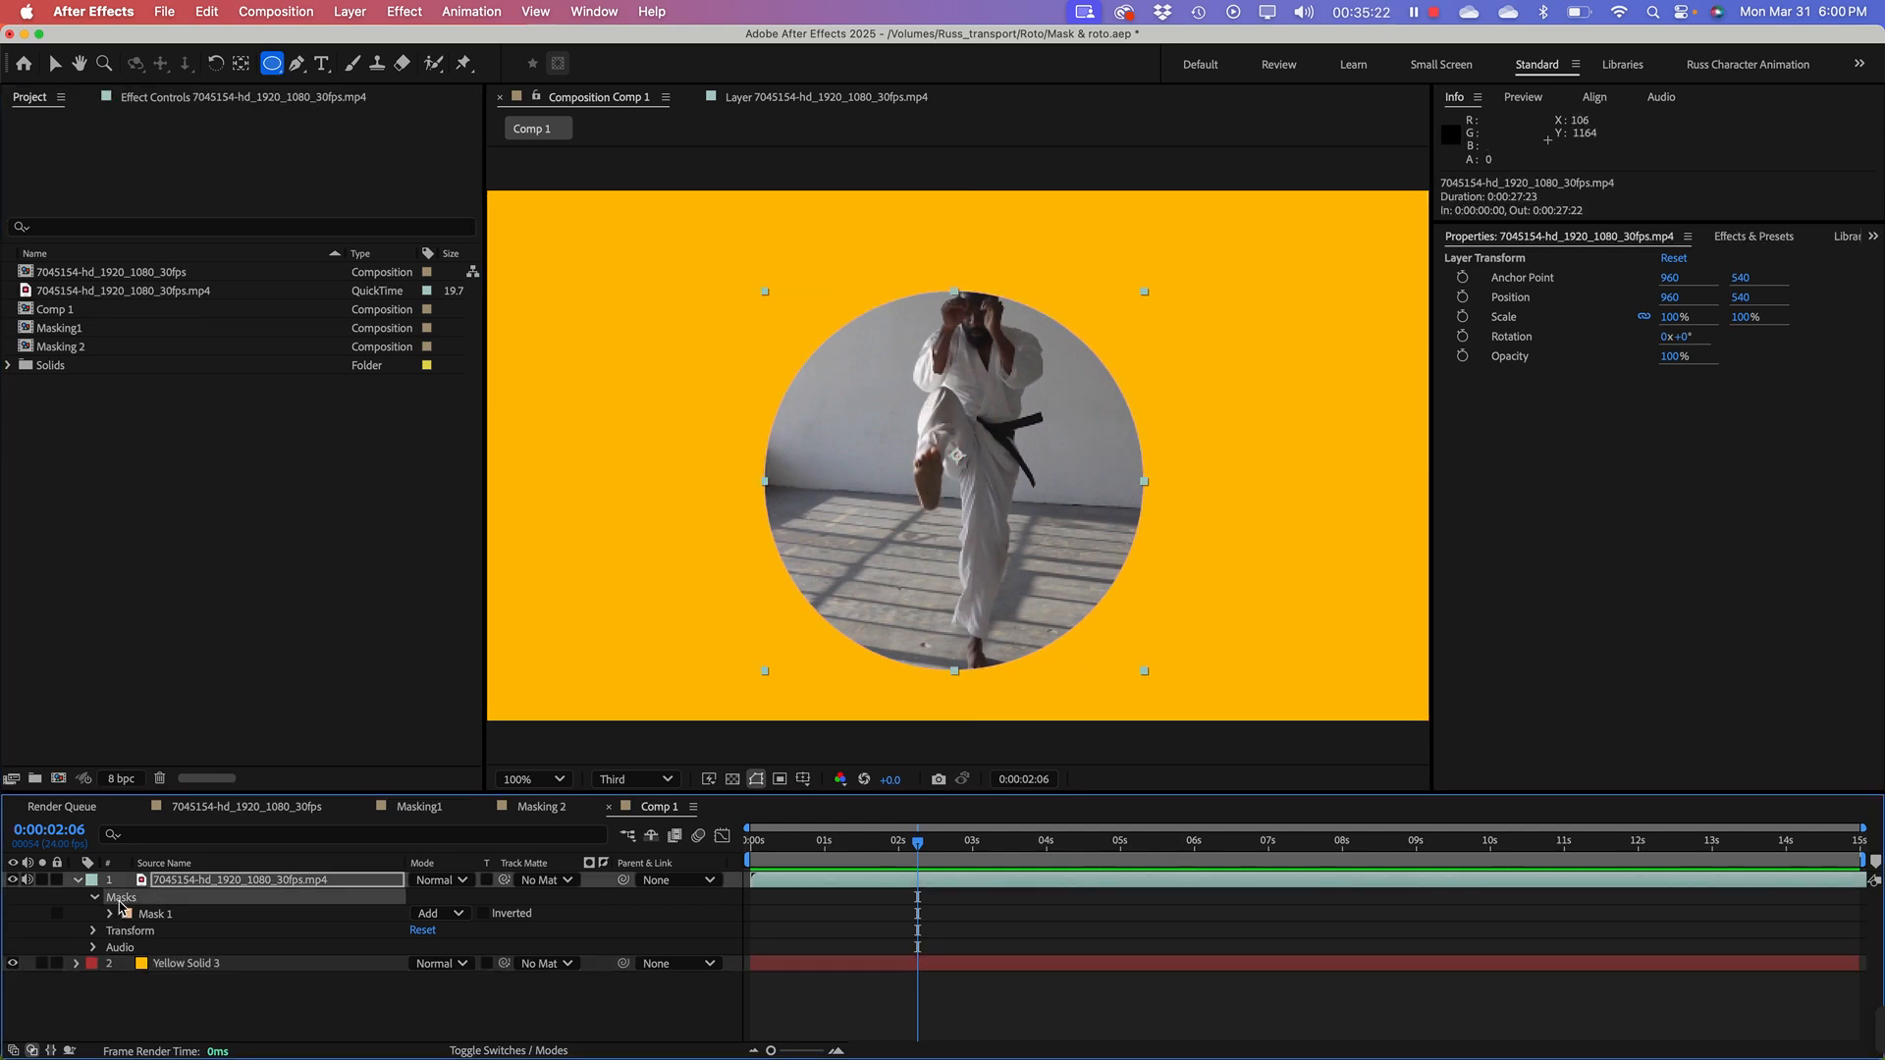
click(253, 1017)
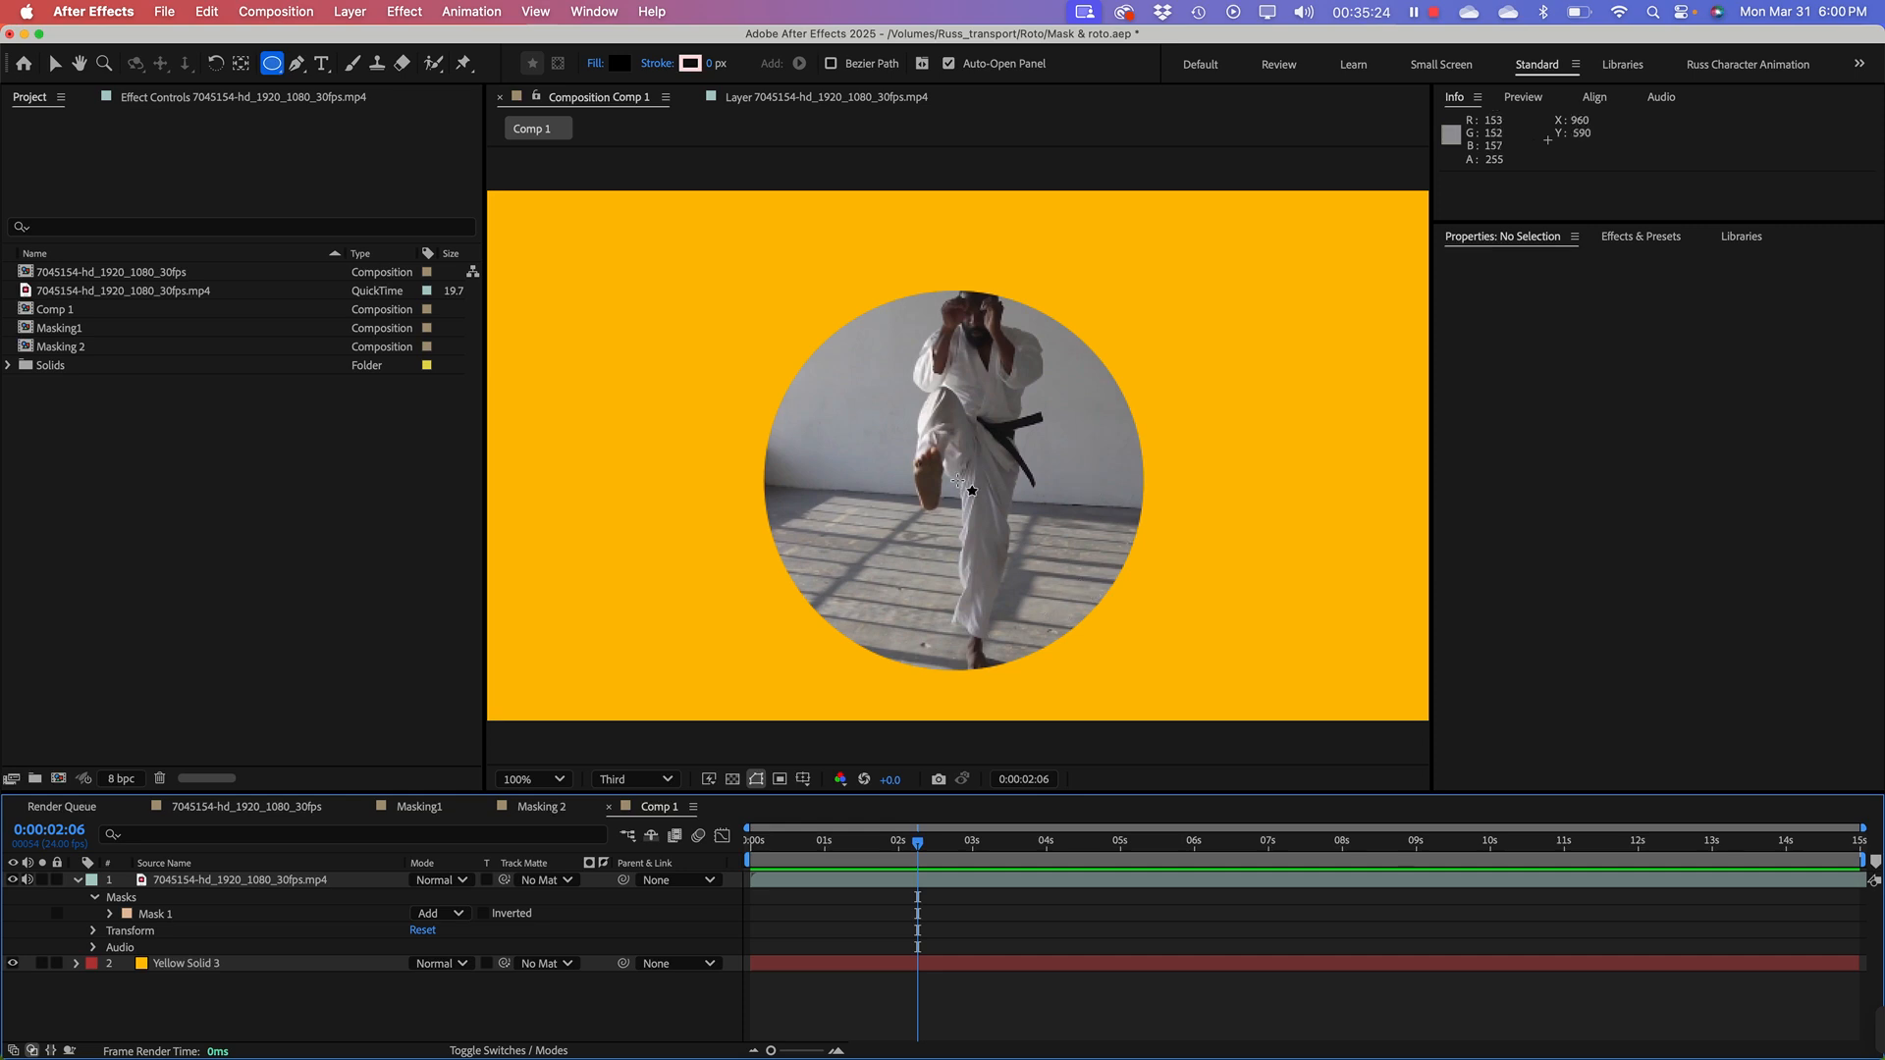
key(space)
drag(1005, 519, 1056, 500)
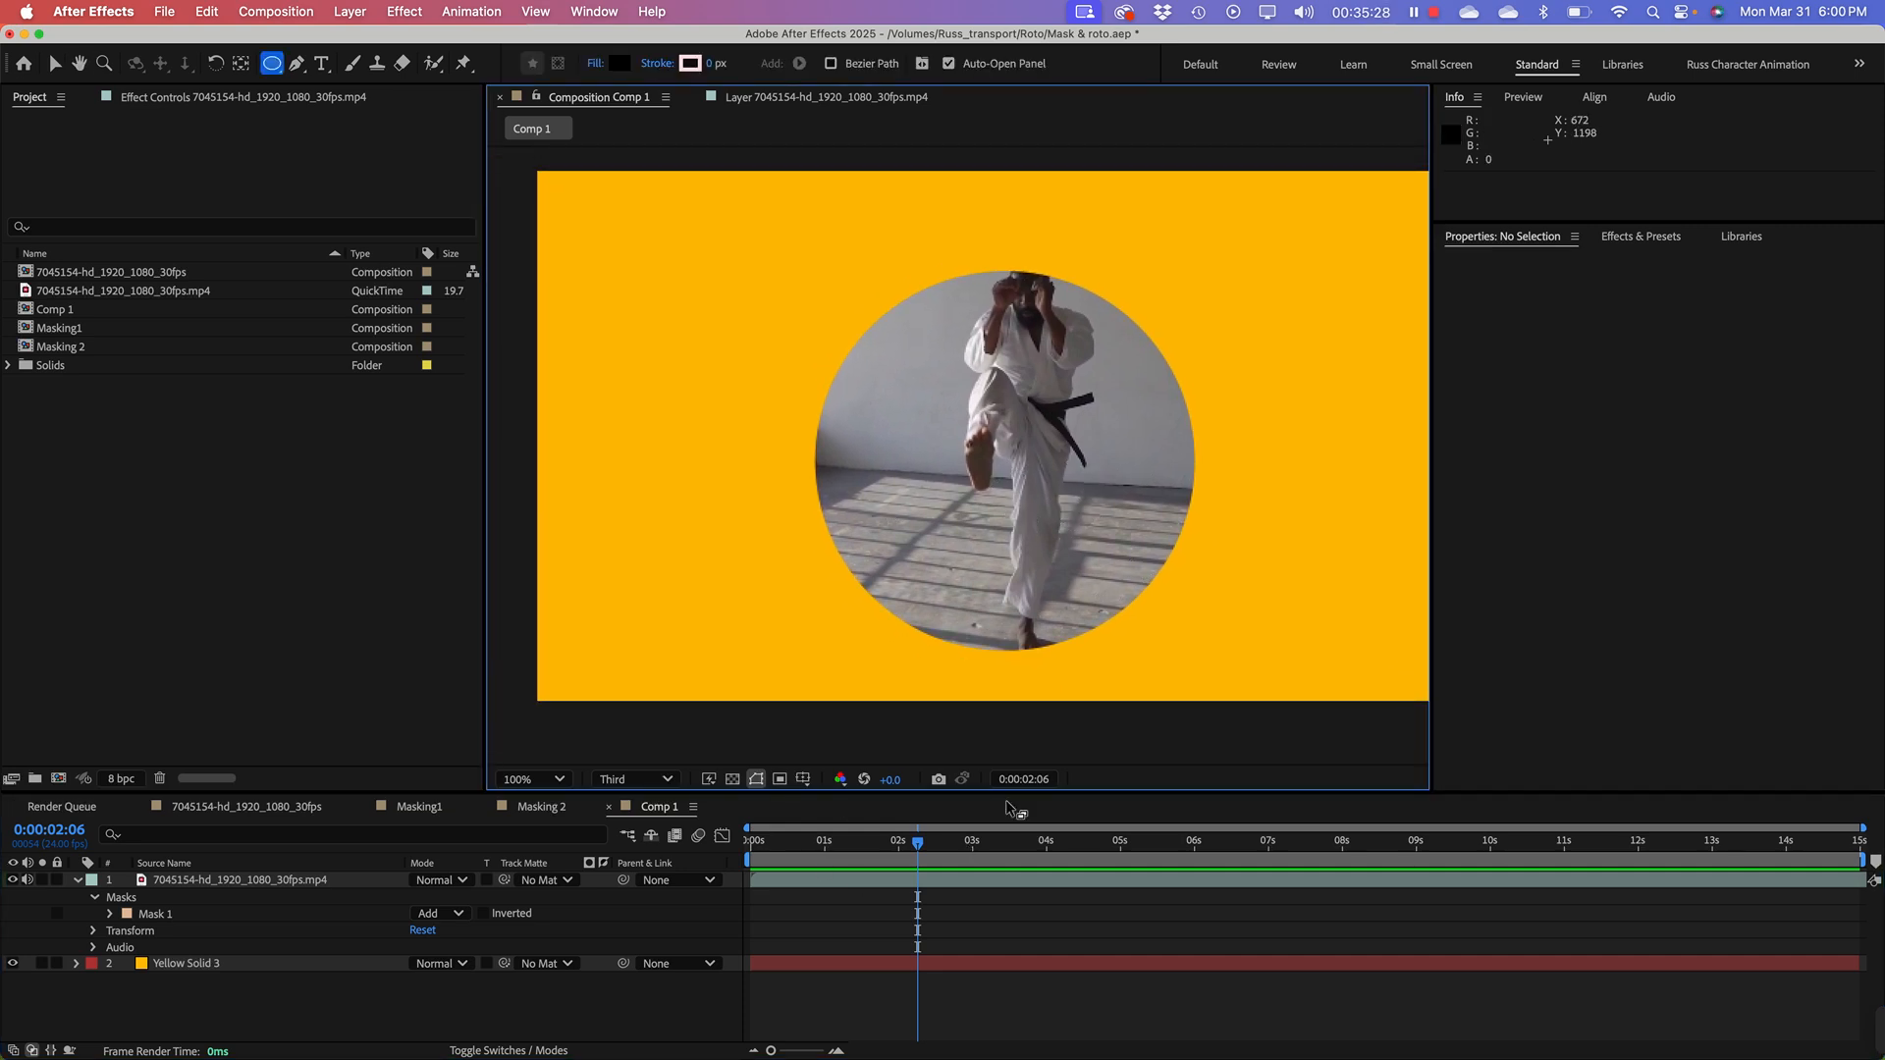
drag(921, 844, 864, 891)
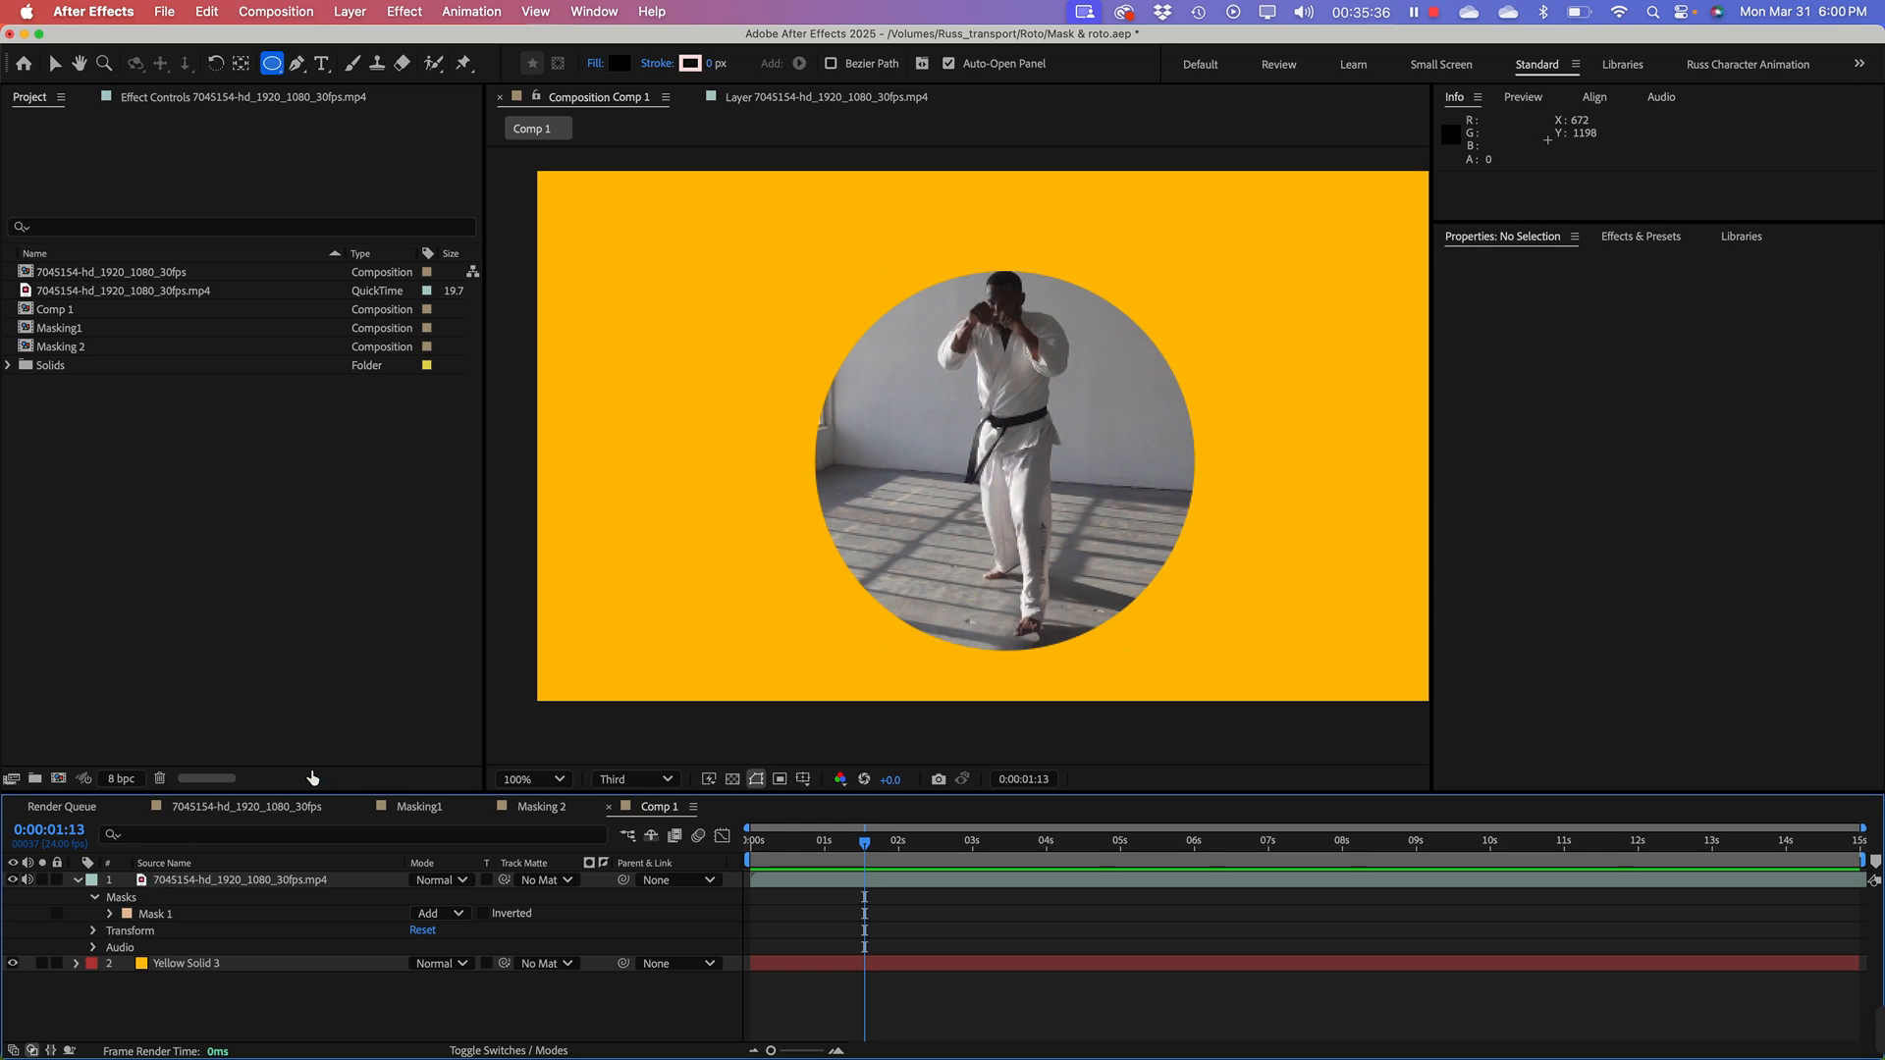
drag(312, 793, 312, 736)
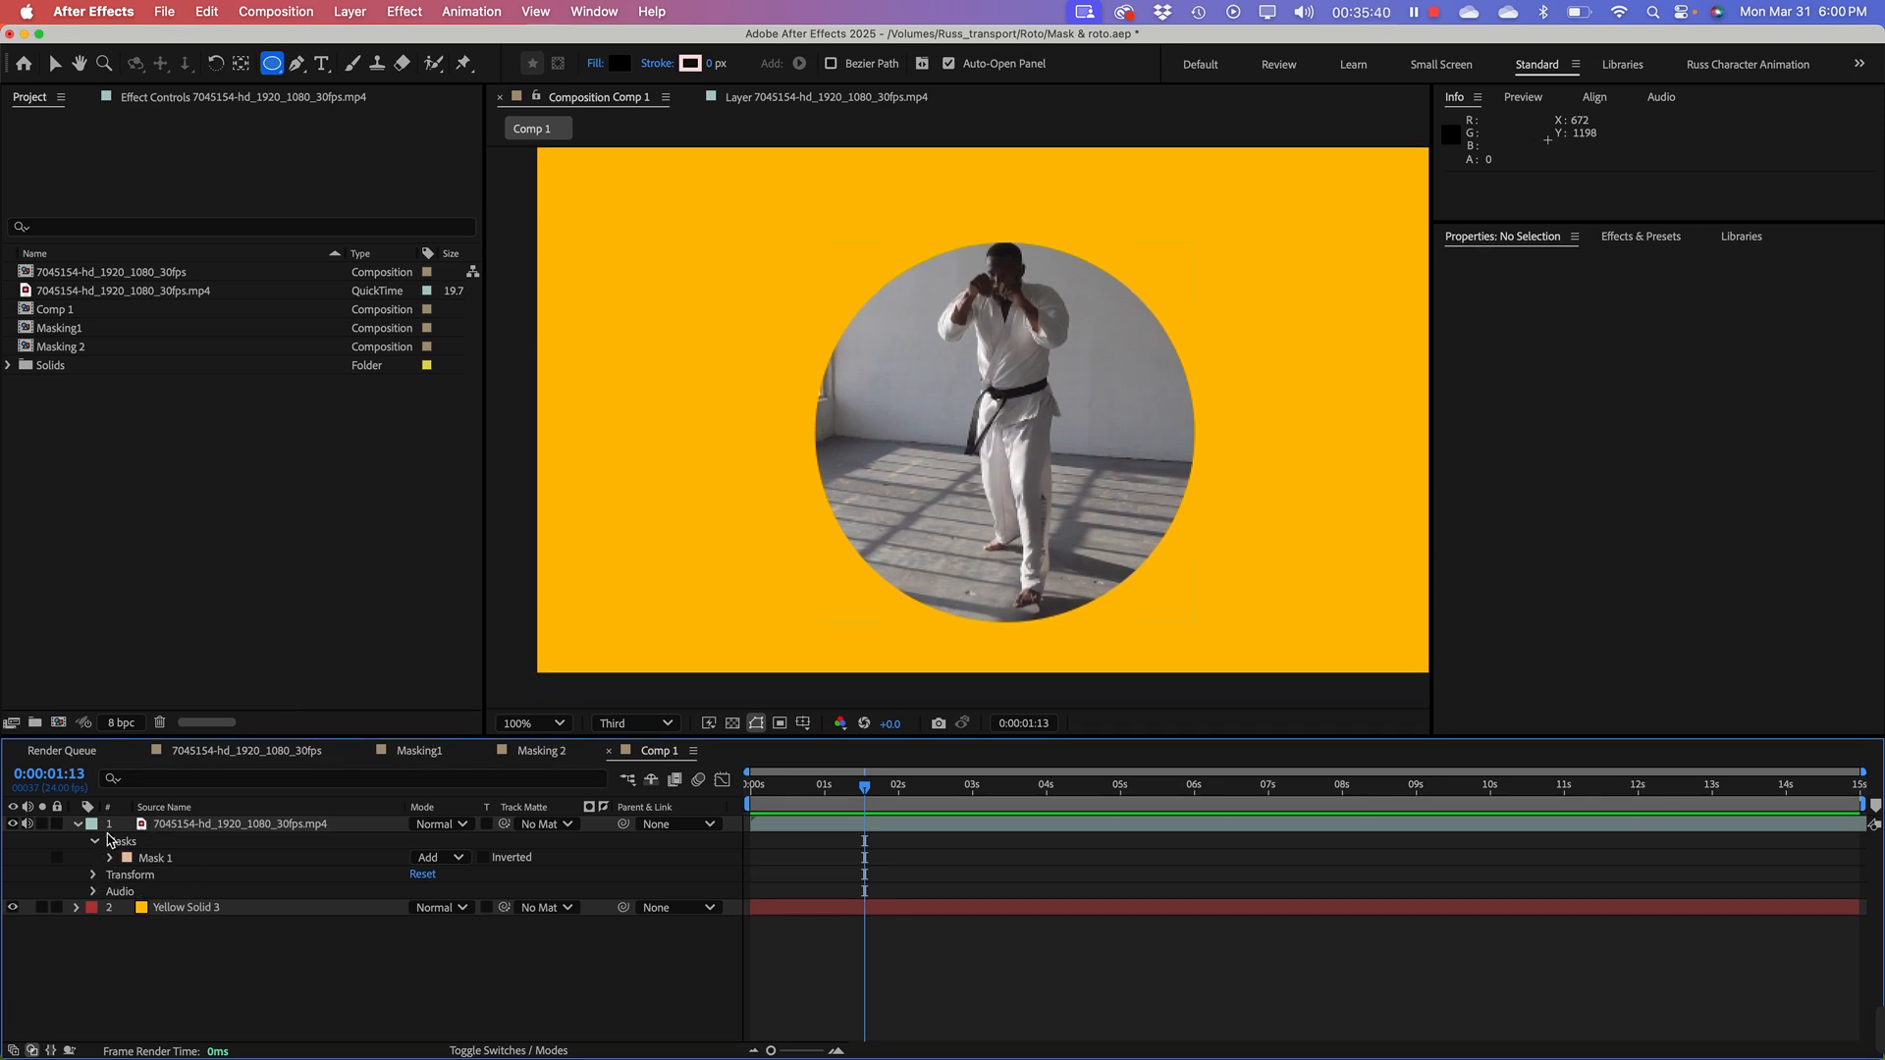
click(110, 859)
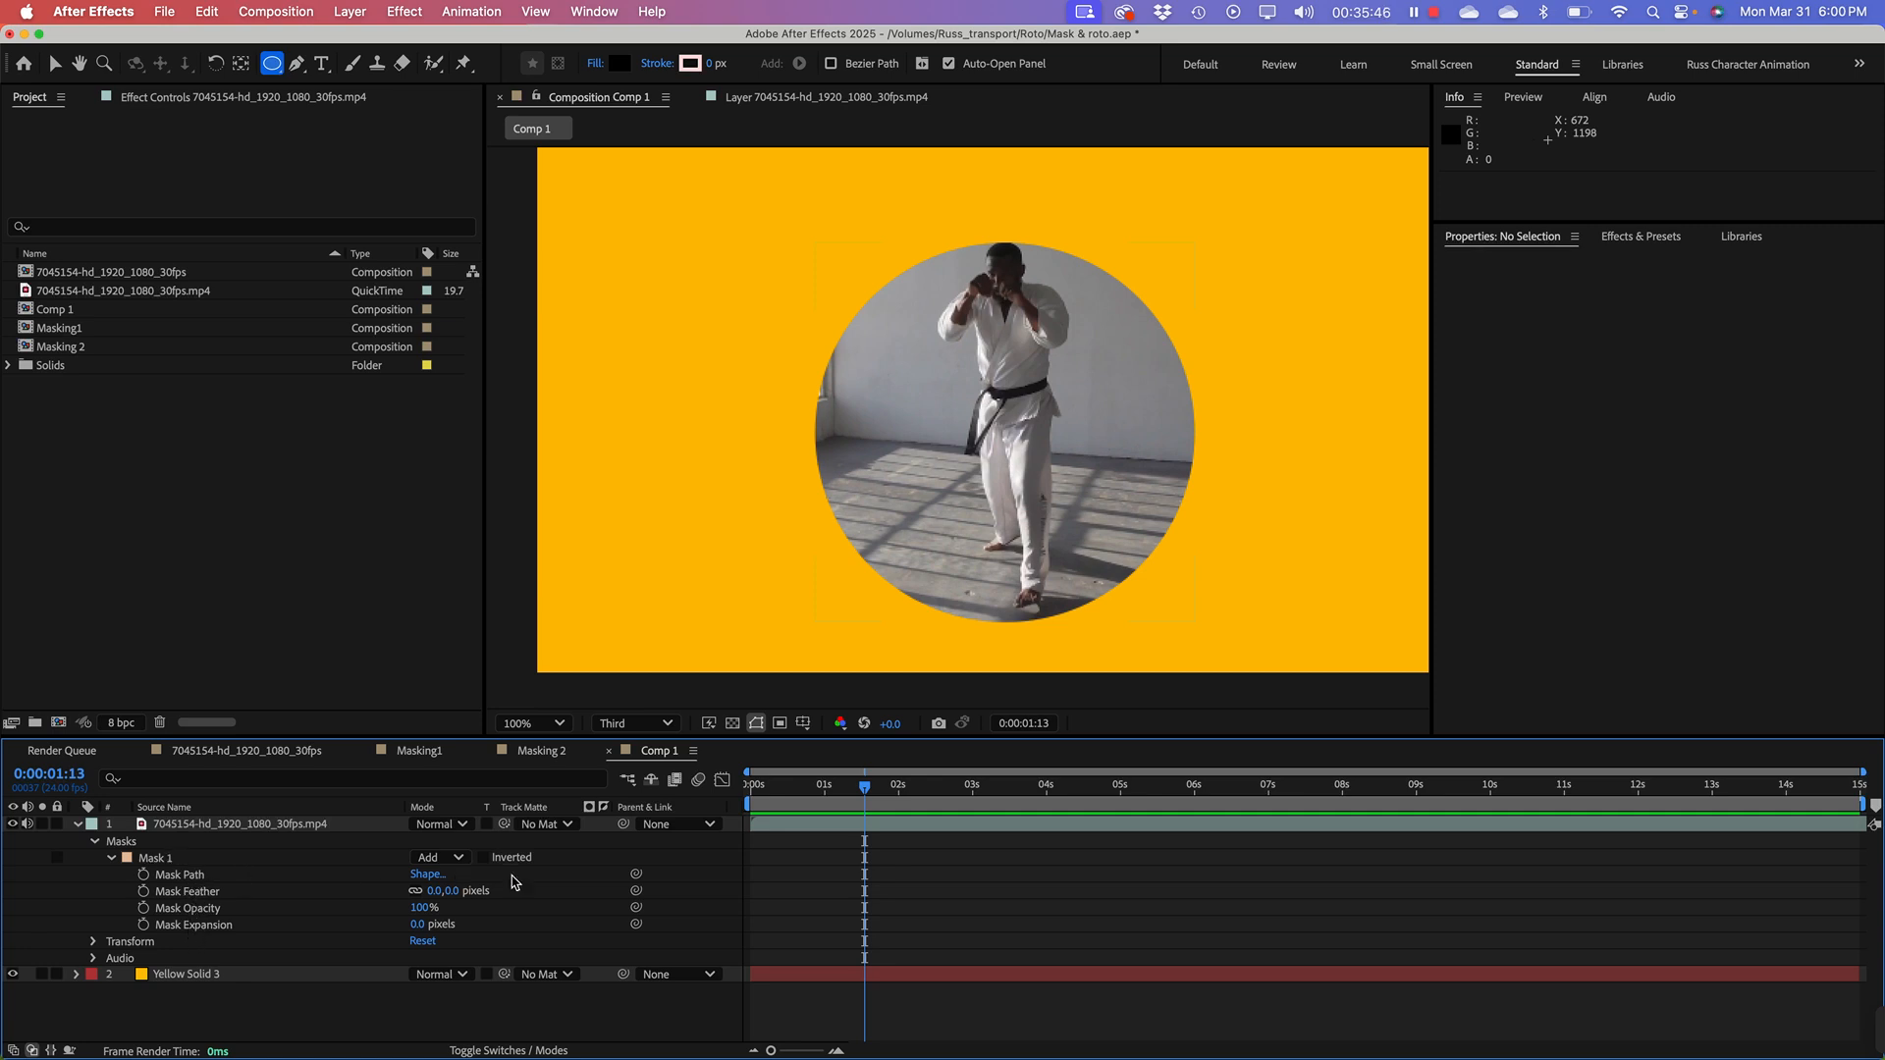
Step: Try the Subtract mode on Mask 1 and restore it to Add
click(457, 861)
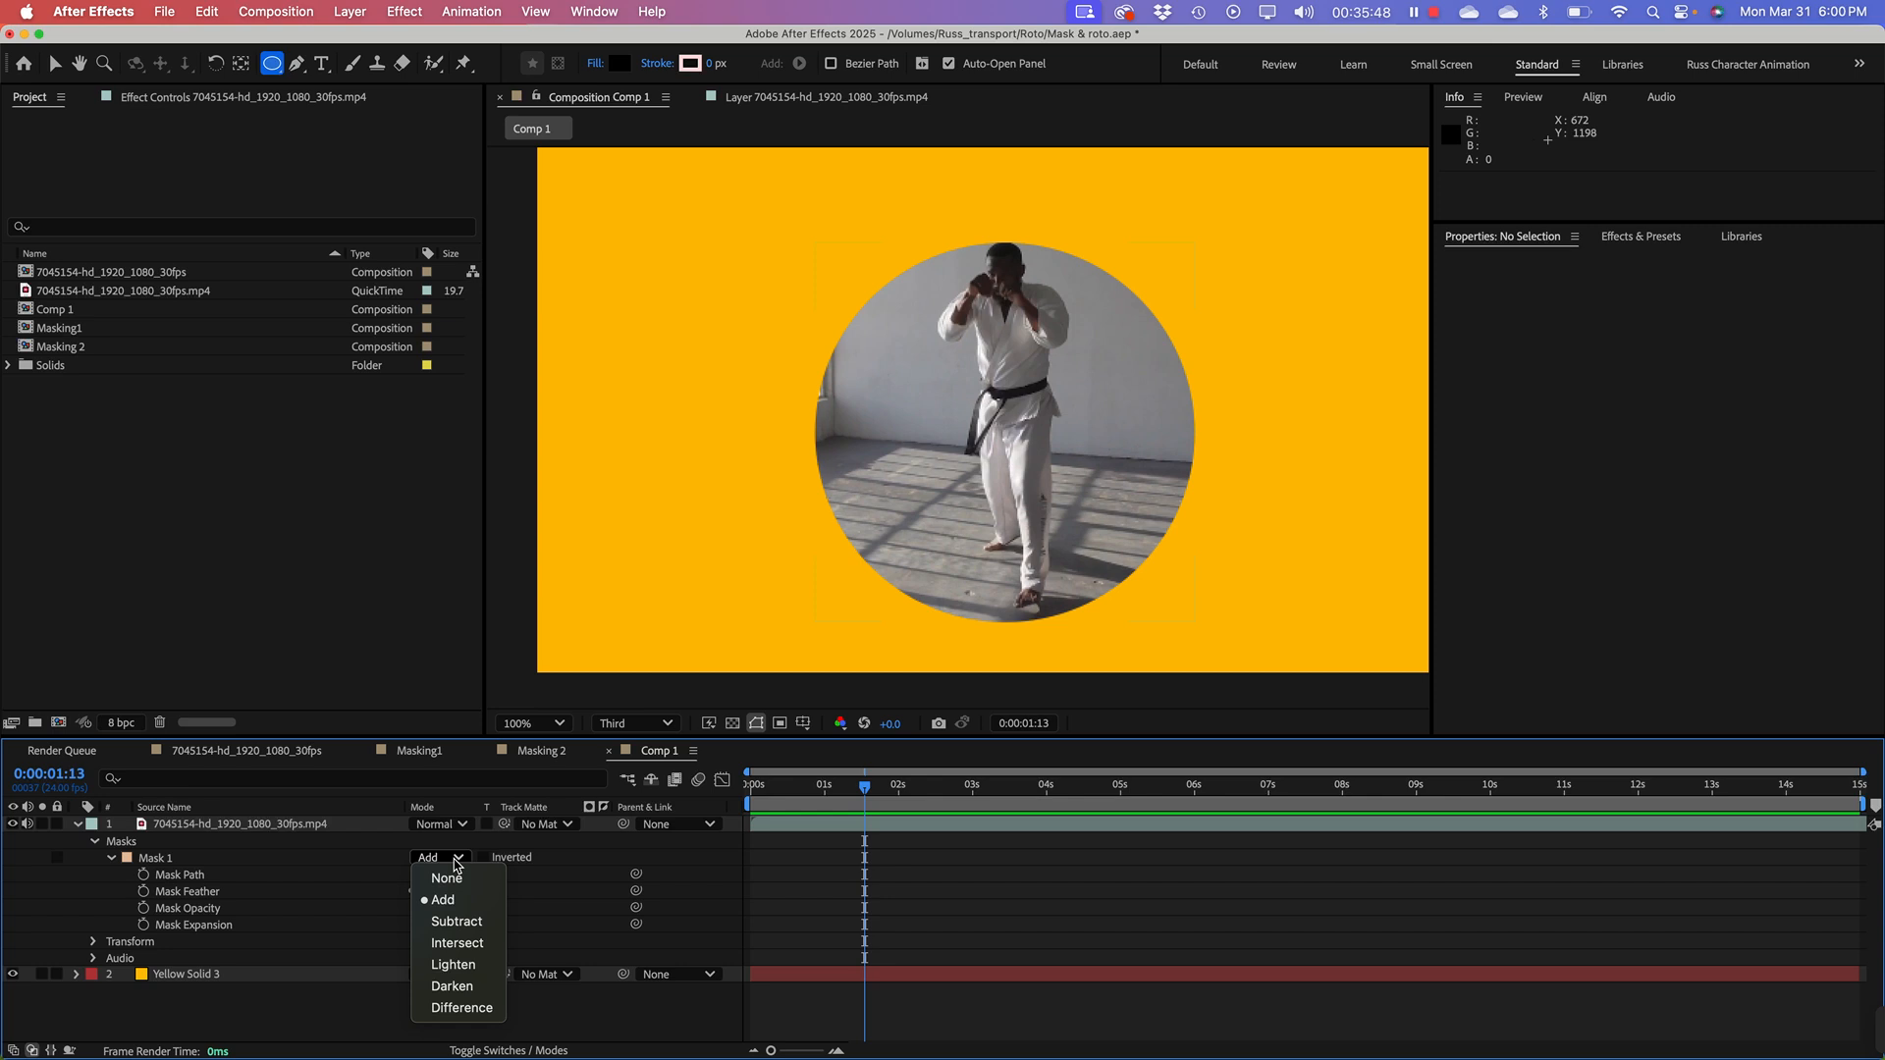
click(456, 922)
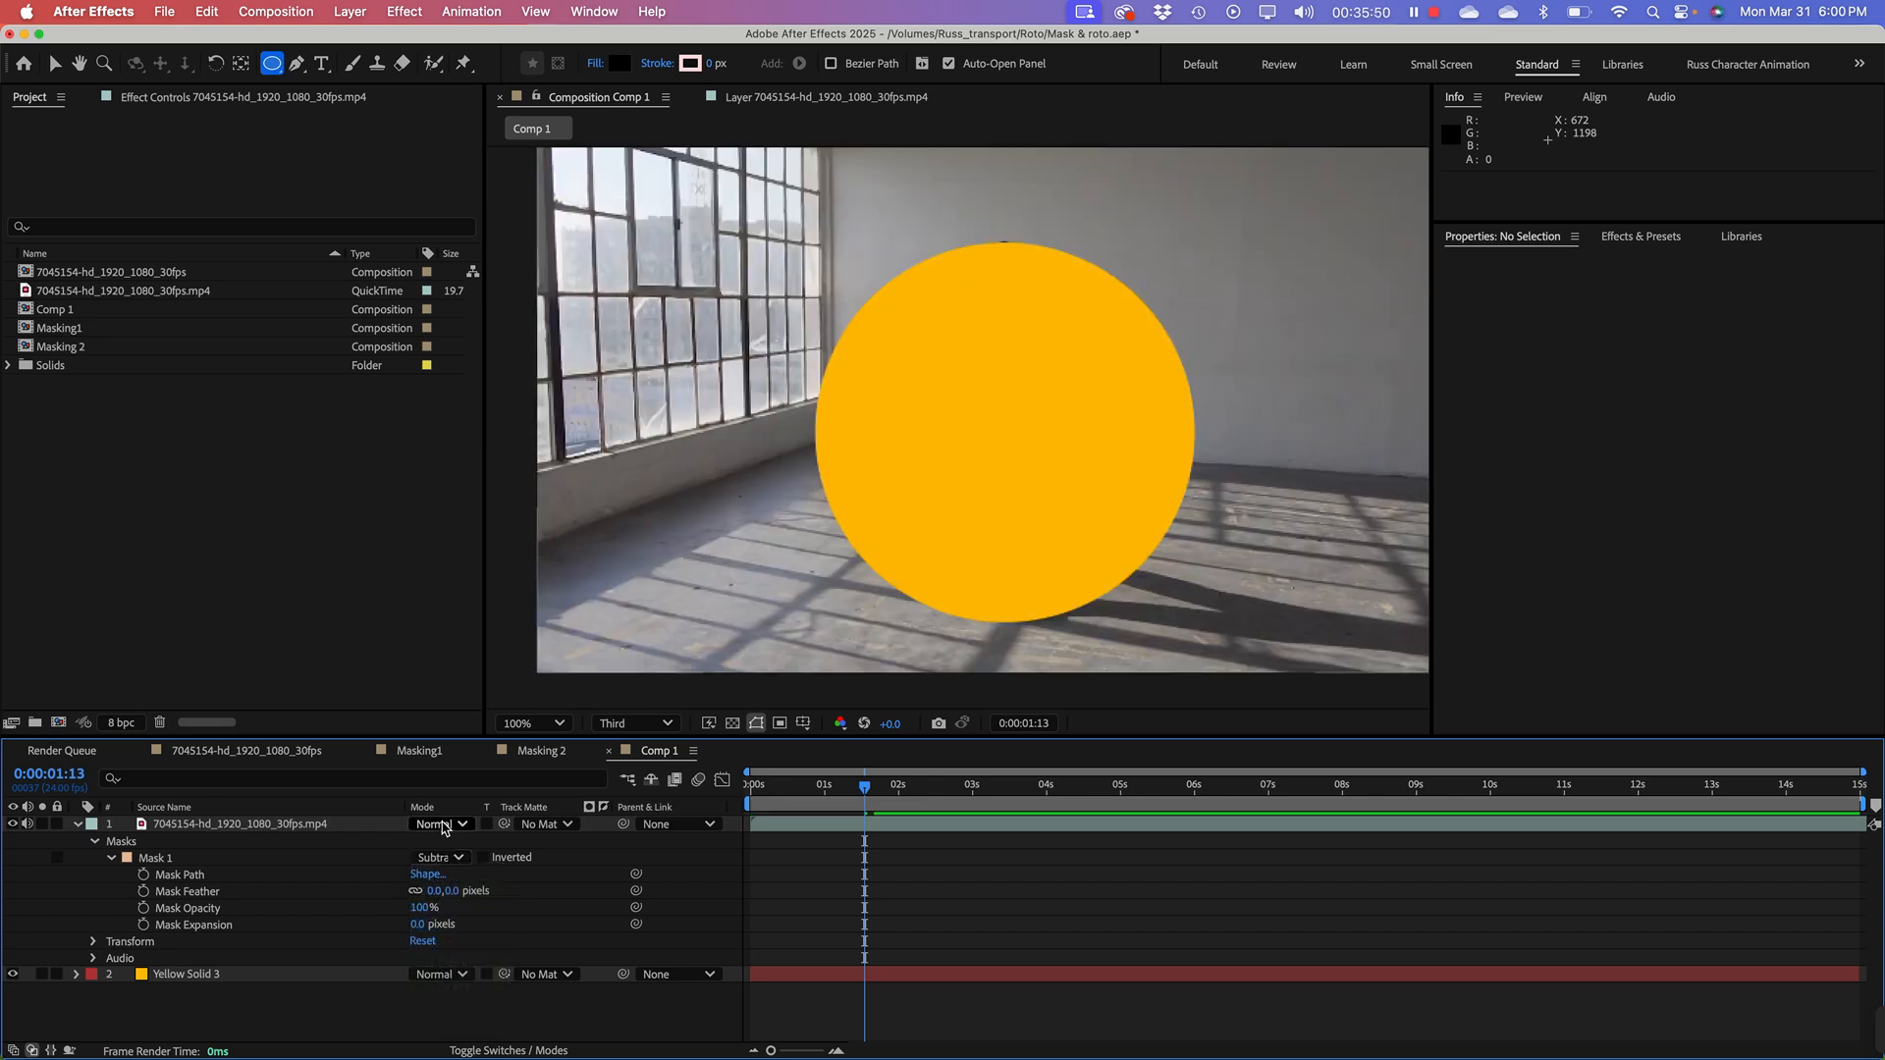
click(447, 860)
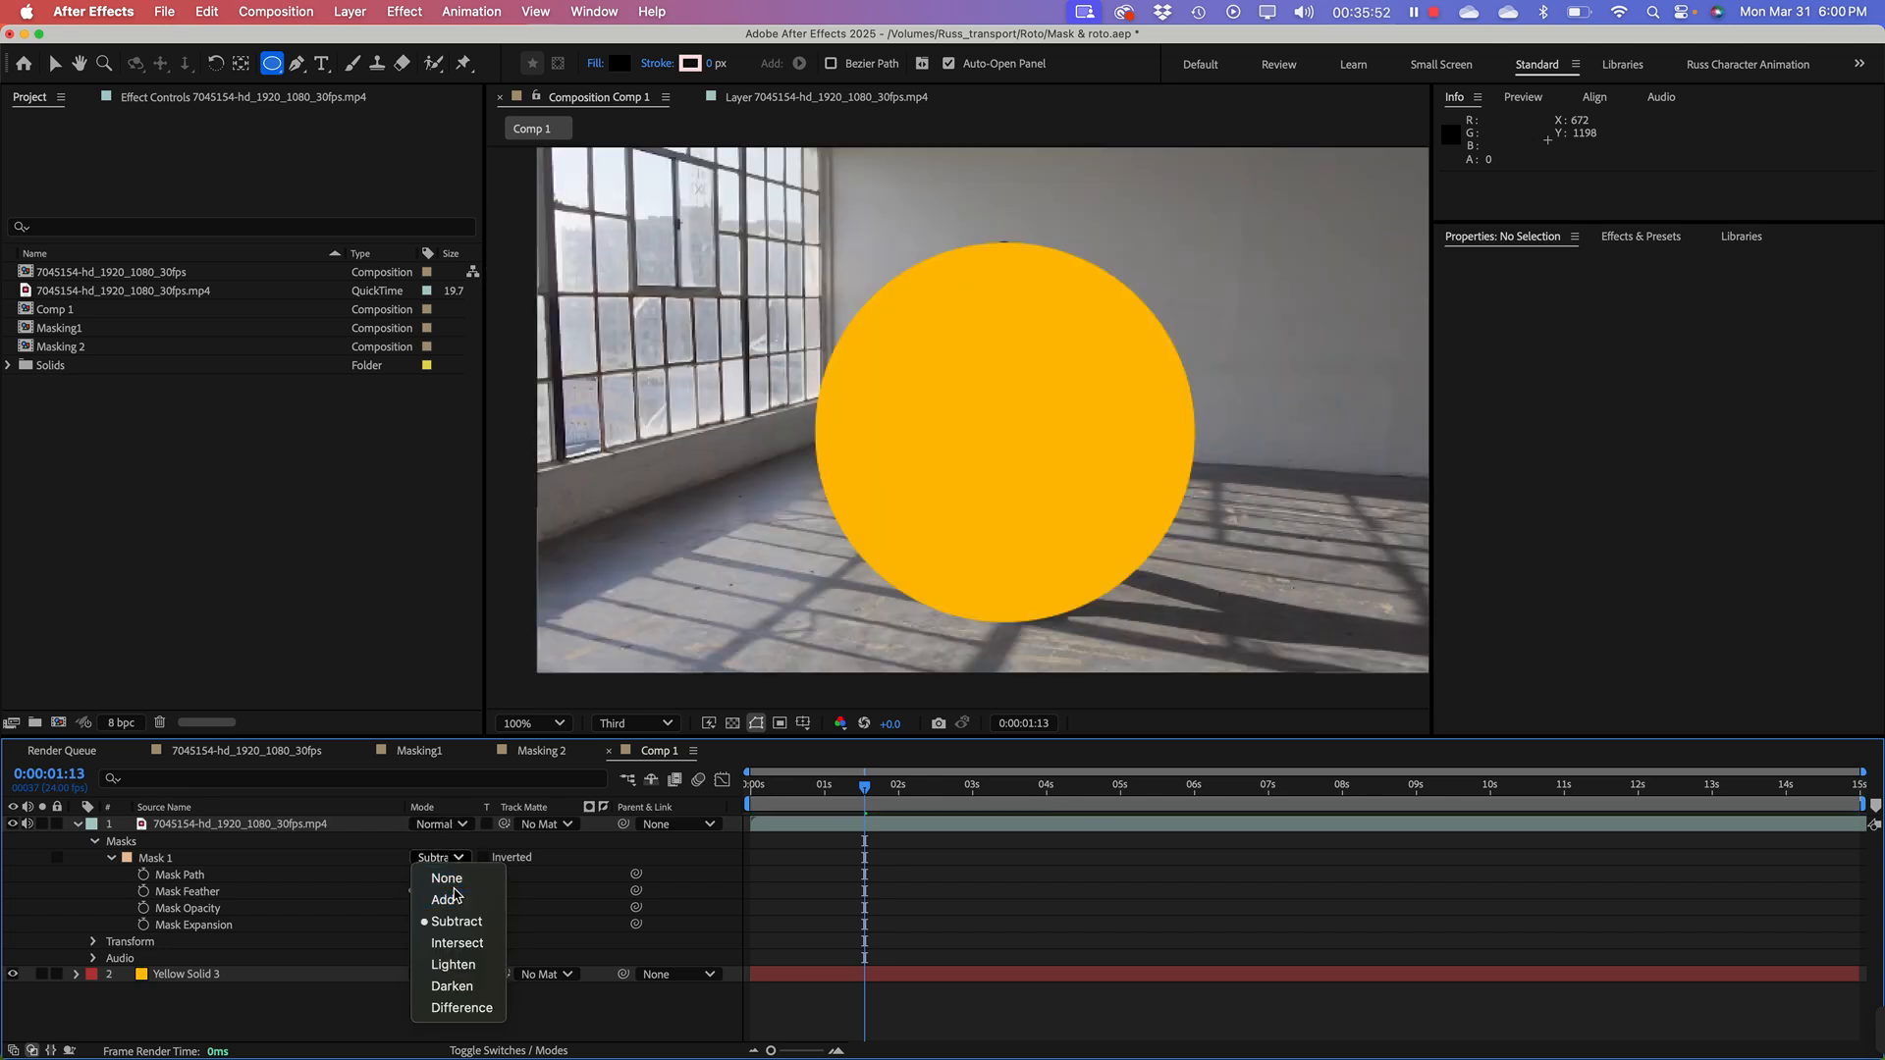
click(437, 903)
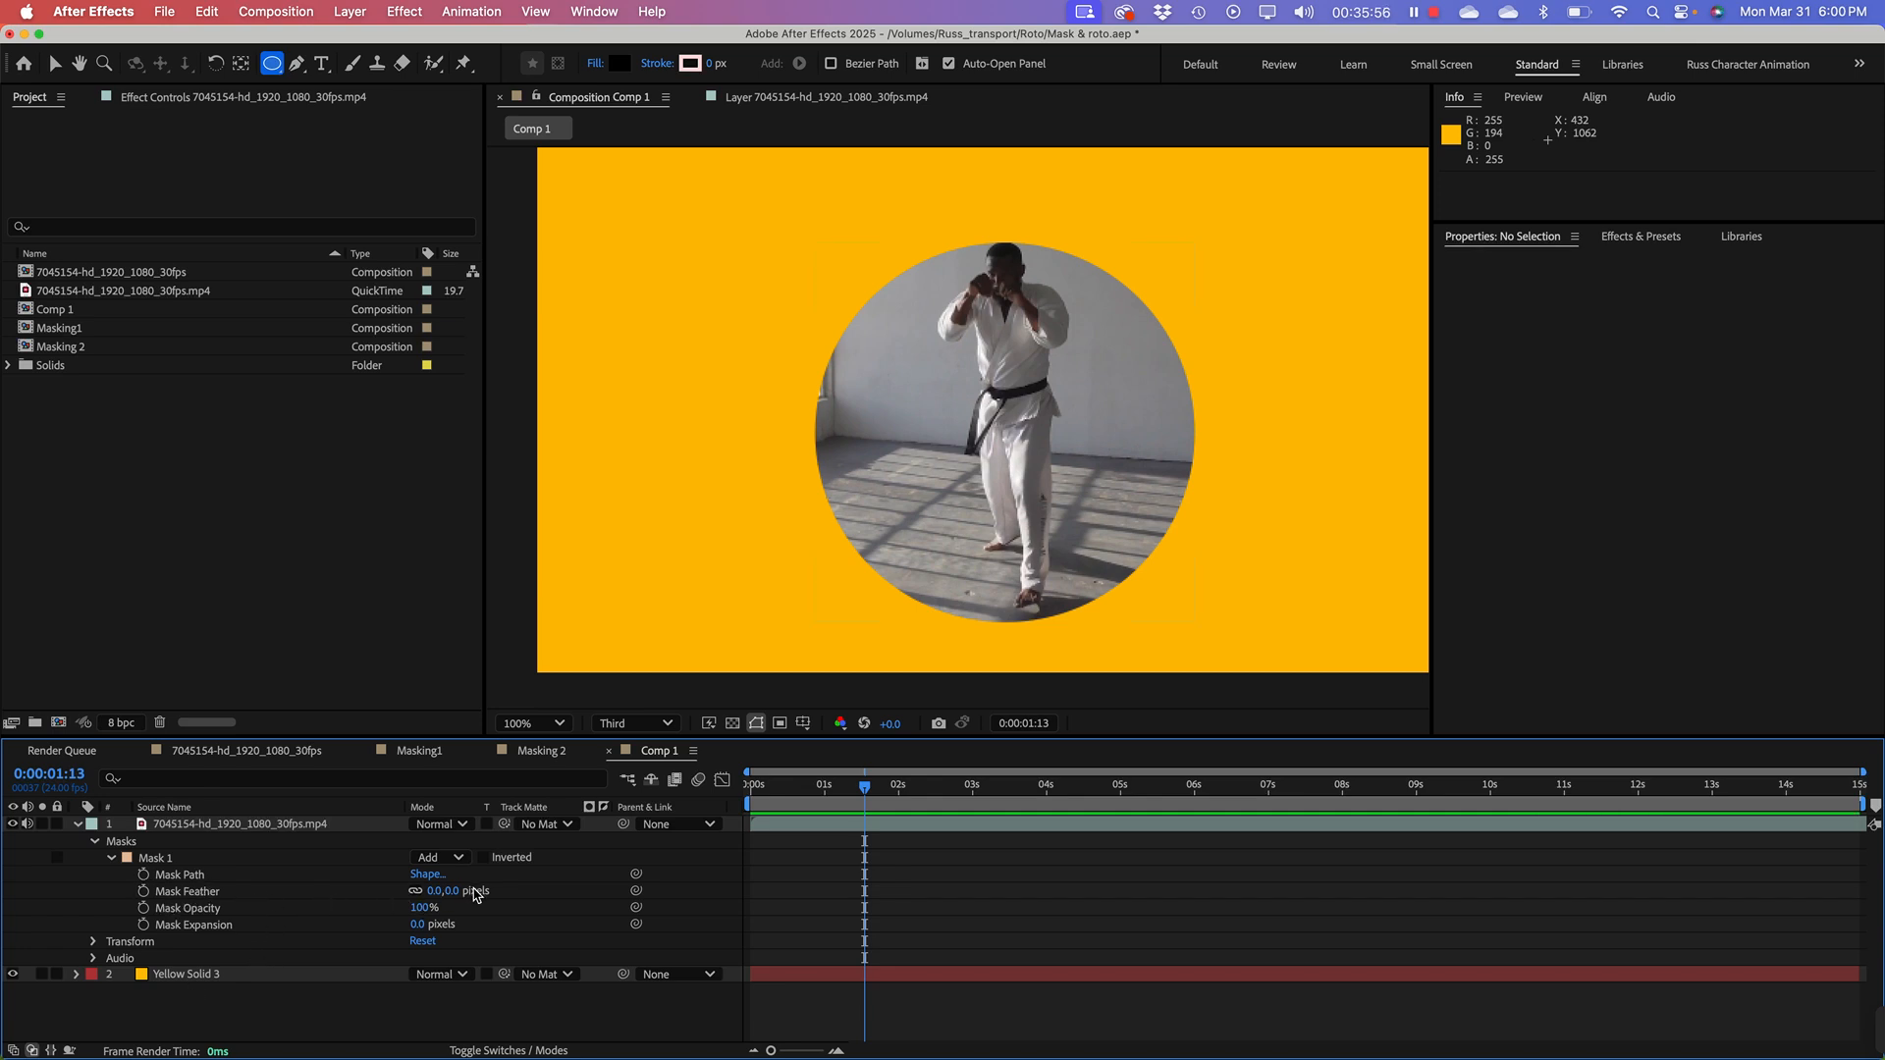
Step: Try a 206-pixel feather on Mask 1 with a playback preview and reset the feather to 0
drag(447, 891, 636, 875)
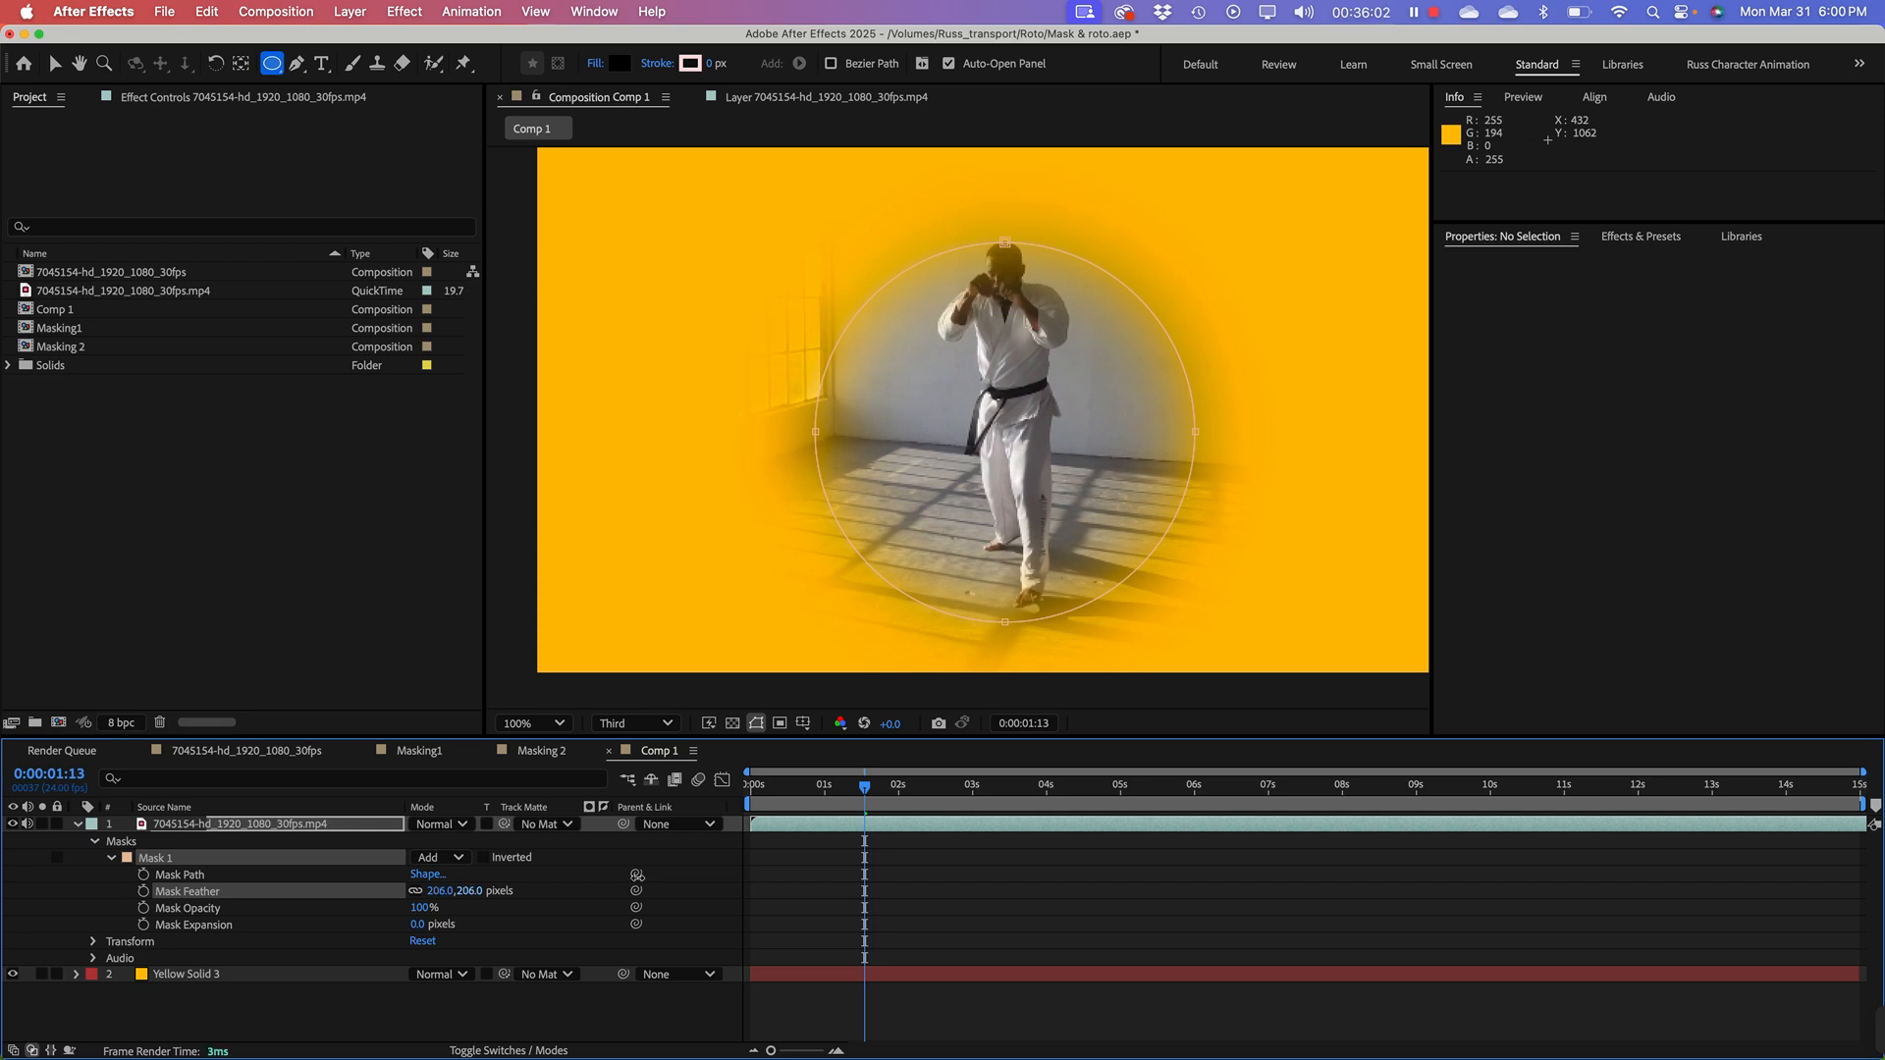
key(space)
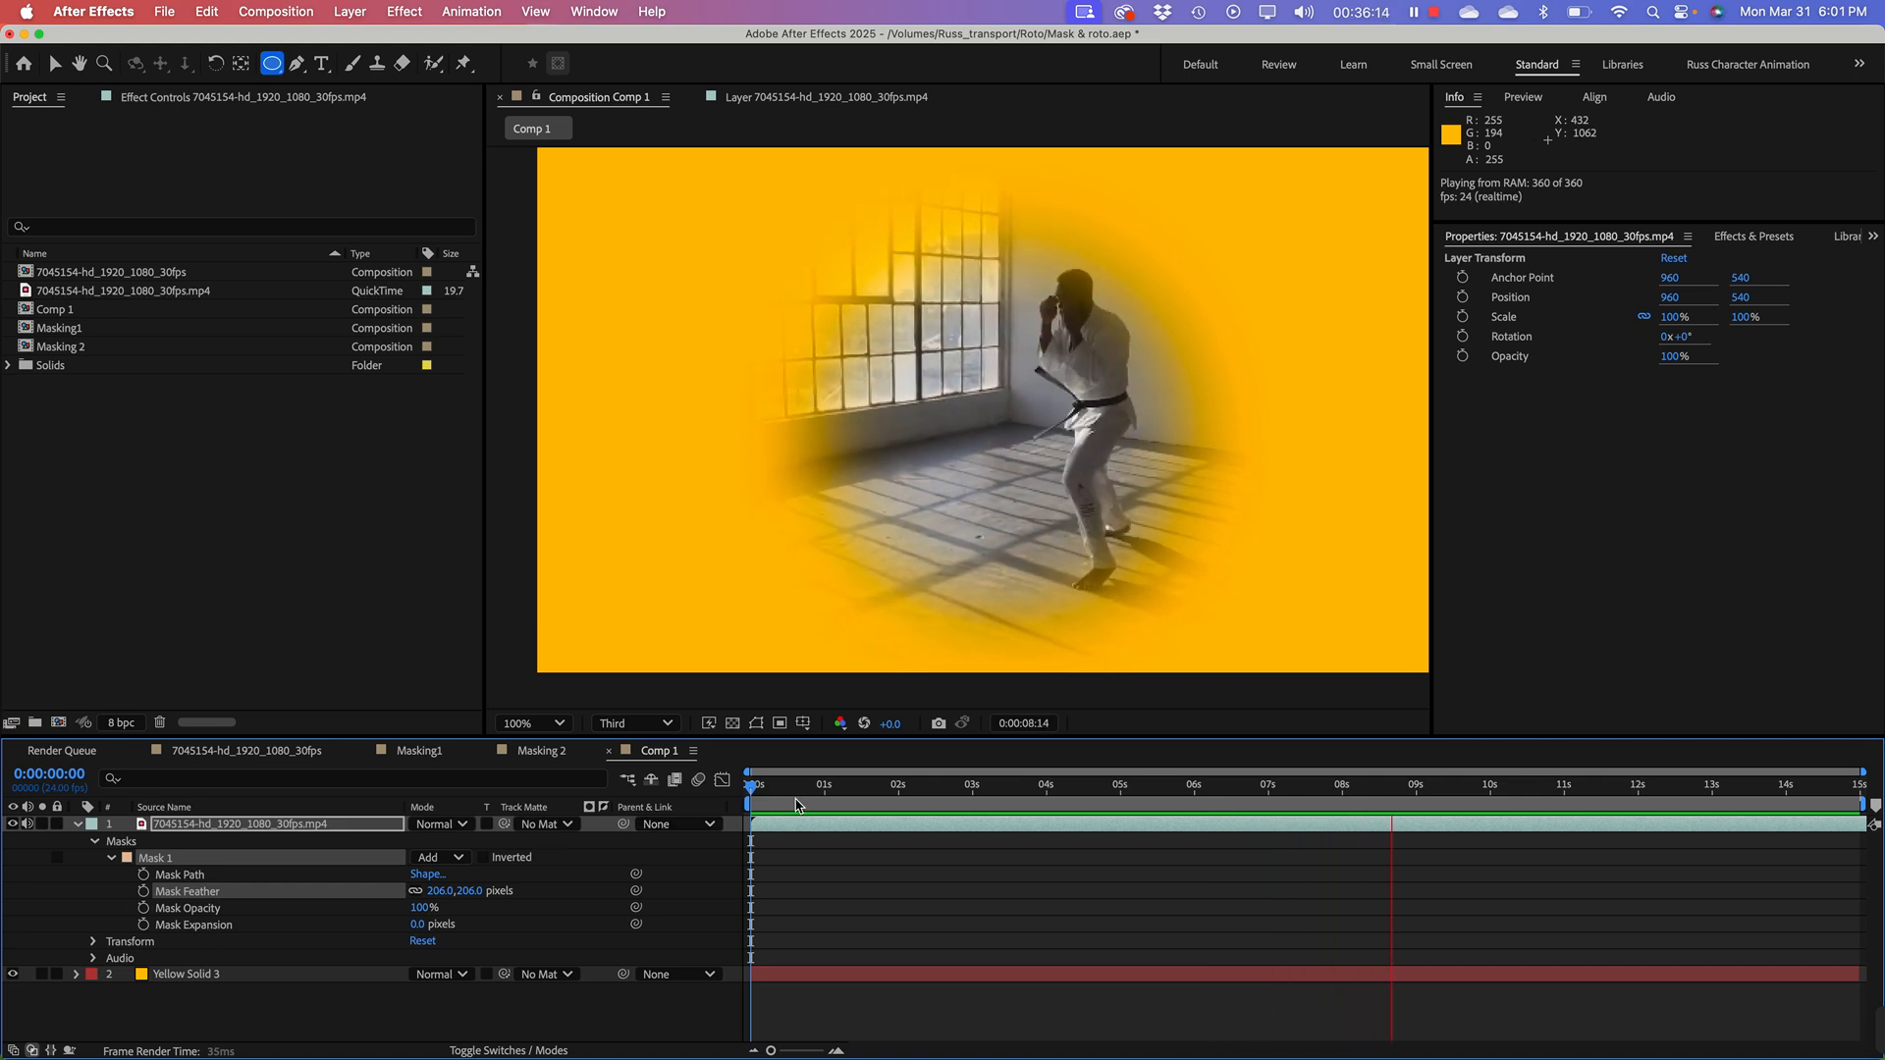
key(space)
click(458, 891)
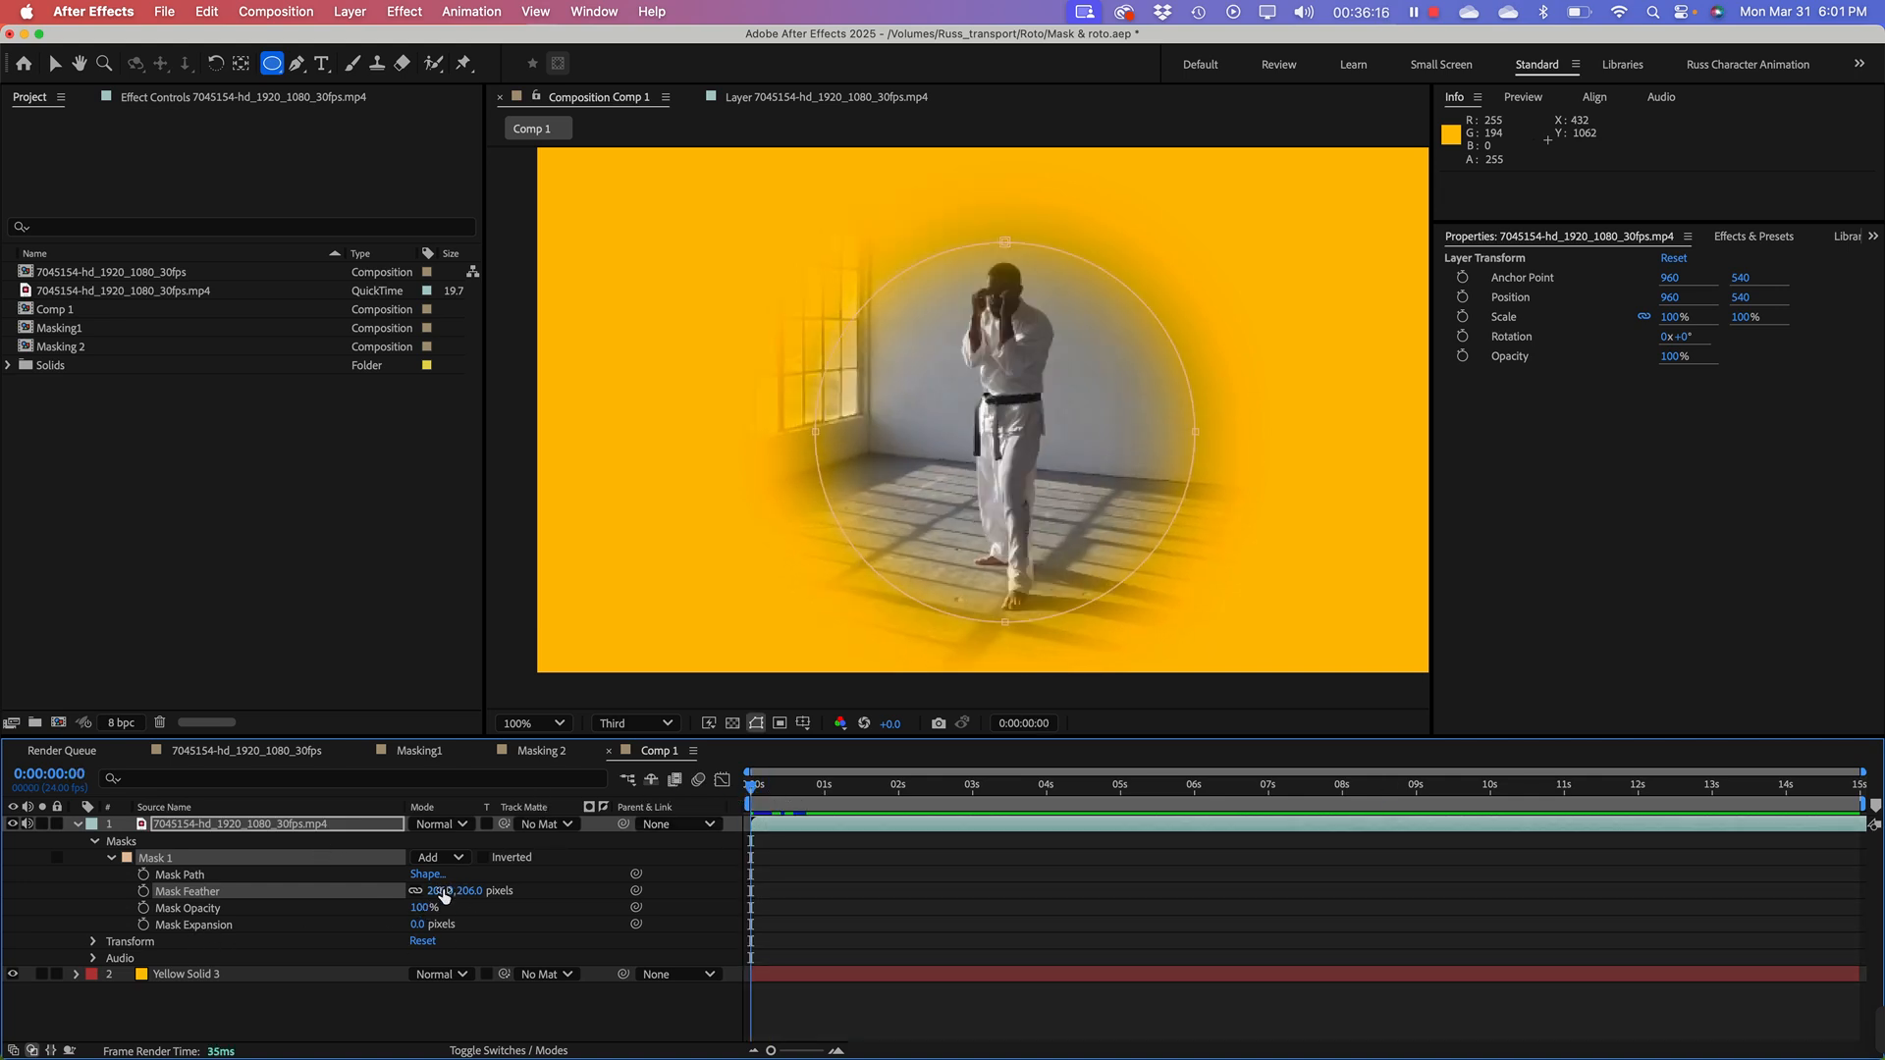
text(0)
key(Return)
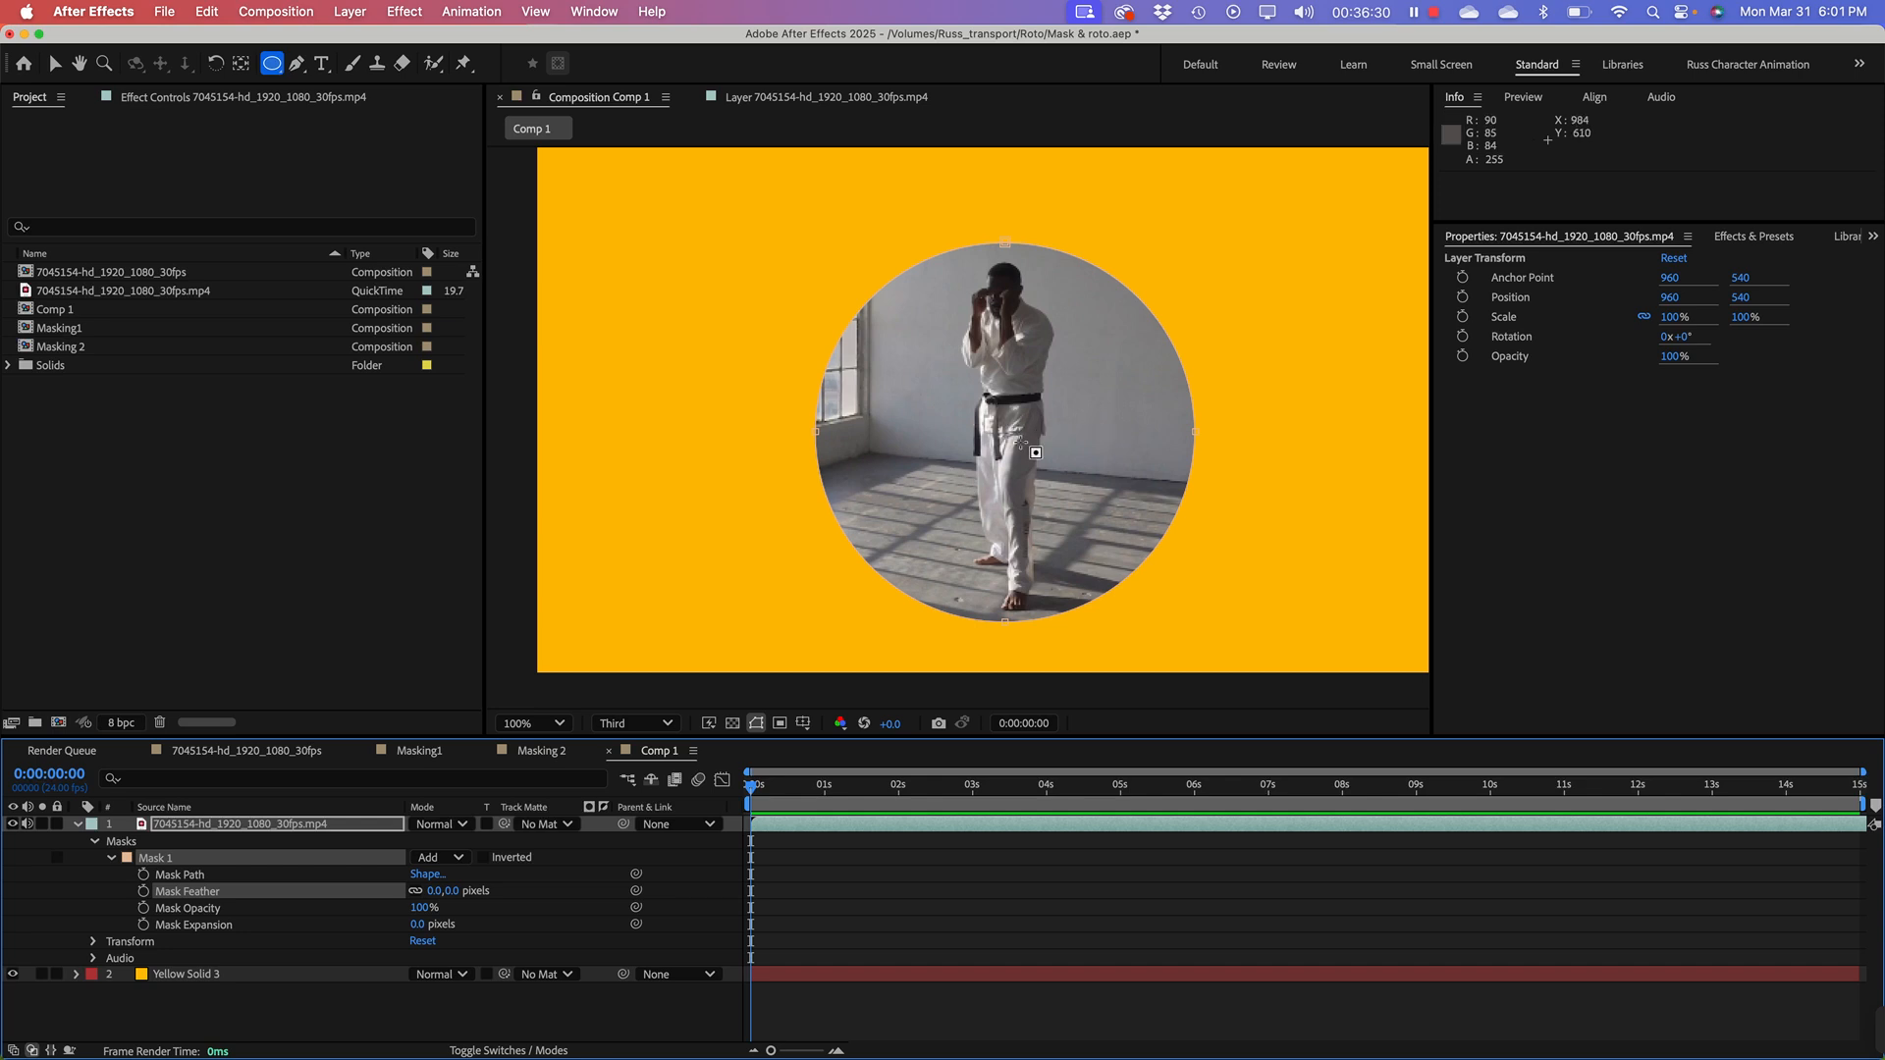
Step: Try expanding Mask 1 by 202 pixels and undo the change
click(195, 927)
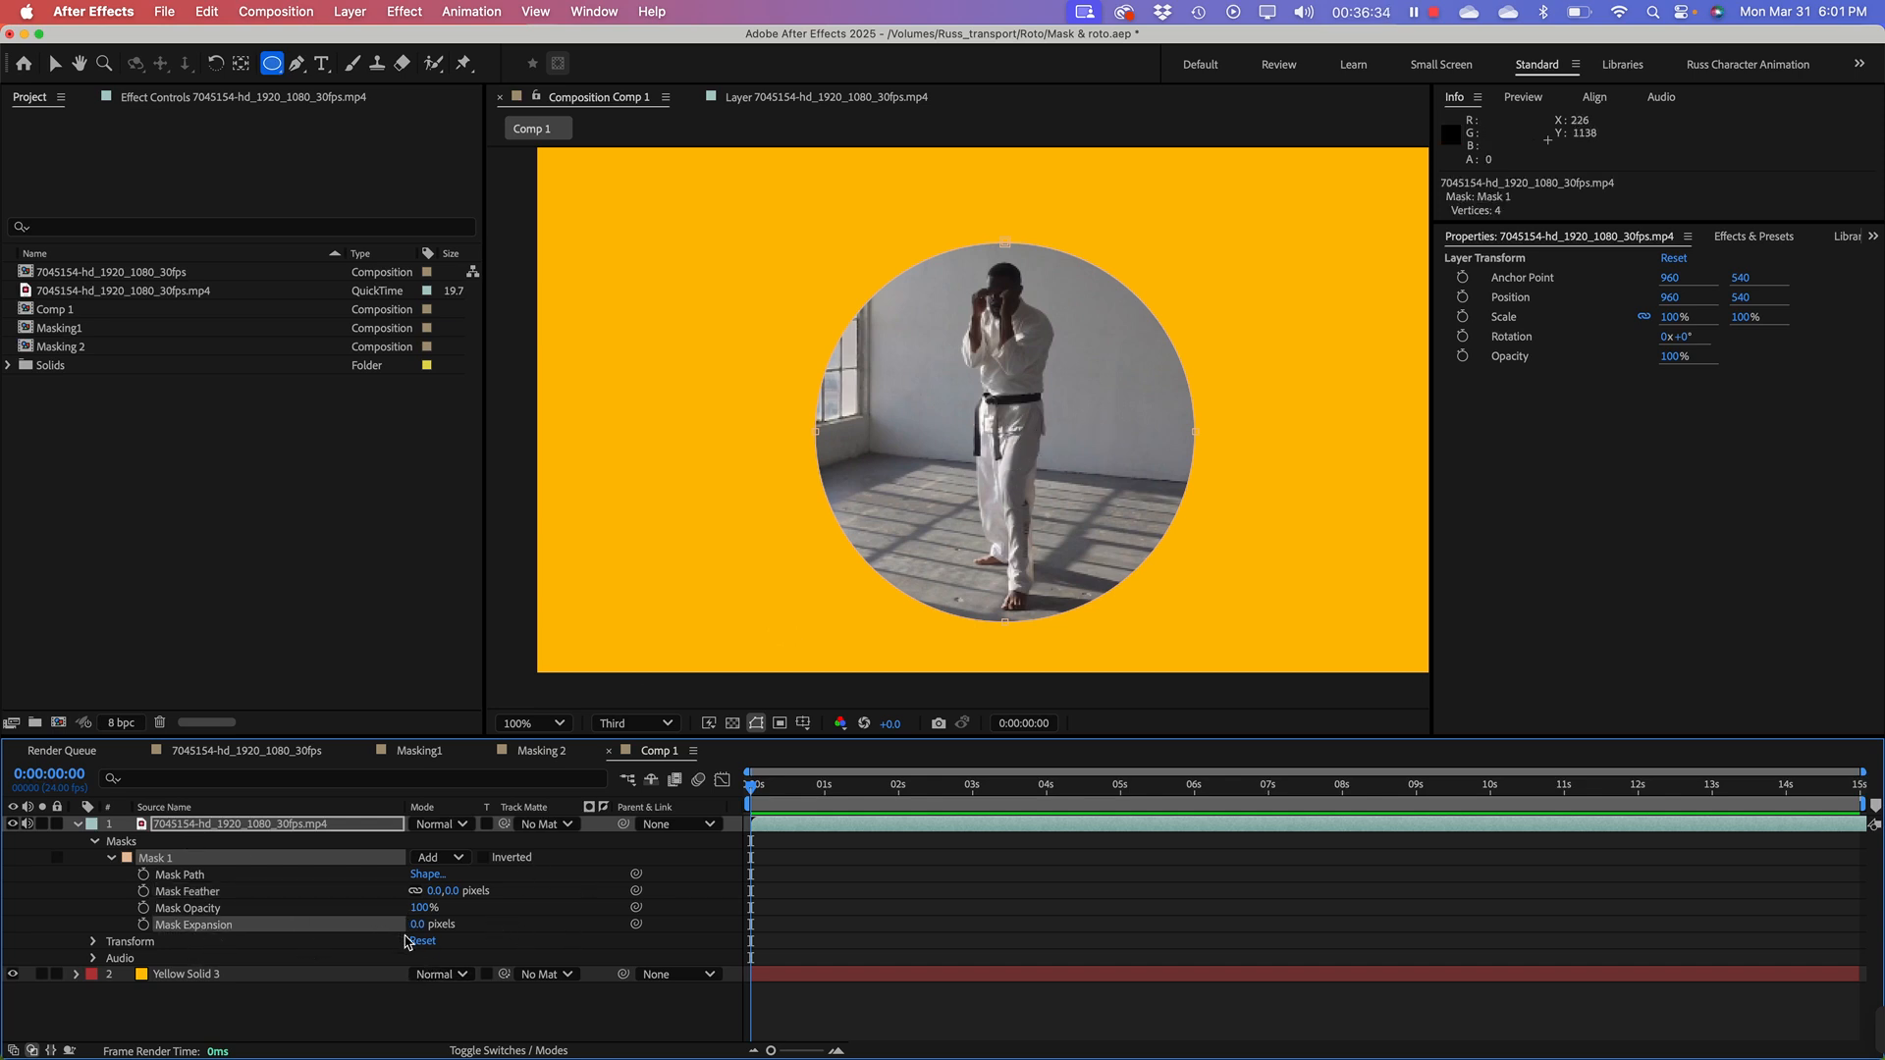
drag(414, 926, 638, 951)
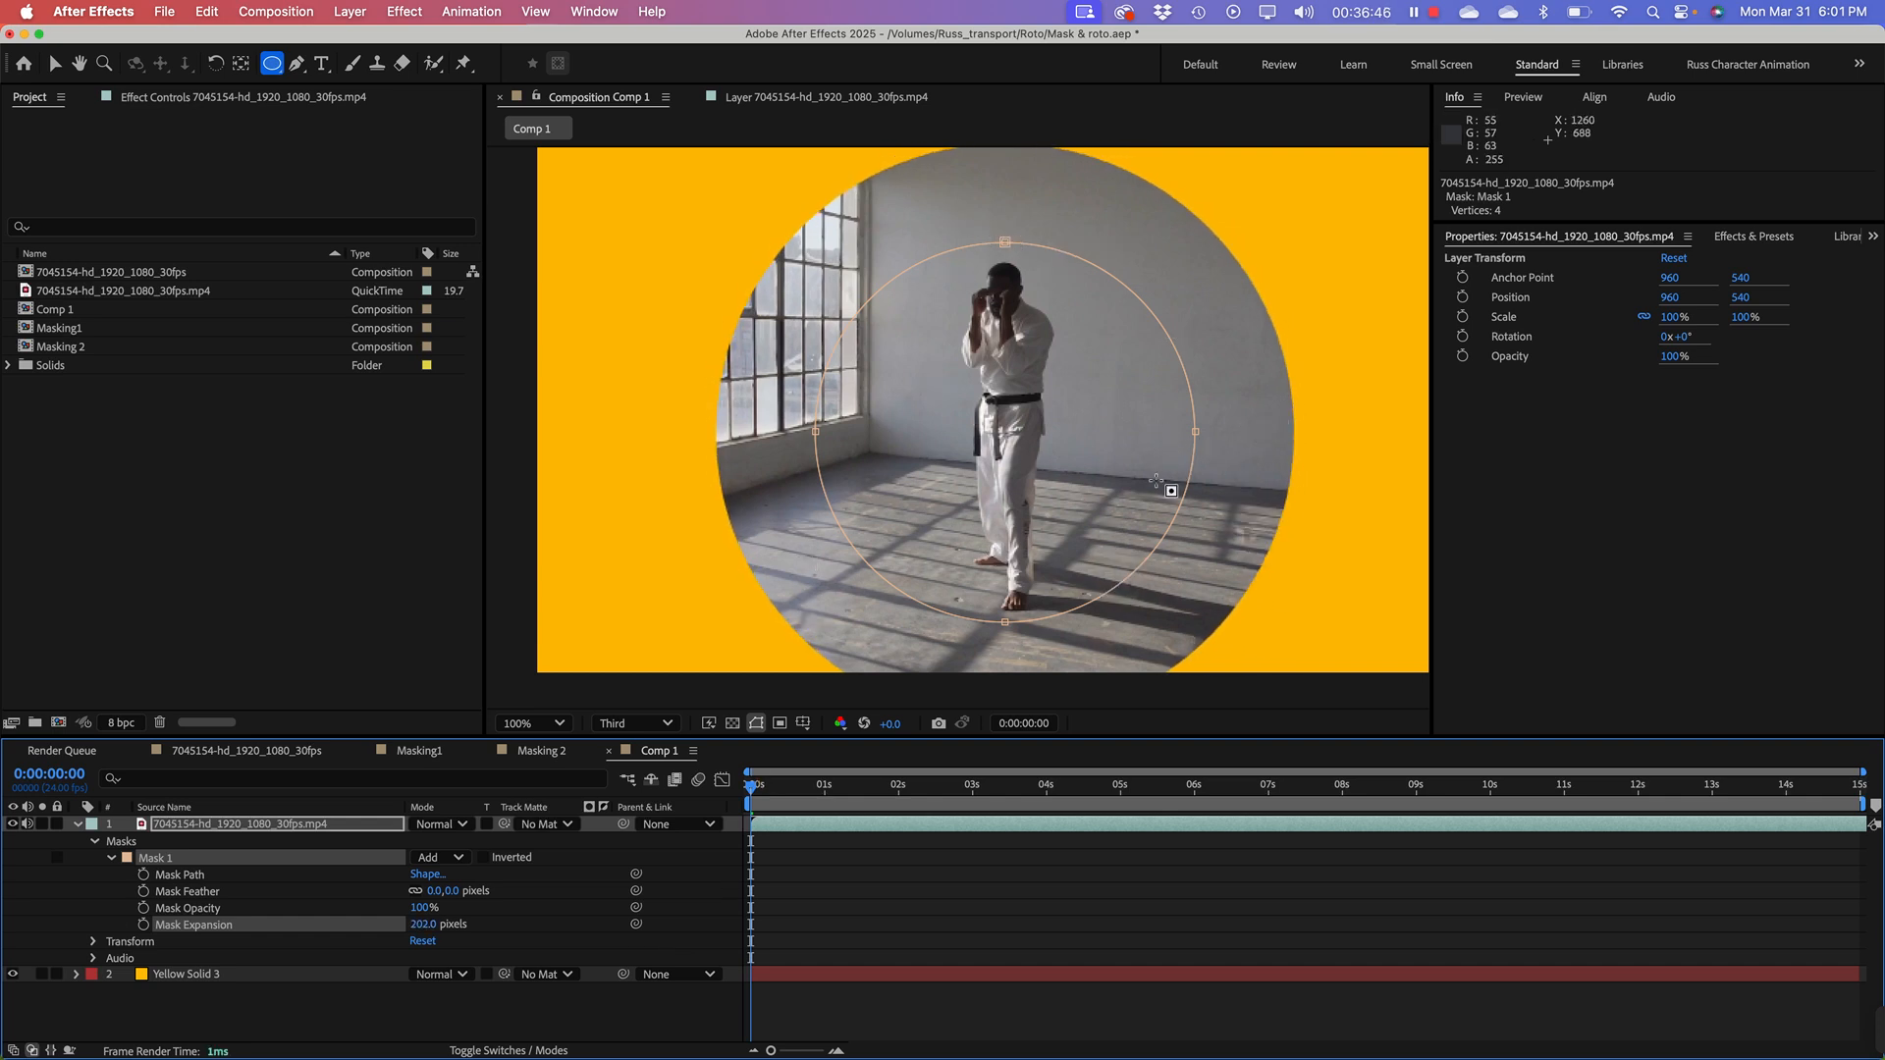
key(super+z)
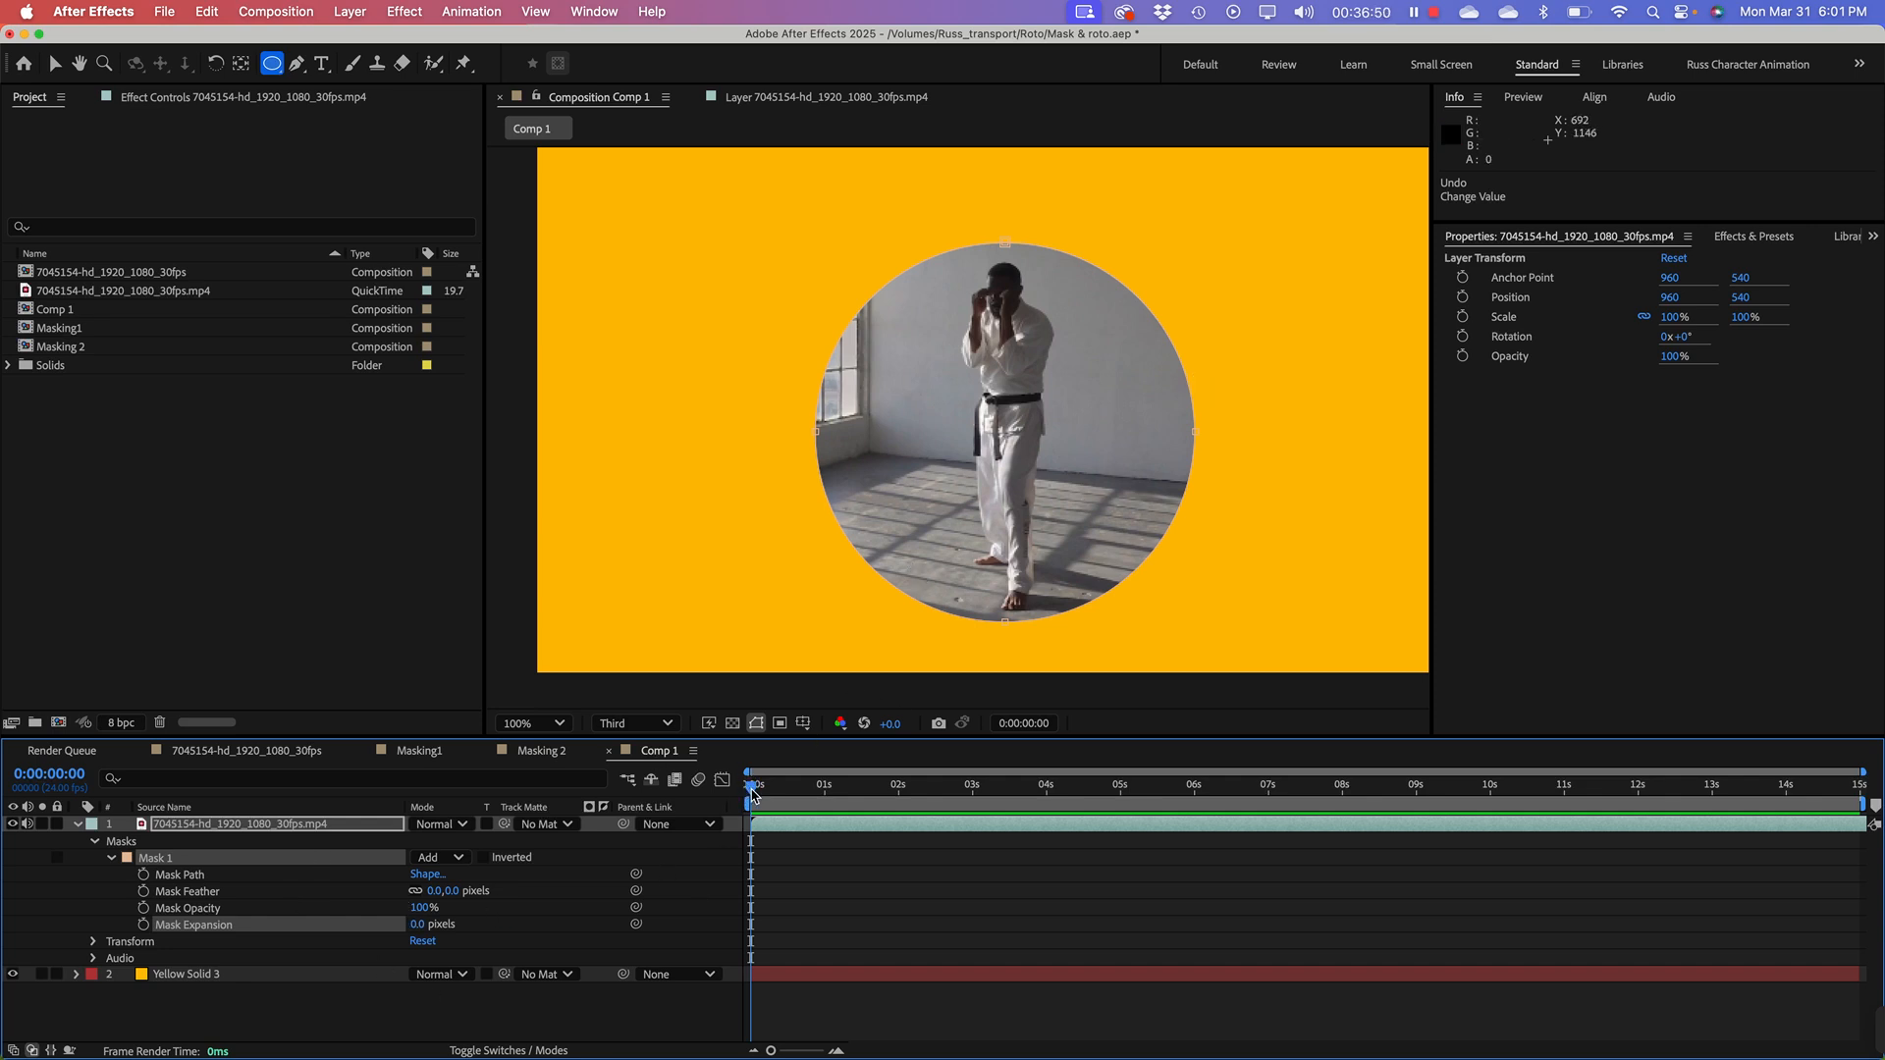
Step: Animate Mask 1's expansion from -403 pixels at 0:00:00:00 to 0 pixels at 0:00:01:01 and preview the circle opening
drag(753, 793, 829, 800)
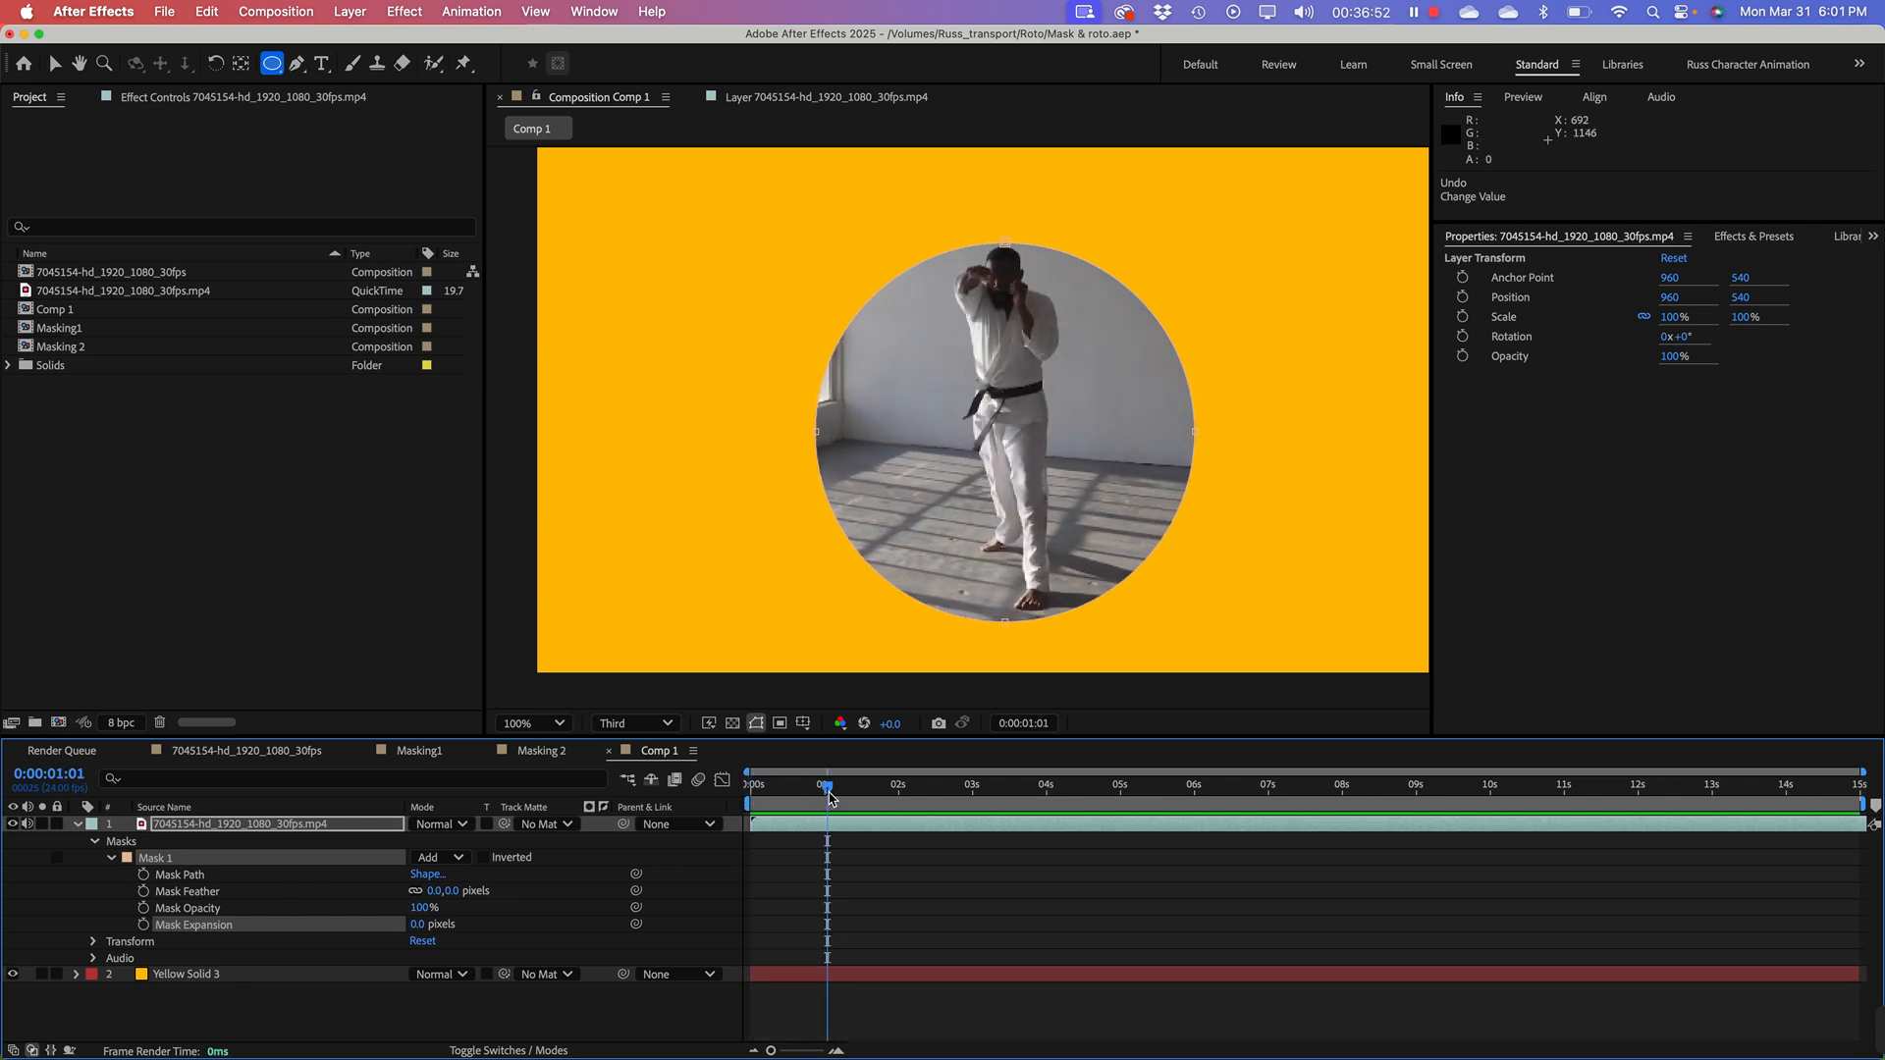
click(144, 923)
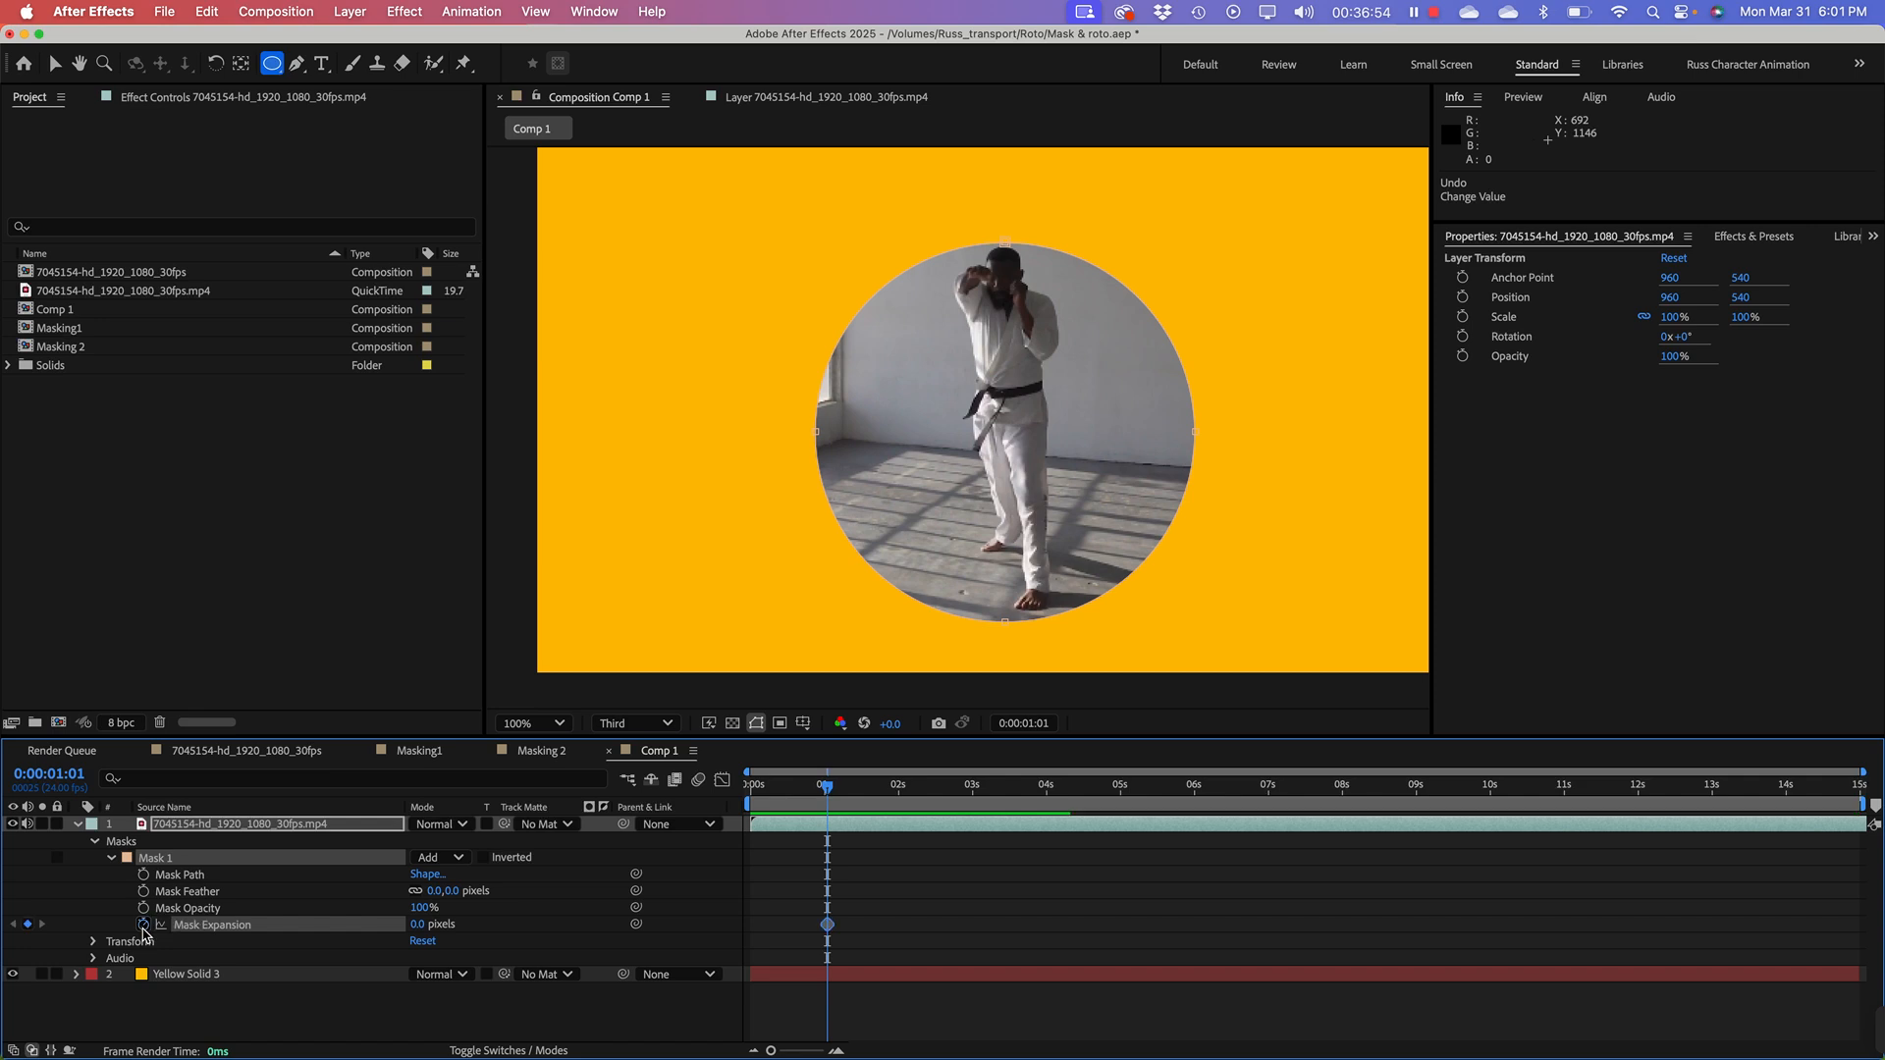
drag(827, 790, 732, 795)
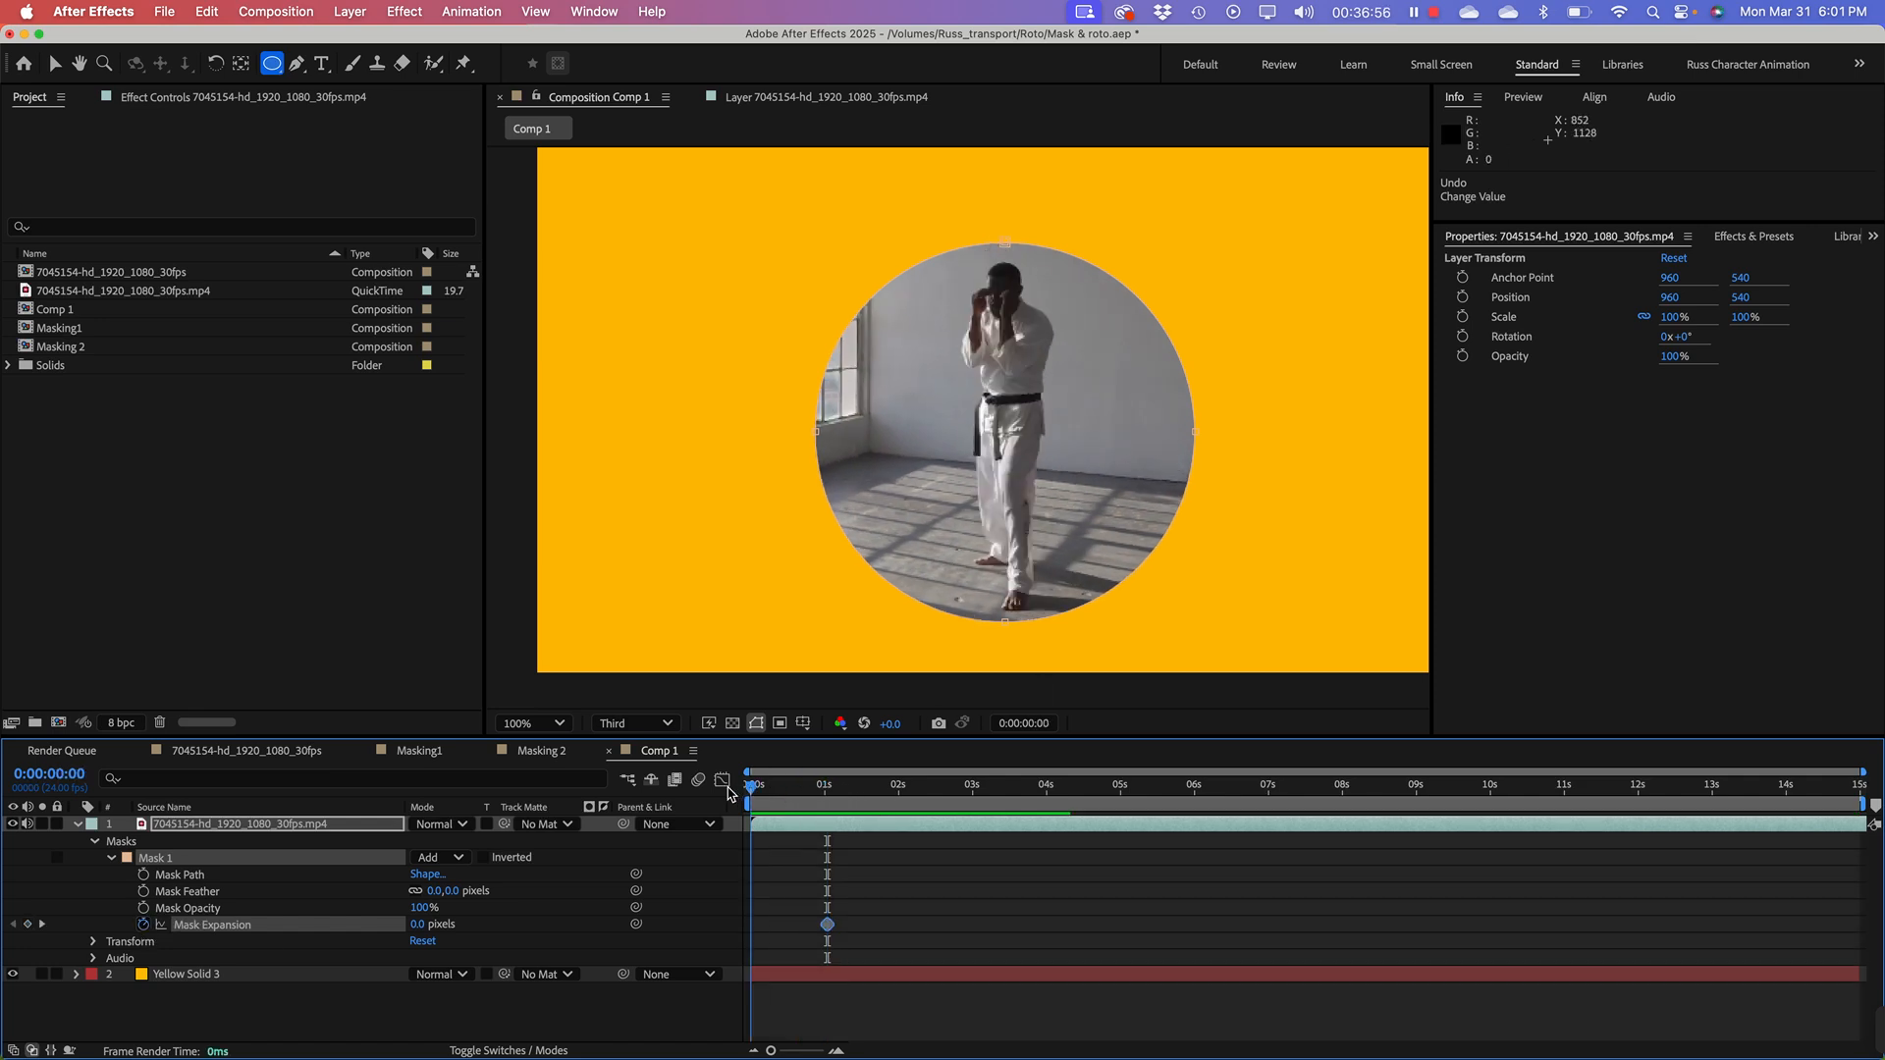
drag(417, 923, 29, 940)
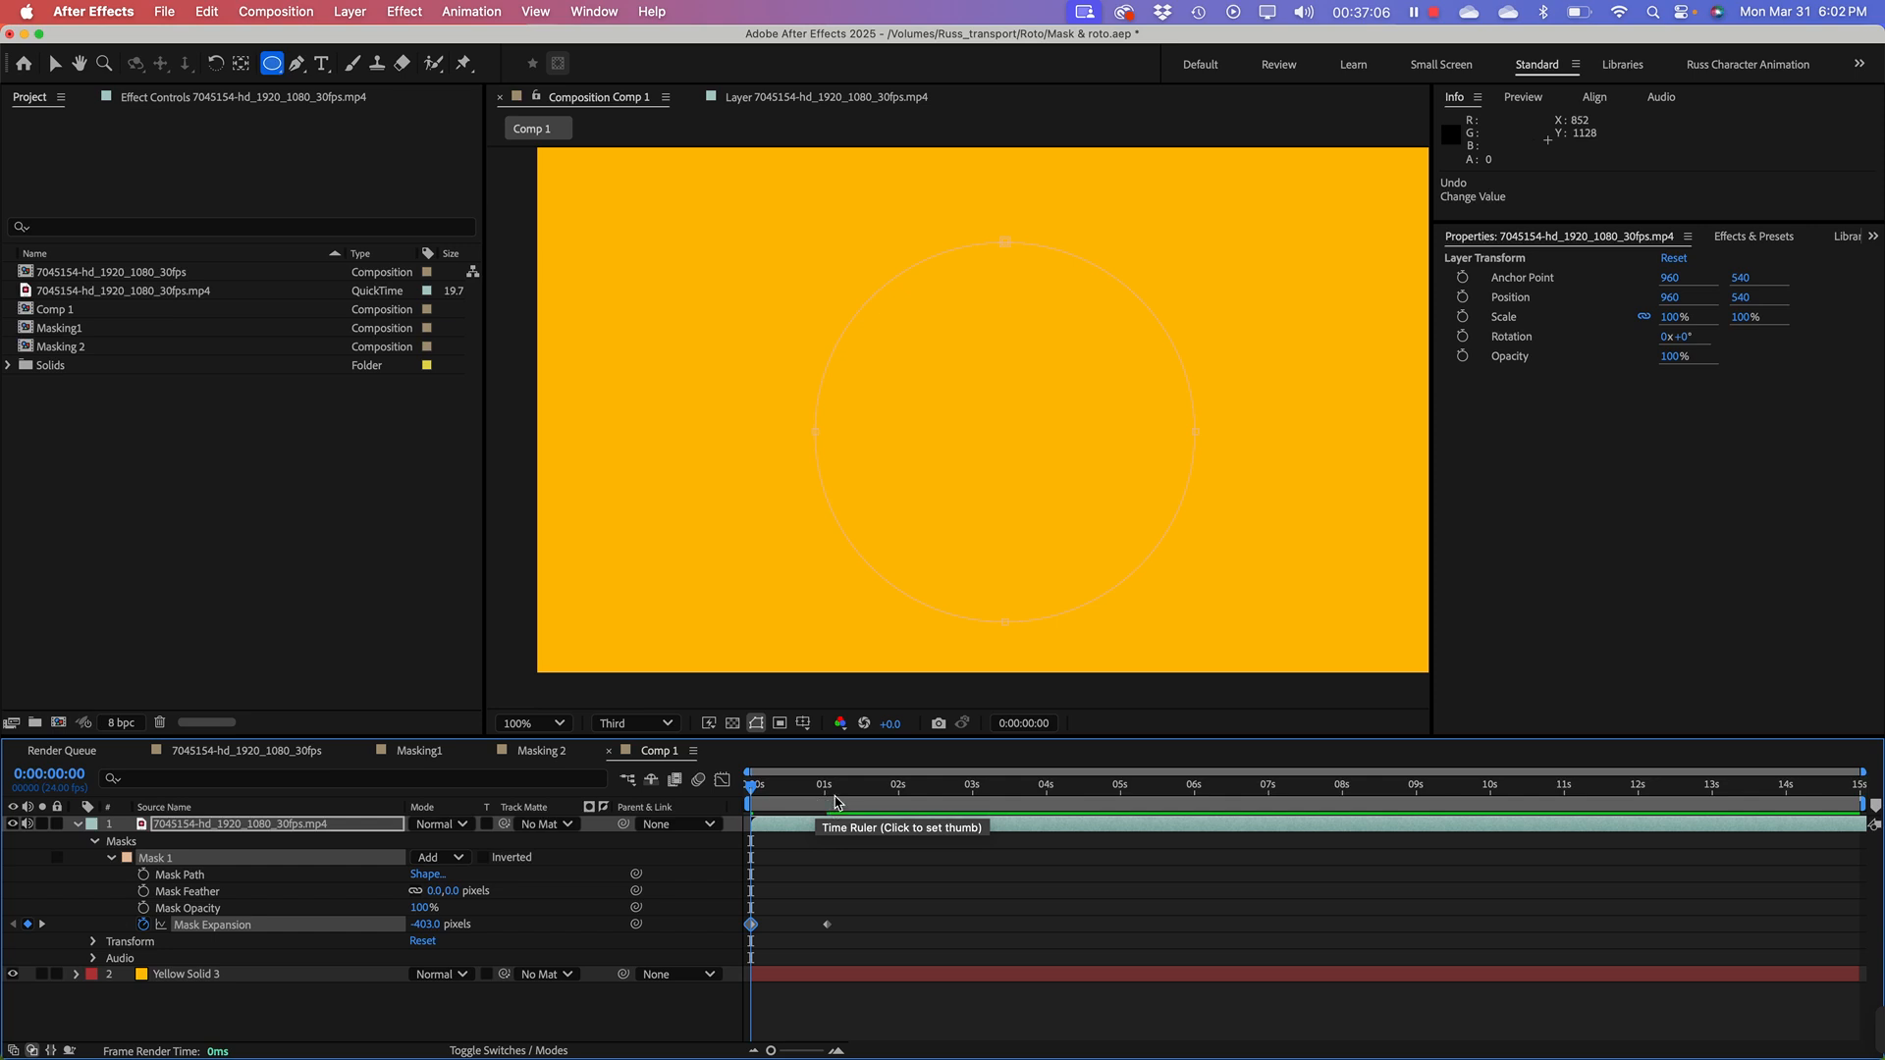
key(space)
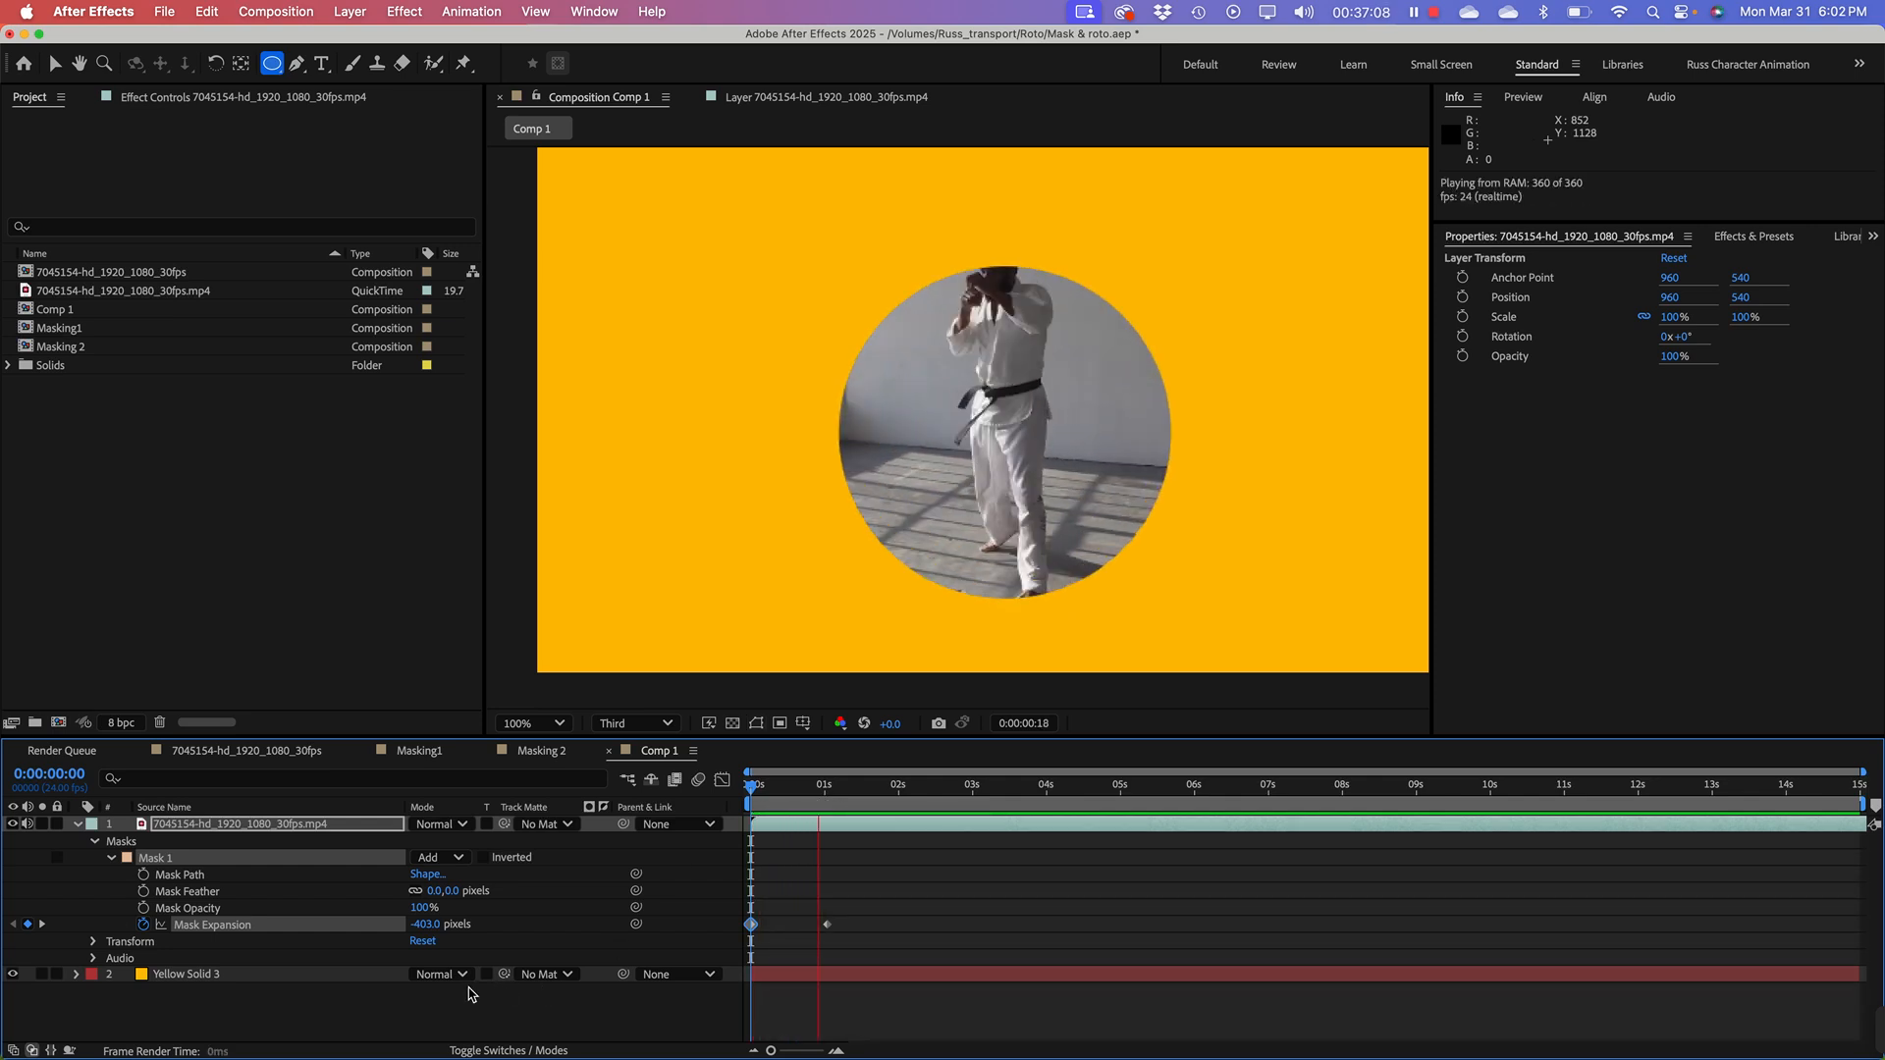
key(space)
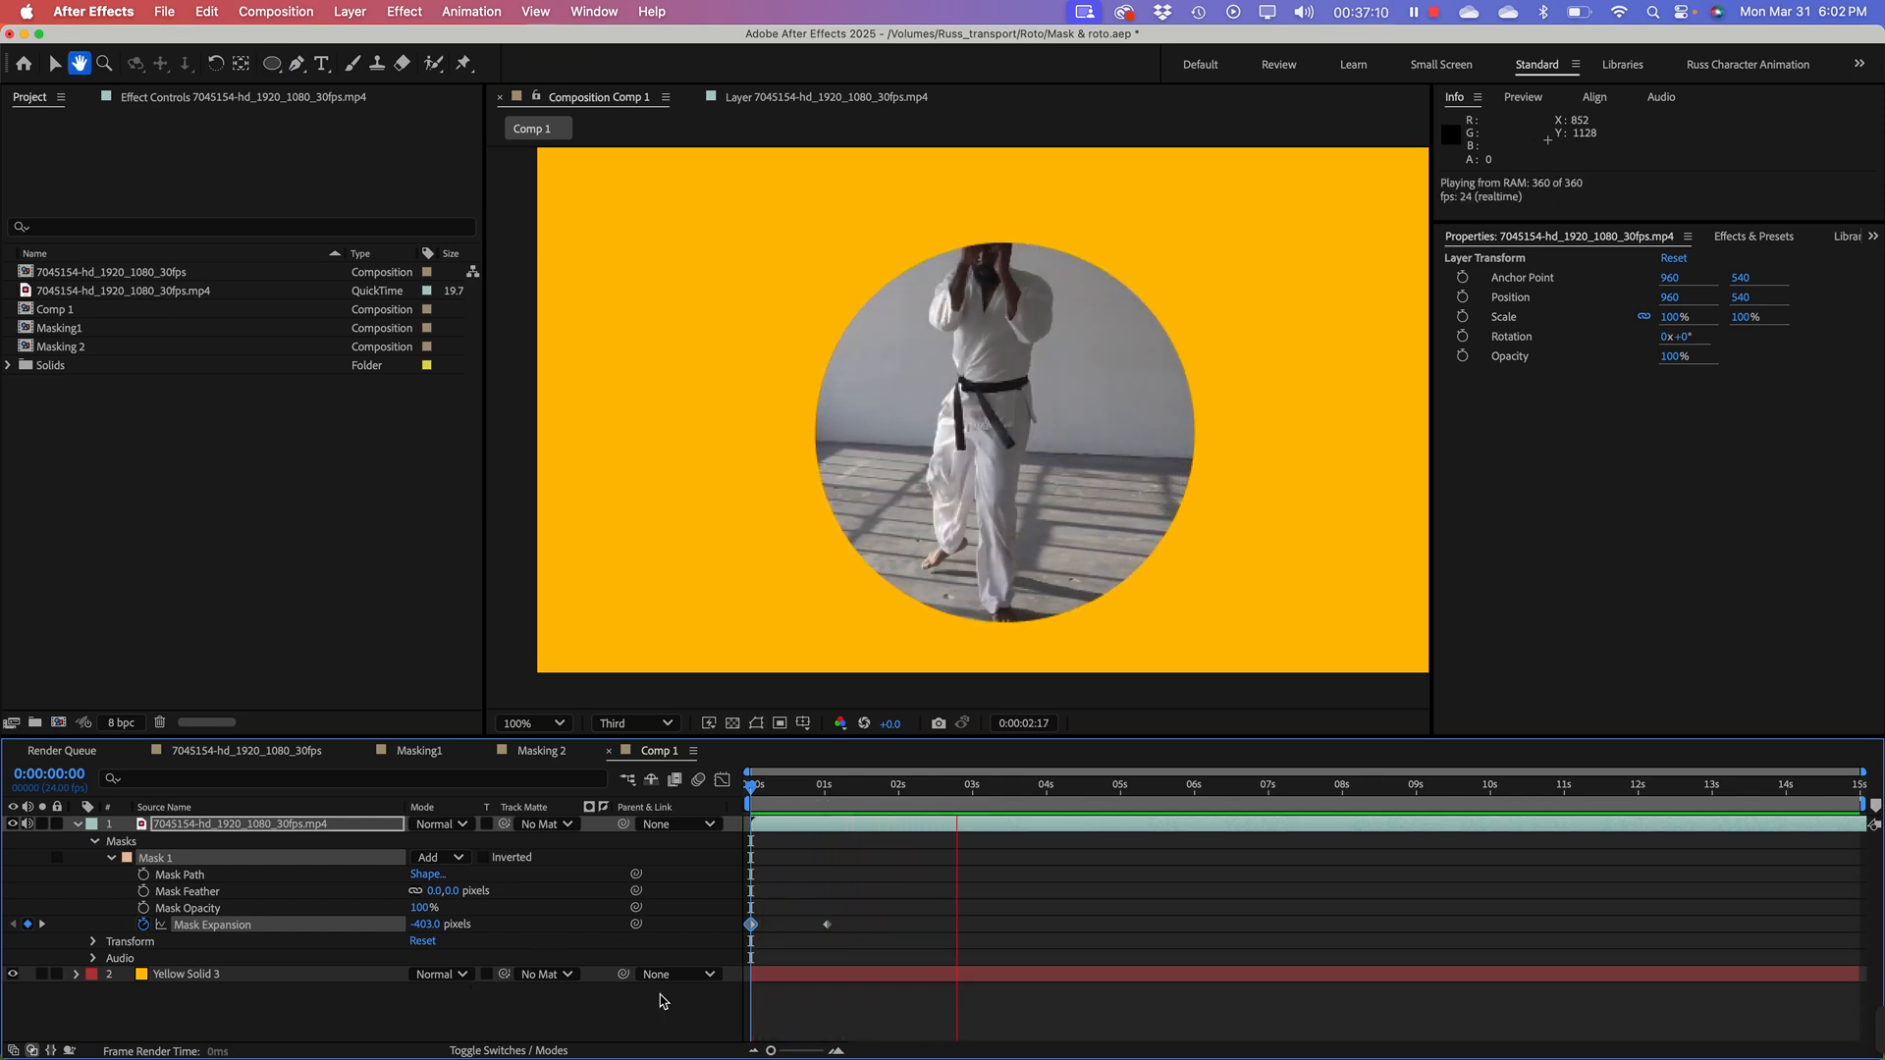
Step: Apply Easy Ease In to the Mask Expansion keyframe at 0:00:01:01 and return to the start of the composition
click(827, 923)
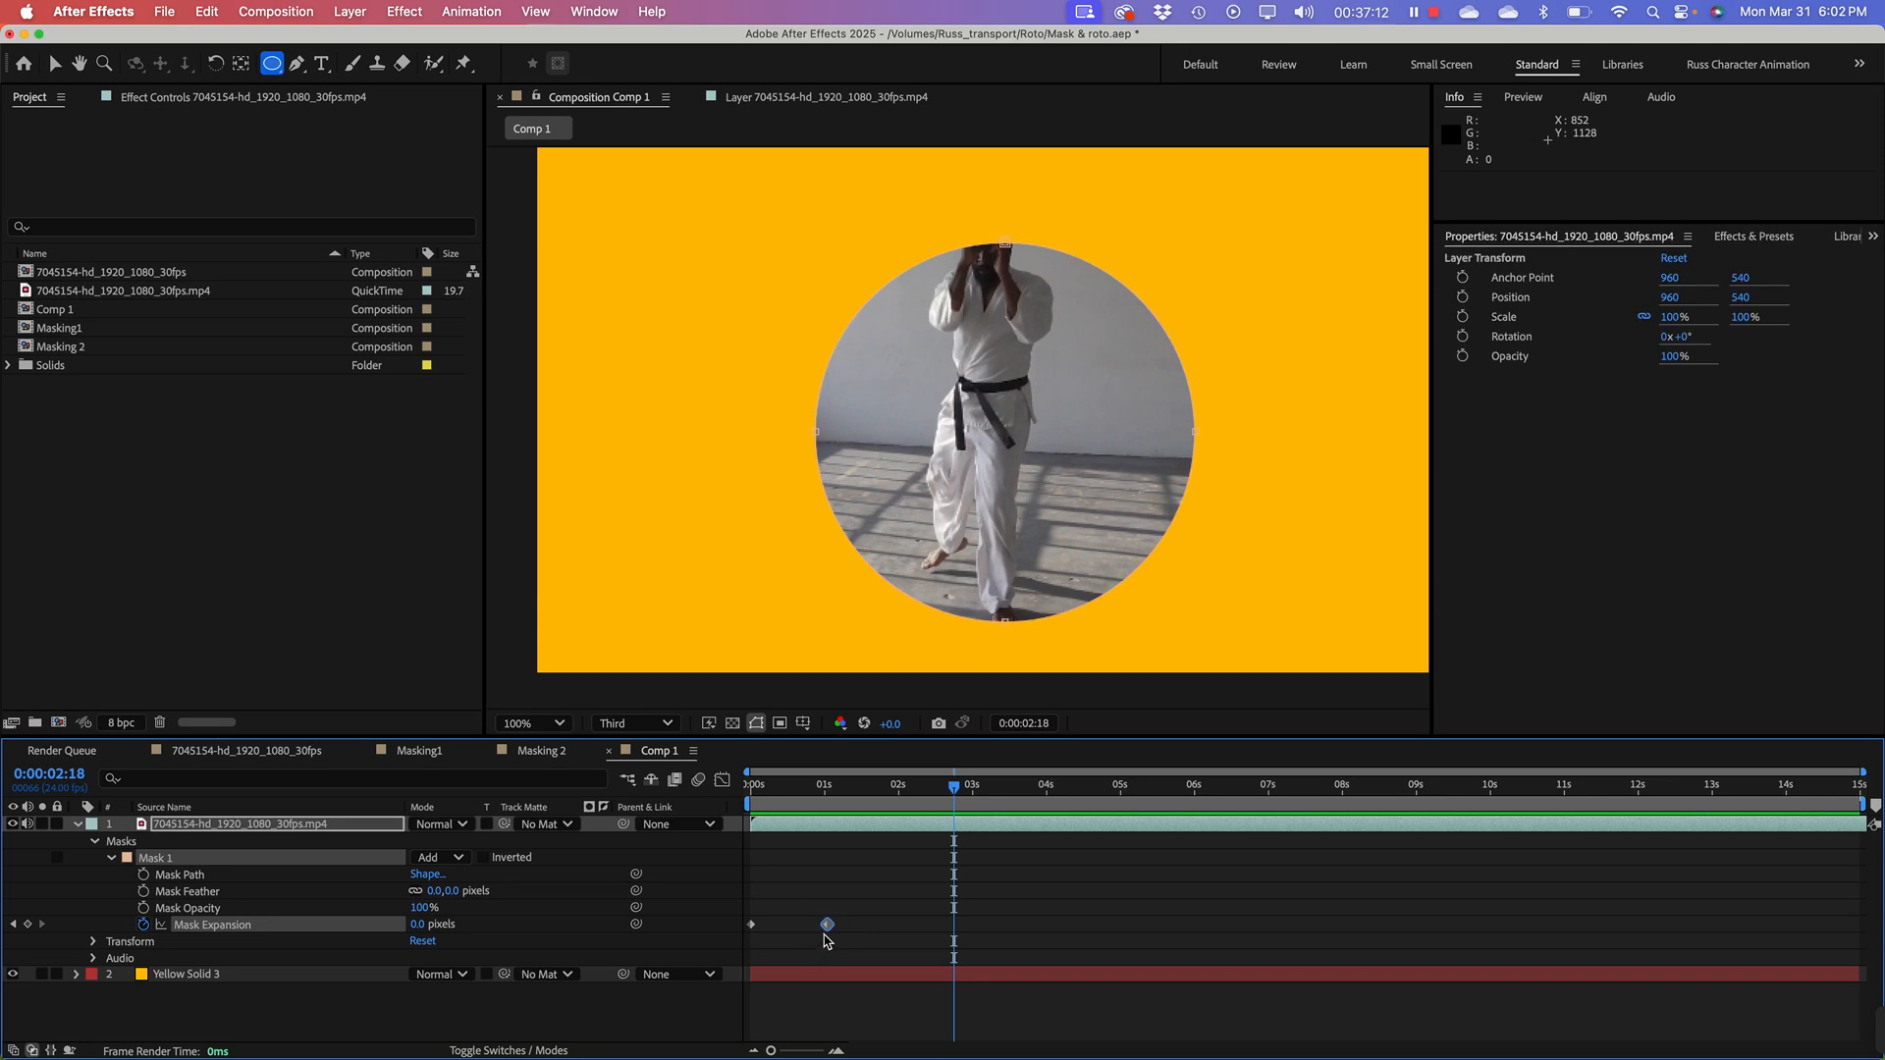
right_click(826, 928)
mouse_move(942, 1039)
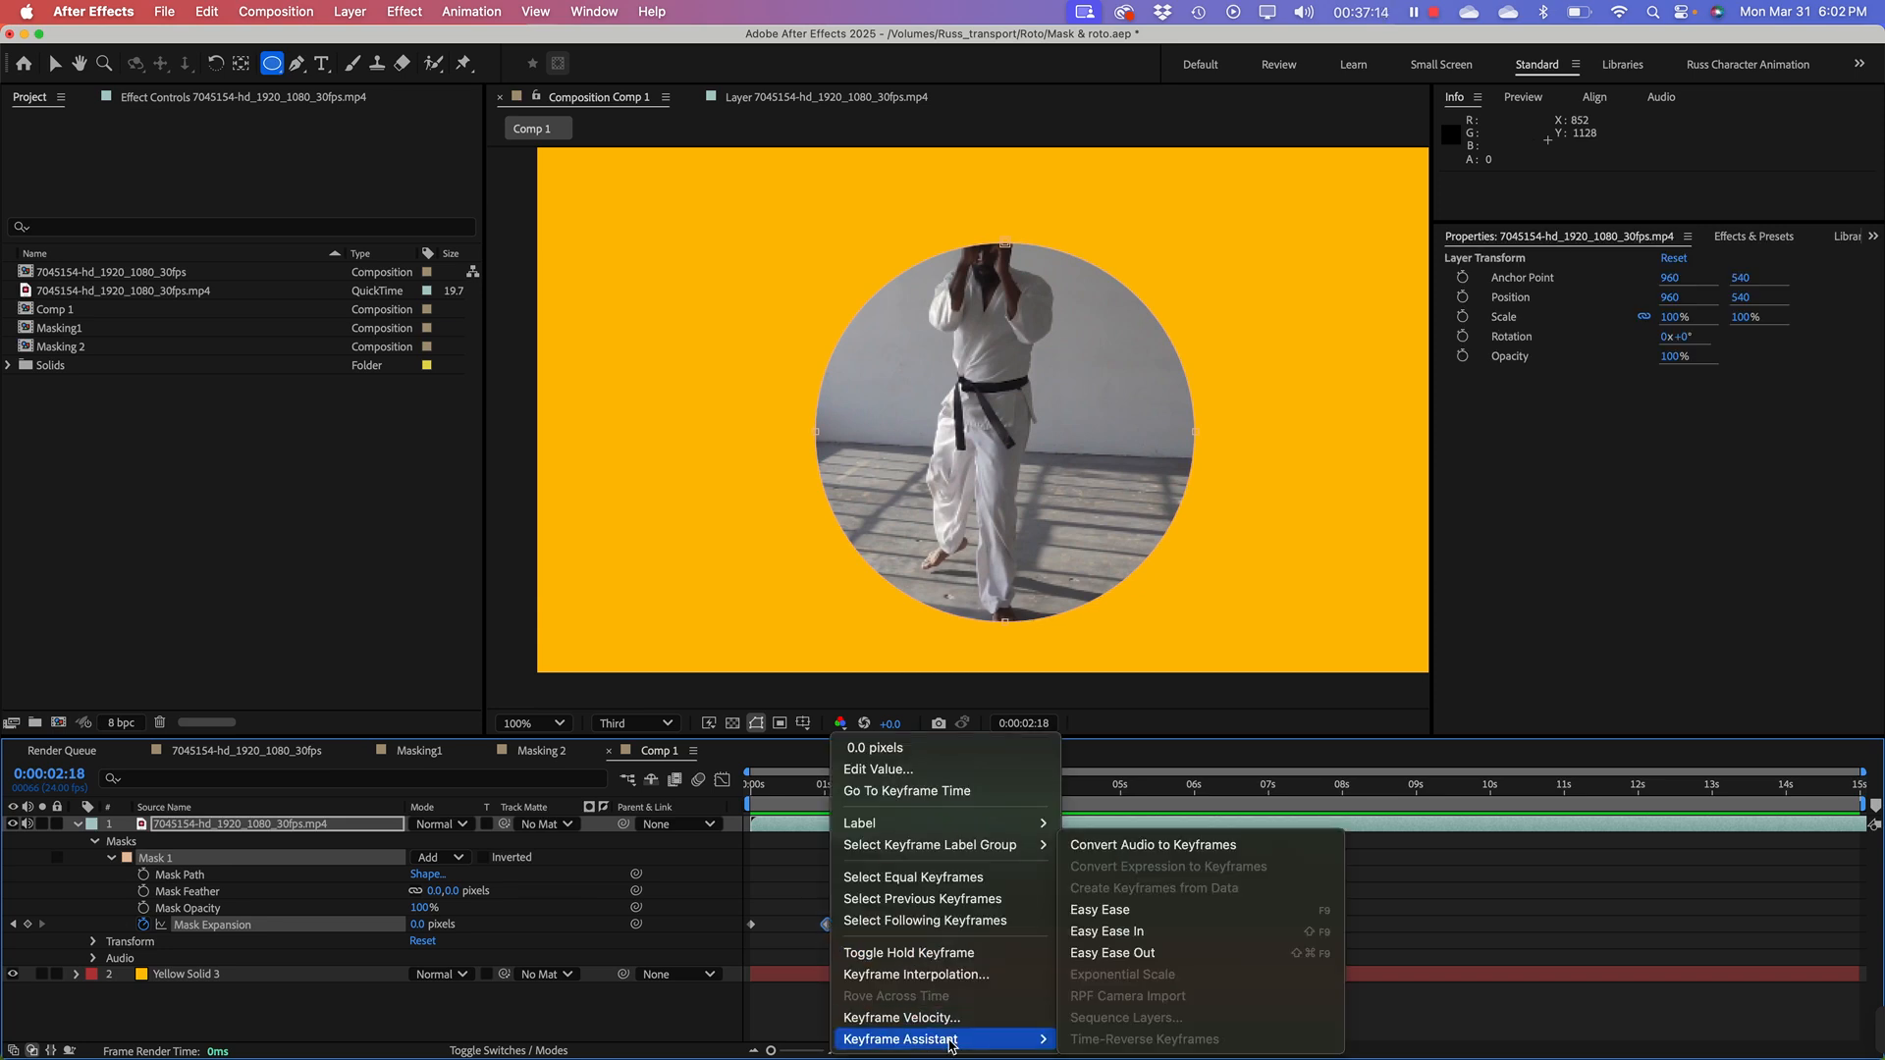
click(1164, 943)
drag(850, 791, 663, 800)
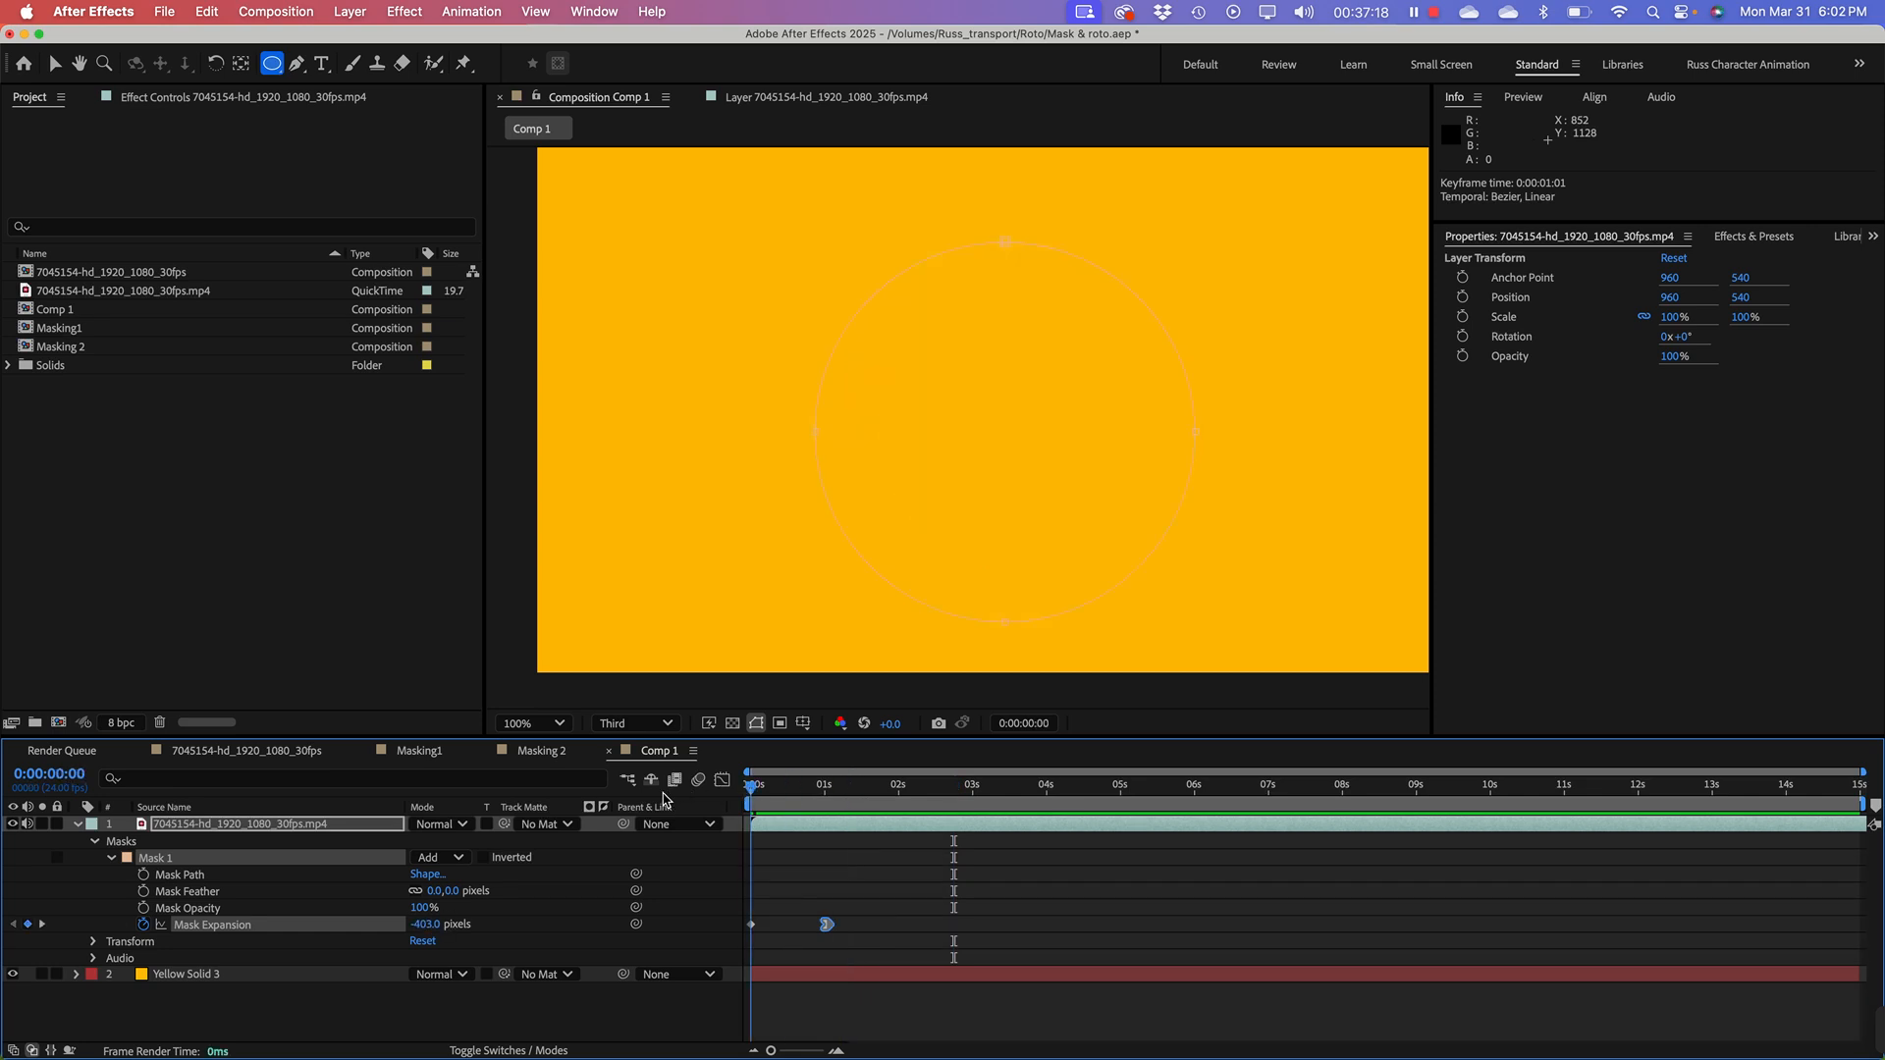
Step: Set Mask 1's expansion to 43 pixels at the 0:00:01:01 keyframe and preview the circular reveal before and after the change
key(space)
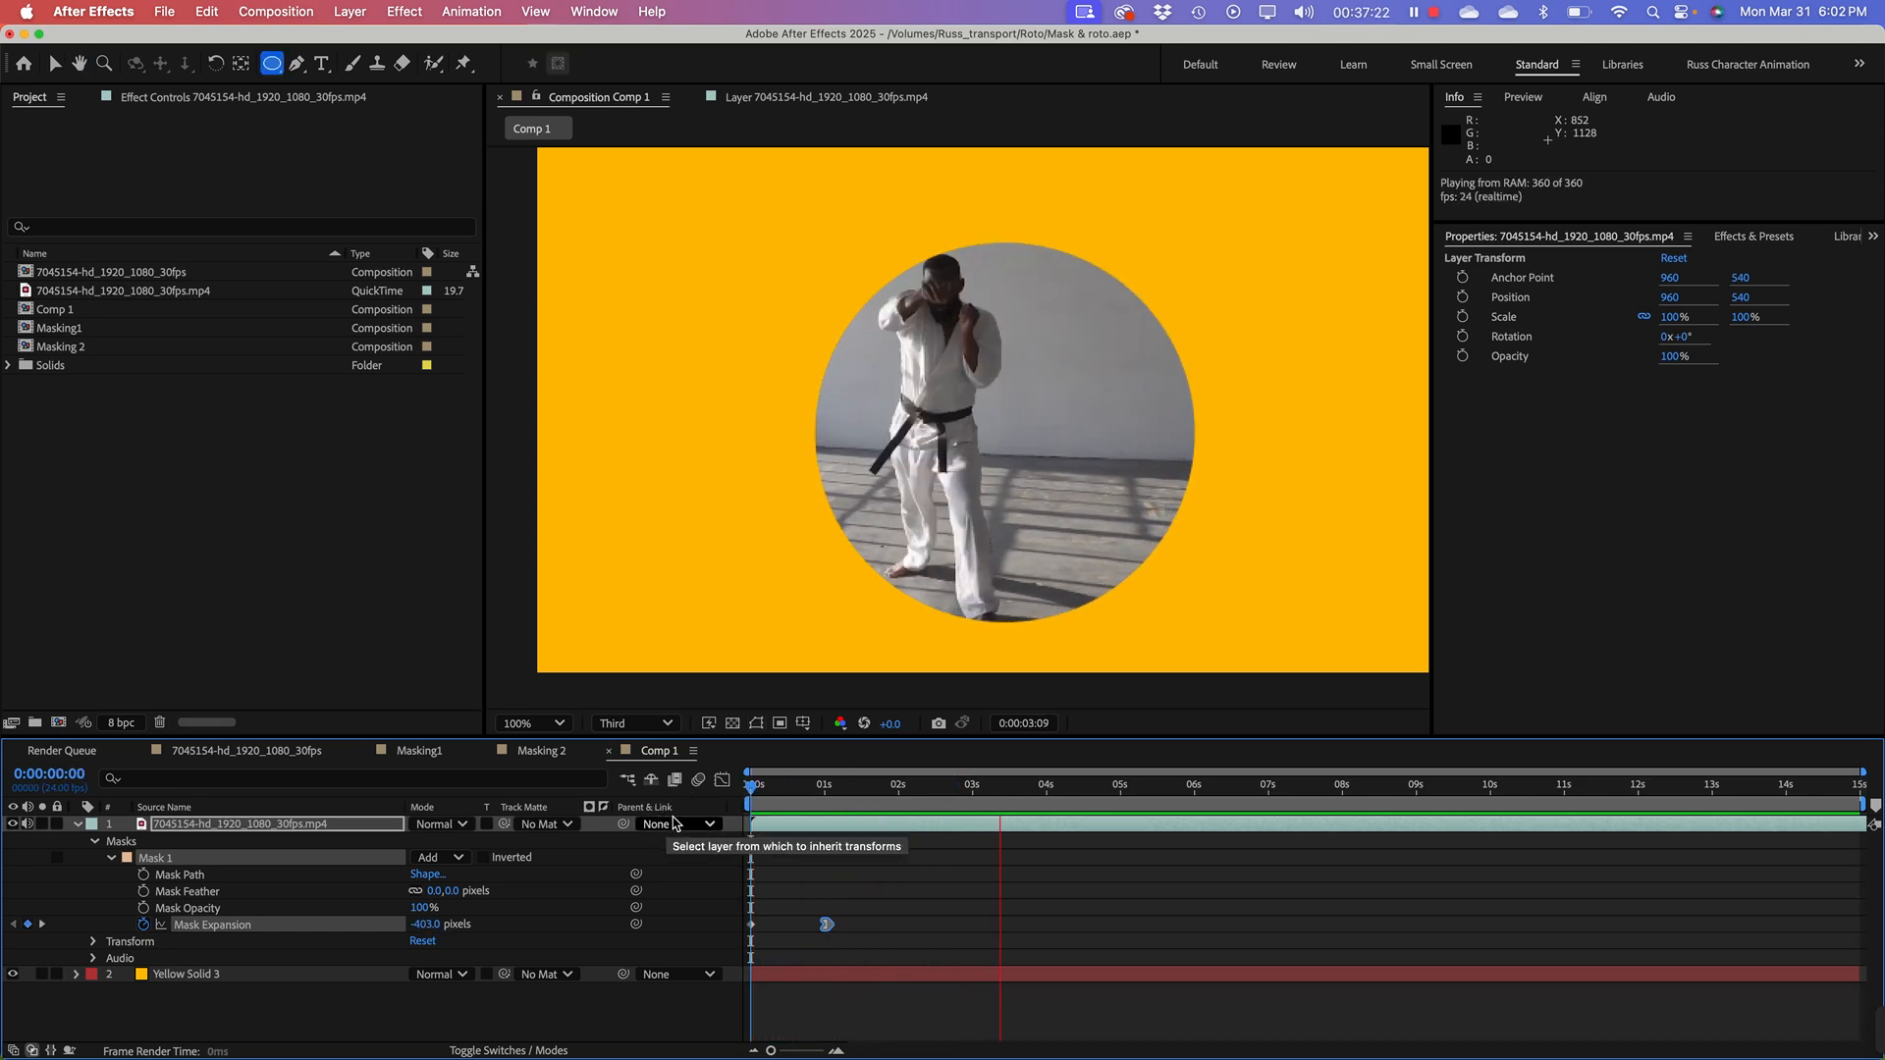
key(space)
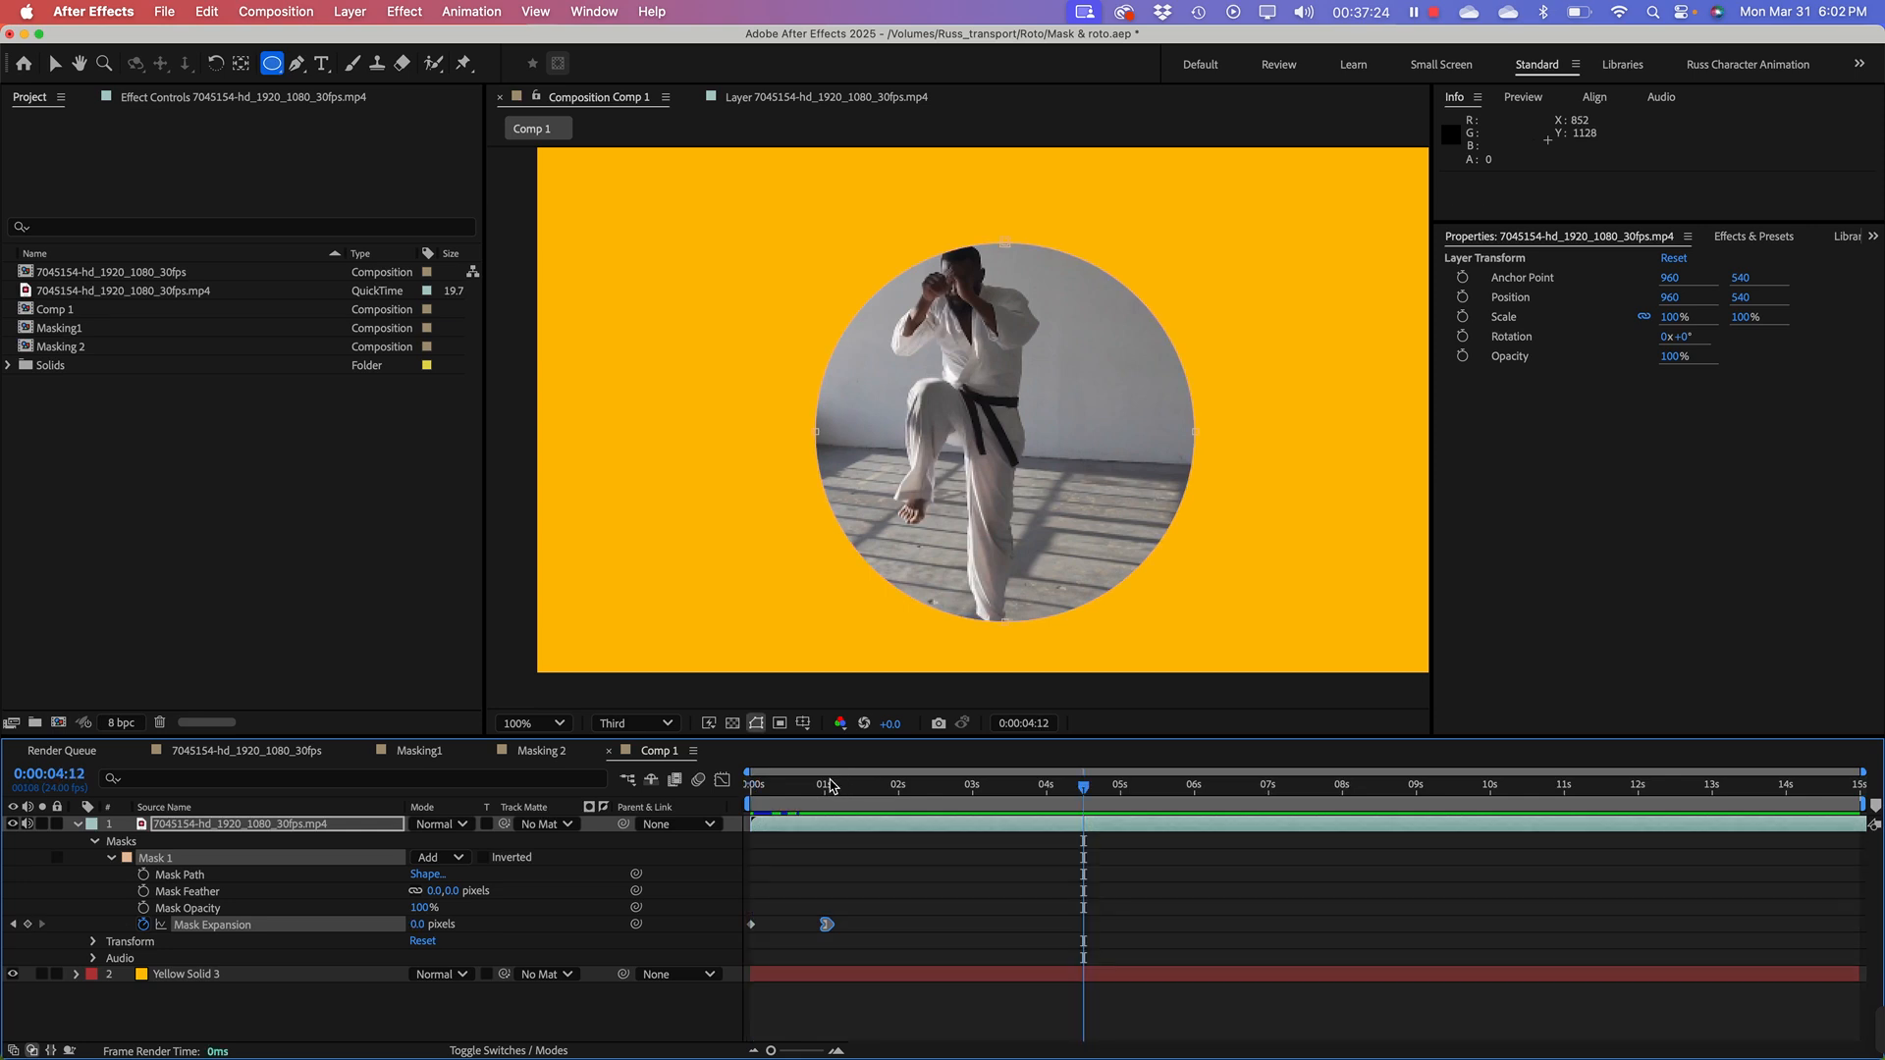
click(829, 786)
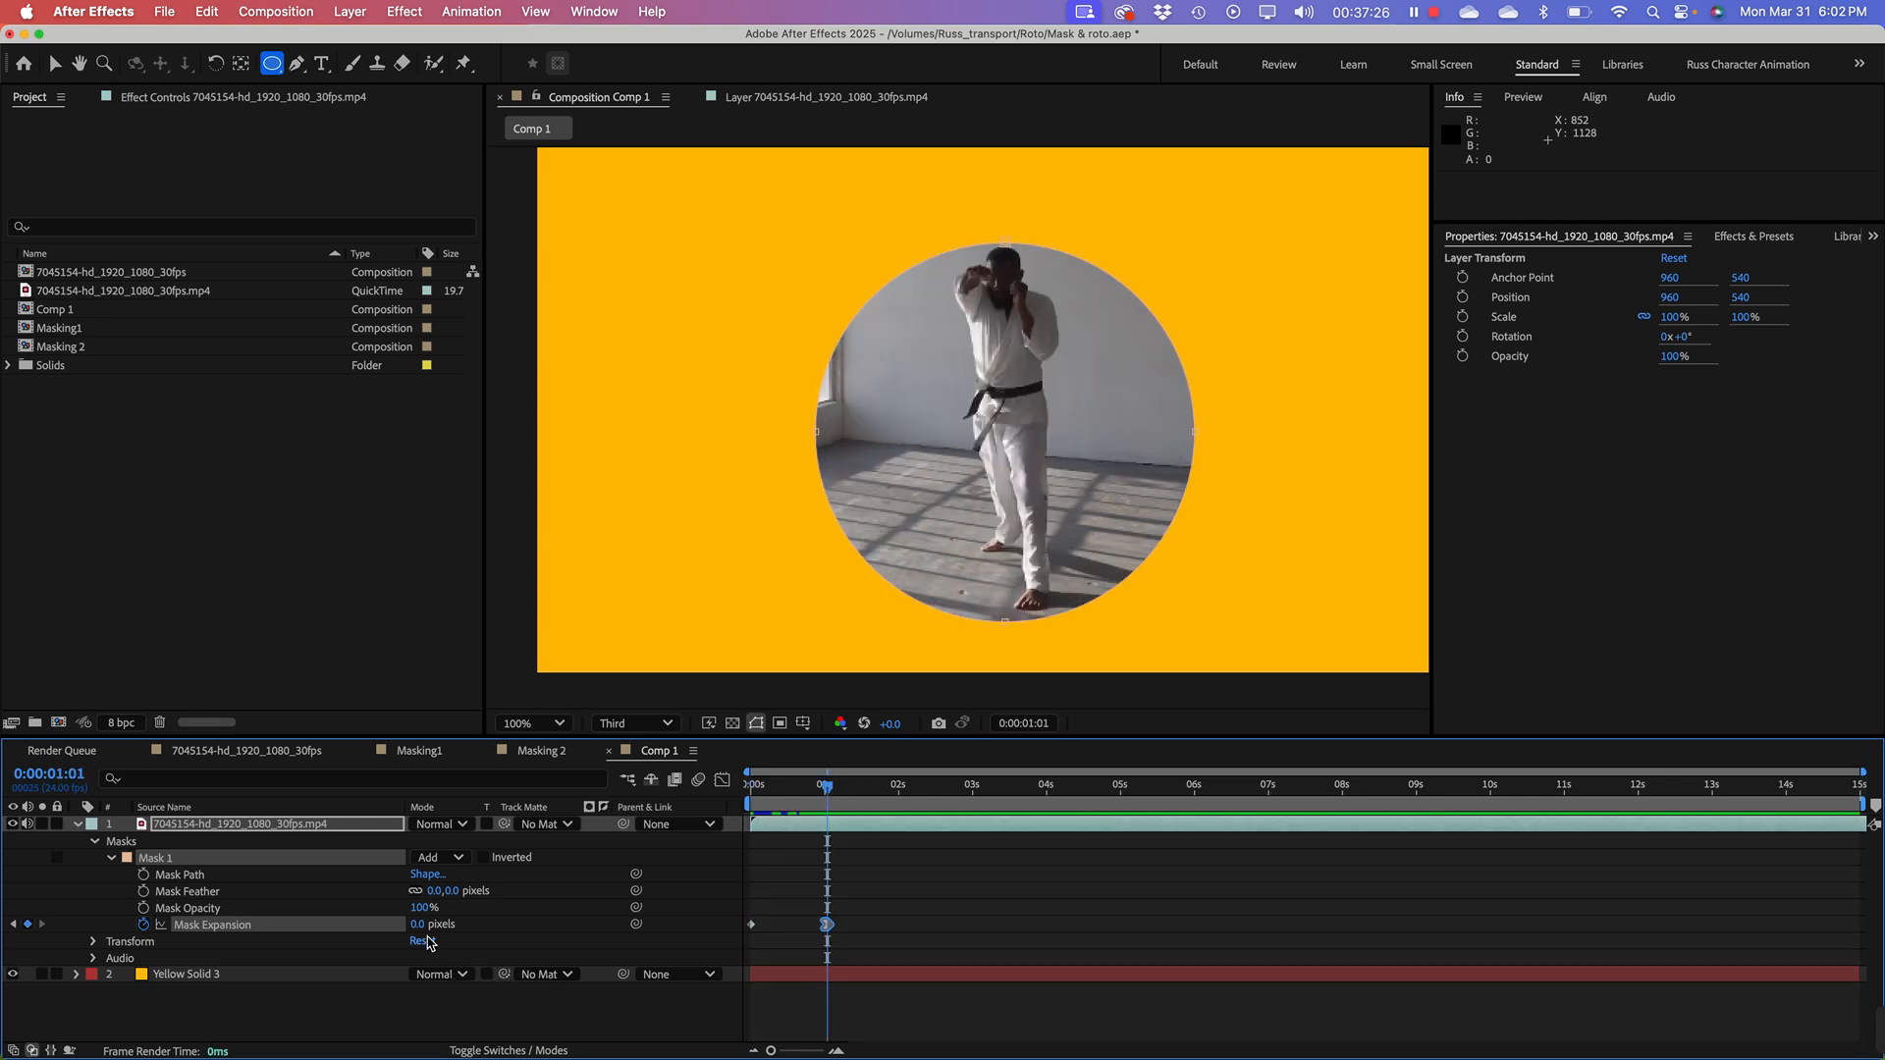
drag(421, 926, 628, 967)
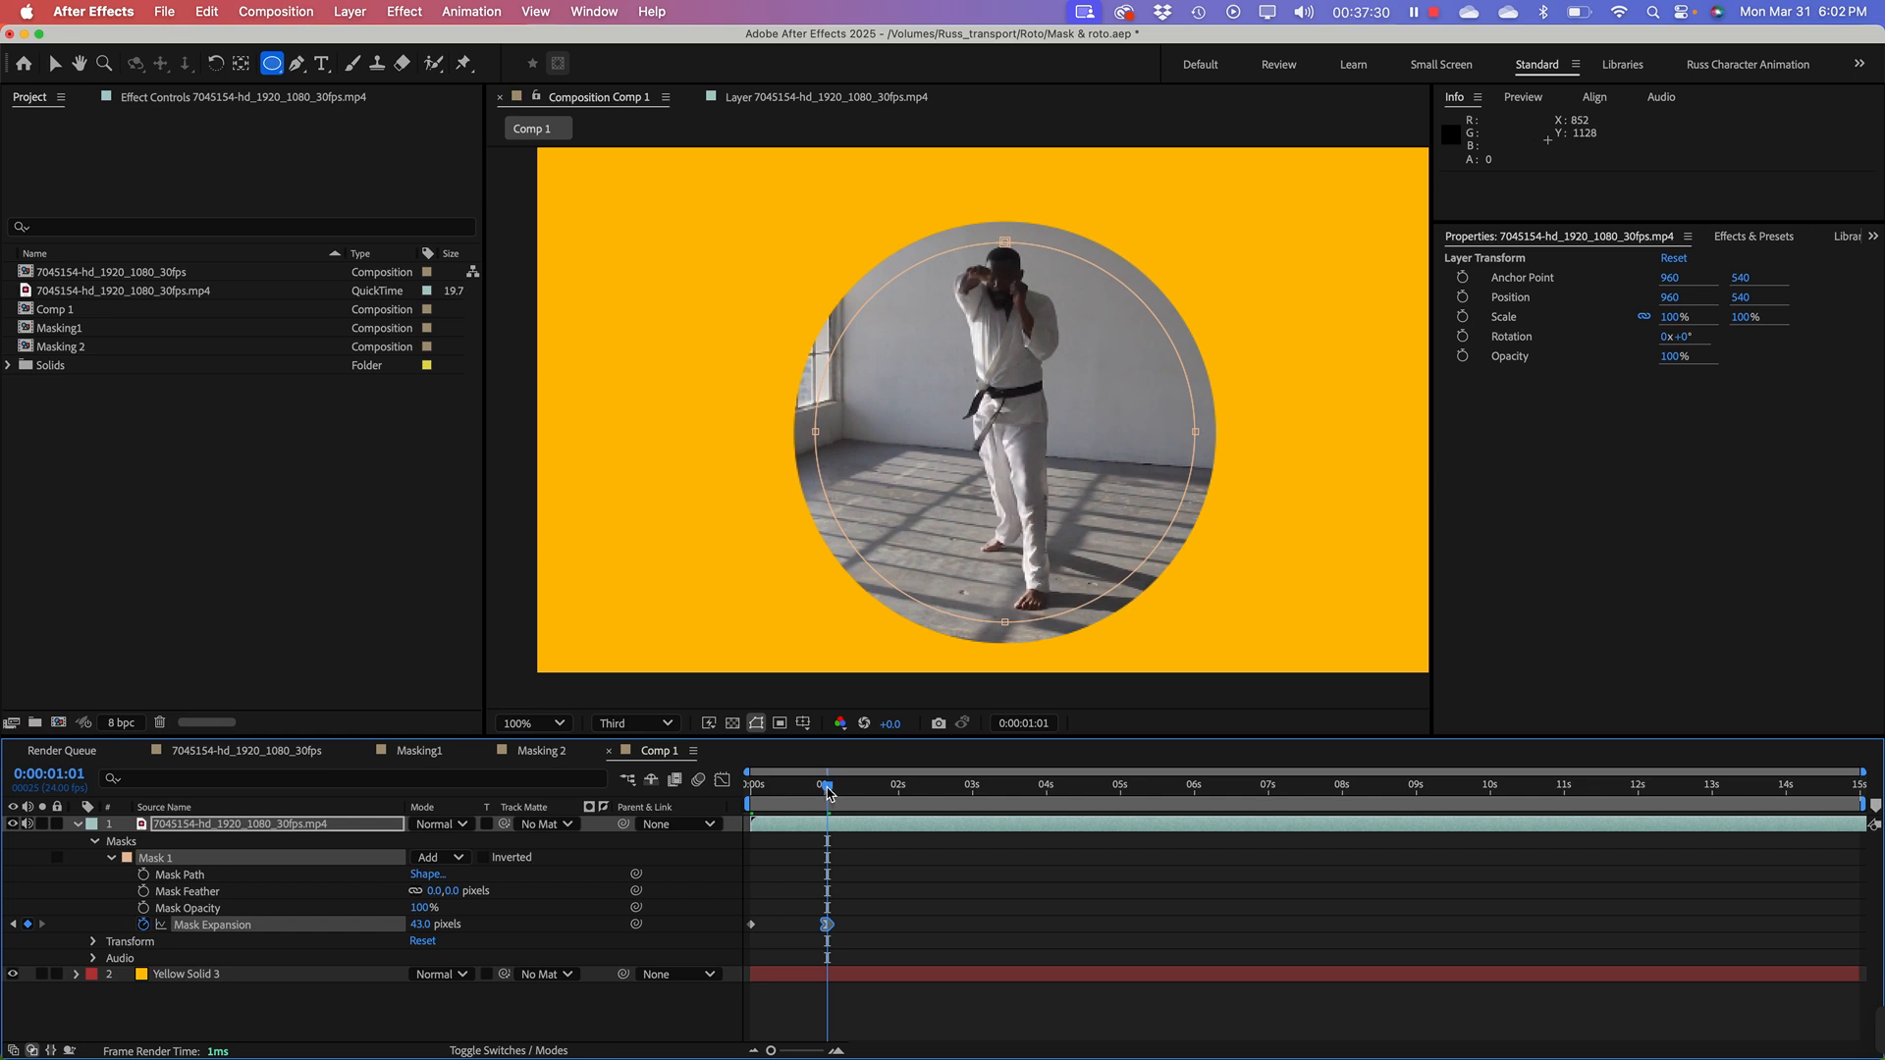
key(space)
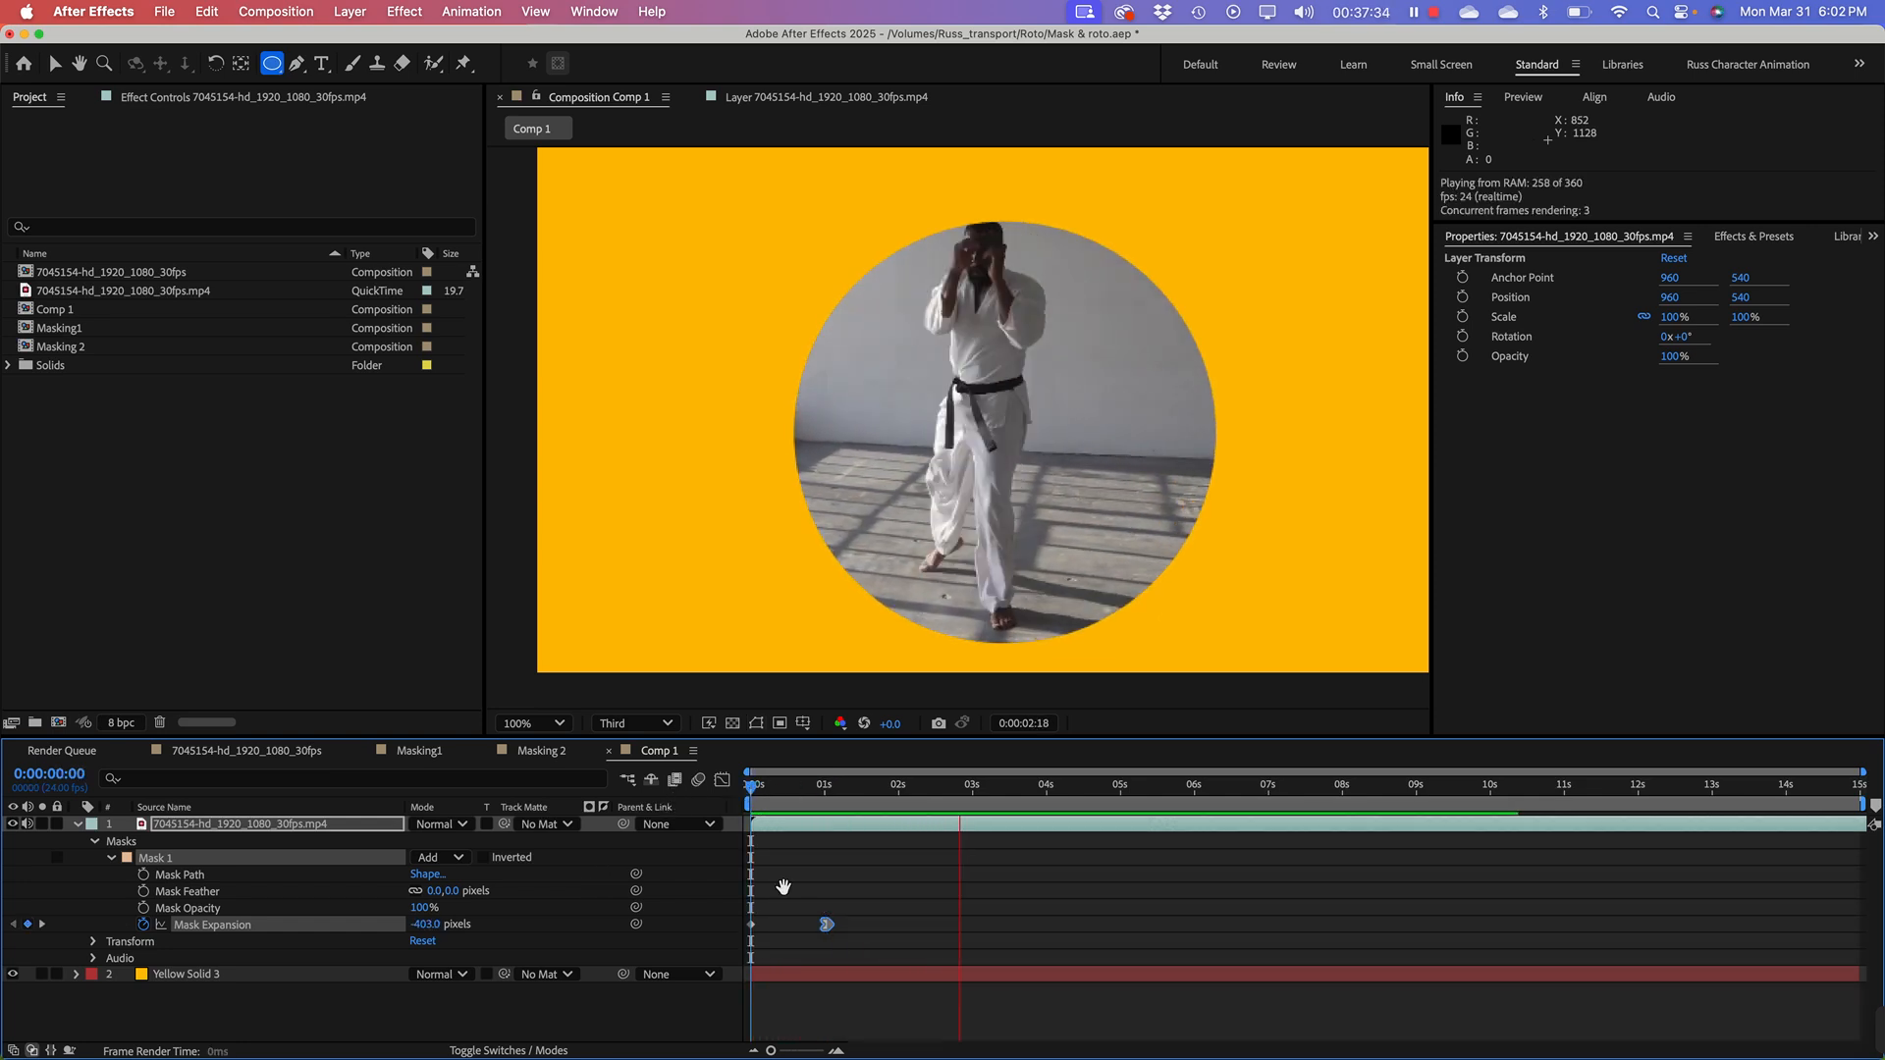
key(space)
Step: Set Mask 1's feather to 91 pixels while viewing the half-open circle, and preview the soft-edged reveal from the first frame
drag(857, 797, 793, 794)
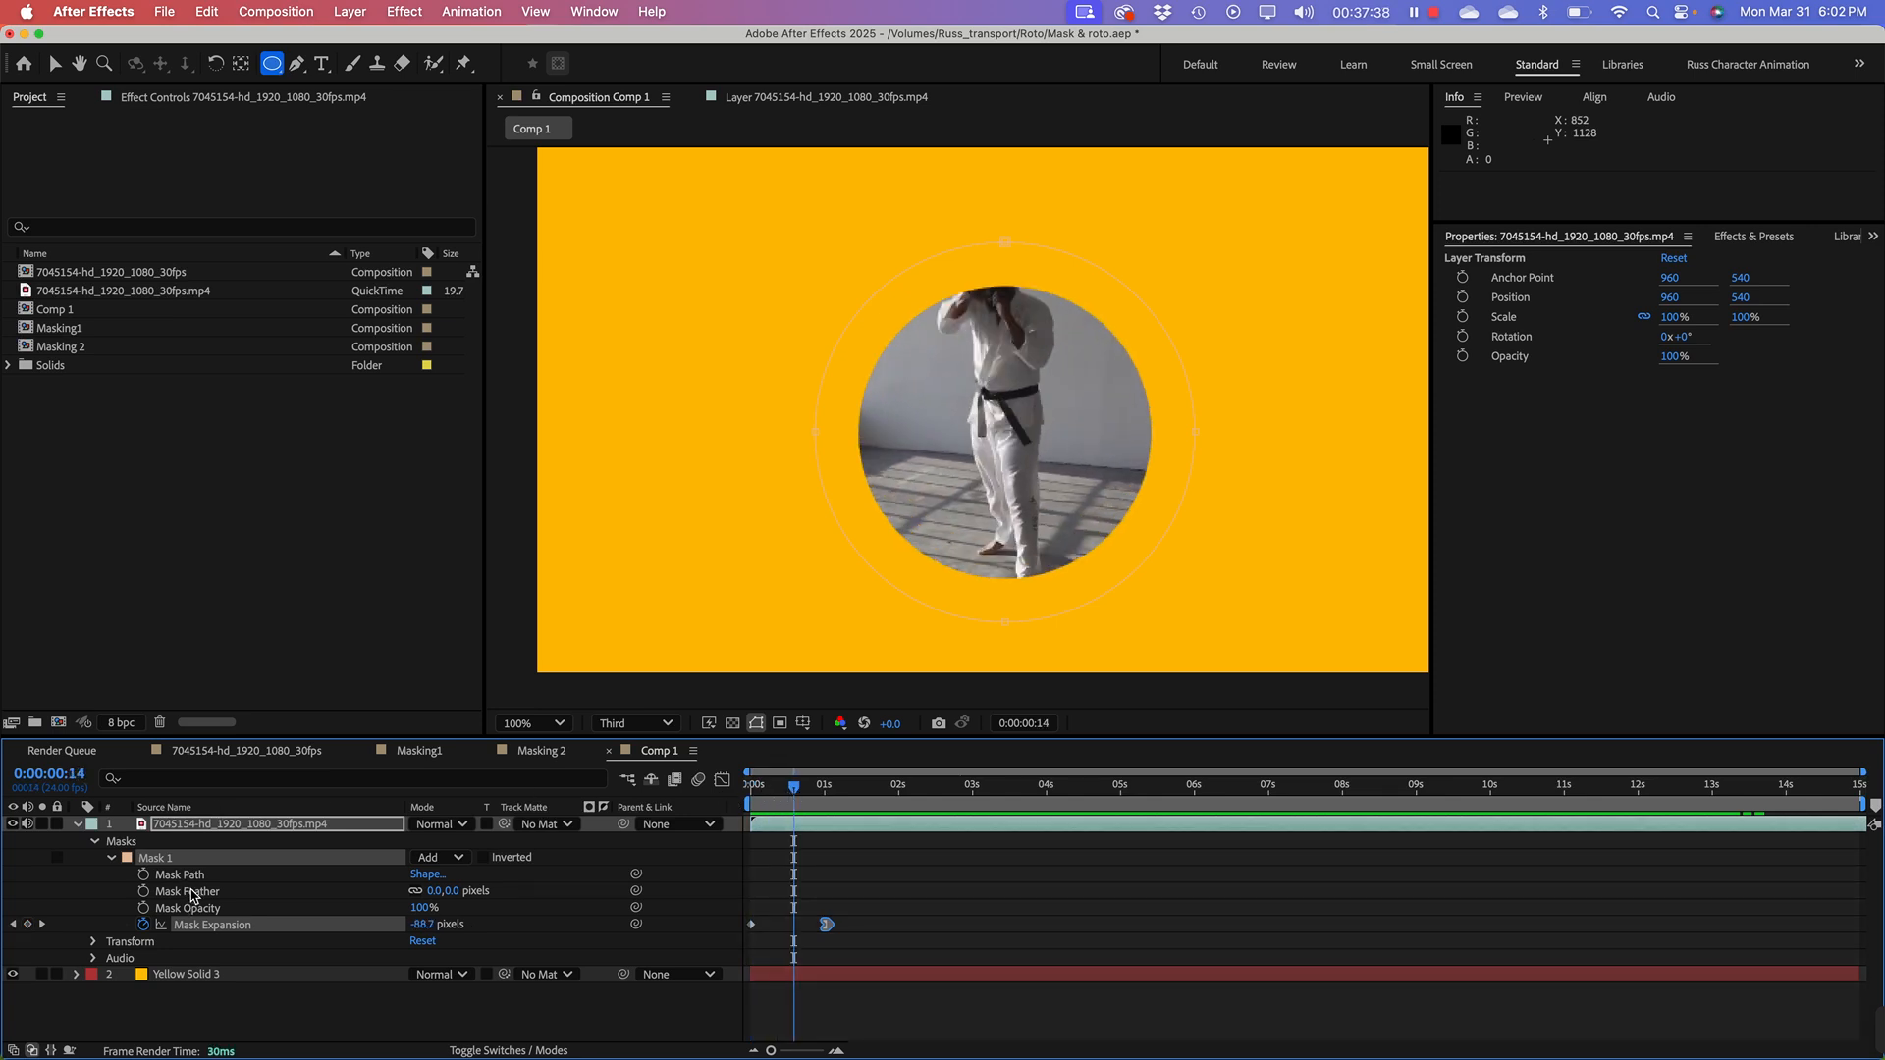
drag(446, 891, 541, 893)
drag(797, 786, 752, 787)
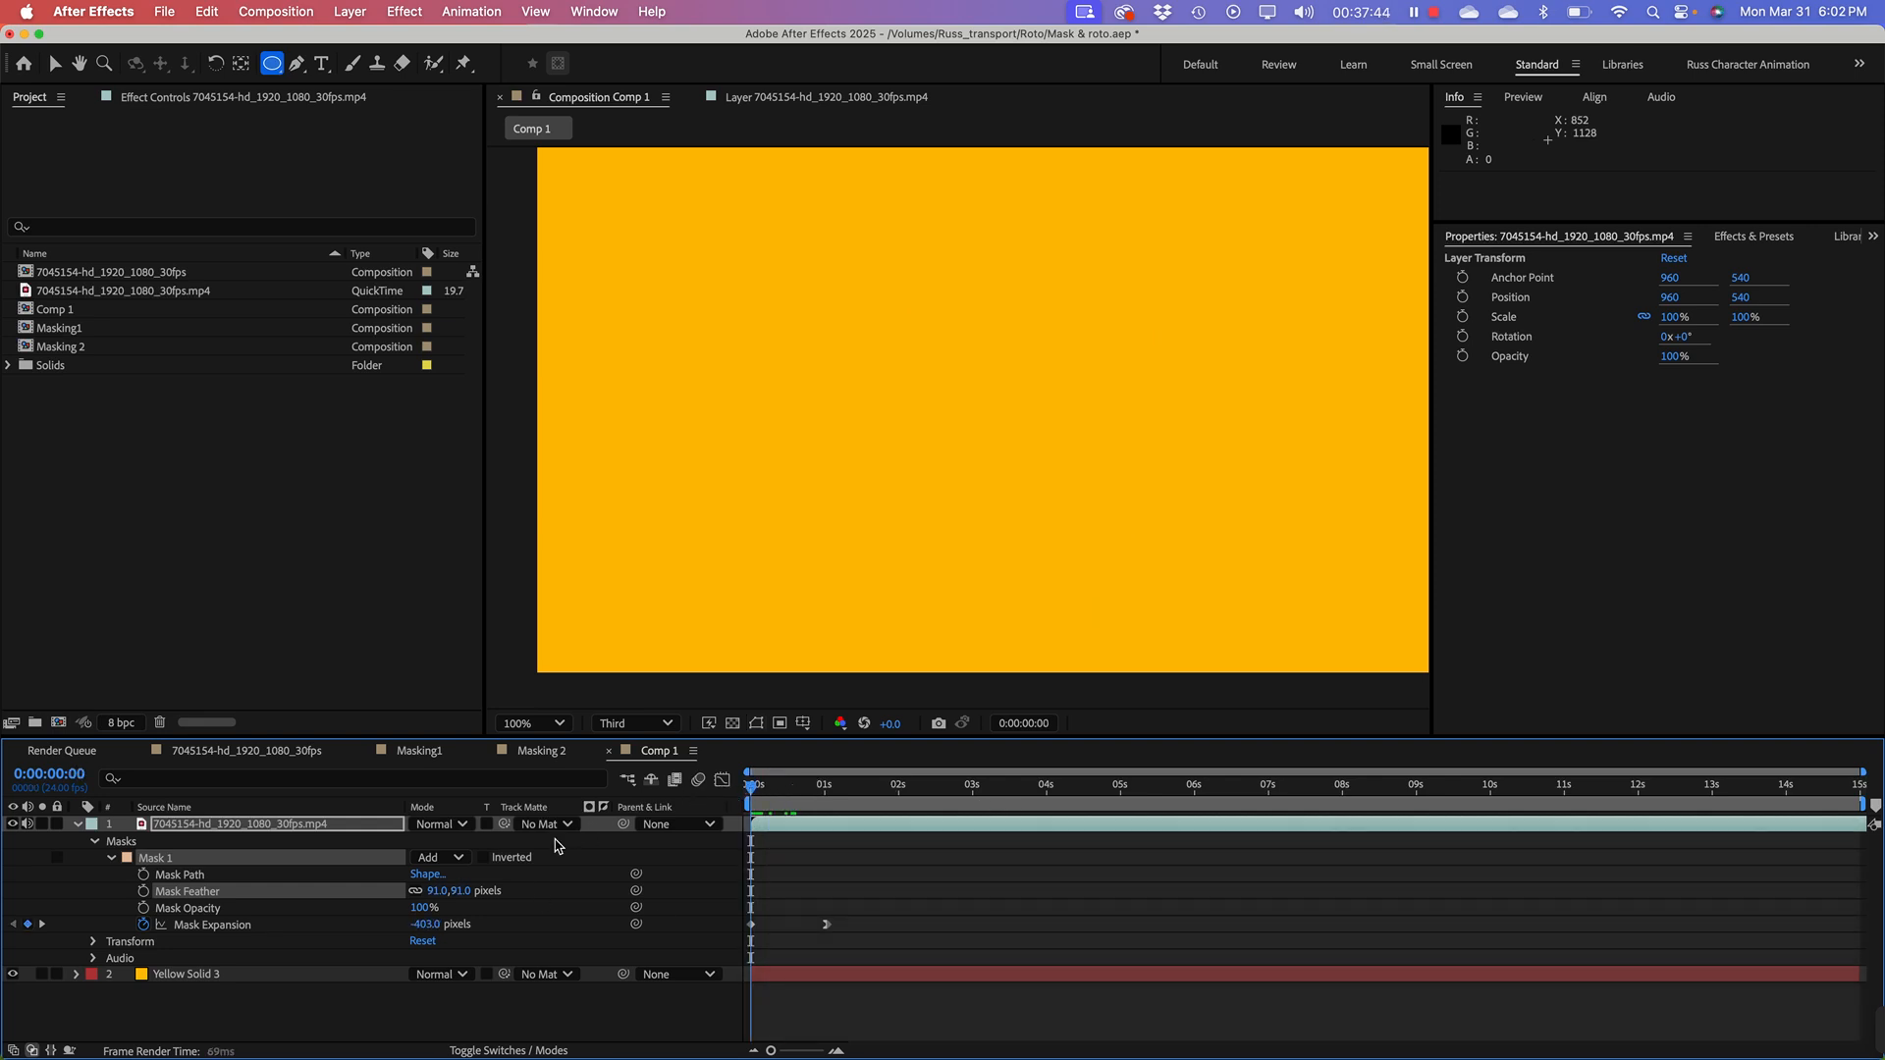
key(space)
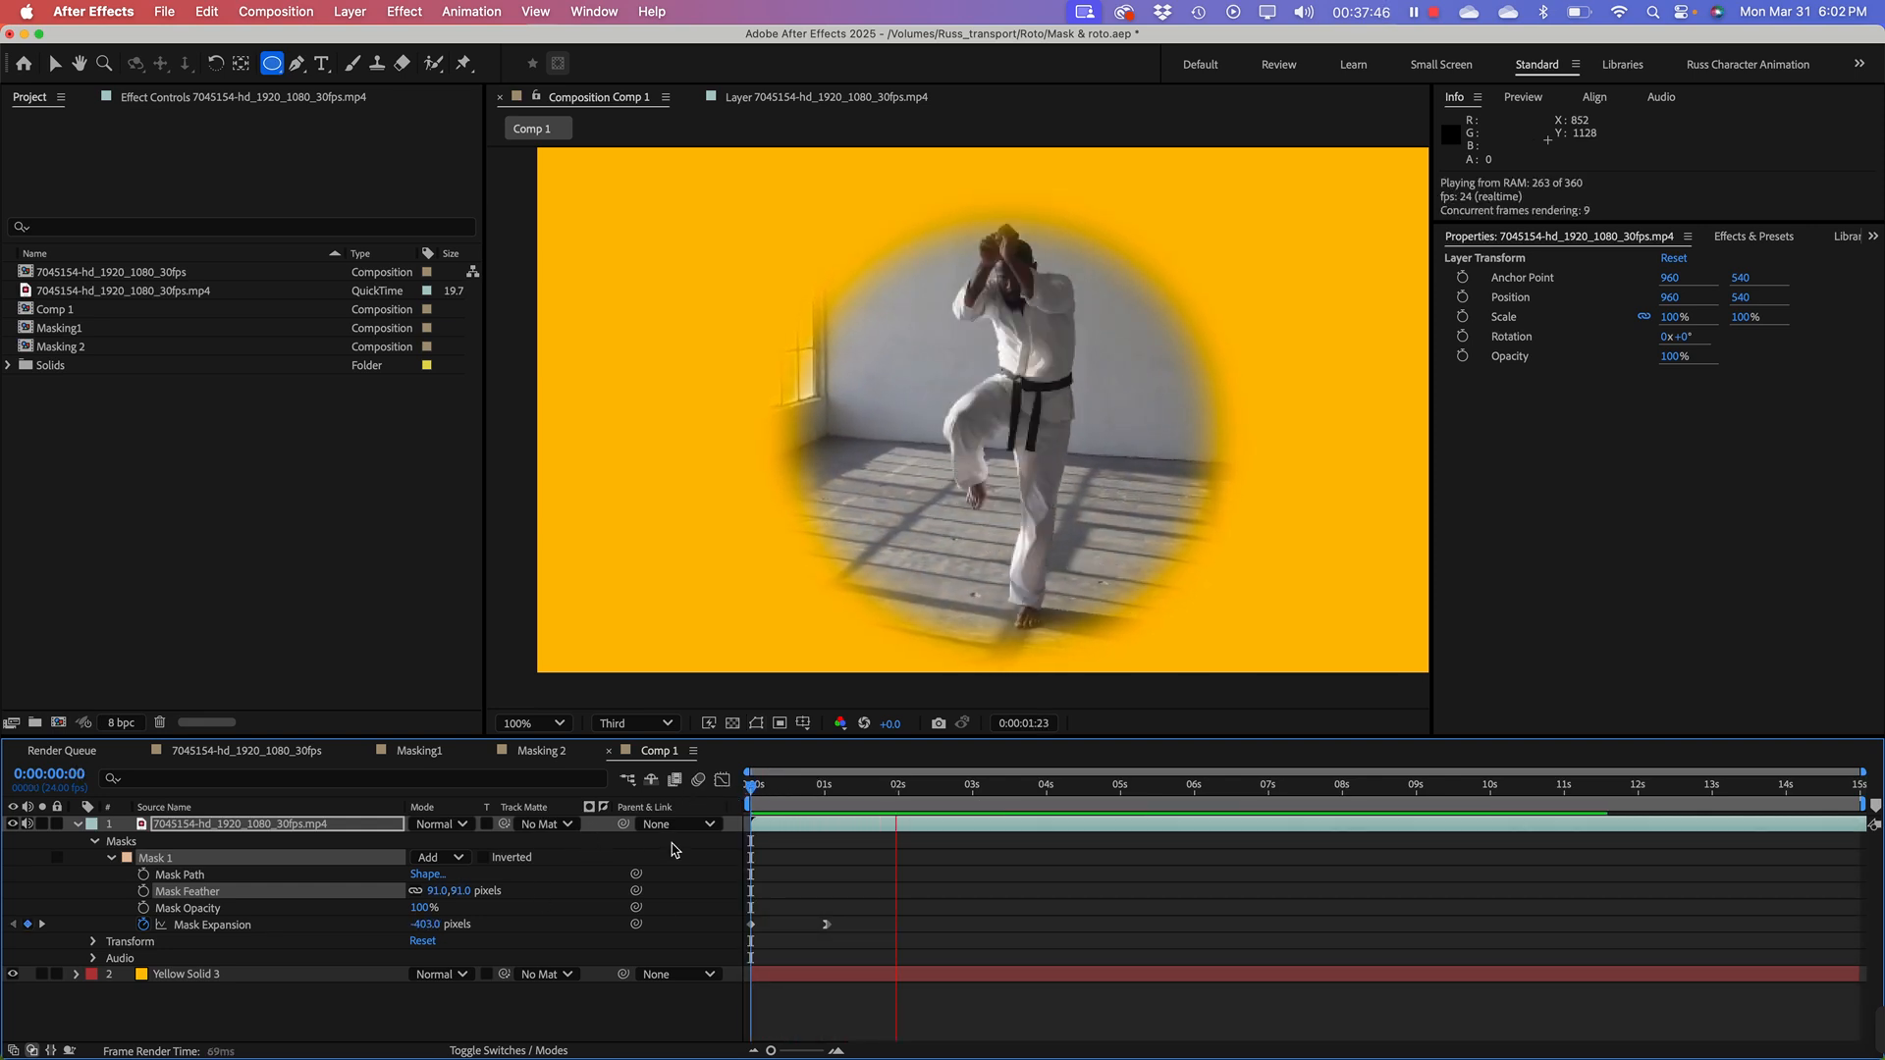
key(space)
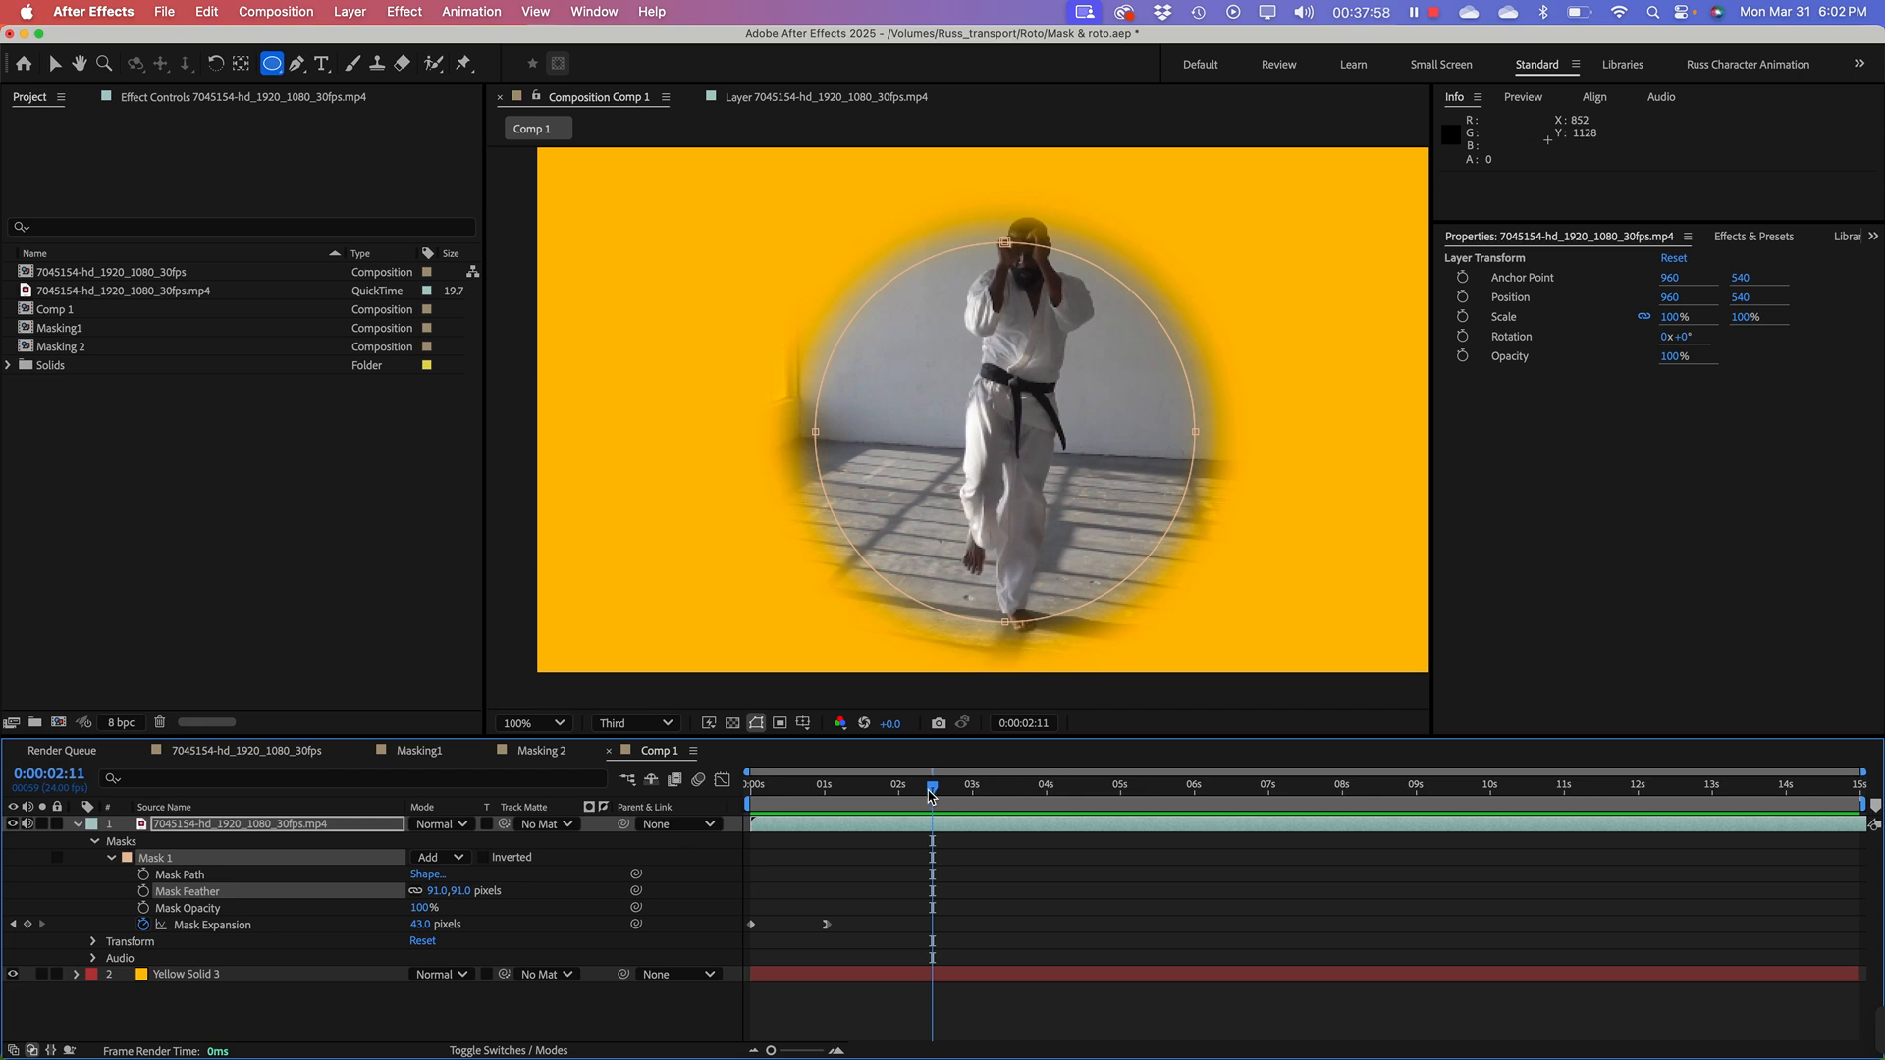
Step: Replay the feathered mask reveal from the first frame to examine how the circle opens over the yellow solid
drag(932, 793, 705, 803)
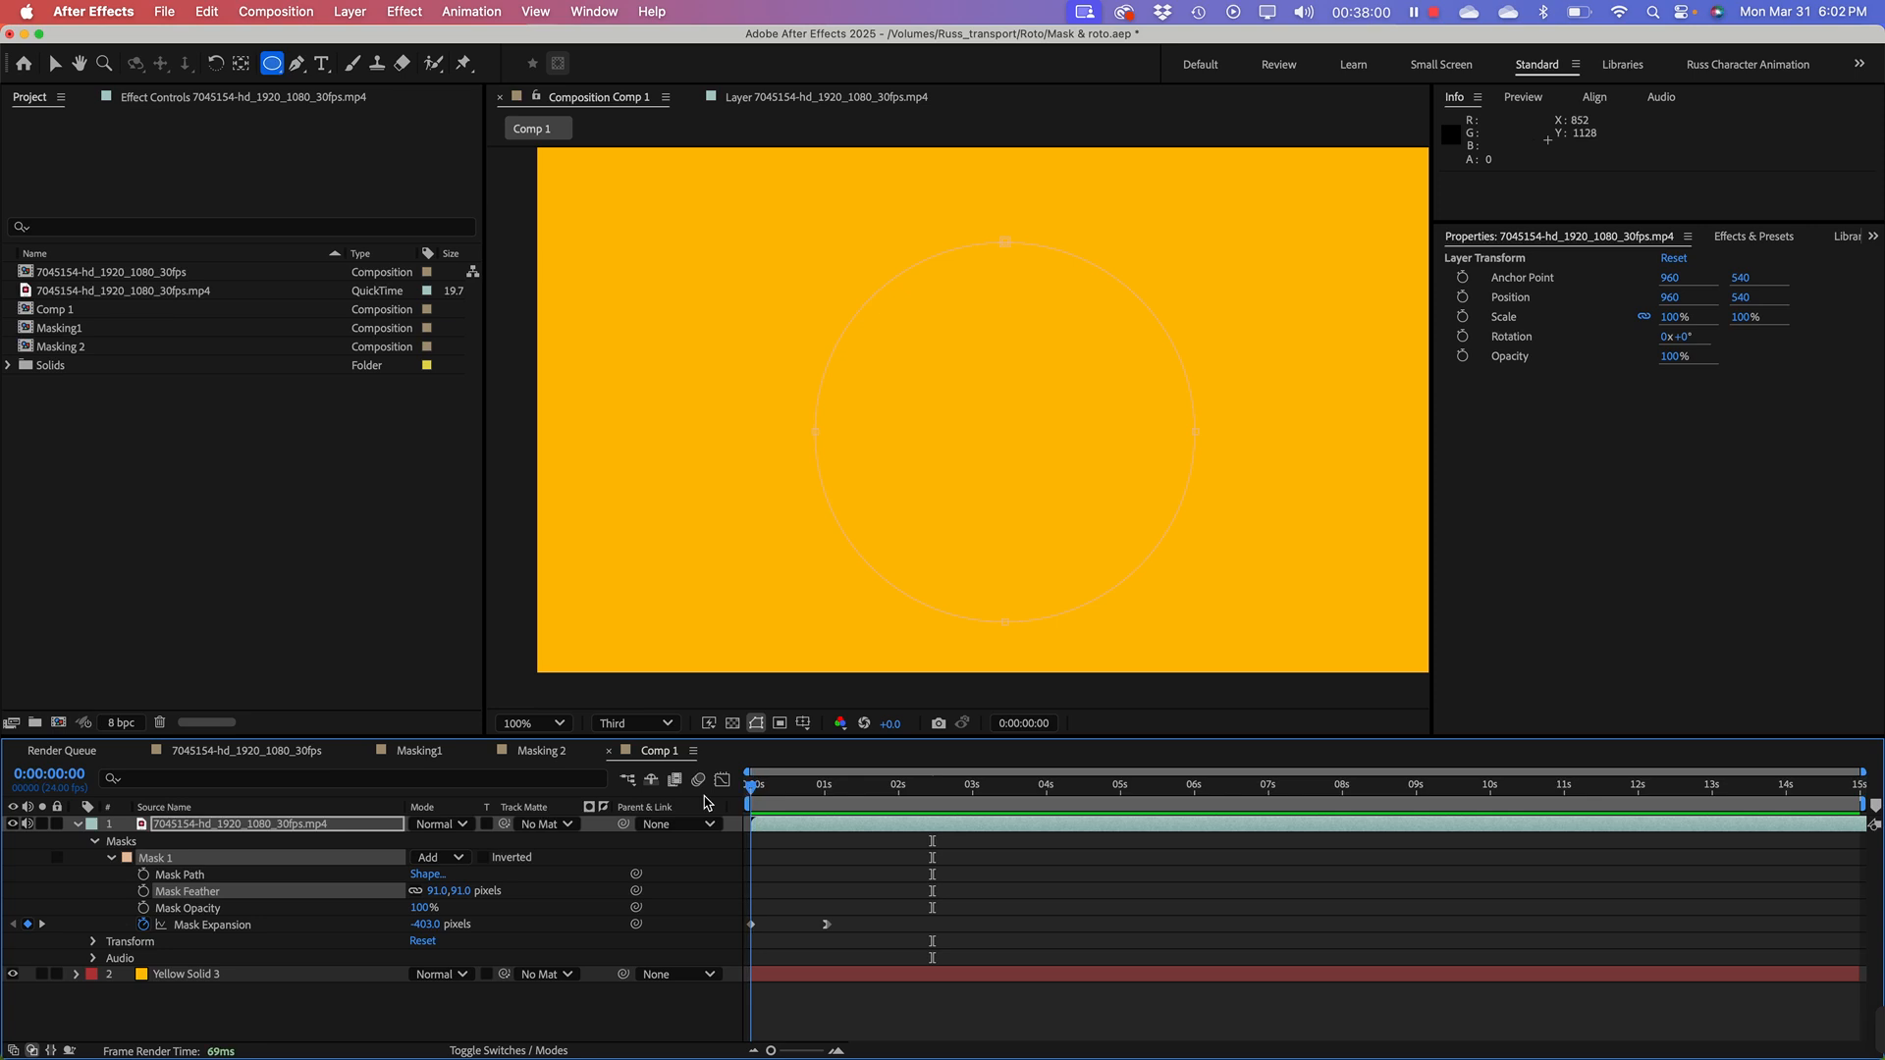
key(space)
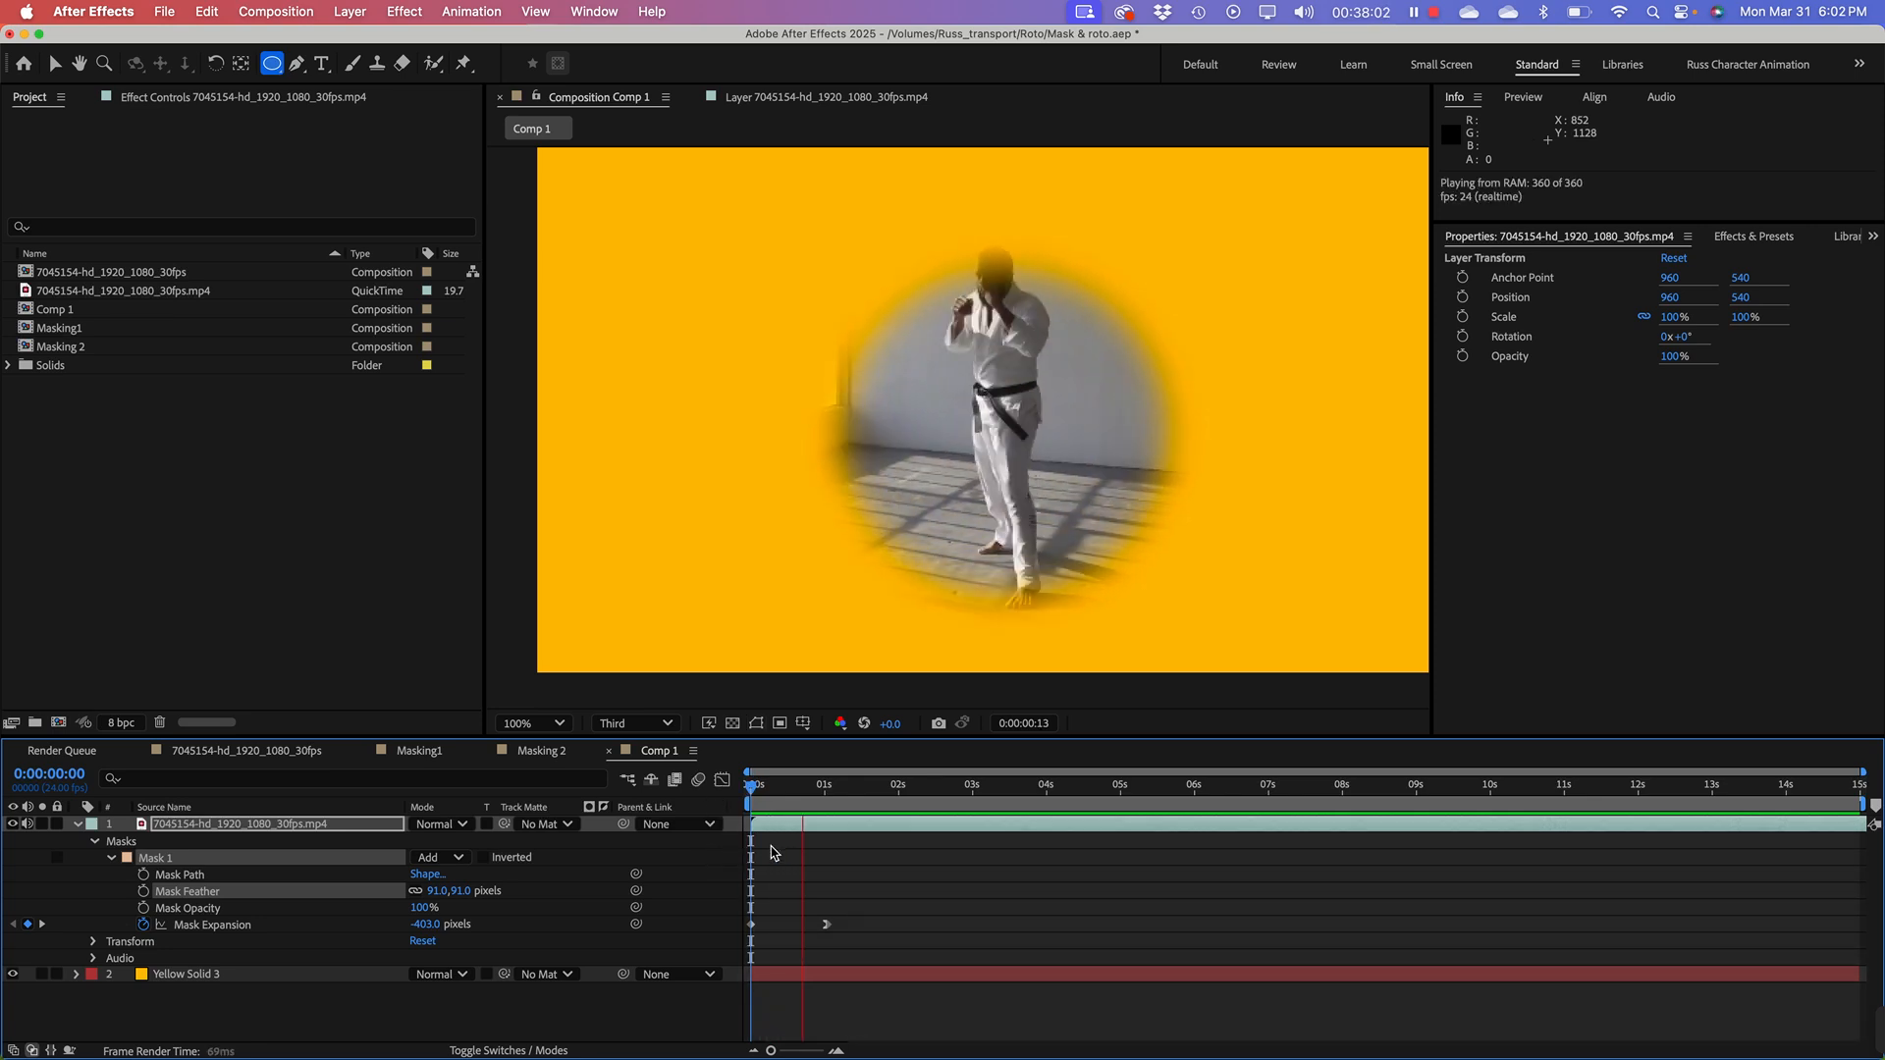
key(space)
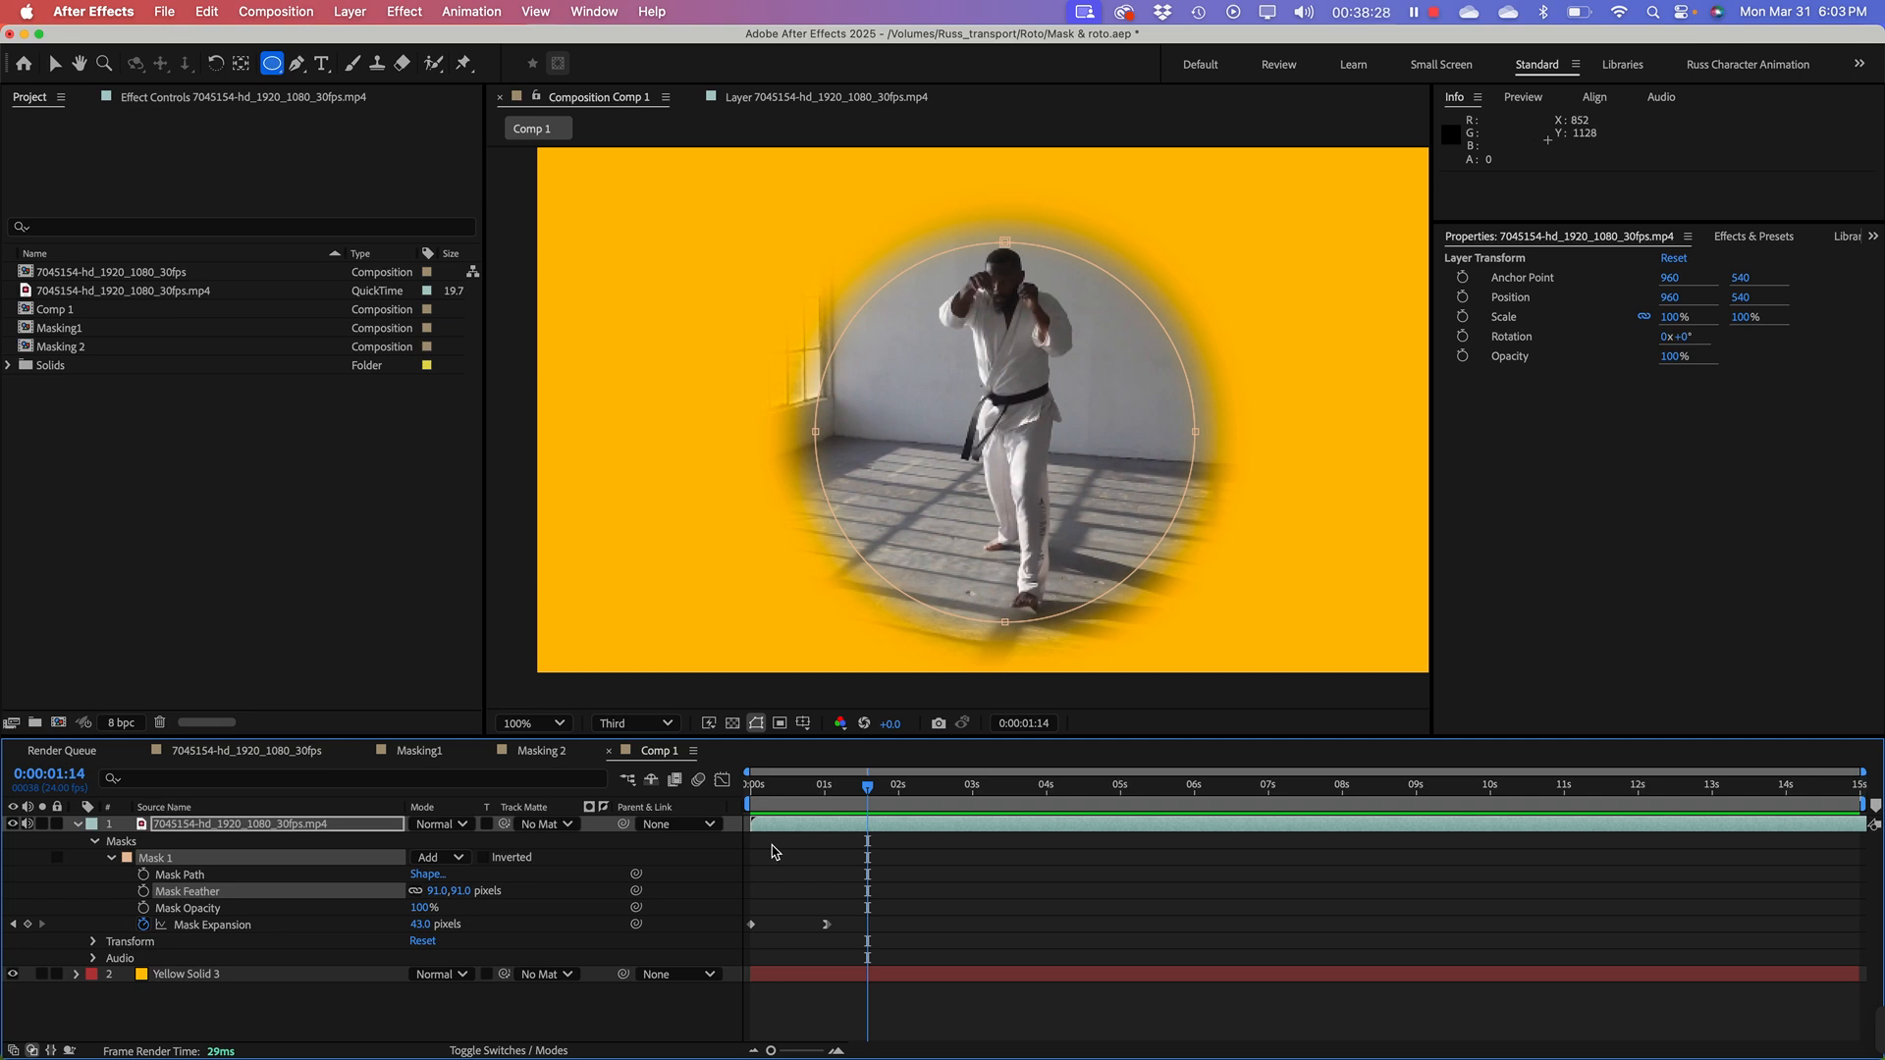
key(comma)
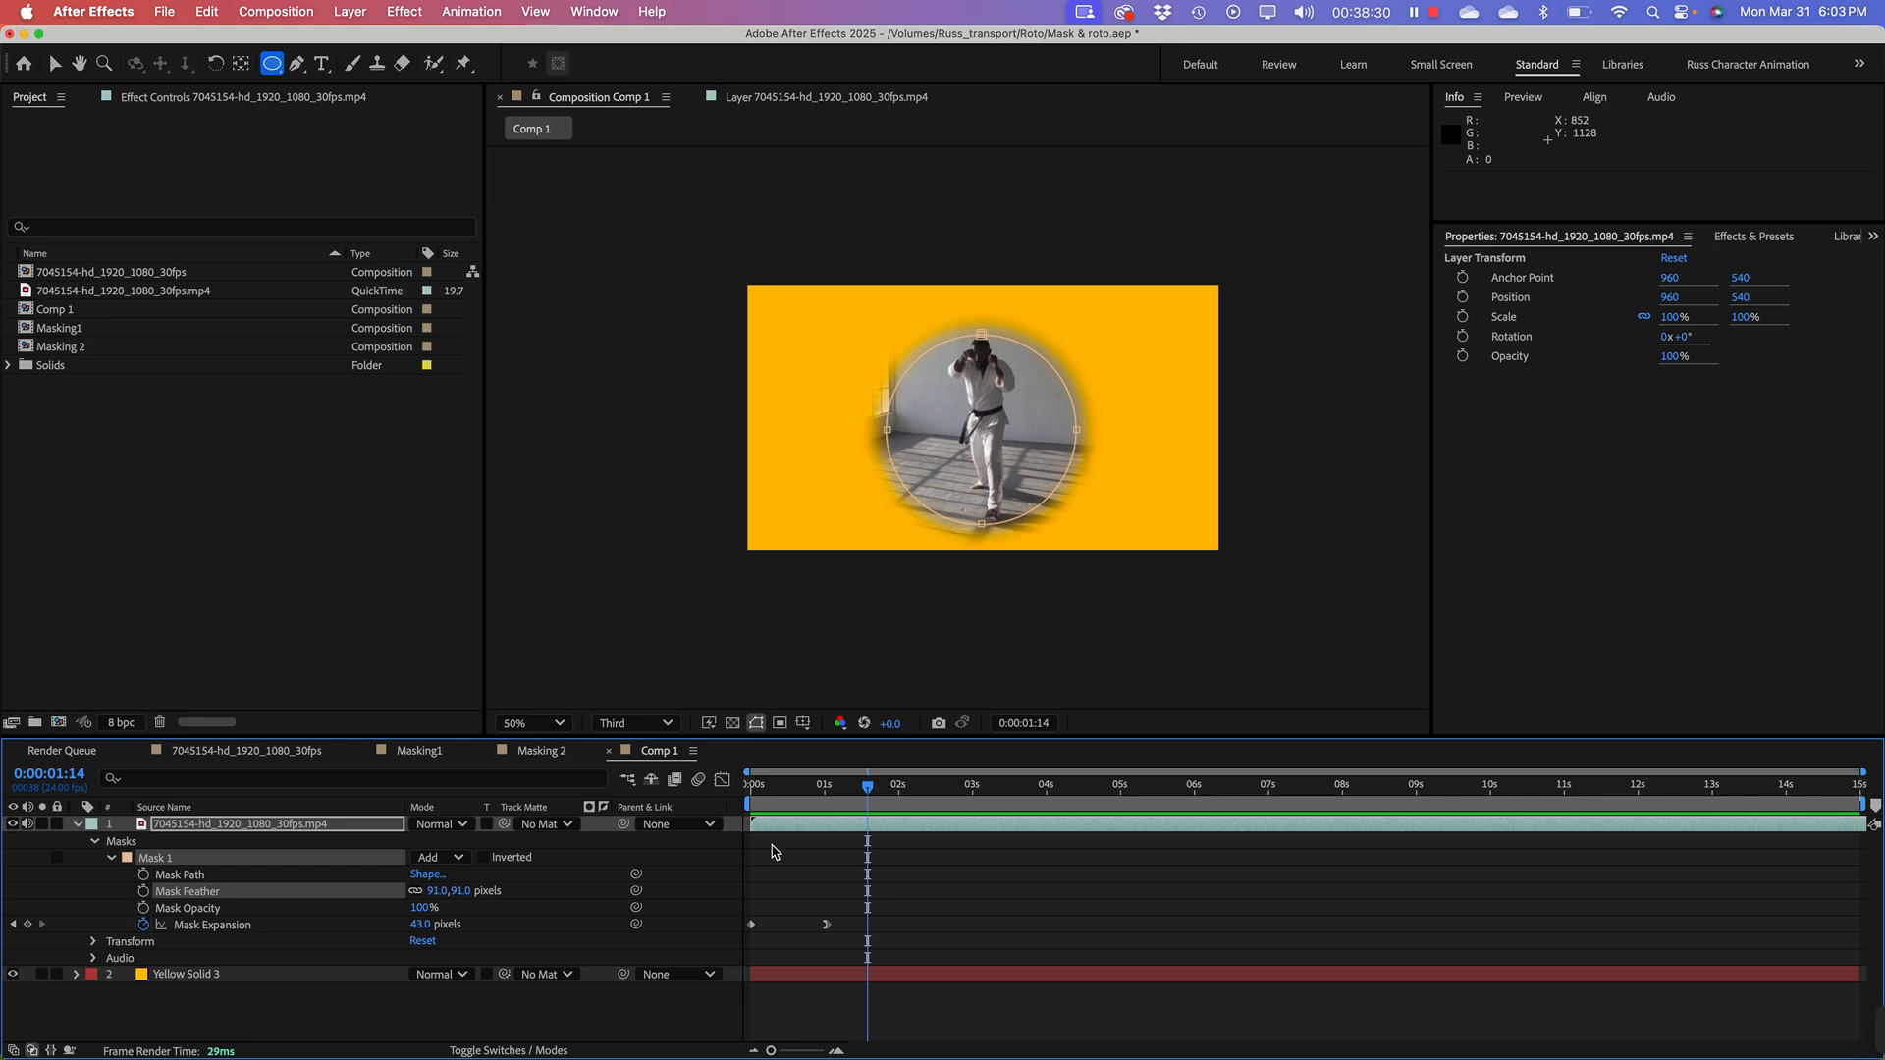
drag(868, 785, 648, 797)
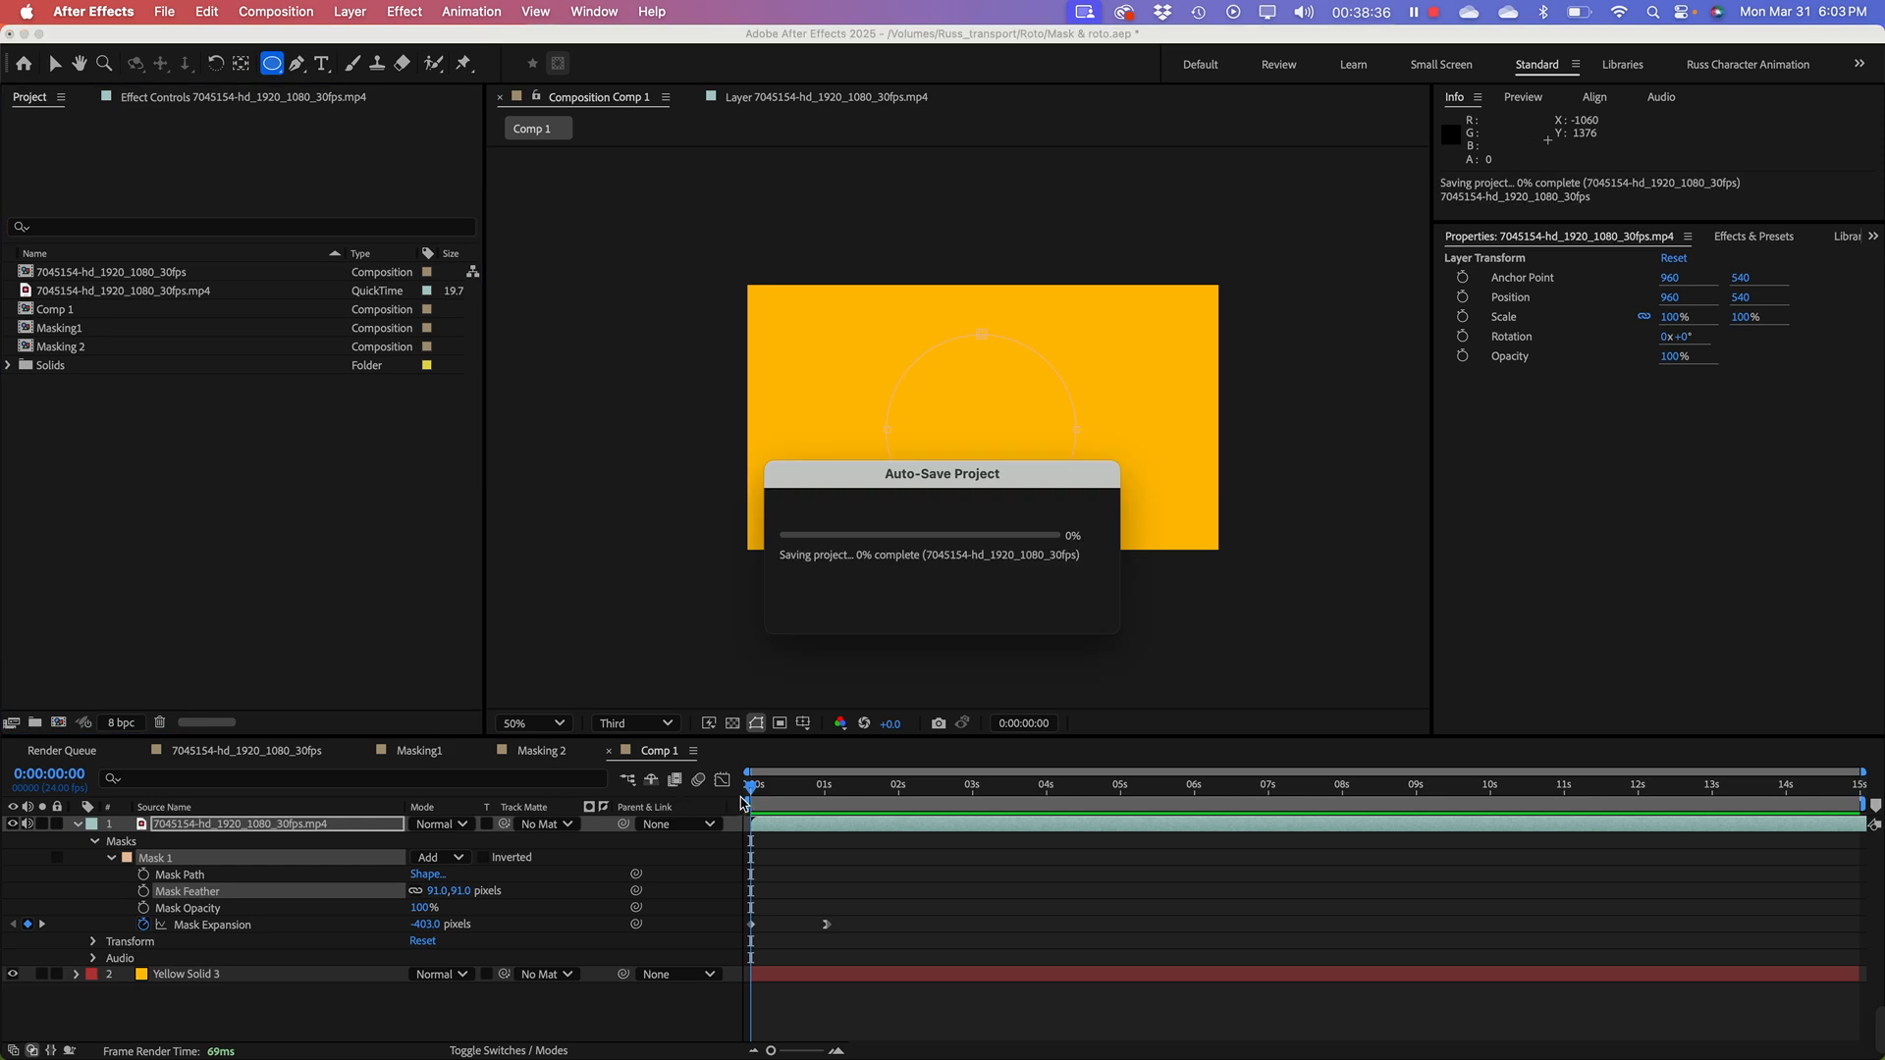
drag(744, 795, 700, 798)
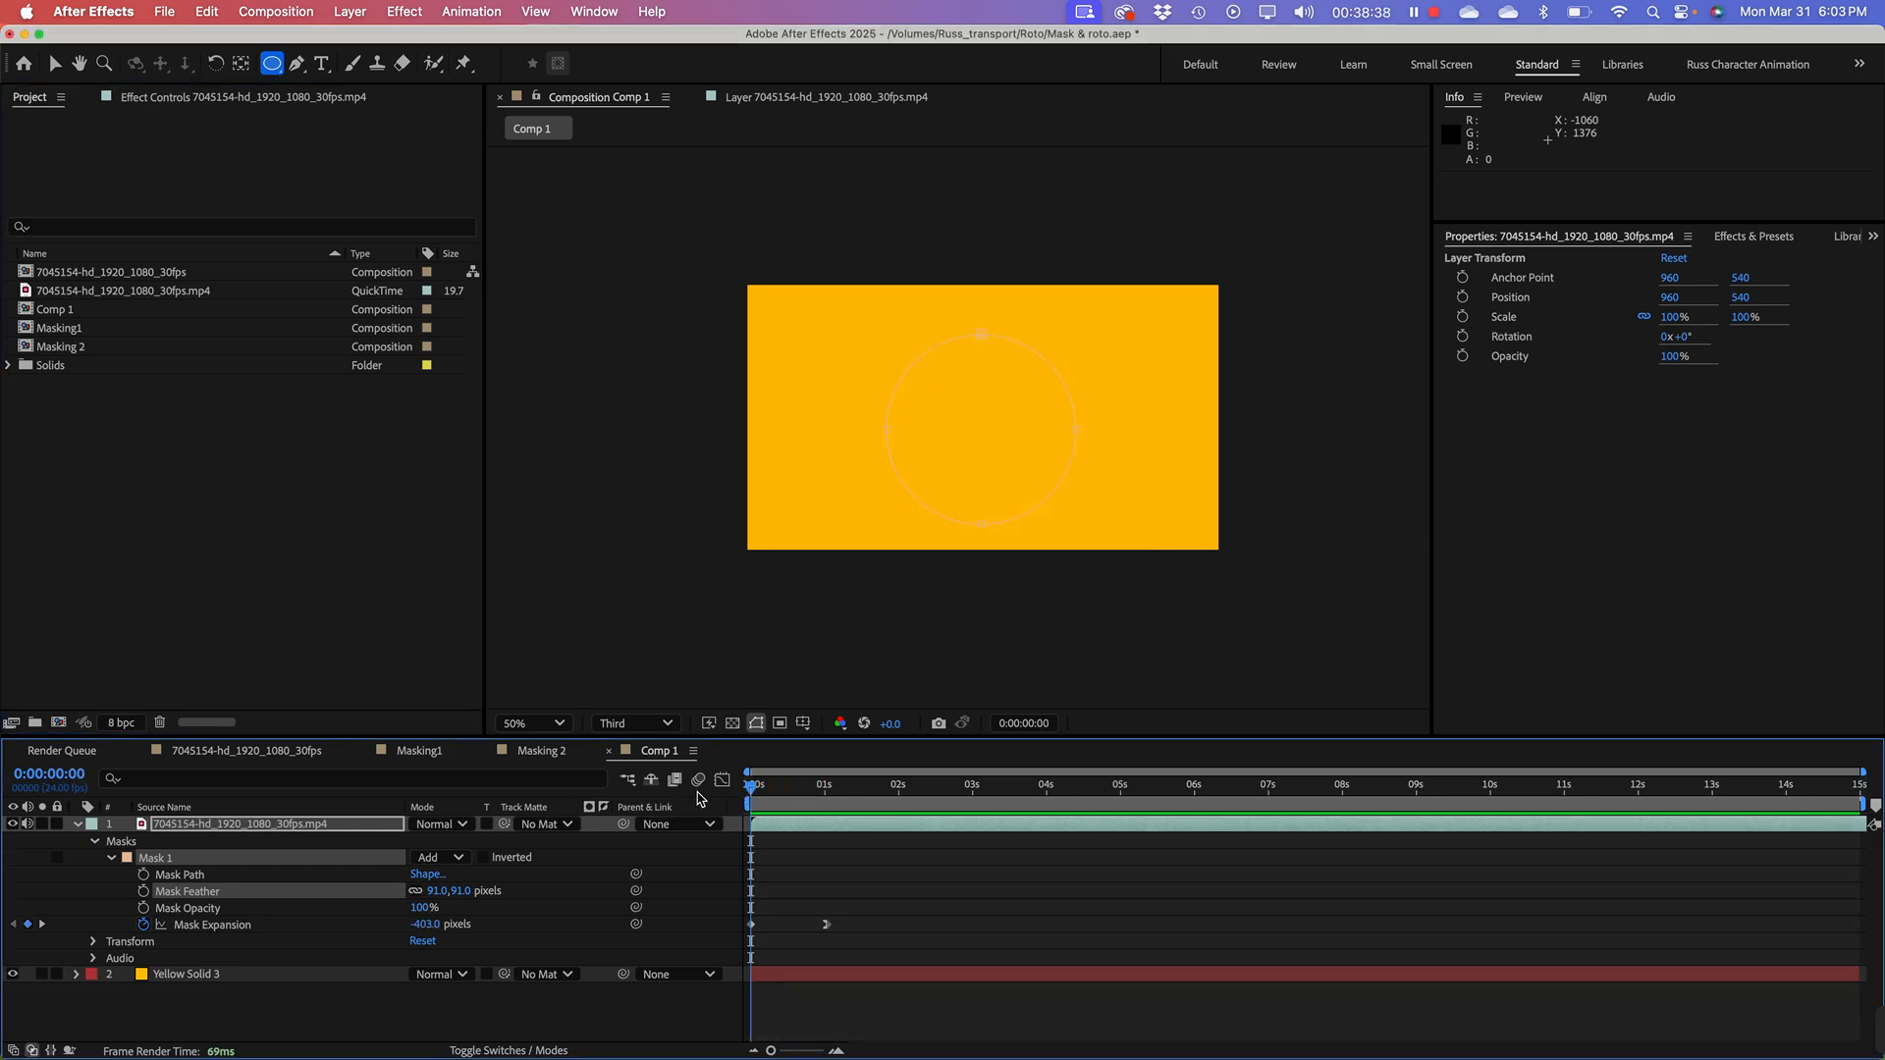
key(space)
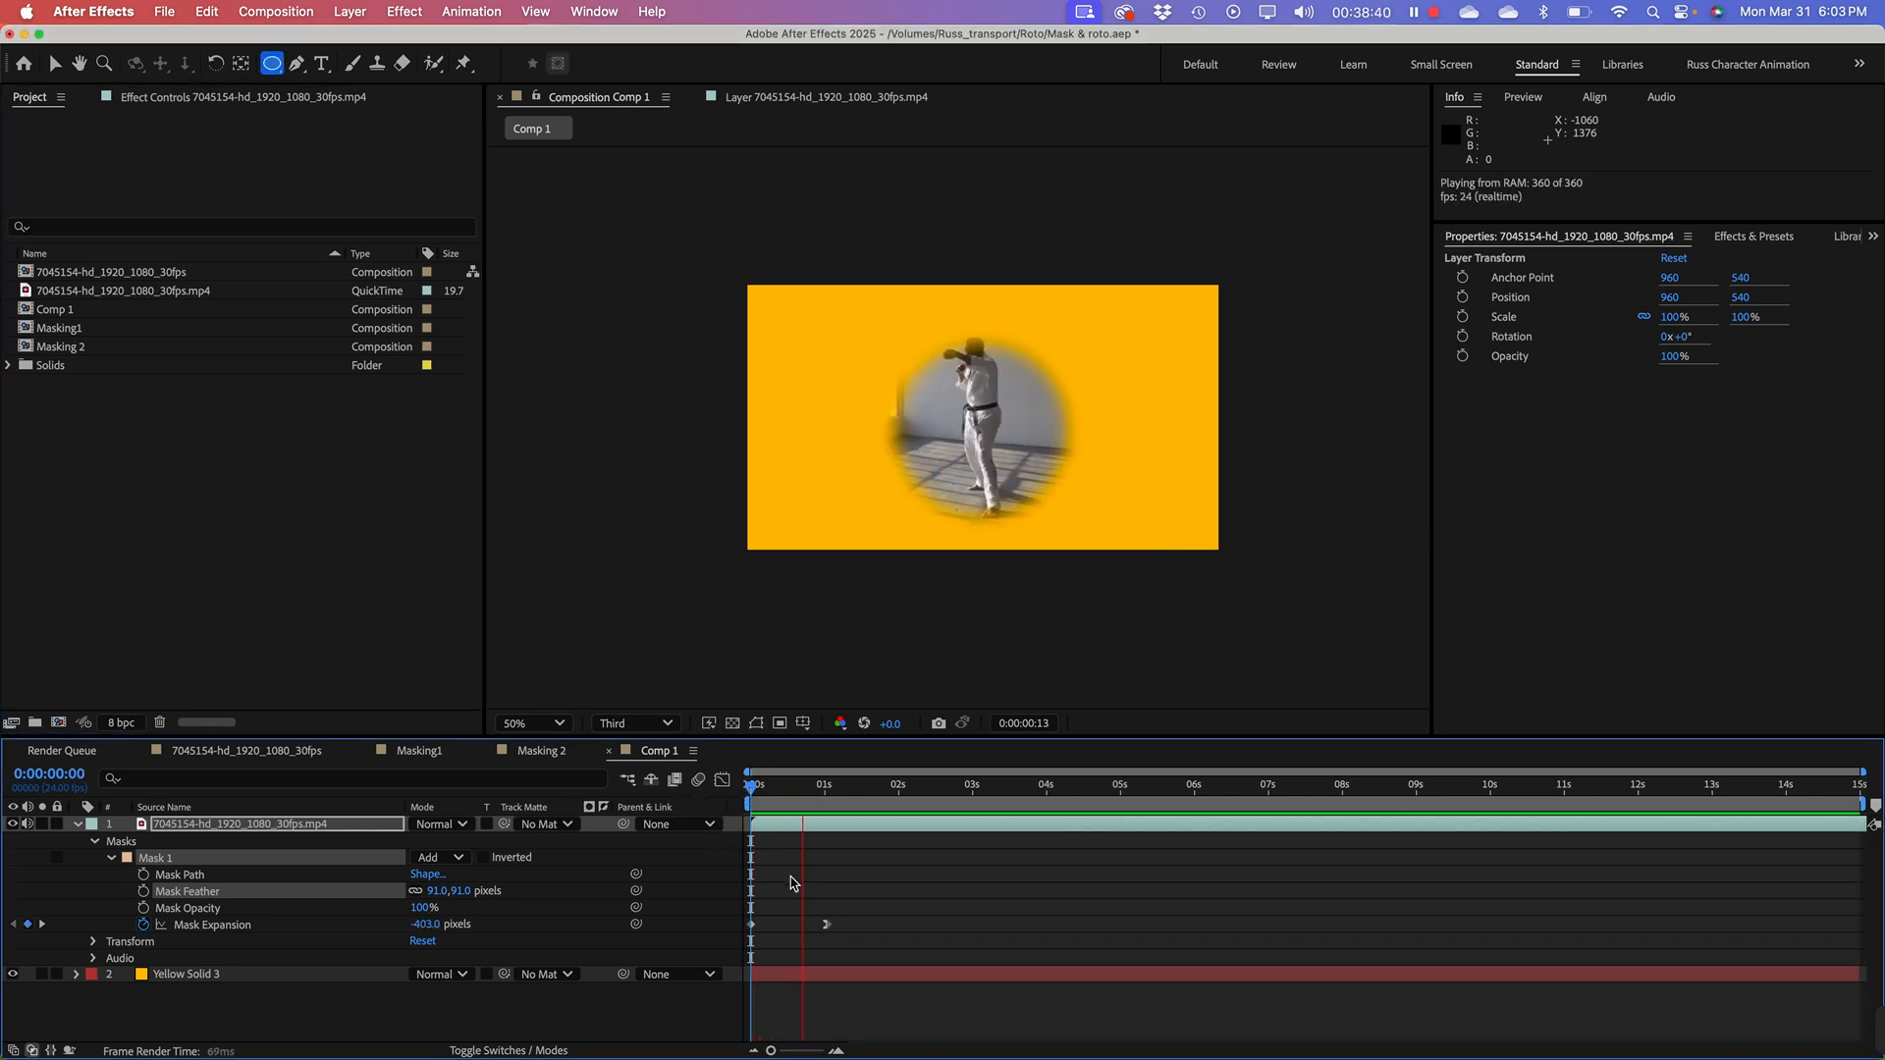
key(space)
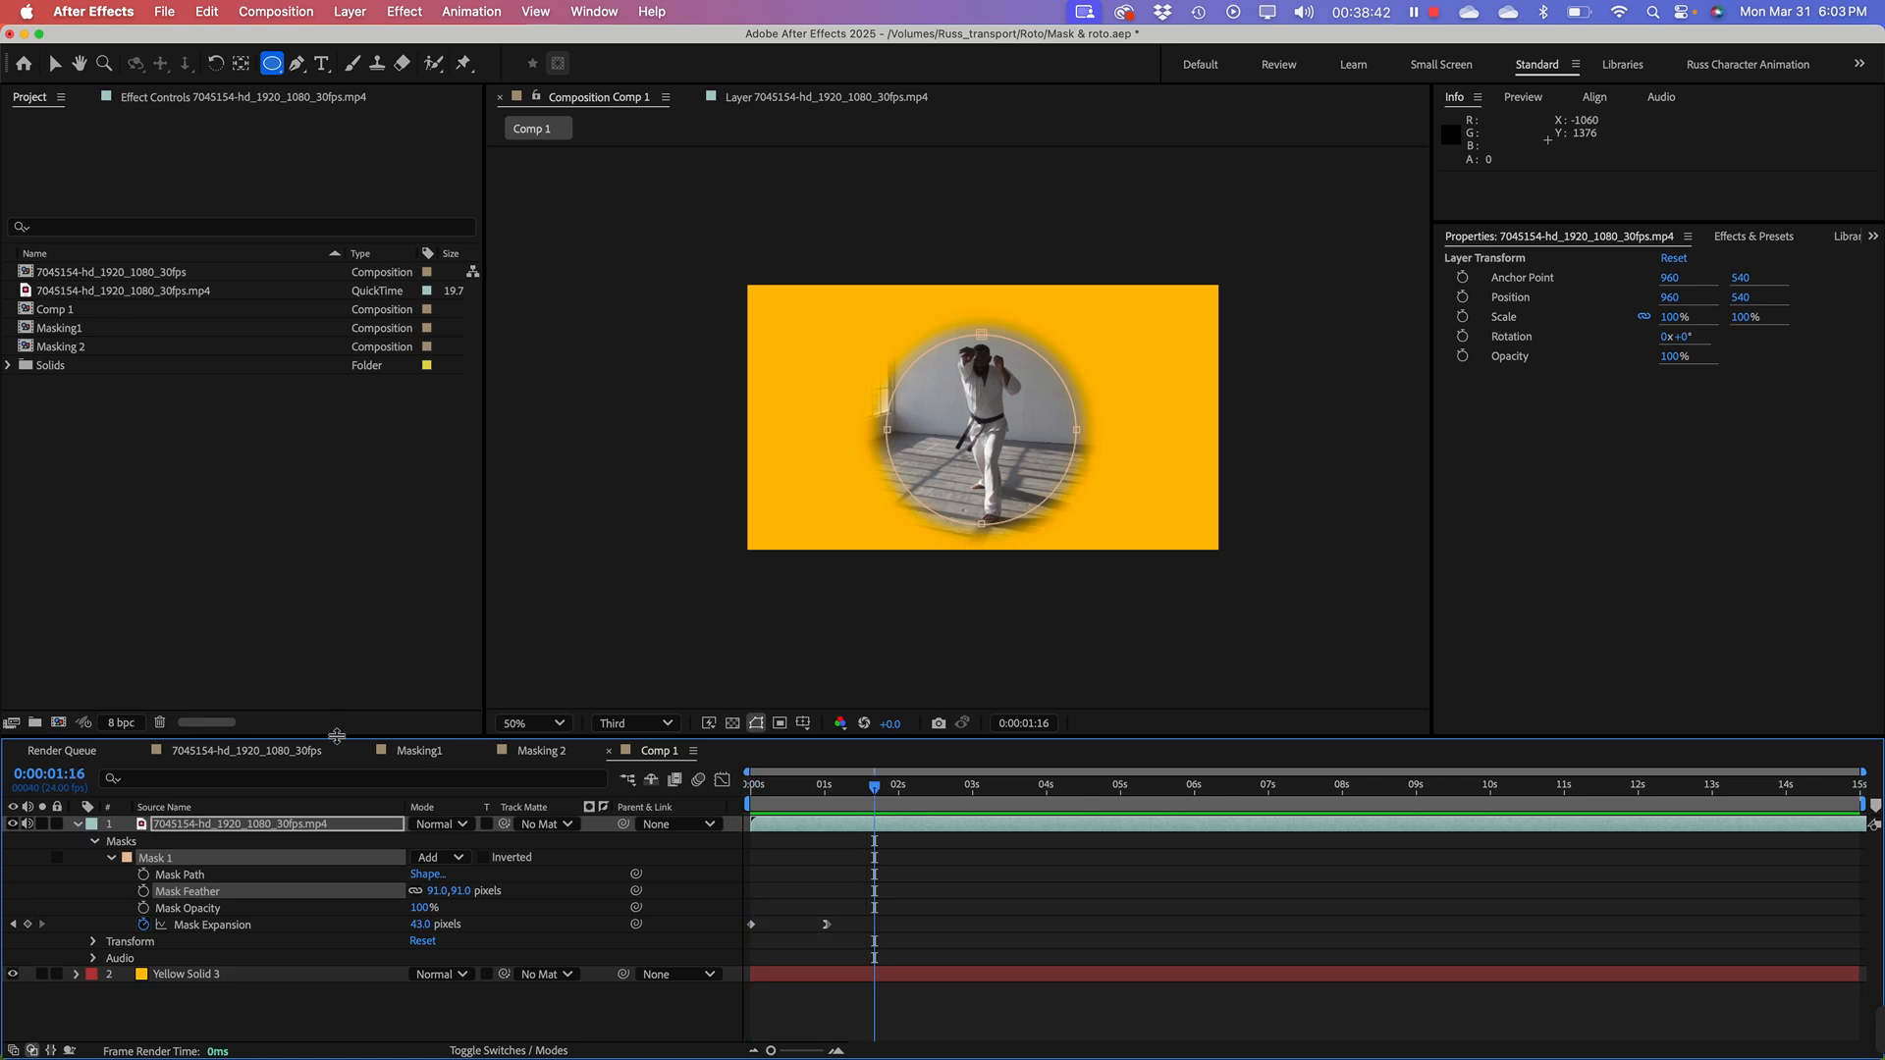
Step: Try Mask 1's opacity at 37% and return it to 100%
click(339, 655)
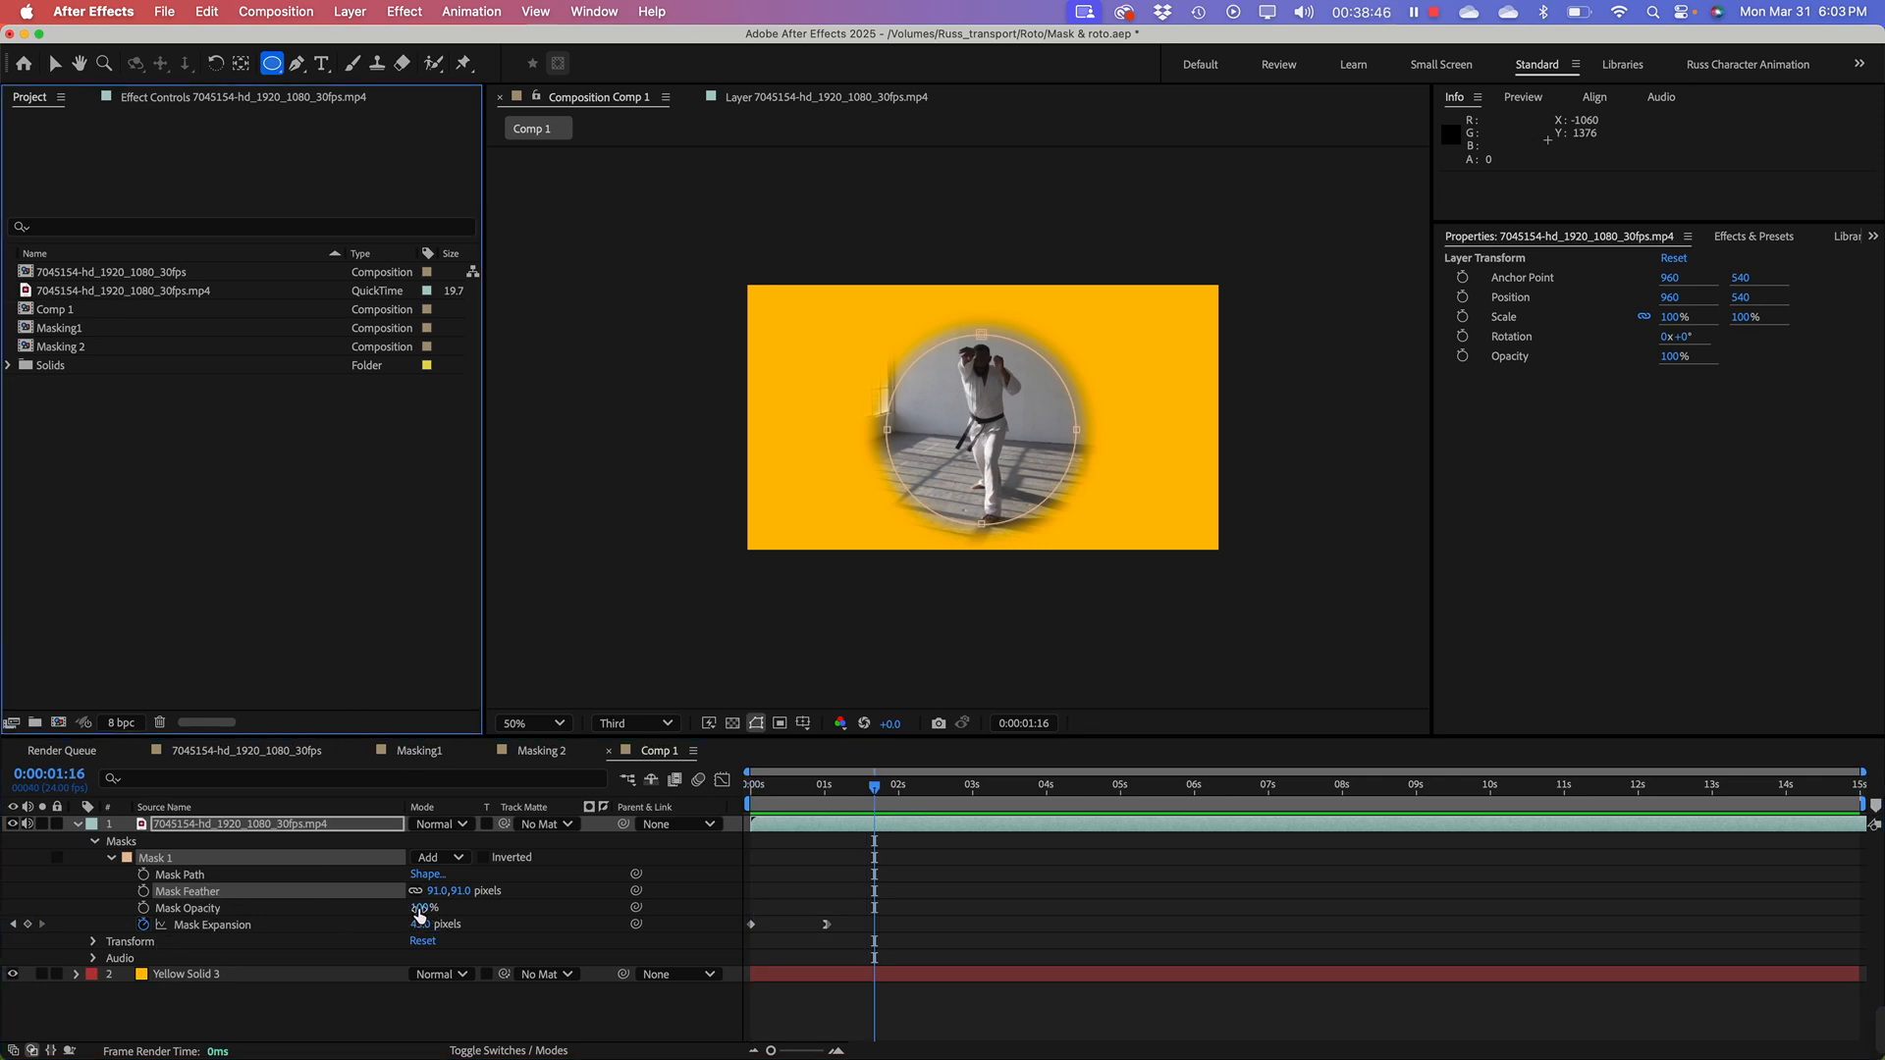
mouse_move(420, 916)
mouse_down()
mouse_move(298, 909)
mouse_move(411, 916)
mouse_up()
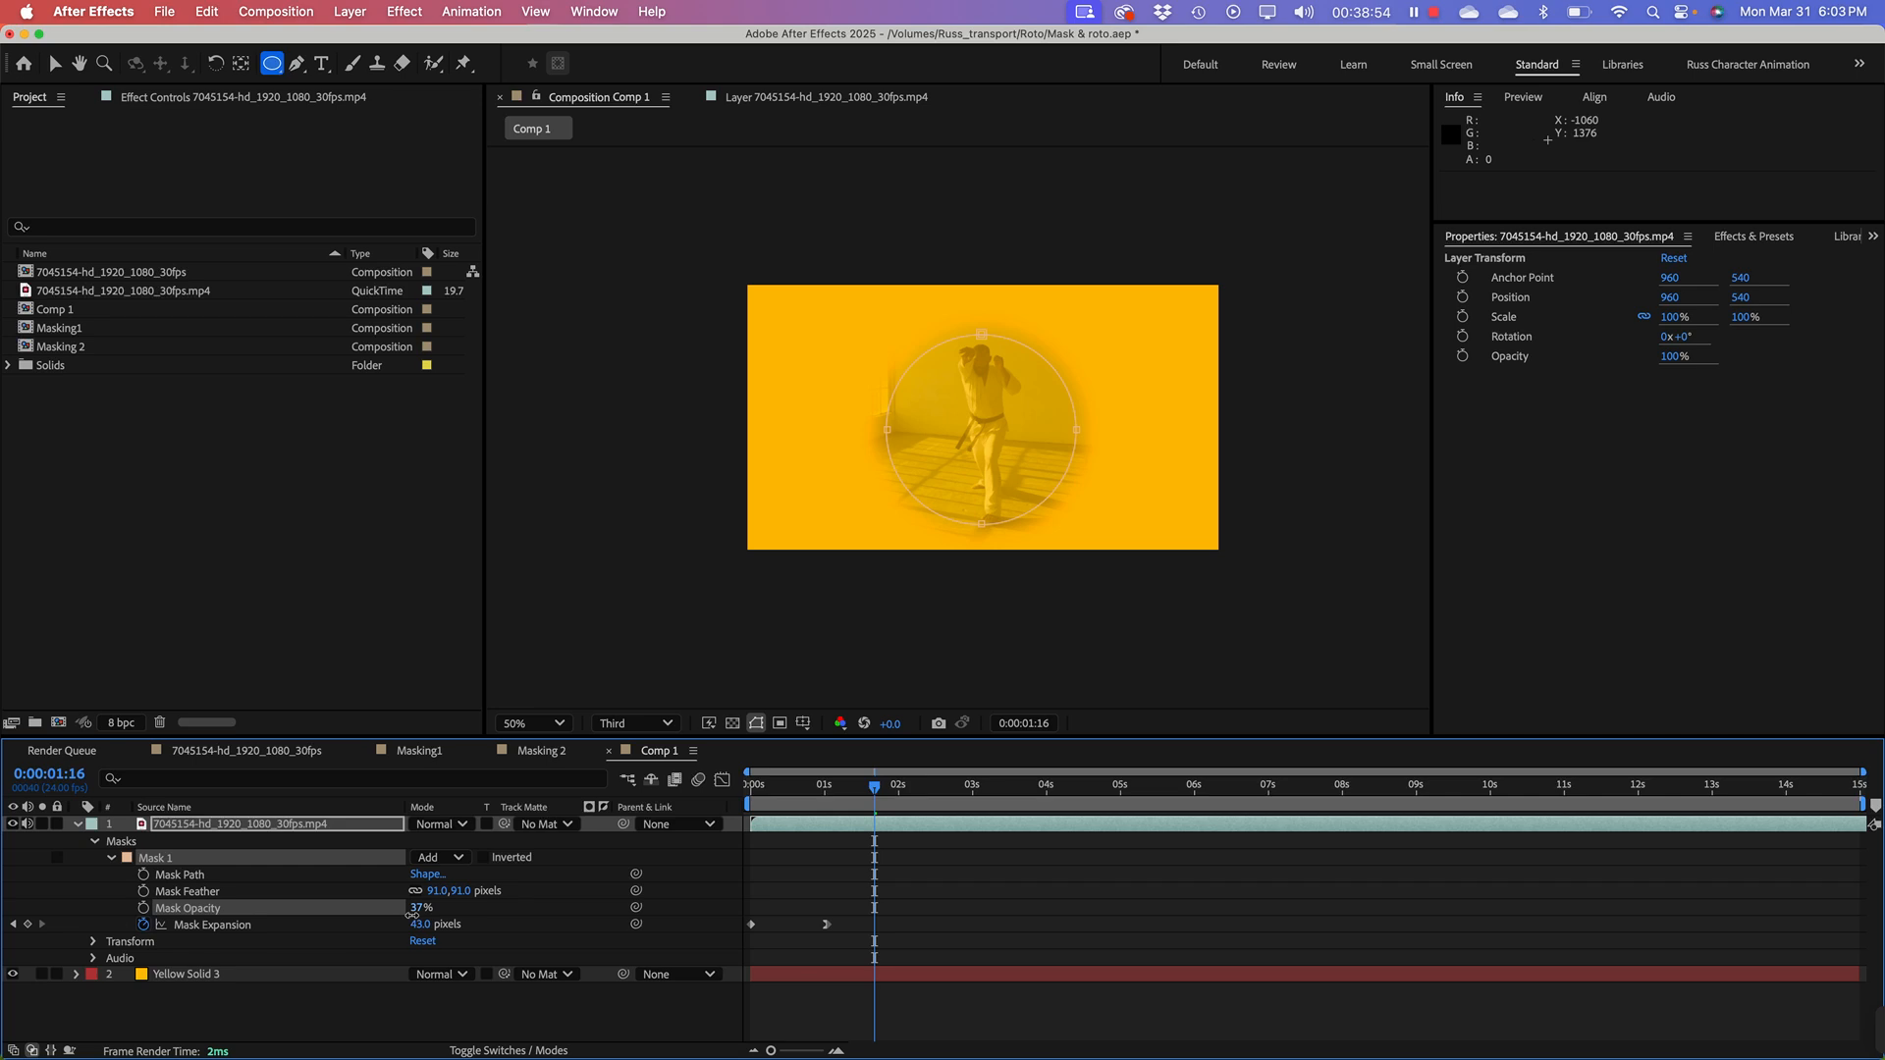
drag(411, 915, 533, 909)
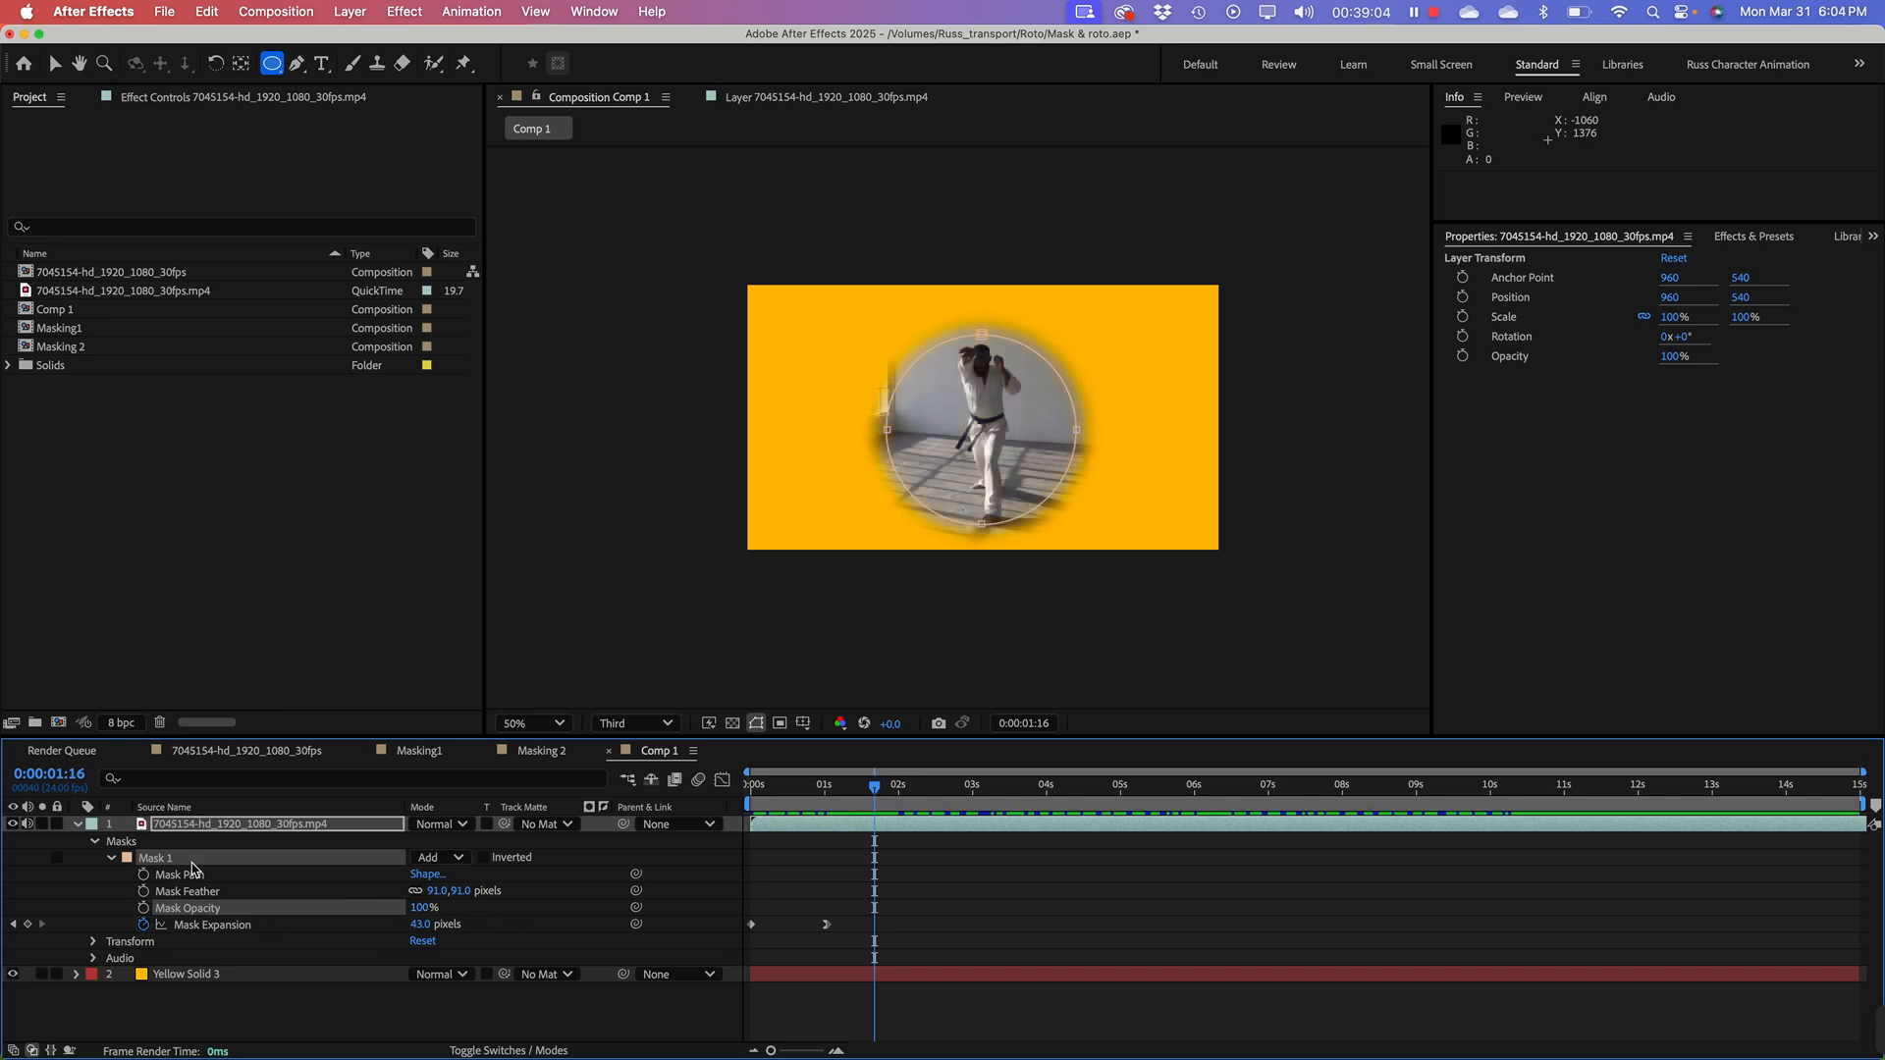
Step: Collapse Mask 1's properties, play the reveal from the start and return to the first frame
click(110, 859)
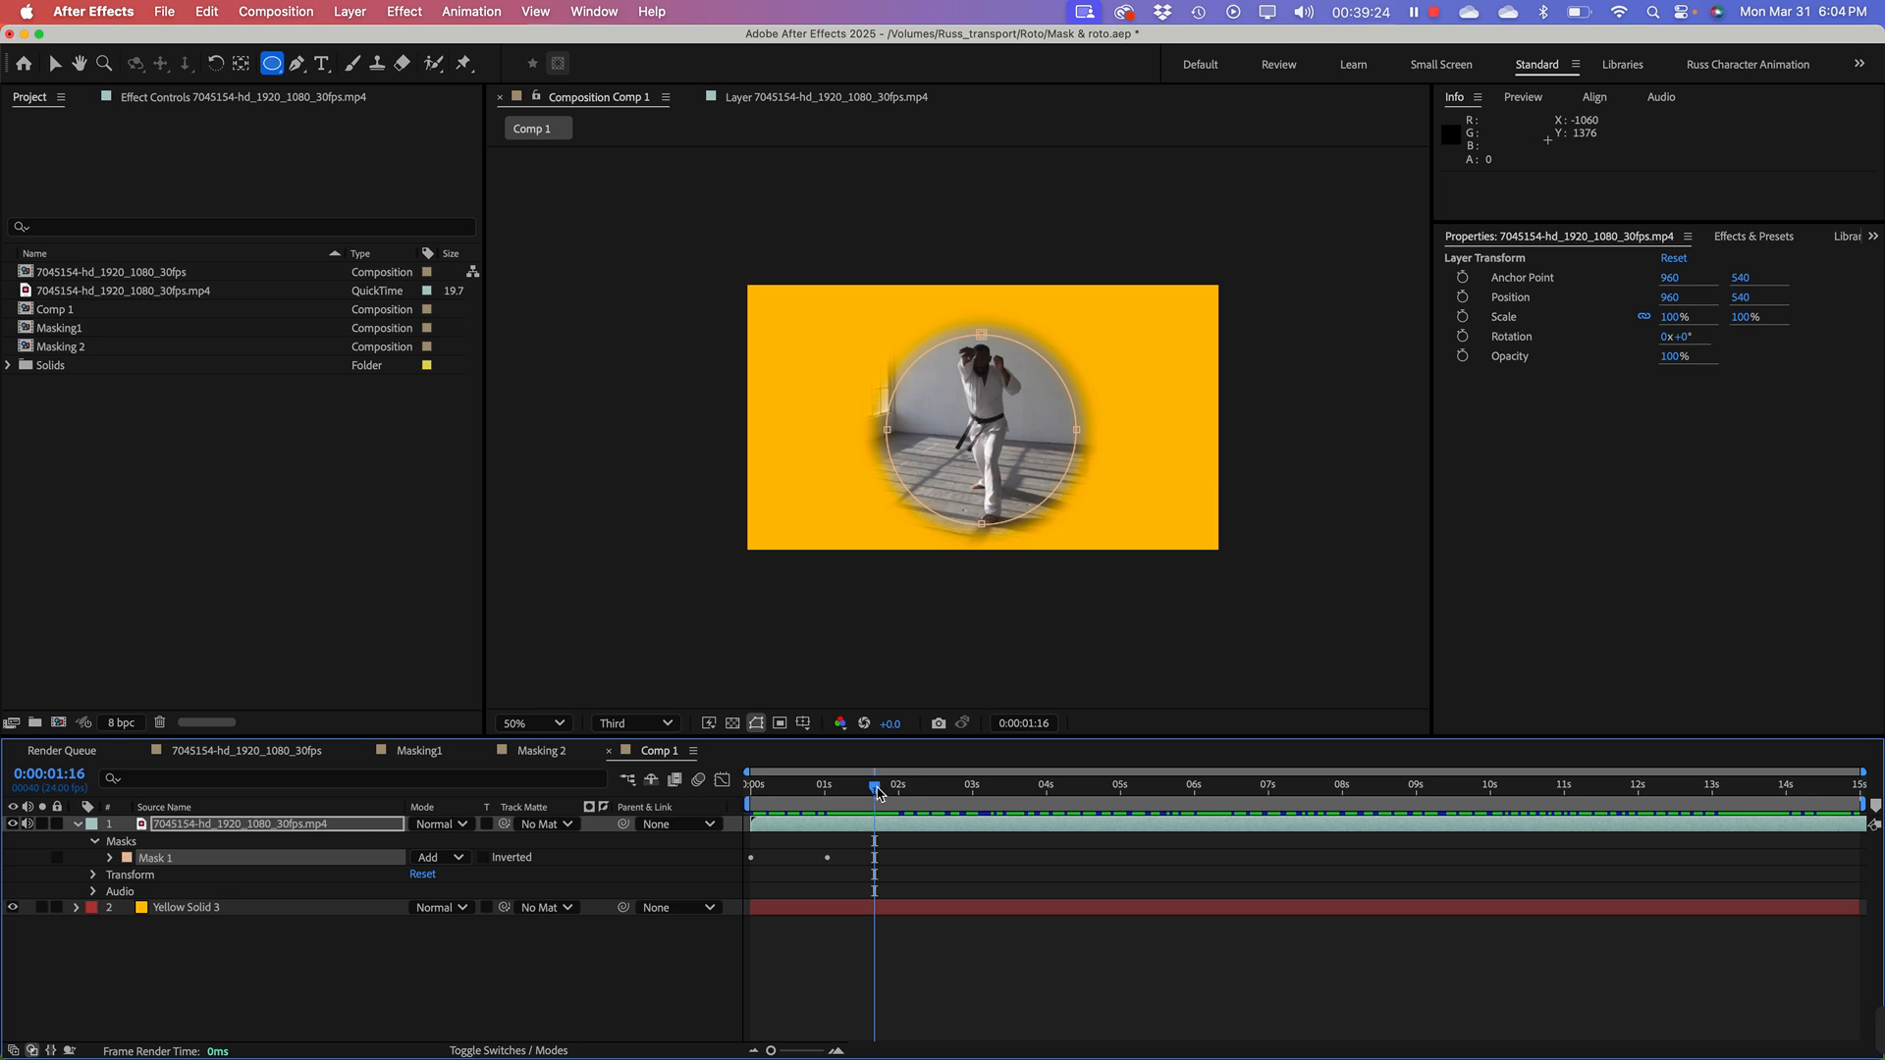
drag(877, 791, 786, 791)
key(space)
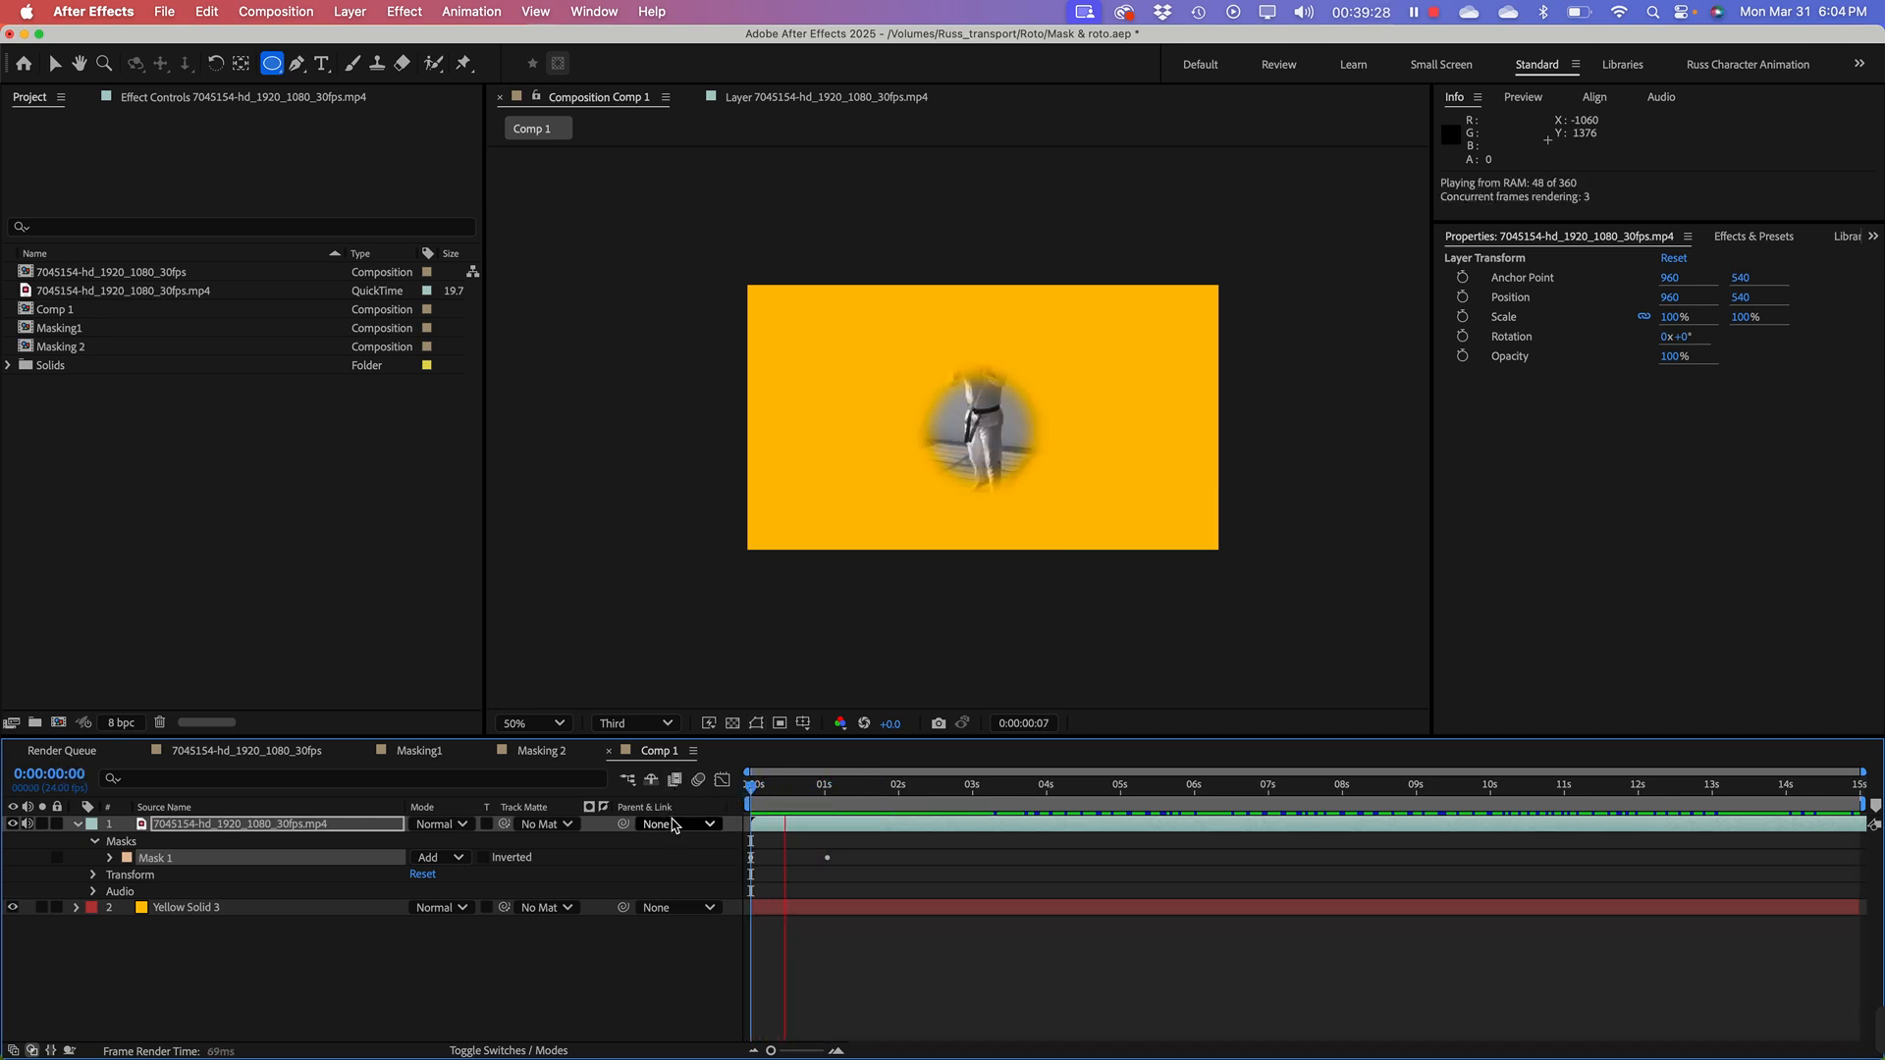
click(751, 792)
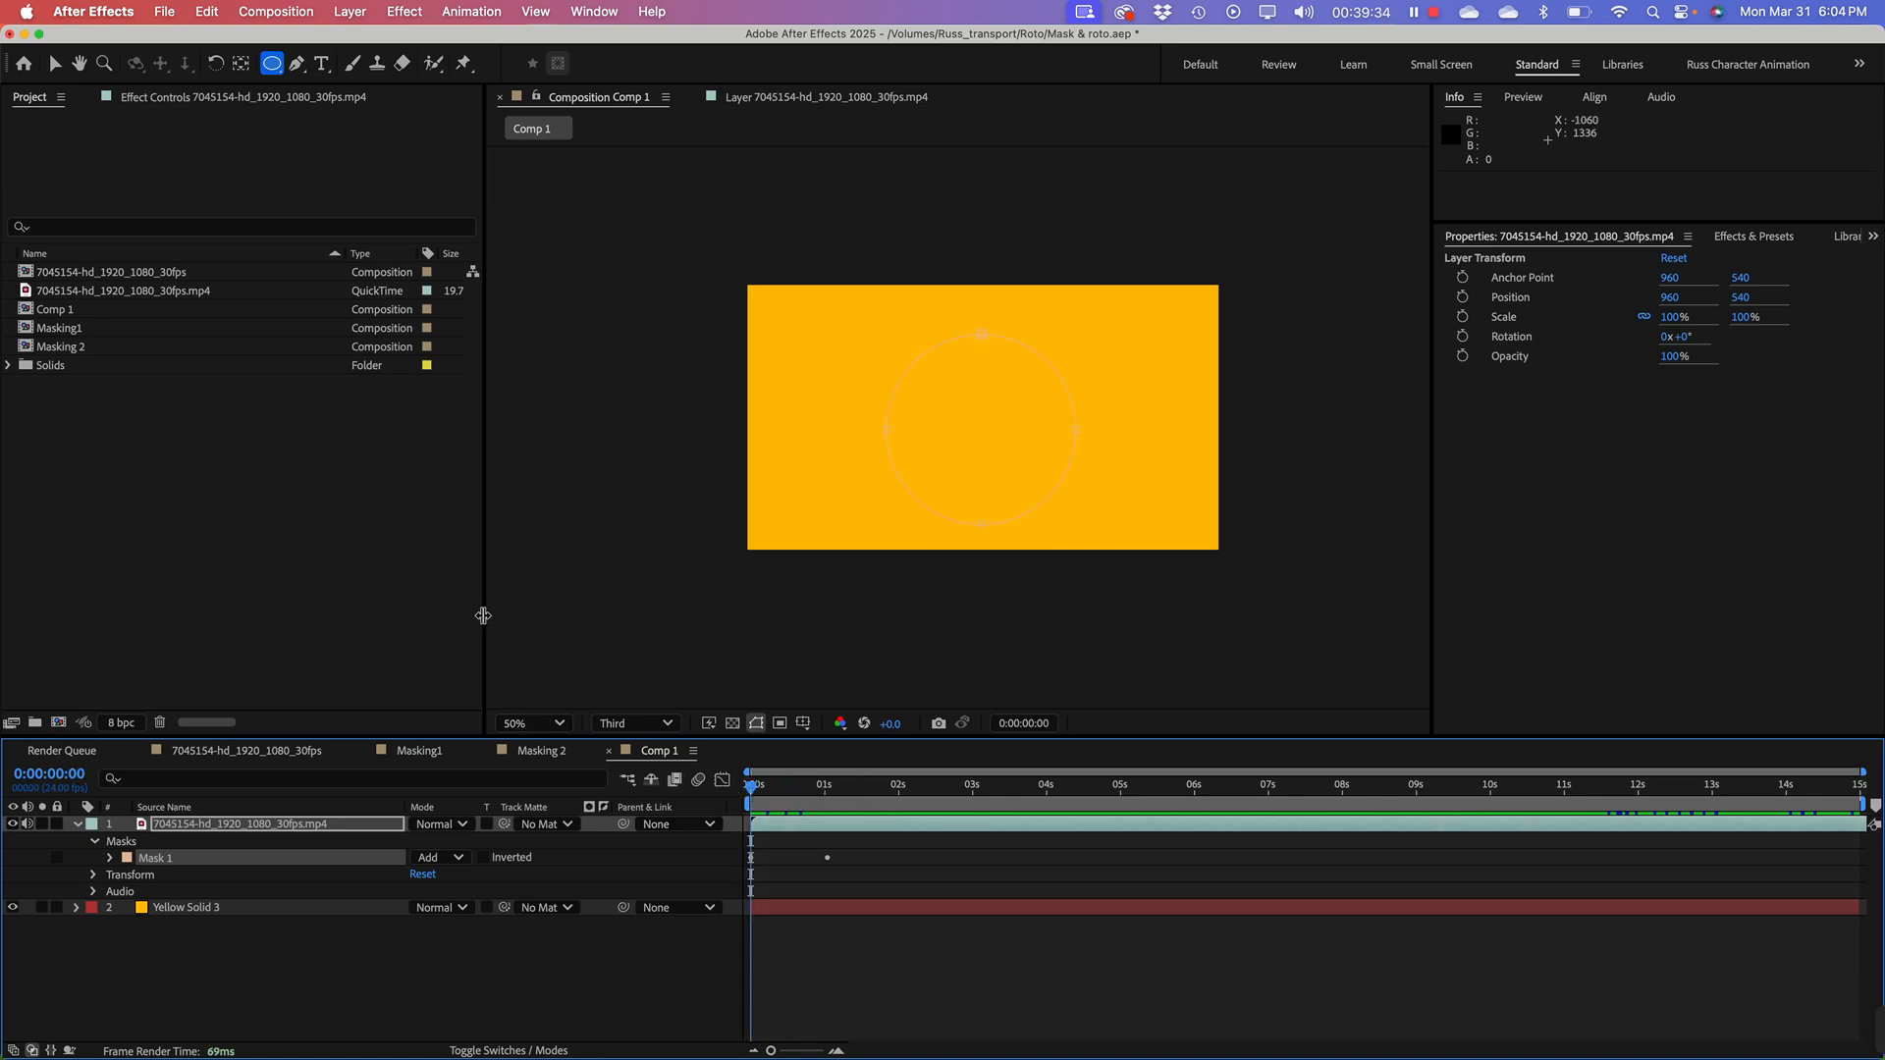
Step: Widen the project item list, deselect everything in the composition and collapse the footage layer's properties
drag(483, 616, 533, 614)
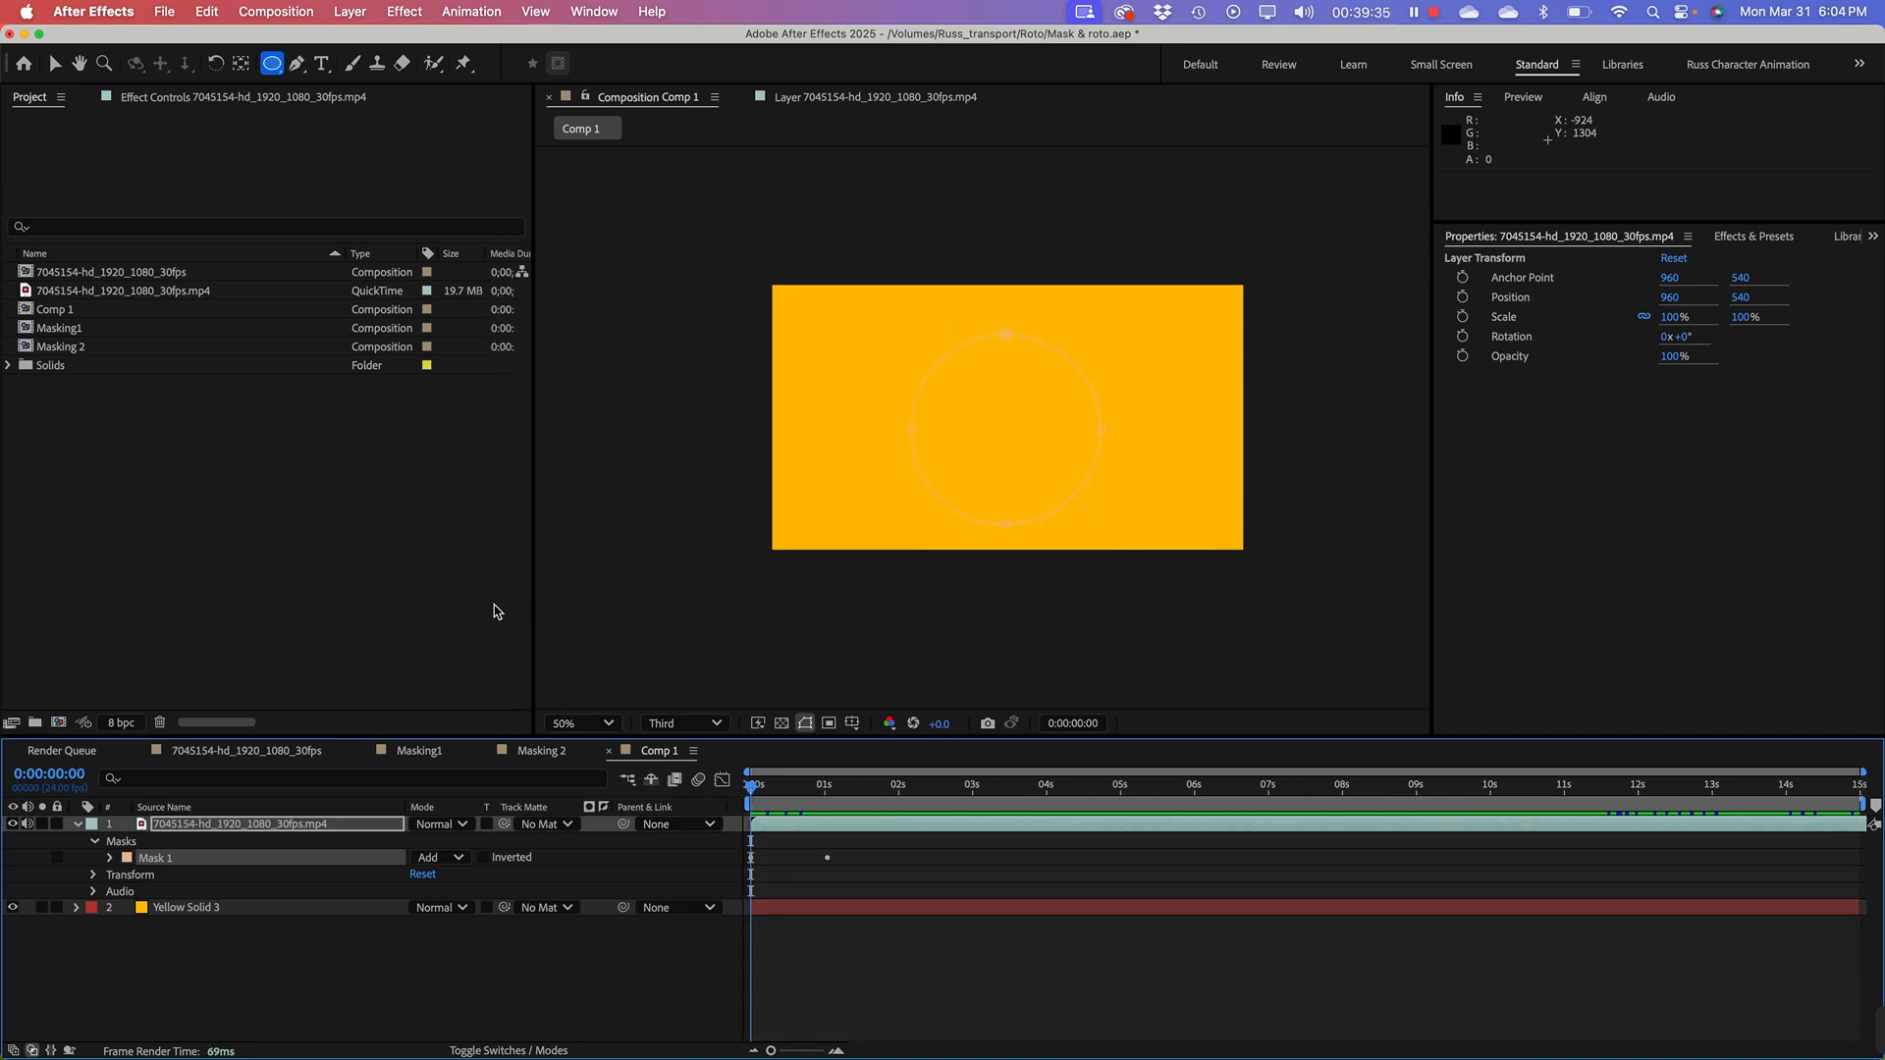
click(220, 1003)
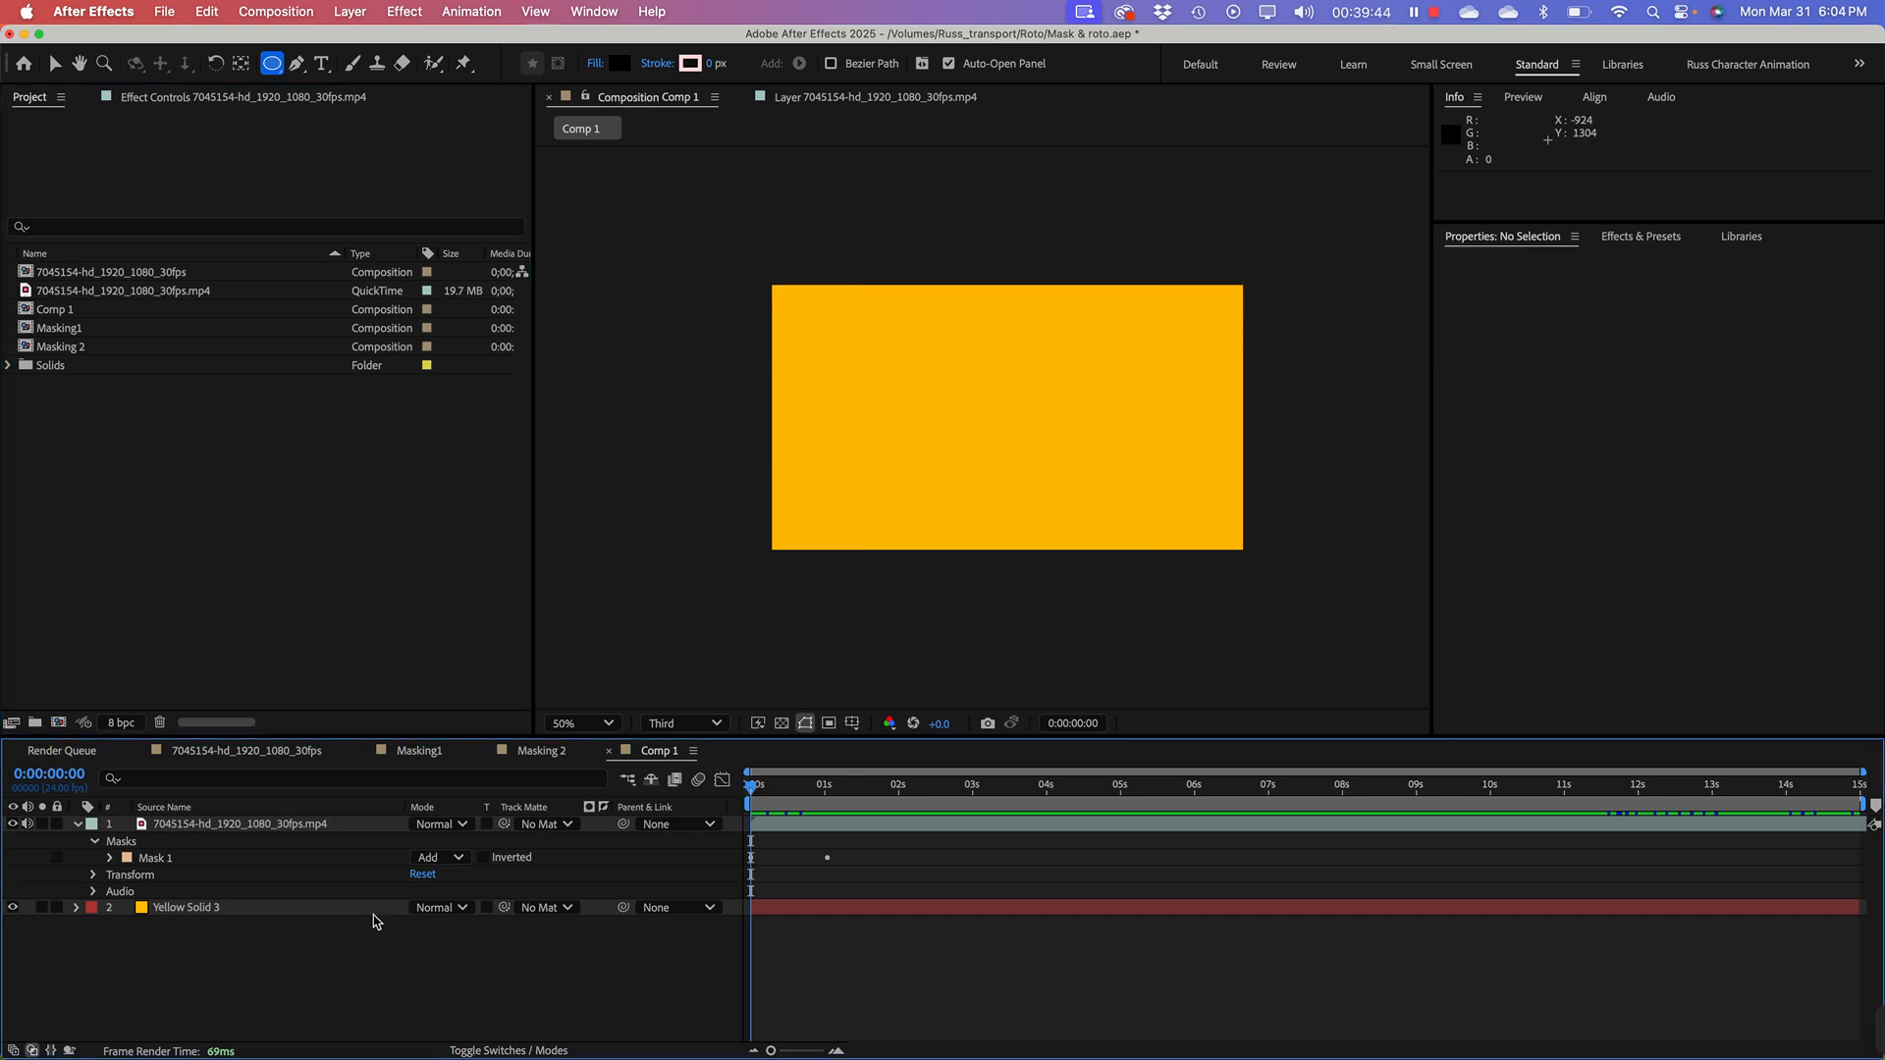
click(77, 825)
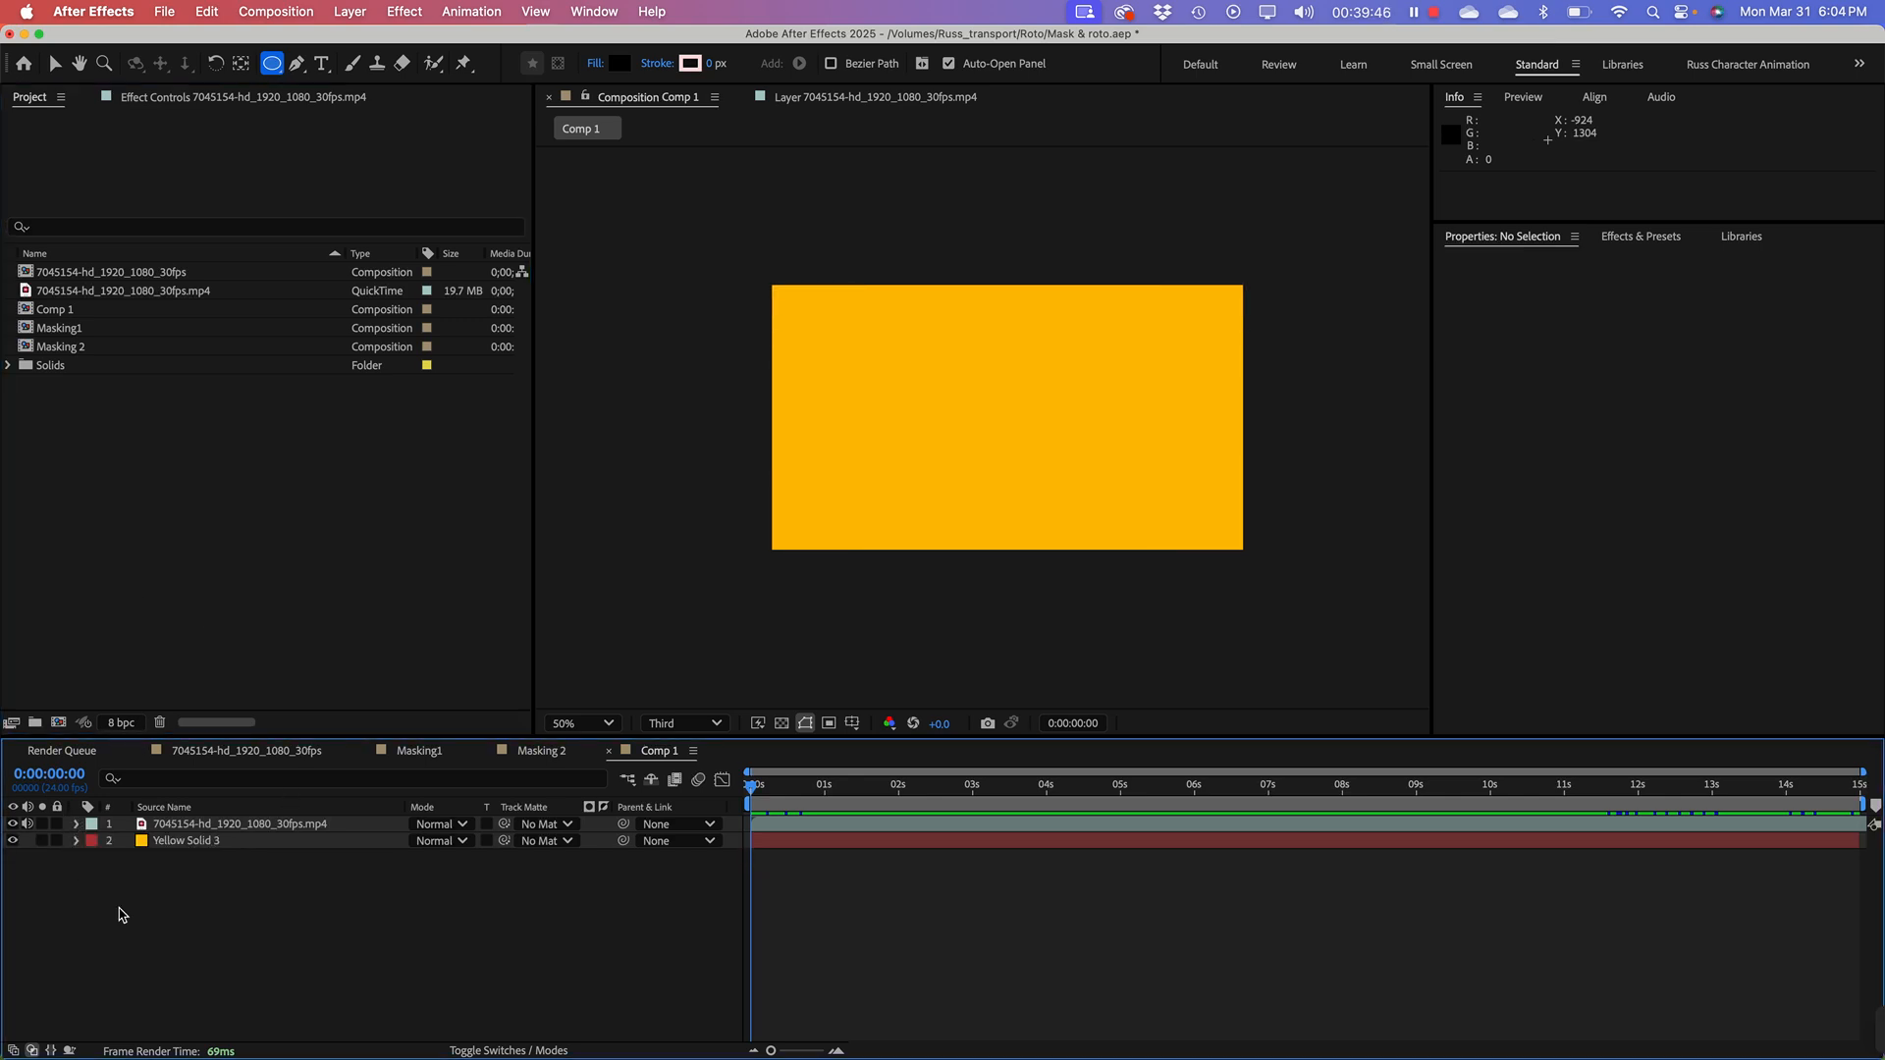
click(225, 551)
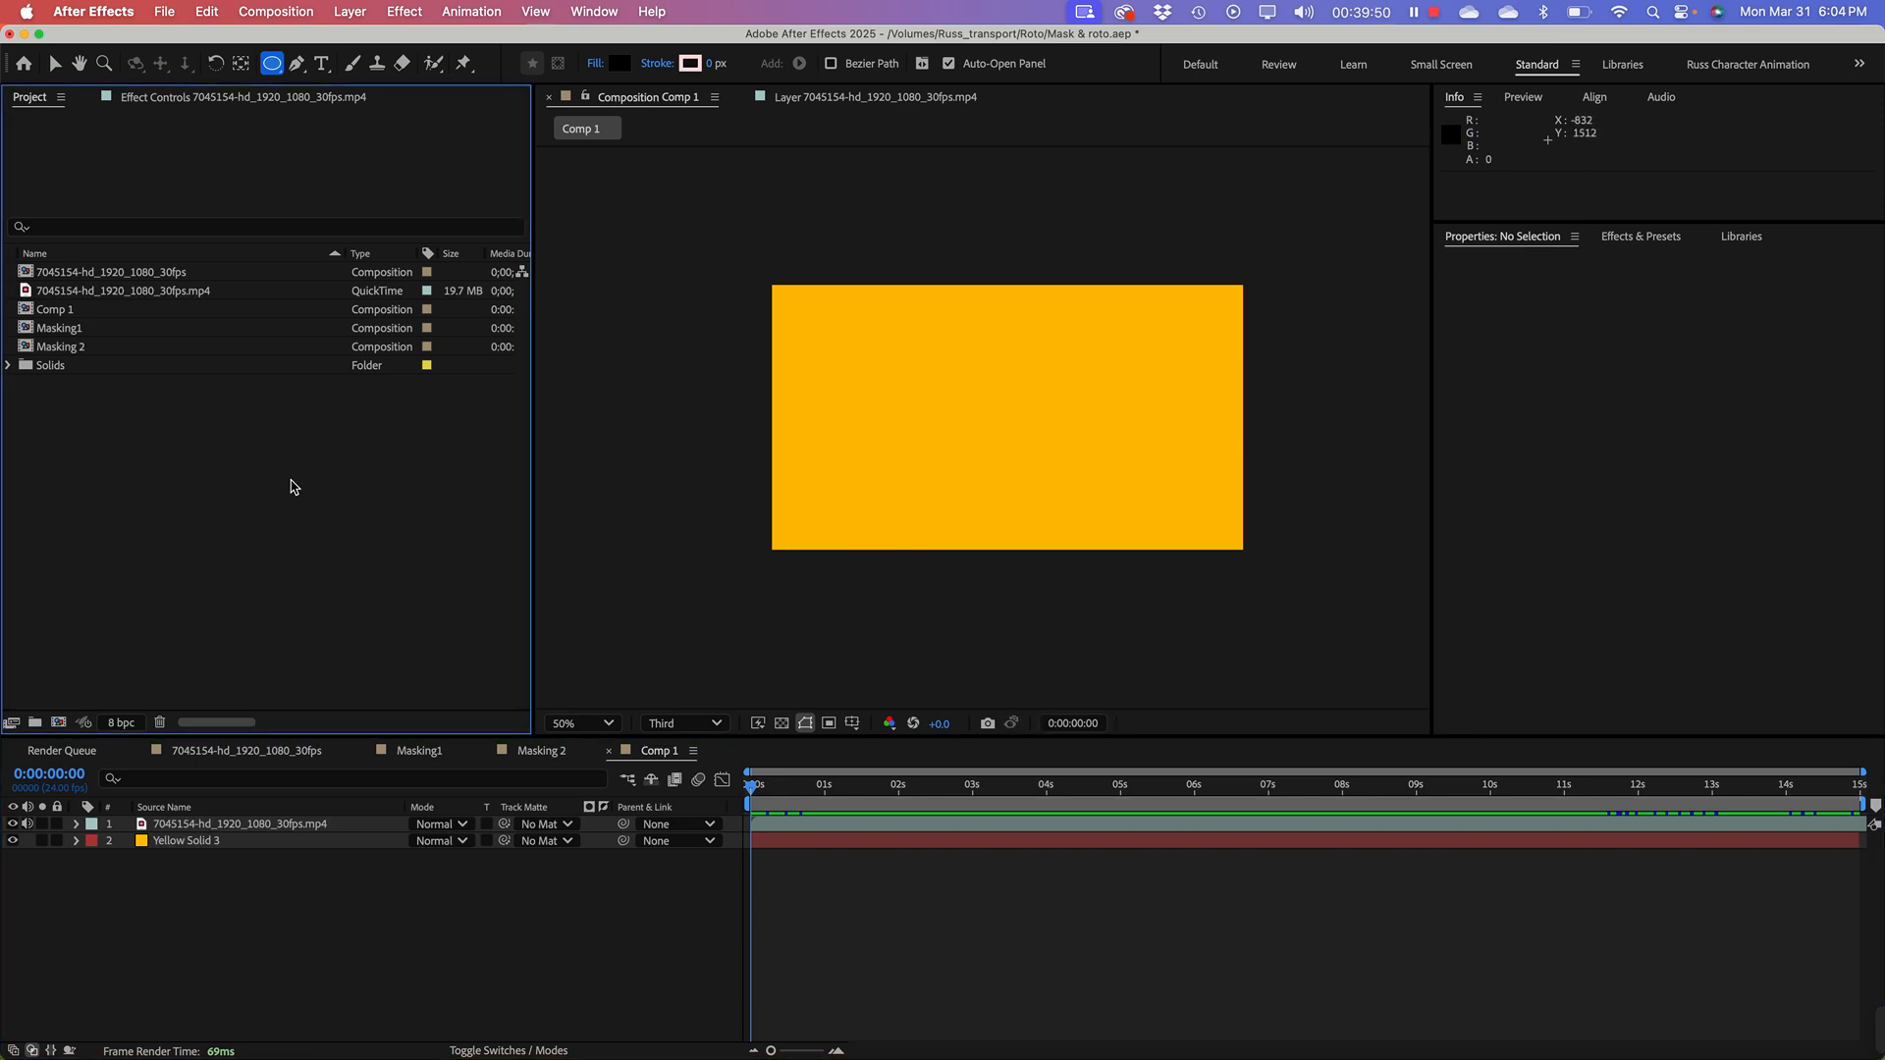
click(62, 279)
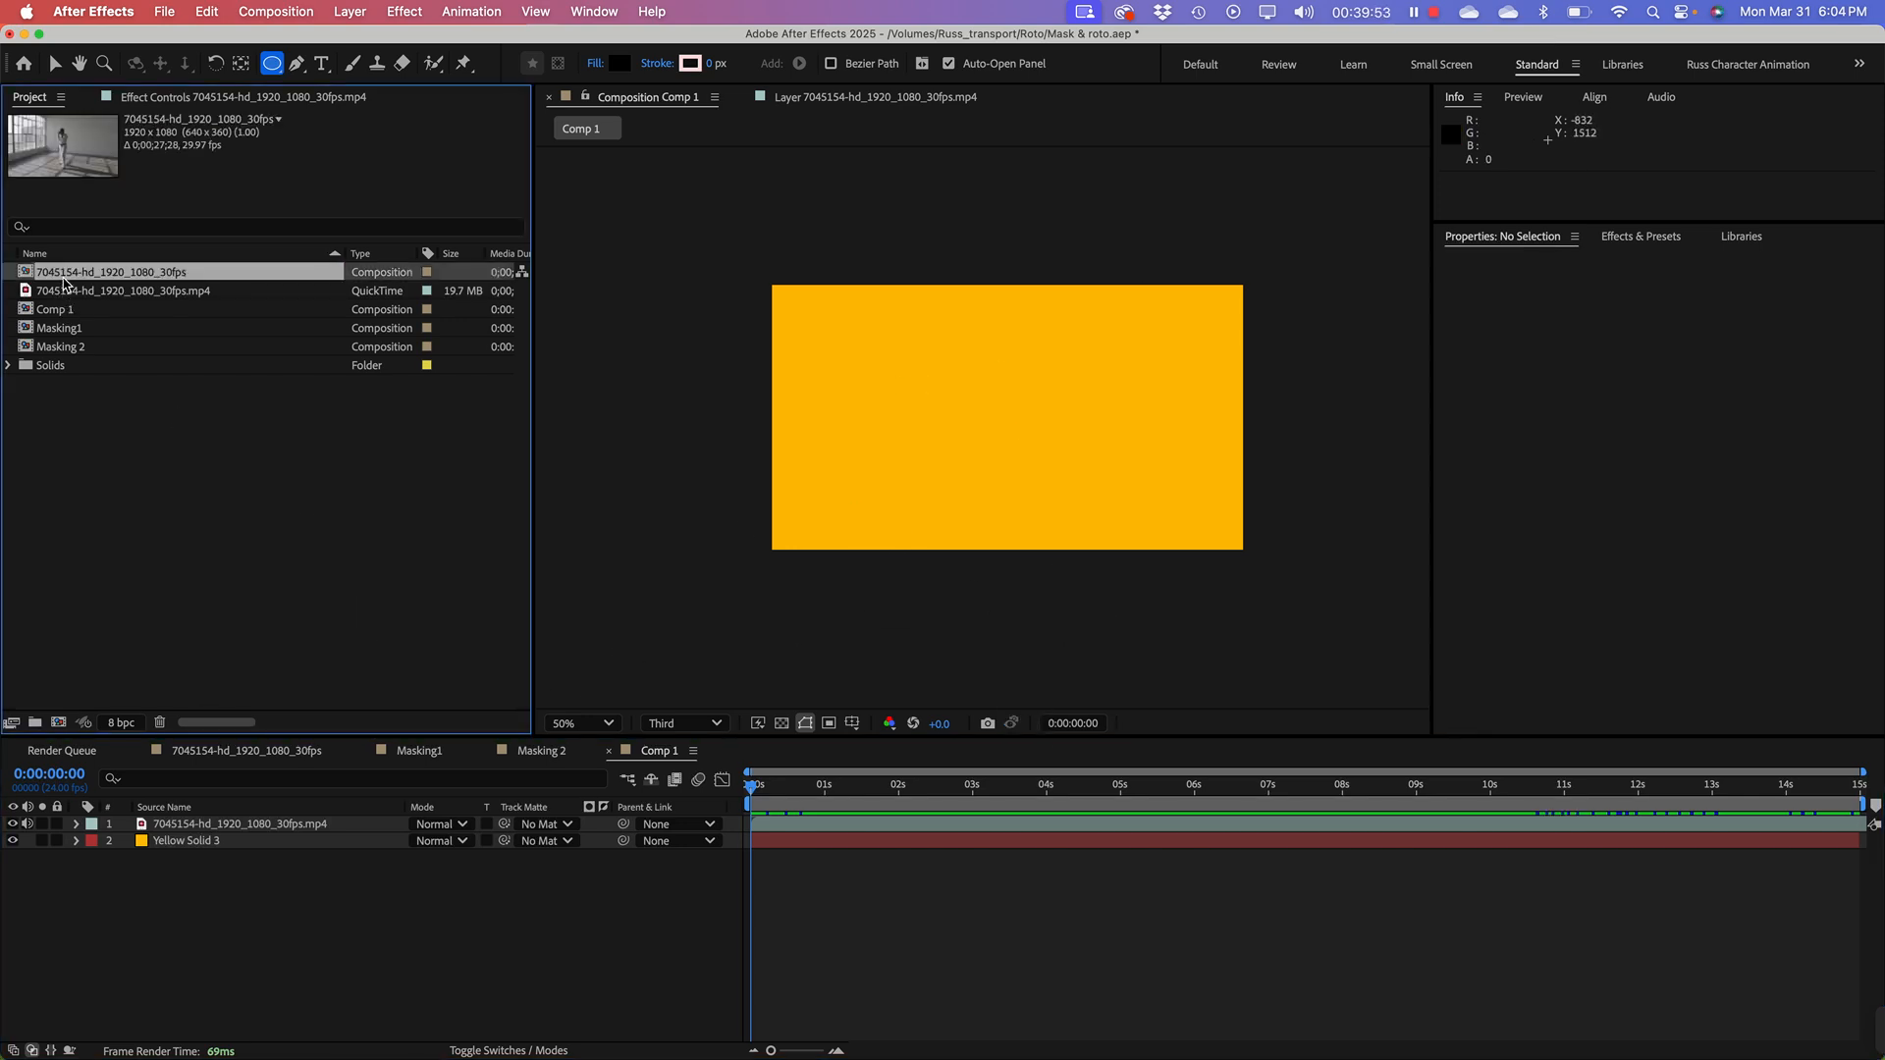
click(105, 543)
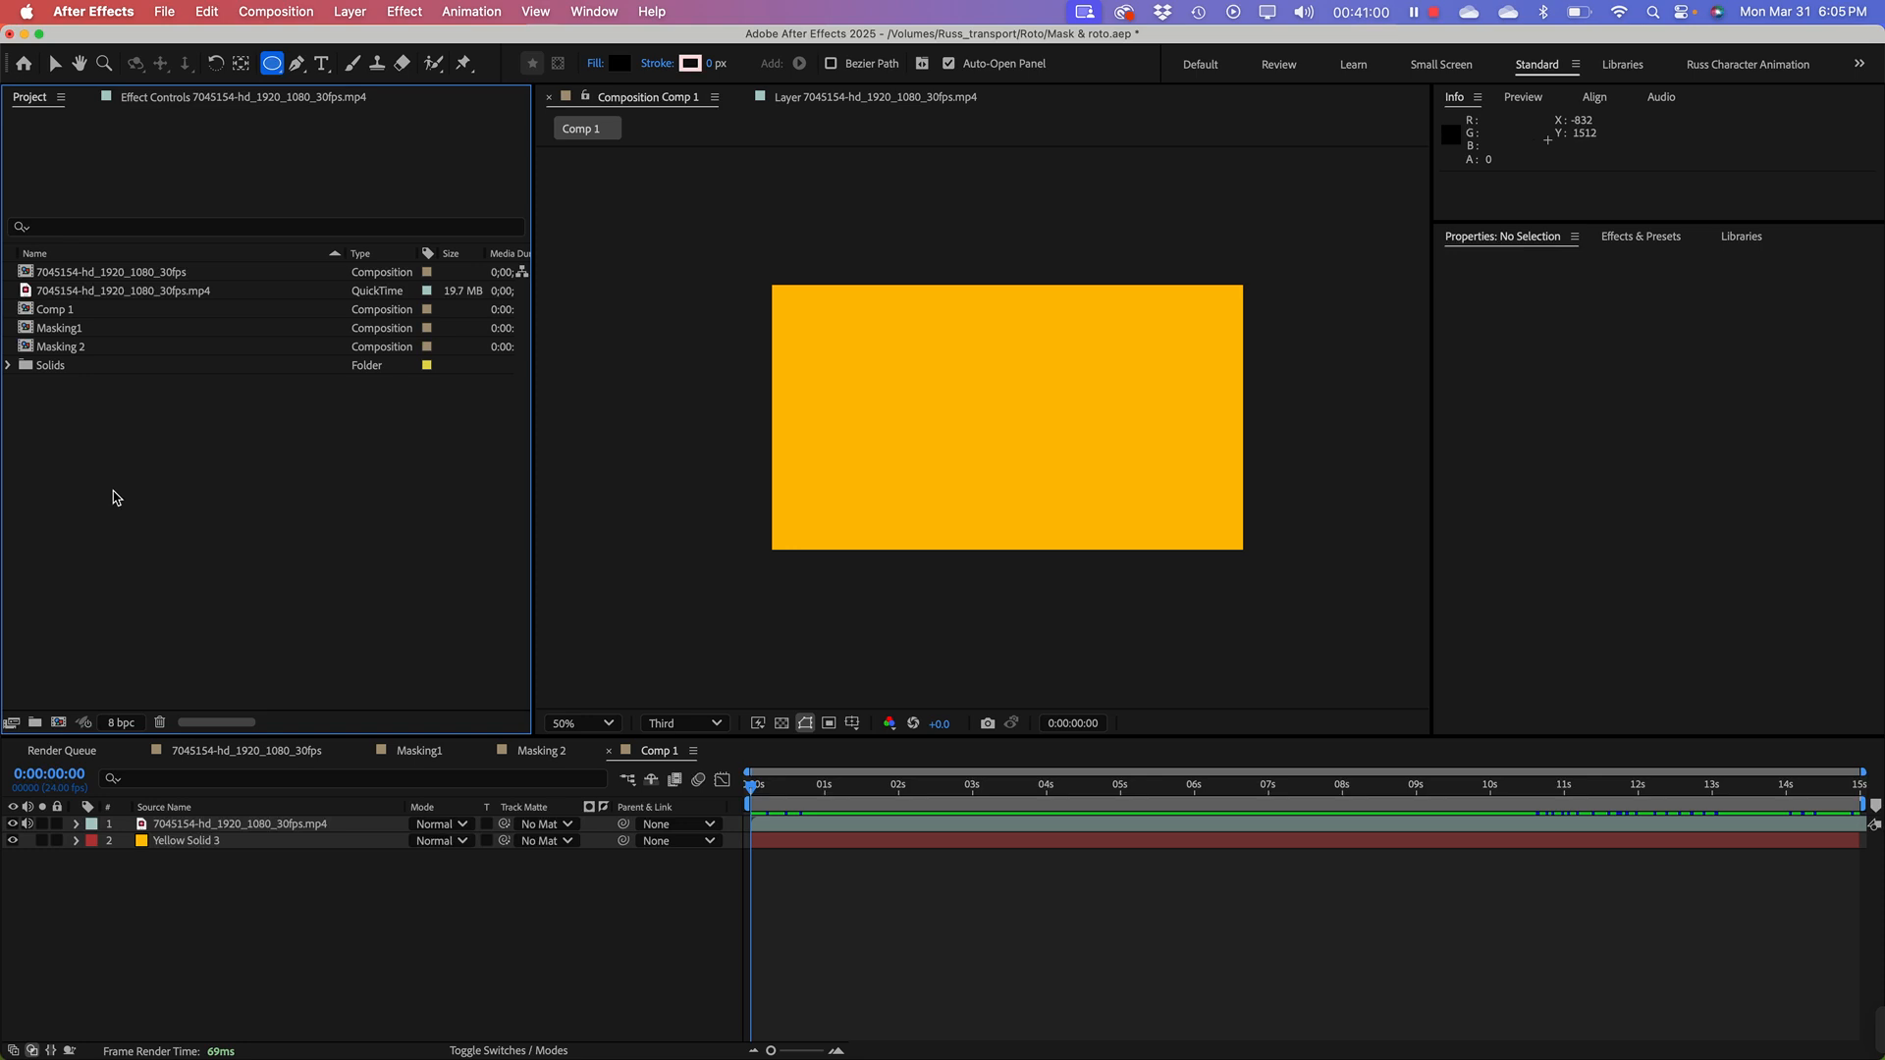
Step: Create a new 1920x1080, 24 fps composition with a duration of 0:00:15:00, keeping the default name Comp 2
right_click(80, 432)
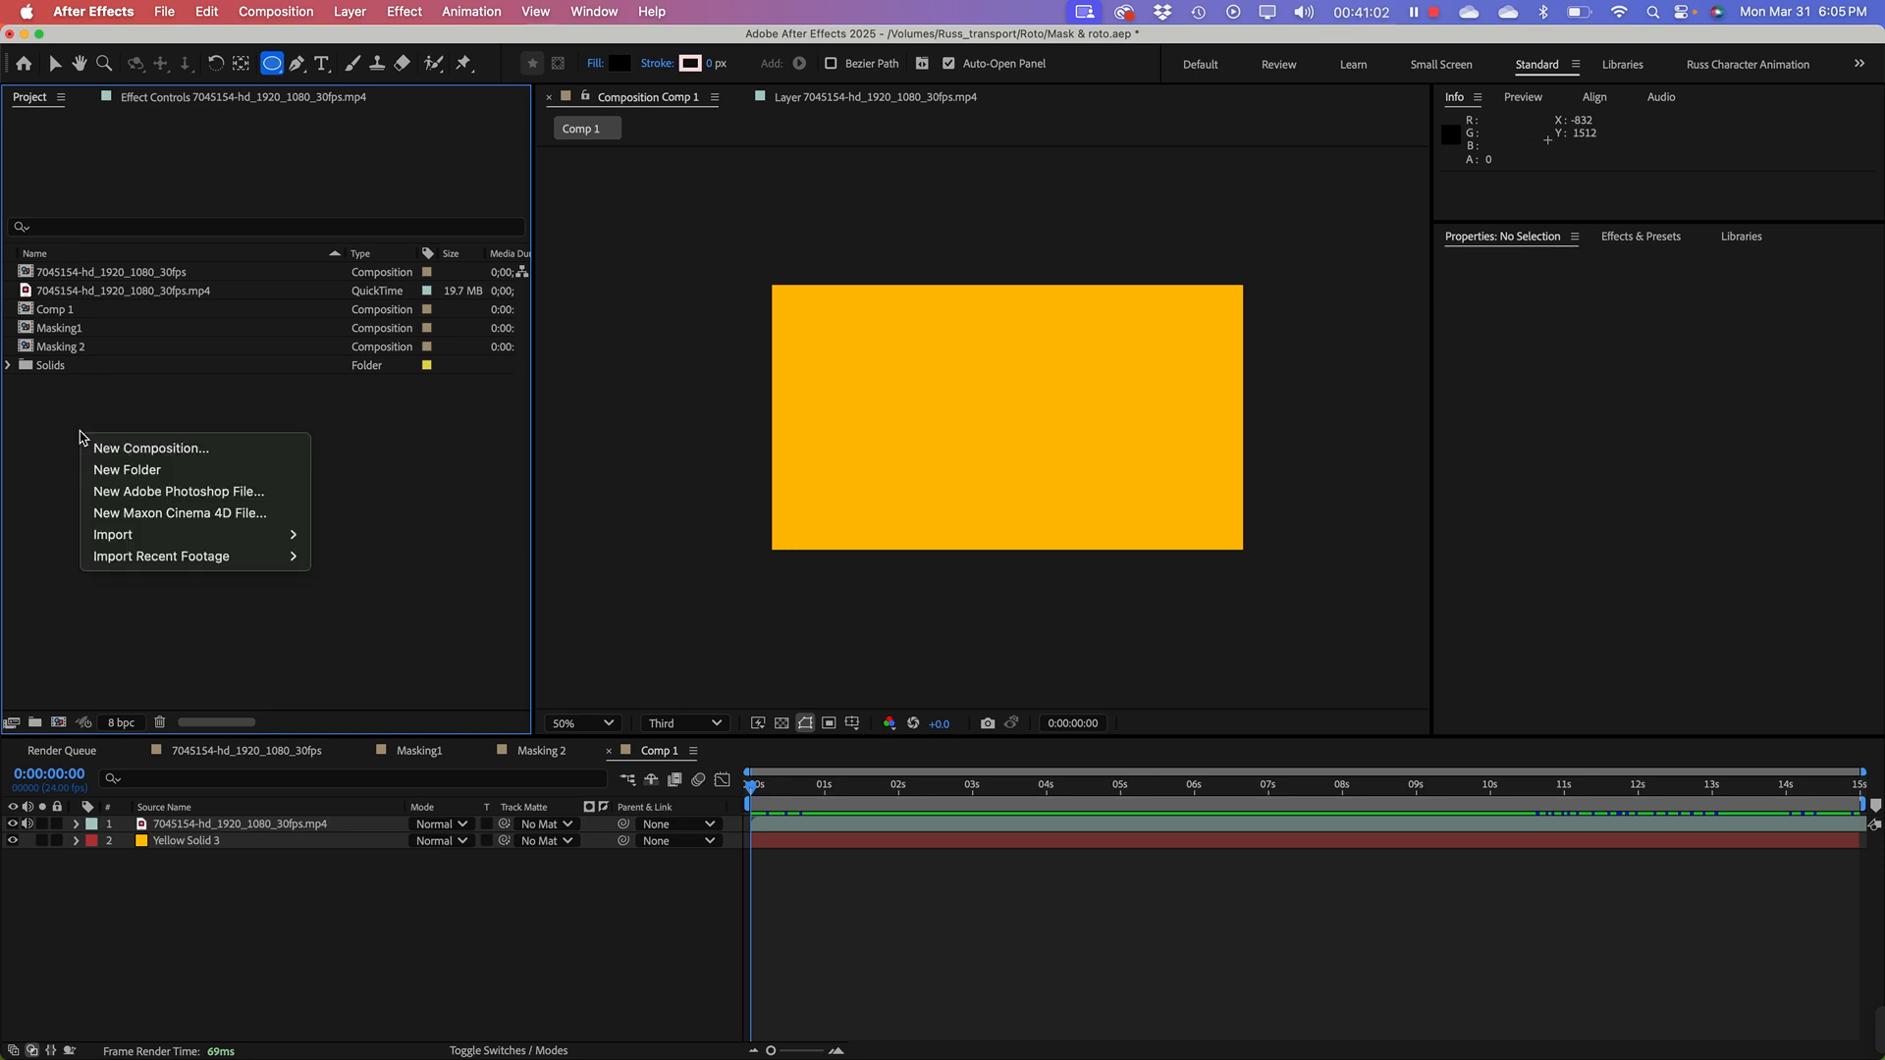
click(154, 451)
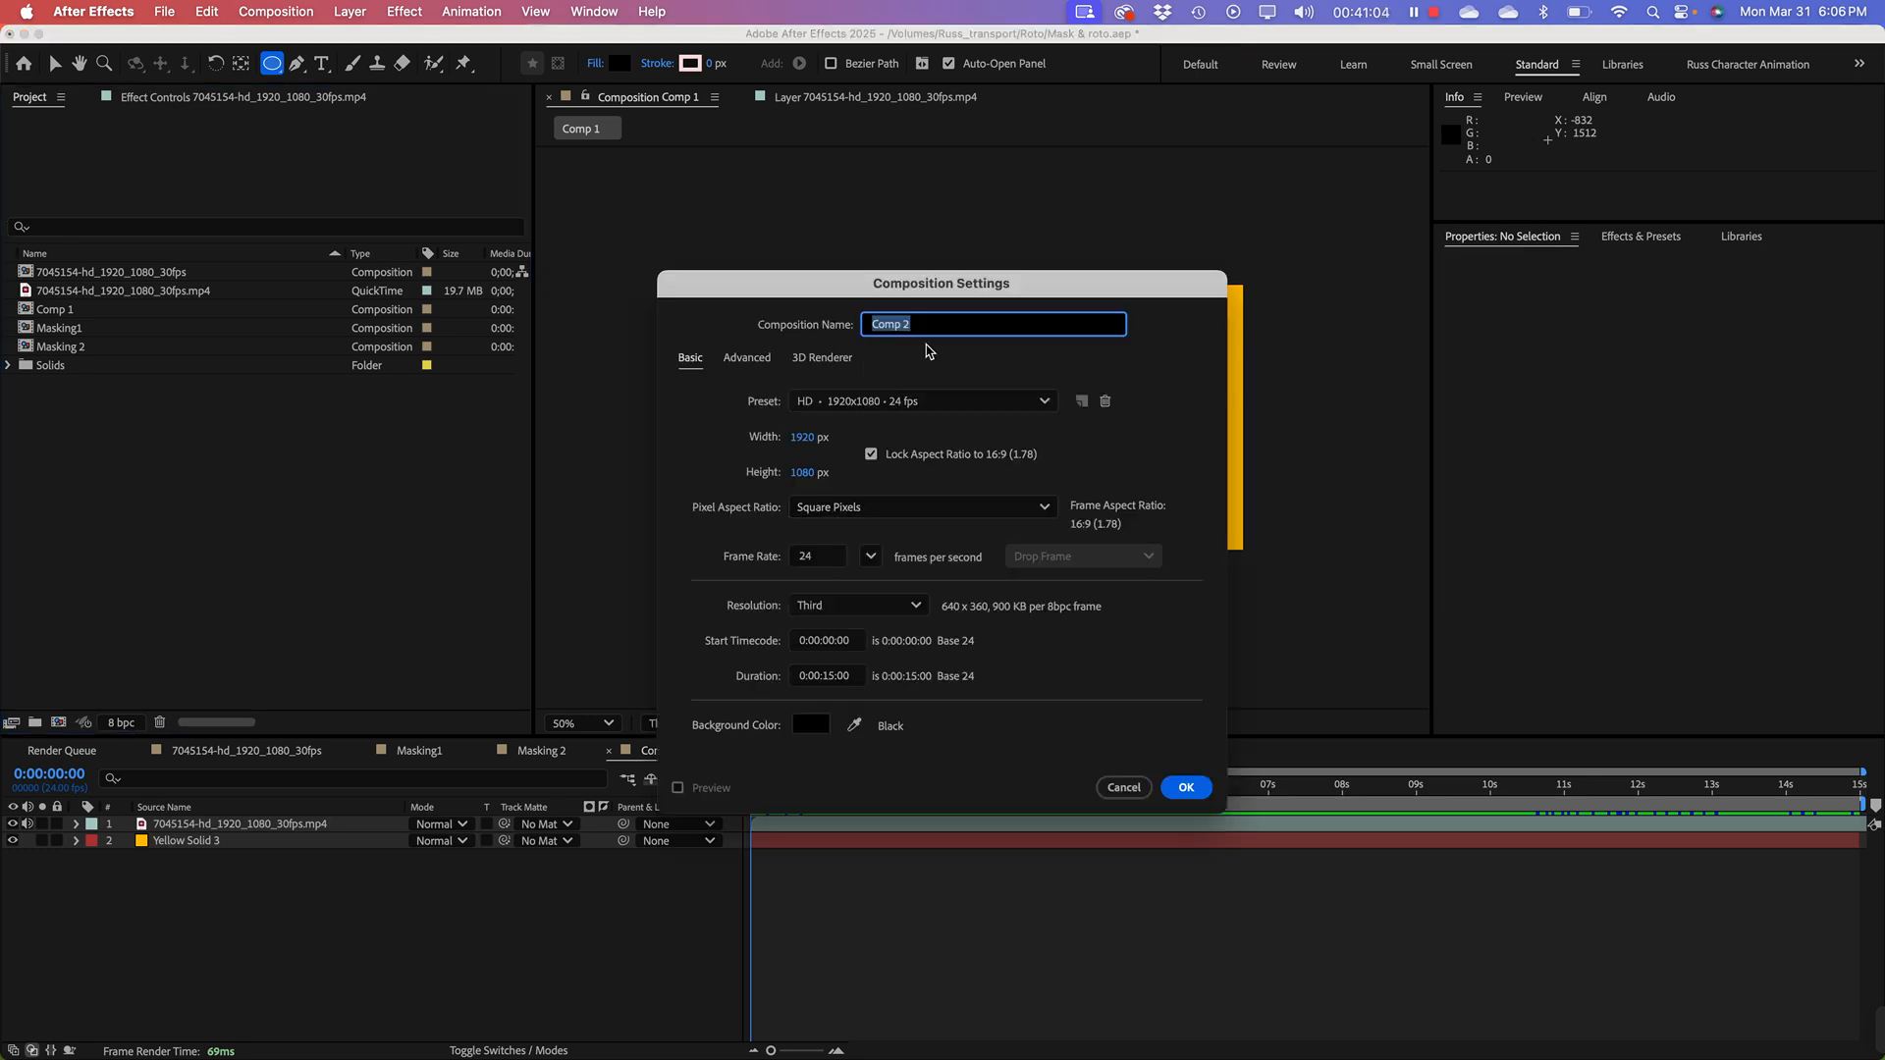
click(1186, 786)
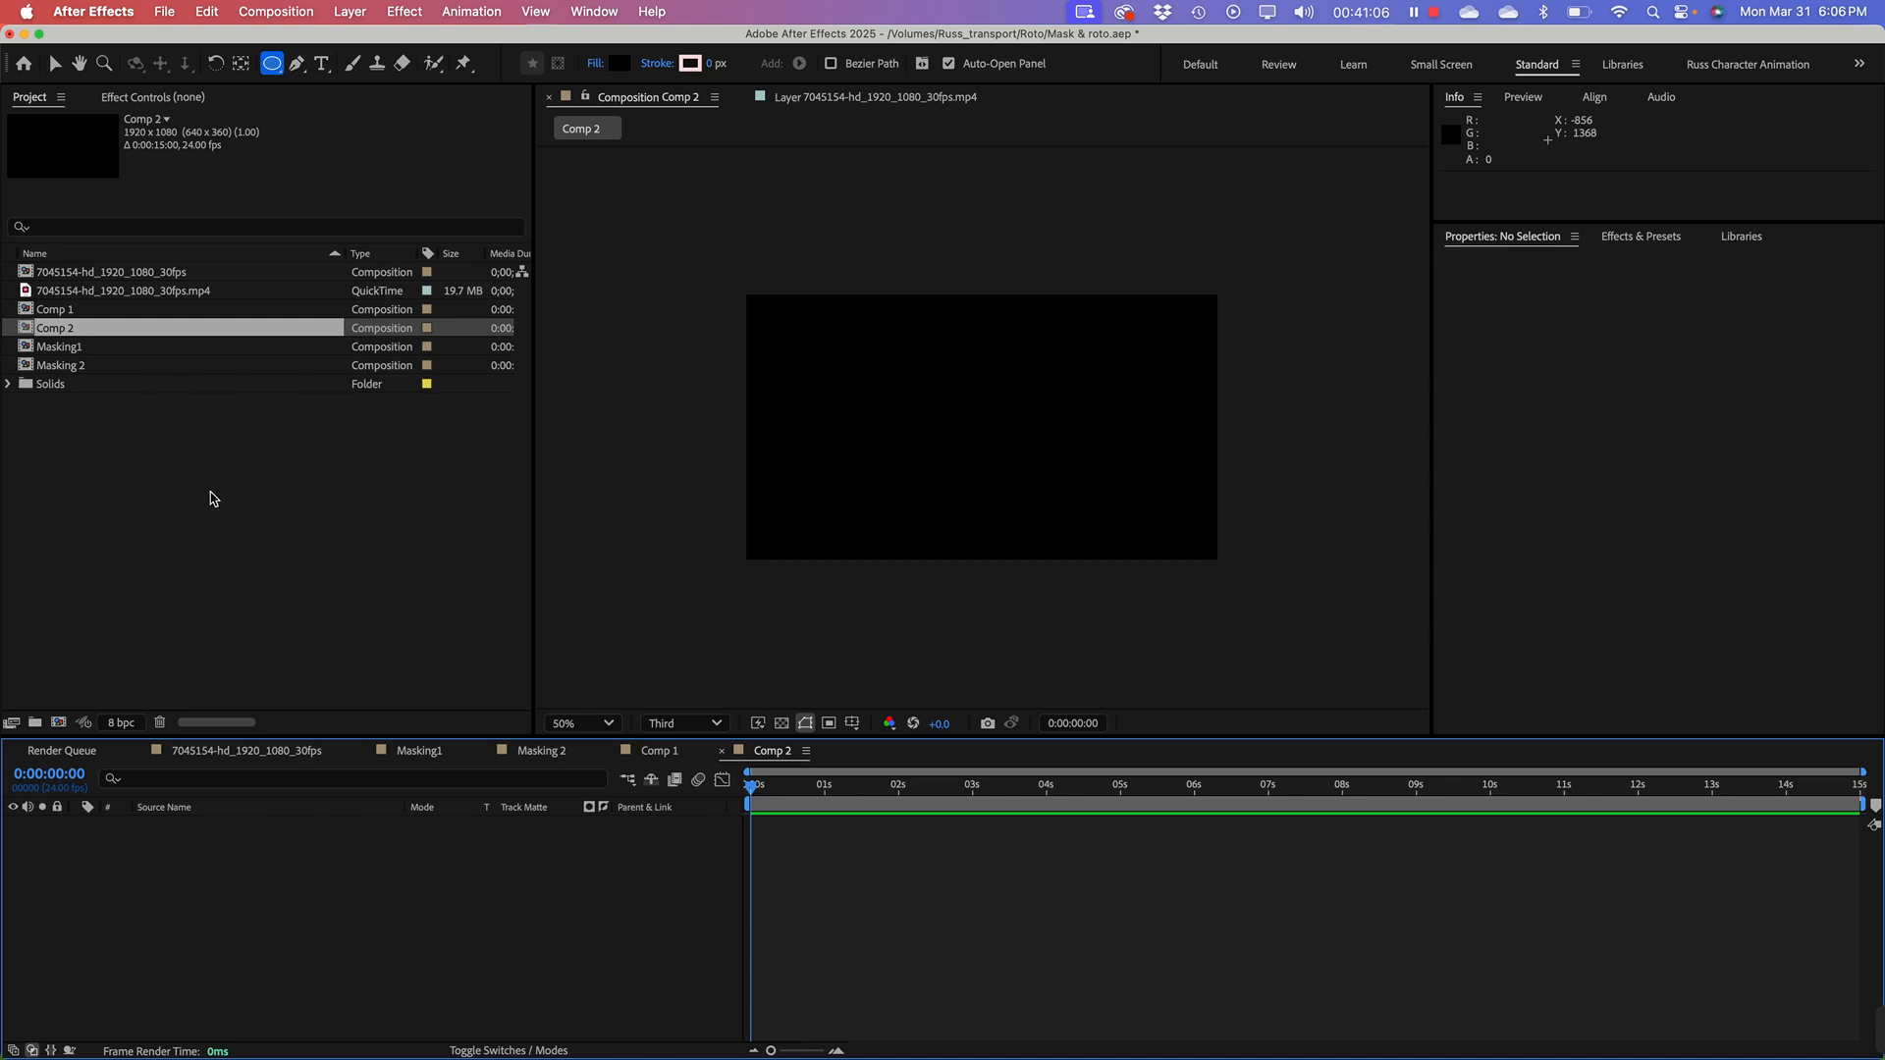
Step: Add 7045154-hd_1920_1080_30fps.mp4 as a layer in Comp 2 and enlarge the composition viewing area by shrinking the timeline
click(49, 294)
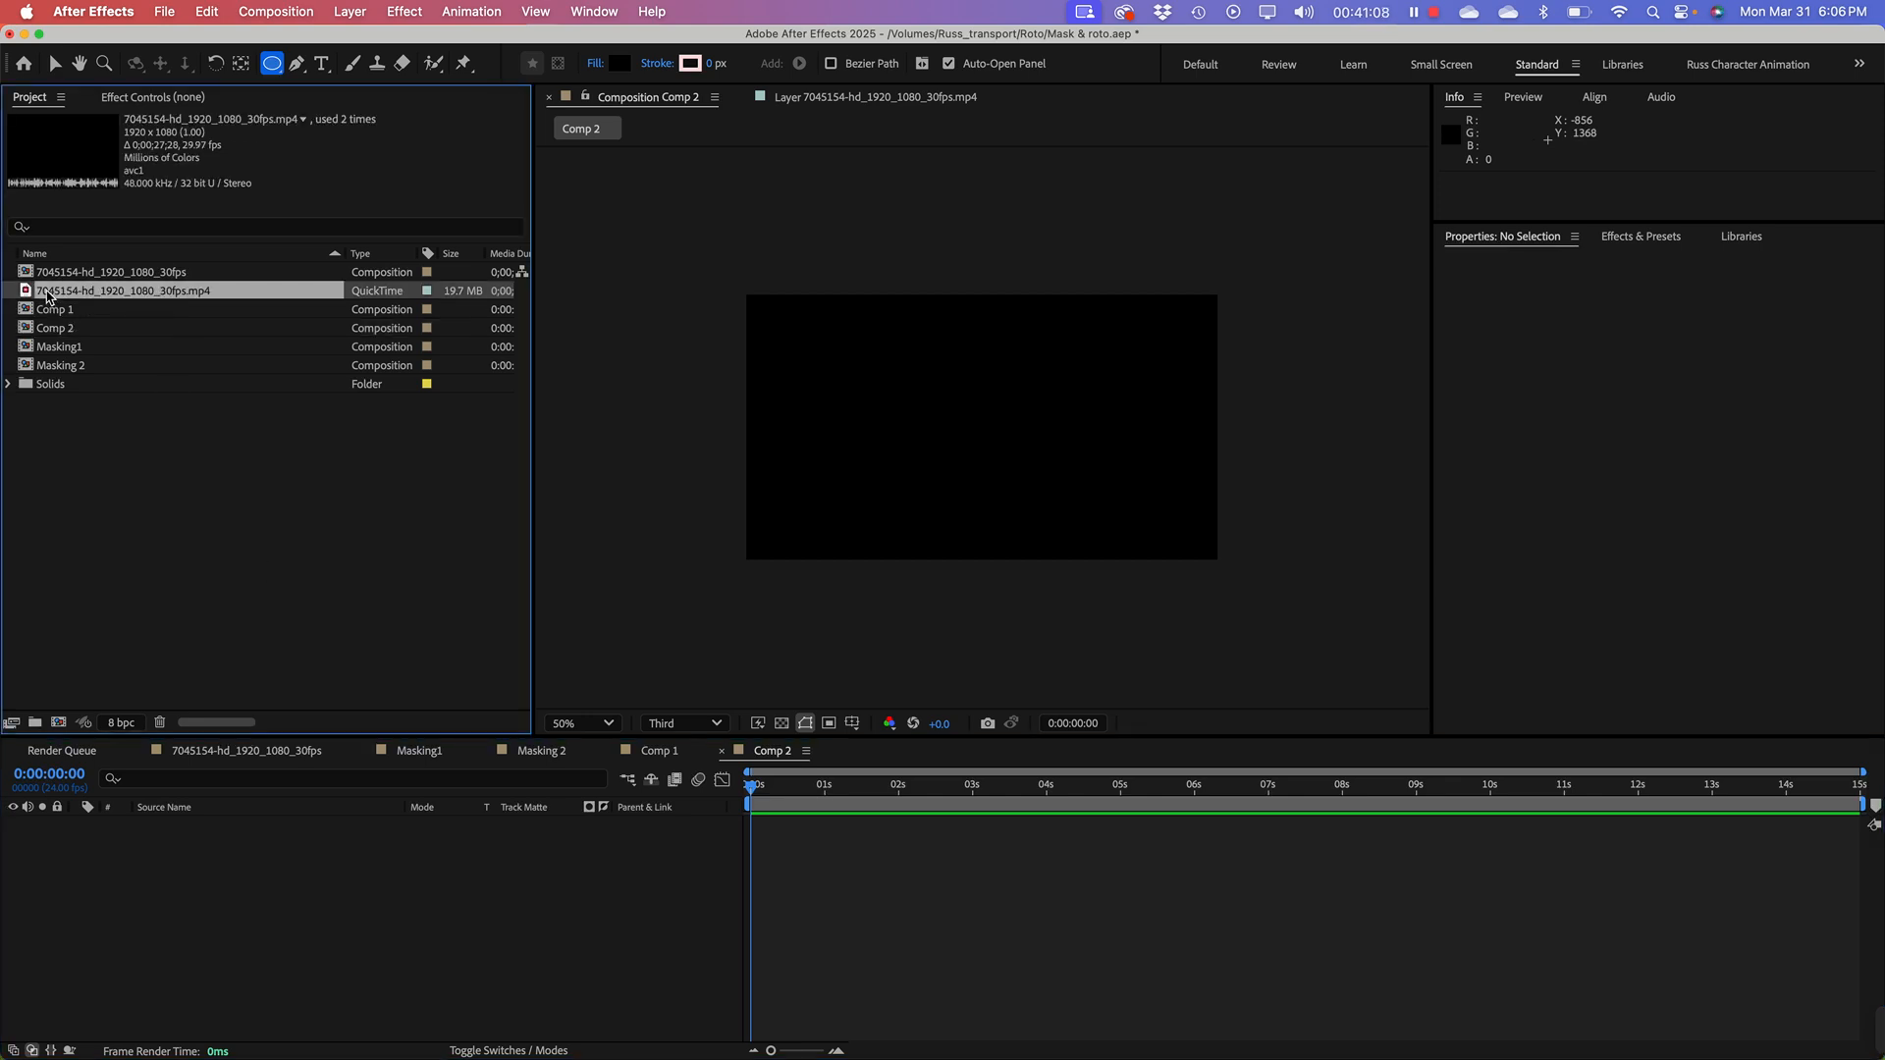
drag(48, 295, 374, 878)
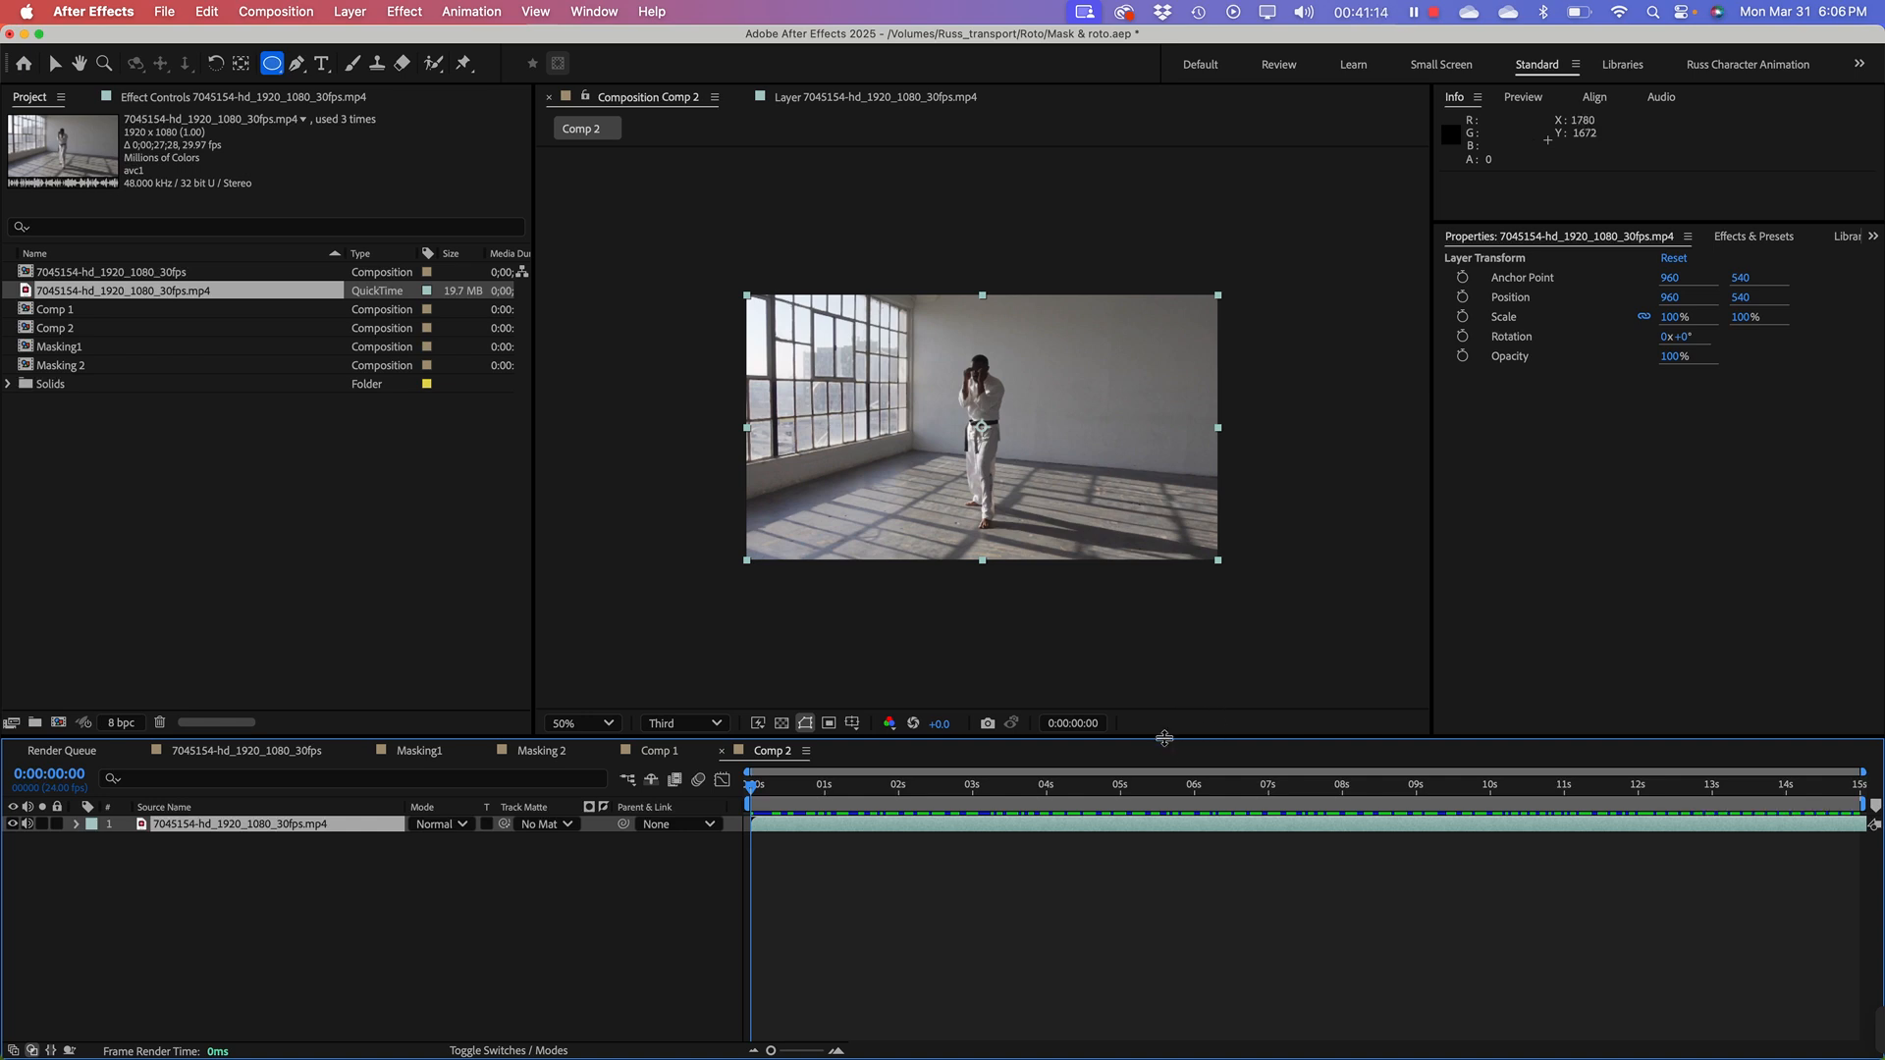
drag(1165, 737, 1129, 867)
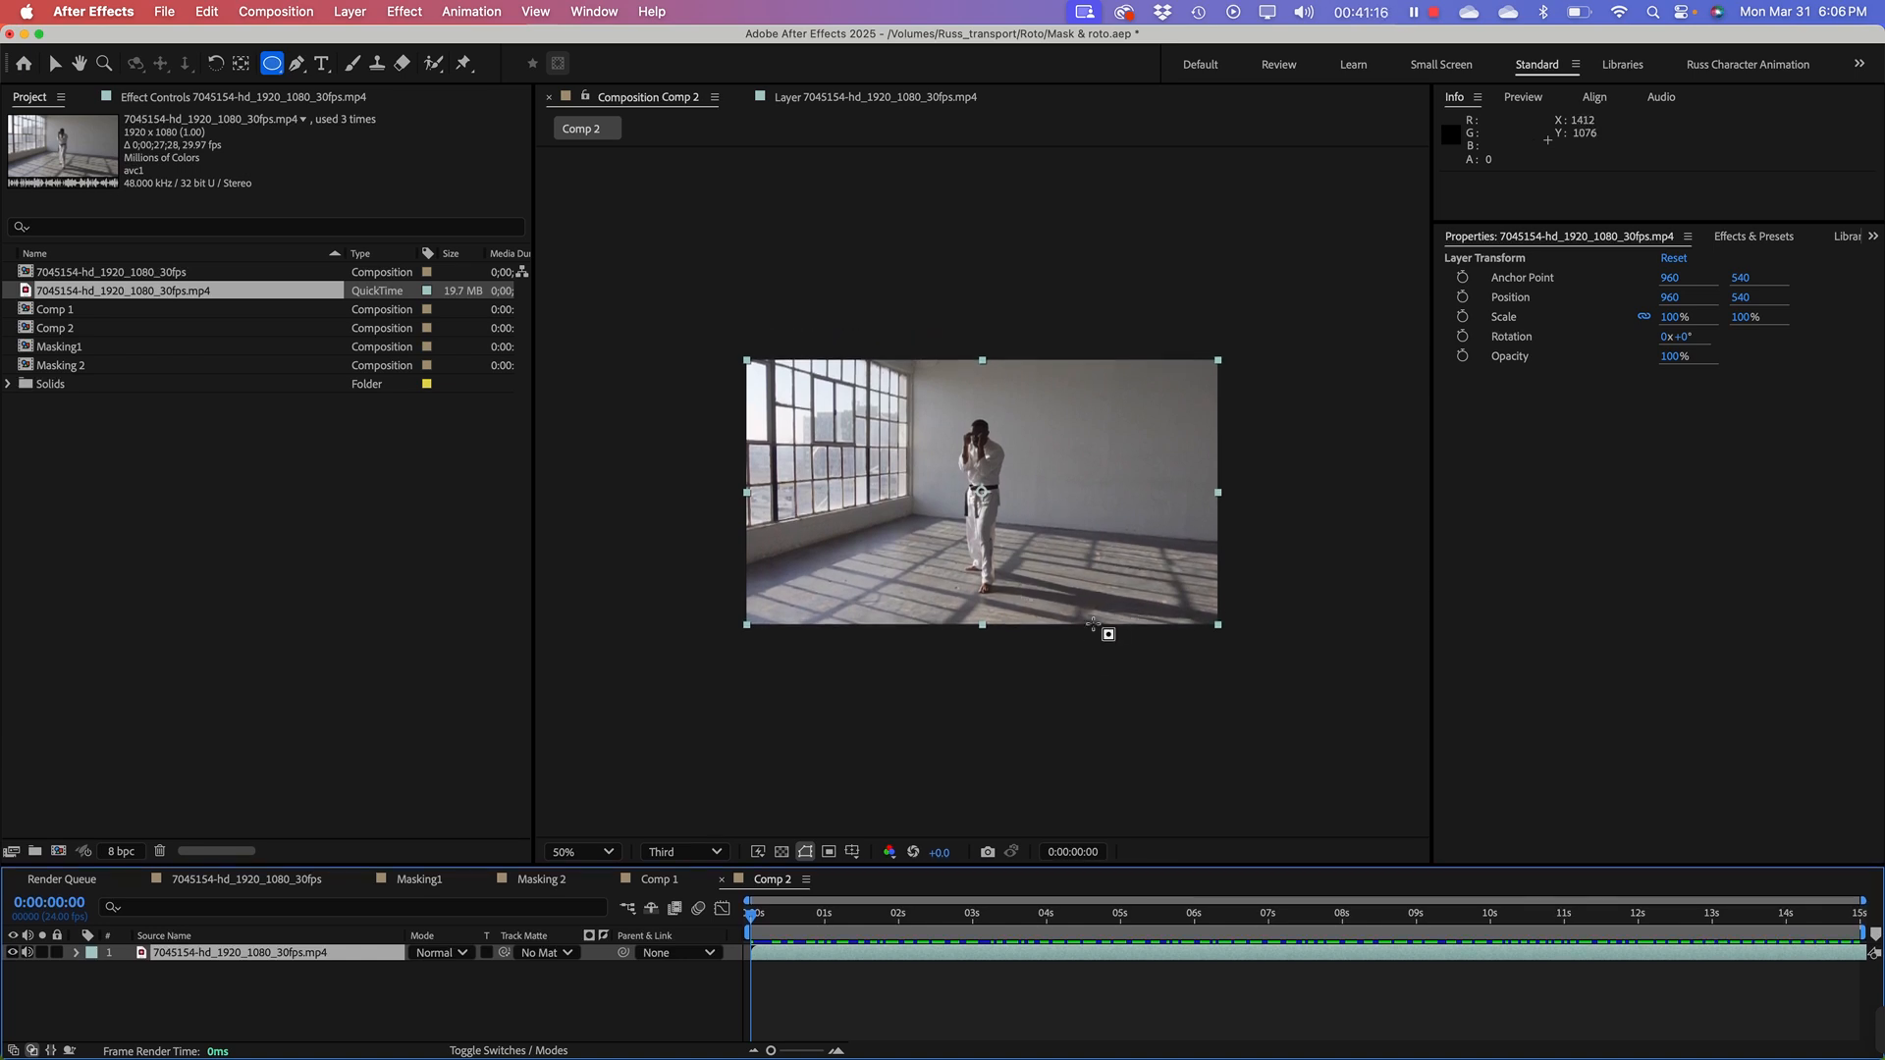
Step: Start a Pen tool mask on the footage layer in Comp 2, tracing from above the man's head down the window side to his waist
key(slash)
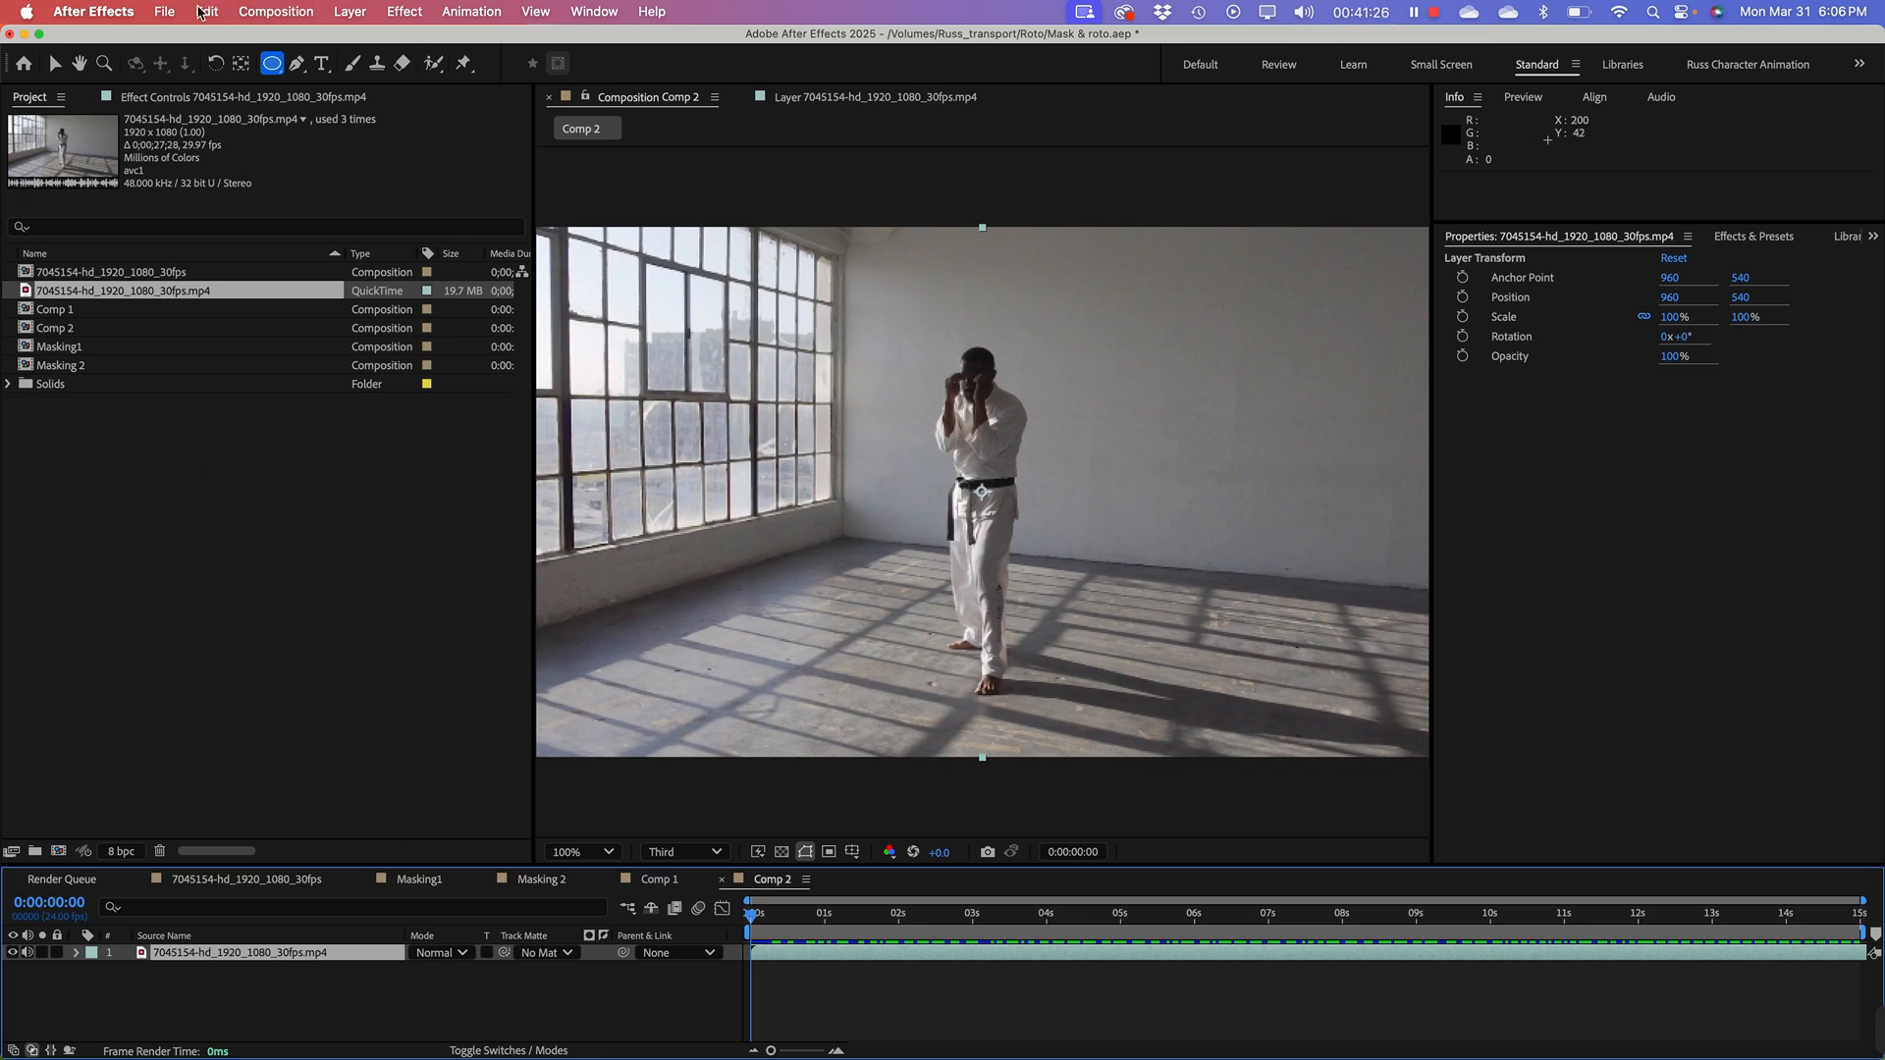
click(297, 64)
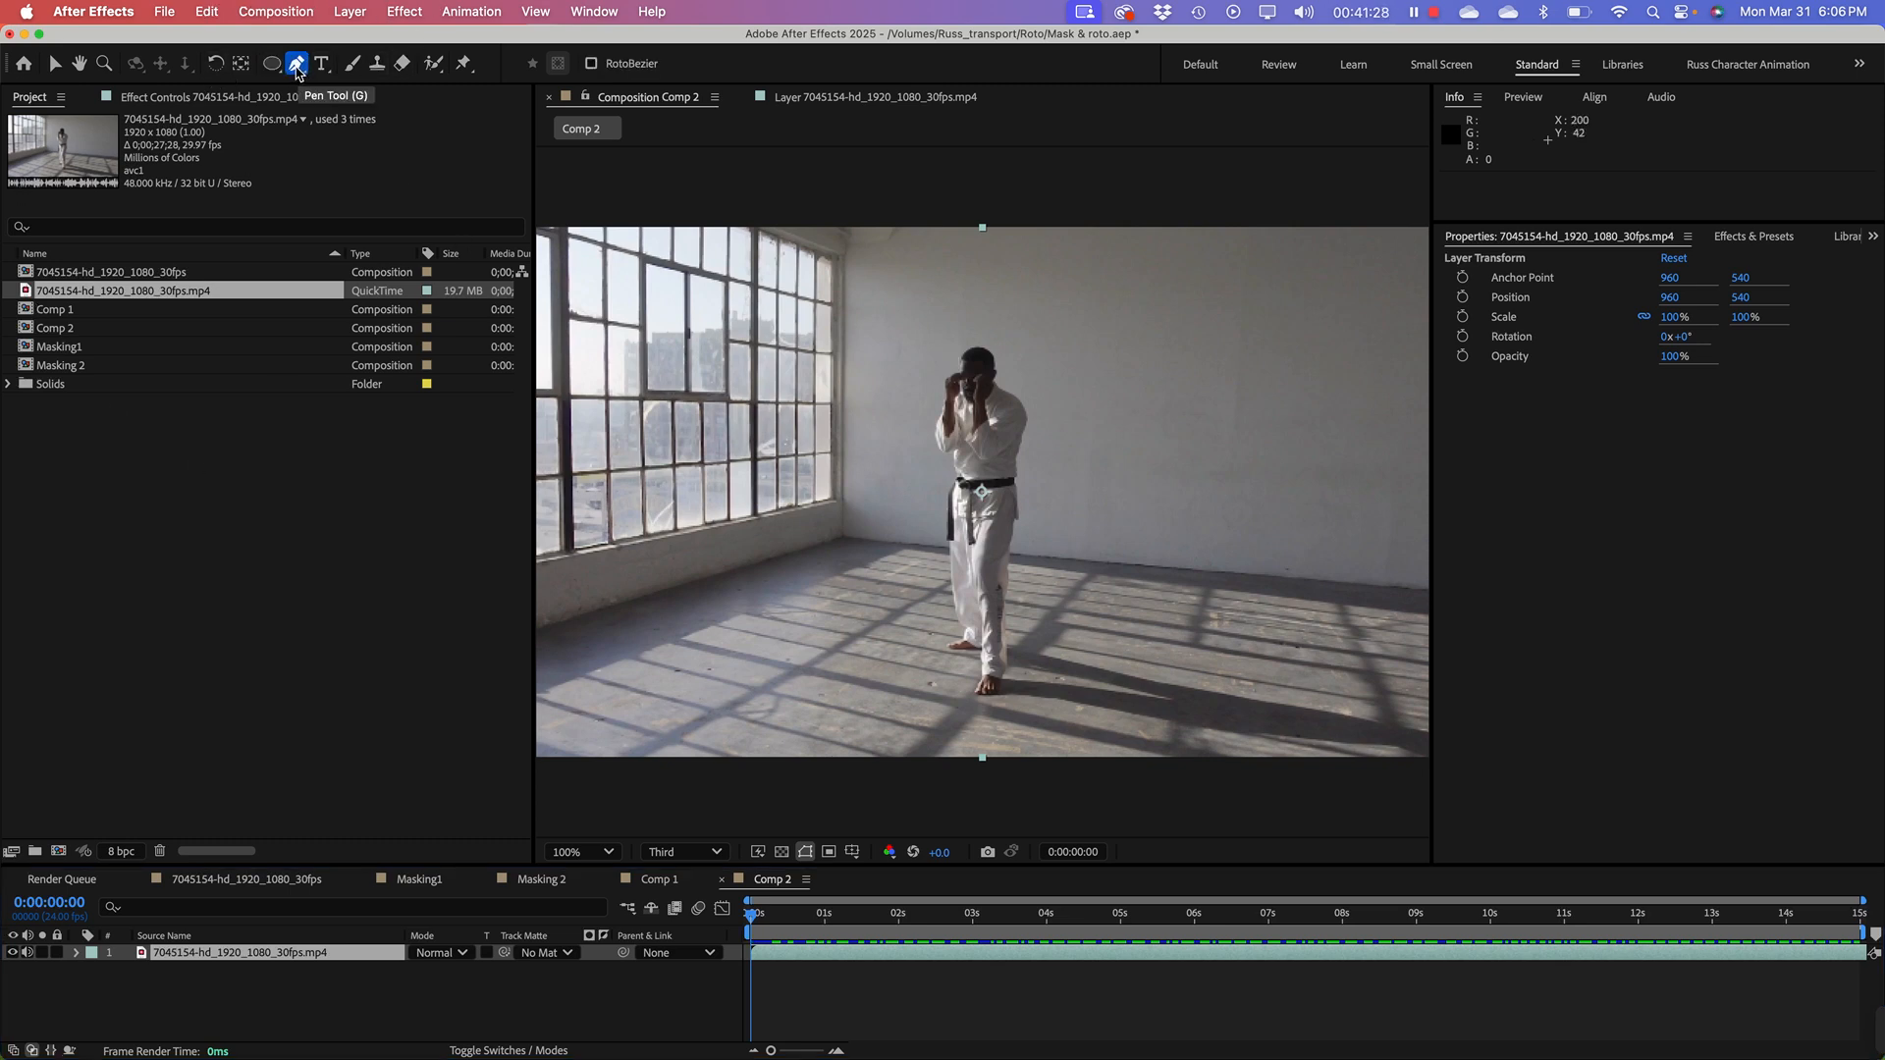
click(232, 955)
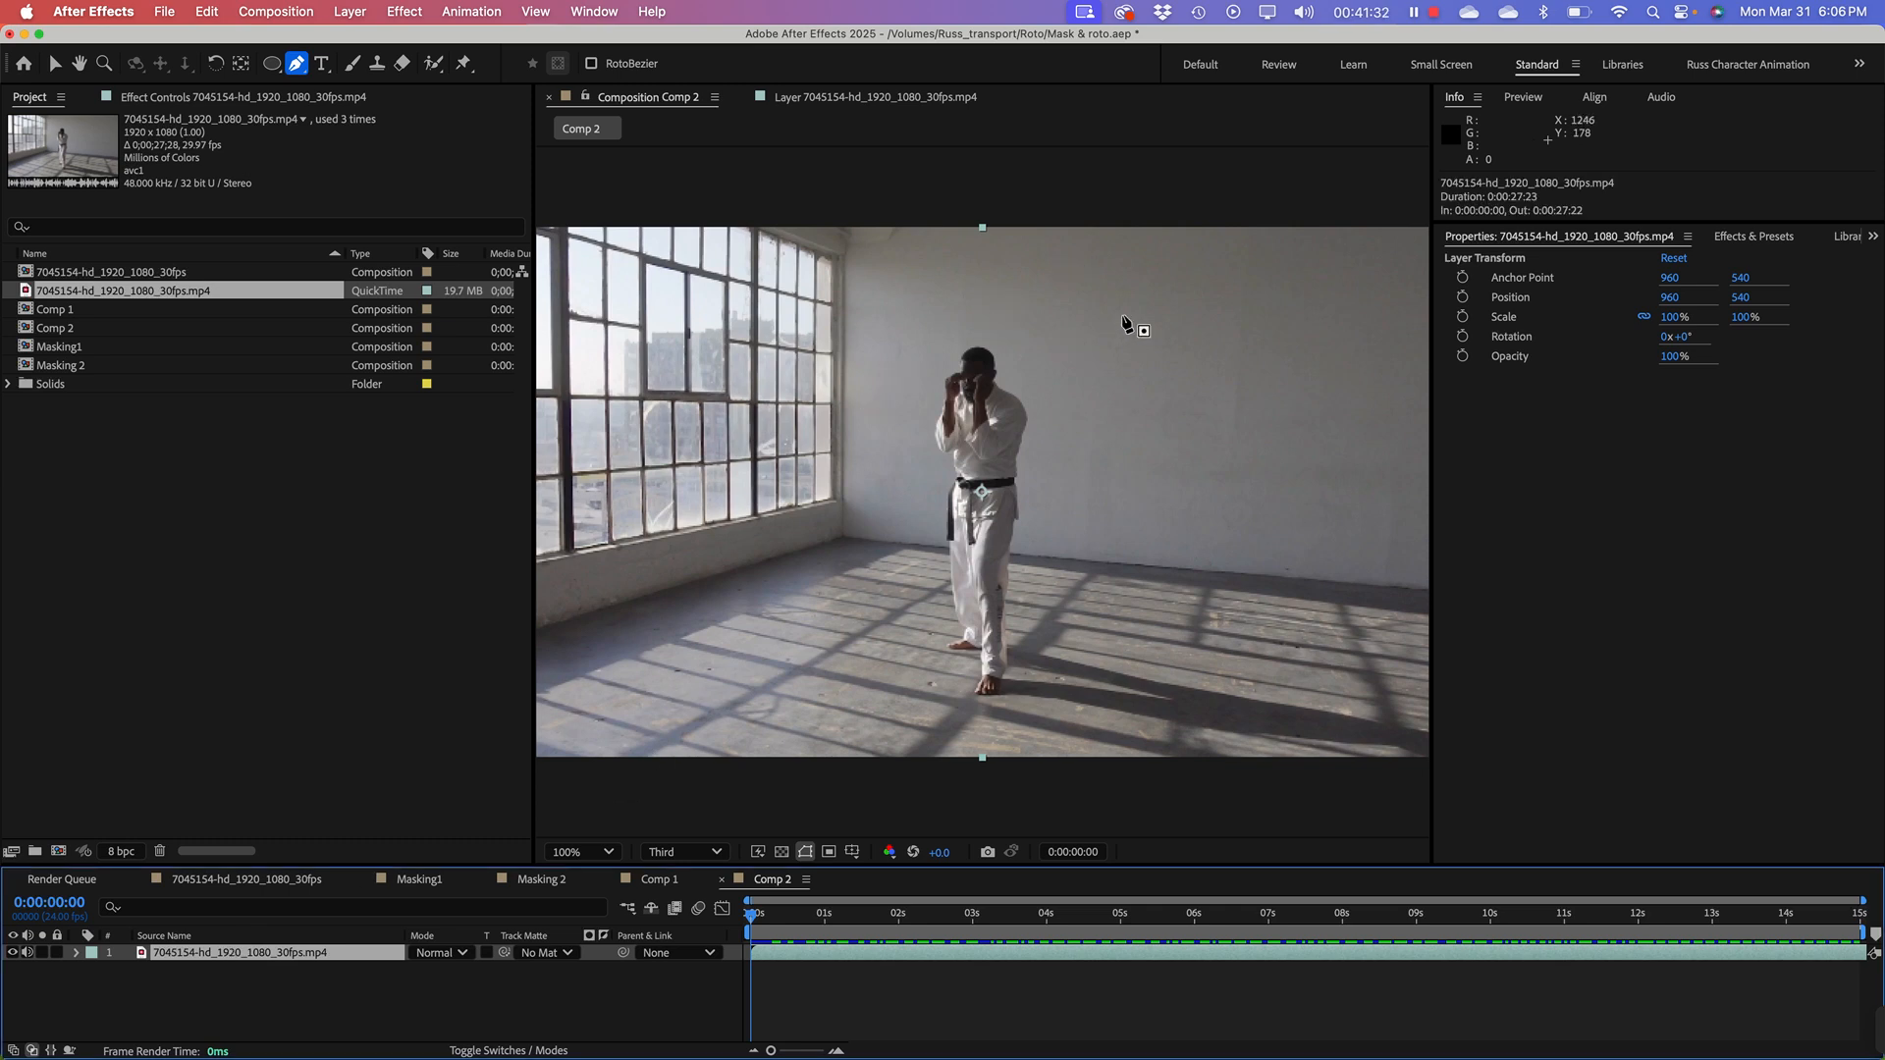
key(period)
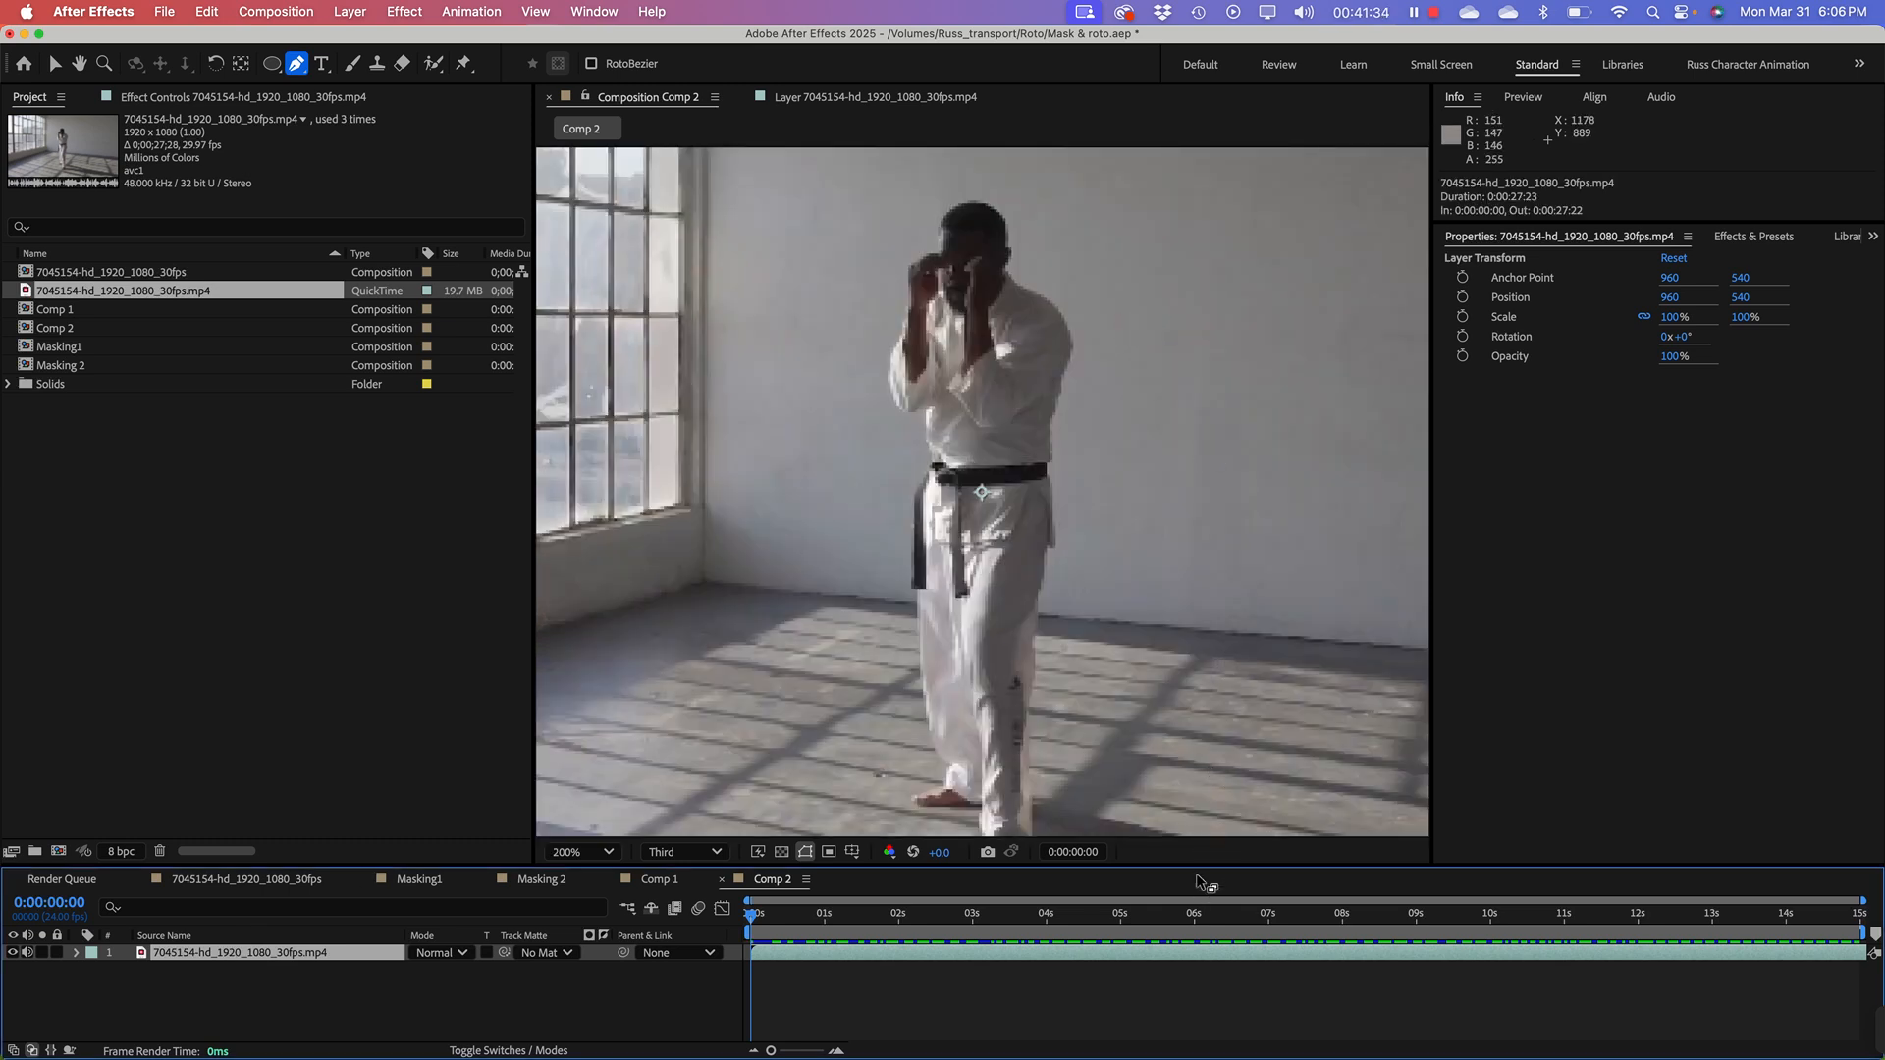
drag(1200, 864, 1200, 948)
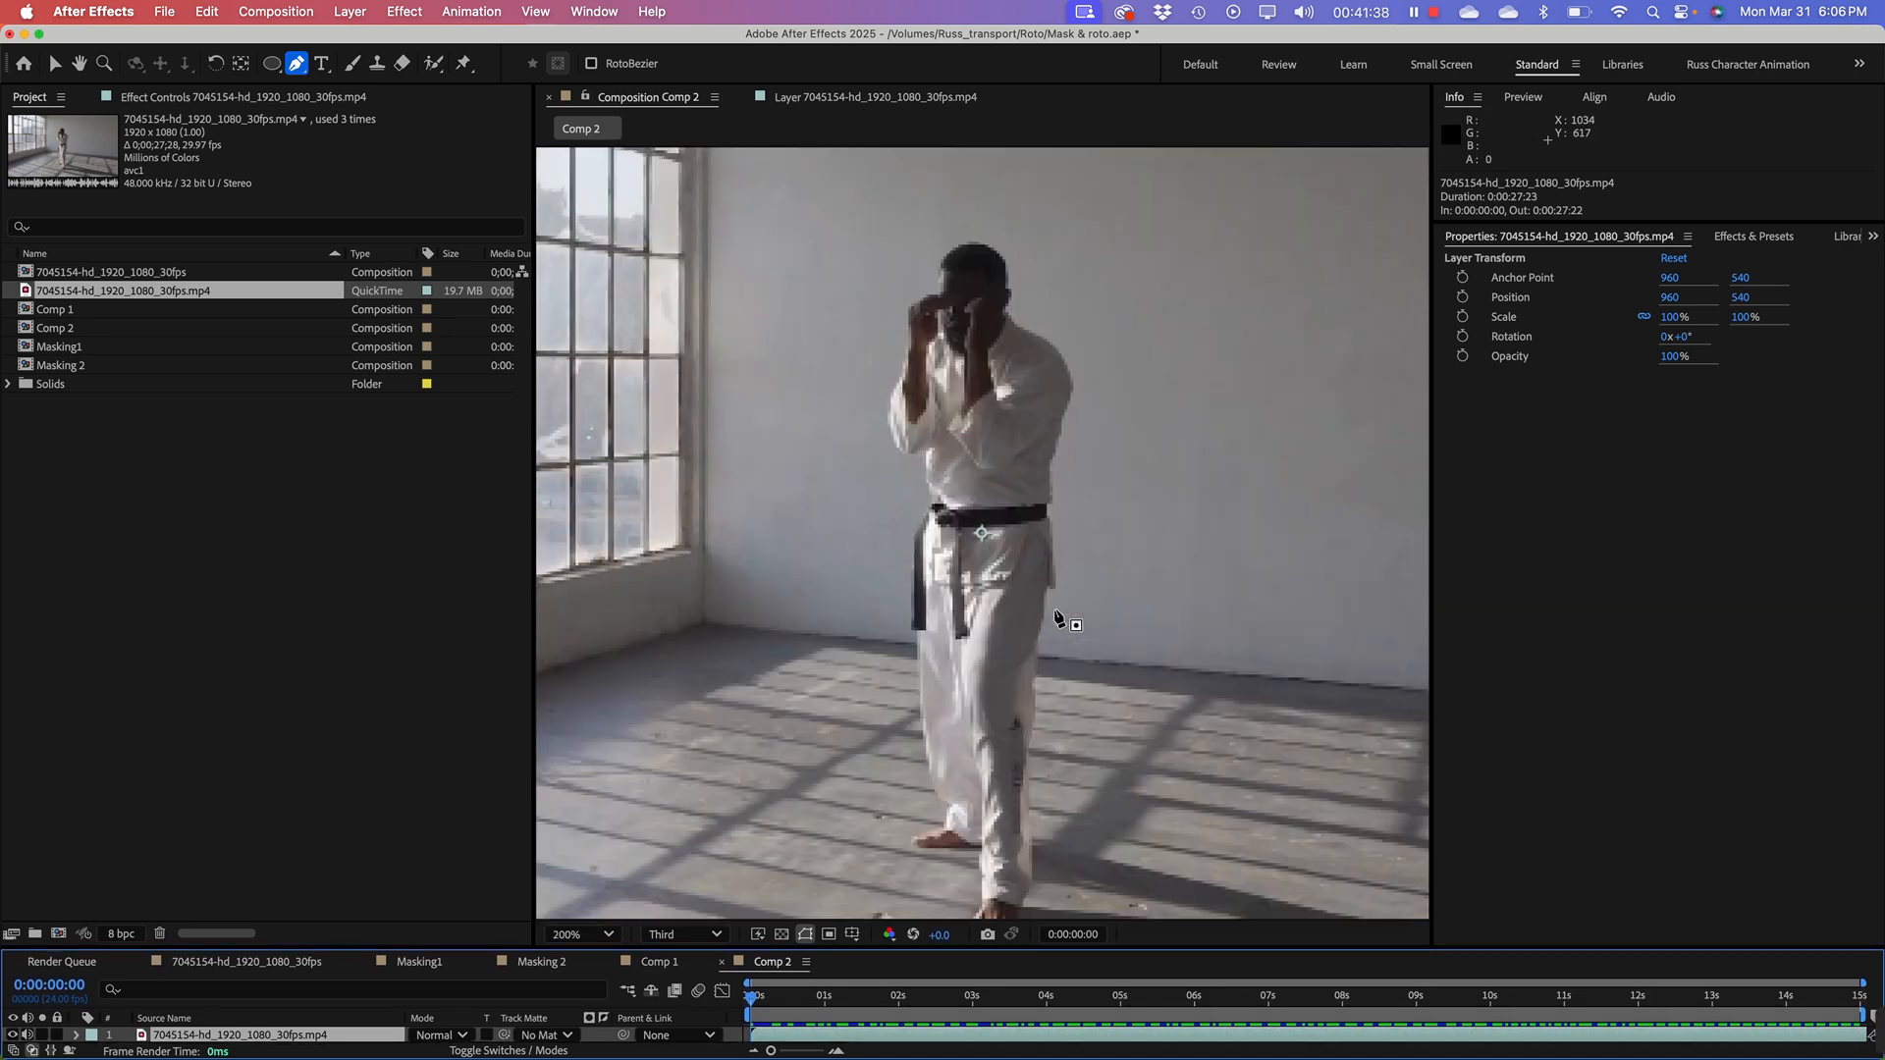
key(space)
drag(993, 599, 1007, 538)
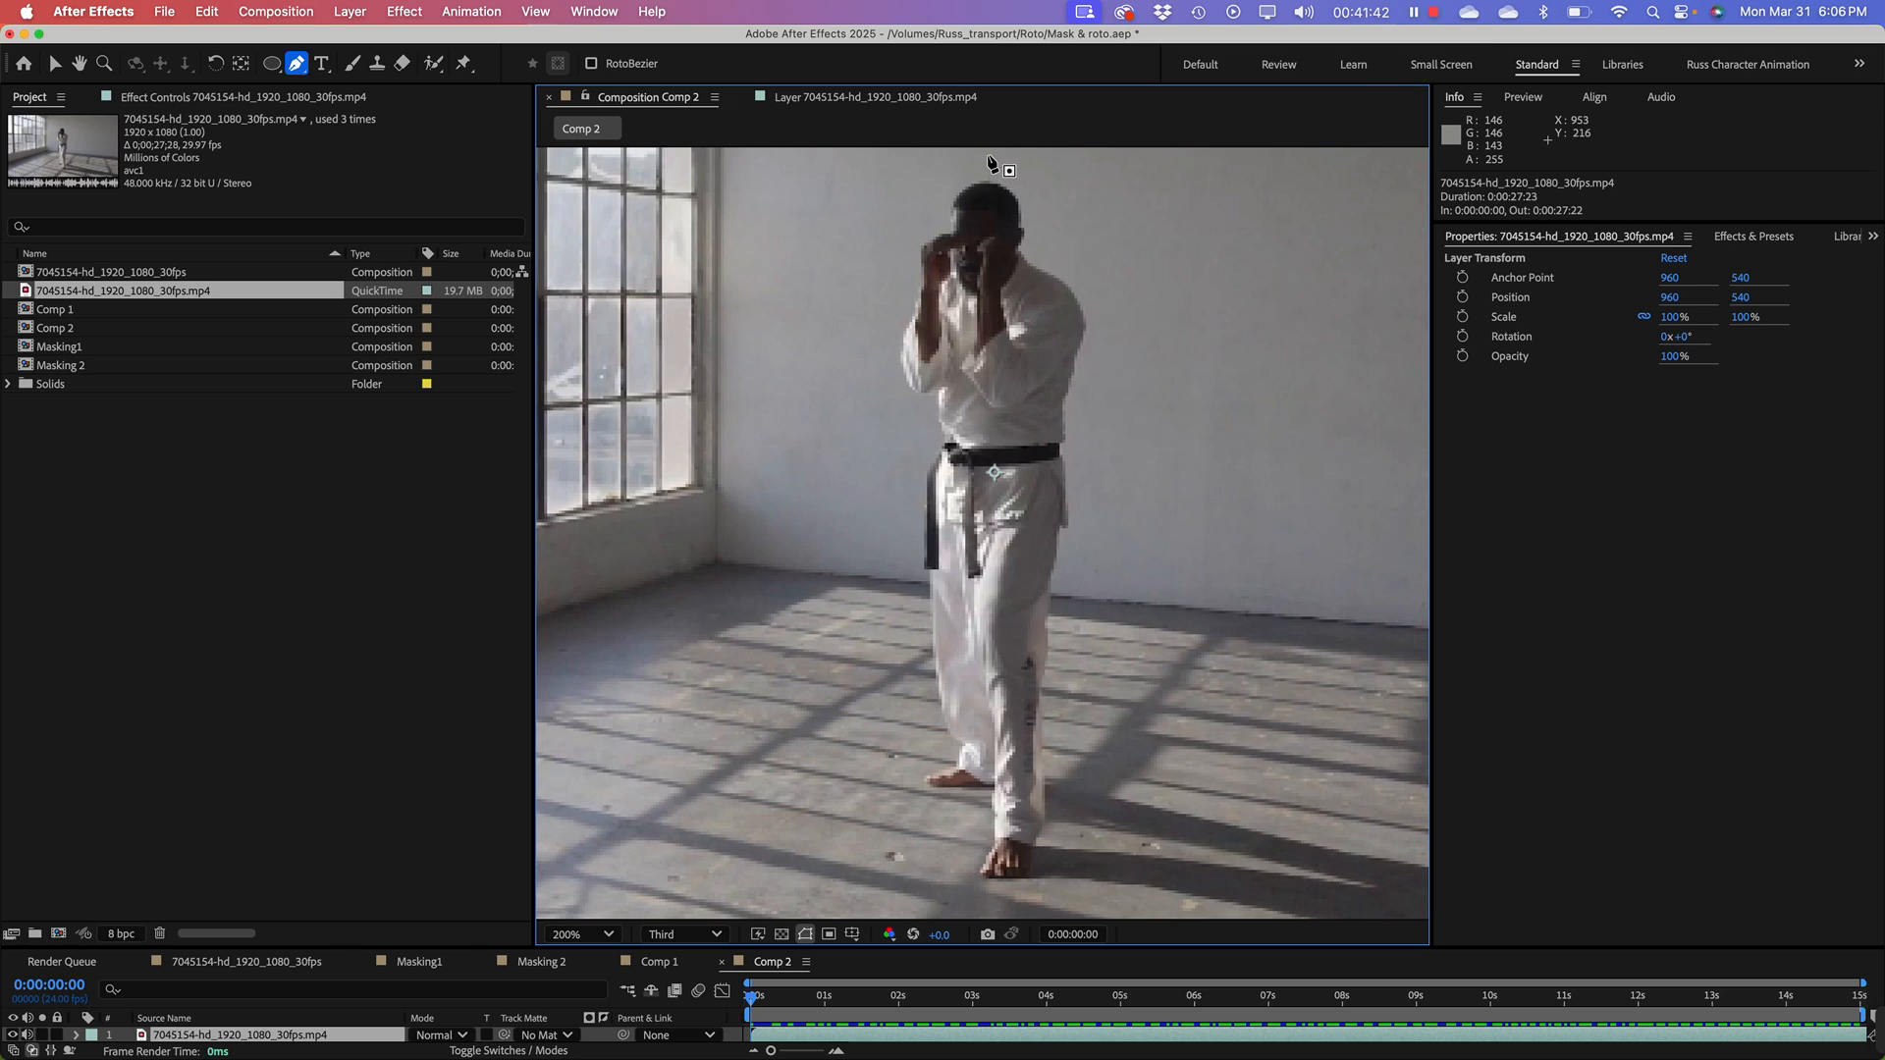
mouse_move(986, 186)
mouse_down()
mouse_move(965, 158)
mouse_move(922, 282)
mouse_up()
click(889, 292)
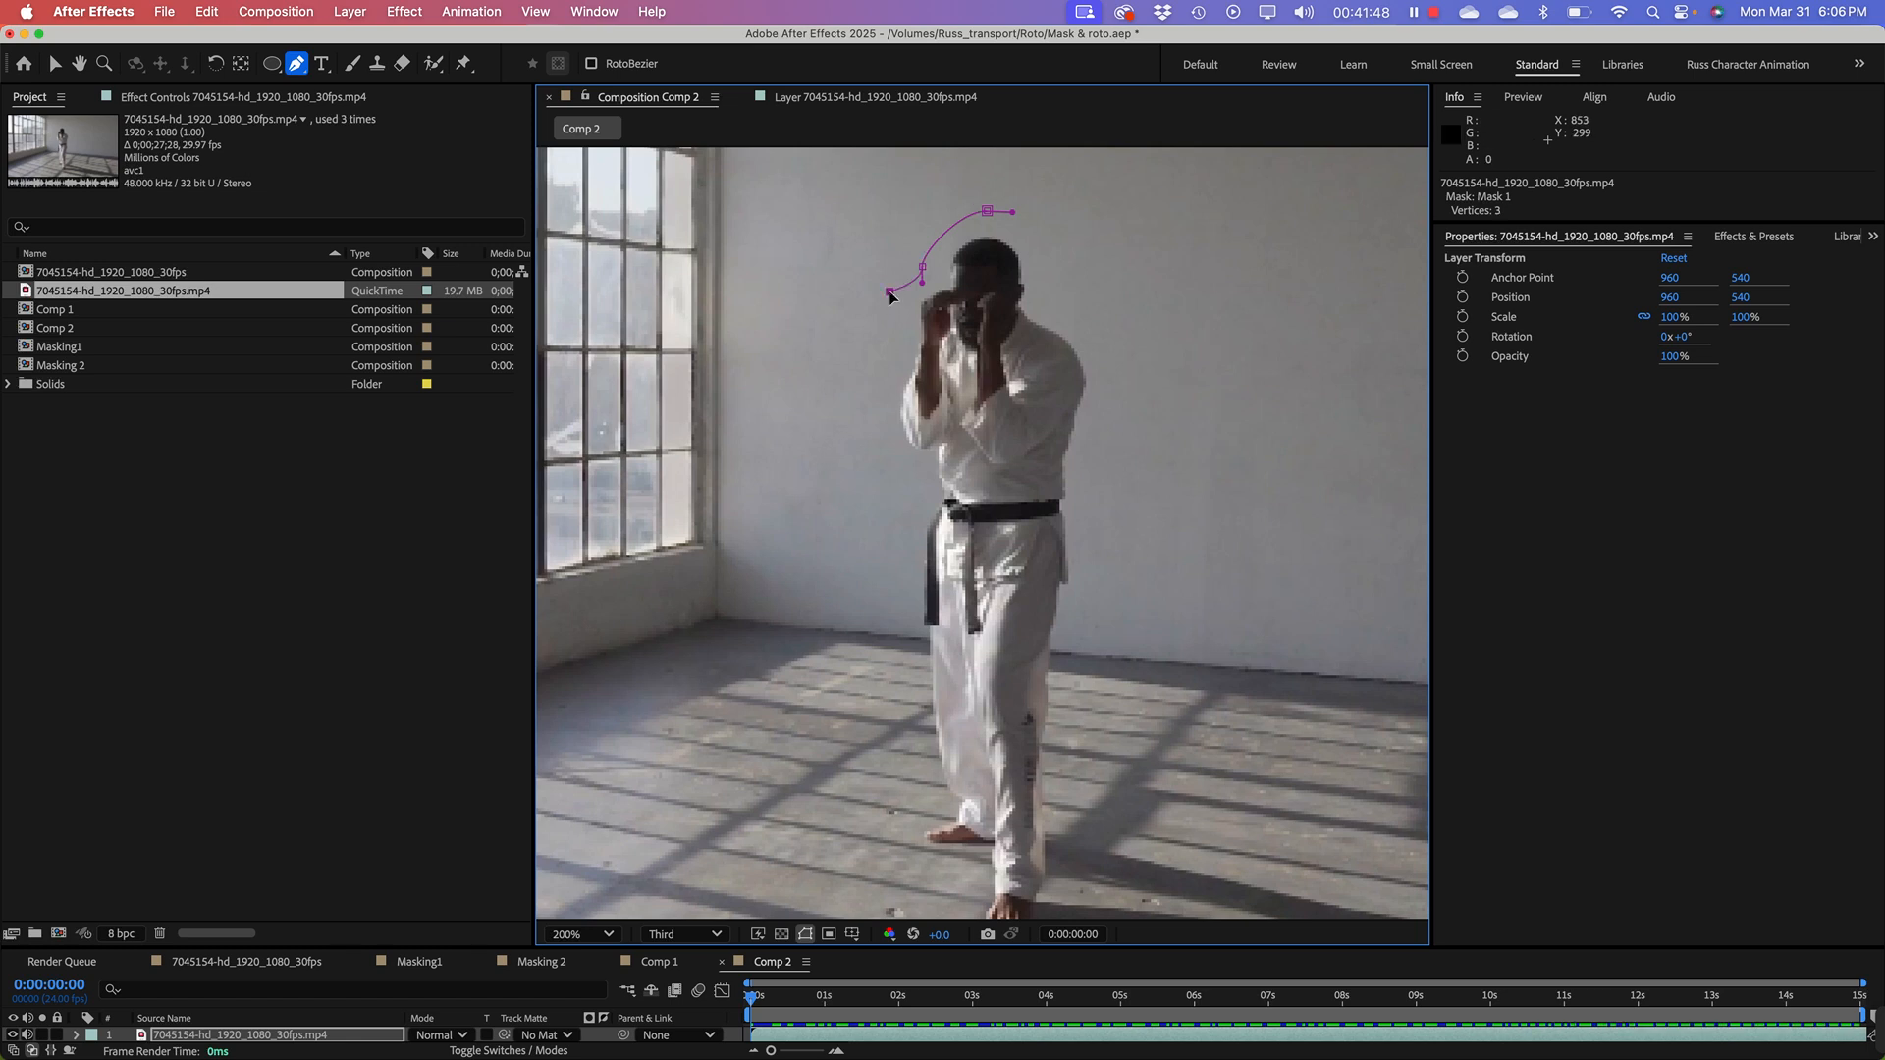
click(887, 461)
drag(912, 481, 924, 482)
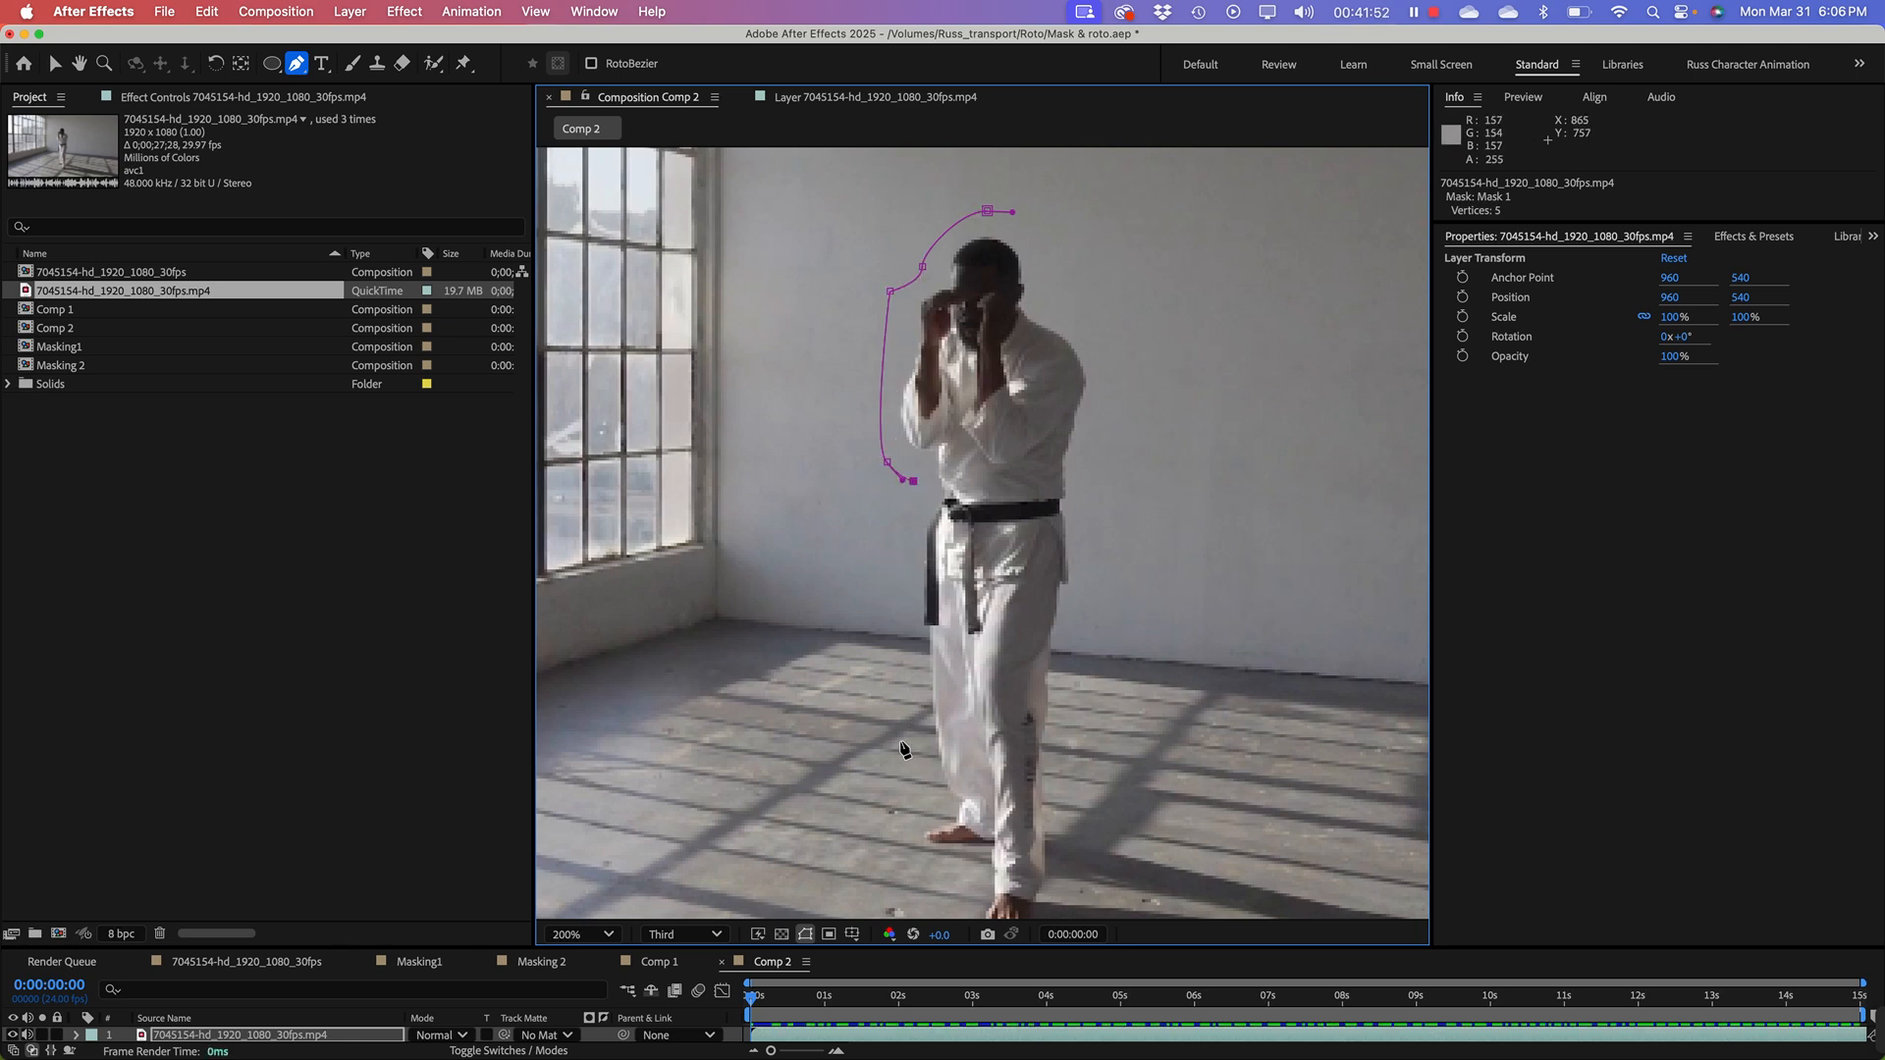
Step: Continue the mask outline loosely down the window-side leg and around beneath both feet
drag(902, 742, 957, 688)
click(942, 874)
click(945, 881)
click(962, 758)
drag(1072, 787, 1091, 783)
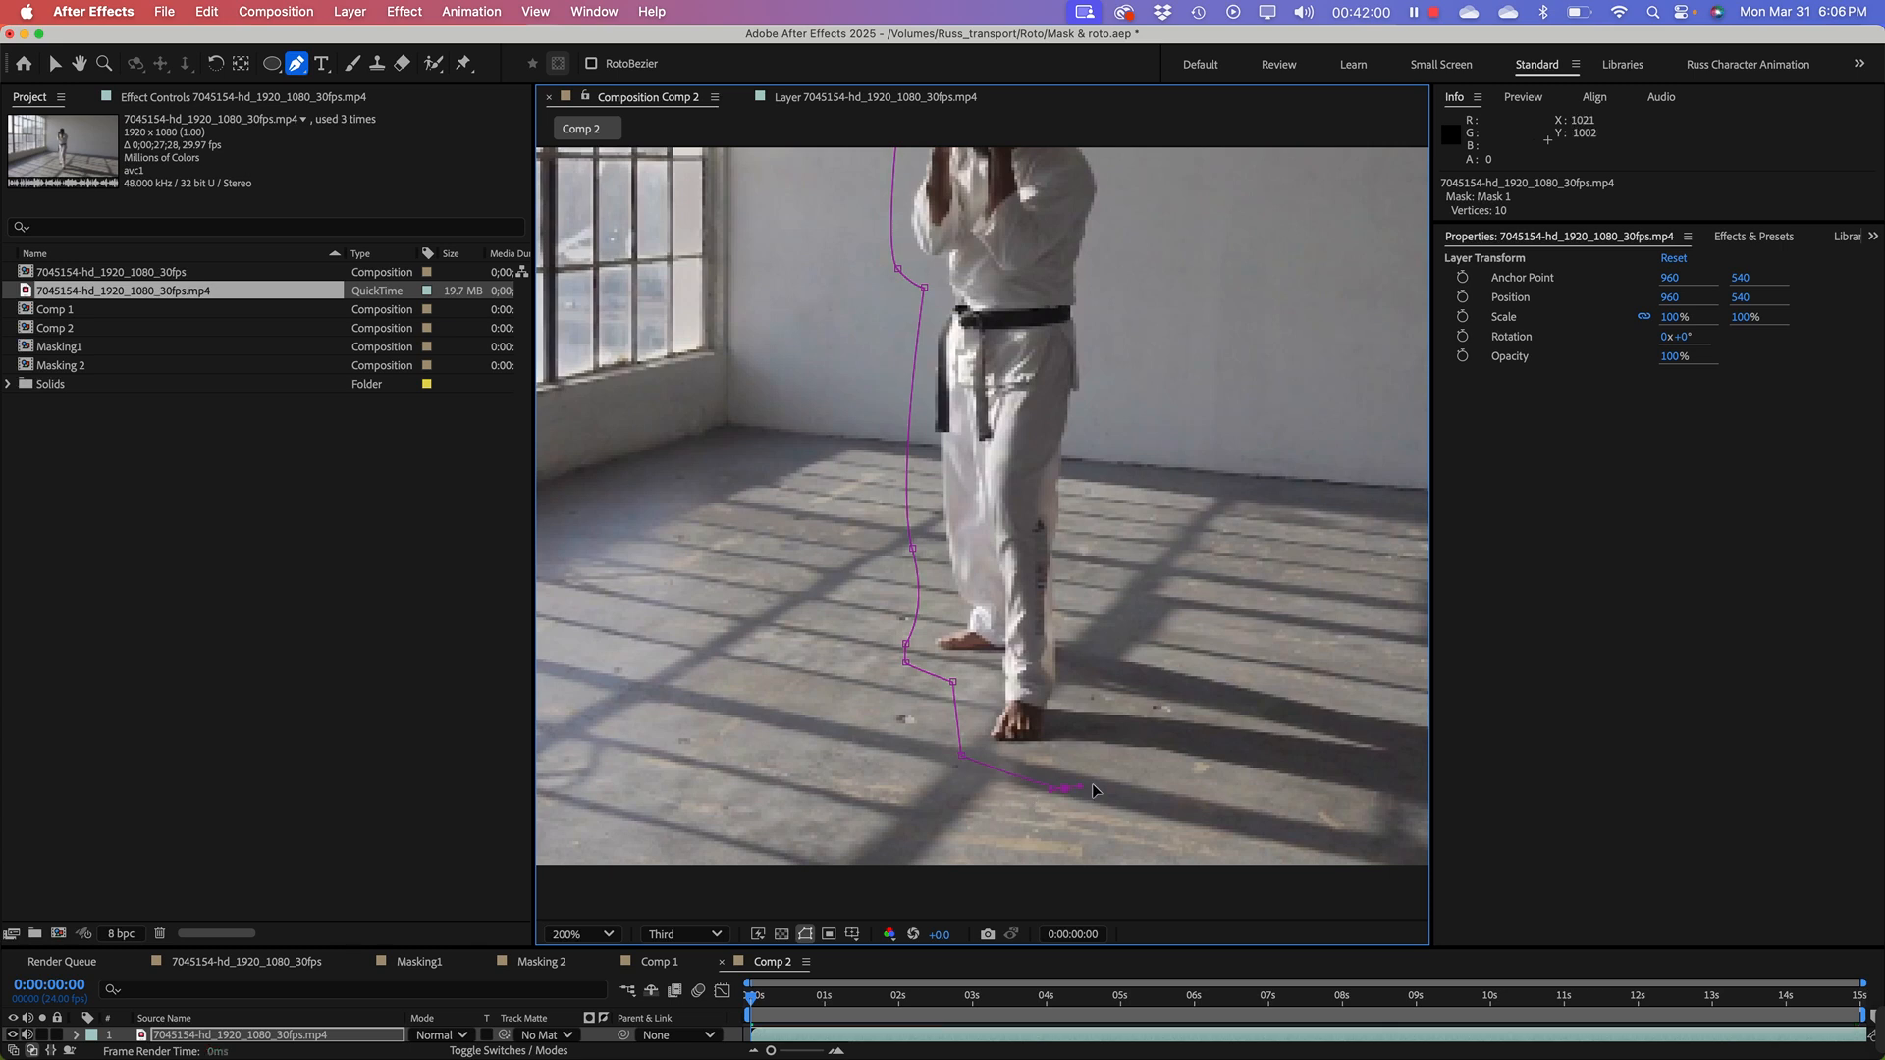
click(1157, 715)
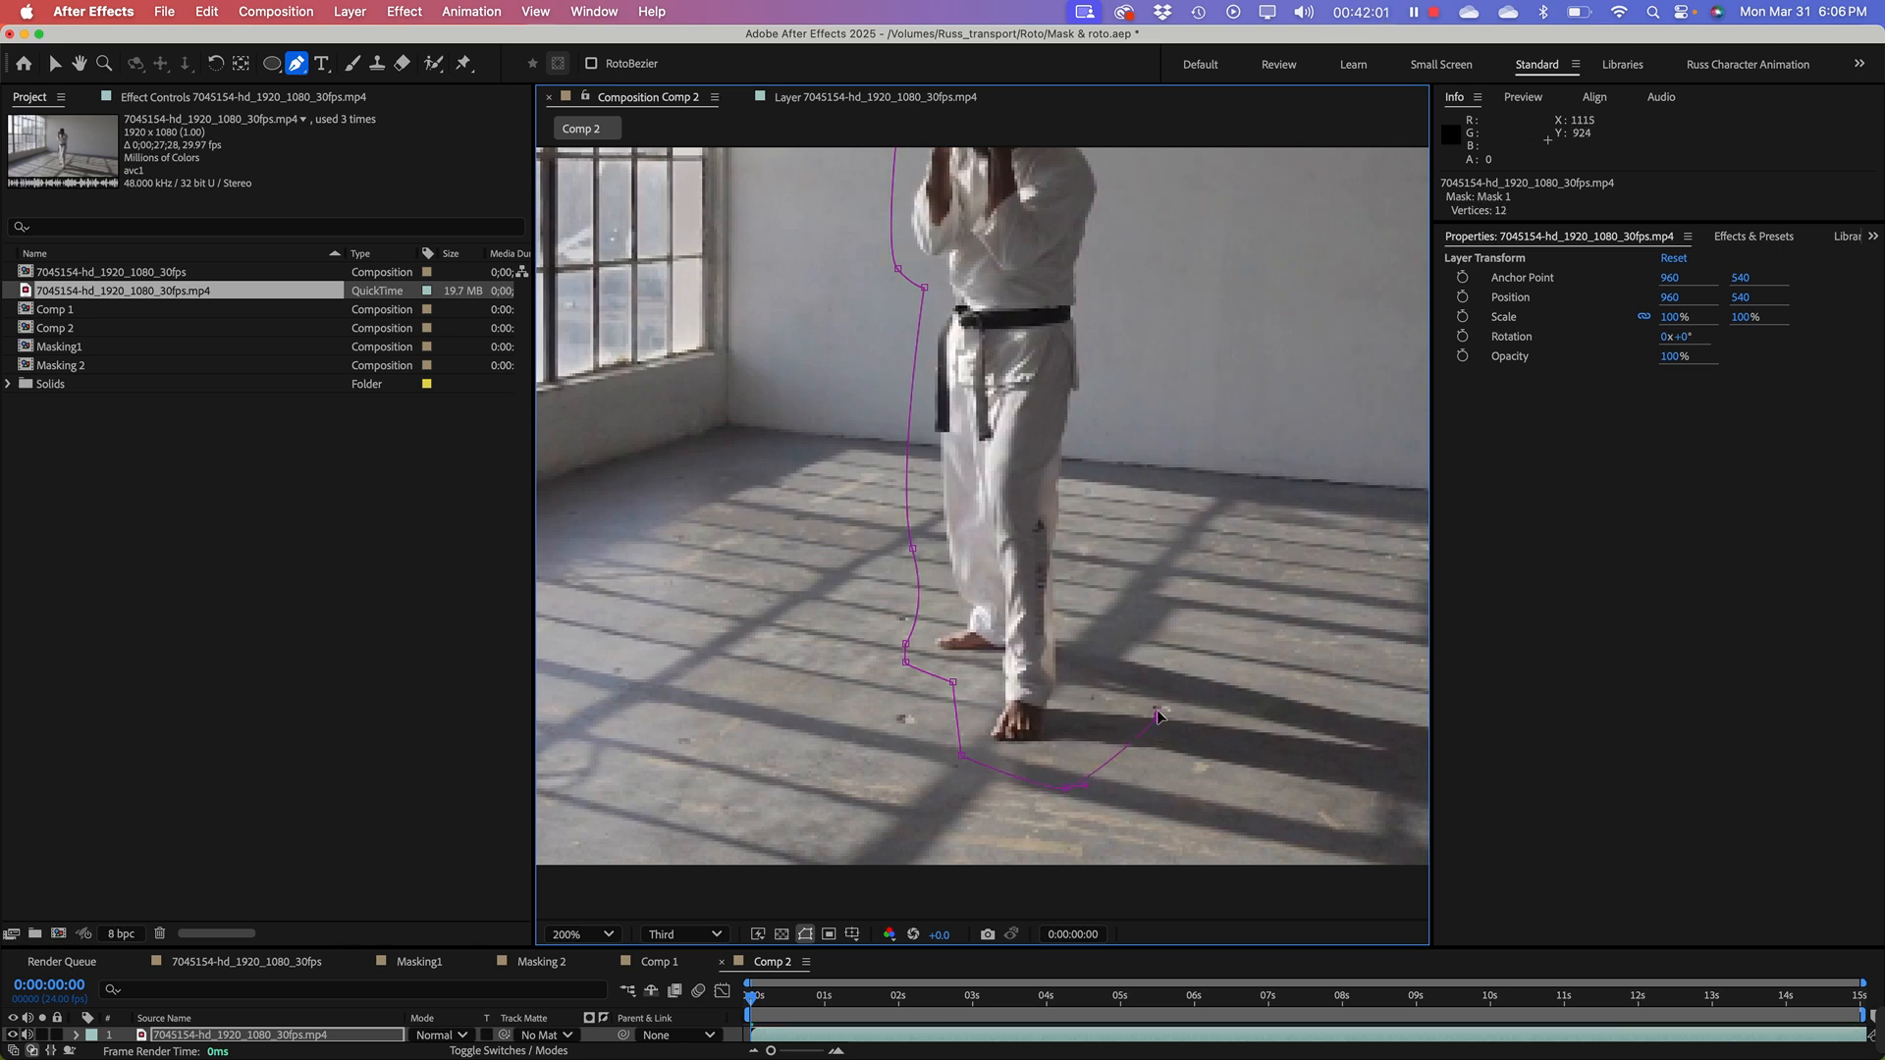
Step: Trace the mask up the wall side of the man's body and close it at the starting point above his head
click(1104, 498)
click(1131, 317)
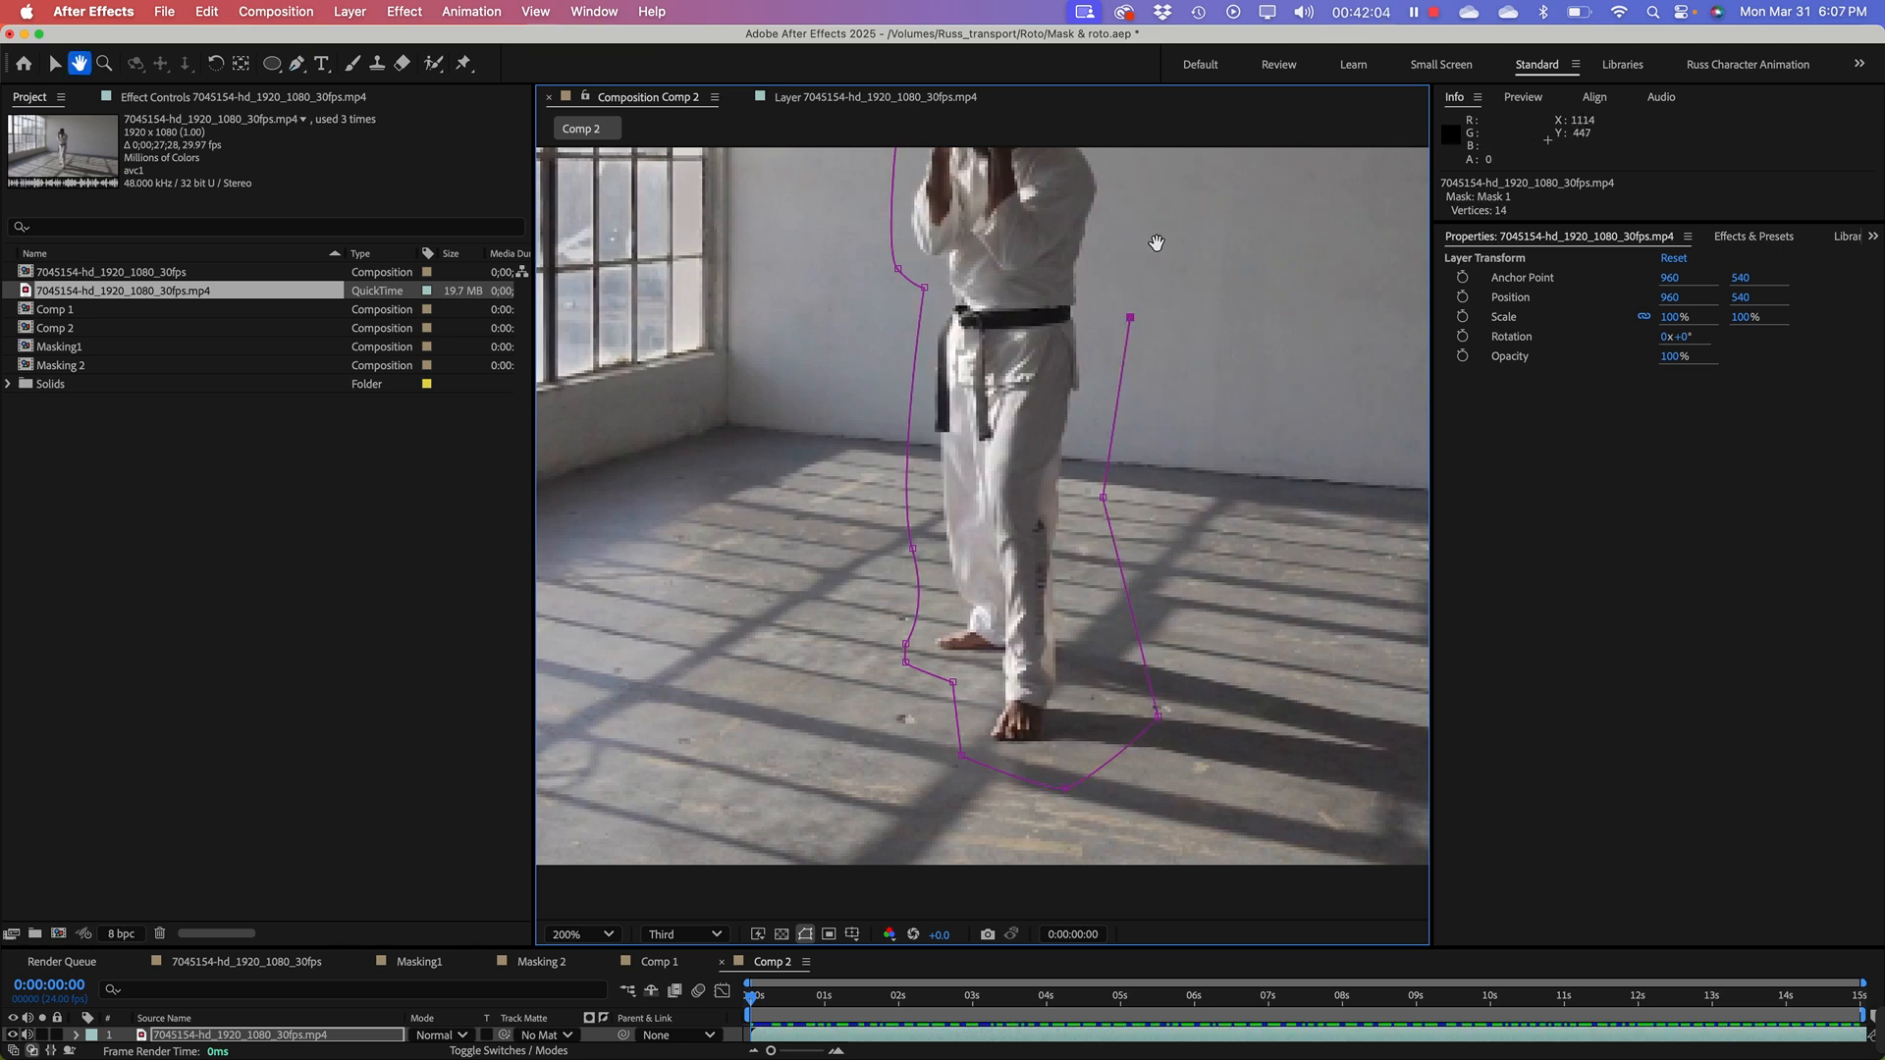
drag(1156, 243, 1144, 483)
click(1123, 379)
click(1072, 313)
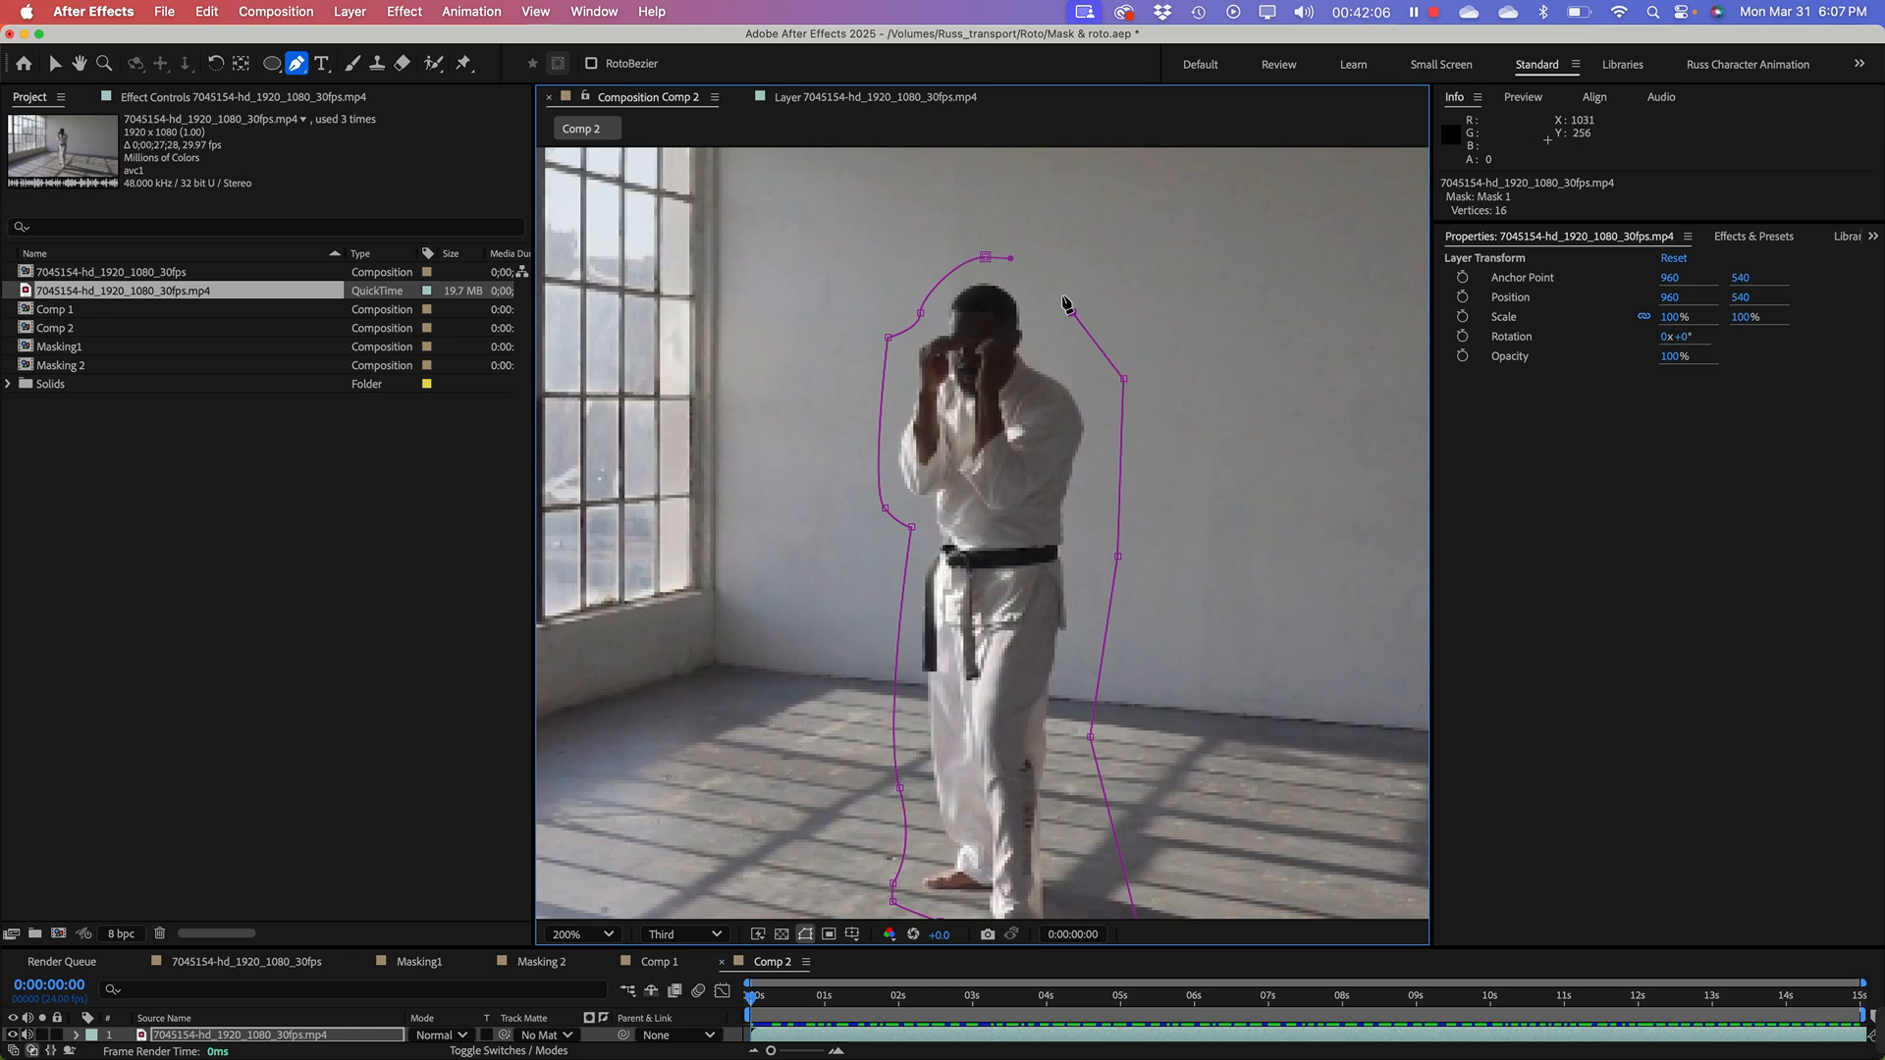
click(985, 257)
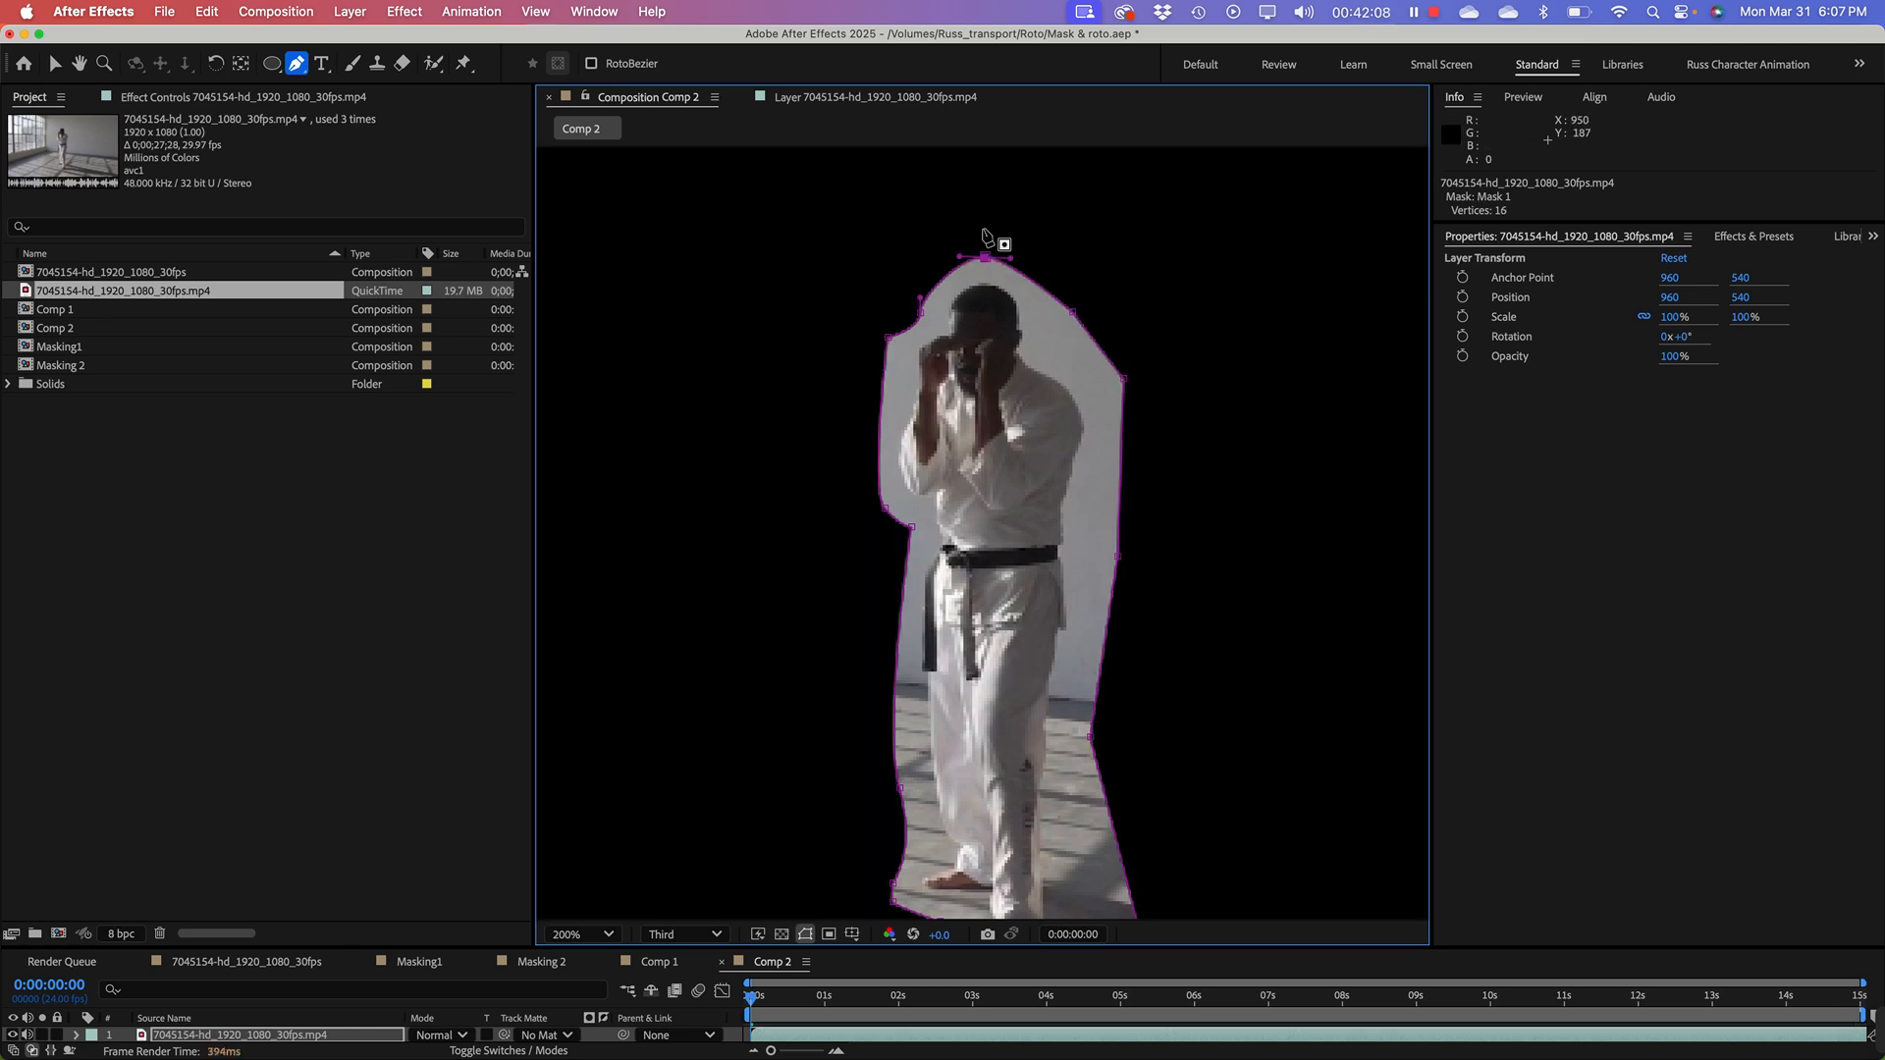
Step: Expand Mask 1's properties in the timeline and turn on Mask Path keyframing at 0:00:00:00
drag(1122, 600, 1043, 505)
key(g)
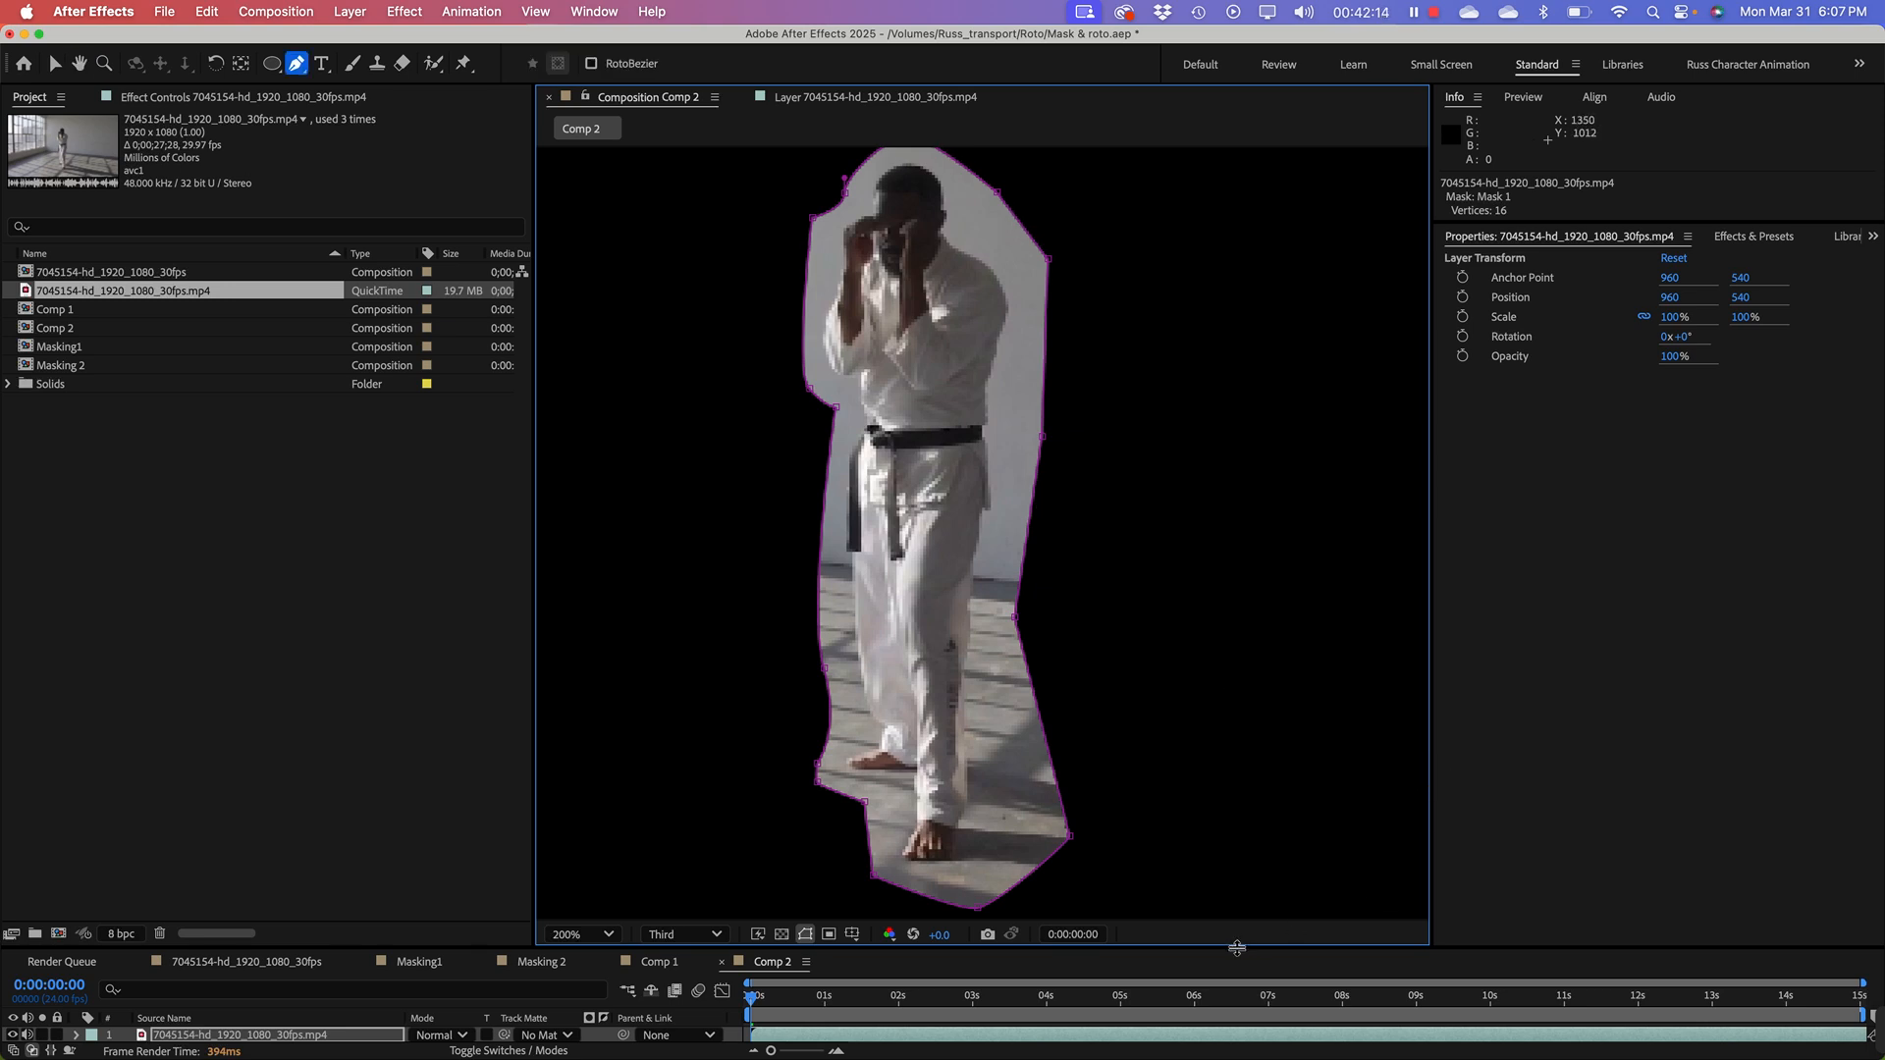
drag(1237, 949, 1237, 957)
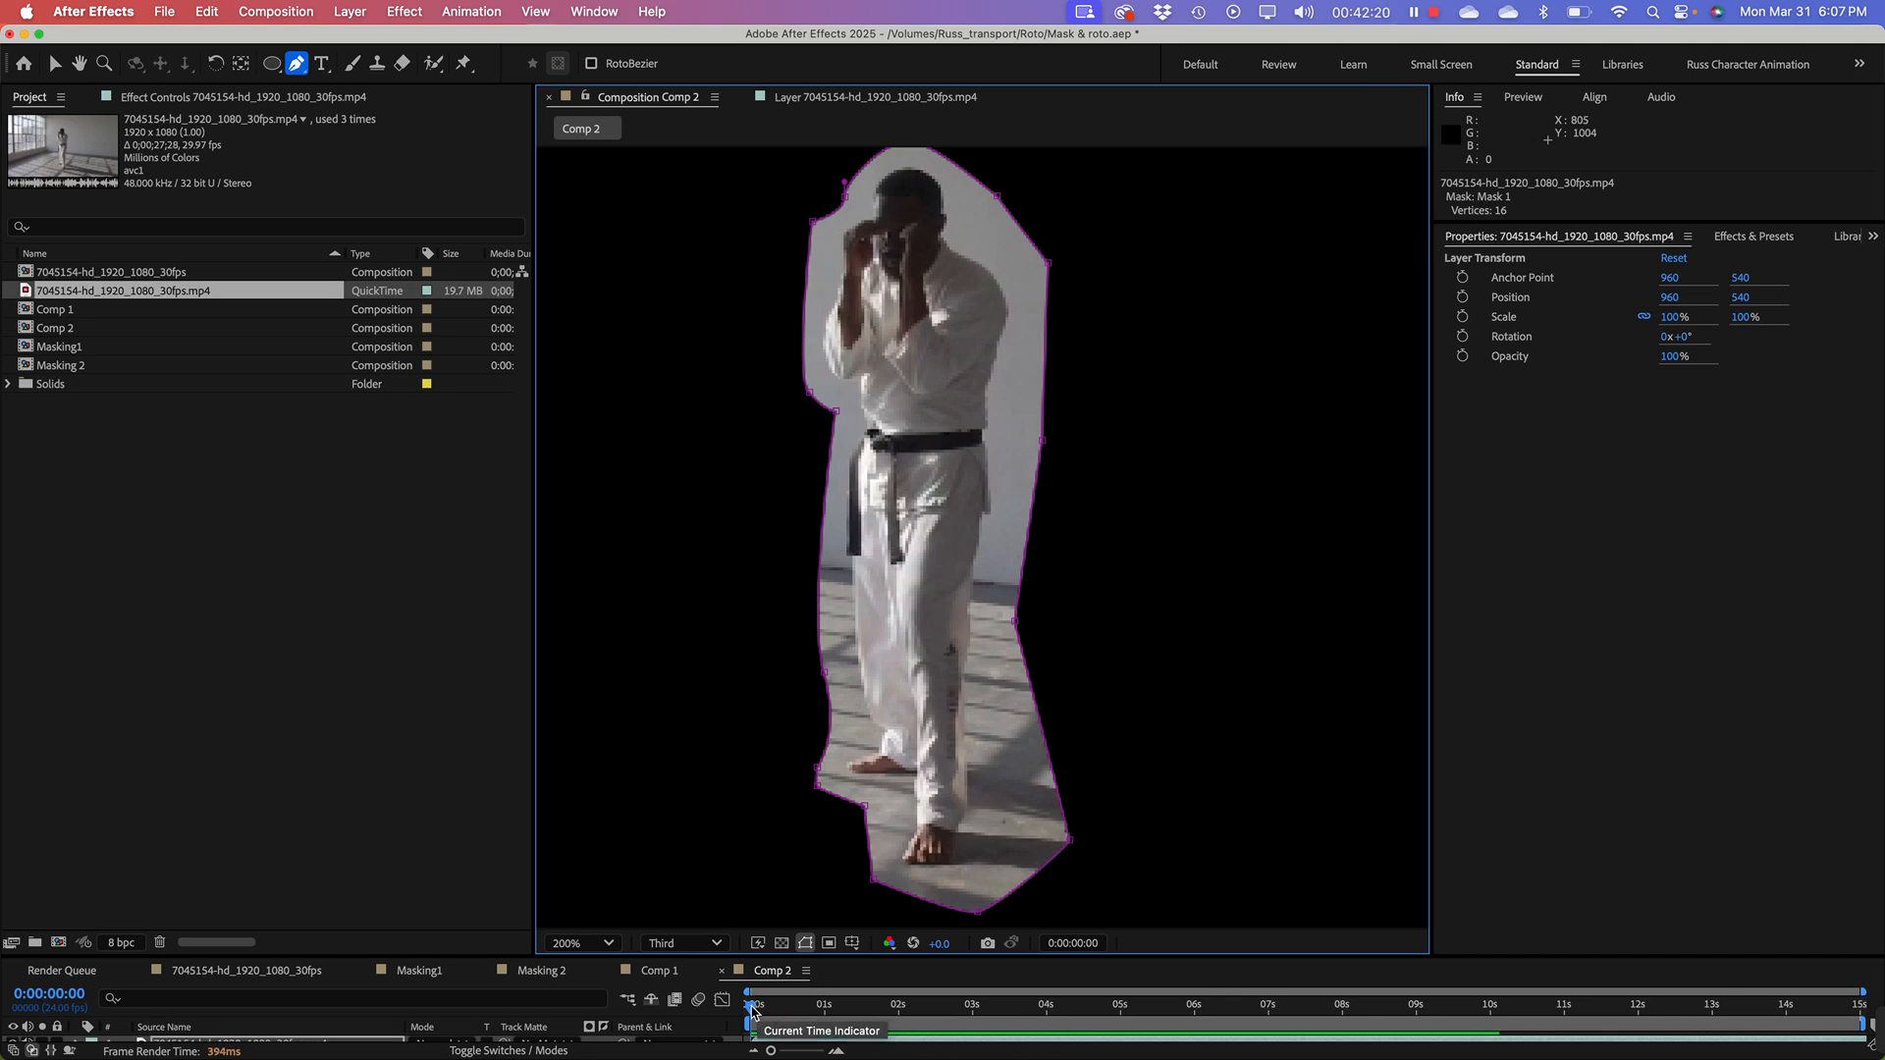
drag(765, 1003, 630, 1006)
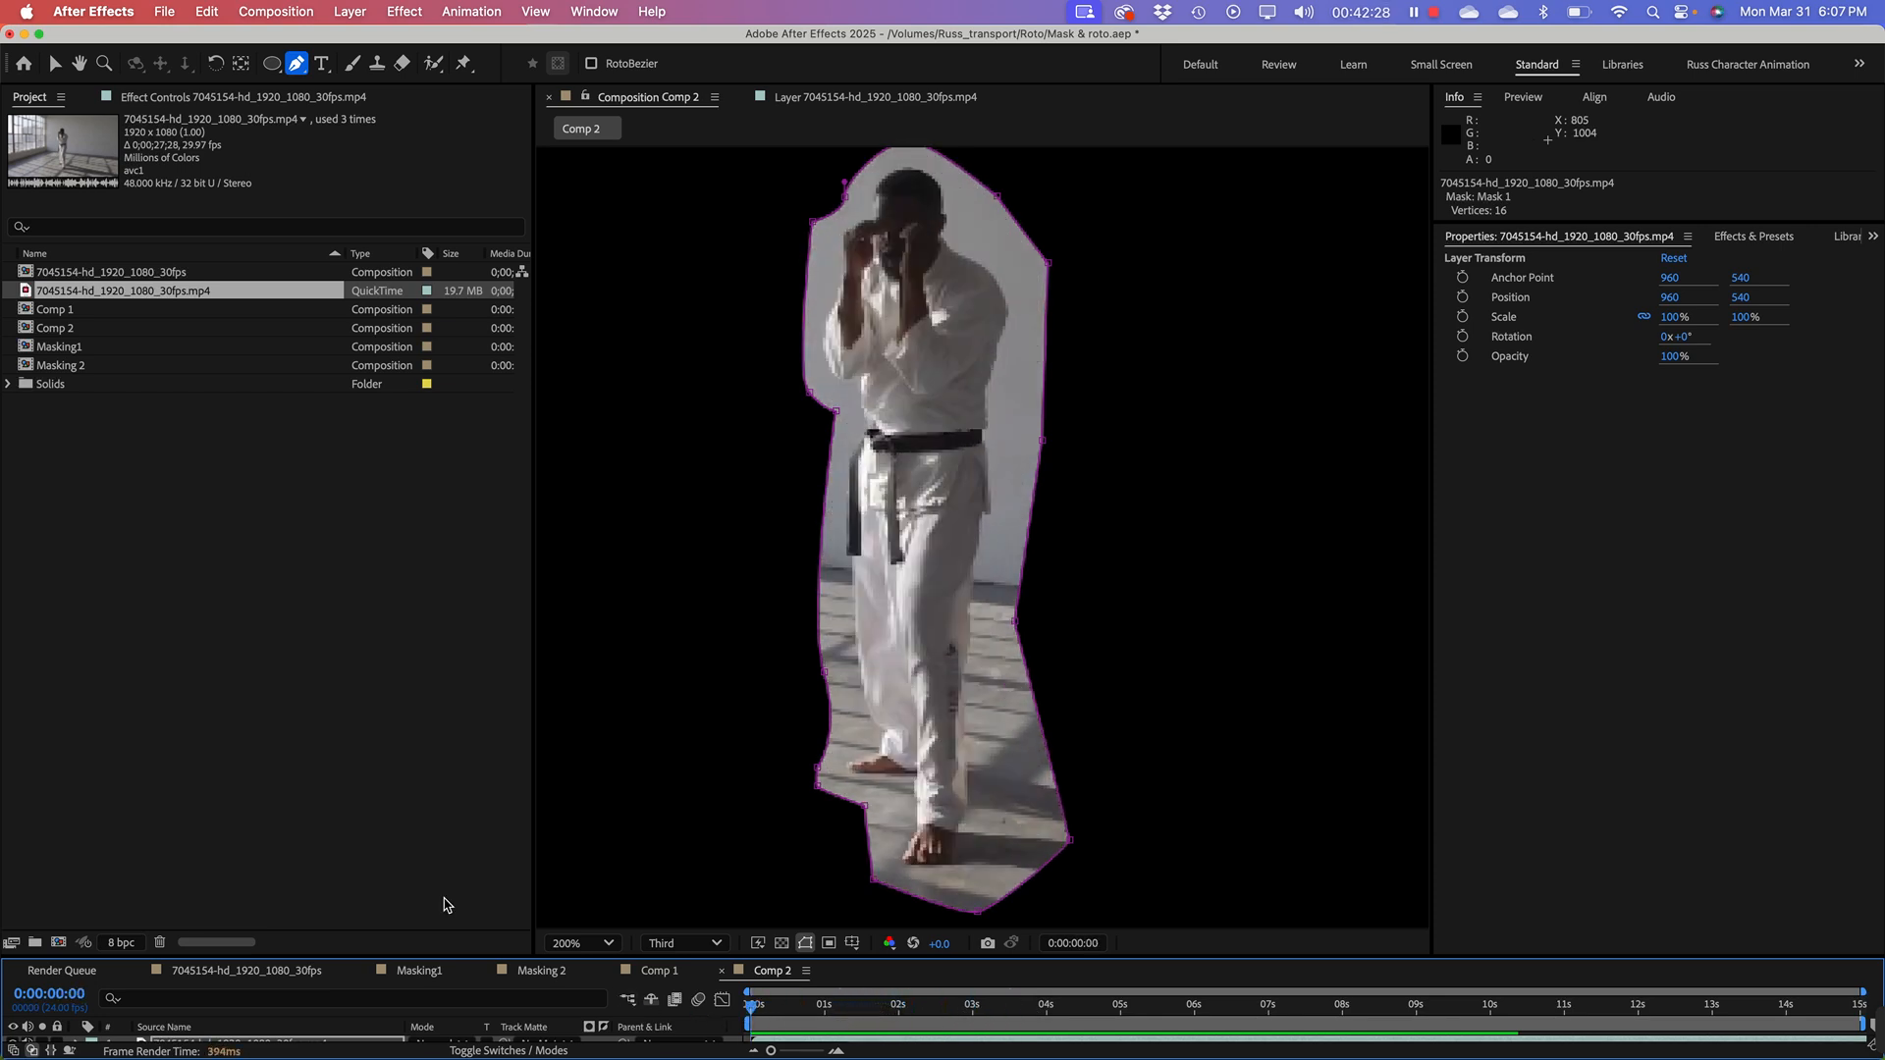
drag(300, 957, 363, 713)
click(76, 799)
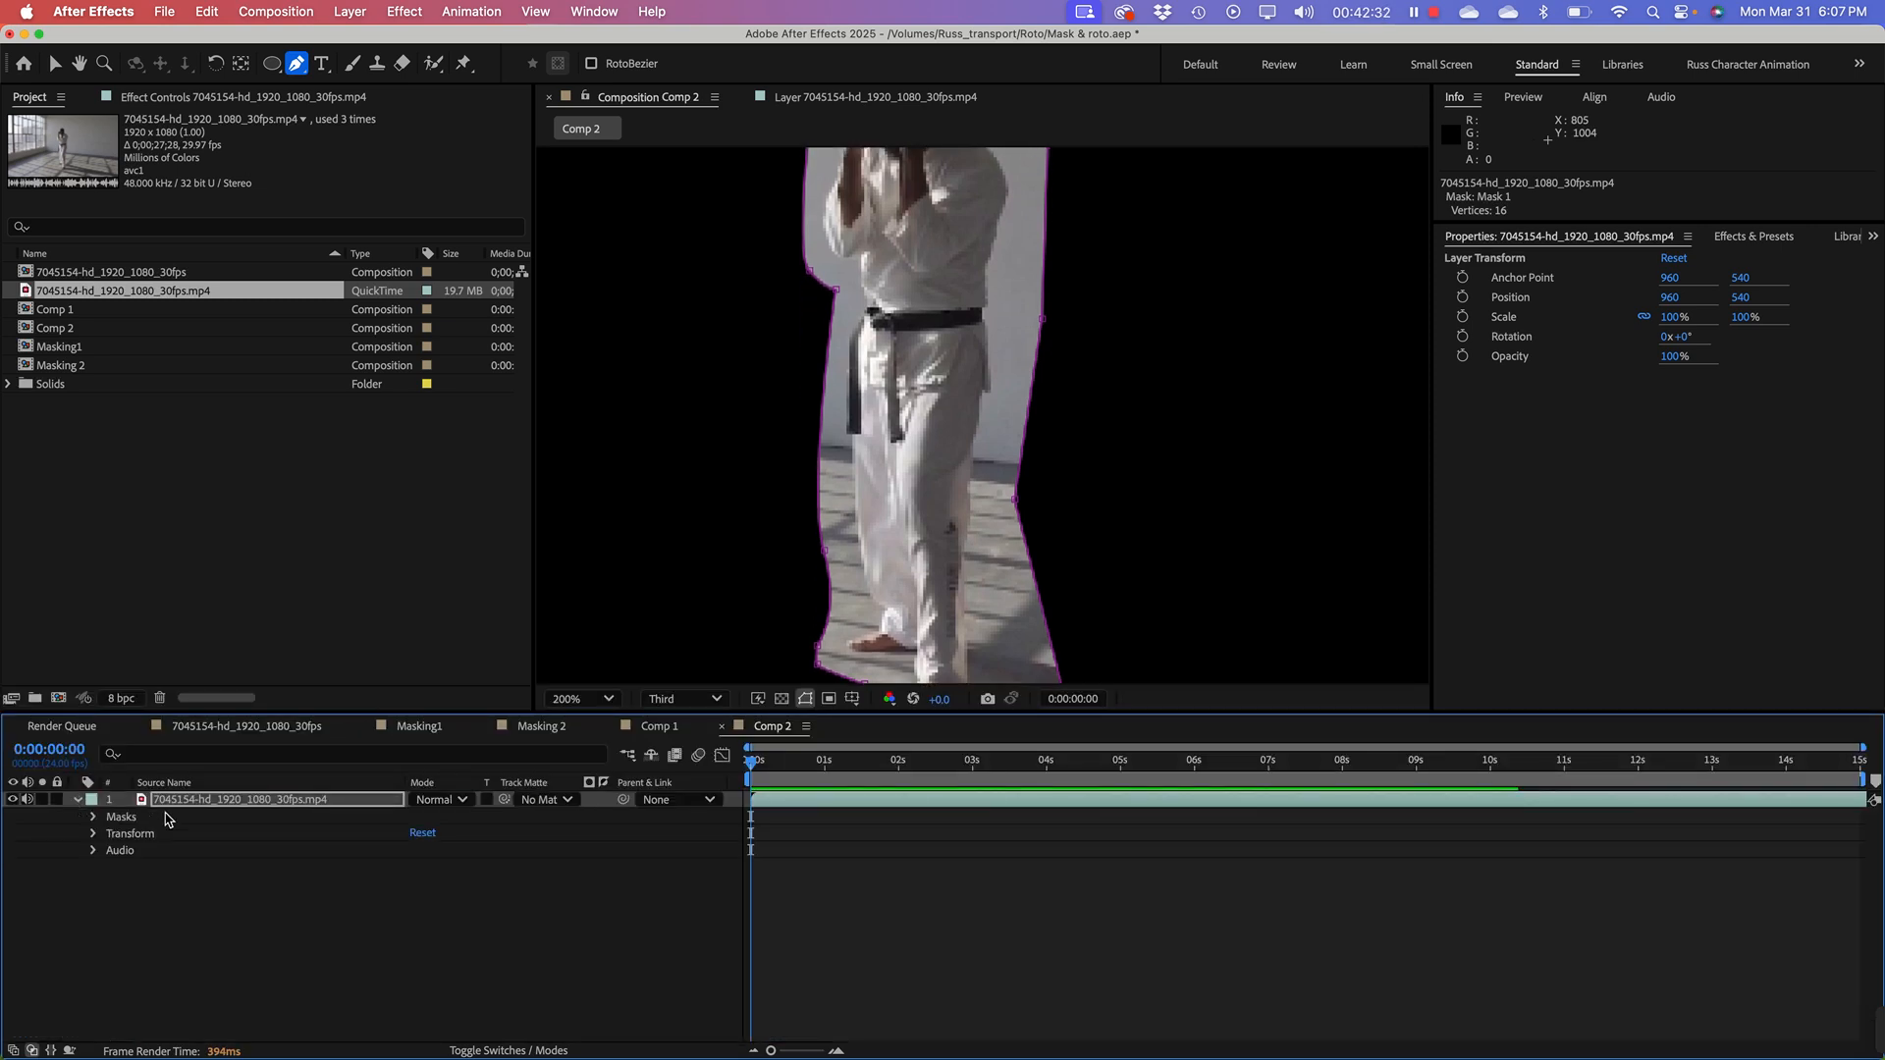
click(96, 817)
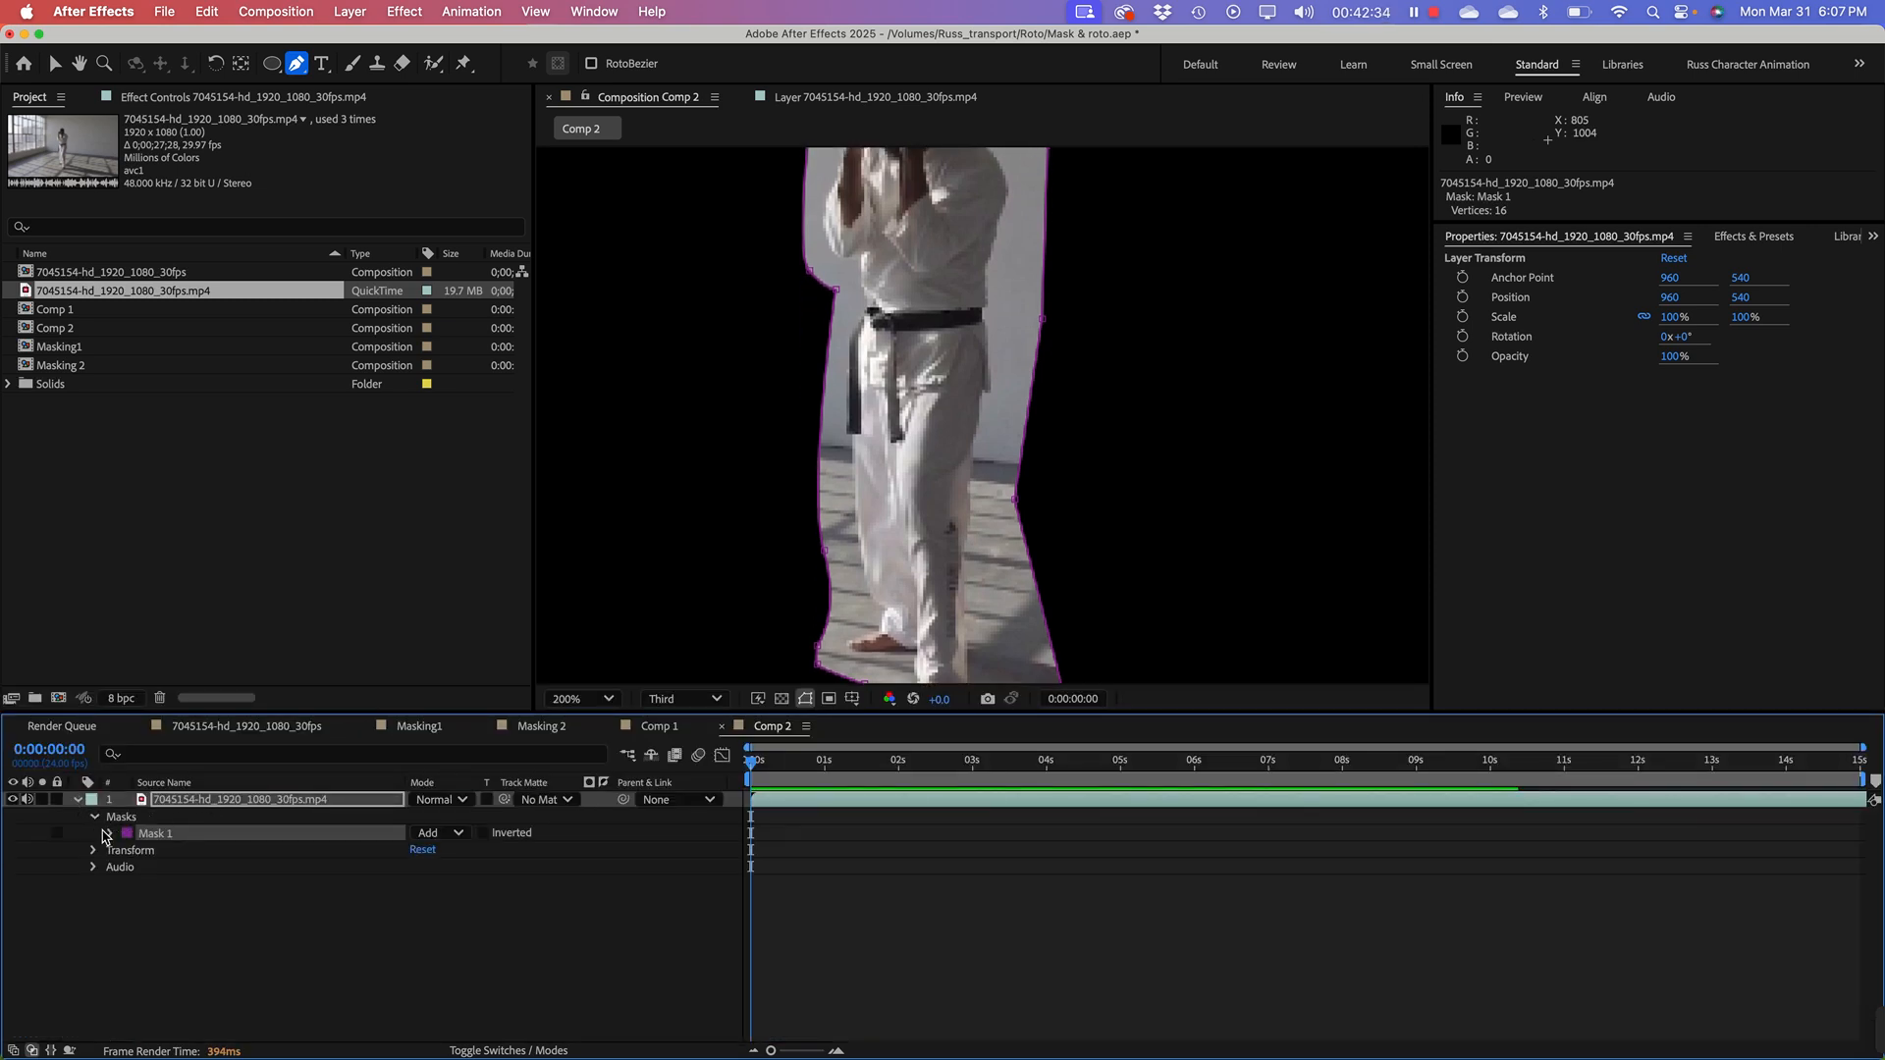
click(111, 834)
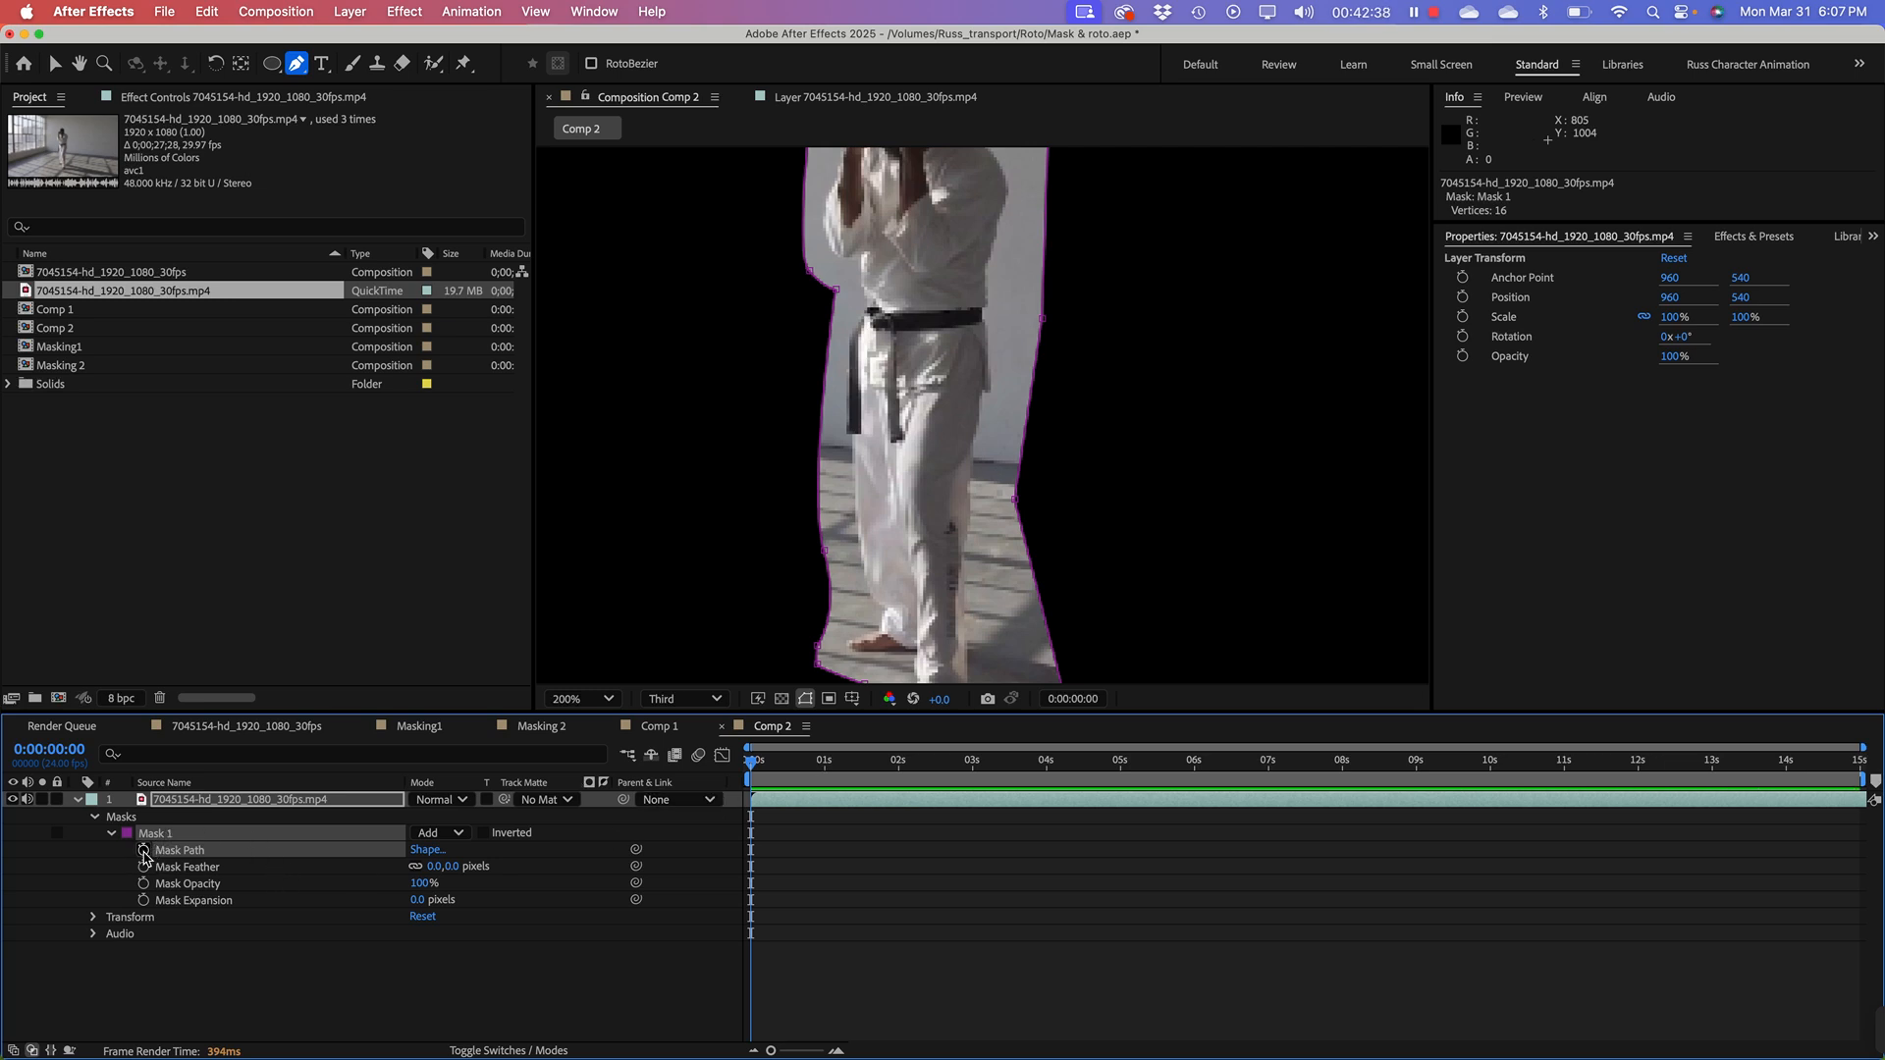
click(145, 852)
Step: Move the current time to 0:00:01:23 and raise the mask's top point above the man's lifted hands
drag(1232, 715, 1202, 870)
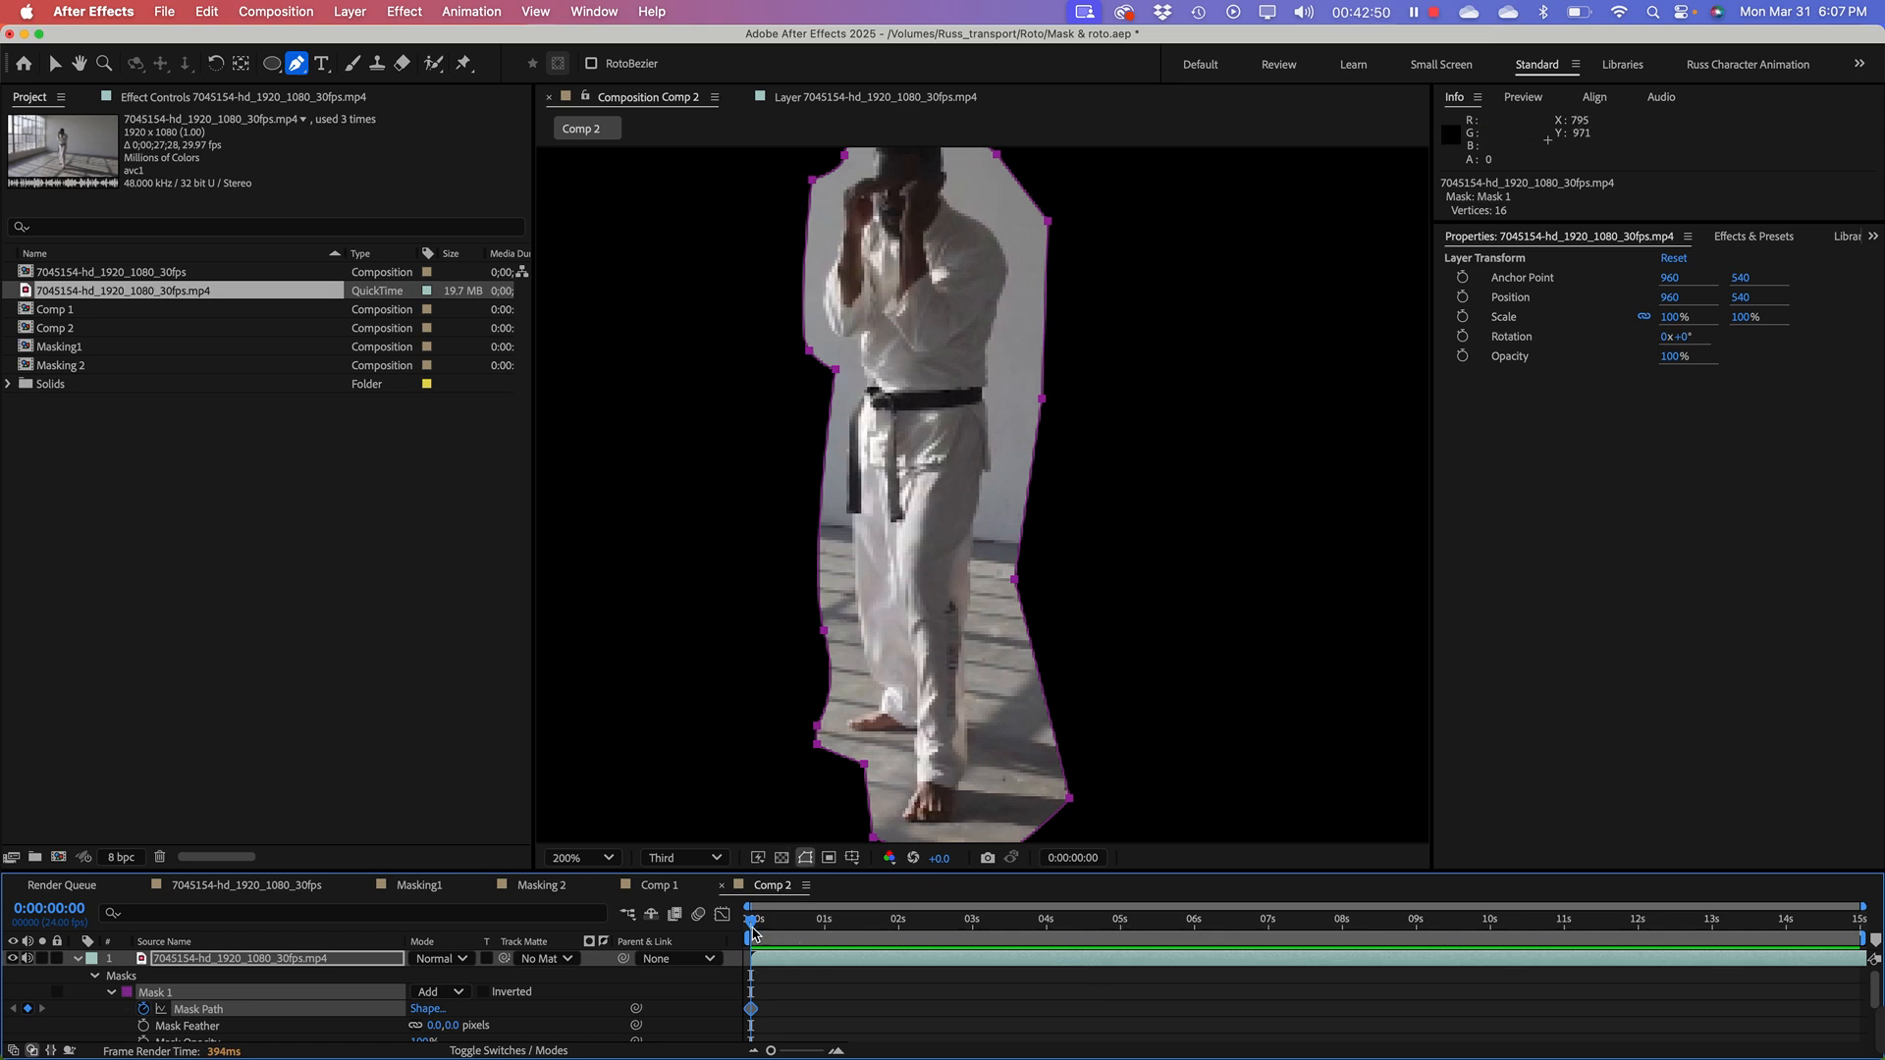
drag(752, 922, 896, 959)
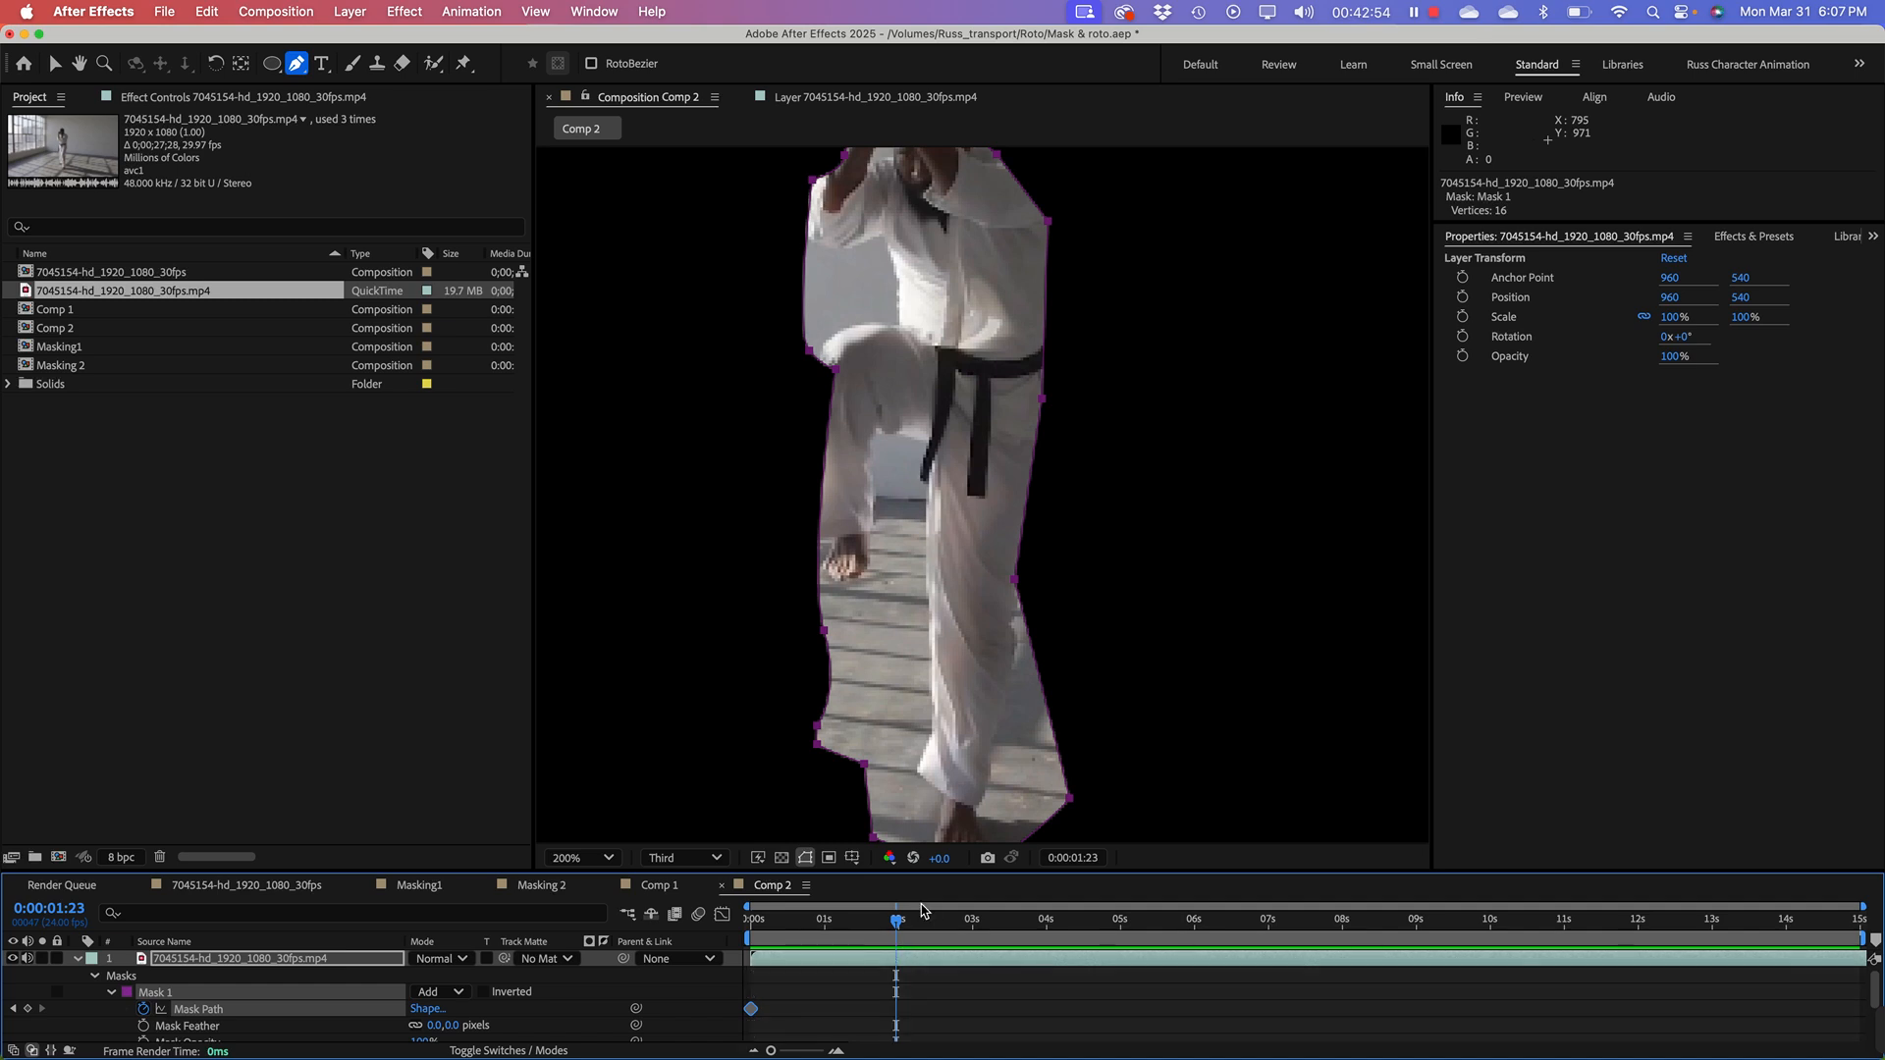
key(h)
drag(935, 670, 931, 783)
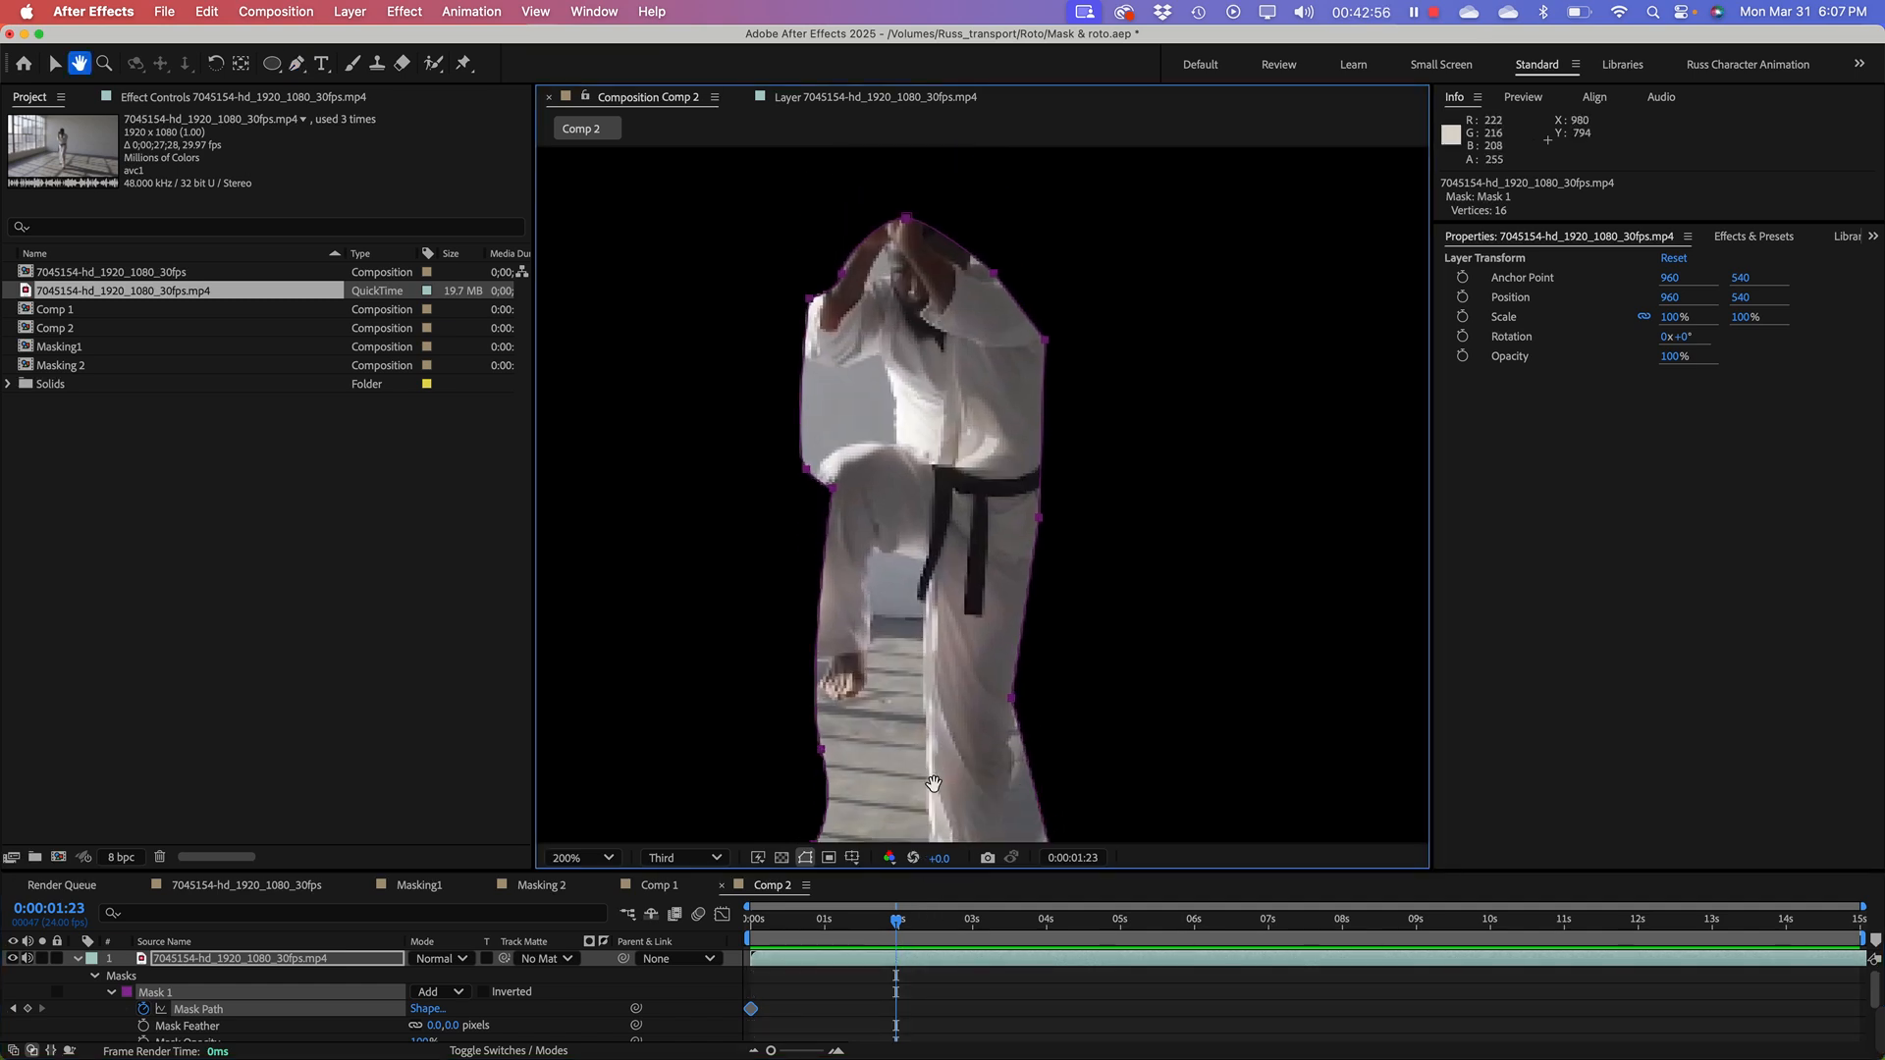
key(g)
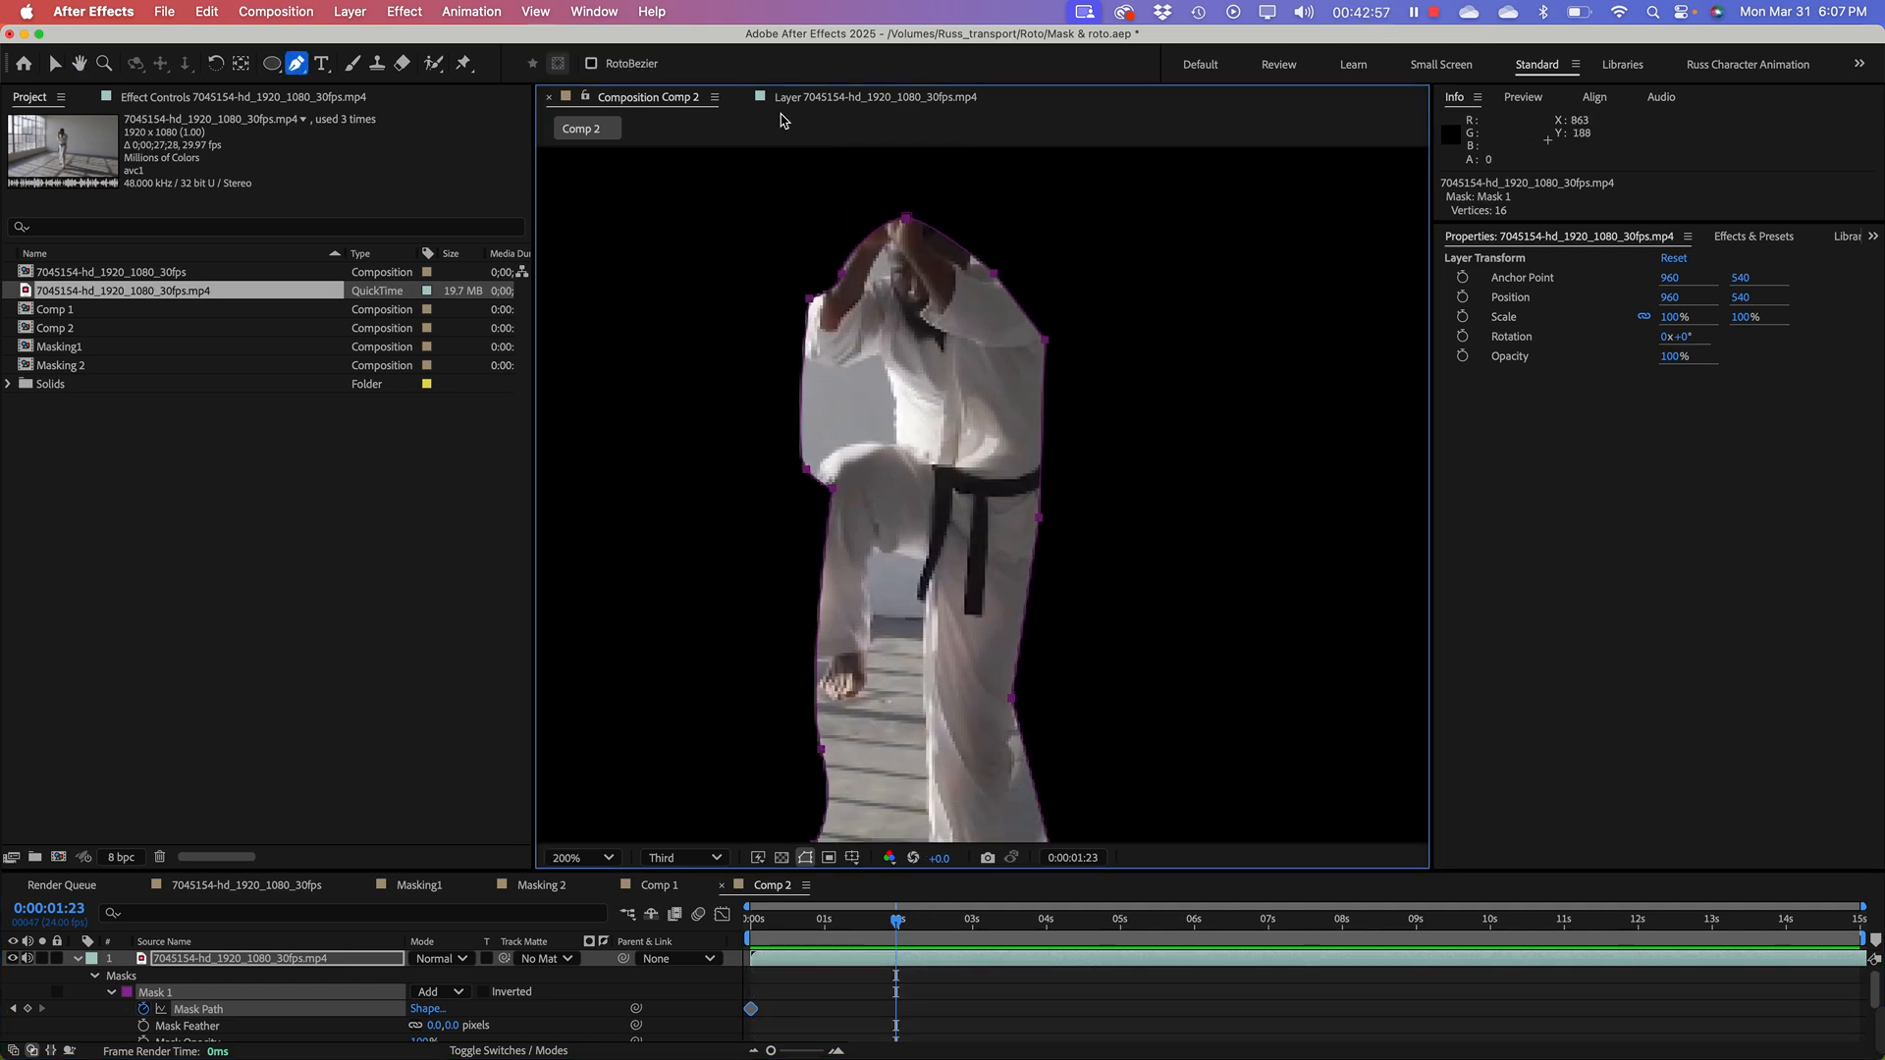
click(55, 63)
drag(905, 216, 908, 171)
scroll(908, 172, up, 2)
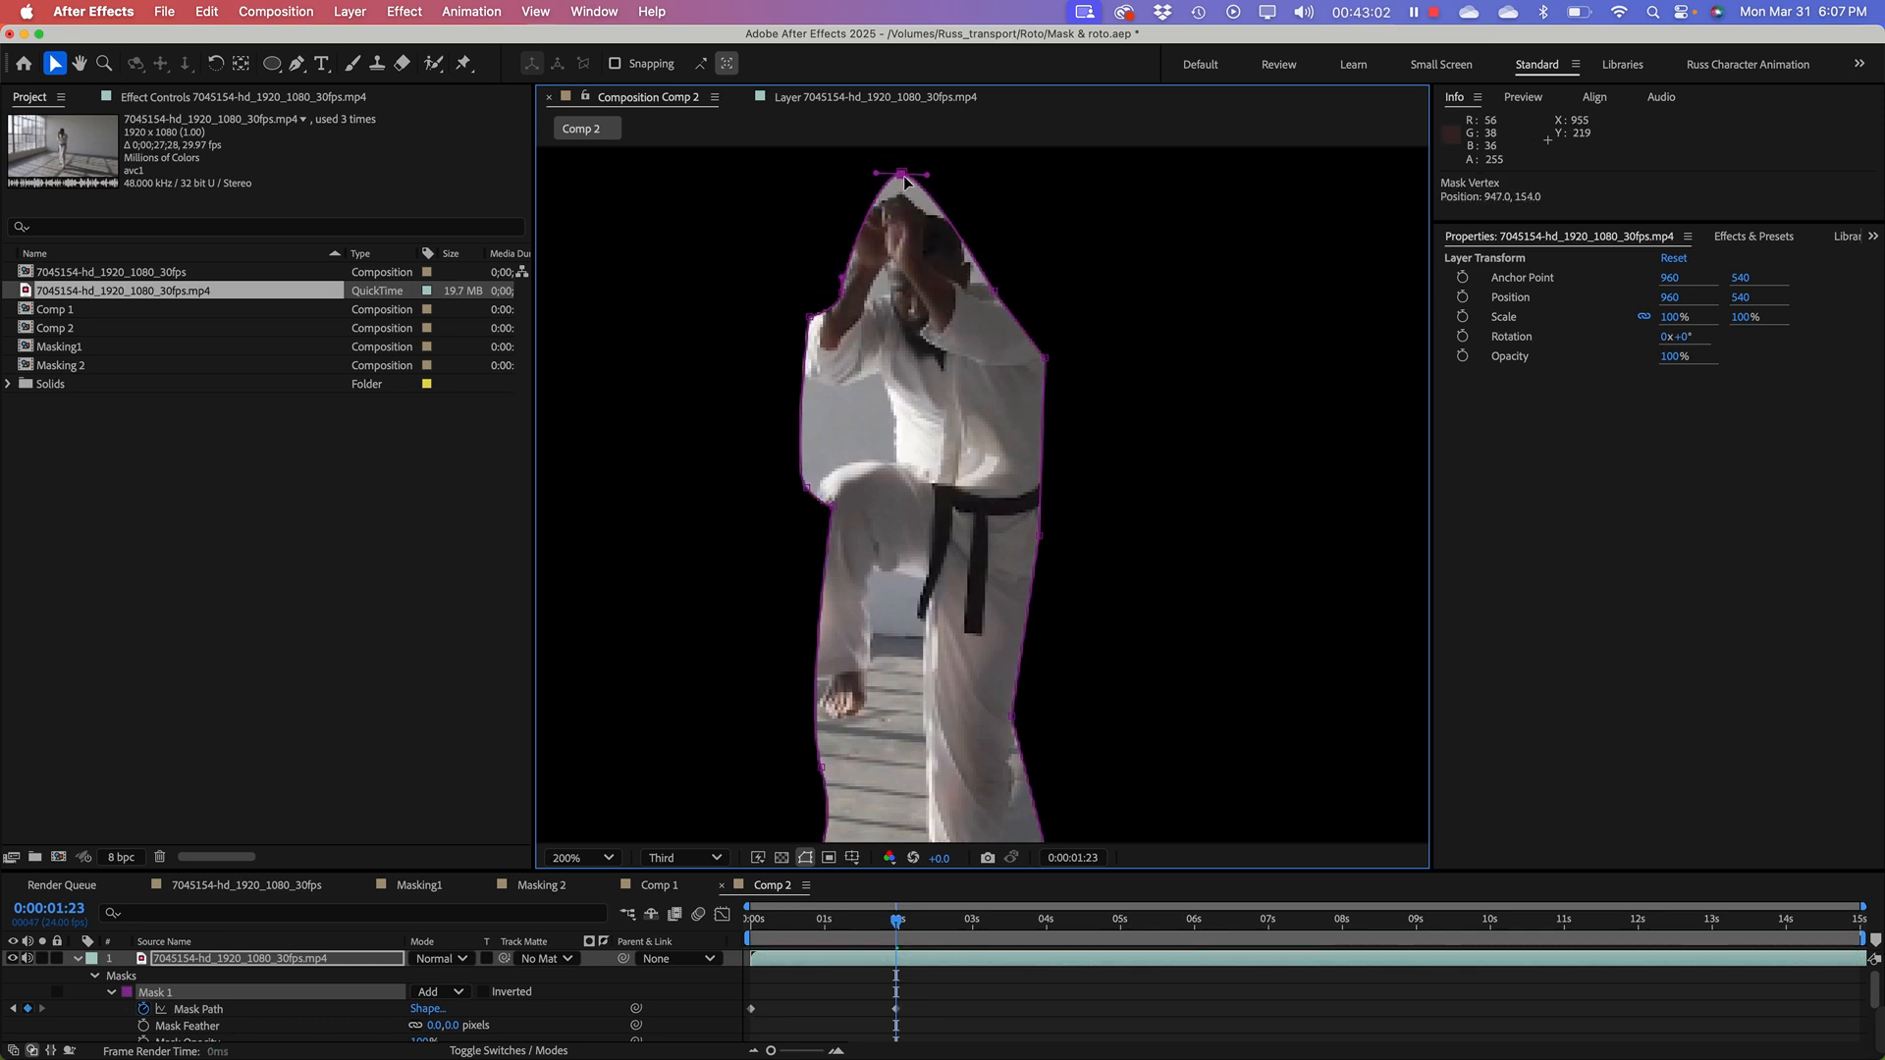
Step: Move the window-side mask points outward to enclose the man's raised arm and lifted knee
drag(842, 279, 829, 253)
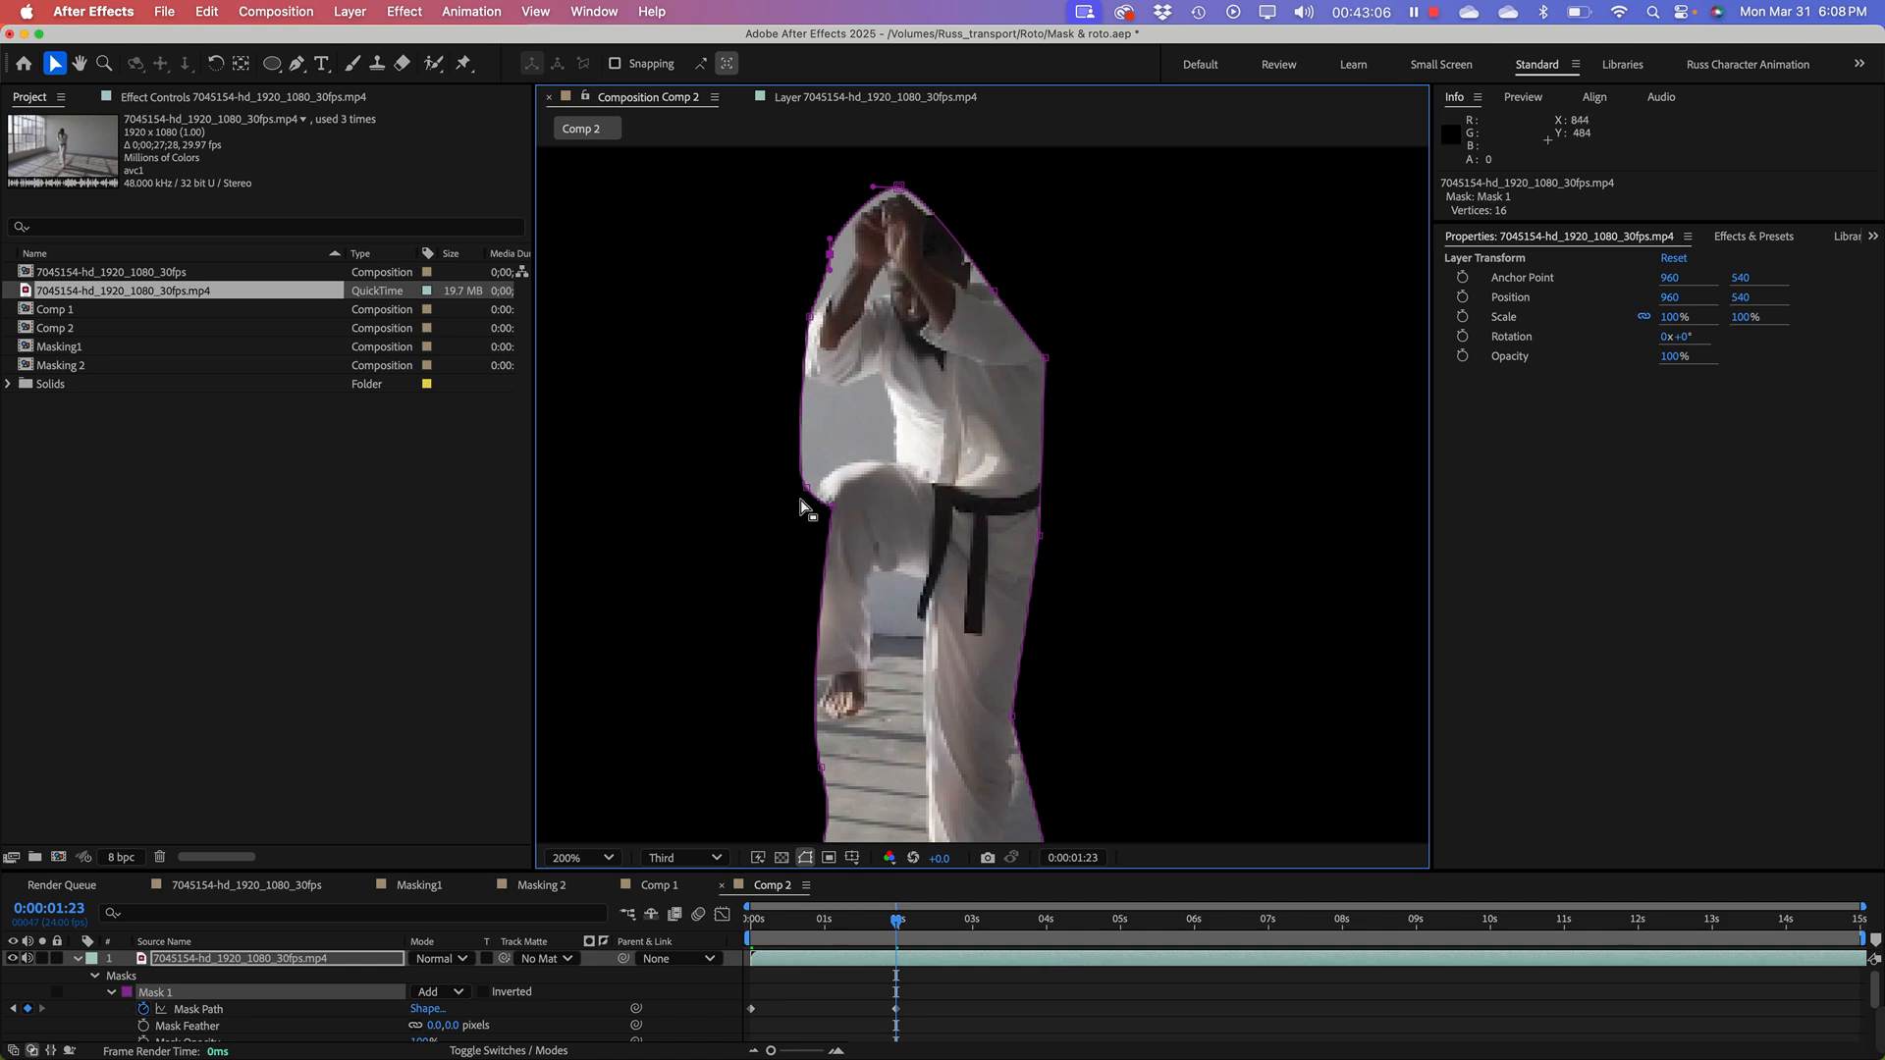
drag(801, 493, 787, 504)
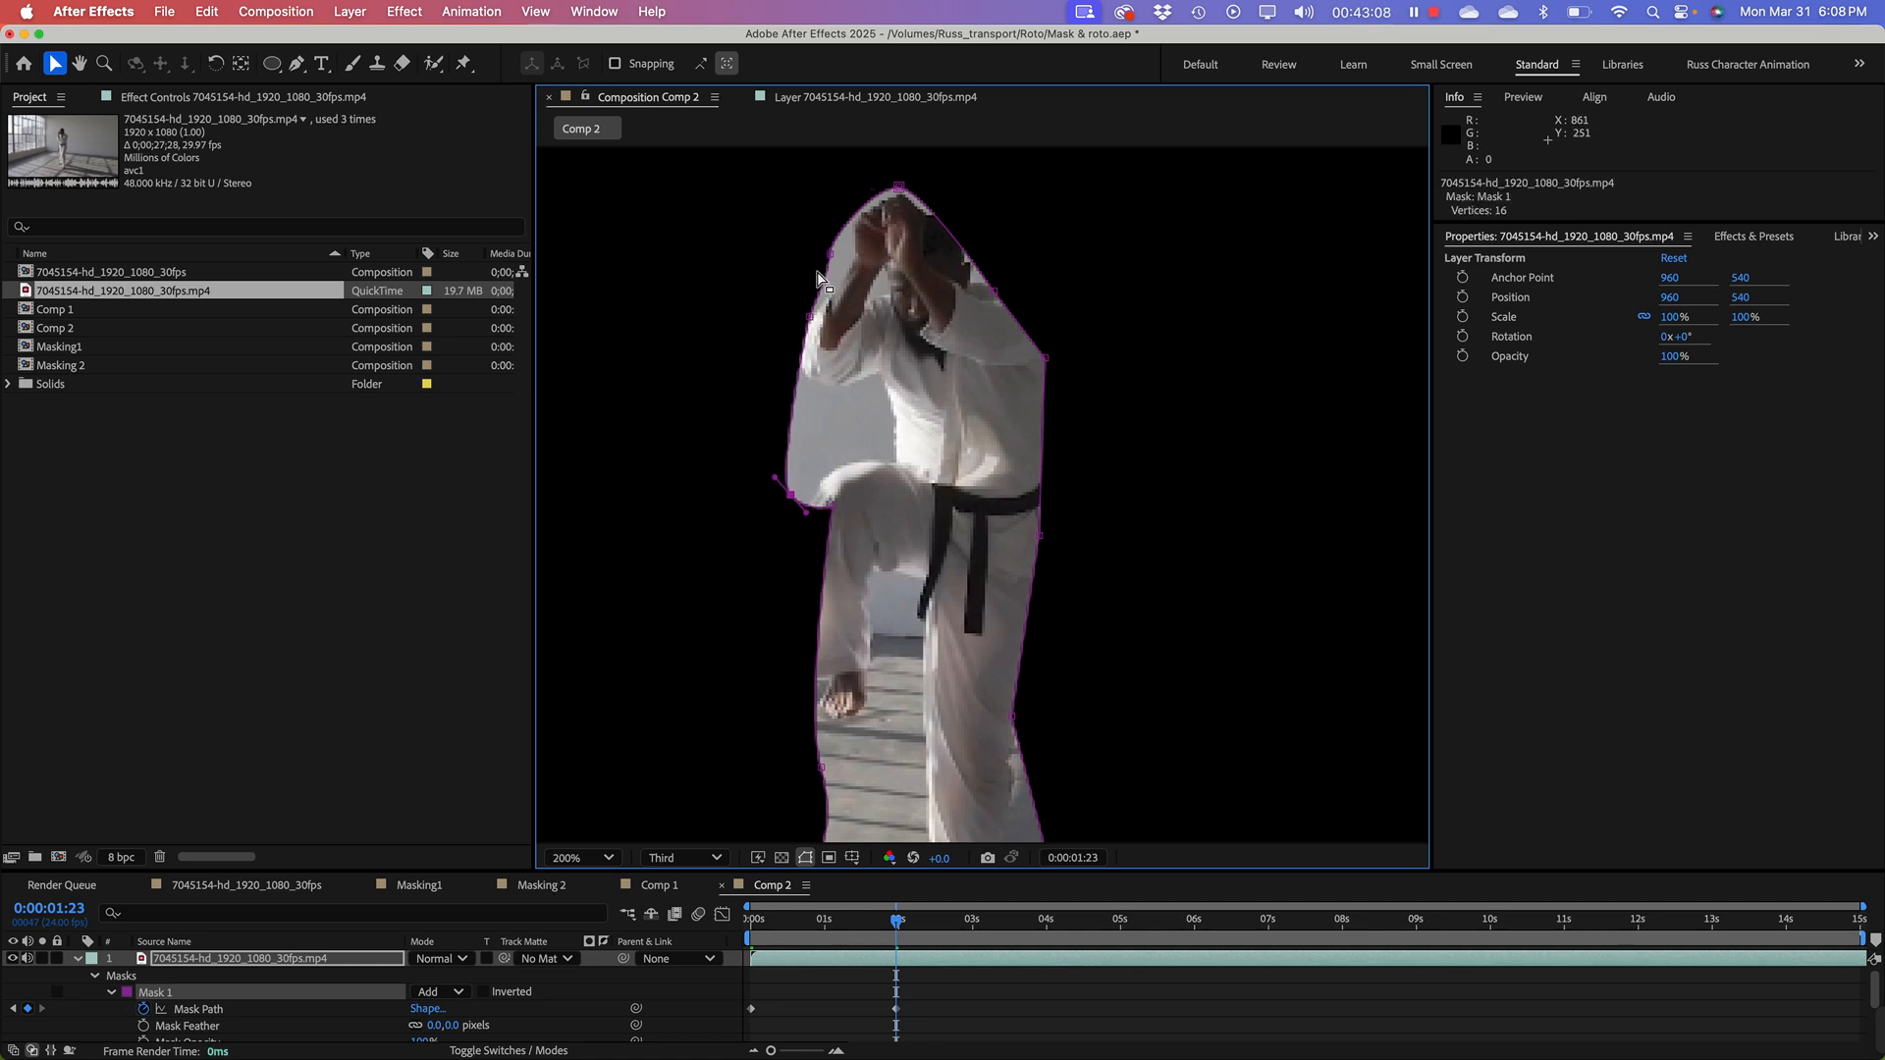
drag(809, 317, 776, 321)
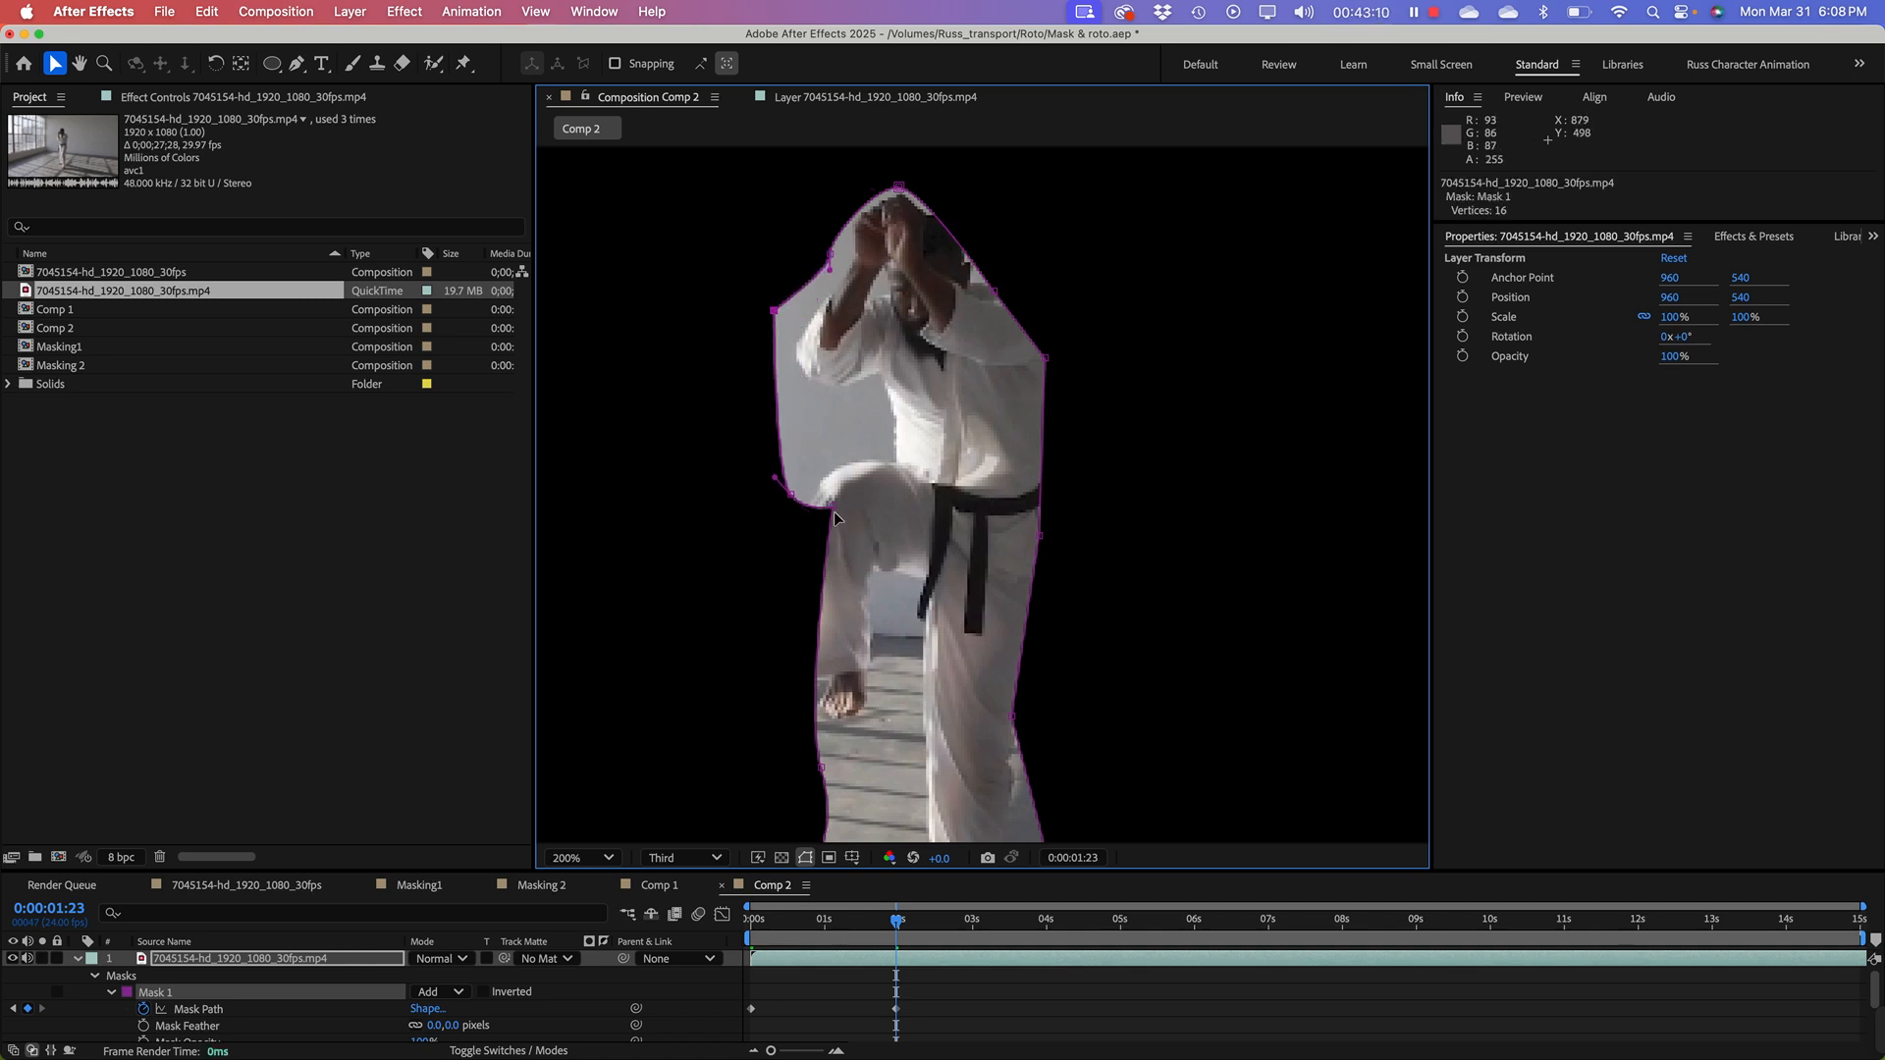
drag(829, 555, 776, 471)
Step: Reshape the lower window-side mask points around the raised foot and toward the standing leg
key(h)
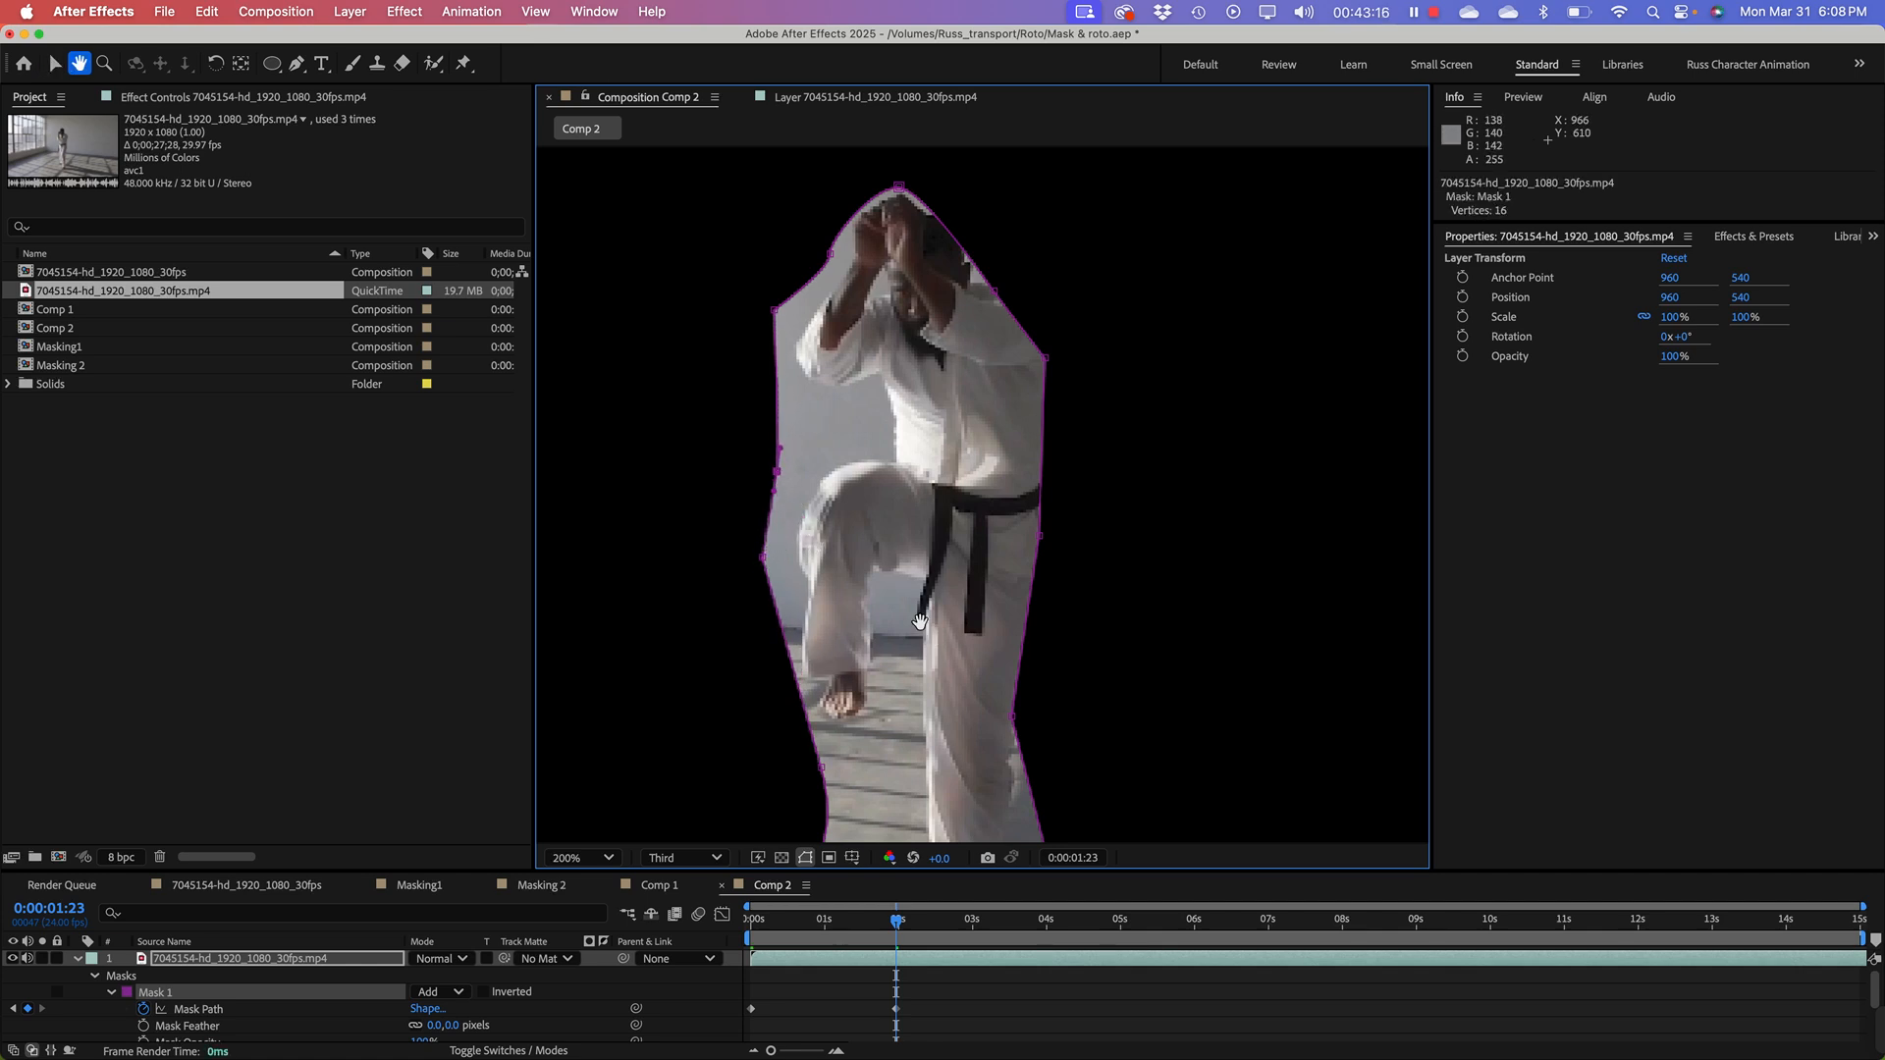
drag(919, 620, 904, 538)
key(v)
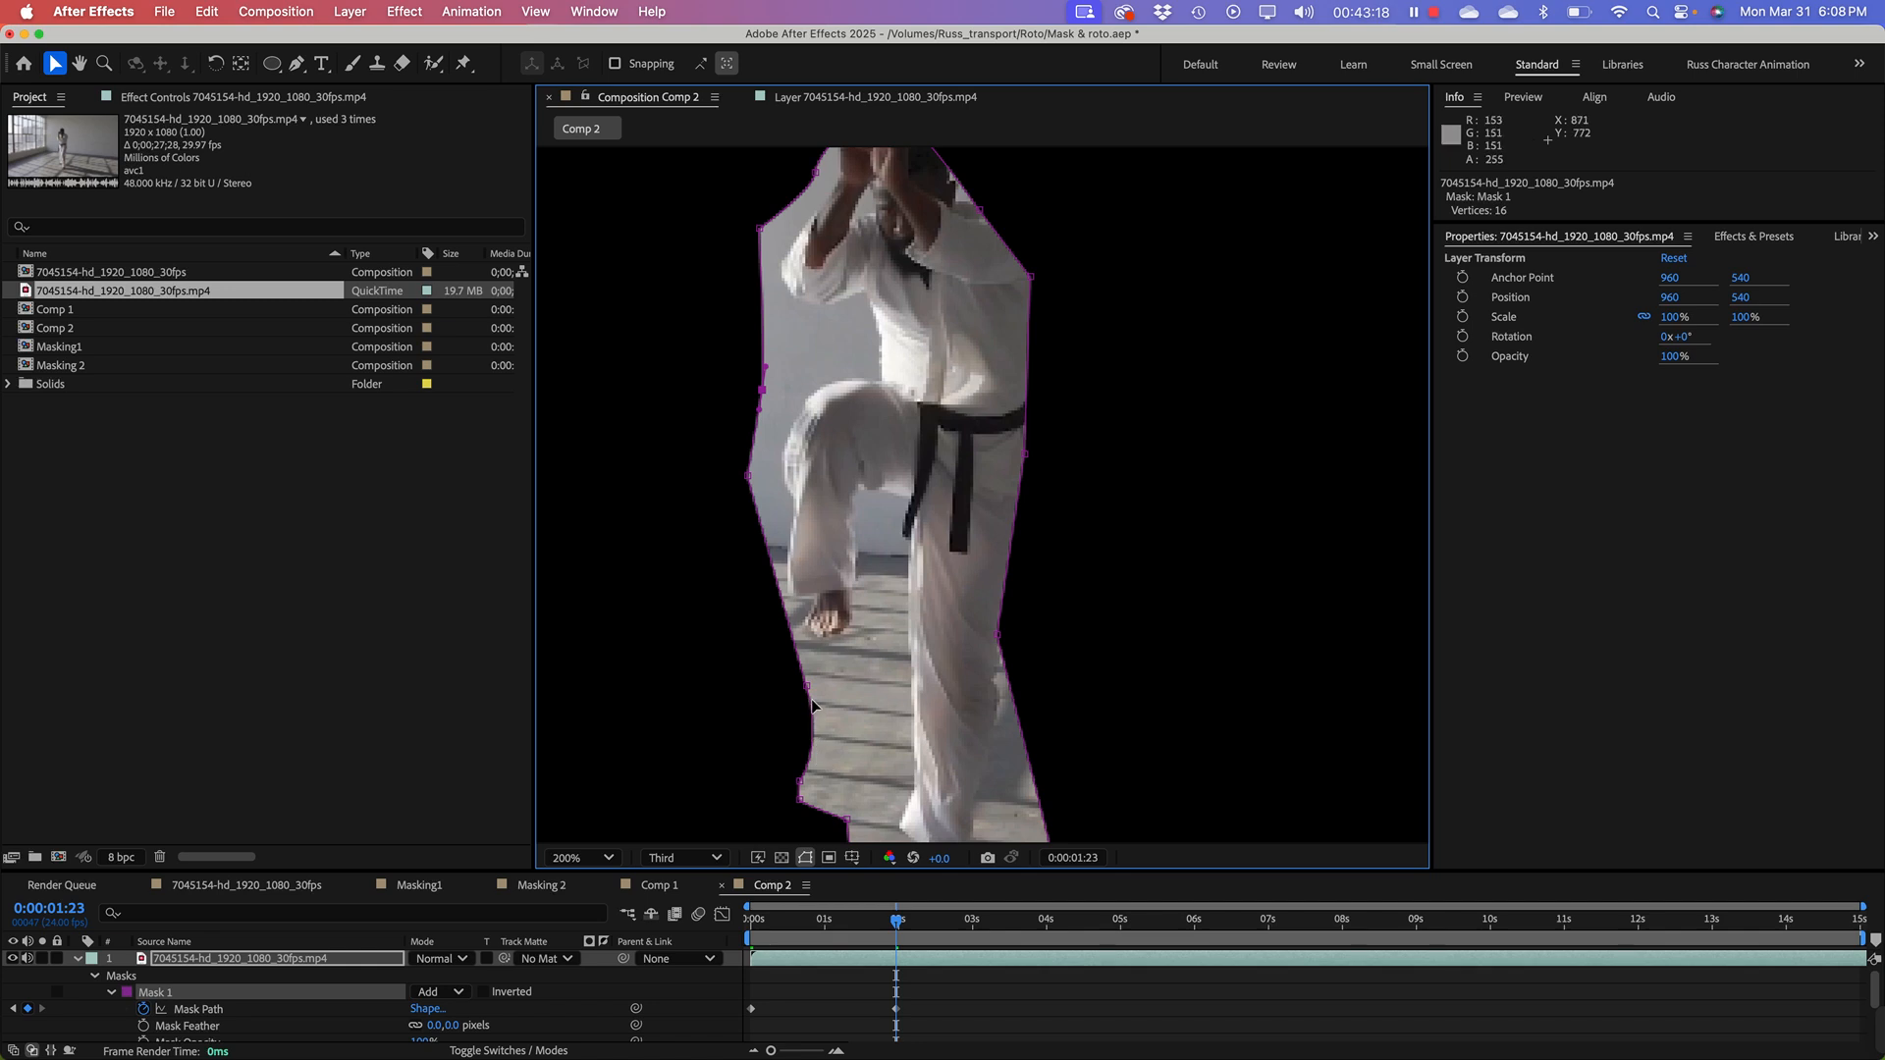
drag(807, 687, 759, 674)
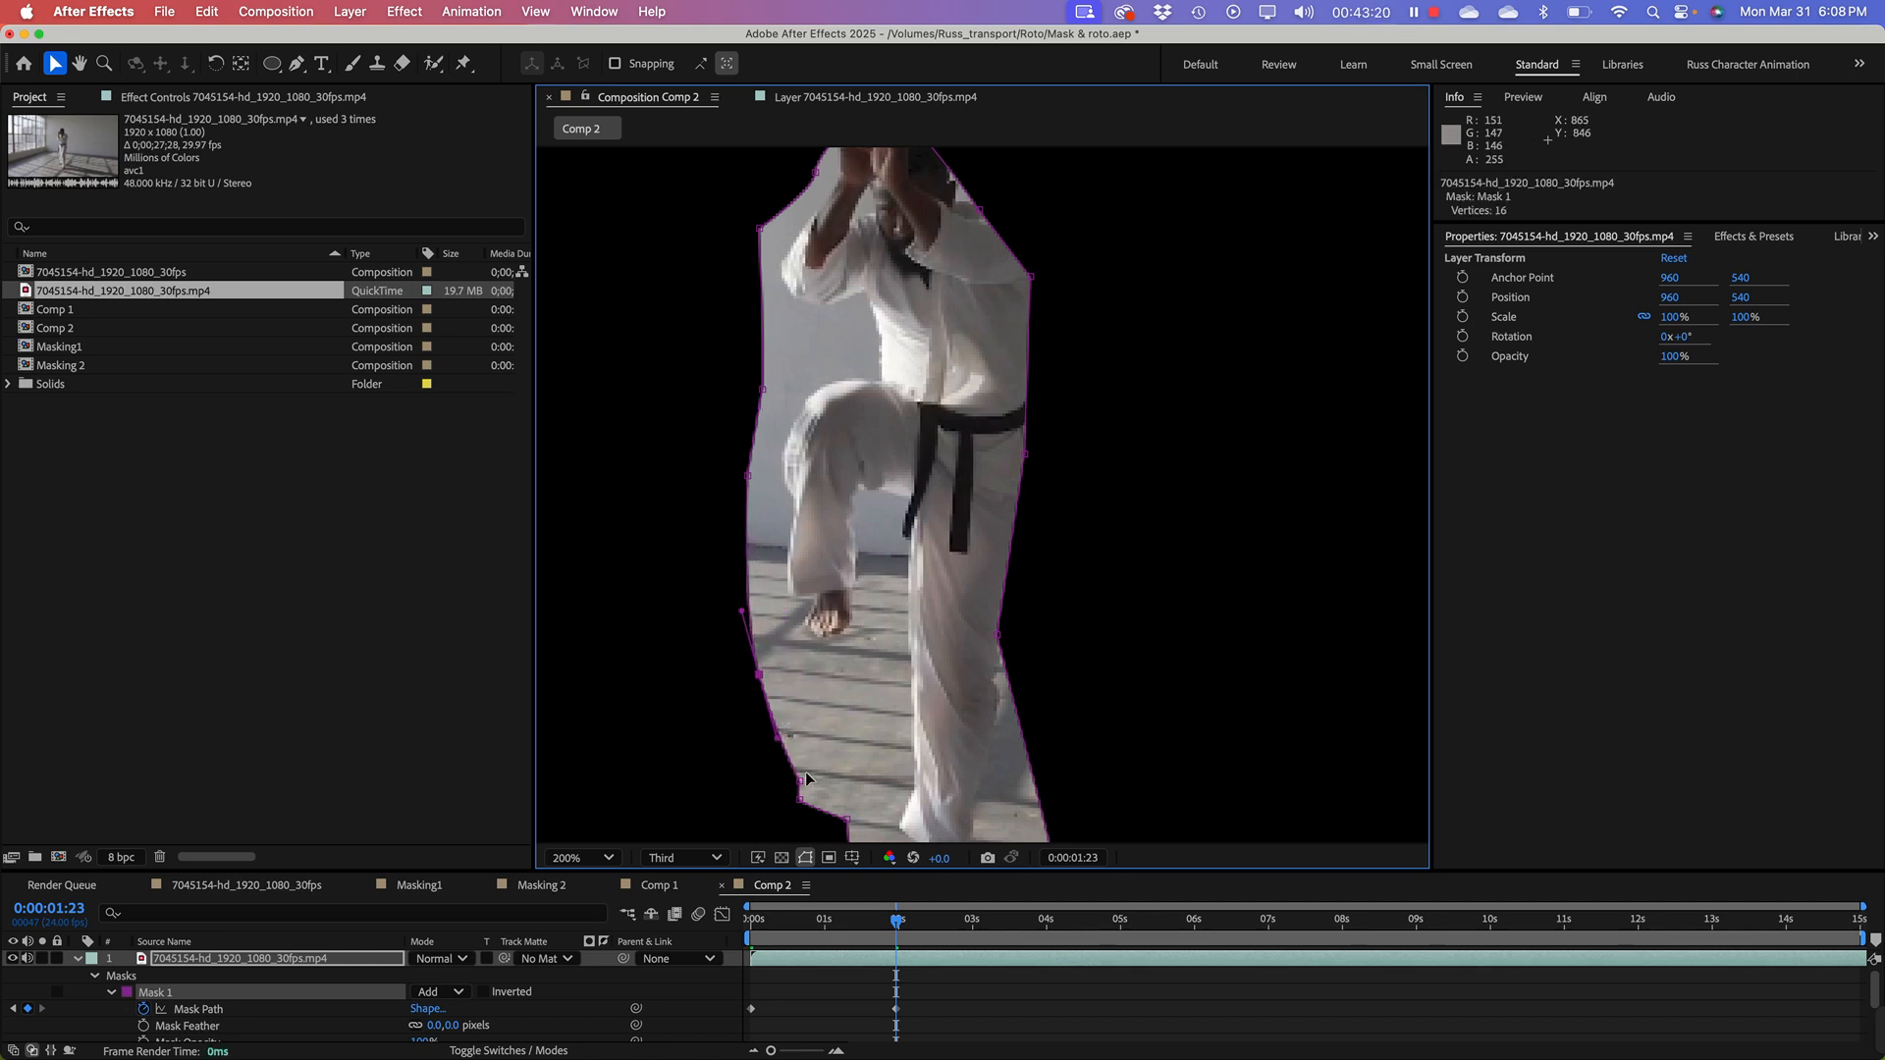
drag(803, 797, 839, 782)
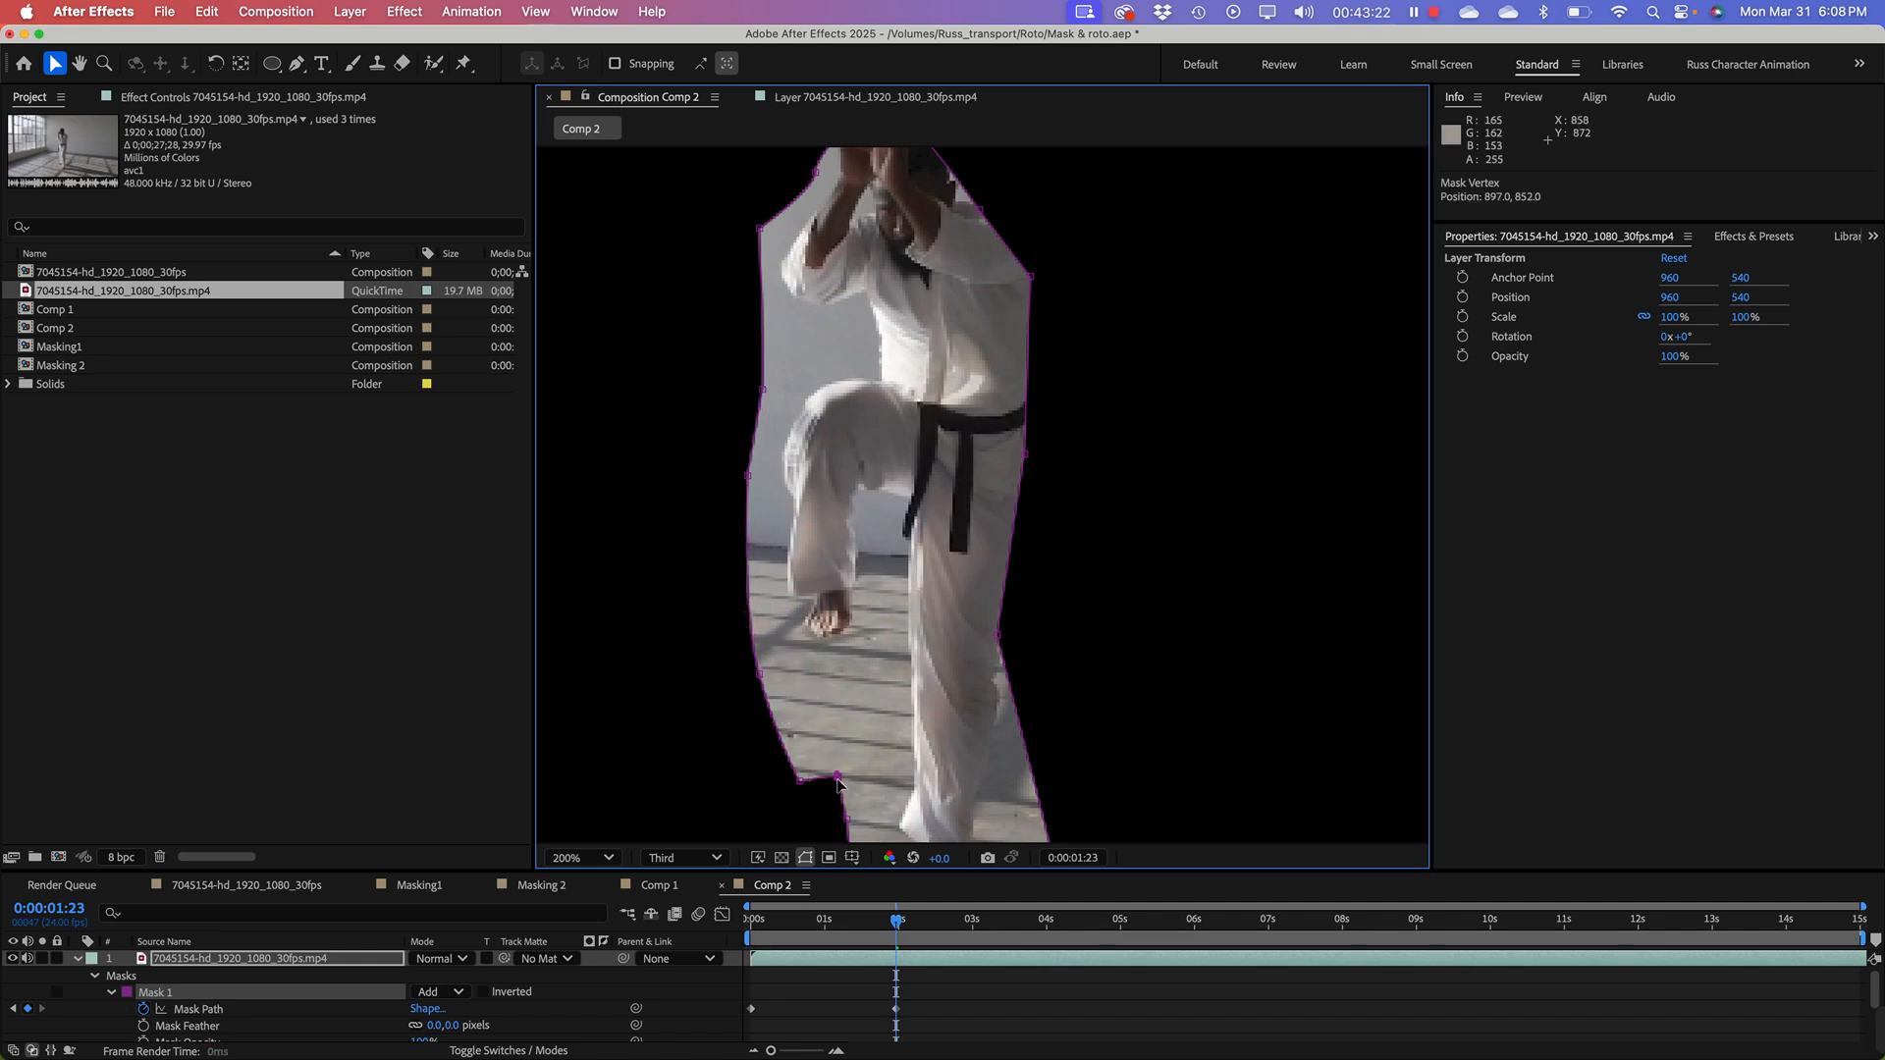
Step: Move the mask points above the head and beside the wall-side shoulder outward to clear the head and upper body
key(h)
drag(1022, 652, 978, 563)
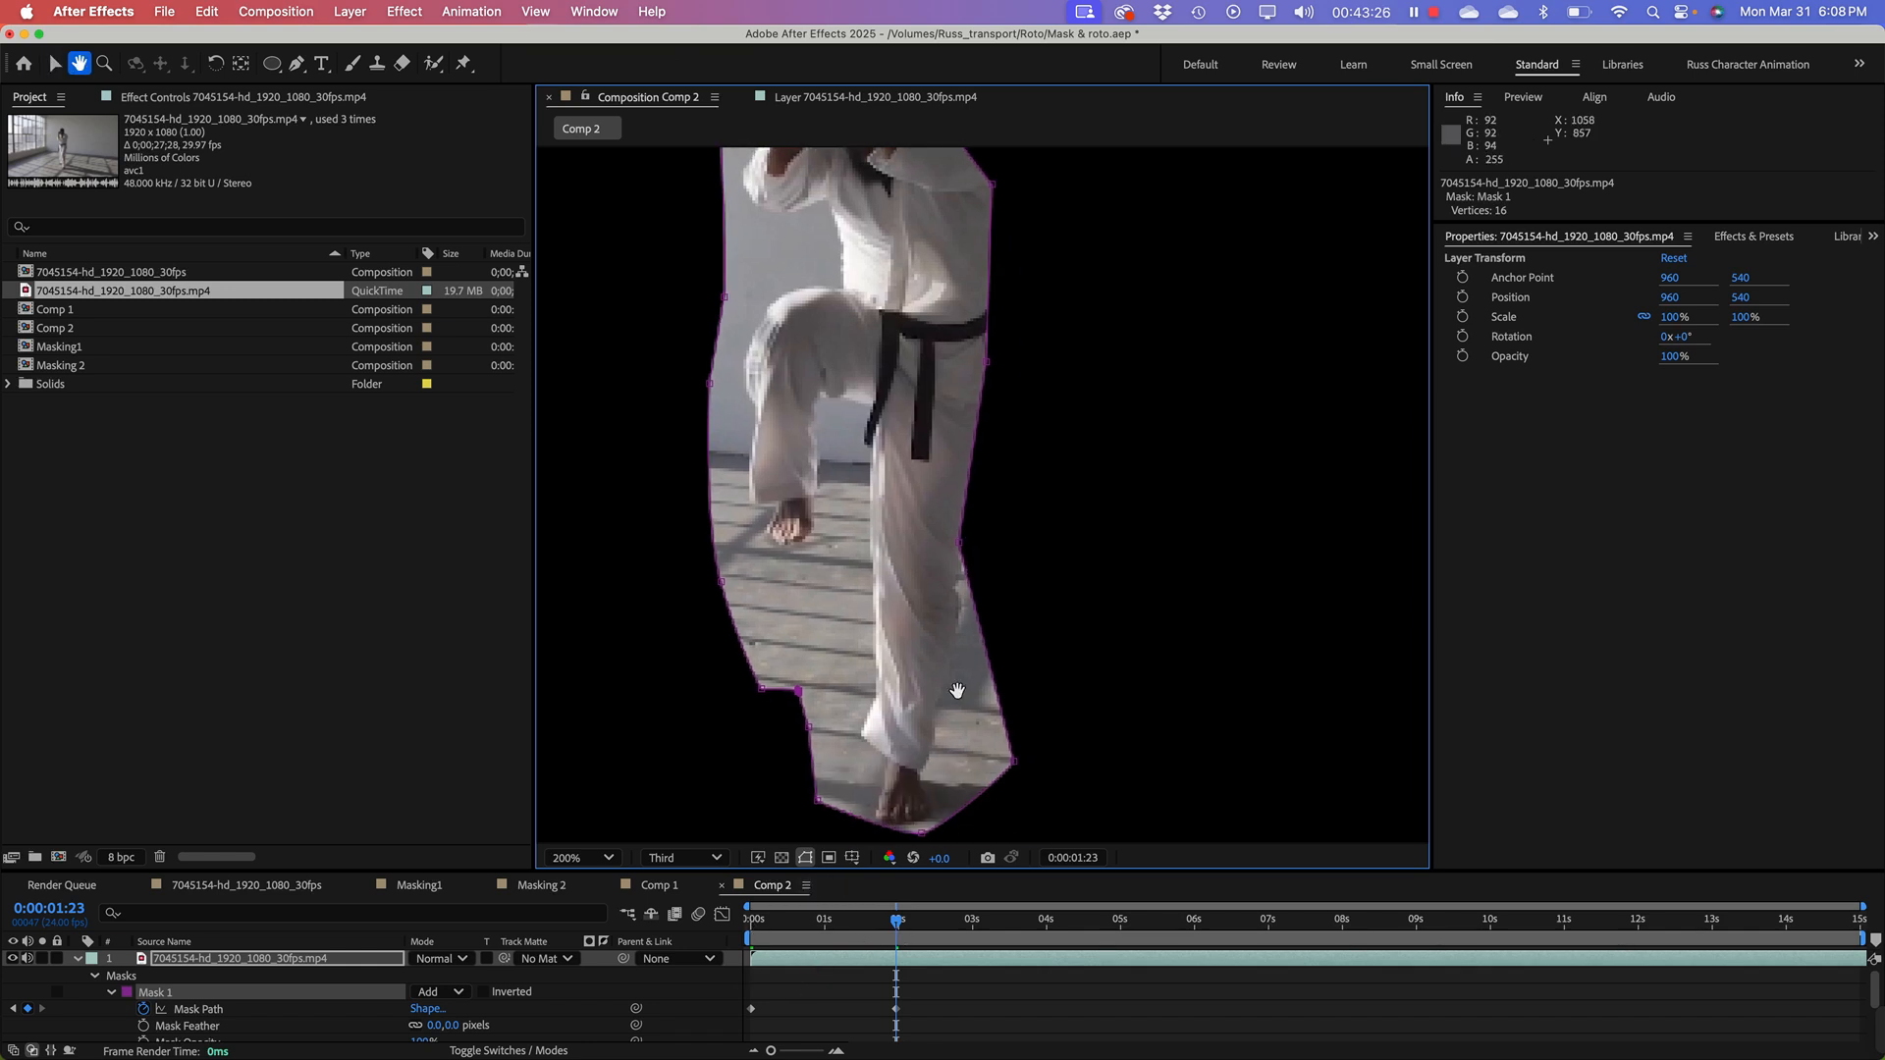
drag(972, 530, 992, 740)
key(v)
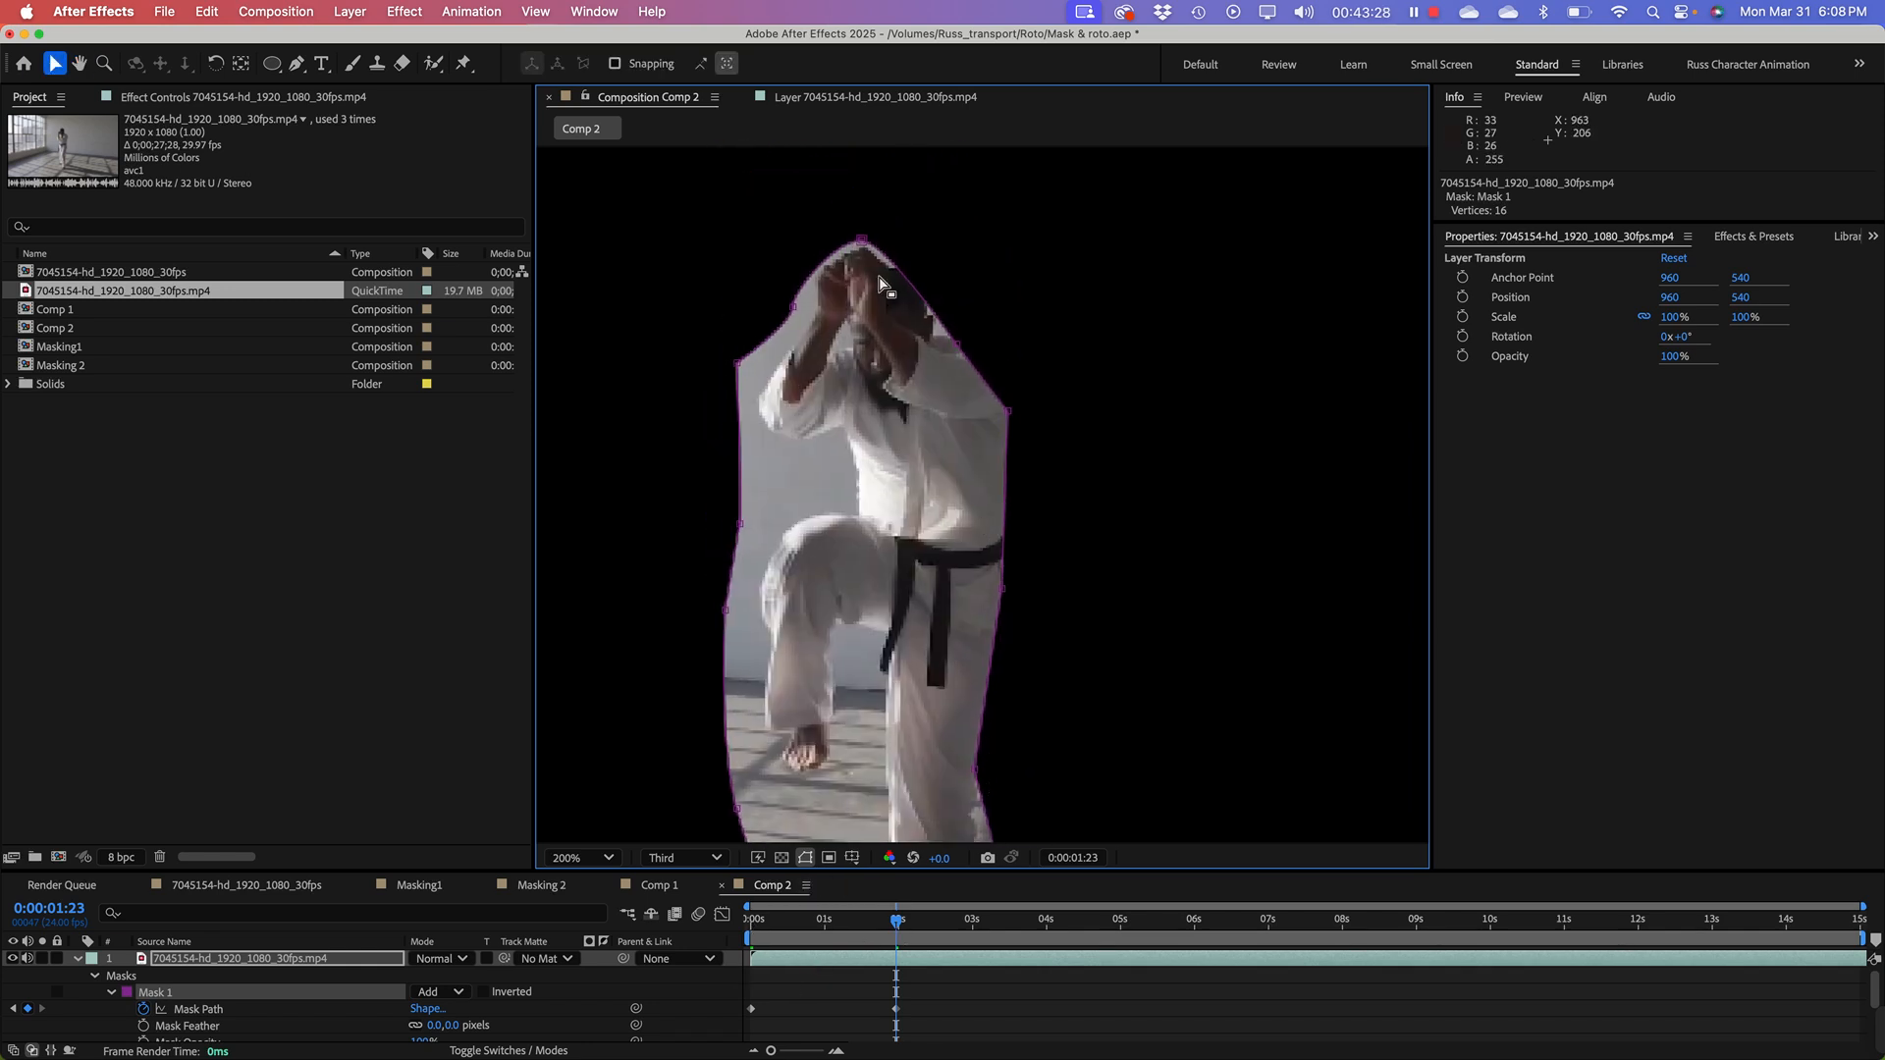
drag(838, 223, 896, 253)
drag(958, 346, 992, 274)
drag(1010, 413, 1060, 396)
Step: Move the wall-side mask points at the hip and knee outward, away from the standing leg
key(space)
drag(1104, 504, 1108, 316)
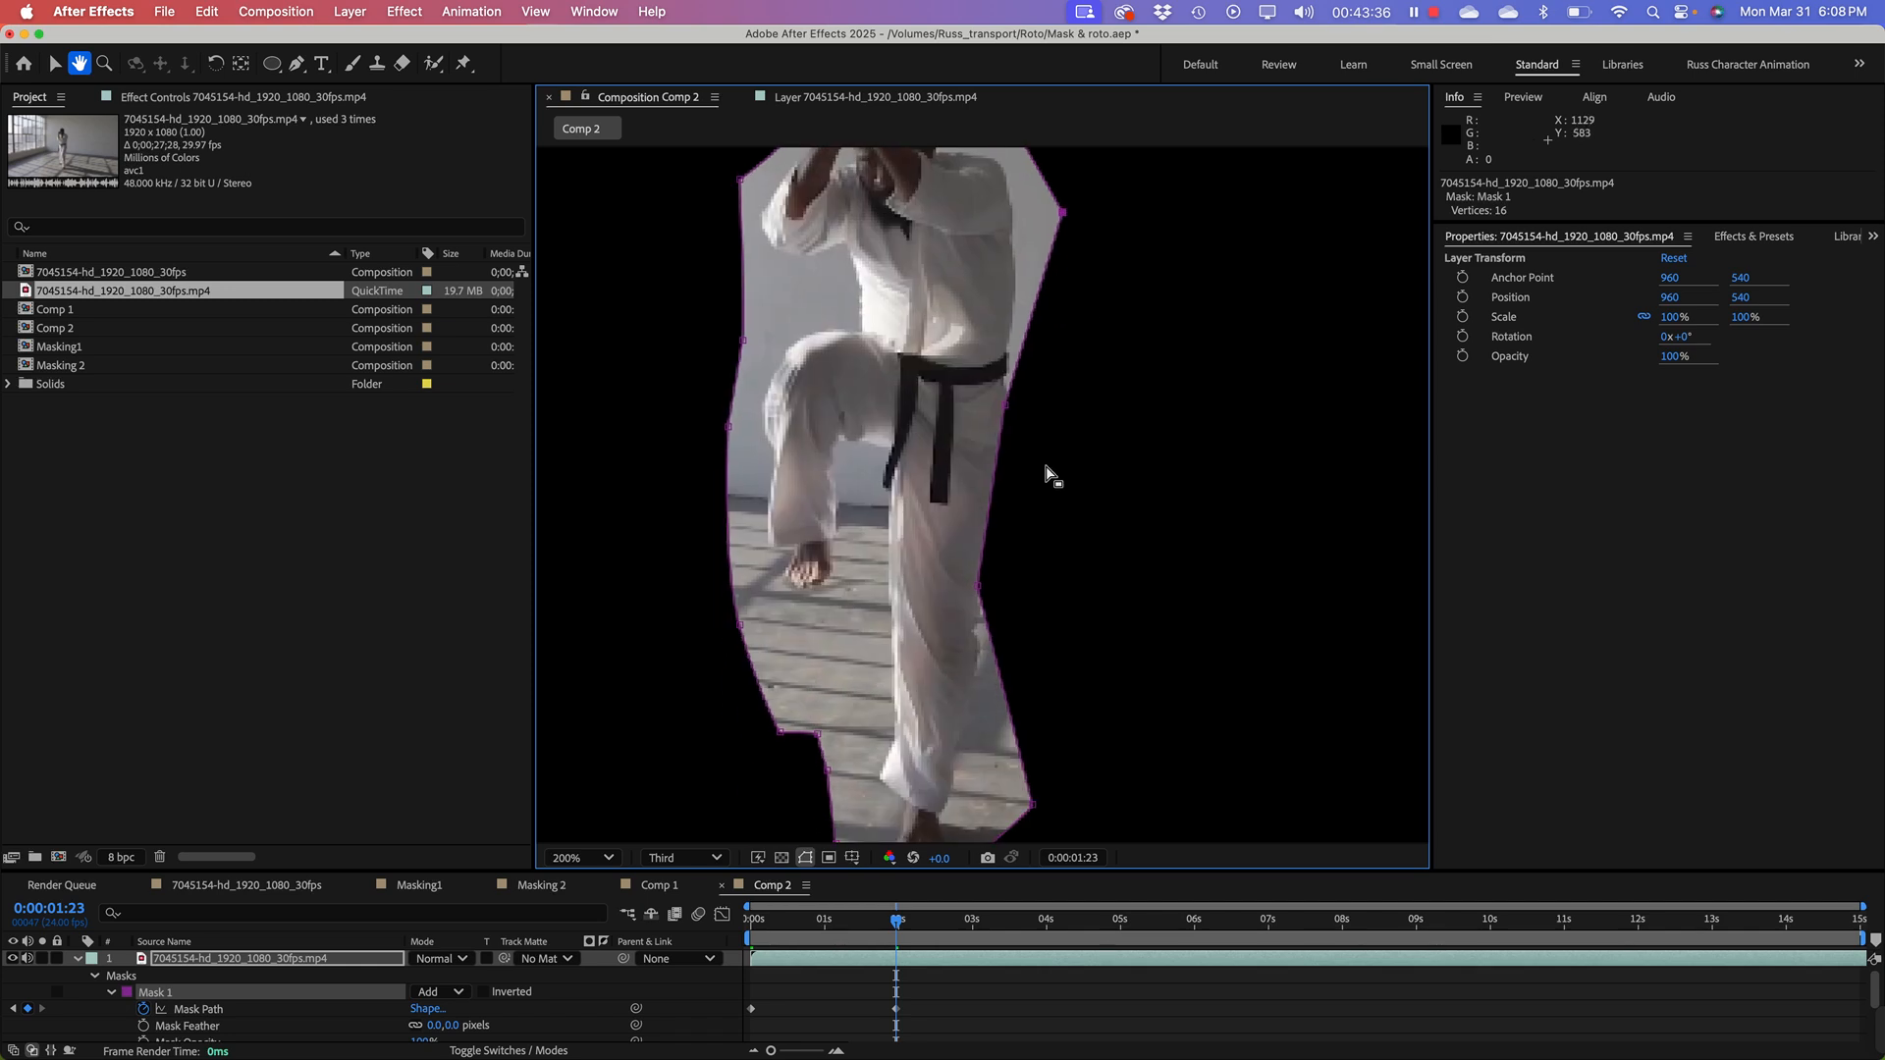
drag(1006, 405, 1054, 471)
drag(980, 590, 1035, 662)
key(space)
drag(1019, 631, 1068, 375)
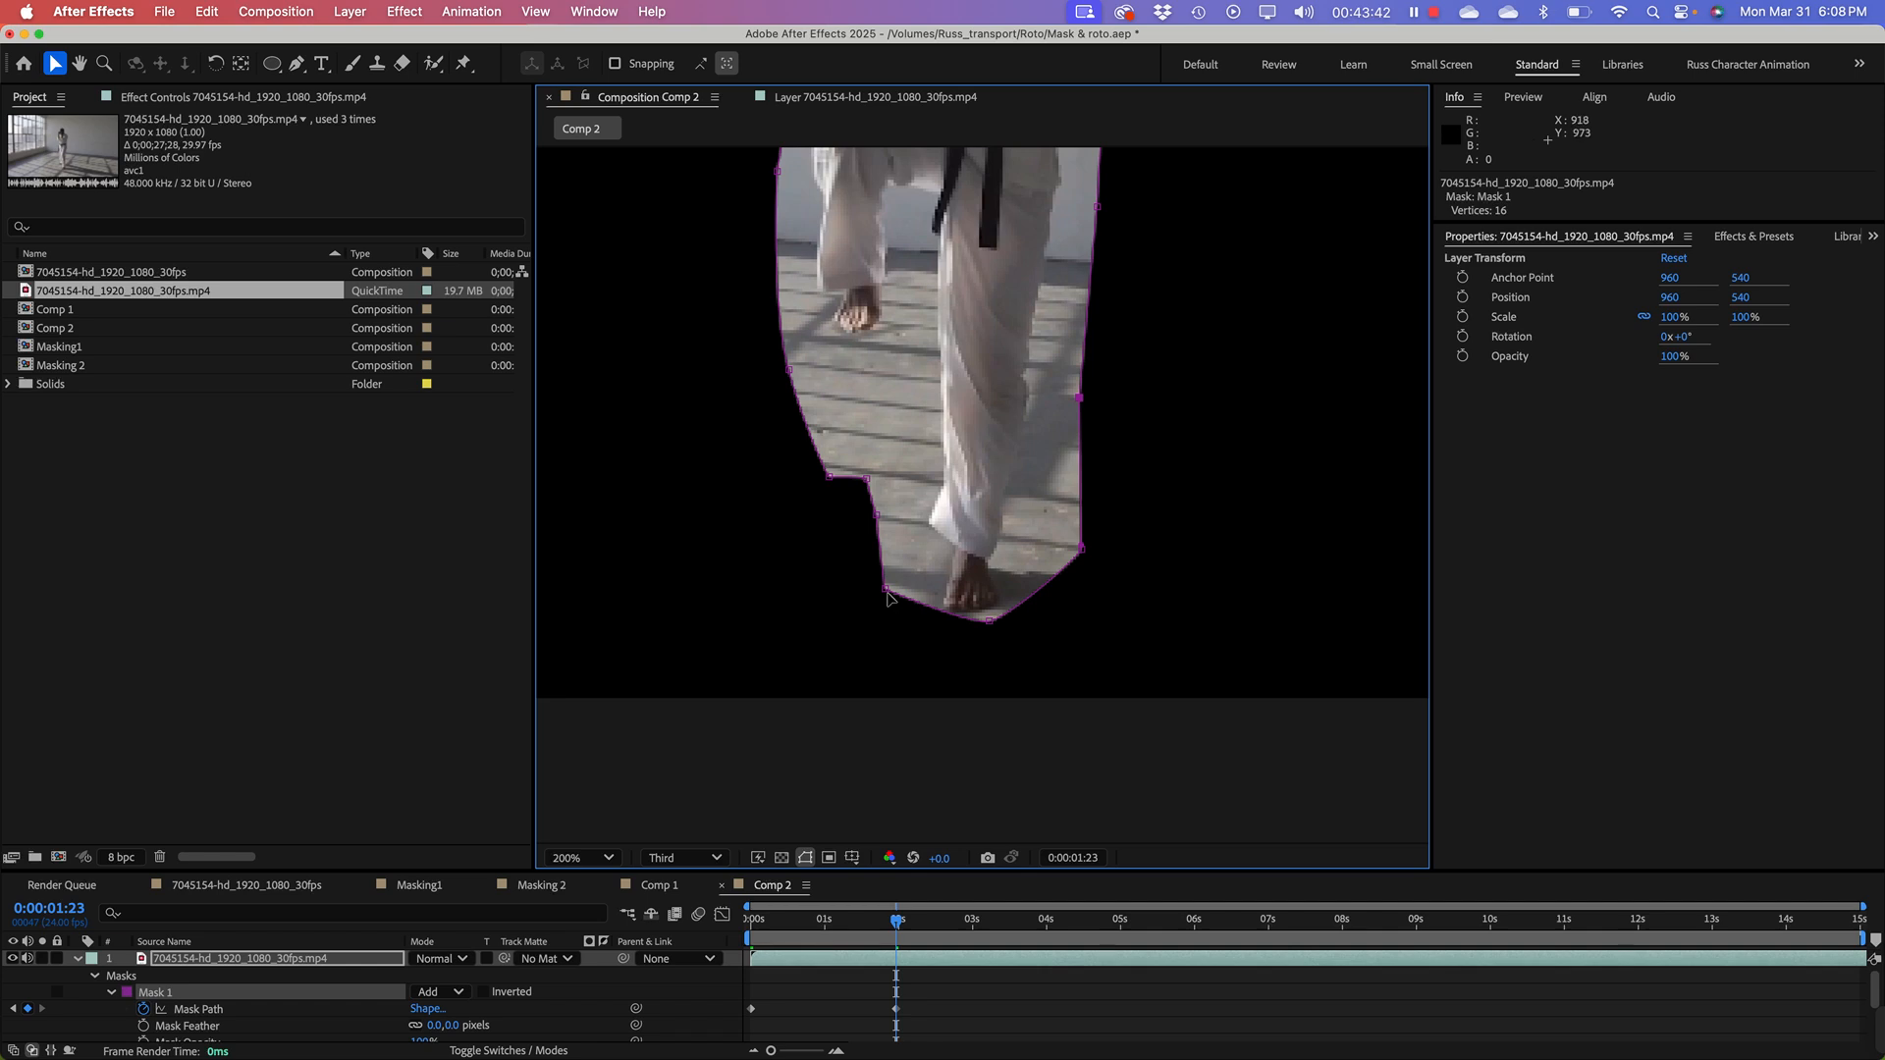
Step: Move the mask points below the standing foot downward and those around the raised arms and head outward
drag(887, 589, 1024, 639)
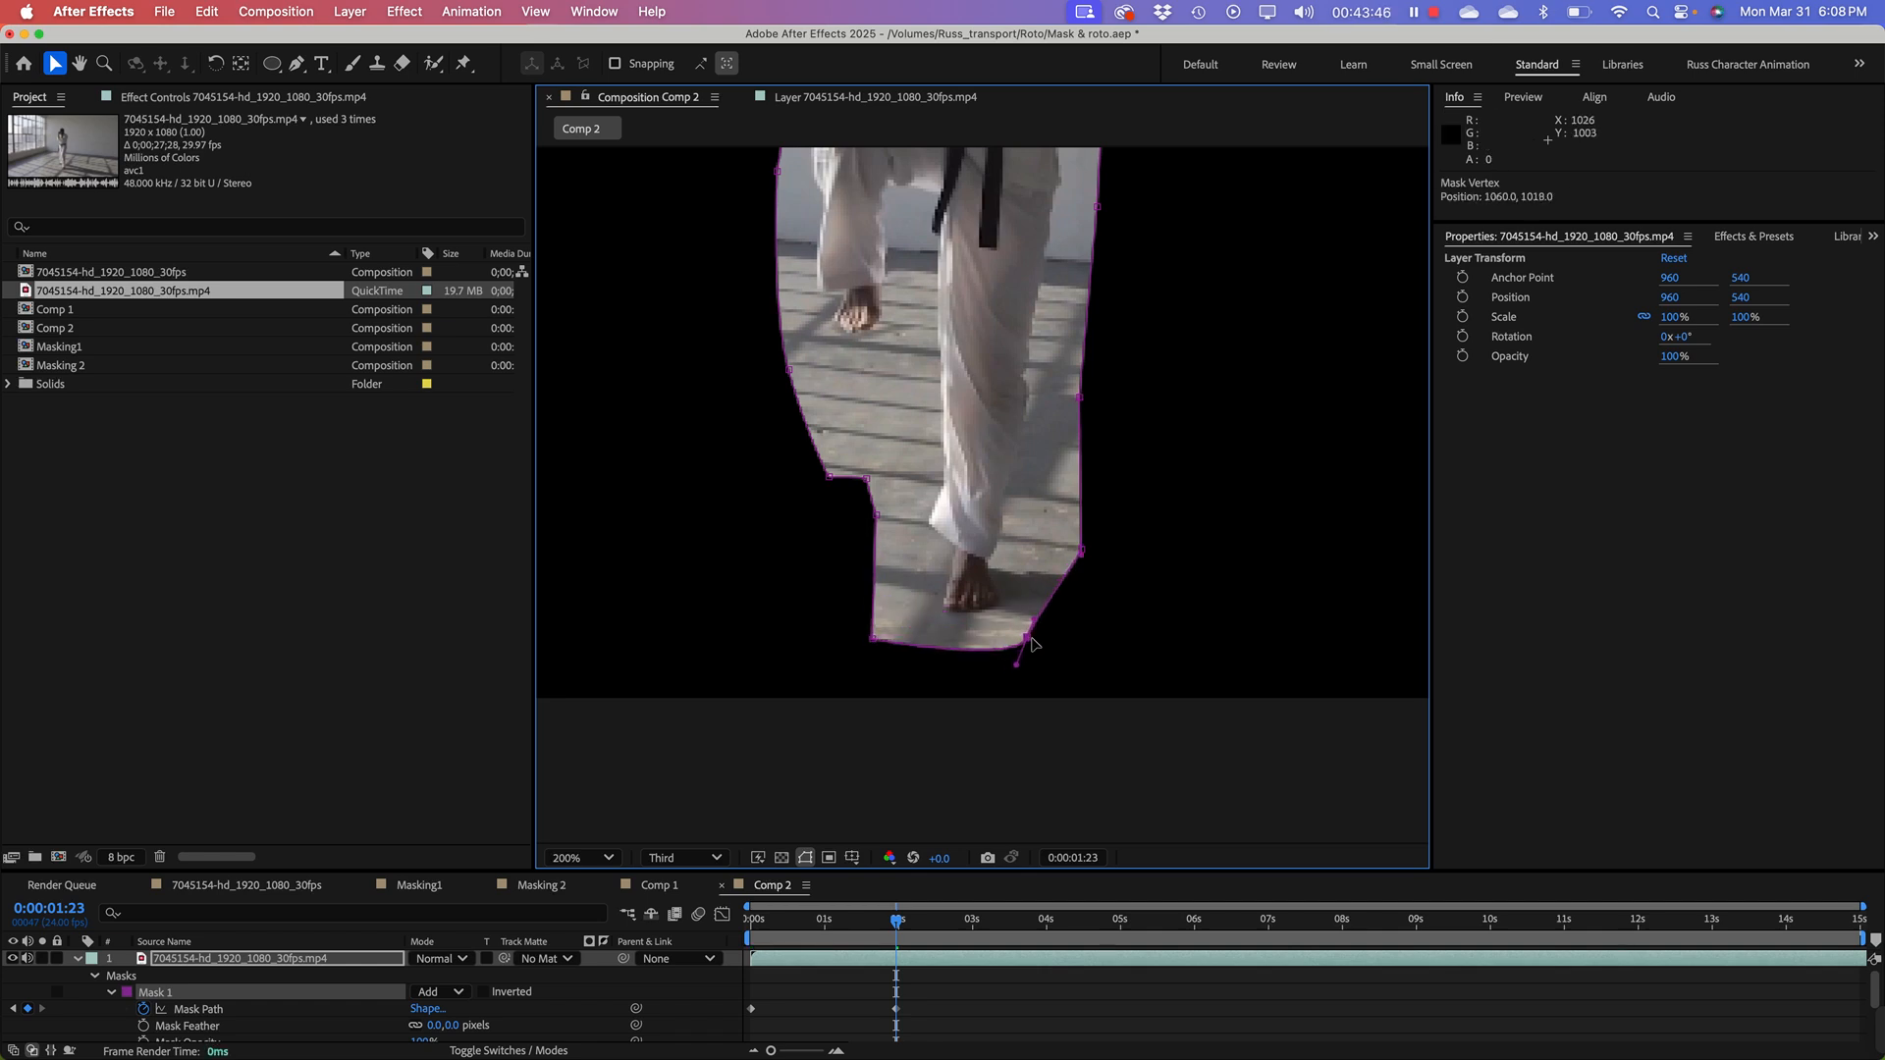
key(space)
drag(946, 455, 937, 894)
drag(904, 237, 899, 199)
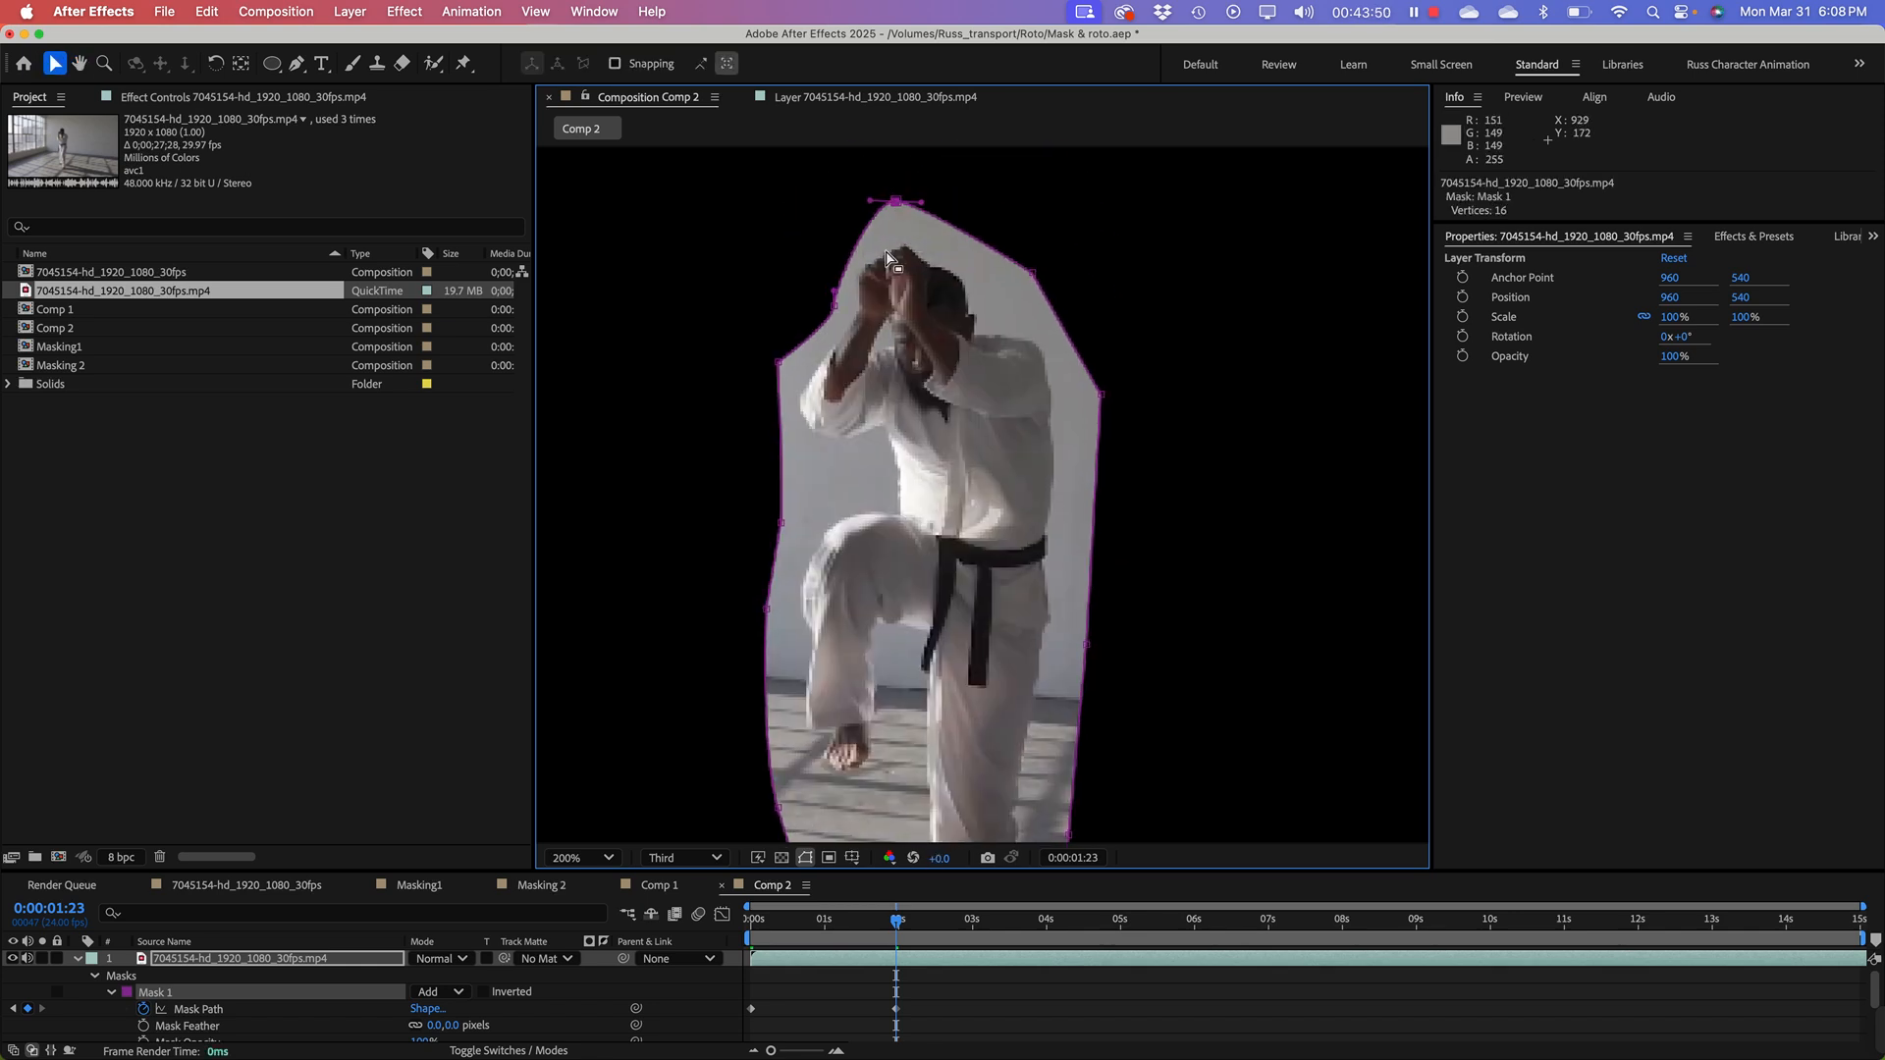
drag(833, 293, 803, 287)
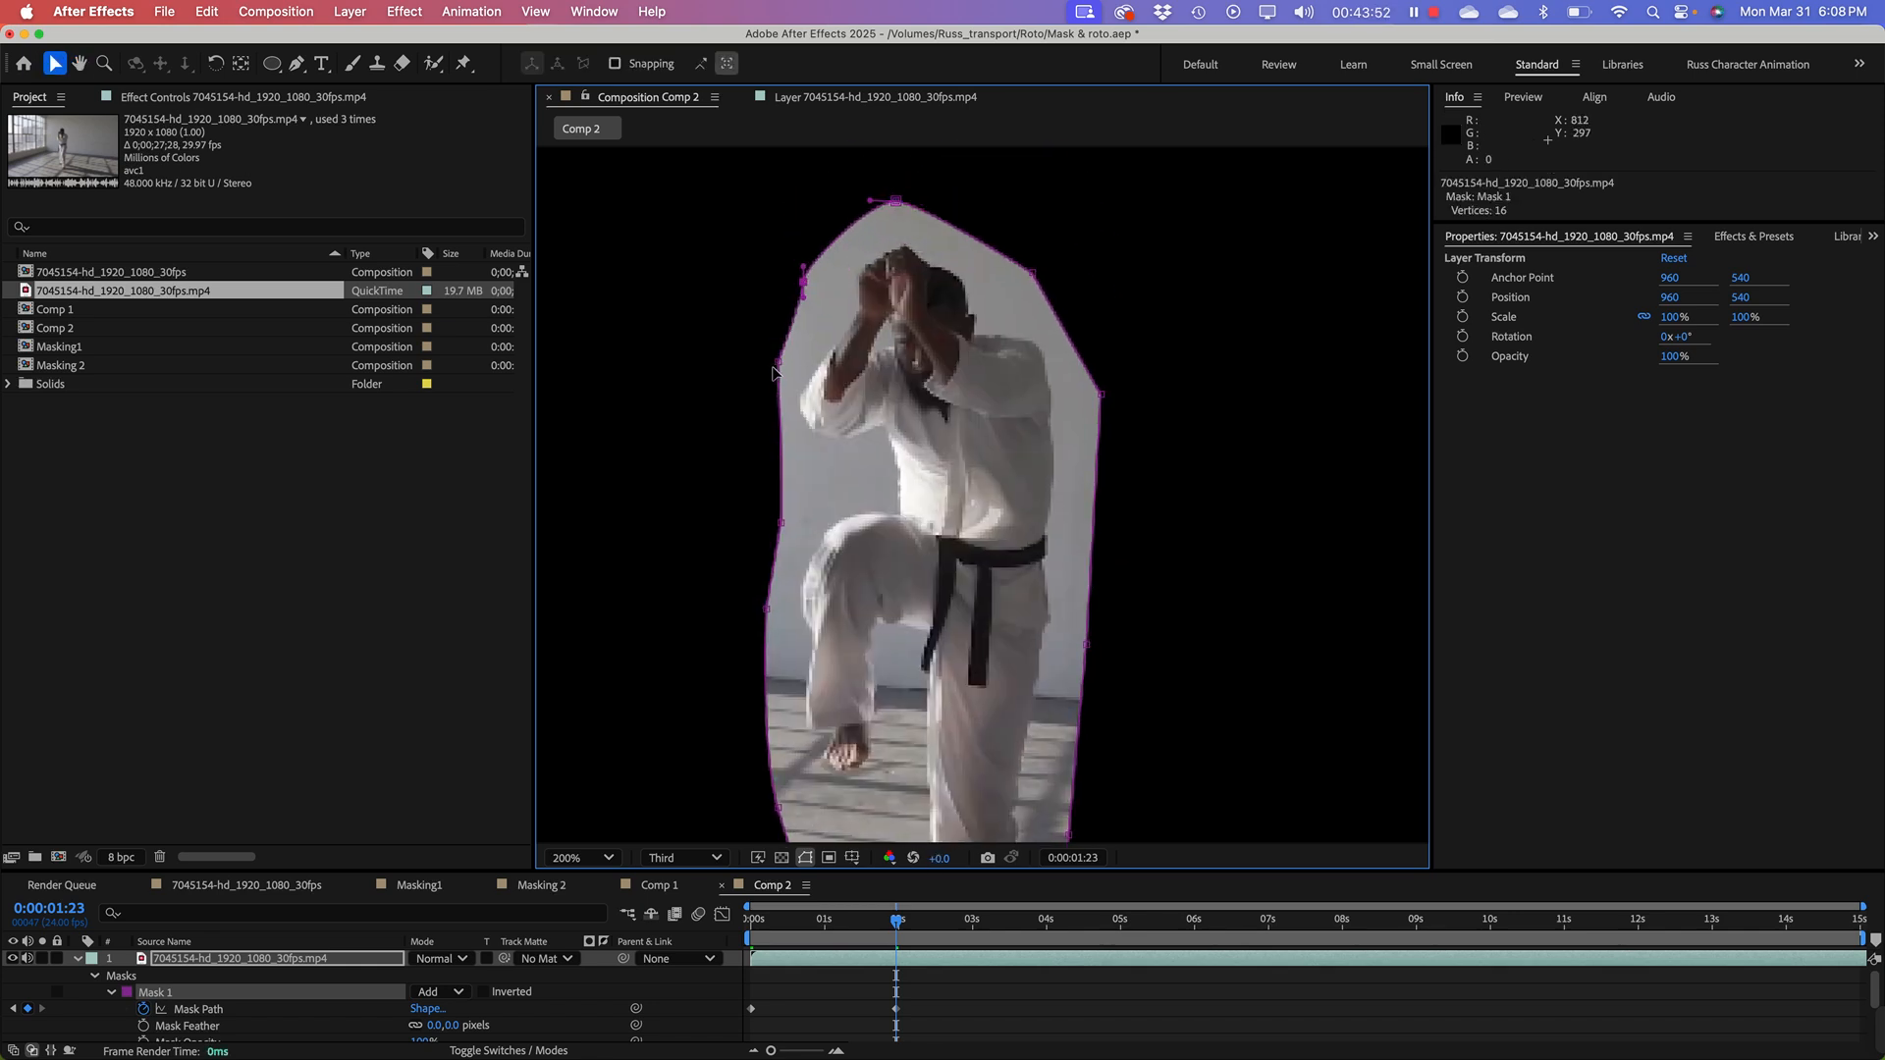
drag(778, 363, 756, 365)
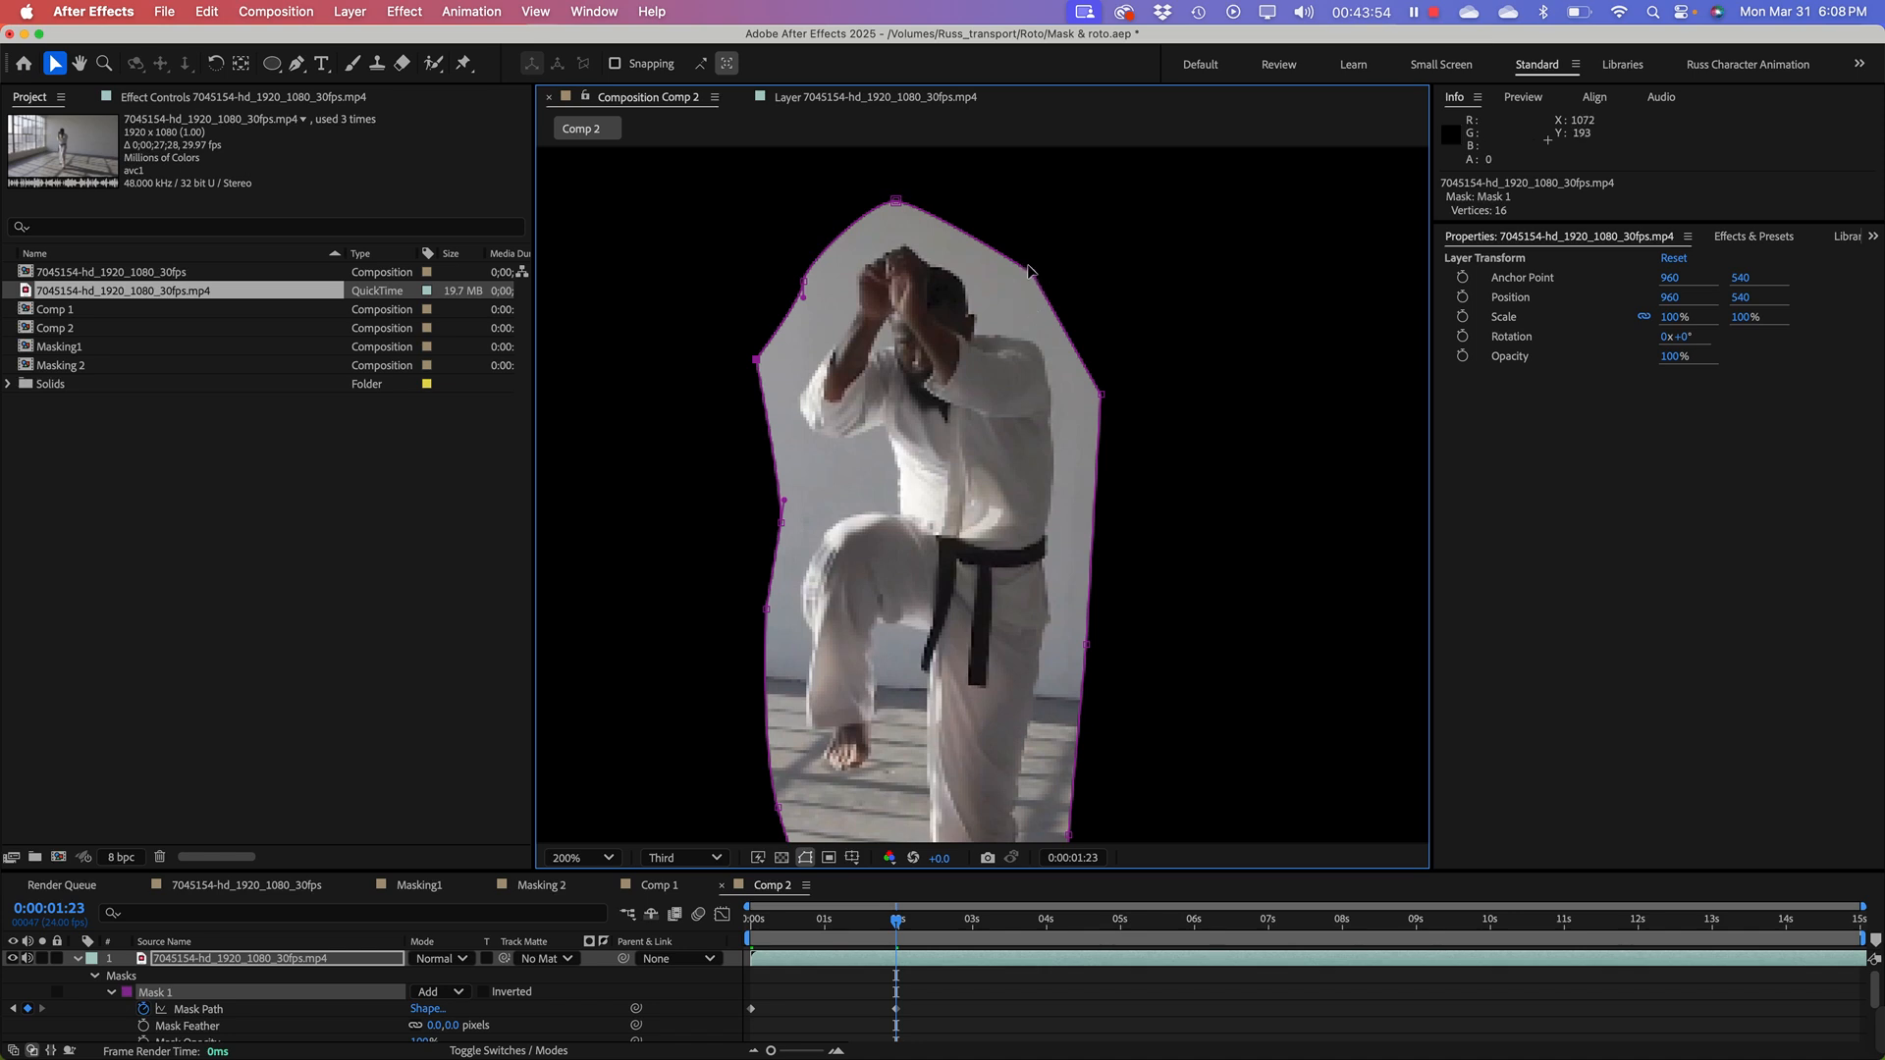
drag(1027, 271, 1068, 253)
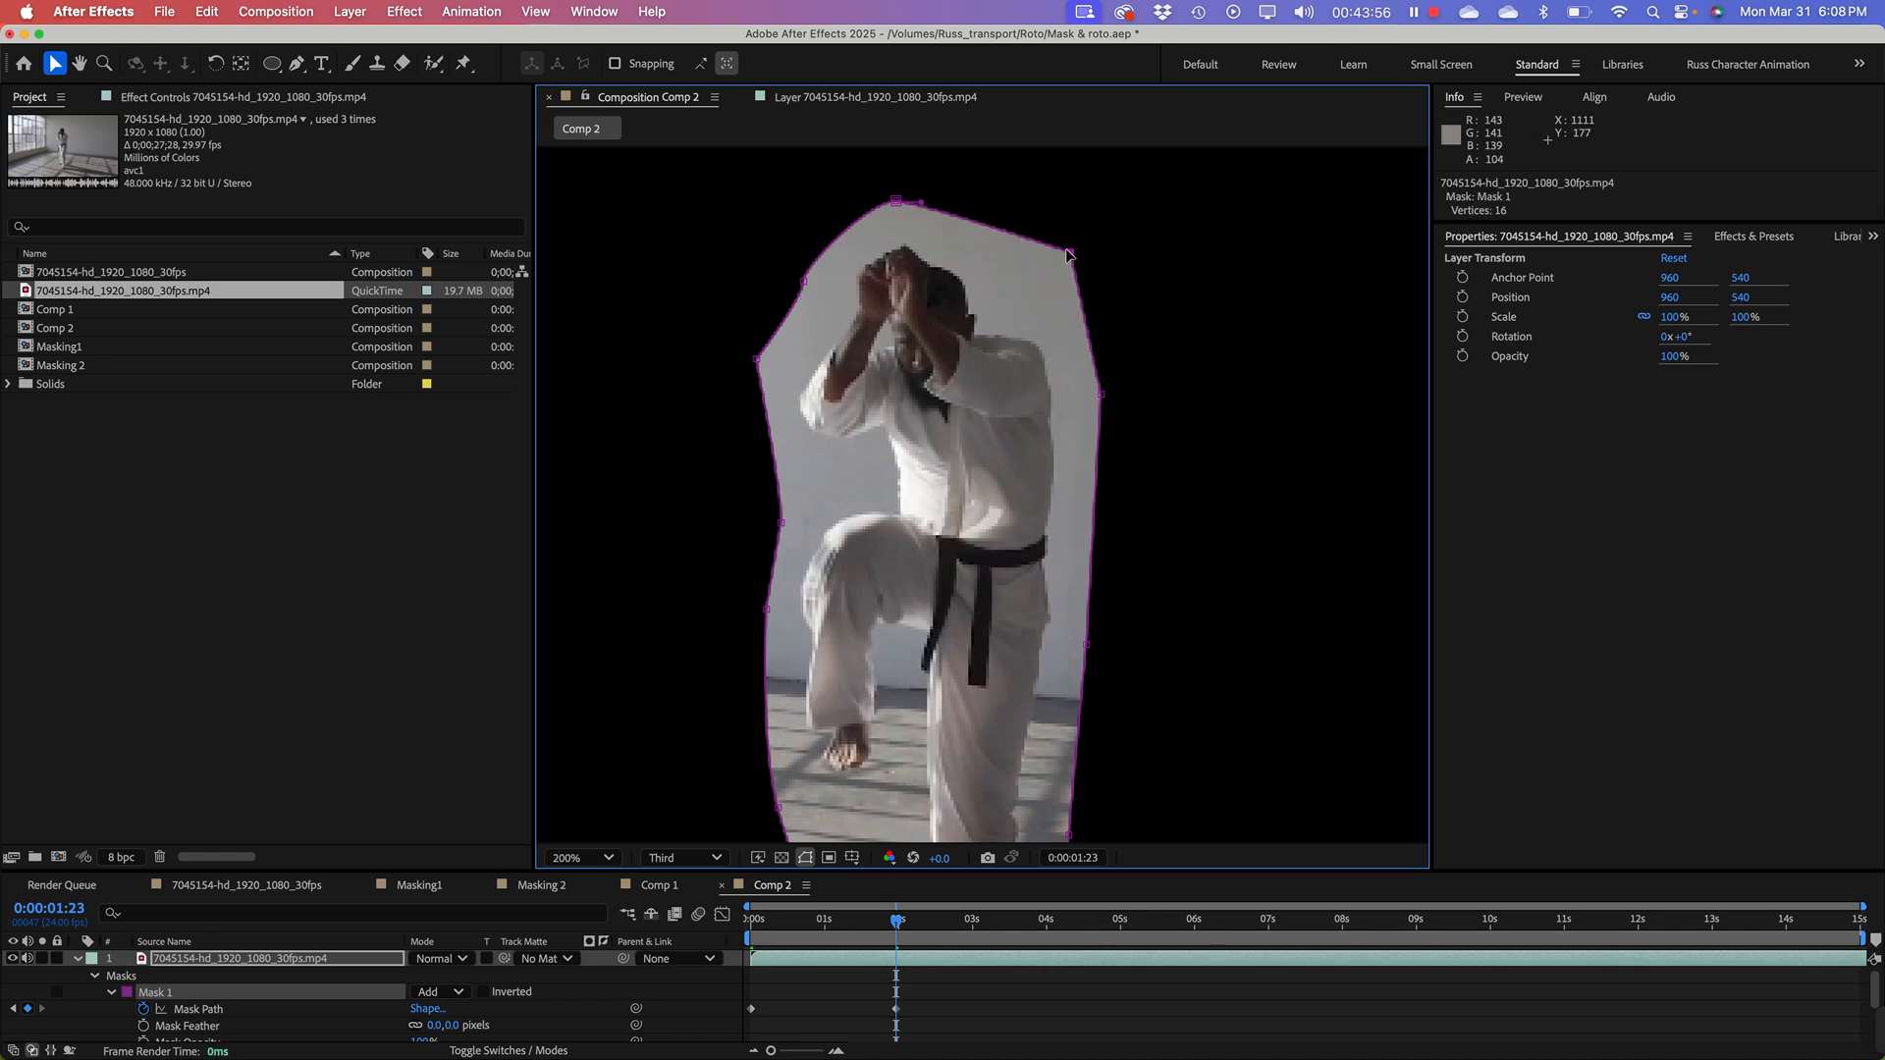
Step: Move the current time to 0:00:00:11 to check the mask around the man's upper body
key(comma)
key(h)
drag(841, 456, 825, 381)
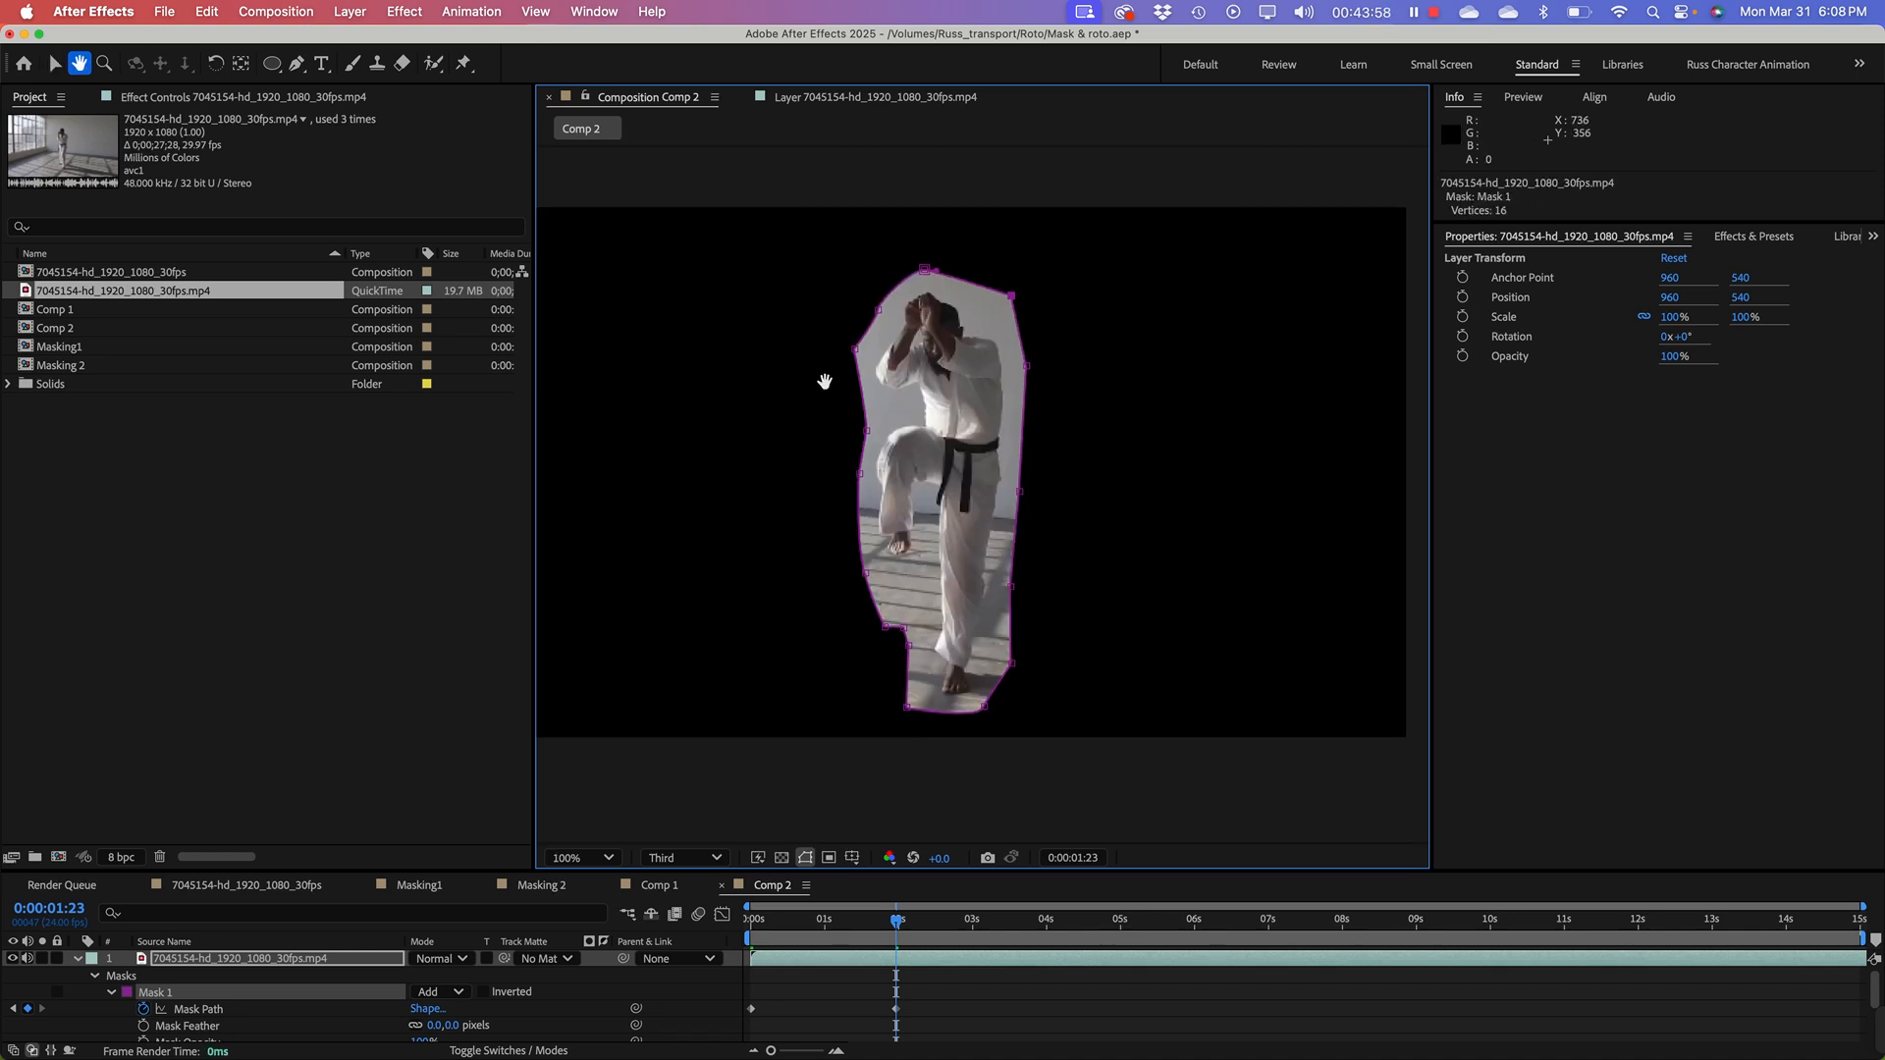
key(v)
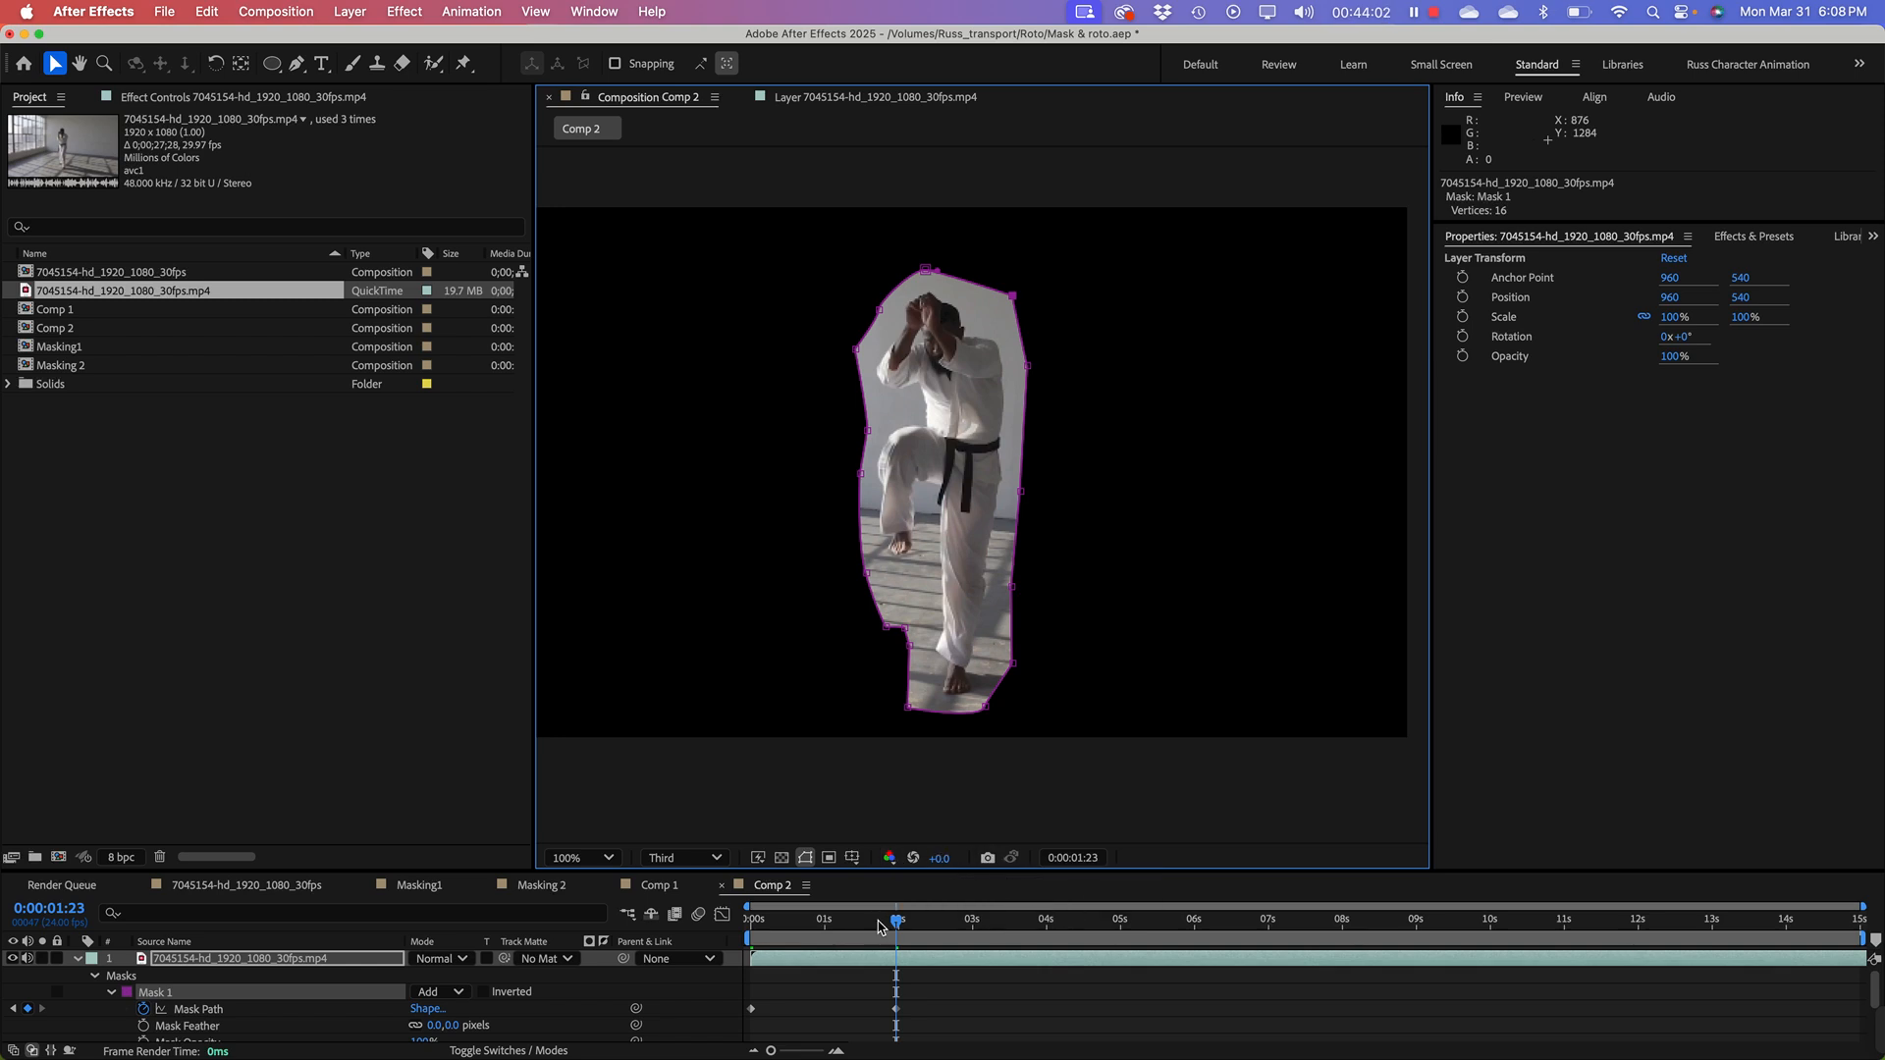
drag(899, 923, 785, 945)
key(period)
key(period)
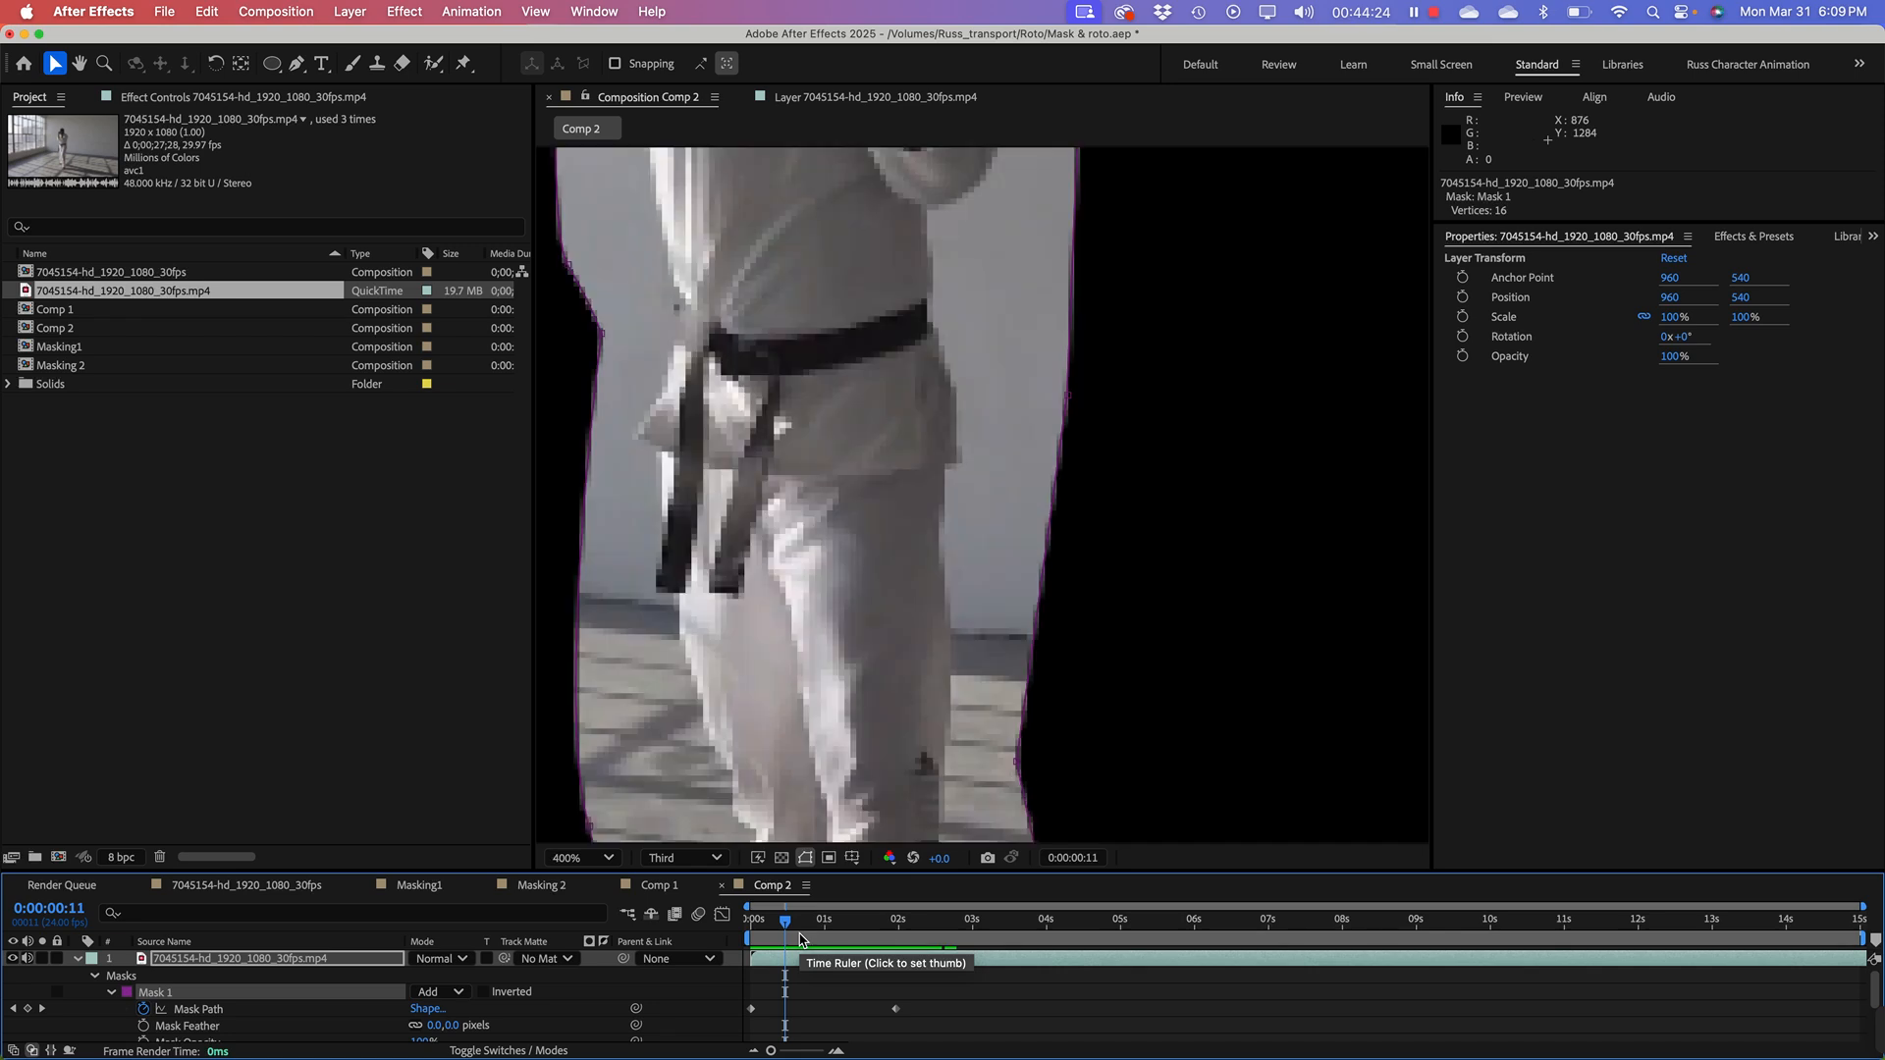
key(space)
drag(872, 475, 982, 751)
drag(988, 462, 1129, 526)
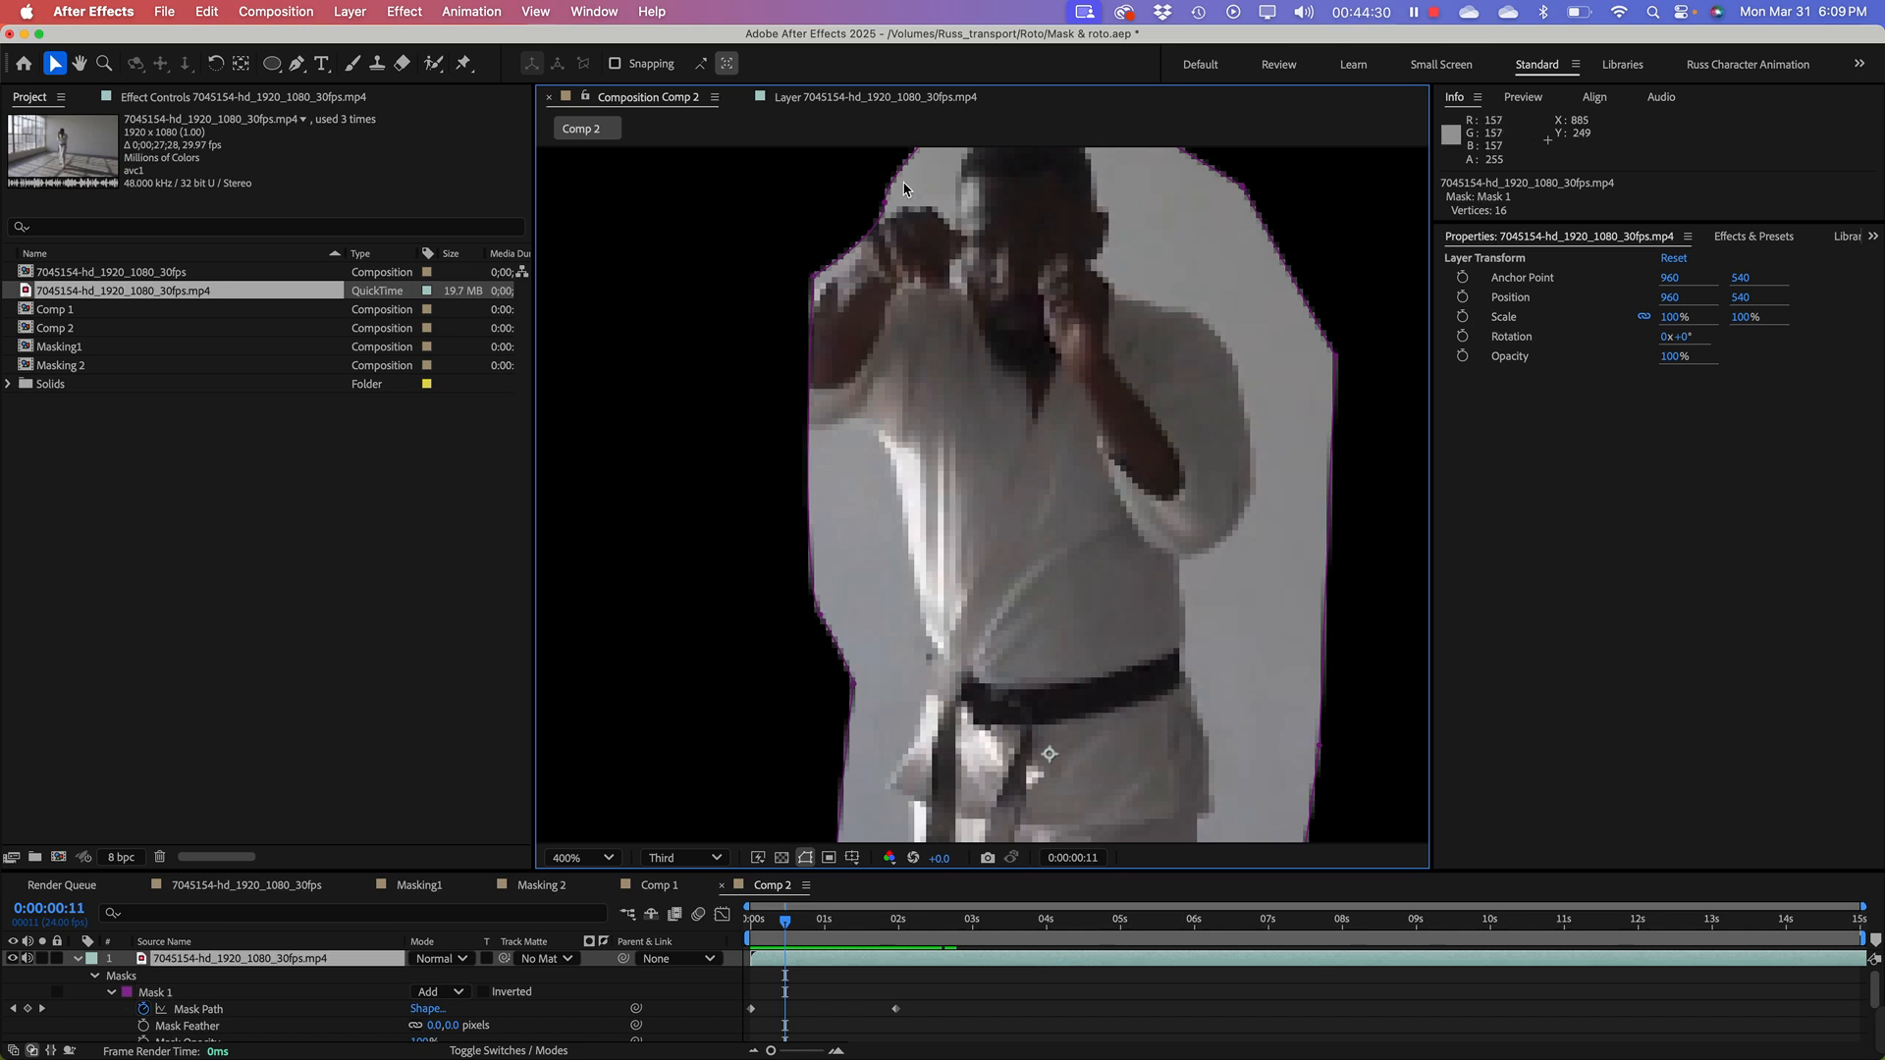
drag(888, 228, 864, 218)
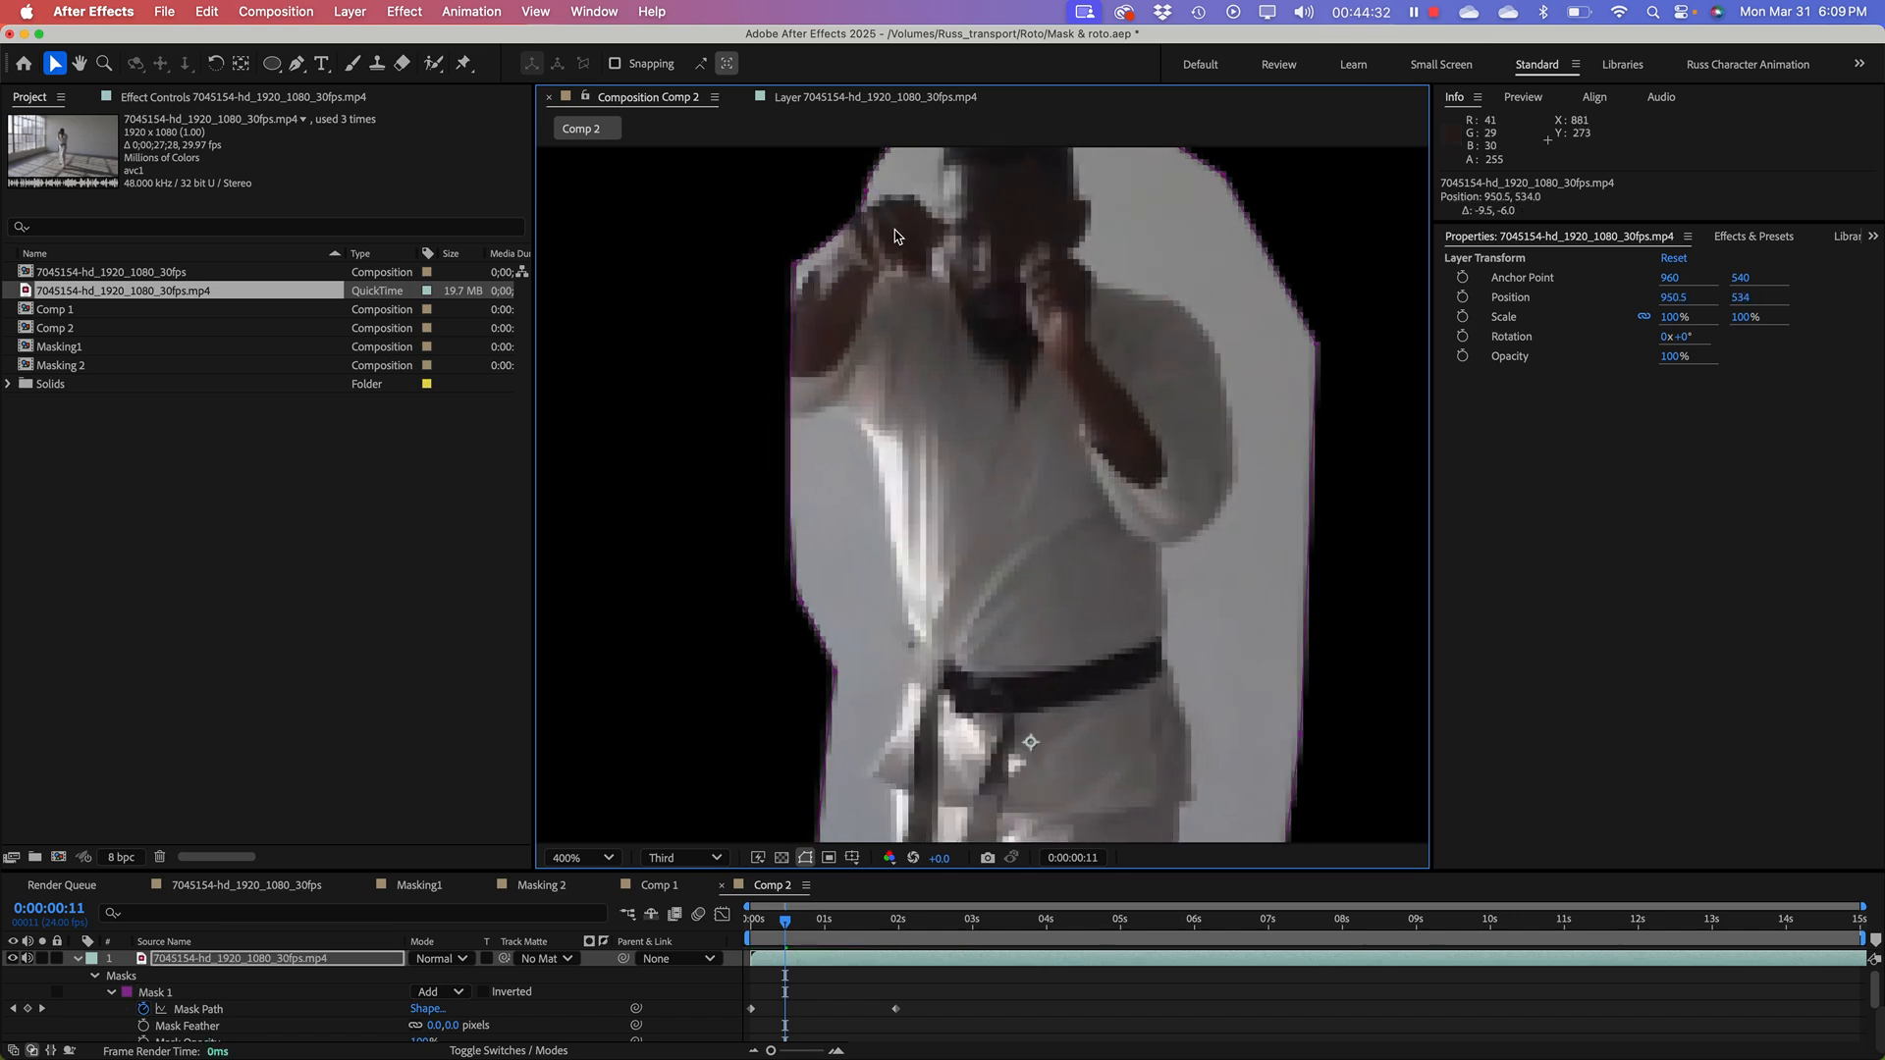
key(super+z)
key(super+z)
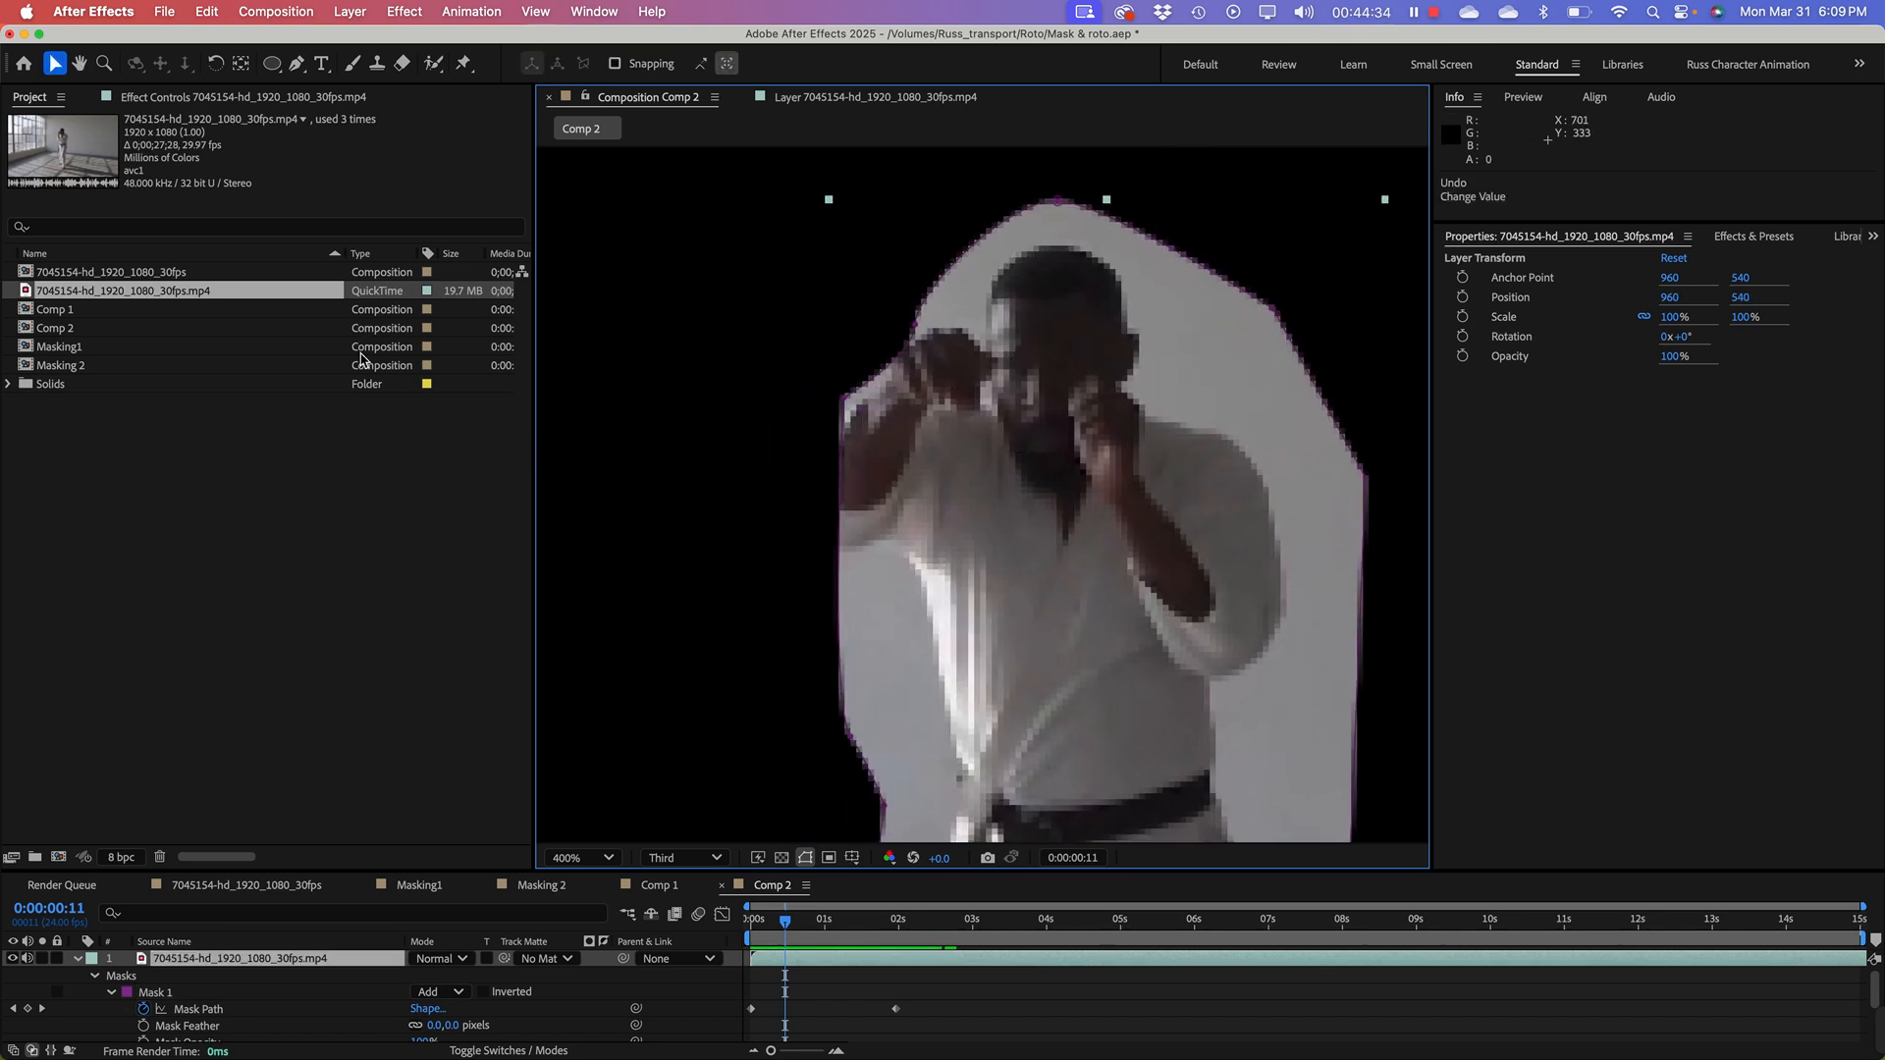
Step: Select Mask 1's Mask Path and move the window-side points outward at 0:00:00:11 to enclose the raised fist and elbow
click(183, 1009)
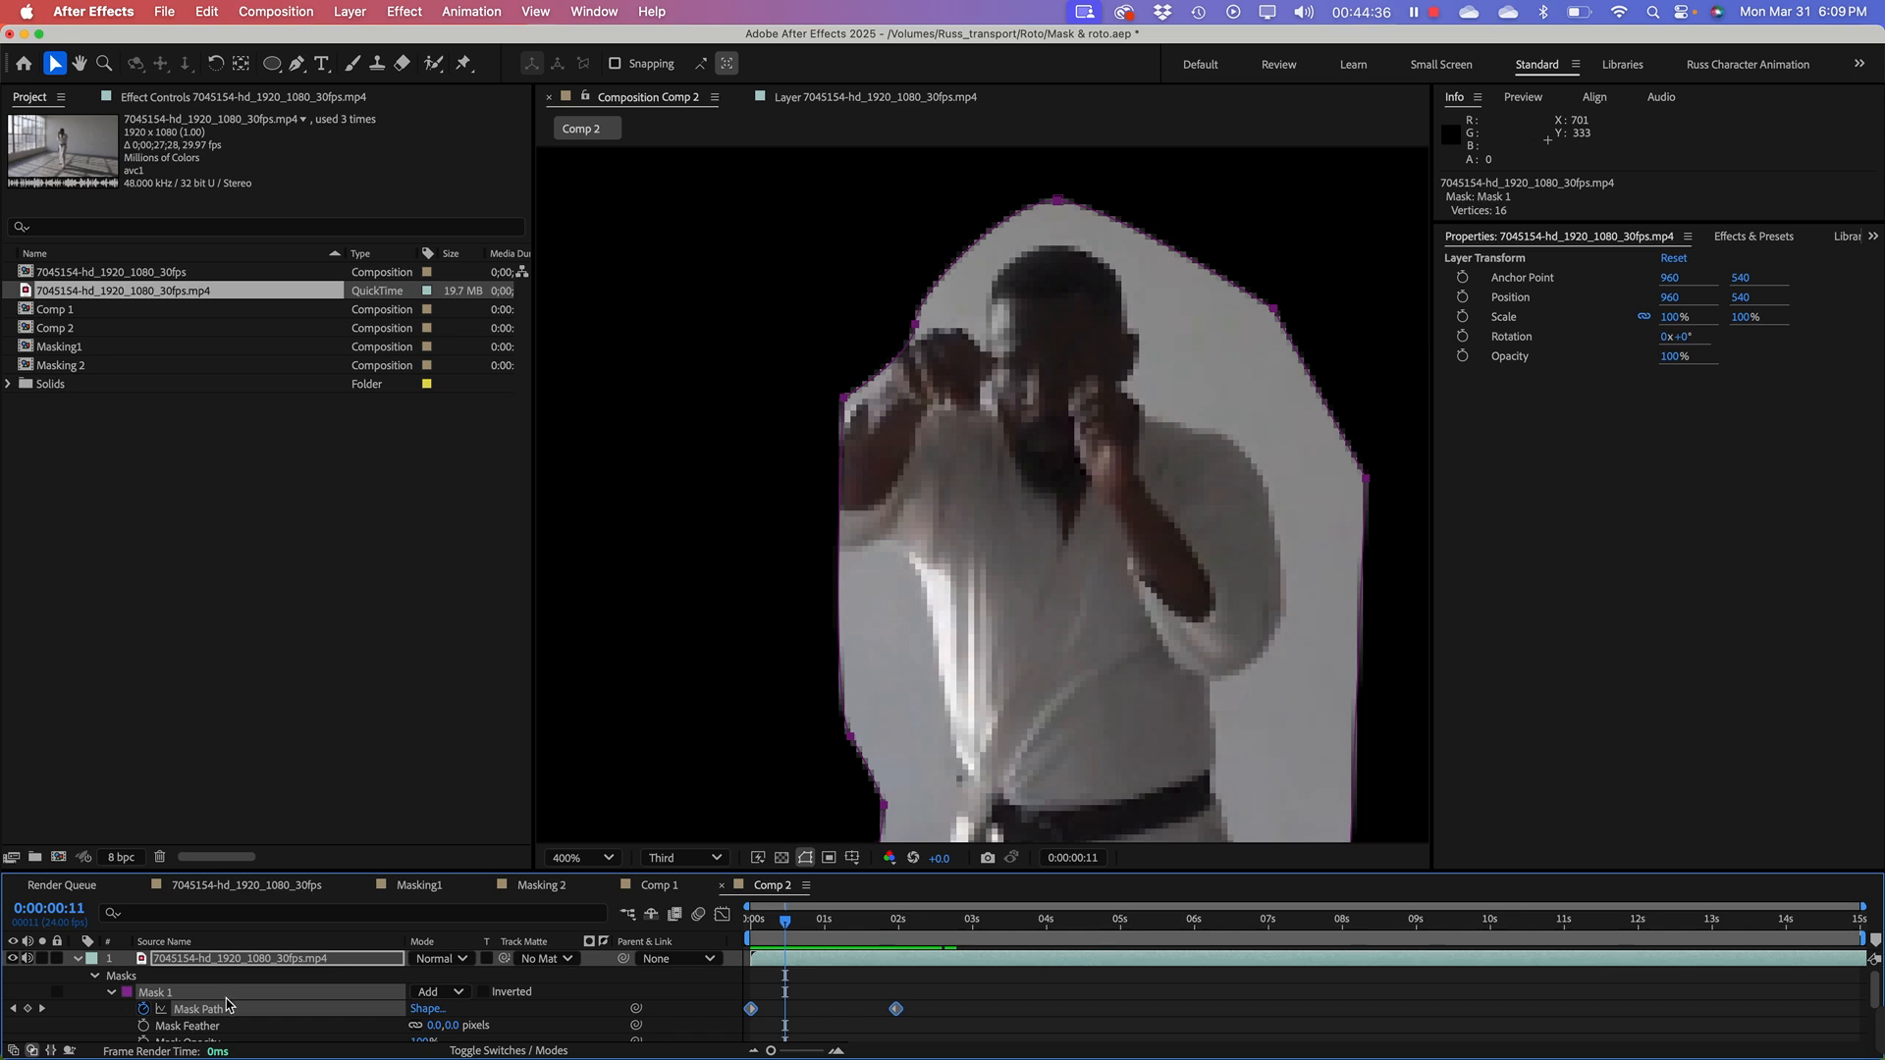
click(915, 326)
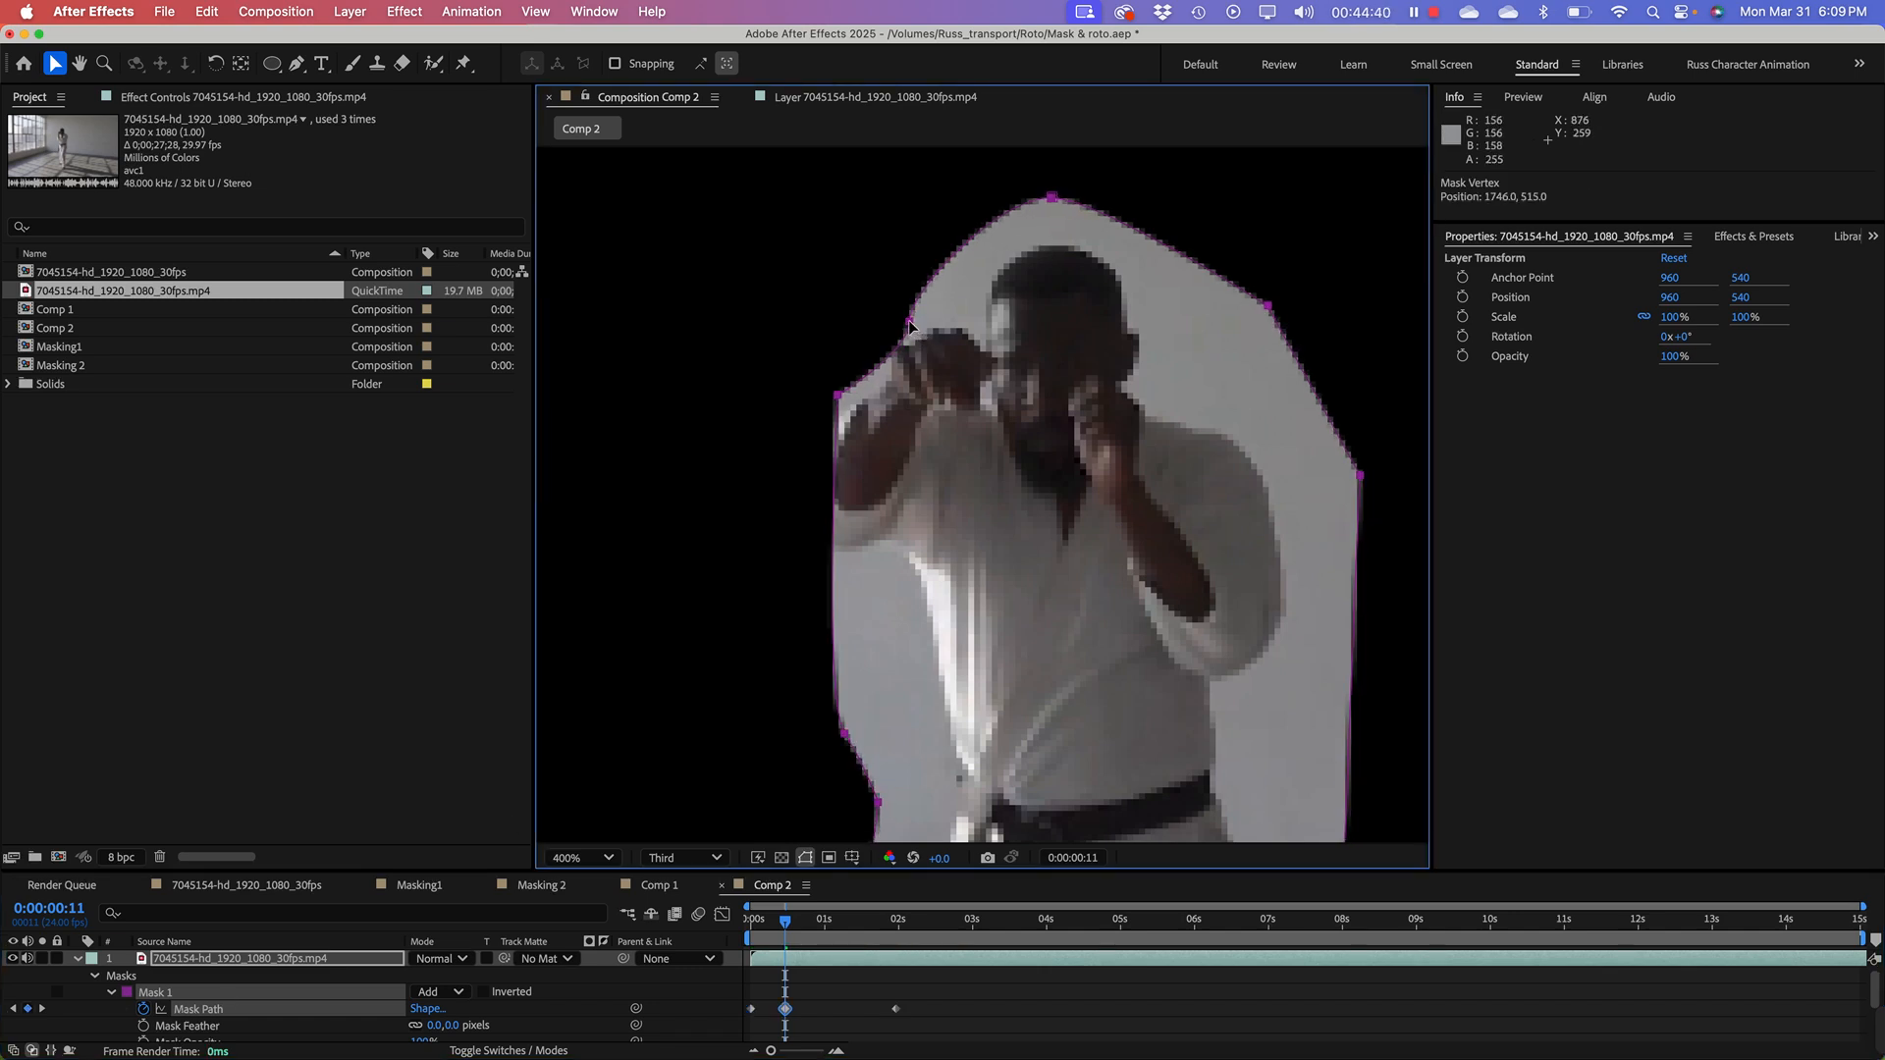
key(super+z)
drag(871, 250, 758, 447)
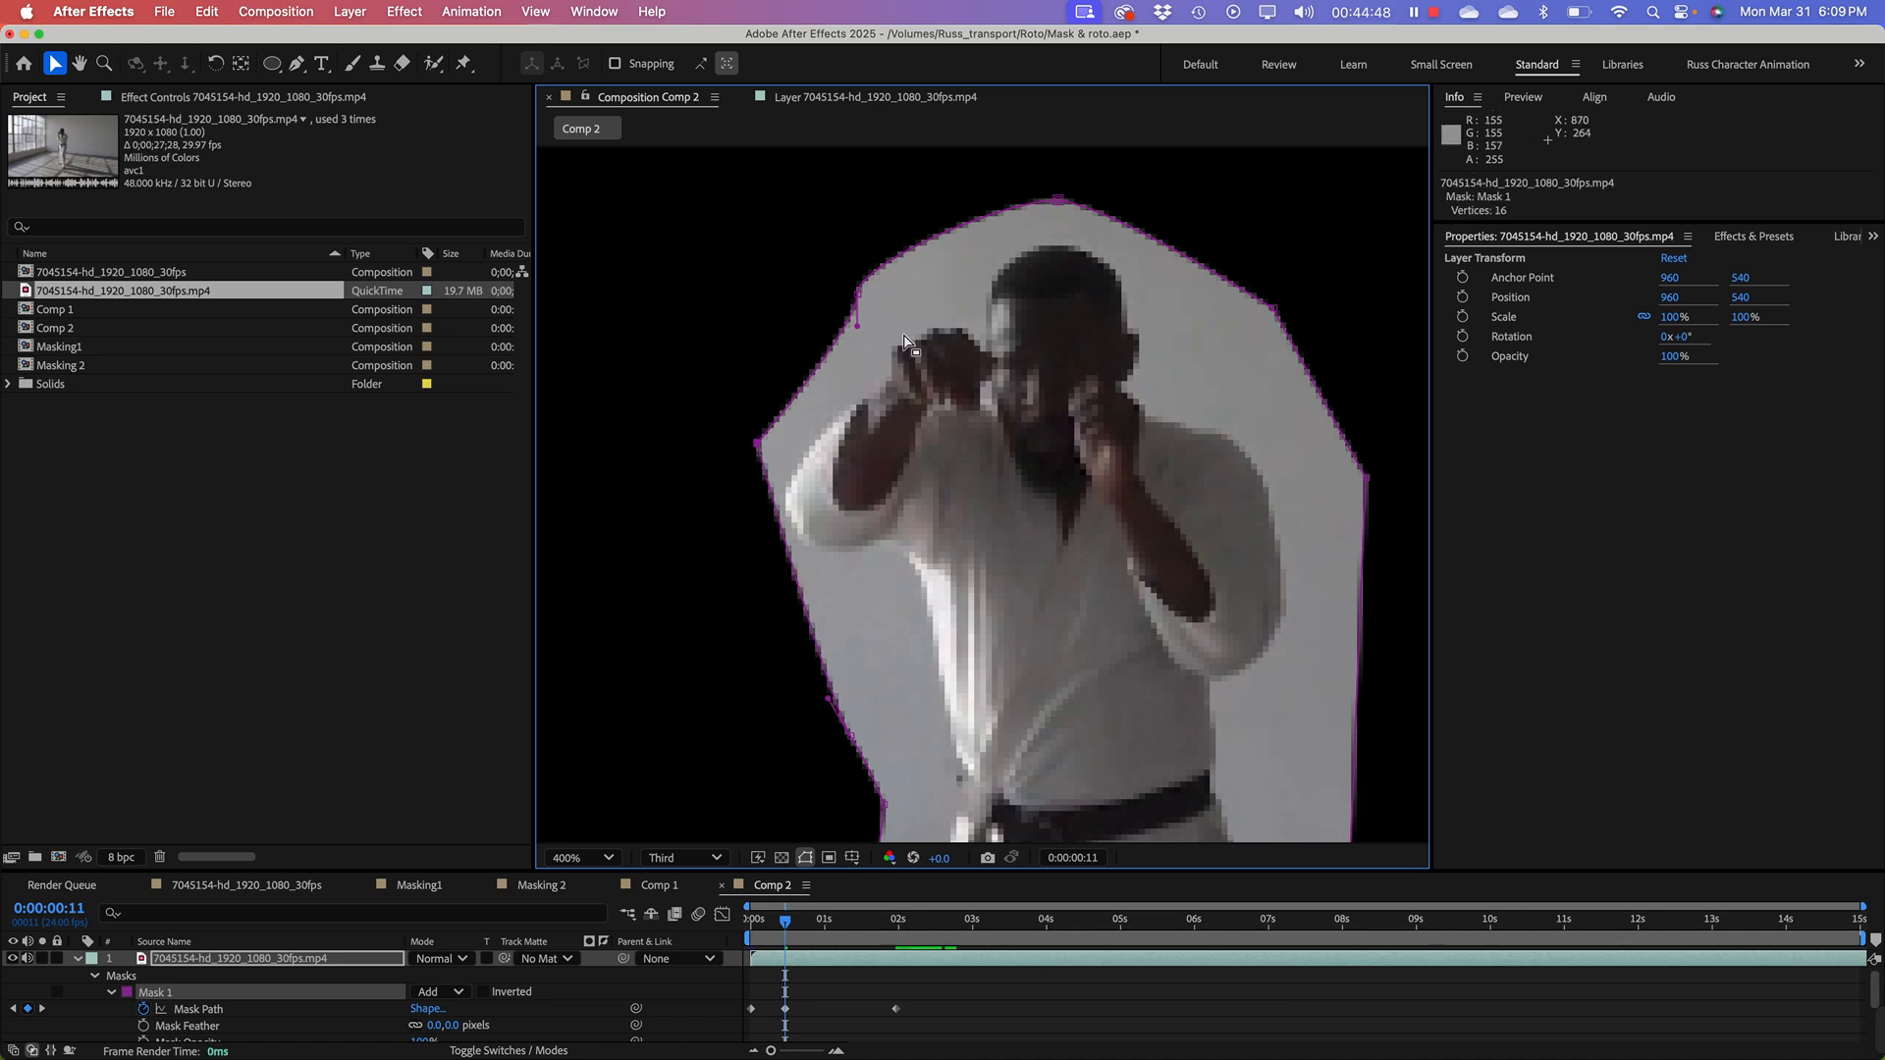
drag(854, 326, 825, 349)
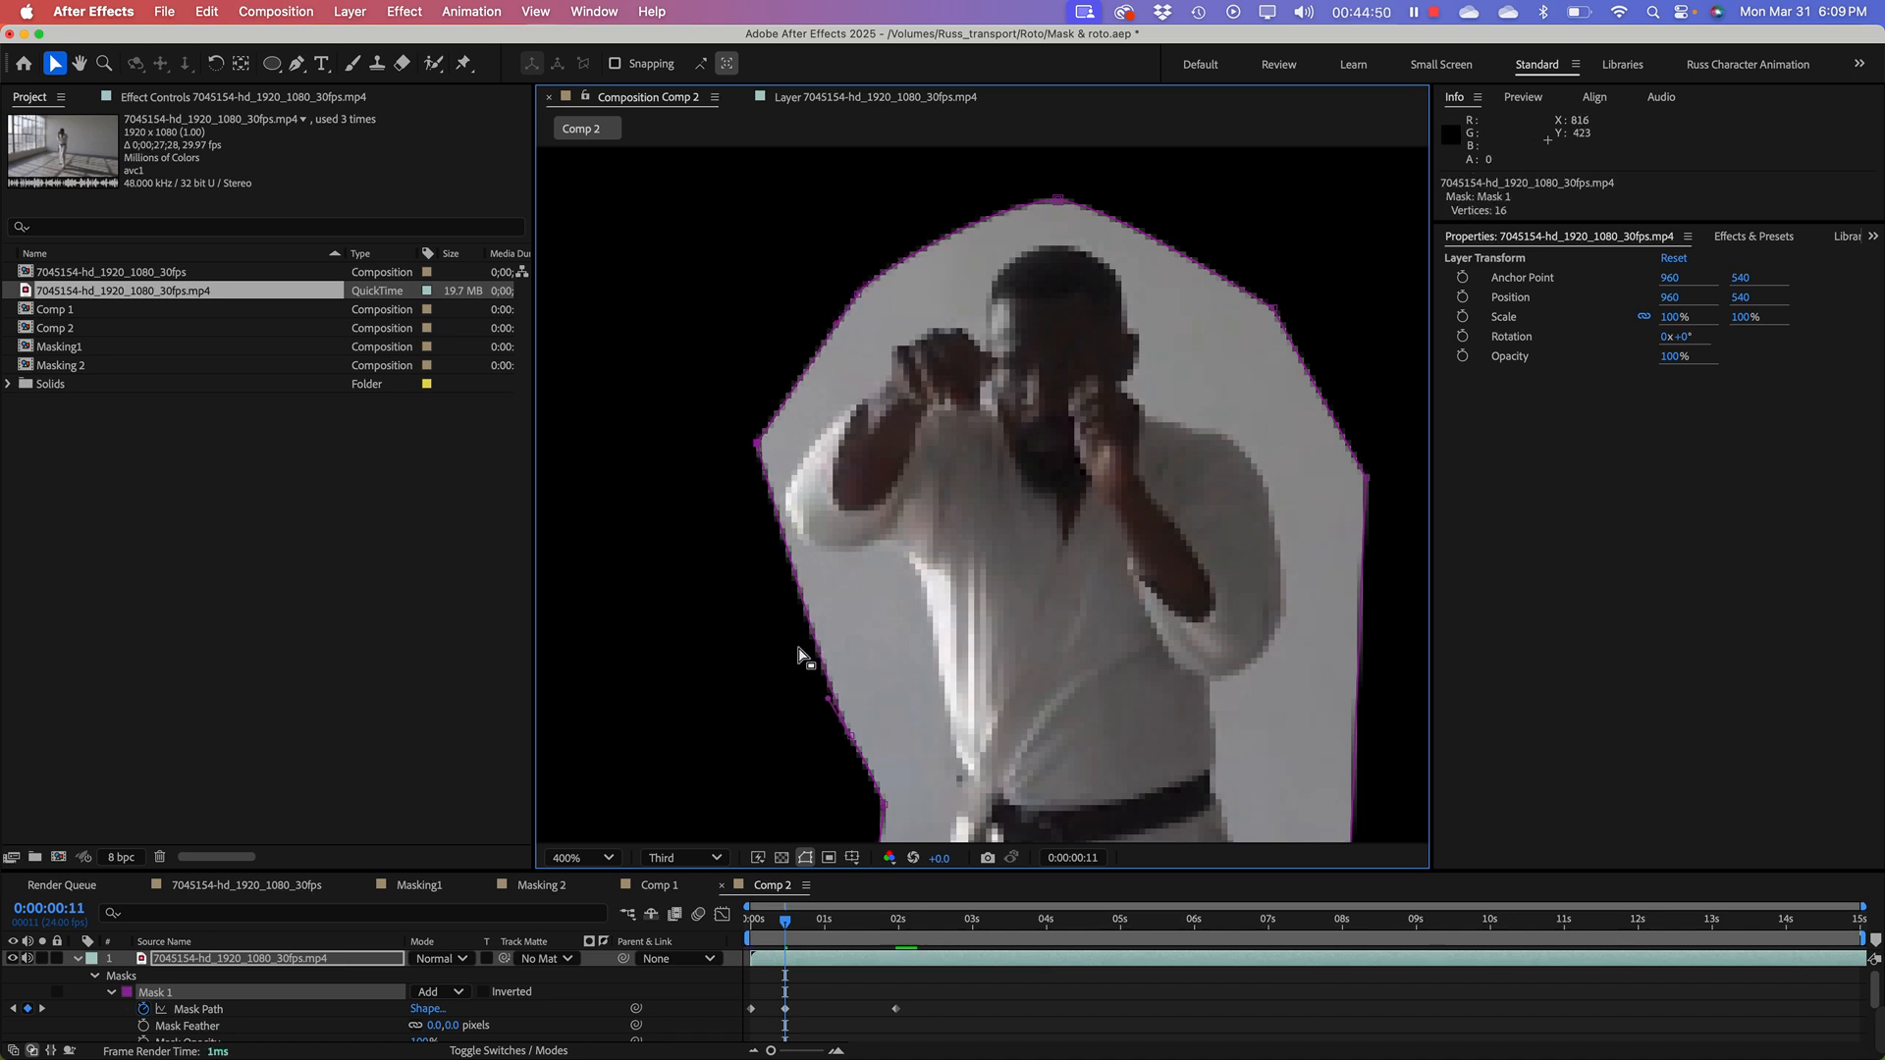
drag(851, 744, 765, 606)
Step: Move the window-side mask point at the waist slightly outward, away from the belt
key(h)
drag(1073, 699, 1014, 483)
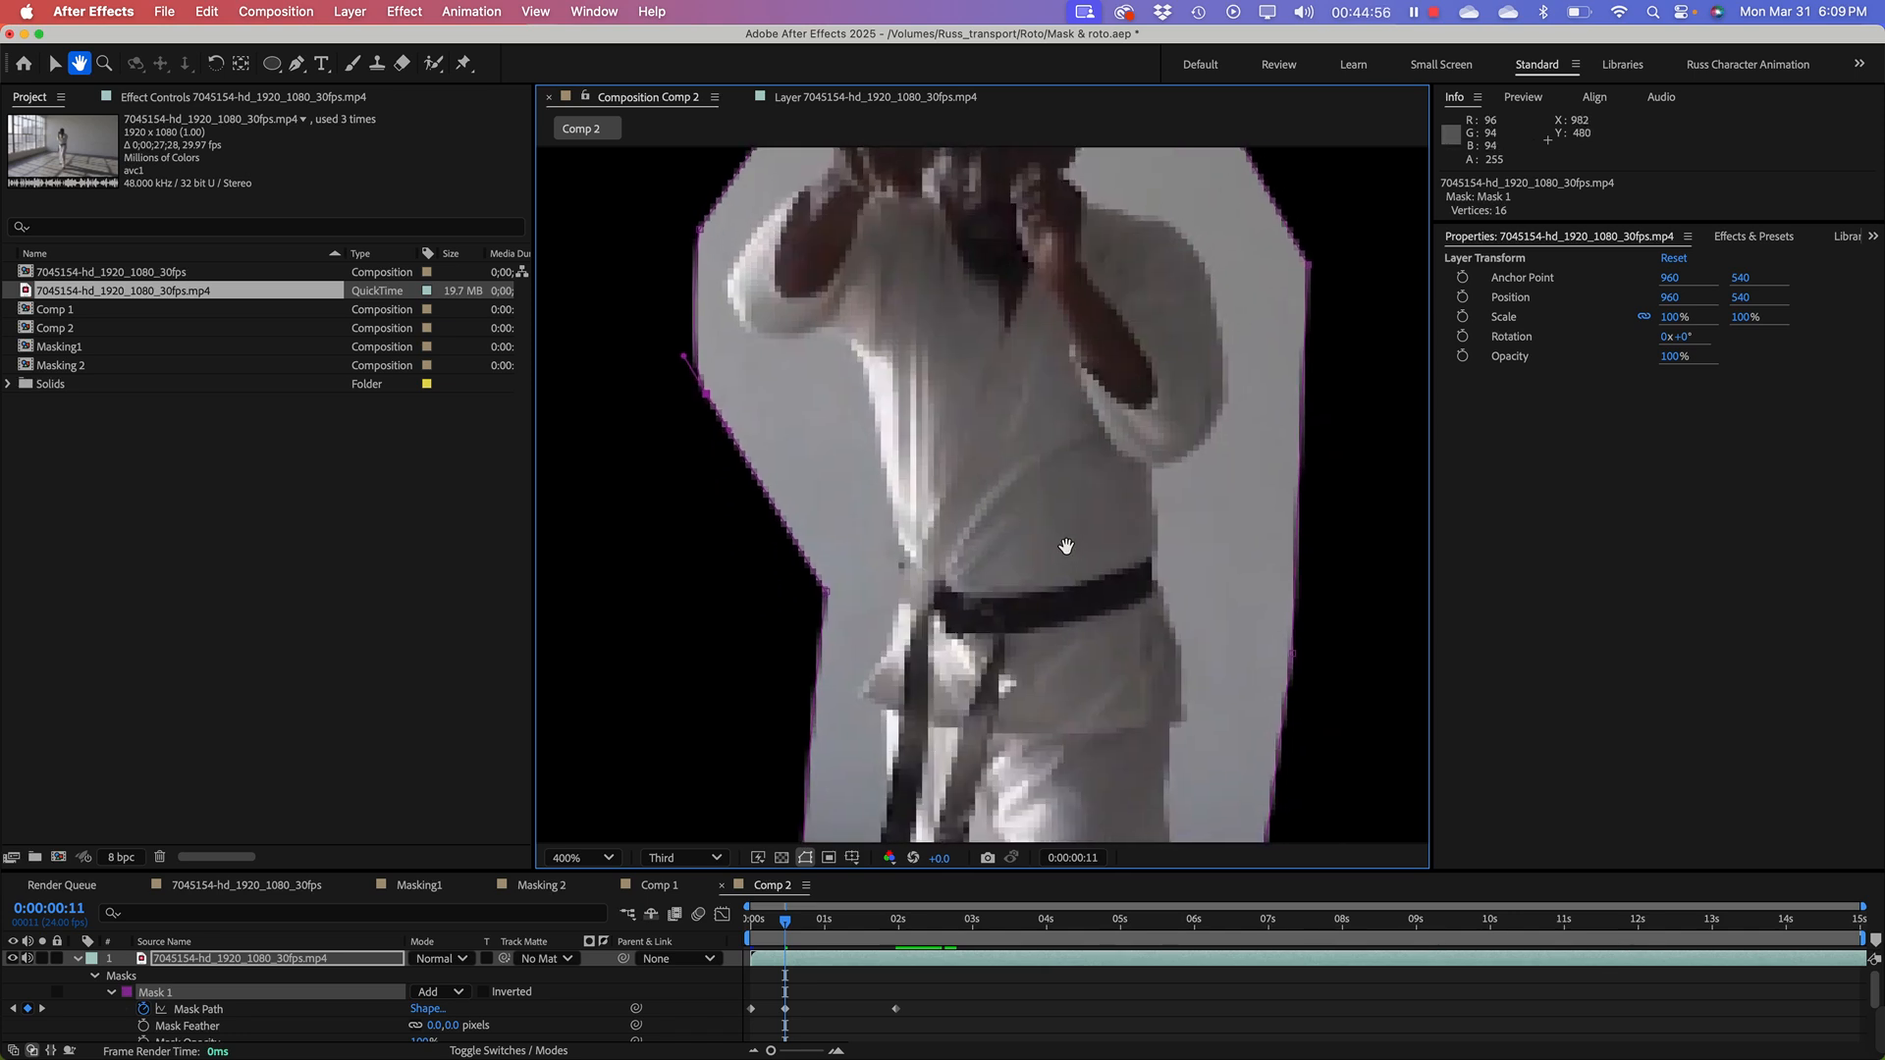
key(v)
scroll(1068, 552, down, 2)
key(h)
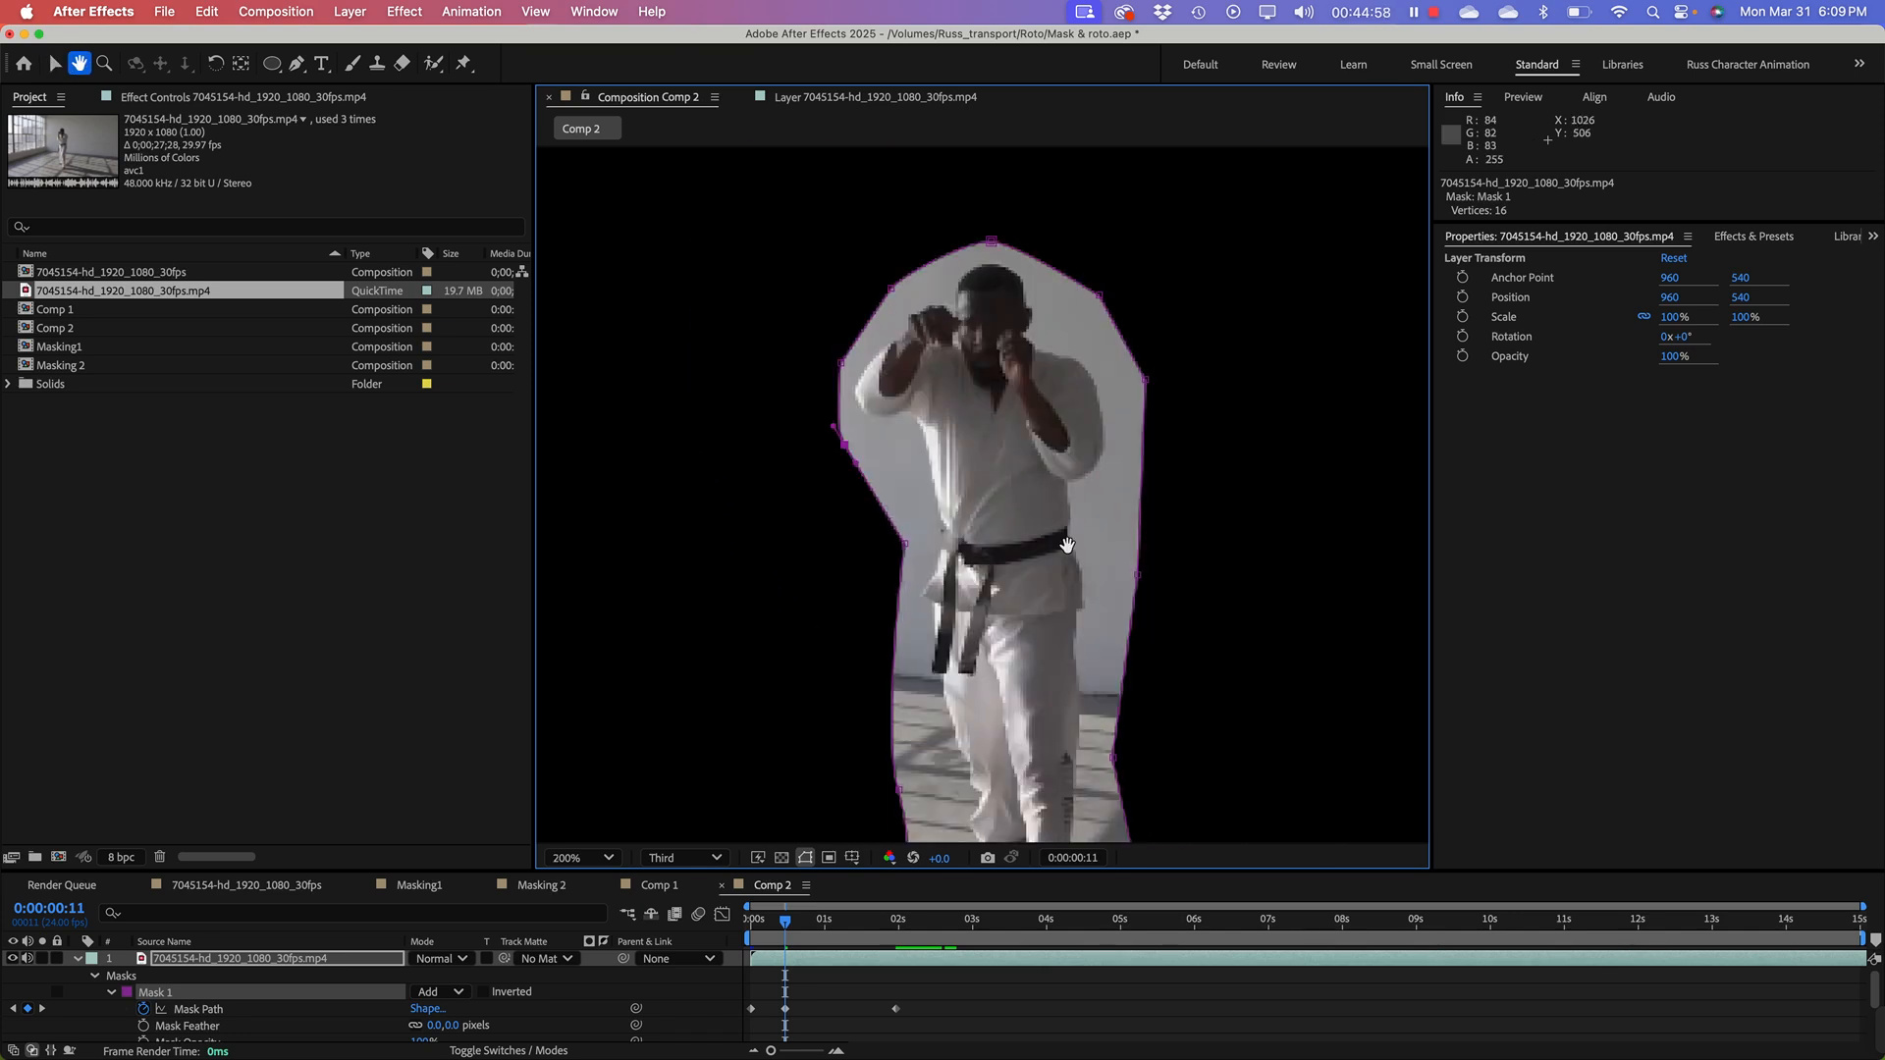
drag(1015, 593, 1023, 429)
key(v)
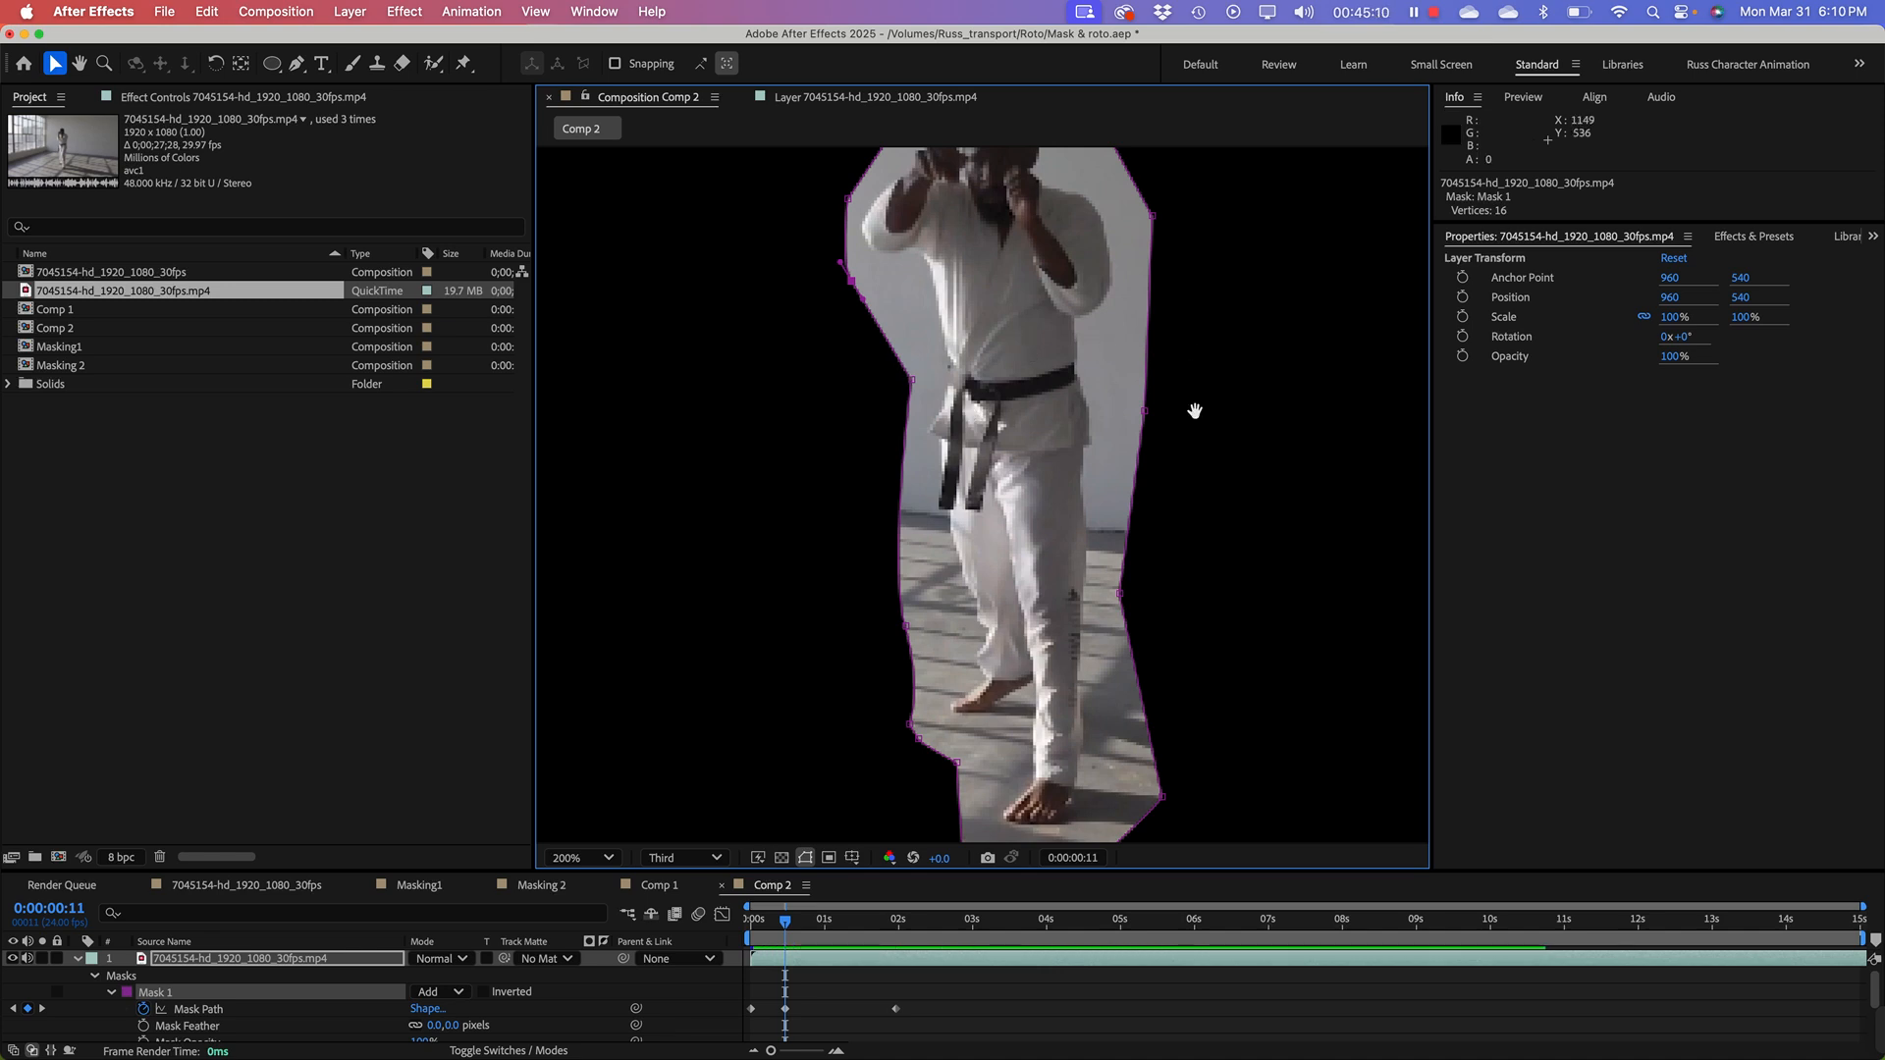
key(space)
drag(1062, 522, 1008, 417)
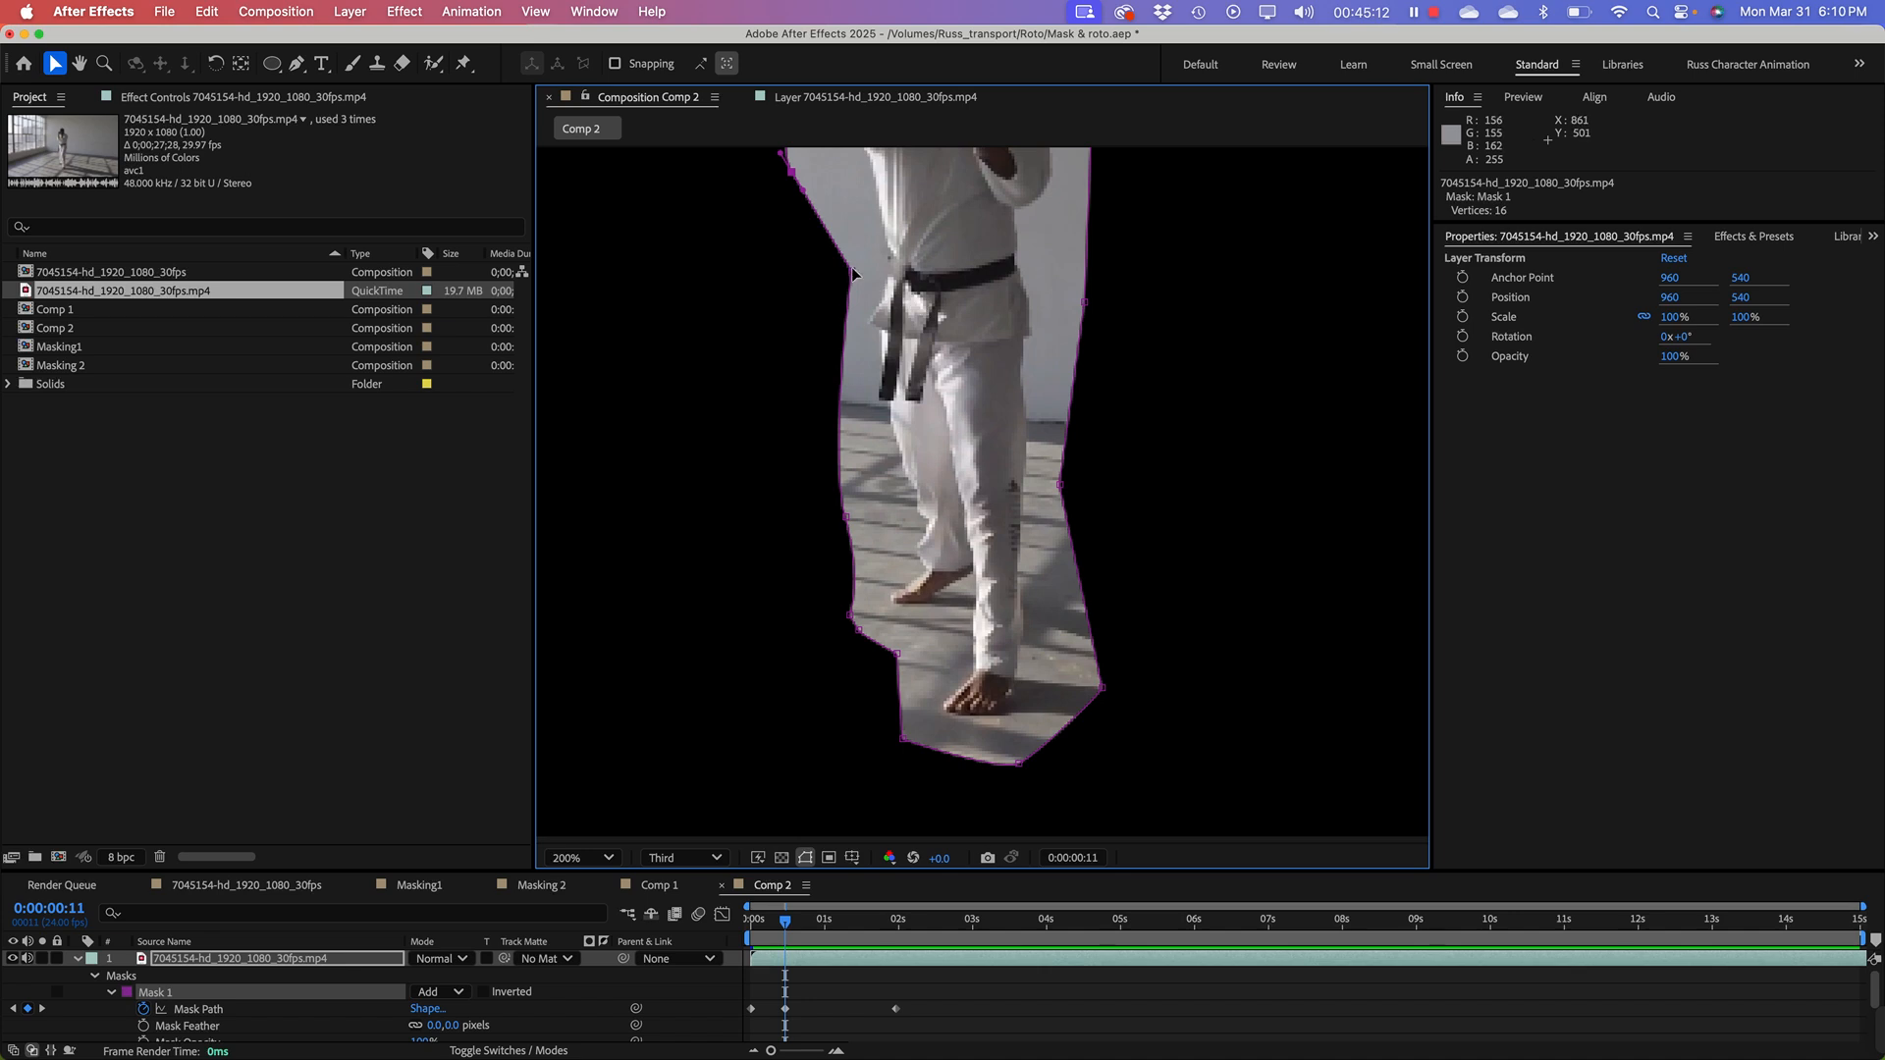
drag(852, 274, 835, 271)
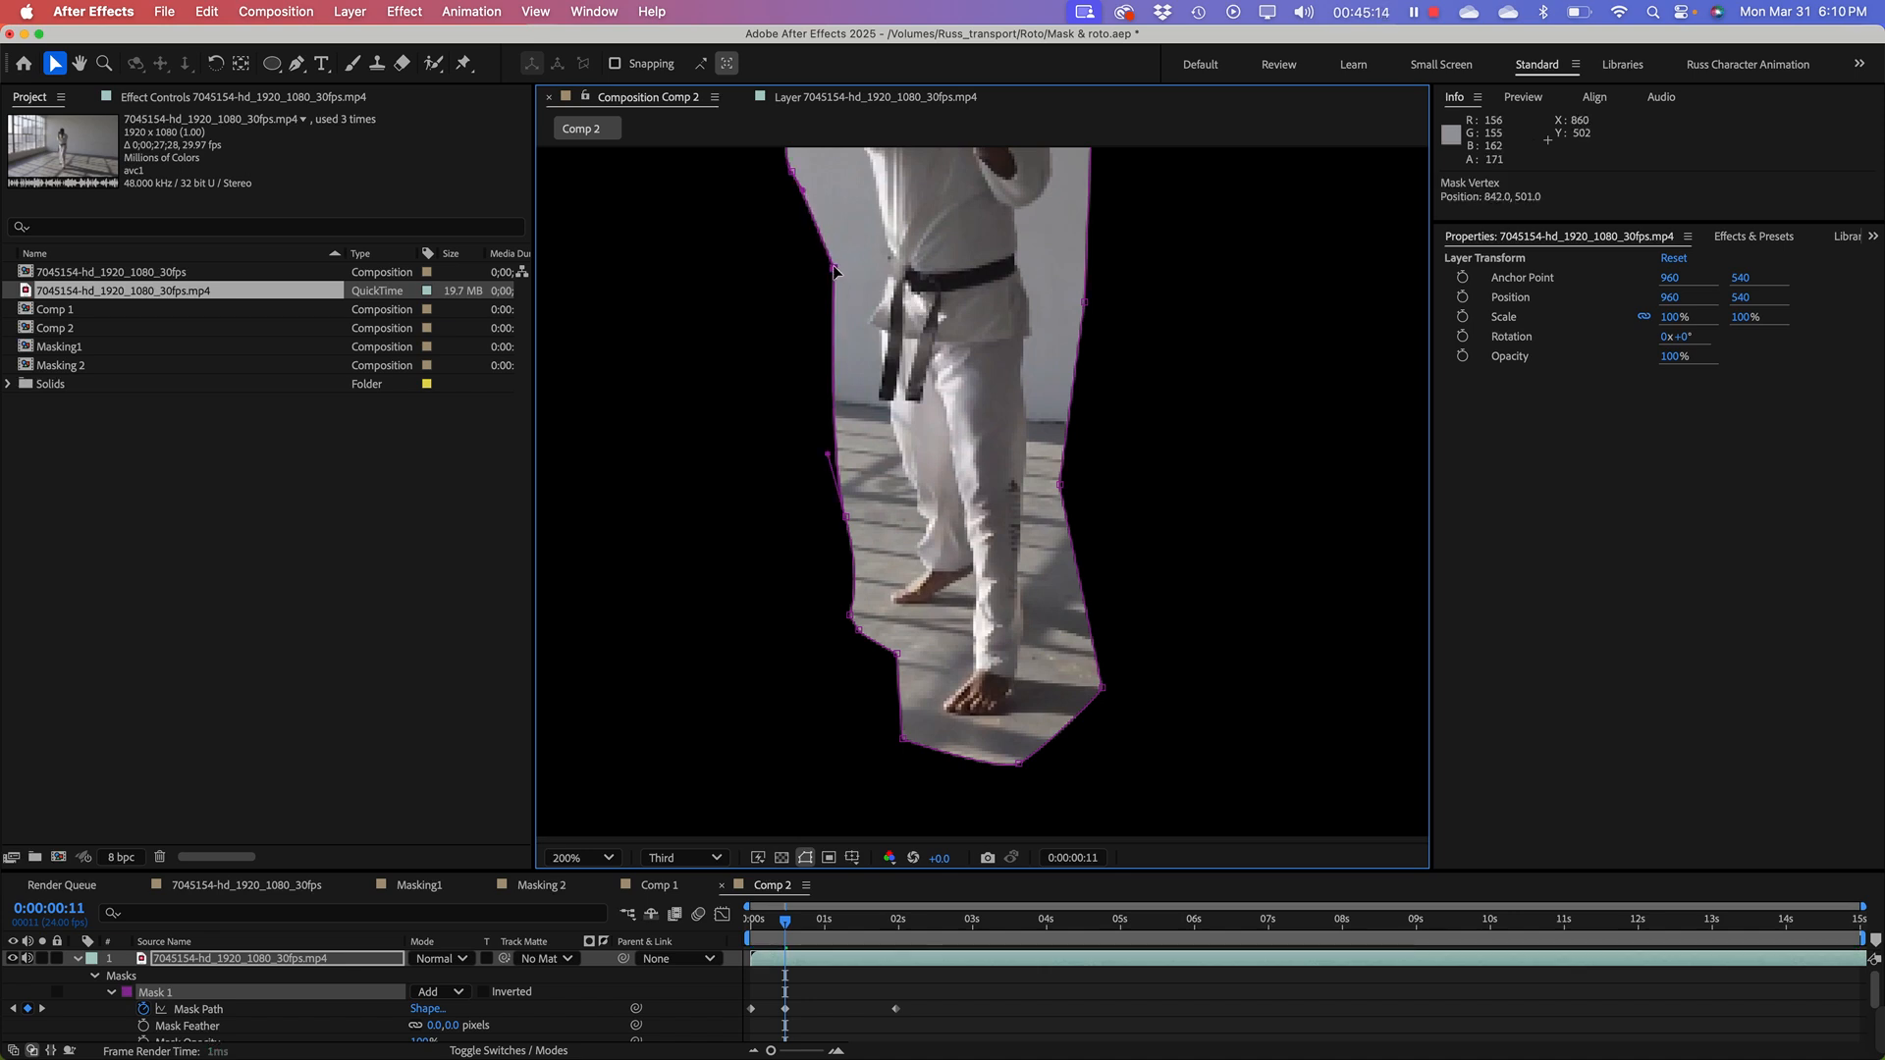
Step: At 0:00:00:08, move the upper window-side mask points outward to enclose the man's extended fist and forearm
scroll(1045, 353, up, 5)
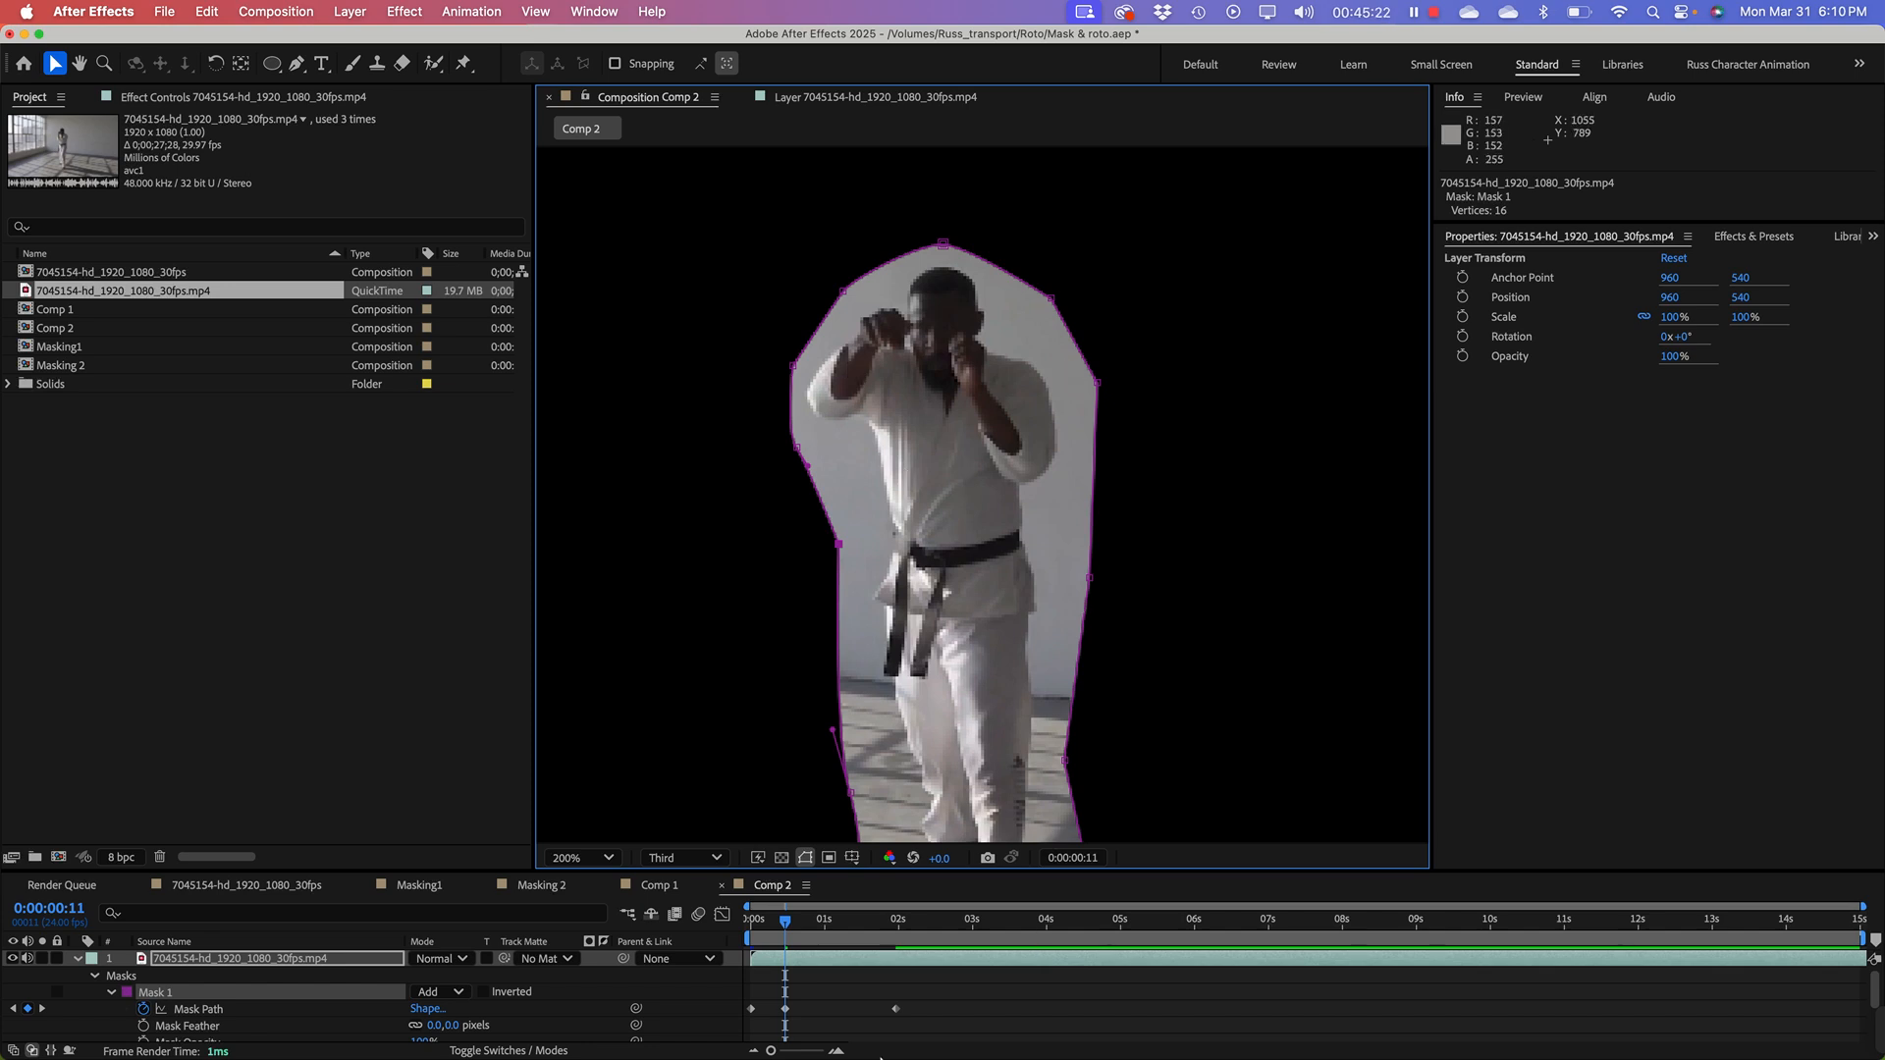
mouse_move(783, 919)
mouse_down()
mouse_move(722, 934)
mouse_move(772, 933)
mouse_up()
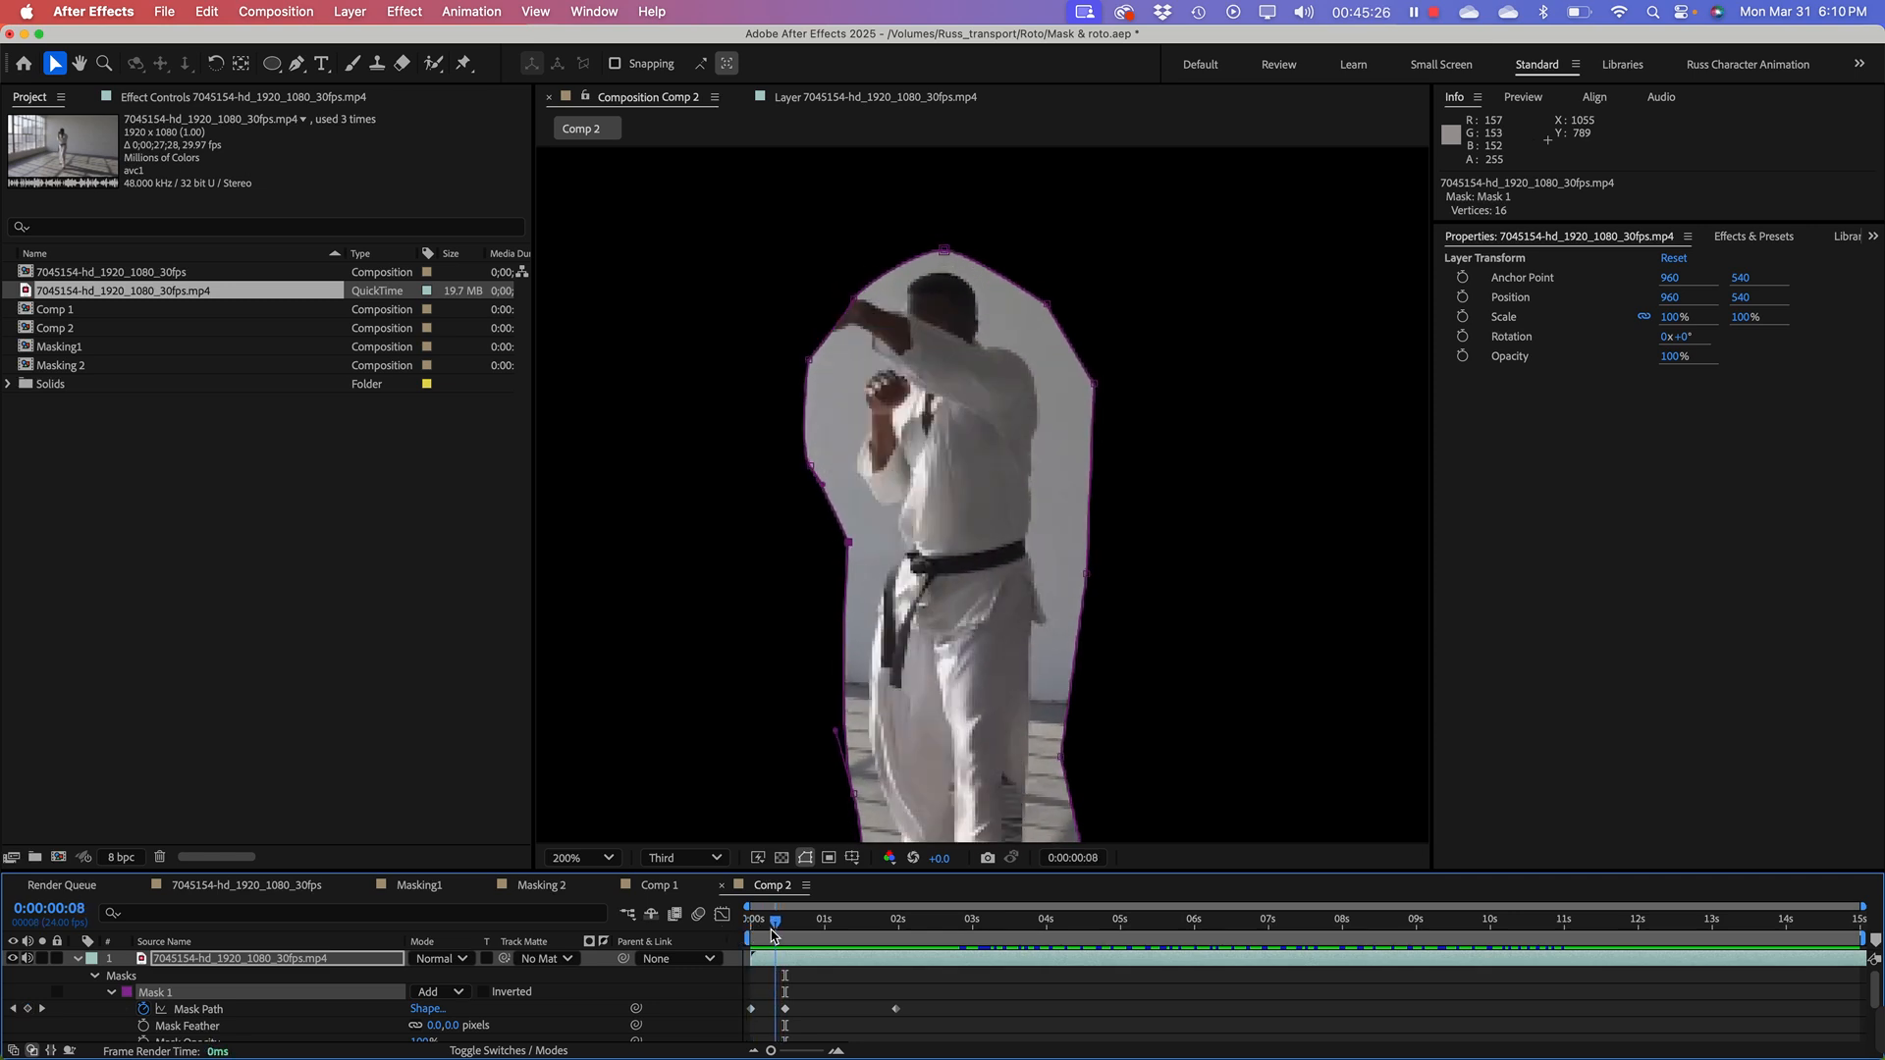
click(853, 307)
double_click(853, 308)
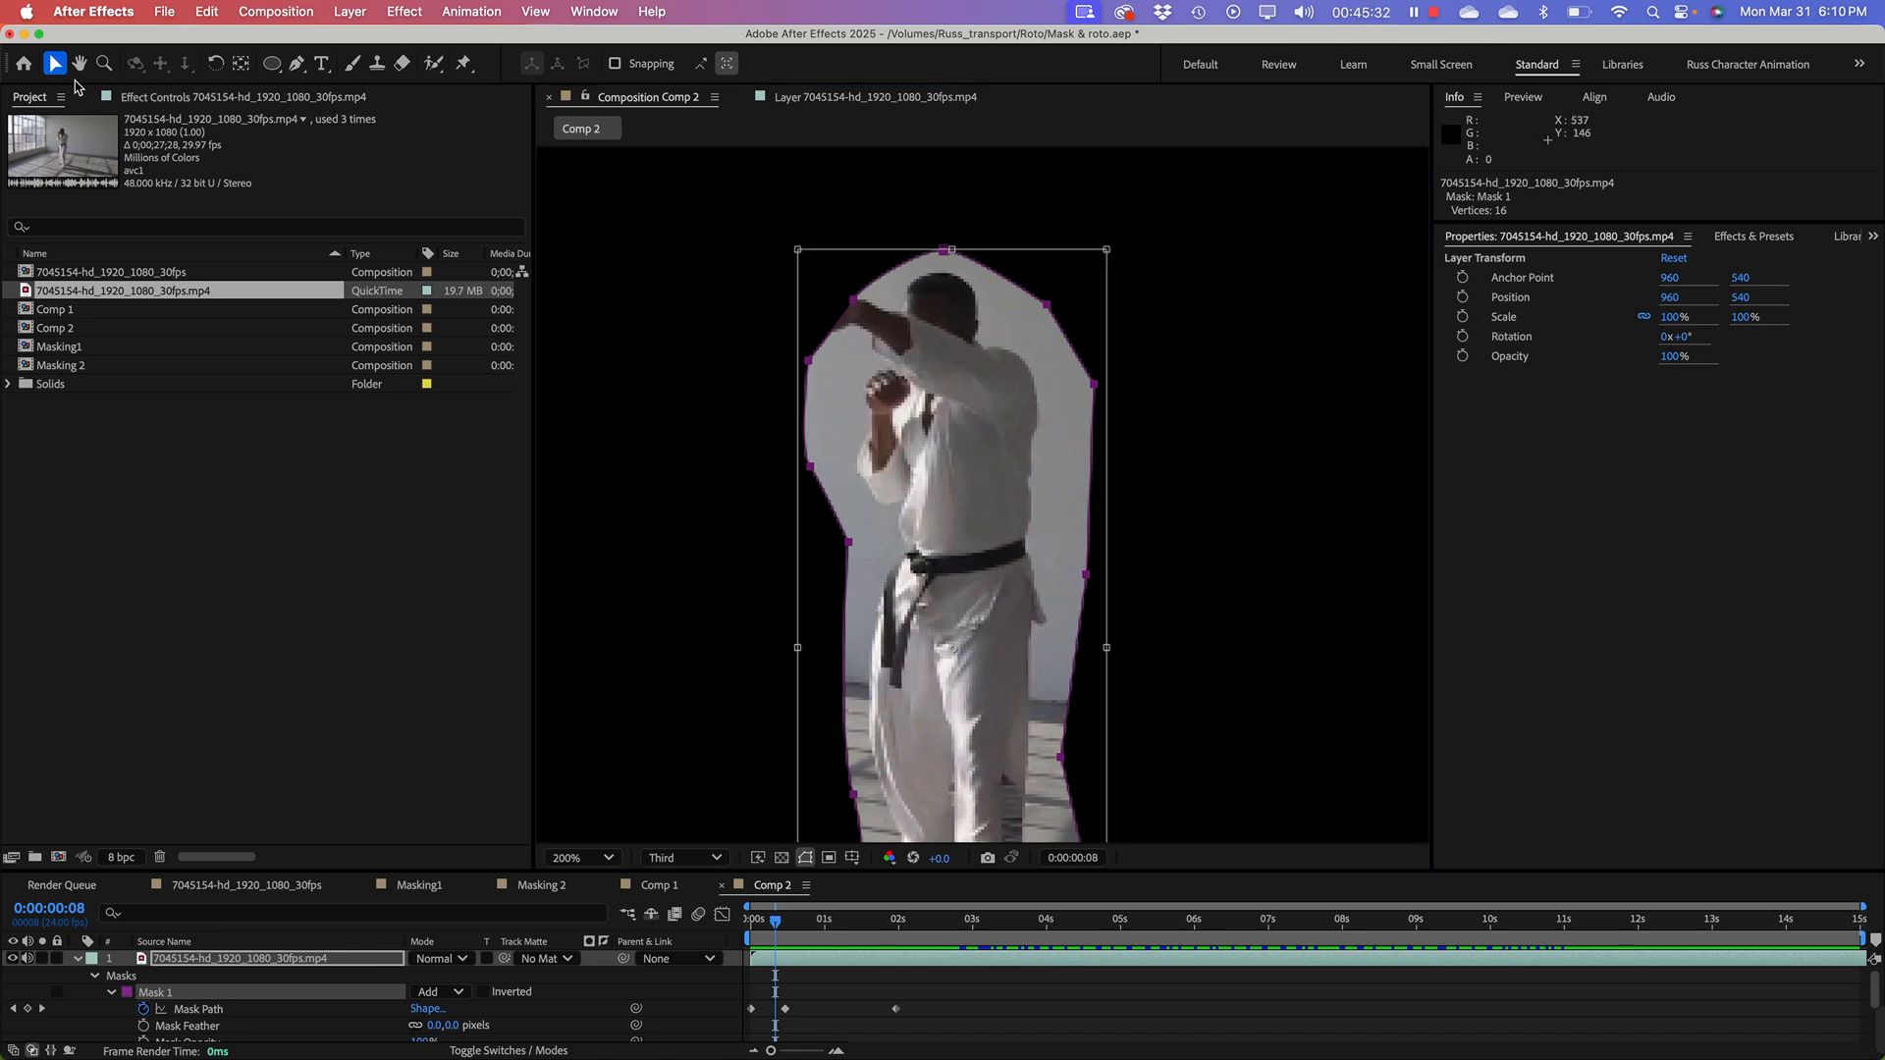
click(204, 1008)
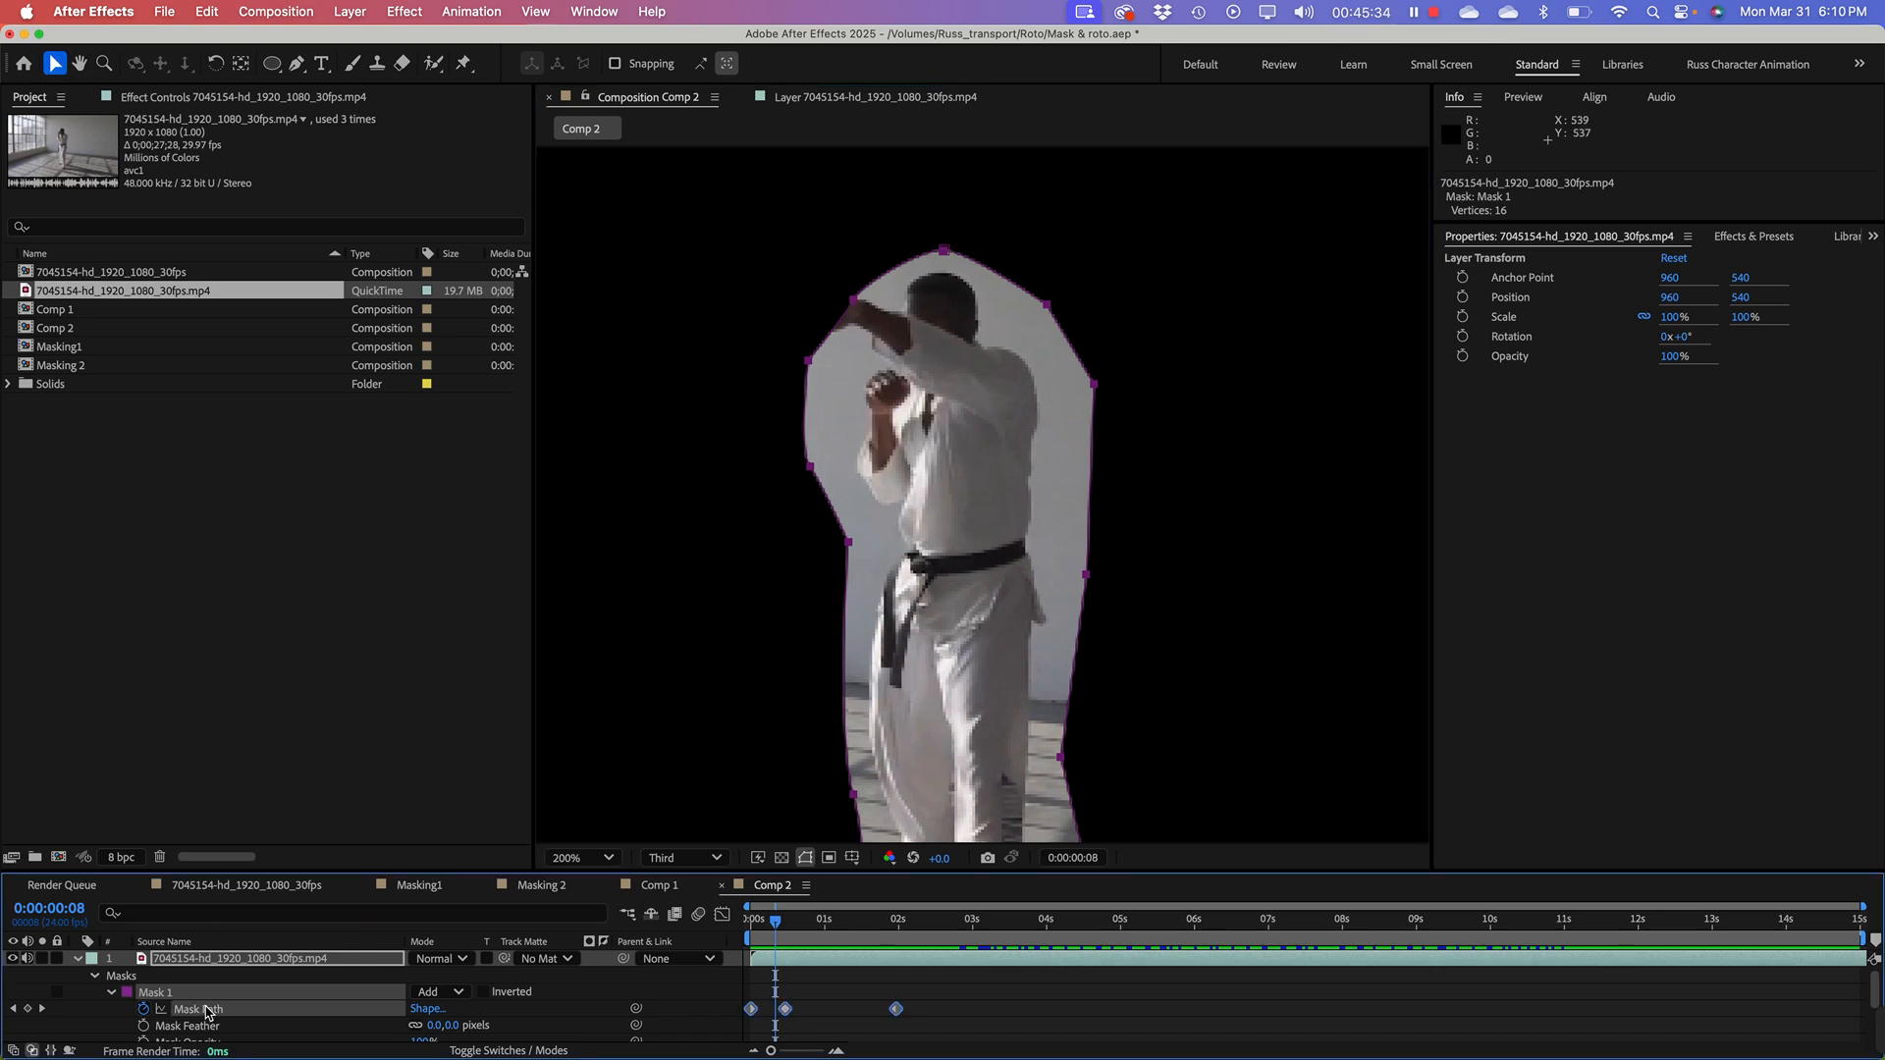
drag(828, 274, 780, 287)
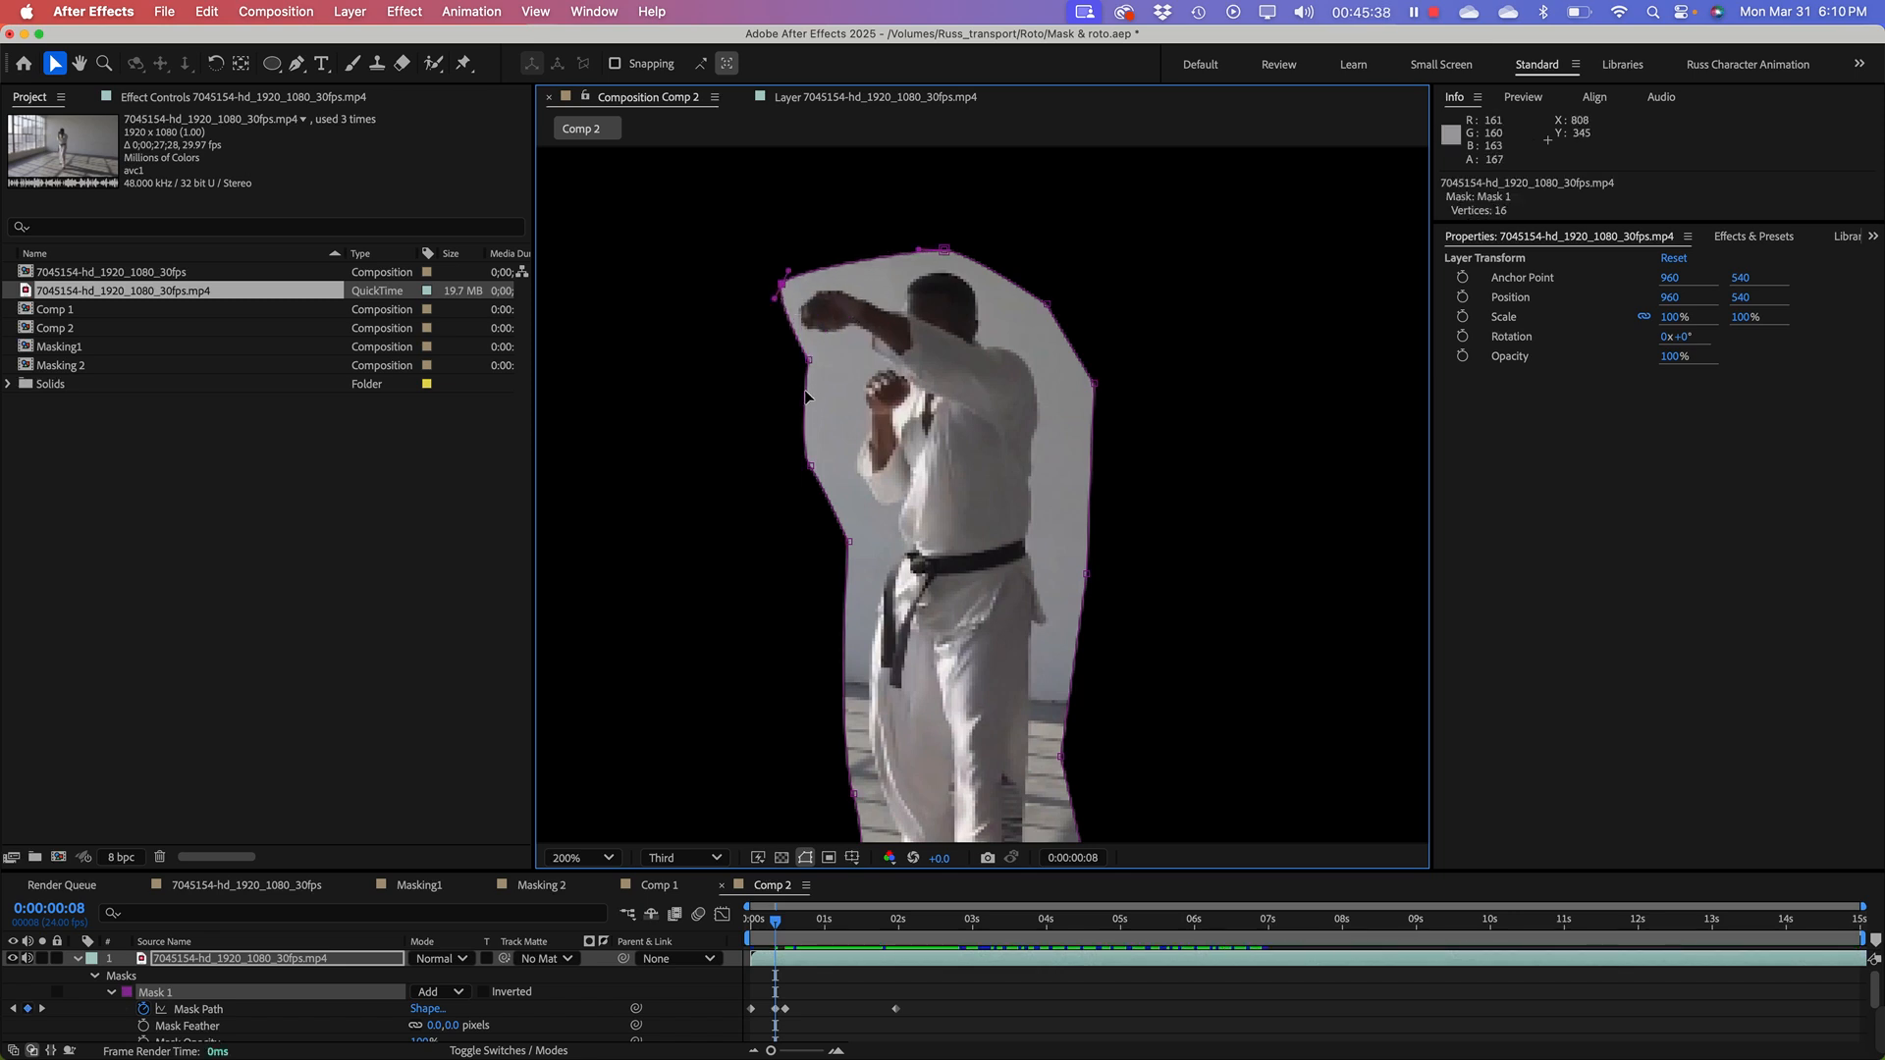
drag(811, 363, 777, 371)
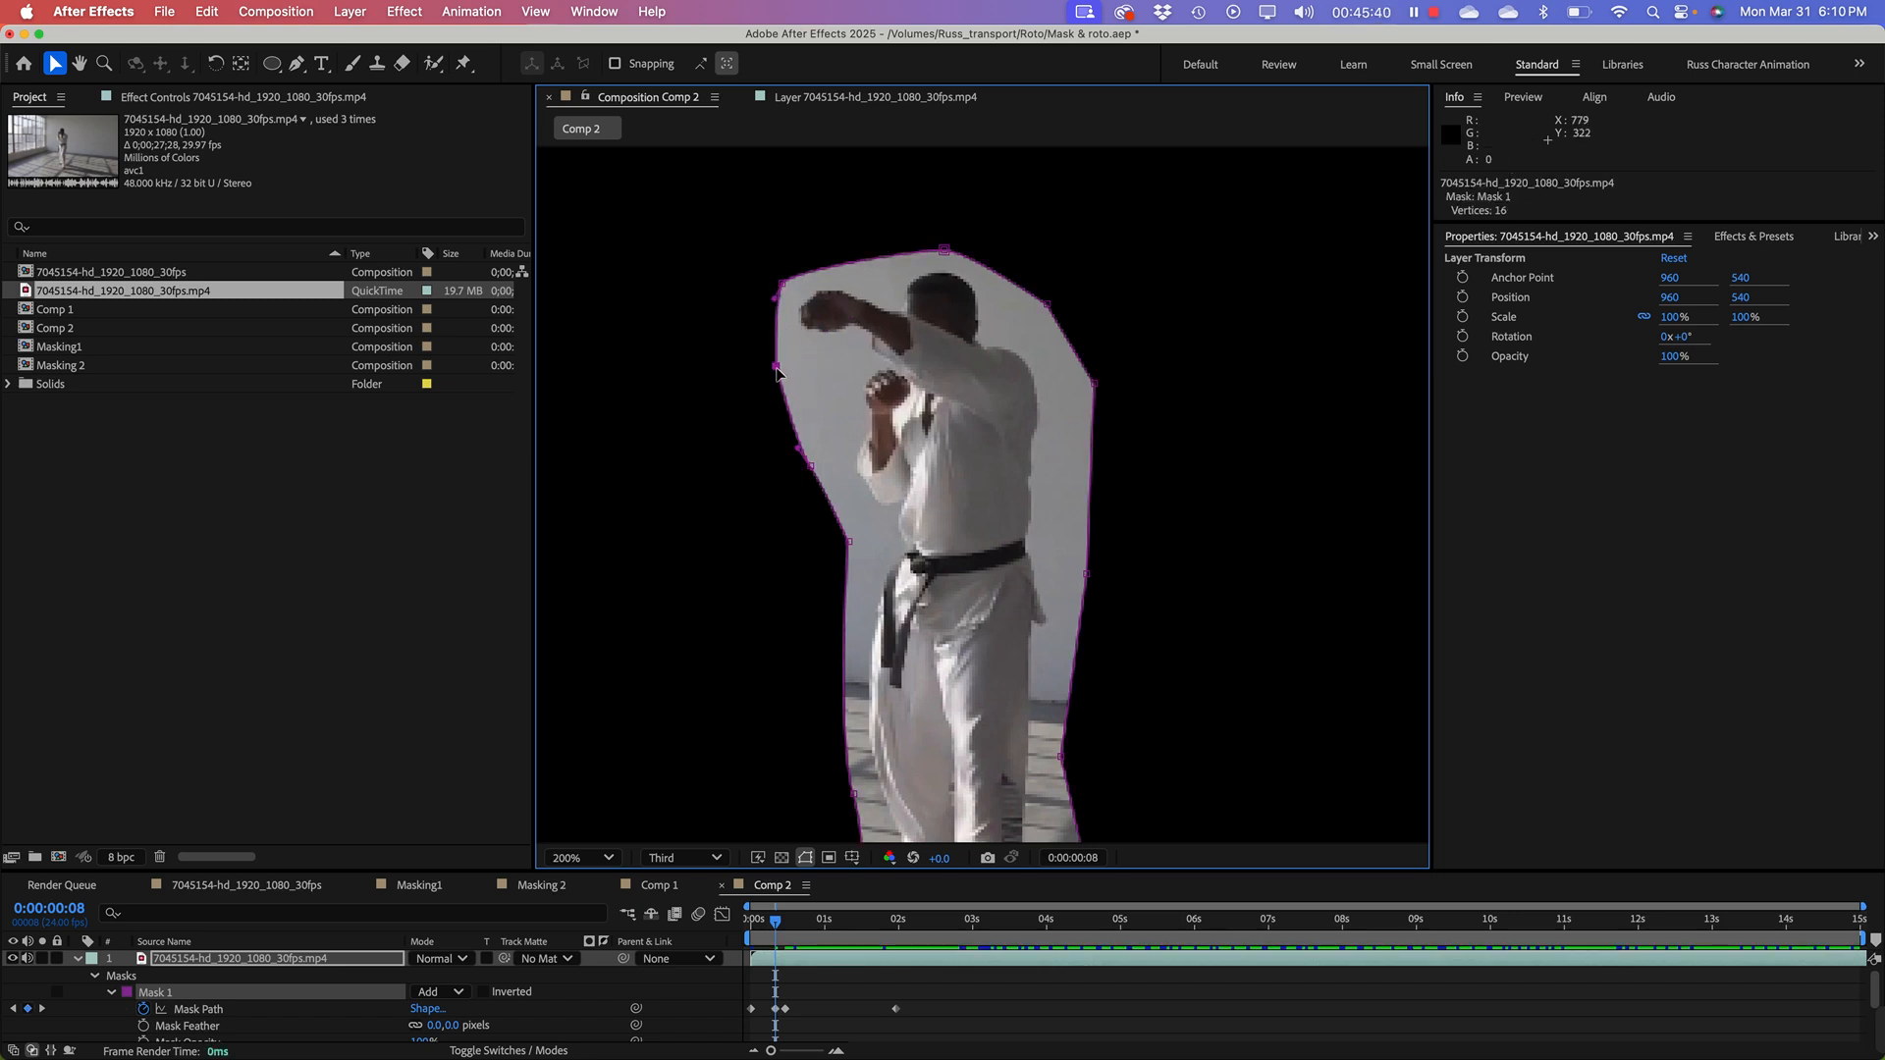
Step: At 0:00:00:18, move the two upper window-side mask points outward around the punching arm
drag(776, 928, 807, 930)
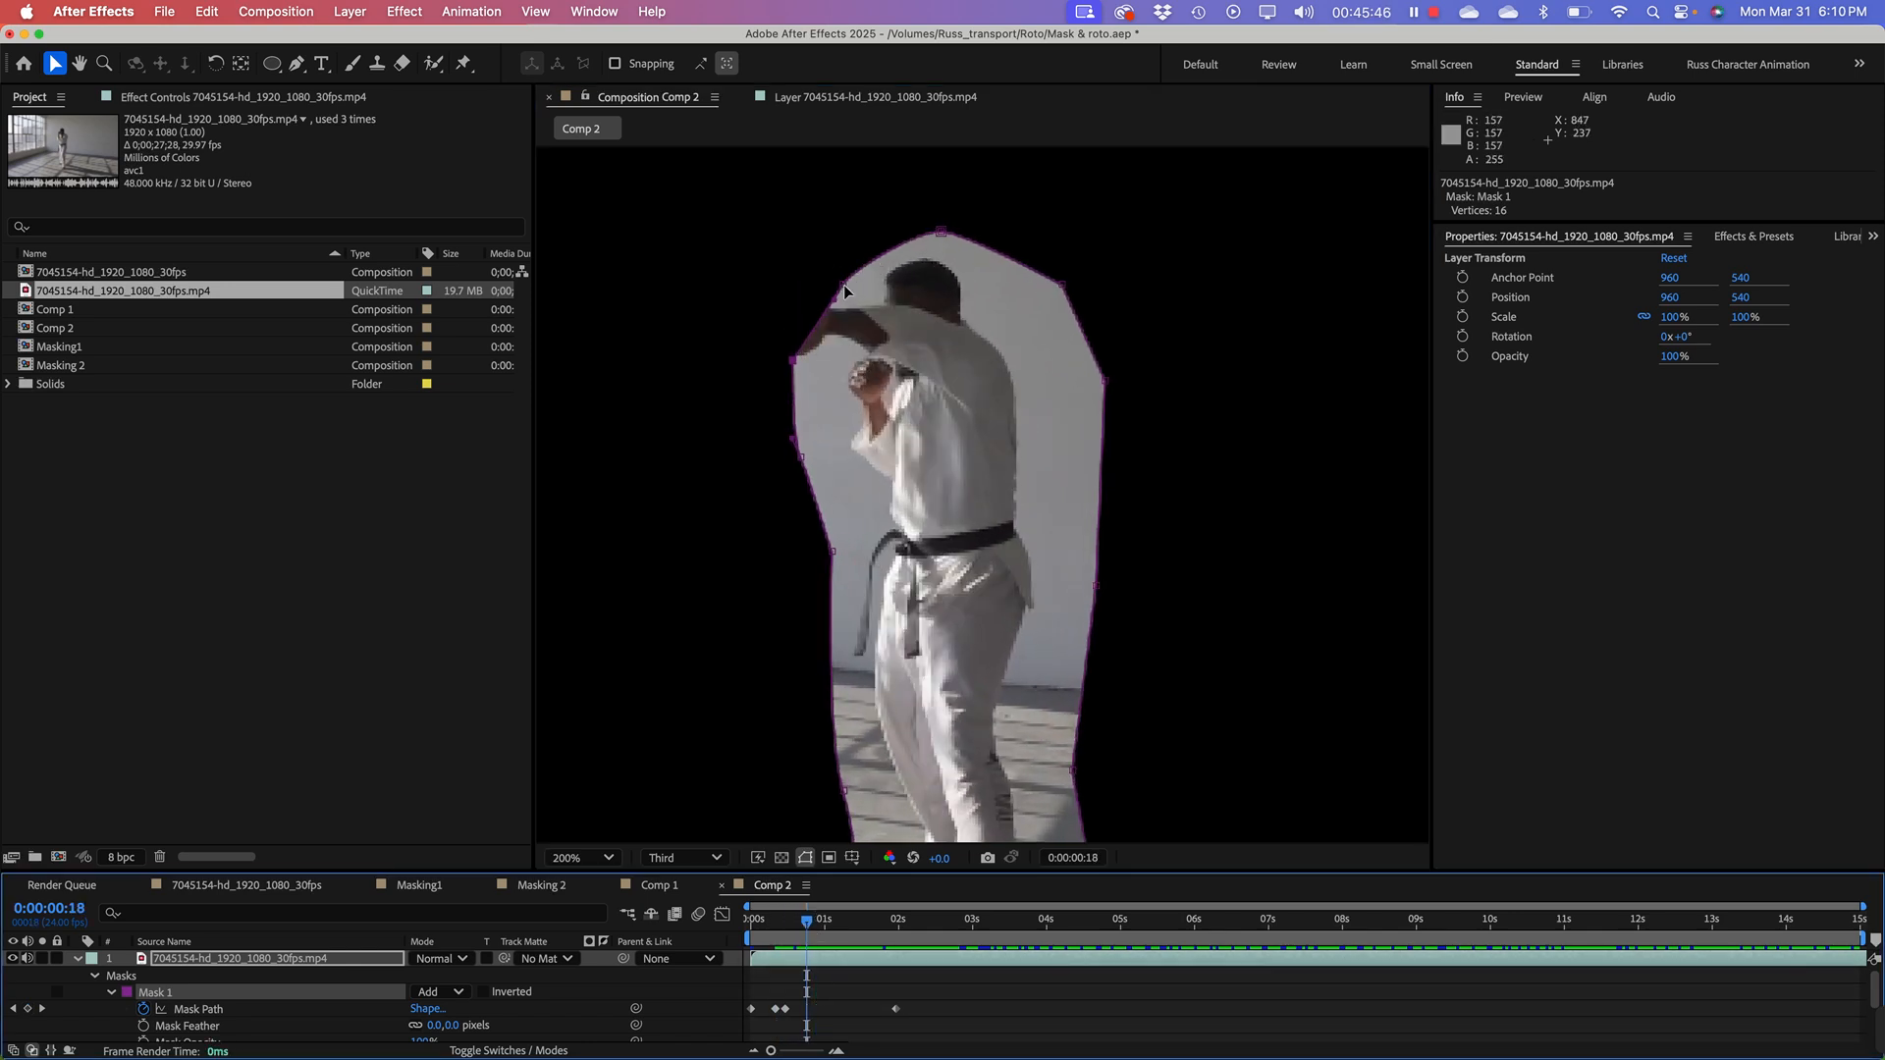
drag(844, 285, 758, 283)
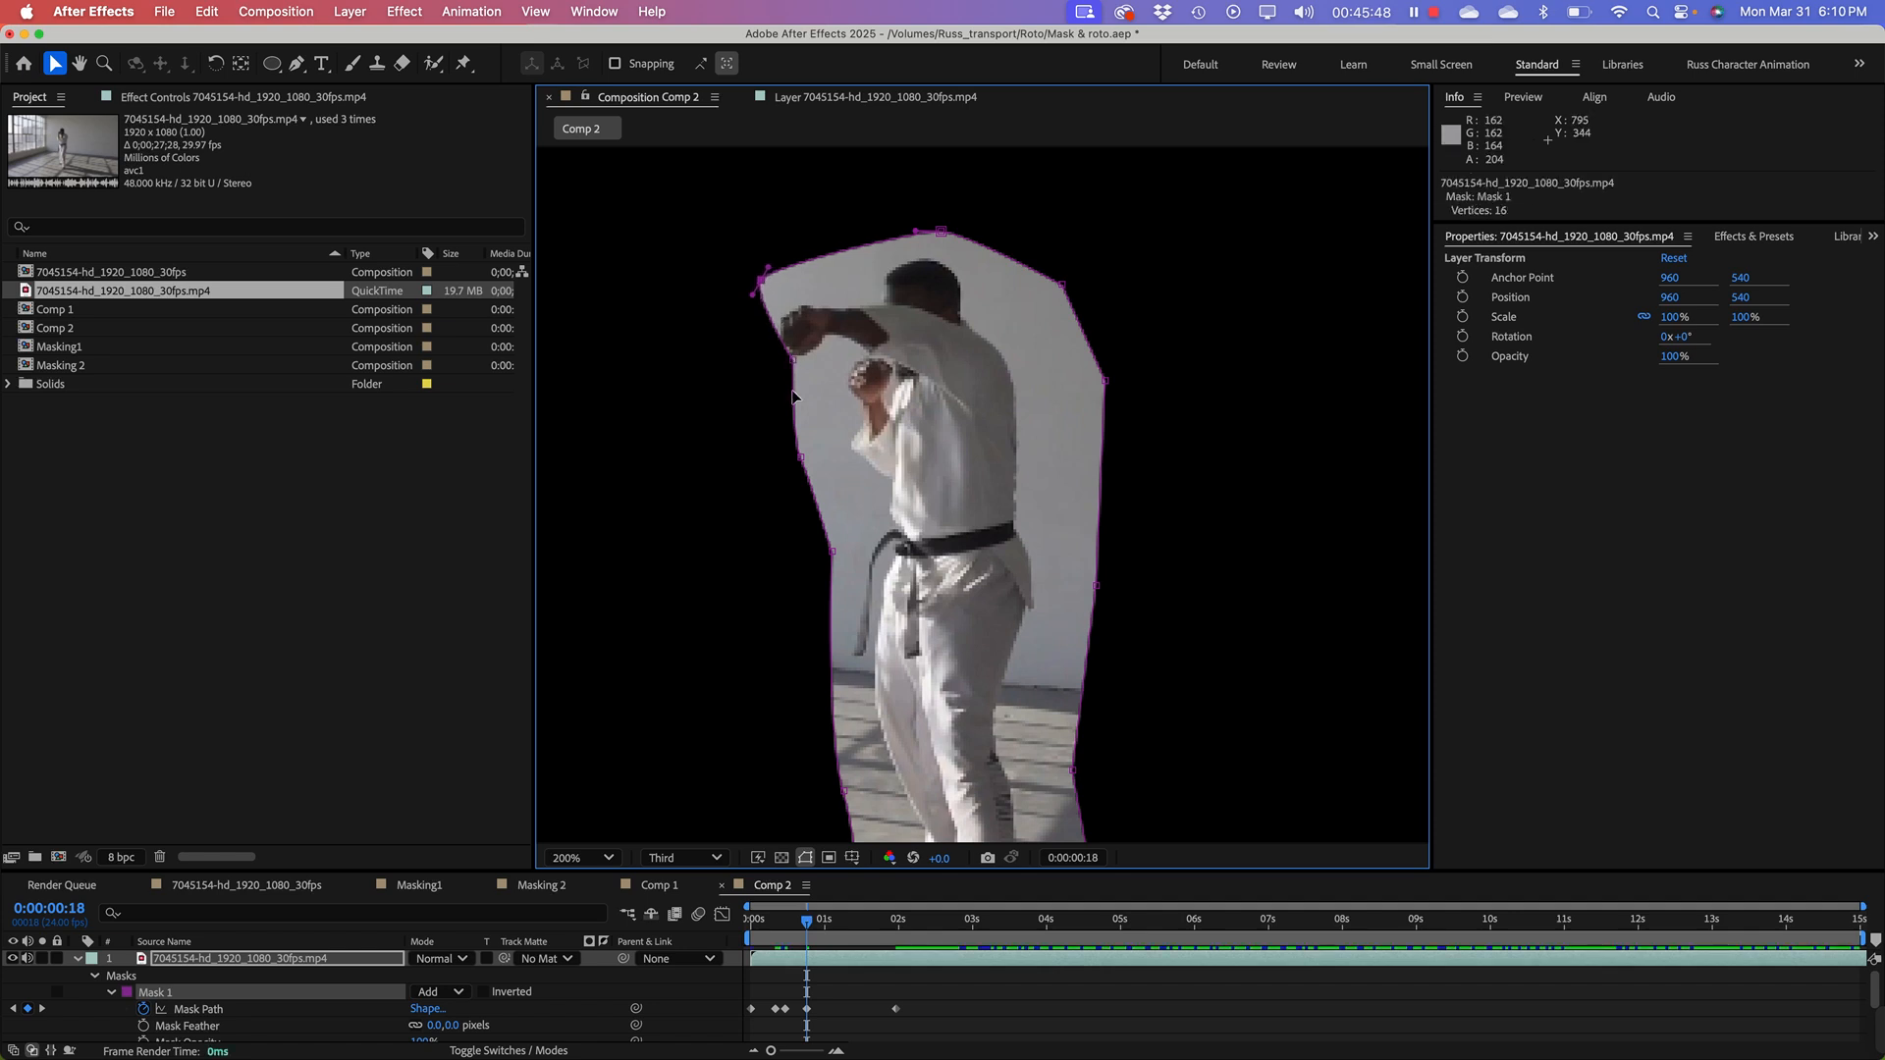
drag(792, 361, 742, 393)
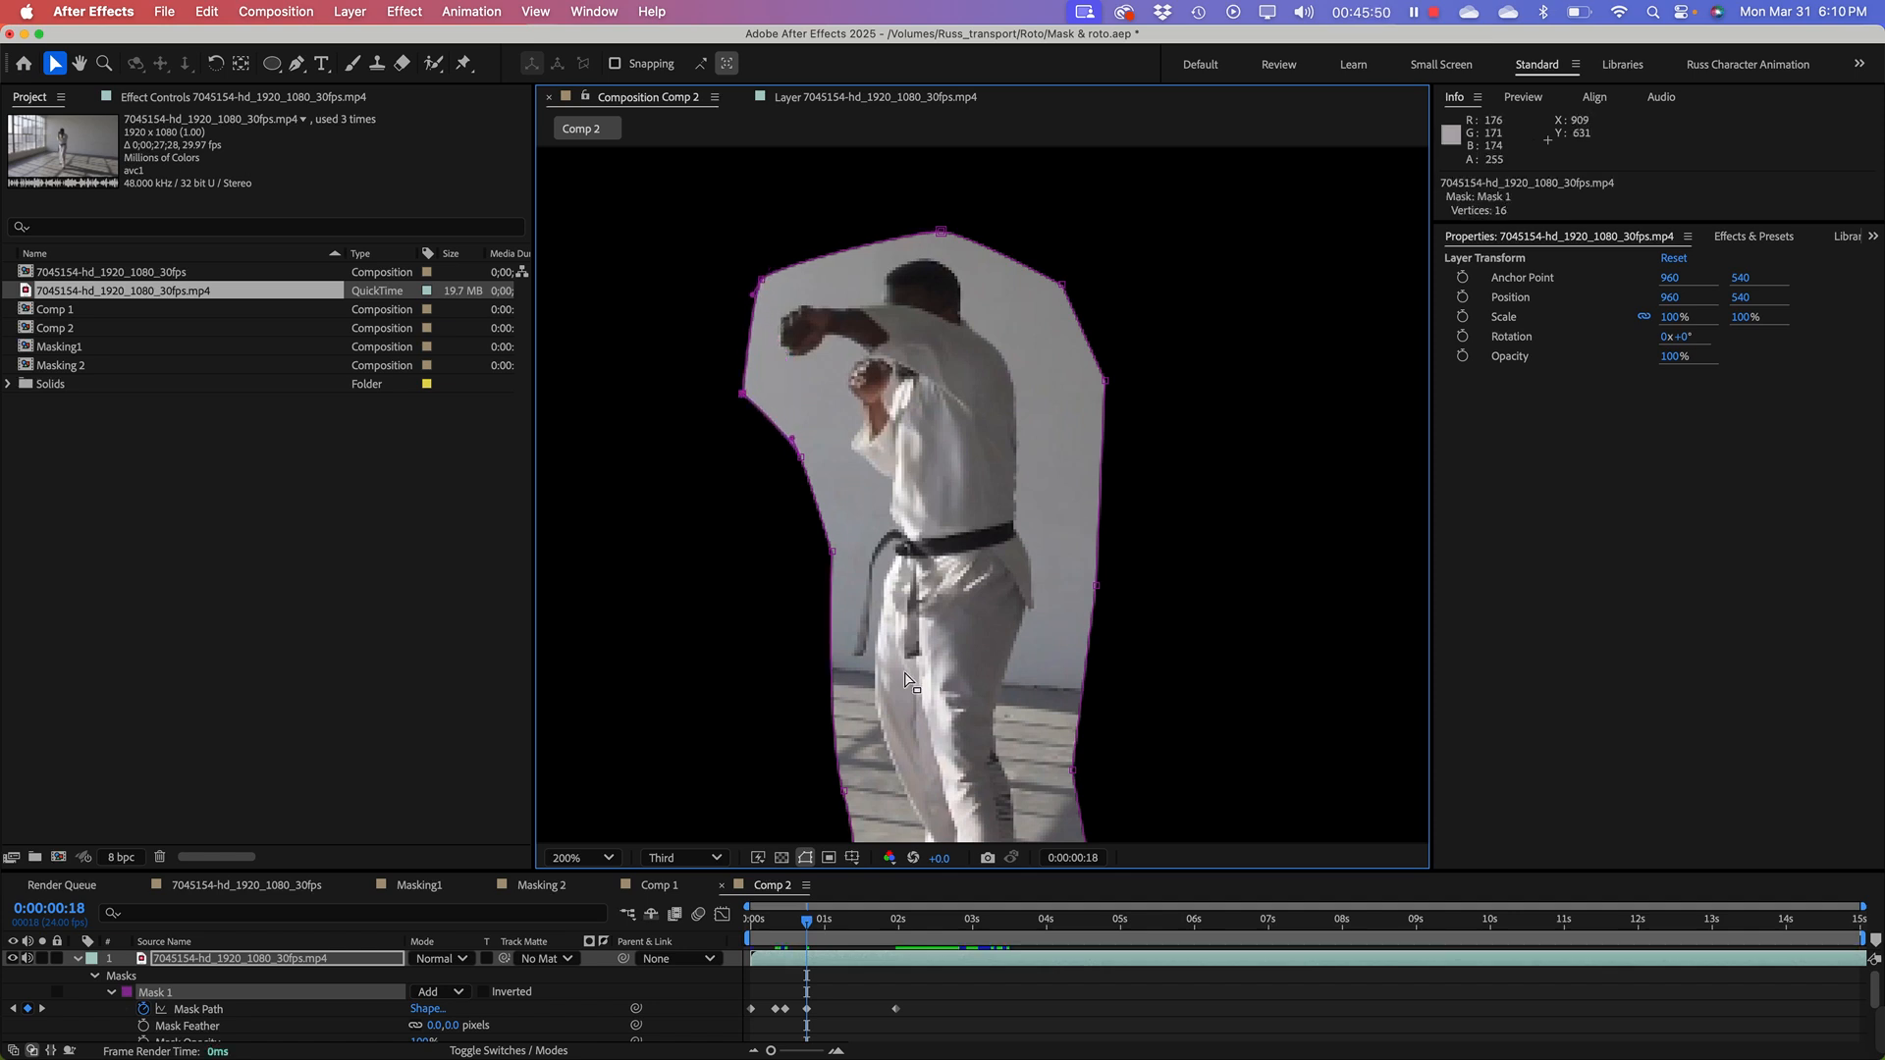
Step: At 0:00:02:22, move the window-side mask points beside the head, fists and elbow outward to clear the upper body
drag(807, 933, 967, 931)
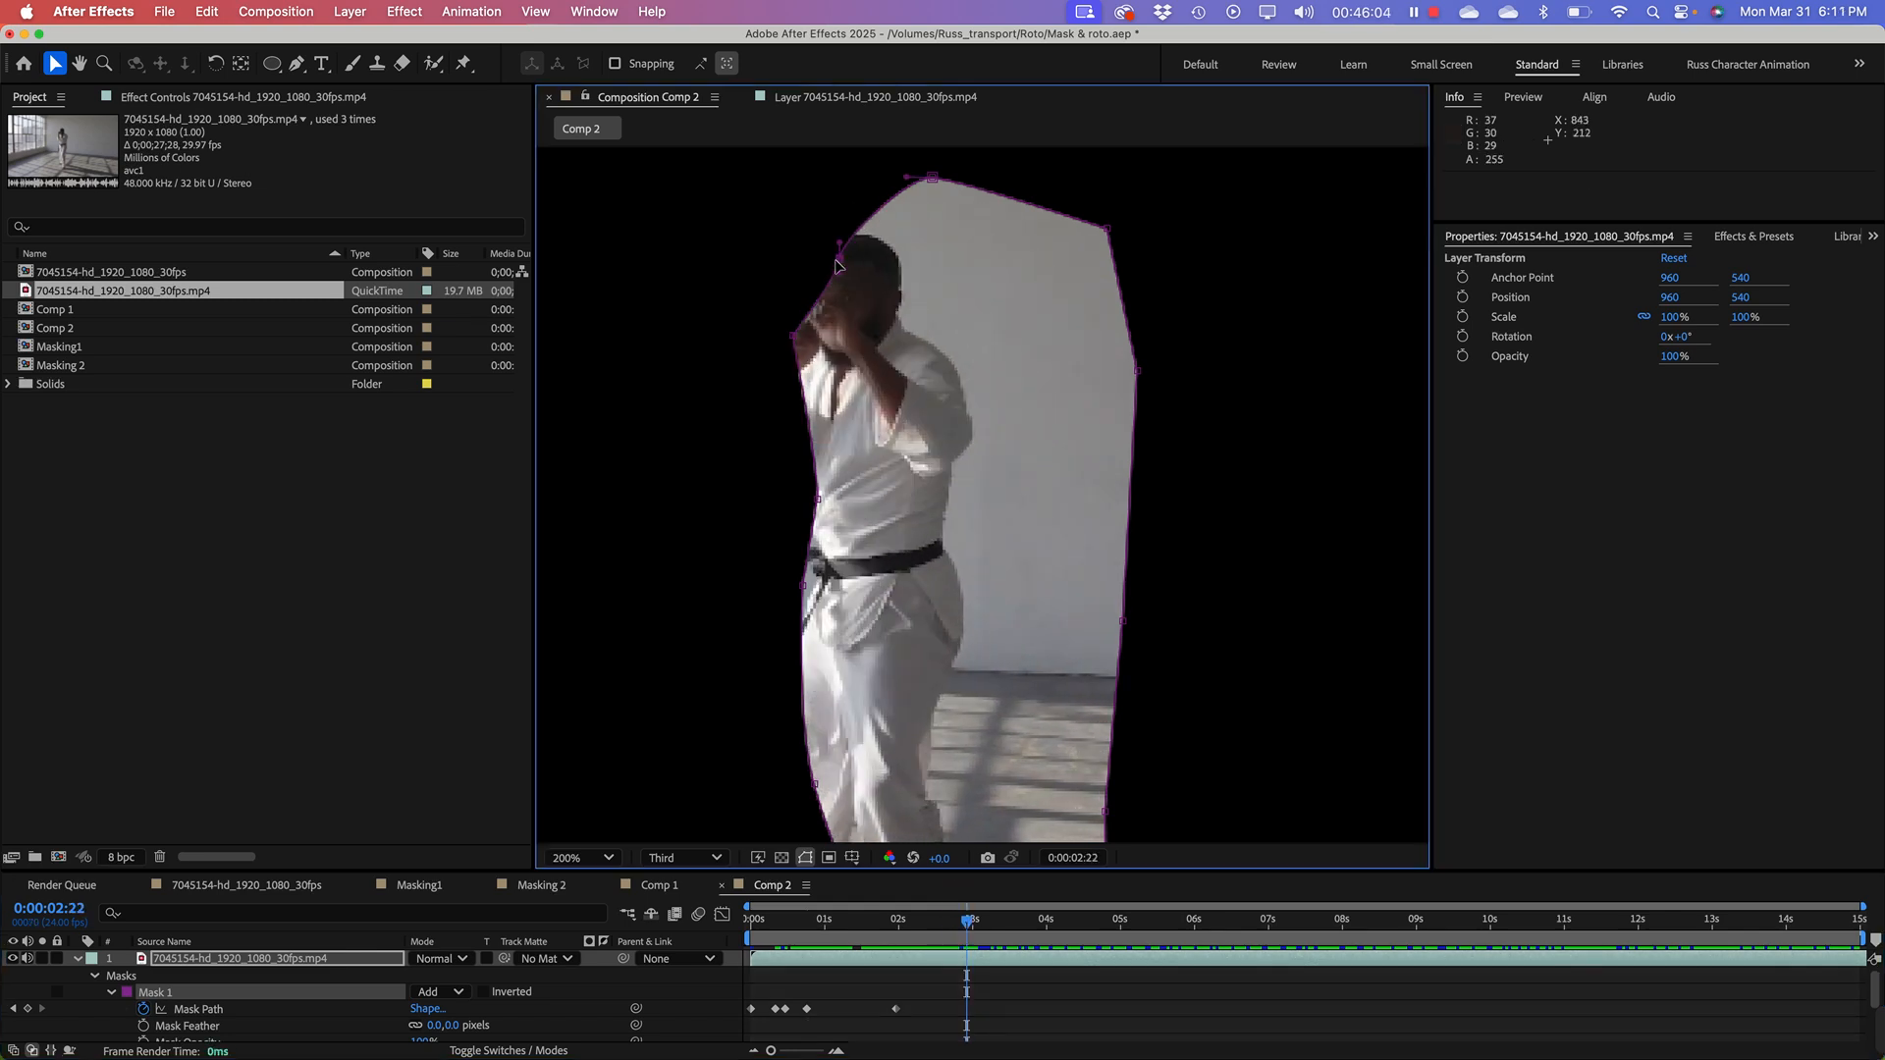
drag(839, 266, 769, 262)
drag(795, 341, 708, 383)
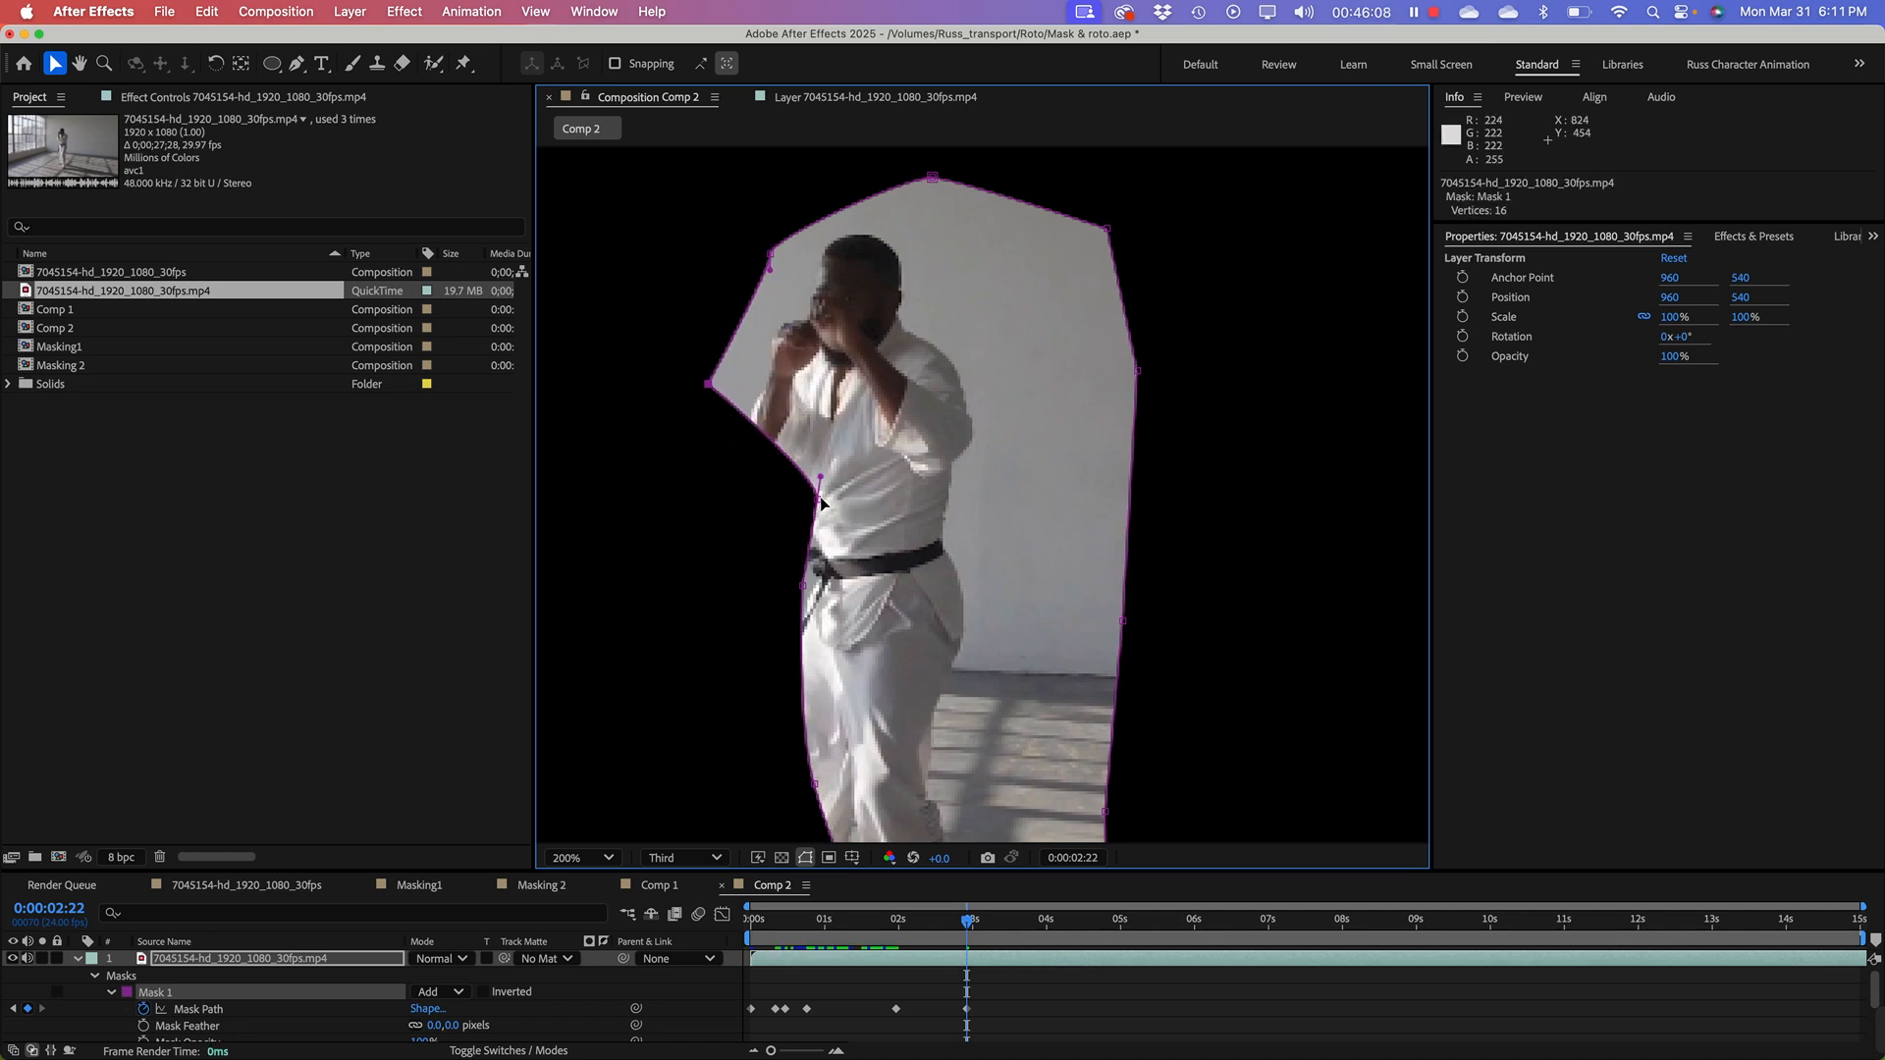
drag(820, 496, 721, 499)
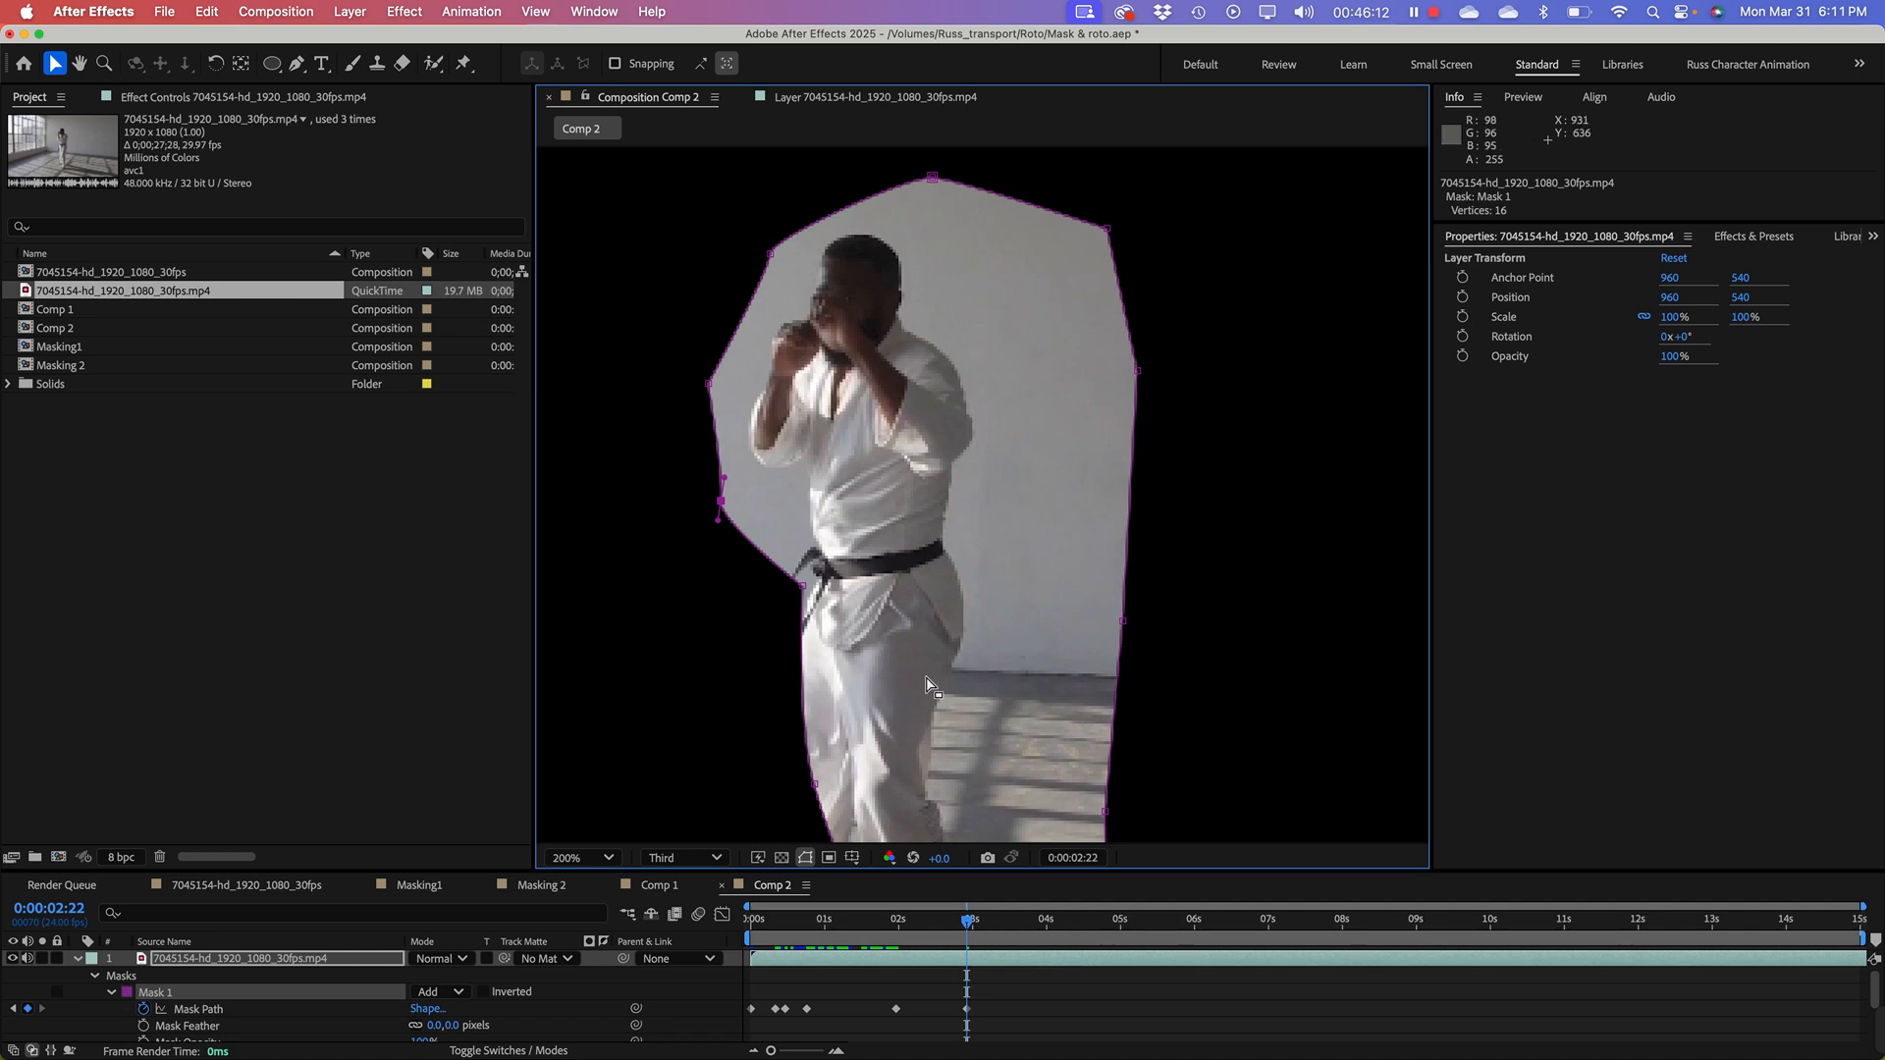
Step: At 0:00:02:22, reposition the lower window-side mask points around the loose belt ends, the back leg and both feet
scroll(1018, 697, down, 3)
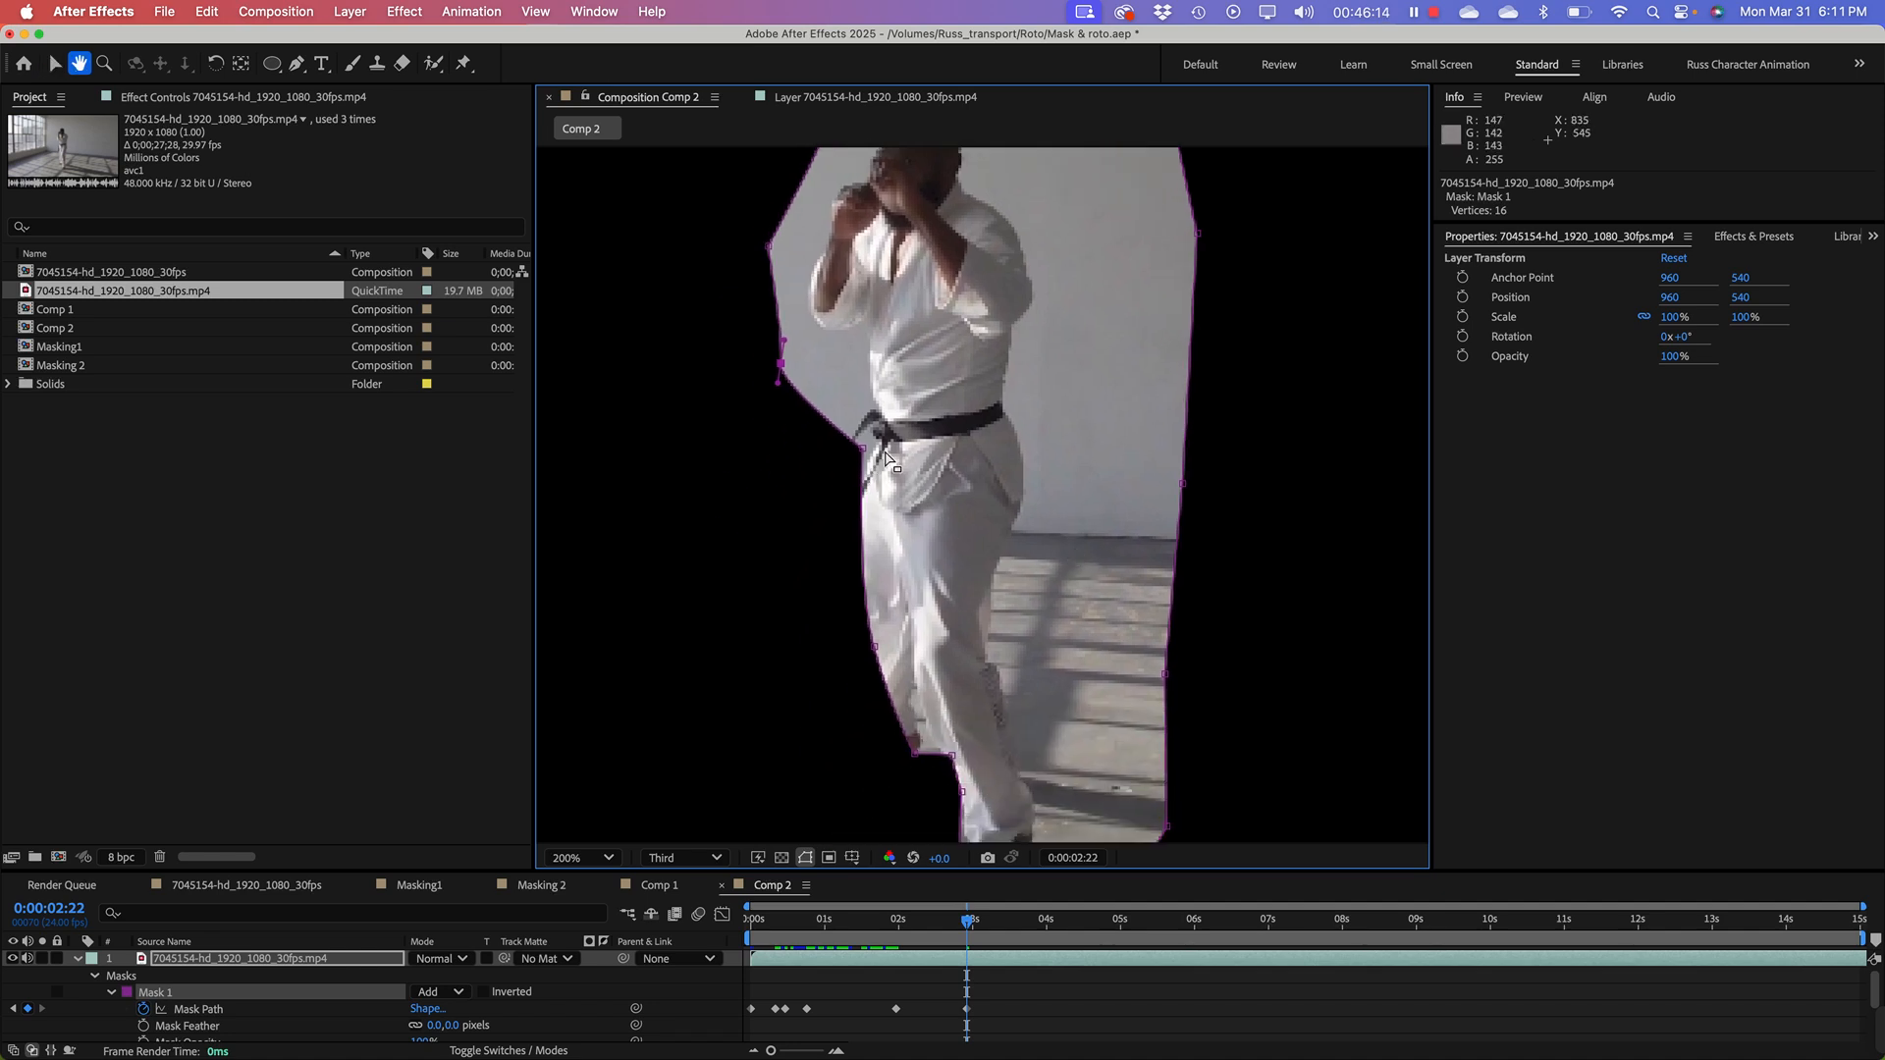
drag(869, 452, 778, 742)
scroll(1086, 480, down, 3)
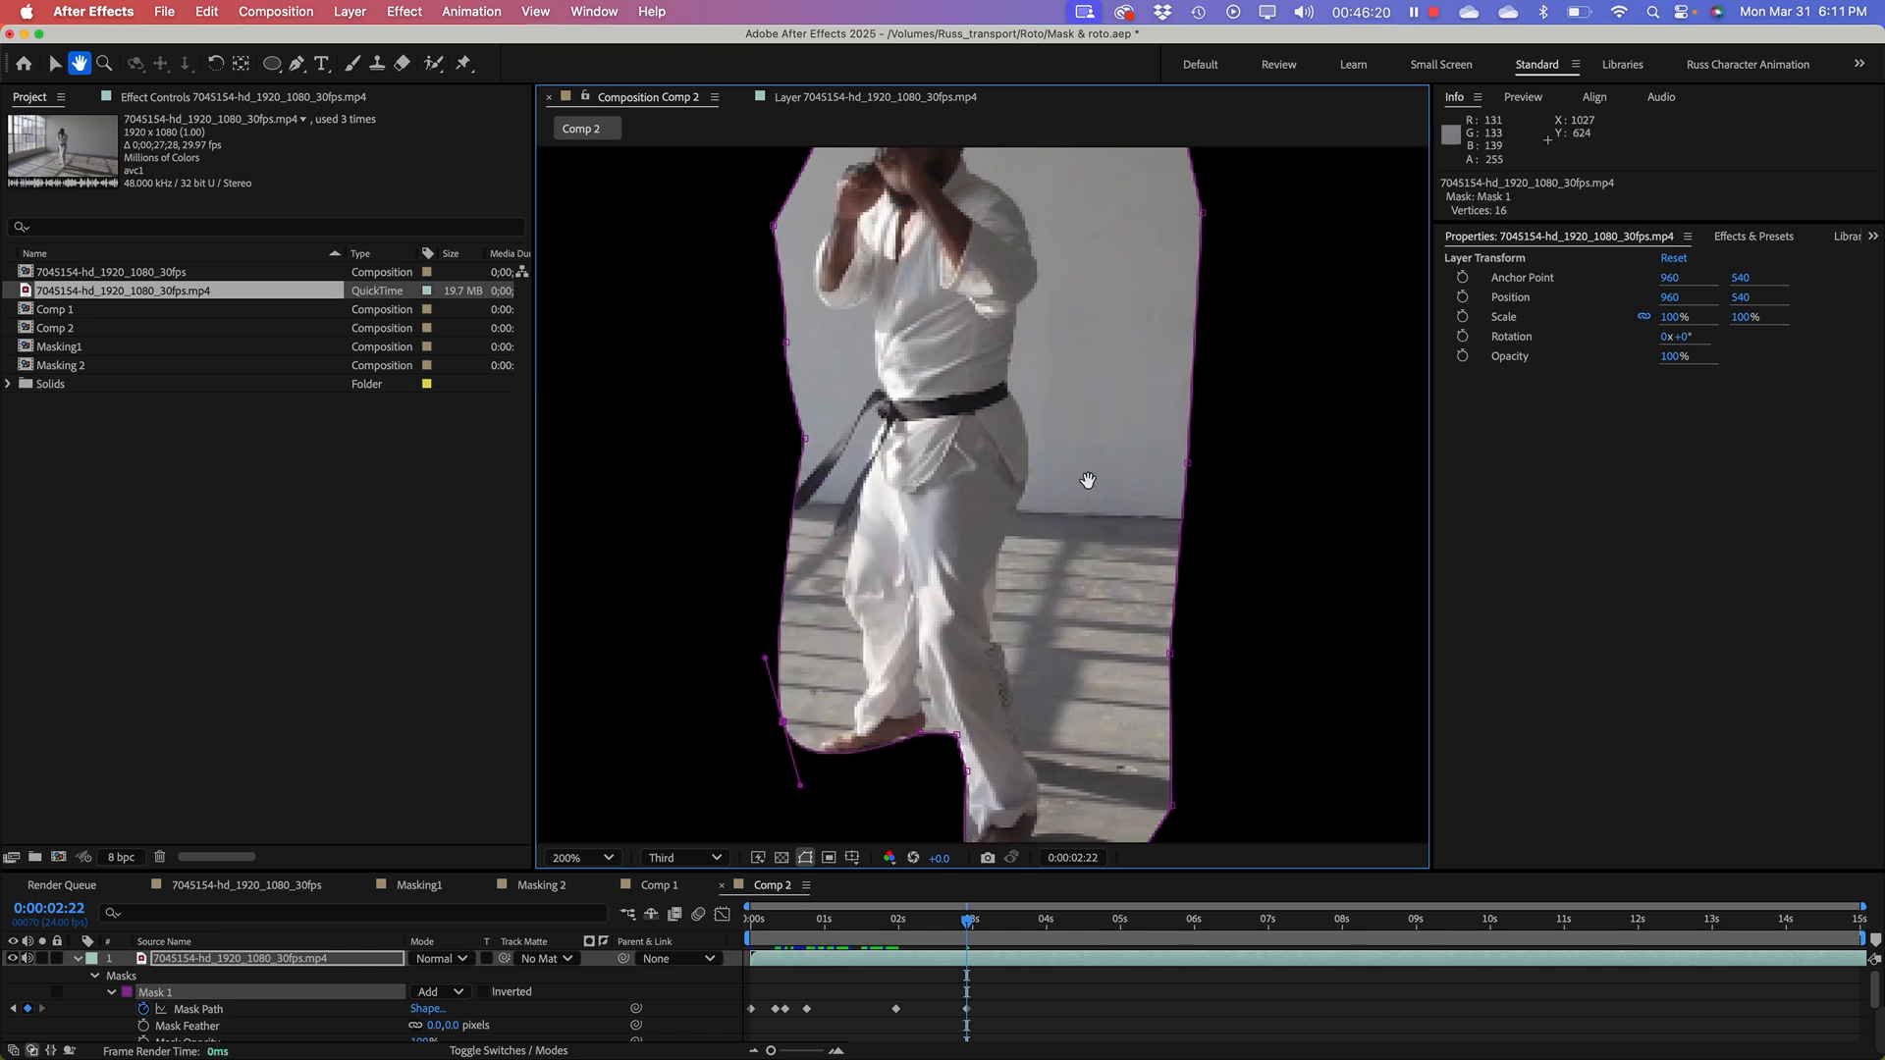
drag(975, 623, 941, 698)
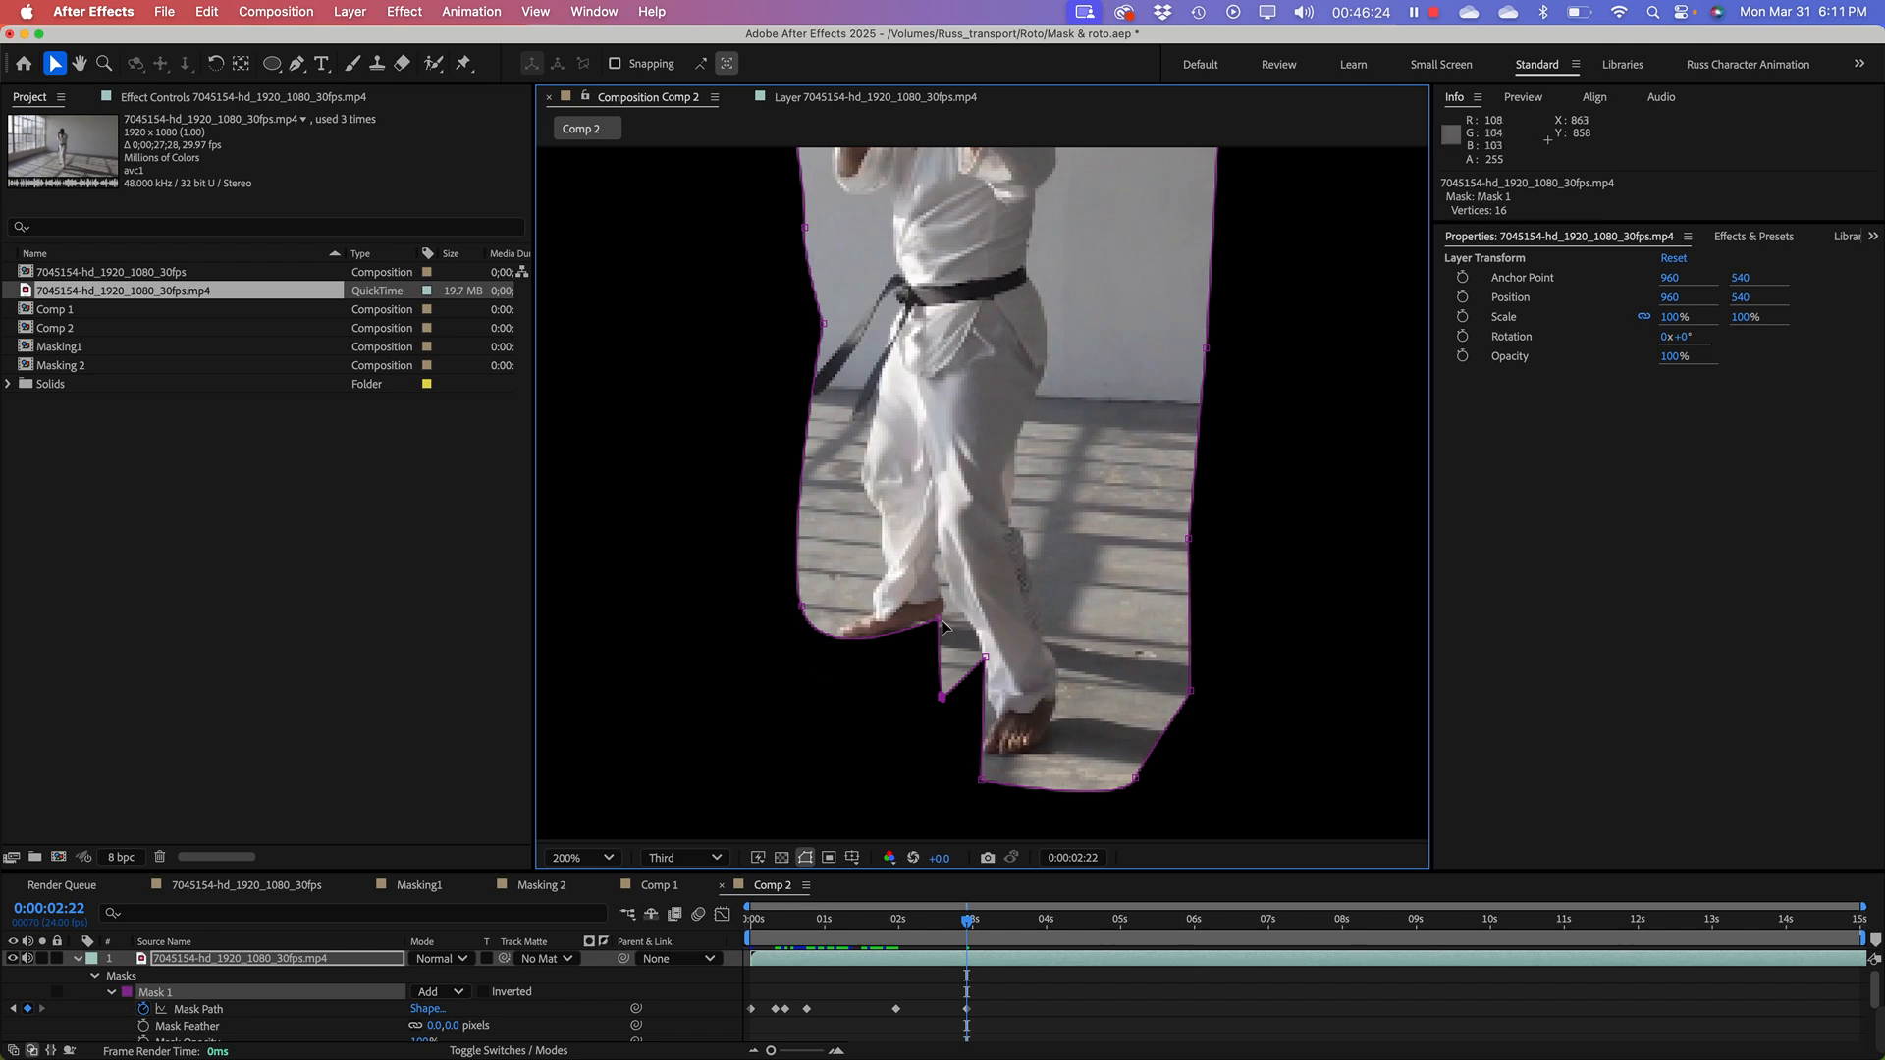
drag(942, 625, 850, 709)
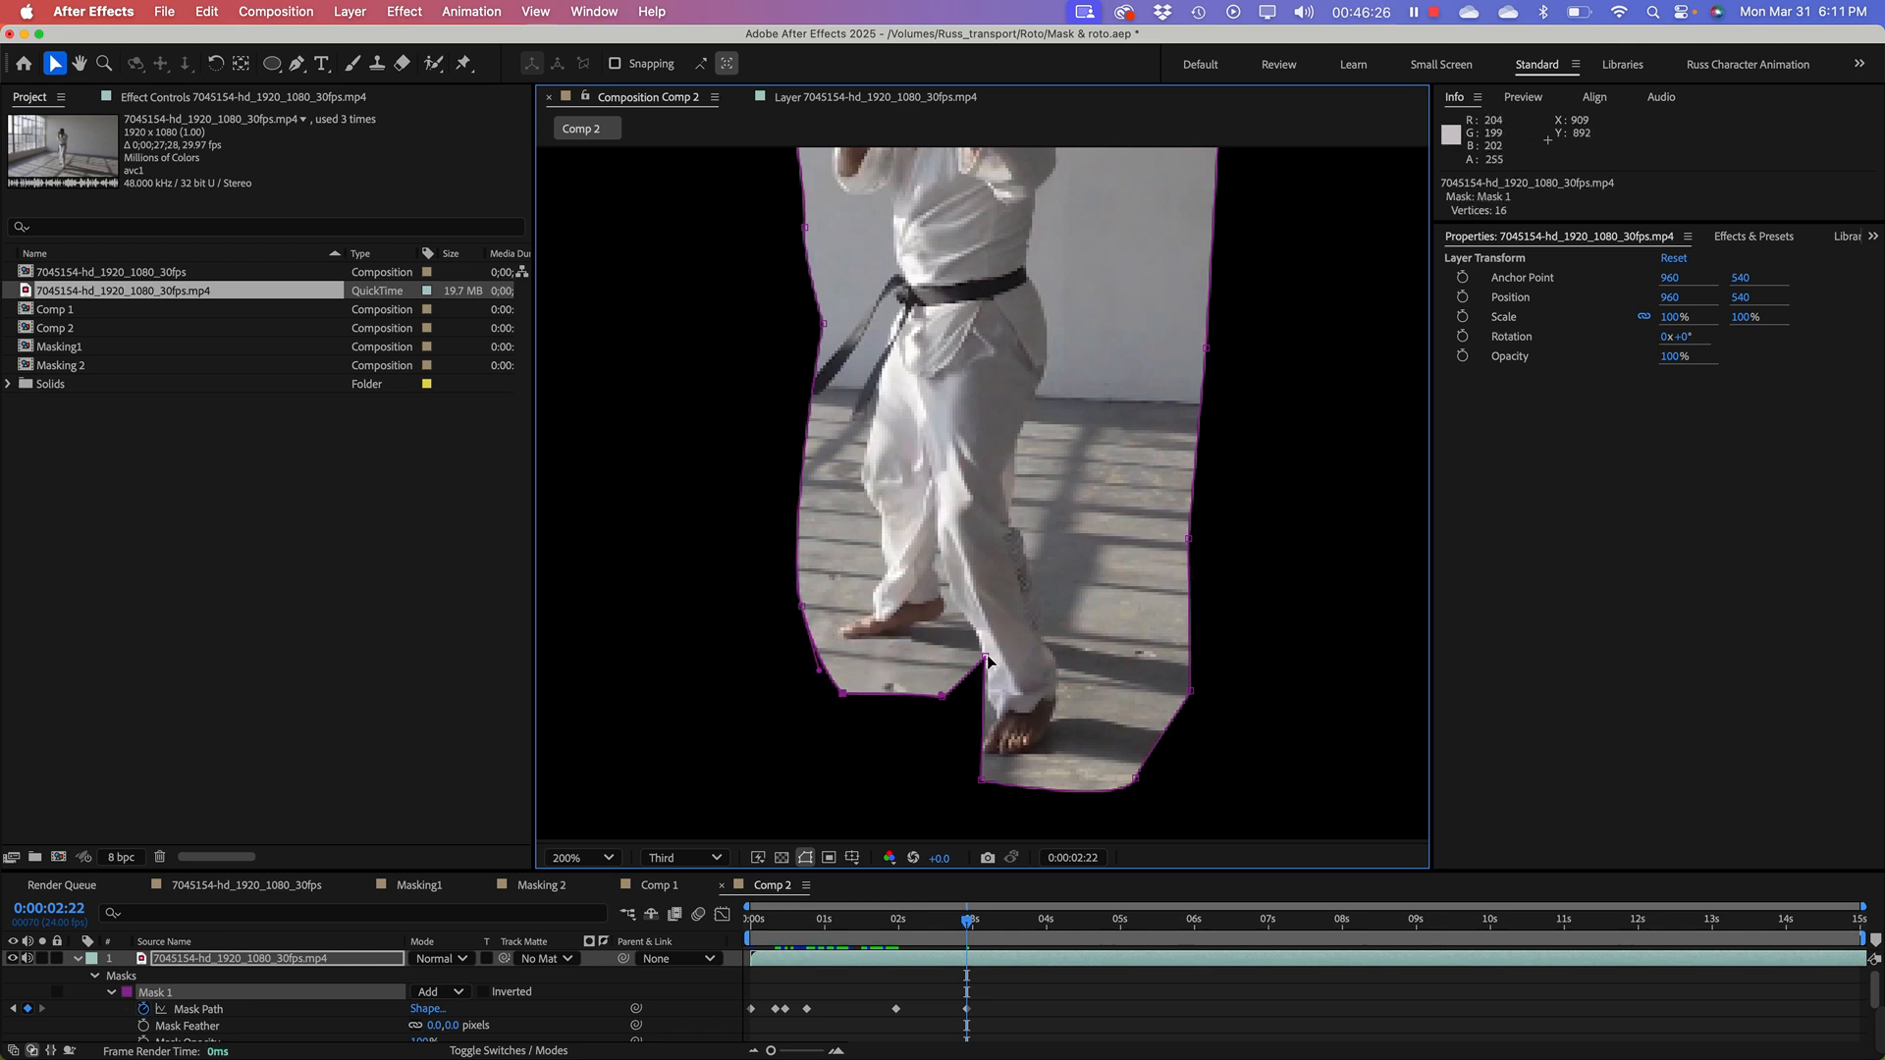
drag(986, 661, 950, 728)
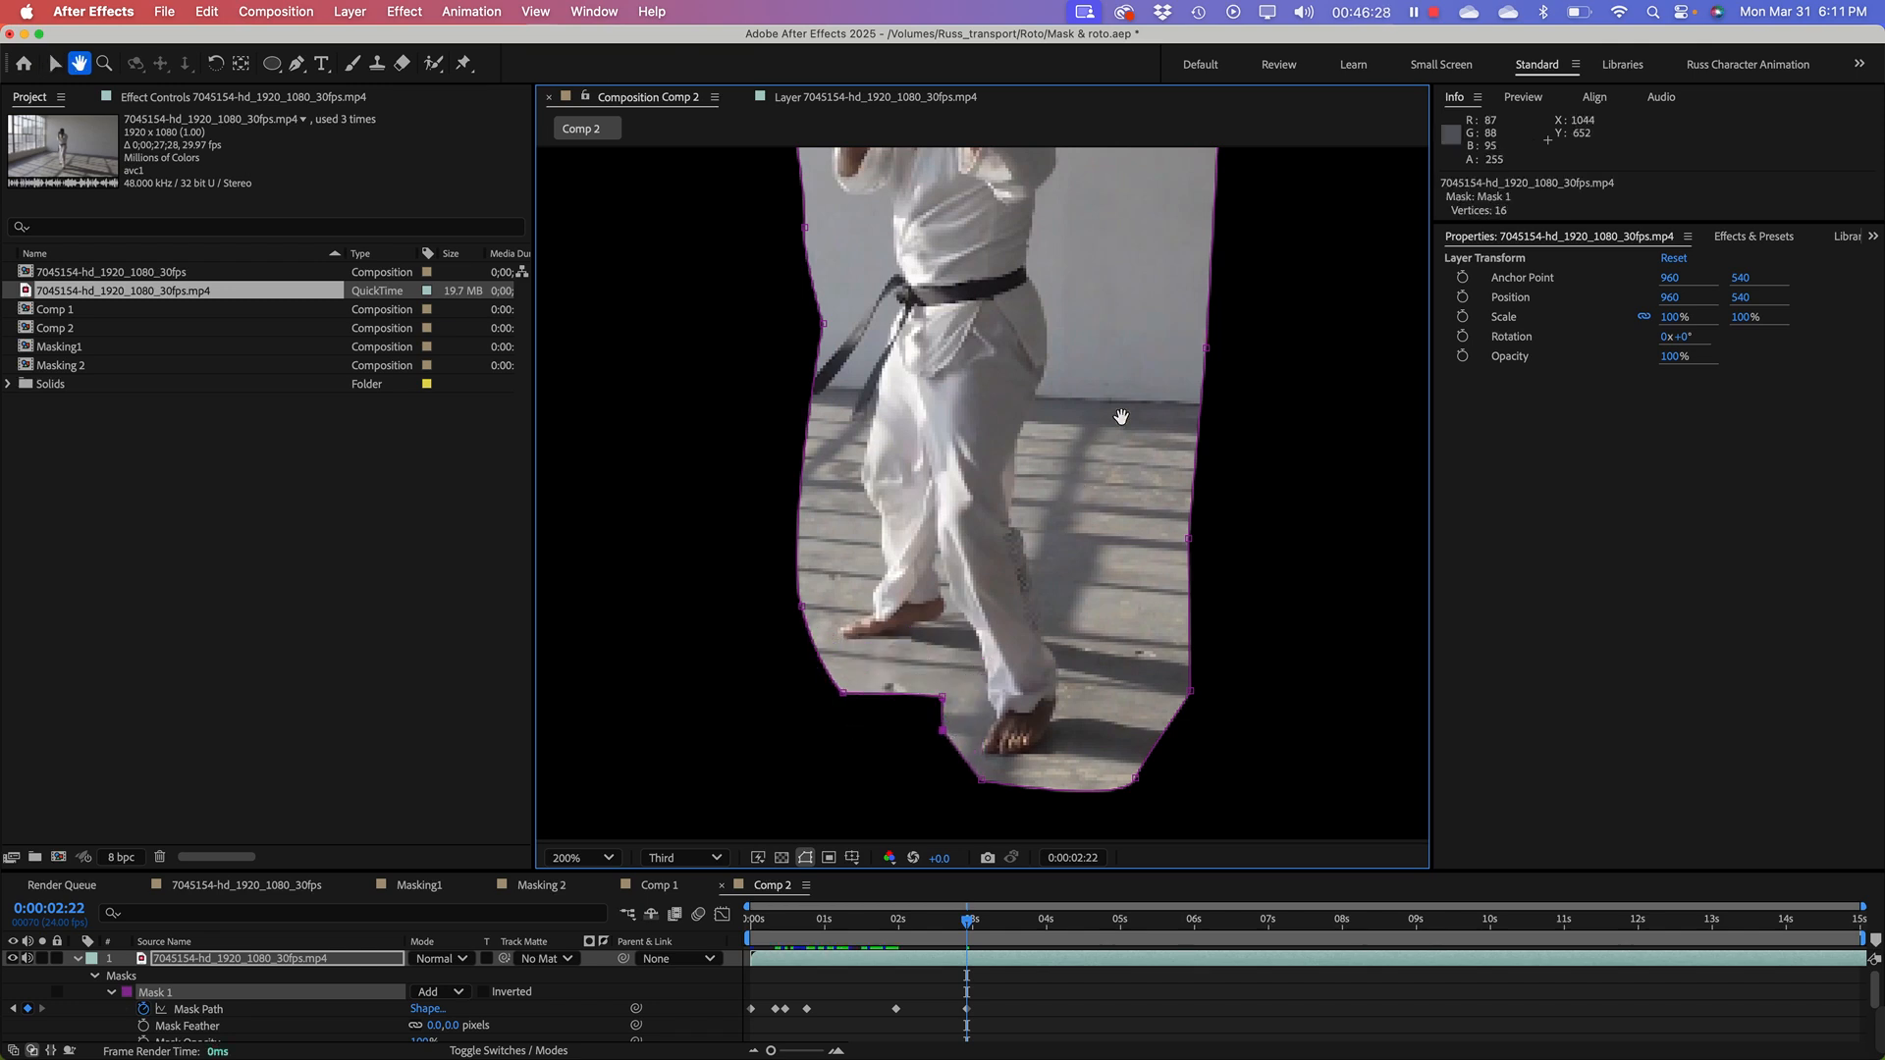
Step: Pull the top and upper wall-side mask points inward, closer to the man's head, shoulder and hip
drag(1123, 417, 1138, 666)
drag(1286, 164, 1108, 376)
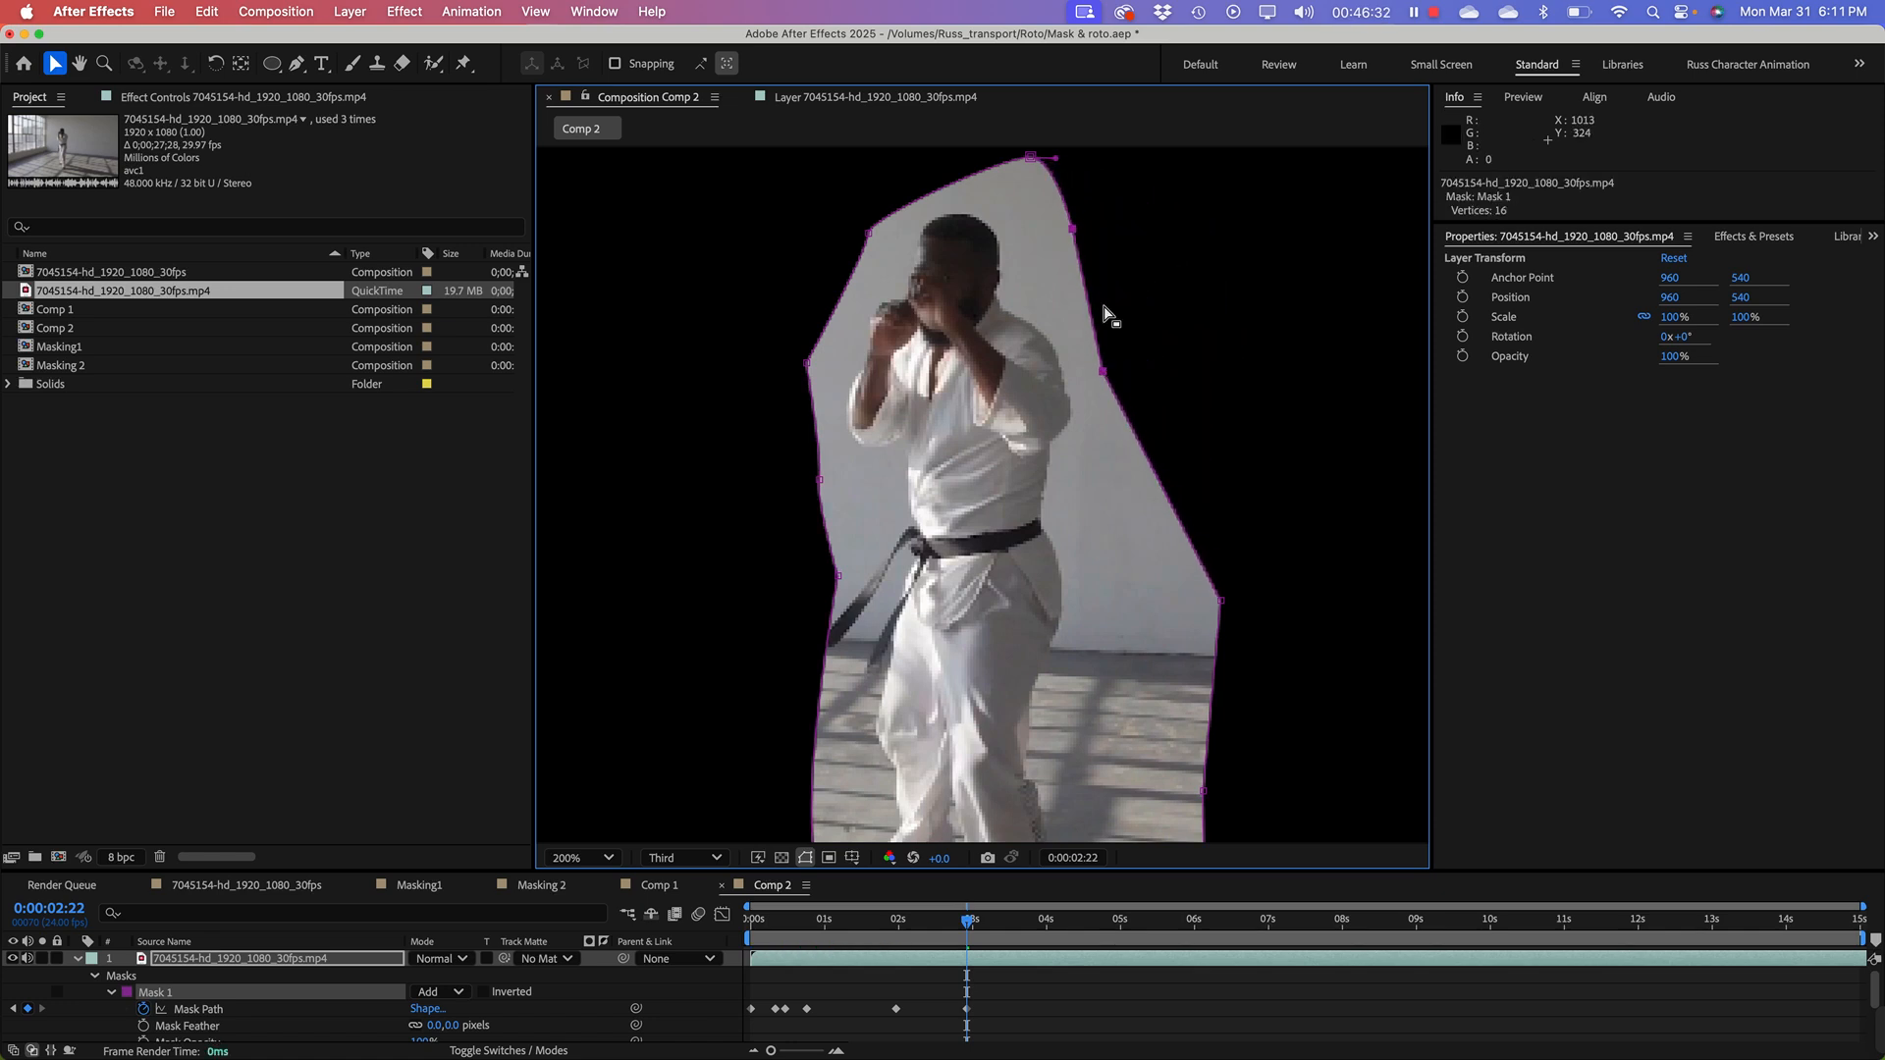
click(1031, 159)
drag(1030, 159, 965, 183)
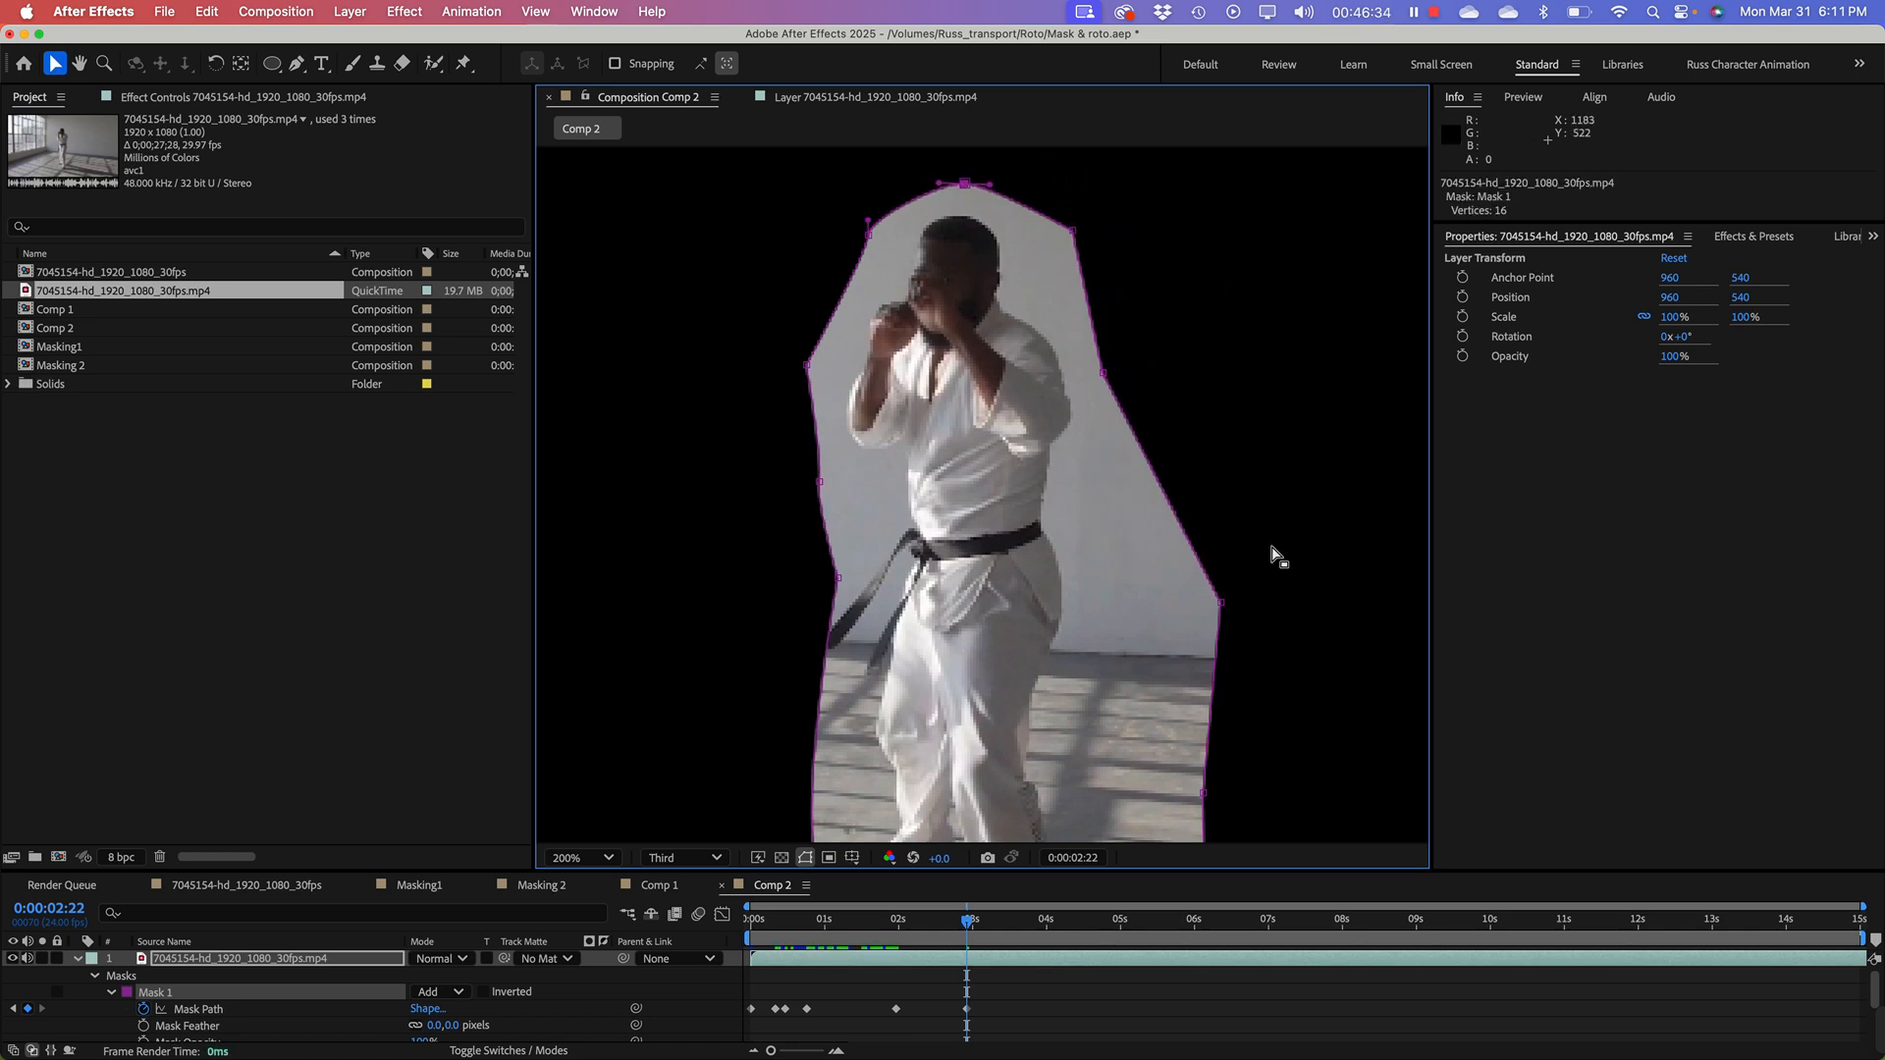
drag(1222, 604, 1104, 622)
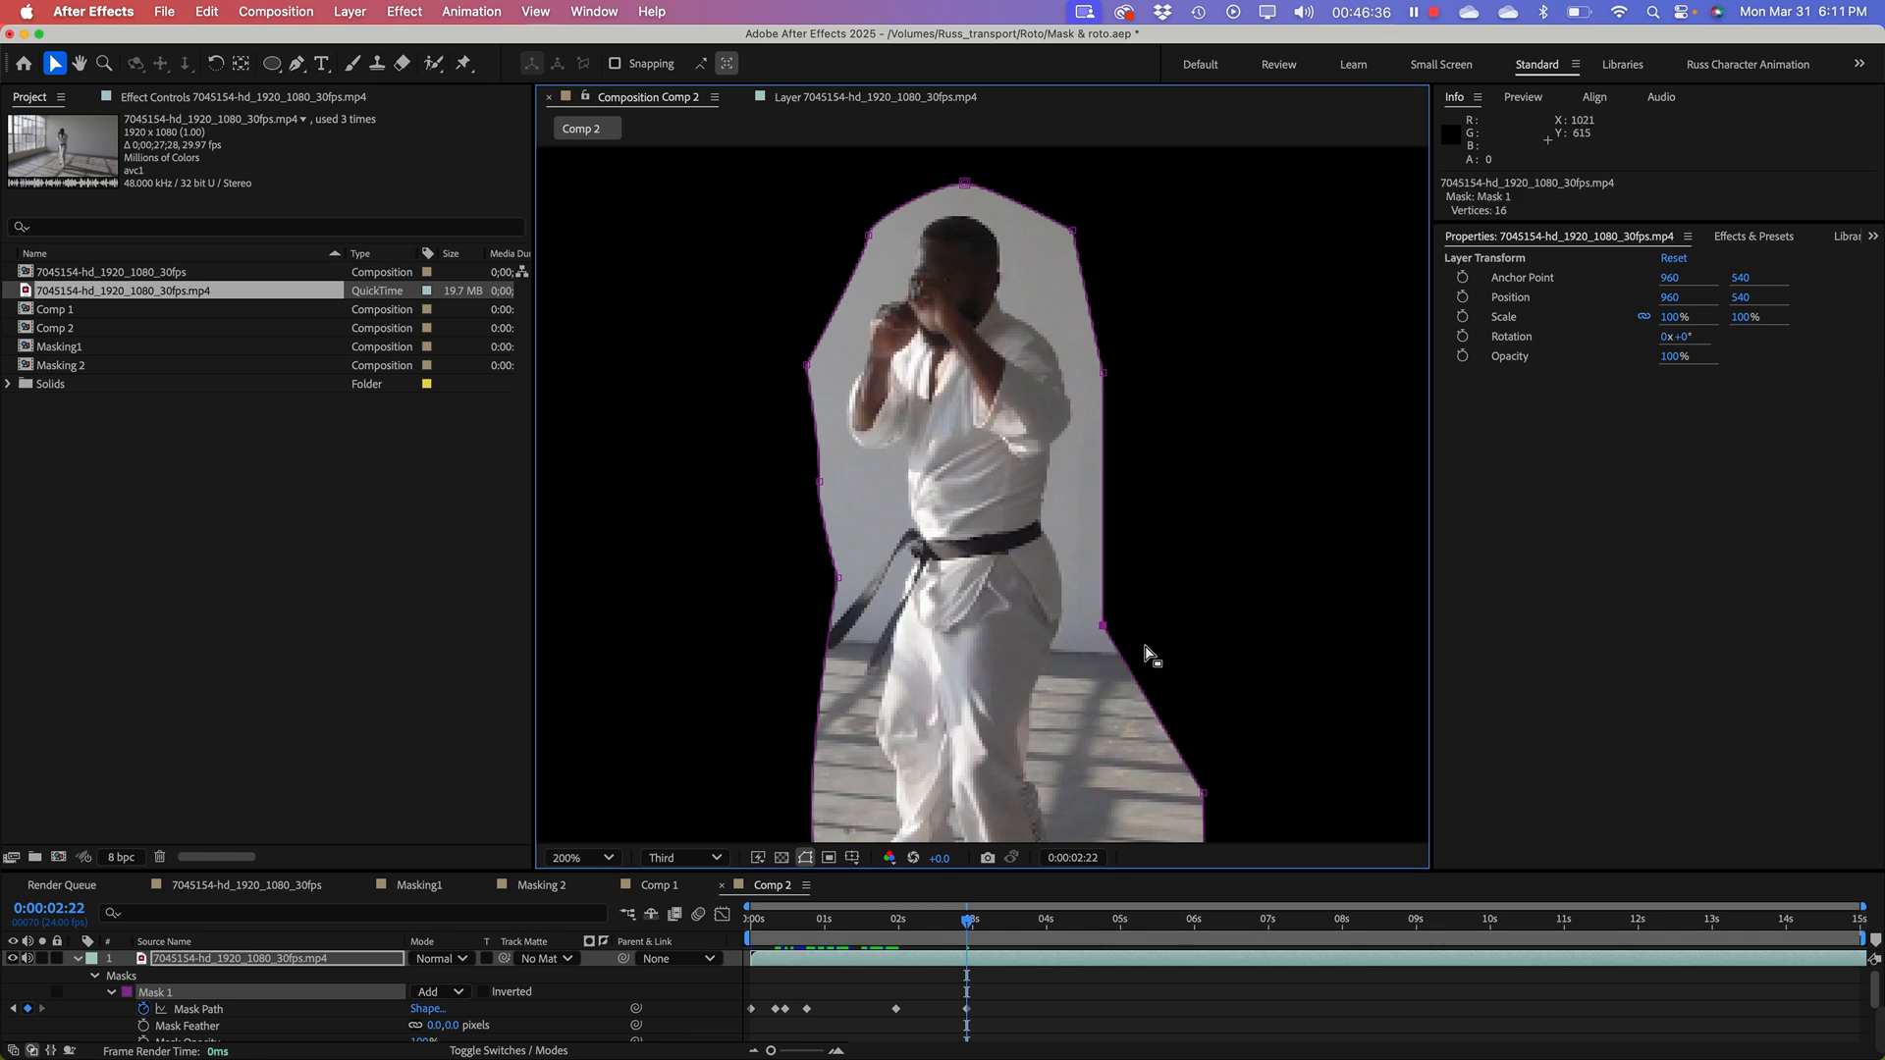
Step: Pull the lower wall-side mask points inward along the front leg and beside the front foot
scroll(1145, 651, down, 5)
drag(1306, 489, 1163, 670)
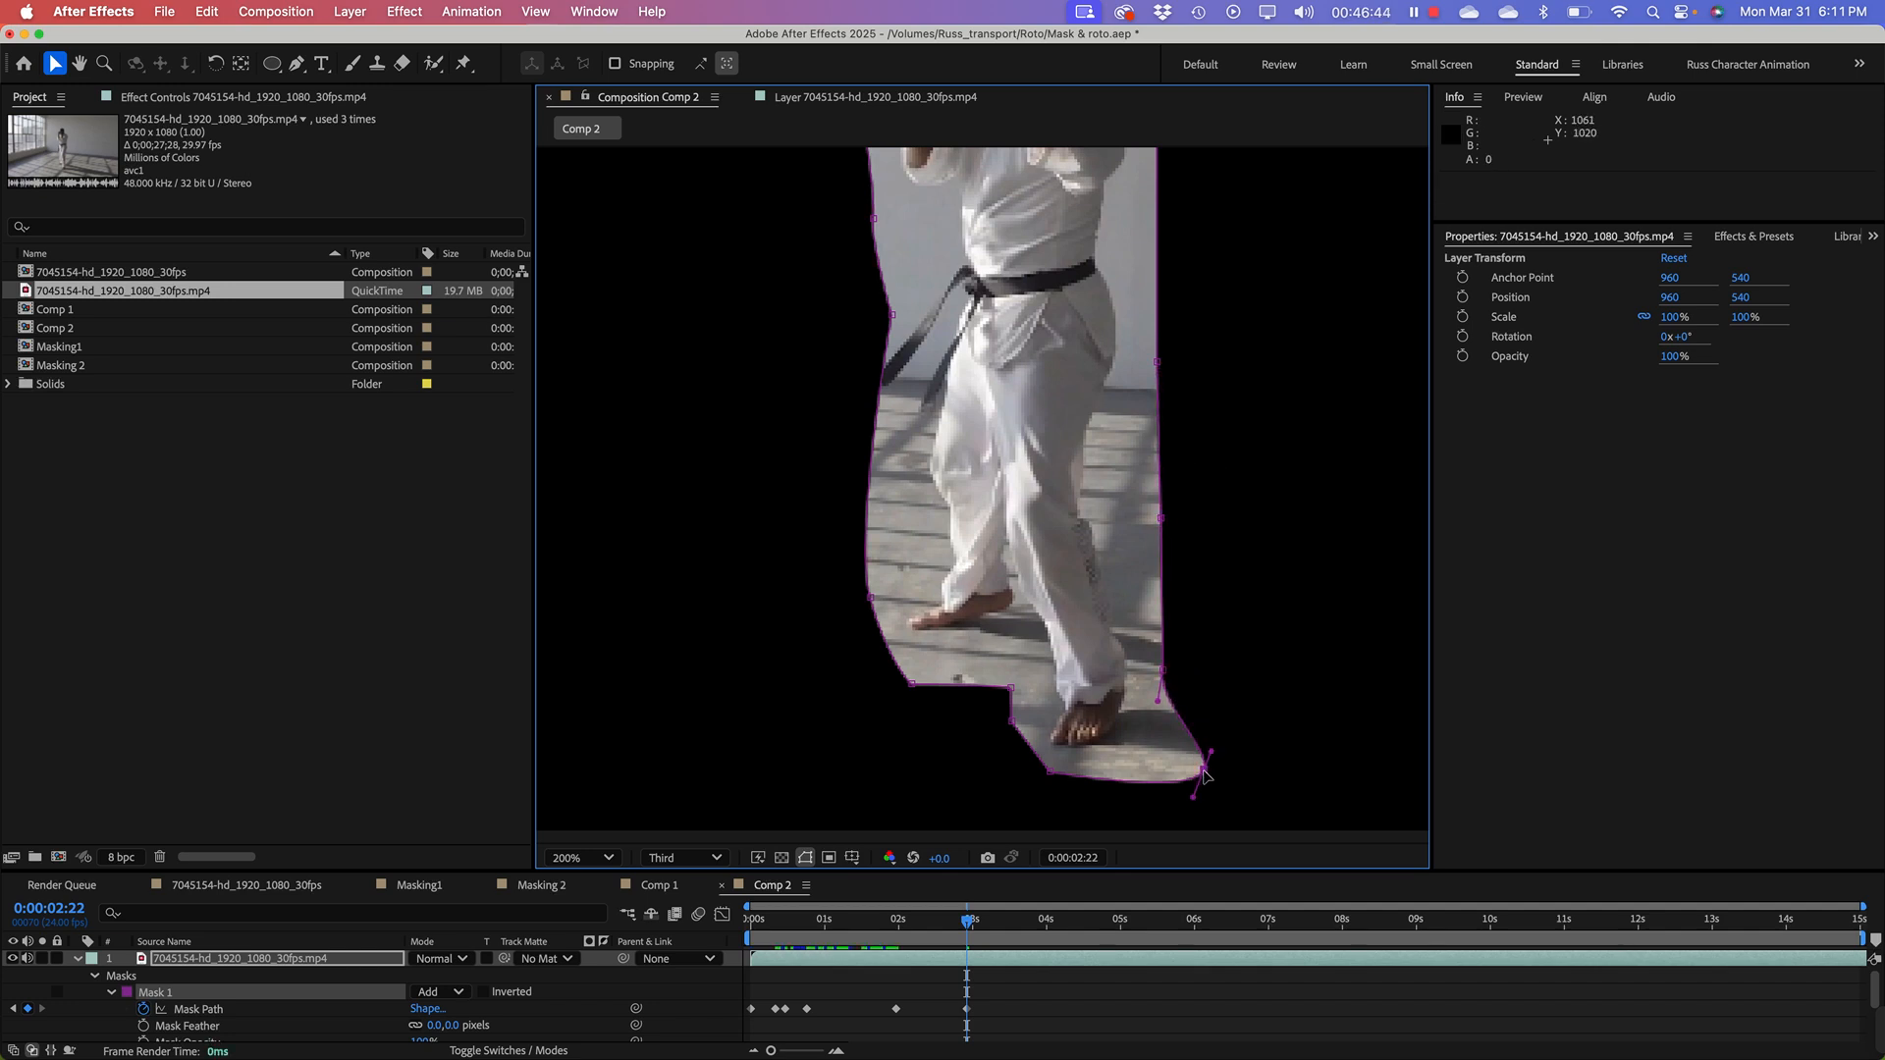
drag(1206, 767, 1155, 766)
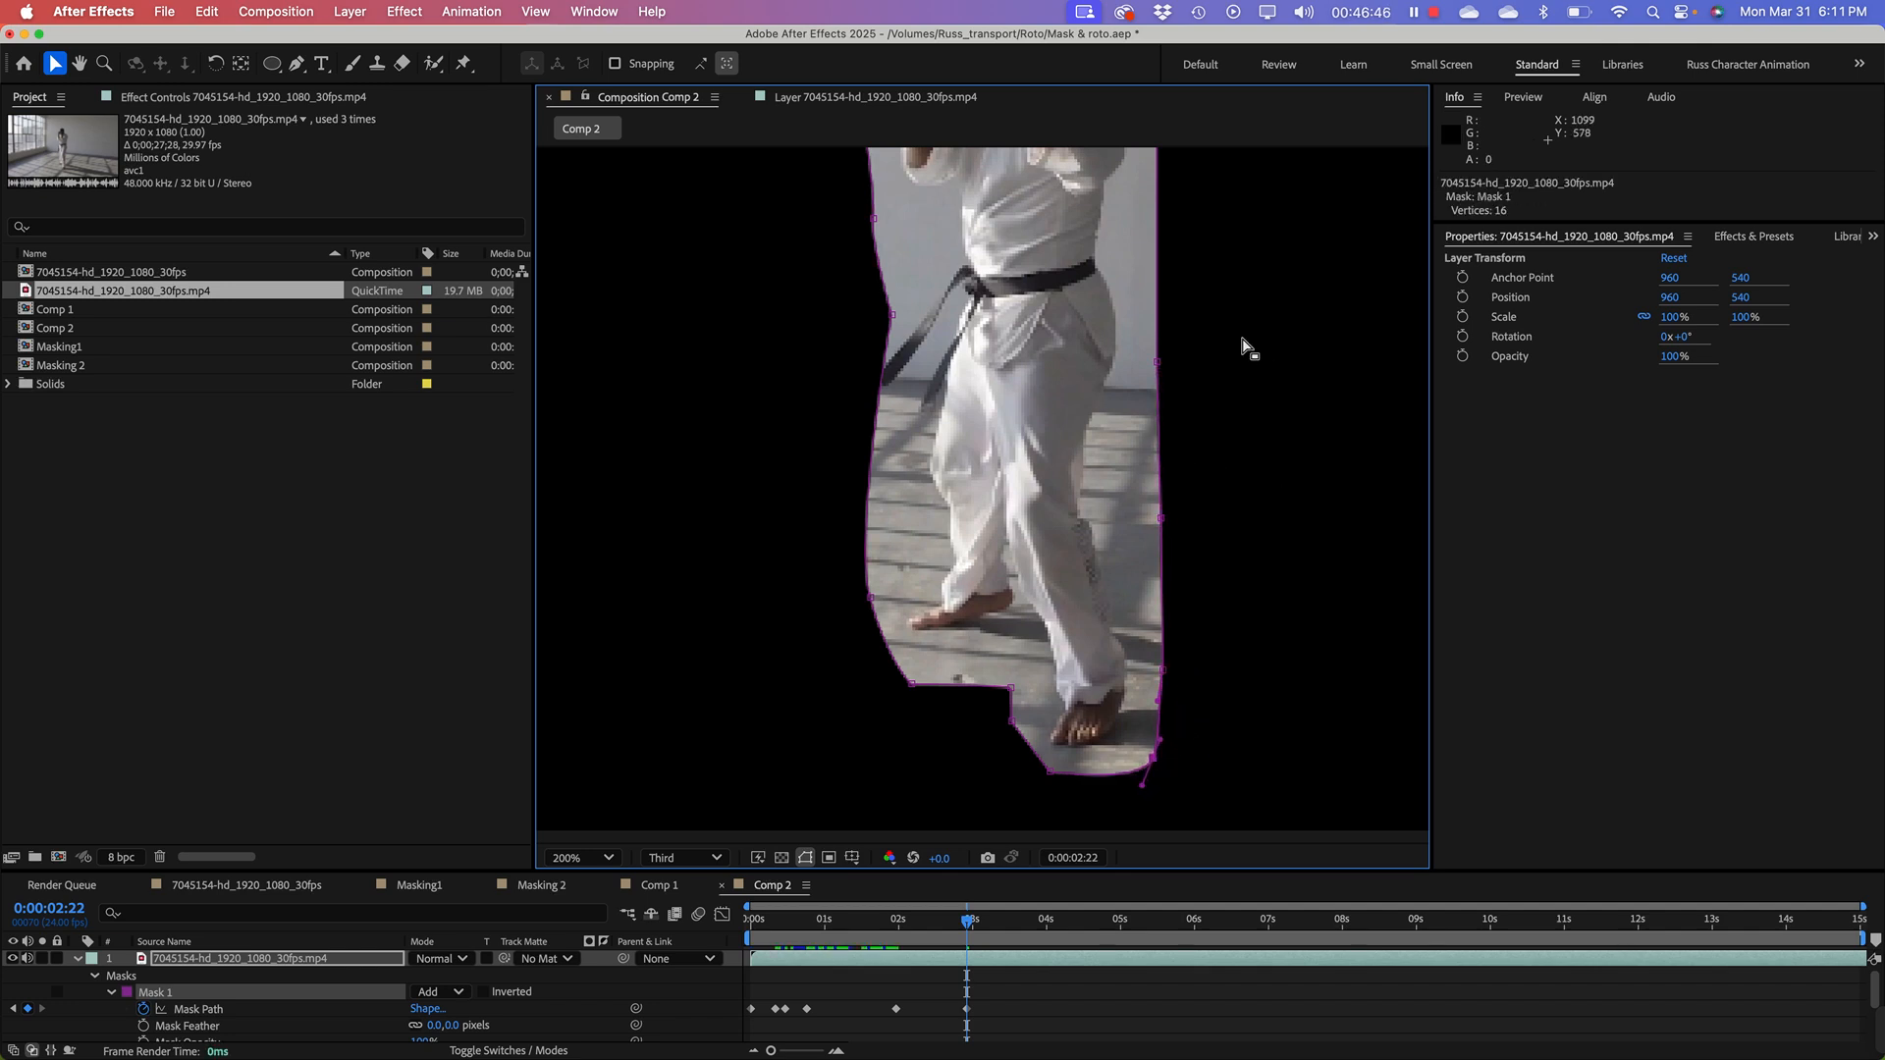
drag(1248, 489, 1139, 505)
key(h)
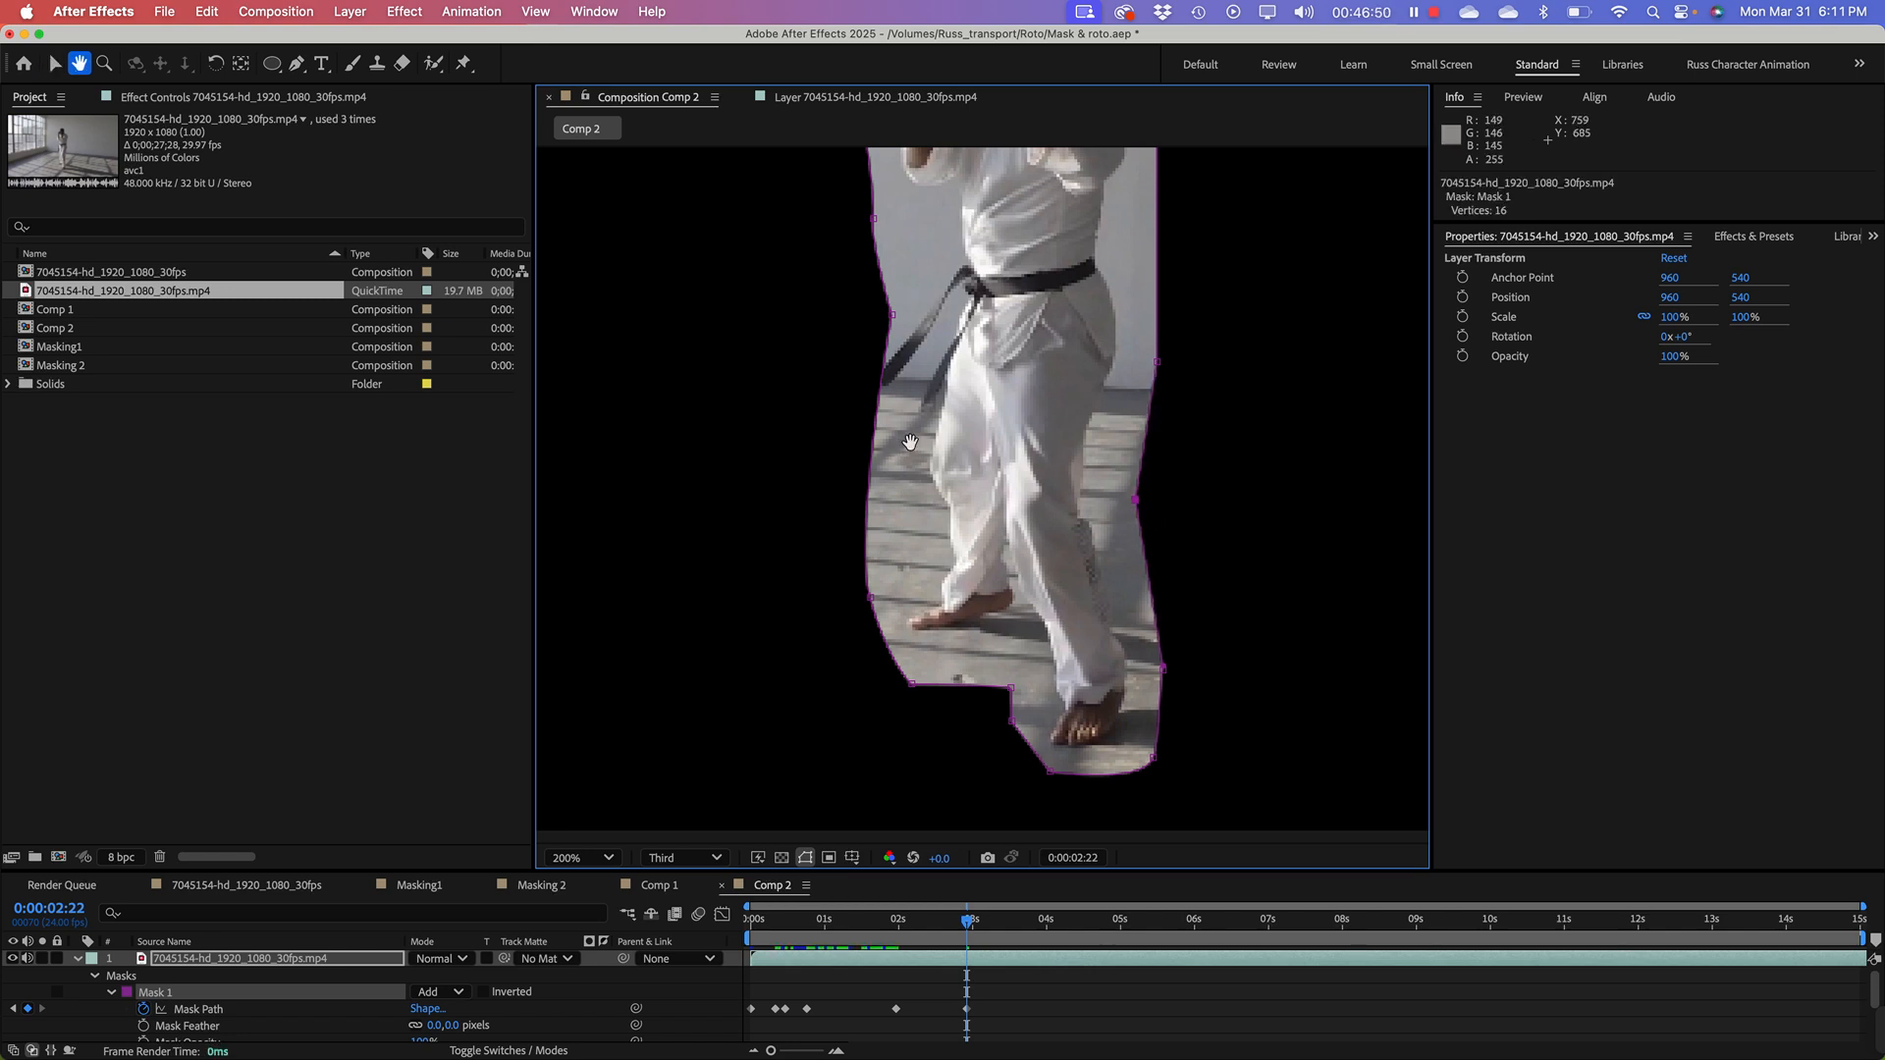
key(v)
Step: Go to 0:00:01:20 and display the Pen tool's variants for adding, deleting and converting mask vertices
drag(938, 925, 886, 925)
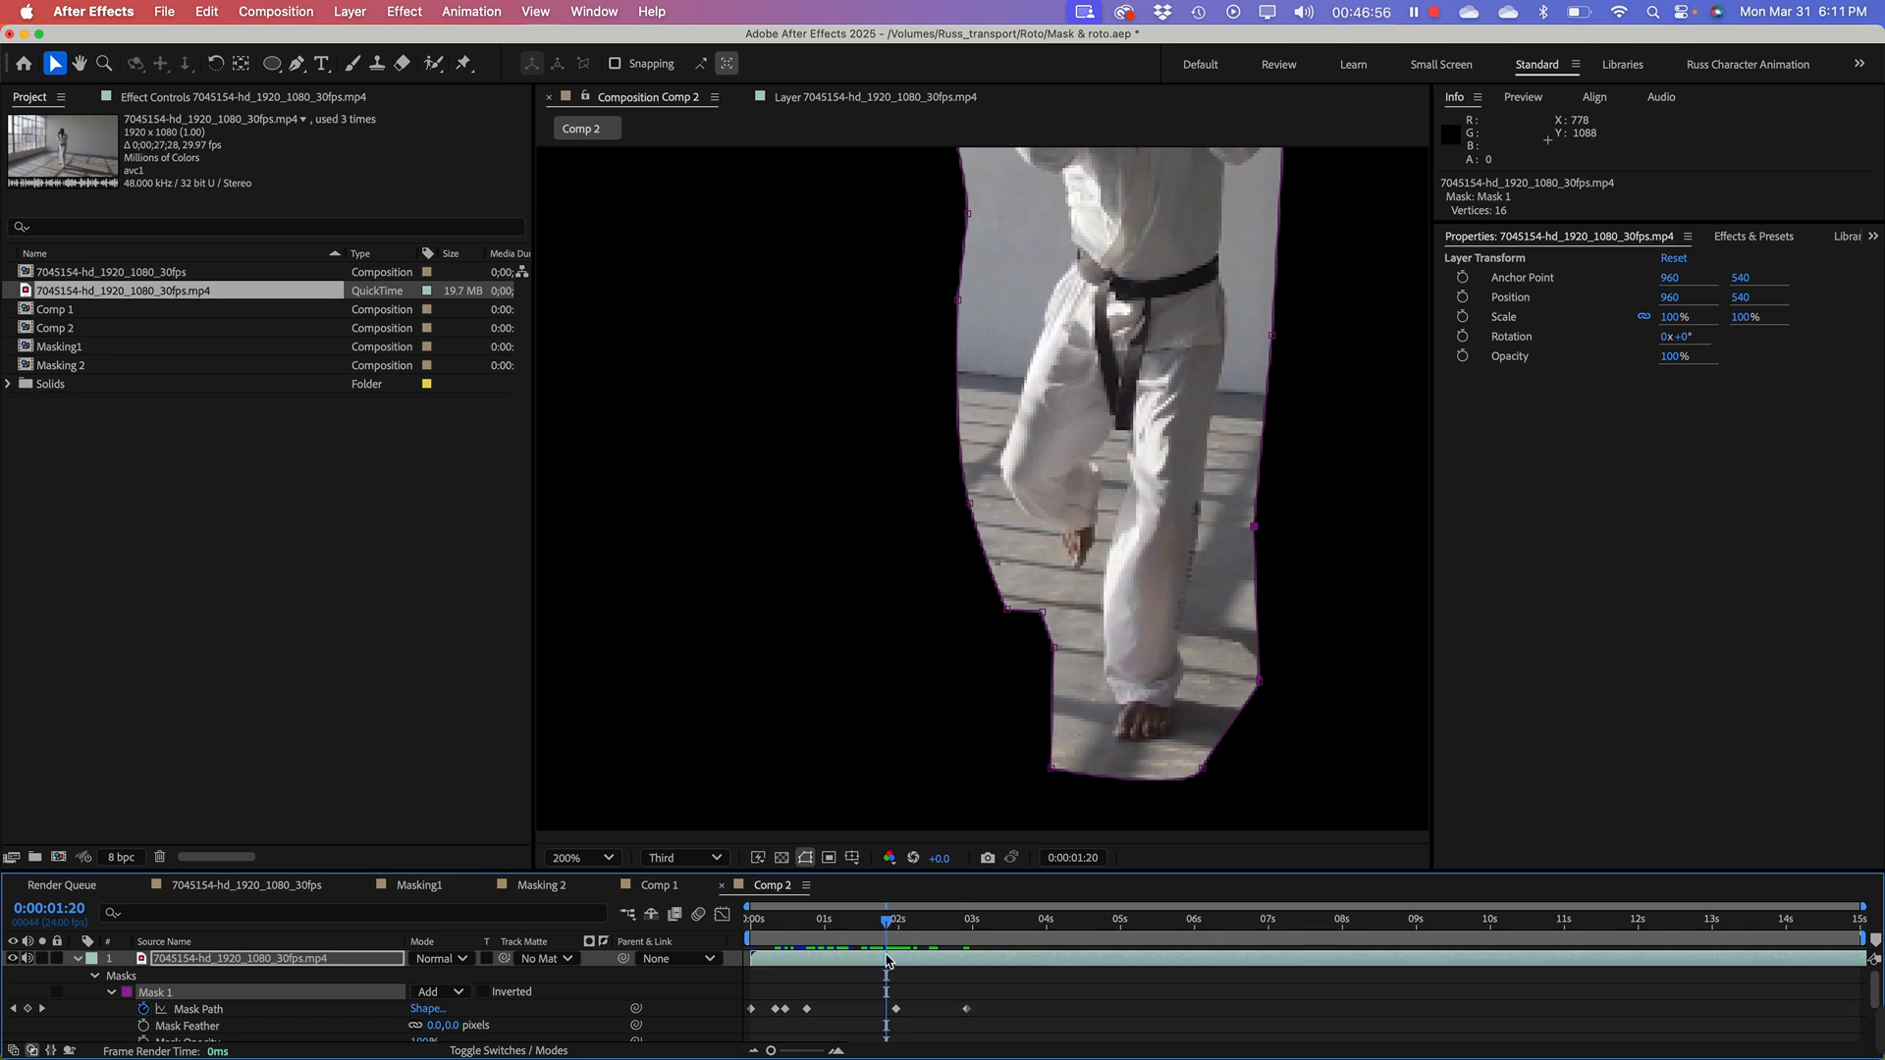
click(299, 67)
click(304, 71)
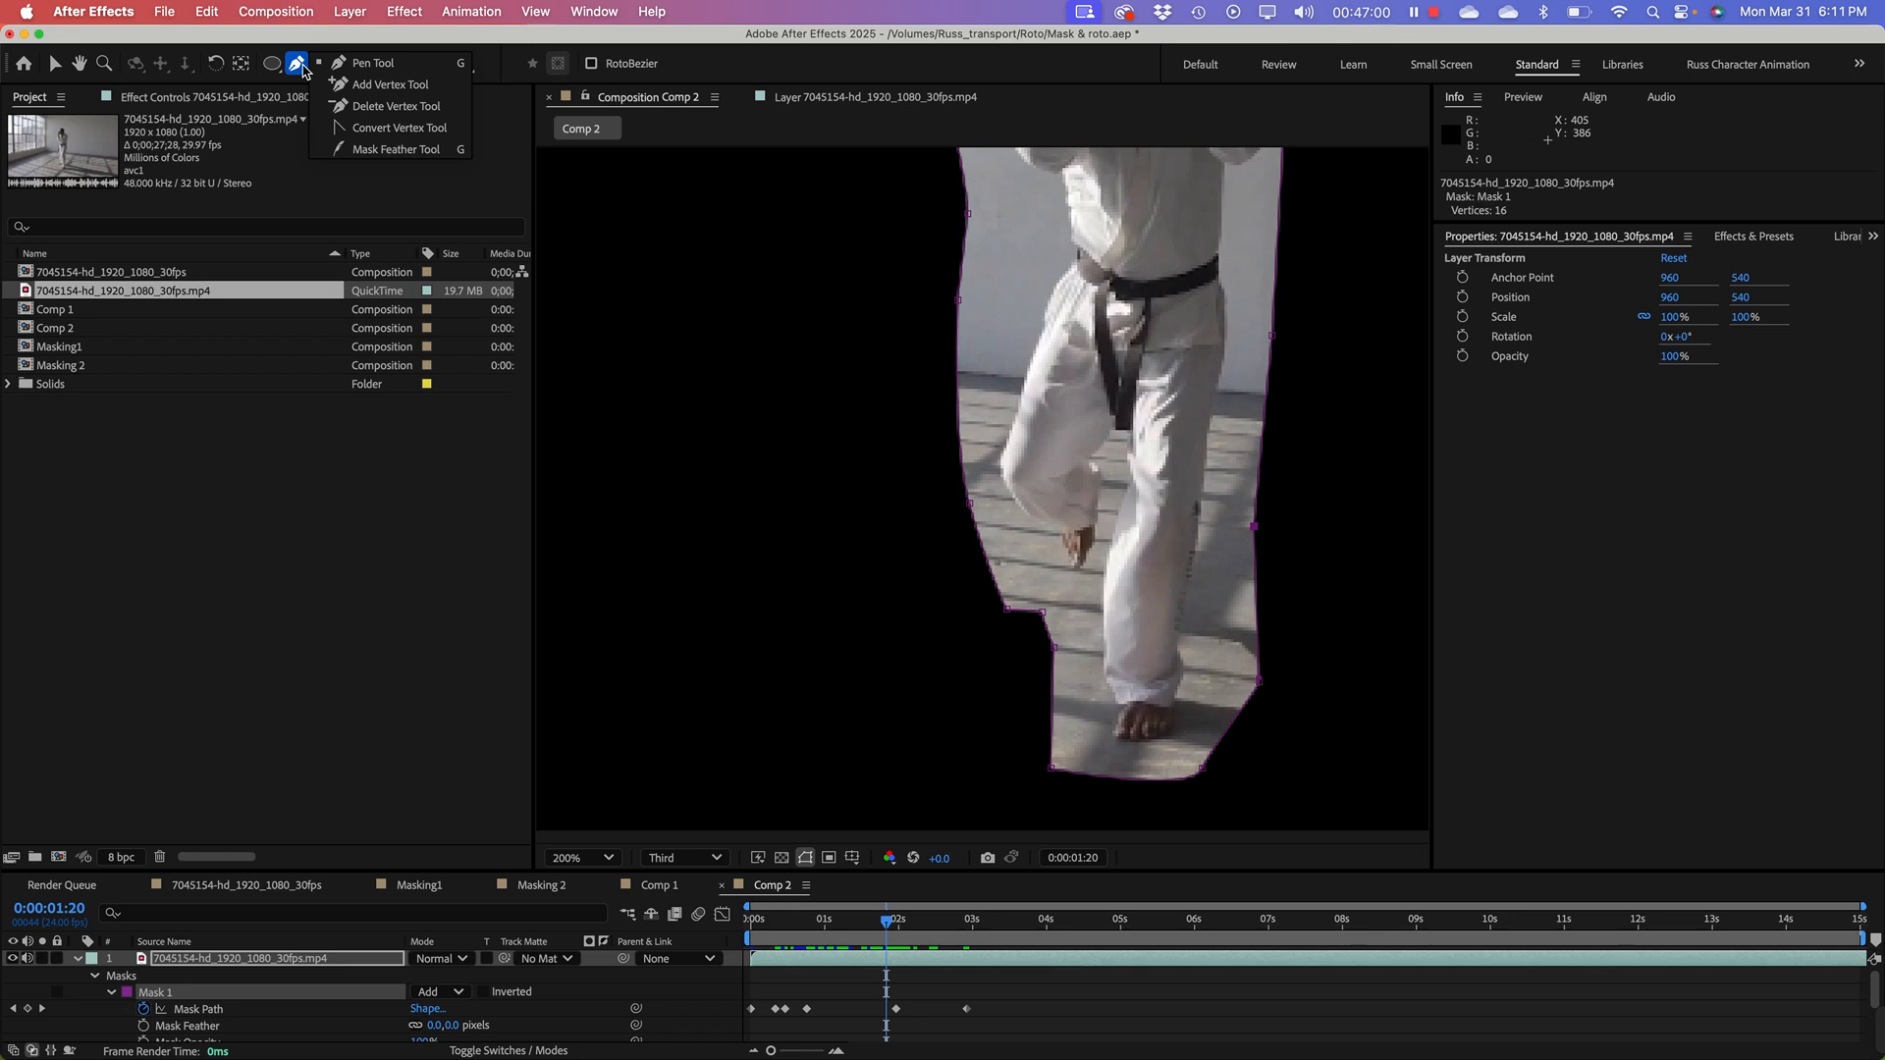
click(304, 71)
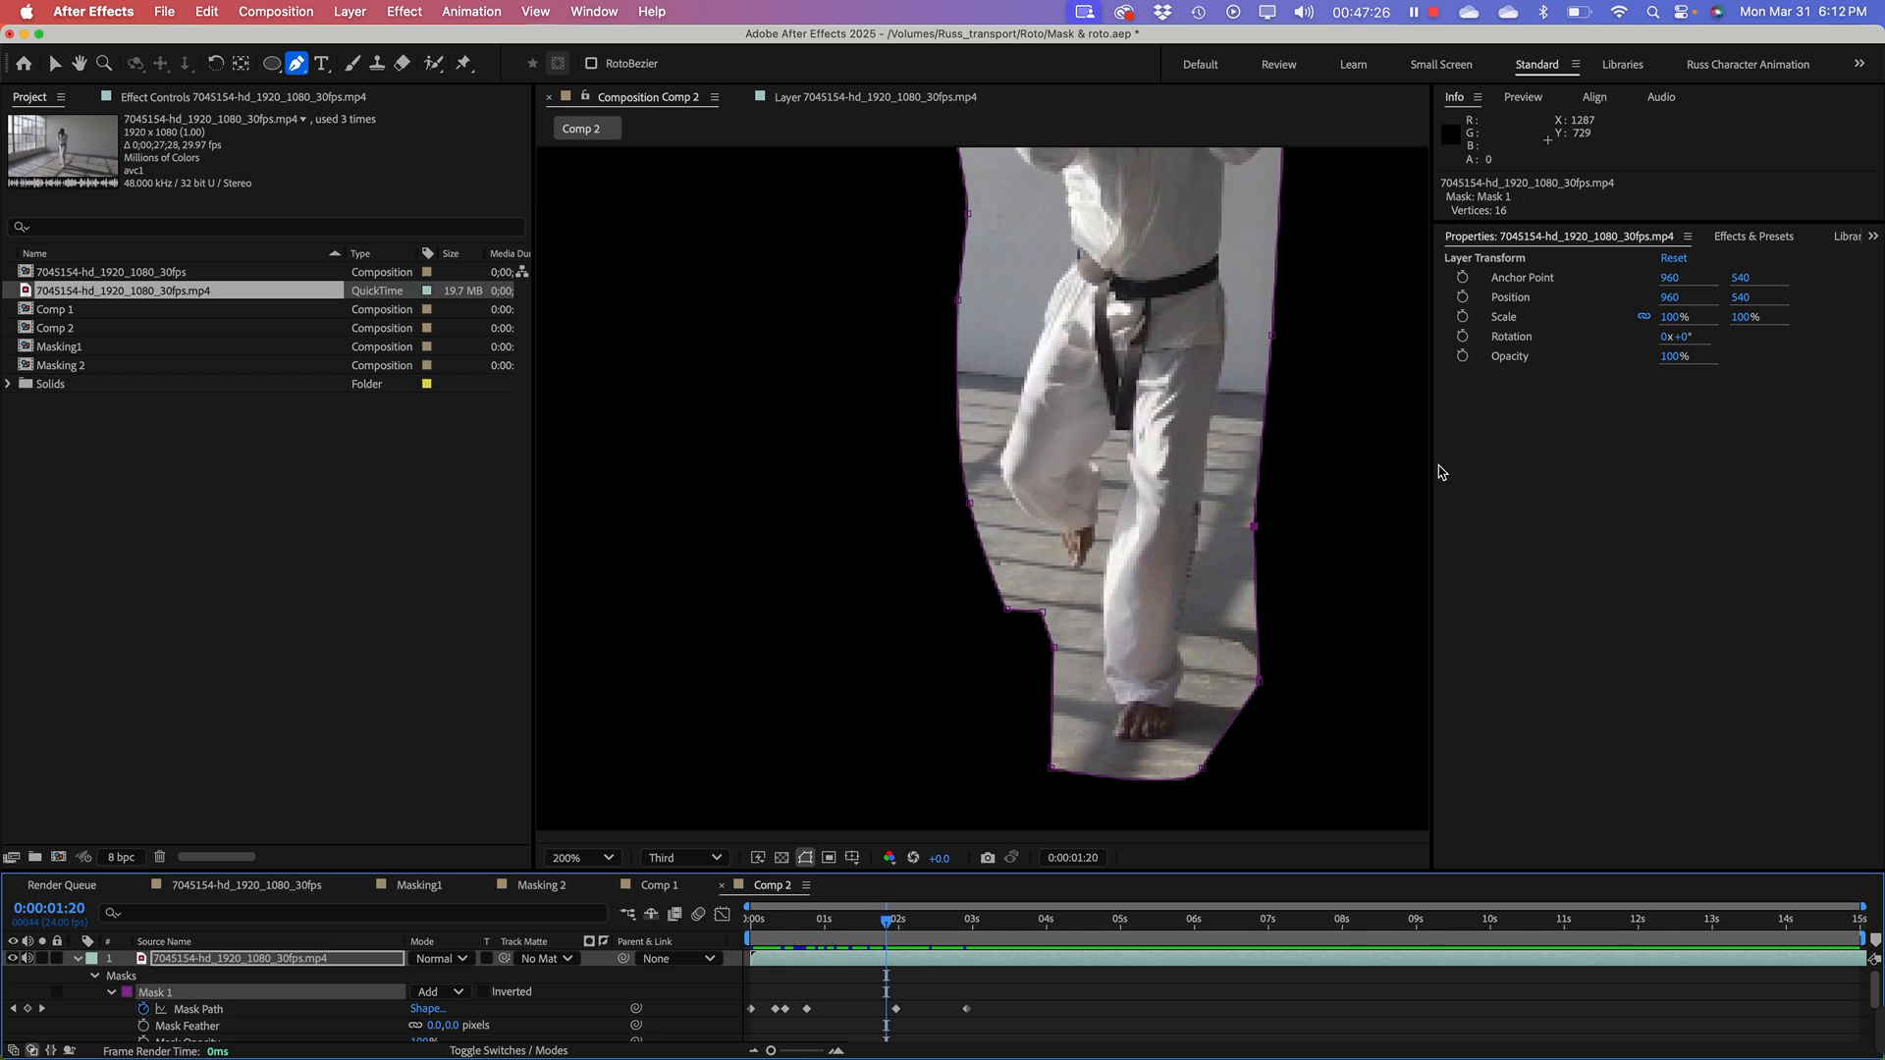
Step: Widen the composition viewer and play Comp 2 from the start to check how the mask follows the man
drag(1430, 466, 1472, 469)
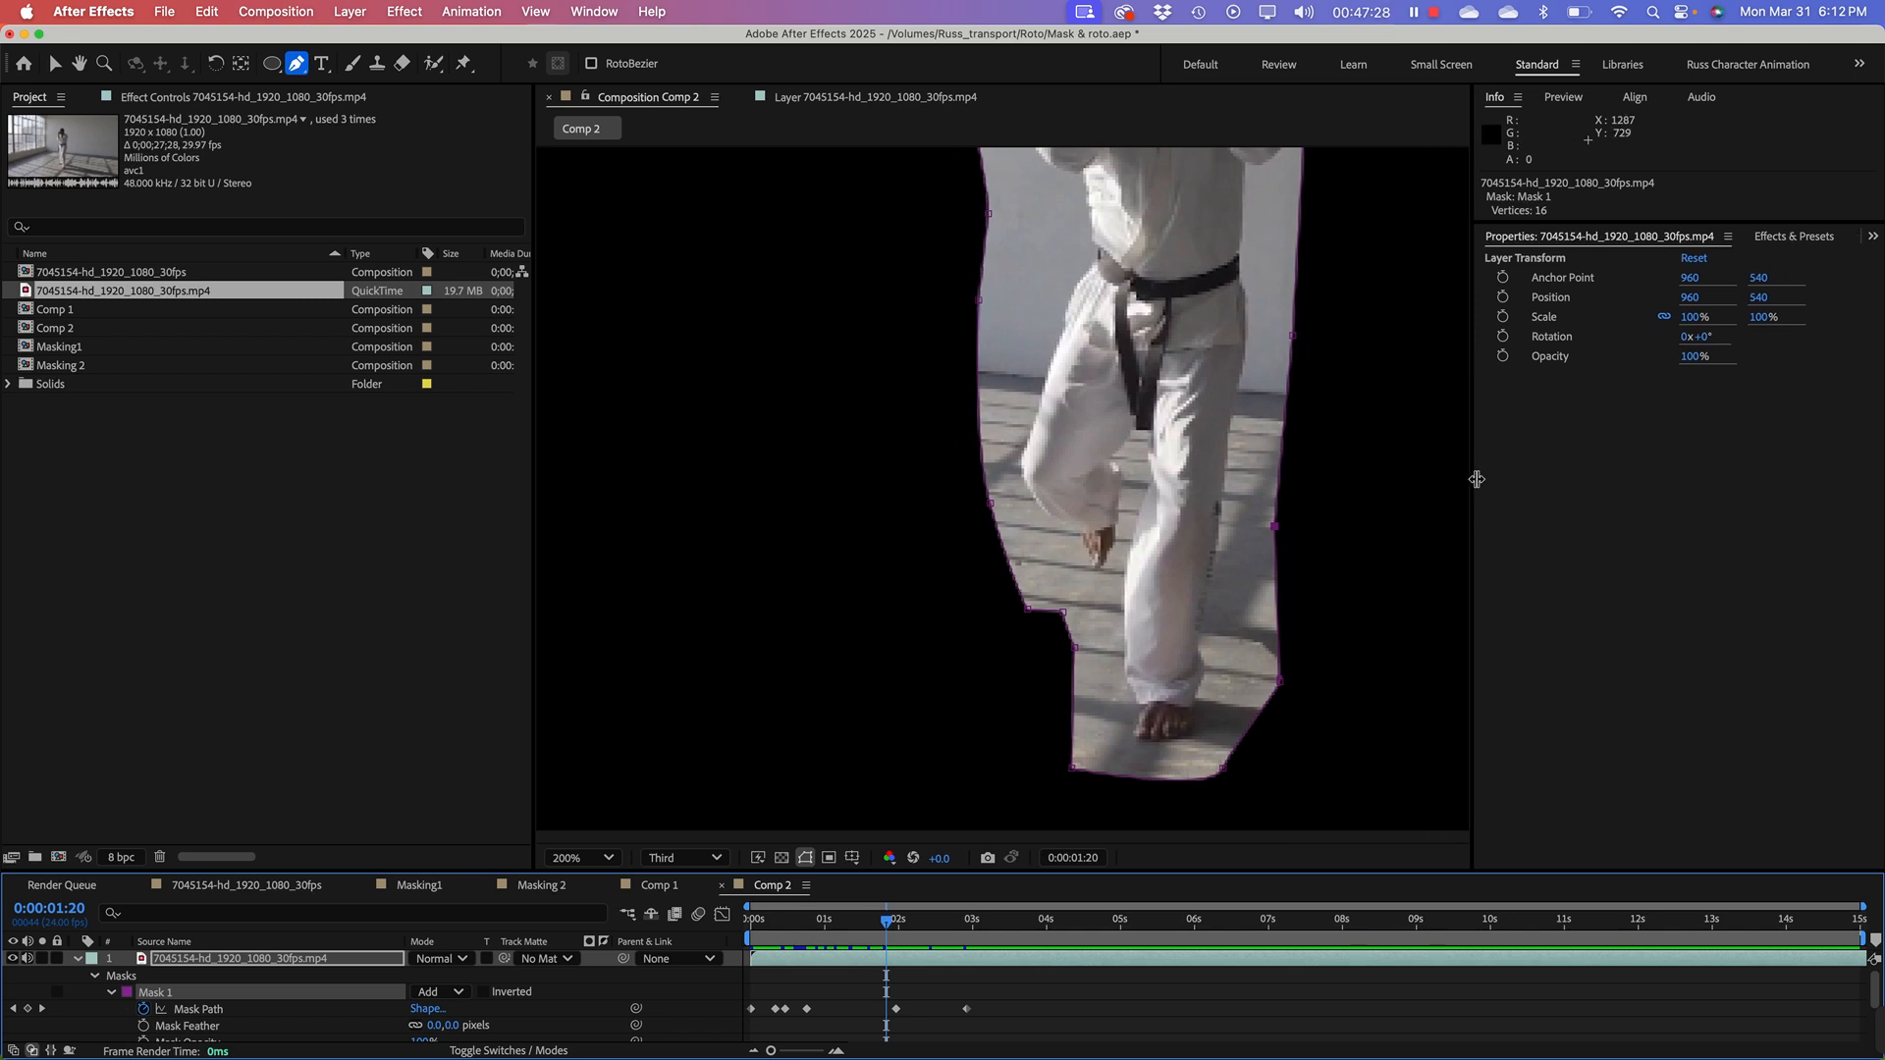
scroll(1220, 484, up, 2)
scroll(1215, 492, down, 4)
scroll(1206, 502, up, 4)
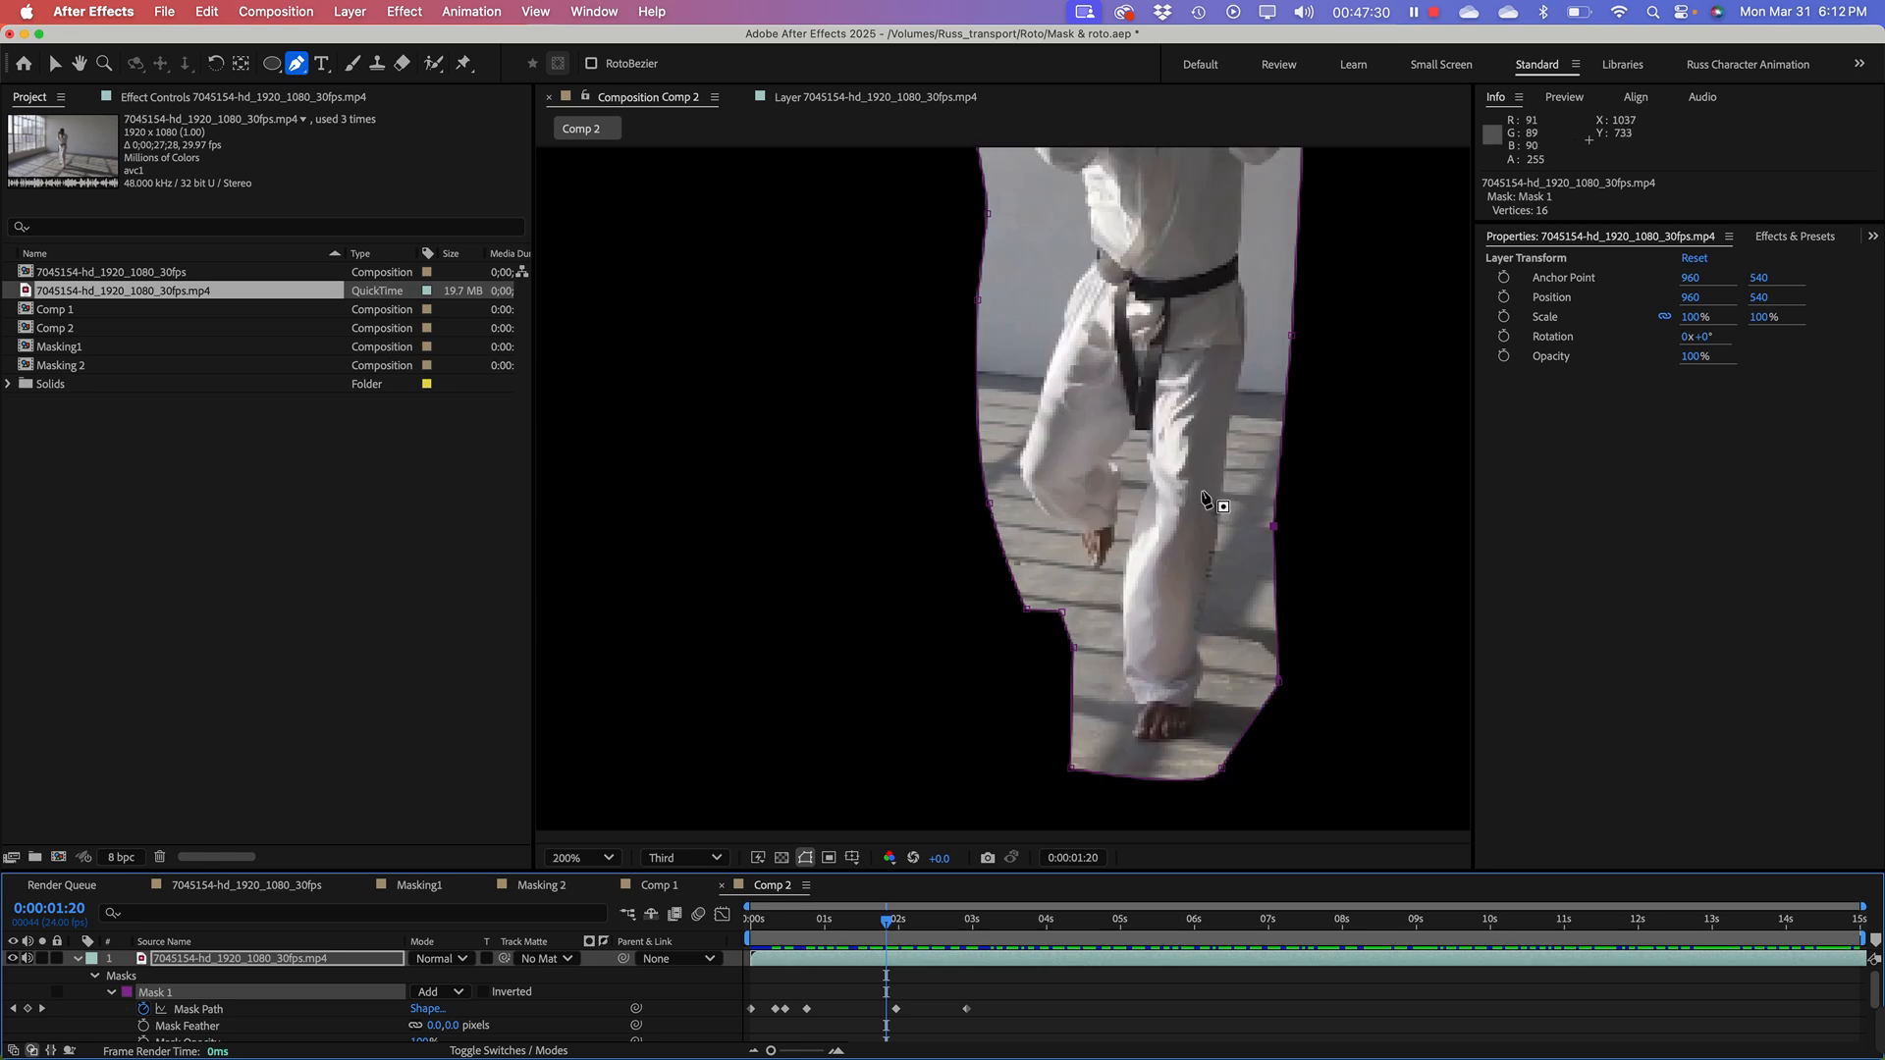
scroll(1220, 505, down, 4)
drag(882, 935, 743, 939)
key(space)
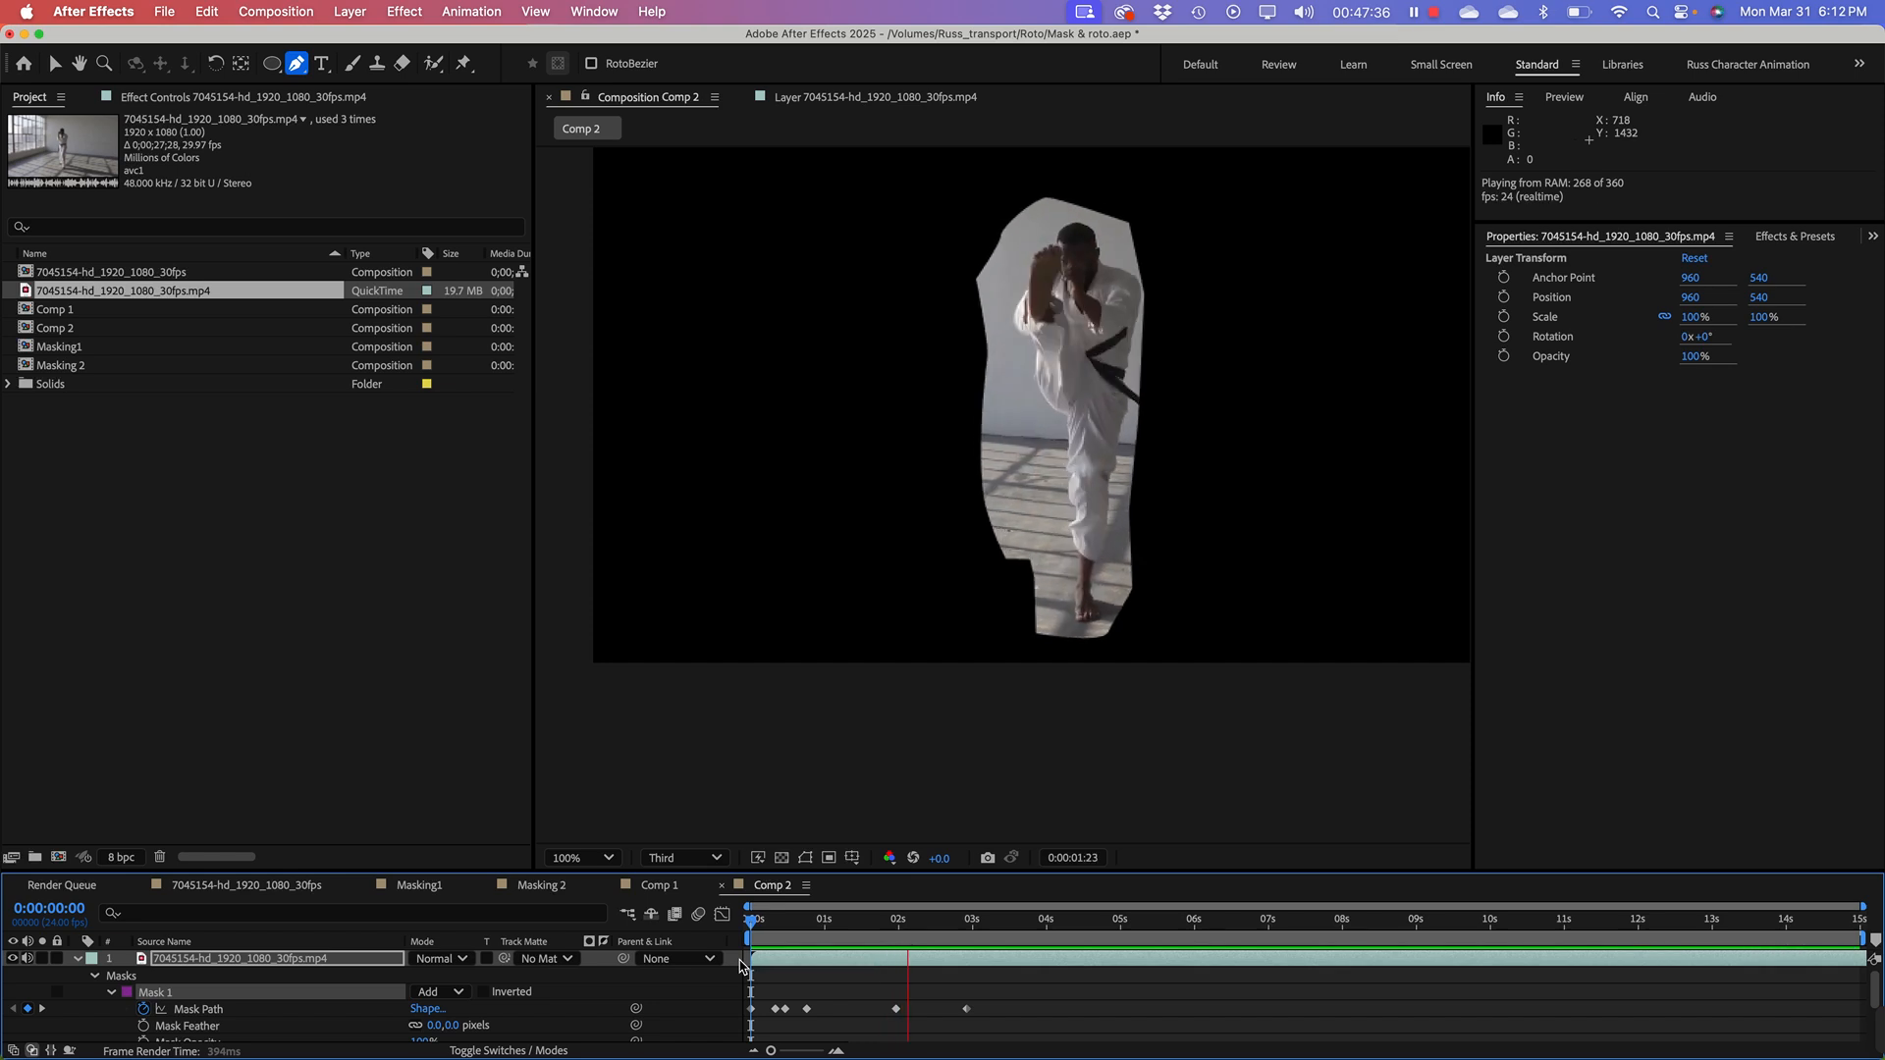
key(space)
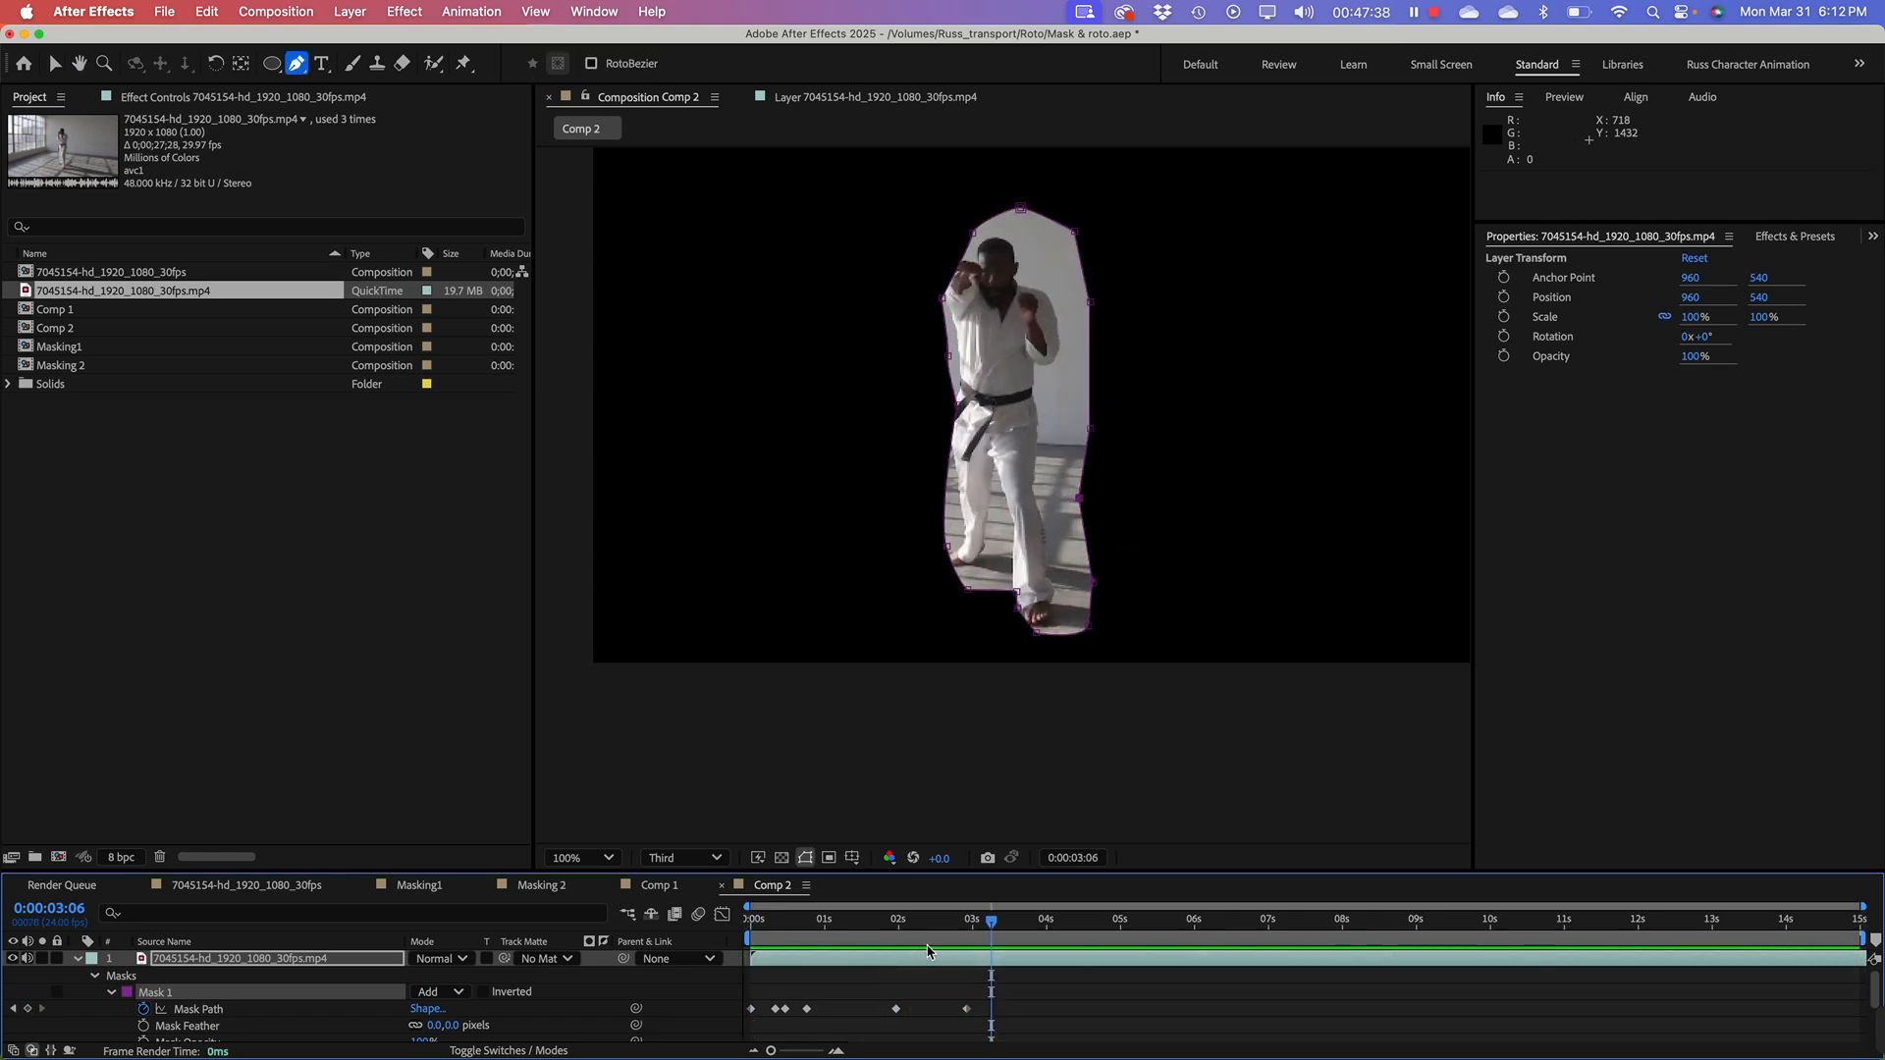
Step: At 0:00:02:12, move the top and wall-side mask points outward to enclose the head, elbow and belt end
drag(954, 928, 935, 922)
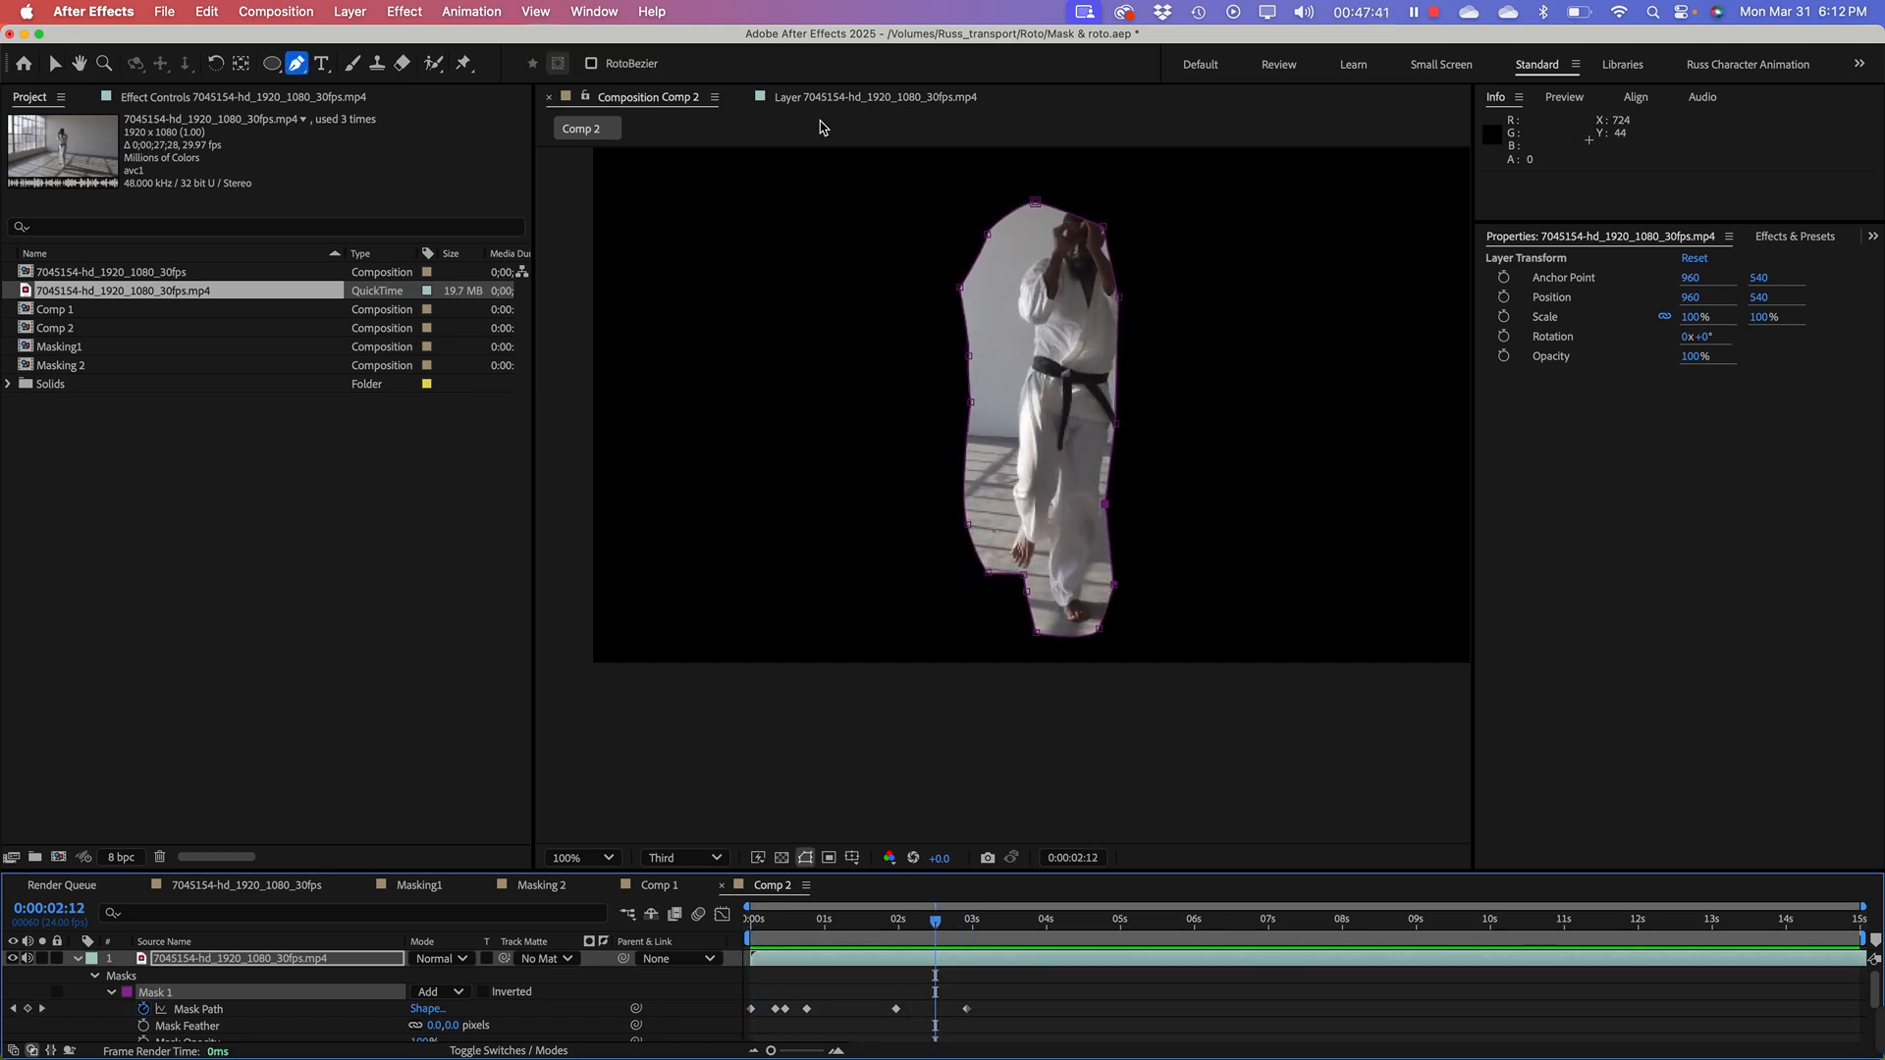
click(54, 64)
drag(1025, 179, 1141, 211)
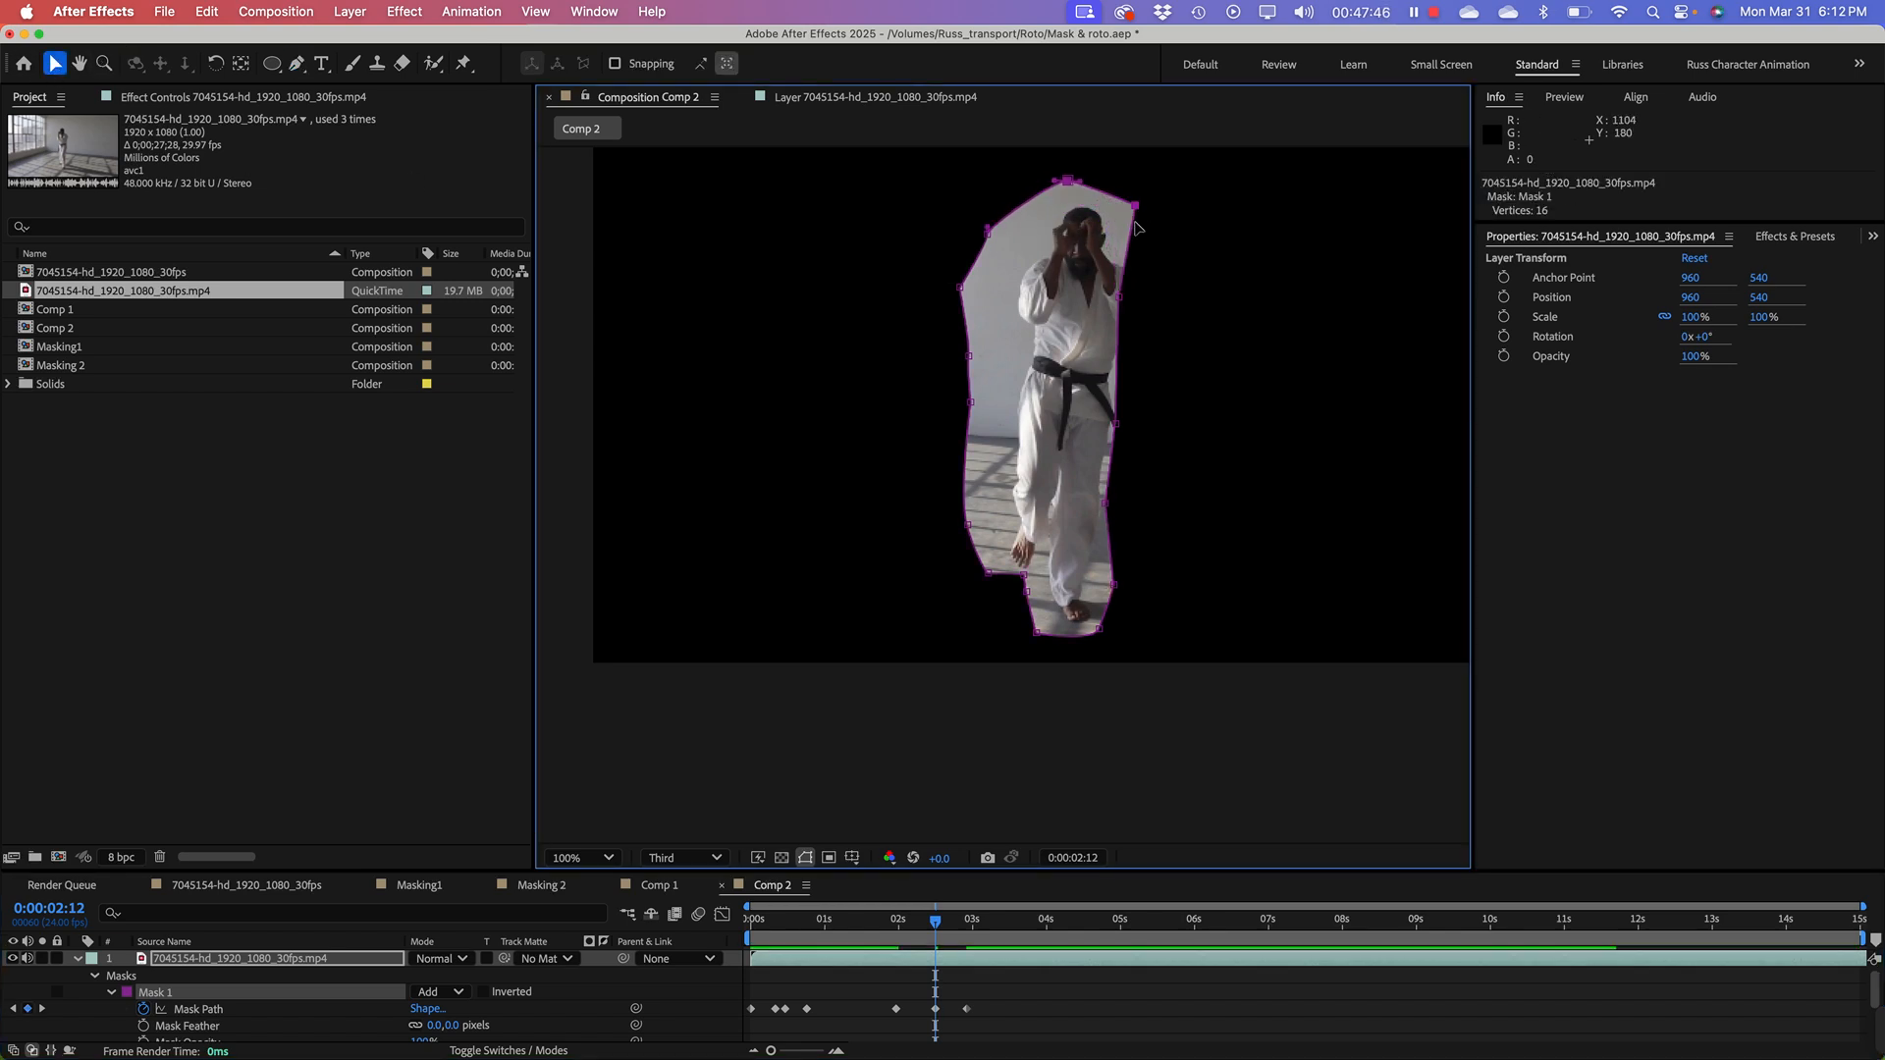
drag(1118, 299, 1171, 315)
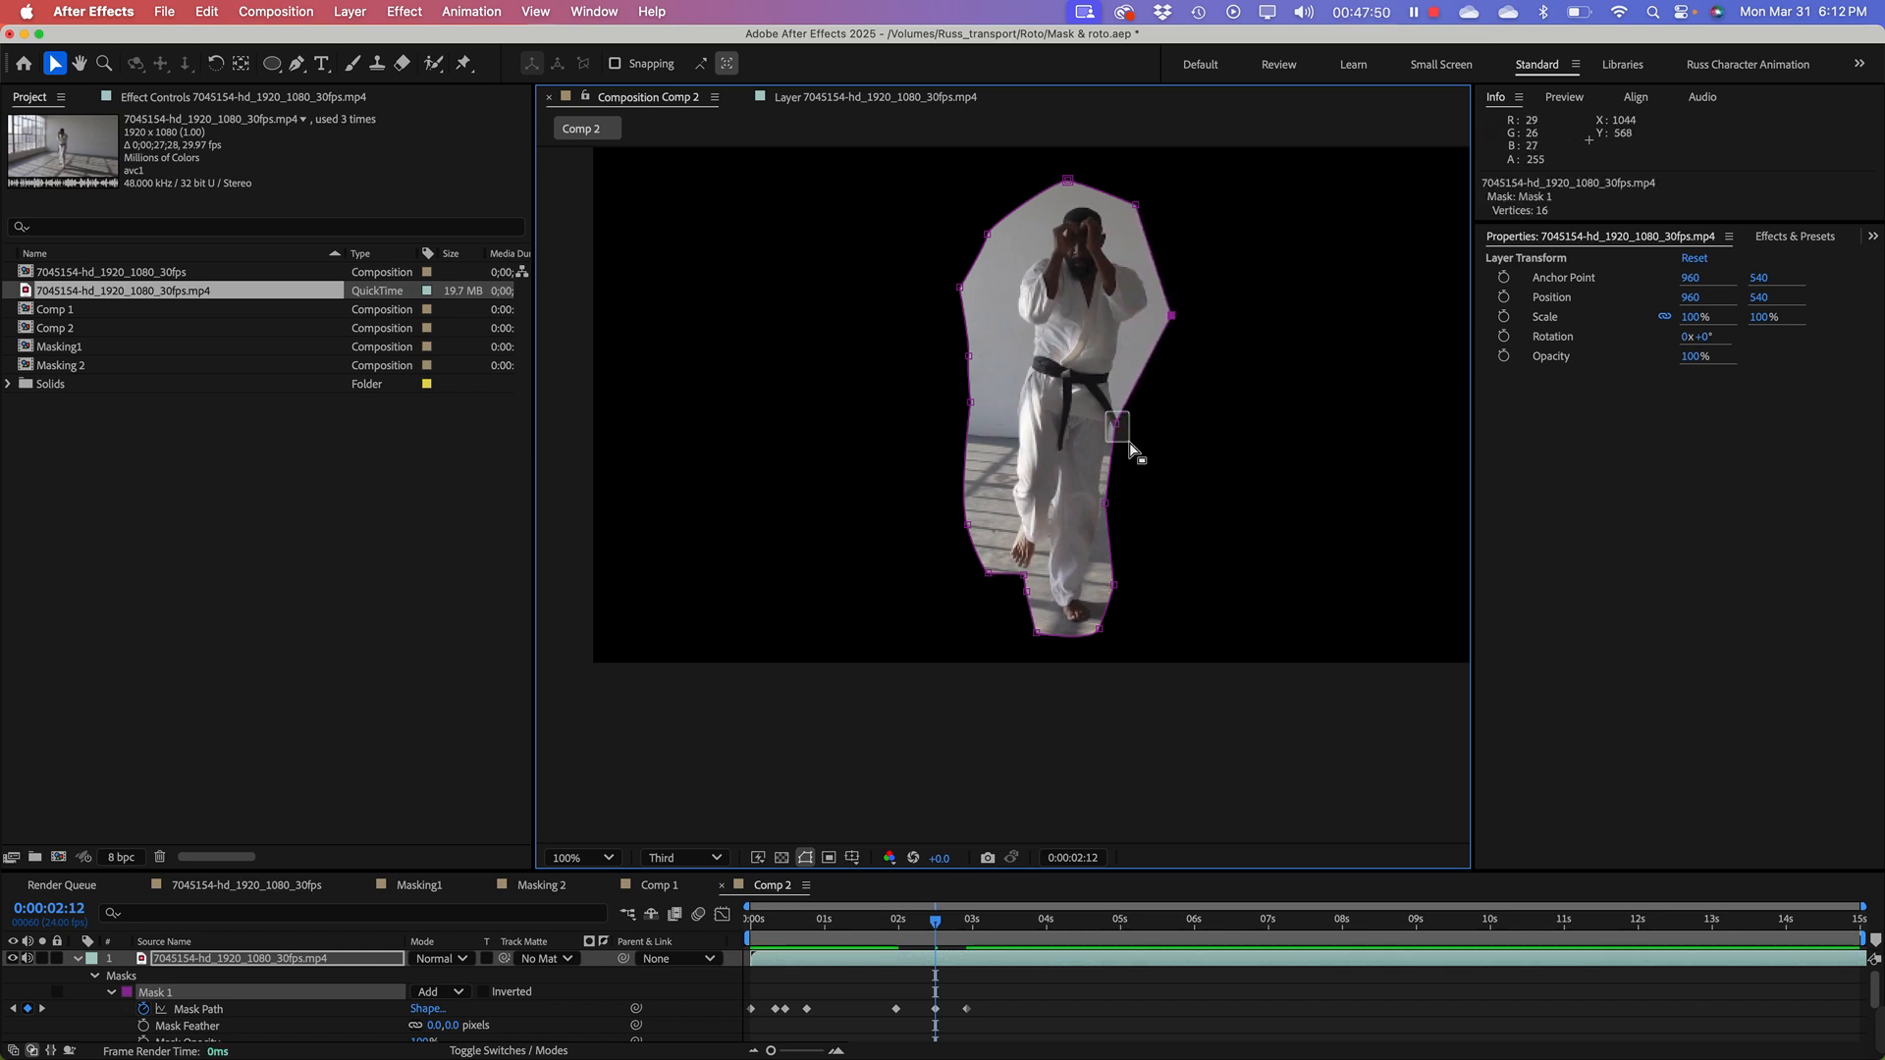
drag(1114, 424, 1116, 518)
click(1110, 511)
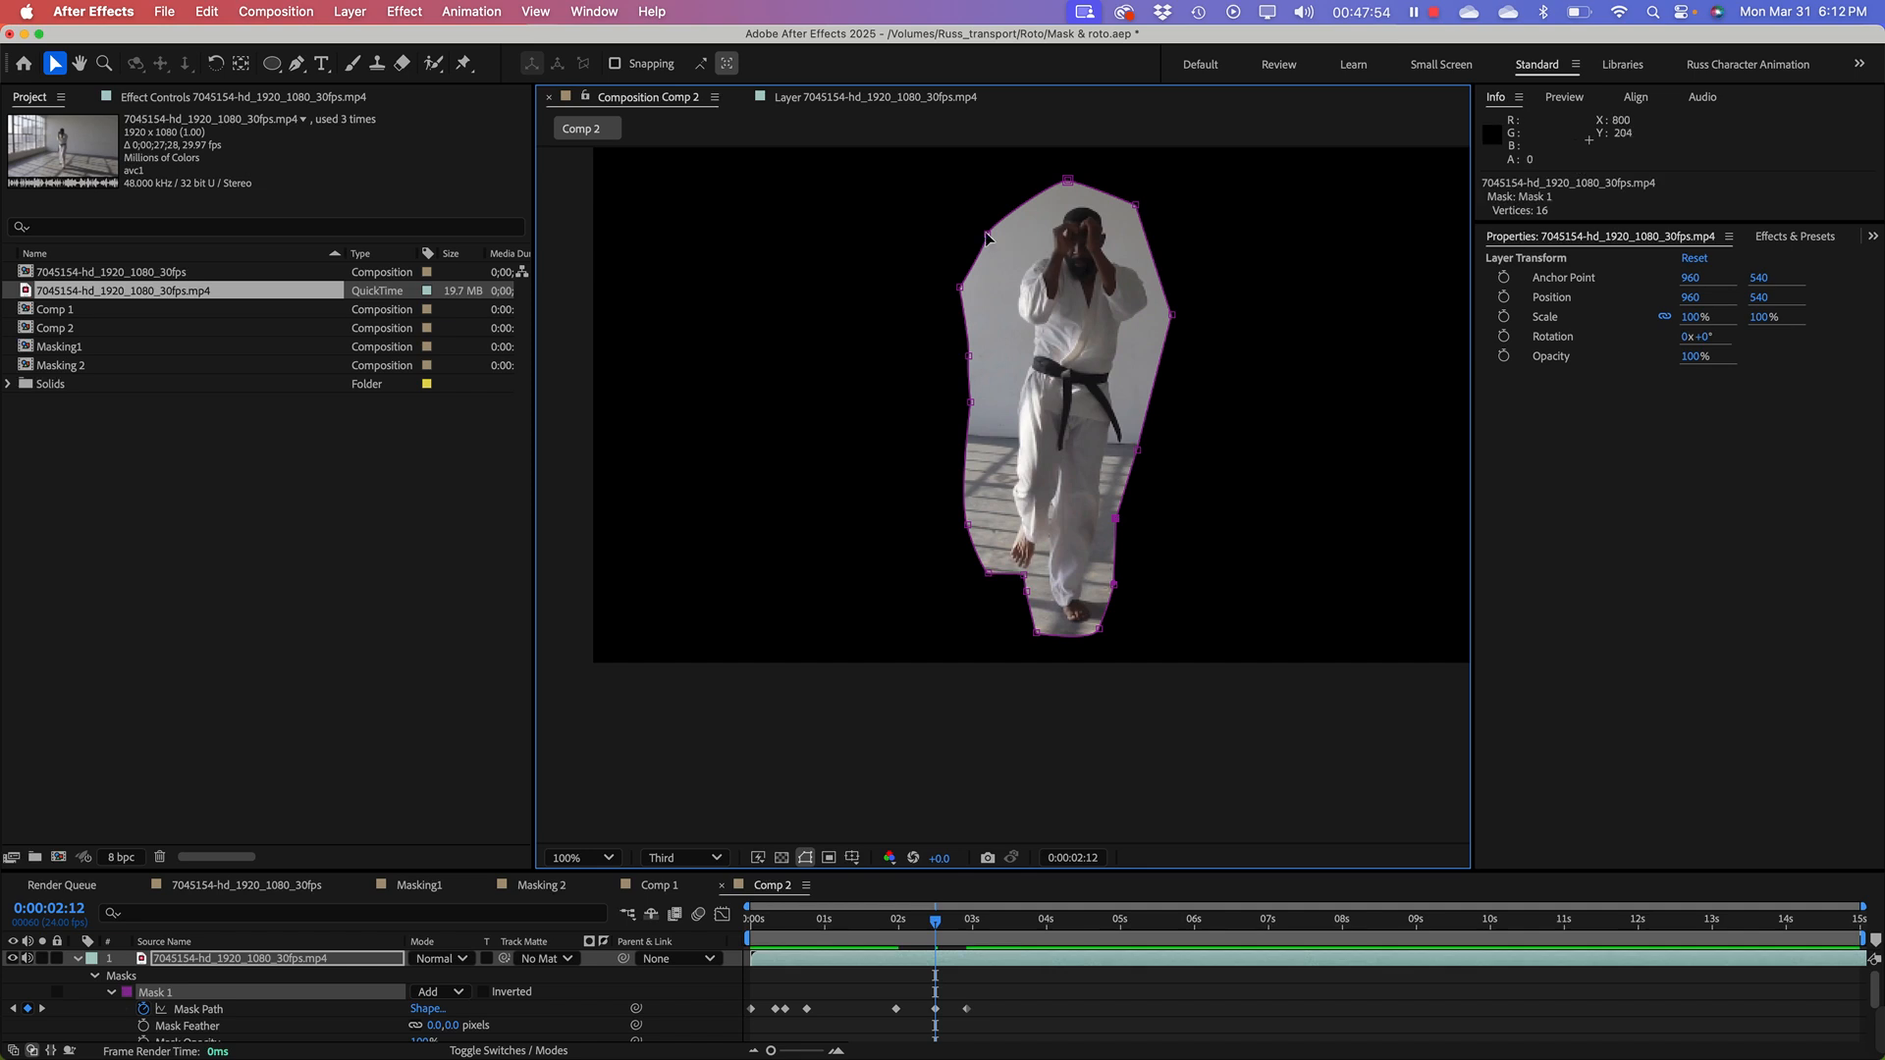
Step: At 0:00:02:12, move the window-side mask points inward, closer to the raised arms, torso and back leg
drag(928, 209, 1013, 368)
drag(967, 290, 992, 298)
drag(953, 379, 991, 360)
drag(950, 498, 1006, 611)
click(966, 525)
click(967, 526)
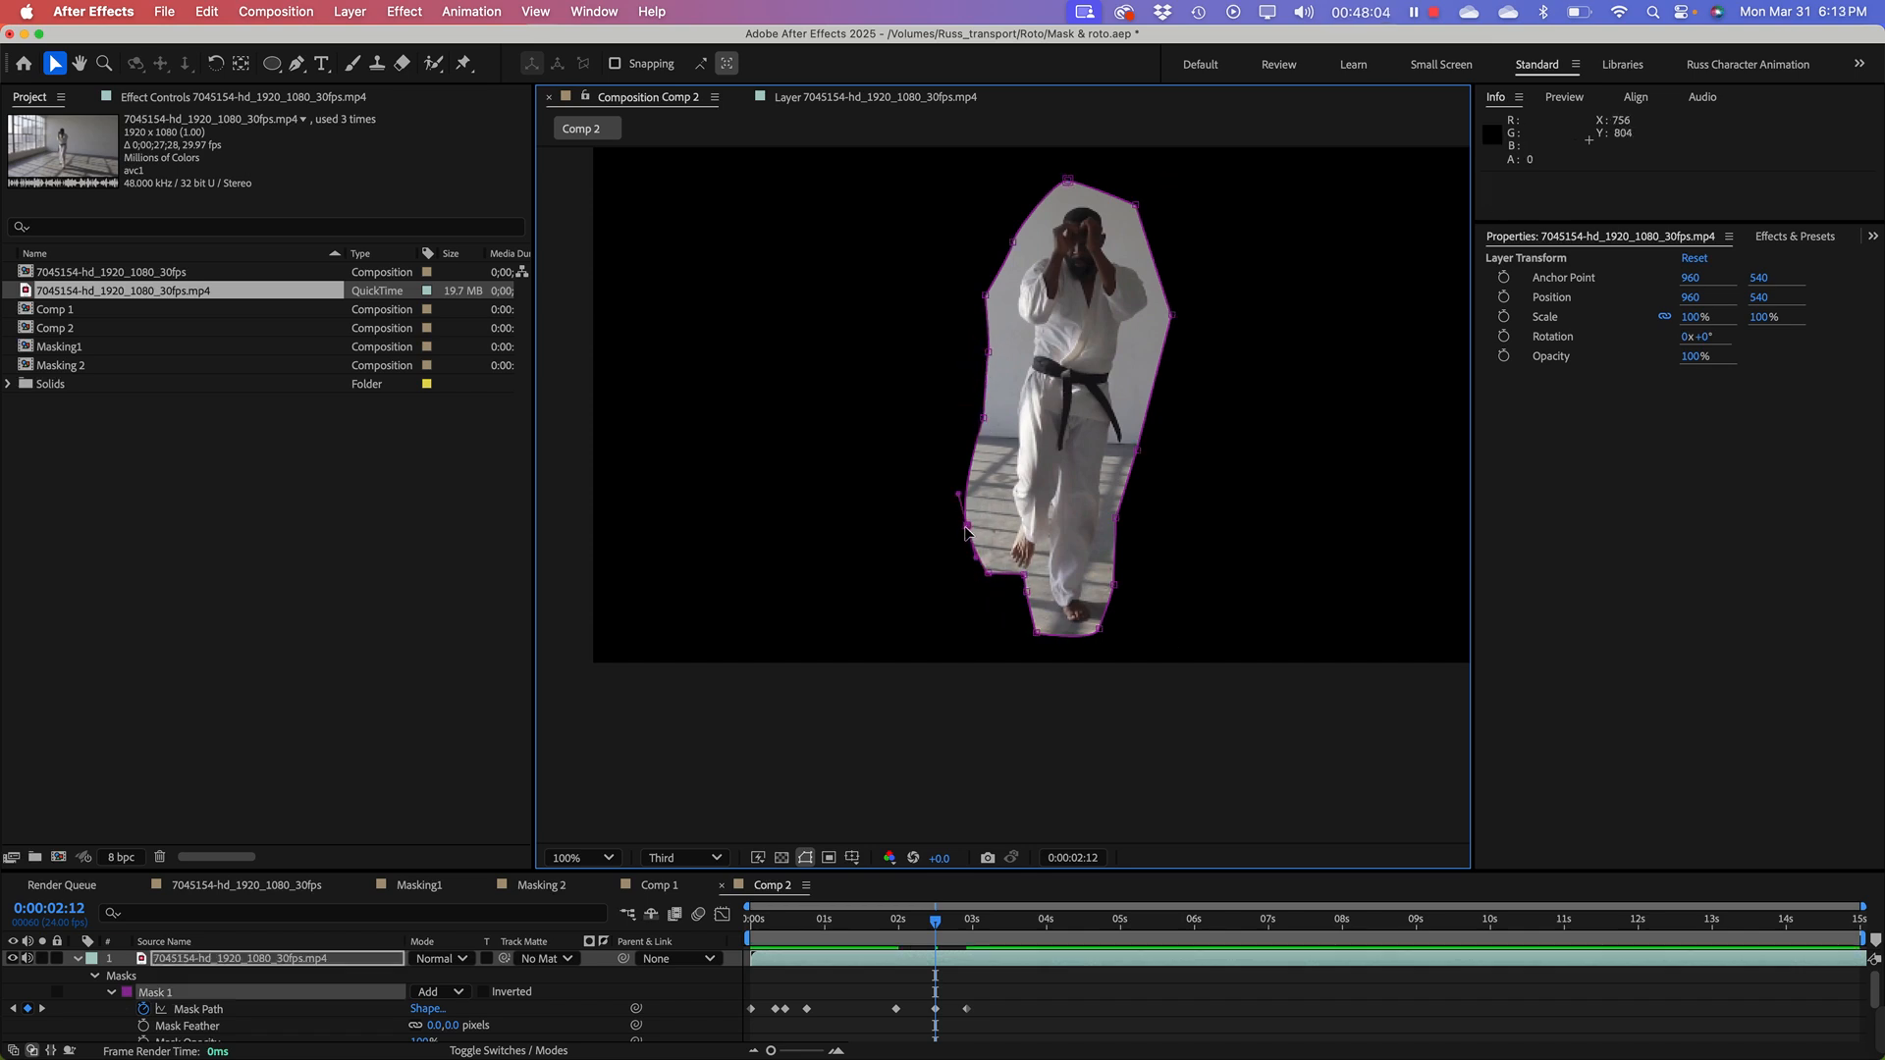
drag(967, 527, 982, 497)
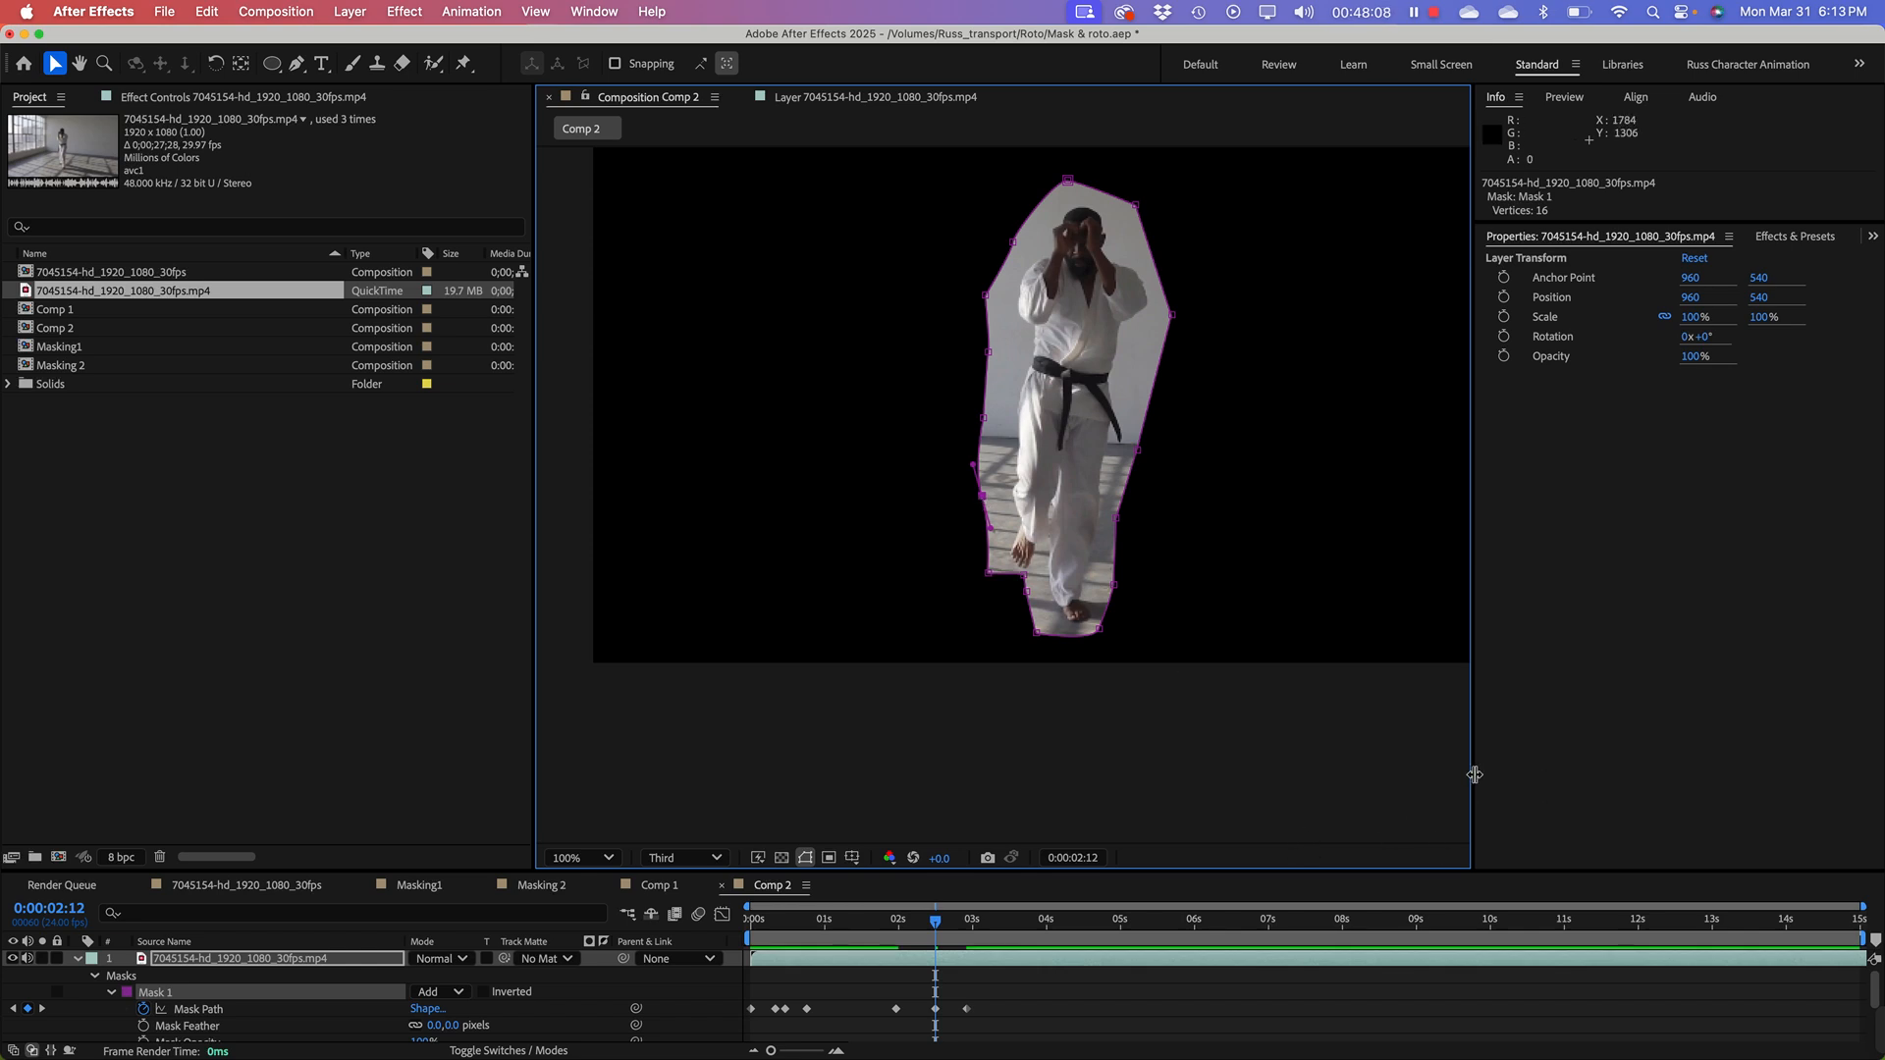
Step: Widen the composition viewer, set its magnification to 50% and deselect the masked layer
drag(1475, 774, 1657, 777)
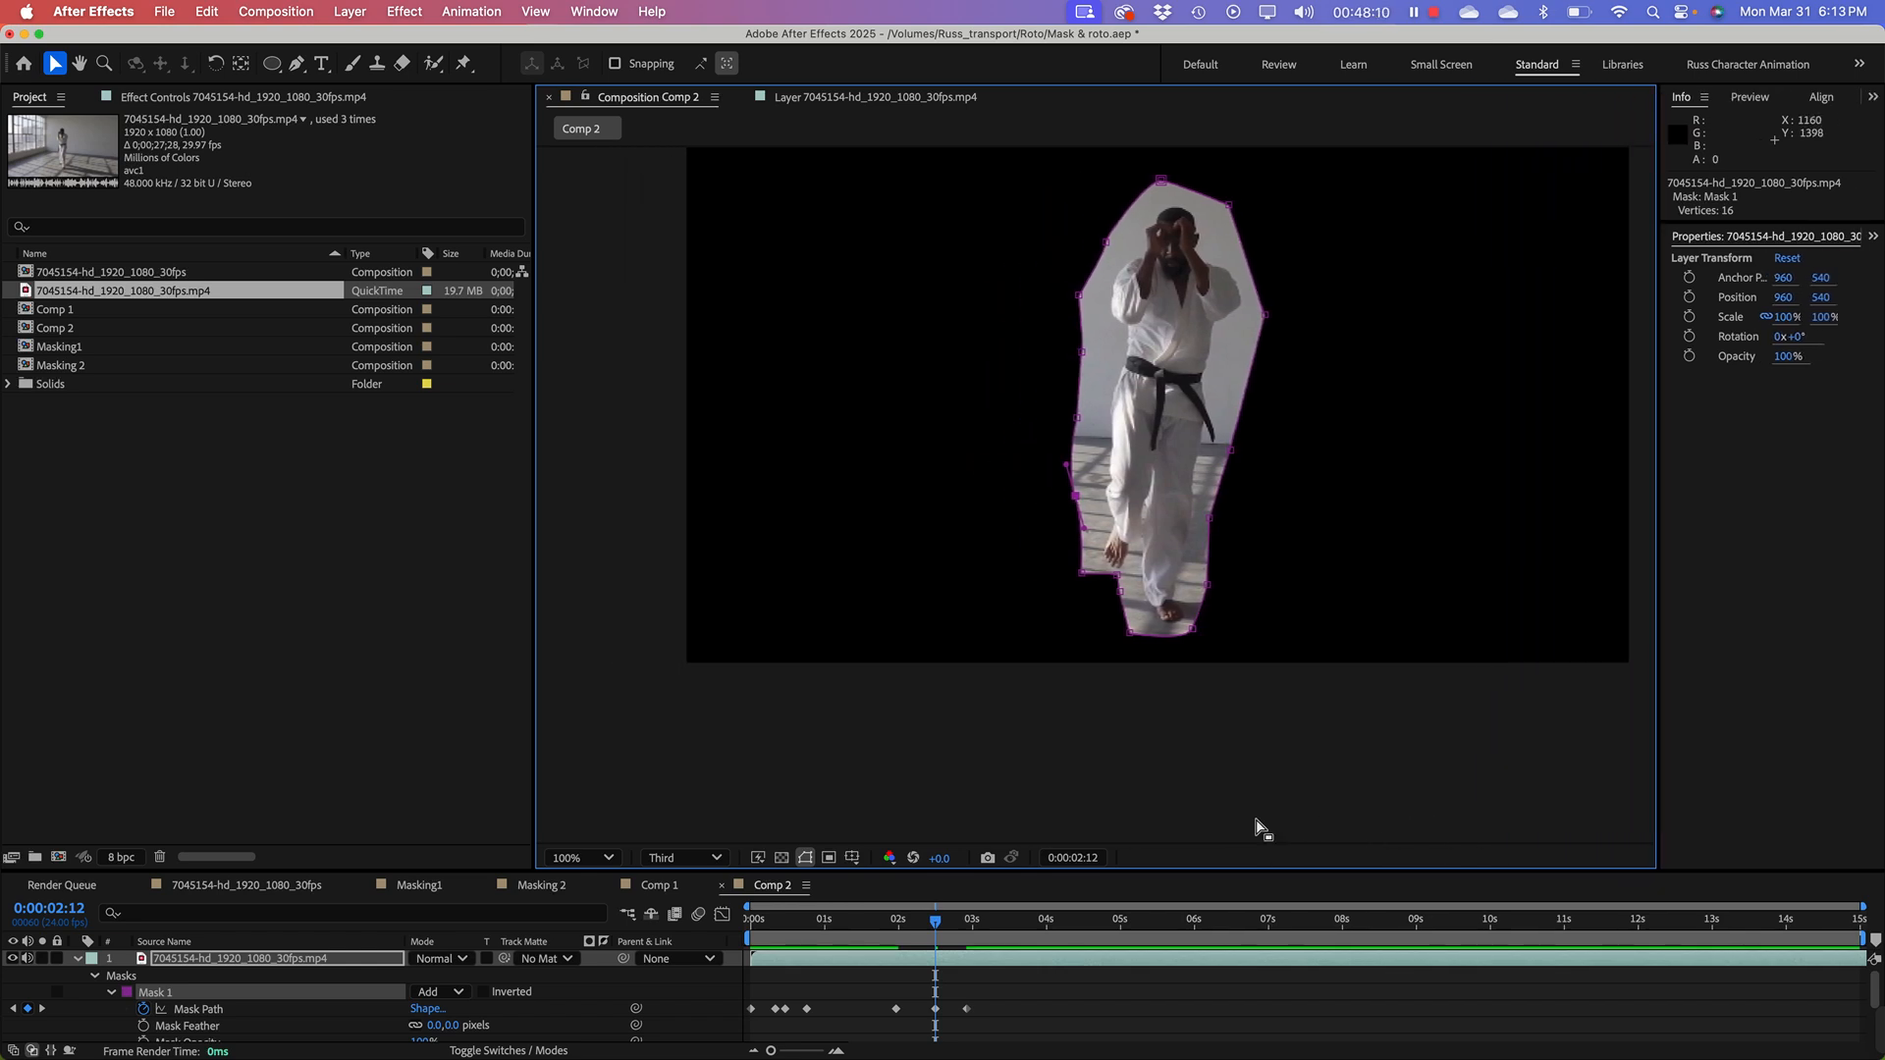
key(comma)
key(comma)
key(comma)
key(comma)
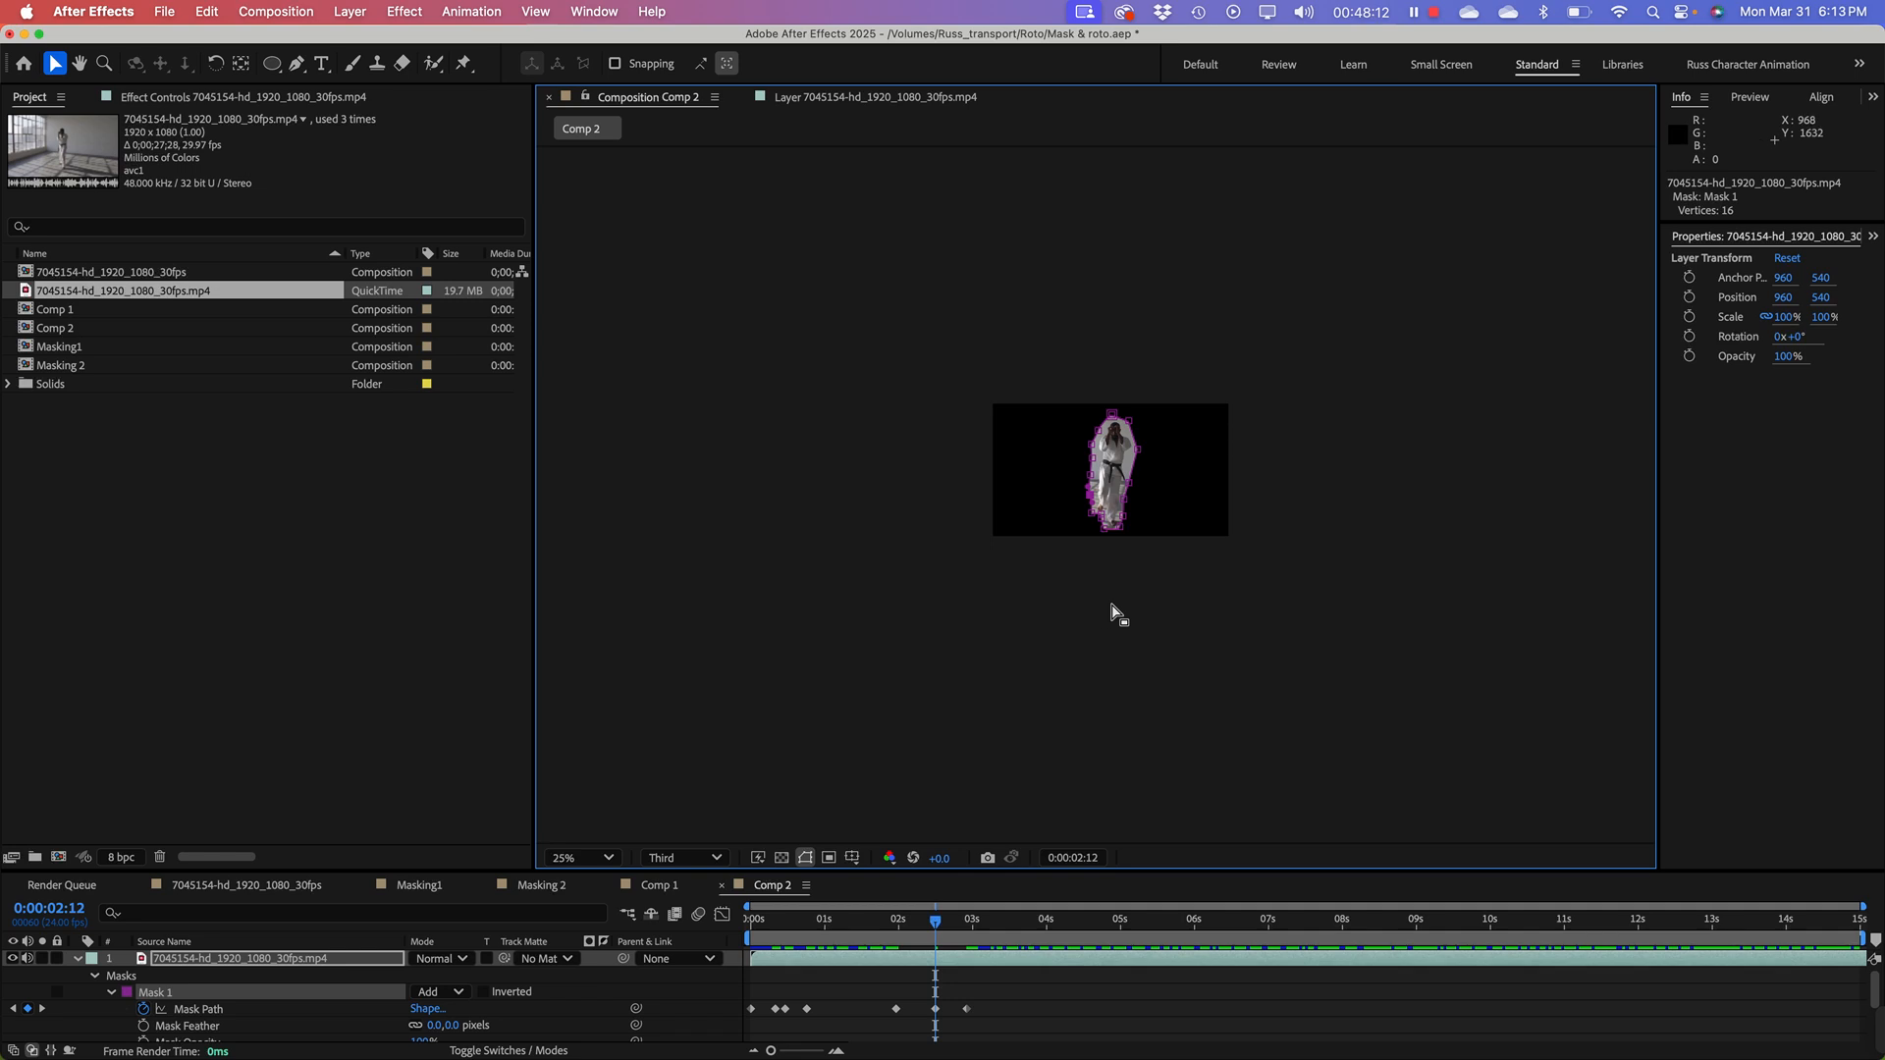
key(period)
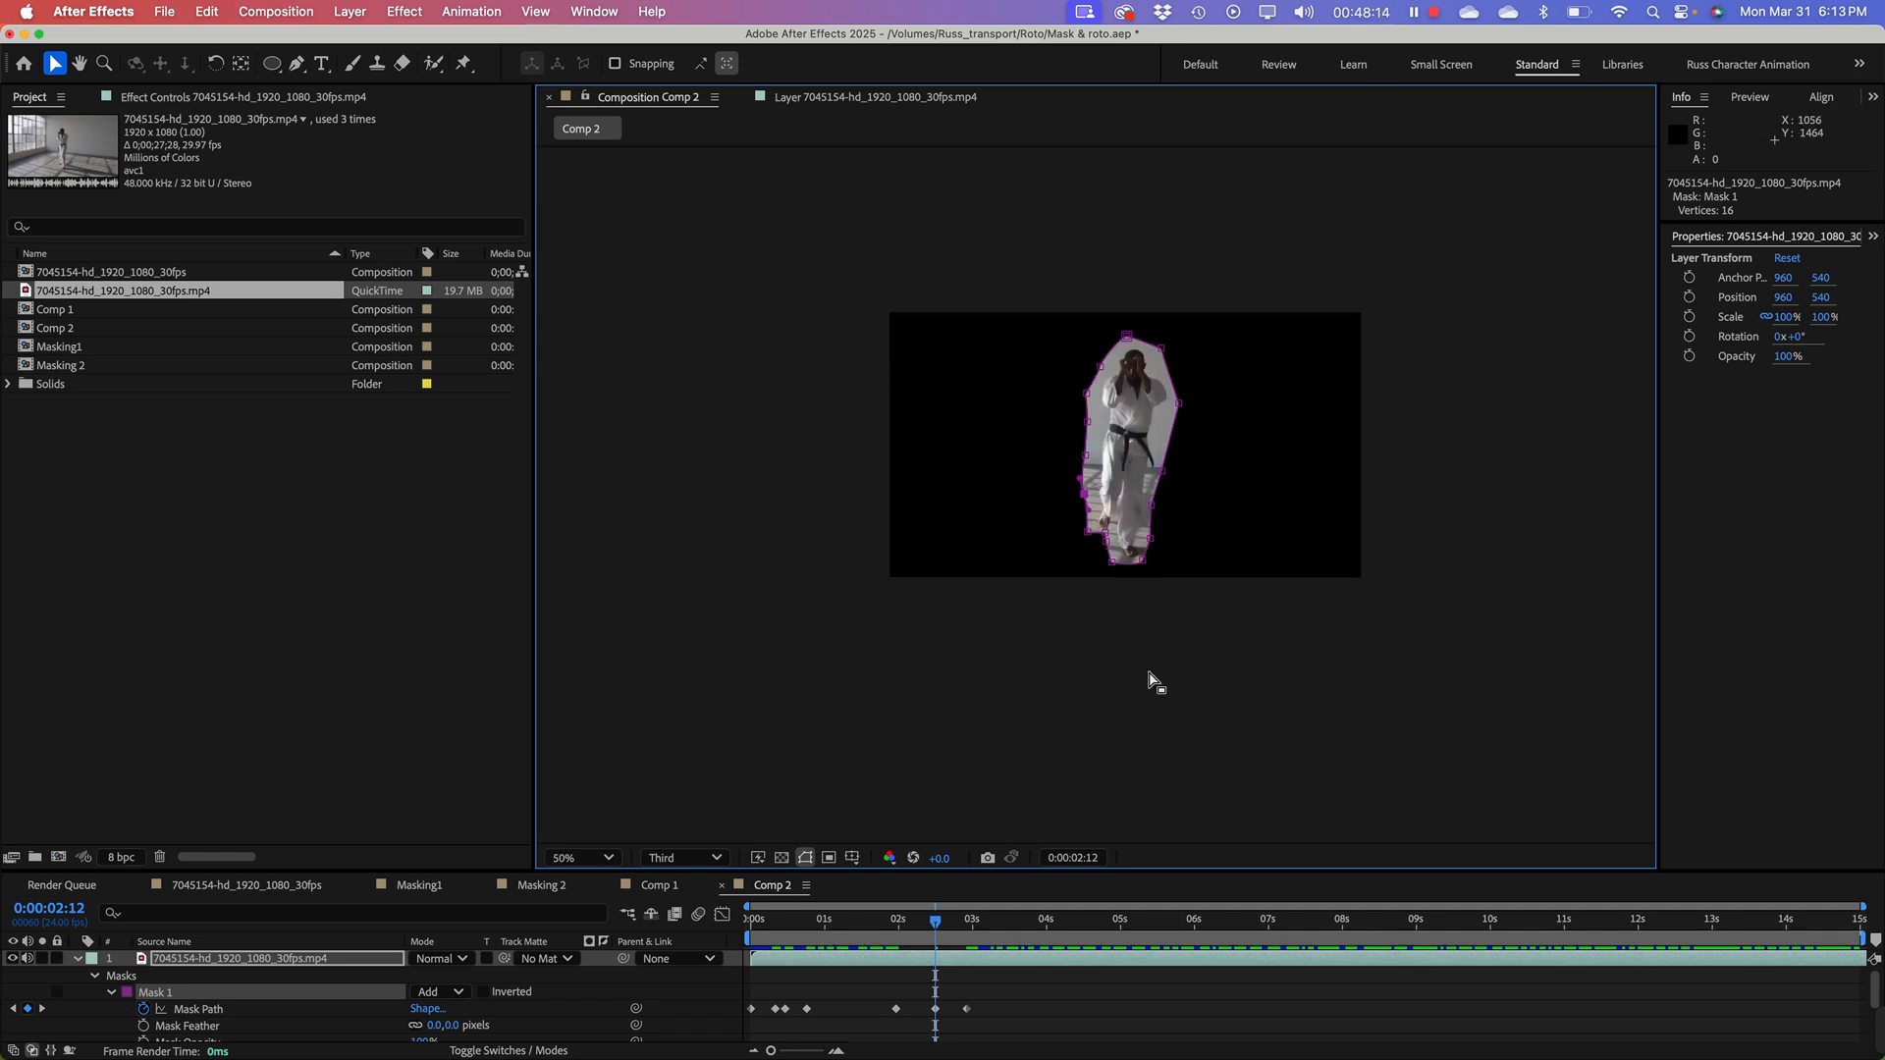
click(1119, 659)
click(1106, 673)
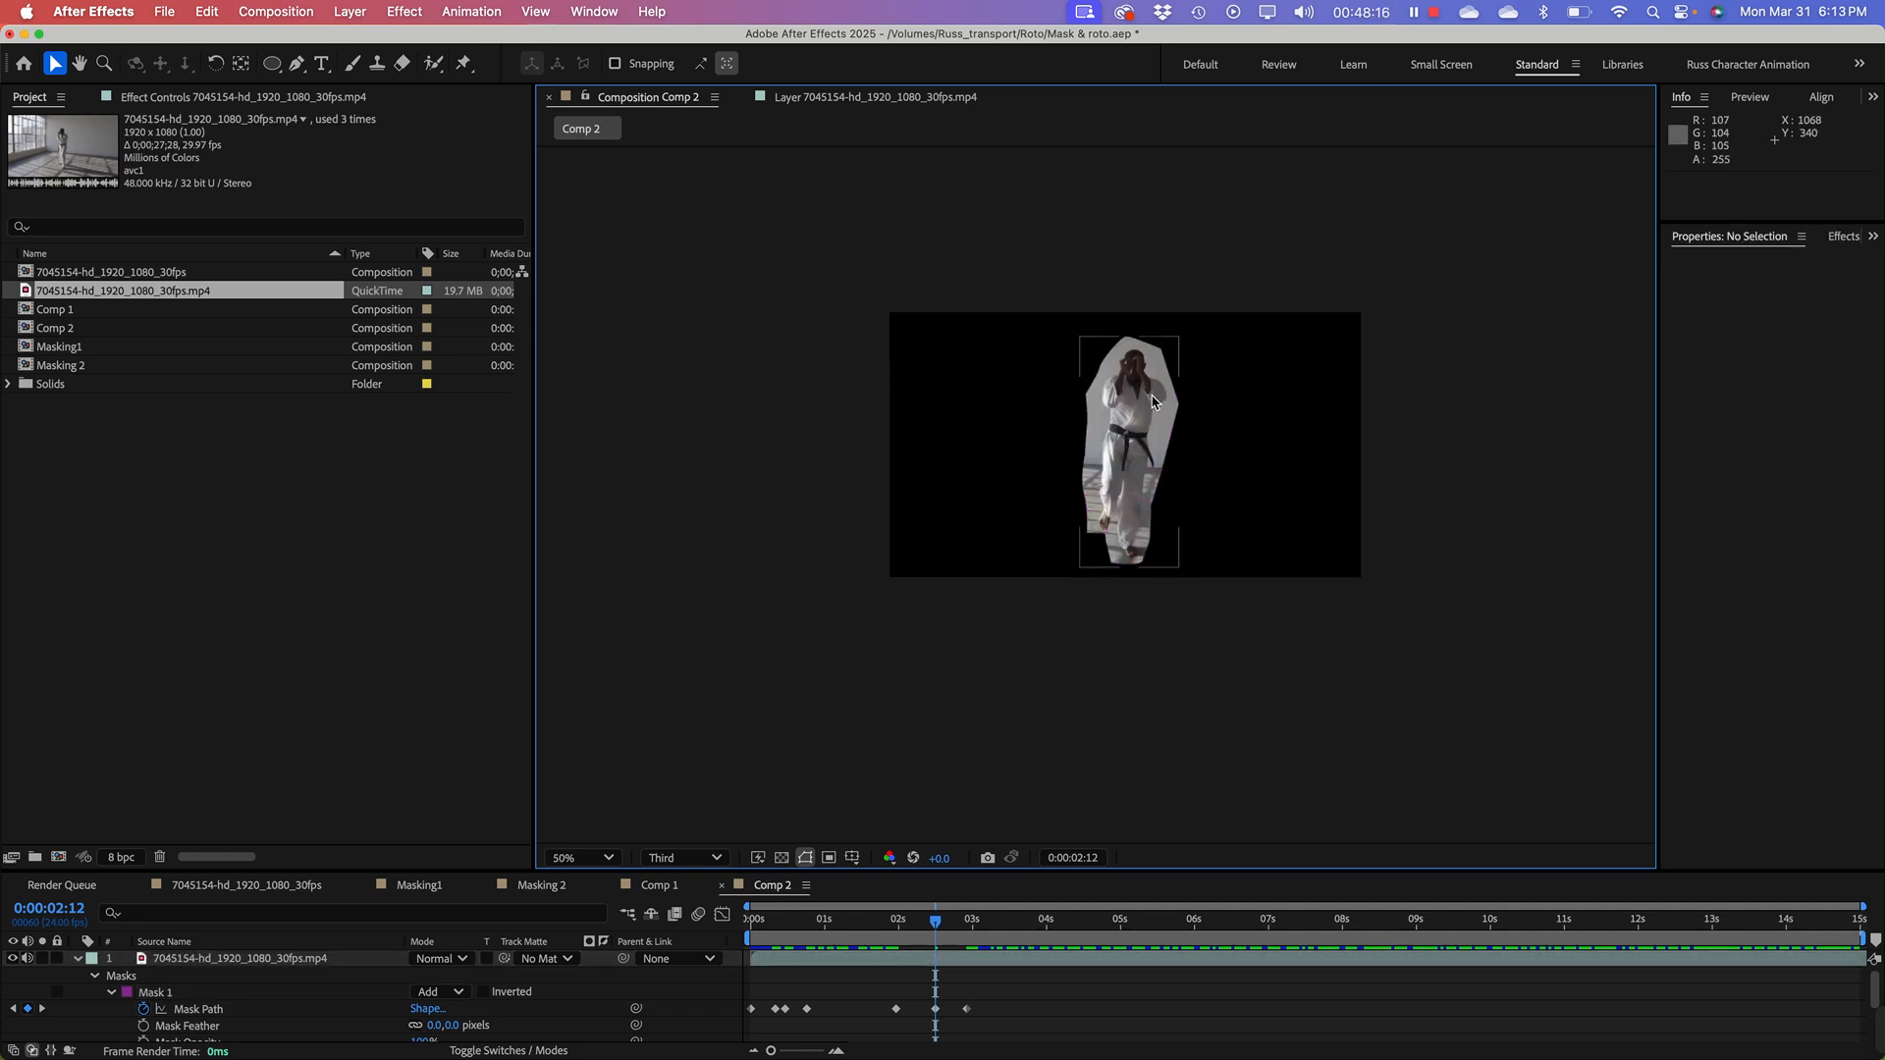
Step: Enlarge the timeline area, collapse the masked layer's properties and go to 0:00:02:22
drag(789, 868, 788, 731)
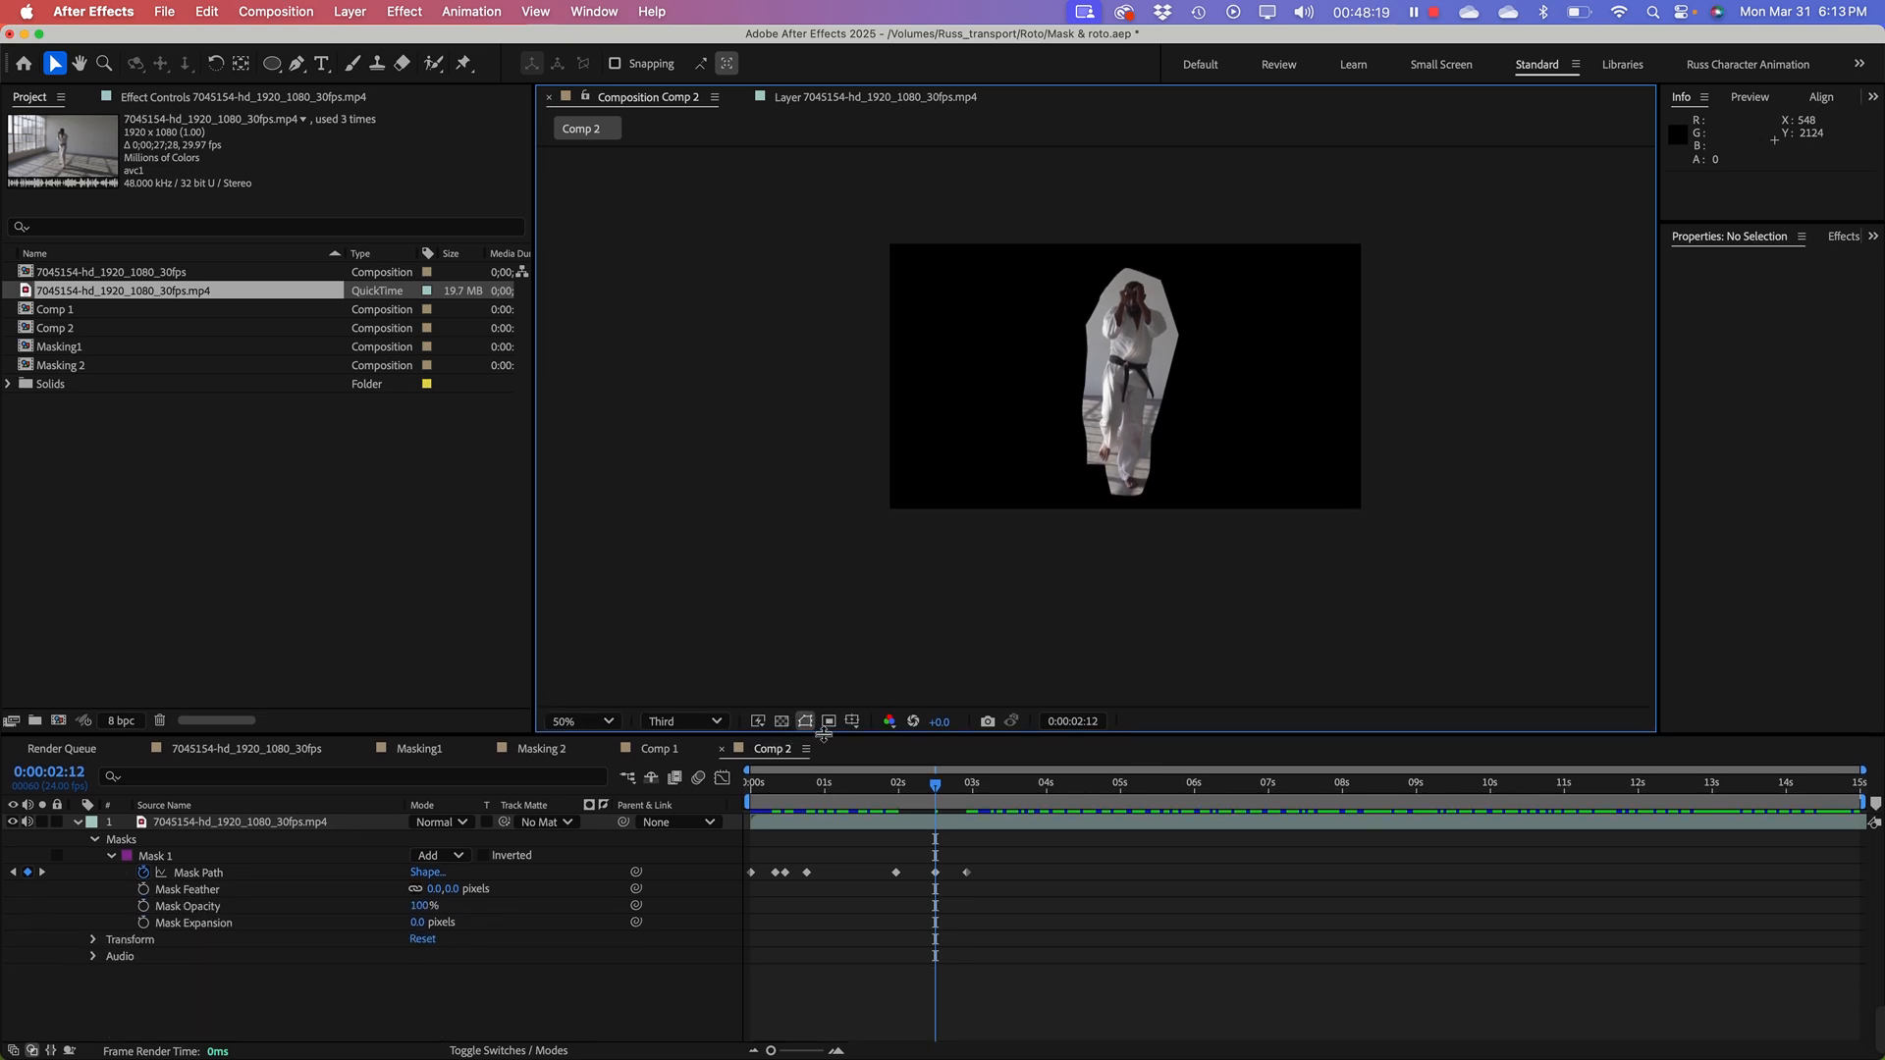
click(77, 830)
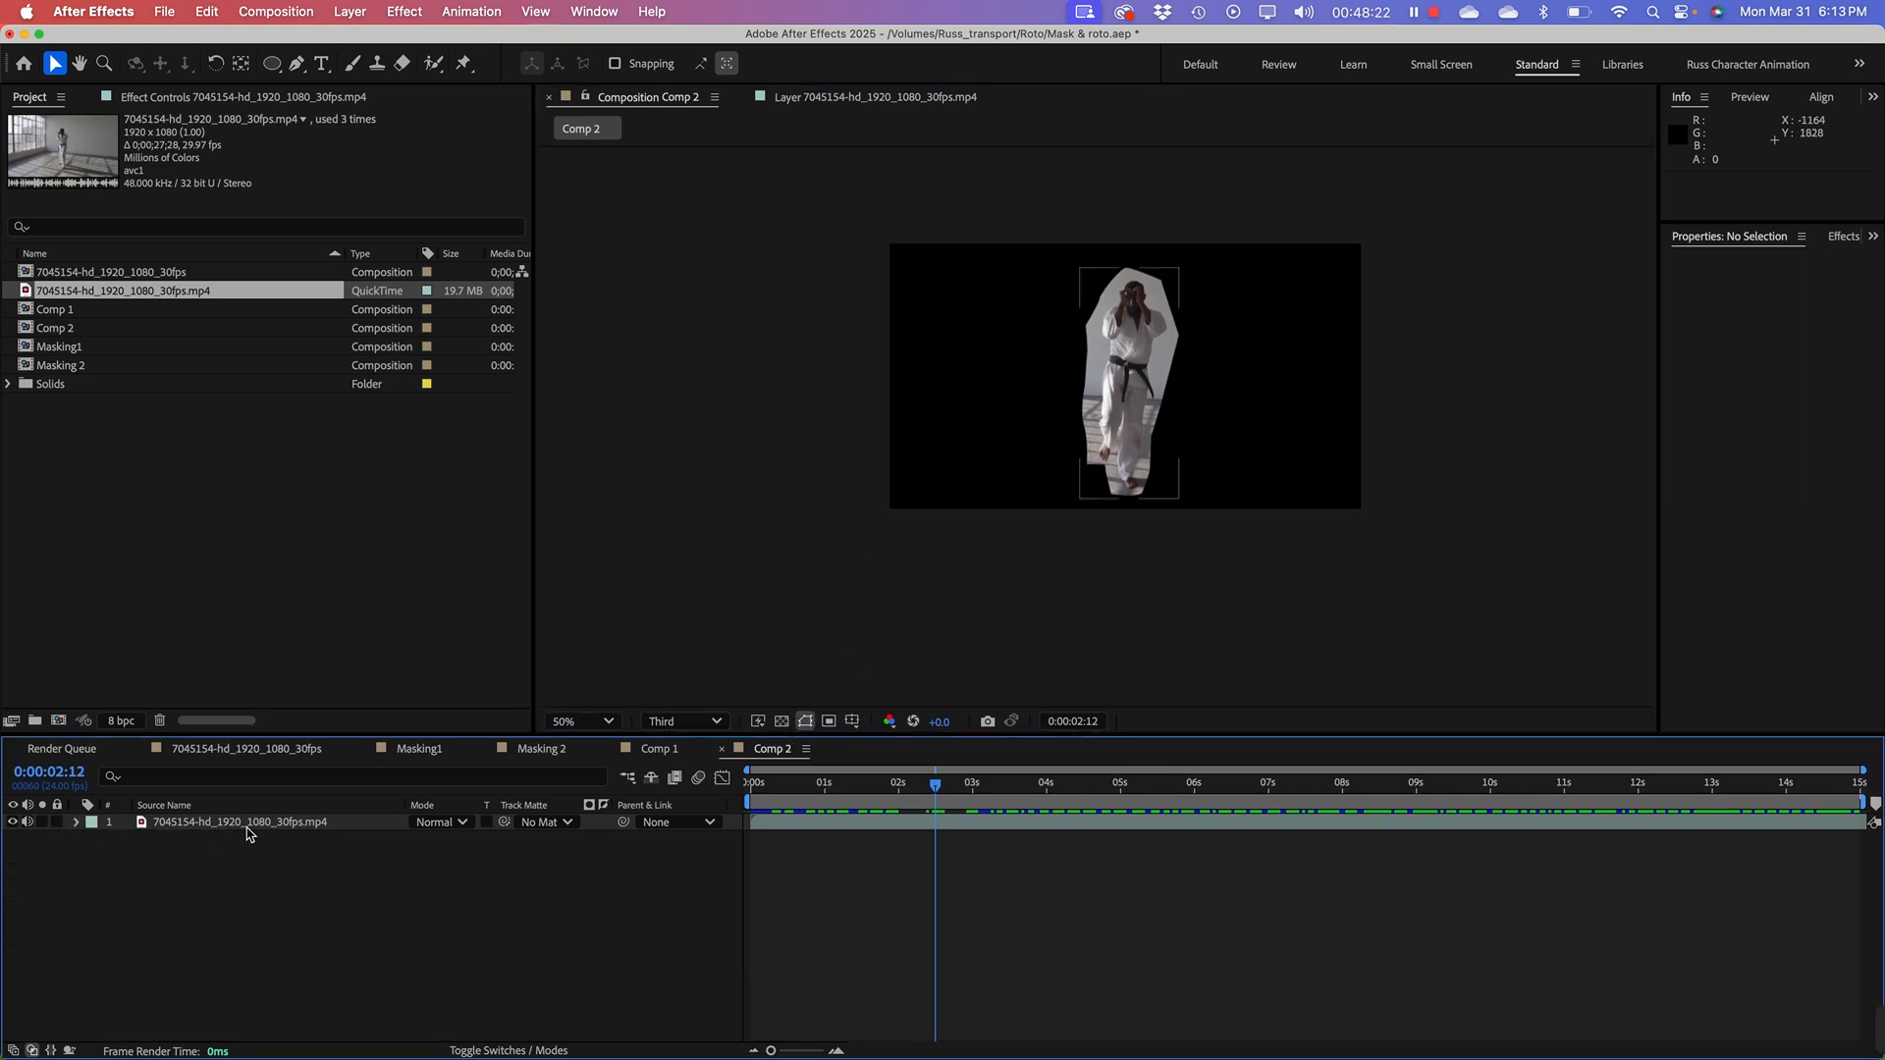
drag(860, 779, 964, 811)
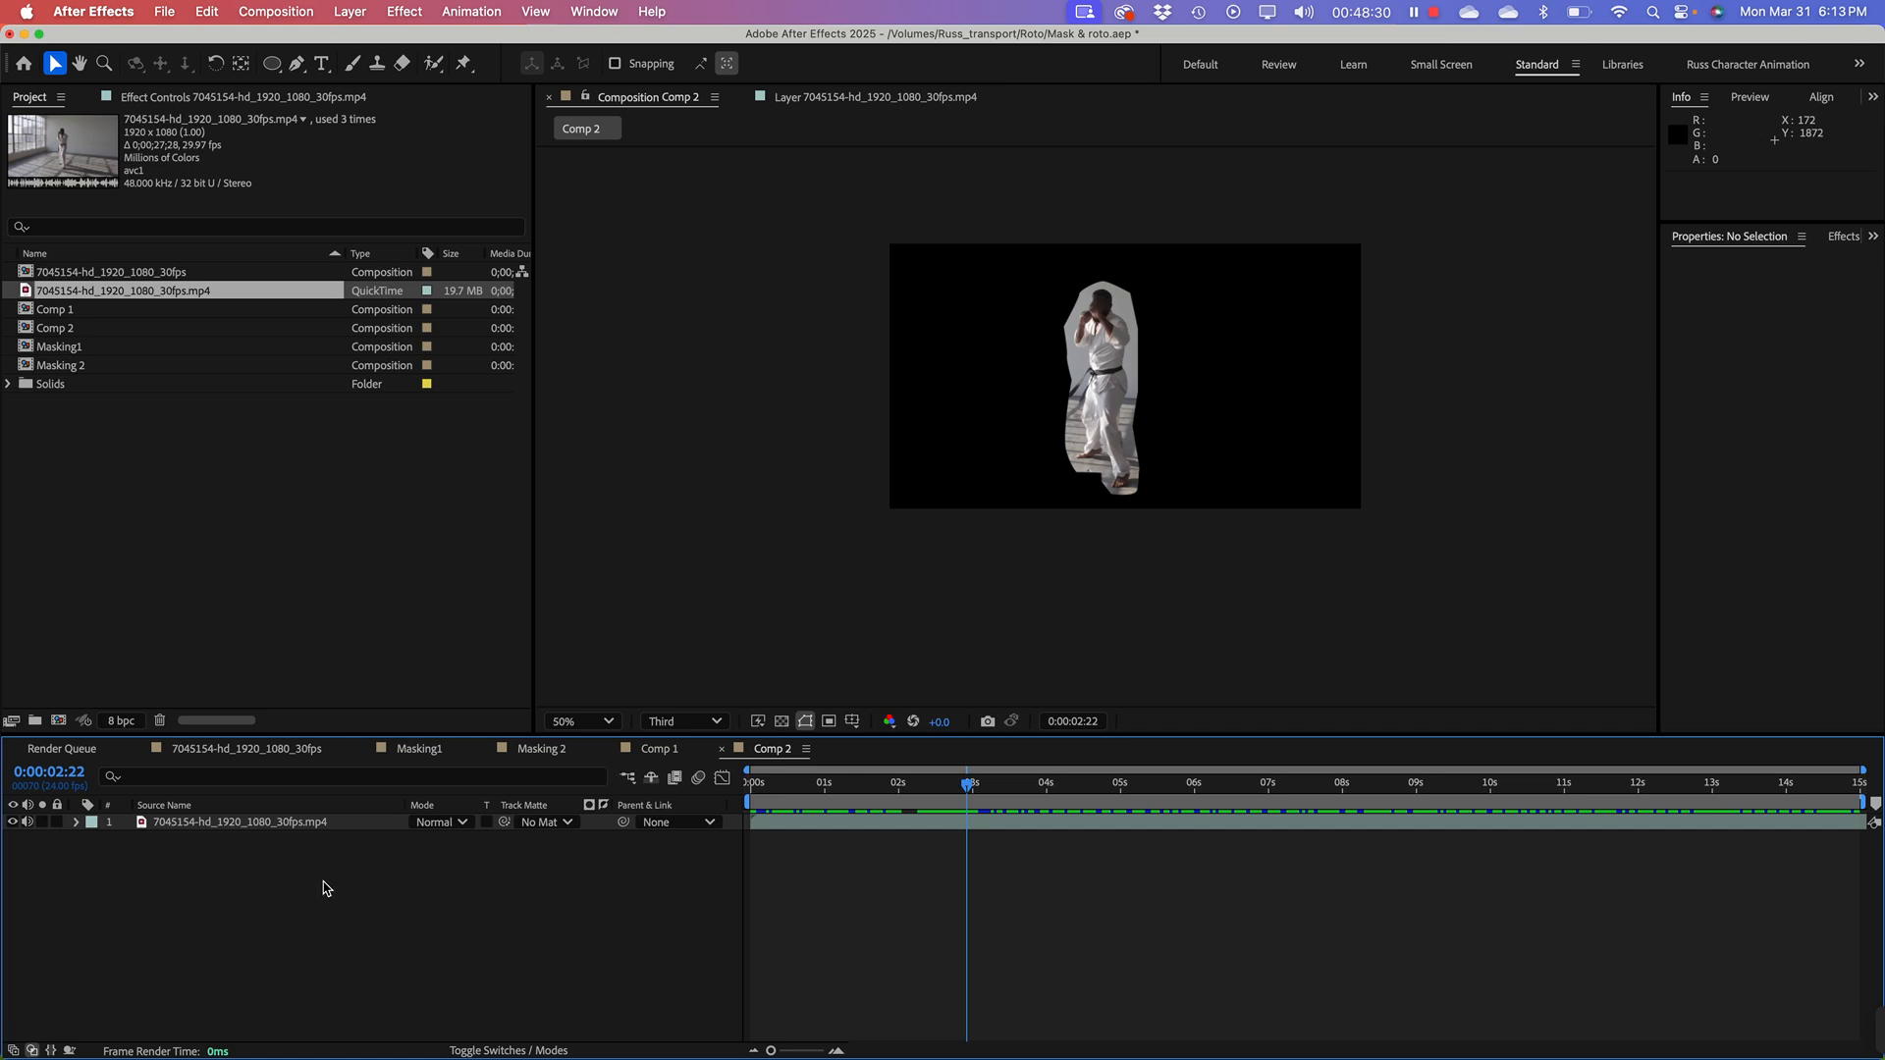
Step: Add another copy of the 7045154-hd_1920_1080_30fps.mp4 footage to Comp 2 beneath the masked layer
click(74, 294)
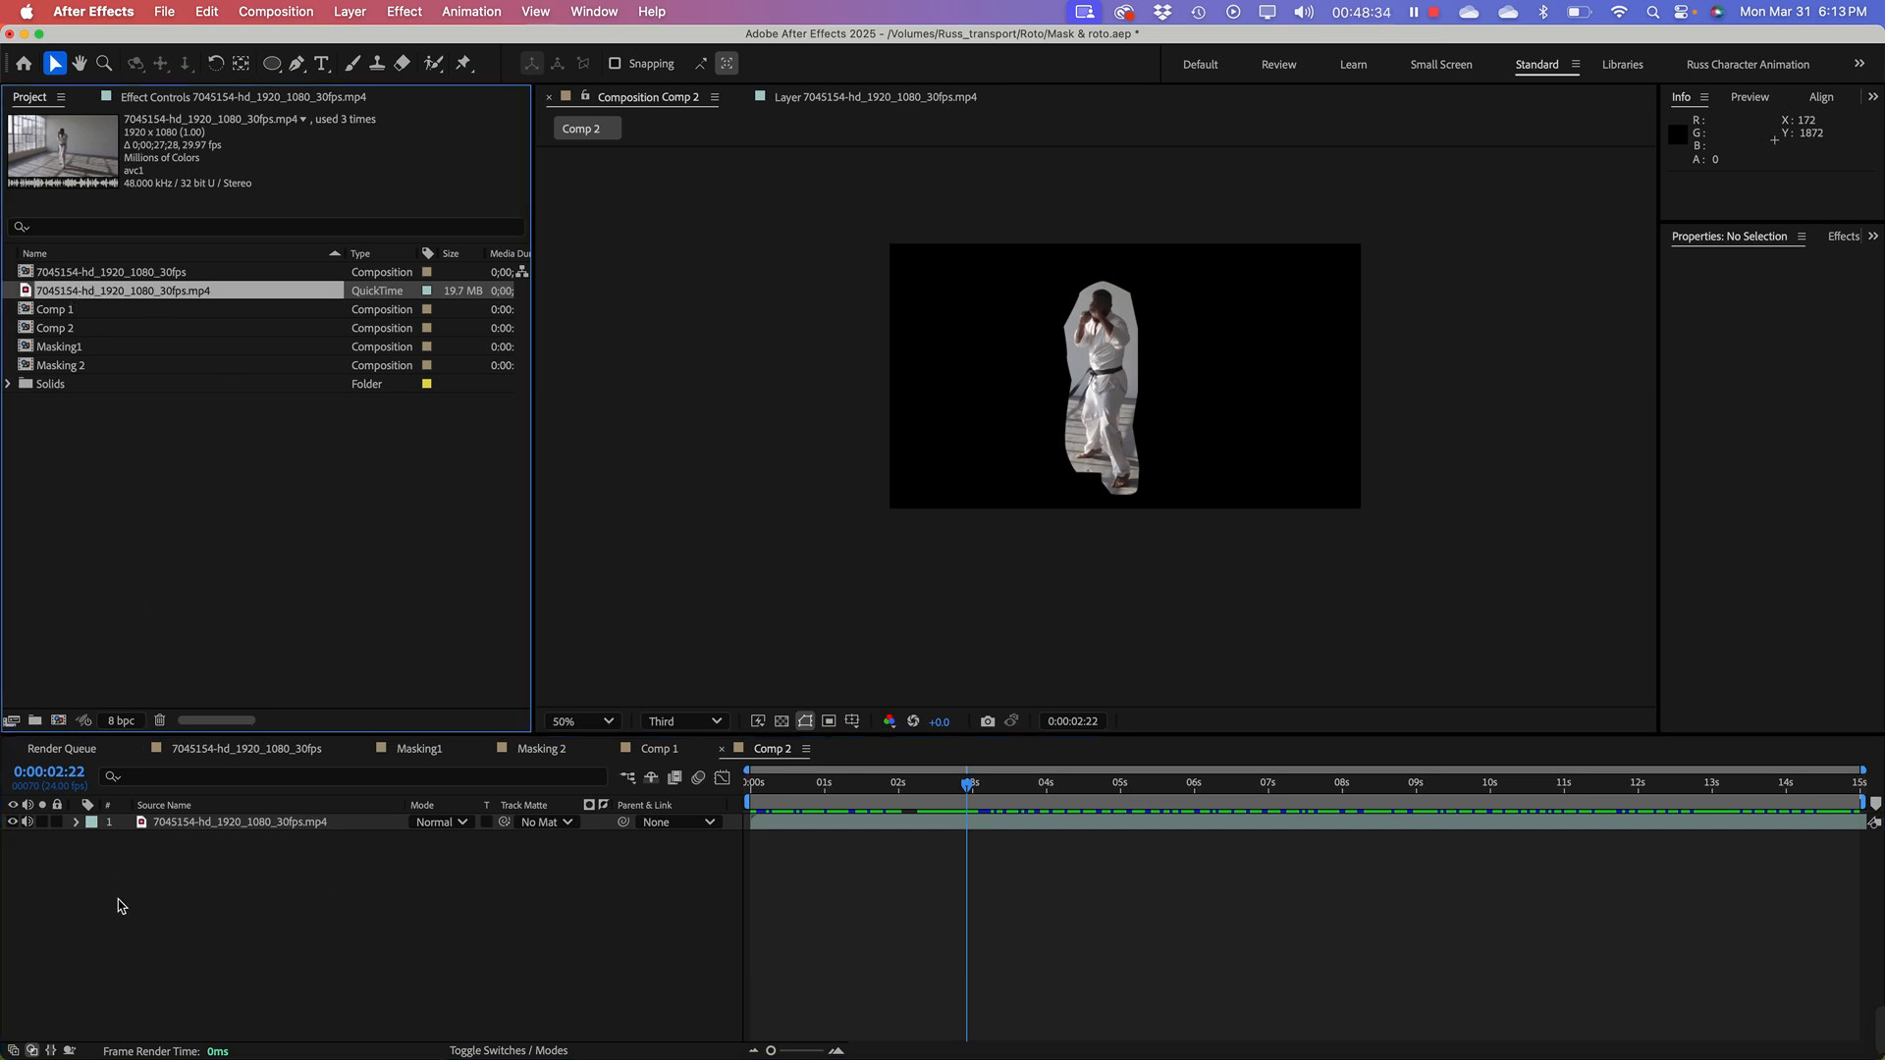
click(167, 911)
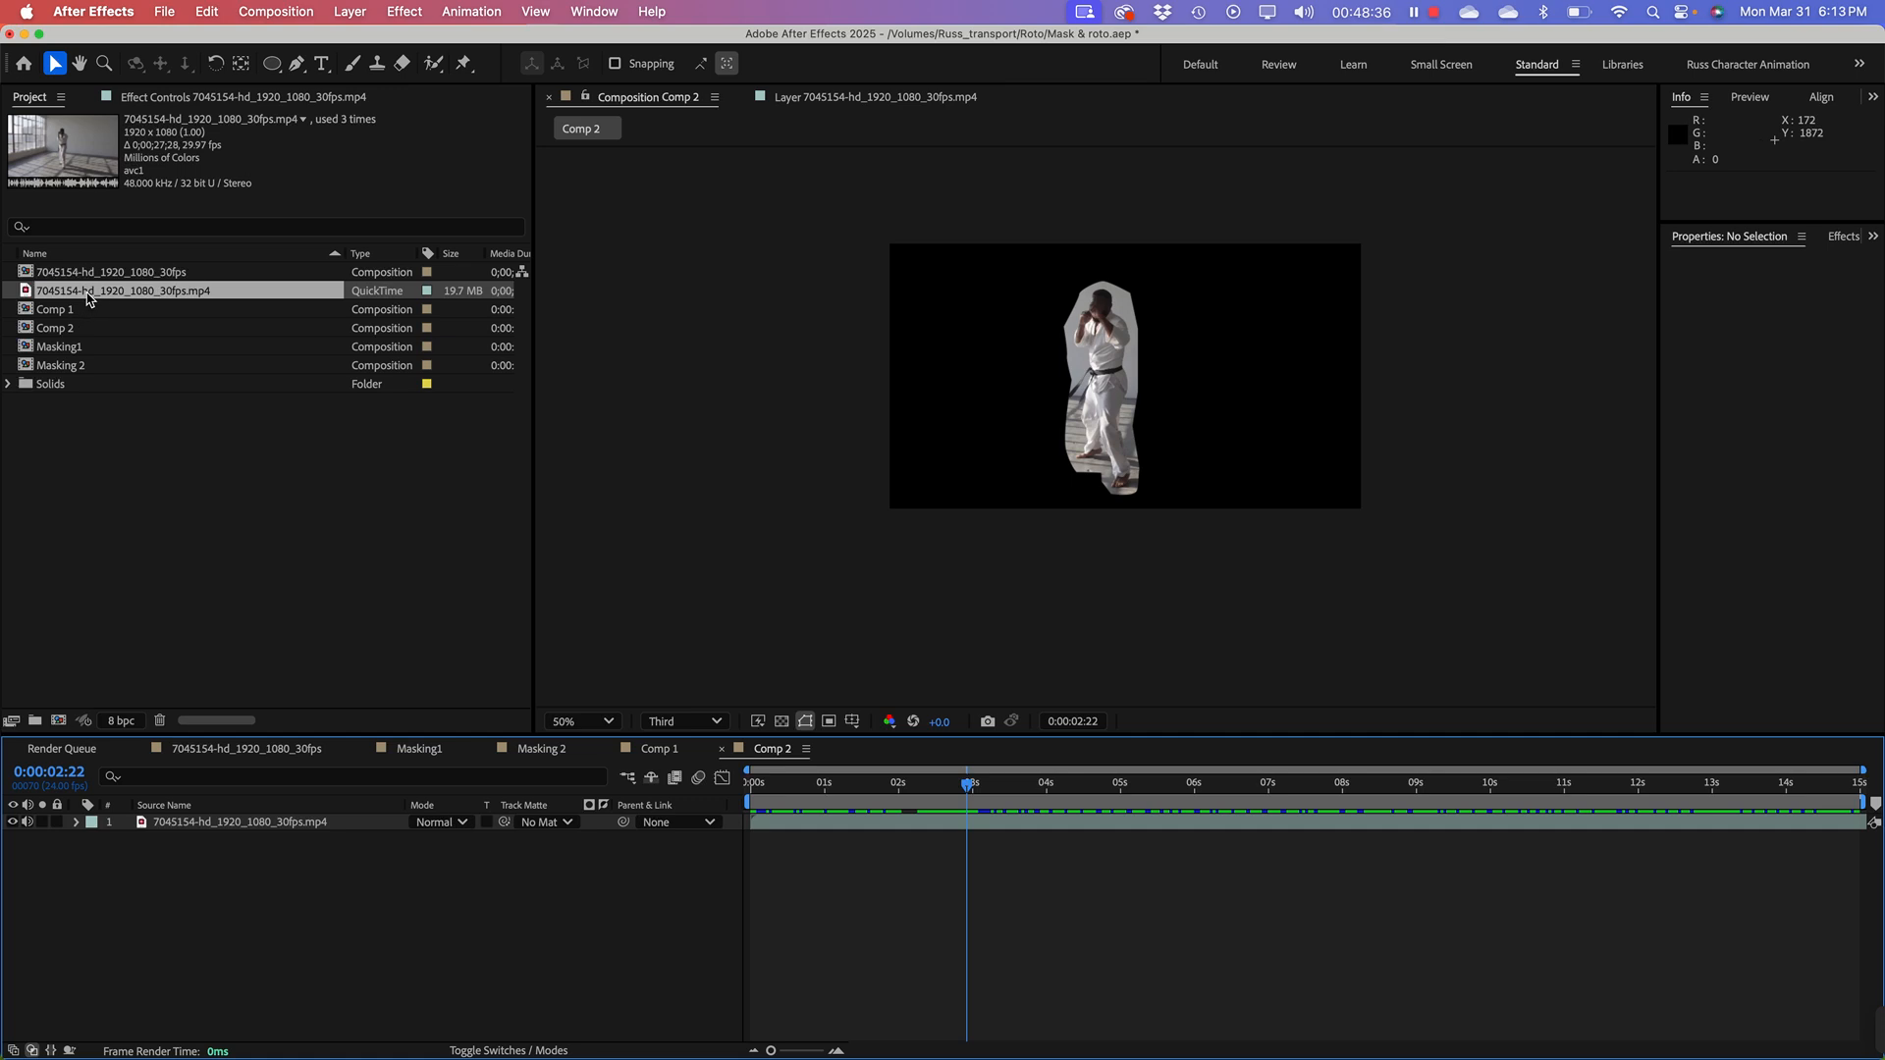
drag(88, 299, 147, 908)
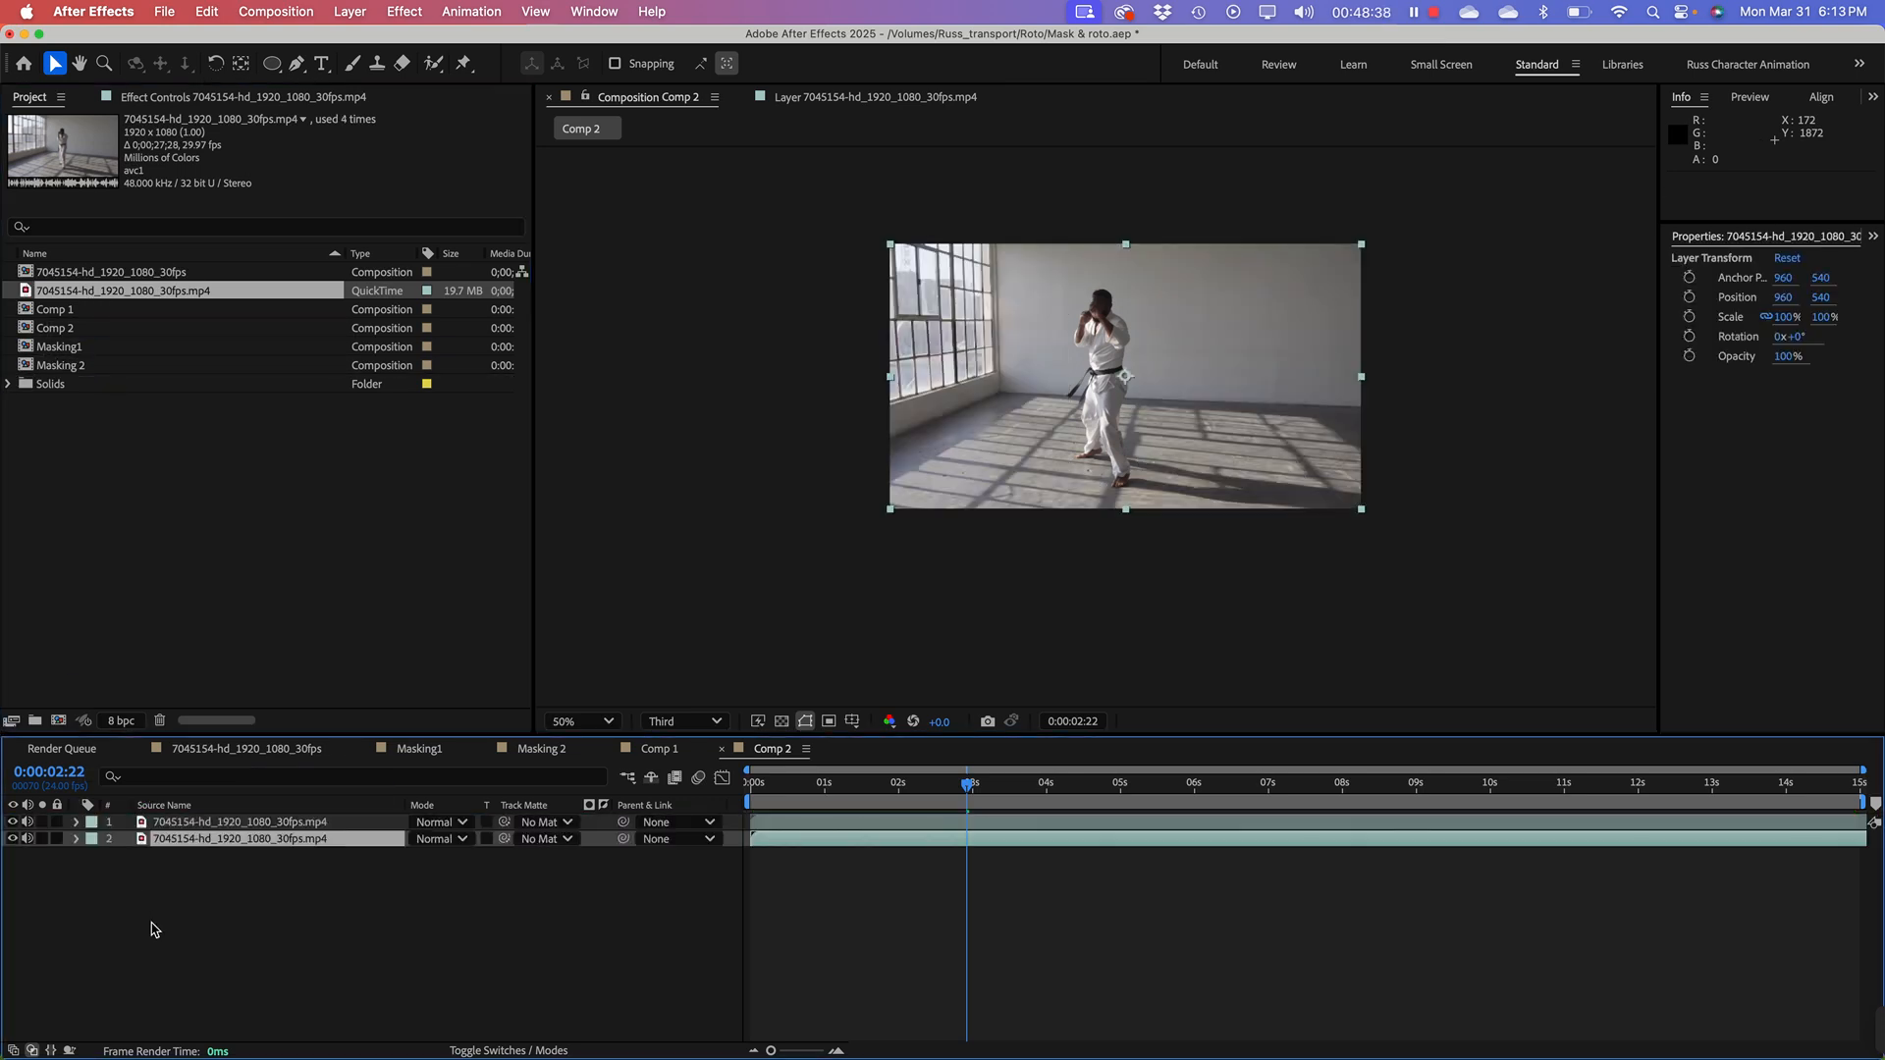
Step: Hide and show the unmasked footage layer for comparison, and scrub back to 0:00:01:20
click(12, 839)
click(13, 840)
drag(969, 790, 888, 783)
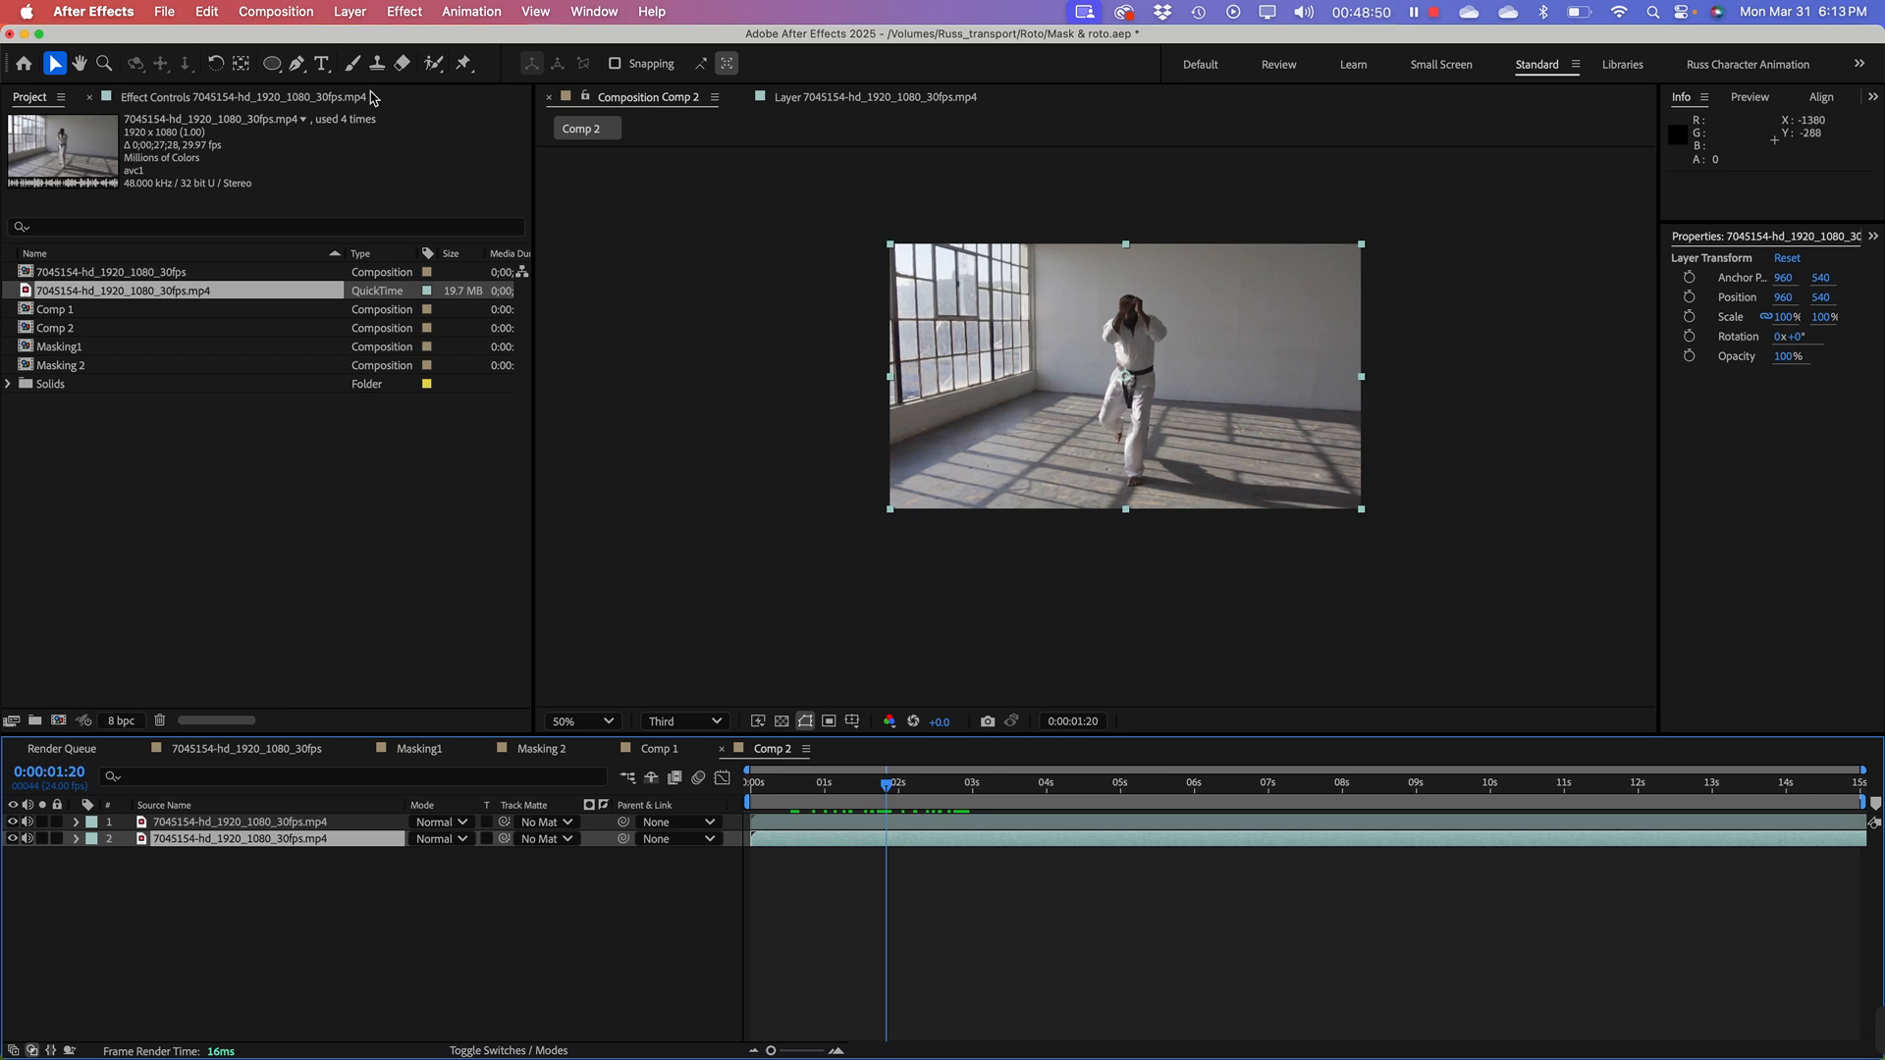
Step: Add the text MASKING as a layer between the two footage layers and move it to about position 932, 560
click(183, 862)
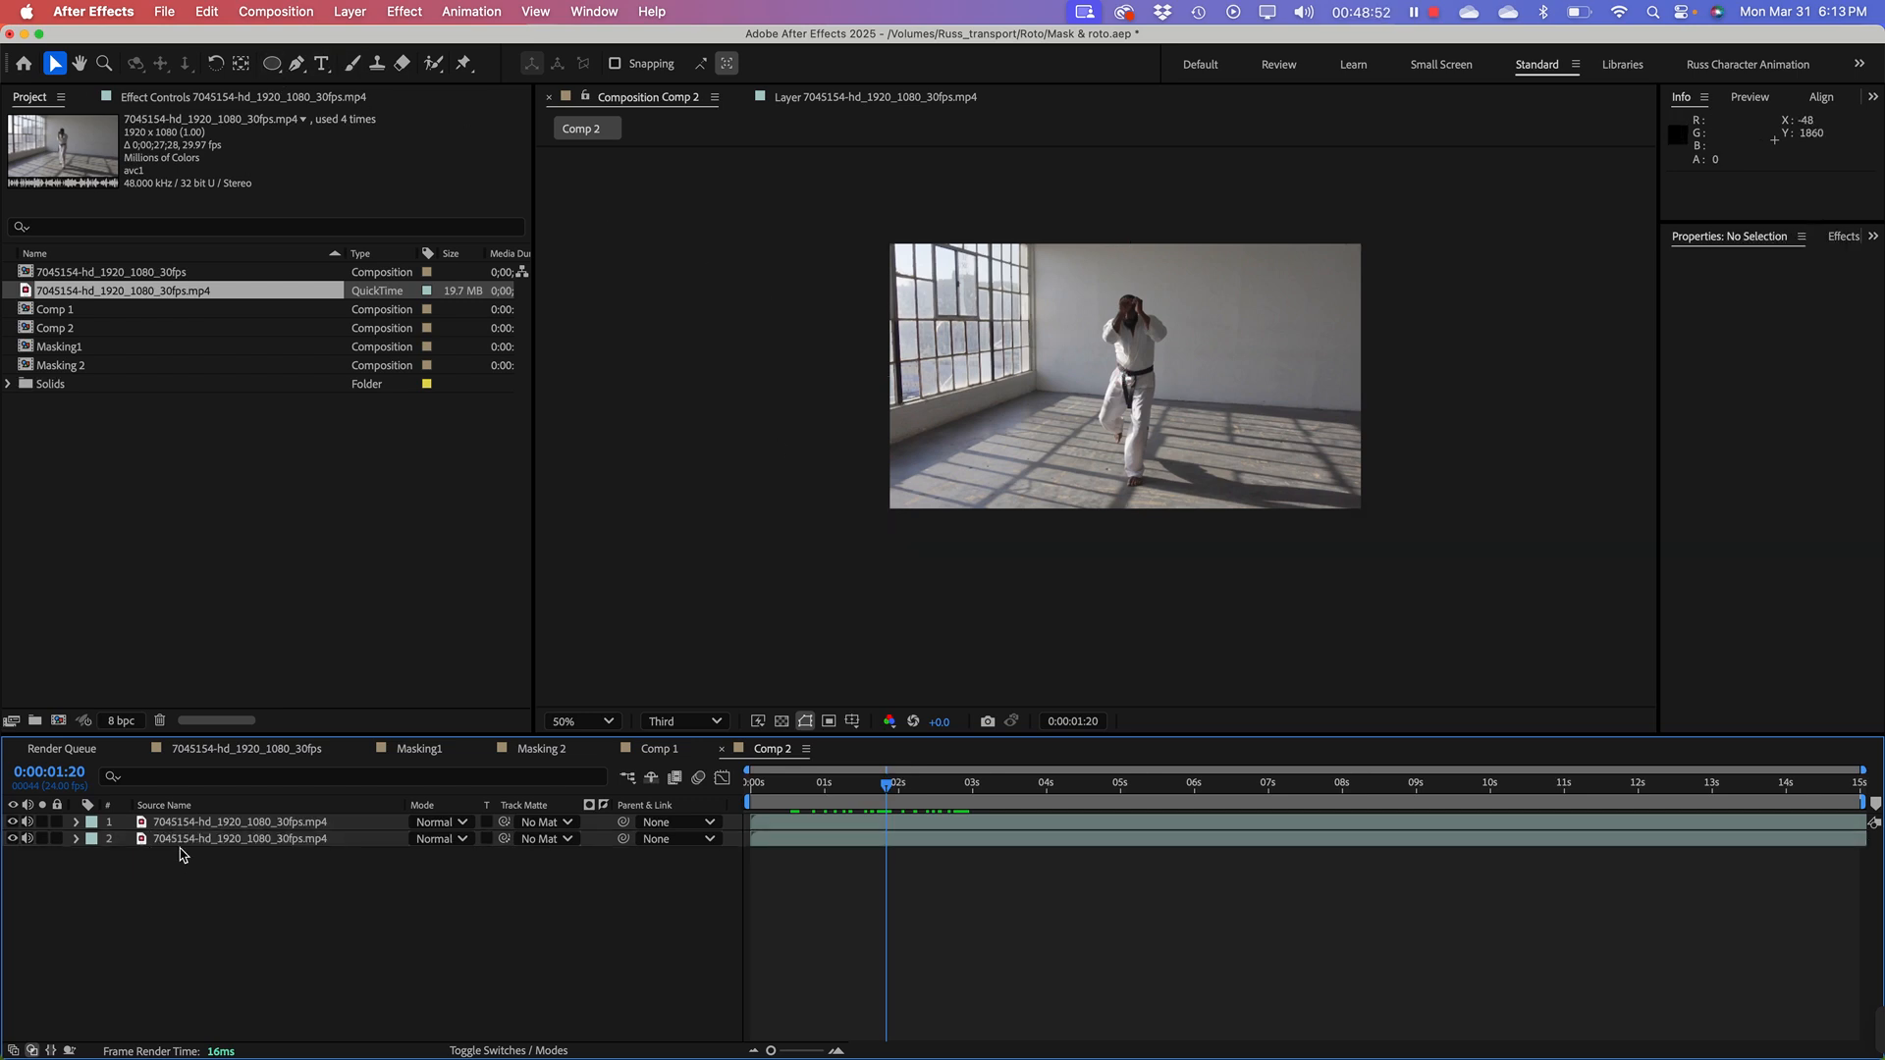
click(181, 845)
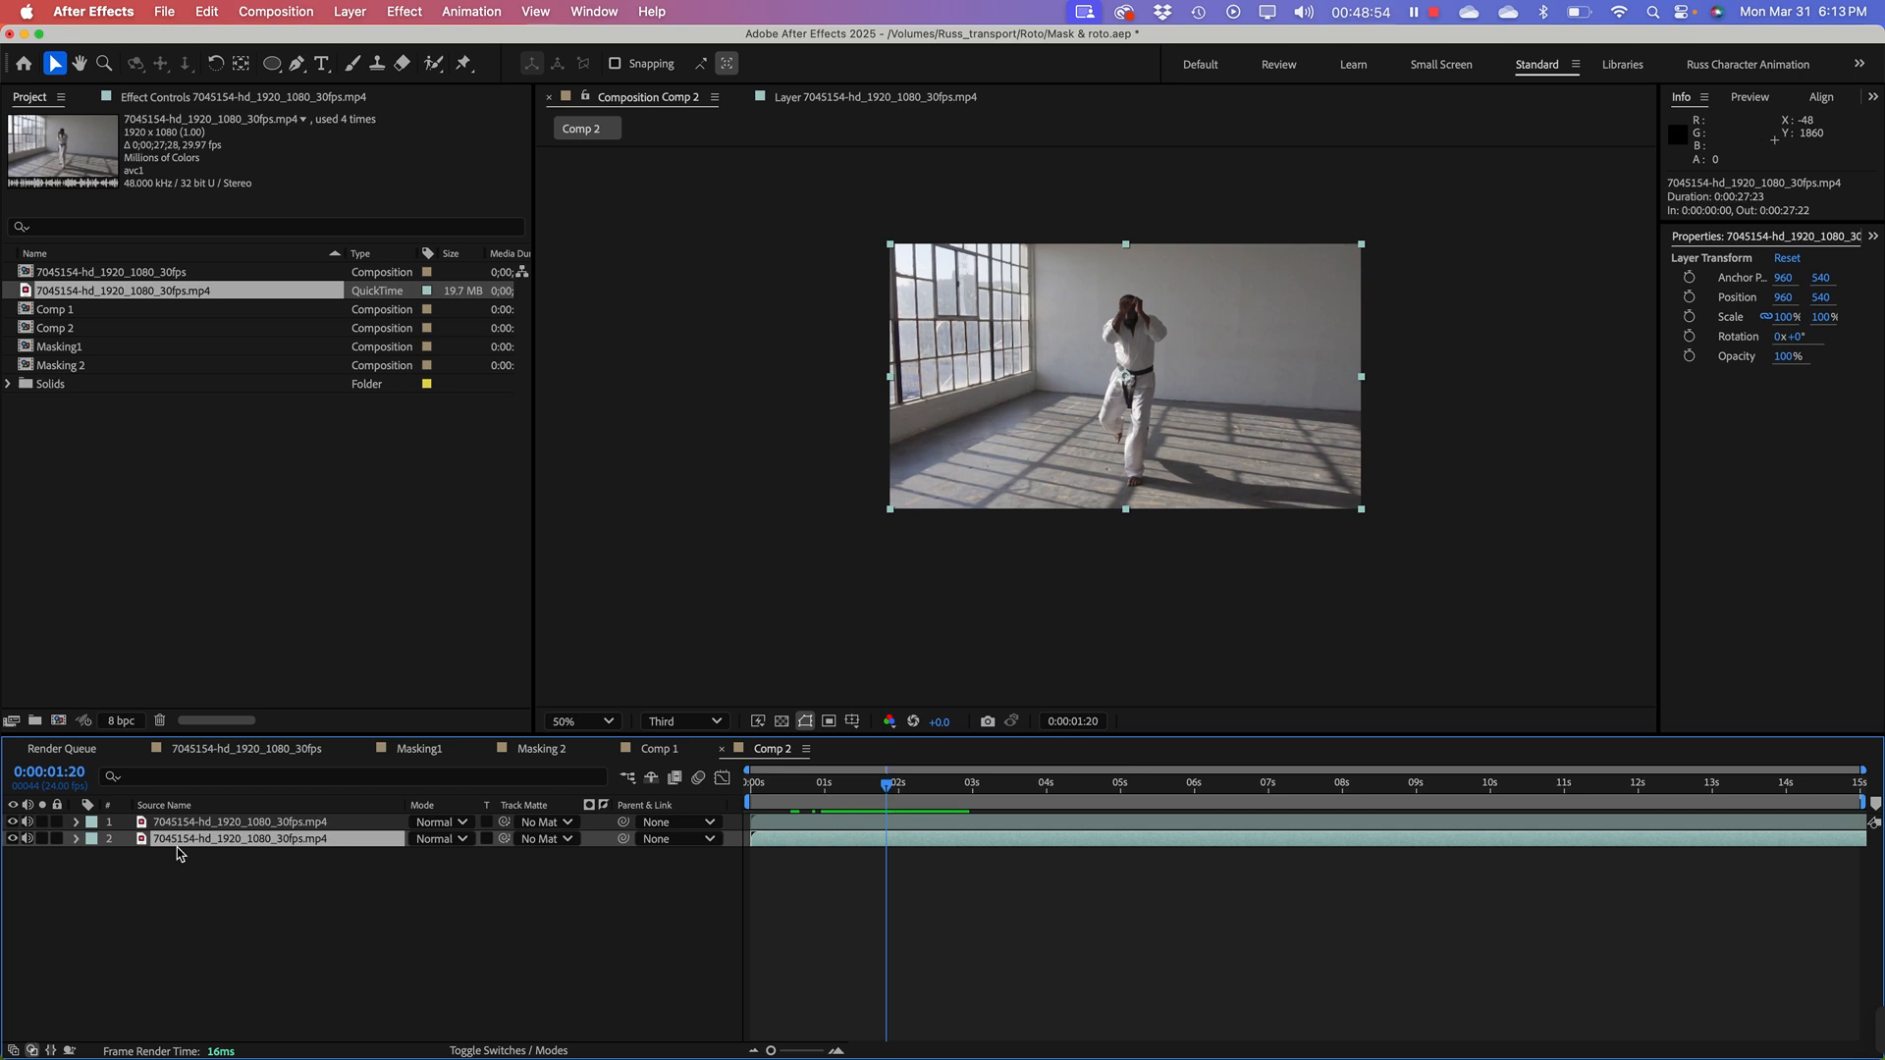
click(321, 64)
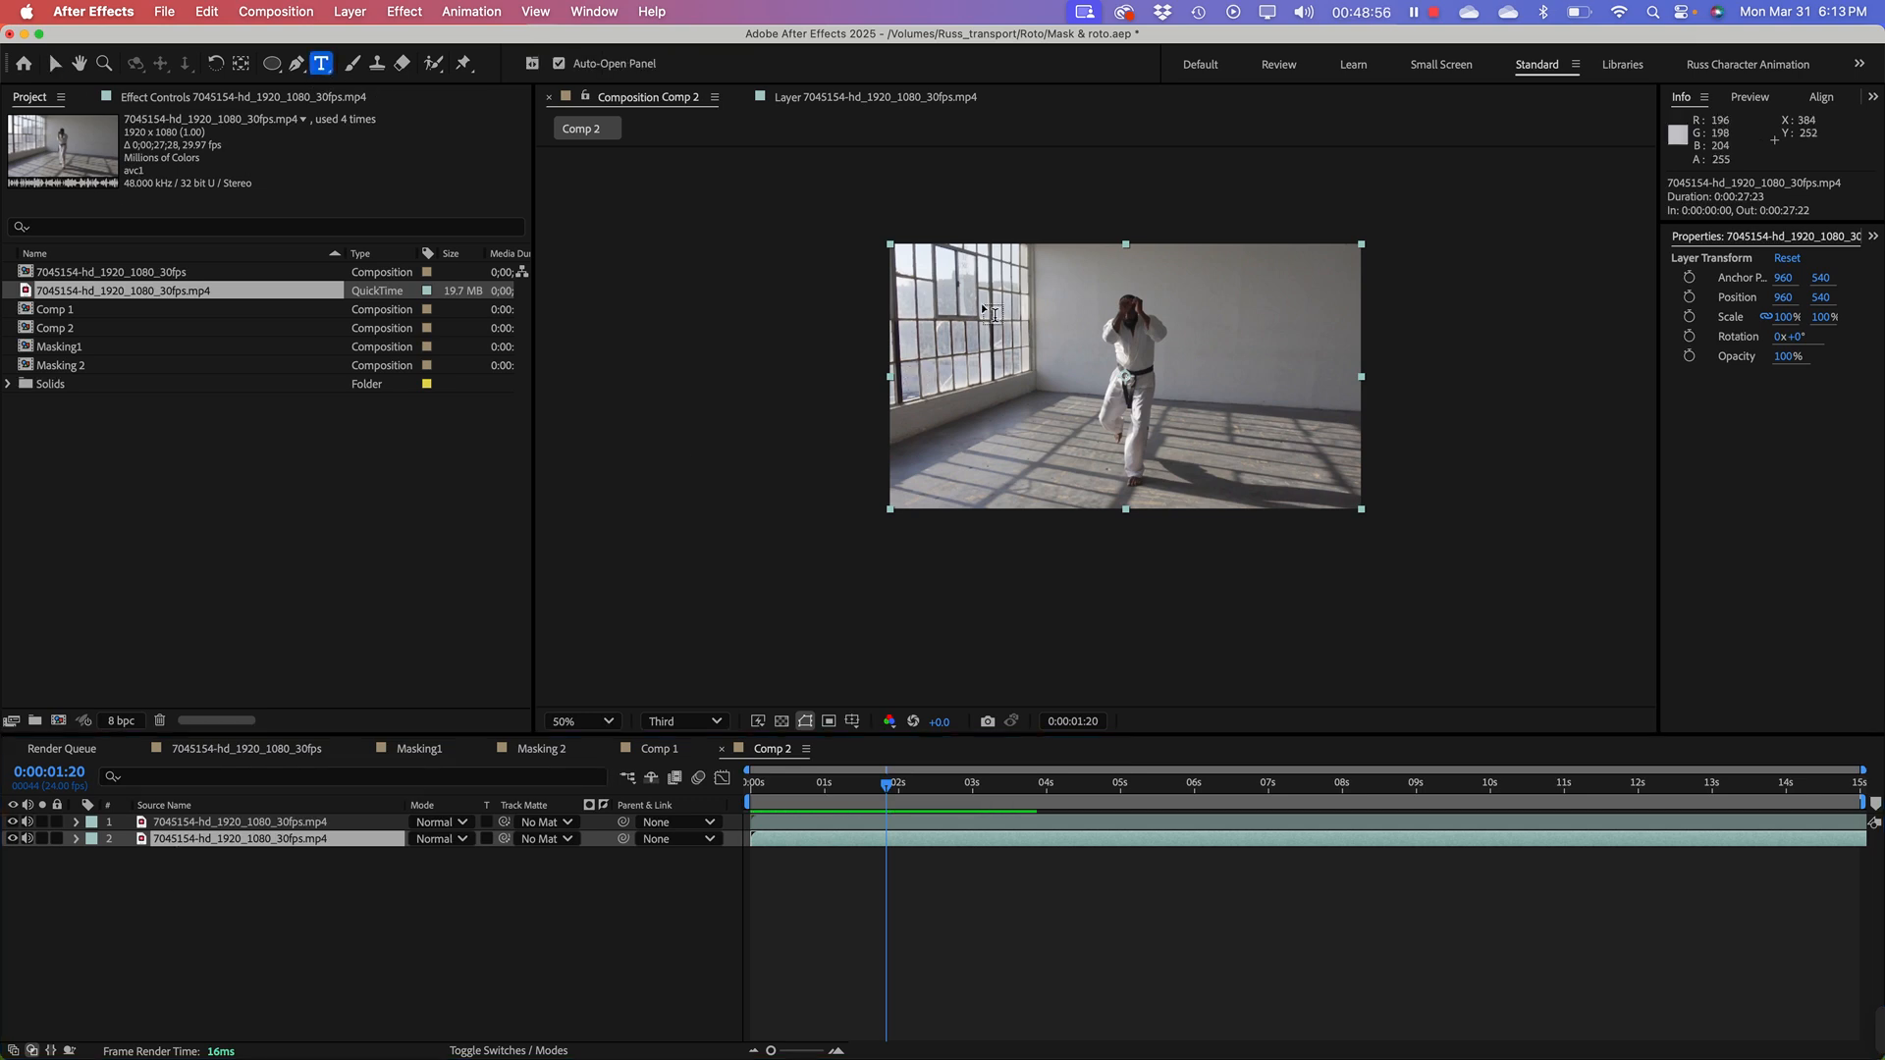
click(1005, 336)
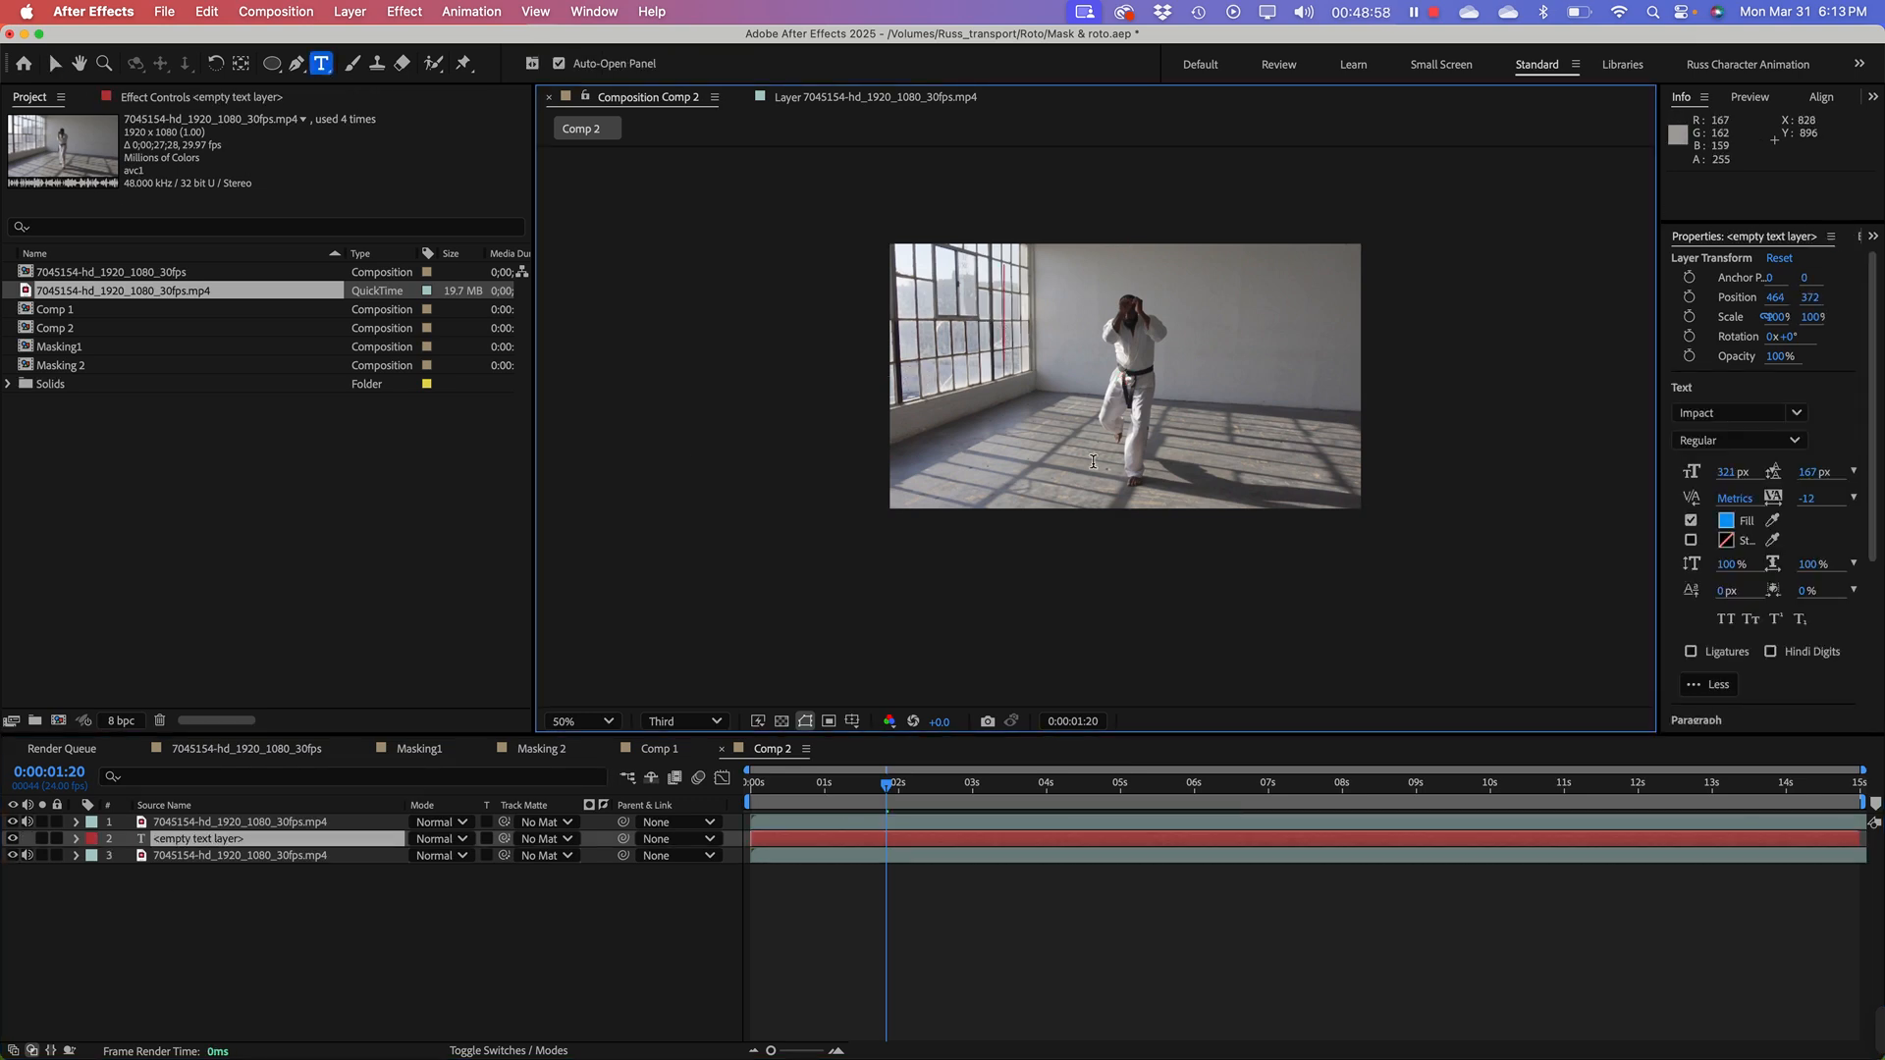
text(MASKING)
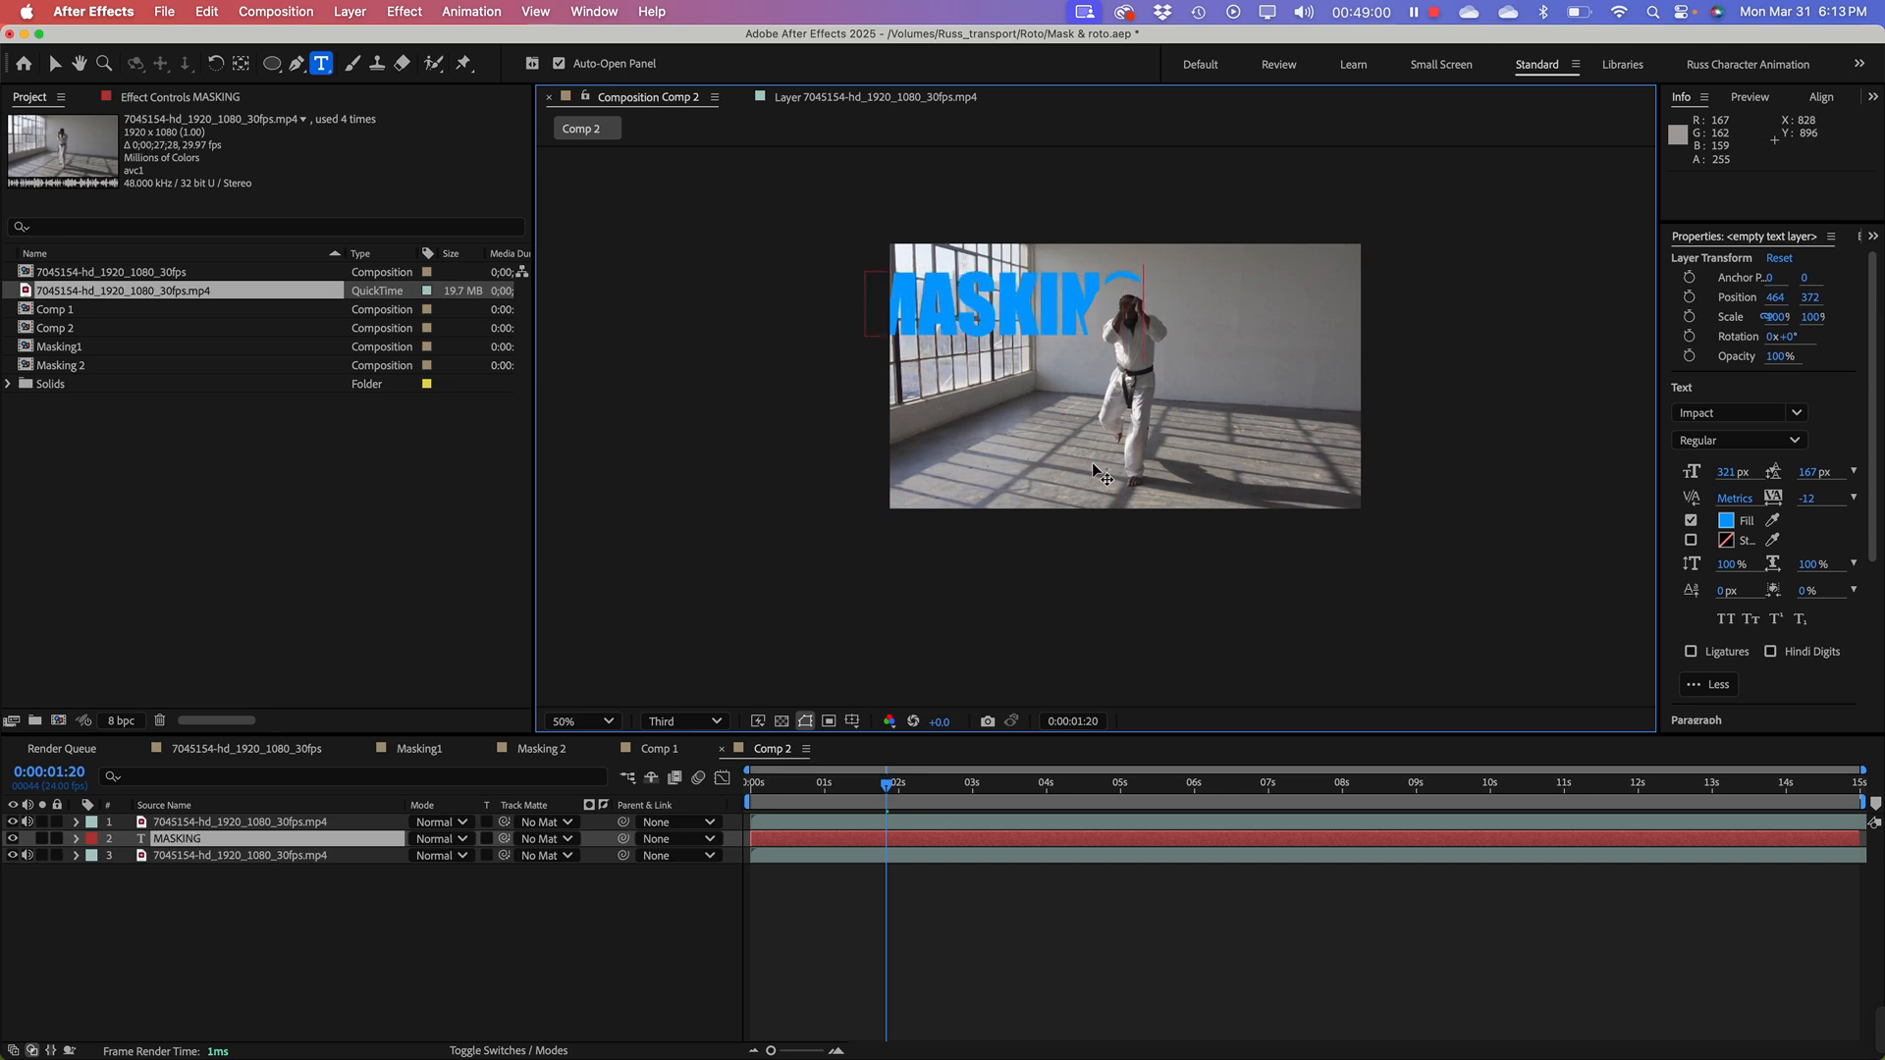
click(54, 64)
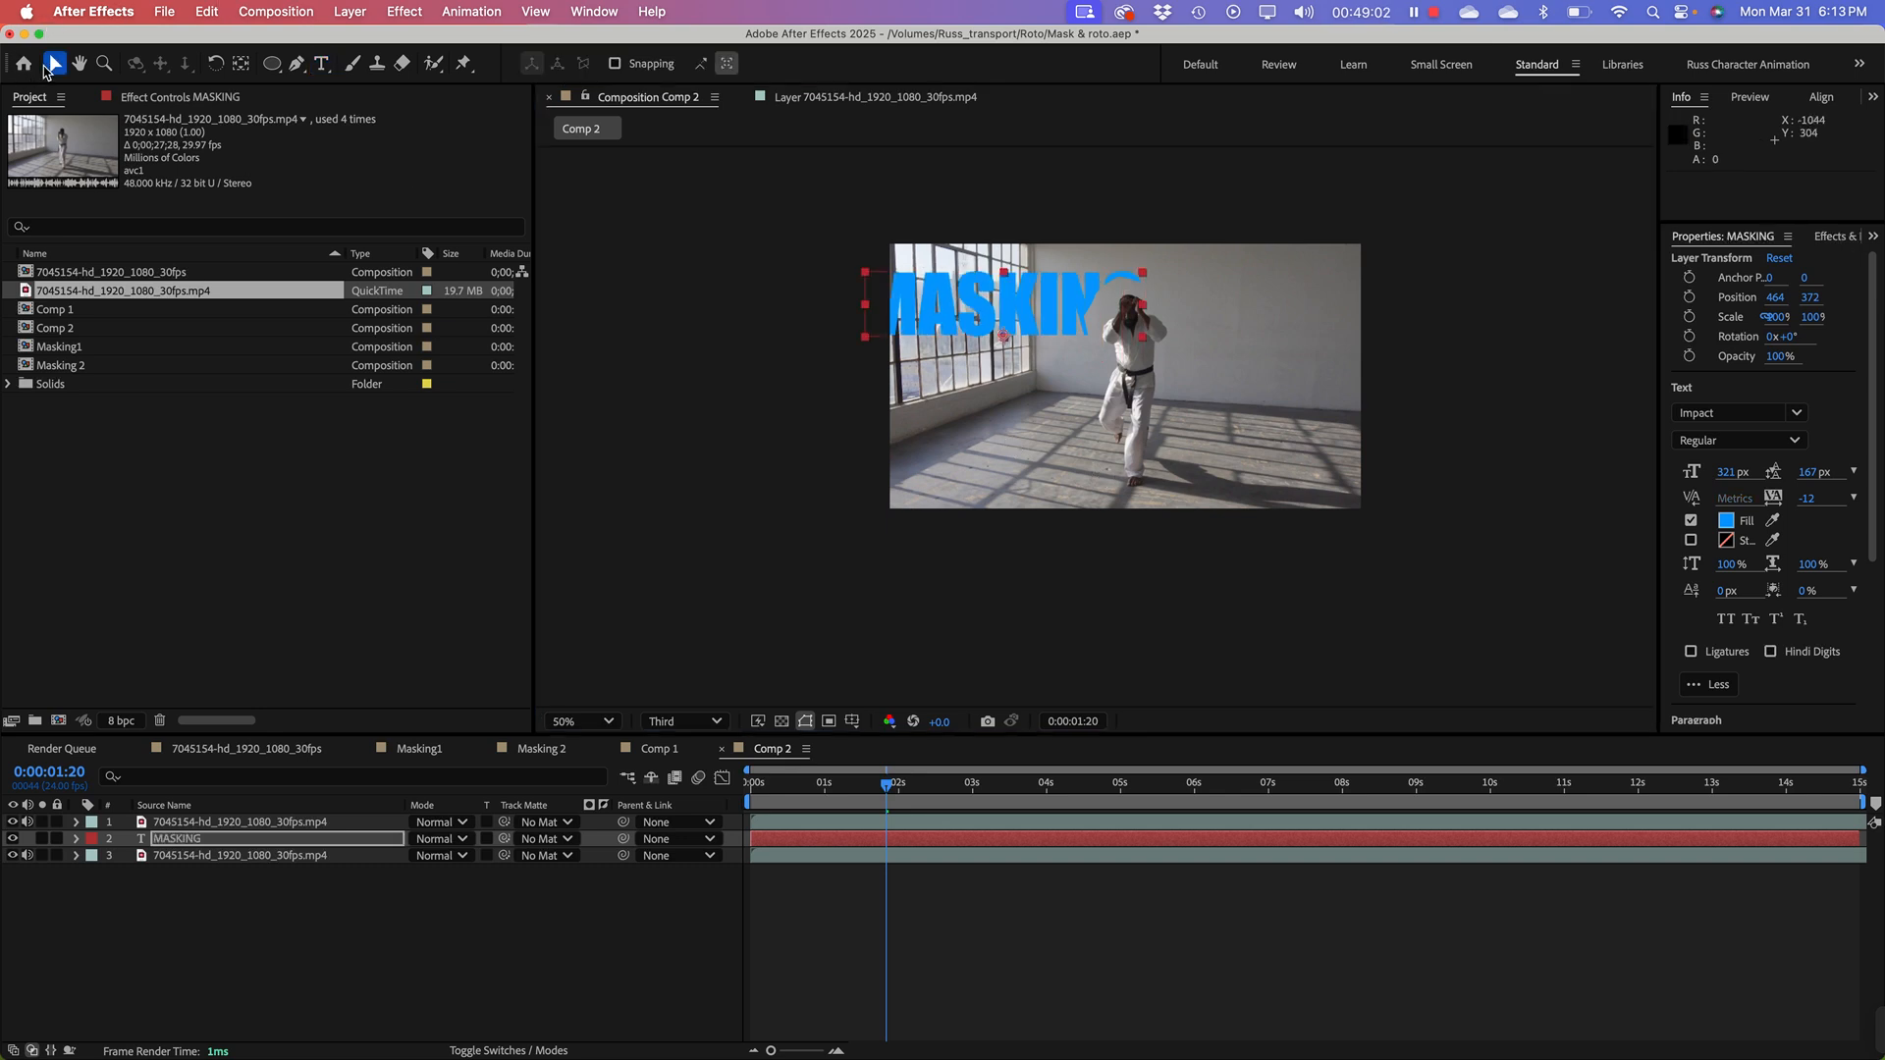
drag(984, 318, 1083, 363)
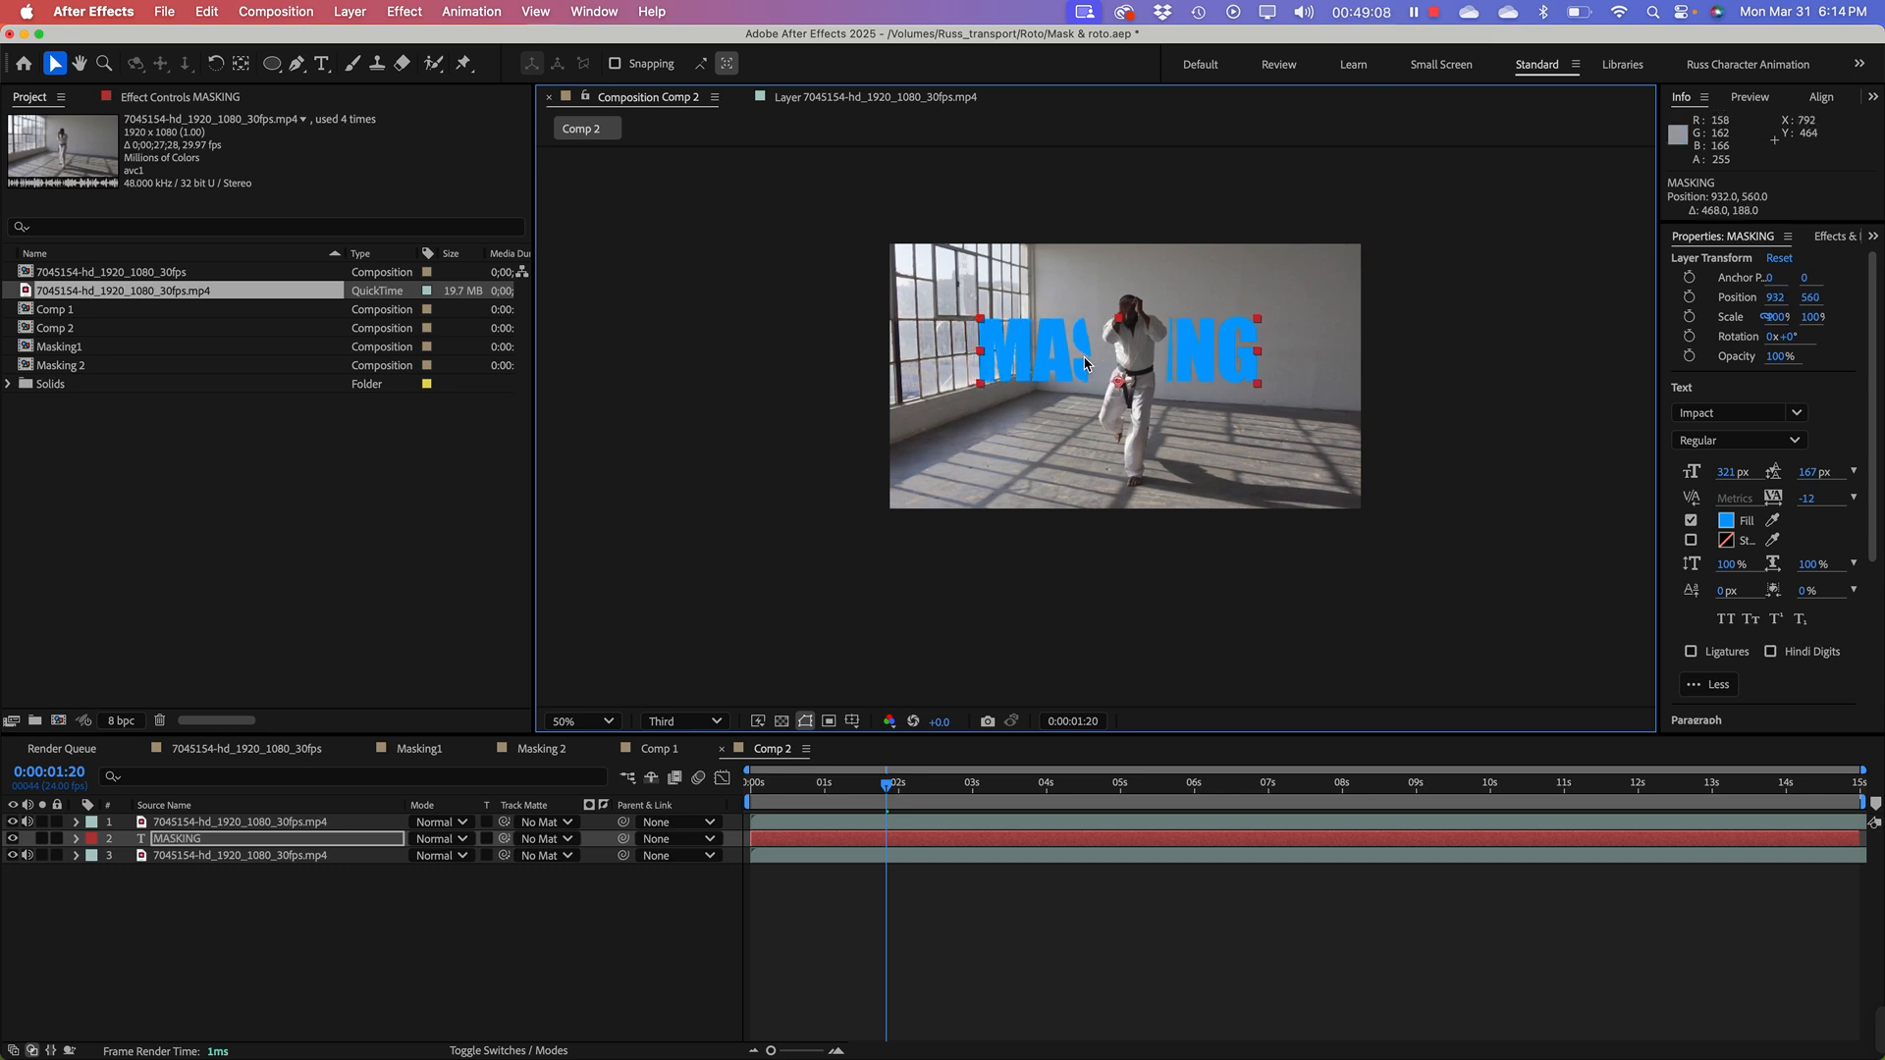
Step: Change the fill colour of the whole MASKING text to white
double_click(1026, 352)
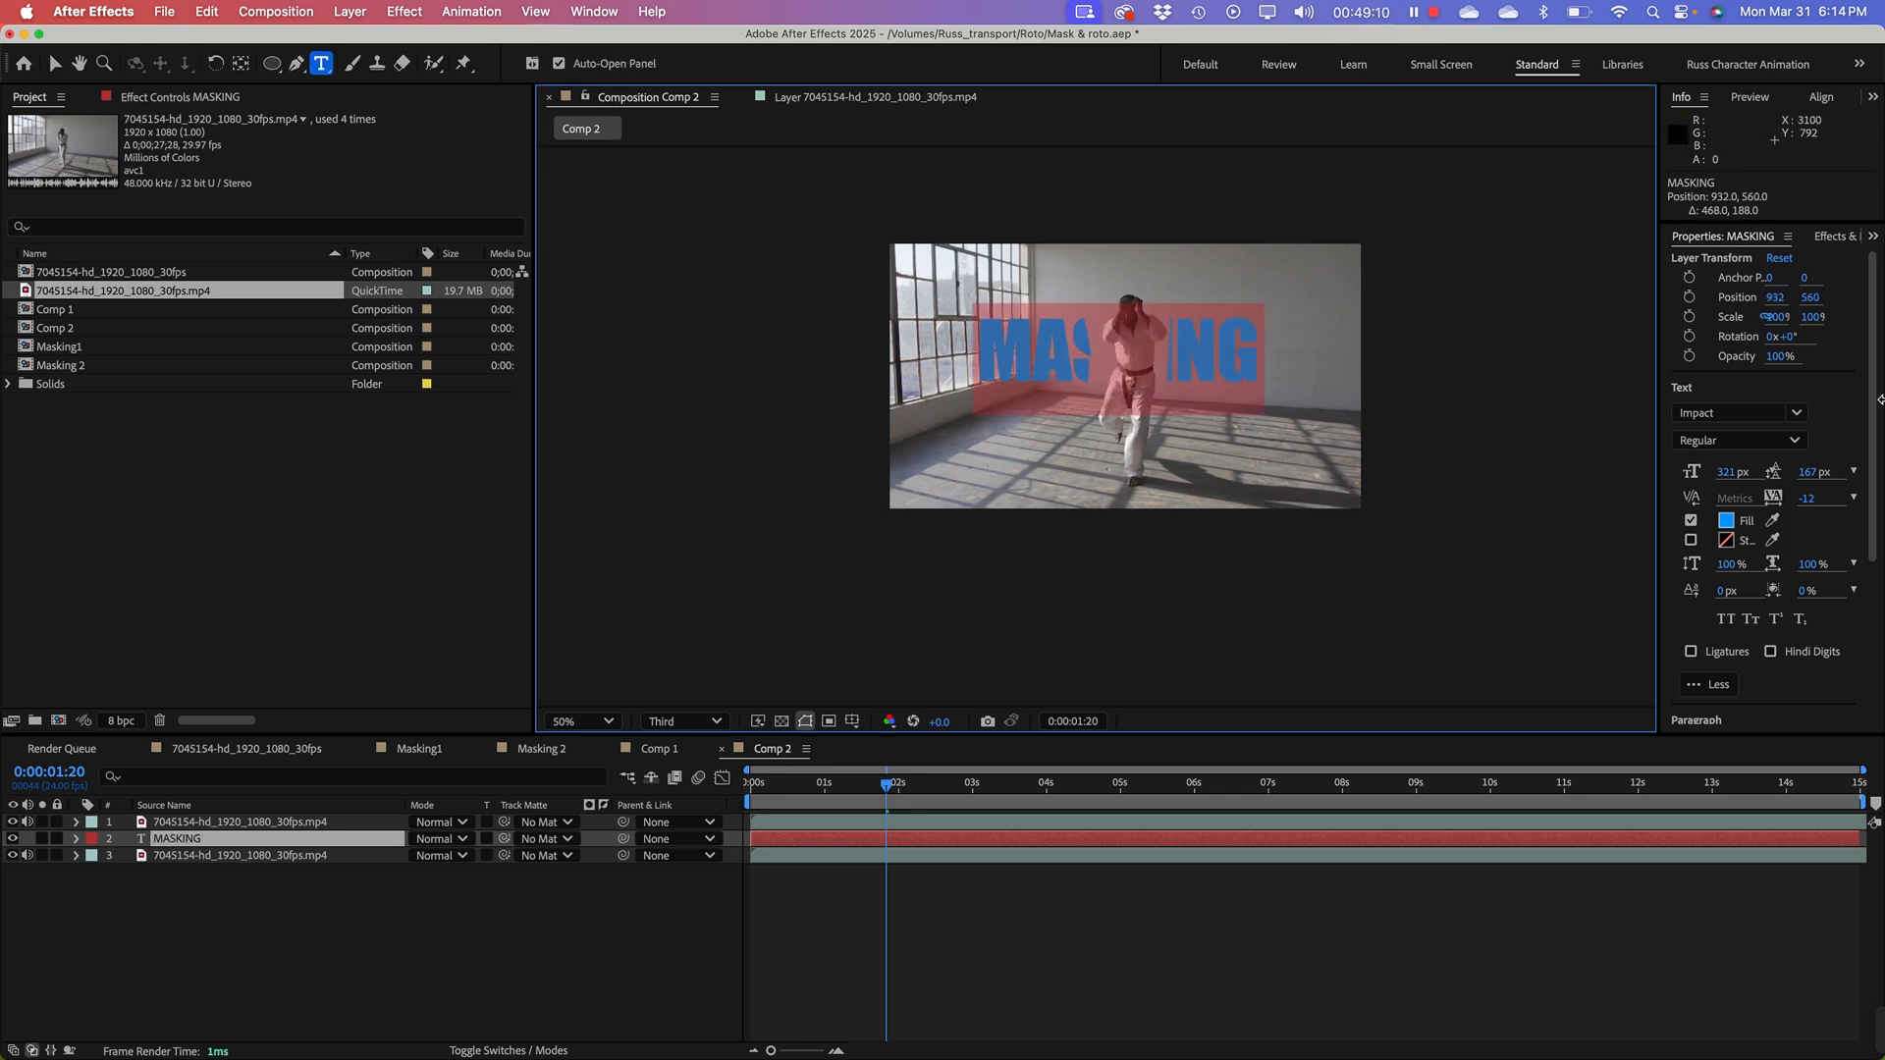
click(1725, 528)
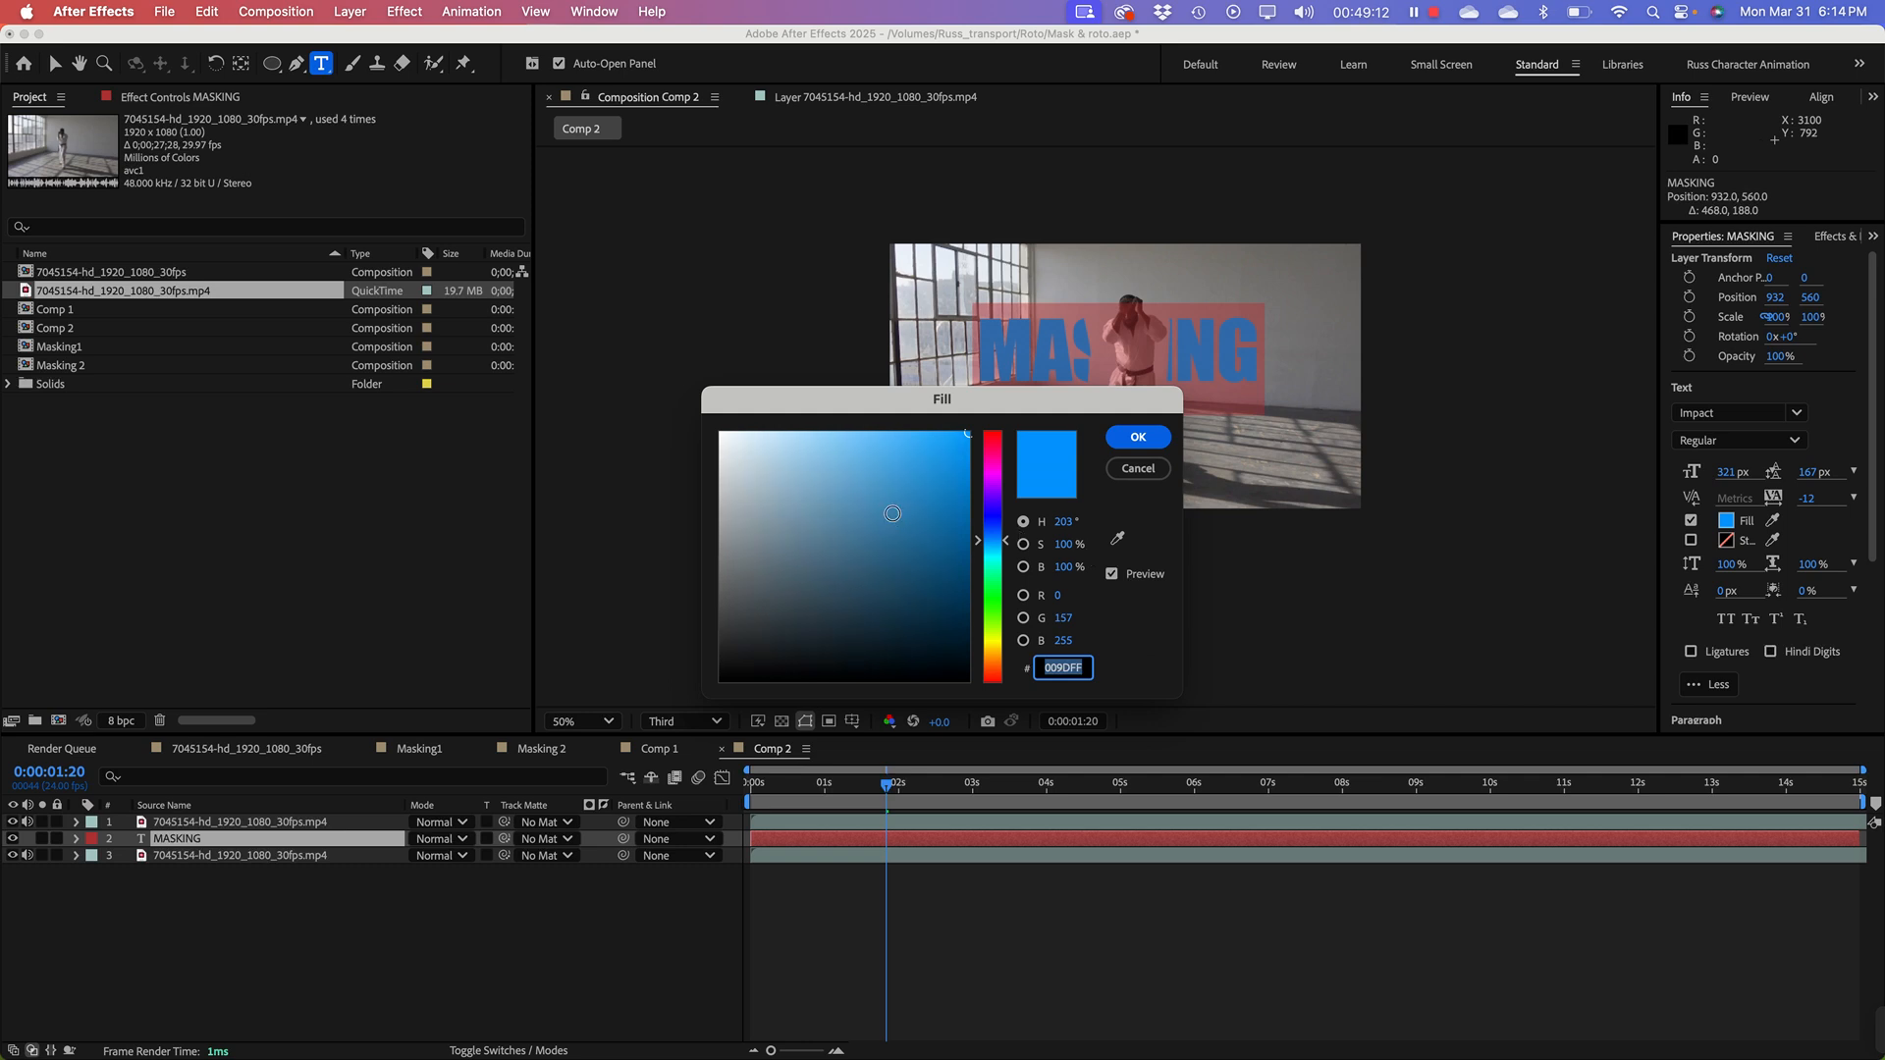
drag(887, 513, 661, 425)
click(1138, 436)
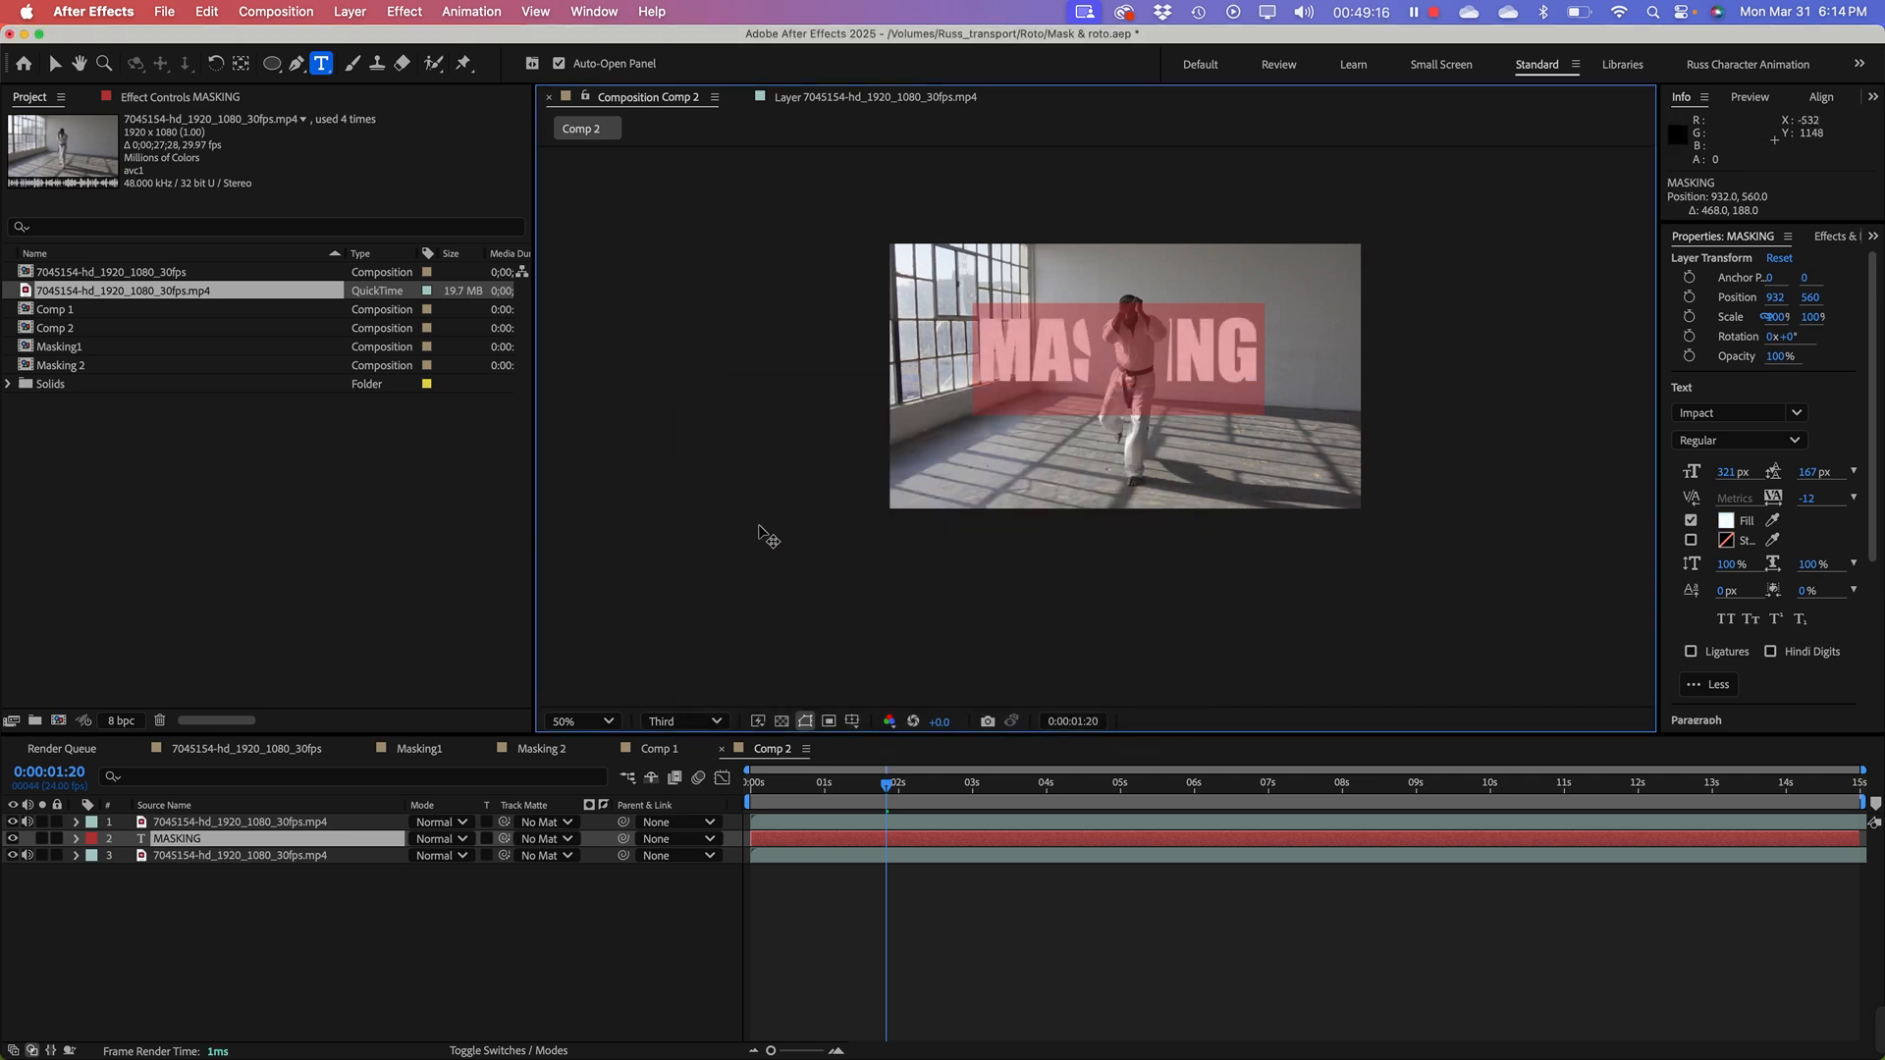
Step: At 0:00:02:20, set the Mask Feather of Mask 1 on the upper footage layer to 41 pixels
drag(885, 785, 961, 769)
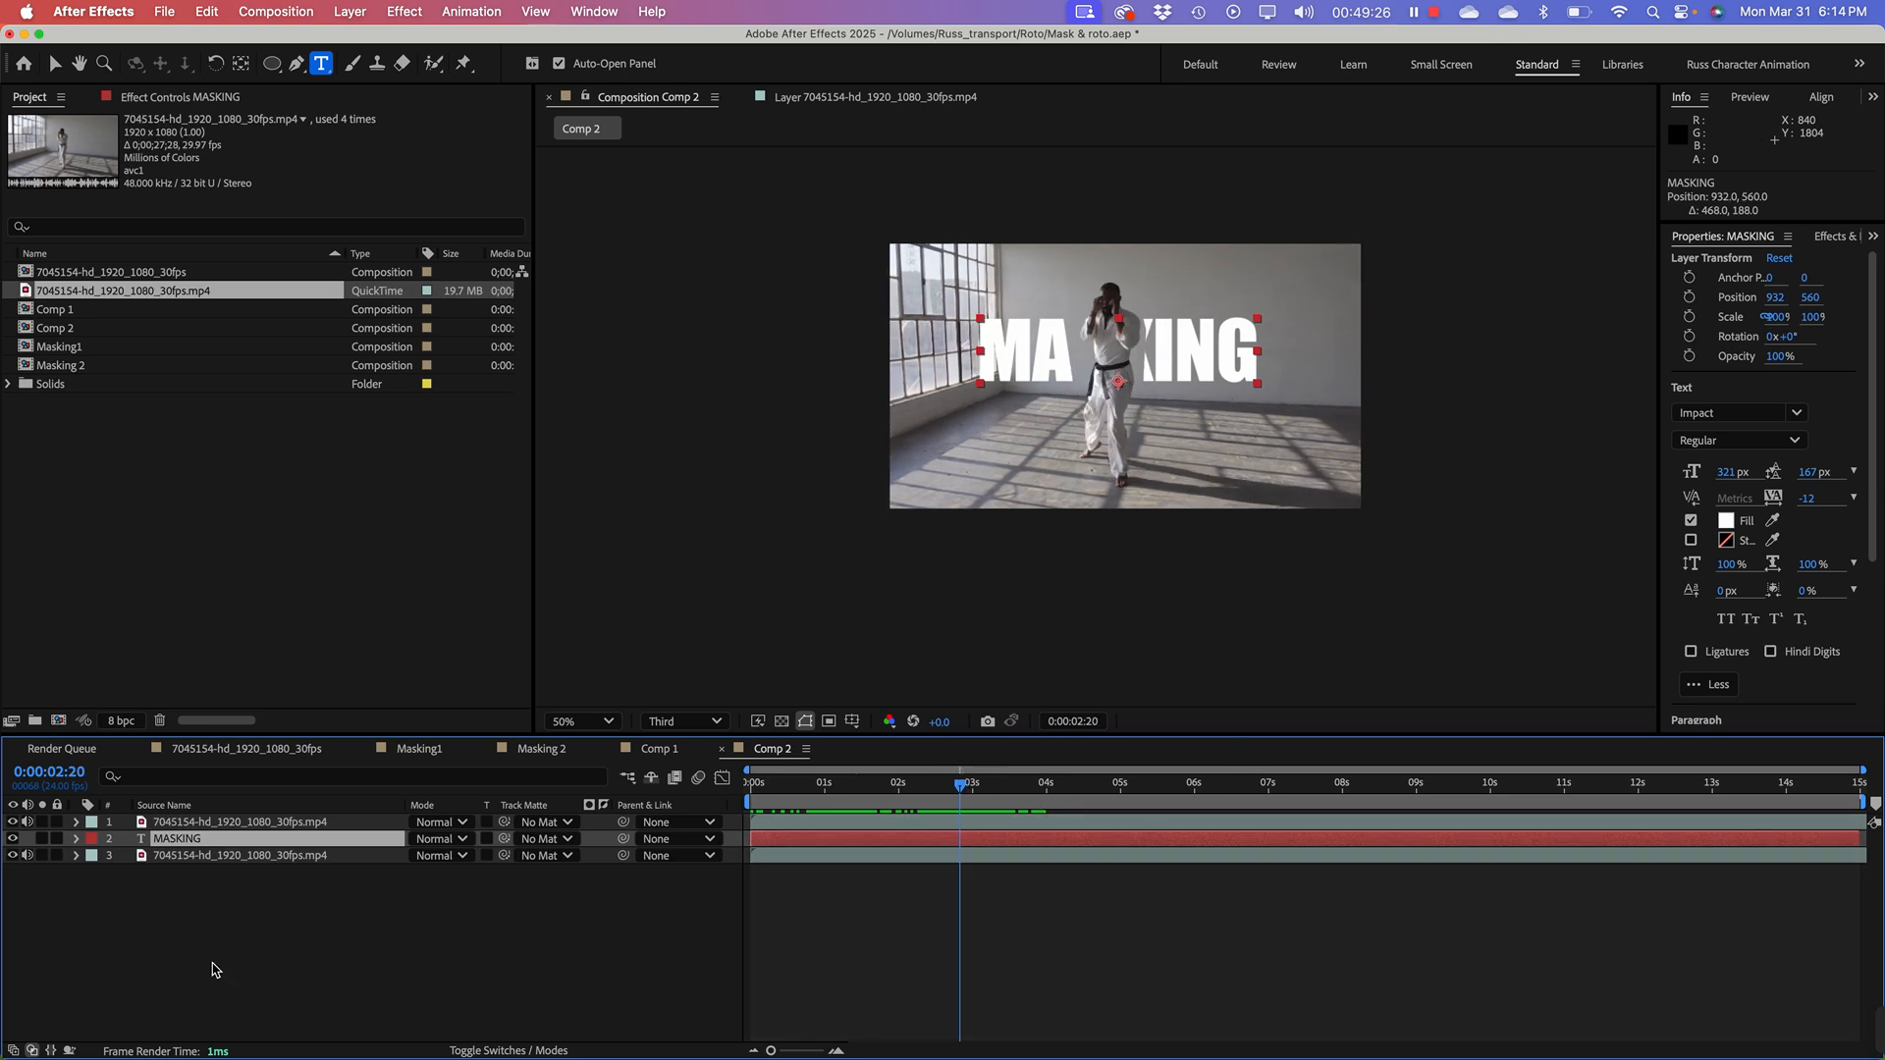
click(140, 825)
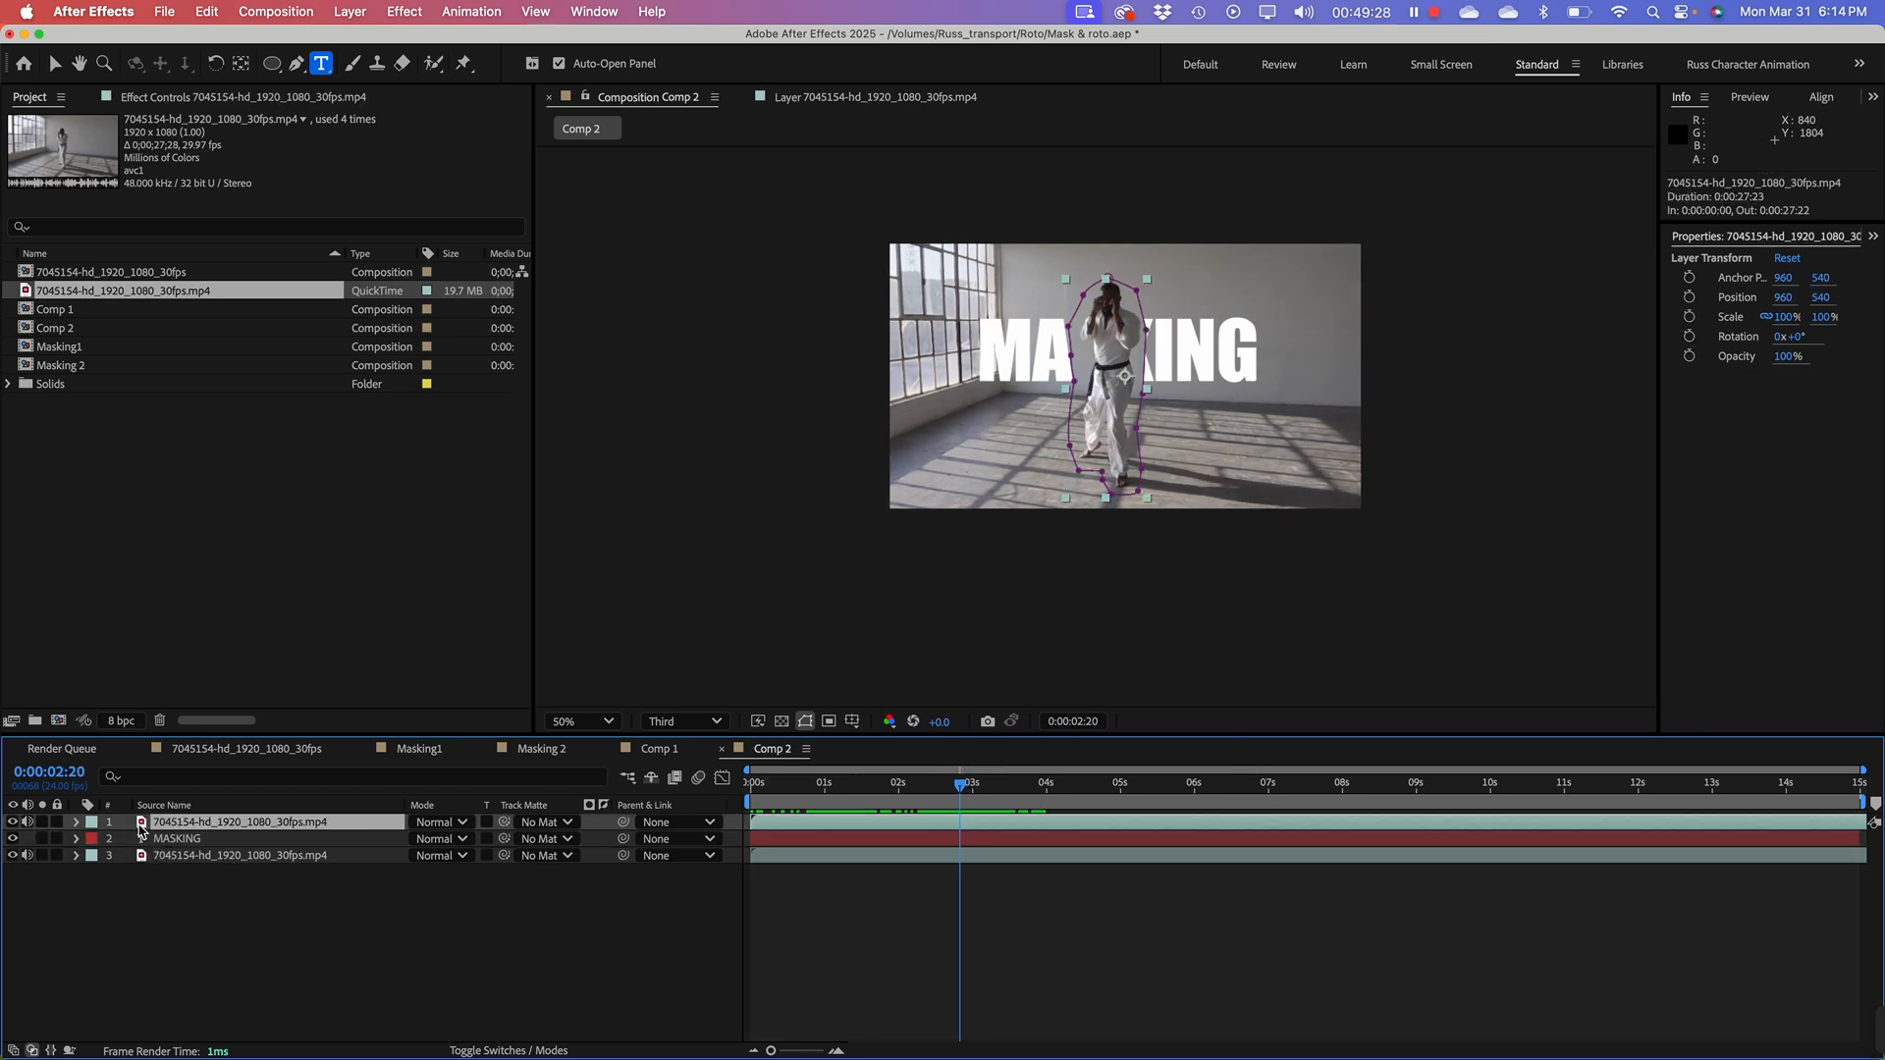
click(76, 824)
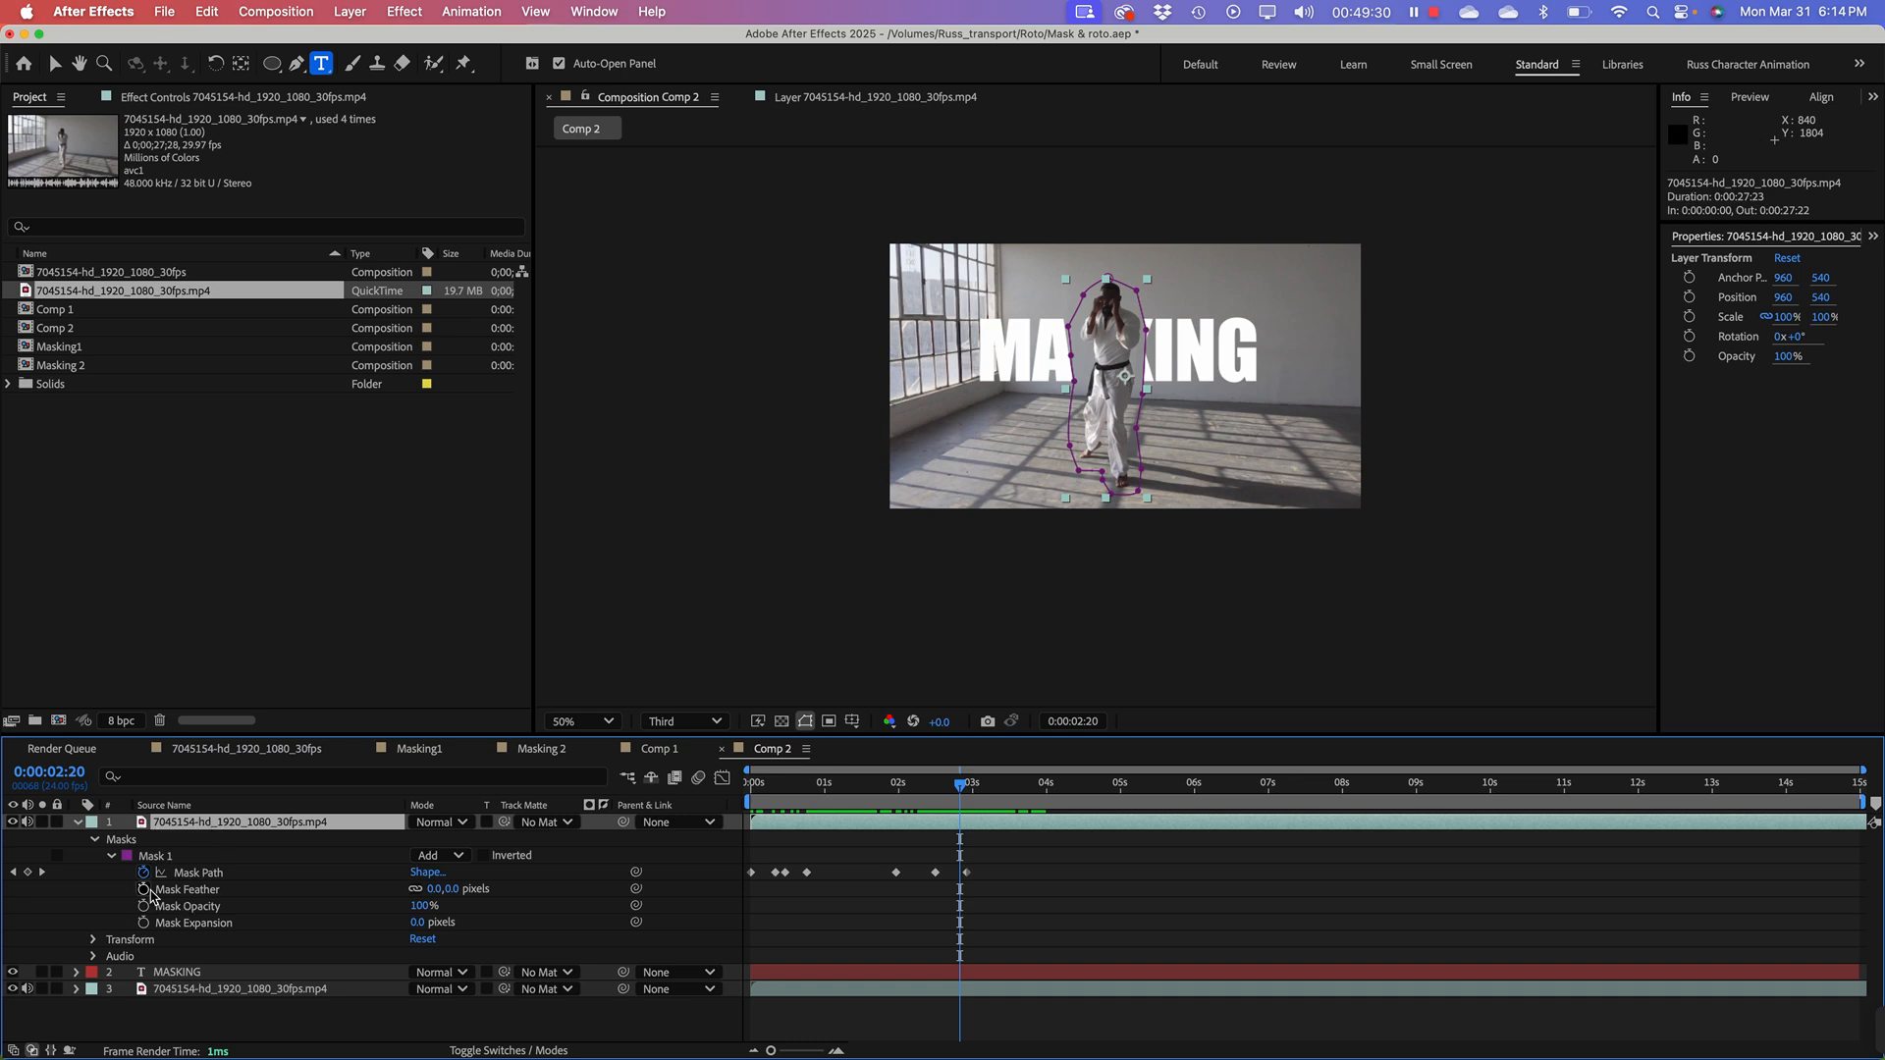
click(196, 874)
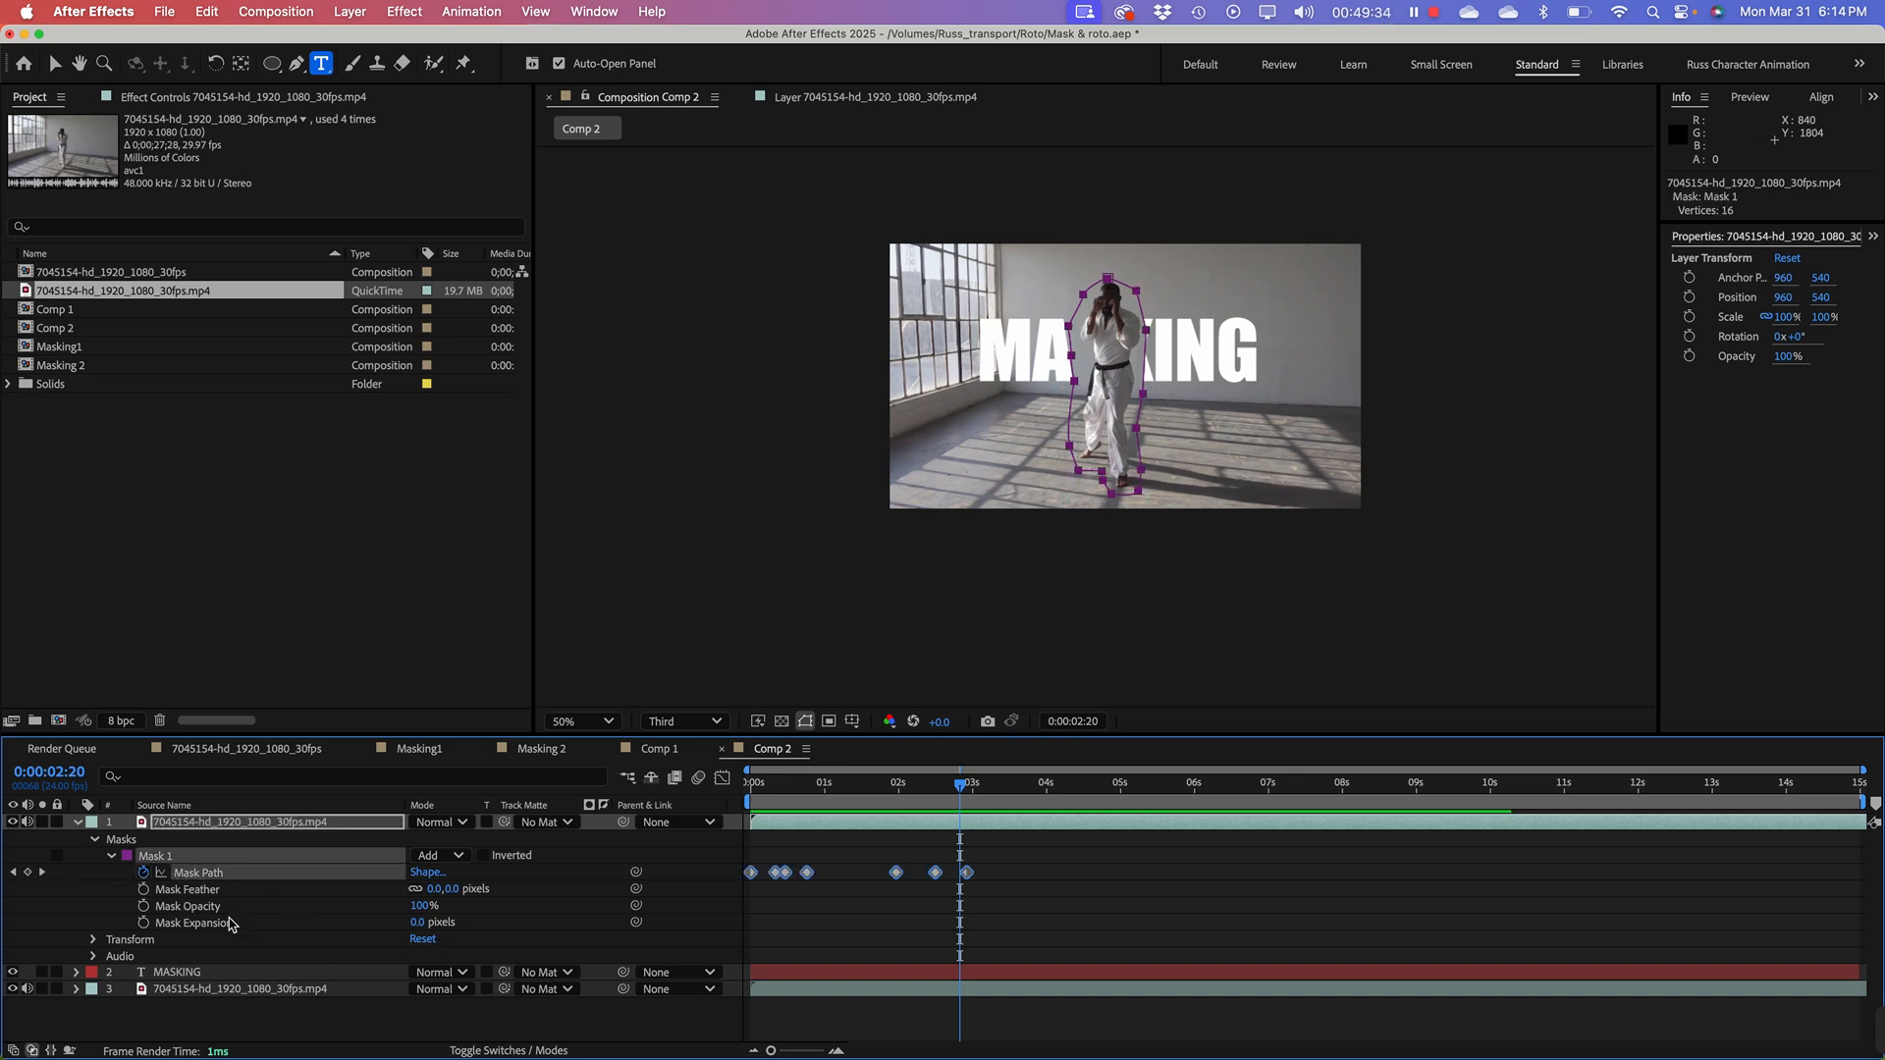
click(422, 905)
drag(423, 905, 527, 883)
key(/)
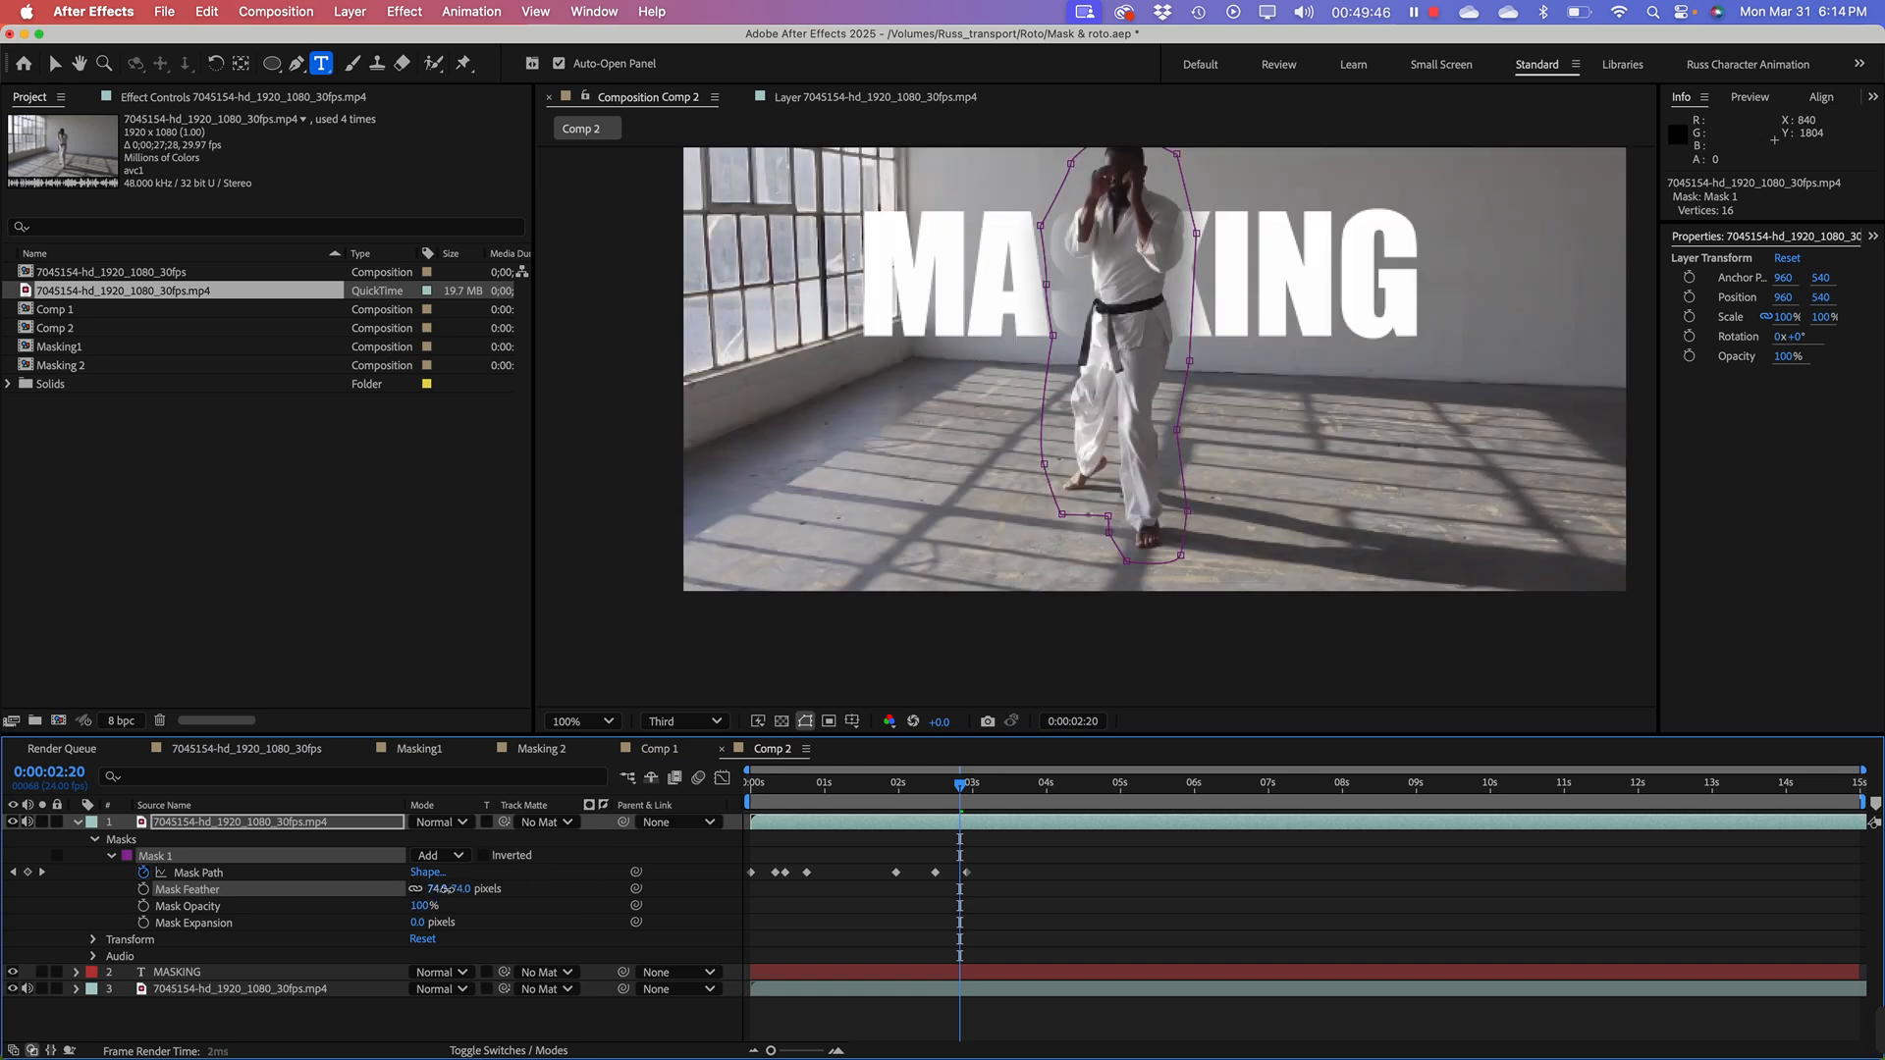
drag(444, 888, 403, 888)
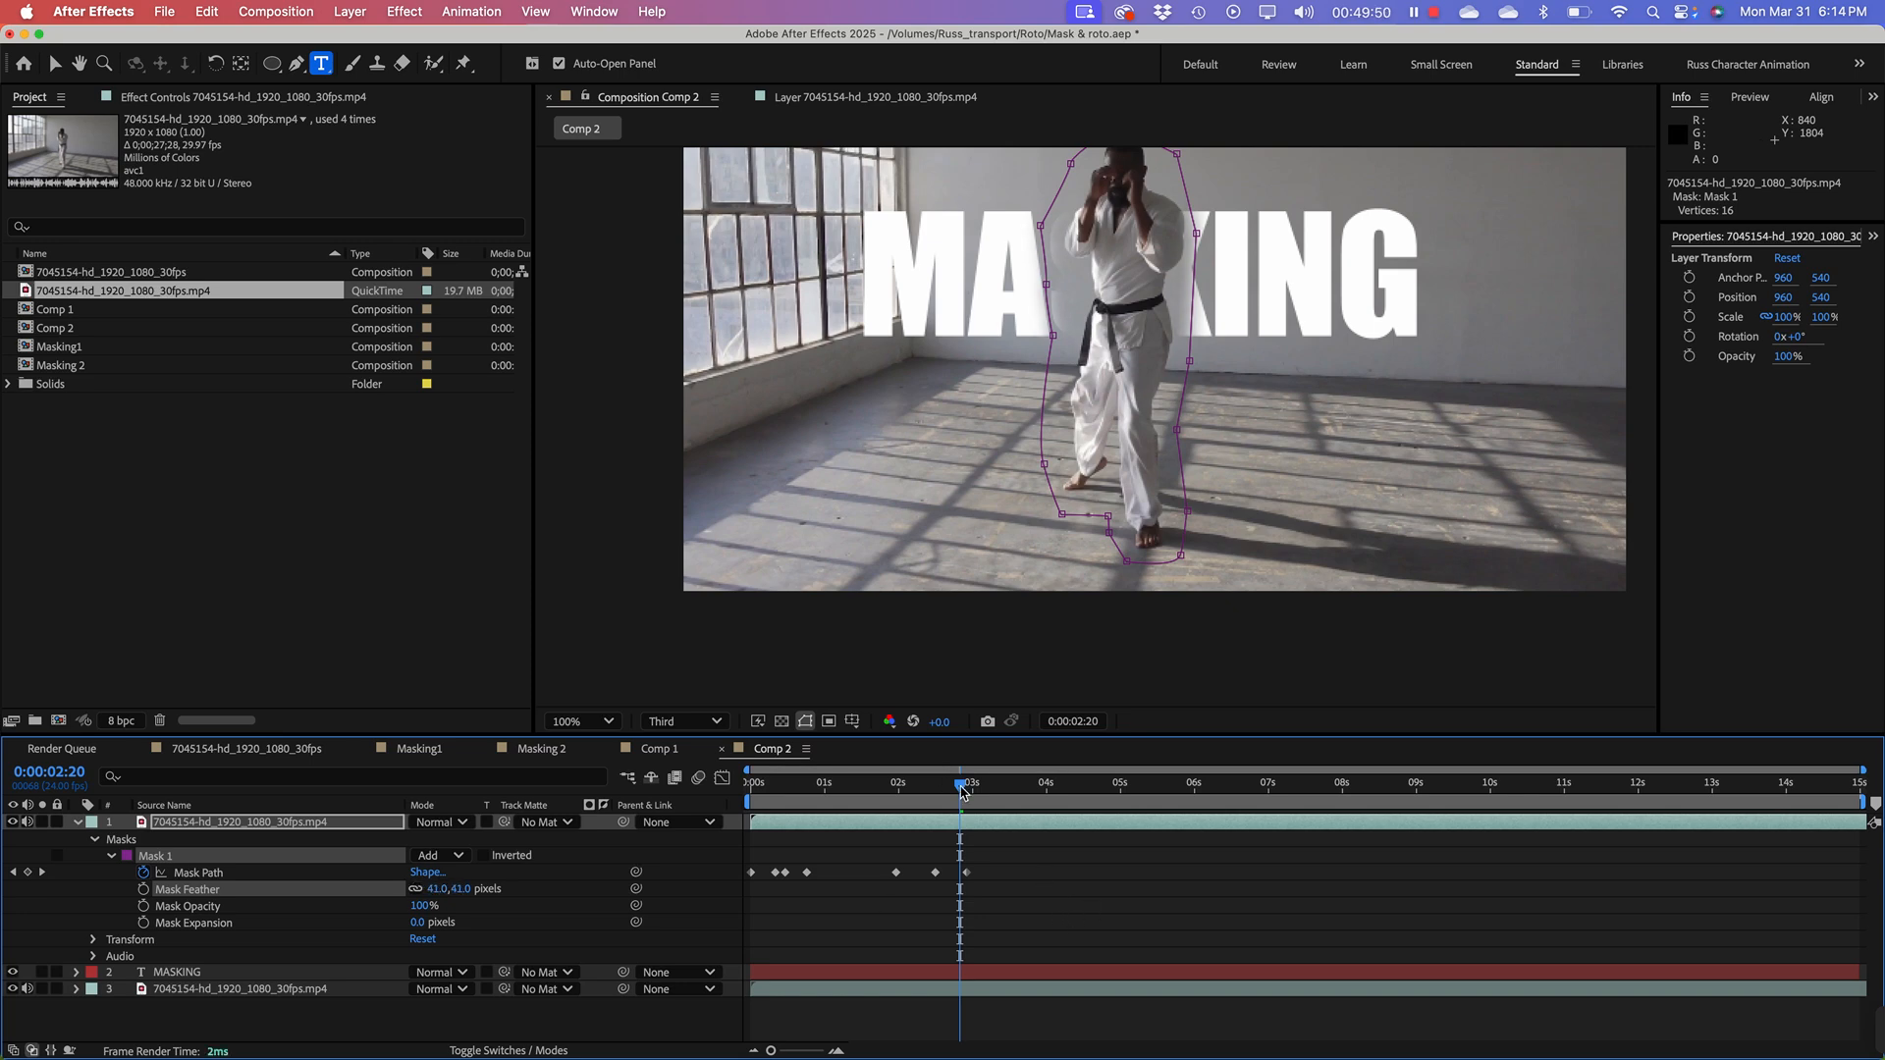
Step: Check the feathered edge back to 0:00:00:19 and set Mask 1's expansion to -28 pixels
drag(961, 790, 896, 792)
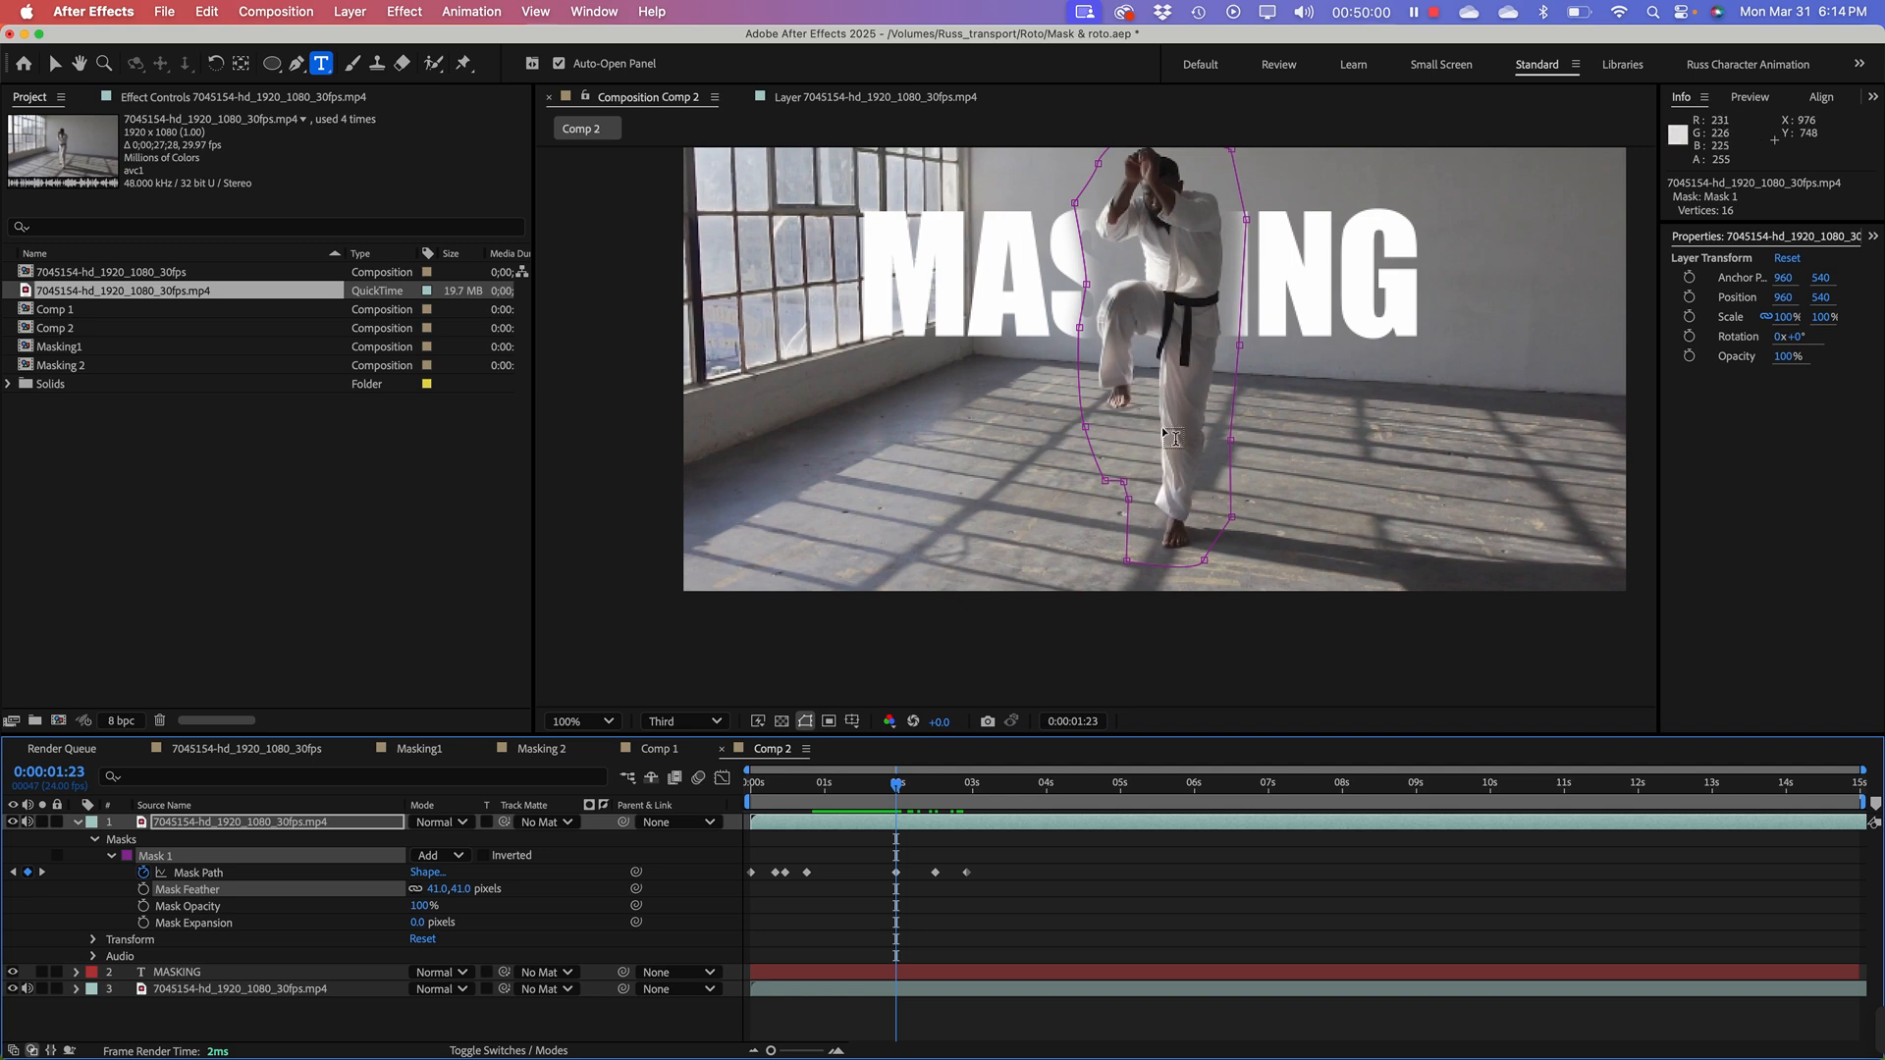
mouse_move(880, 795)
mouse_down()
mouse_move(778, 793)
mouse_move(847, 808)
mouse_up()
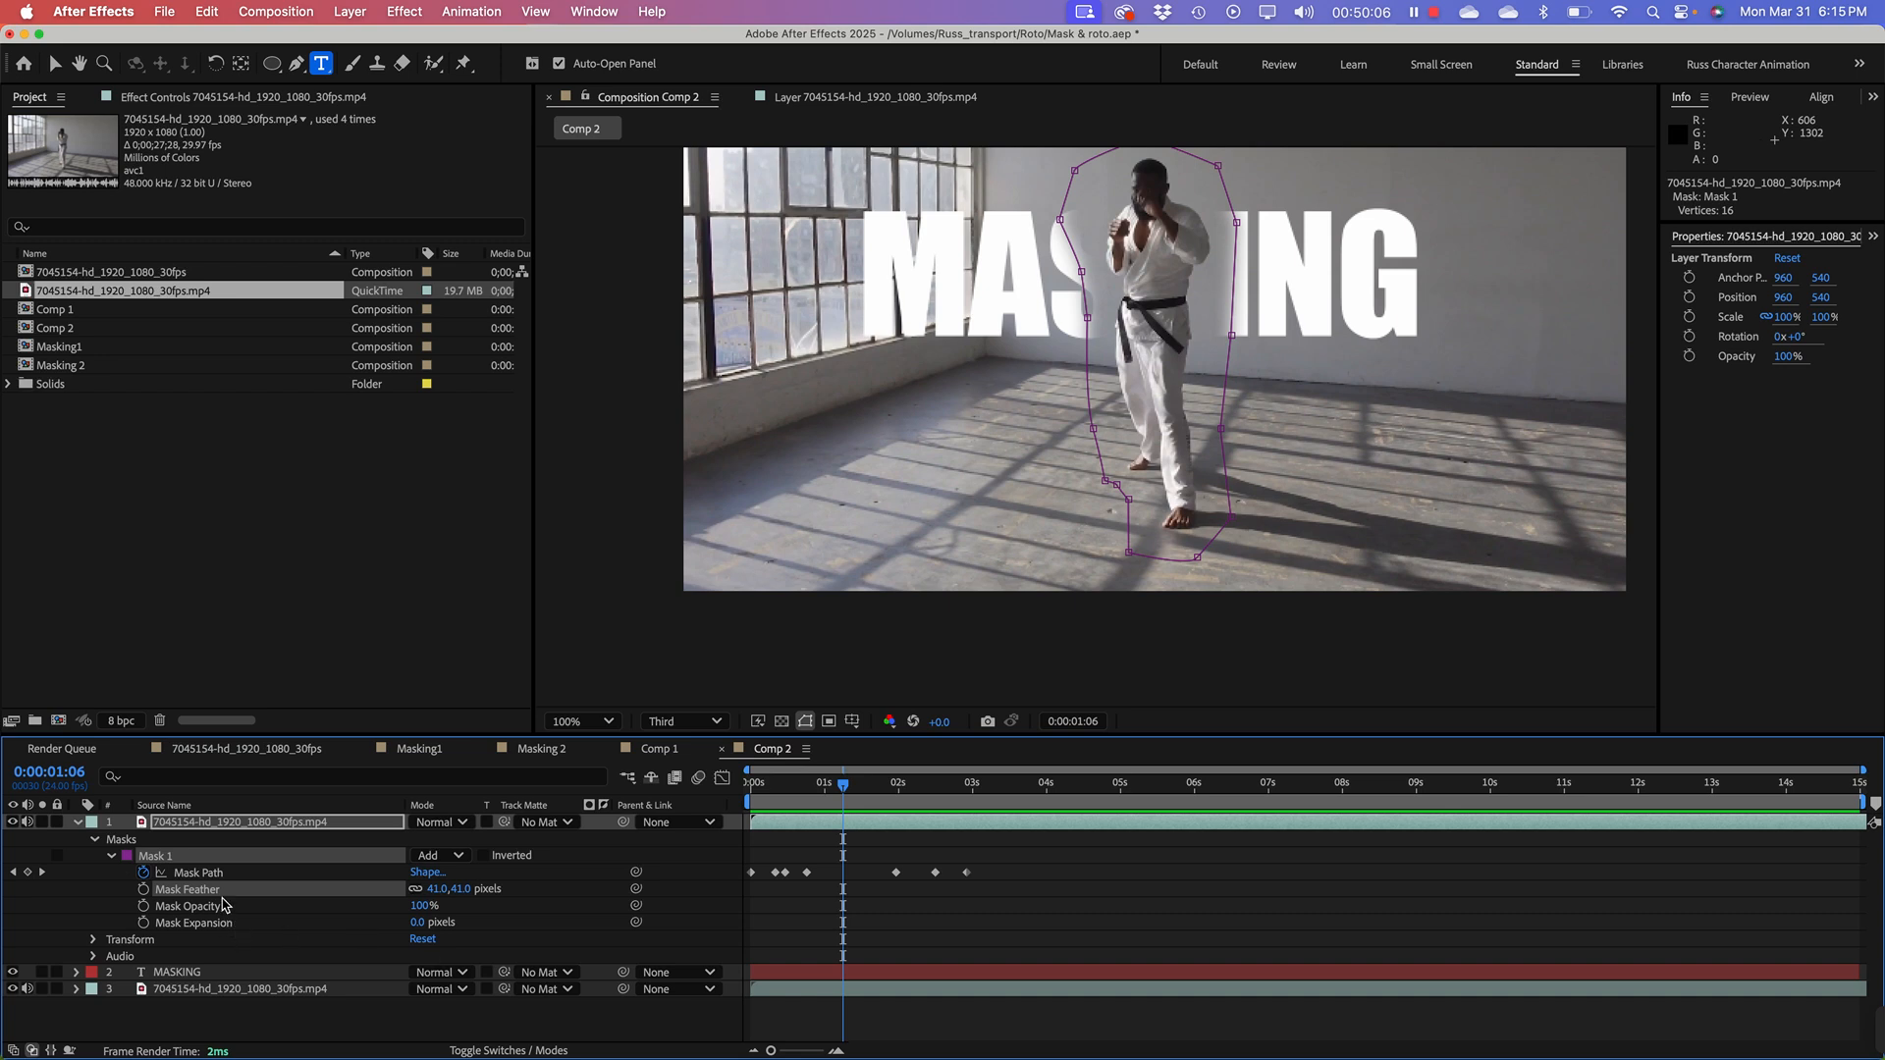
drag(842, 793, 809, 795)
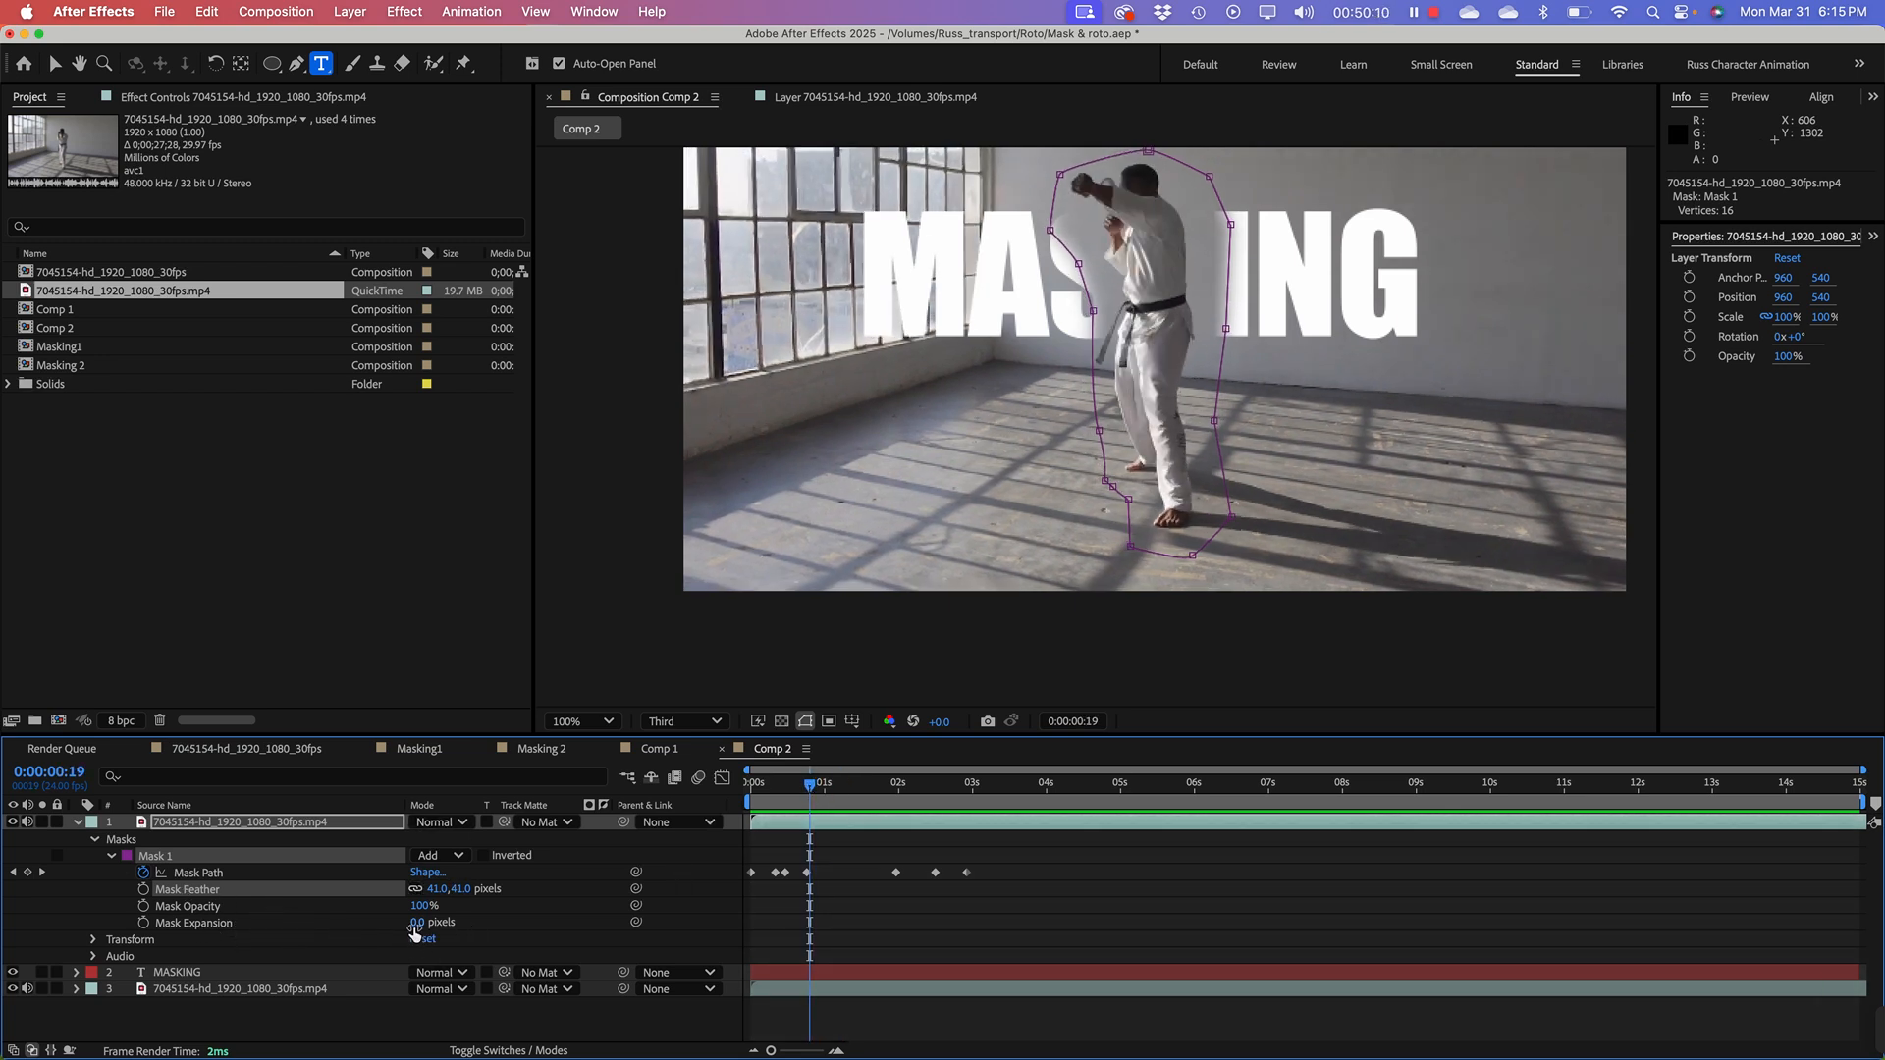
drag(414, 925, 398, 929)
drag(386, 929, 388, 929)
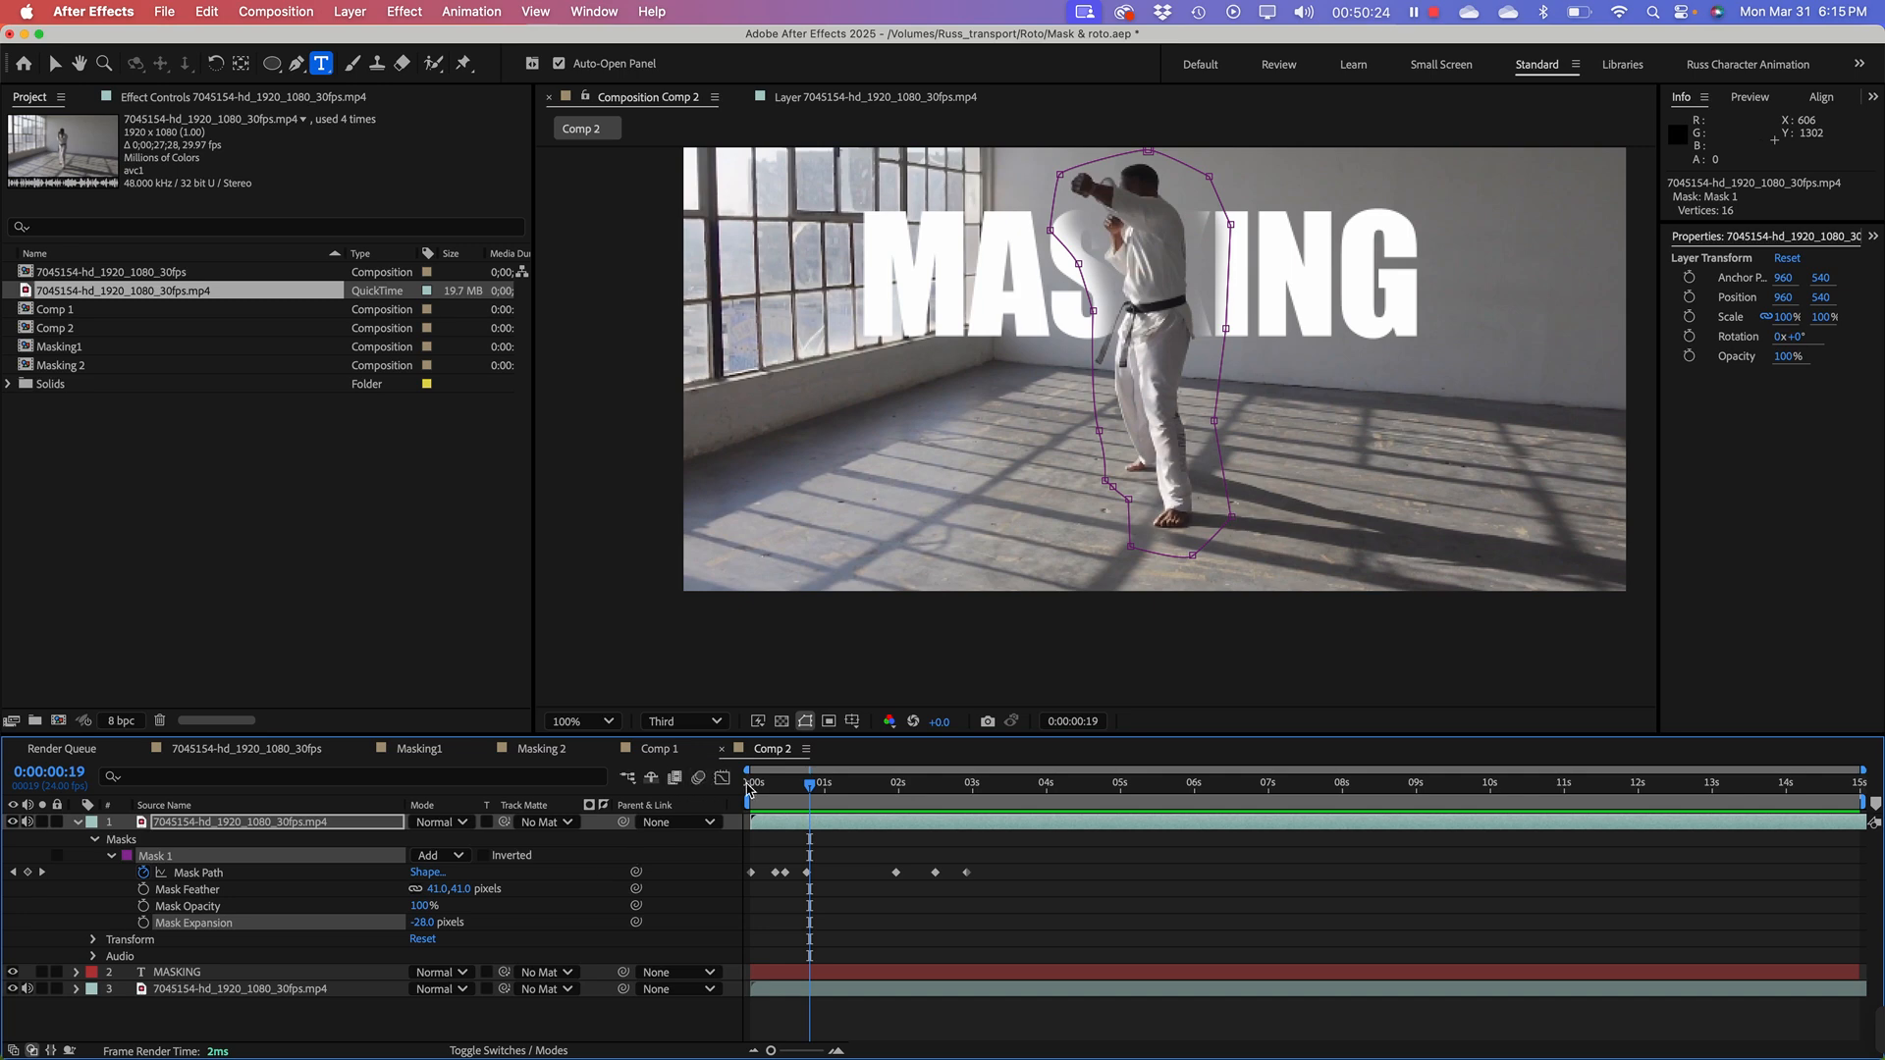
Step: Check the mask edge across the keyframed frames, go to 0:00:00:04 and lower the MASKING text layer's opacity to 58%
drag(810, 788, 957, 846)
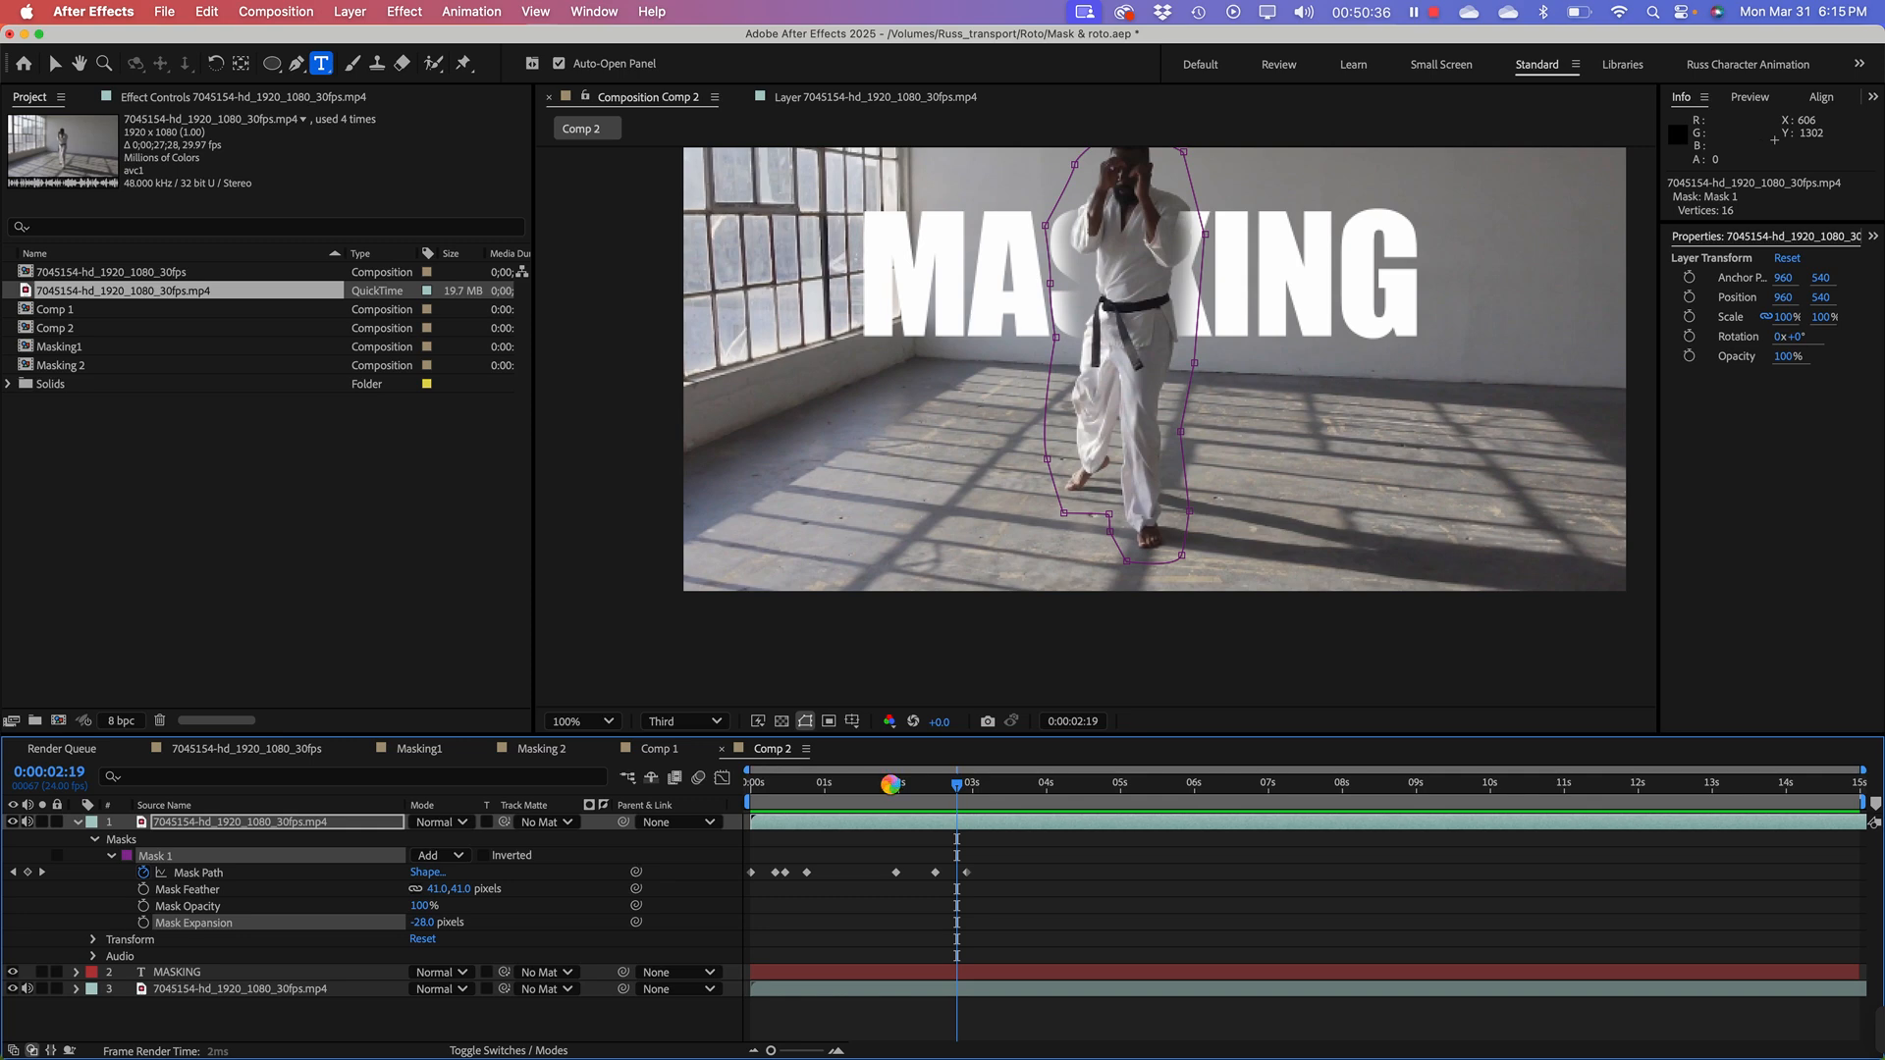
mouse_move(891, 783)
mouse_down()
mouse_move(979, 781)
mouse_move(913, 785)
mouse_up()
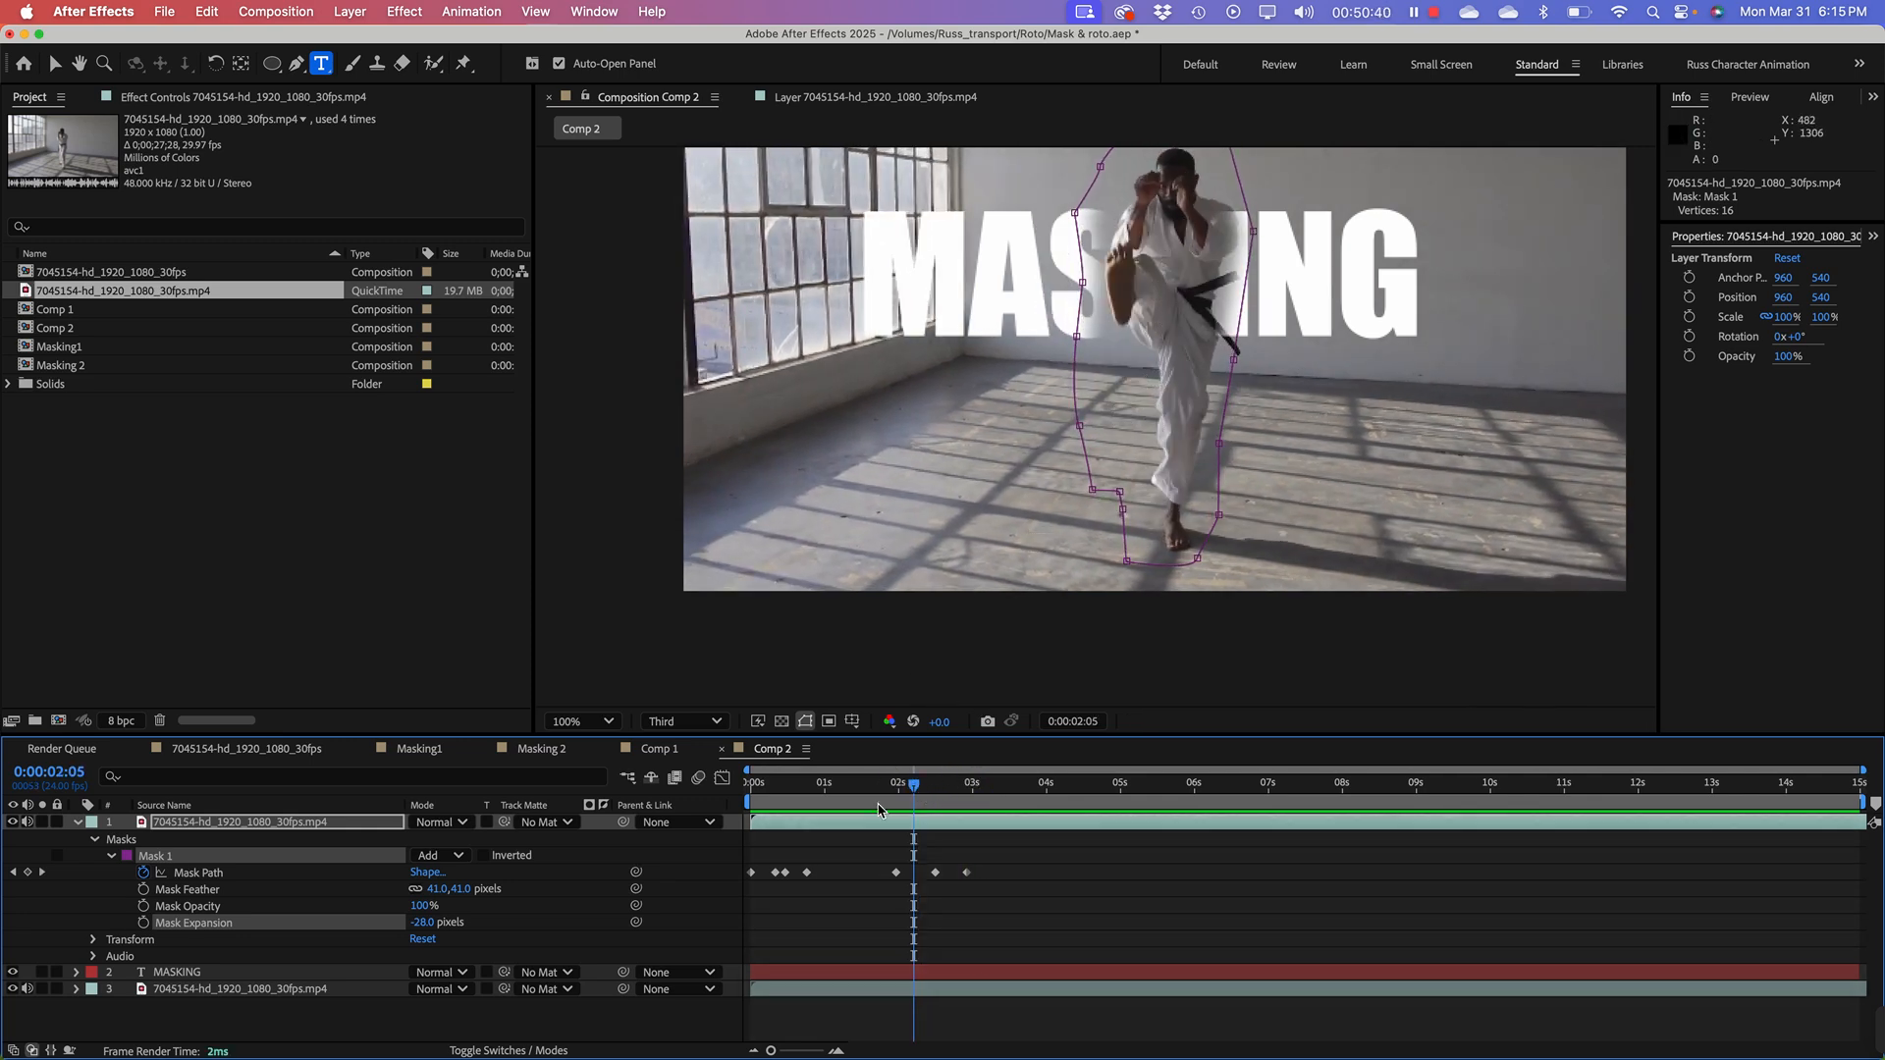
drag(918, 793, 764, 813)
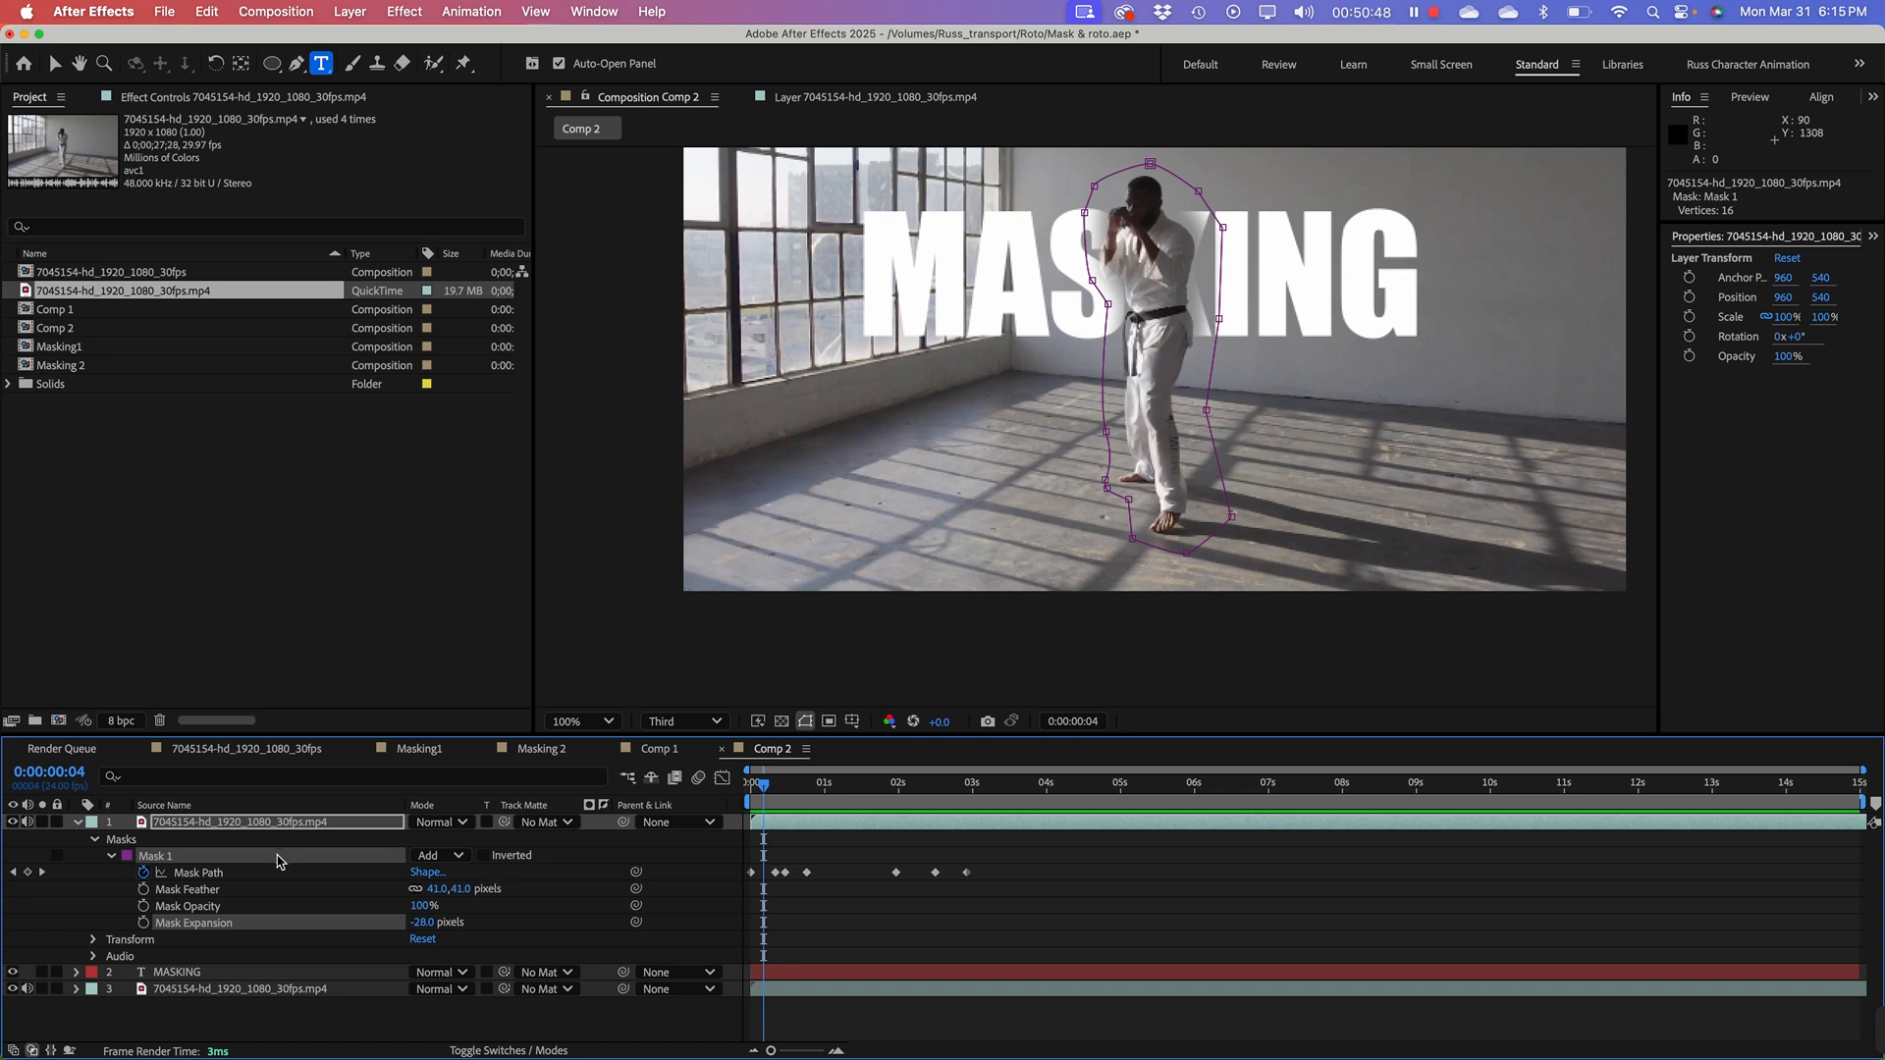
click(179, 974)
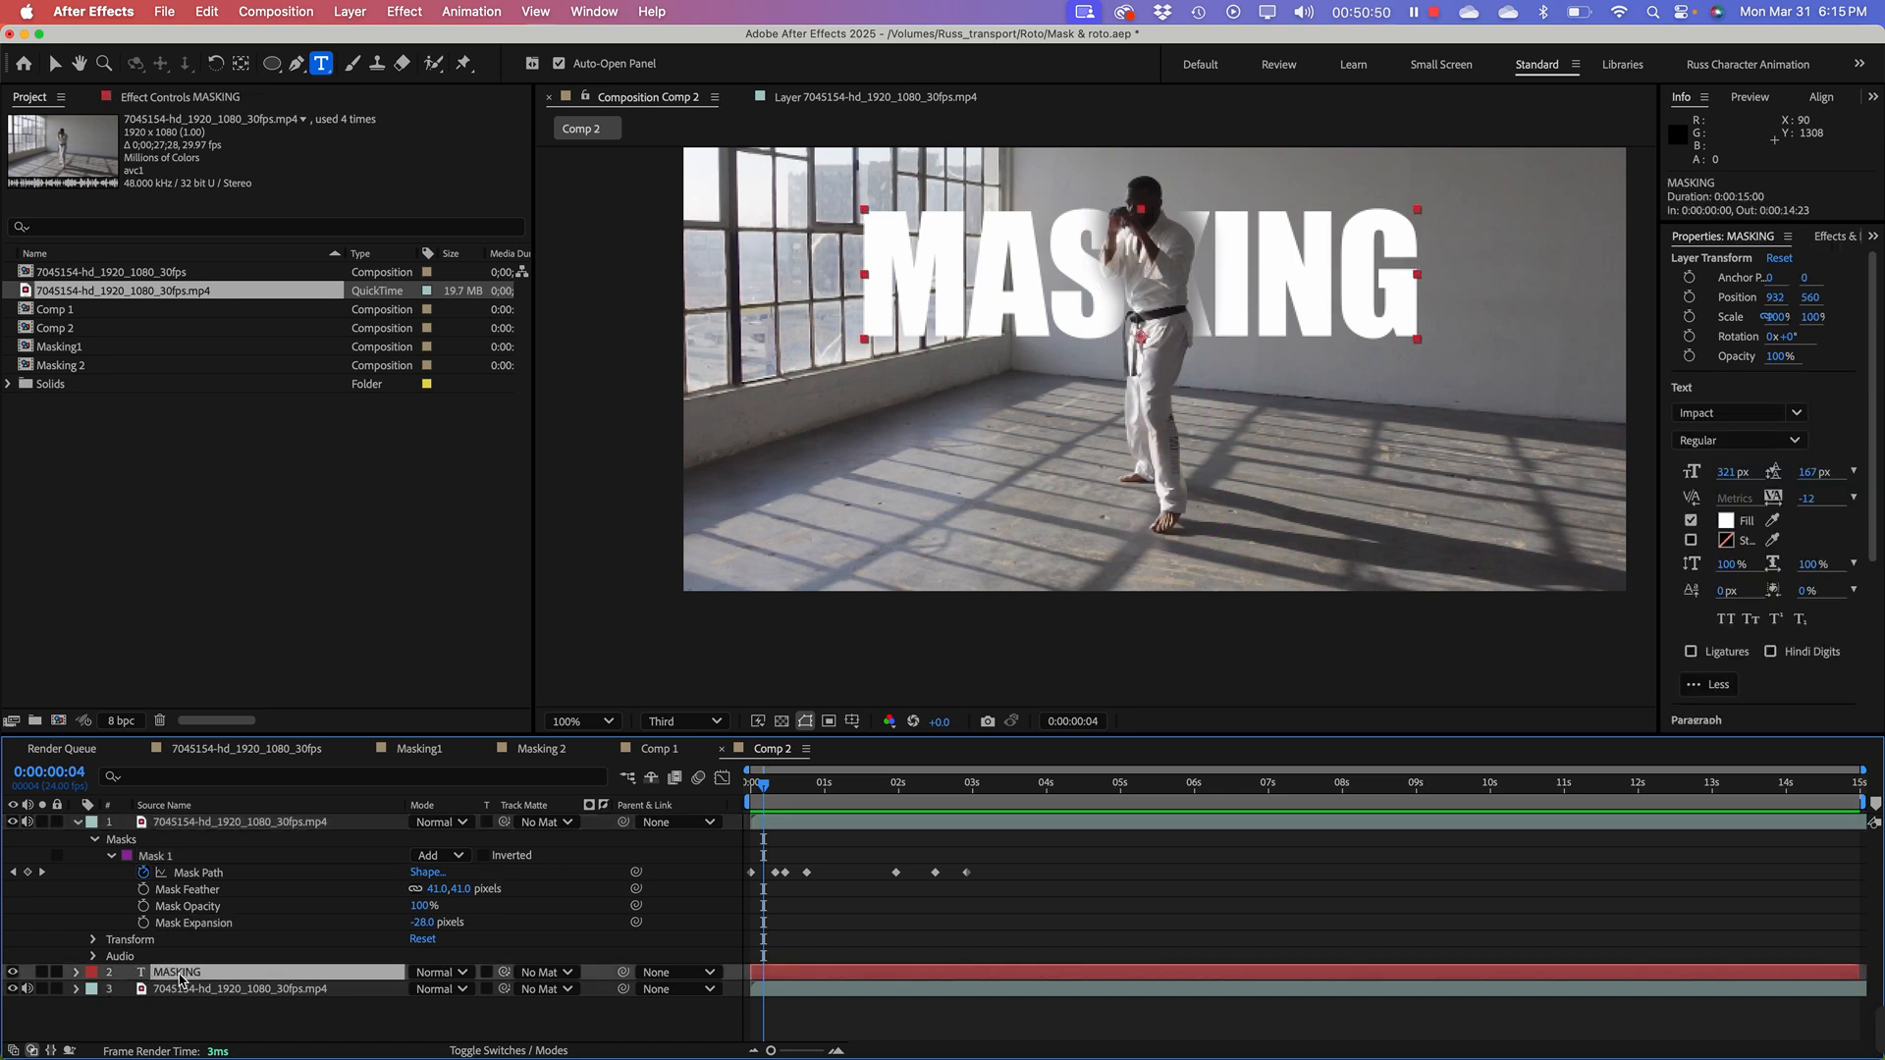
key(t)
drag(419, 990, 374, 991)
click(424, 662)
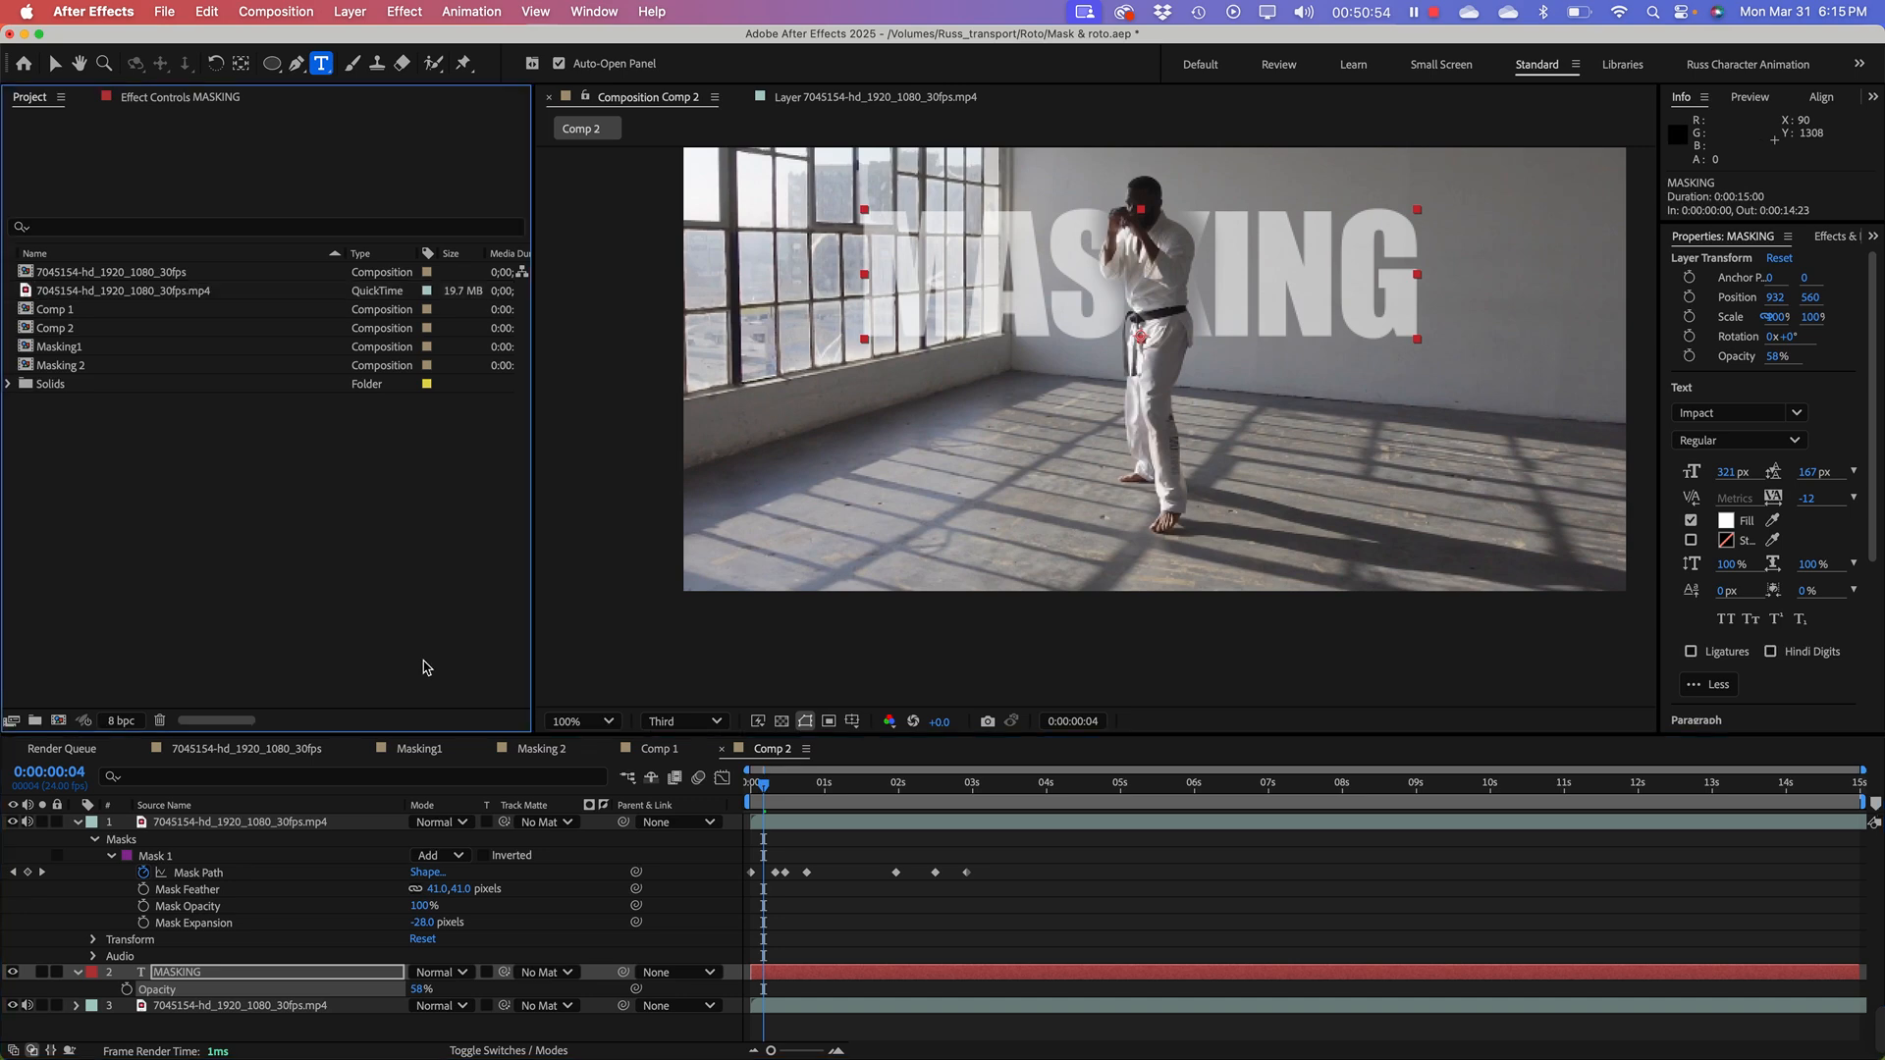
Step: Play Comp 2 from the start and scrub back to 0:00:02:01 to examine the text behind the fighter
drag(790, 795, 729, 803)
key(space)
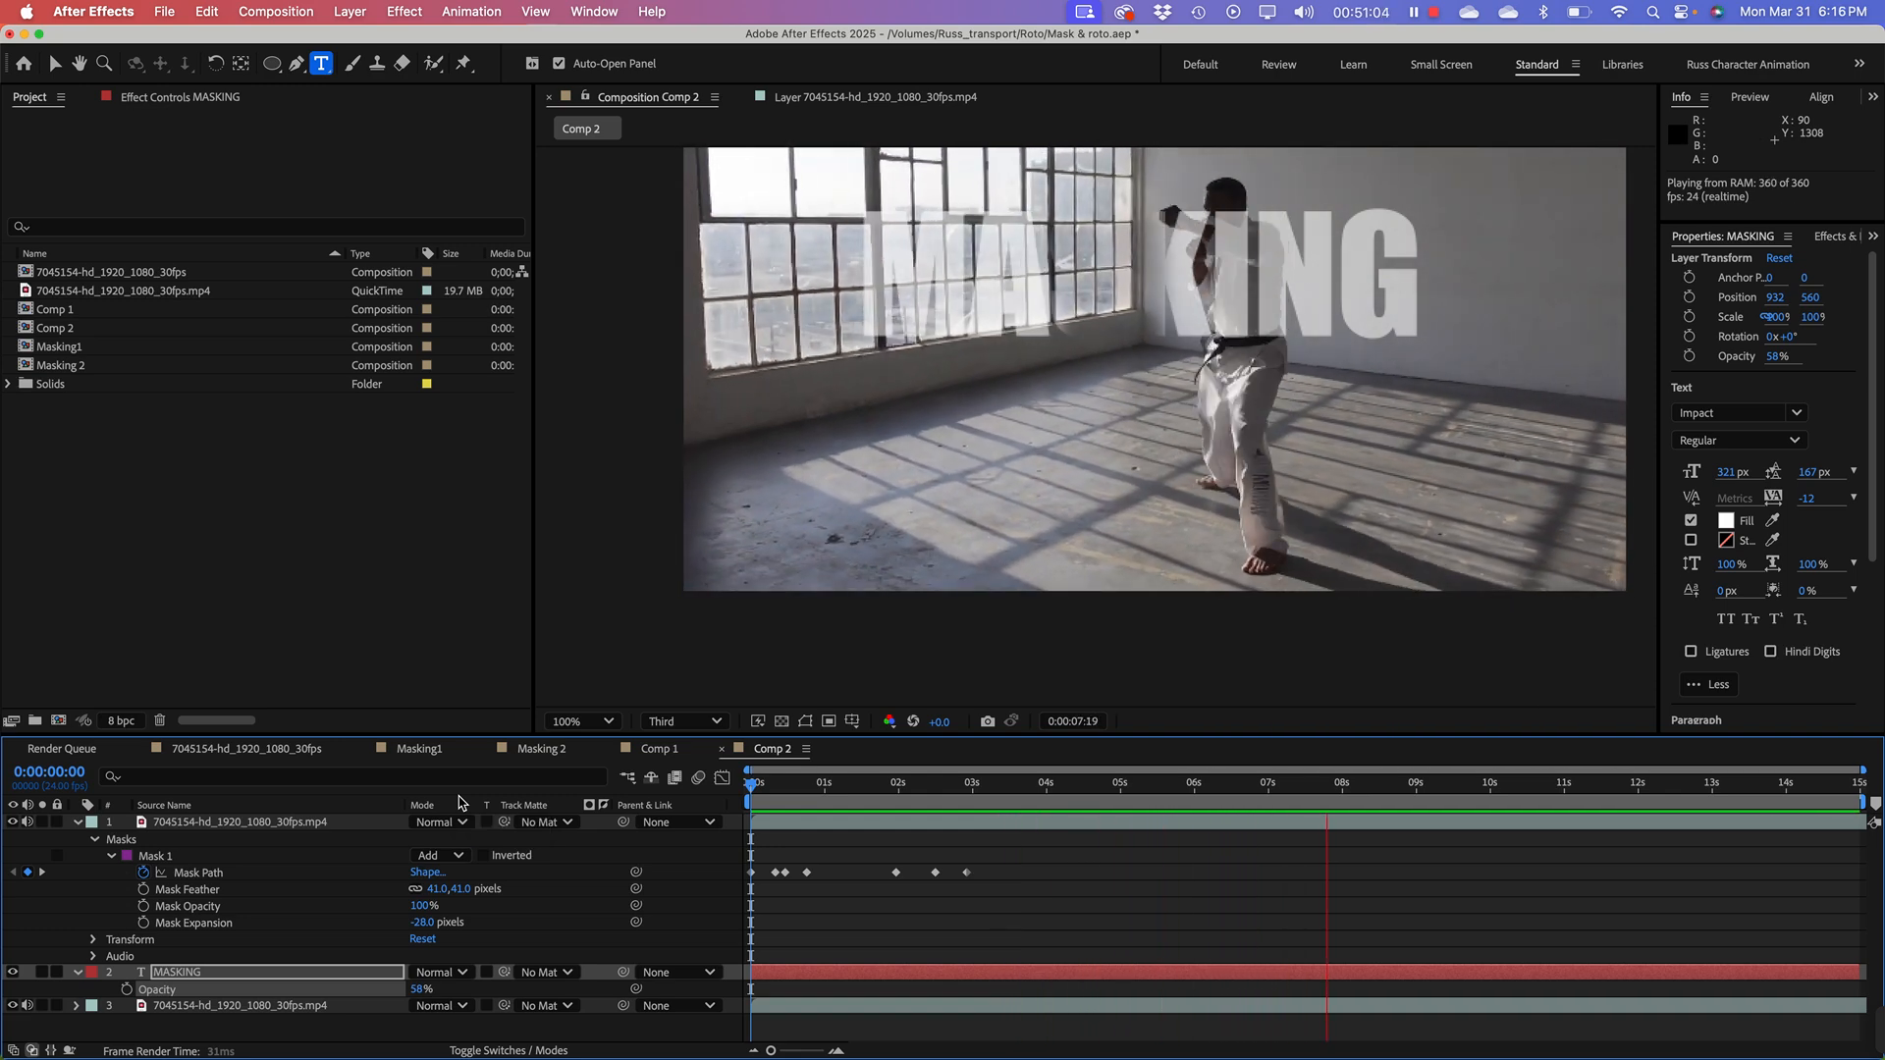
key(space)
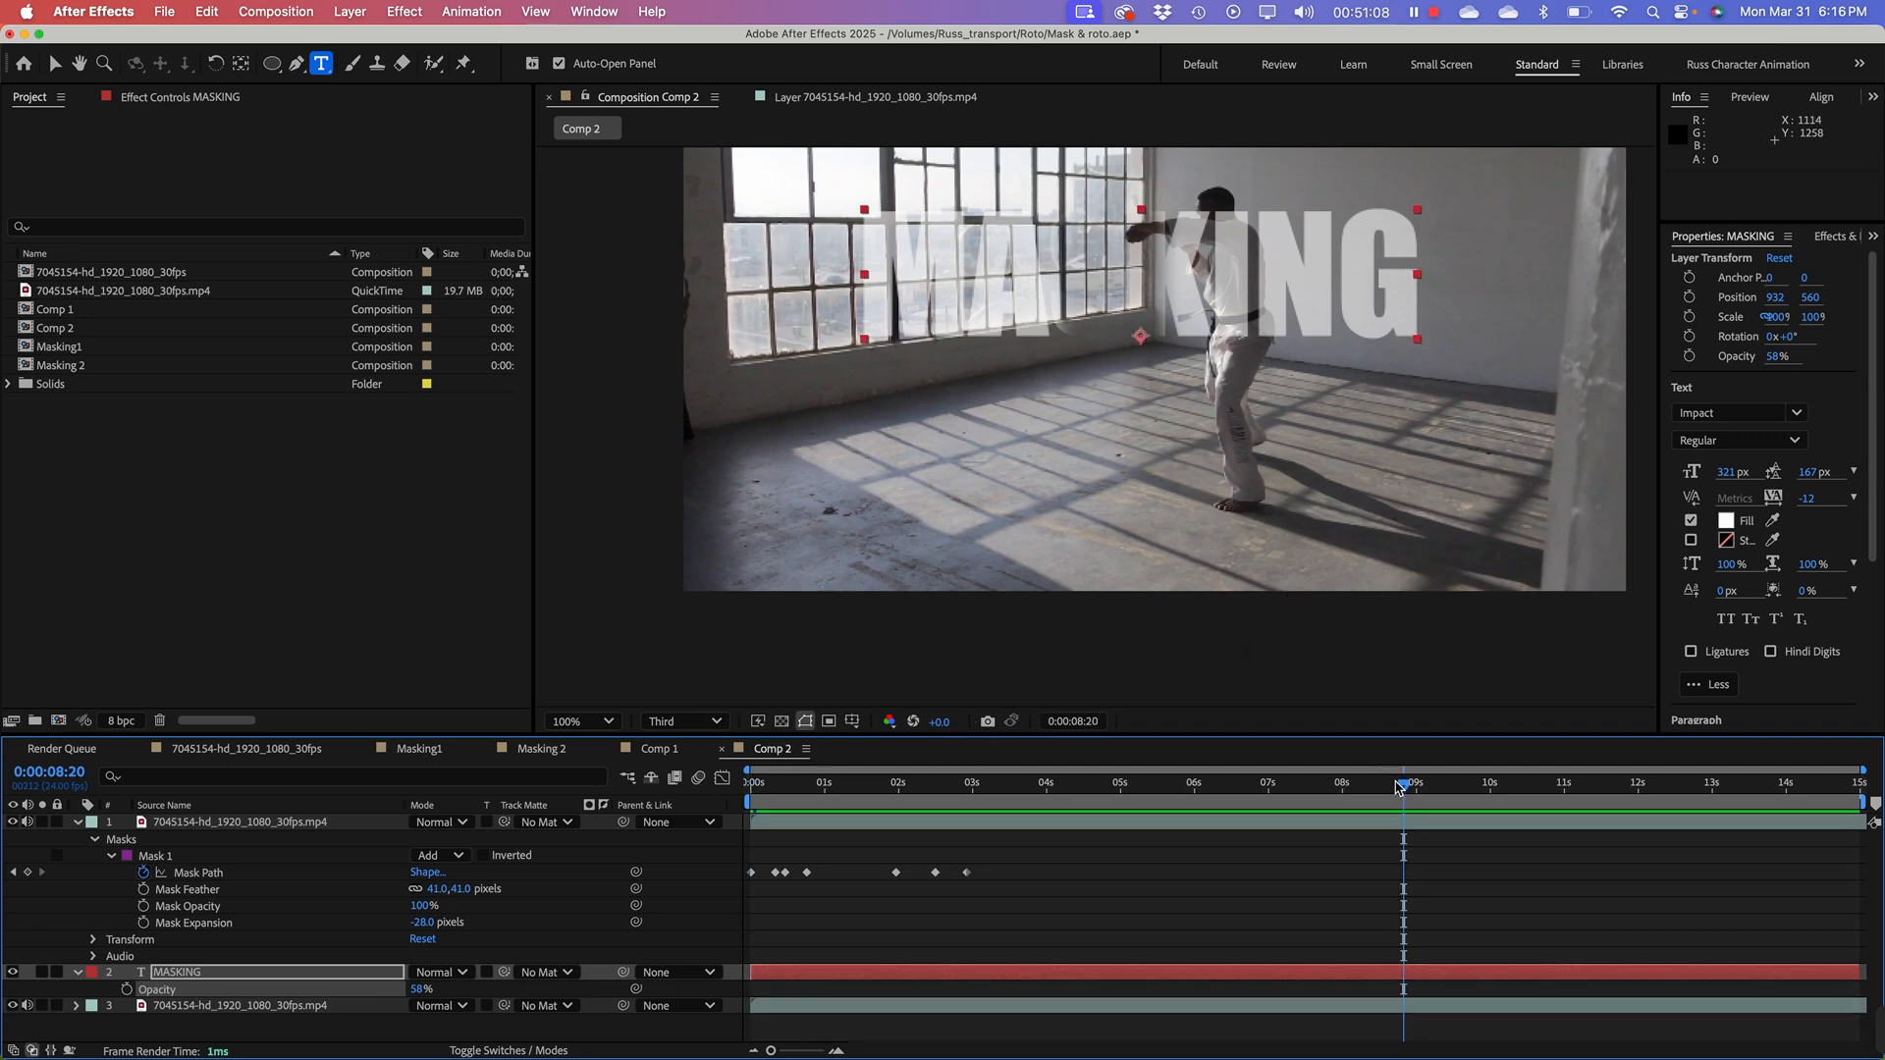
drag(1398, 785, 968, 815)
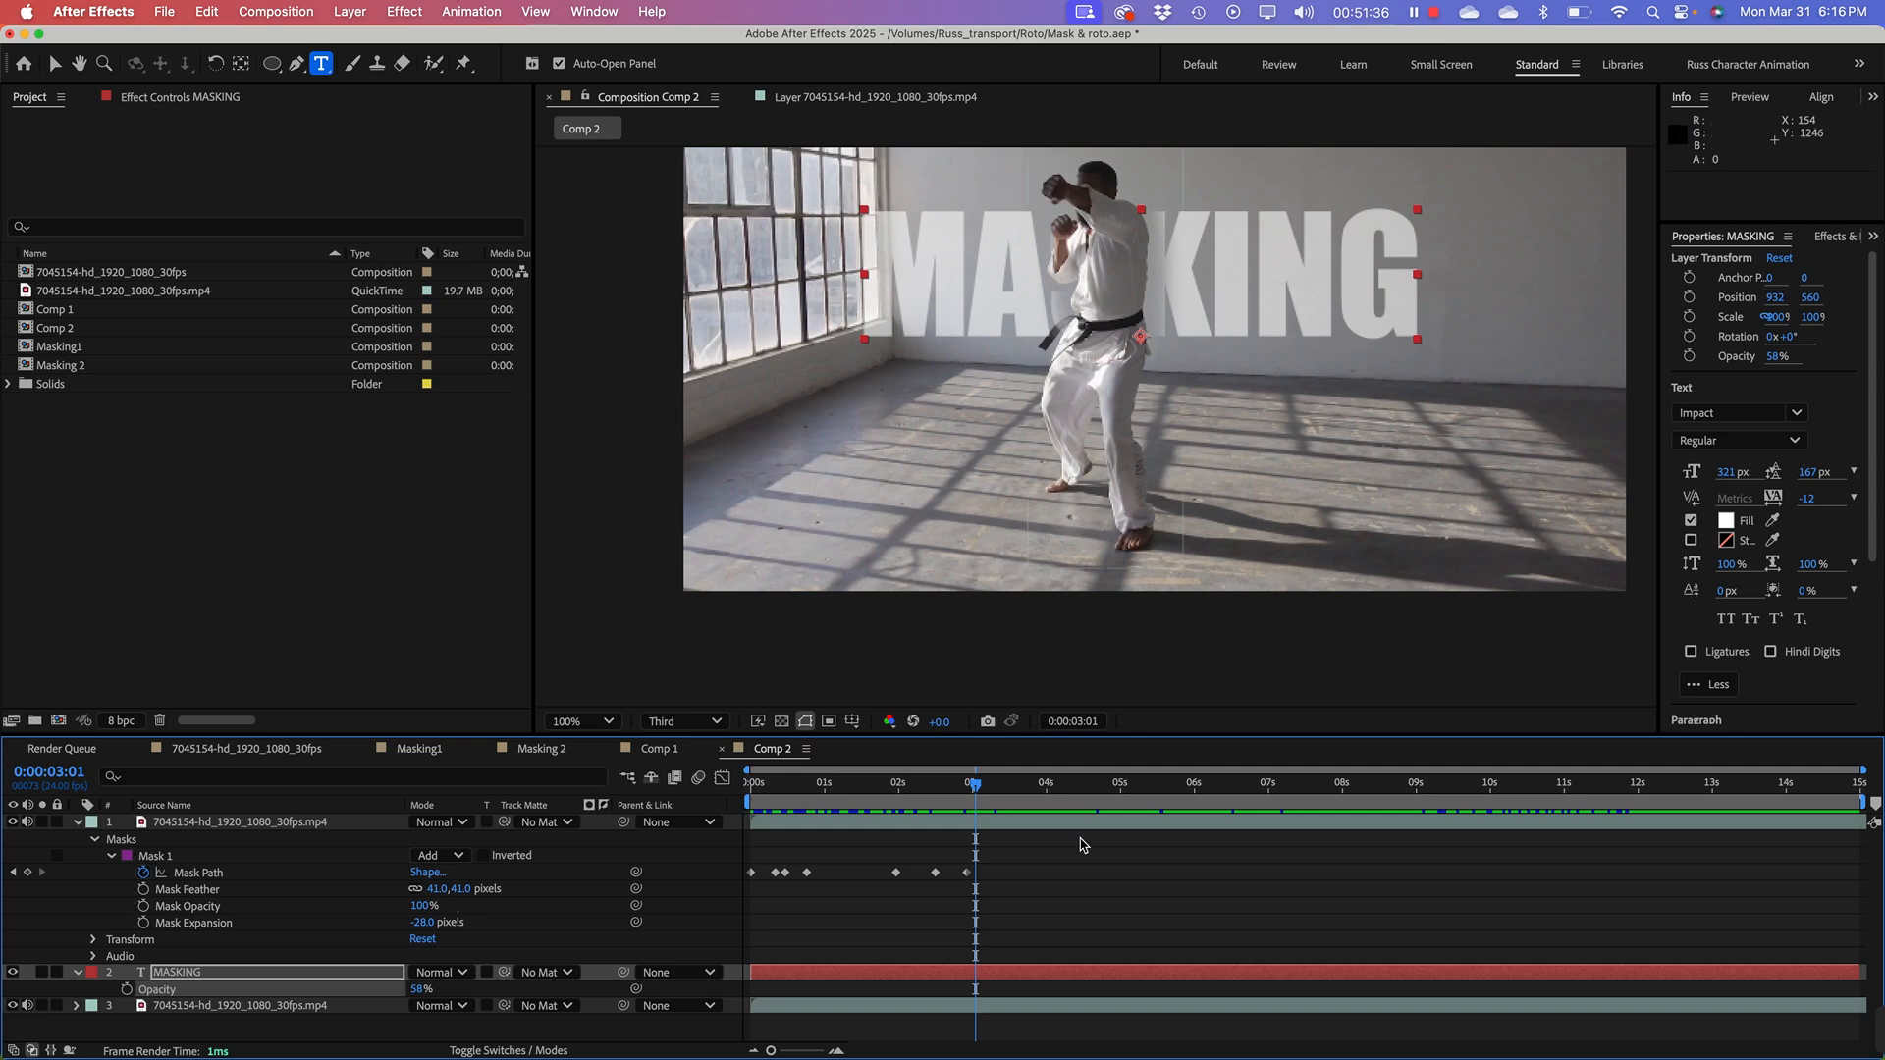
mouse_move(931, 789)
mouse_down()
mouse_move(786, 806)
mouse_move(904, 807)
mouse_up()
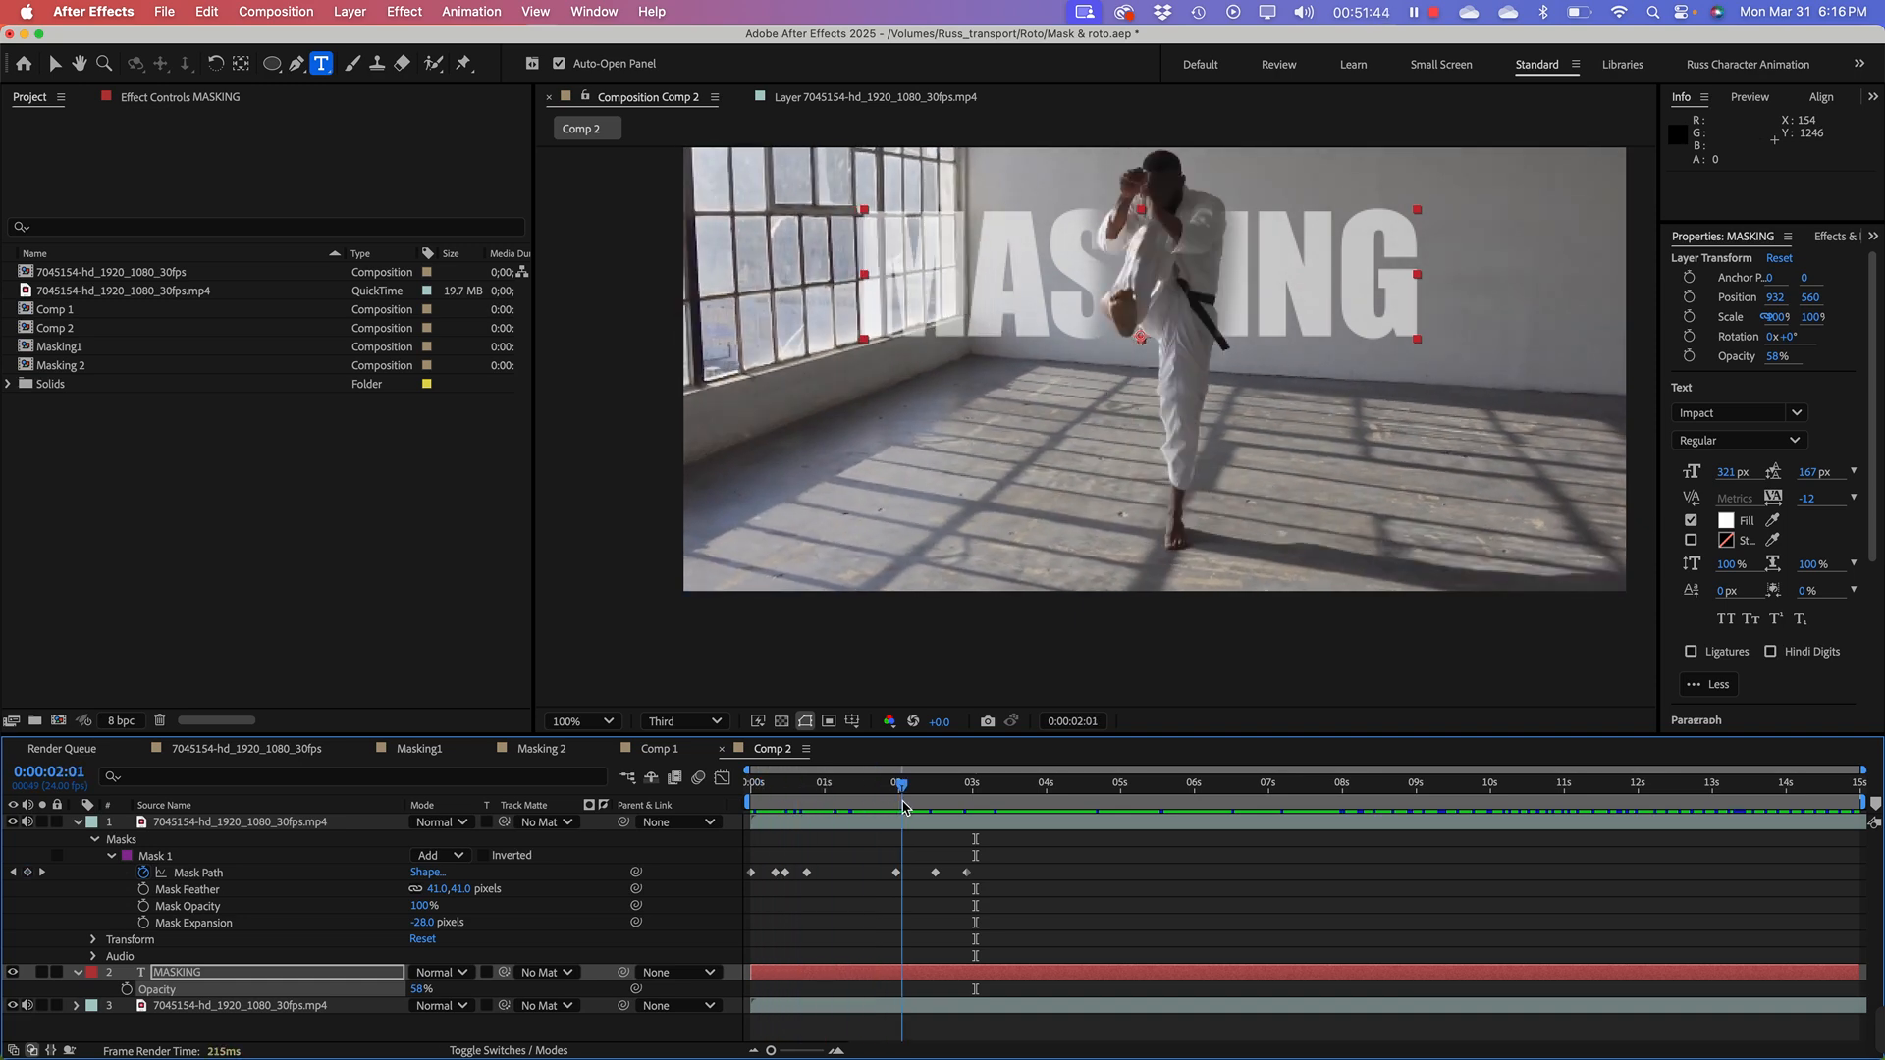
click(383, 579)
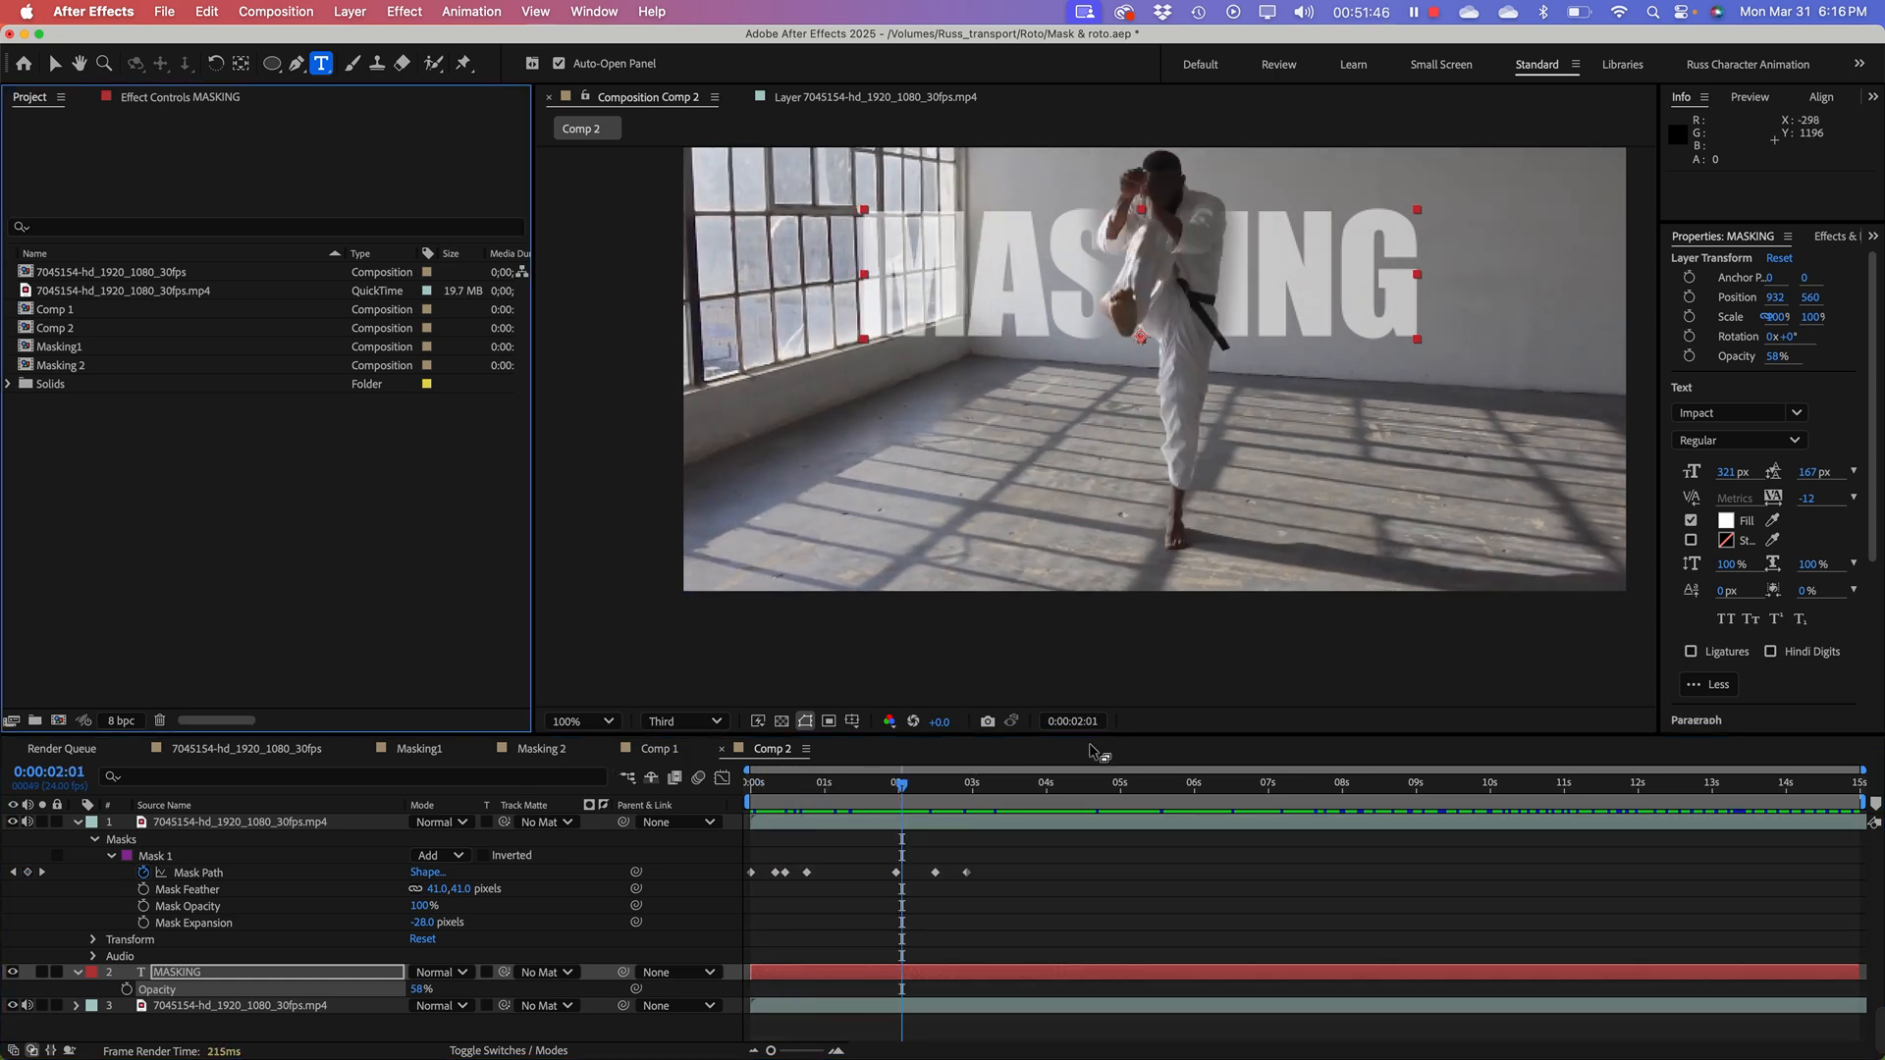
Step: Make the composition viewer taller, compare the frame at different magnifications and return to 0:00:00:00
drag(1183, 734, 1183, 806)
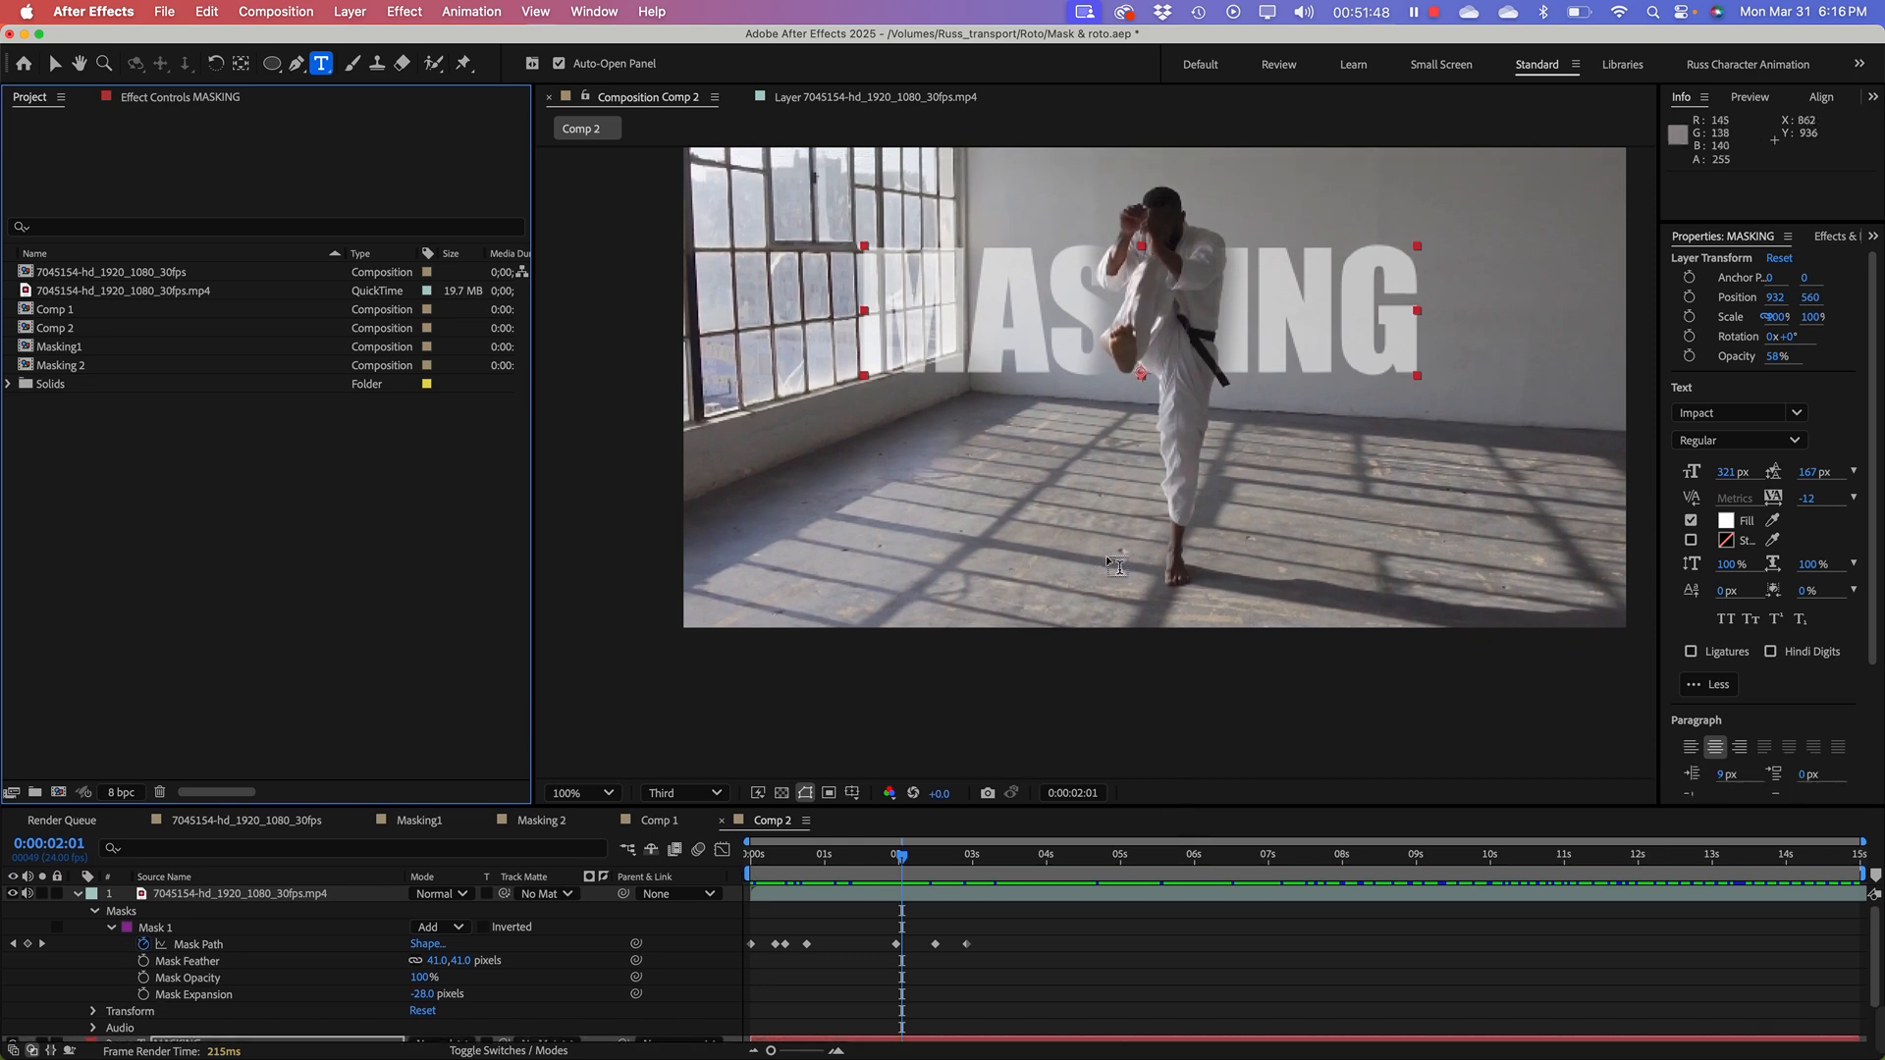
key(comma)
key(comma)
key(period)
key(period)
drag(862, 864, 752, 863)
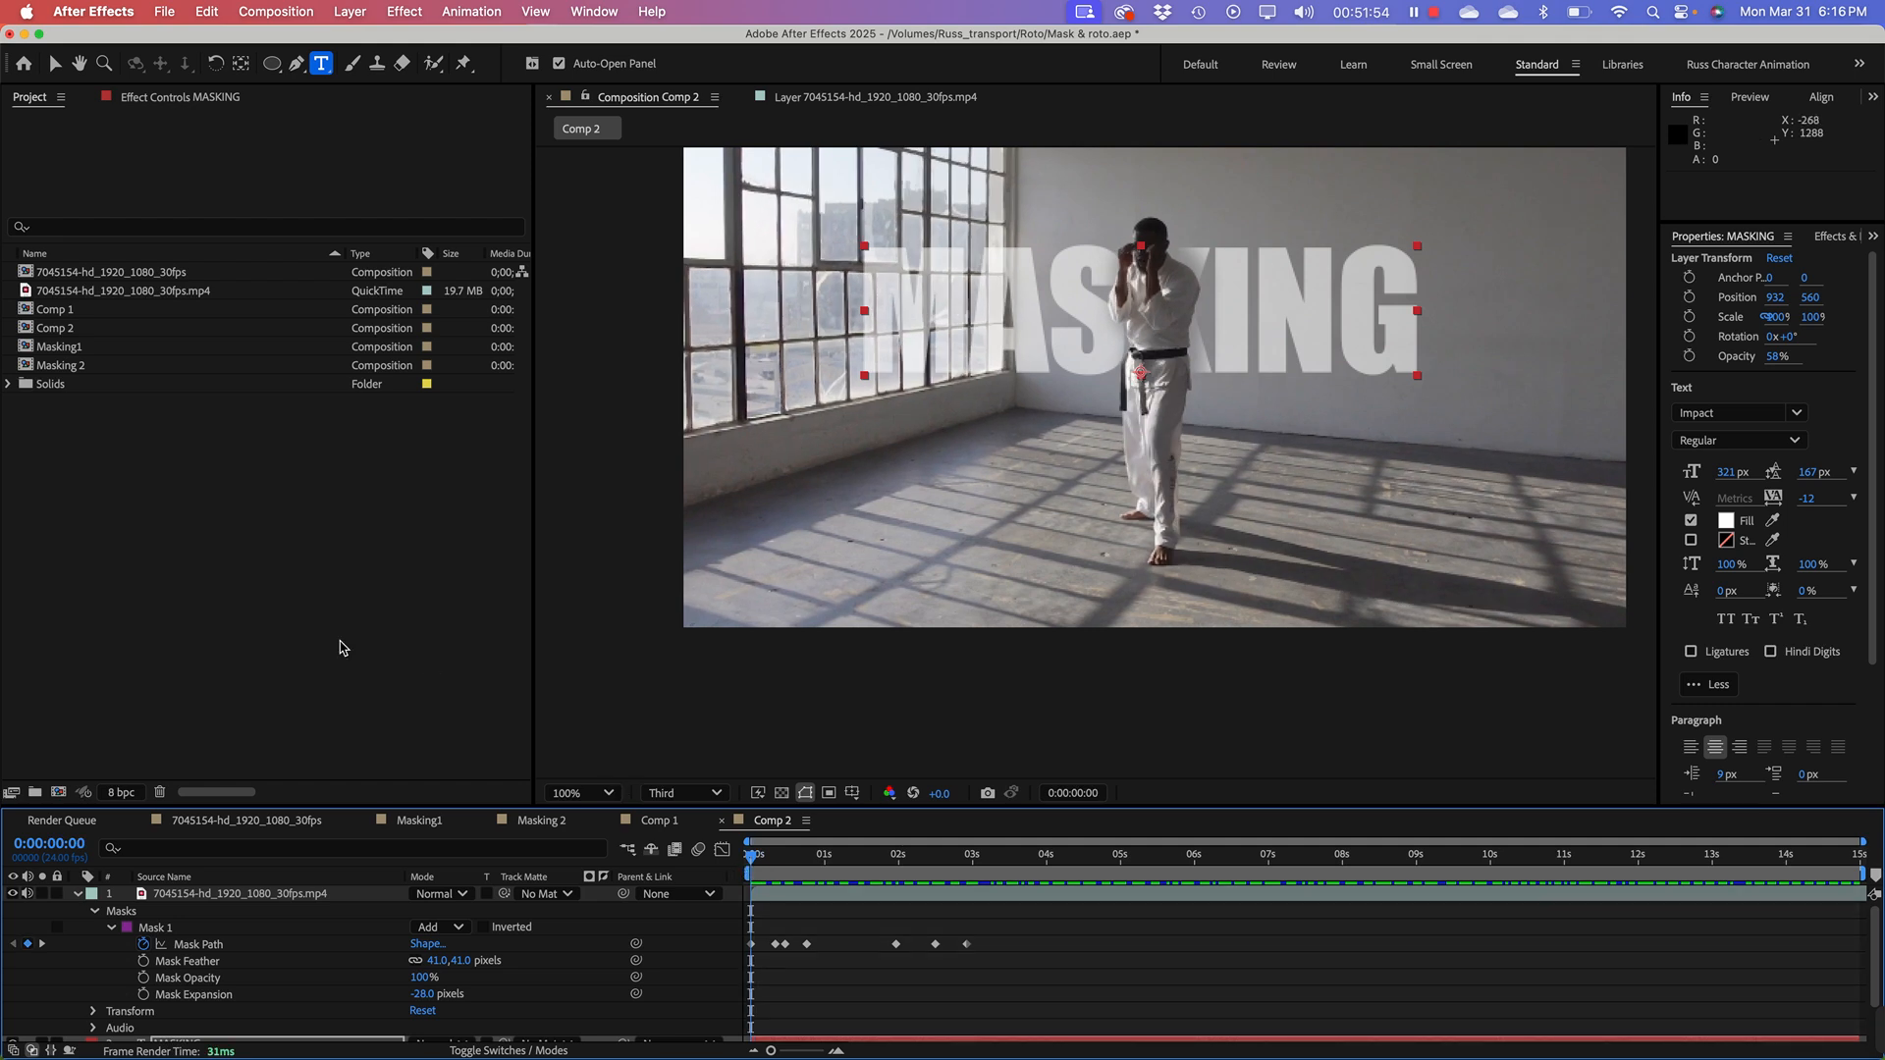
Step: Collapse the masked footage layer's properties and open Comp 1
click(78, 895)
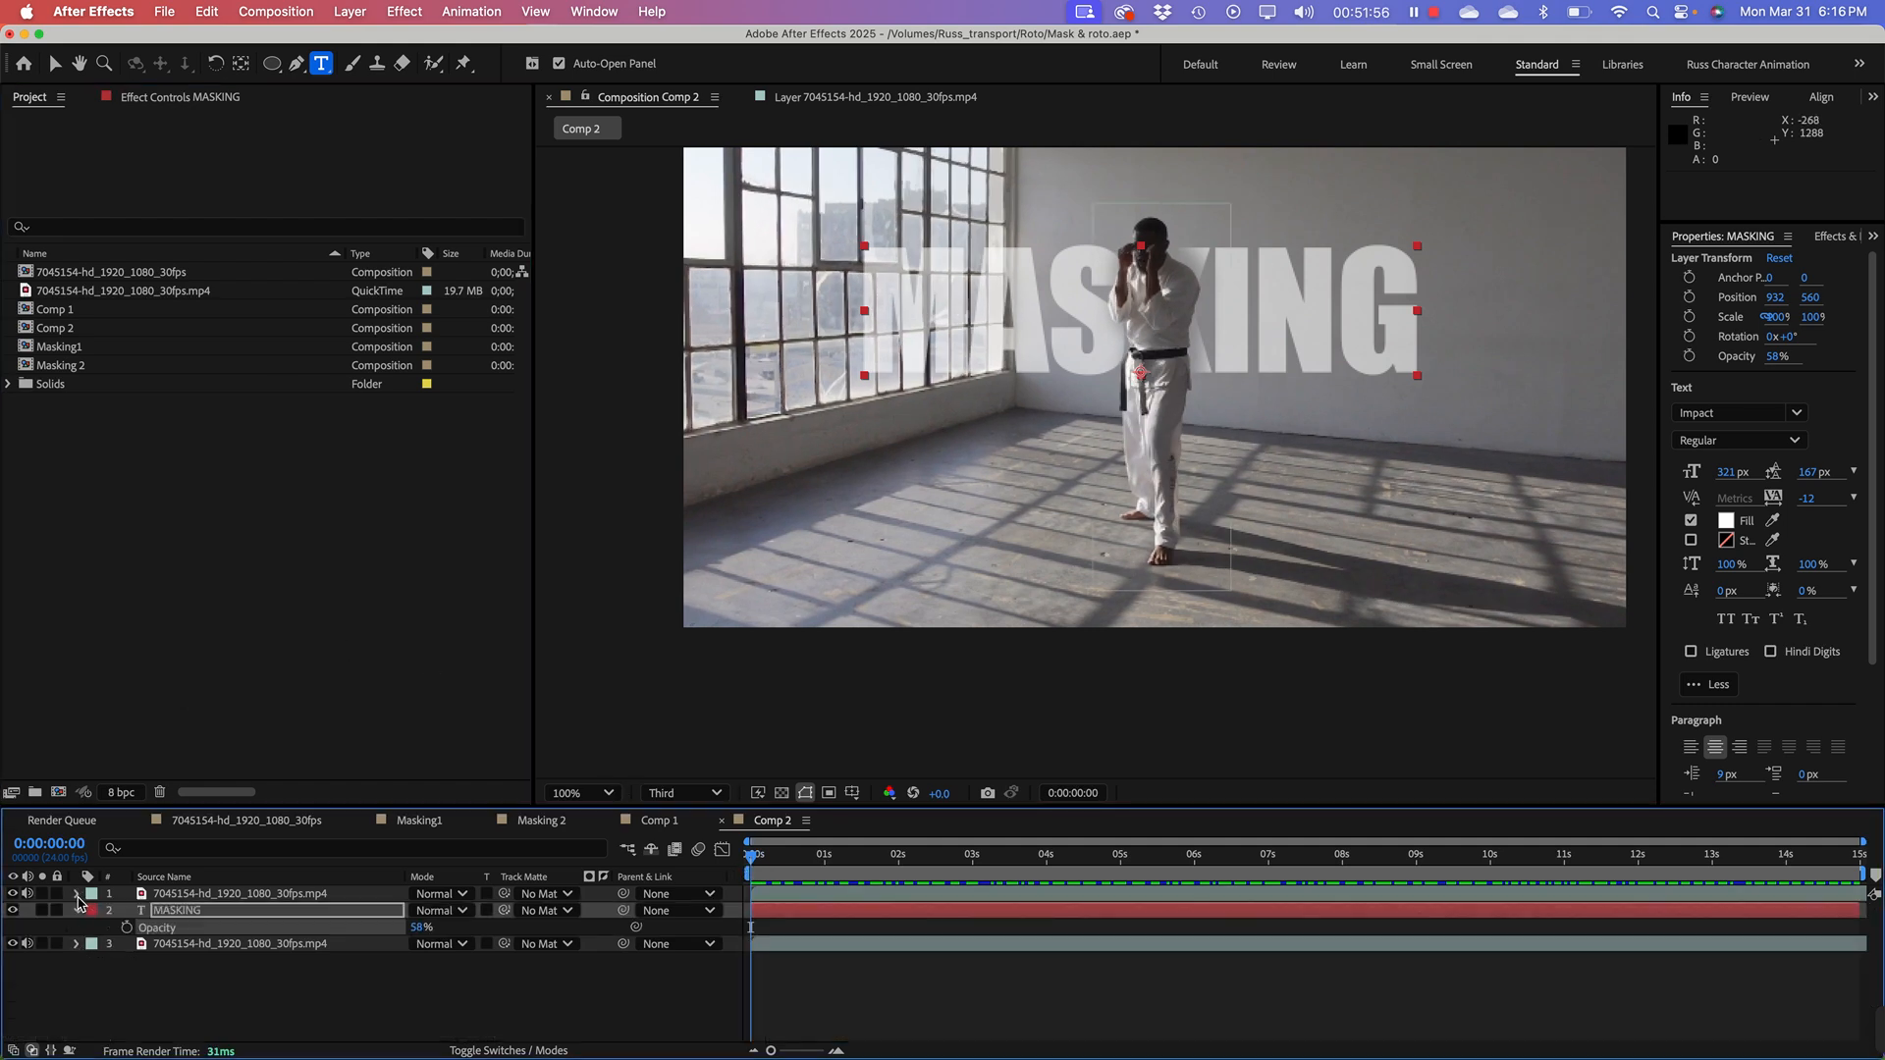
click(48, 311)
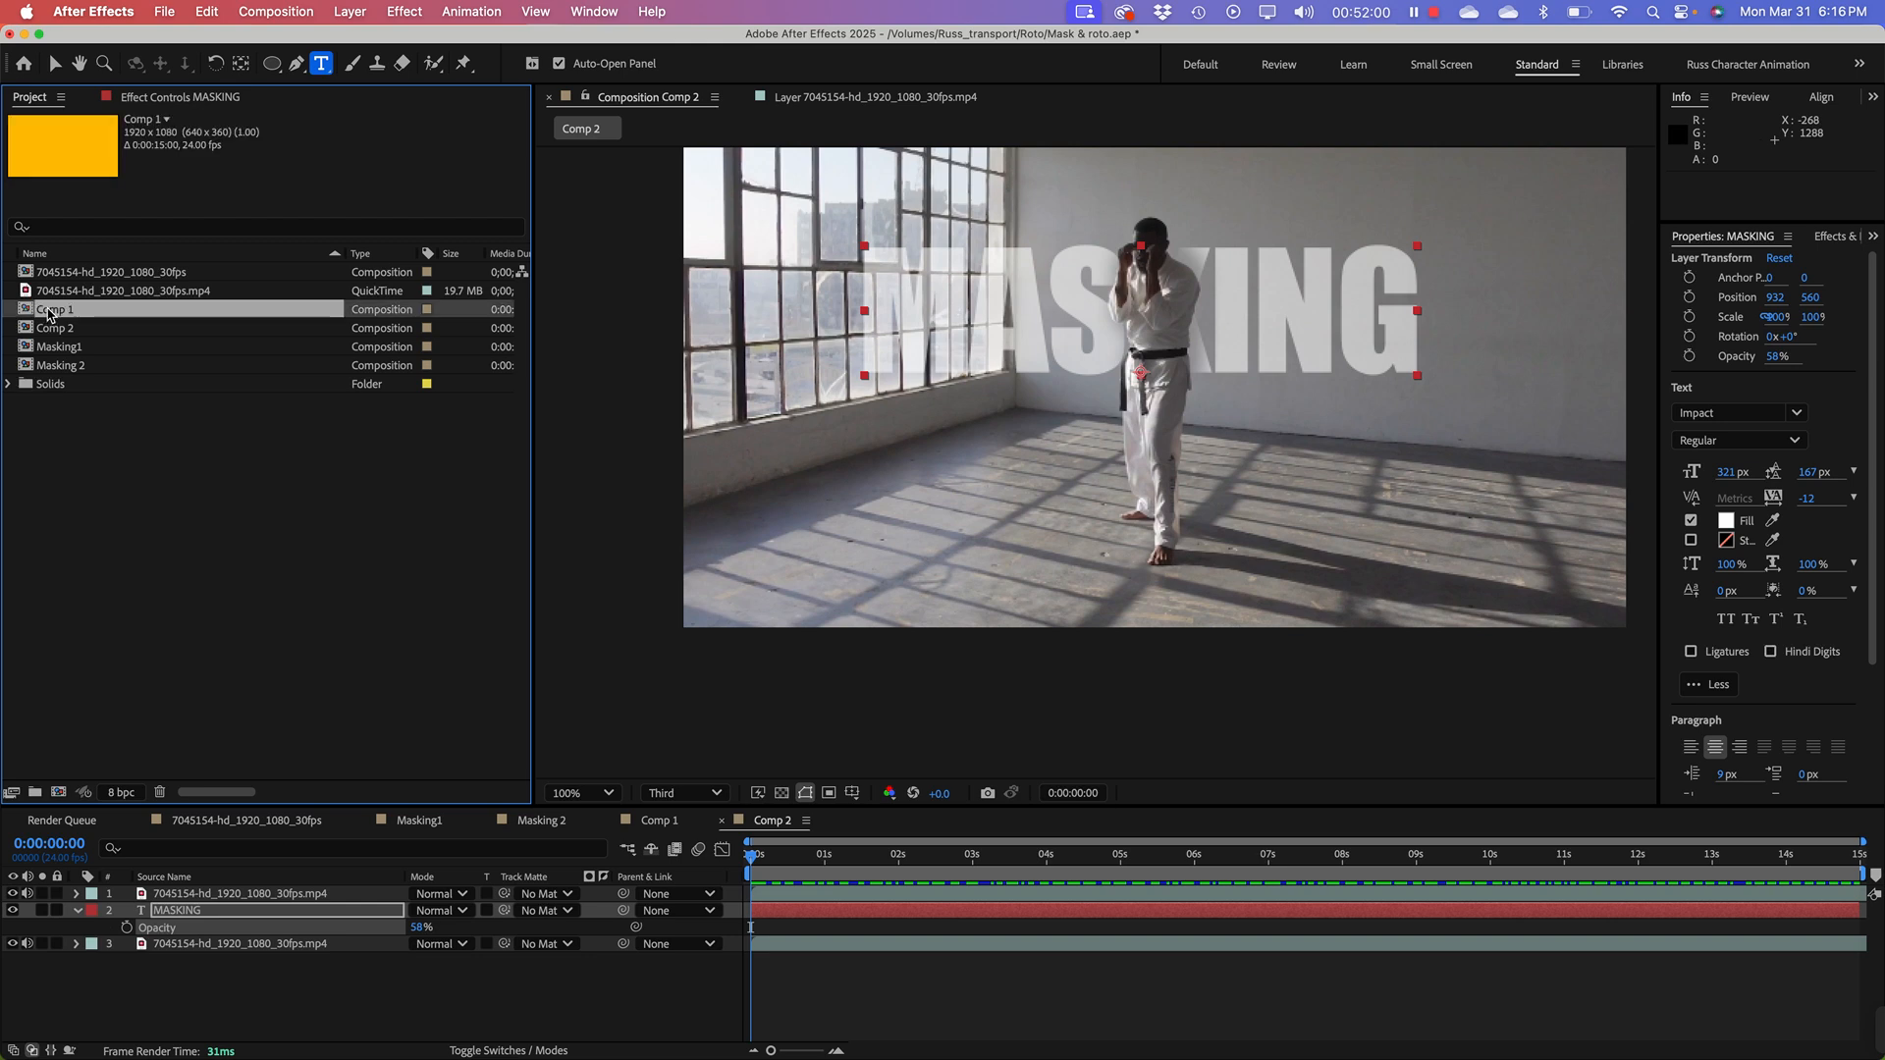
double_click(27, 314)
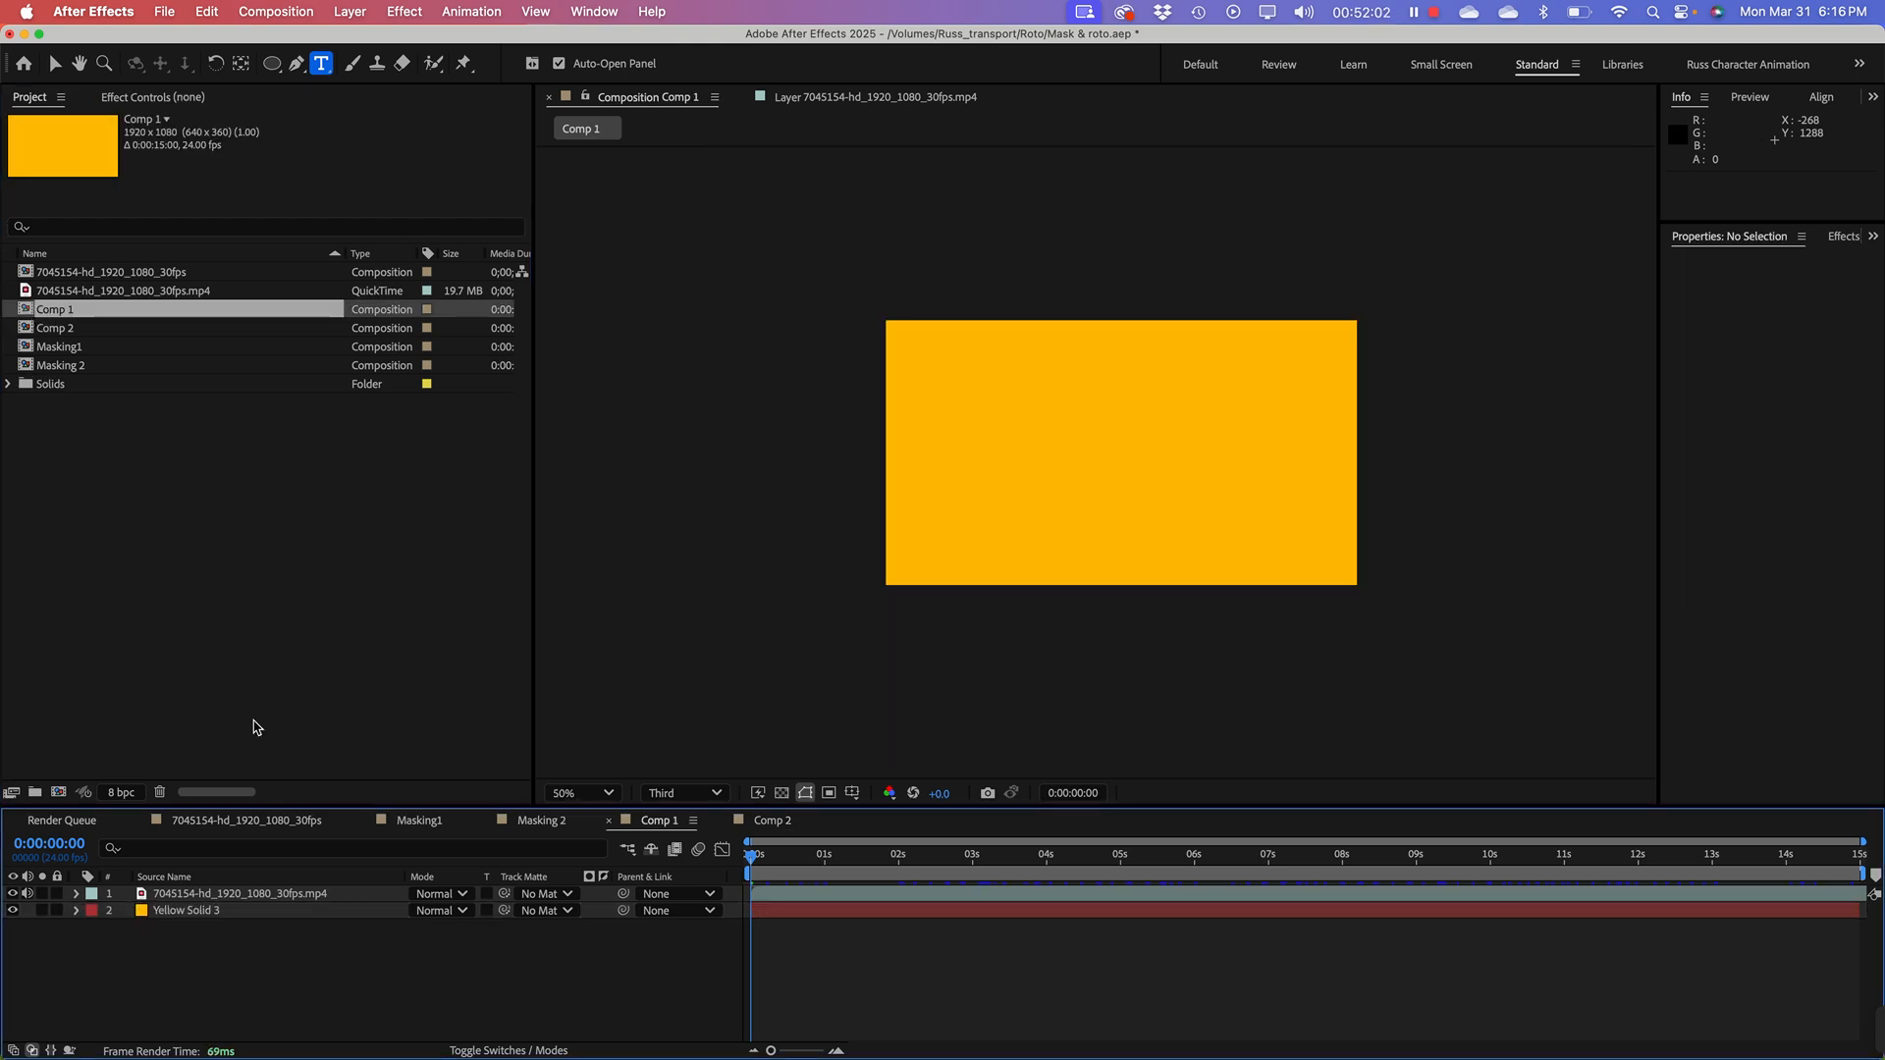
Step: Open the 7045154-hd_1920_1080_30fps composition and play it from the start to examine the fighter cut out over the yellow solid
mouse_move(757, 871)
mouse_down()
mouse_move(1043, 871)
mouse_move(751, 871)
mouse_up()
double_click(58, 330)
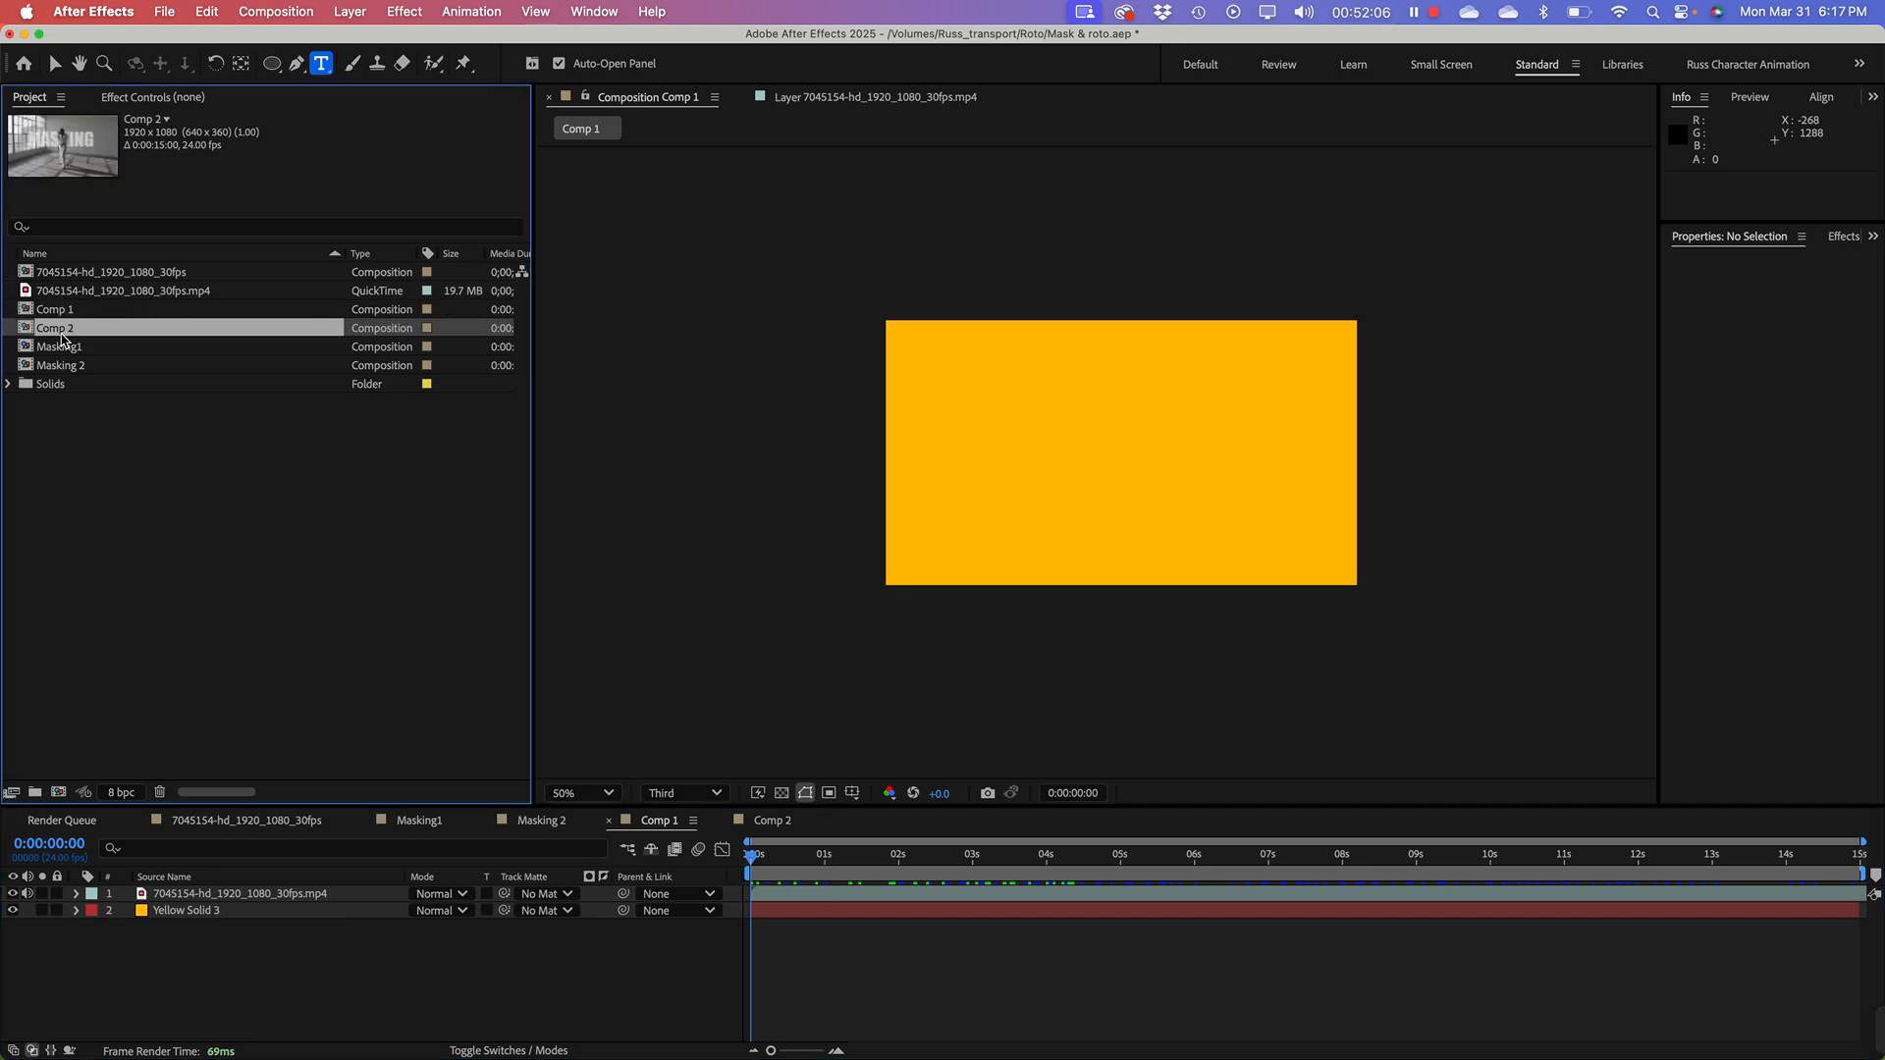
double_click(64, 271)
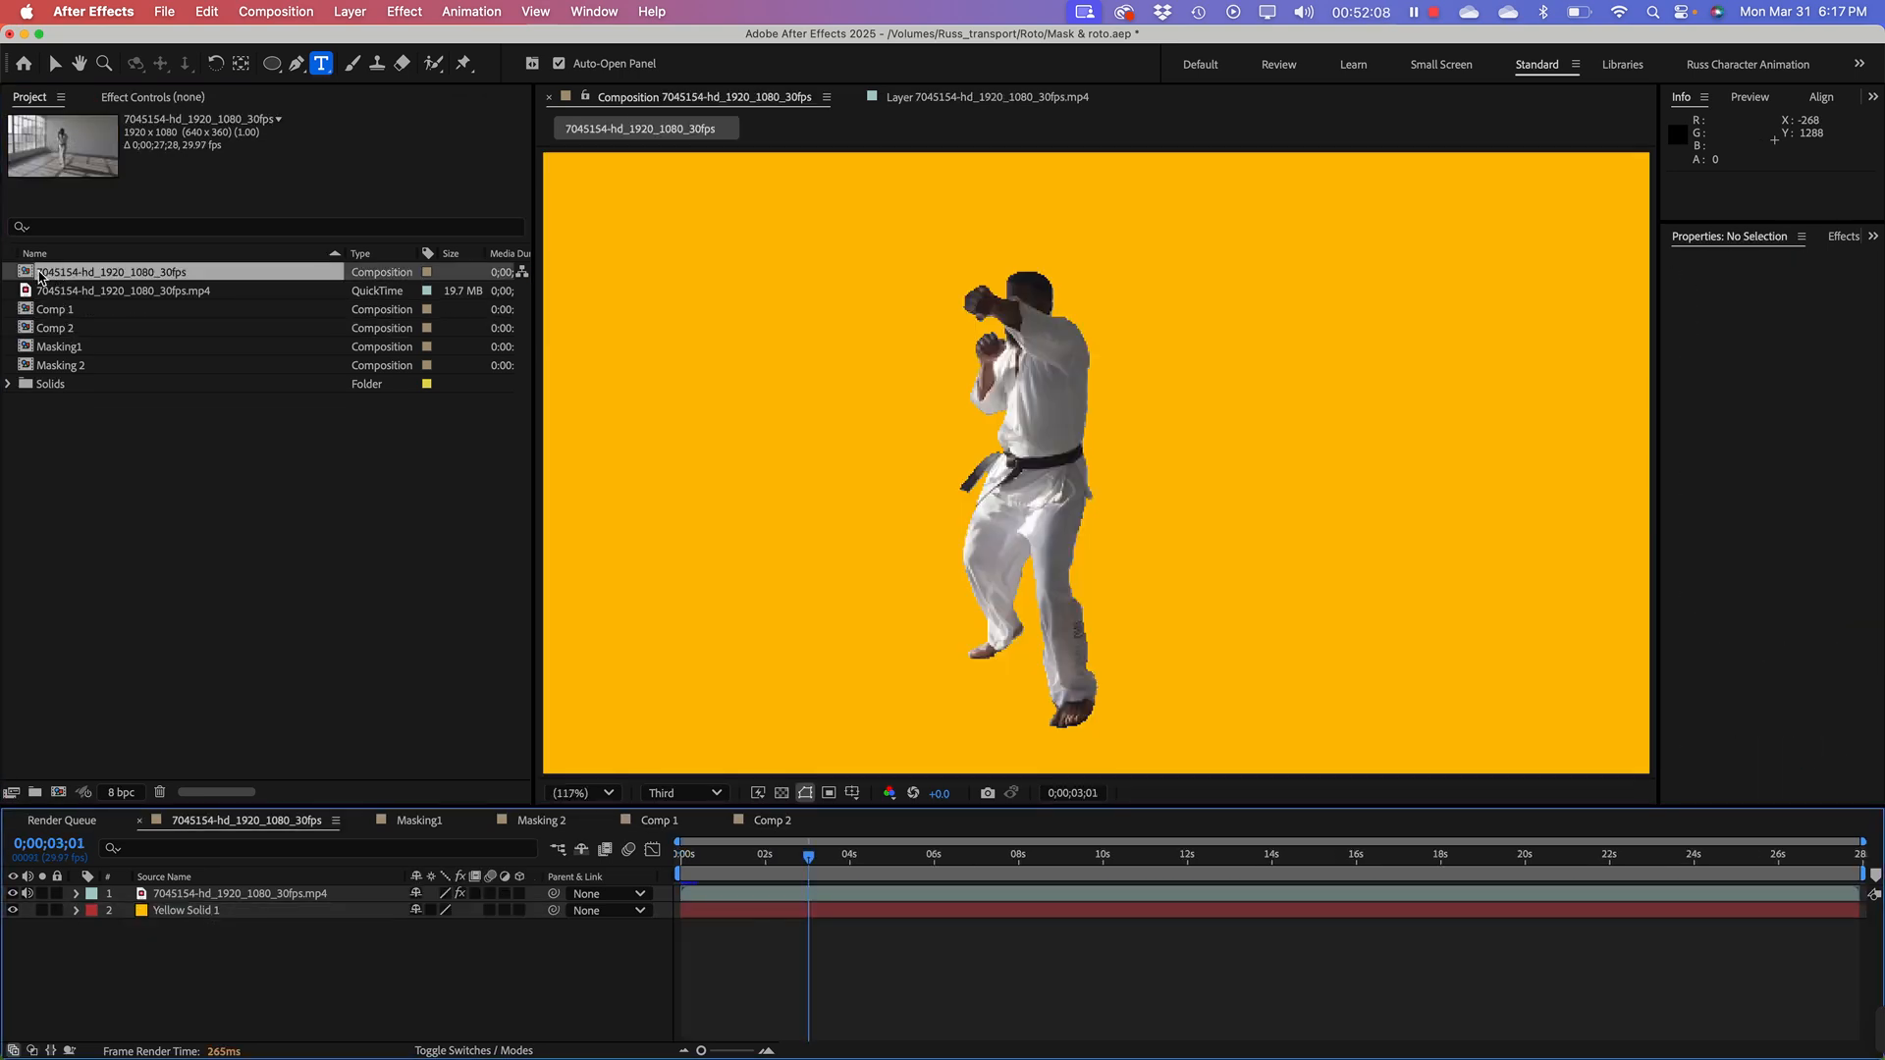
drag(808, 861, 583, 863)
key(space)
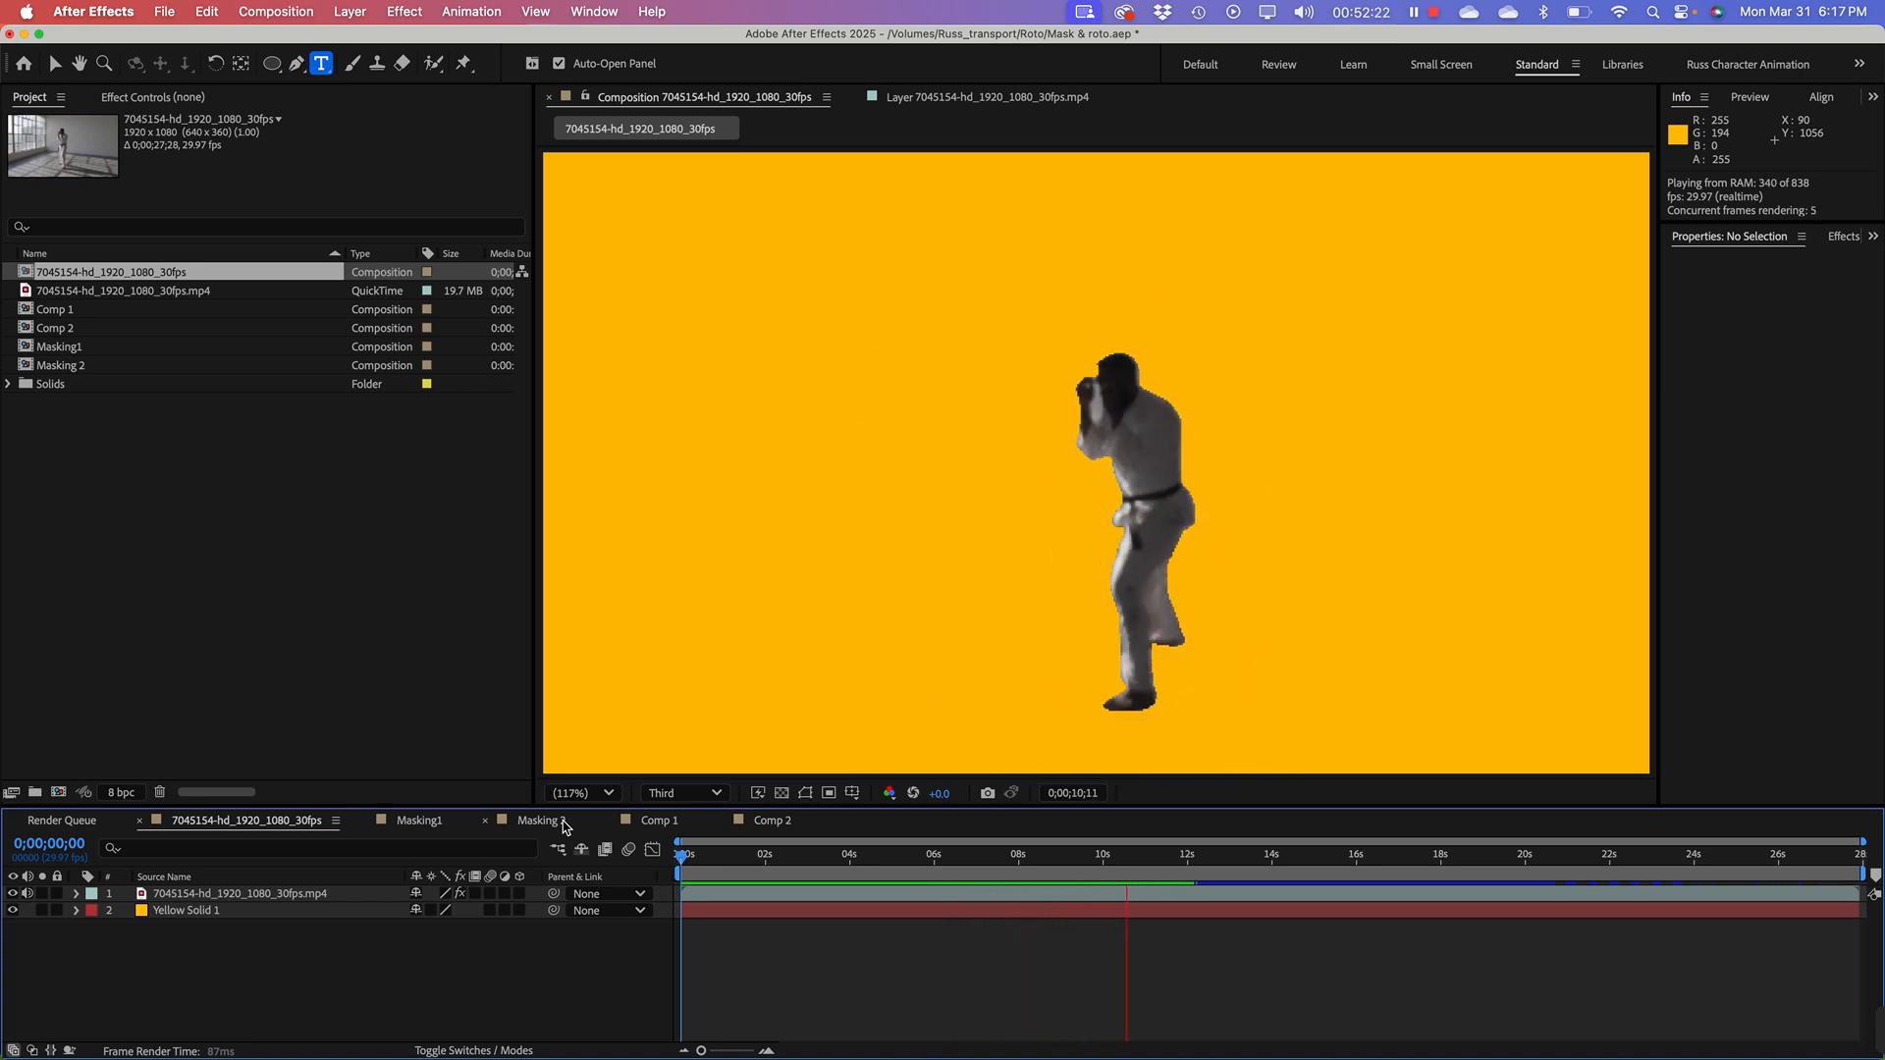
key(space)
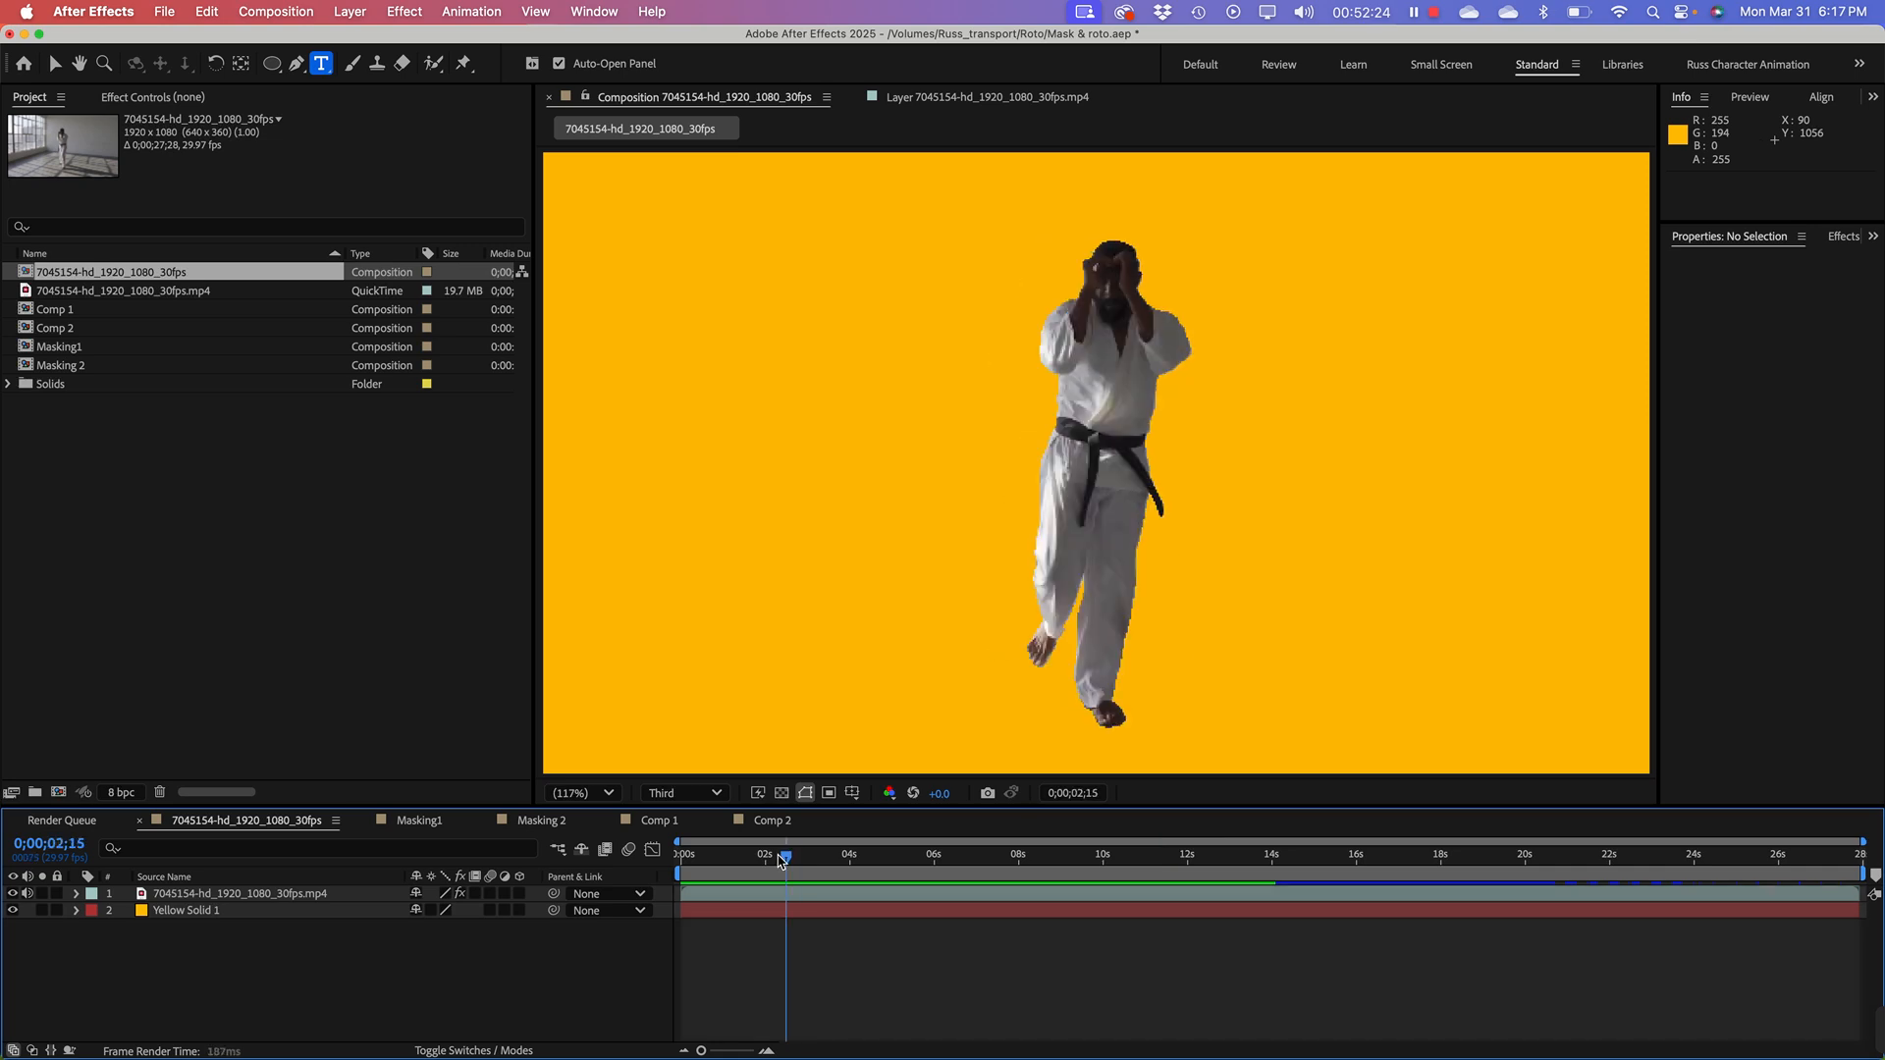
click(222, 608)
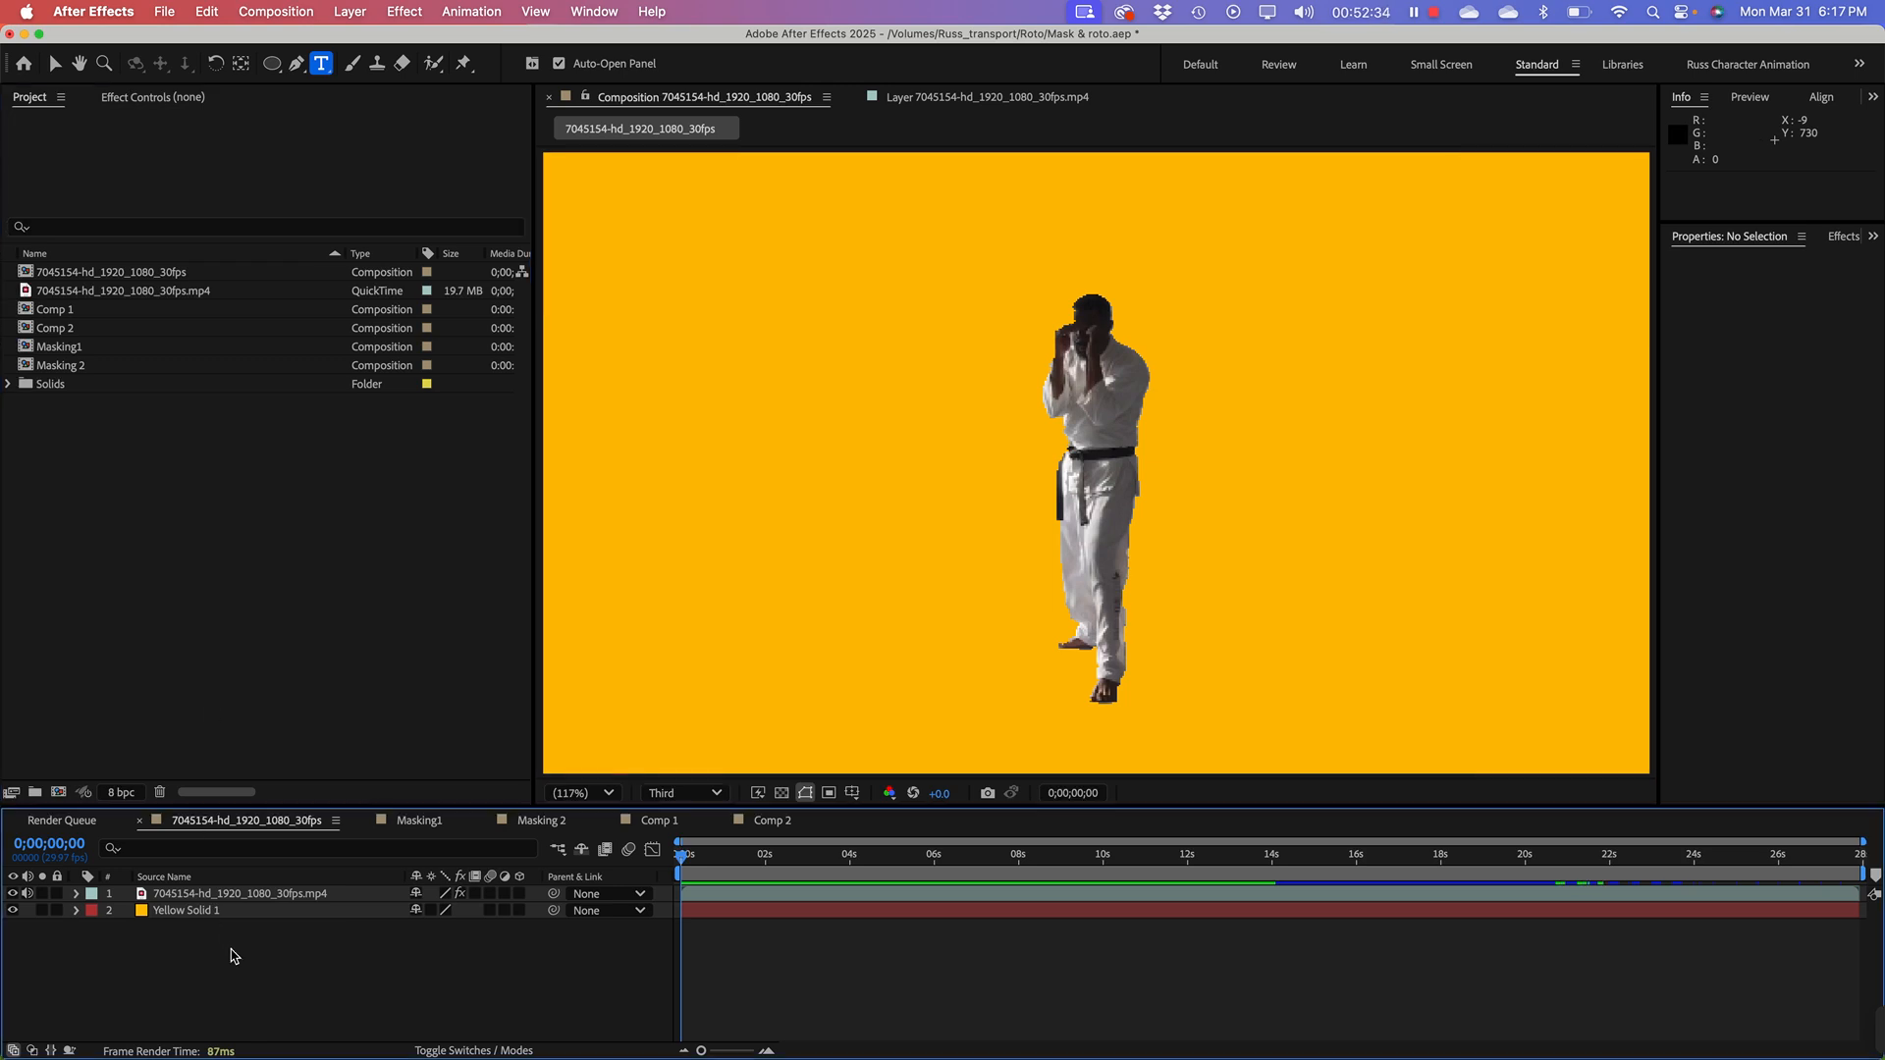
Step: Create Comp 3 at 1920x1080, 24 fps and 0:00:15:00 long, and add the 7045154-hd_1920_1080_30fps.mp4 footage to it
right_click(98, 502)
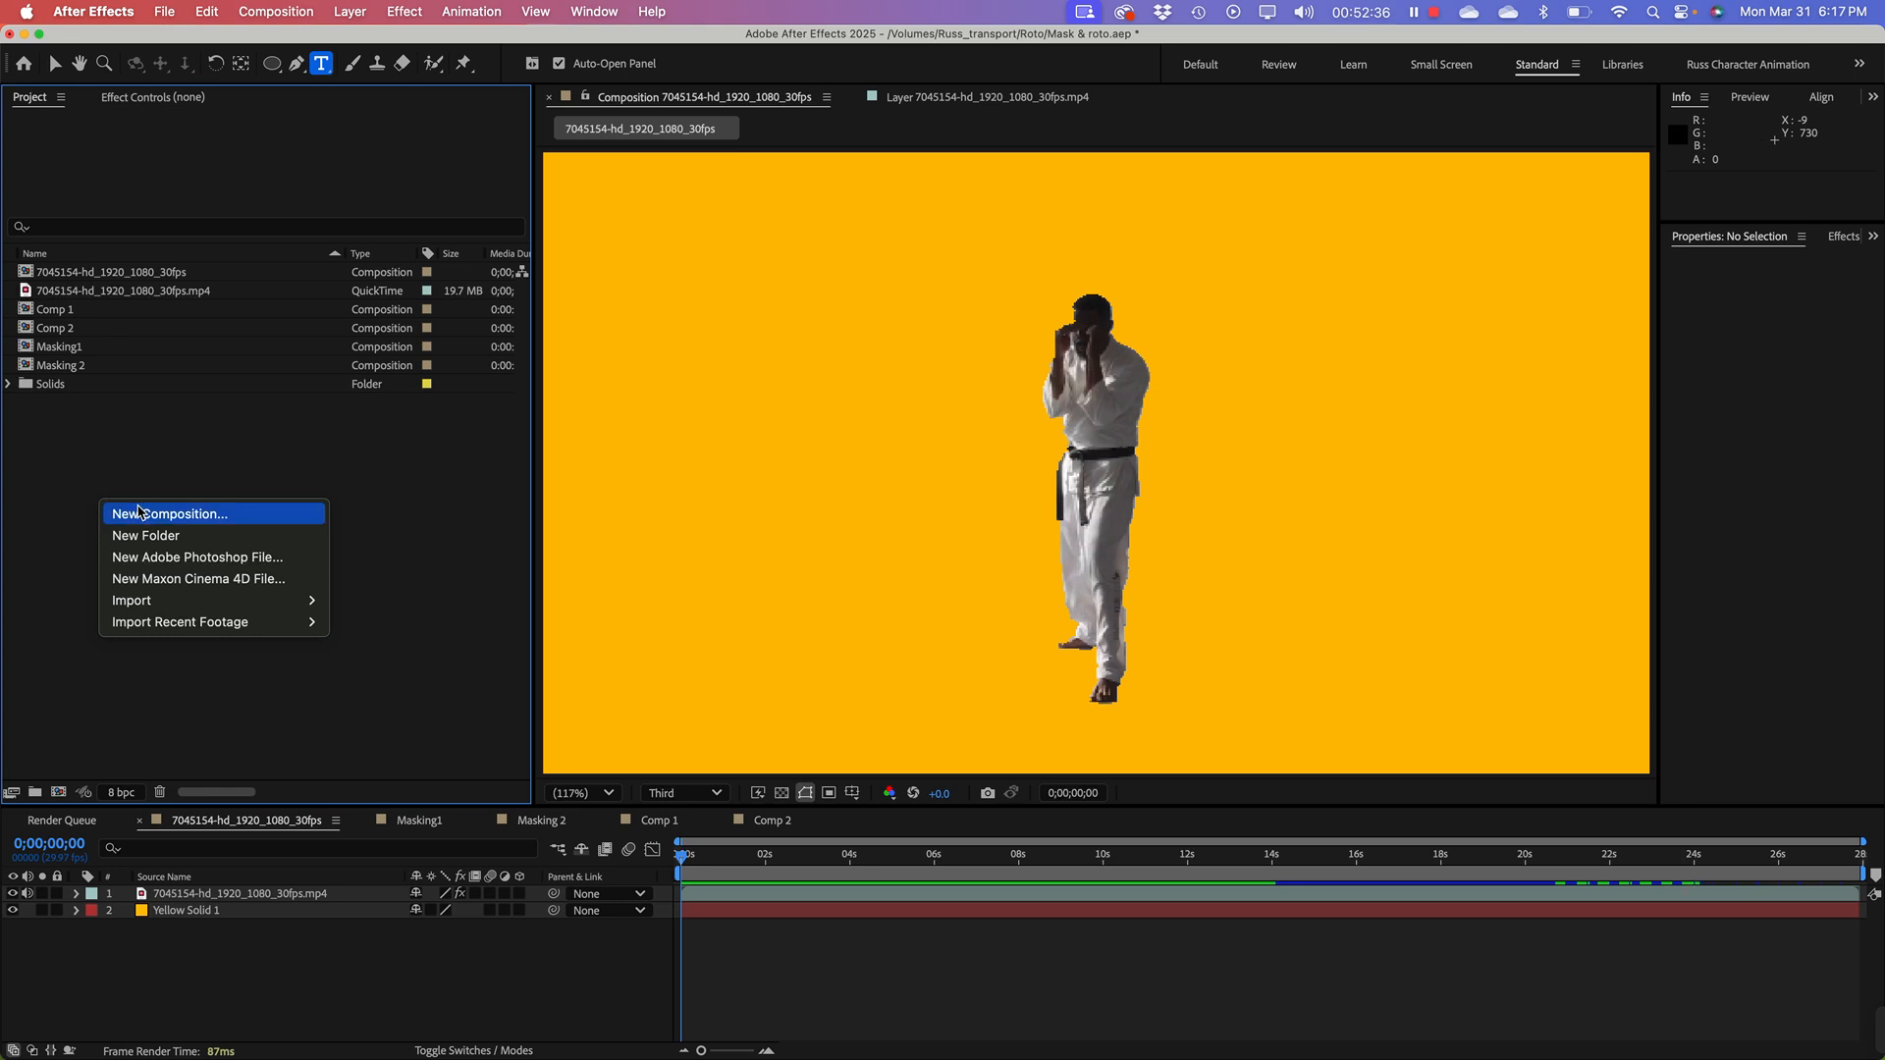
click(142, 514)
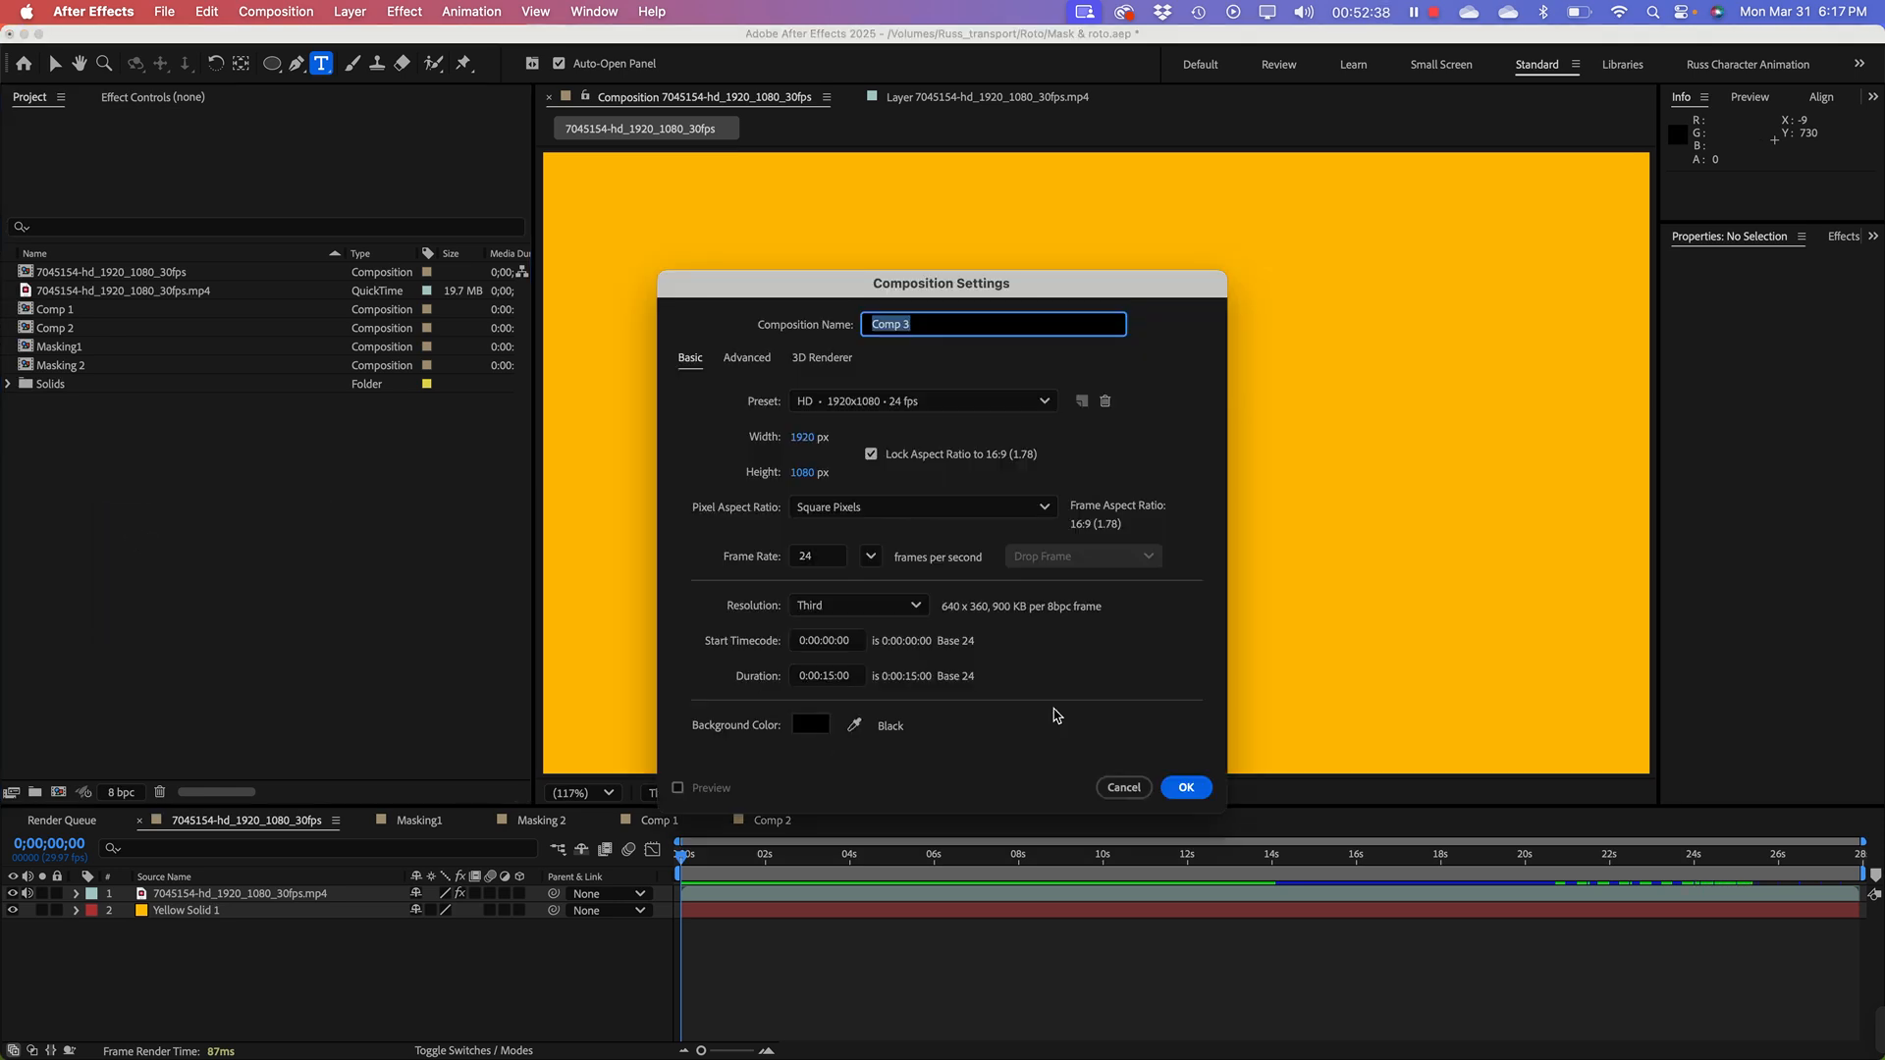
click(1184, 790)
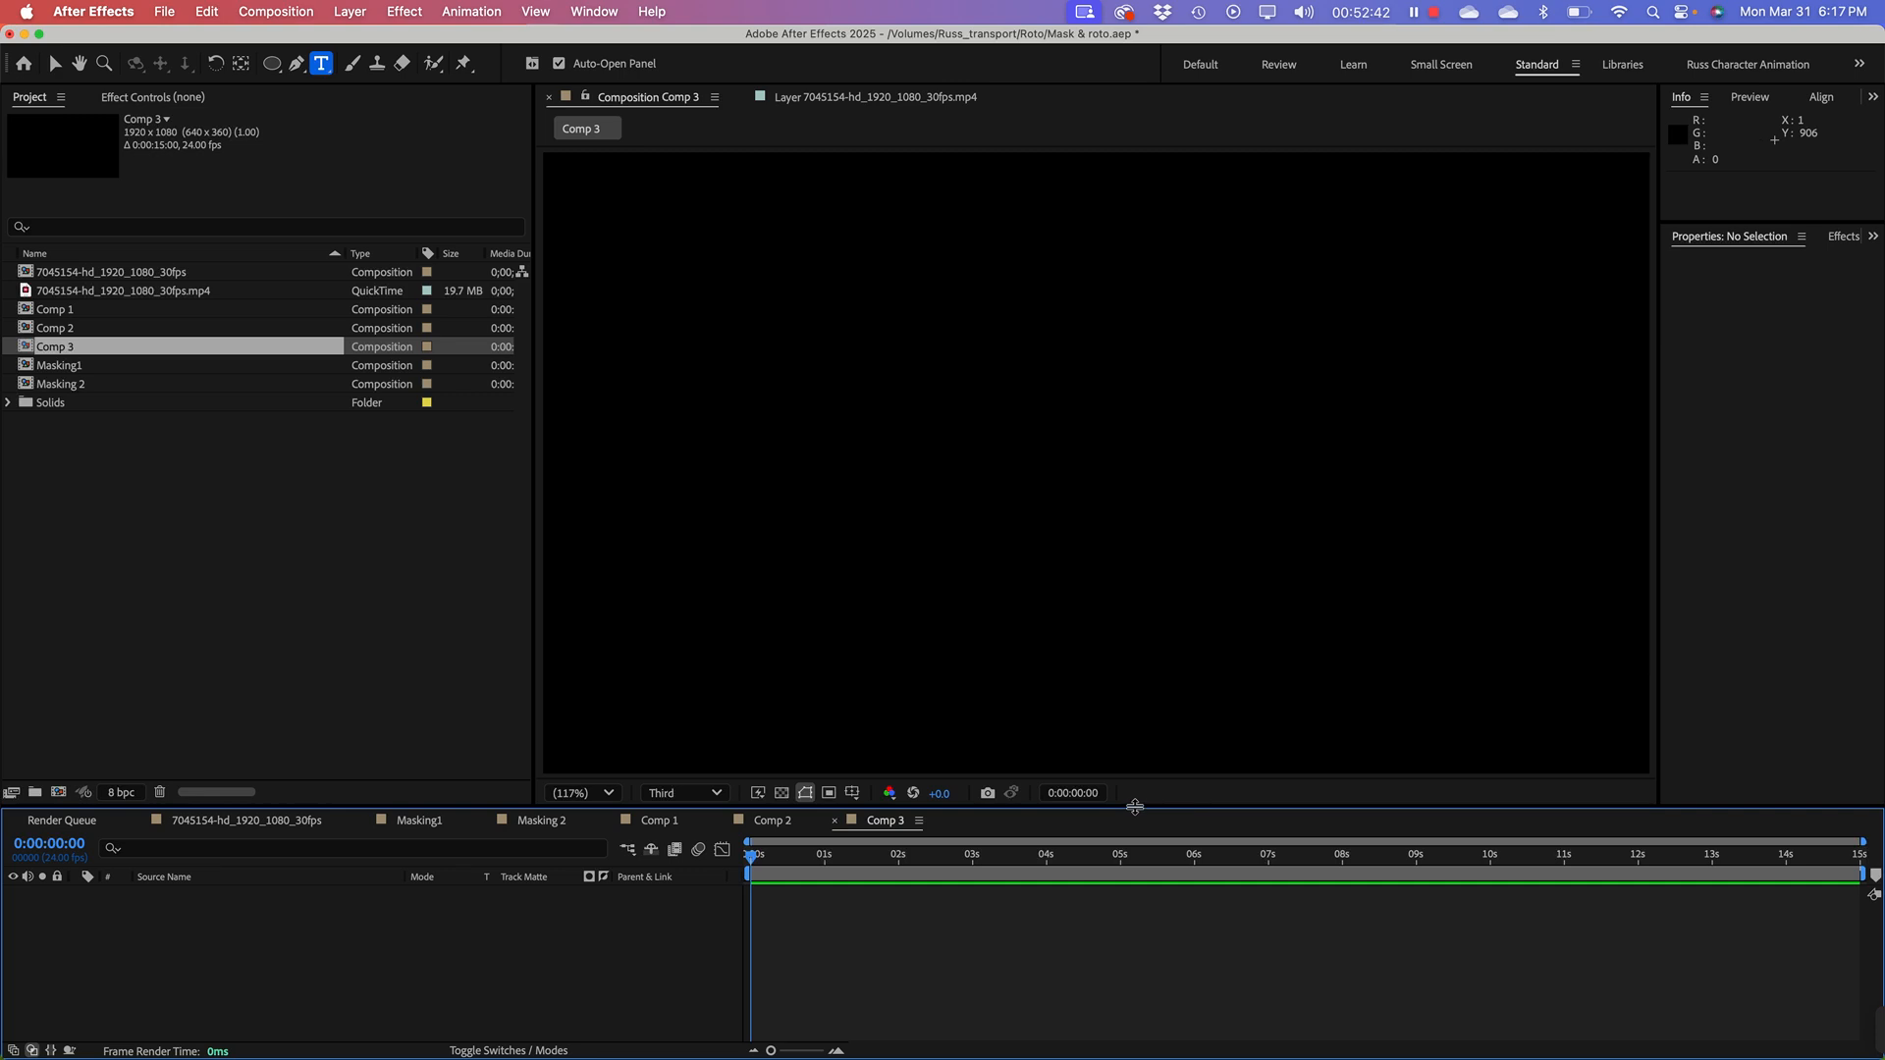
drag(1134, 806, 1135, 812)
click(54, 292)
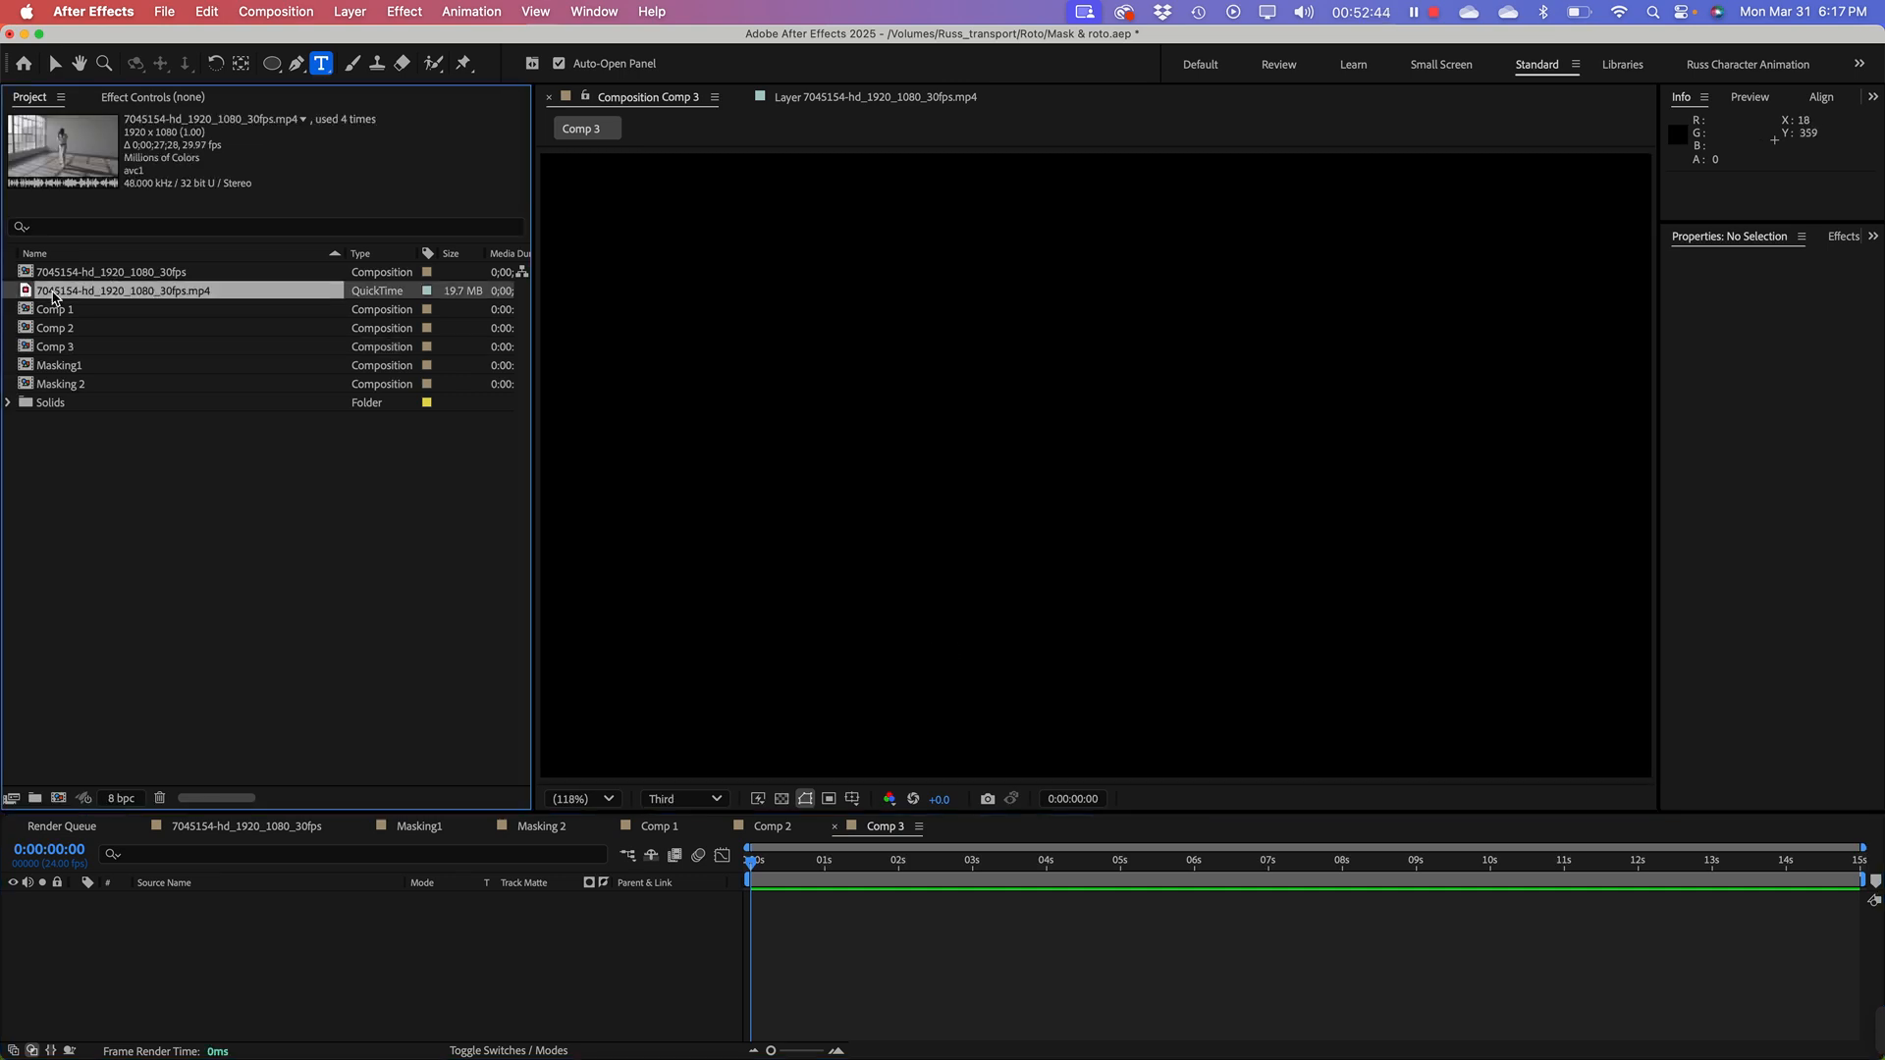
drag(25, 293, 157, 957)
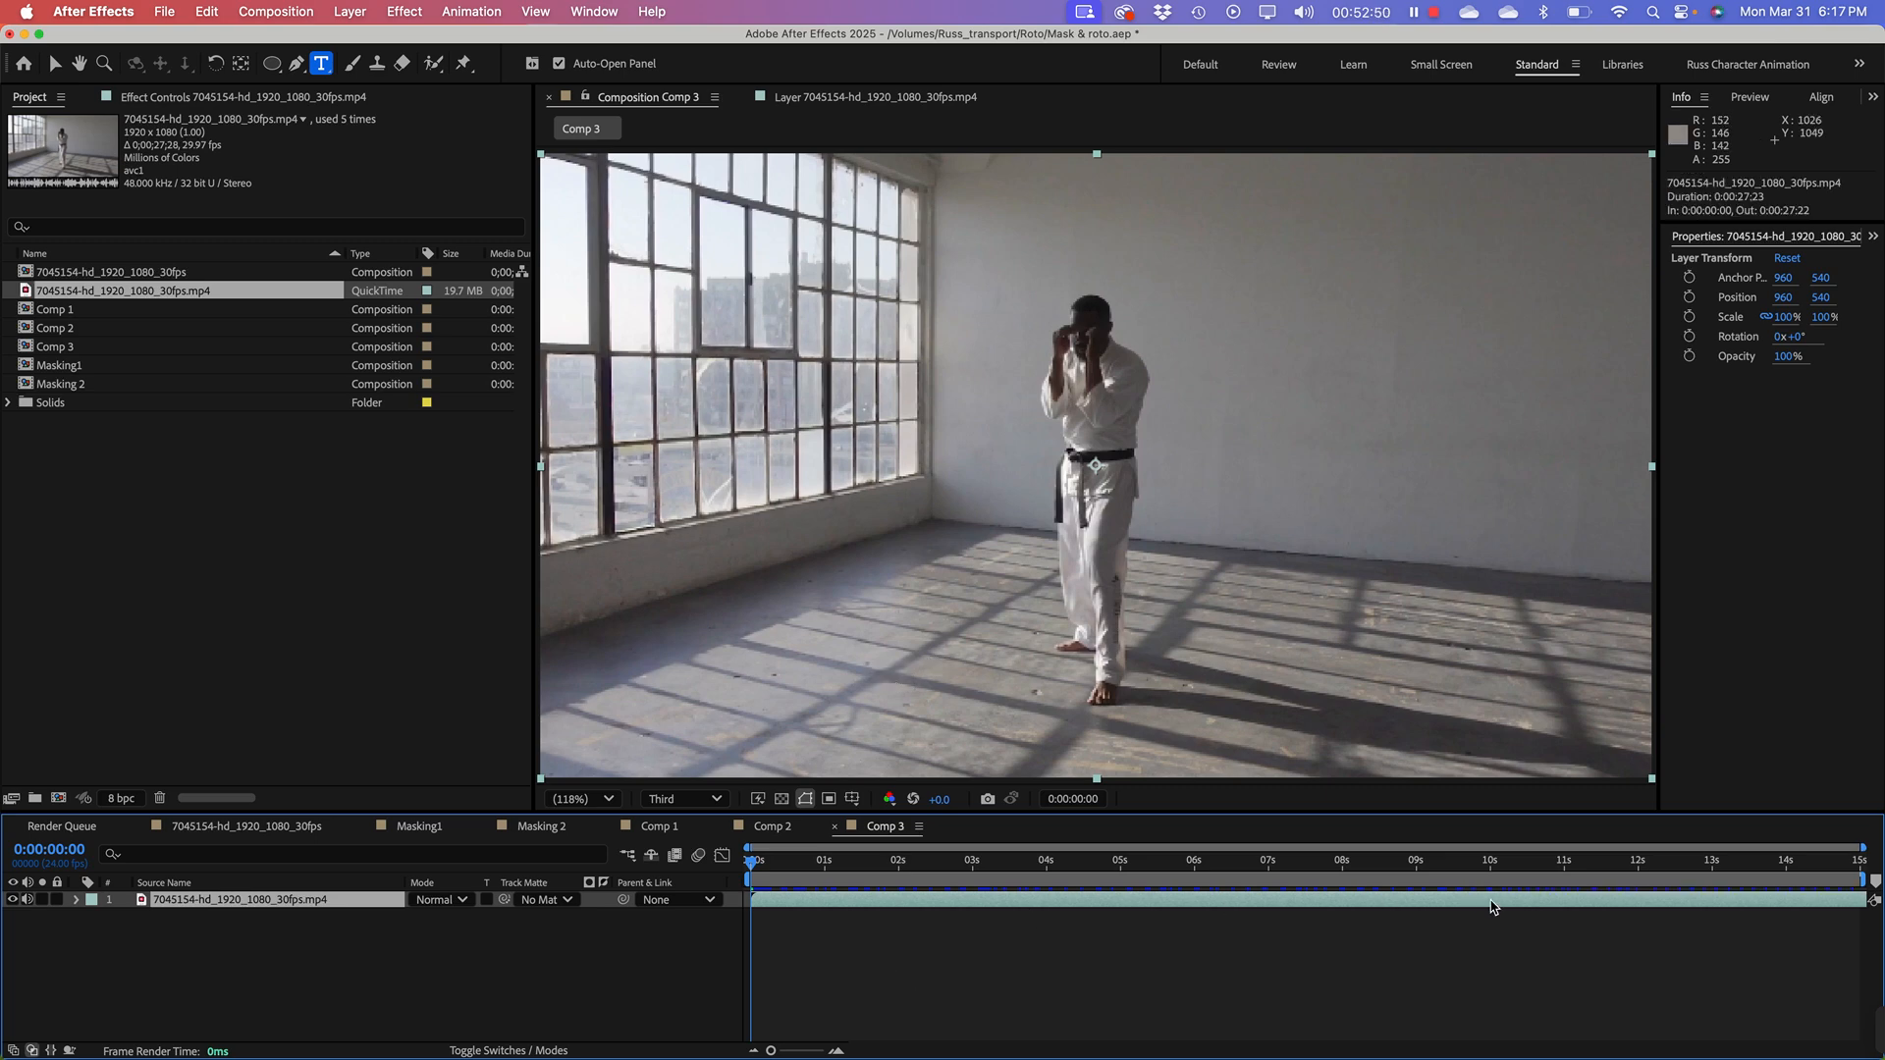
Step: Try sliding the footage layer earlier in Comp 3, undo the shift, preview the clip and return to 0:00:00:00
drag(1492, 906, 1030, 913)
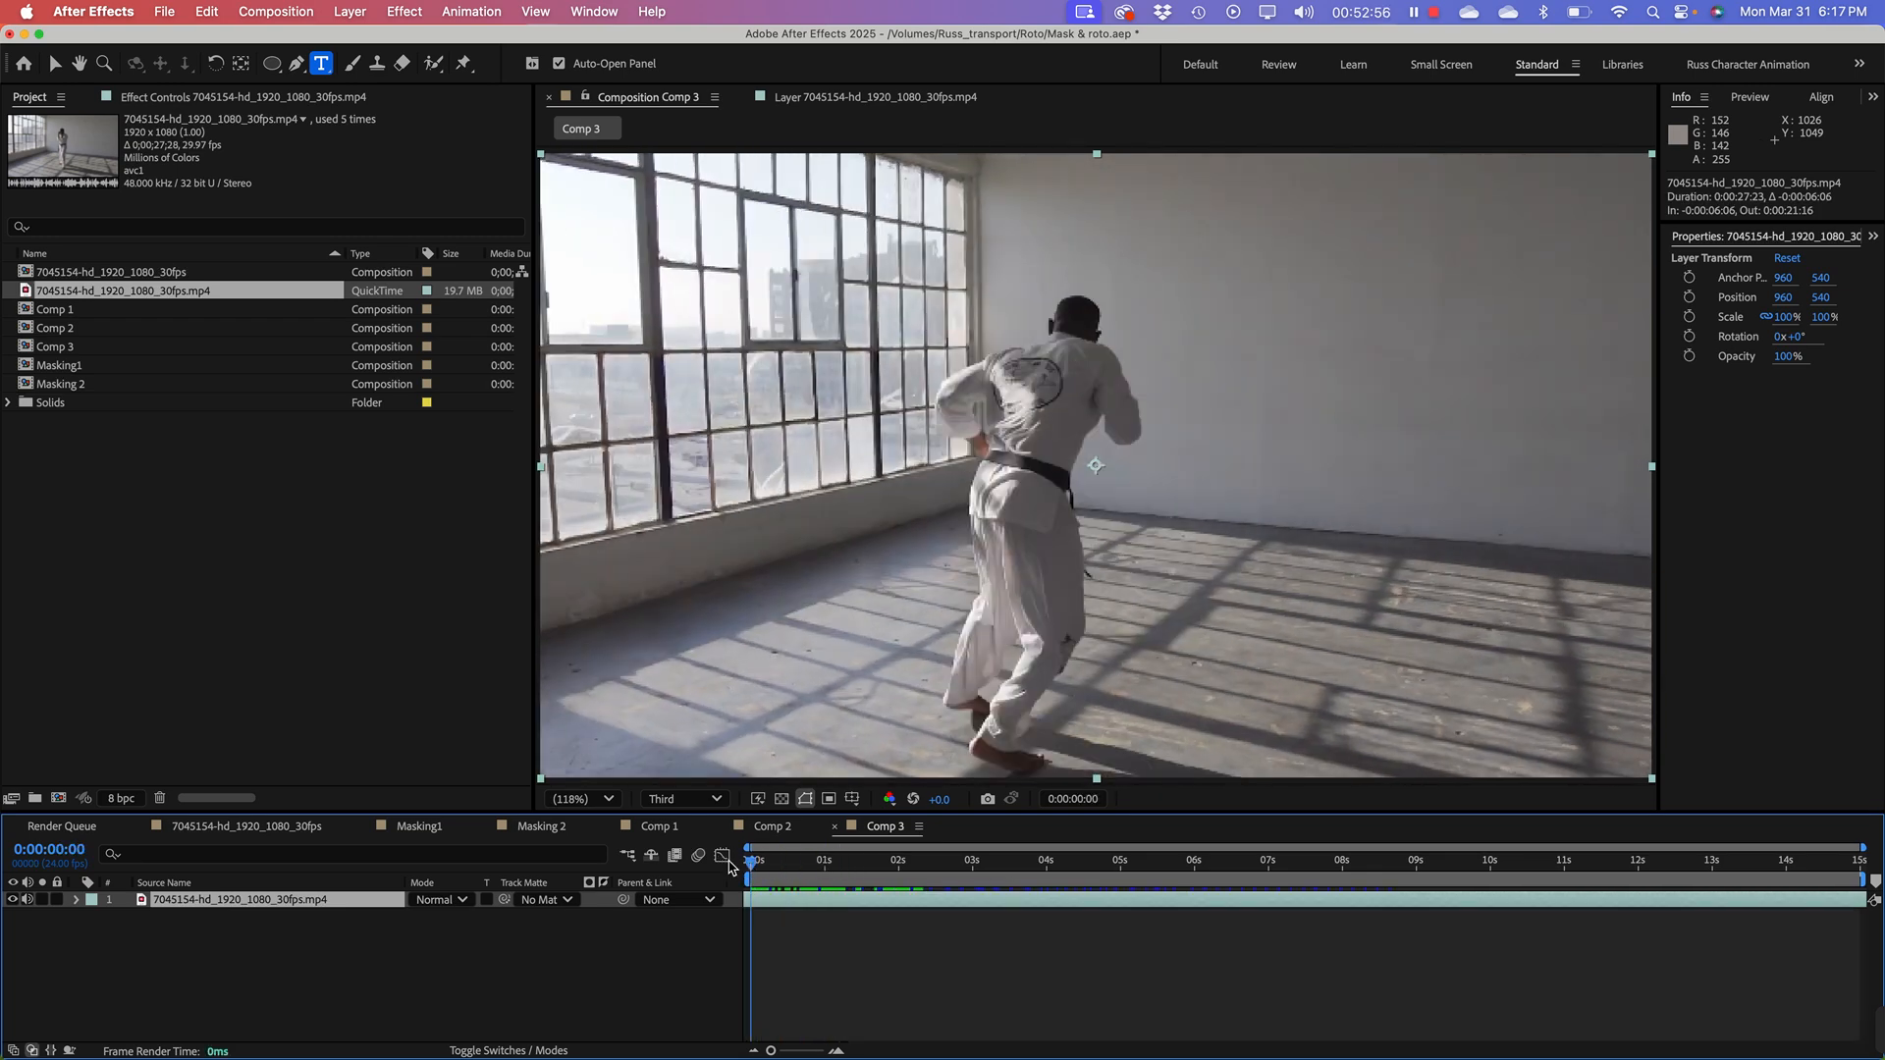
key(super+z)
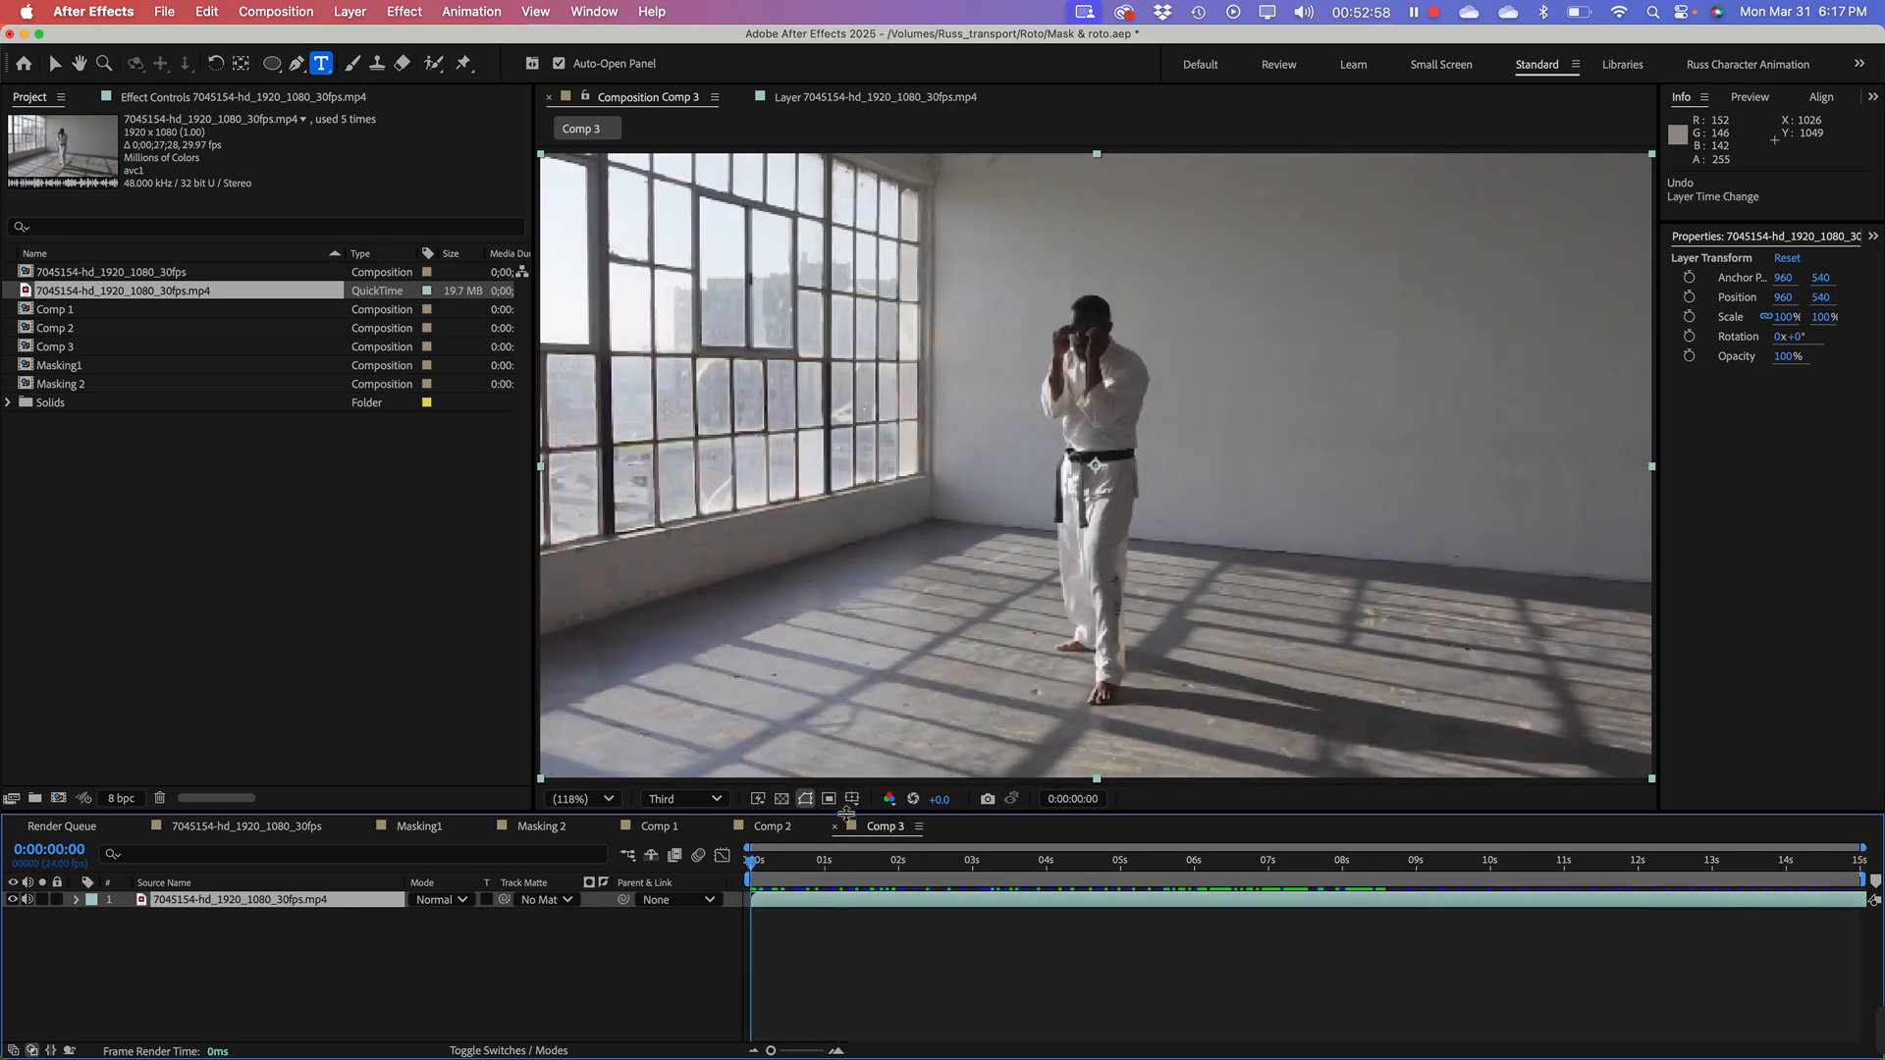
key(space)
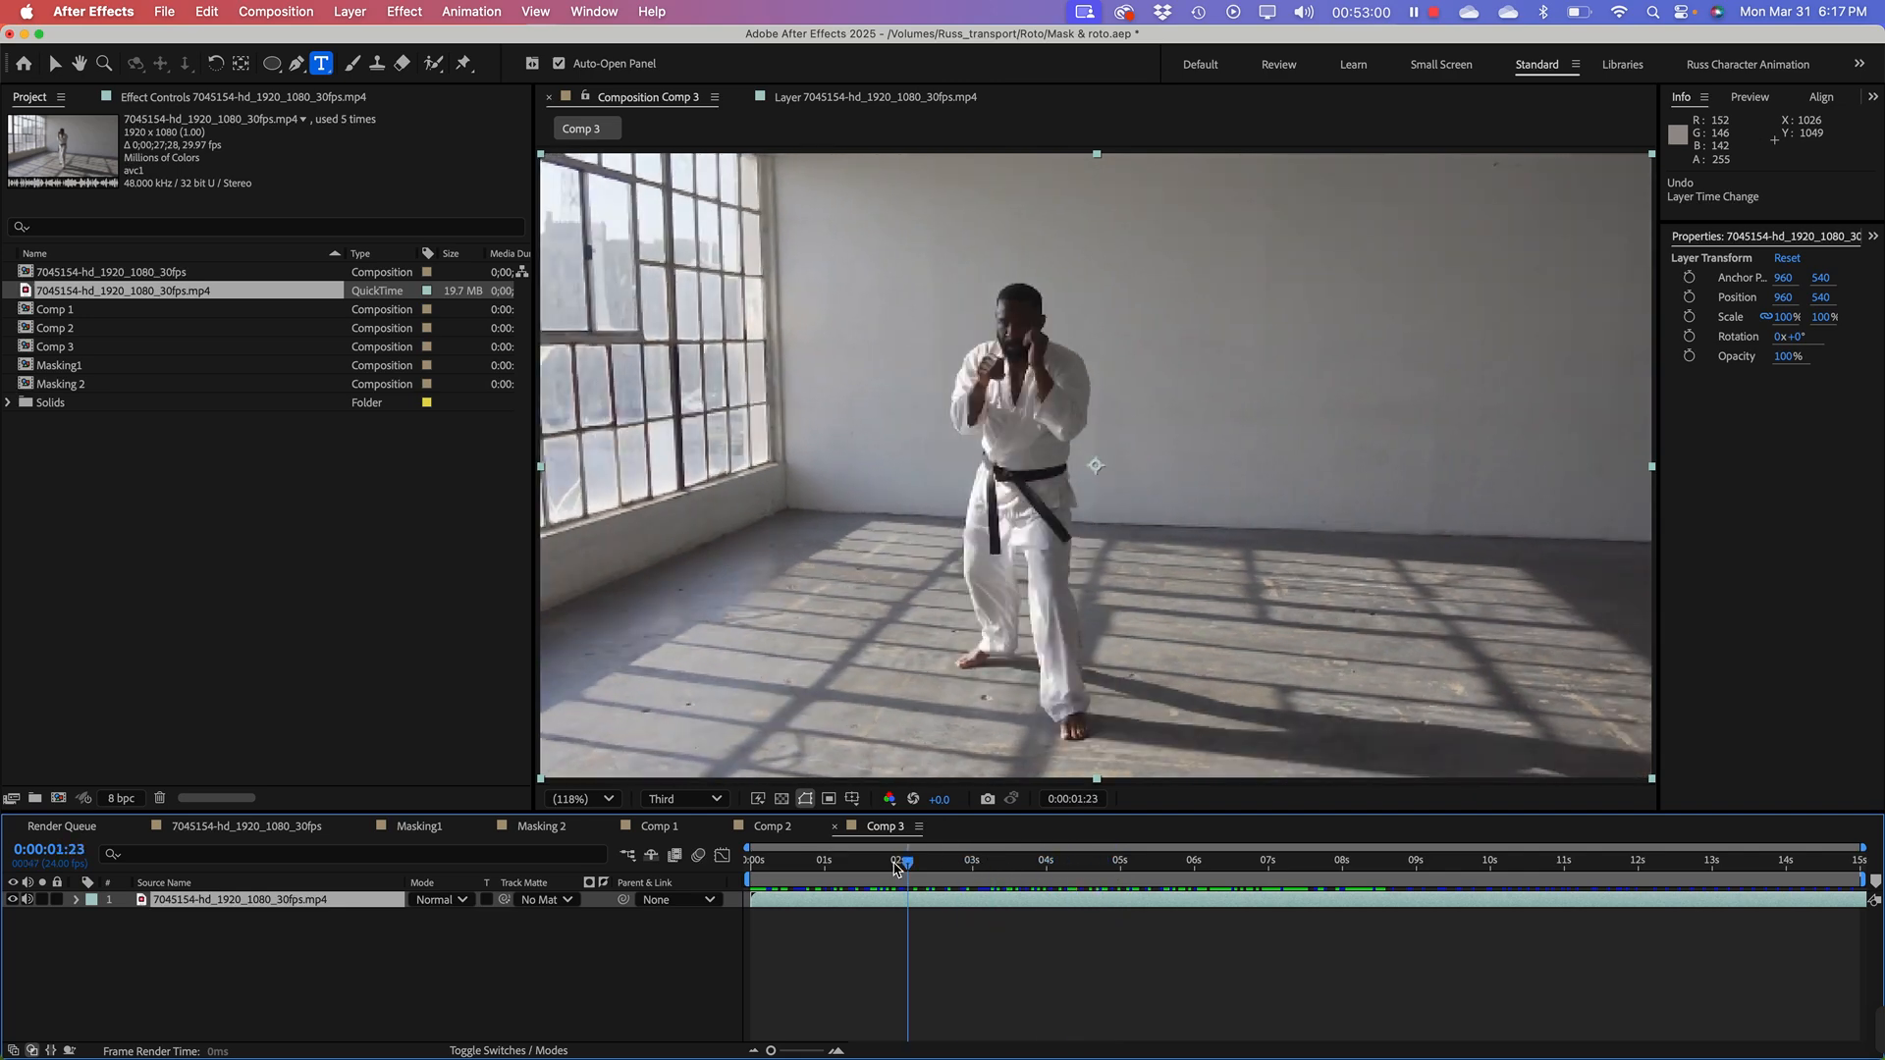
key(space)
mouse_move(758, 870)
mouse_down()
mouse_move(1212, 877)
mouse_move(738, 873)
mouse_up()
click(326, 968)
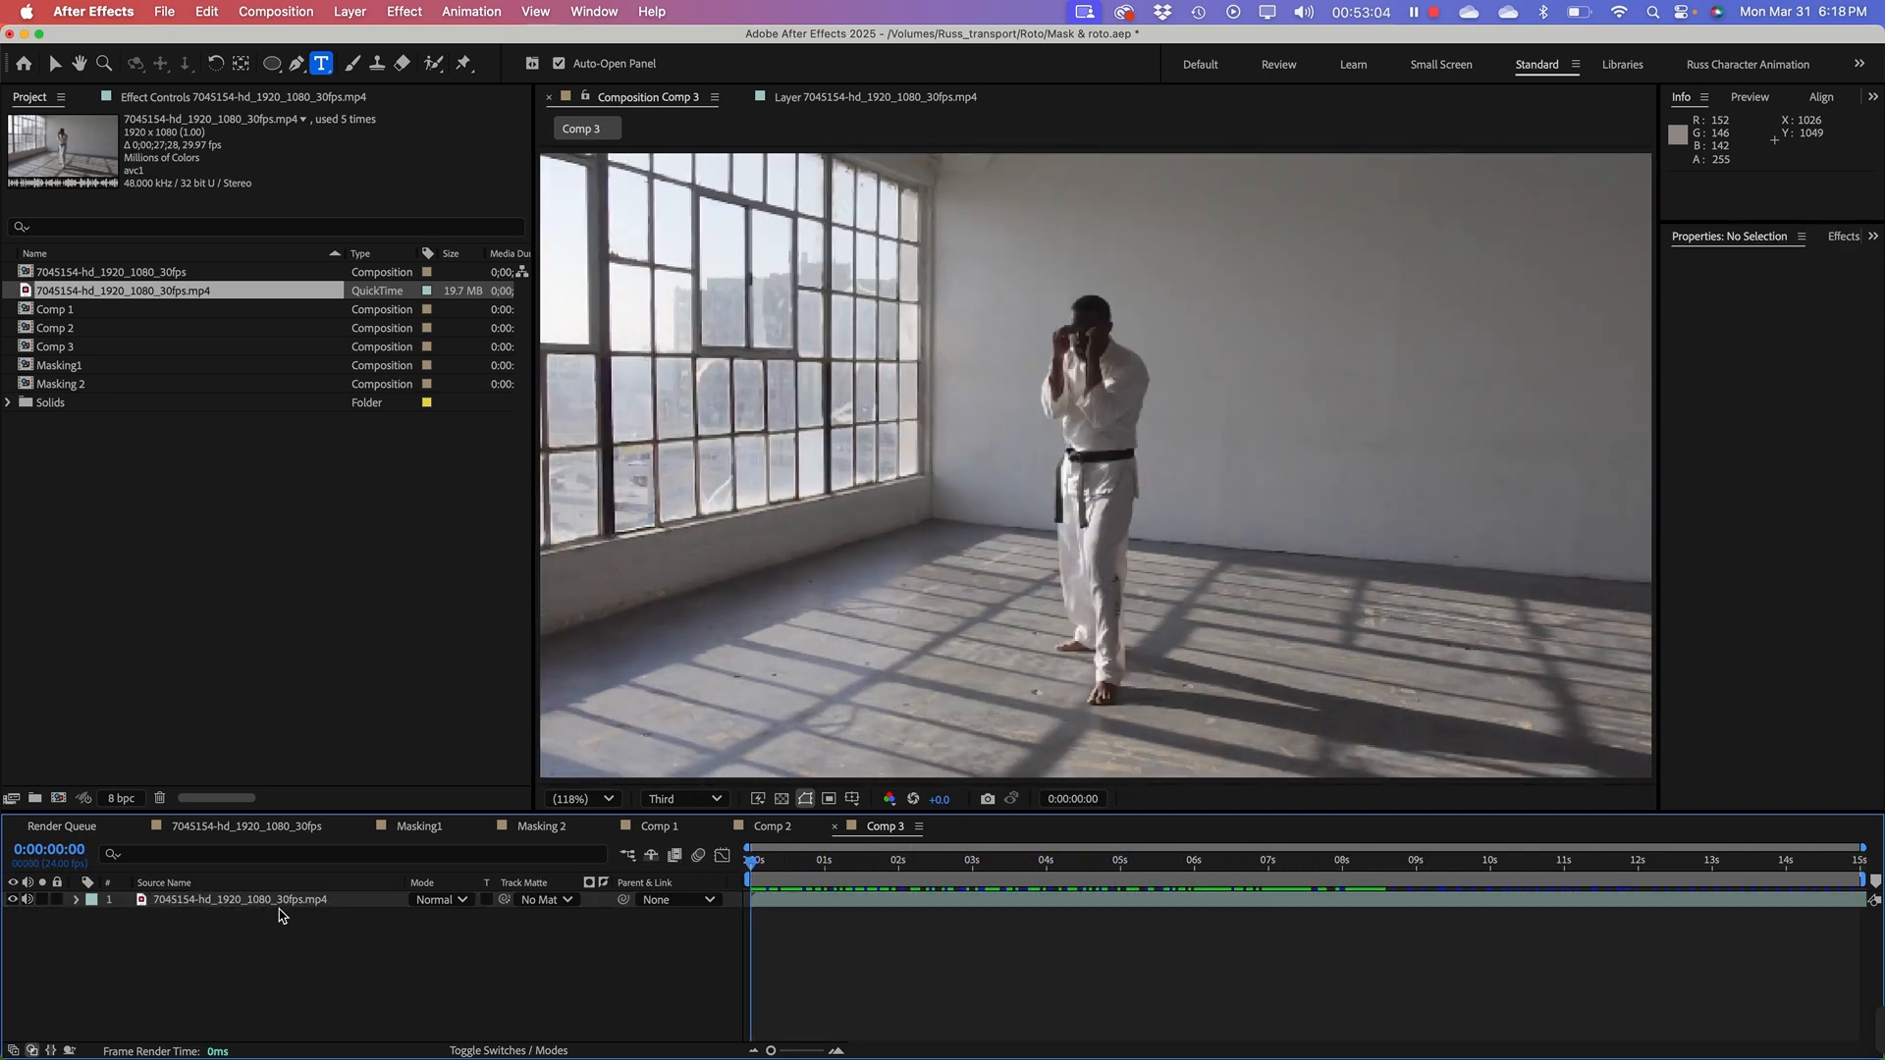
Step: Open the footage layer in its own Layer viewer, activate the Refine Edge tool and magnify the fighter to 200%
click(143, 905)
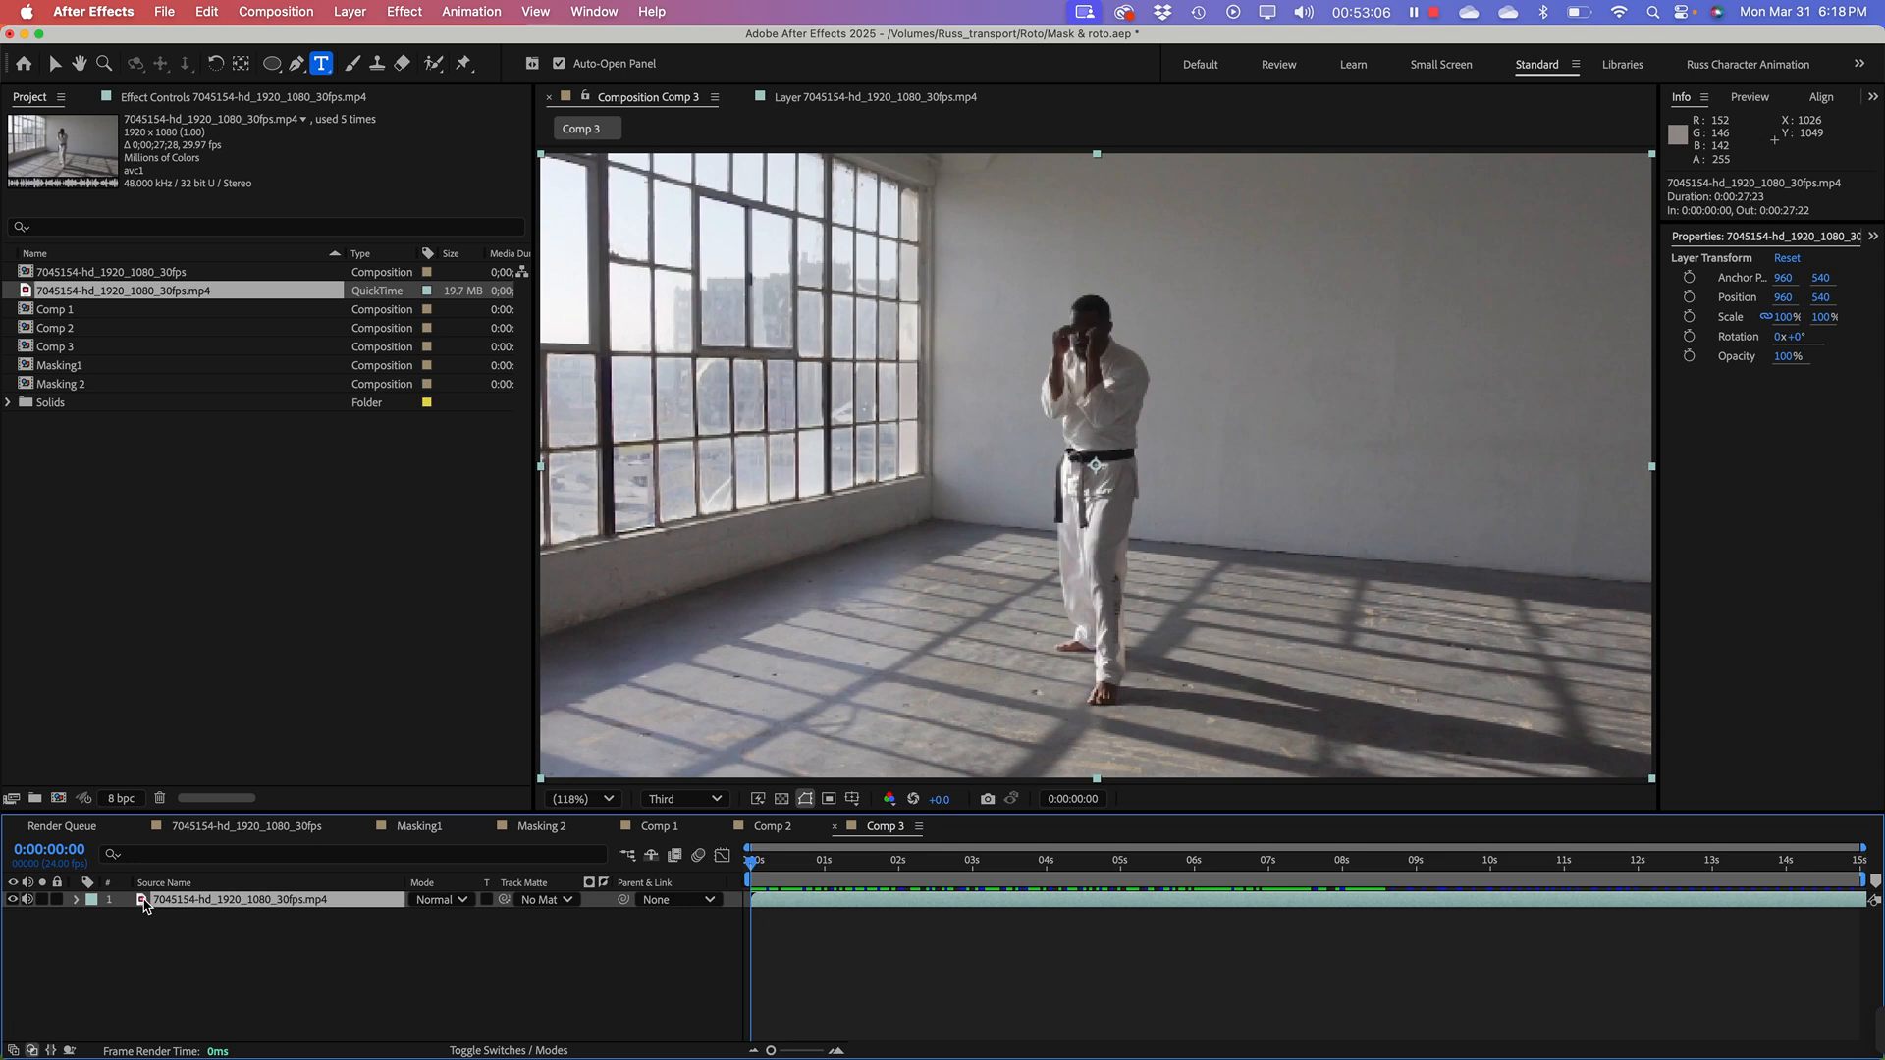
double_click(145, 902)
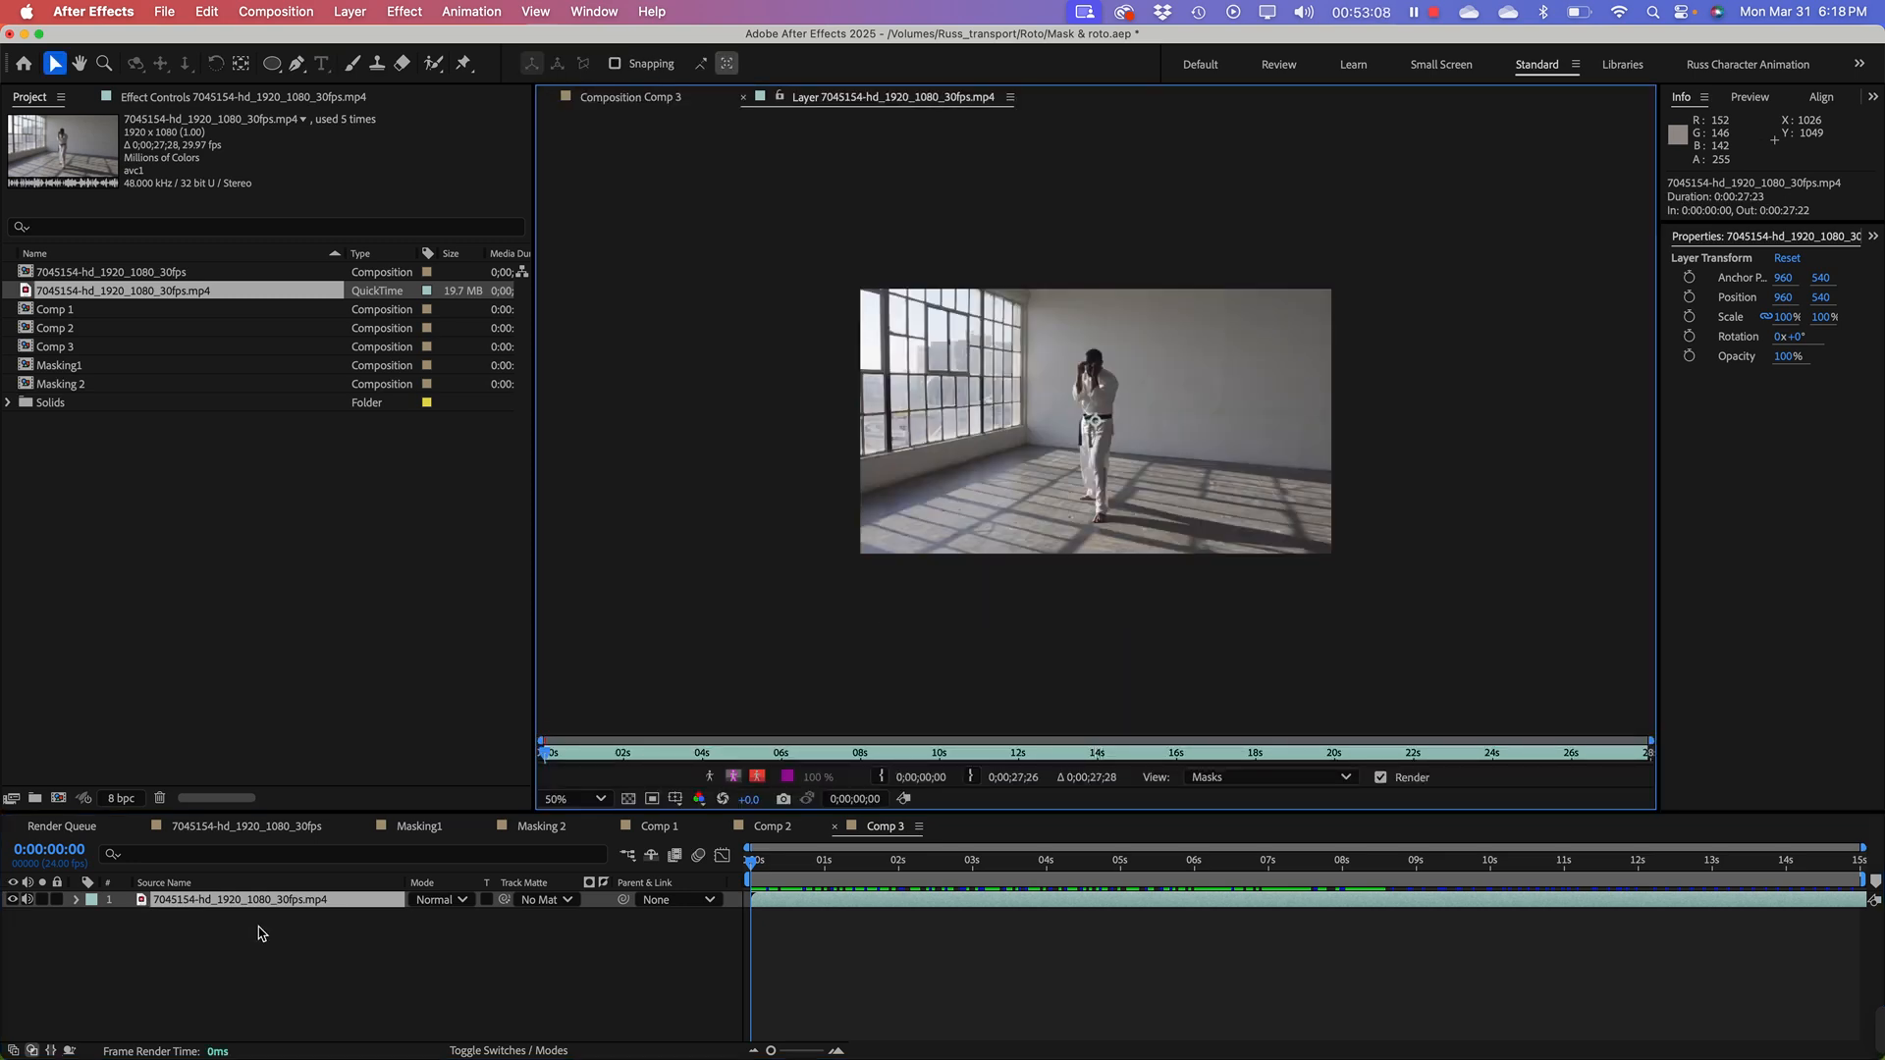
key(slash)
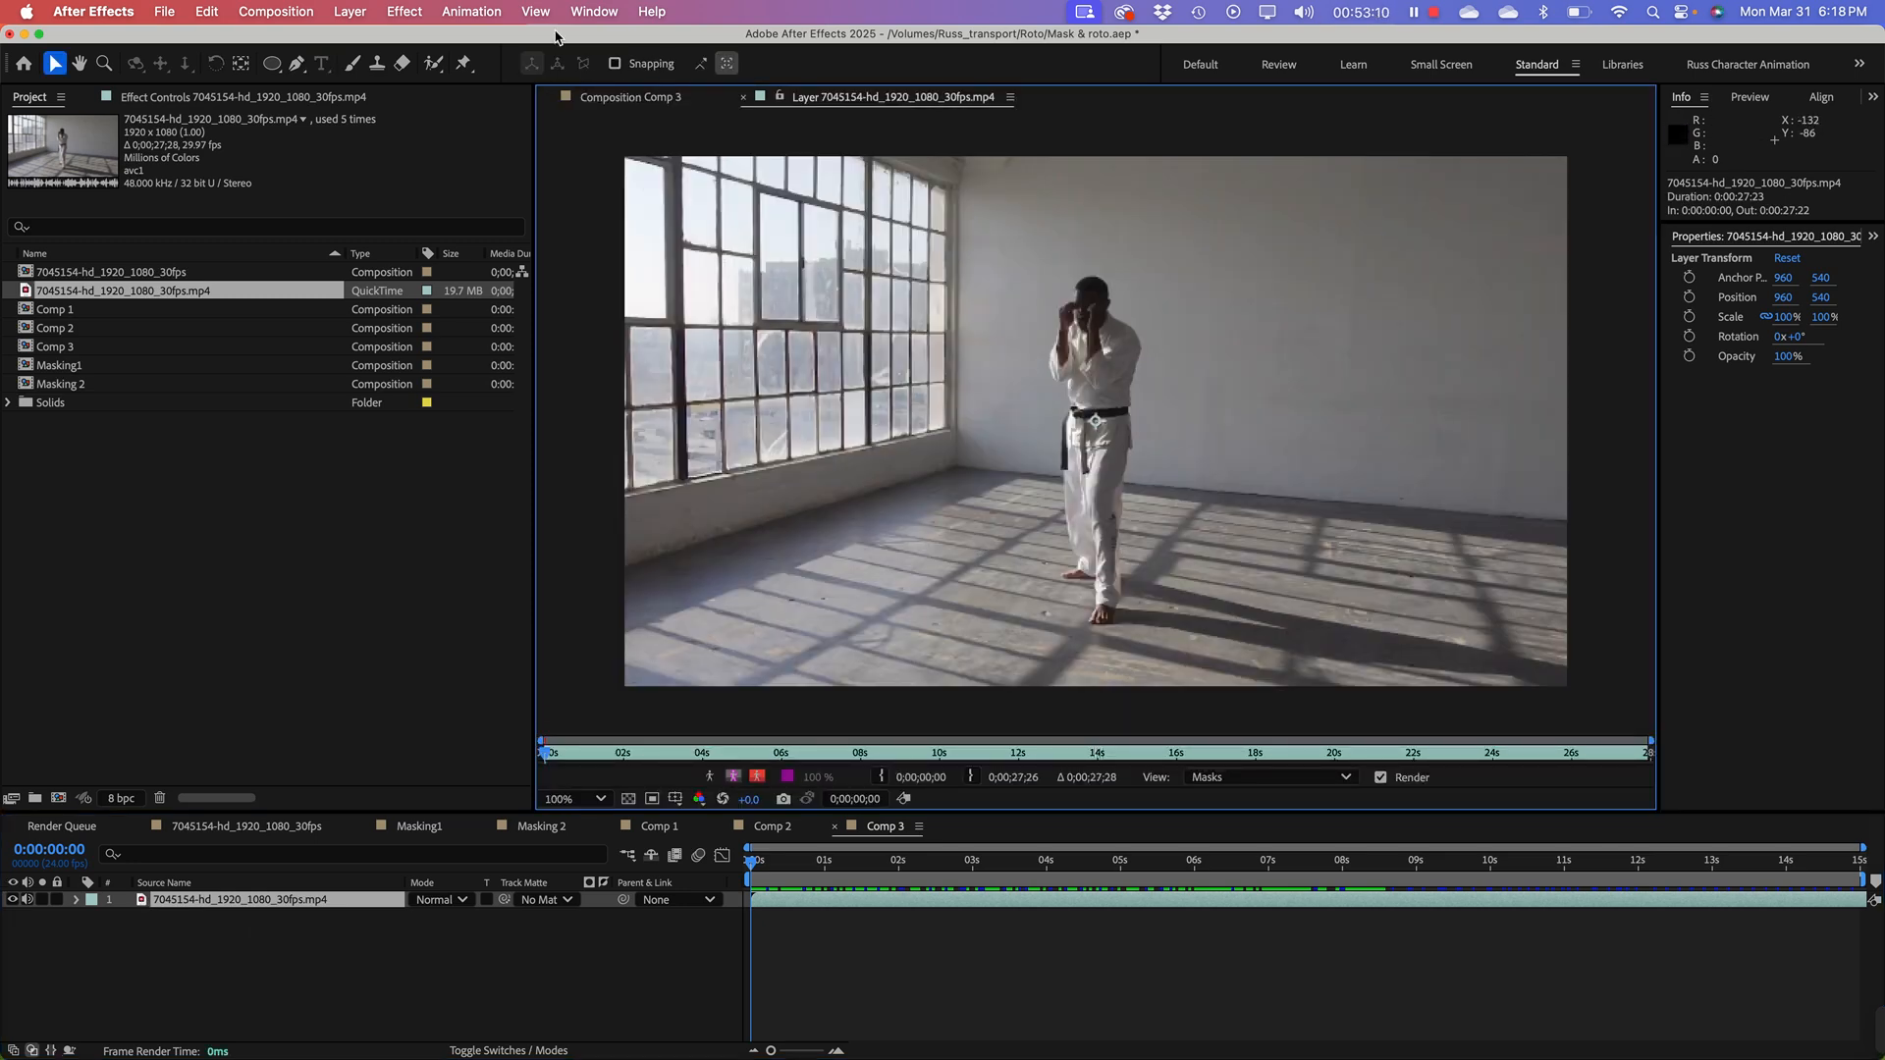
click(432, 64)
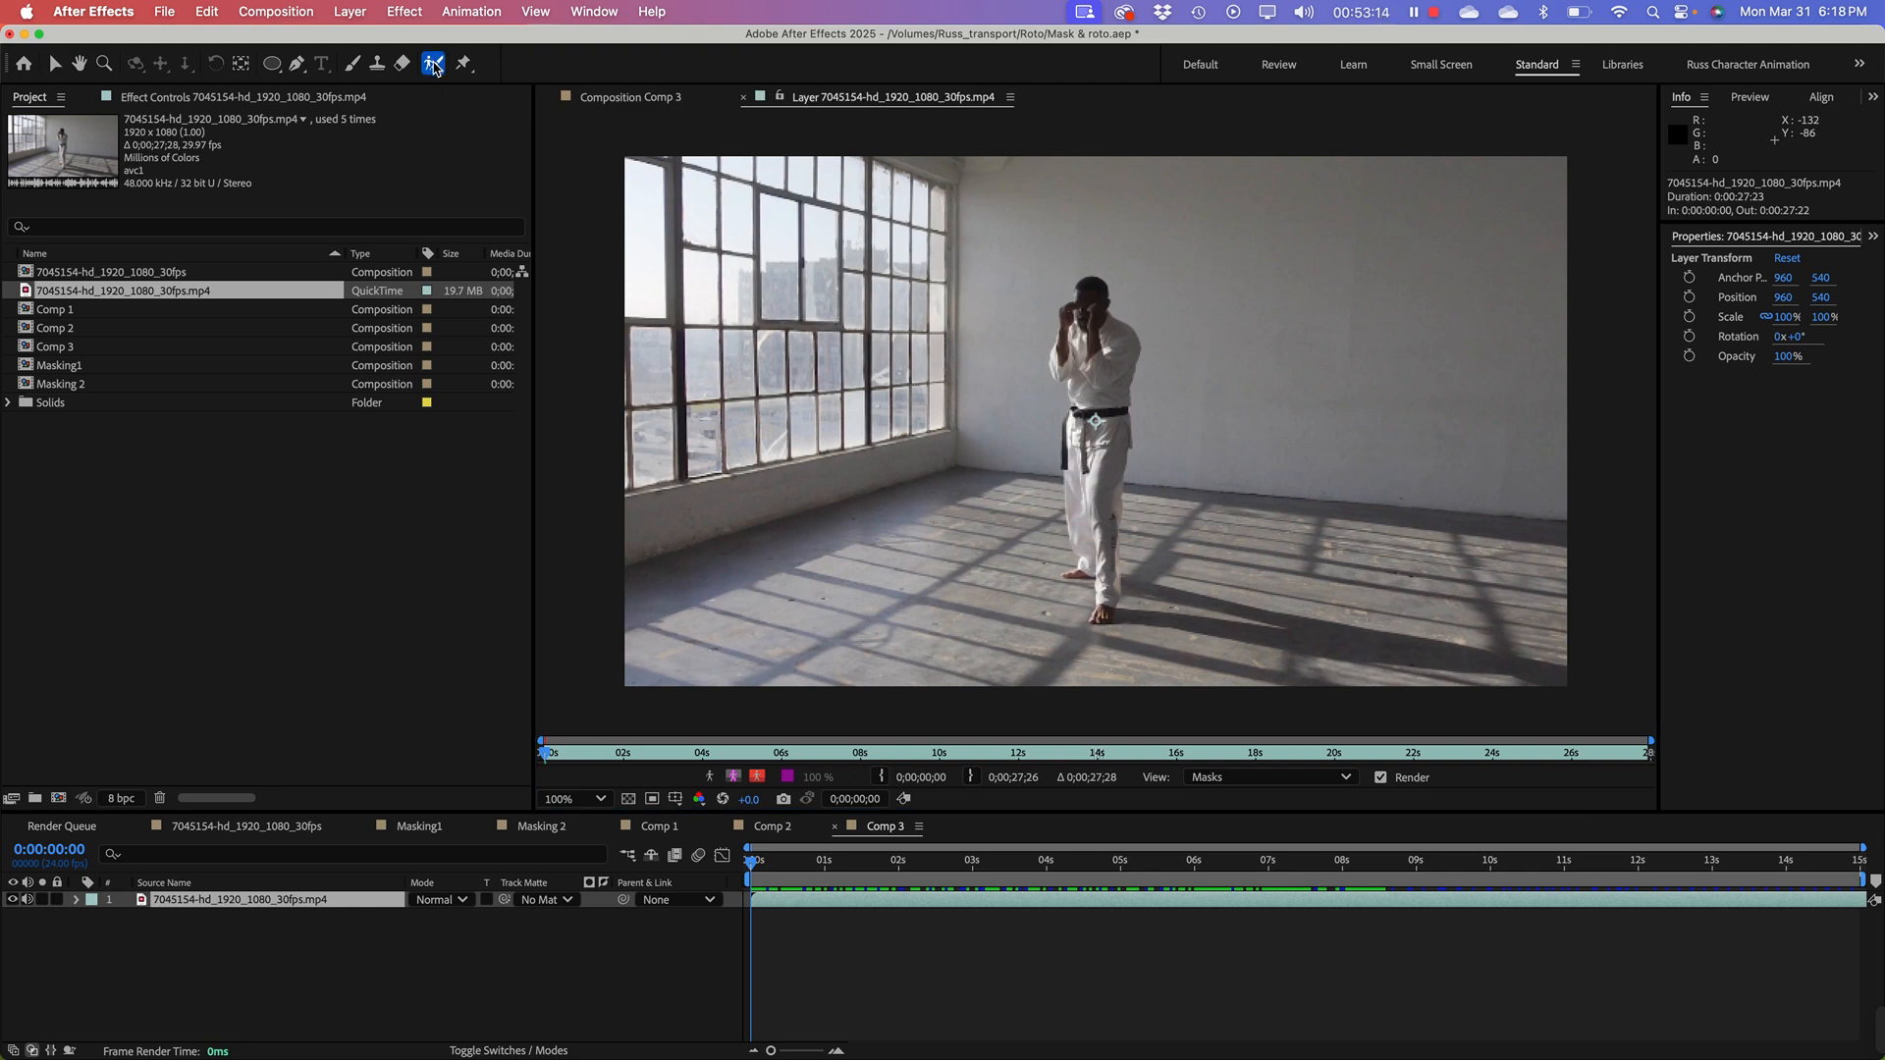
click(437, 73)
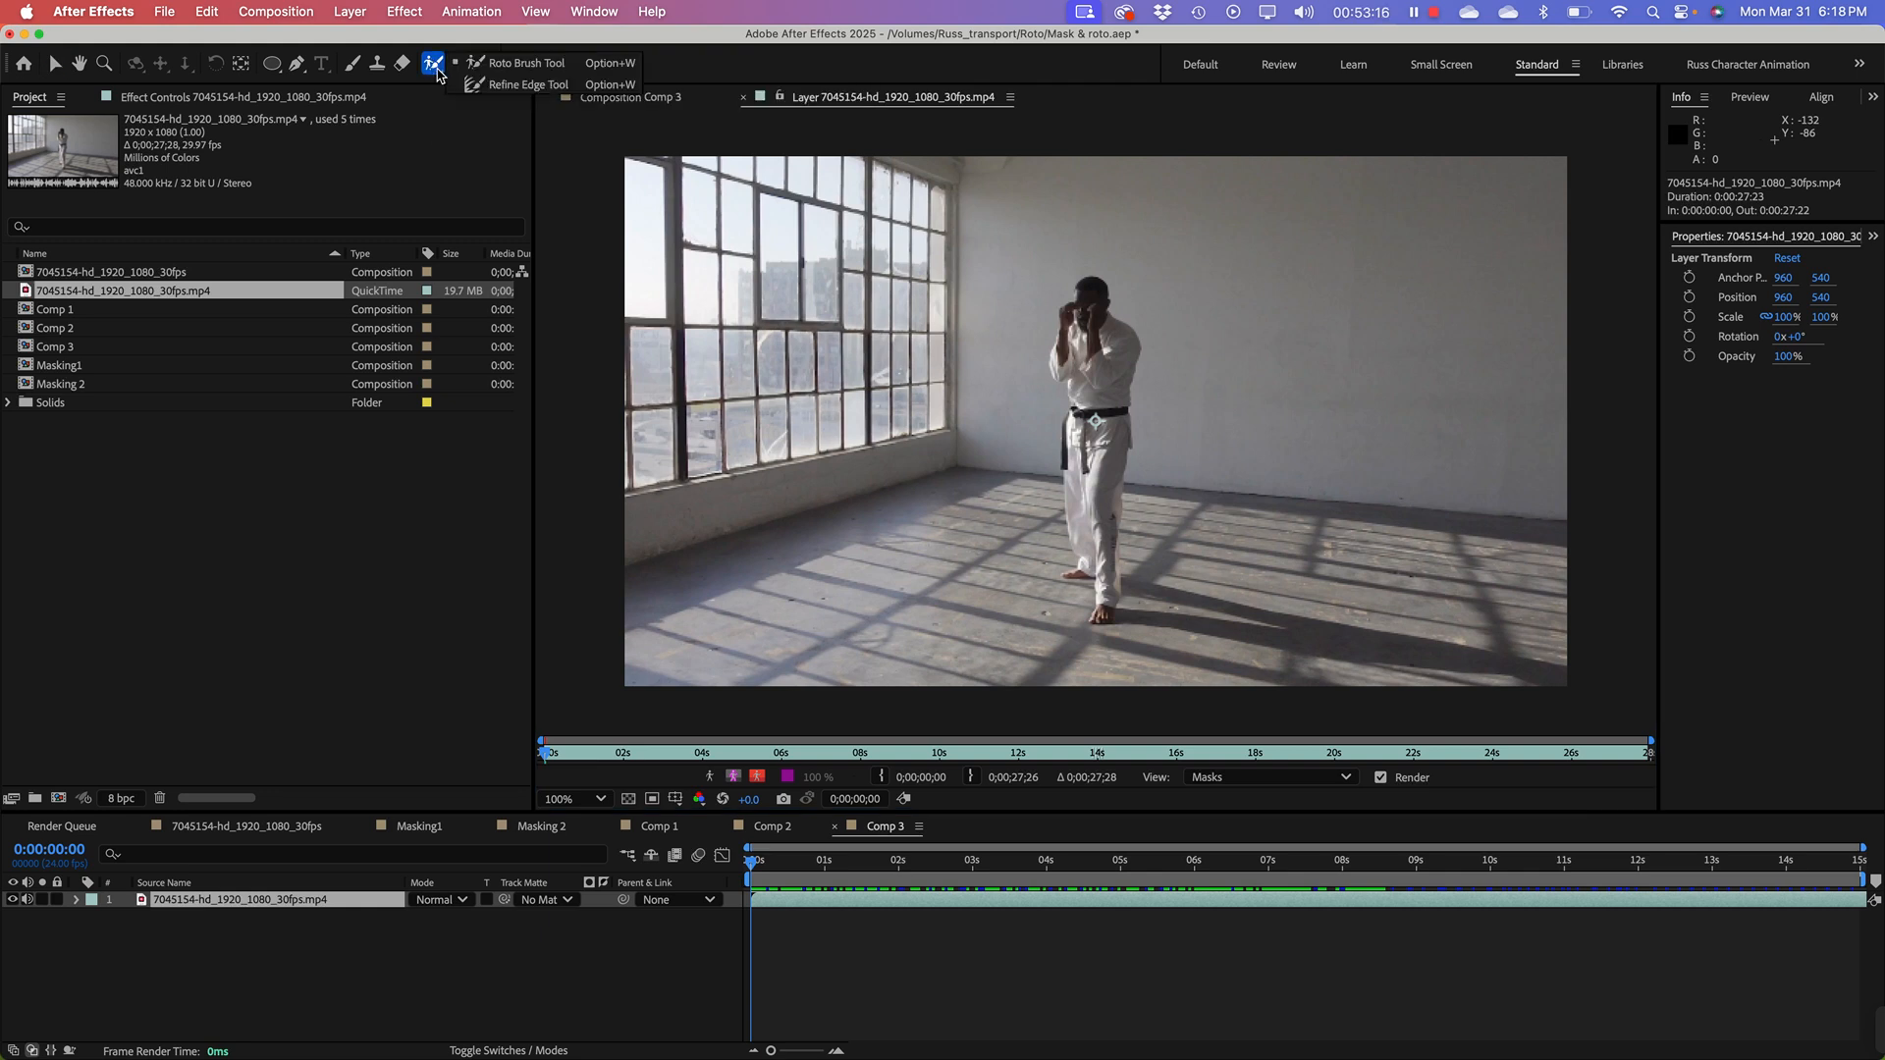
click(531, 86)
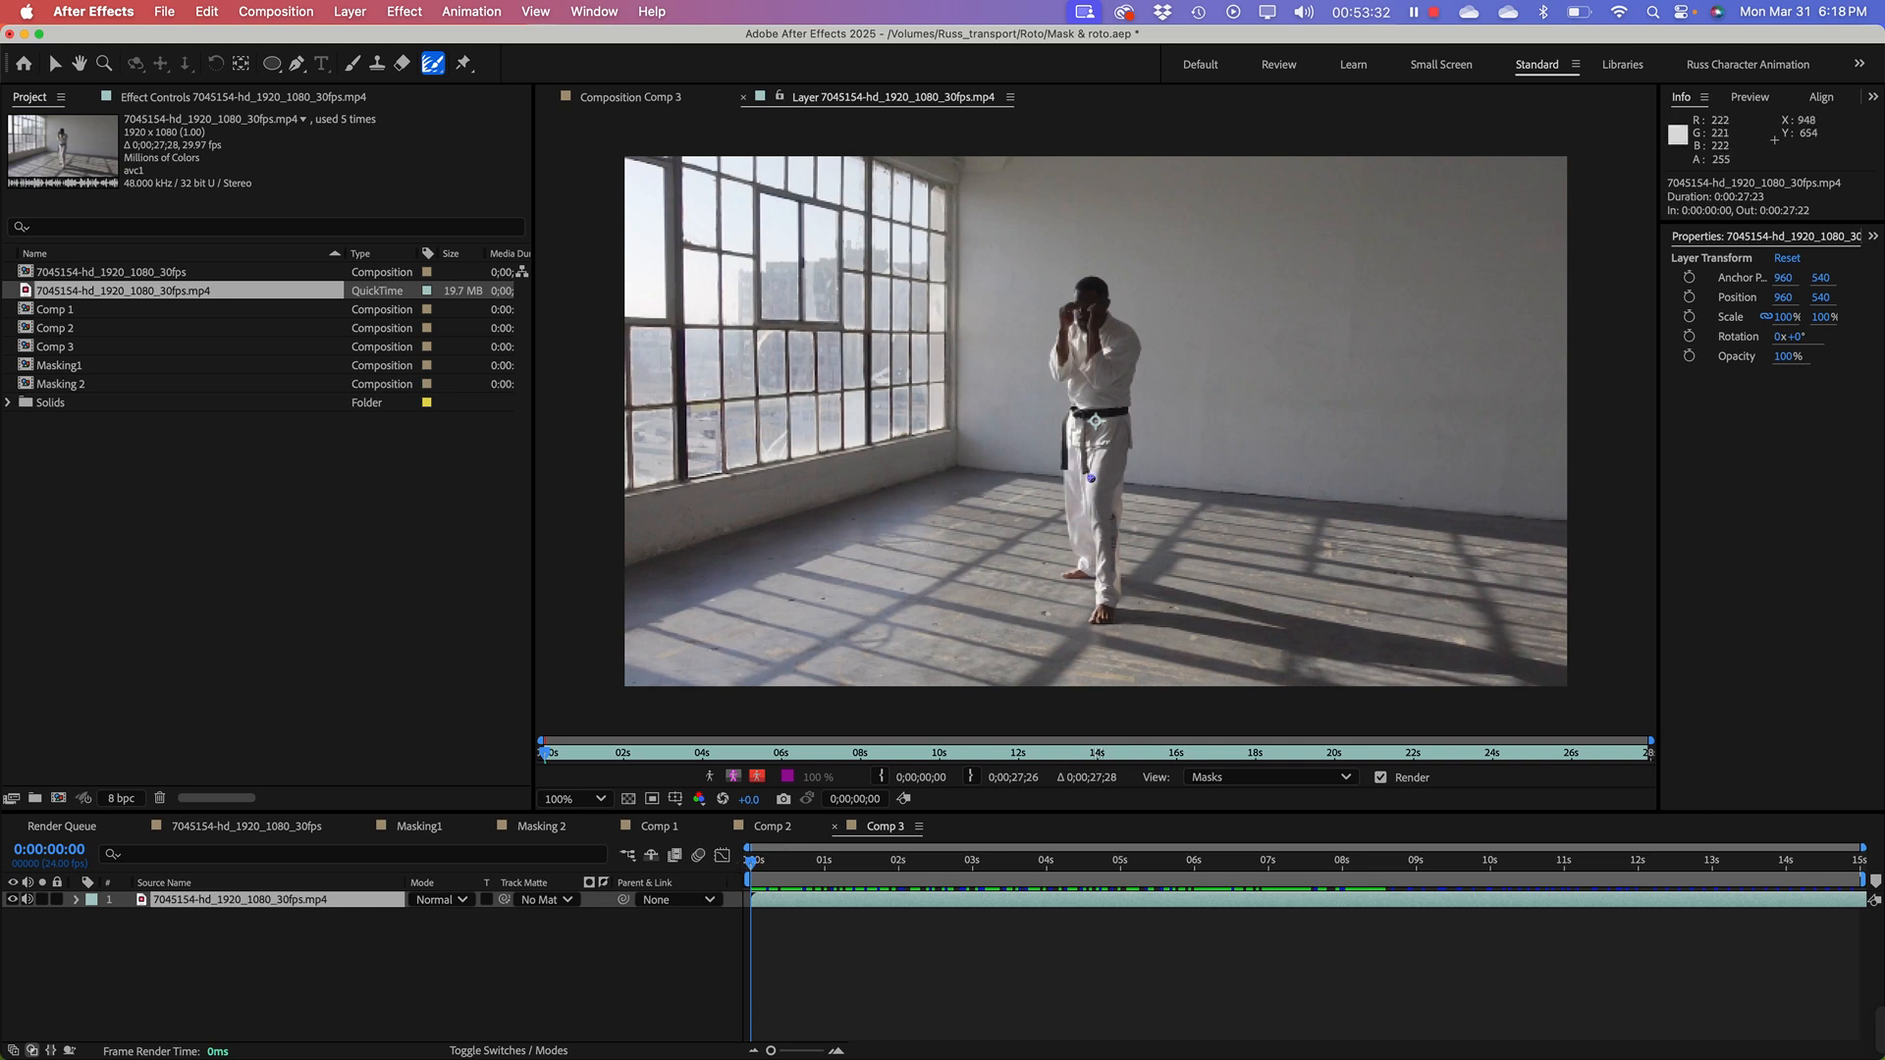
key(period)
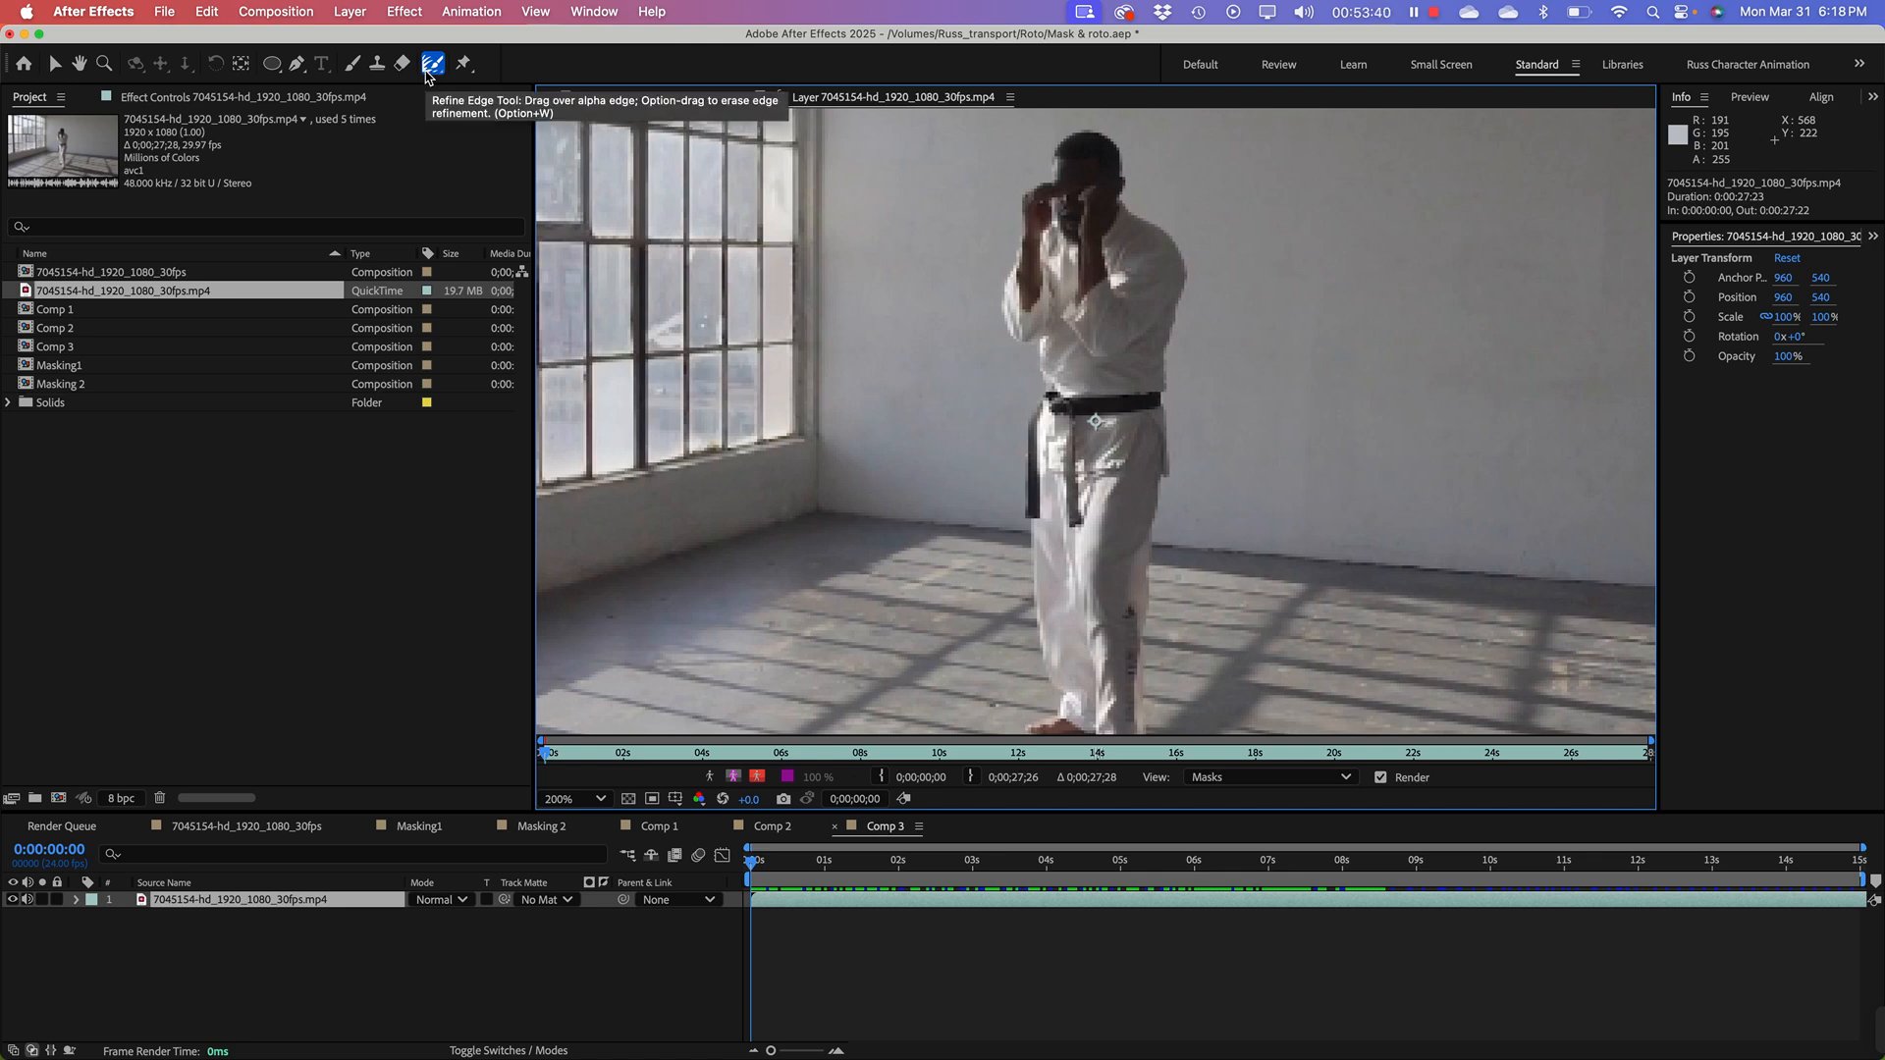
Step: Set the Layer viewer's resolution to Full
click(535, 12)
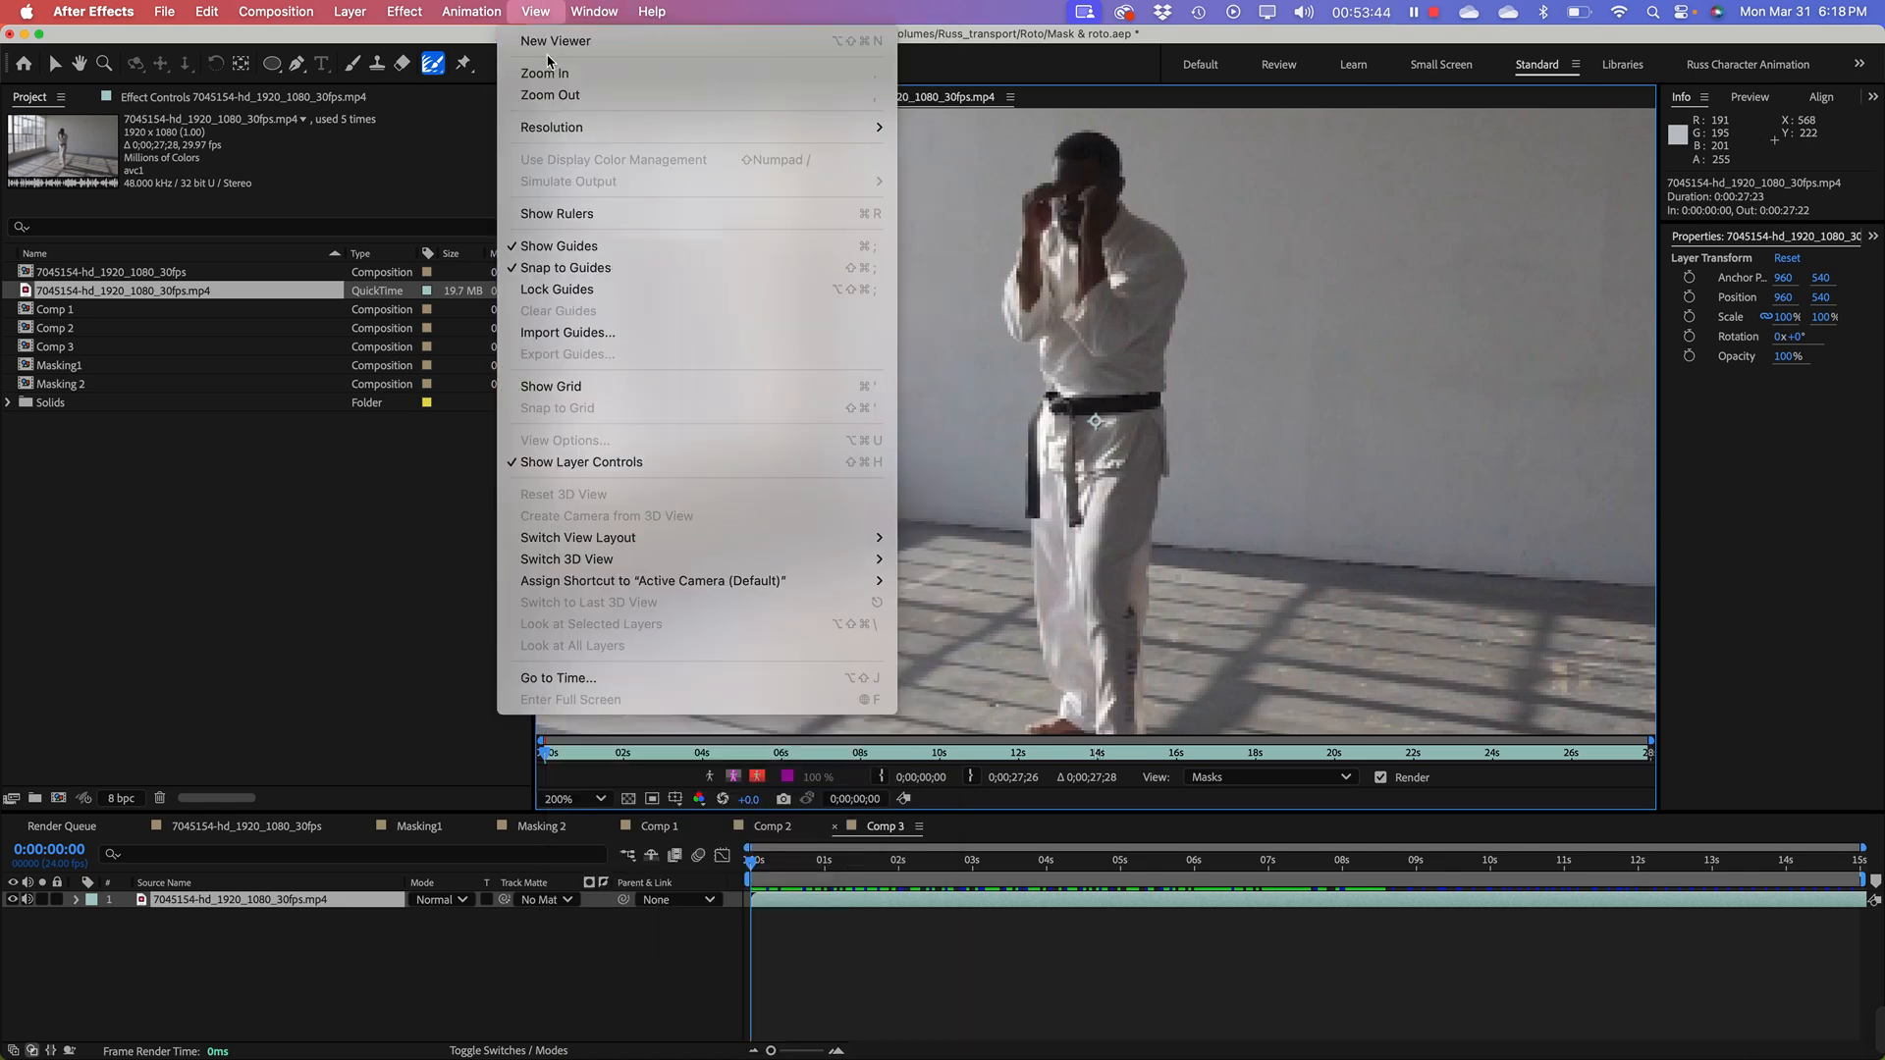
mouse_move(569, 133)
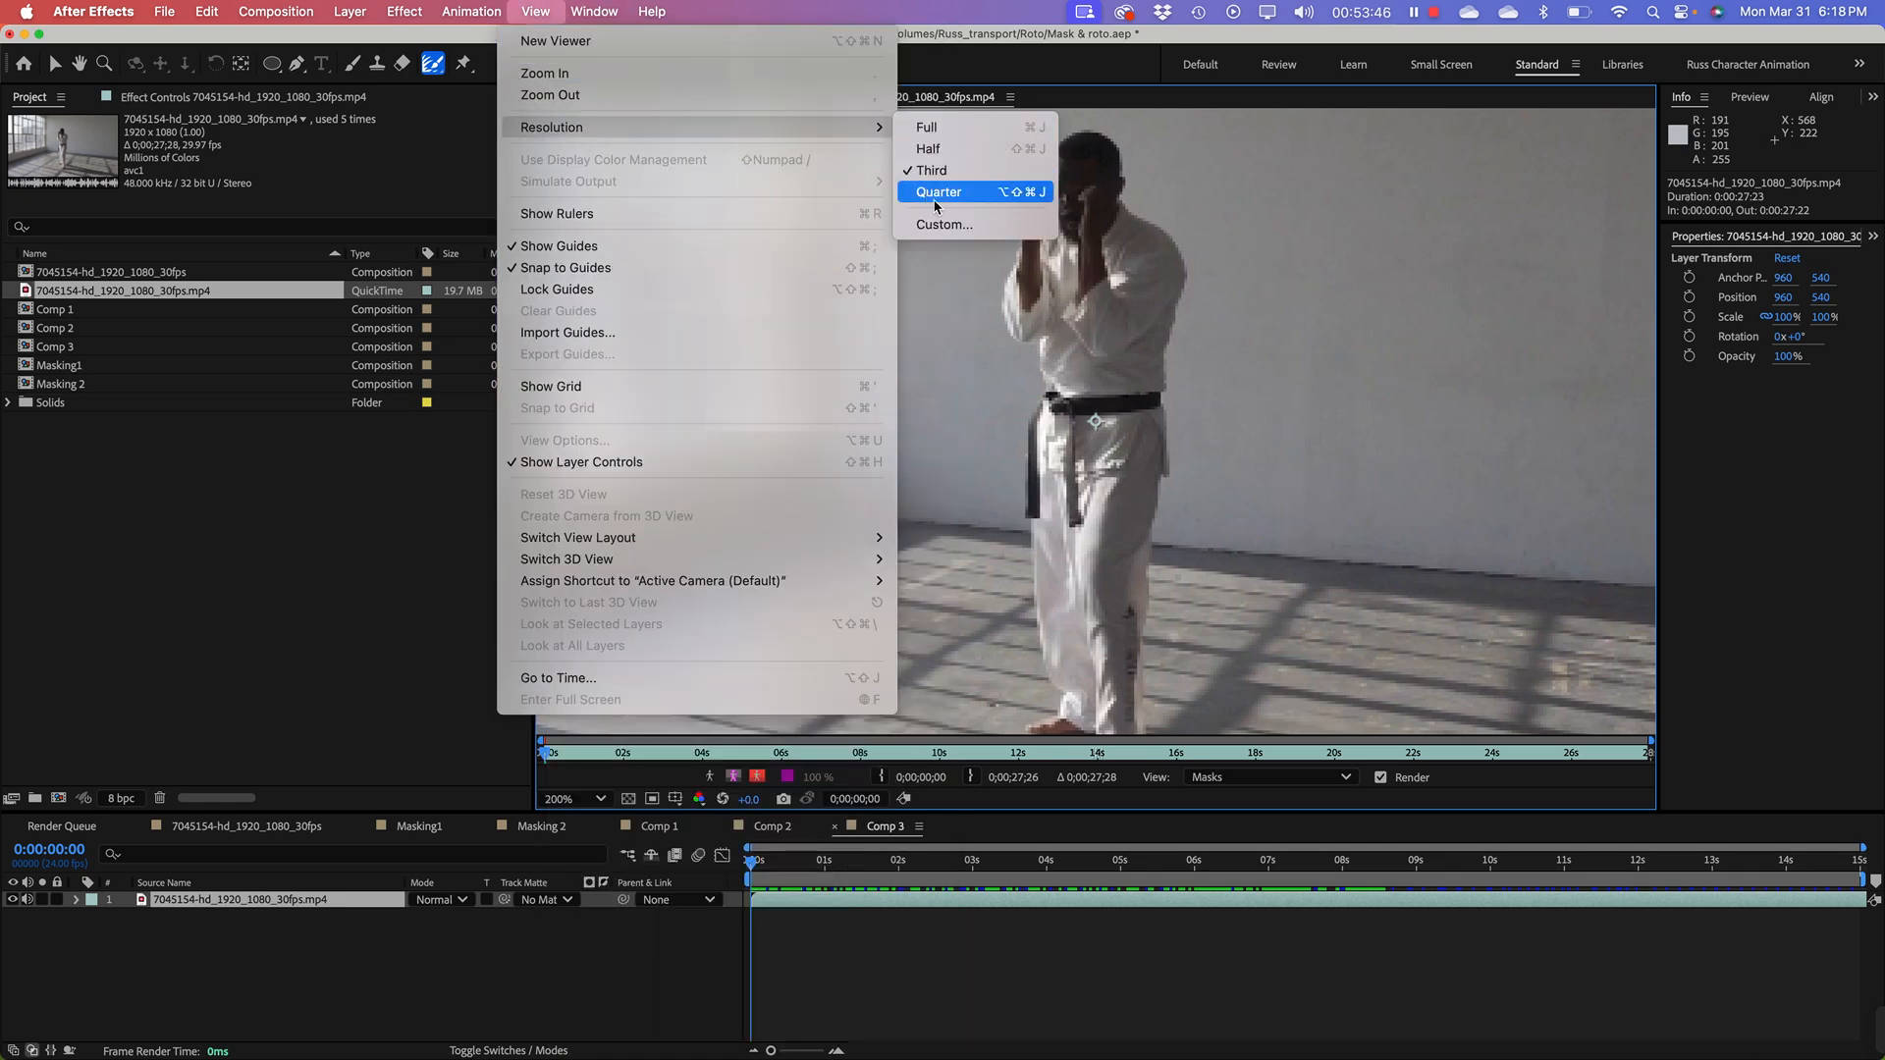
click(926, 129)
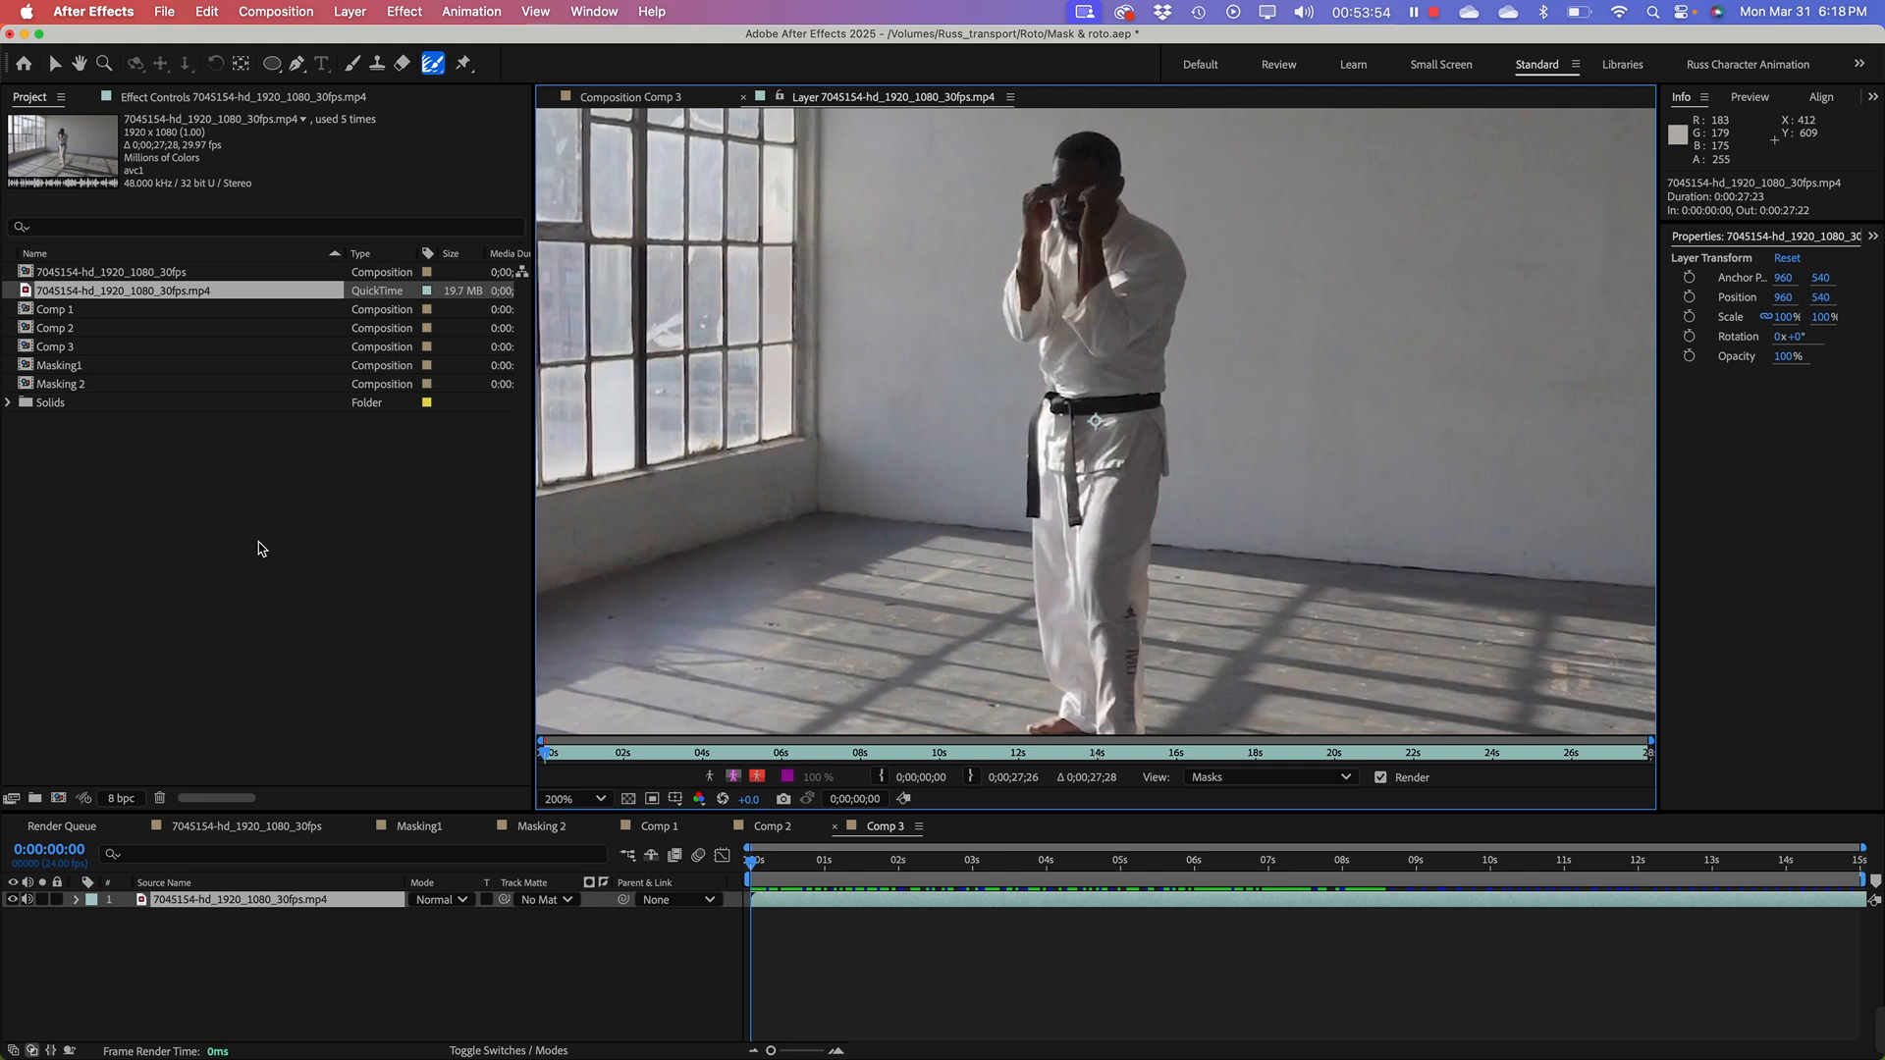
Step: Try painting a Refine Edge stroke down the fighter from head to leg, undo the stroke and return to the Selection tool
click(432, 65)
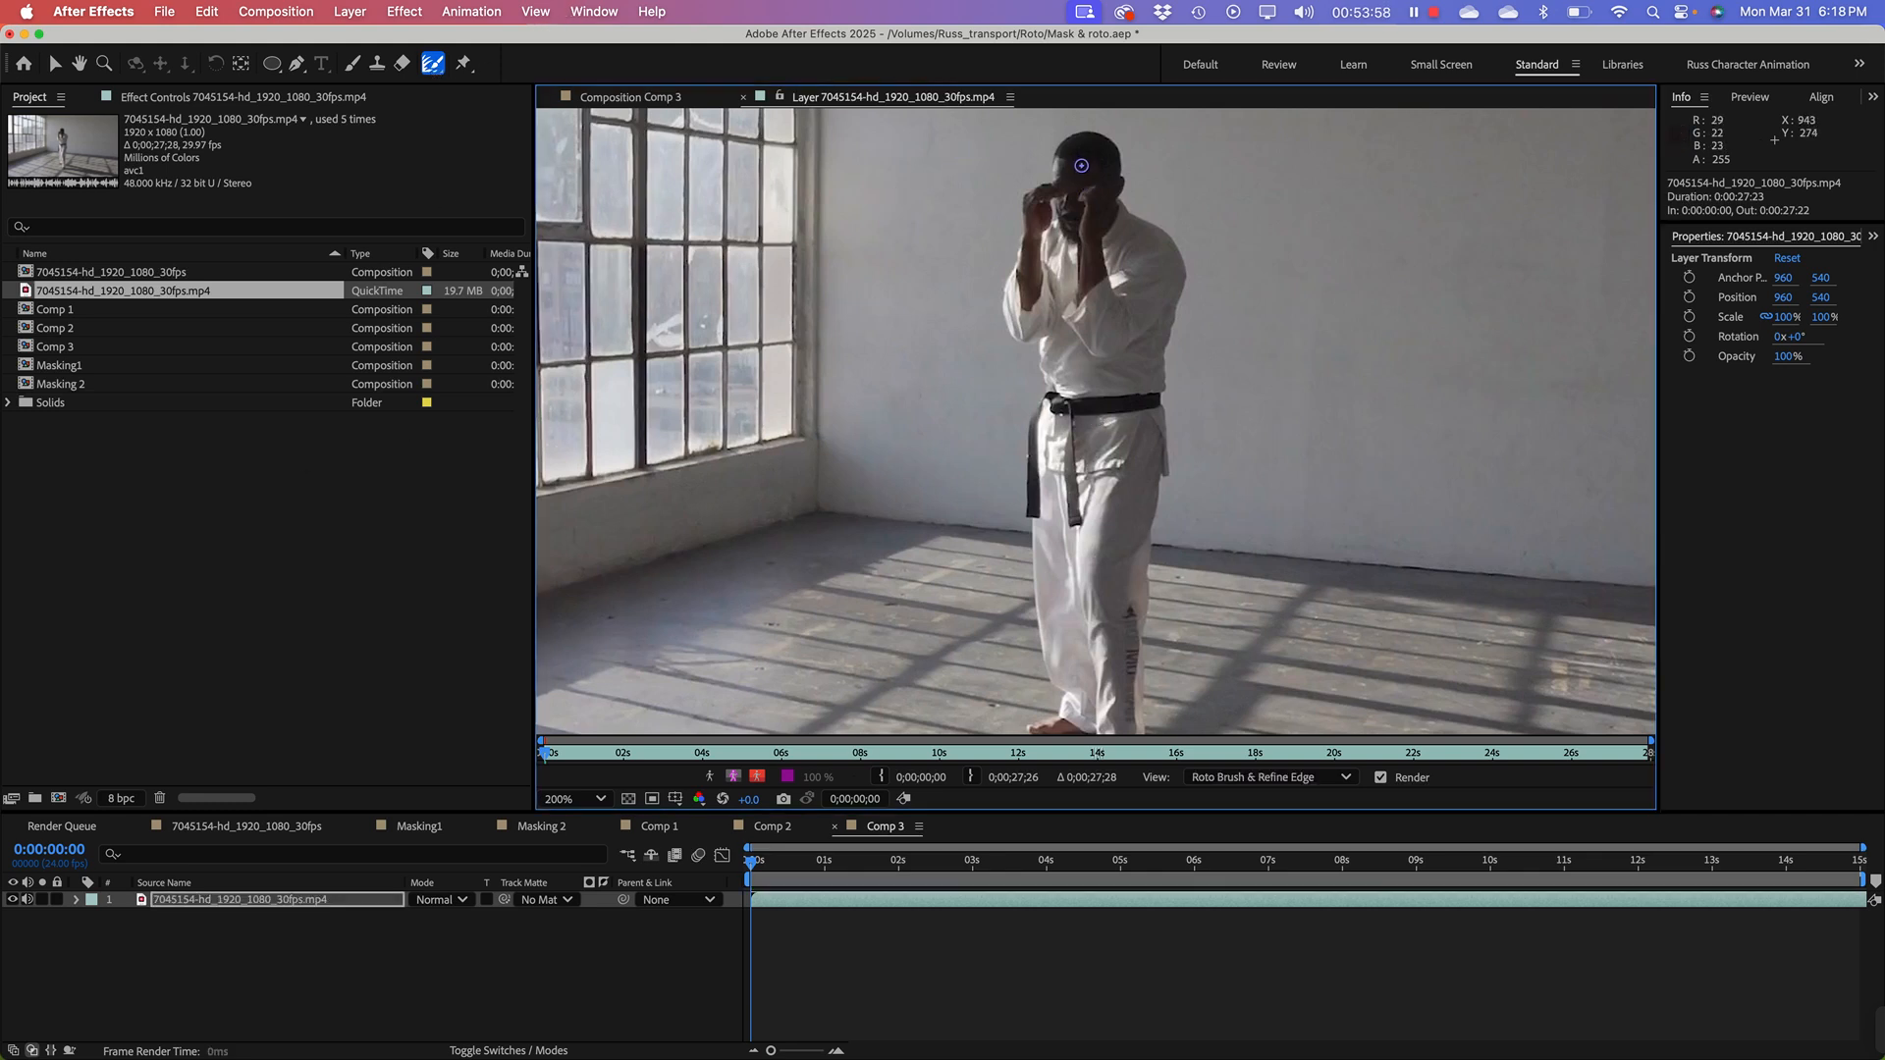
mouse_move(1083, 193)
mouse_down()
mouse_move(1113, 639)
mouse_move(1097, 718)
mouse_up()
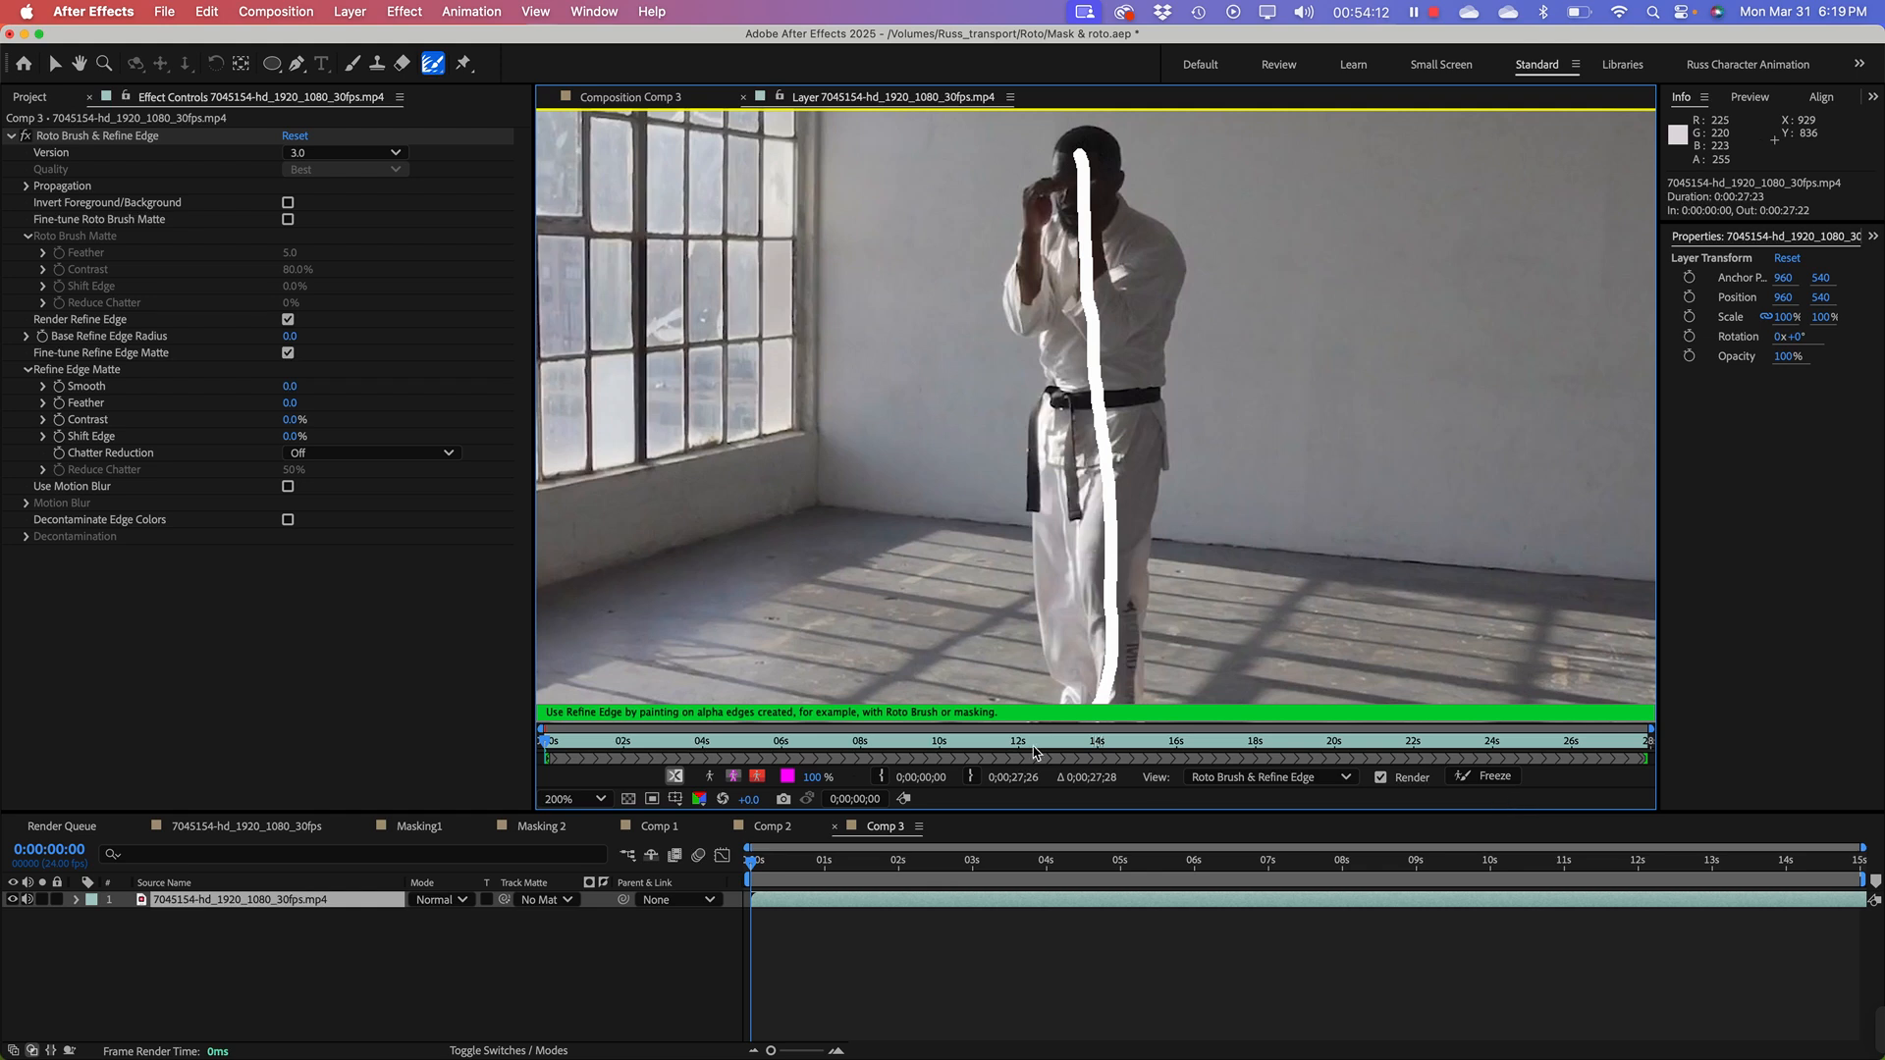
key(super+z)
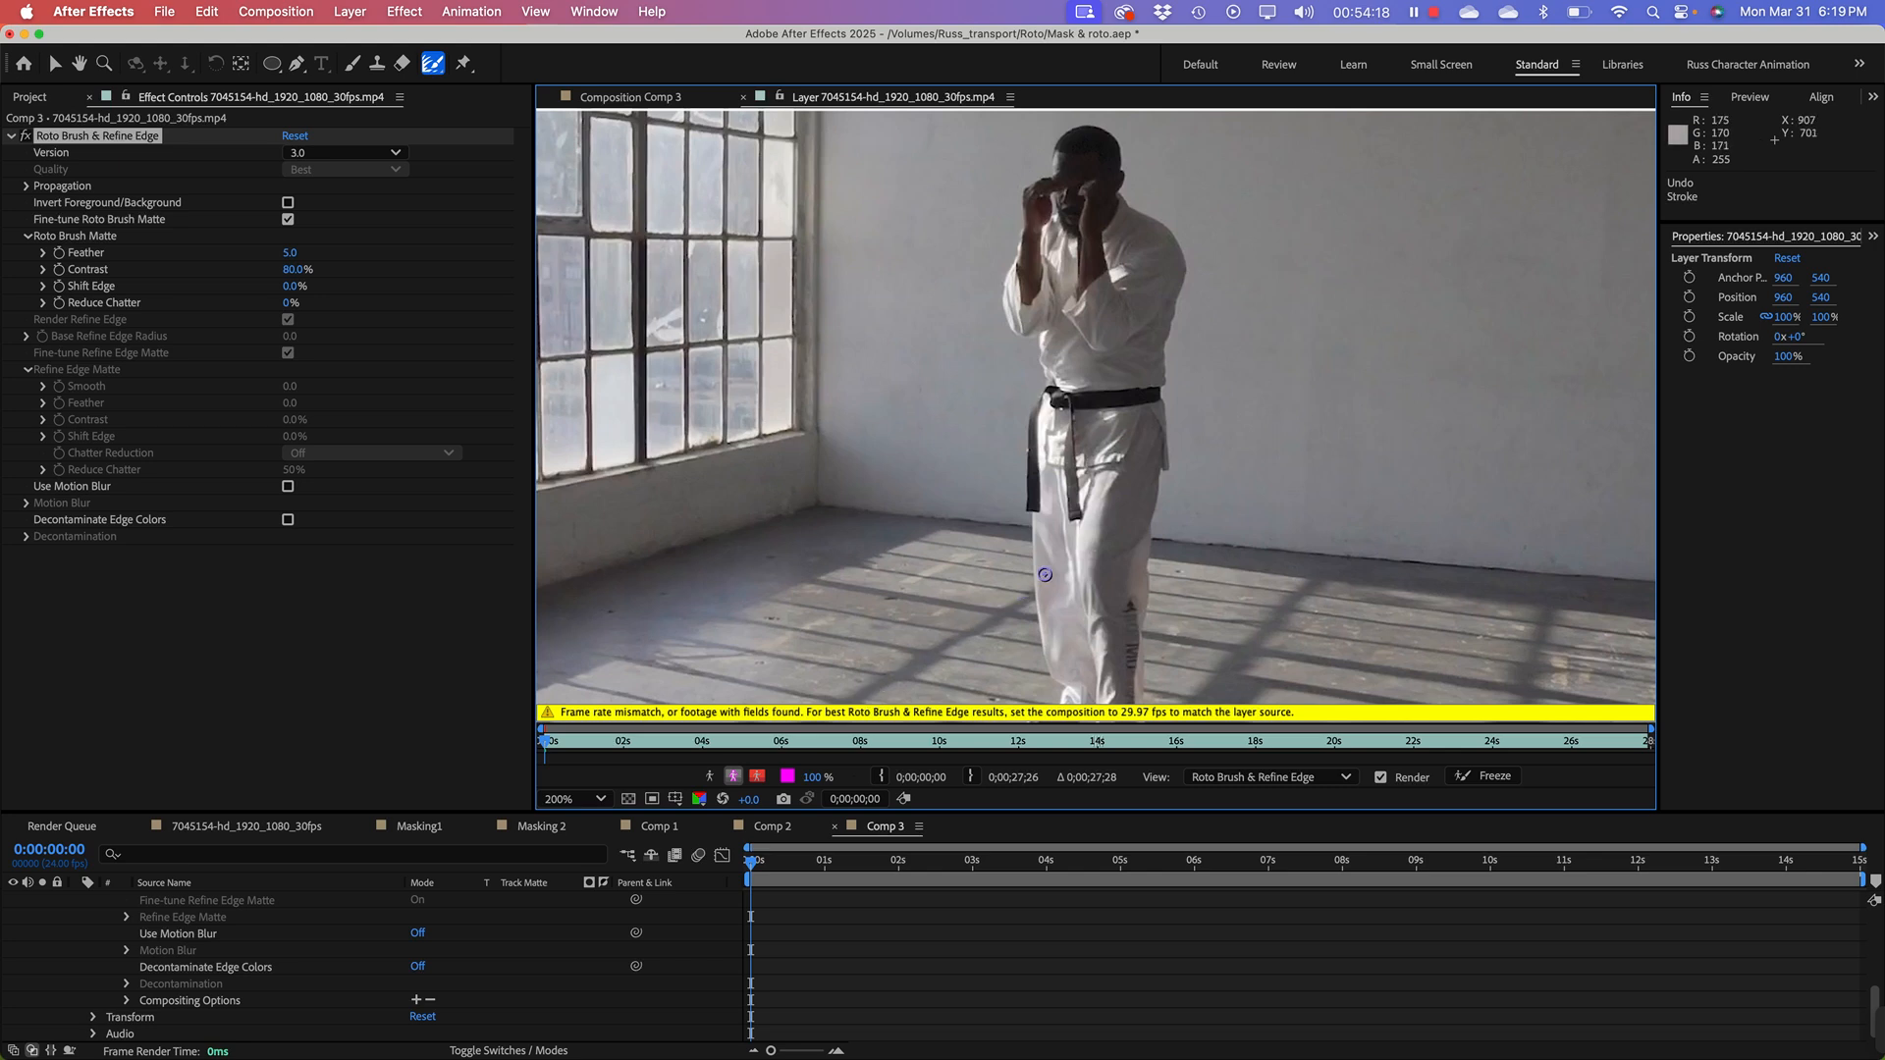
click(100, 633)
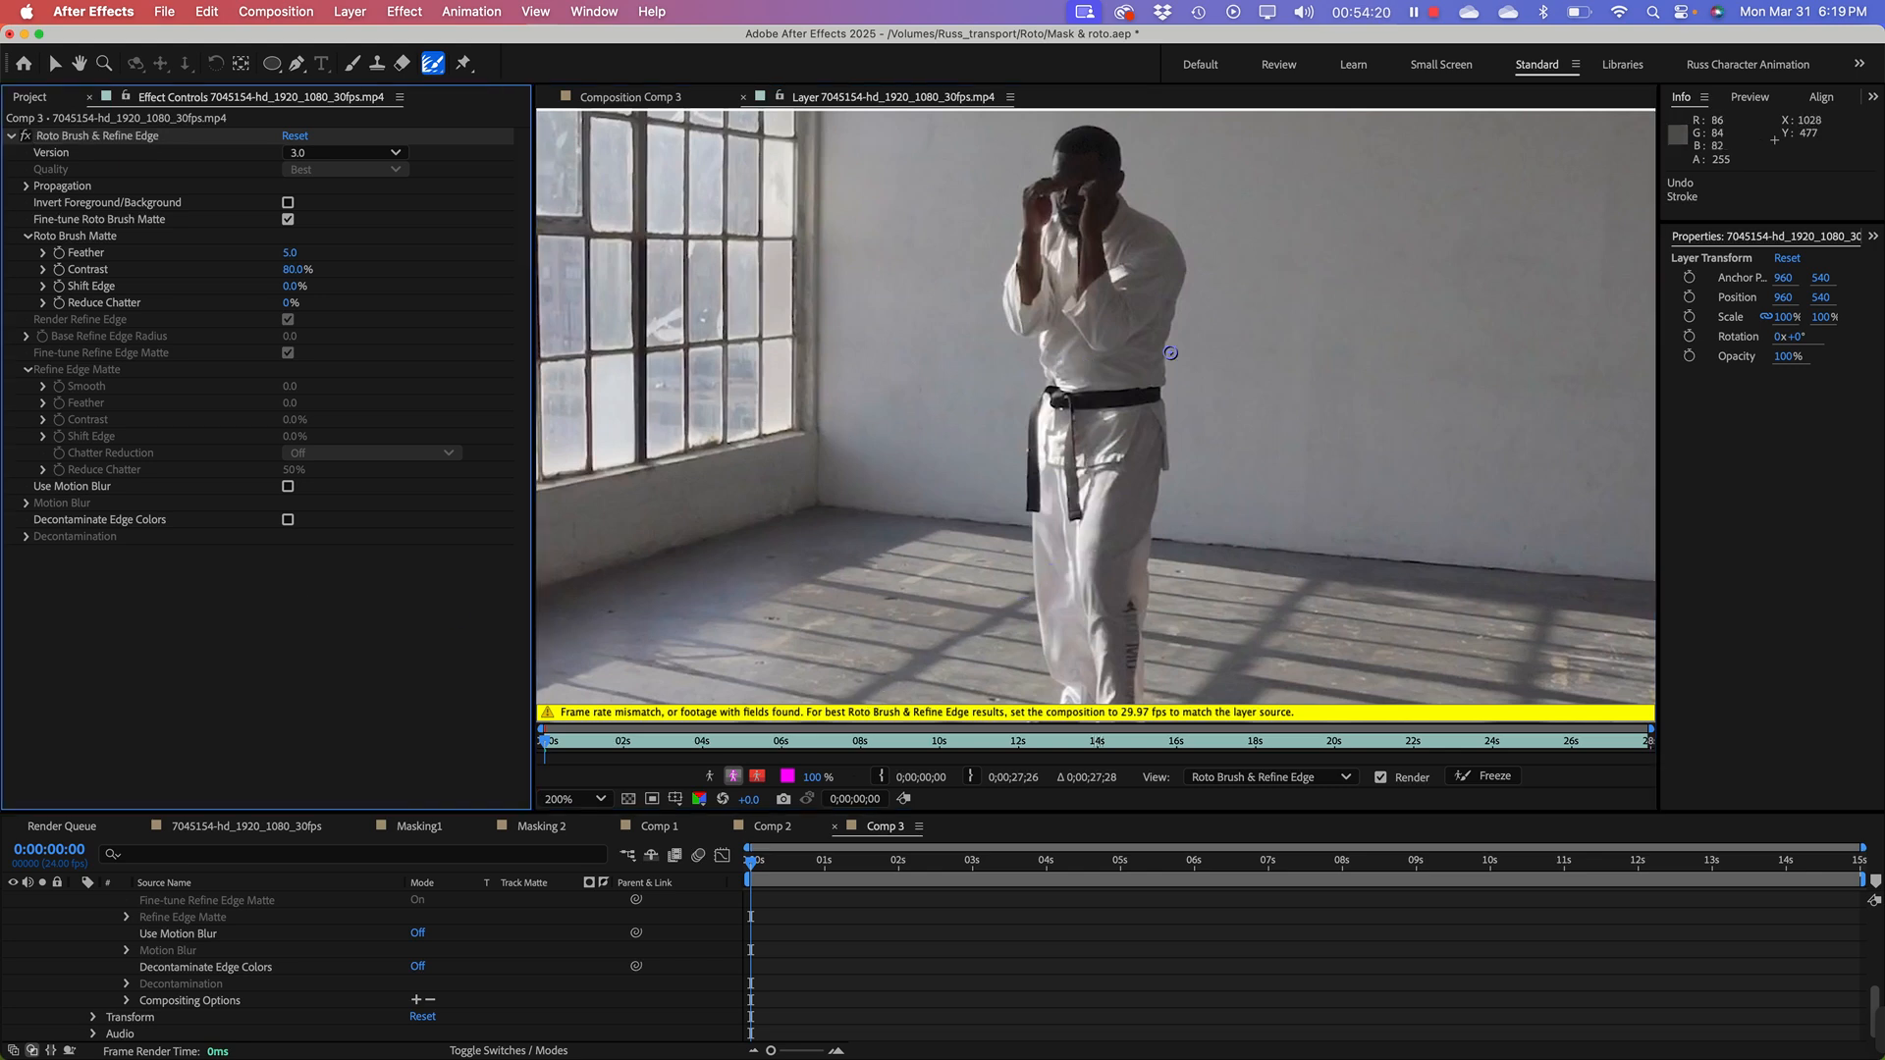
click(55, 64)
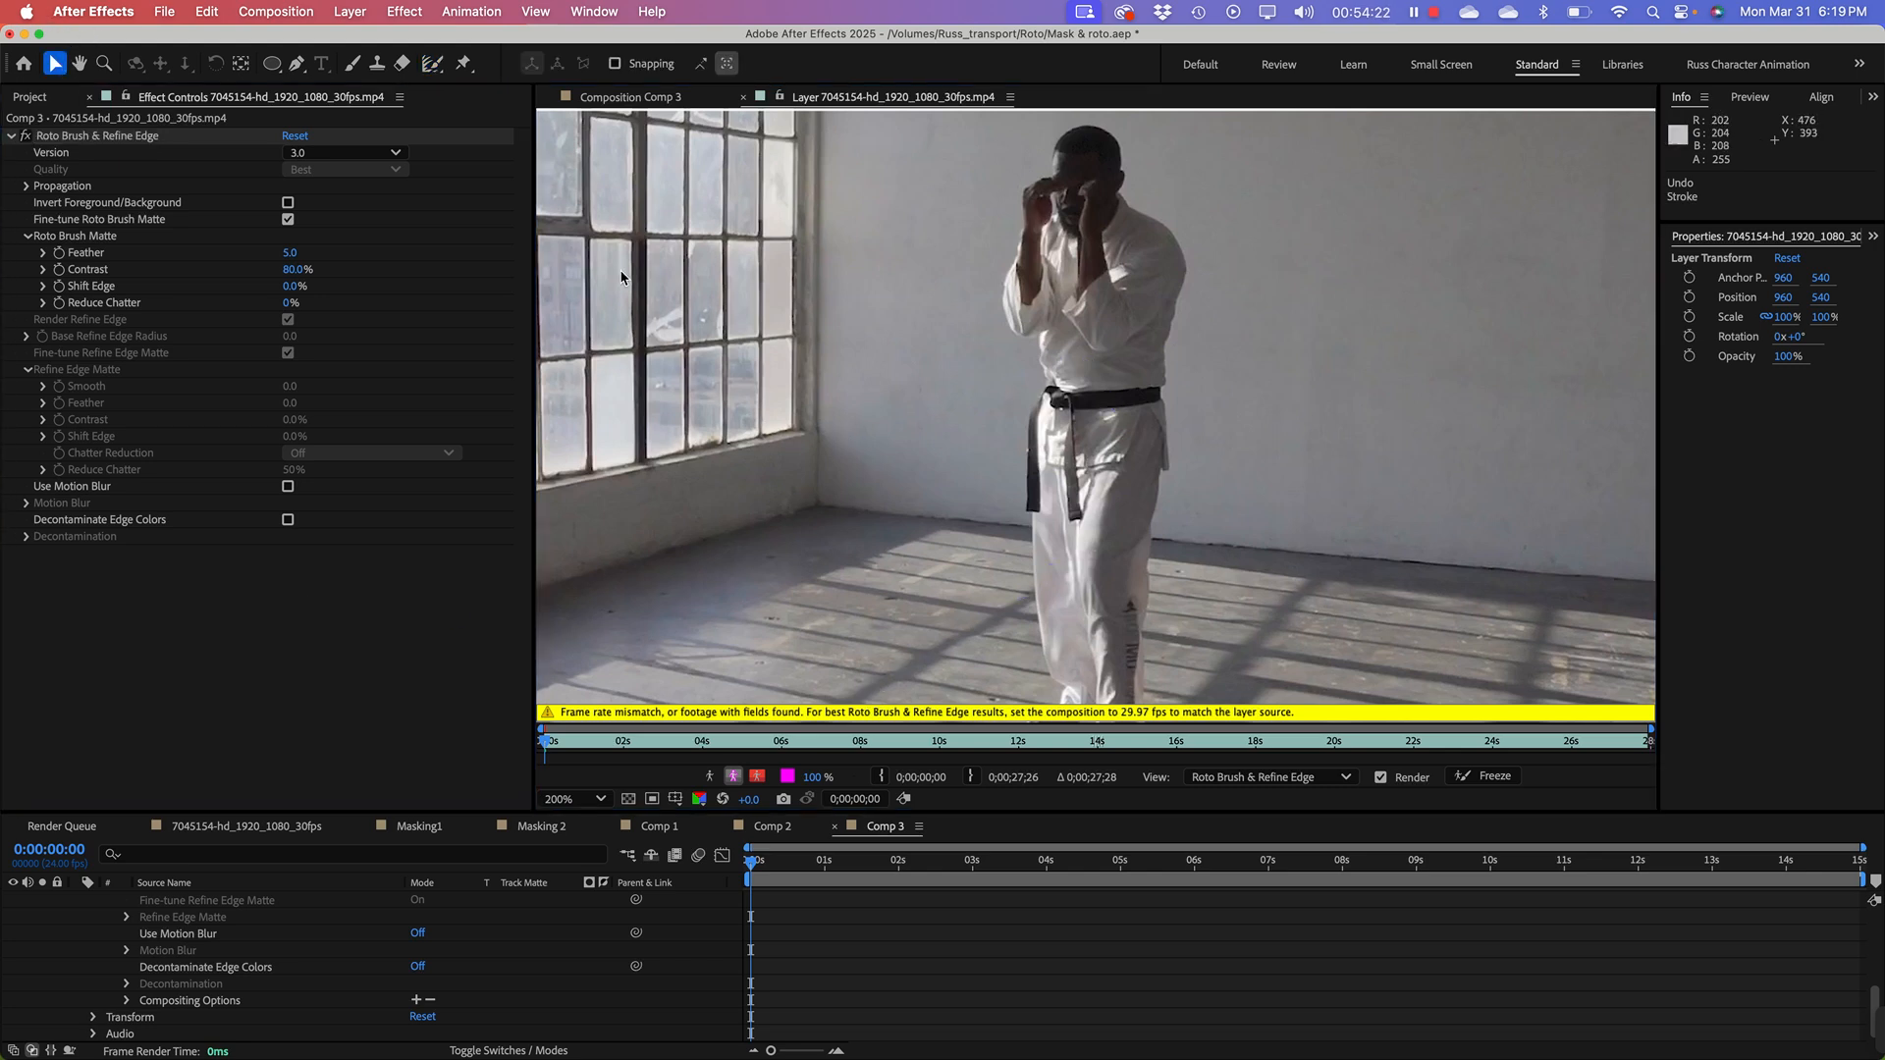
click(1125, 379)
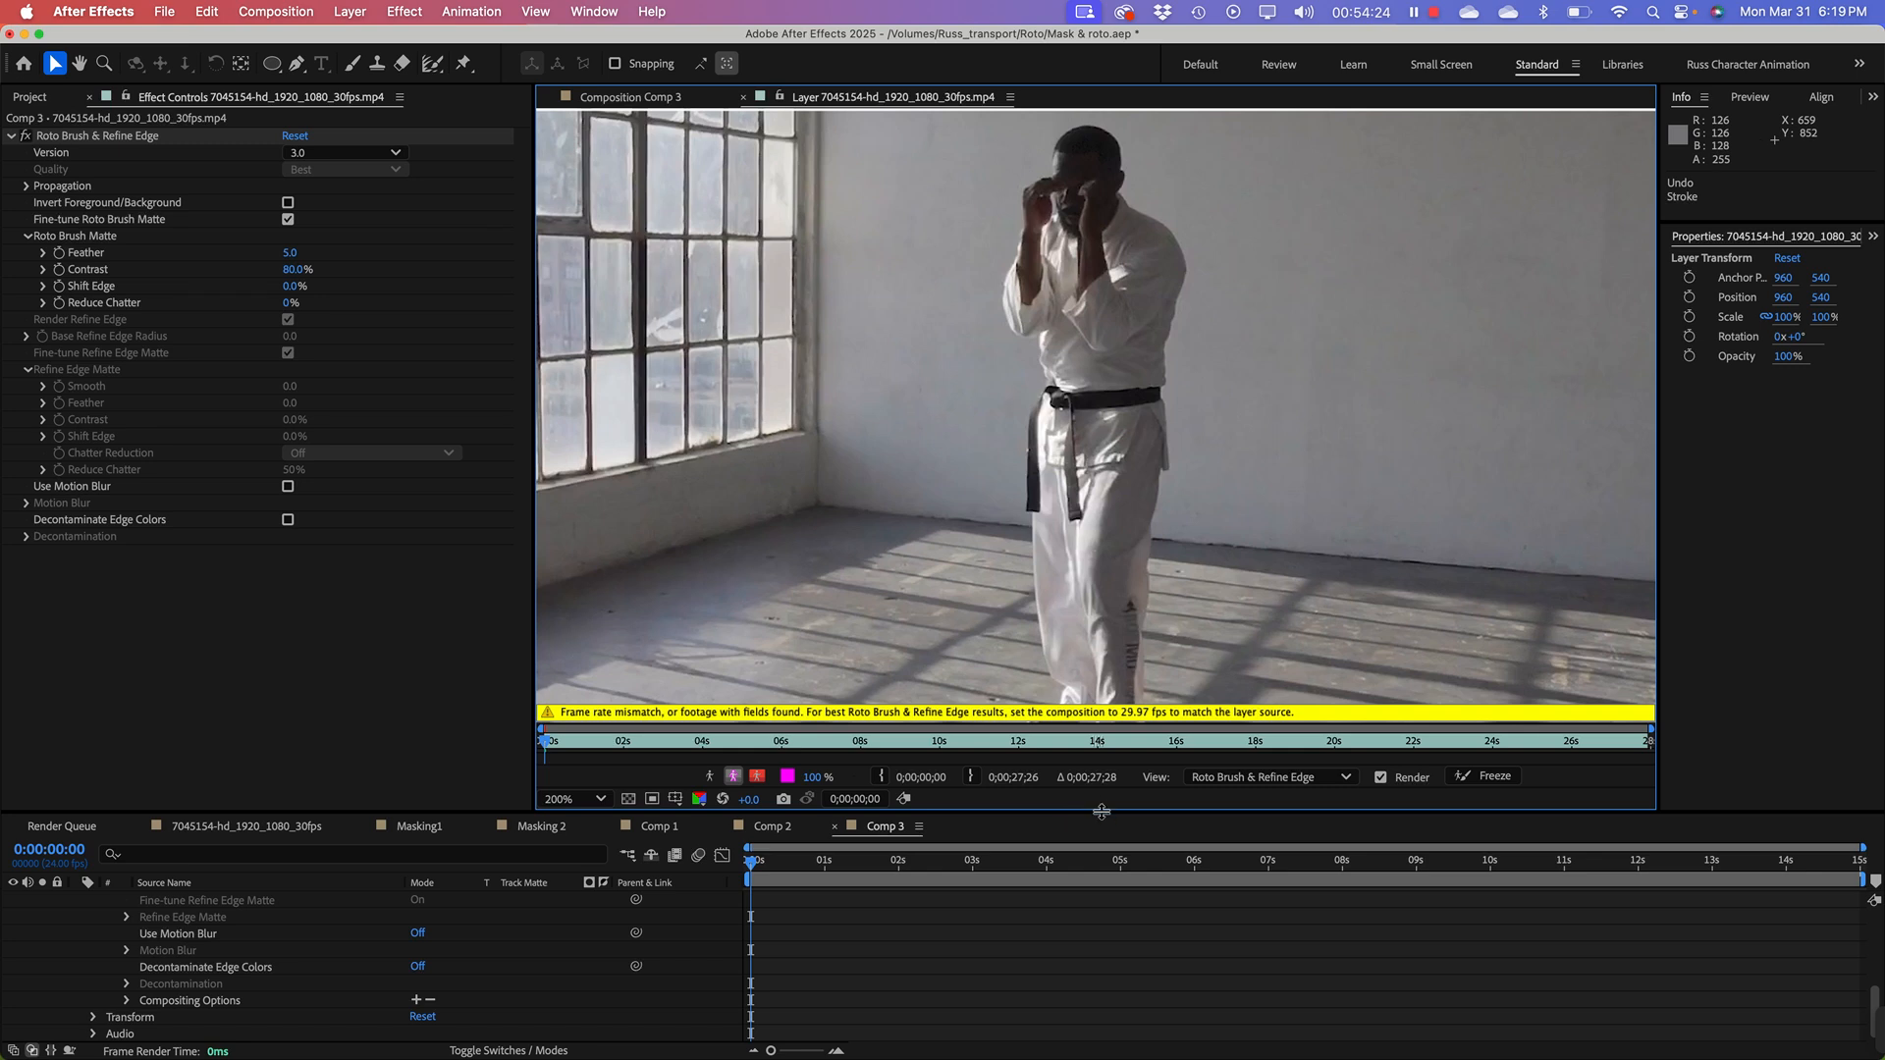
drag(1102, 811, 1101, 825)
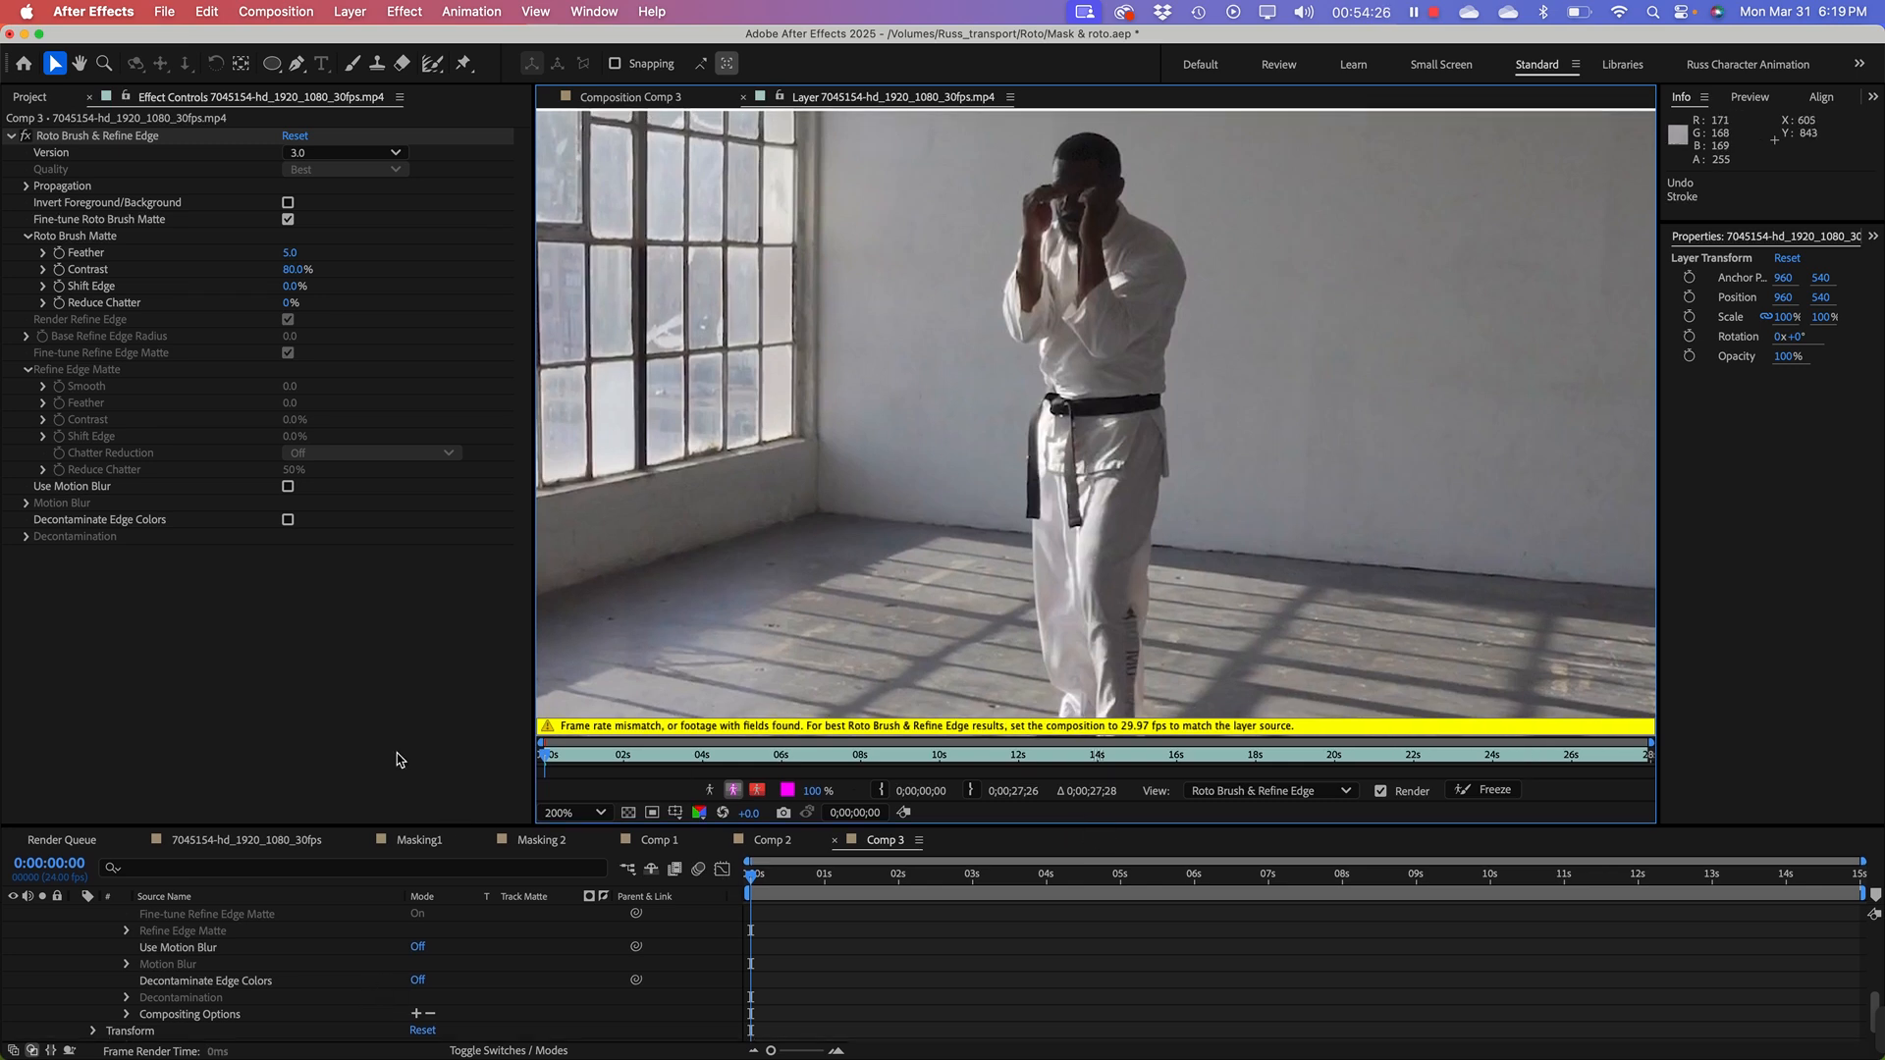
click(399, 759)
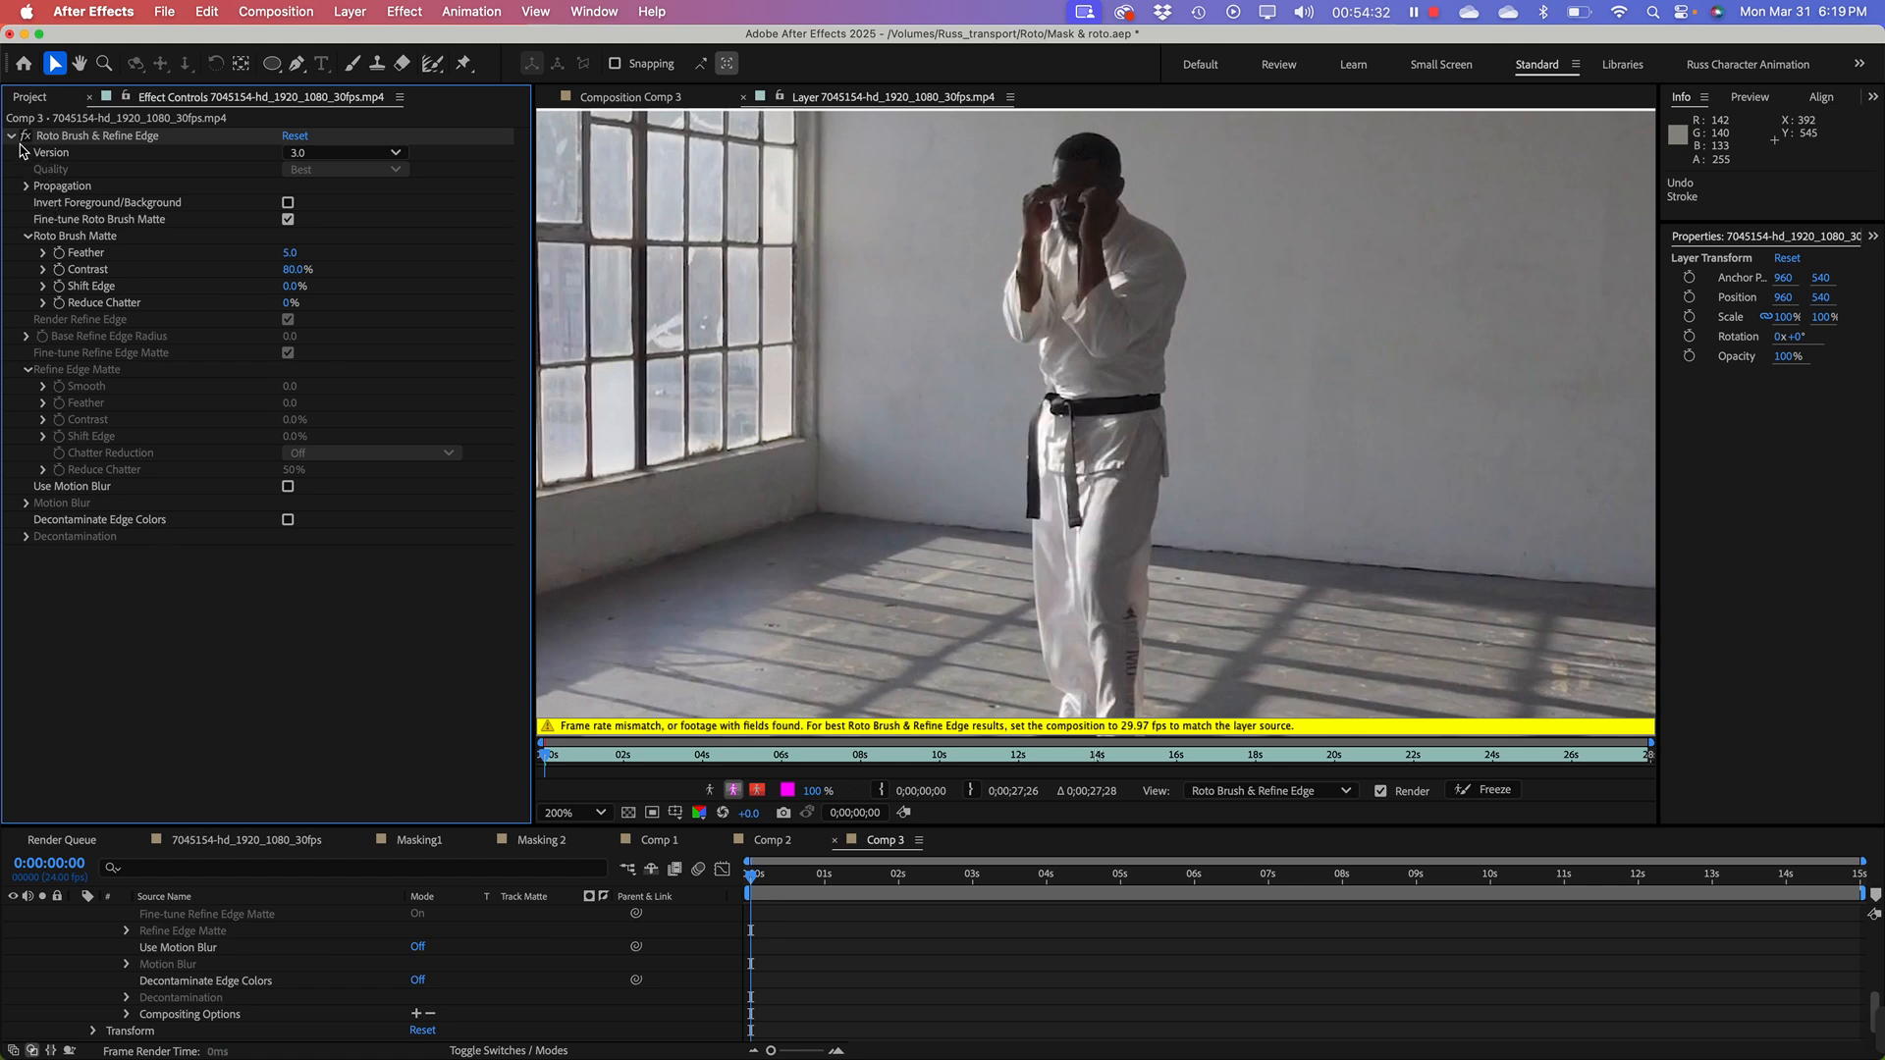
Step: Create a new composition from the 7045154-hd_1920_1080_30fps.mp4 footage
click(31, 97)
click(185, 629)
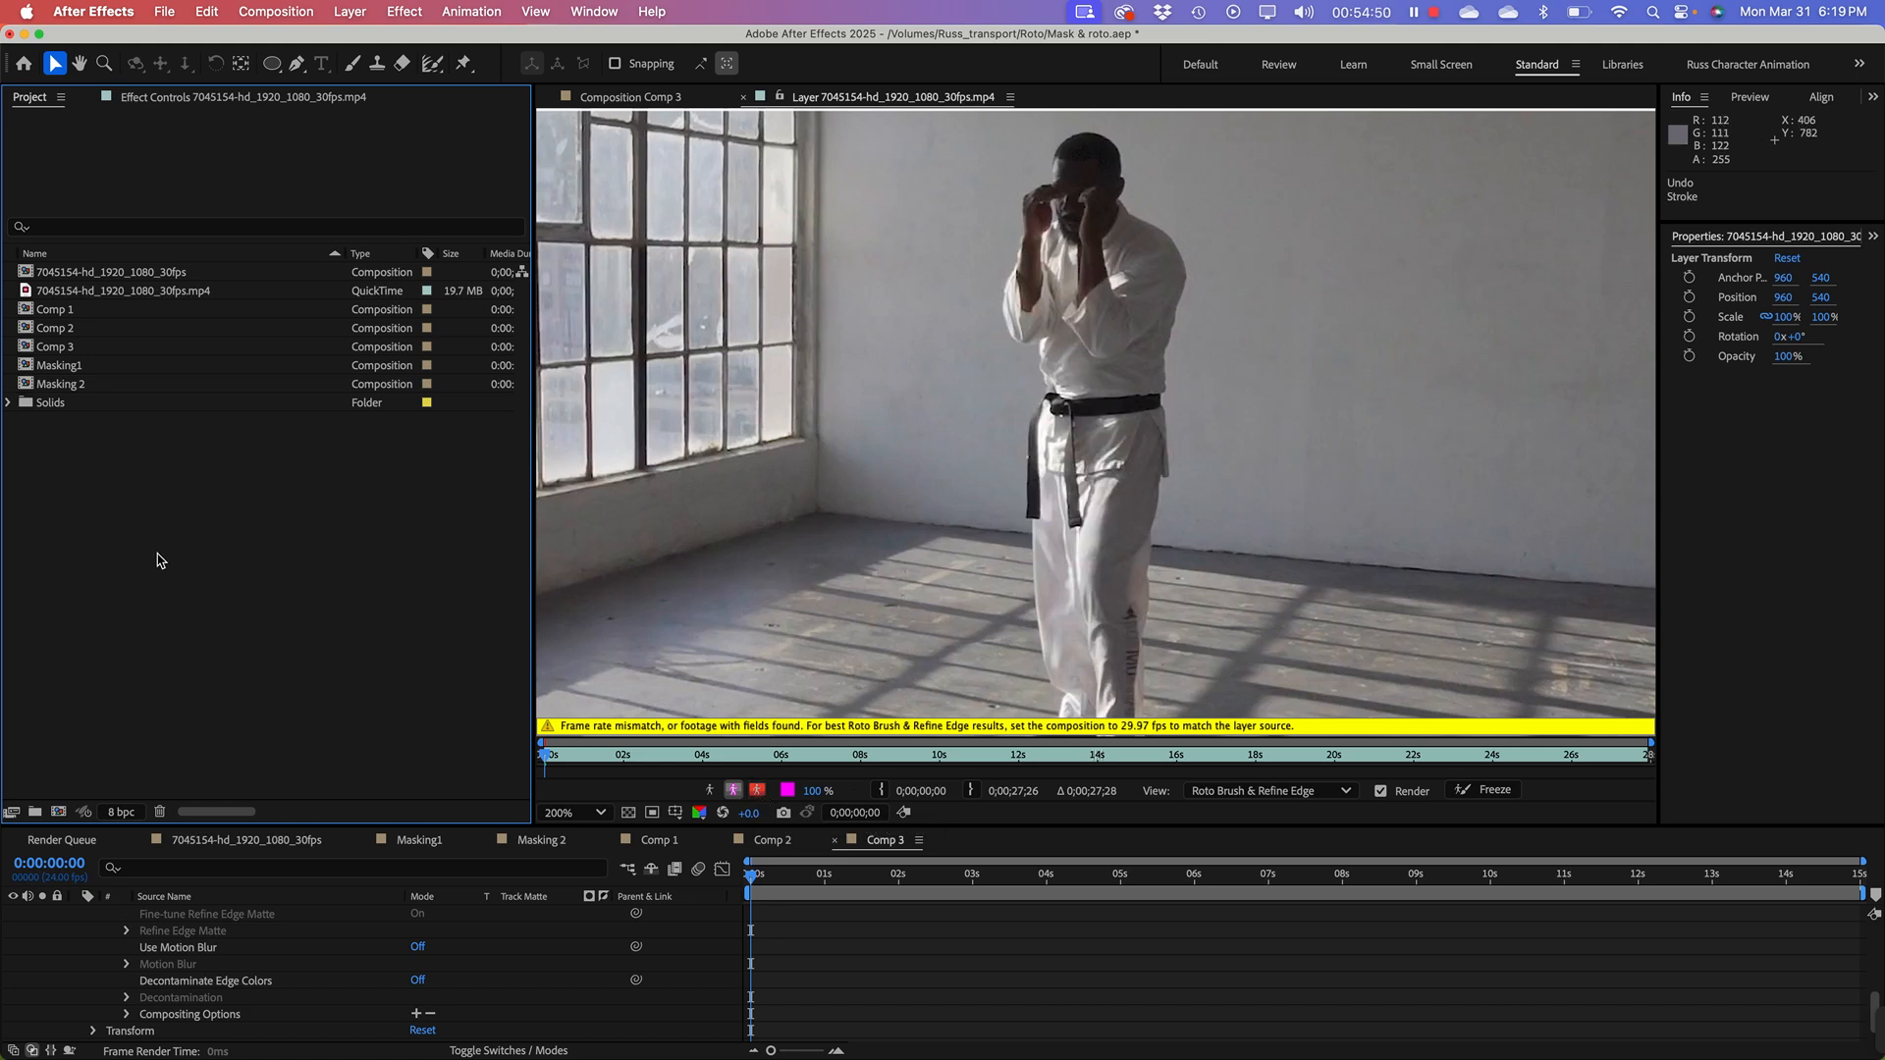
click(28, 276)
click(29, 299)
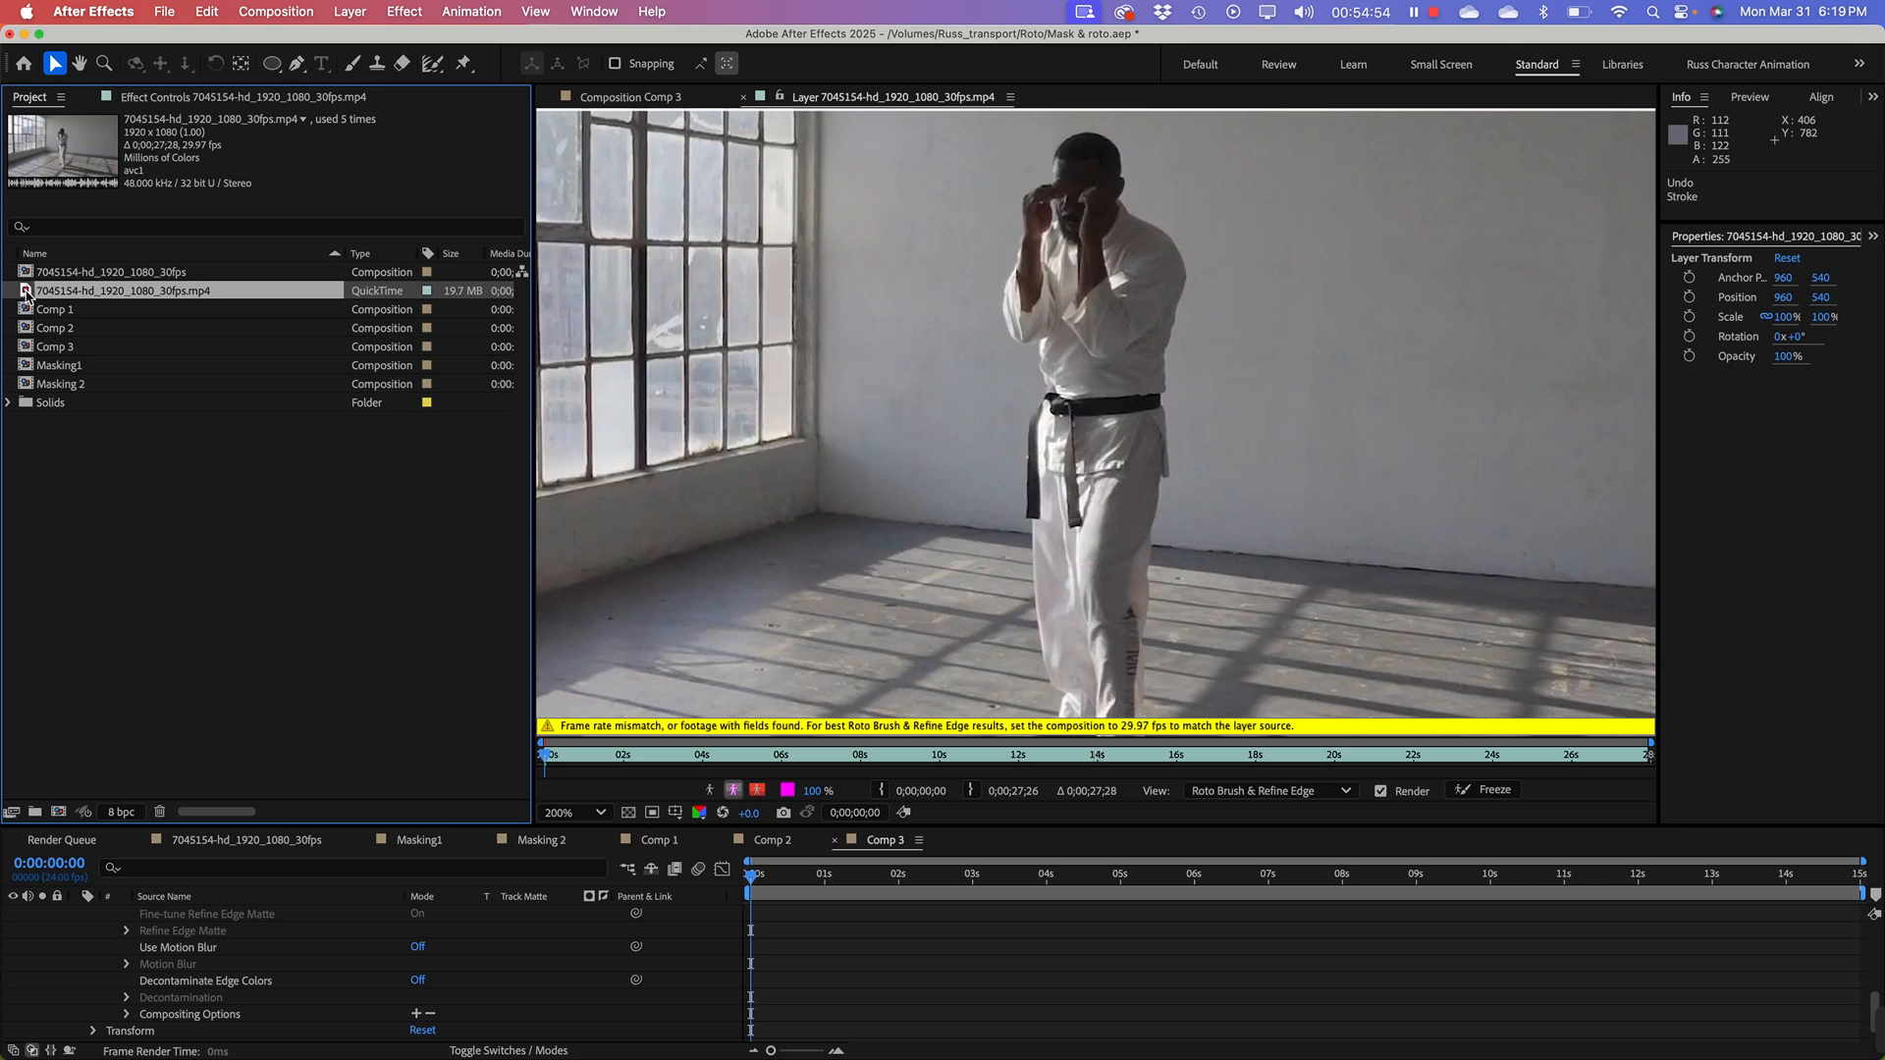
right_click(25, 296)
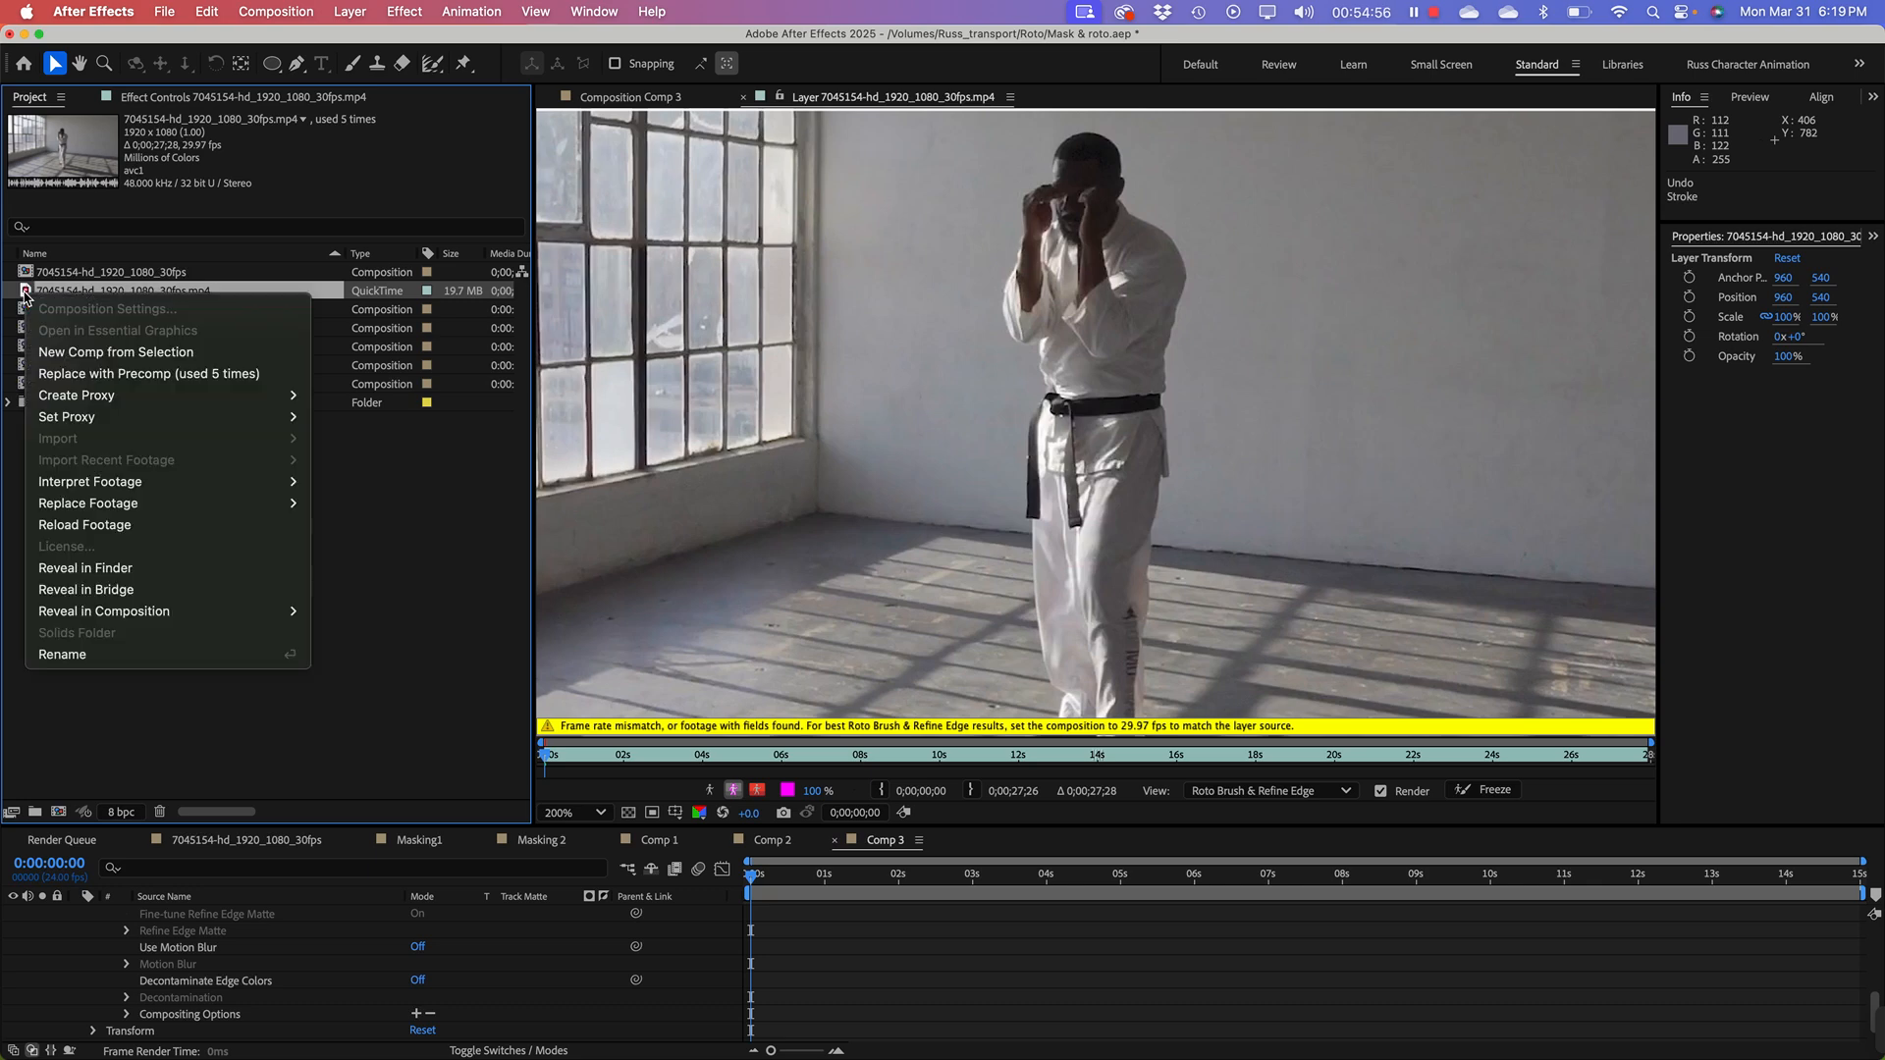
click(96, 354)
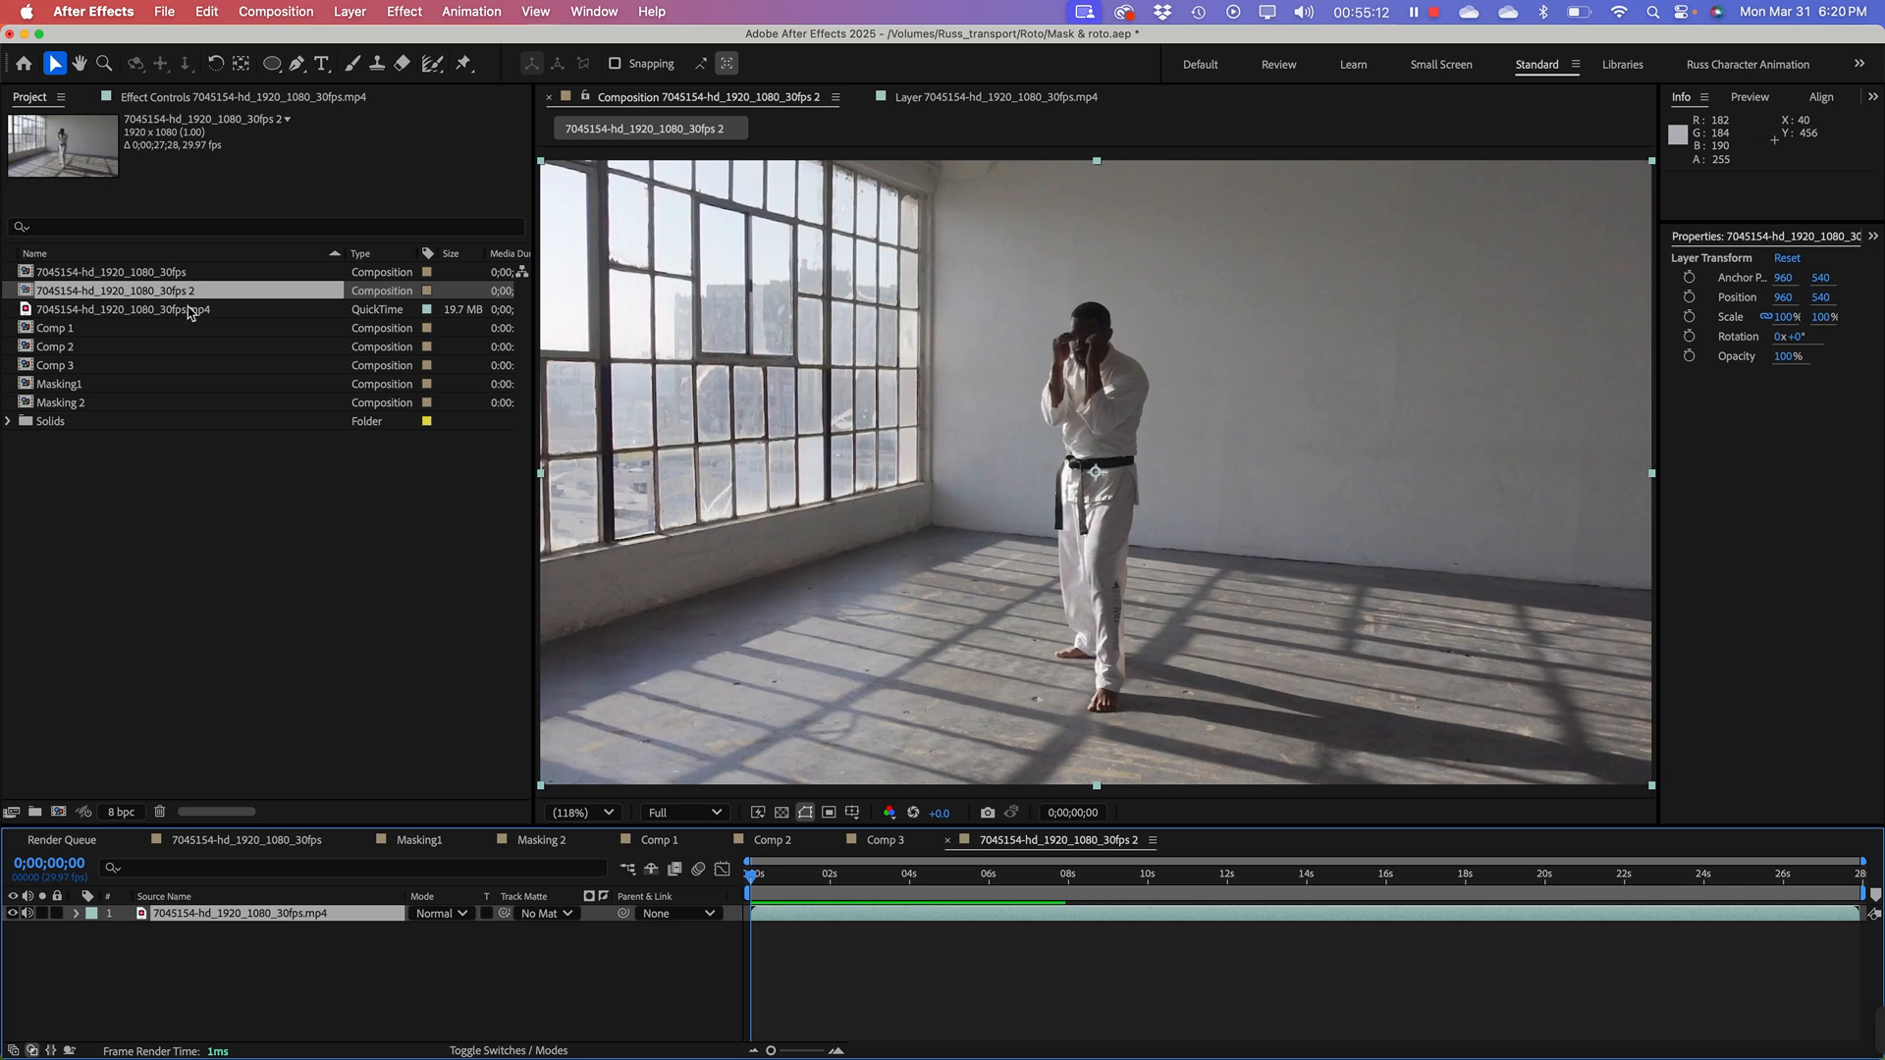
Step: Open the new composition's footage layer in its Layer viewer and paint a Roto Brush foreground stroke down the fighter from head to feet
click(435, 65)
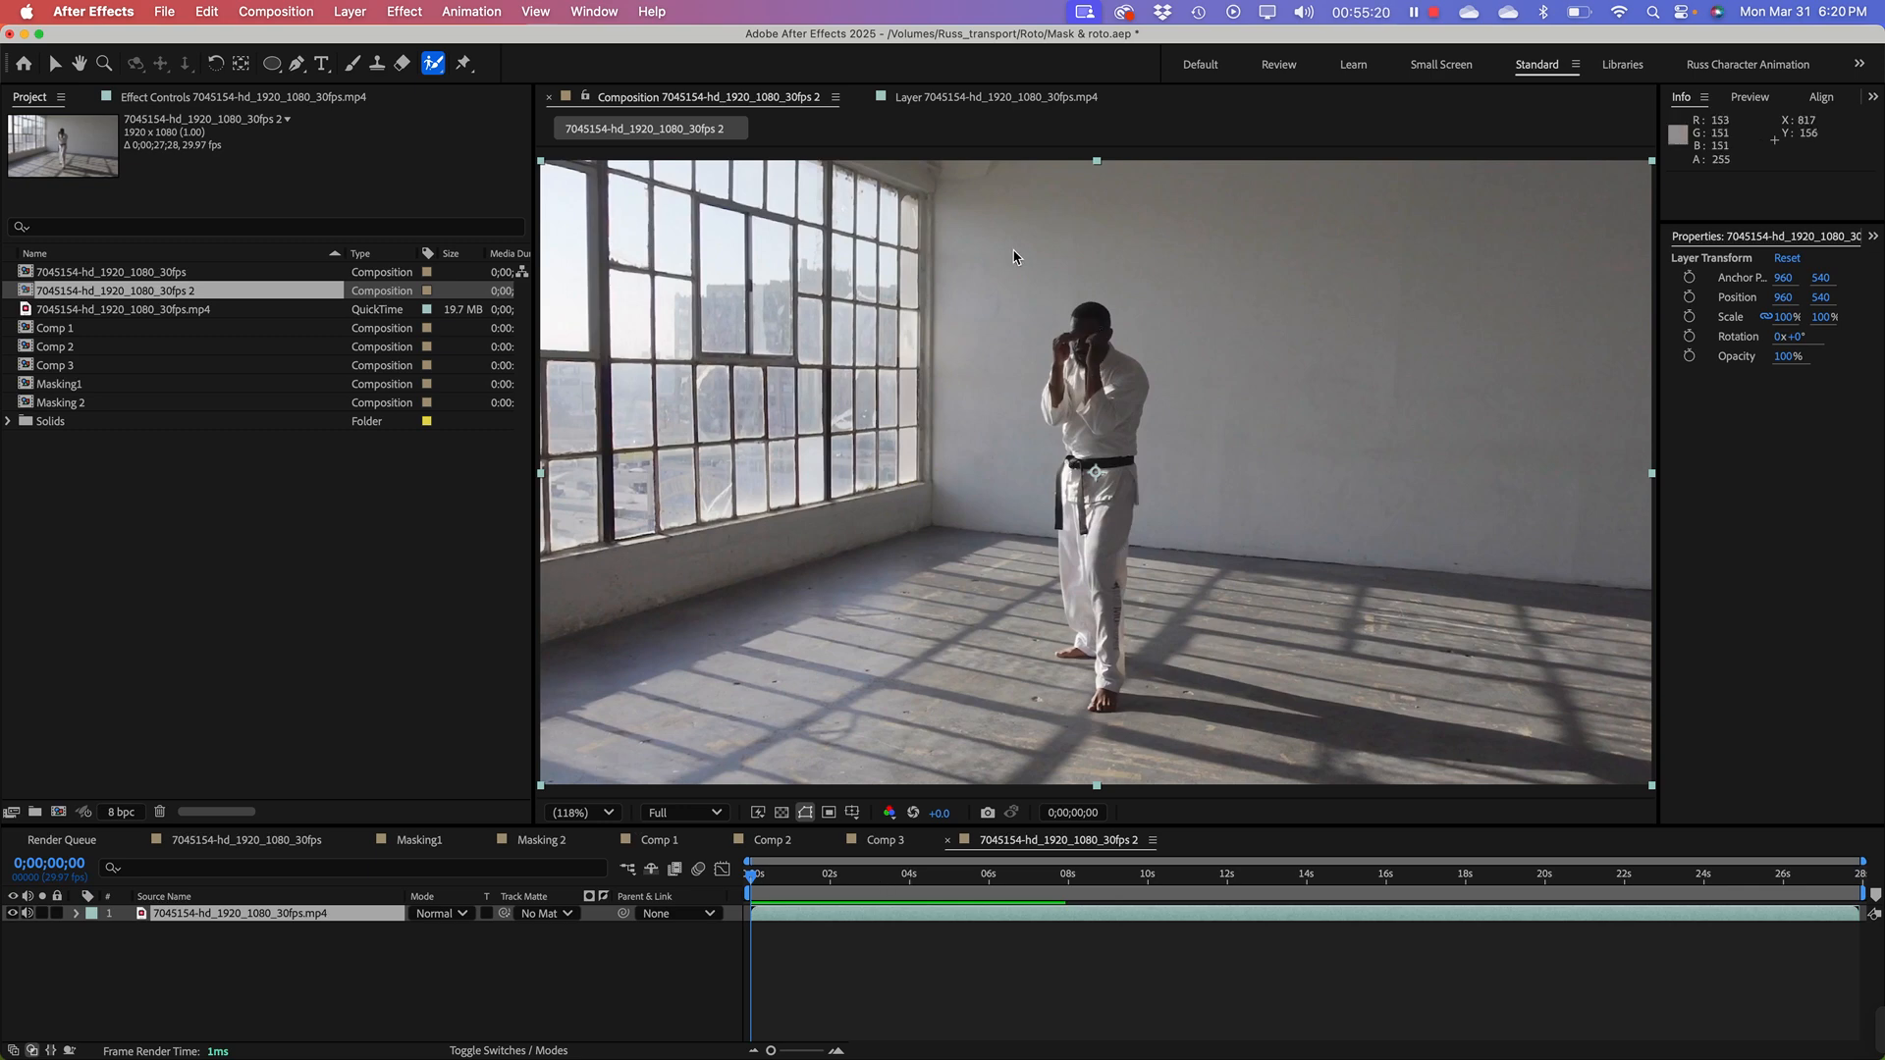
double_click(142, 916)
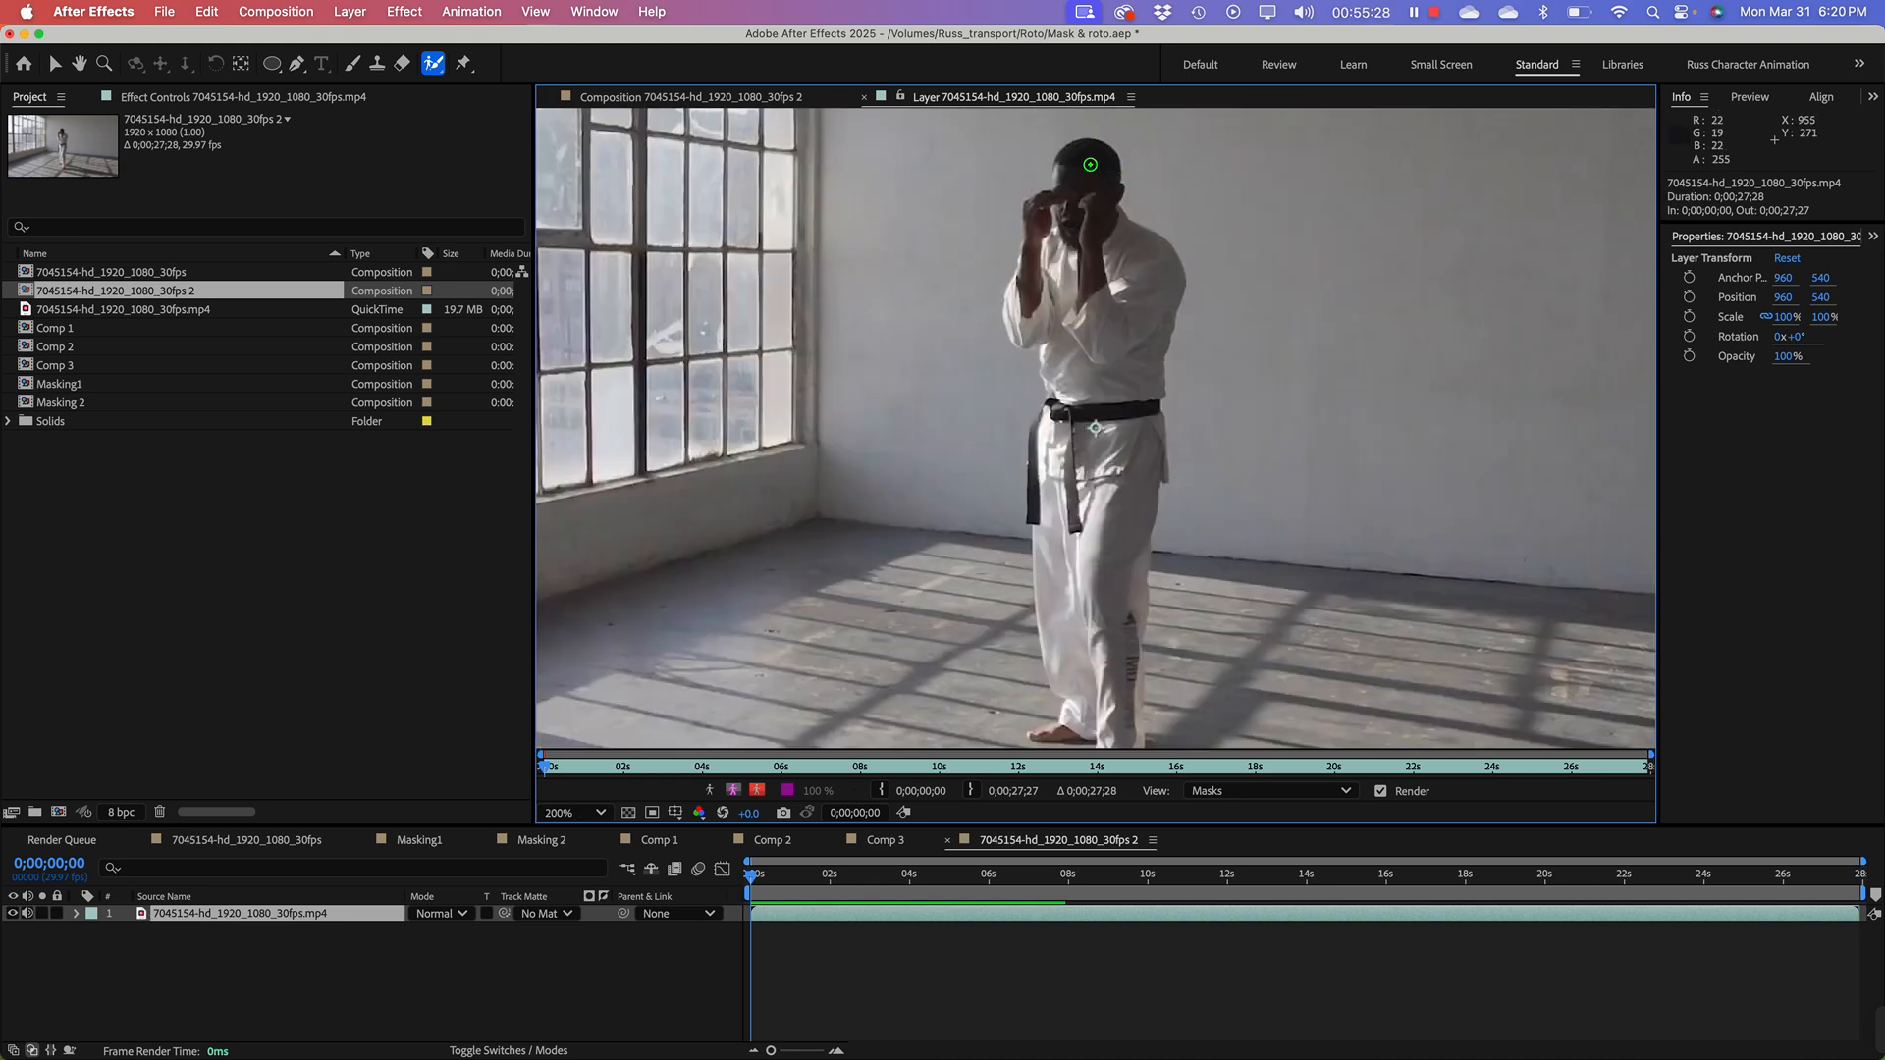
mouse_move(1083, 159)
mouse_down()
mouse_move(1119, 260)
mouse_move(1091, 712)
mouse_up()
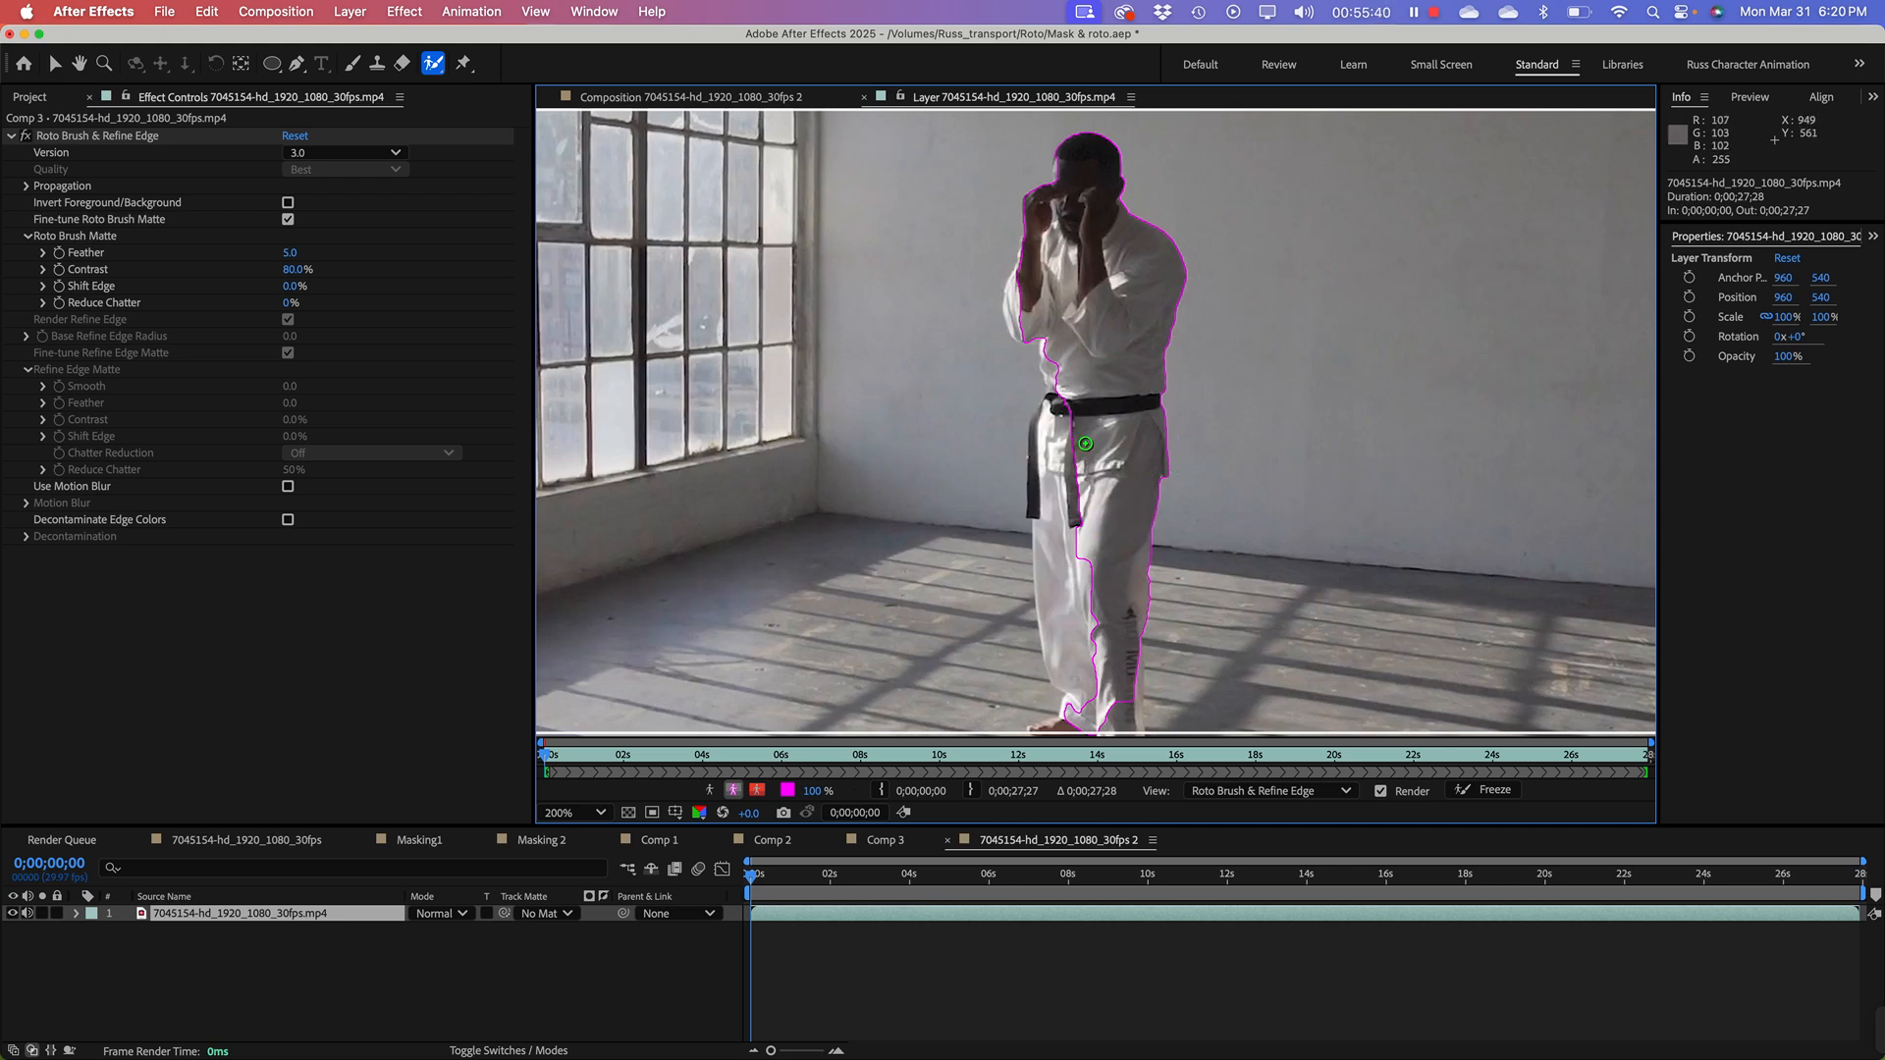
Step: Magnify the fighter to 400% and add his forehead and the sleeve of his raised forearm to the Roto Brush selection
key(period)
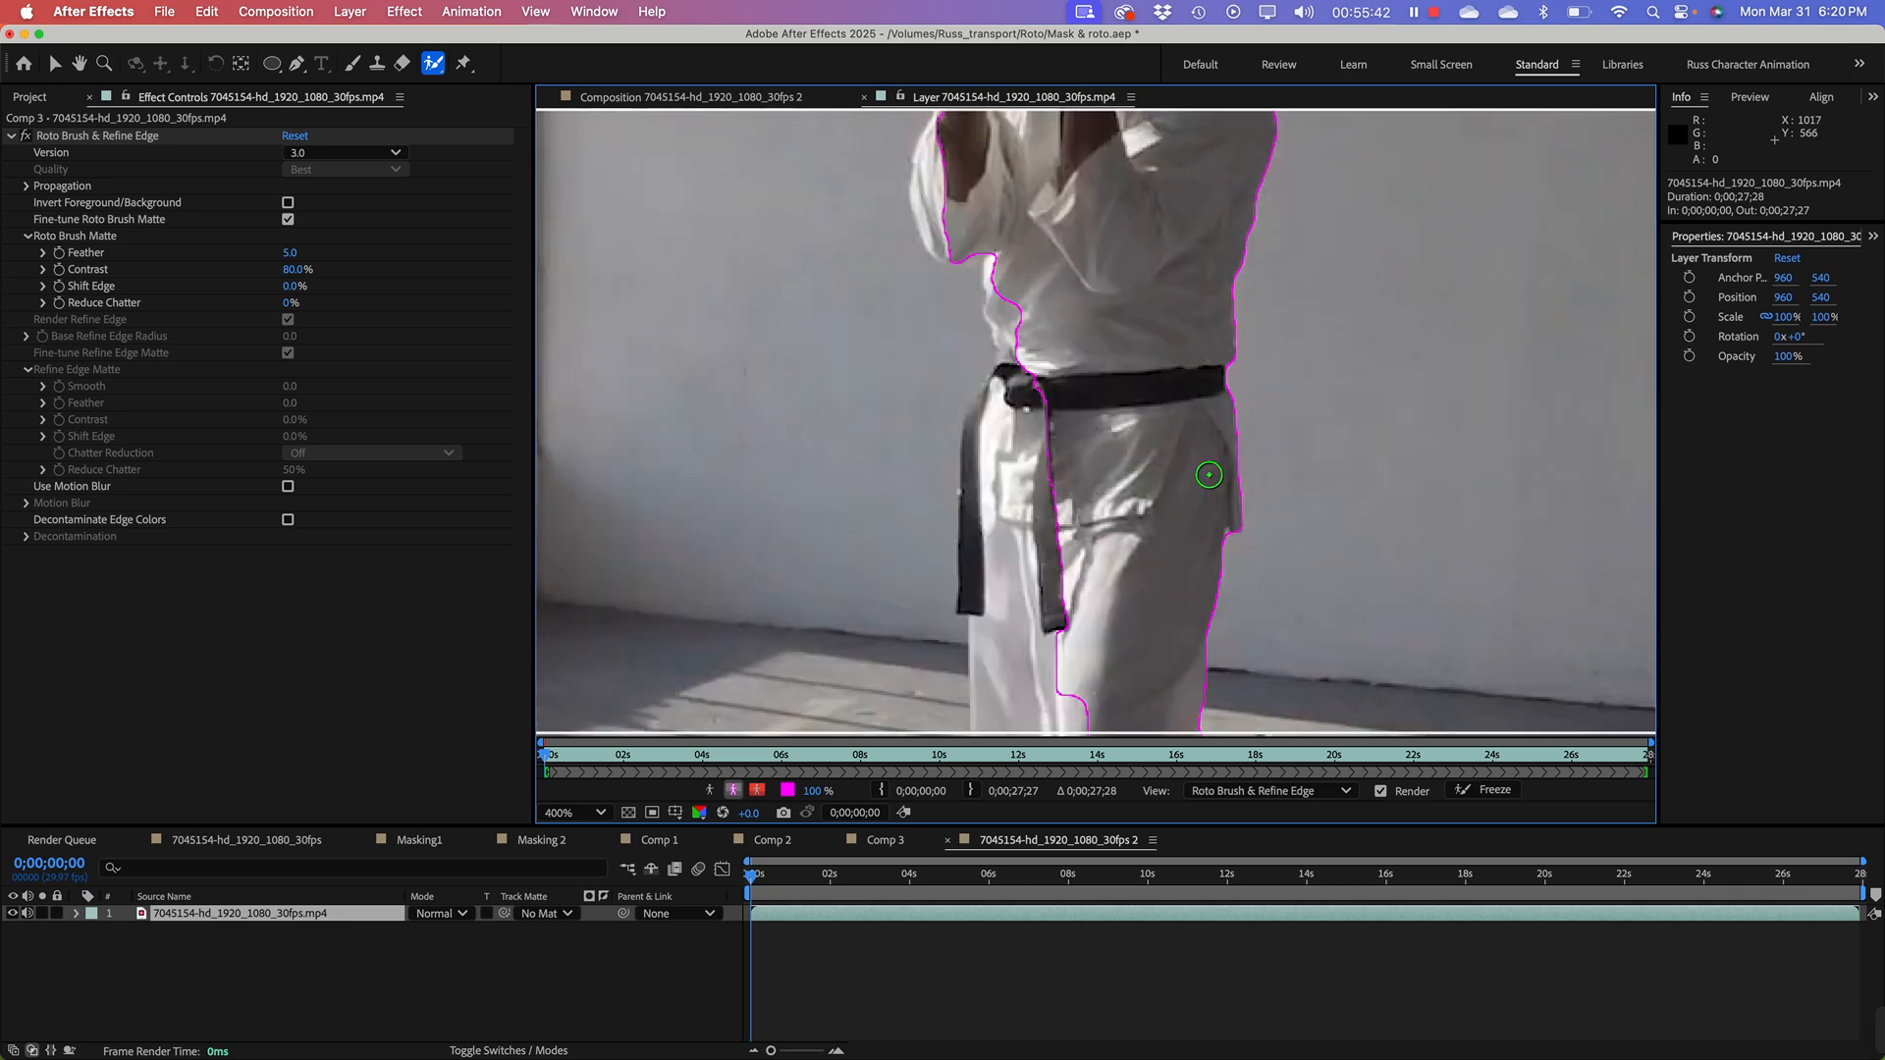
key(space)
mouse_move(1104, 271)
mouse_down()
mouse_move(1224, 592)
mouse_move(1233, 543)
mouse_up()
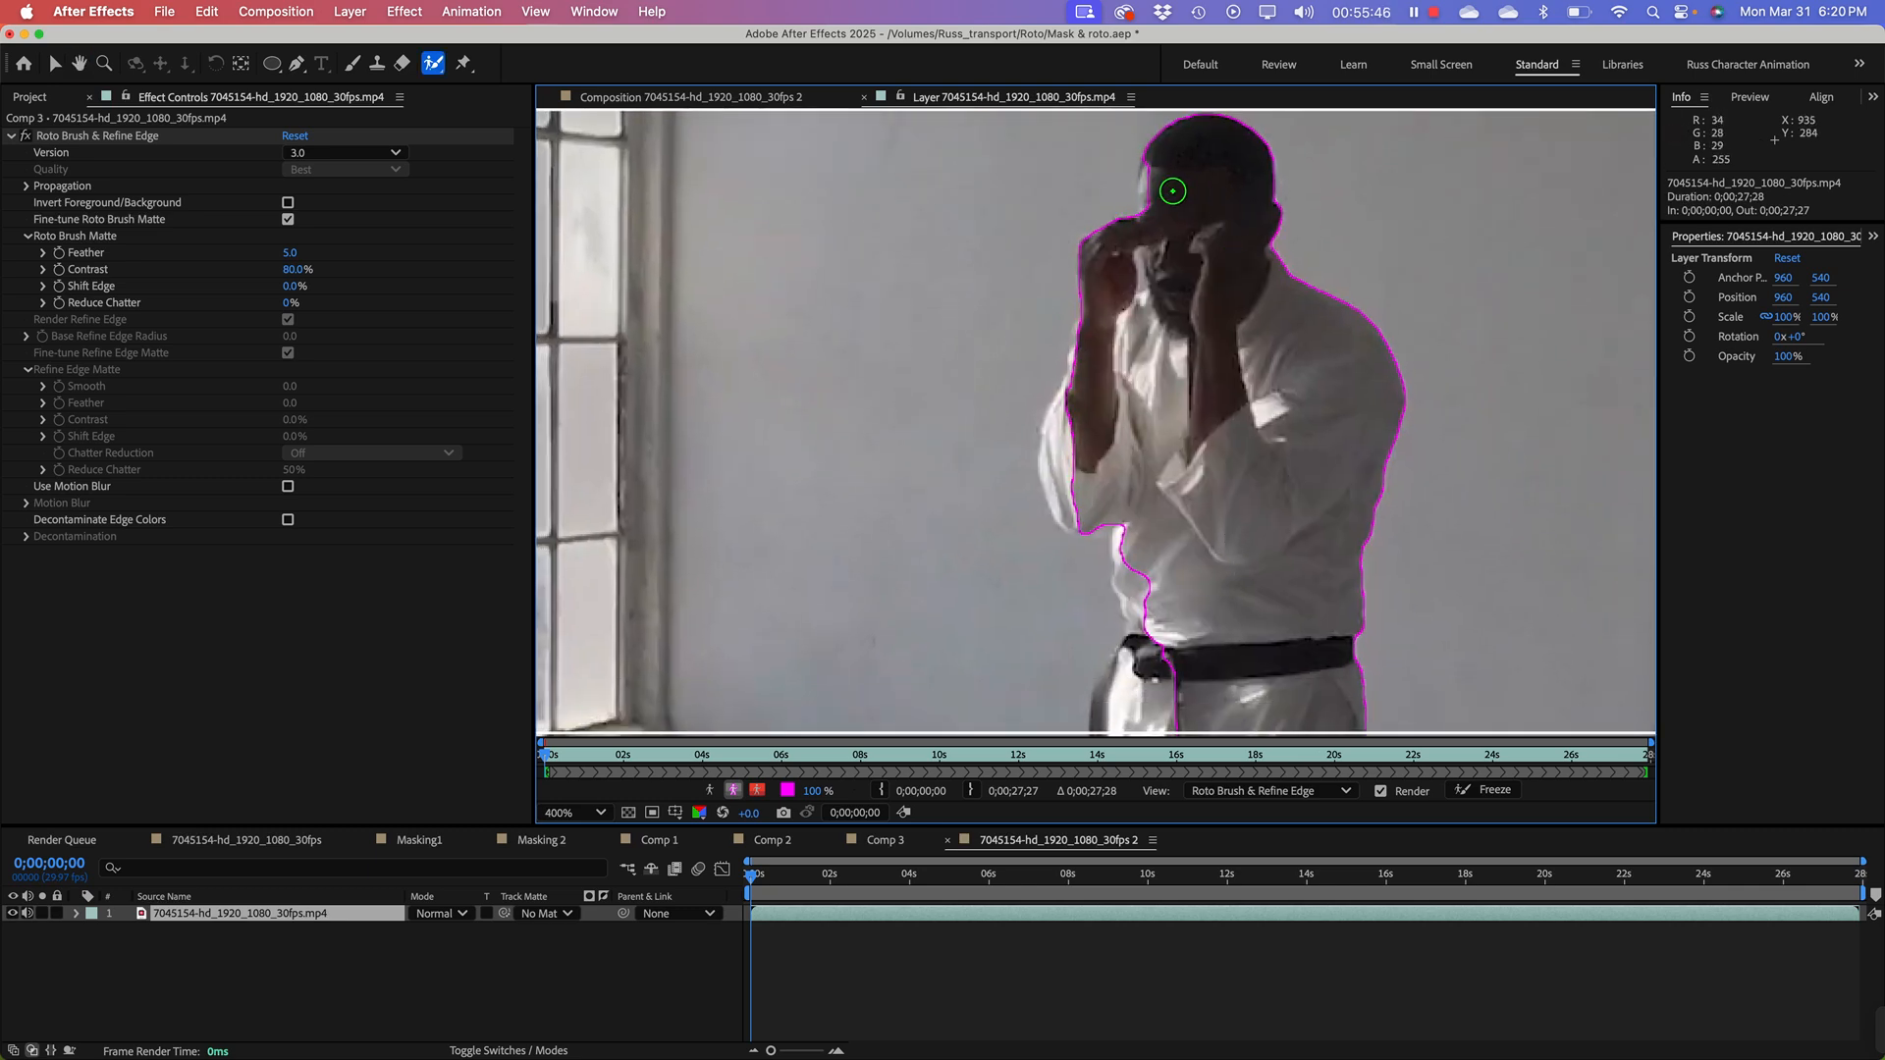
drag(1157, 171, 1156, 202)
mouse_move(1080, 412)
mouse_down()
mouse_move(1068, 508)
mouse_move(1064, 453)
mouse_up()
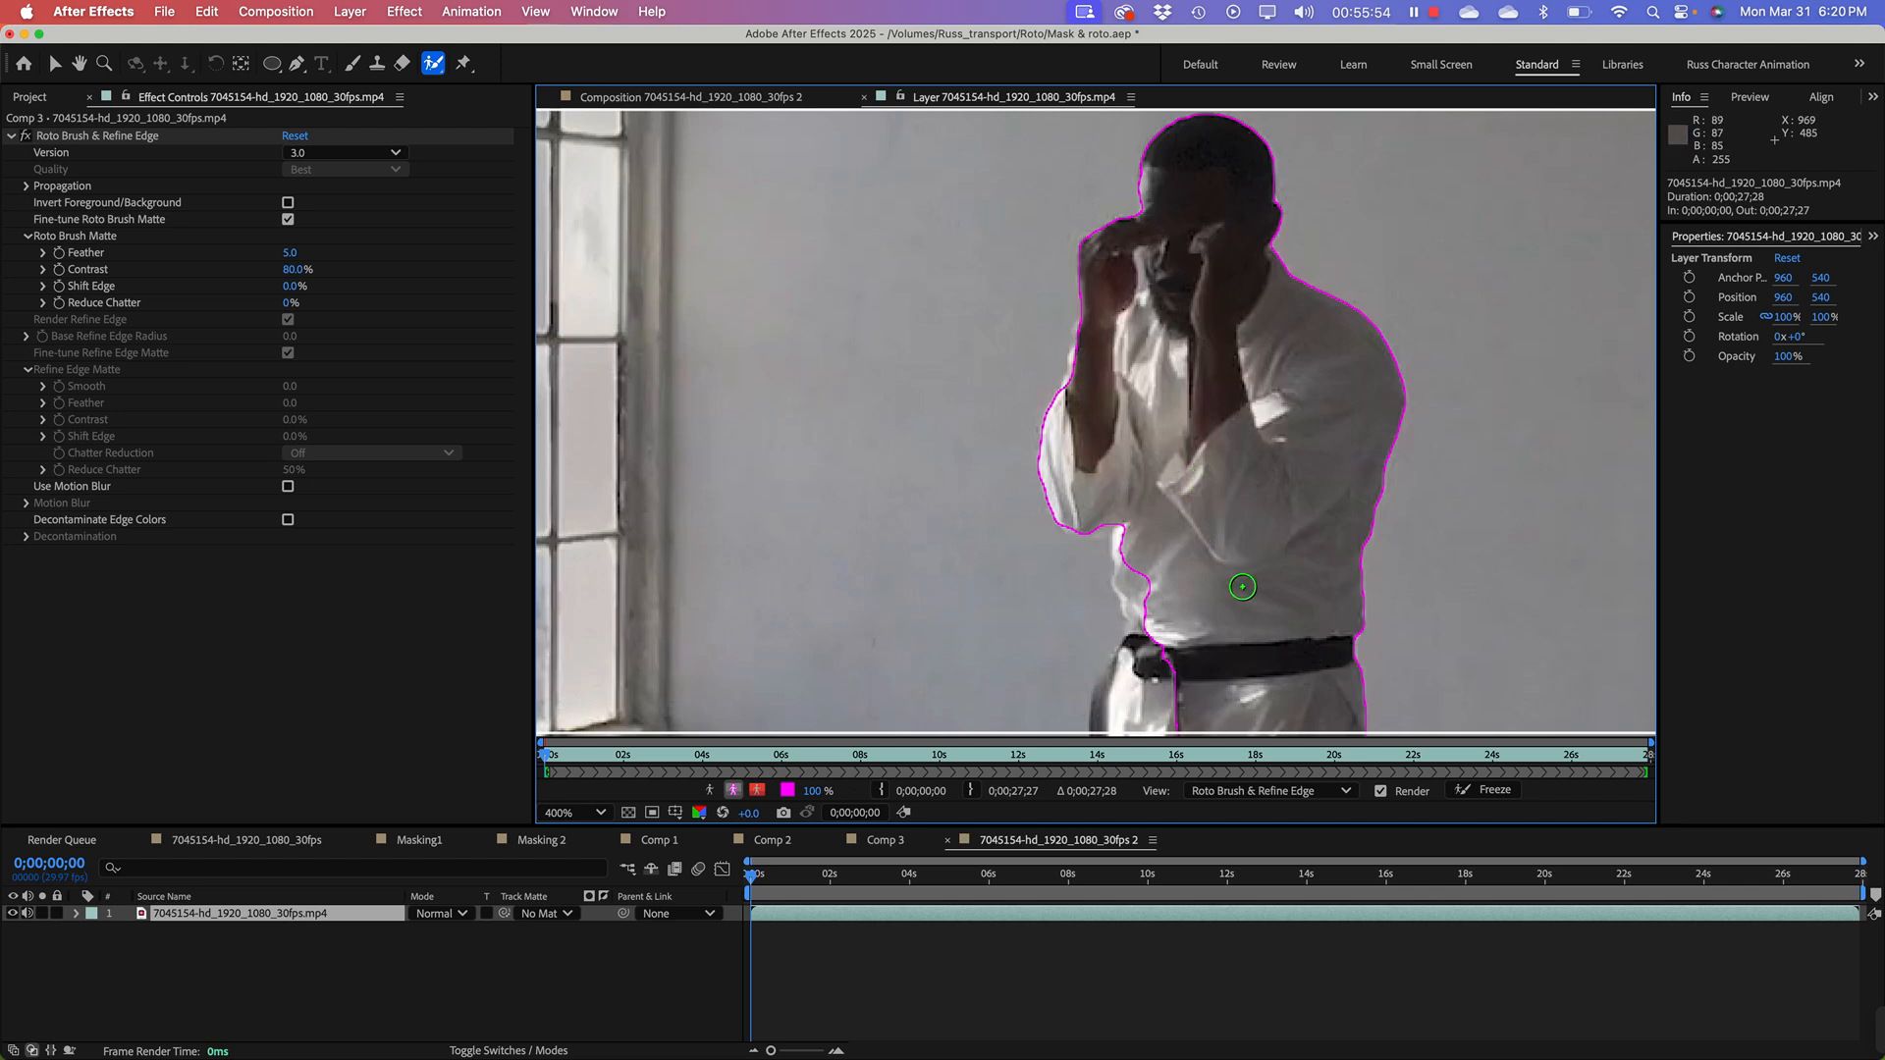
Step: Add the unselected side of the torso, the hanging belt end and the upper trouser leg to the Roto Brush selection
key(space)
drag(1242, 587, 1228, 288)
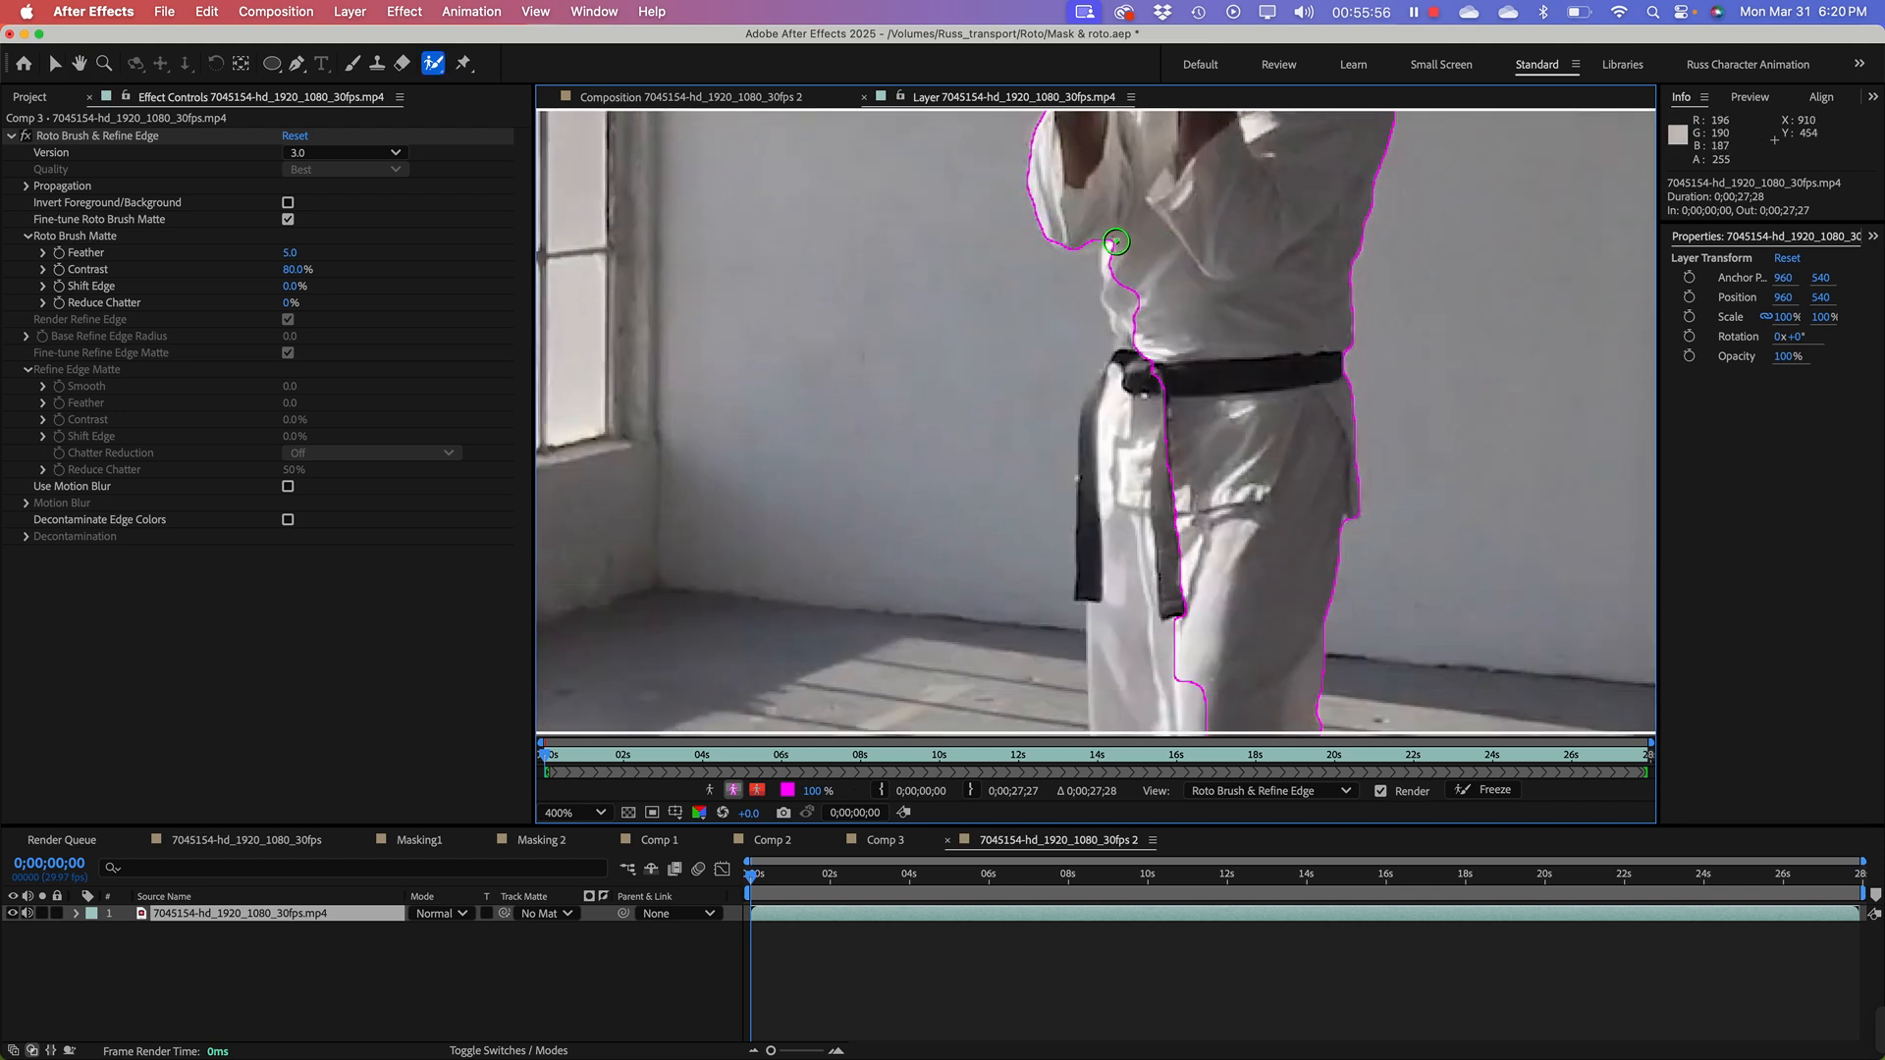
mouse_move(1119, 238)
mouse_down()
mouse_move(1149, 381)
mouse_move(1144, 554)
mouse_up()
key(space)
drag(1250, 516, 1364, 280)
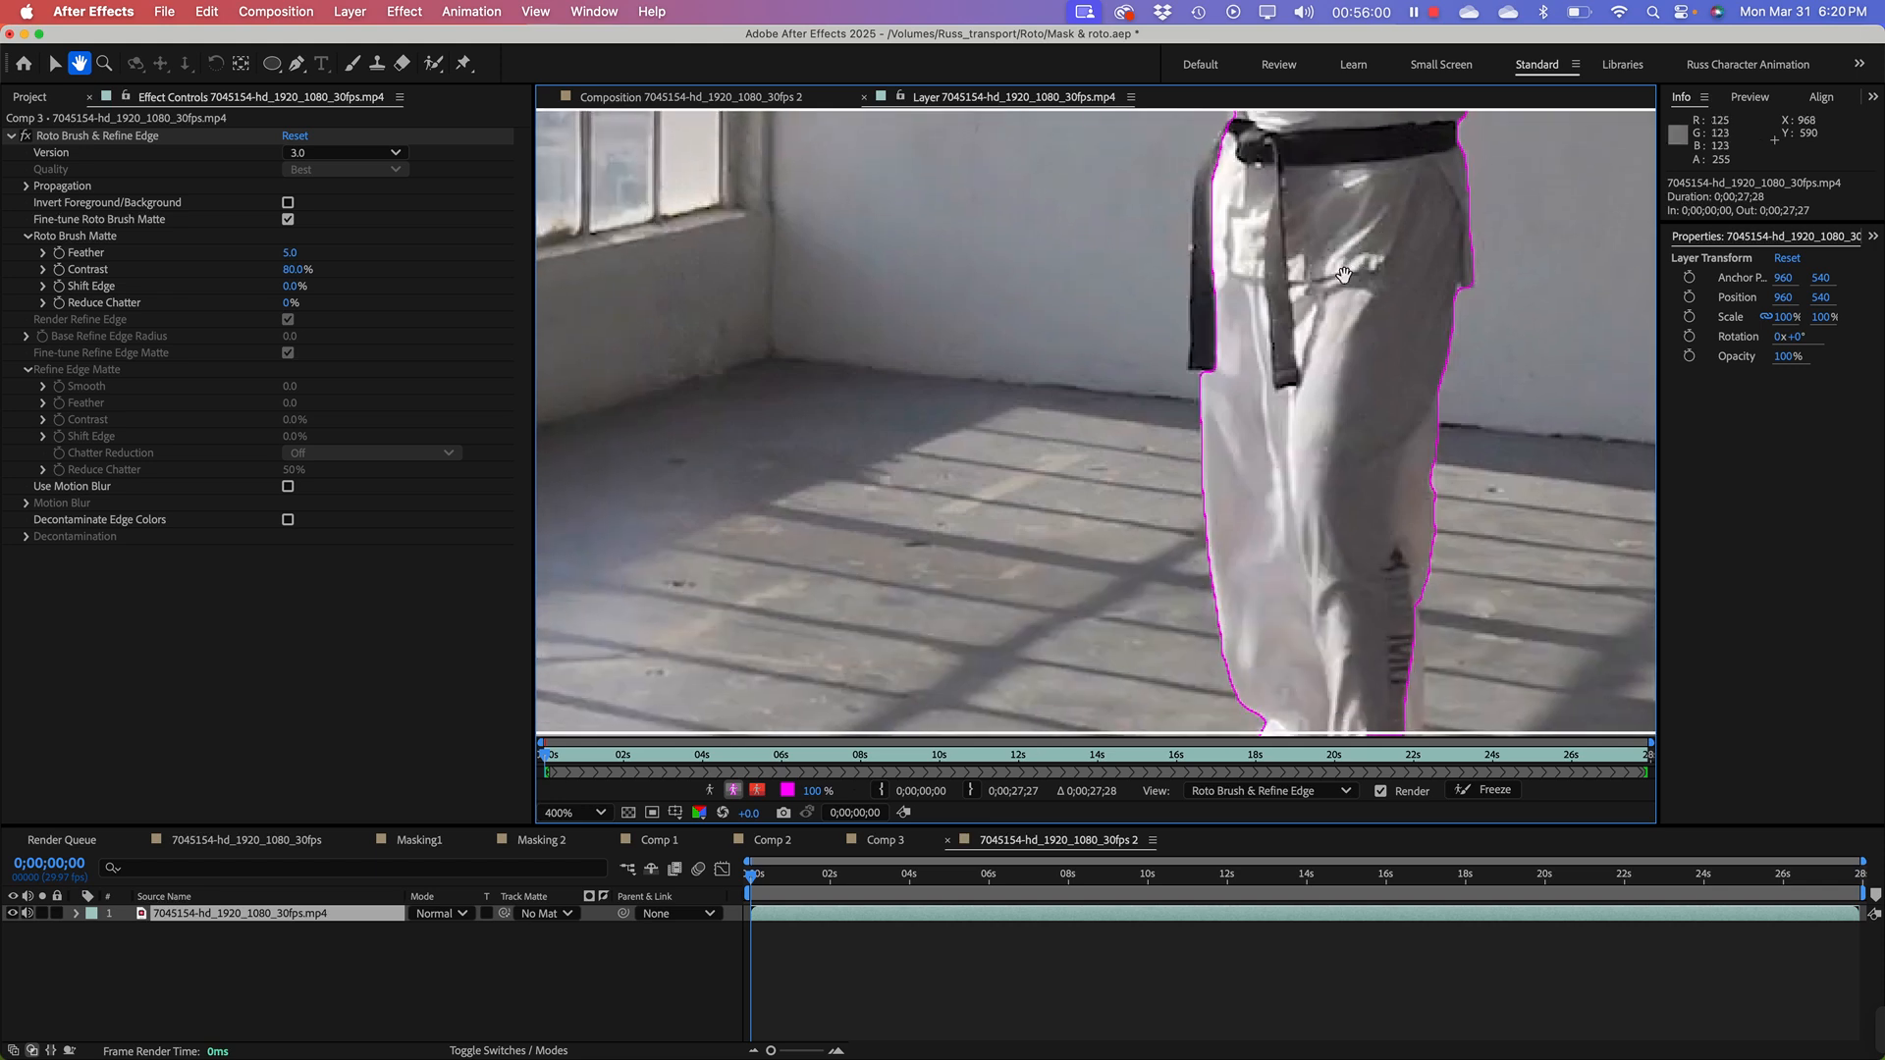
mouse_move(1252, 127)
mouse_down()
mouse_move(1211, 196)
mouse_move(1220, 324)
mouse_up()
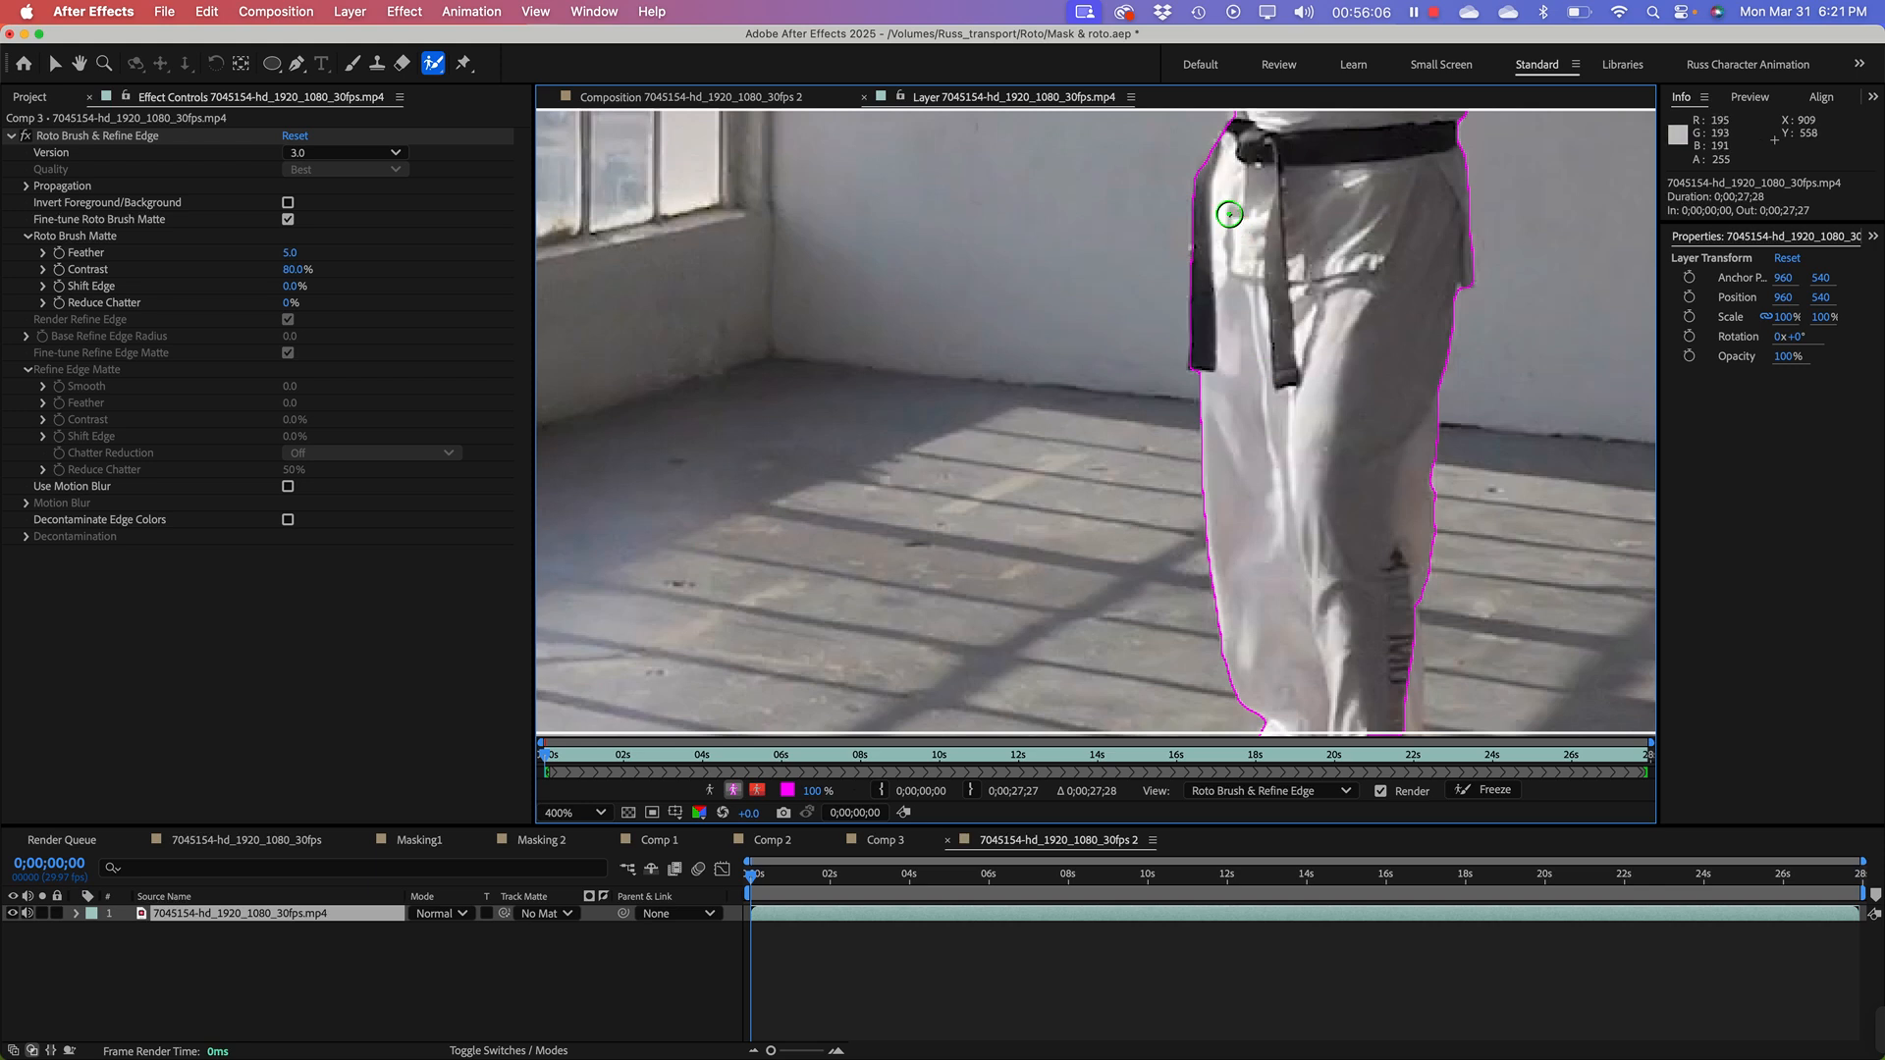
Step: Add the rear foot, the front lower leg and the front foot to the Roto Brush selection
key(space)
drag(1288, 561, 1170, 310)
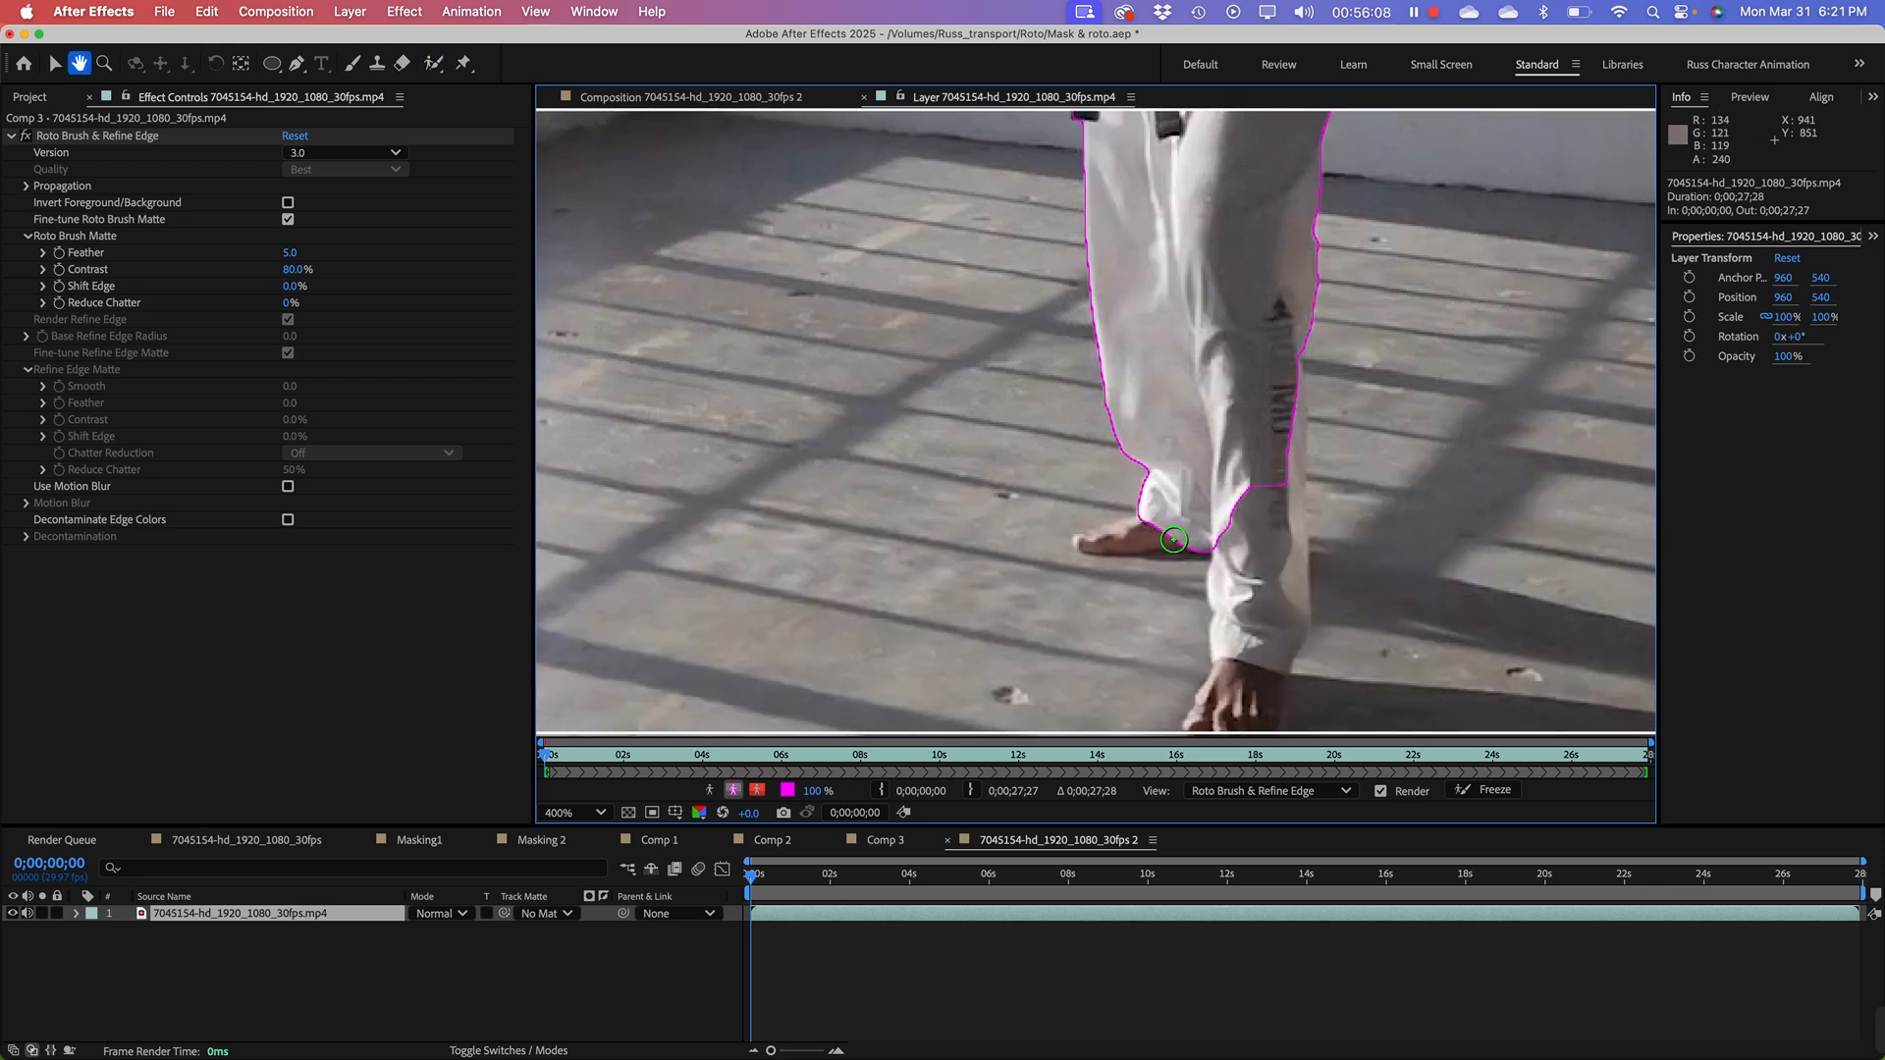
drag(1168, 531, 1114, 541)
key(space)
drag(1247, 548, 1255, 329)
drag(1264, 253, 1239, 478)
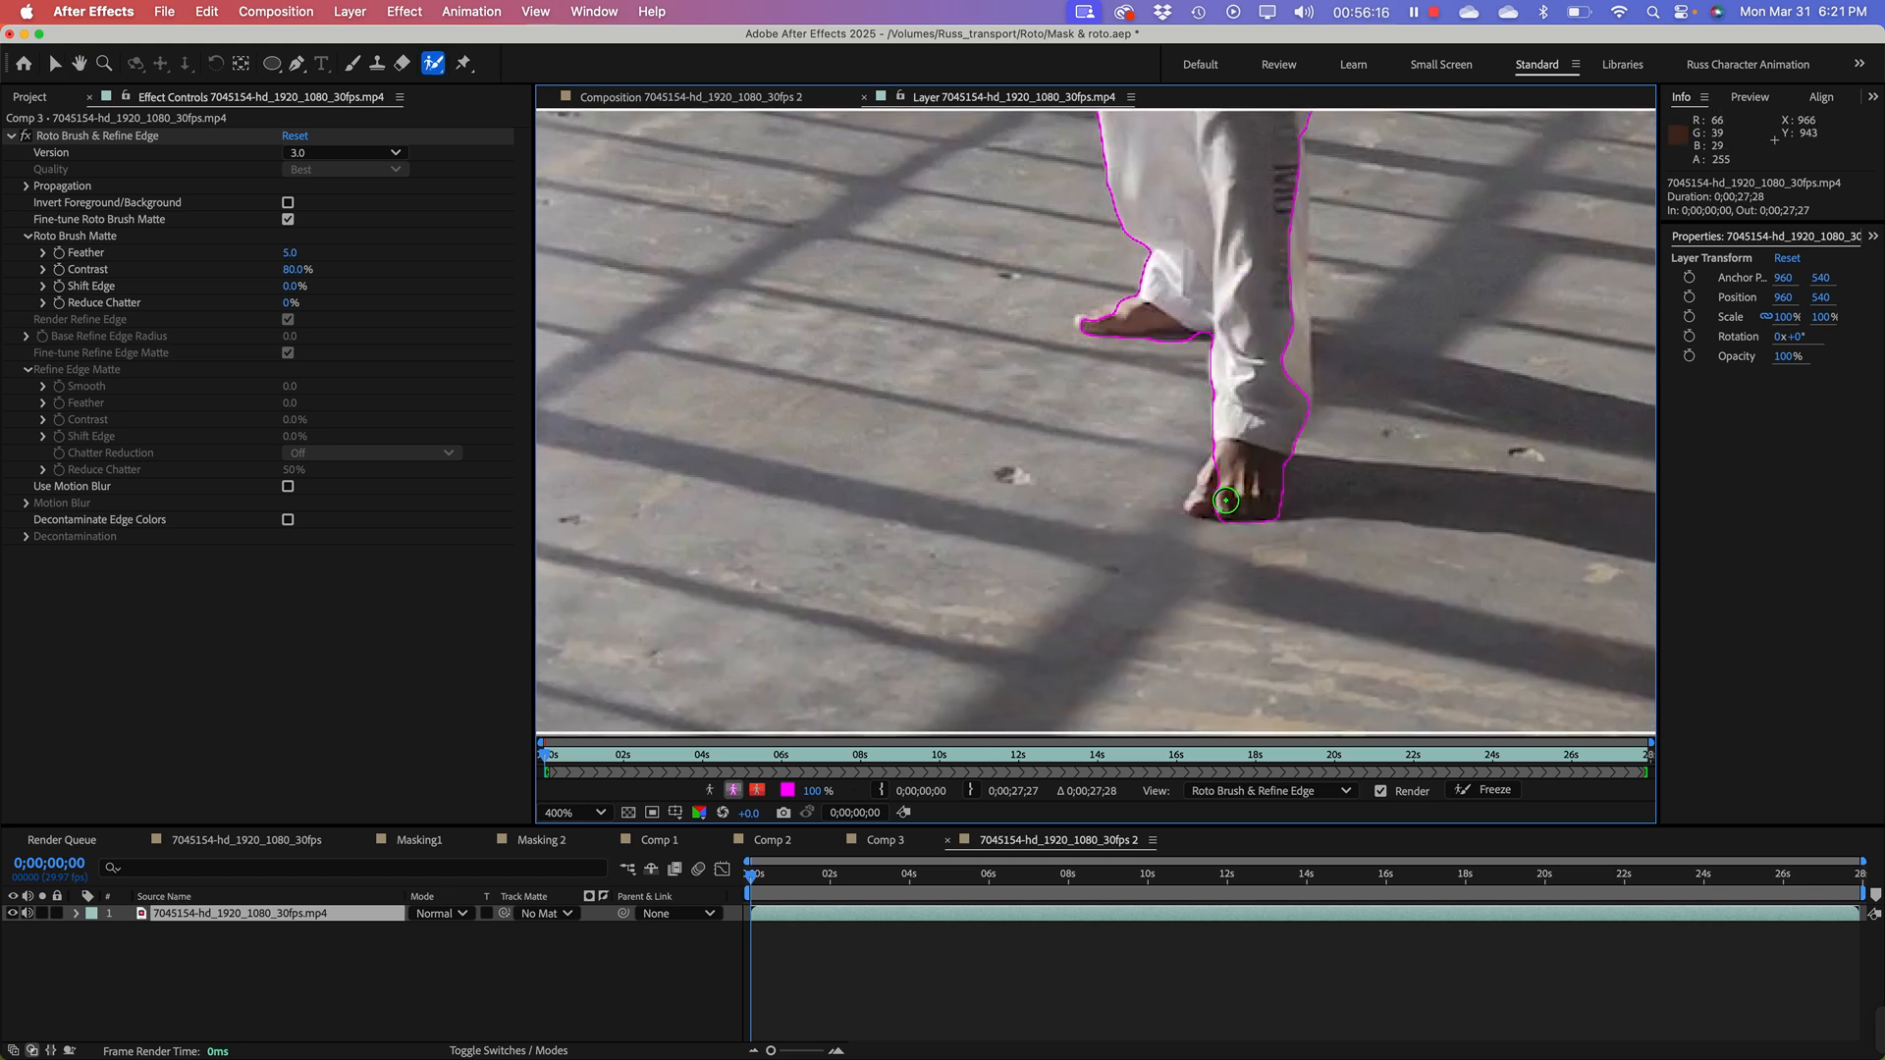
click(1203, 496)
Step: Subtract the gap between the fighter's face and raised hand from the selection and paint the hand back in as foreground
key(space)
drag(1298, 189, 1213, 345)
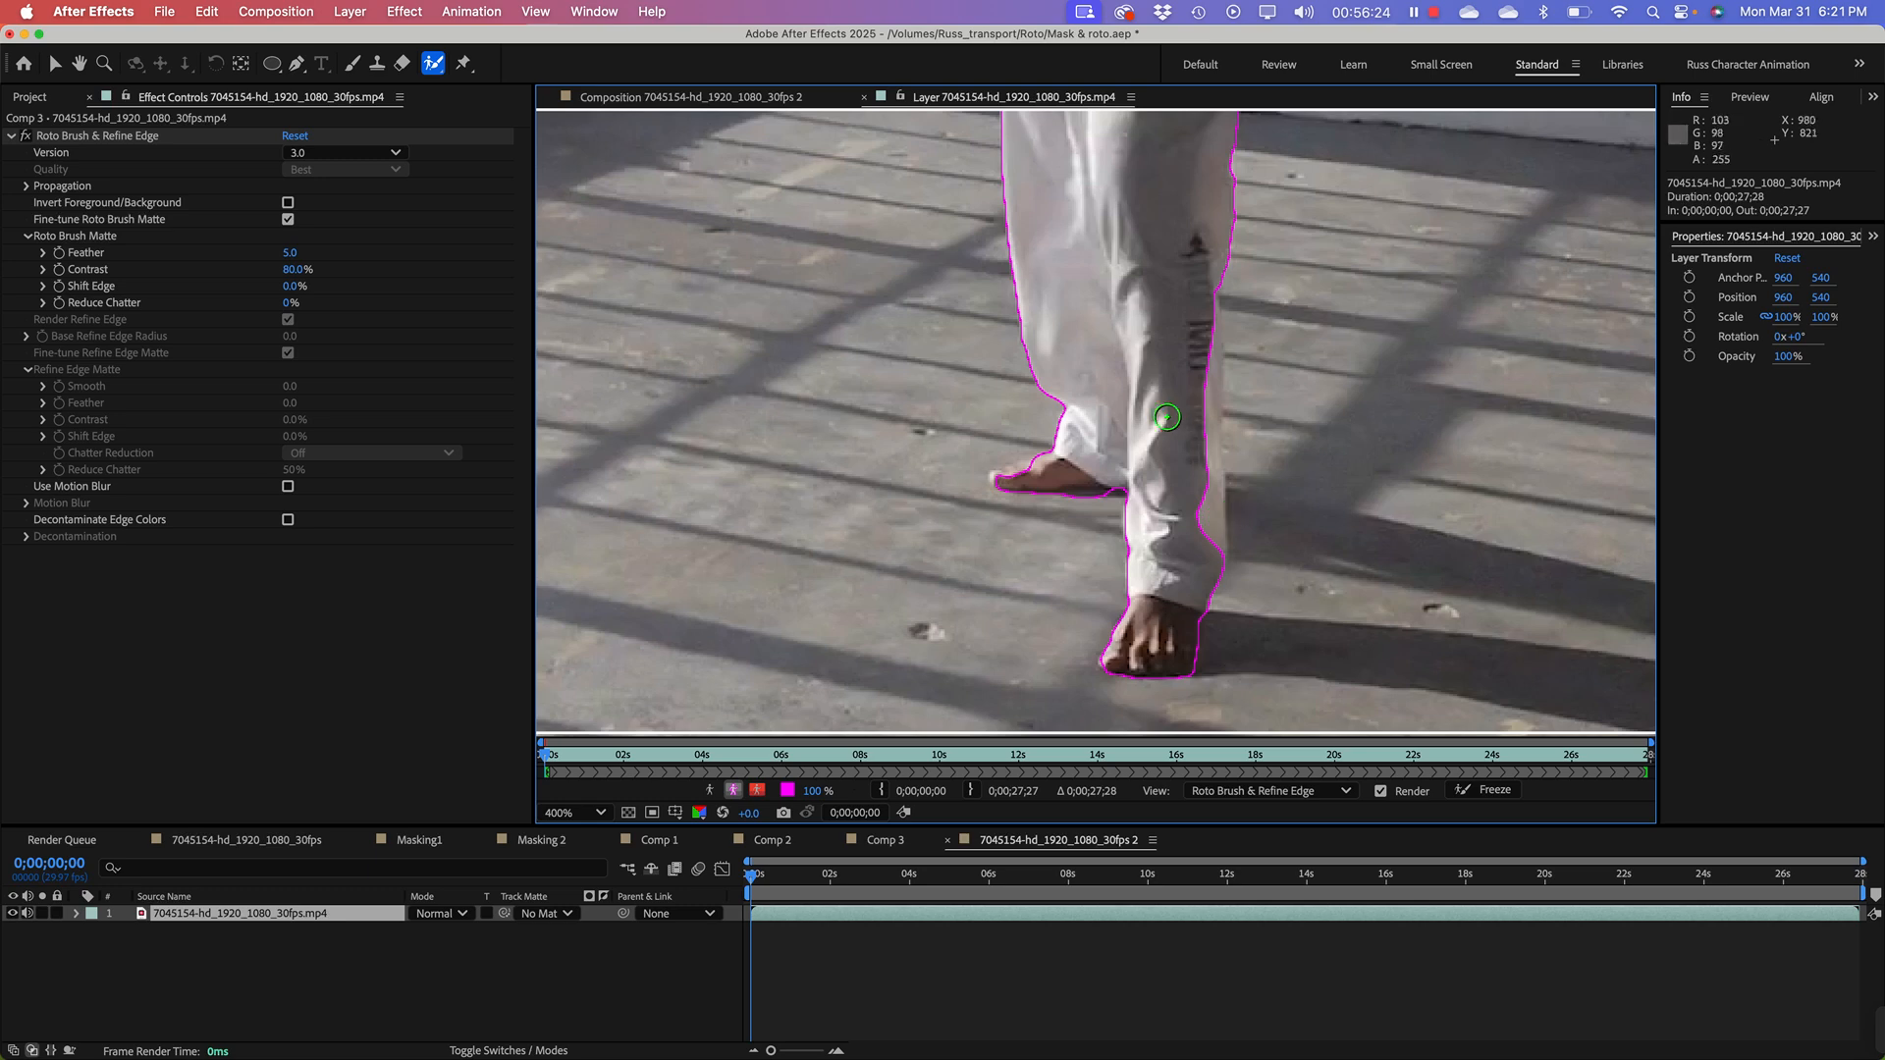
key(space)
mouse_move(1174, 346)
mouse_down()
mouse_move(1146, 648)
mouse_move(1145, 608)
mouse_up()
key(space)
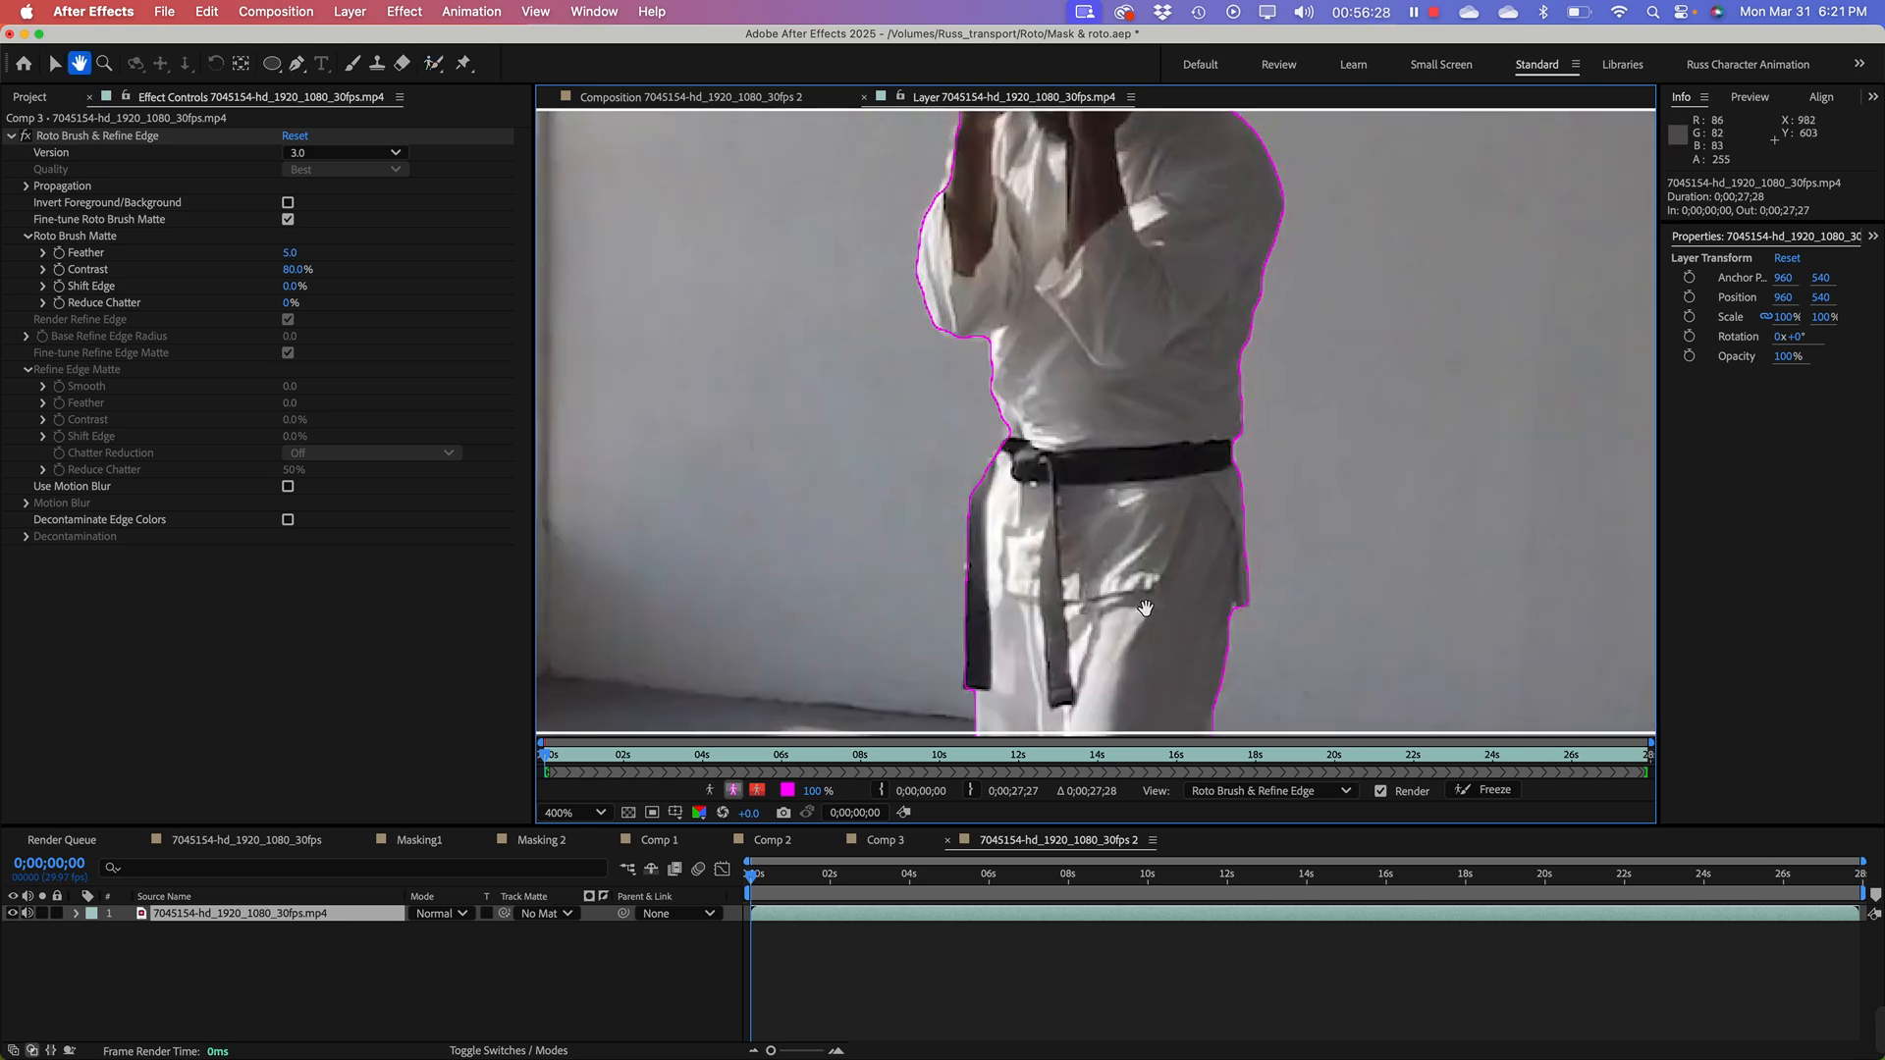
drag(1147, 387, 1155, 648)
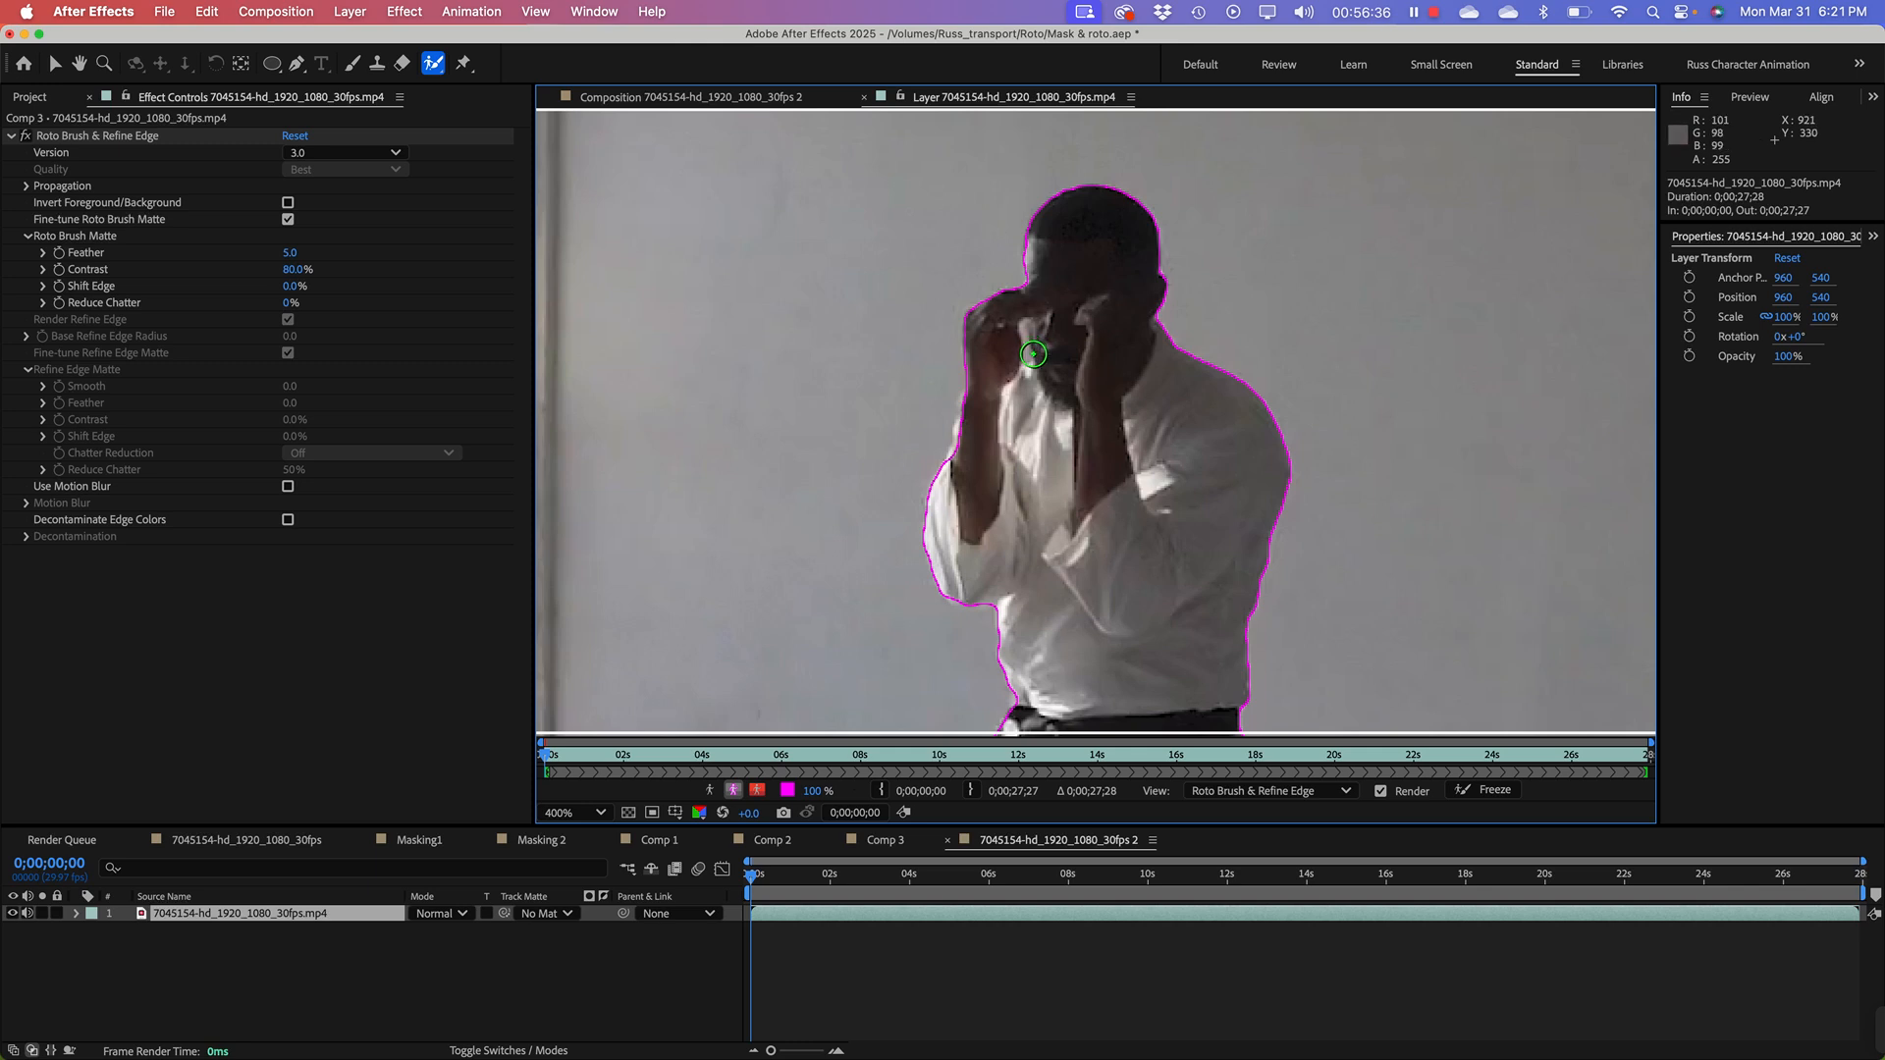
mouse_move(1023, 329)
mouse_down()
mouse_move(1021, 363)
mouse_move(1016, 324)
mouse_up()
drag(1024, 351, 1025, 355)
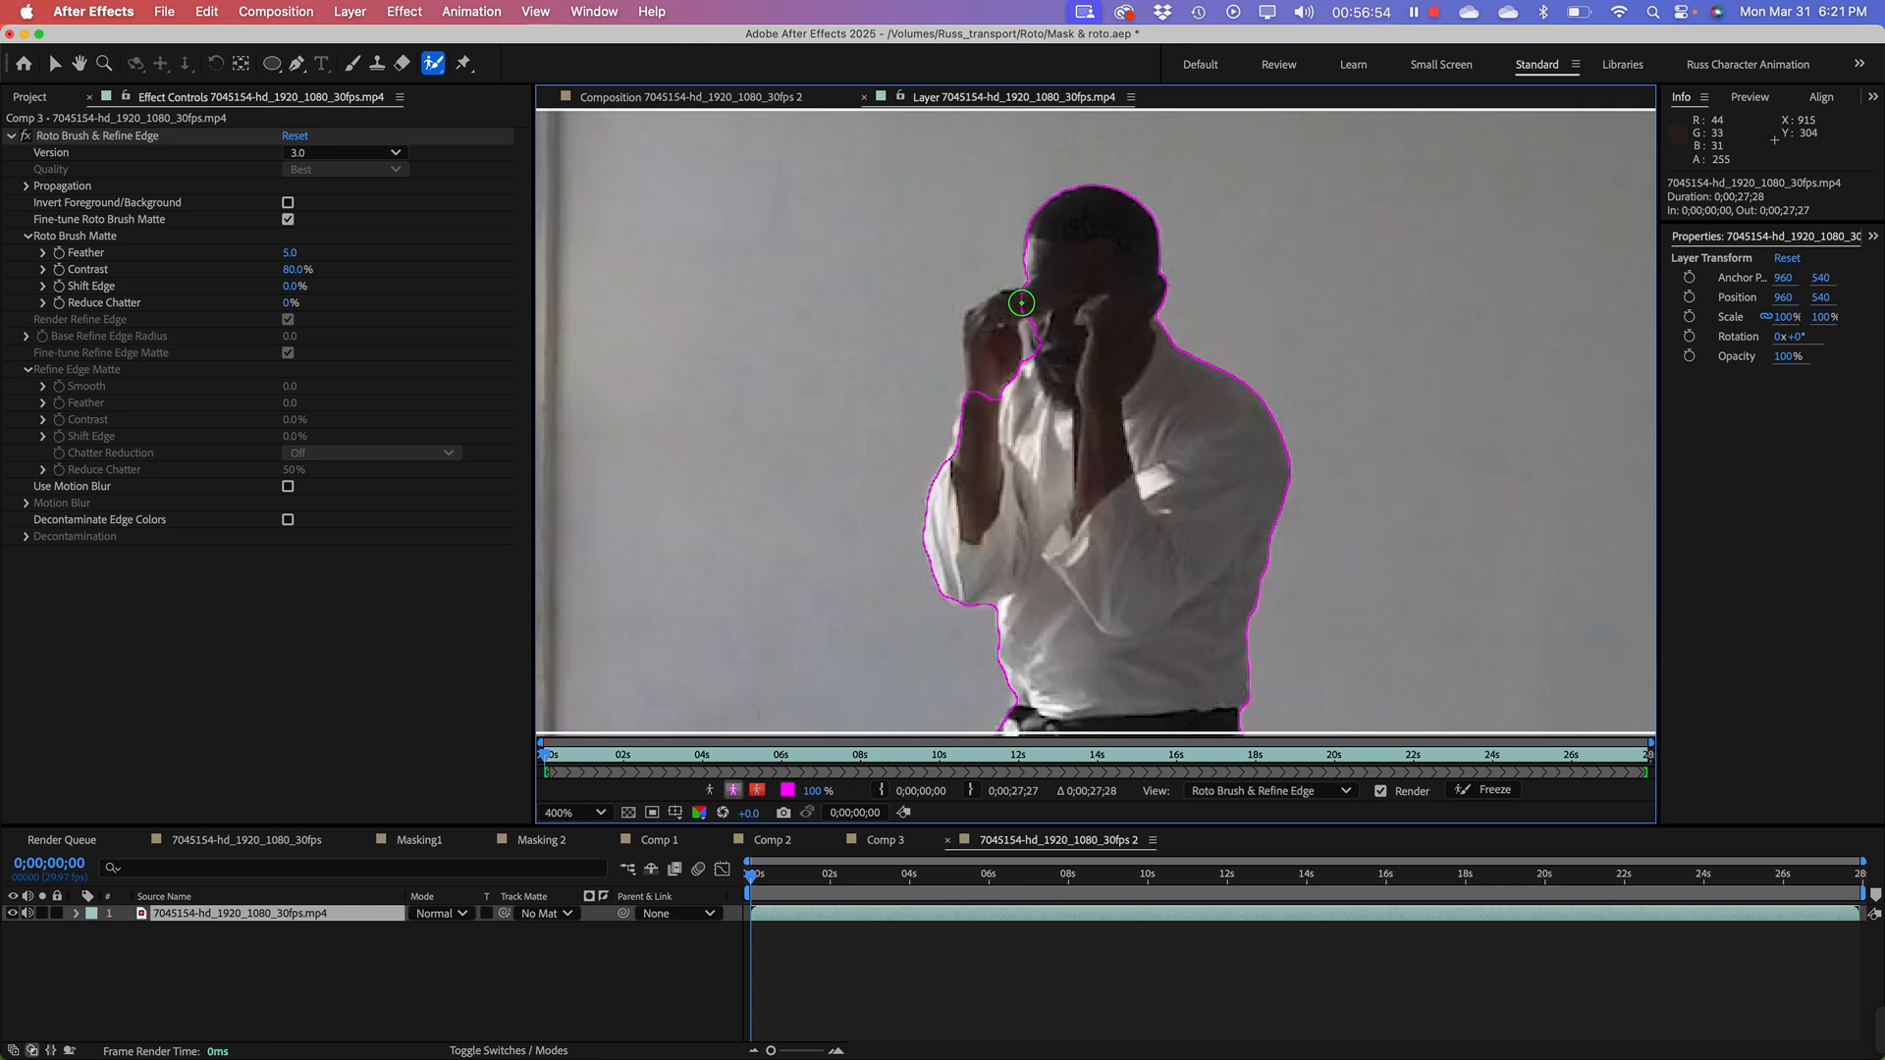
drag(1021, 303, 1005, 310)
mouse_move(998, 381)
mouse_down()
mouse_move(1046, 340)
mouse_move(1053, 362)
mouse_move(1004, 377)
mouse_up()
Step: Subtract the floor area beside the front leg from the Roto Brush selection and undo the stray stroke painted on the floor
key(h)
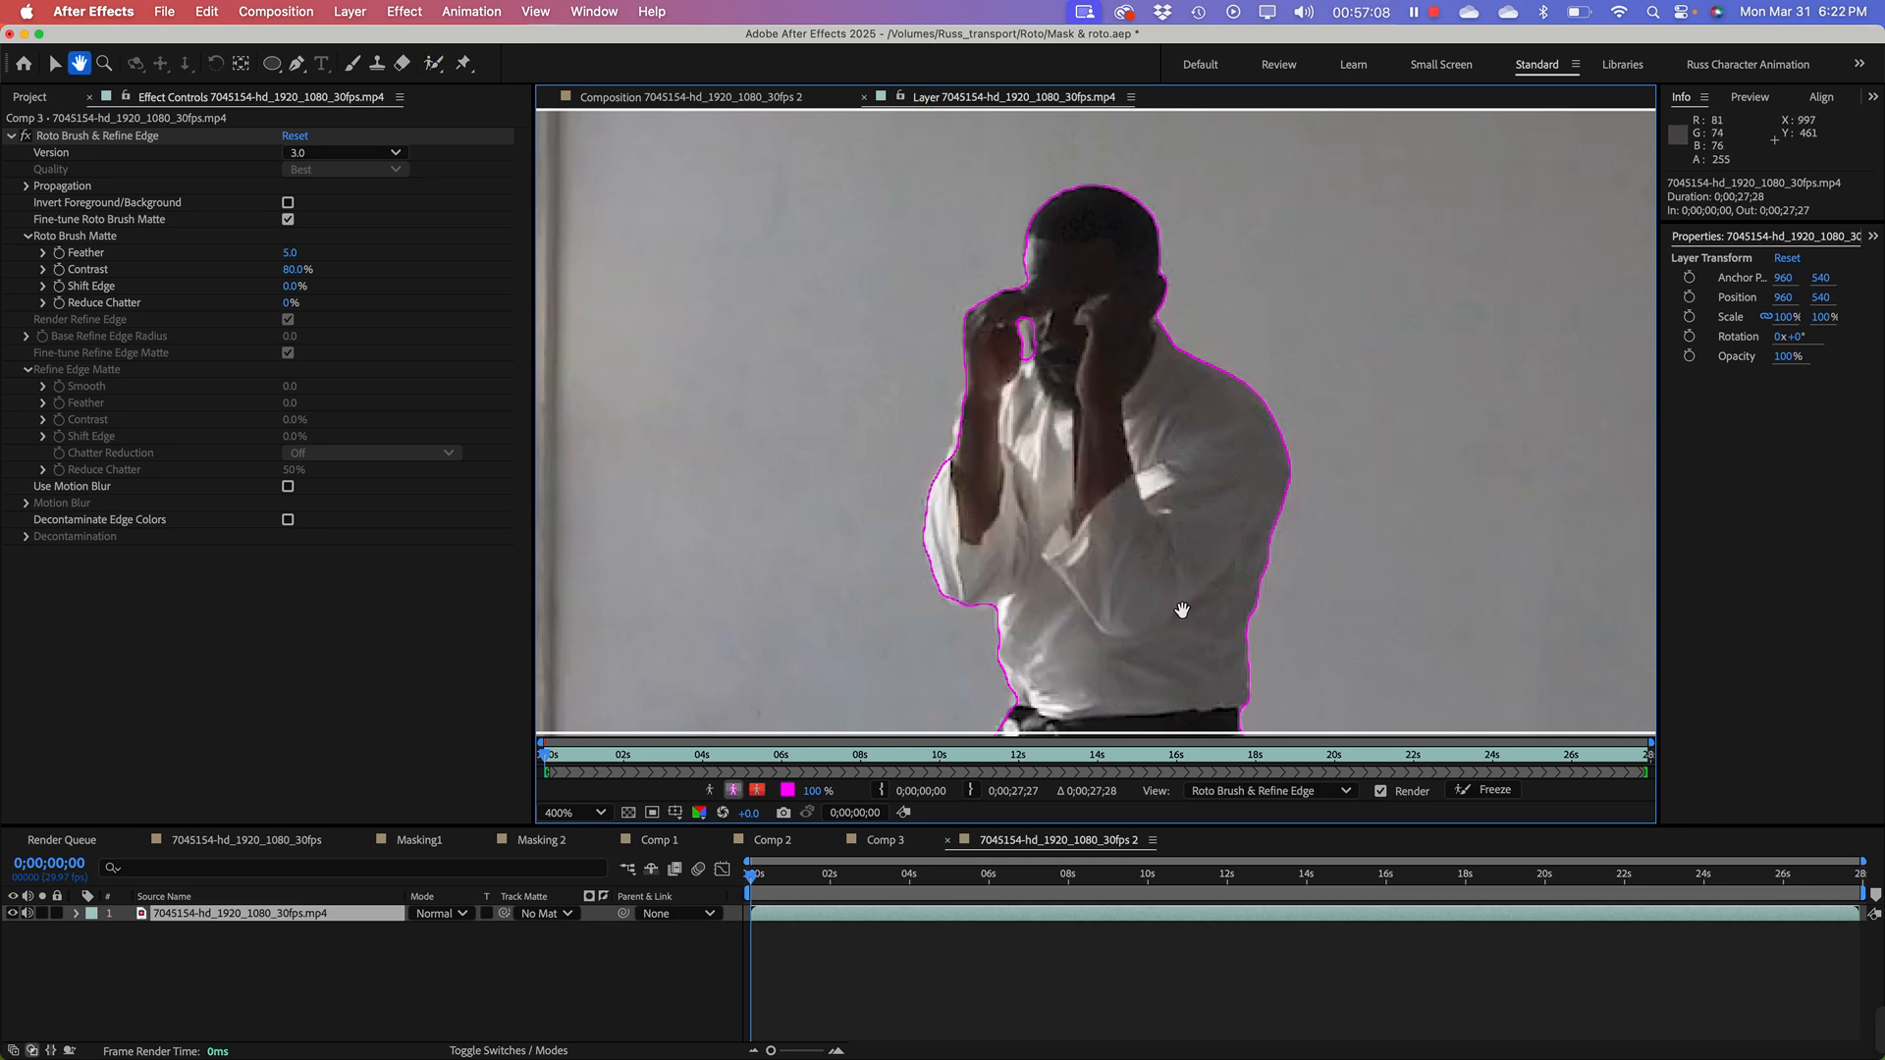
drag(1191, 619, 1140, 265)
drag(1165, 551, 1190, 304)
mouse_move(1195, 643)
mouse_down()
mouse_move(1269, 477)
mouse_move(1232, 306)
mouse_move(1190, 383)
mouse_move(1188, 531)
mouse_up()
key(alt+w)
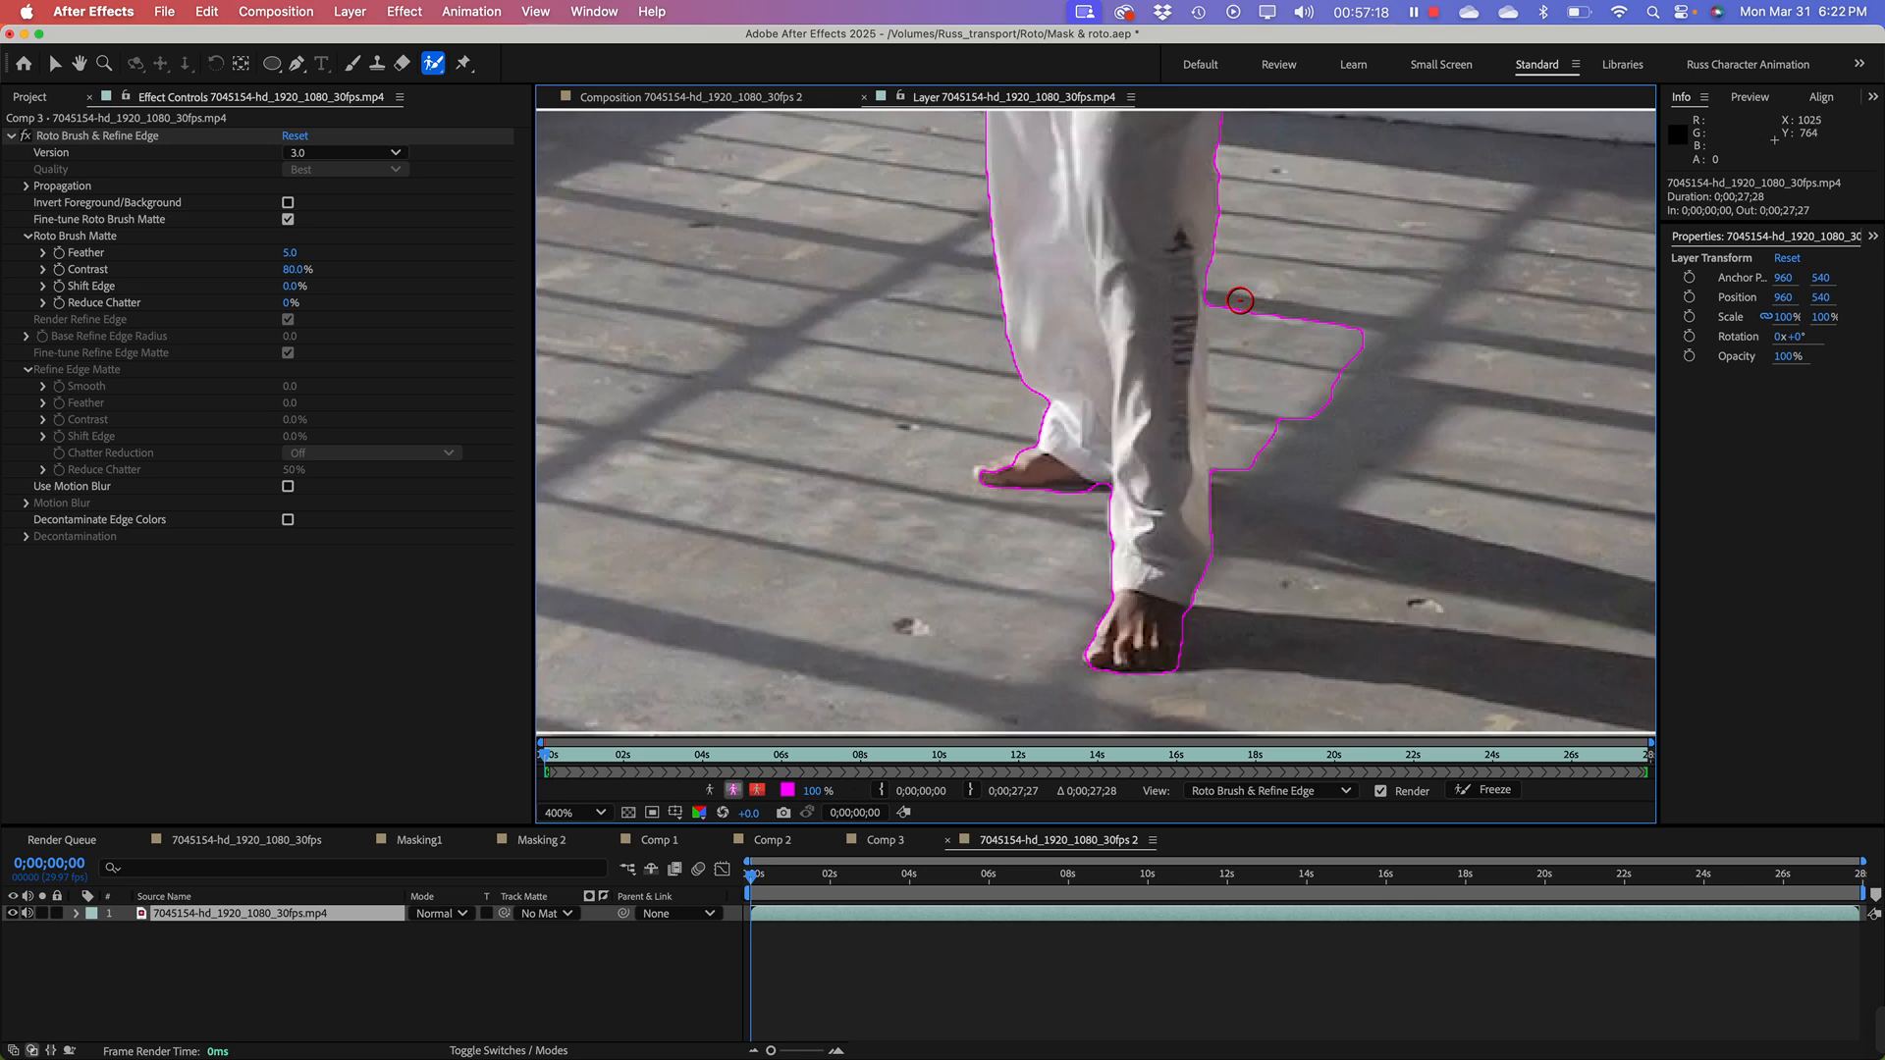
drag(1240, 301, 1261, 515)
drag(1384, 358, 1353, 319)
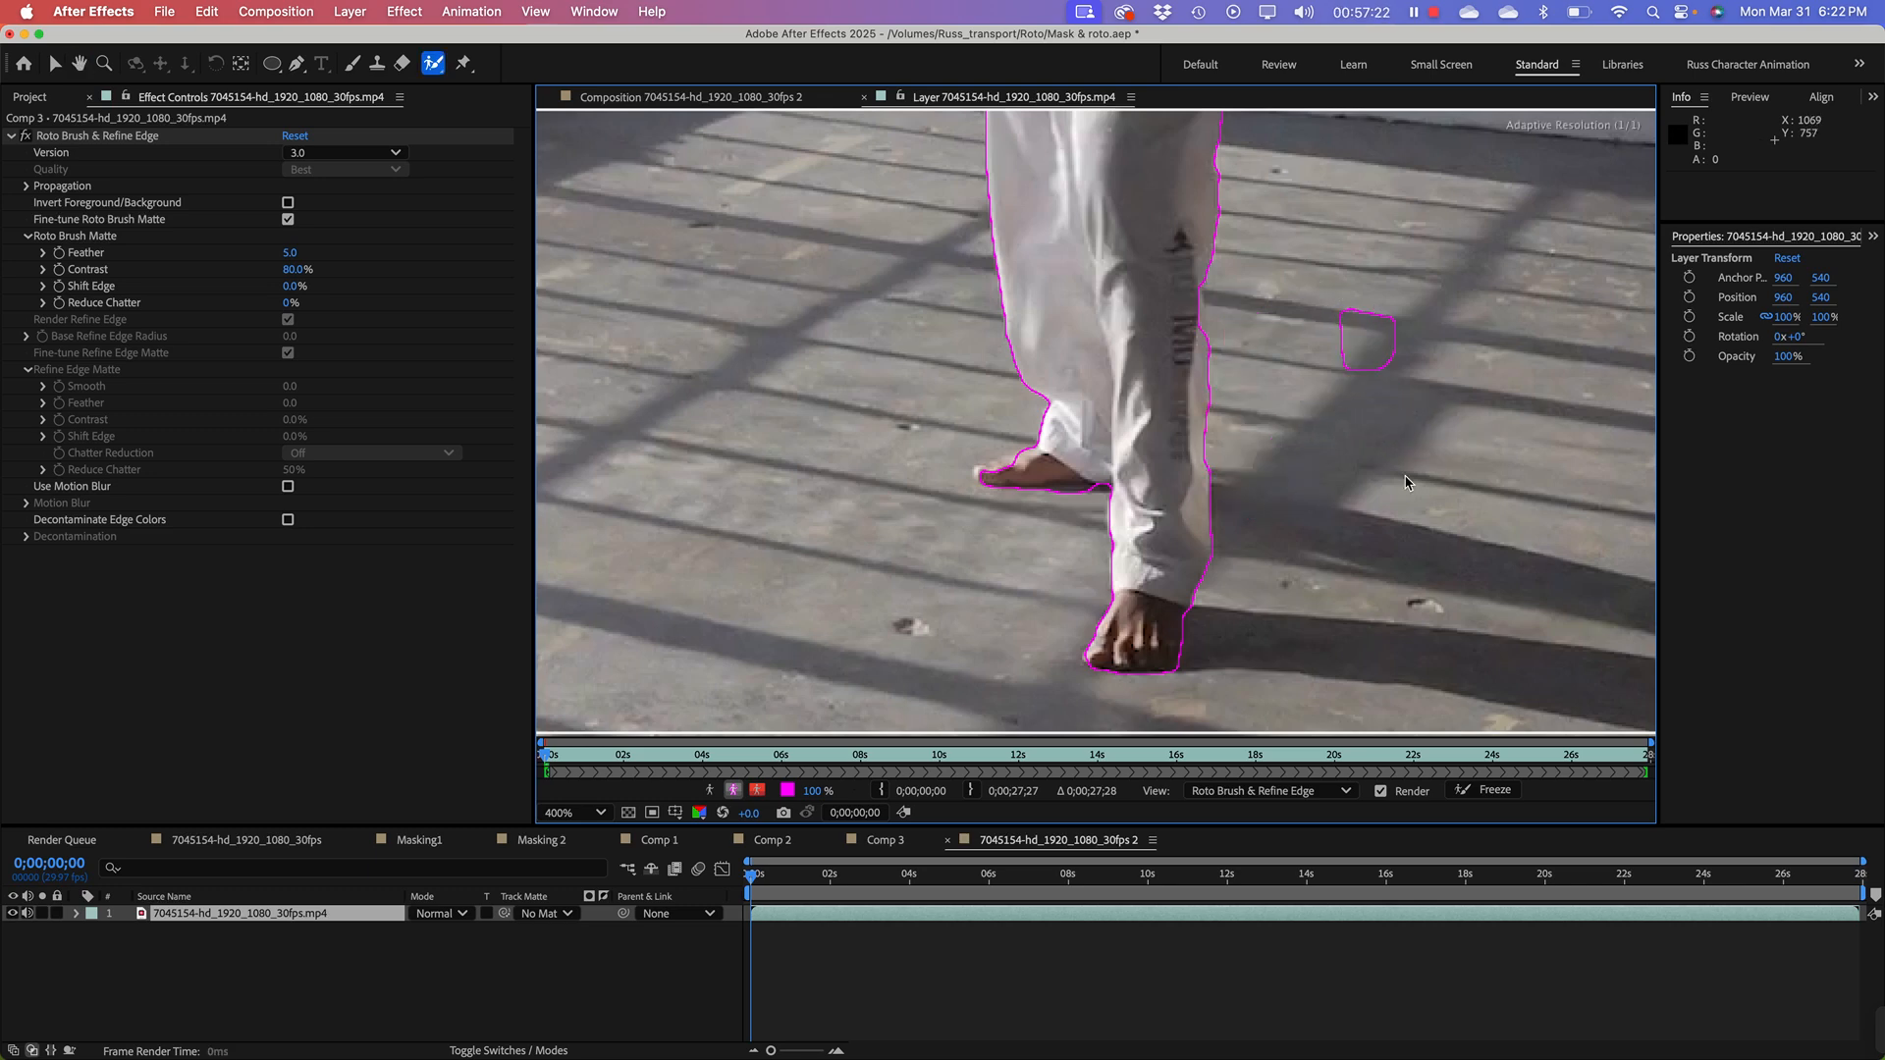
key(super+z)
Step: Preview the Roto Brush propagation, return to 0;00;00;00 and inspect the fighter's outline at several magnifications
key(space)
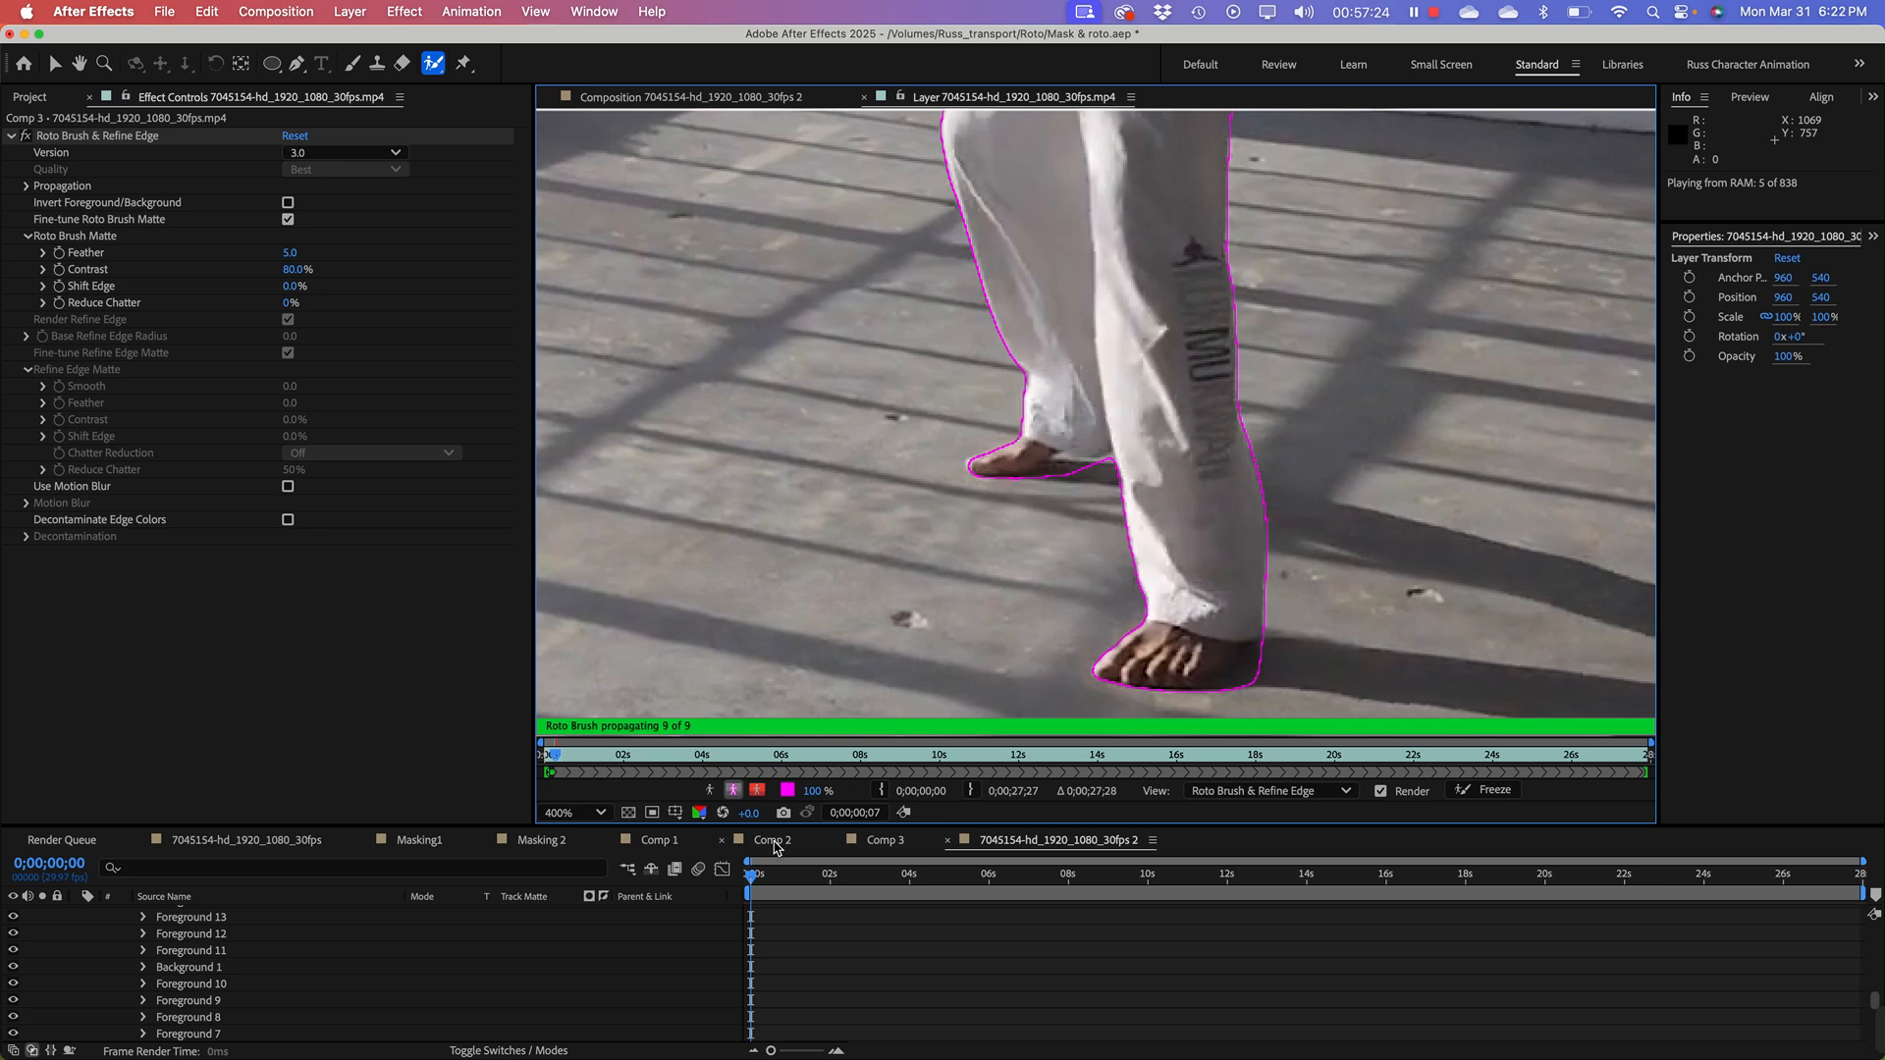
click(747, 881)
key(period)
key(period)
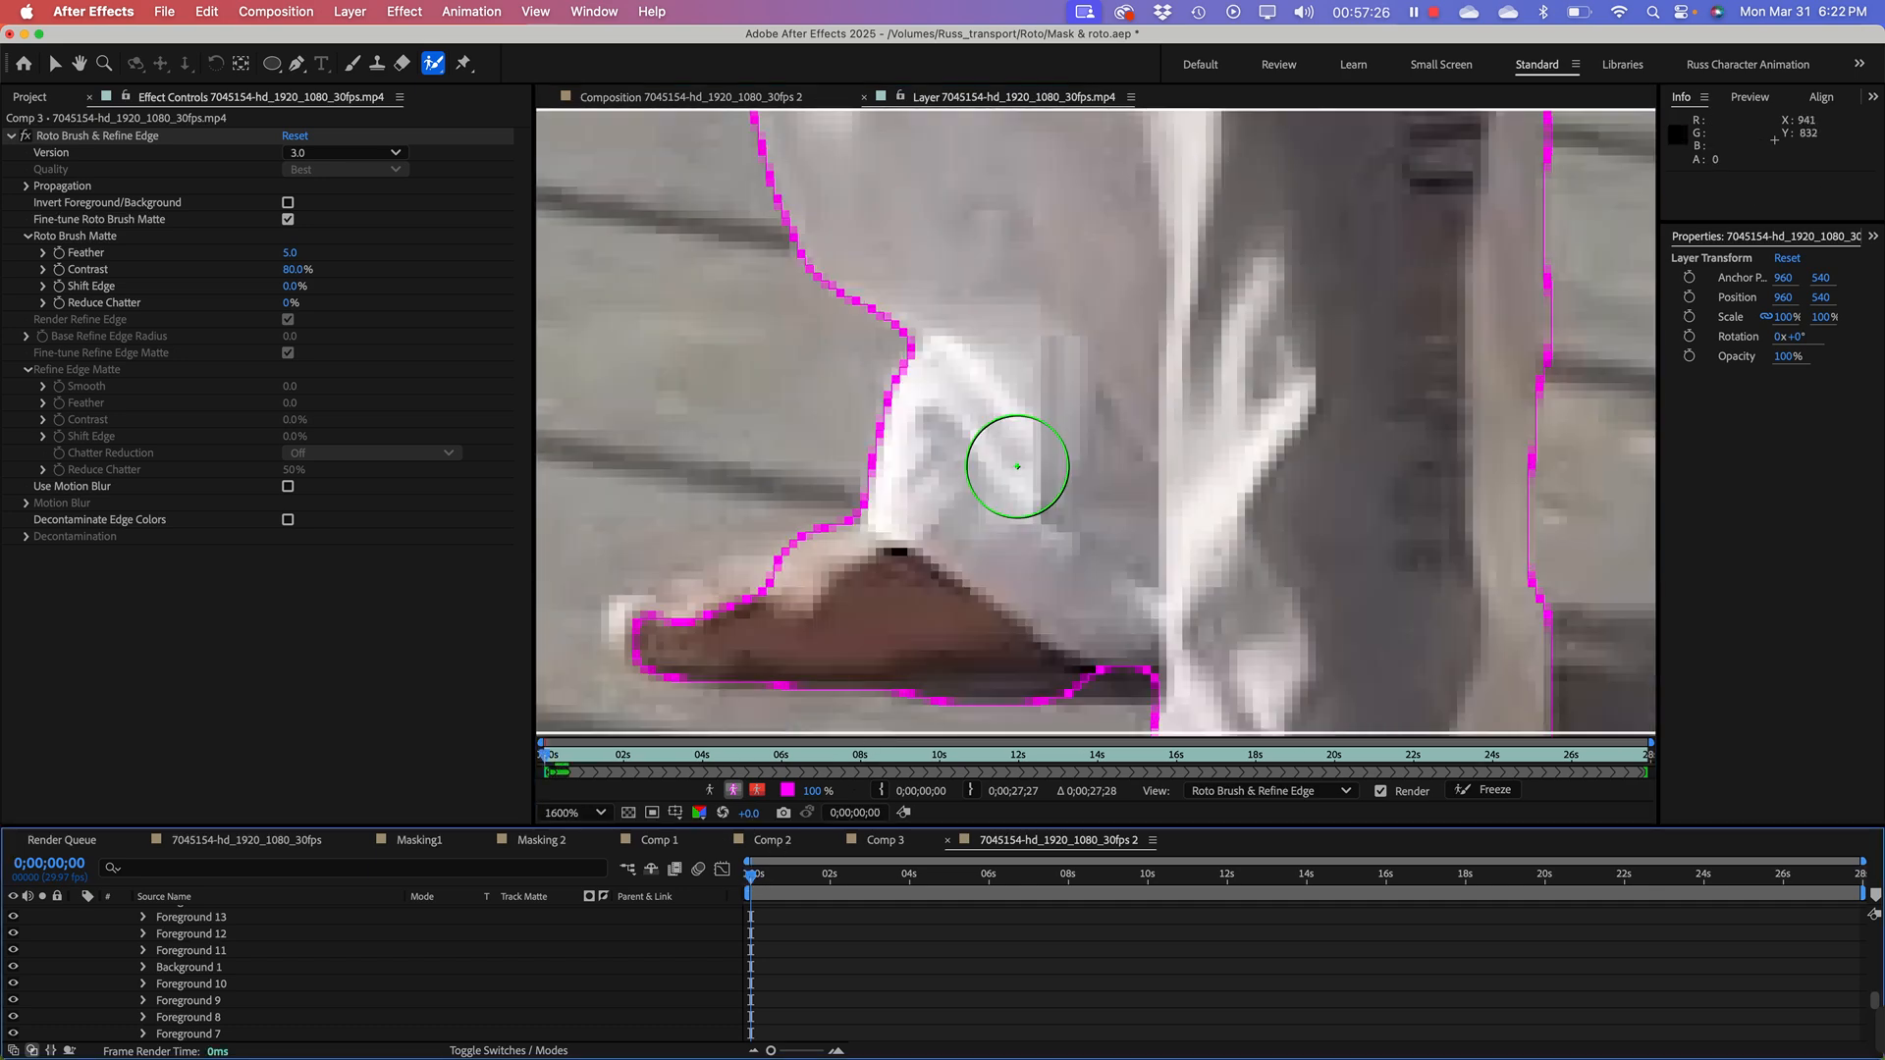
key(comma)
key(comma)
key(comma)
key(comma)
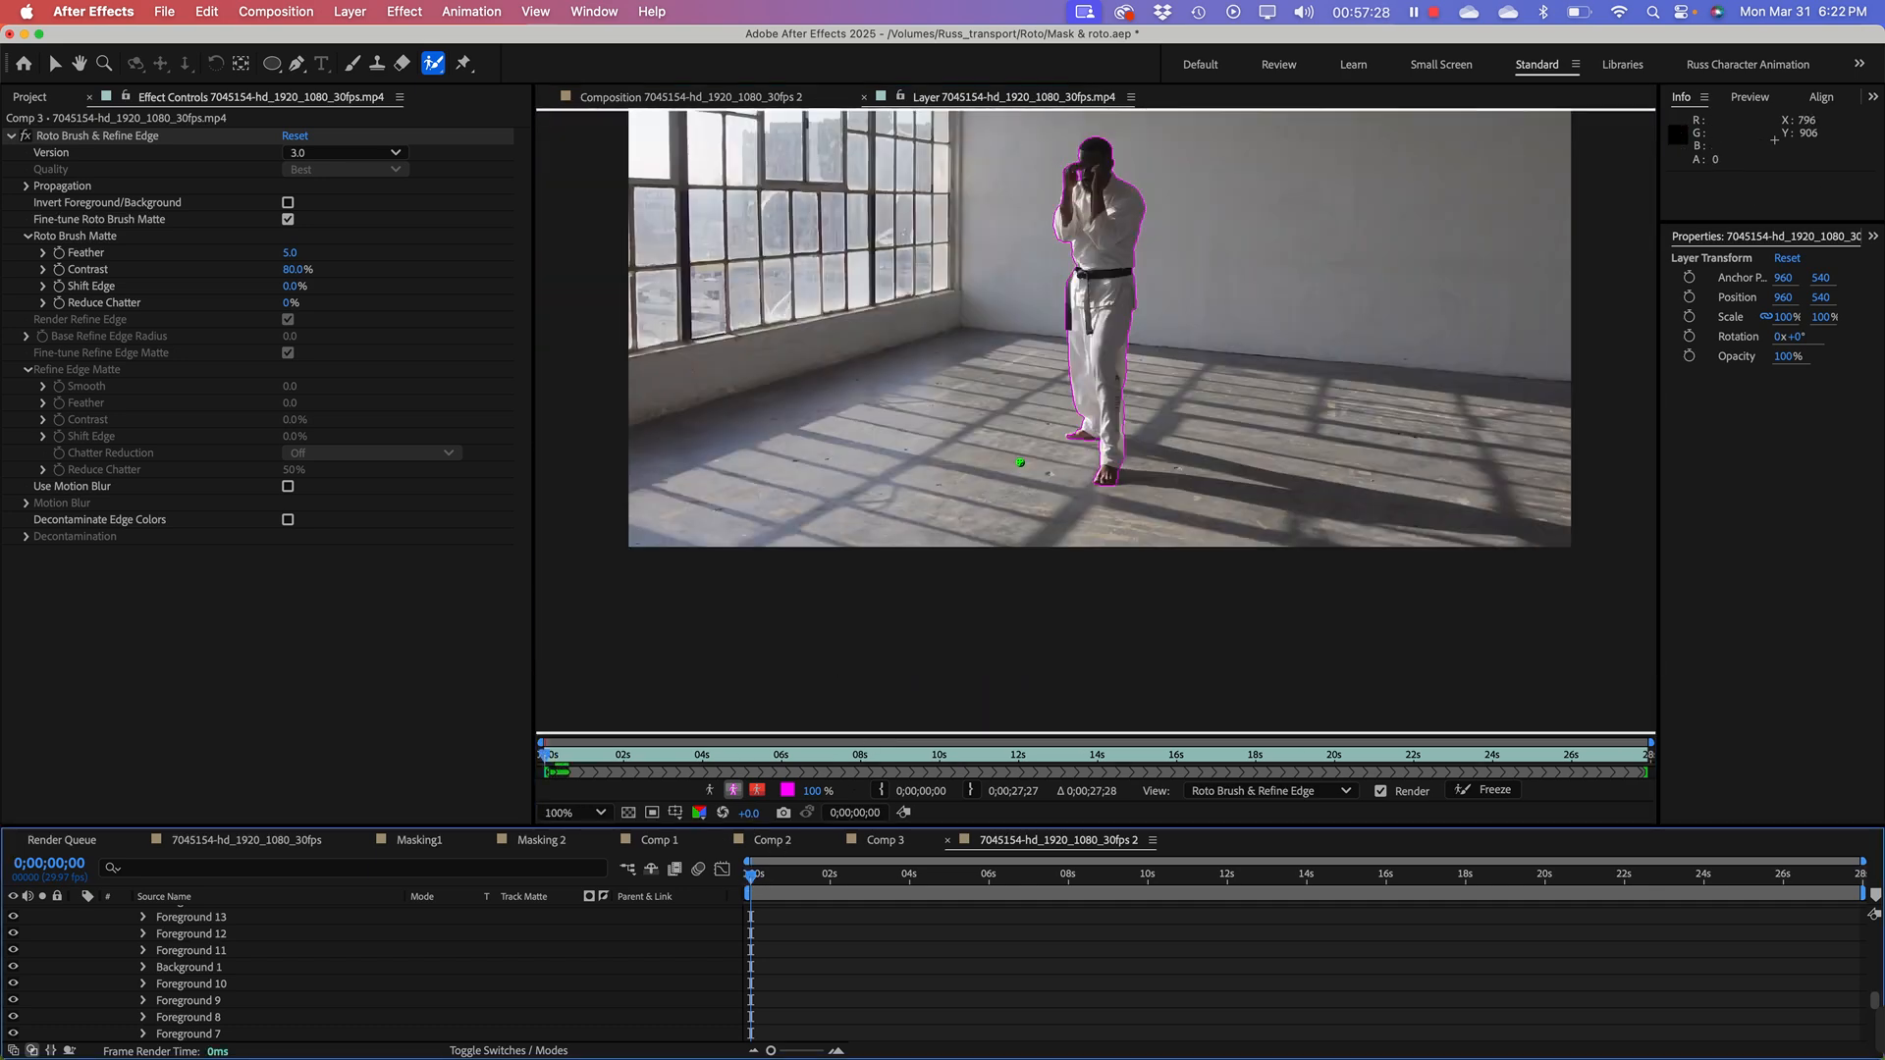
key(period)
key(period)
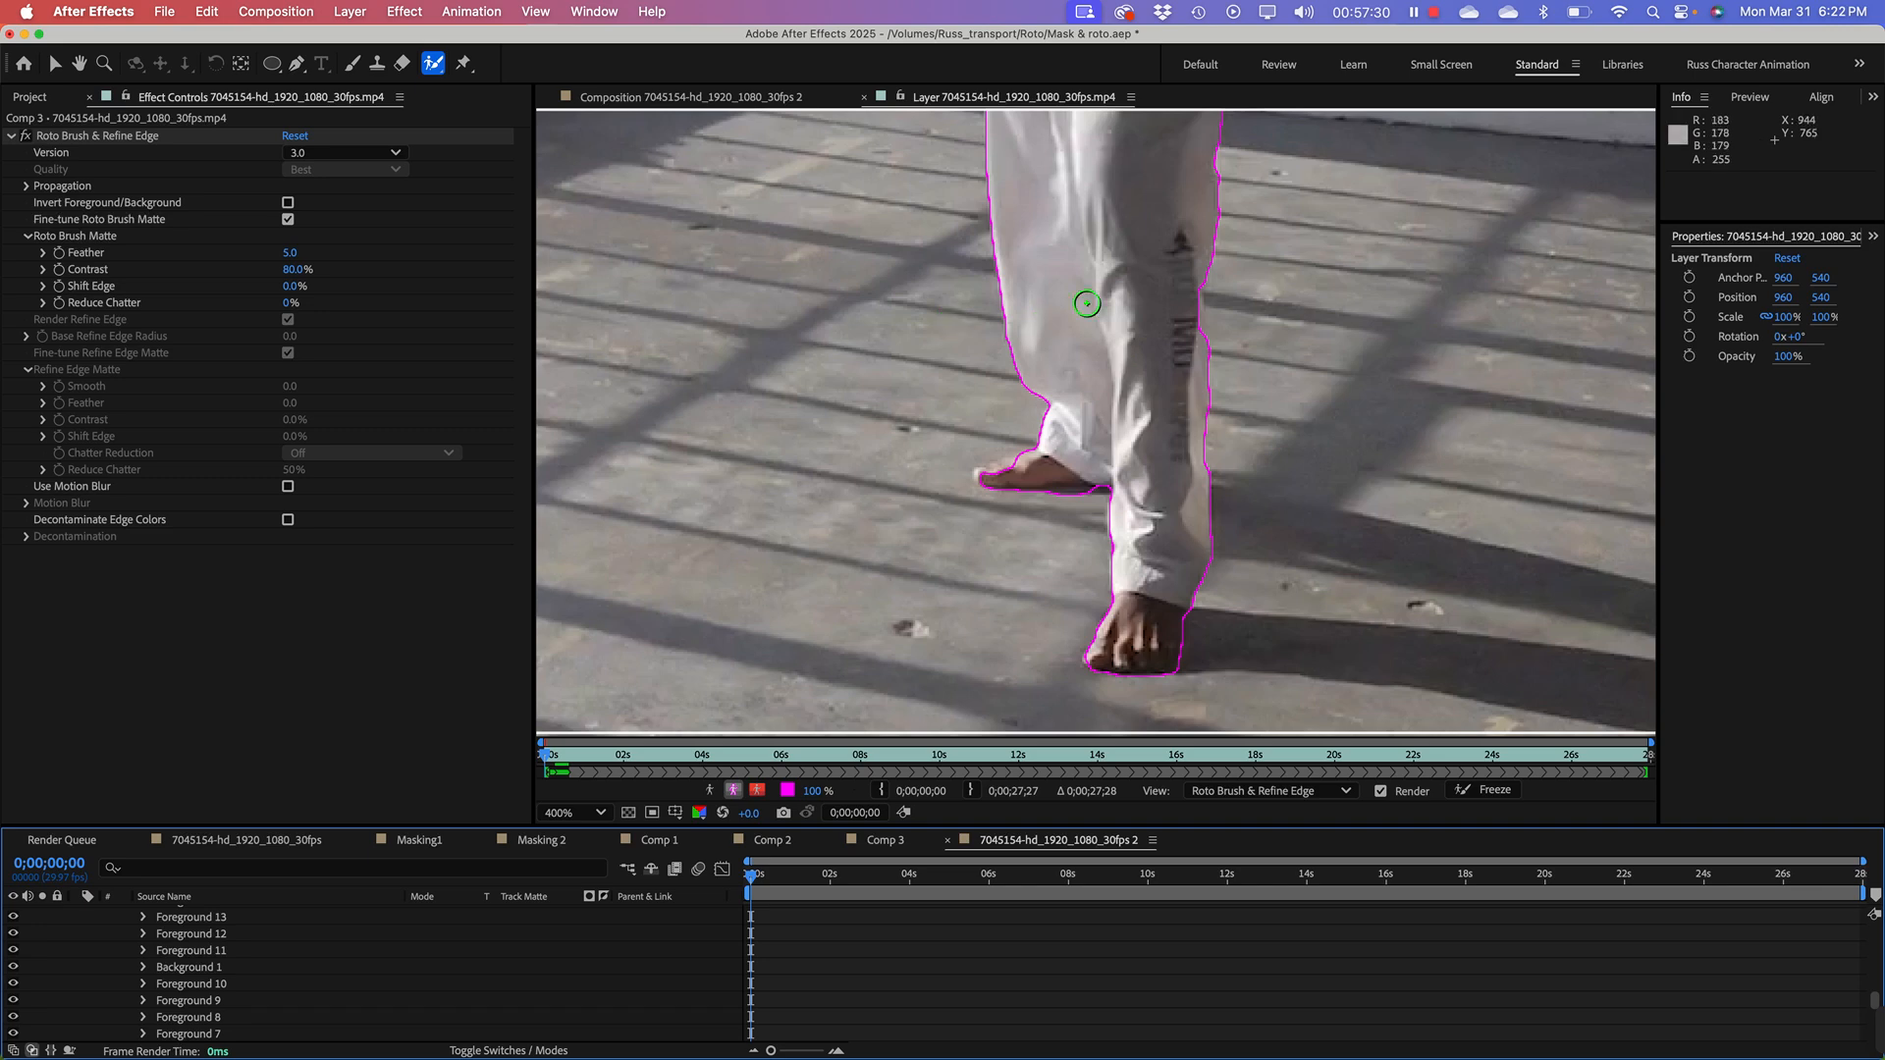
Step: Try painting a Refine Edge stroke along the fighter's hair and raised hand, and undo the stroke
key(space)
drag(1105, 193, 1075, 616)
drag(1092, 272, 1086, 685)
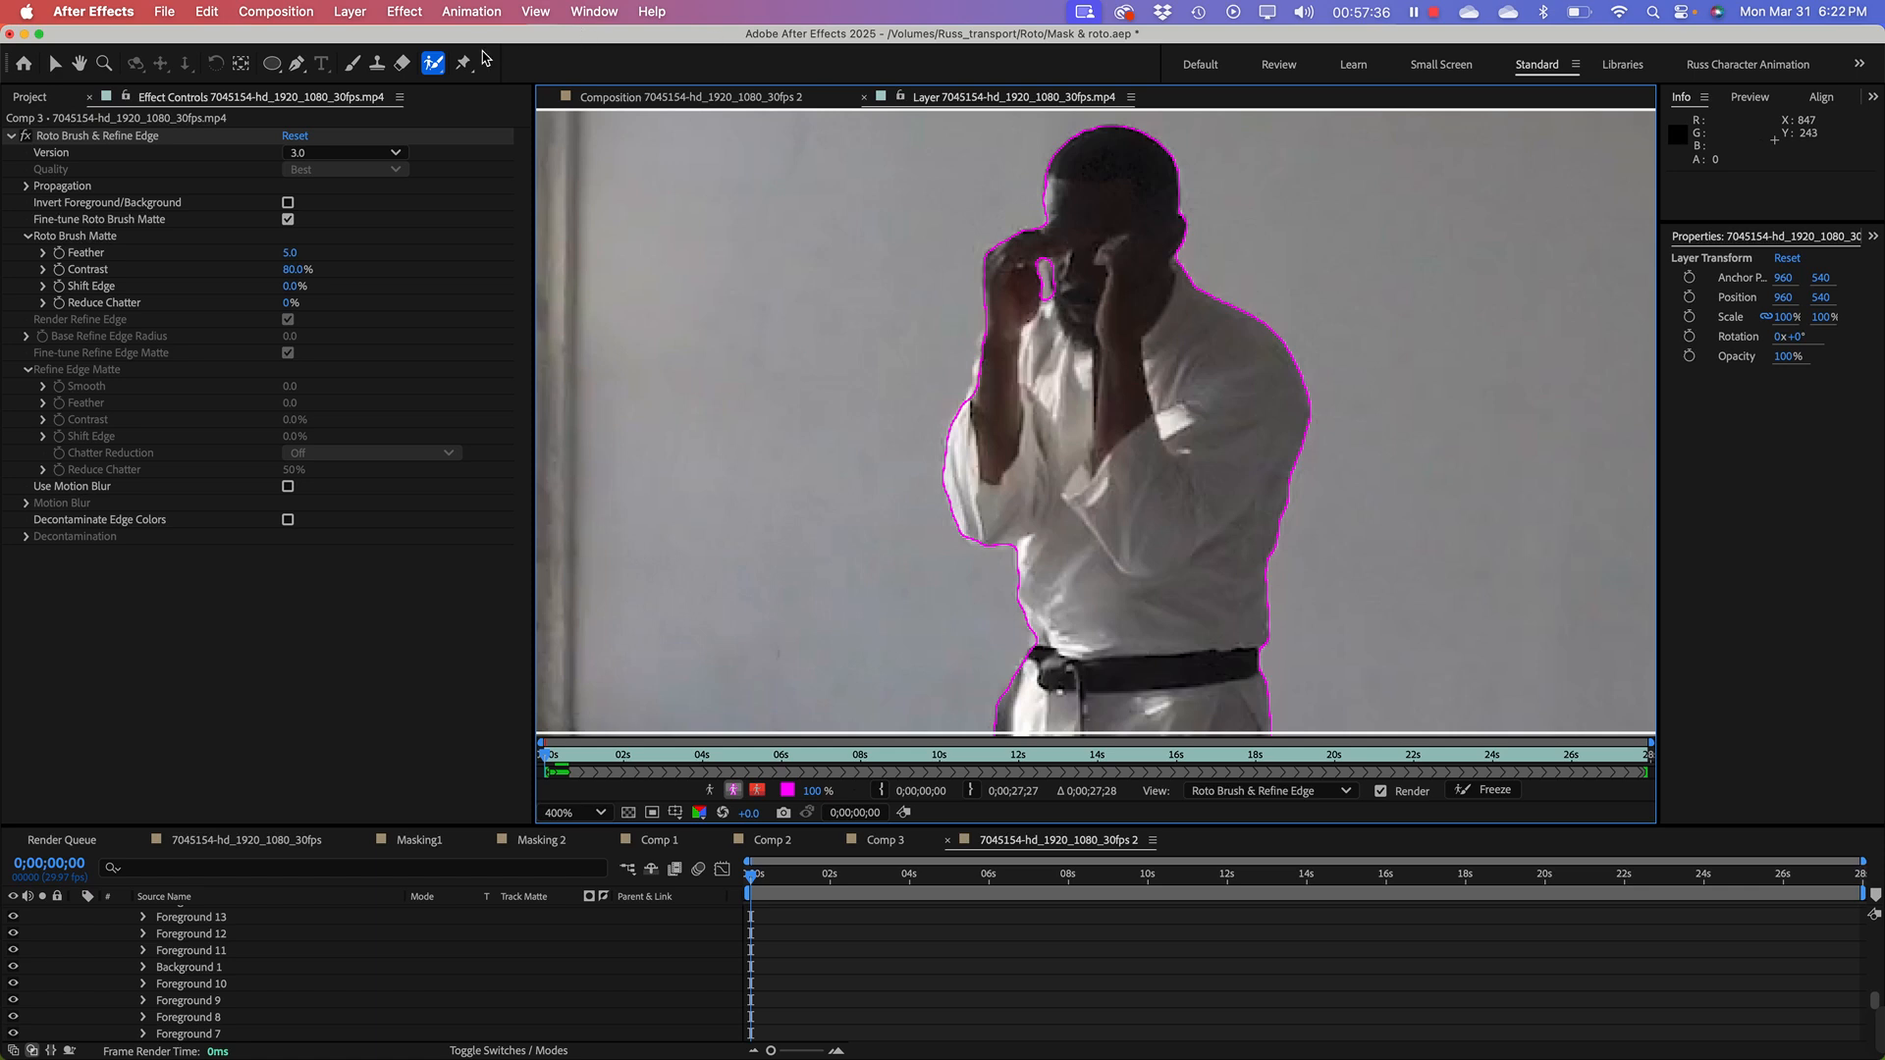
click(432, 63)
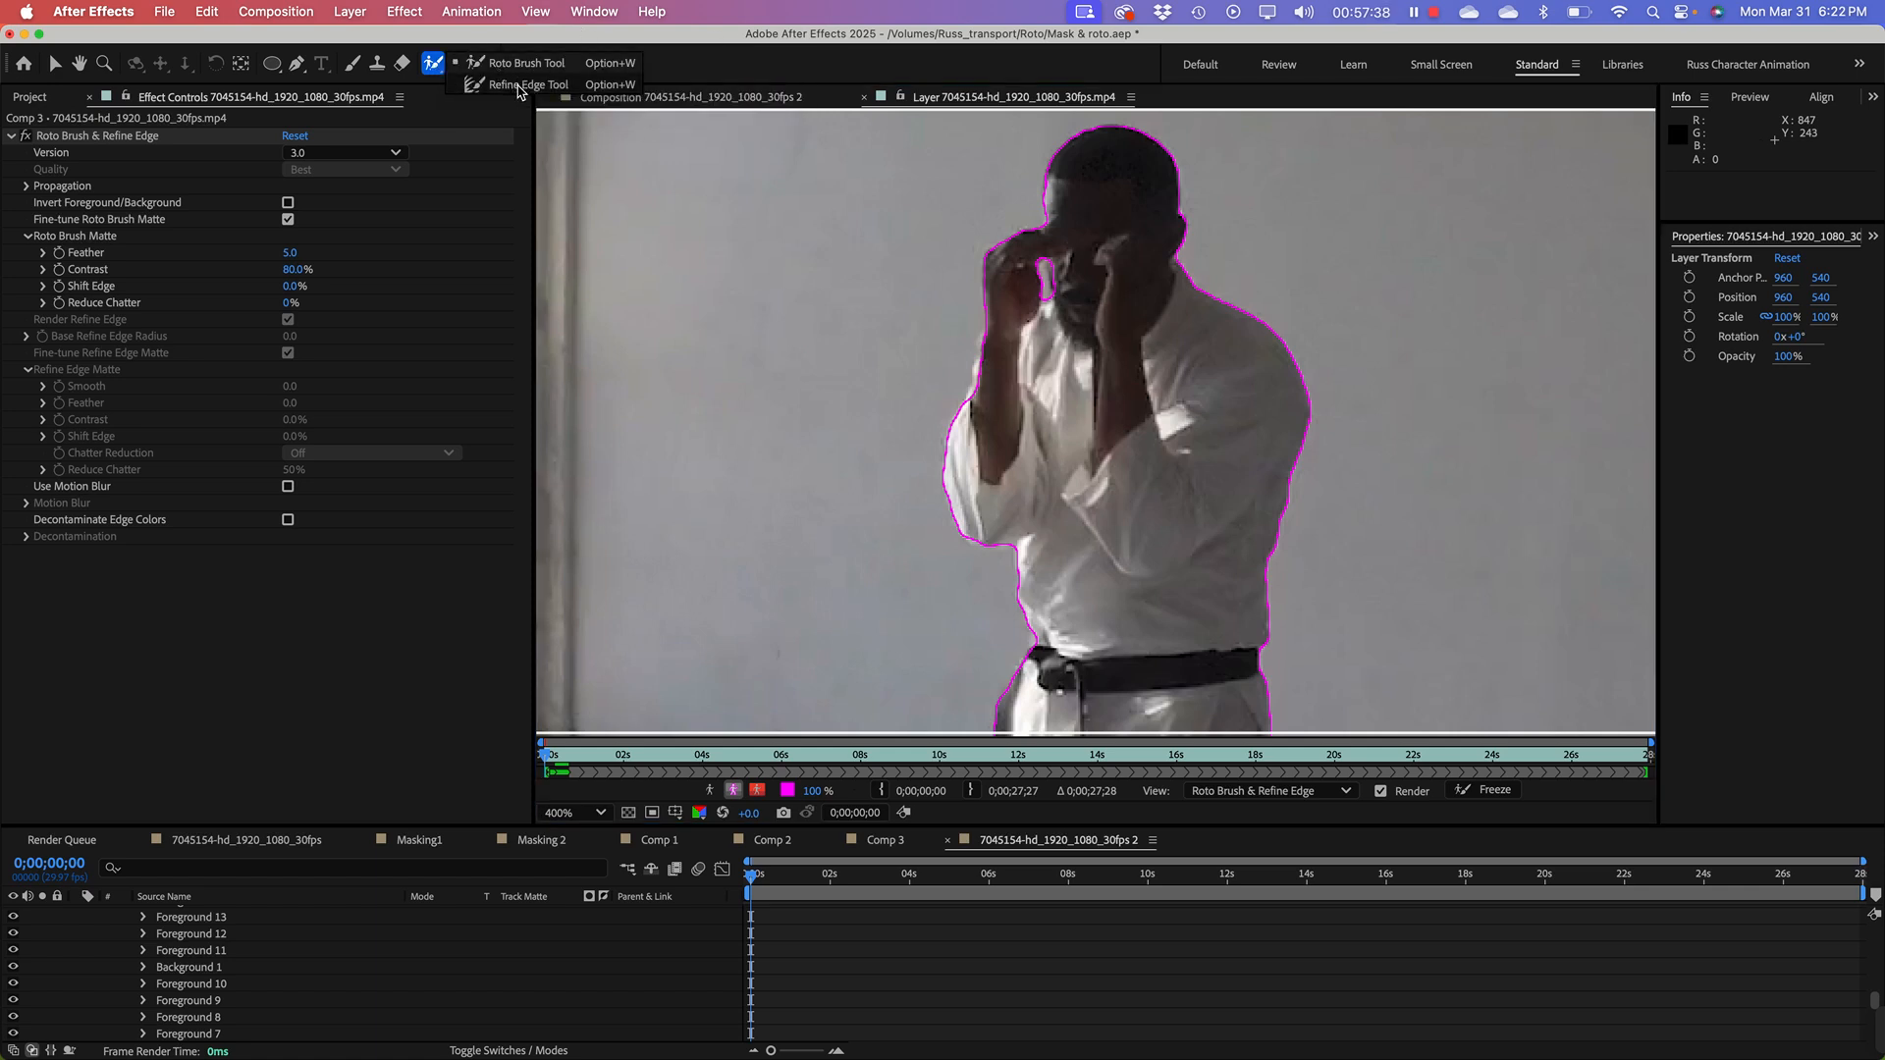
click(521, 86)
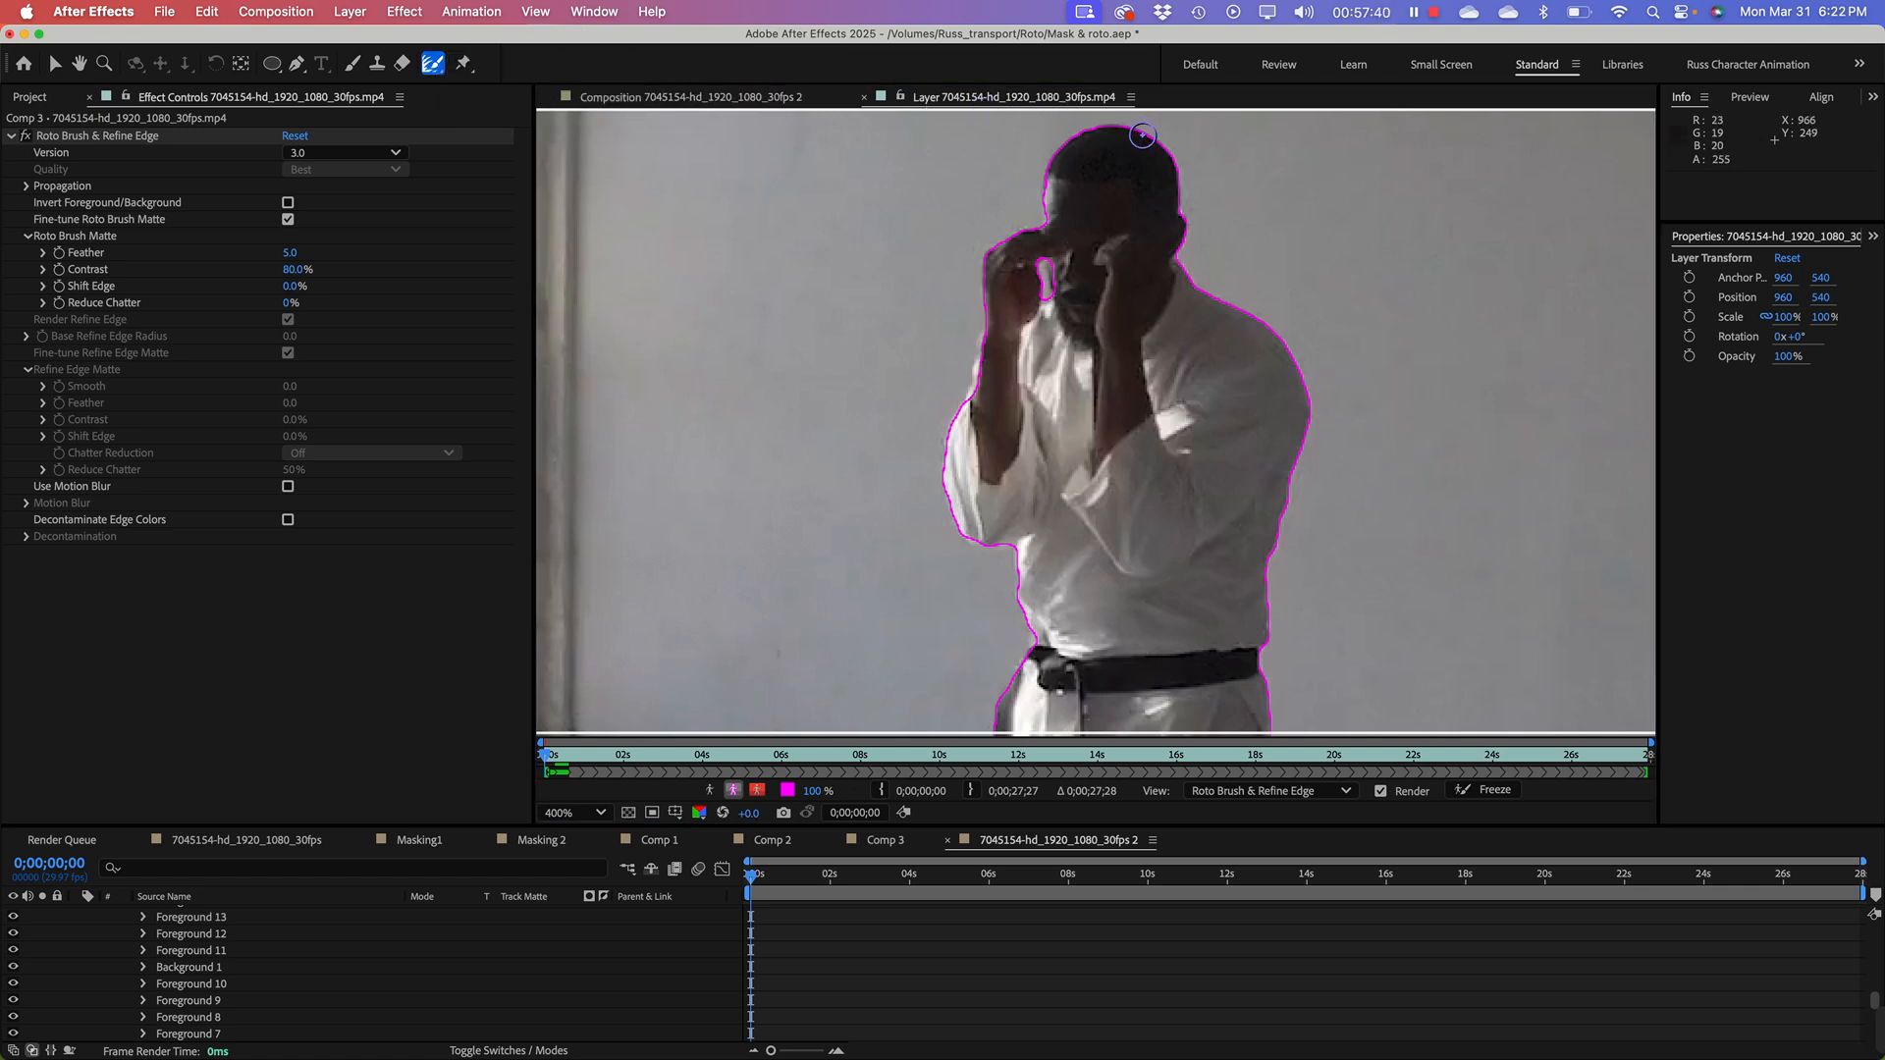
mouse_move(1149, 132)
mouse_down()
mouse_move(1063, 159)
mouse_move(1005, 241)
mouse_move(989, 314)
mouse_up()
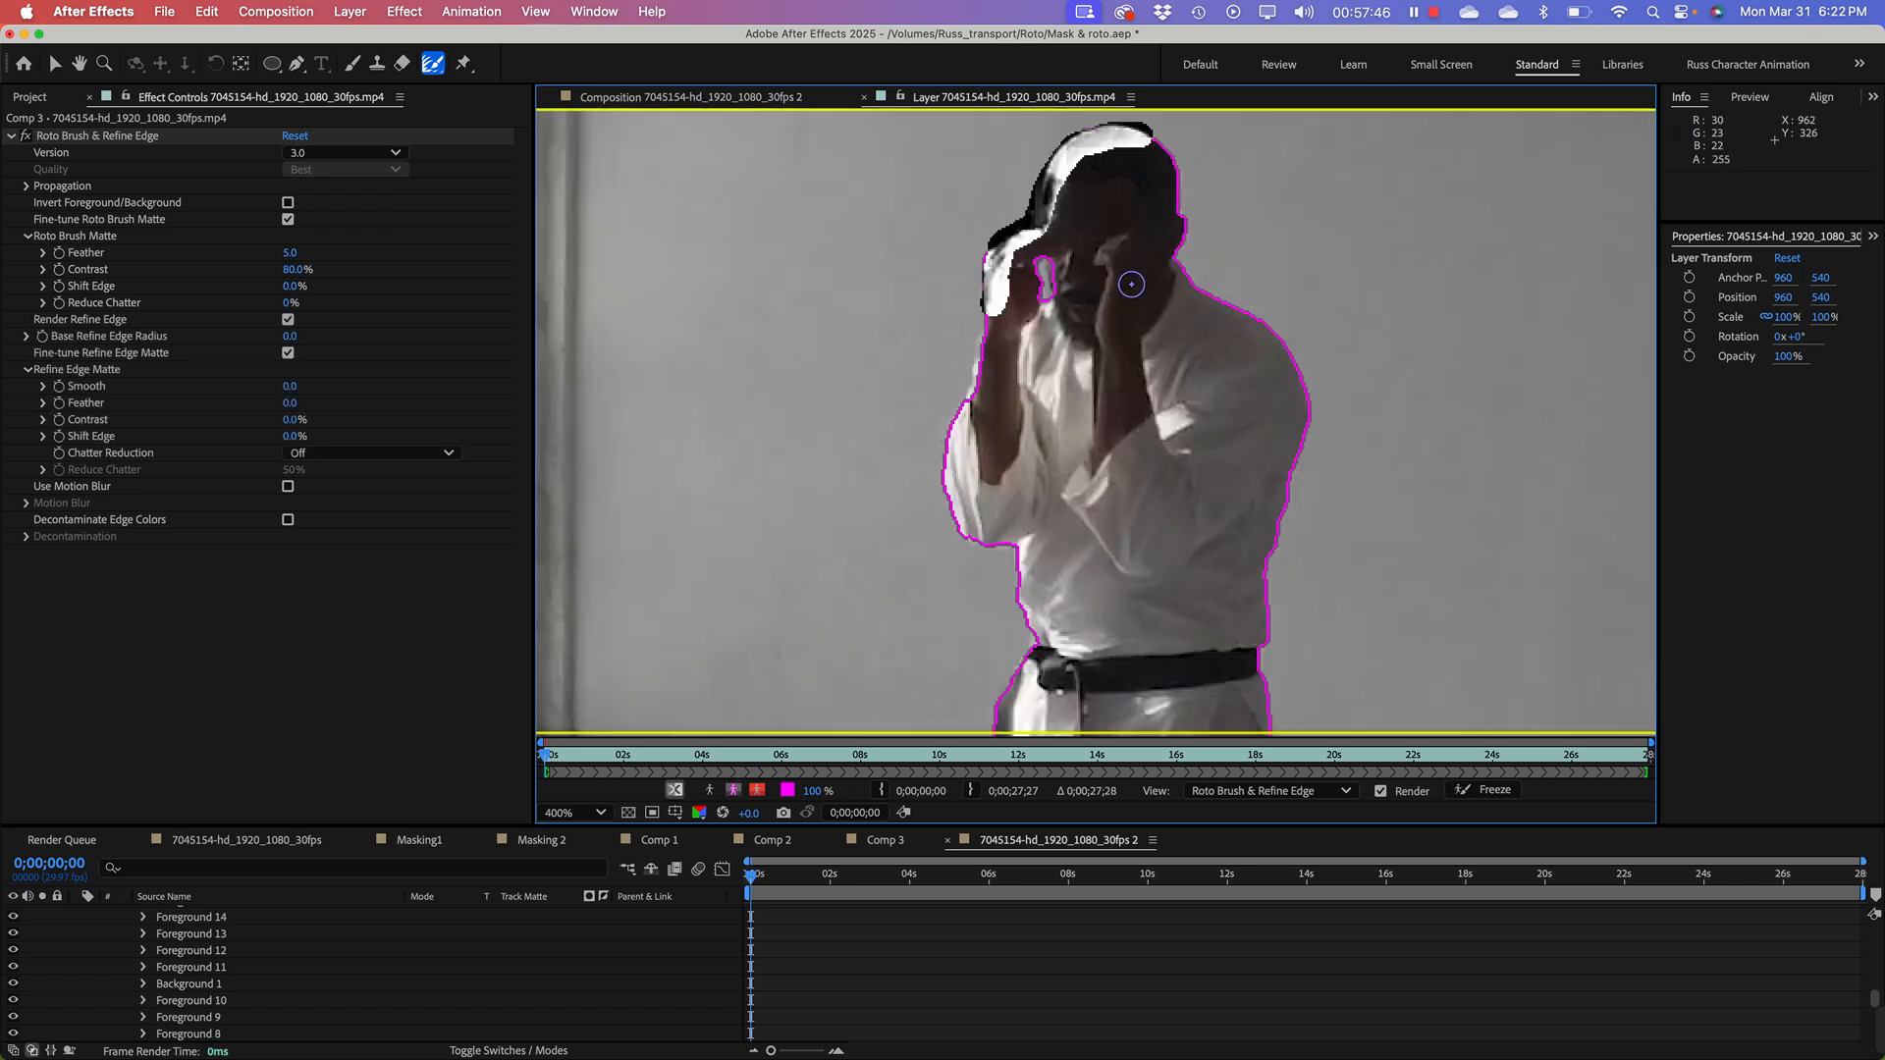
key(super+z)
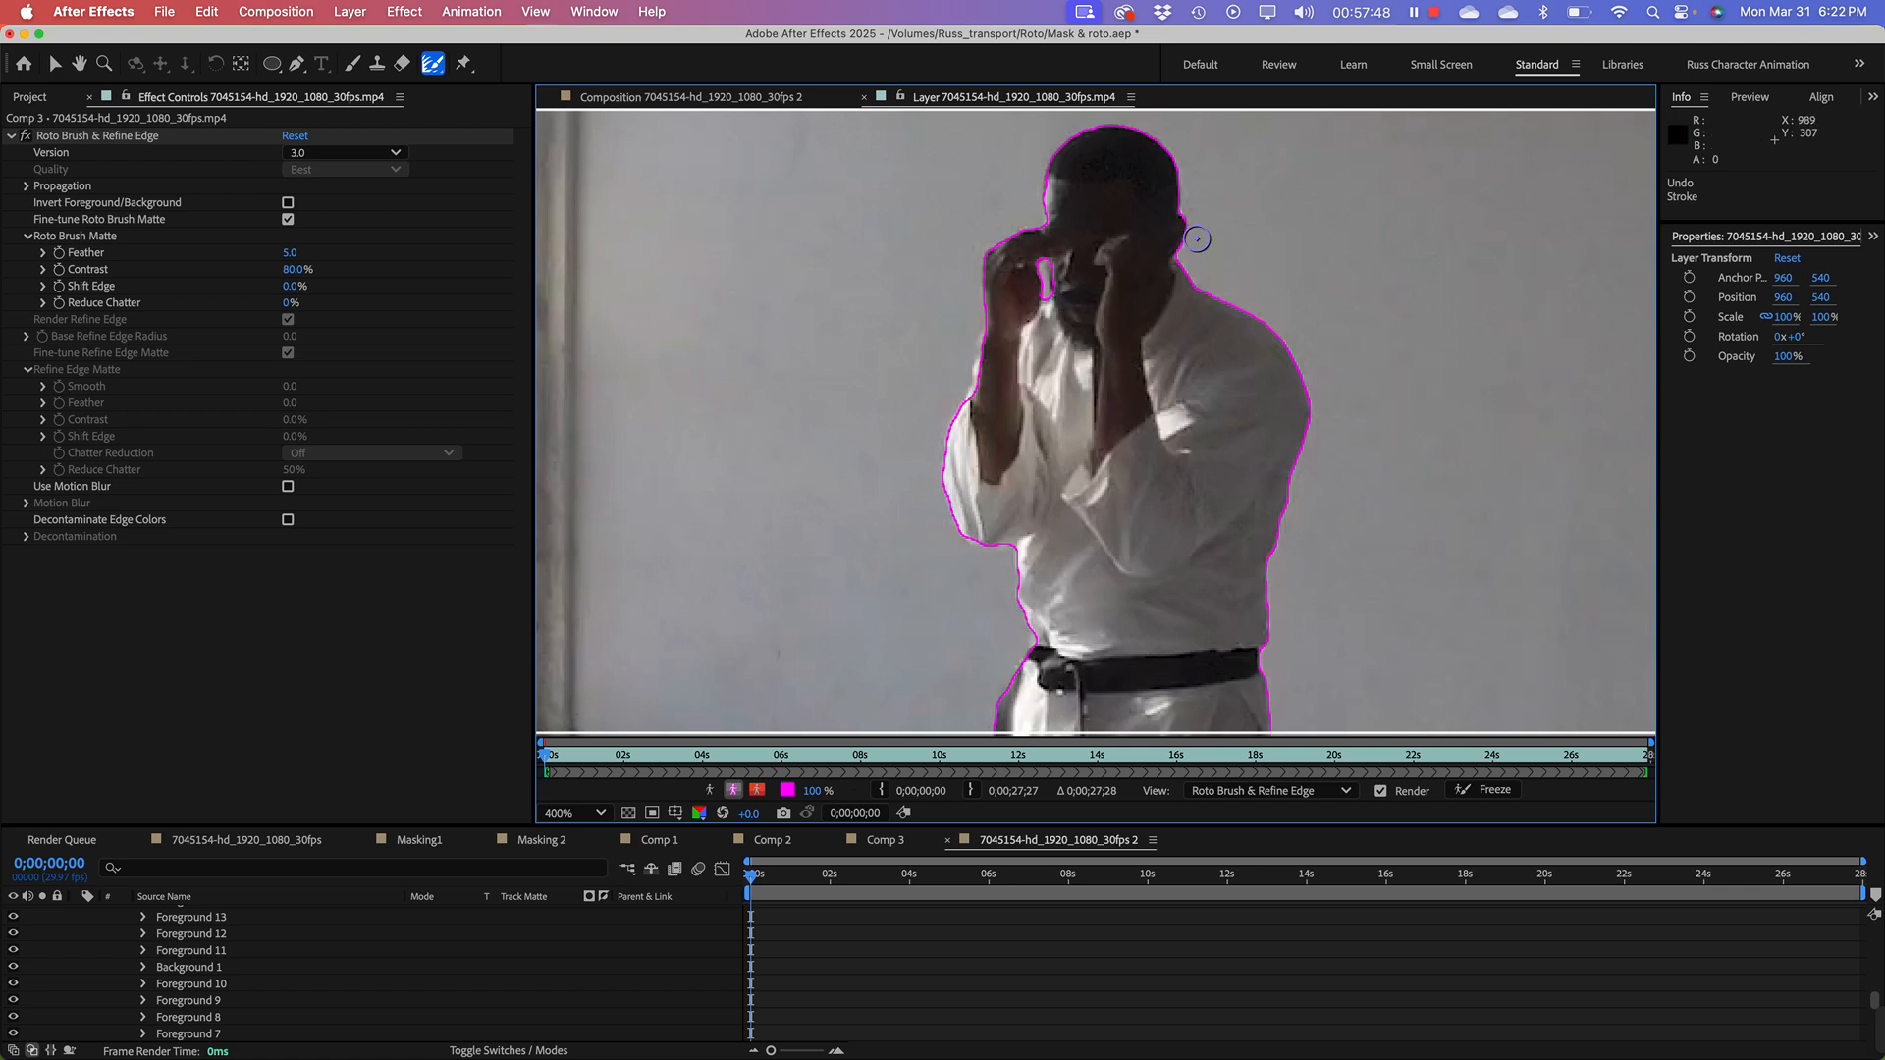
Step: Try painting a Refine Edge stroke down the jacket's edge from the belt to the upper thigh, and undo the stroke
drag(1152, 592, 1156, 334)
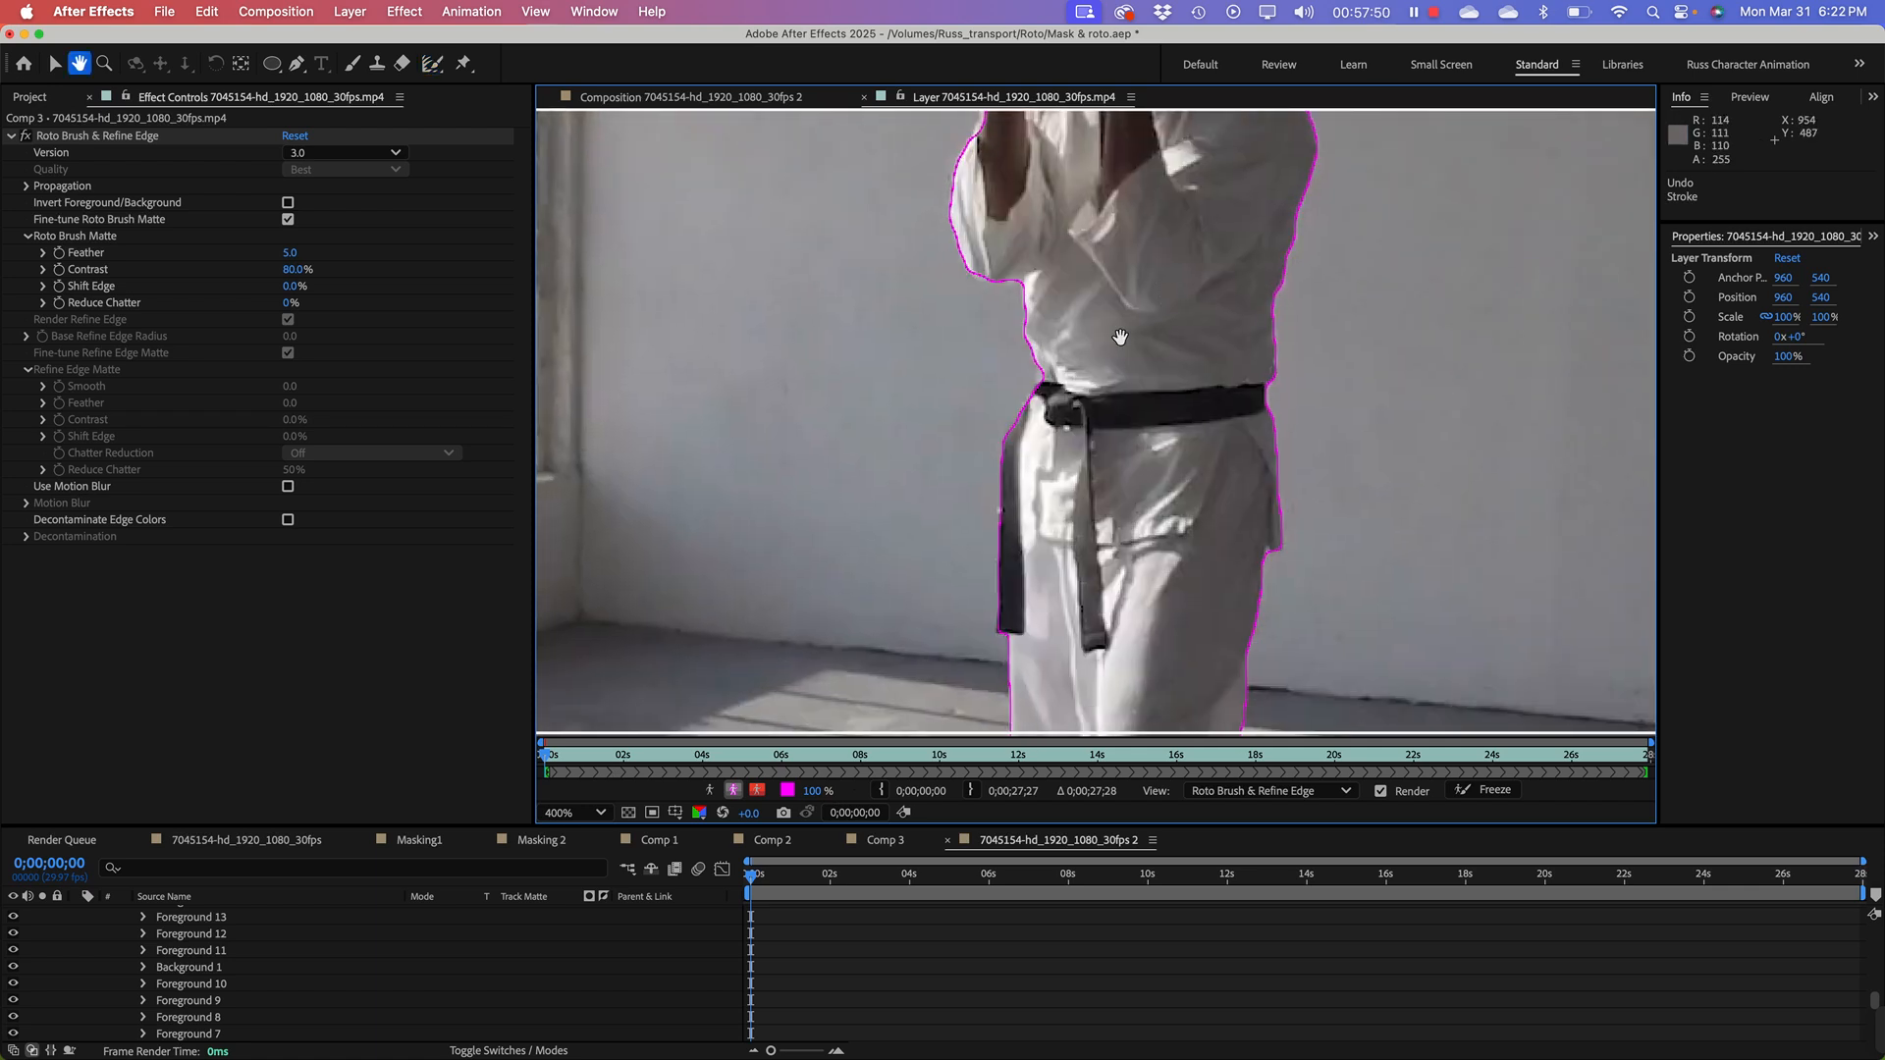
drag(1212, 470, 1180, 304)
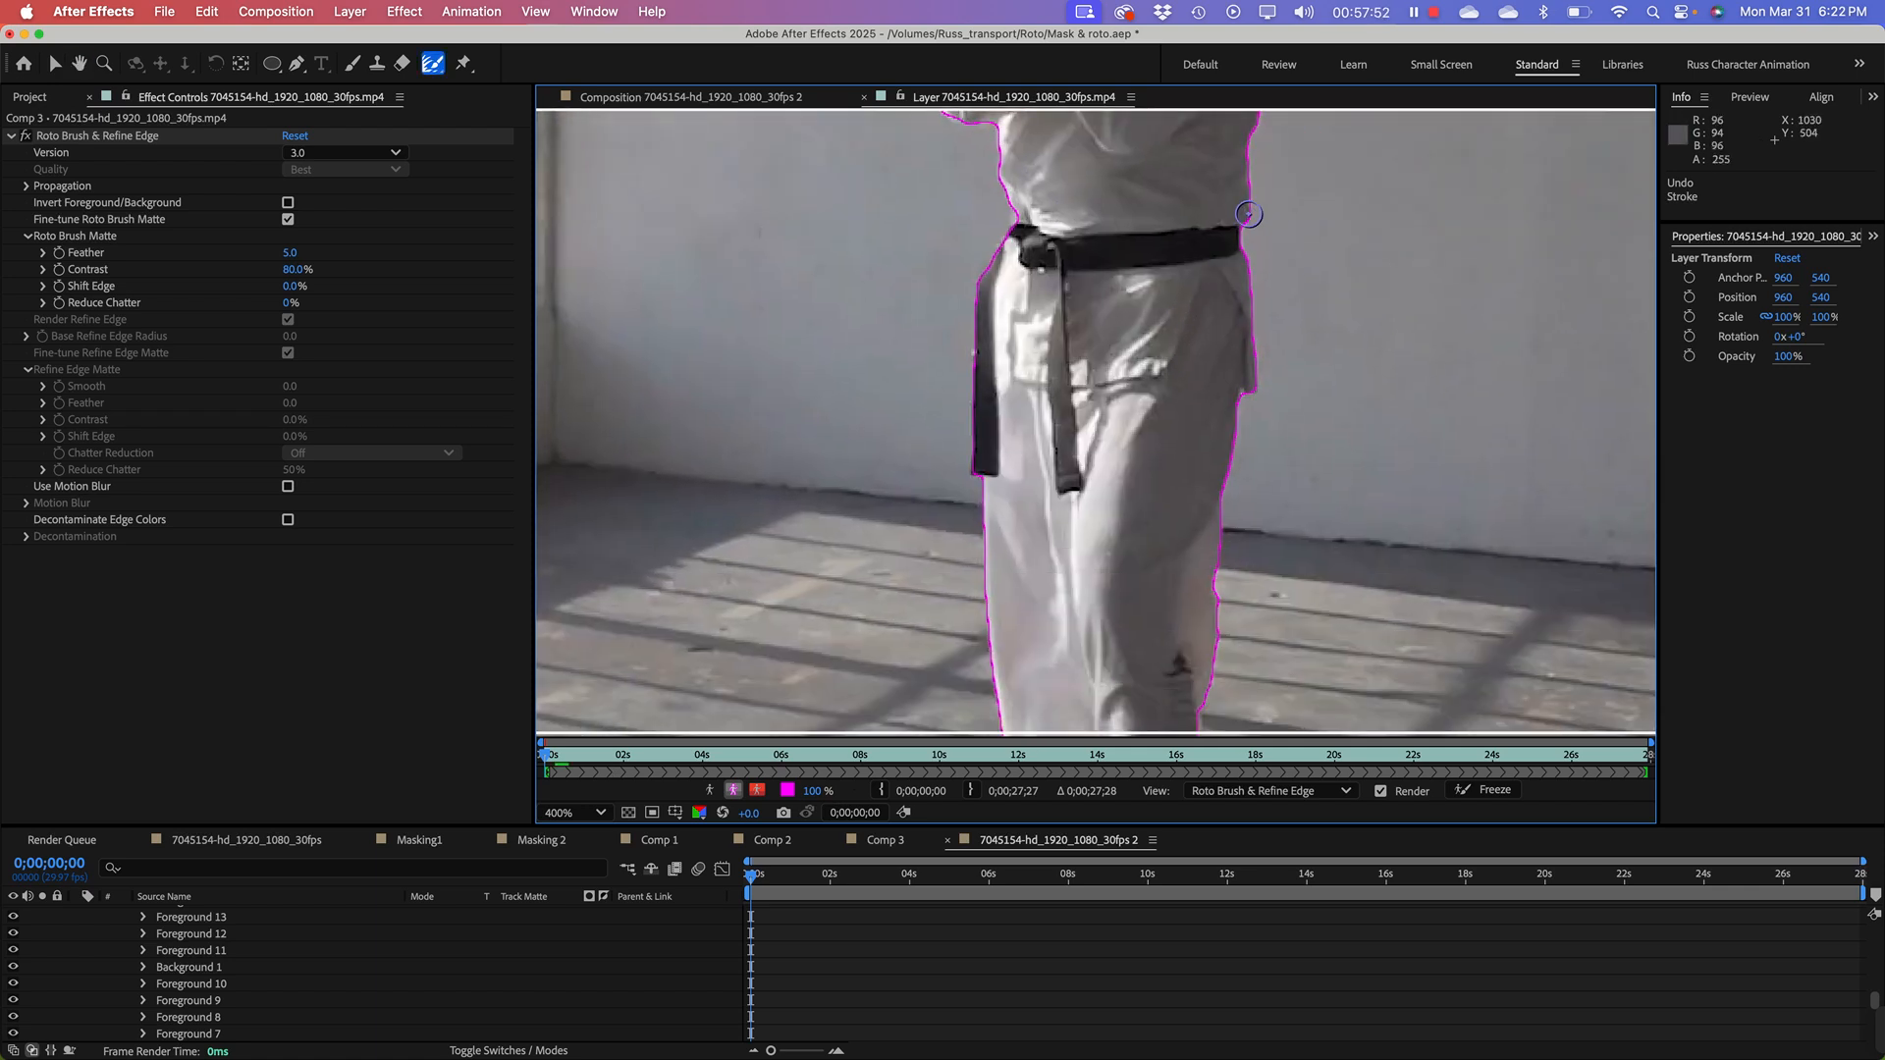
drag(1244, 219, 1235, 437)
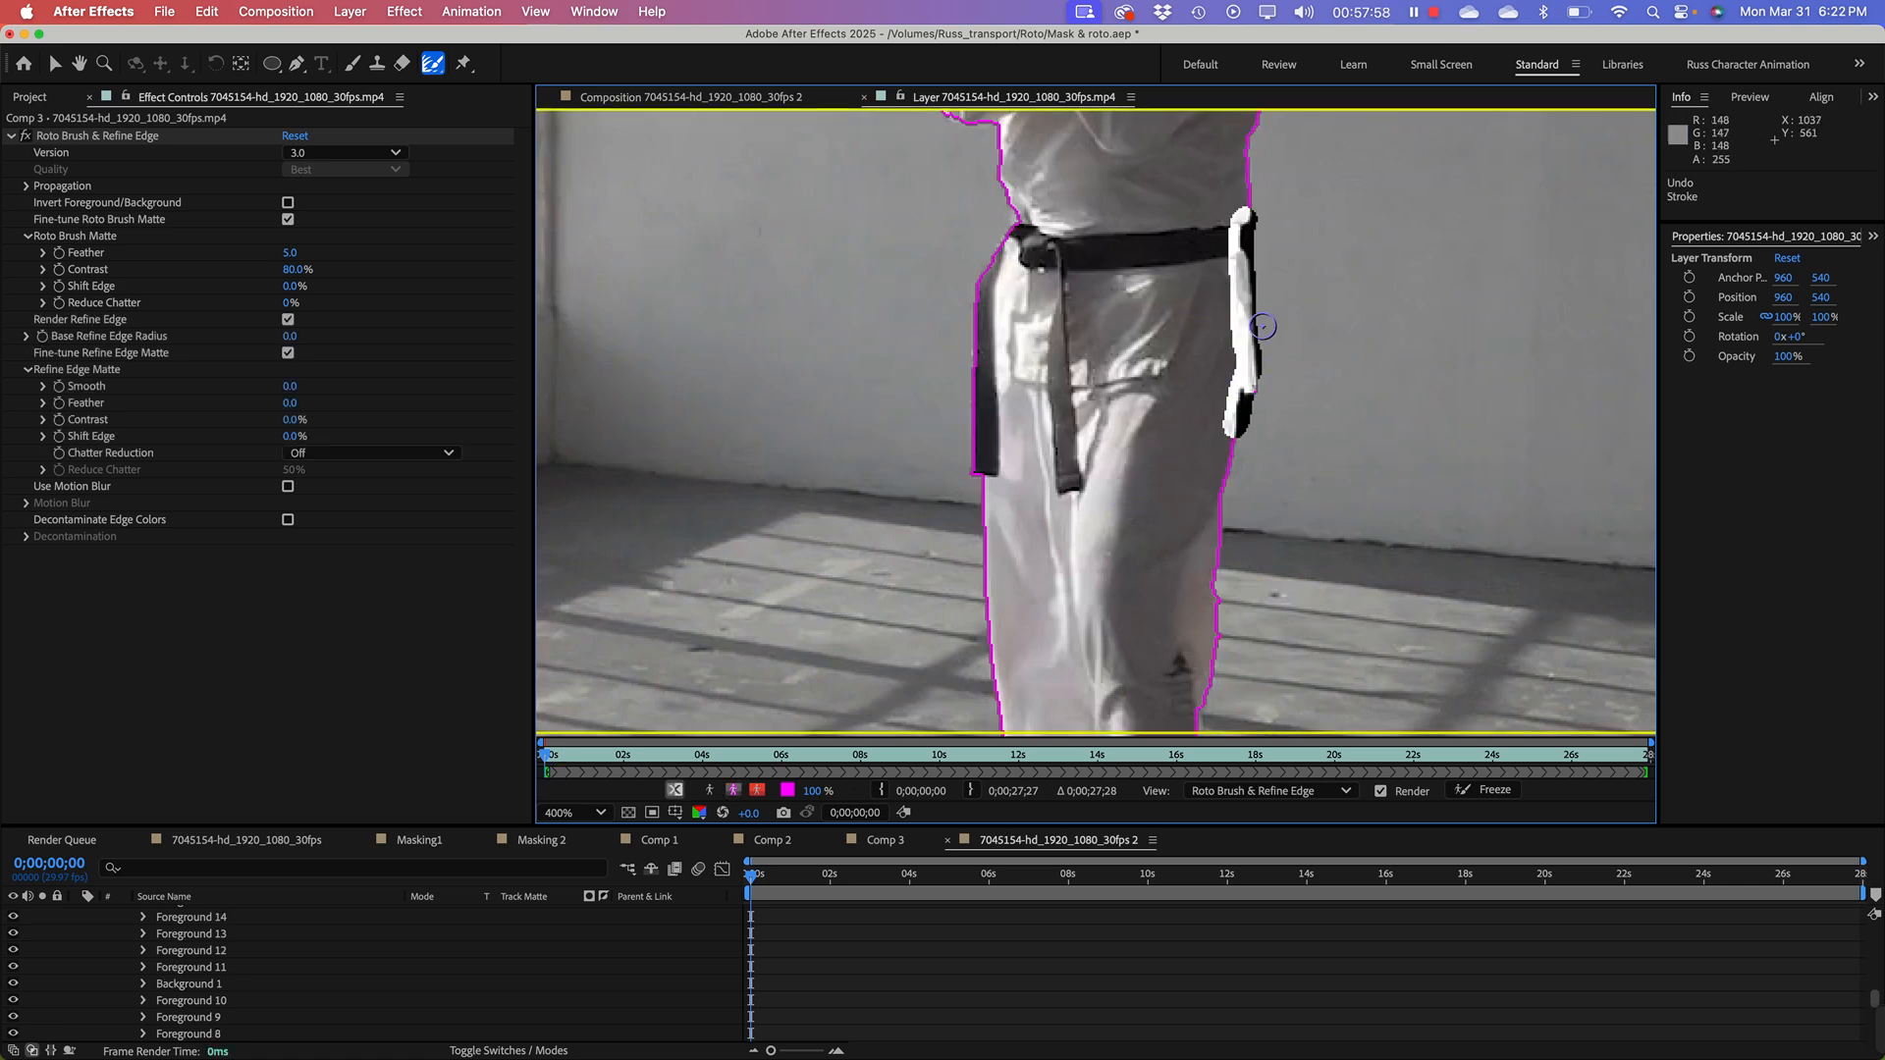
key(super+z)
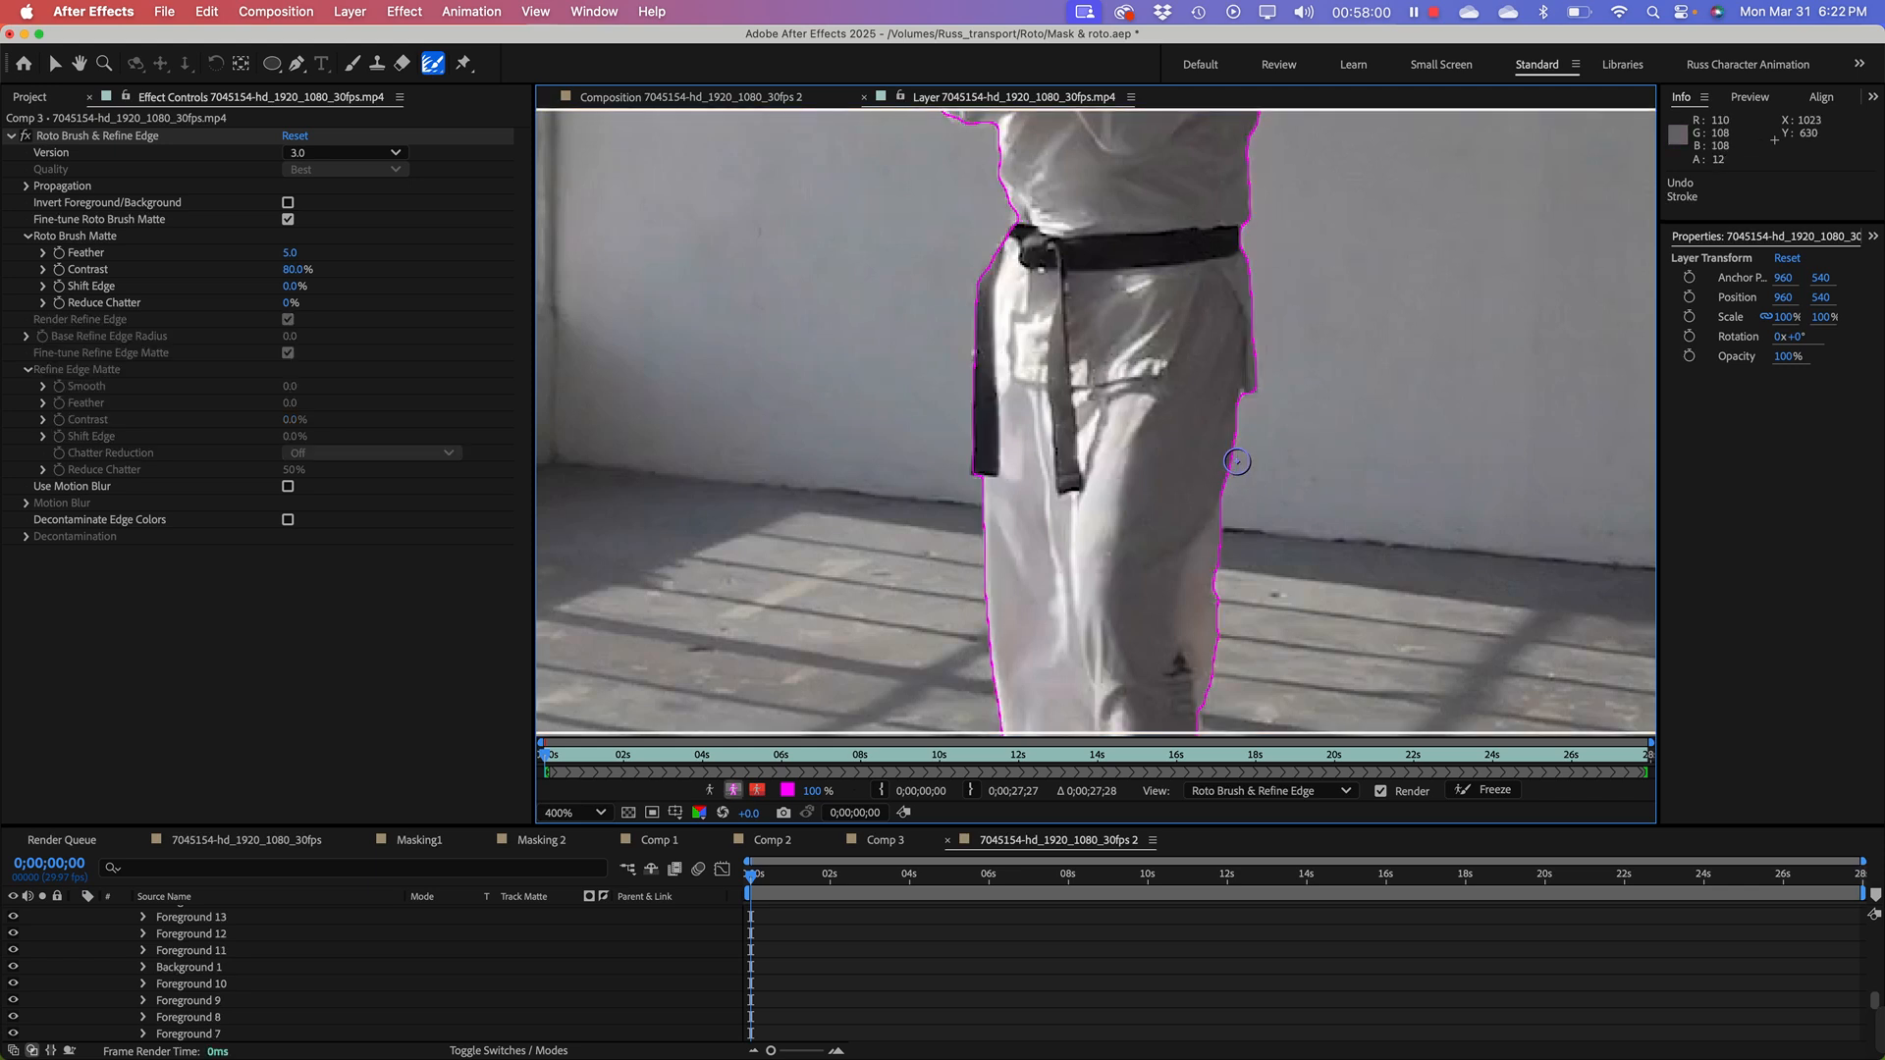
Step: Use the Roto Brush tool to add the notch beside the lettering on the lower trouser leg to the selection
scroll(1185, 514, down, 6)
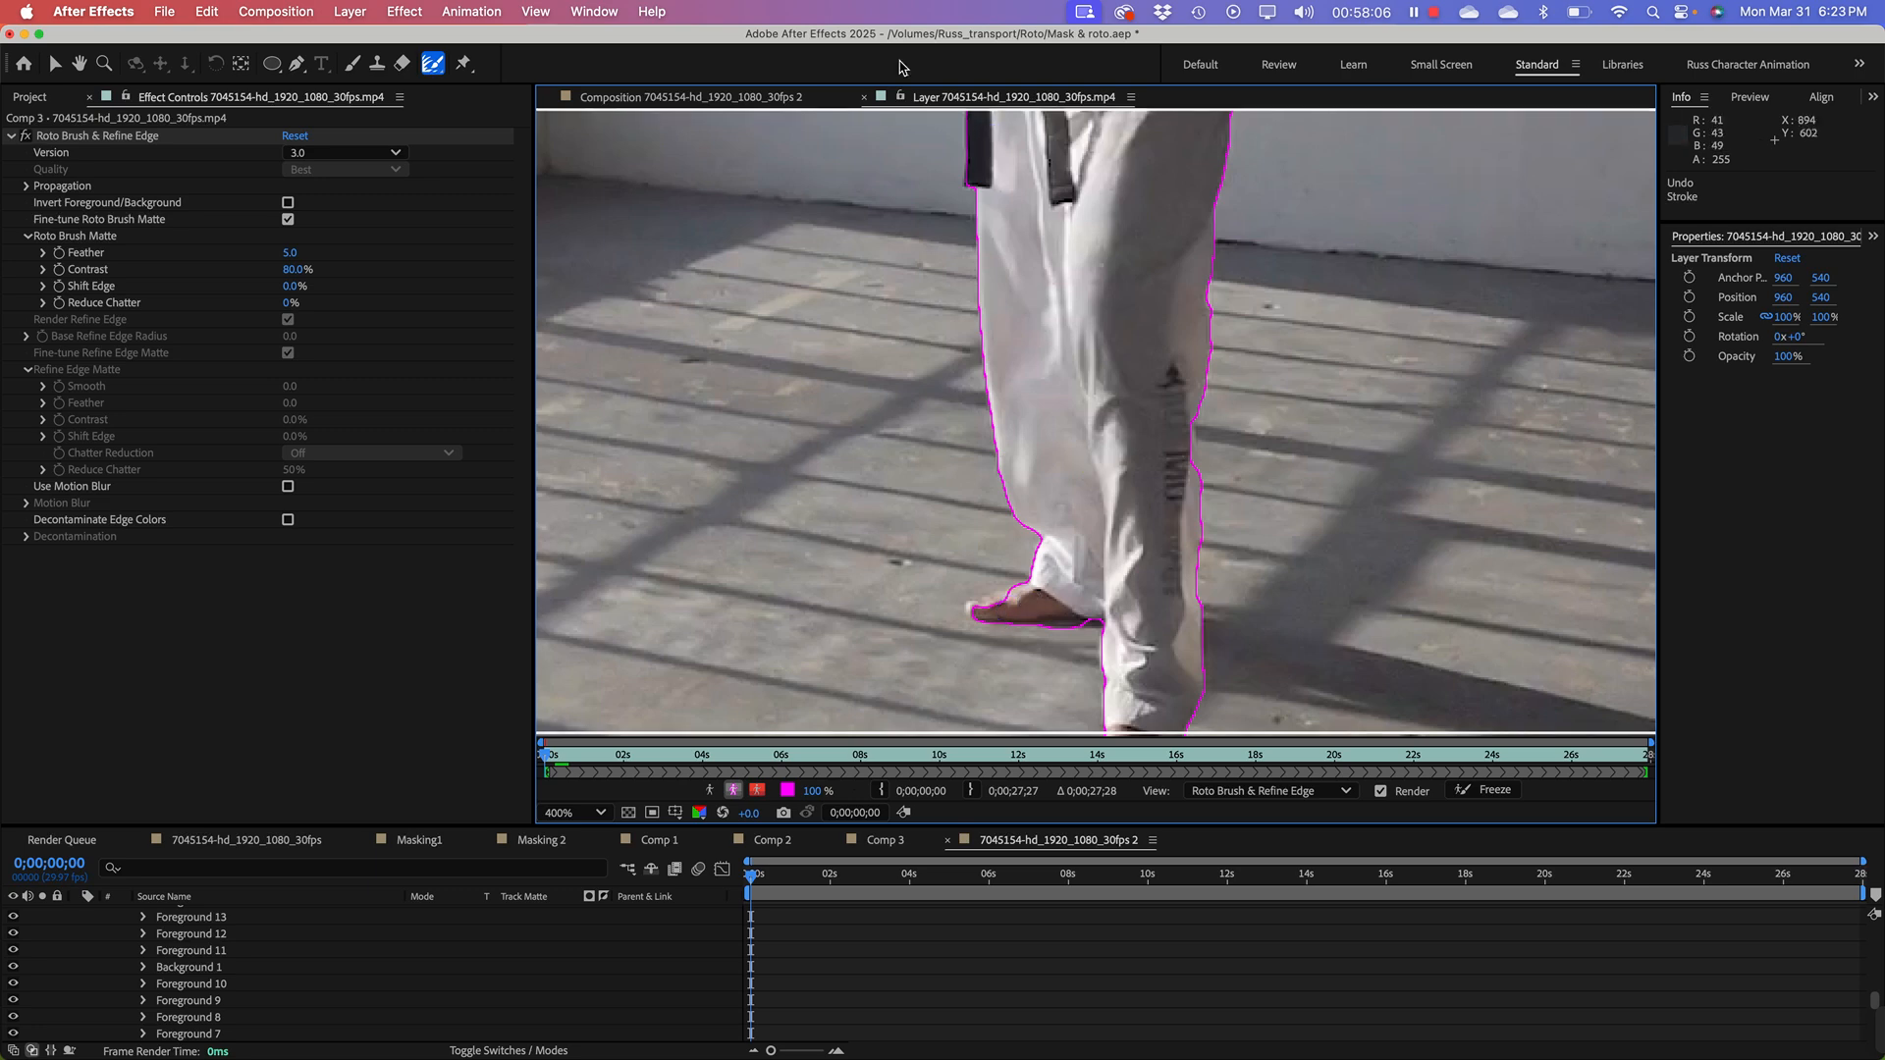
scroll(1021, 201, up, 1)
scroll(1058, 224, down, 6)
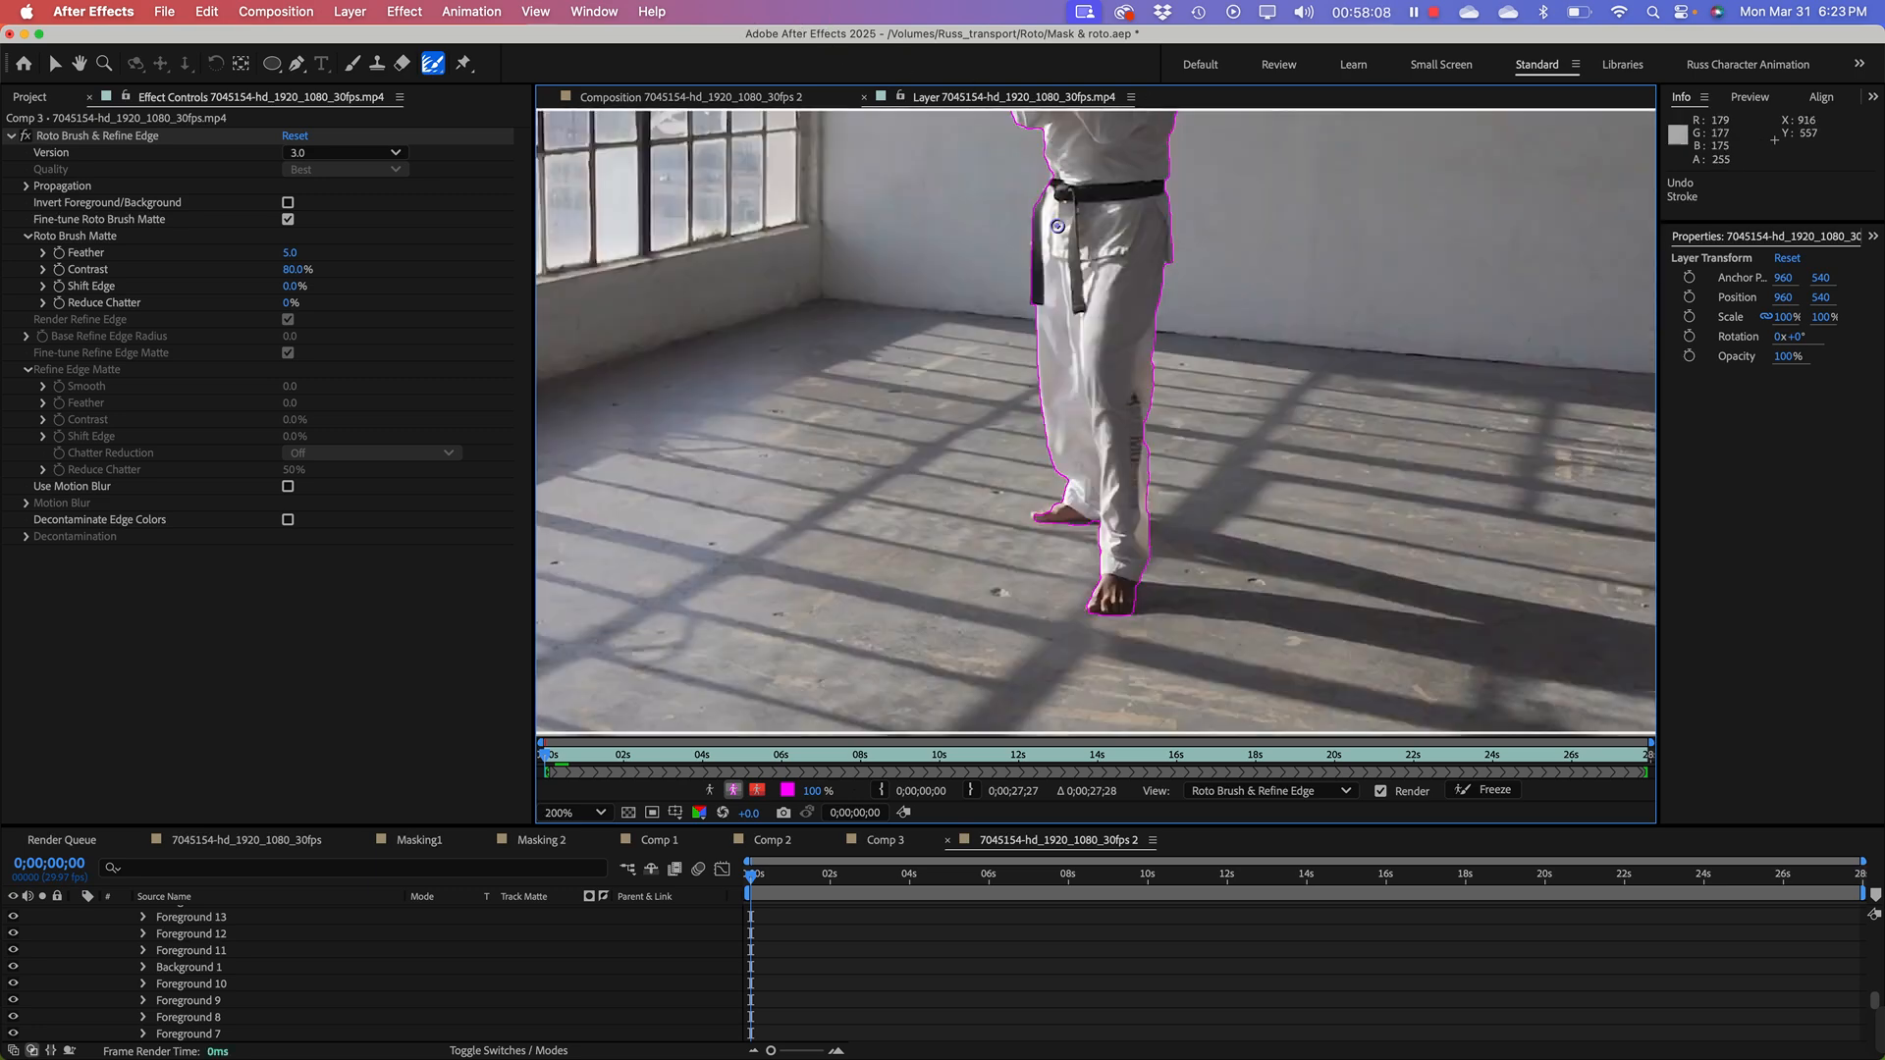
scroll(1055, 227, up, 6)
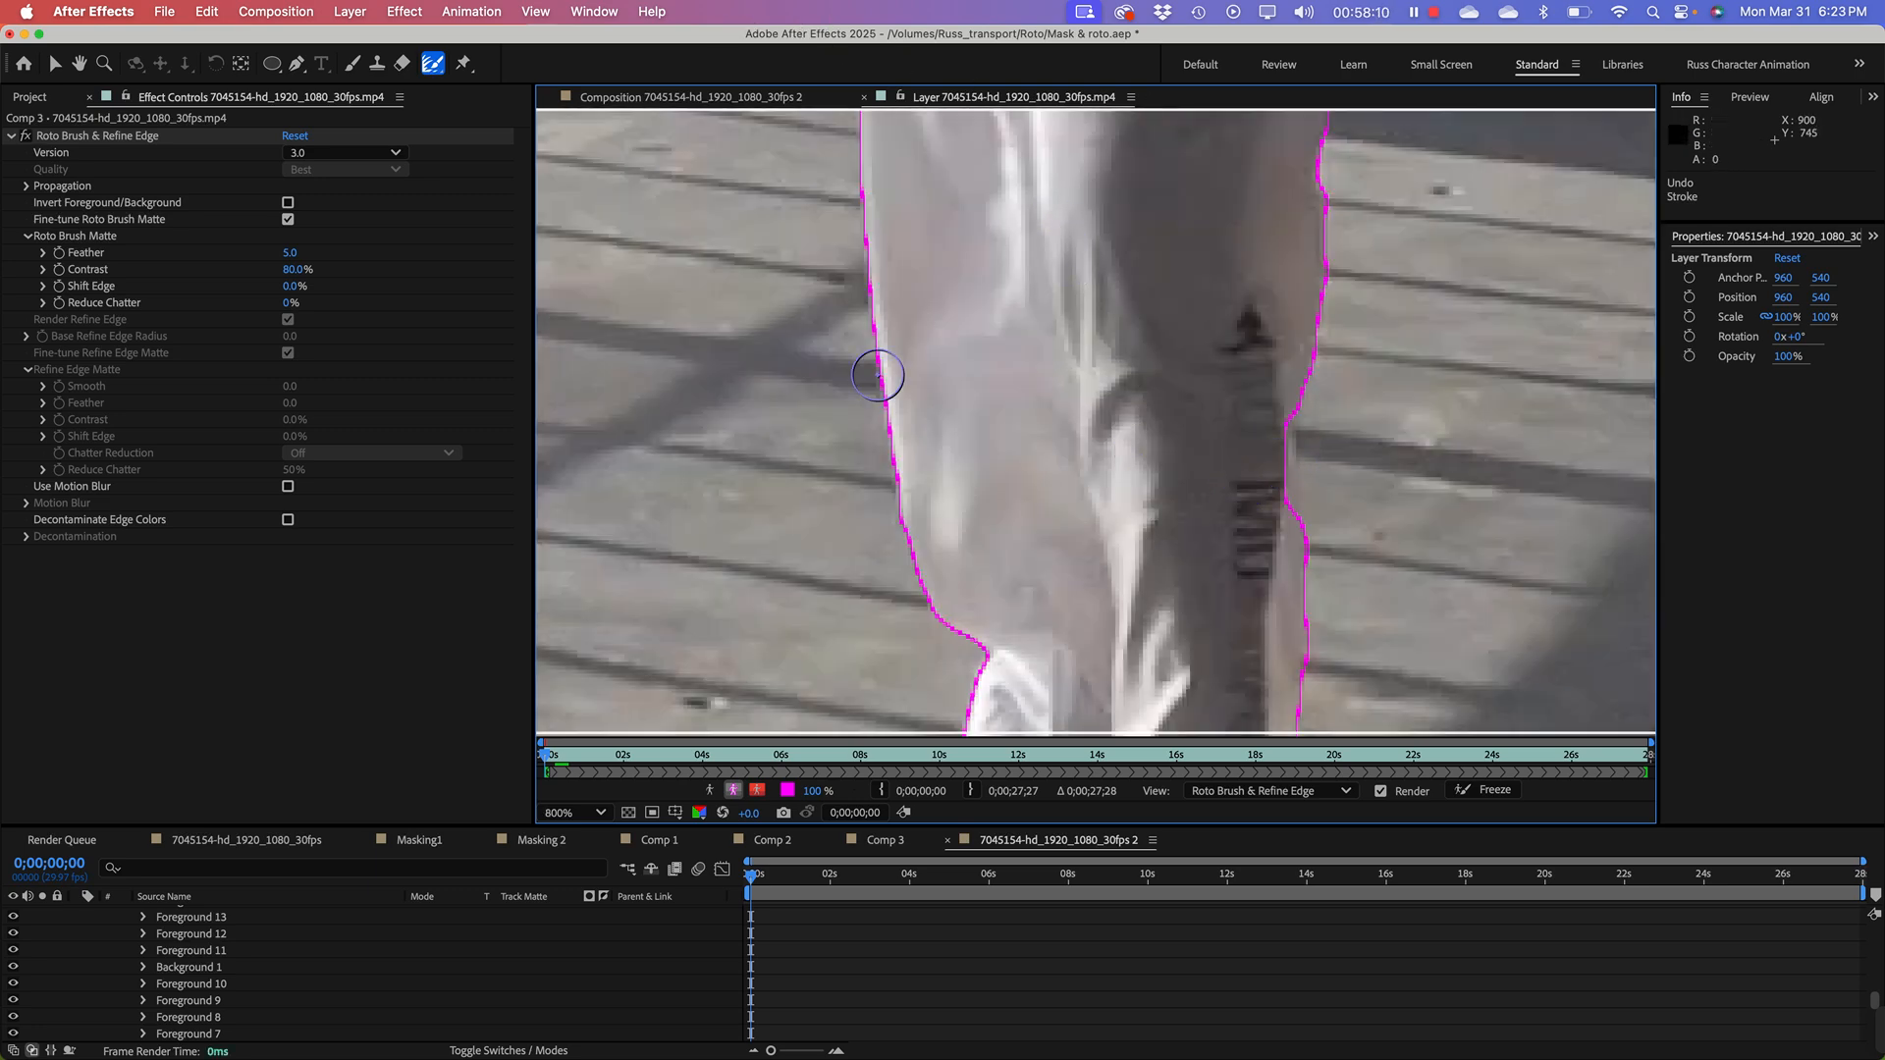
click(433, 64)
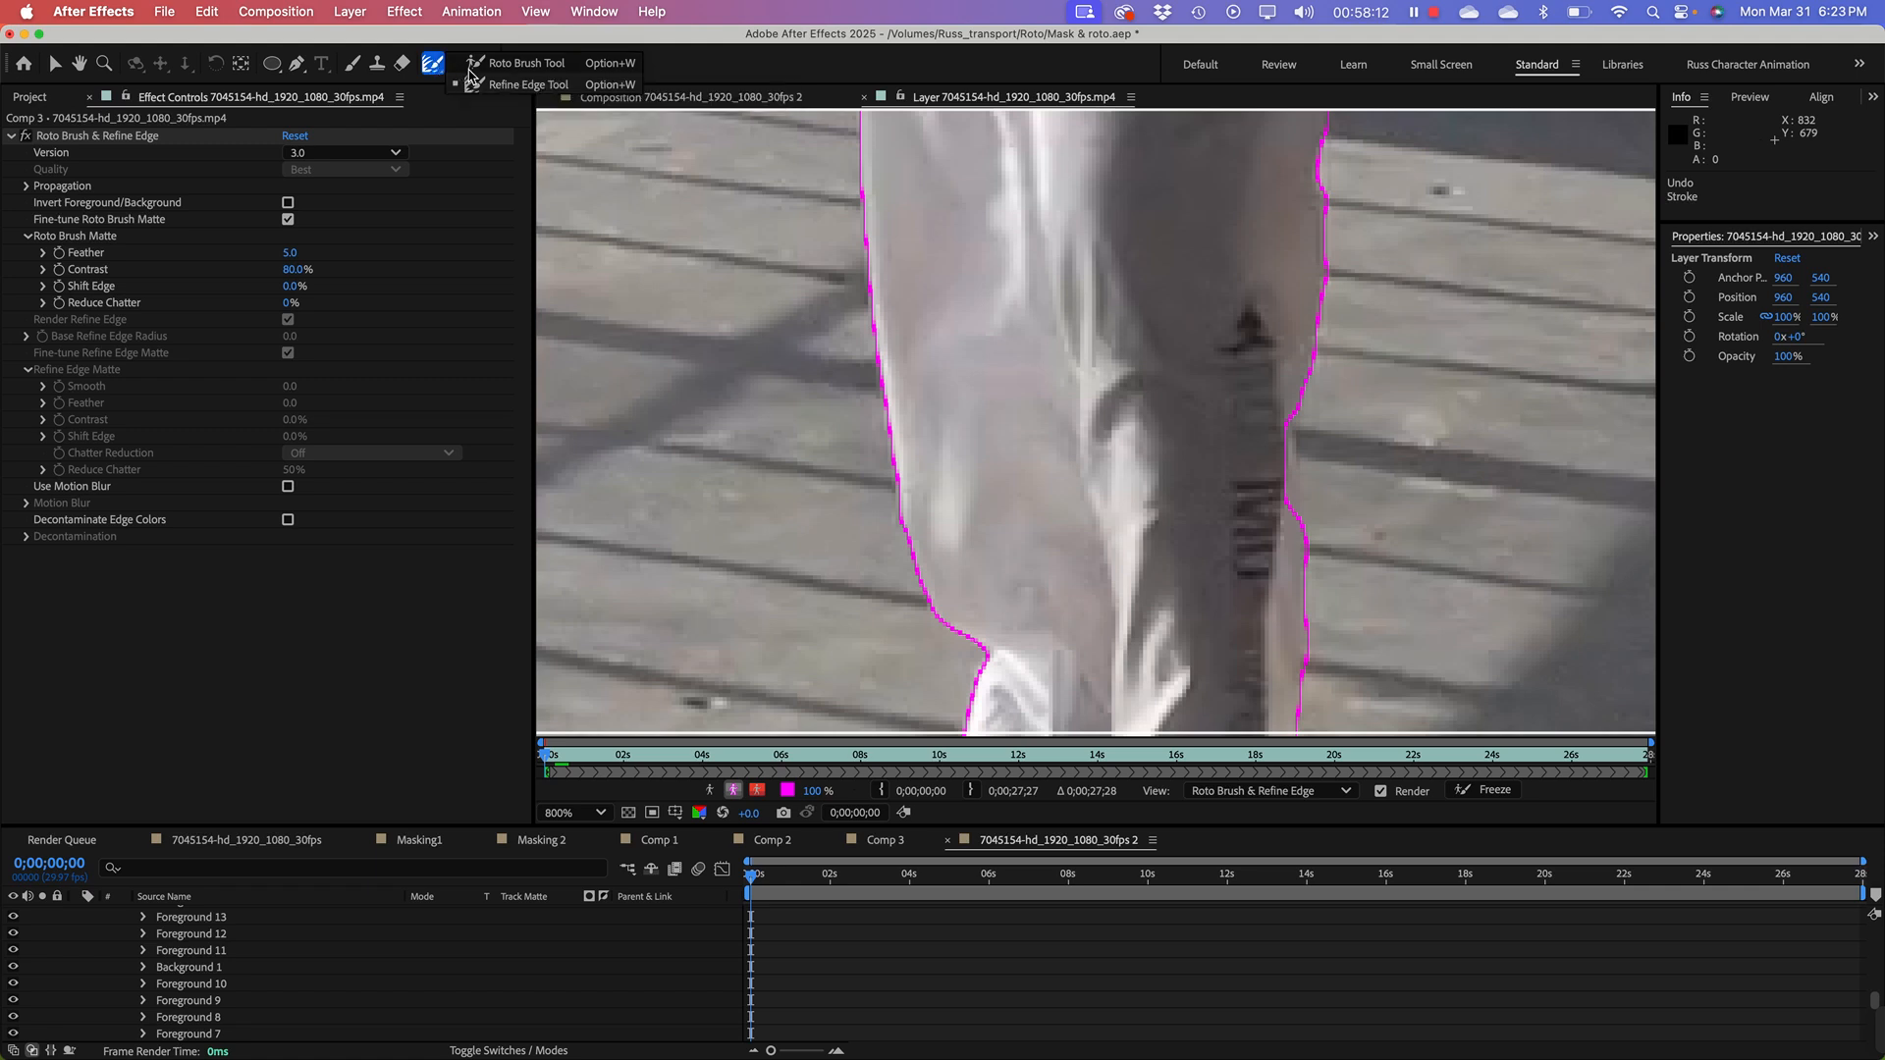
click(502, 65)
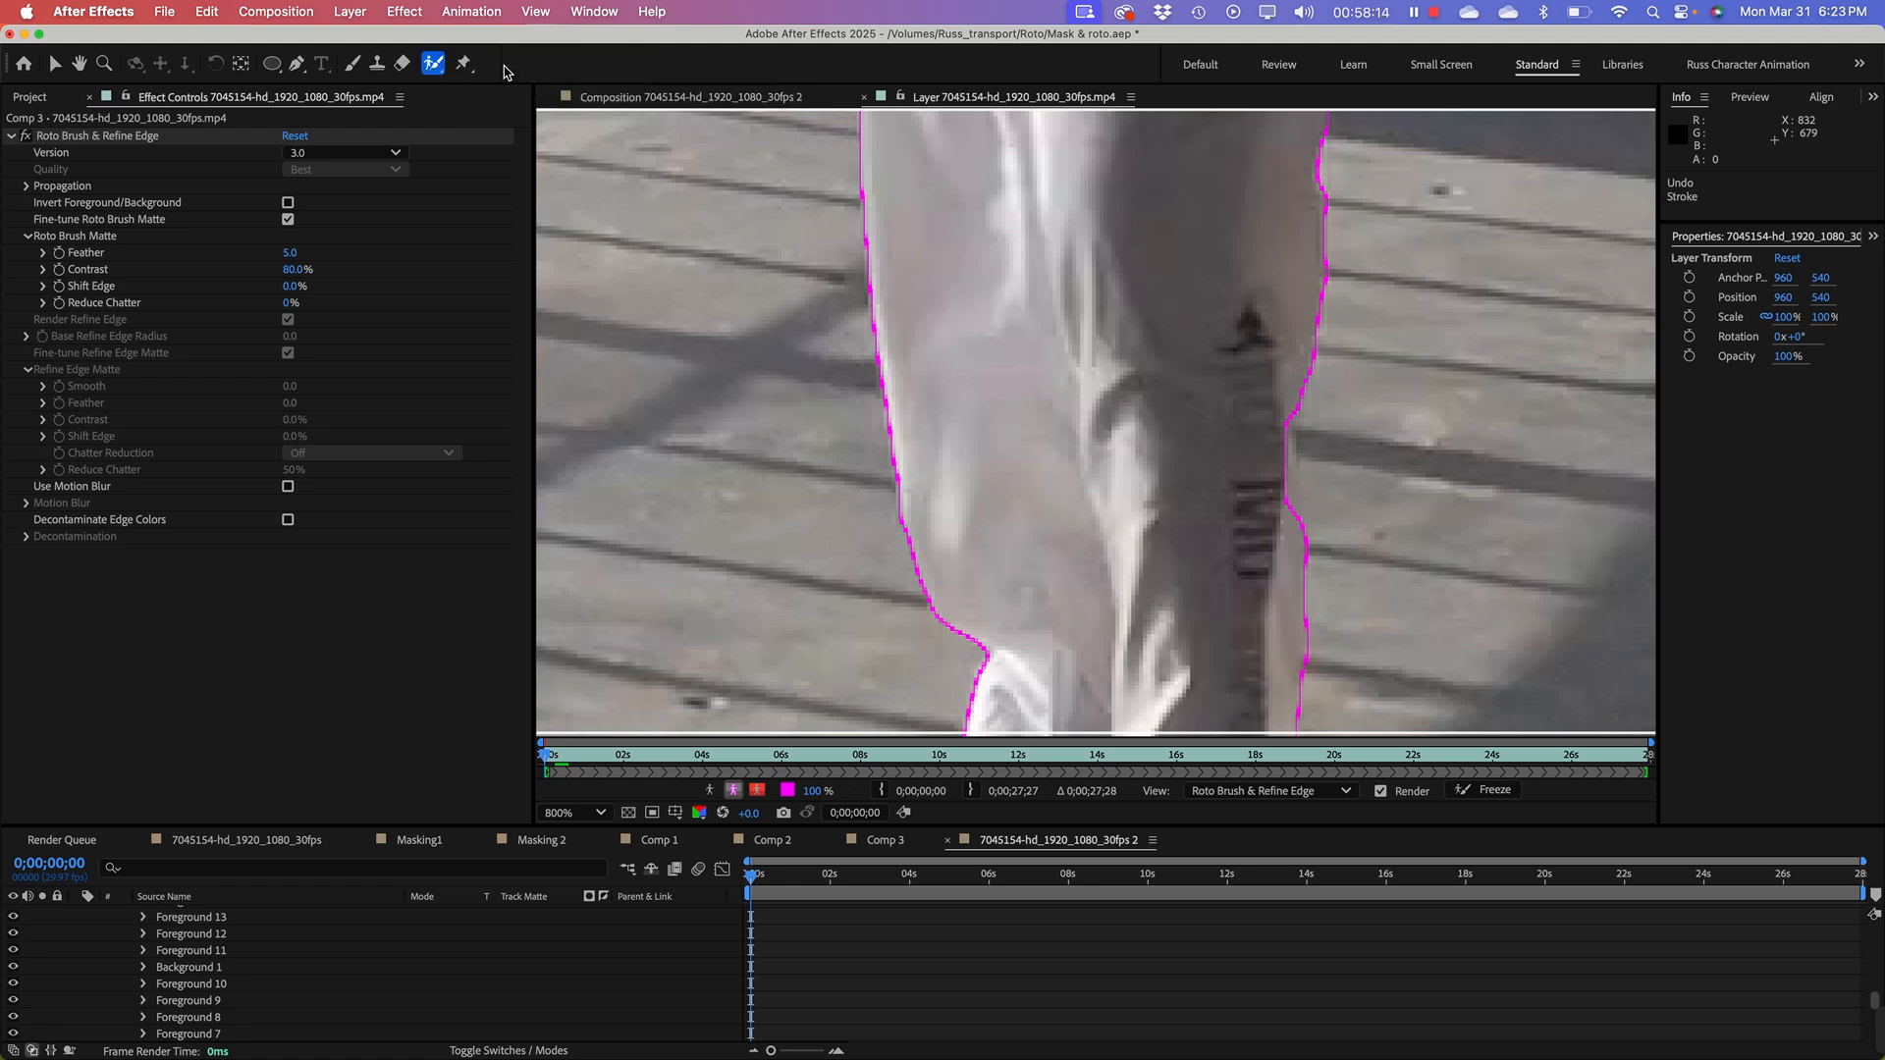
drag(1258, 436, 1262, 513)
Step: Inspect the outline from the trouser leg up to the belt and preview the Roto Brush propagation from 0;00;00;00
key(space)
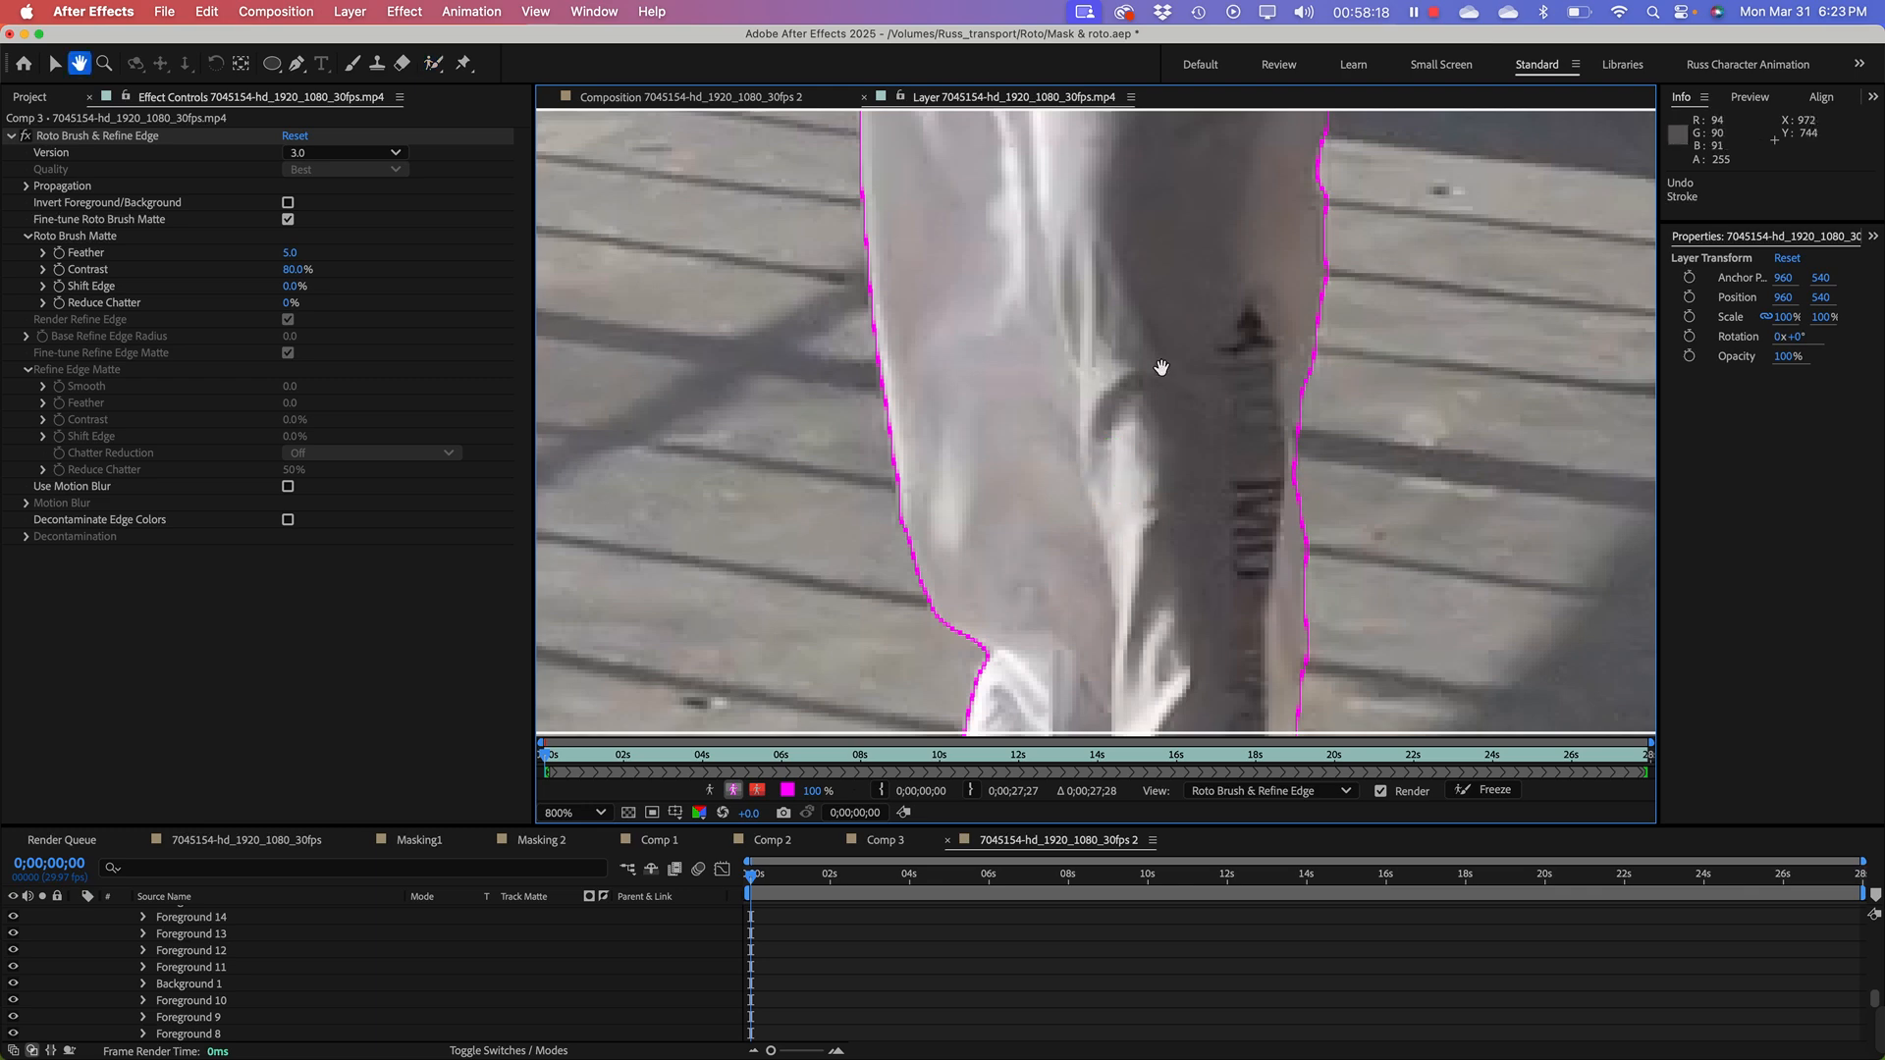
drag(1158, 370, 1115, 526)
mouse_move(1095, 265)
mouse_down()
mouse_move(1123, 333)
mouse_move(1127, 556)
mouse_up()
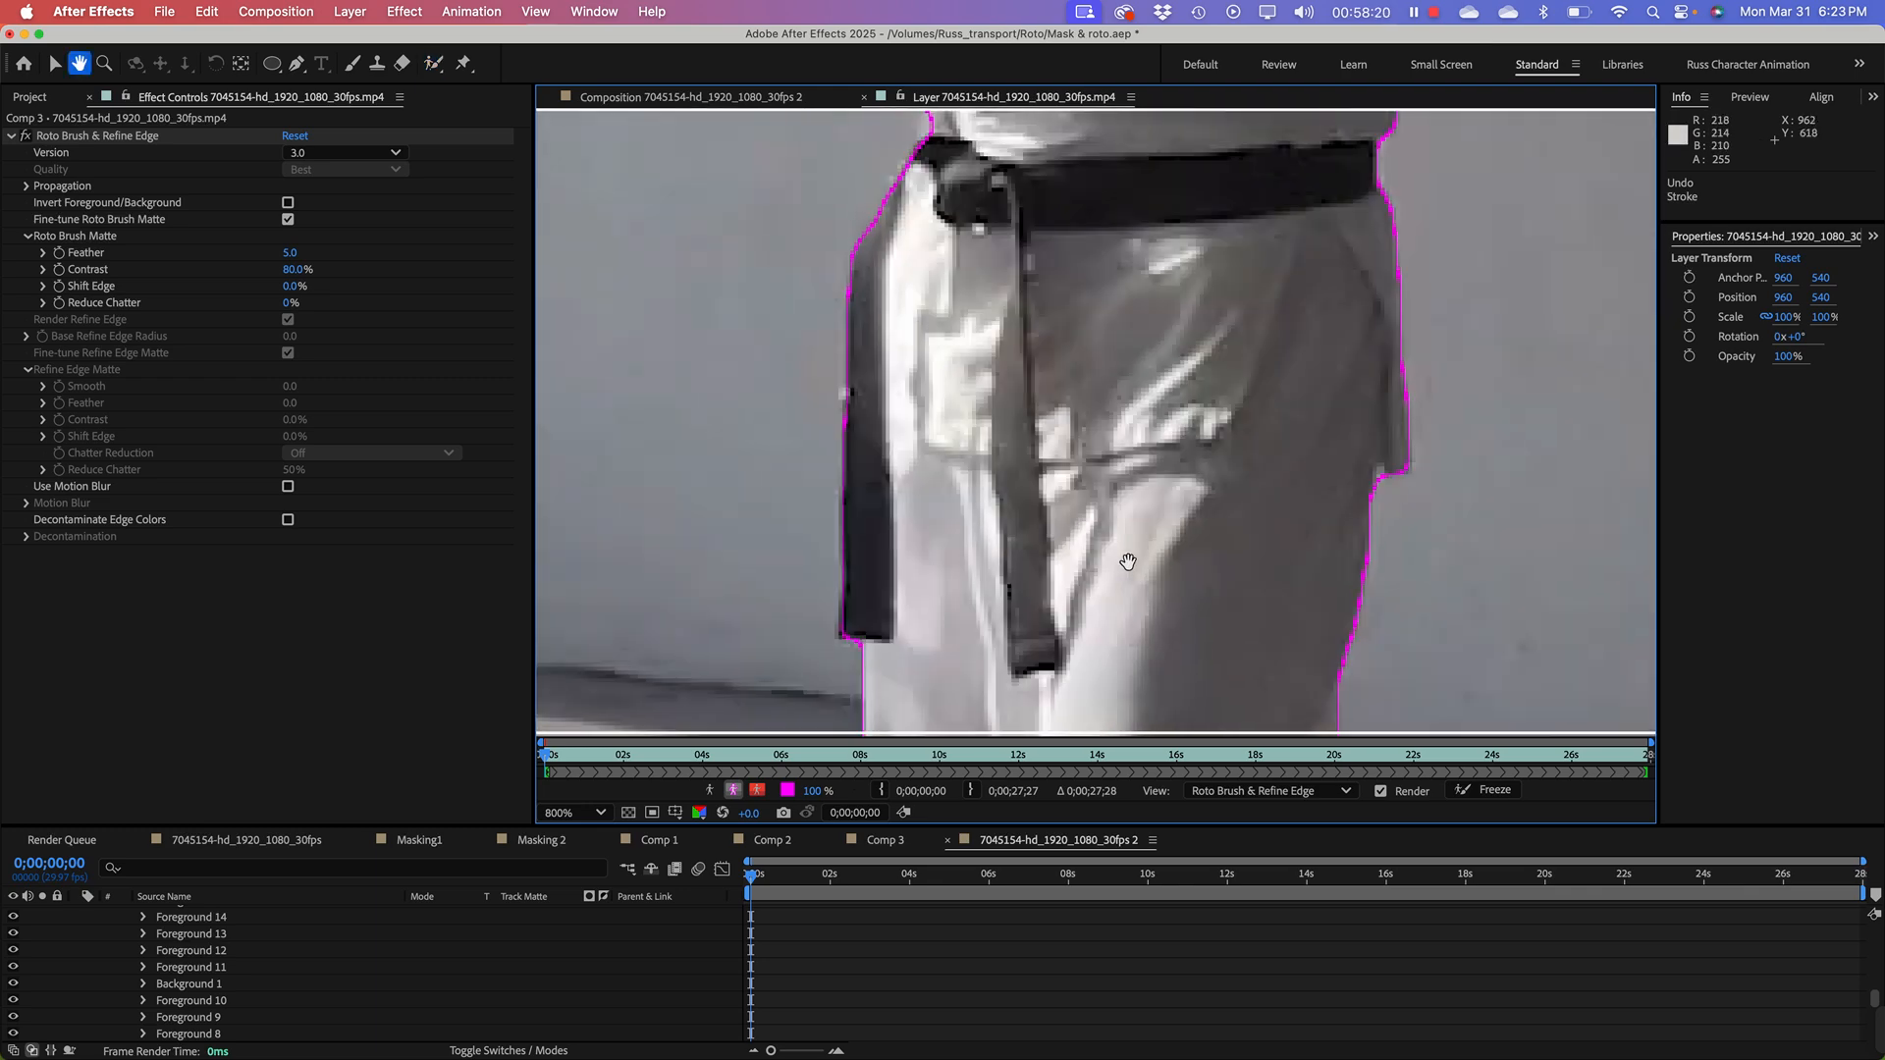
scroll(1137, 550, down, 8)
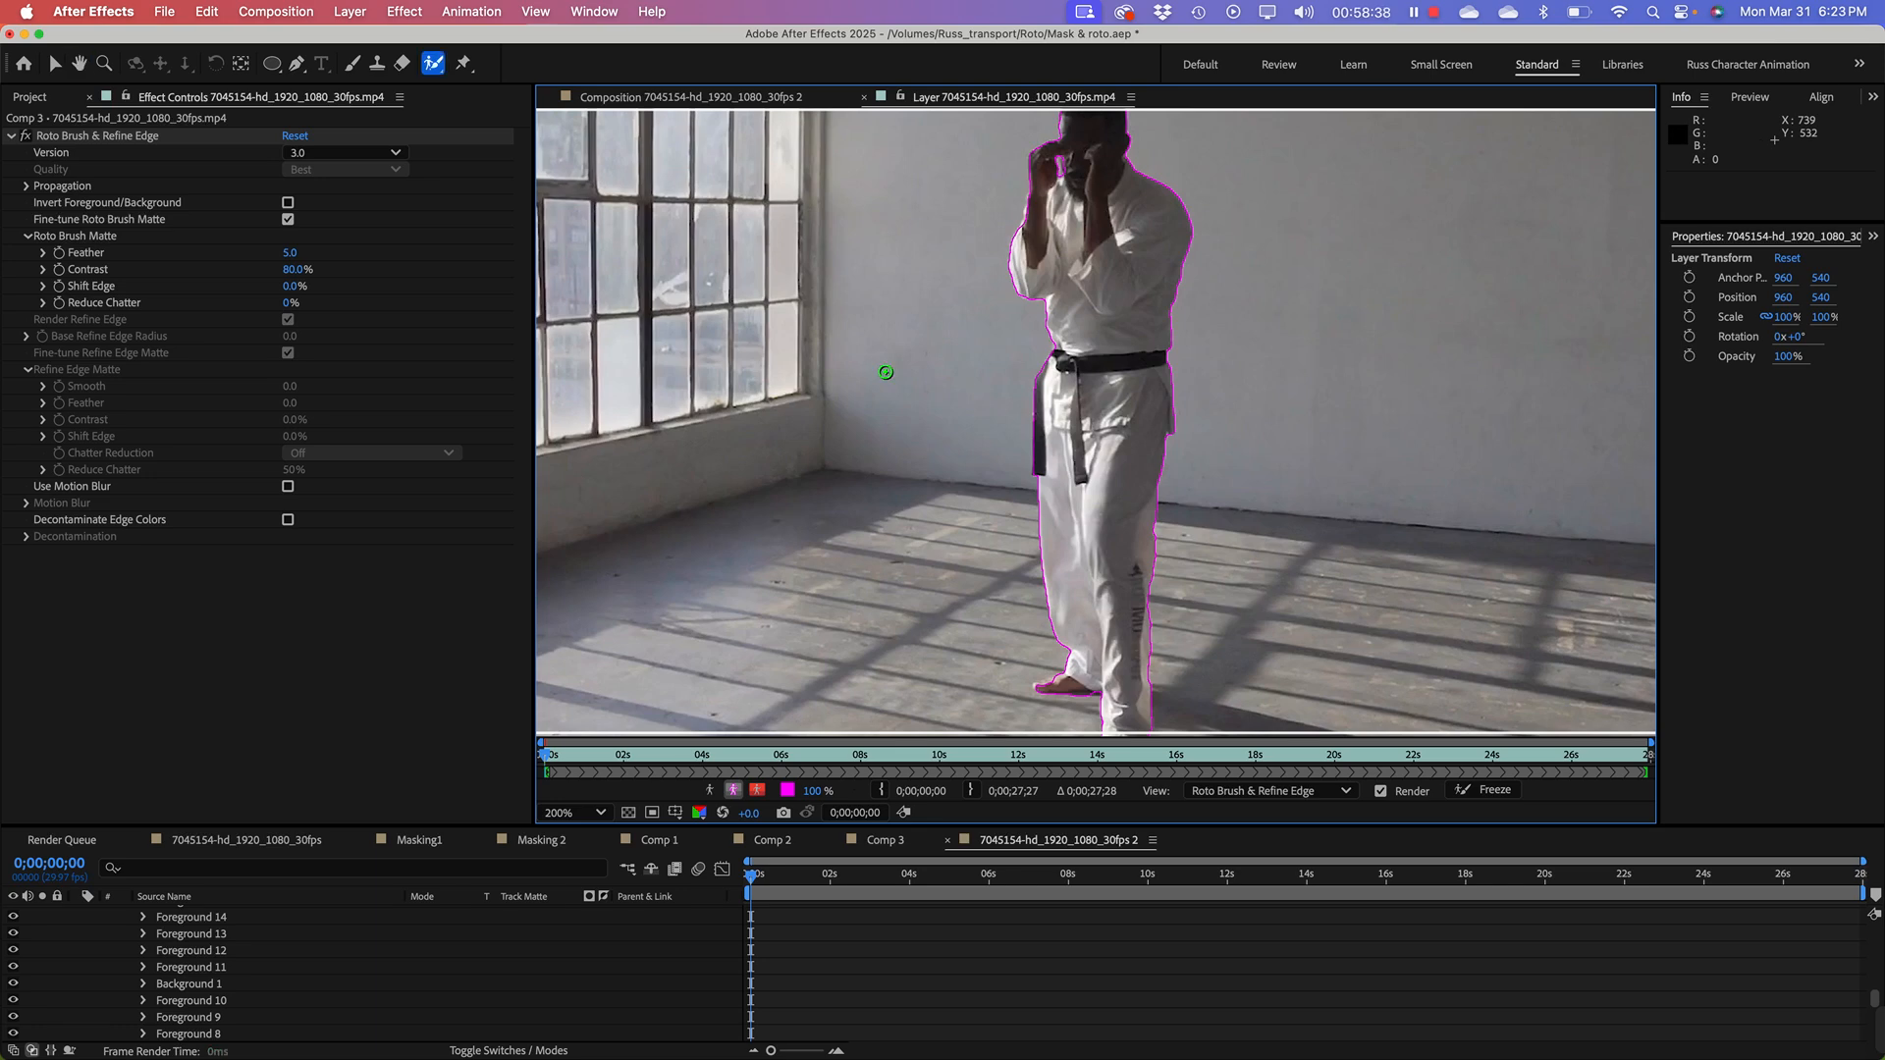
key(space)
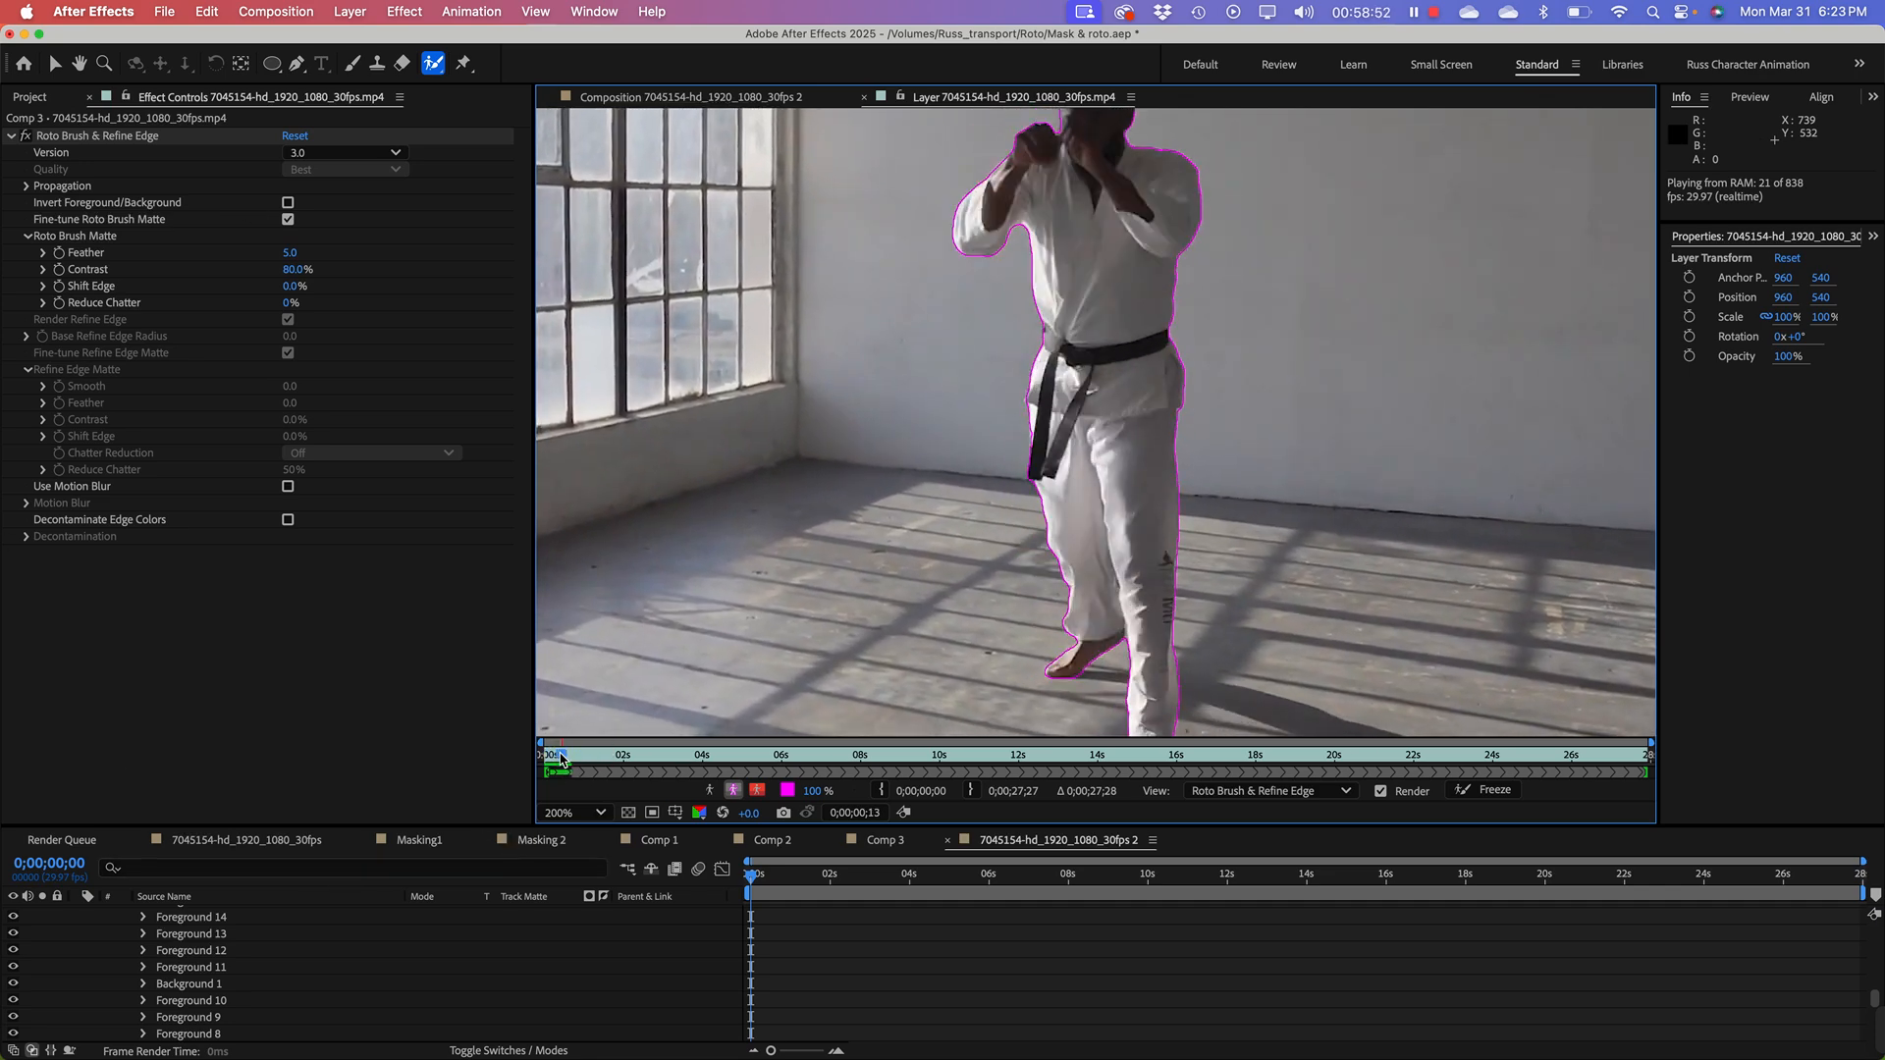
drag(560, 757, 555, 761)
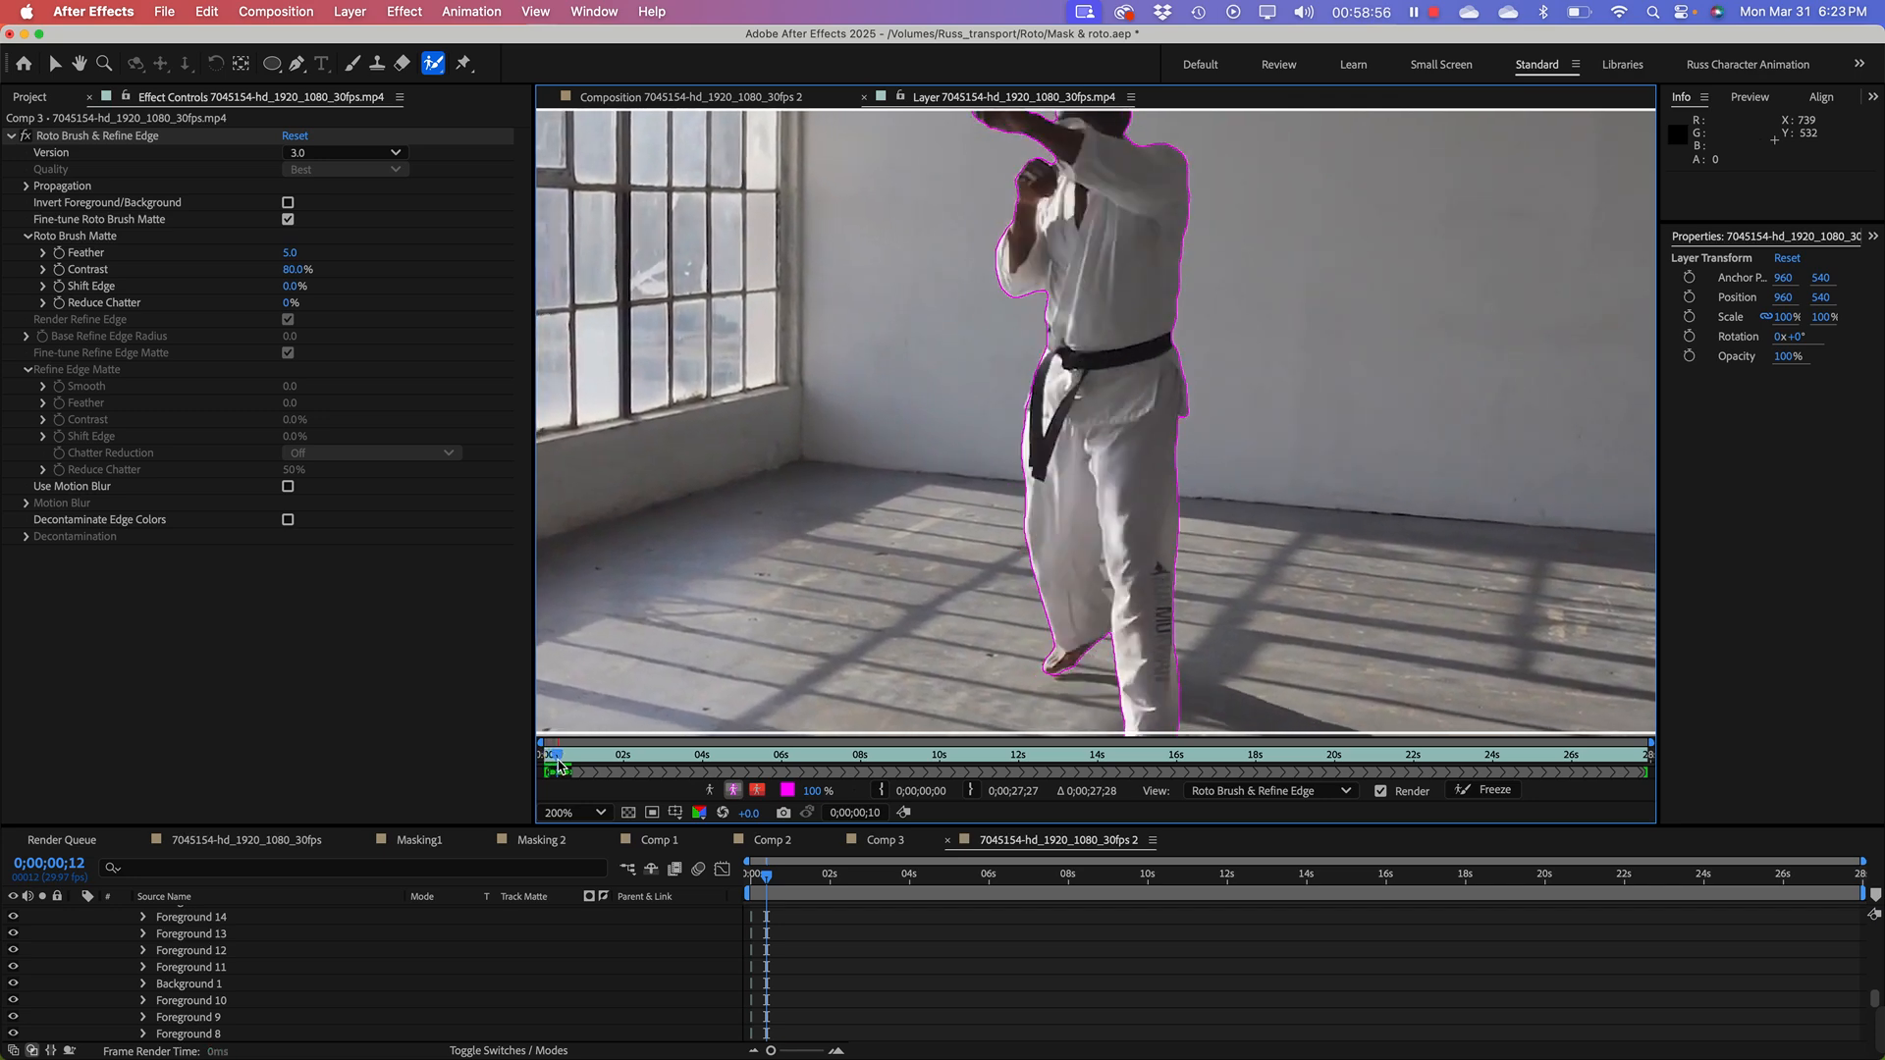
drag(536, 767, 539, 767)
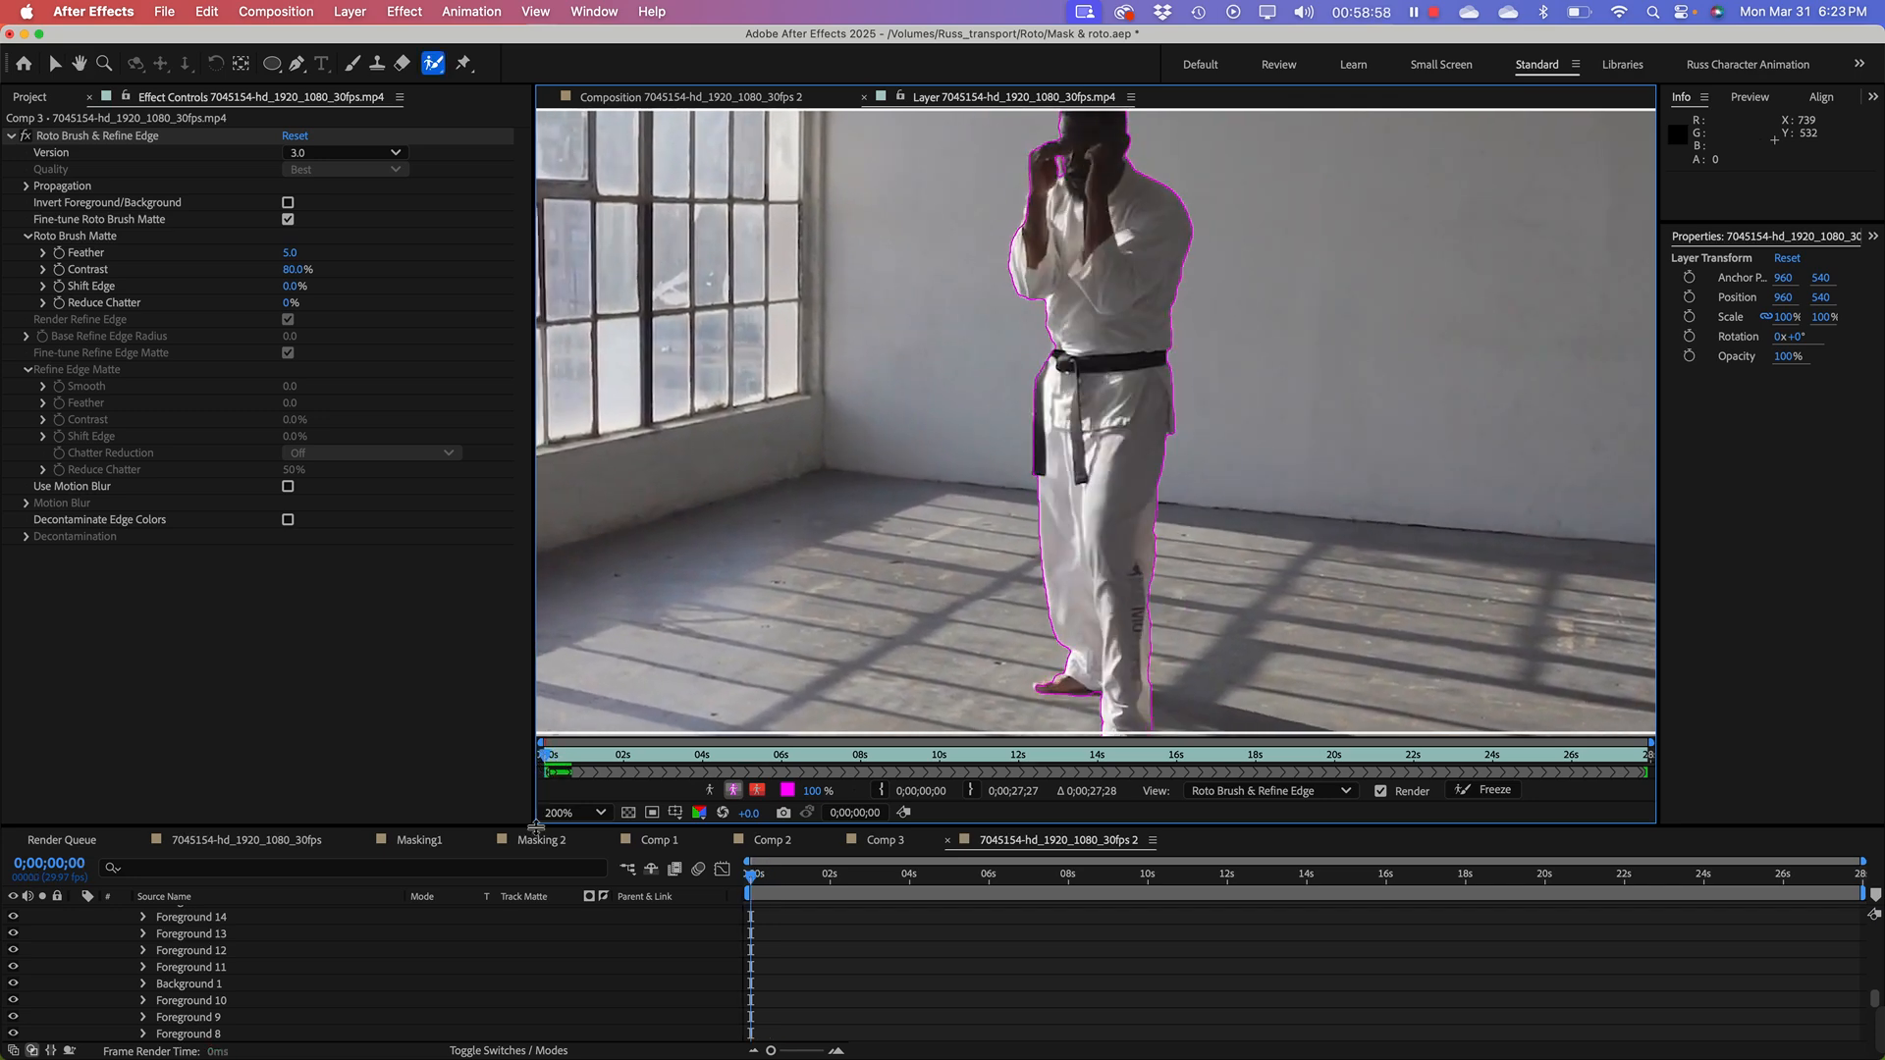
key(space)
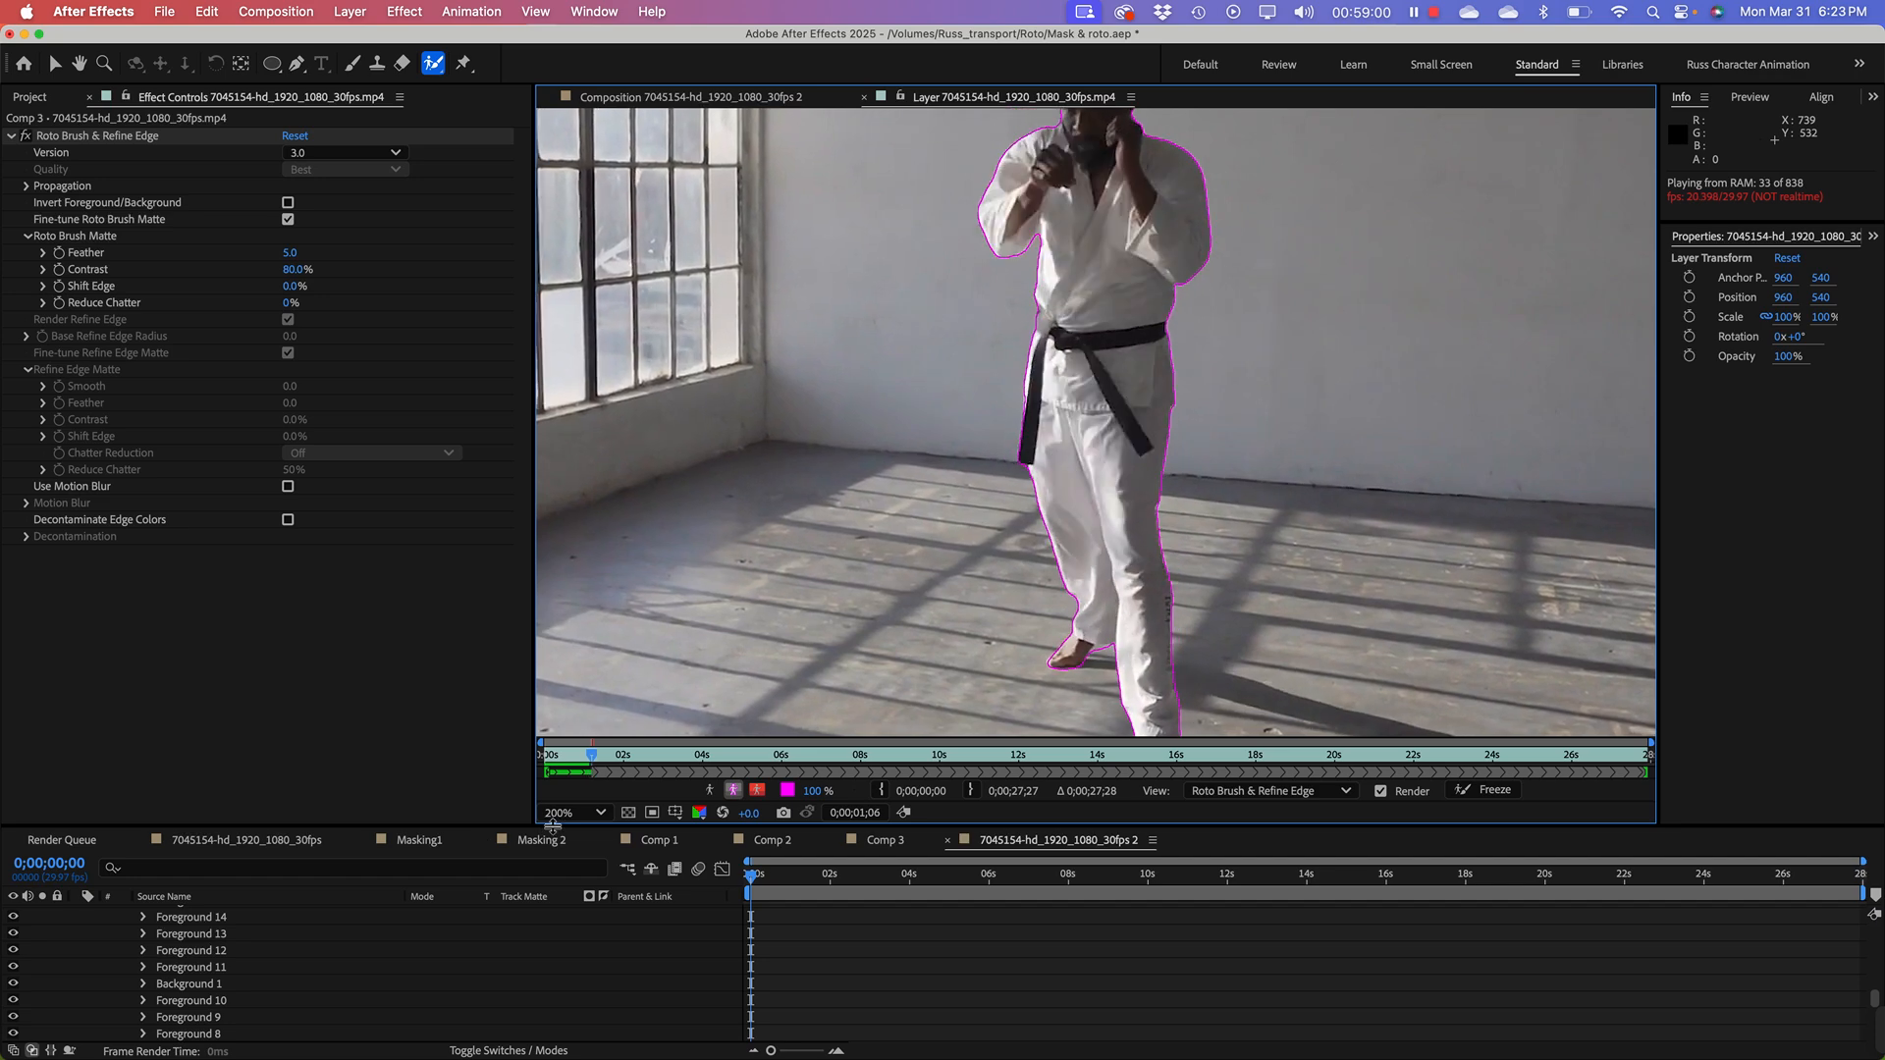
key(space)
key(space)
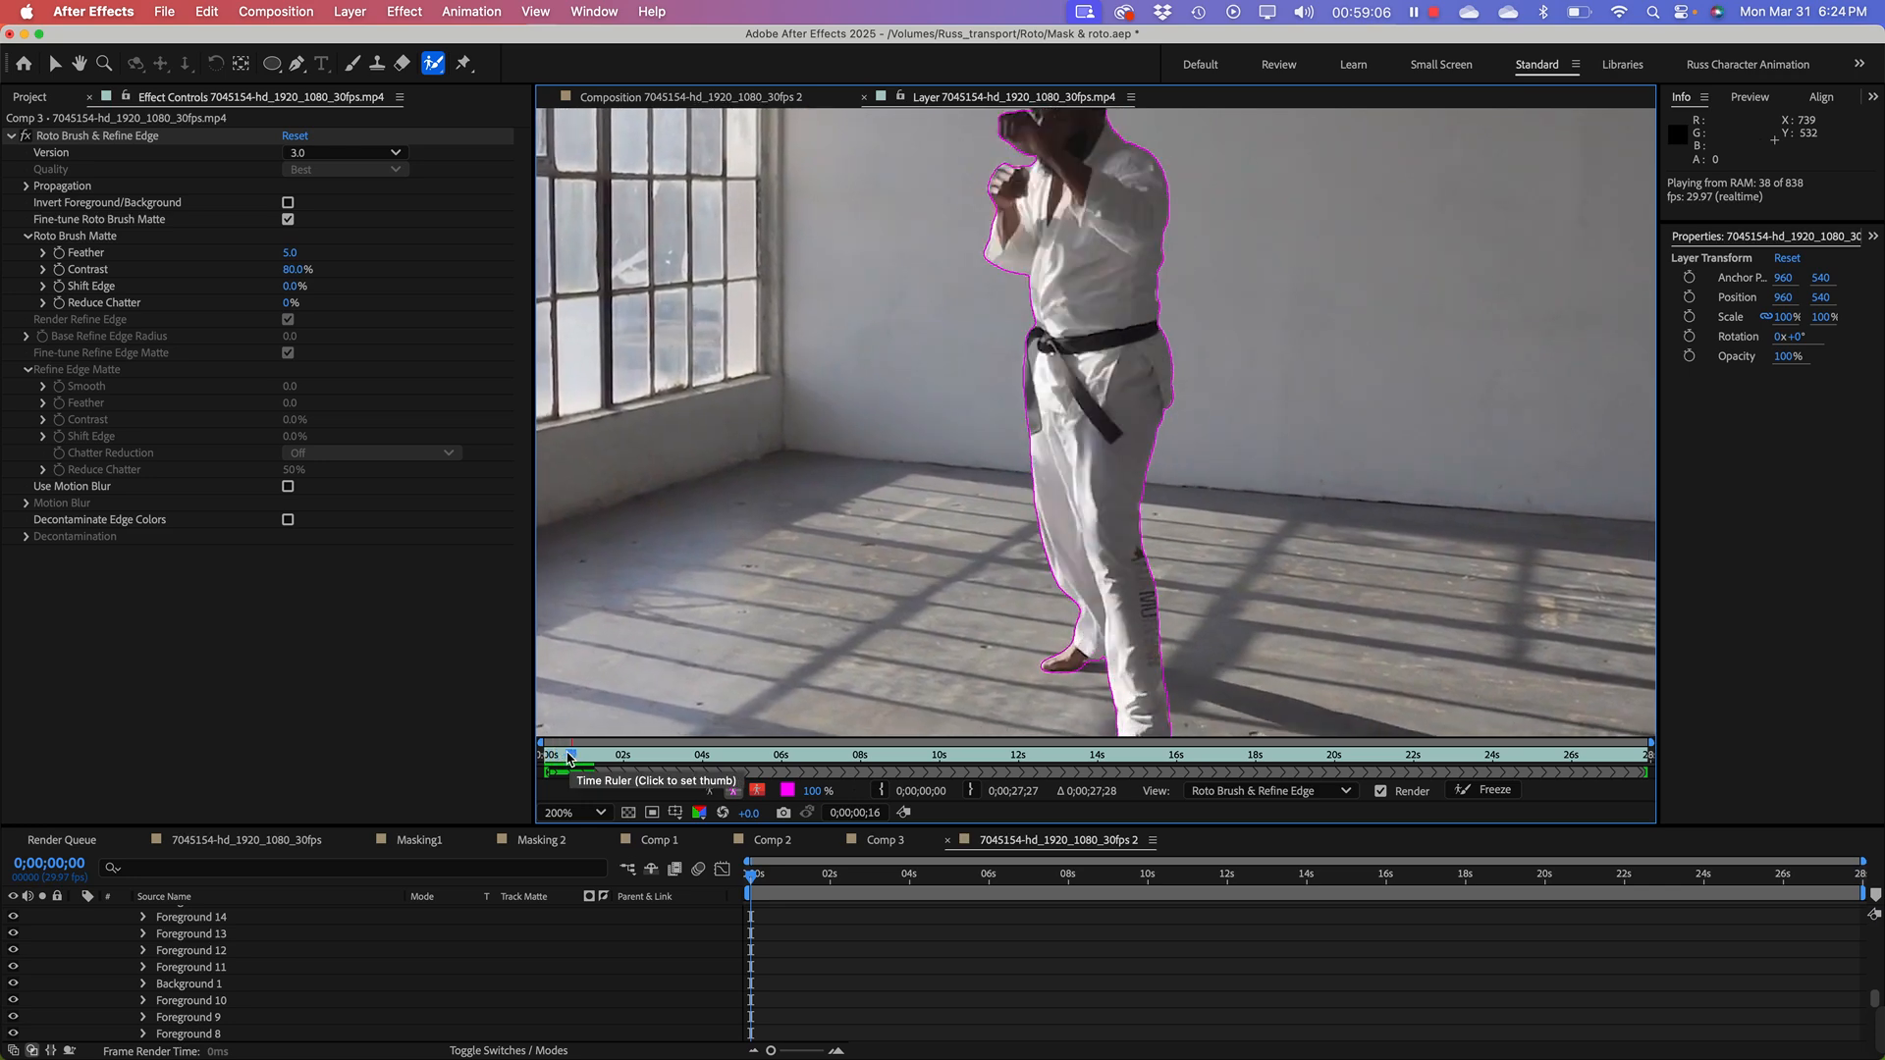
Step: Preview the propagated outline from 0;00;00;15, 0;00;01;04 and 0;00;01;25, and return to 0;00;00;00
click(565, 758)
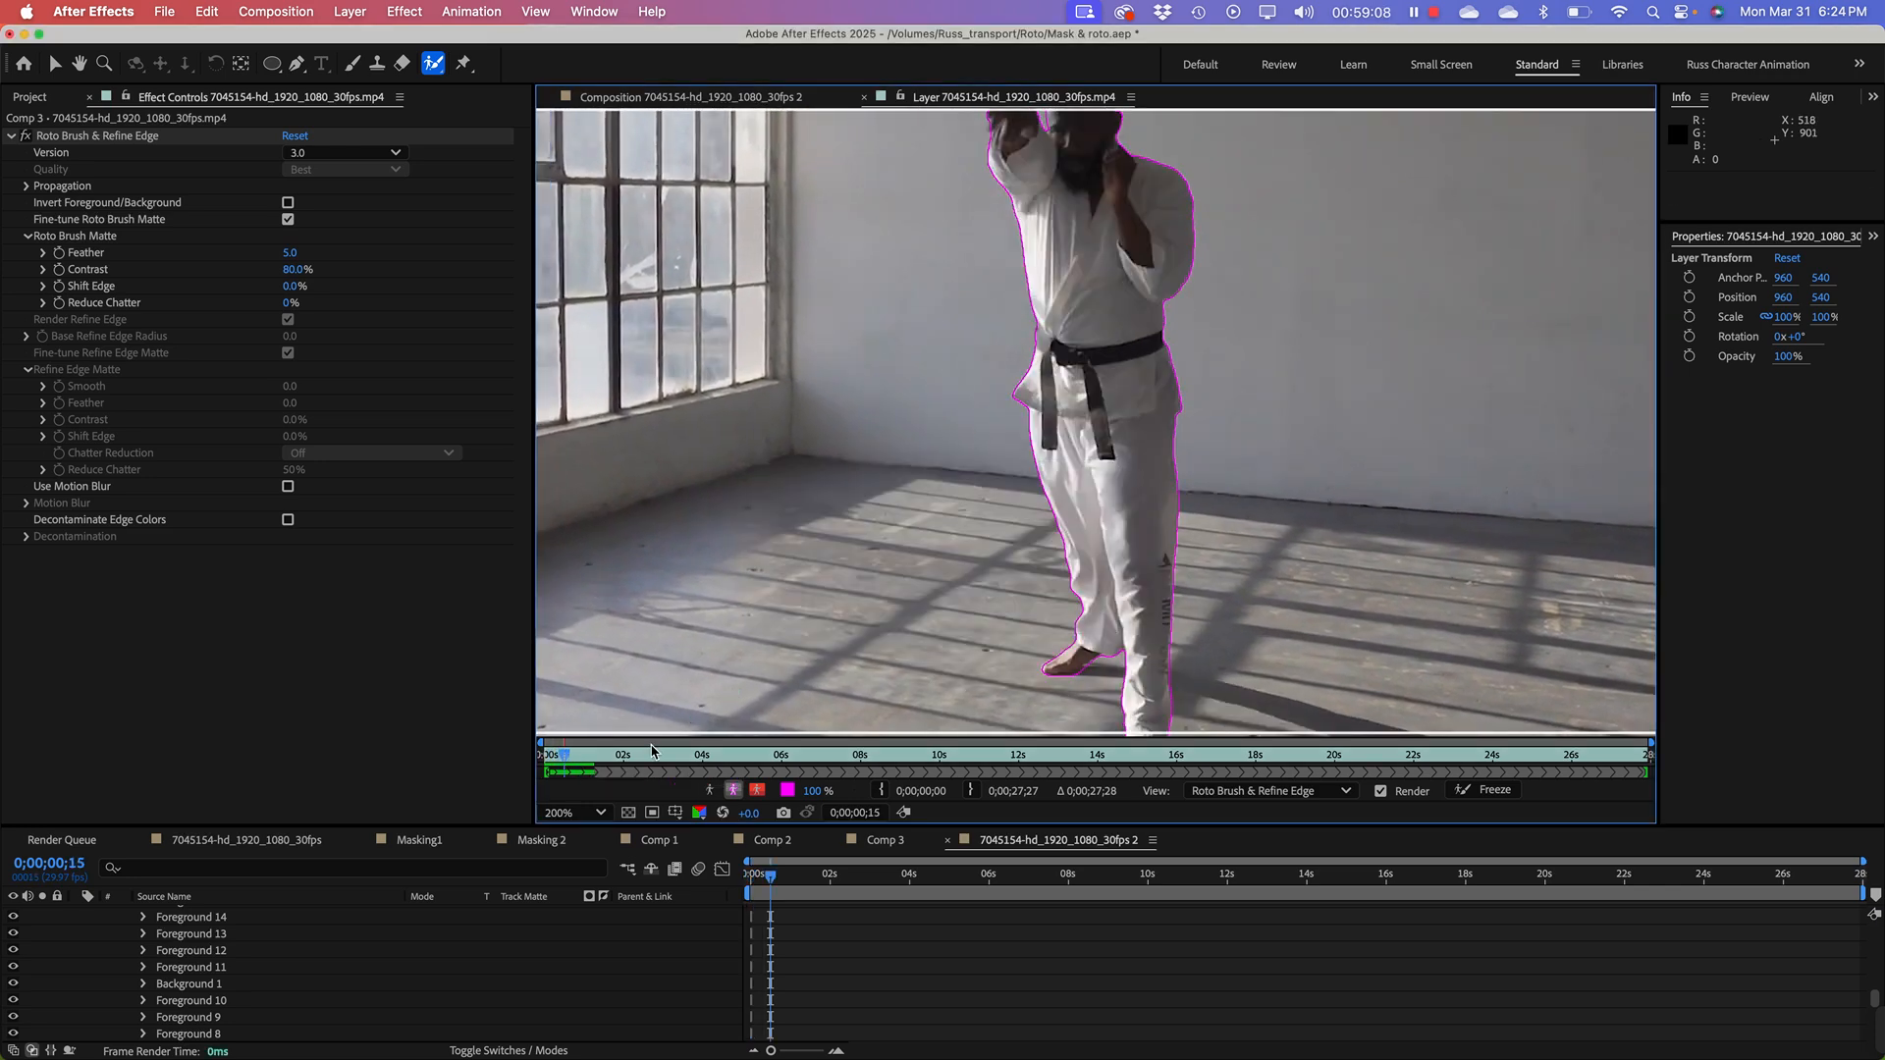
key(space)
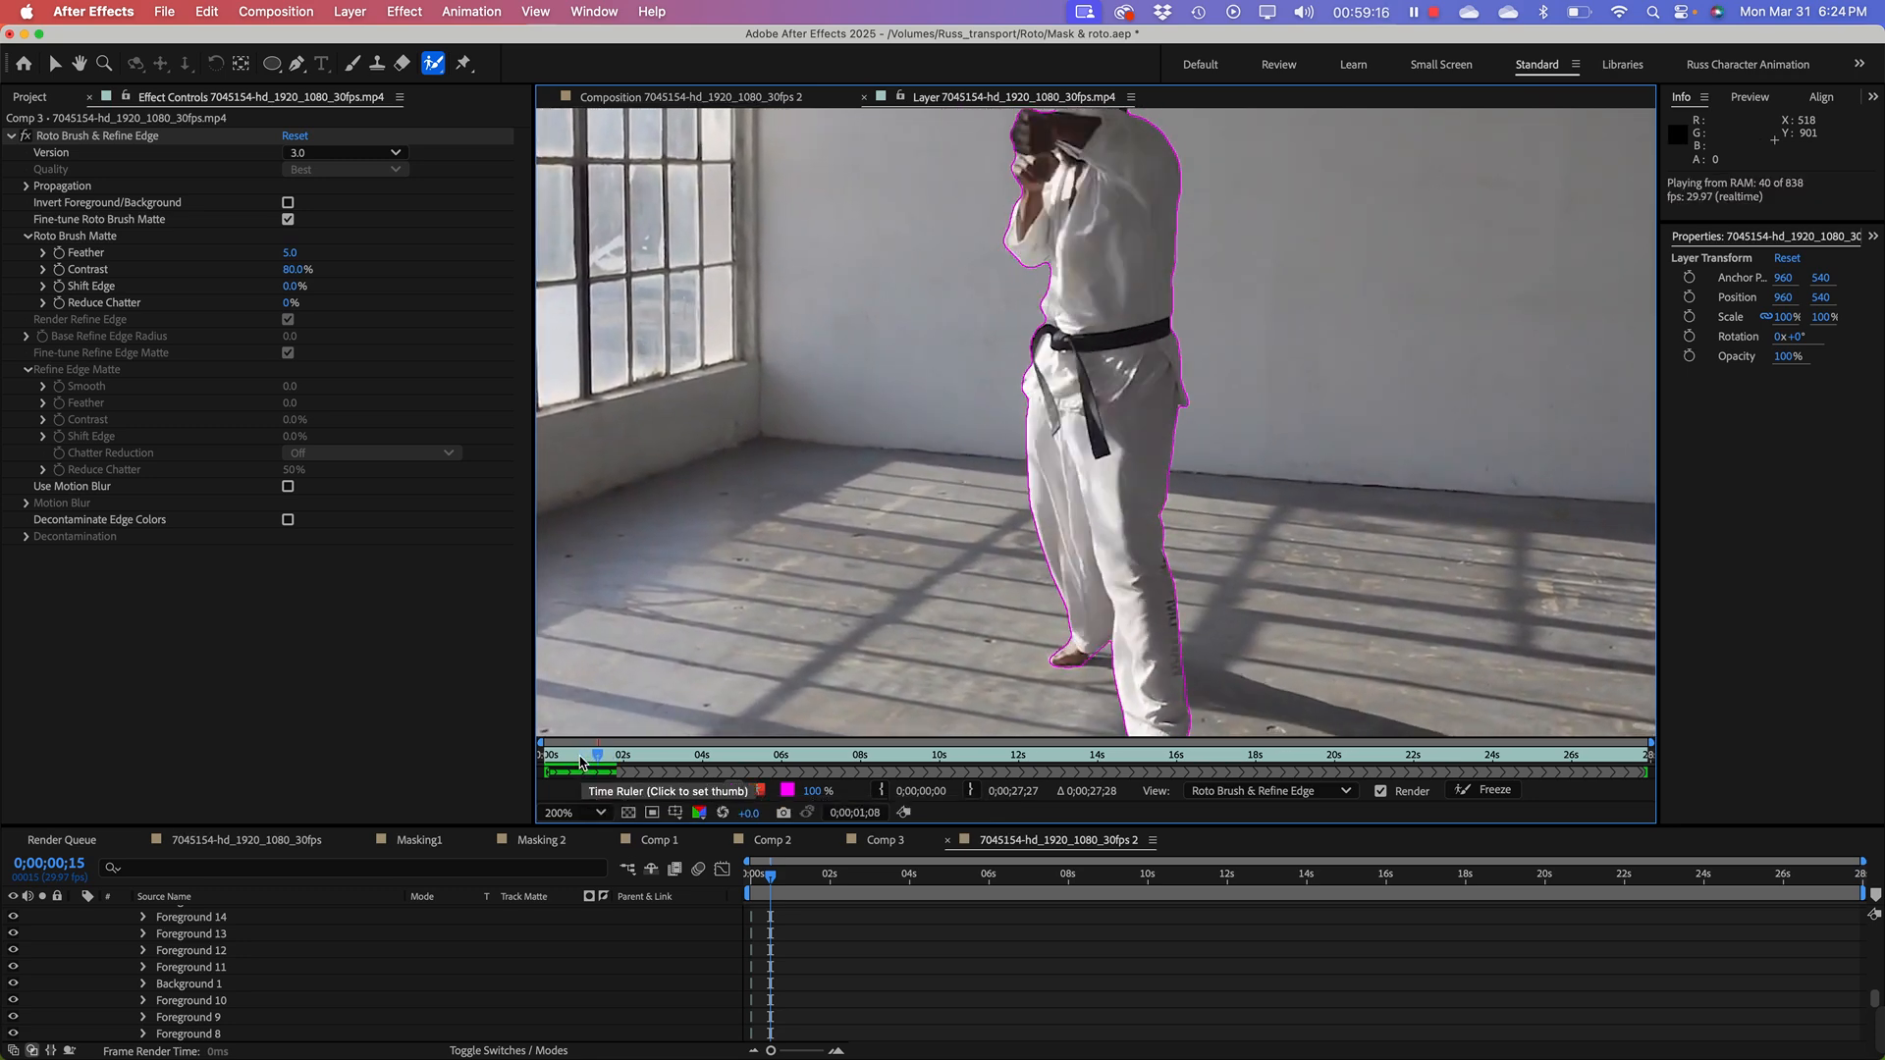
click(592, 756)
key(space)
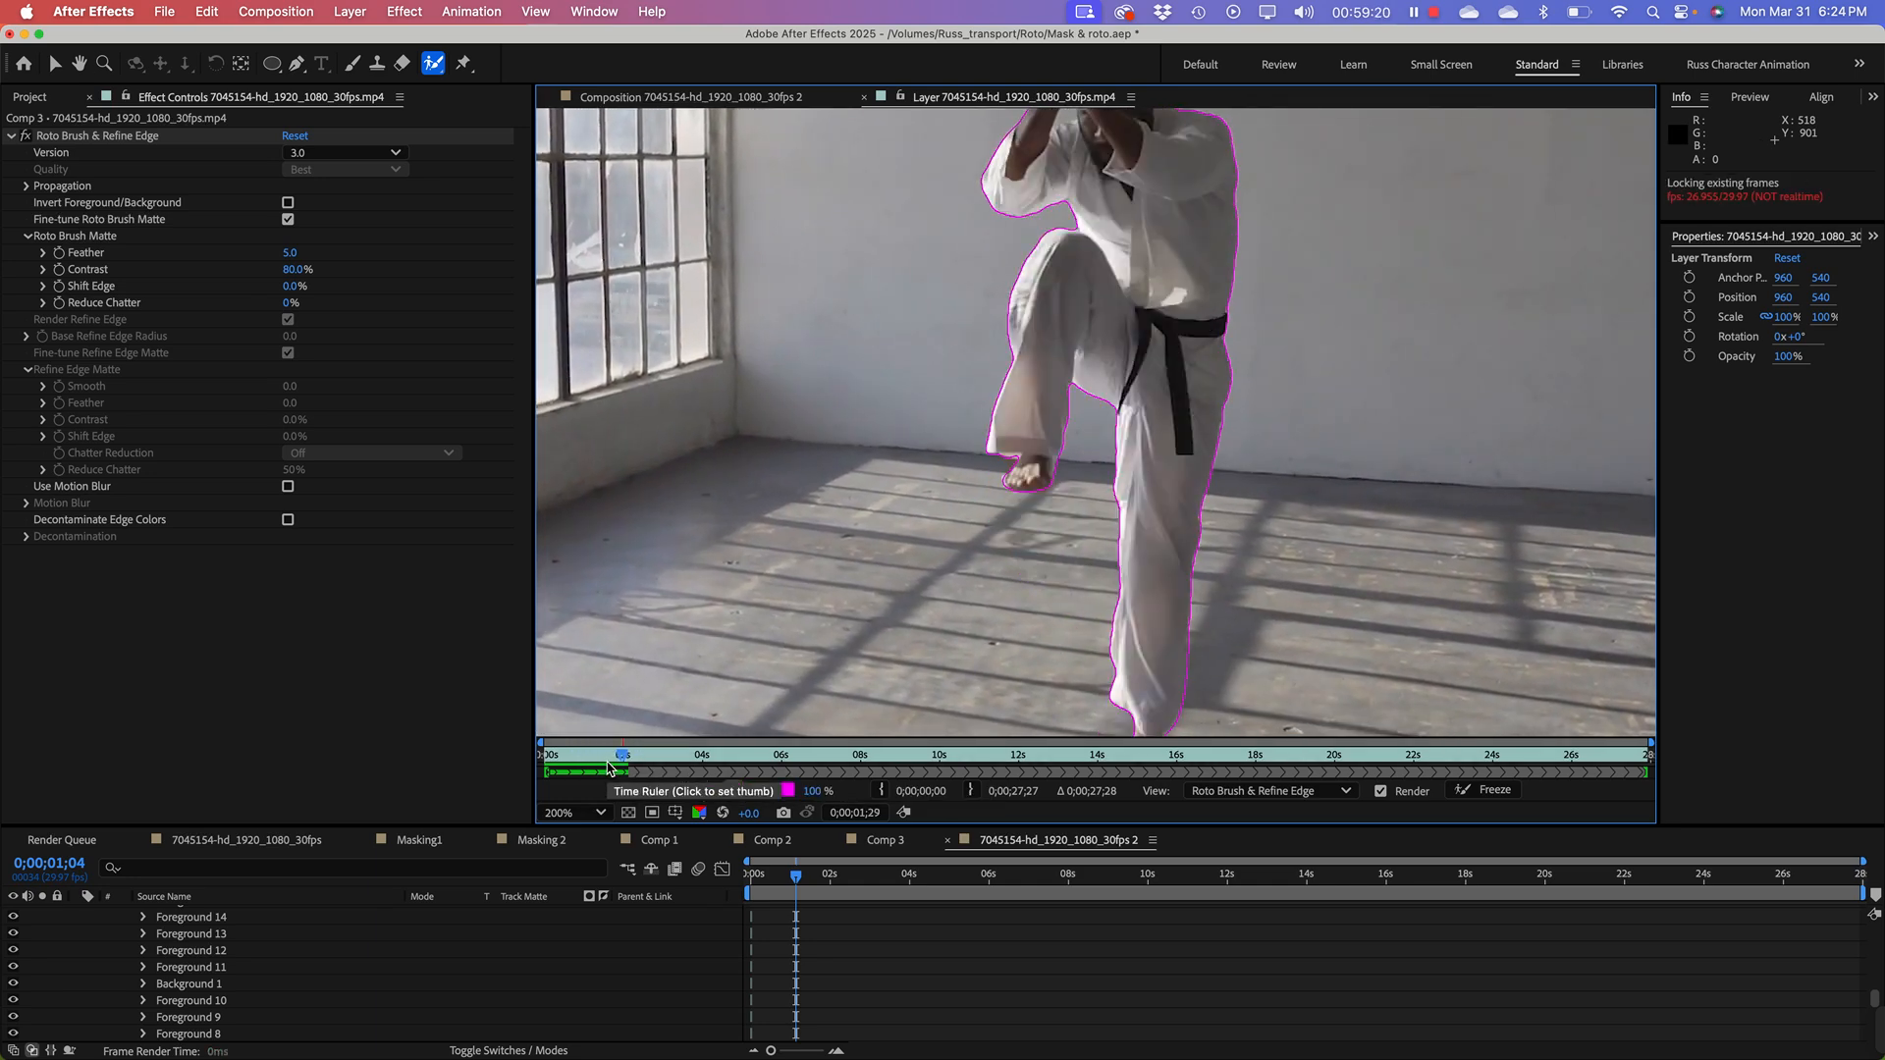
click(615, 765)
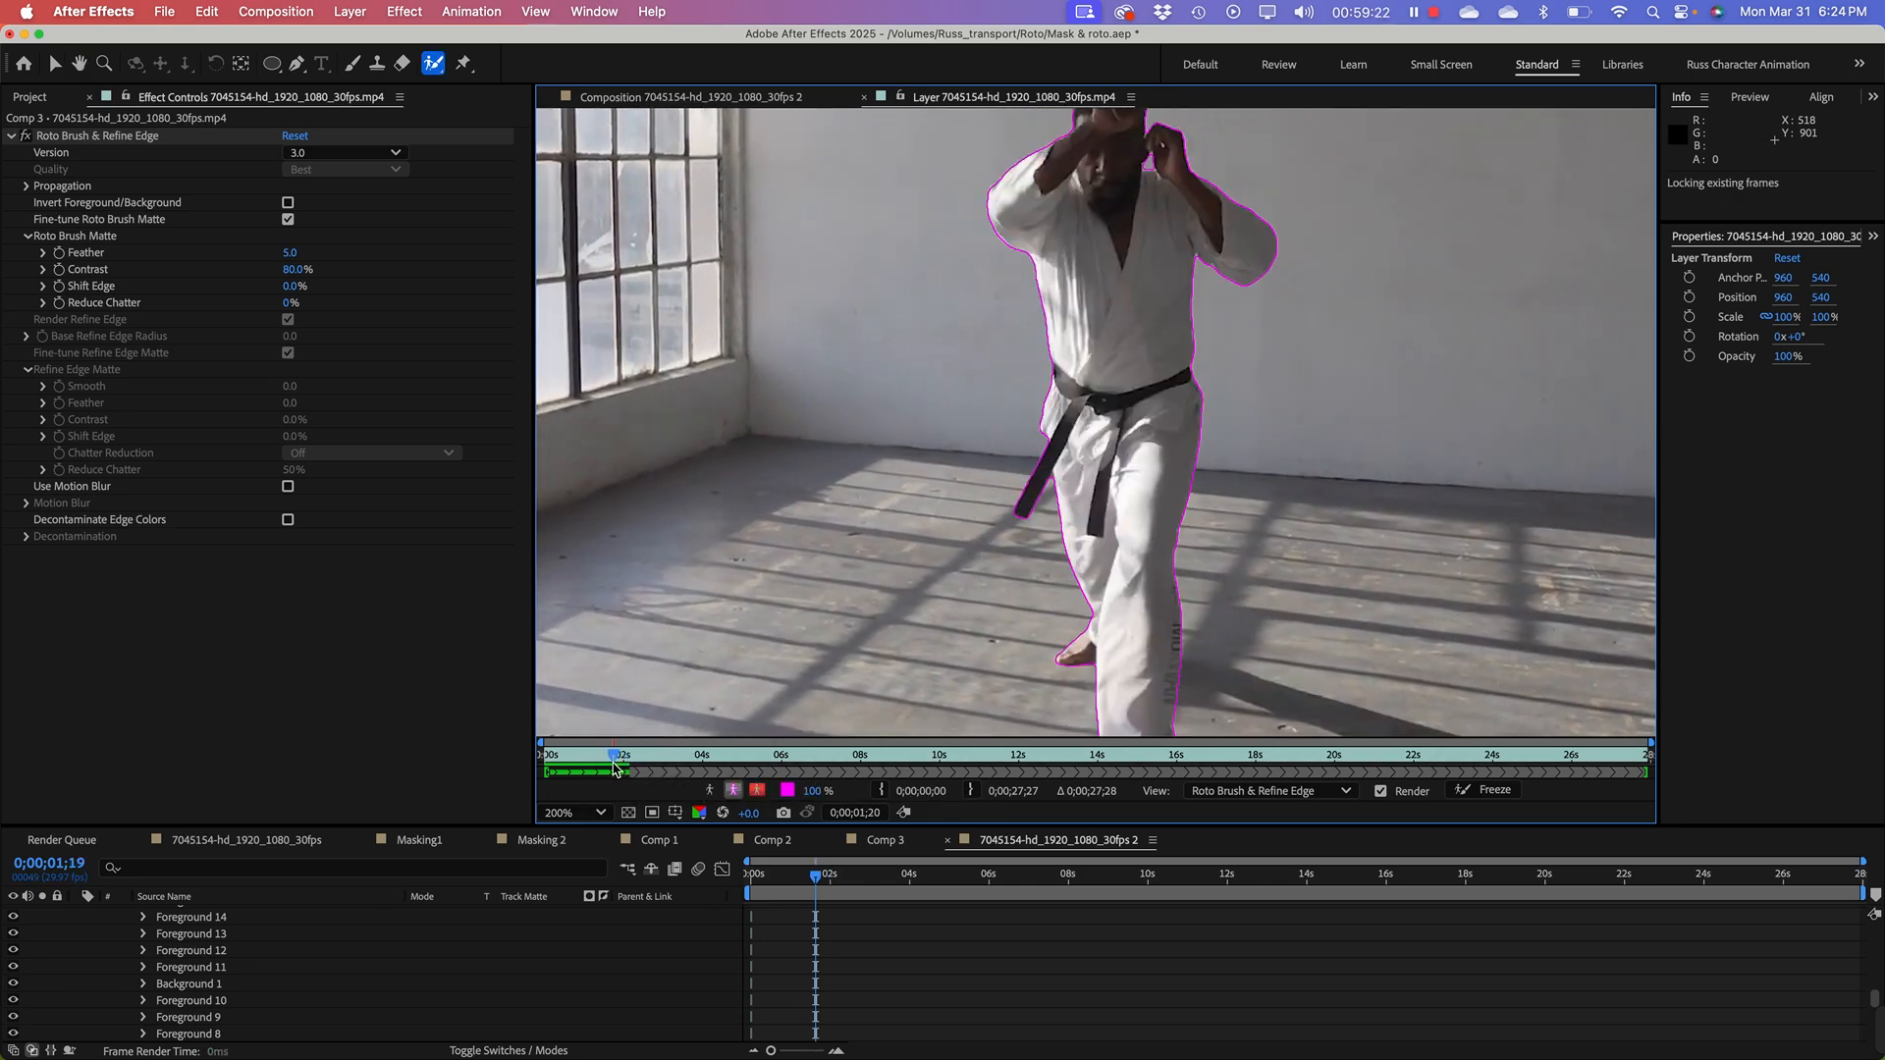
click(619, 762)
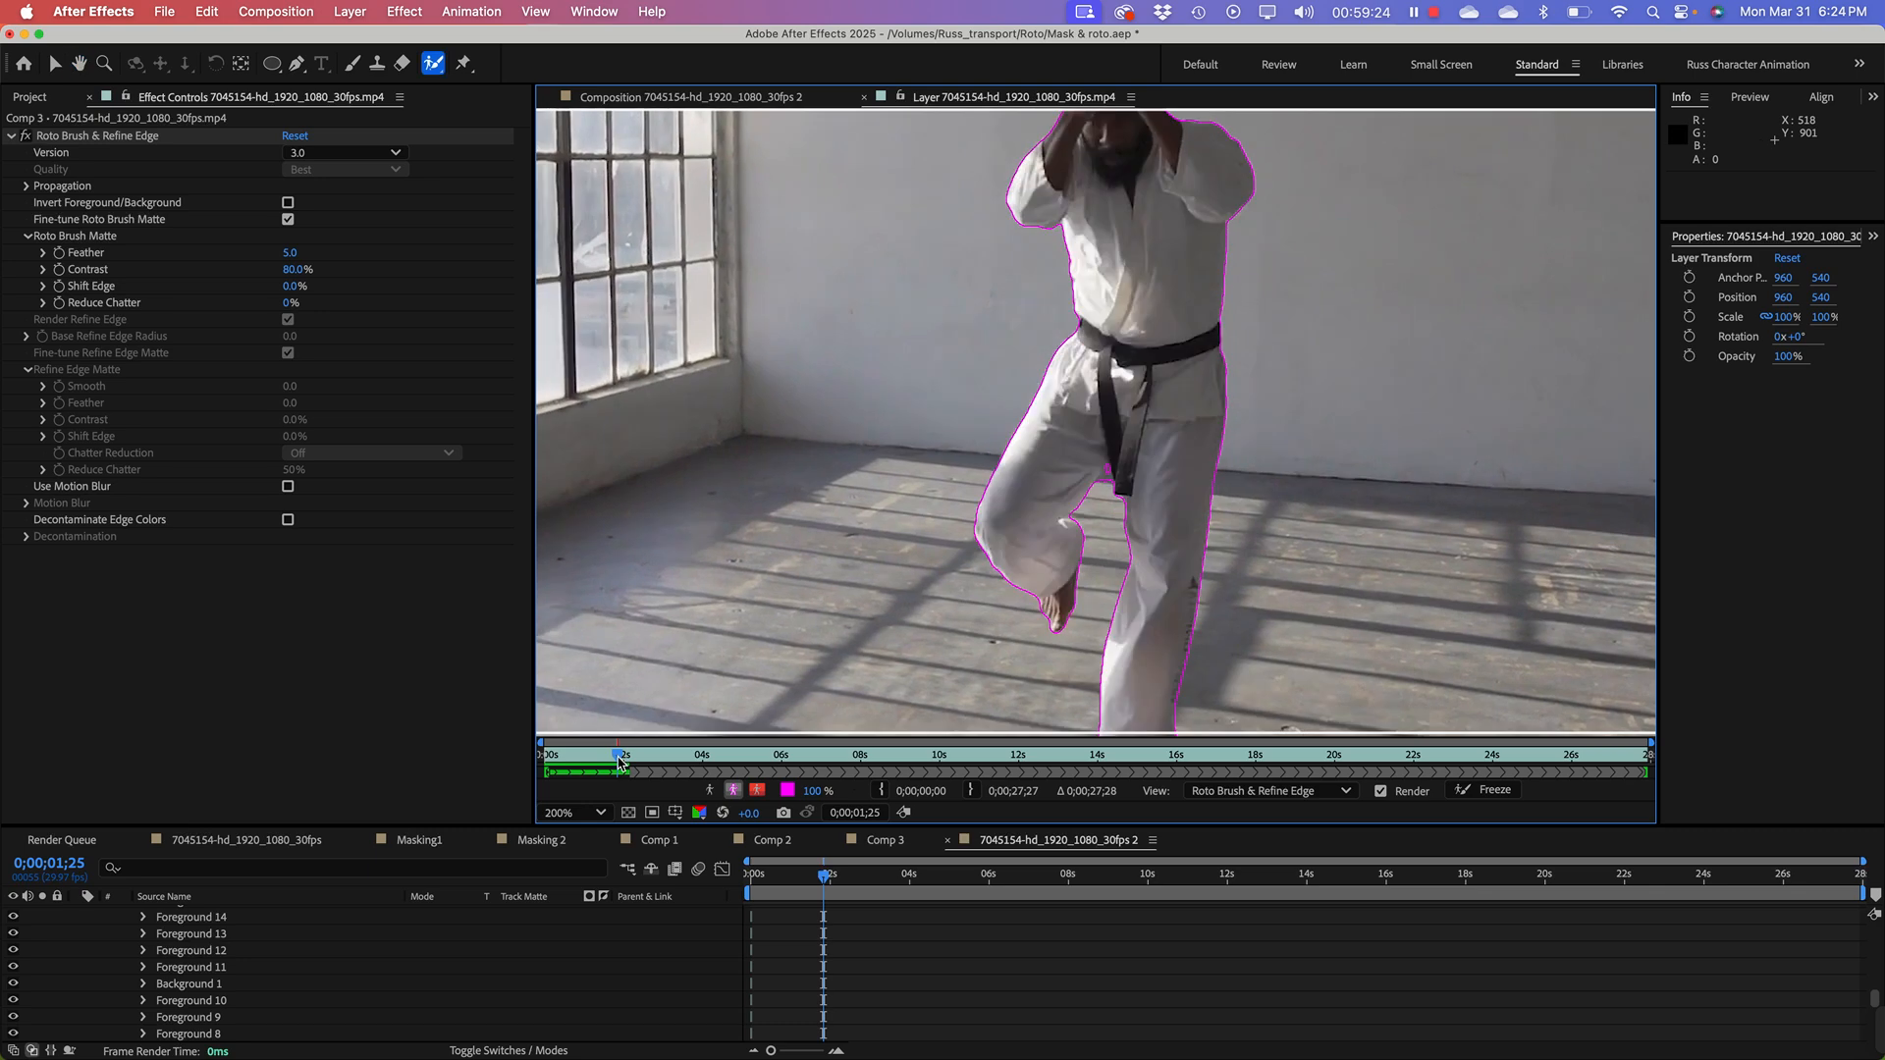
key(space)
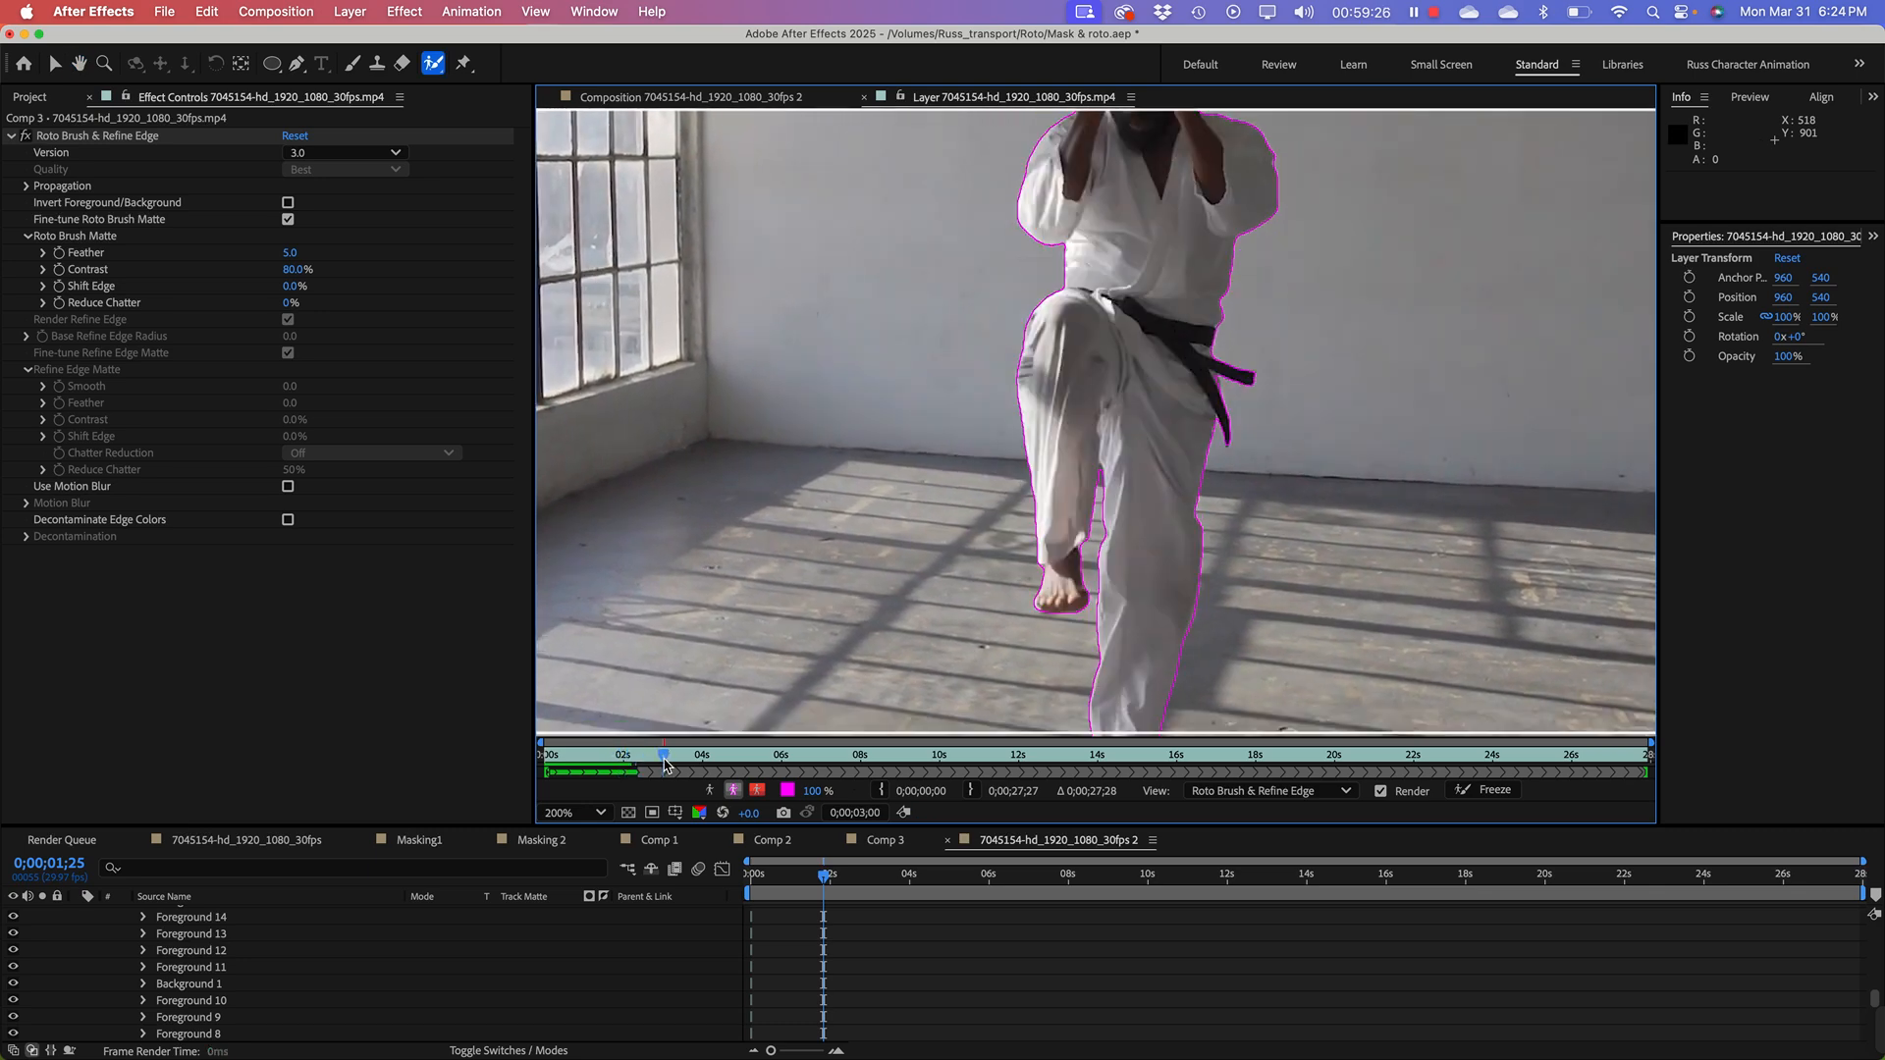
click(620, 766)
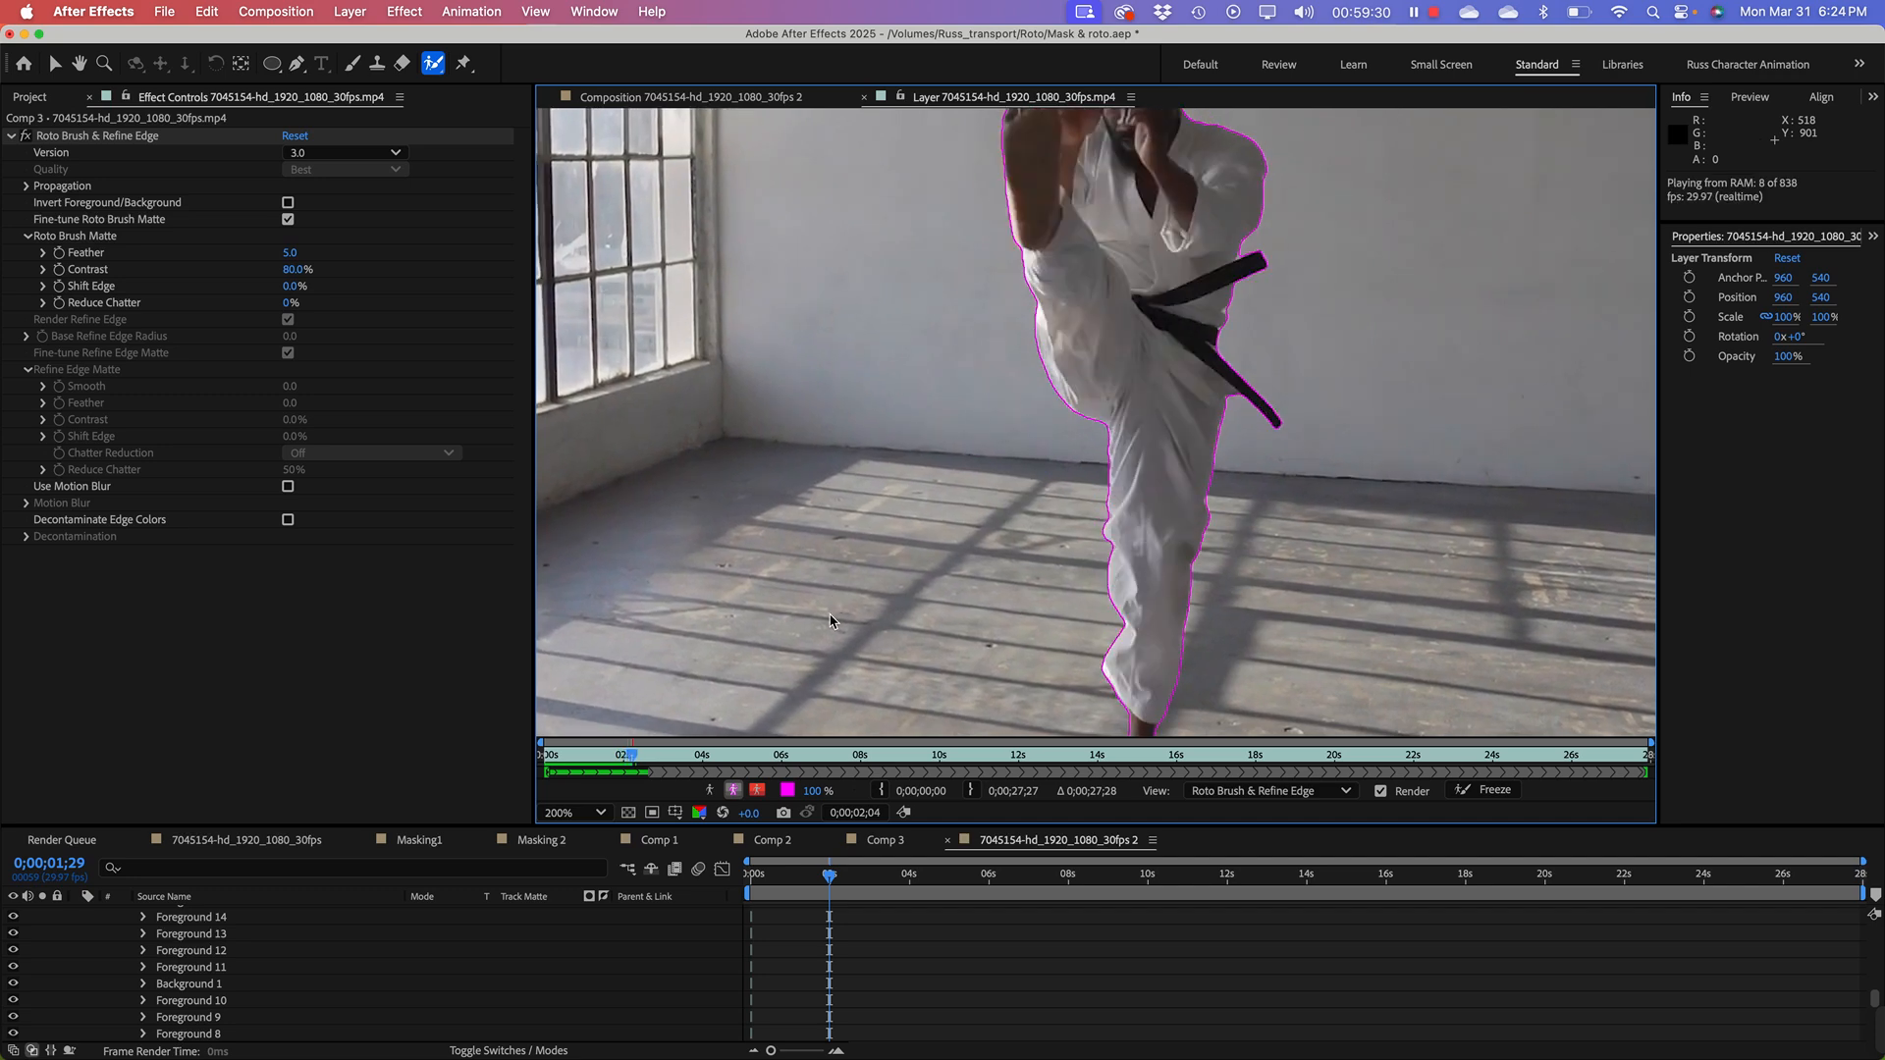
click(622, 758)
drag(621, 759, 506, 778)
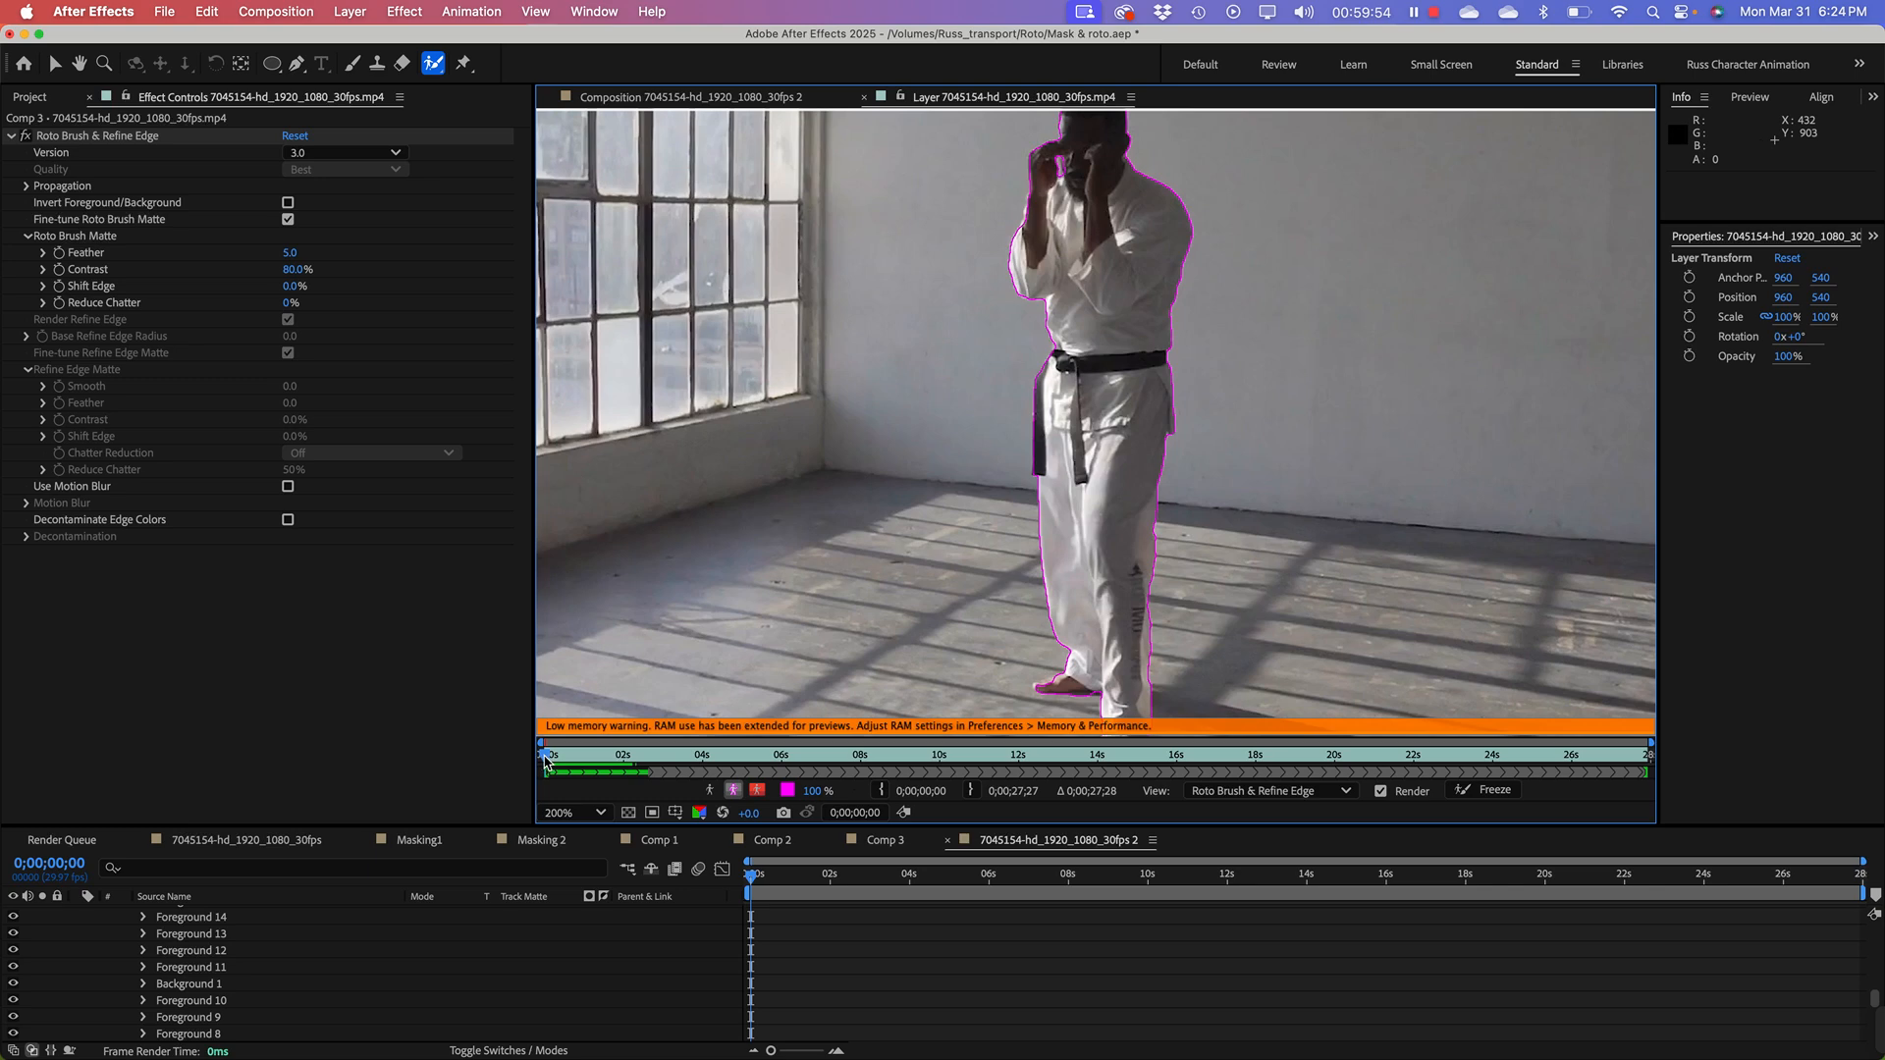
Step: Scrub the propagation to 0;00;03;28 and check the fighter's outline back at 0;00;02;17, 0;00;02;06 and 0;00;02;00
drag(545, 759, 700, 759)
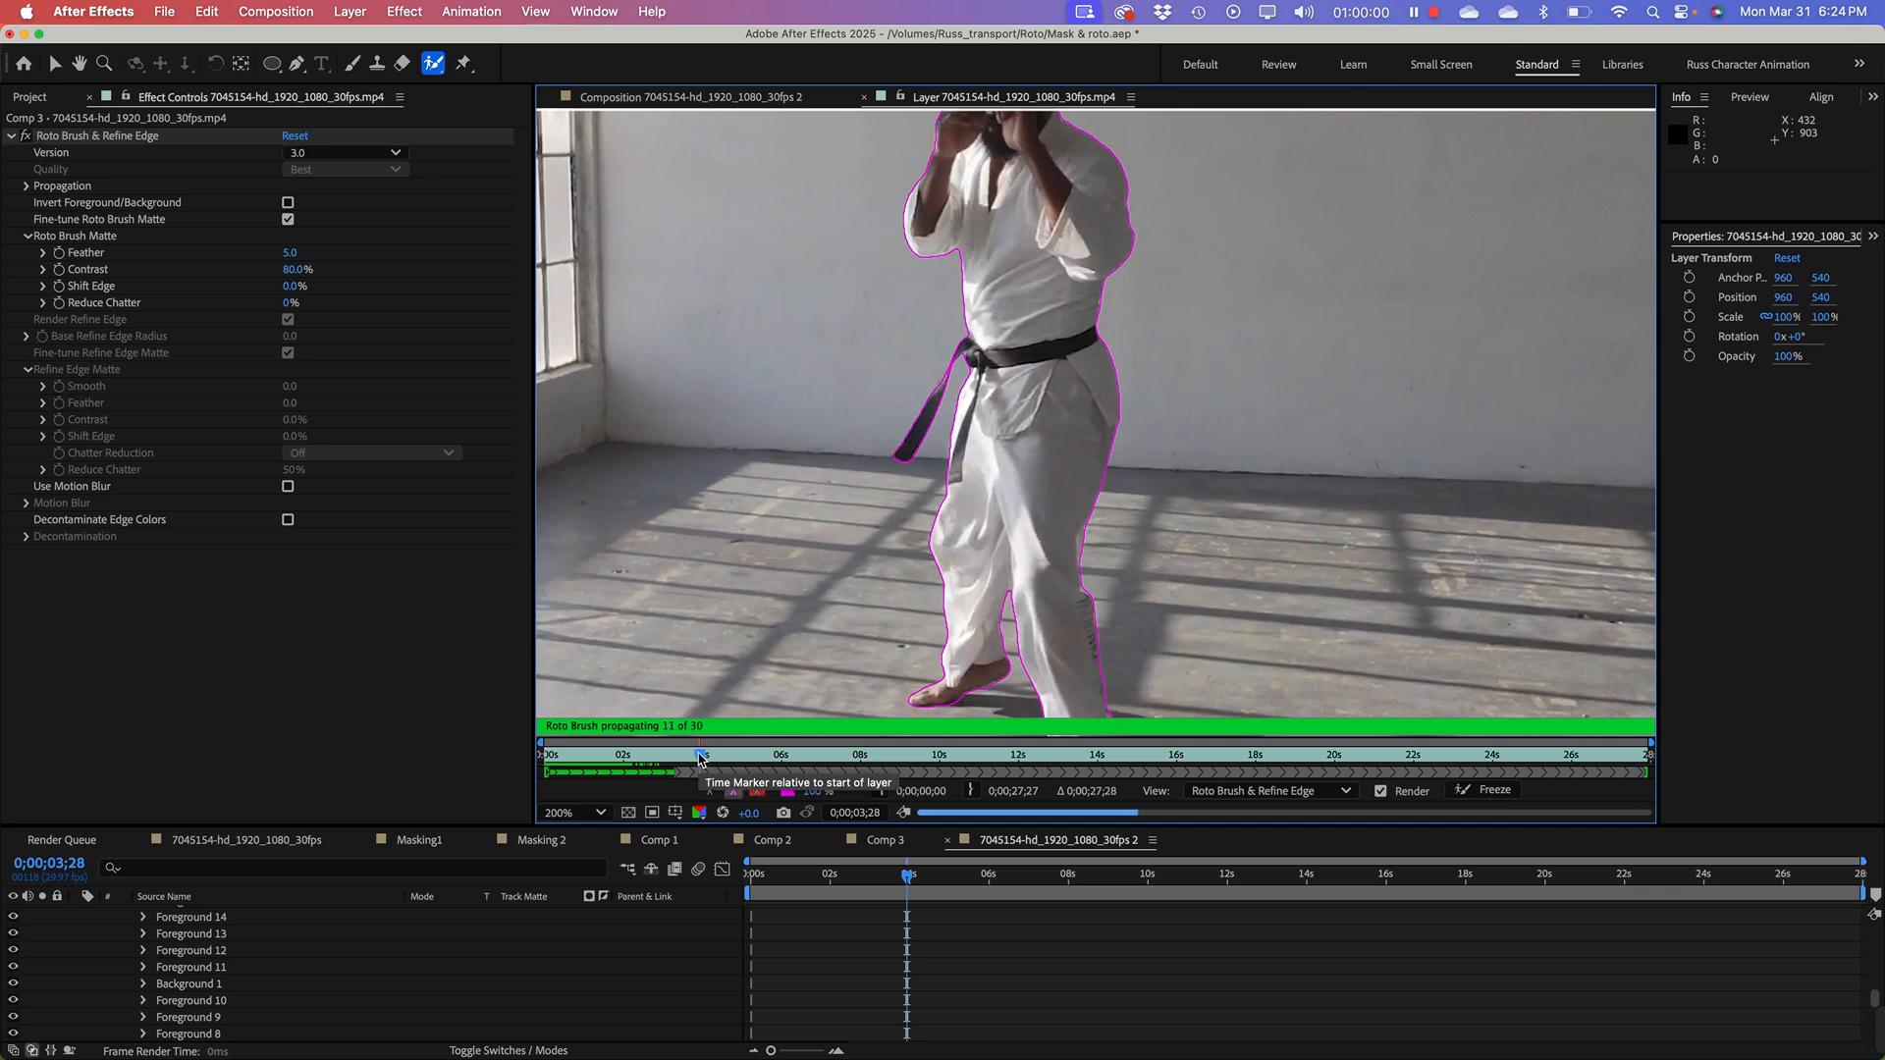
click(669, 758)
drag(663, 758, 646, 760)
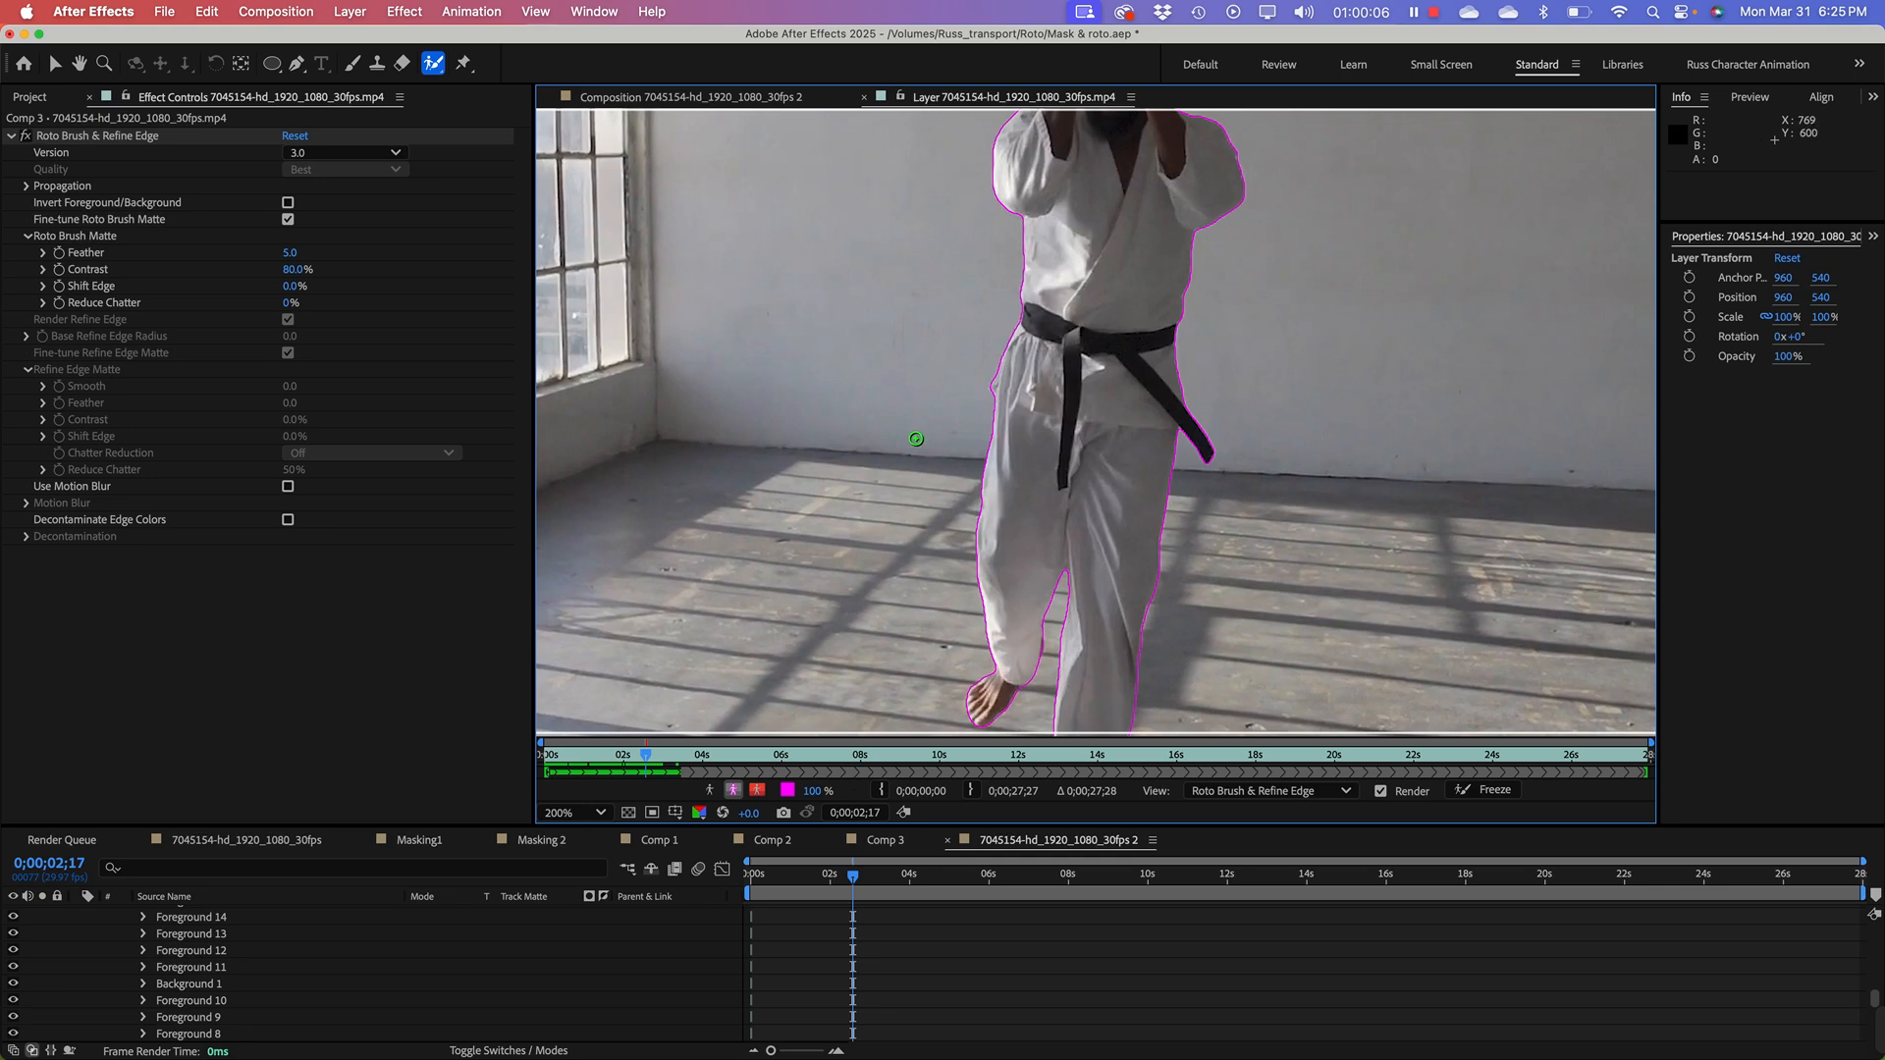
drag(946, 339, 943, 553)
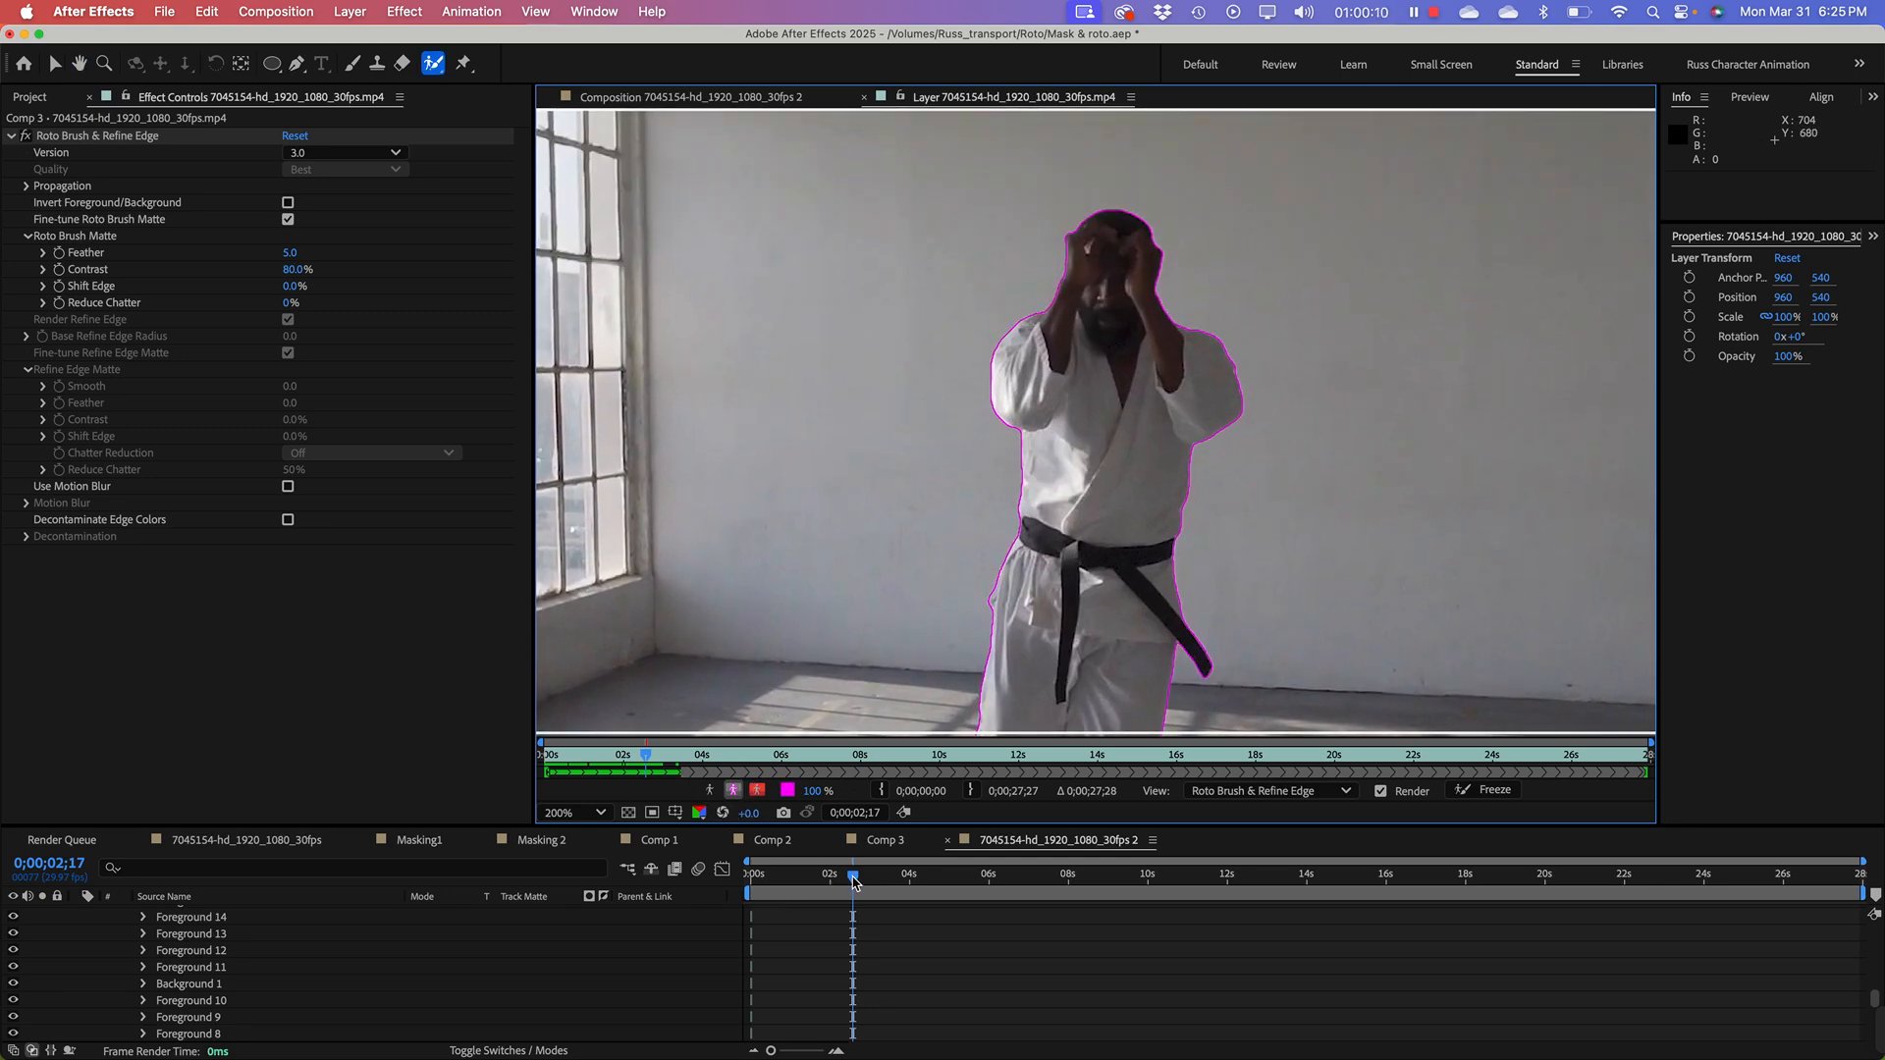
drag(853, 881, 806, 882)
drag(839, 886, 837, 885)
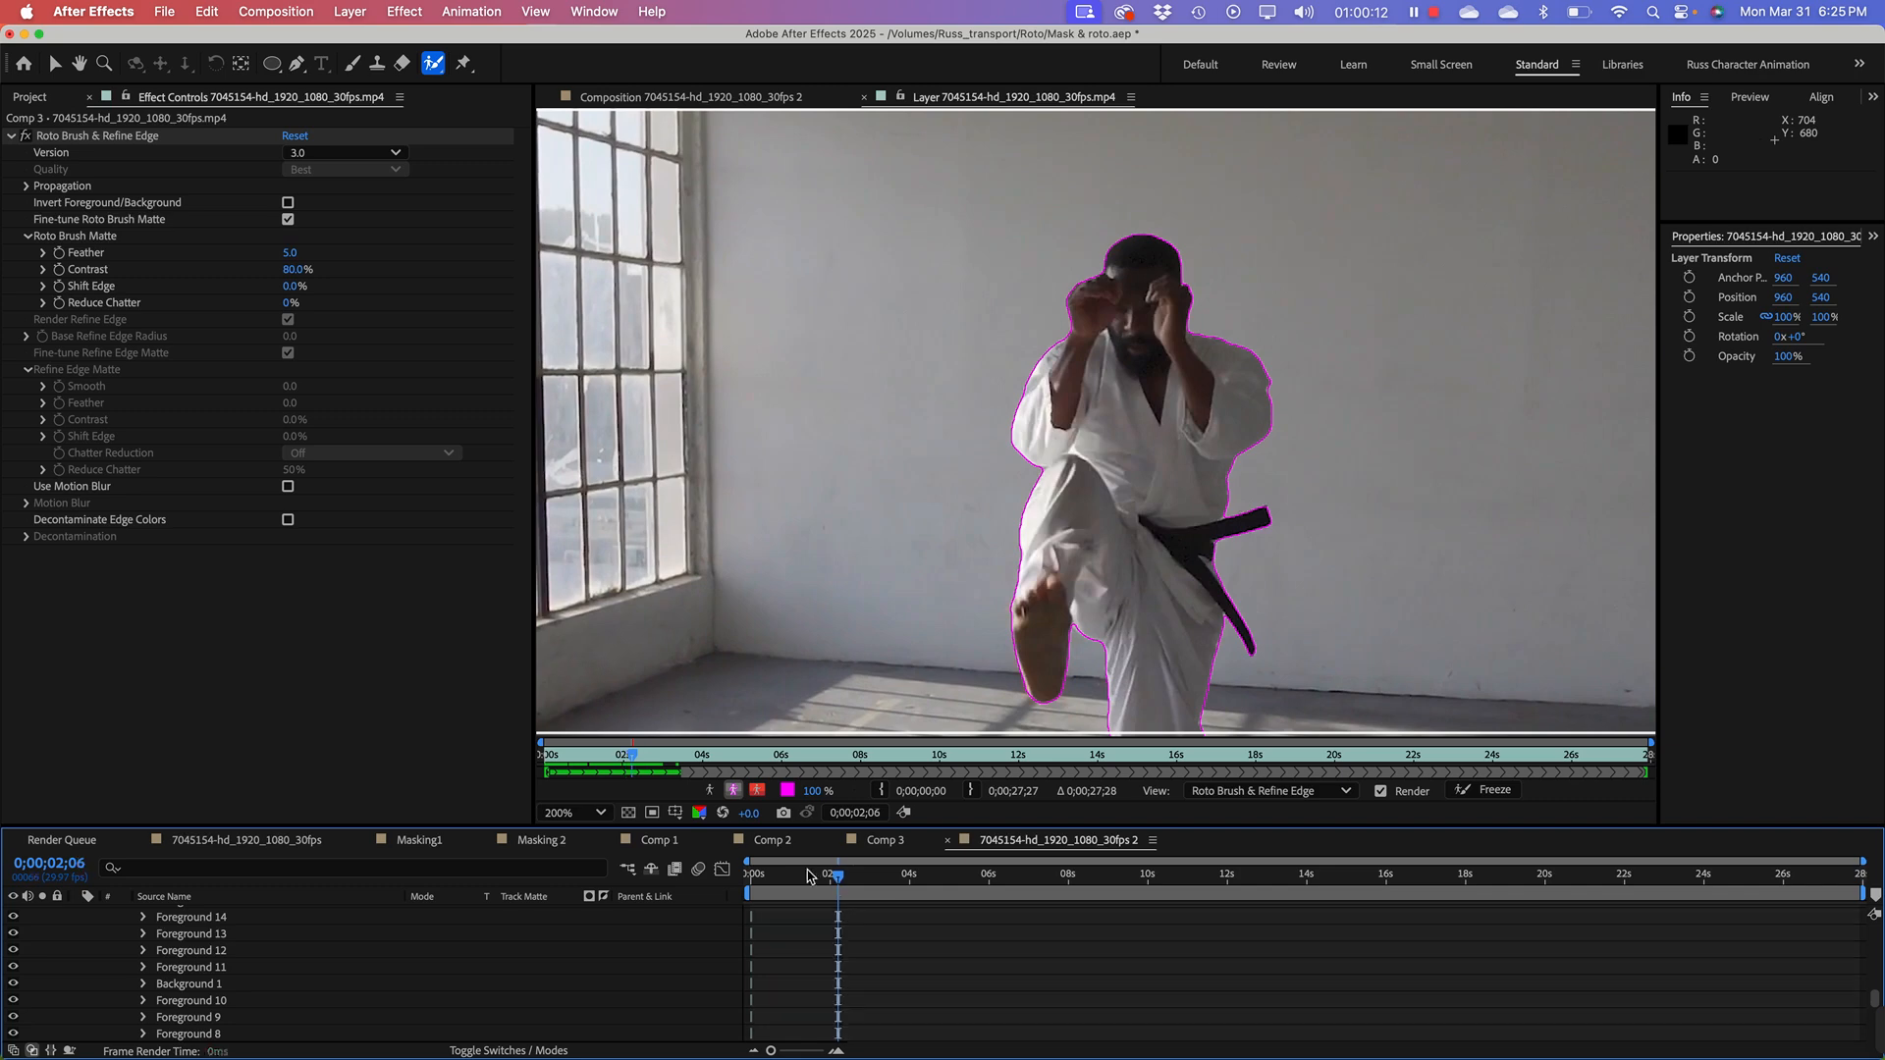
mouse_move(629, 768)
mouse_down()
mouse_move(582, 754)
mouse_move(620, 767)
mouse_up()
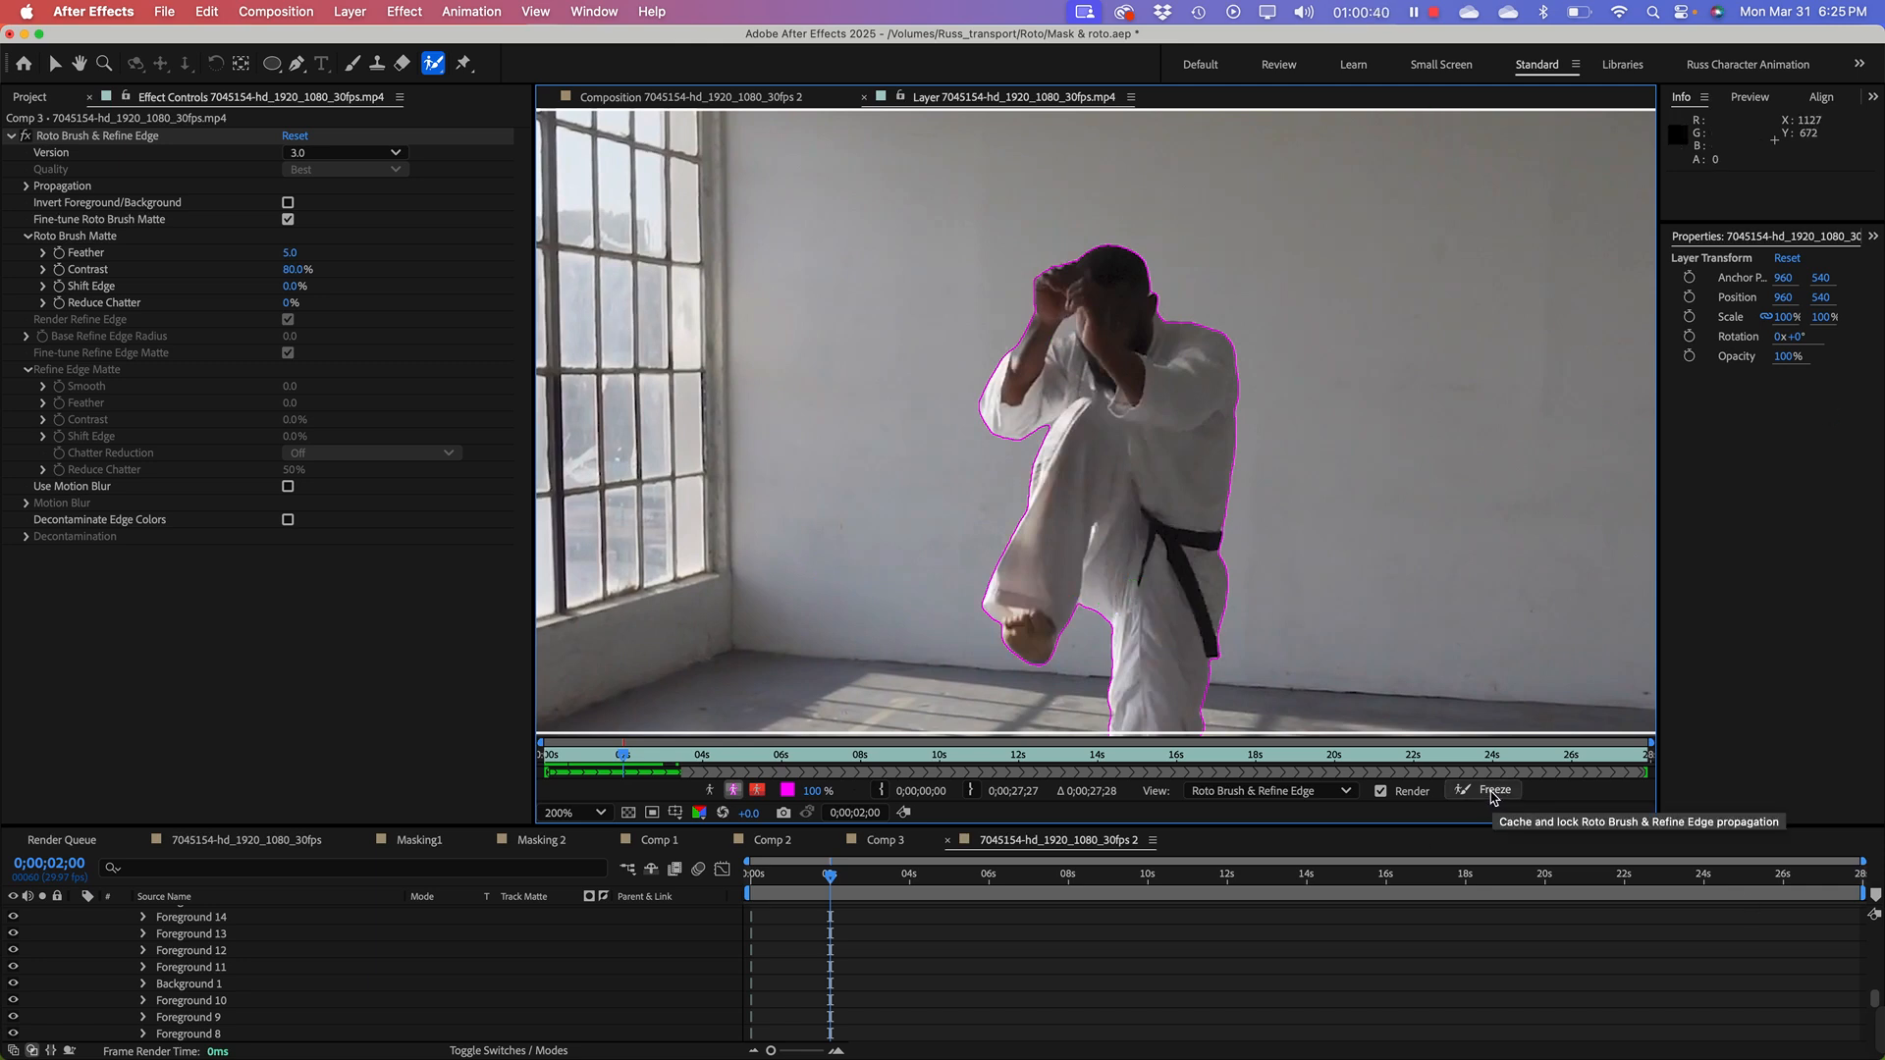
Step: Freeze the Roto Brush propagation from 0;00;00;00, stop the freezing partway and scrub to 0;00;08;19
drag(624, 756, 517, 762)
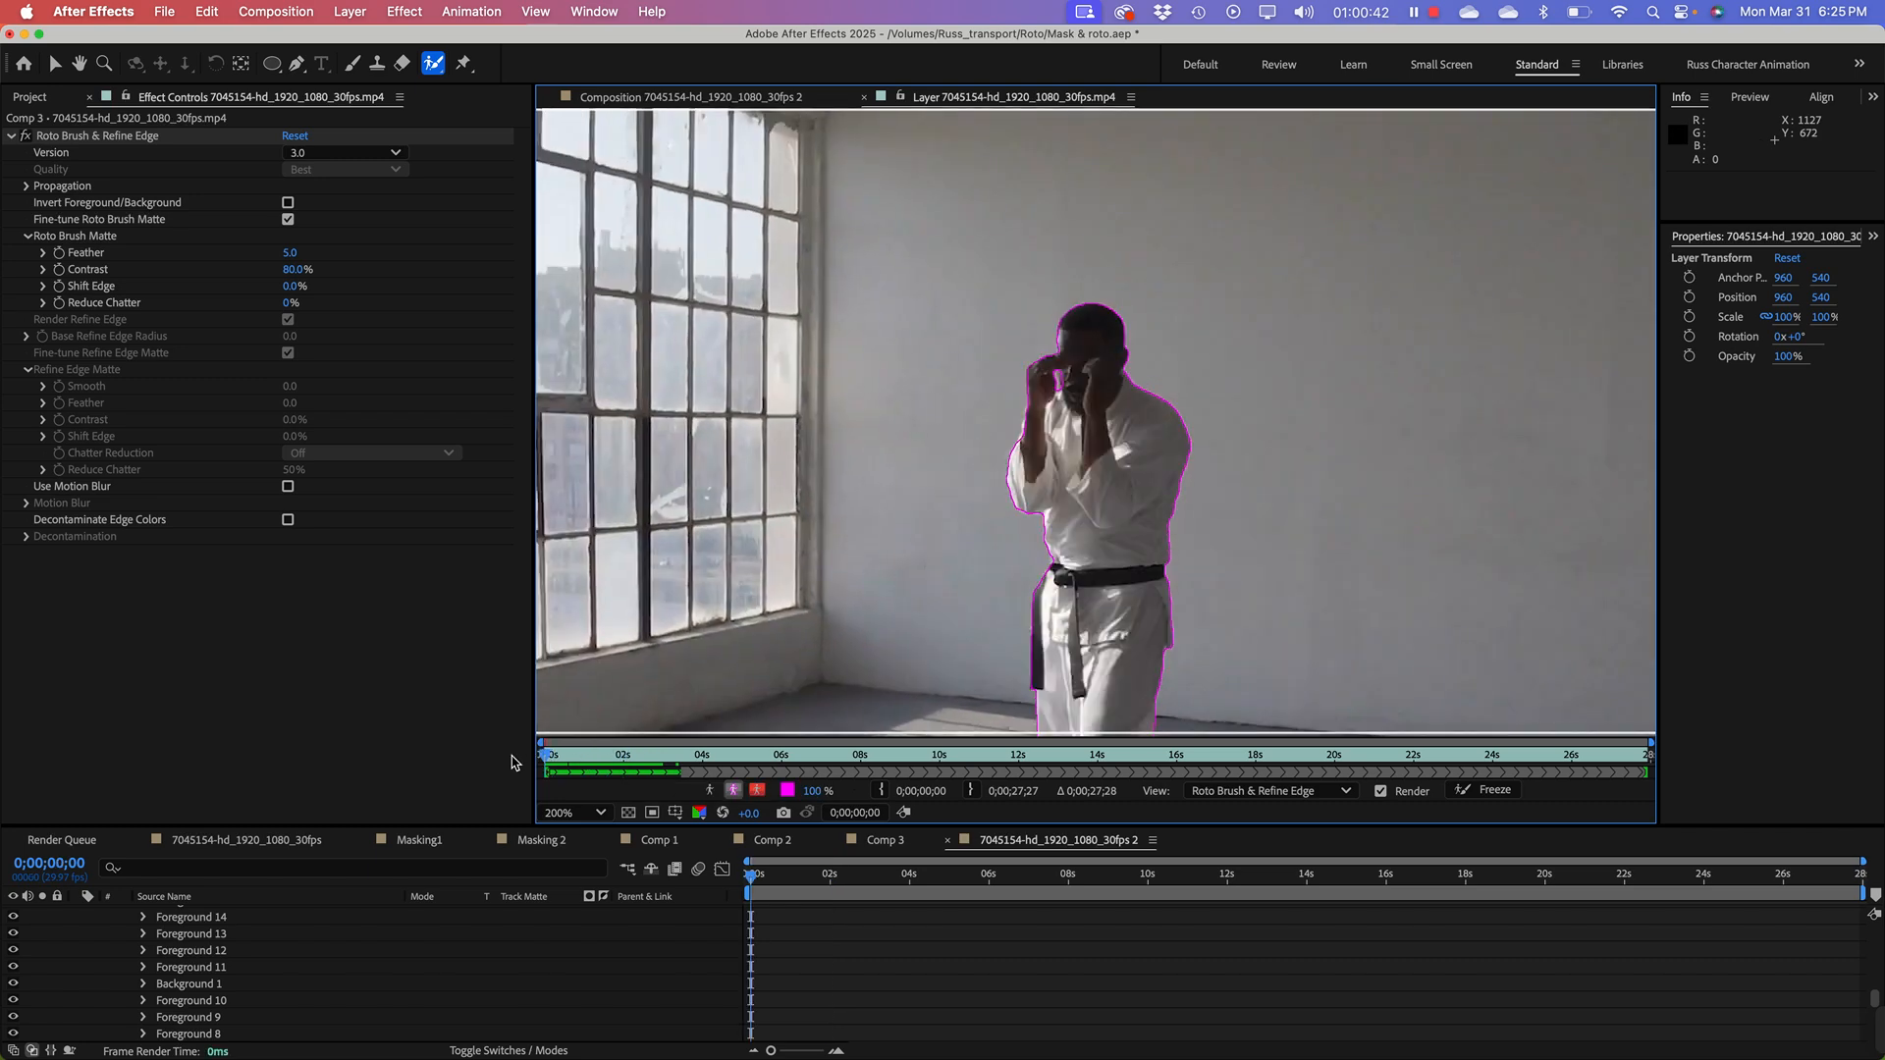
click(1493, 791)
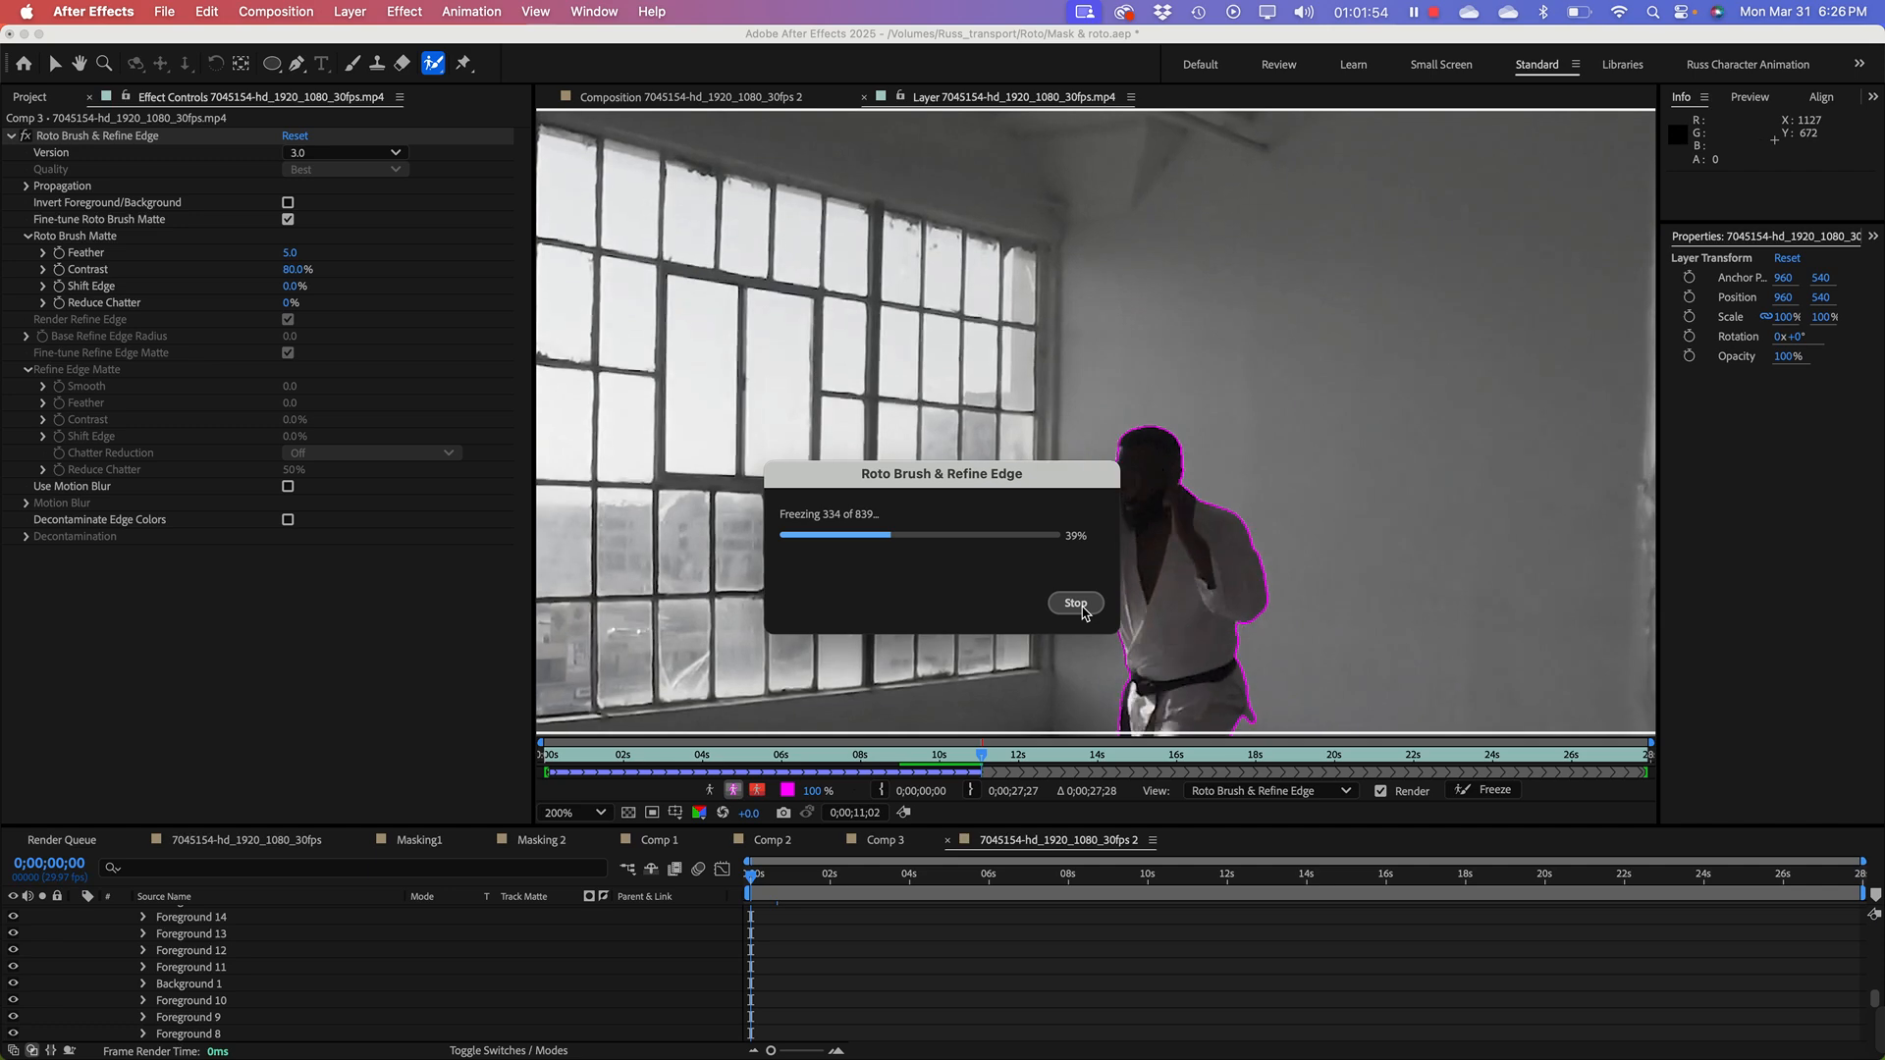
click(1077, 603)
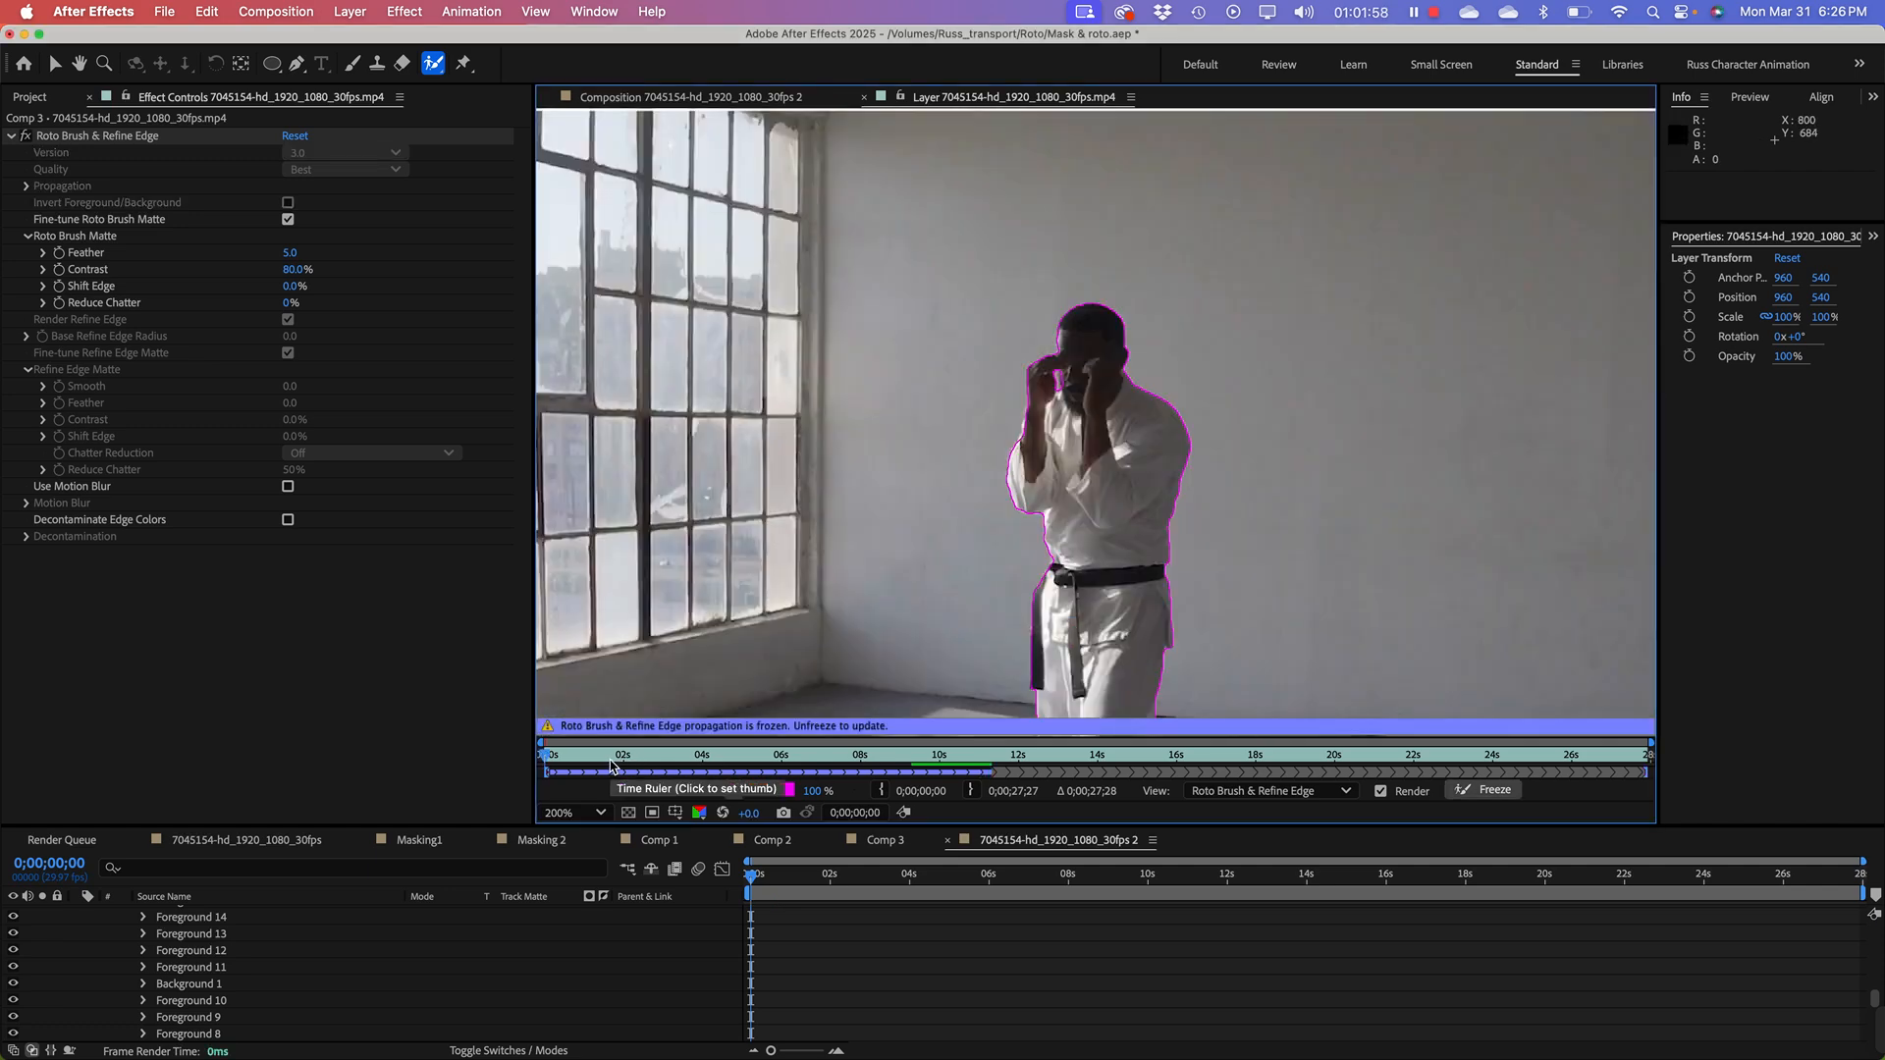
drag(609, 764, 885, 765)
Step: Open the first 7045154-hd_1920_1080_30fps composition from the project's items
click(223, 650)
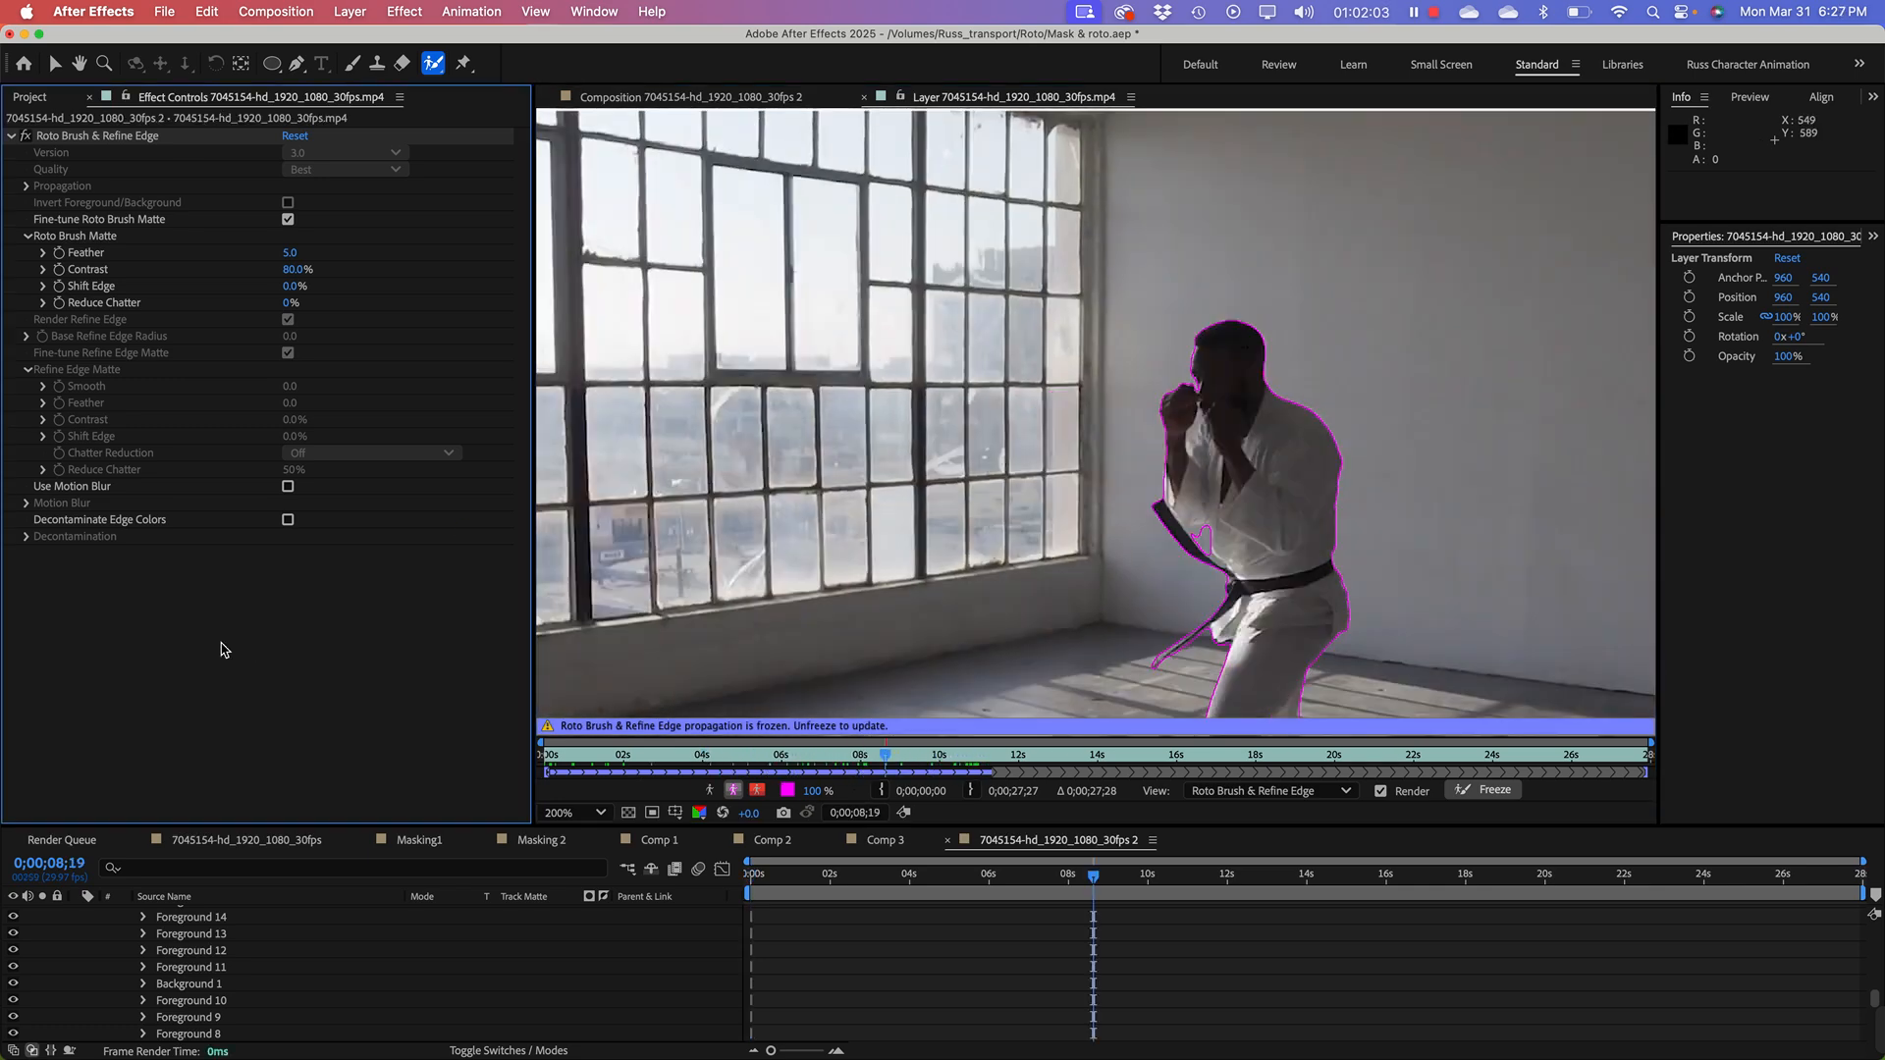
click(22, 99)
click(140, 507)
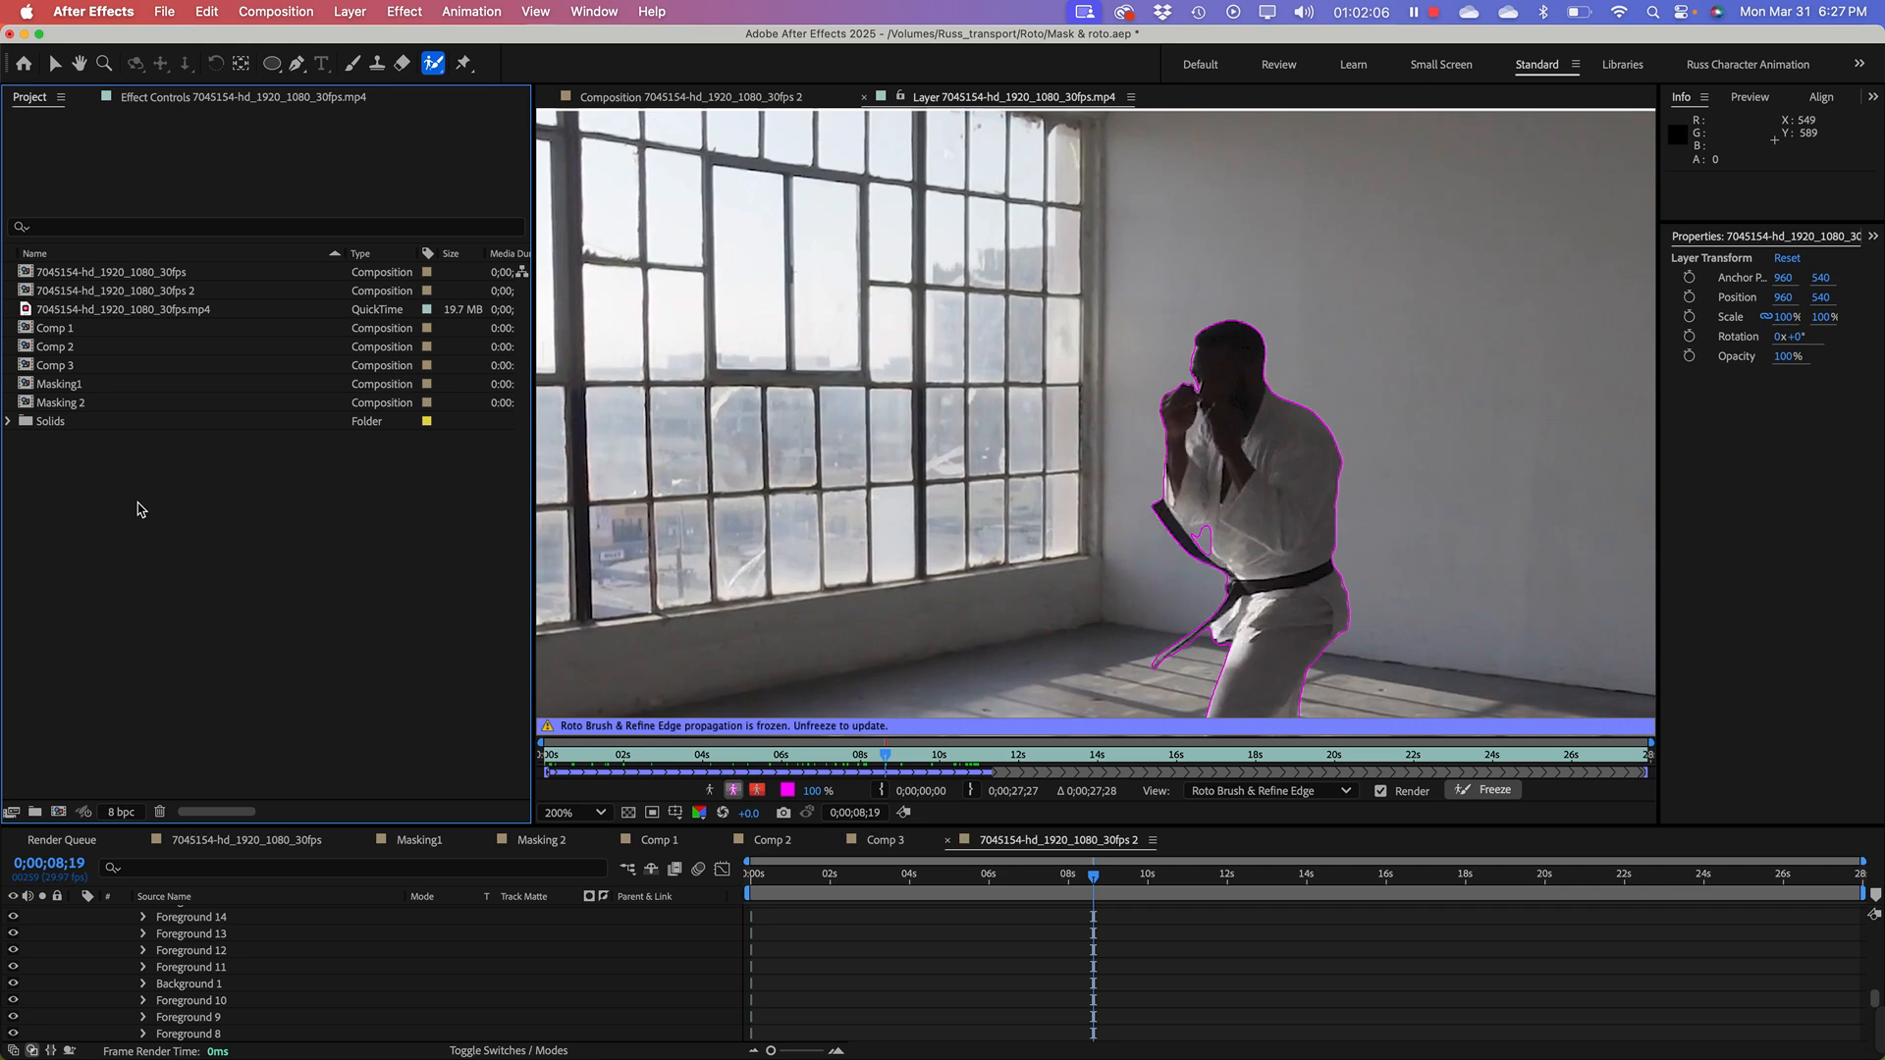
double_click(75, 272)
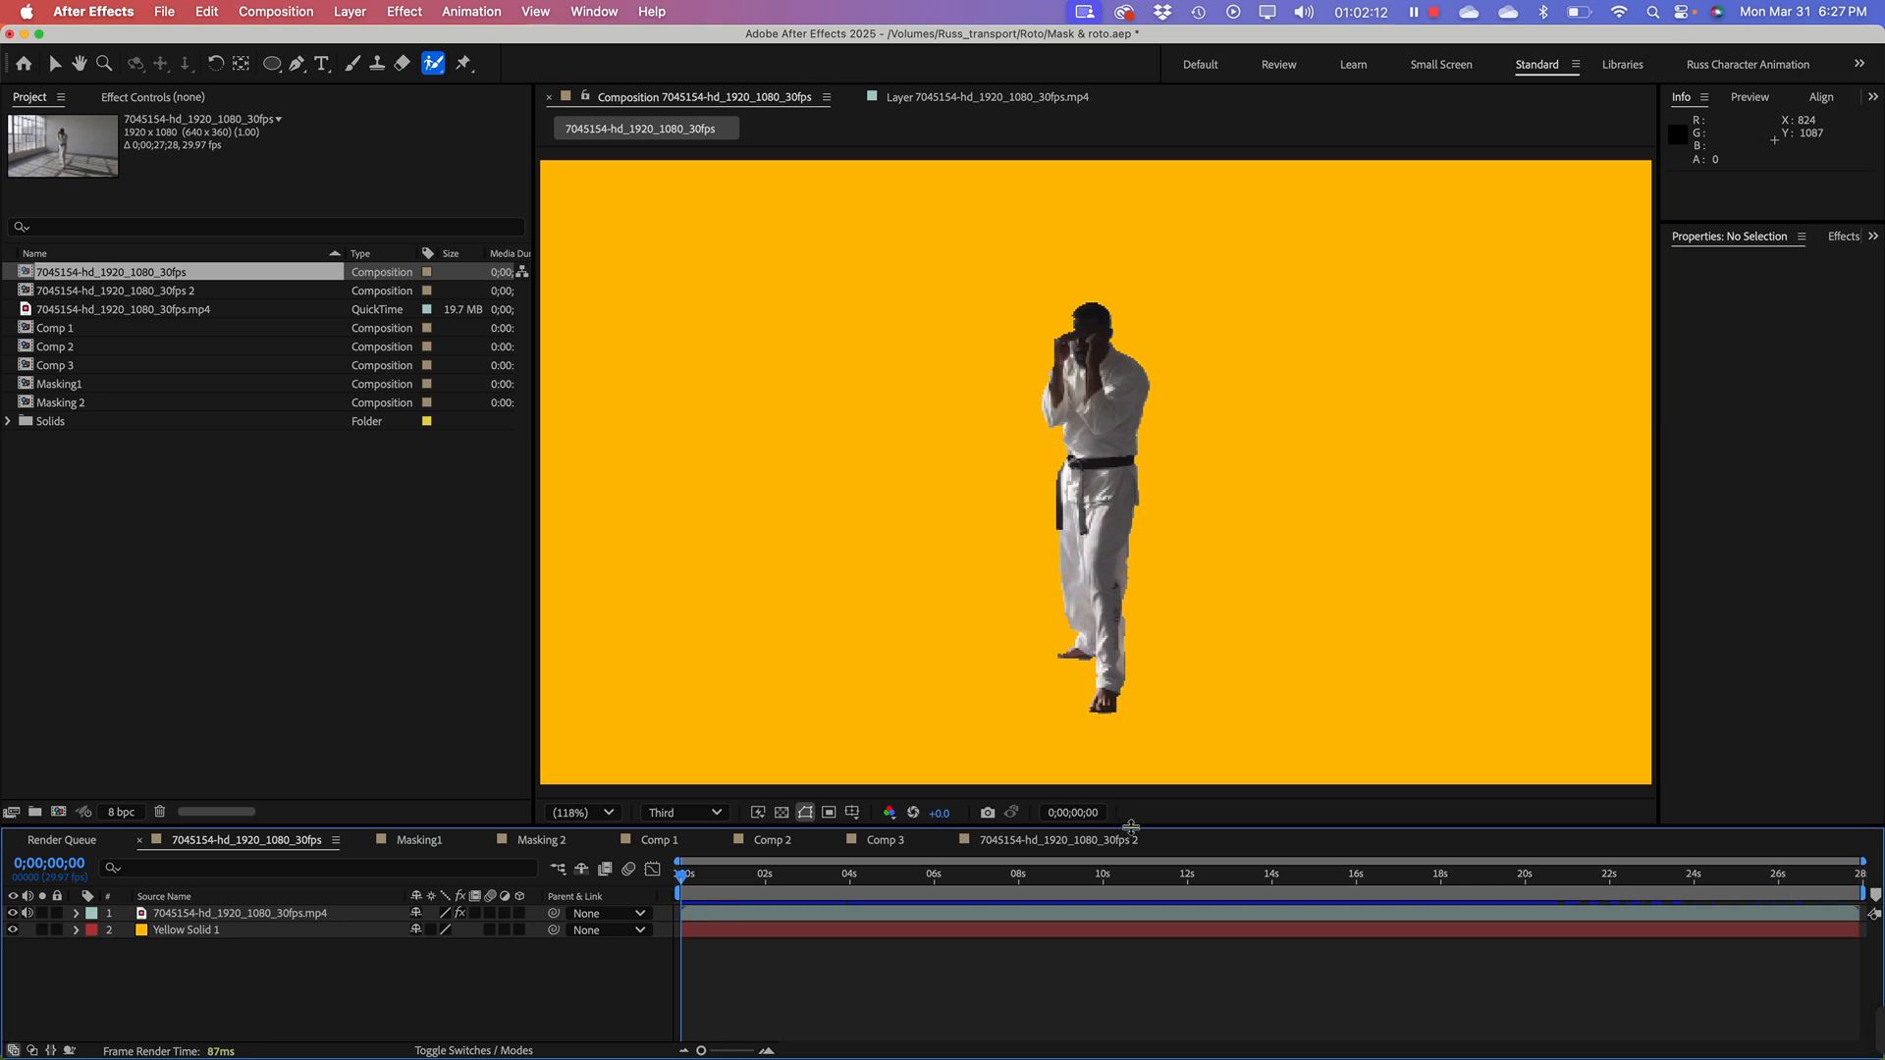
Step: Enlarge the timeline area and expand the footage layer above Yellow Solid 1 to show its Roto Brush & Refine Edge properties
drag(1132, 828, 1136, 753)
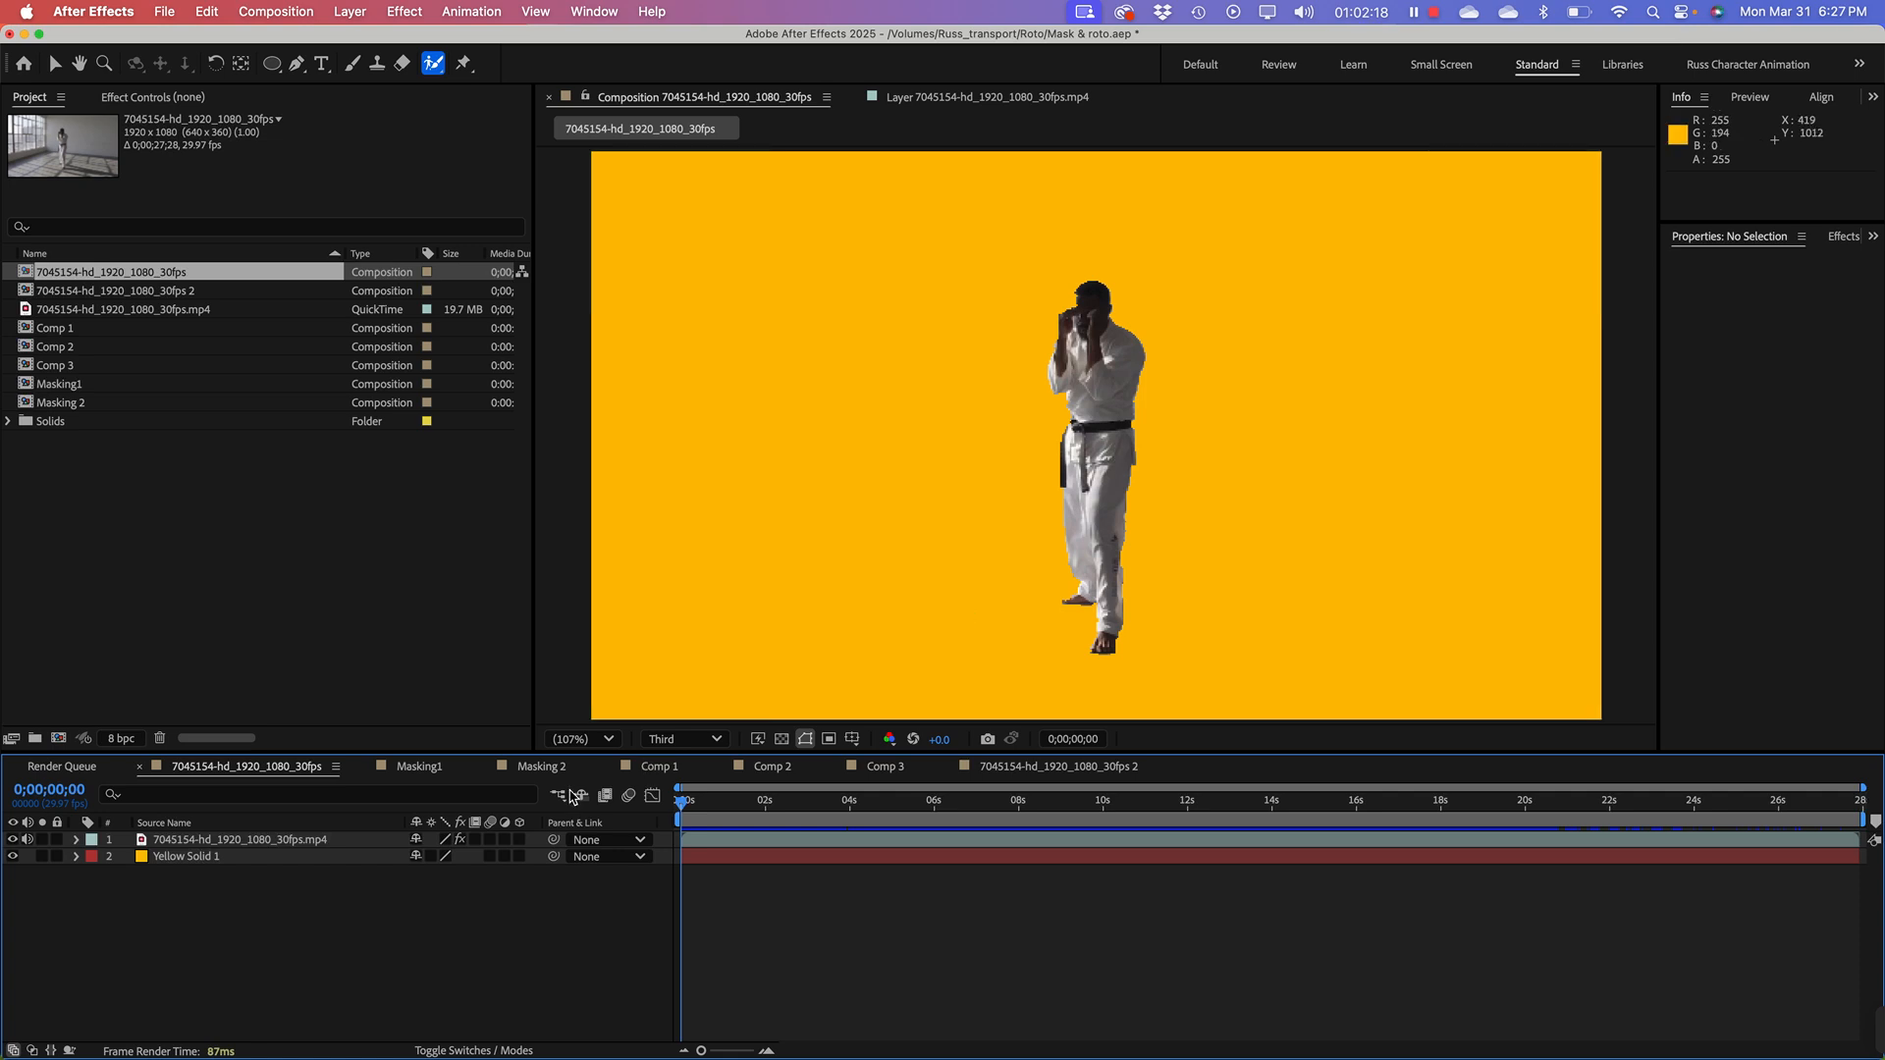
click(163, 844)
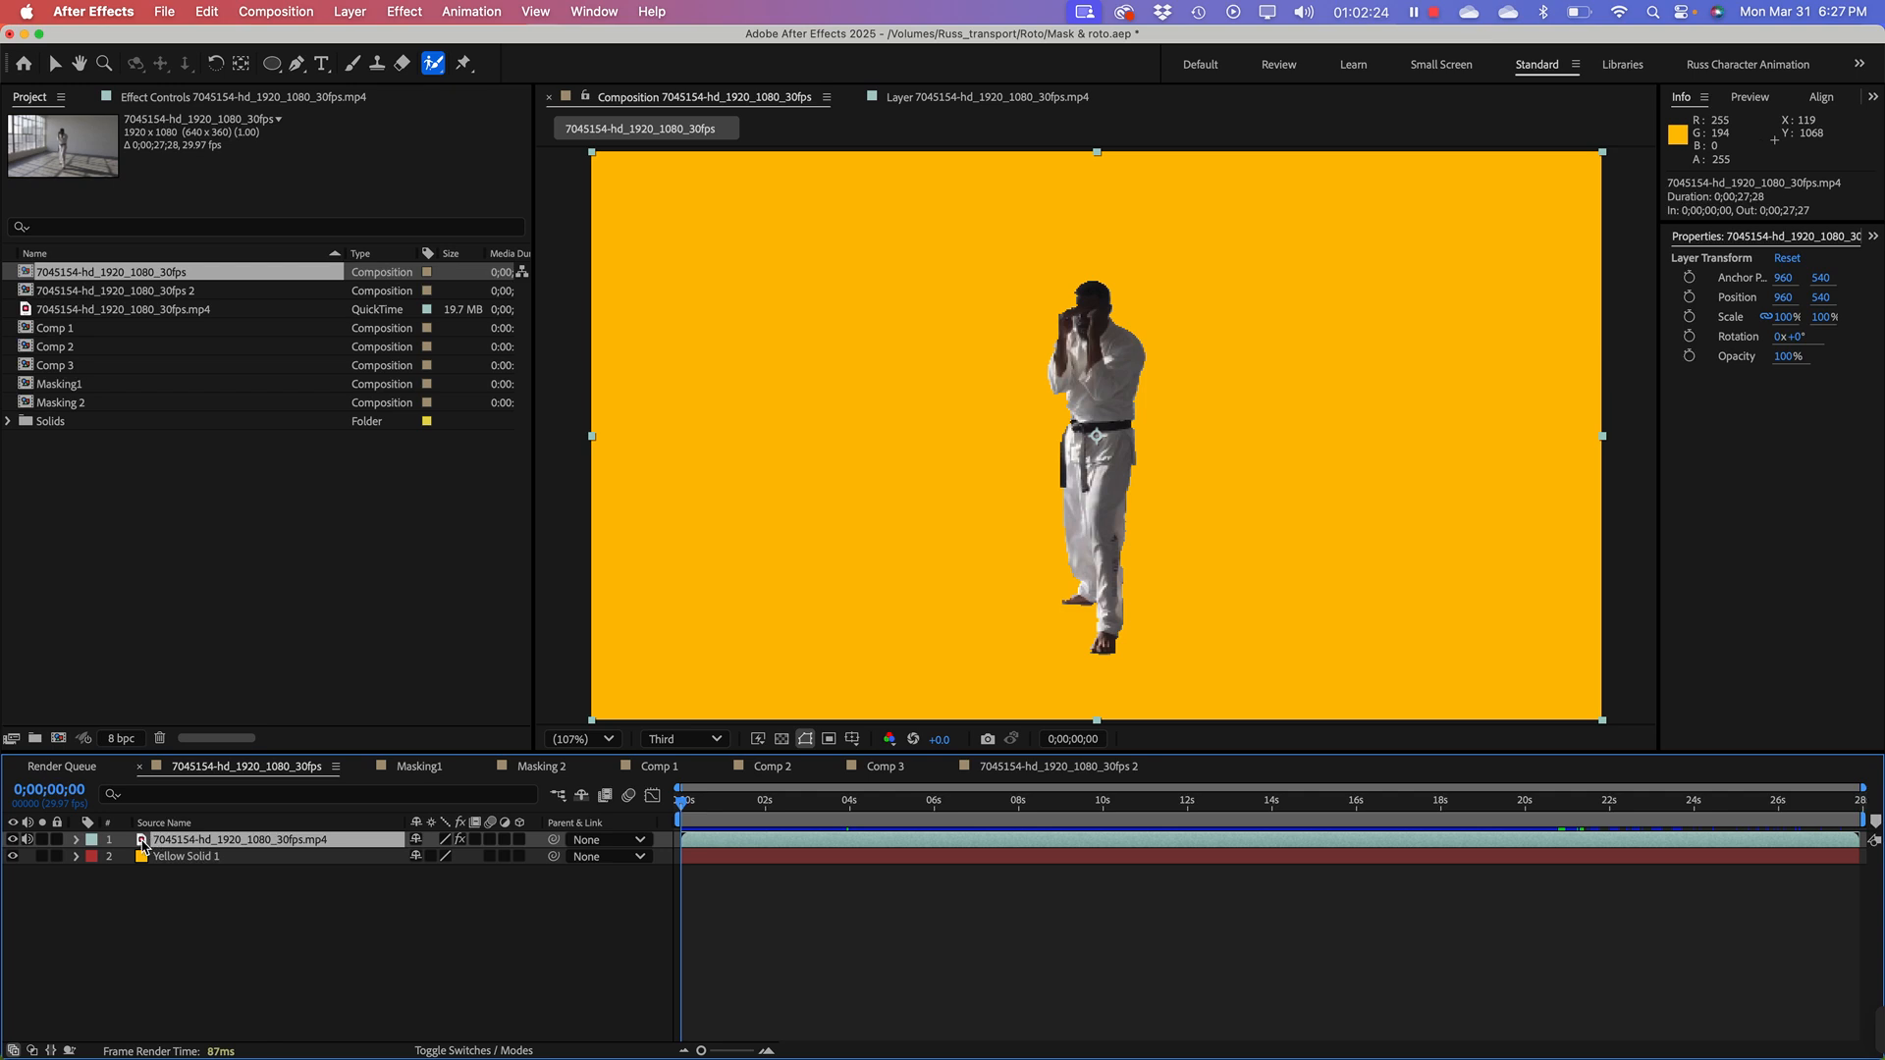
click(78, 841)
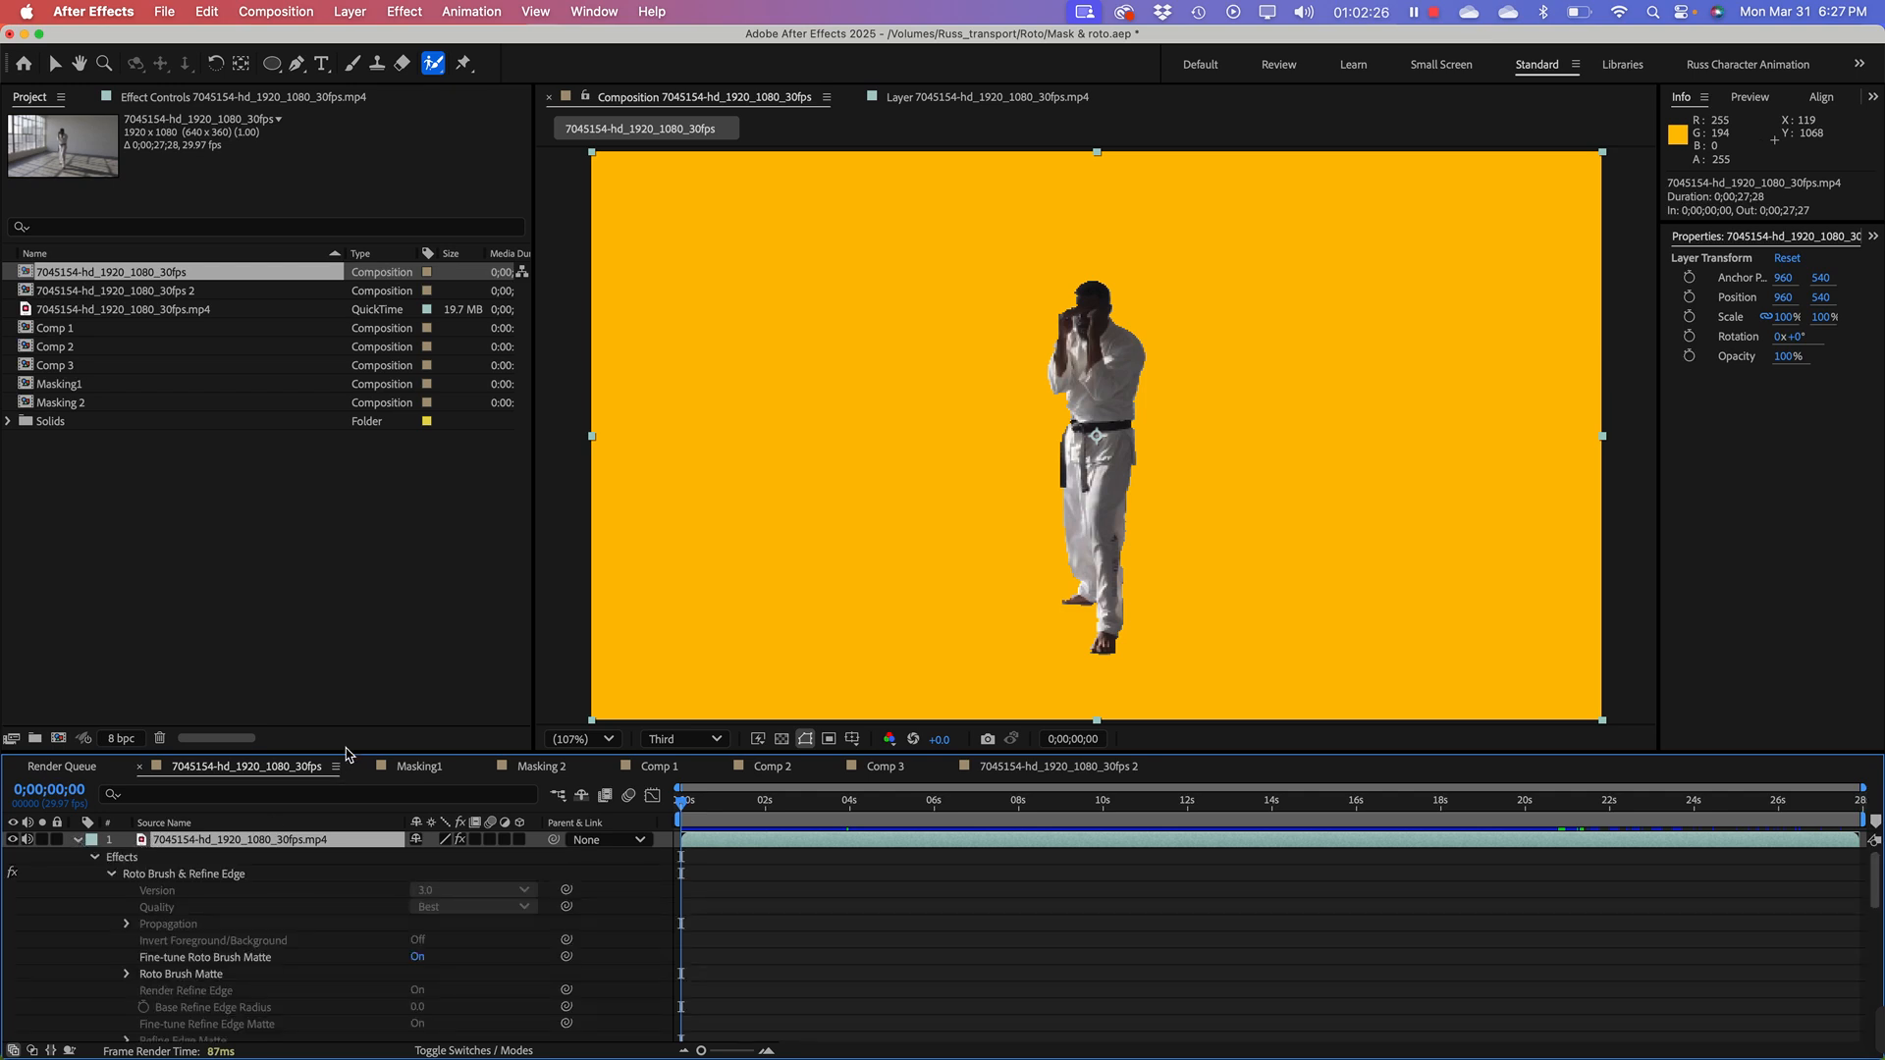
Step: Enlarge the timeline area and look through the Roto Brush & Refine Edge properties and its list of foreground and background strokes
drag(348, 751, 391, 604)
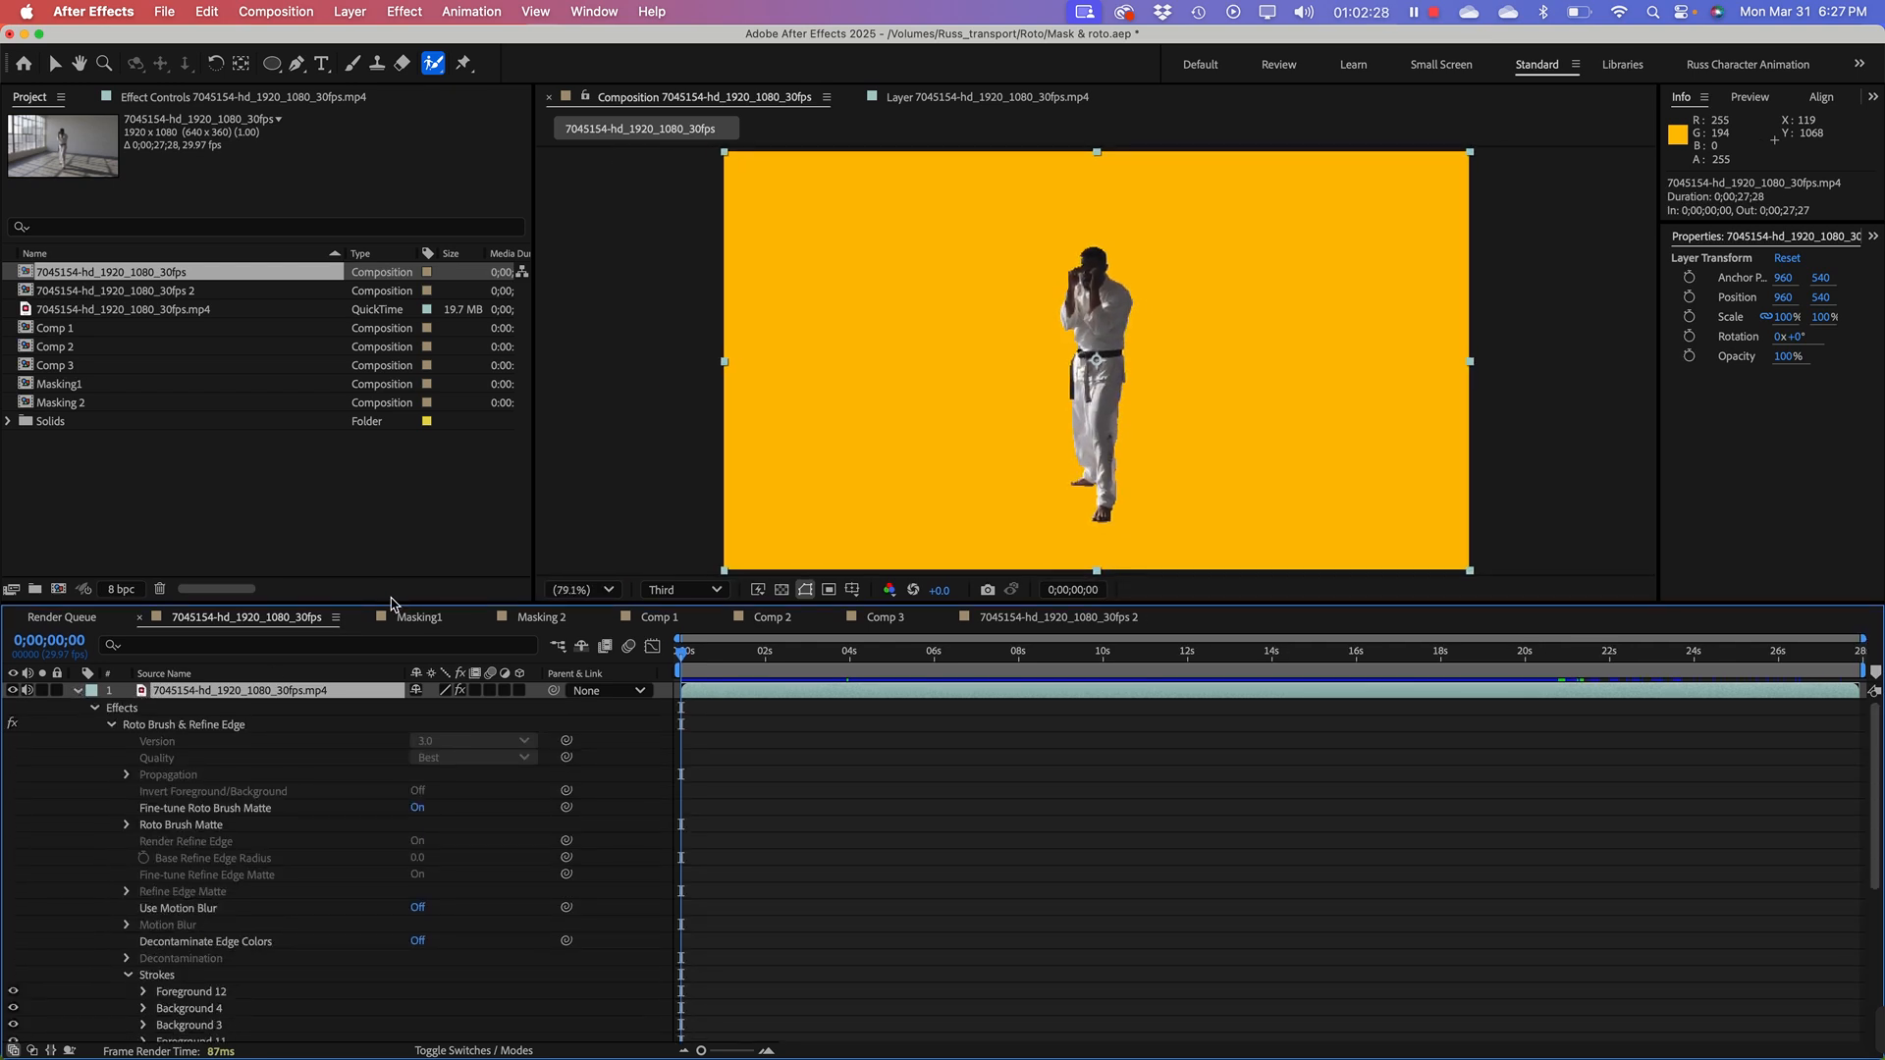
scroll(190, 884, down, 1)
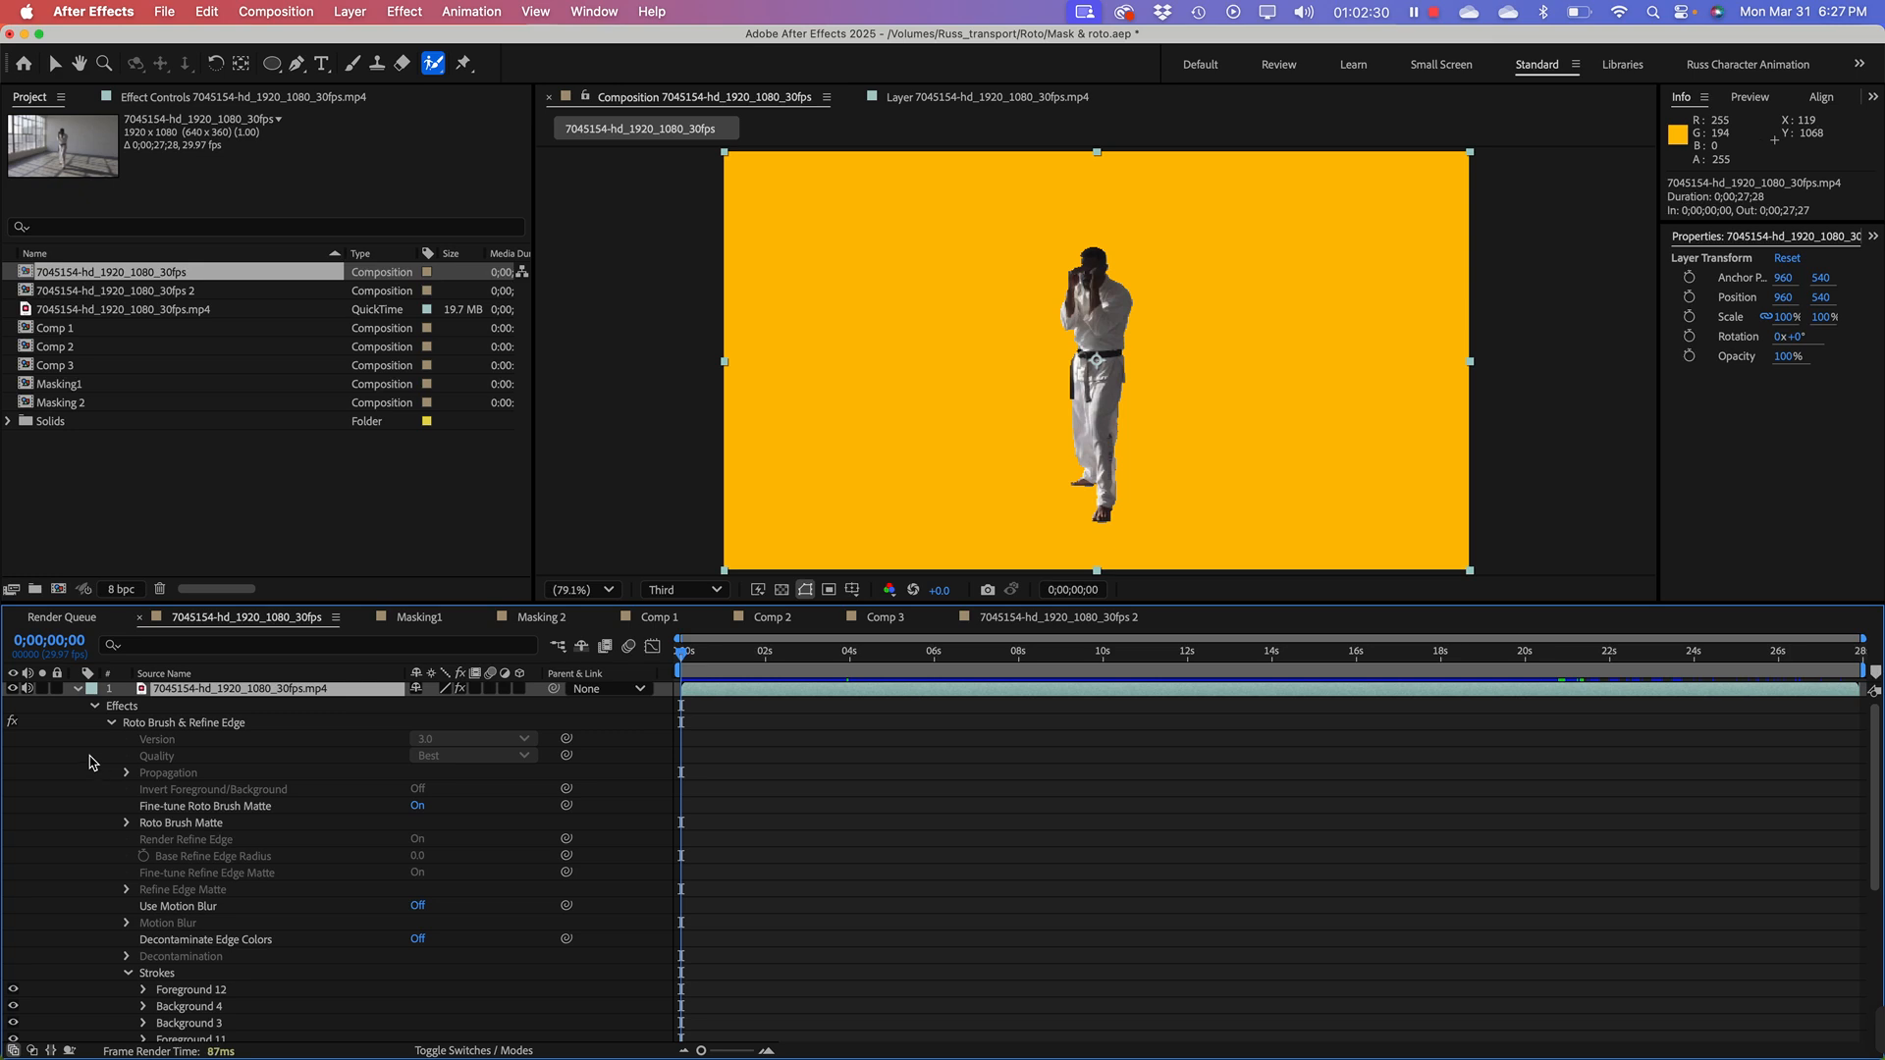
click(110, 723)
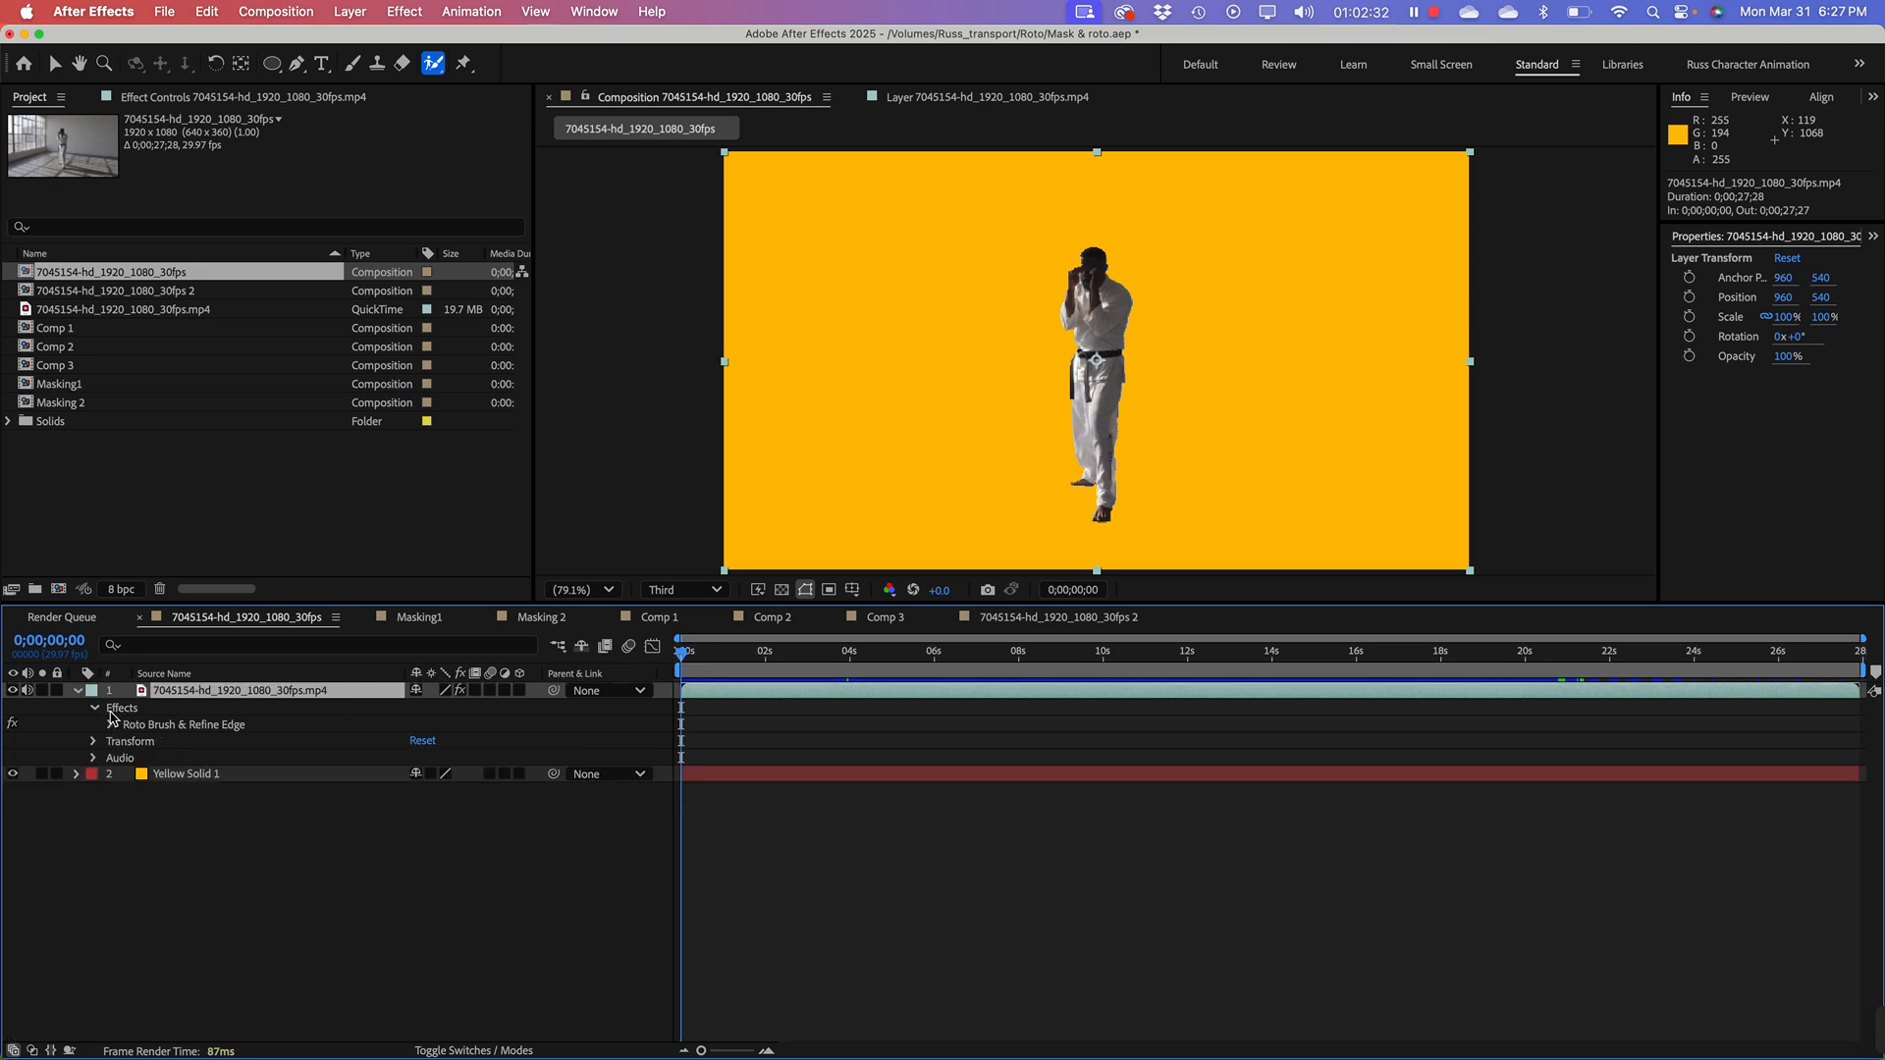
click(163, 727)
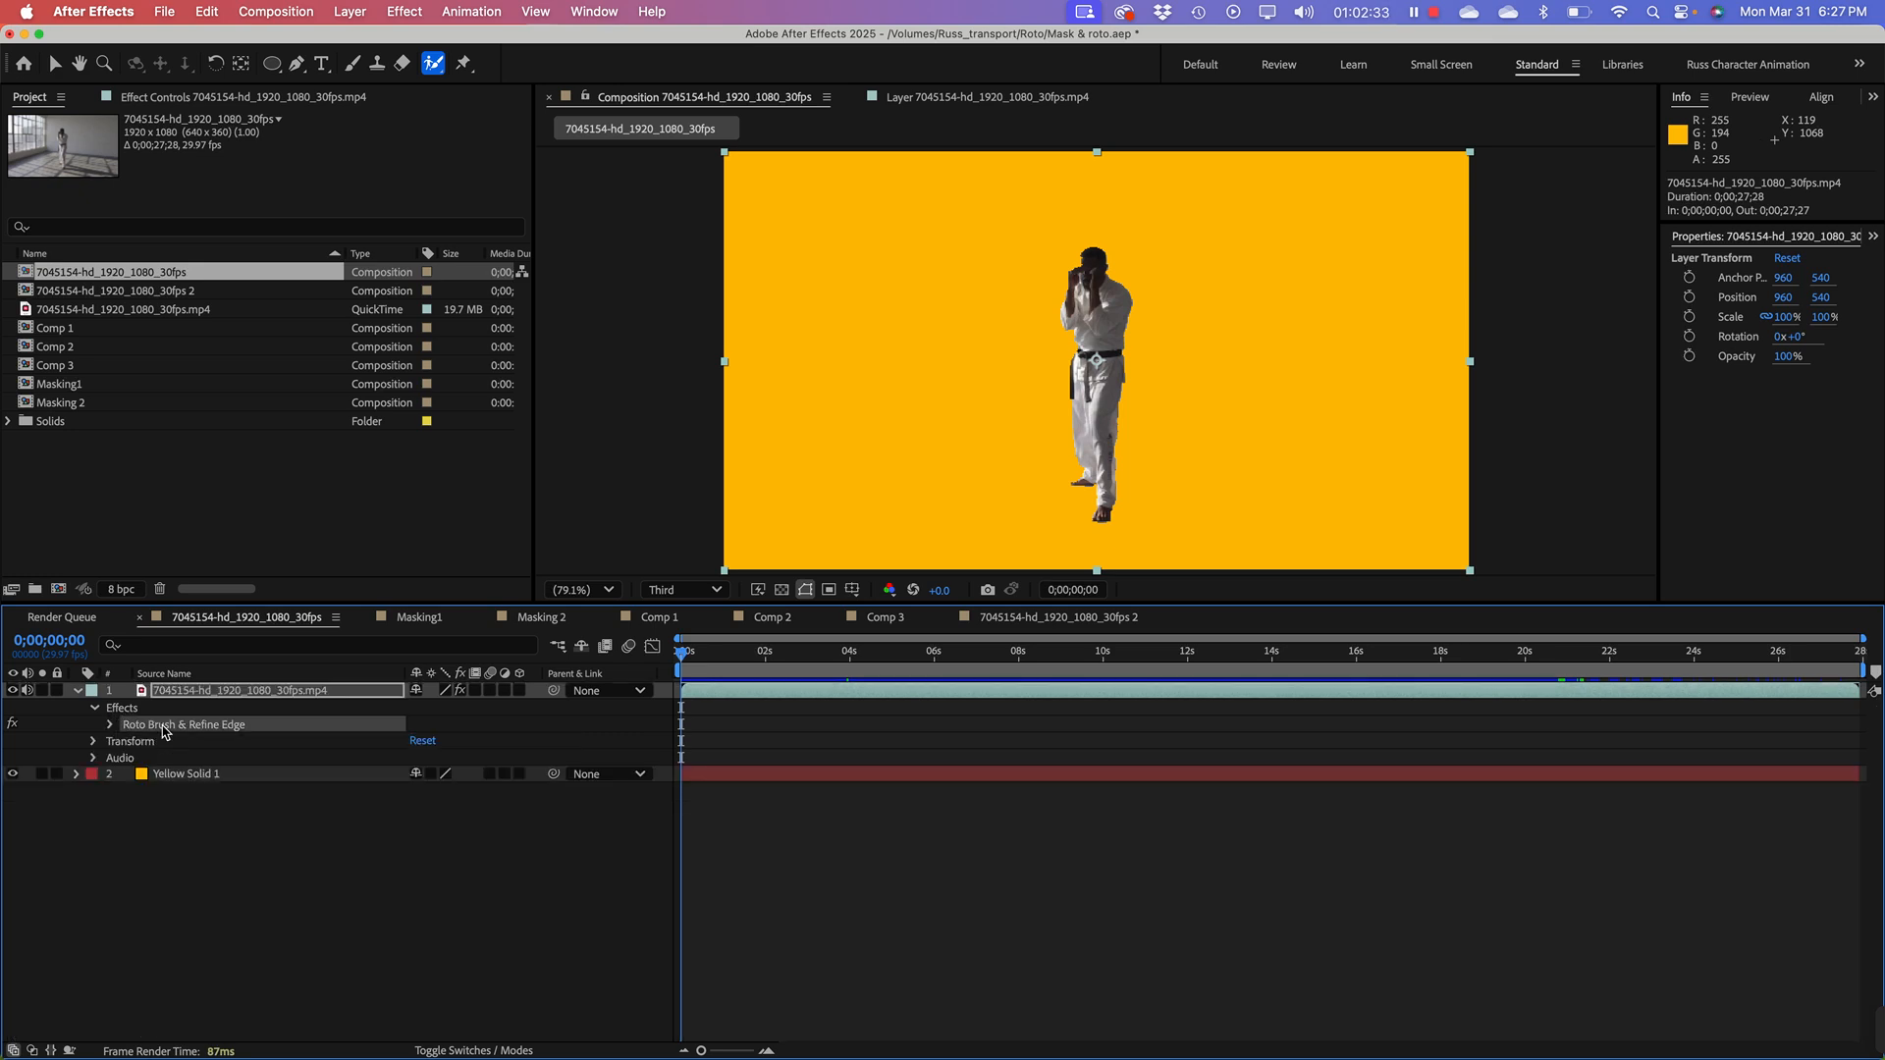
click(110, 725)
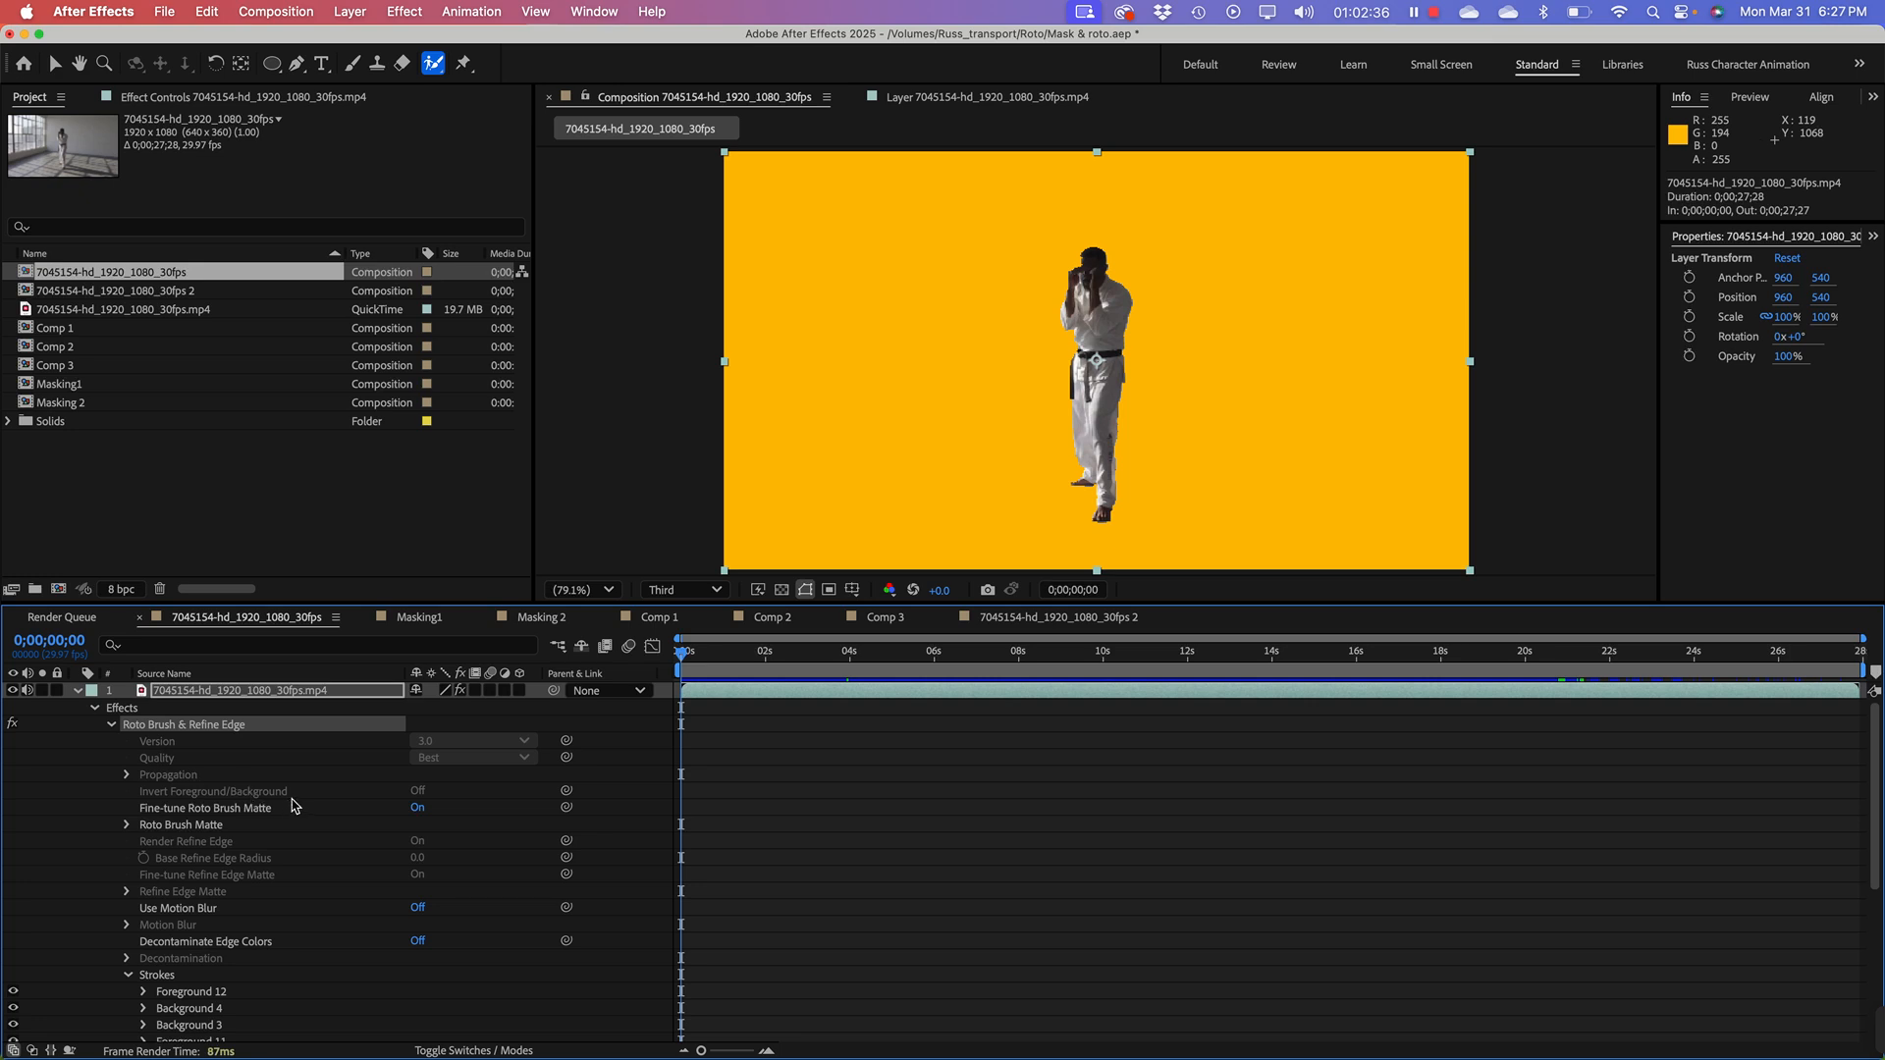
scroll(272, 854, down, 5)
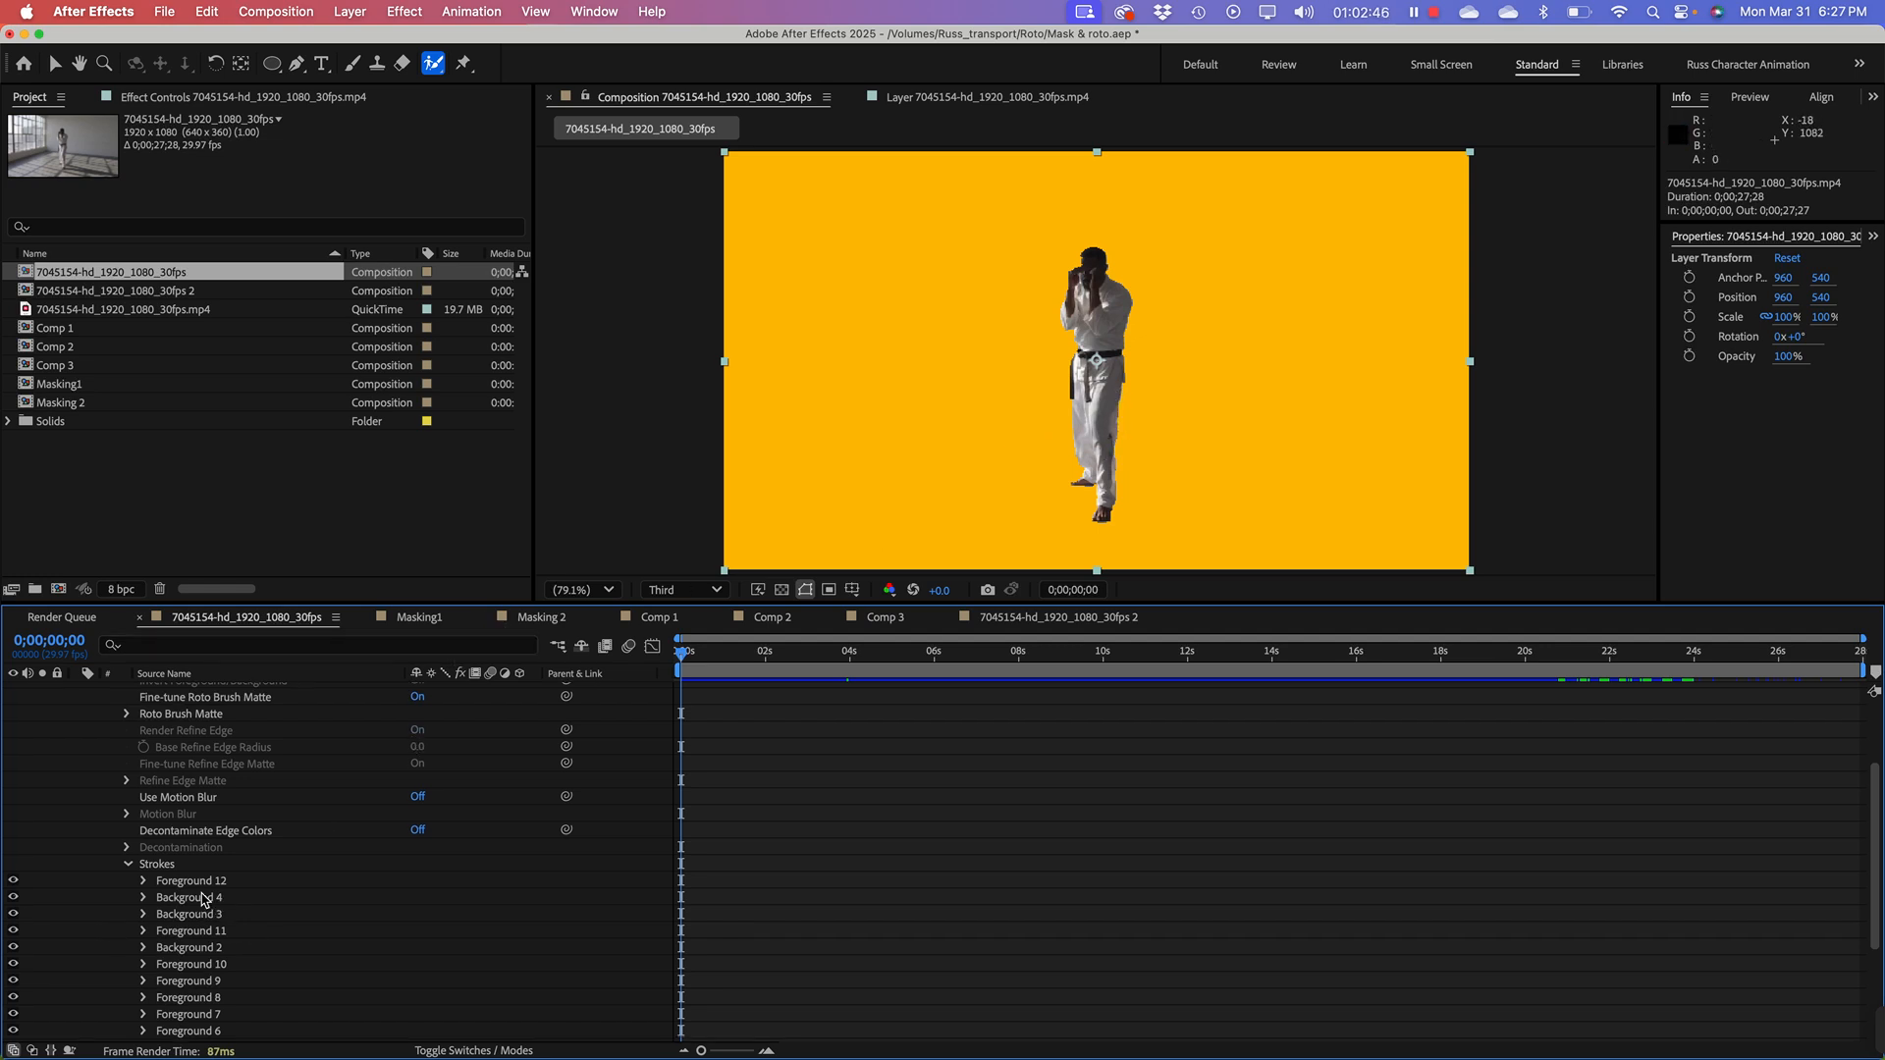
scroll(206, 899, down, 5)
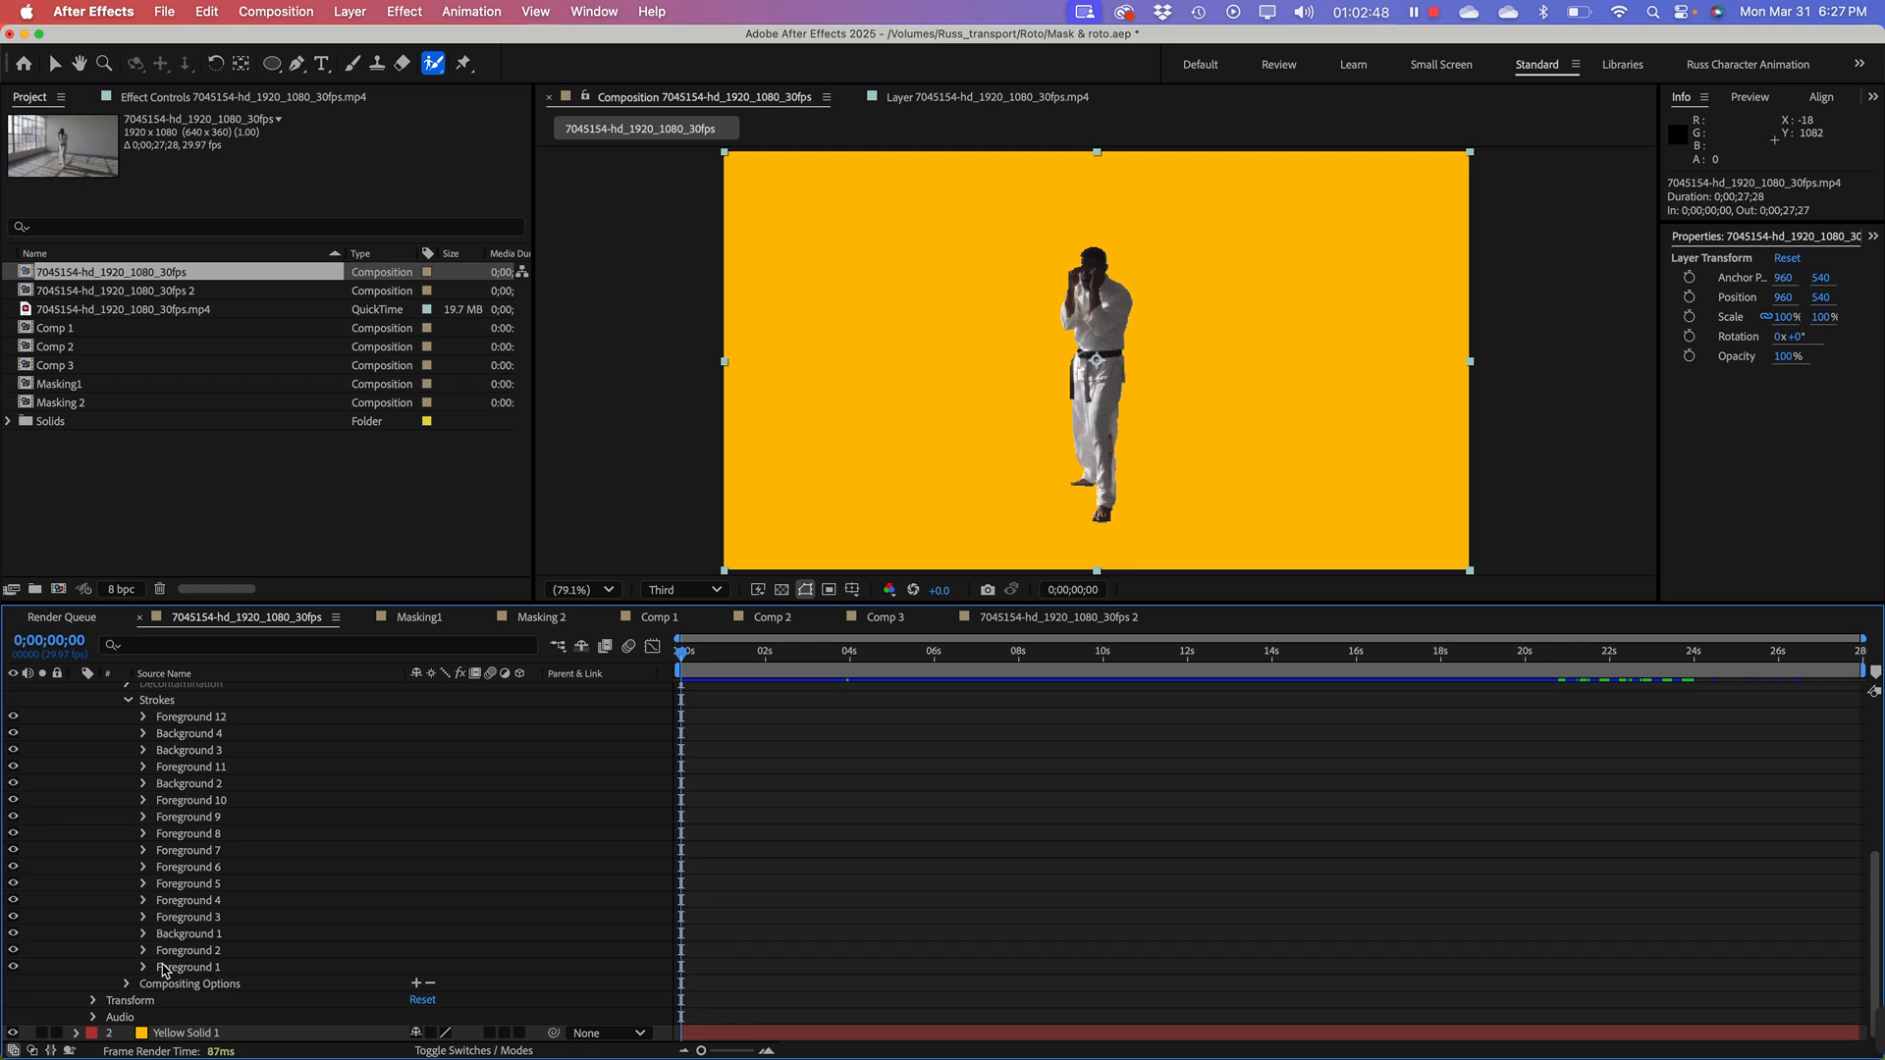
scroll(226, 835, up, 3)
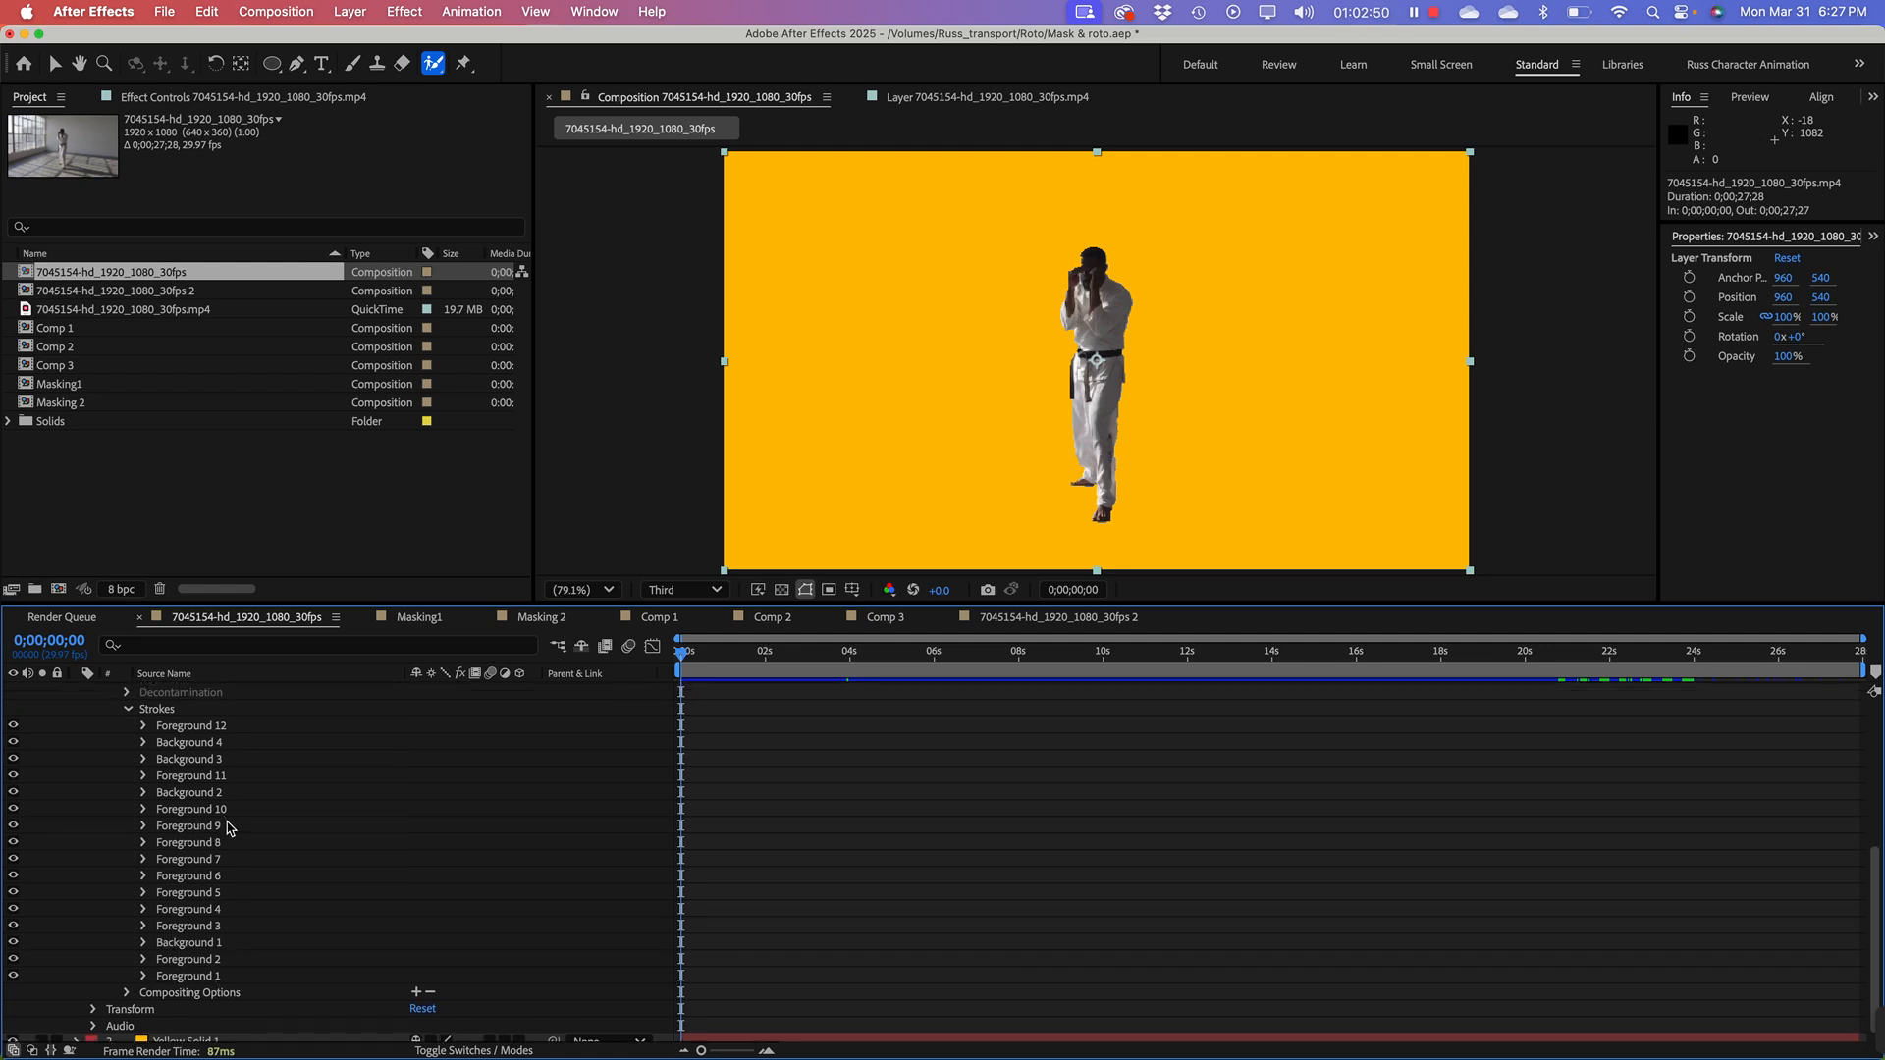
scroll(229, 844, up, 2)
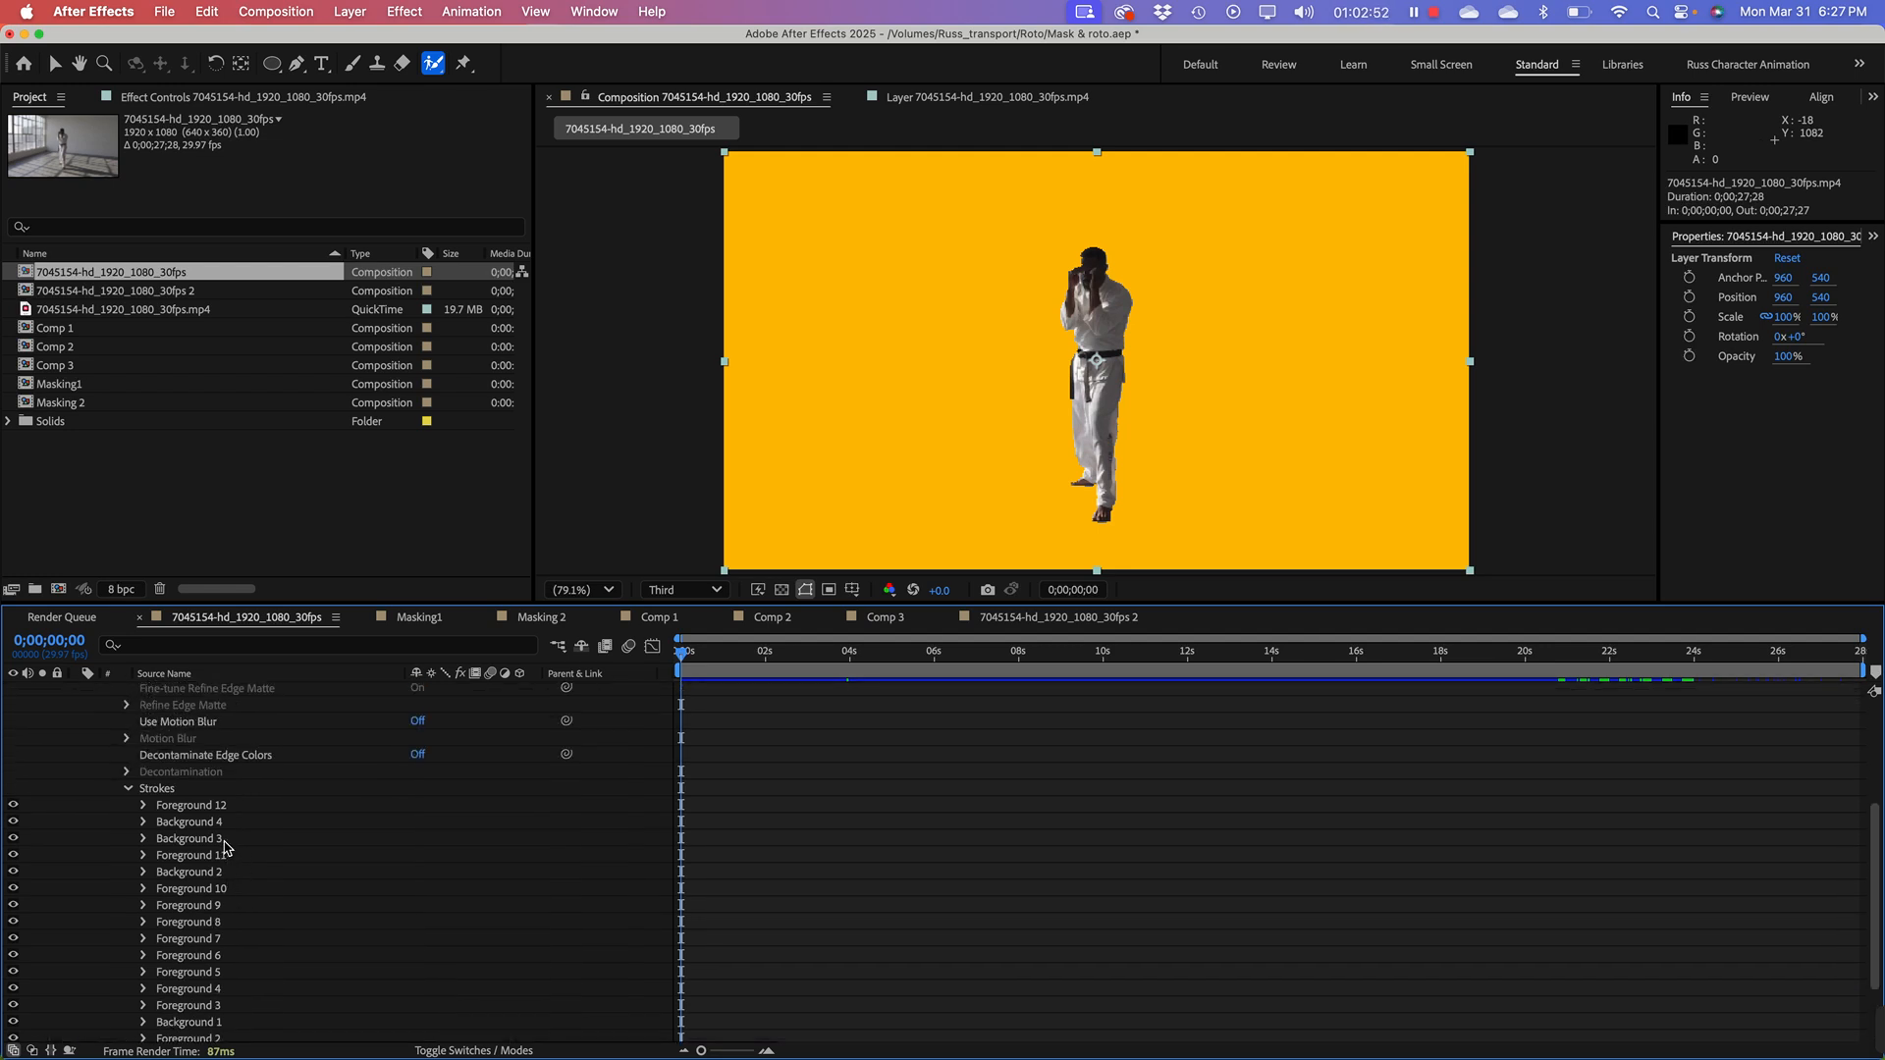
scroll(194, 766, up, 5)
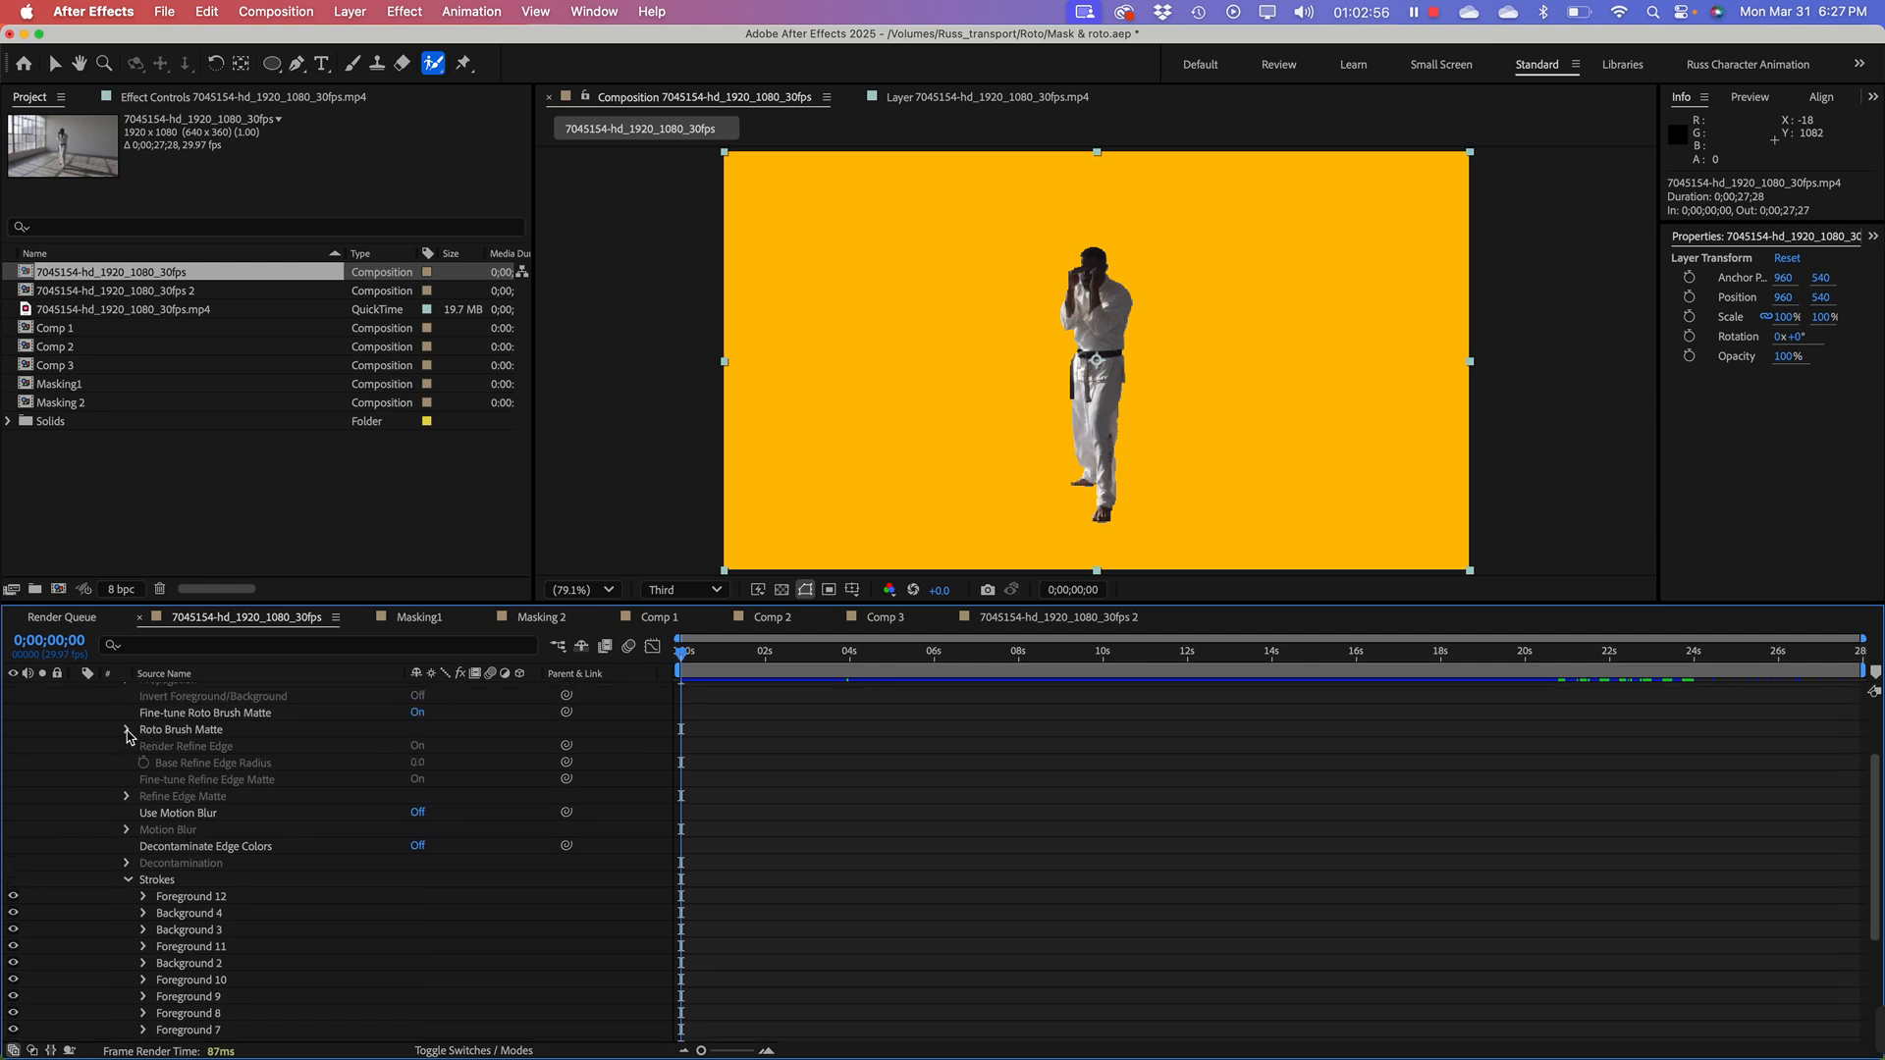
Step: Expand the Roto Brush Matte settings and show the fighter's waist up close at Full preview resolution
click(127, 730)
scroll(1035, 420, up, 5)
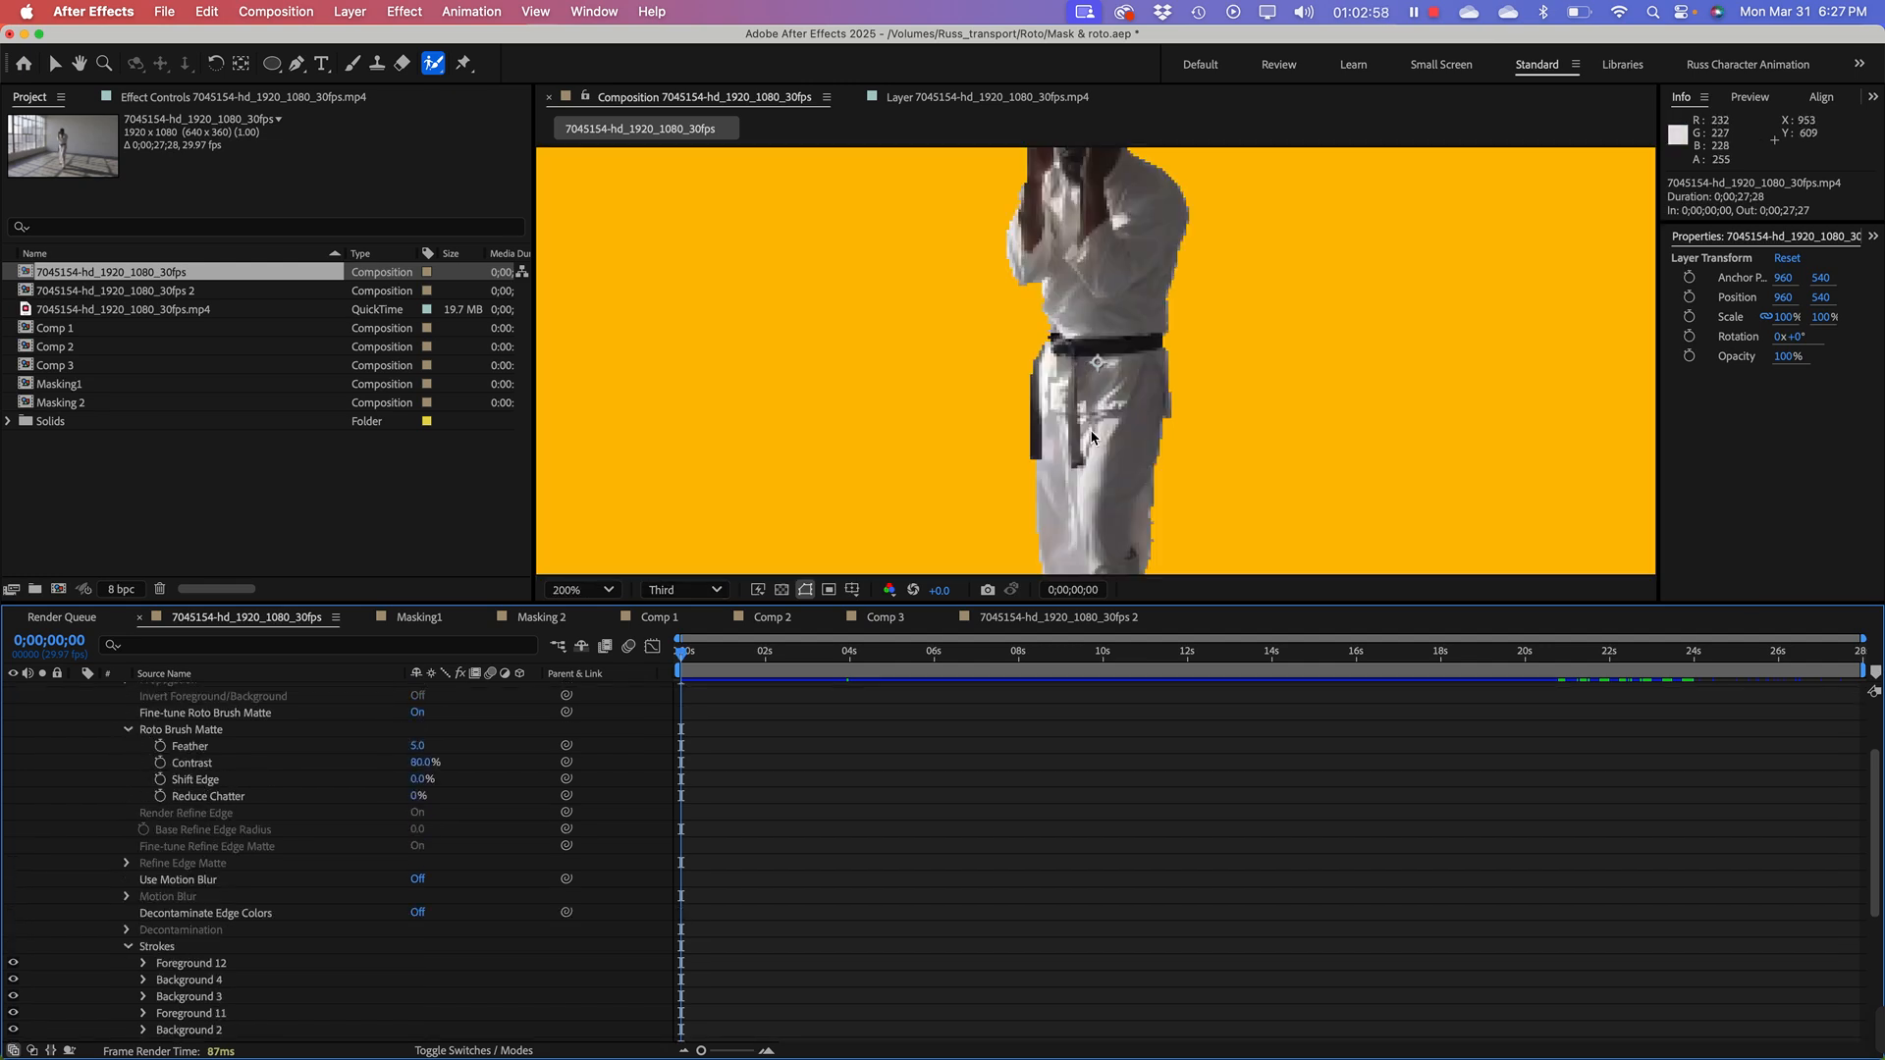
click(700, 591)
click(703, 650)
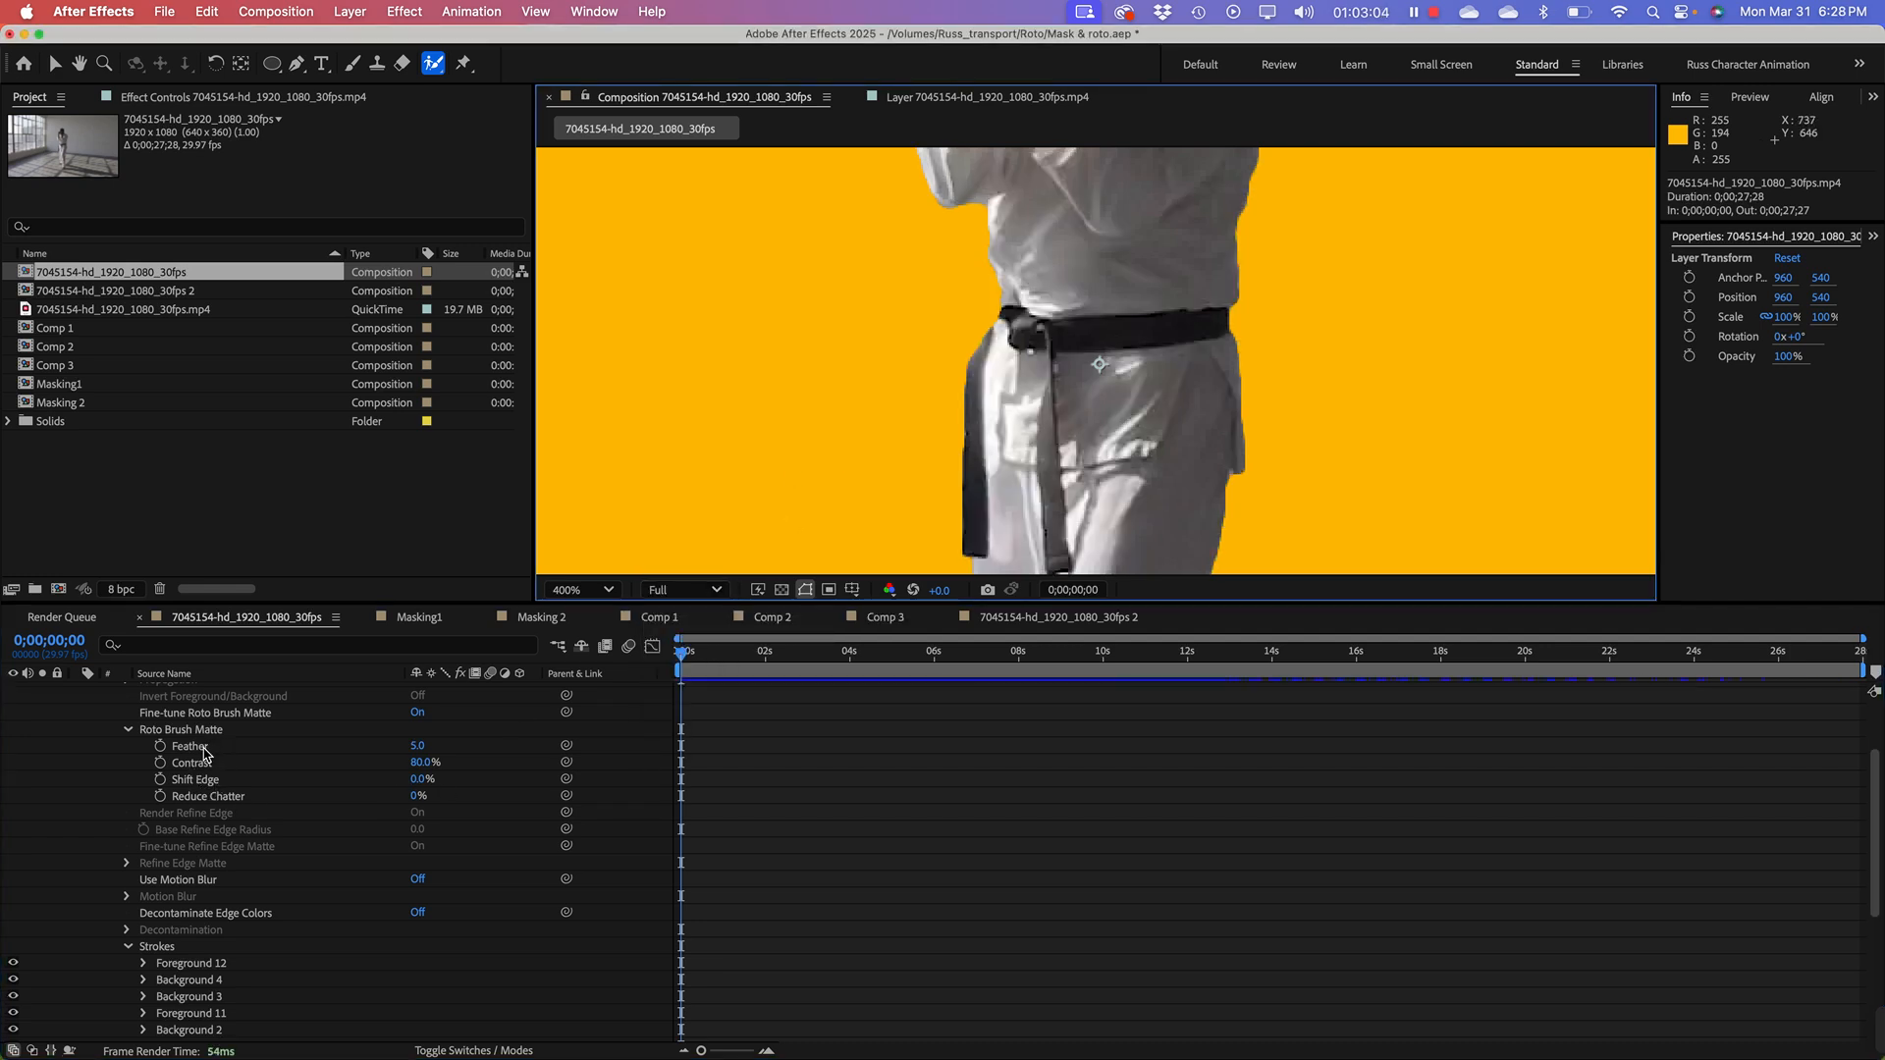
Step: Set the Roto Brush Matte's Feather to 5.6 and its Shift Edge to 31%, trying -36% and -100% first
mouse_move(203, 749)
mouse_down()
mouse_move(461, 752)
mouse_move(233, 760)
mouse_up()
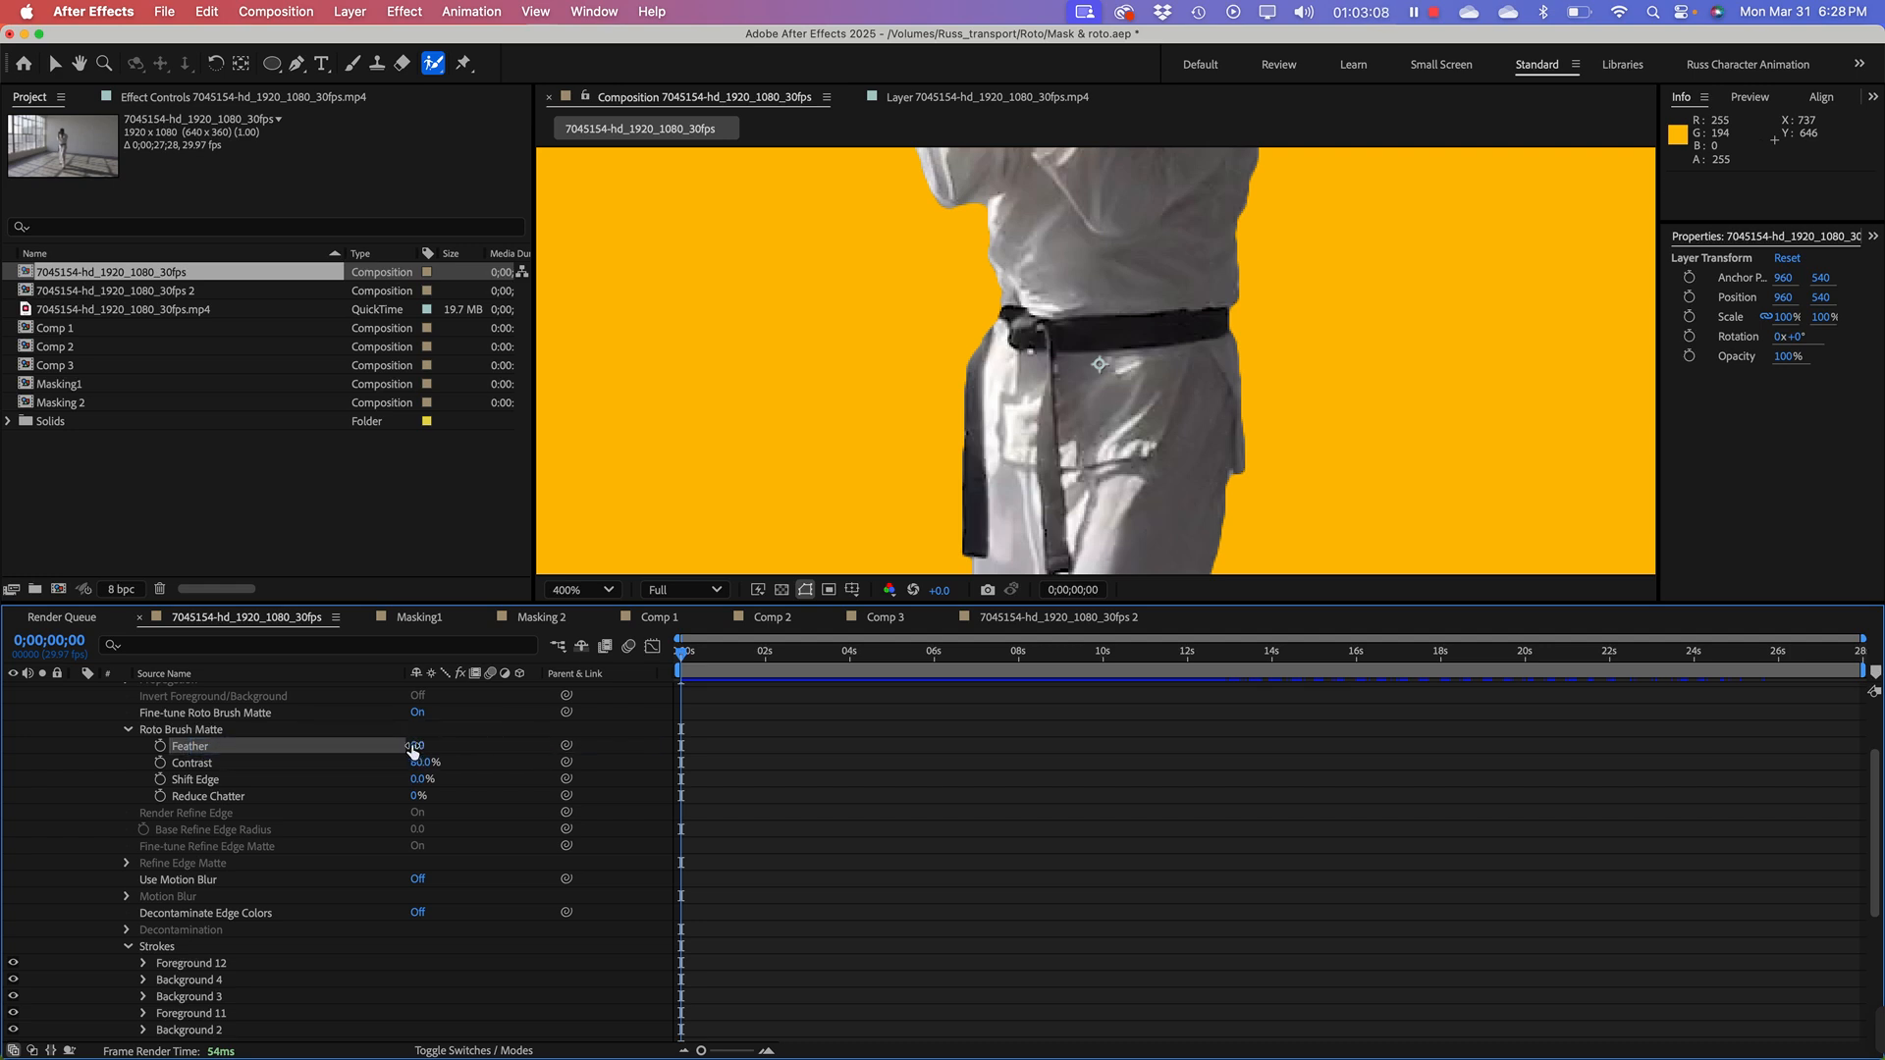
mouse_move(424, 746)
mouse_down()
mouse_move(540, 748)
mouse_move(428, 750)
mouse_up()
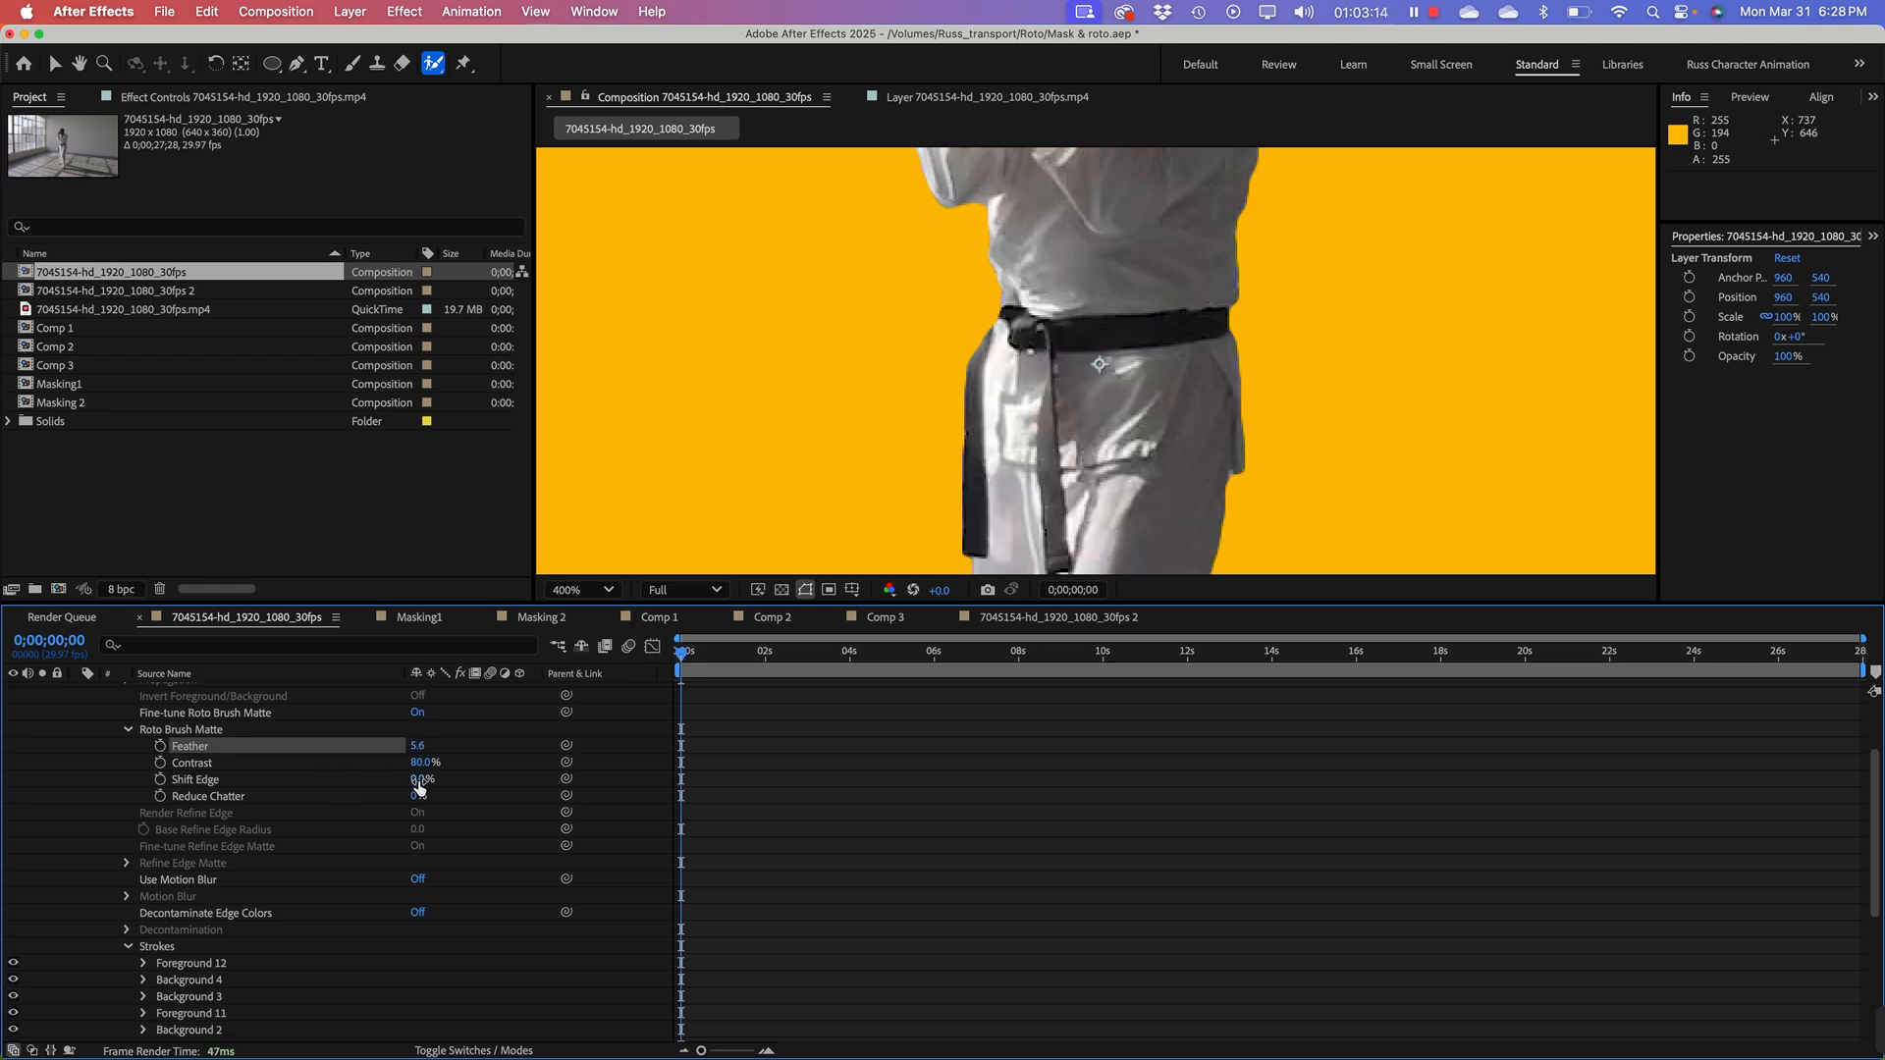
drag(418, 780, 382, 783)
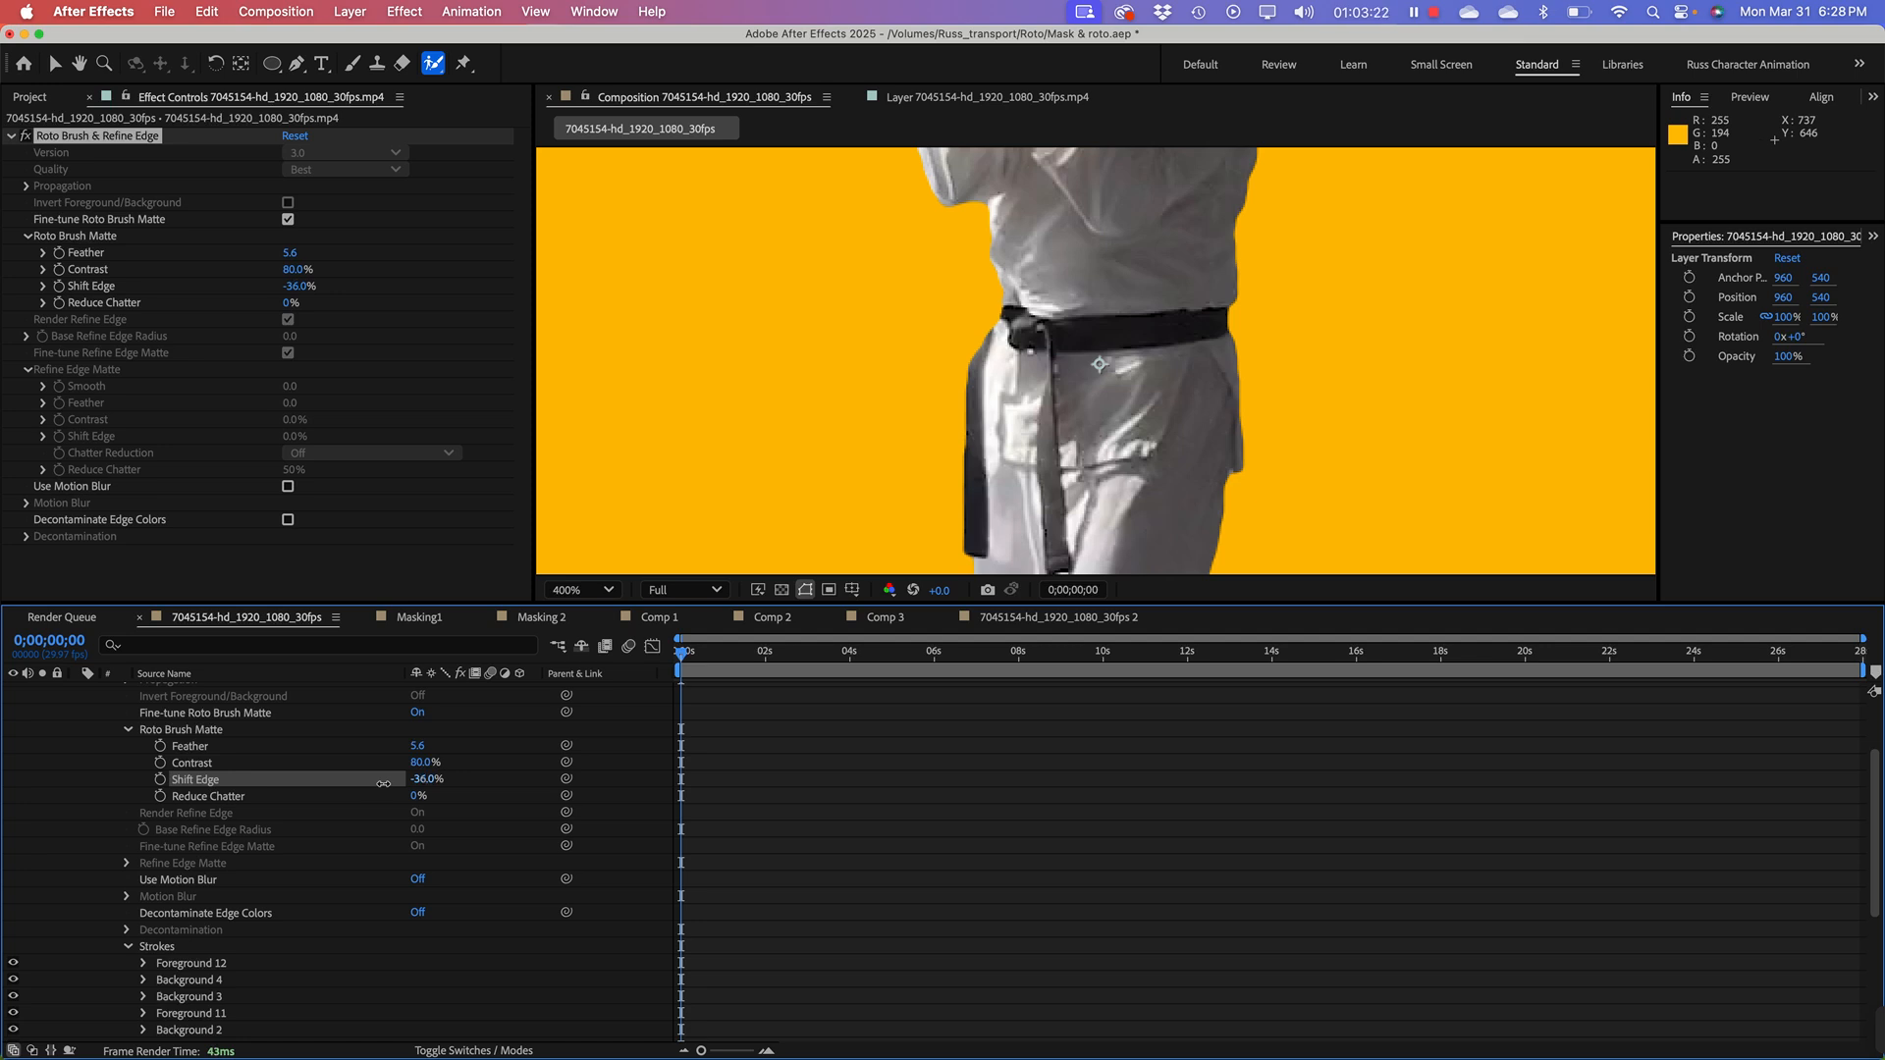
drag(386, 782, 577, 782)
drag(710, 783, 428, 775)
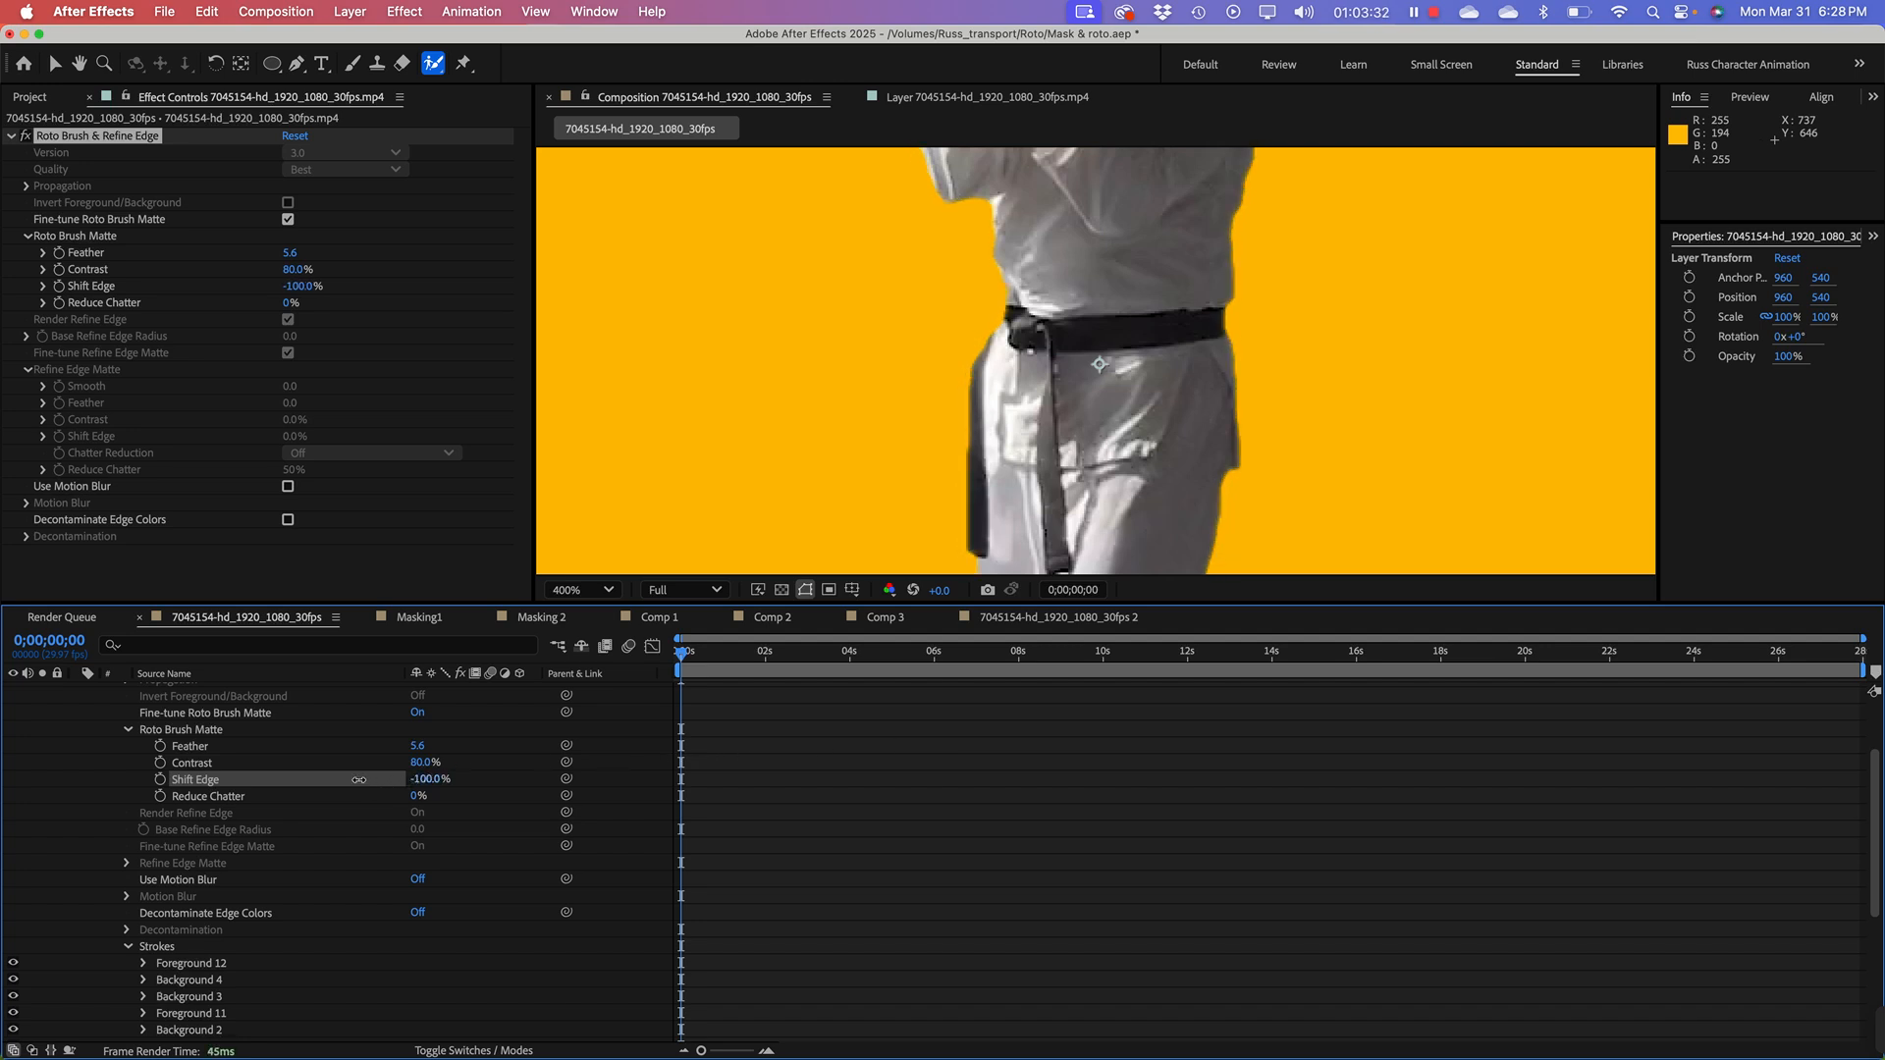
drag(387, 781, 546, 781)
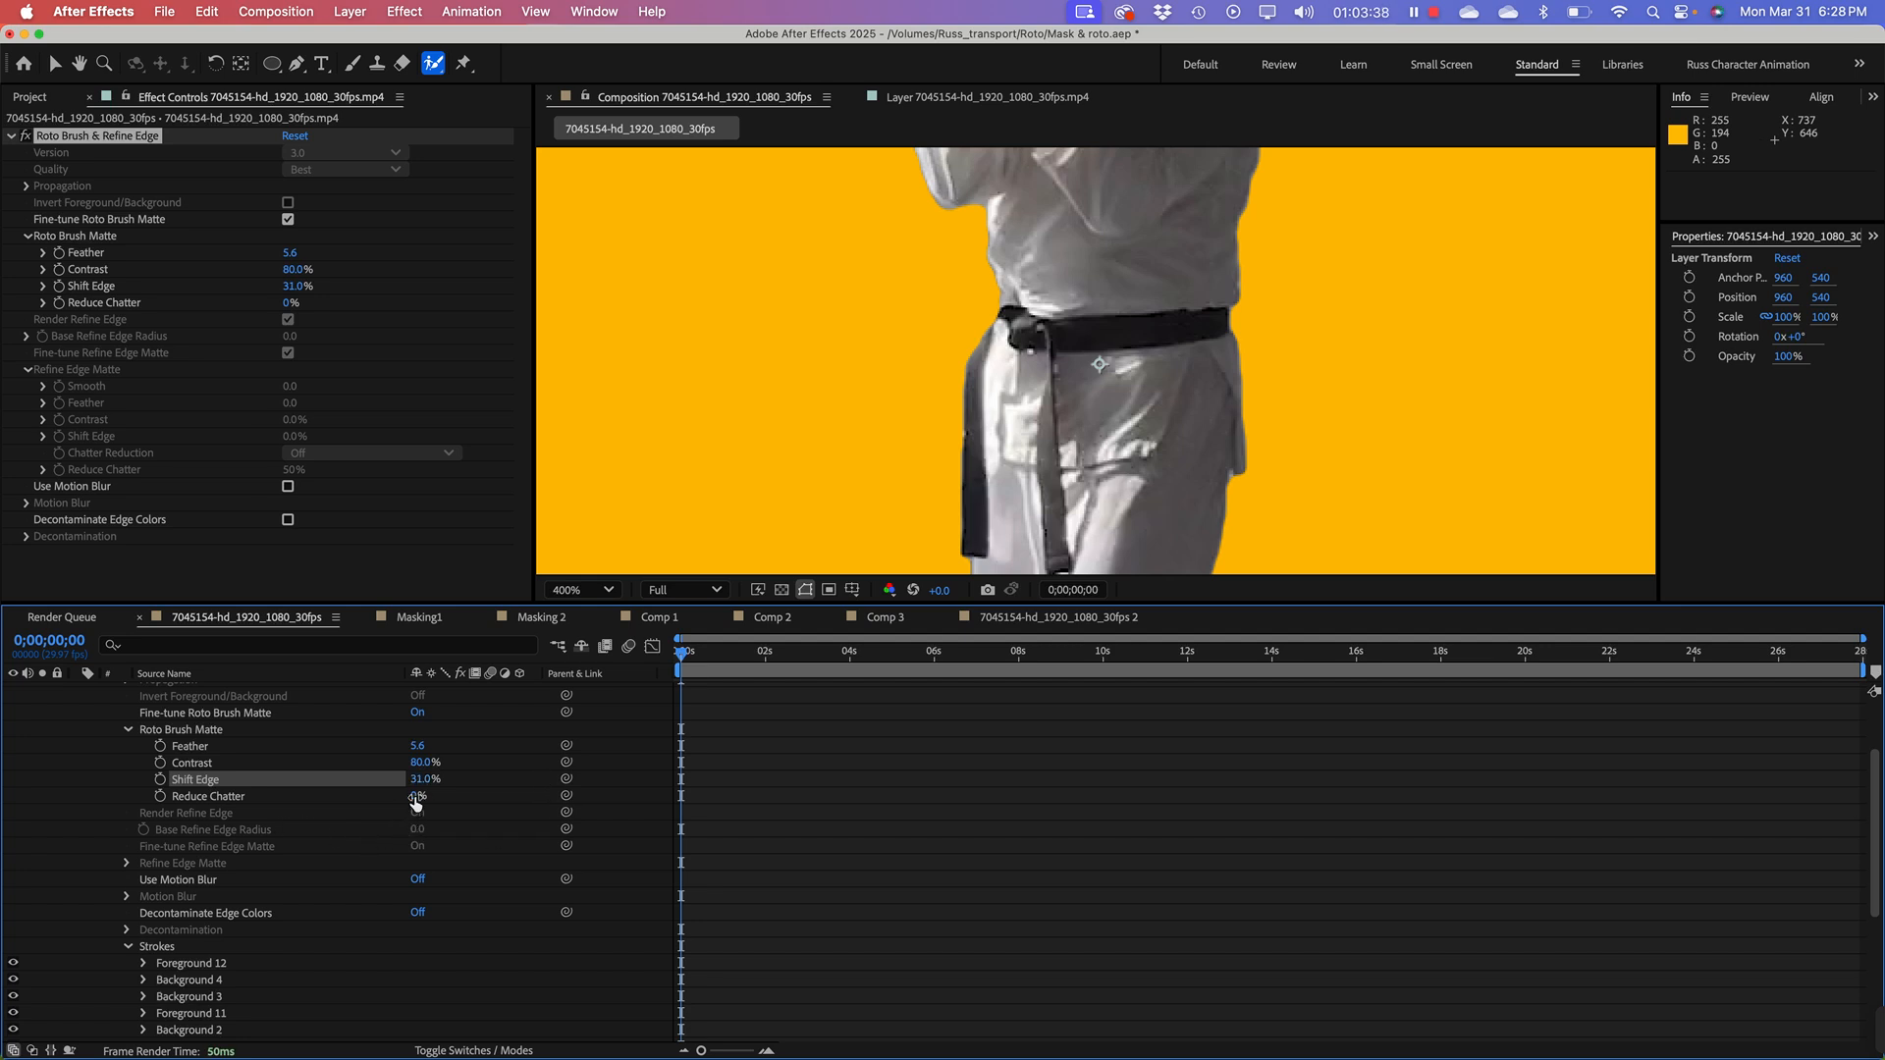
Step: Refine the Roto Brush effect with Reduce Chatter at 18%, Feather at 6.5 and Use Motion Blur enabled
drag(417, 795, 432, 797)
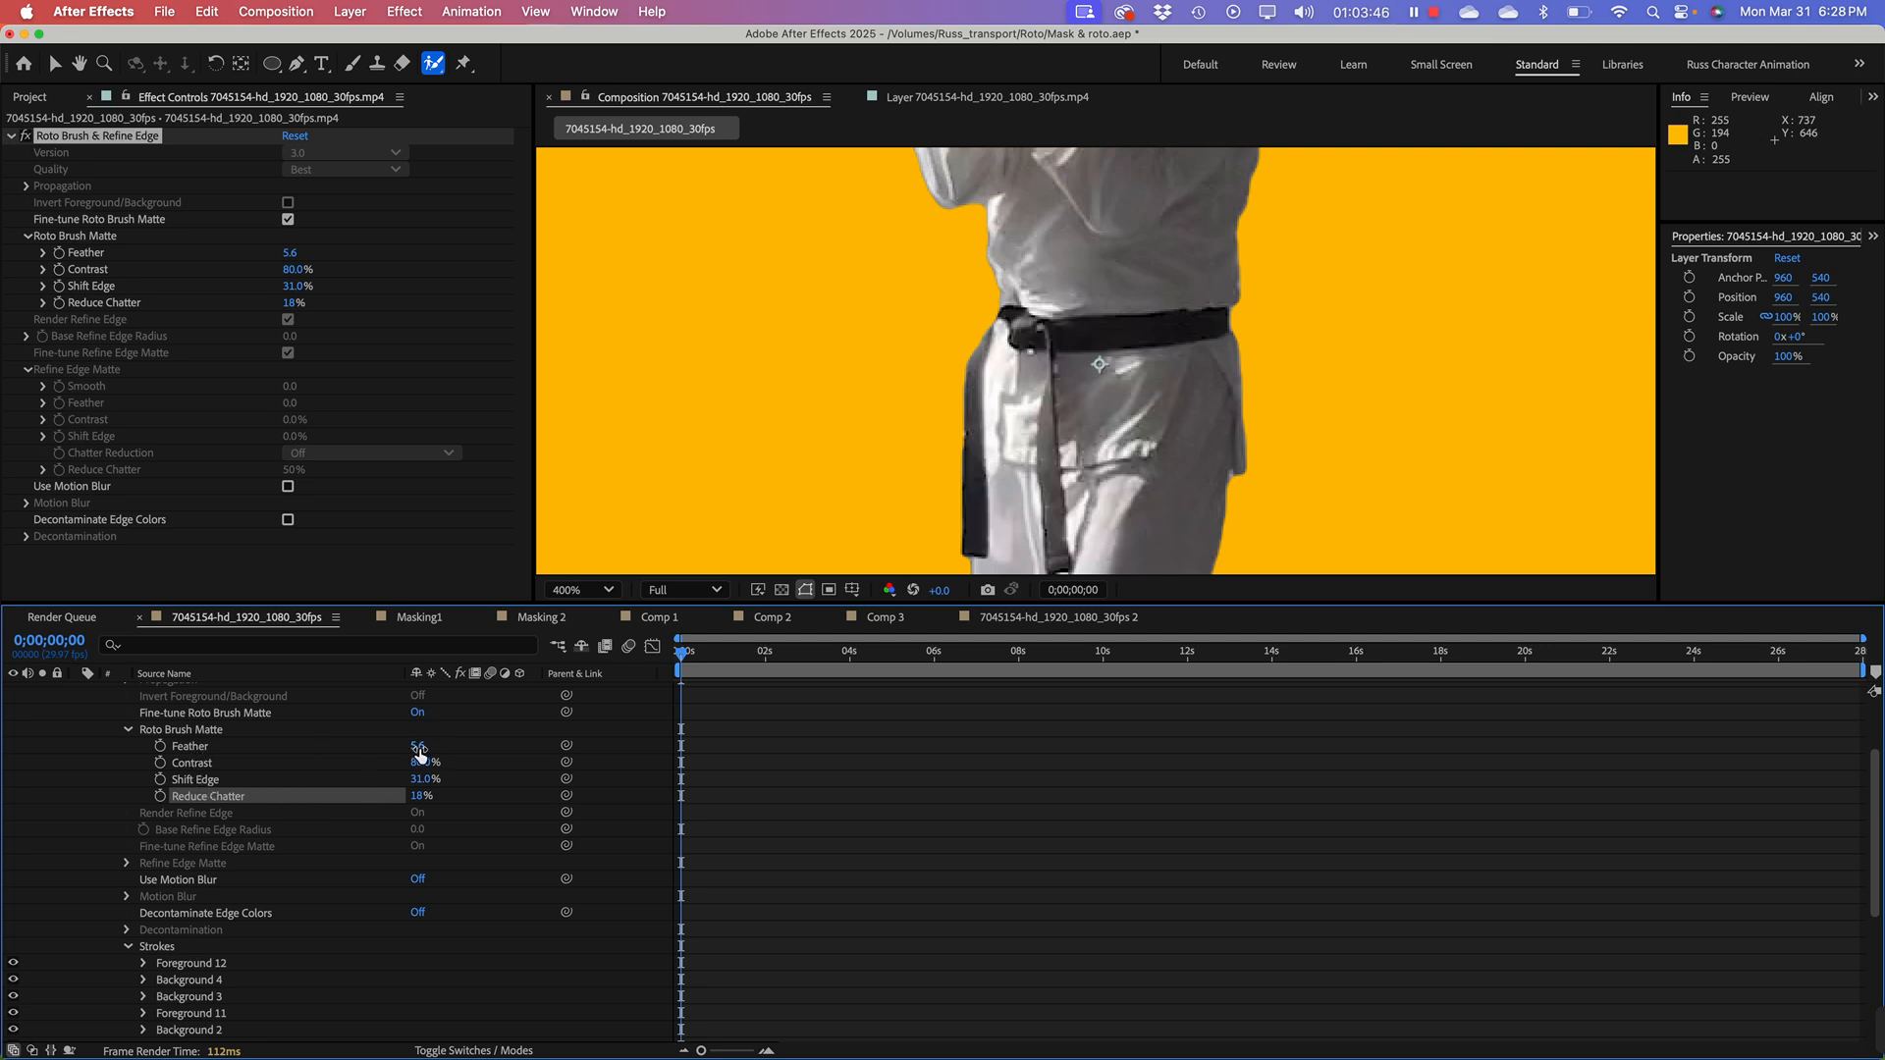
drag(415, 746, 426, 747)
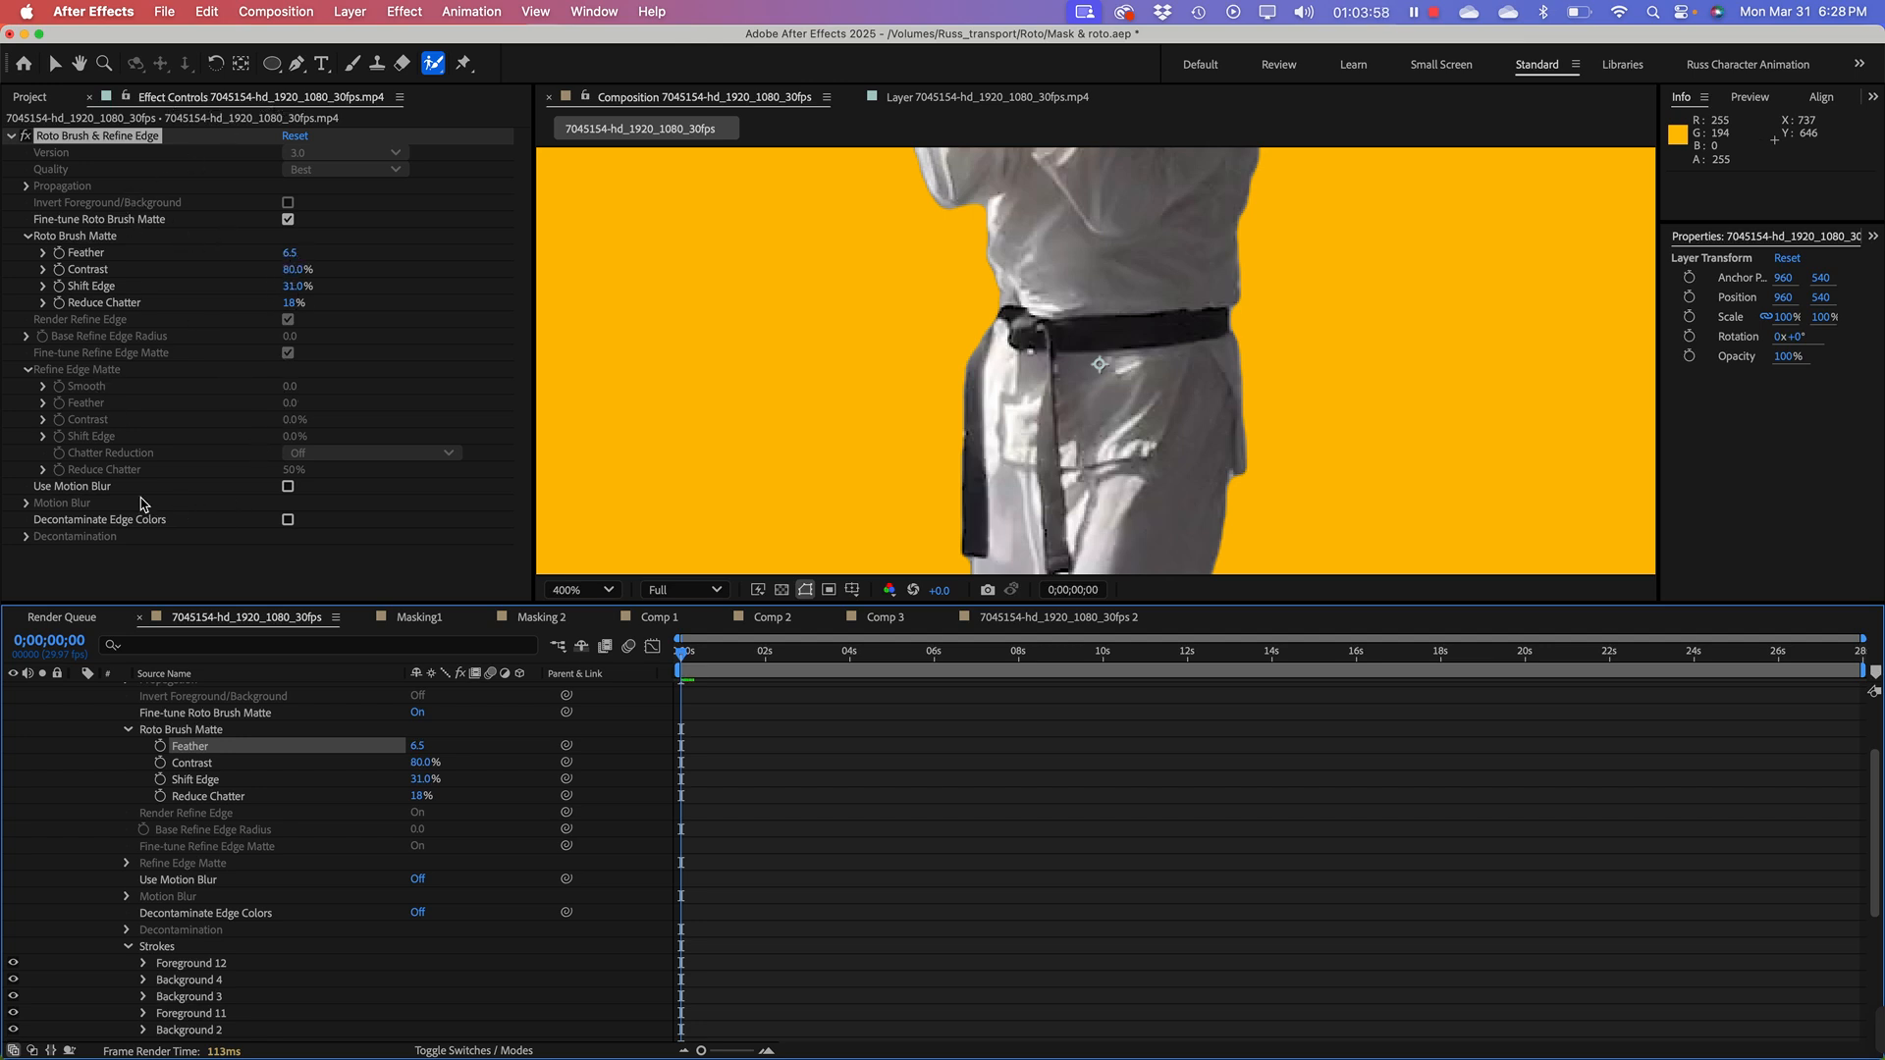
click(288, 486)
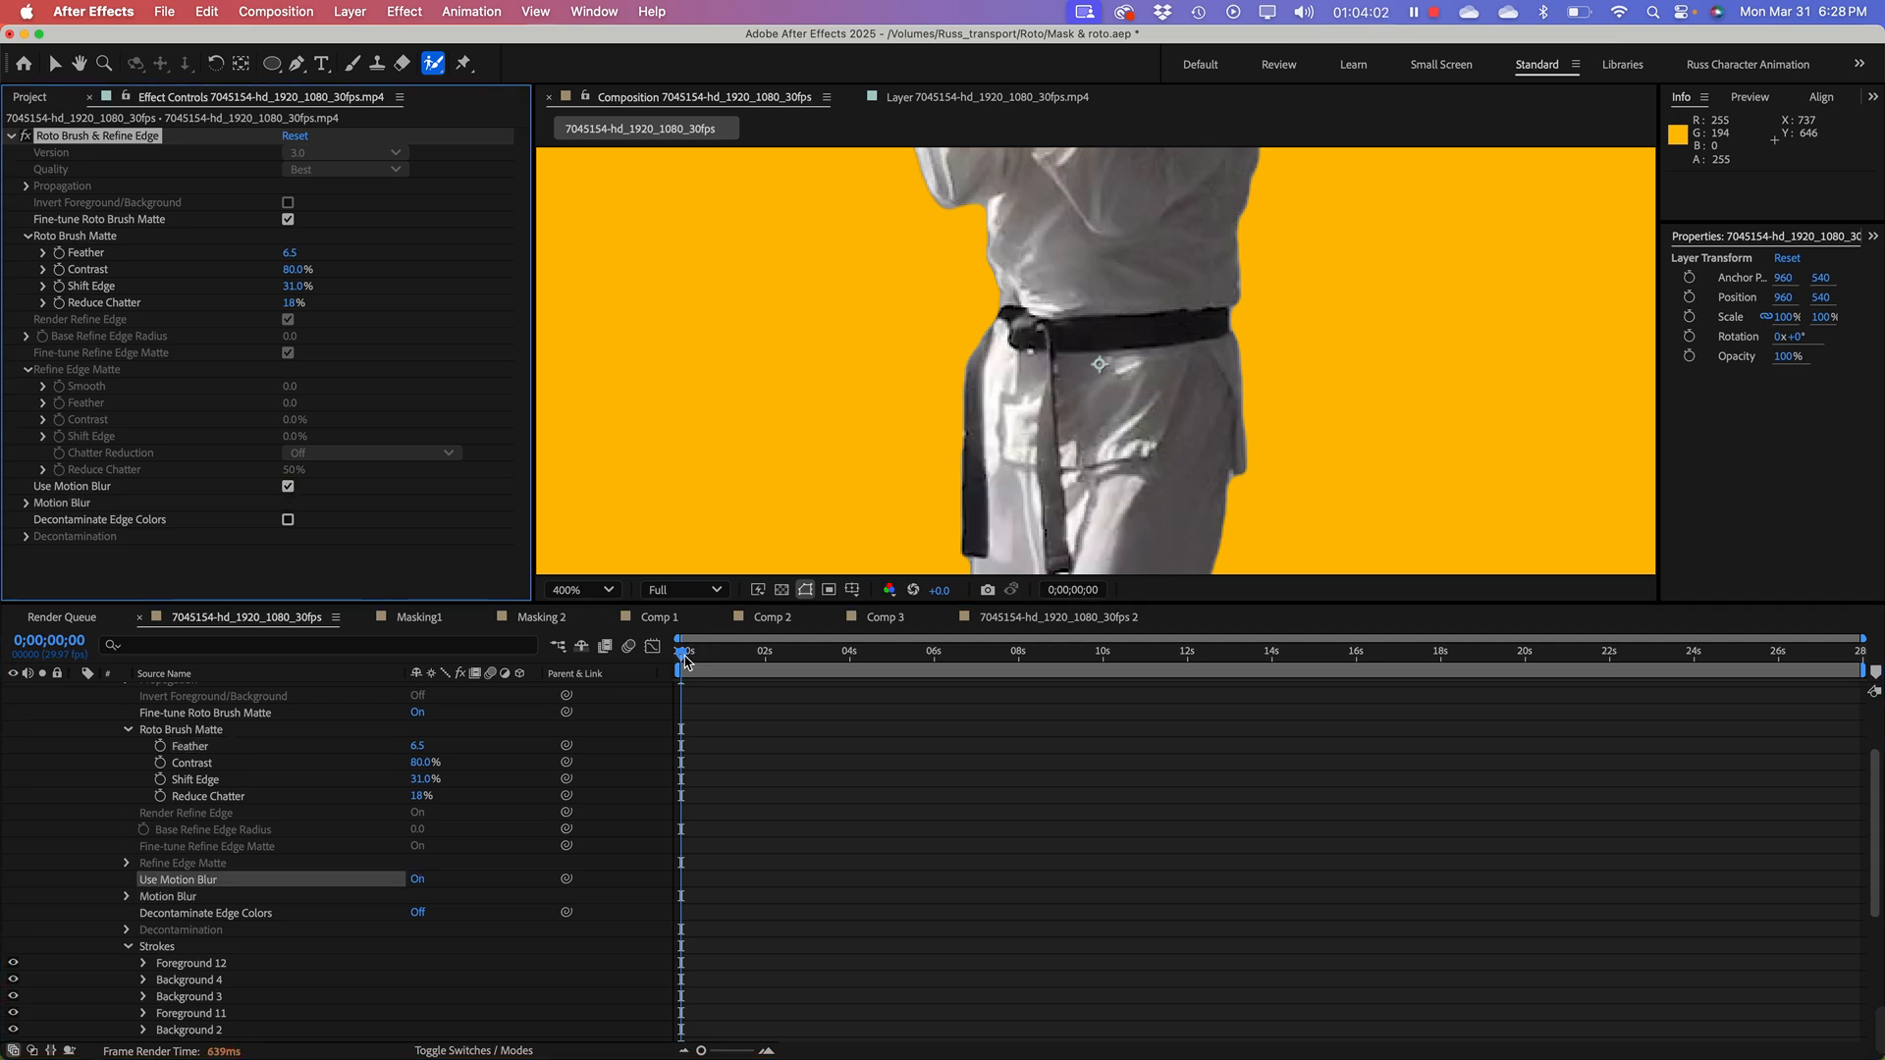
Step: Examine the fighter's cutout edges at 0;00;03;20 and preview the motion from the start of the composition
drag(684, 656, 839, 677)
scroll(982, 477, down, 5)
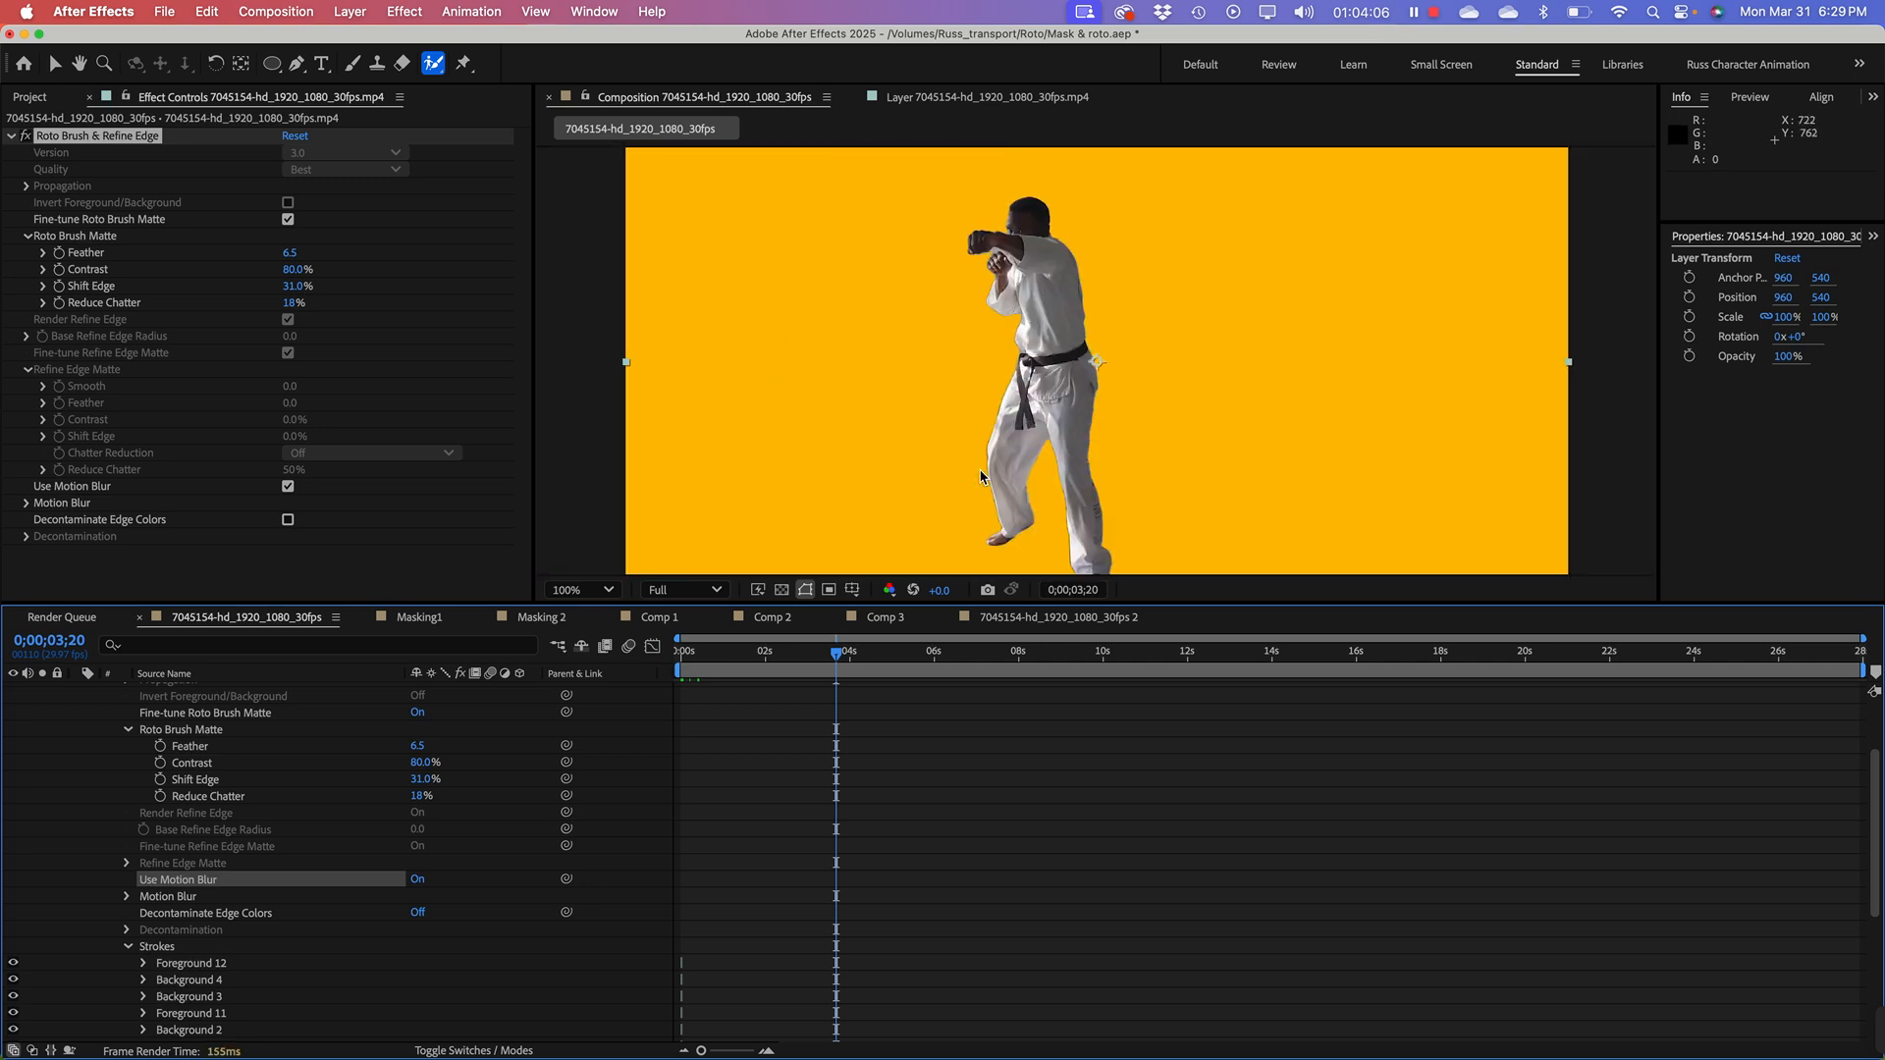
scroll(982, 477, up, 2)
click(1013, 393)
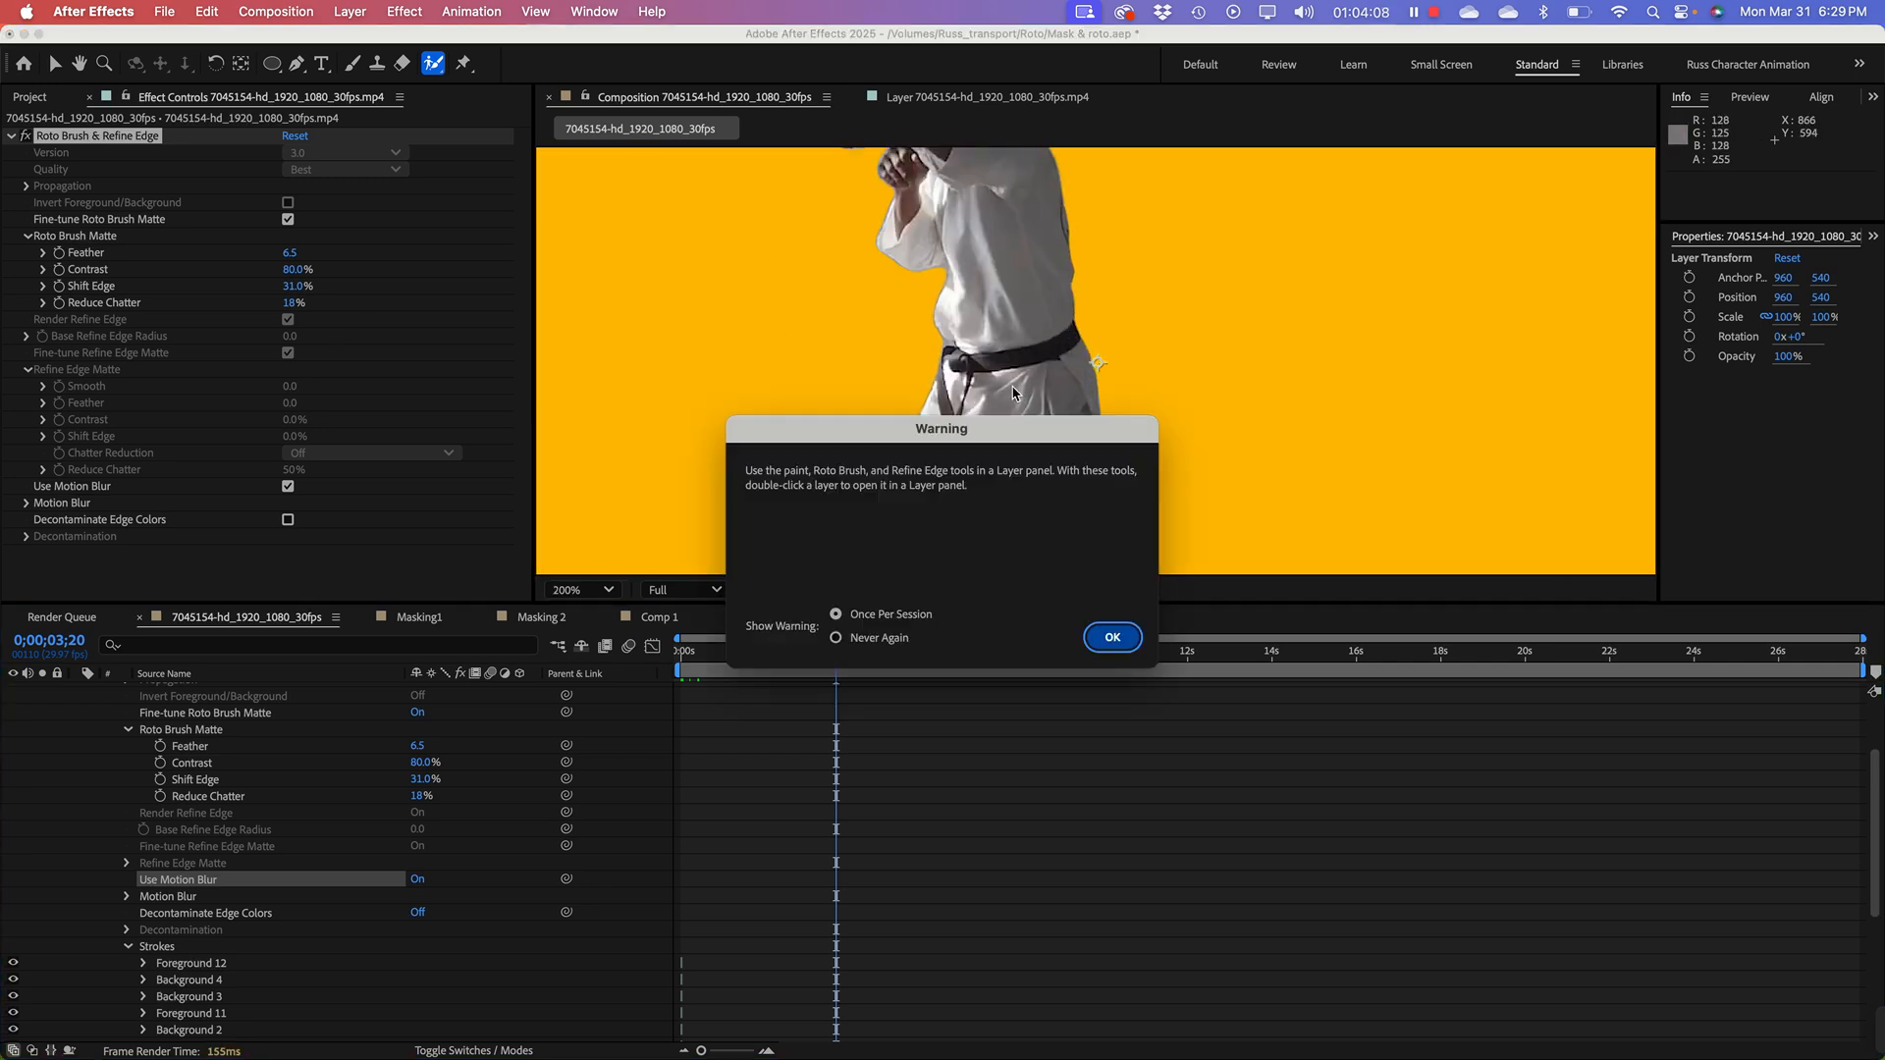
click(1113, 637)
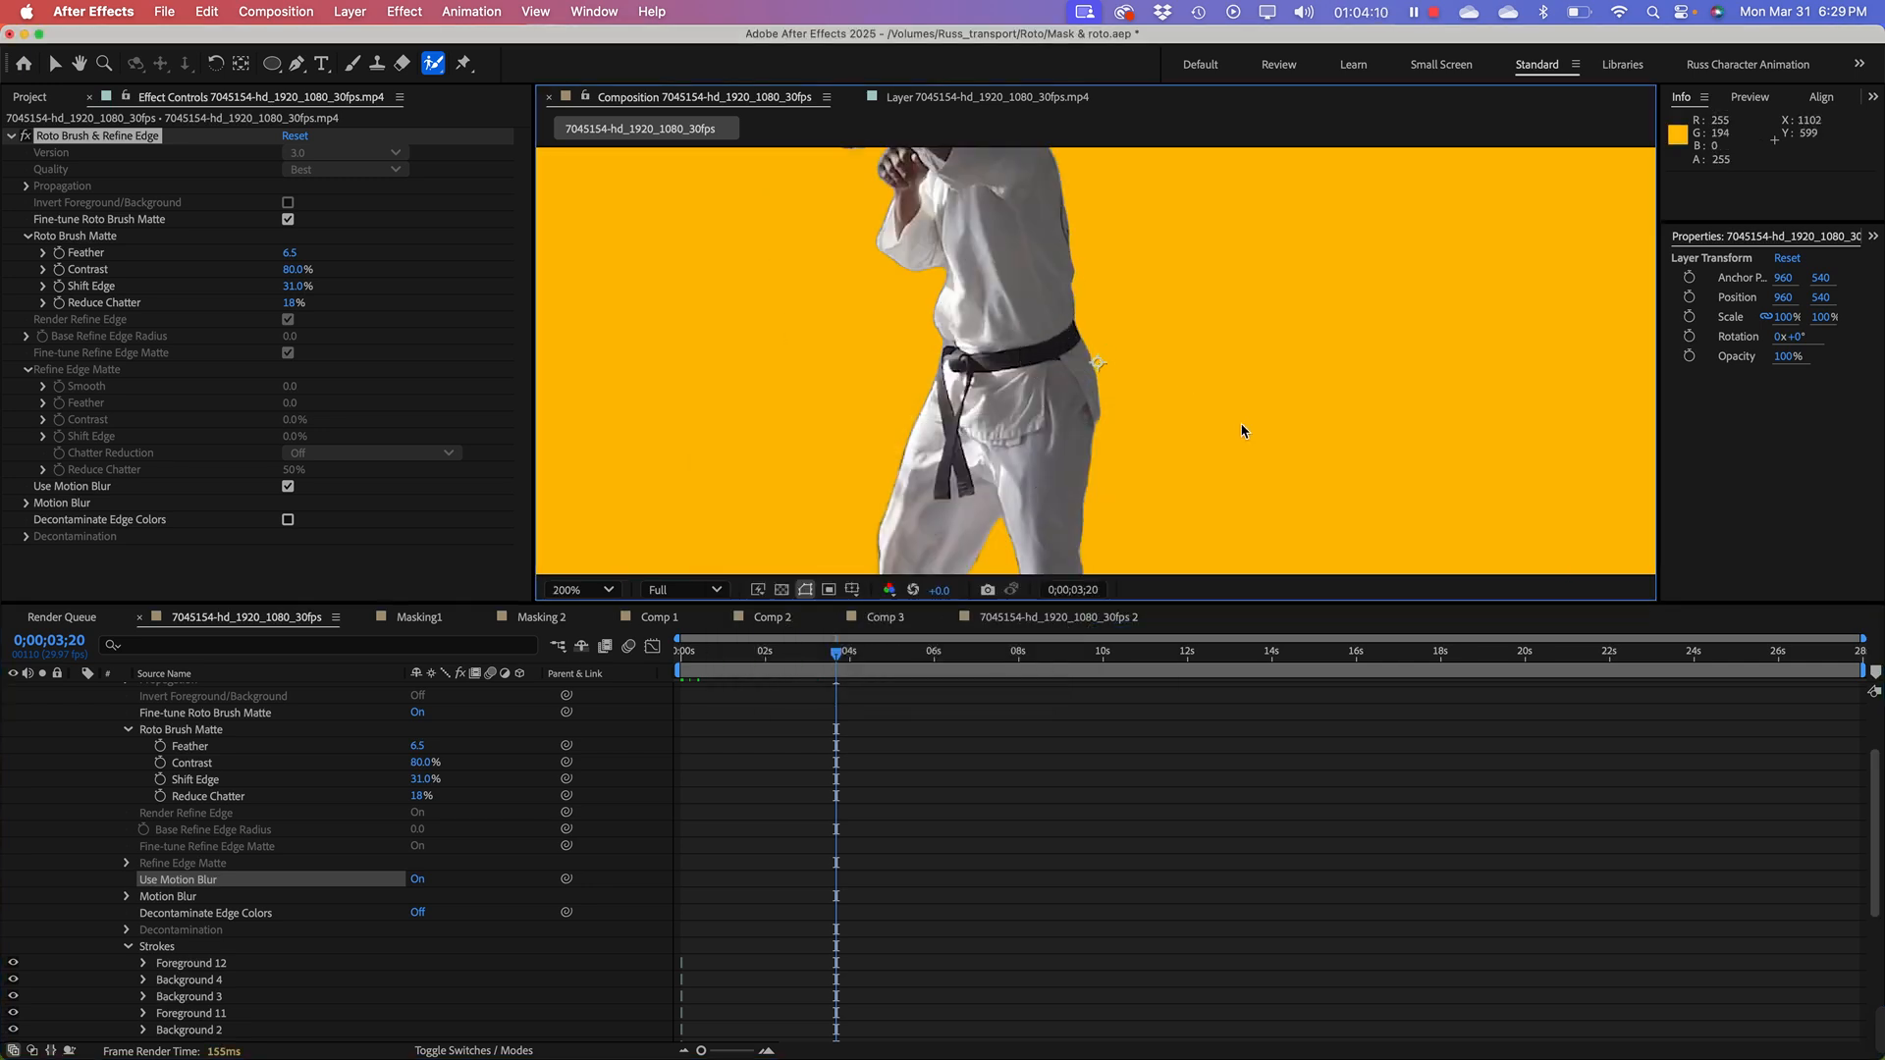
drag(1201, 235, 1231, 424)
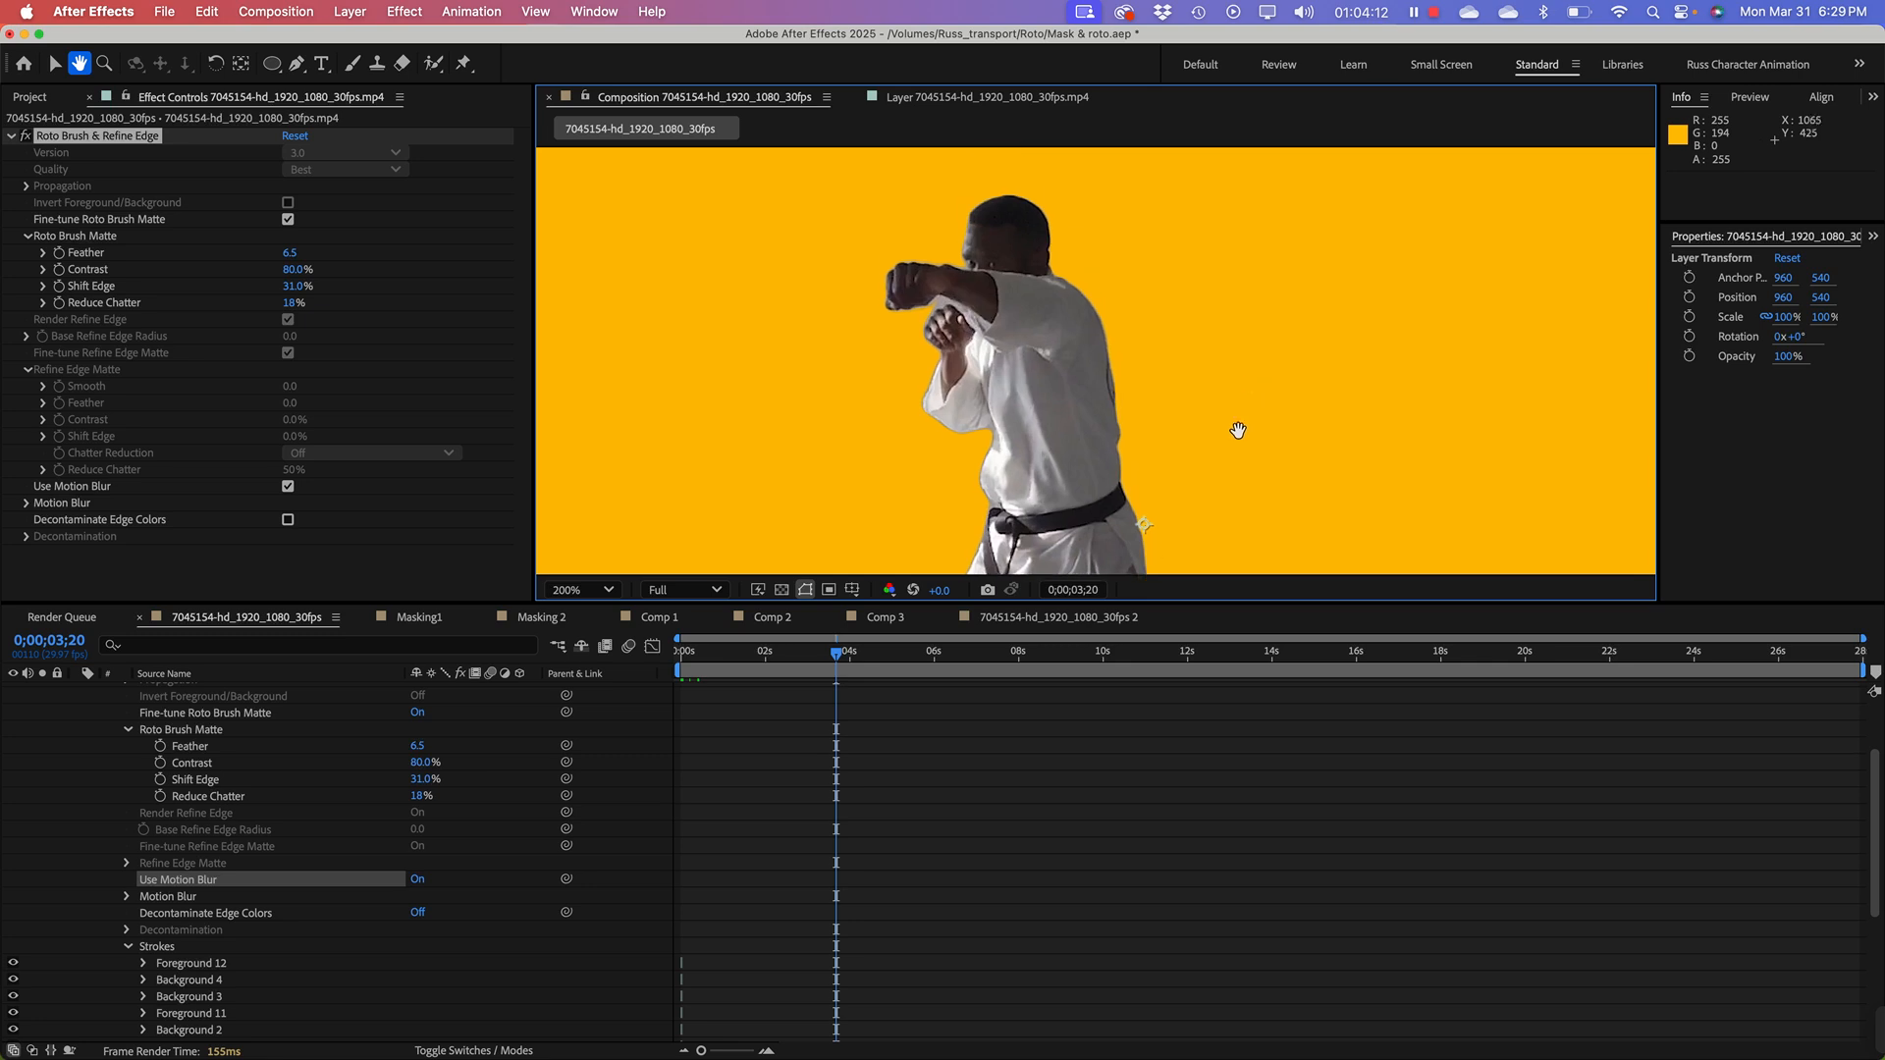
key(space)
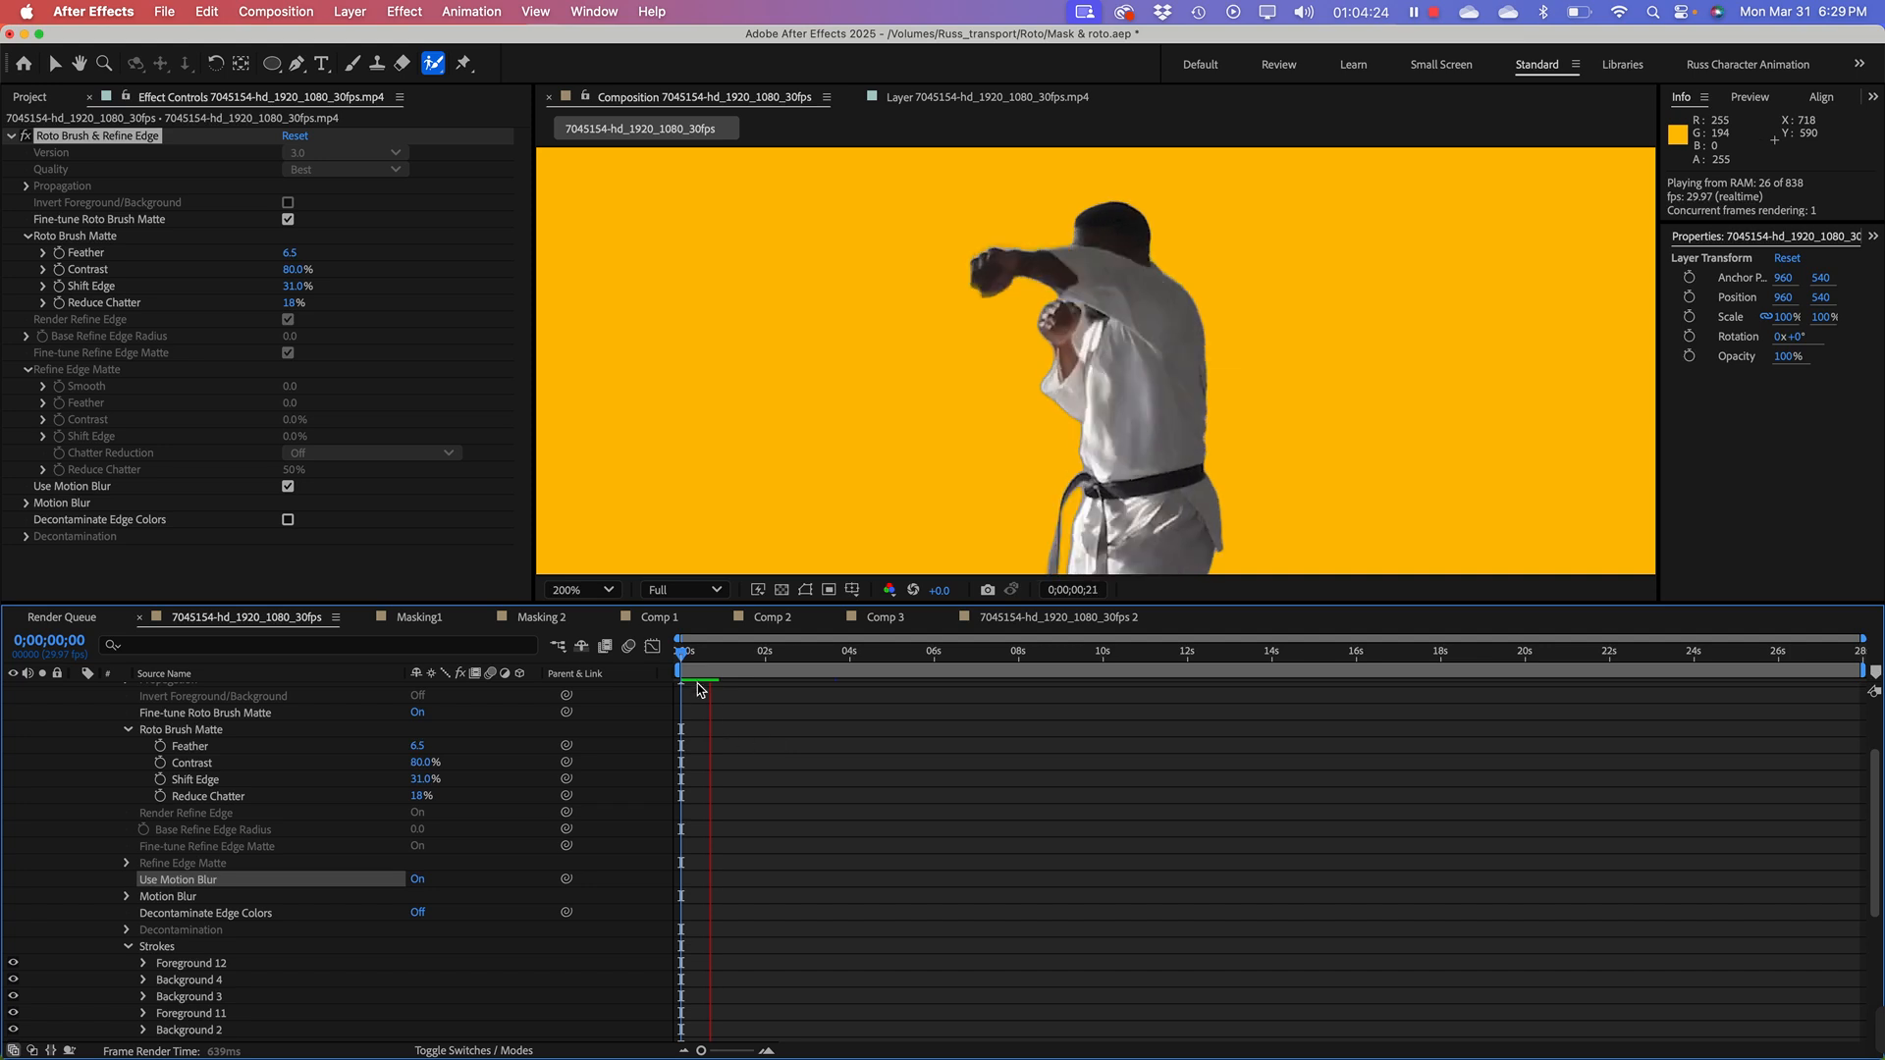
key(space)
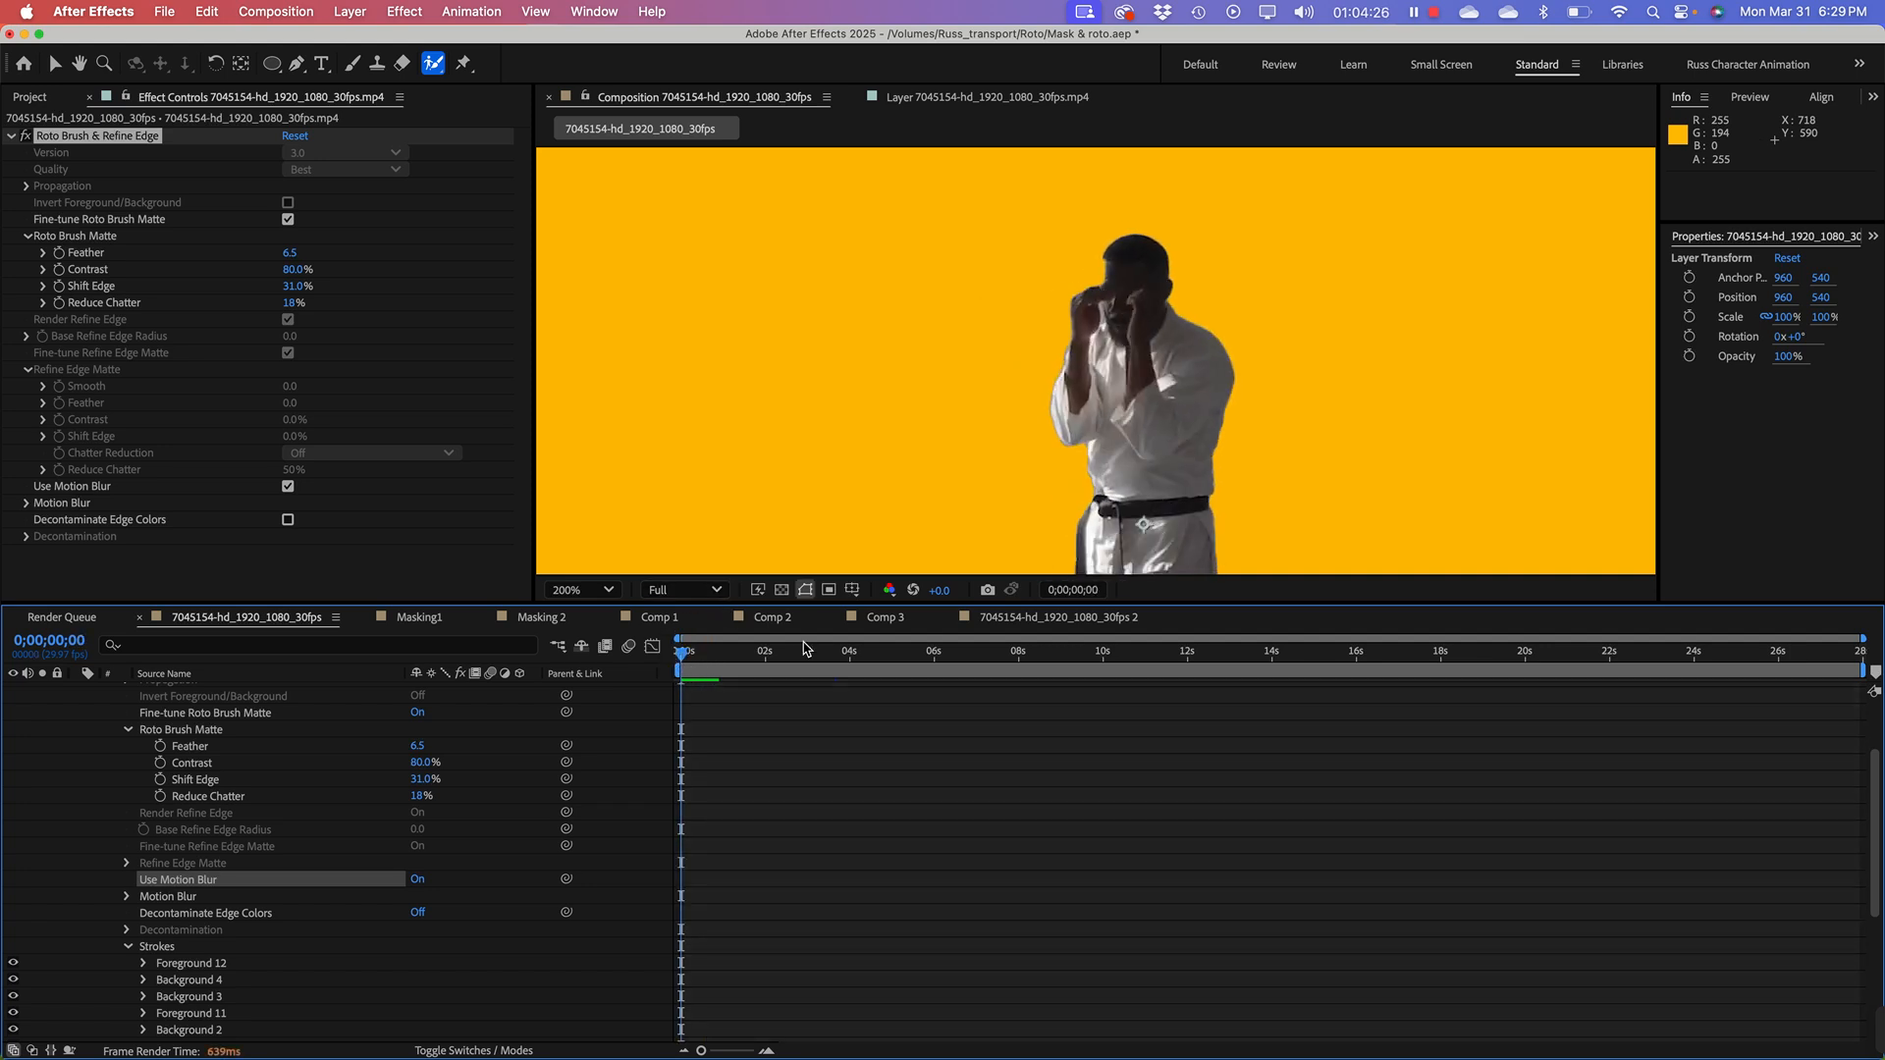
Step: Lower the preview resolution to Third and show the whole fighter at 100% magnification
scroll(805, 650, down, 1)
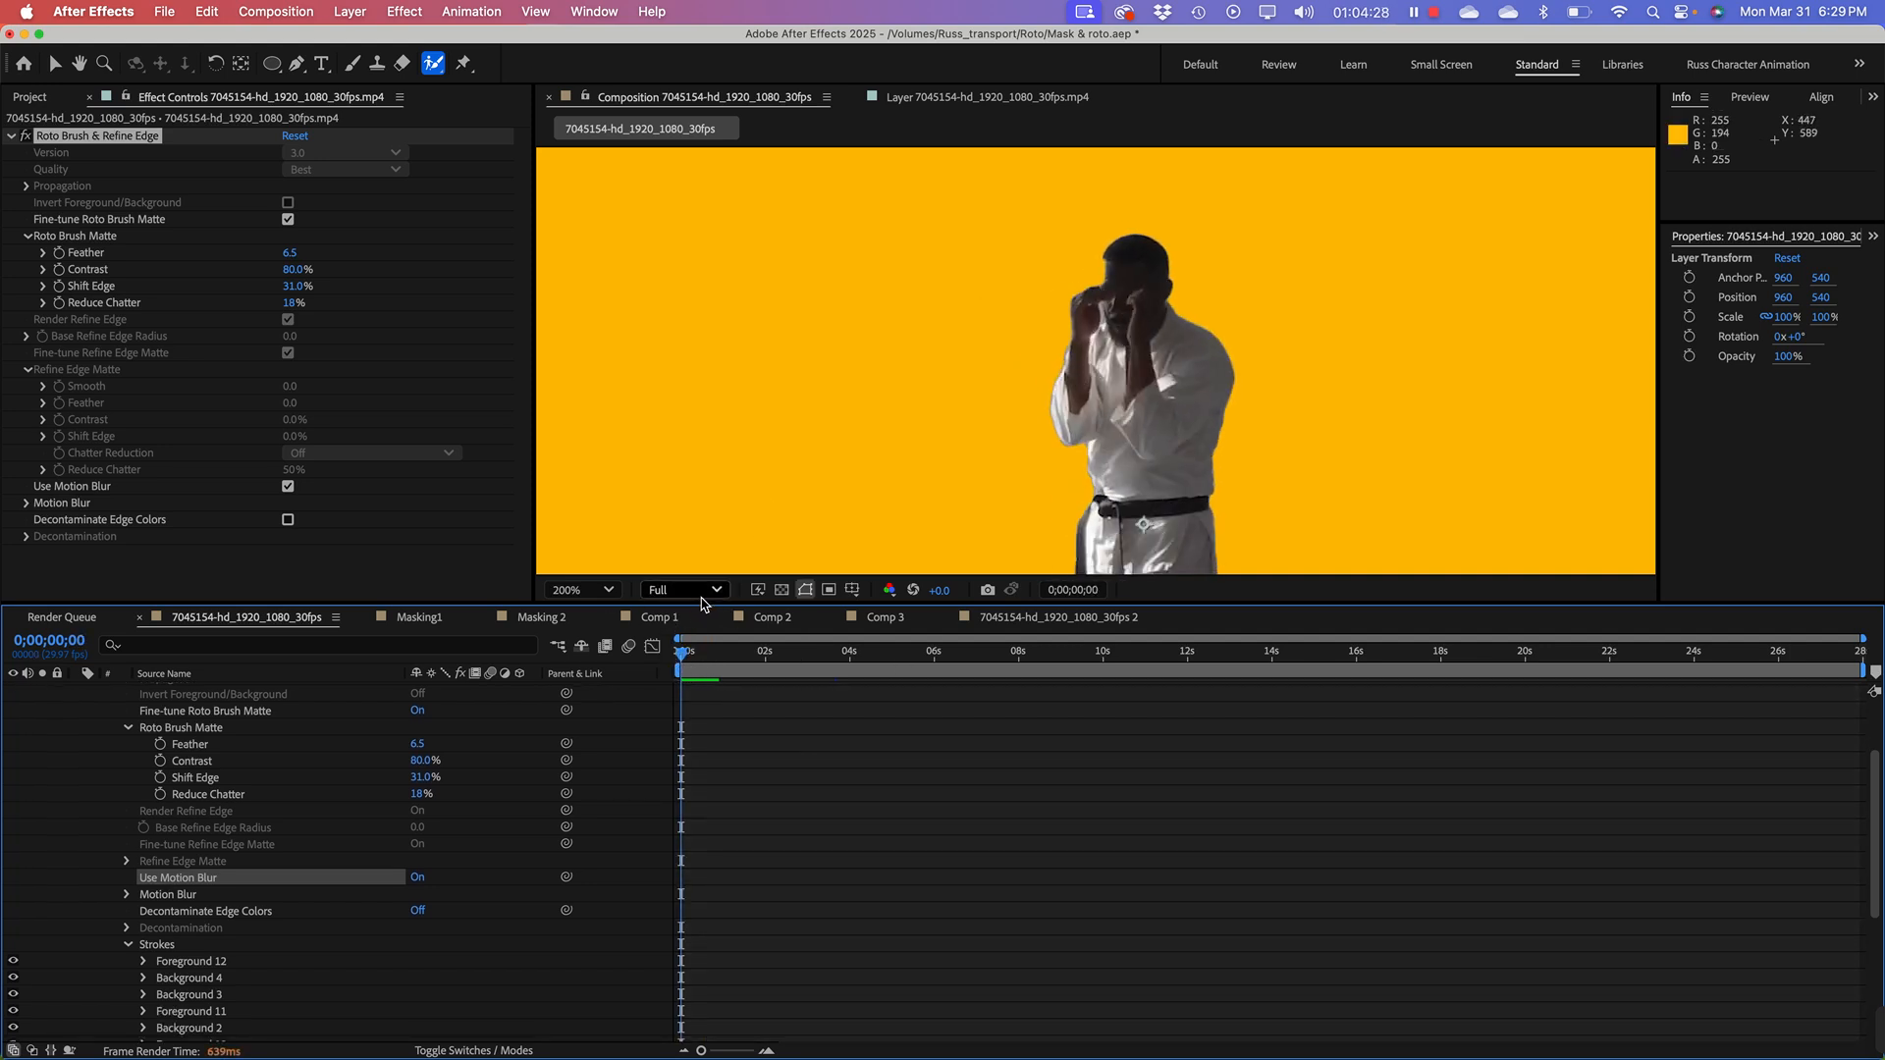
click(699, 590)
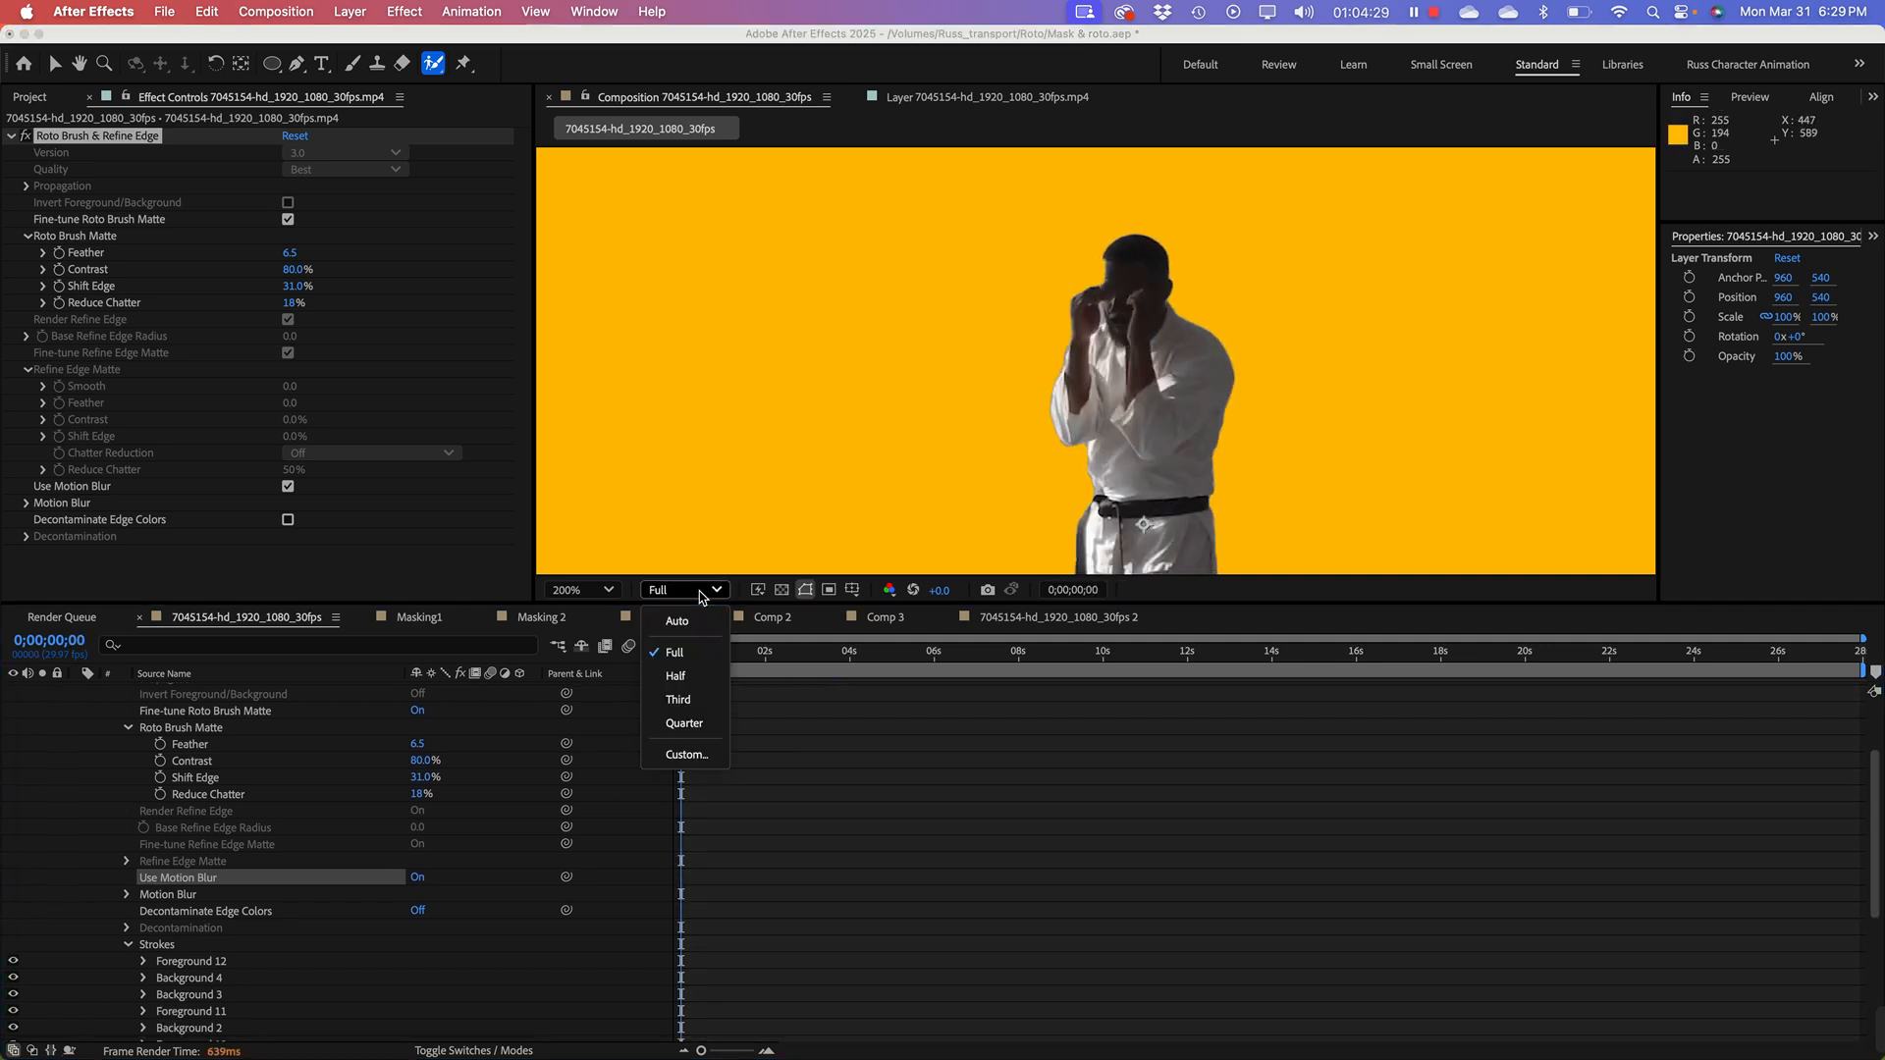
click(697, 699)
key(comma)
key(space)
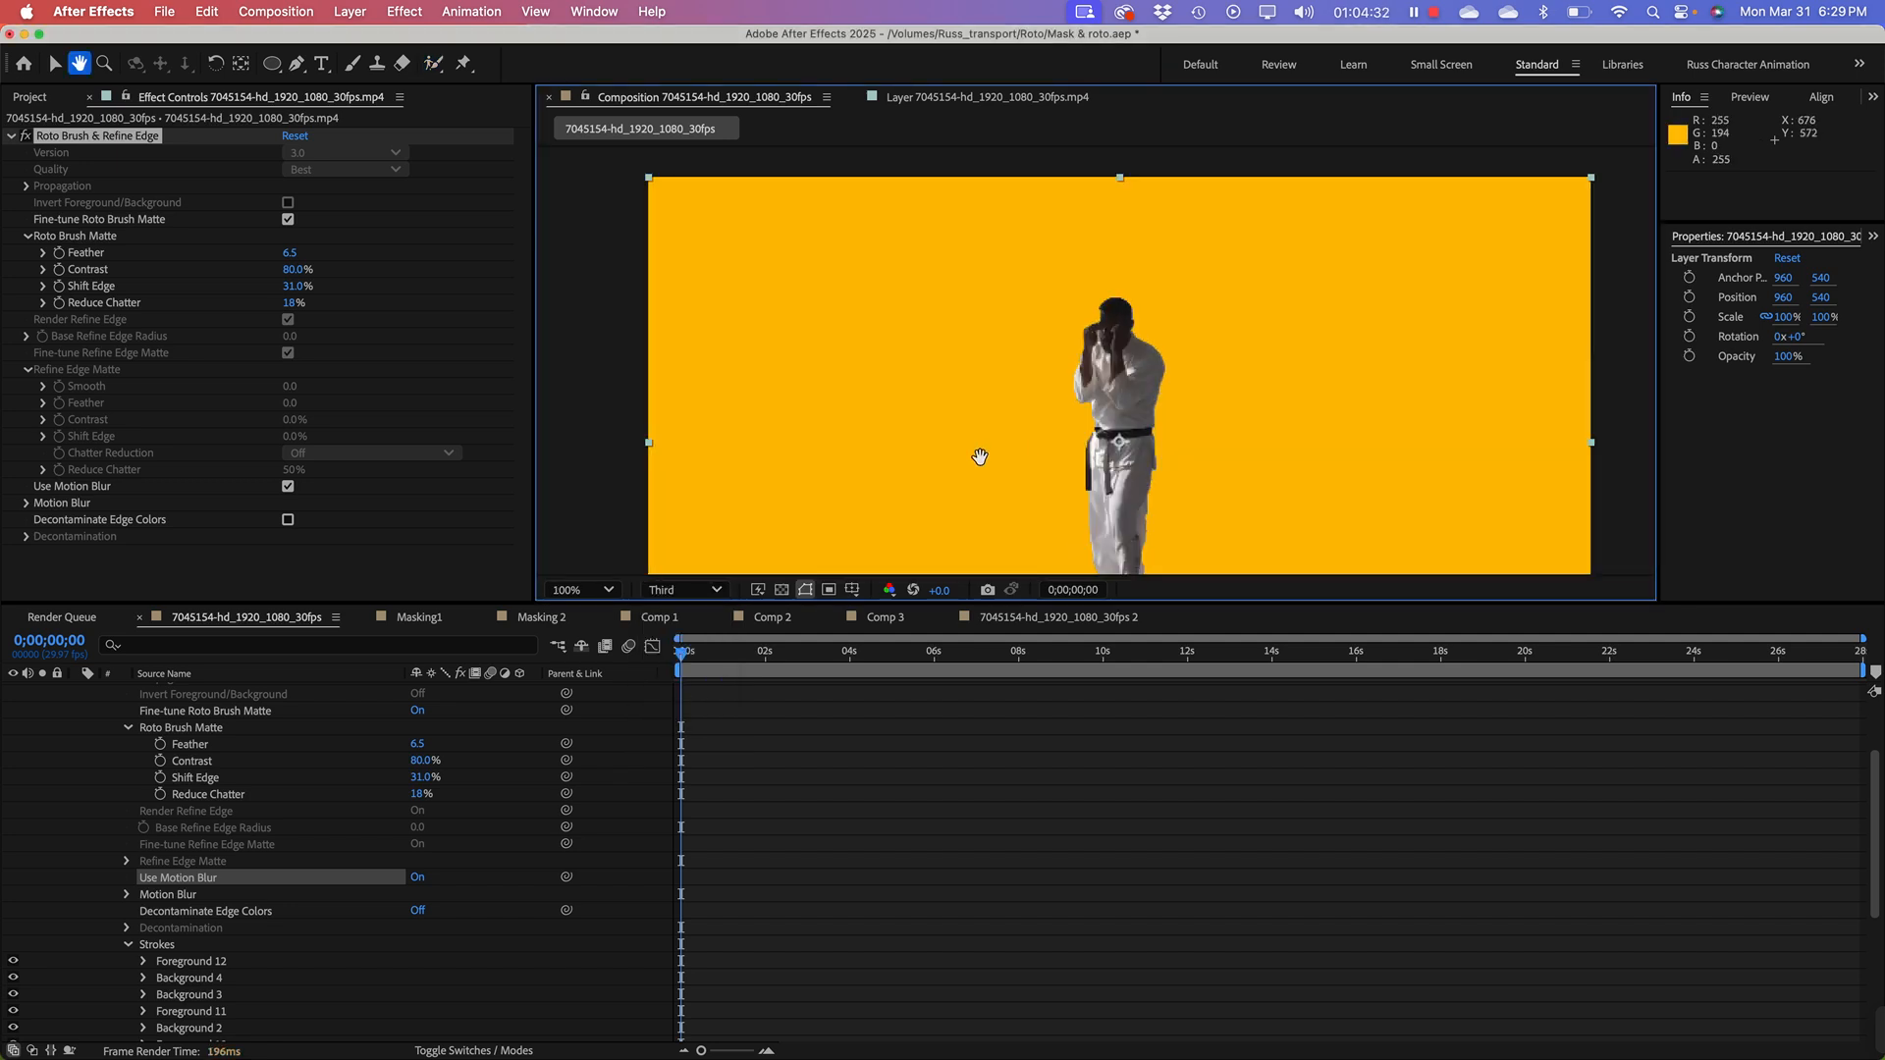
mouse_move(979, 459)
mouse_down()
mouse_move(949, 355)
mouse_move(947, 374)
mouse_up()
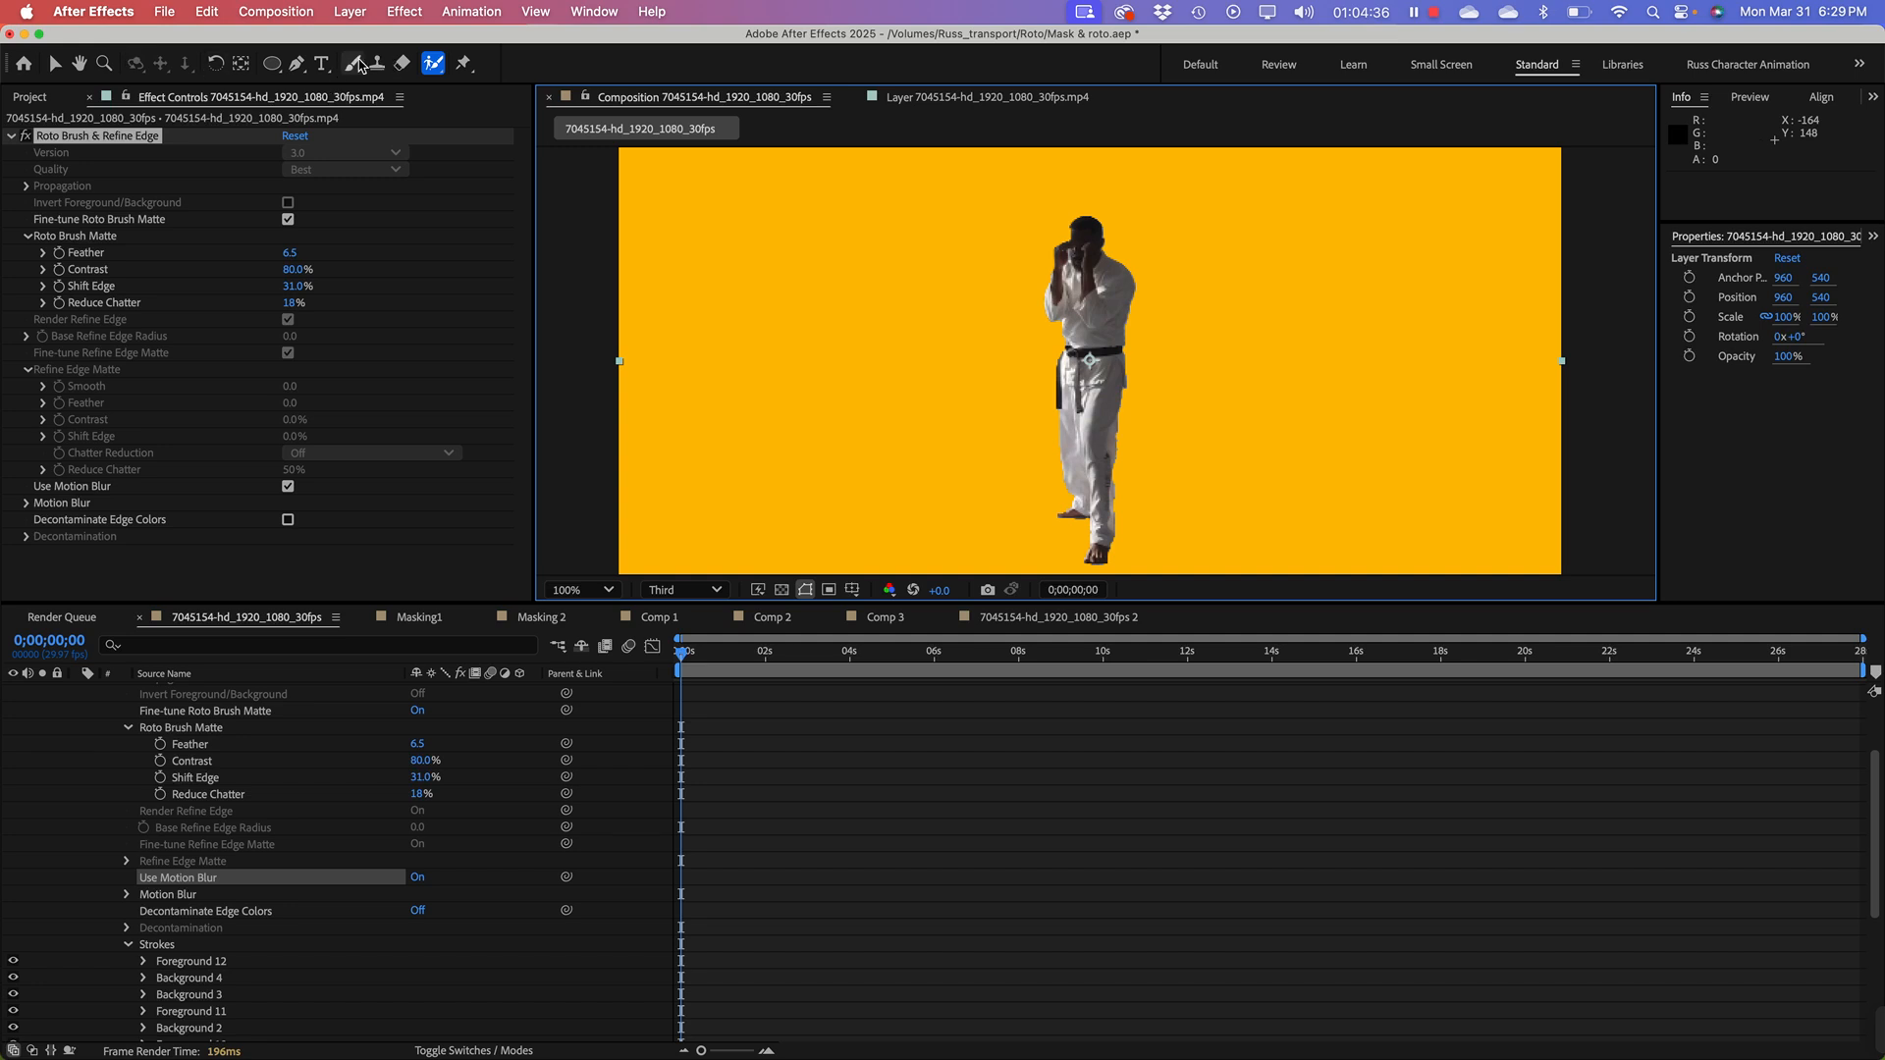
Step: Add a text layer reading KARATE between the fighter footage and Yellow Solid 1
click(321, 63)
scroll(103, 703, up, 5)
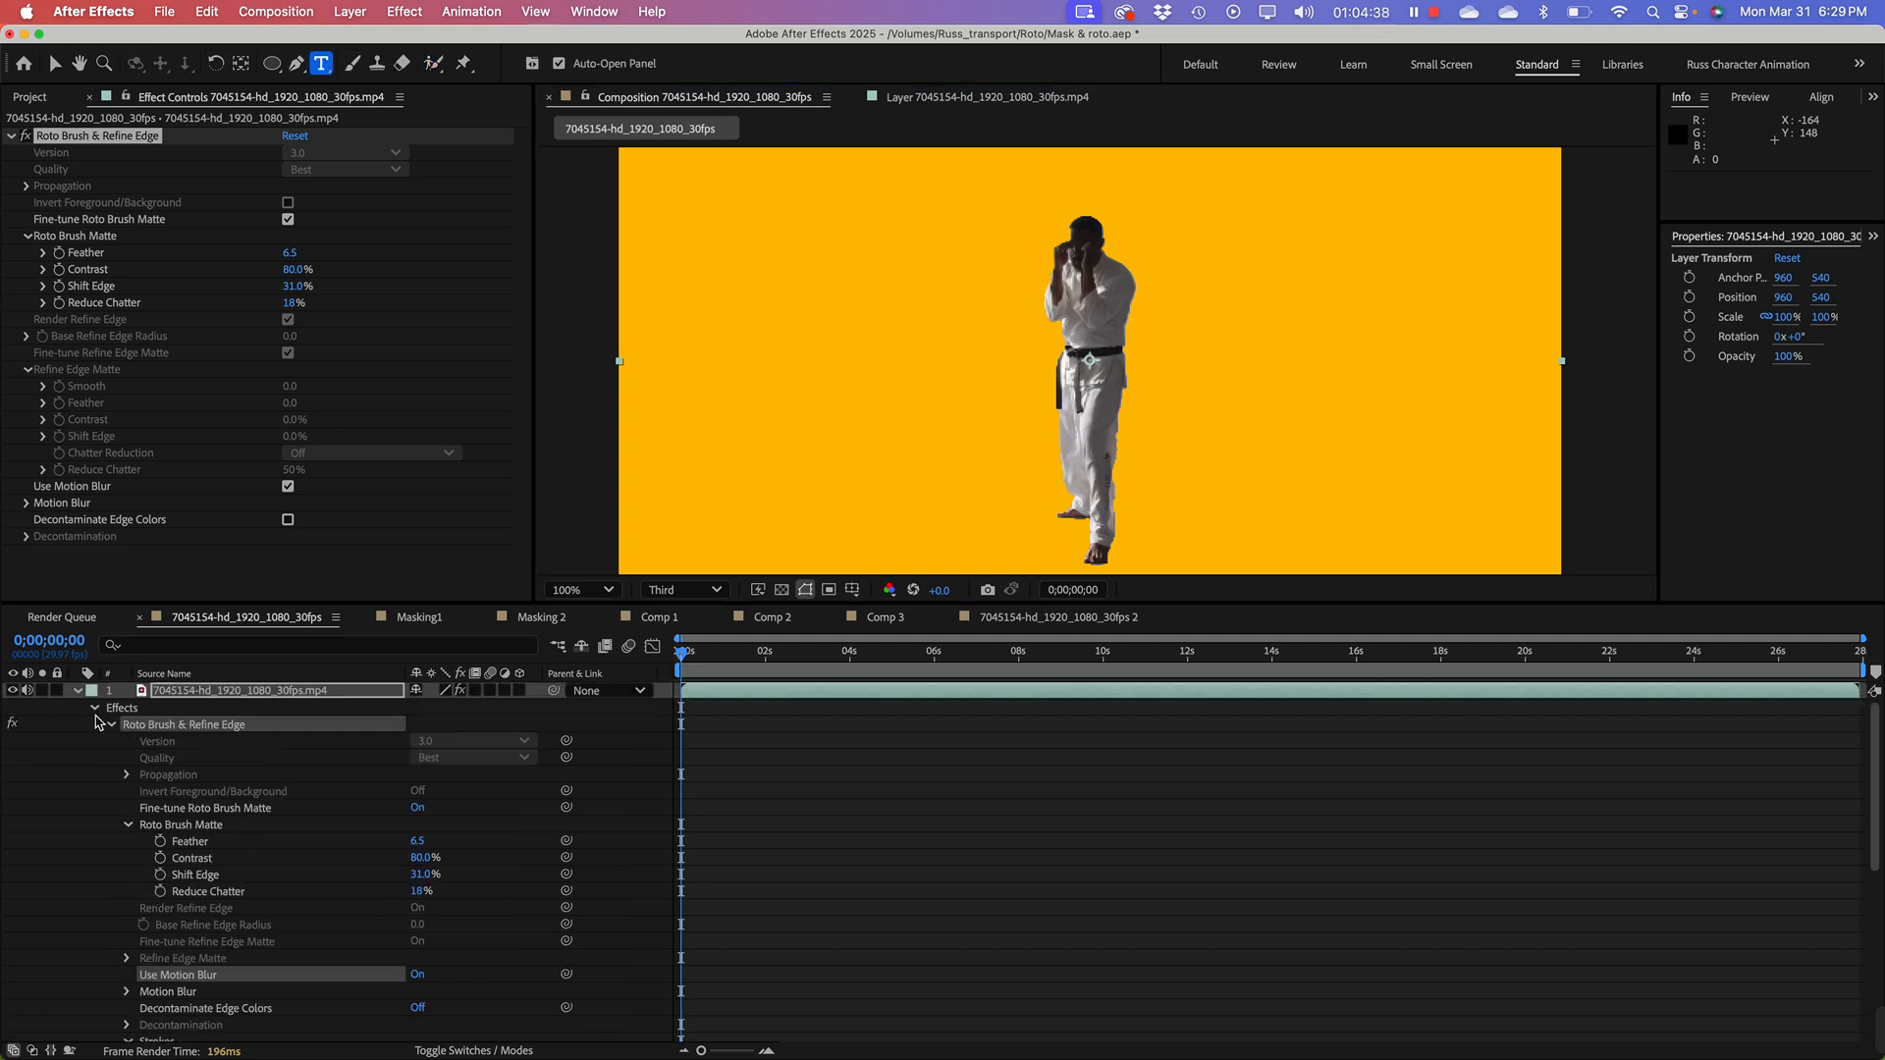
click(77, 691)
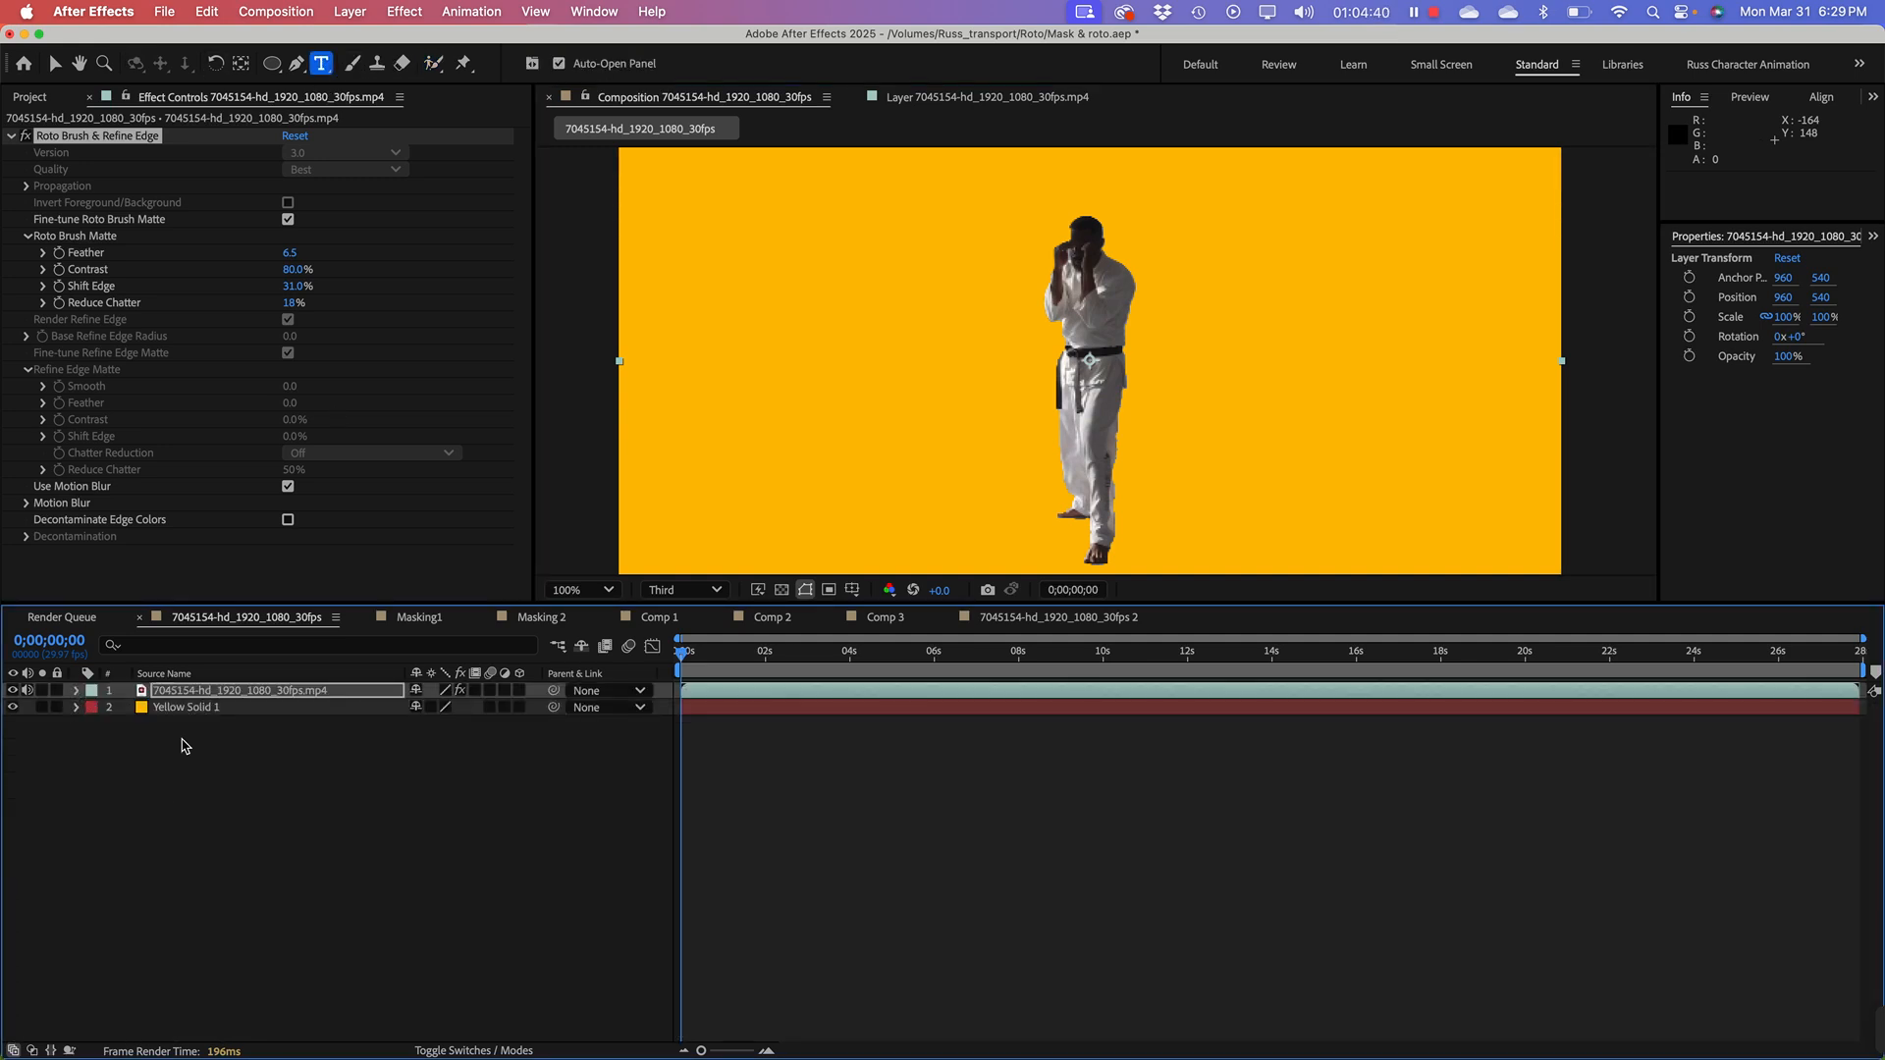
click(189, 715)
right_click(172, 775)
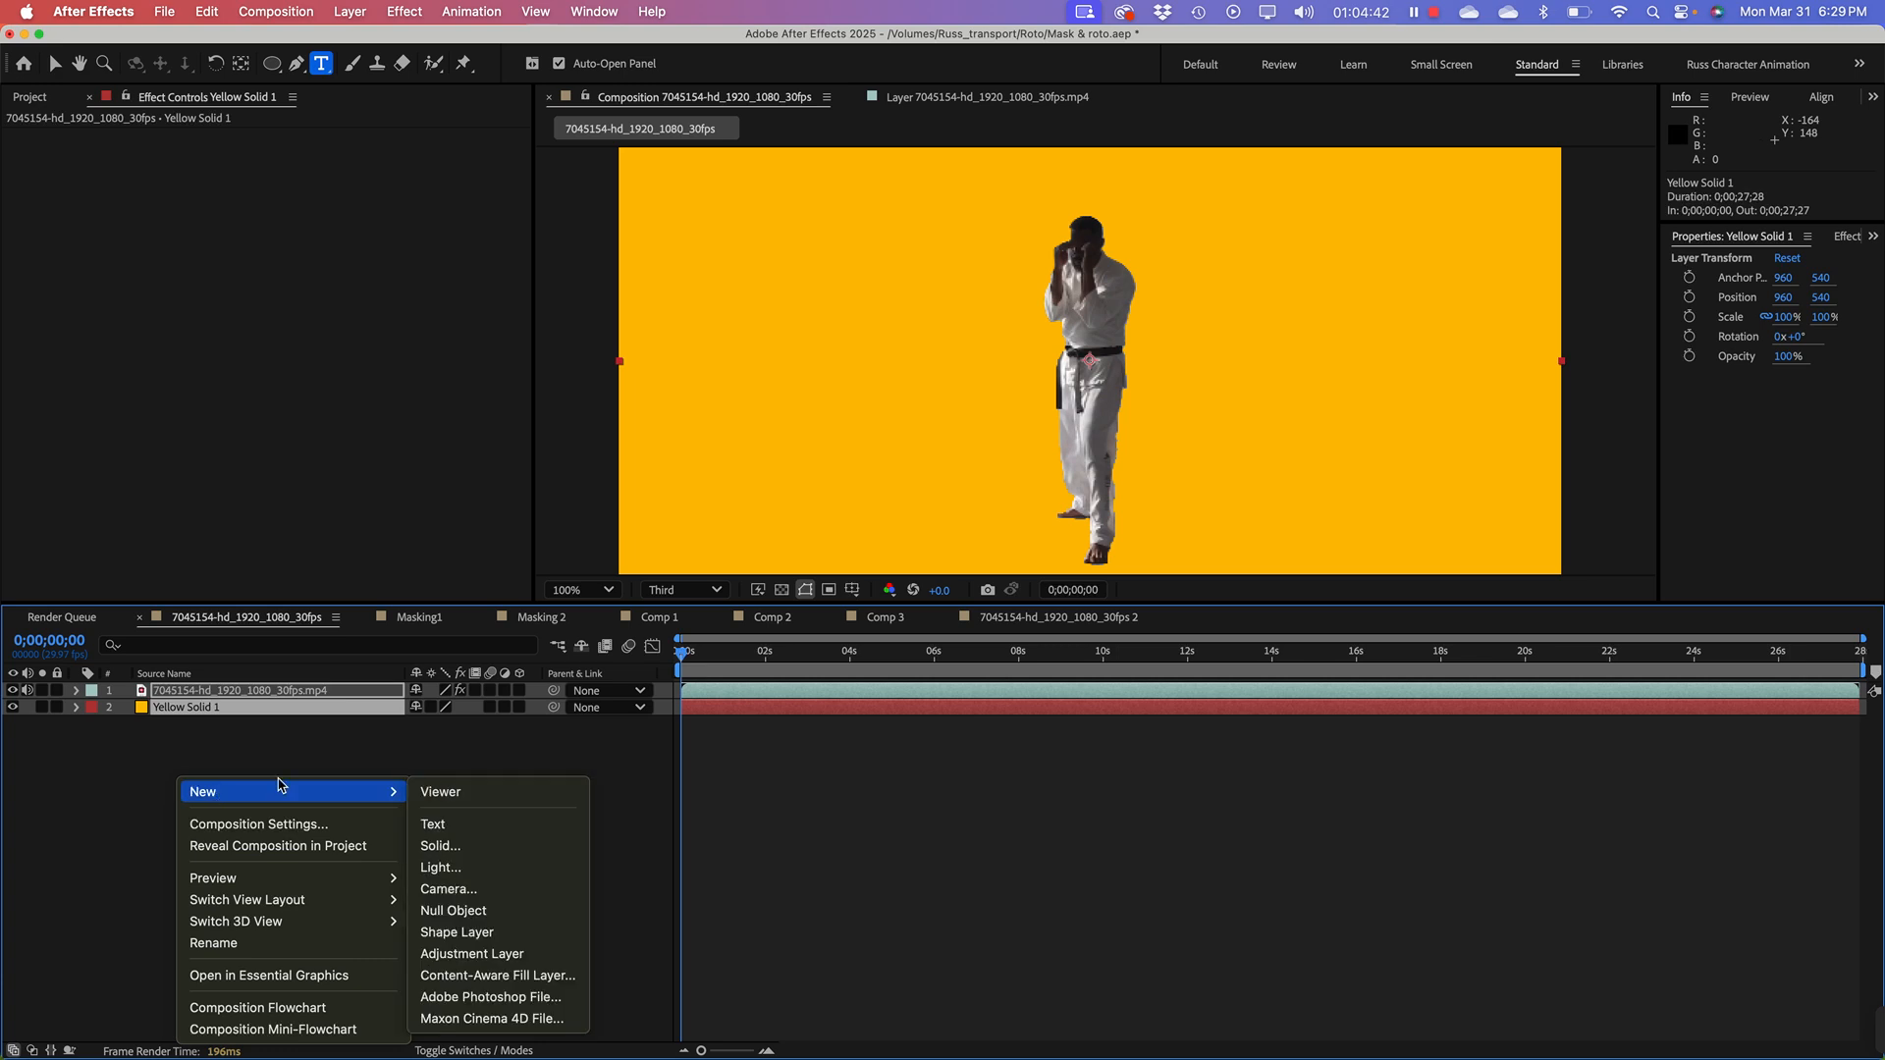
click(233, 746)
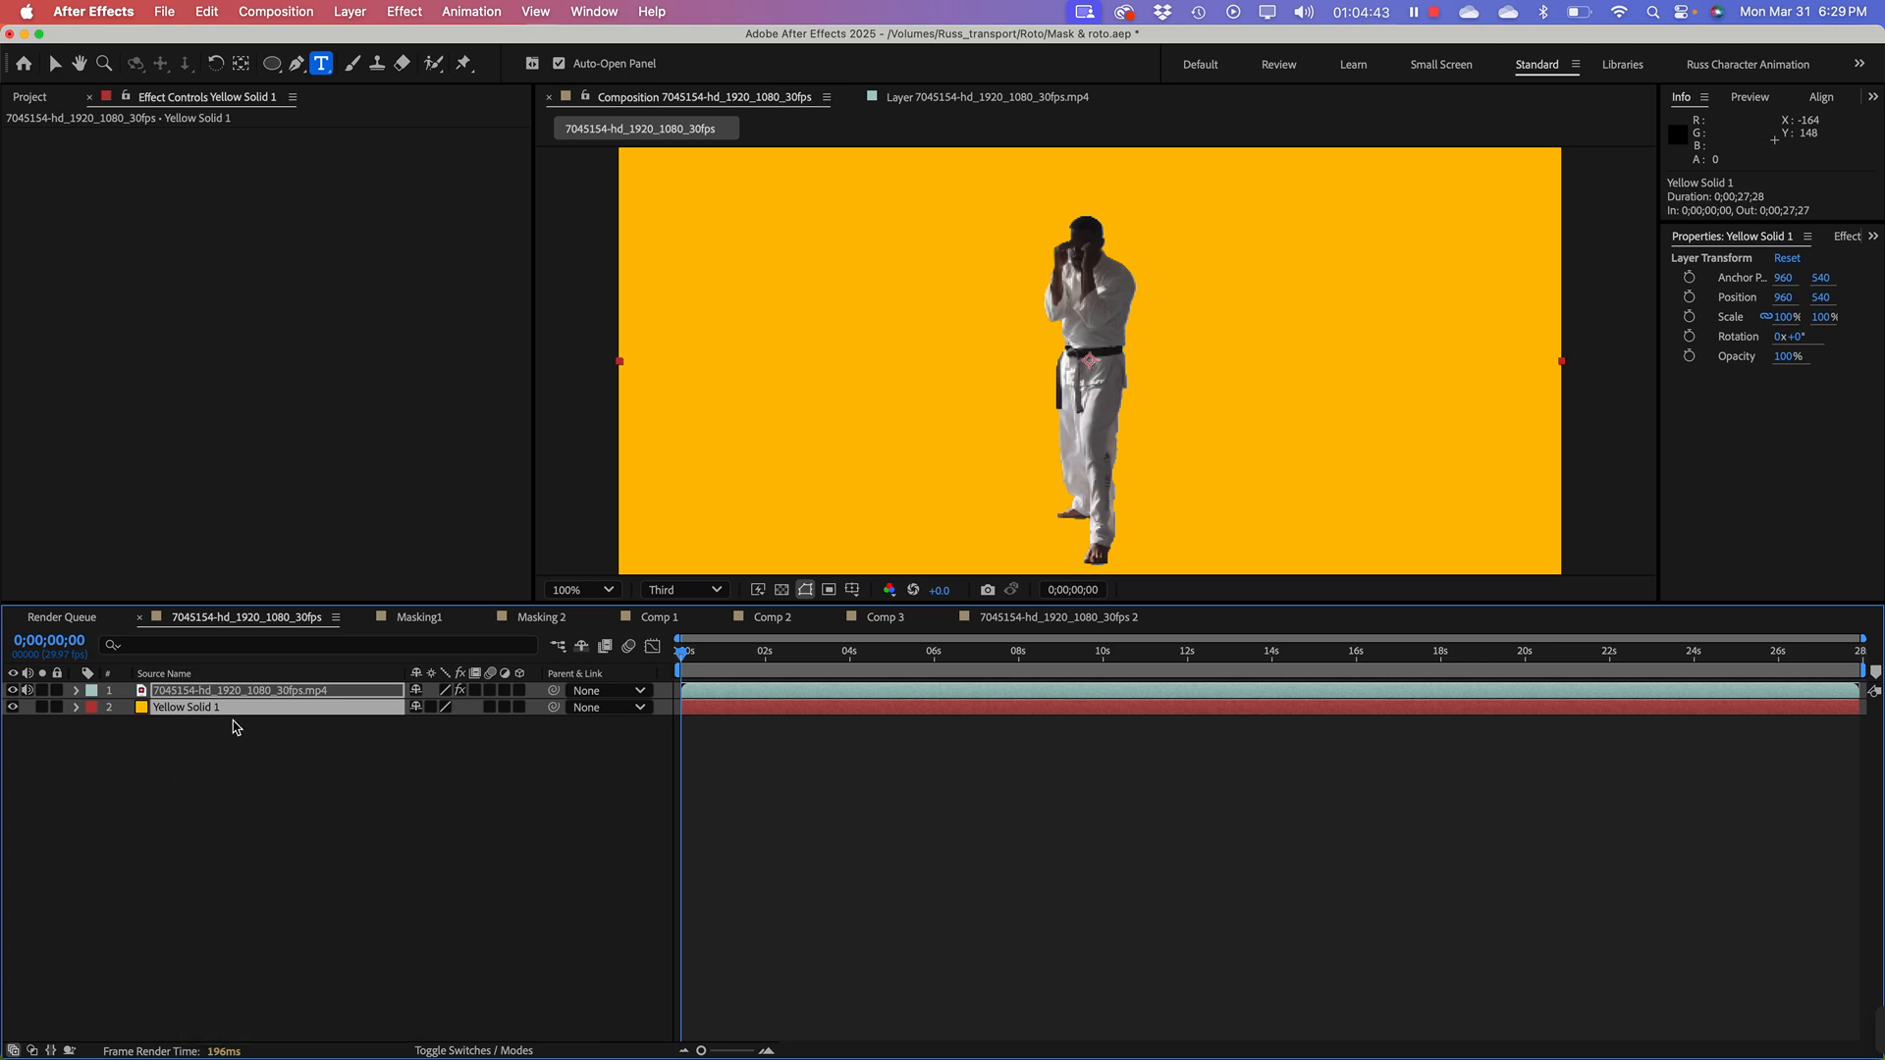
click(797, 355)
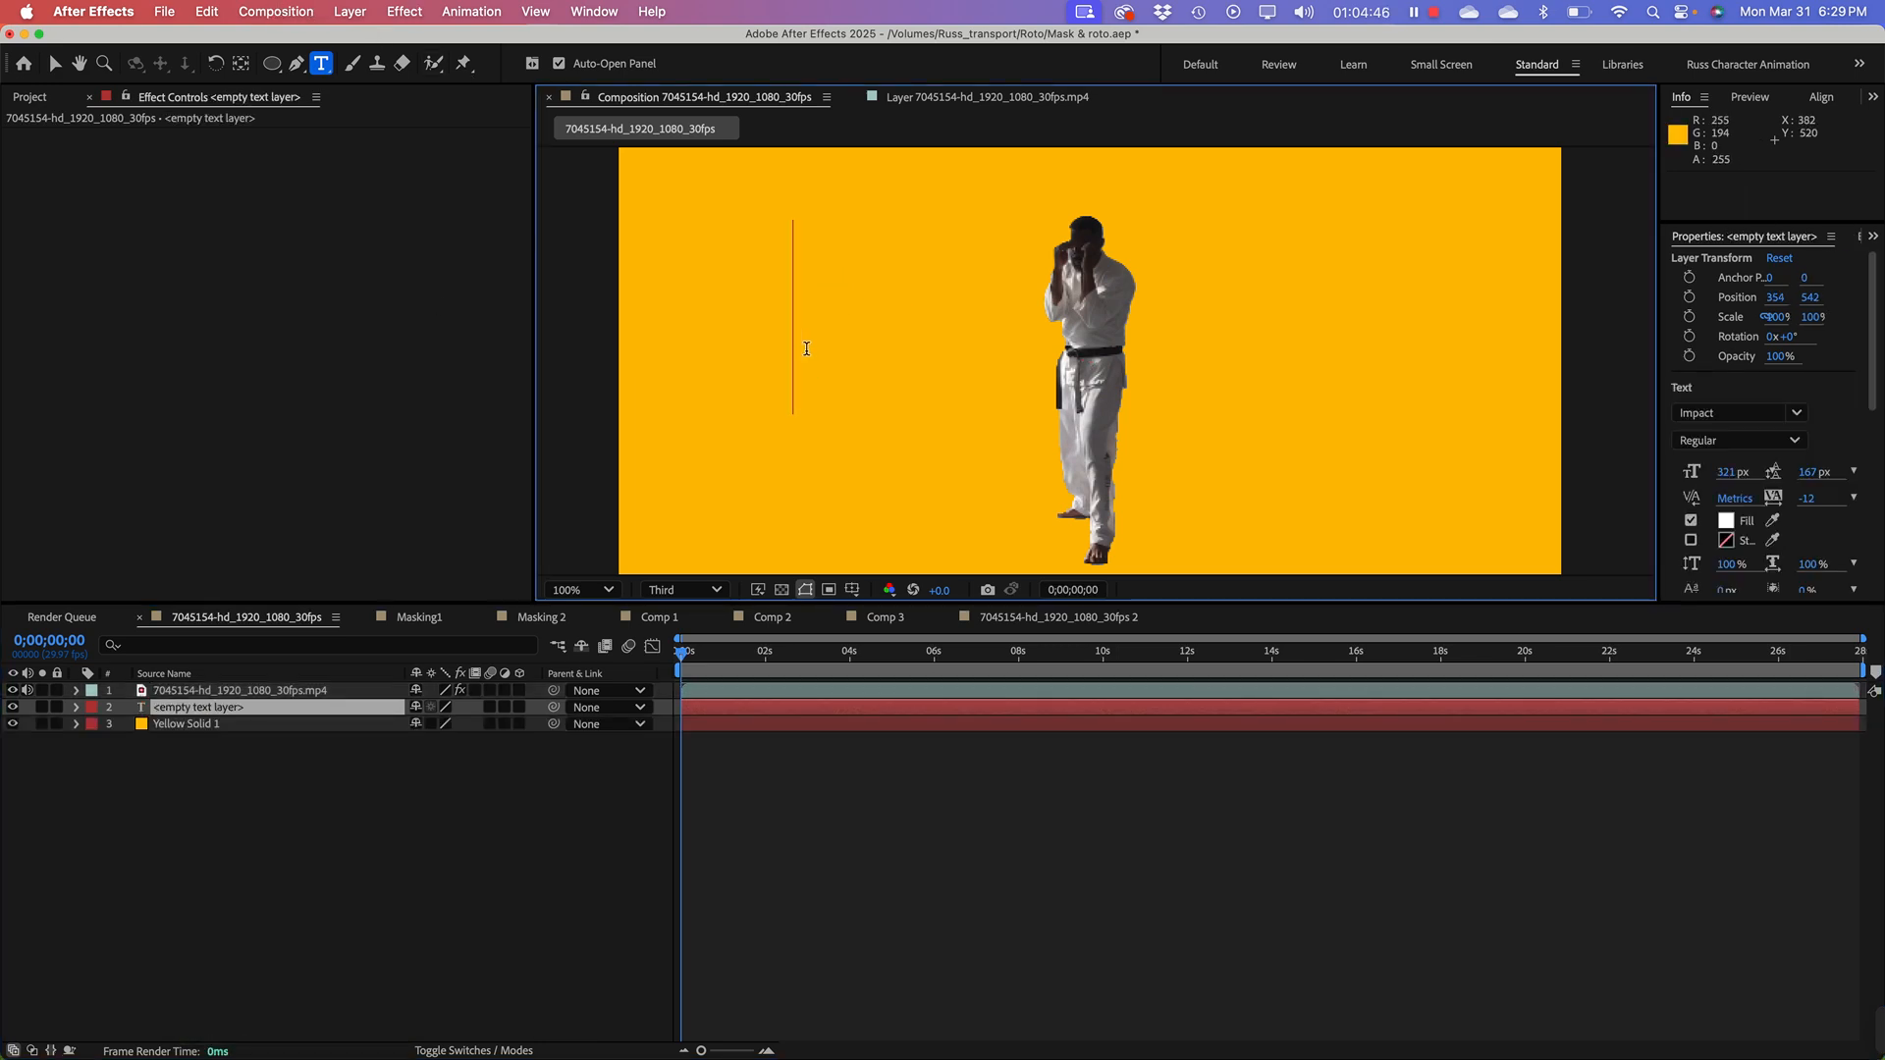
text(KARATE)
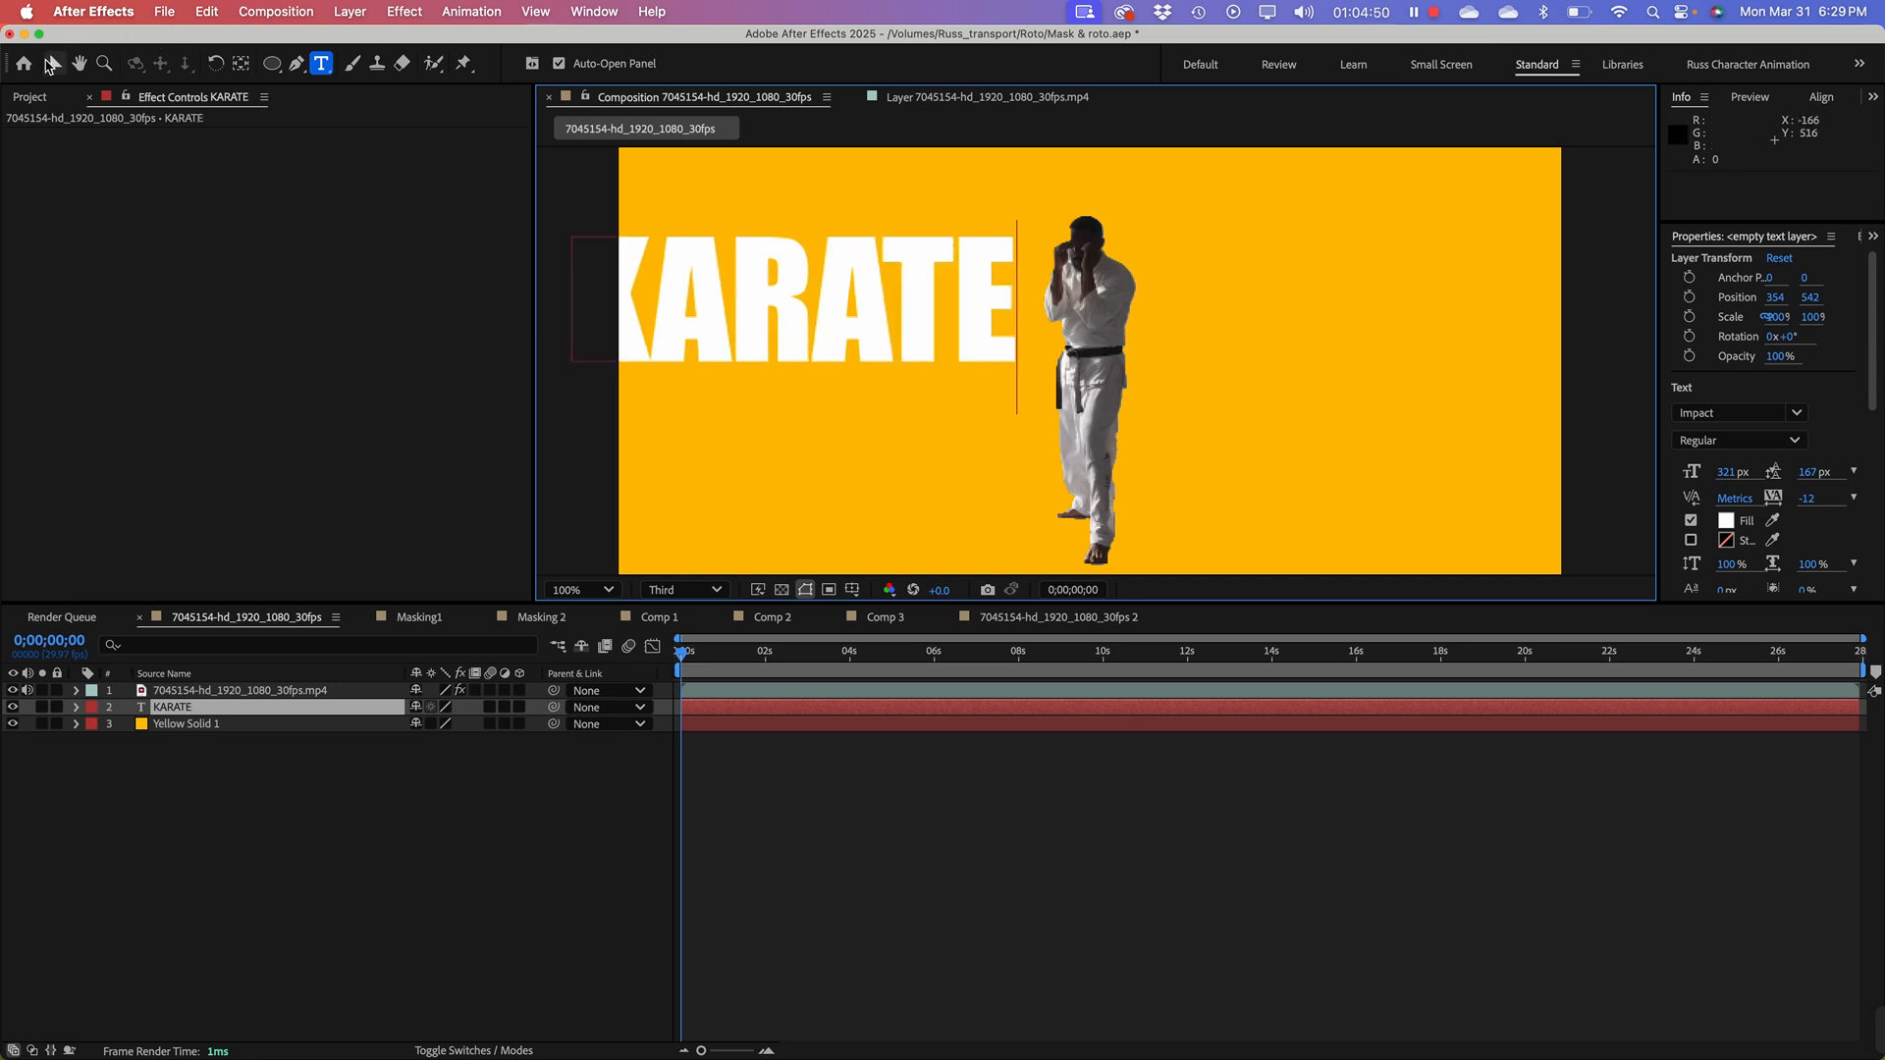
Step: Scale the KARATE text to about 159% and center it behind the fighter at position 942, 754
click(51, 65)
drag(688, 320, 973, 376)
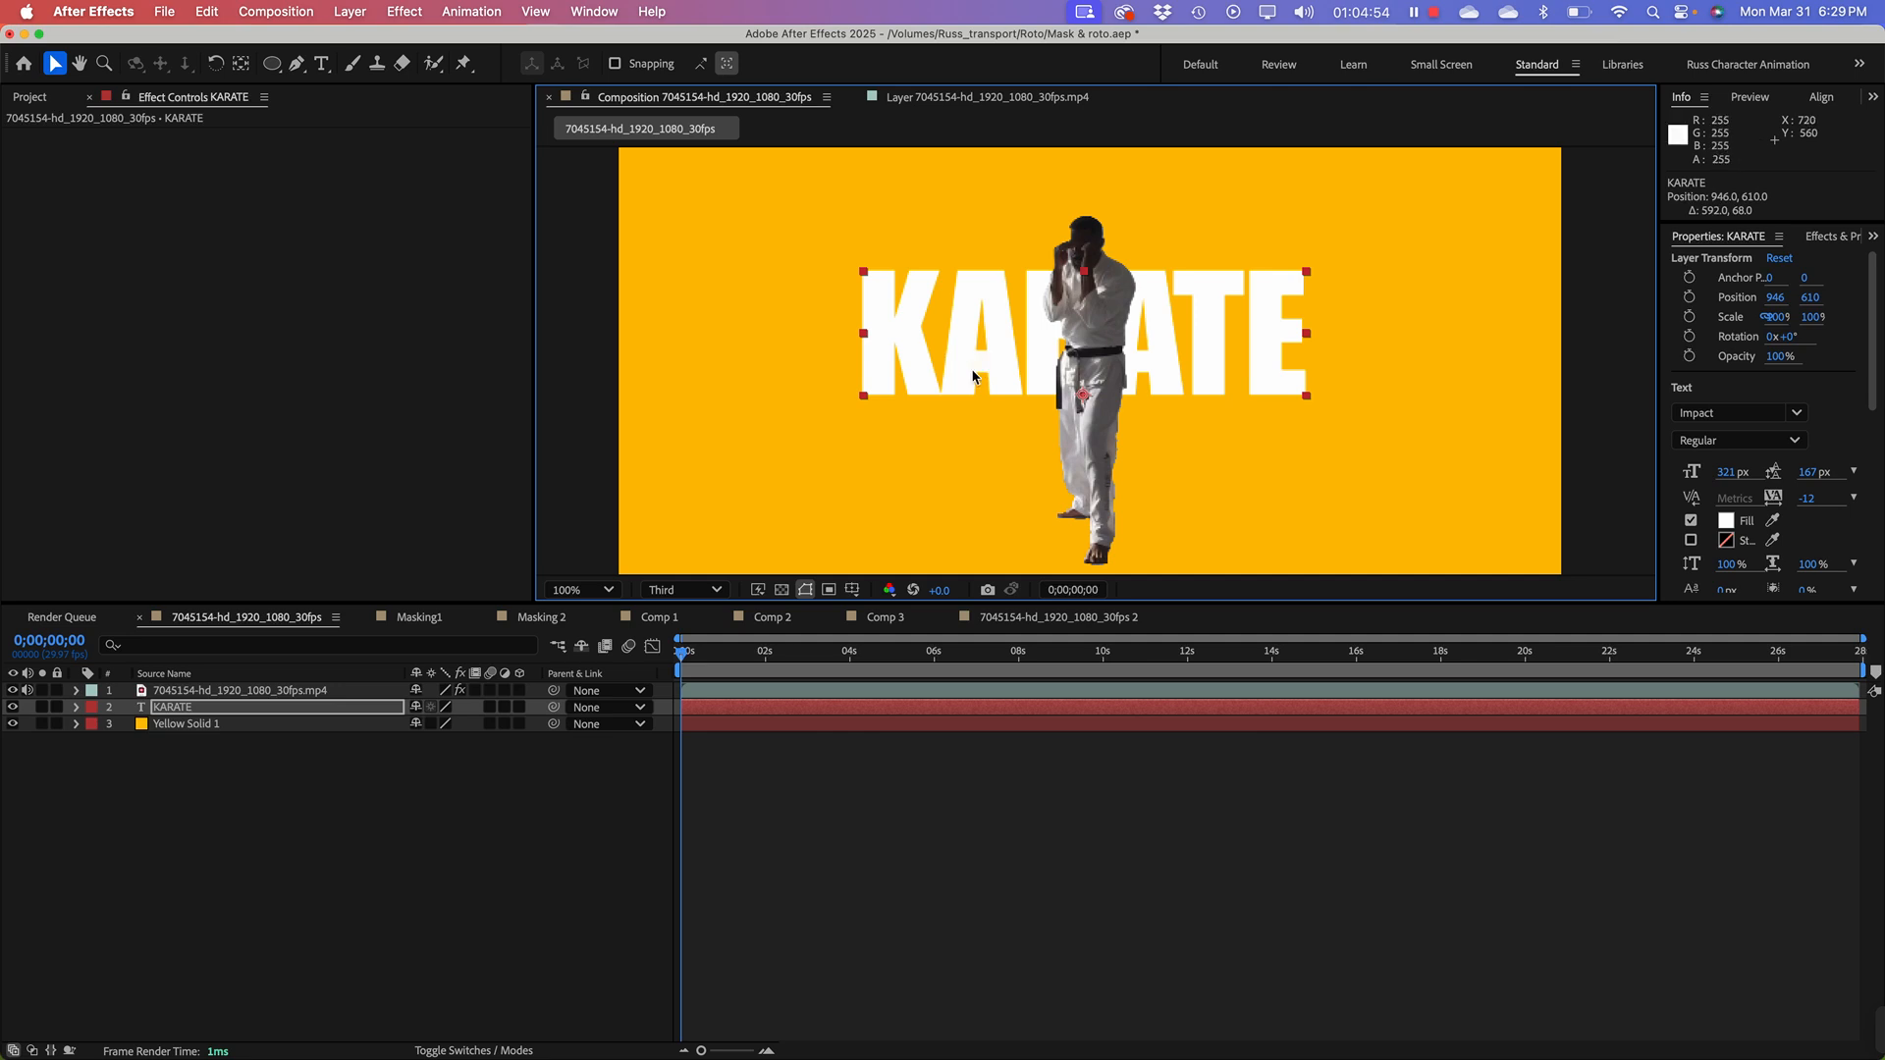
drag(1315, 400, 1443, 461)
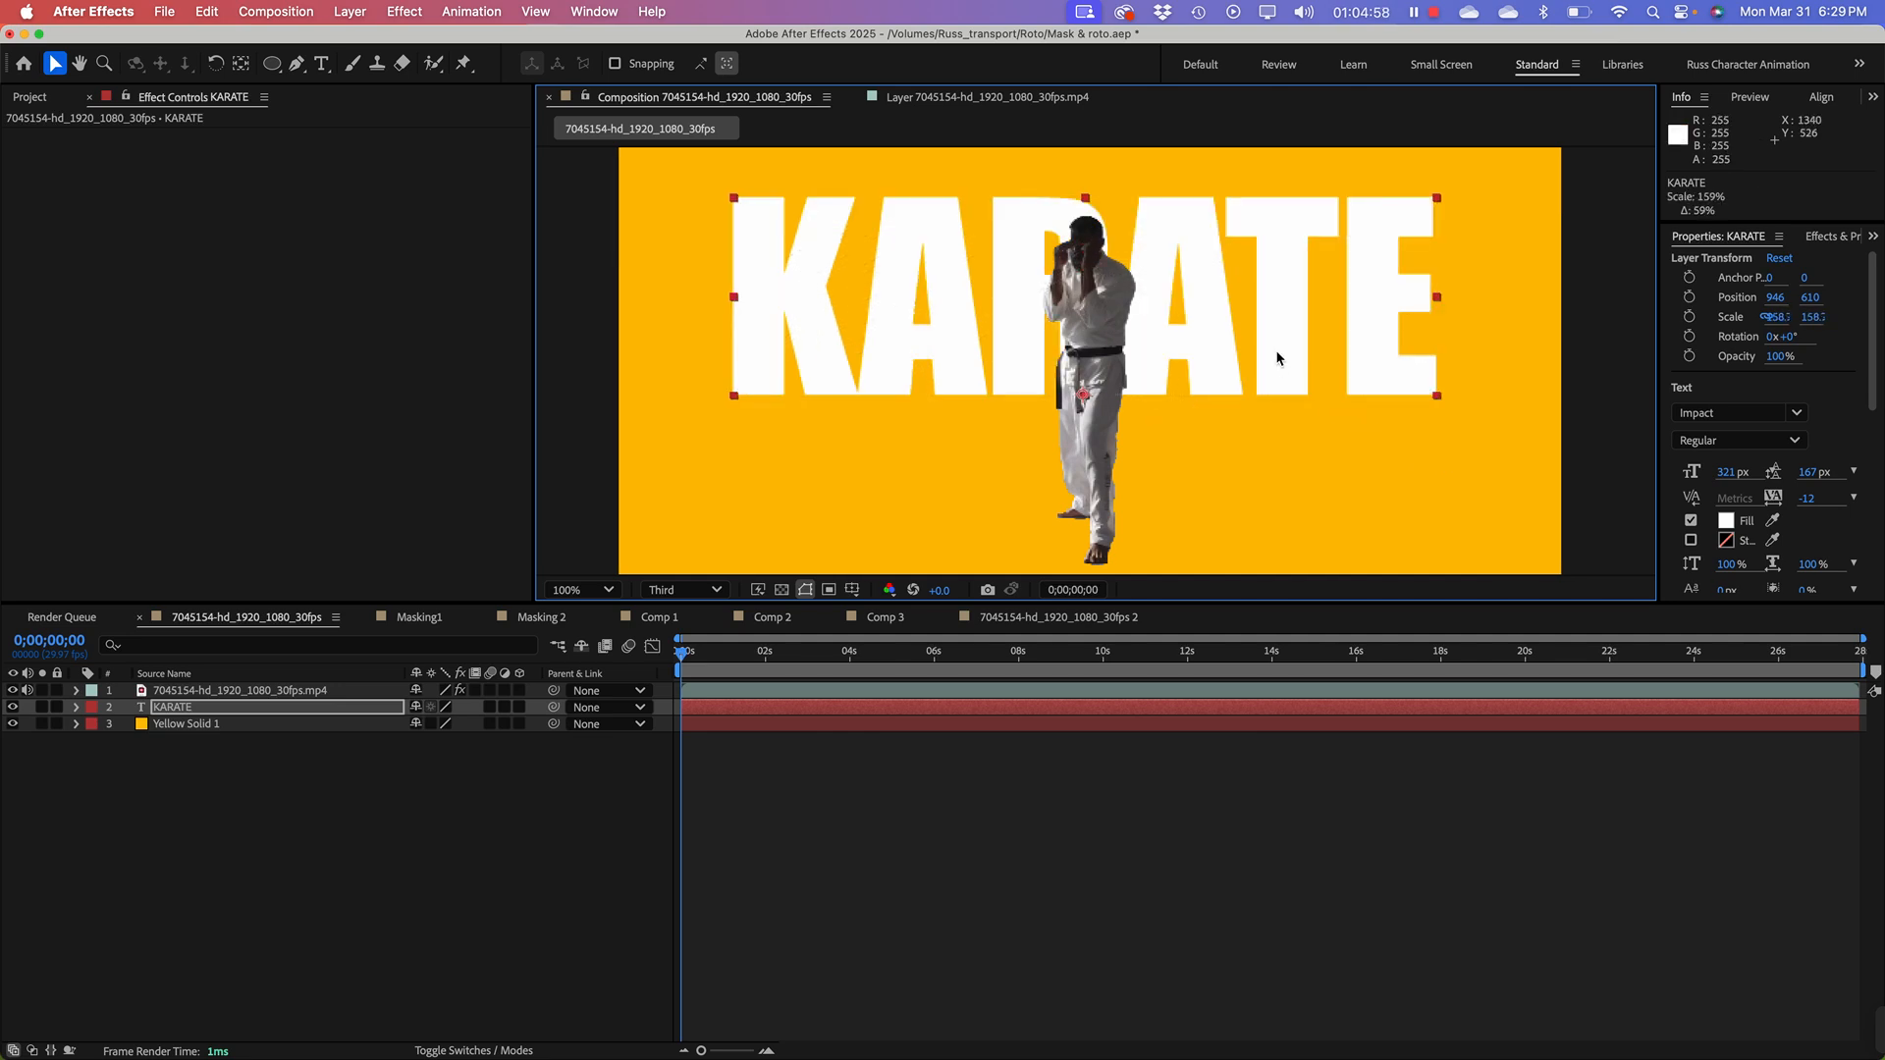
drag(1272, 344, 1267, 397)
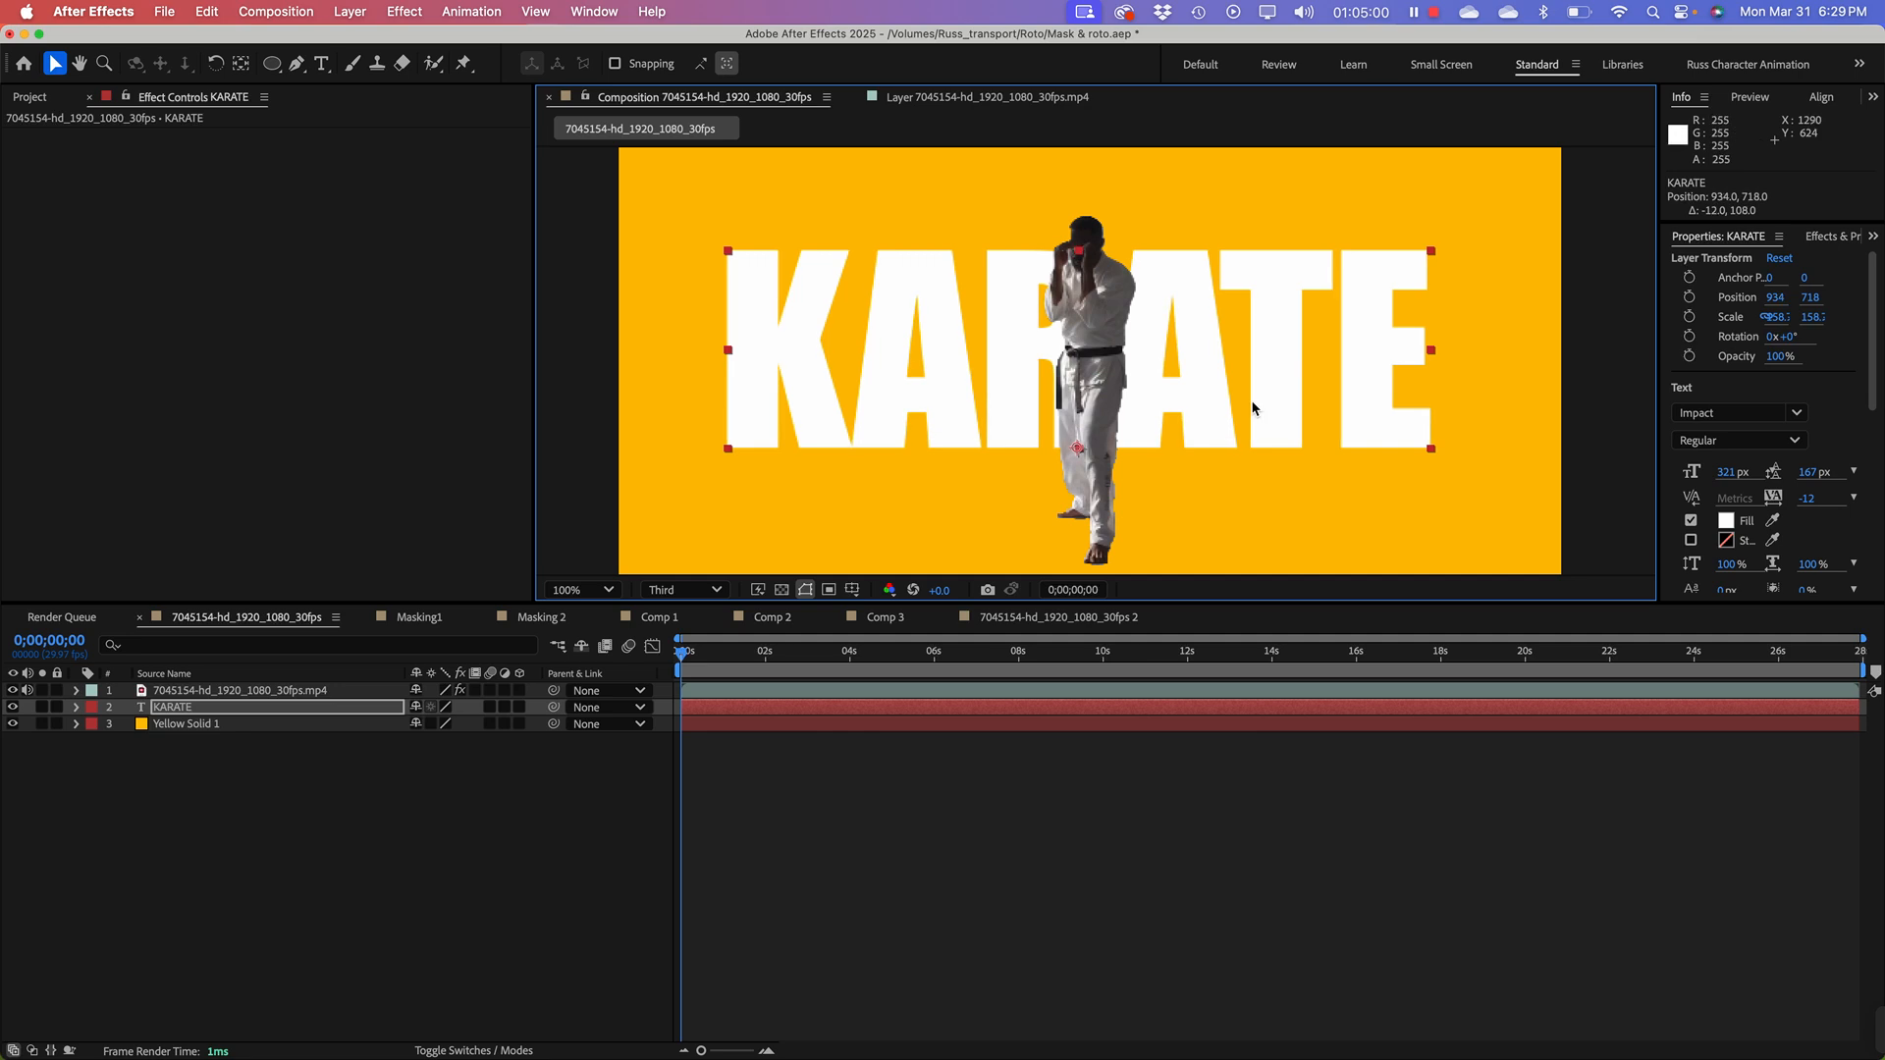
key(comma)
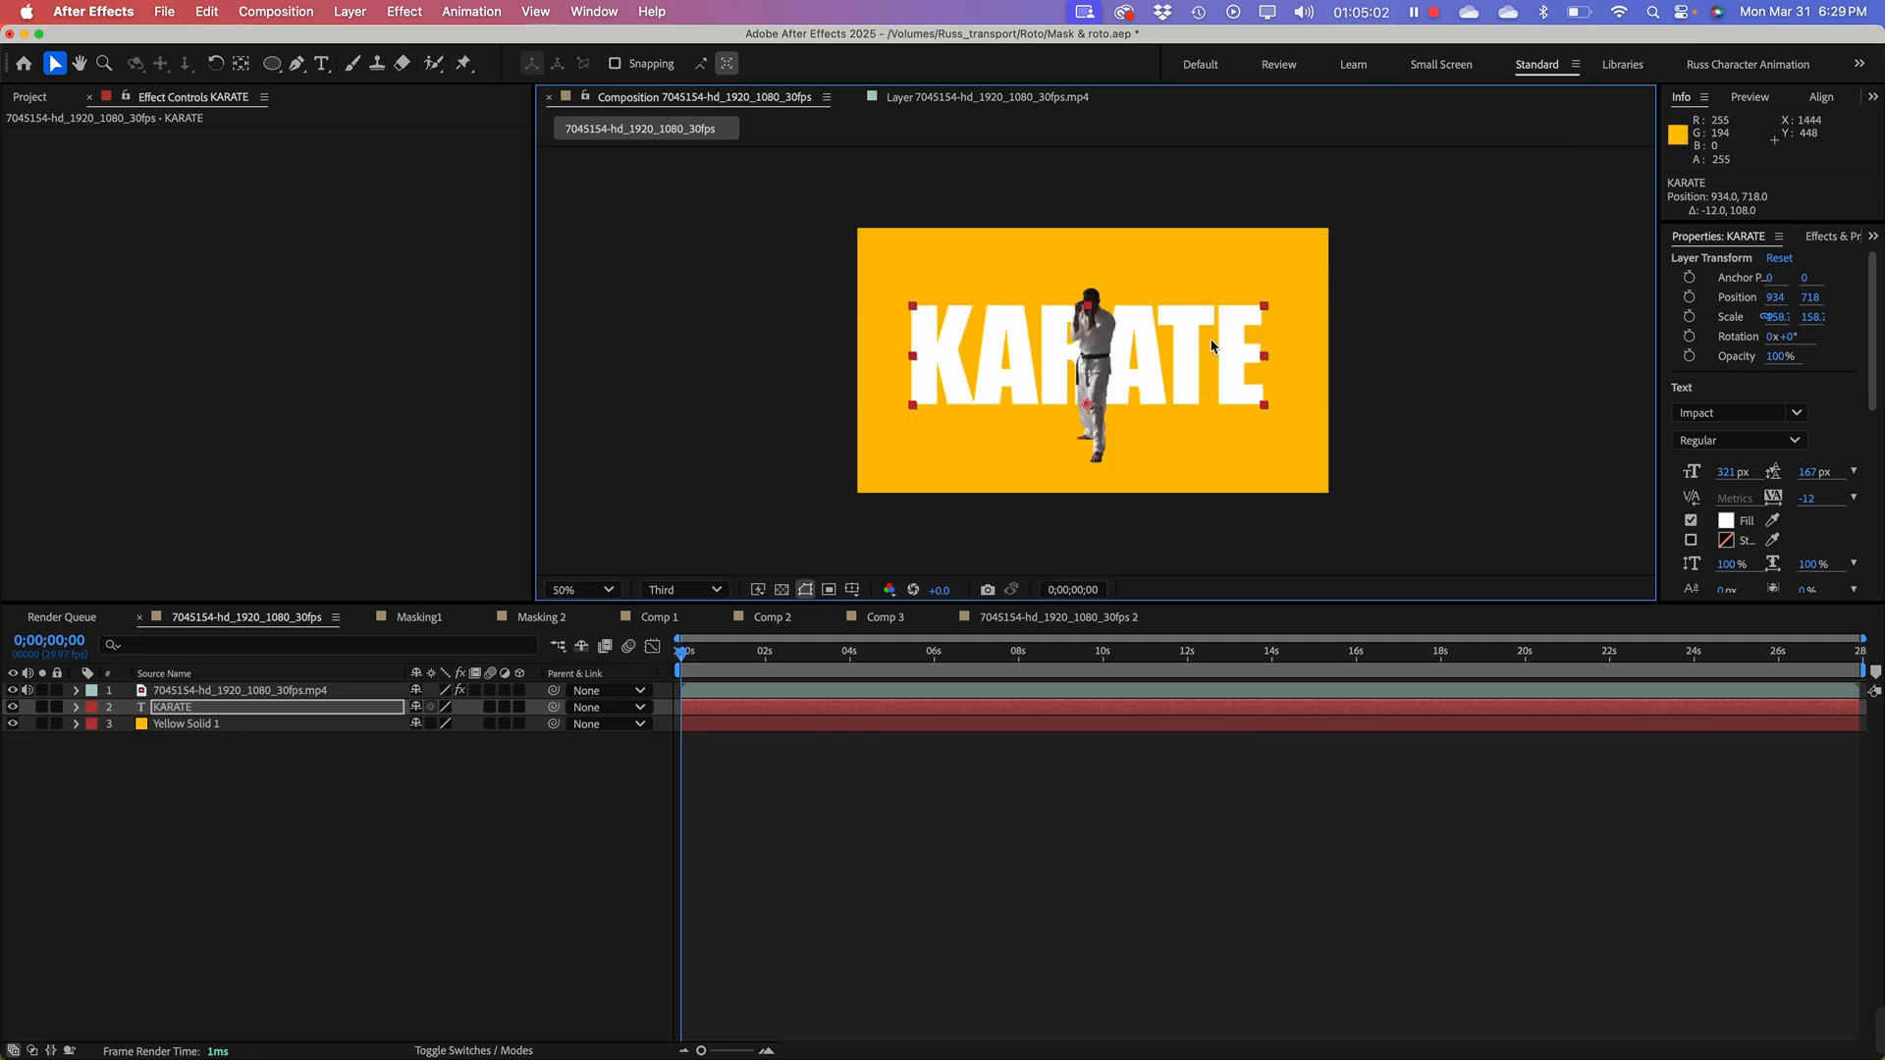
drag(1196, 353, 1198, 359)
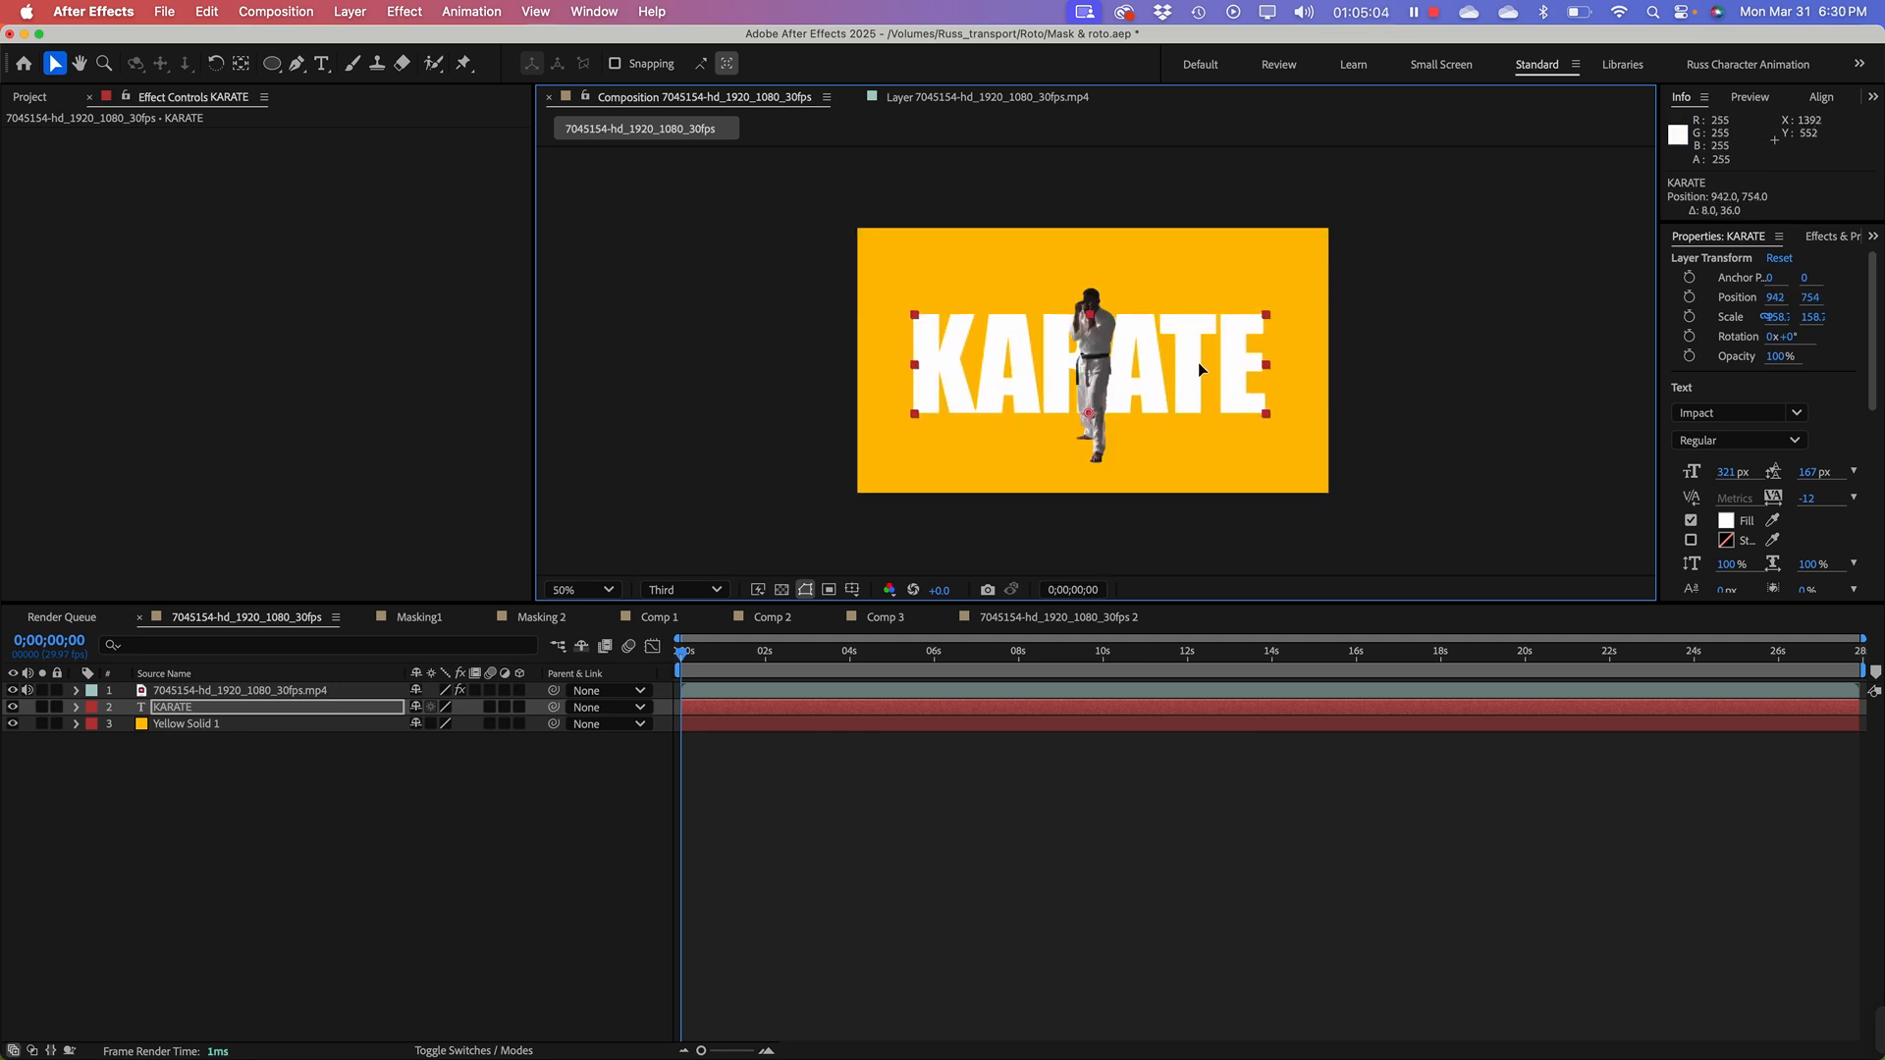
Step: Preview the fighter moving in front of the KARATE text from the start of the composition
drag(984, 655, 680, 656)
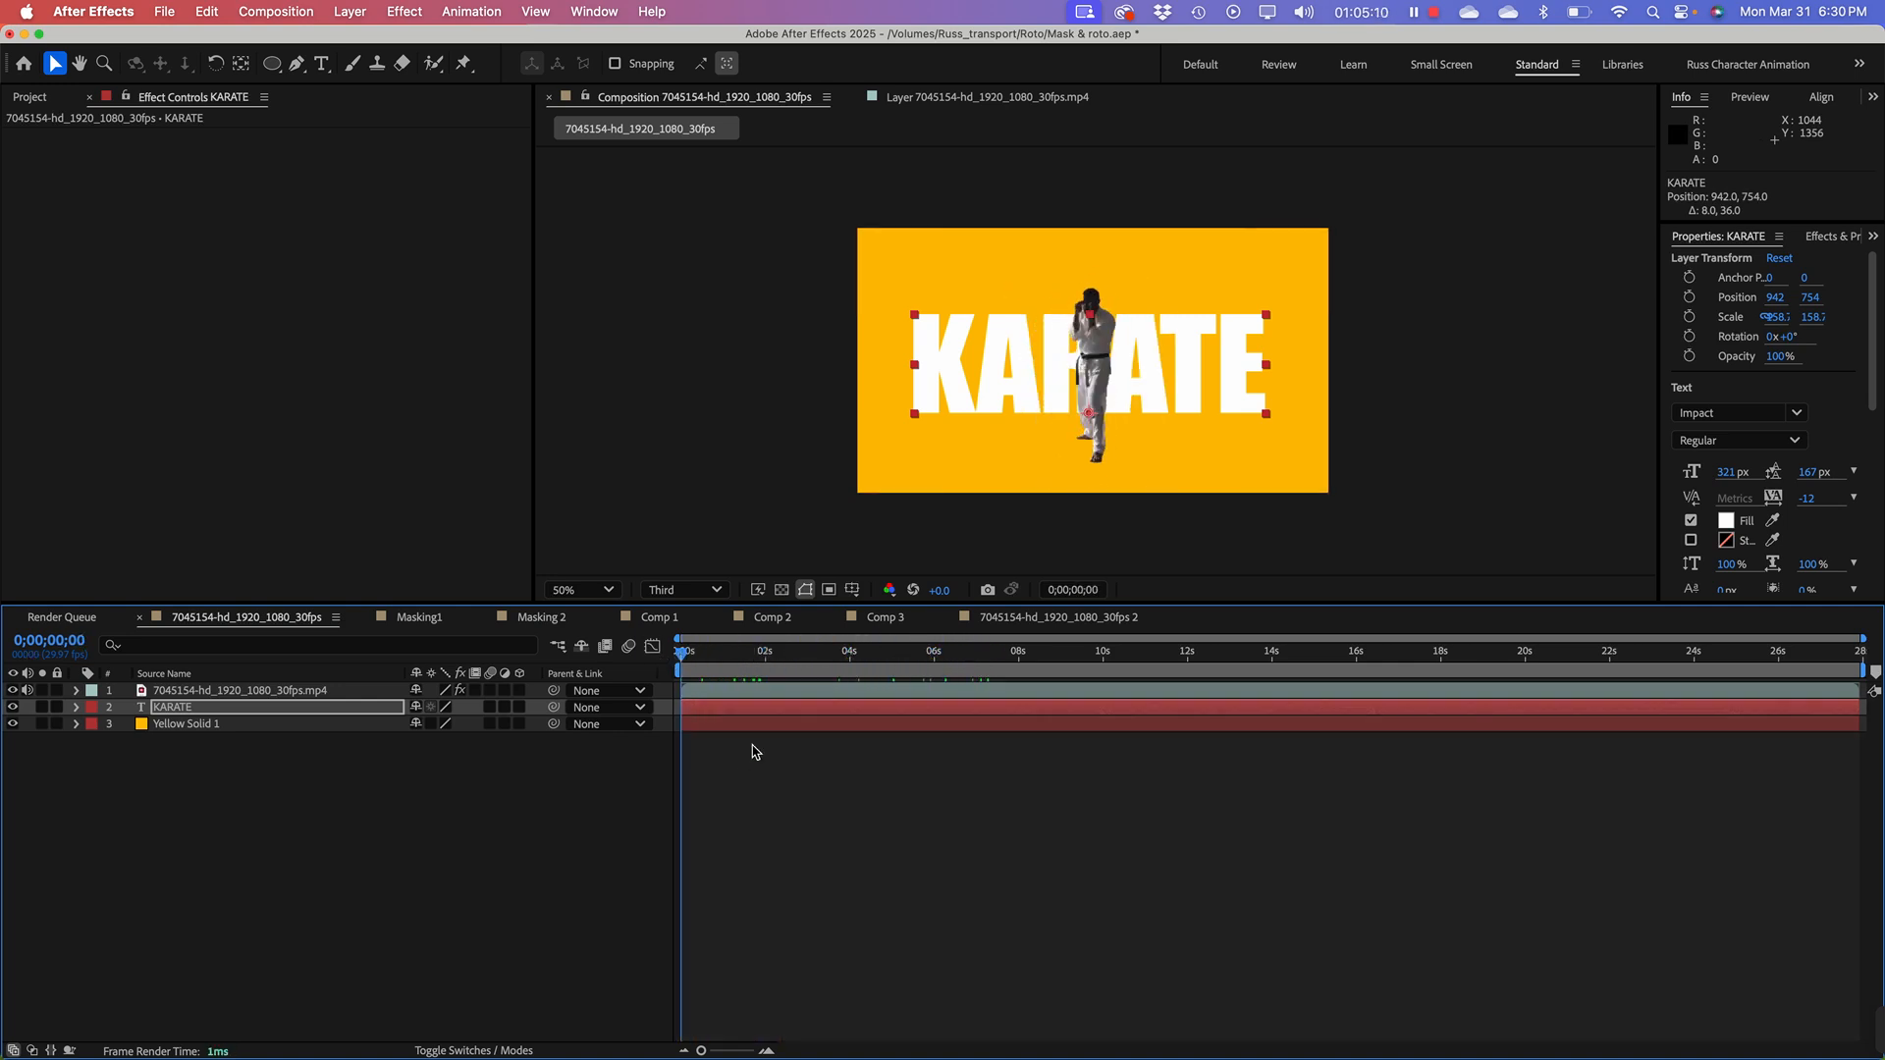
key(space)
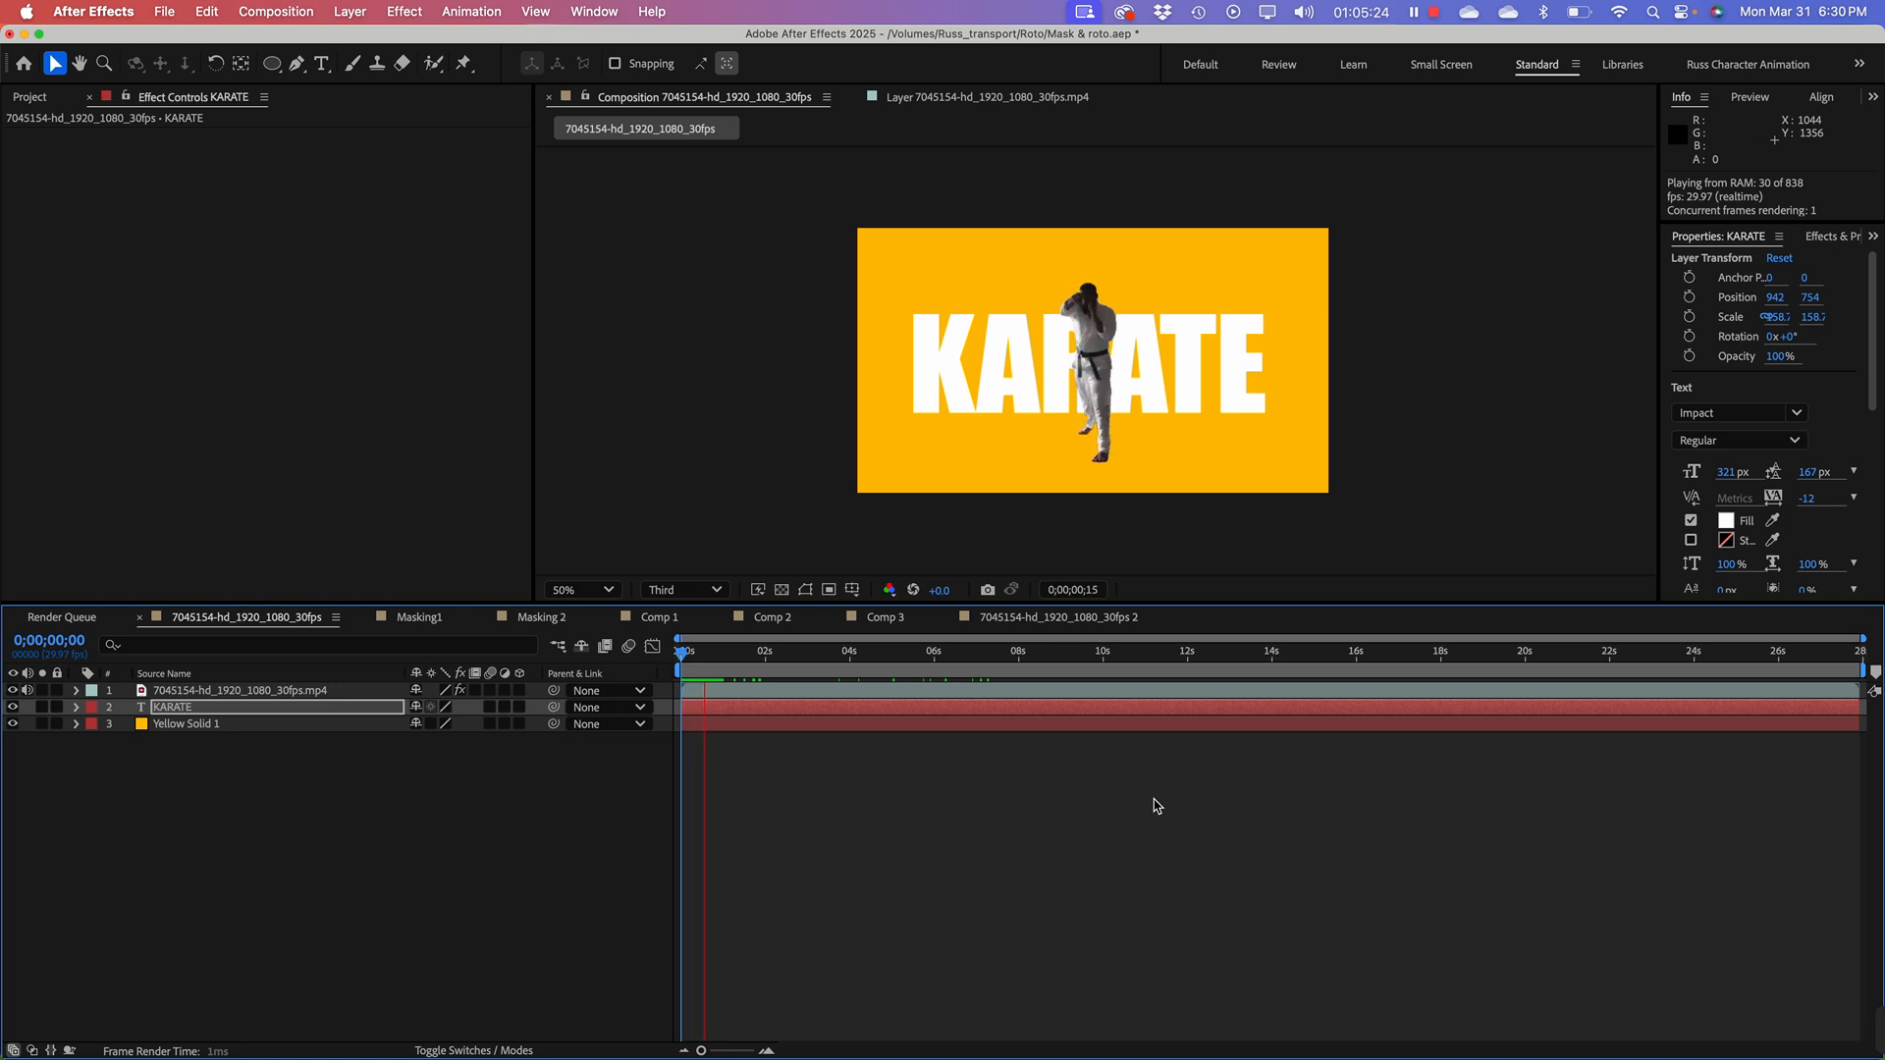
key(space)
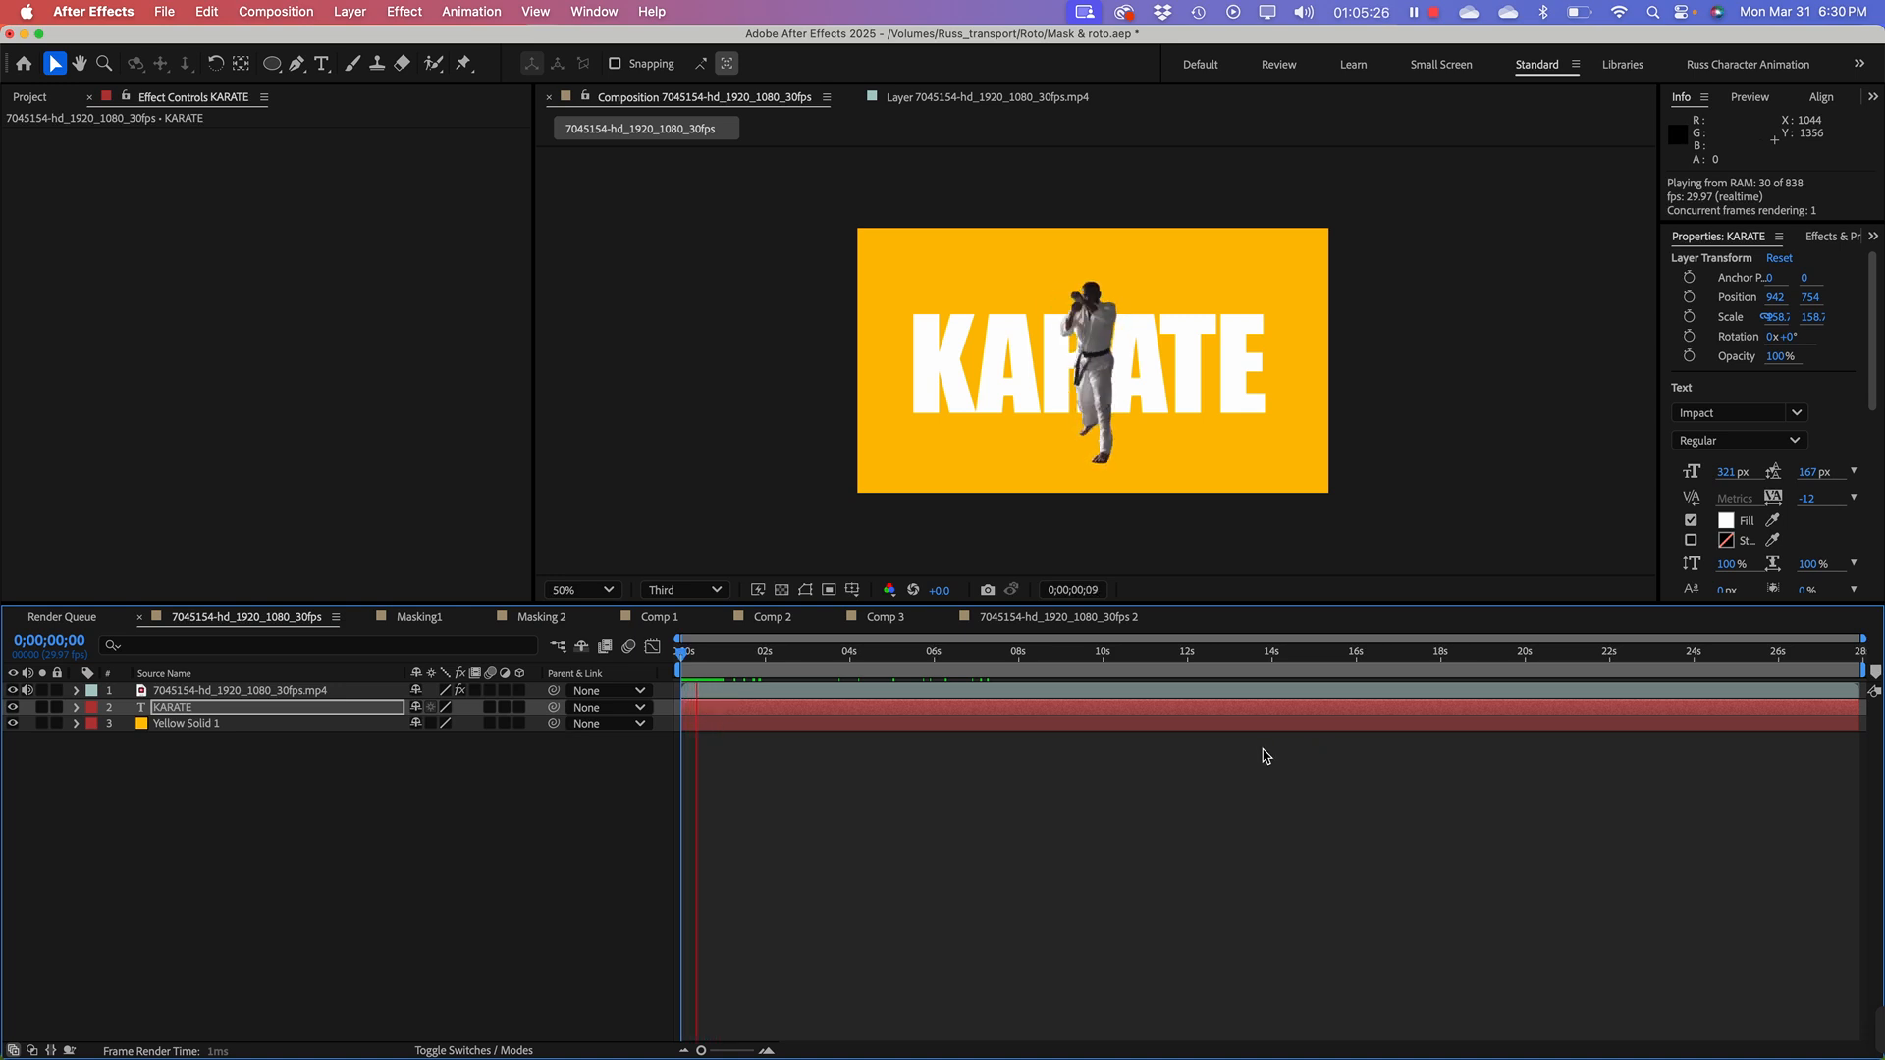
drag(698, 653, 677, 653)
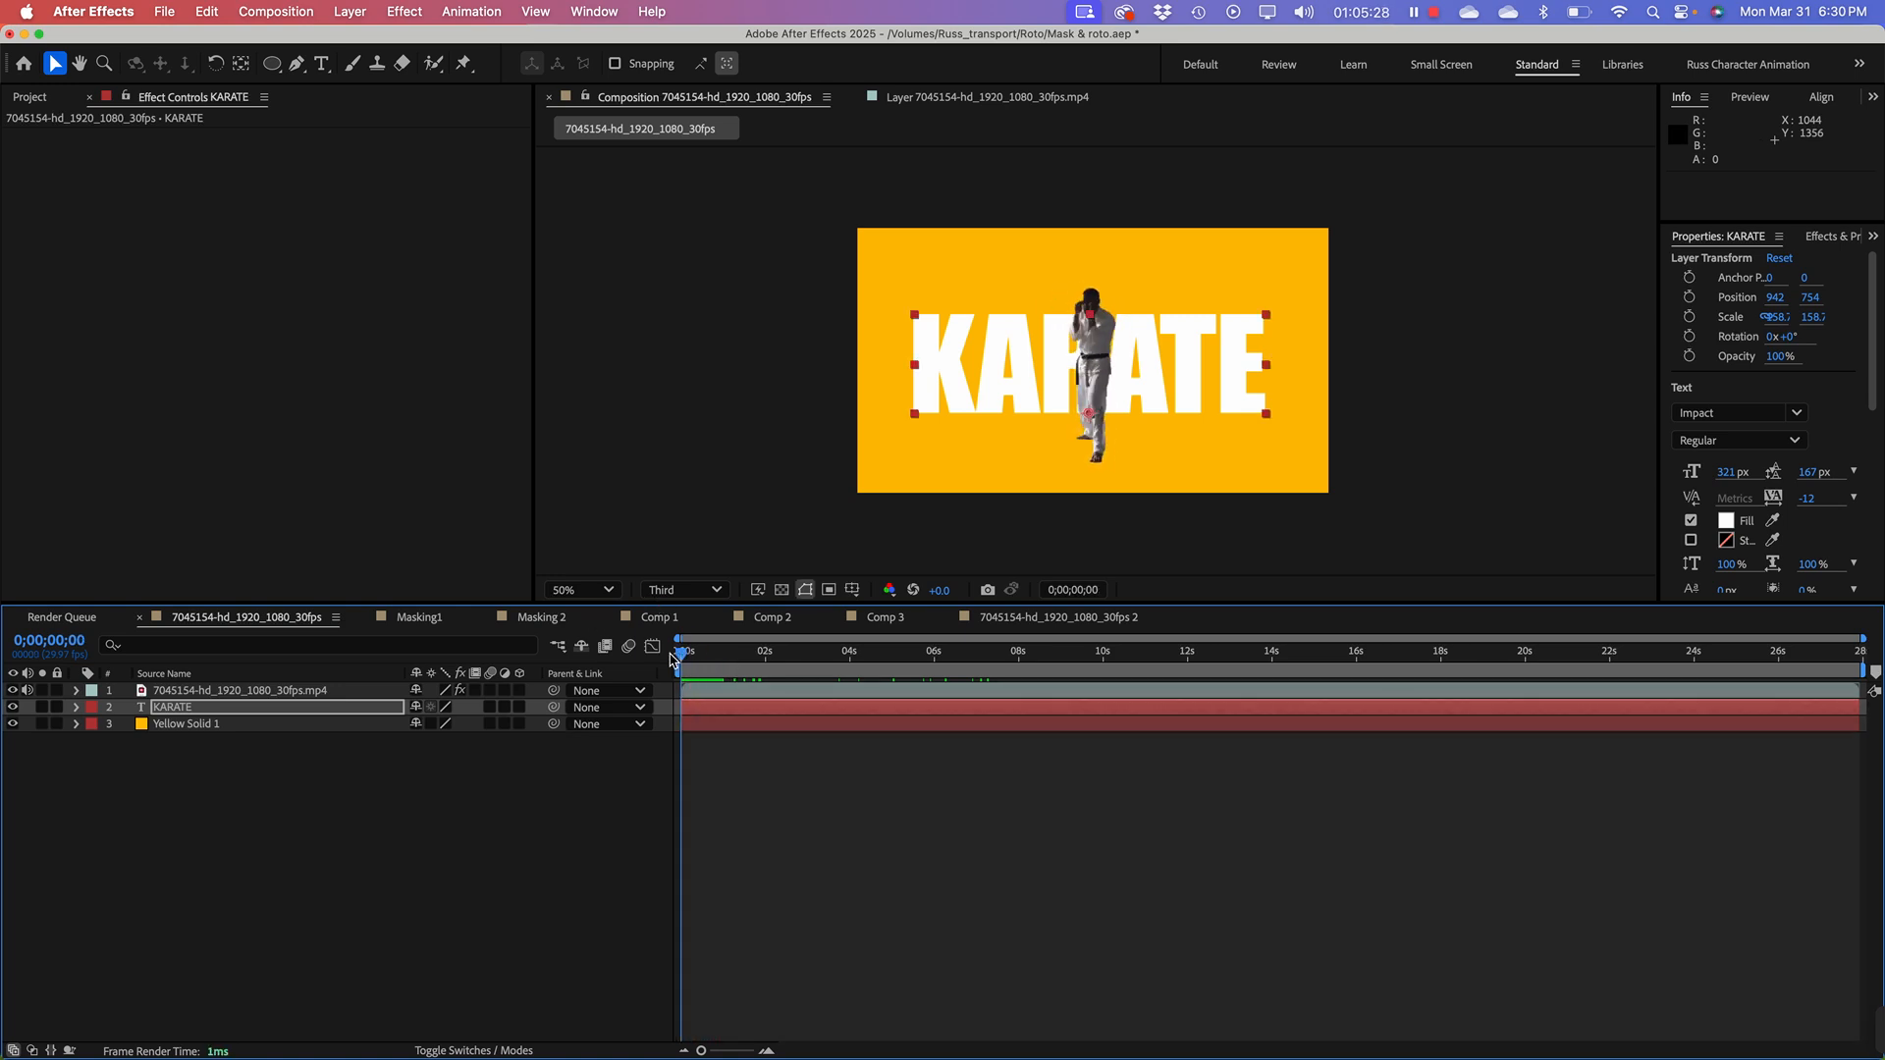
Step: Lower the preview resolution to Quarter and play the composition from the first frame
click(701, 590)
click(705, 724)
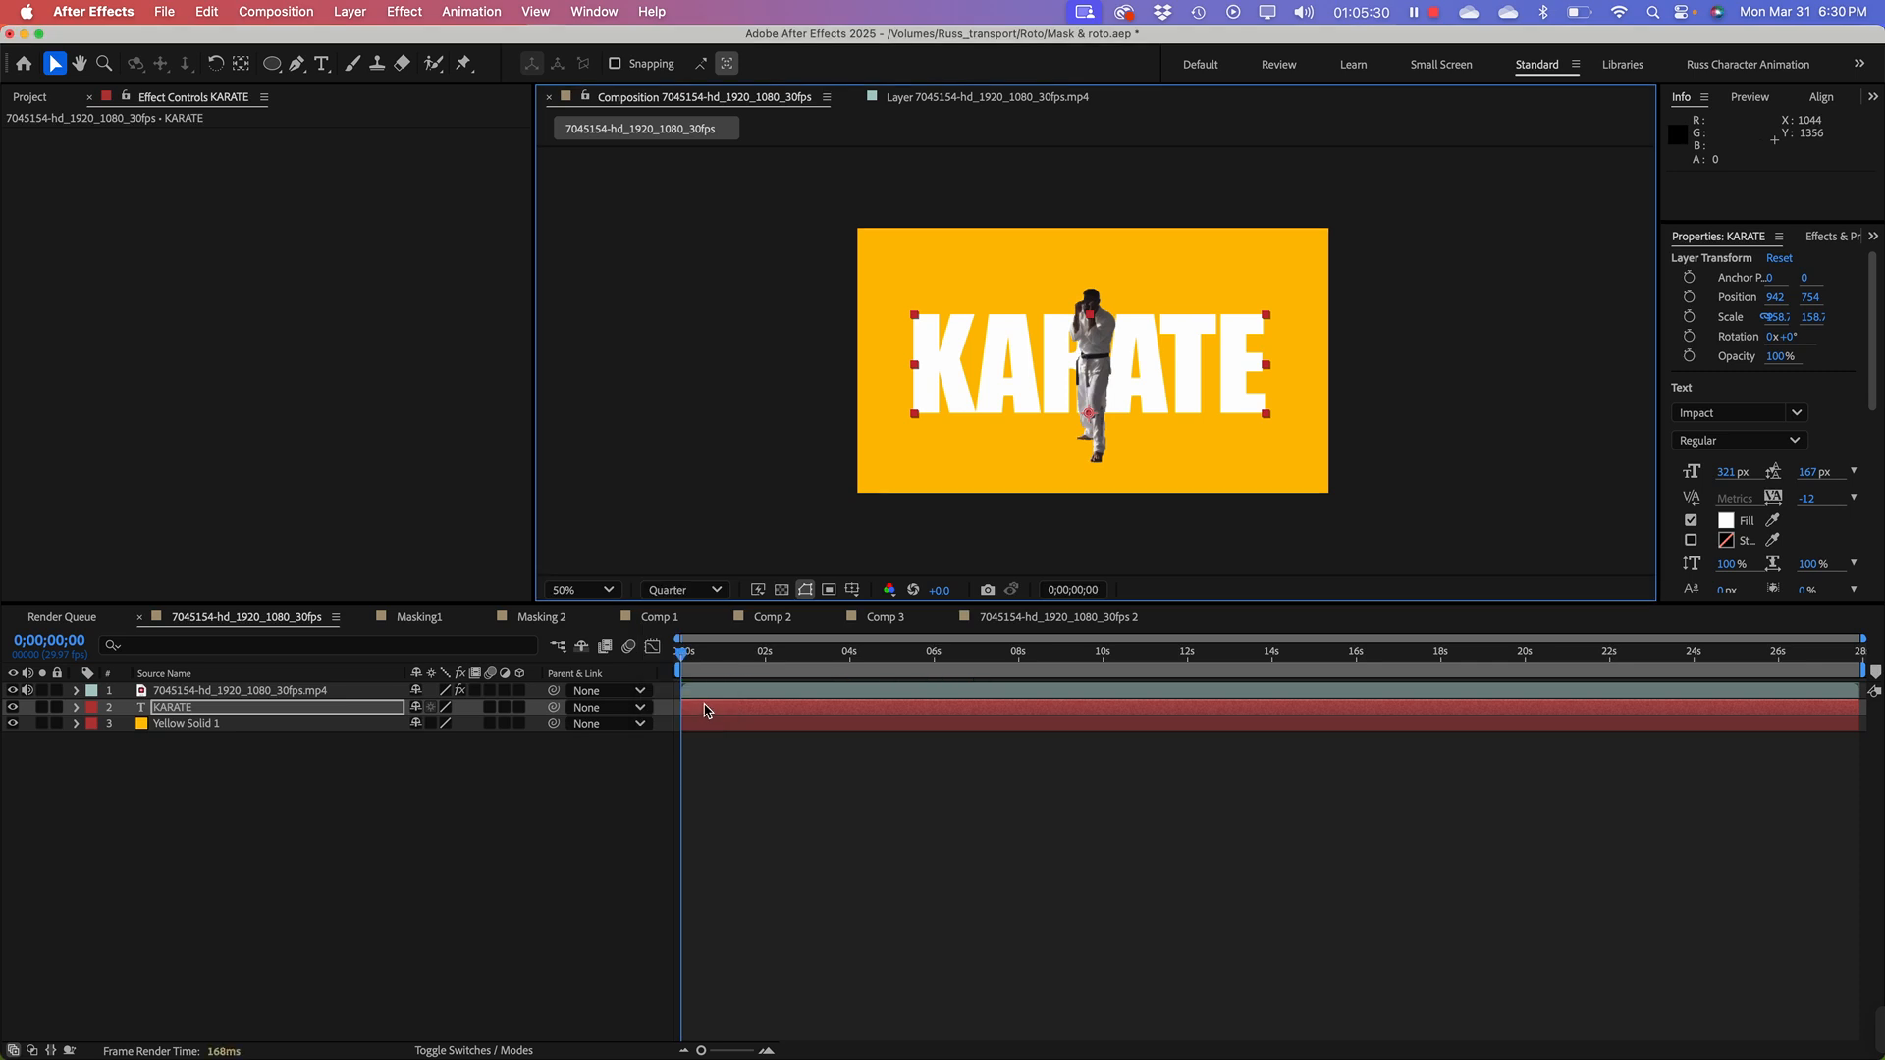
key(space)
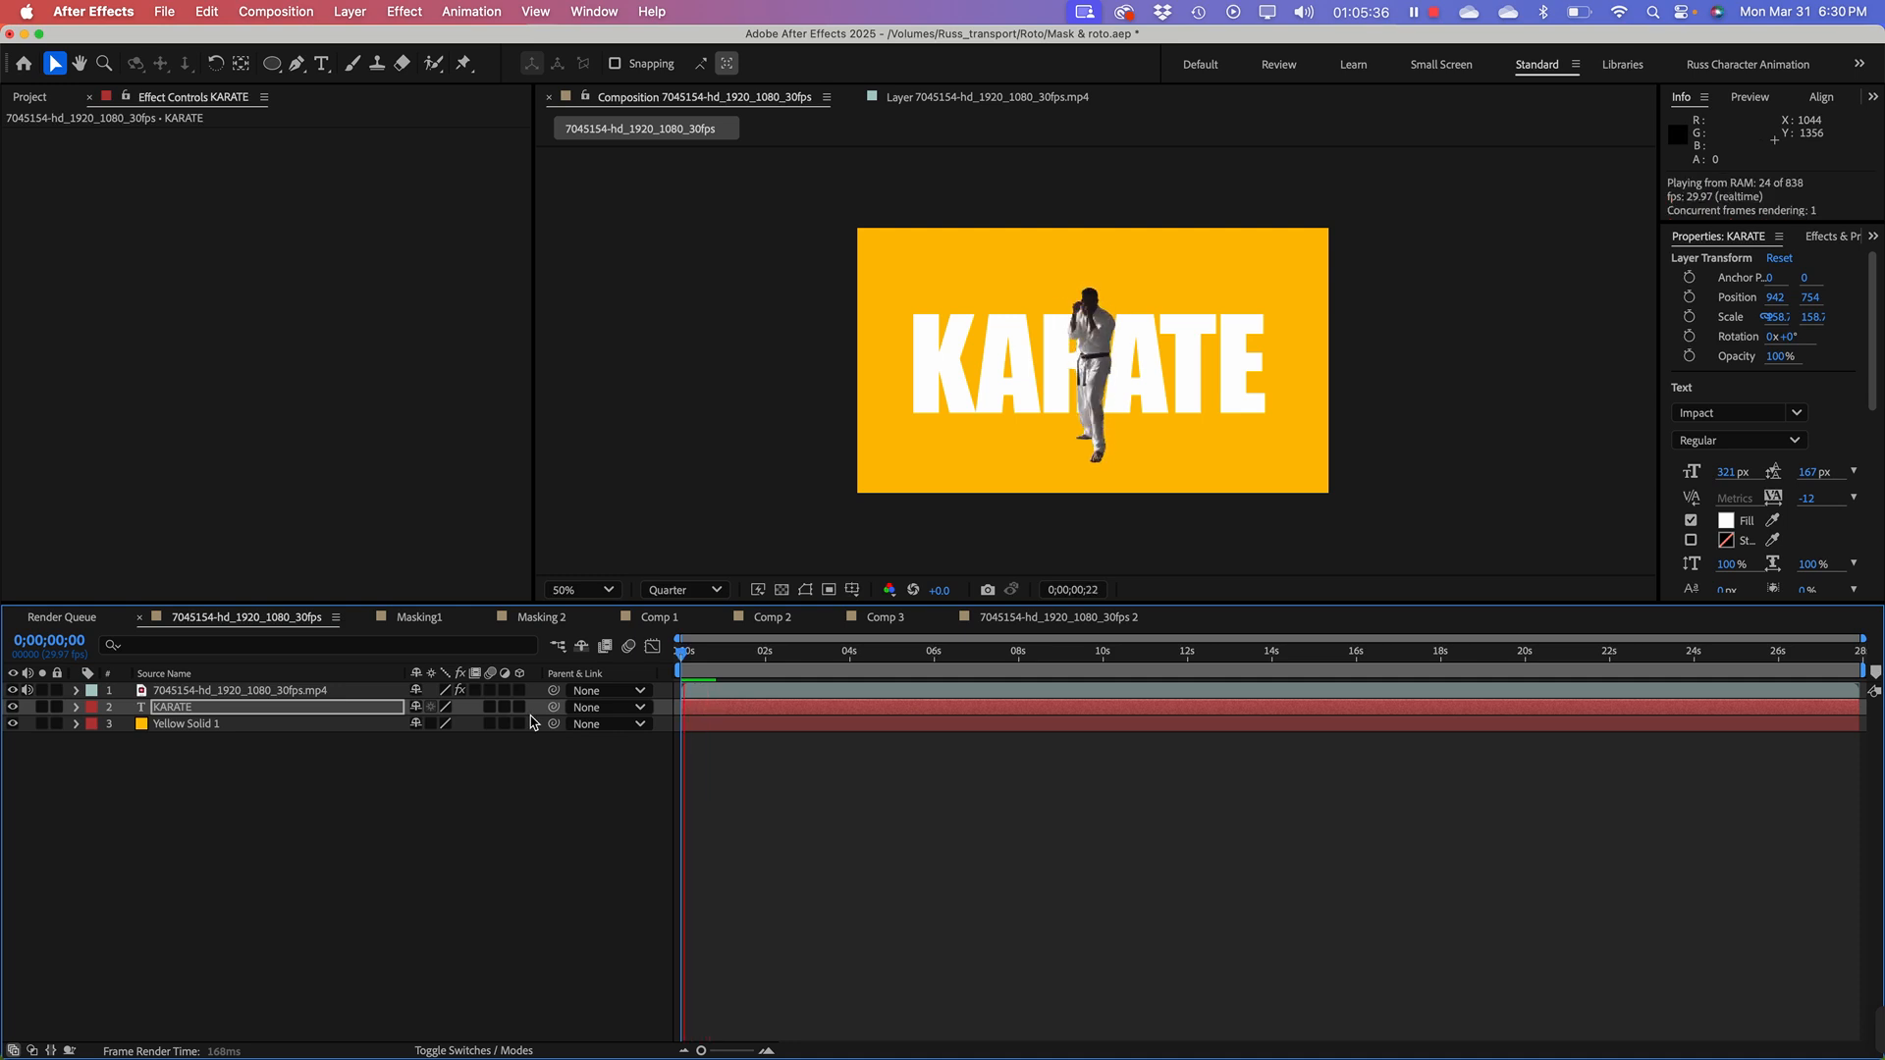
Step: Preview the composite from 0;00;00;22, then from the start through 0;00;03;00
click(724, 656)
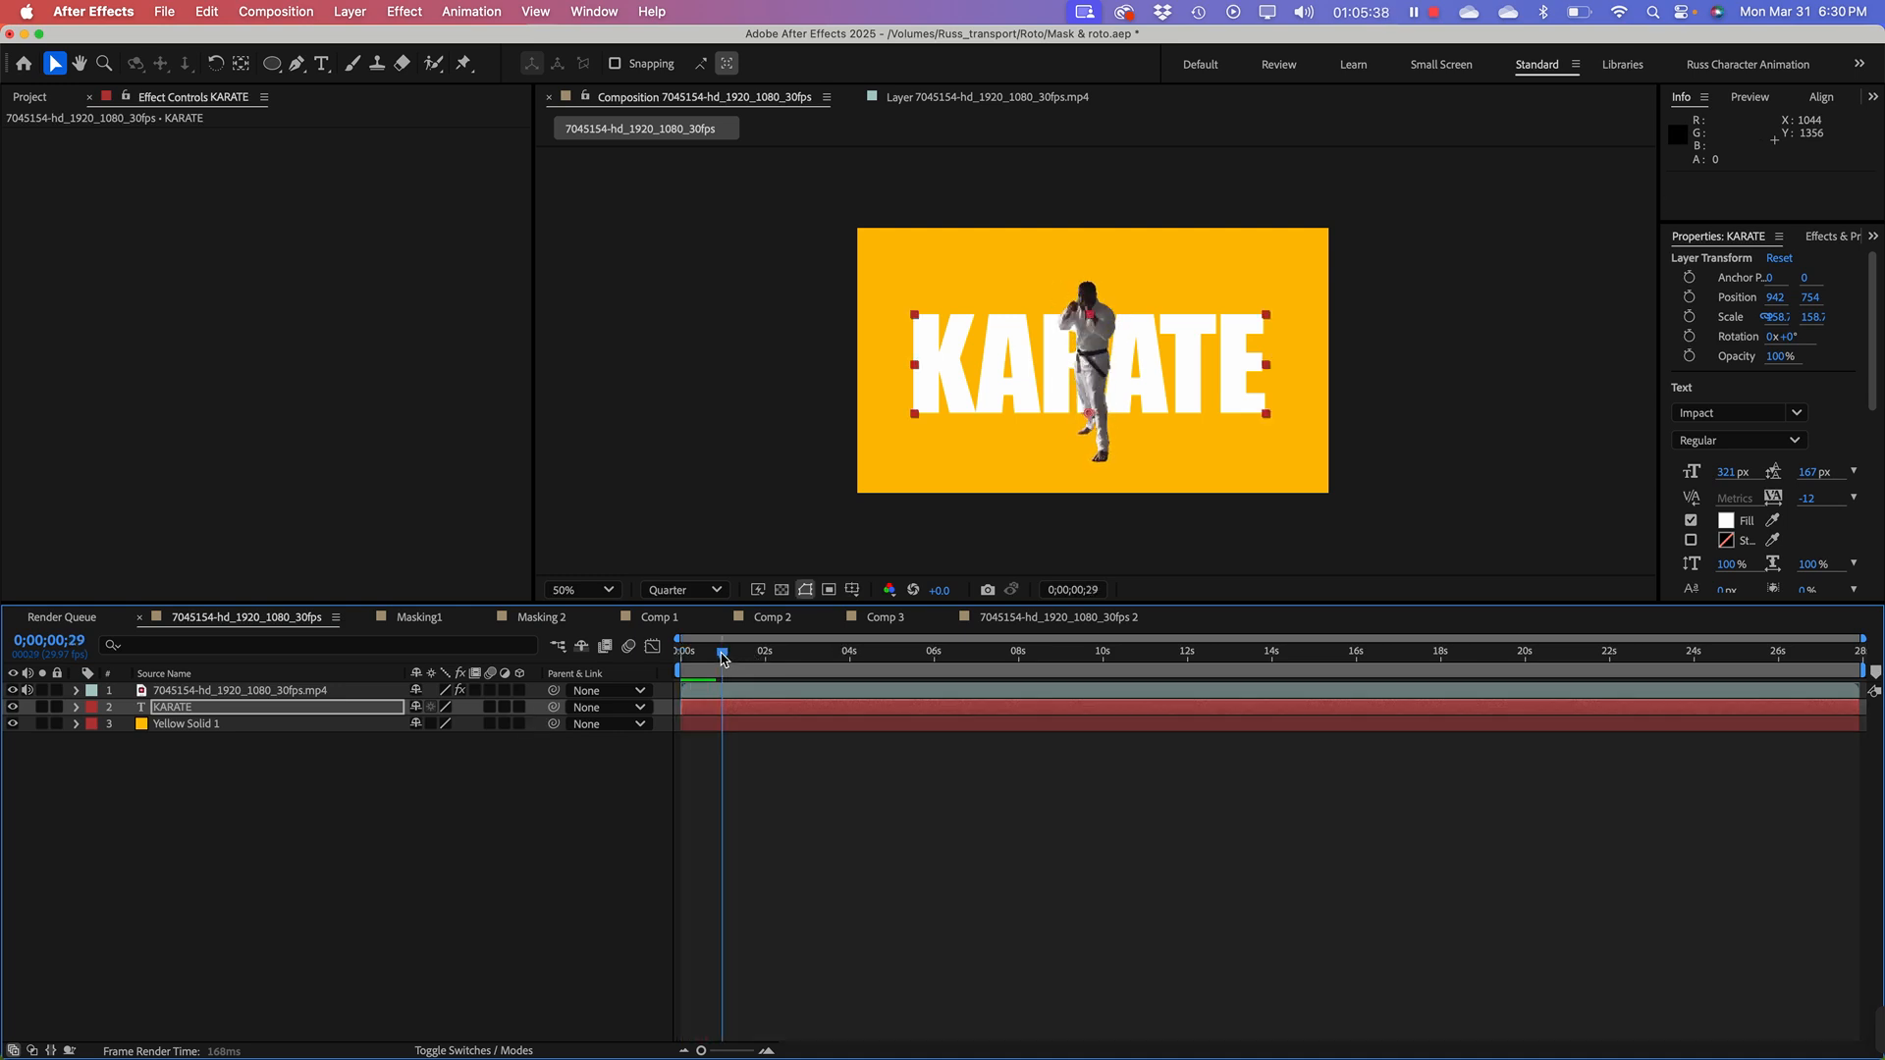
drag(715, 656, 710, 656)
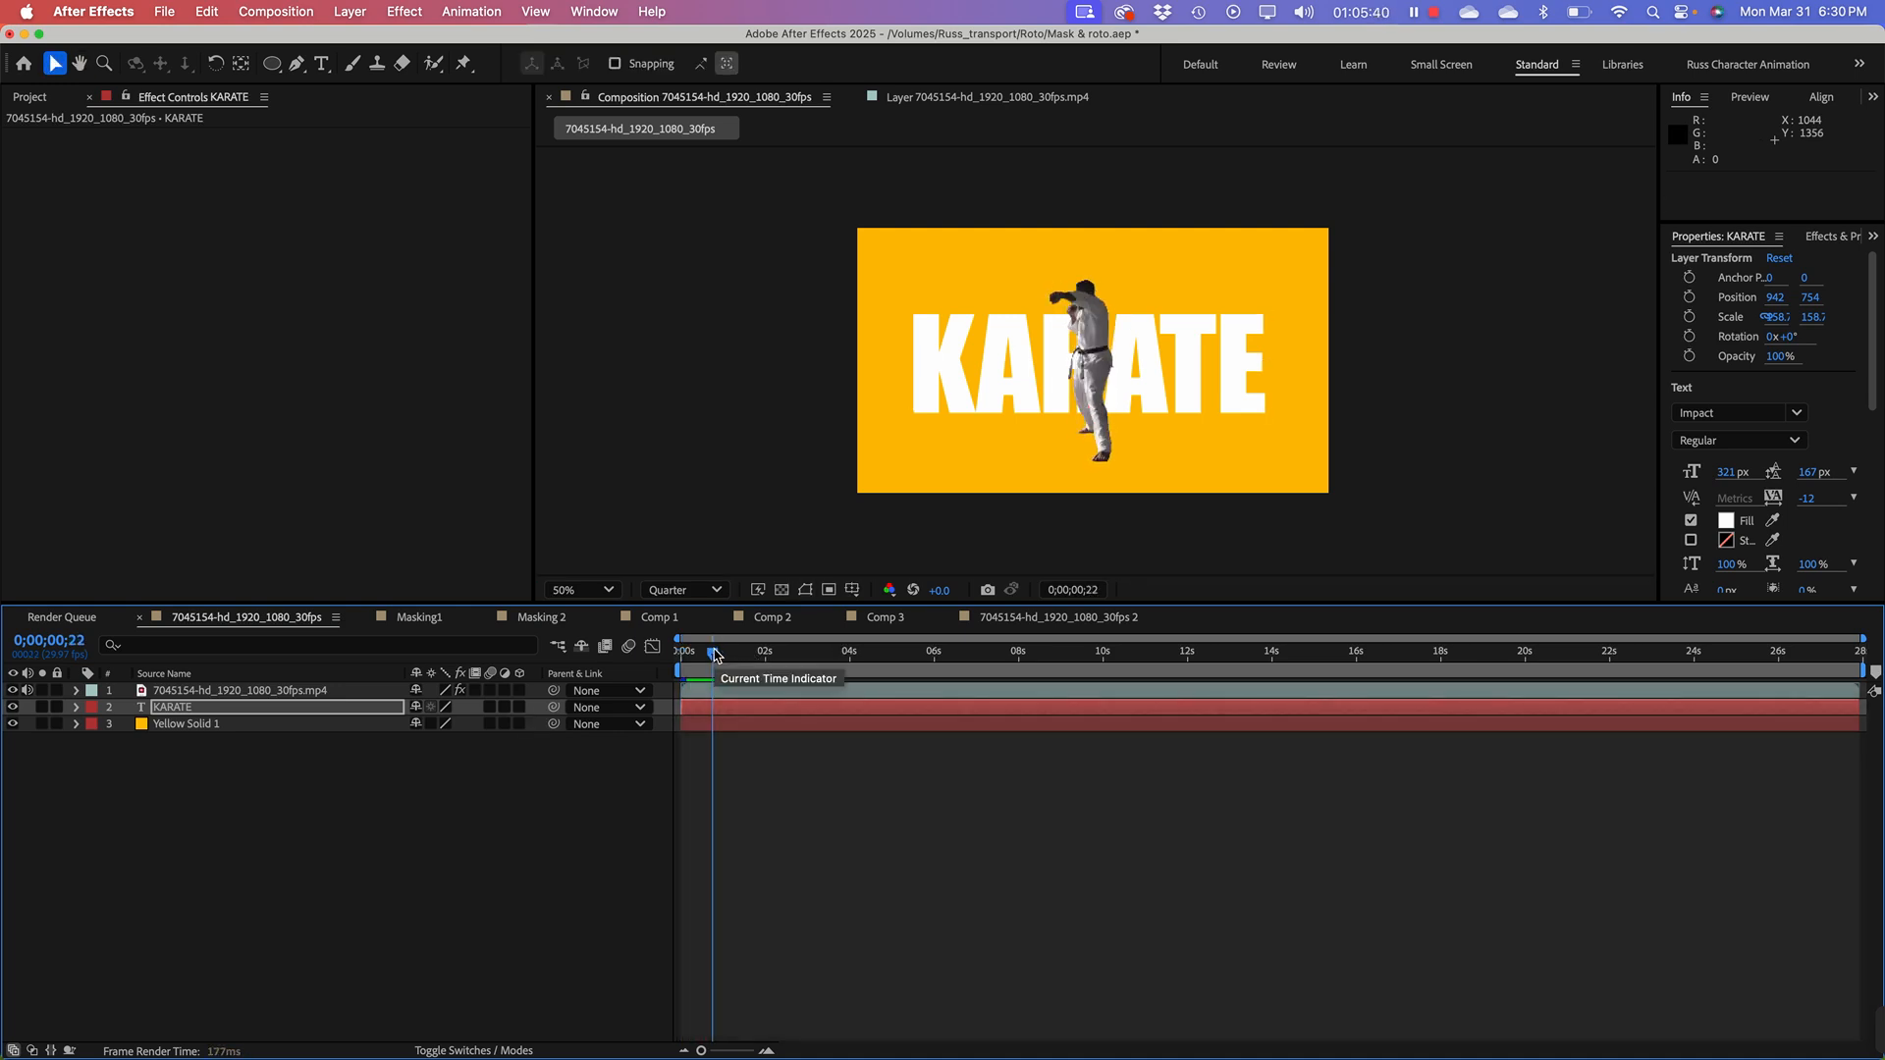
key(space)
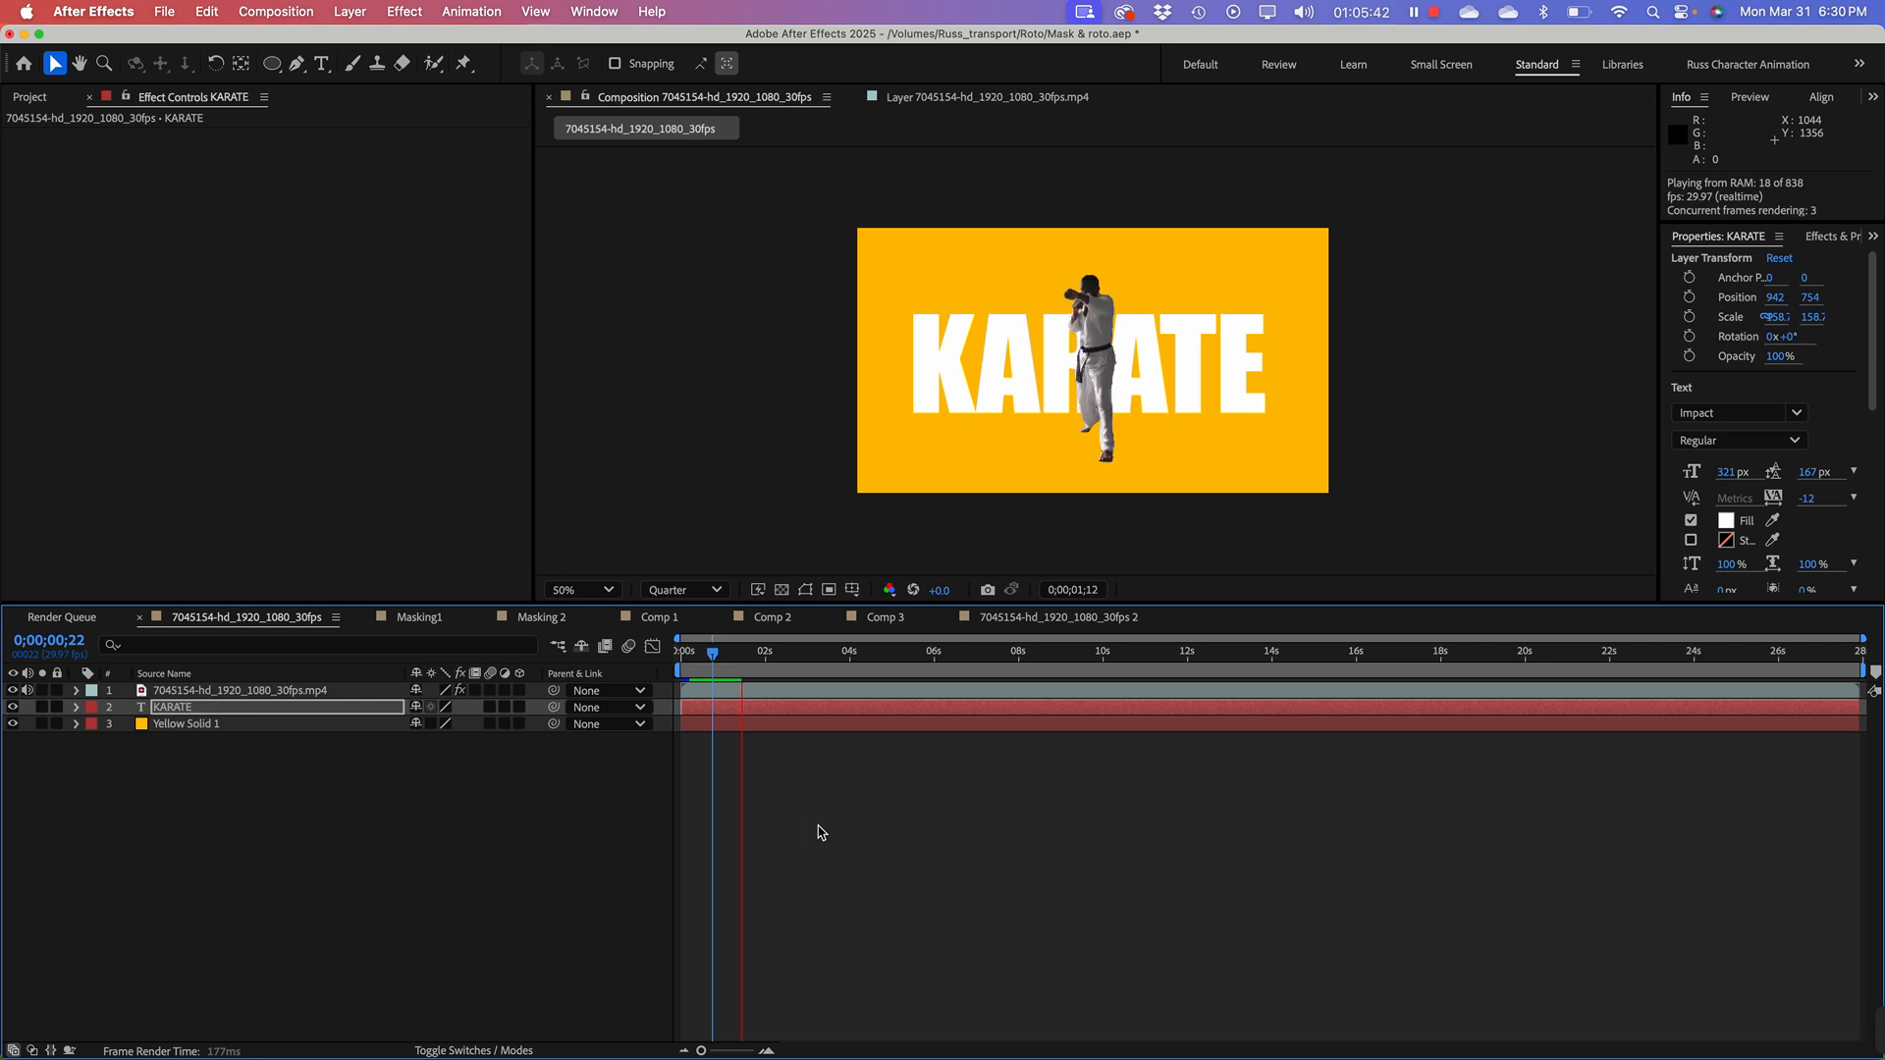
key(space)
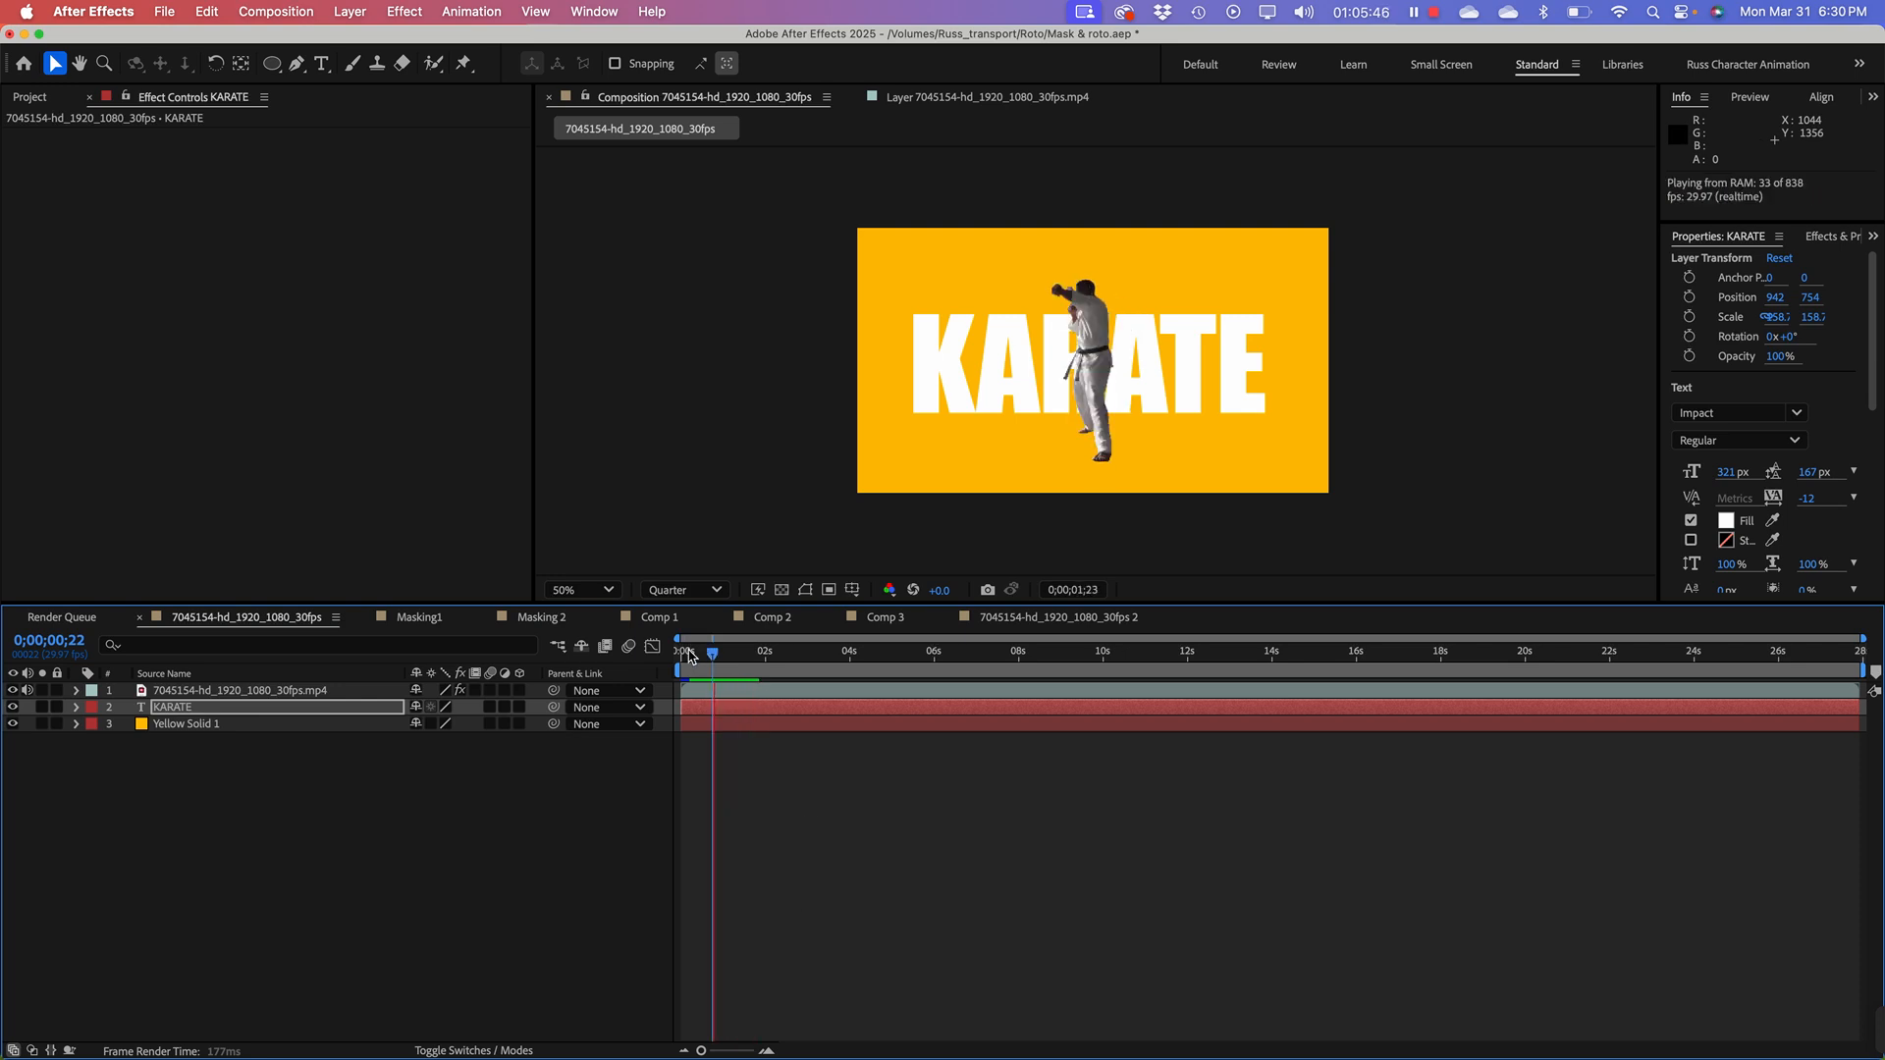
click(685, 652)
key(space)
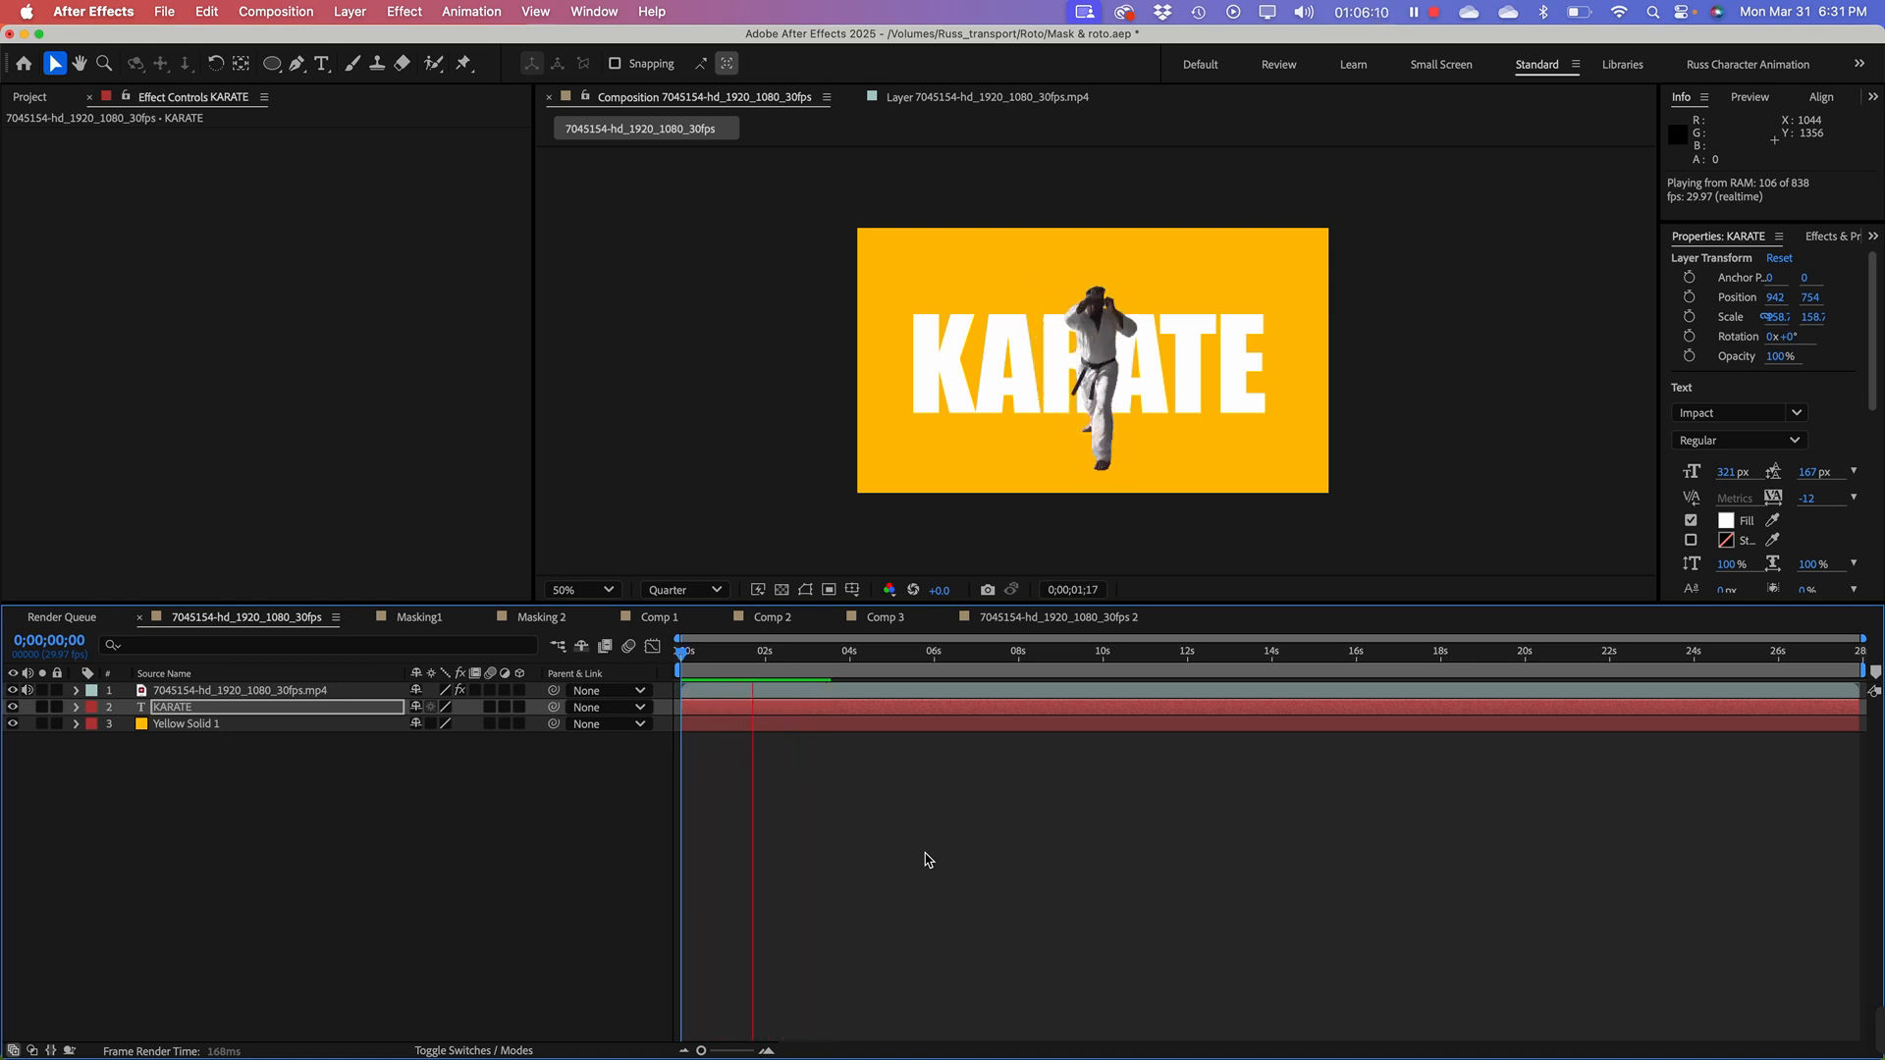
key(space)
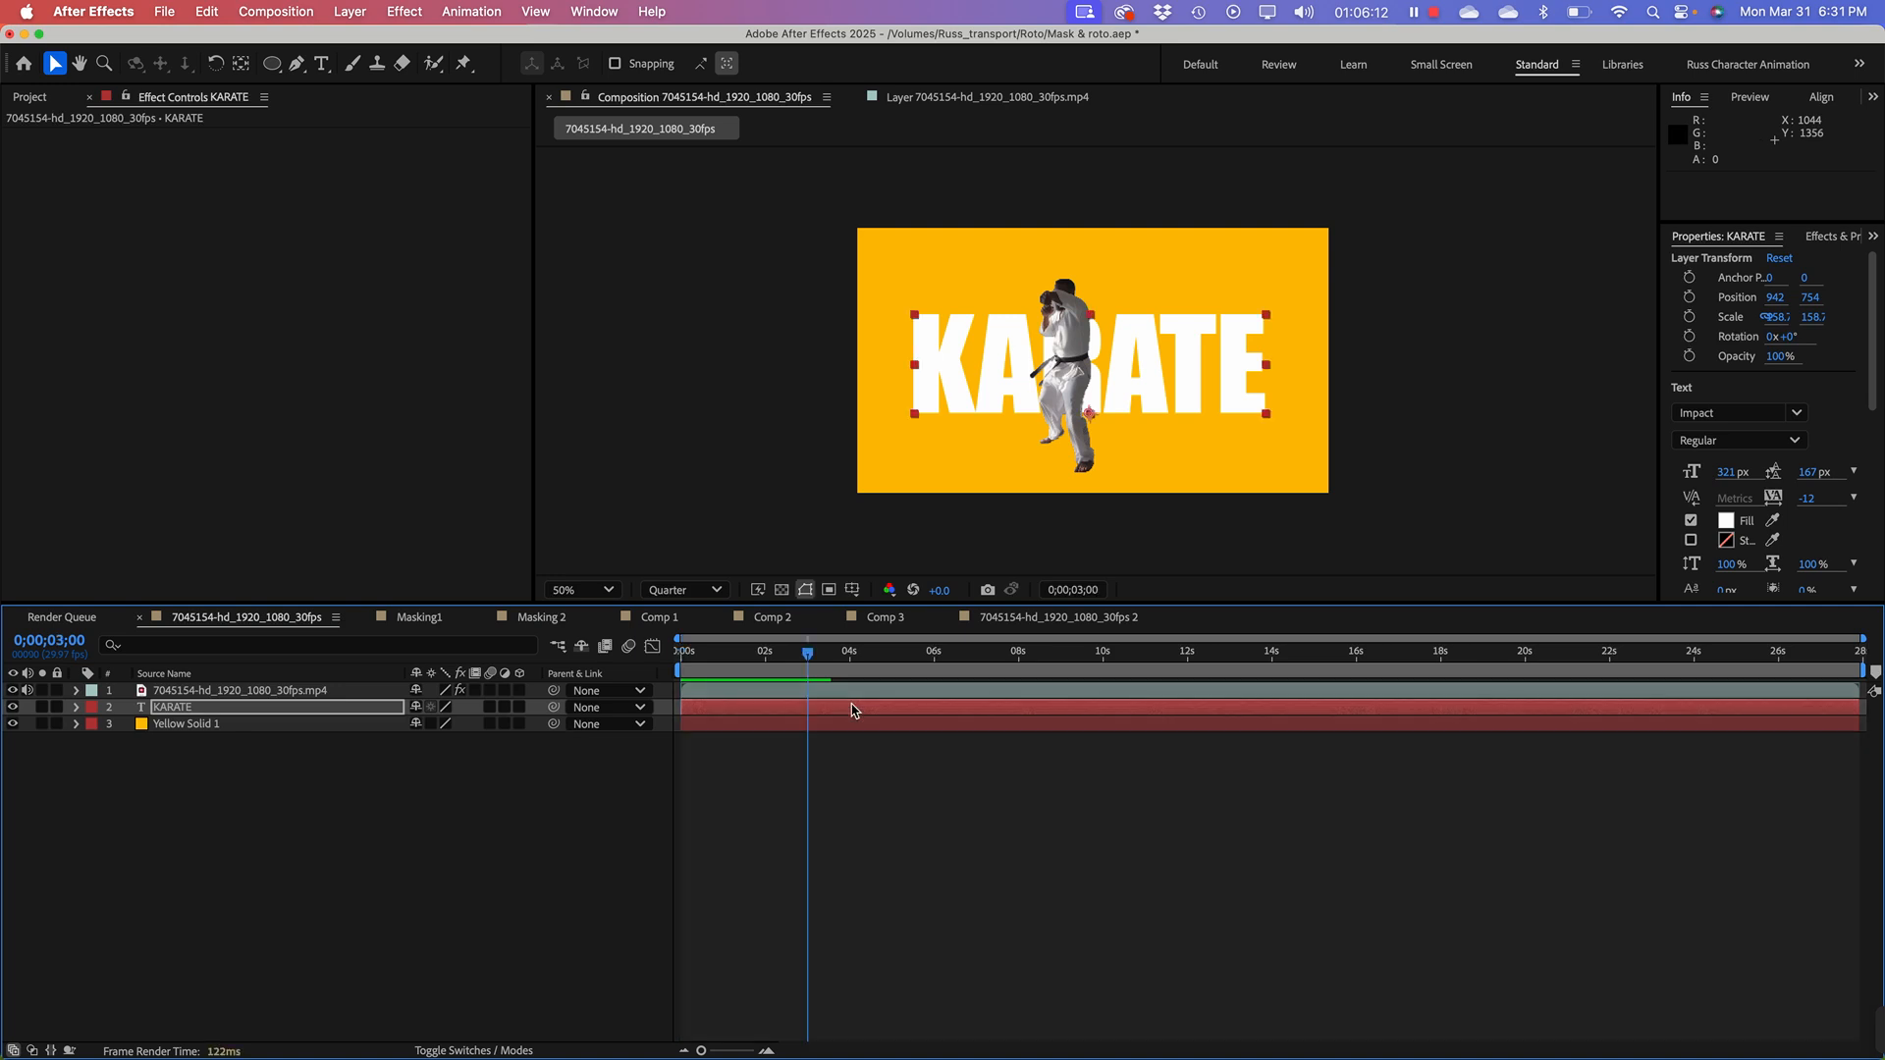
Step: Show the whole composition at 100% in an enlarged viewer and return to the first frame
key(slash)
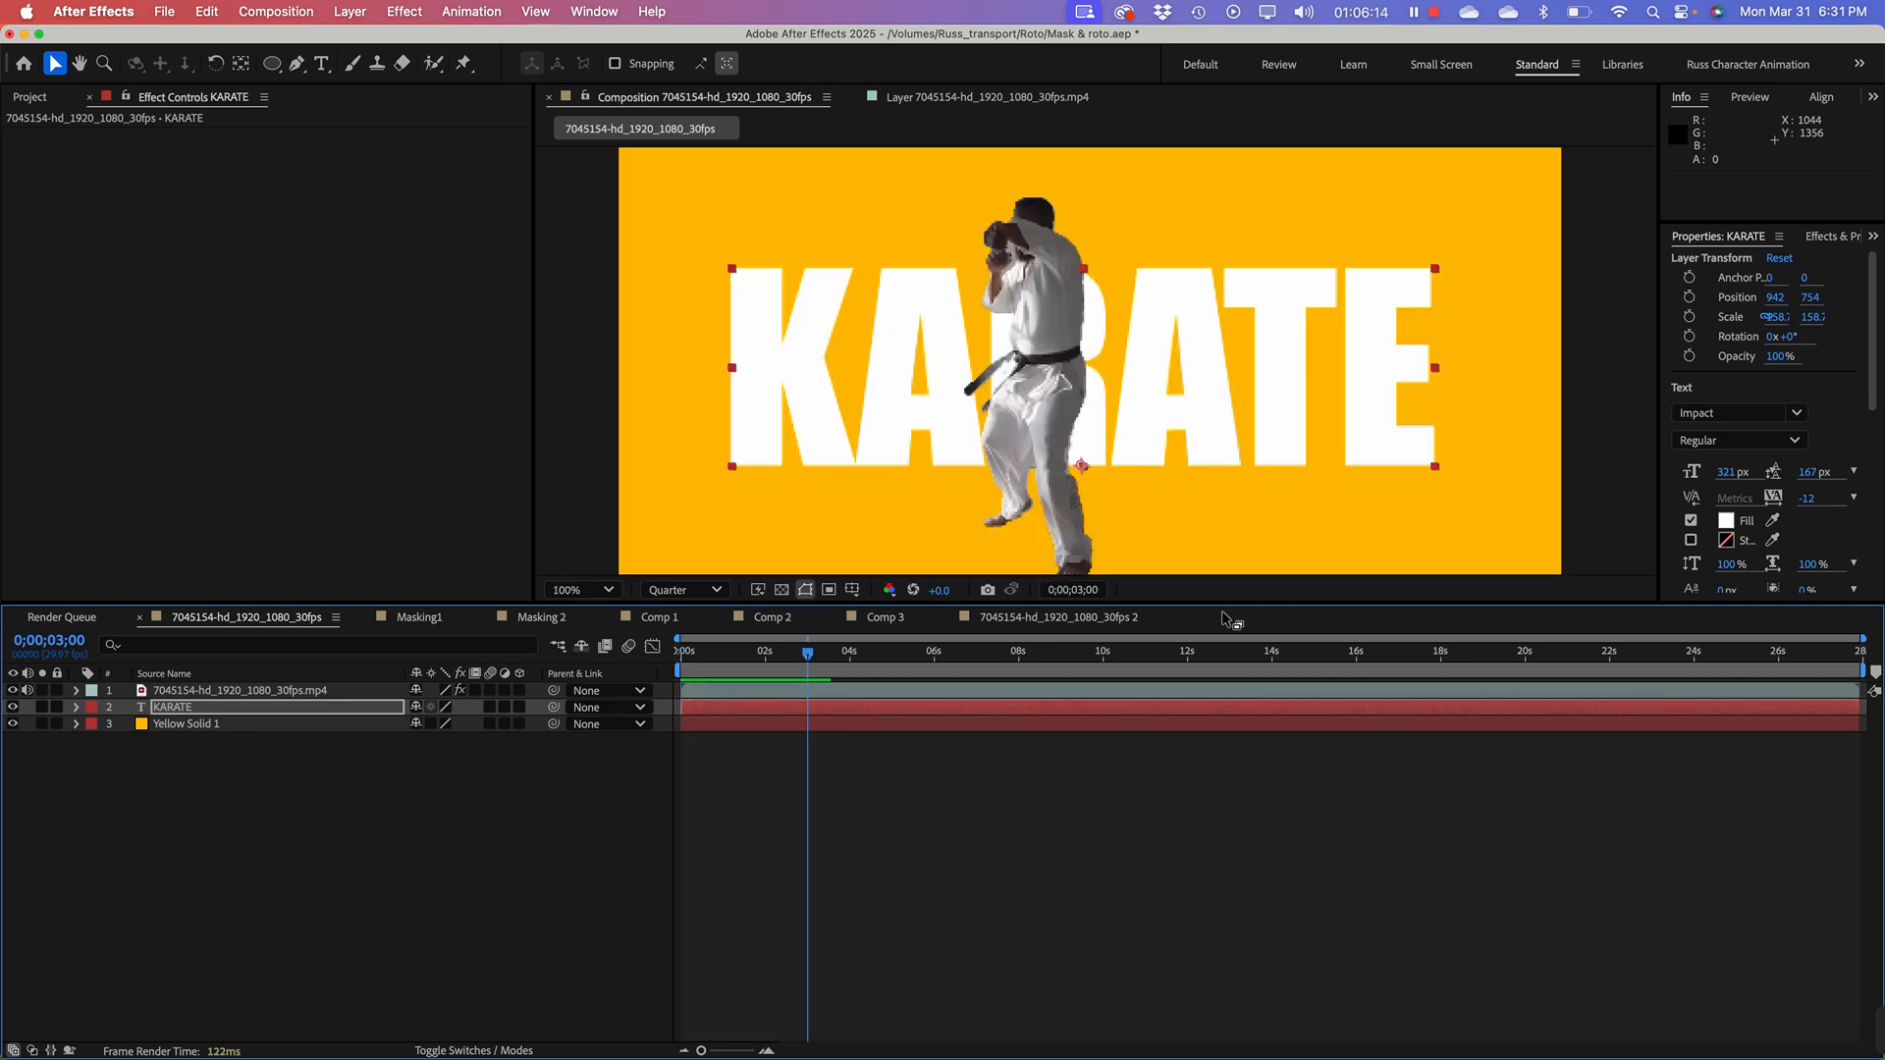
drag(1232, 613, 1238, 812)
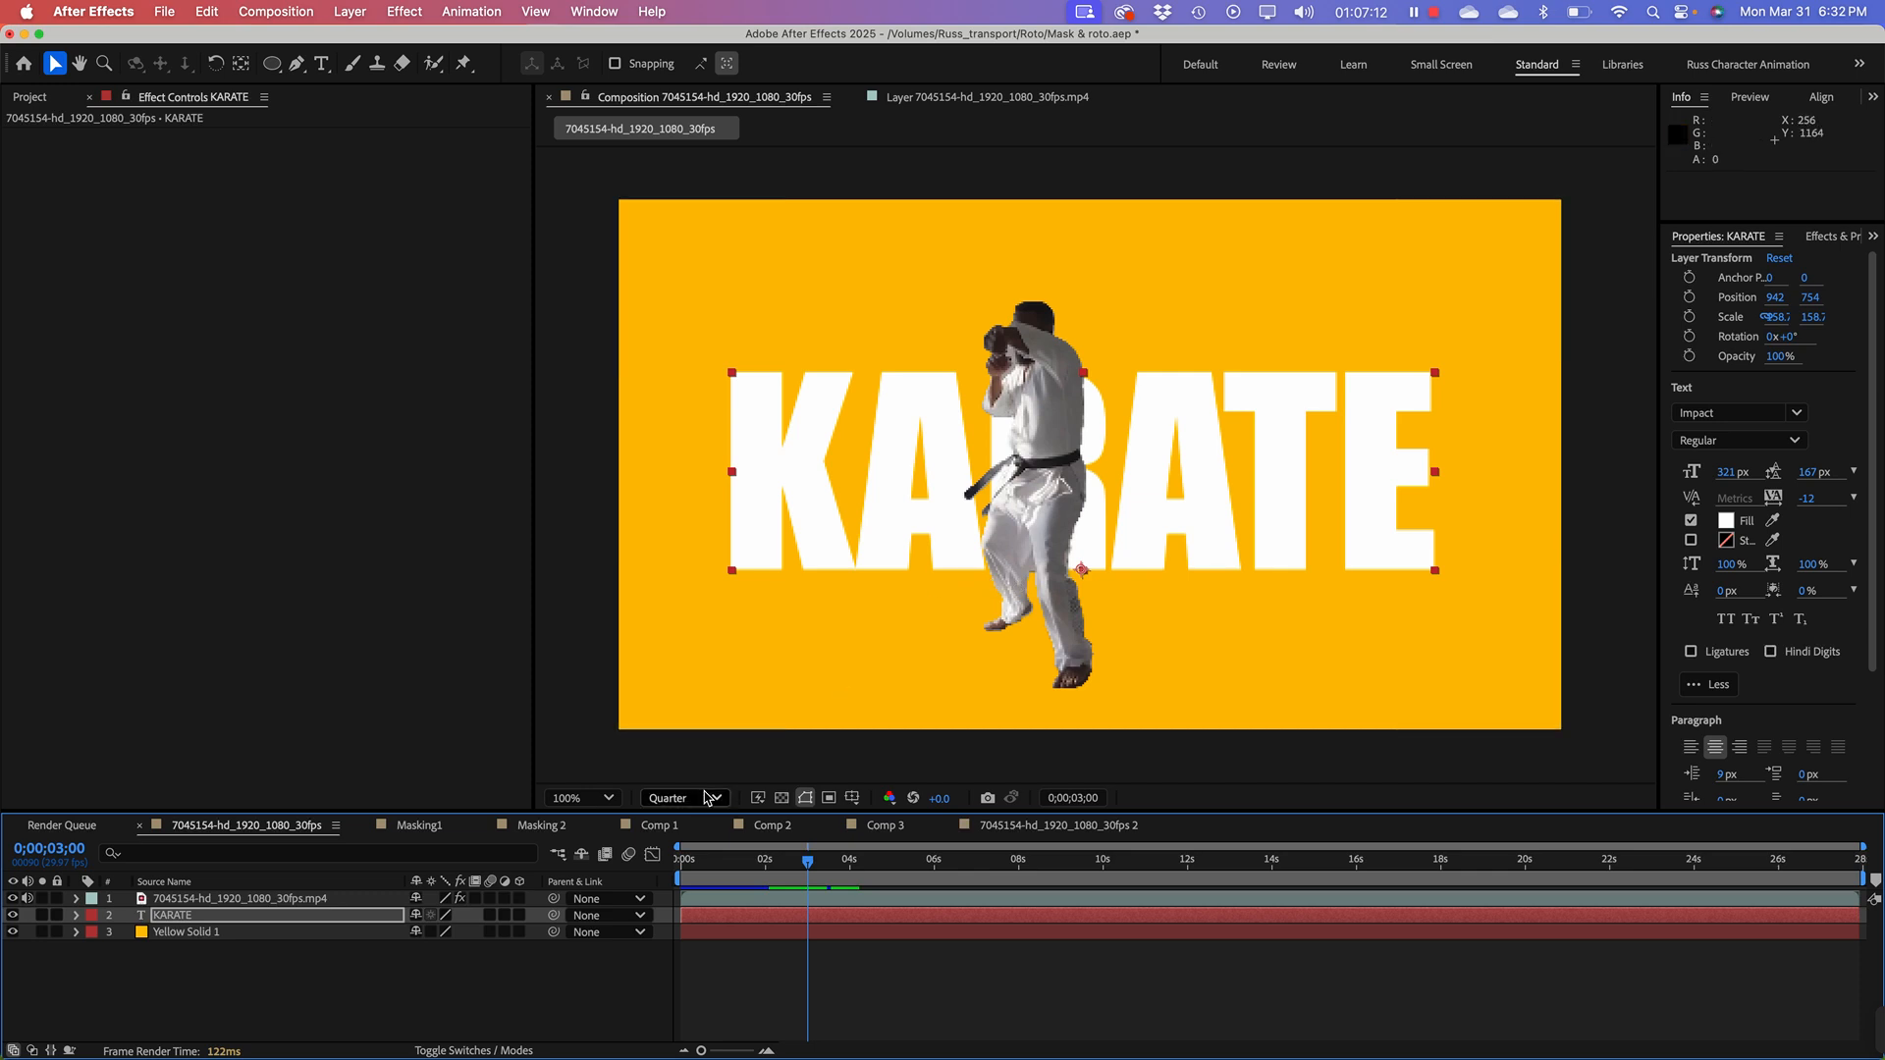
drag(722, 870, 676, 870)
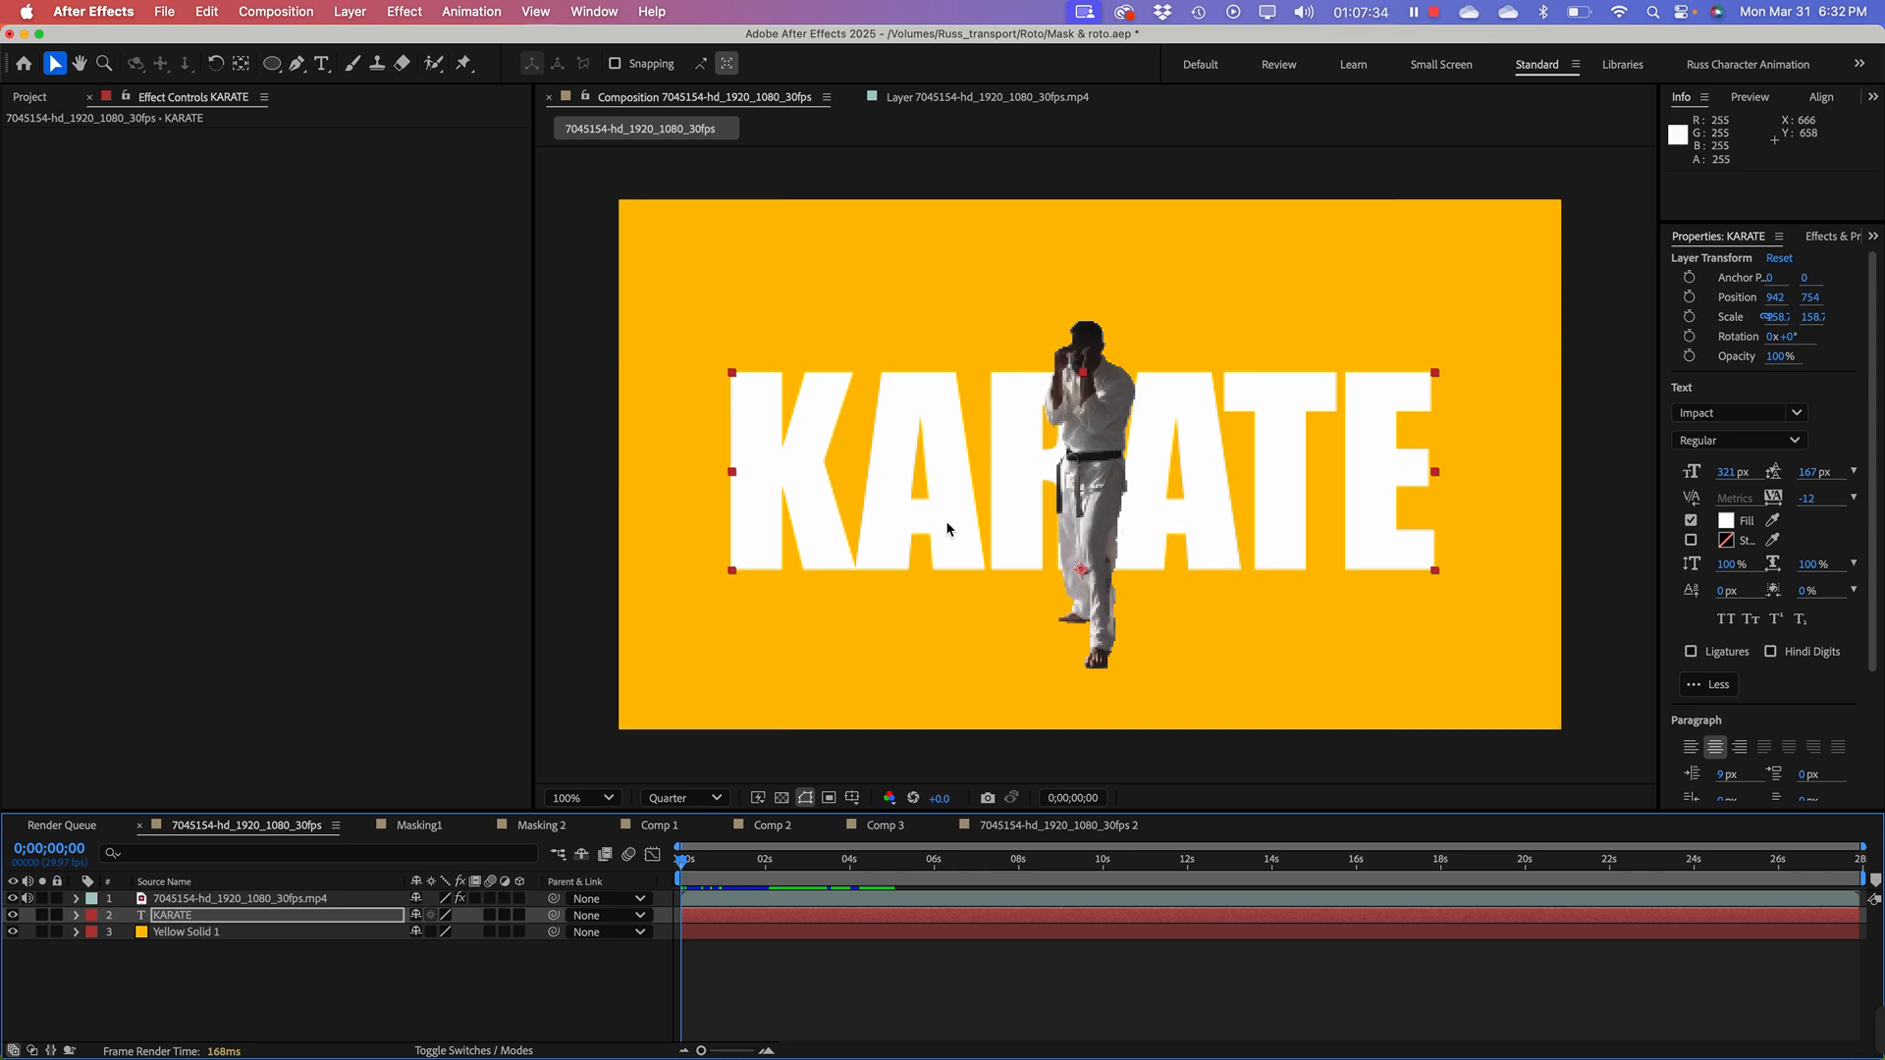
Step: Examine the fighter footage in its own layer view, along with the Yellow Solid 1 and KARATE layers
click(224, 900)
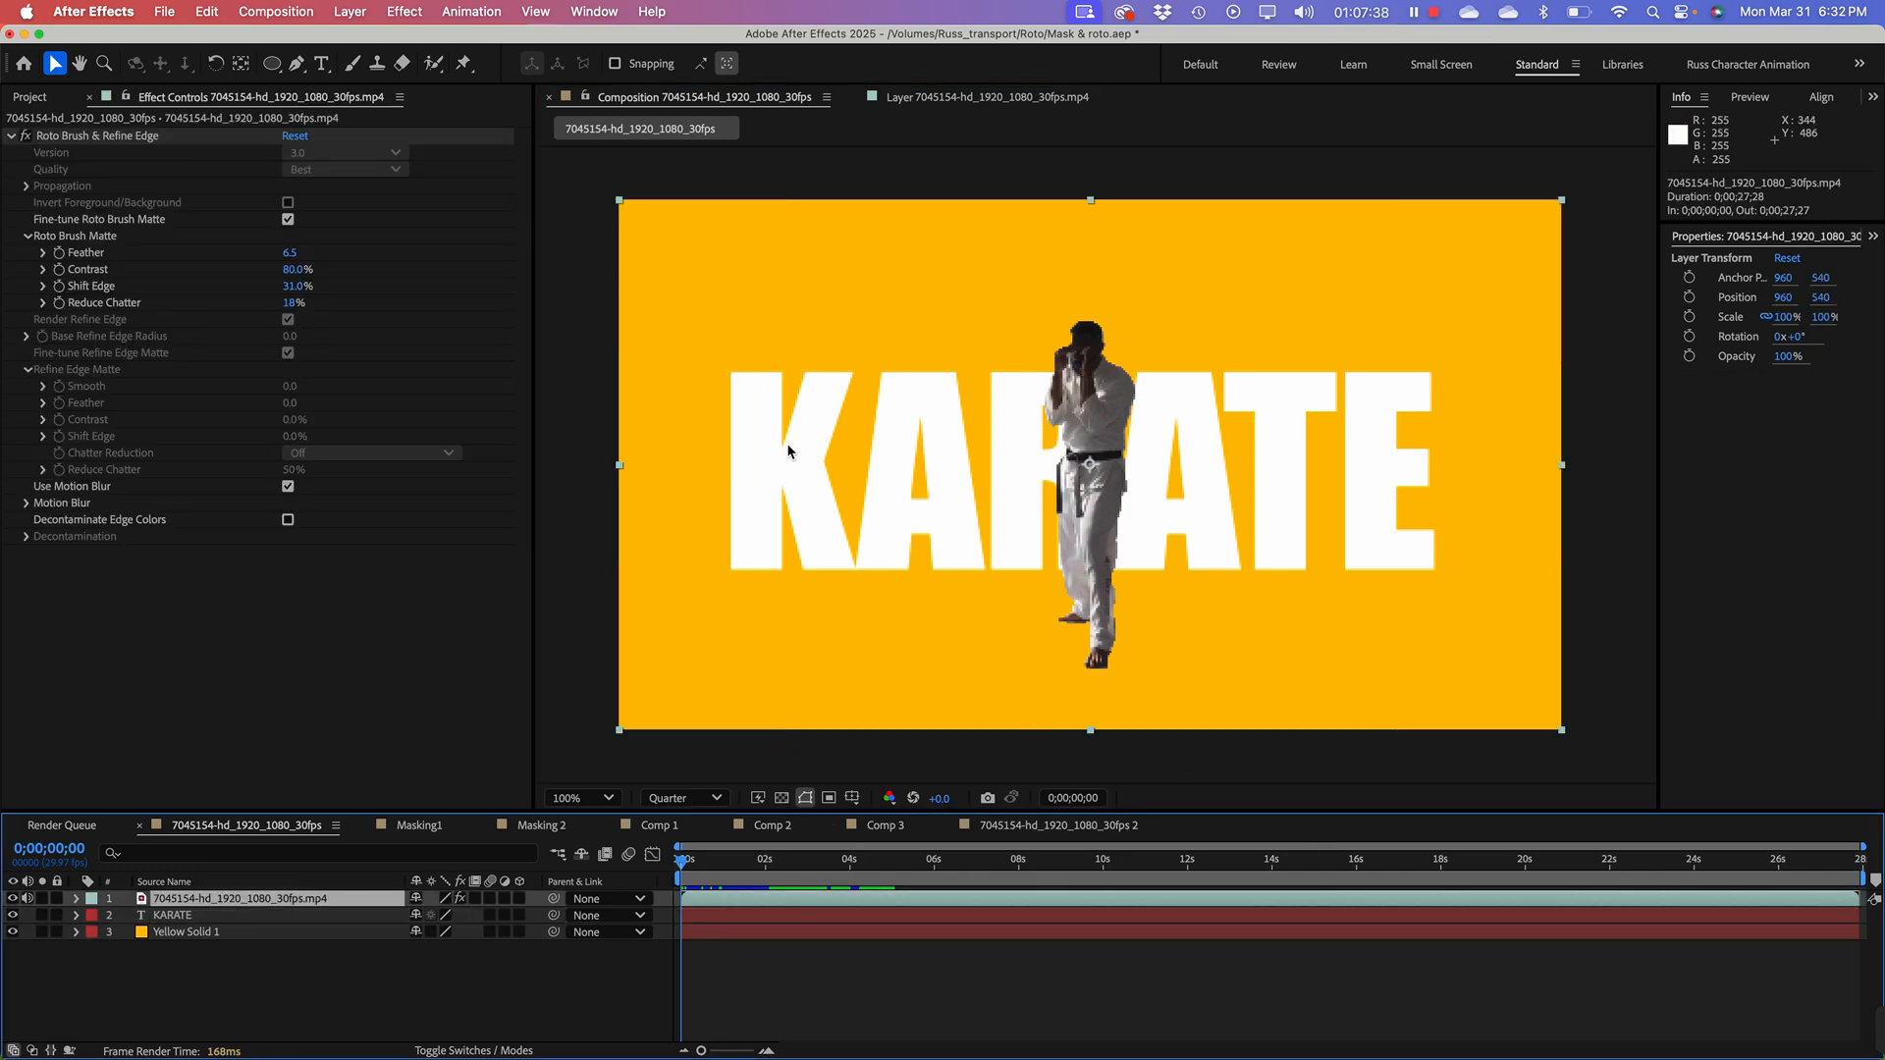
click(934, 107)
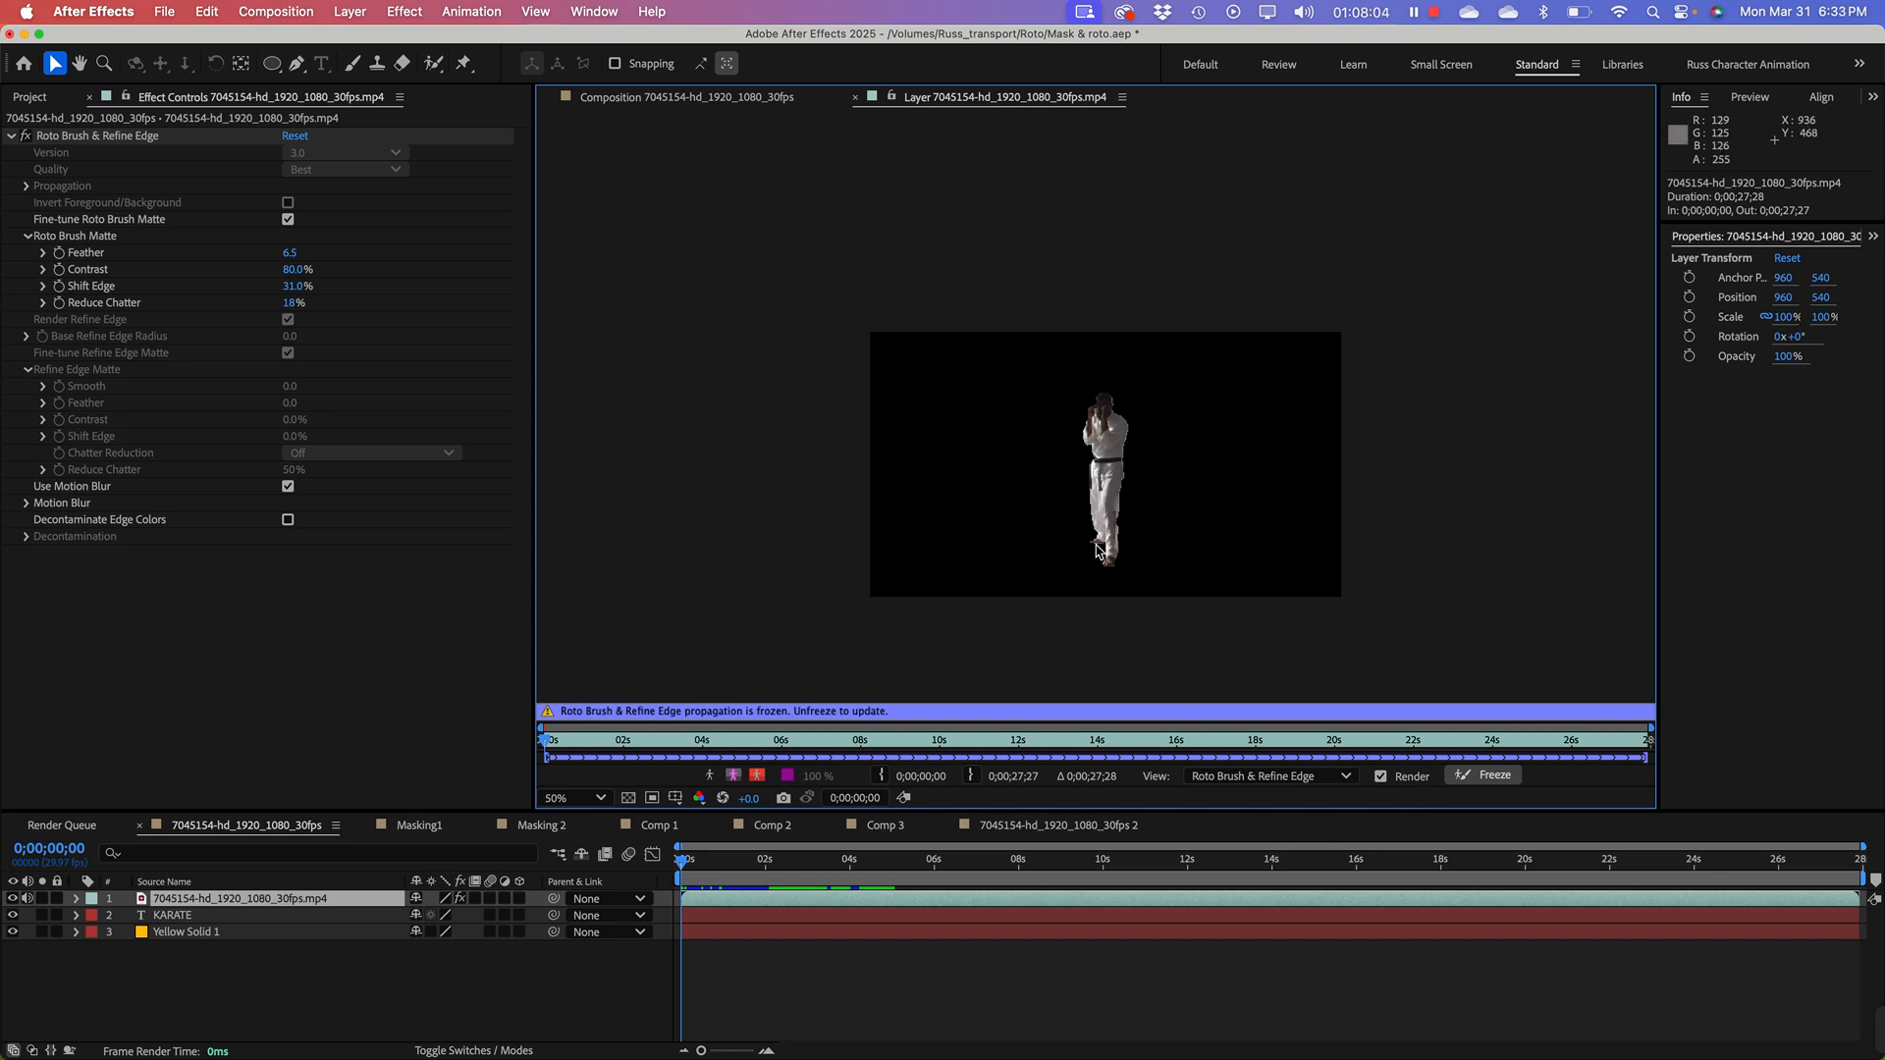
click(177, 937)
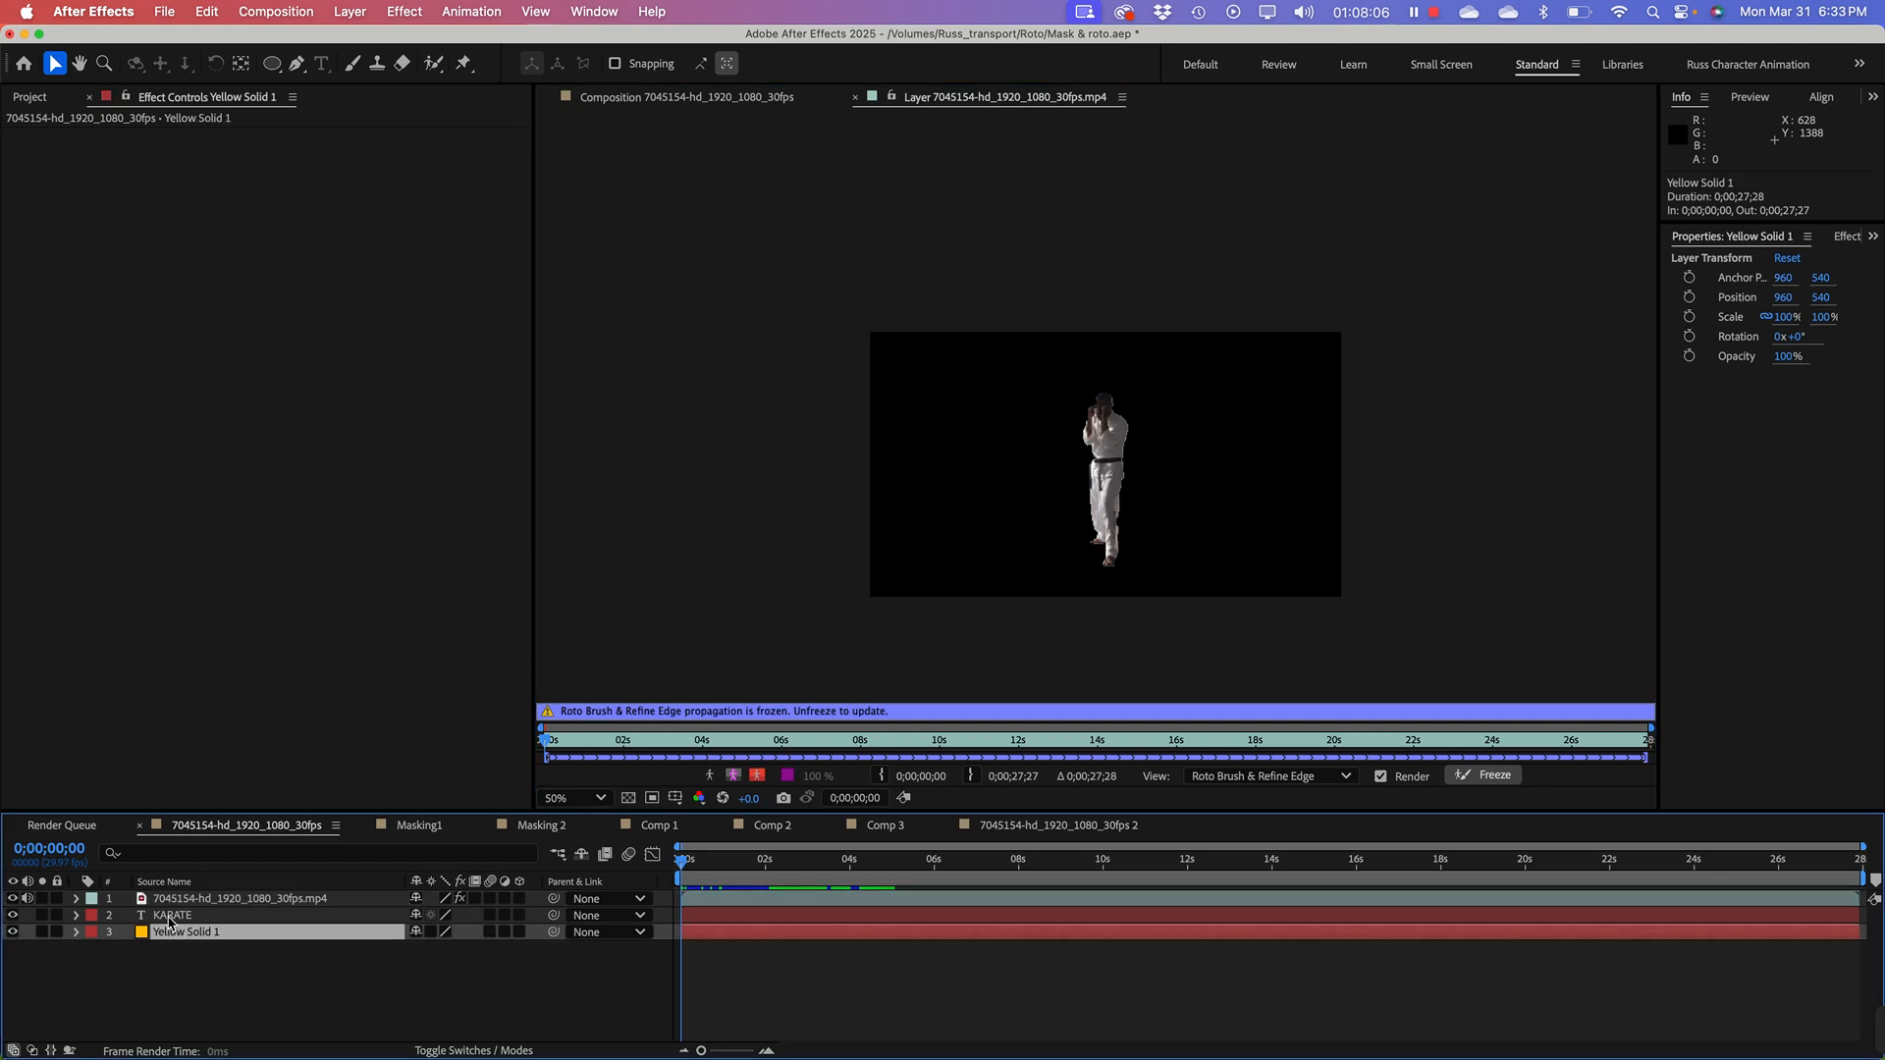
click(178, 915)
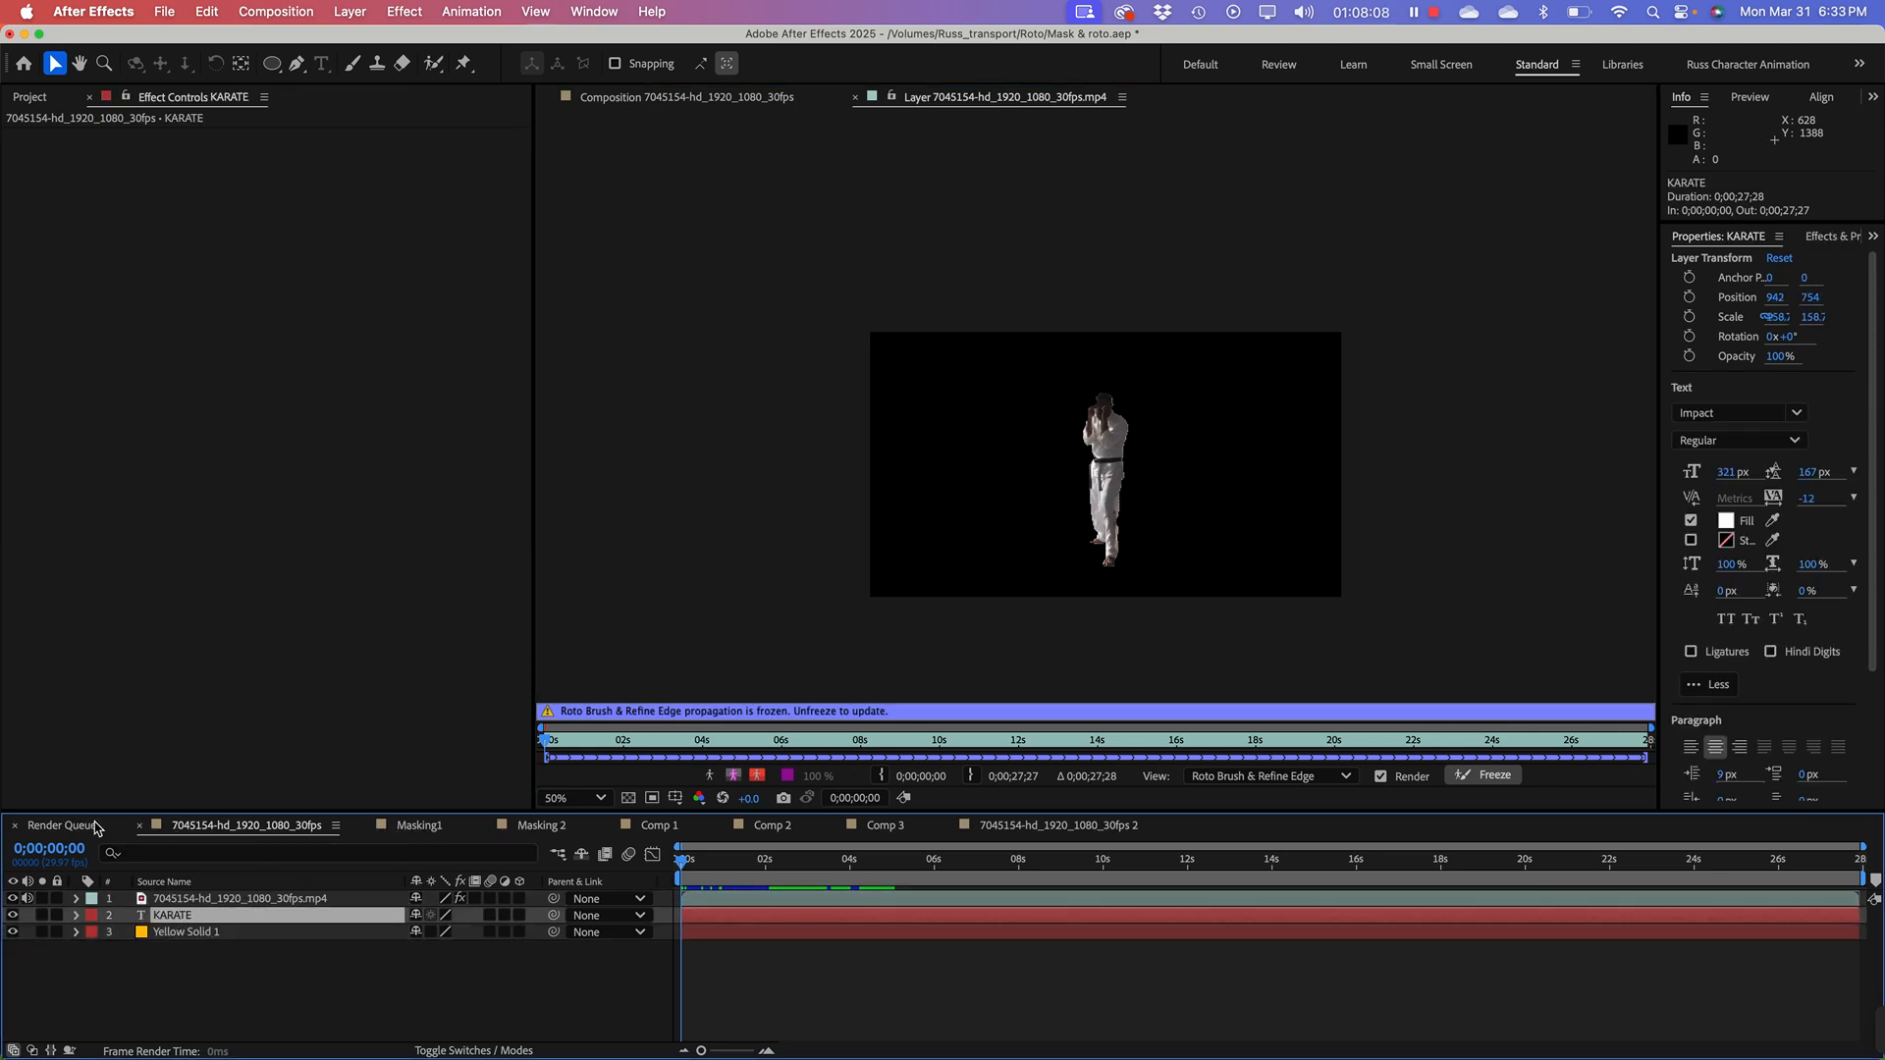
Step: Review compositions 7045154-hd_1920_1080_30fps 2 and Comp 3, return to the KARATE composition and show the project's item list
click(1035, 831)
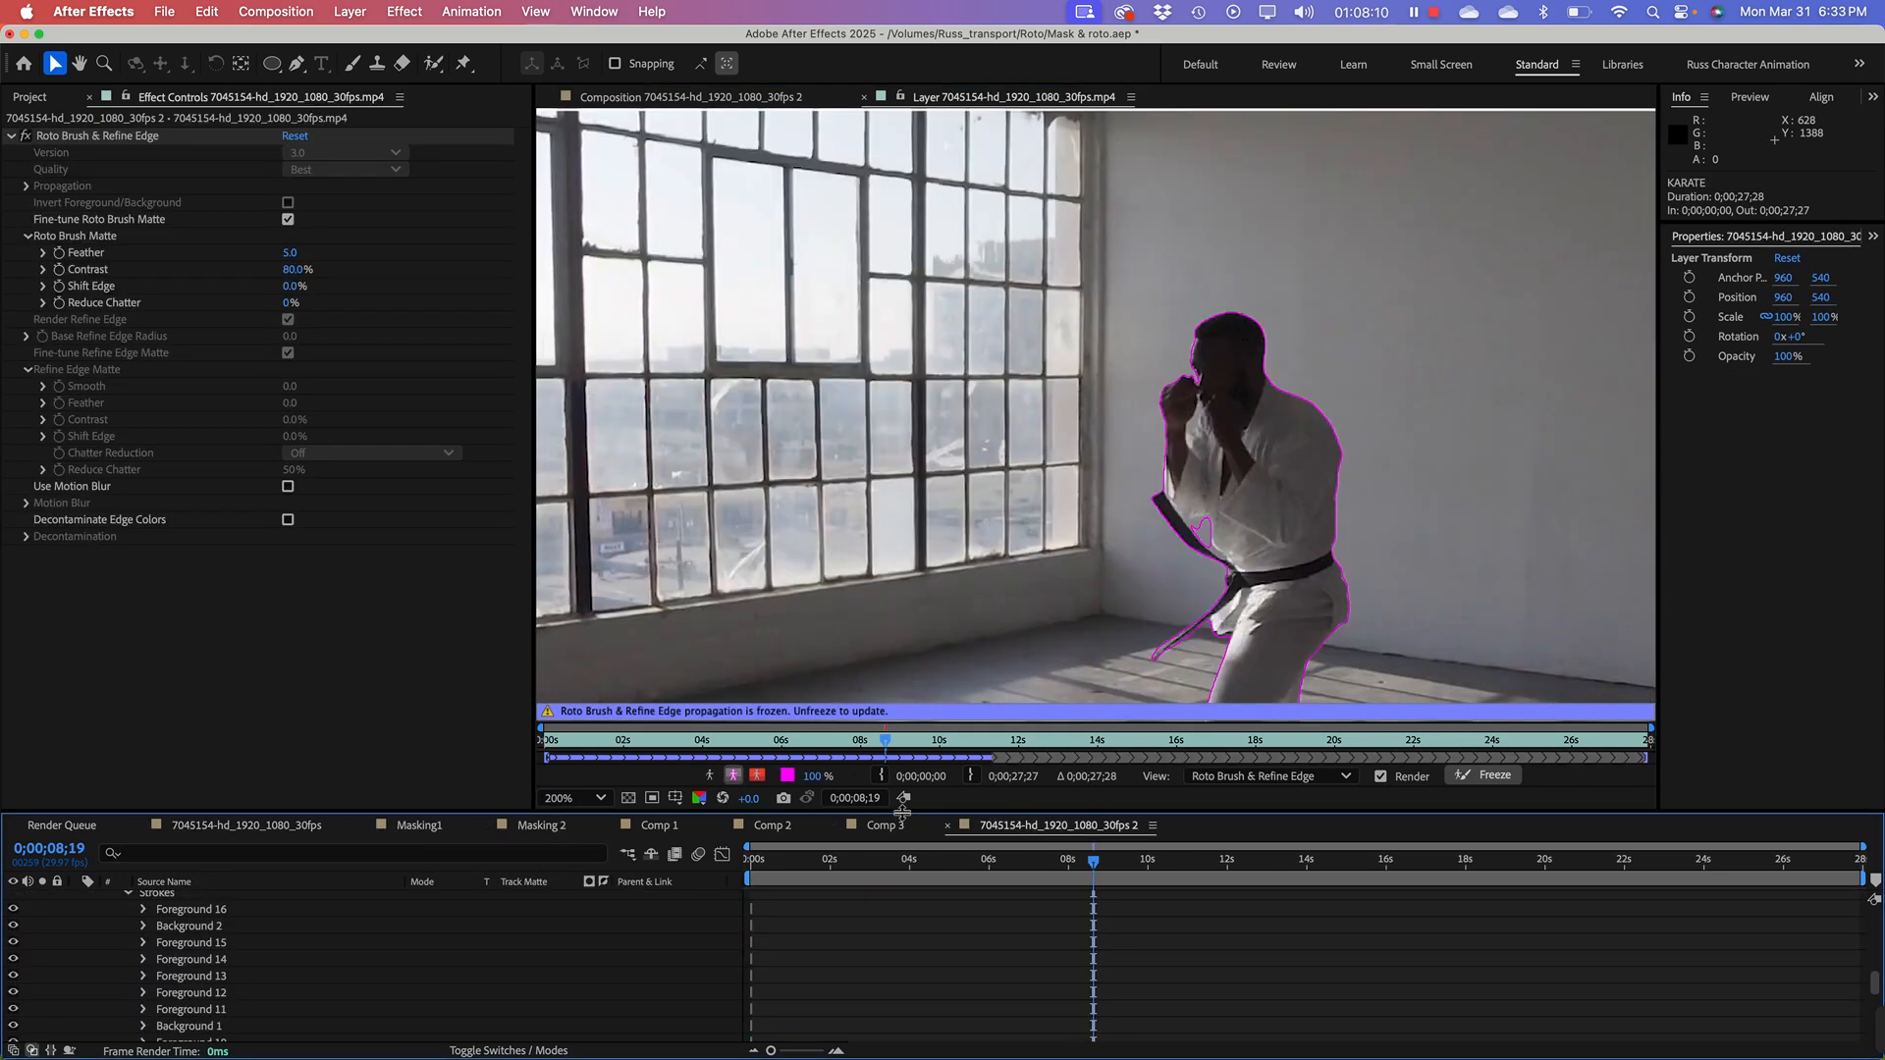
click(870, 830)
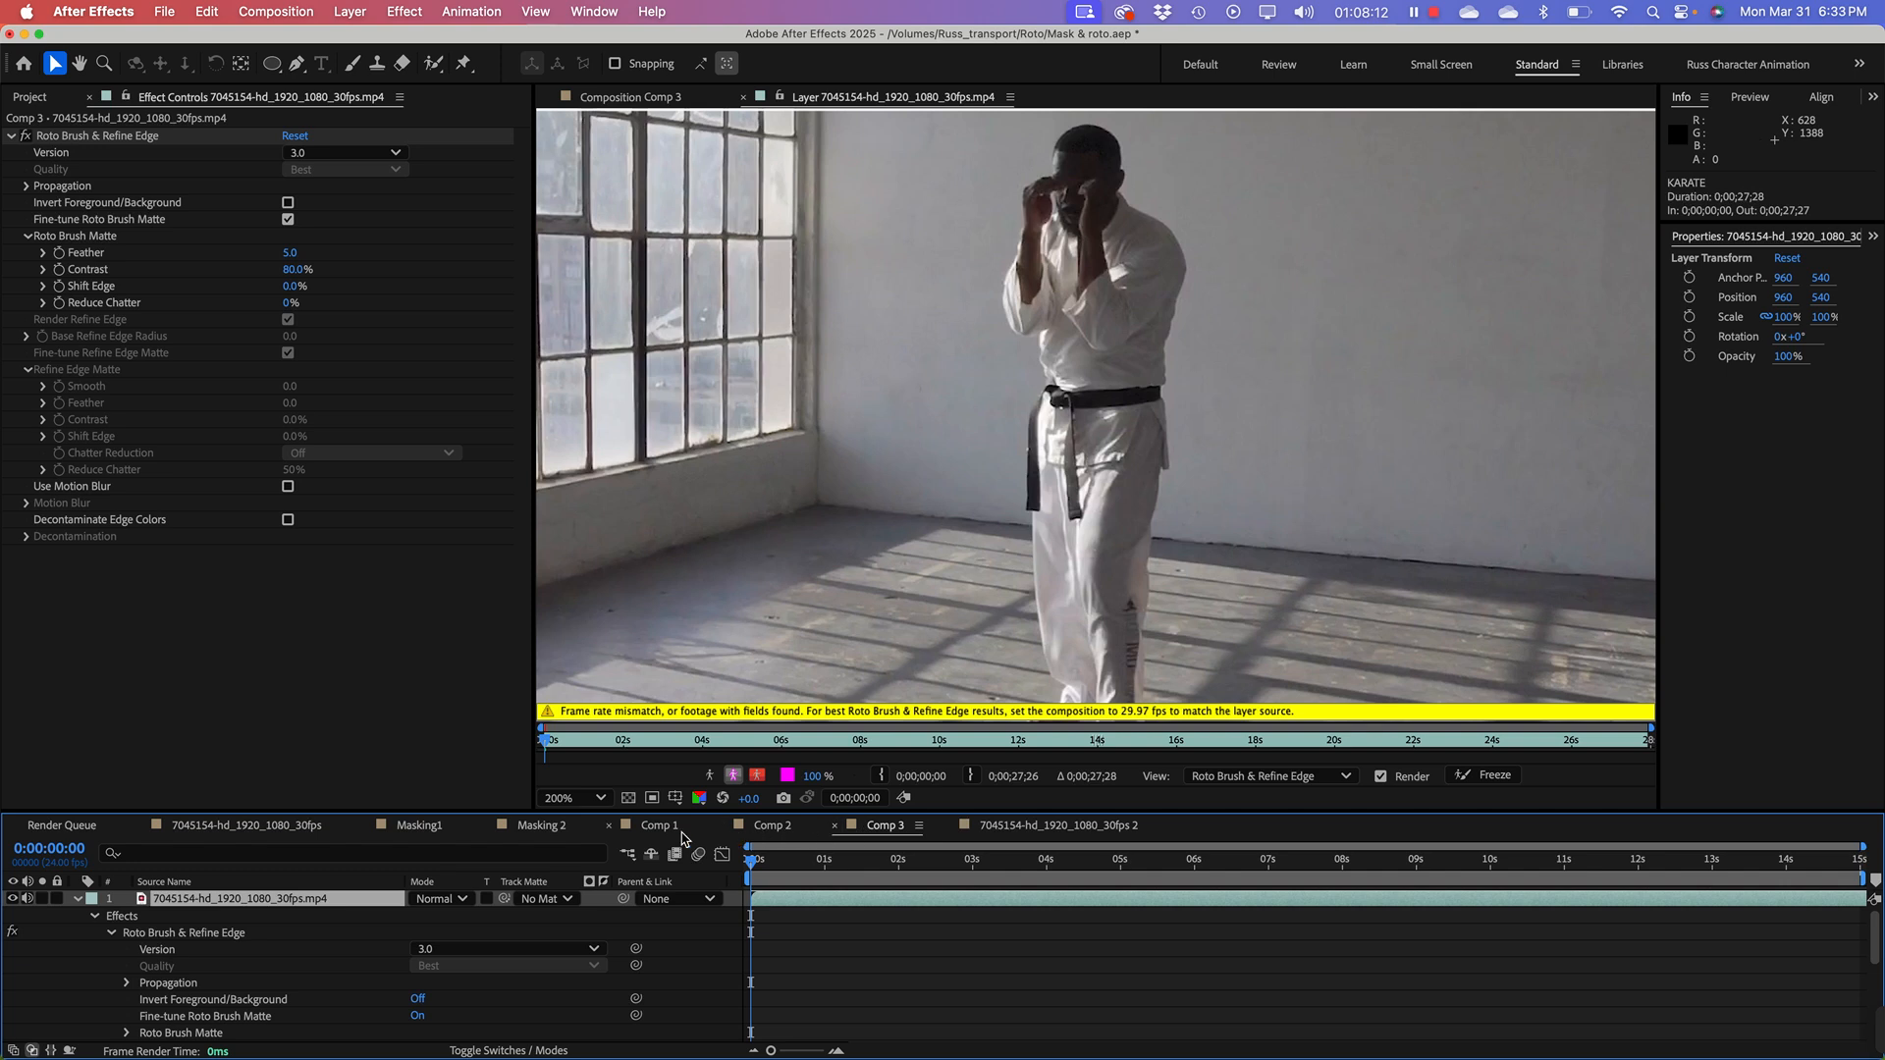
click(283, 827)
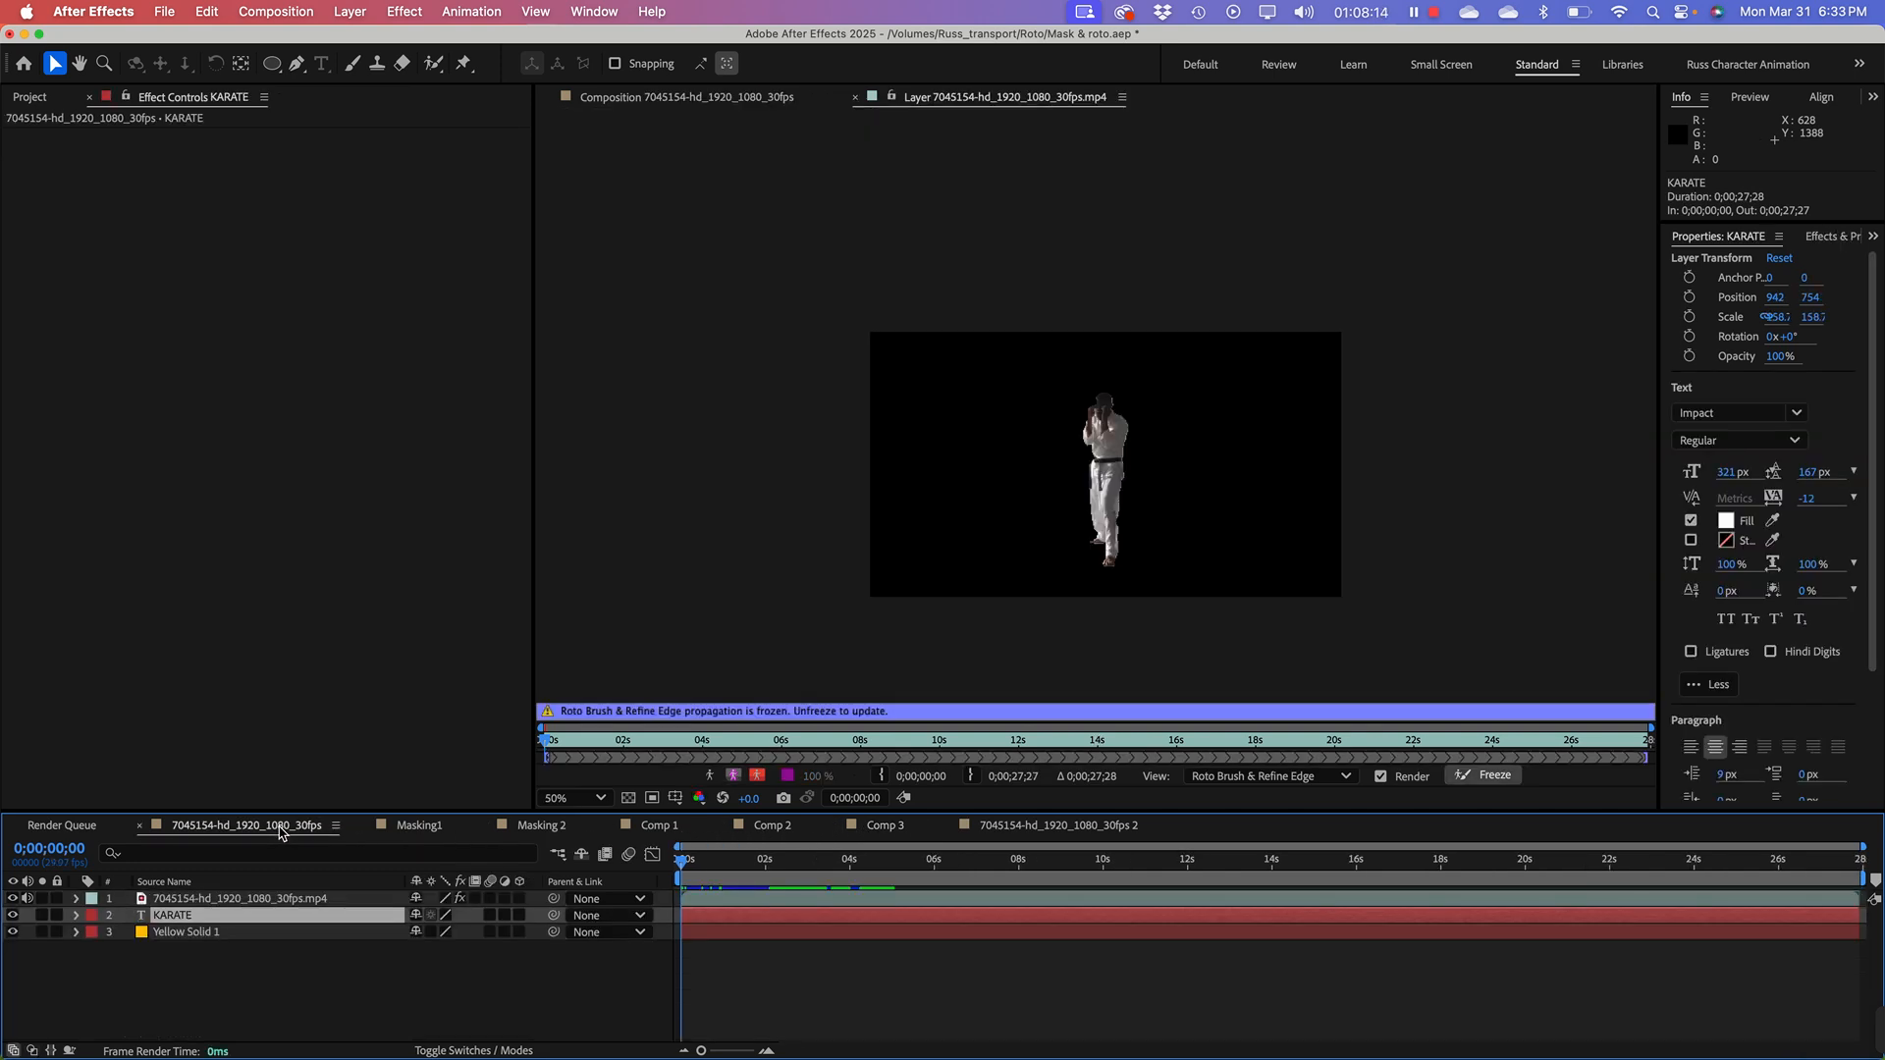
click(356, 978)
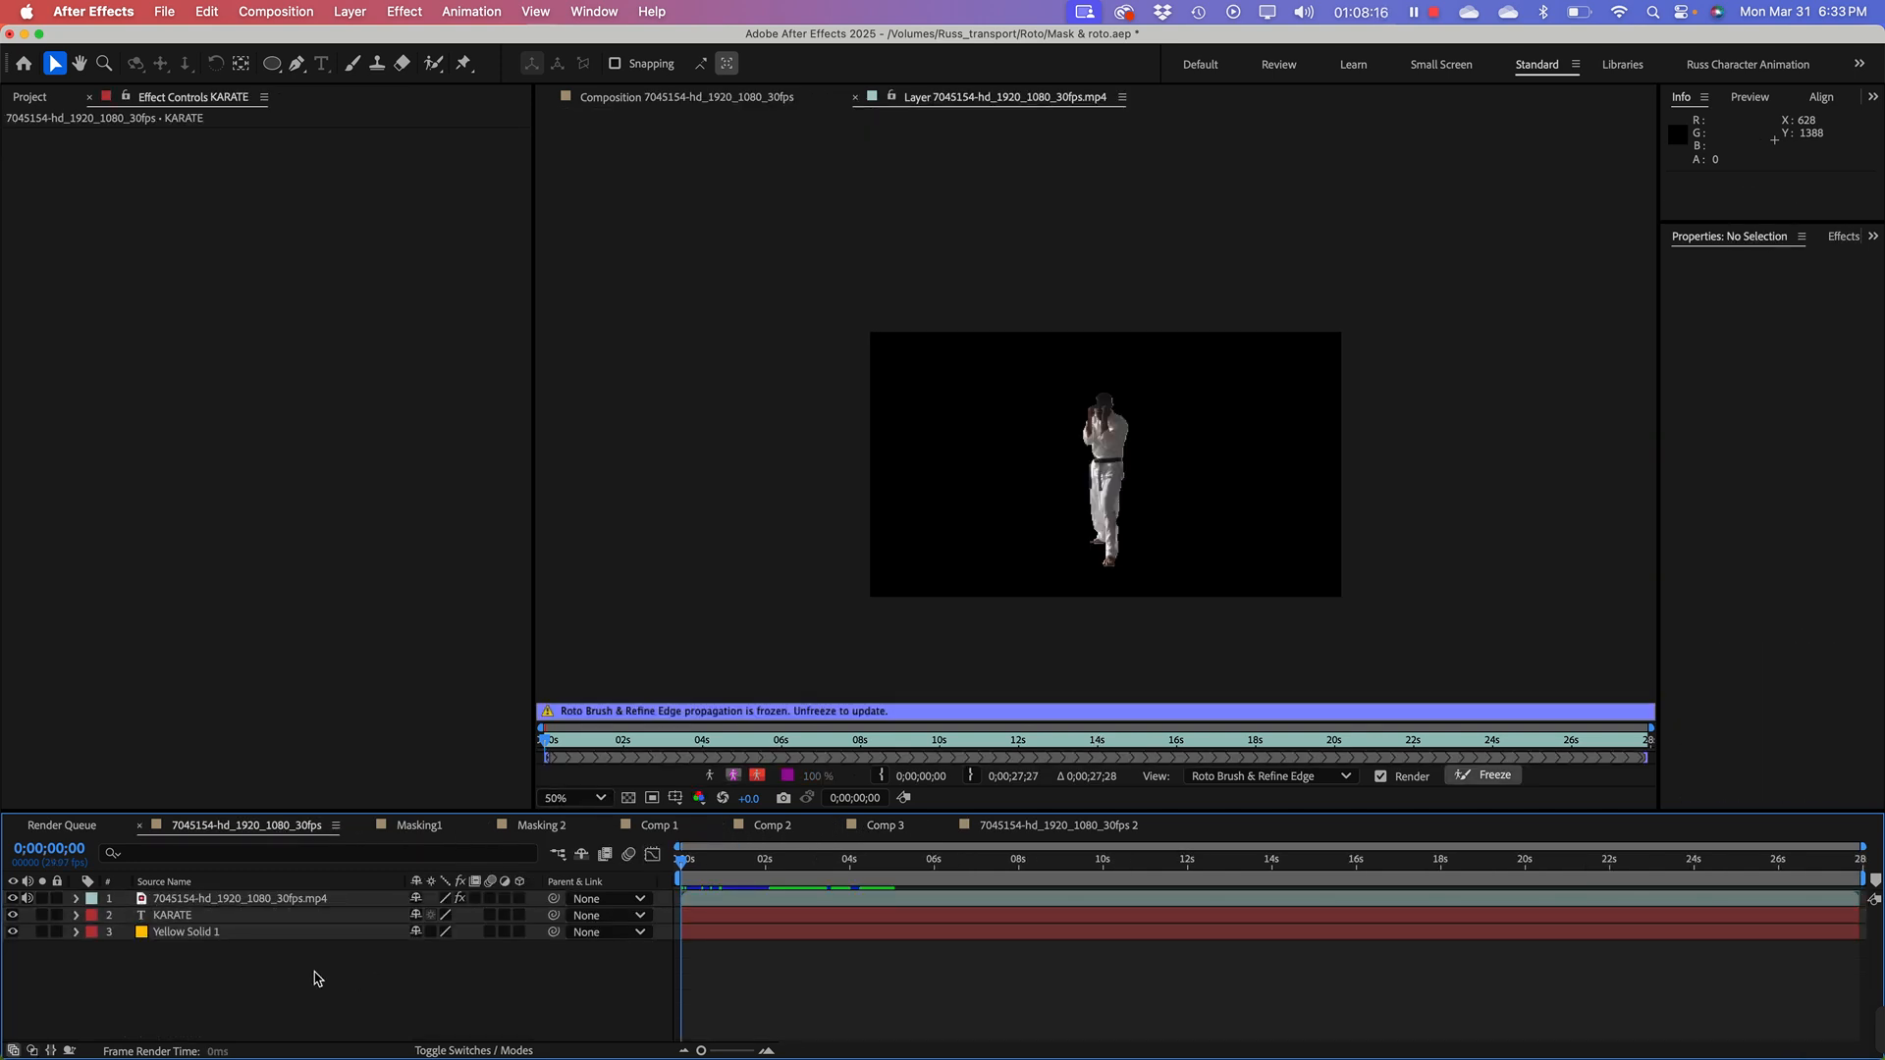
click(36, 99)
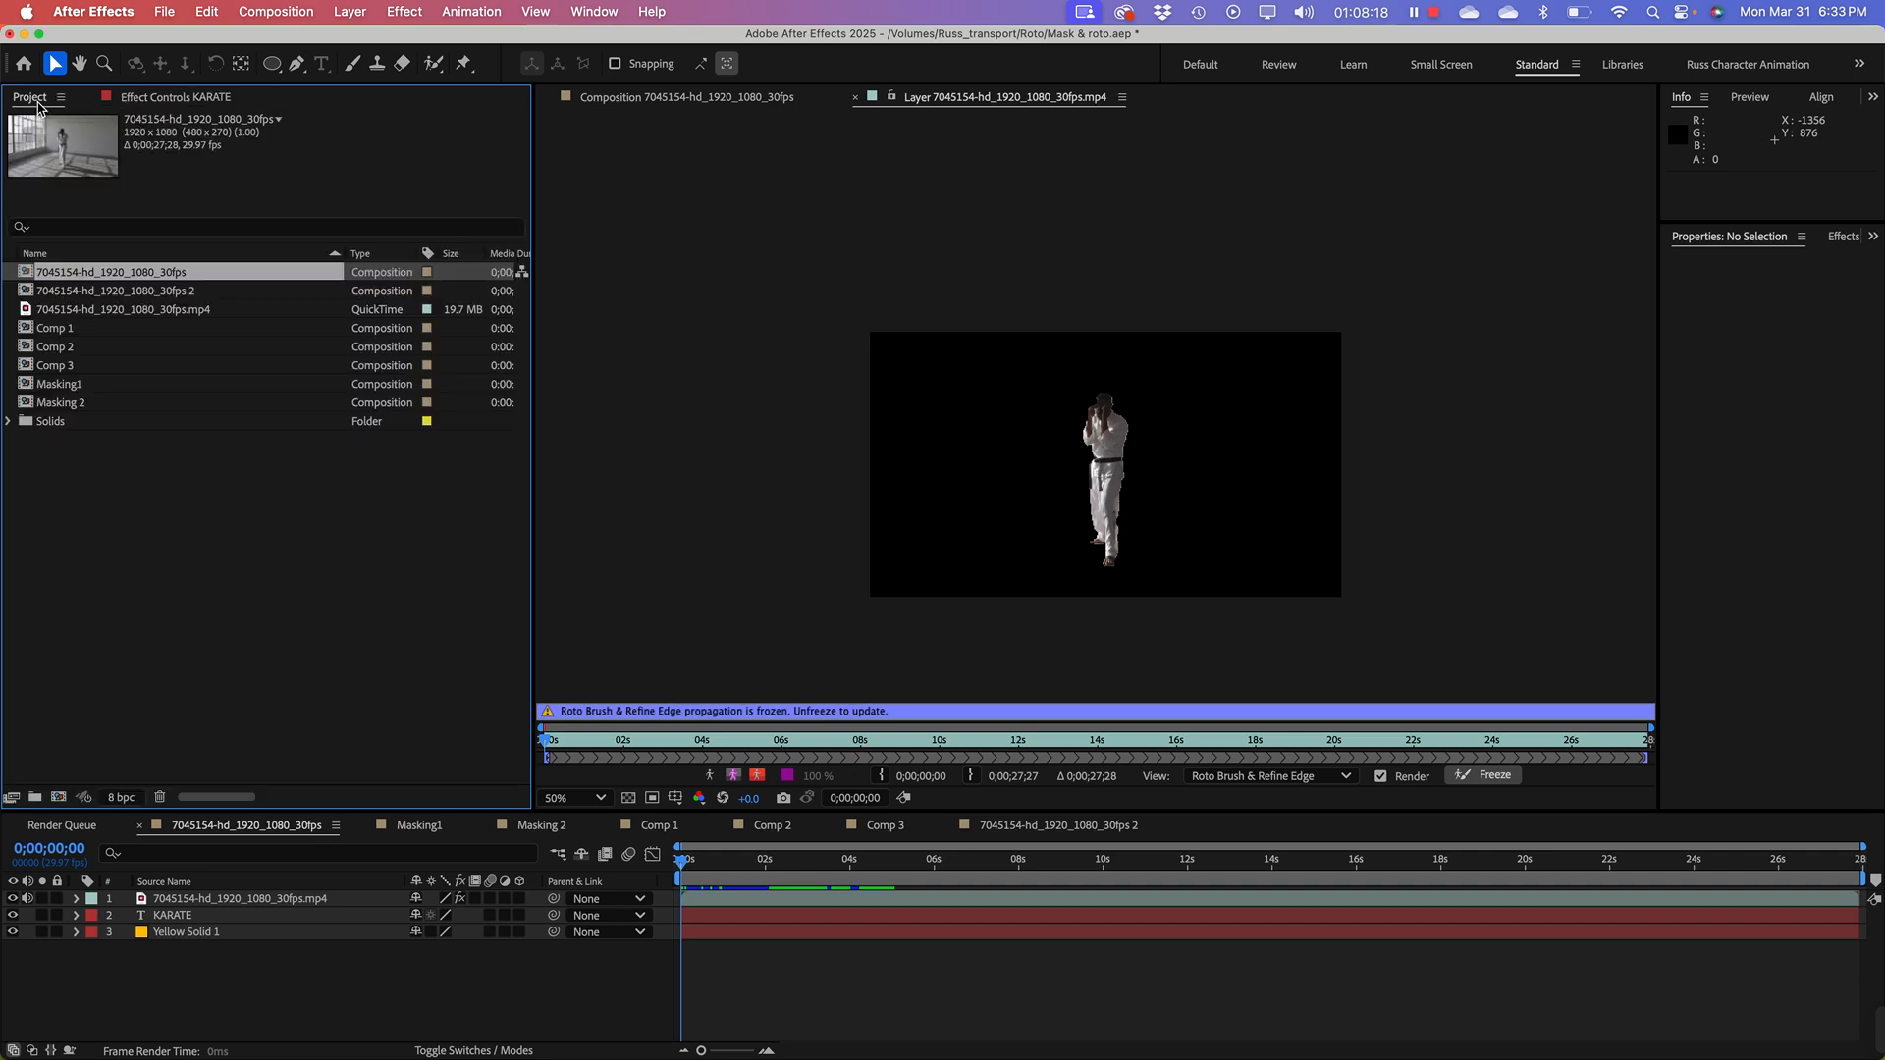
Step: Reopen the composition 7045154-hd_1920_1080_30fps from the project's items and preview the KARATE composite from 0;00;06;10
double_click(25, 276)
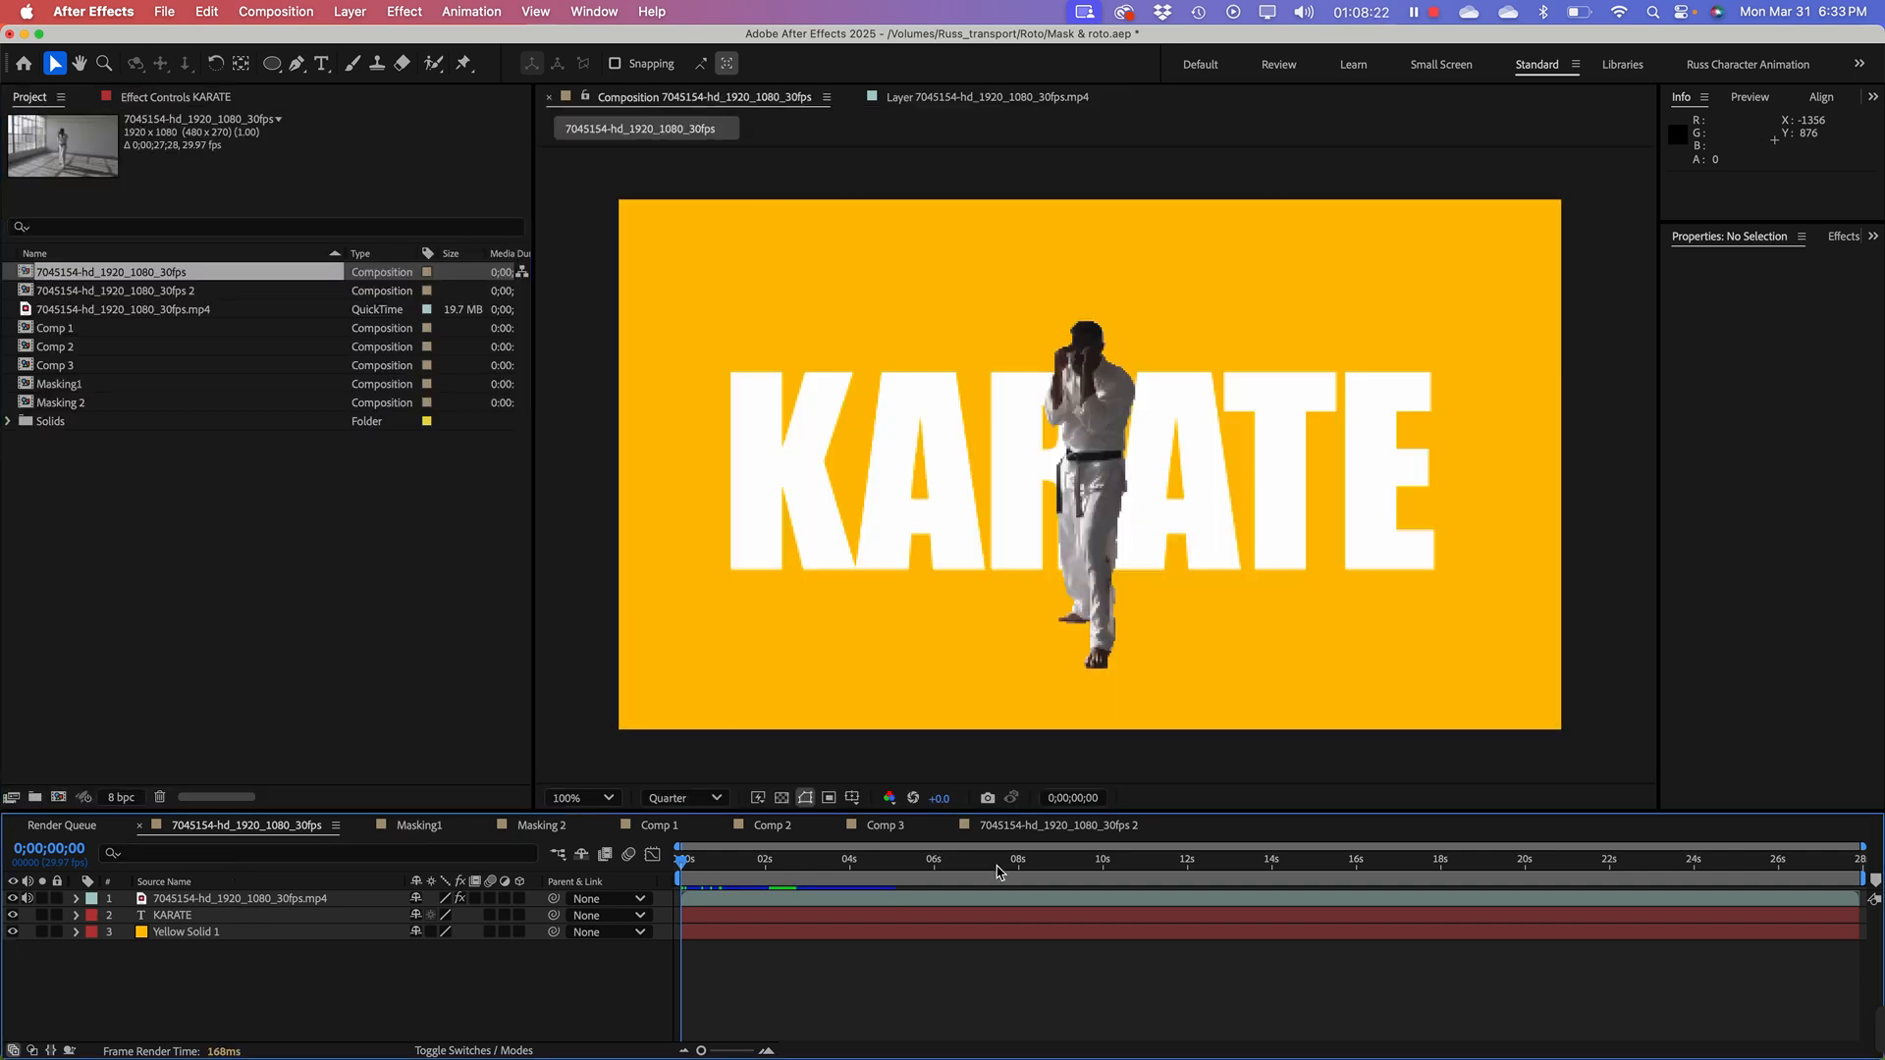
drag(998, 871, 946, 863)
key(space)
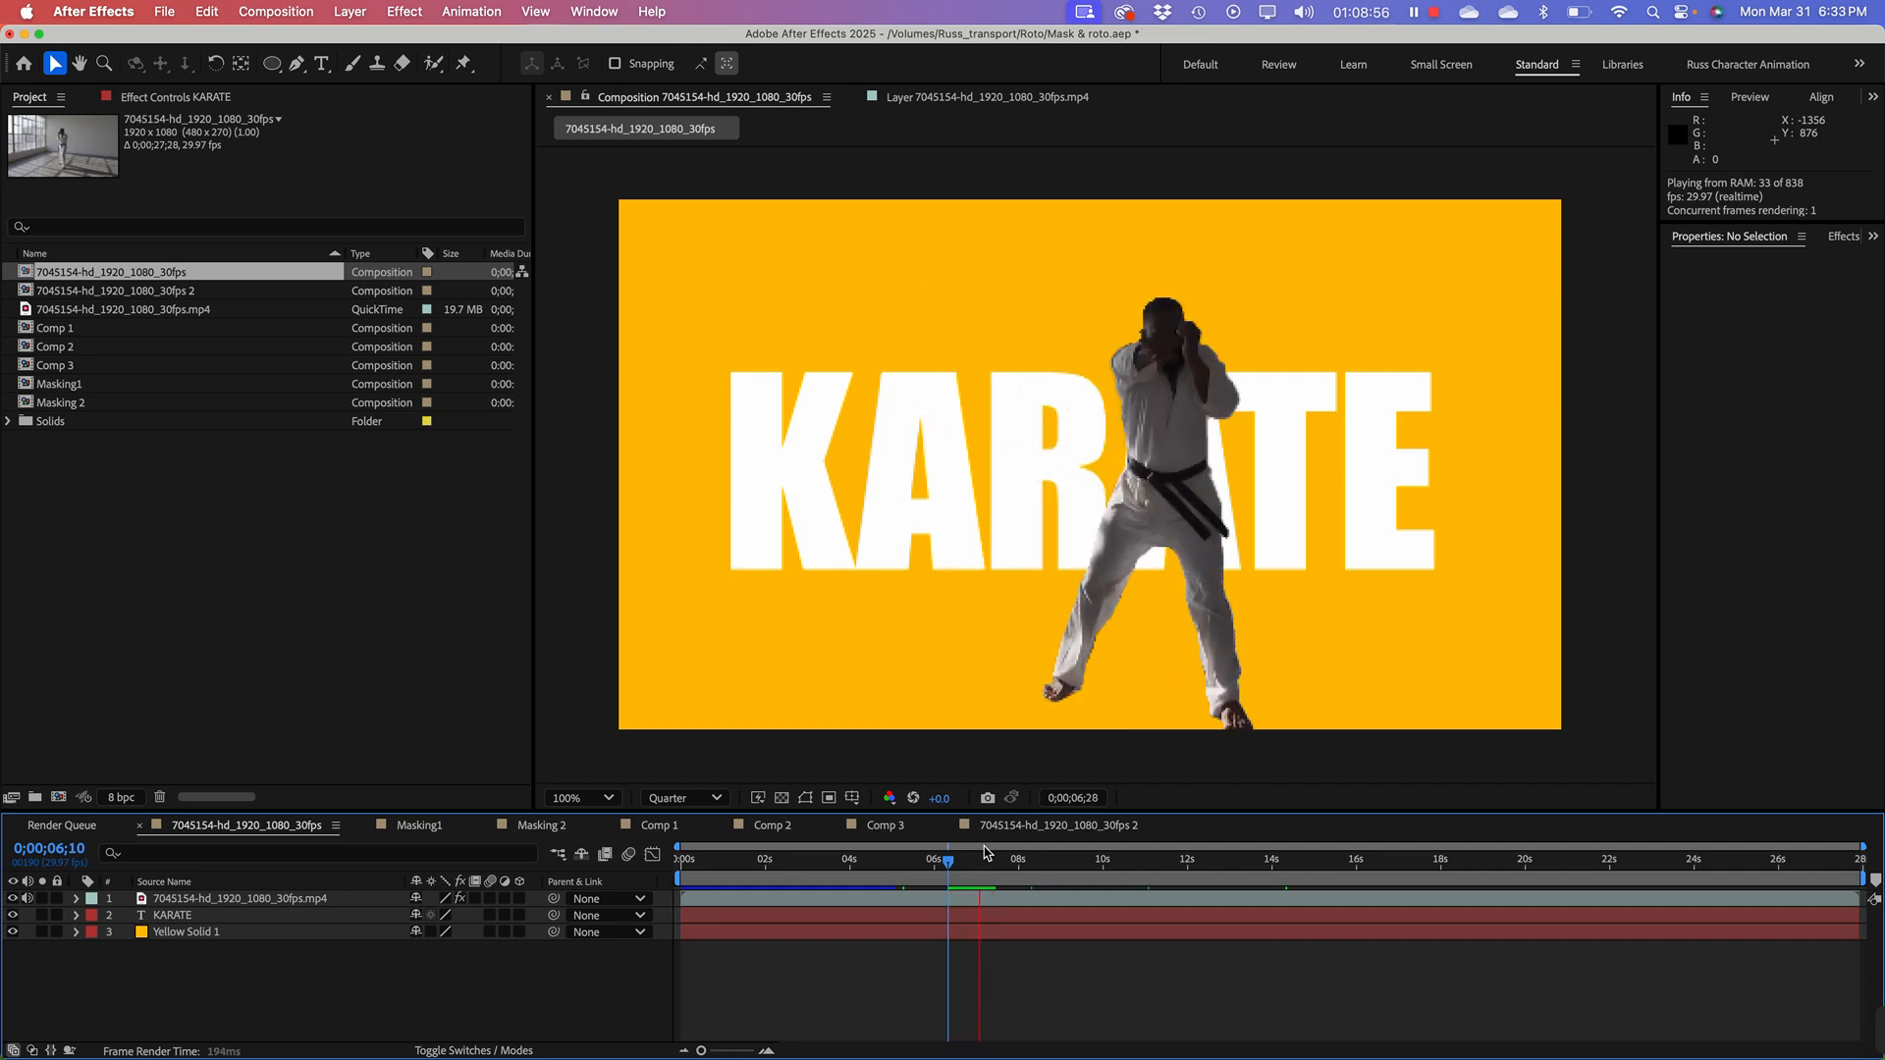
click(324, 550)
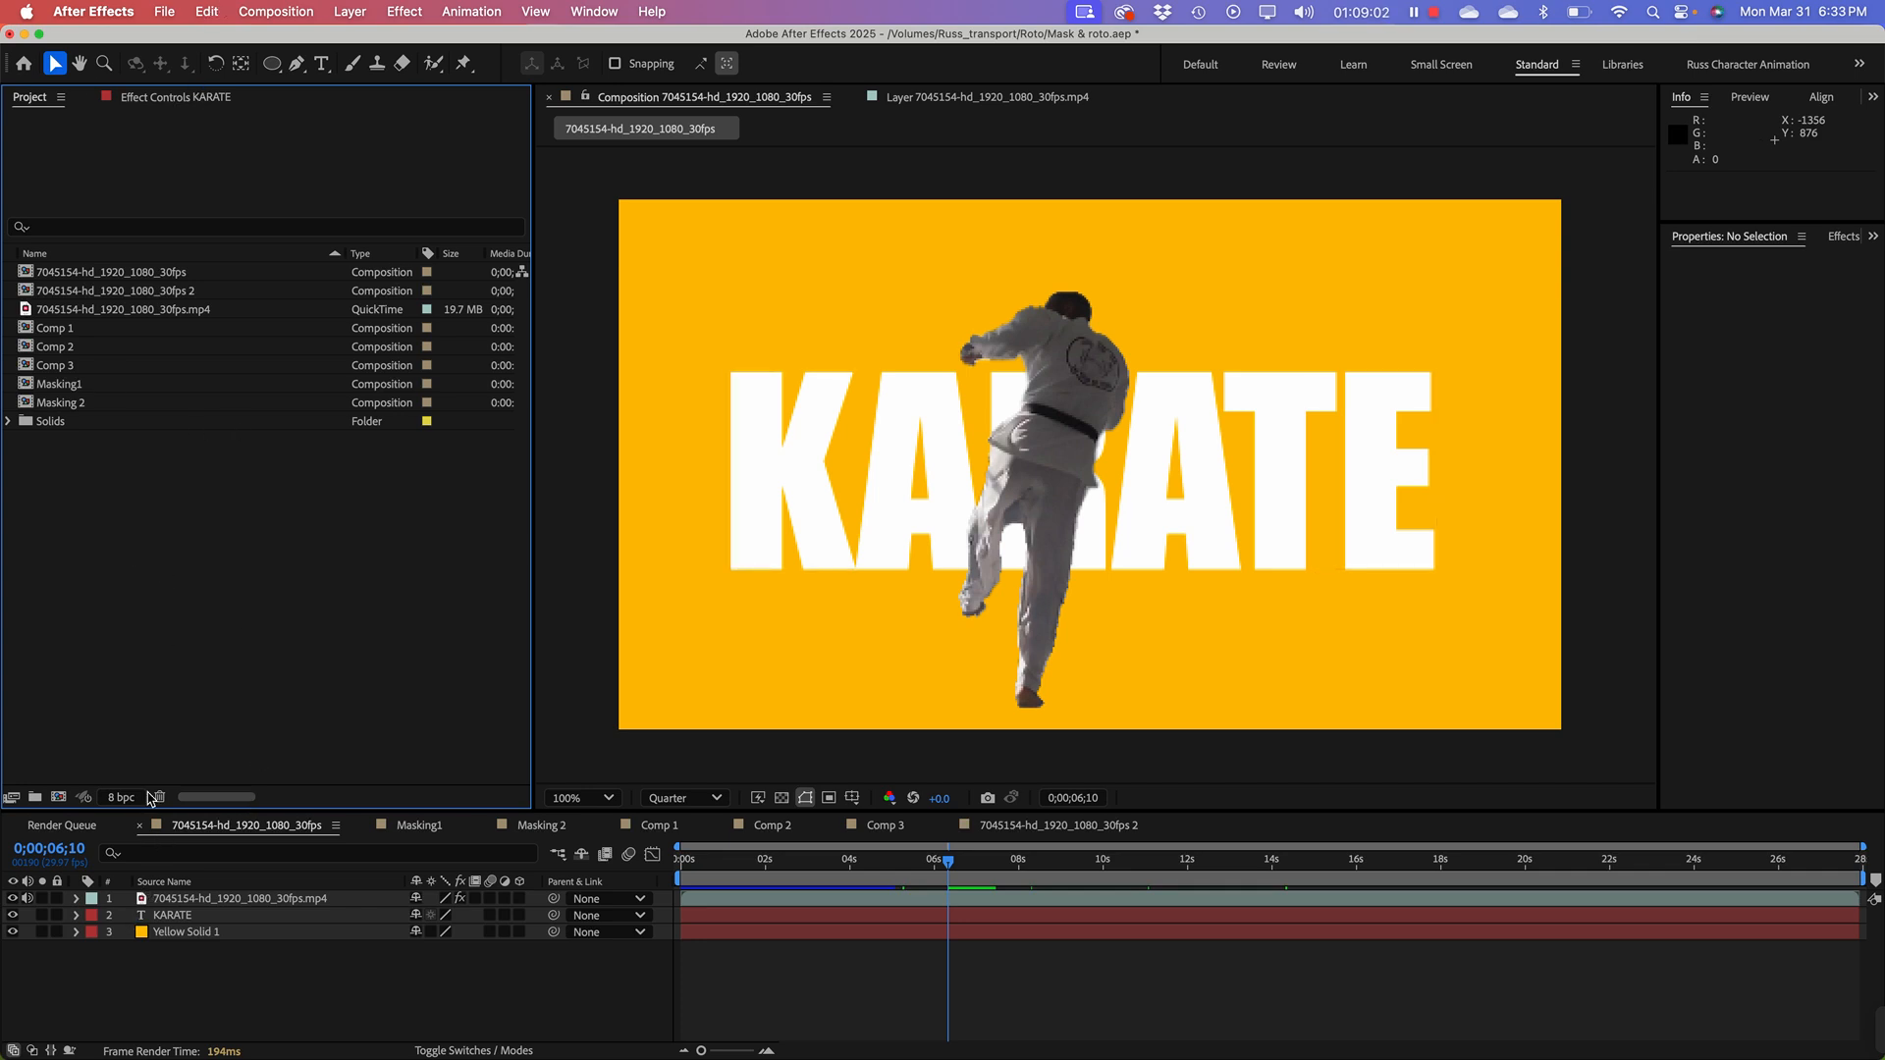
Step: Review the compositions Masking1, Masking 2 and Comp 1, leaving Comp 1 at its first frame with nothing selected
click(403, 828)
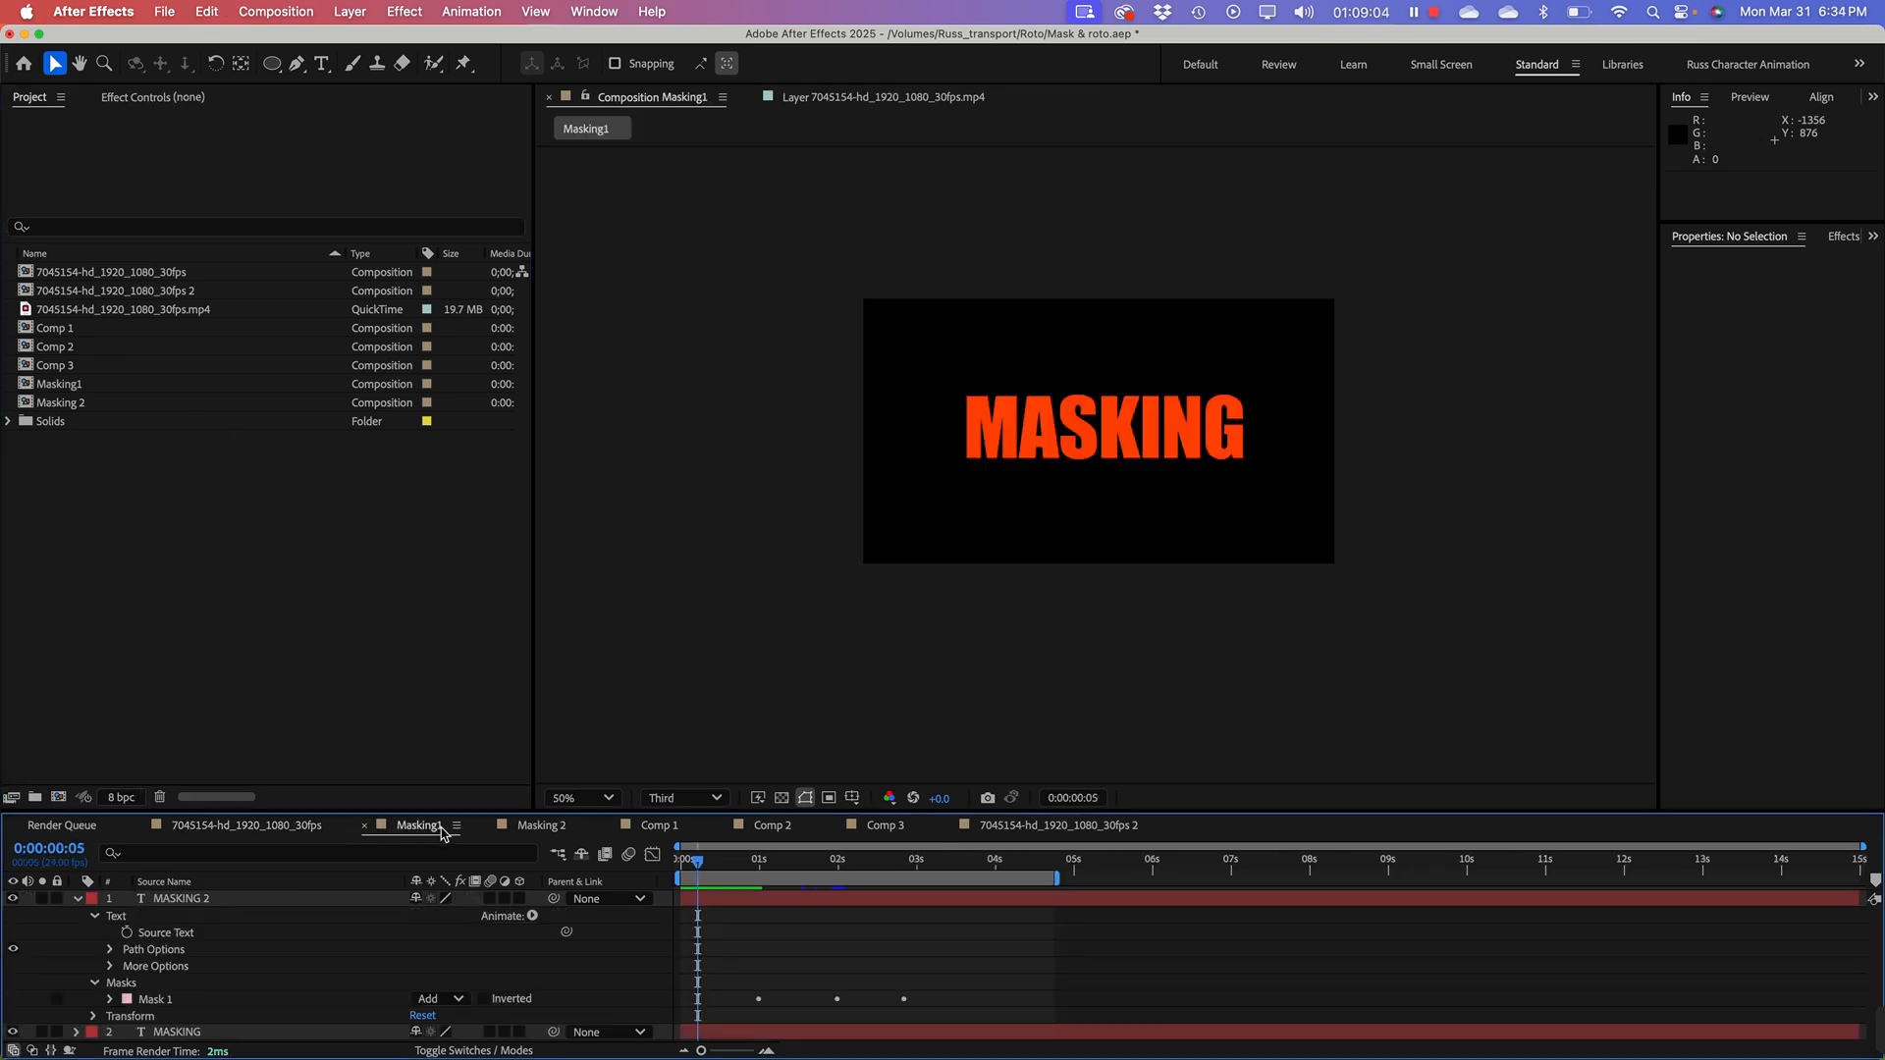
click(558, 832)
click(687, 832)
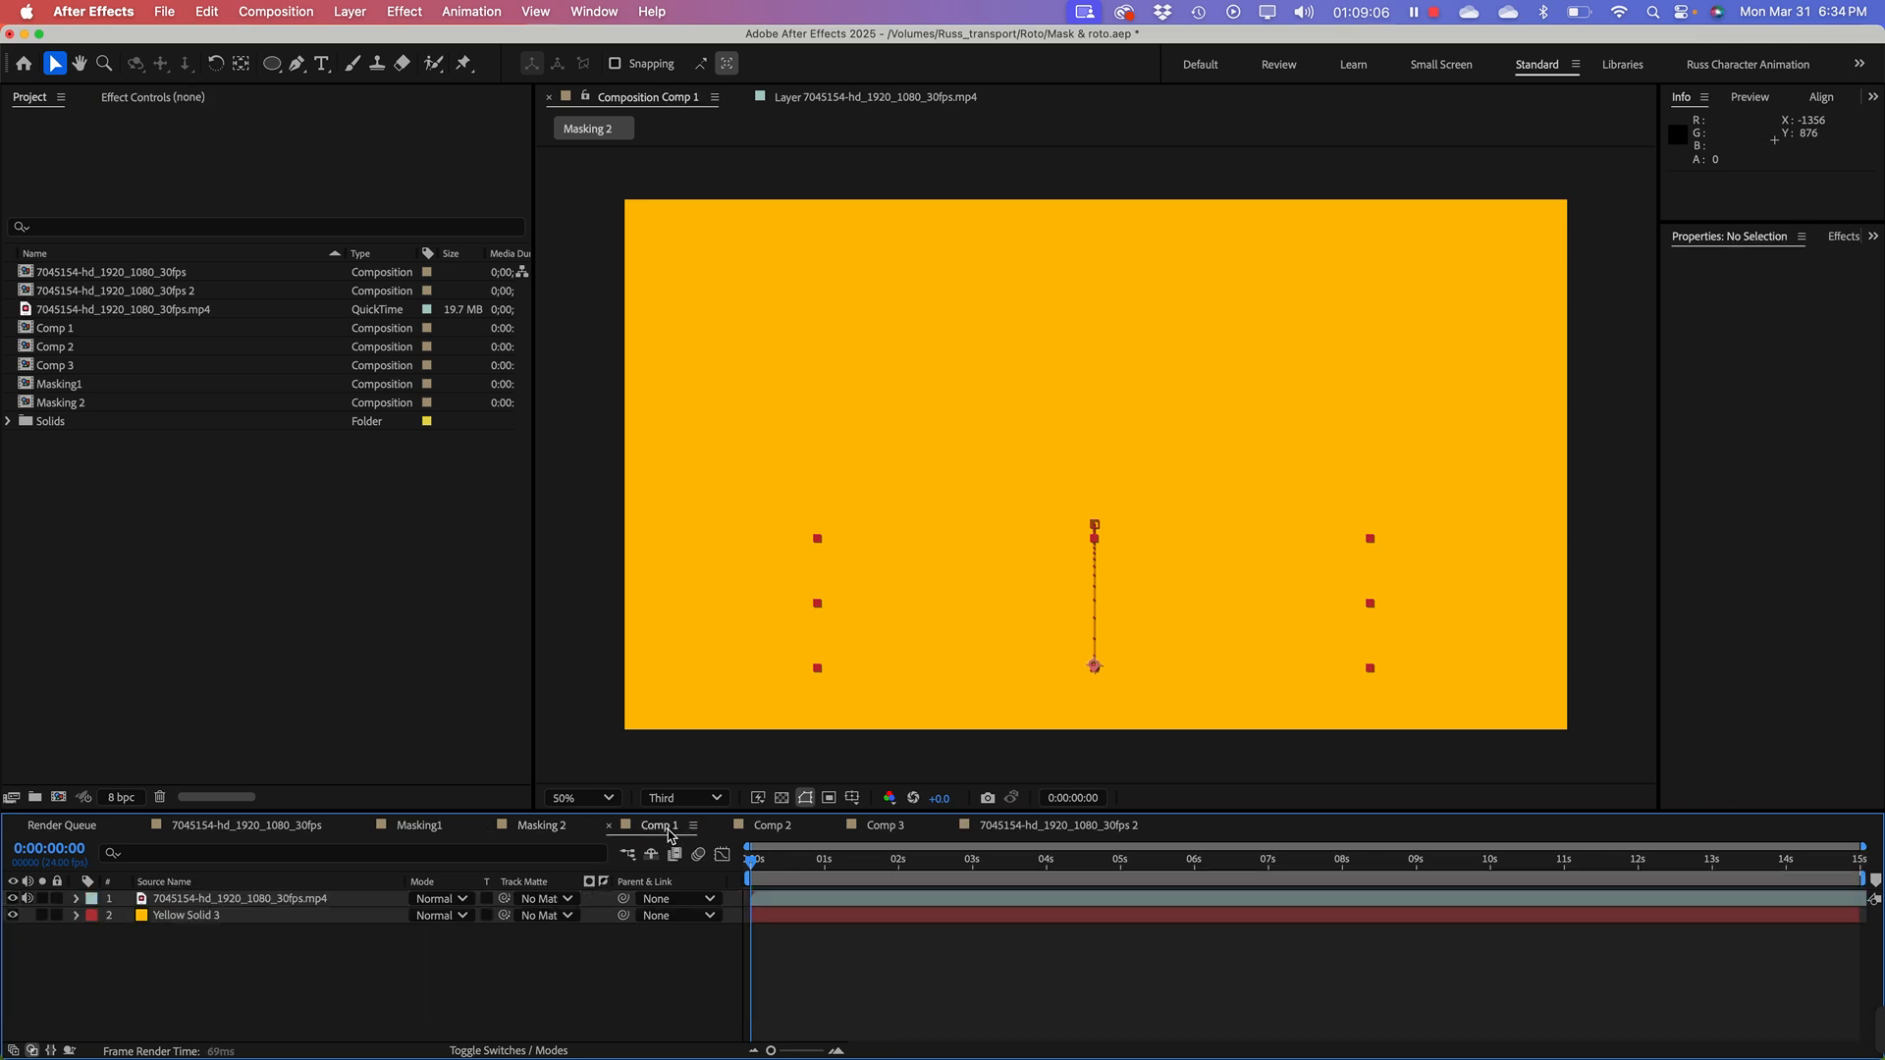
mouse_move(786, 863)
mouse_down()
mouse_move(951, 868)
mouse_move(751, 868)
mouse_up()
click(307, 697)
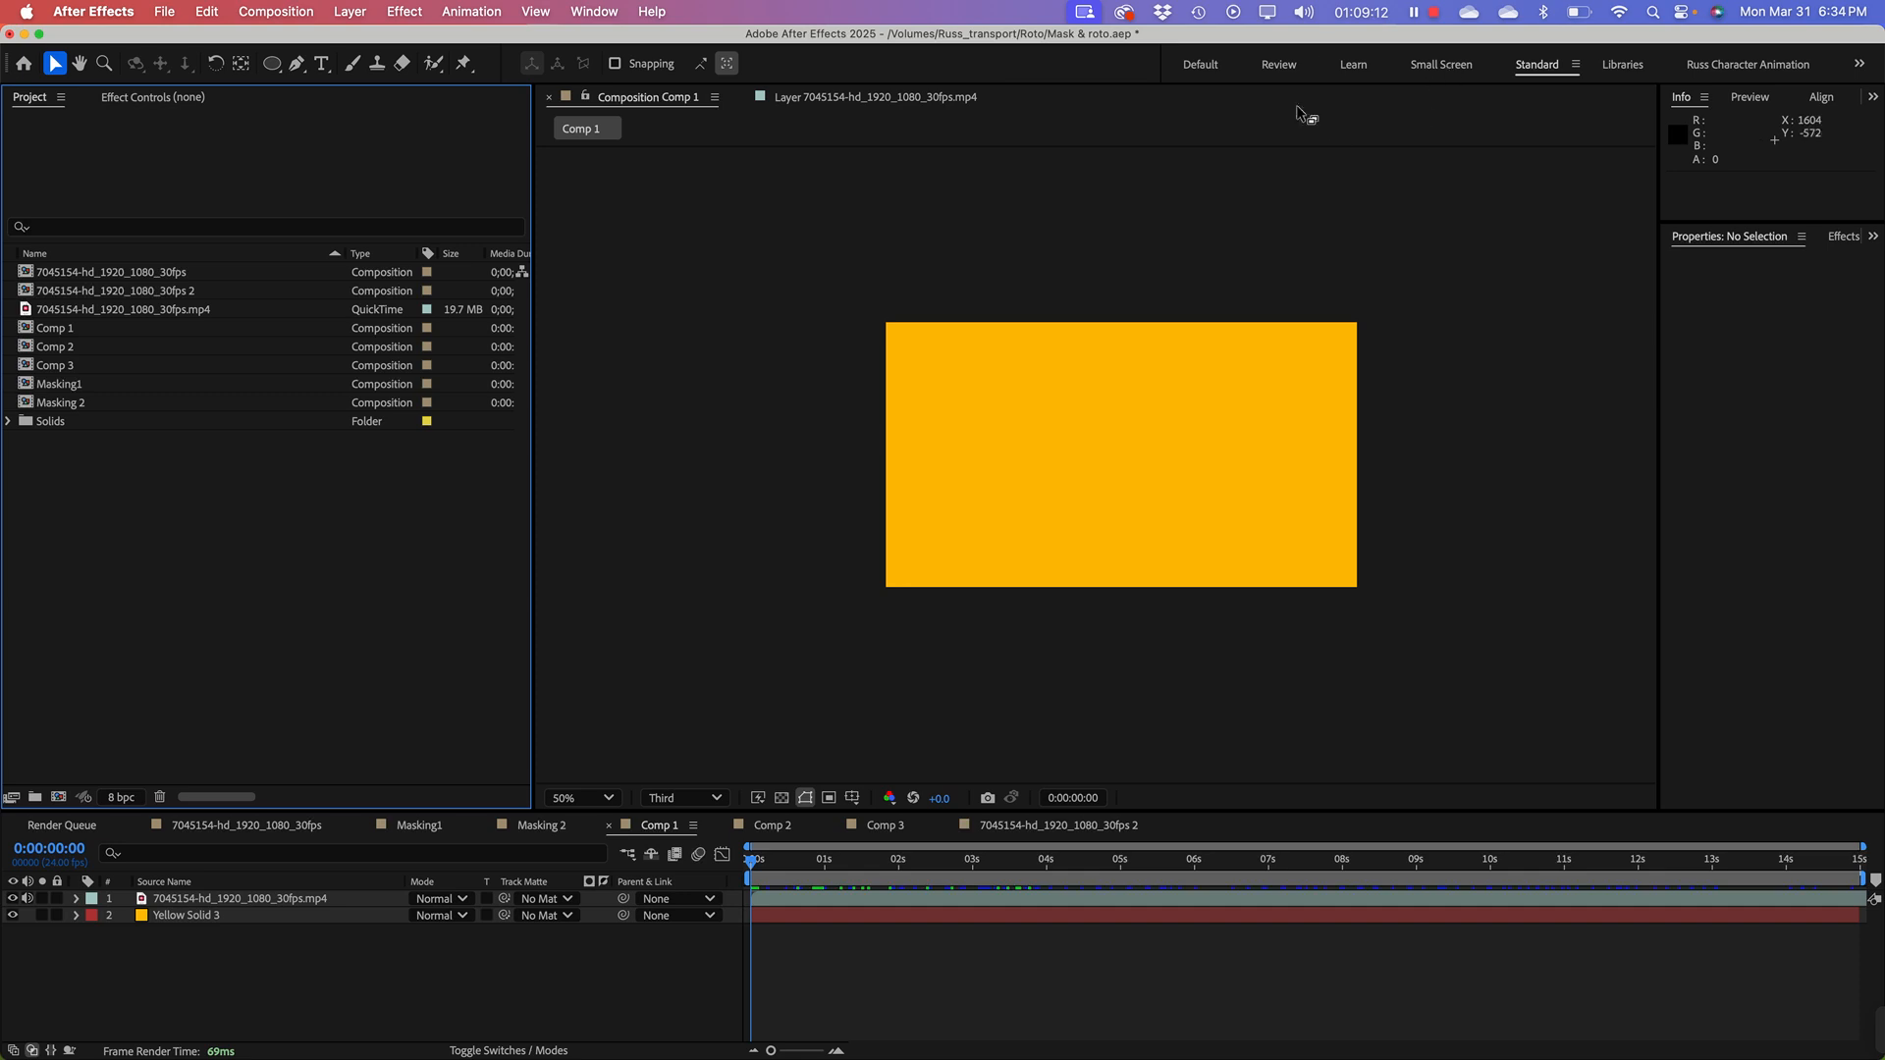